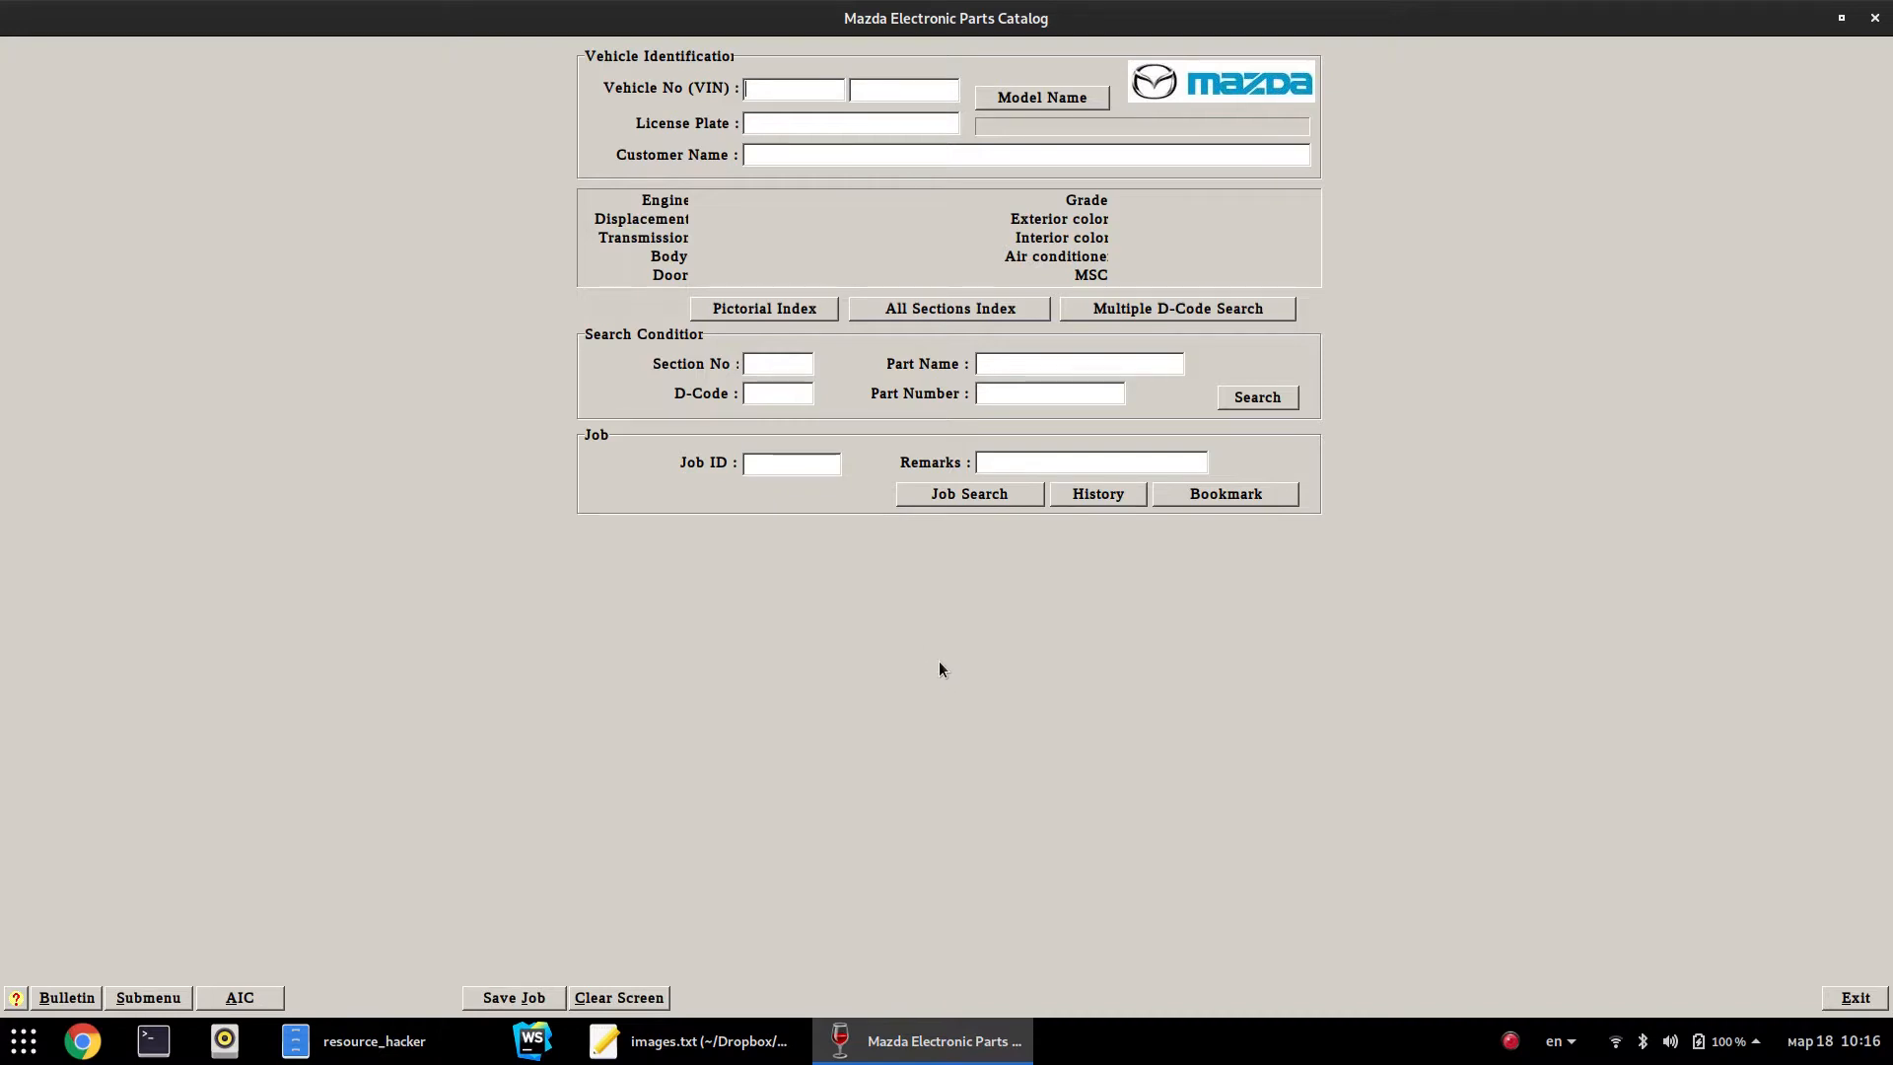
Copy the VIN line from images.txt and paste its first part into the catalog's VIN field
left_click(777, 363)
left_click(1042, 460)
left_click(717, 1040)
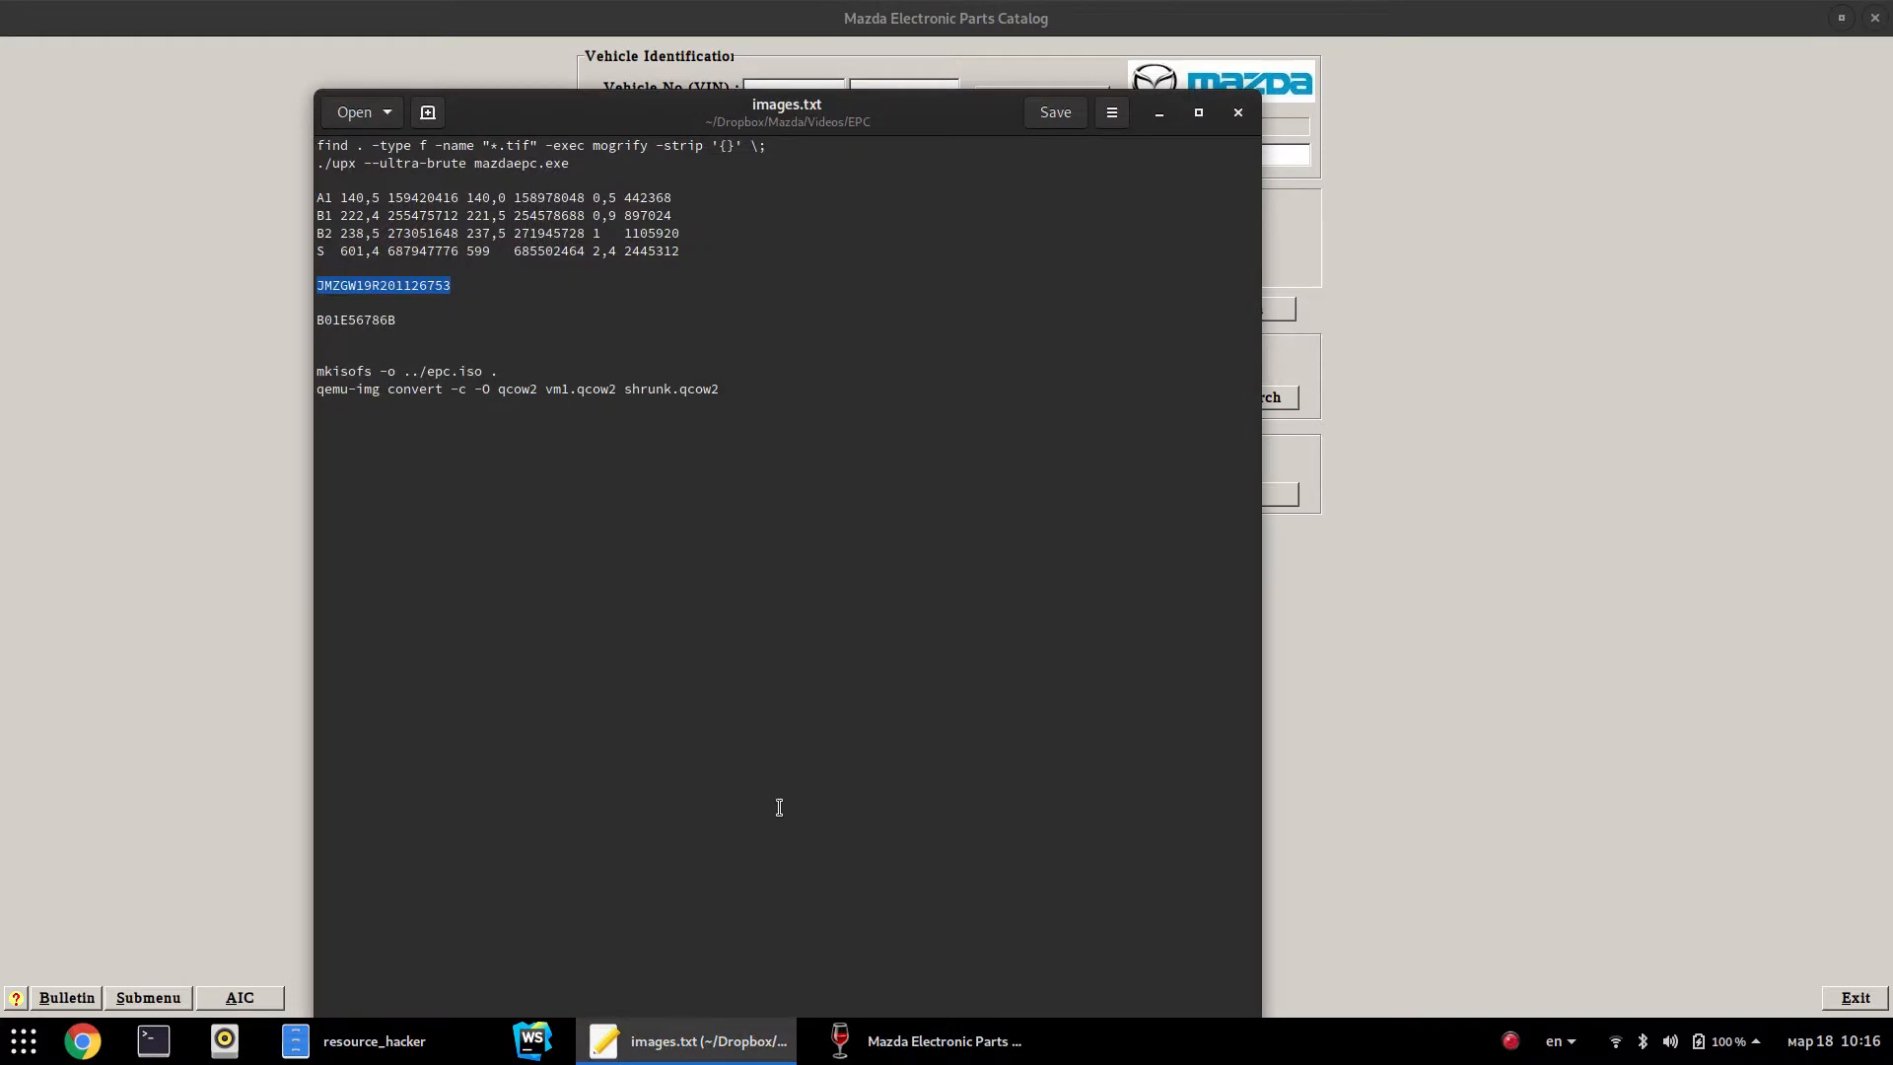
left_click(458, 288)
left_click_drag(458, 288, 245, 293)
left_click(226, 460)
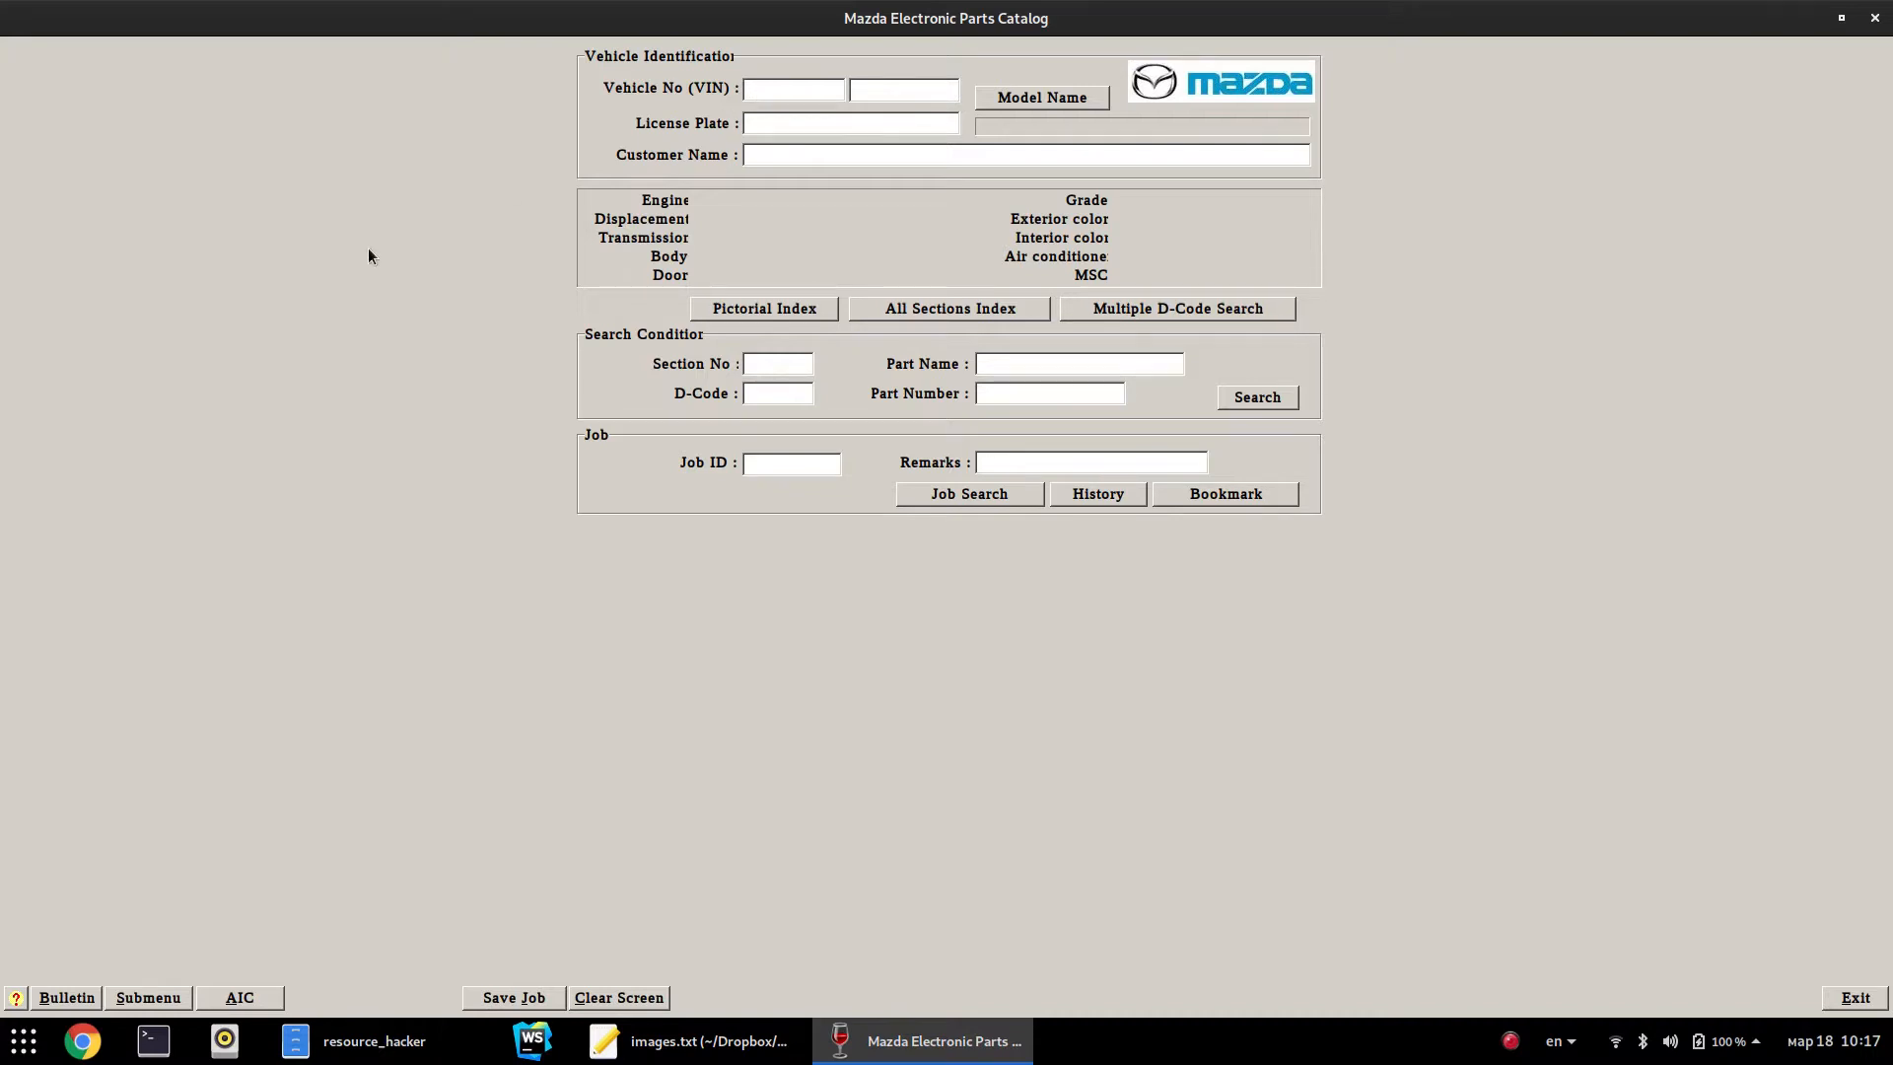
type("JMZGW19R2")
Copy the VIN's last eight digits from the notes and paste them into the second VIN field
left_click(690, 1040)
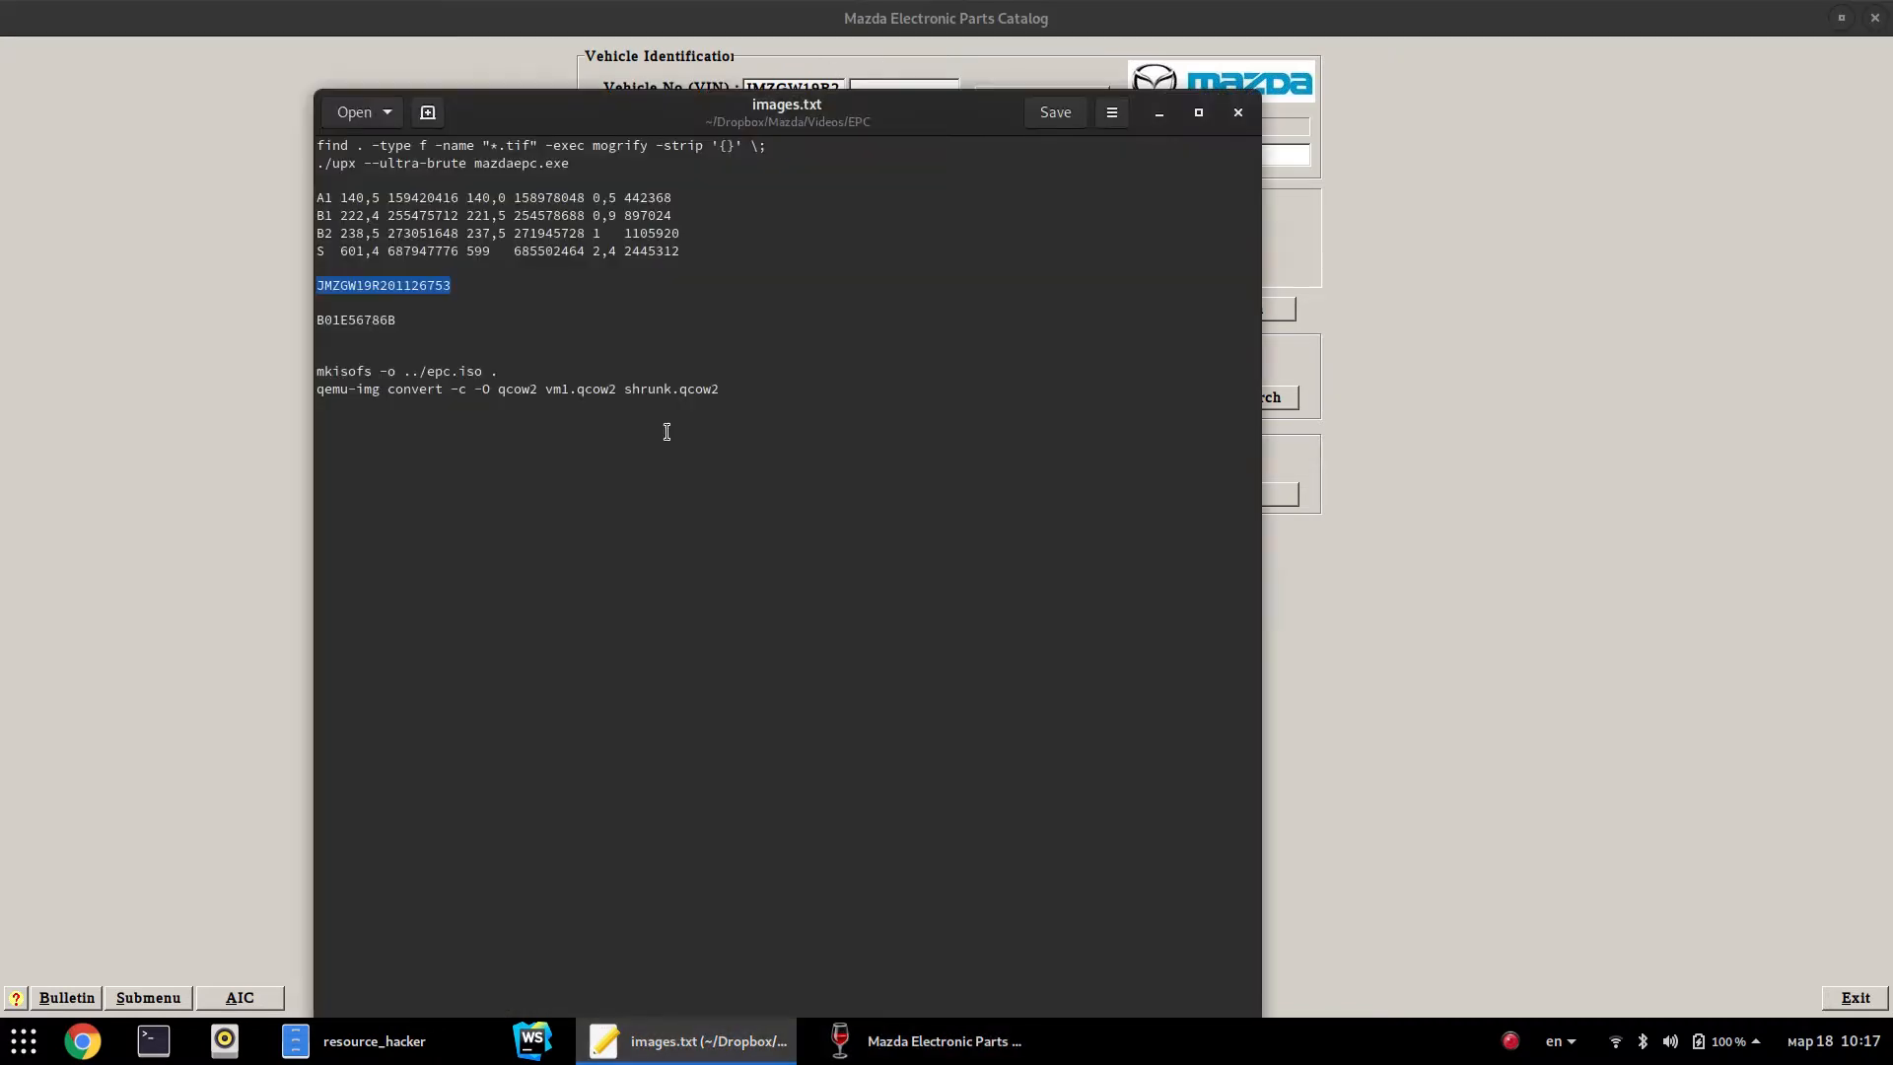
left_click_drag(388, 285, 481, 288)
key("ctrl+c")
key("alt+Tab")
key("alt+Tab")
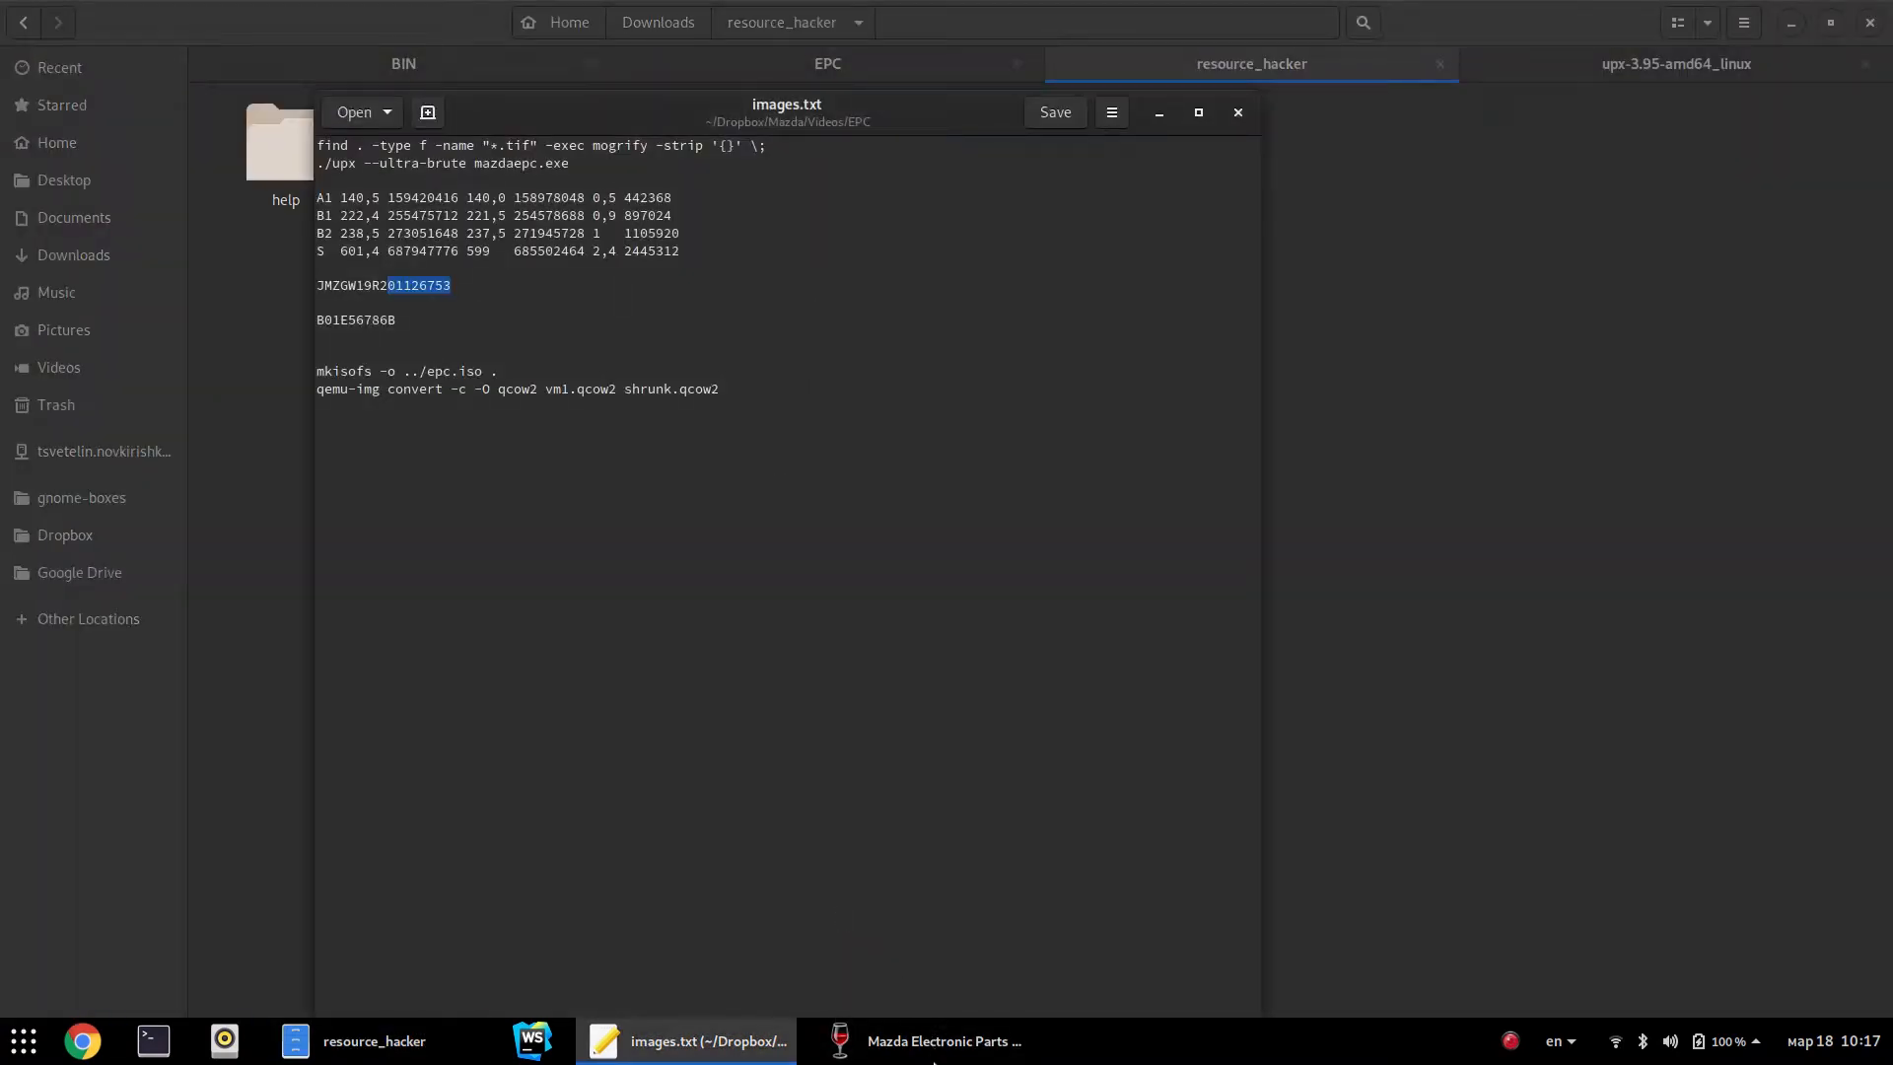
left_click(923, 1041)
key("ctrl+v")
Decode the VIN into the 626WAGON 1997 AEGV04 details and open the AIC vehicle information sheet
key("Return")
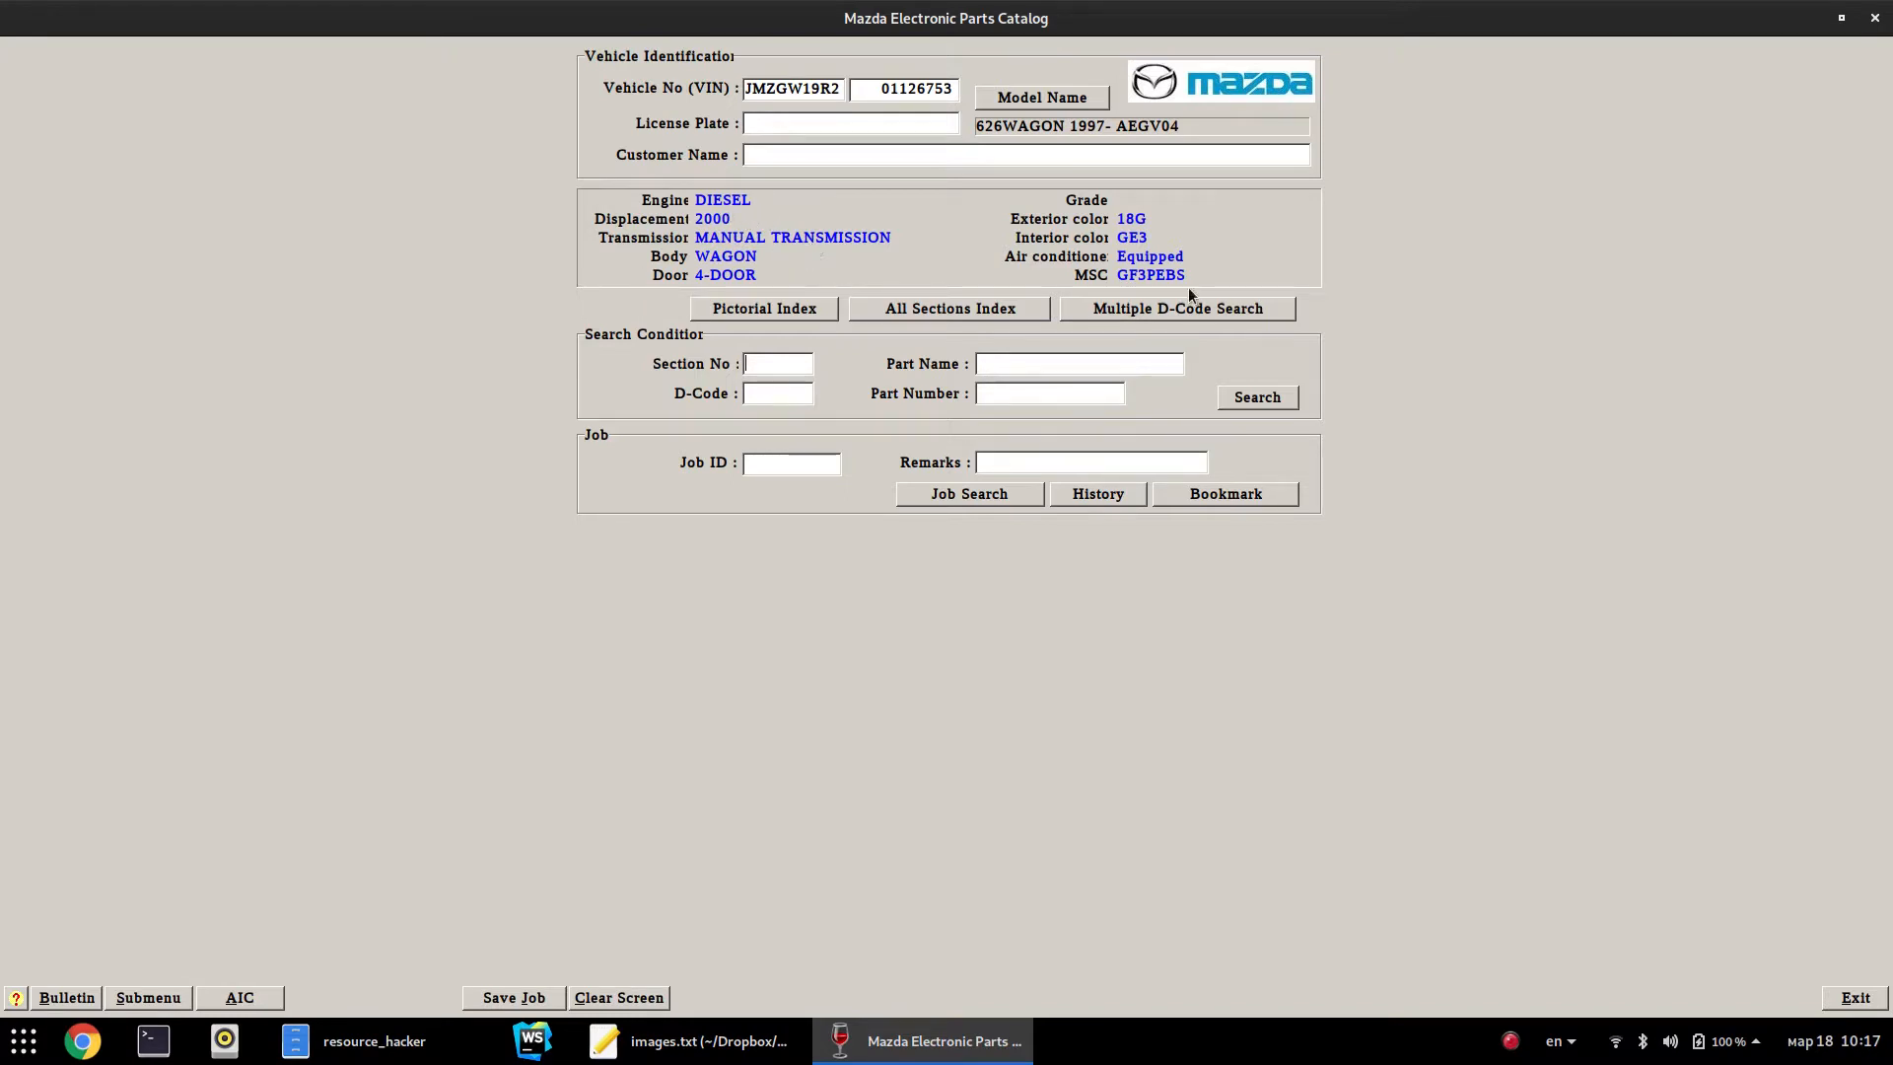
left_click(239, 998)
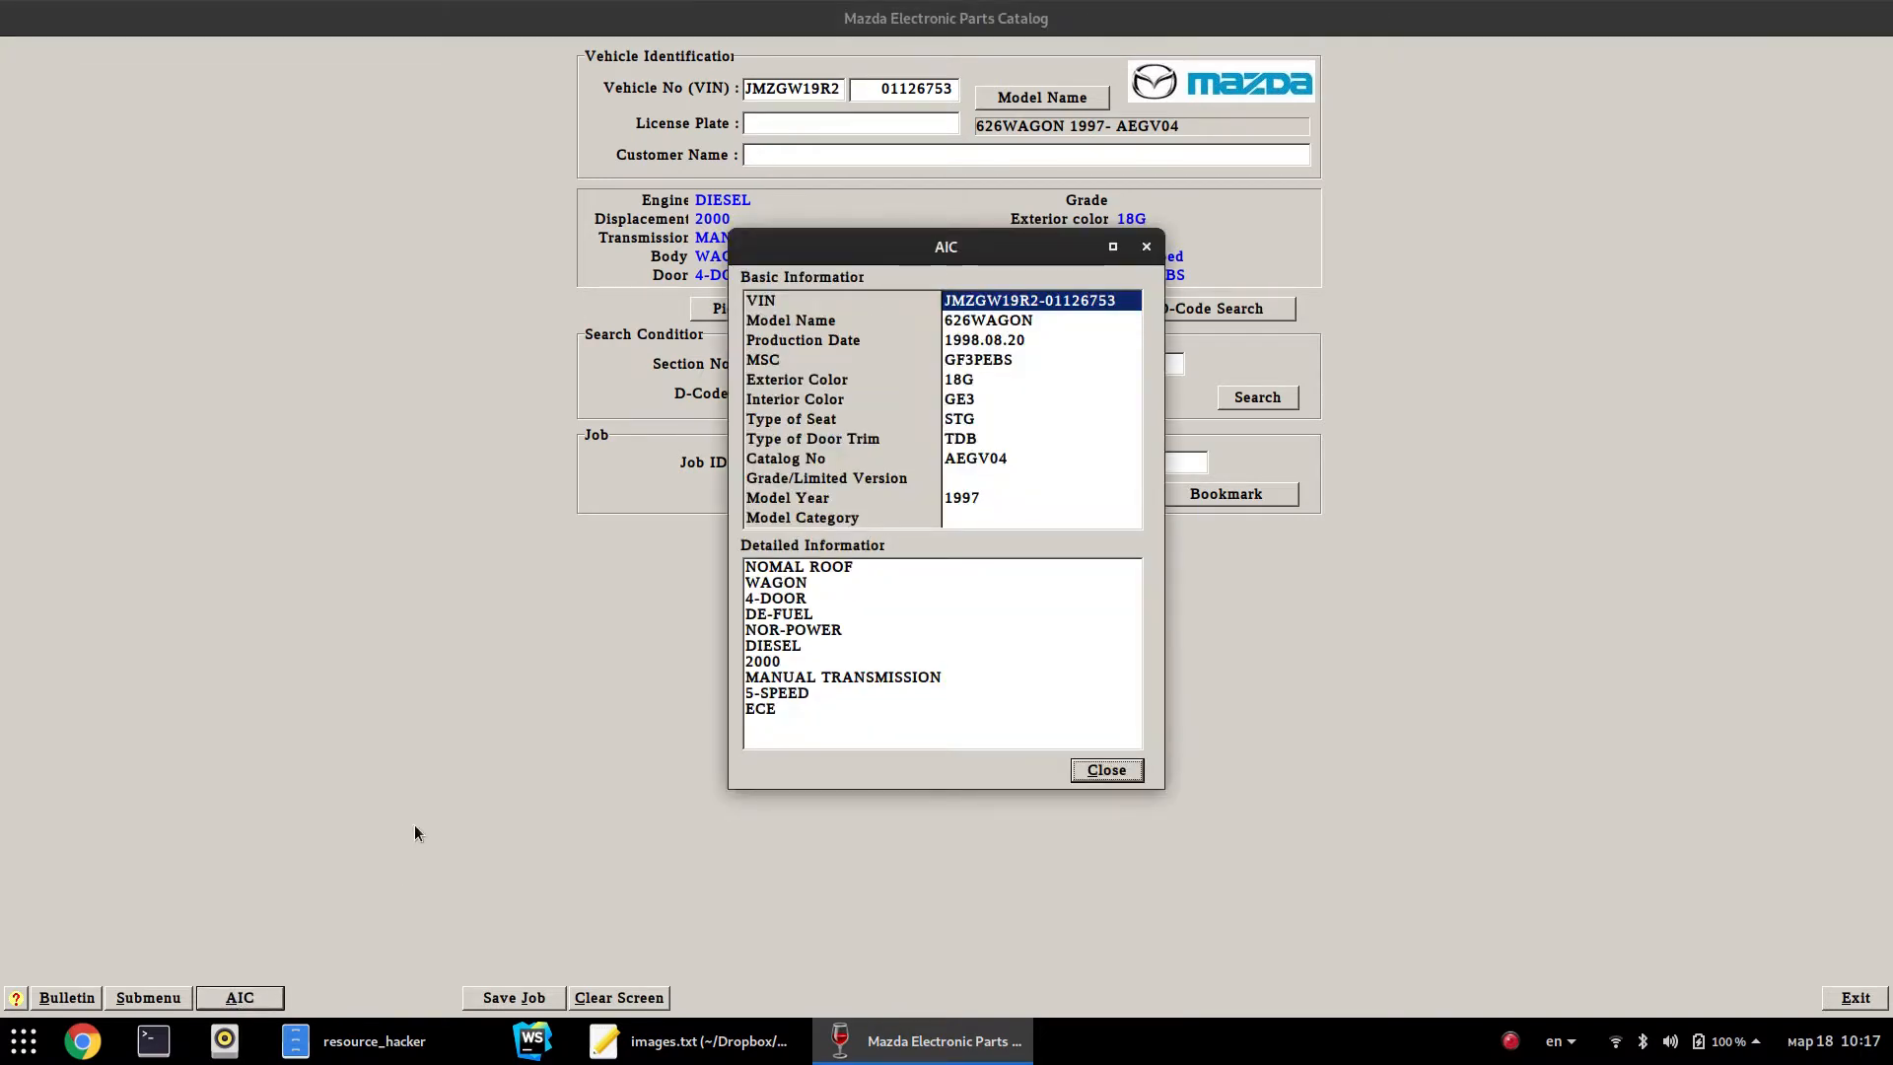
Check the AIC sheet's MSC code, exterior colour, model year and production date, then close it
left_click(981, 359)
key("Up")
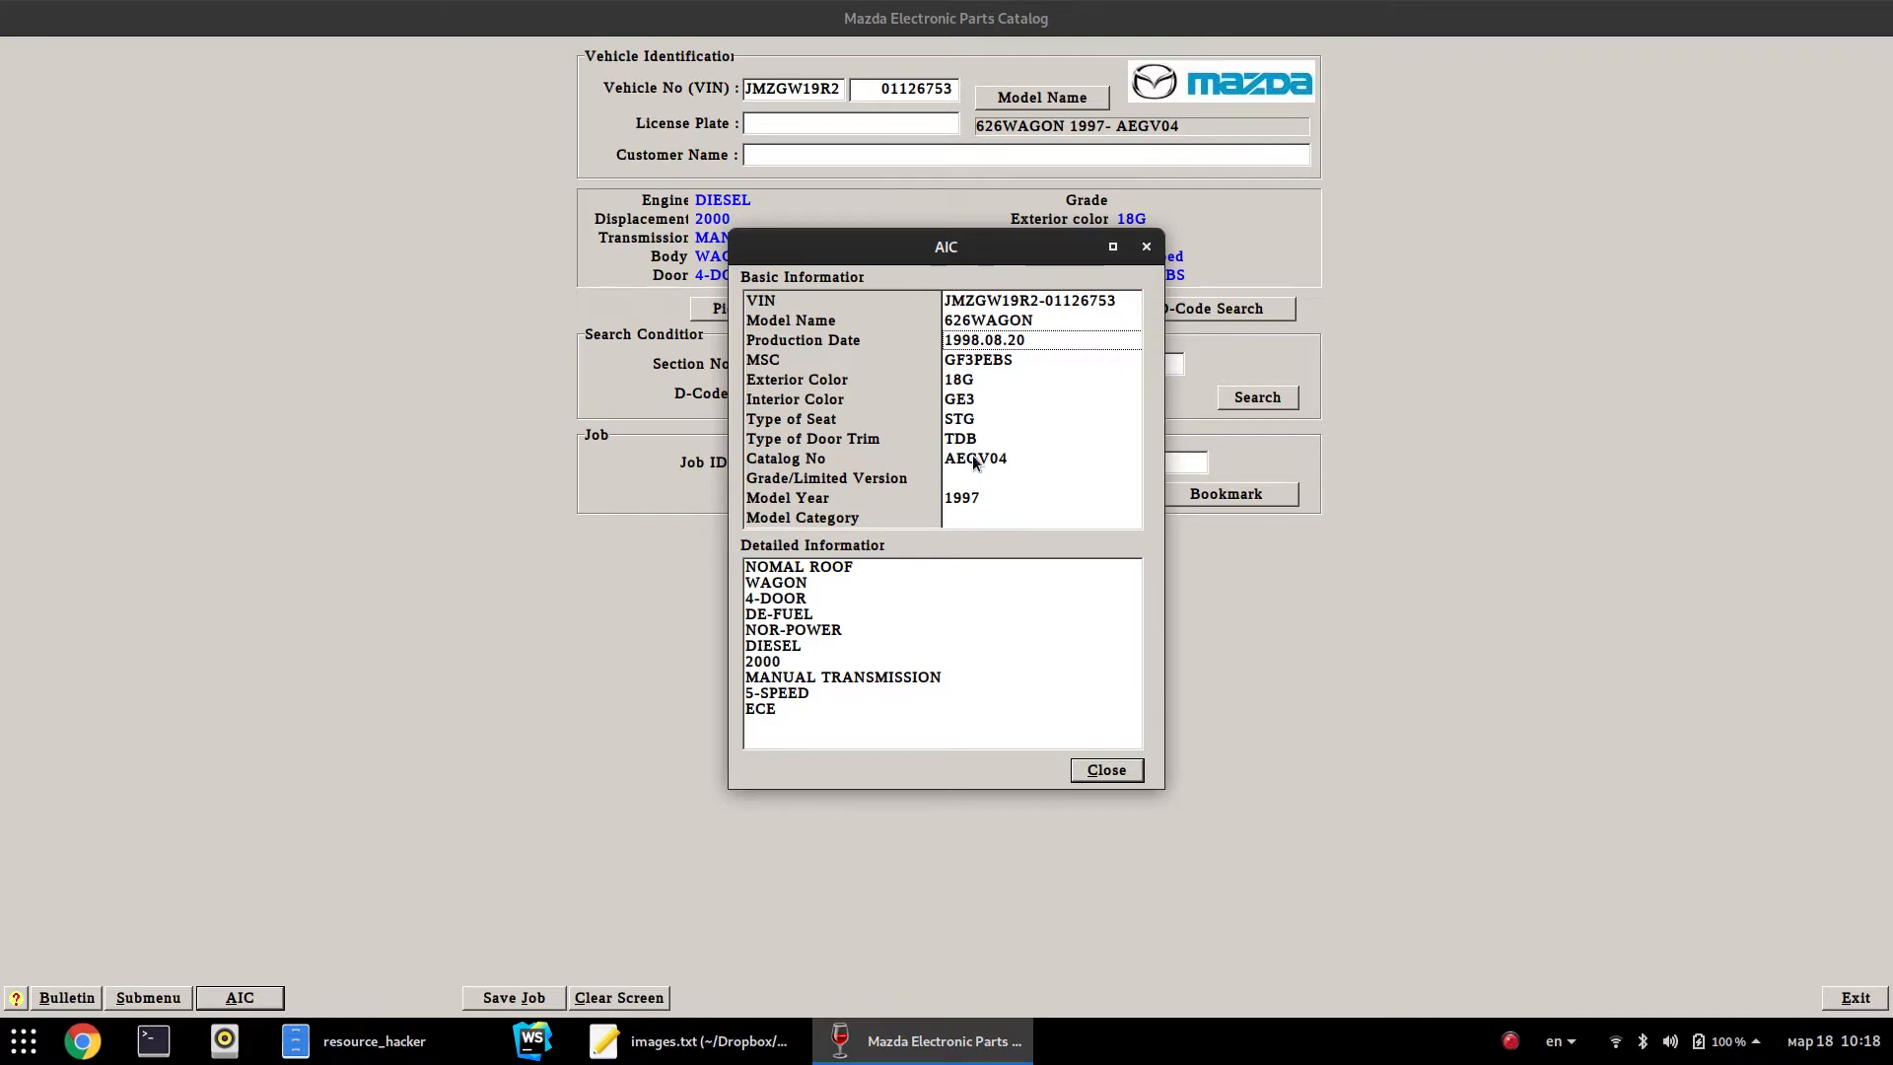
left_click(961, 383)
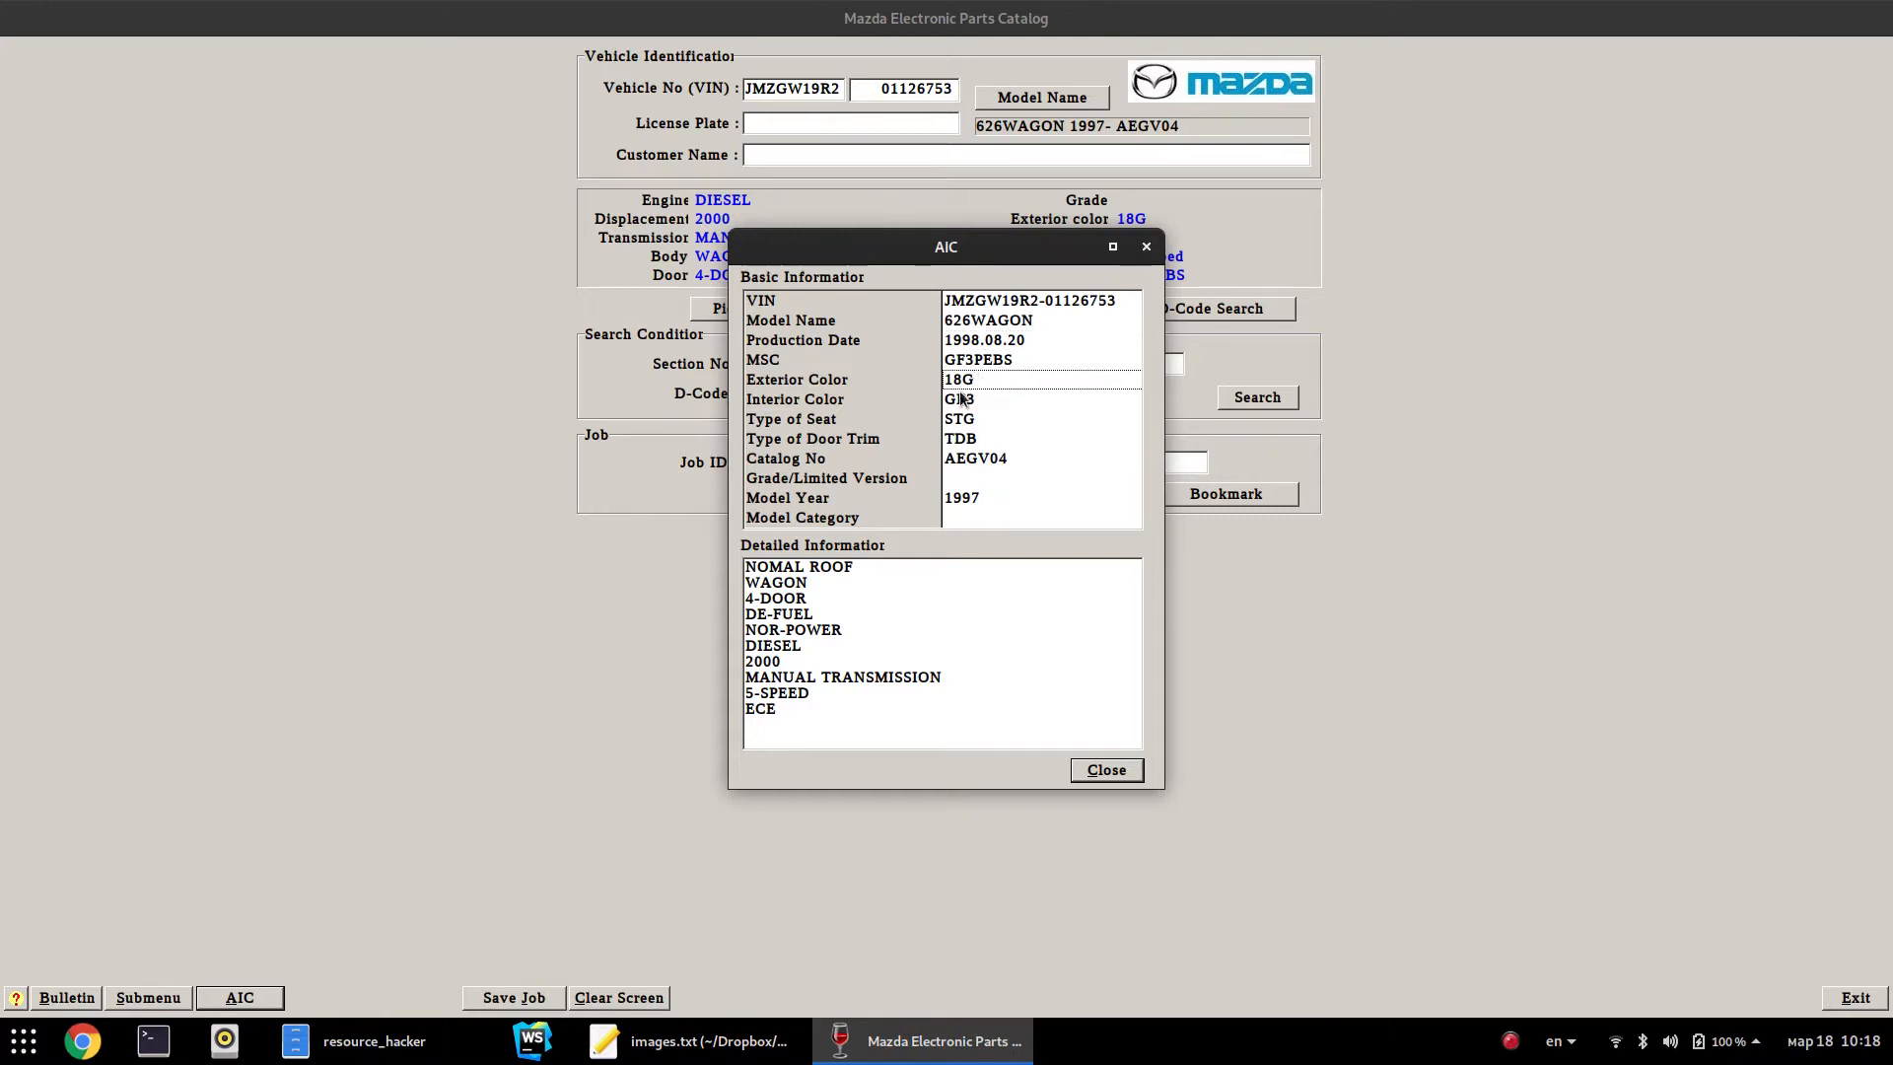
mouse_move(947, 247)
left_mouse_down()
mouse_move(732, 260)
mouse_move(931, 273)
left_mouse_up()
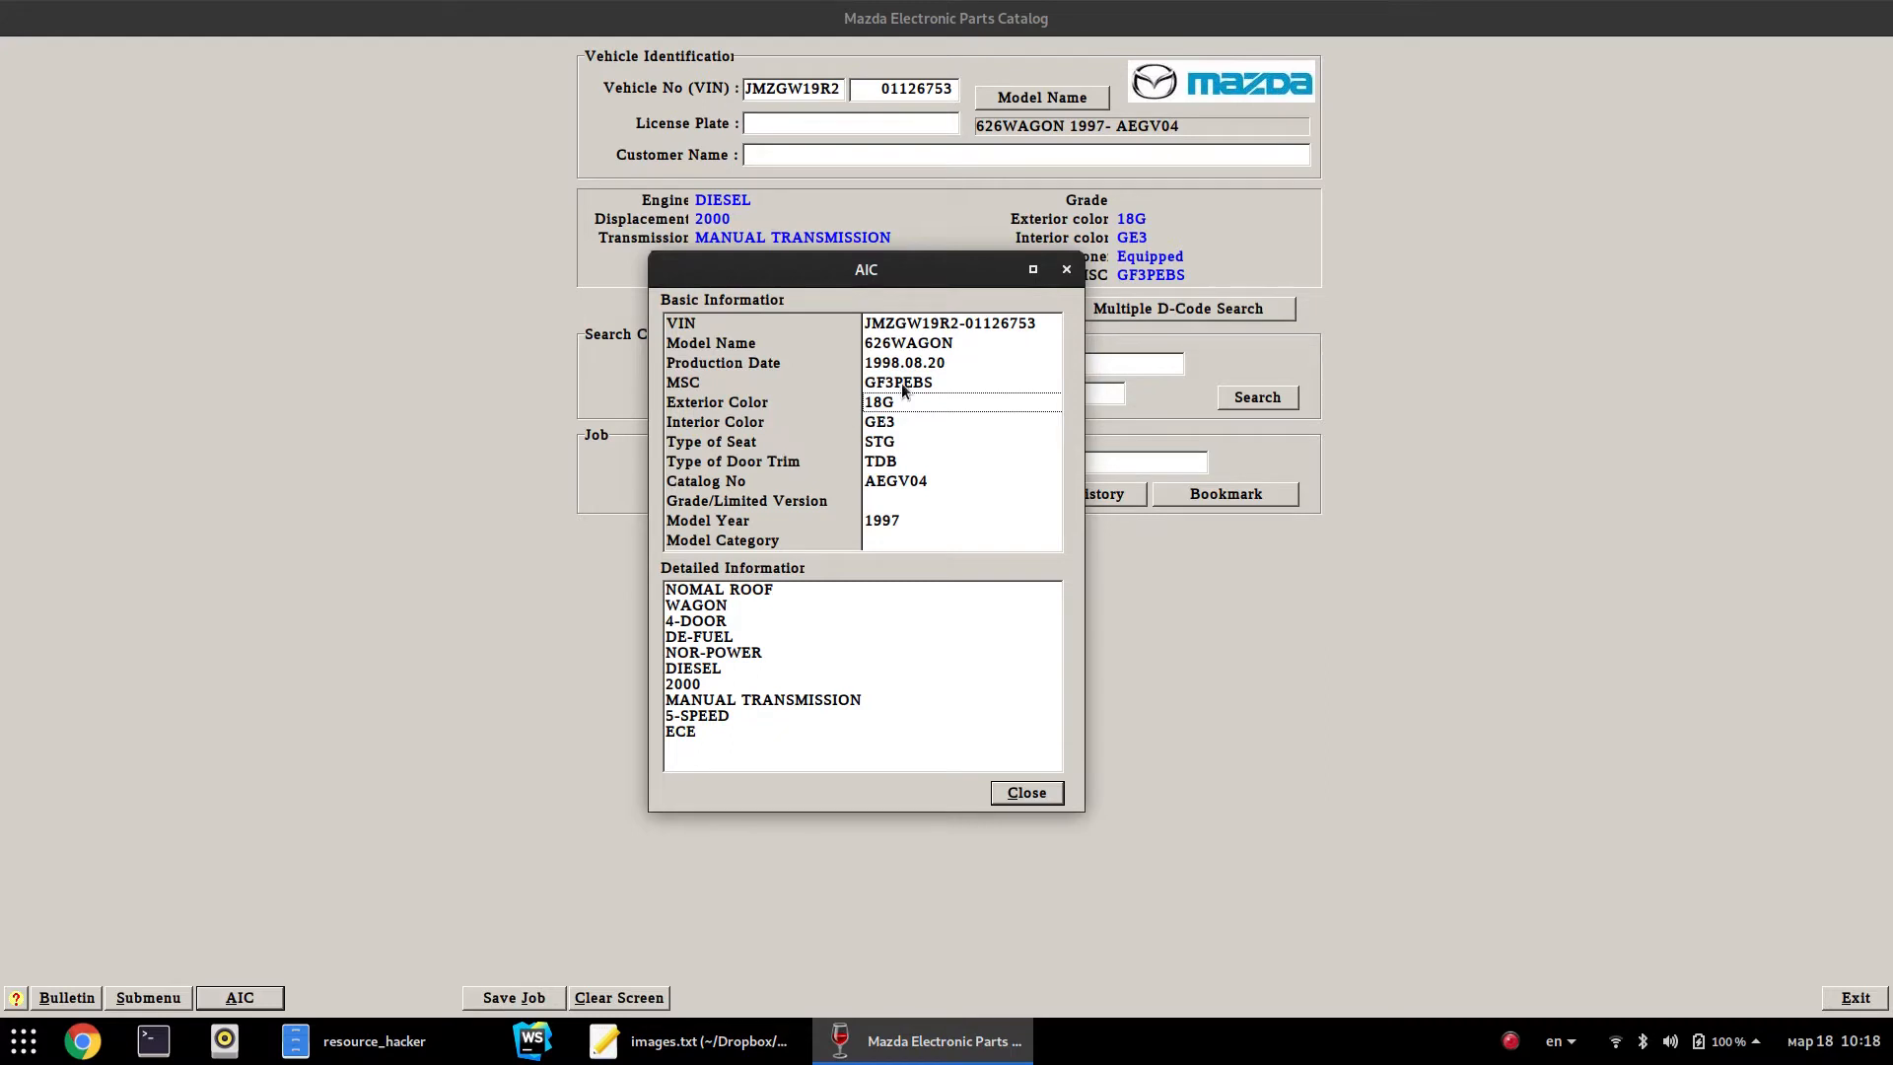
left_click(933, 529)
left_click(819, 363)
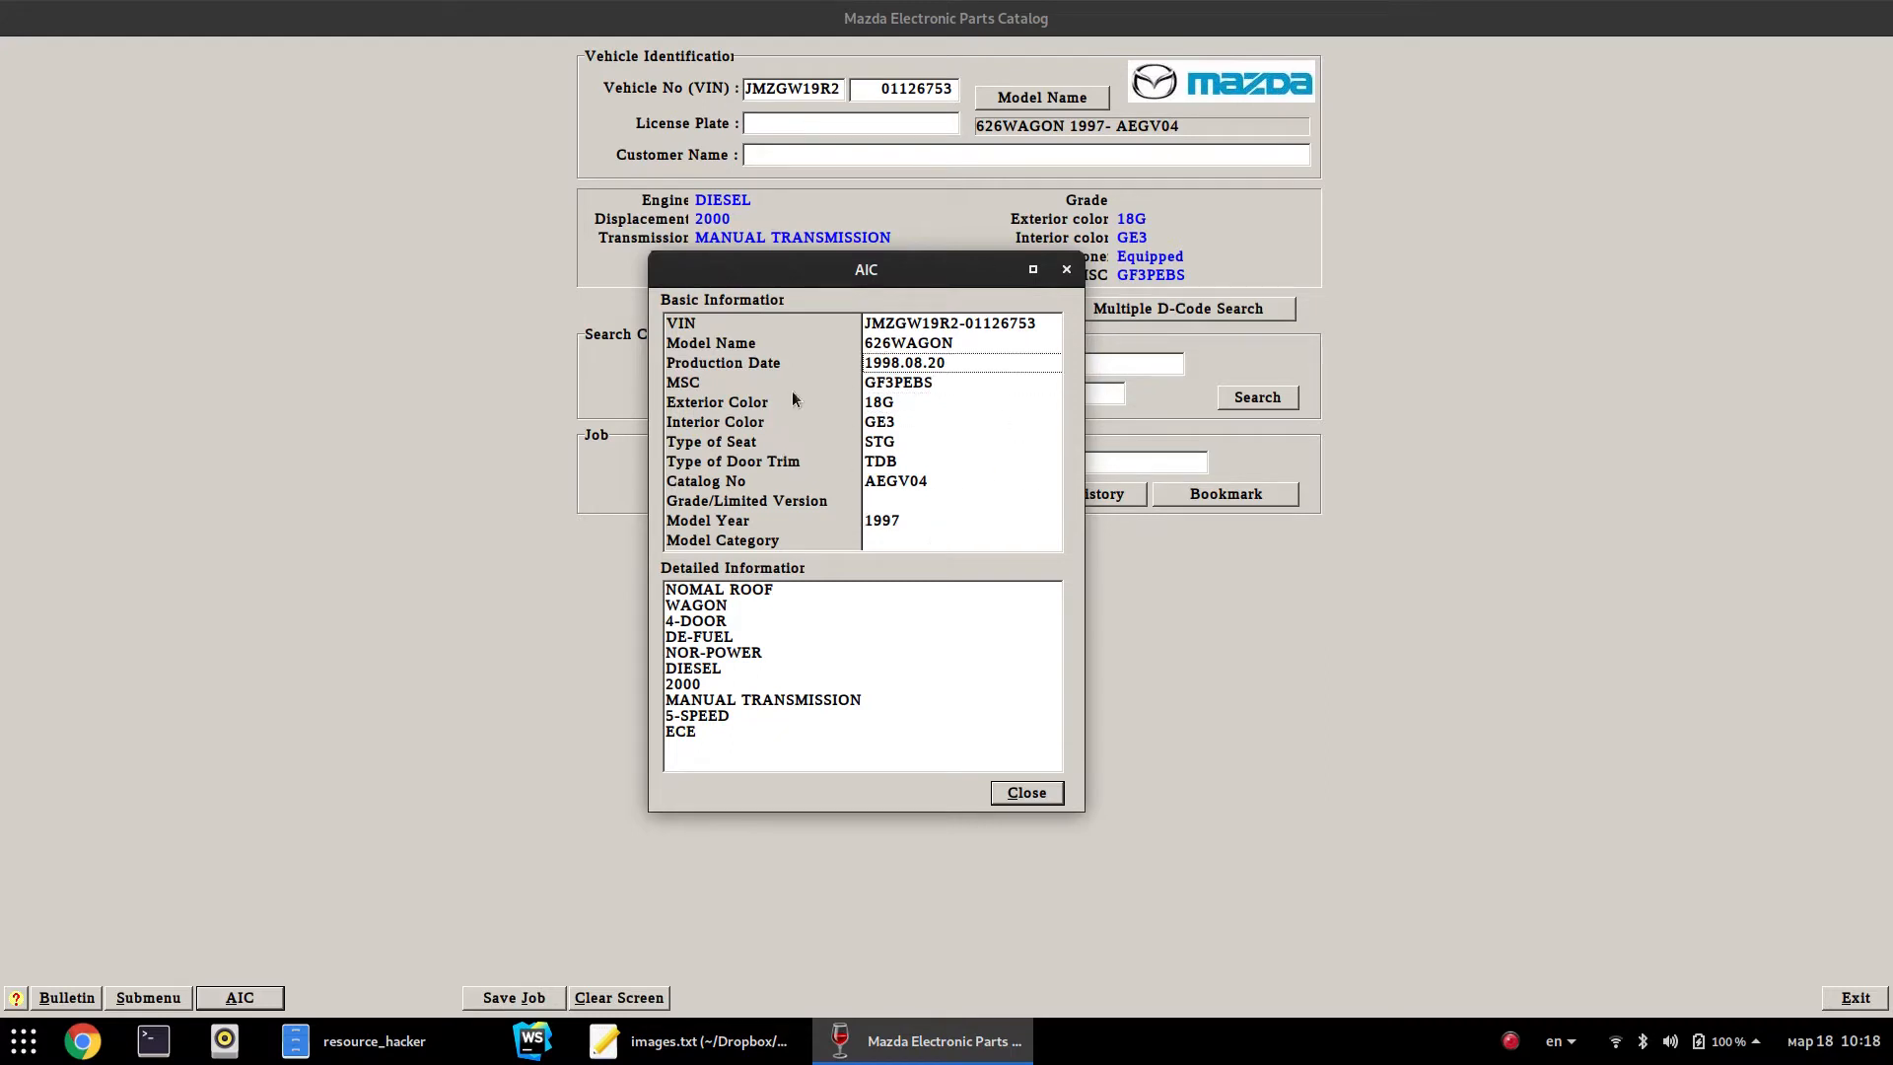
left_click(1066, 269)
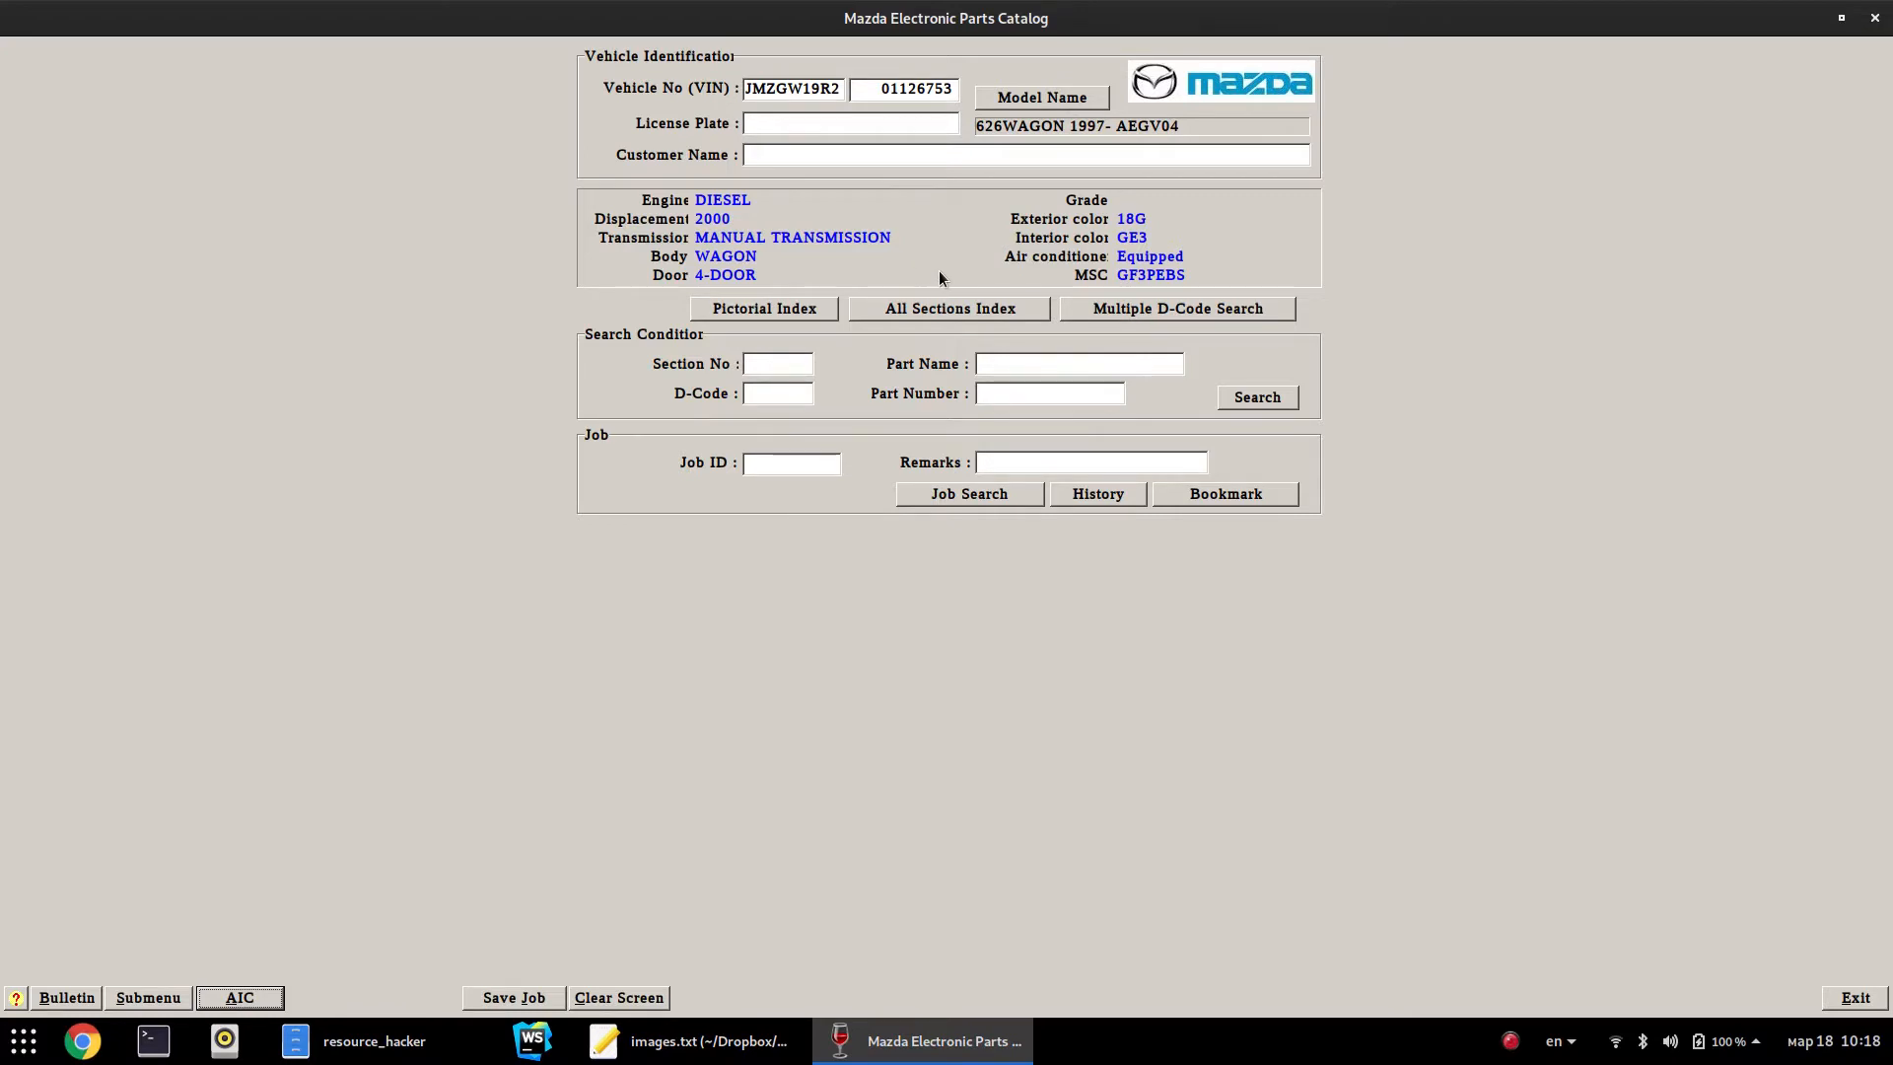
Open the Pictorial Index hit list and tick ALL sections, ENGINE through GENERAL INFORMATION
left_click(779, 316)
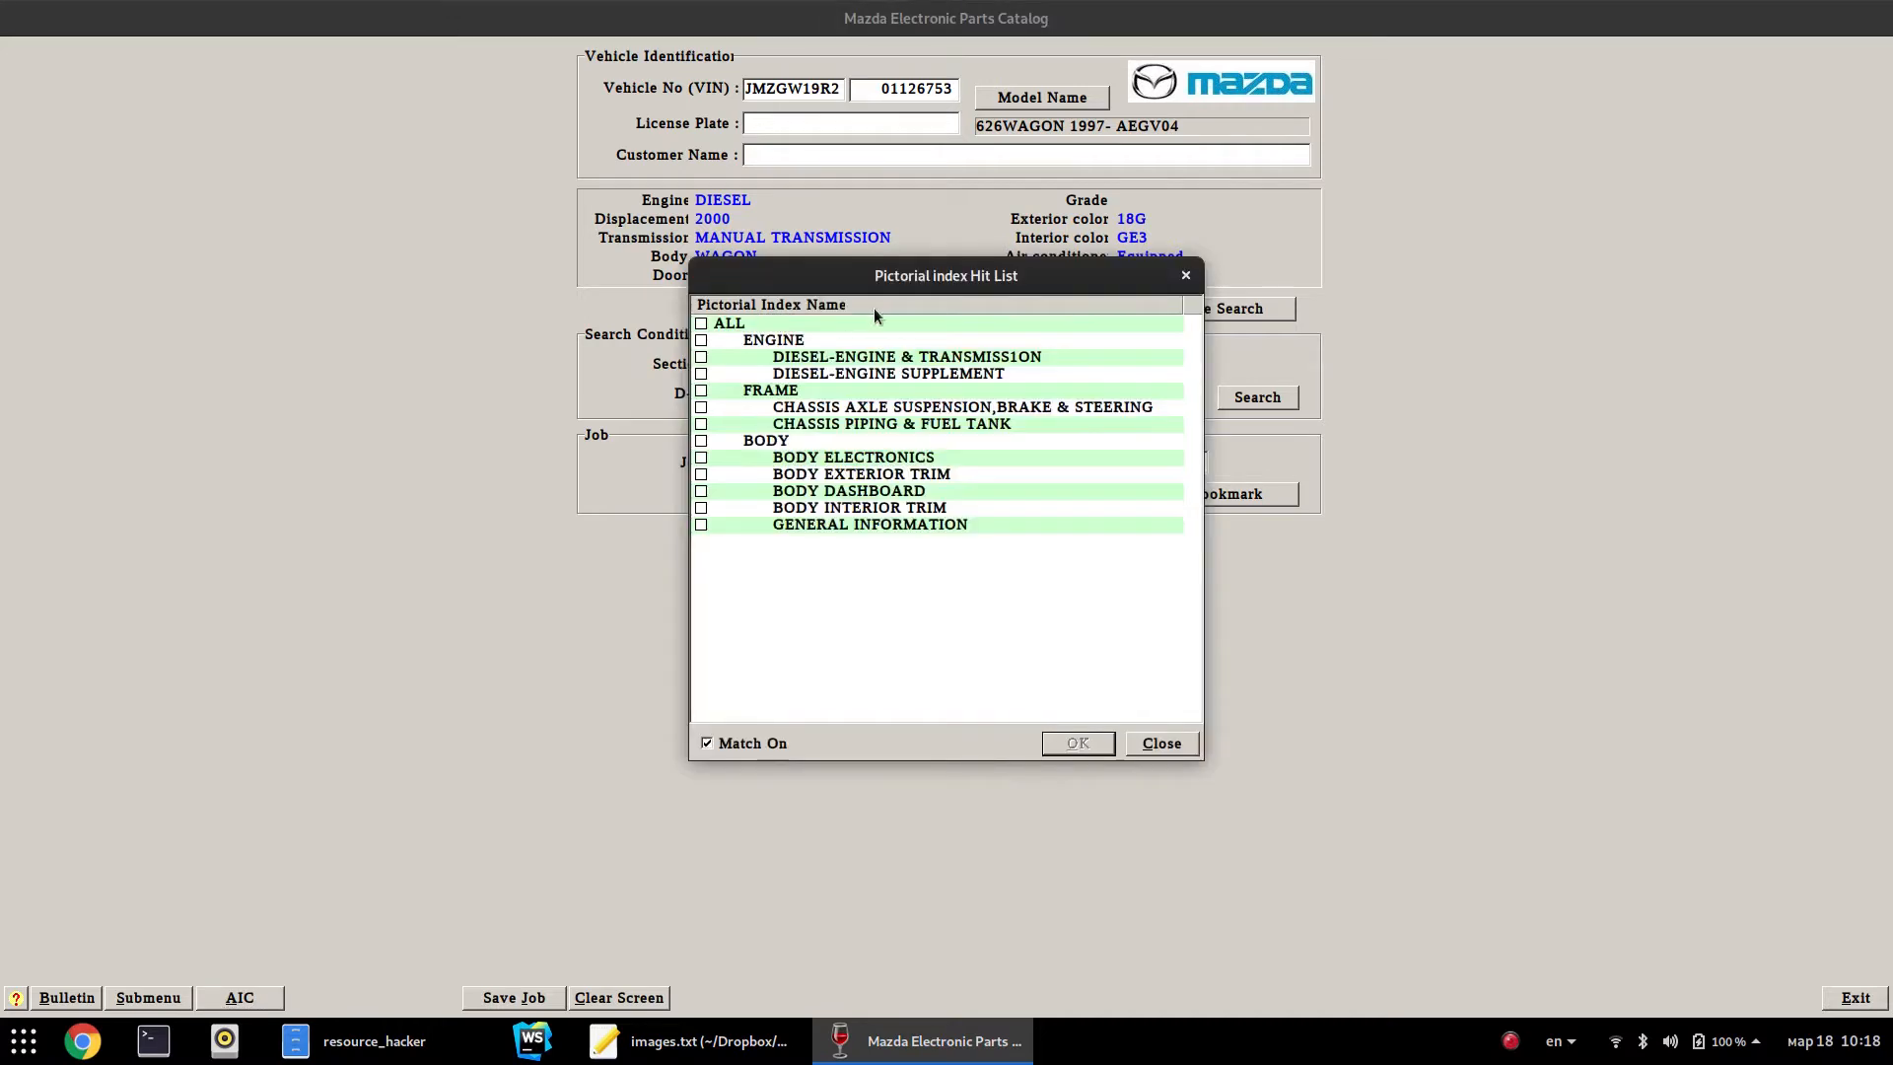
left_click_drag(893, 283, 957, 380)
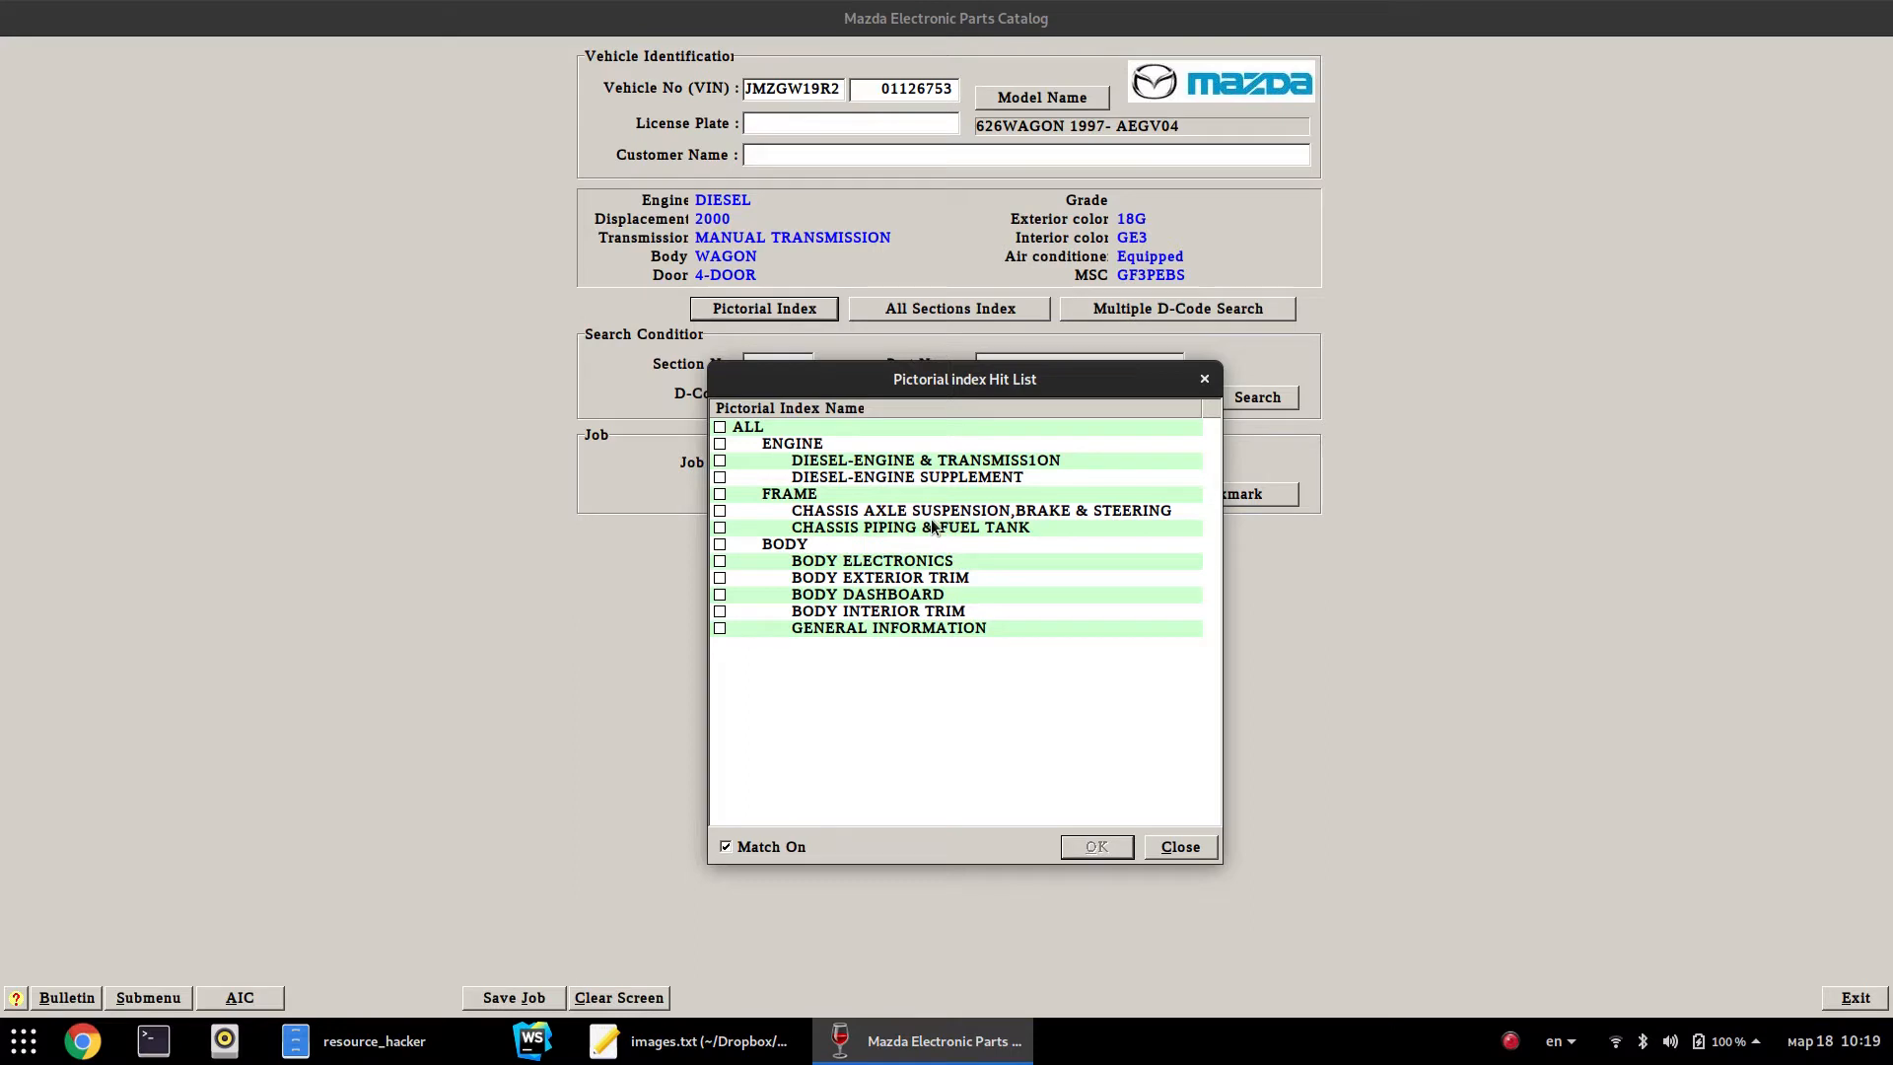
left_click(721, 426)
Confirm the chosen sections to display the Diesel Engine pictorial index
left_click(1095, 845)
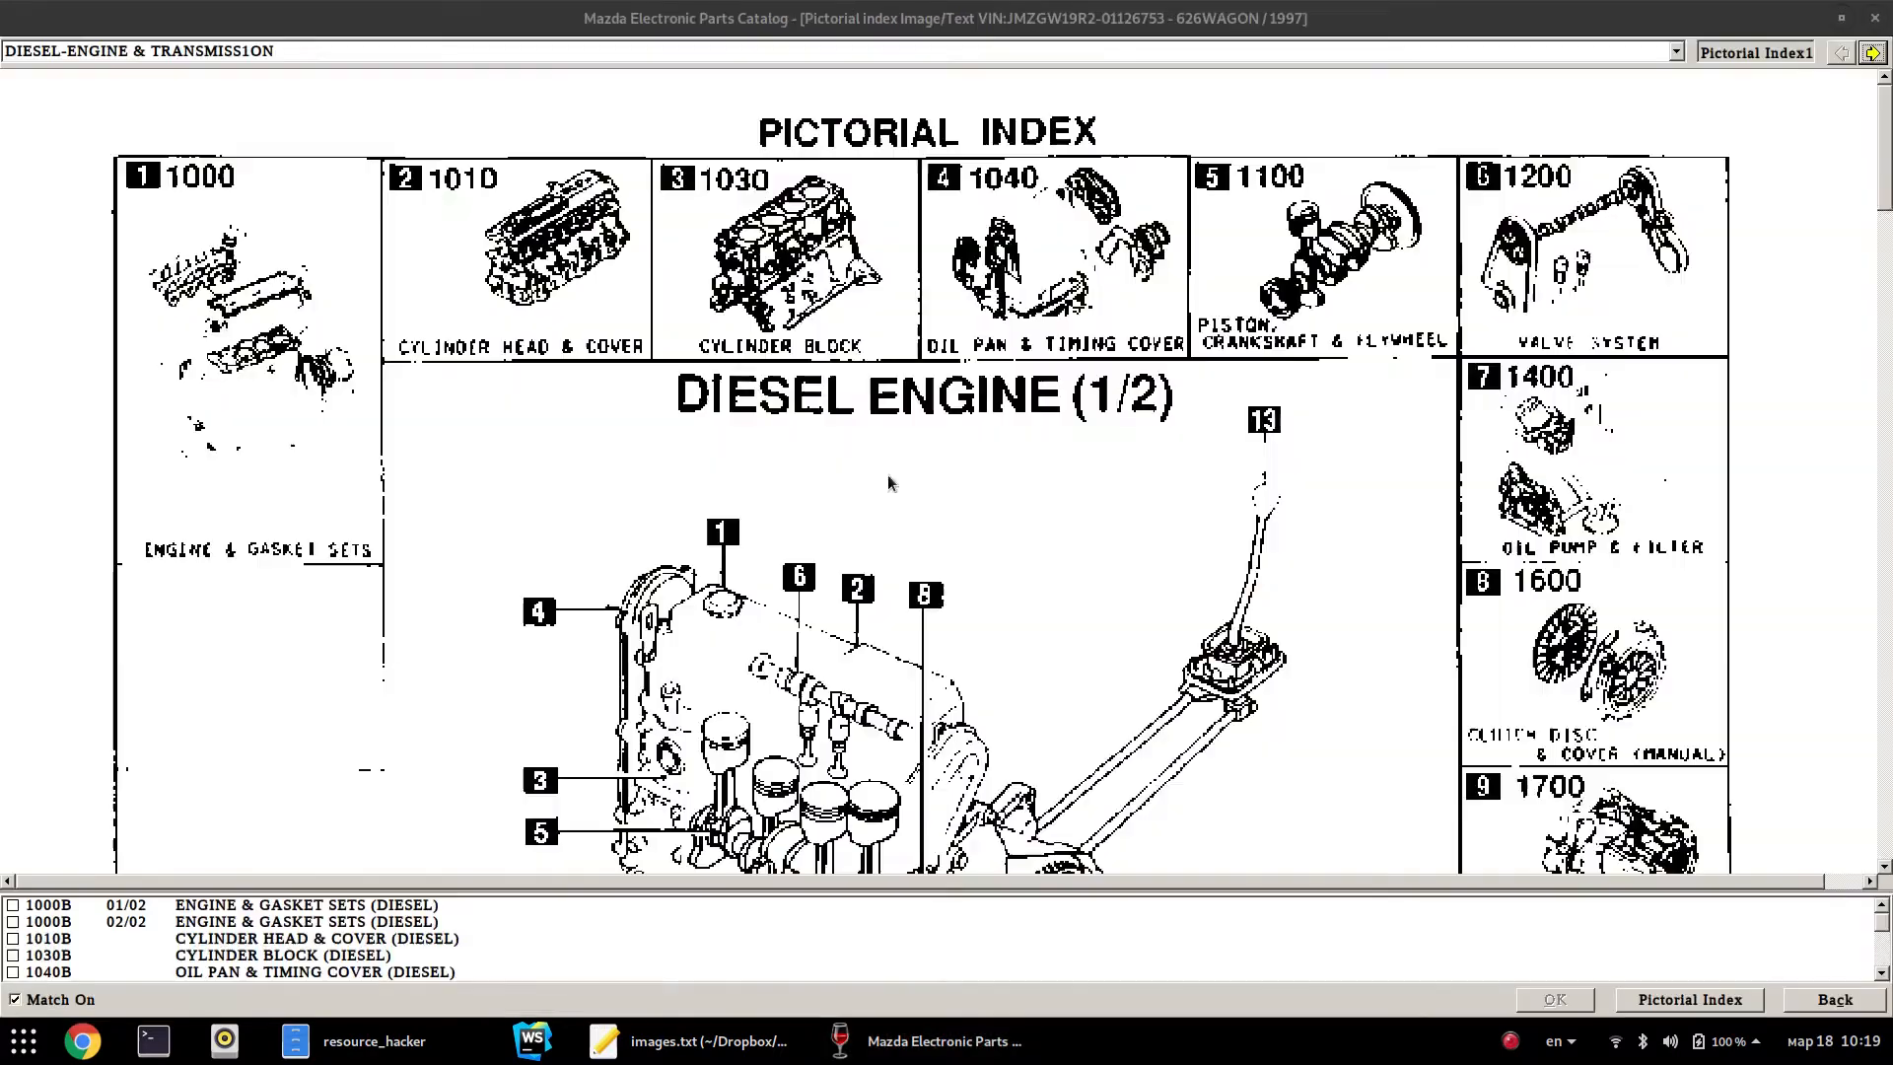
left_click(515, 51)
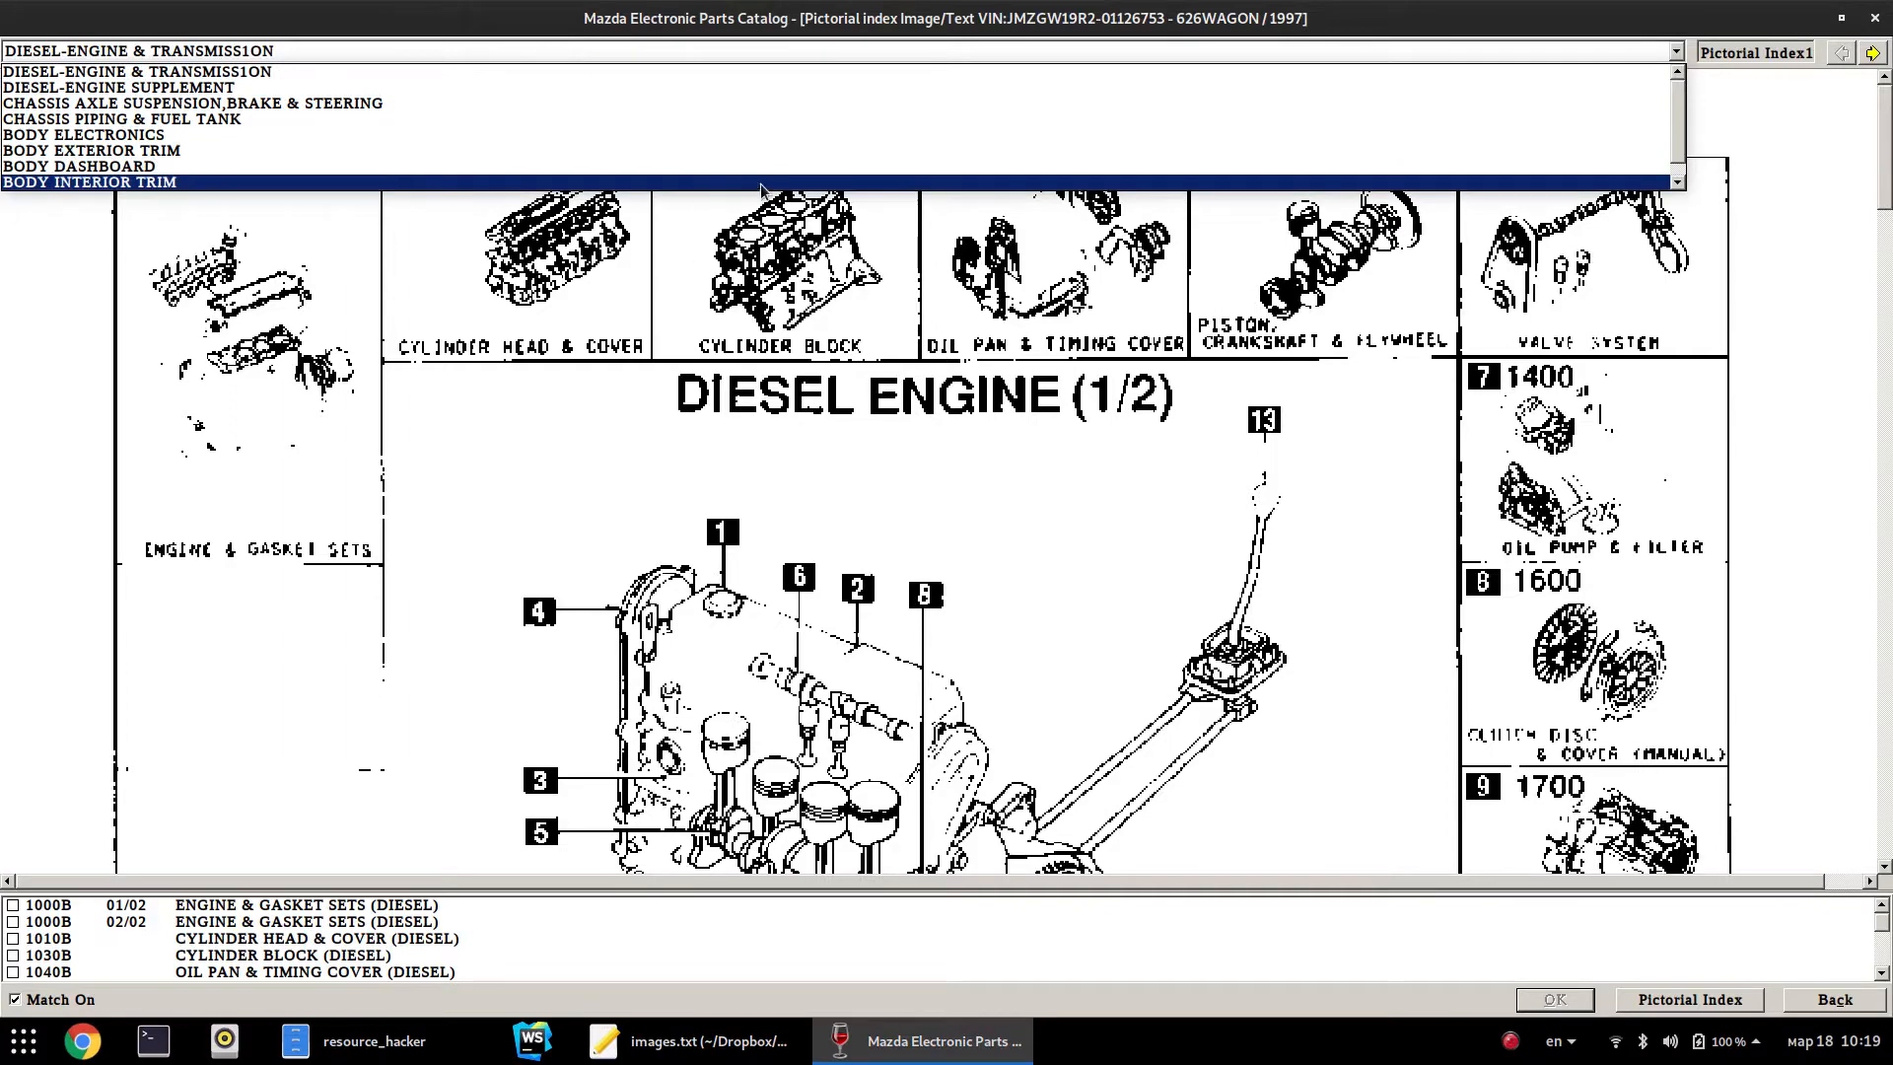
left_click(684, 57)
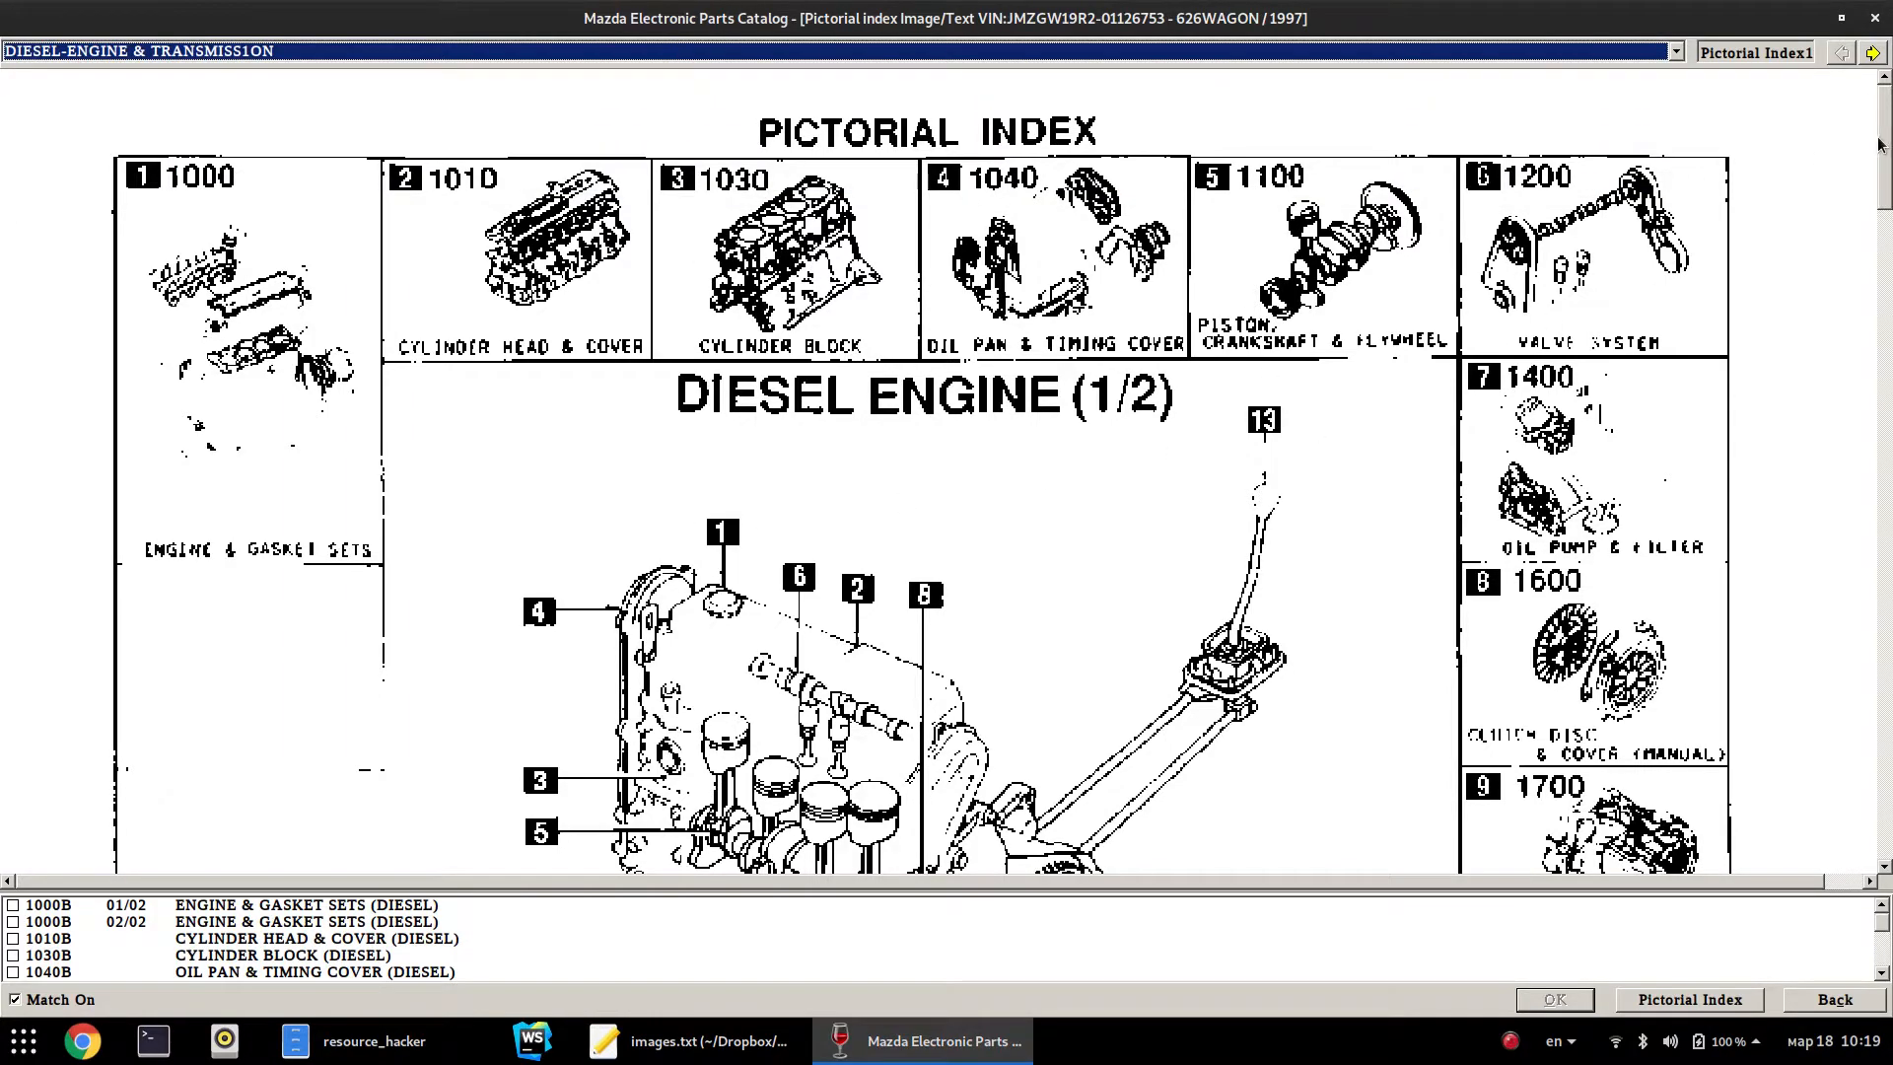
left_click_drag(1890, 153, 1818, 100)
Switch to the BODY EXTERIOR TRIM index and open the 6230 lift gate mechanisms page
left_click(225, 55)
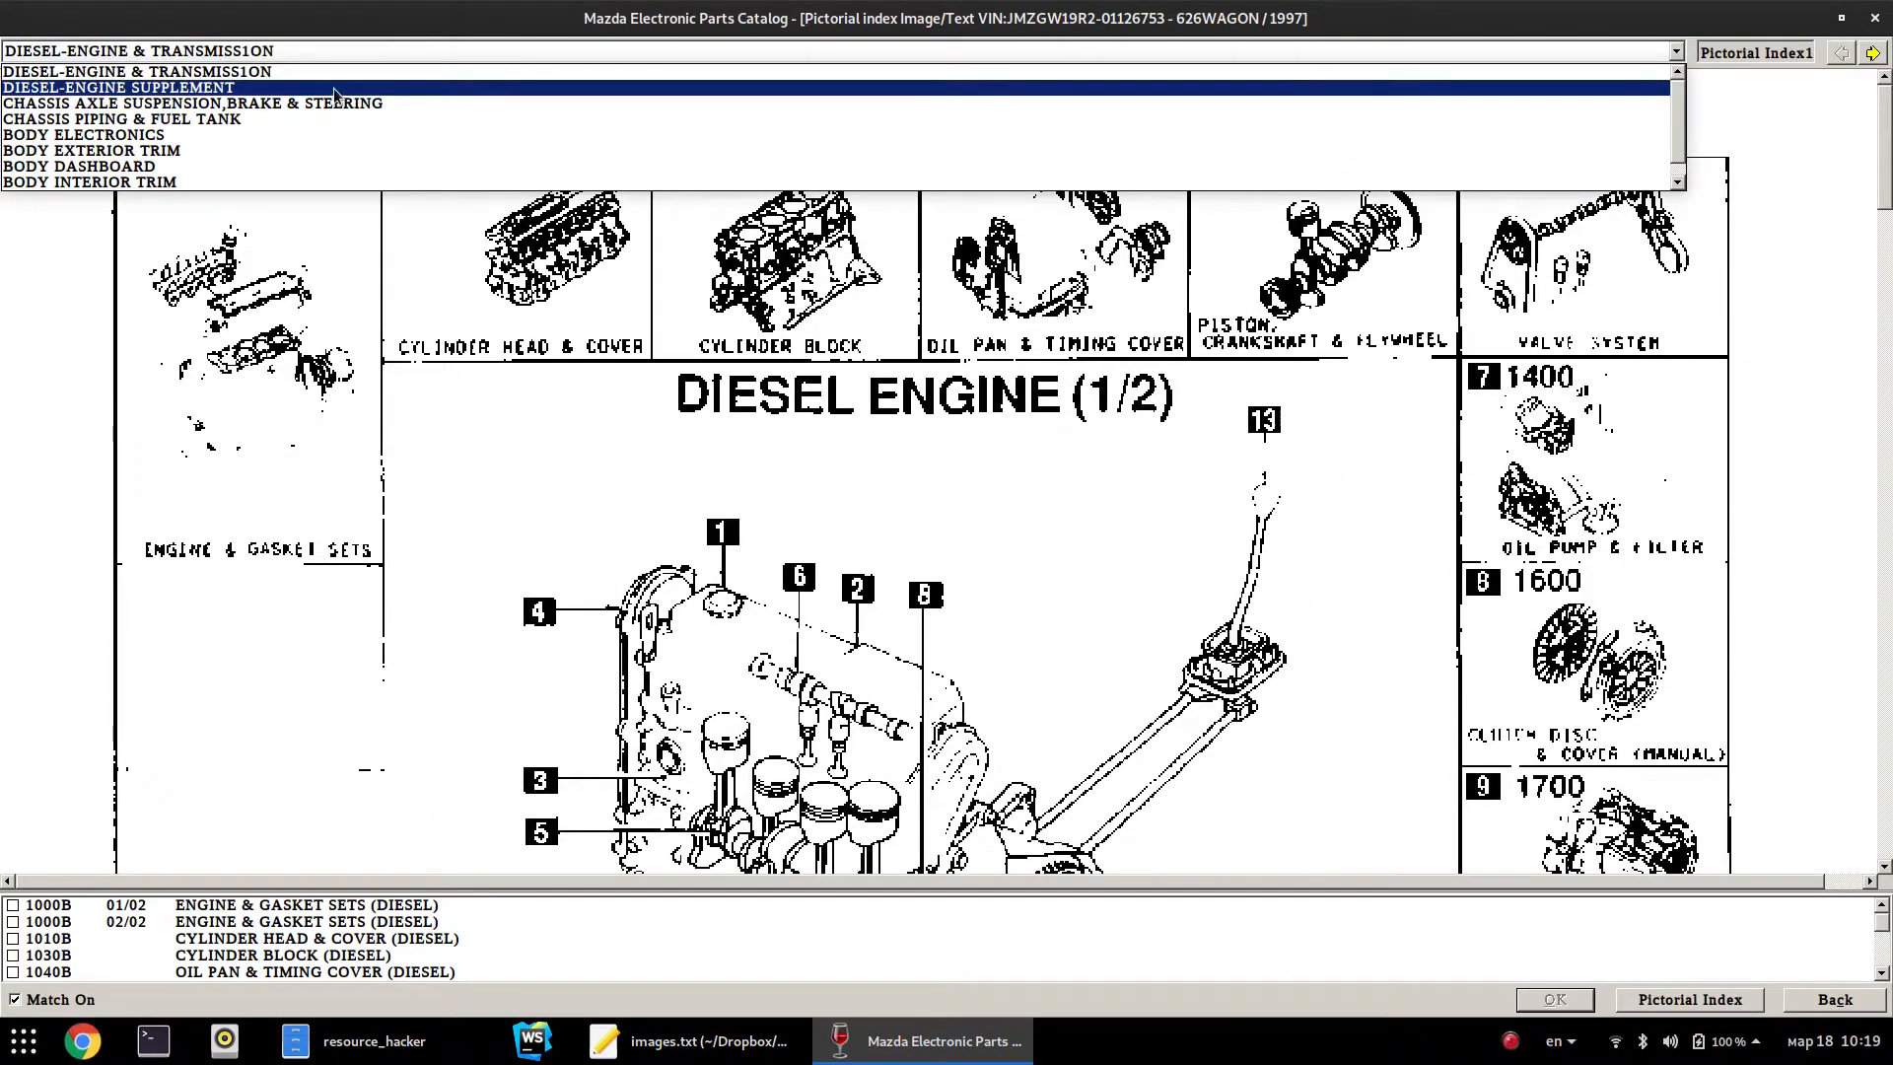
left_click(189, 151)
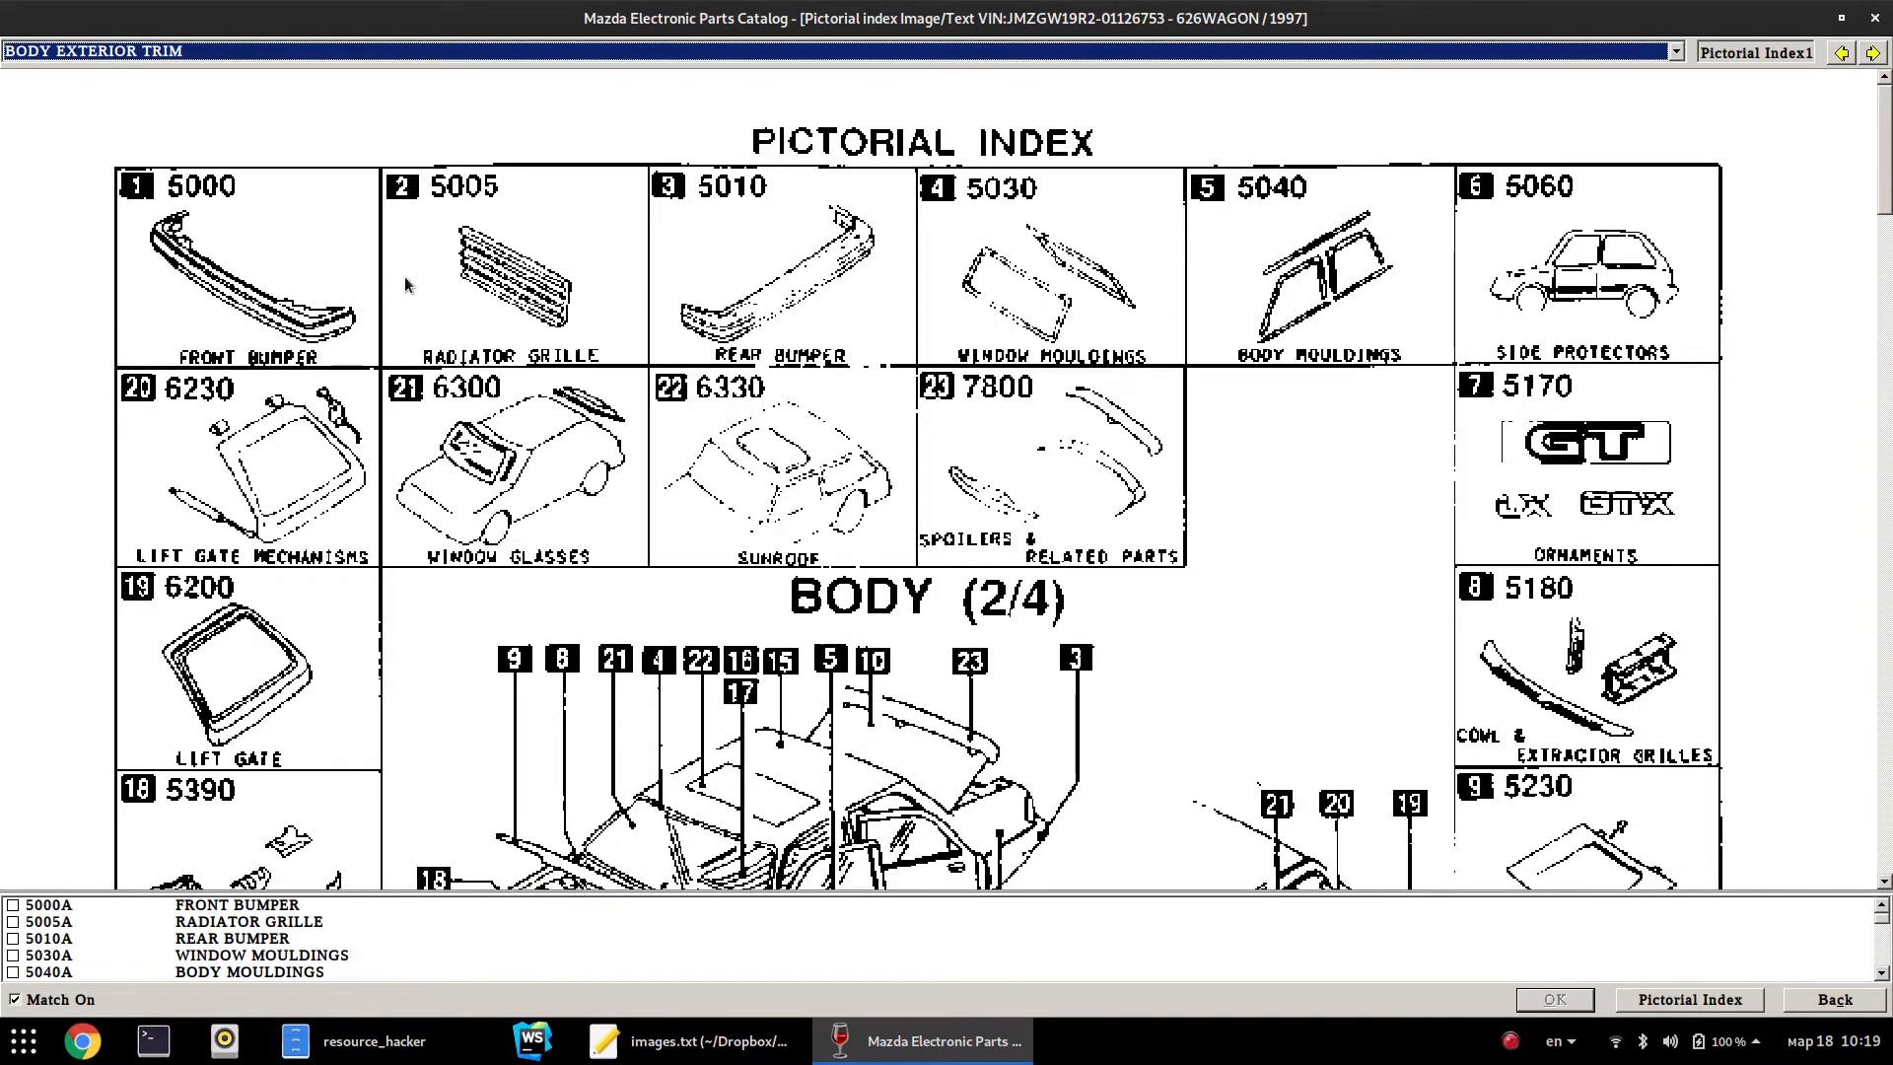
scroll(1850, 270, "down", 3)
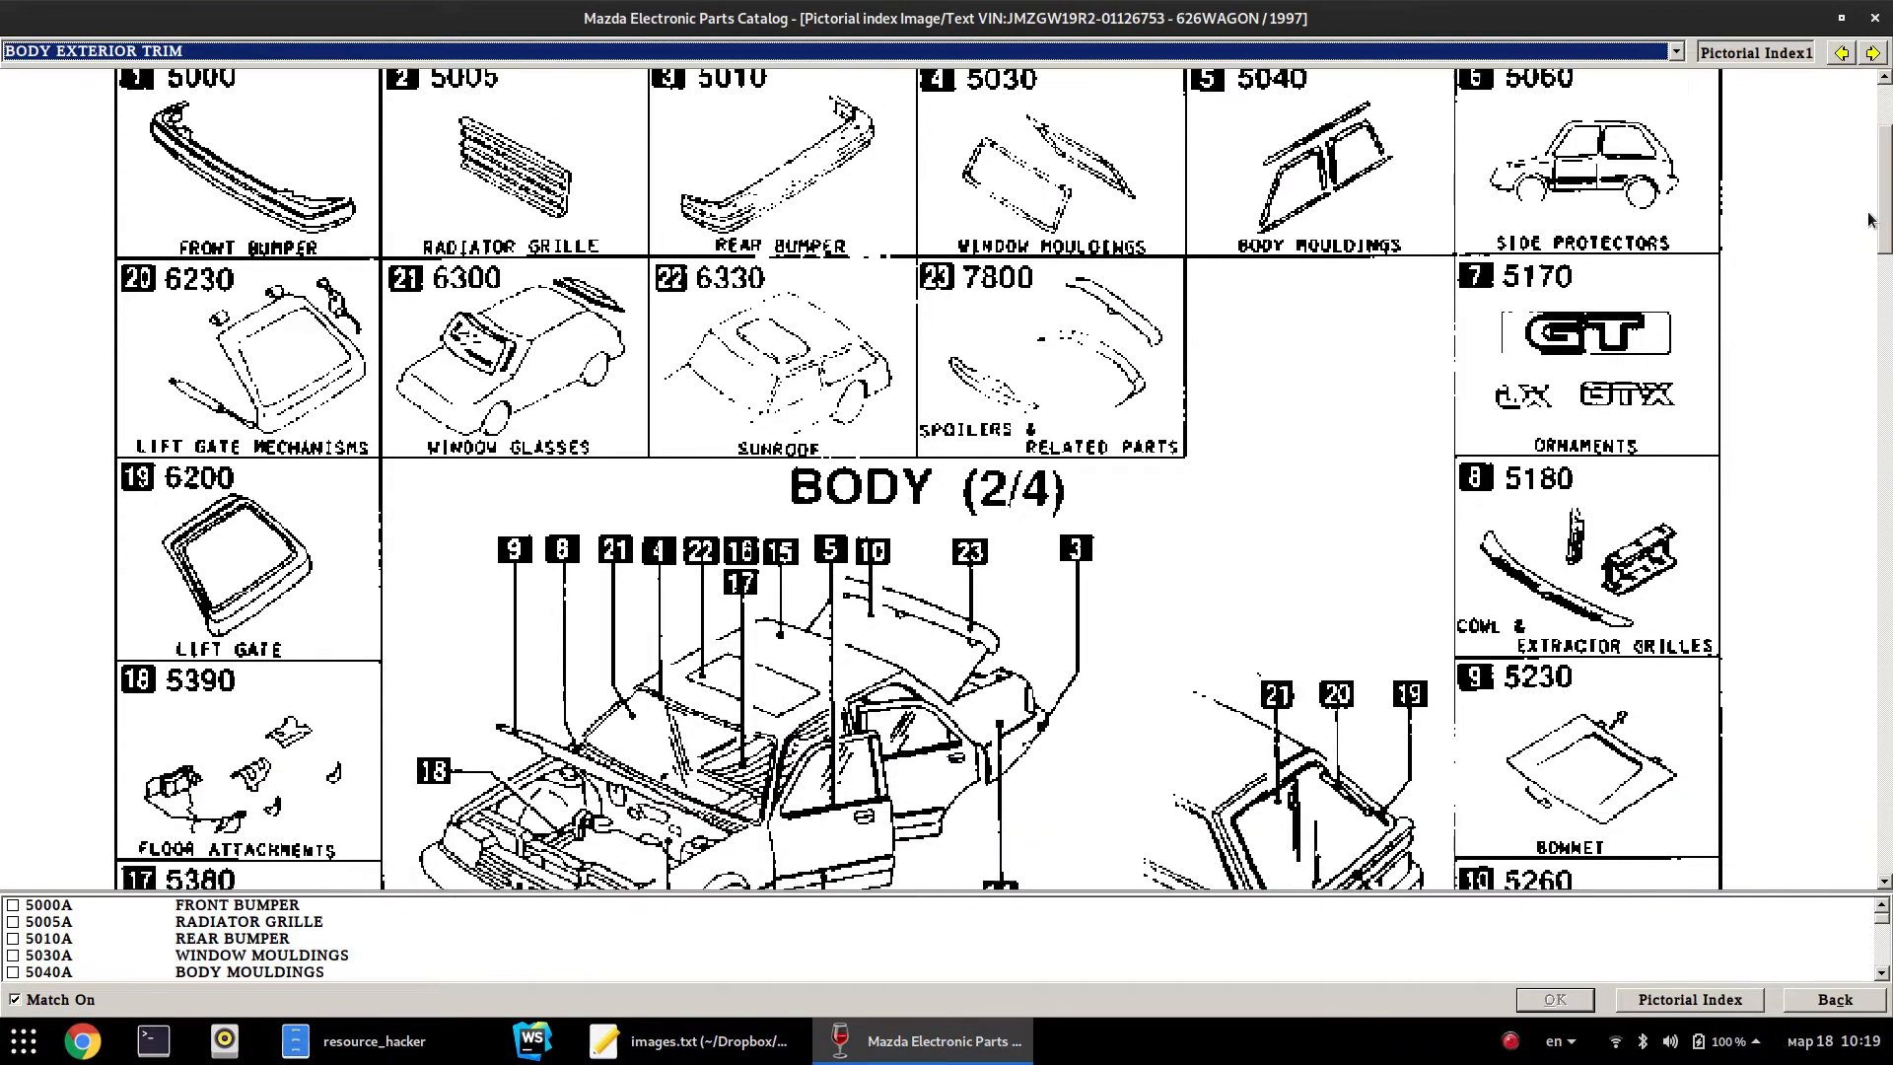
scroll(1850, 251, "up", 2)
scroll(1872, 208, "down", 5)
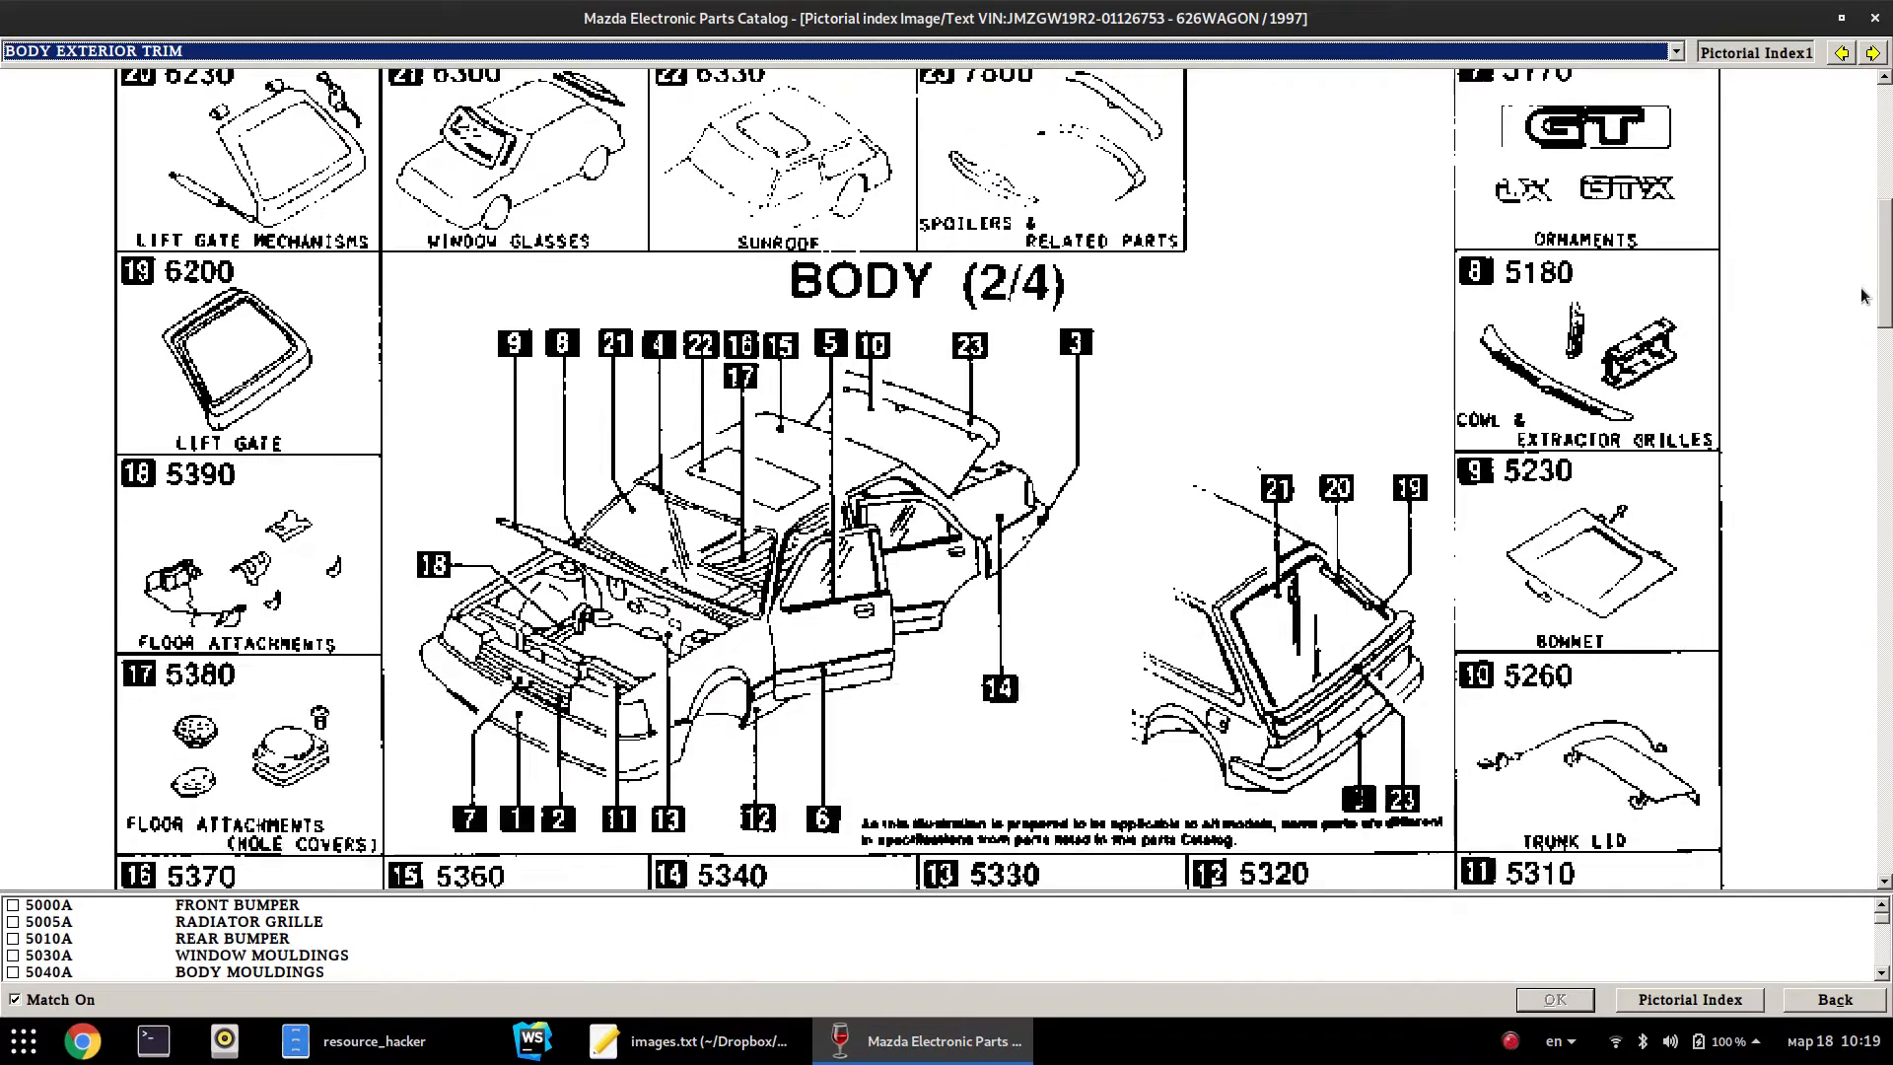
scroll(1864, 230, "up", 5)
scroll(1863, 230, "up", 1)
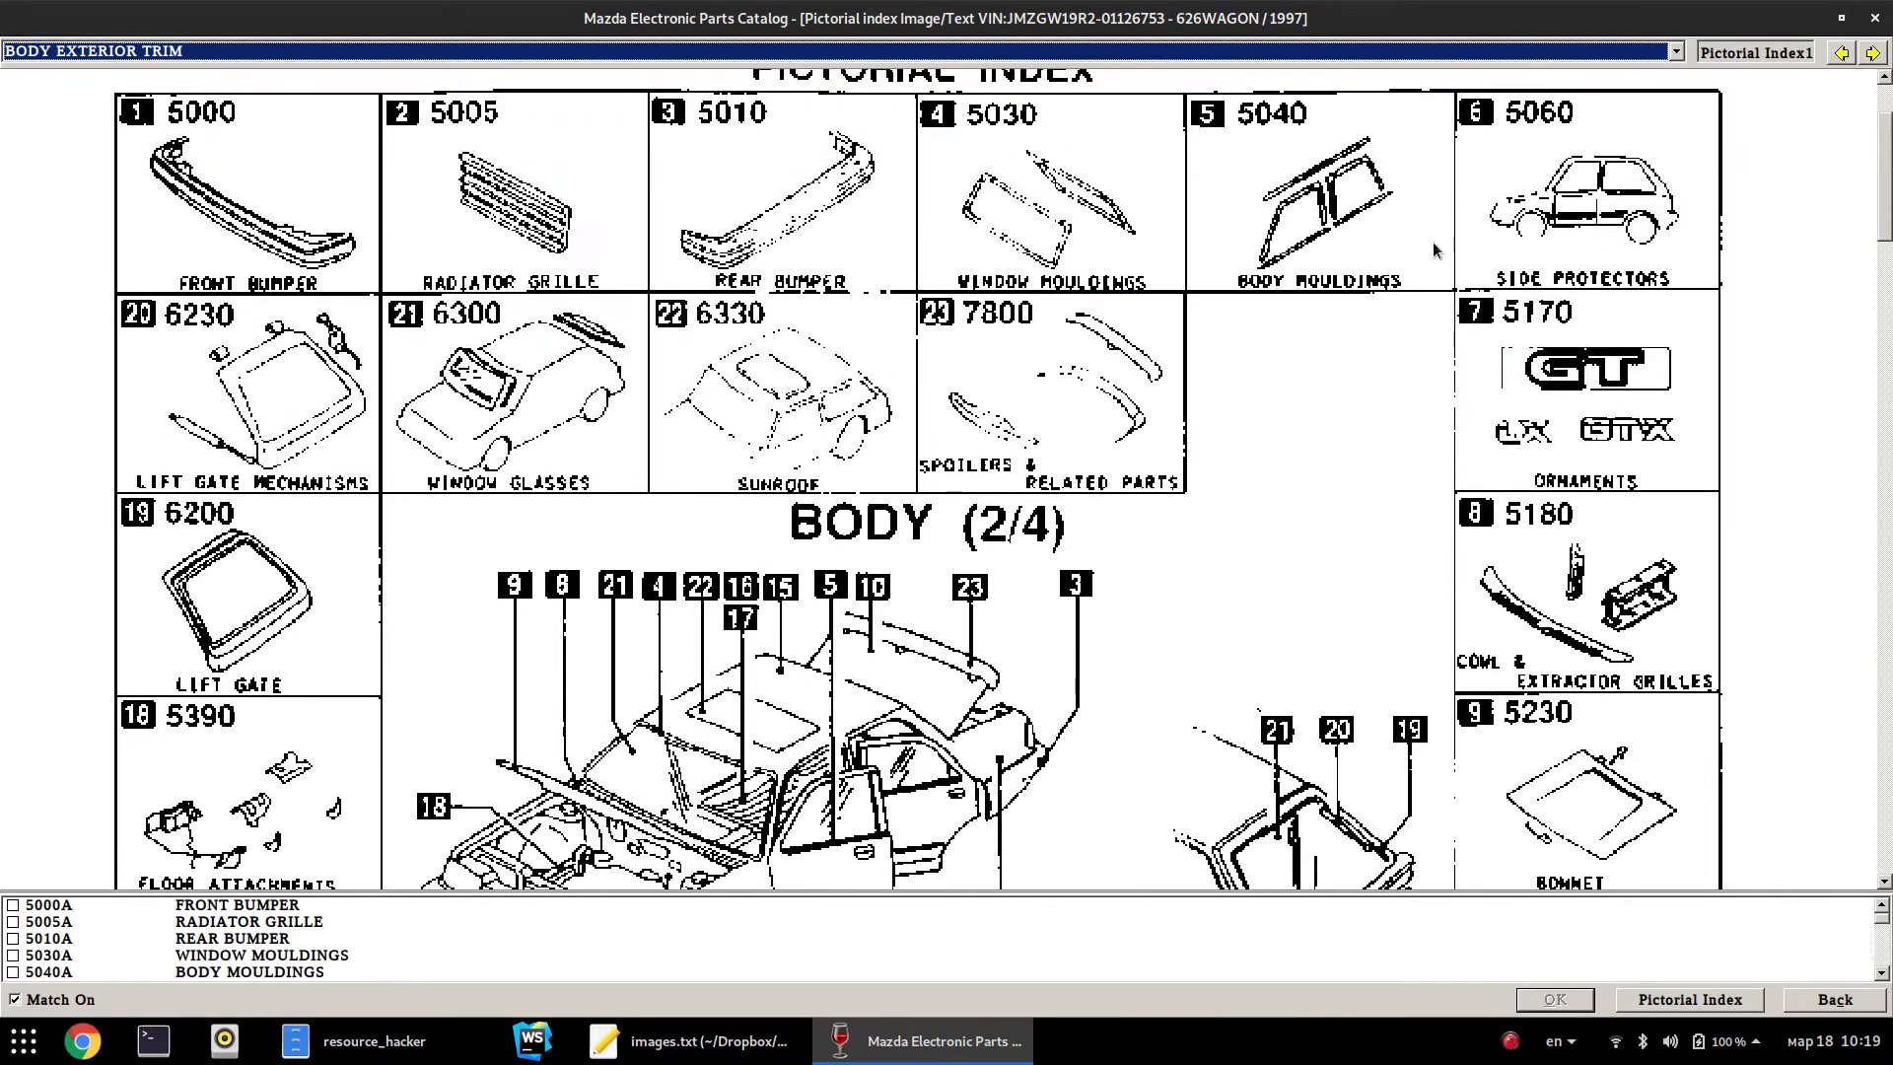
double_click(198, 327)
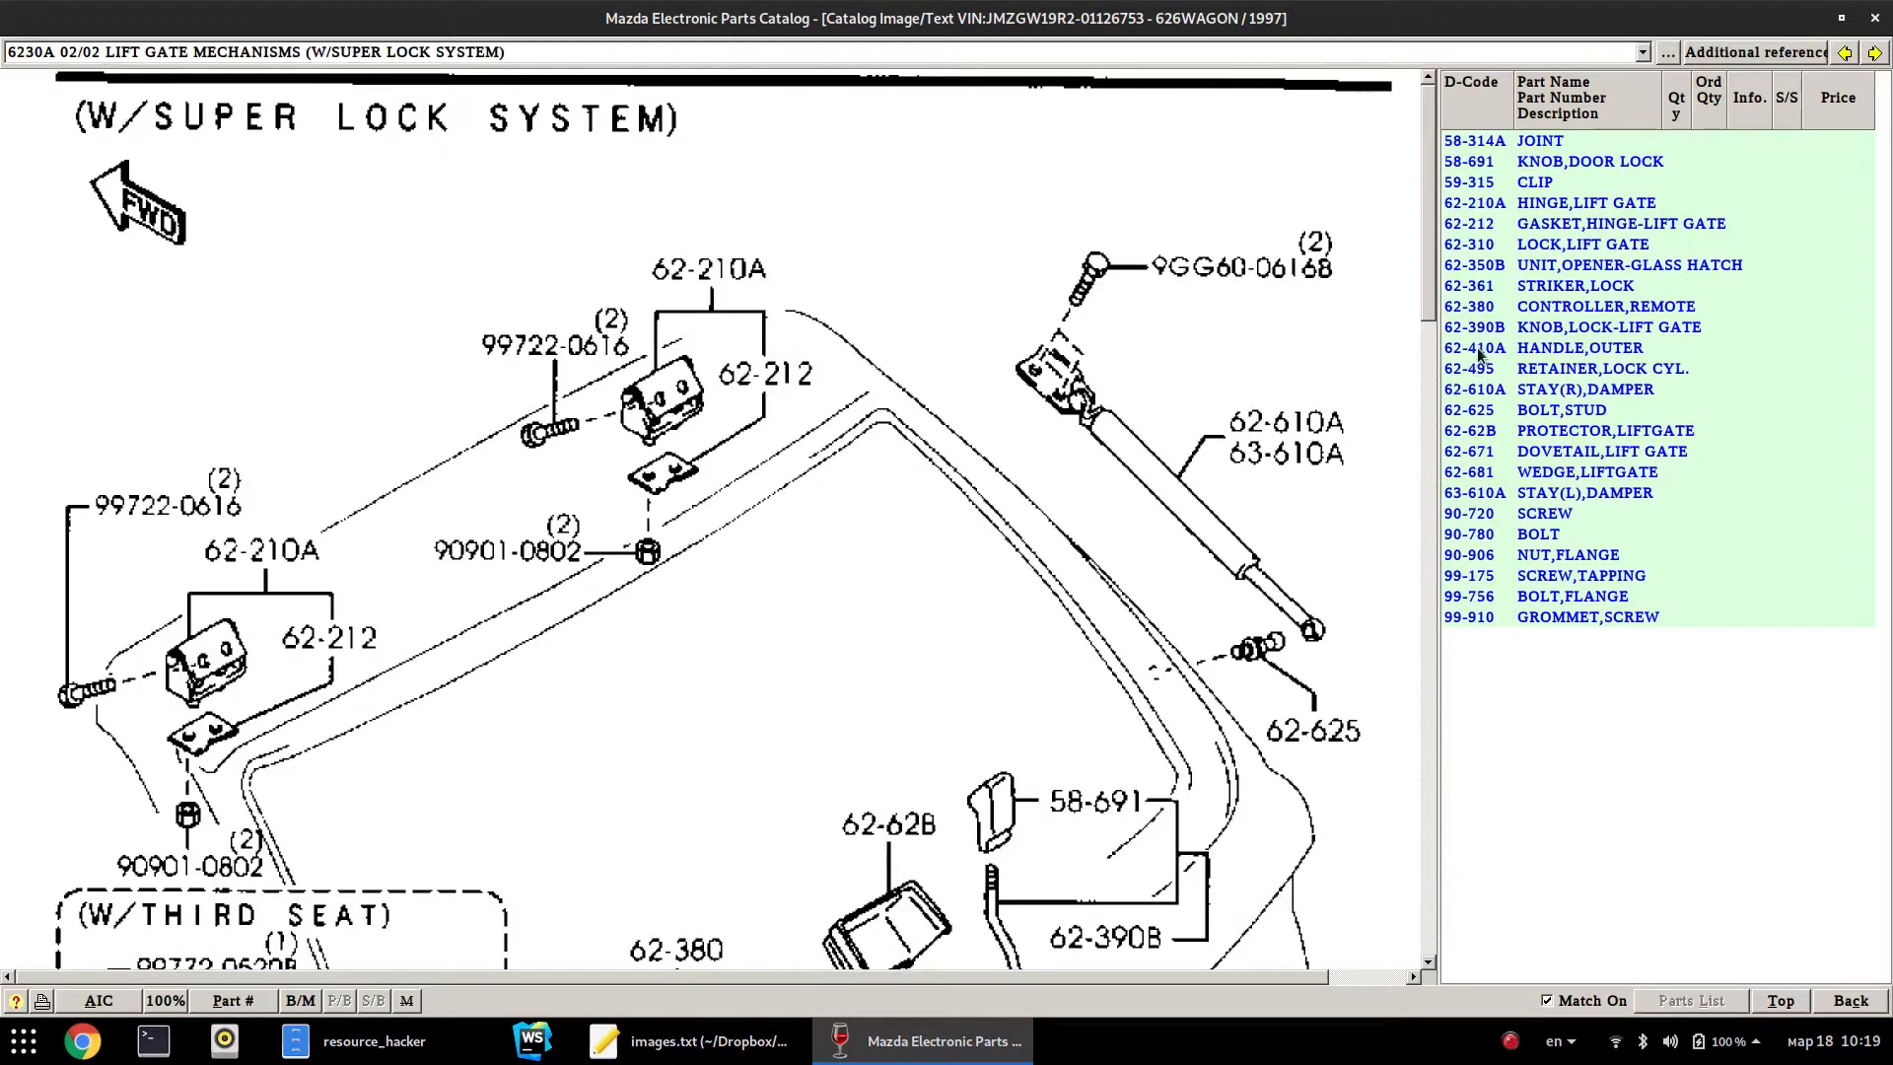
Look over the 6230A lift gate mechanisms diagram, then go back to the body pictorial index
left_click_drag(1426, 199, 1272, 124)
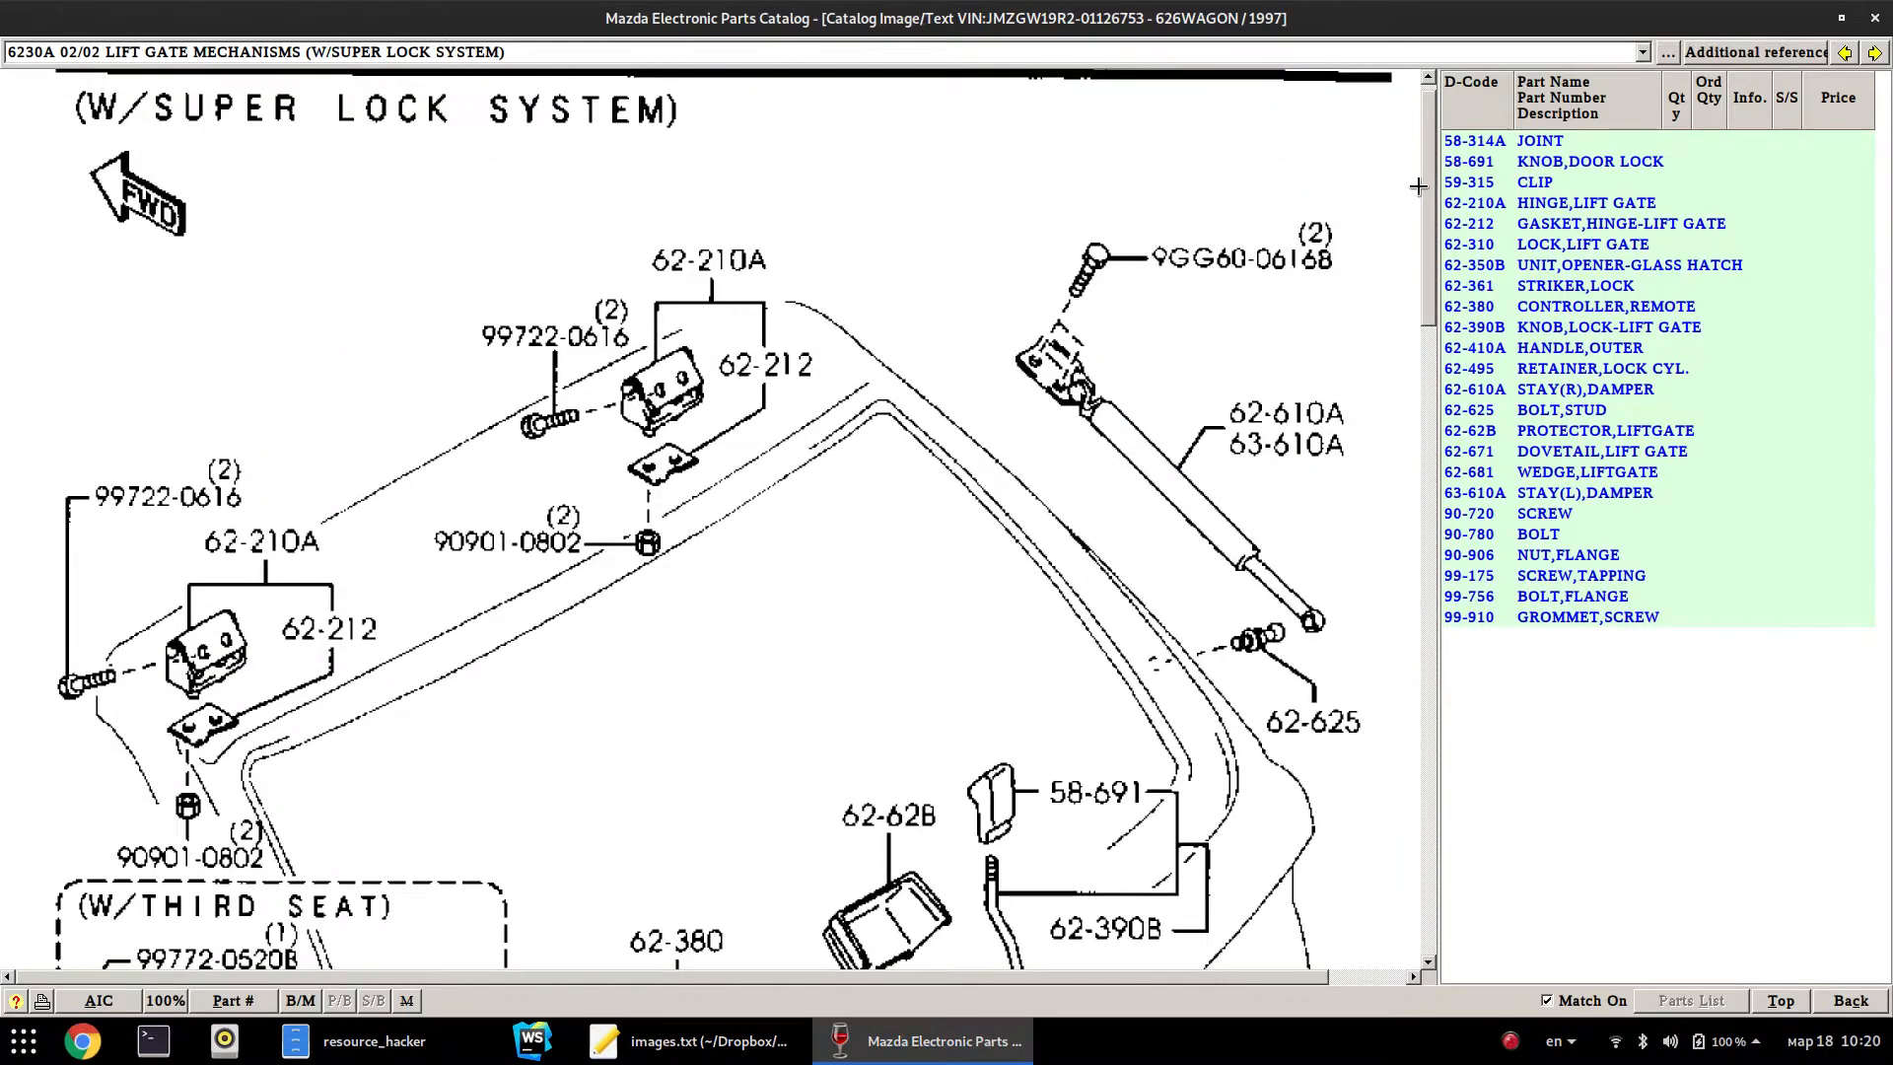
left_click_drag(1418, 186, 1437, 144)
left_click(1409, 51)
left_click(1407, 49)
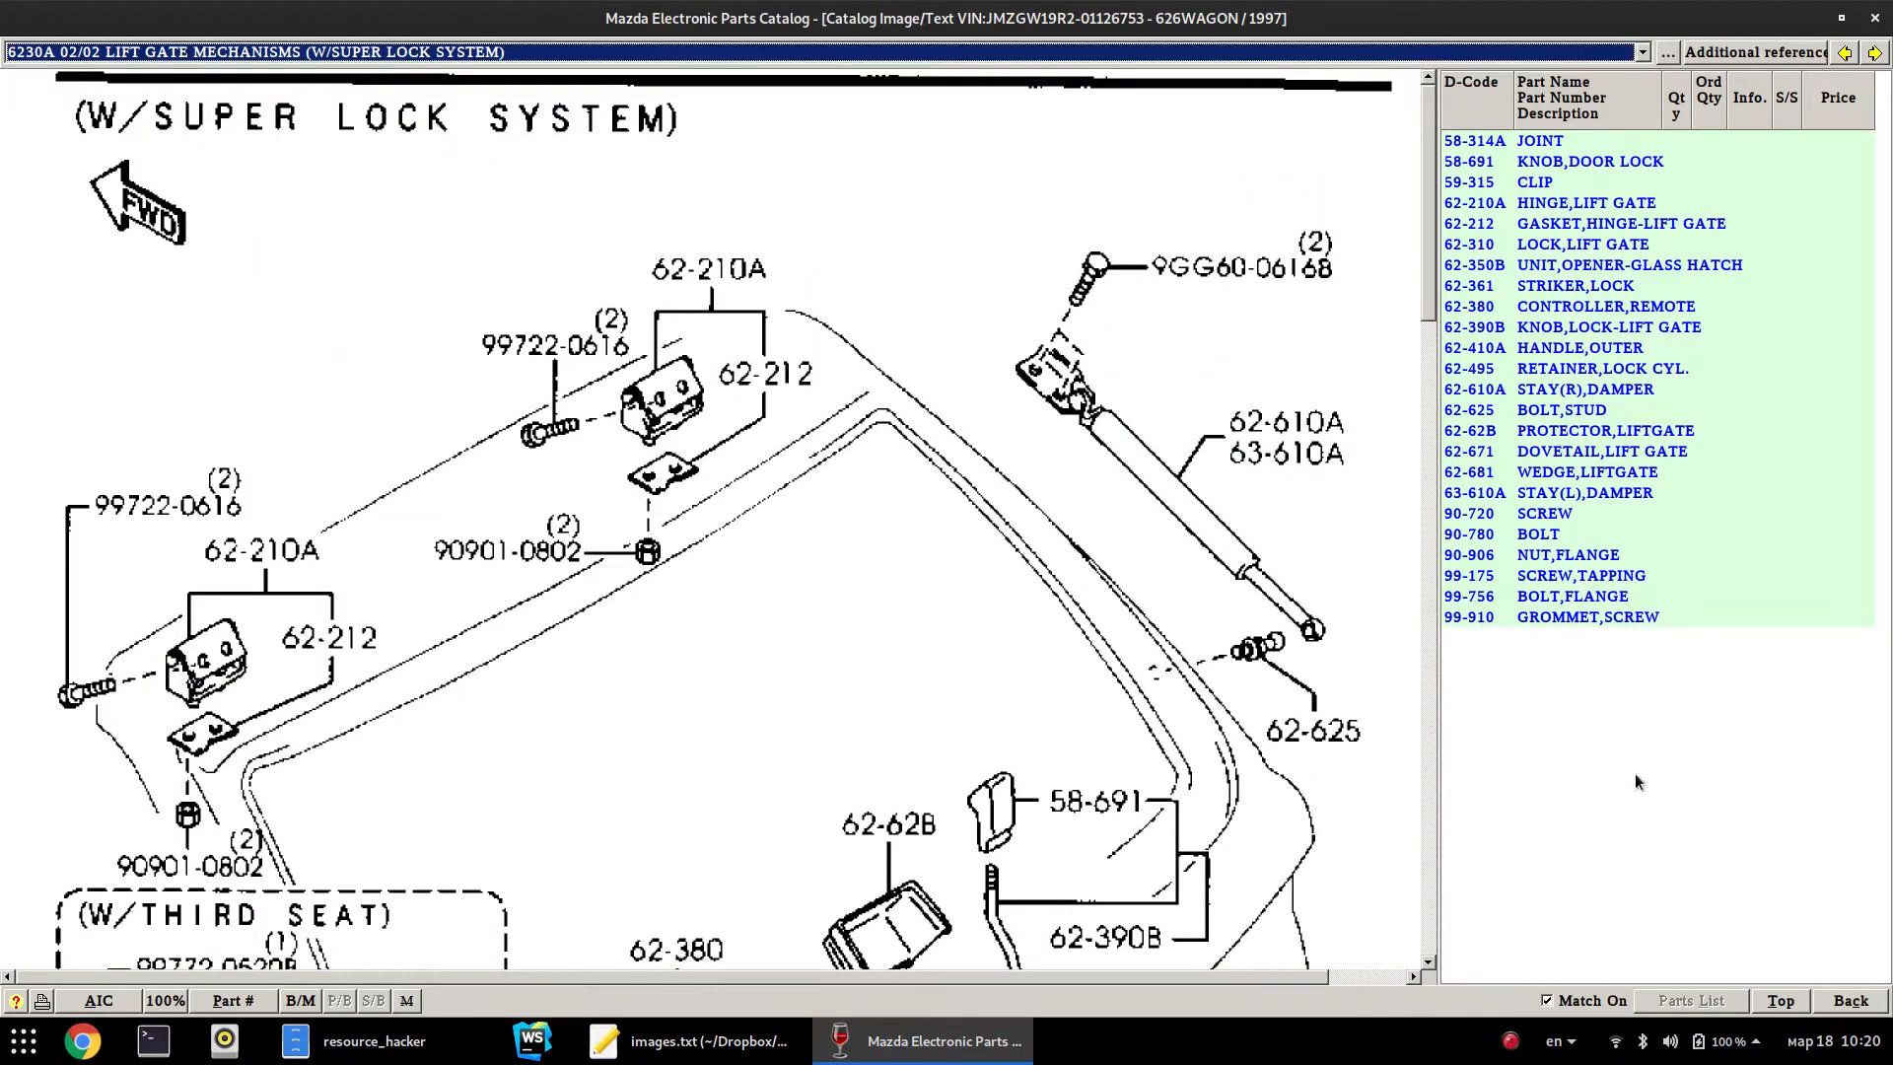
left_click(1884, 1001)
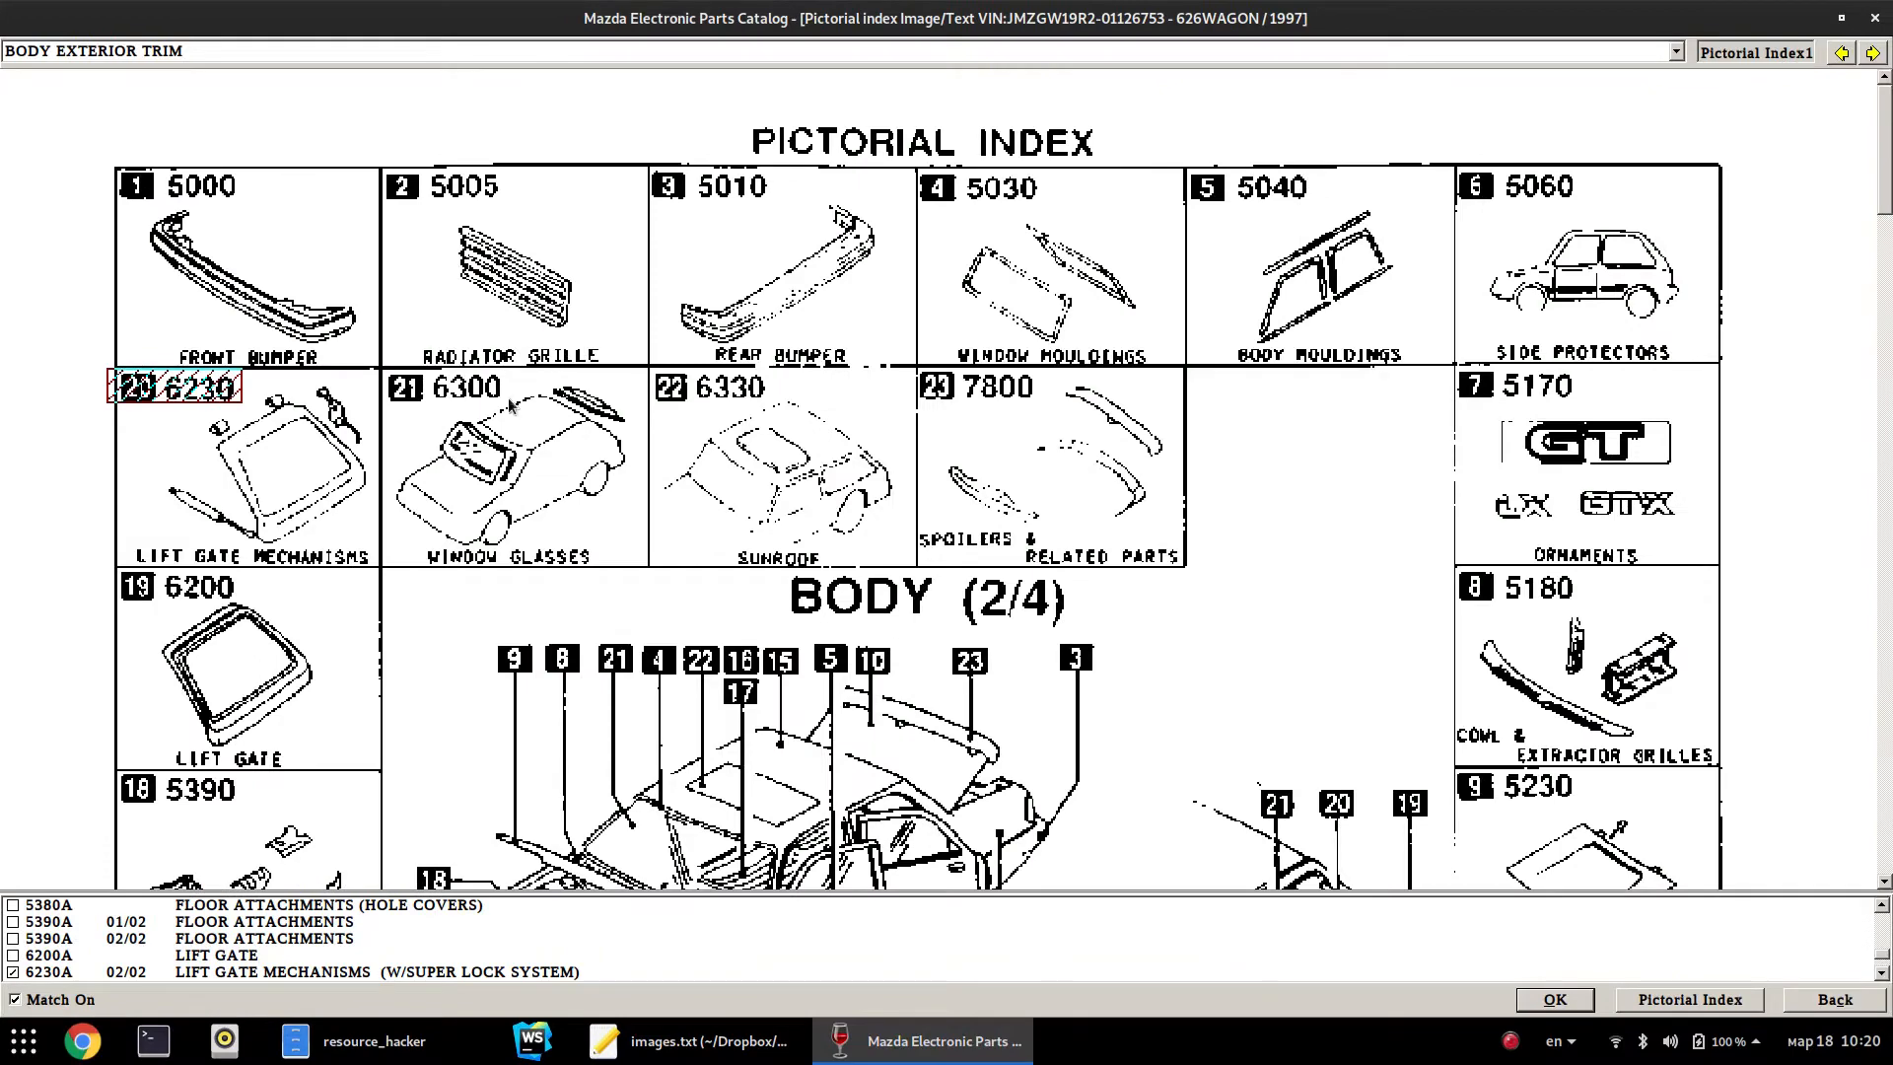
Open the 6200A LIFT GATE diagram and show callout 56-787B as part B01E-56-786B, qty 2
left_click(271, 682)
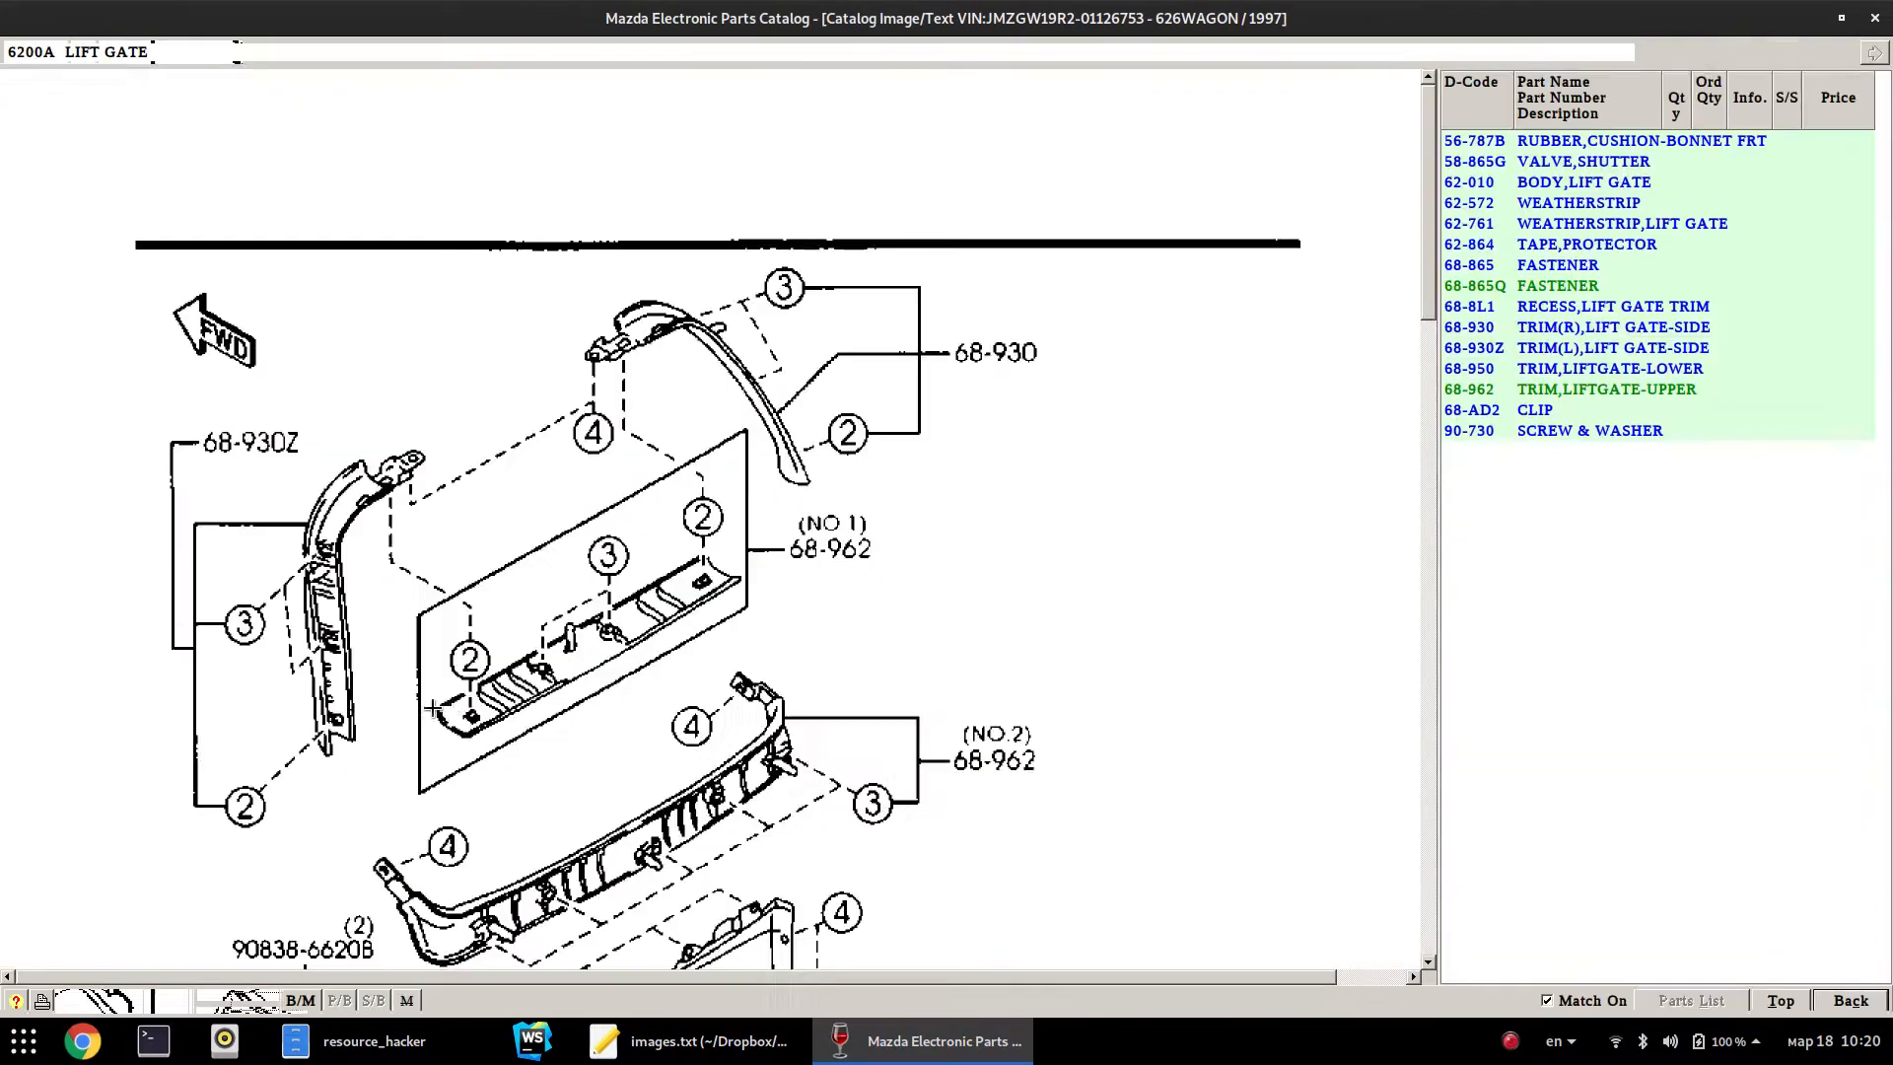
scroll(1380, 599, "down", 10)
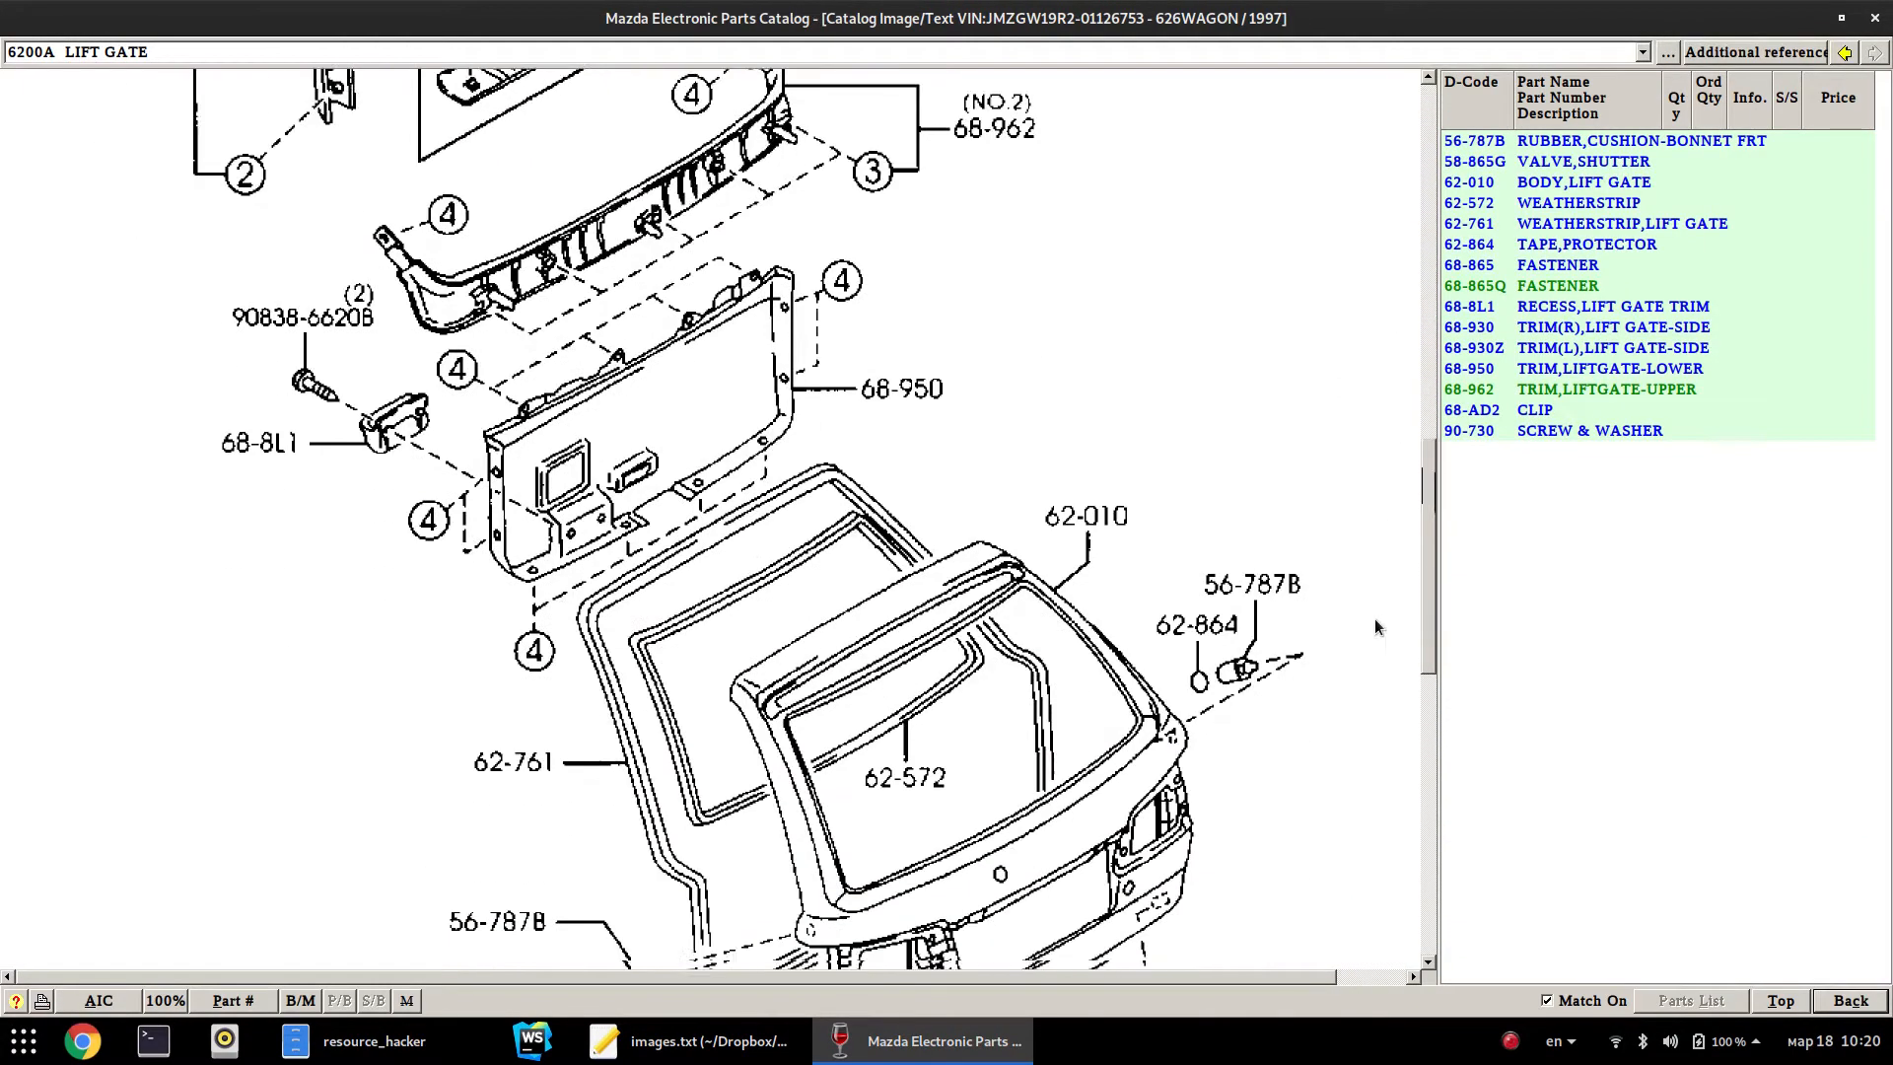
scroll(1366, 778, "down", 1)
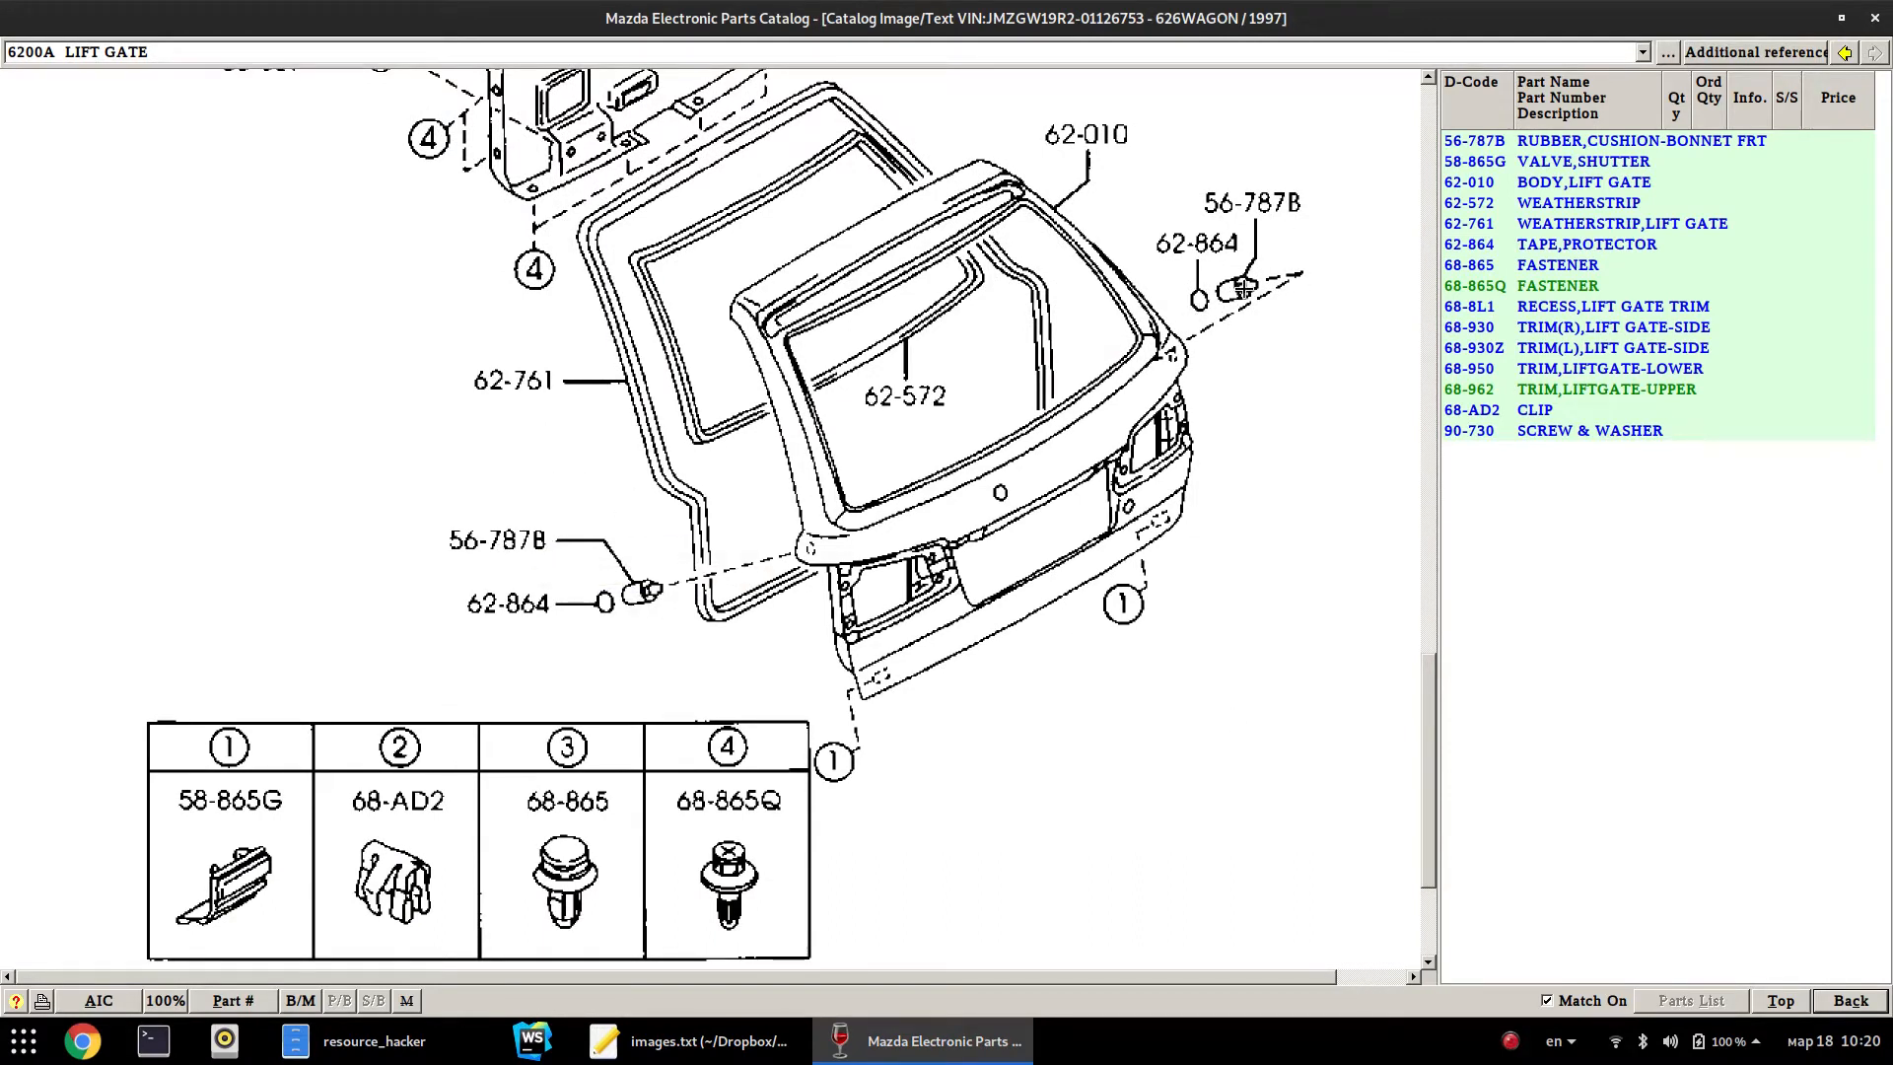
left_click(517, 548)
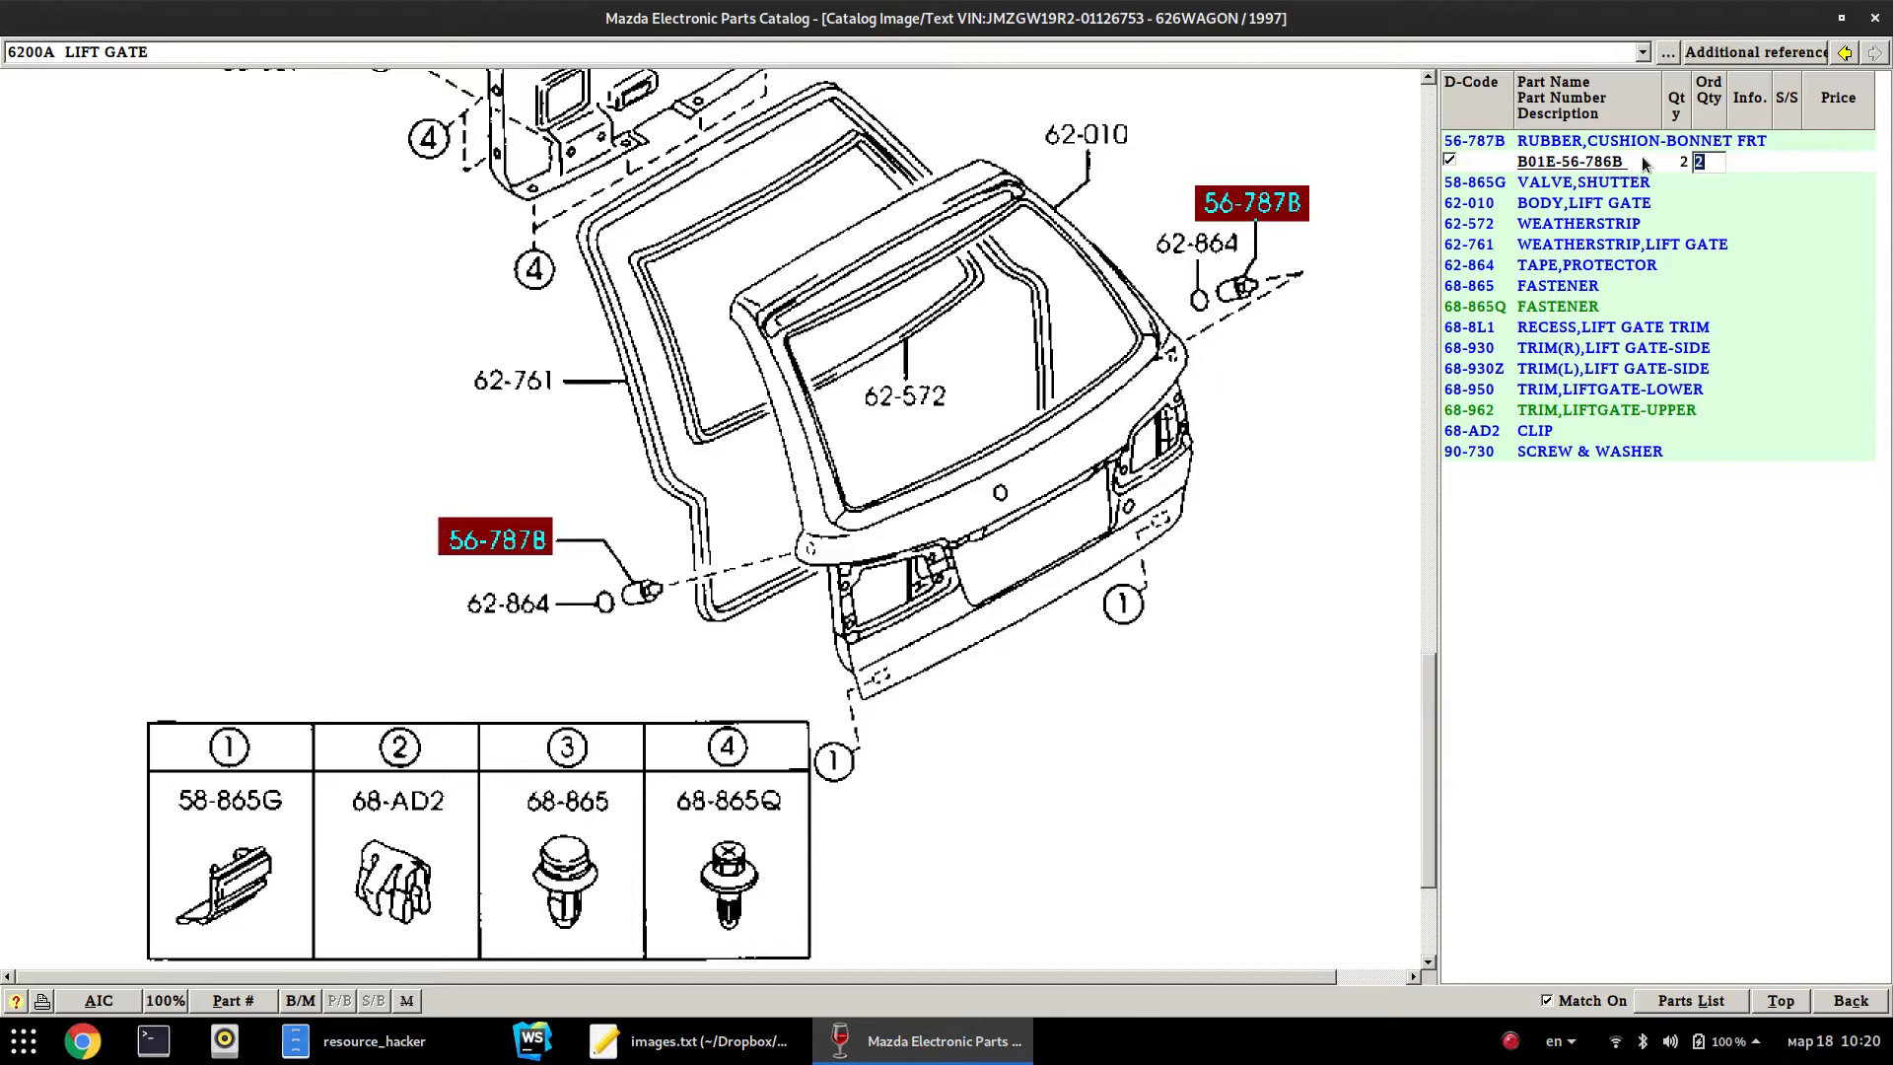
left_click(691, 1041)
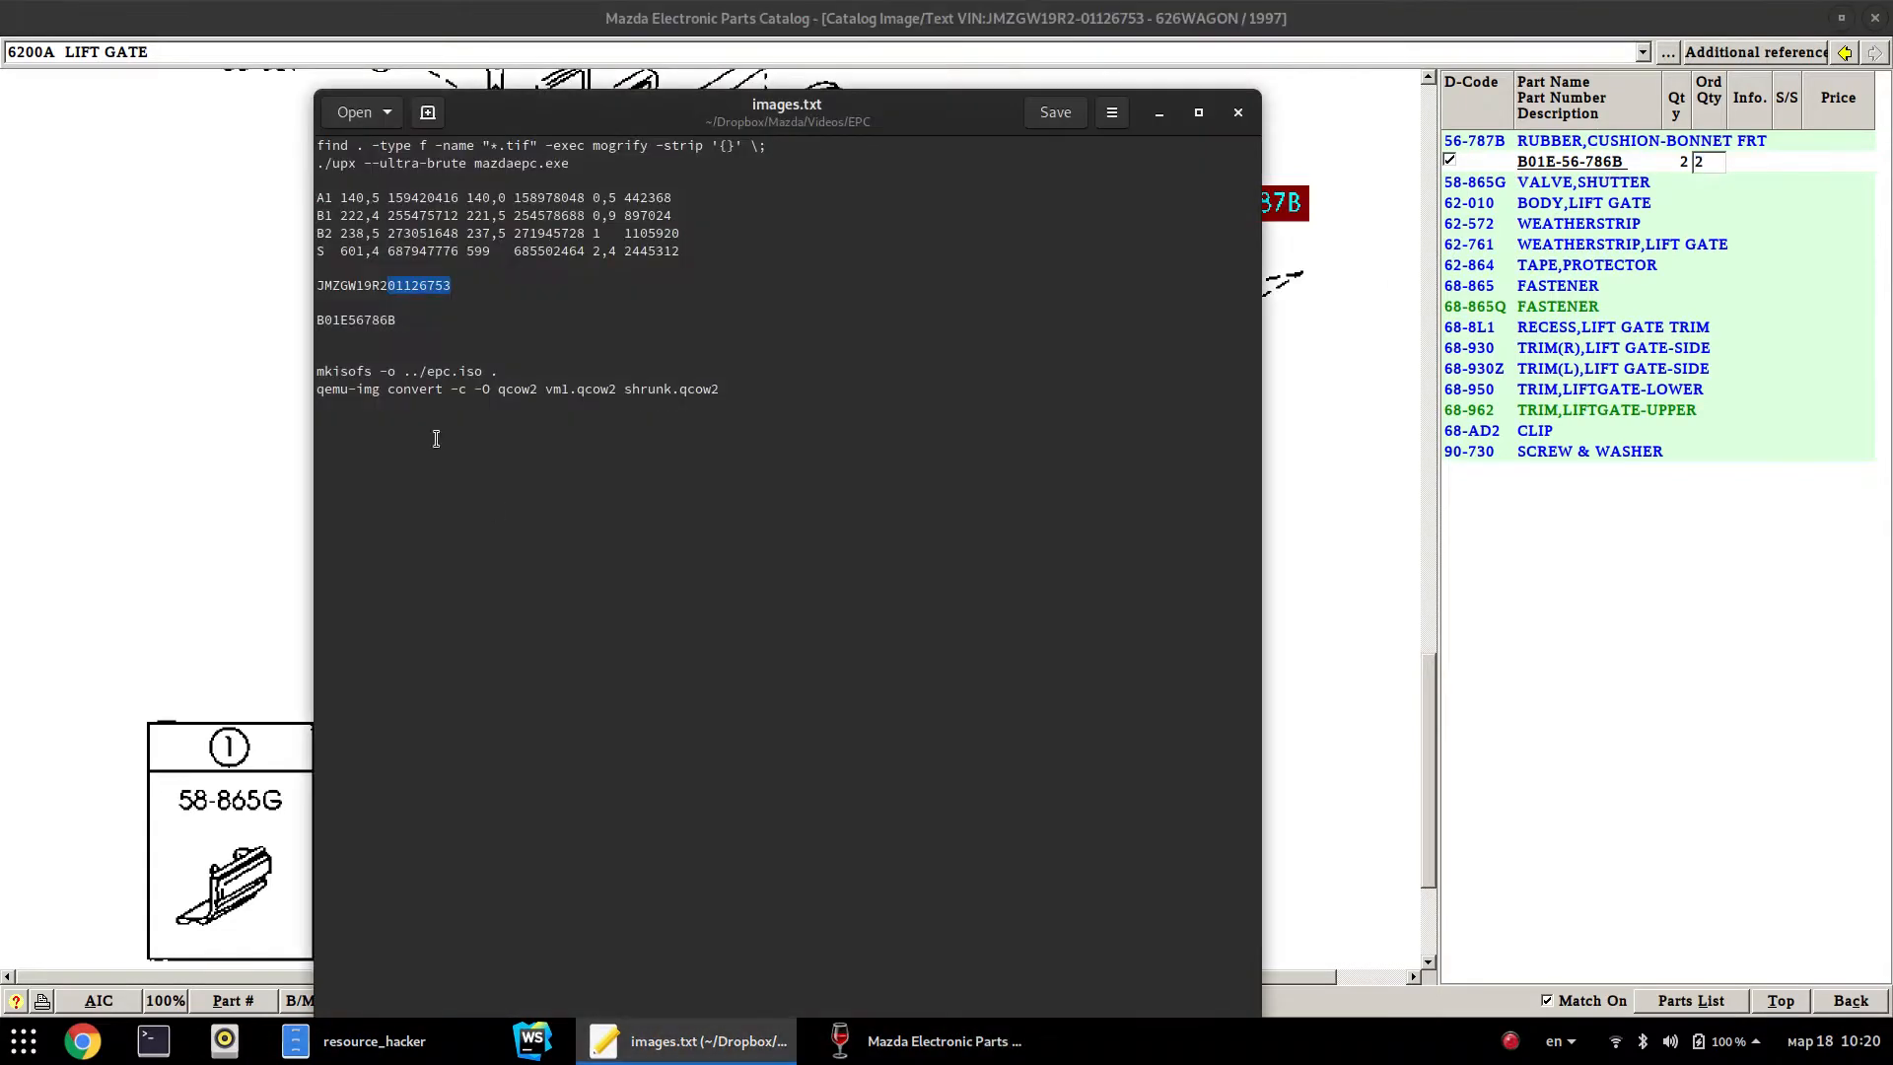
Select part number B01E56786B in images.txt and bring the 6200A lift gate diagram back
double_click(367, 316)
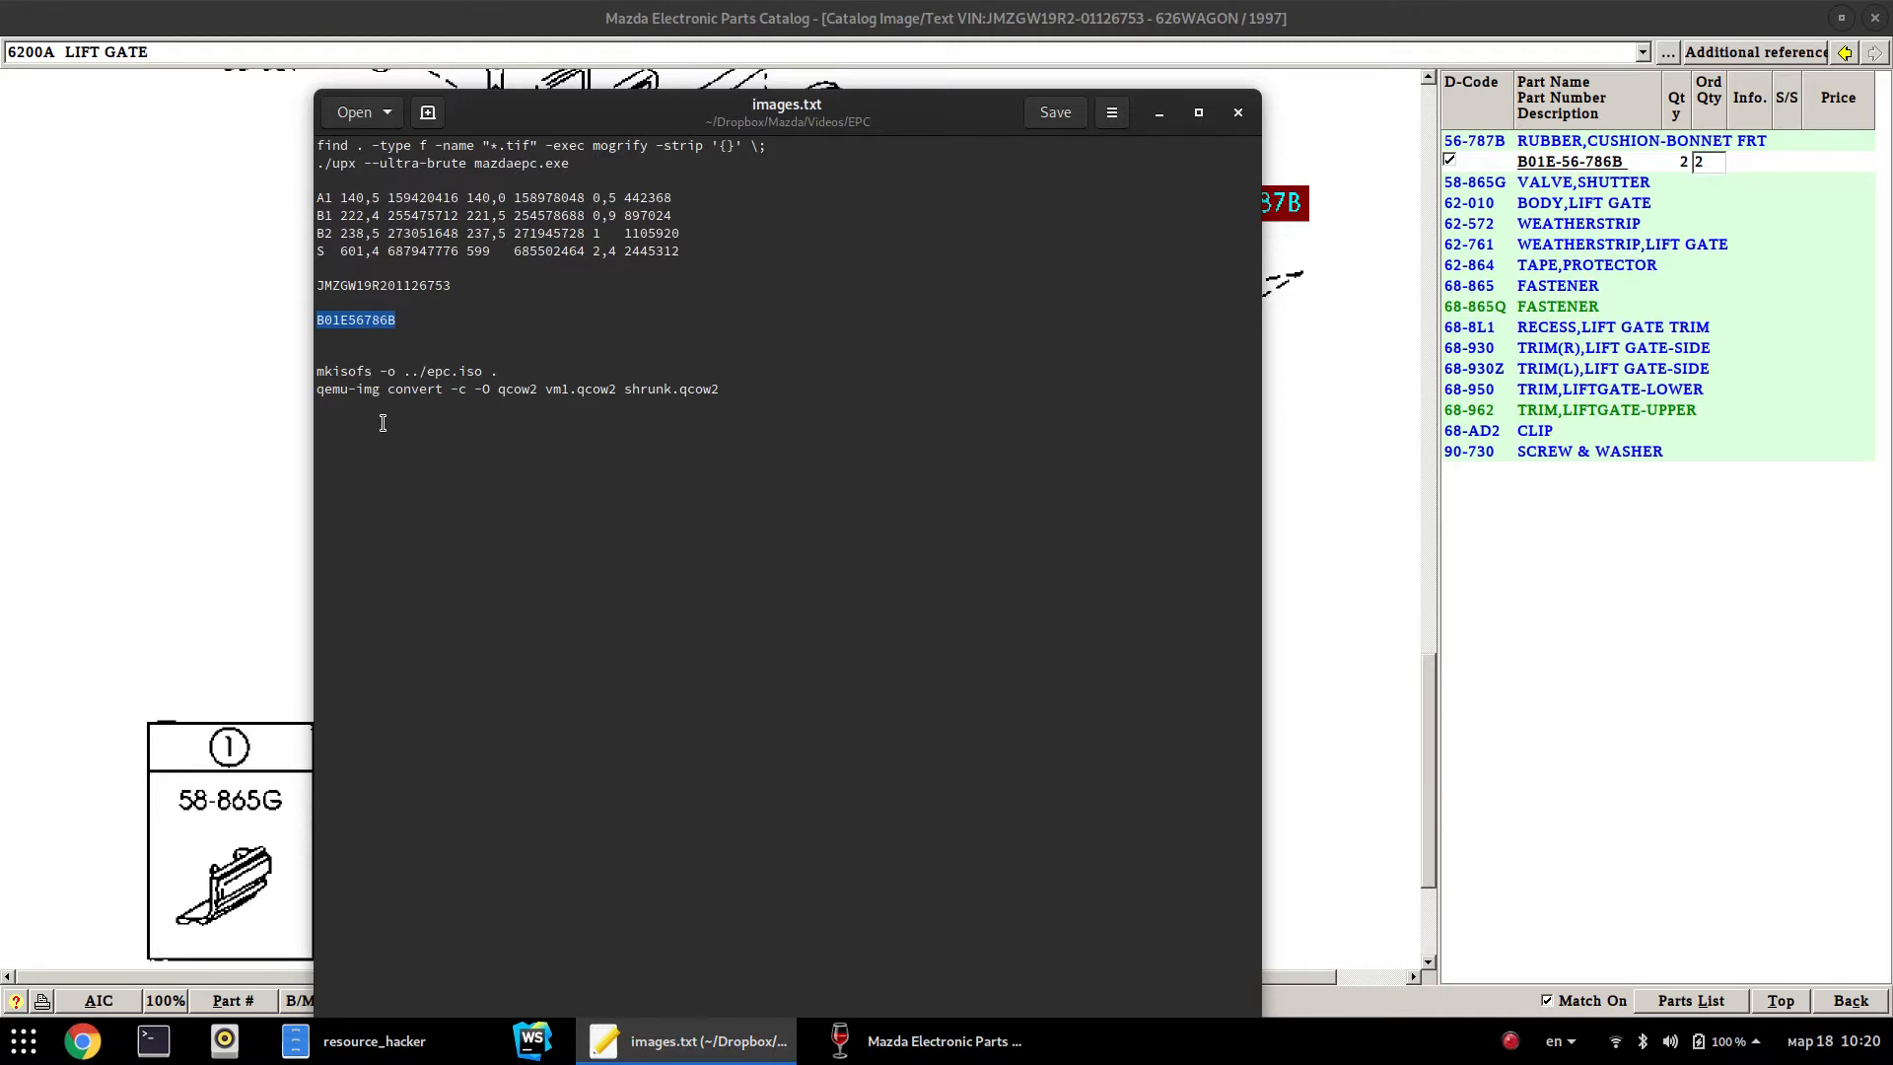
left_click(409, 319)
double_click(370, 319)
left_click(407, 319)
double_click(343, 317)
key("ctrl+c")
left_click(1341, 652)
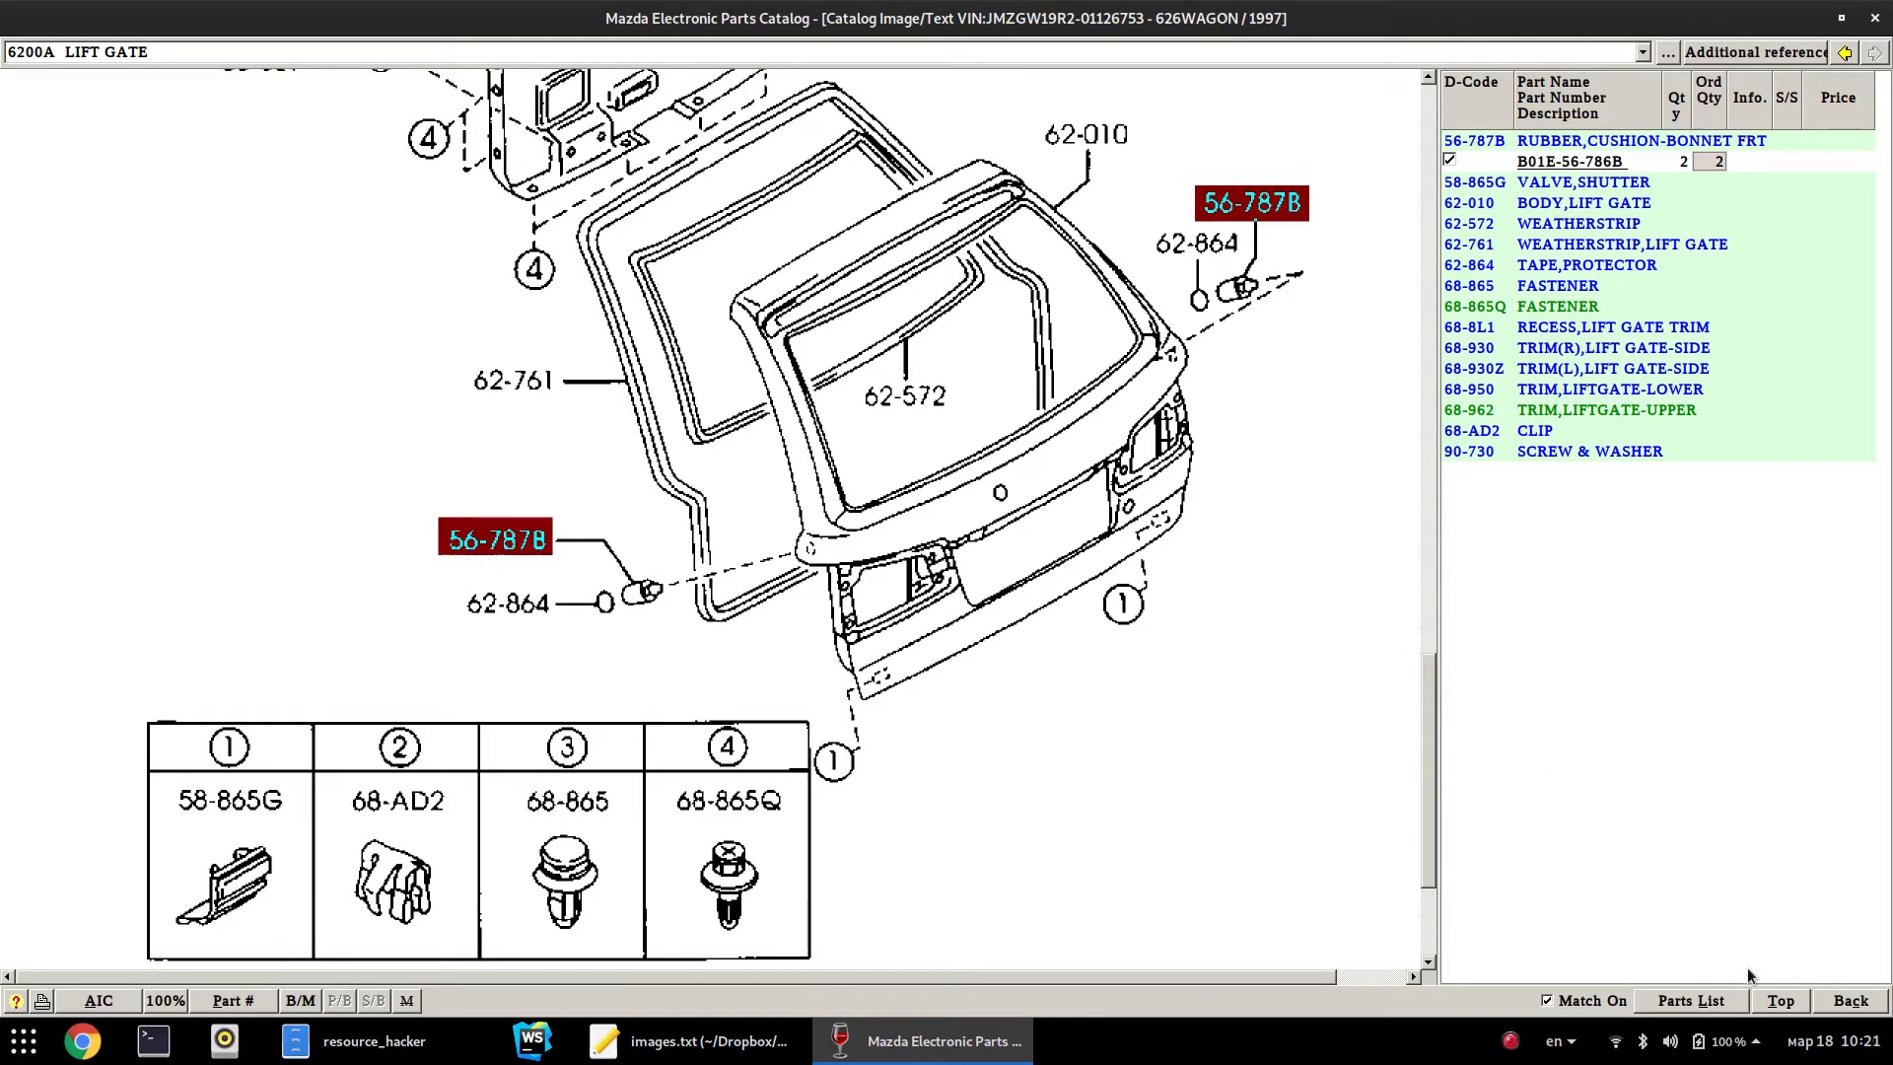
Open the 6330A SUNROOF diagram from the pictorial index, then return to the vehicle search screen
left_click(1098, 47)
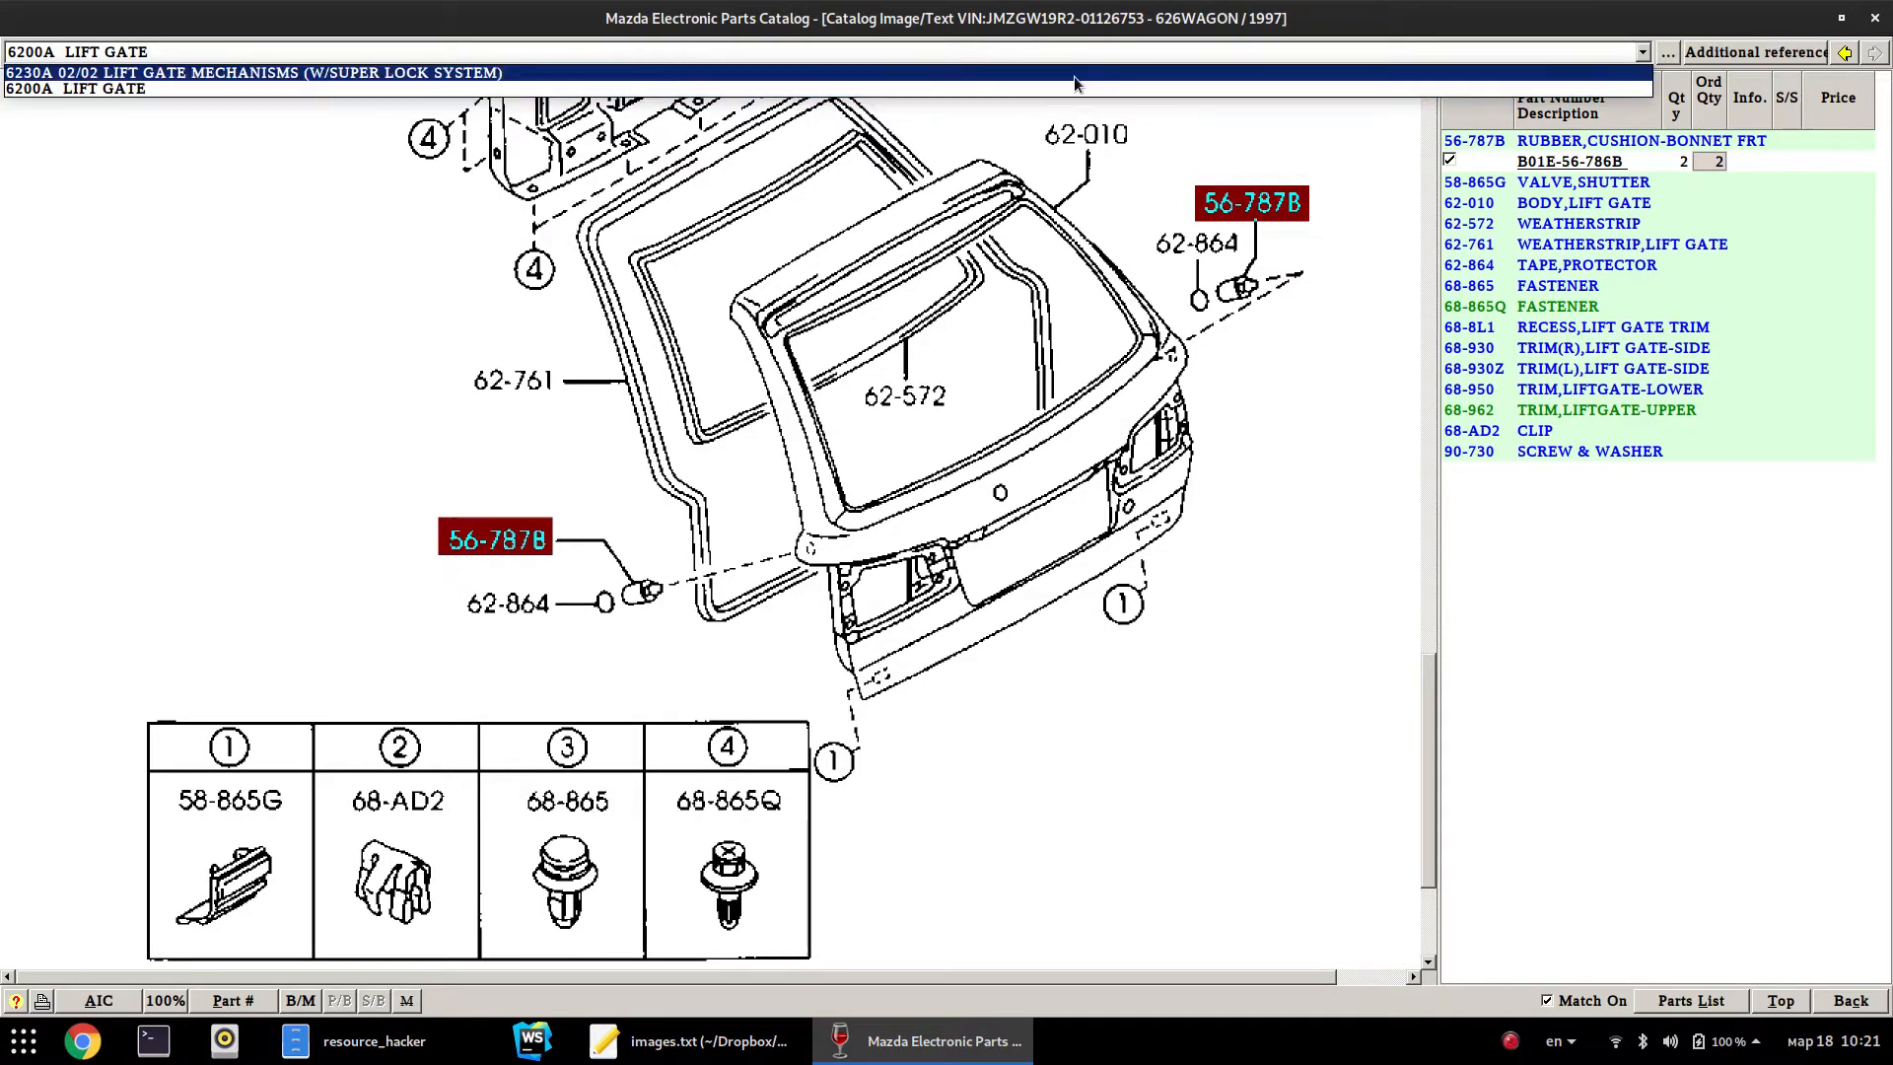
left_click(1123, 54)
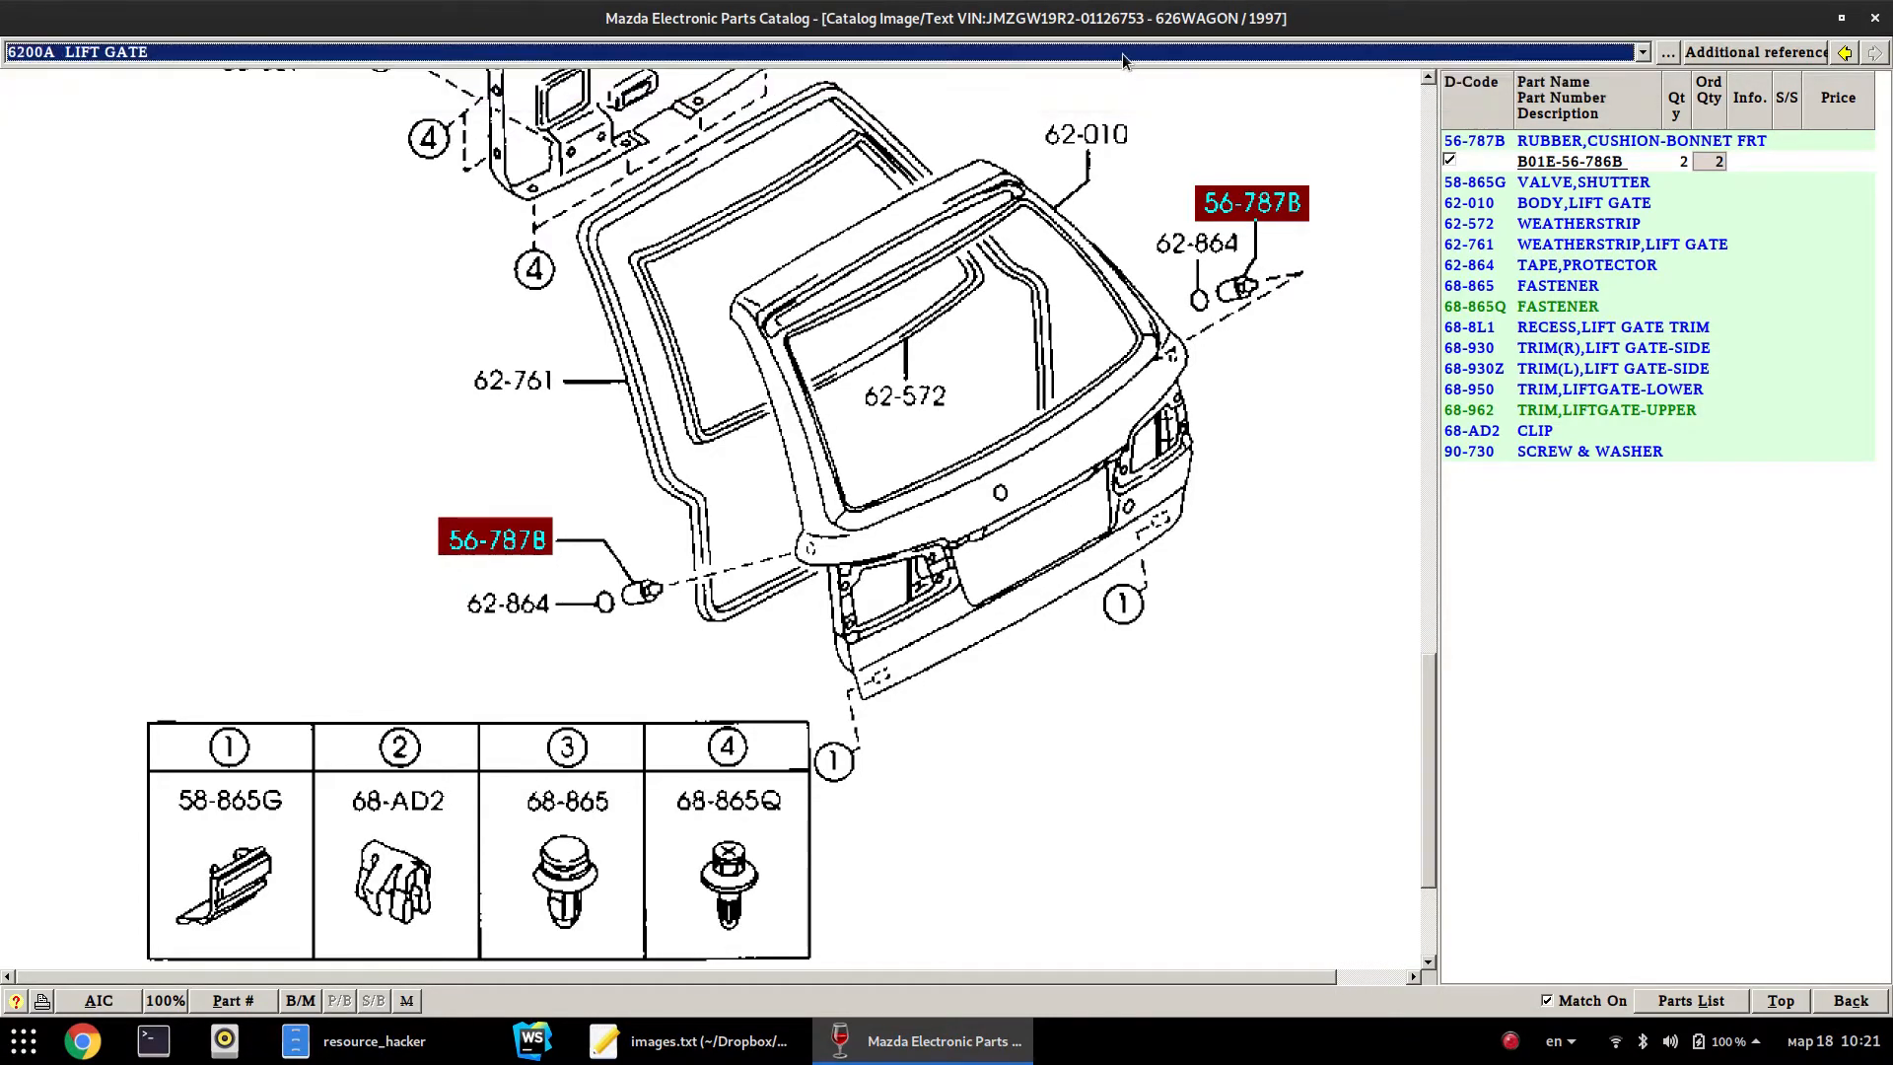
left_click(1854, 1003)
left_click(739, 392)
left_click(607, 52)
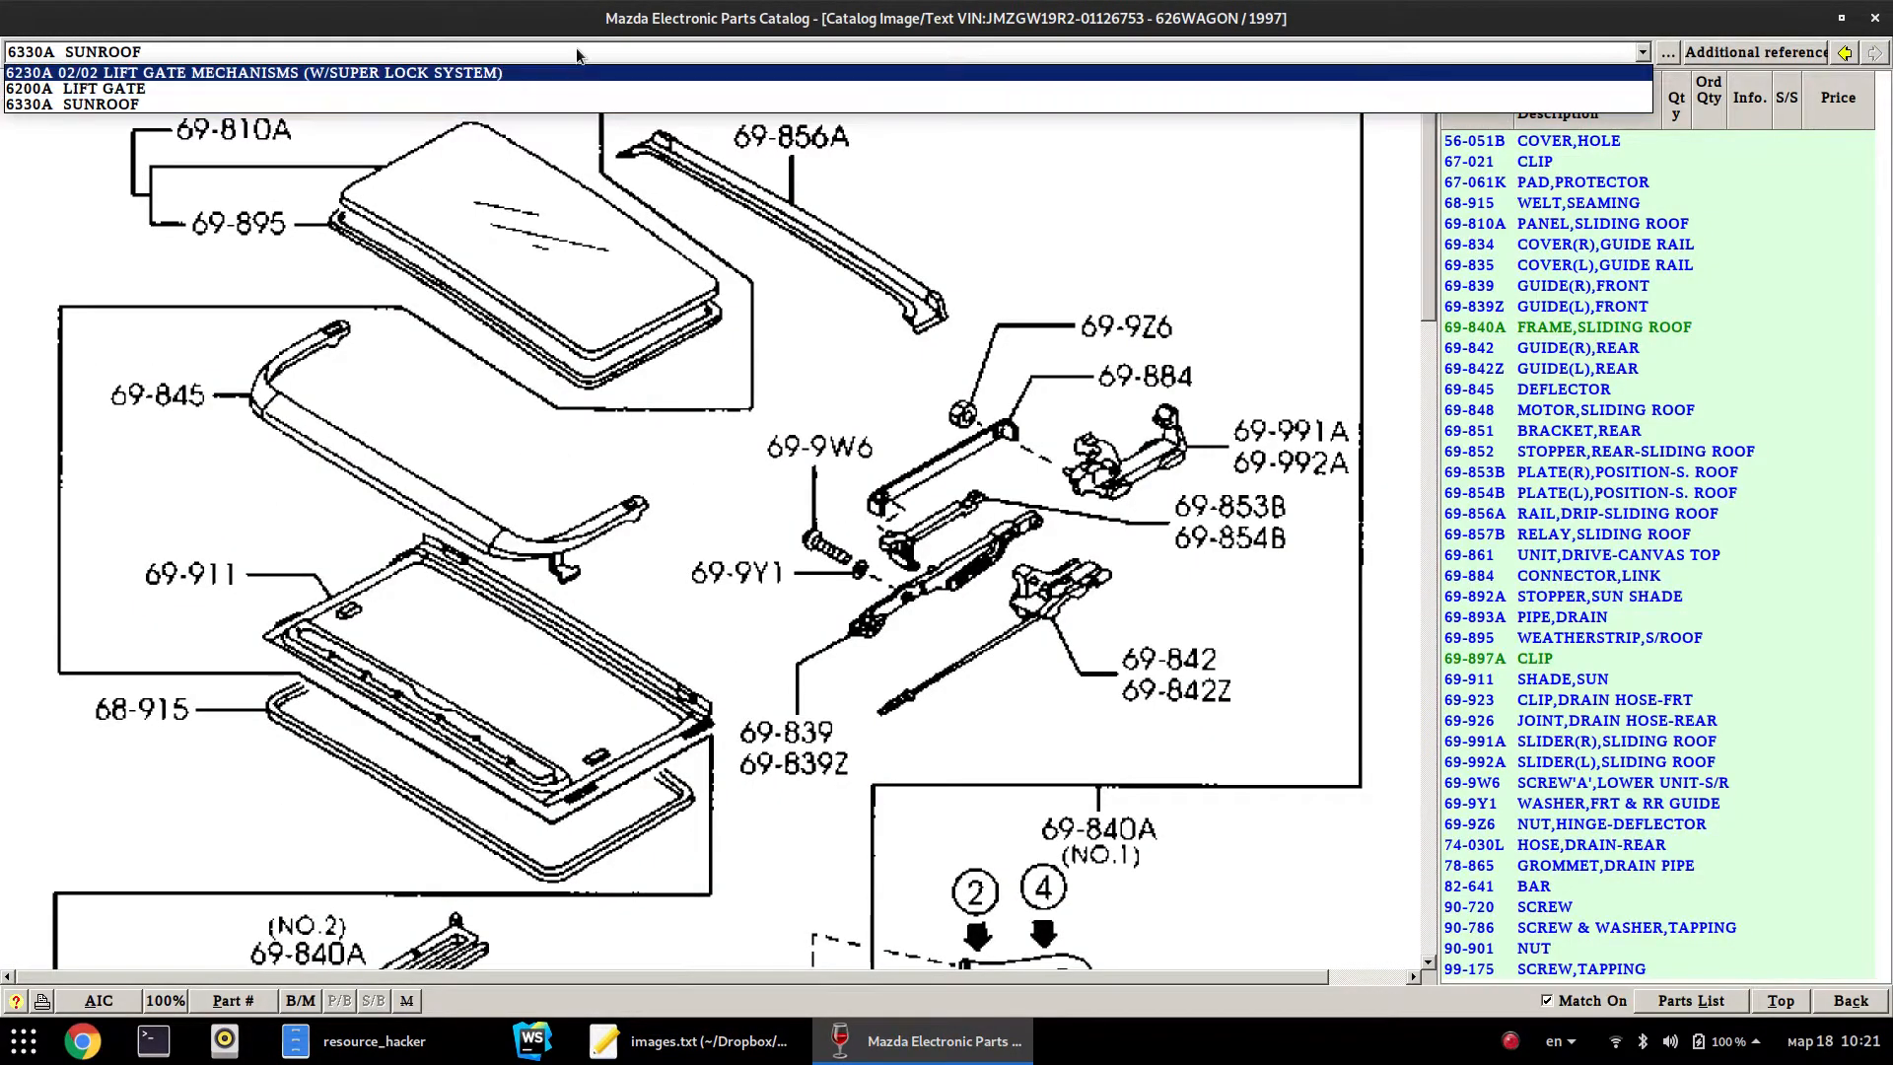
left_click(576, 50)
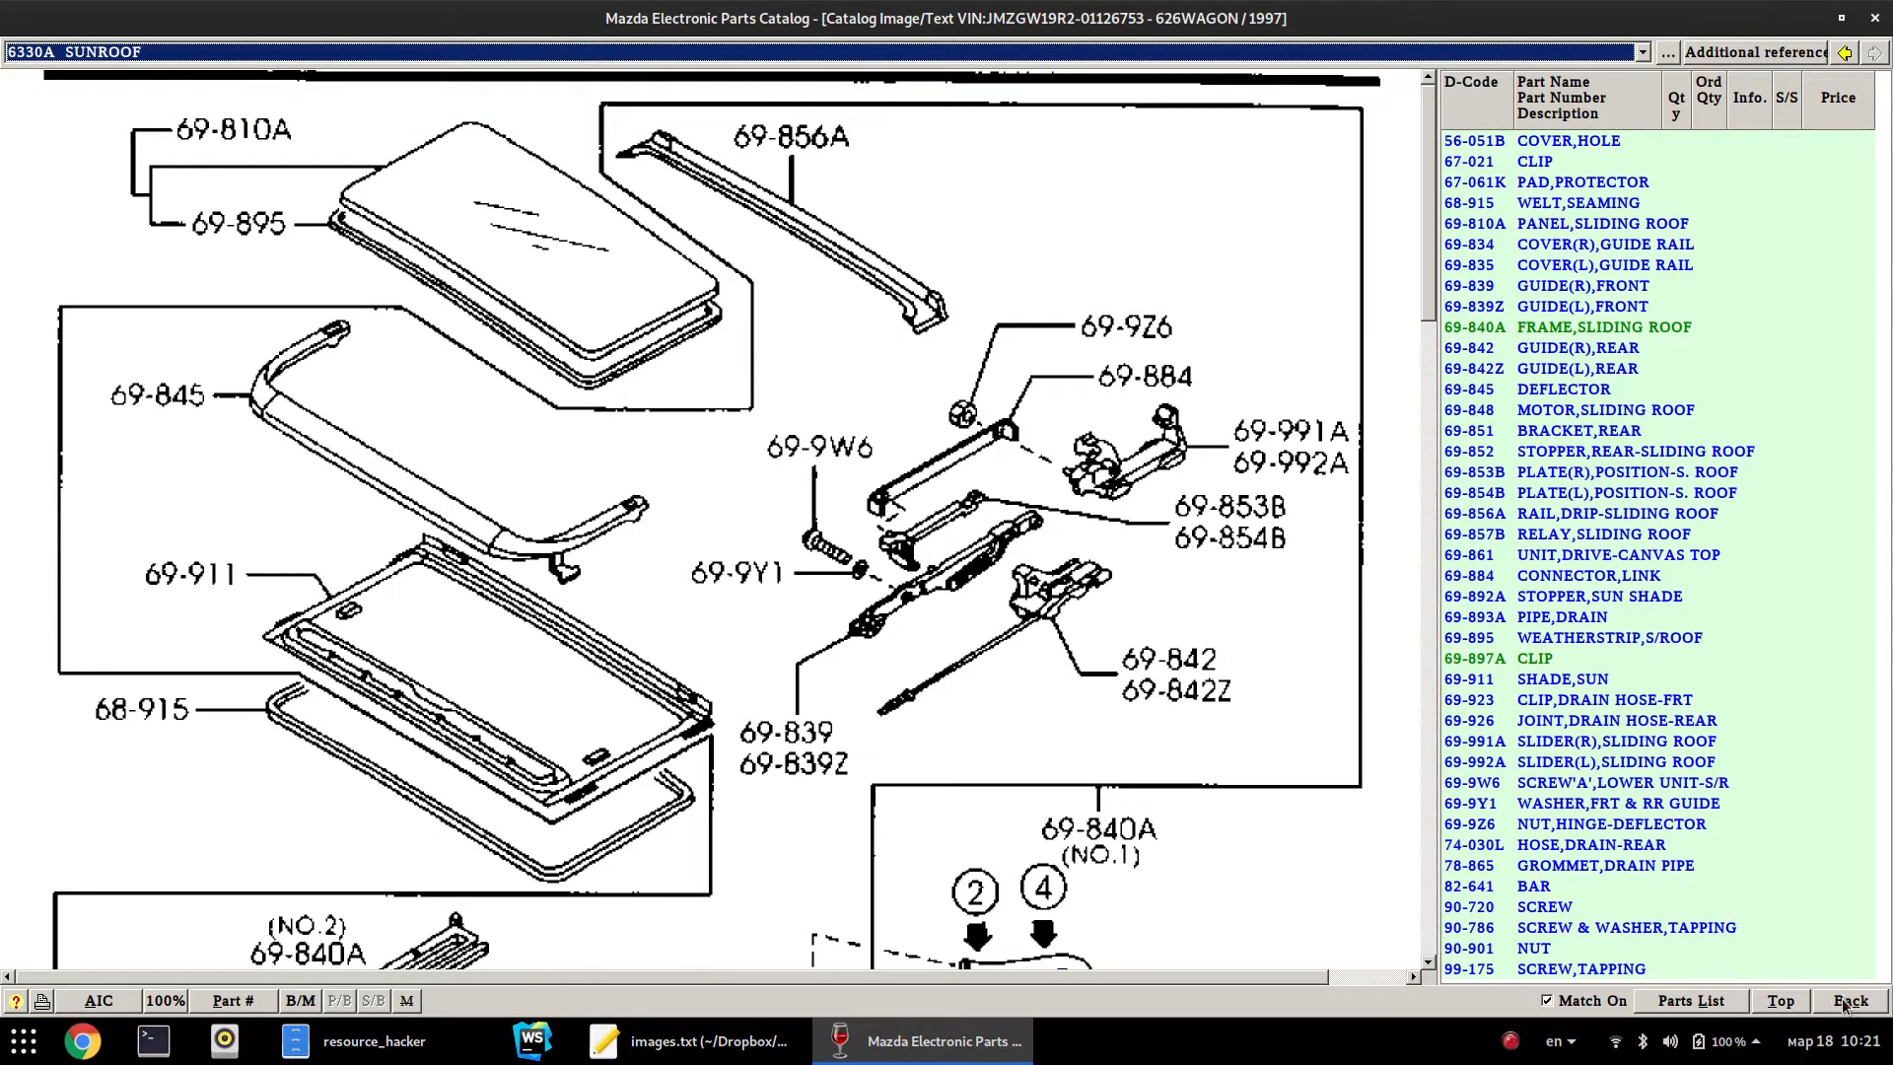
left_click(1785, 1002)
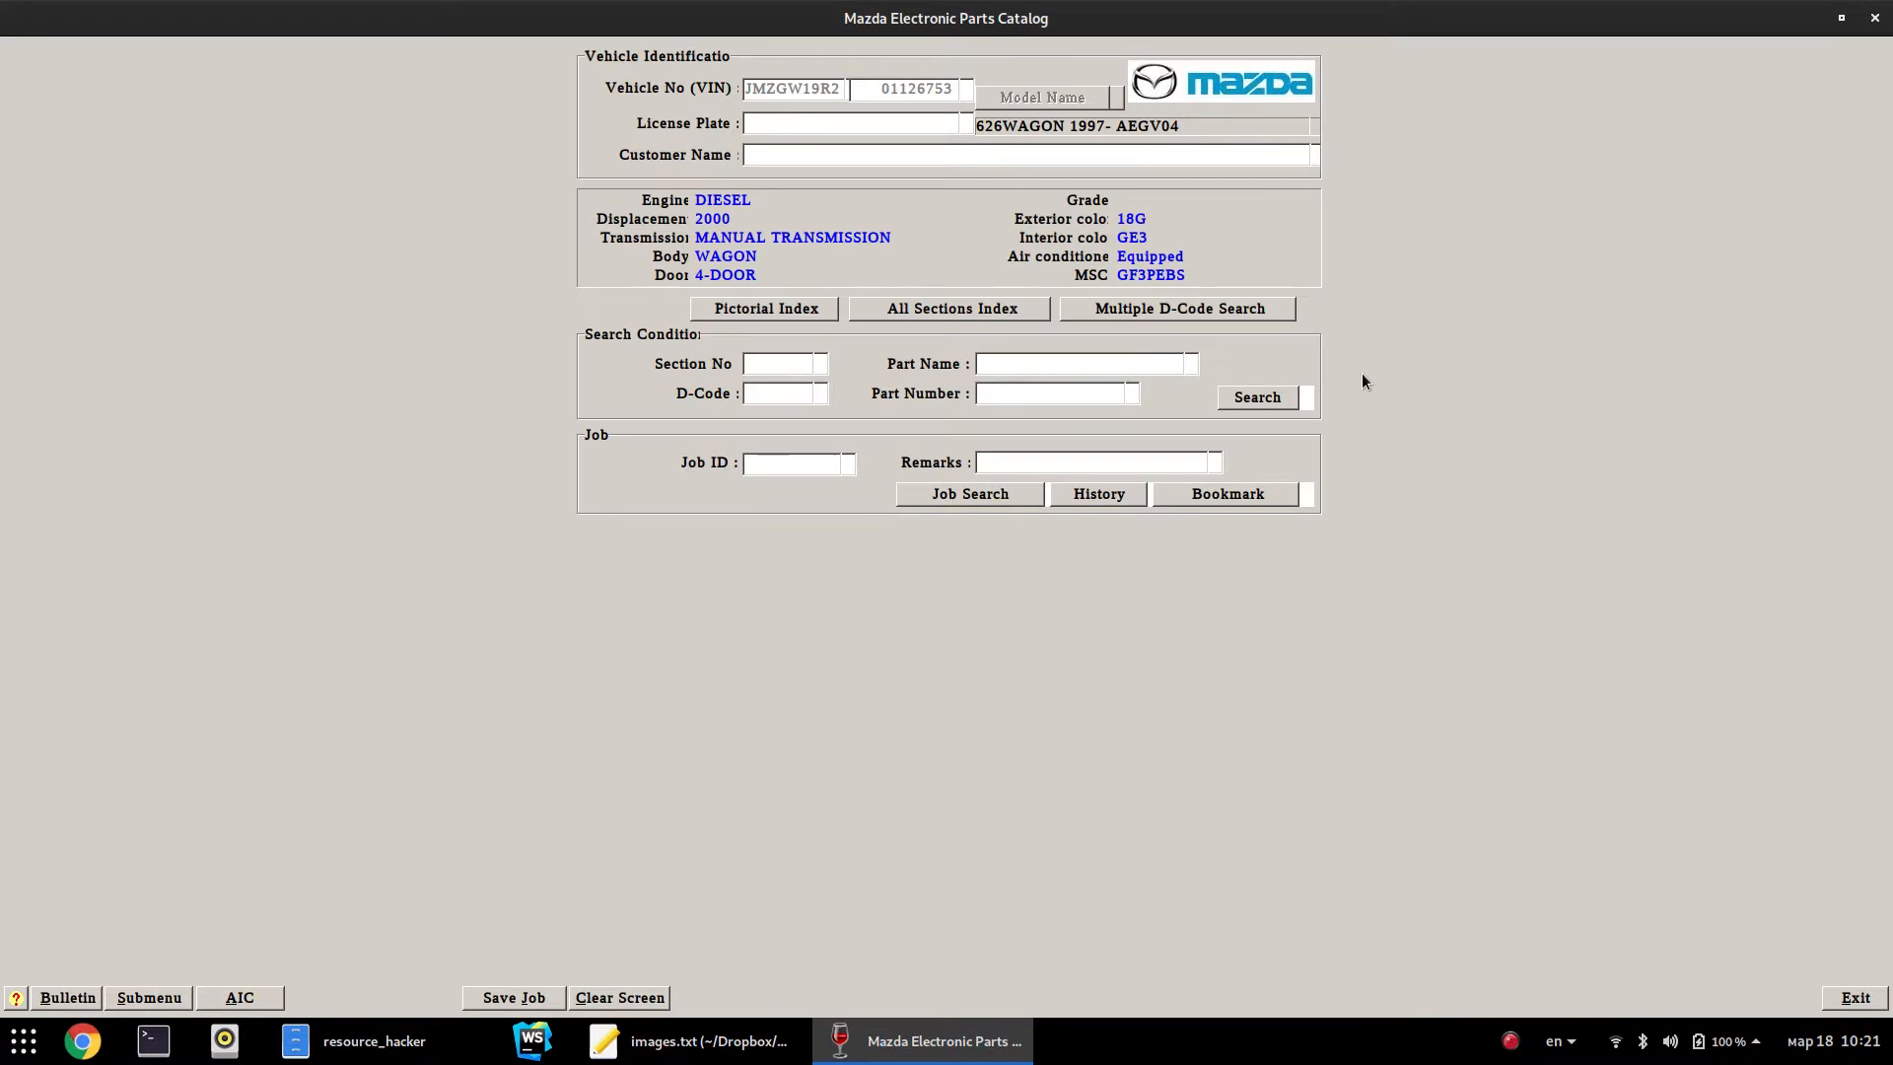
Clear the 626WAGON vehicle from the search form and open the Model Name Selection list
left_click(1051, 373)
left_click(611, 996)
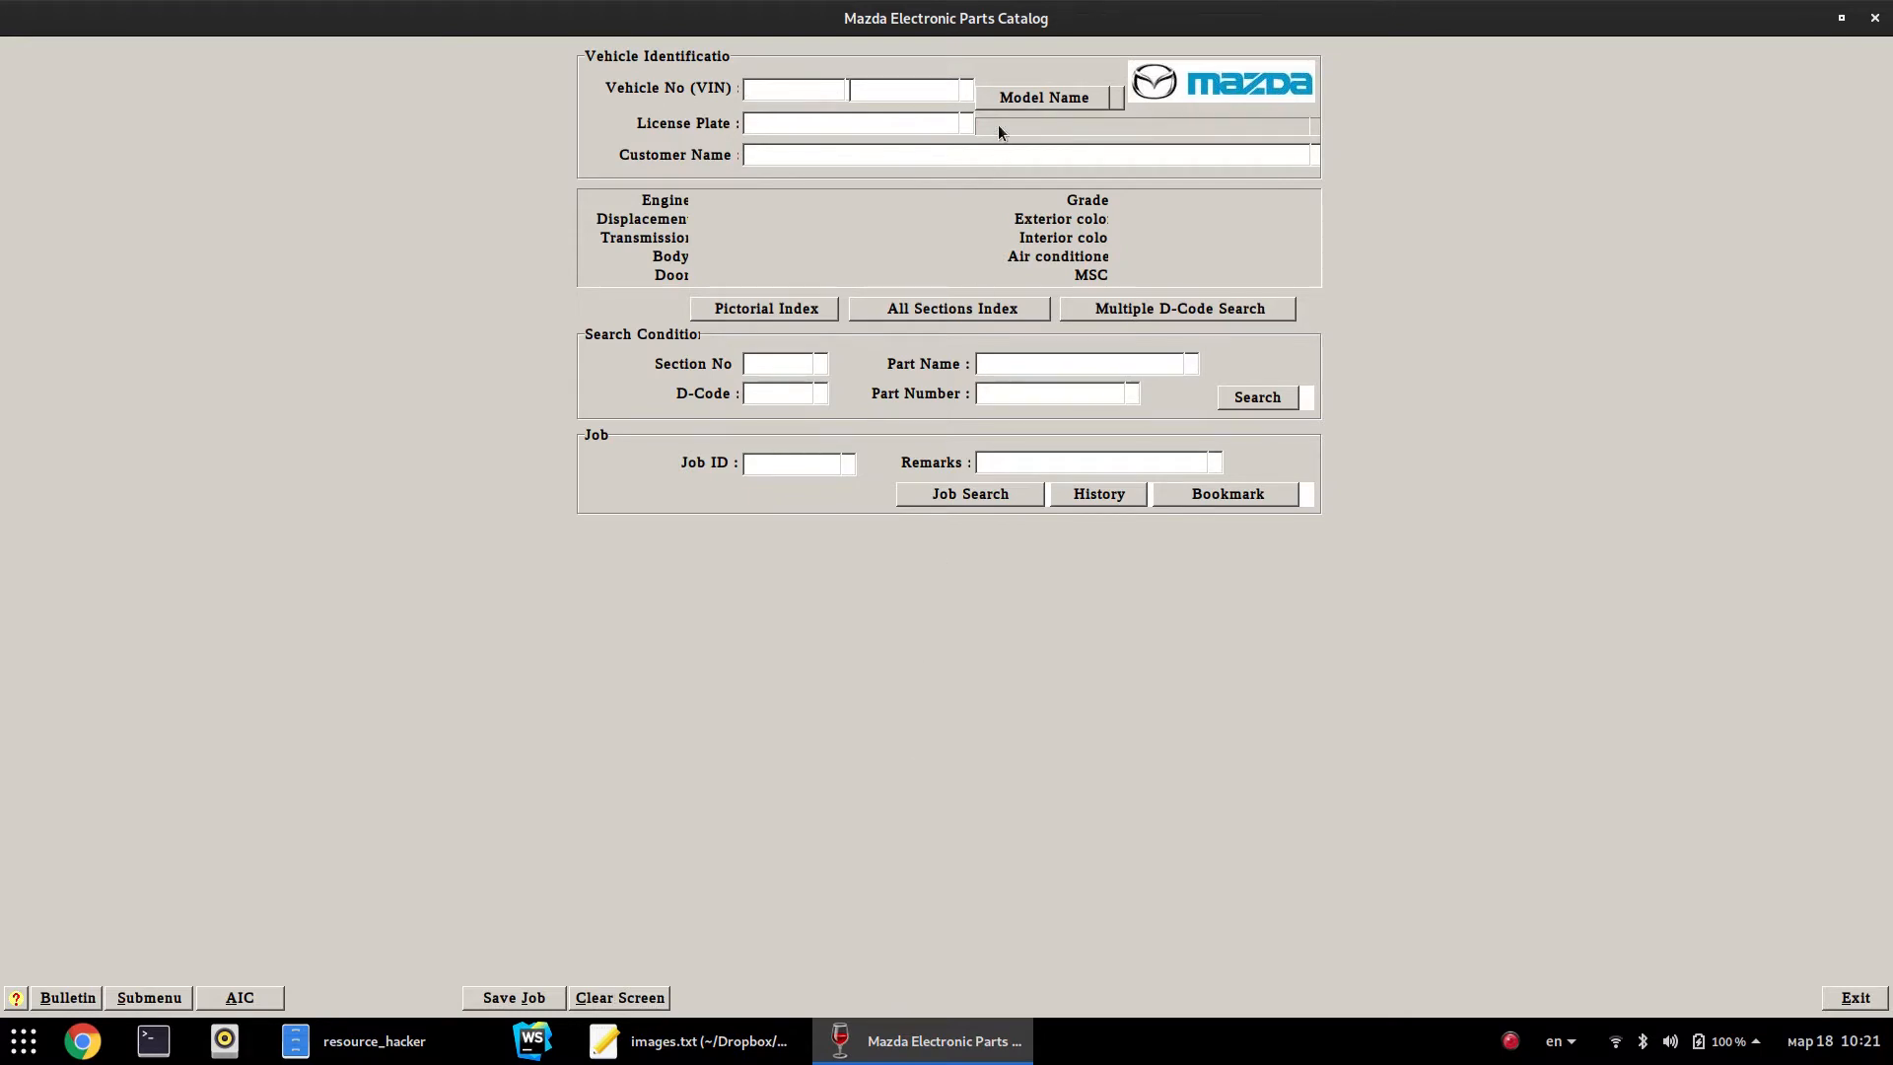
left_click(1002, 99)
mouse_move(797, 454)
left_mouse_down()
mouse_move(772, 632)
mouse_move(784, 458)
left_mouse_up()
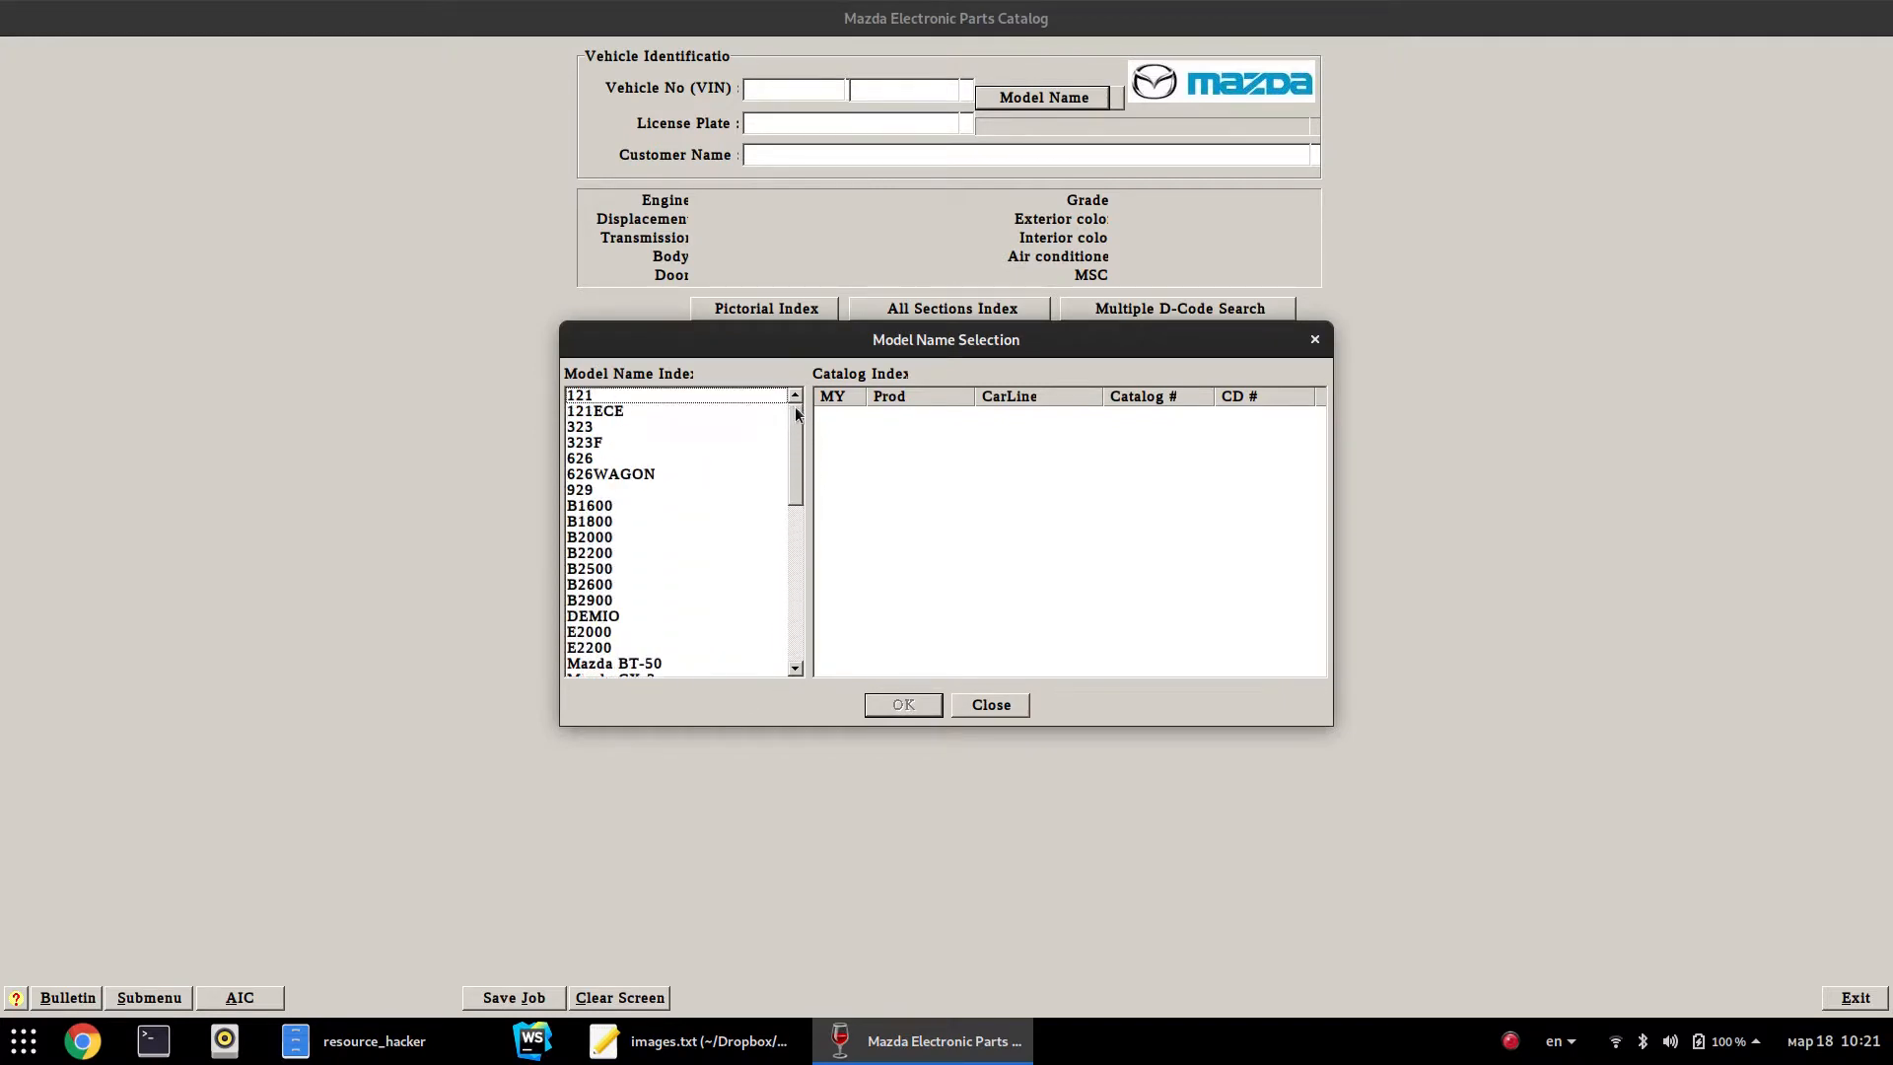
Load the 626 1999 AEGA07 catalog, clear it, and leave the form with no model selected
left_click(706, 455)
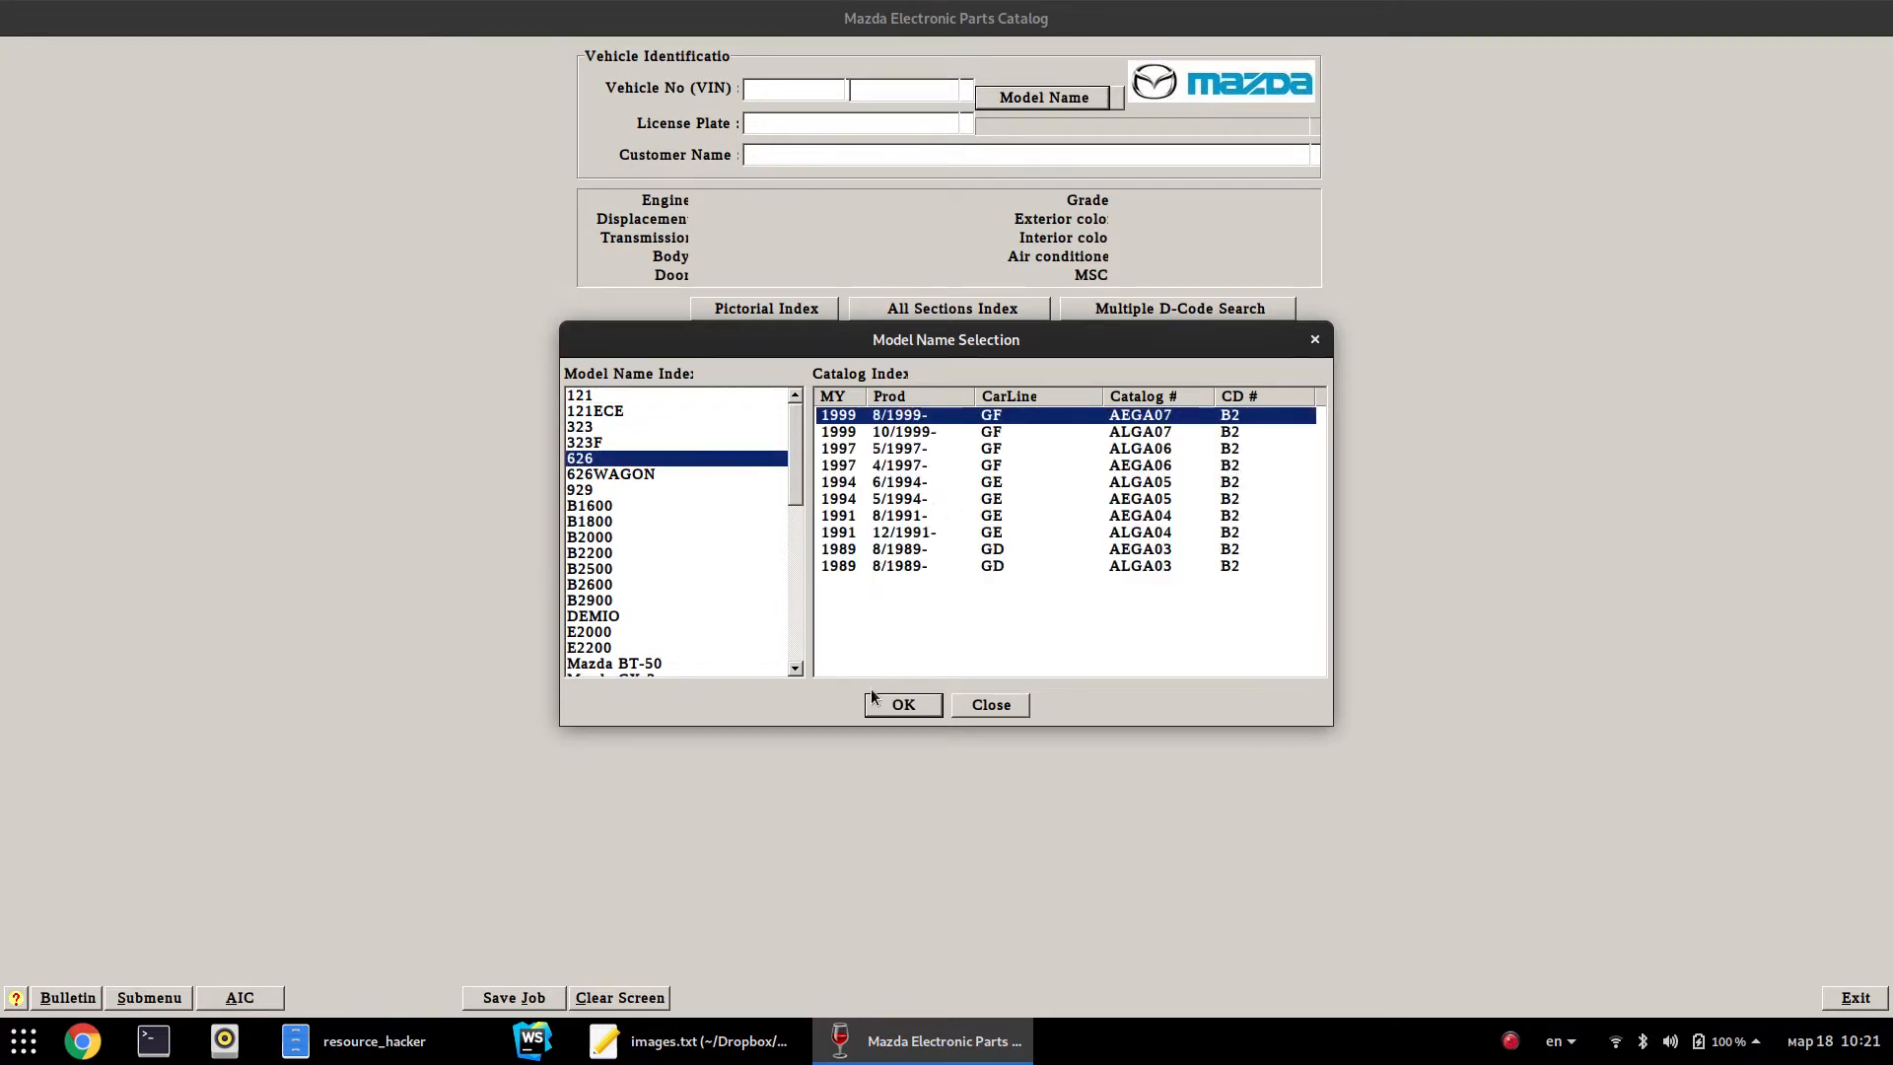
left_click(904, 706)
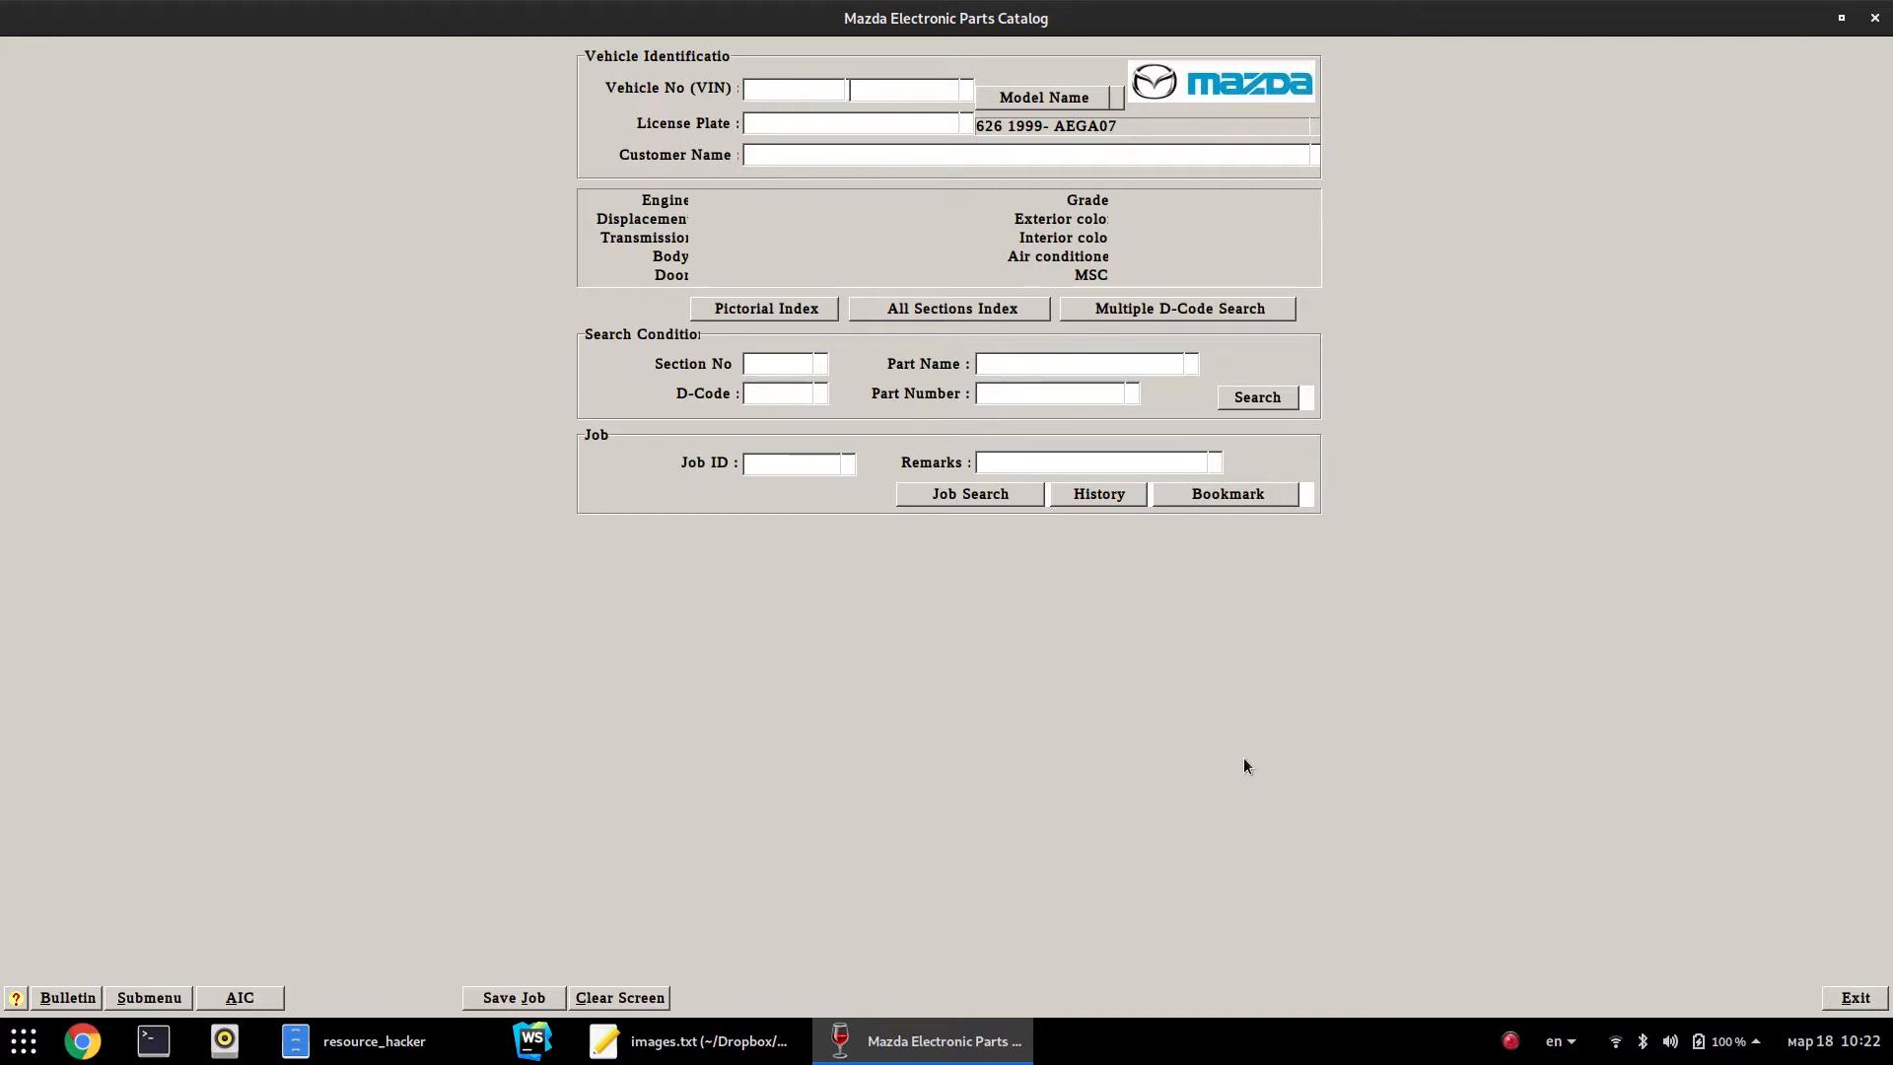
left_click(606, 997)
left_click(1052, 99)
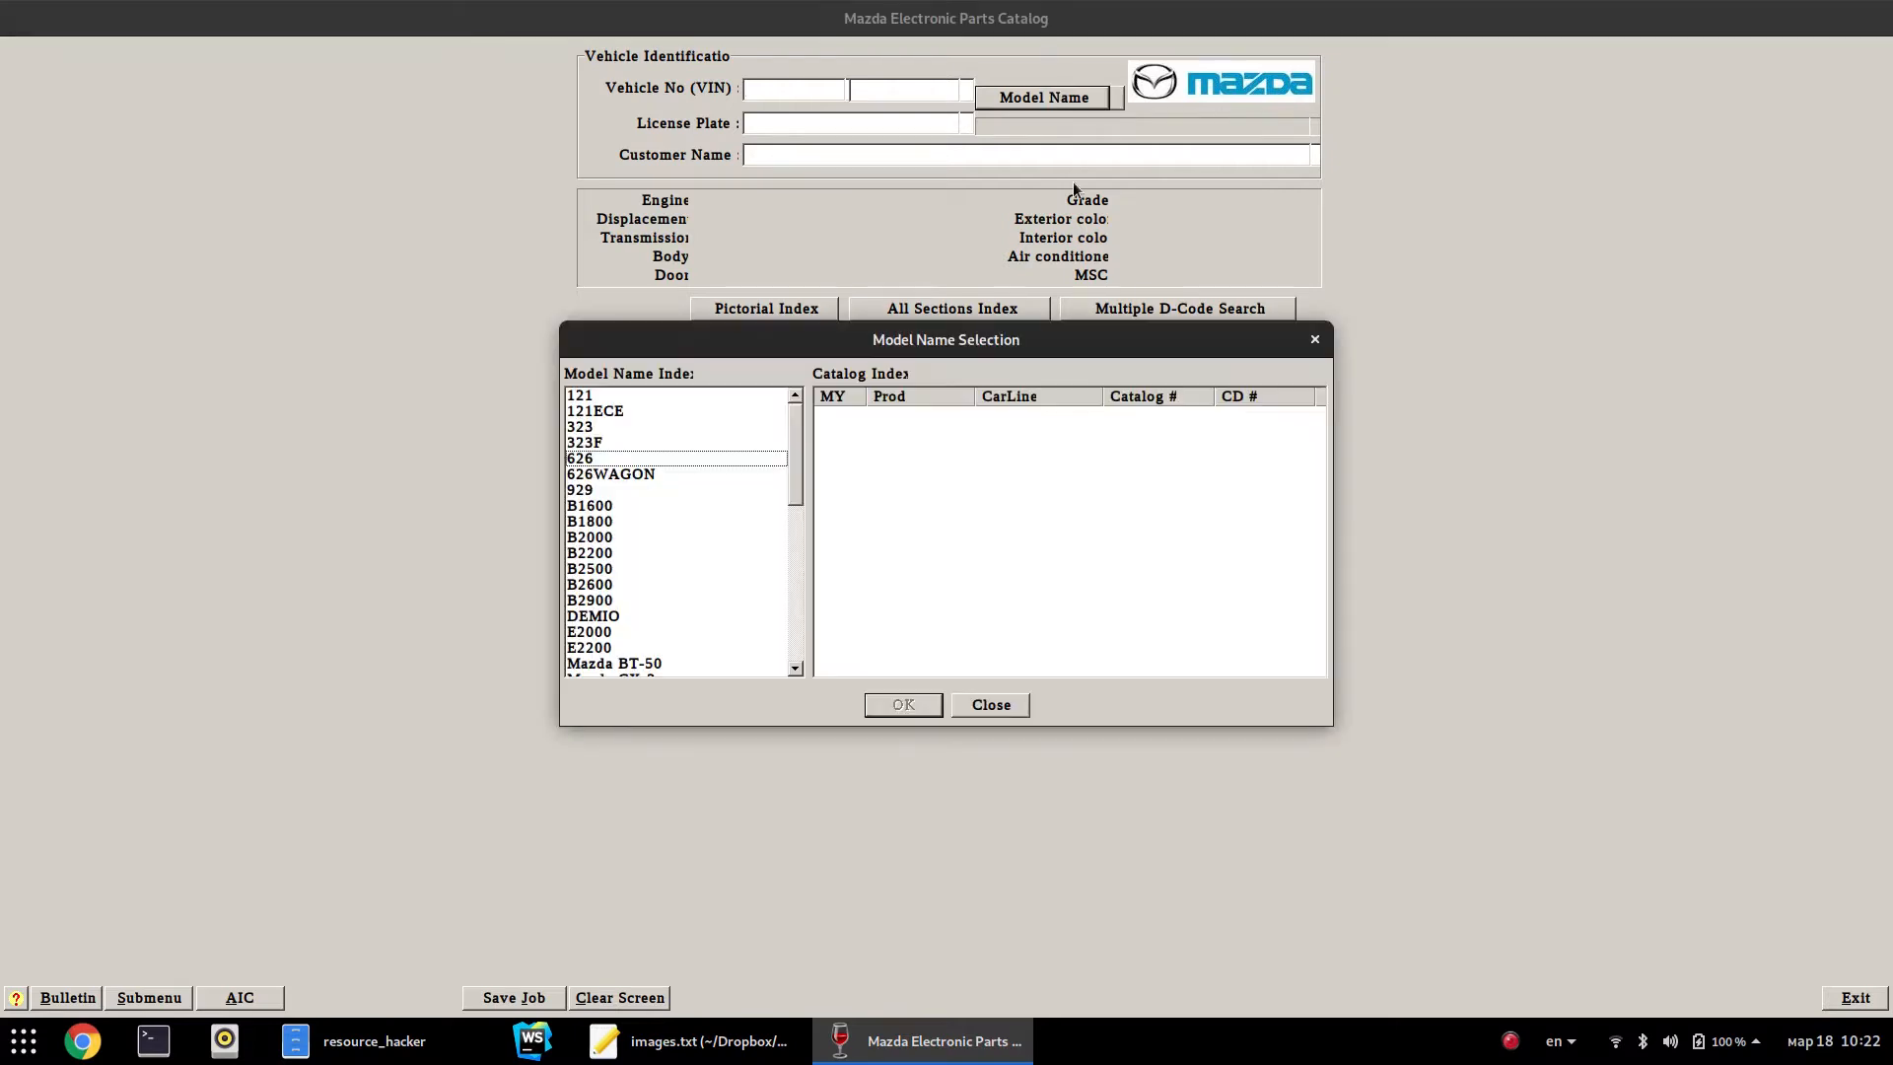
left_click(1315, 339)
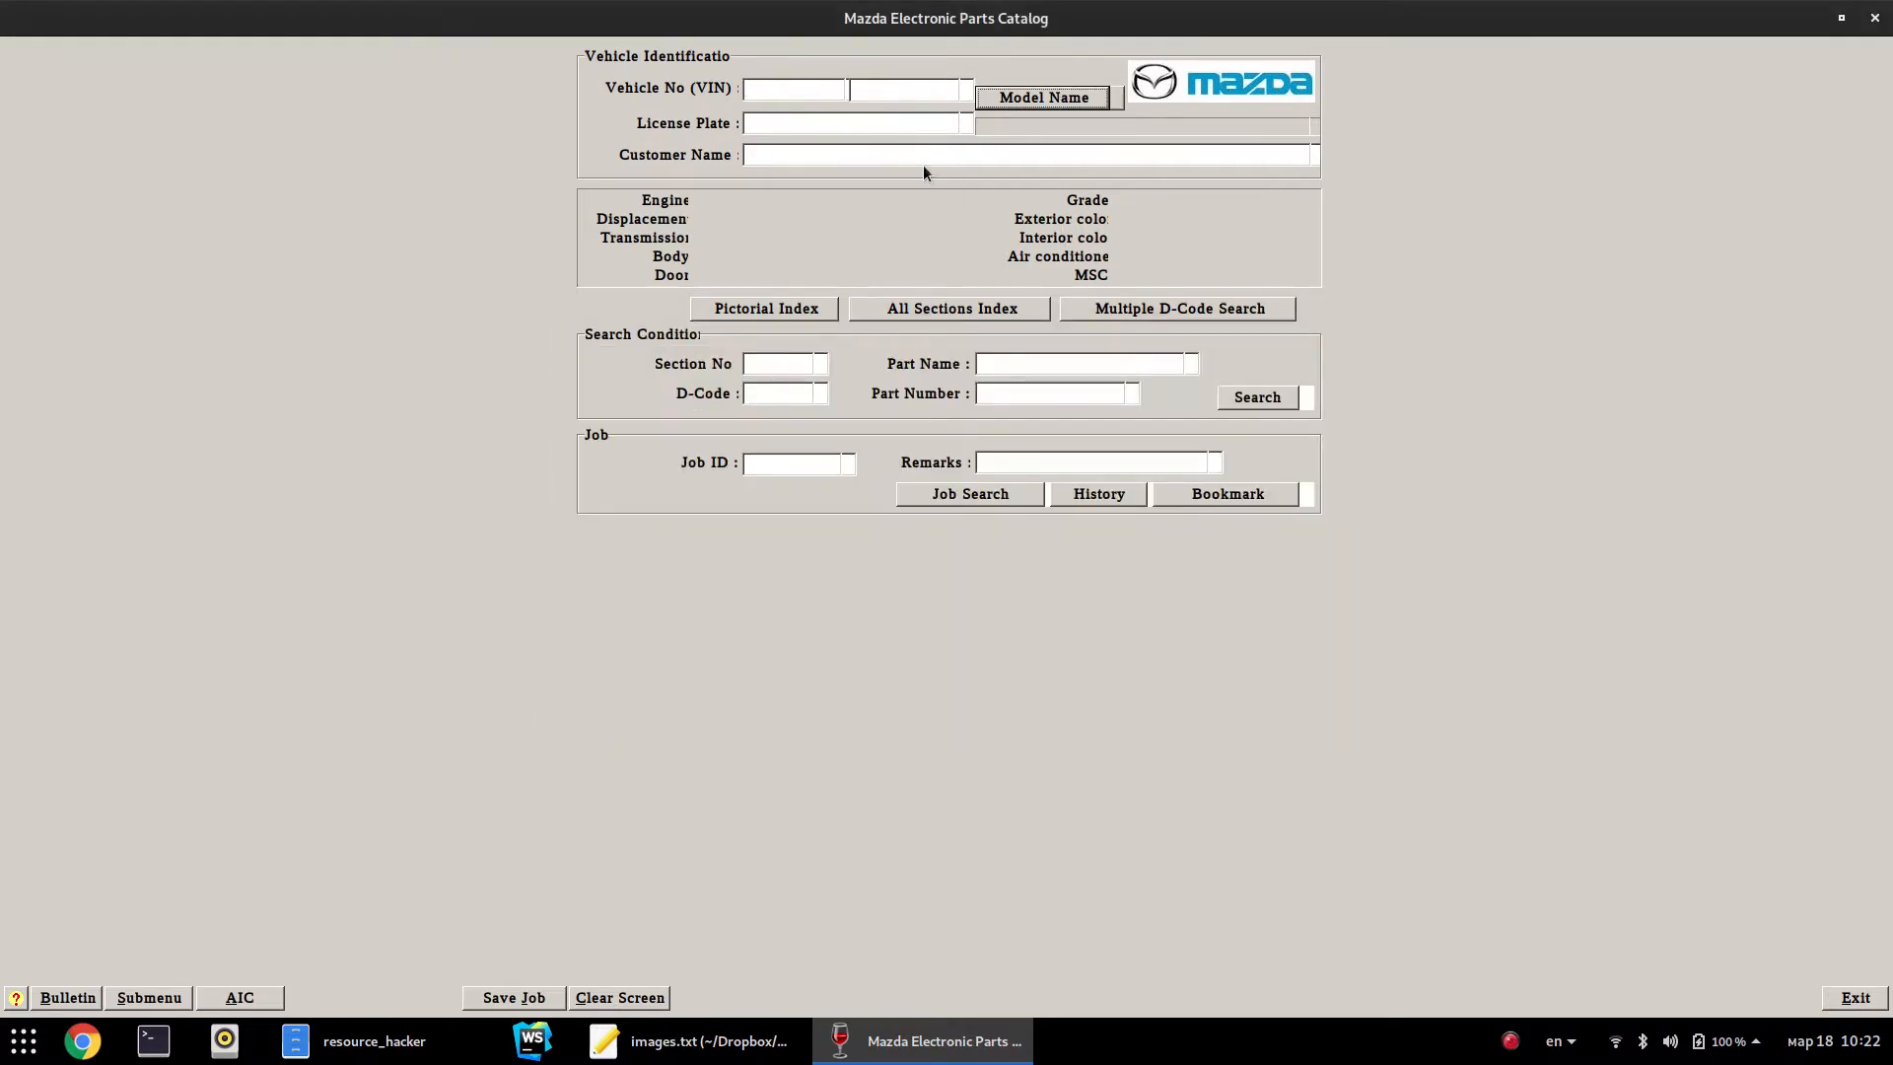
left_click(1120, 392)
Search part number B01E56786B and move the results showing its 323, 323F, 626 and 626WAGON catalogs into view
key("ctrl+v")
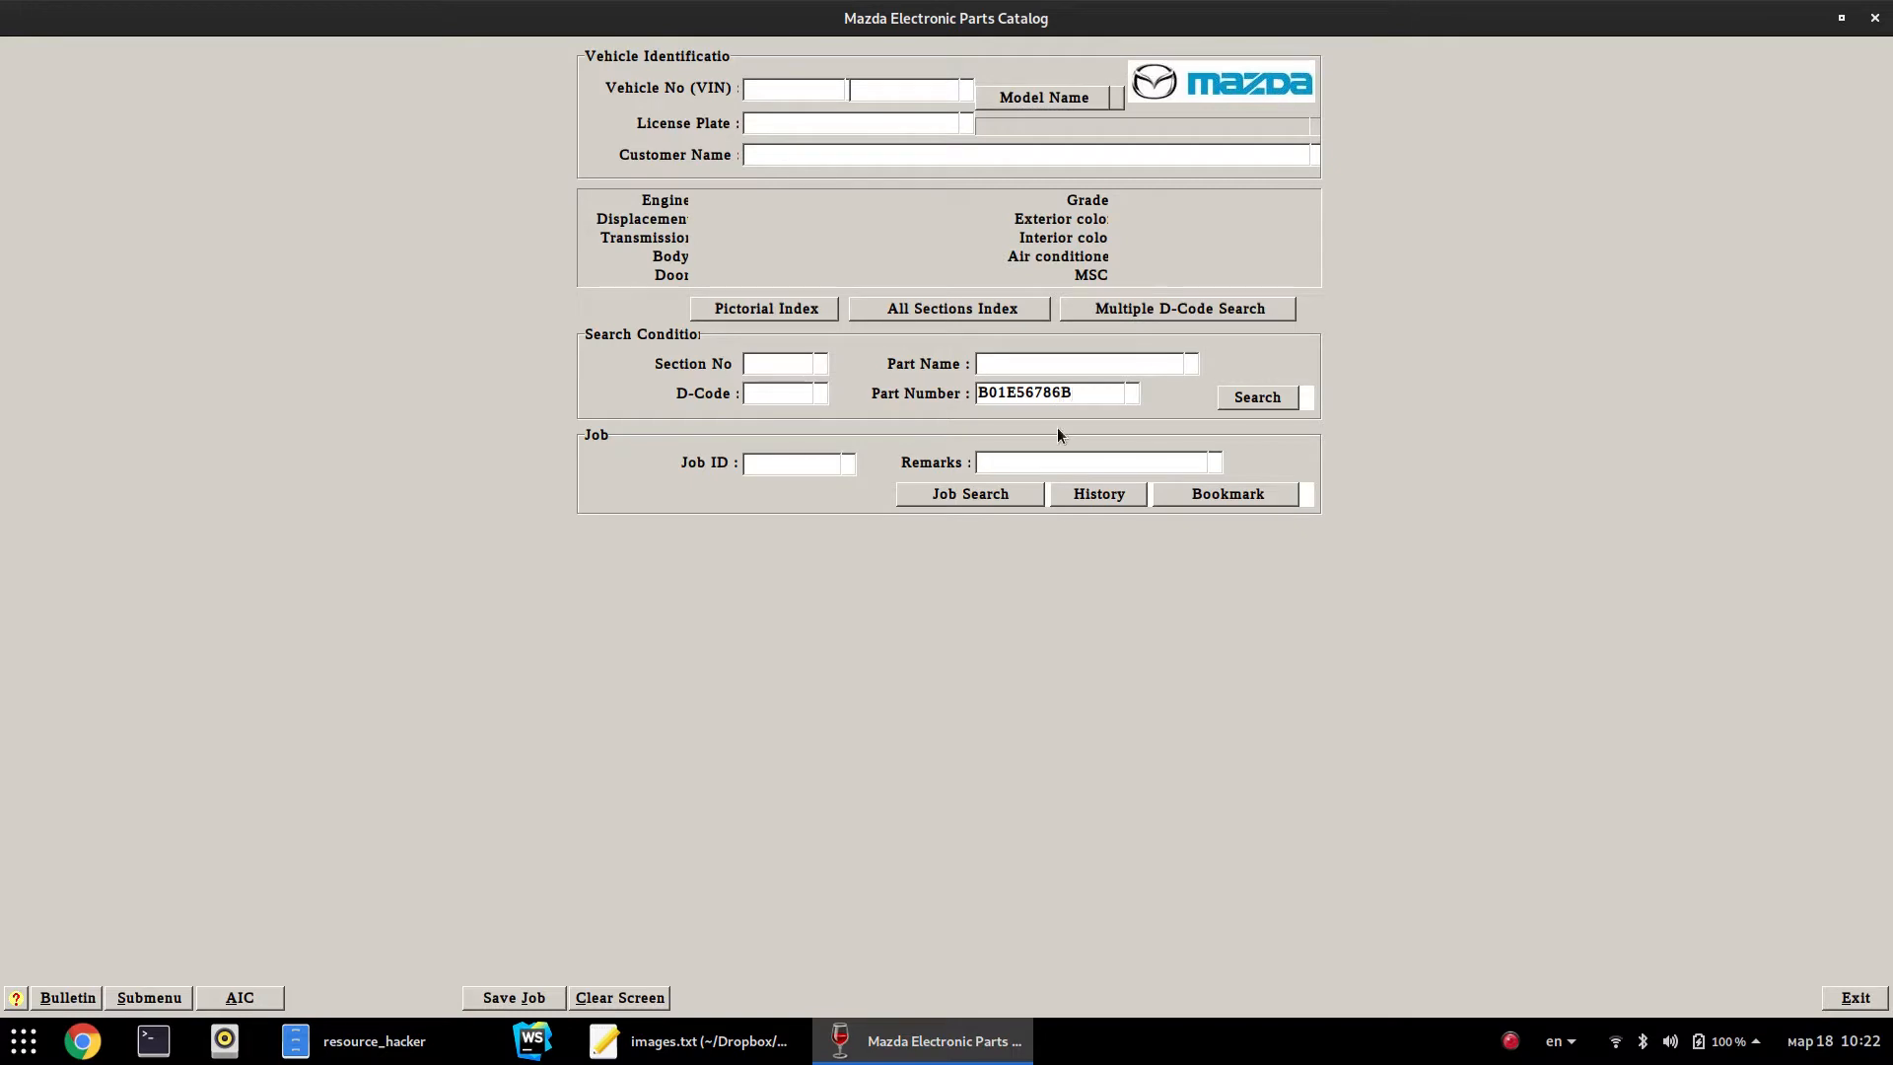
left_click_drag(1061, 397, 1096, 432)
type("B")
key("Return")
left_click_drag(786, 333, 979, 548)
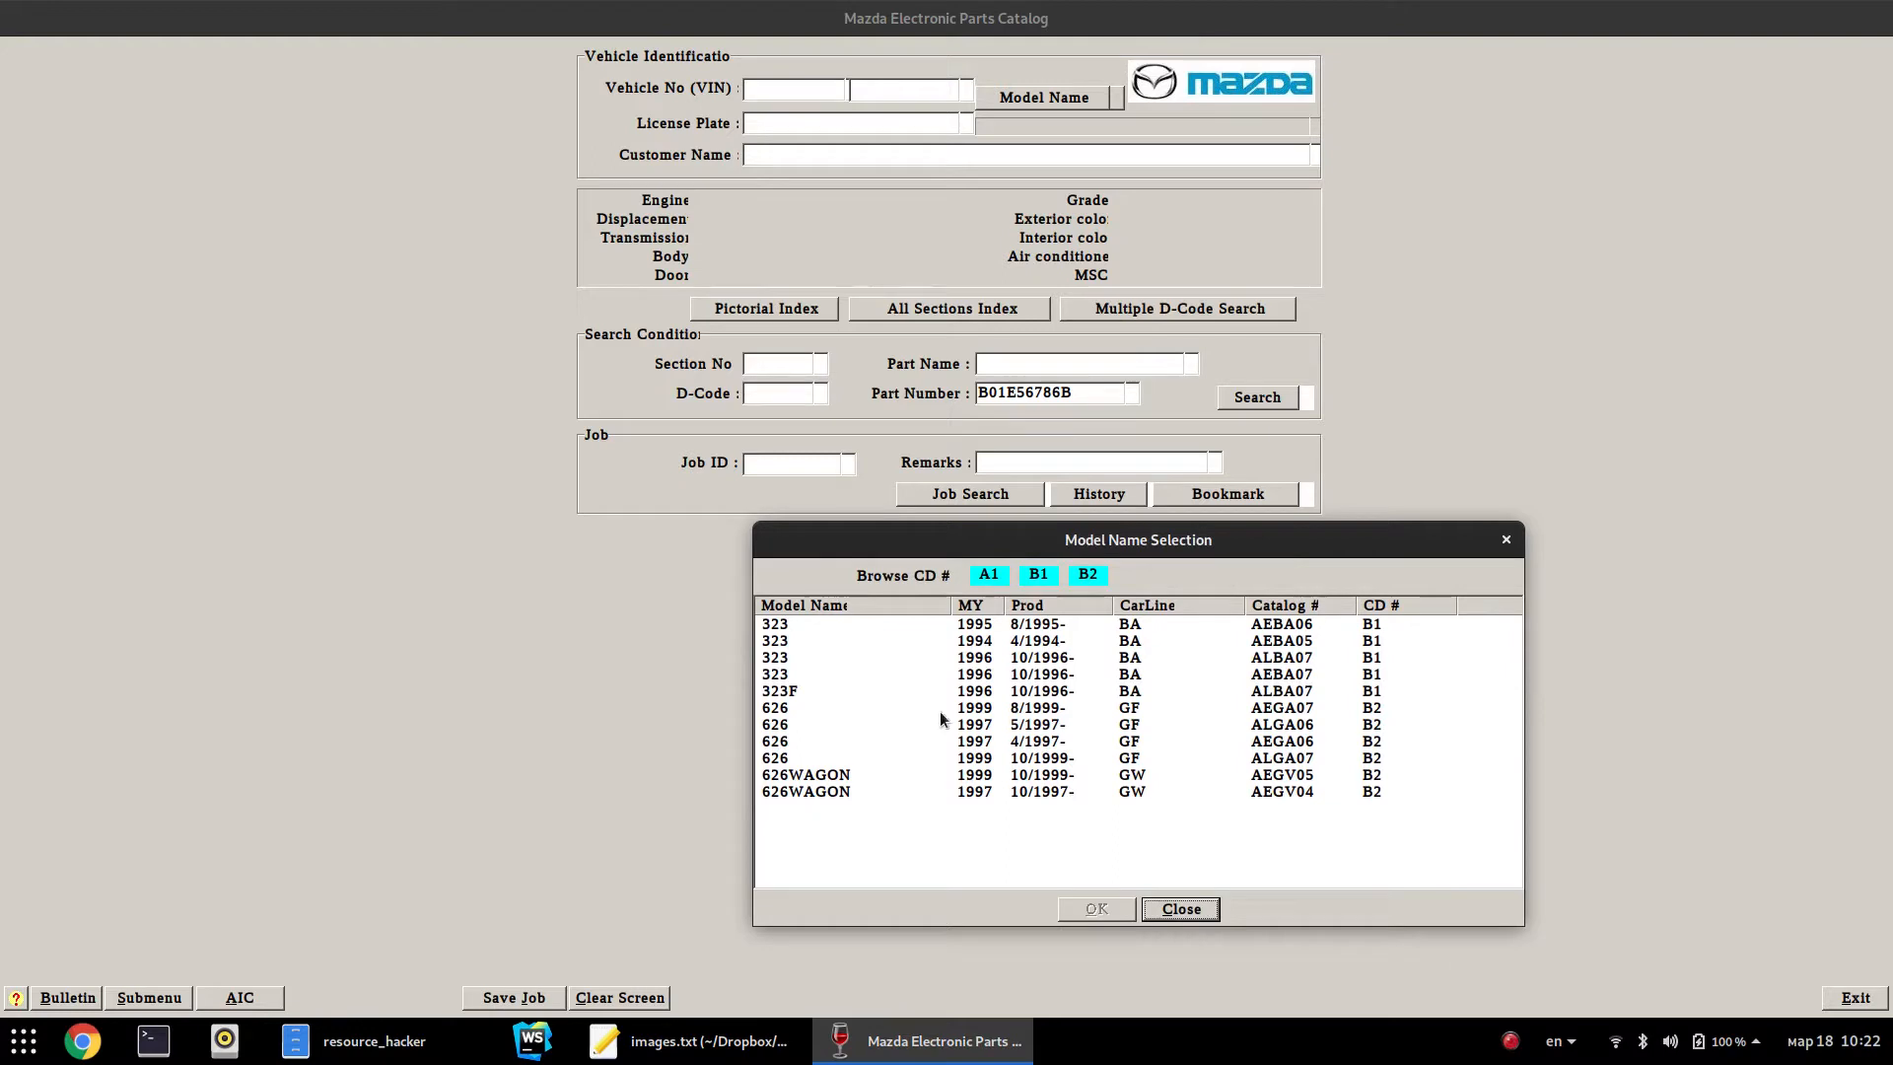
left_click_drag(1065, 546, 828, 509)
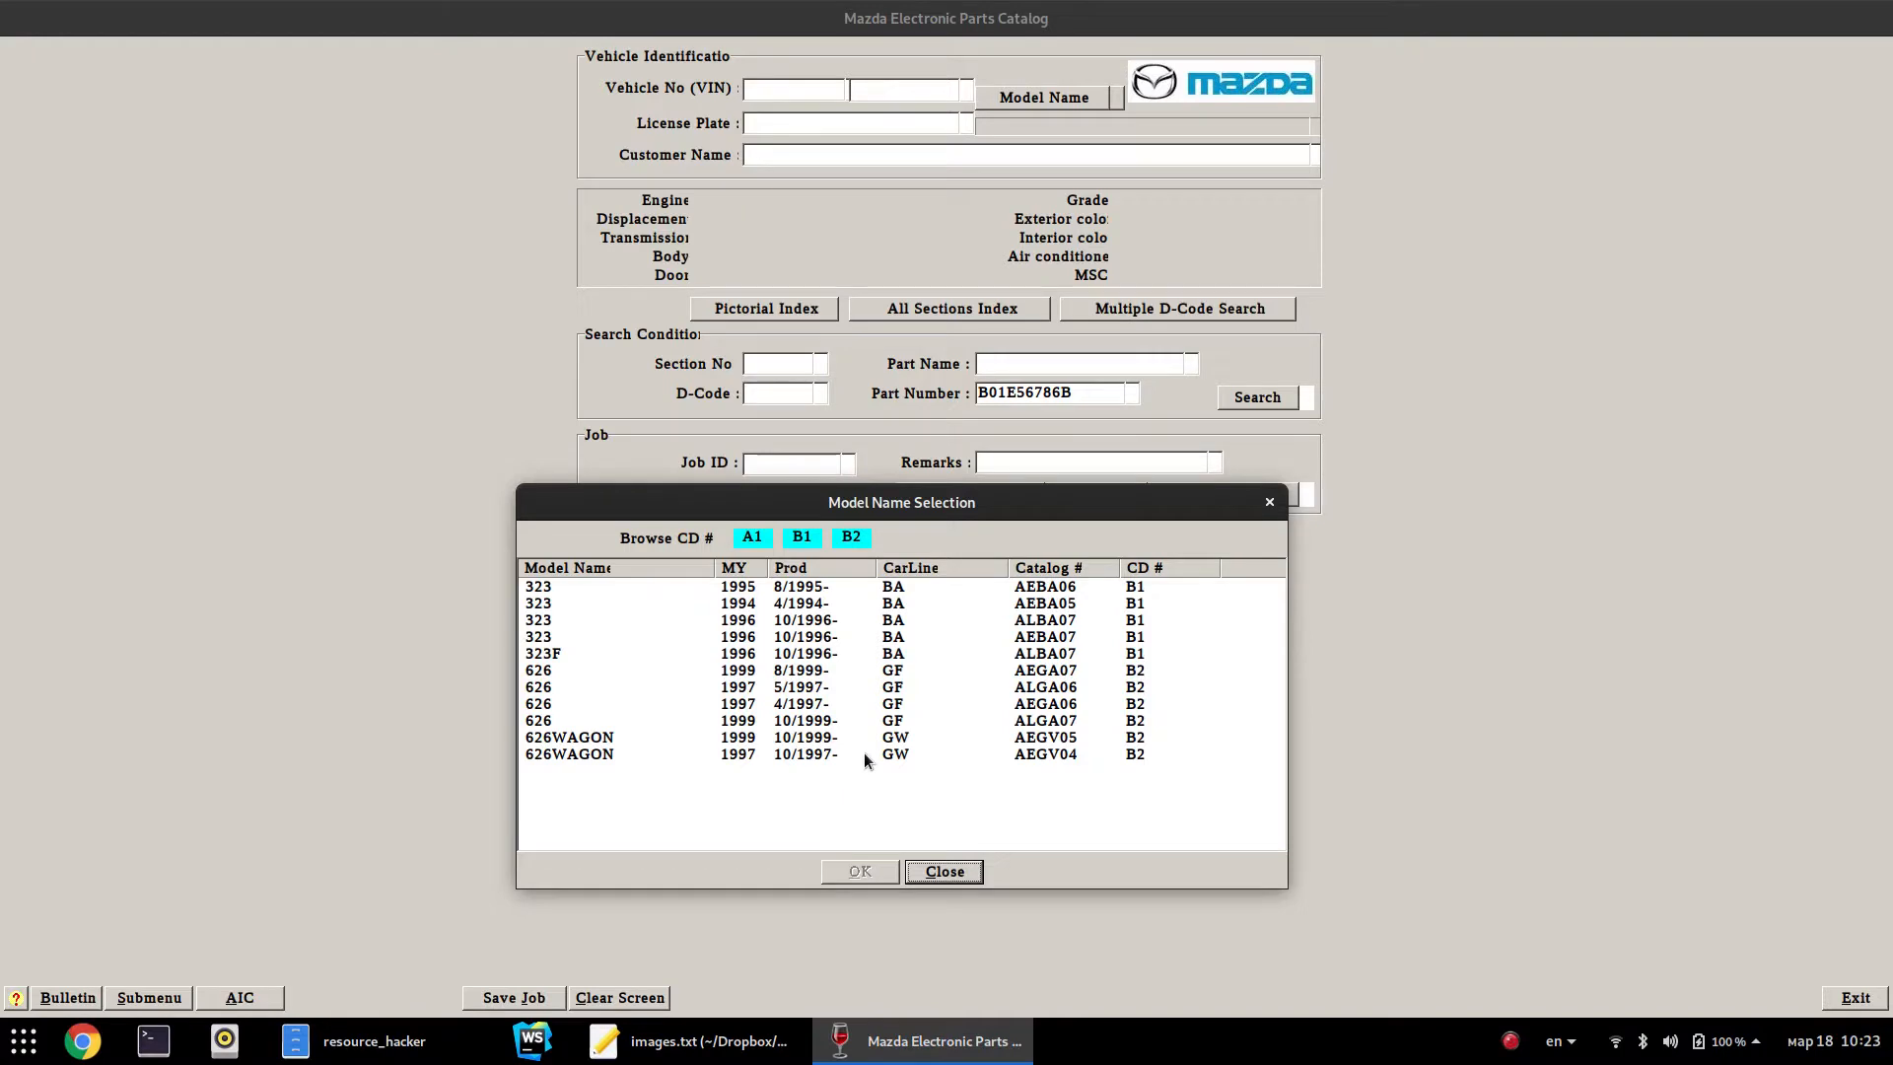
Close the results, clear the form, and select the 626 1999 AEGA07 catalog
left_click(945, 872)
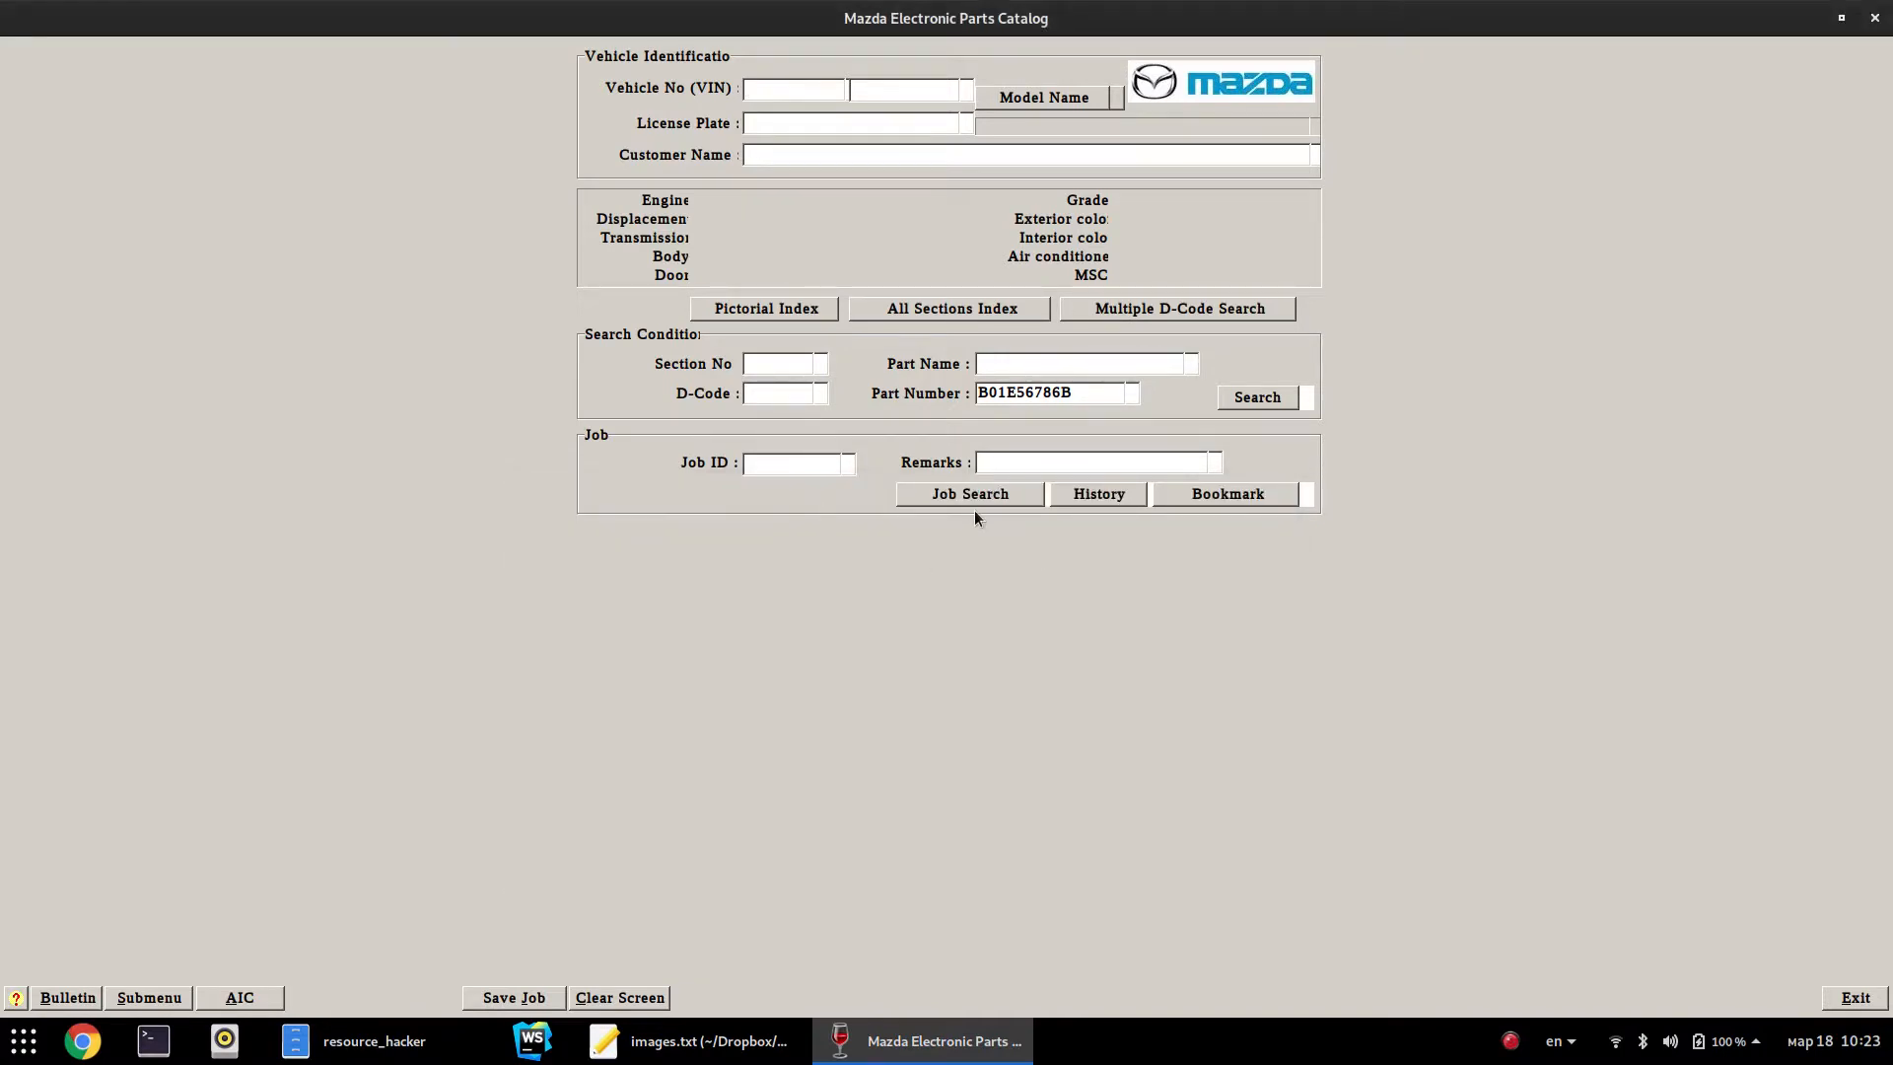
left_click(619, 997)
left_click(1044, 98)
left_click(639, 459)
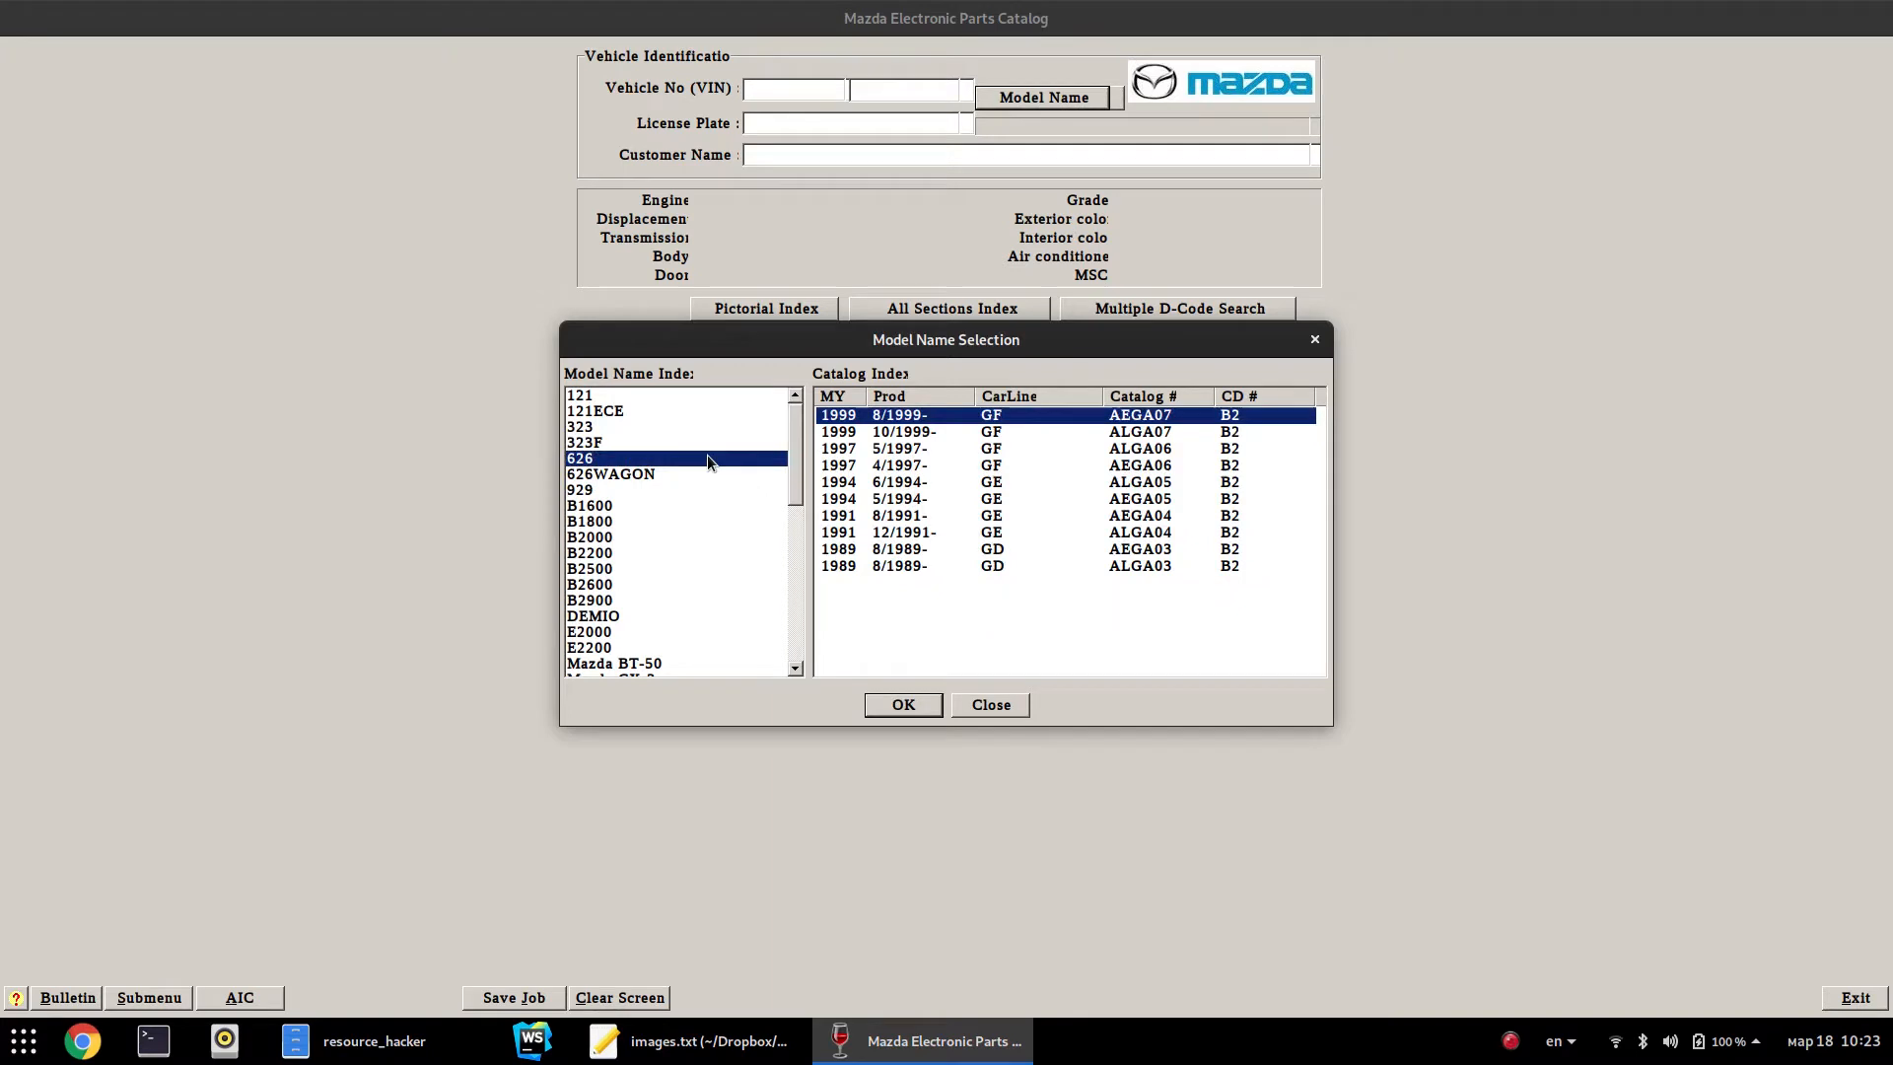
left_click(903, 704)
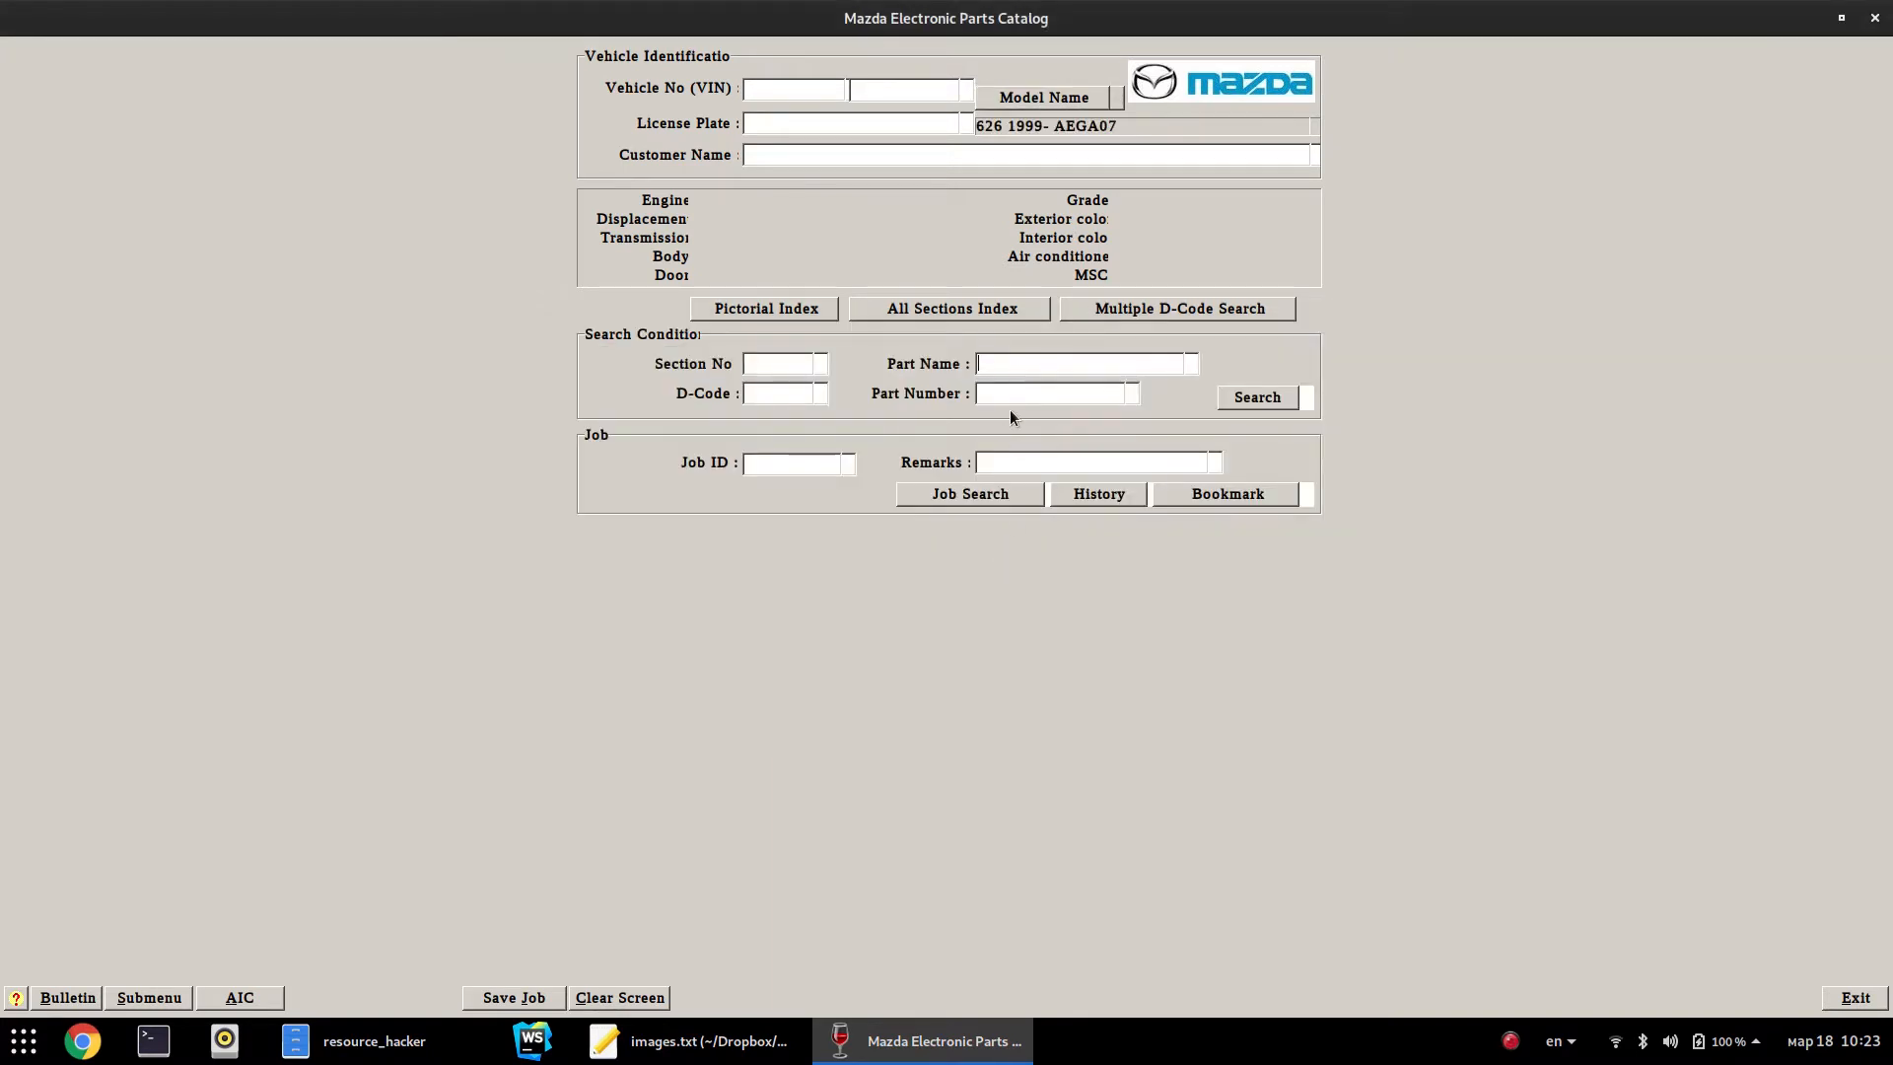
Search part name FILTER, open the 23-802 oil filter cartridge diagram, then start a new line in images.txt
type("ER")
key("Return")
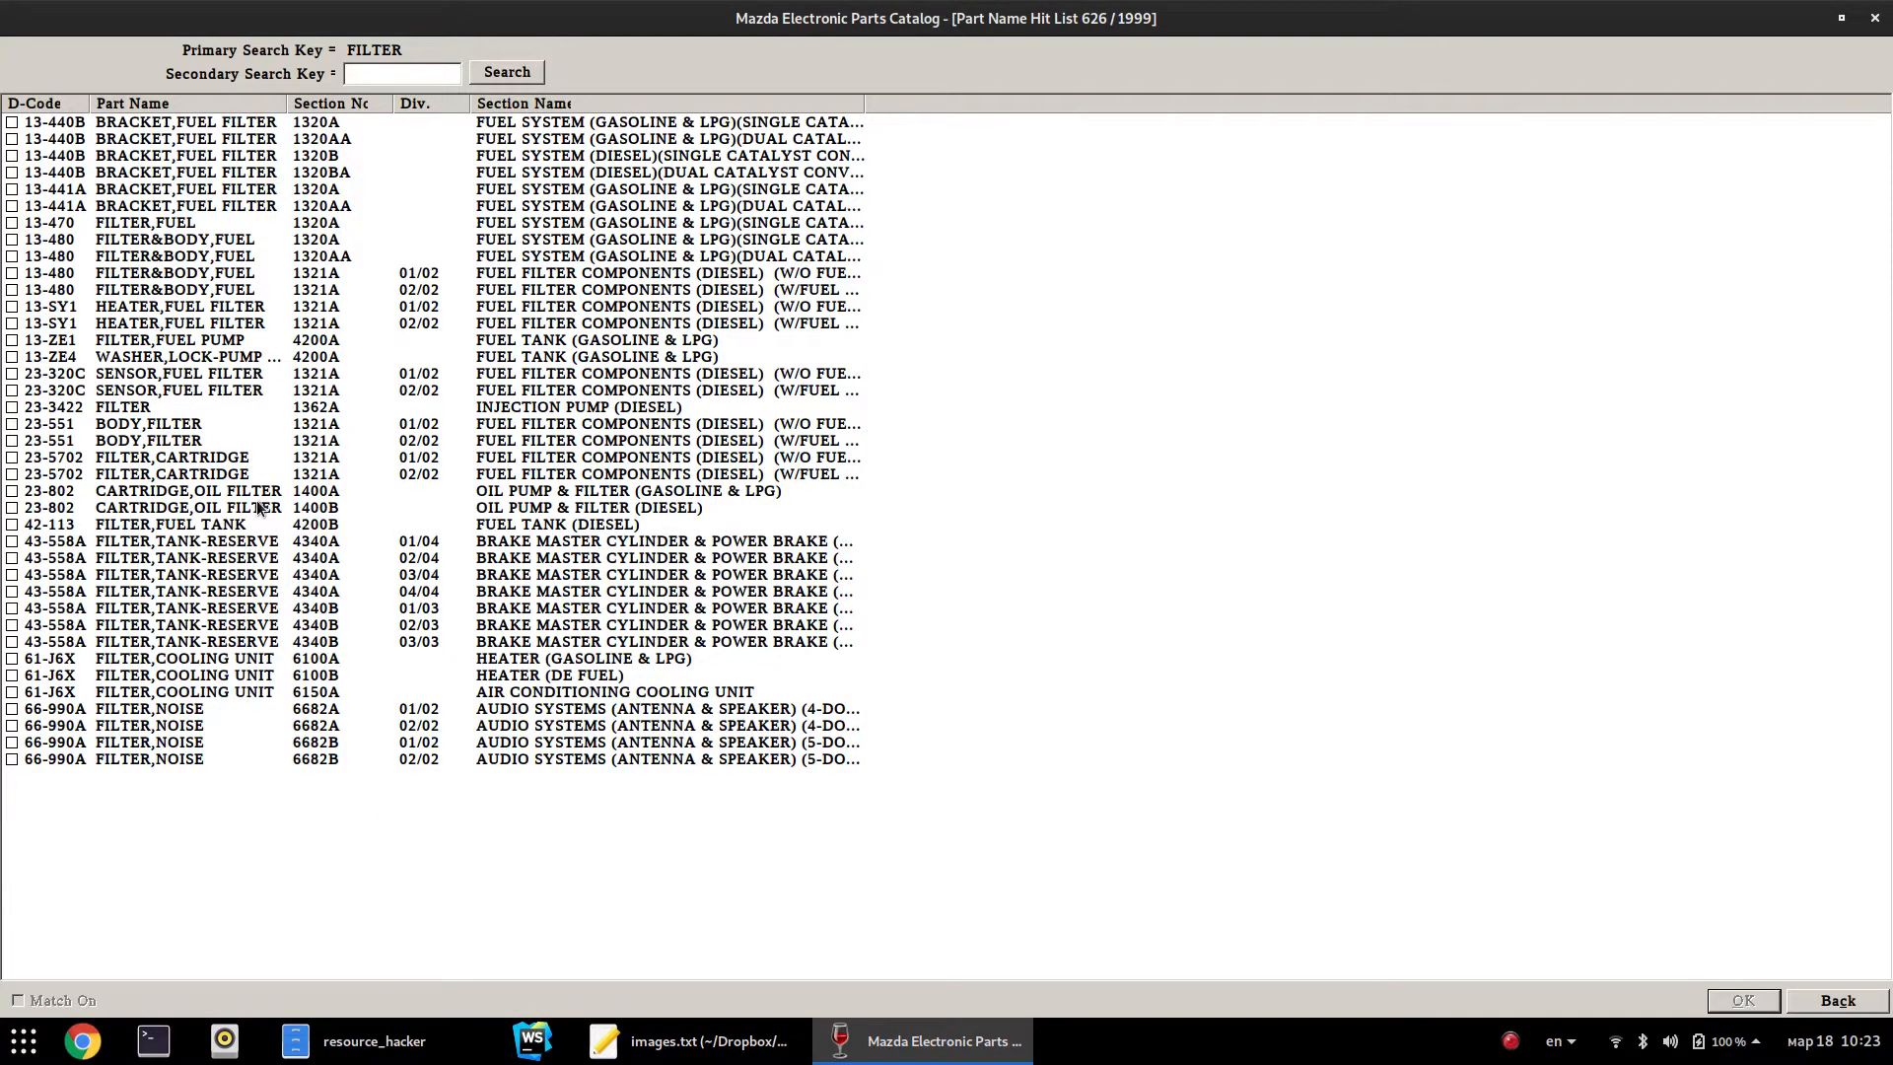
double_click(193, 492)
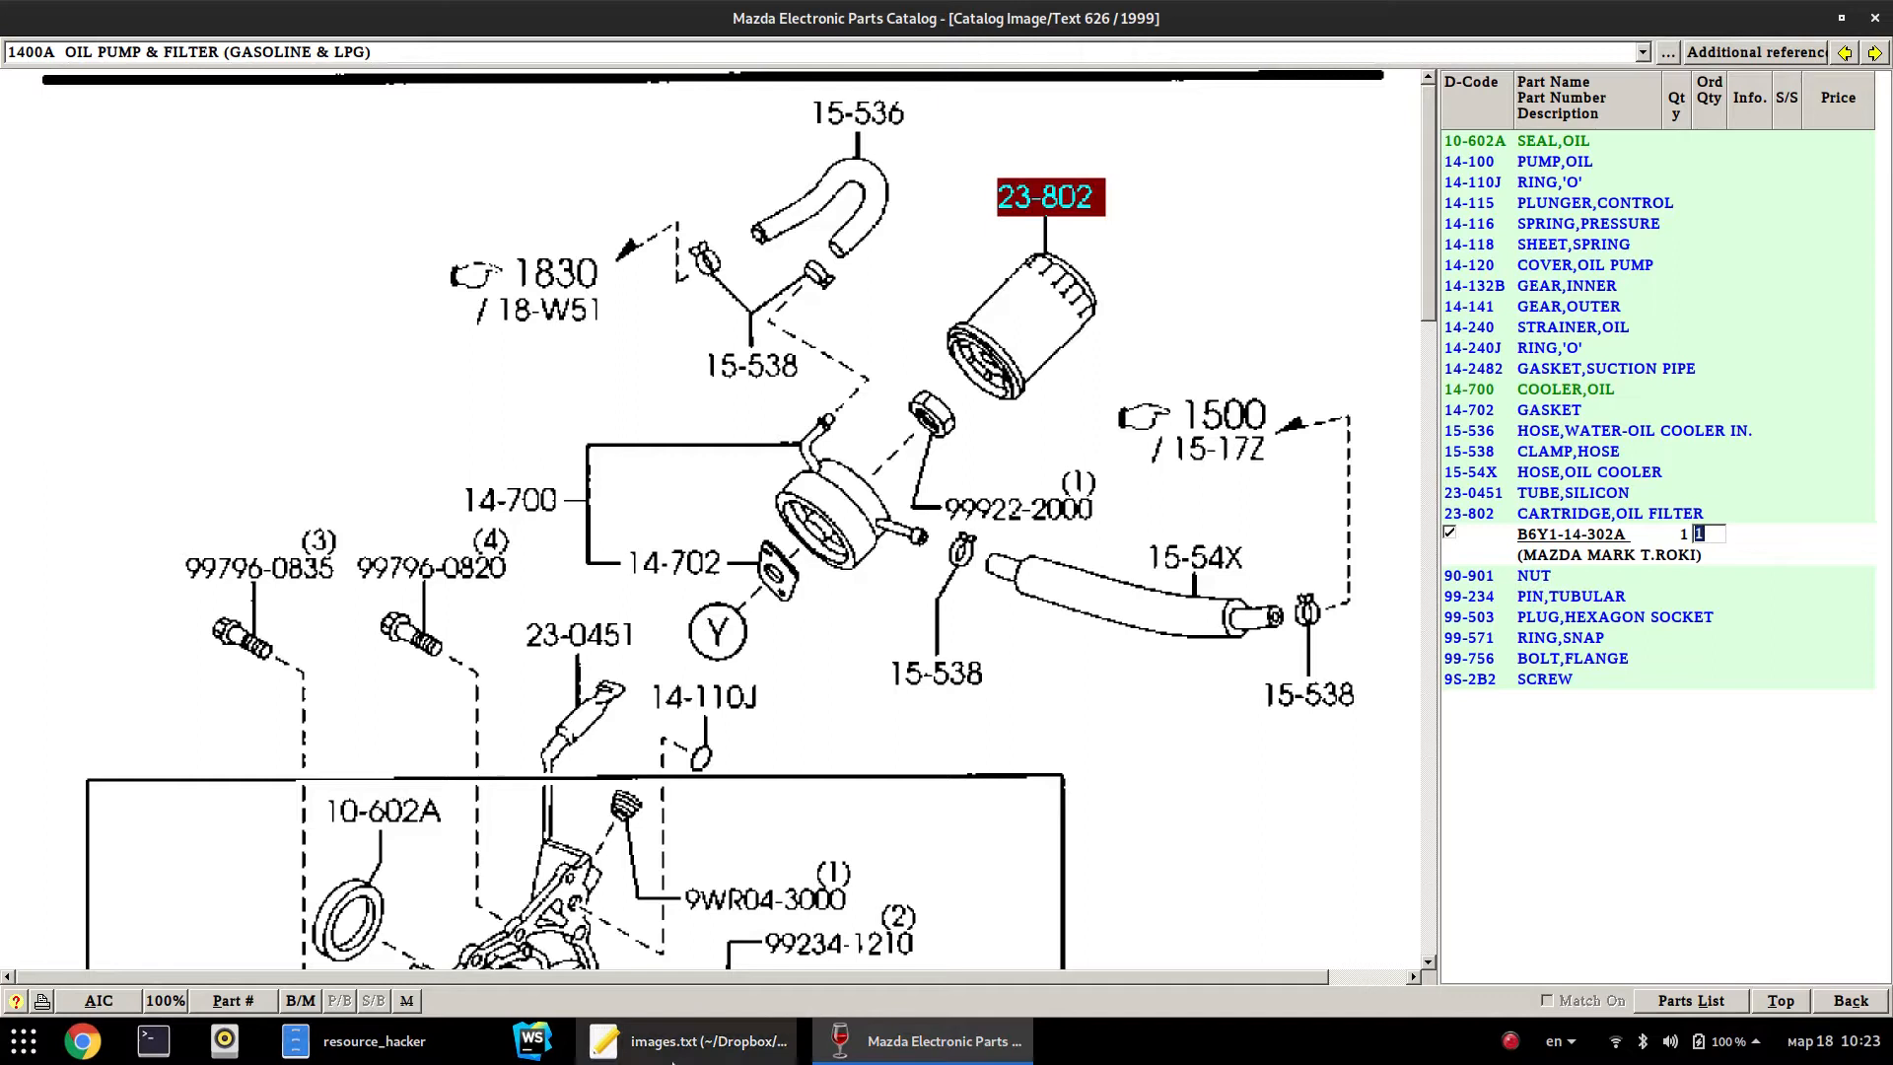
left_click(690, 1040)
left_click(718, 333)
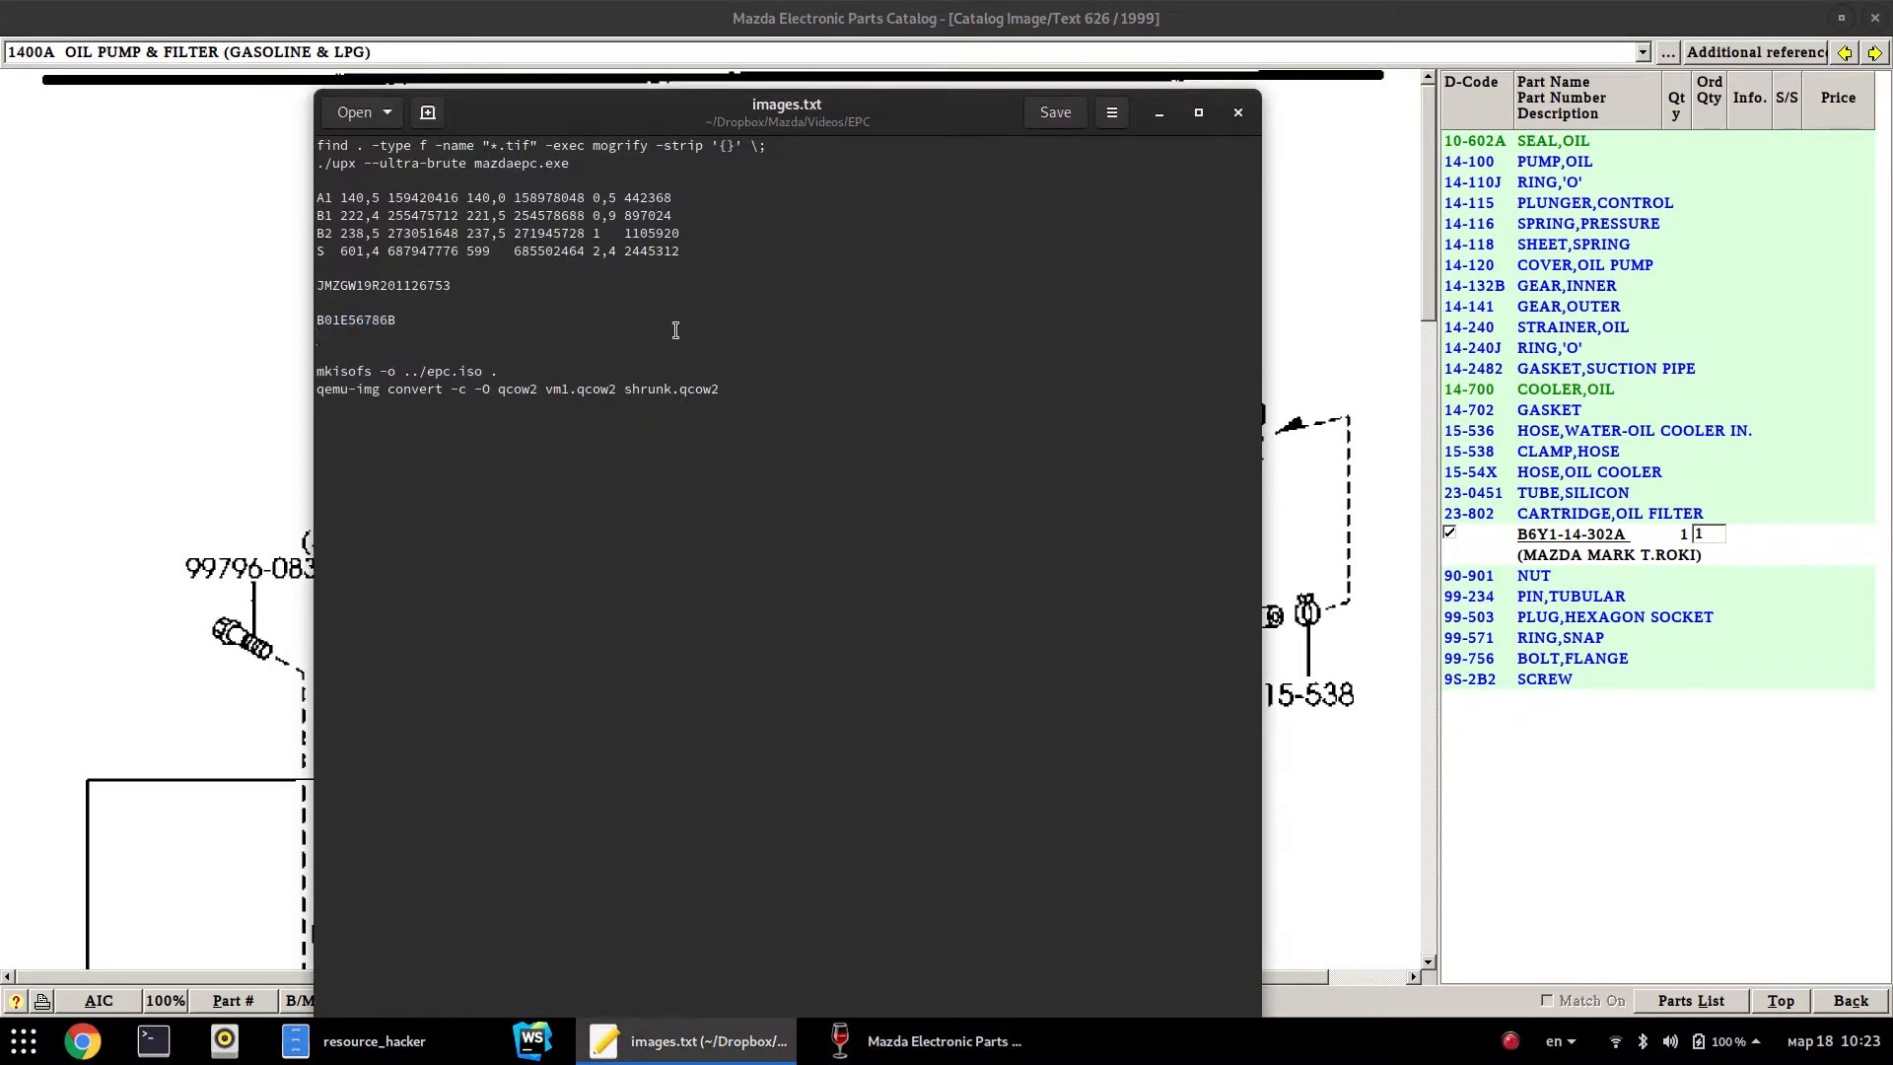
Type B6Y114302A on the new line in images.txt and select it
type("B6")
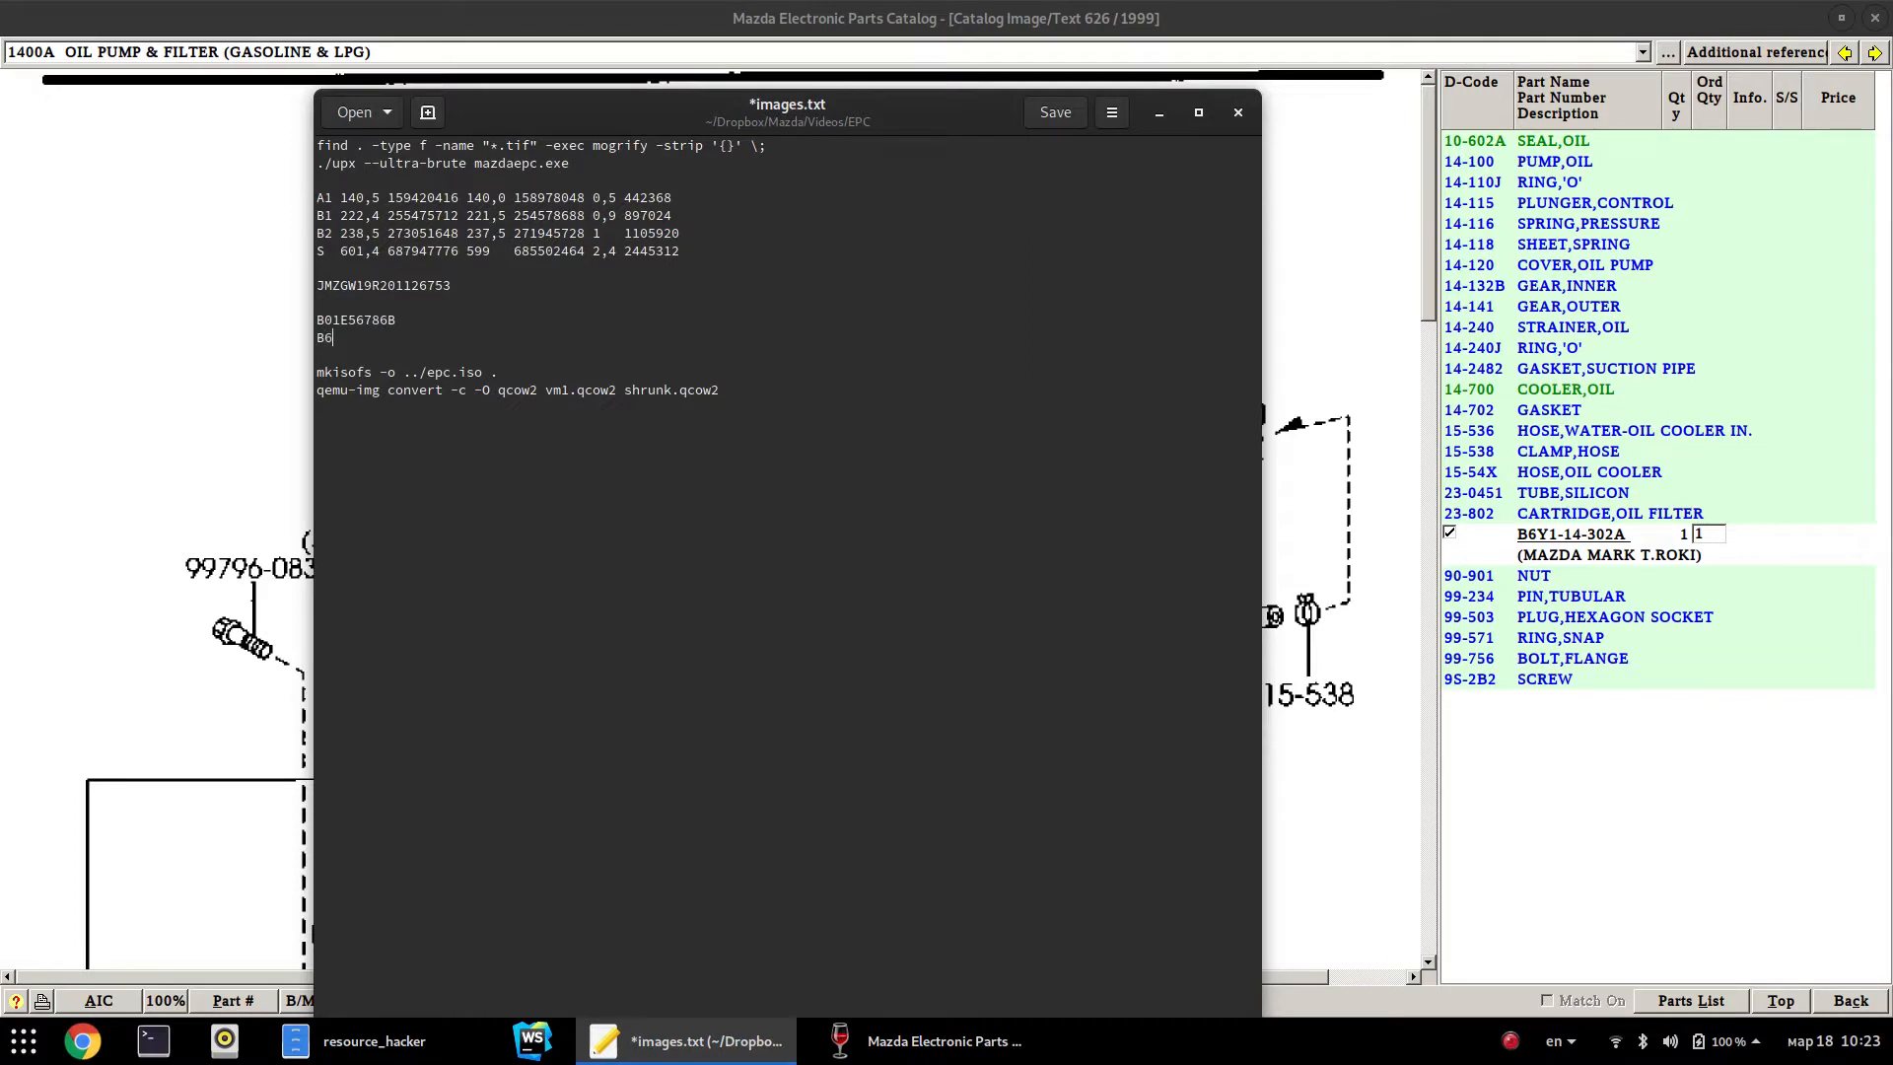
type("Y114302A")
key("shift+Home")
key("ctrl+c")
Return to the main screen, clear it, and search part number B6Y114302A
left_click(1781, 1002)
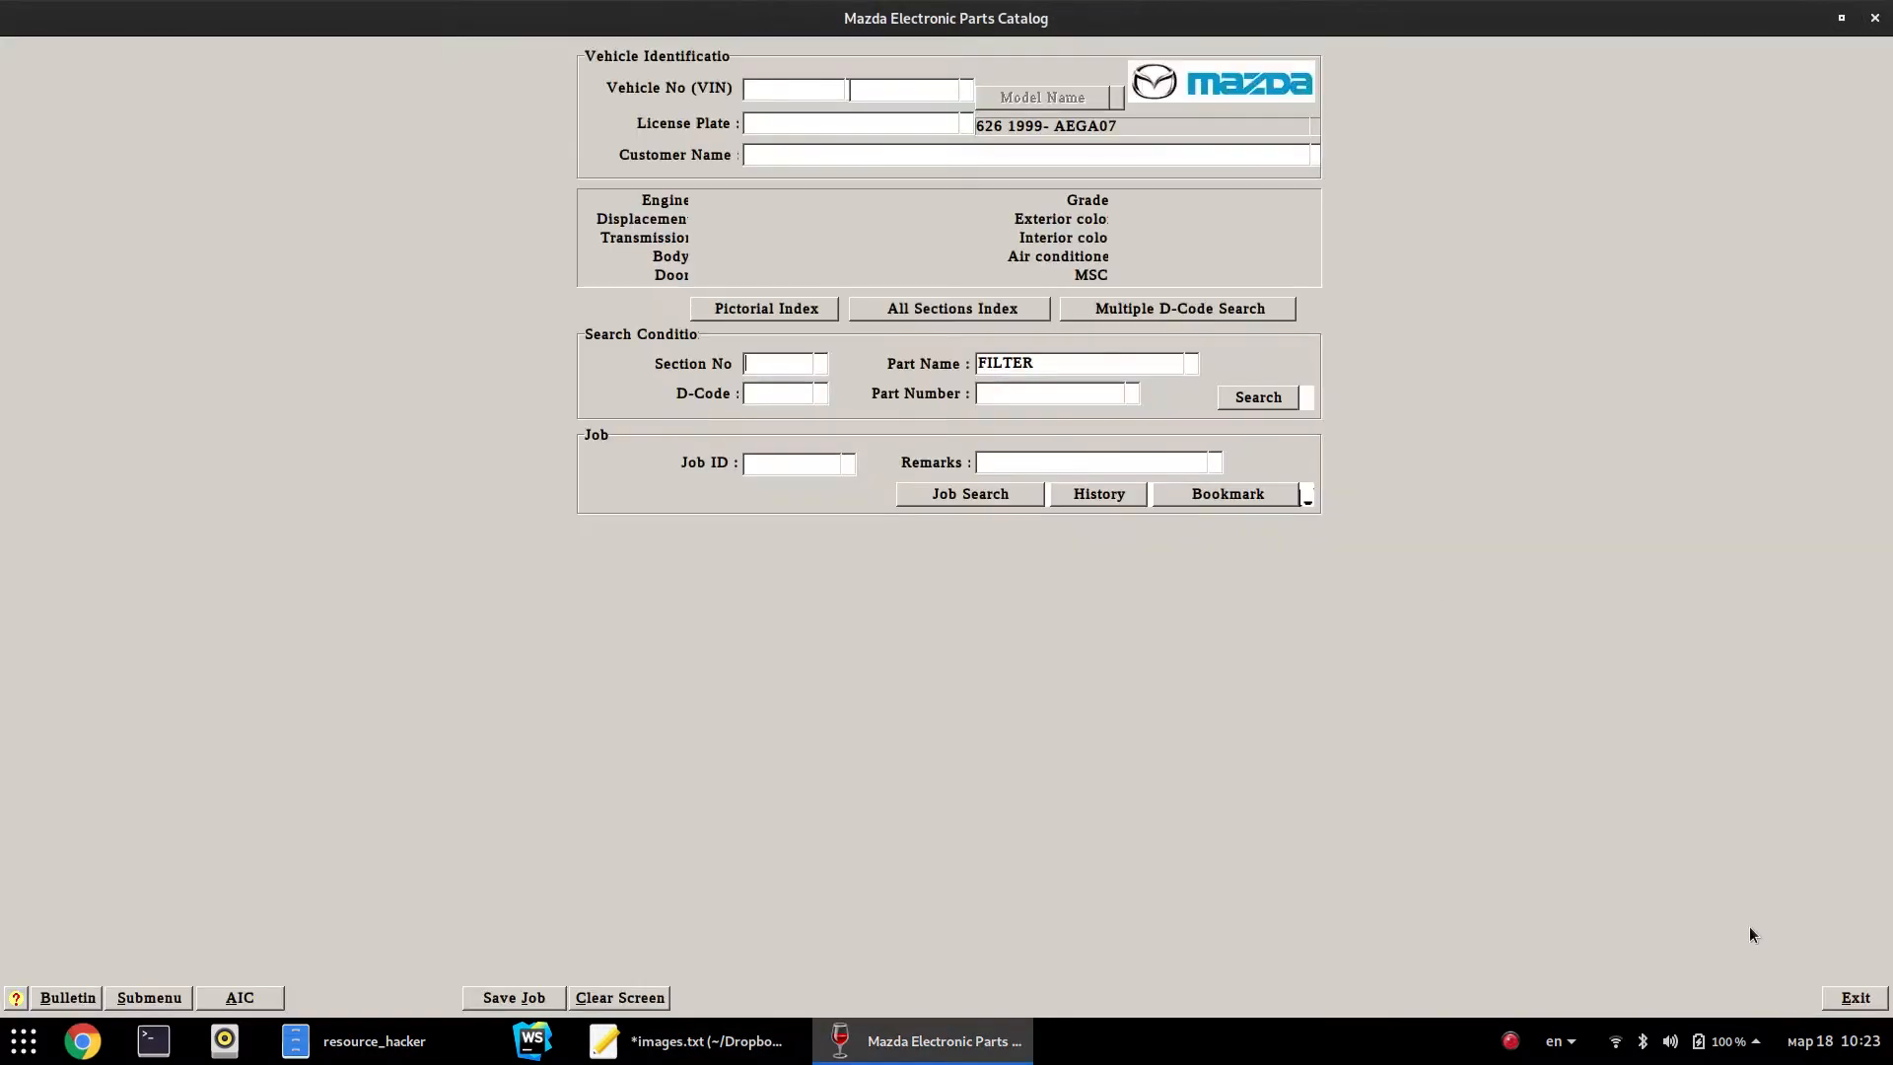
left_click(603, 1000)
left_click(1035, 392)
key("ctrl+v")
key("Return")
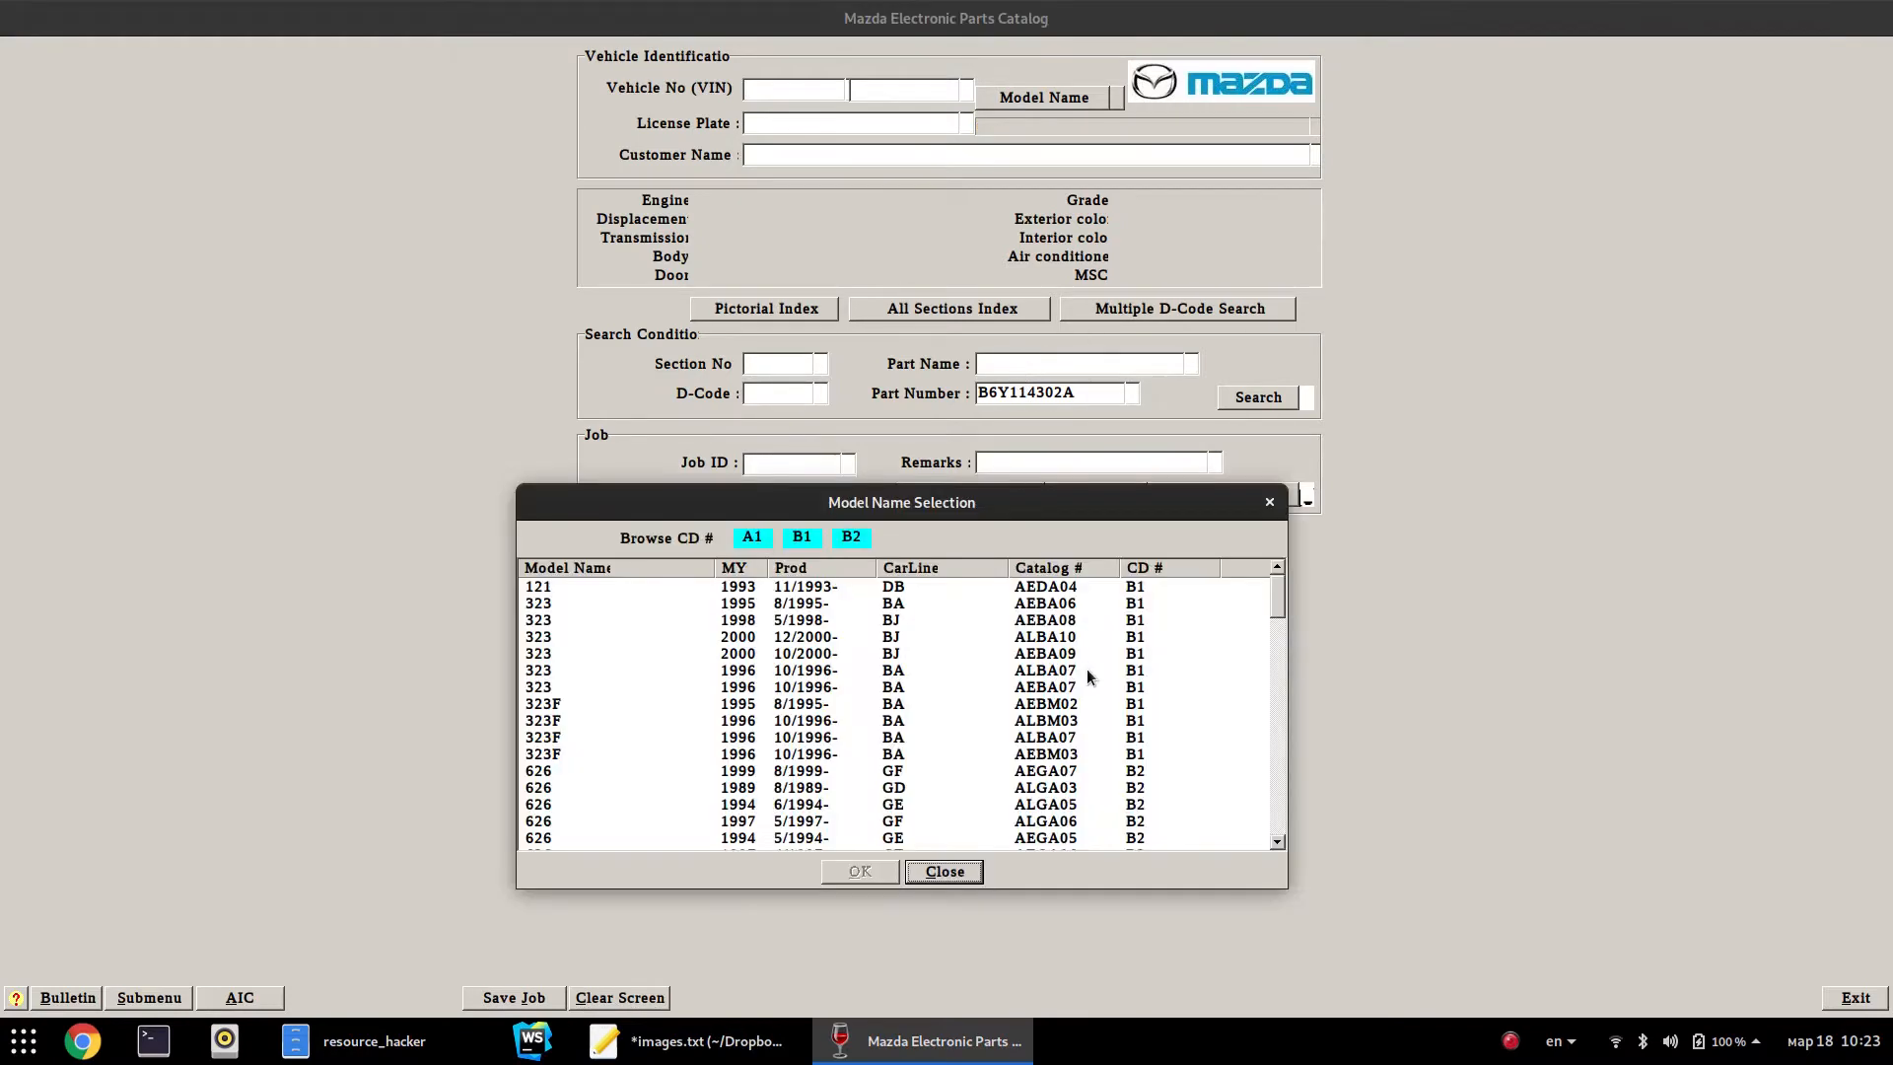
Scroll the model results and select the MAZDA3 2013 ALBA15, 2016 AEBA15 and 2016 ALBA16 catalogs
left_click_drag(1275, 600, 1239, 815)
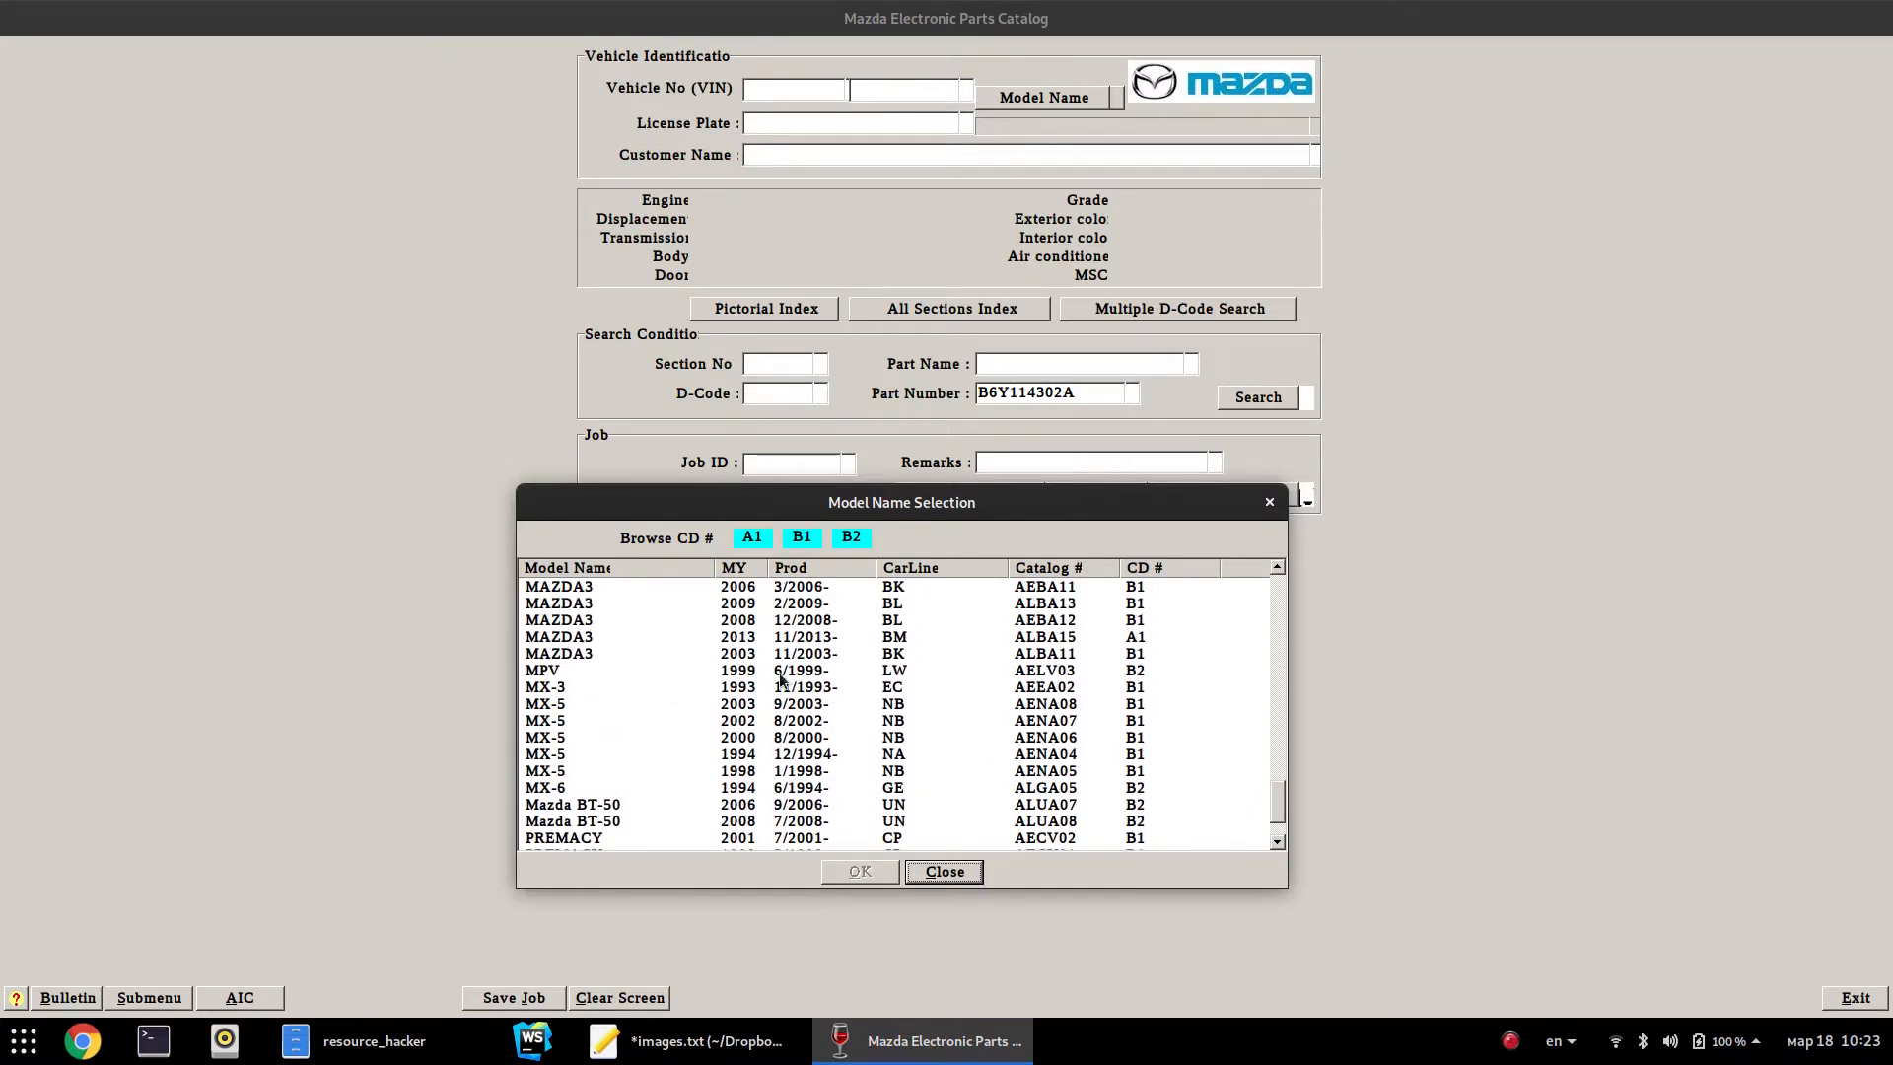
scroll(887, 708, "up", 1)
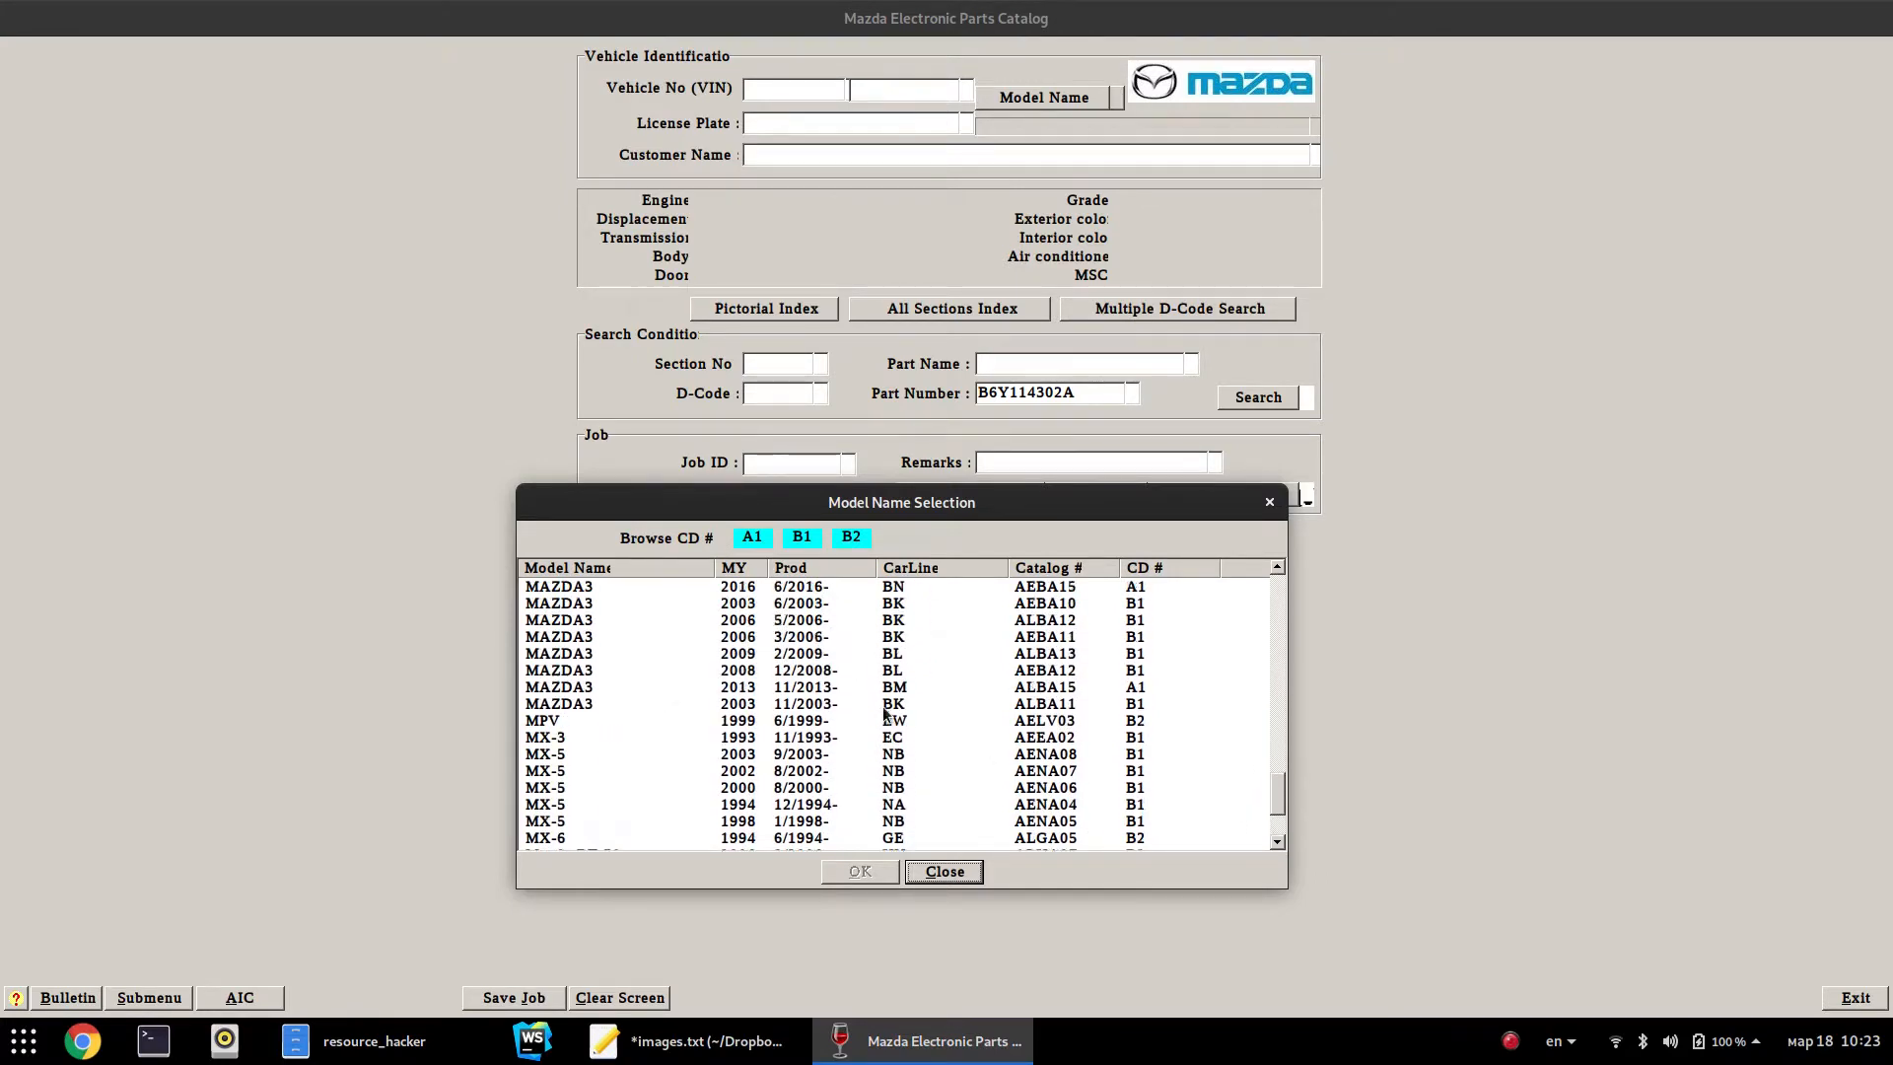
left_click(820, 690)
scroll(1188, 803, "up", 1)
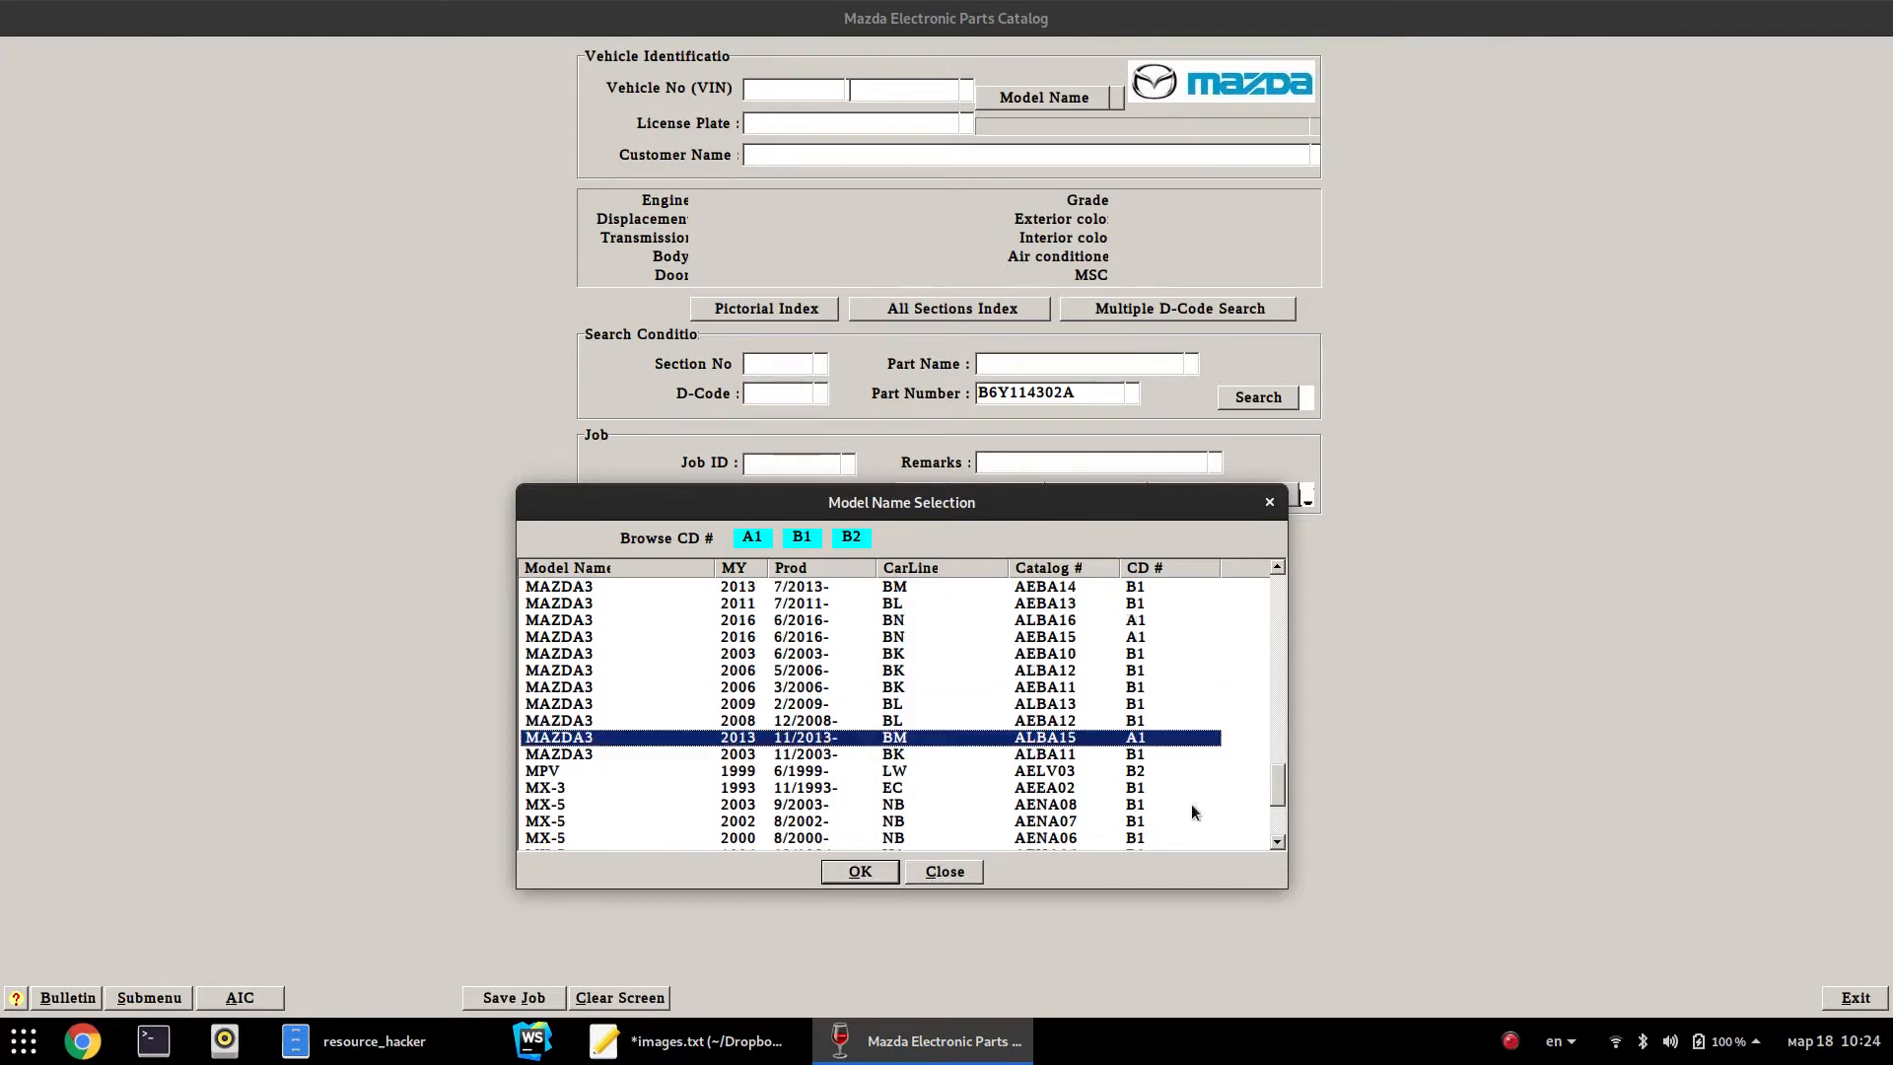
scroll(930, 742, "up", 1)
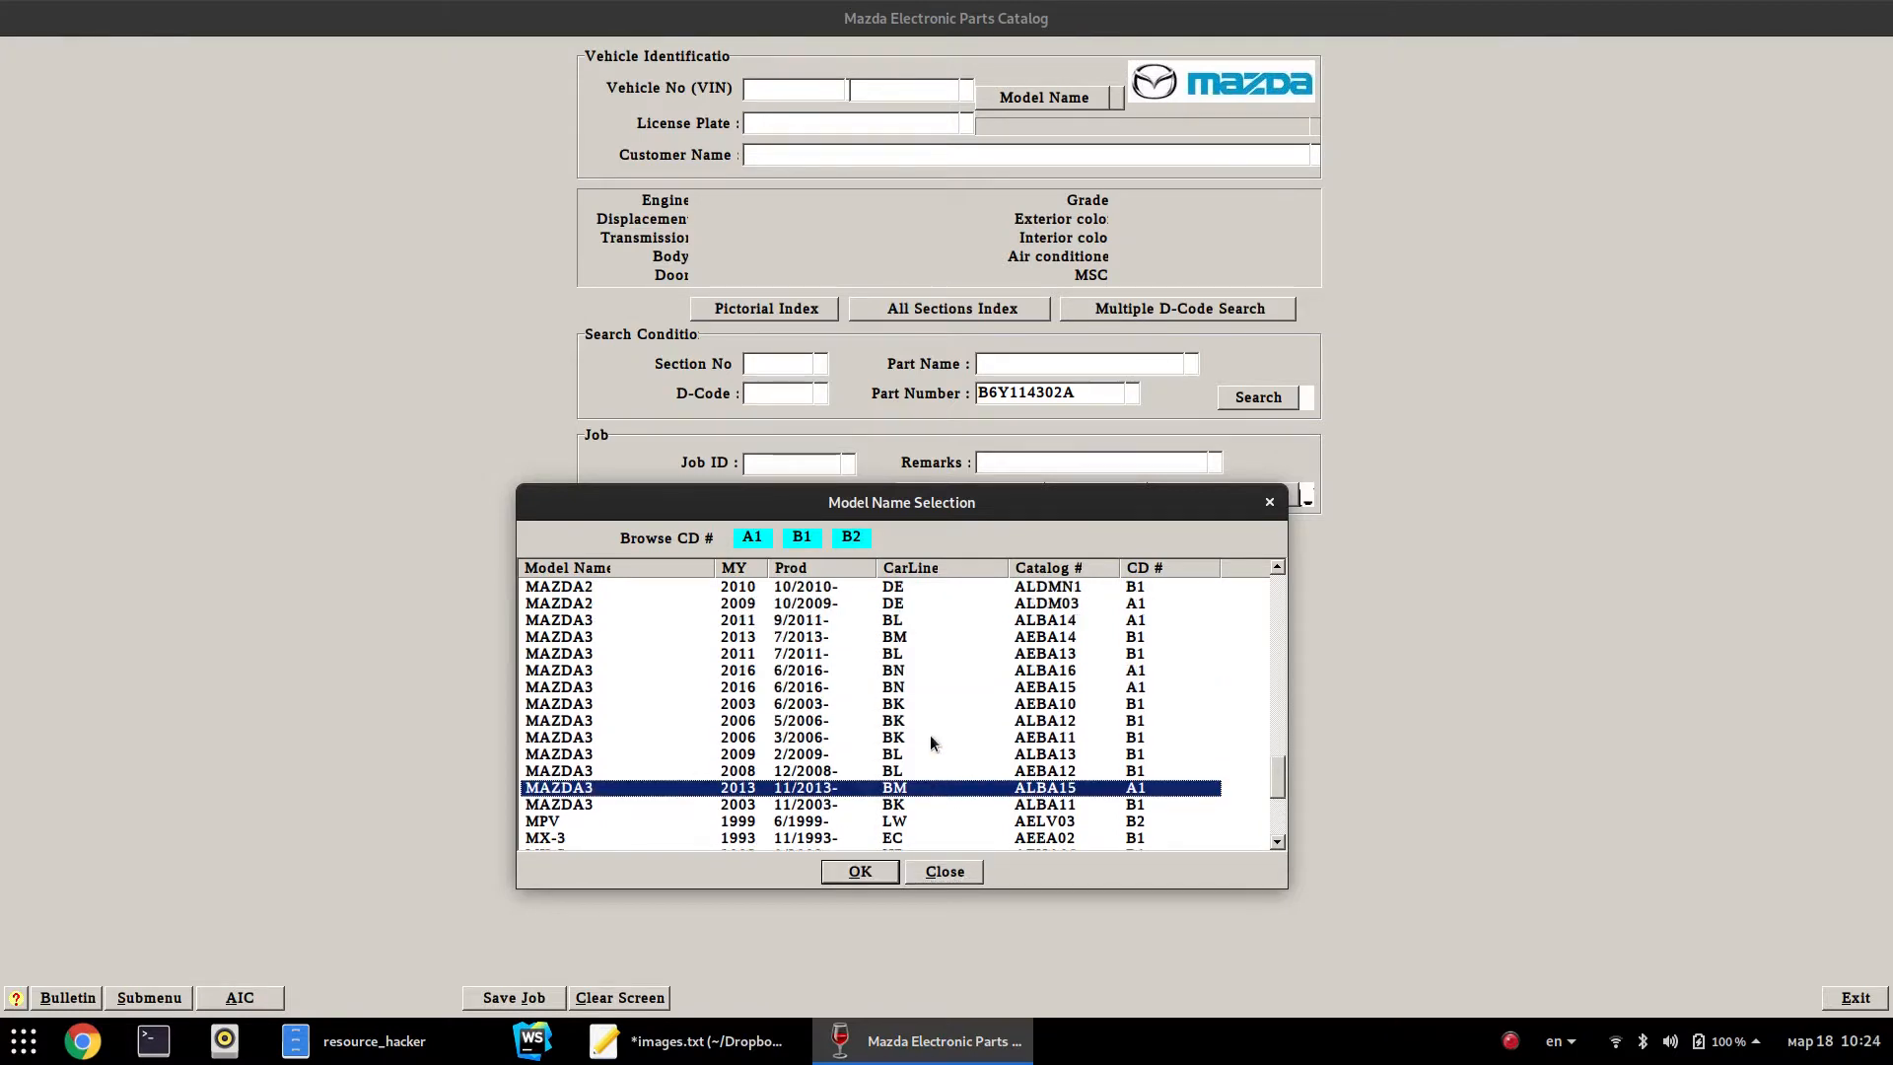
left_click(759, 686)
left_click(738, 671)
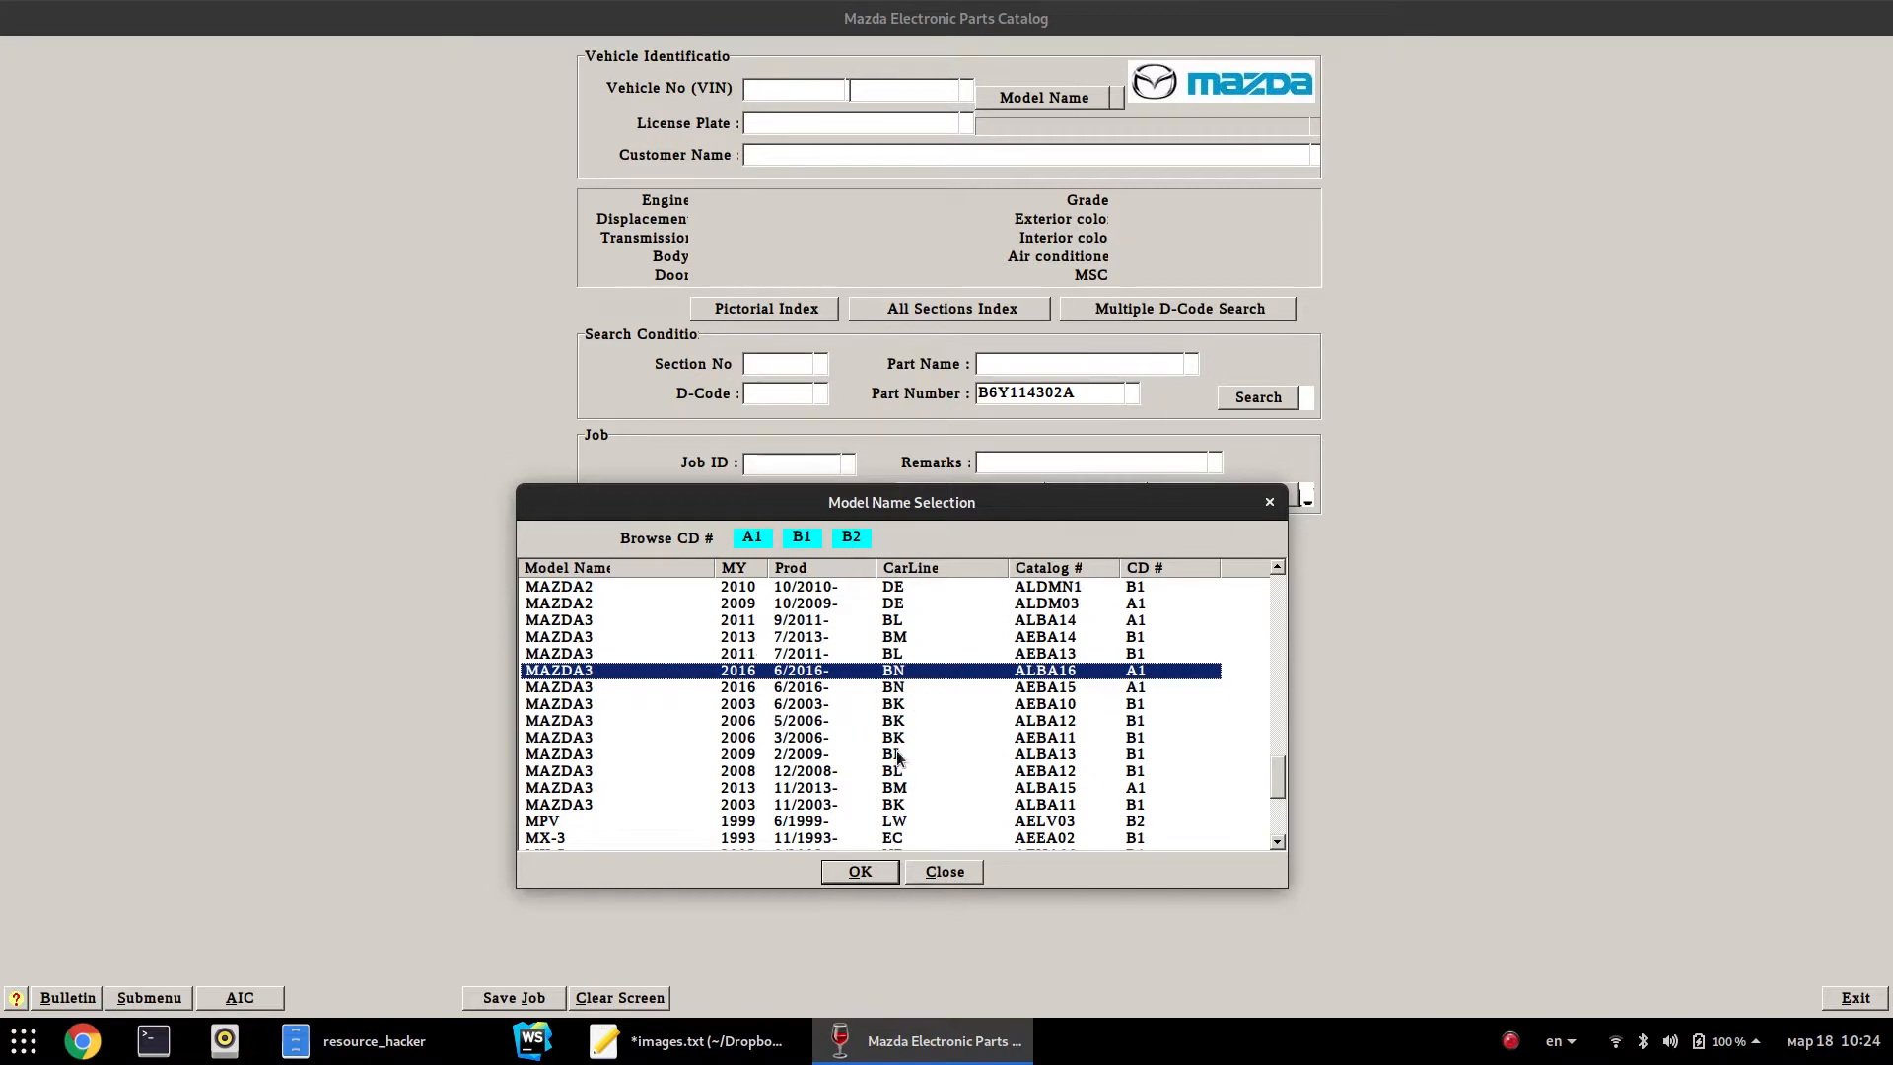
Browse the B2600, B1600 and B2000 1989 entries, then close the list without choosing a model
scroll(927, 742, "down", 4)
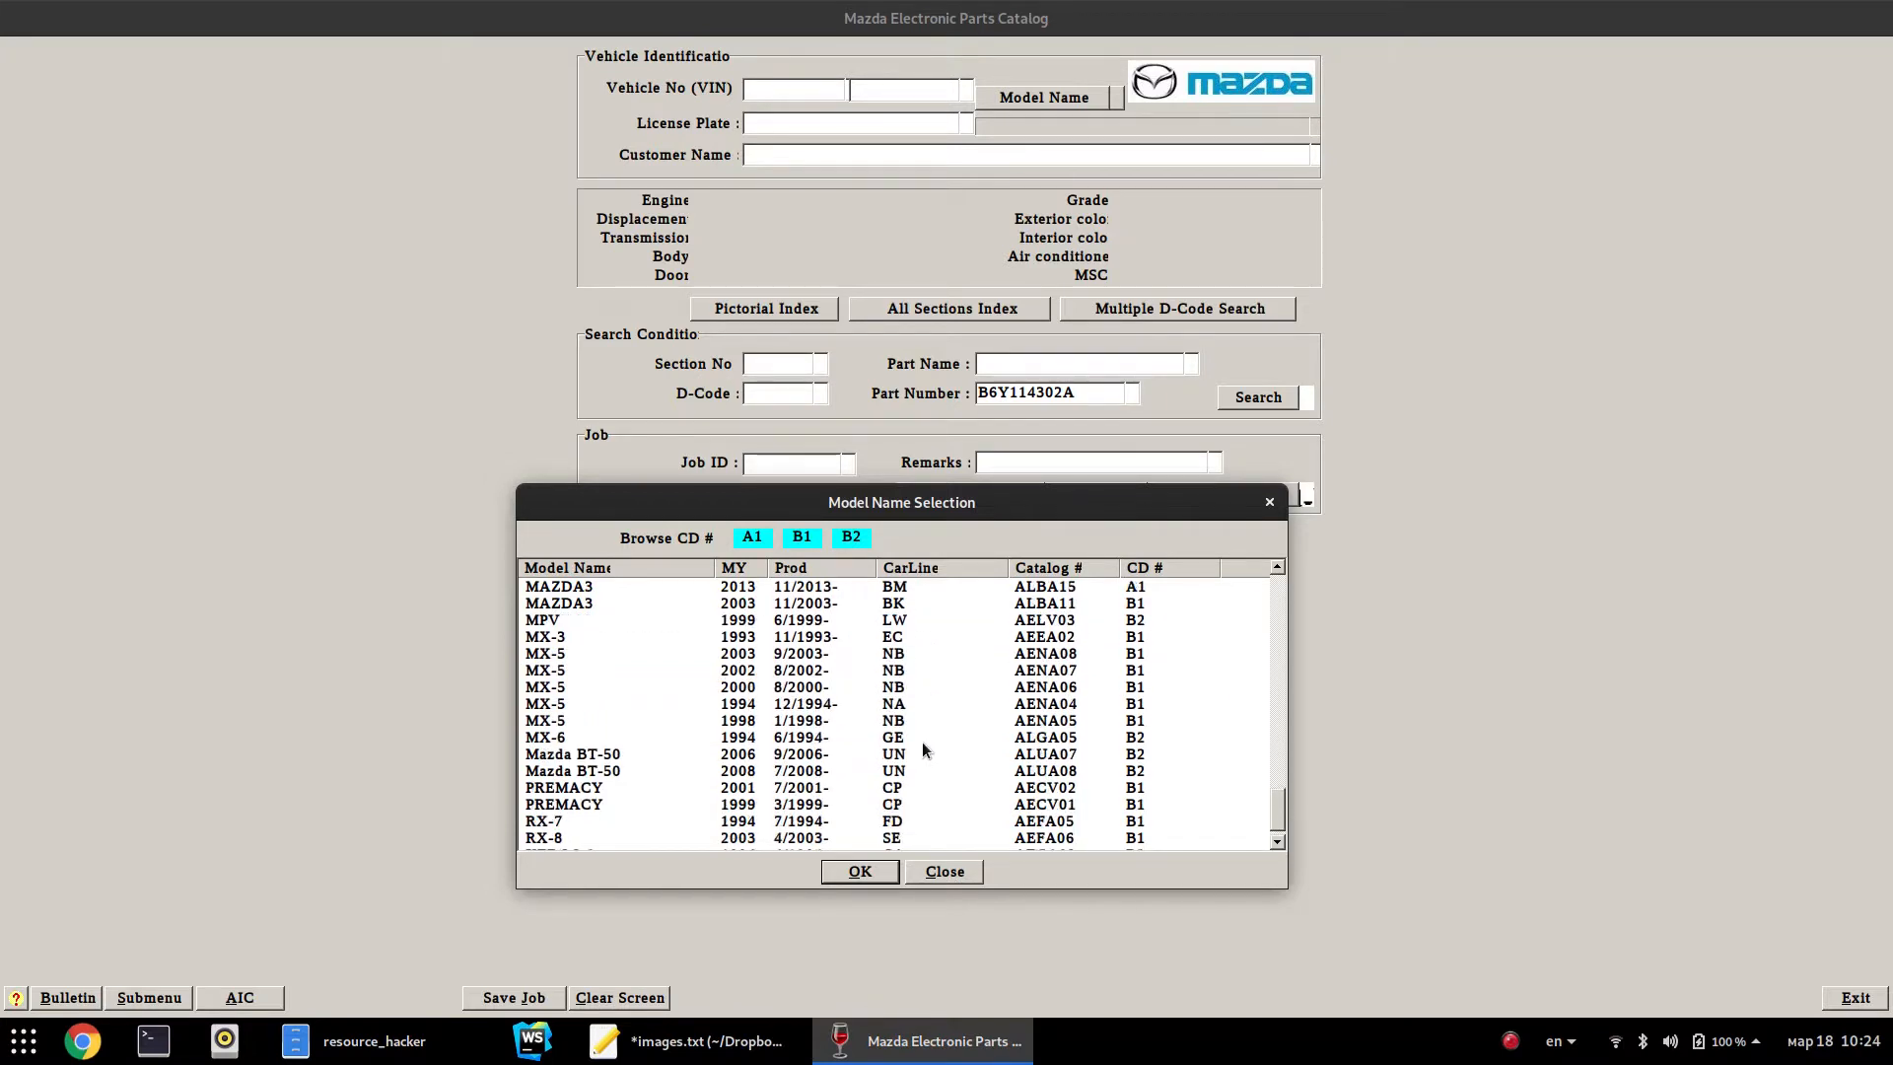
scroll(924, 743, "down", 1)
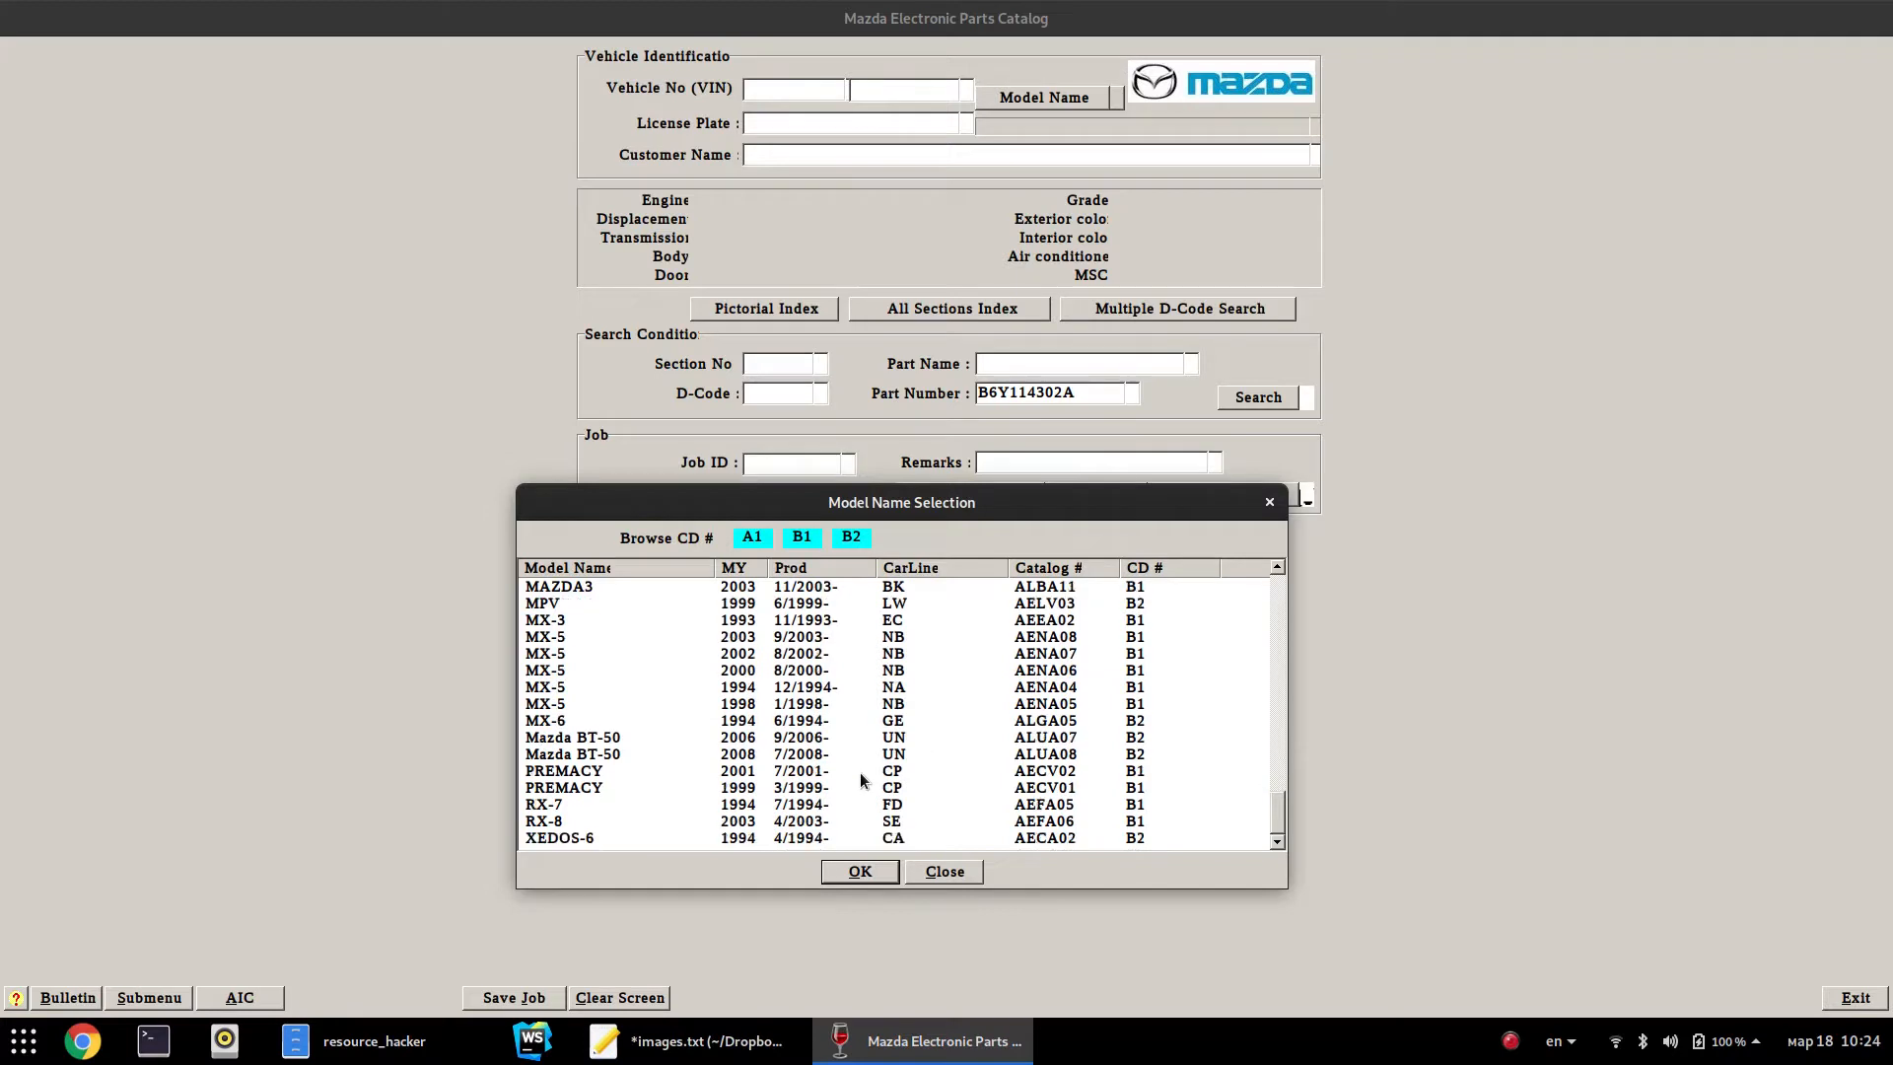
scroll(760, 839, "up", 1)
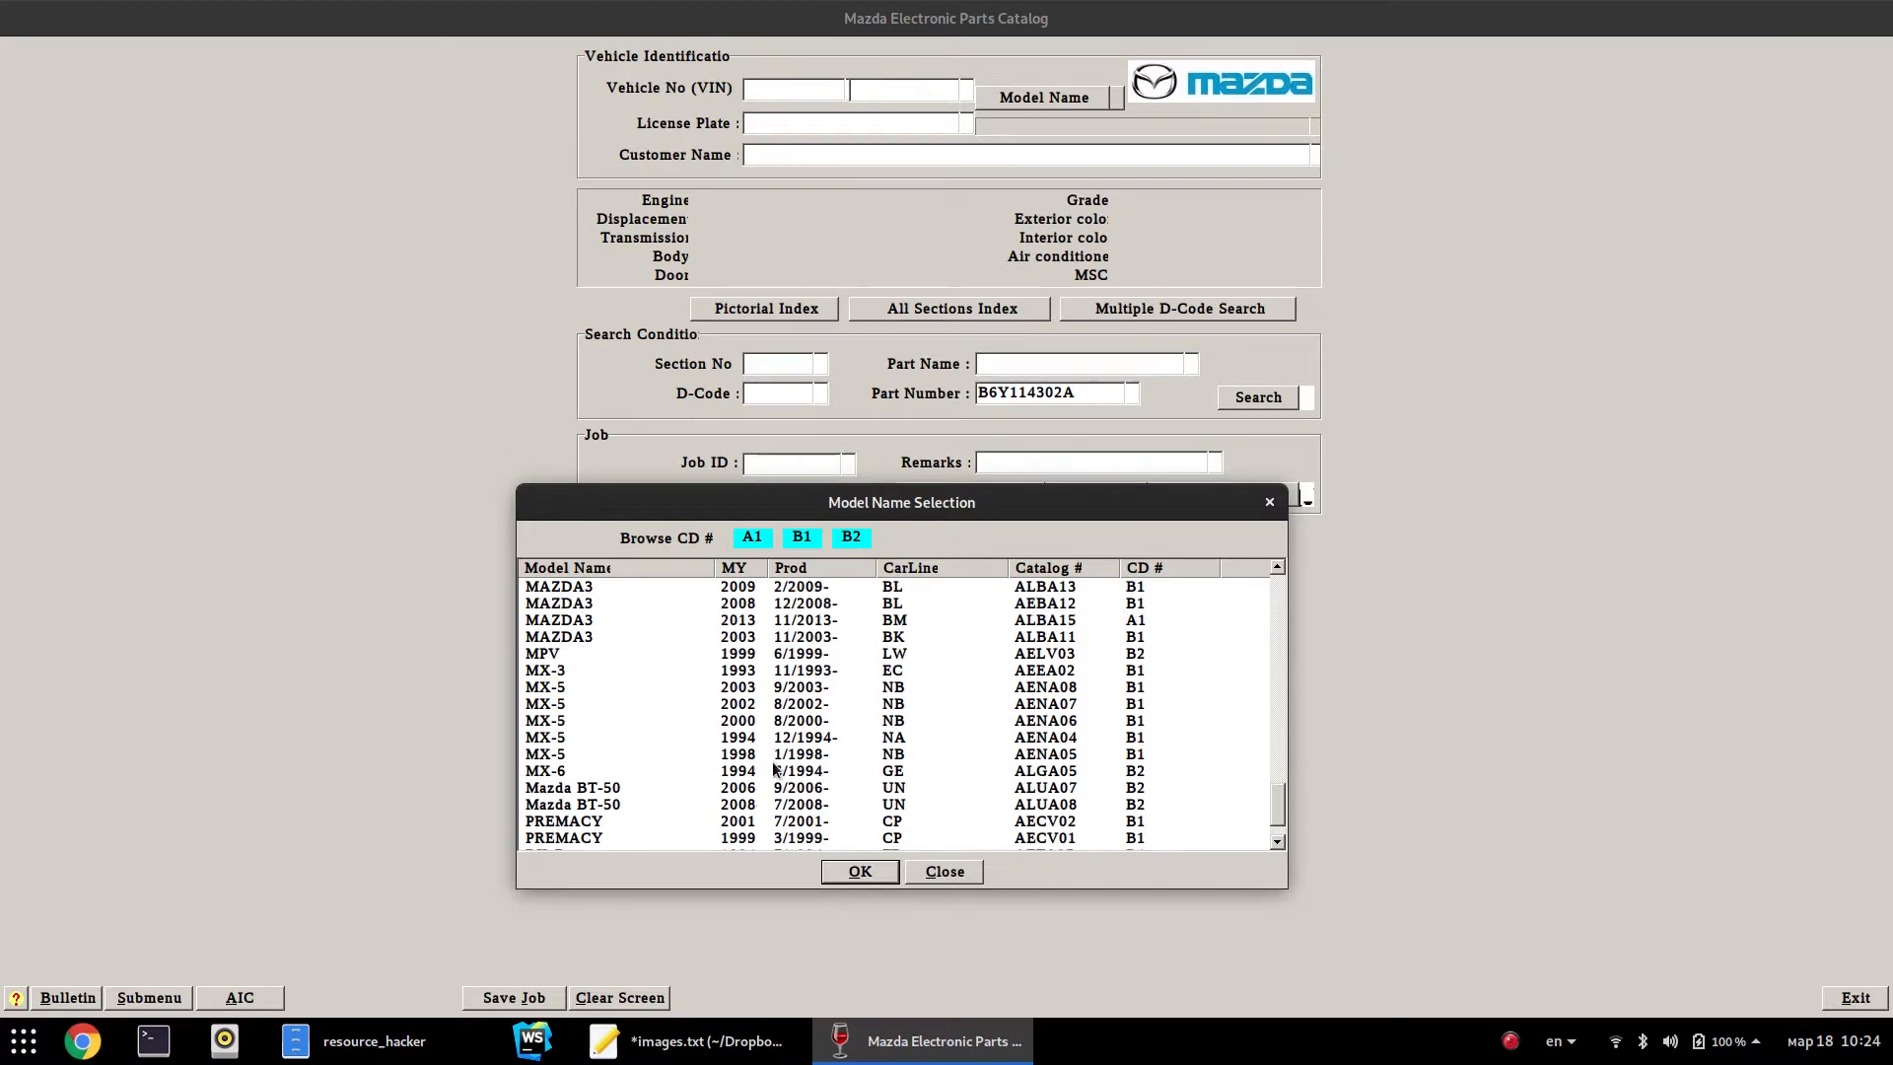
scroll(772, 761, "up", 15)
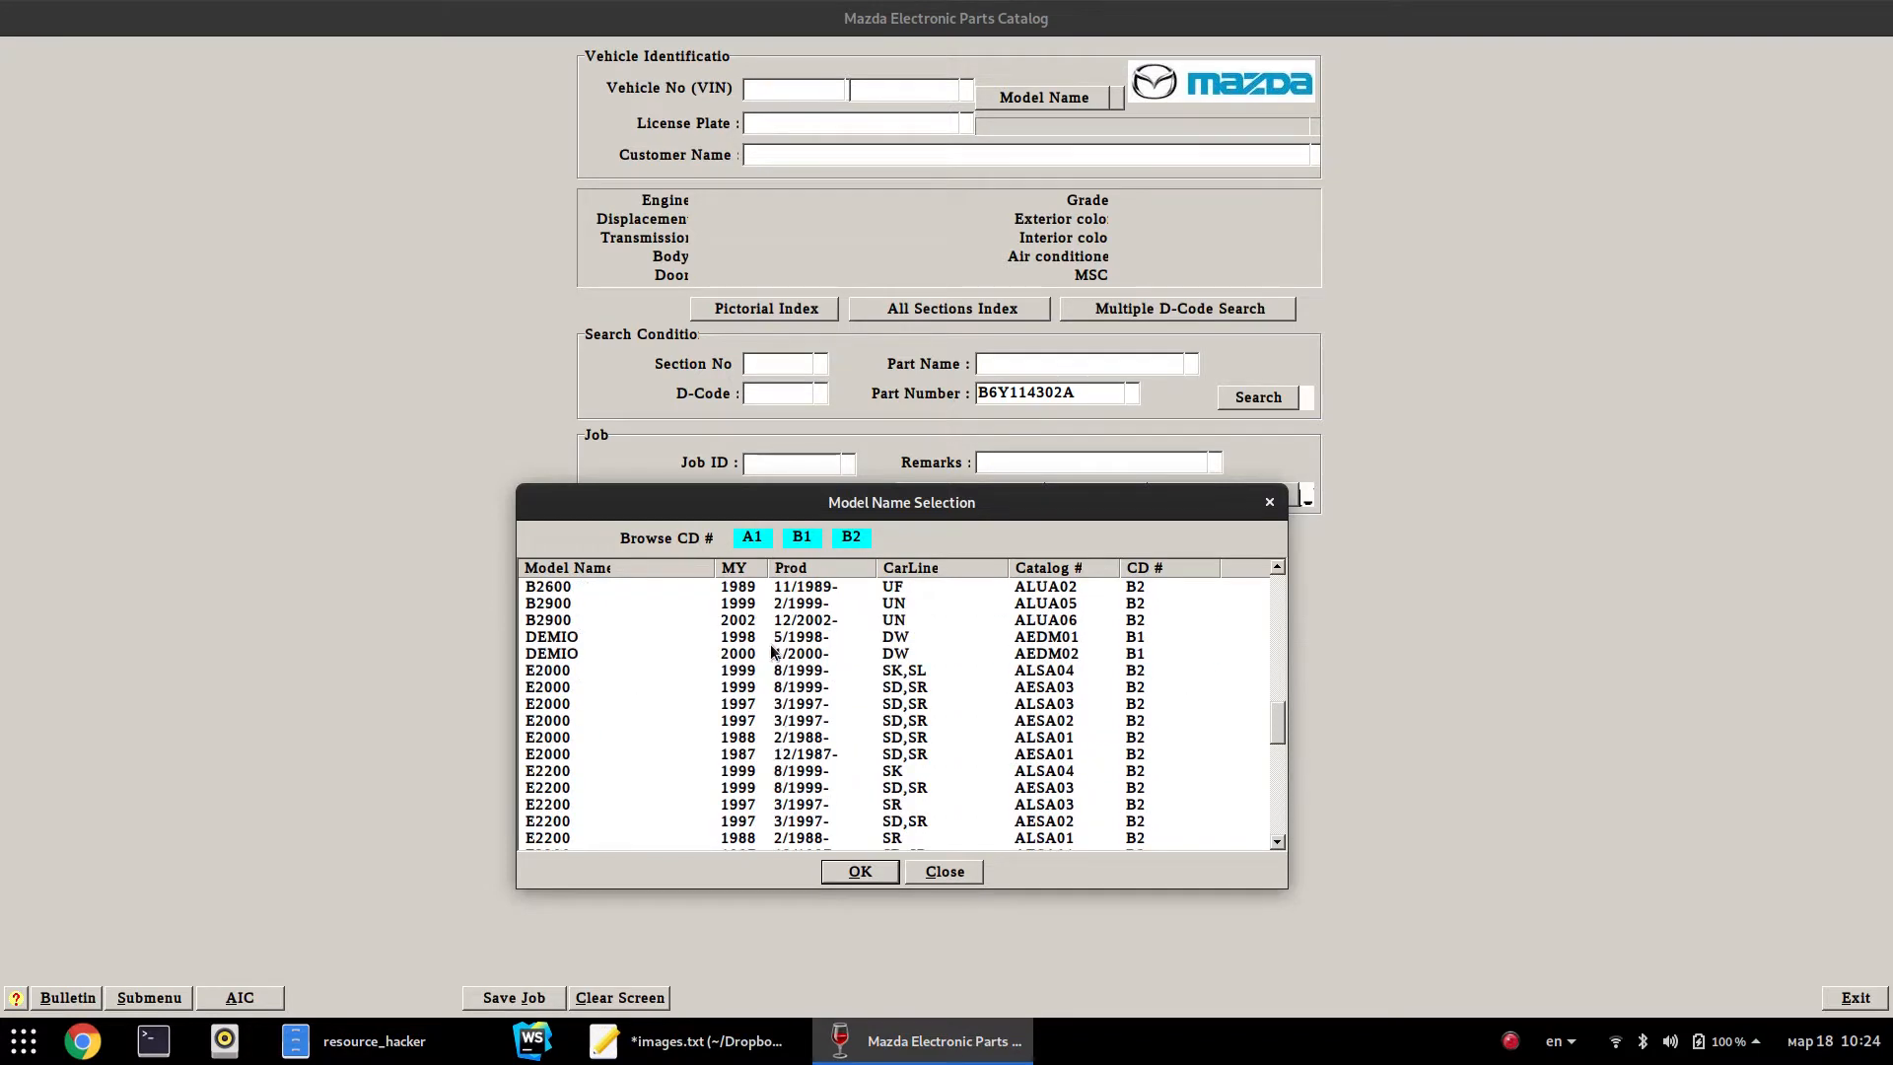
scroll(774, 649, "up", 1)
left_click(750, 638)
scroll(752, 651, "up", 5)
scroll(752, 740, "up", 4)
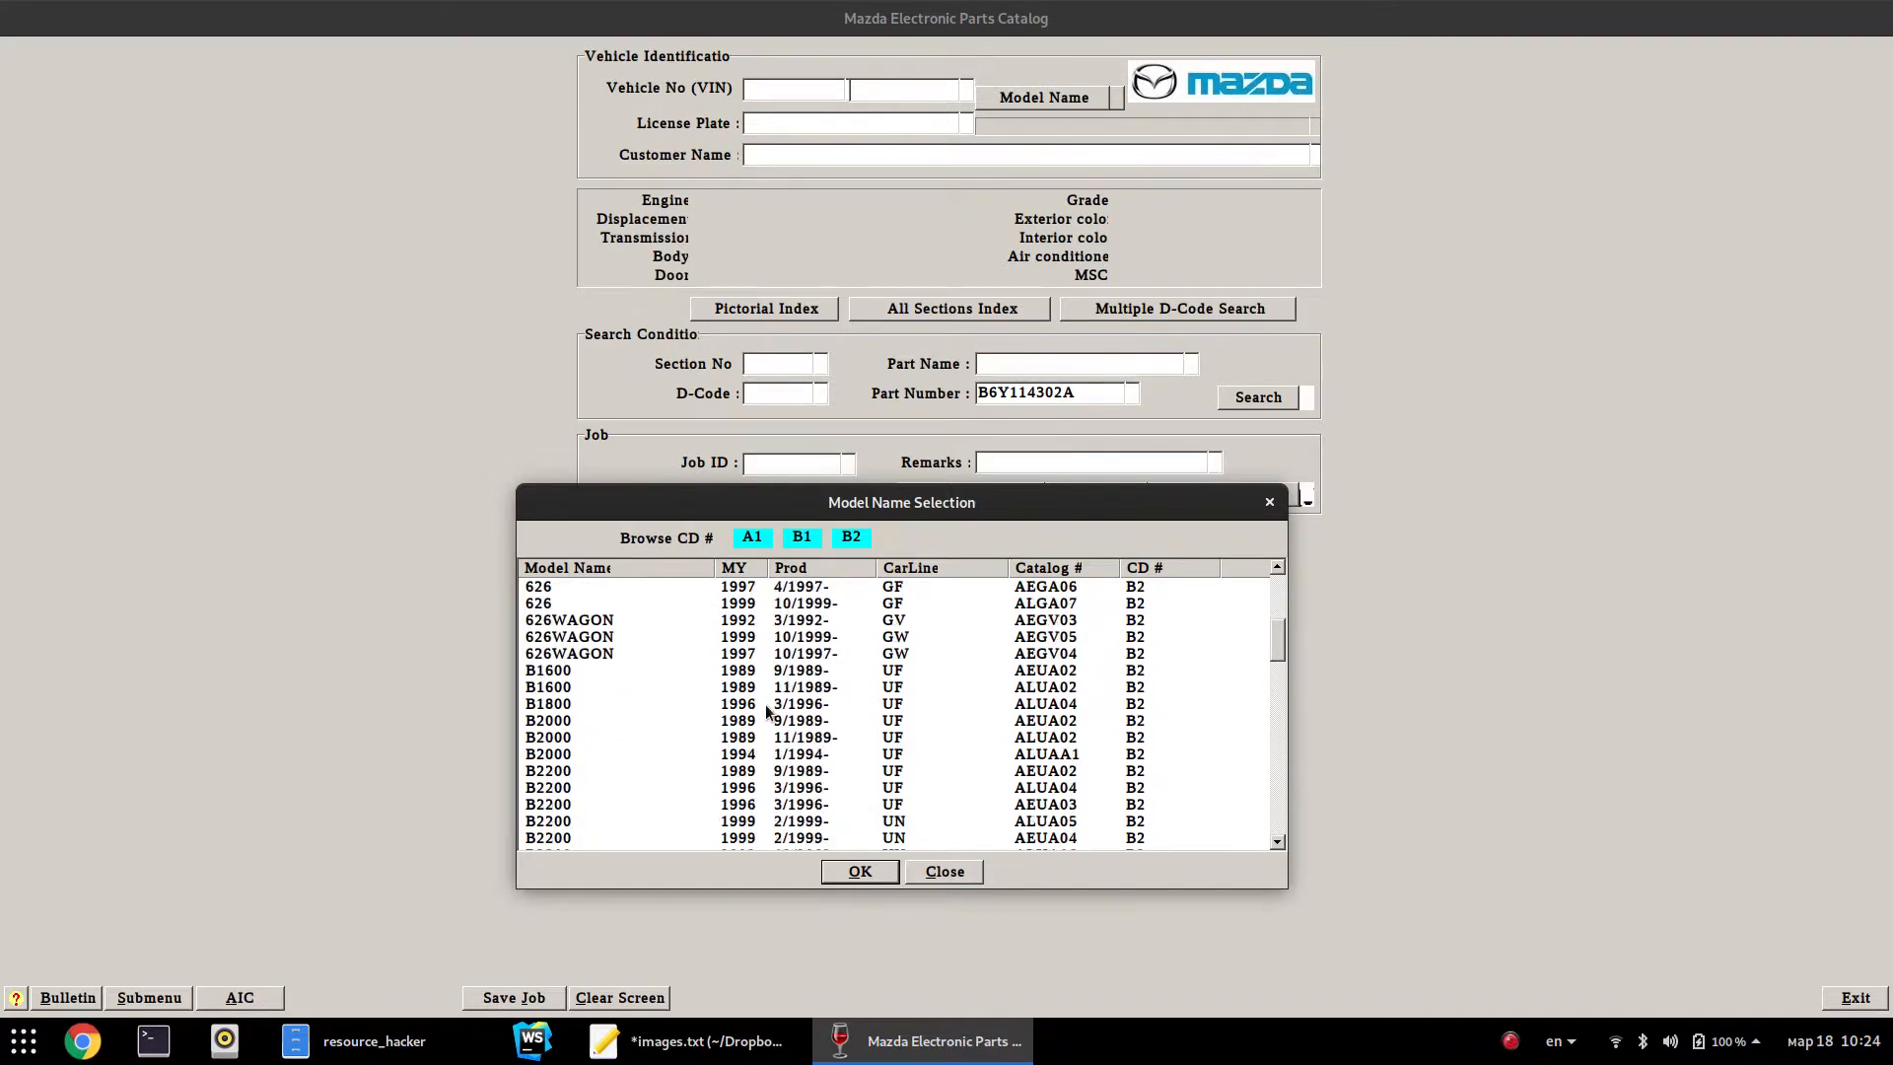
left_click(750, 671)
scroll(812, 718, "down", 1)
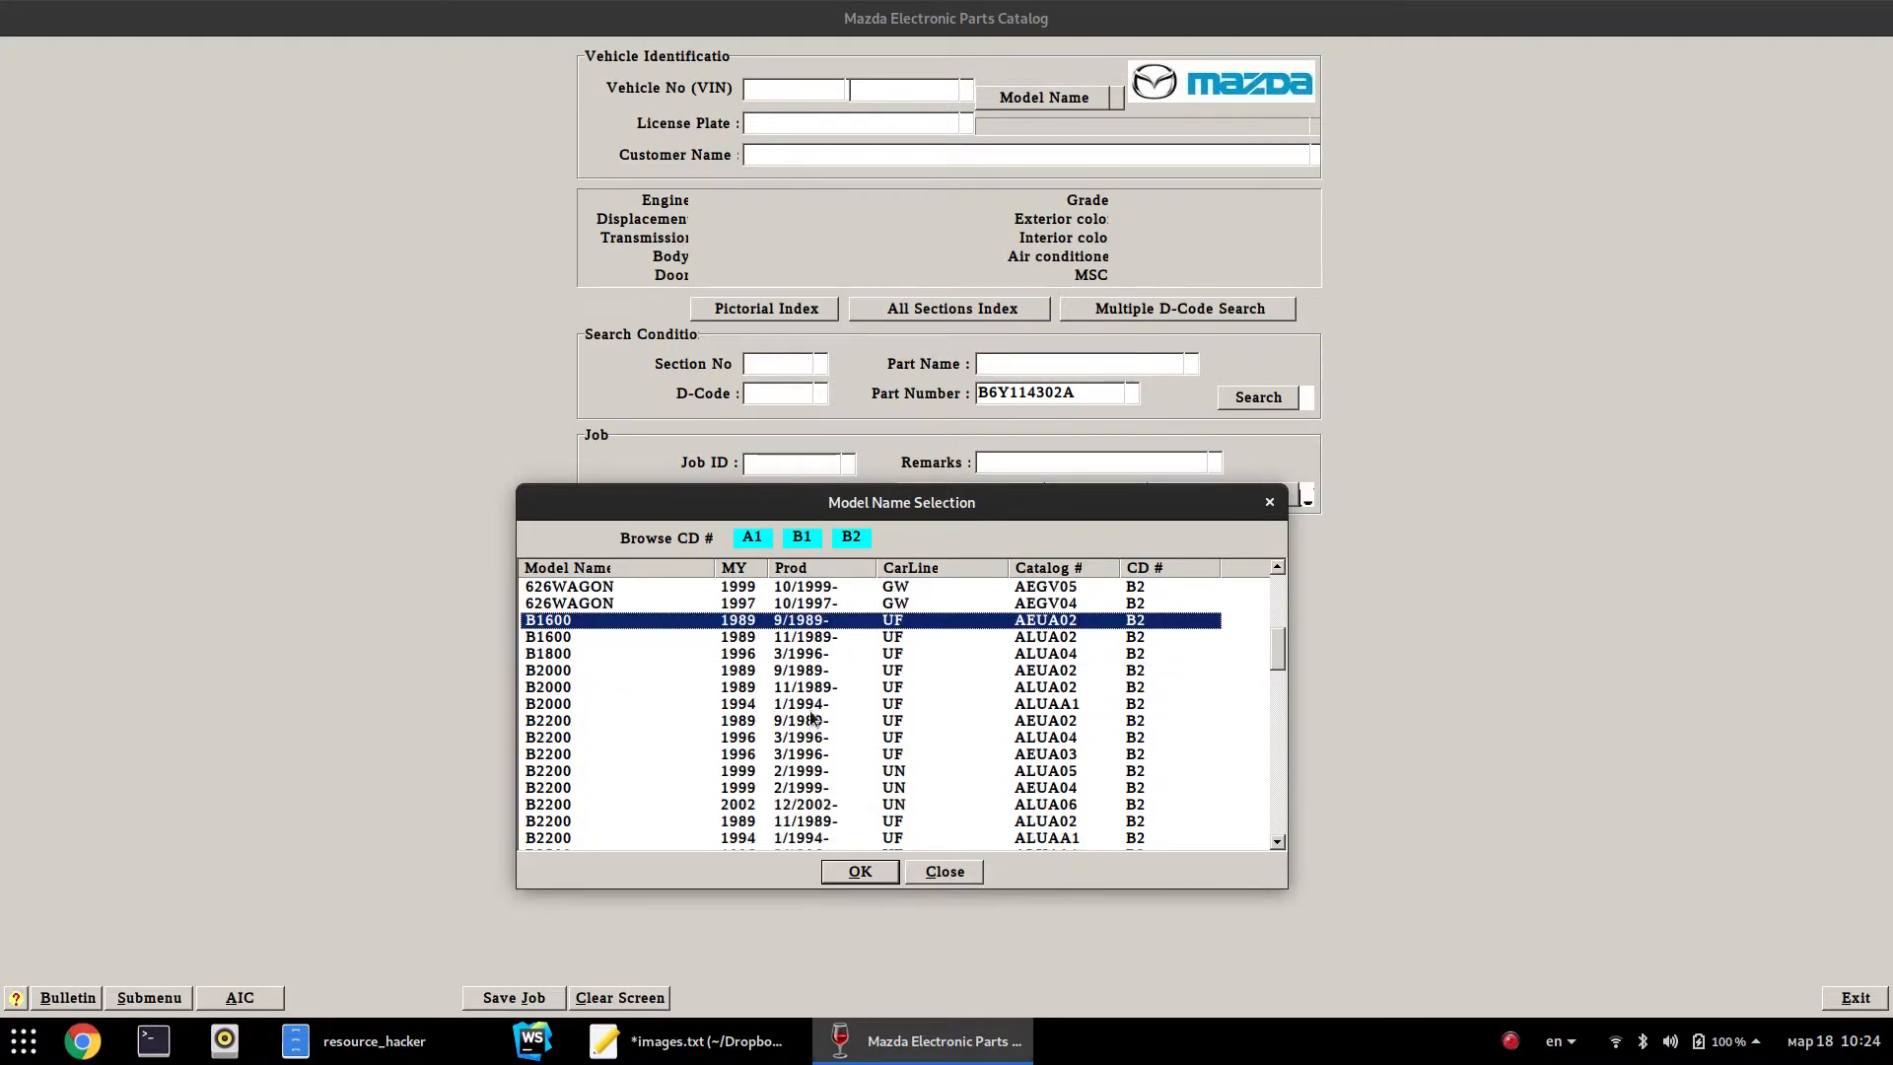
left_click(746, 675)
scroll(912, 754, "down", 15)
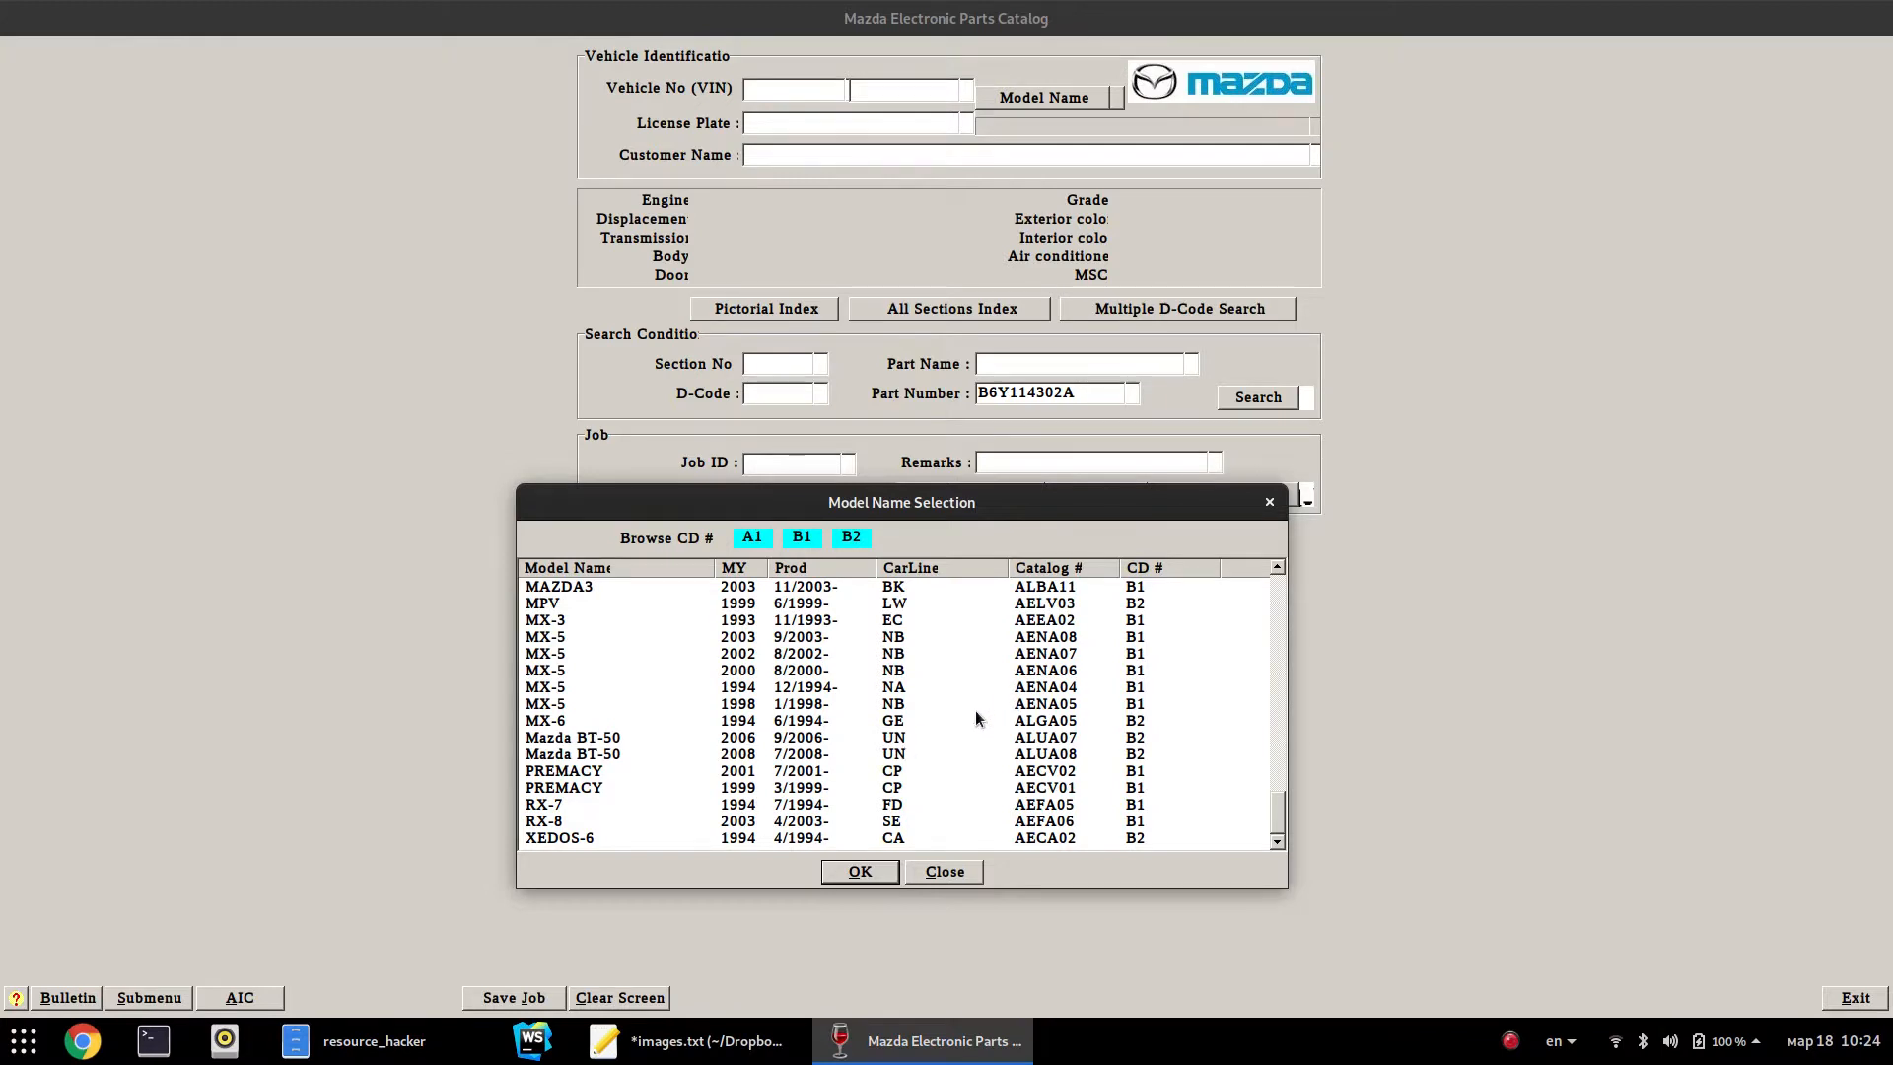
left_click(945, 870)
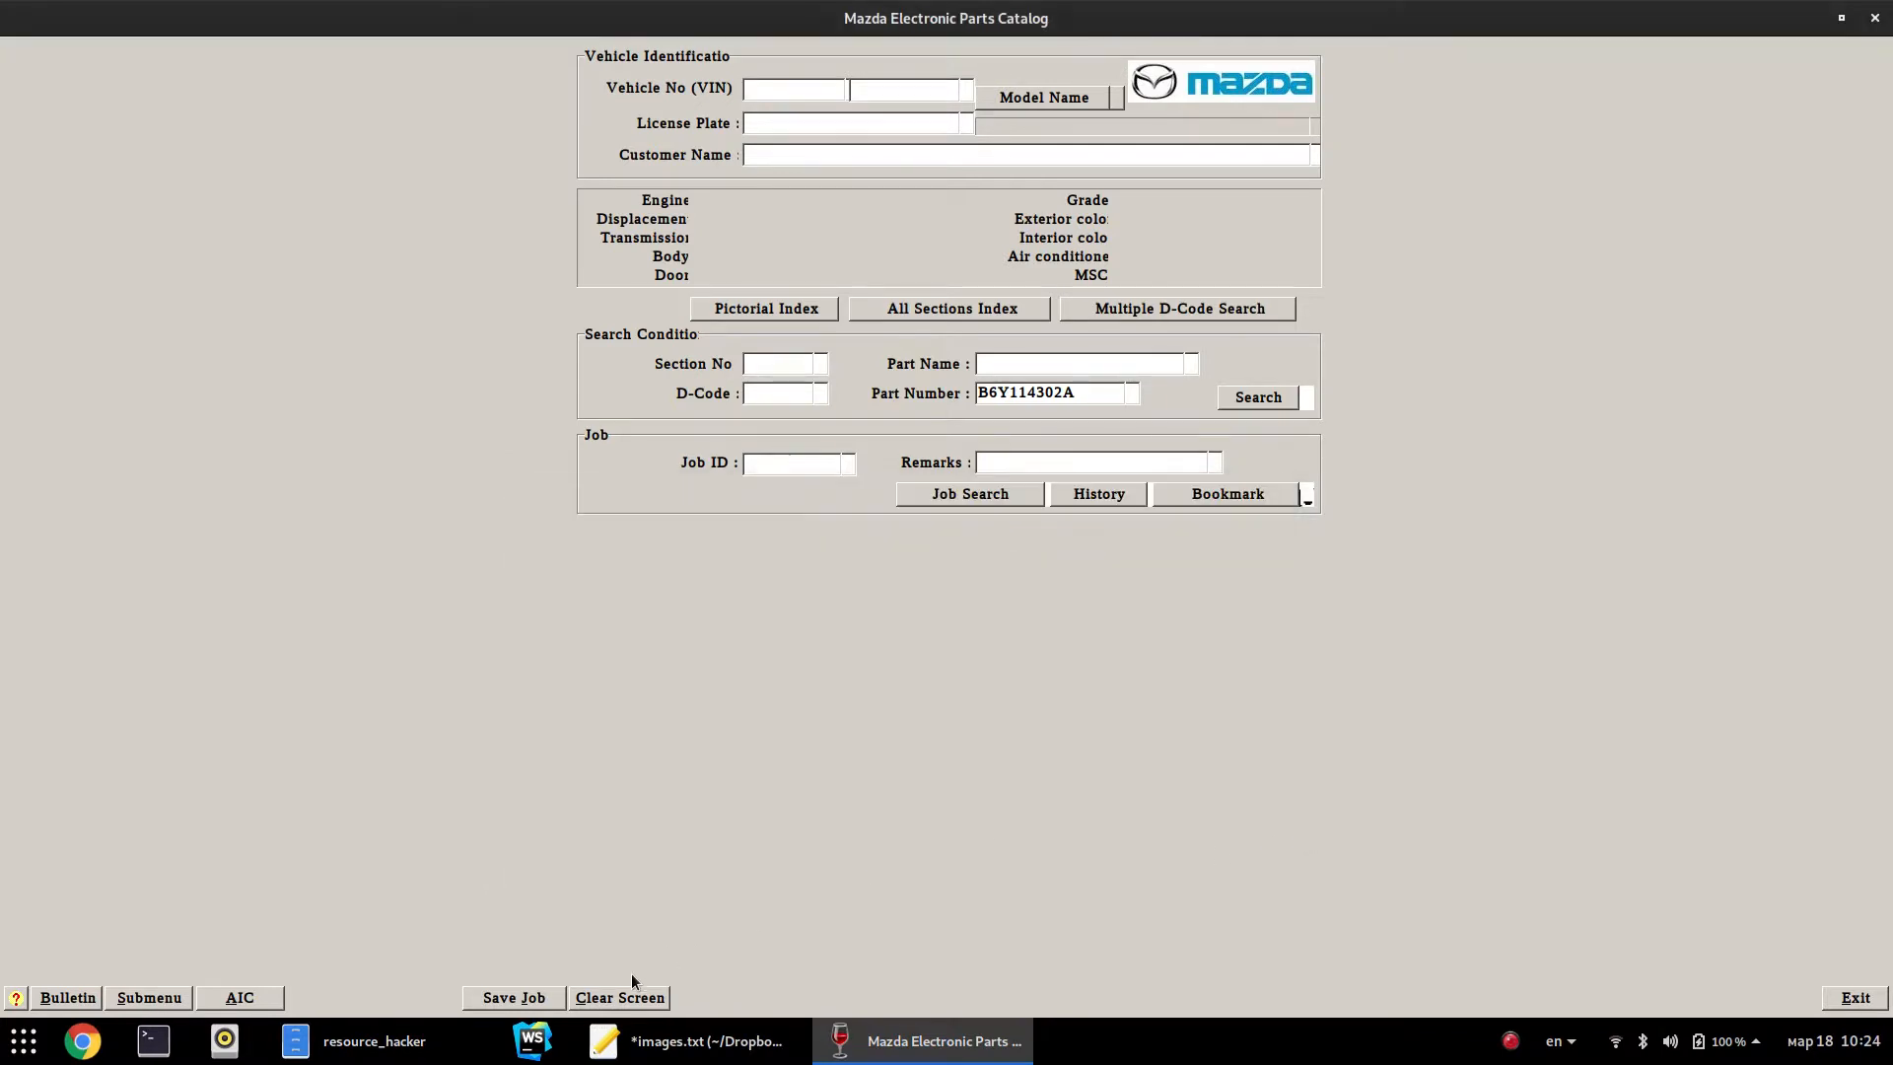
Clear the form and check the CD versions: A1 02/2018, B1 and B2 01/2018
left_click(632, 980)
left_click(148, 997)
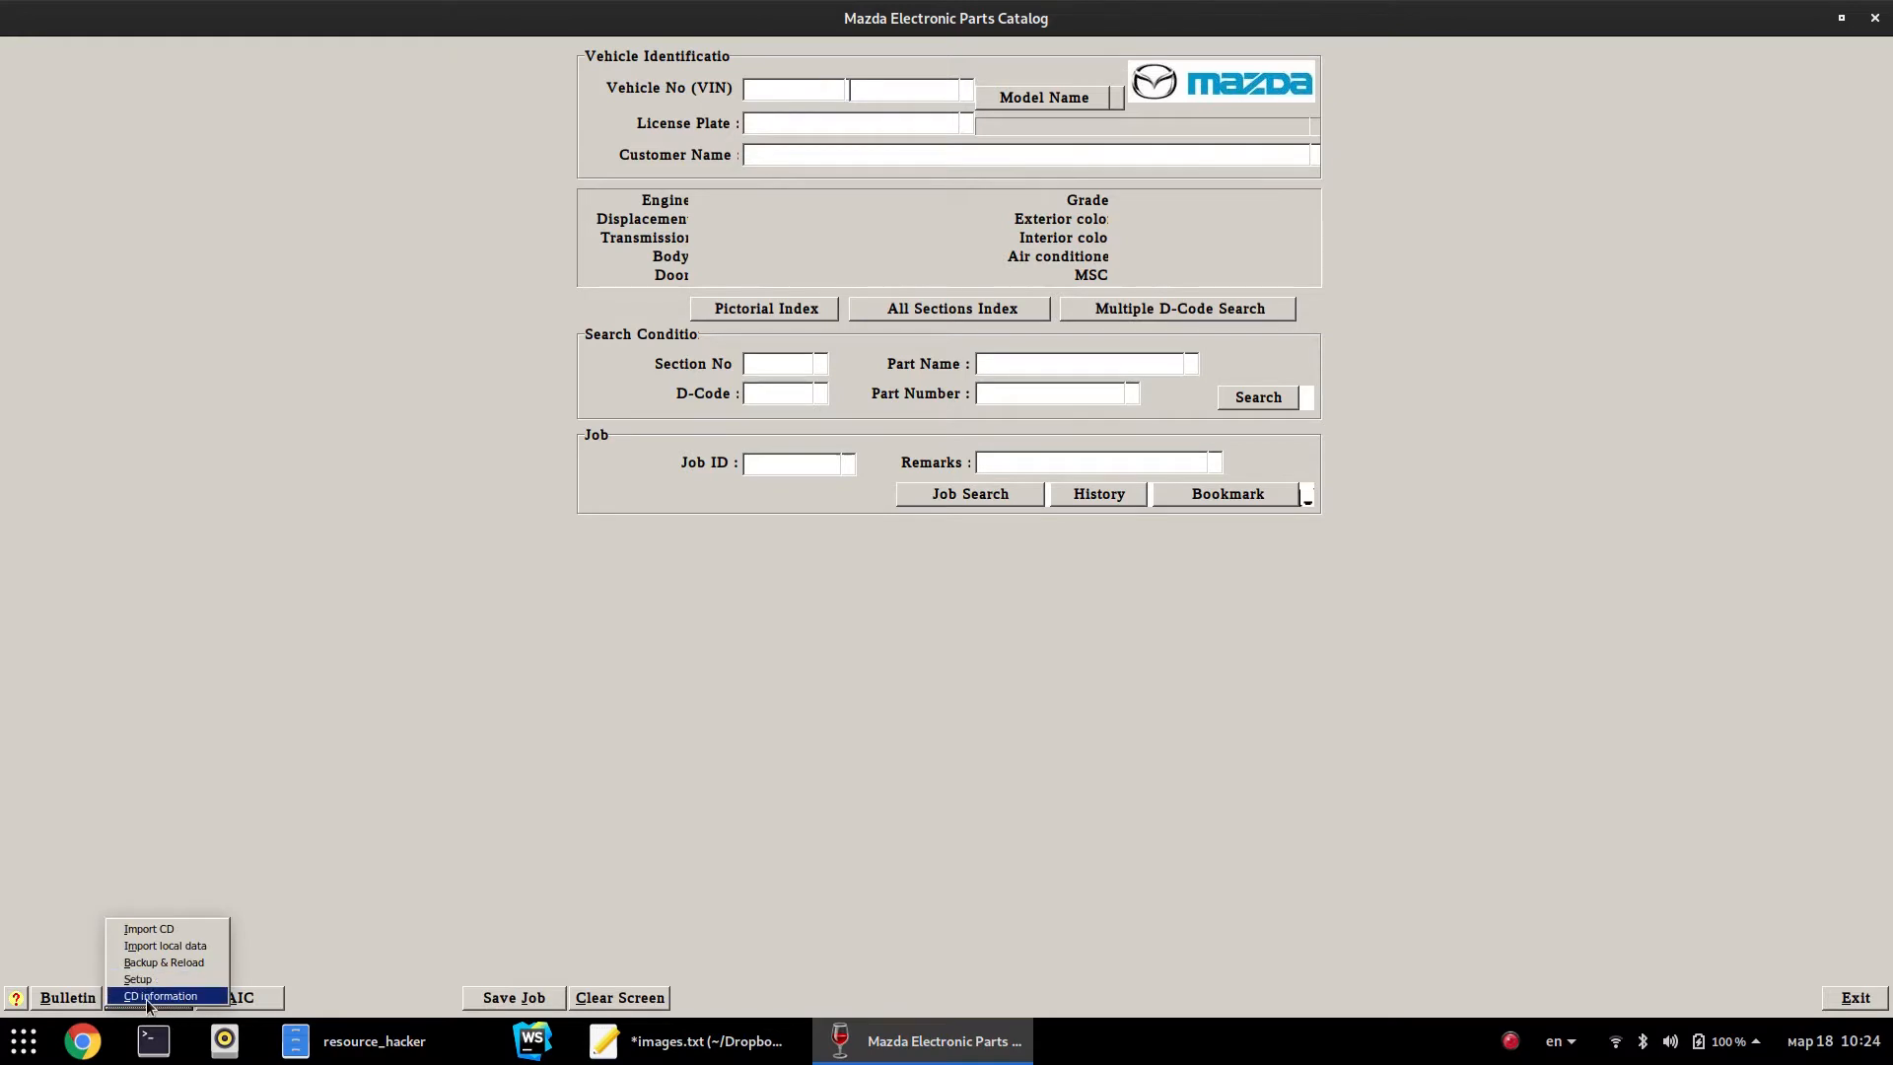
left_click(148, 998)
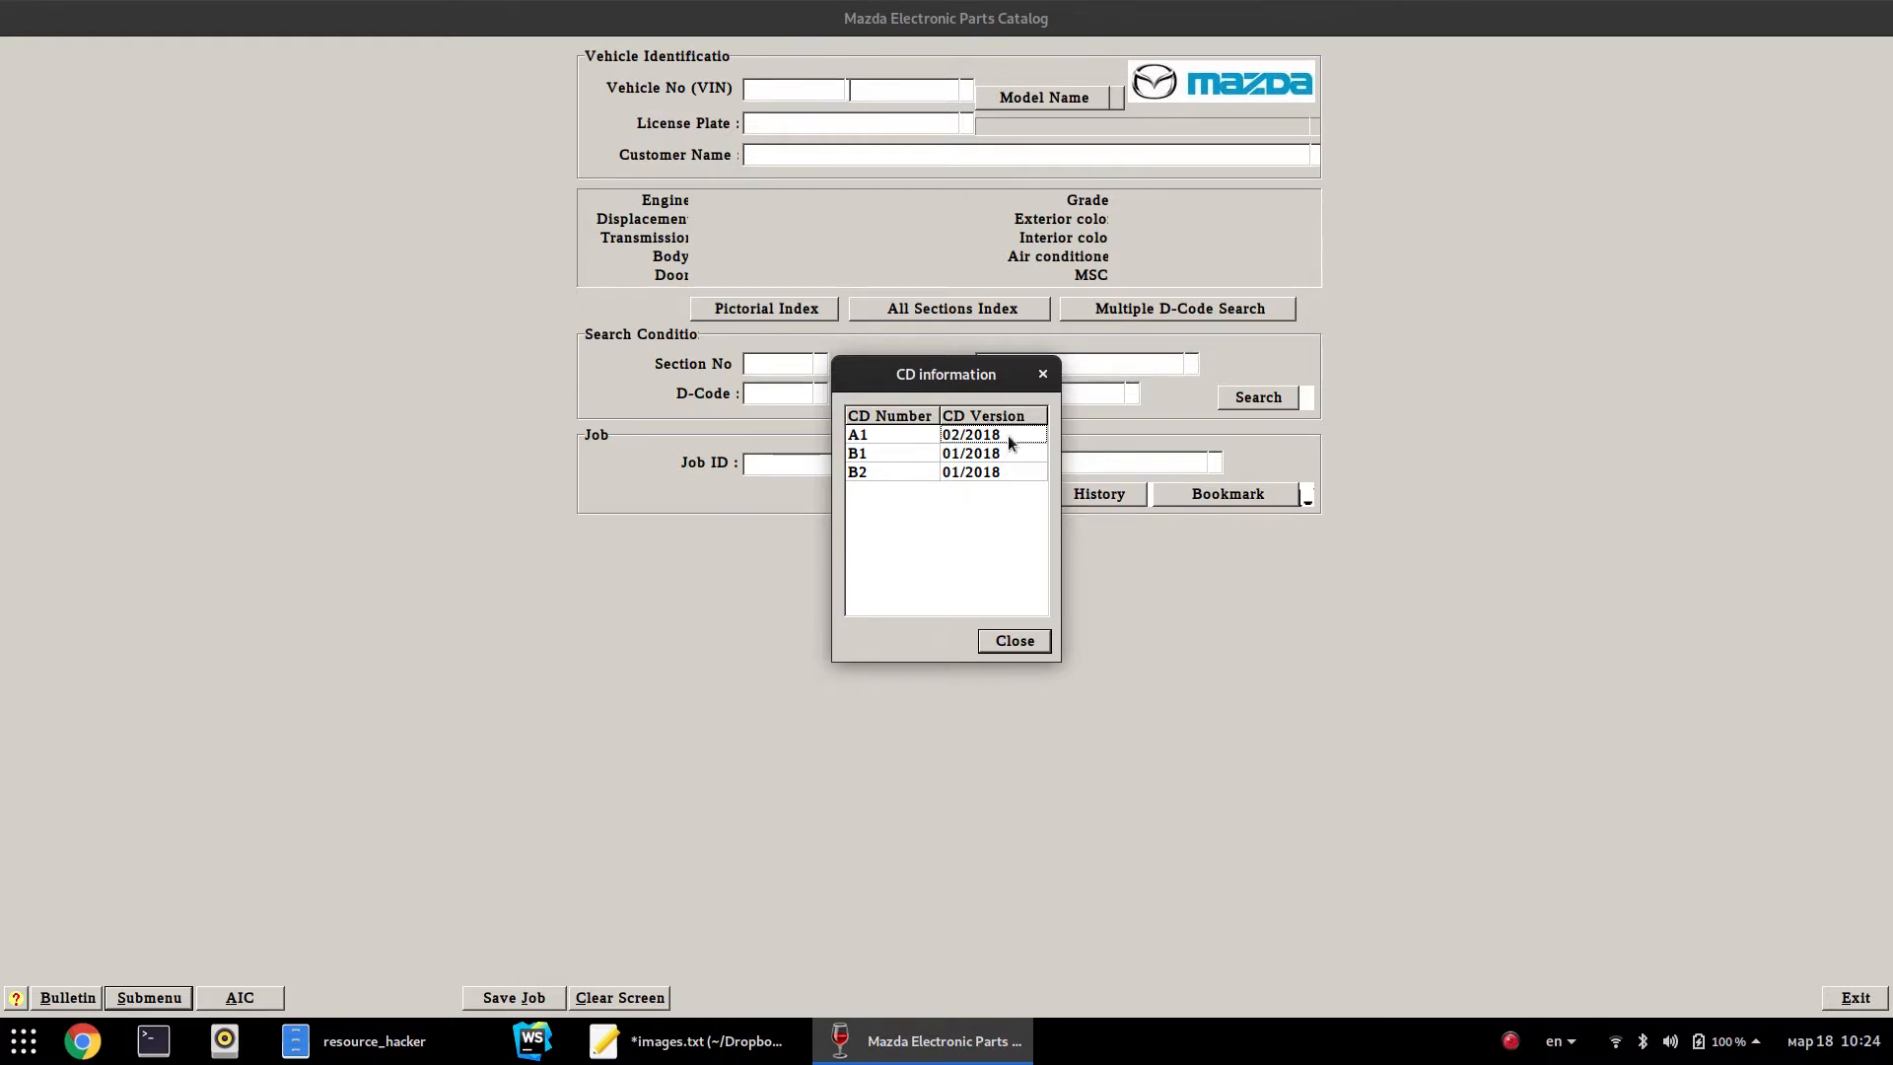
left_click(1014, 642)
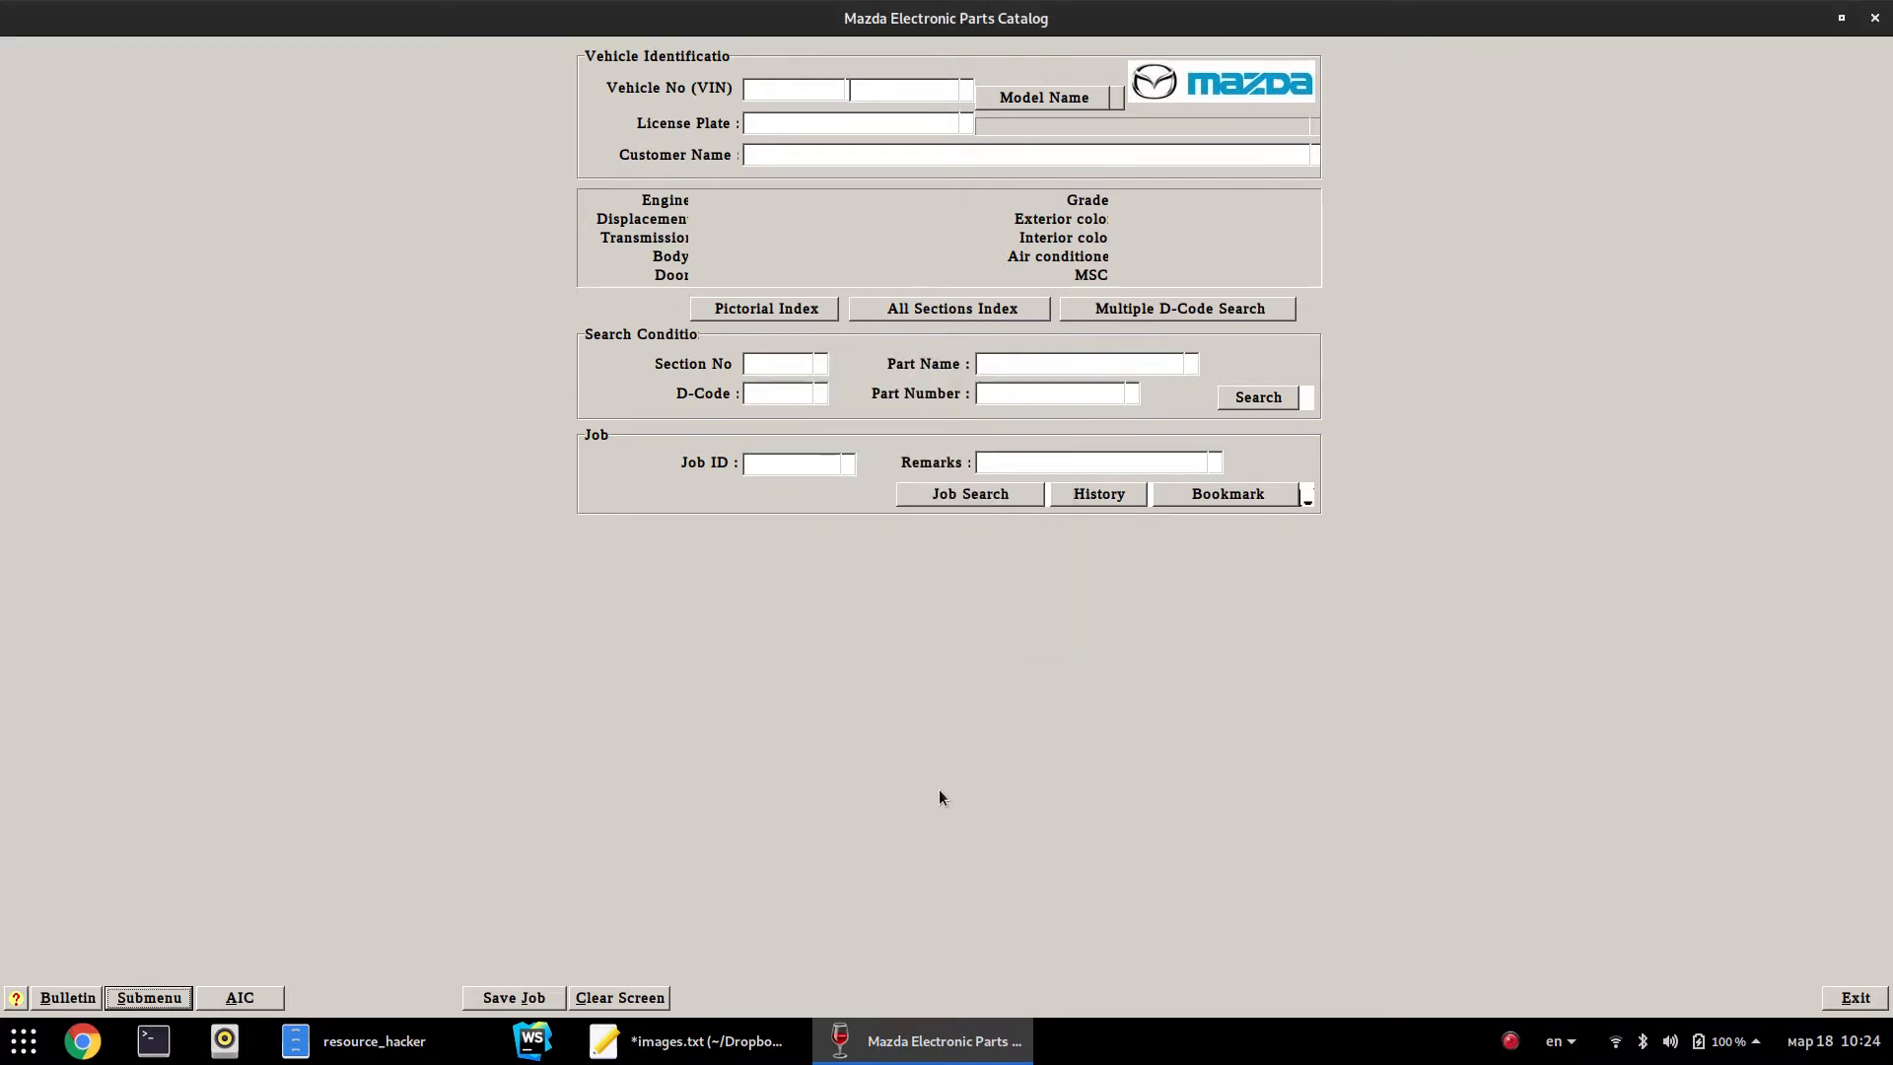
left_click(817, 365)
Select the 626 1999 AEGA07 catalog and search part name LOCK
left_click(1041, 98)
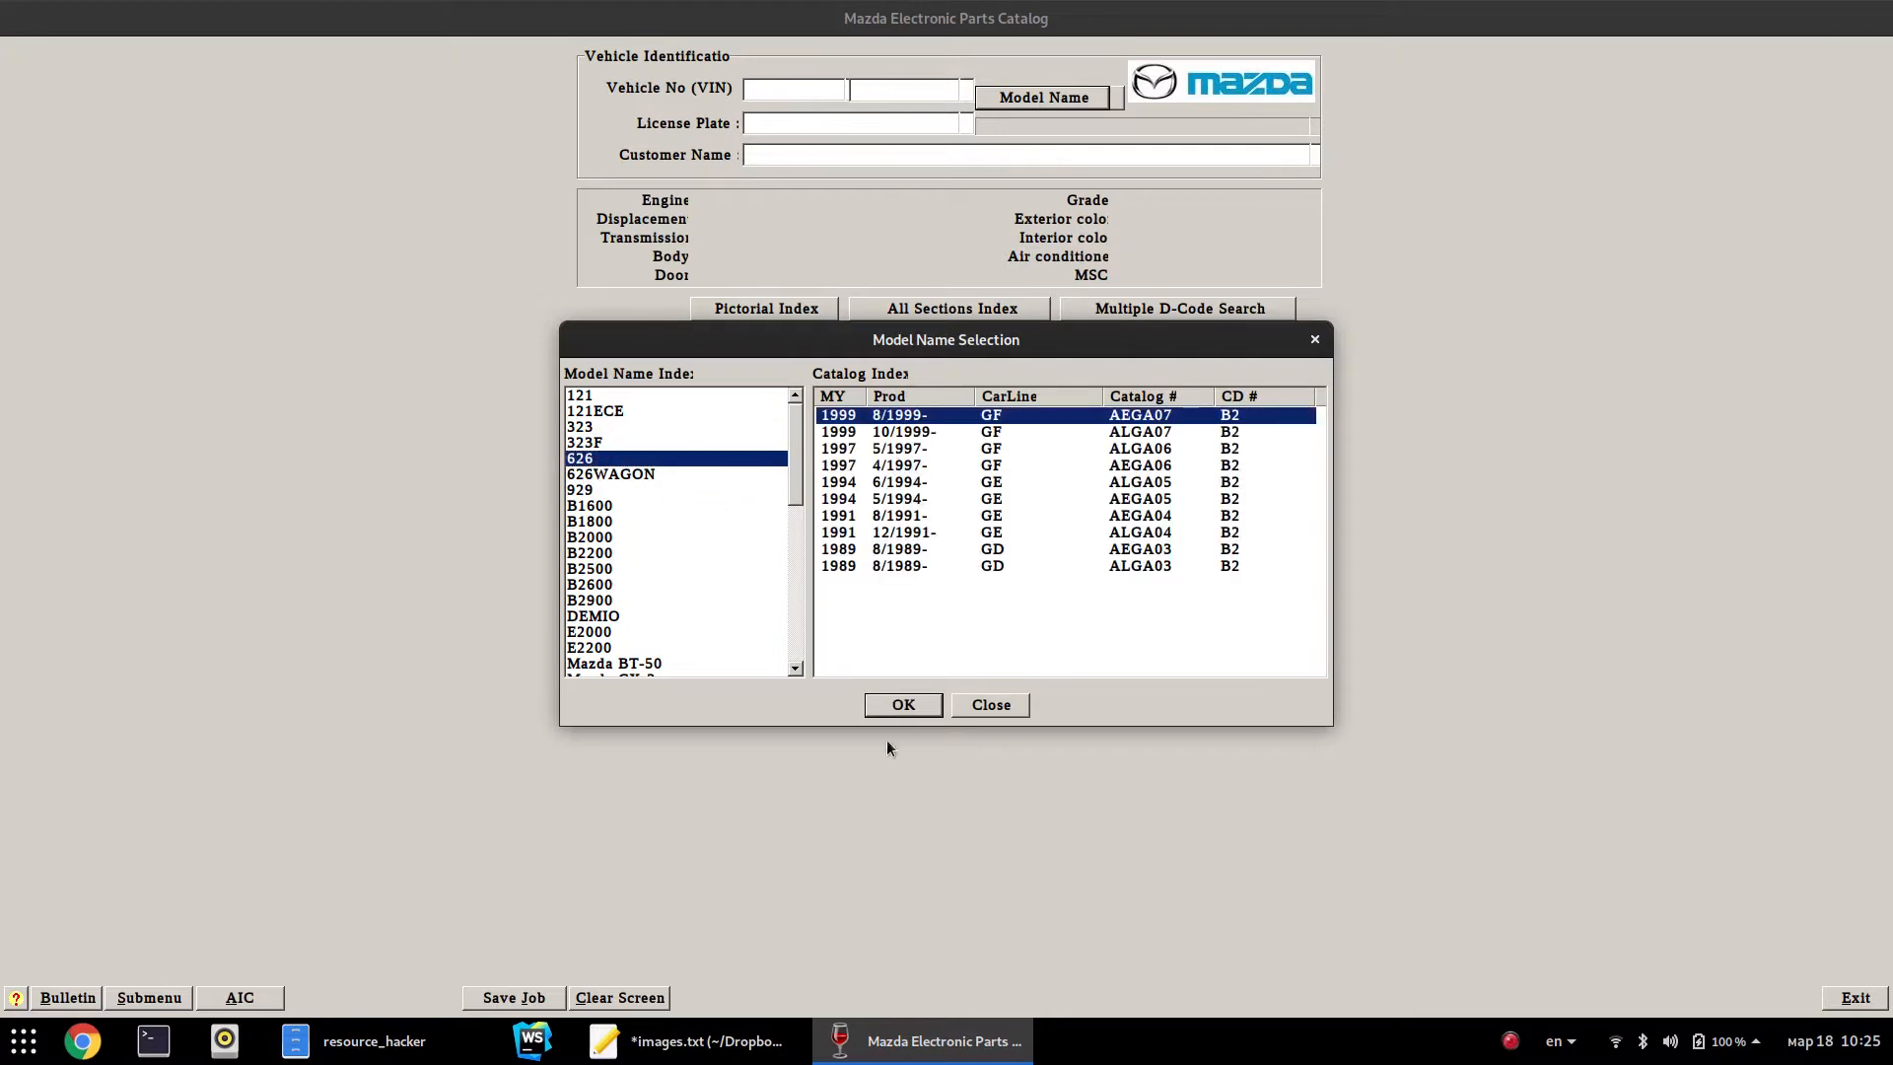
left_click(901, 706)
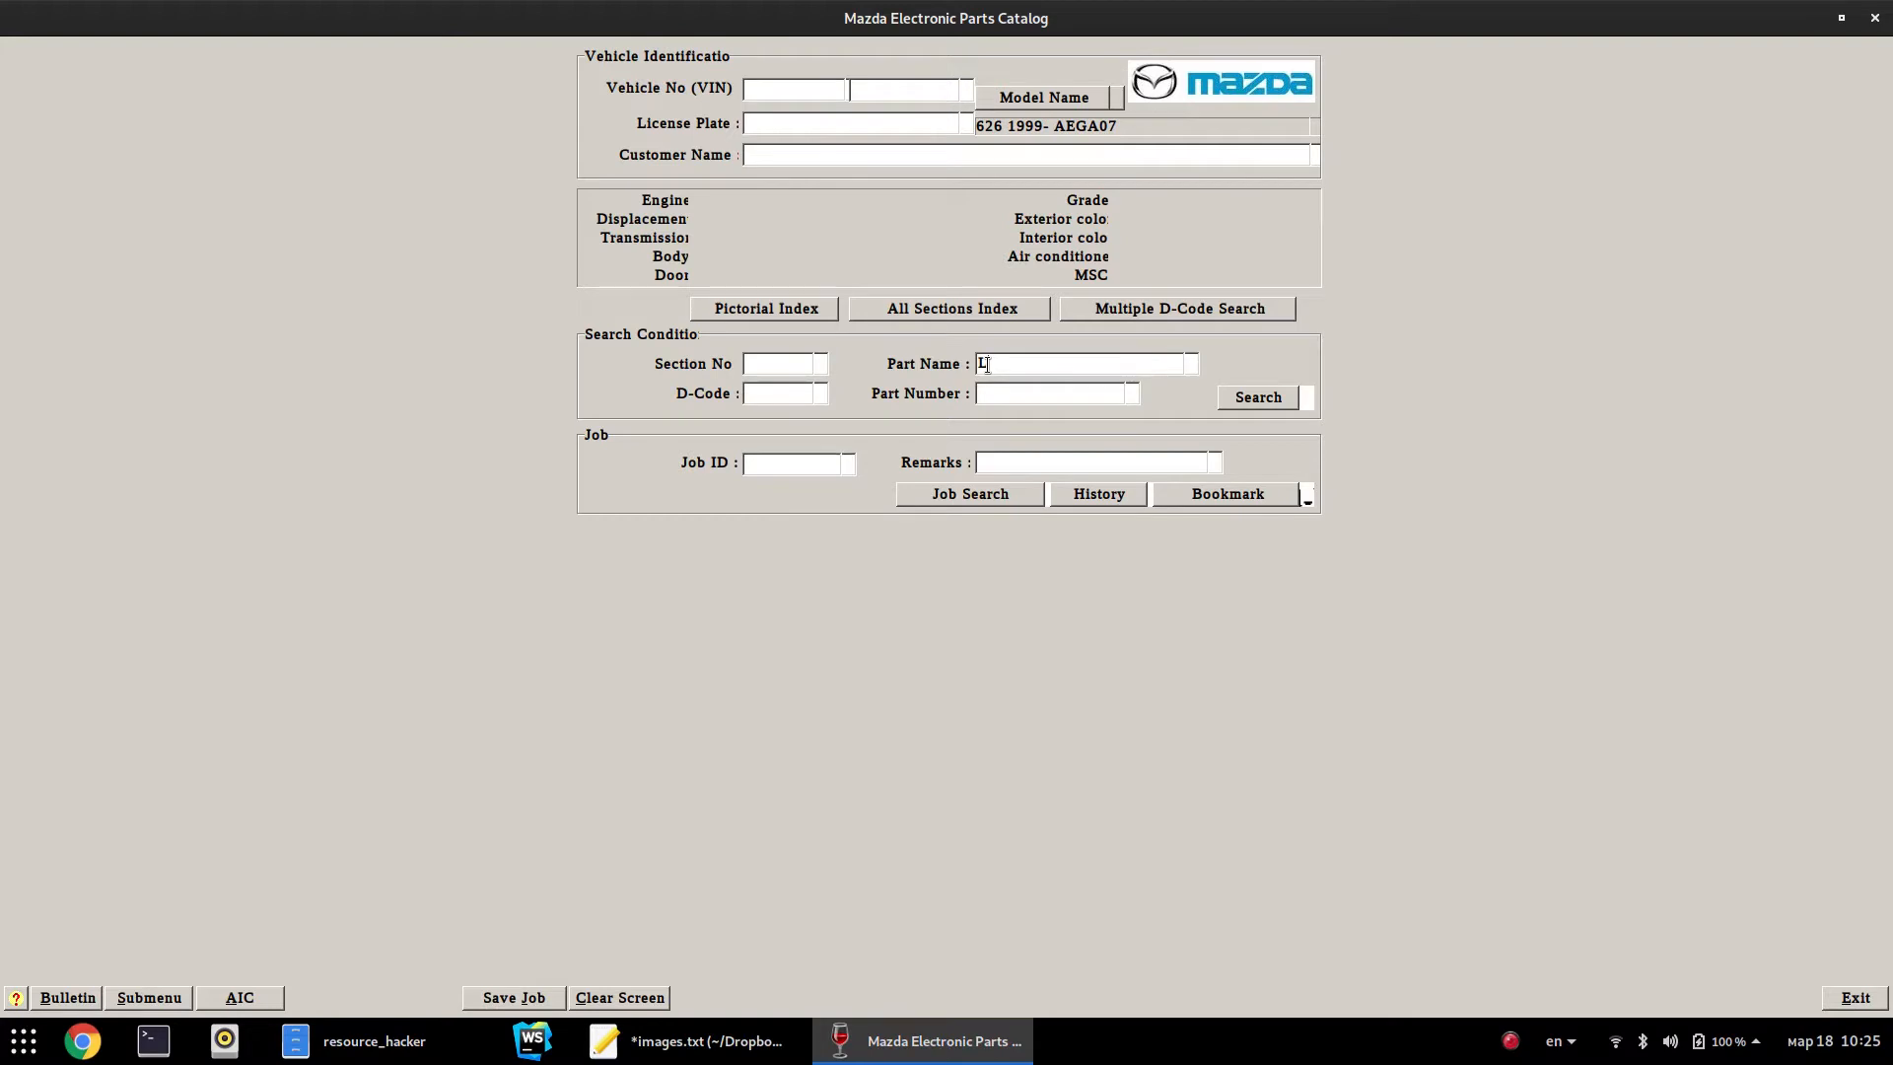
type("OCK")
key("Return")
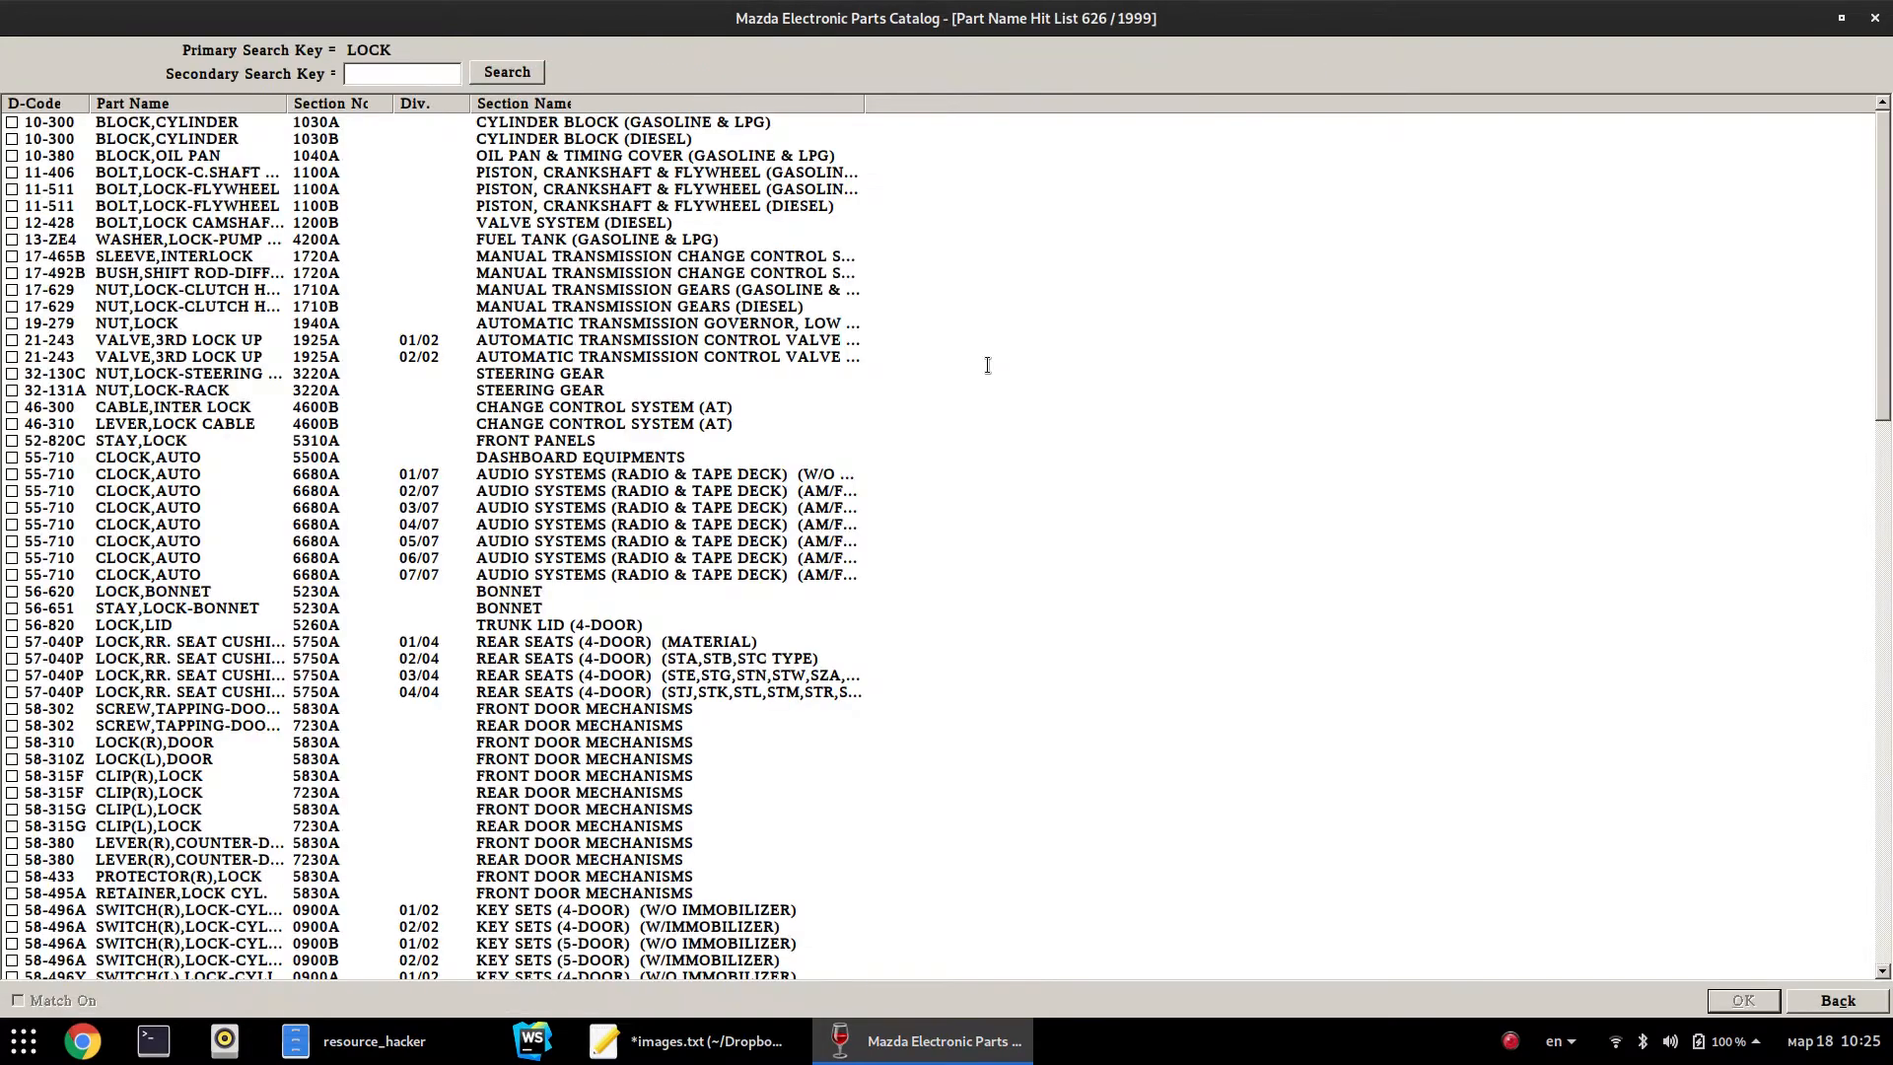
Open the 67-830 door lock & timer diagram 6630A, then go back to the main screen
scroll(1093, 558, "down", 19)
scroll(1061, 591, "up", 9)
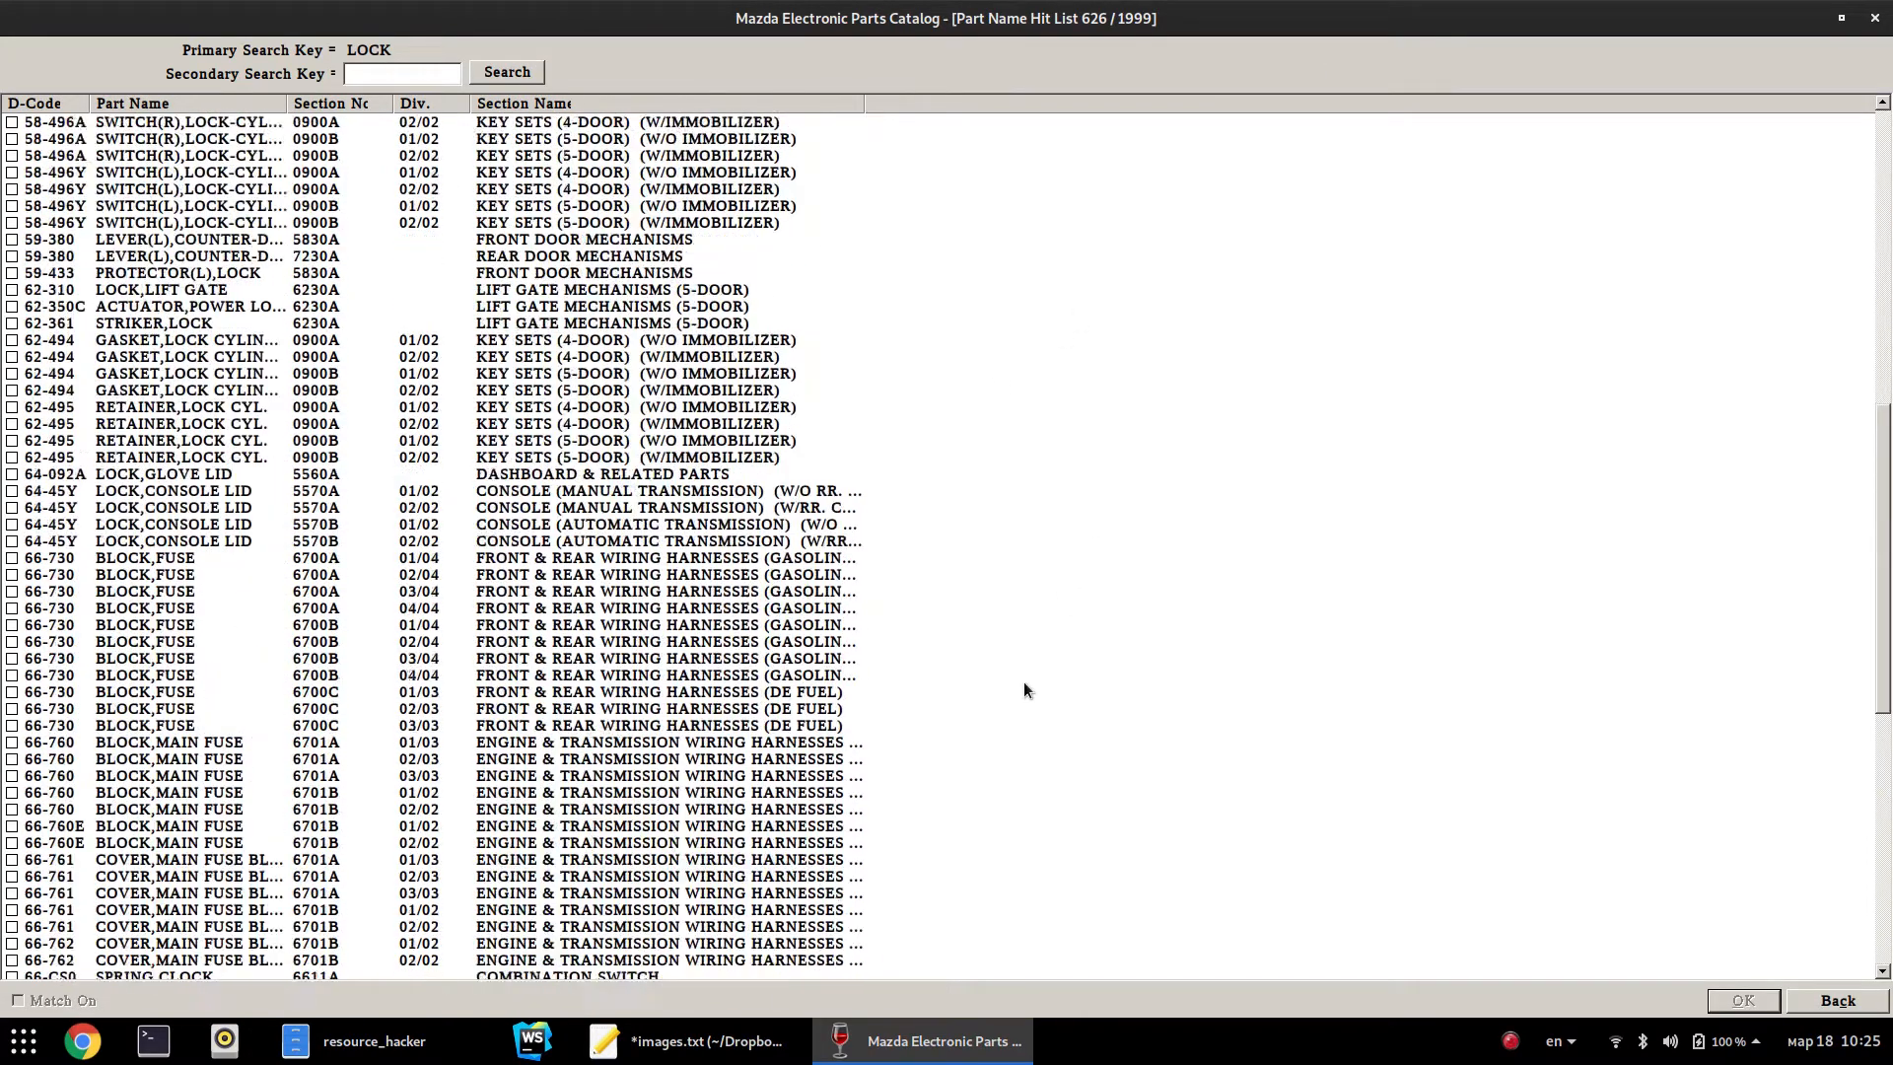
scroll(1024, 690, "down", 19)
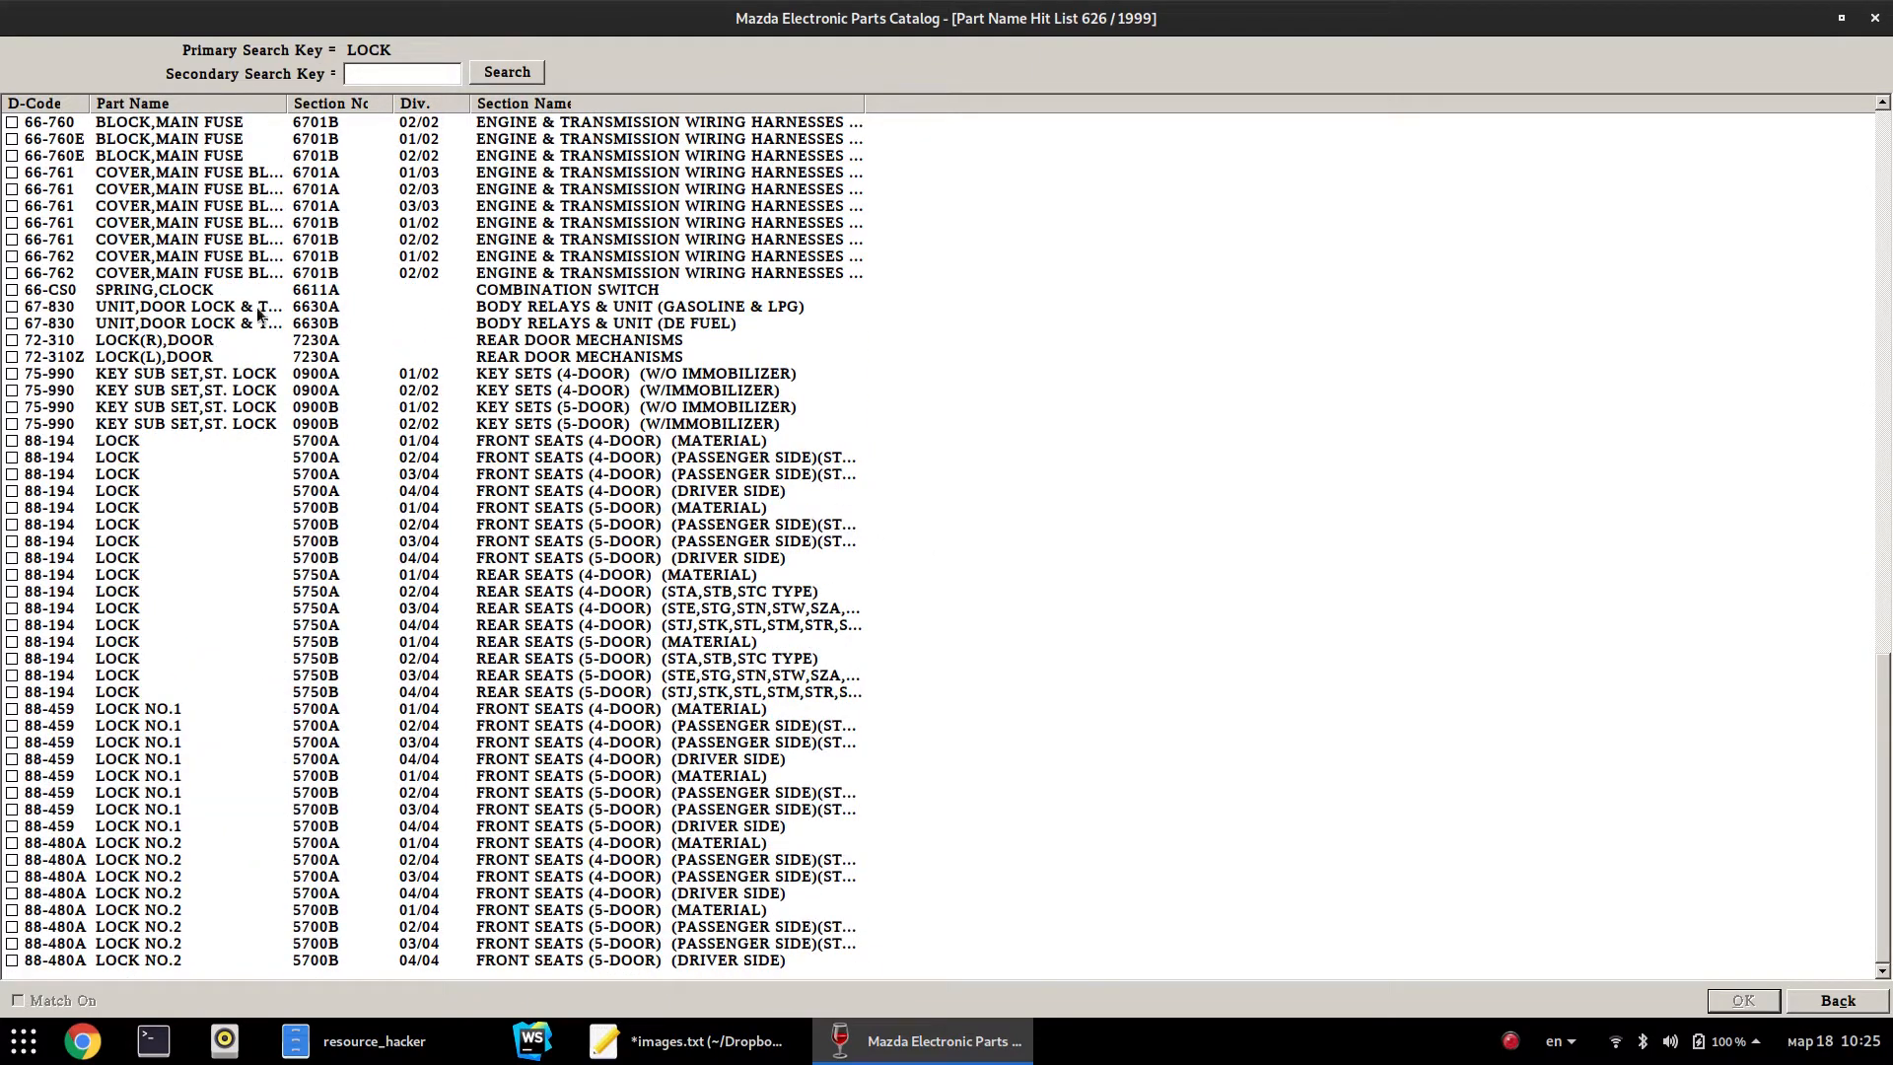
left_click(718, 309)
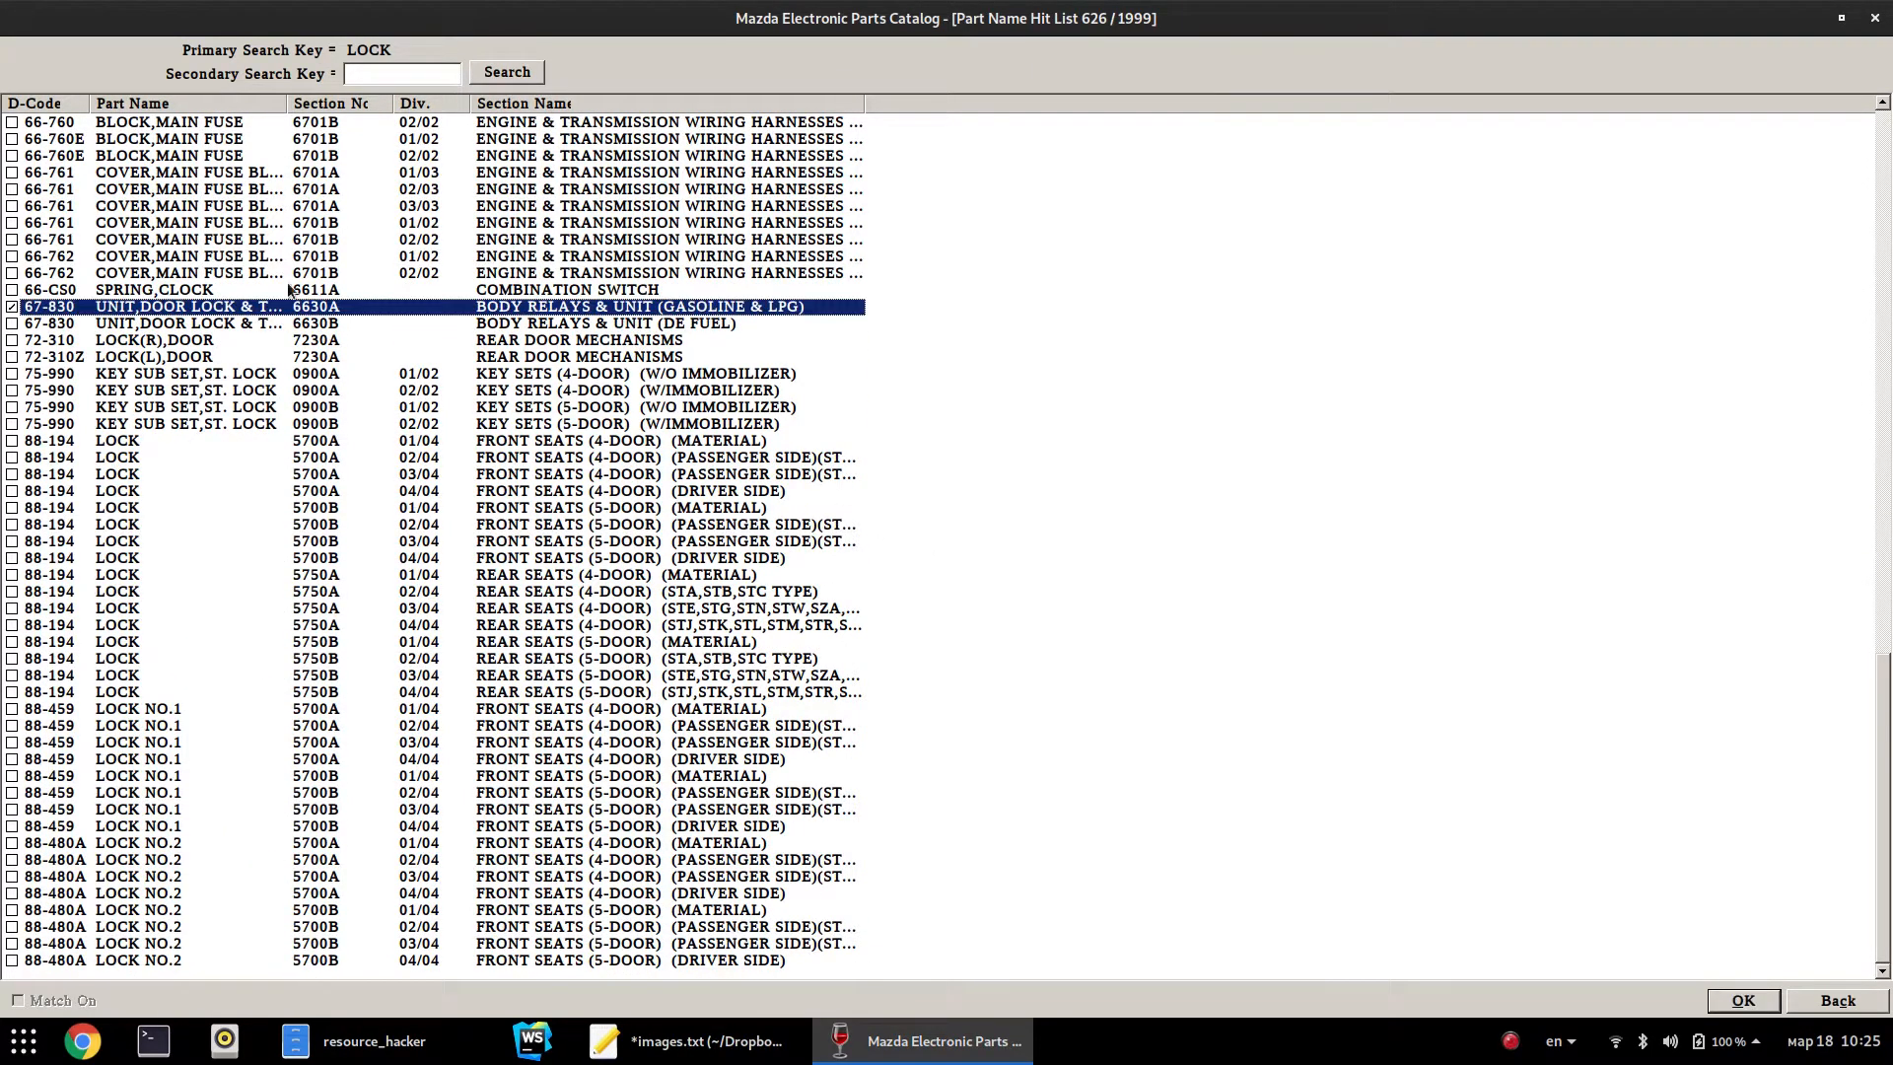
double_click(115, 309)
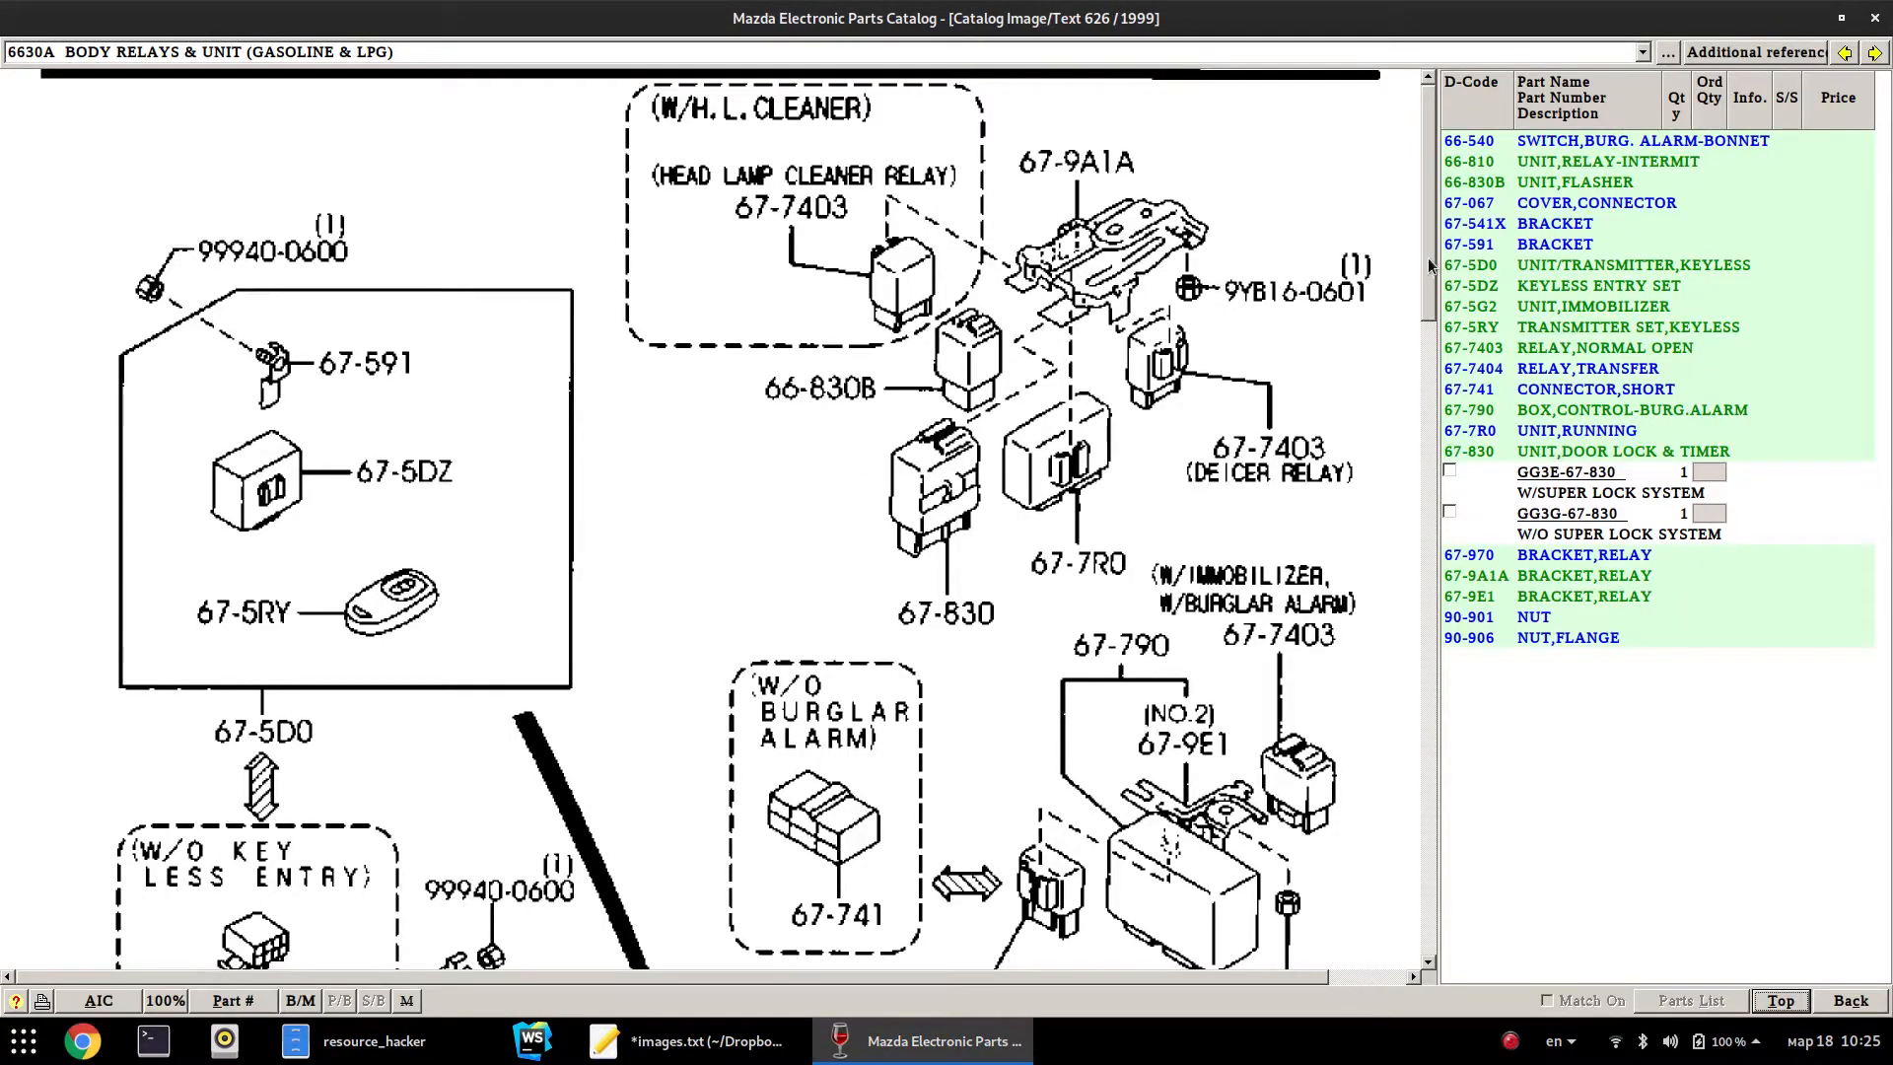
scroll(1410, 307, "down", 3)
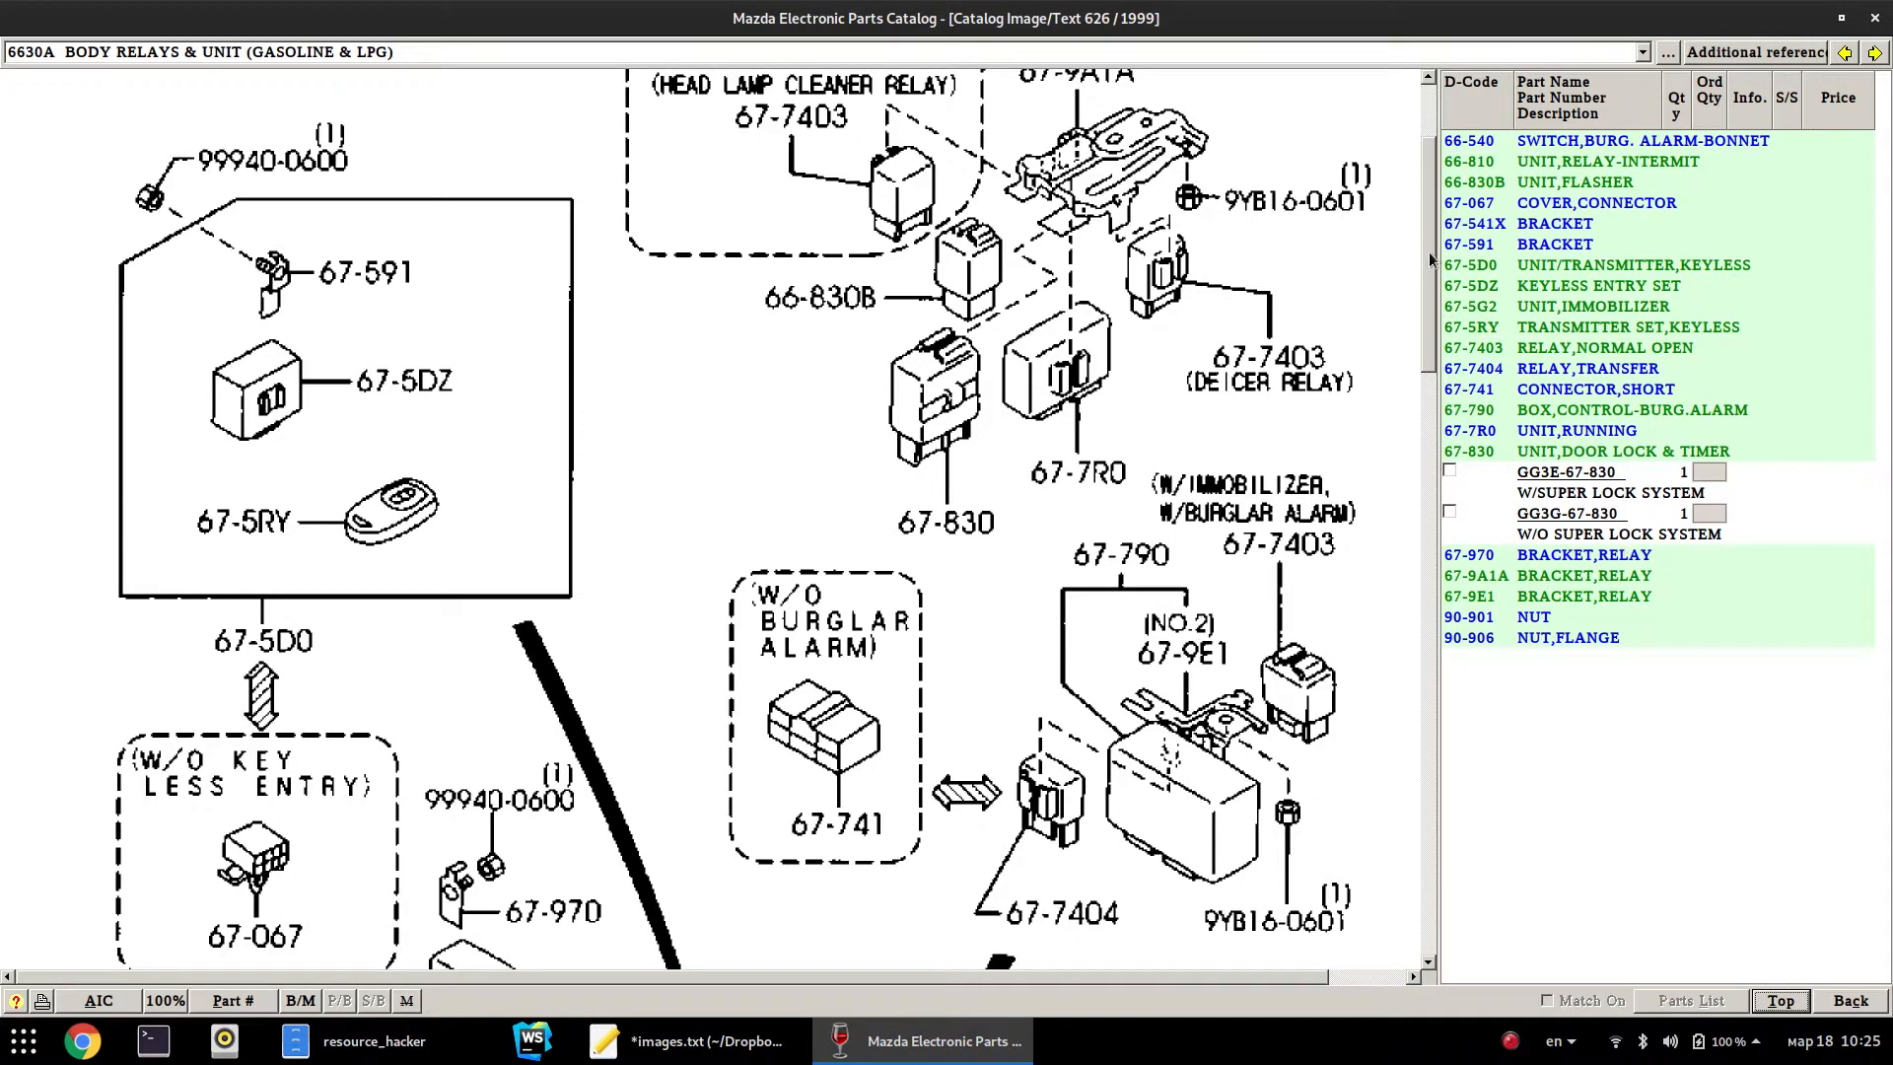
scroll(1437, 232, "up", 1)
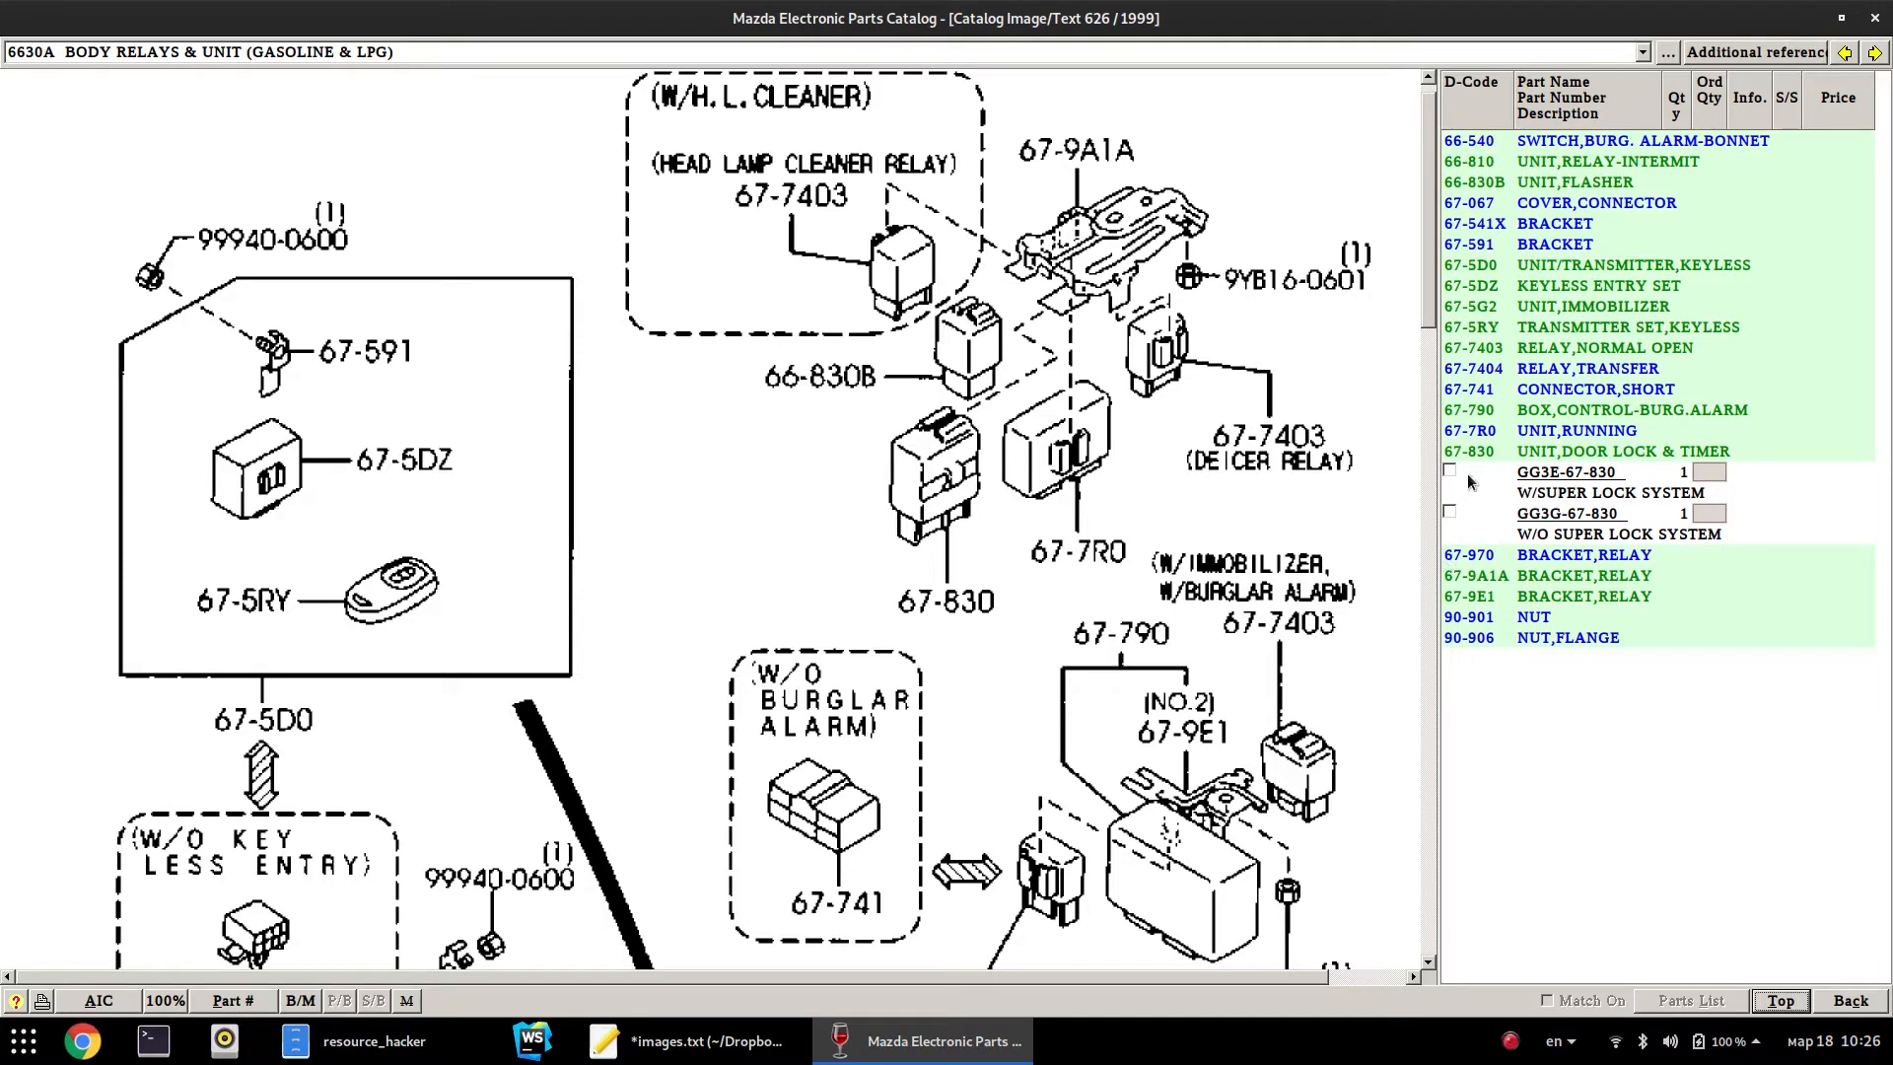
left_click(1769, 1006)
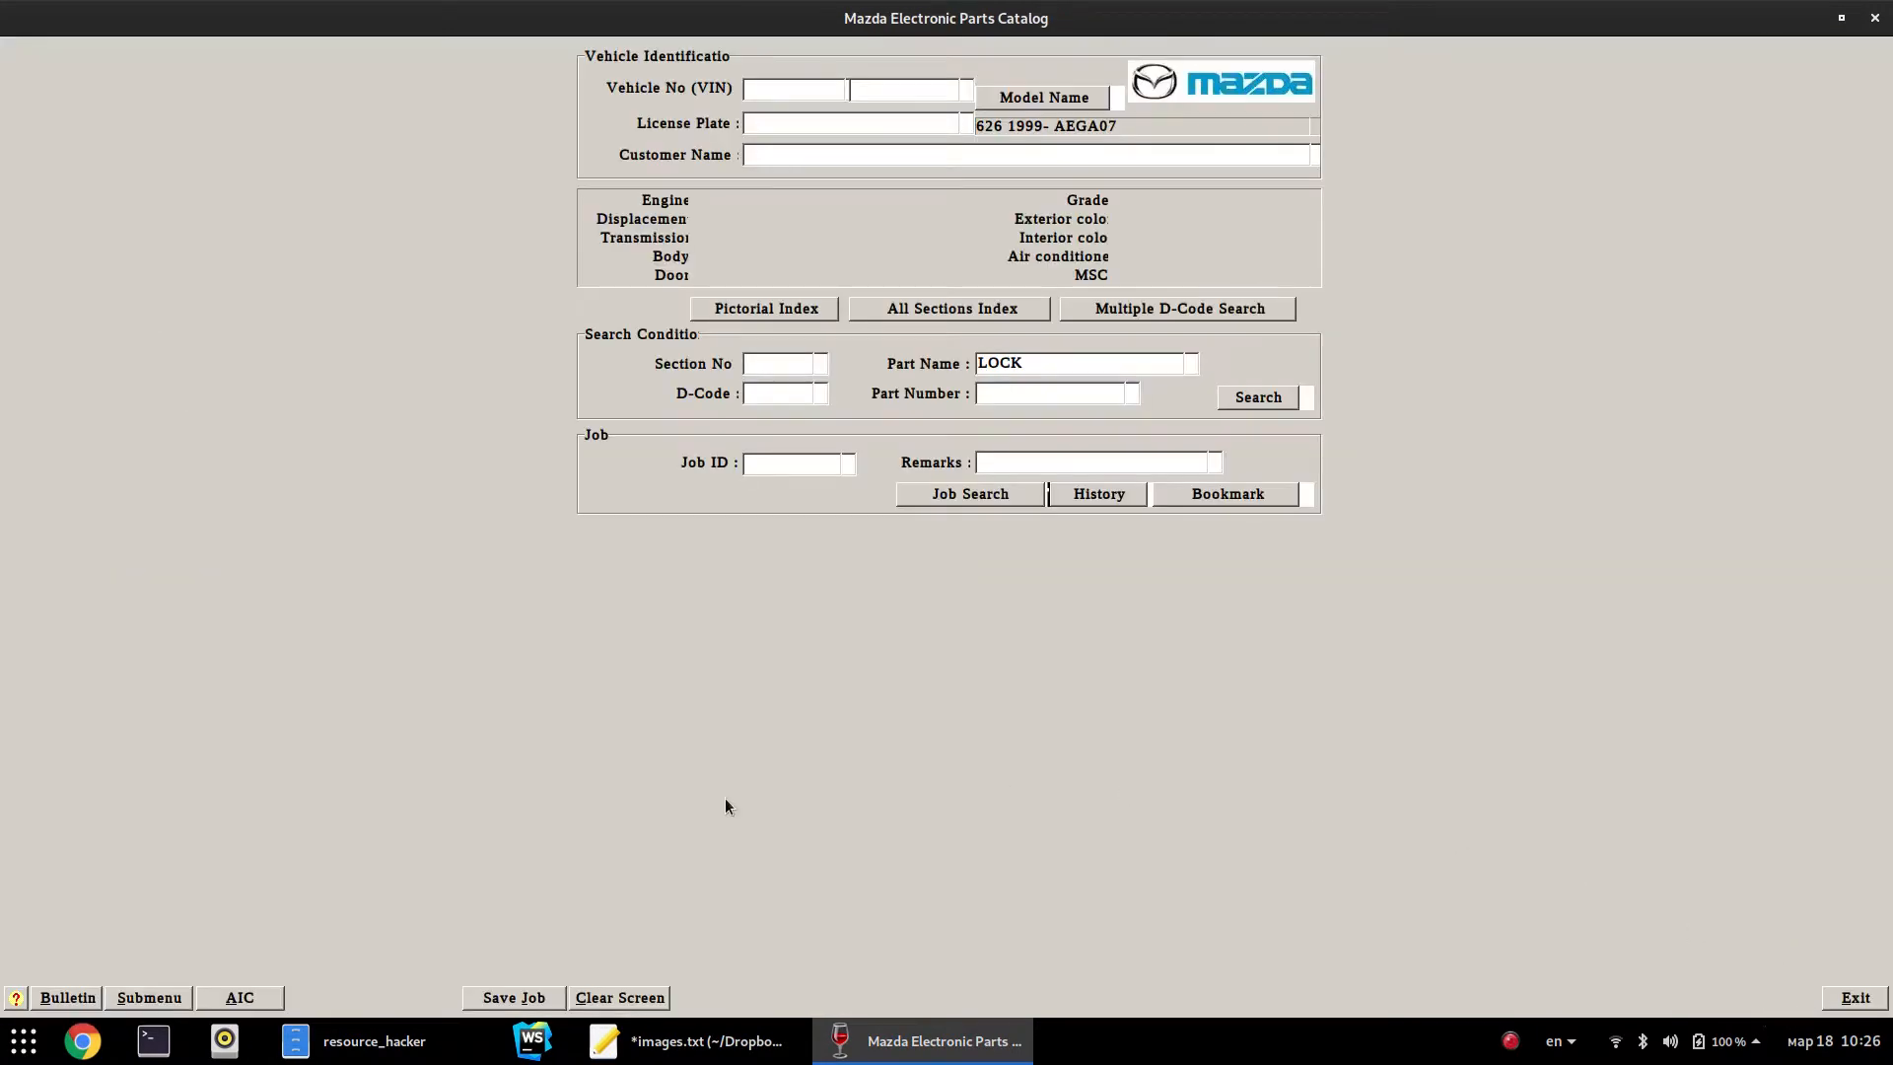
Clear the form, reopen the 626WAGON 1997 job from History, and search Part Name LOCK
left_click(590, 996)
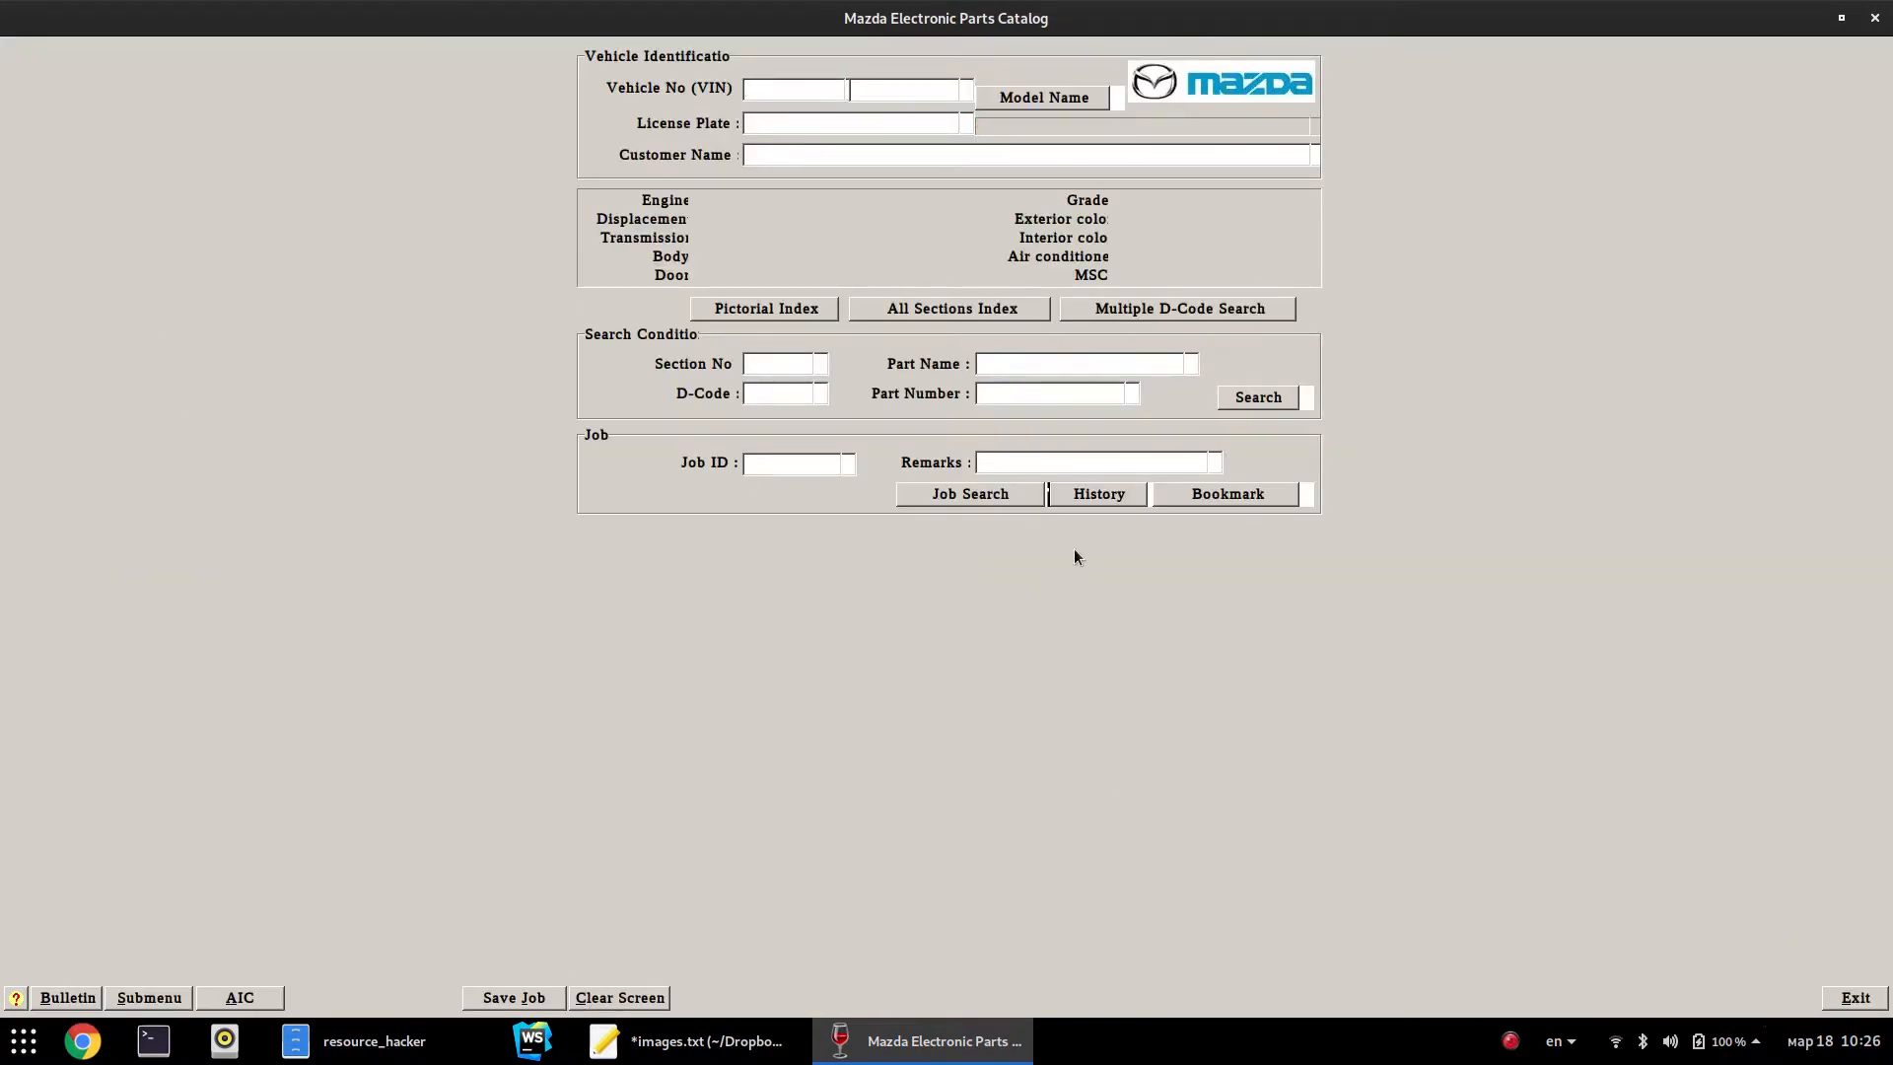
left_click(1095, 498)
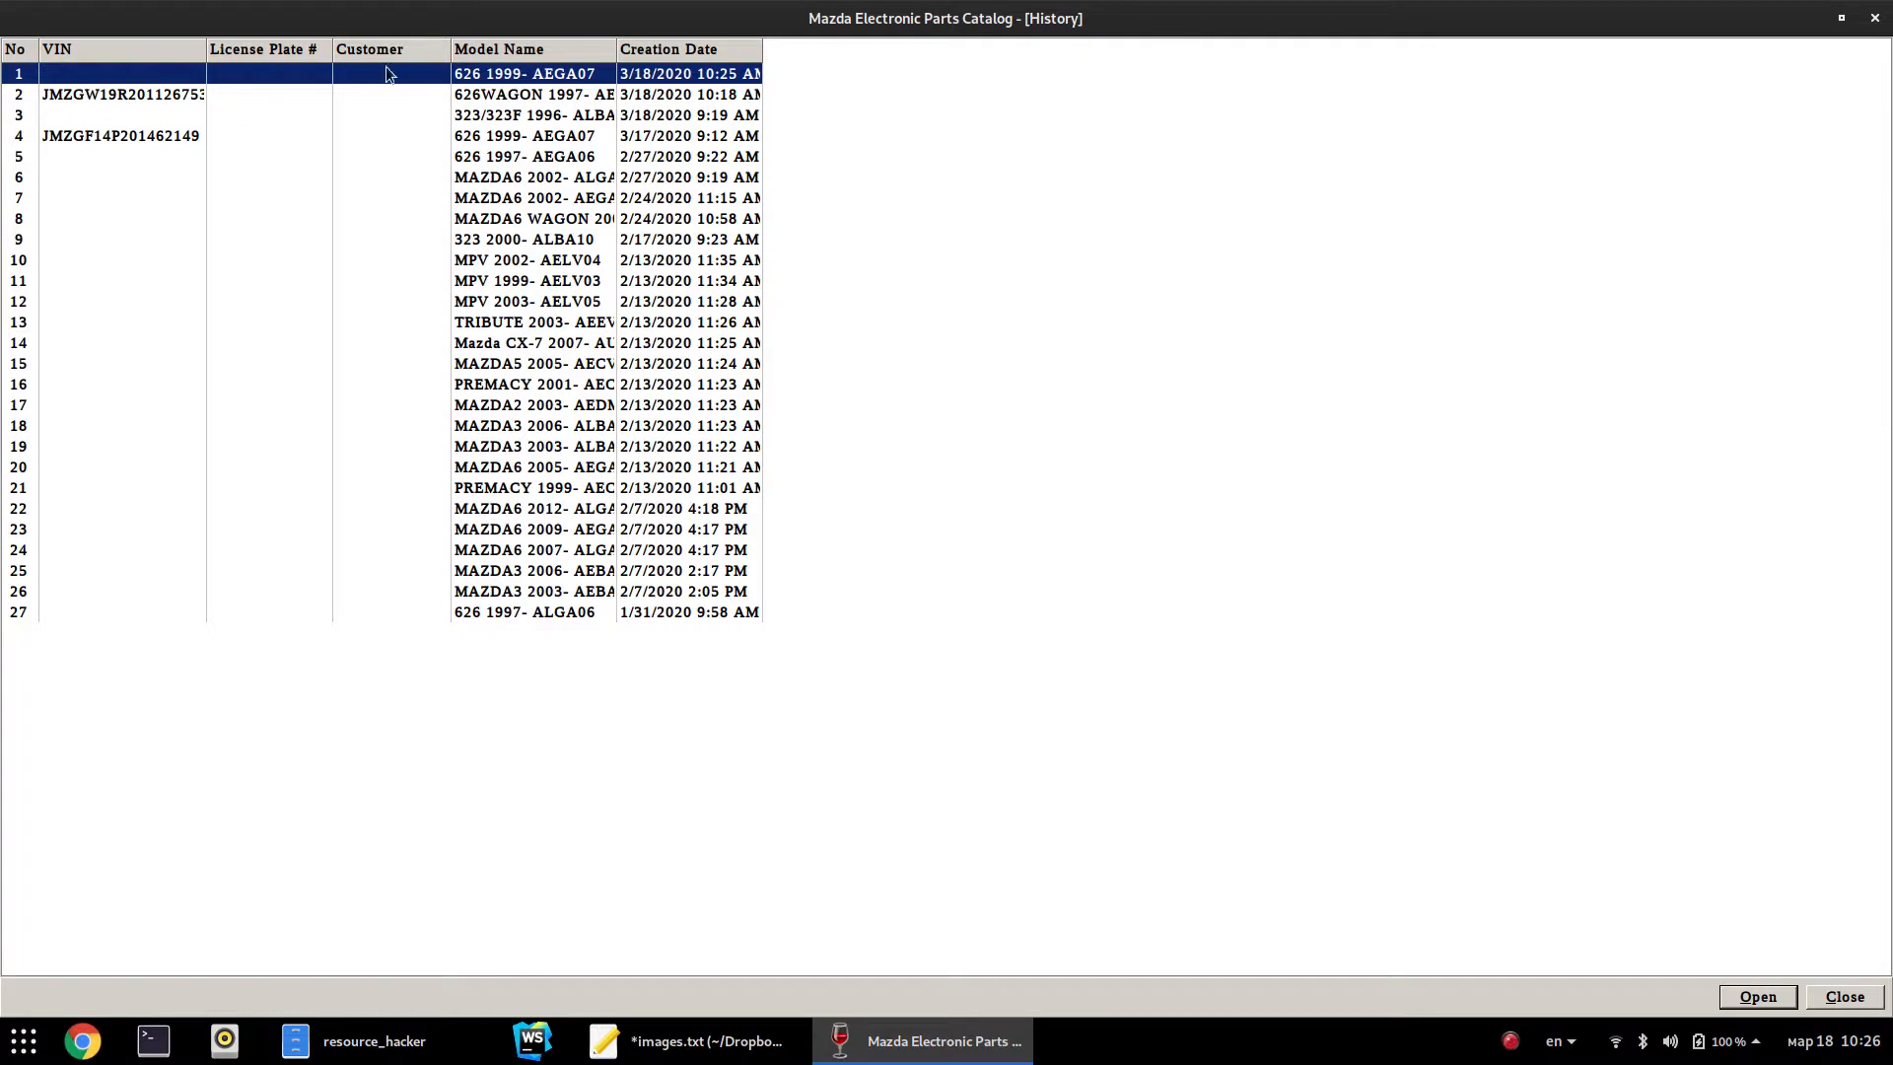
double_click(110, 95)
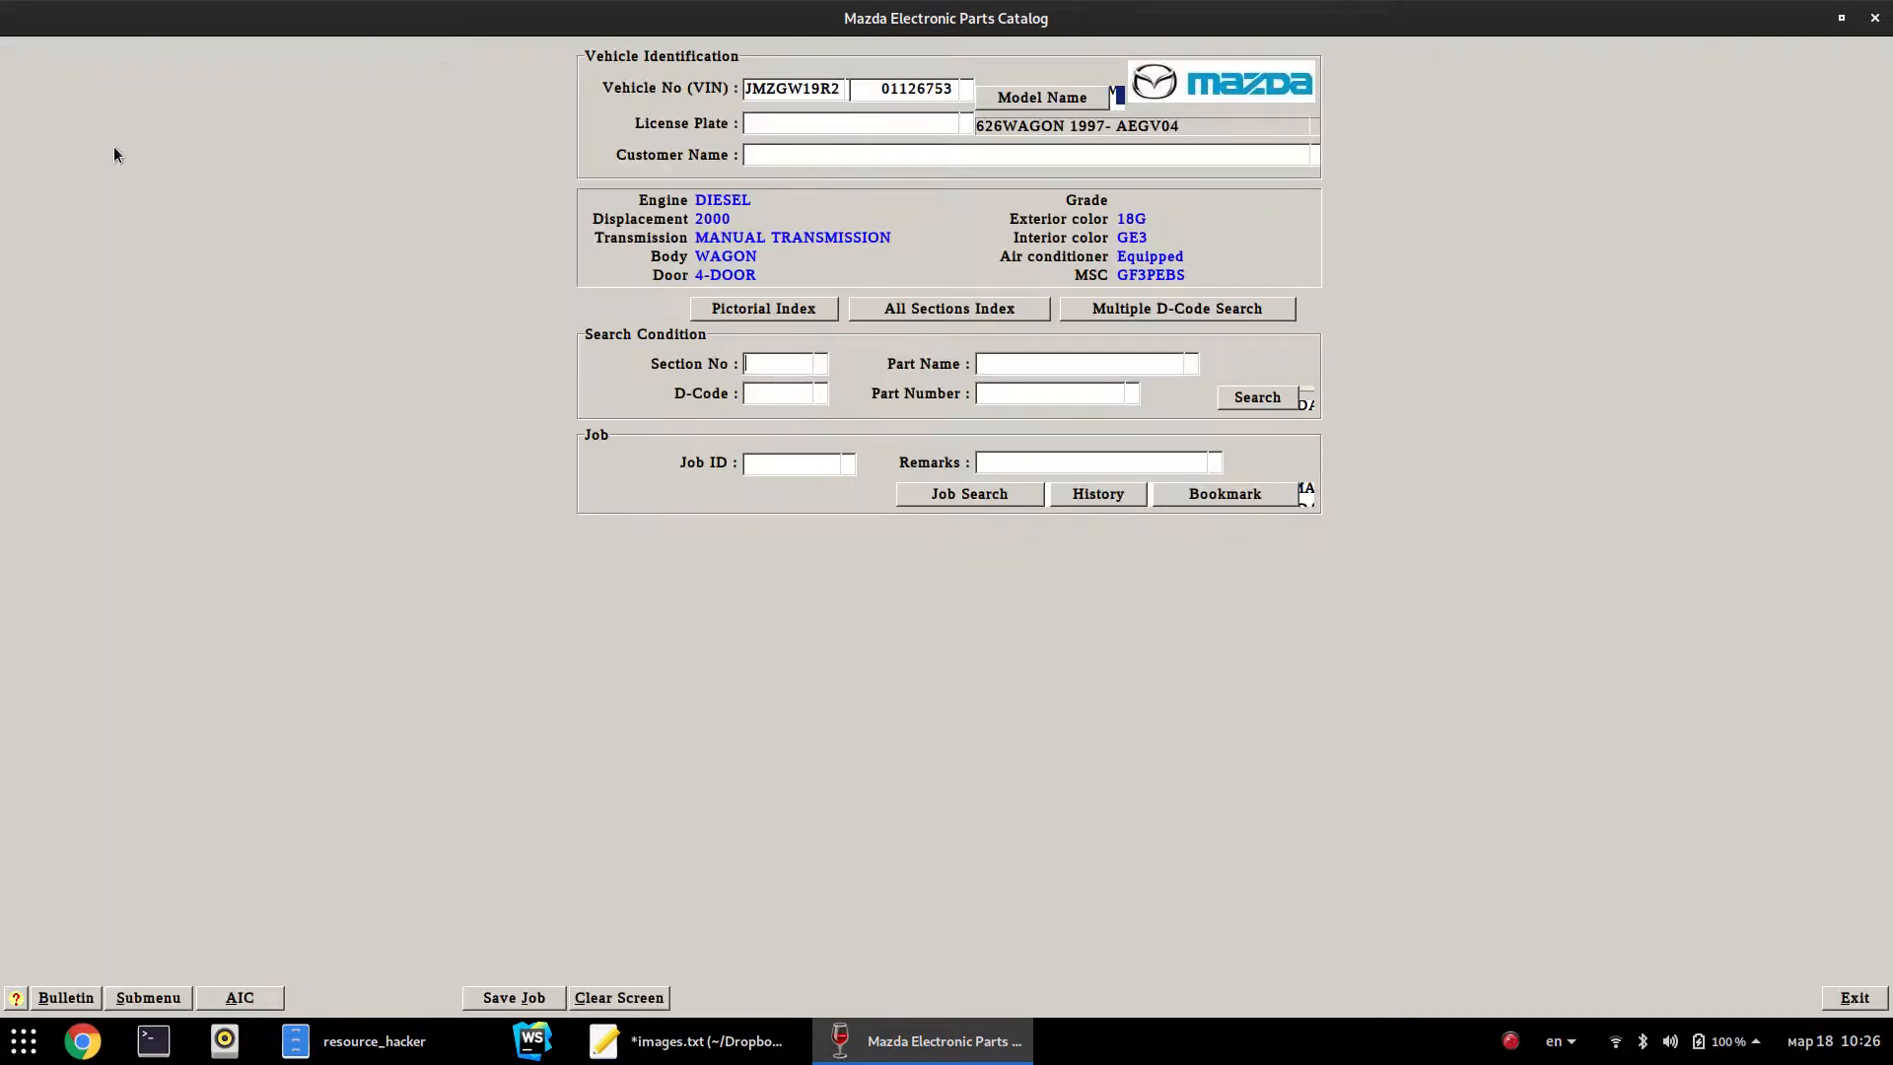
left_click(1017, 363)
type("LOCK")
key("Return")
scroll(1034, 434, "down", 3)
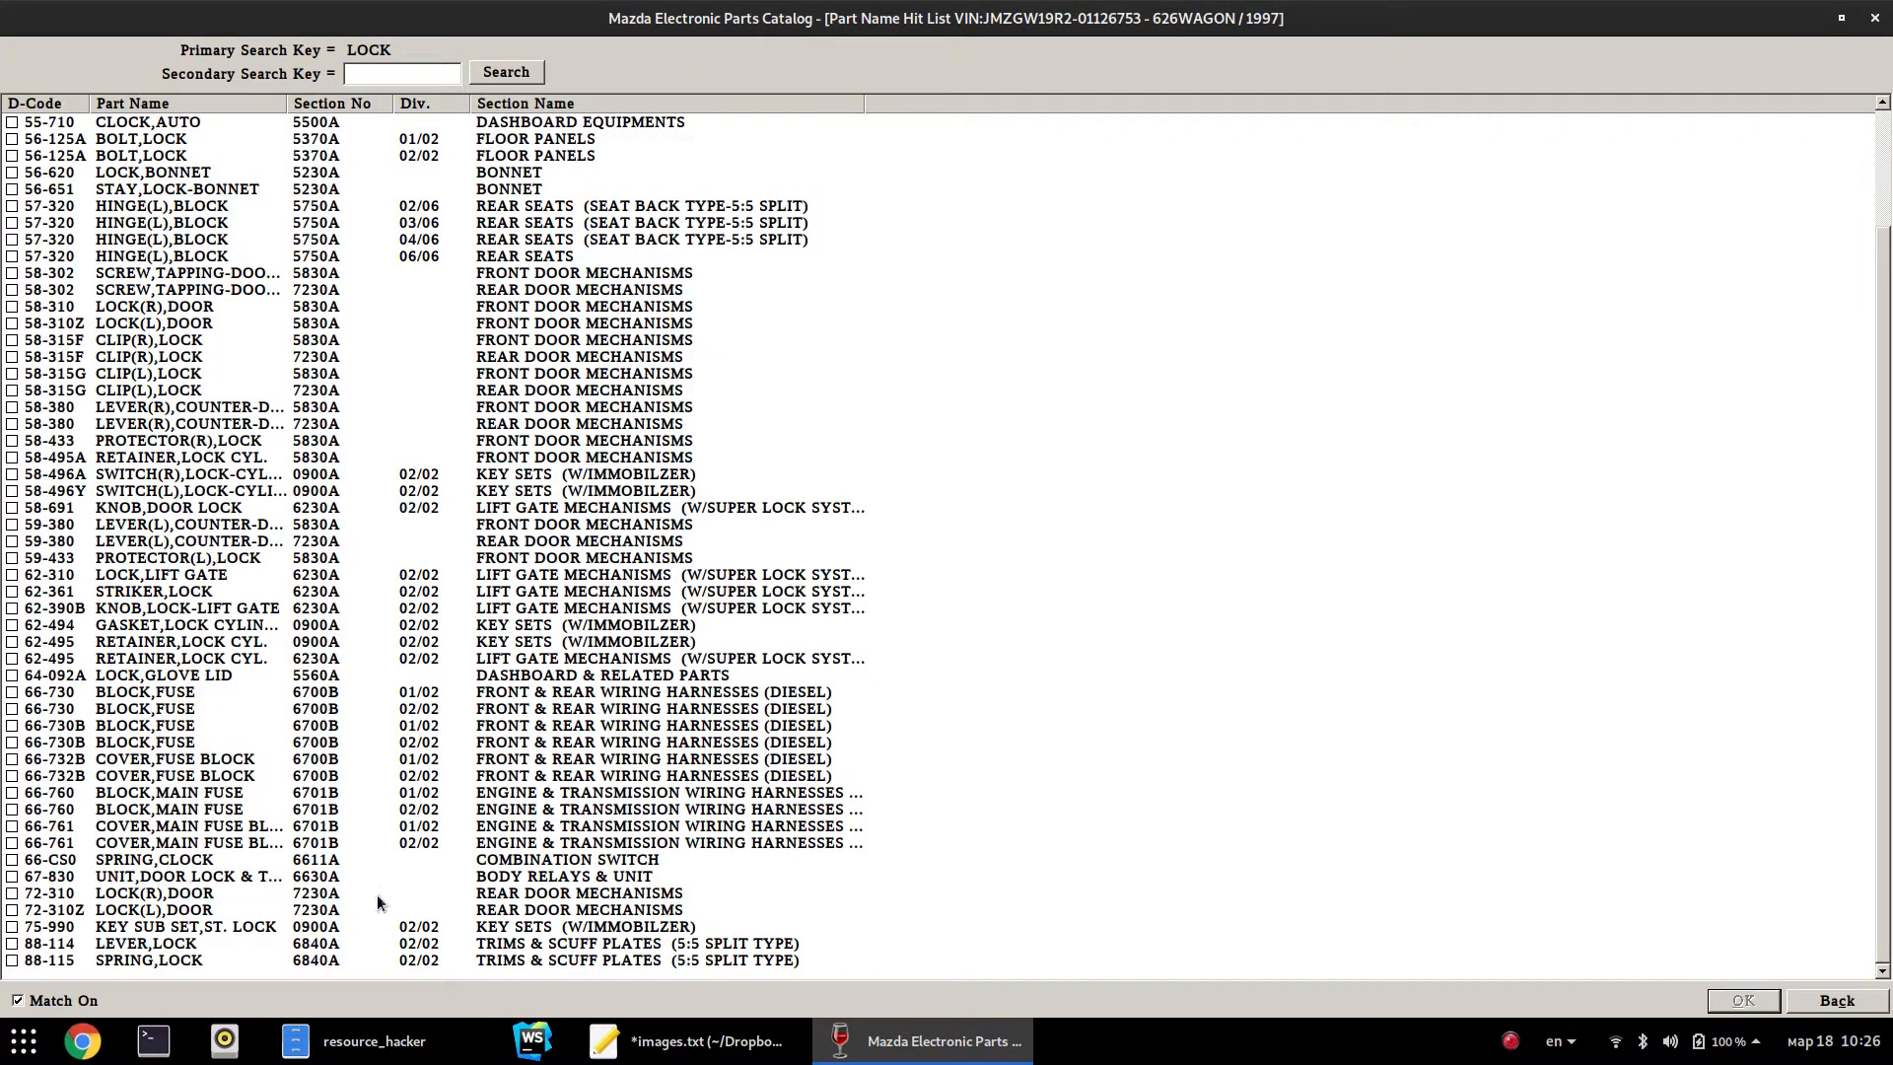
Open the 67-830 diagram 6630A showing GE4T-67-830A and display all parts, not only vehicle matches
double_click(161, 879)
left_click_drag(1428, 170, 1414, 270)
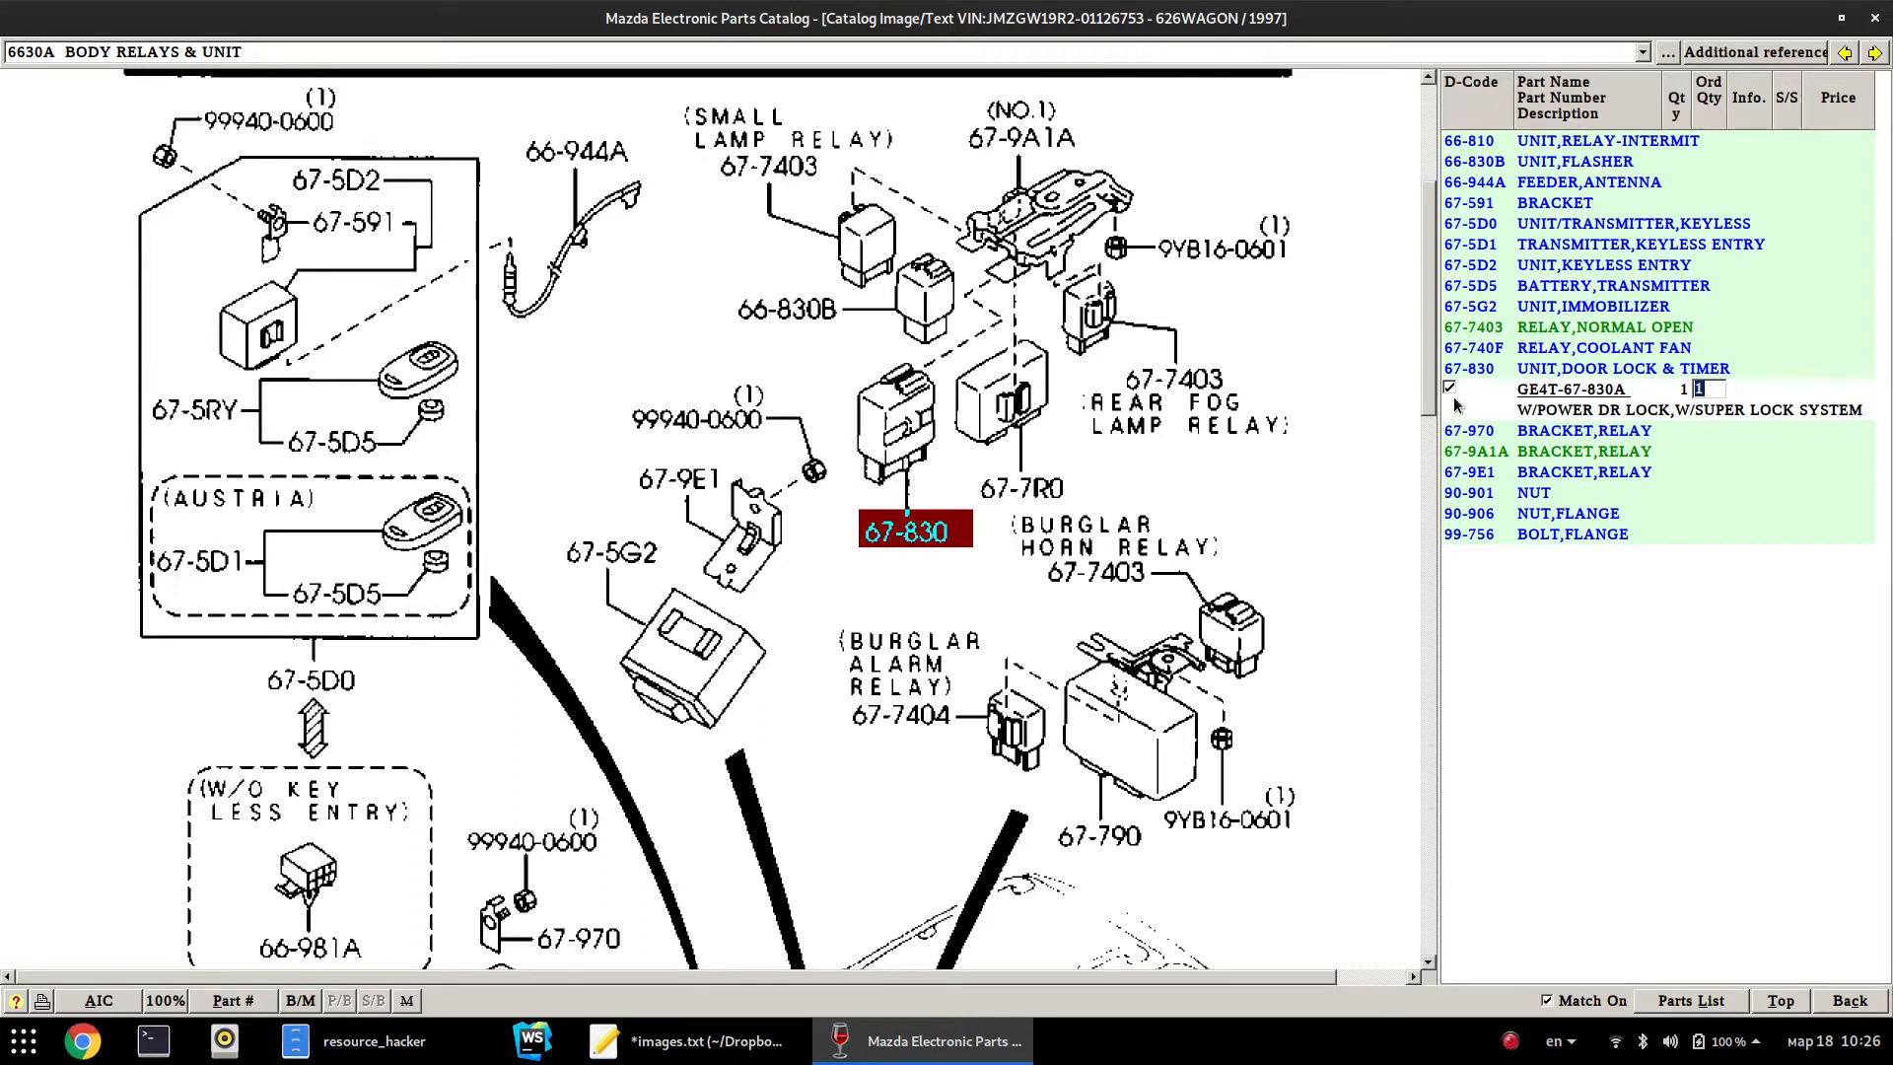
left_click(1548, 1001)
left_click_drag(1430, 198, 1430, 379)
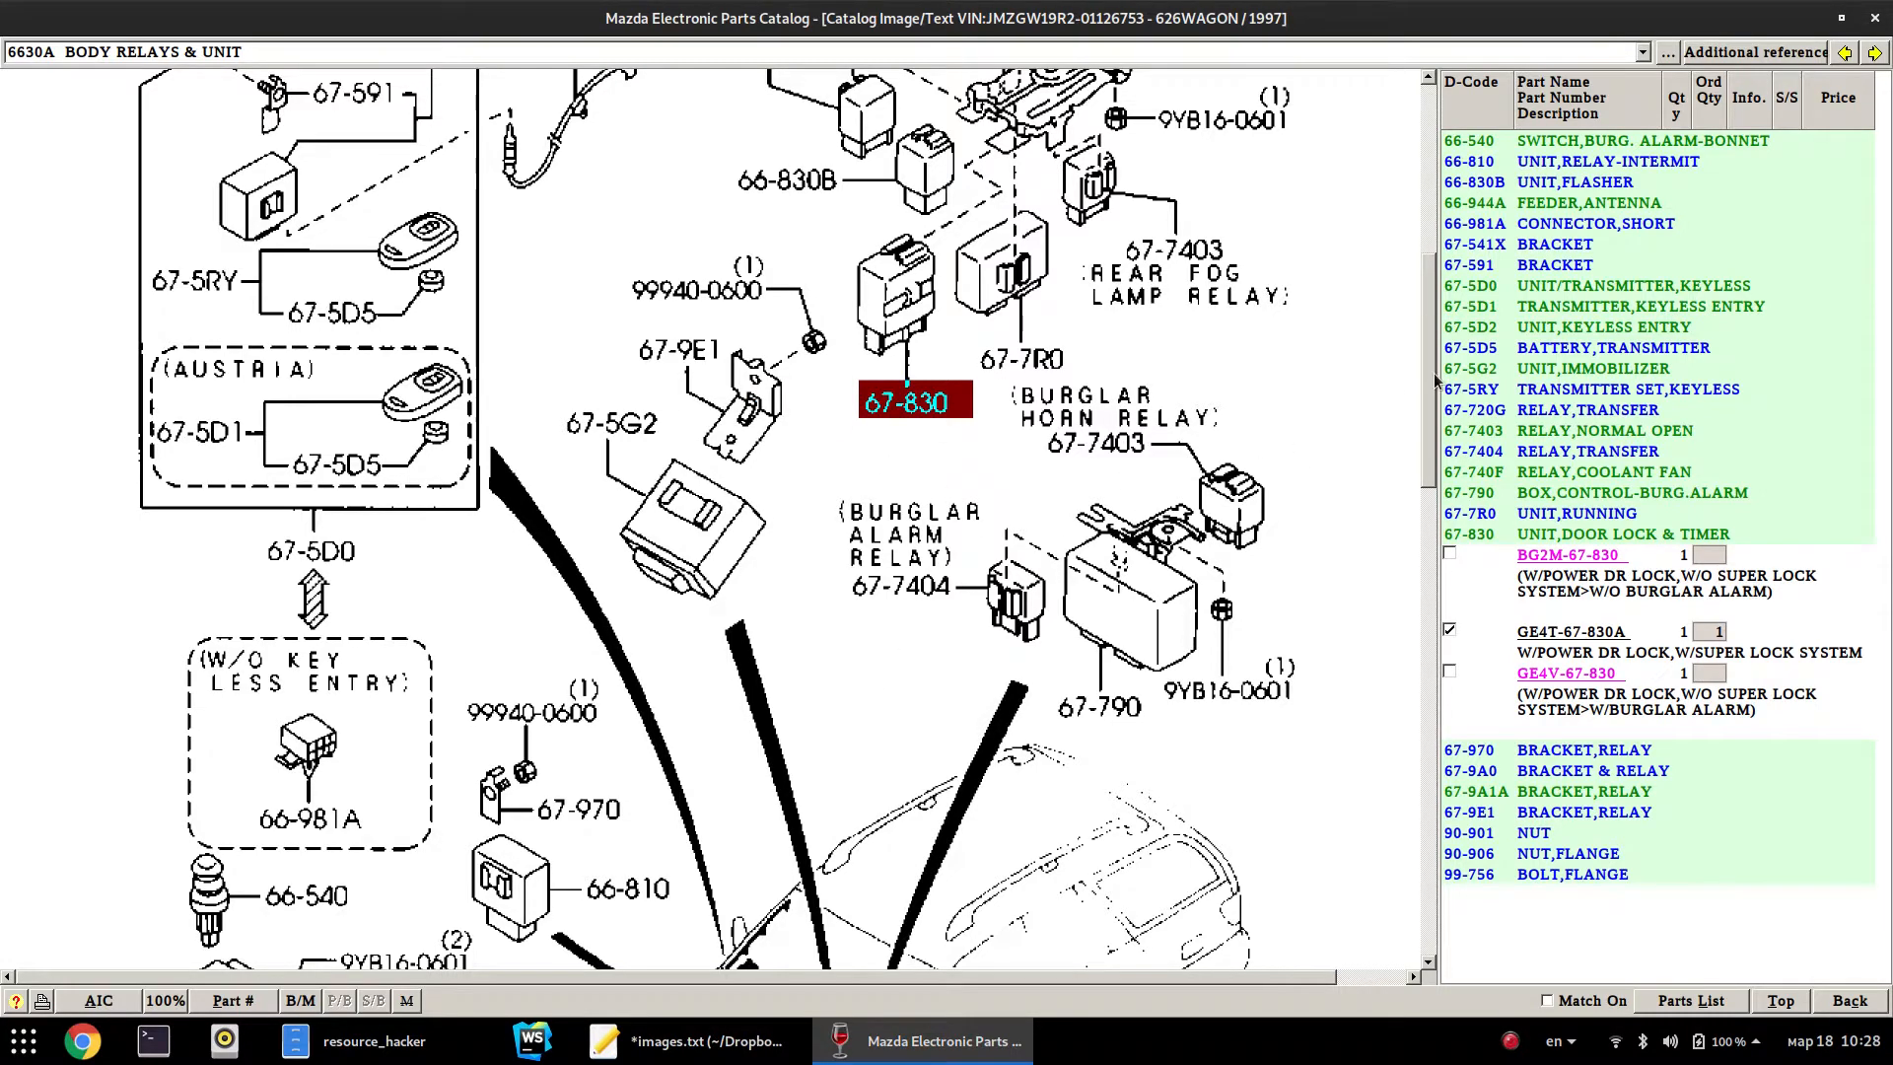
left_click_drag(1432, 375, 1432, 236)
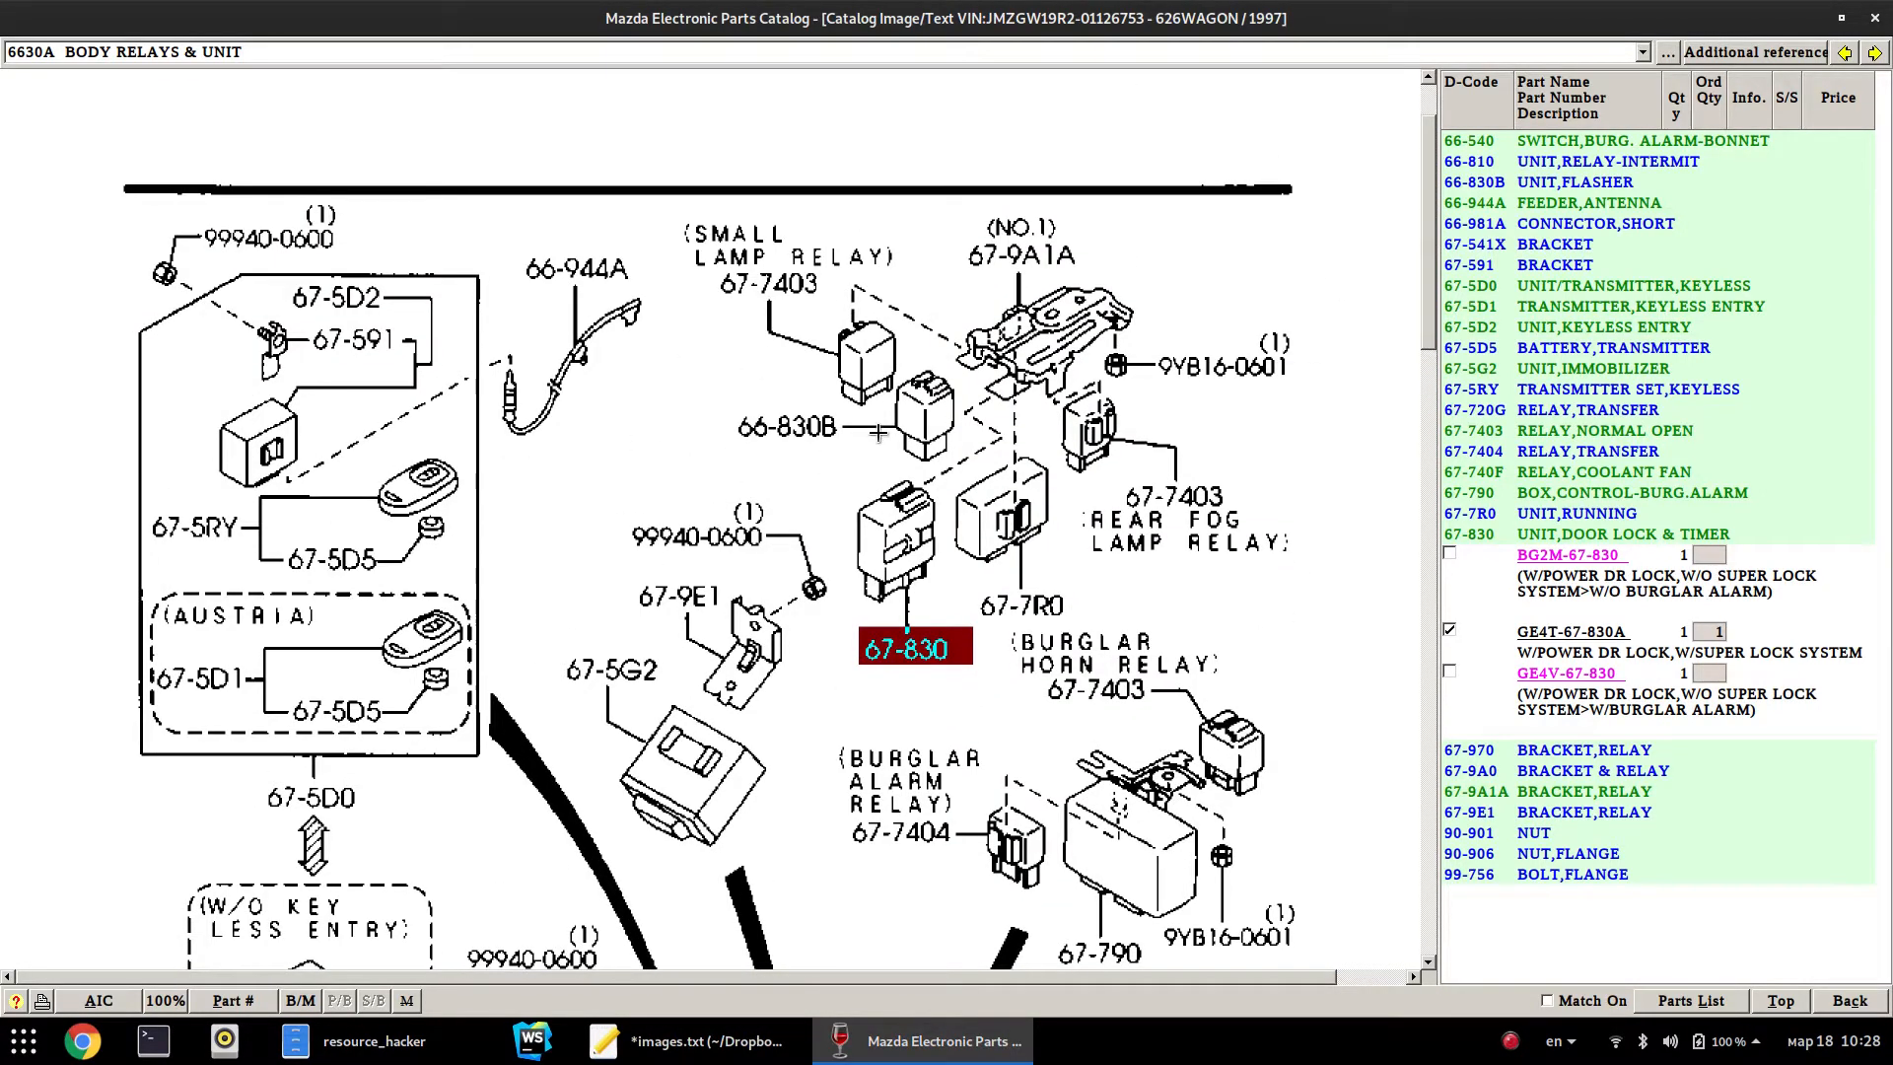
Zoom into the relay cluster near 67-7403, restore full size, and check the section list
left_click_drag(766, 245, 1200, 590)
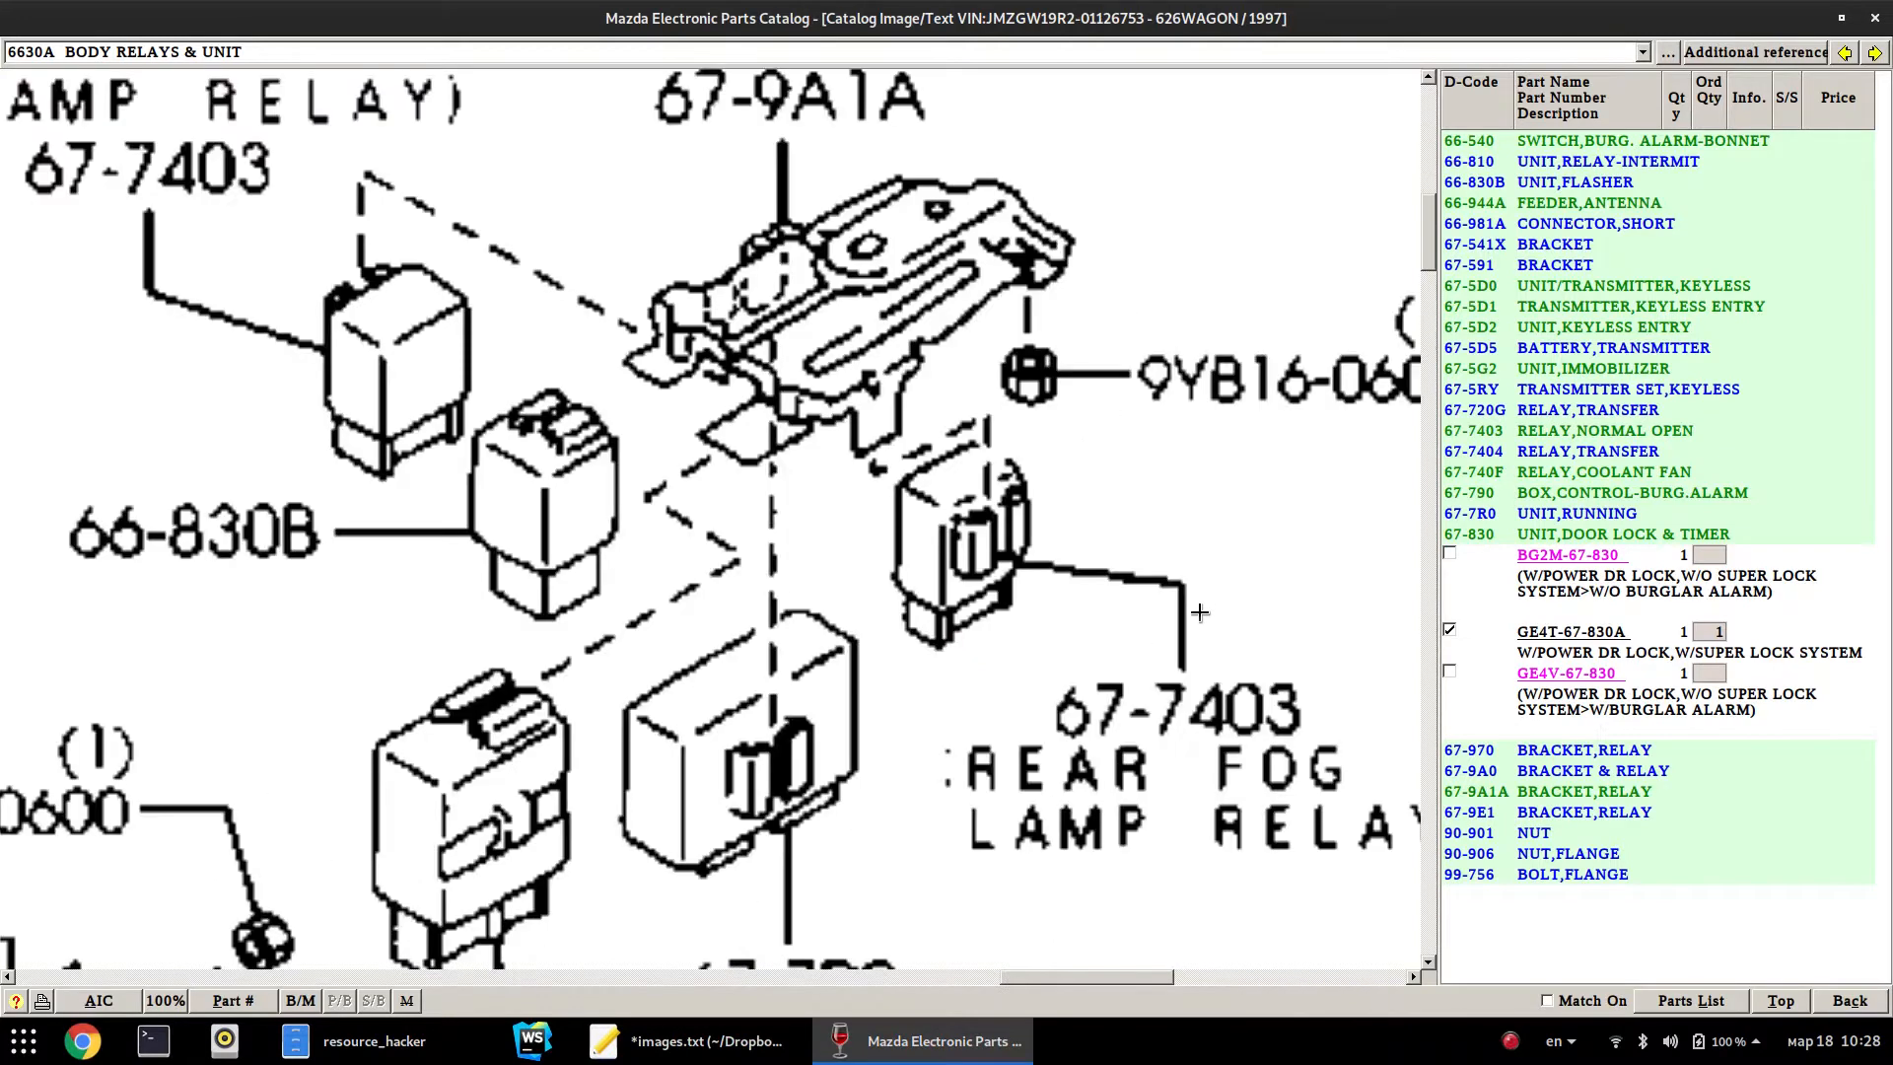
left_click(181, 1006)
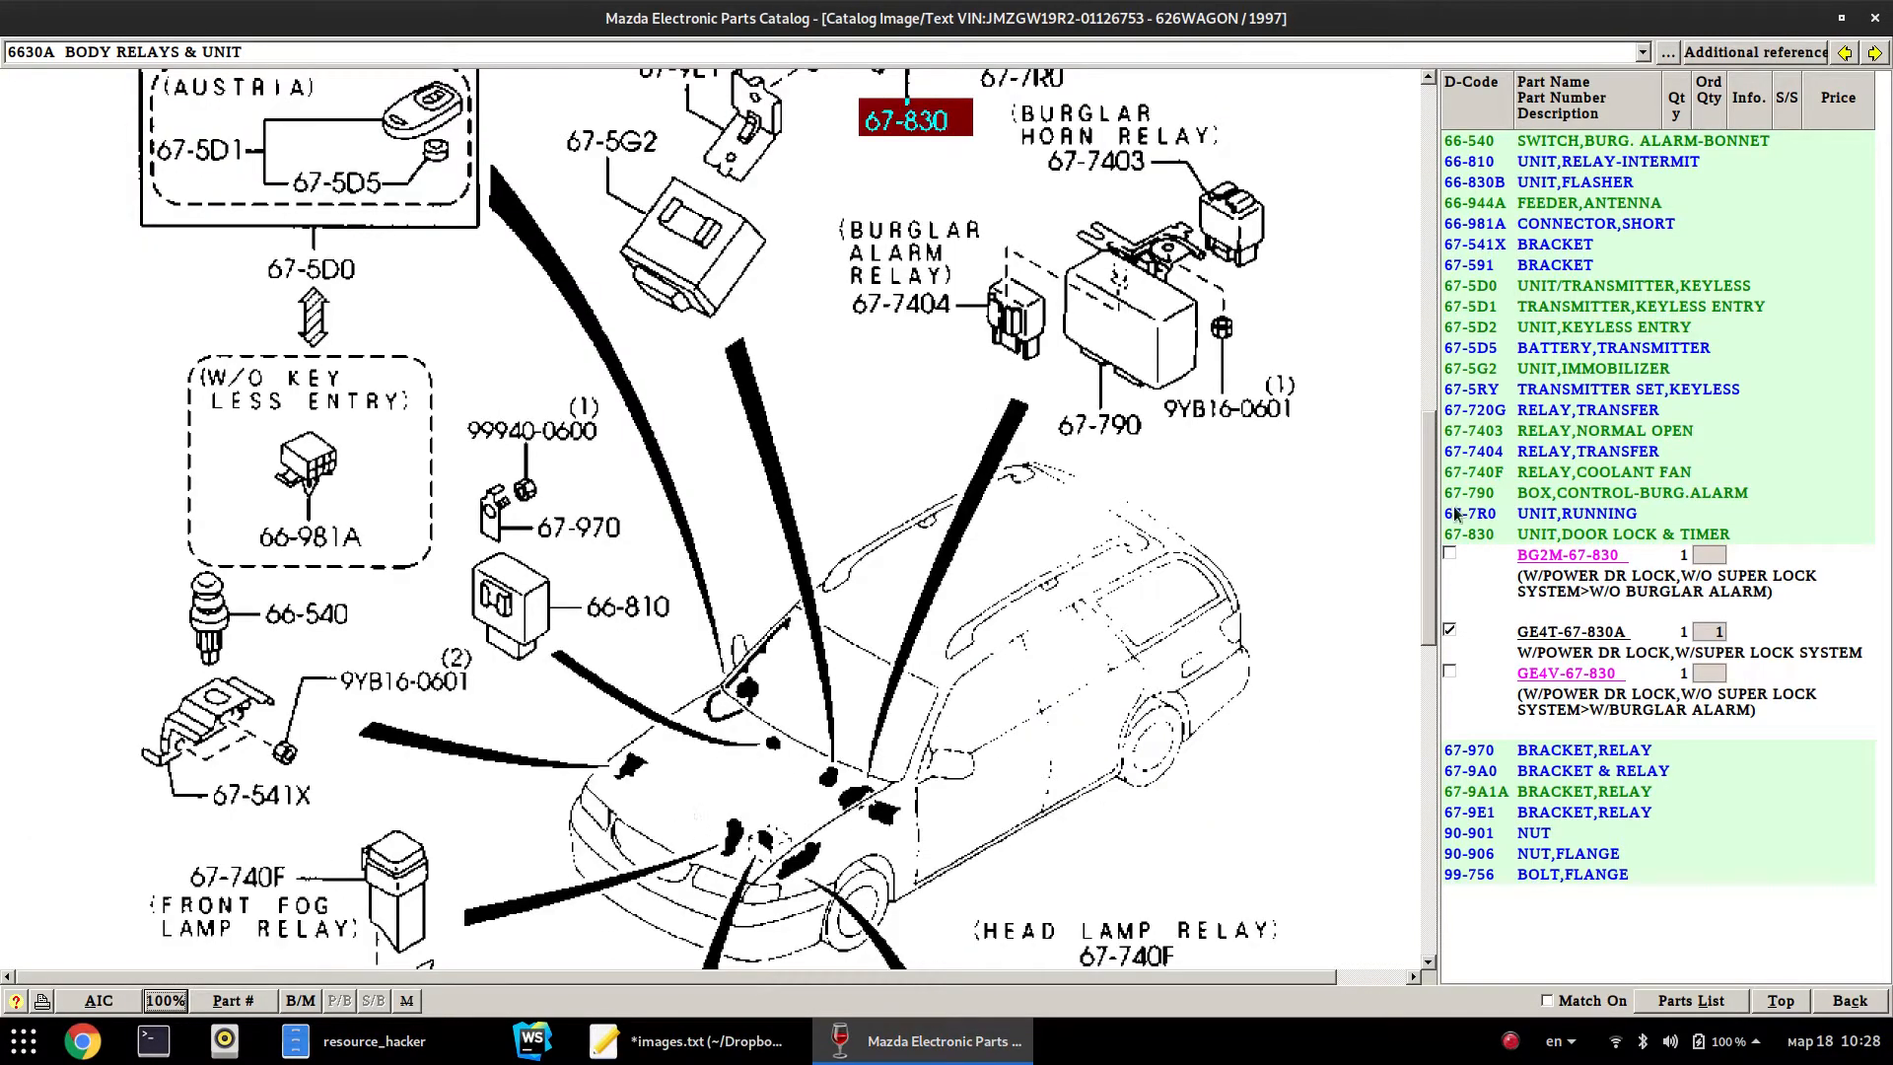
left_click_drag(1424, 524, 1259, 845)
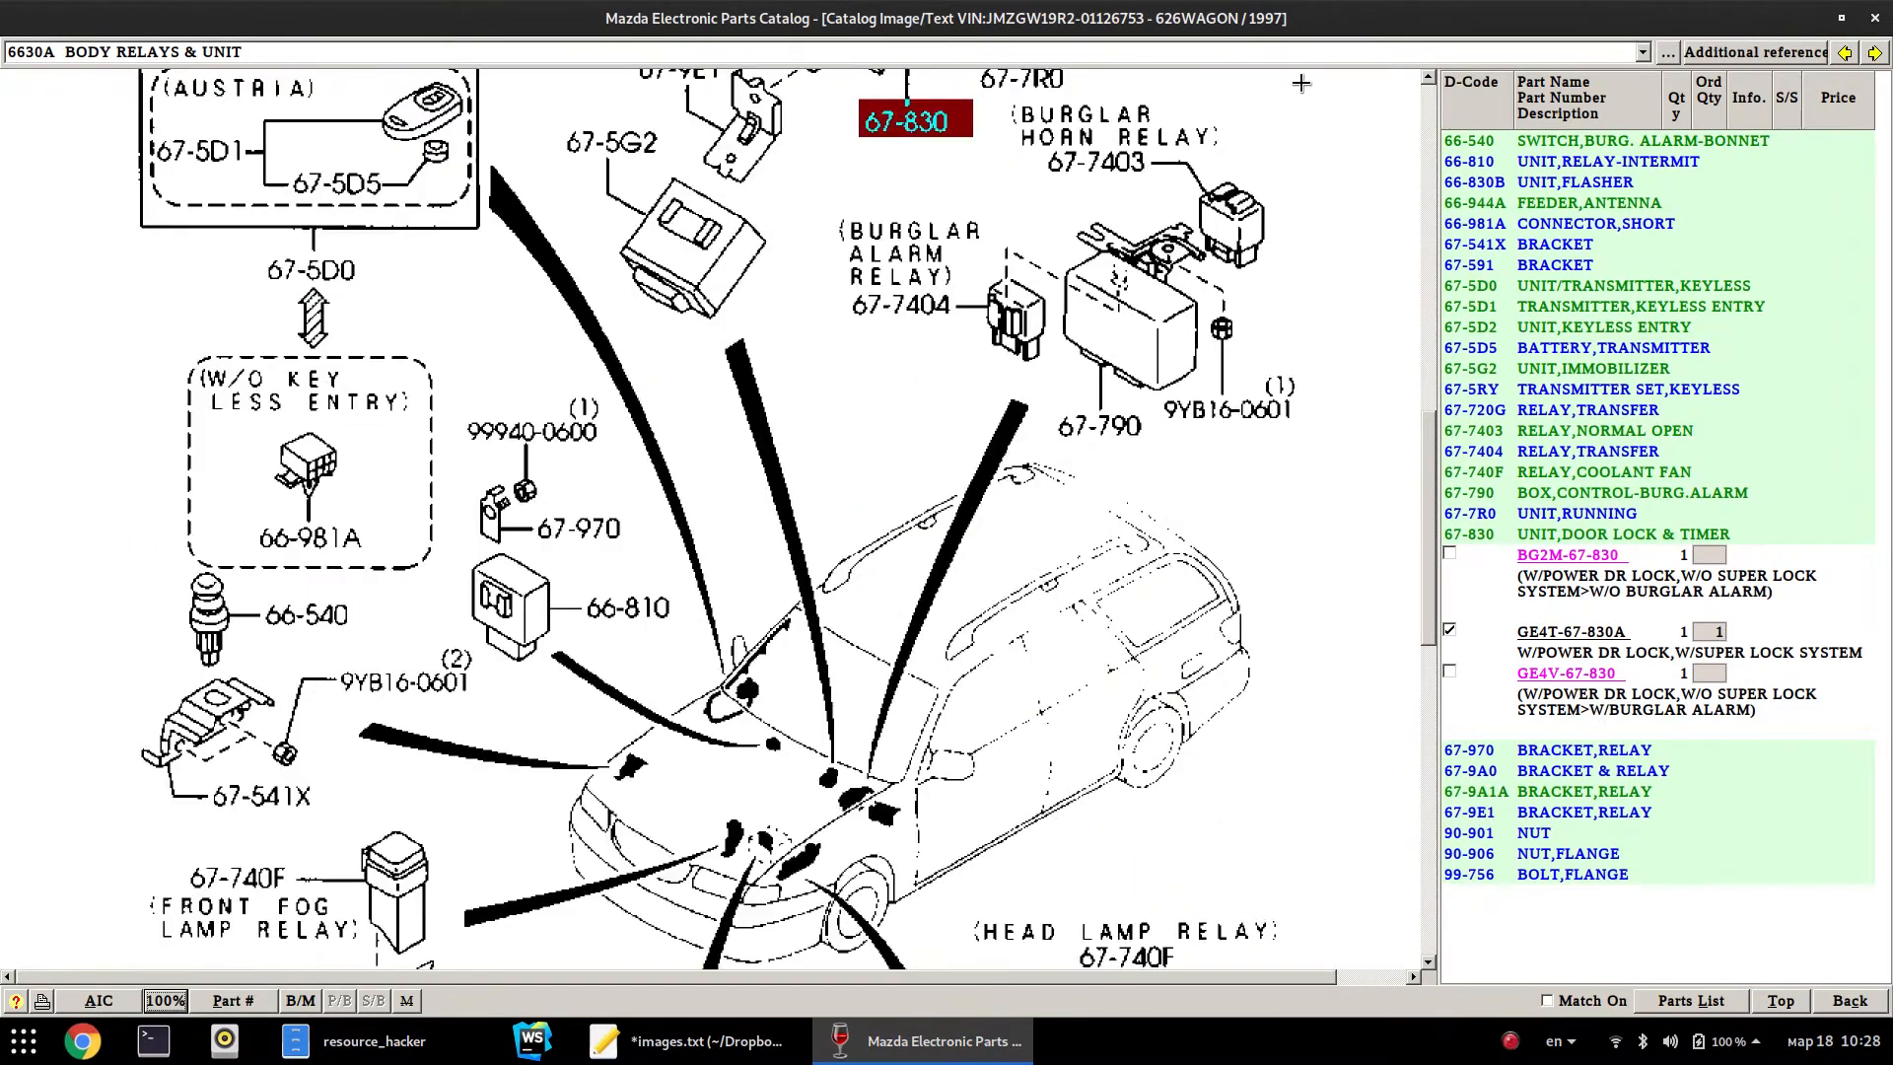
left_click(1389, 56)
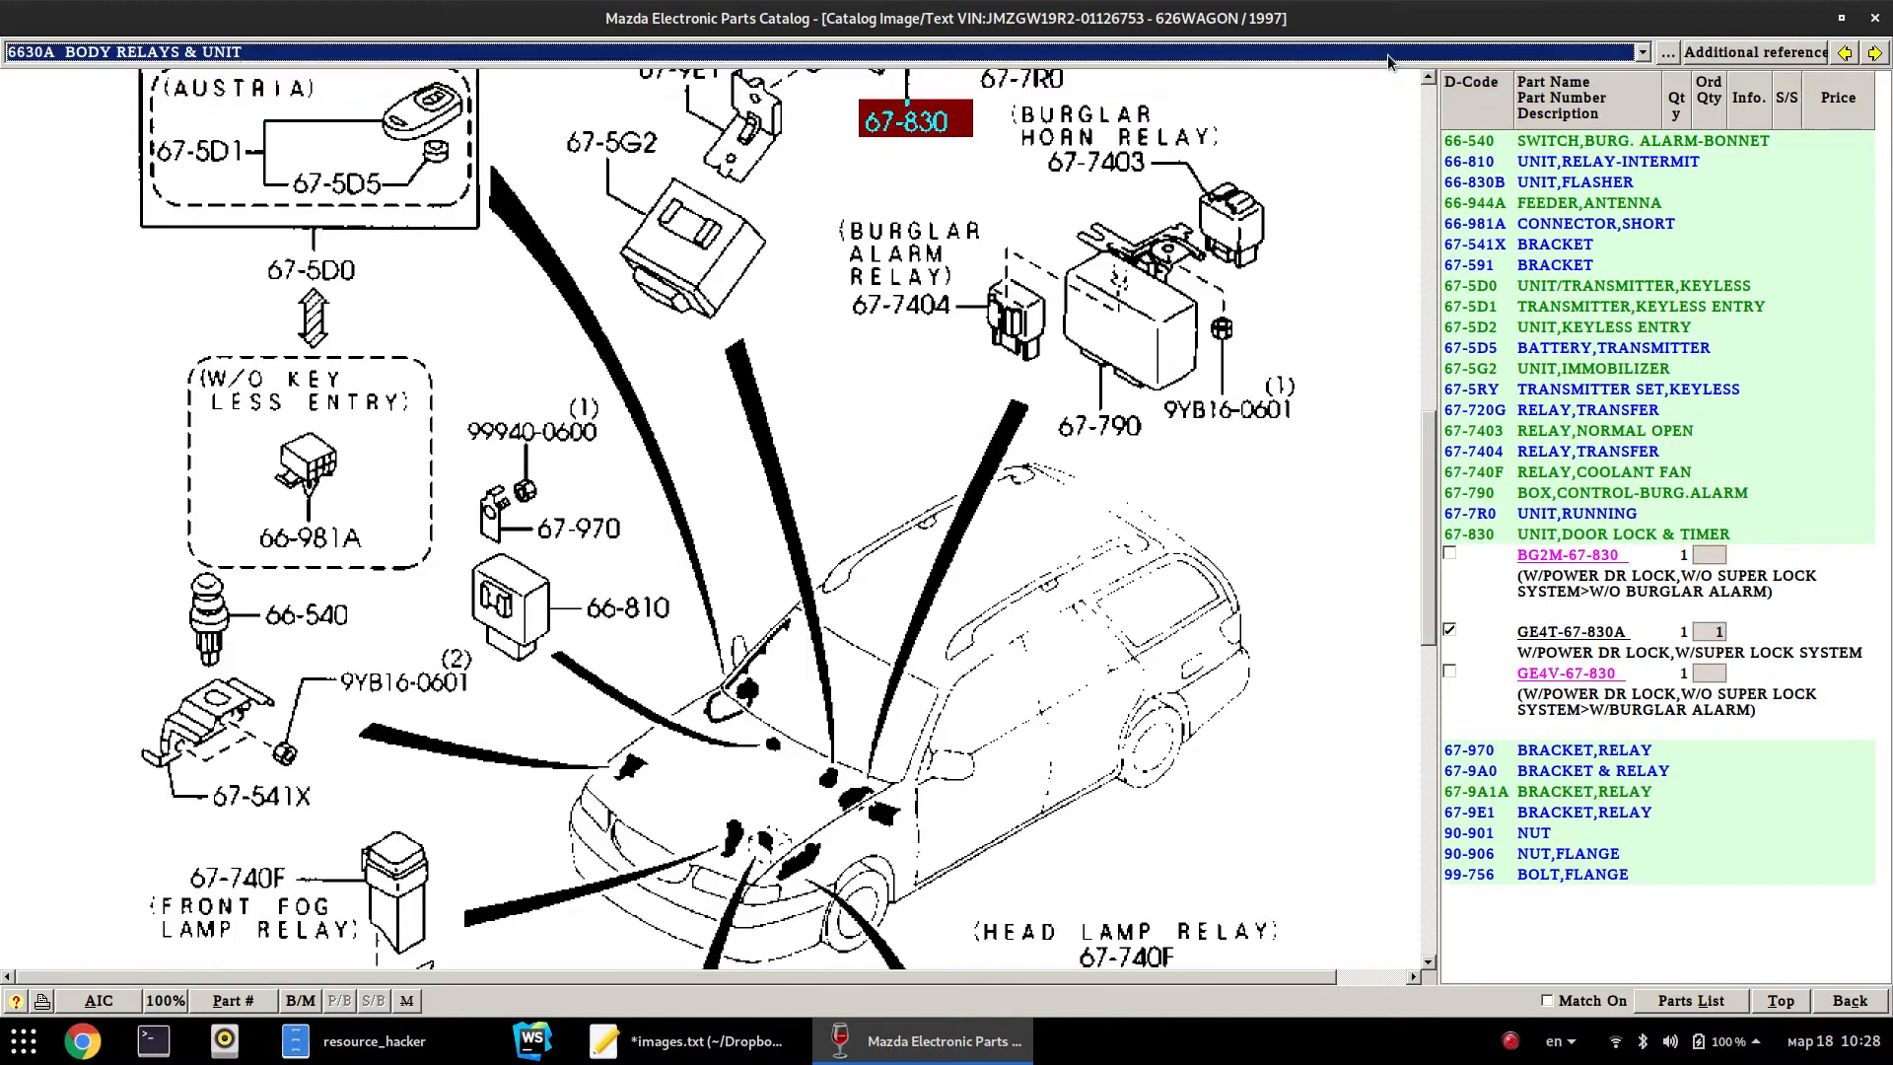
left_click(1388, 55)
Back on the LOCK hit list, tick 58-315G, 58-310, 57-320 and 56-651 and open their pages
left_click(1840, 1001)
left_click(11, 374)
left_click(12, 307)
left_click(12, 240)
left_click(12, 190)
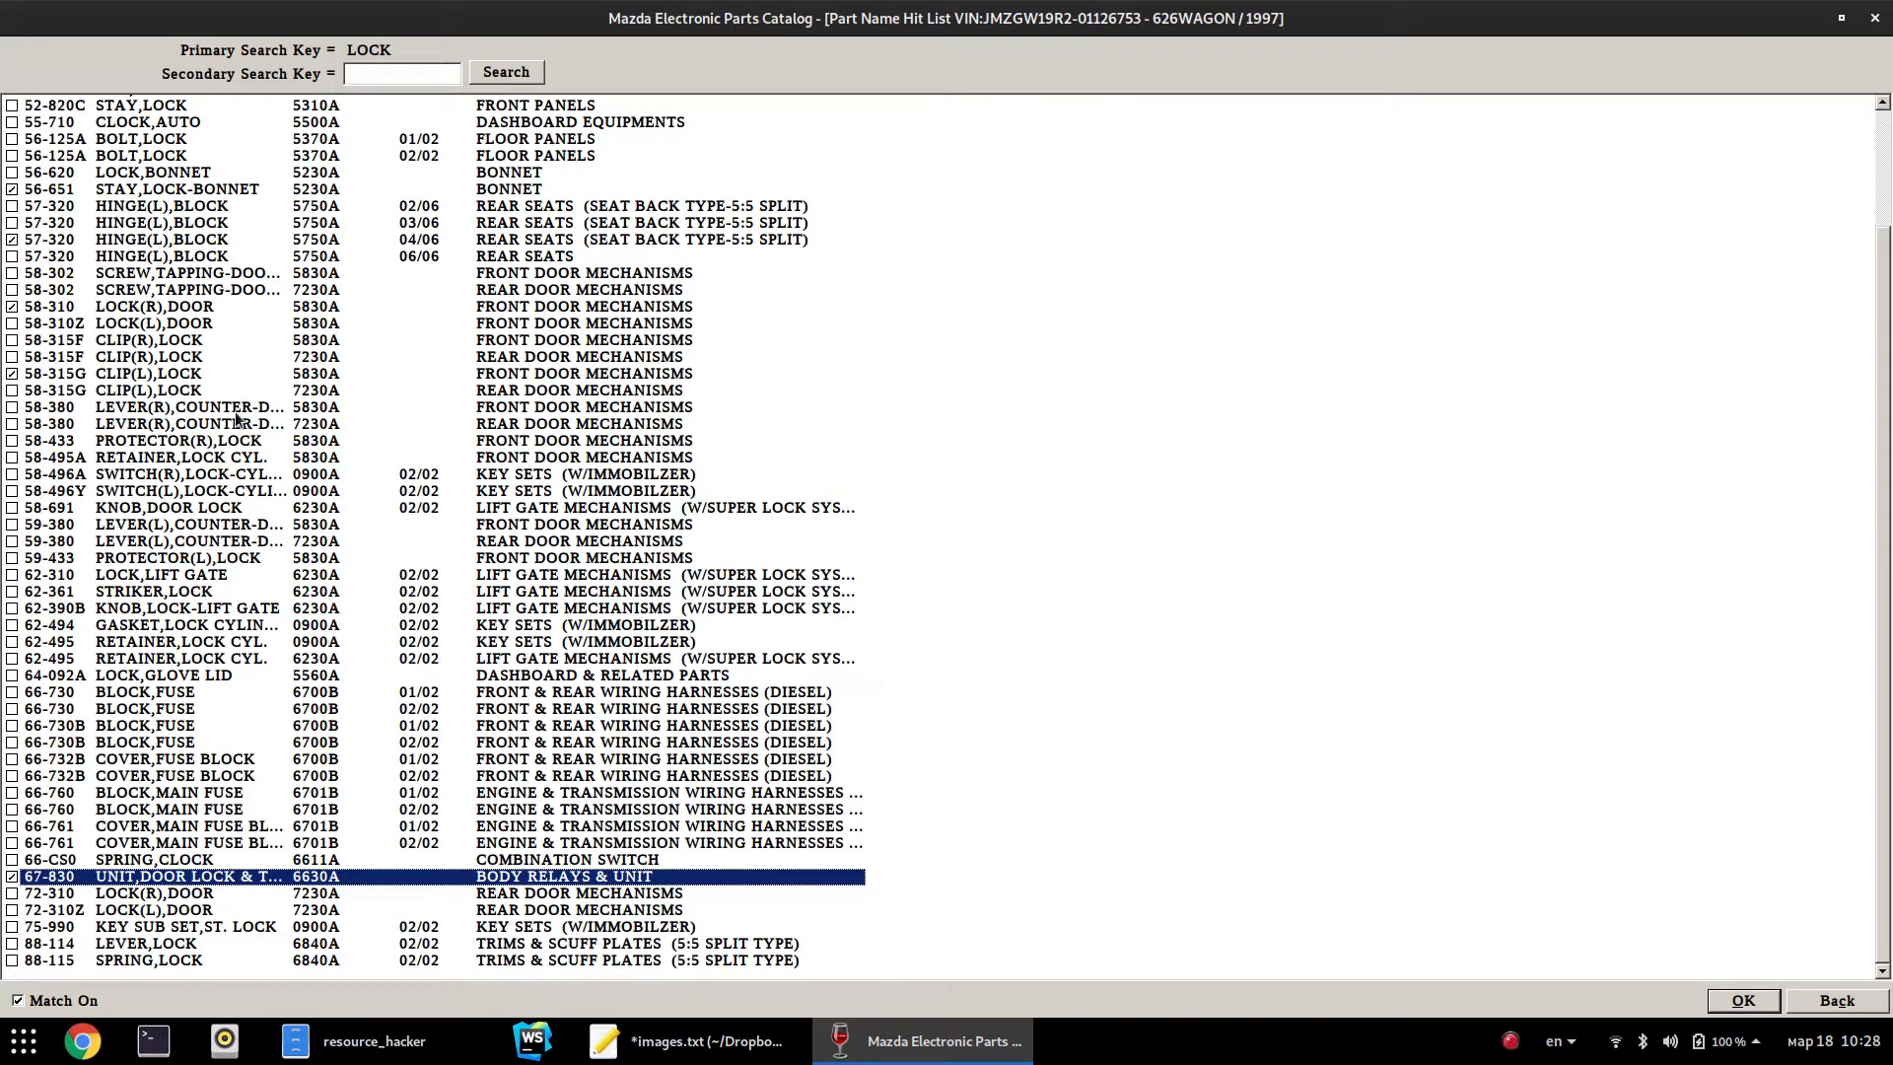
left_click(1721, 1001)
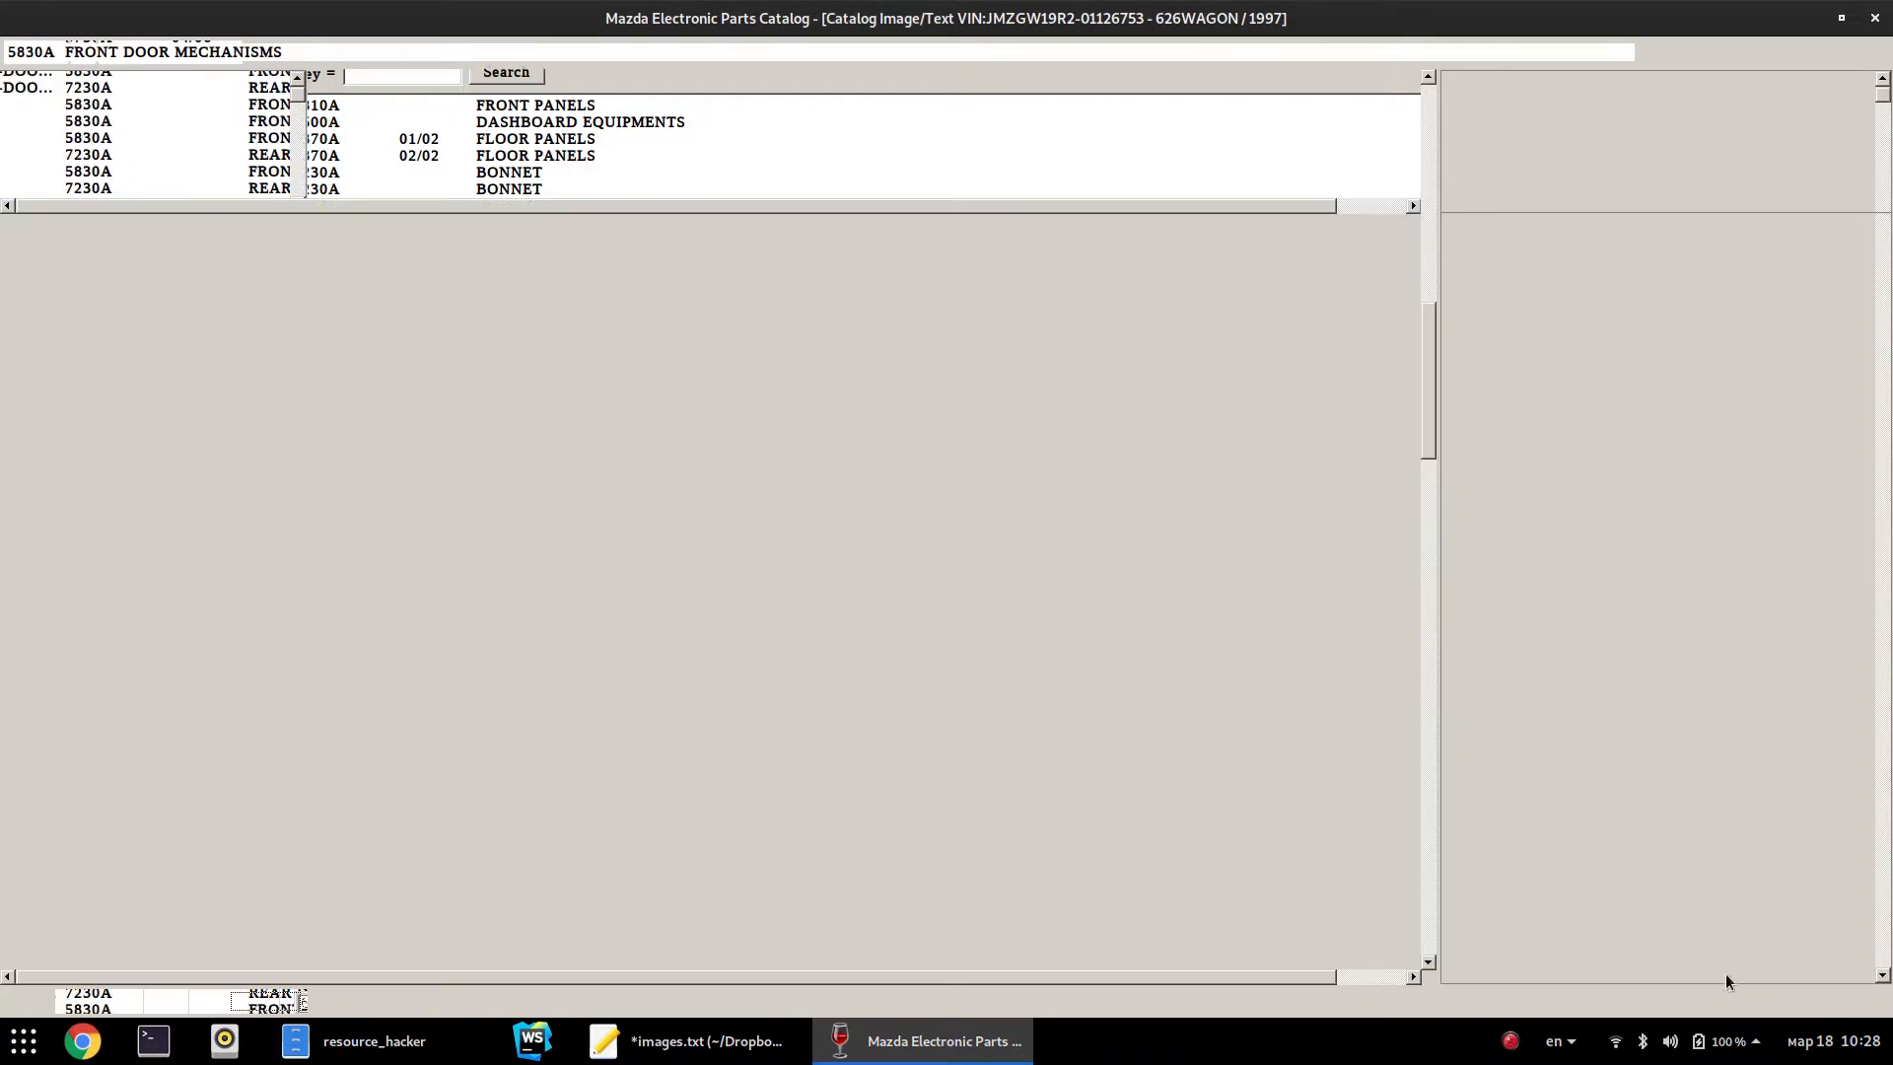
Switch to the 5830A Front Door Mechanisms section, then return to the main vehicle screen
left_click(1047, 50)
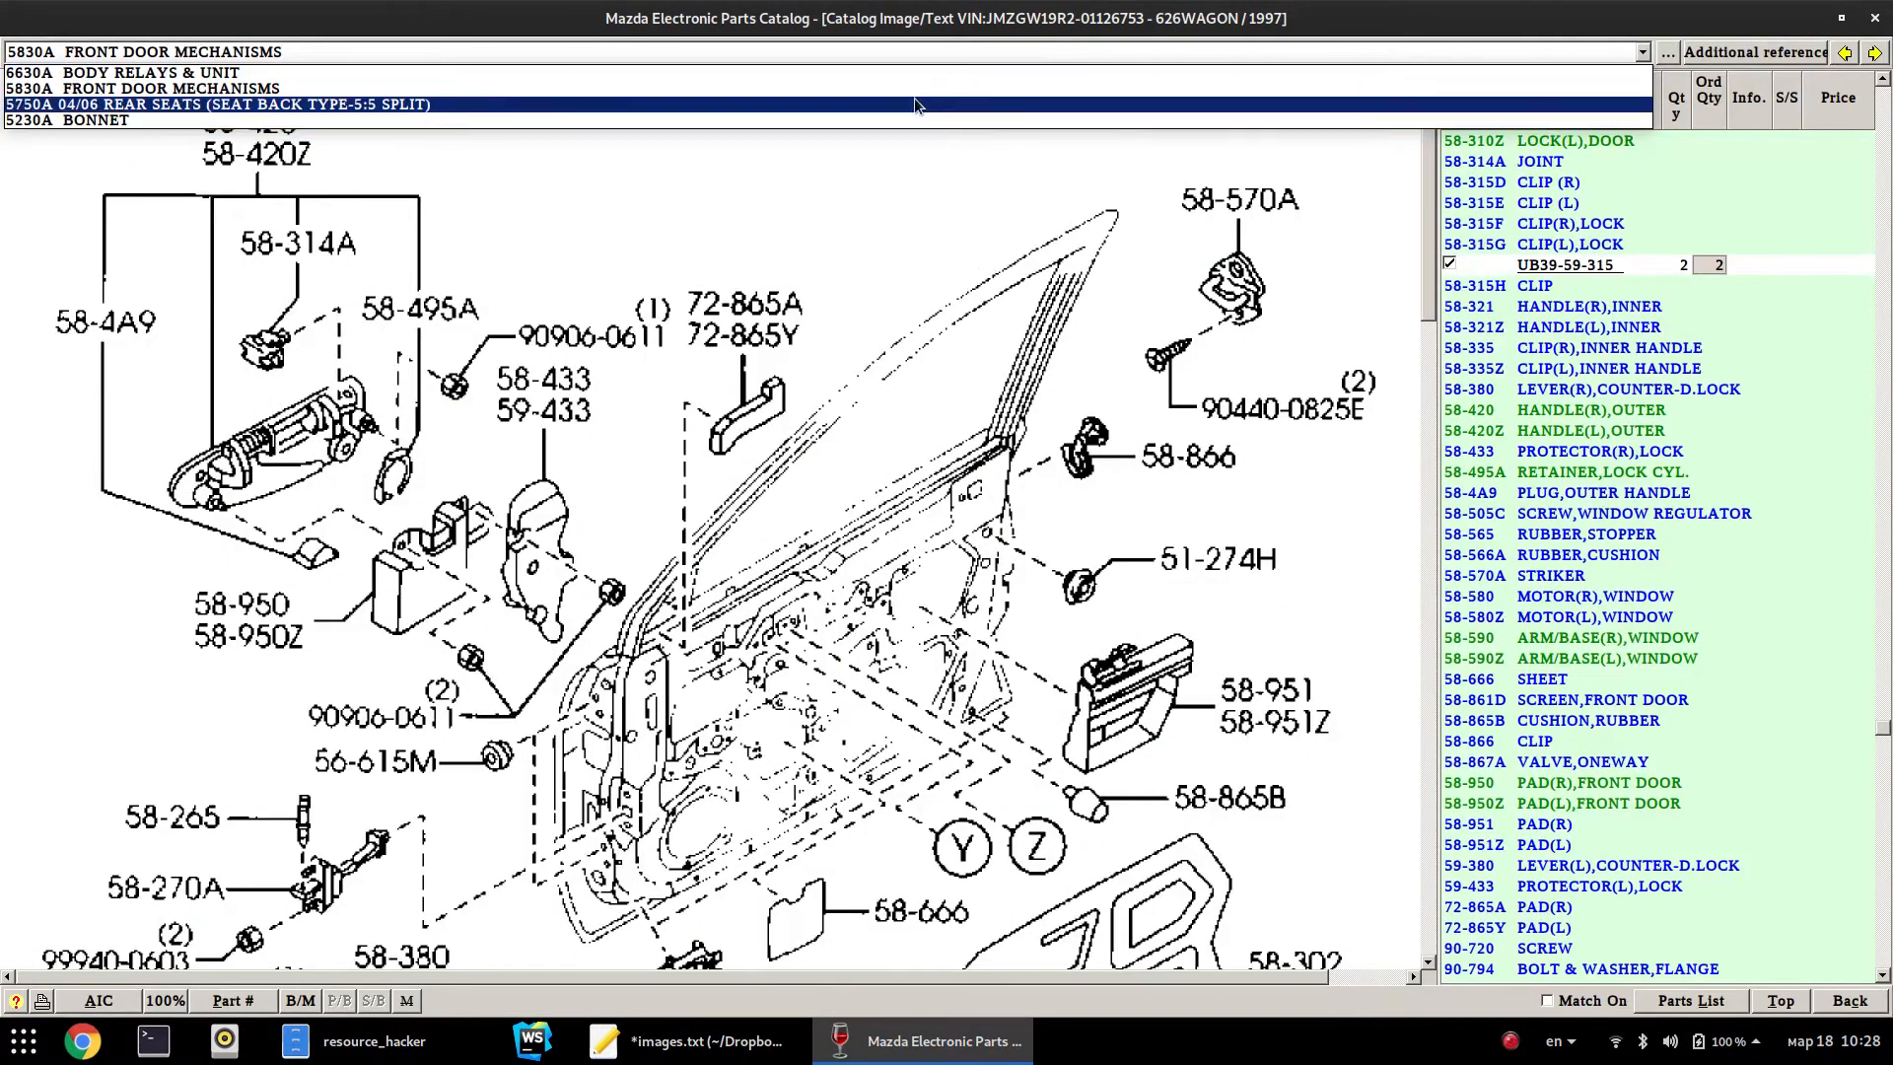
left_click(920, 89)
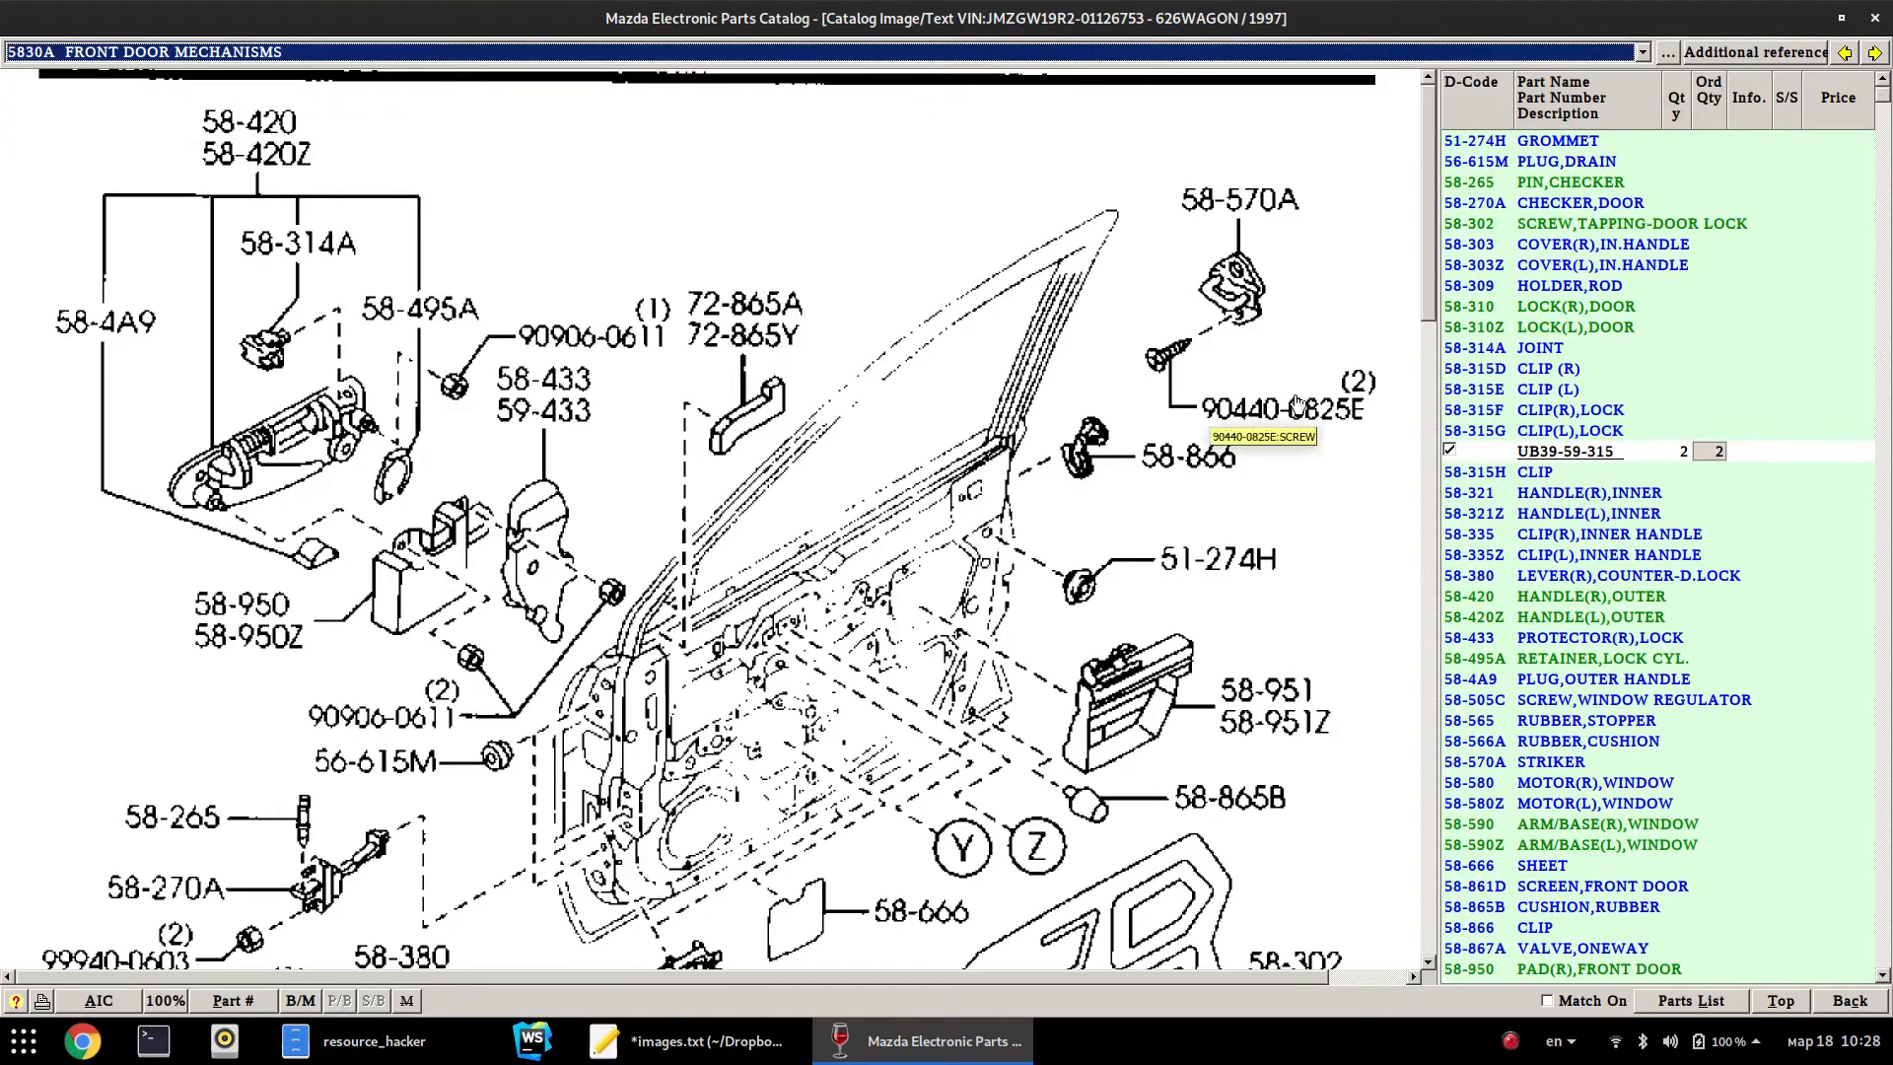
left_click_drag(1433, 259, 1400, 286)
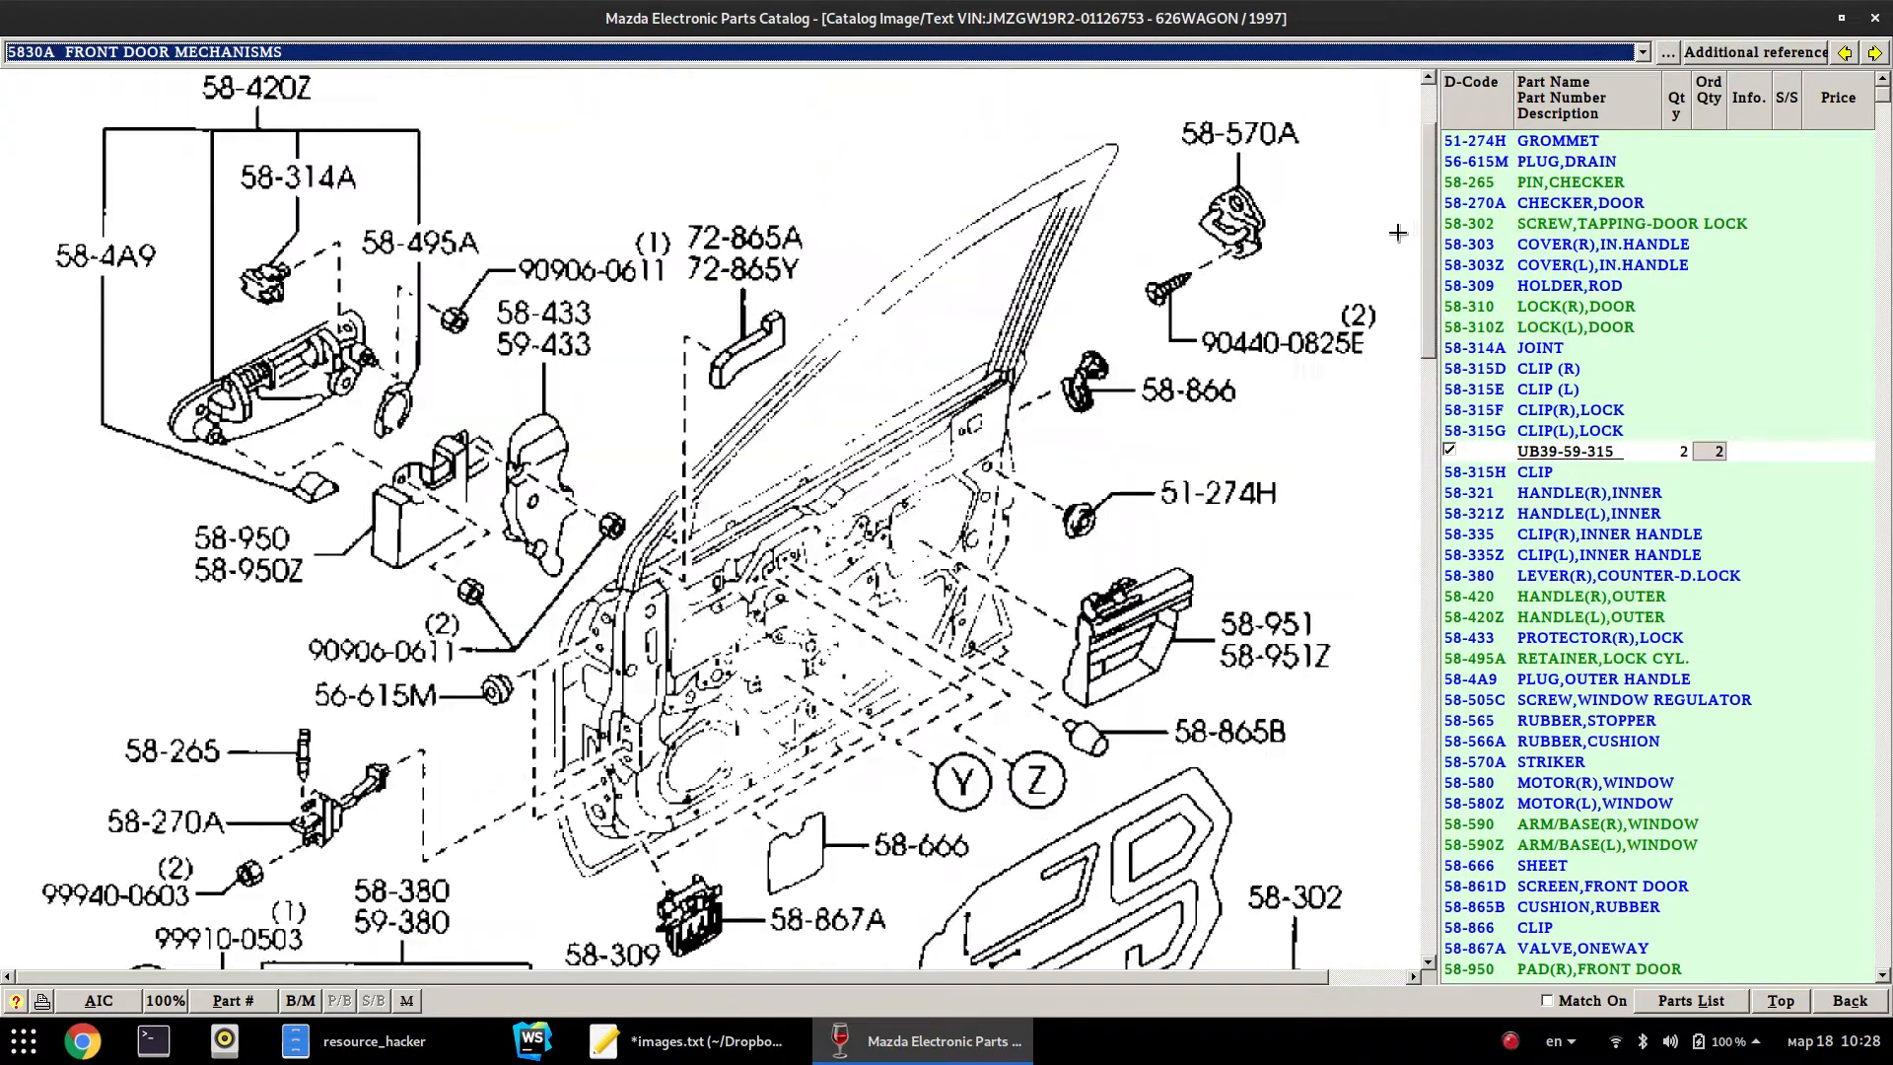
left_click(1771, 1005)
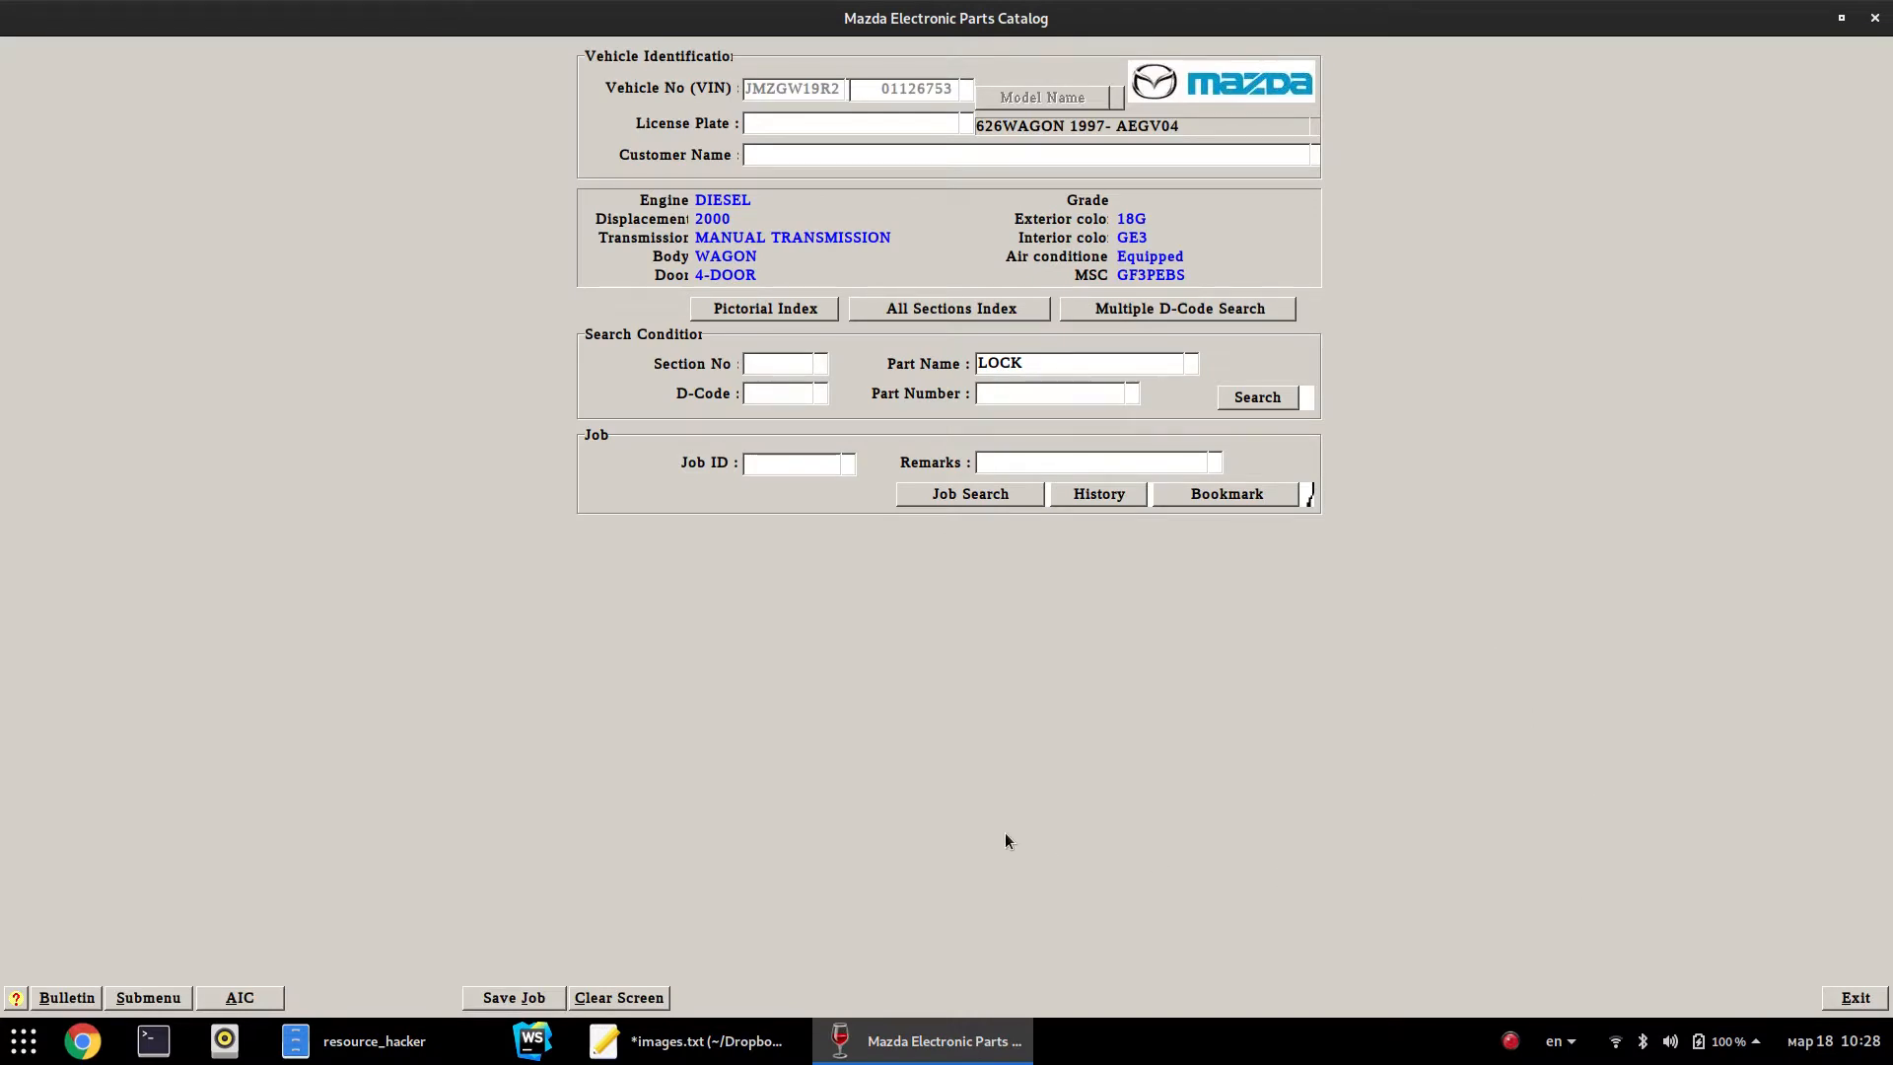
Exit the parts catalog and look through the EPC, BIN, resource_hacker and upx folder tabs in Files
left_click(1846, 998)
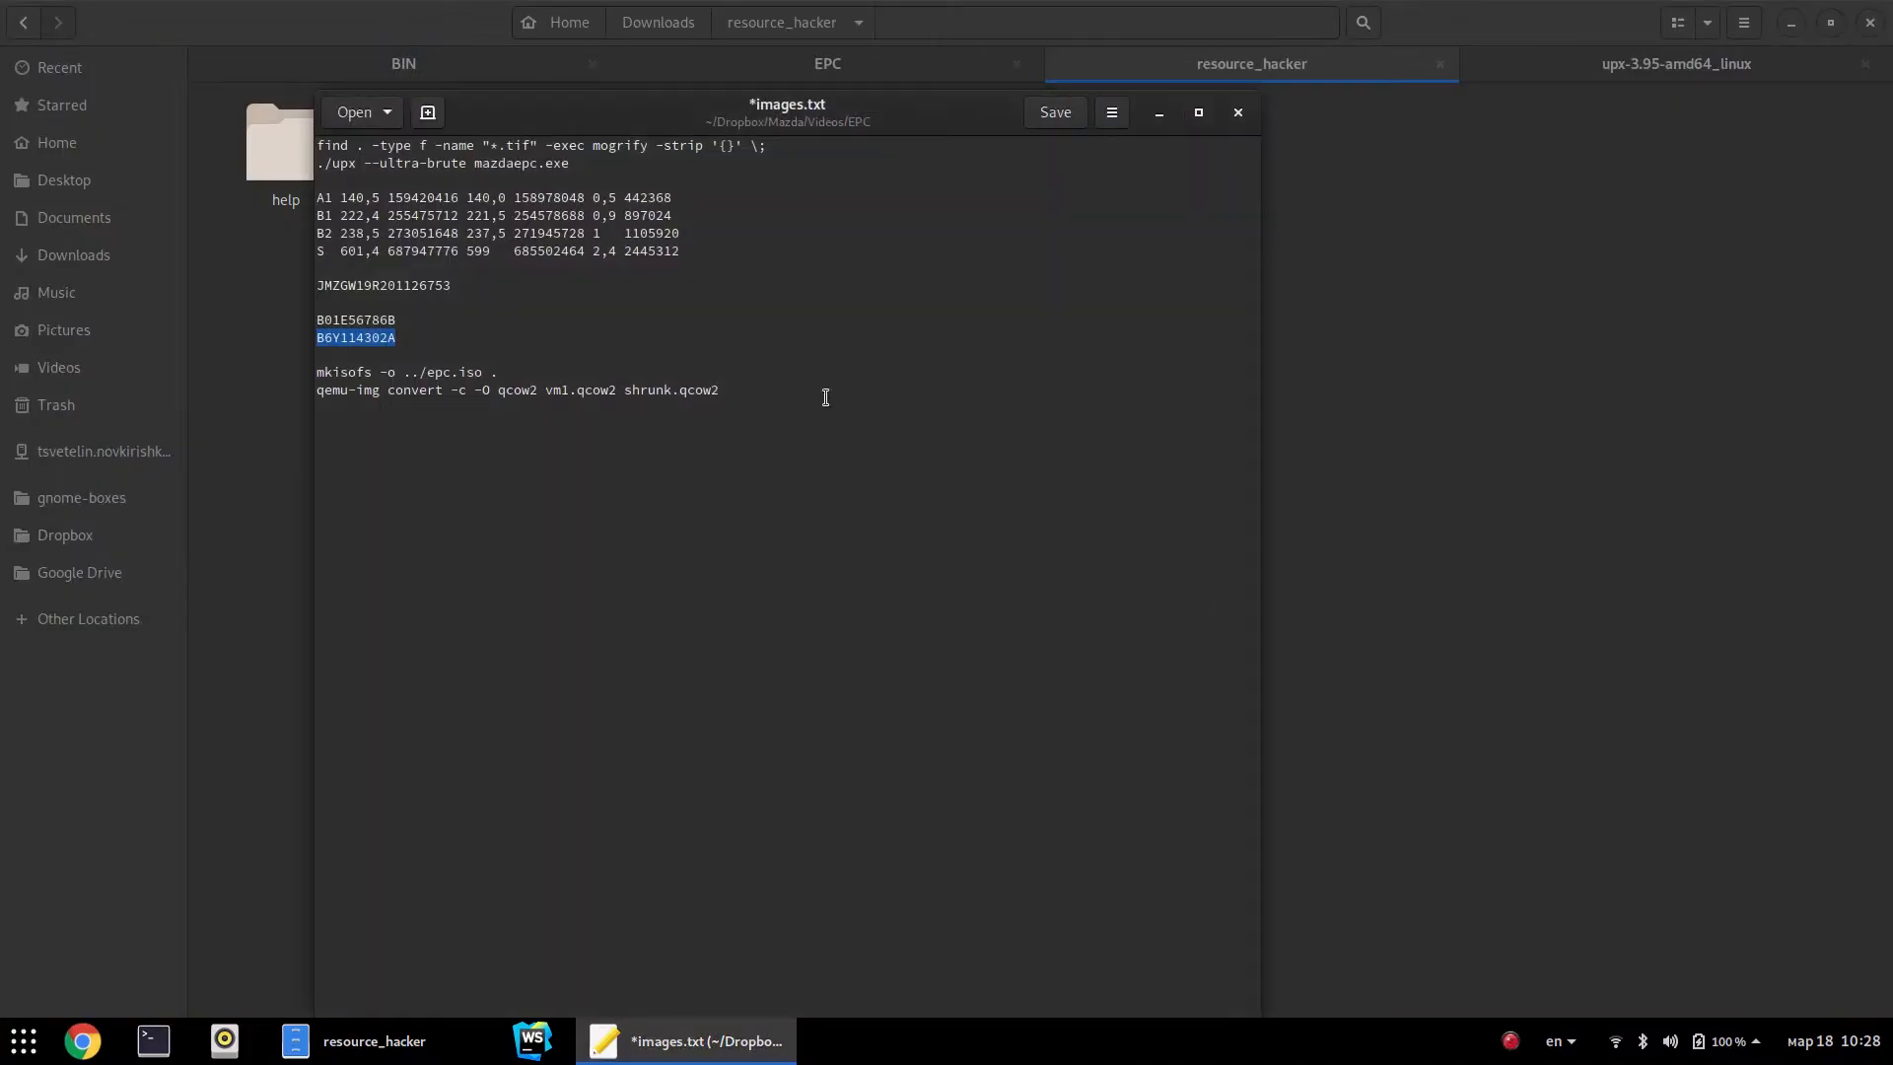
left_click(1307, 311)
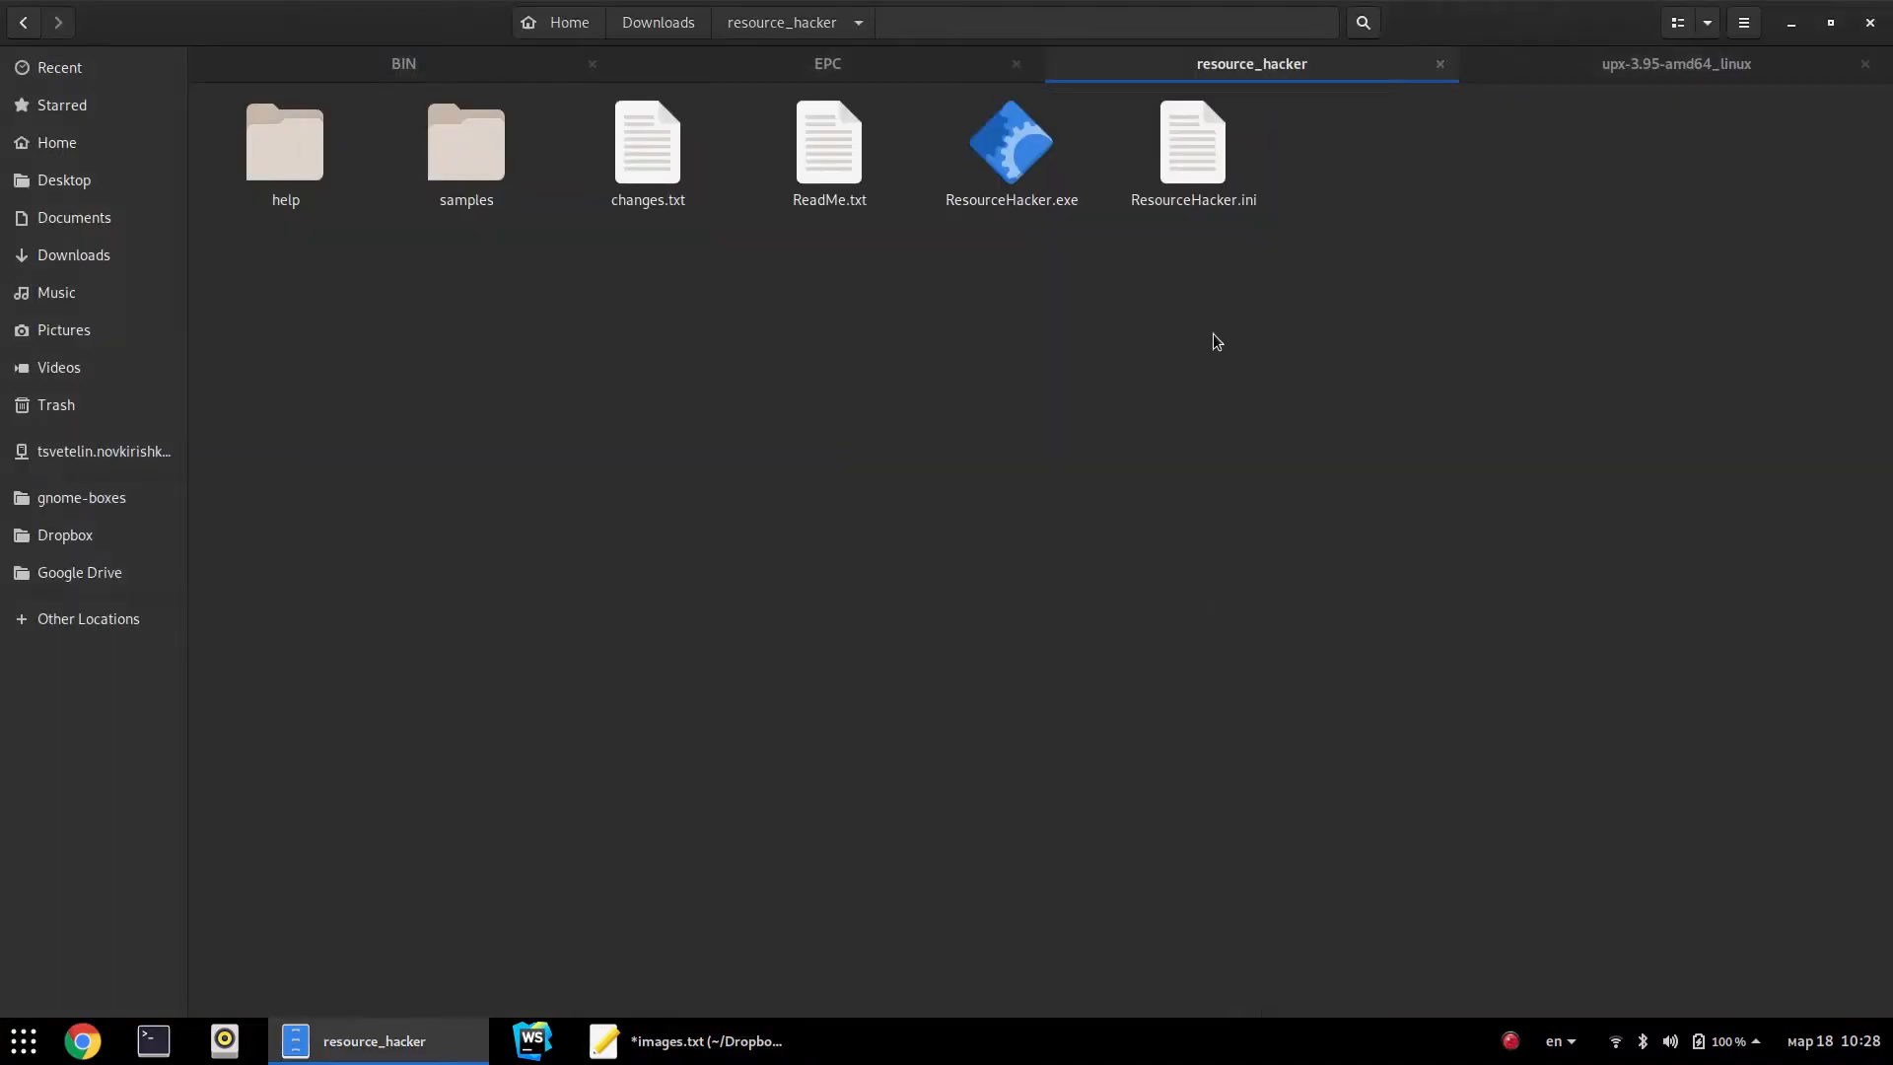
left_click(872, 77)
left_click(363, 62)
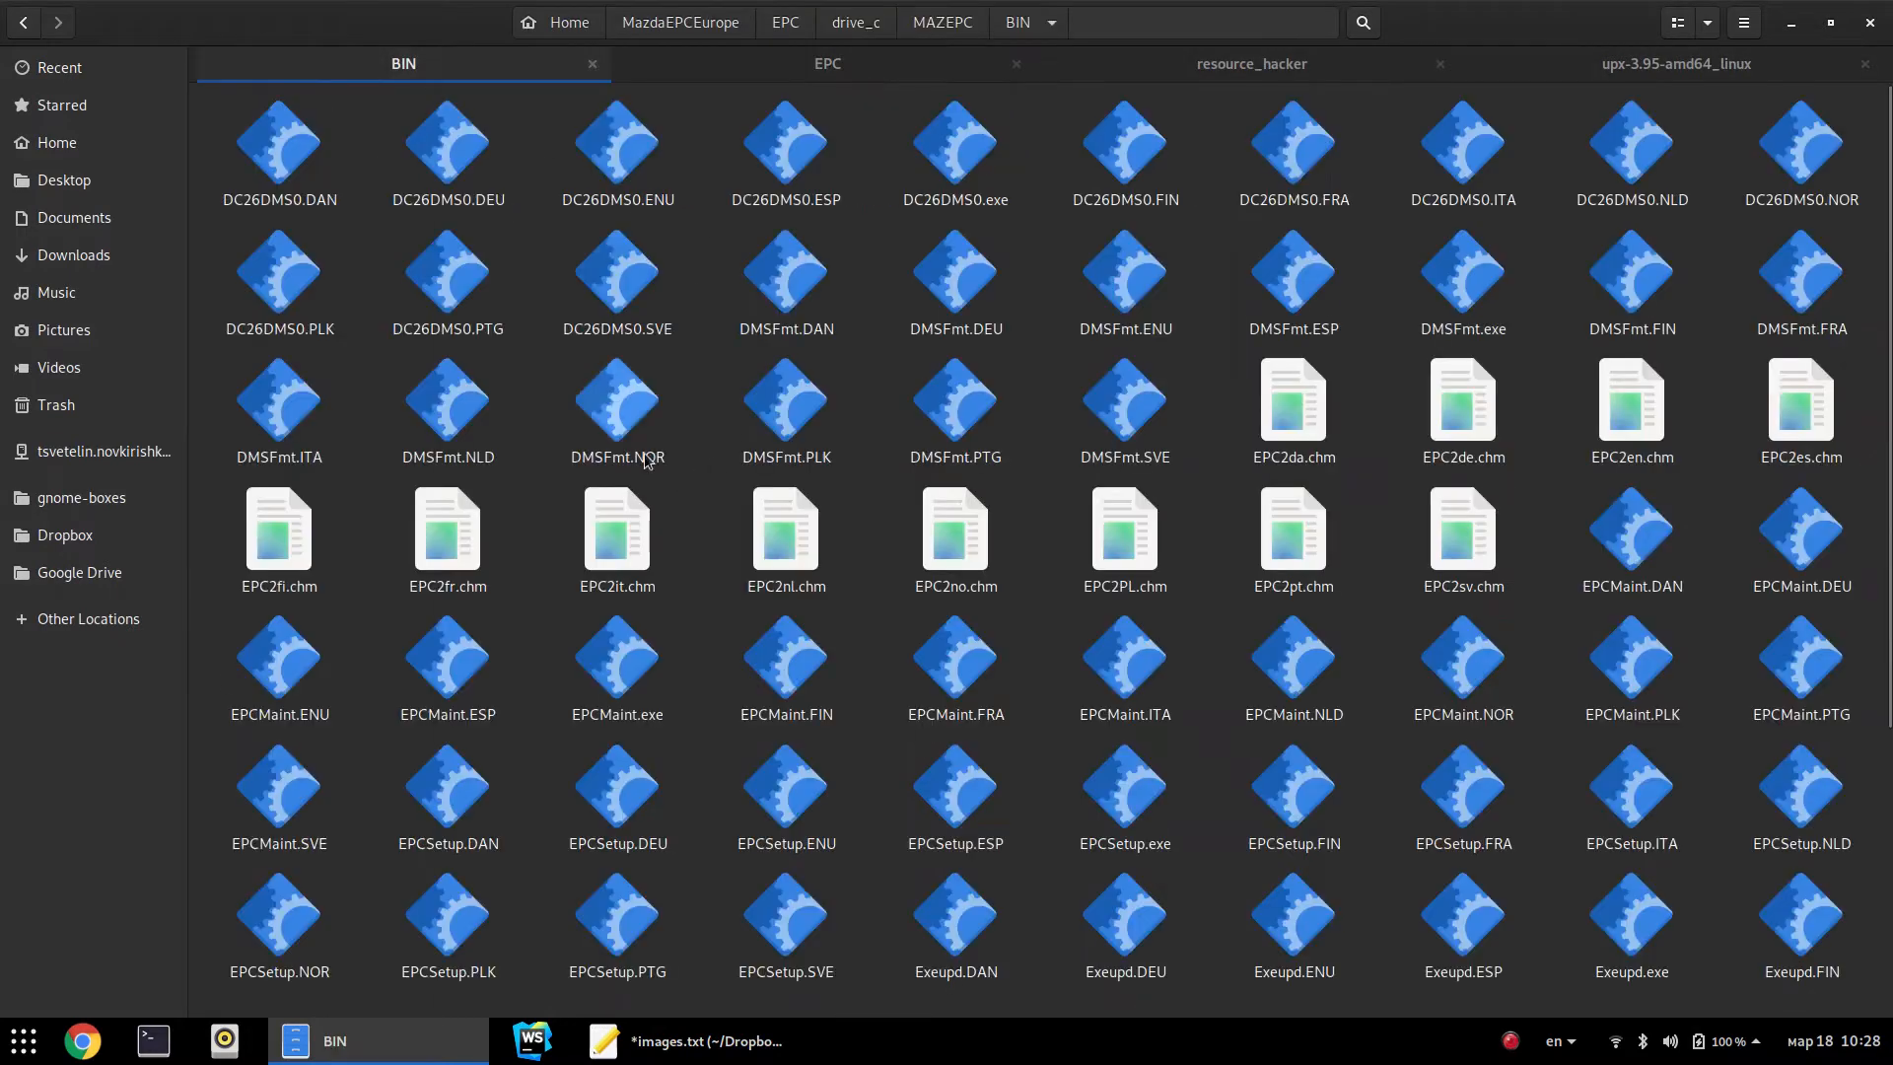
left_click(1255, 72)
left_click(727, 72)
left_click(471, 81)
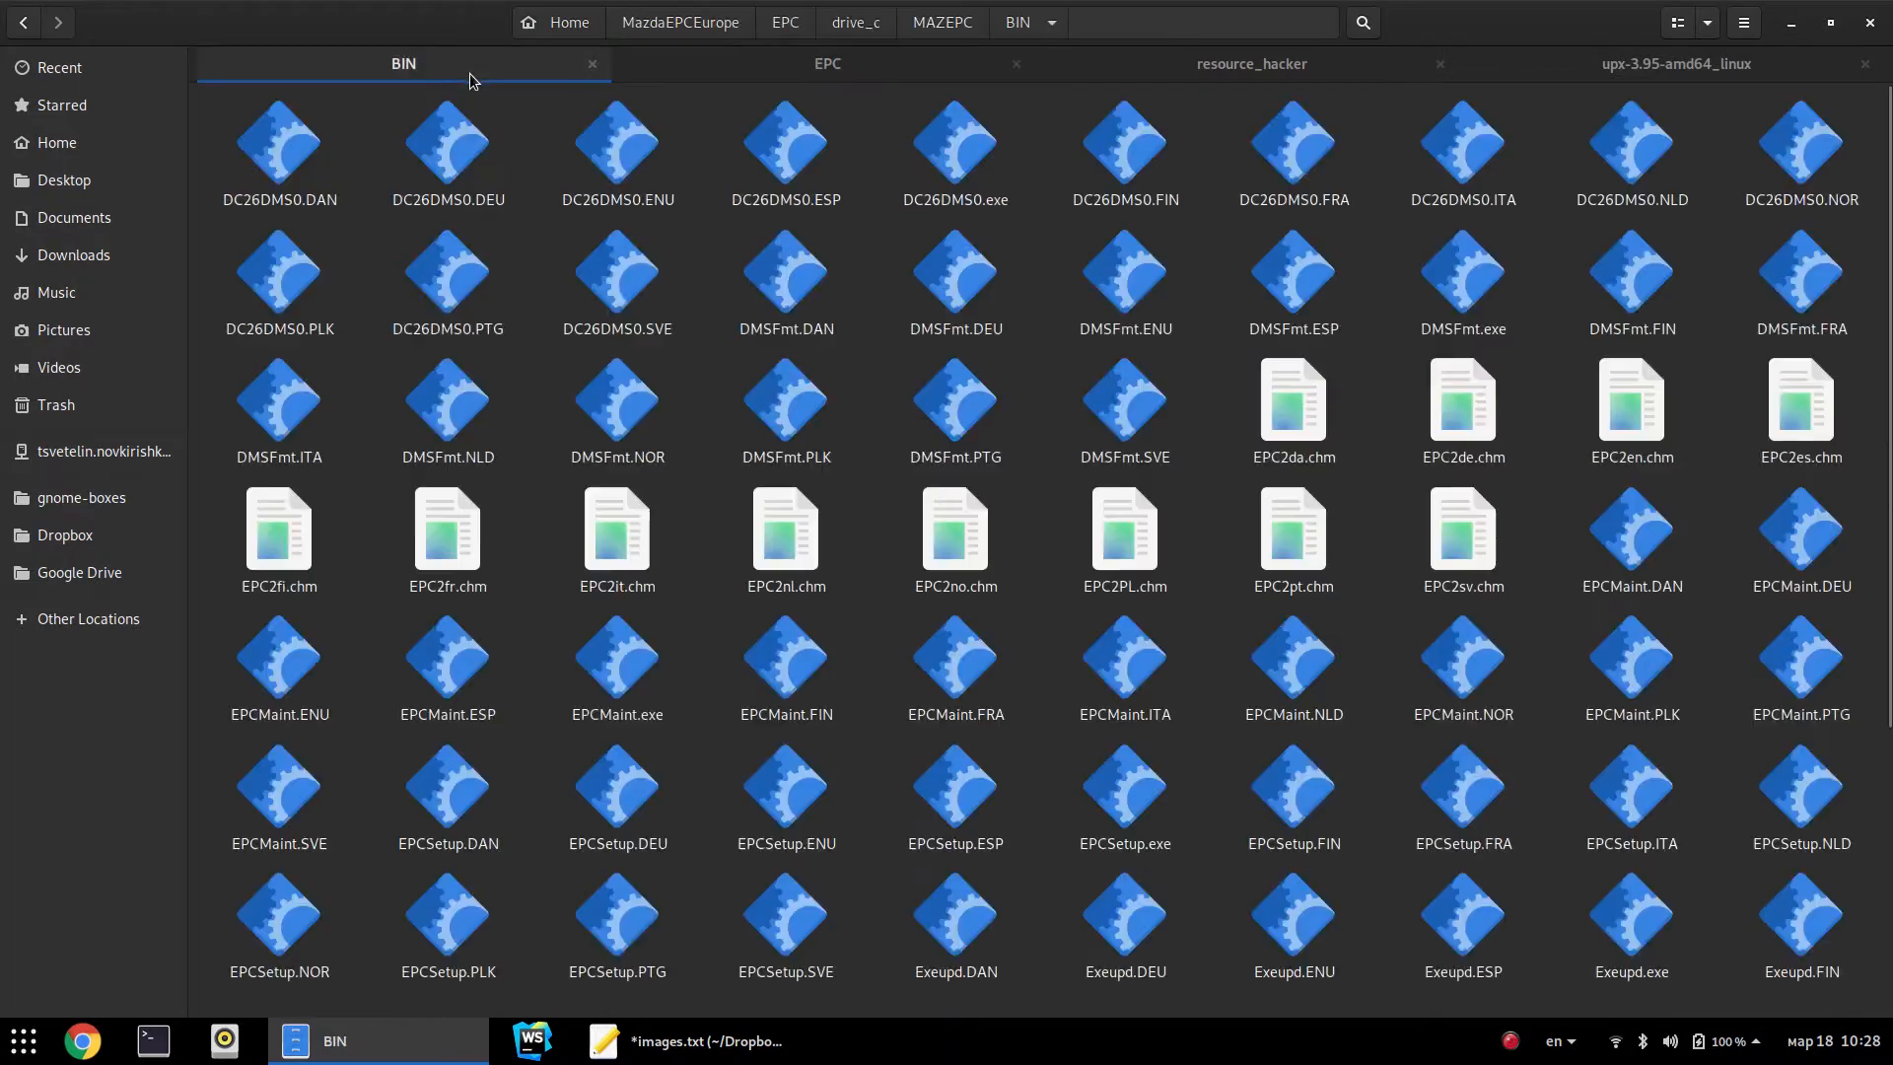
left_click(1681, 71)
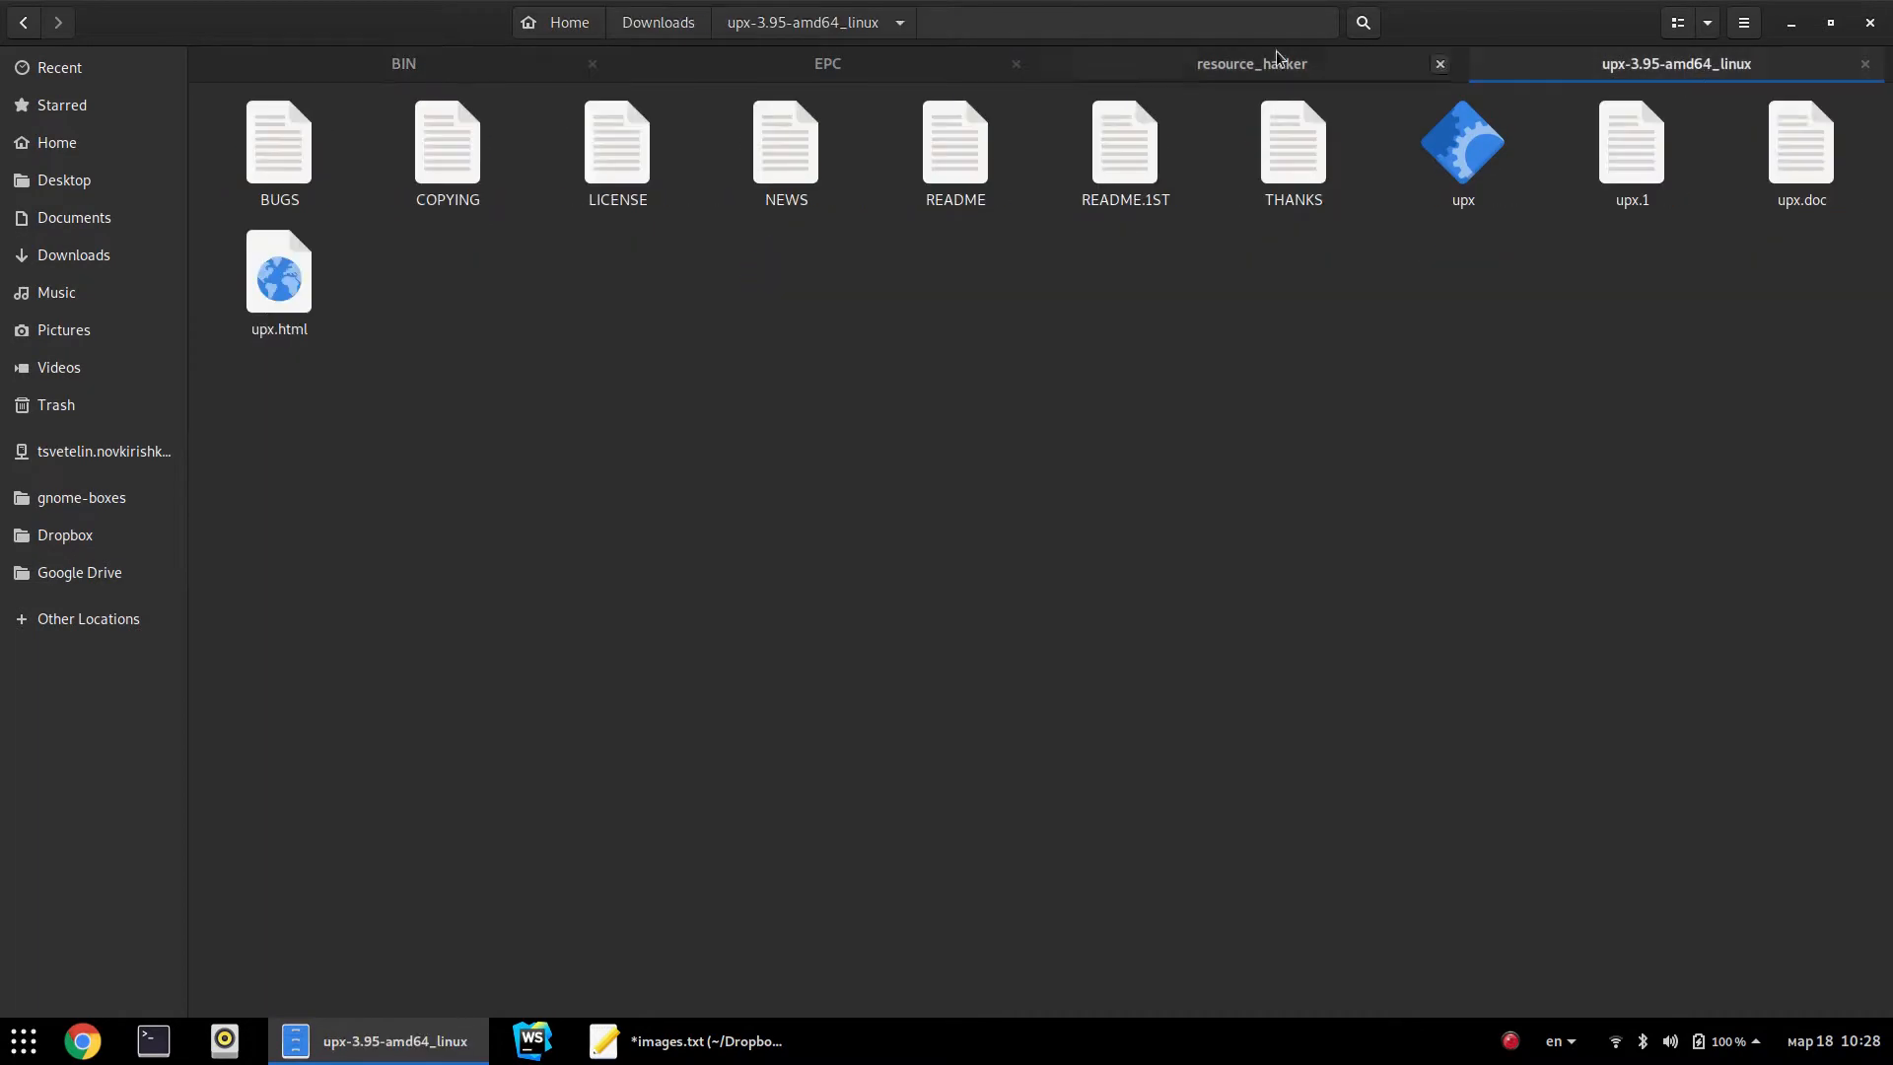
left_click(739, 65)
In a new tab, go Home > epc install > Mazda General to show the three .iso images
key("ctrl+t")
key("alt+Up")
key("Right")
key("Return")
key("Down")
key("Return")
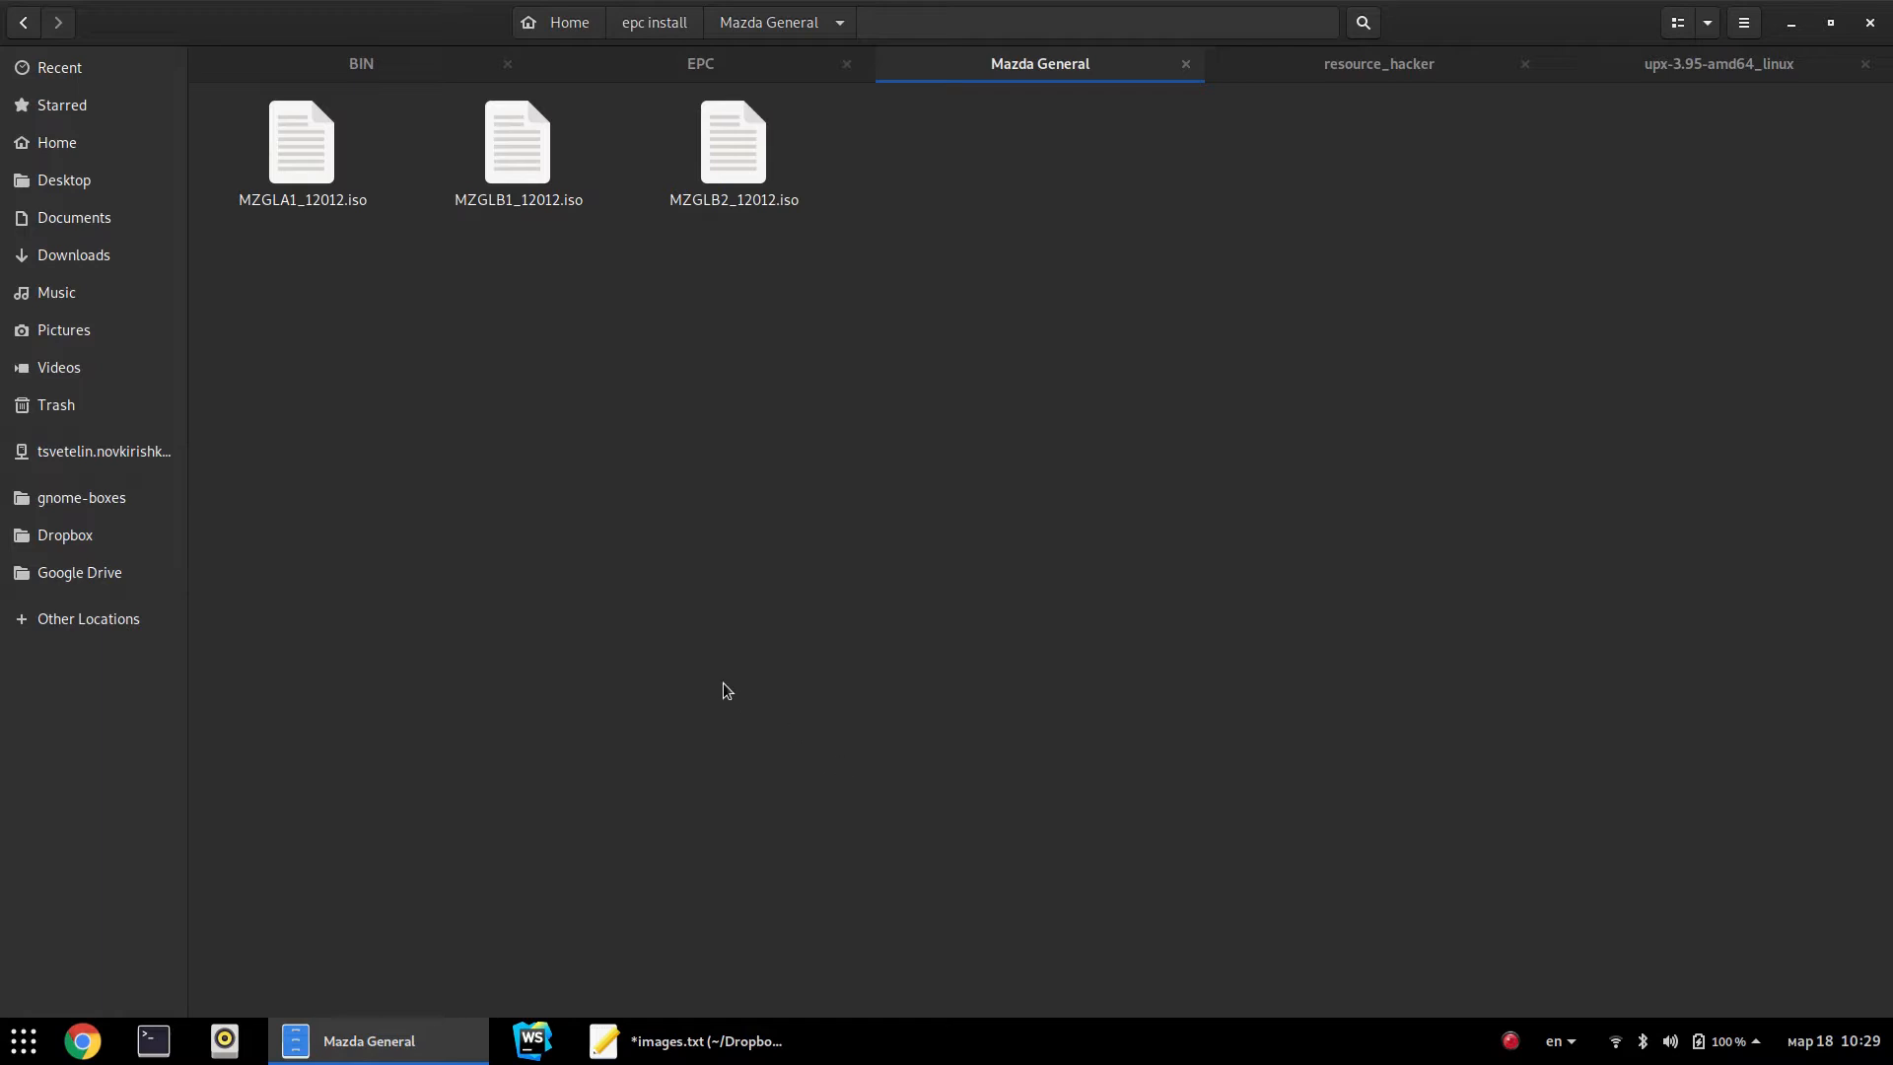
Mount MZGLA1_12012.iso with Disk Image Mounter
right_click(319, 204)
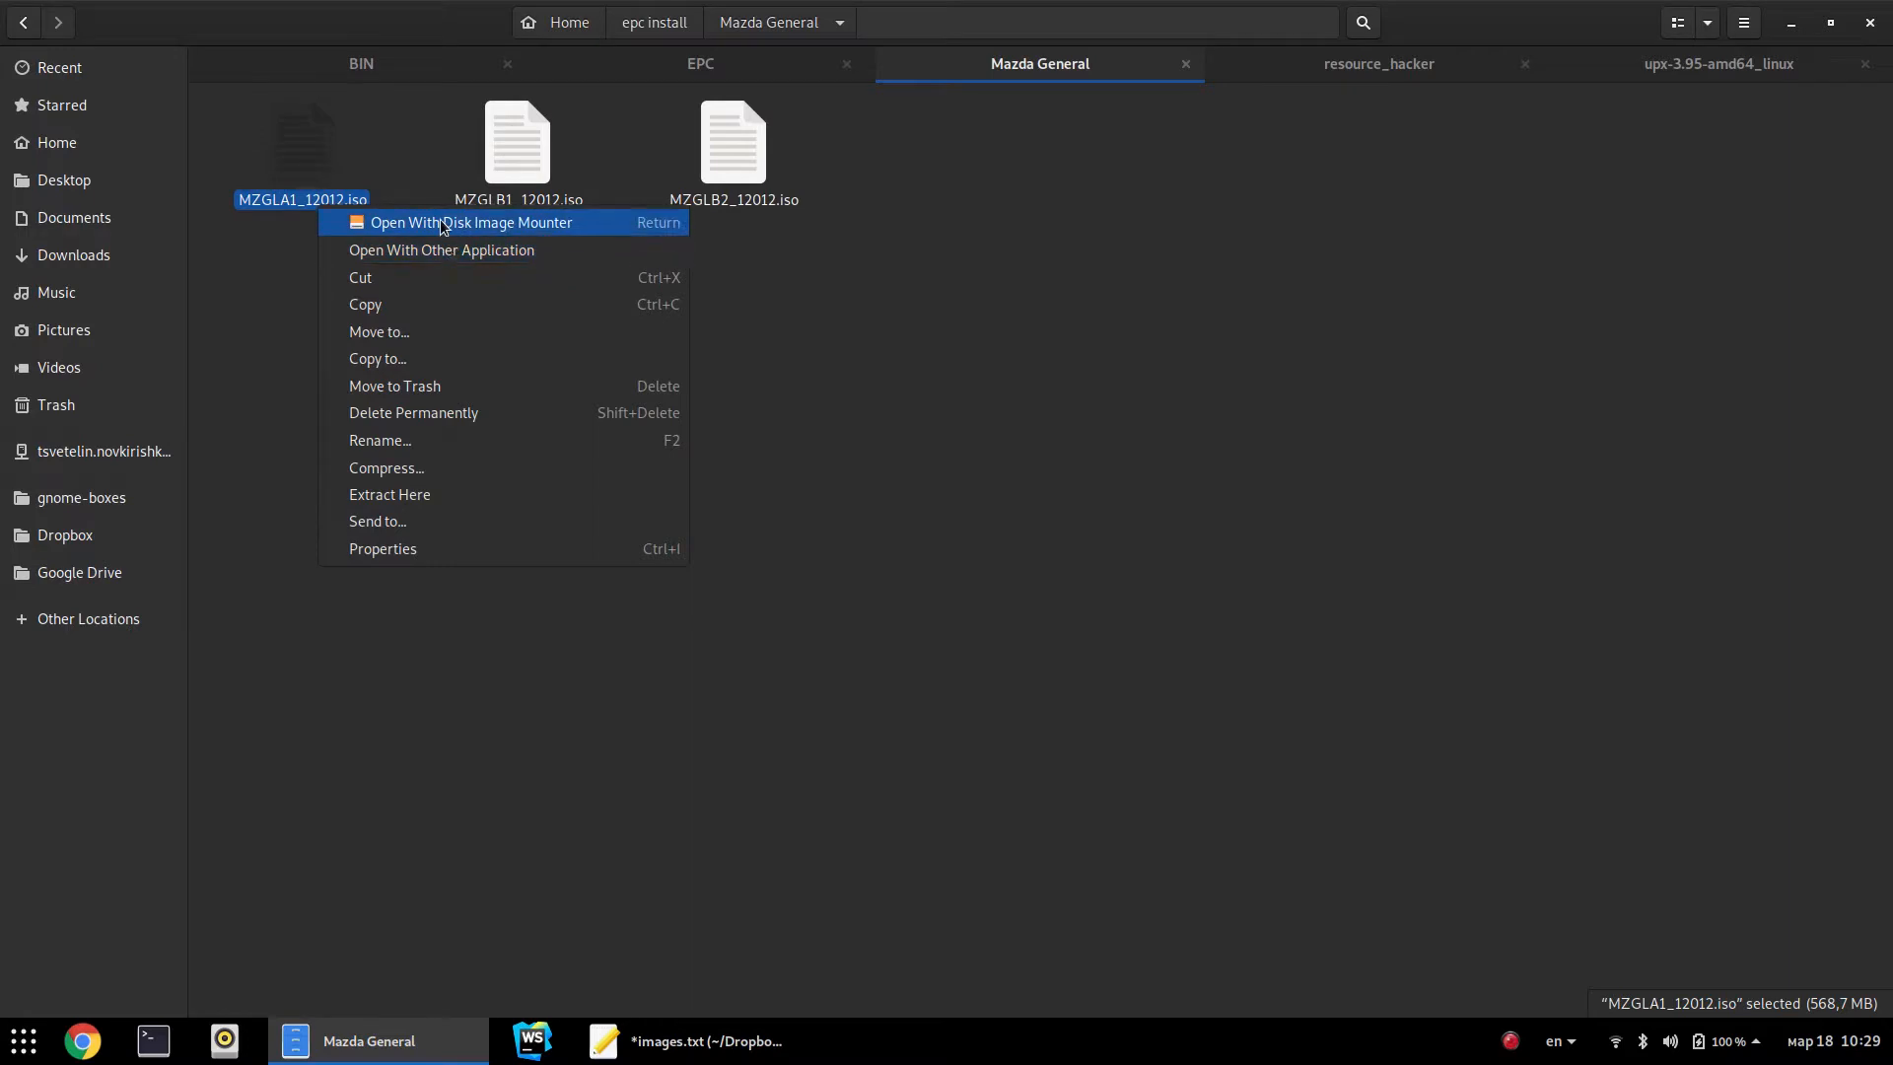
left_click(493, 224)
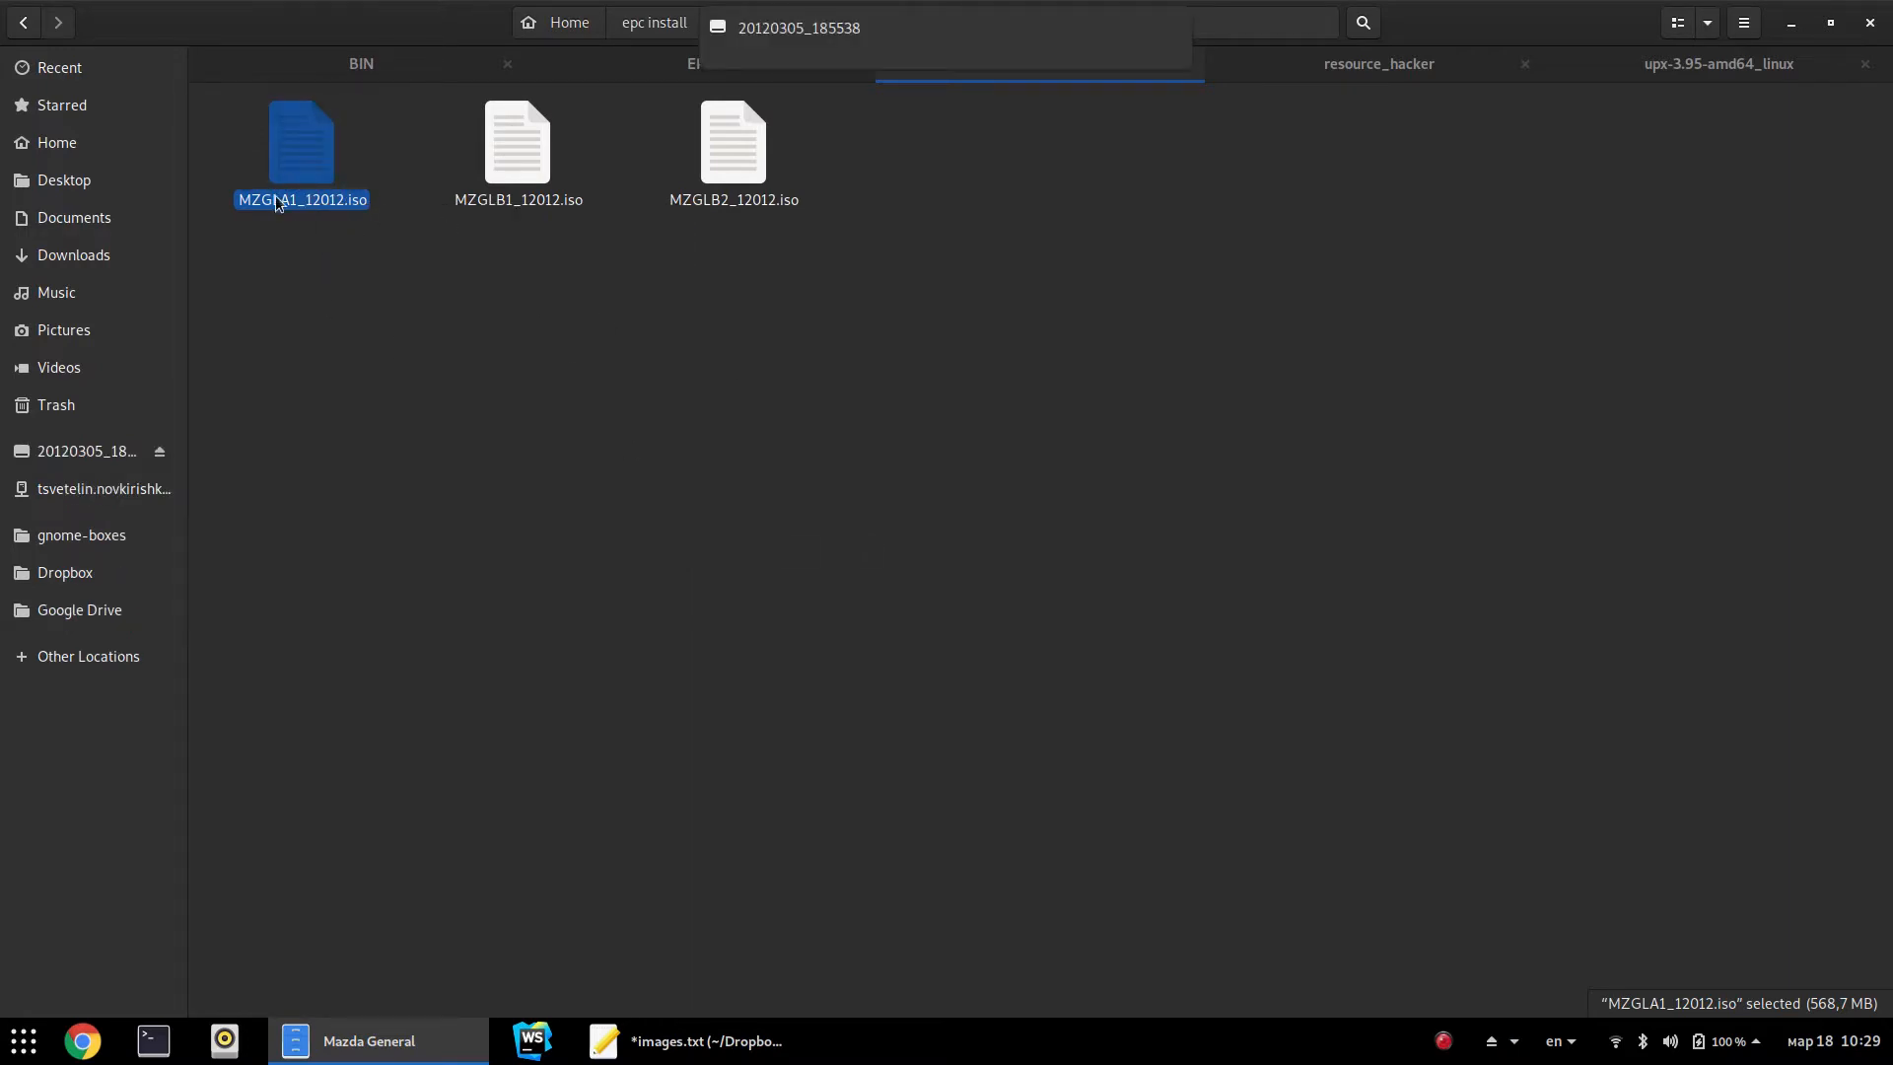
left_click(359, 377)
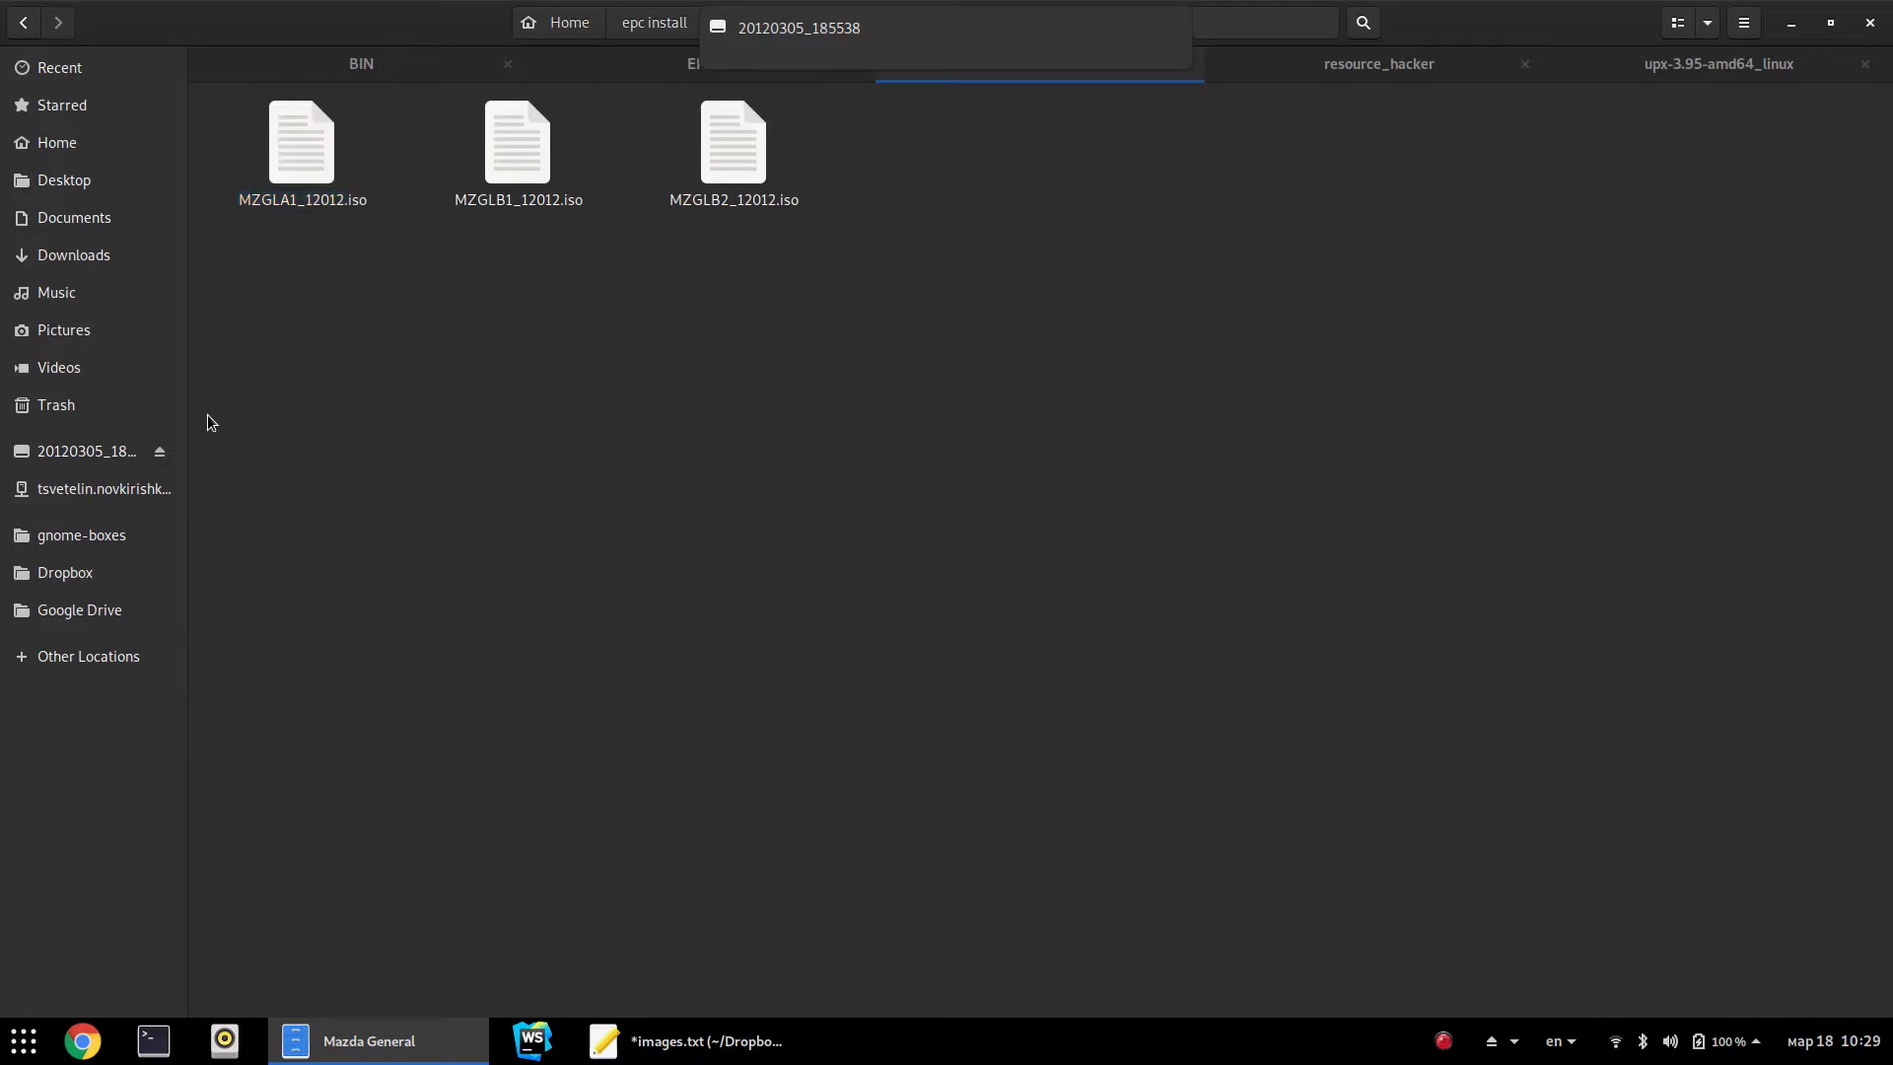
Open the mounted 20120305_185538 disc's MAZEPC folder and select EPCINST.EXE via an 'ins' search
left_click(98, 454)
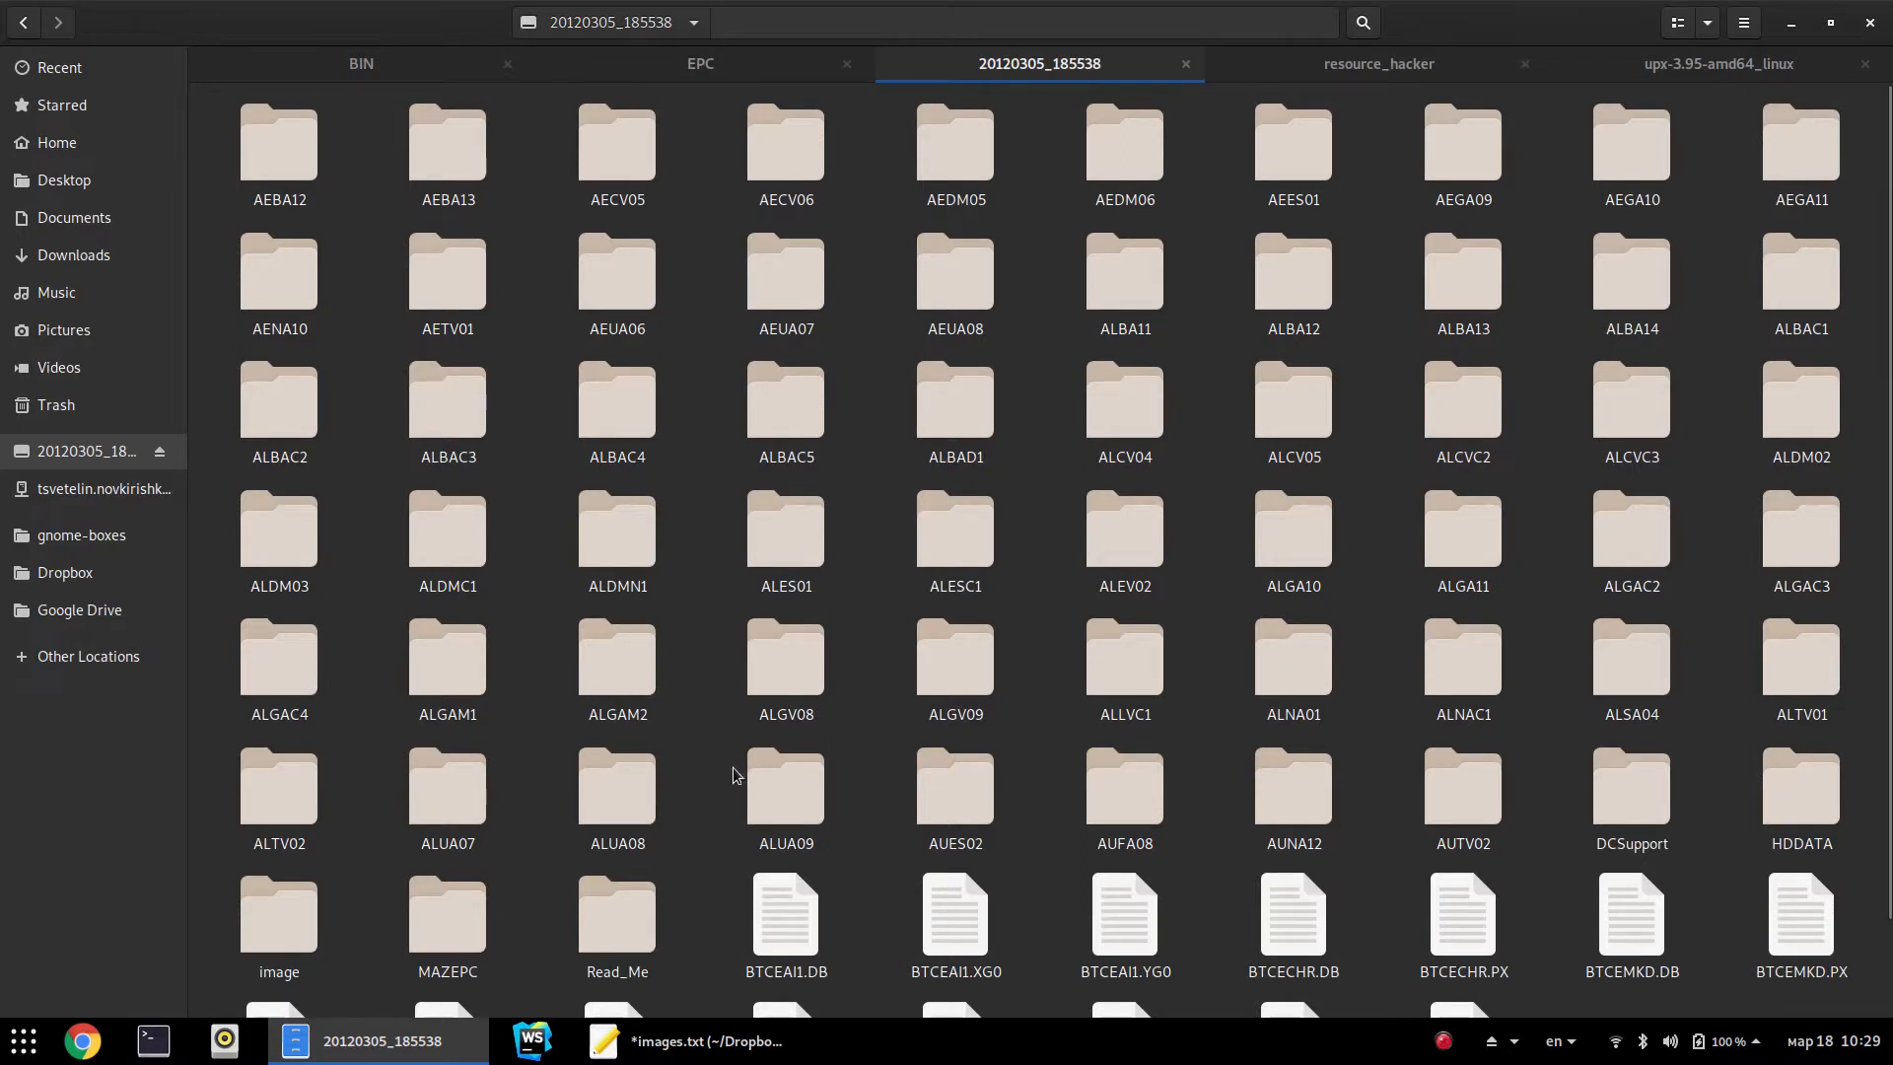
scroll(739, 774, "down", 2)
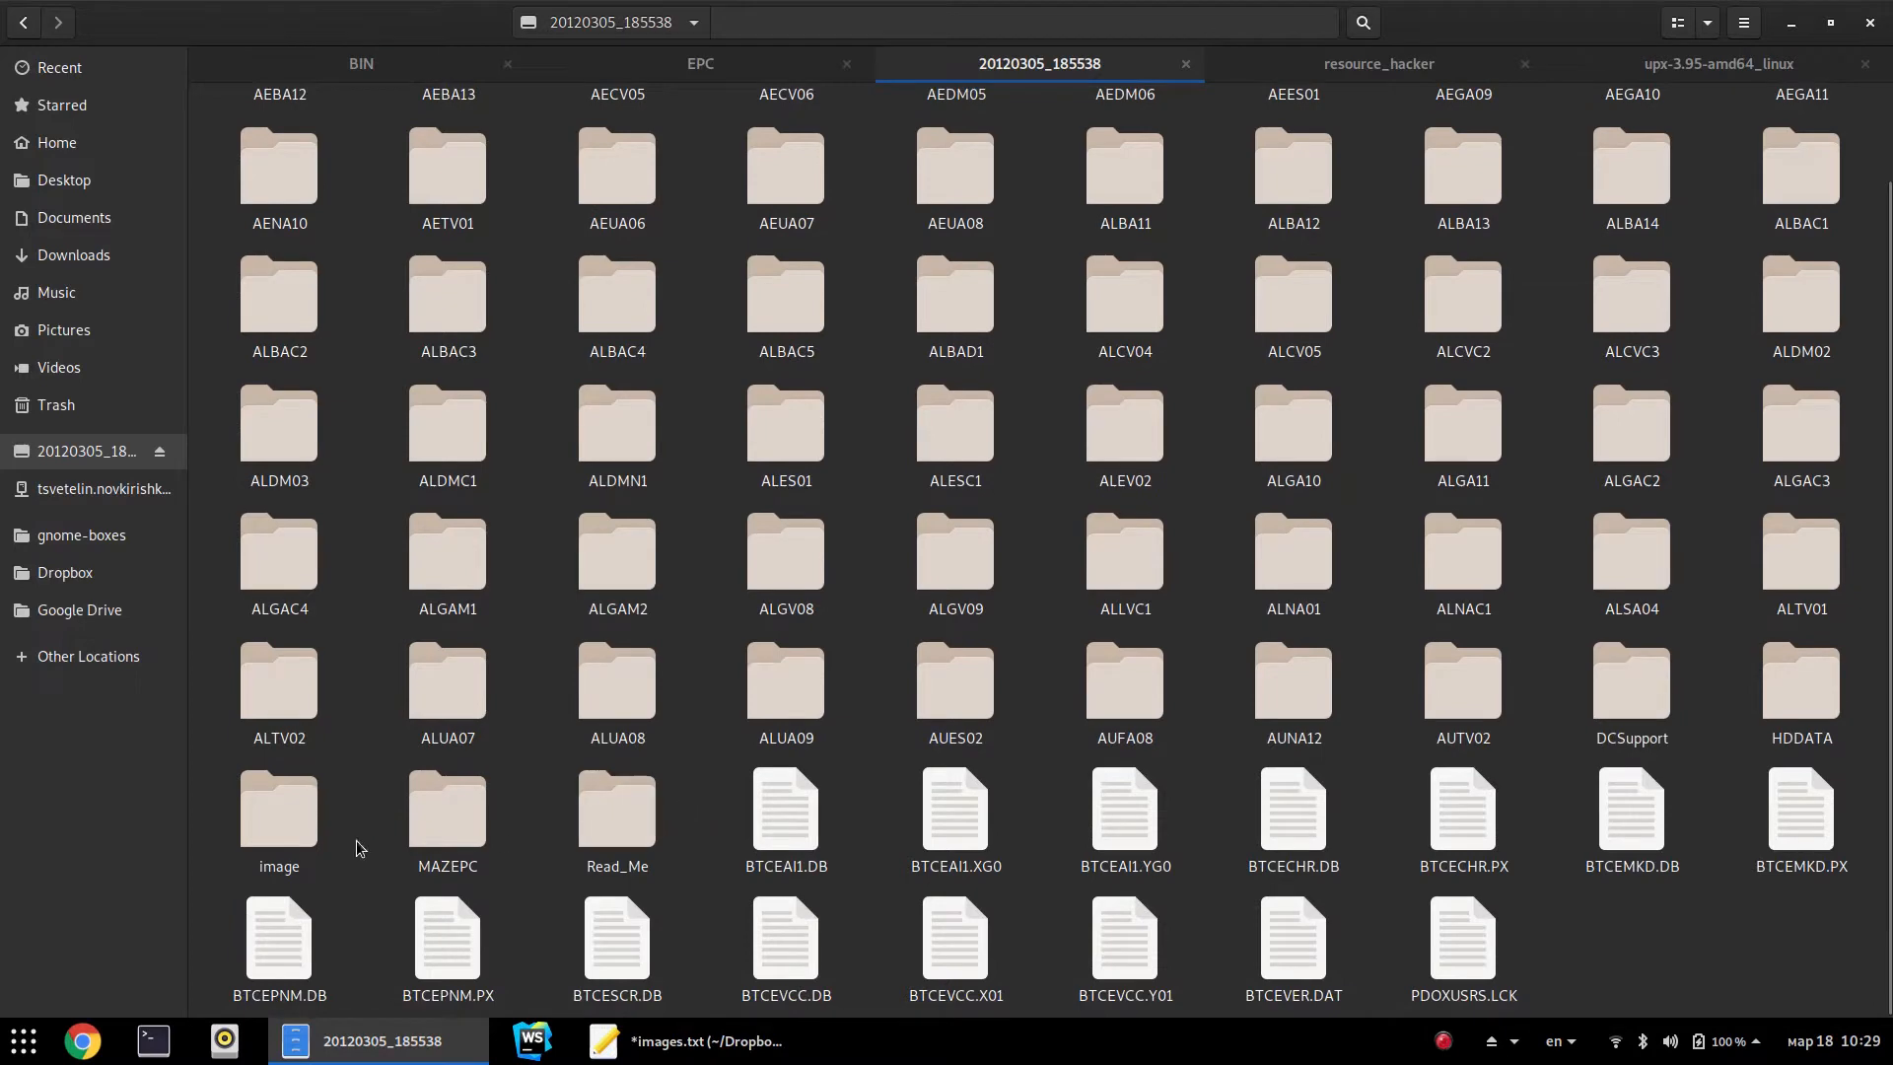
scroll(557, 789, "up", 2)
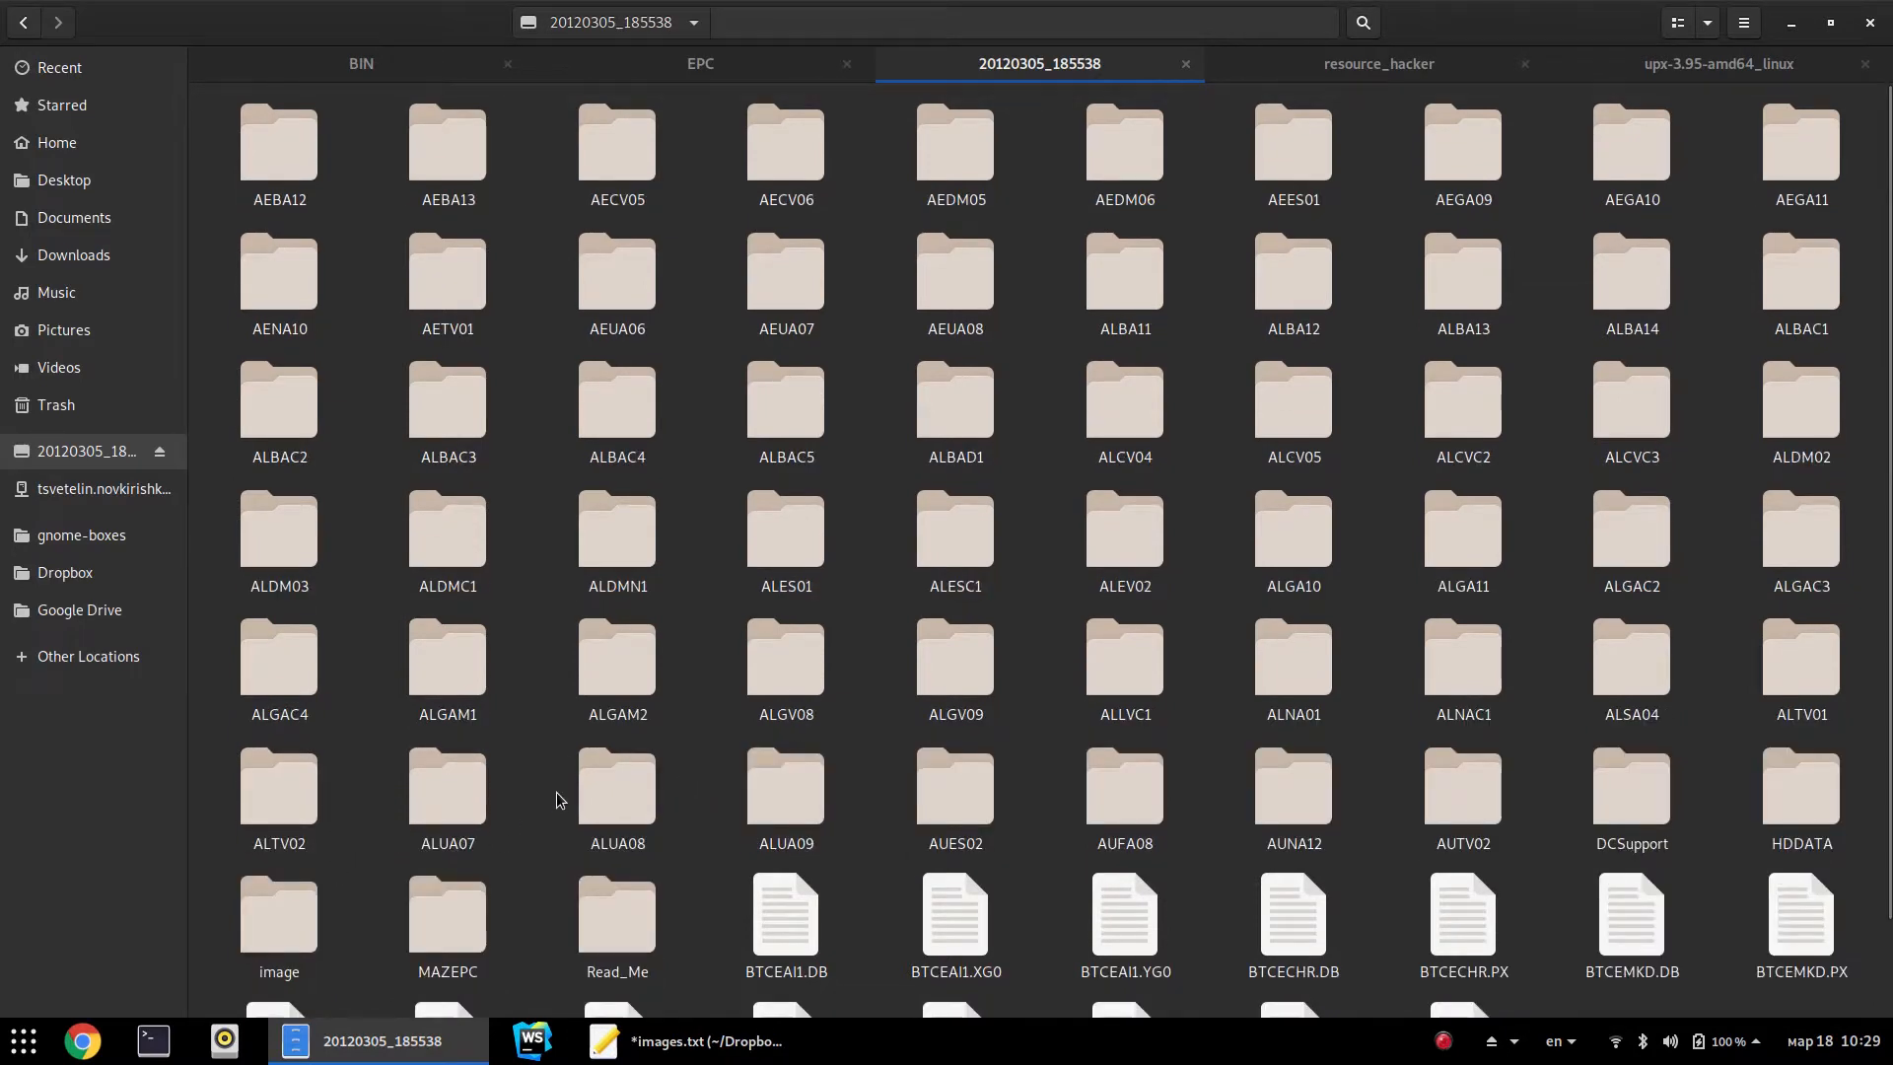
scroll(552, 799, "down", 2)
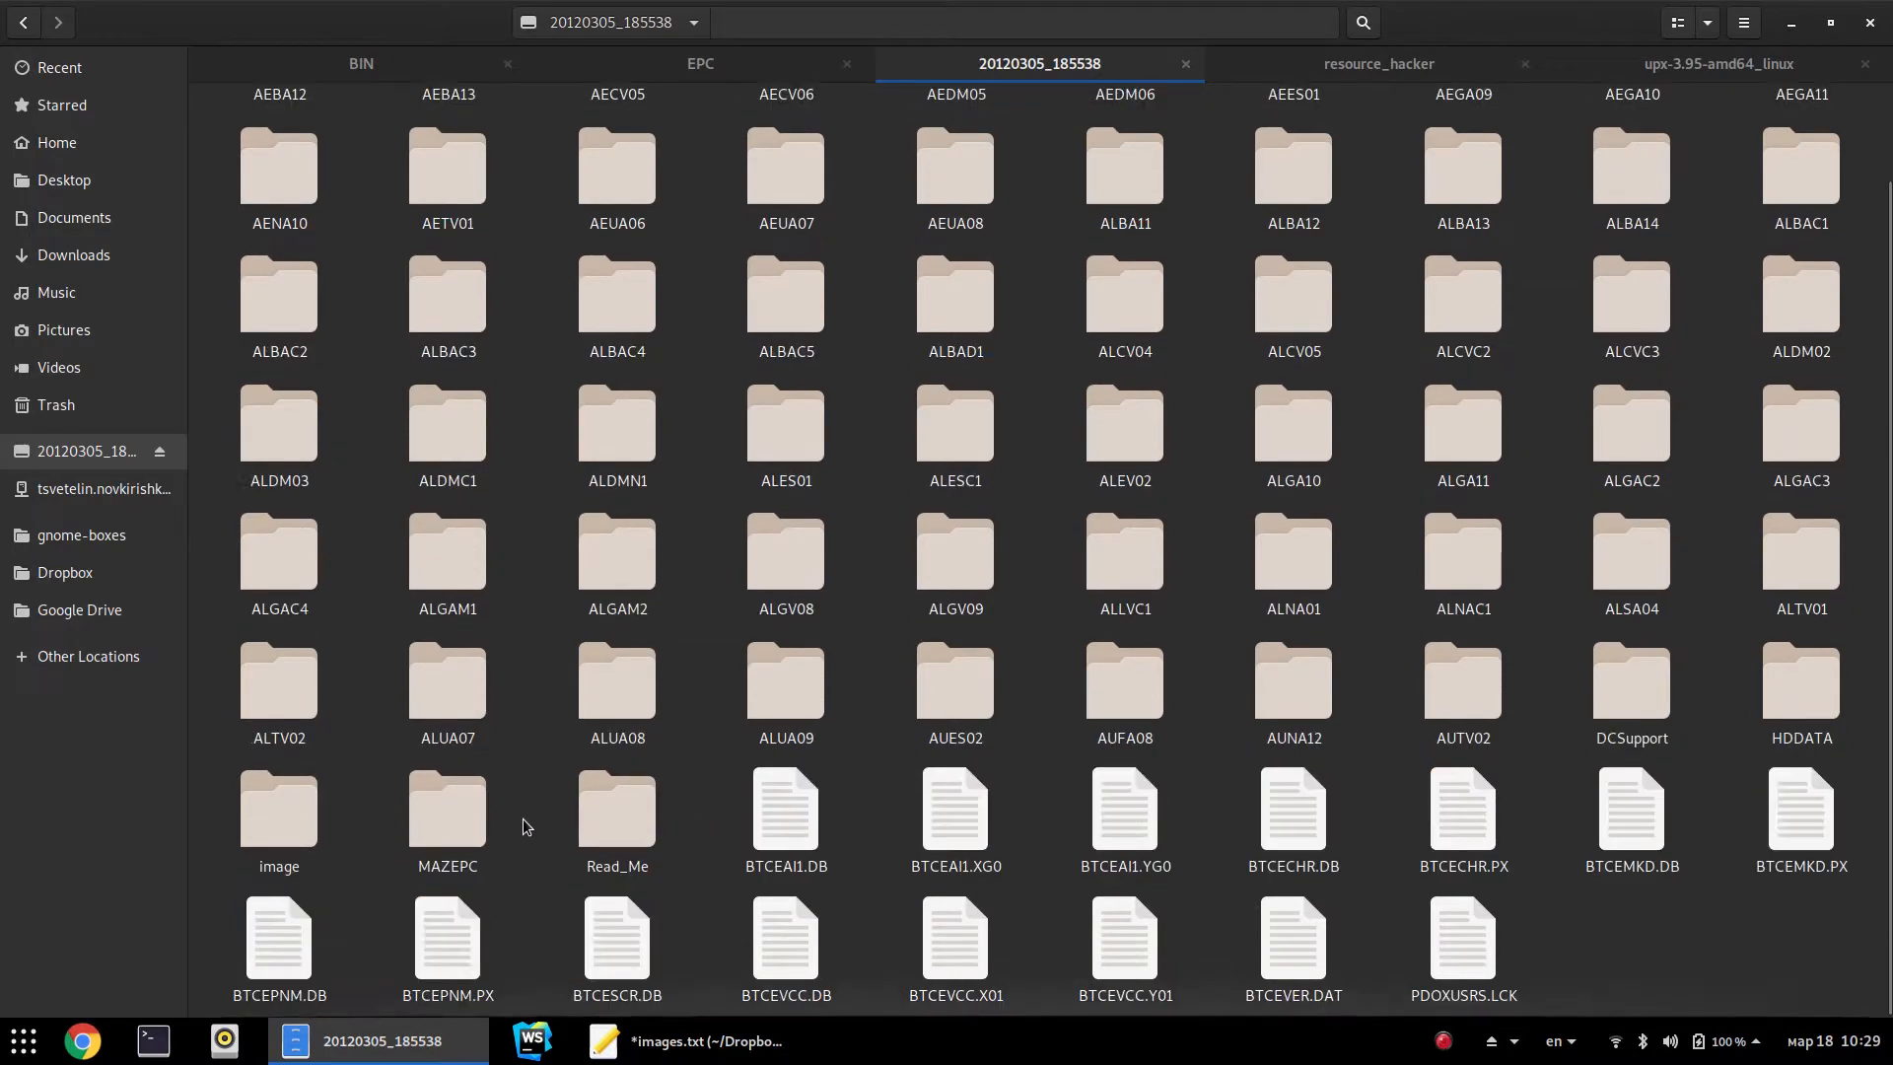
double_click(444, 803)
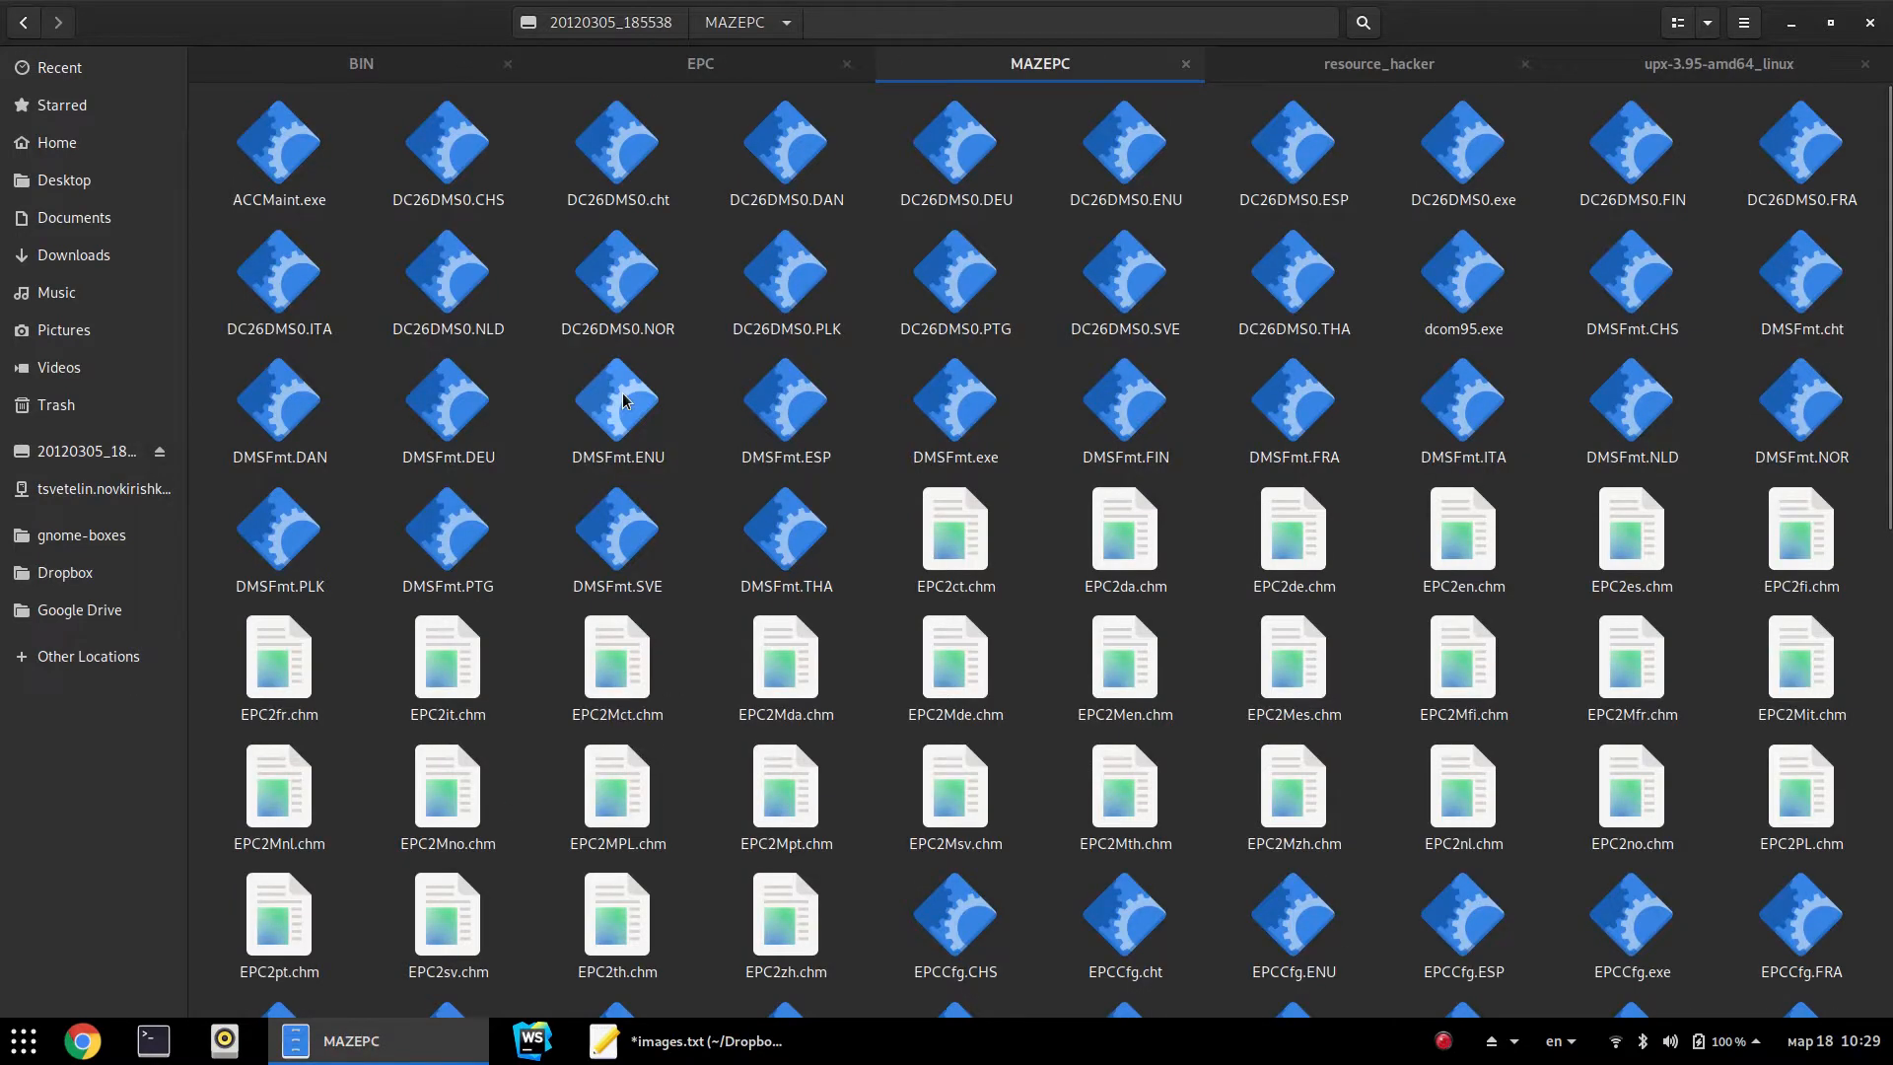
scroll(934, 631, "down", 10)
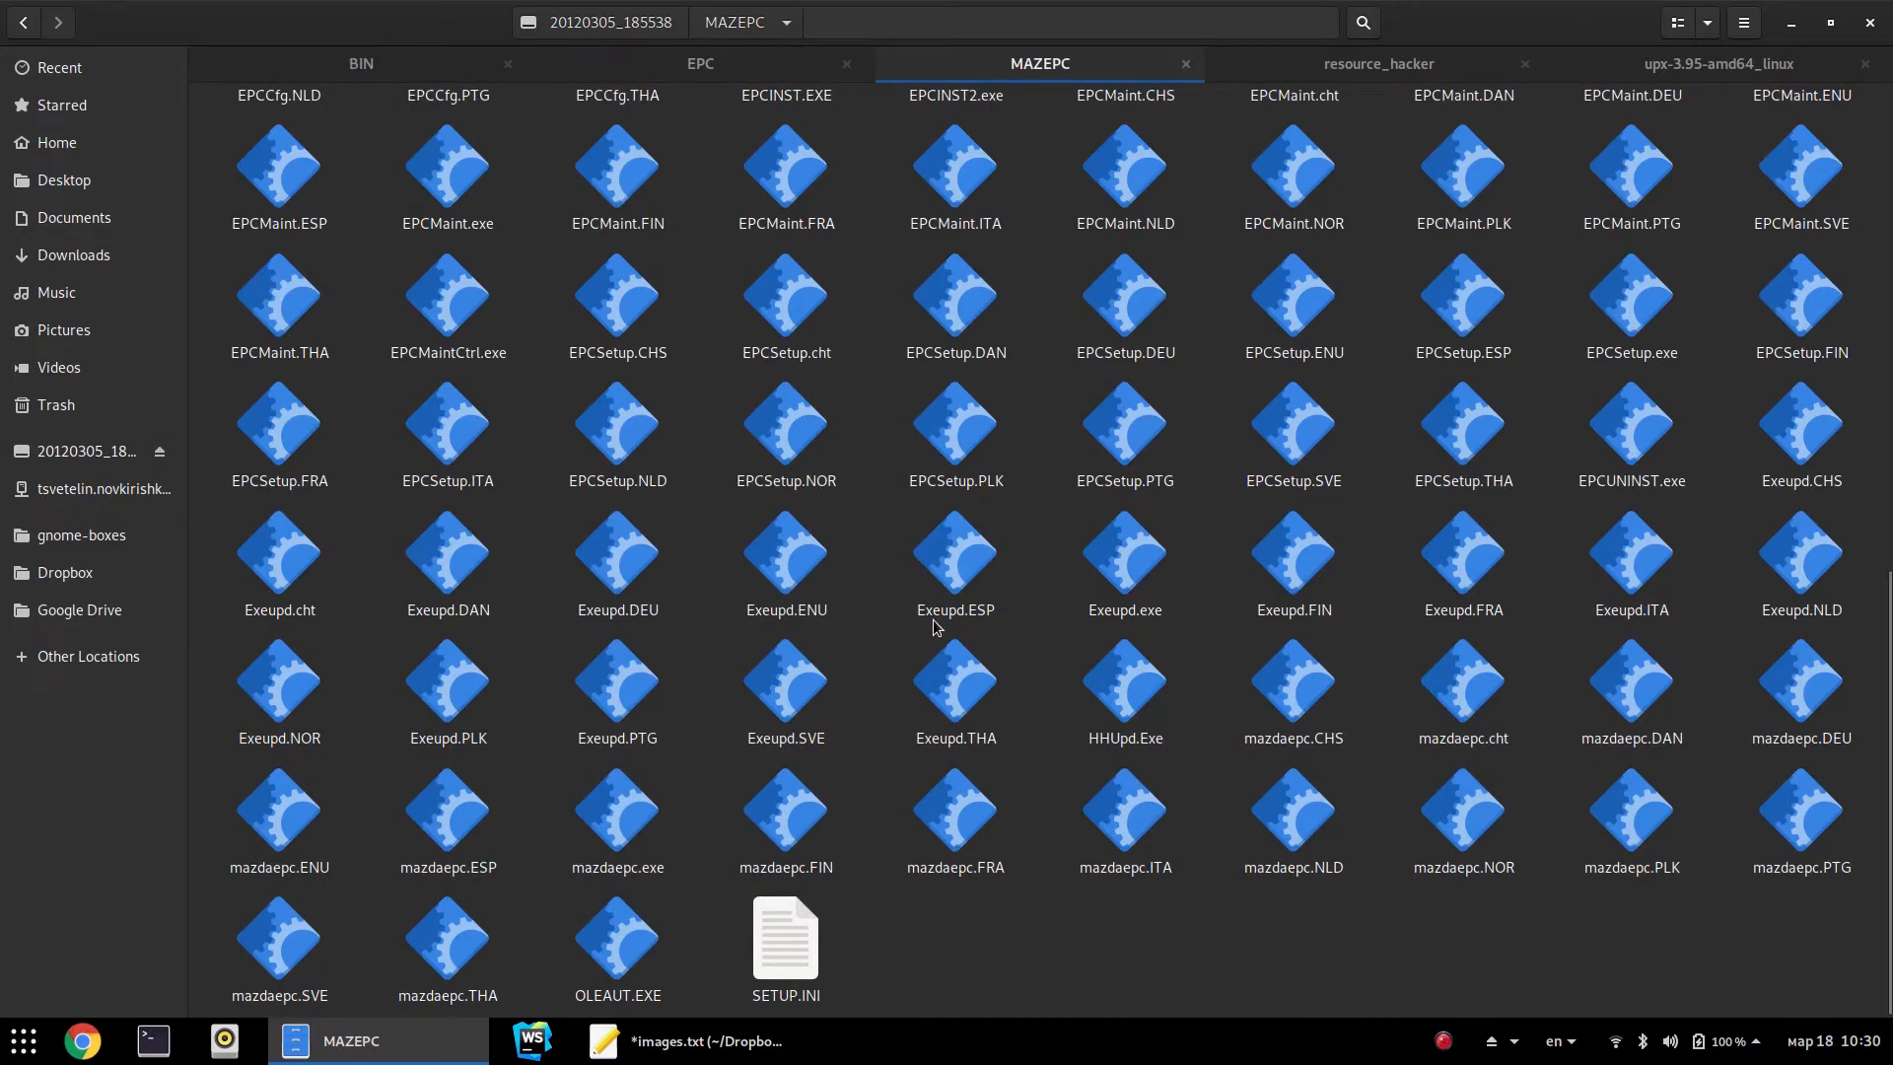
type("ins")
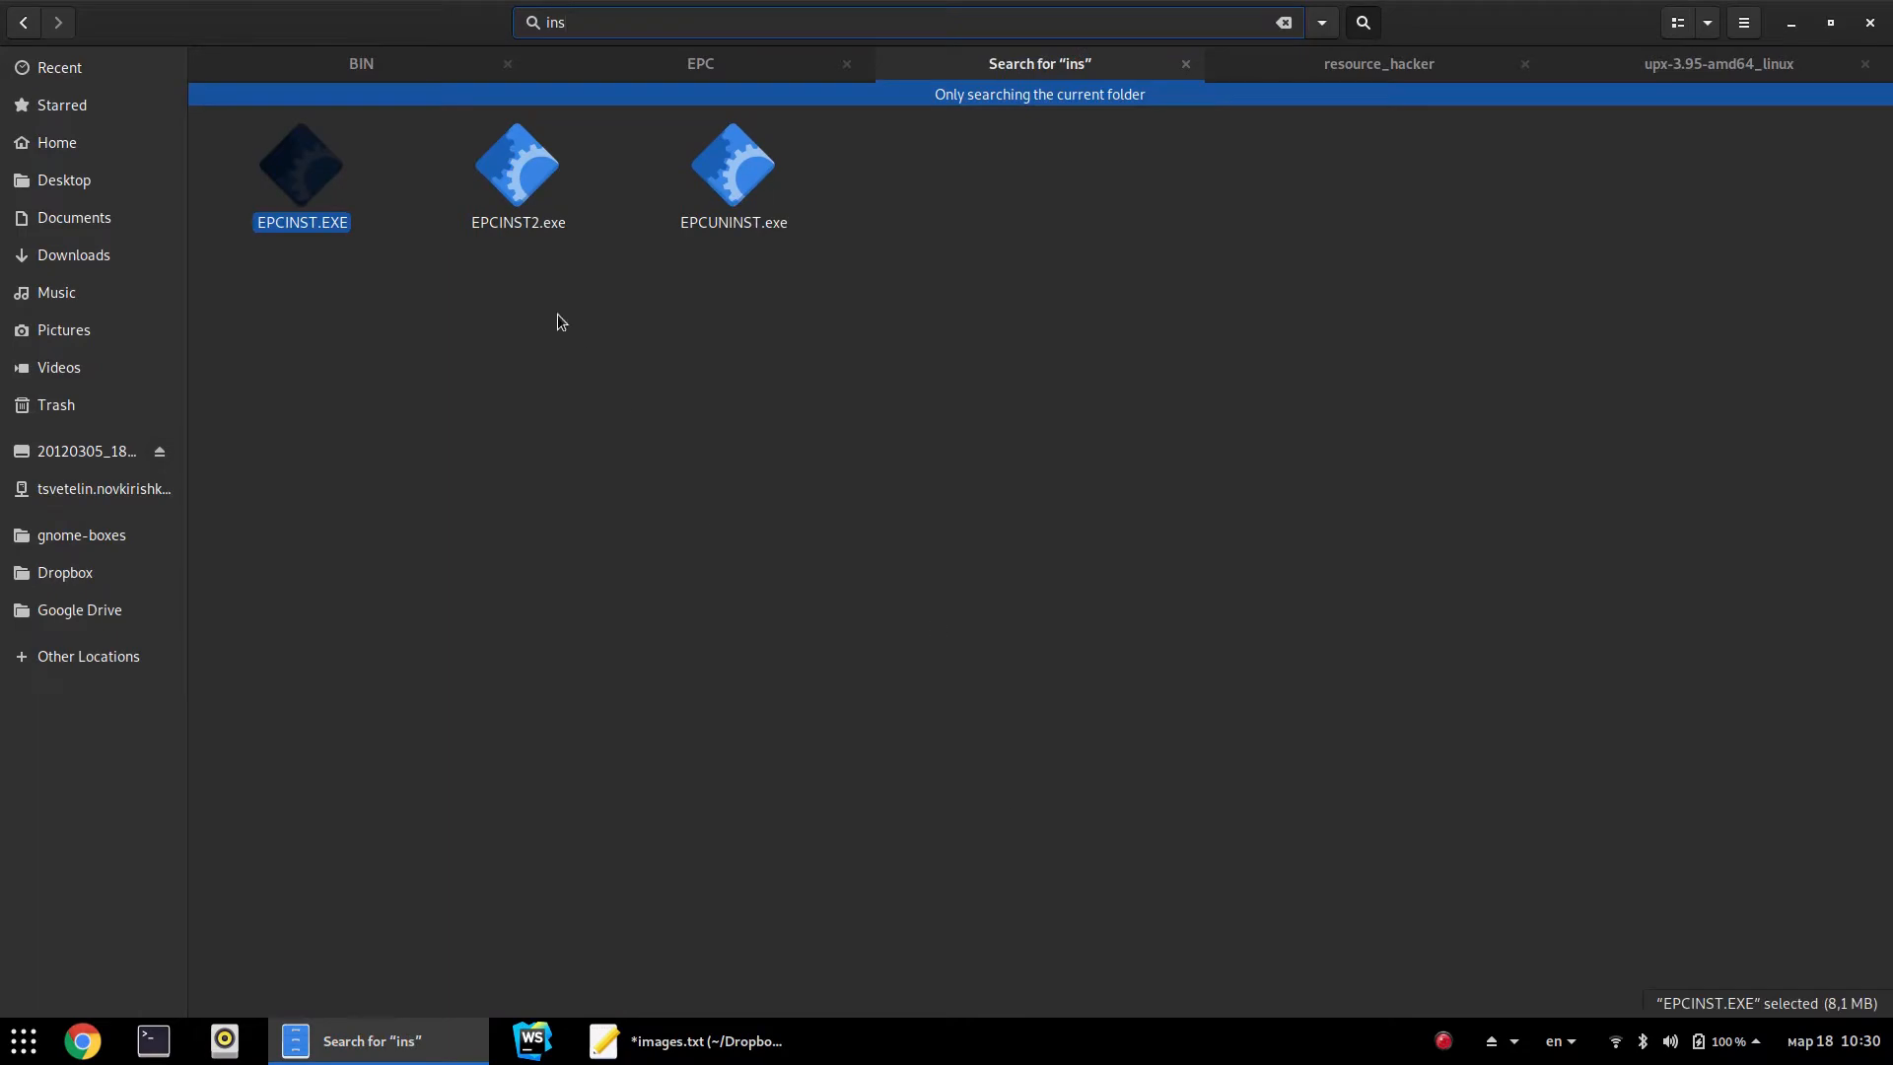
left_click(294, 228)
key("Escape")
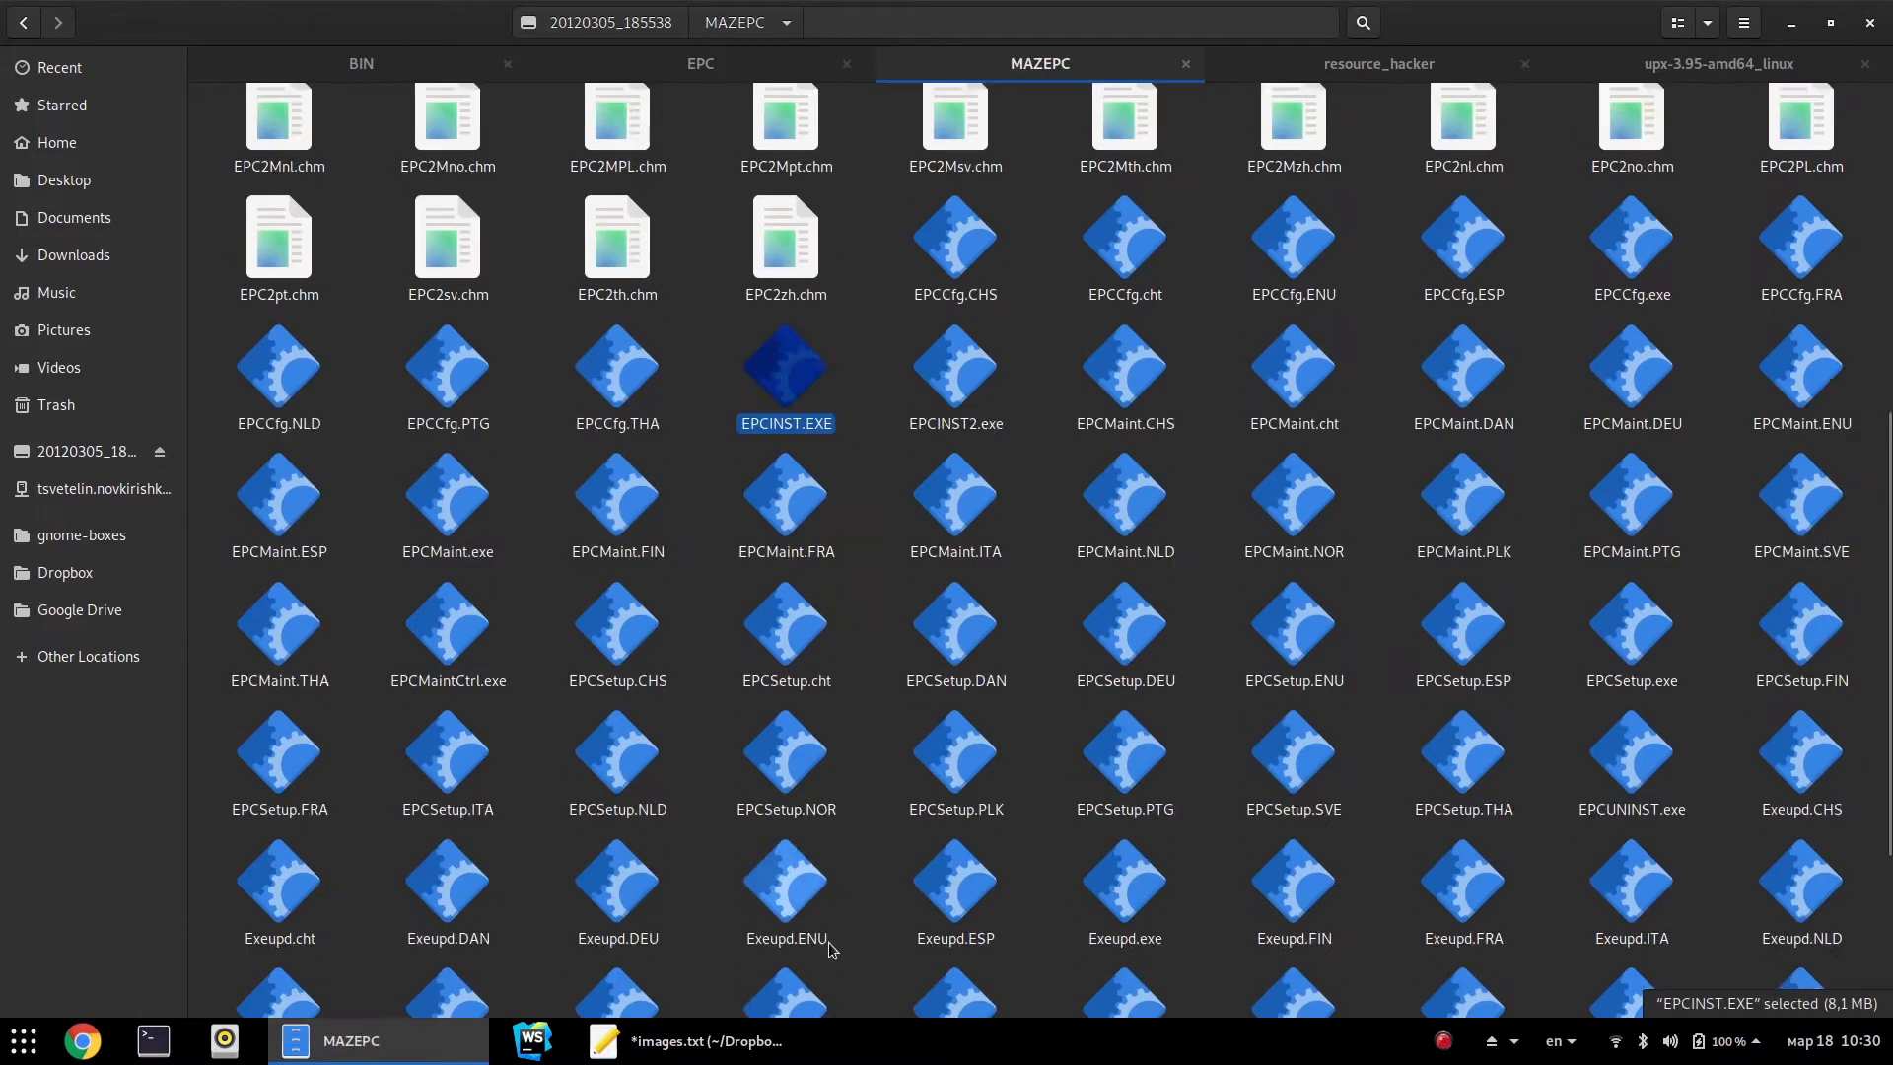
Run EPCINST.EXE with destination C:\MAZEPCG and let it install the Borland Database Engine files
double_click(774, 370)
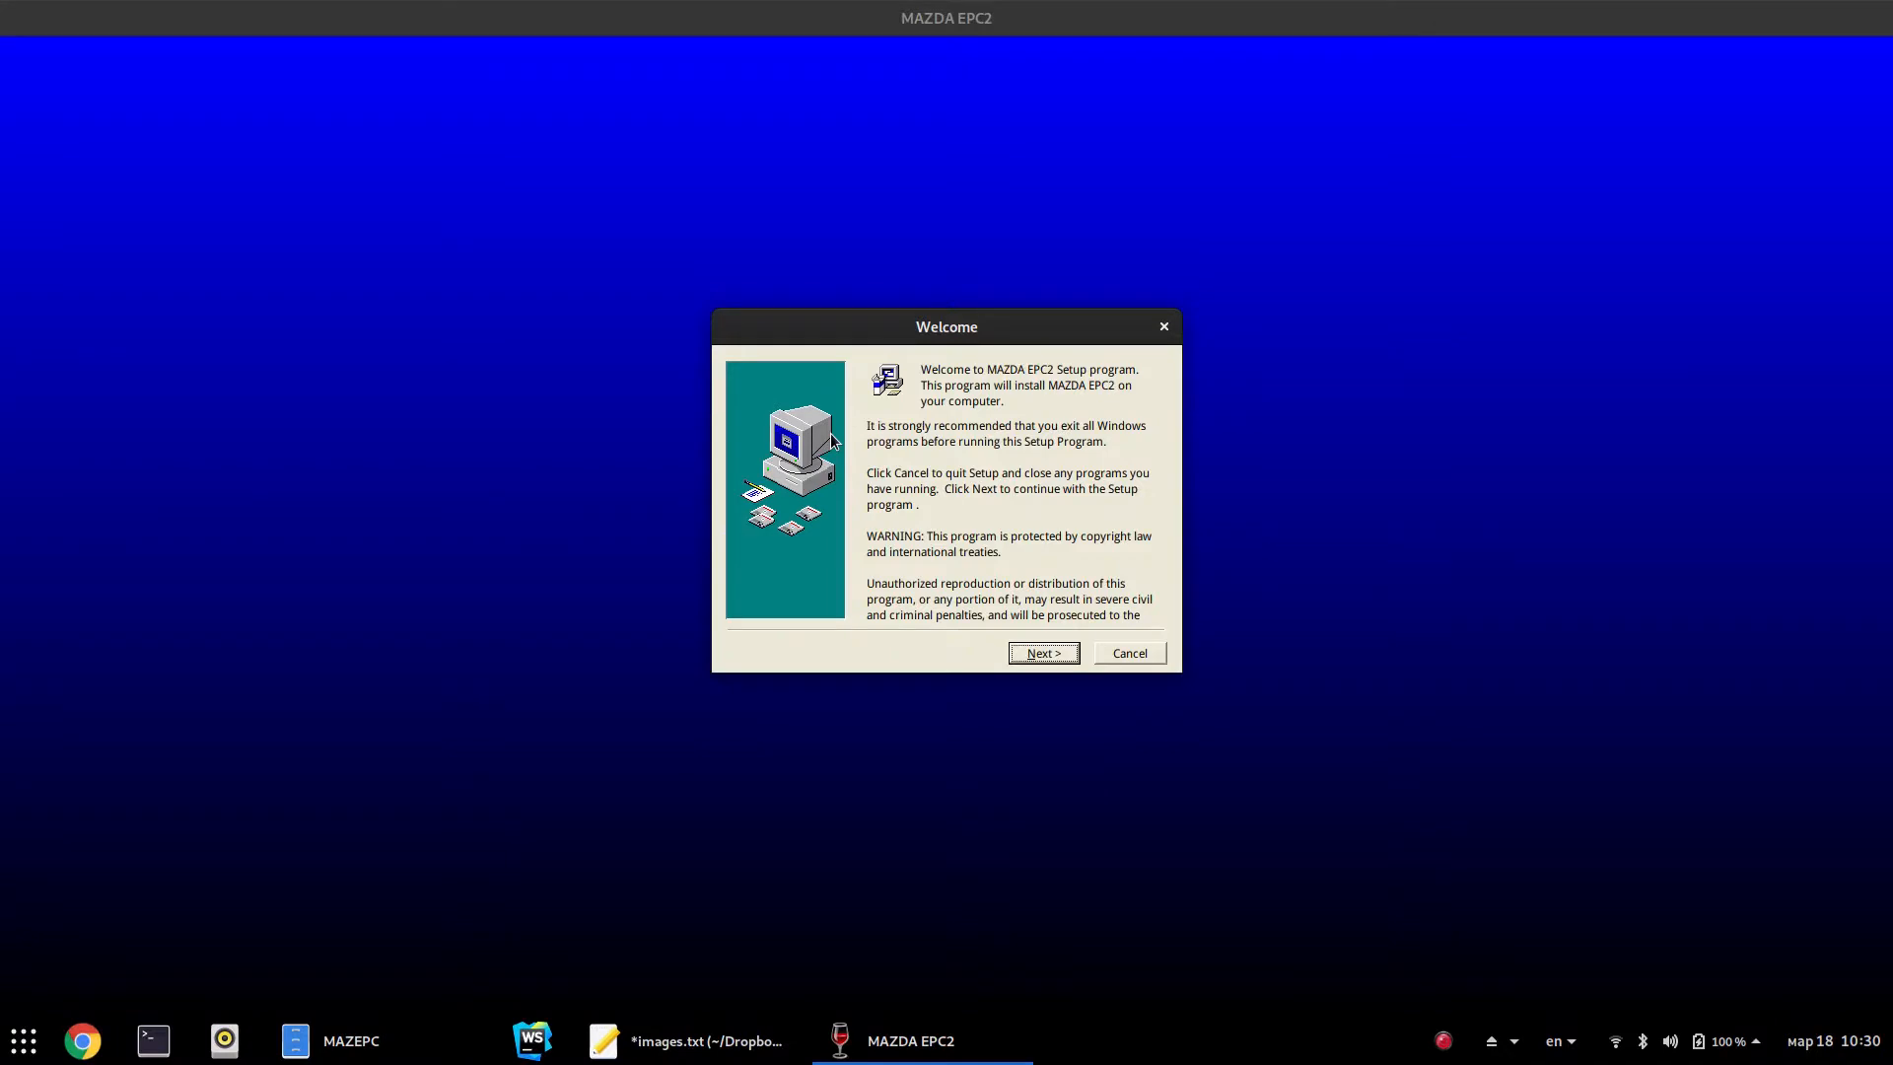
left_click(1033, 659)
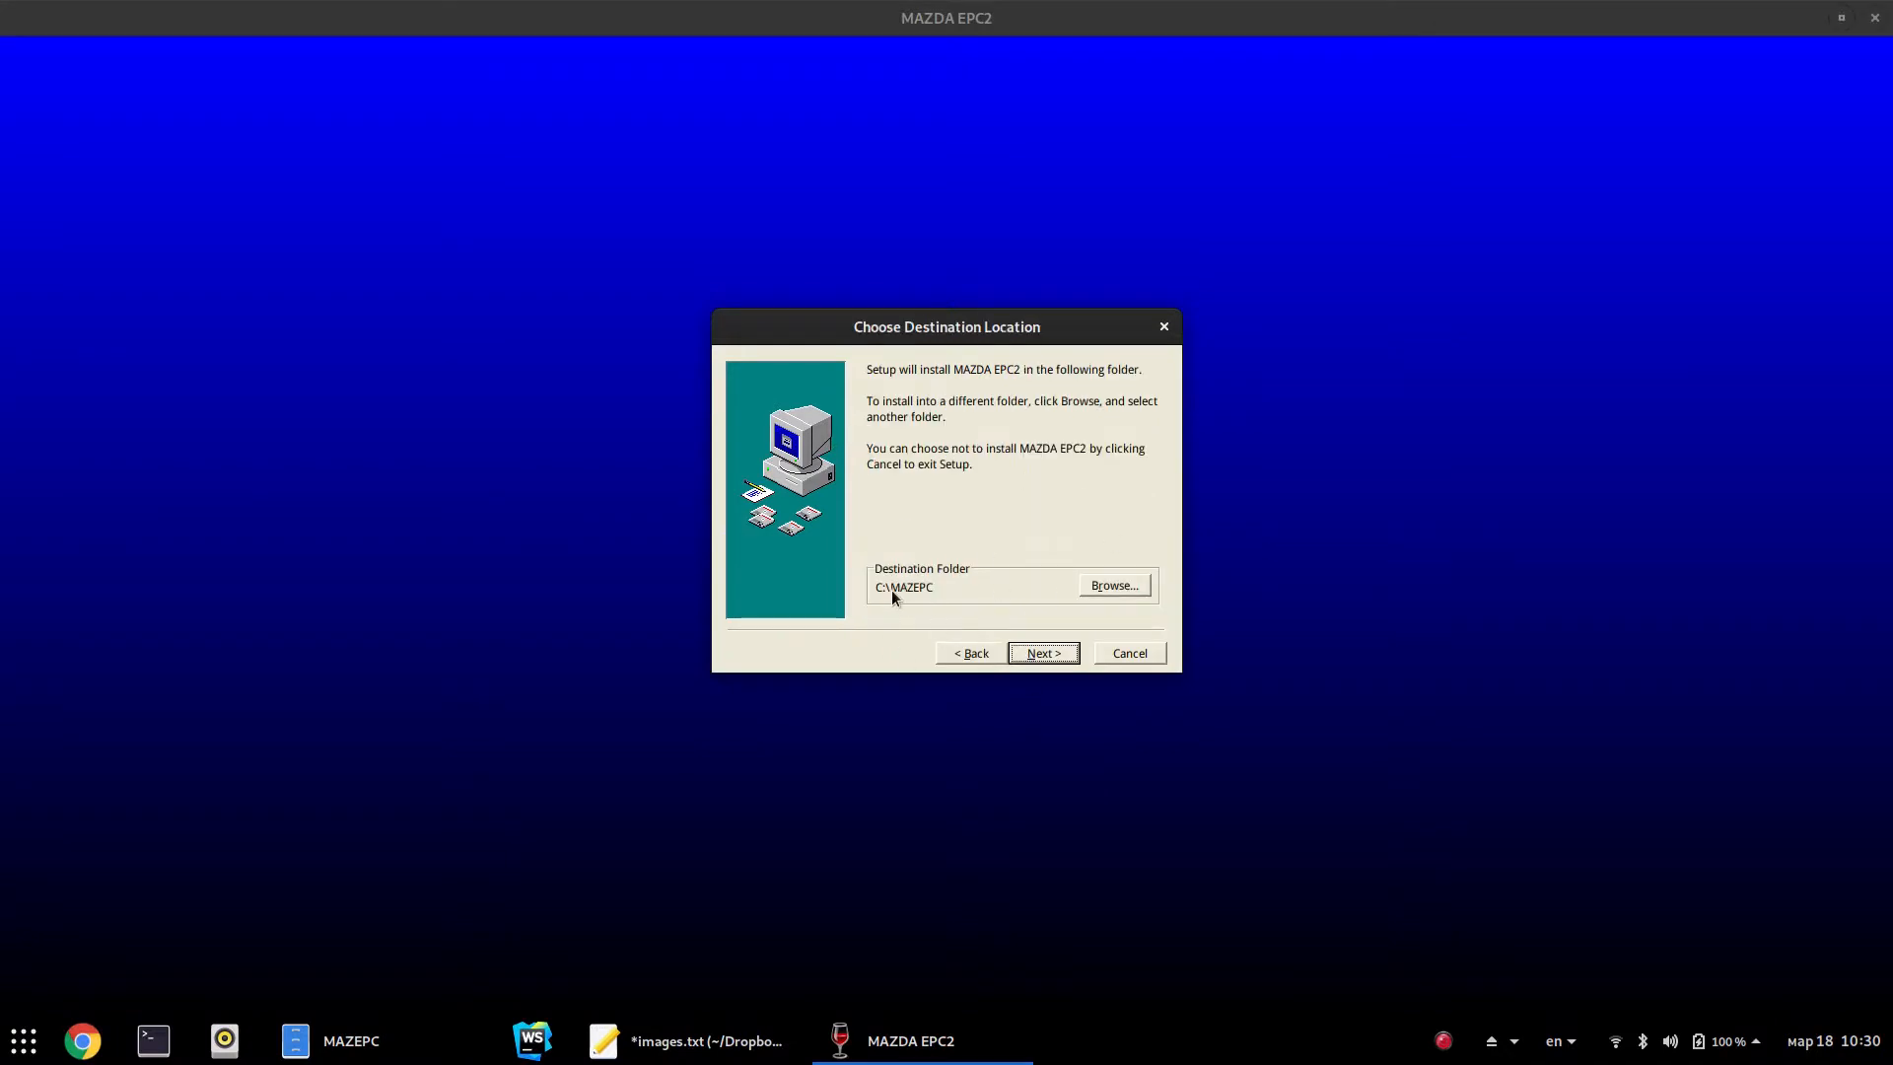
left_click(1108, 584)
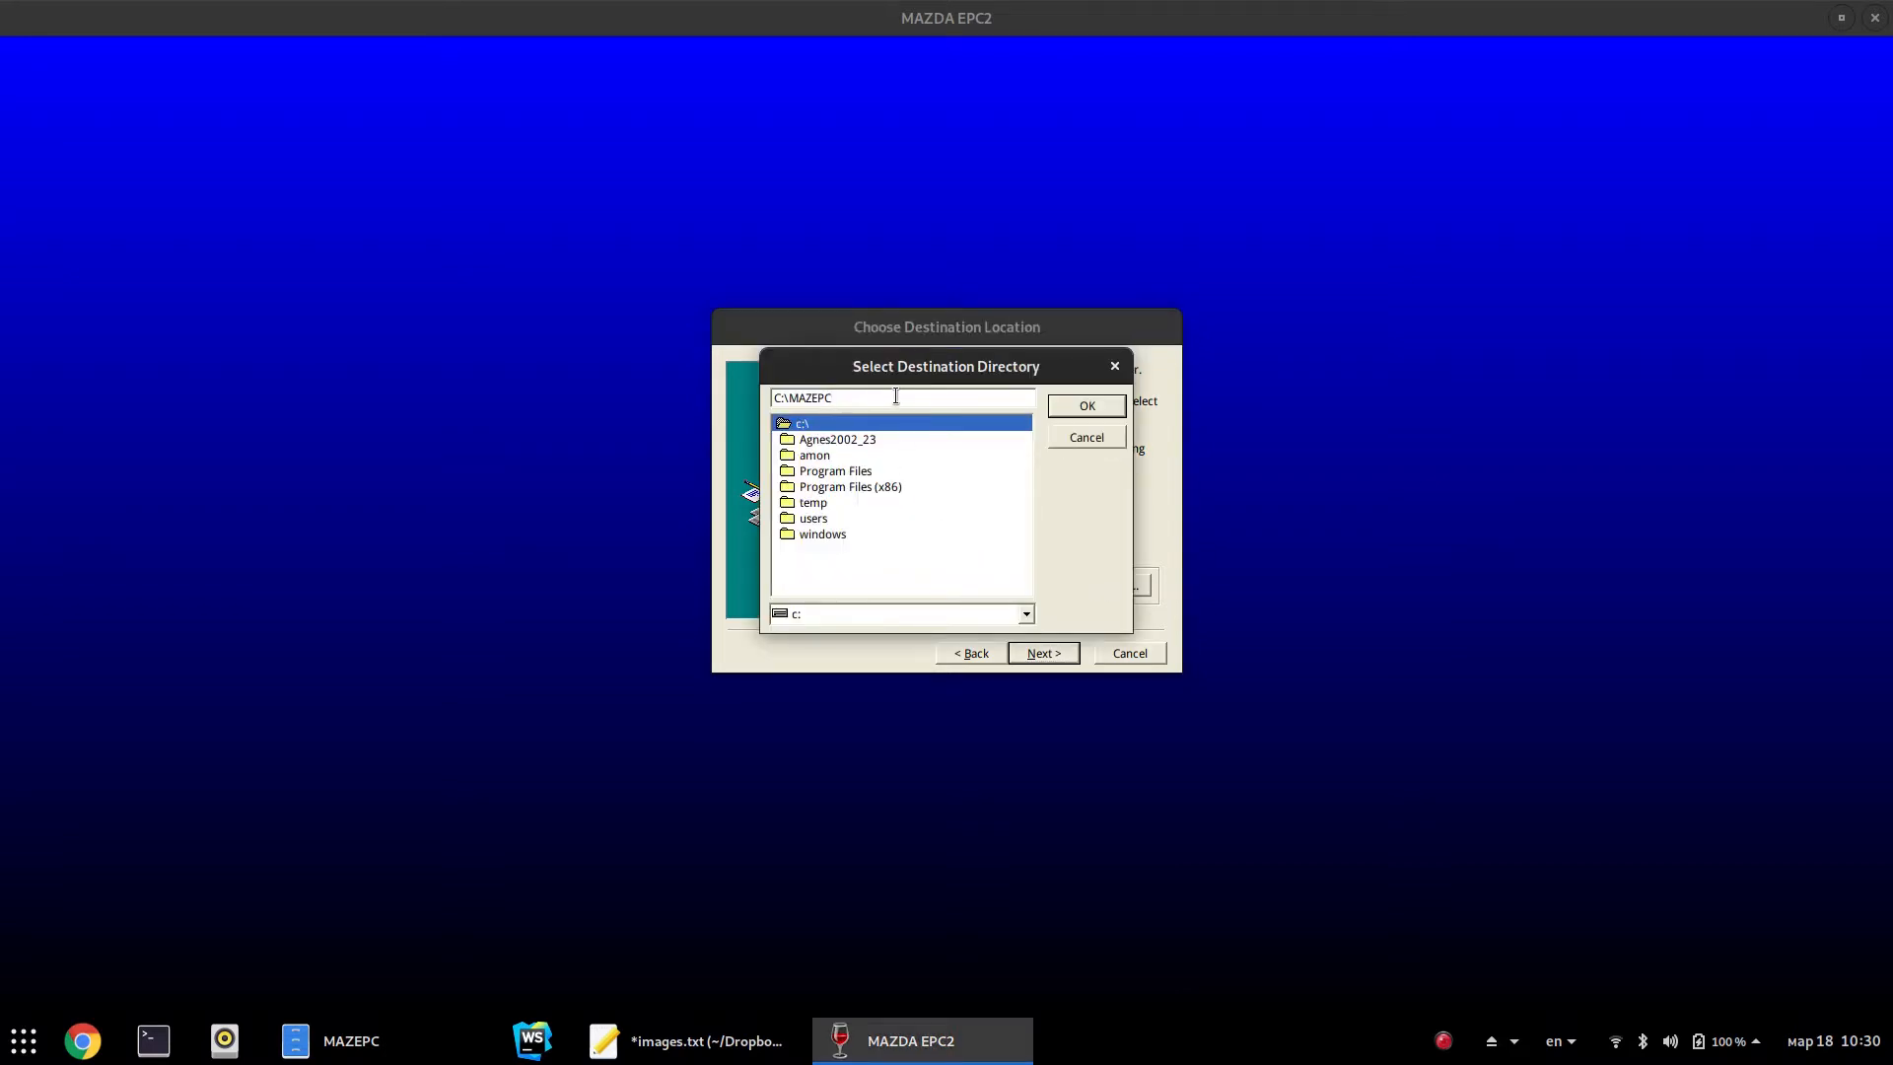
left_click(1085, 405)
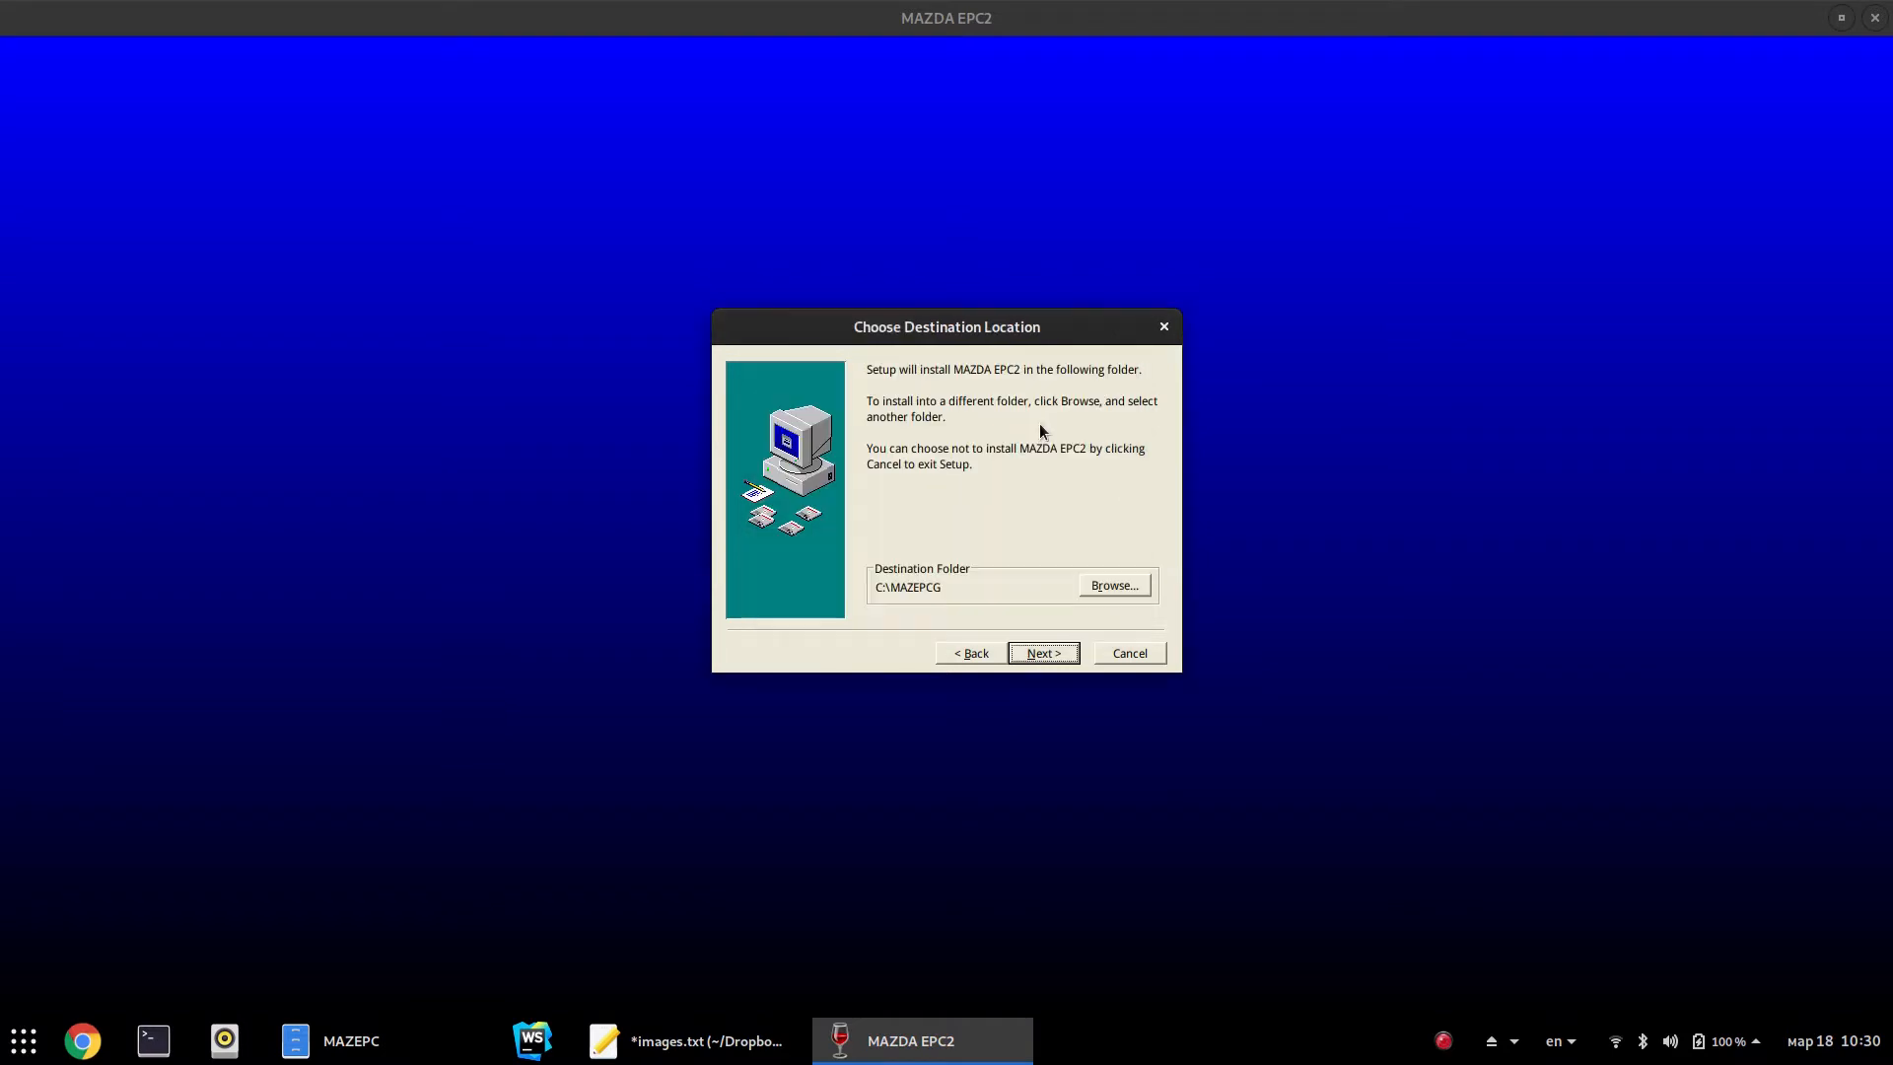
left_click(1041, 654)
left_click(1041, 654)
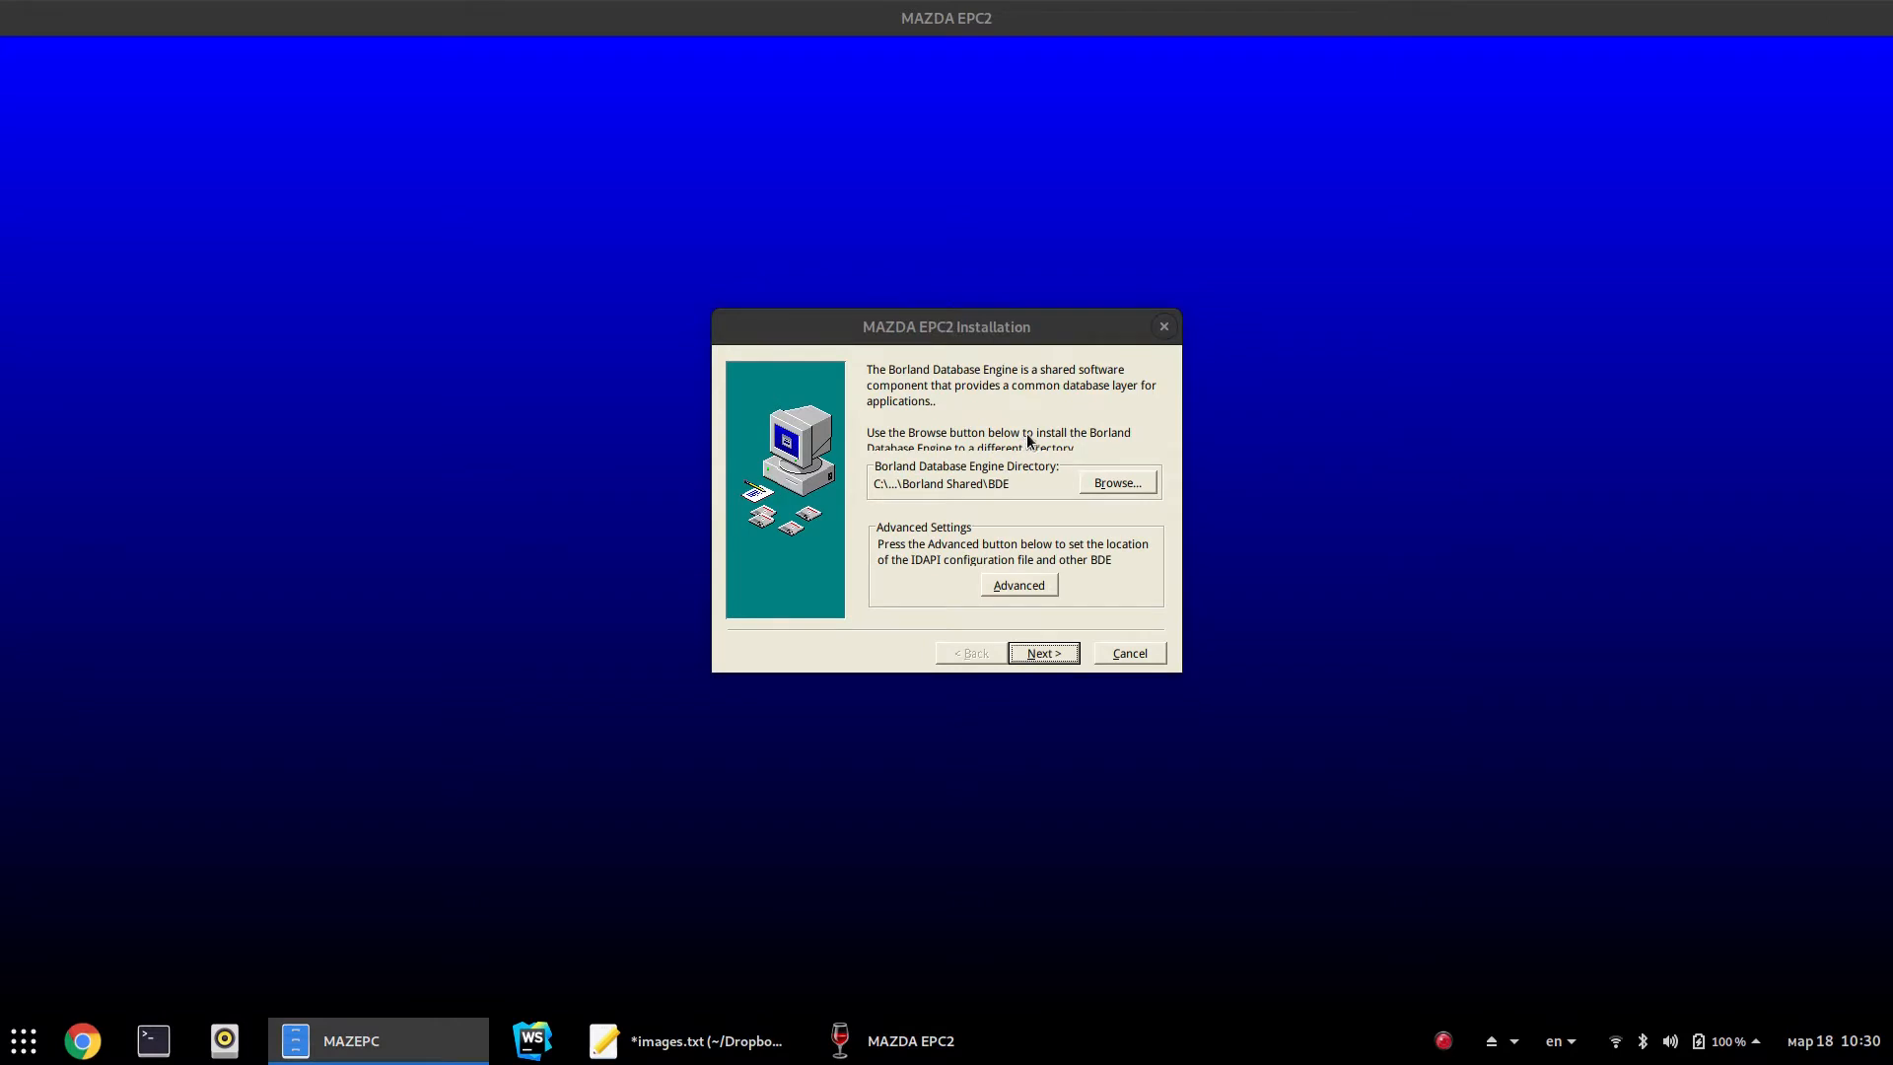
left_click(1047, 655)
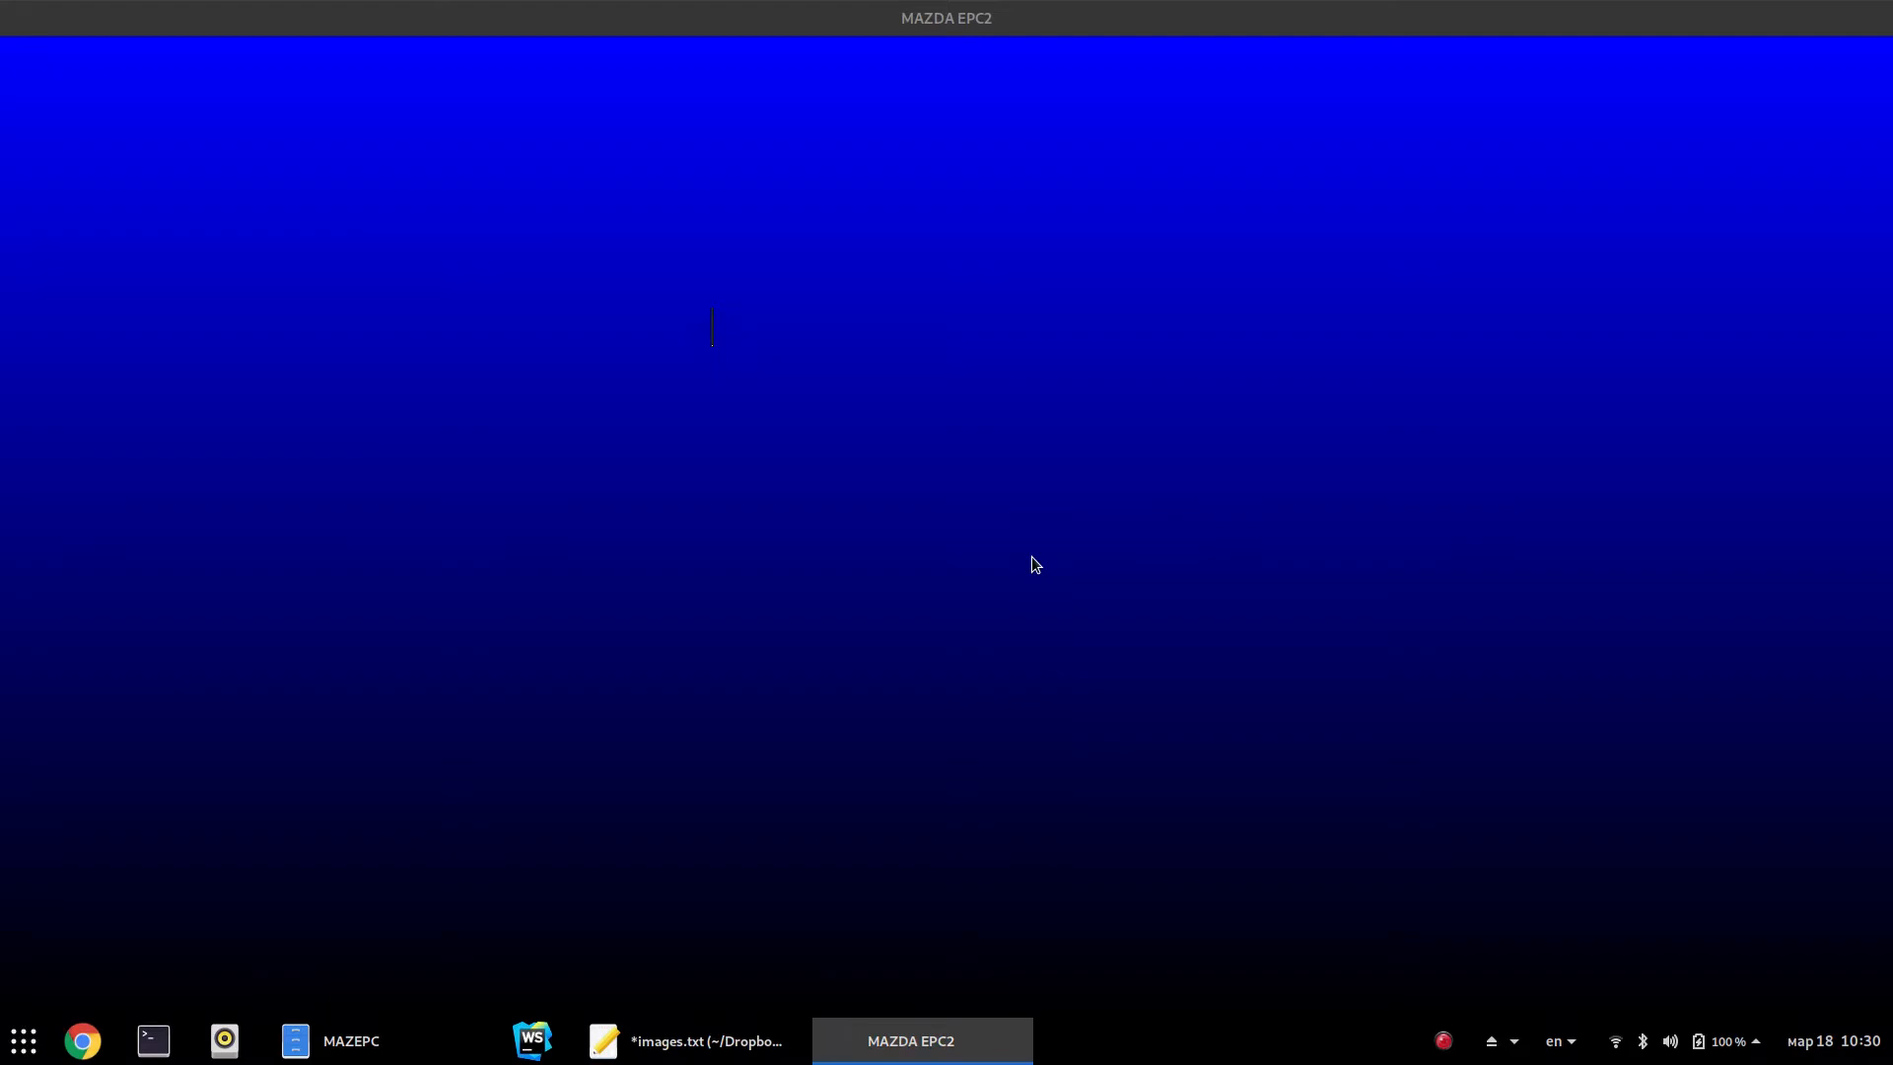
left_click(961, 1047)
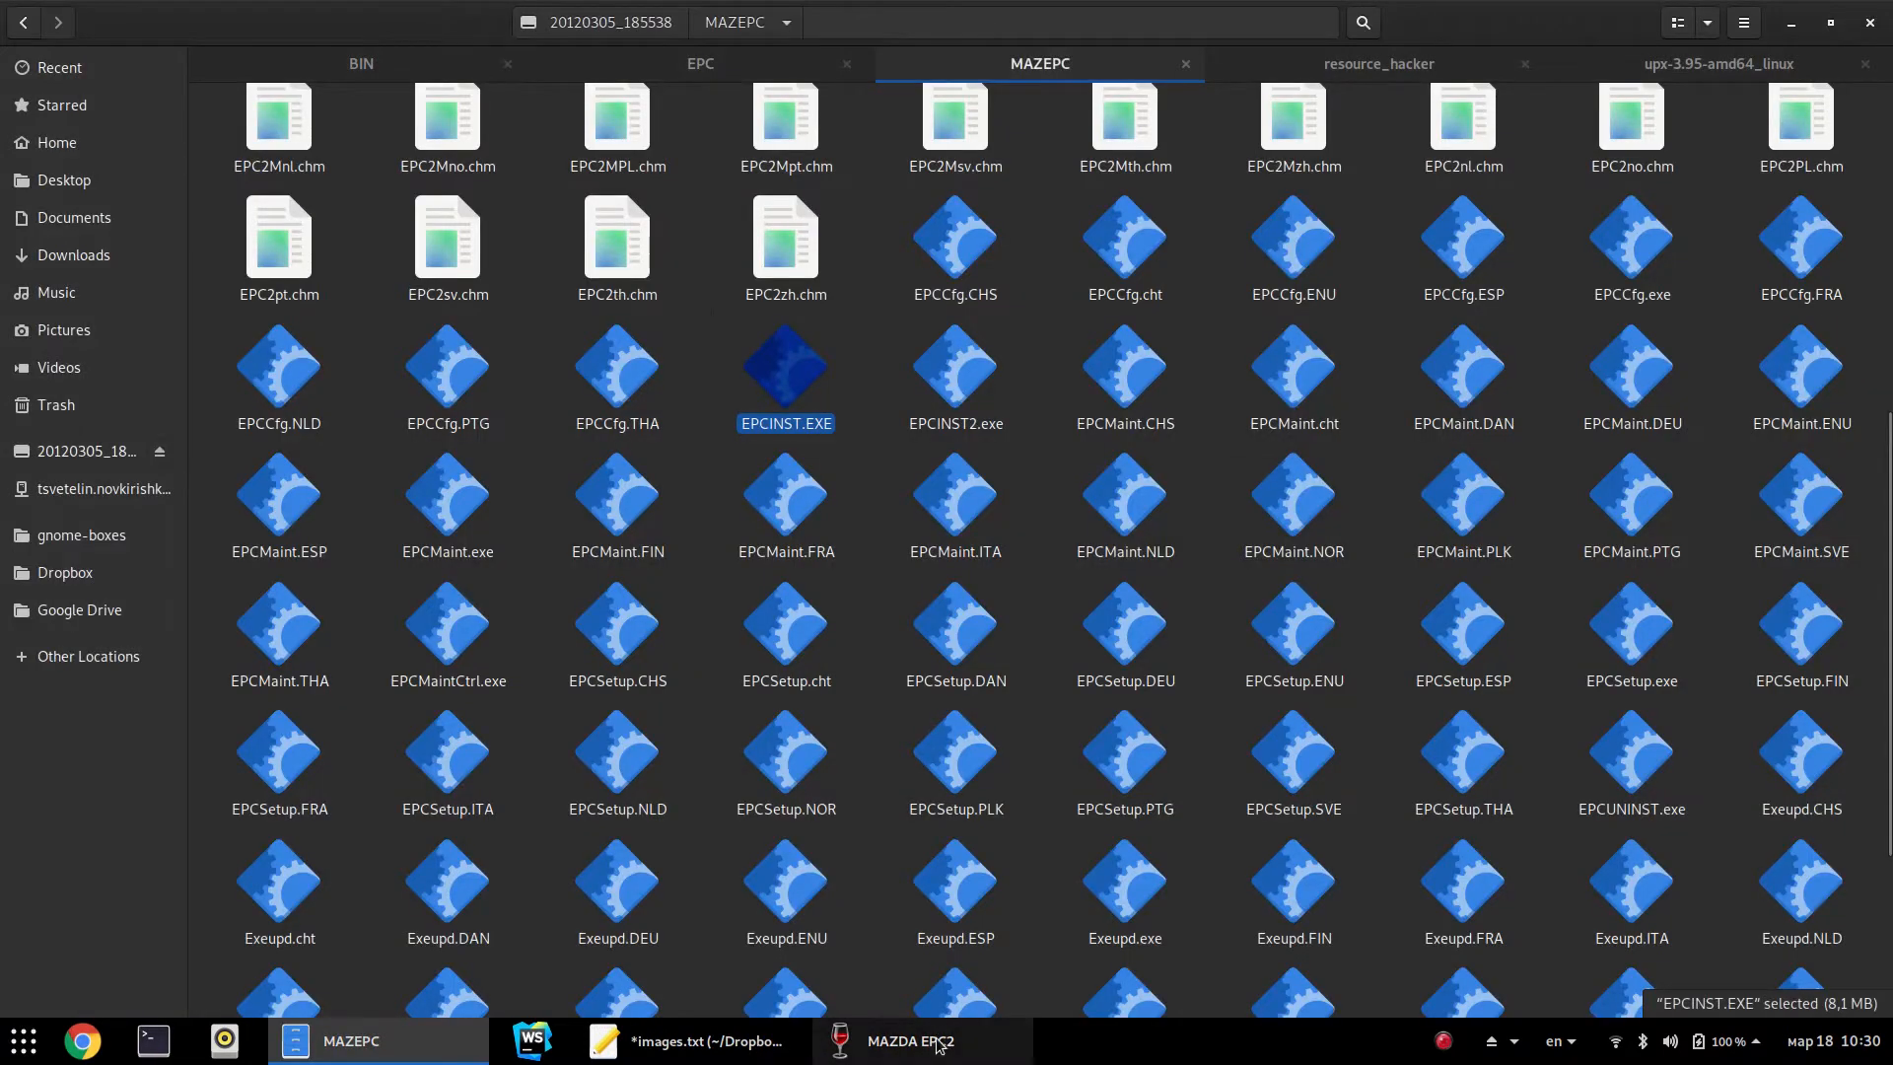
Rerun EPCINST.EXE into the existing C:\MAZEPCG folder, keeping the default database engine directory
left_click(947, 1043)
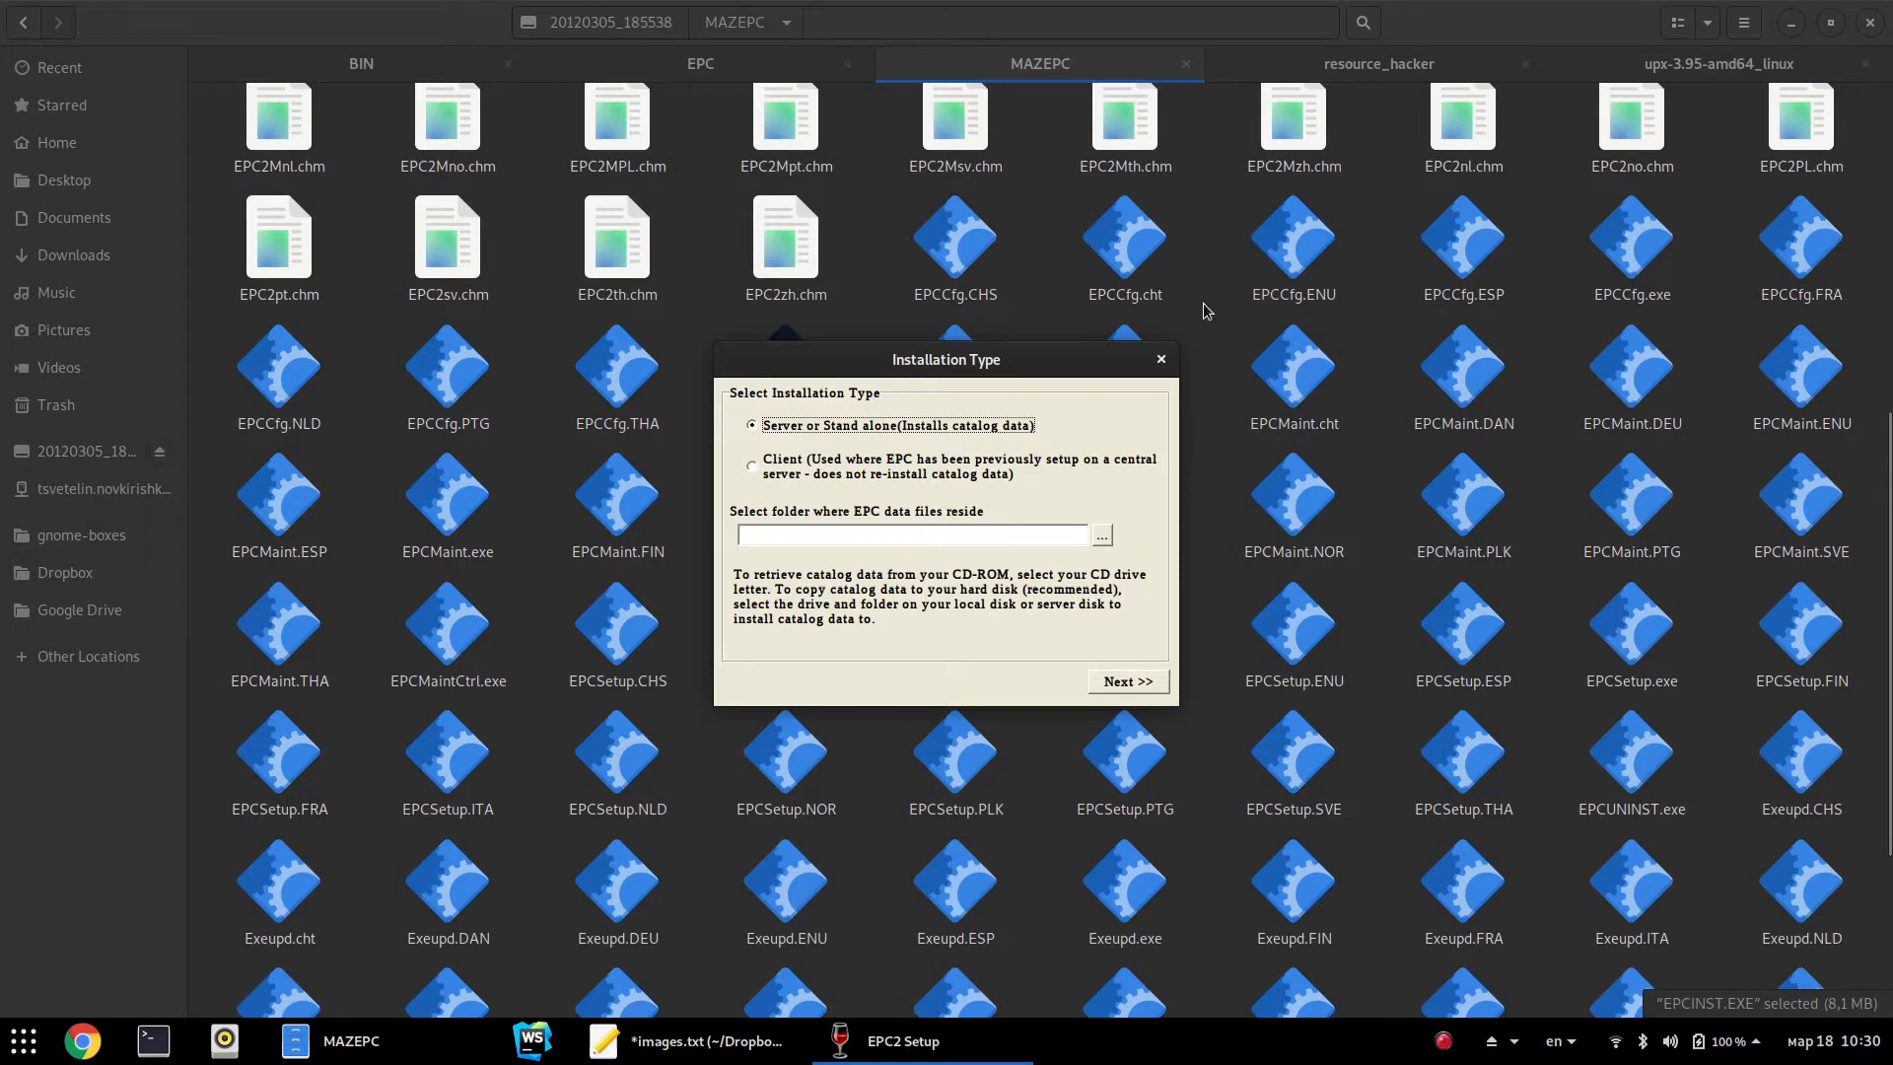
left_click(1162, 358)
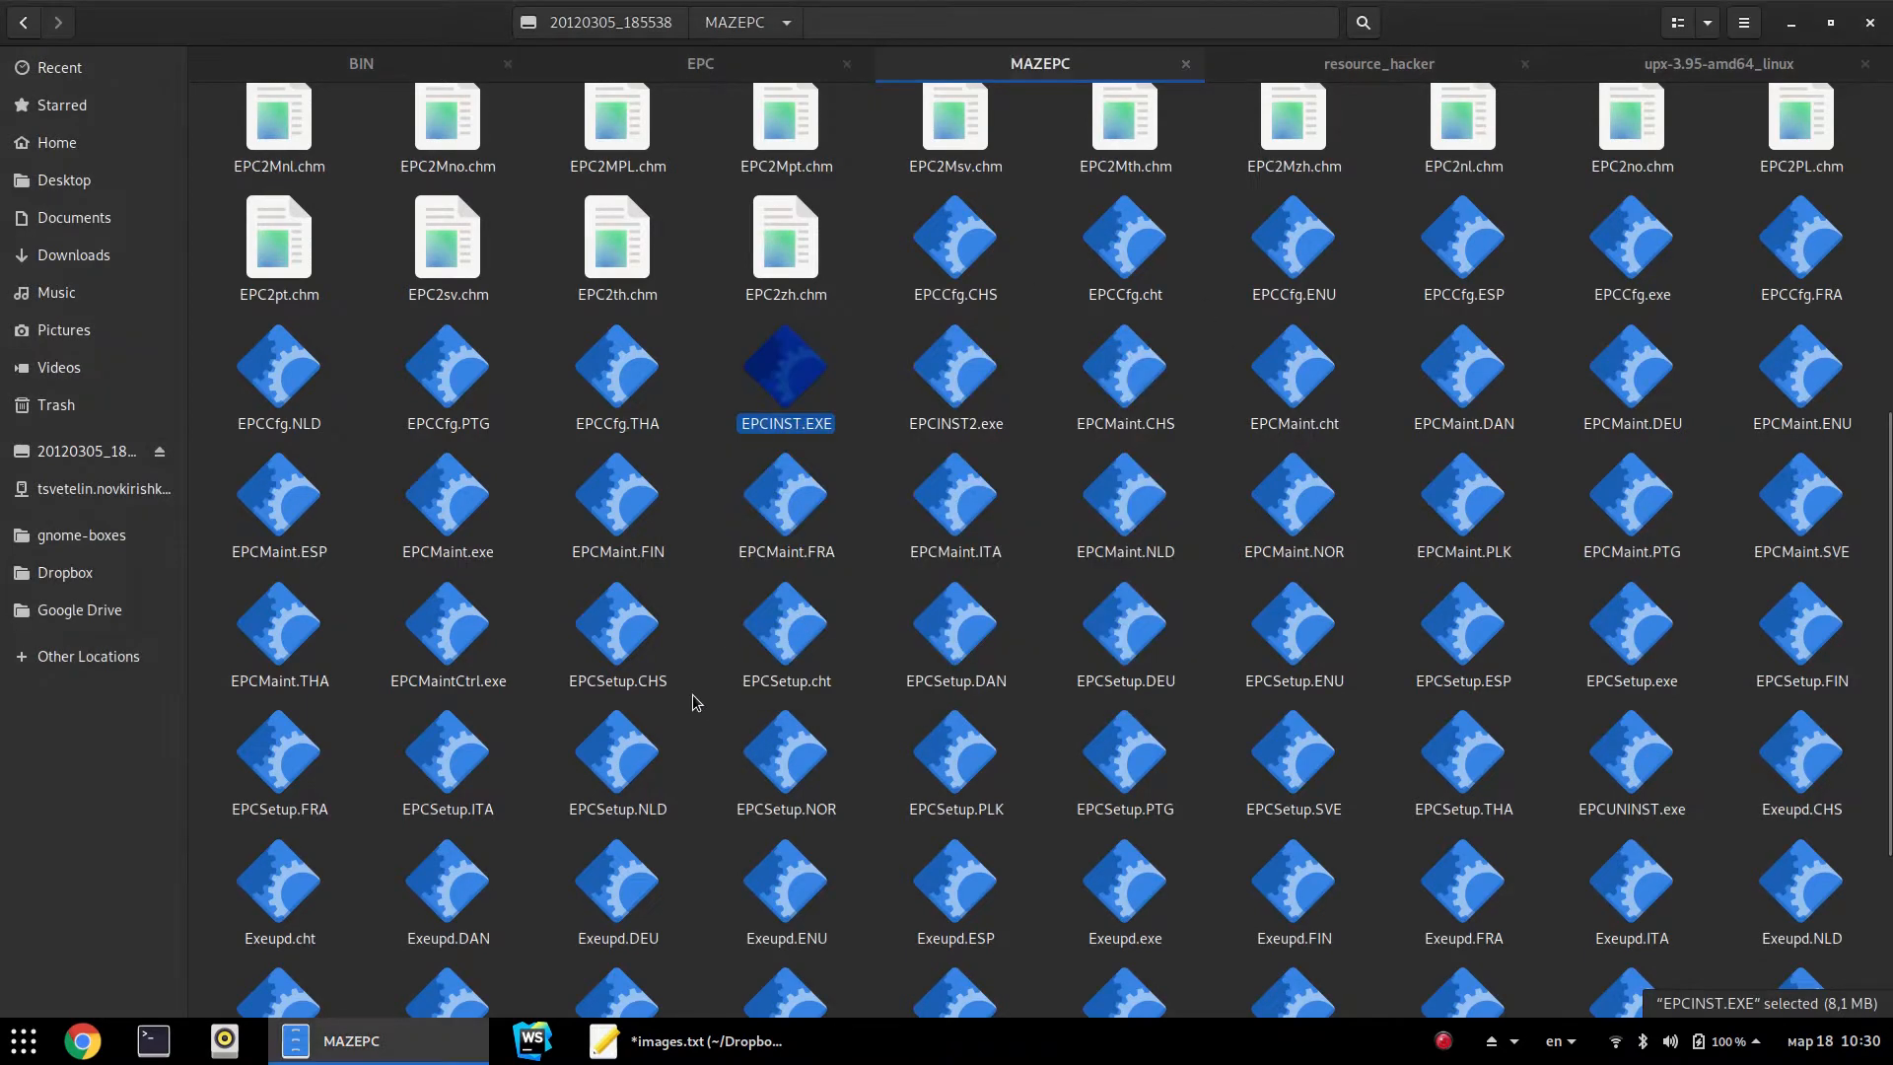
double_click(807, 382)
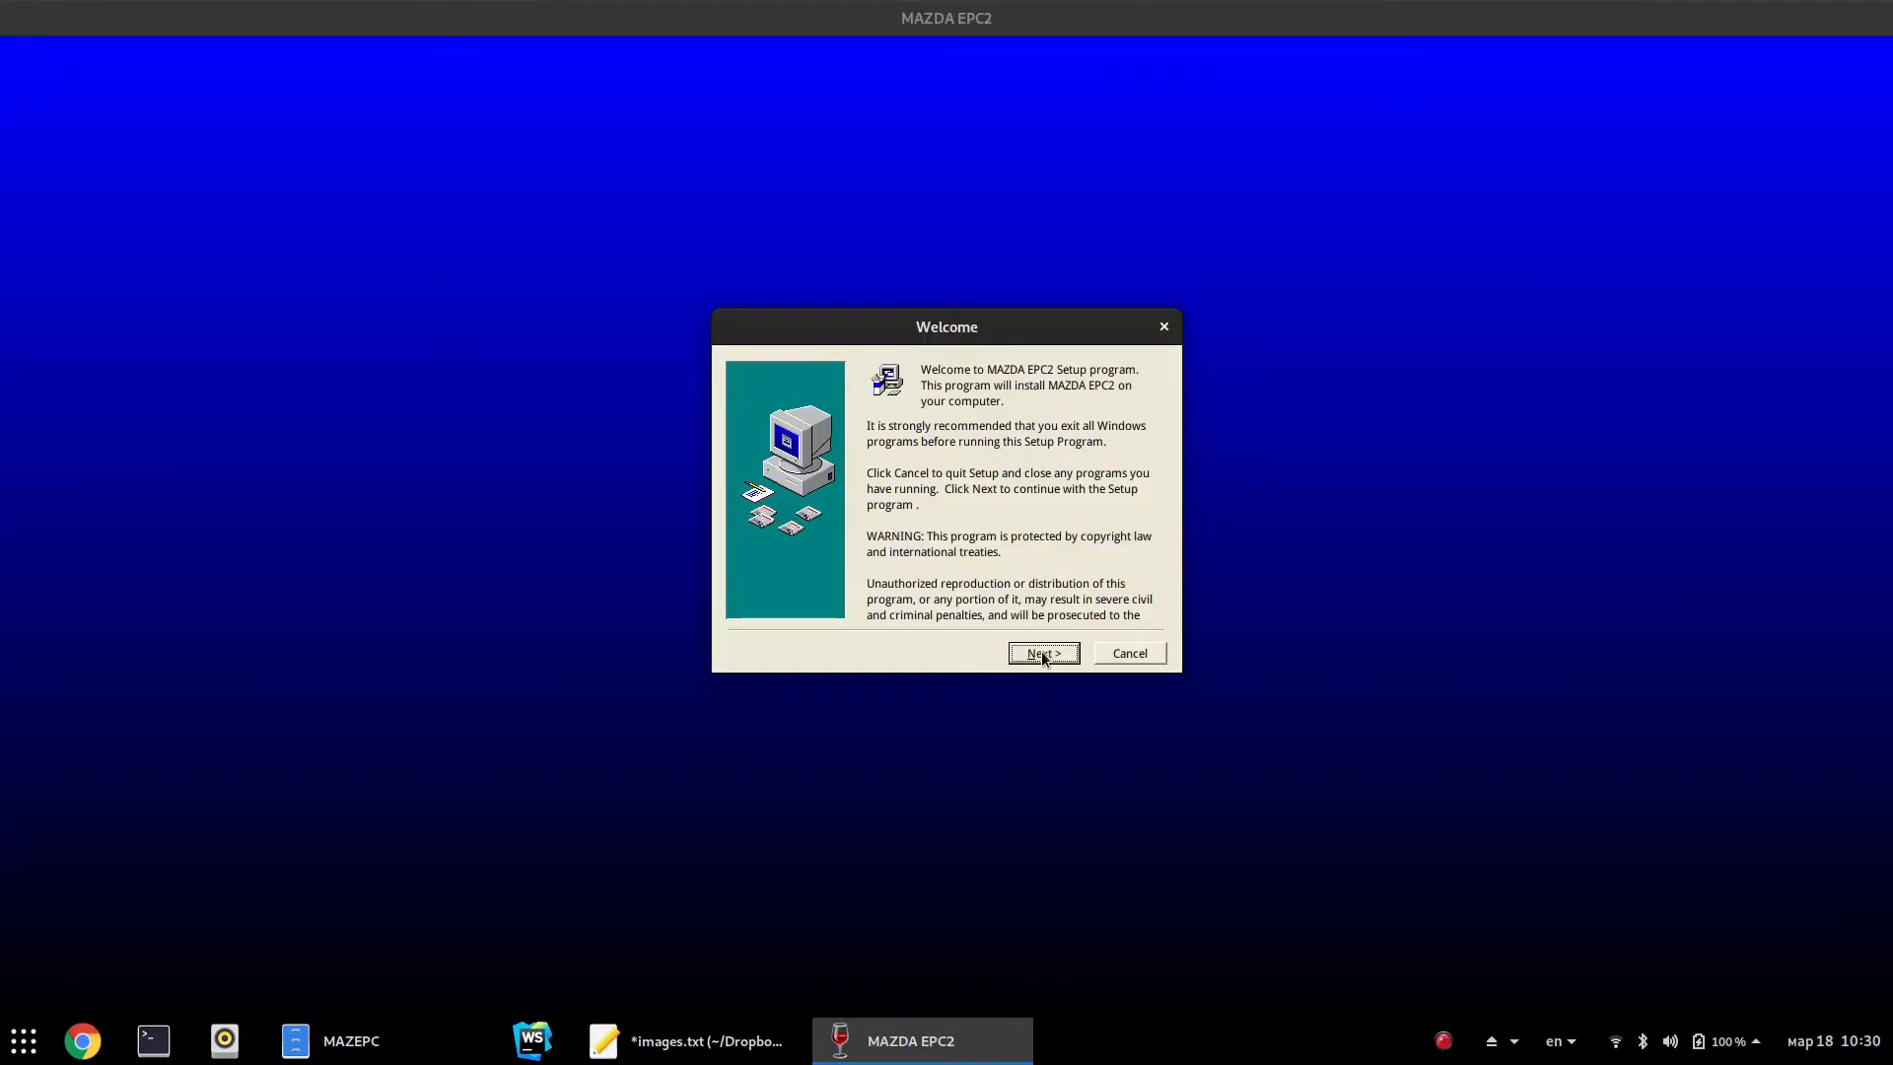
left_click(1044, 654)
left_click(1109, 589)
left_click(917, 398)
type("G")
left_click(1085, 406)
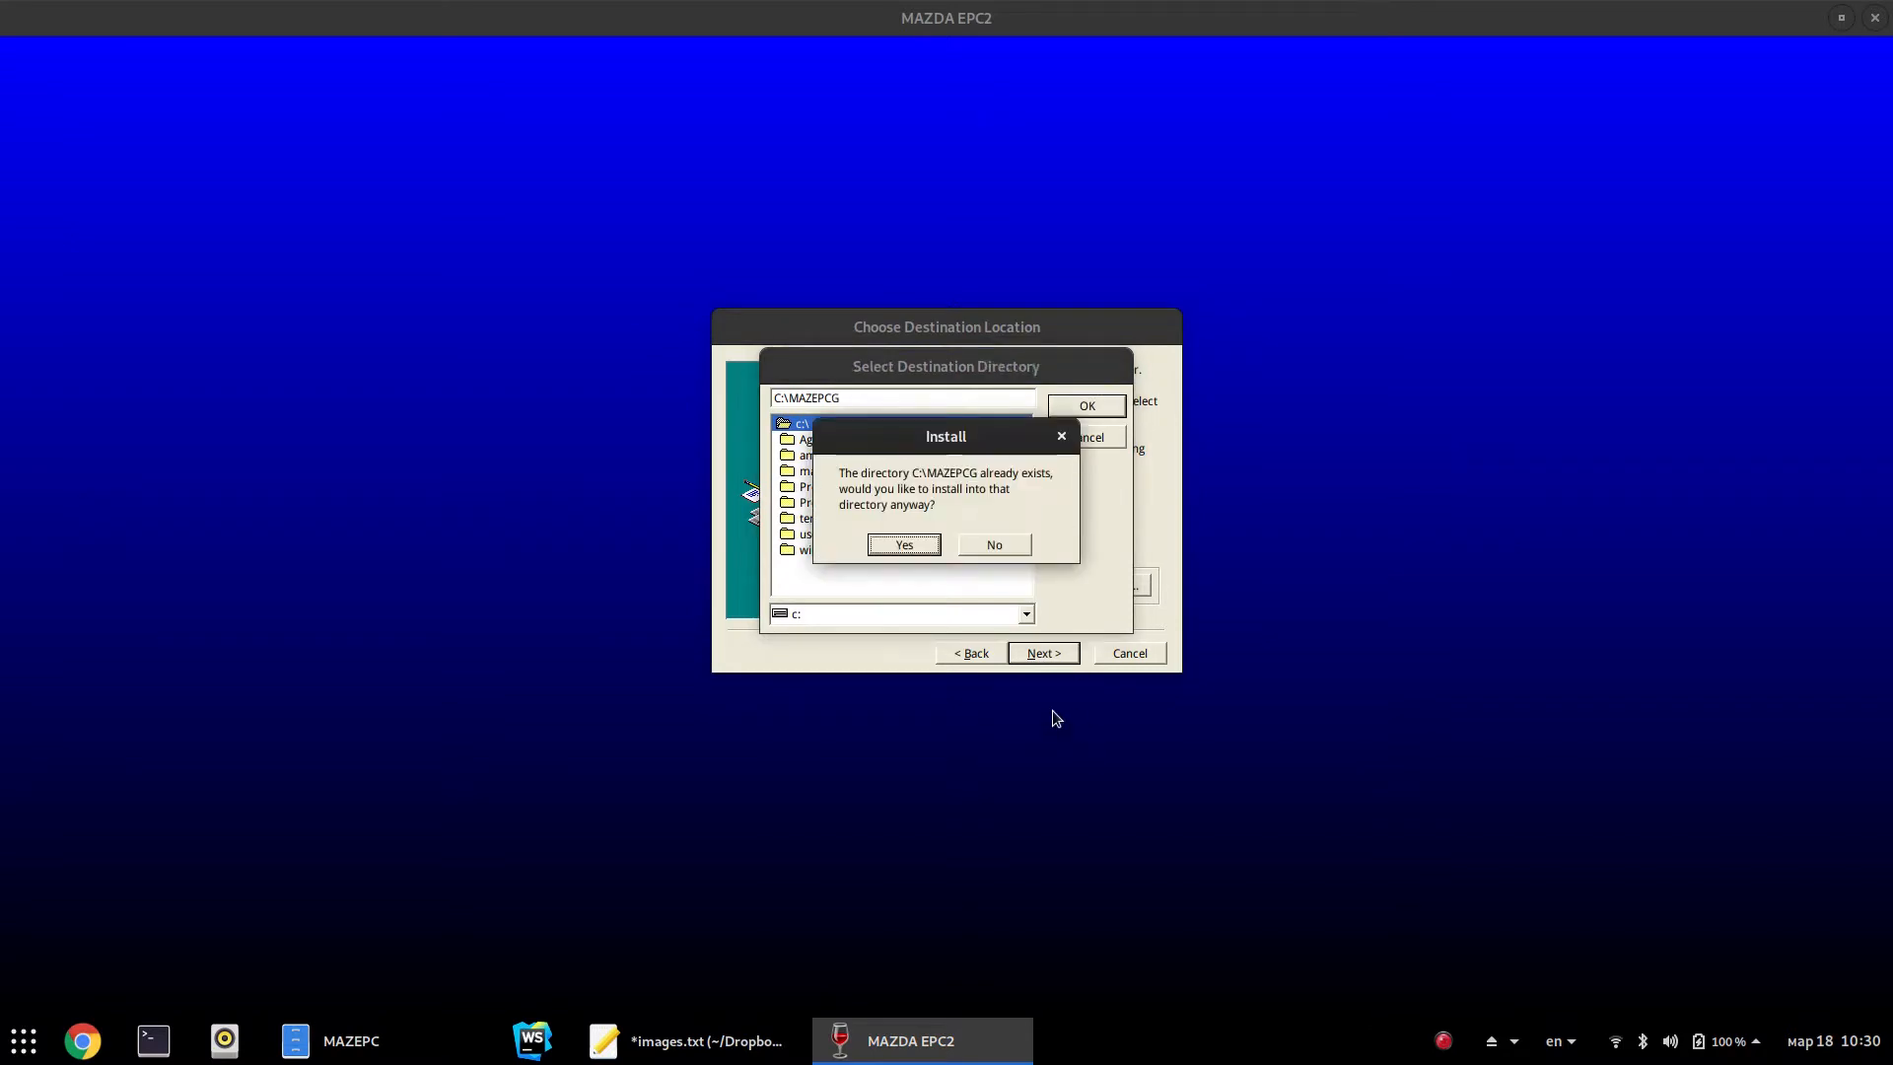
left_click(910, 546)
left_click(1063, 654)
left_click(1061, 652)
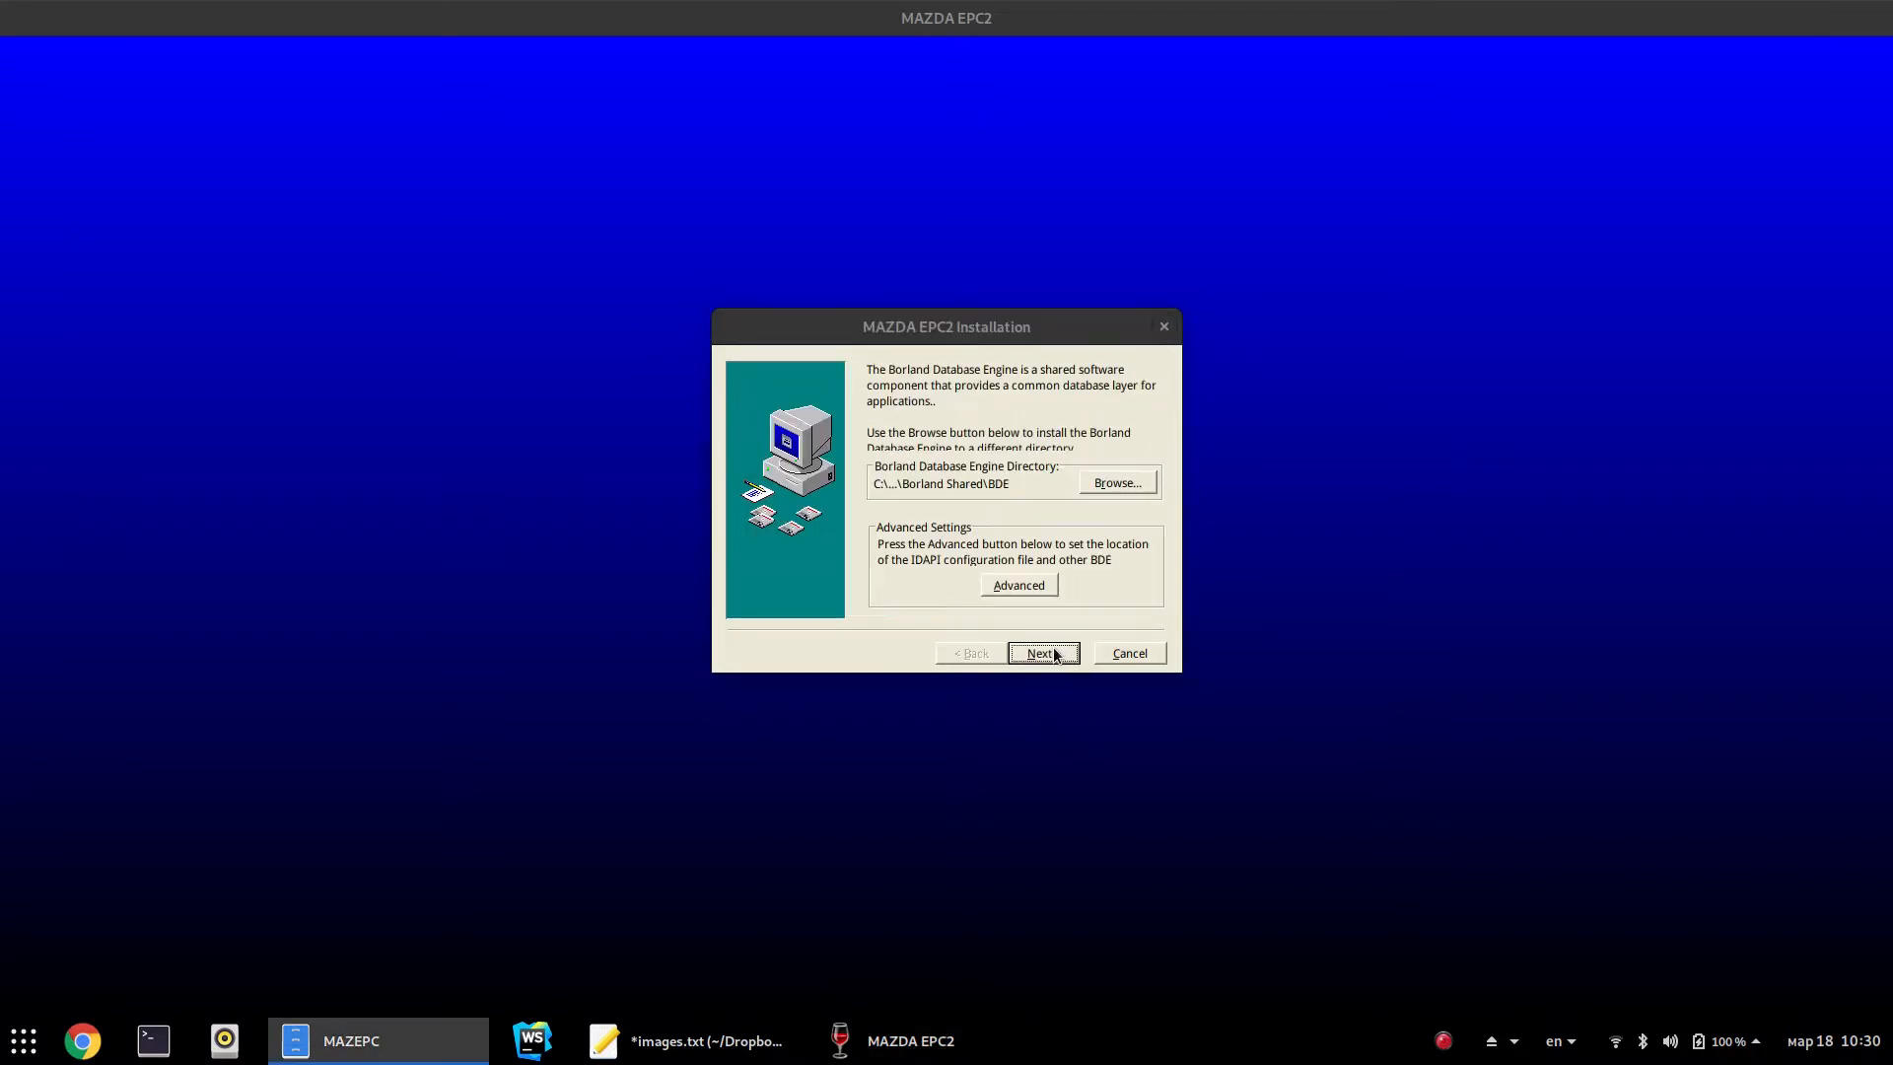
left_click(1053, 648)
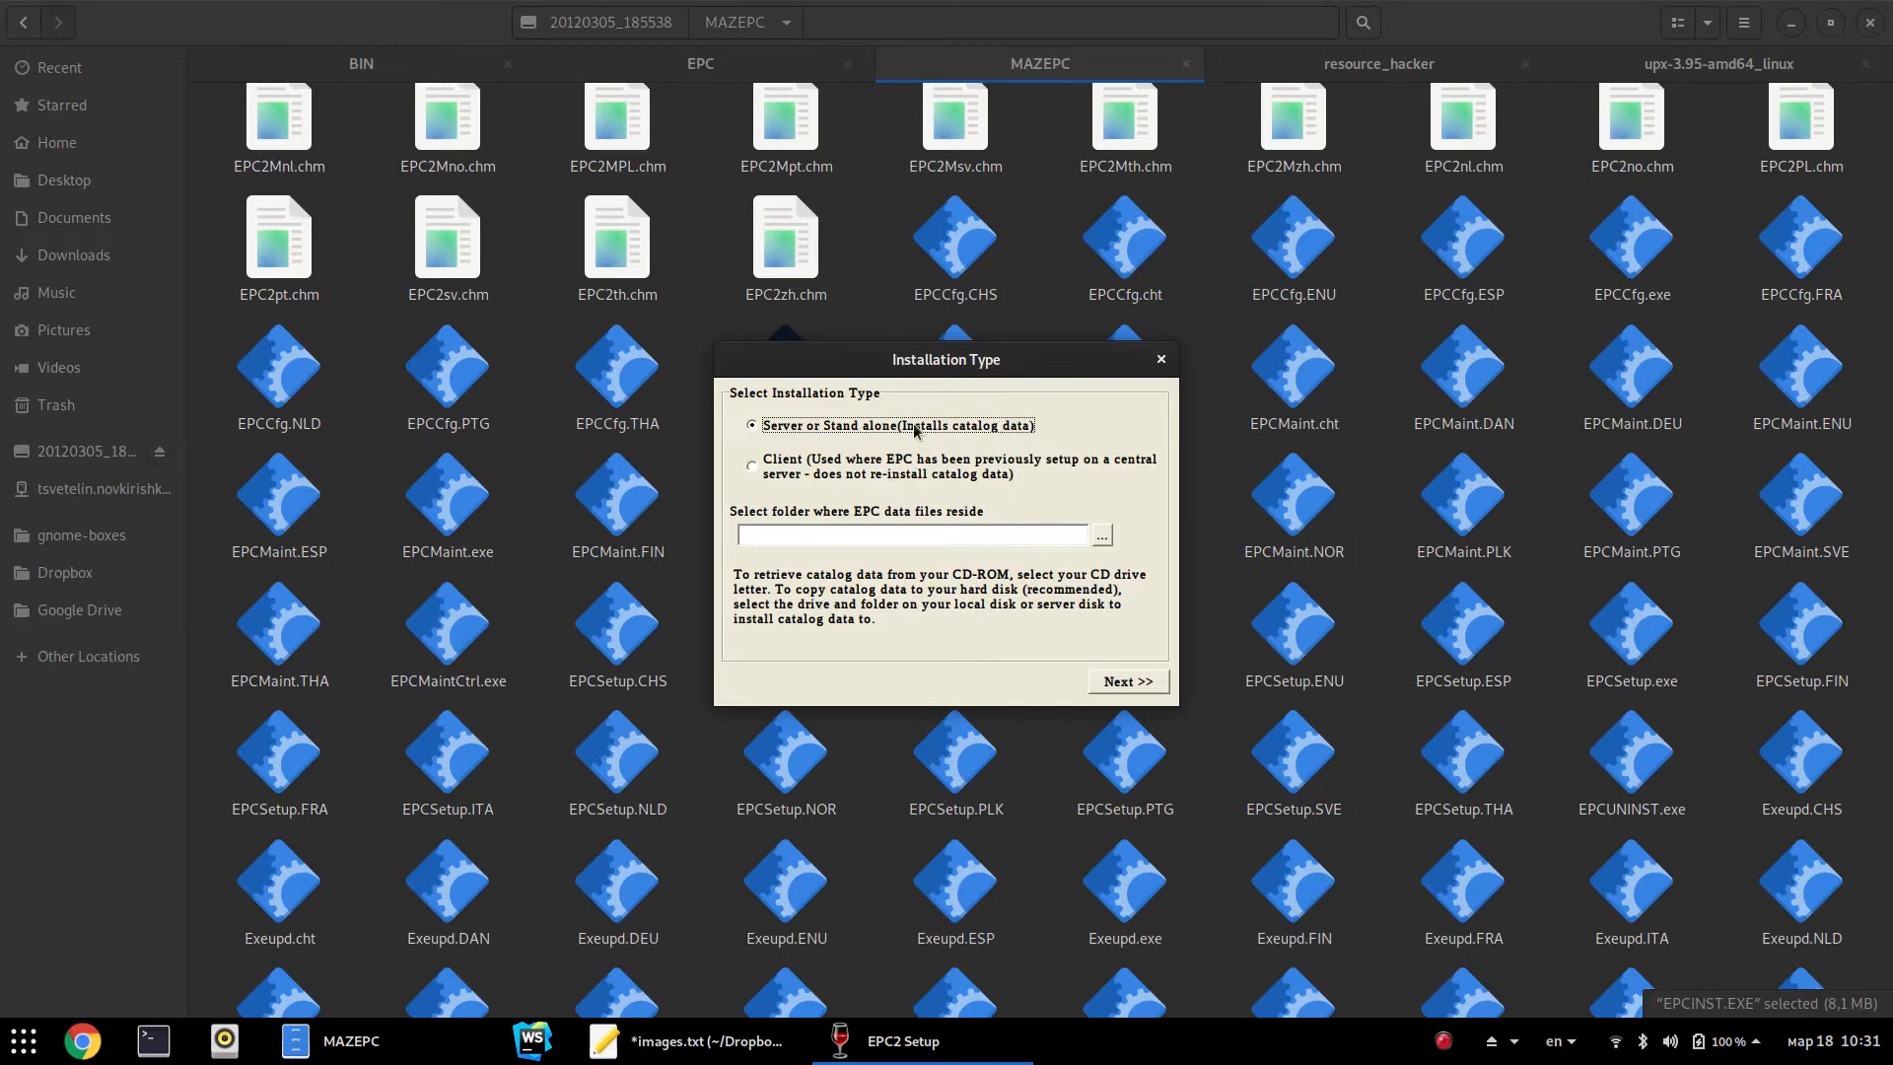
Choose stand-alone installation with C:\MAZEPCG as the data folder and centre the setup form
left_click(1125, 679)
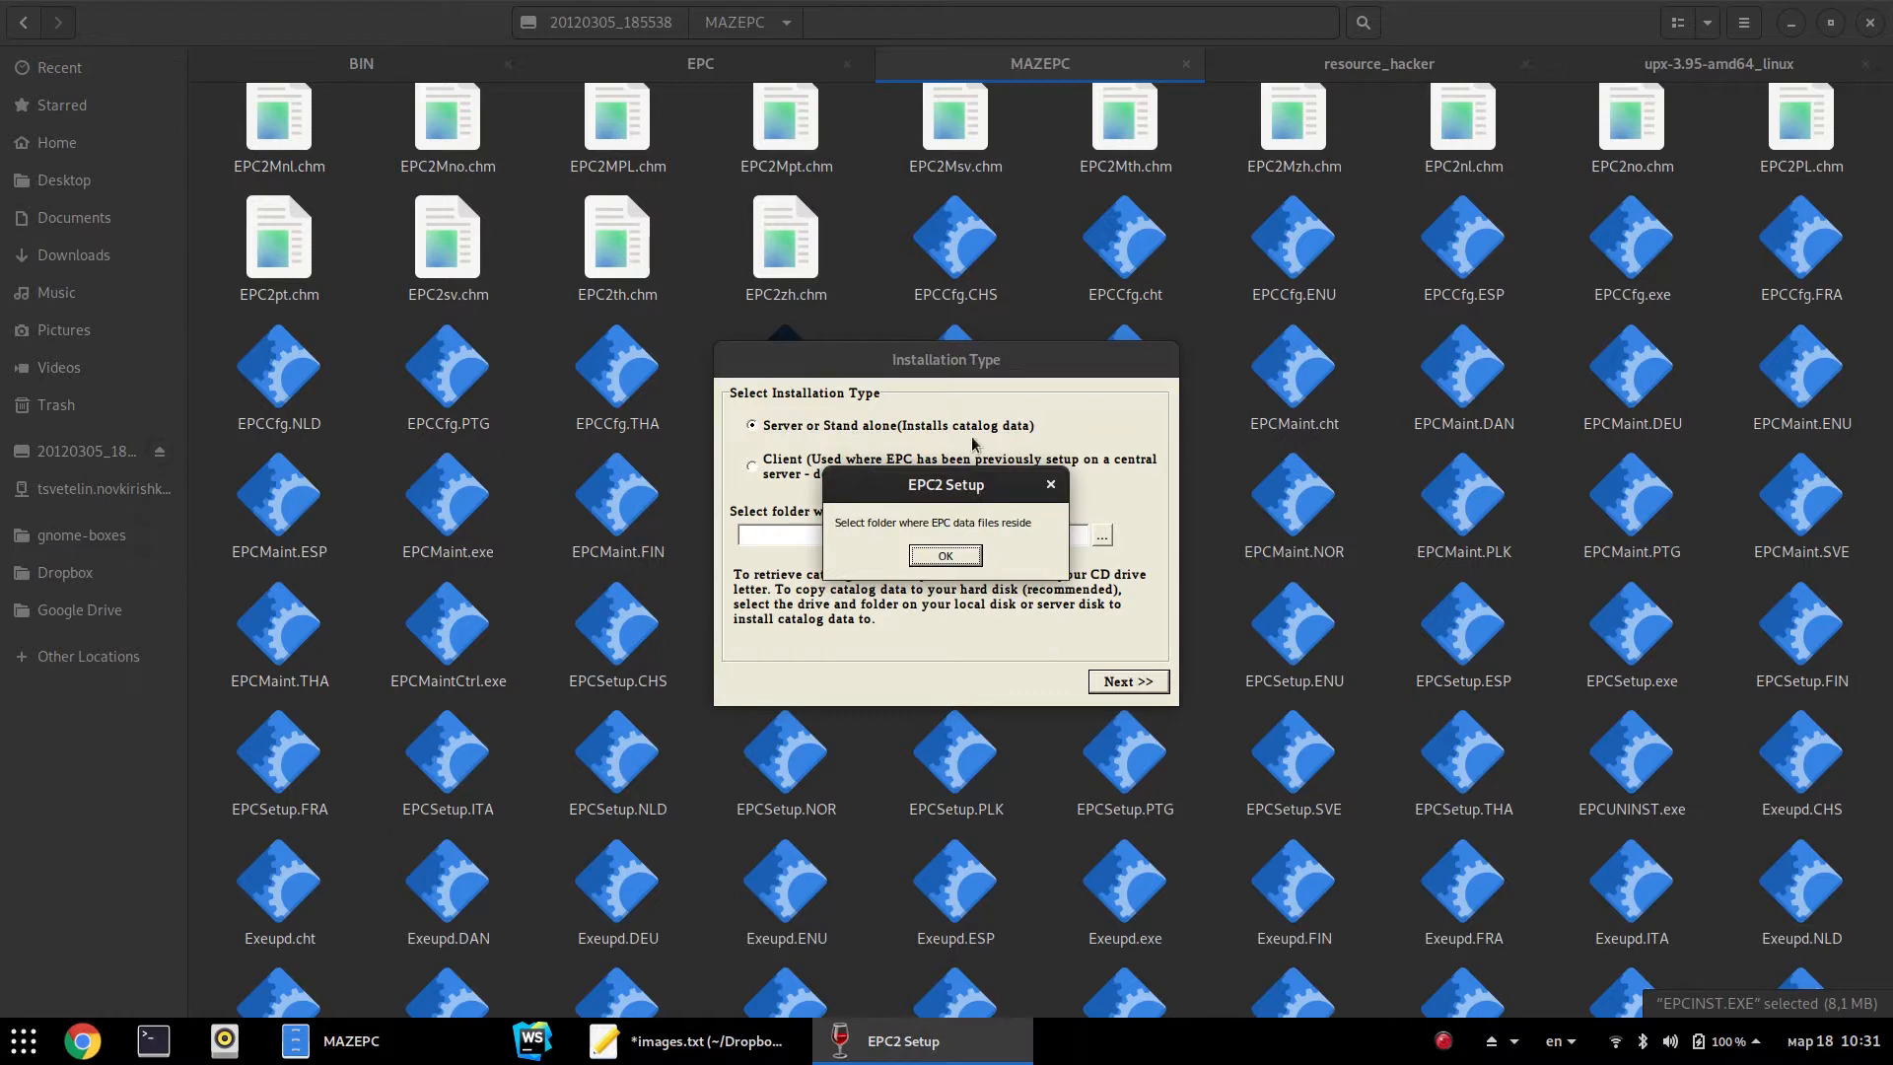
left_click(945, 556)
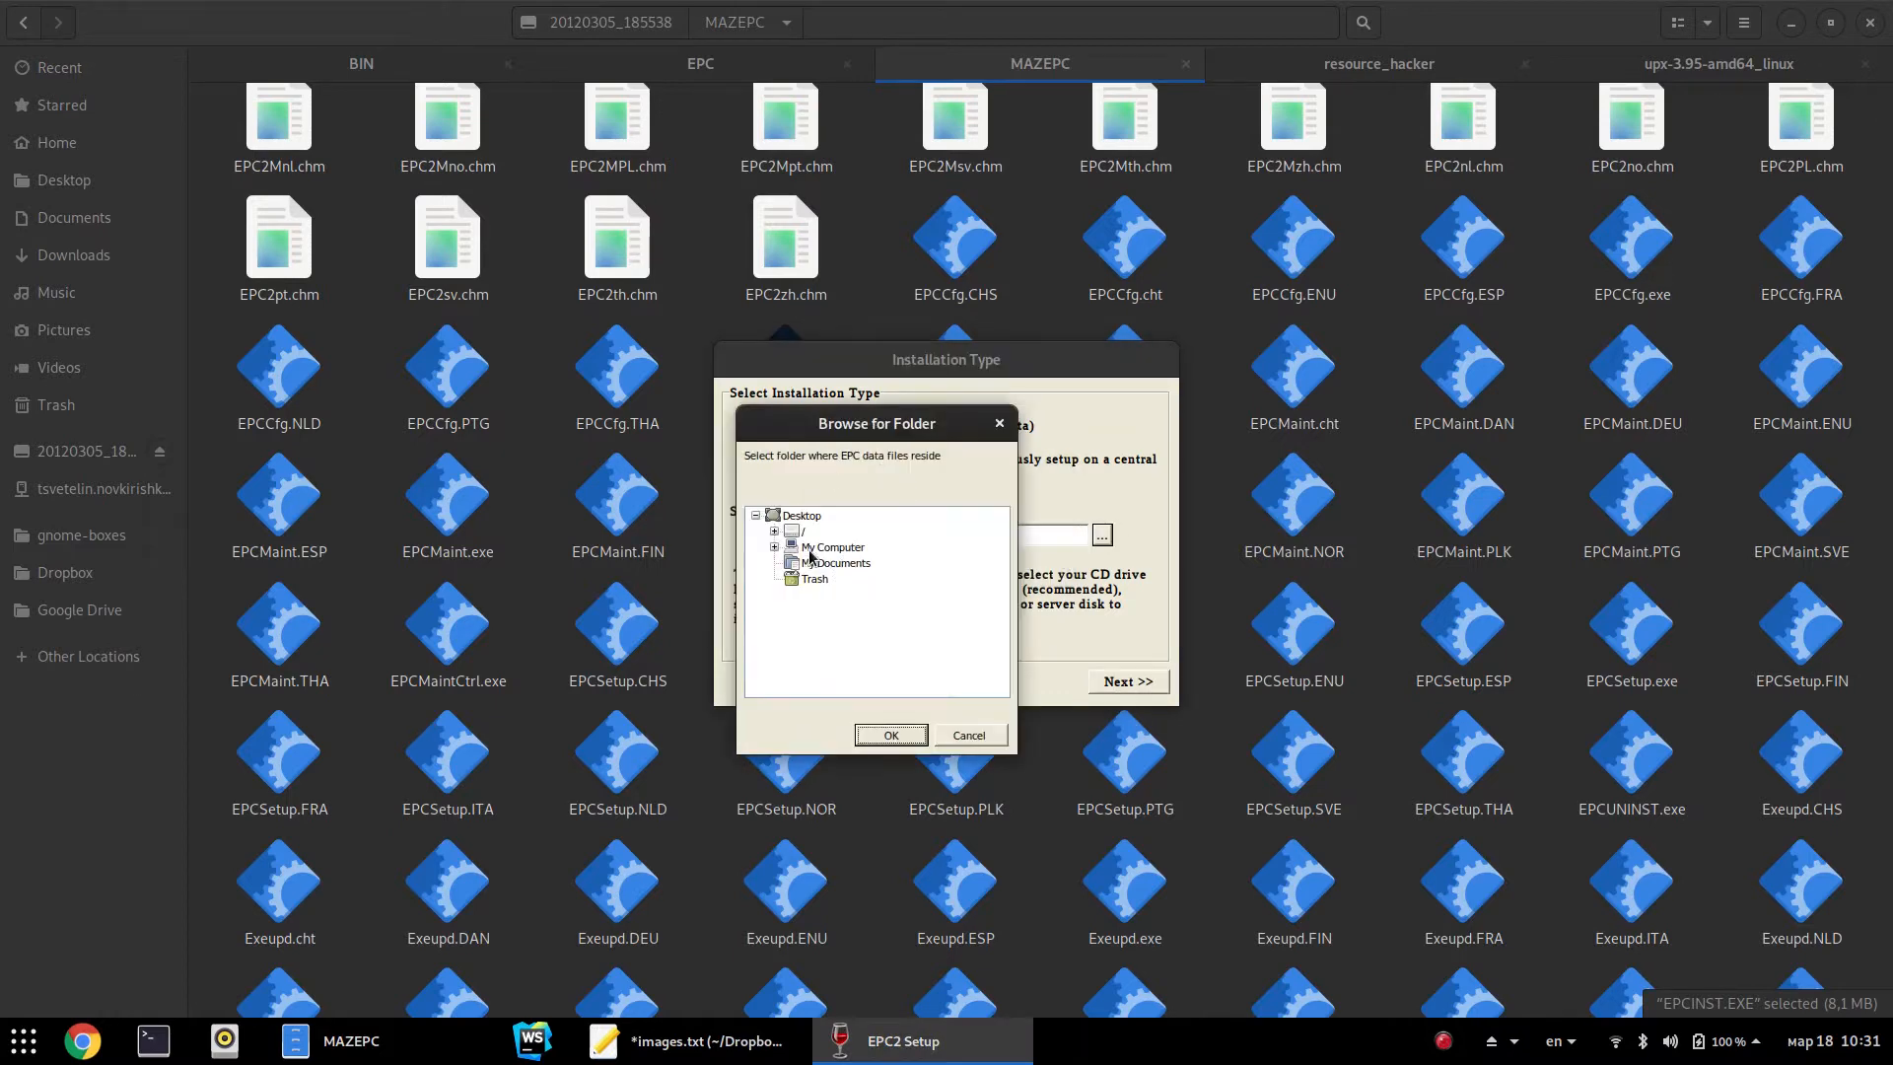
double_click(833, 547)
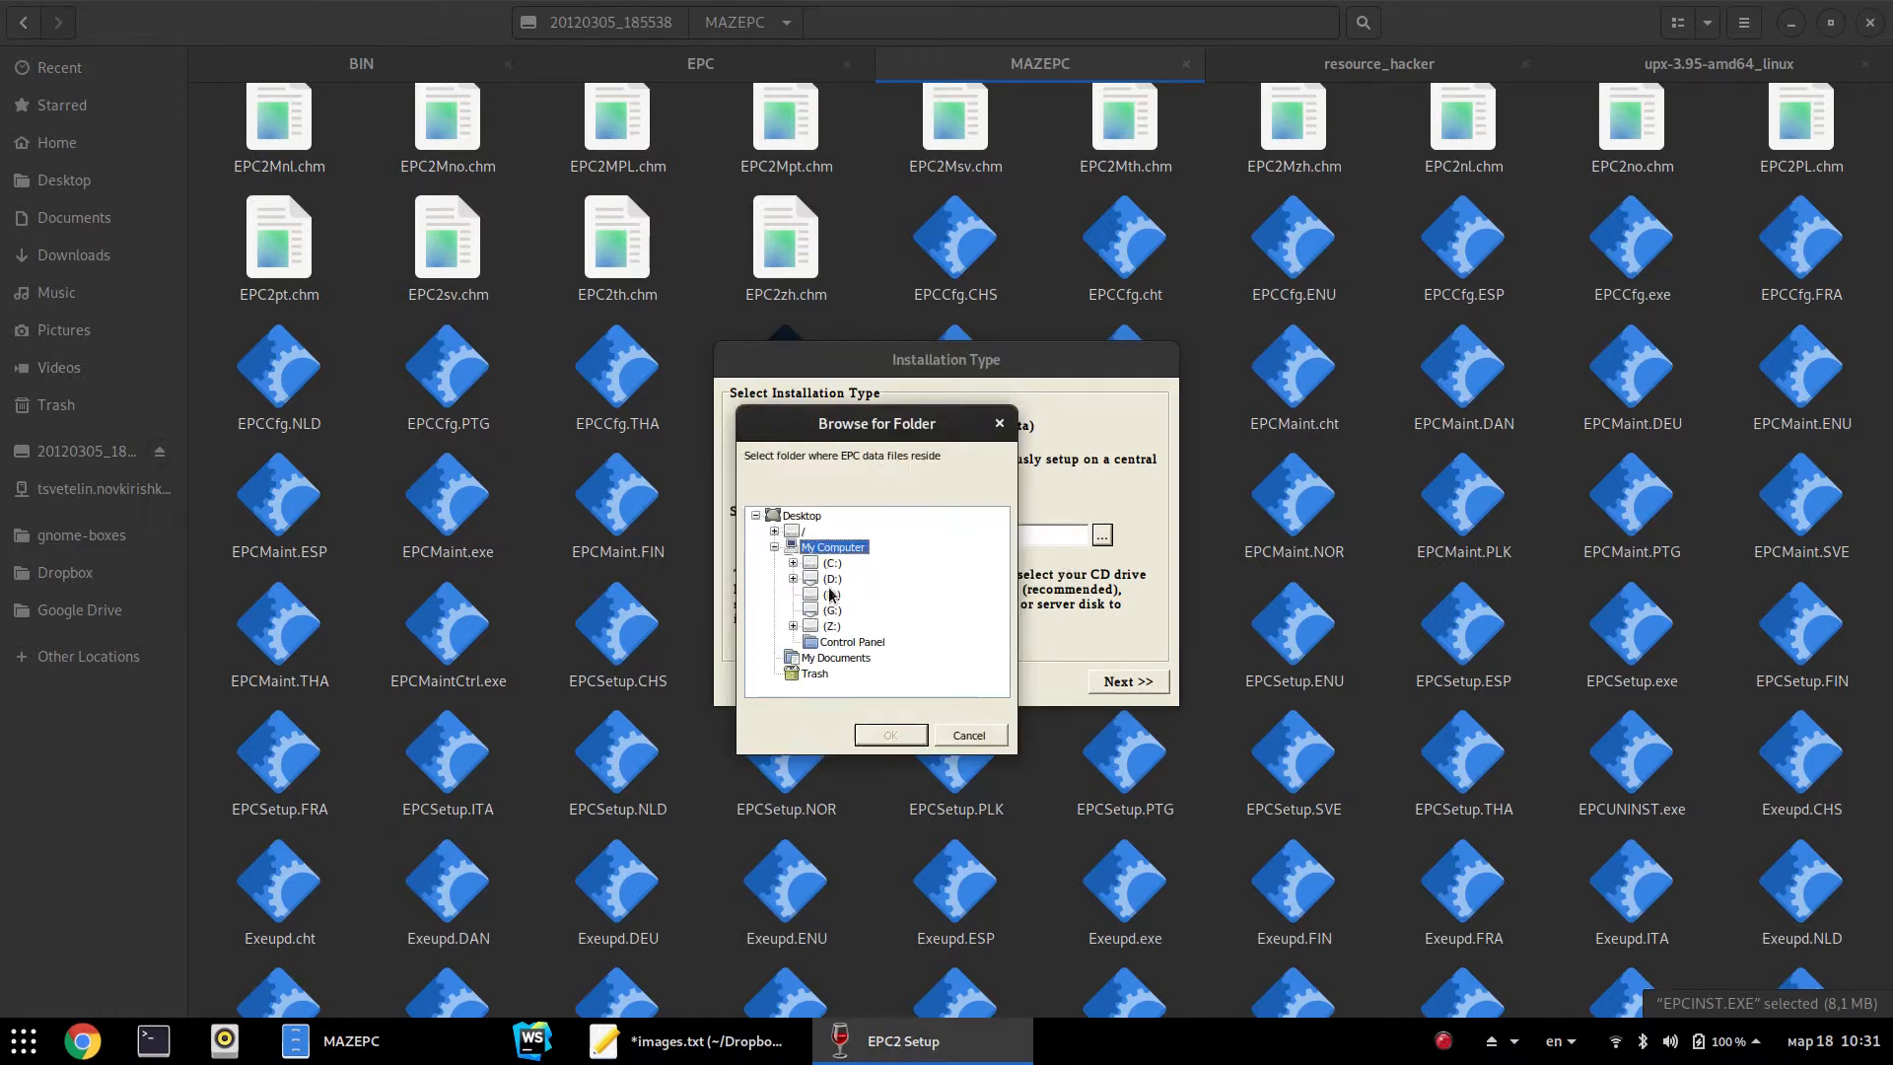
double_click(831, 563)
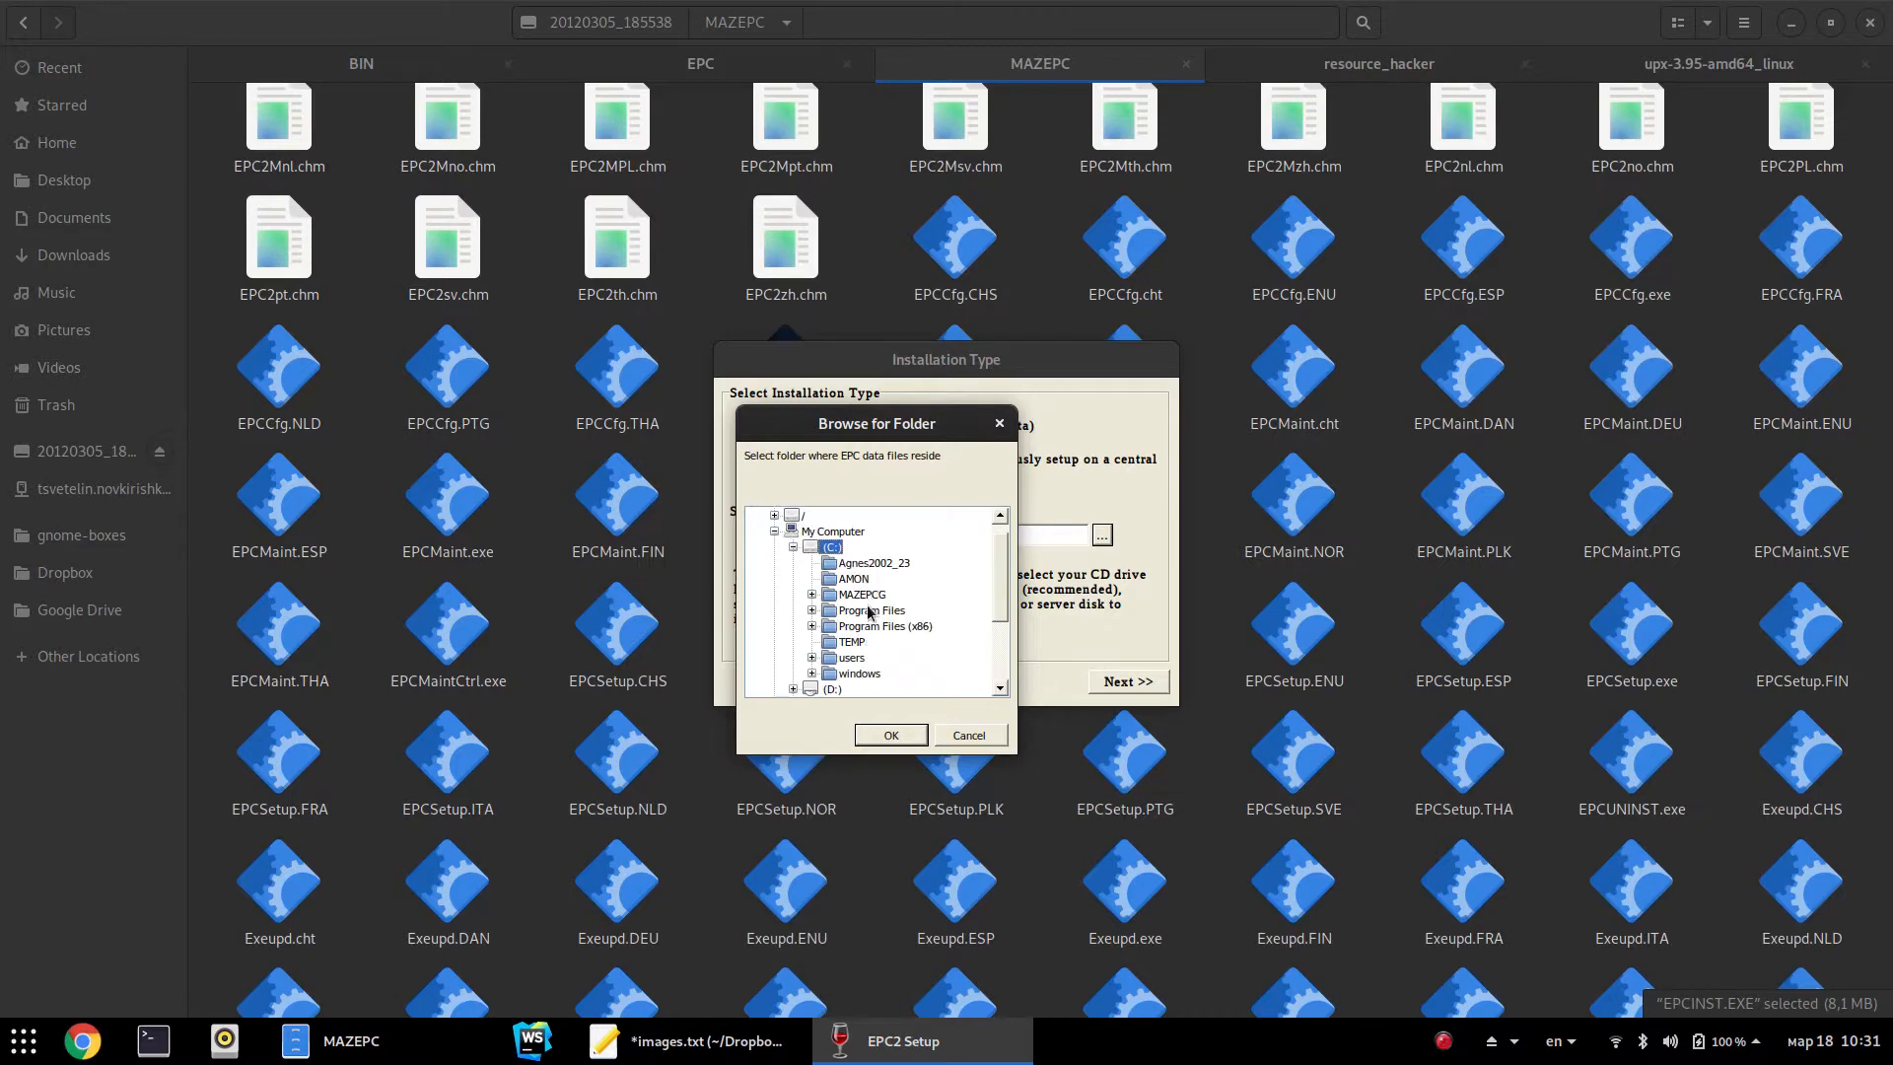
left_click(890, 735)
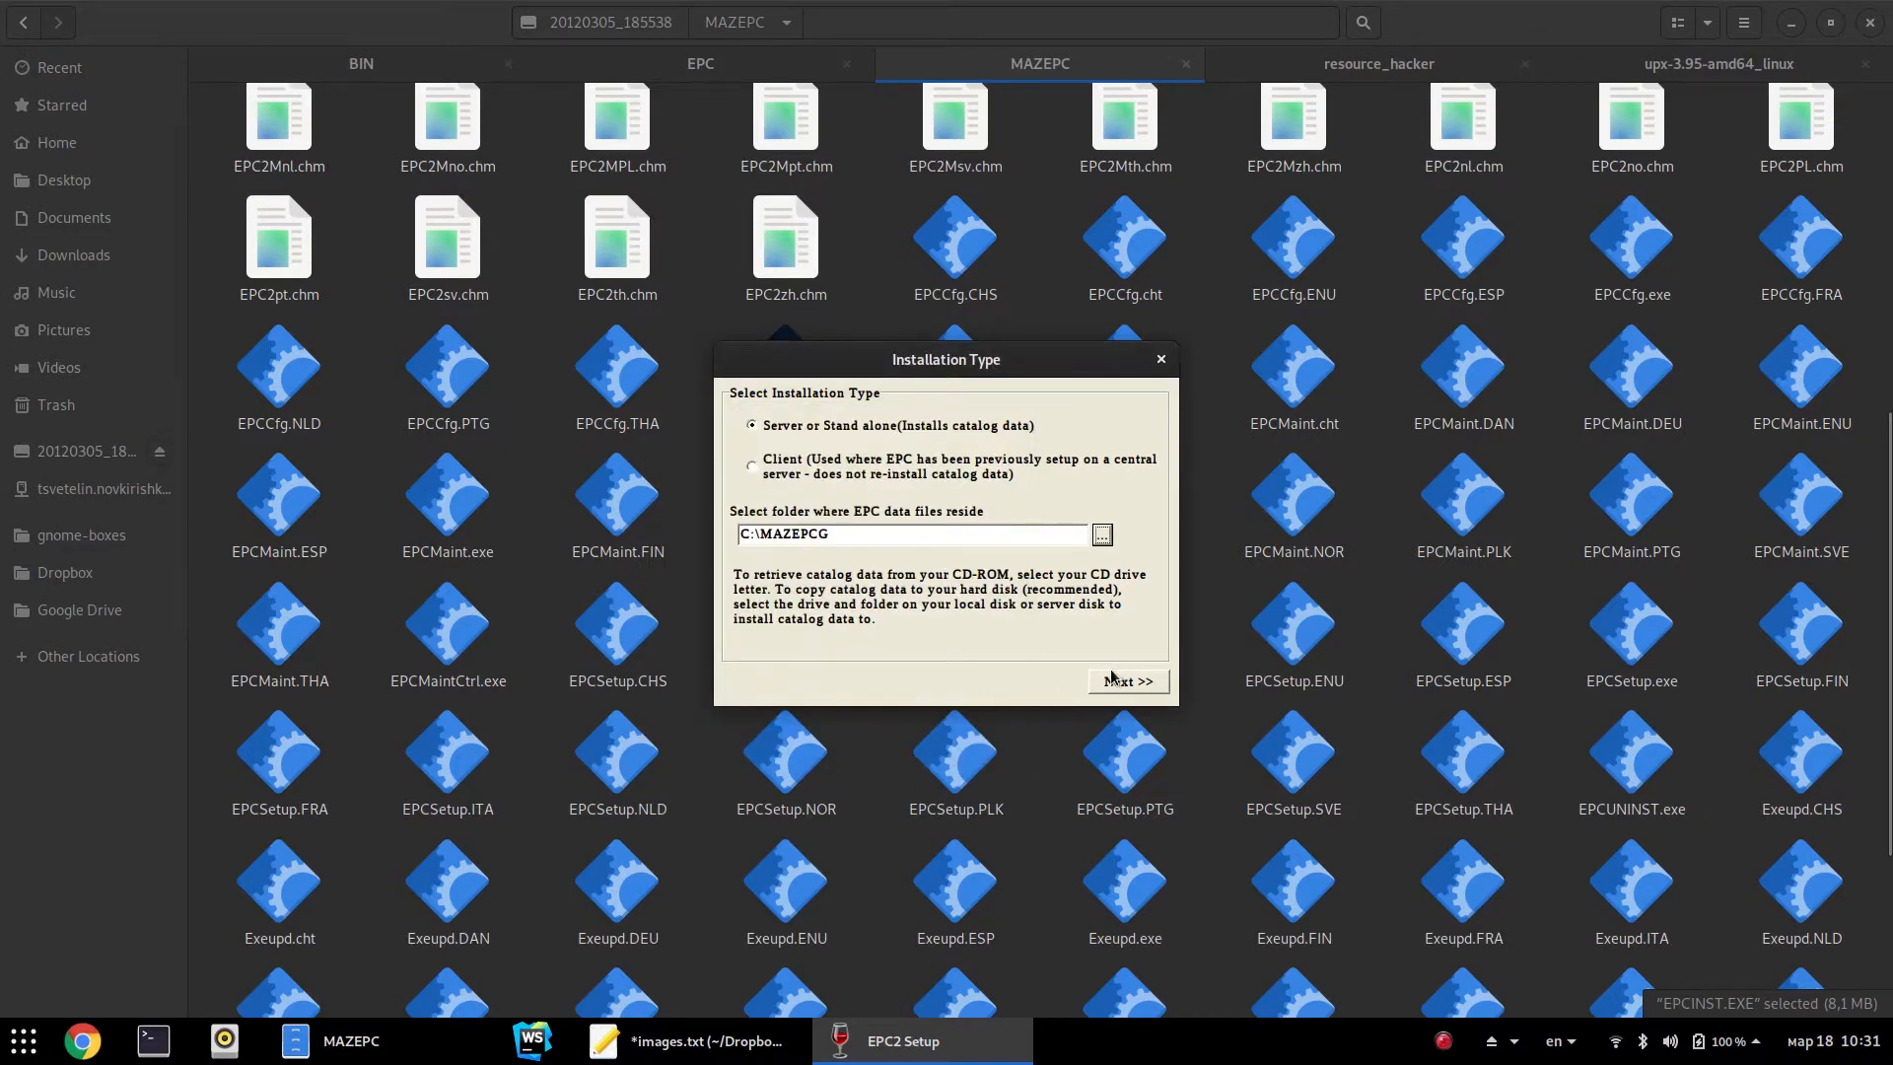
left_click(1128, 681)
left_click_drag(501, 28, 1073, 240)
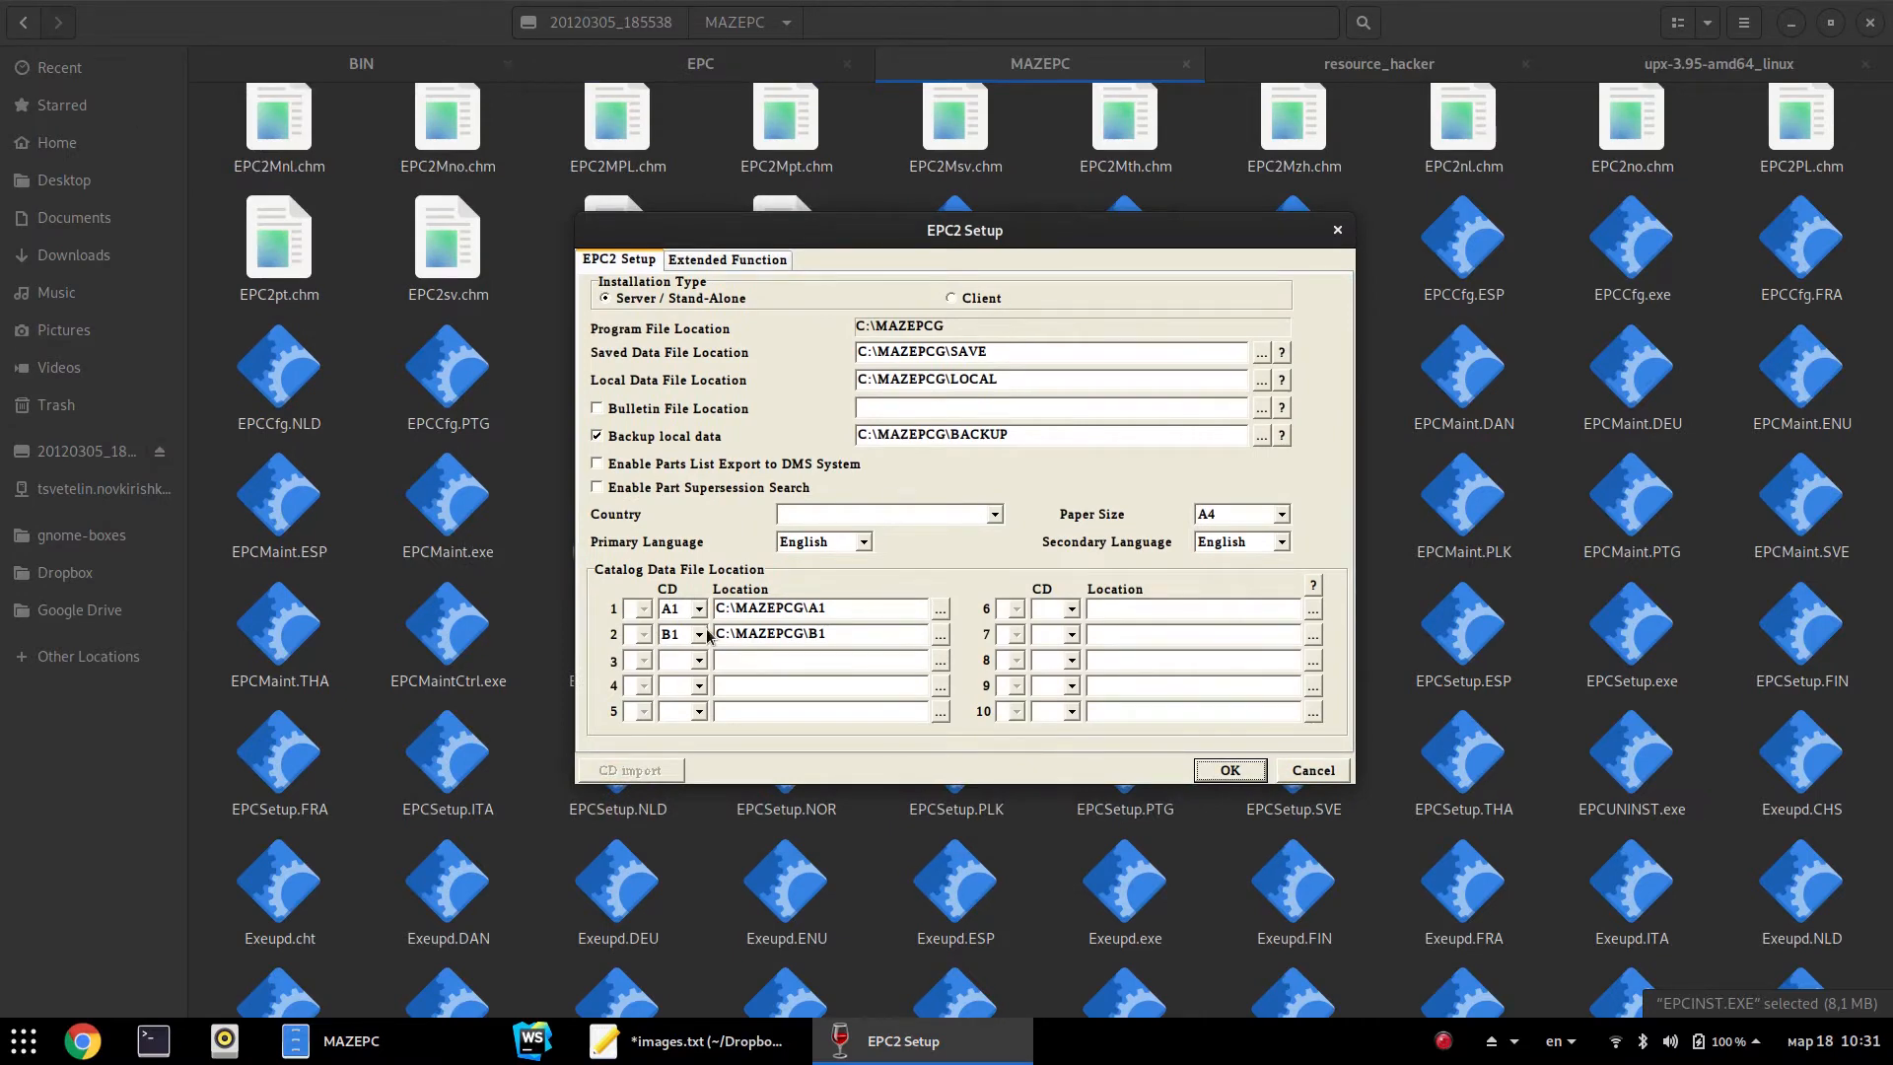
Close the metal03326 tab in Files and open a second EPC tab
left_click(1035, 79)
key("alt+Up")
key("alt+Up")
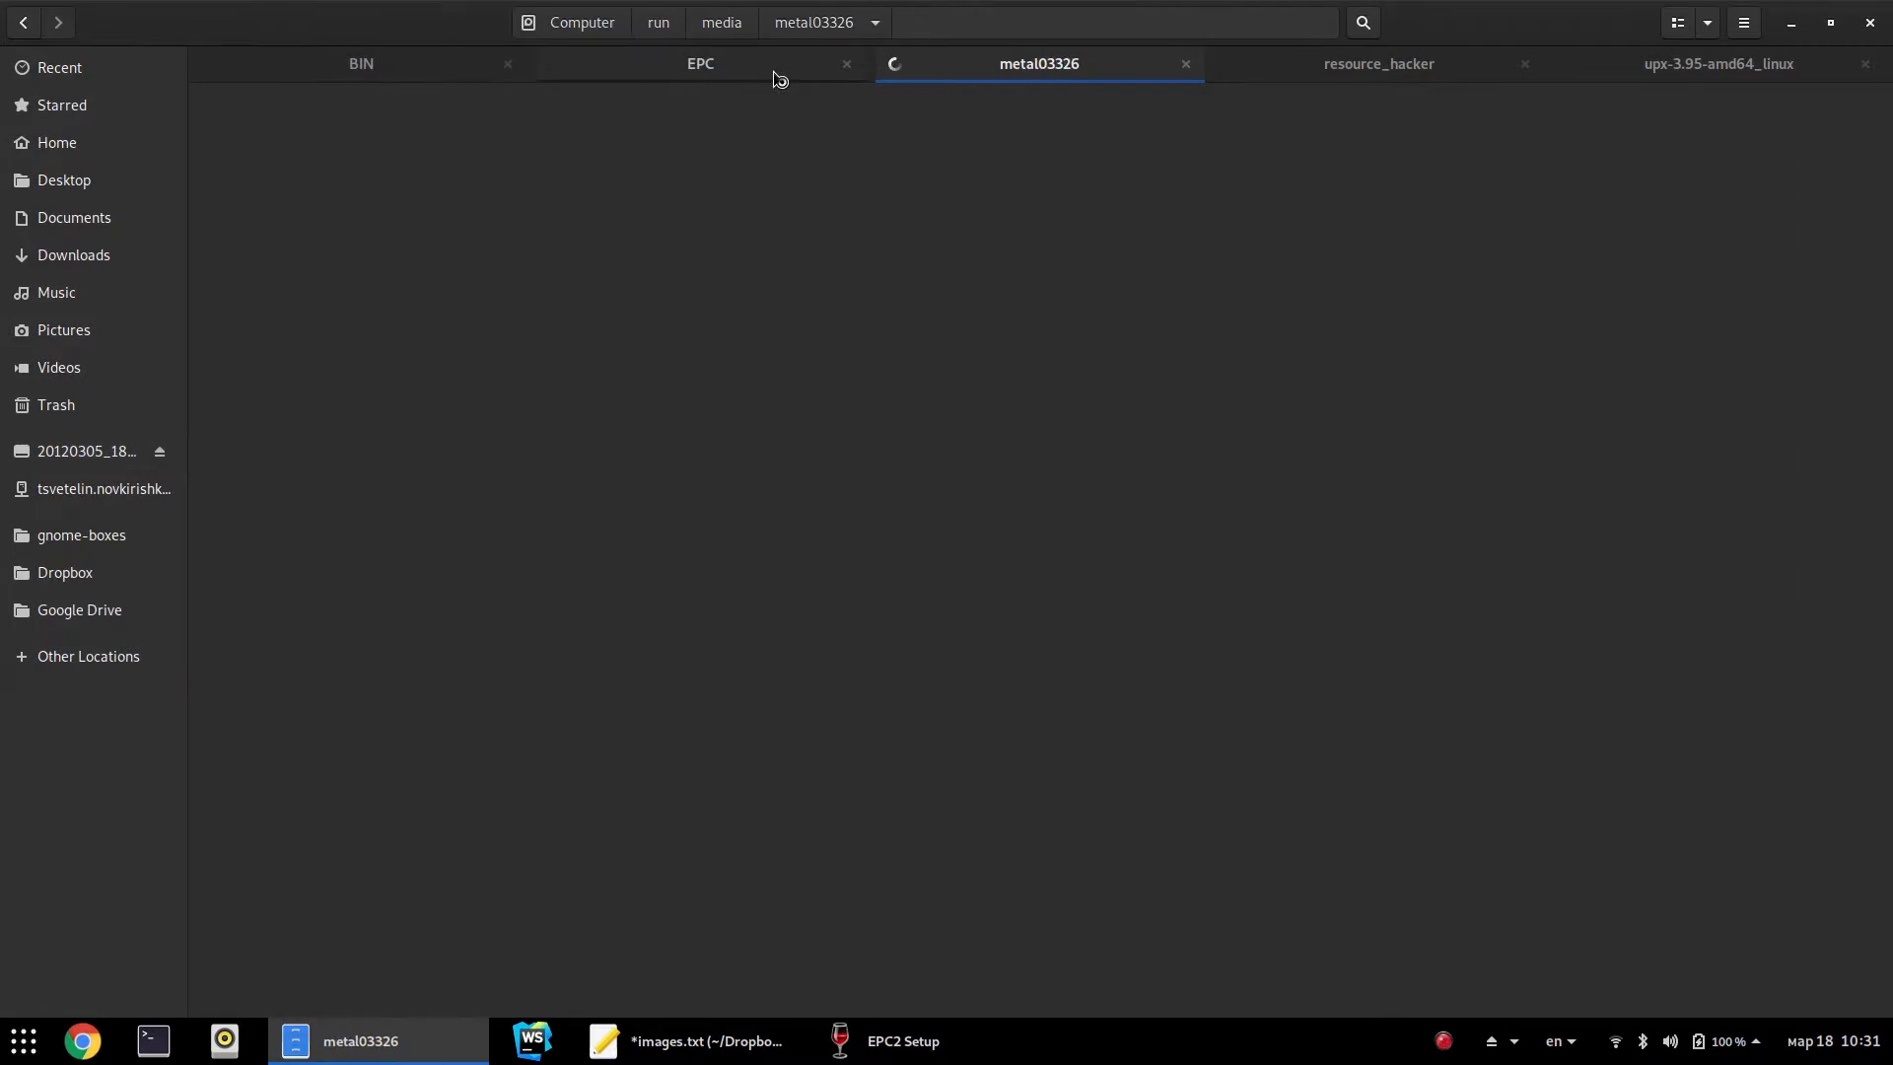
key("alt+Up")
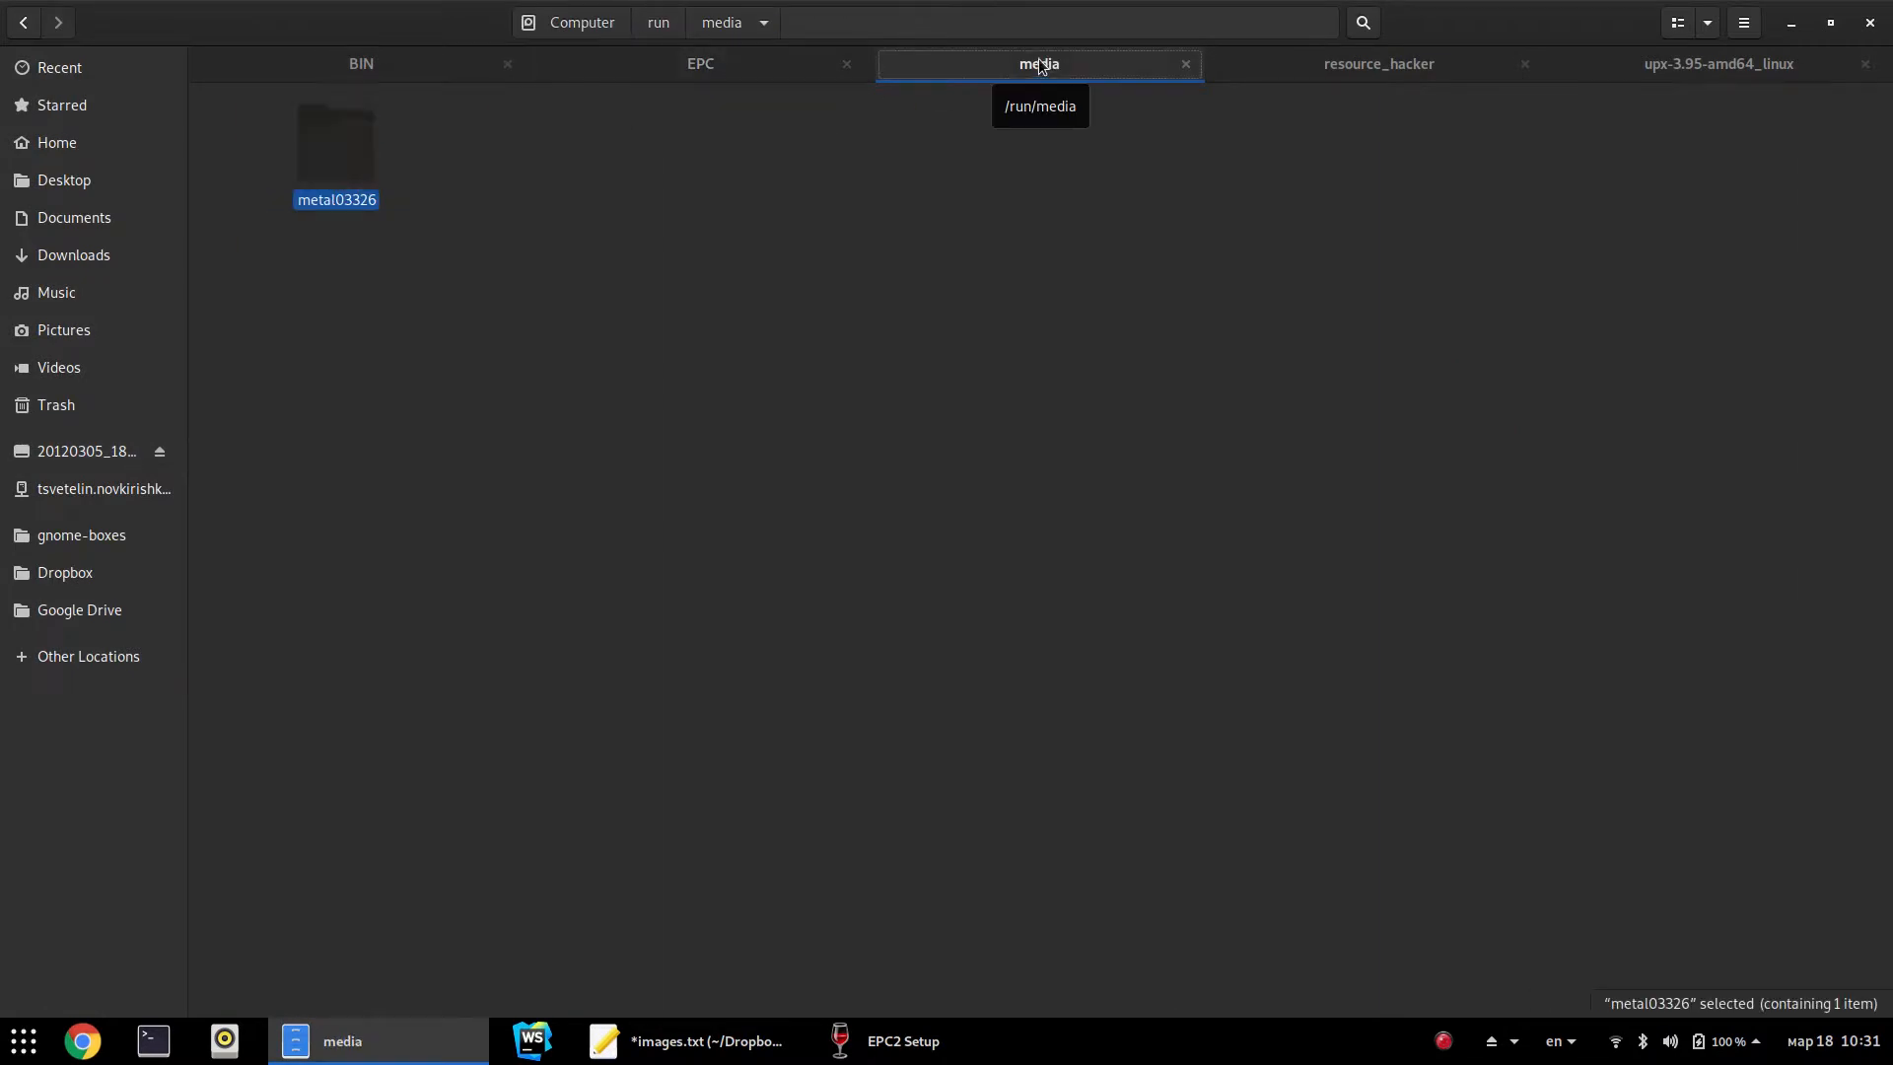
key("Return")
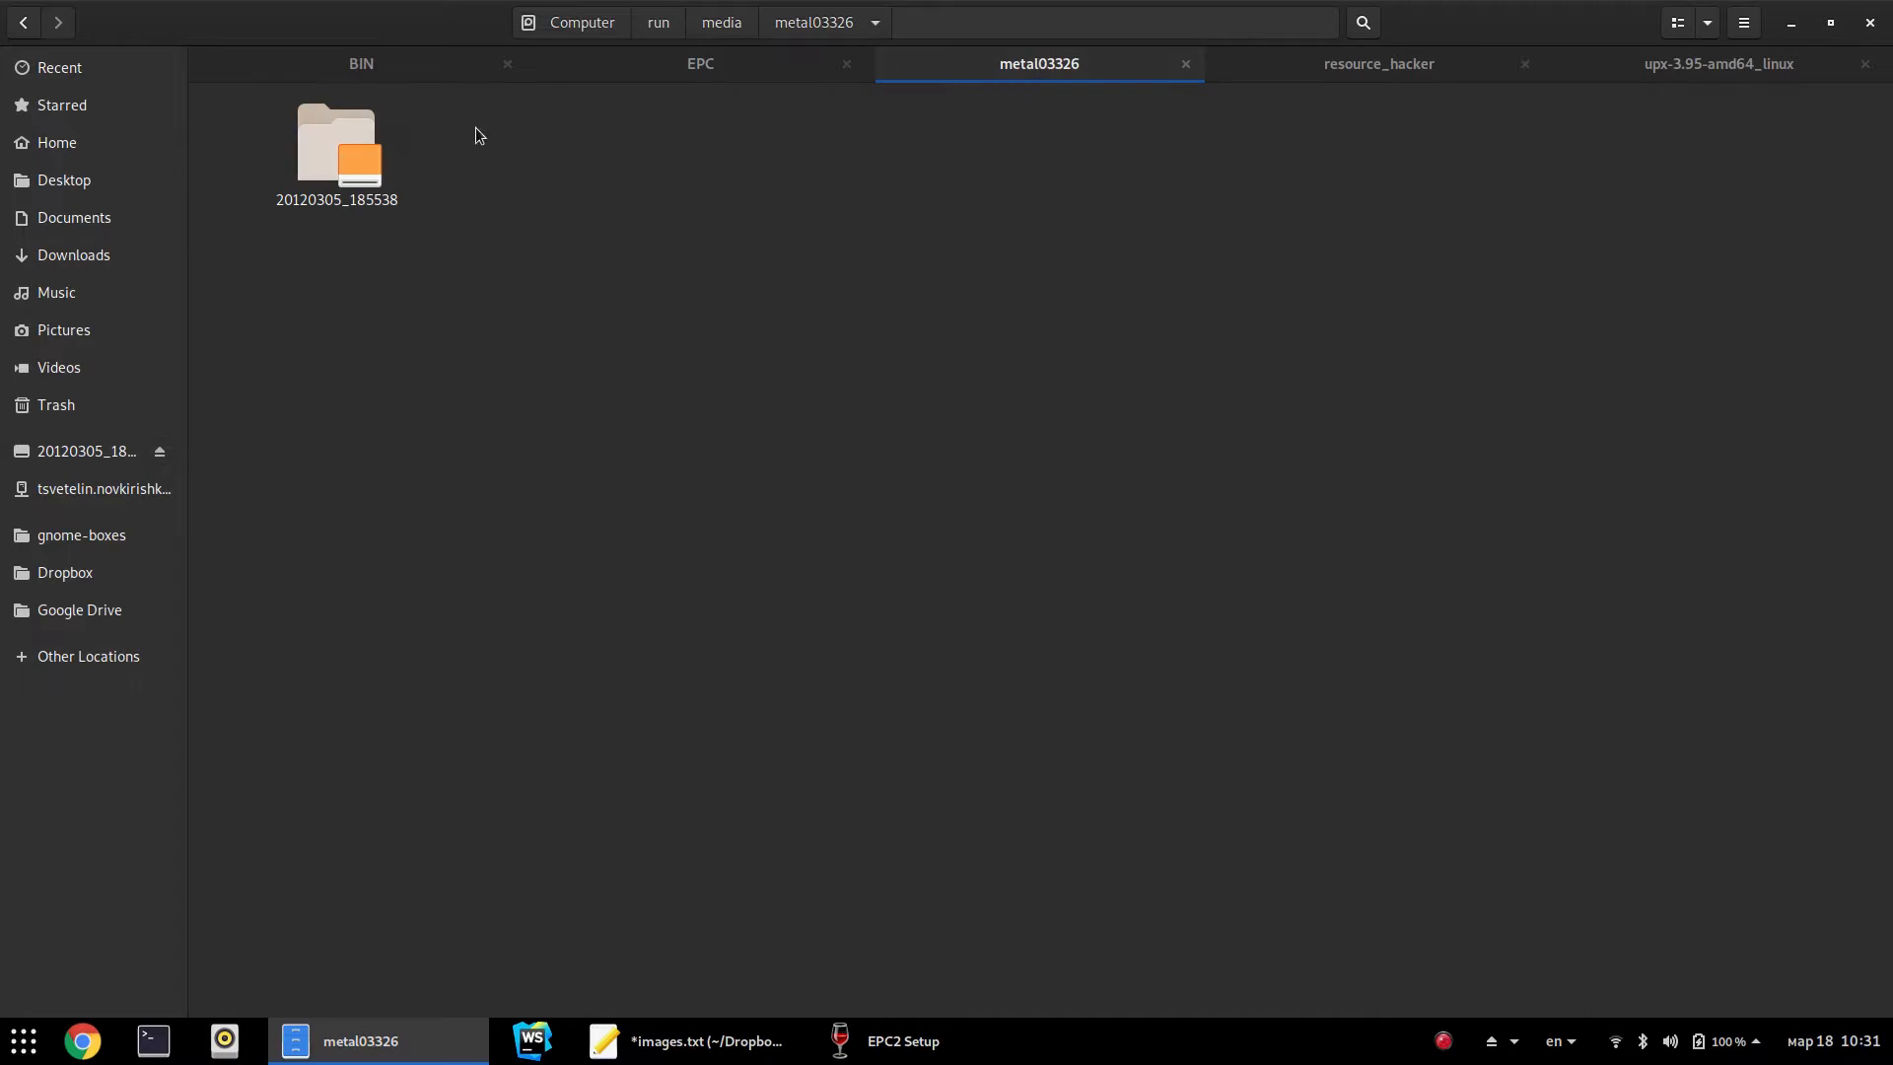
middle_click(1006, 79)
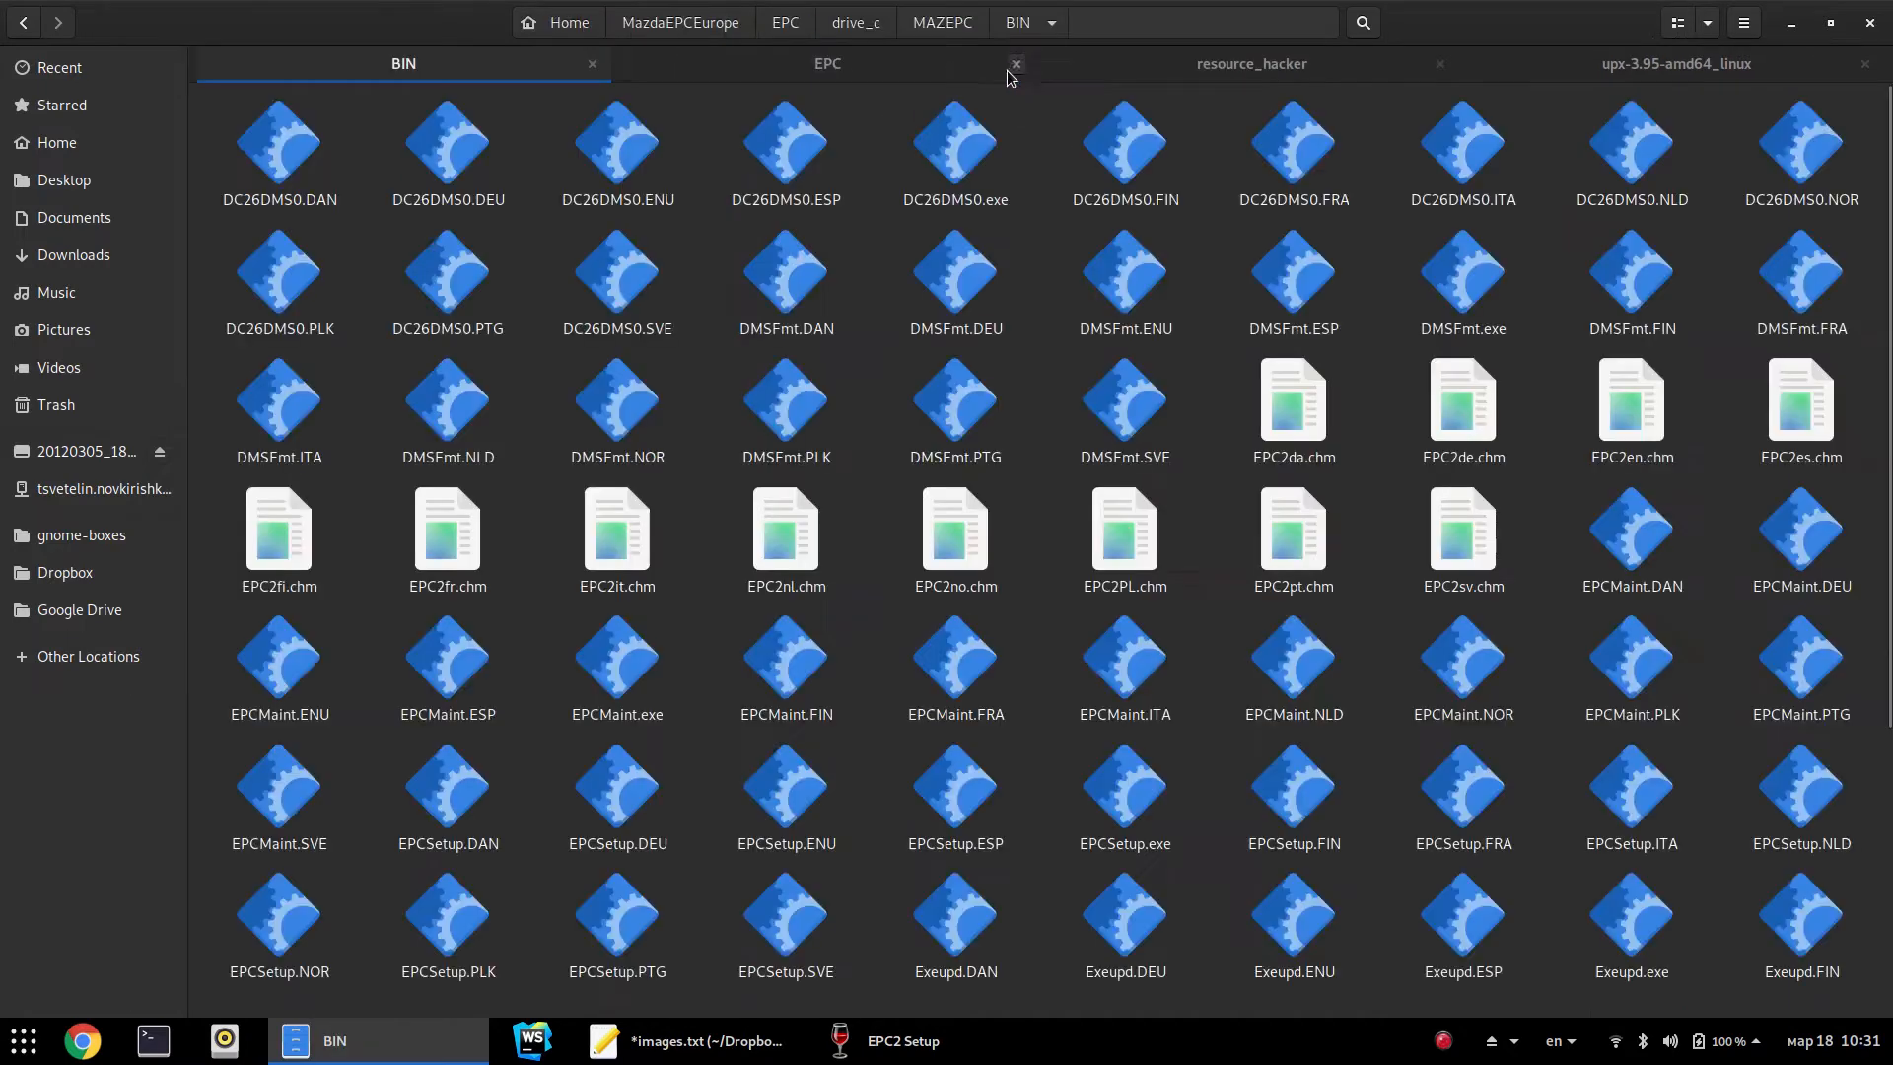
left_click(893, 67)
key("ctrl+t")
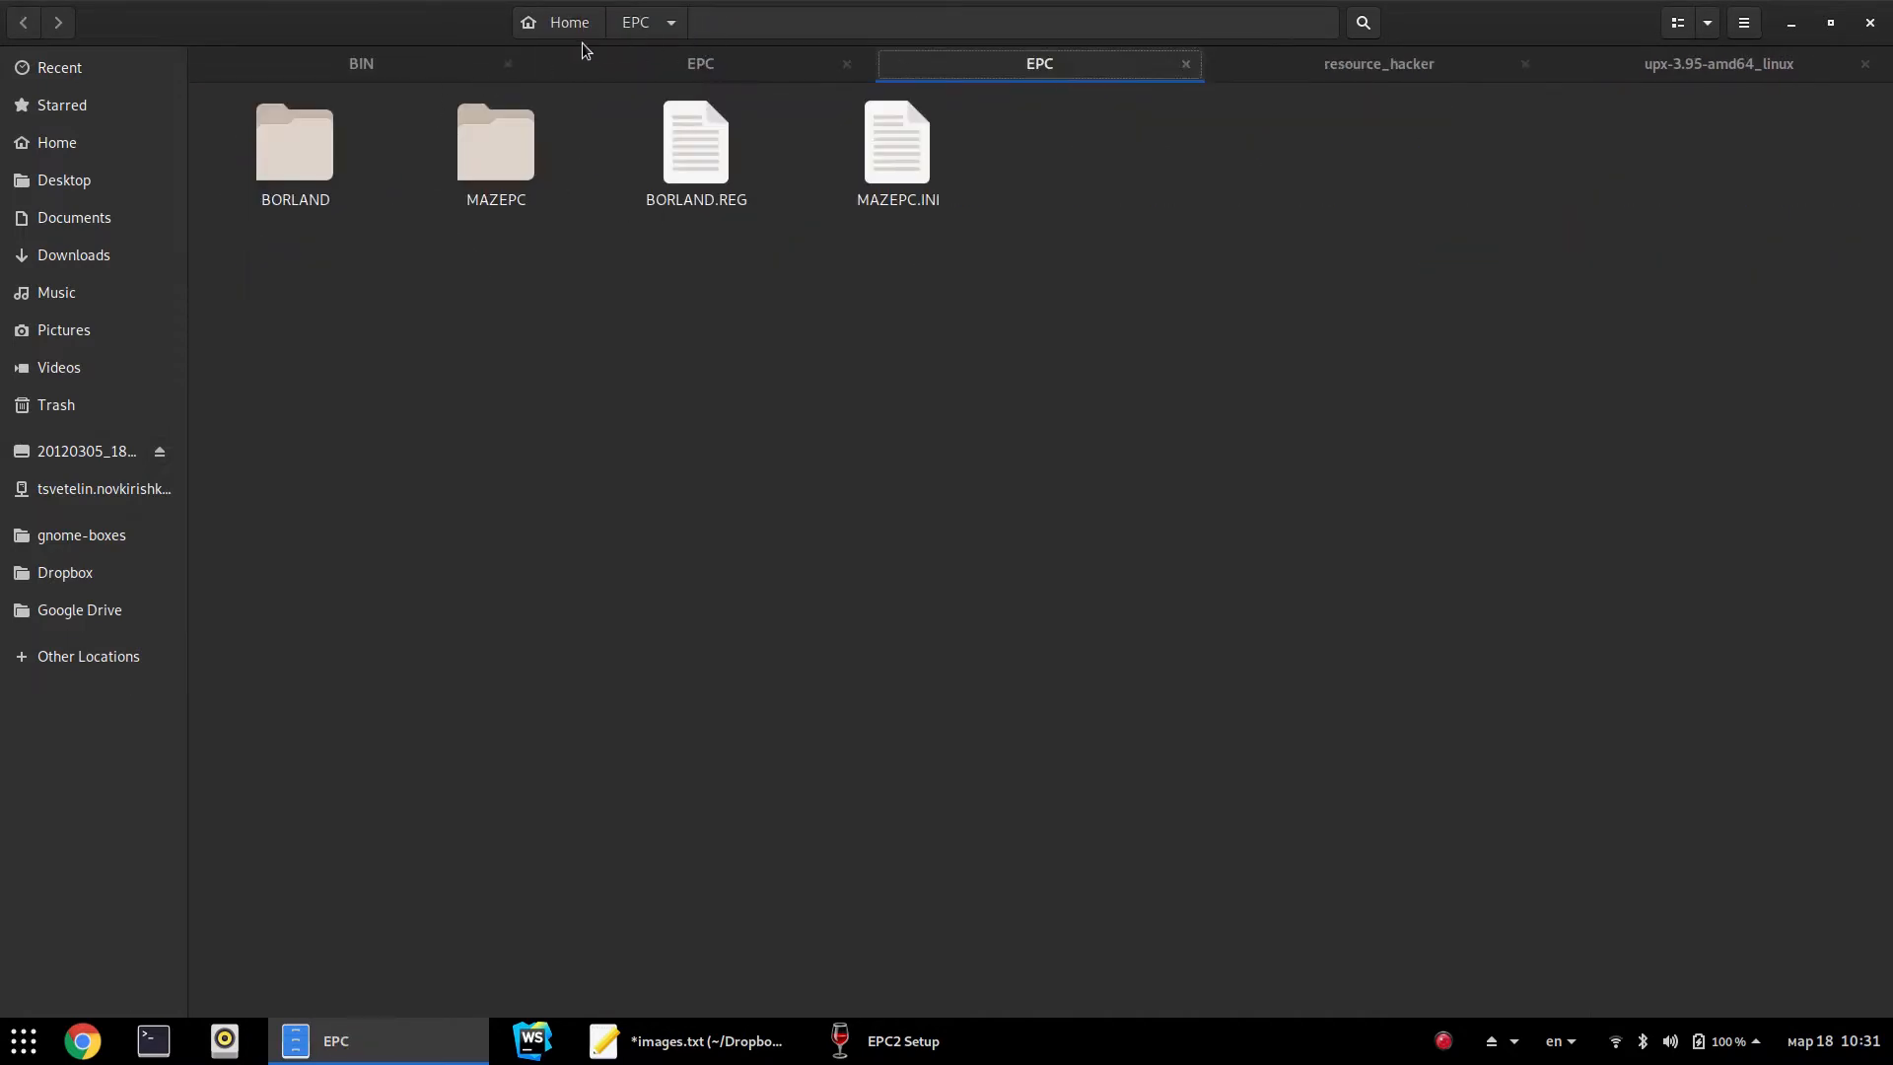
Go to epc install › Mazda General and check the sizes of the MZGLA1, MZGLB1 and MZGLB2 ISOs
key("alt+Up")
key("Right")
key("Right")
key("Left")
key("Return")
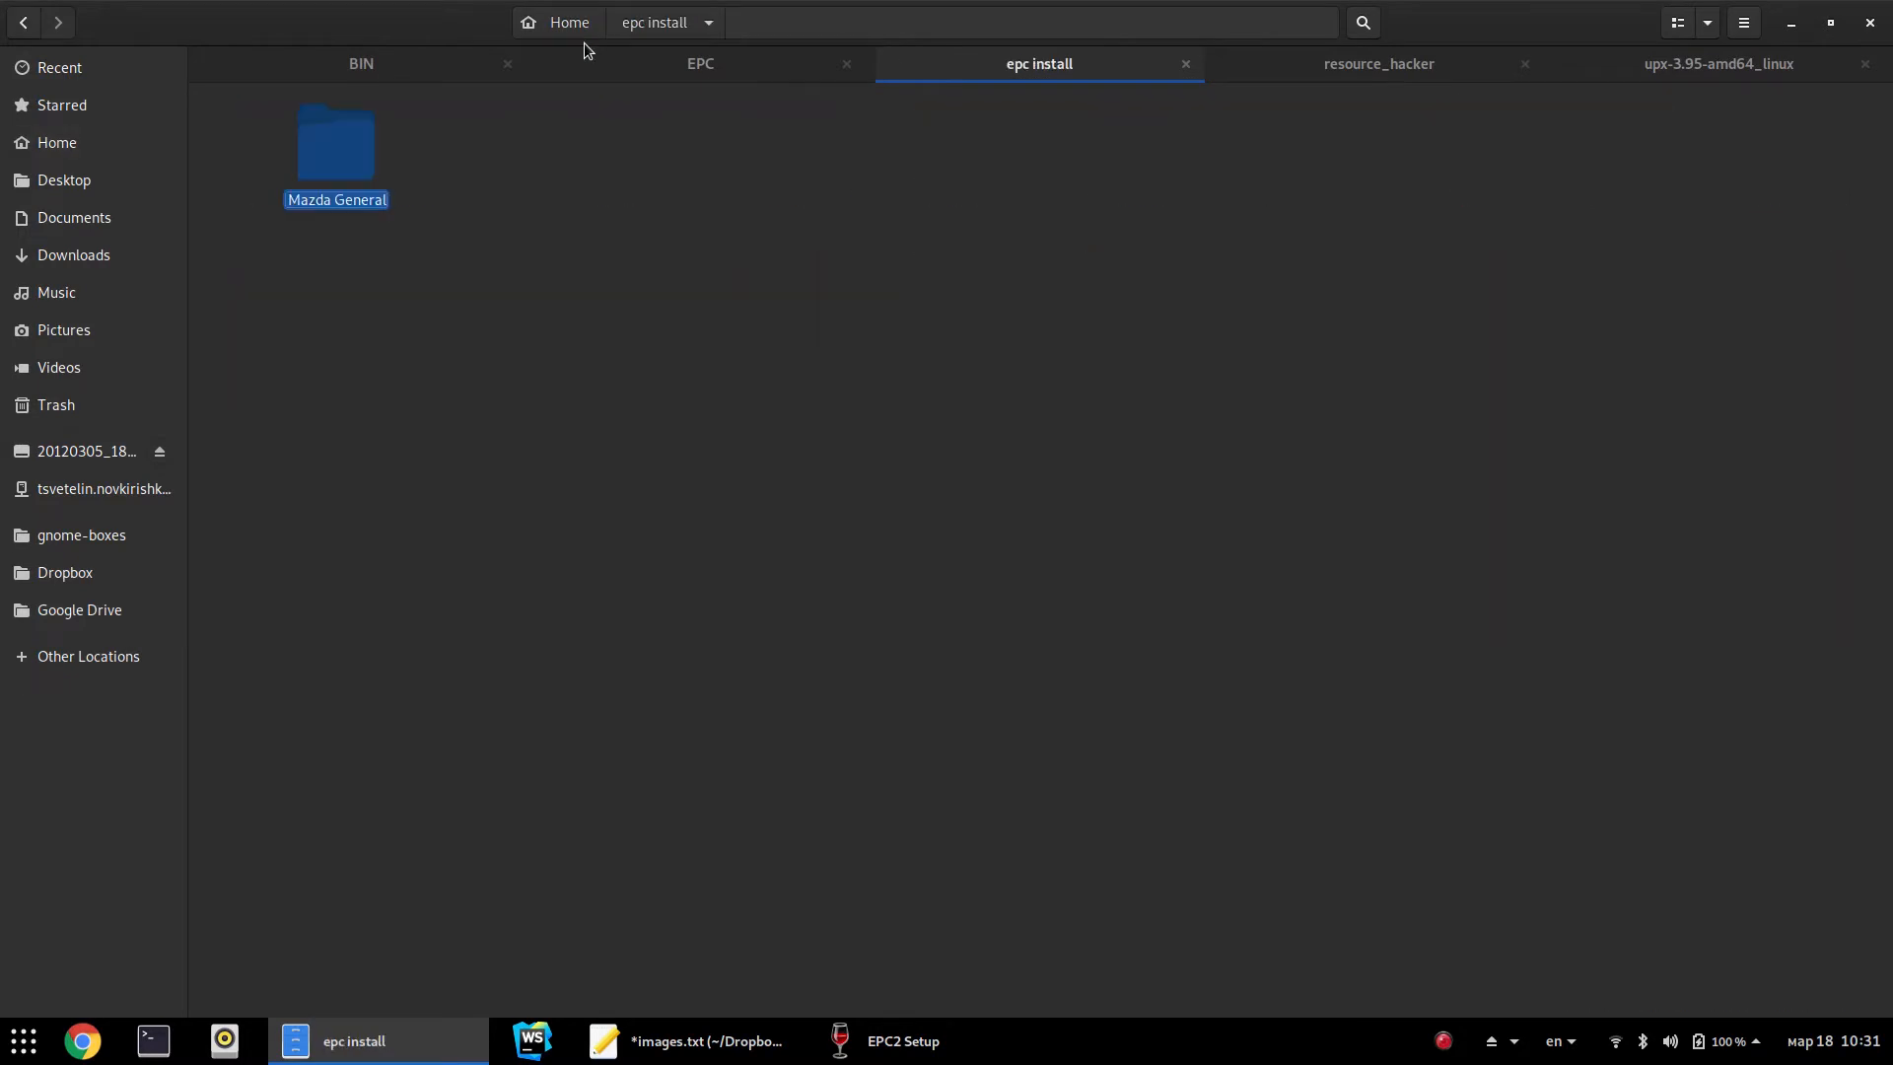
key("Return")
left_click(288, 203)
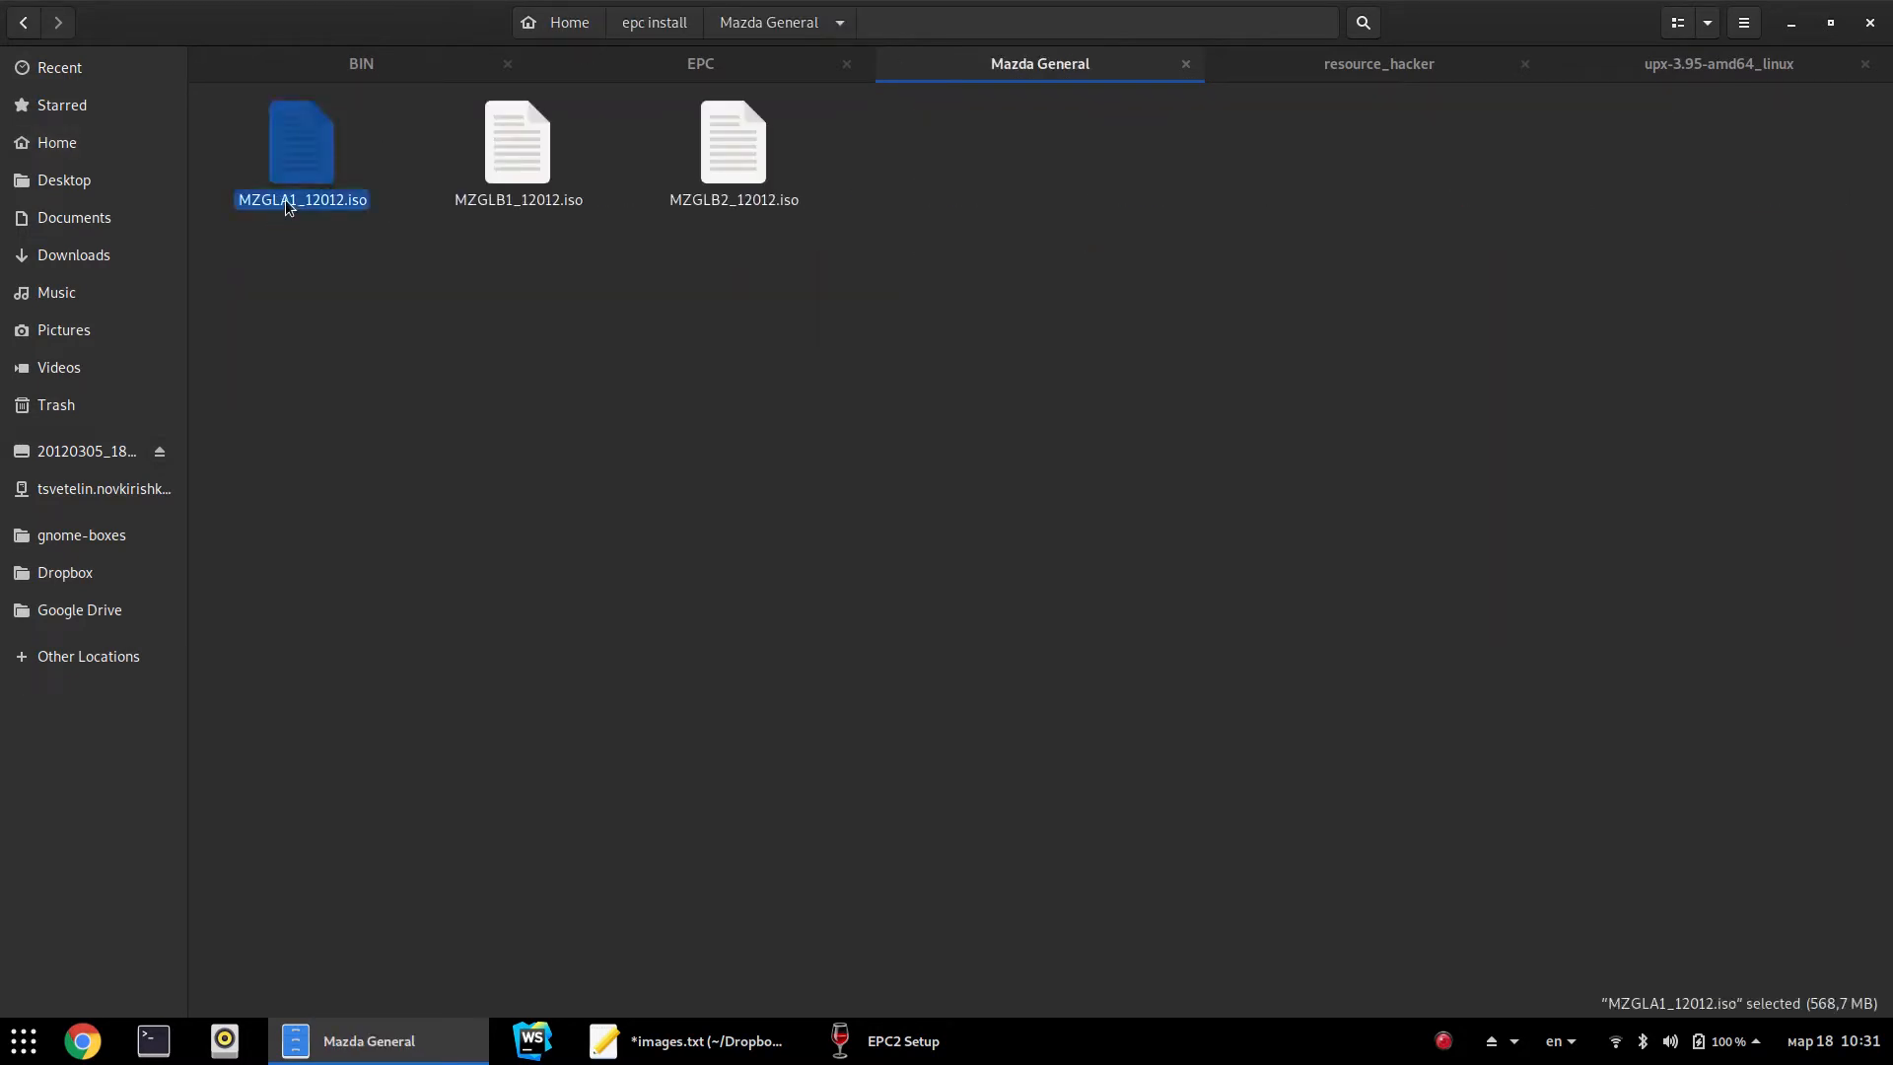
left_click(518, 158)
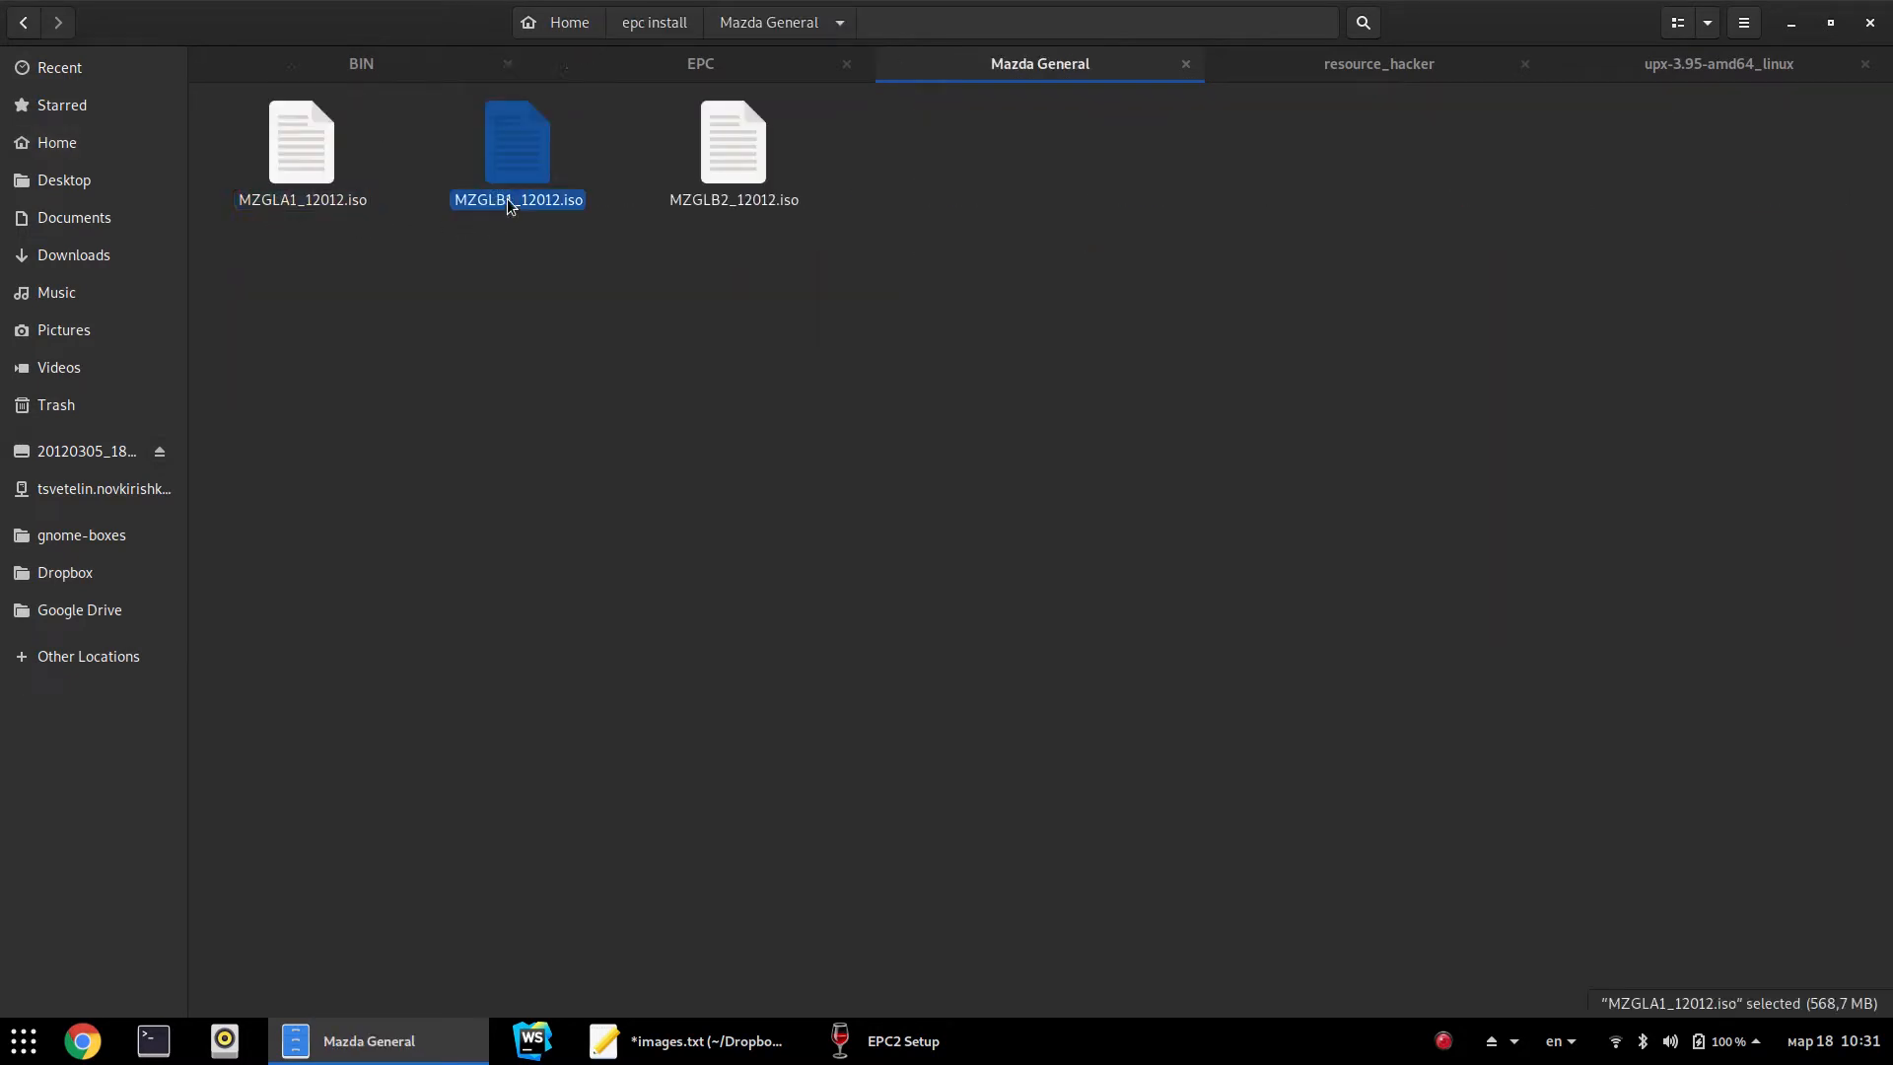
left_click(728, 202)
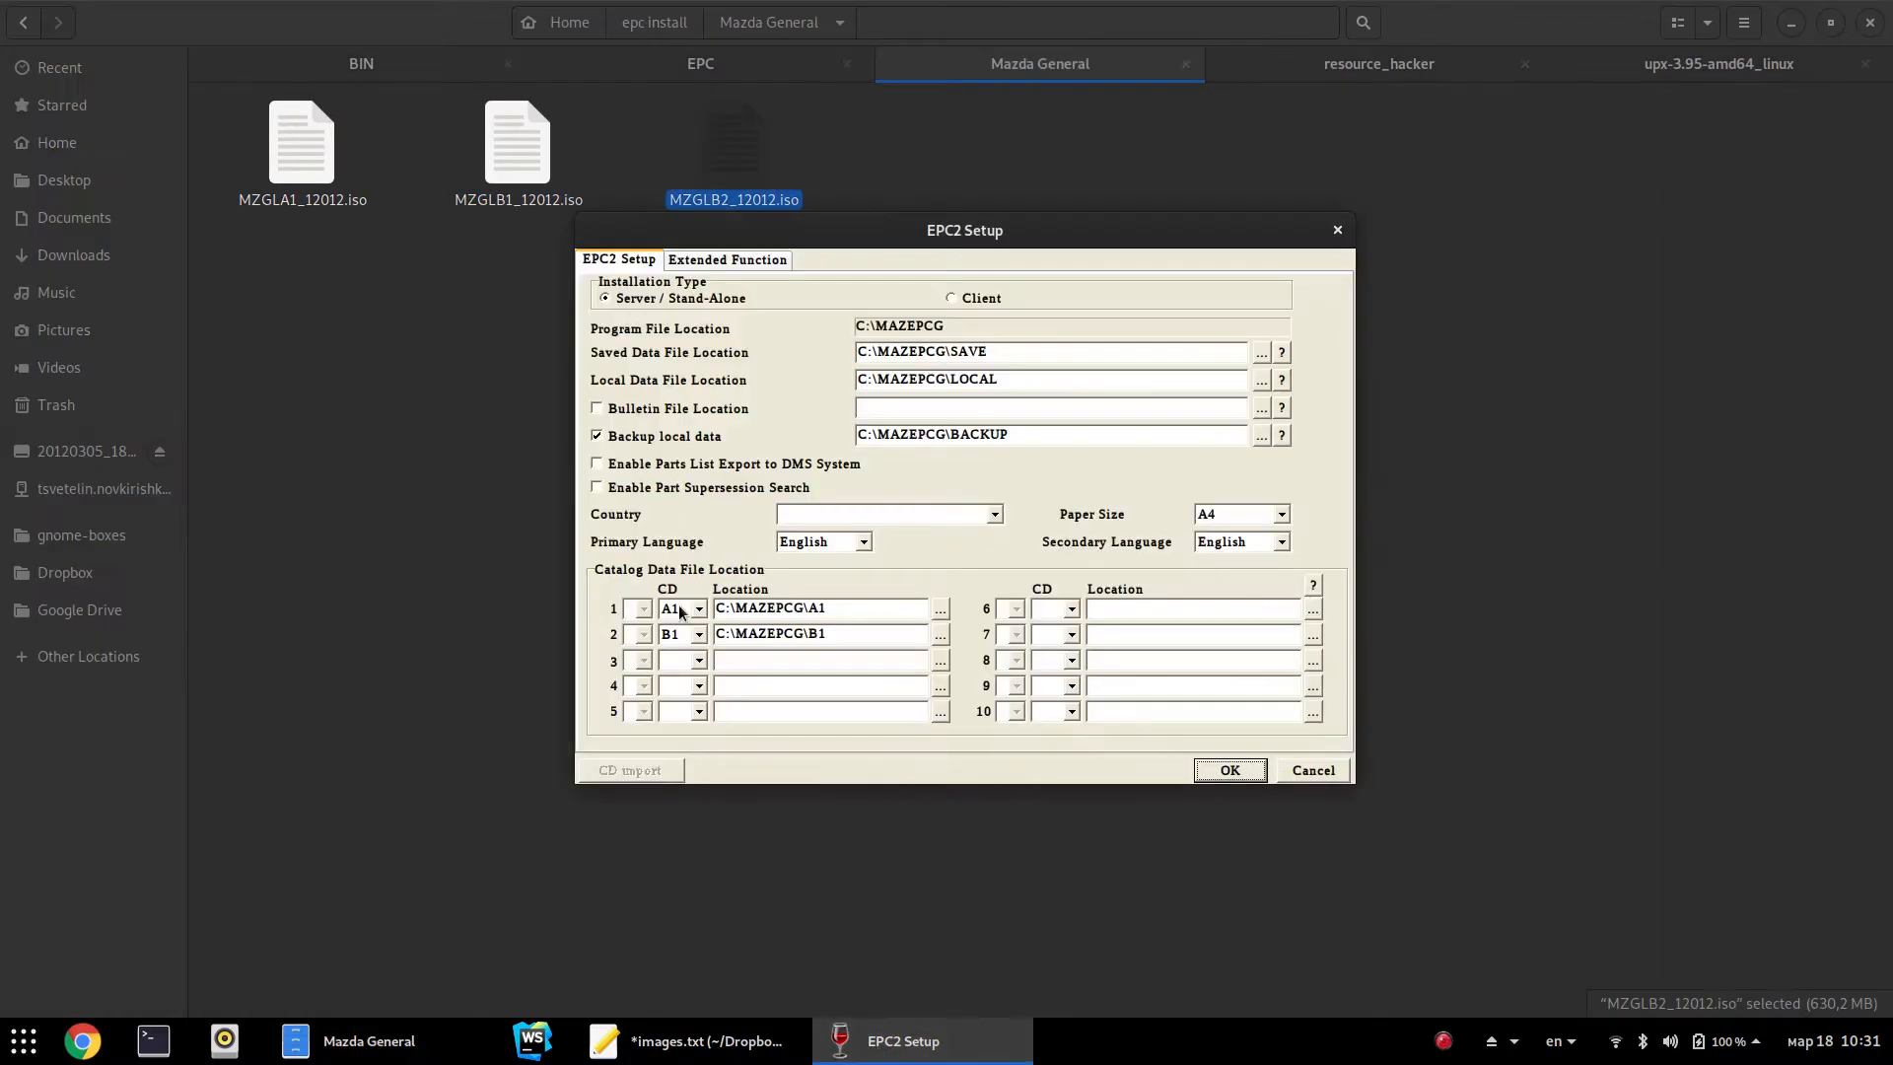
Add catalog CD B2 in row 3 with location C:\MAZEPCG\B2
left_click(699, 660)
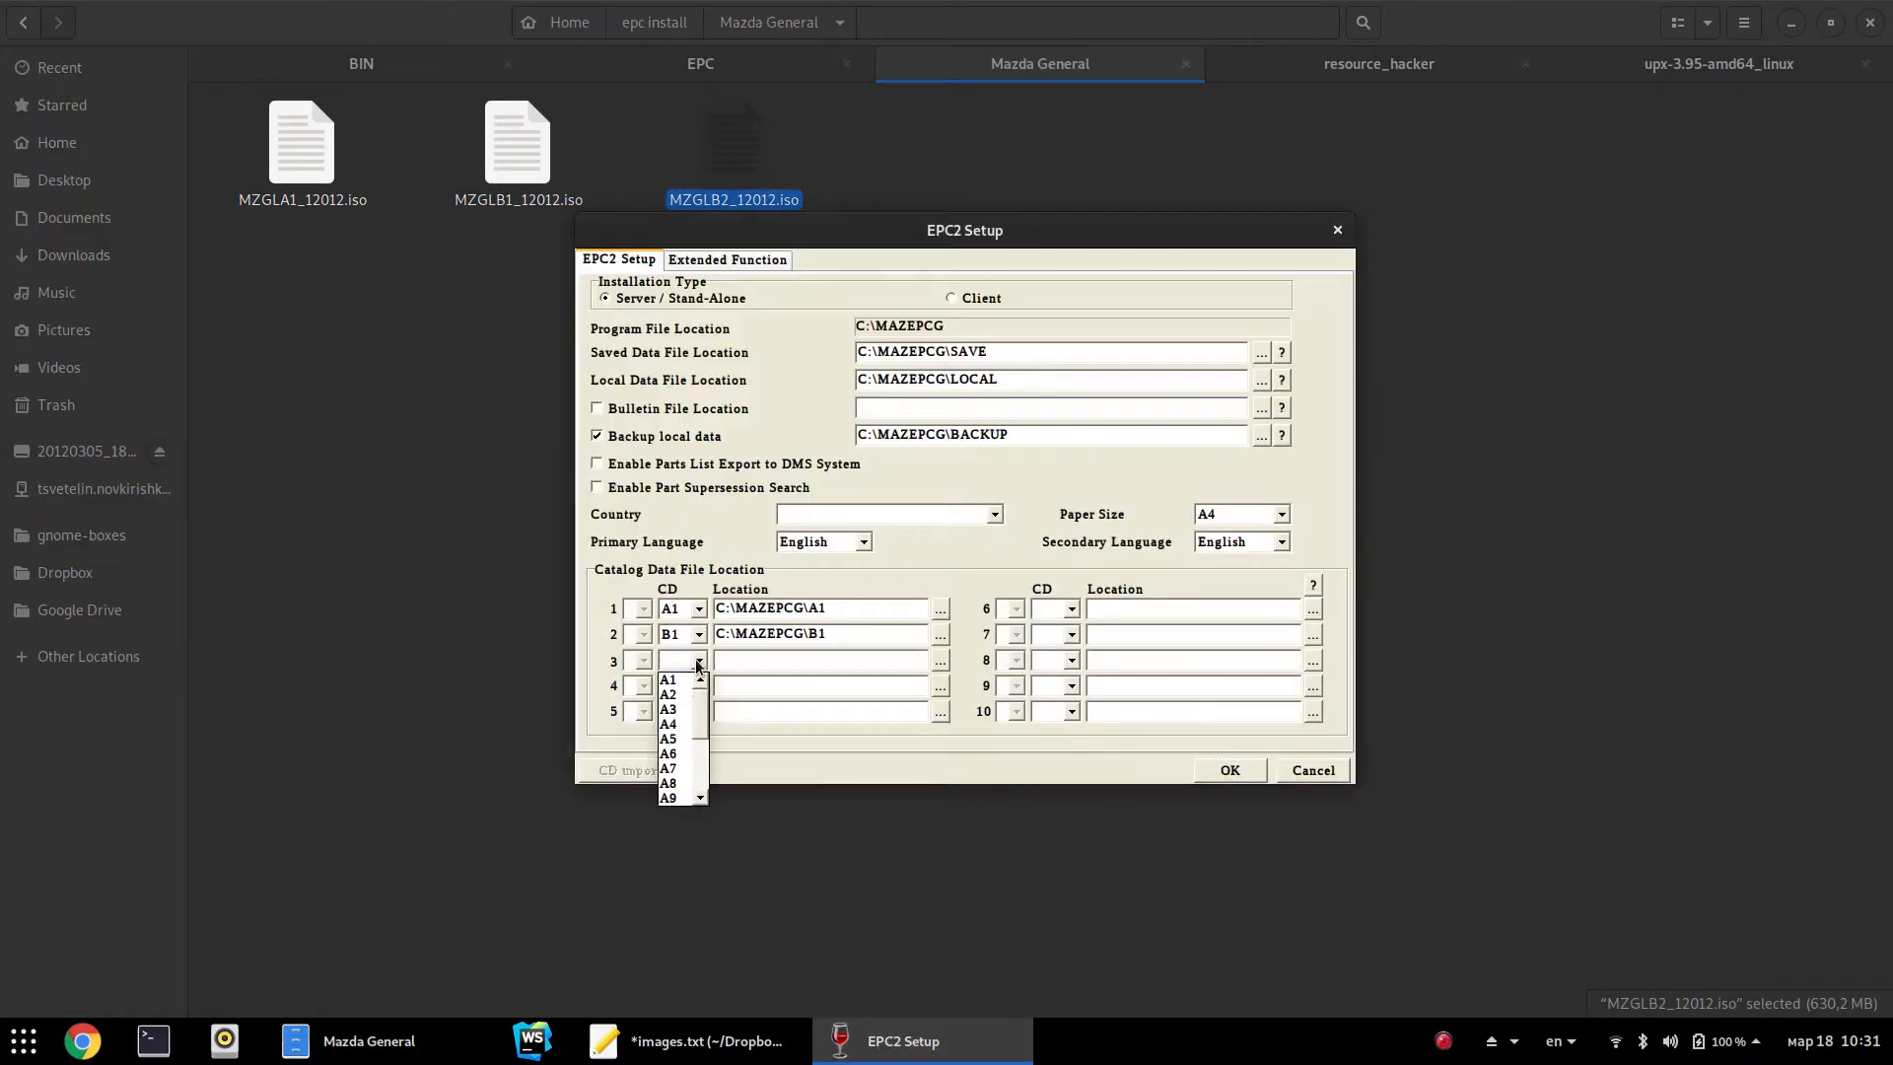
scroll(681, 755, "down", 2)
left_click(674, 740)
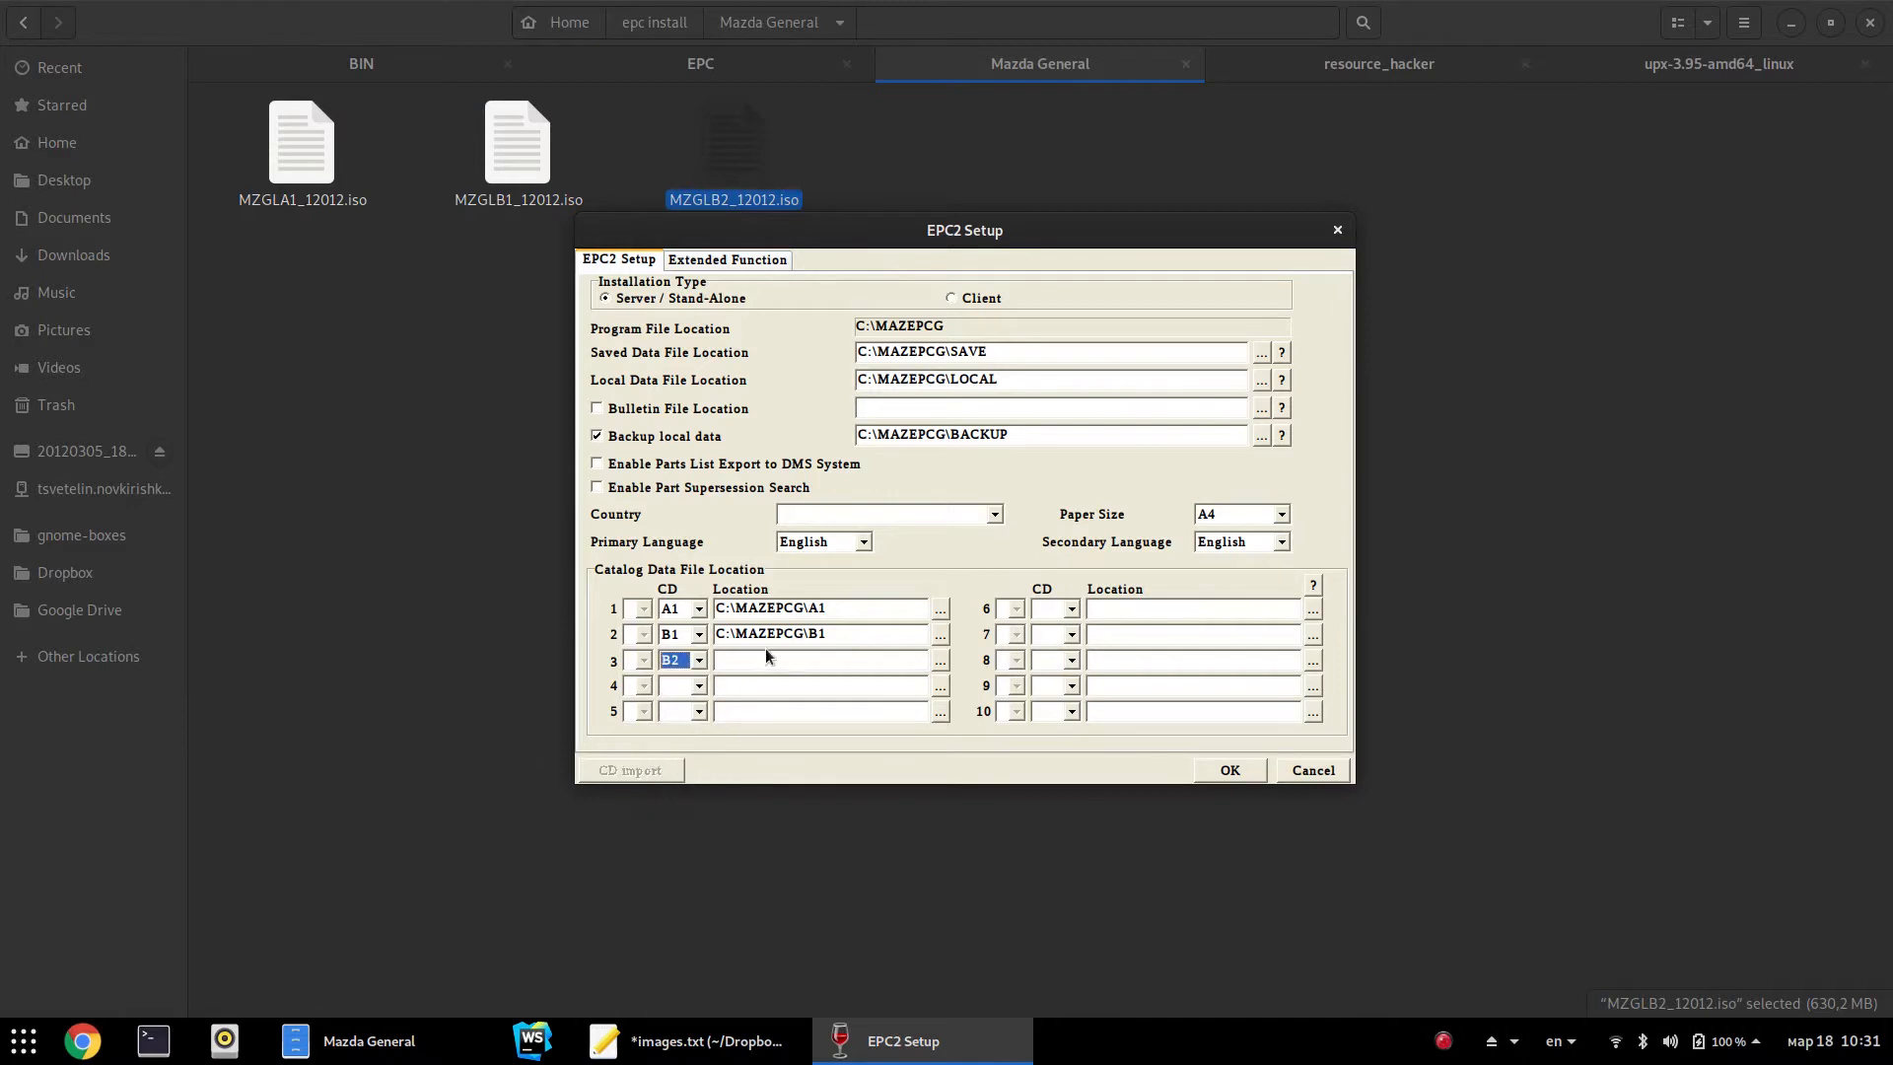
left_click_drag(839, 613, 708, 636)
key("ctrl+c")
left_click(776, 662)
key("ctrl+v")
key("BackSpace")
type("2")
Set the country to United Arab Emirates and untick Backup local data
left_click(834, 519)
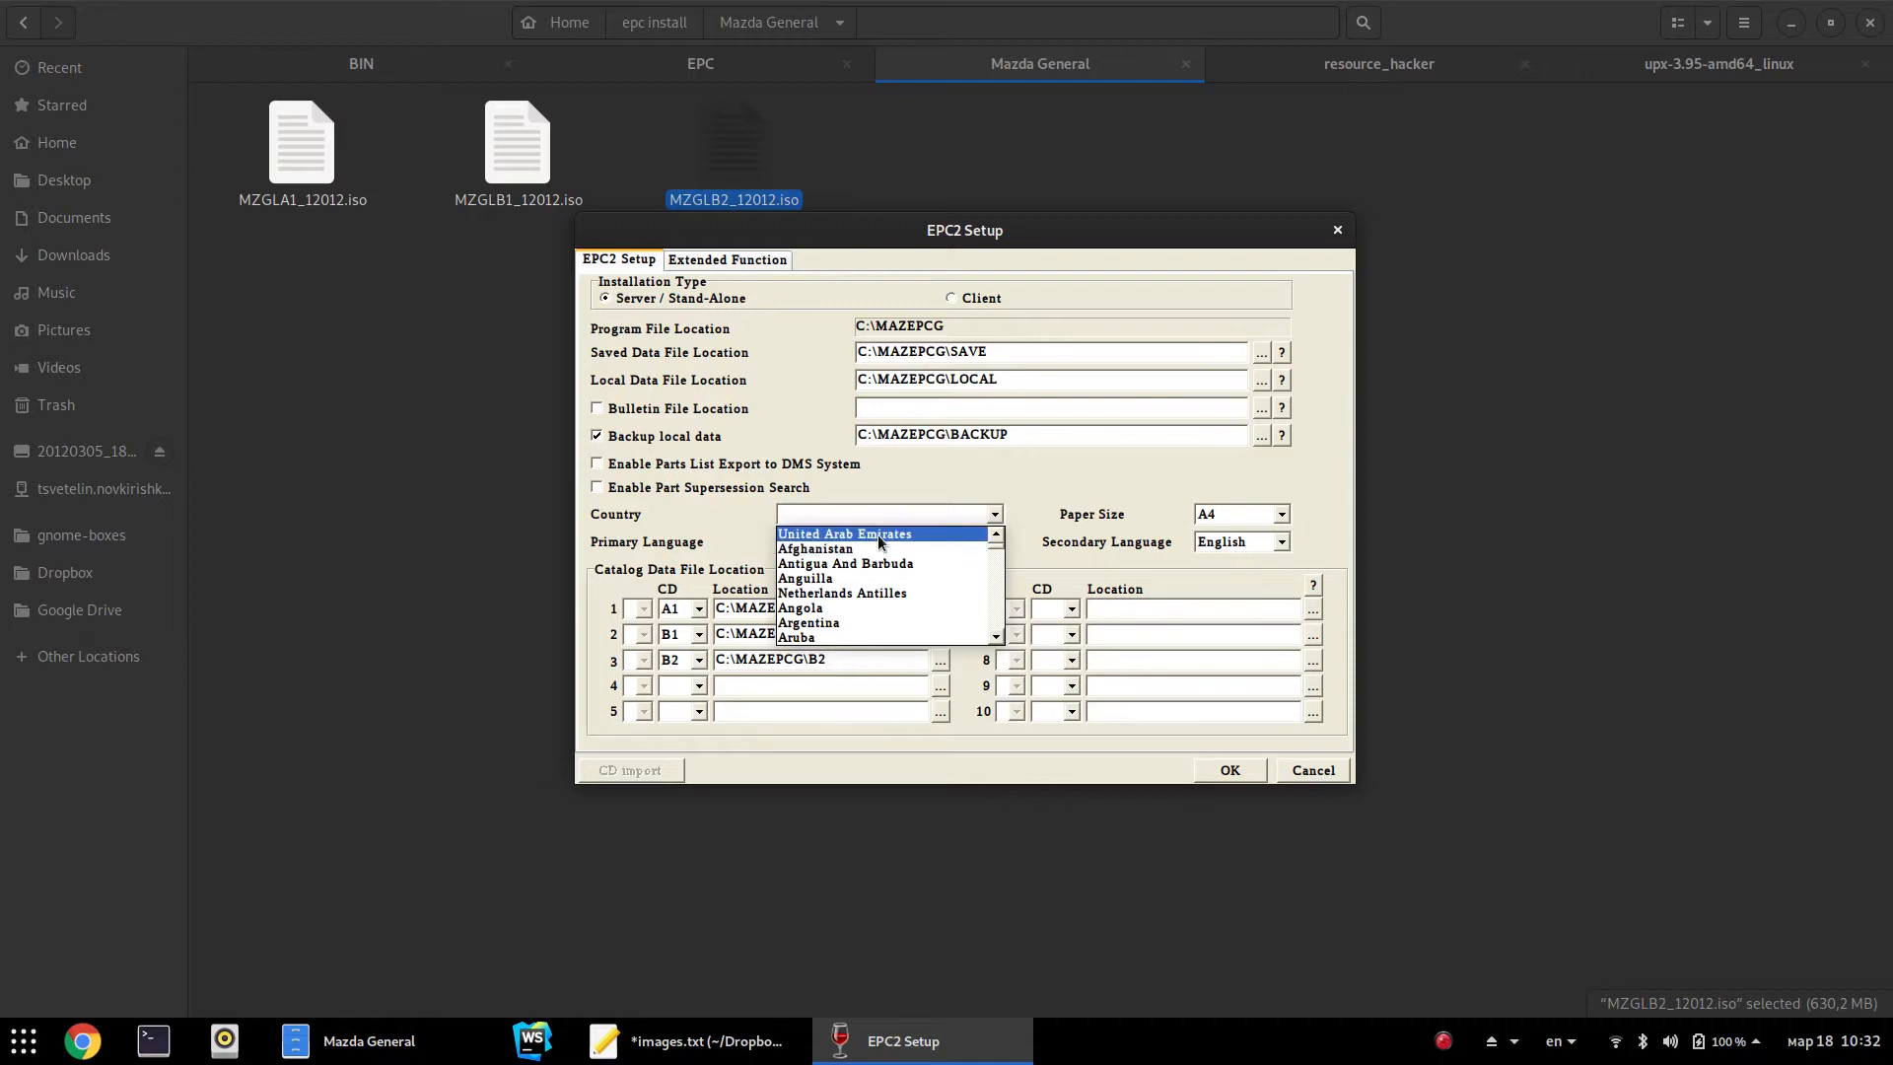
left_click(844, 534)
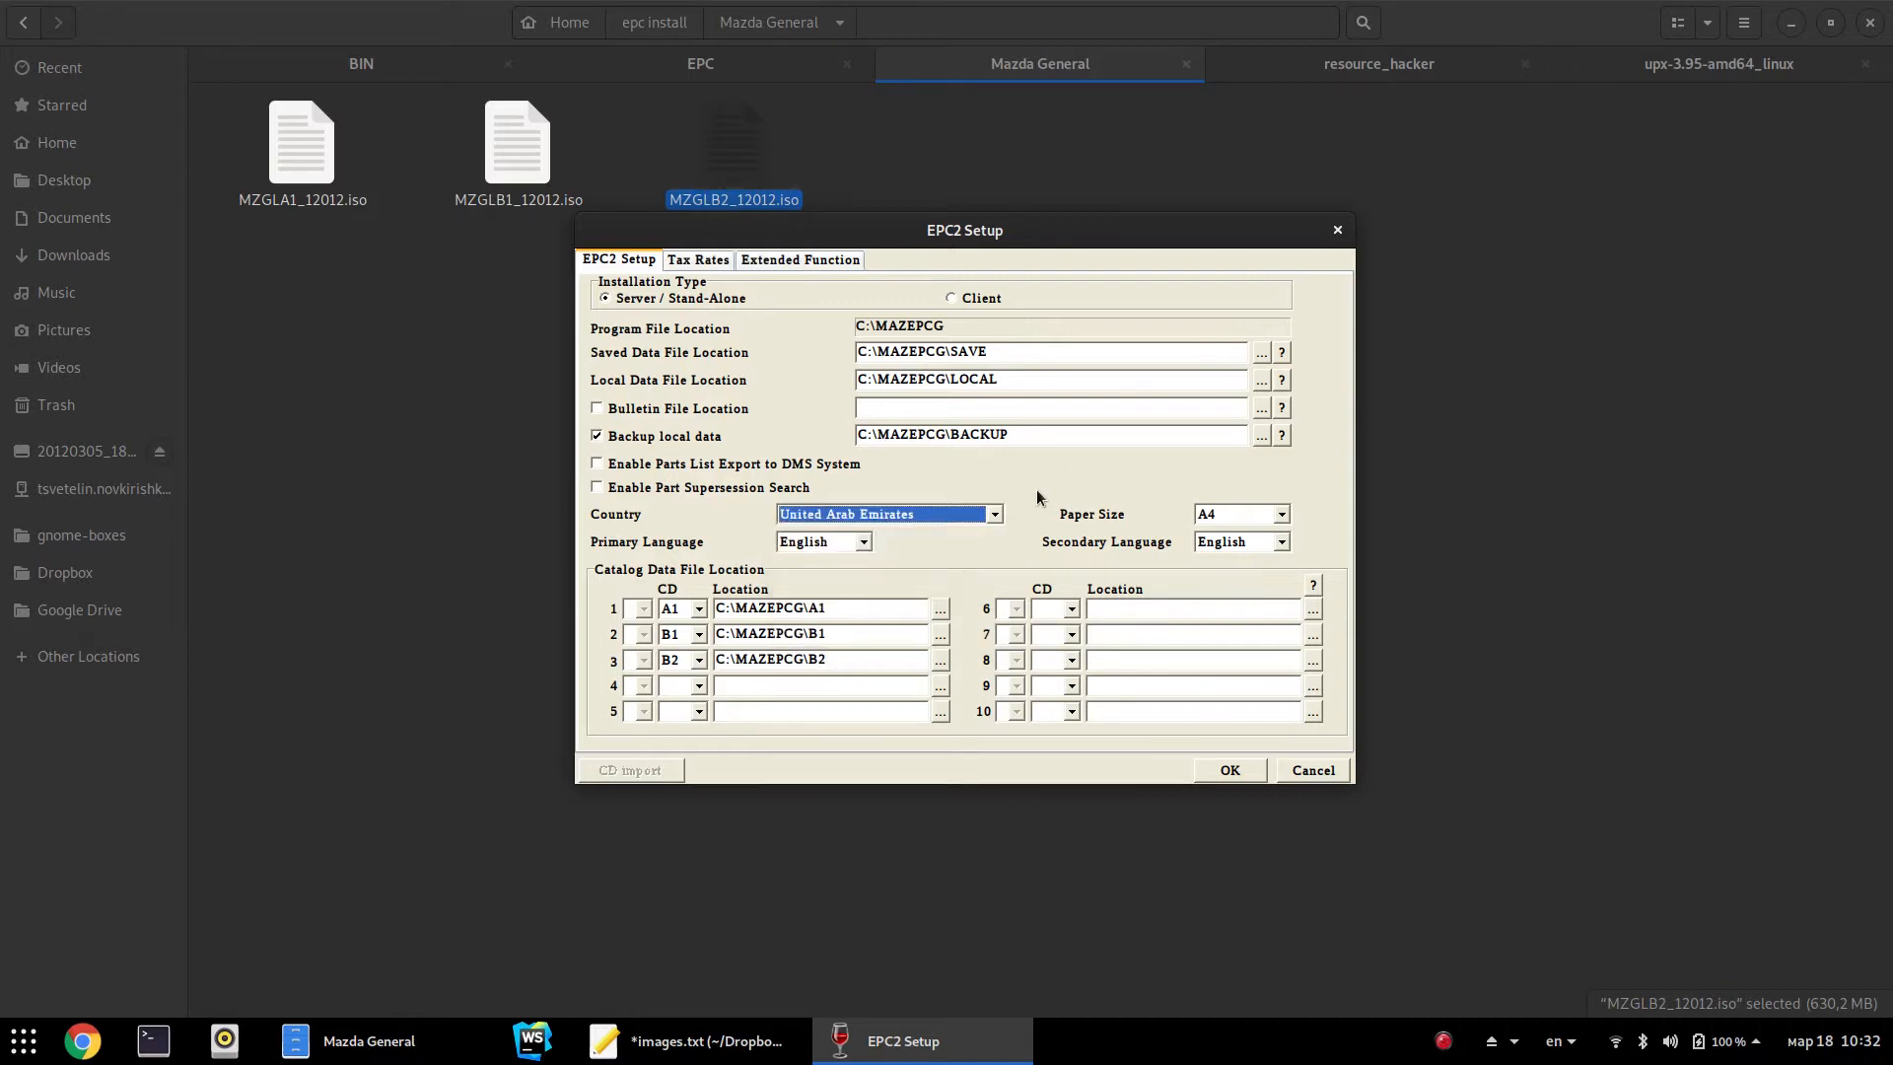
left_click(598, 436)
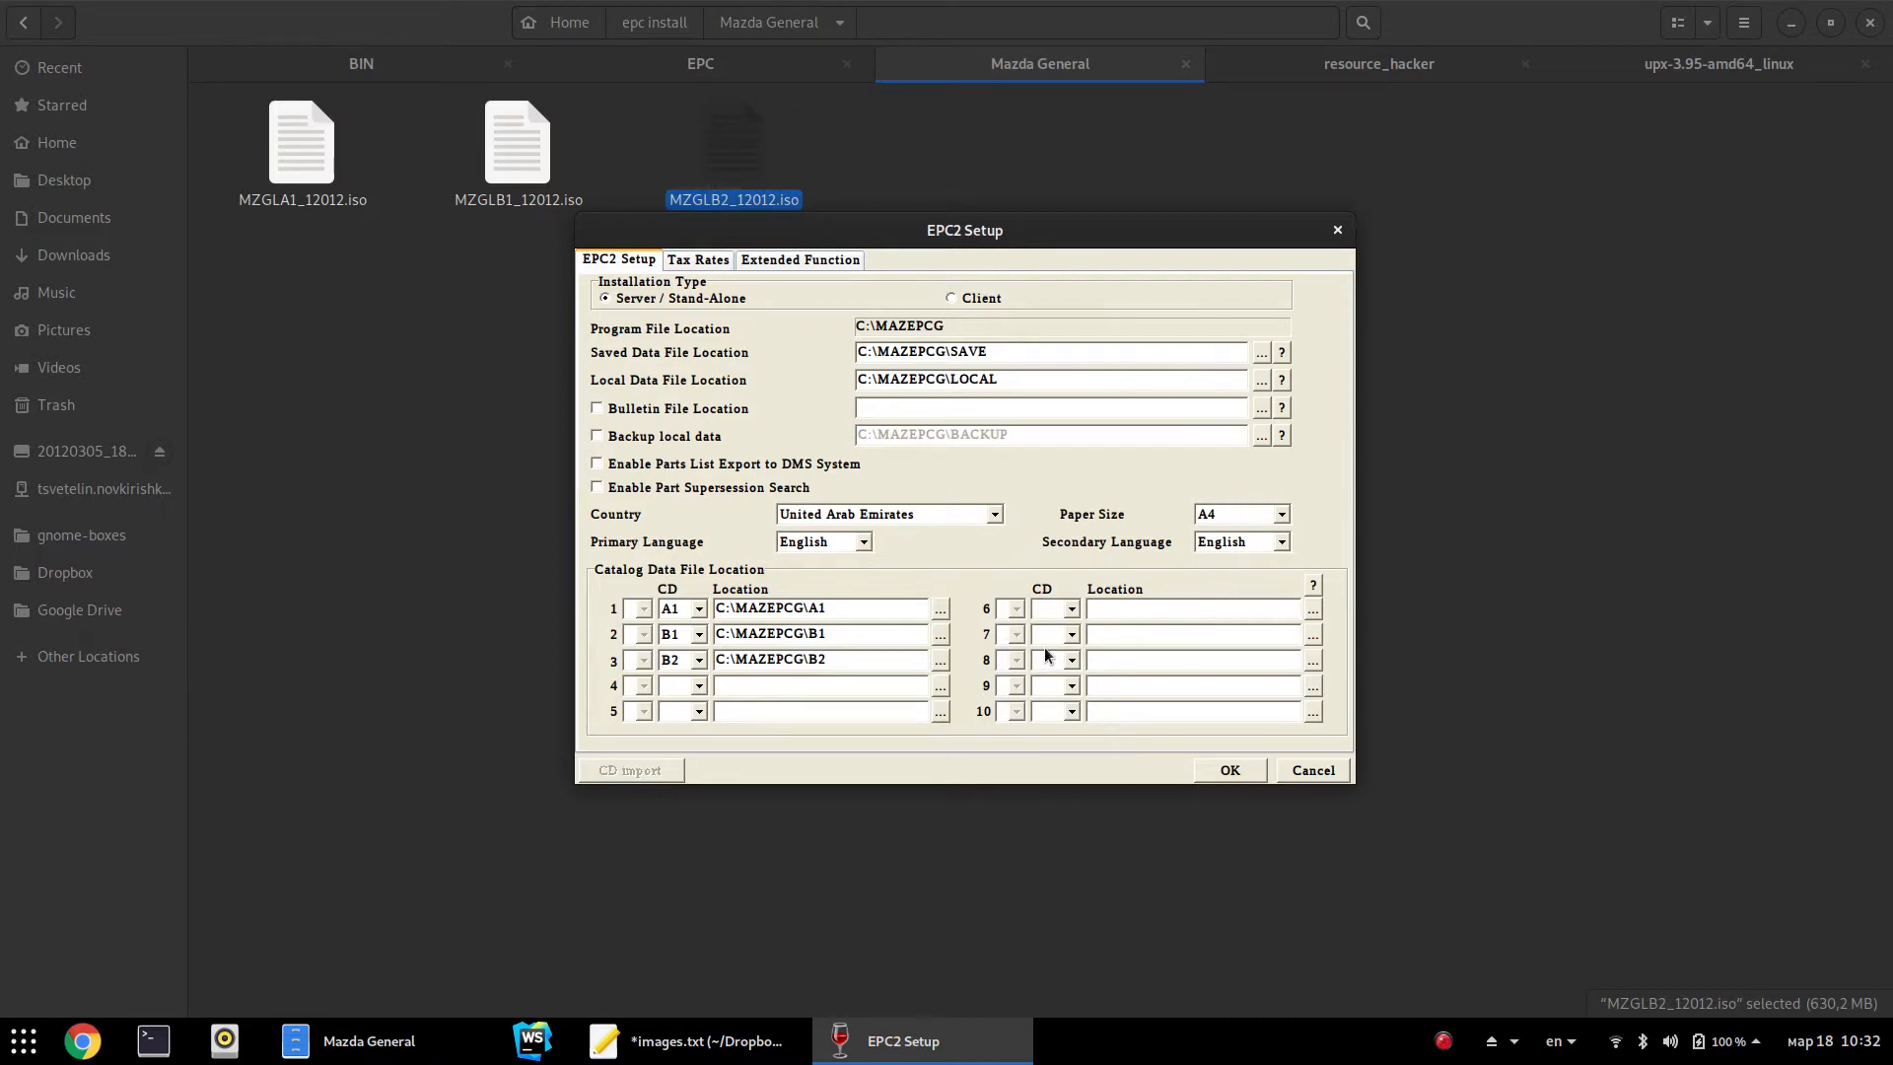
Start loading catalogs A1, B1 and B2, then swap in MZGLB1_12012.iso when prompted
left_click(1230, 770)
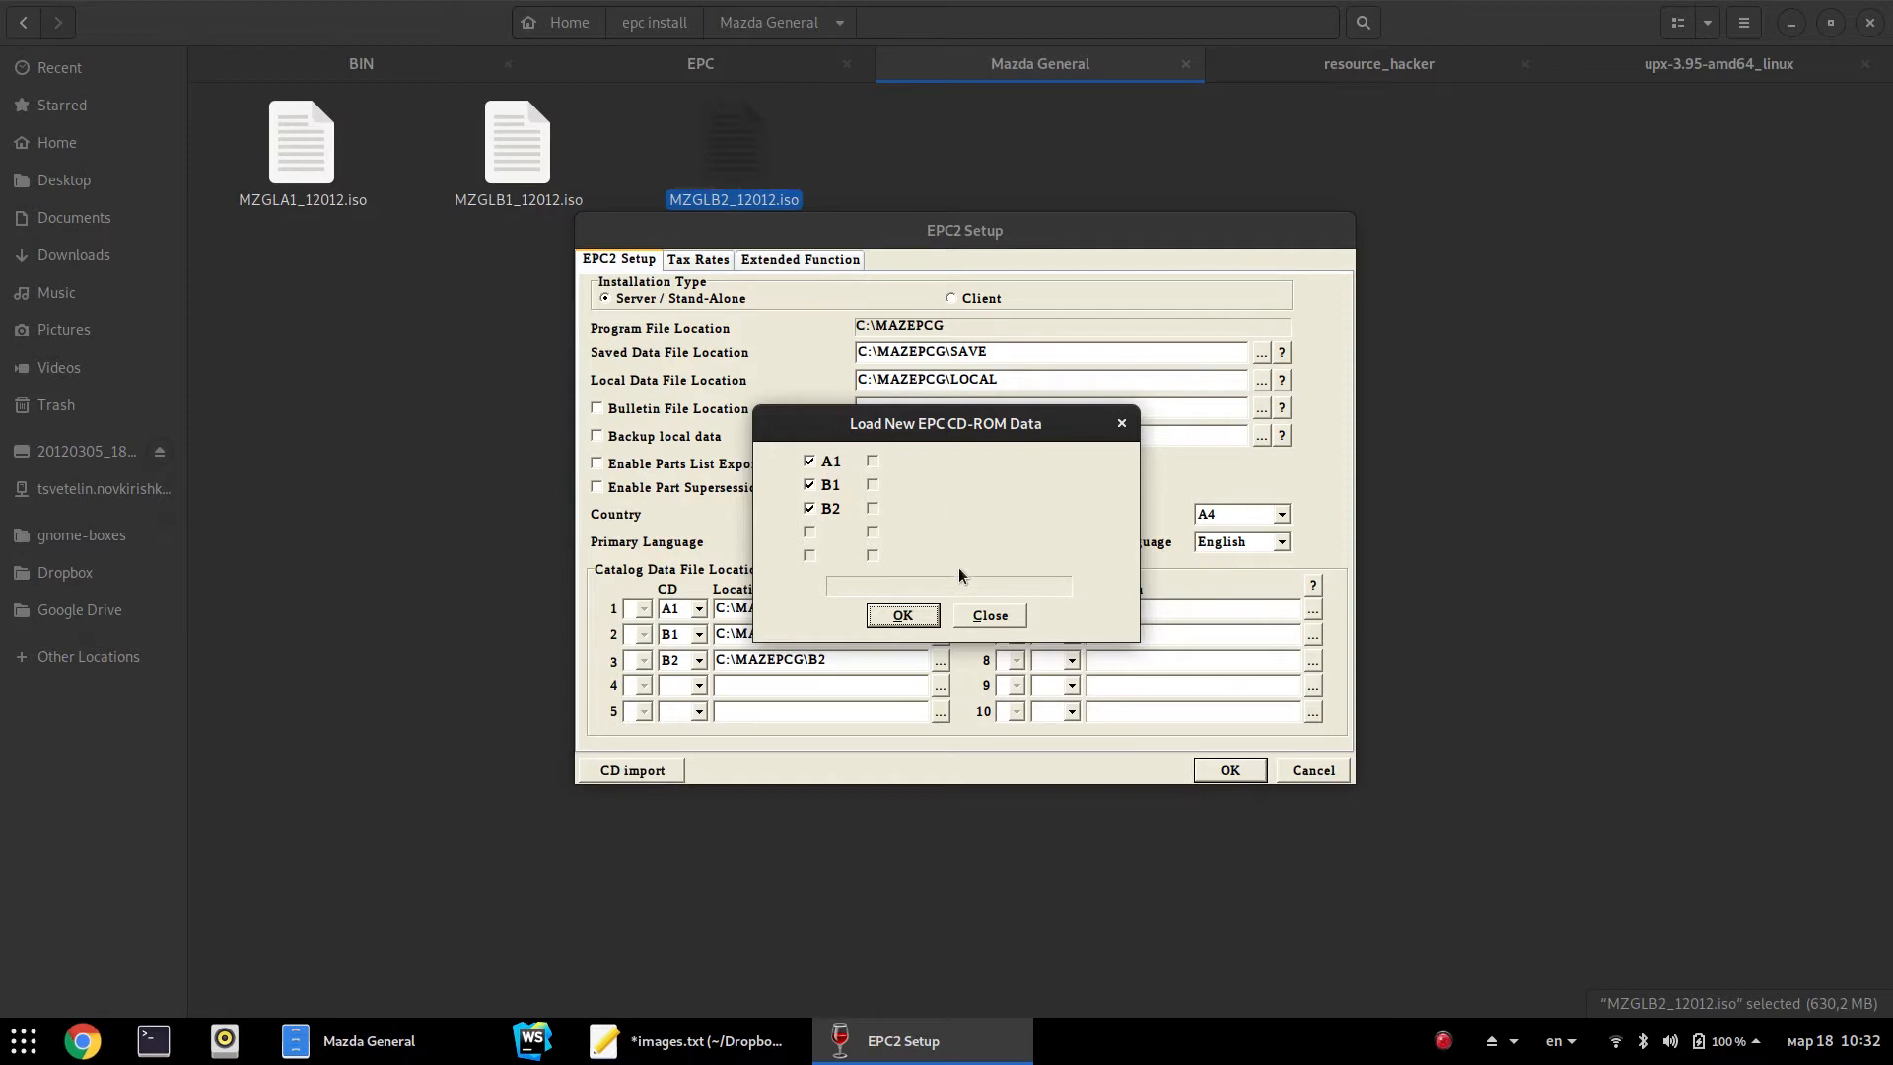
left_click(902, 617)
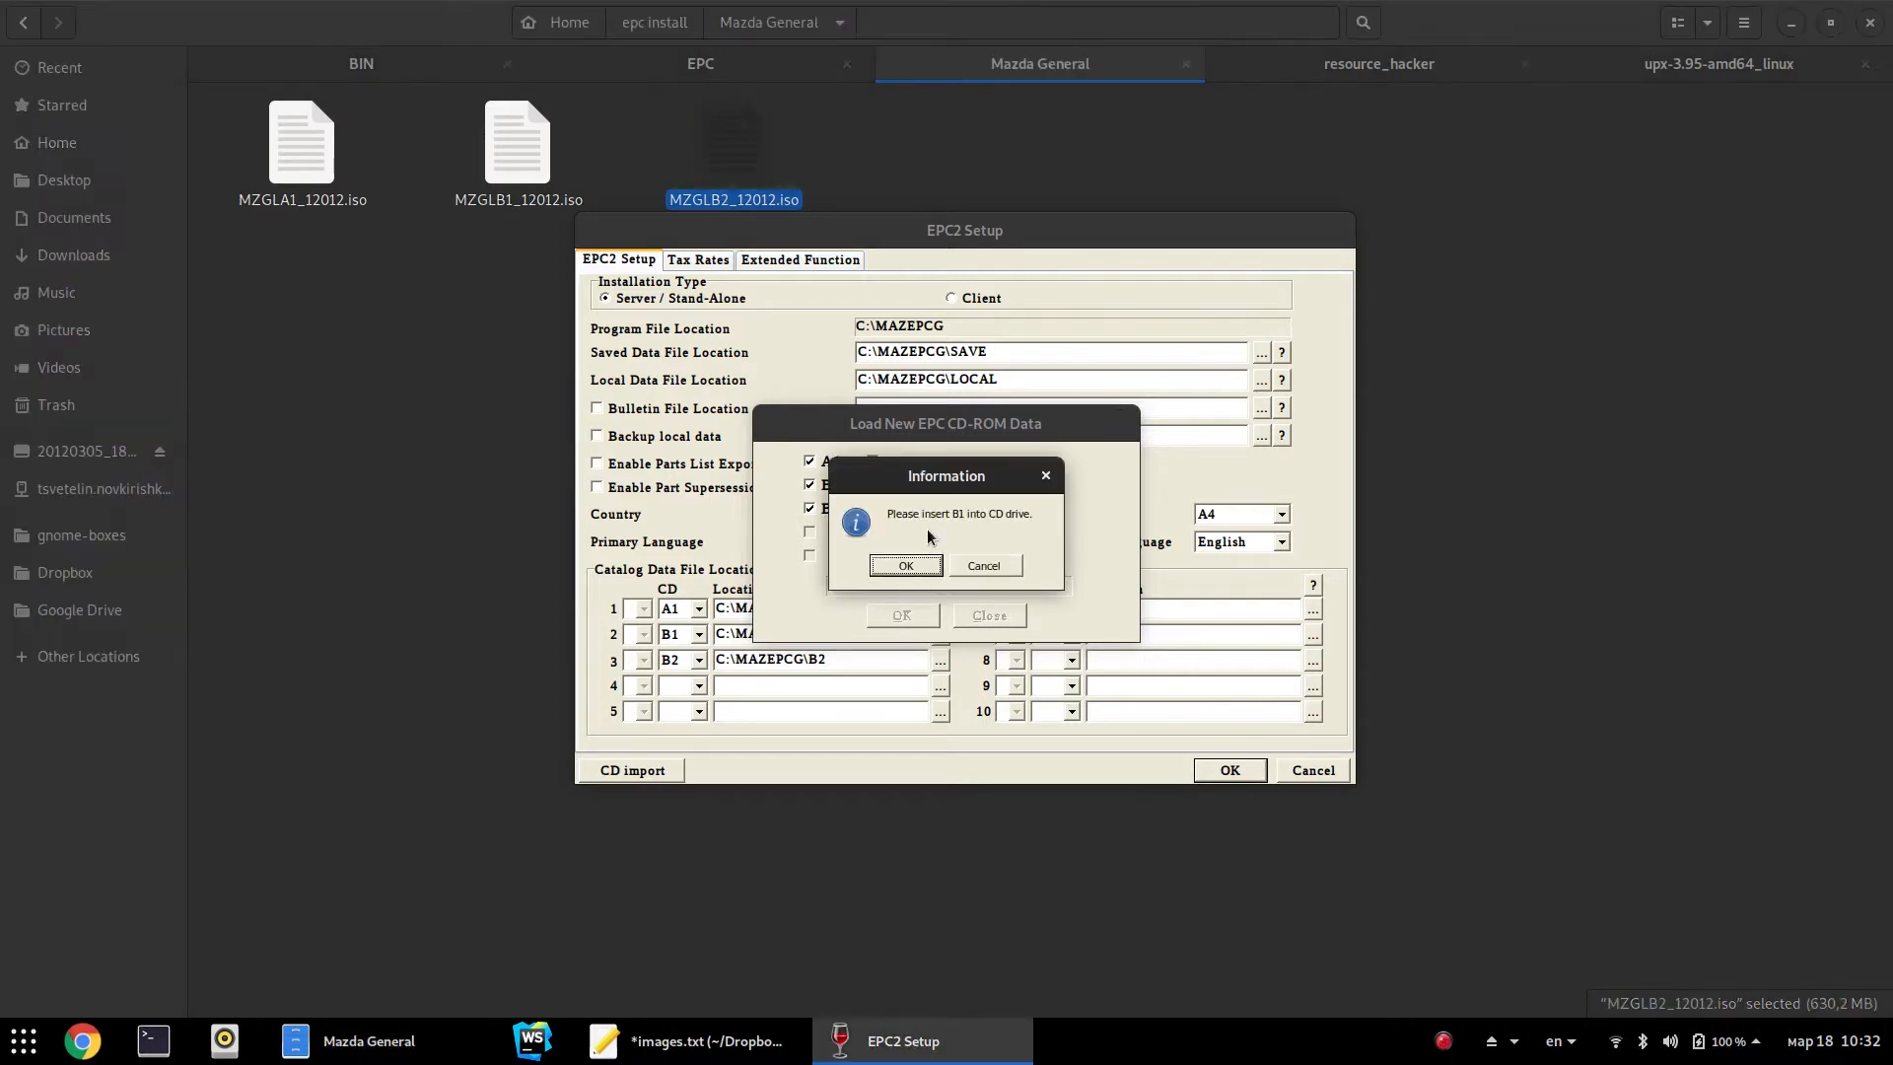
left_click(1333, 395)
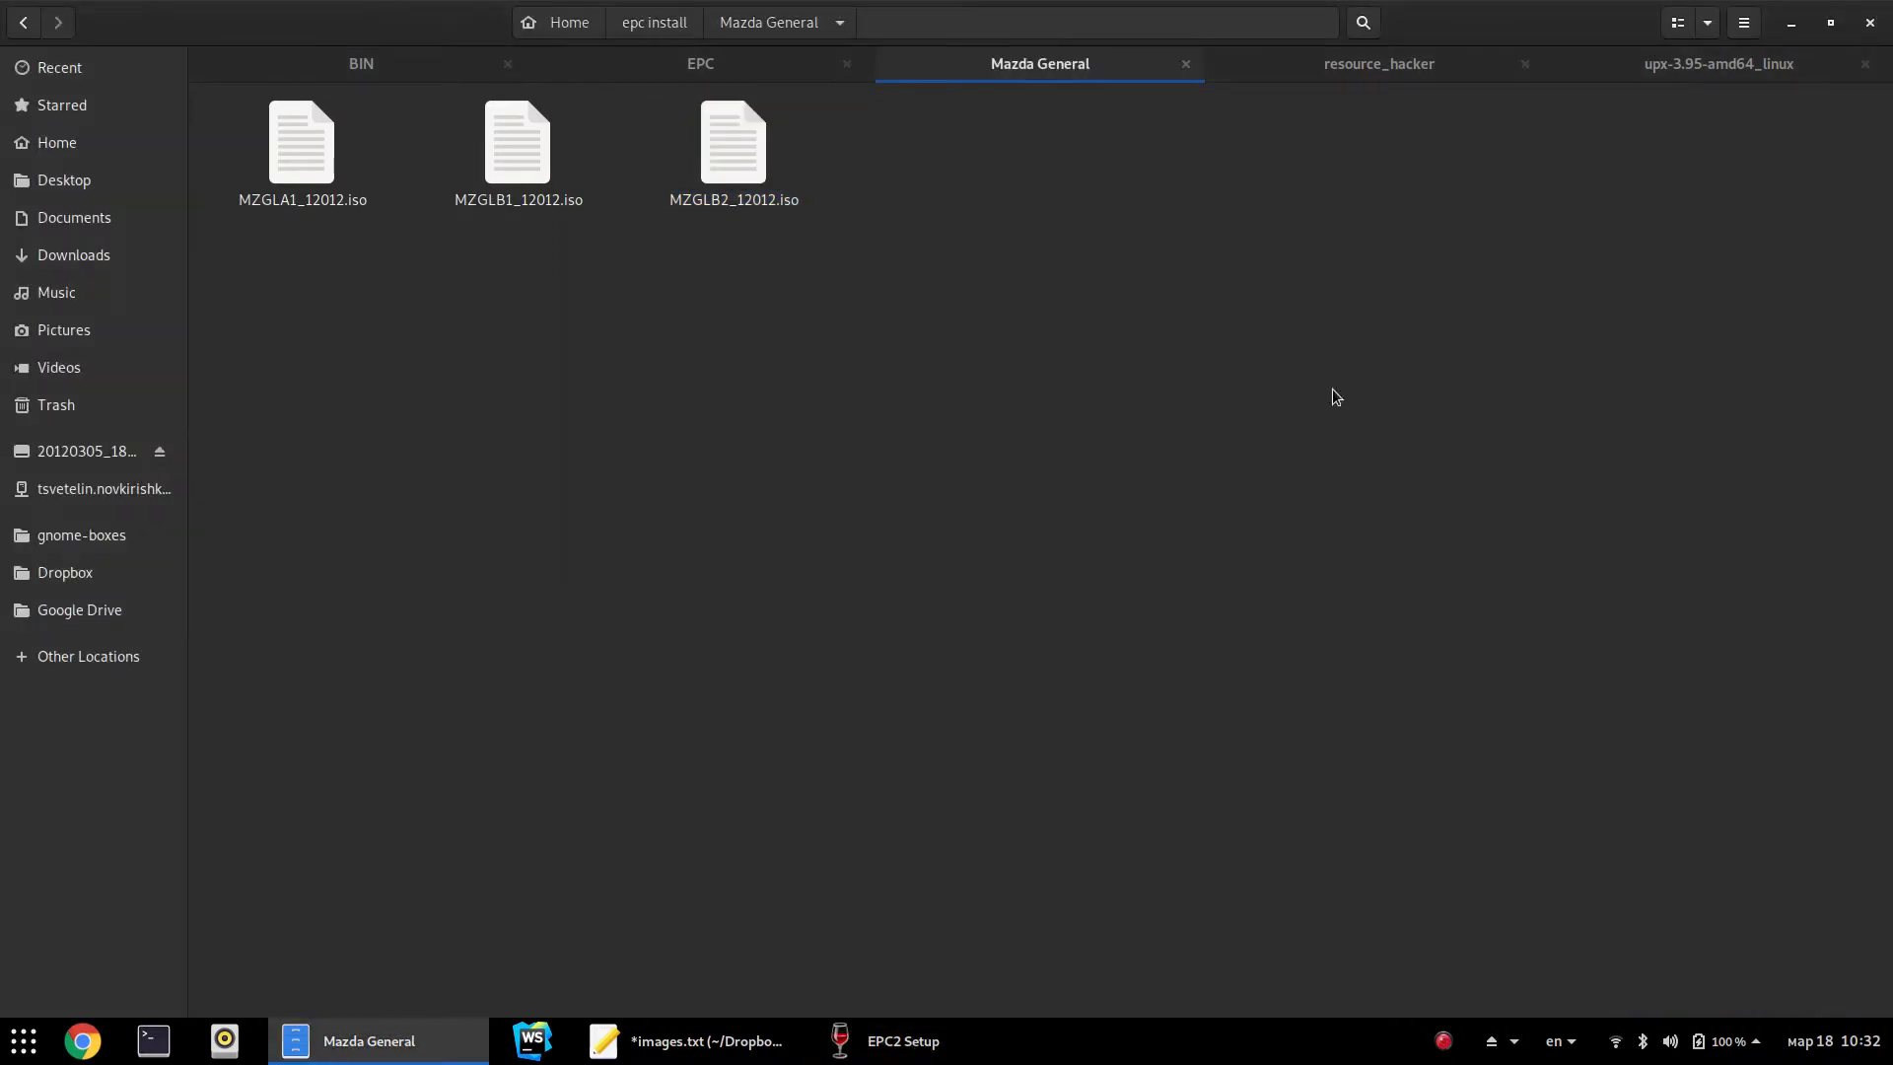
left_click(159, 454)
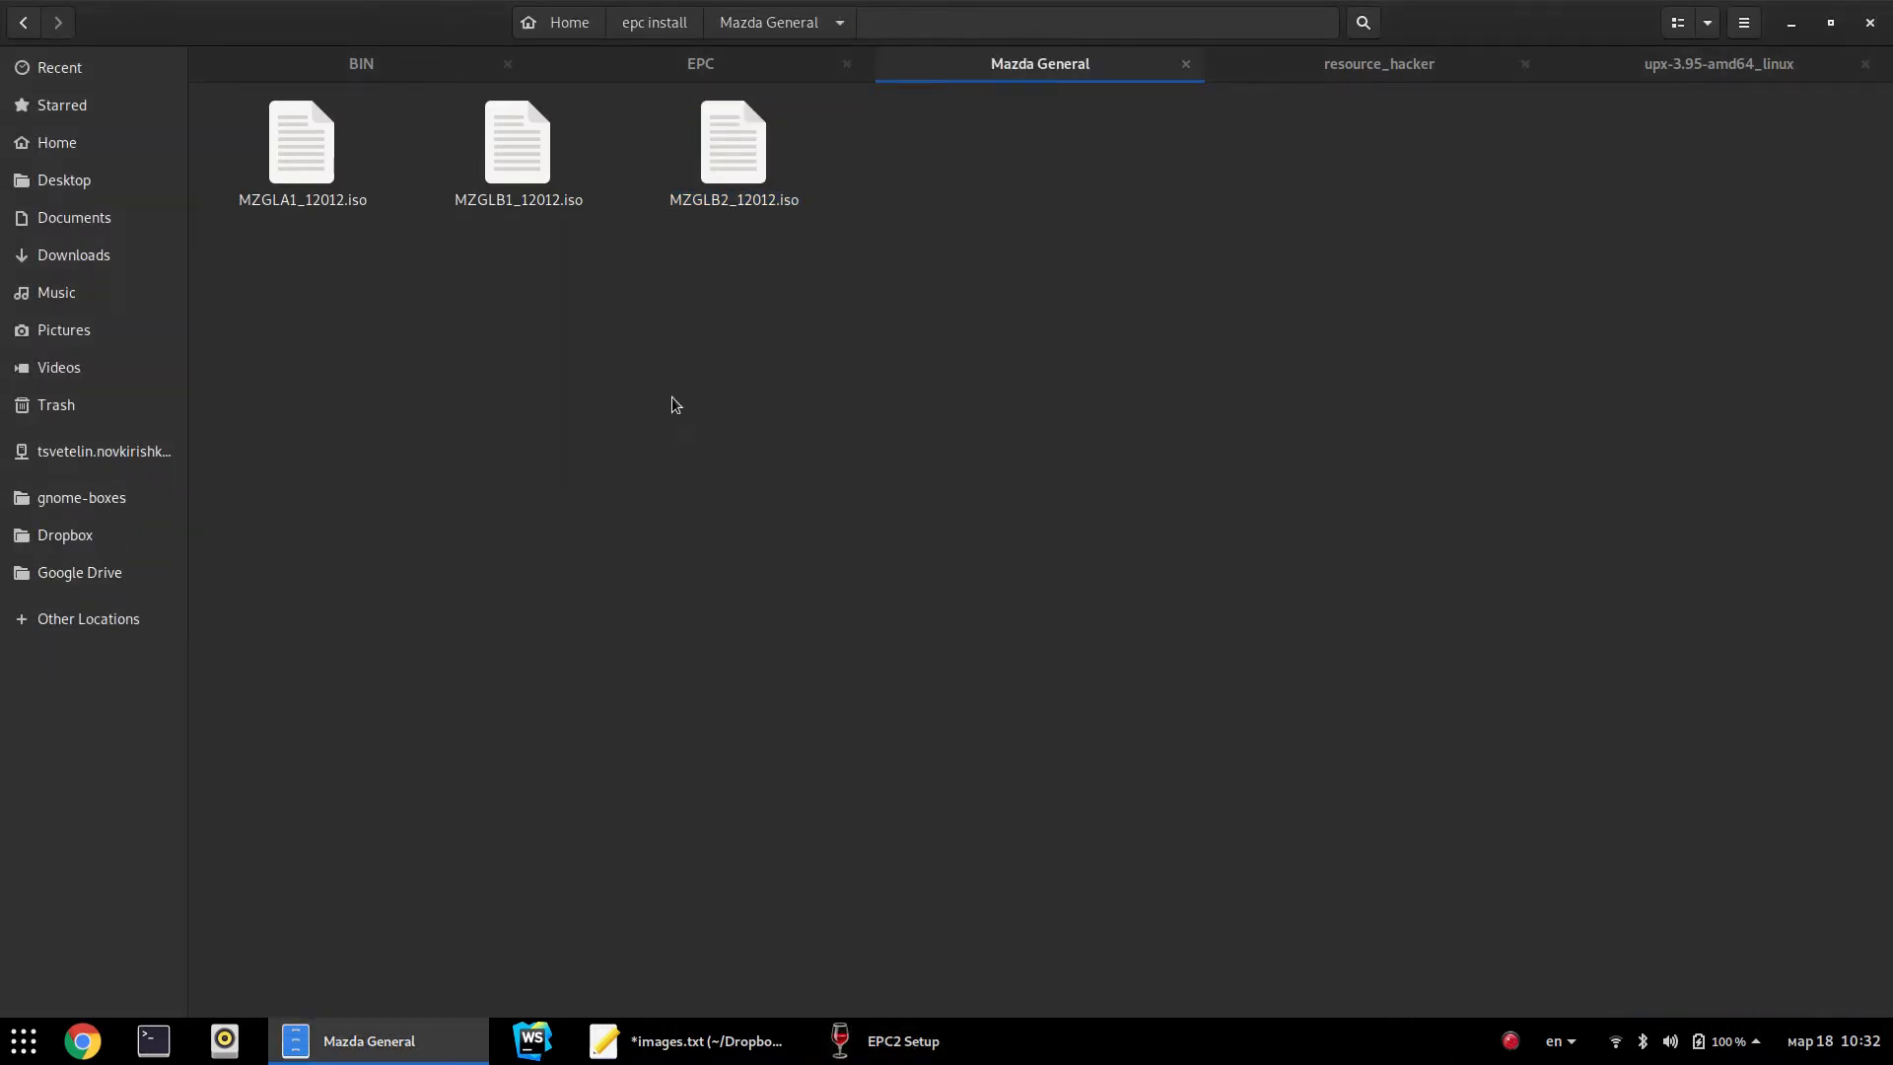
right_click(521, 211)
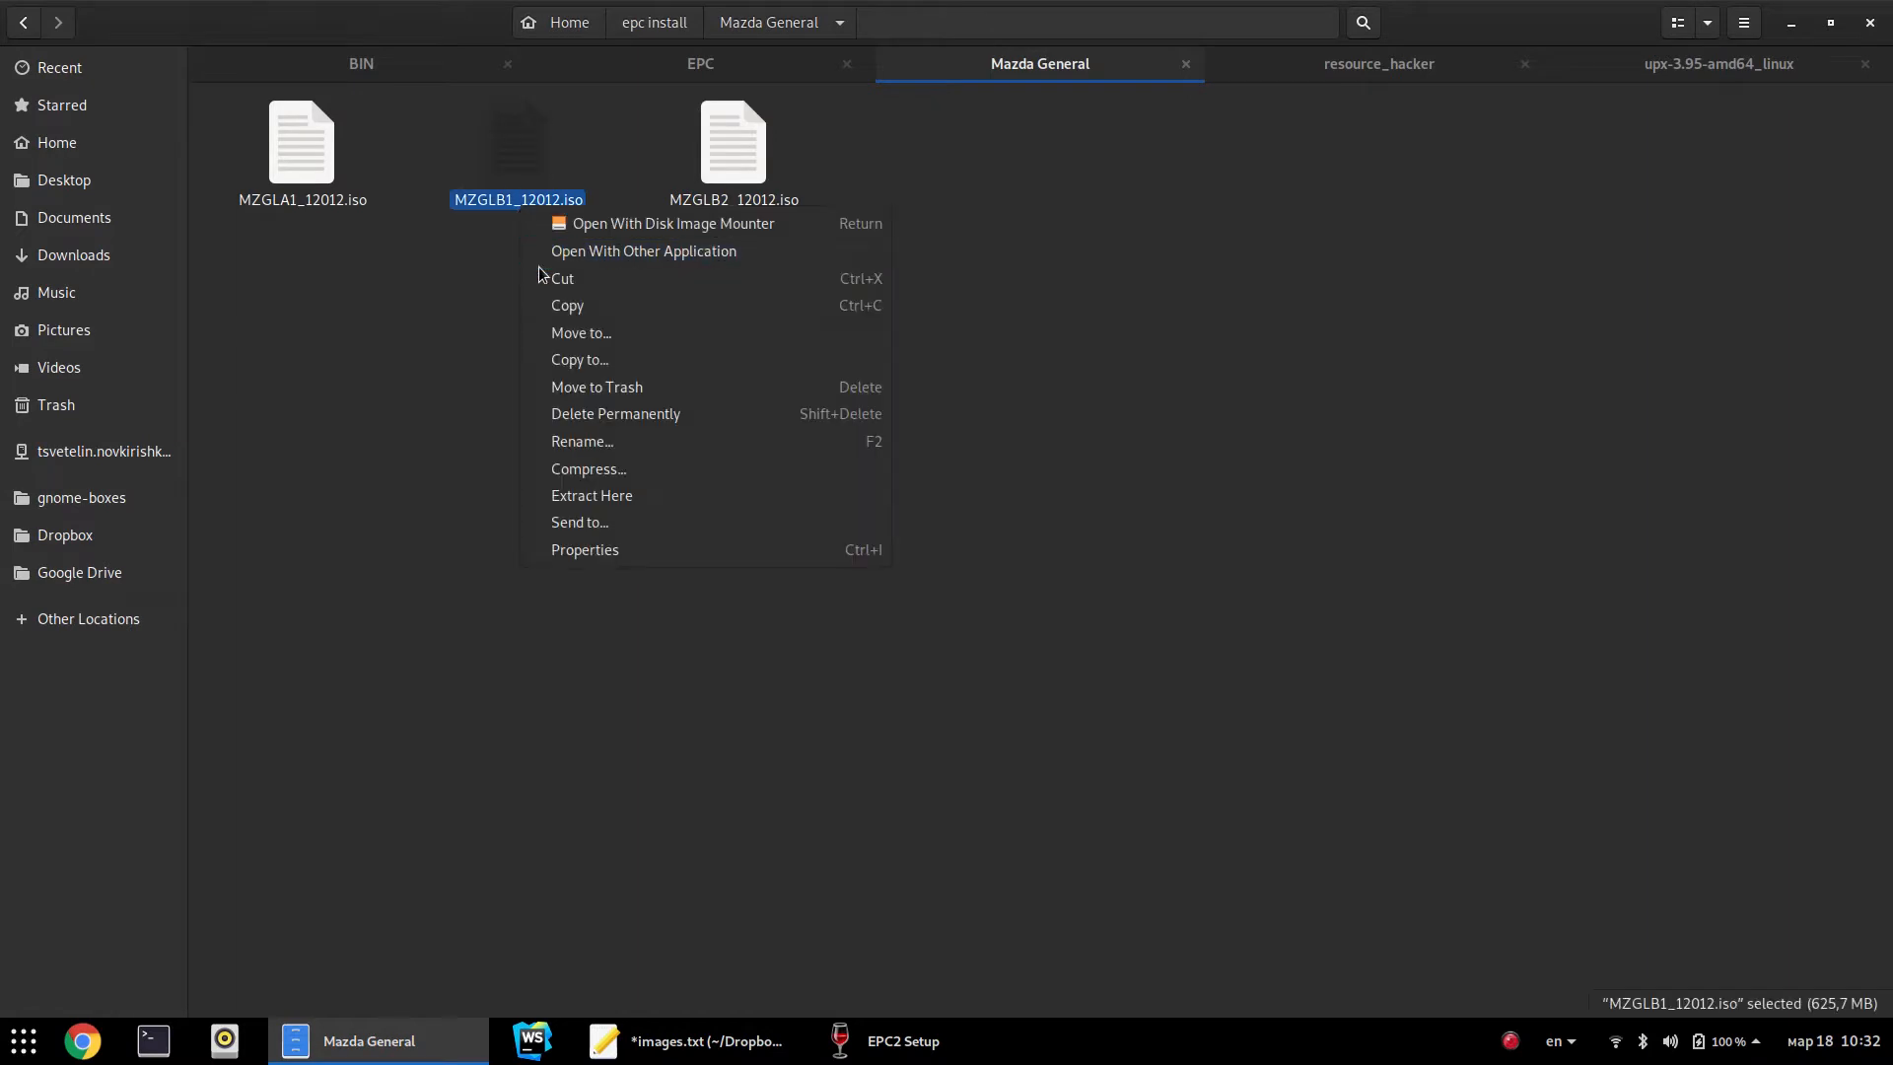
left_click(616, 229)
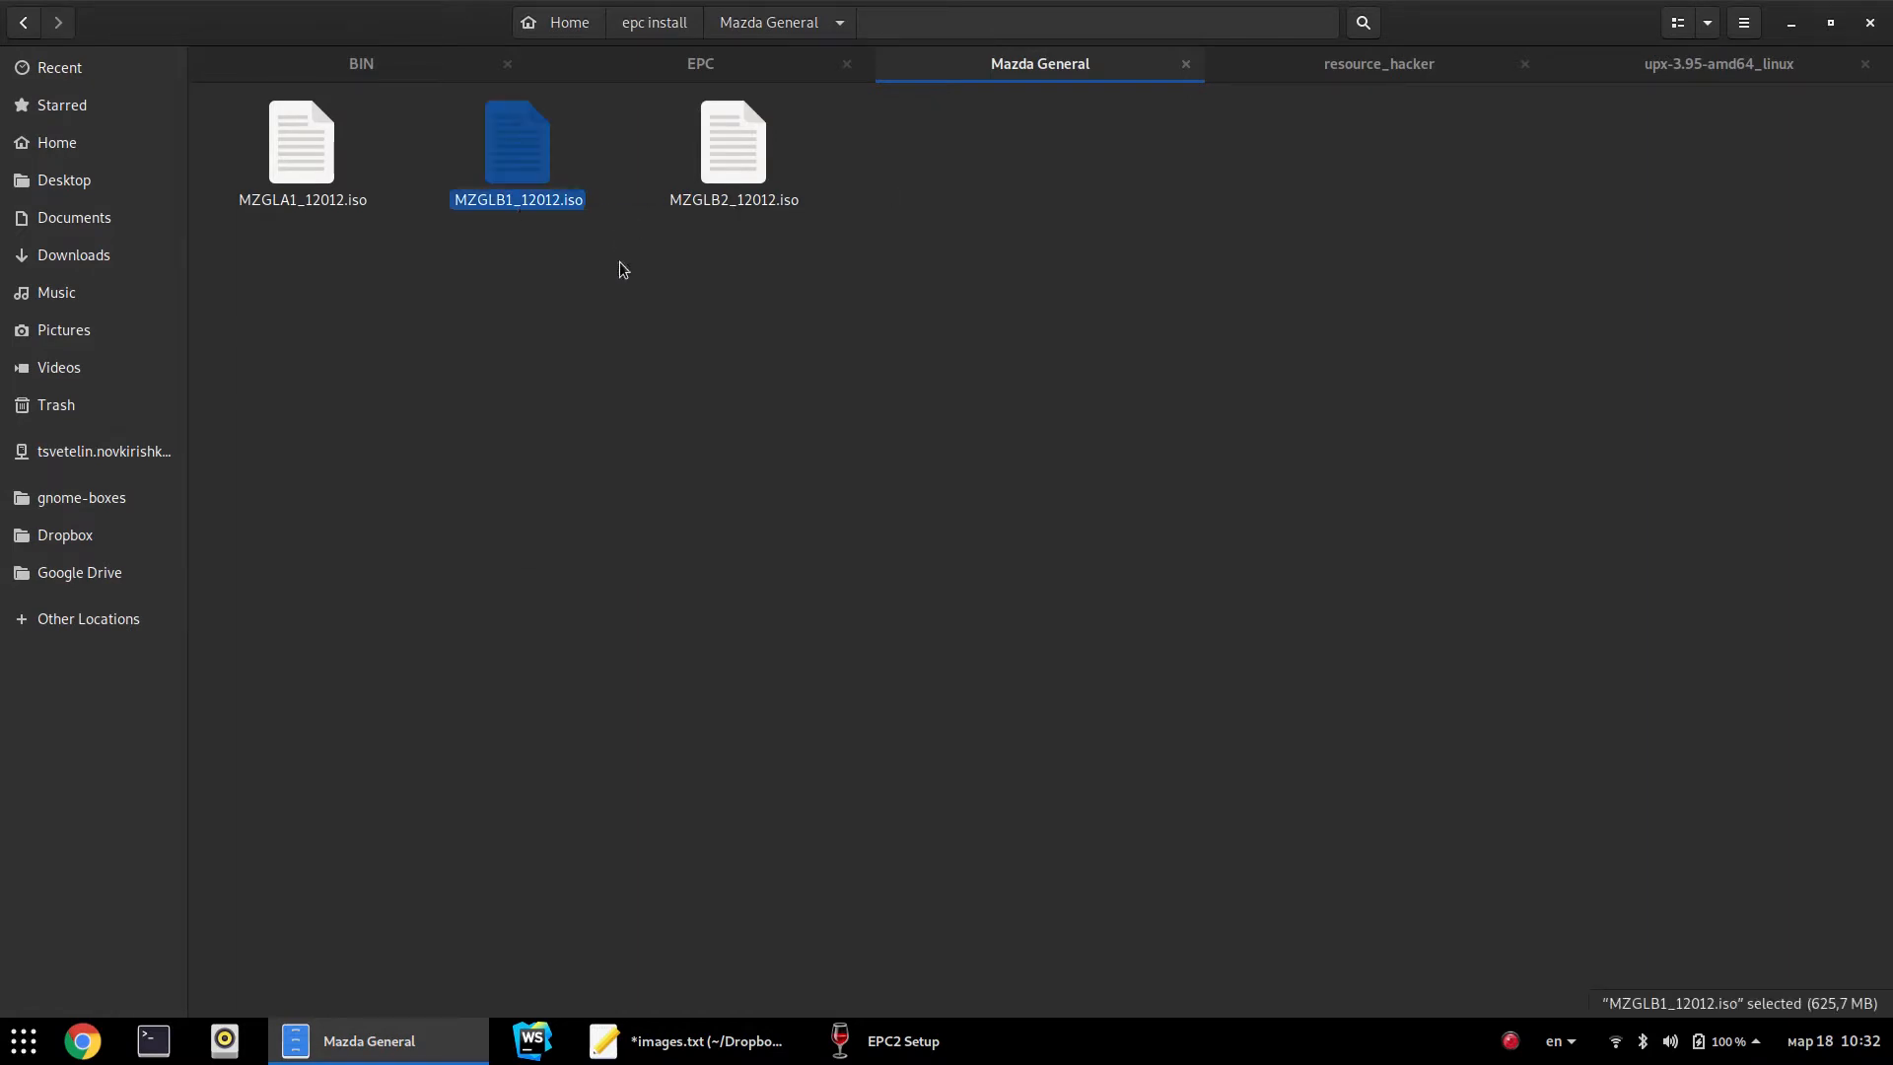
left_click(651, 588)
left_click(864, 1040)
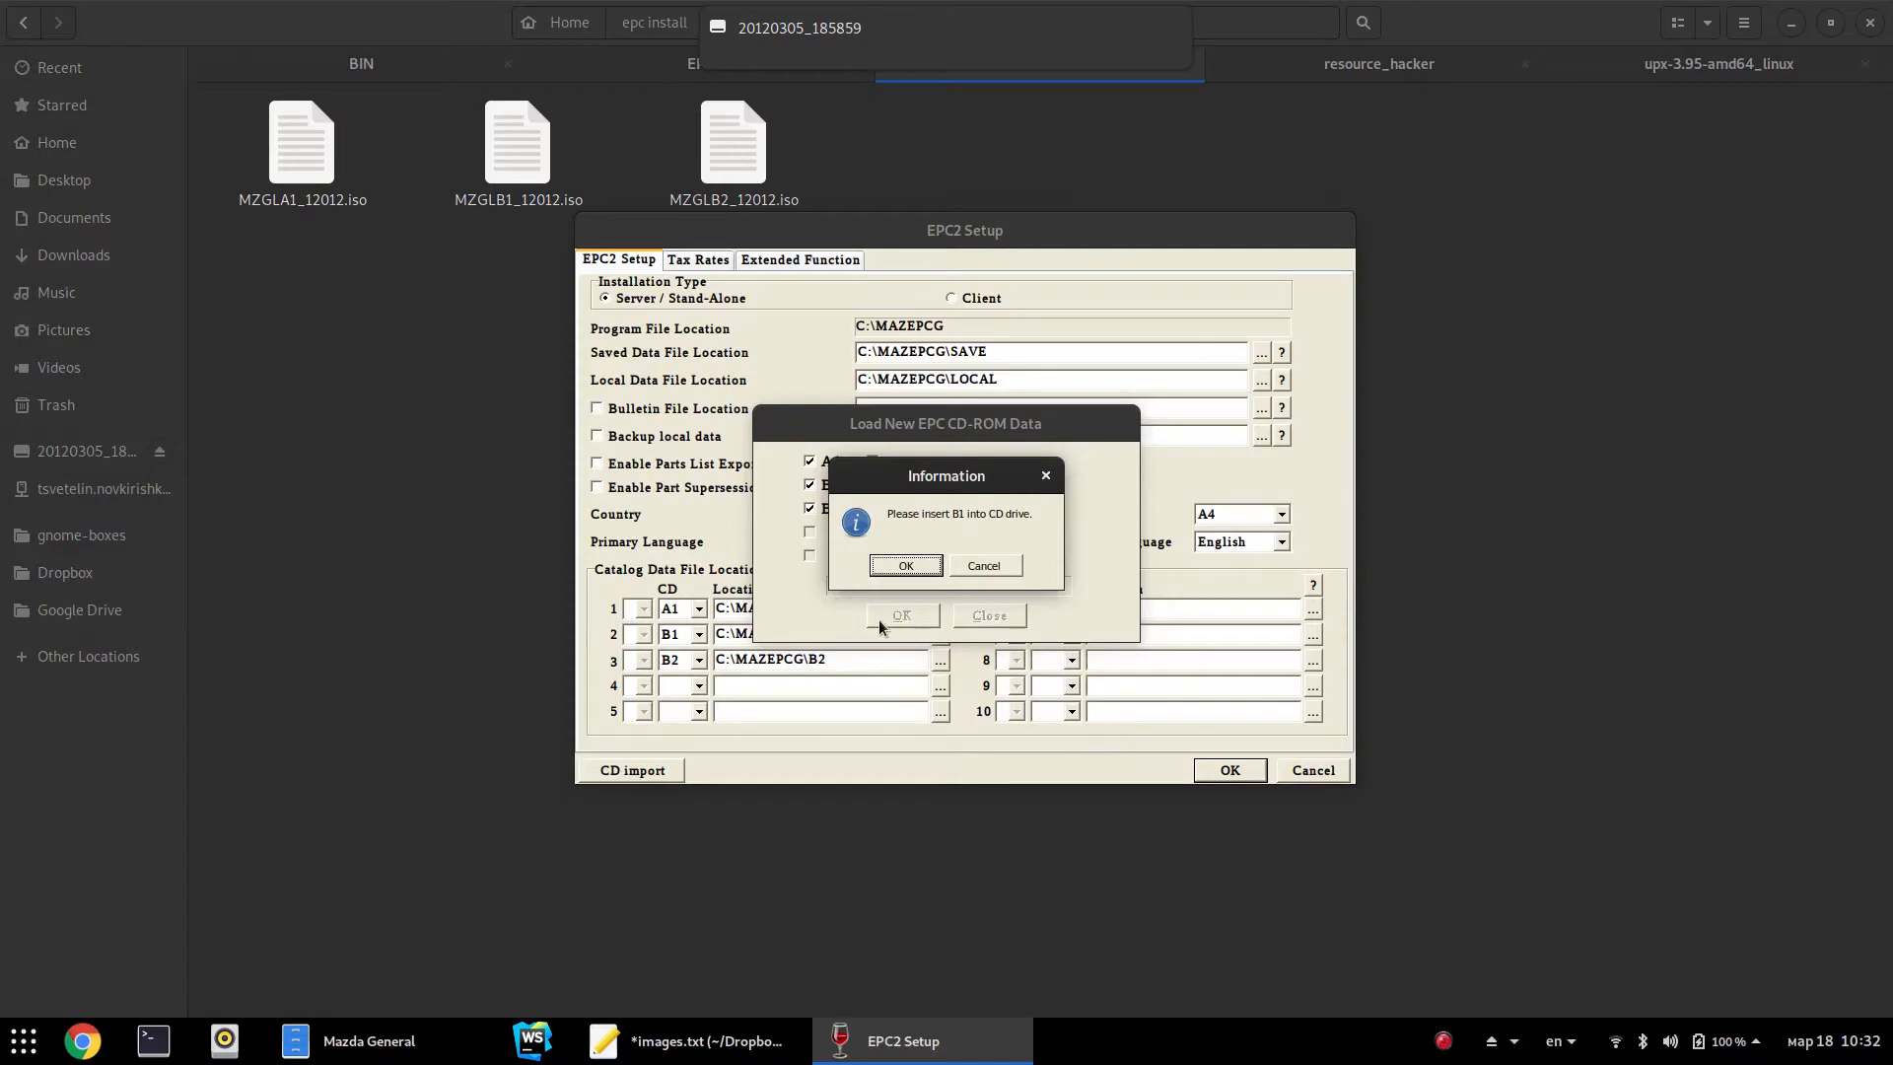
left_click(900, 569)
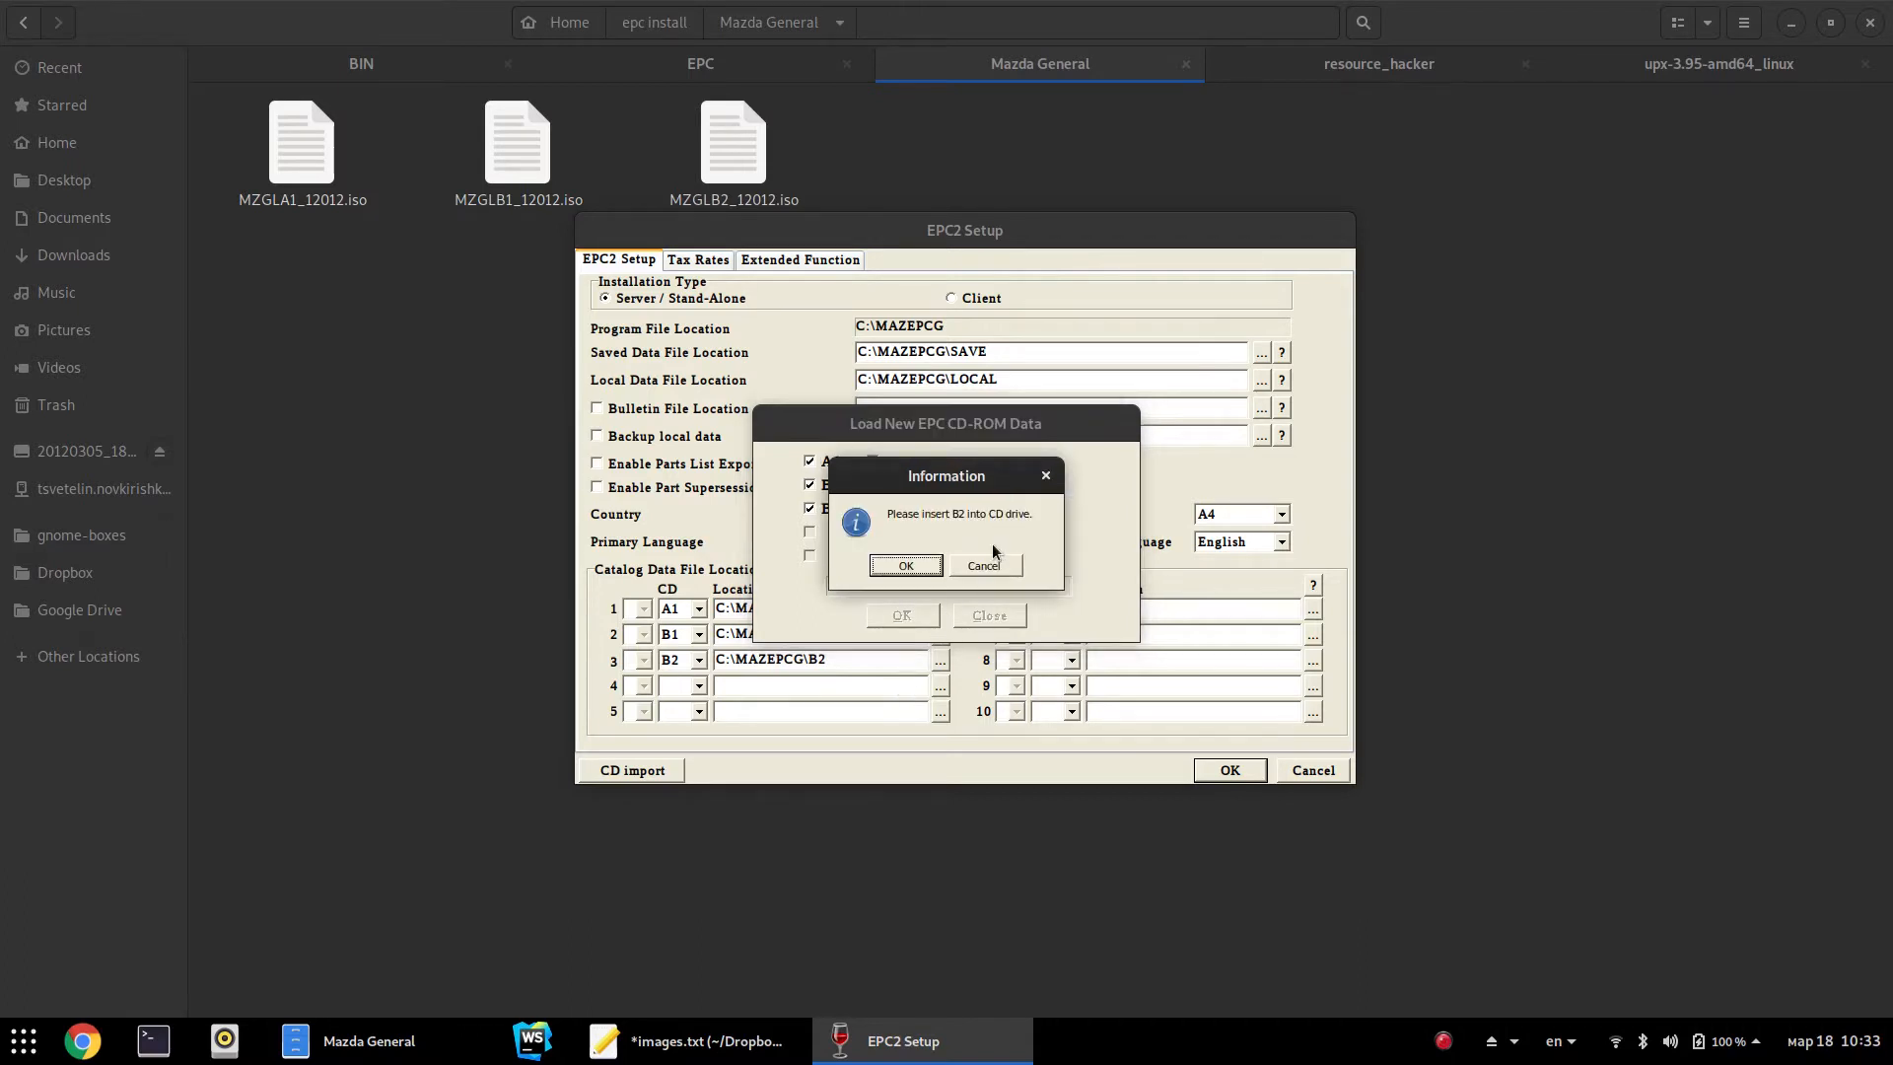
Swap in MZGLB2_12012.iso for the B2 prompt and acknowledge the successful import
left_click(498, 434)
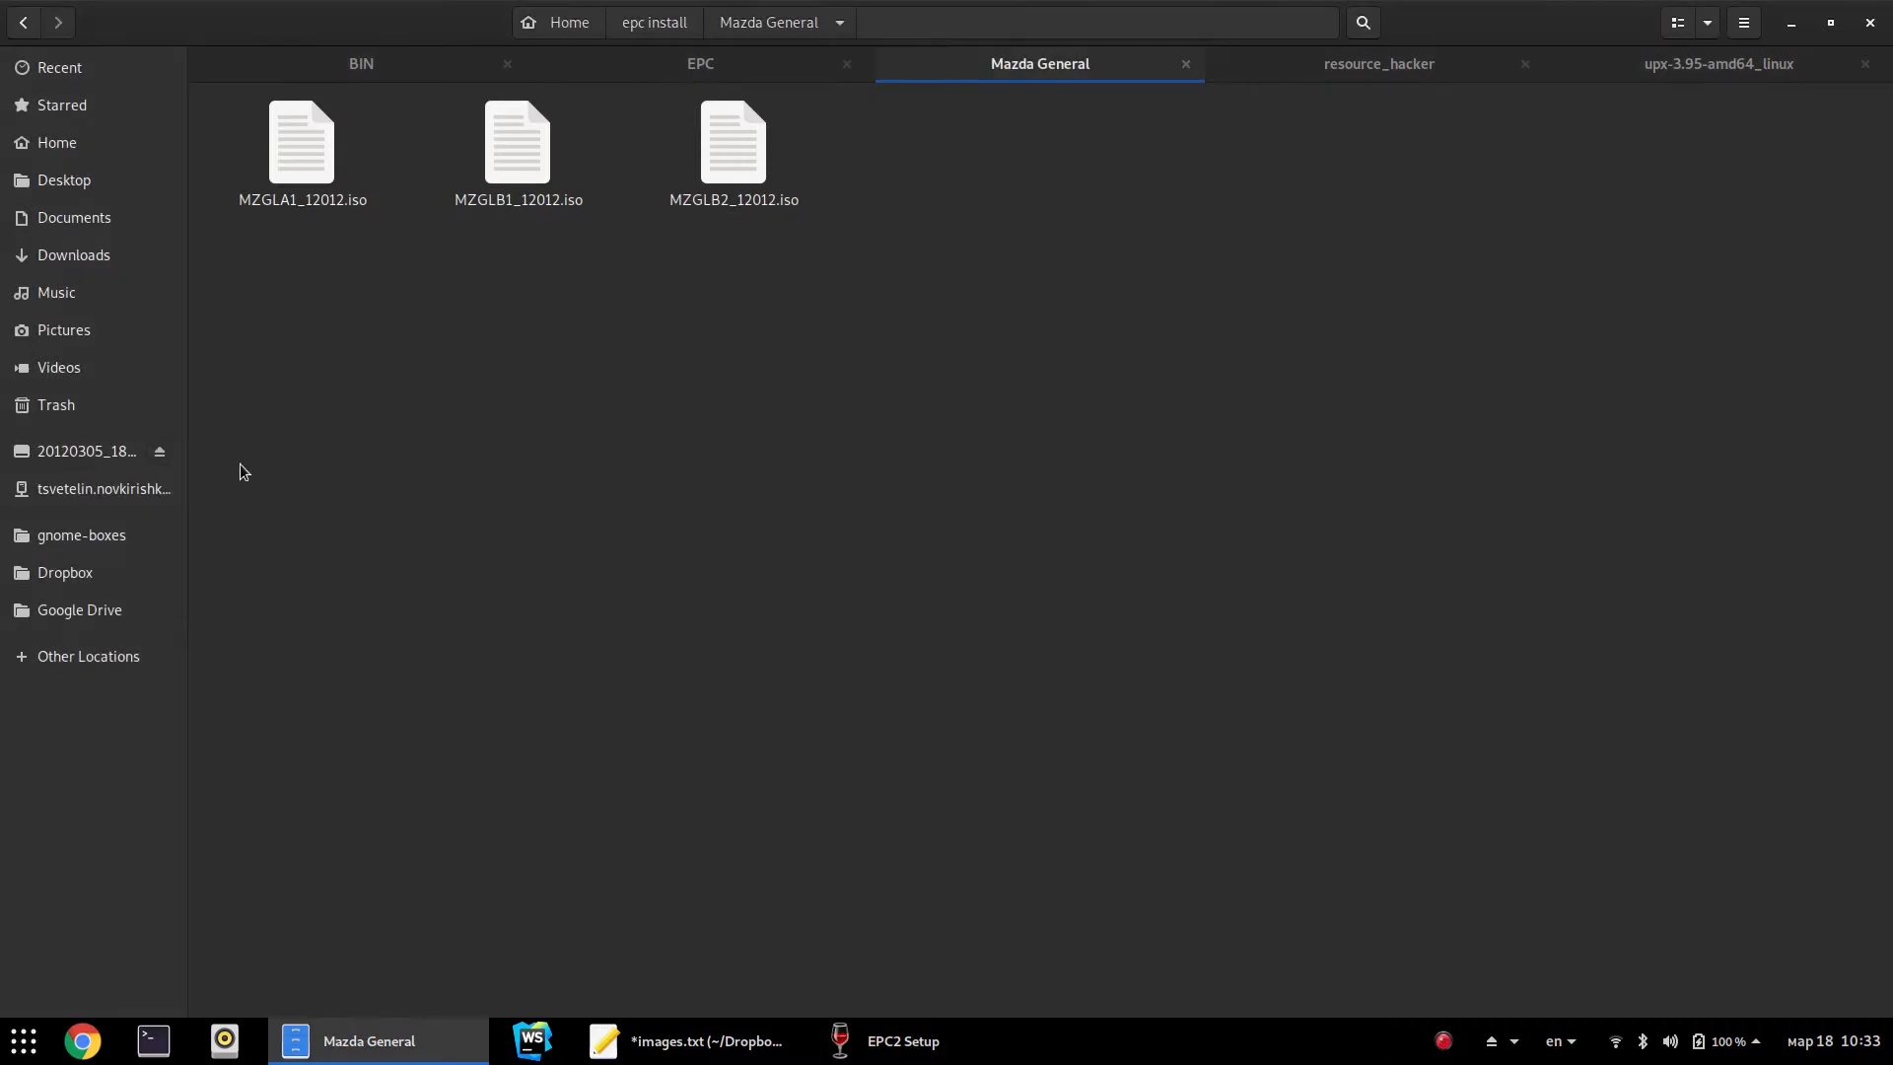
left_click(159, 450)
right_click(779, 217)
left_click(838, 204)
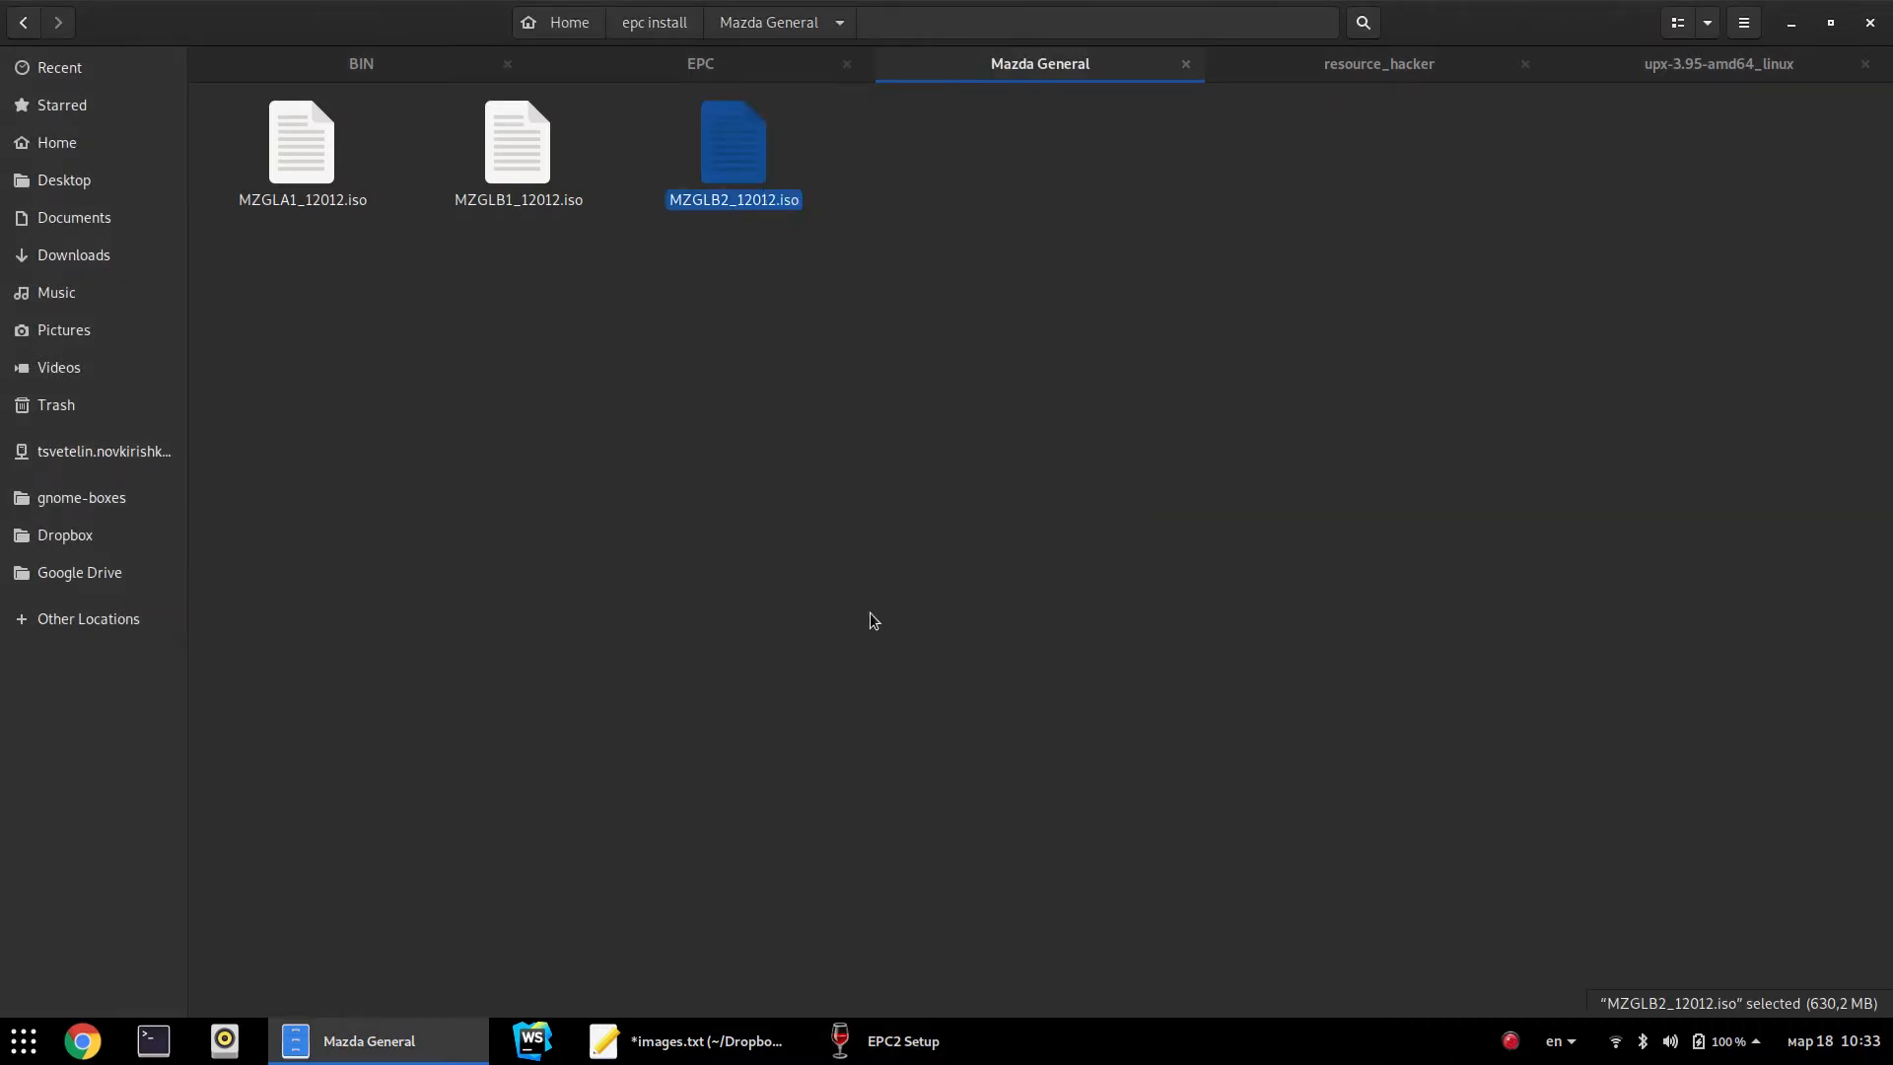
left_click(893, 1040)
left_click(904, 566)
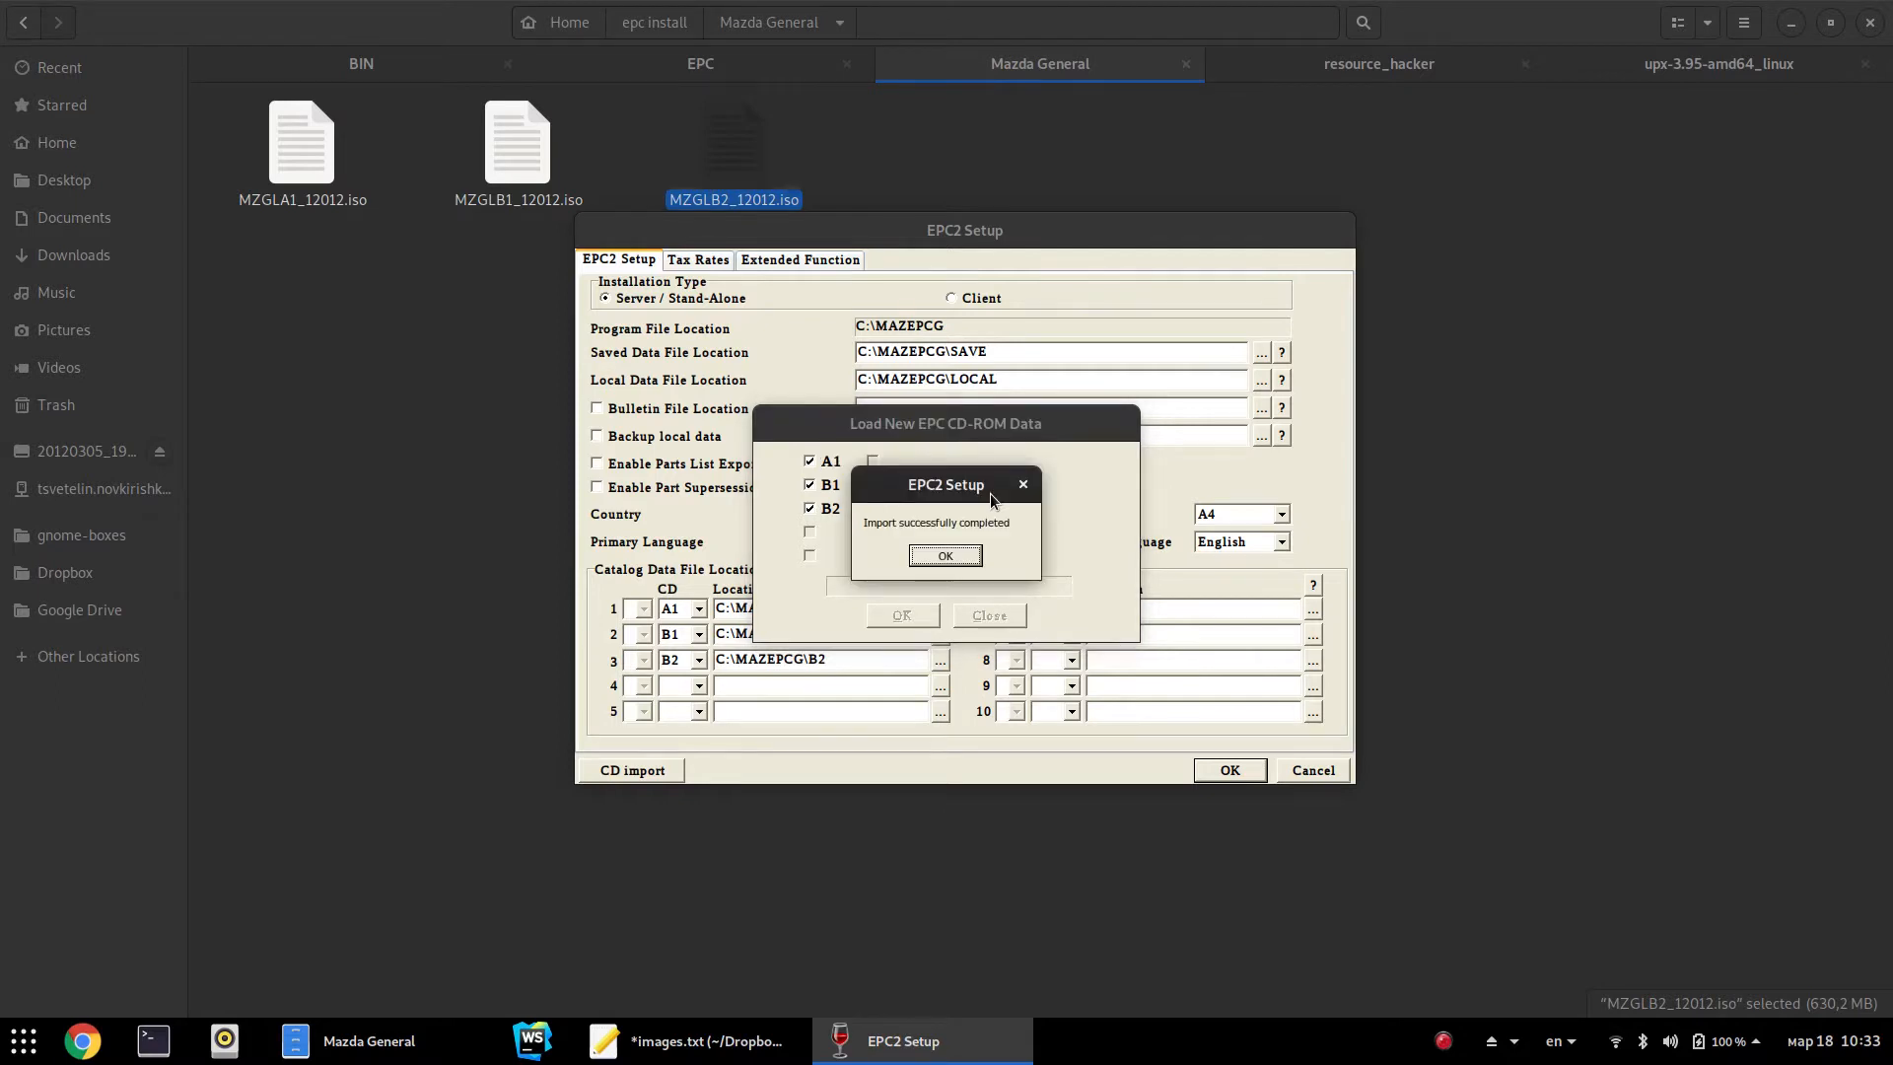
left_click(953, 557)
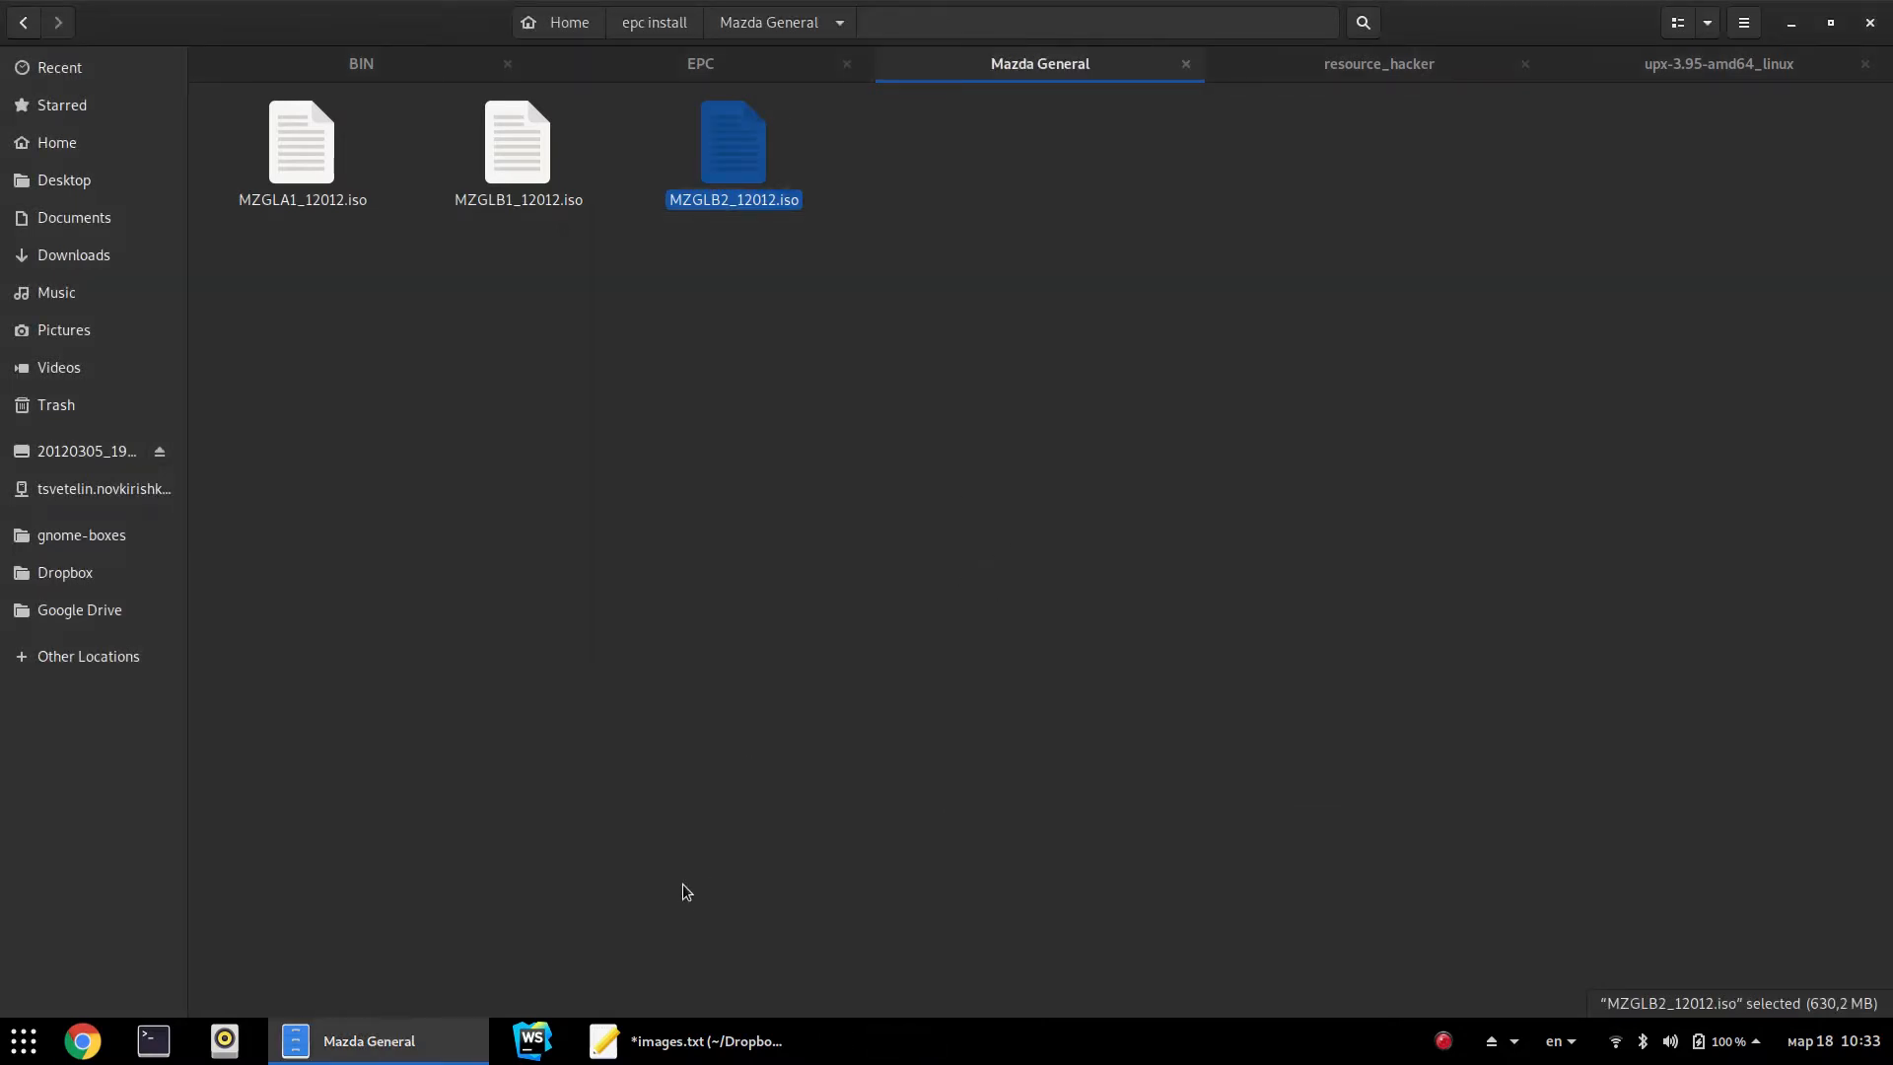
Open the user's .wine folder in Files by typing its path
left_click(696, 792)
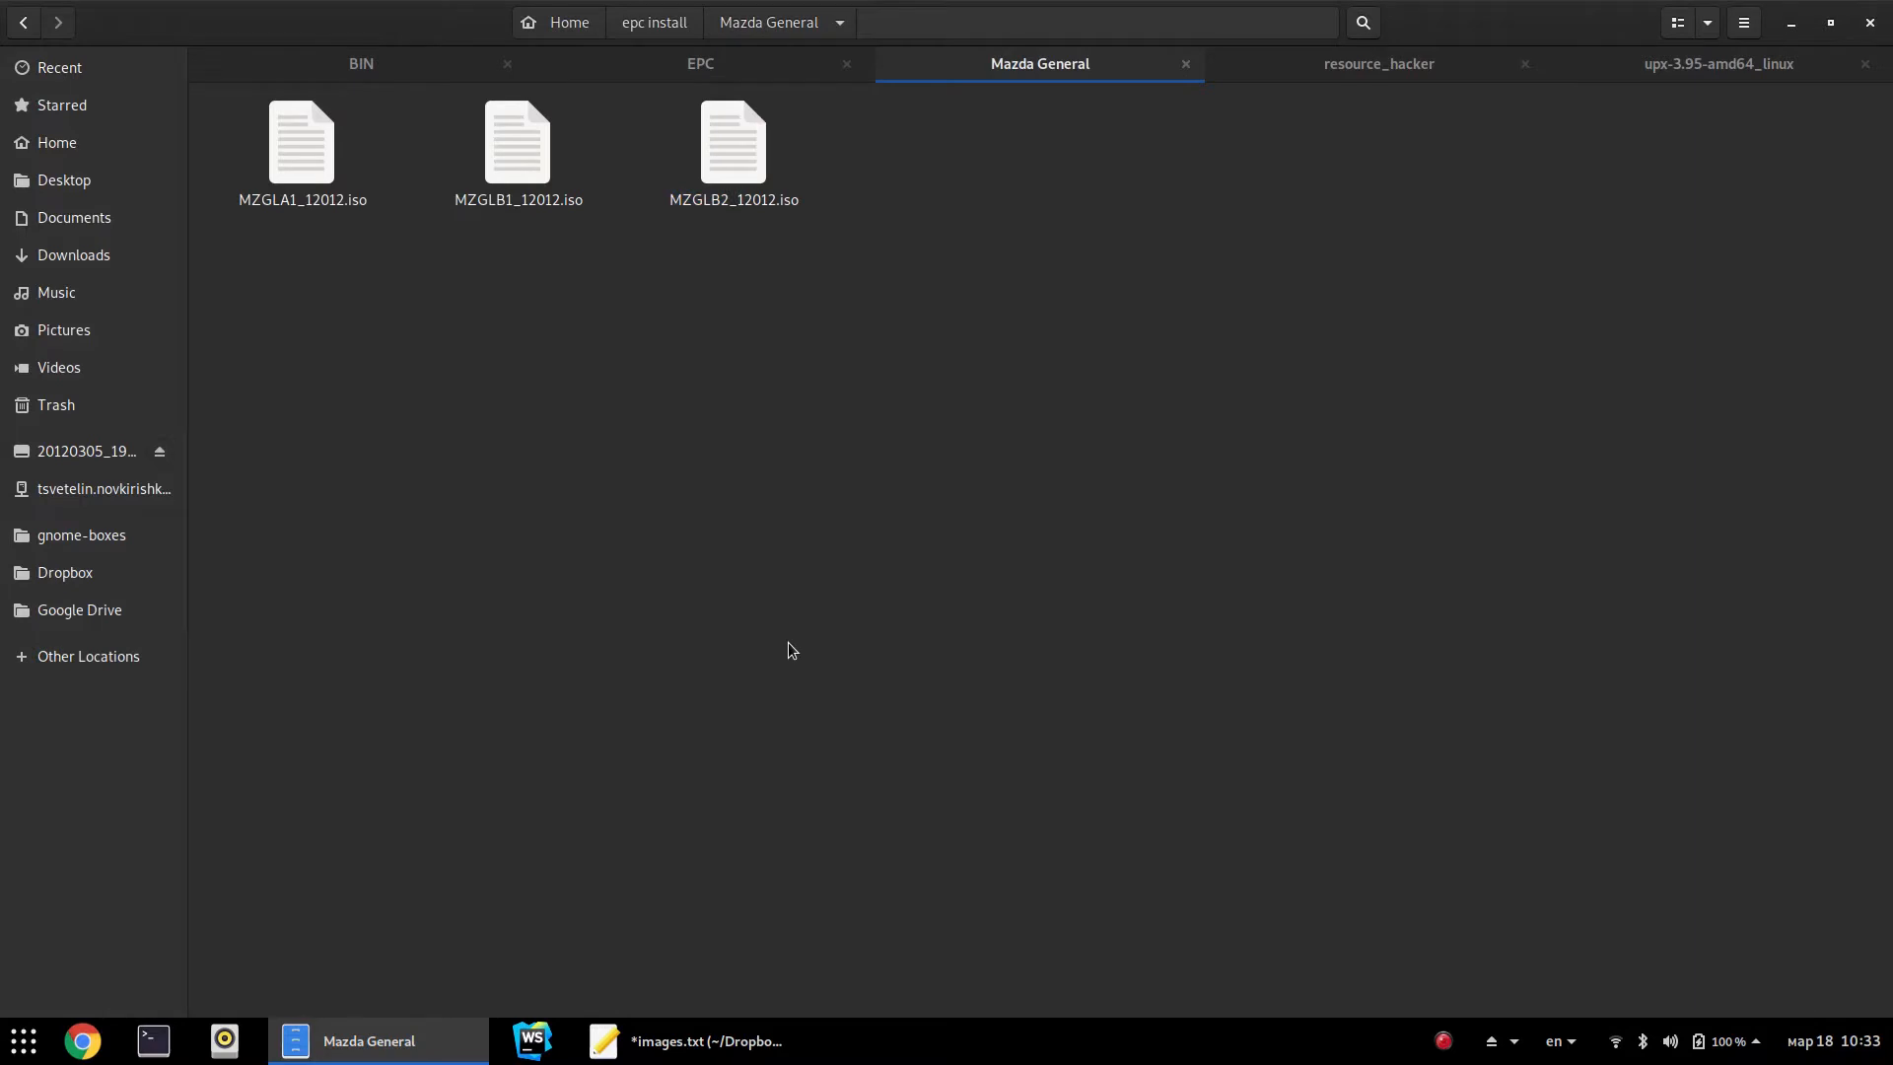
key("super")
type("m")
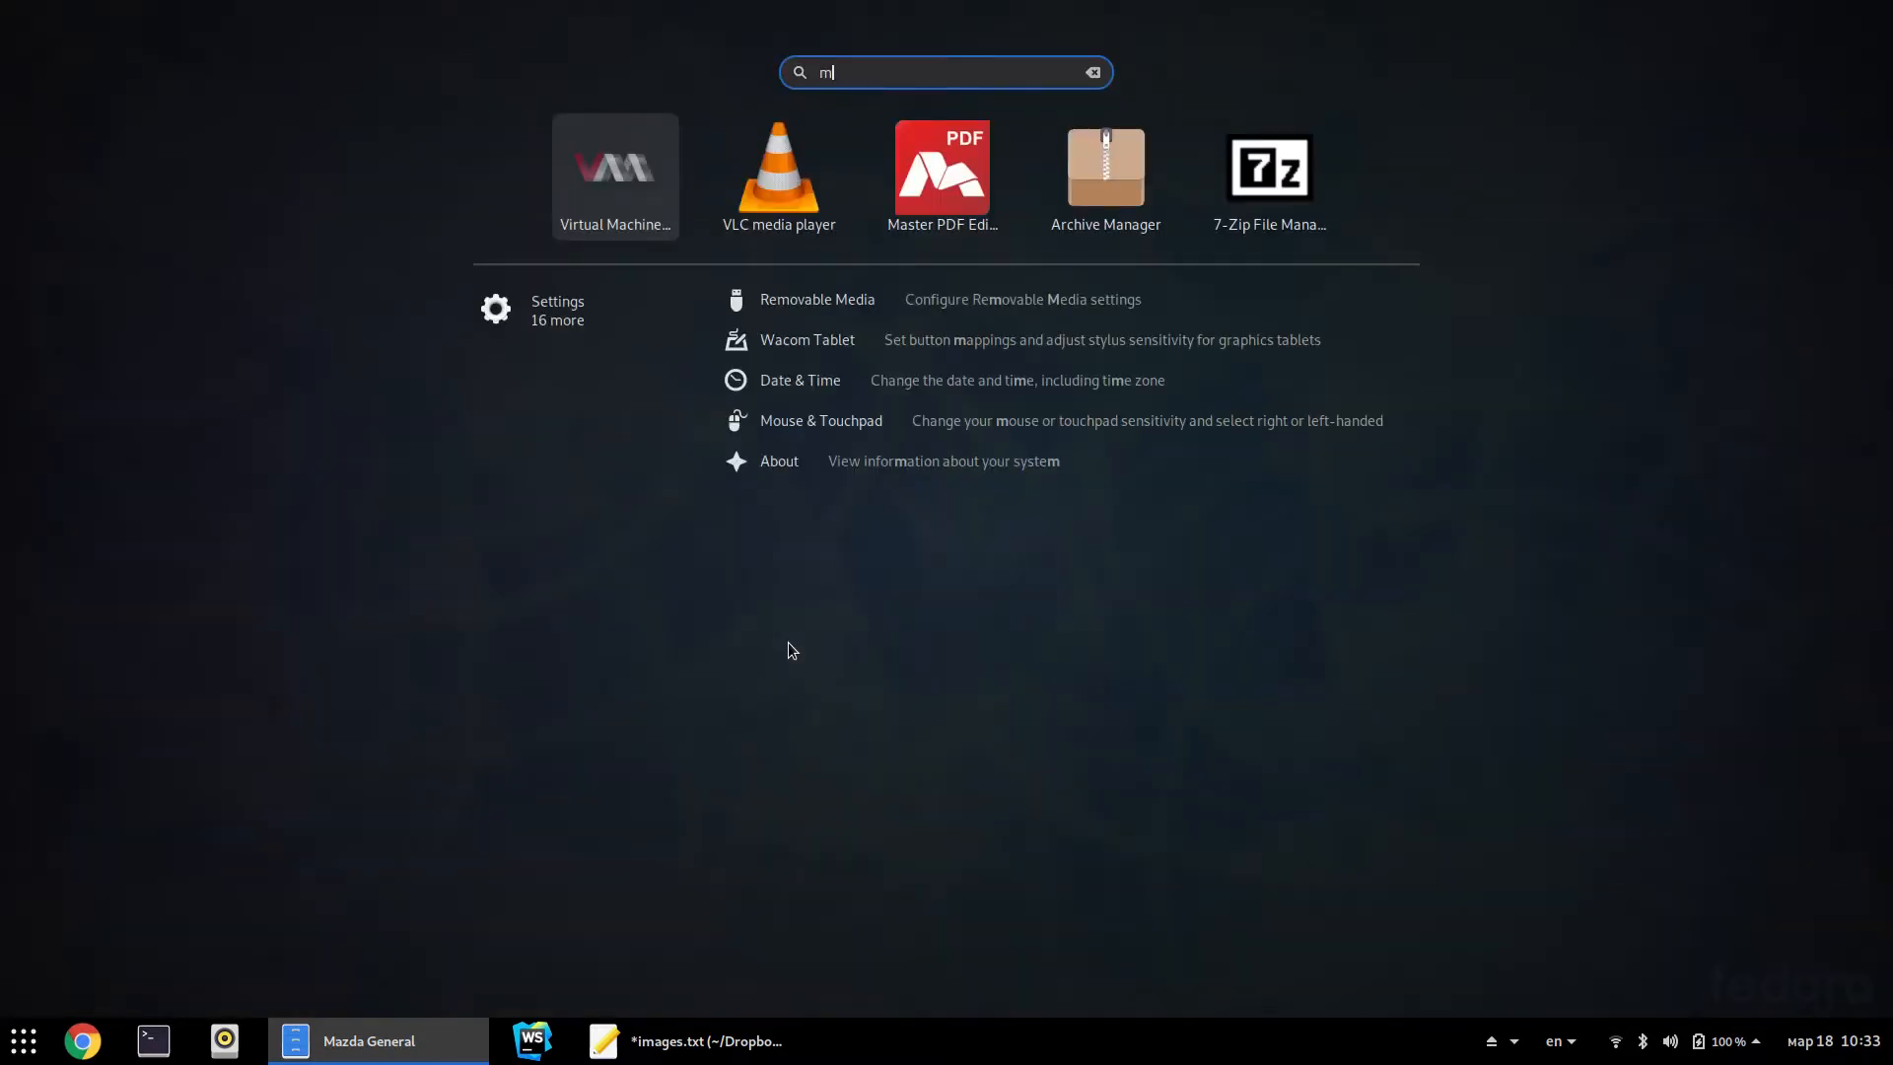
type("az")
key("BackSpace")
key("BackSpace")
key("BackSpace")
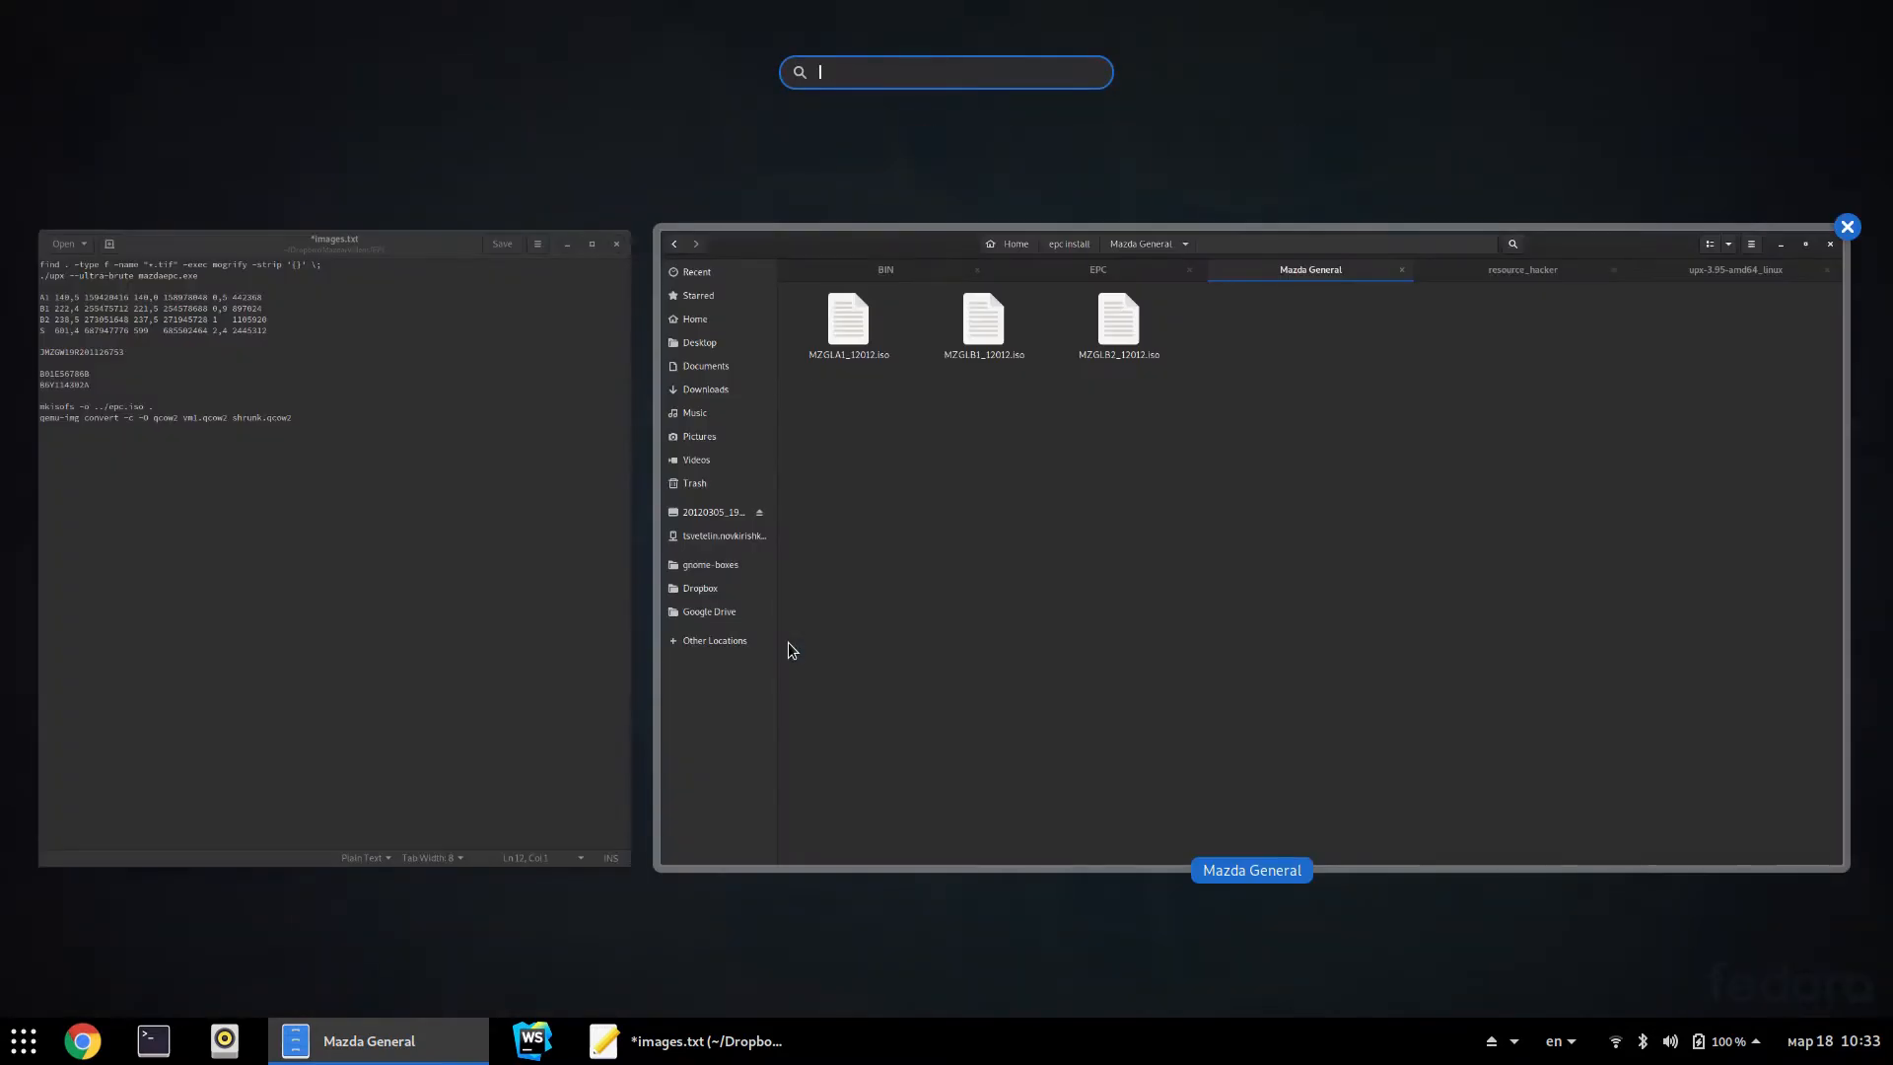
left_click(995, 708)
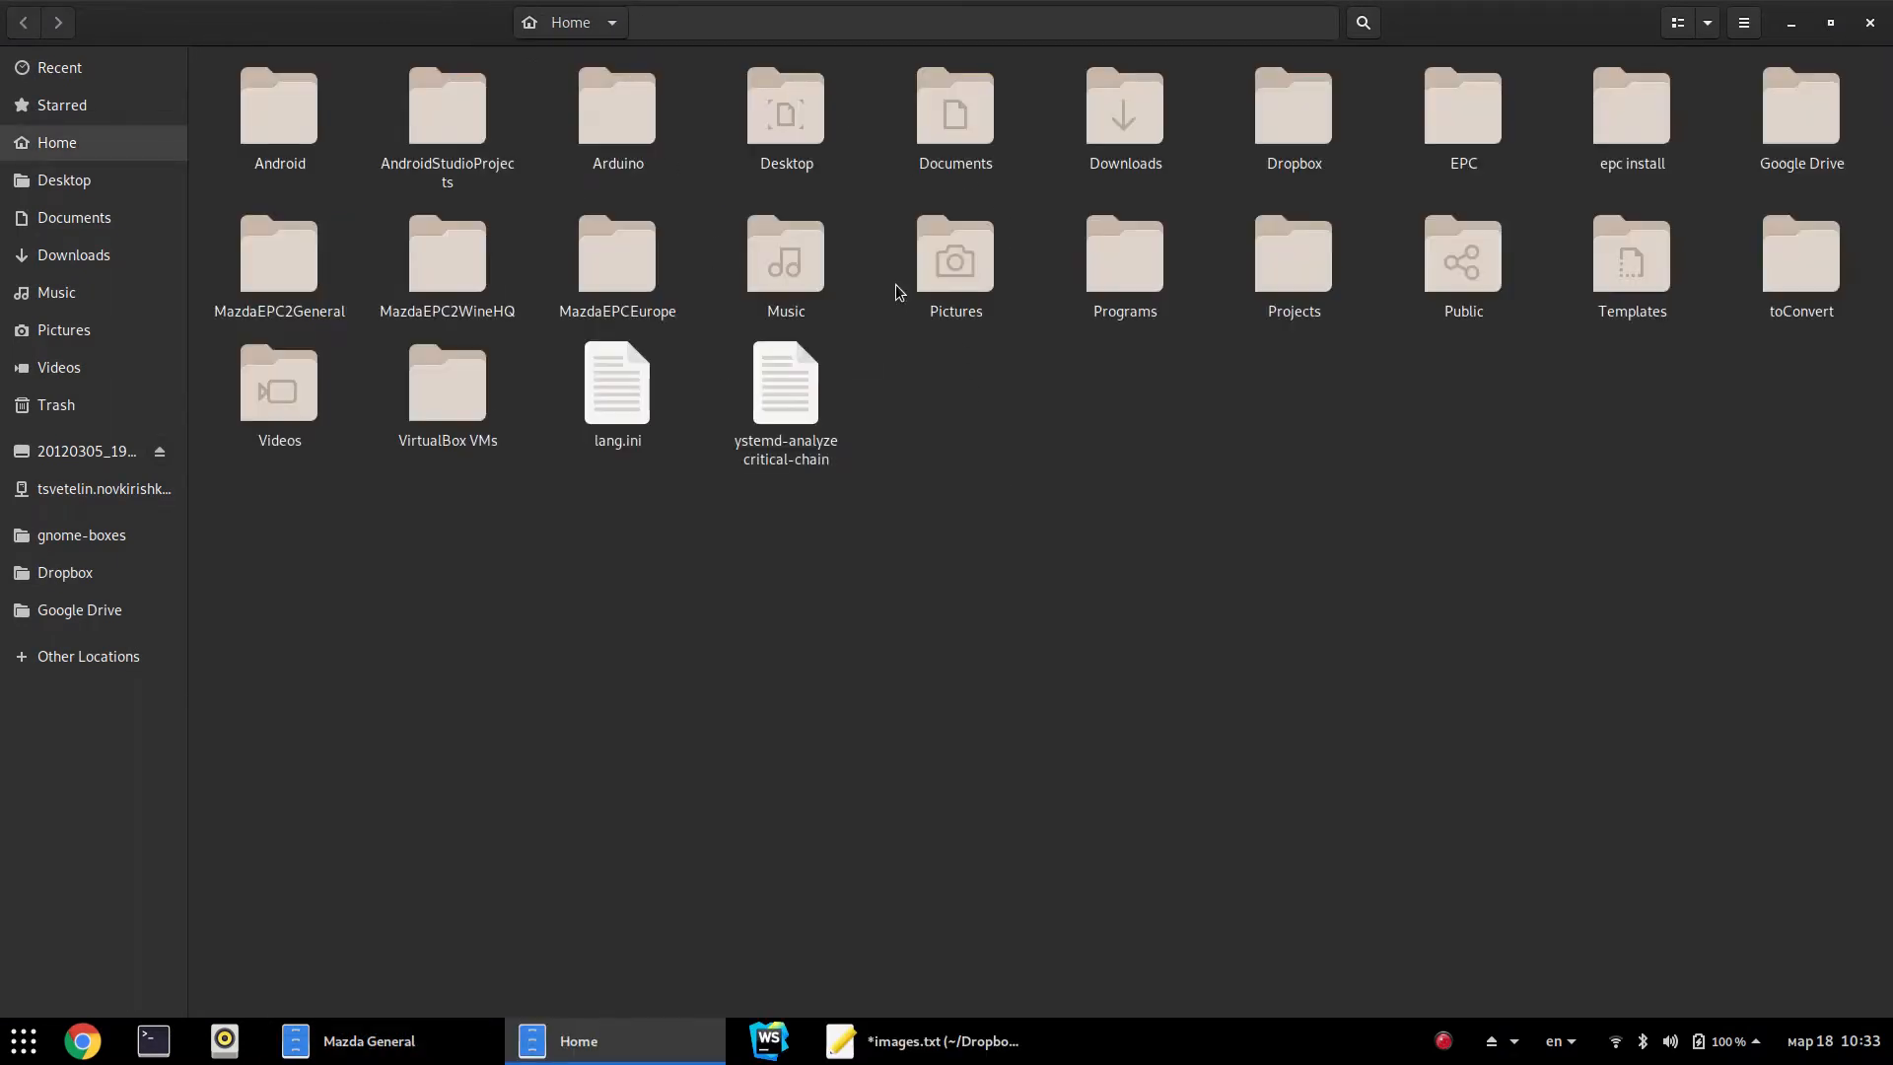
type("/home/metal03326/.wine")
key("Return")
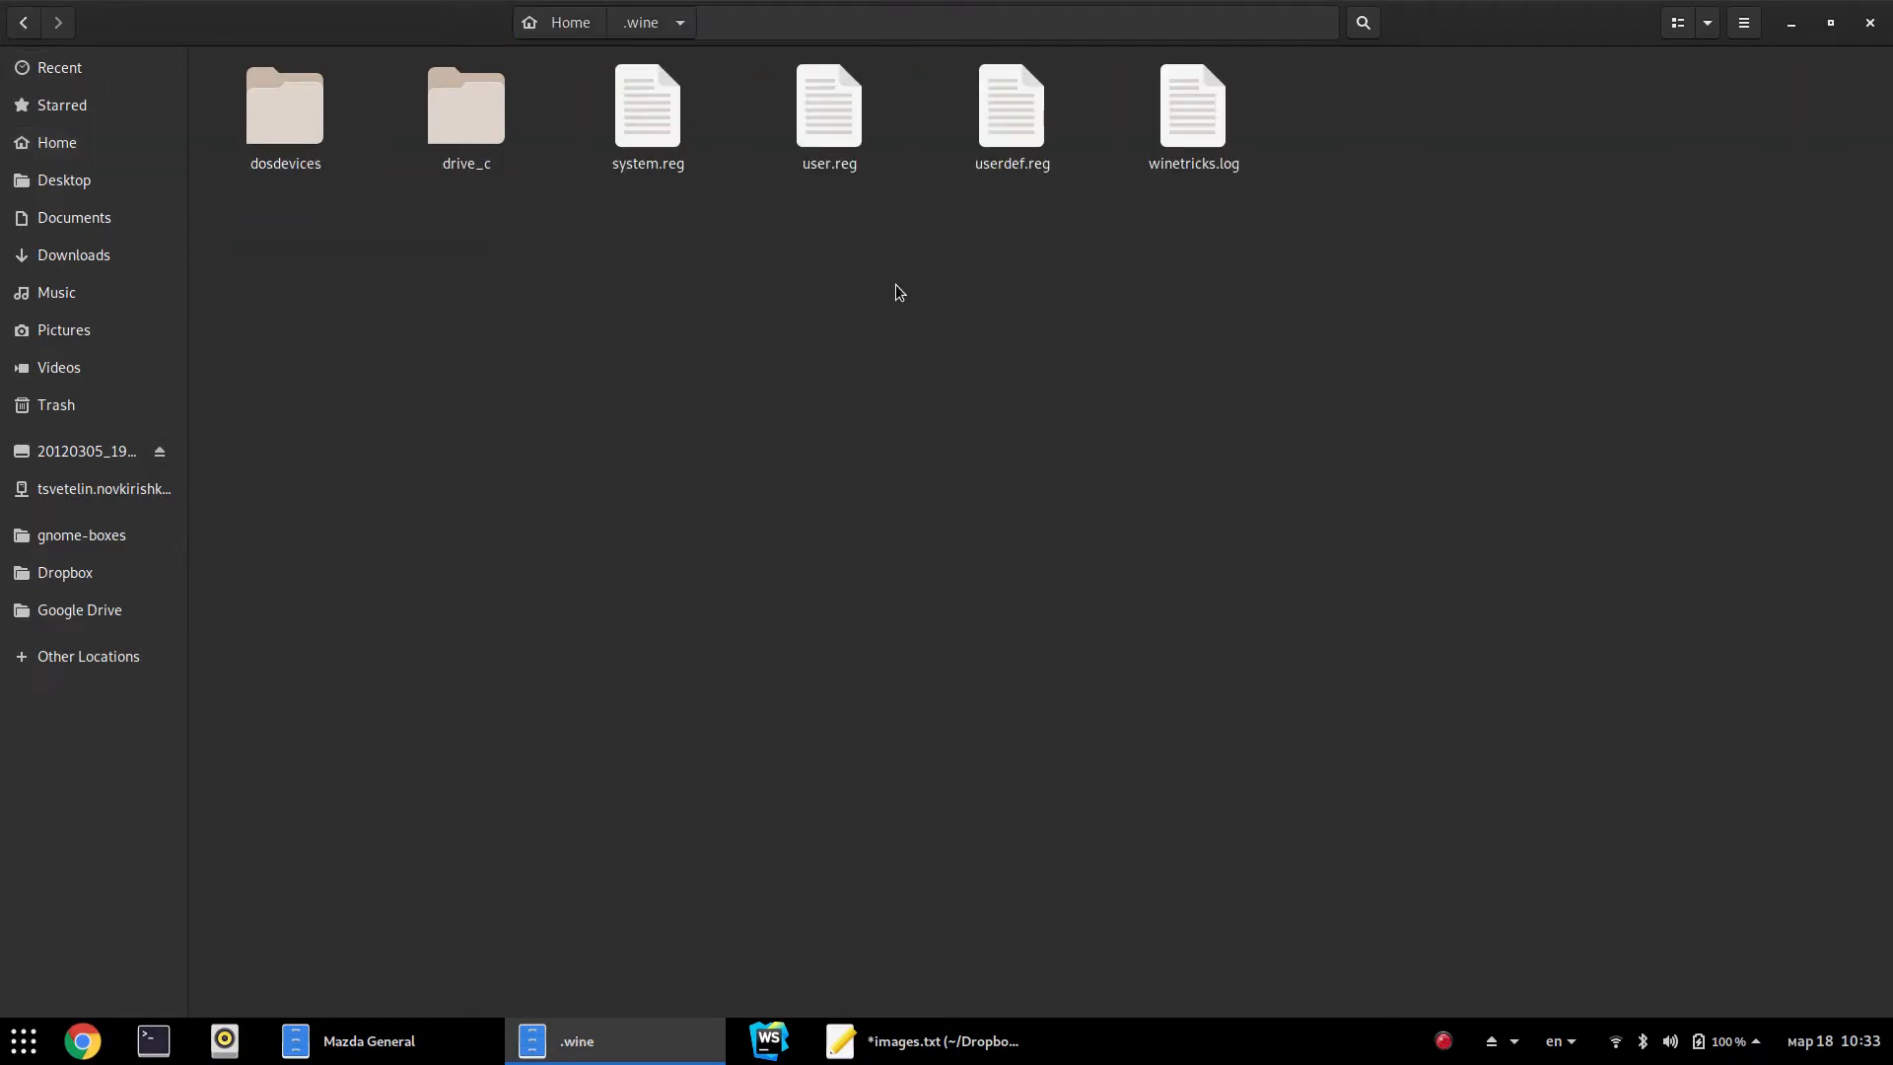
Browse to drive_c › MAZEPCG › BIN and launch mazdaepc.exe
double_click(501, 139)
left_click(603, 169)
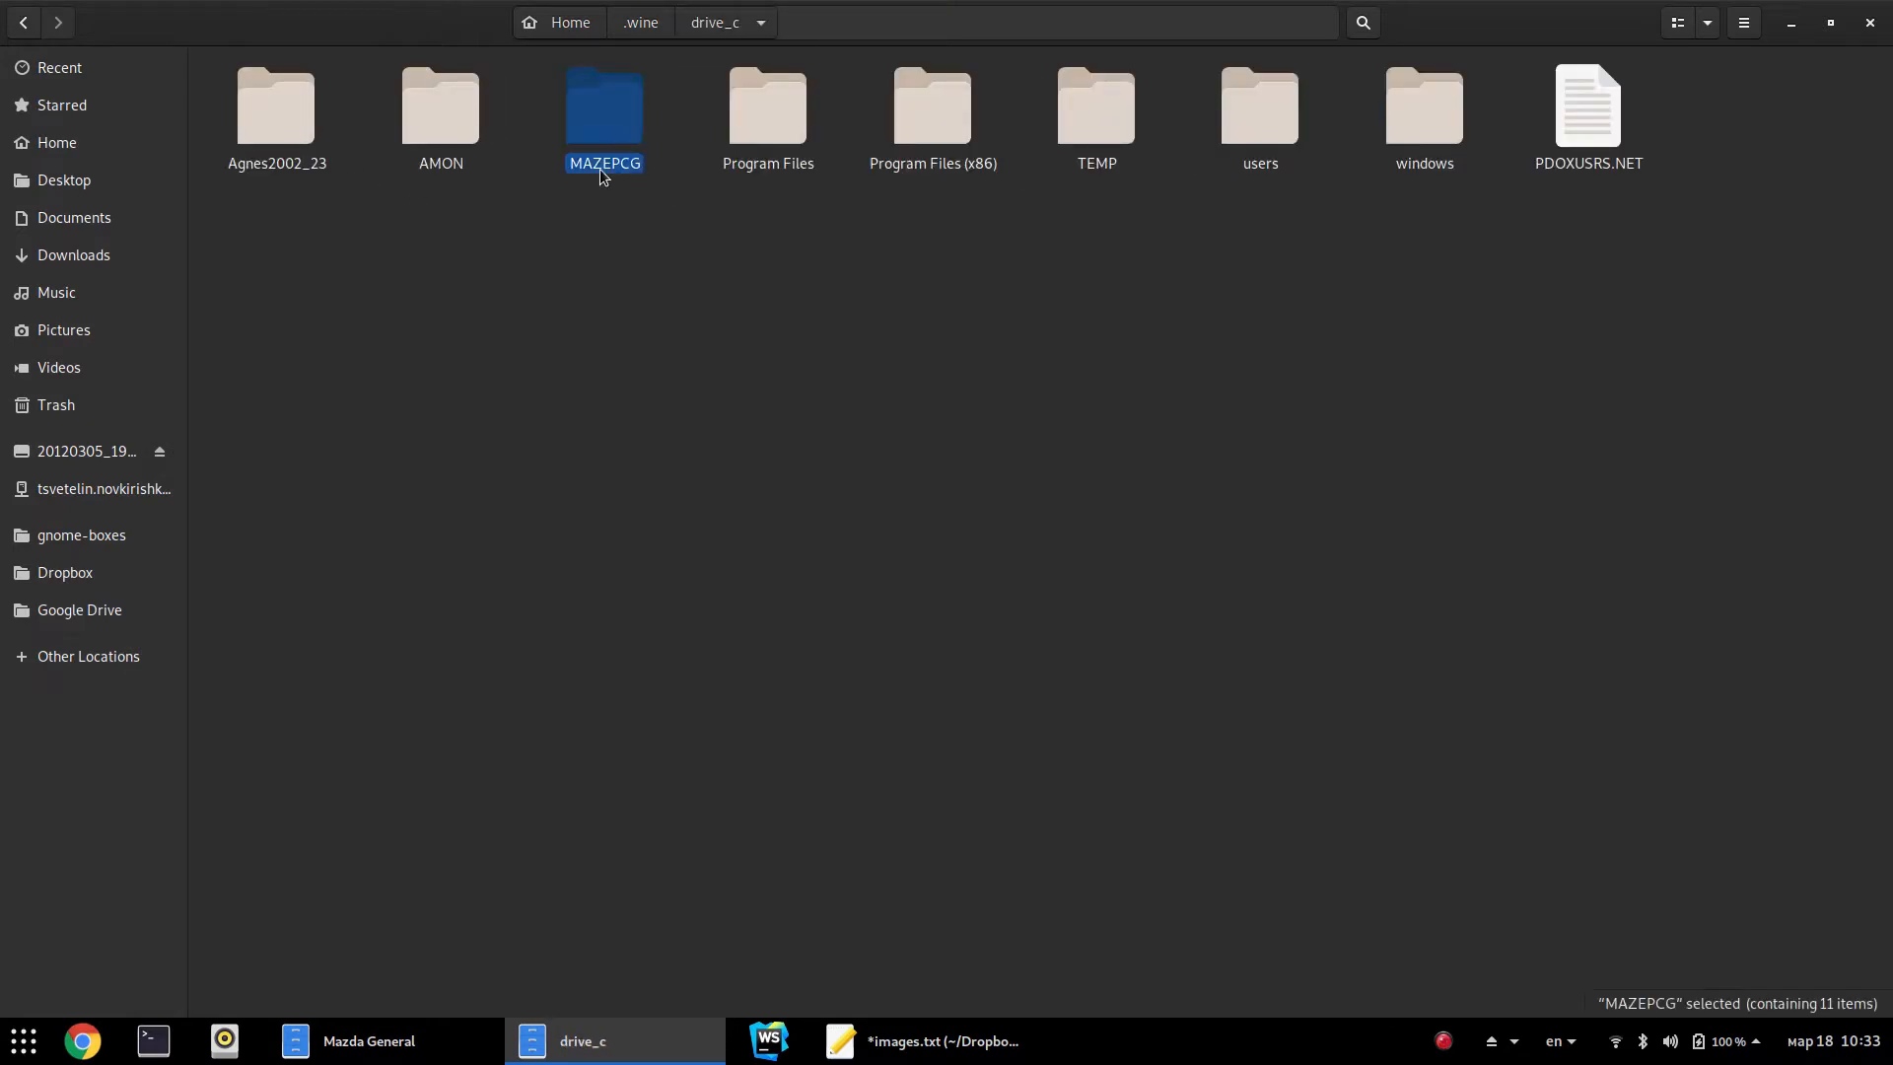
double_click(628, 87)
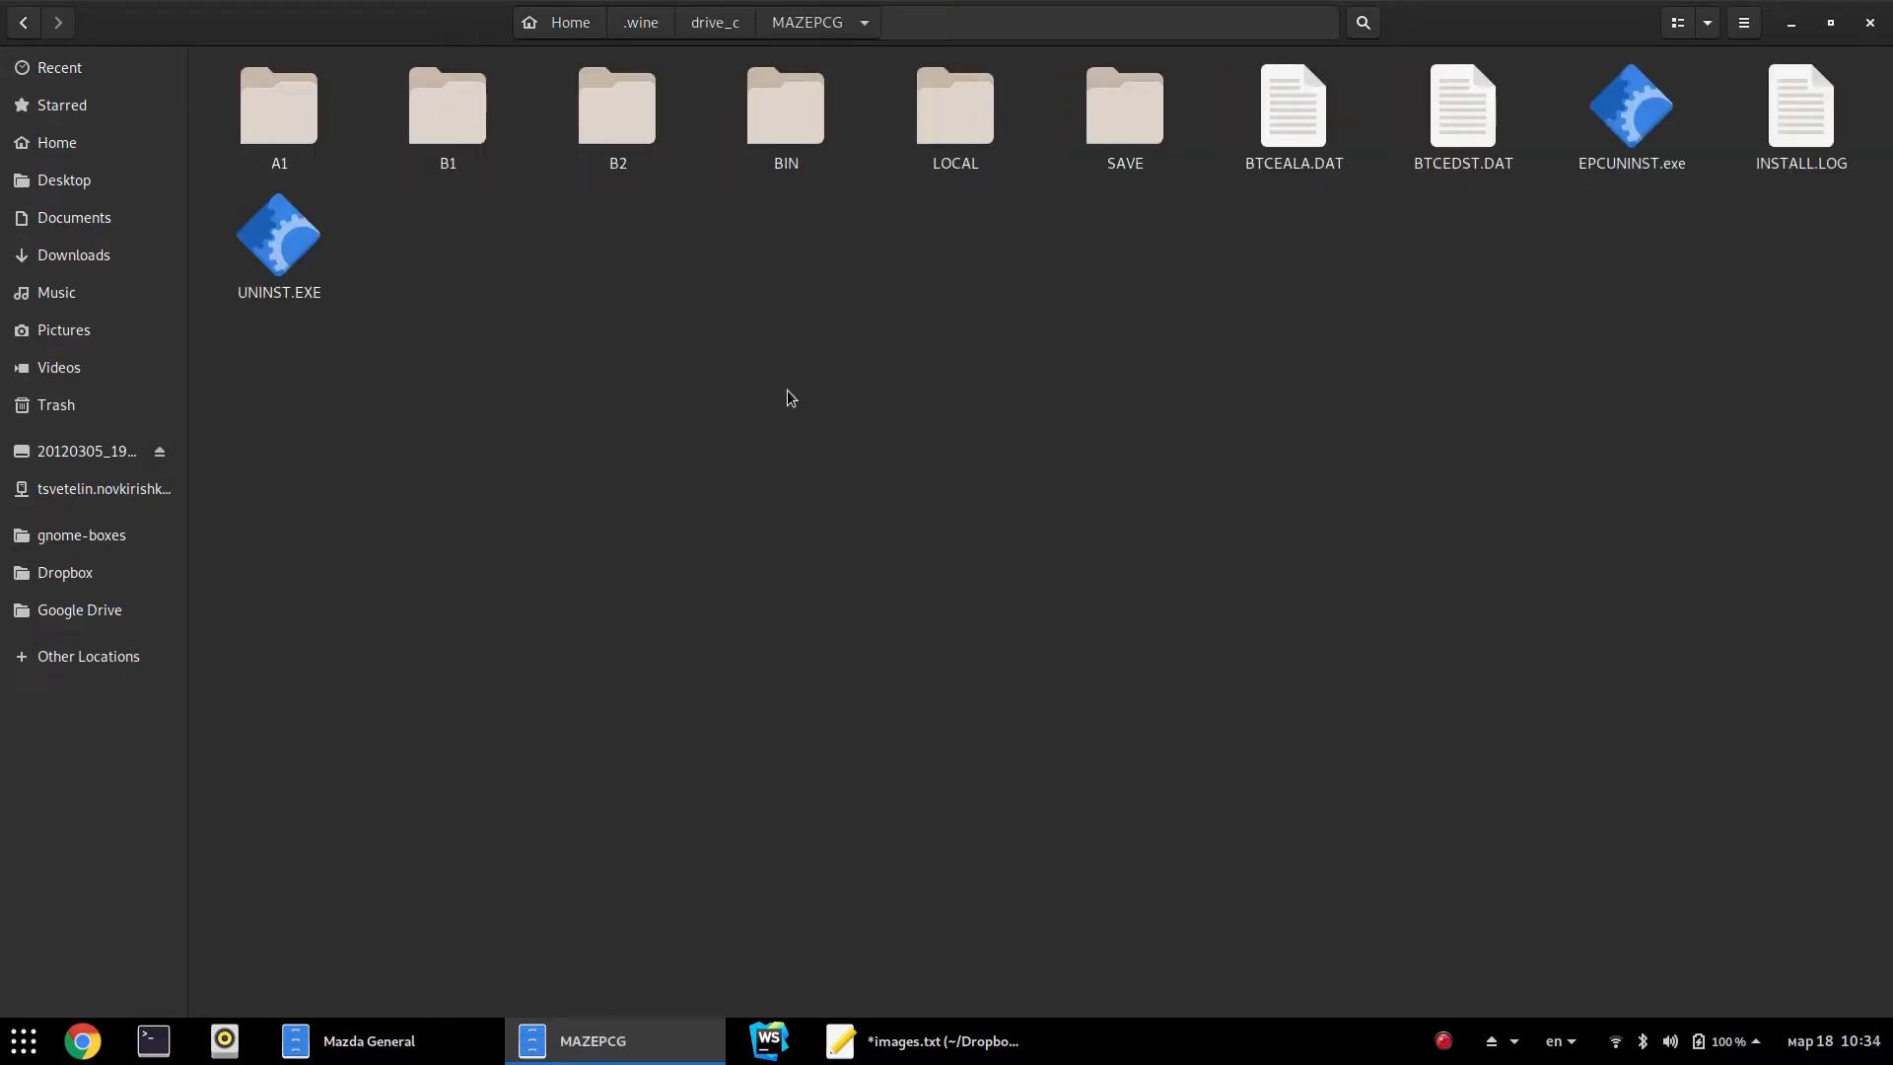
double_click(786, 135)
type("maz")
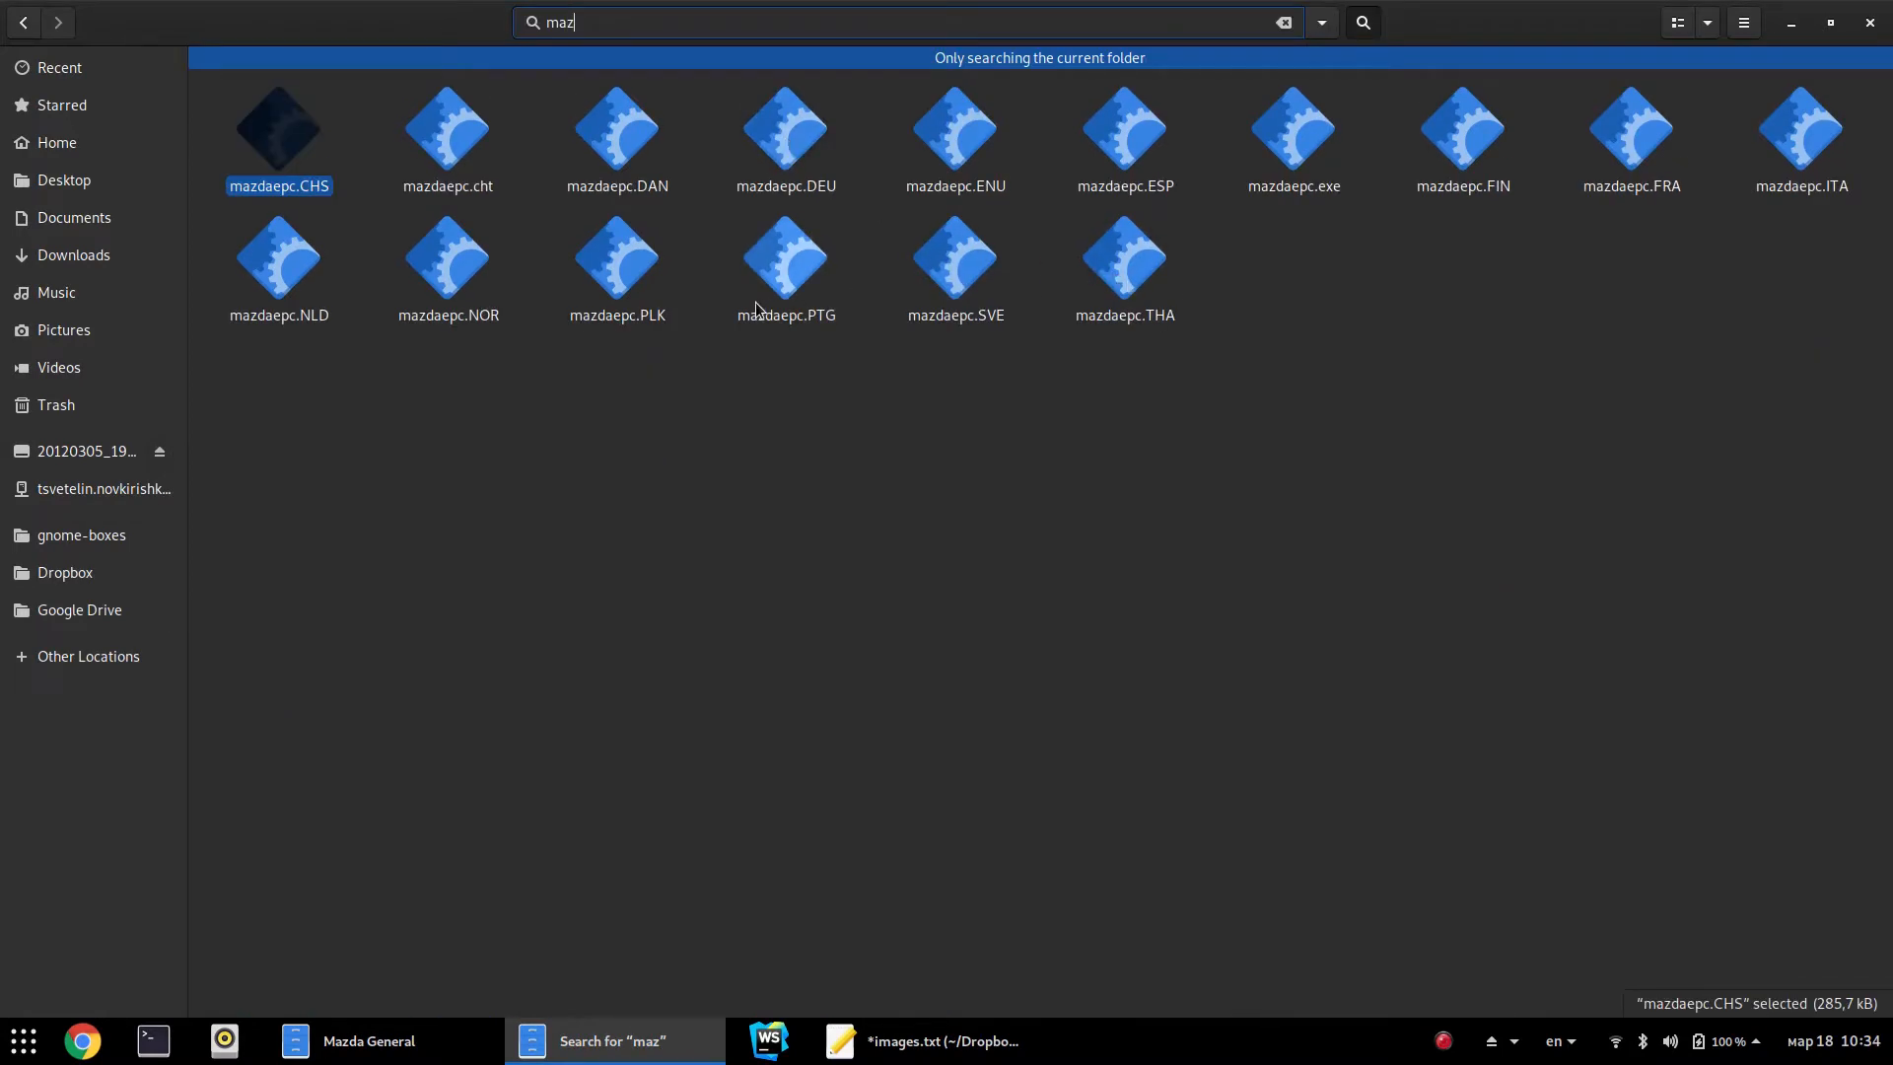
left_click(1294, 133)
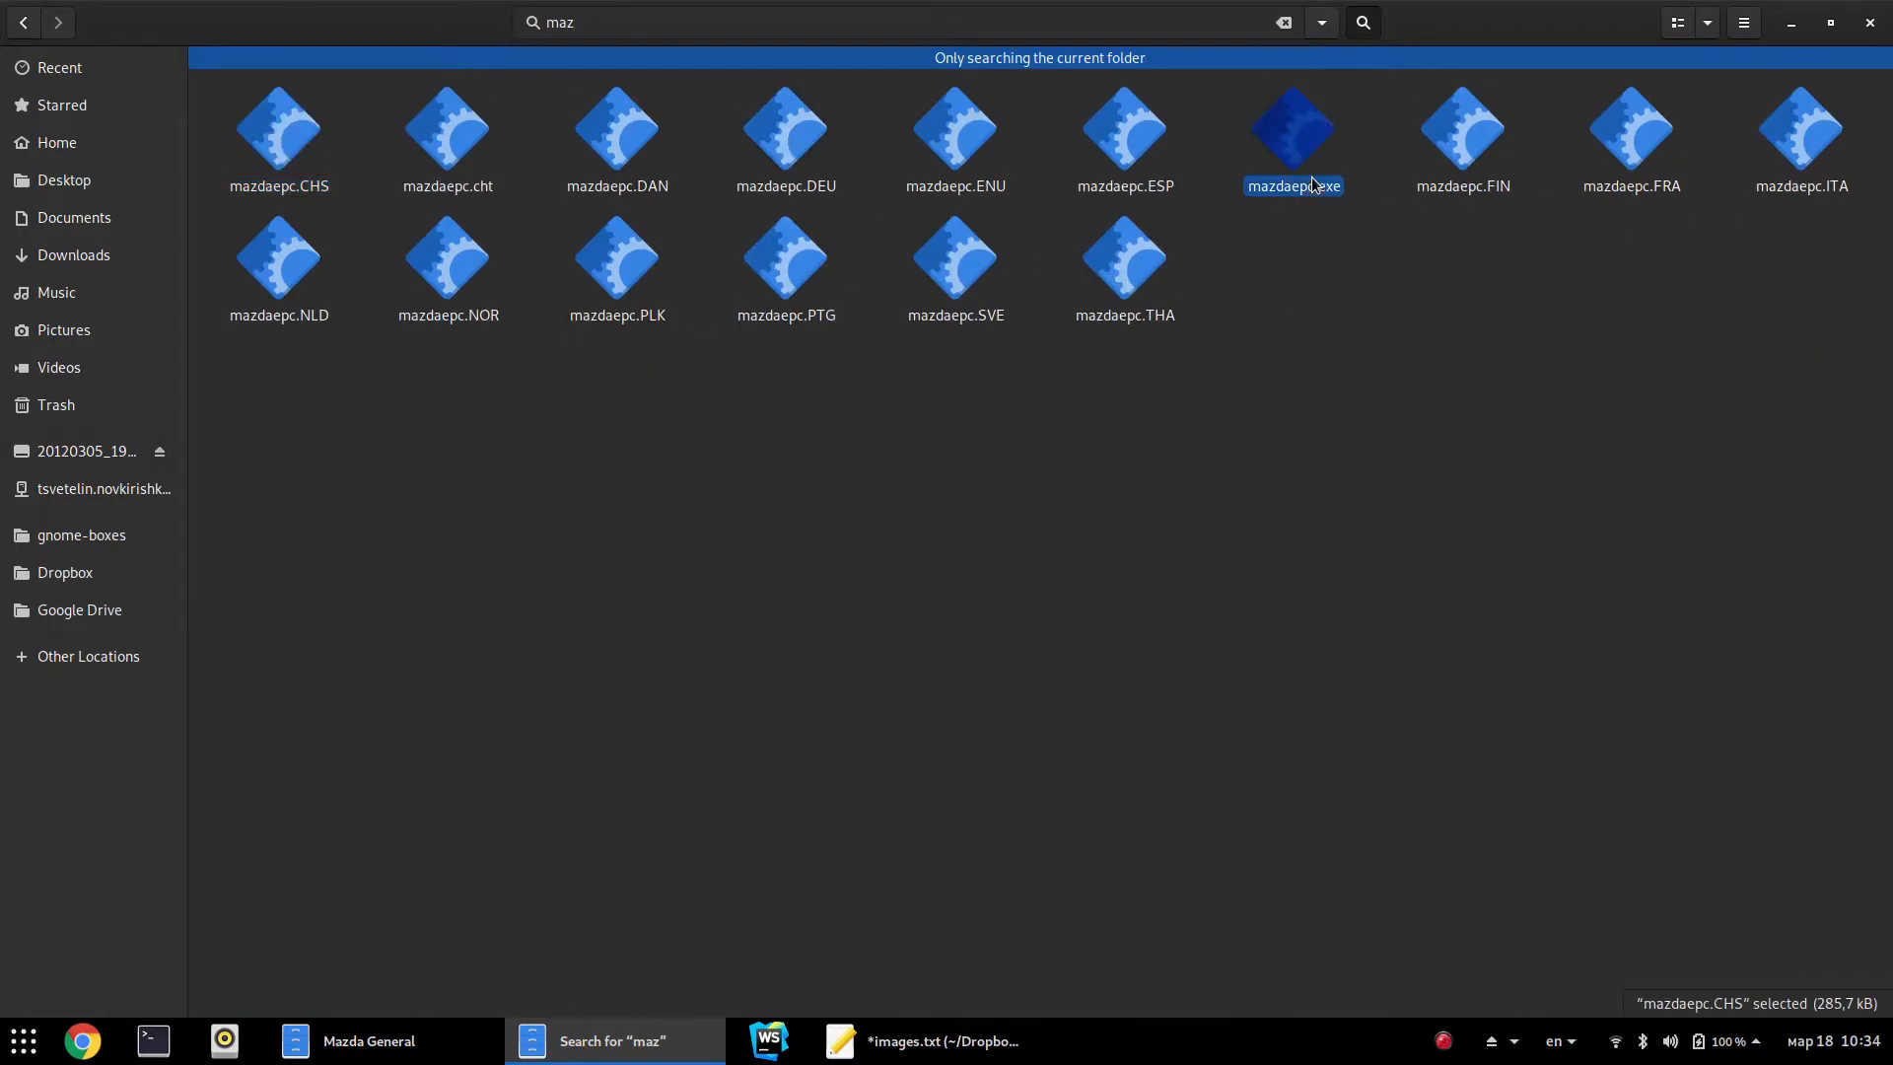
key("Escape")
scroll(1297, 665, "down", 1)
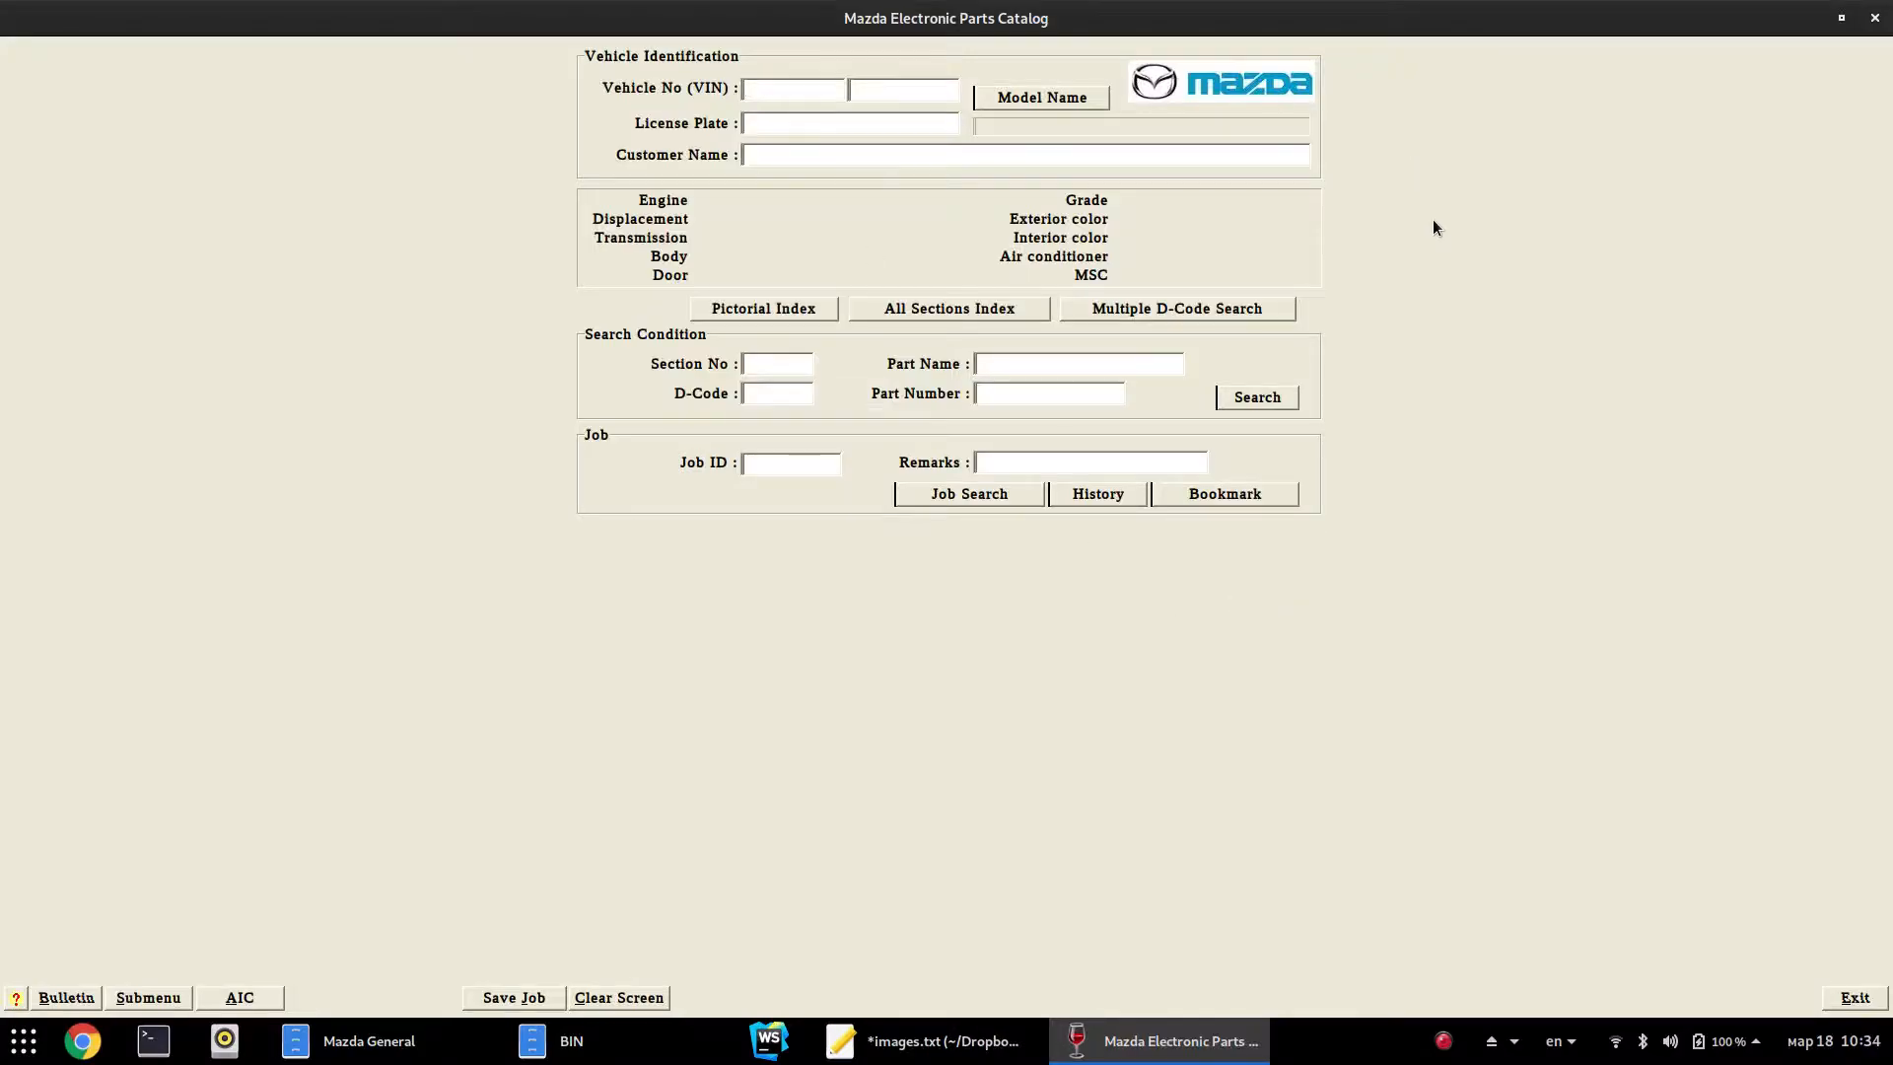
View the empty job history, exit the catalog, and go back up from BIN to drive_c
left_click(1105, 494)
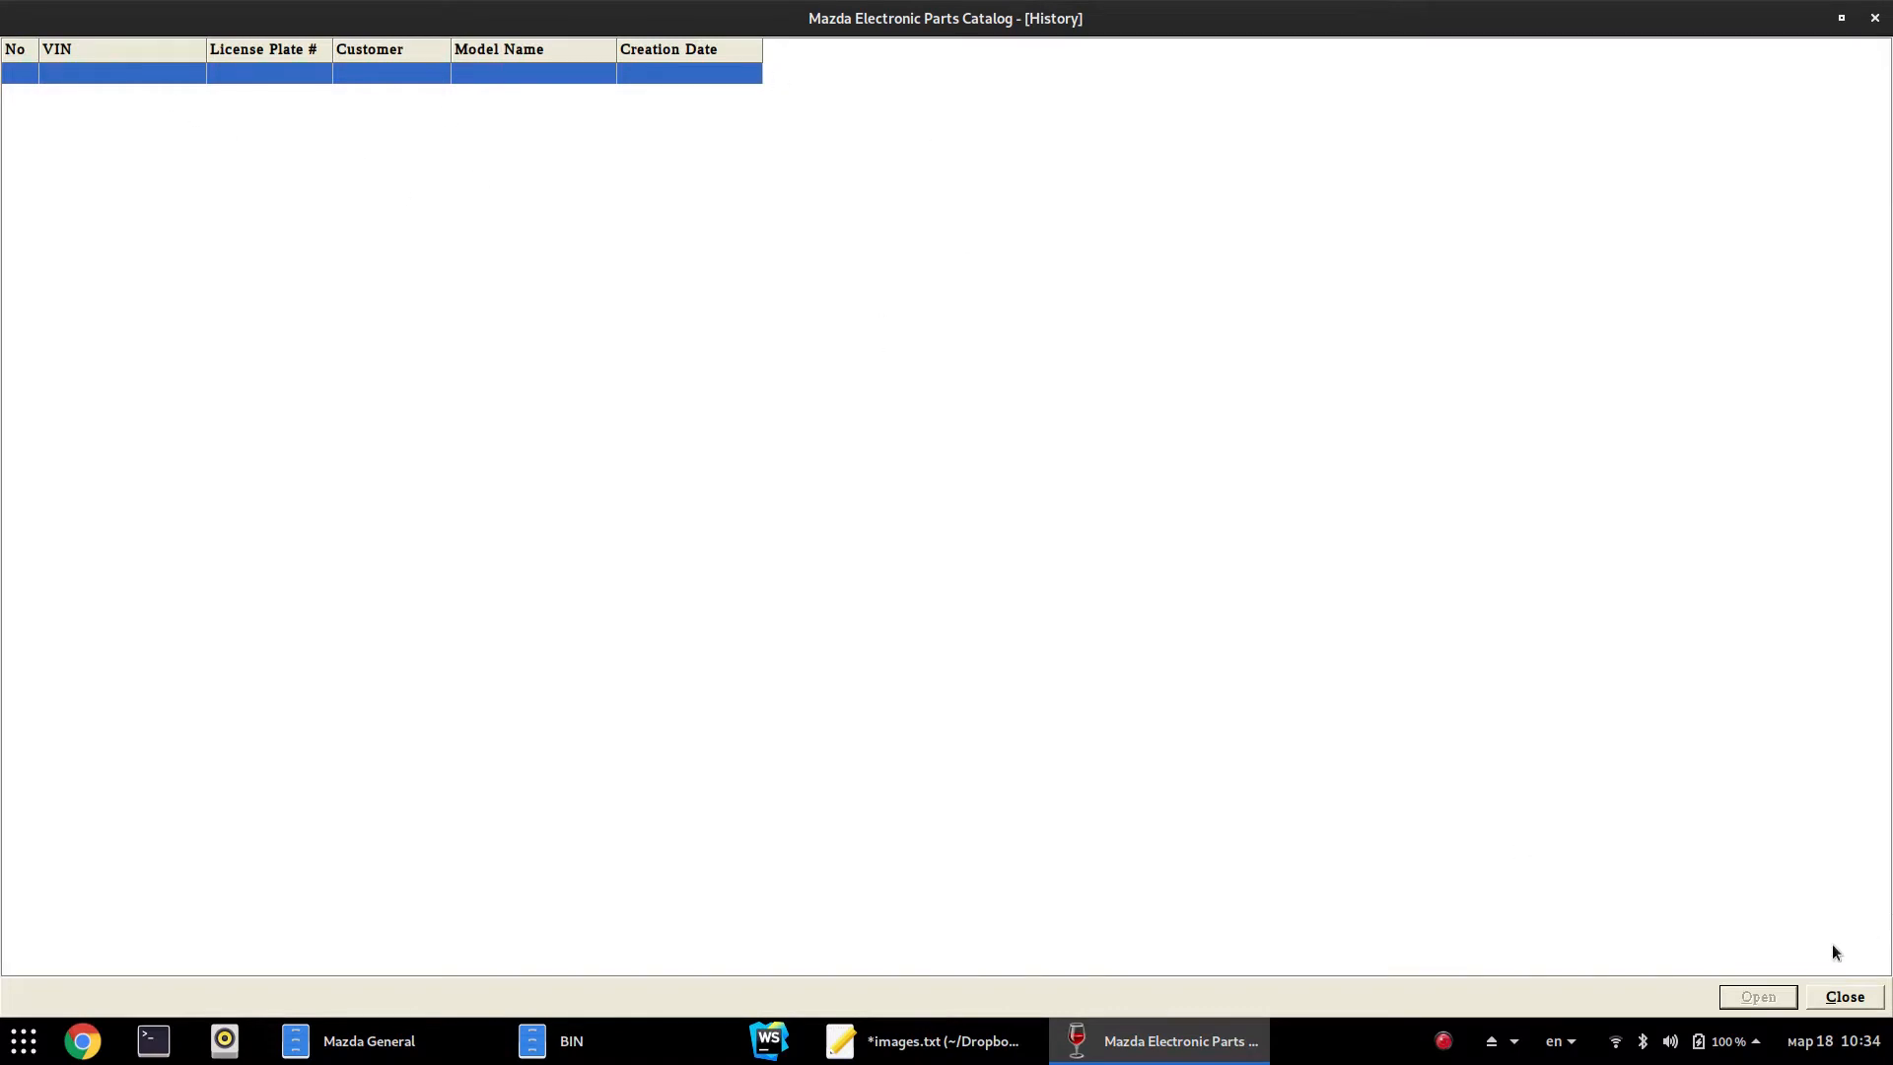
left_click(1831, 996)
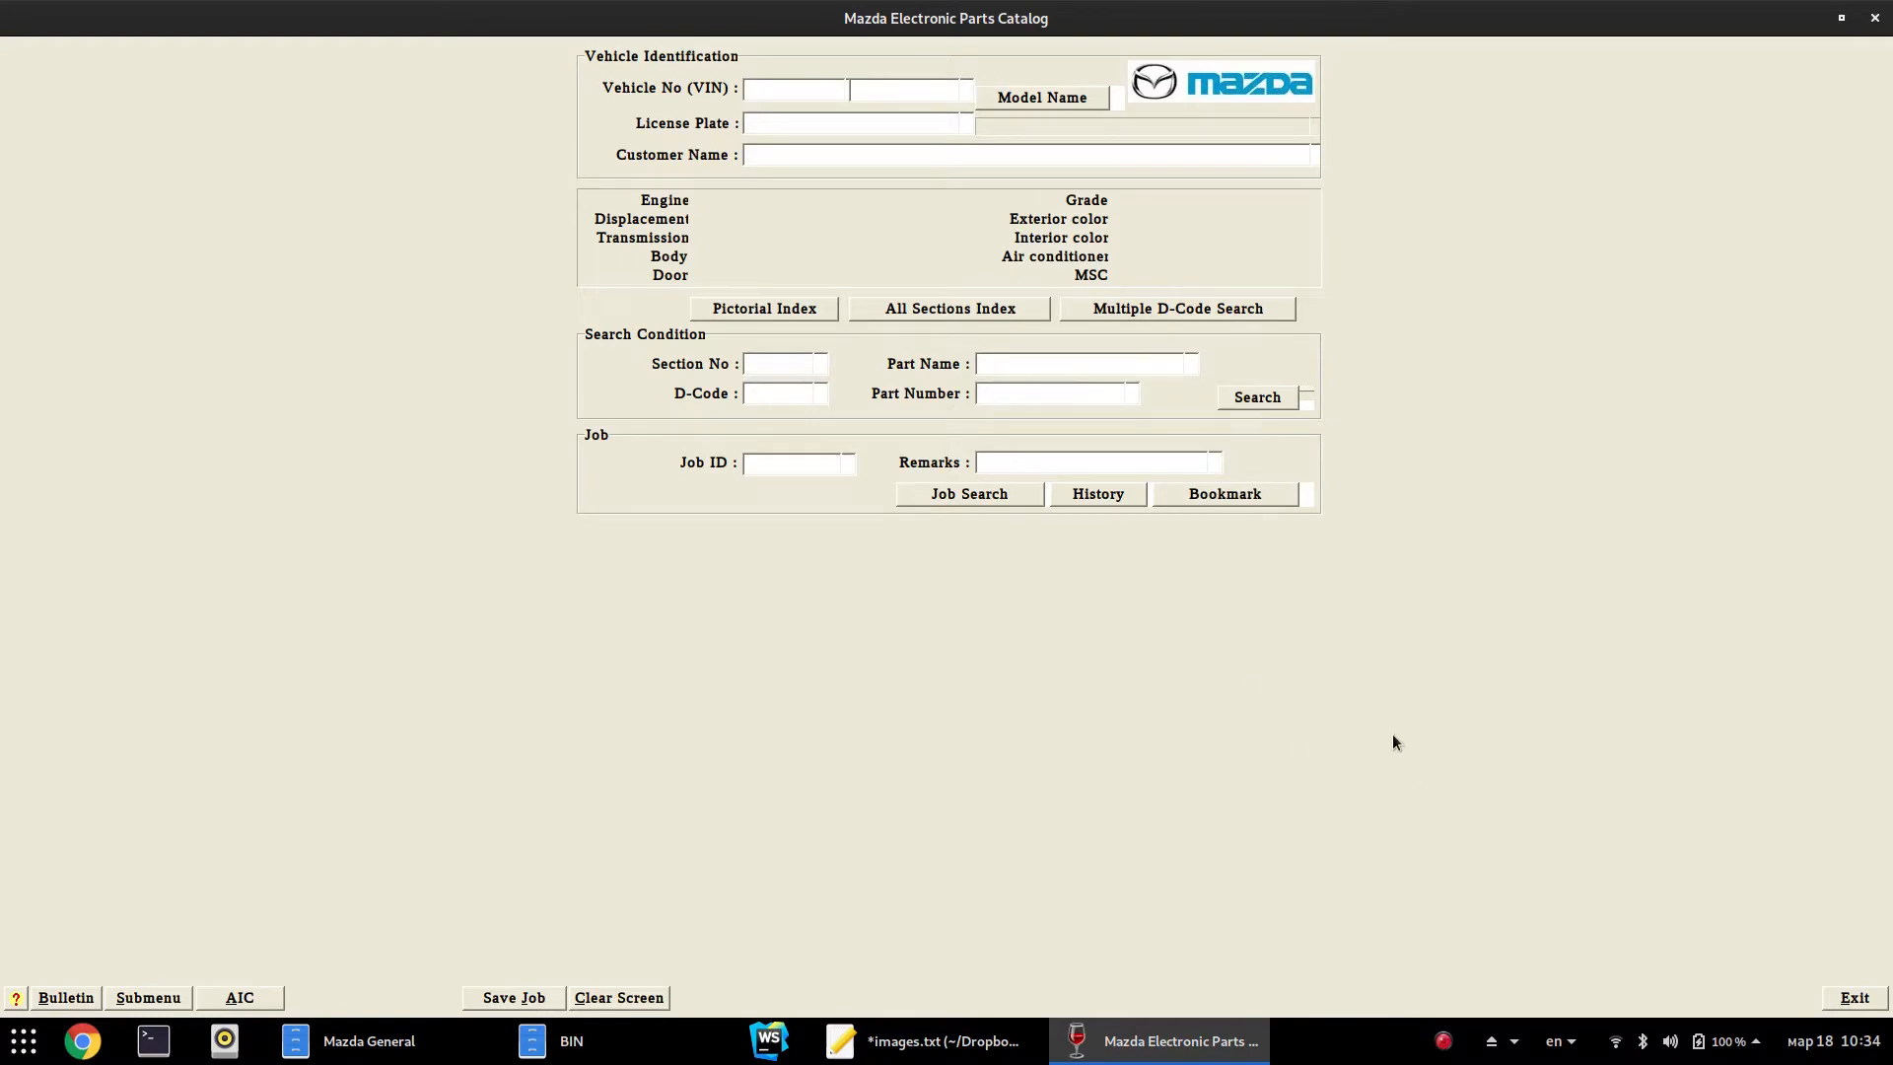
left_click(1855, 997)
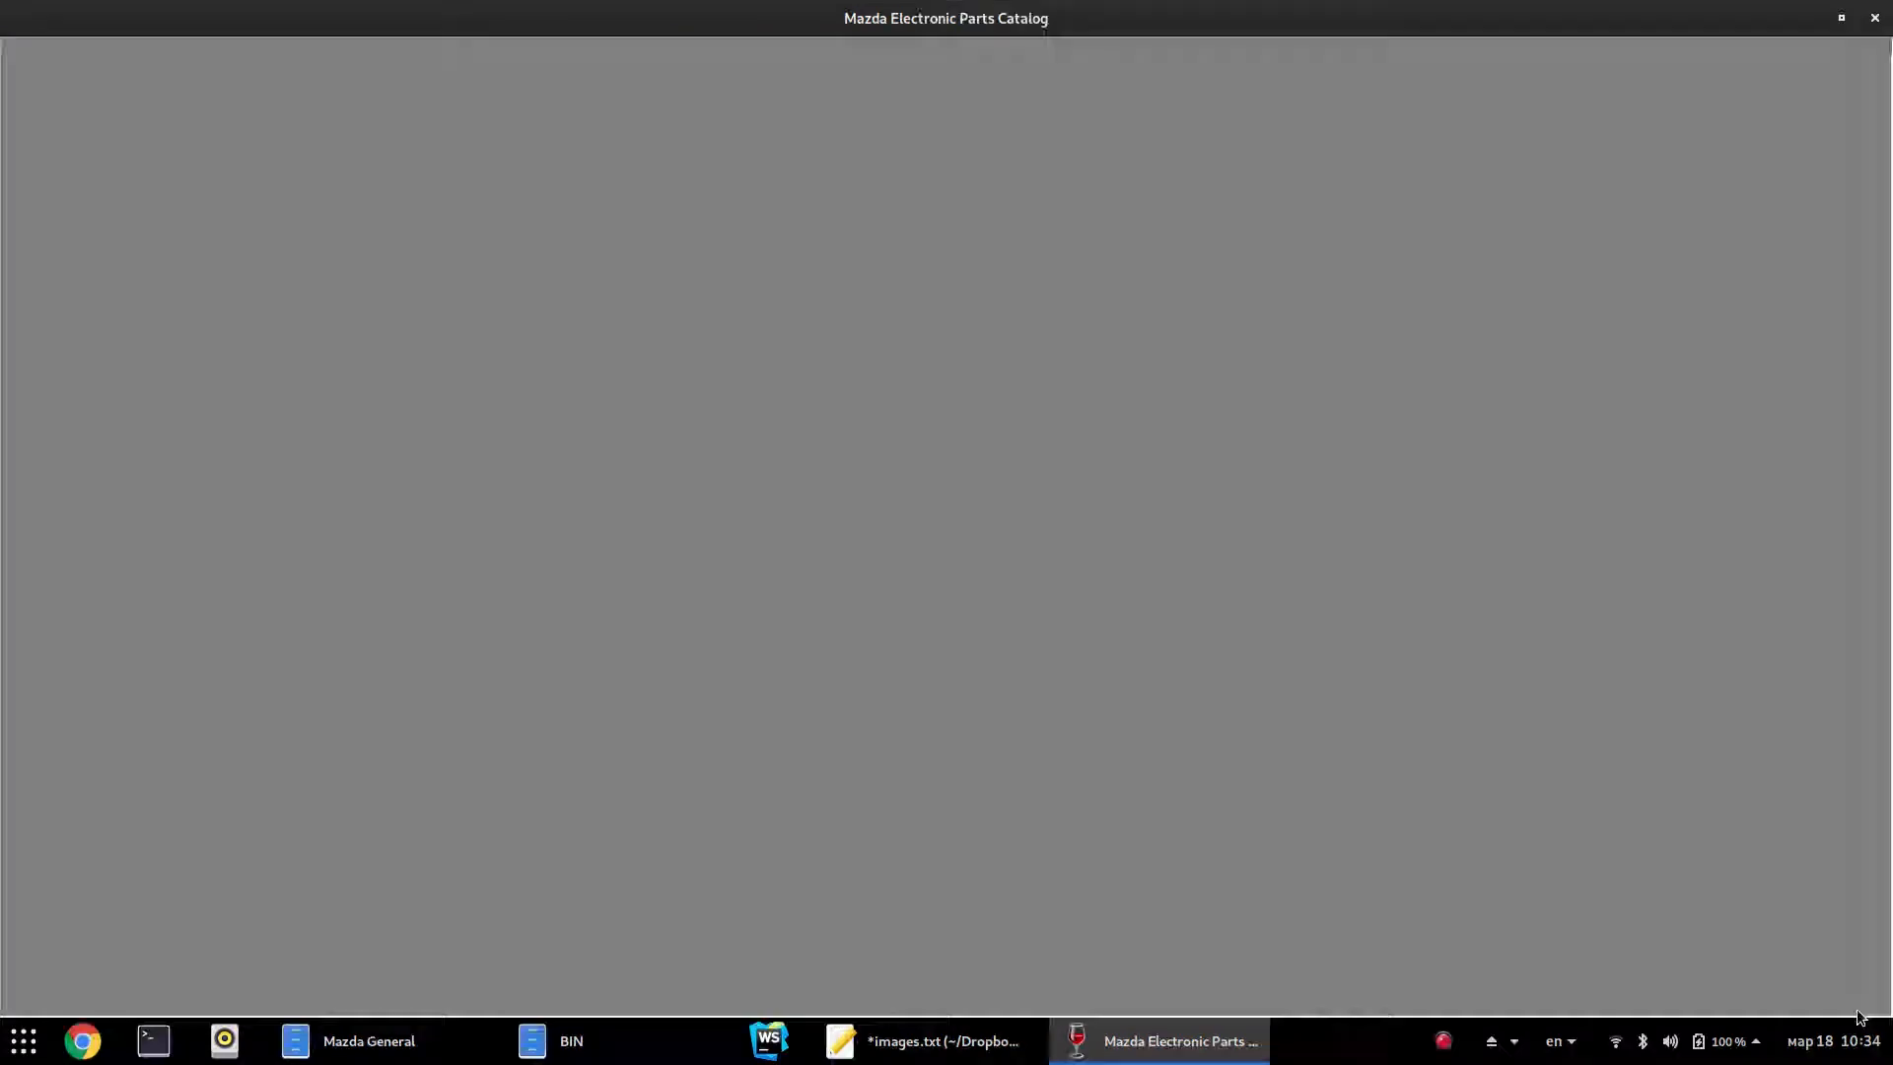
left_click(1395, 655)
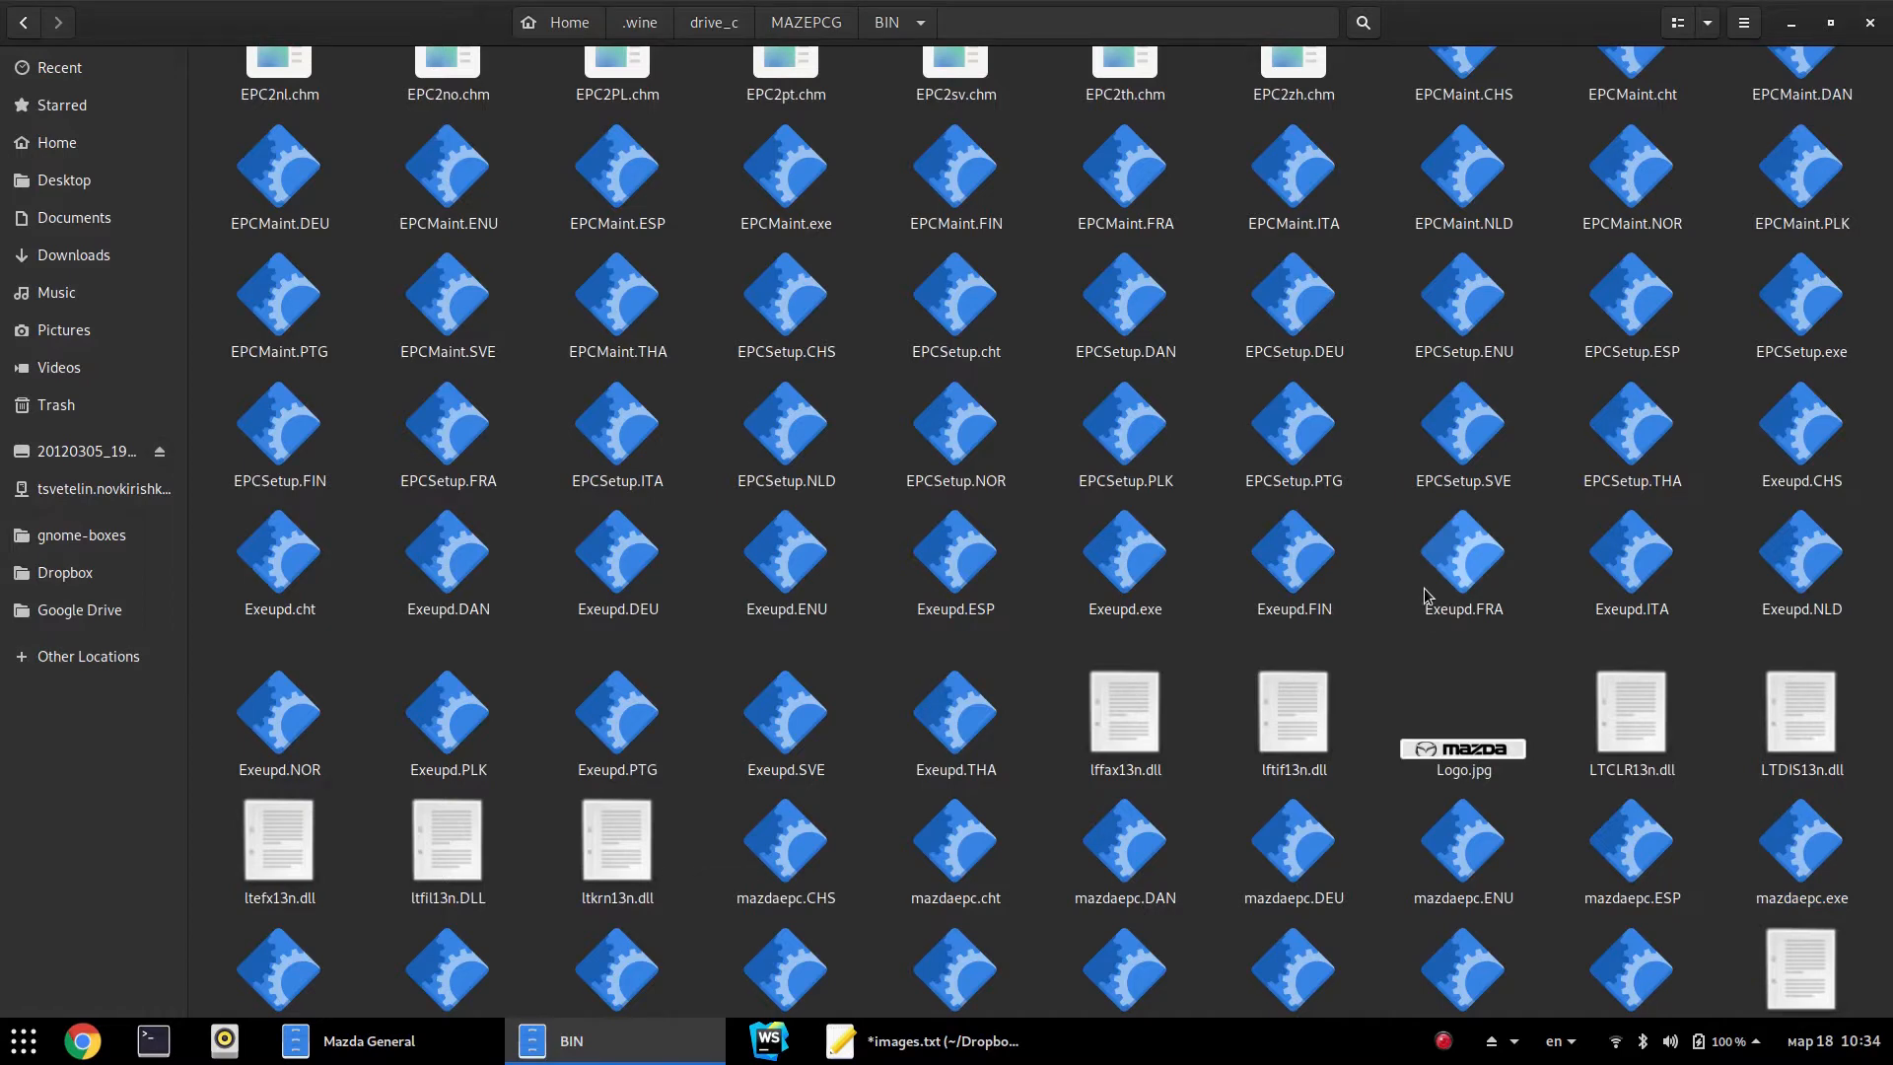
key("alt+Up")
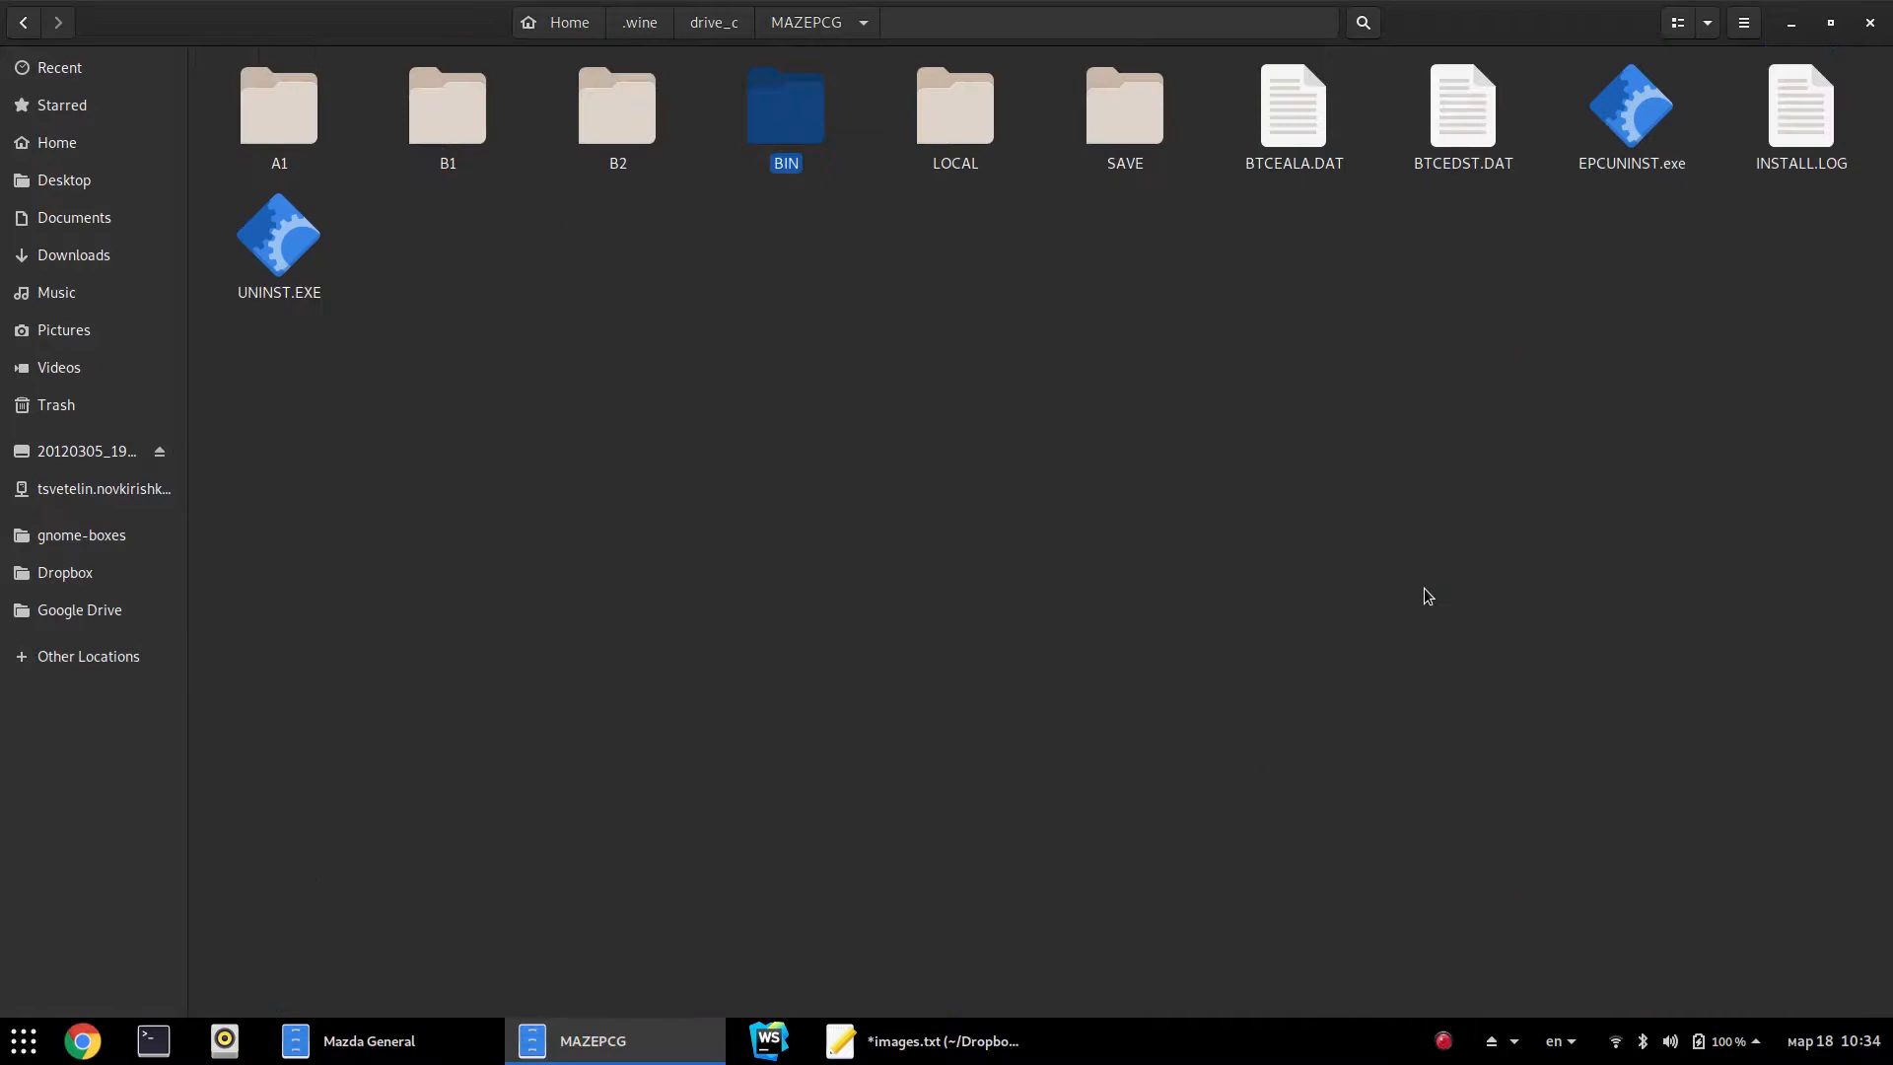
key("alt+Up")
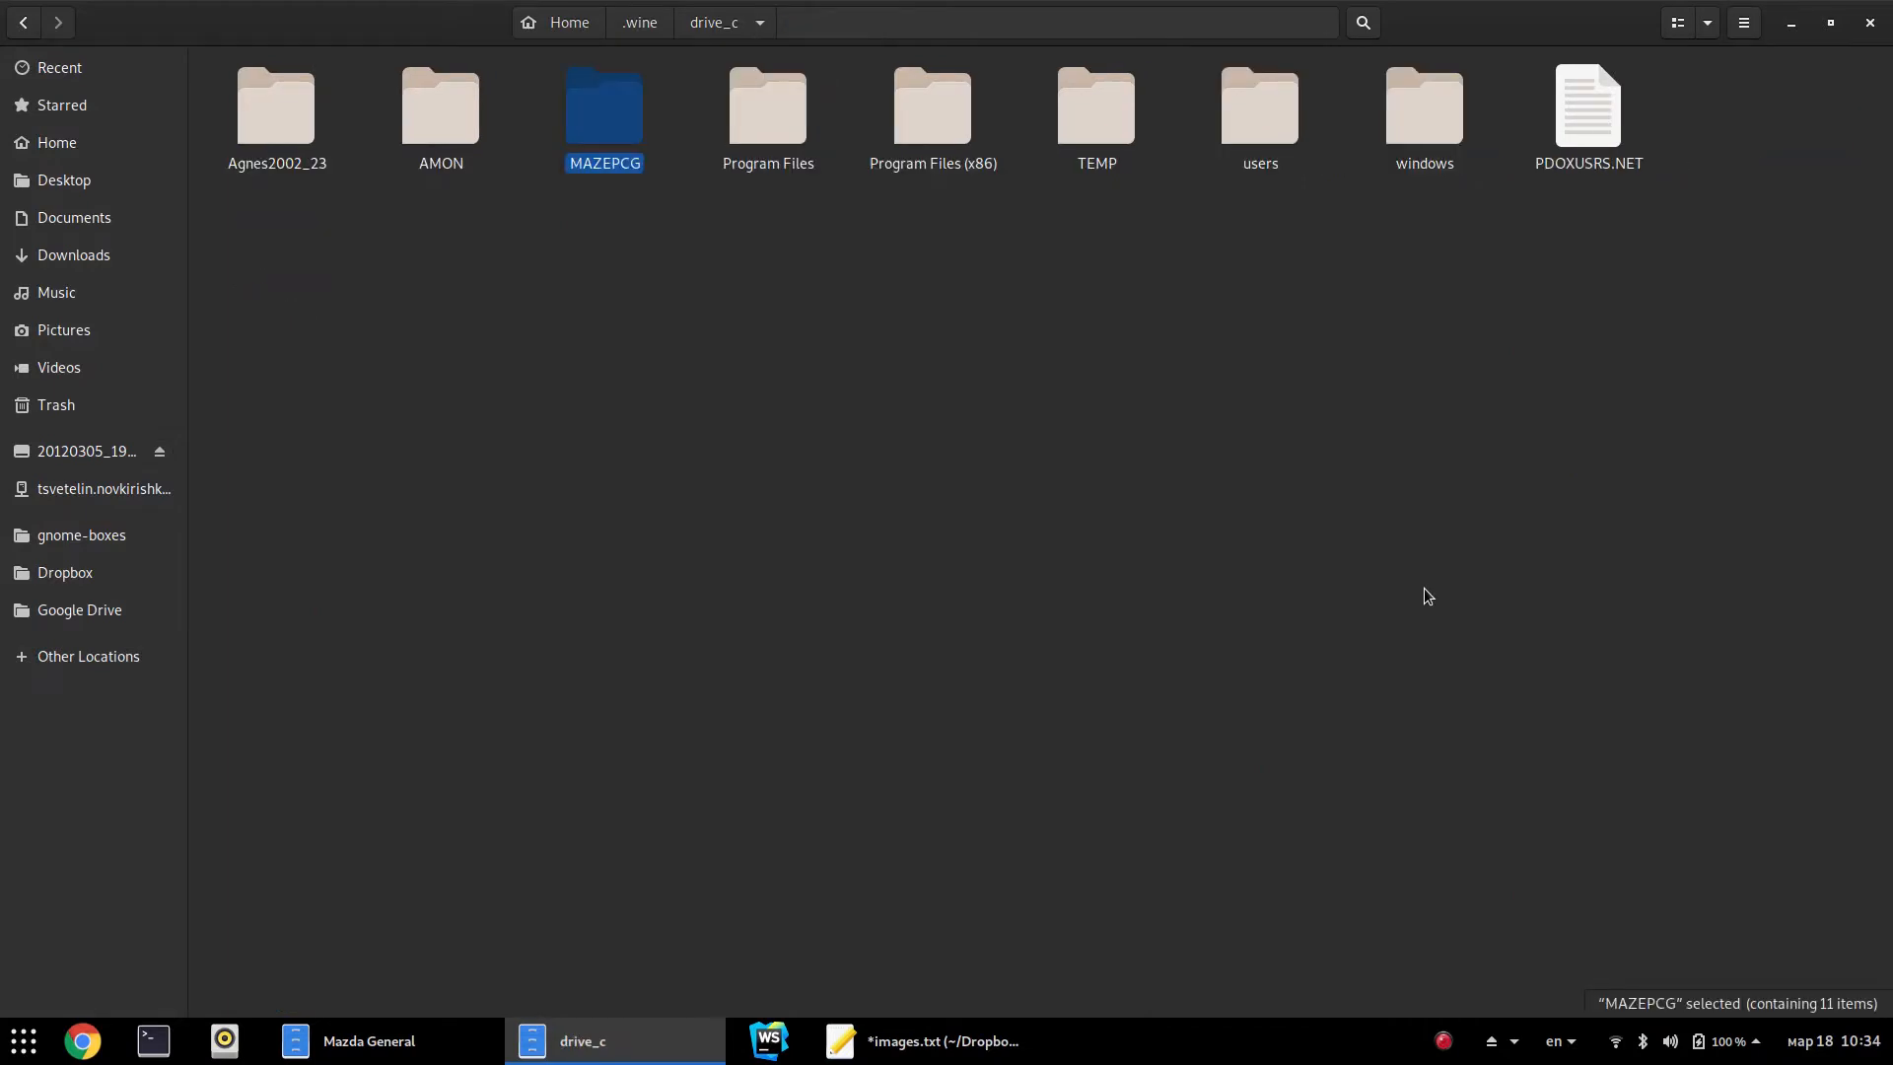
Rename the MAZEPCG folder in drive_c to MAZEPCG_
key("F2")
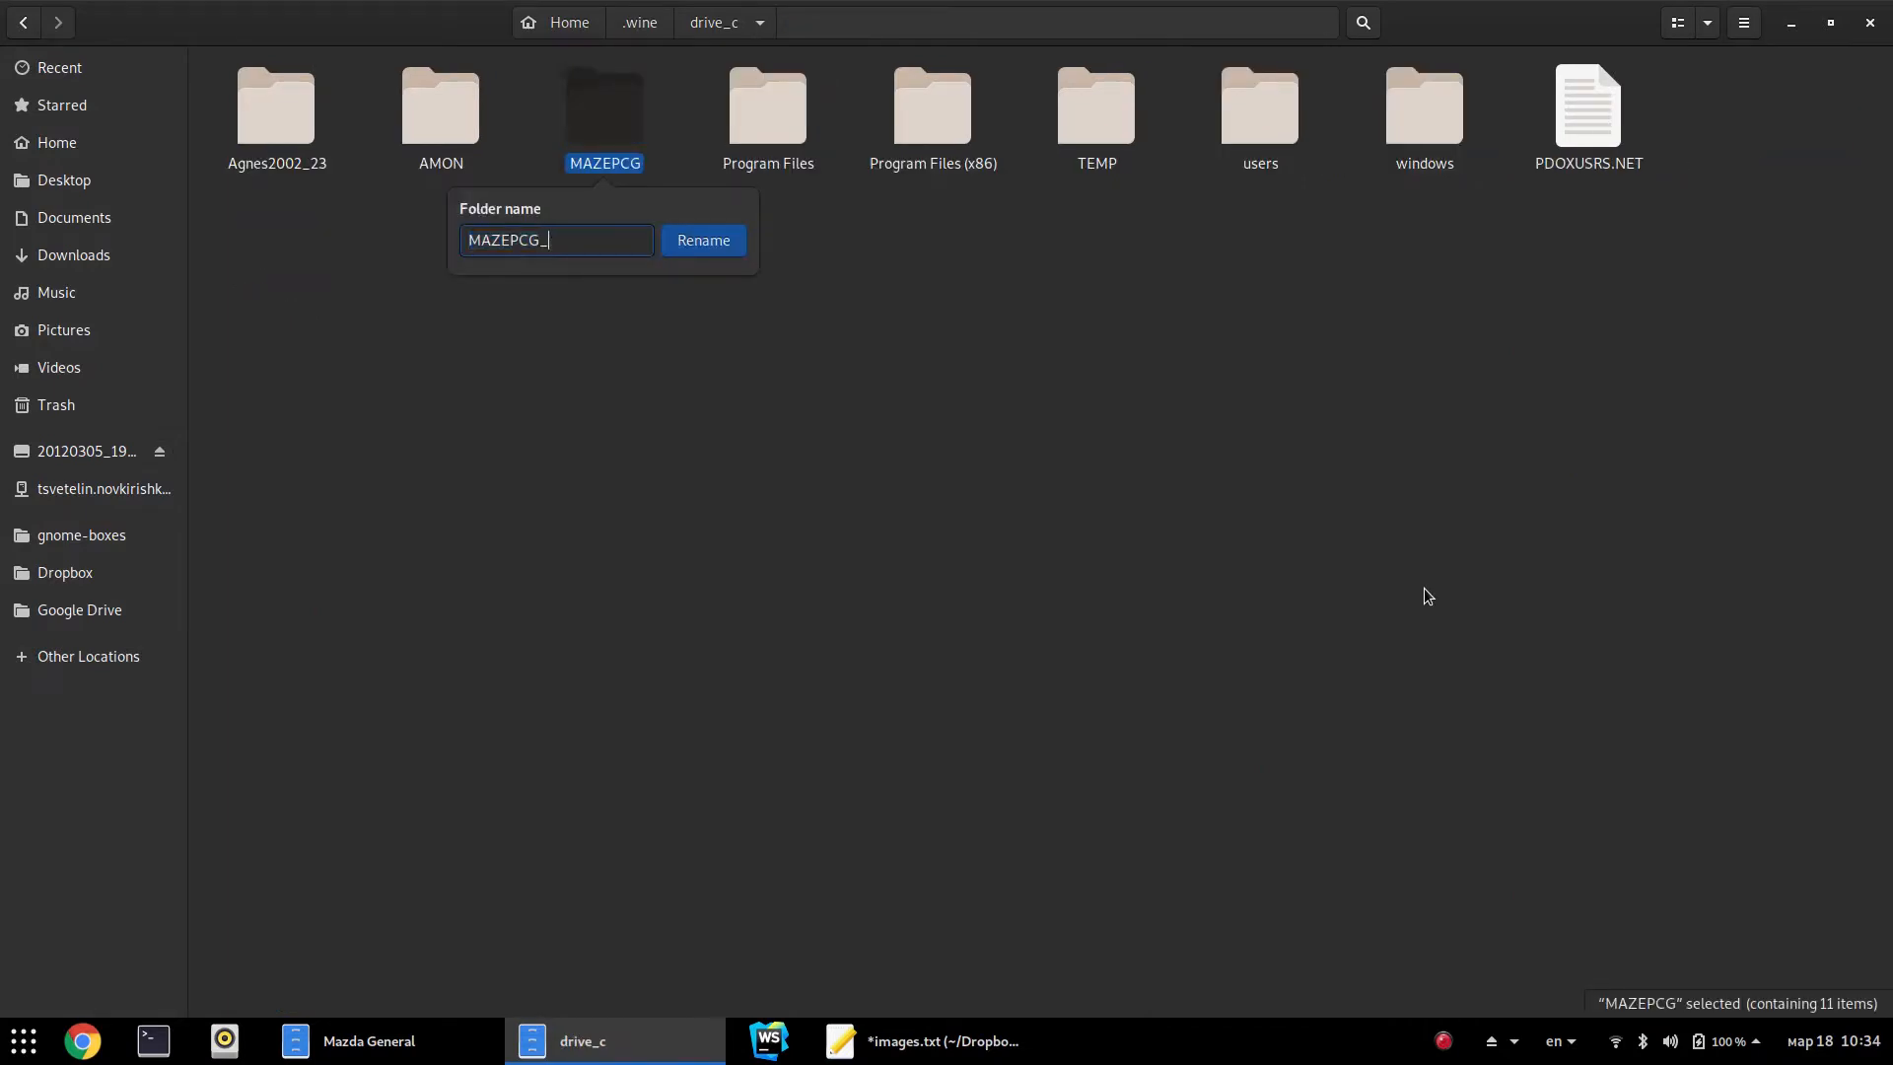
type("_")
key("Return")
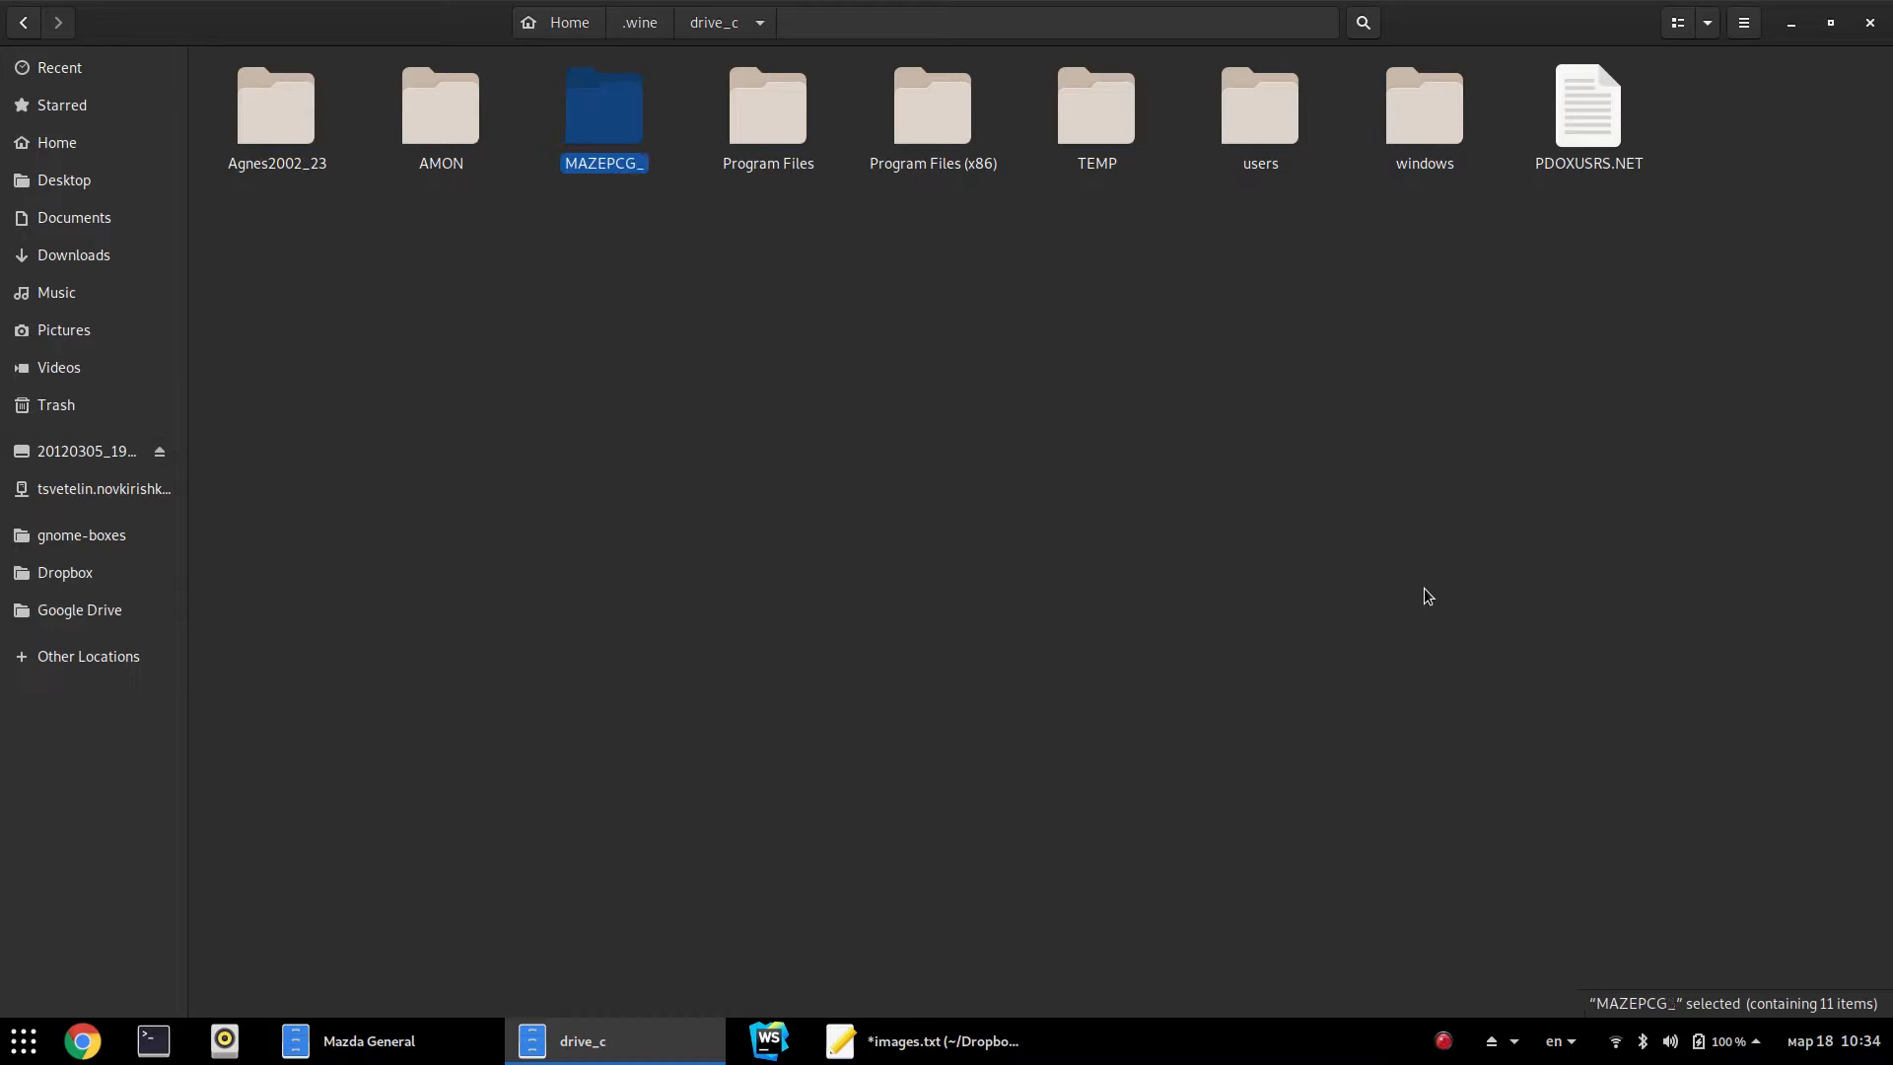
left_click(1384, 584)
left_click(616, 167)
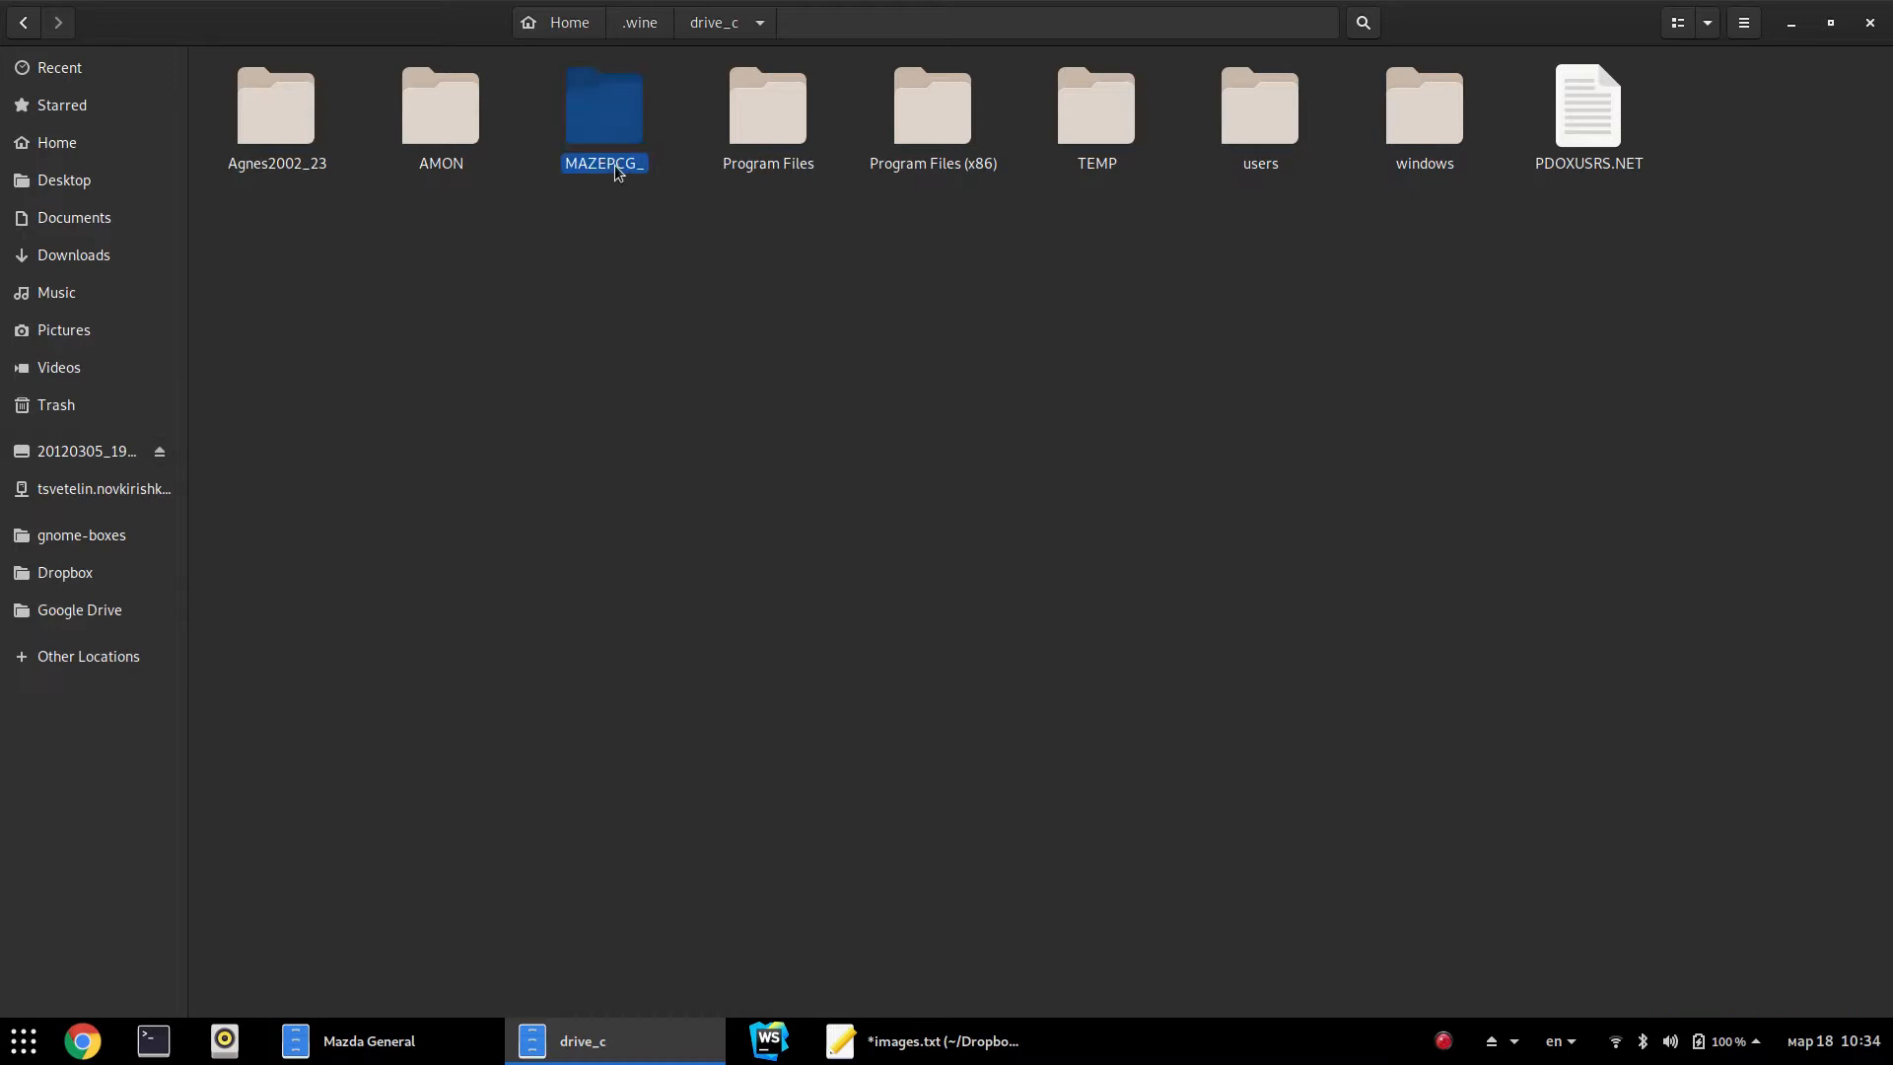
left_click(648, 363)
Rename windows\MAZEPC.INI to MAZEPC_.INI, then return to drive_c
double_click(1438, 129)
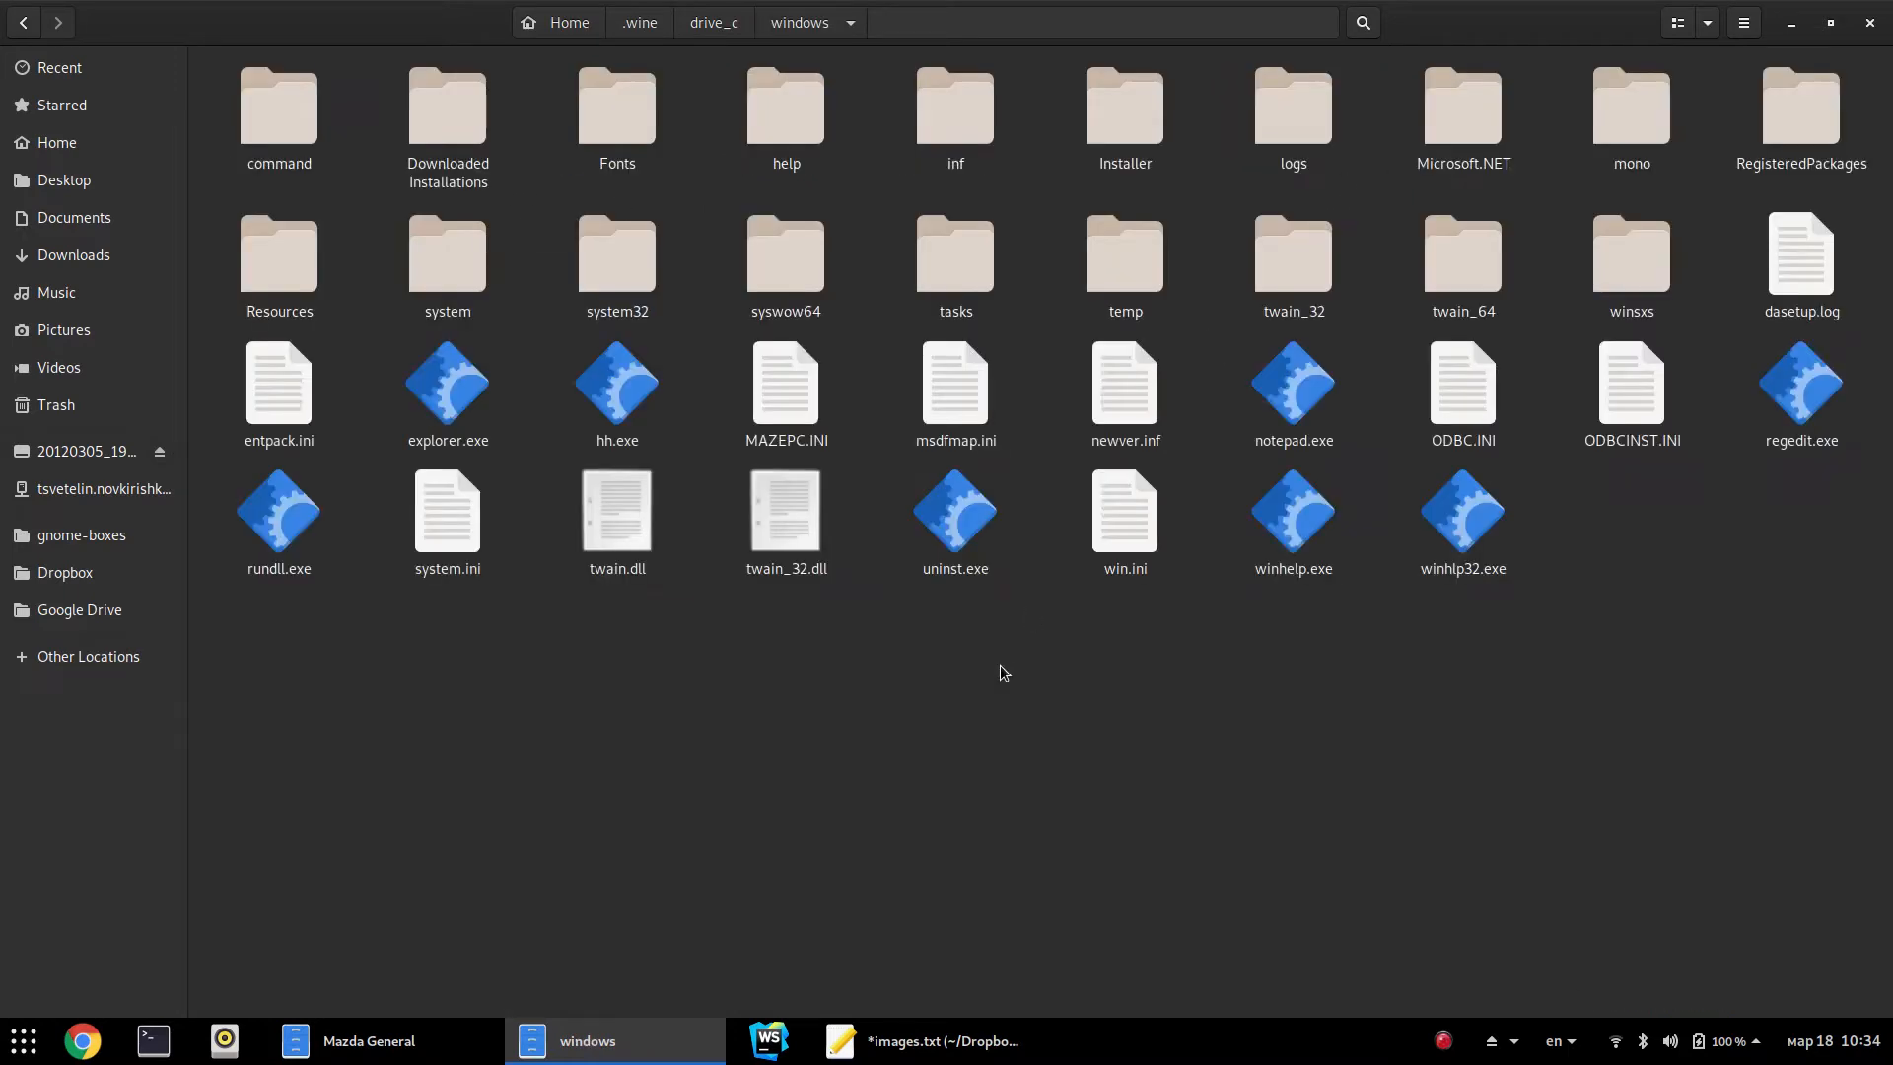
left_click(807, 406)
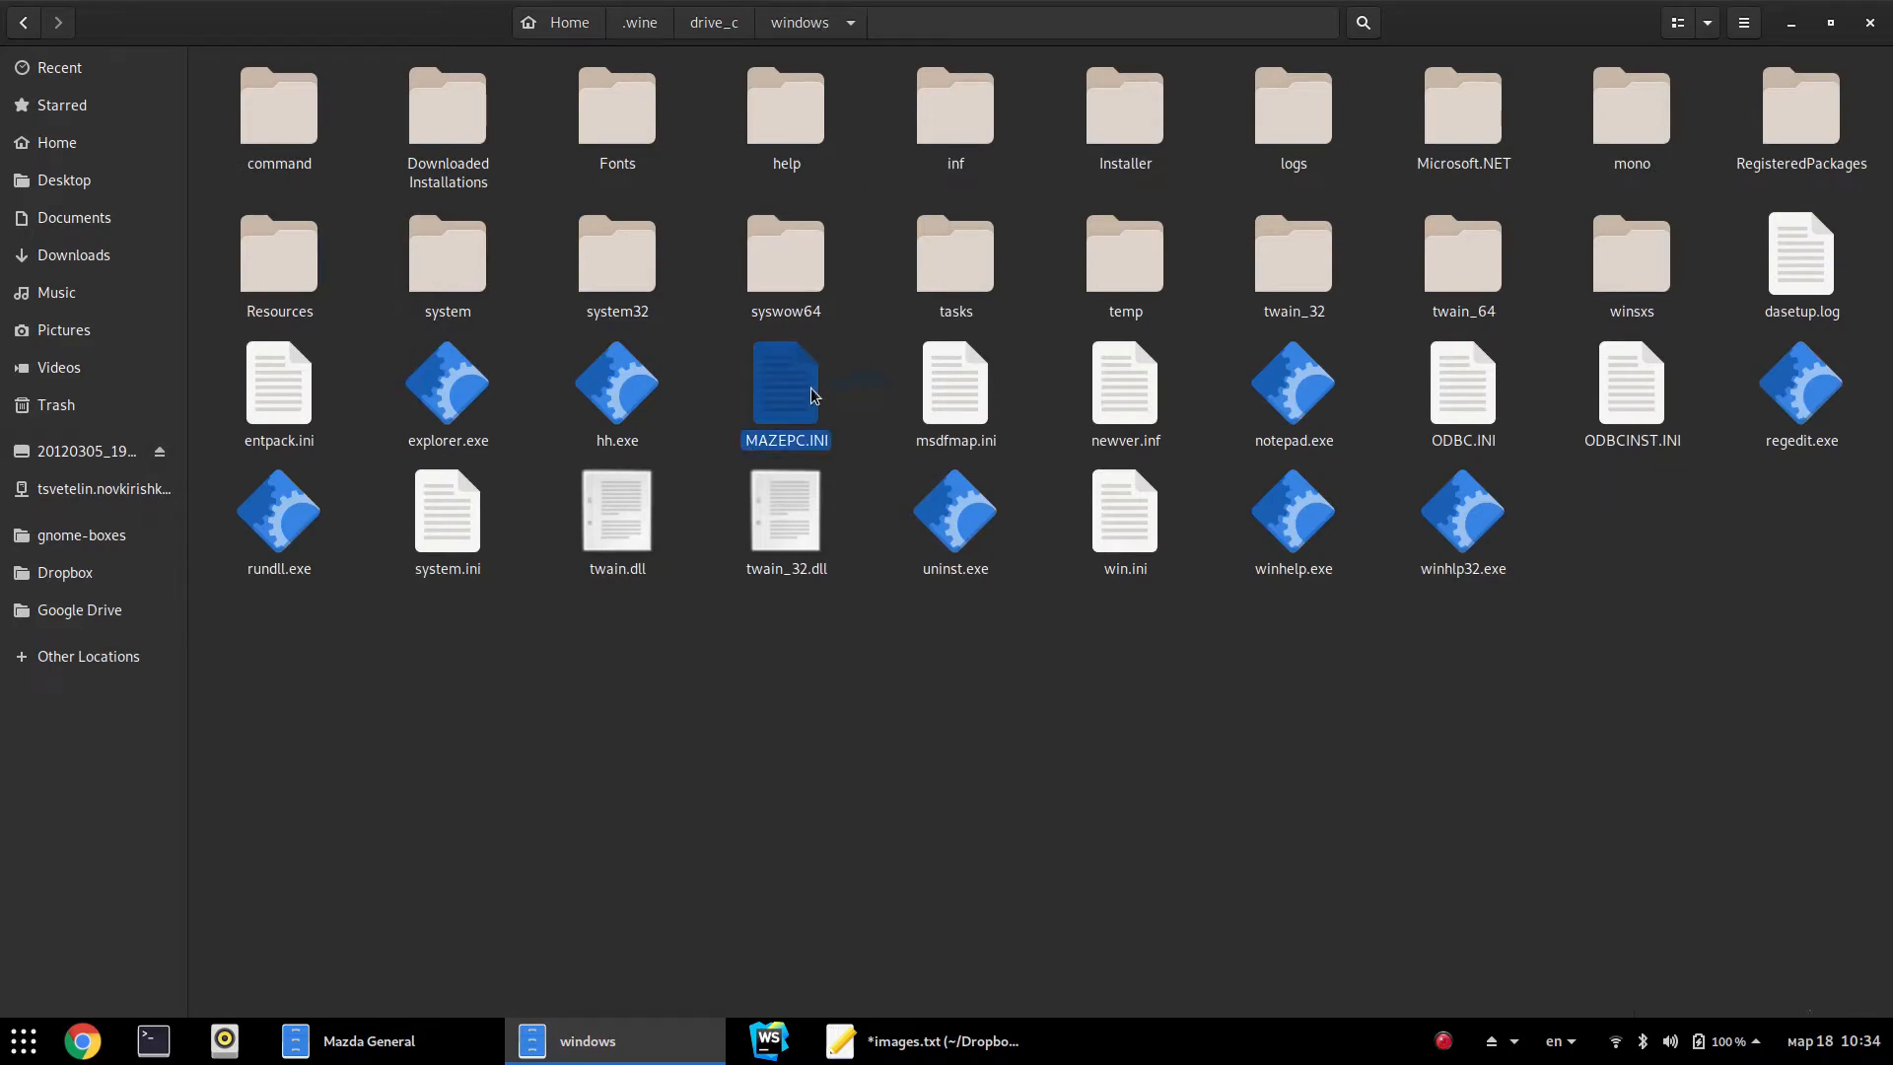
key("F2")
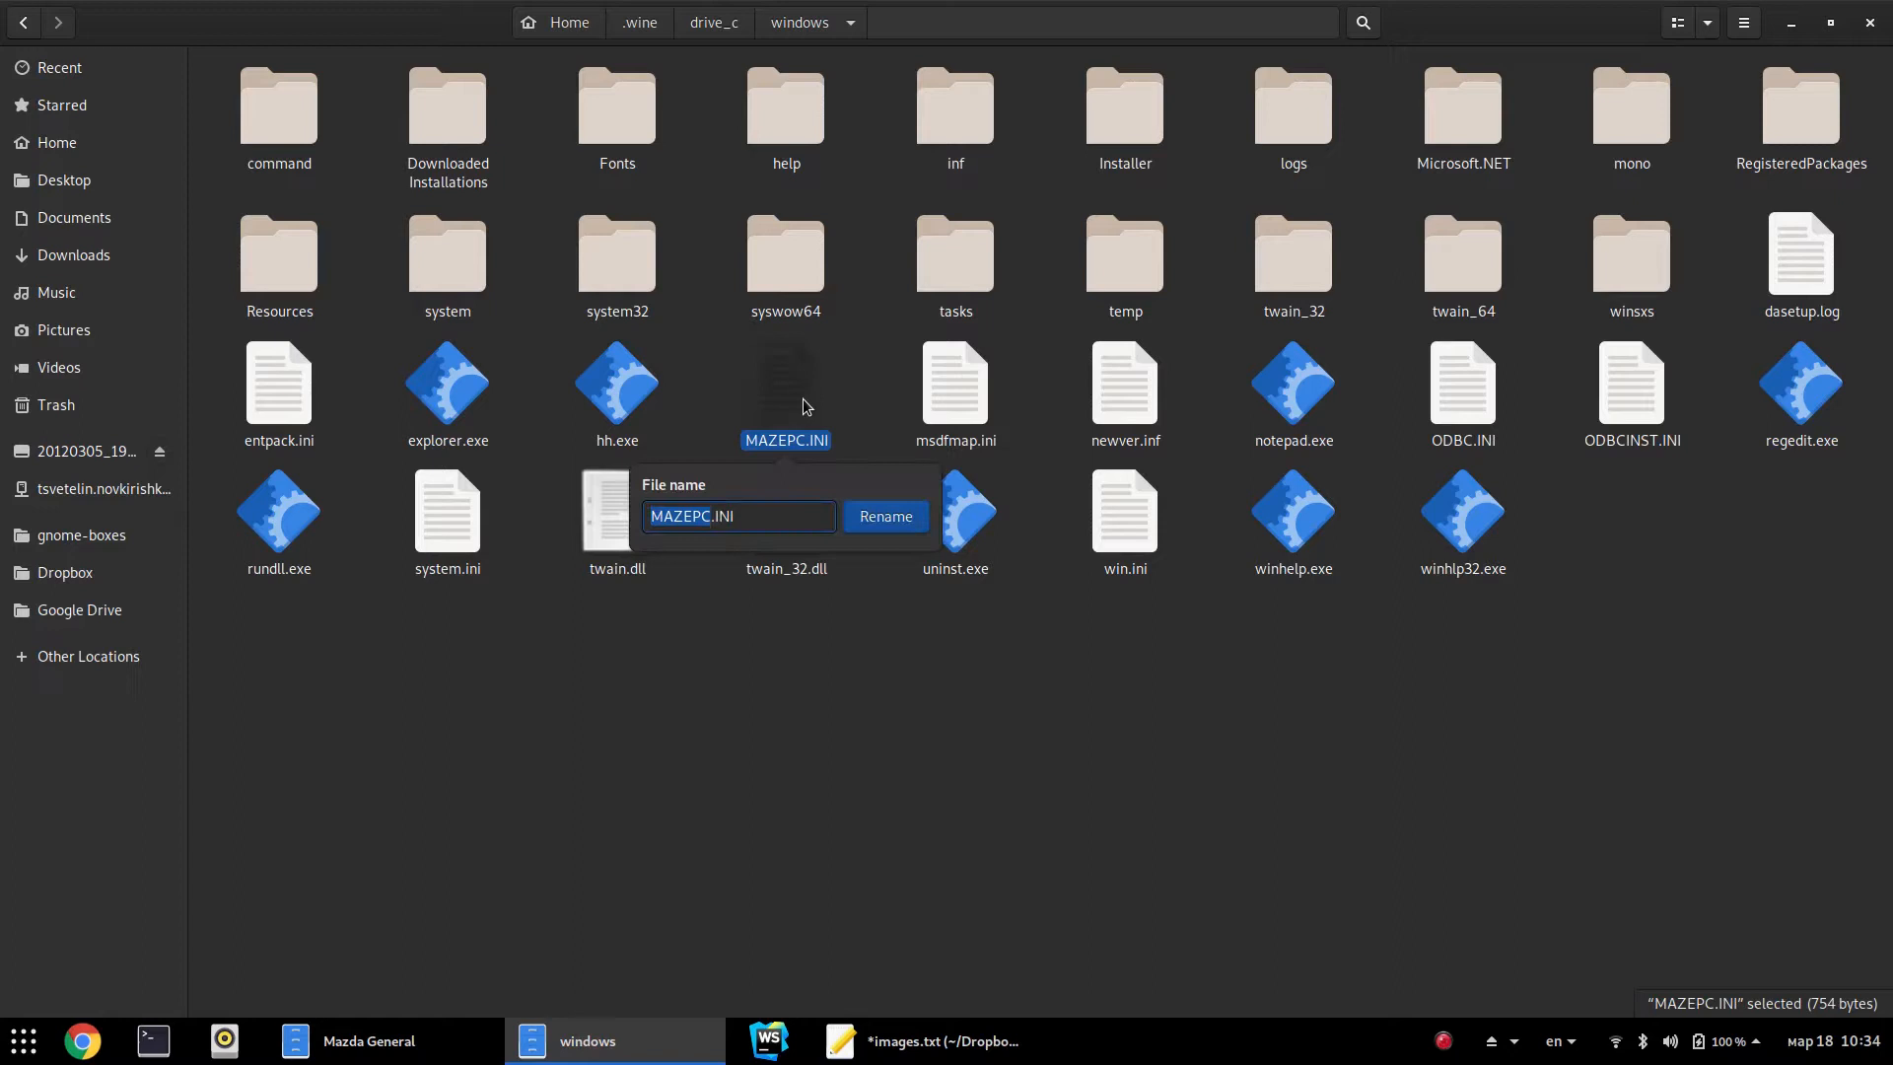
key("Right")
type("_")
key("Return")
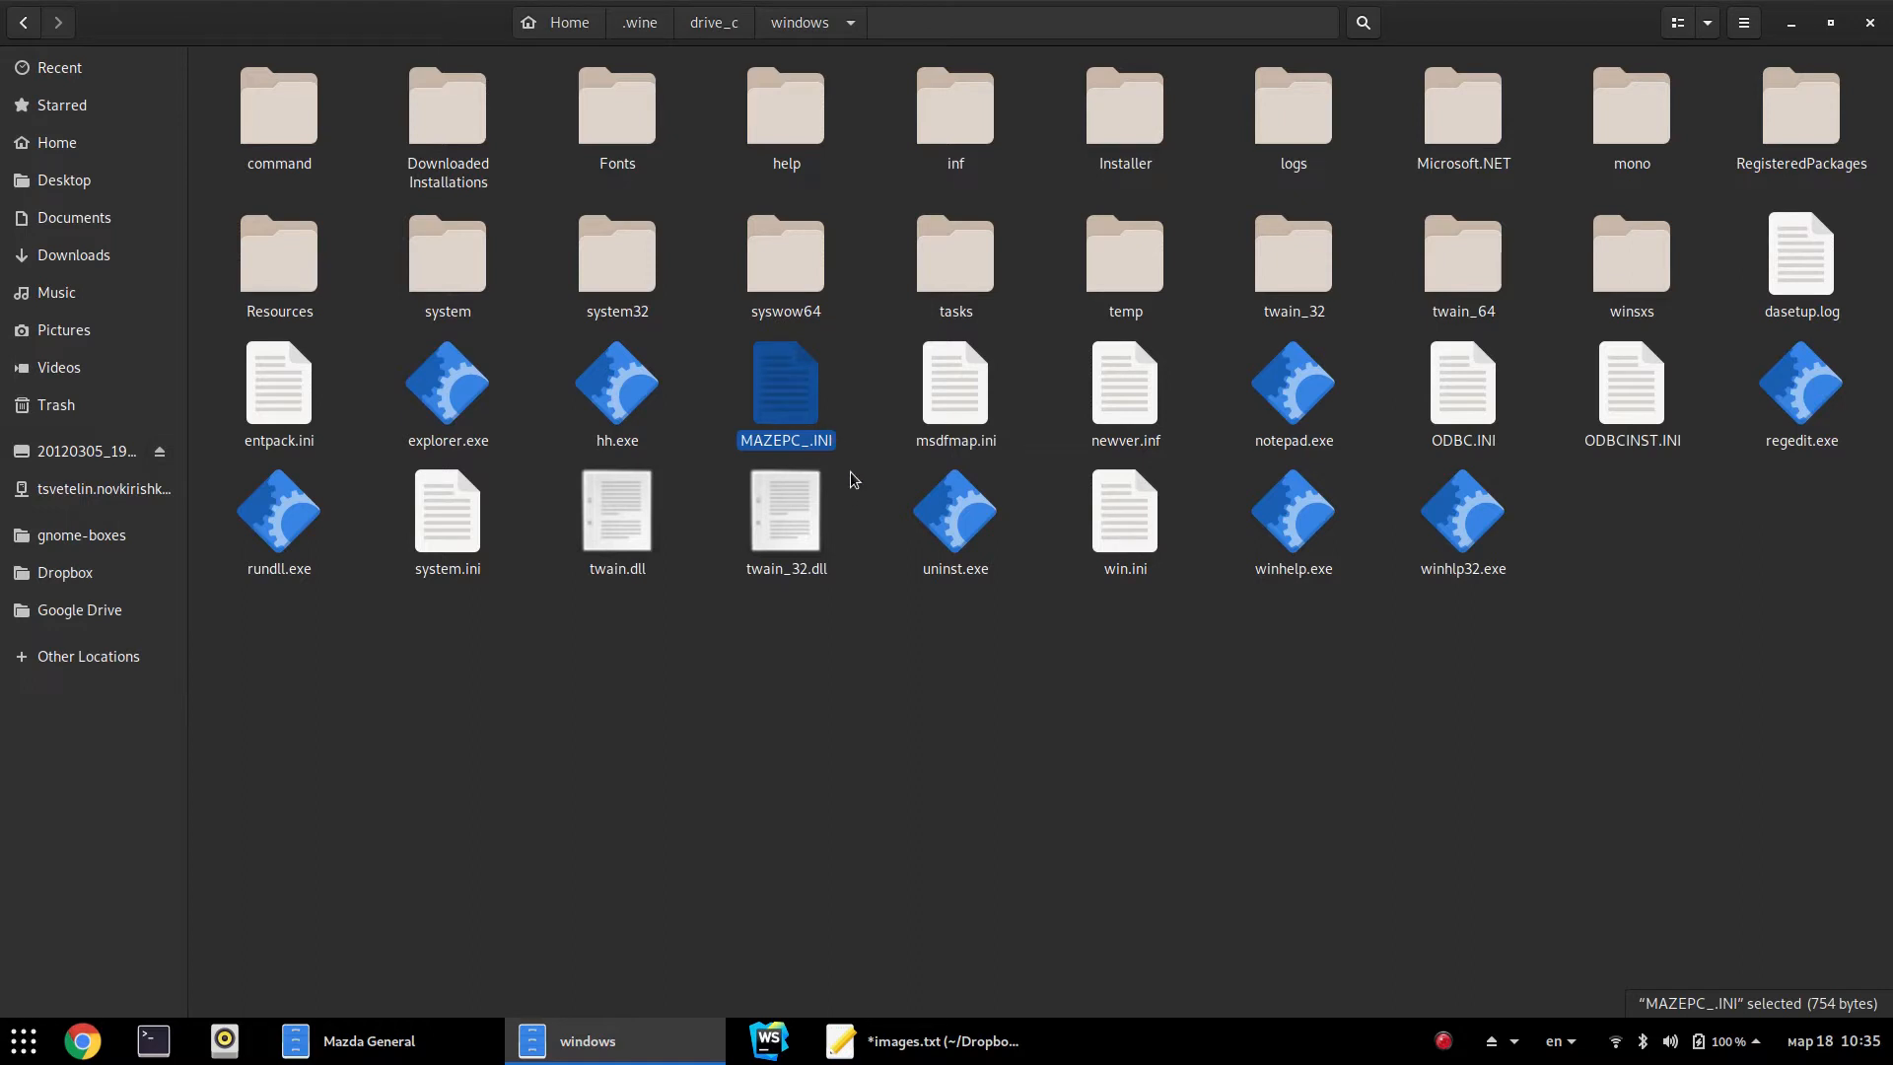
left_click(885, 406)
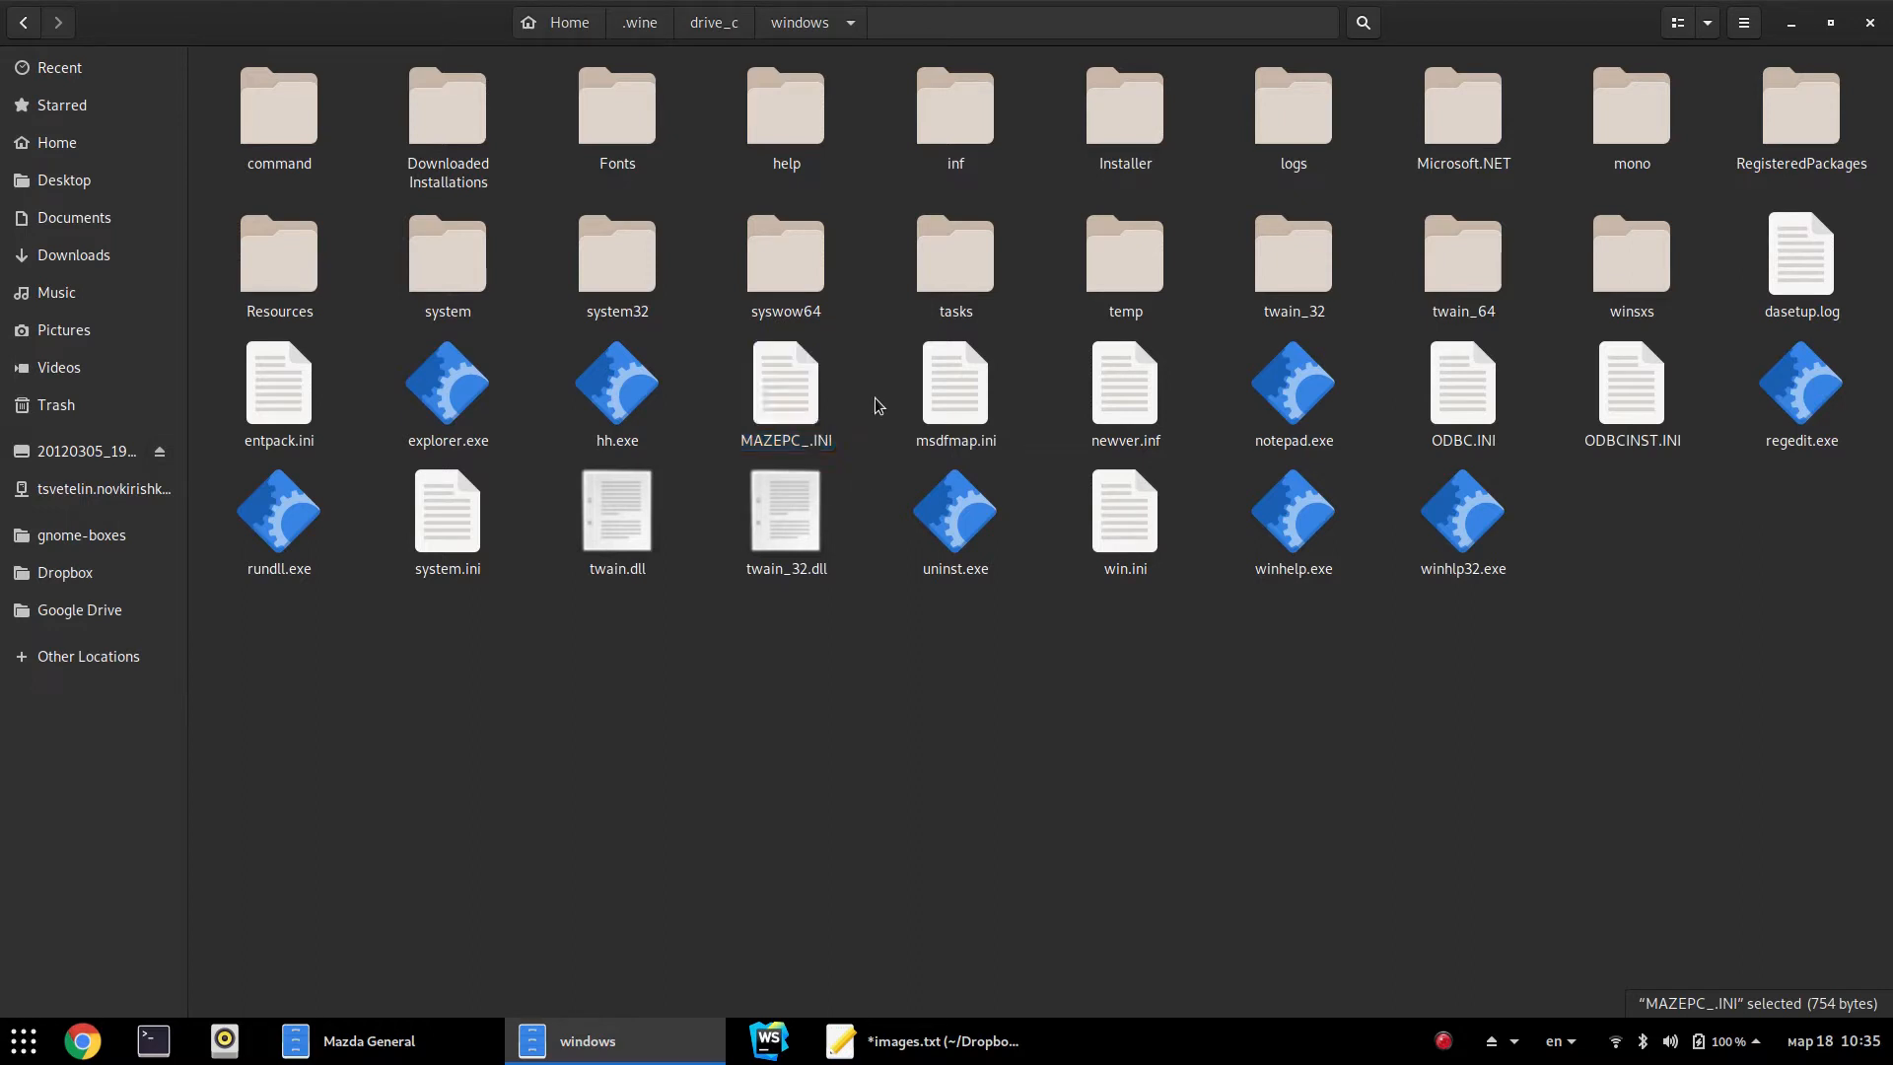
left_click(776, 448)
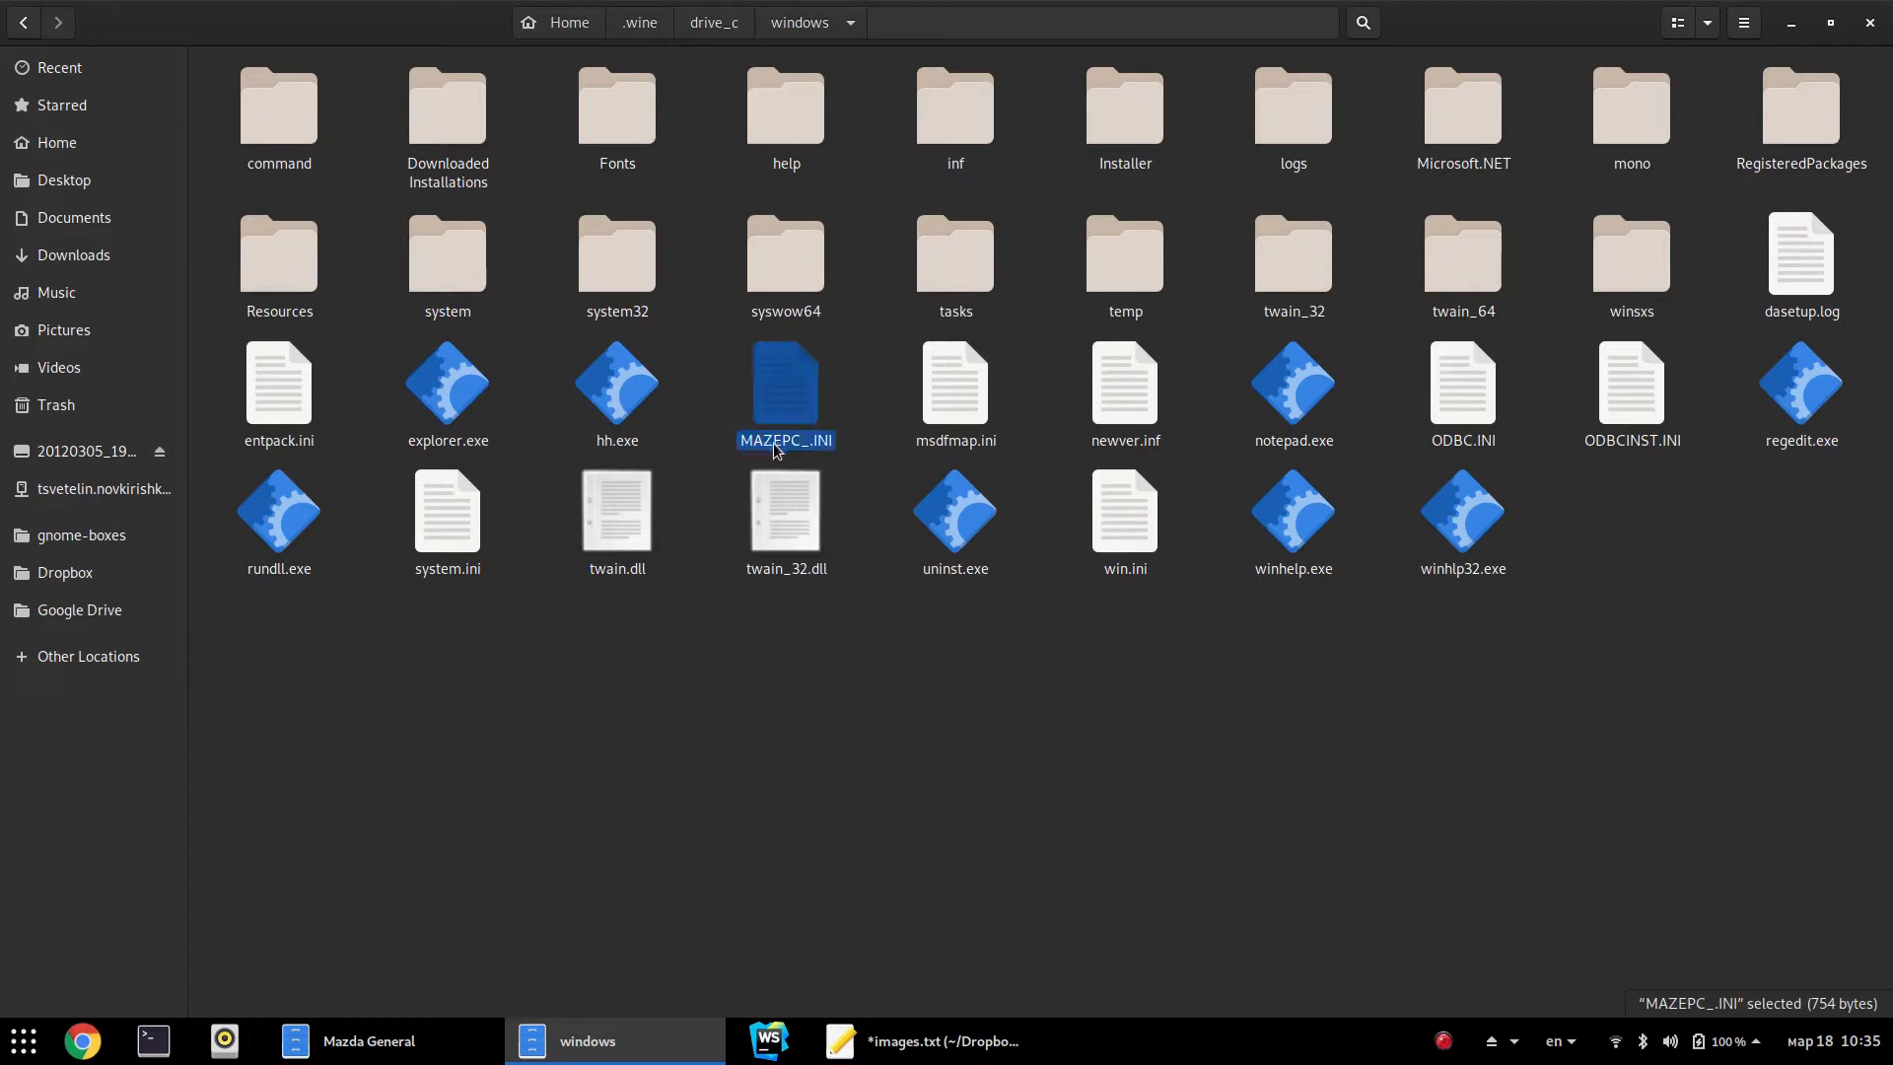
left_click(869, 392)
key("alt+Up")
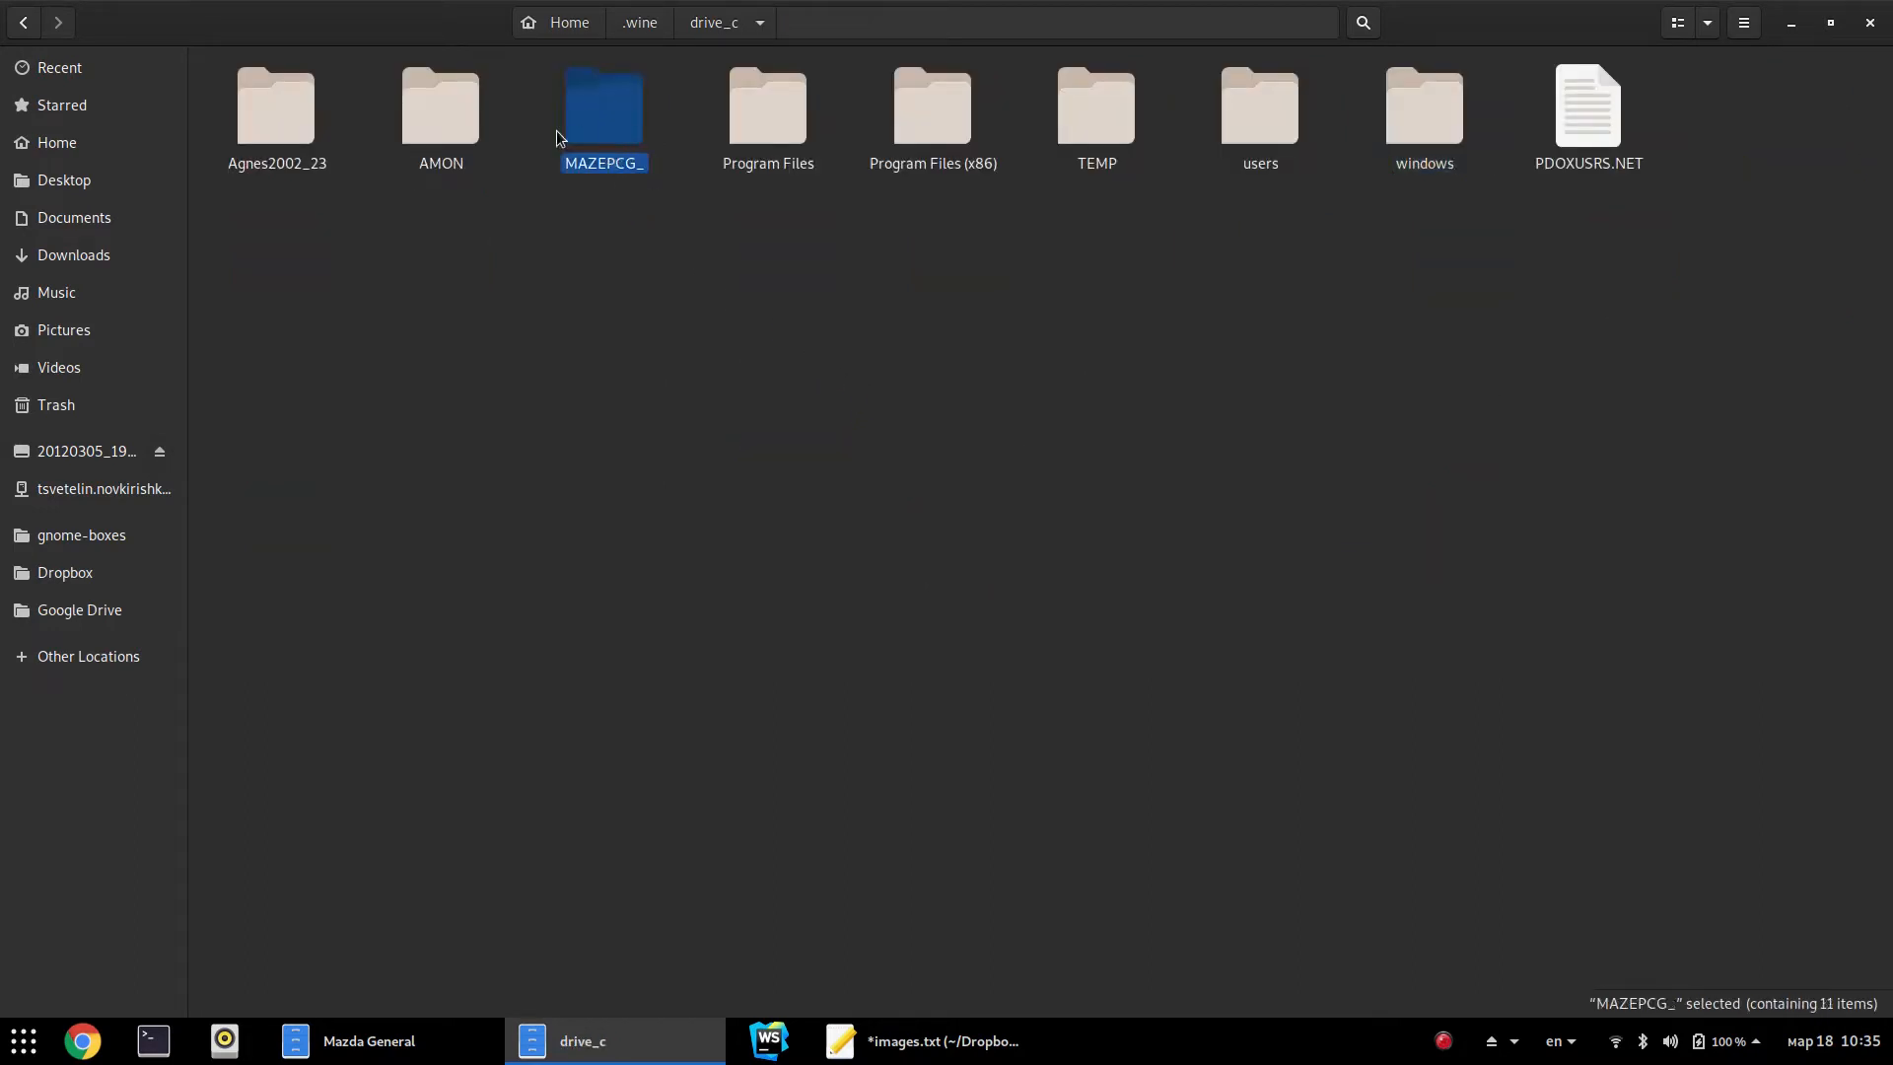
Browse the MAZEPCG_ folder and its BIN folder, then return to drive_c
left_click(678, 312)
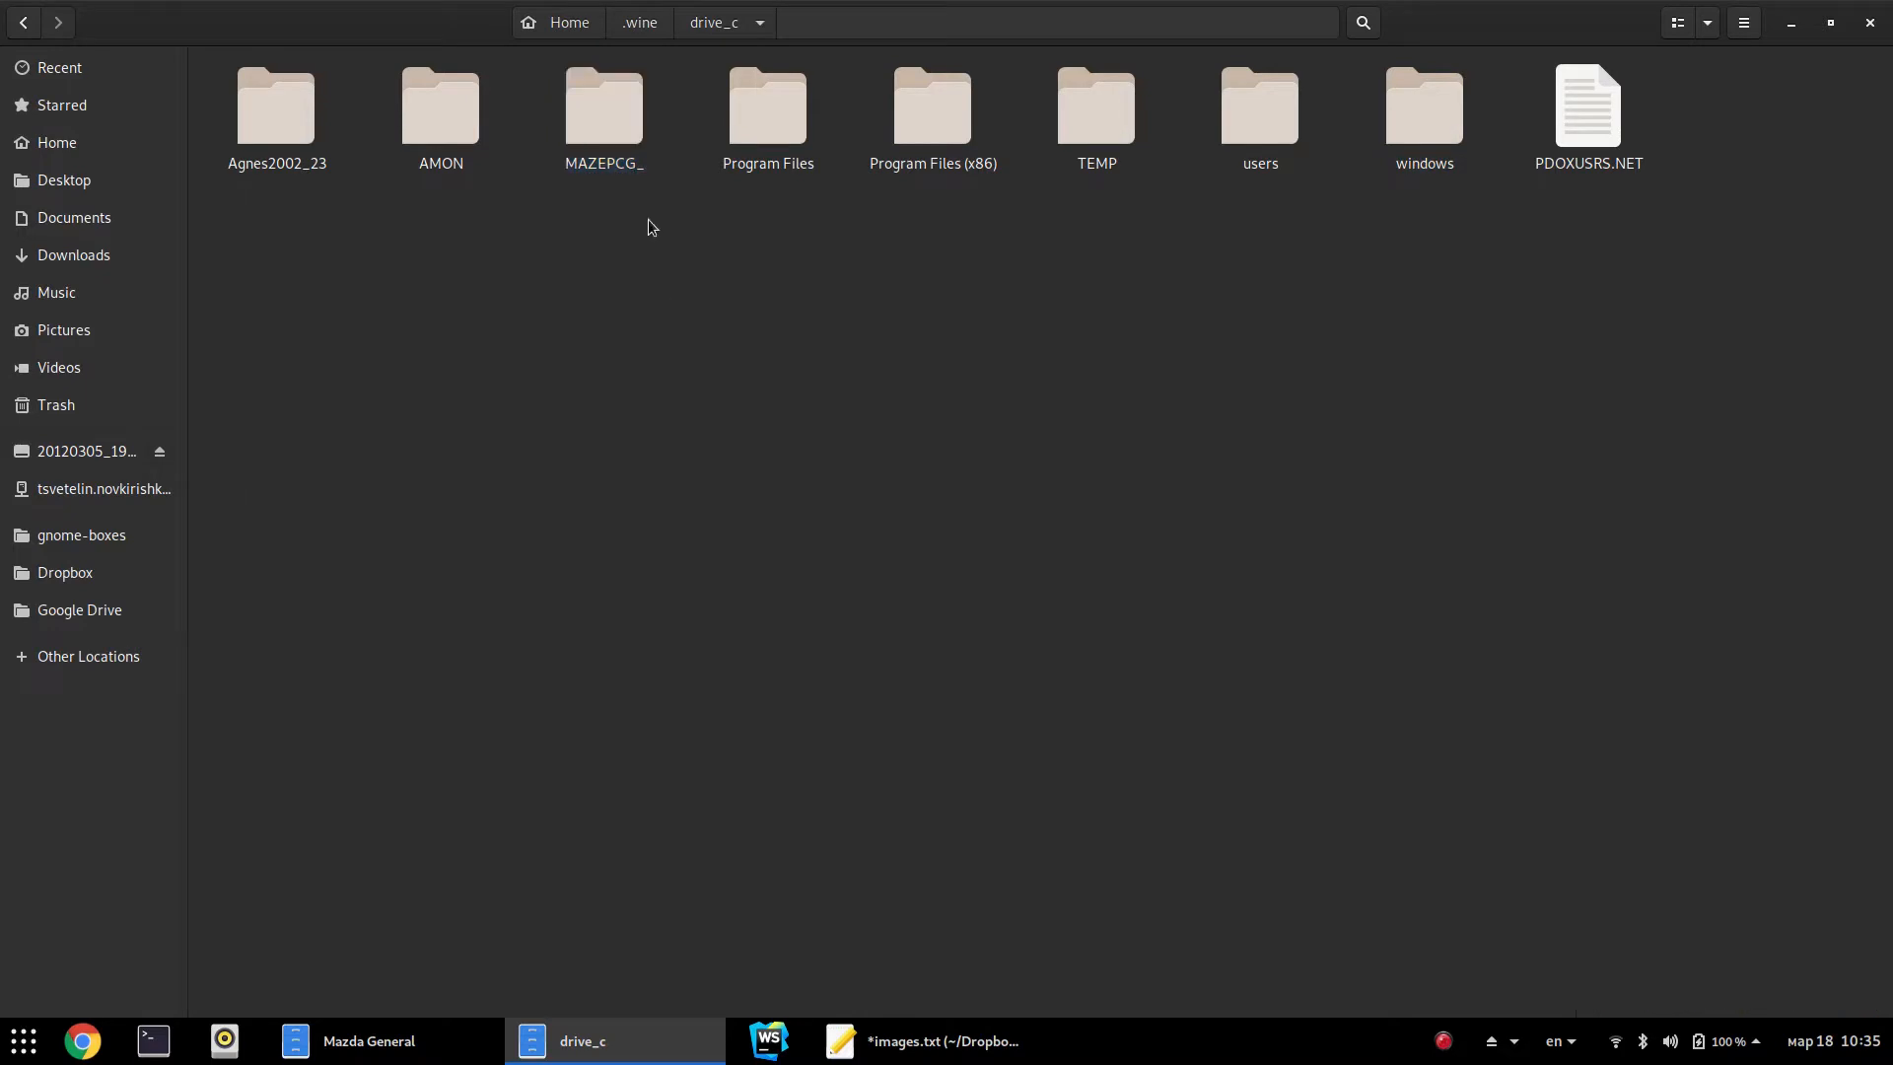
left_click(603, 169)
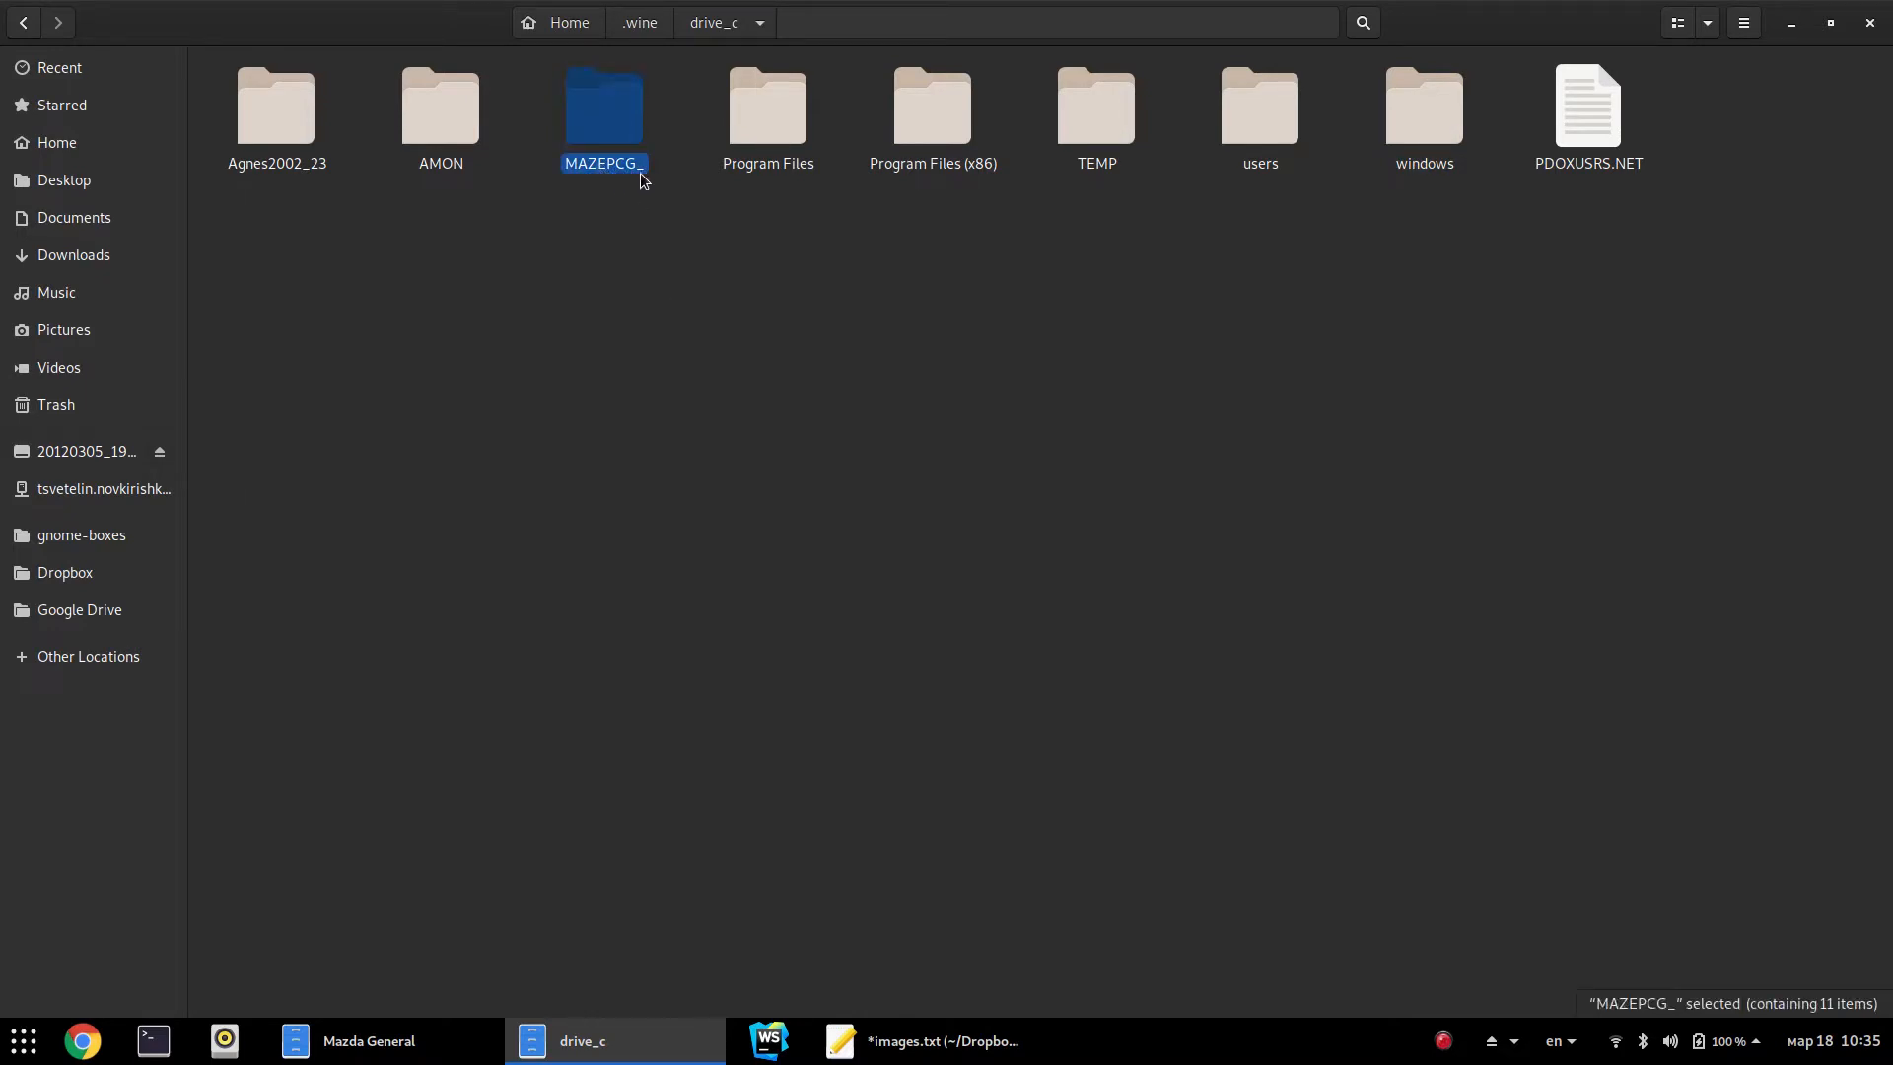
left_click(664, 300)
left_click(634, 185)
double_click(627, 174)
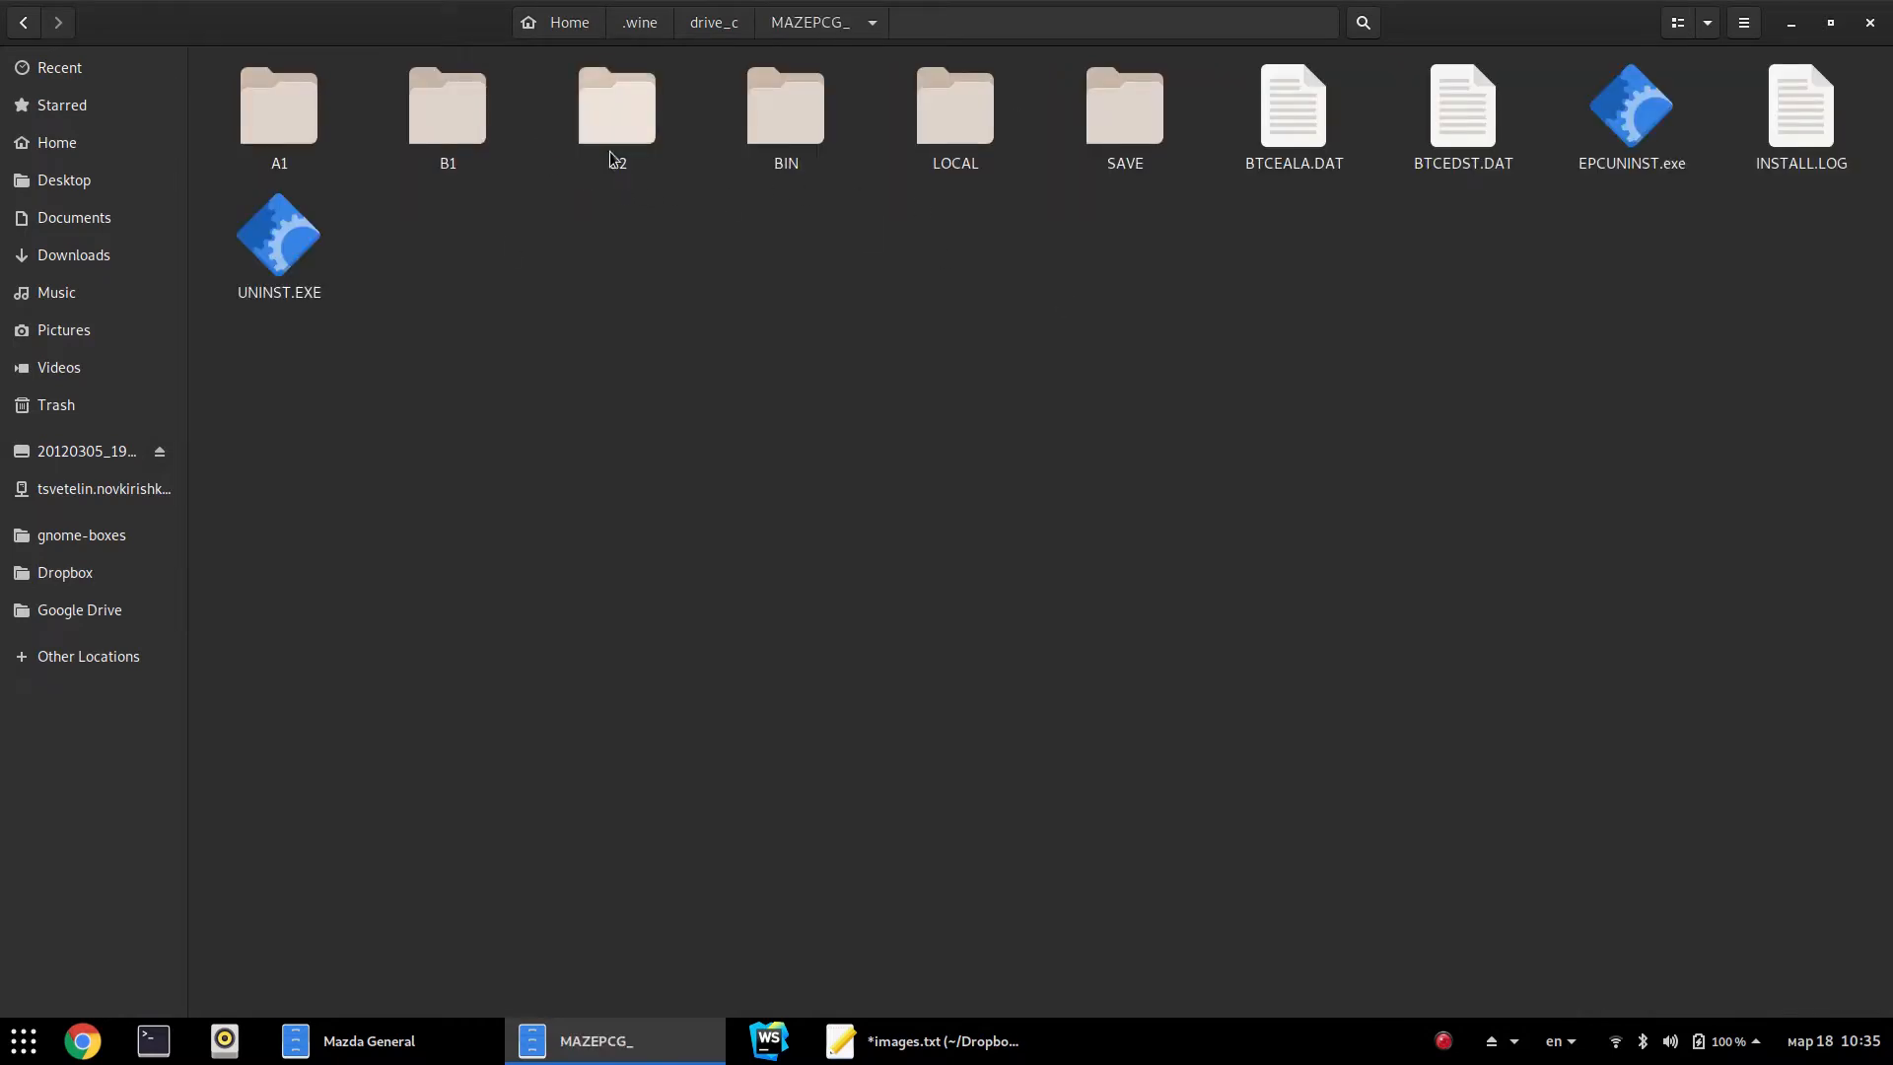
left_click(786, 111)
key("alt+Up")
key("Return")
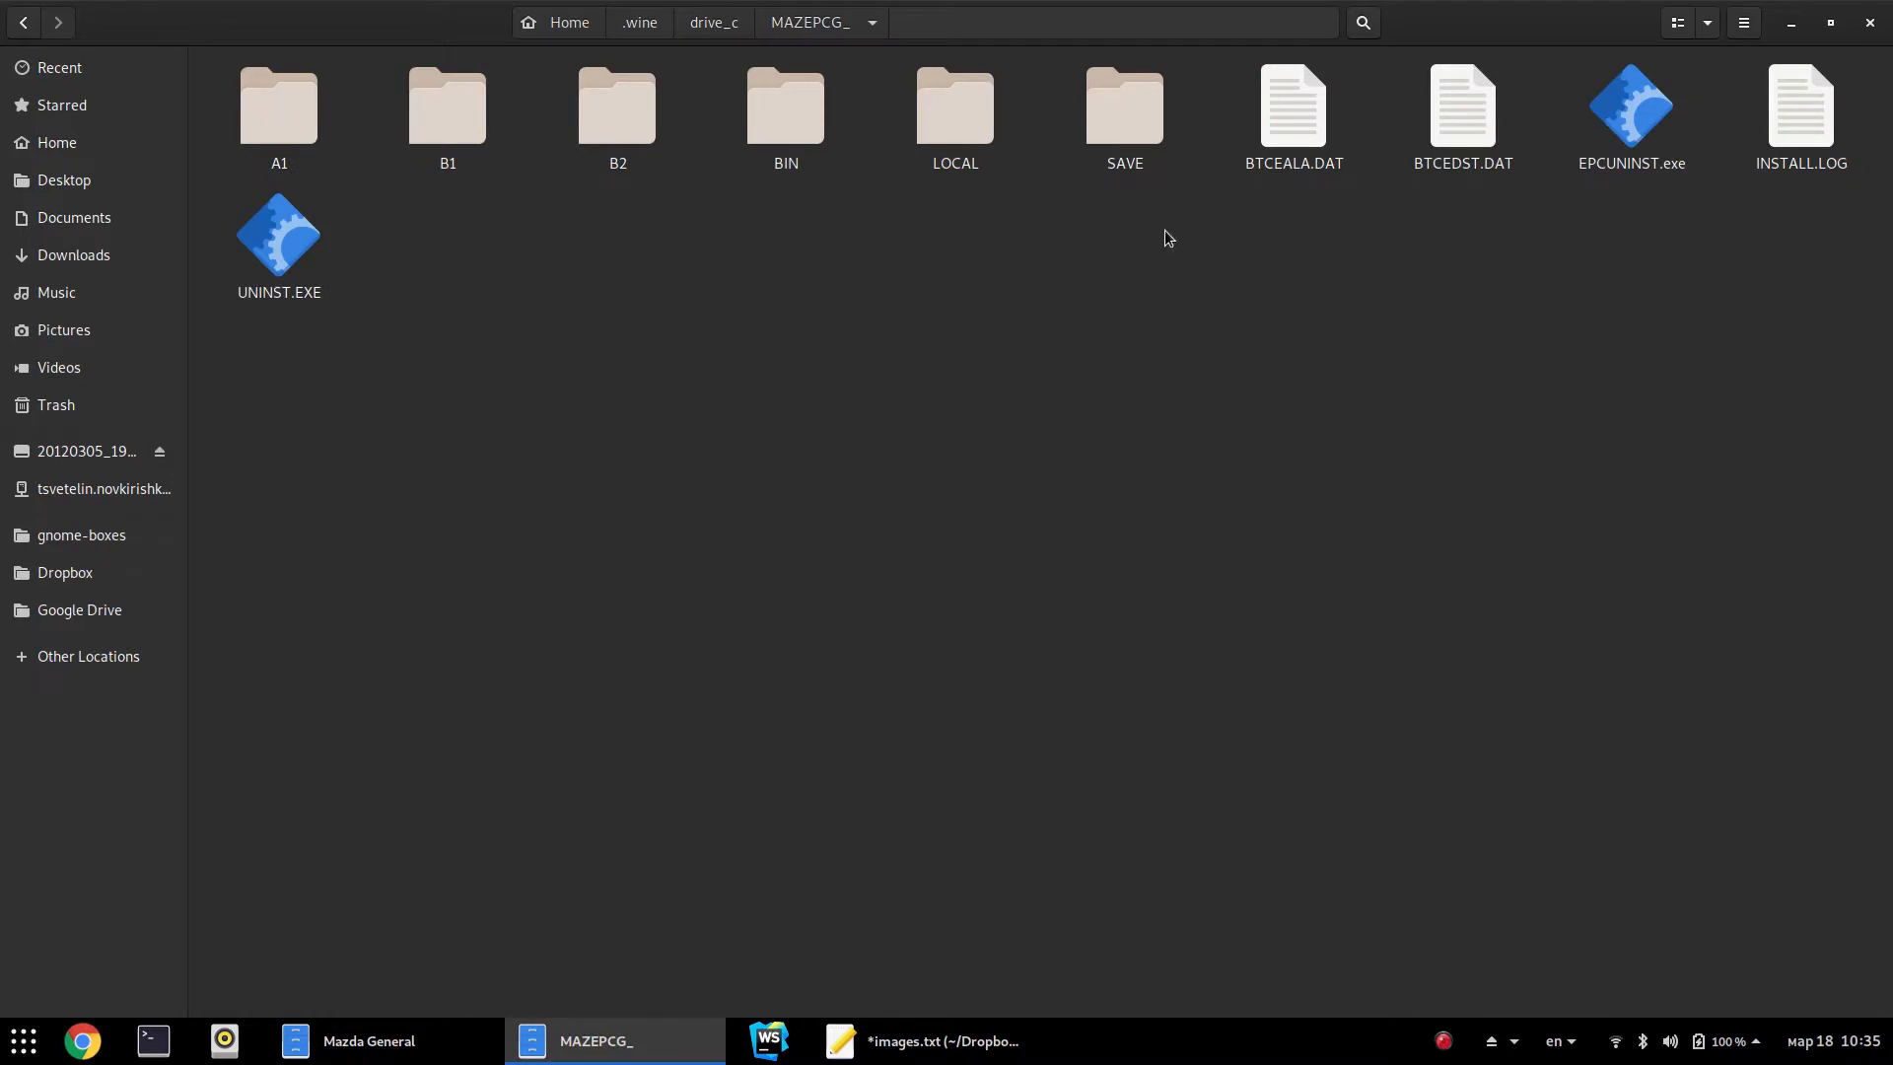
double_click(779, 129)
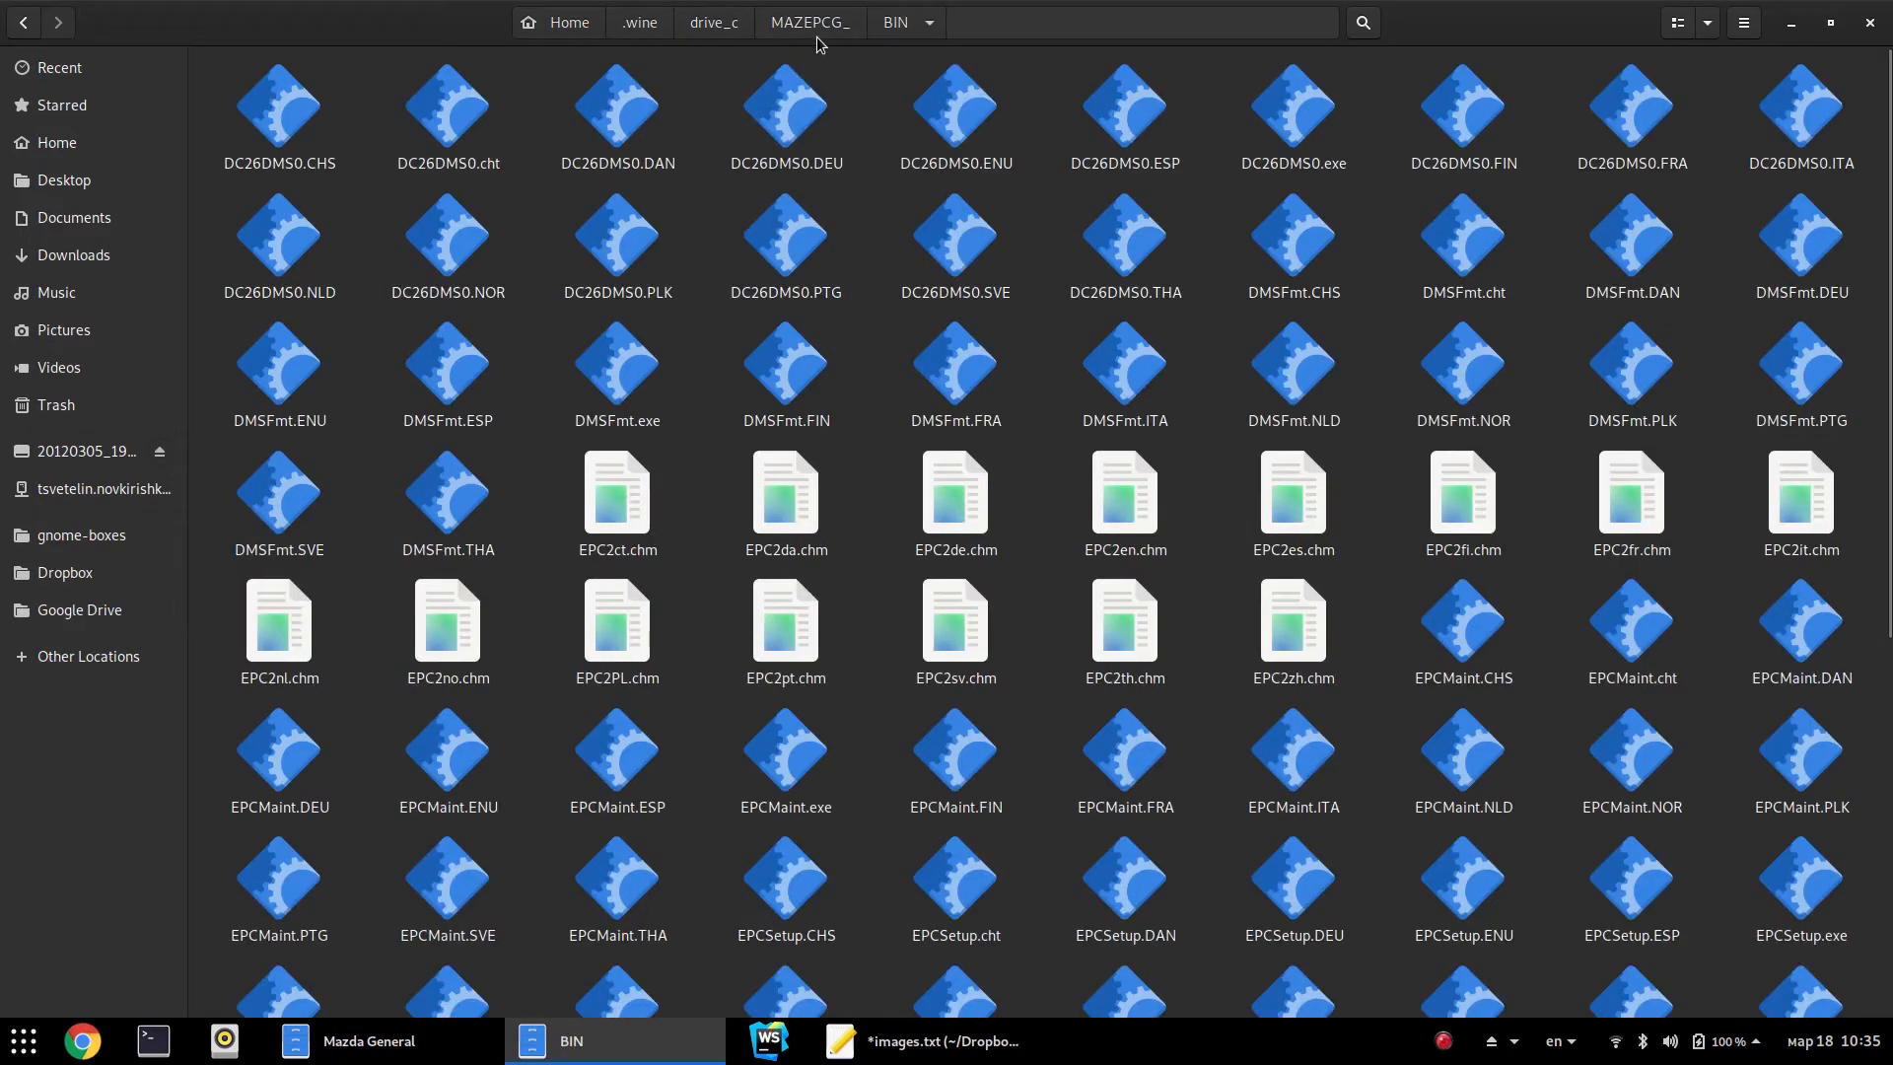
key("alt+Up")
key("alt+Up")
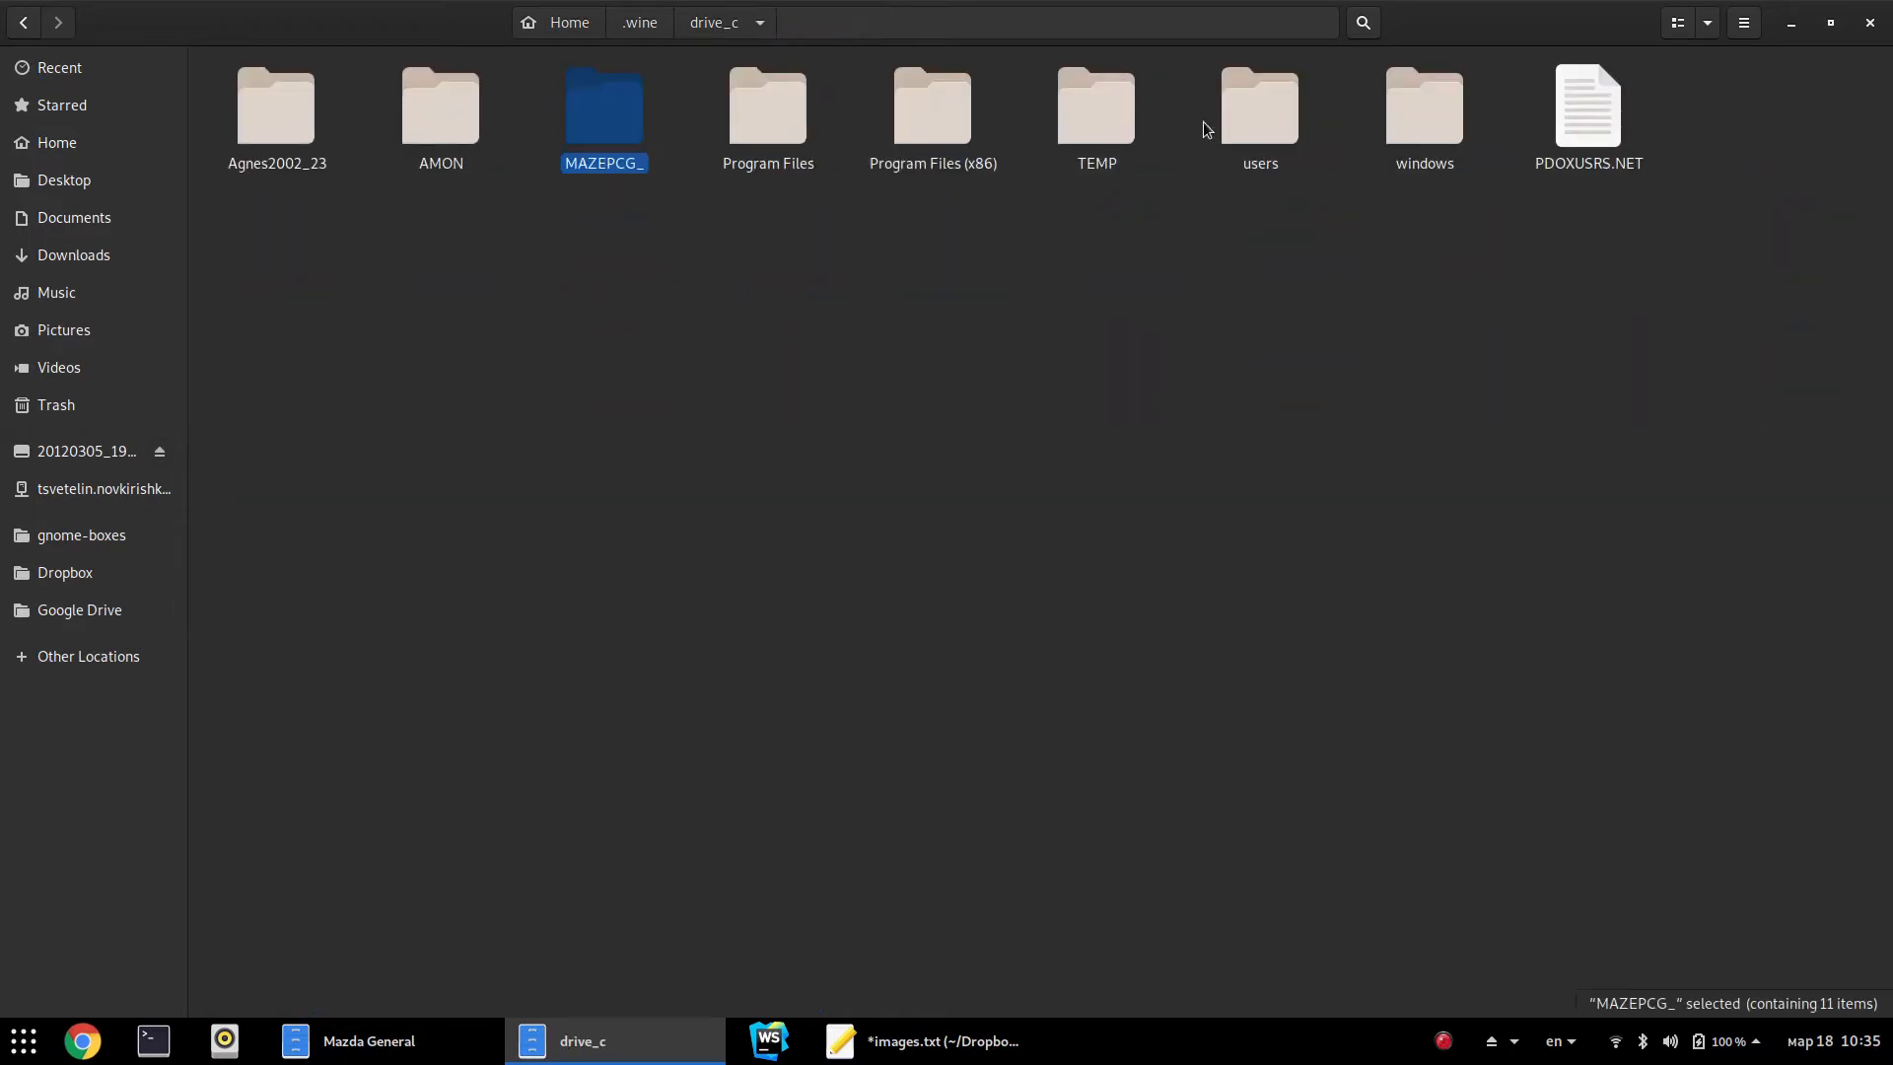
Rename the MAZEPCG_ folder back to MAZEPCG
key("F2")
key("End")
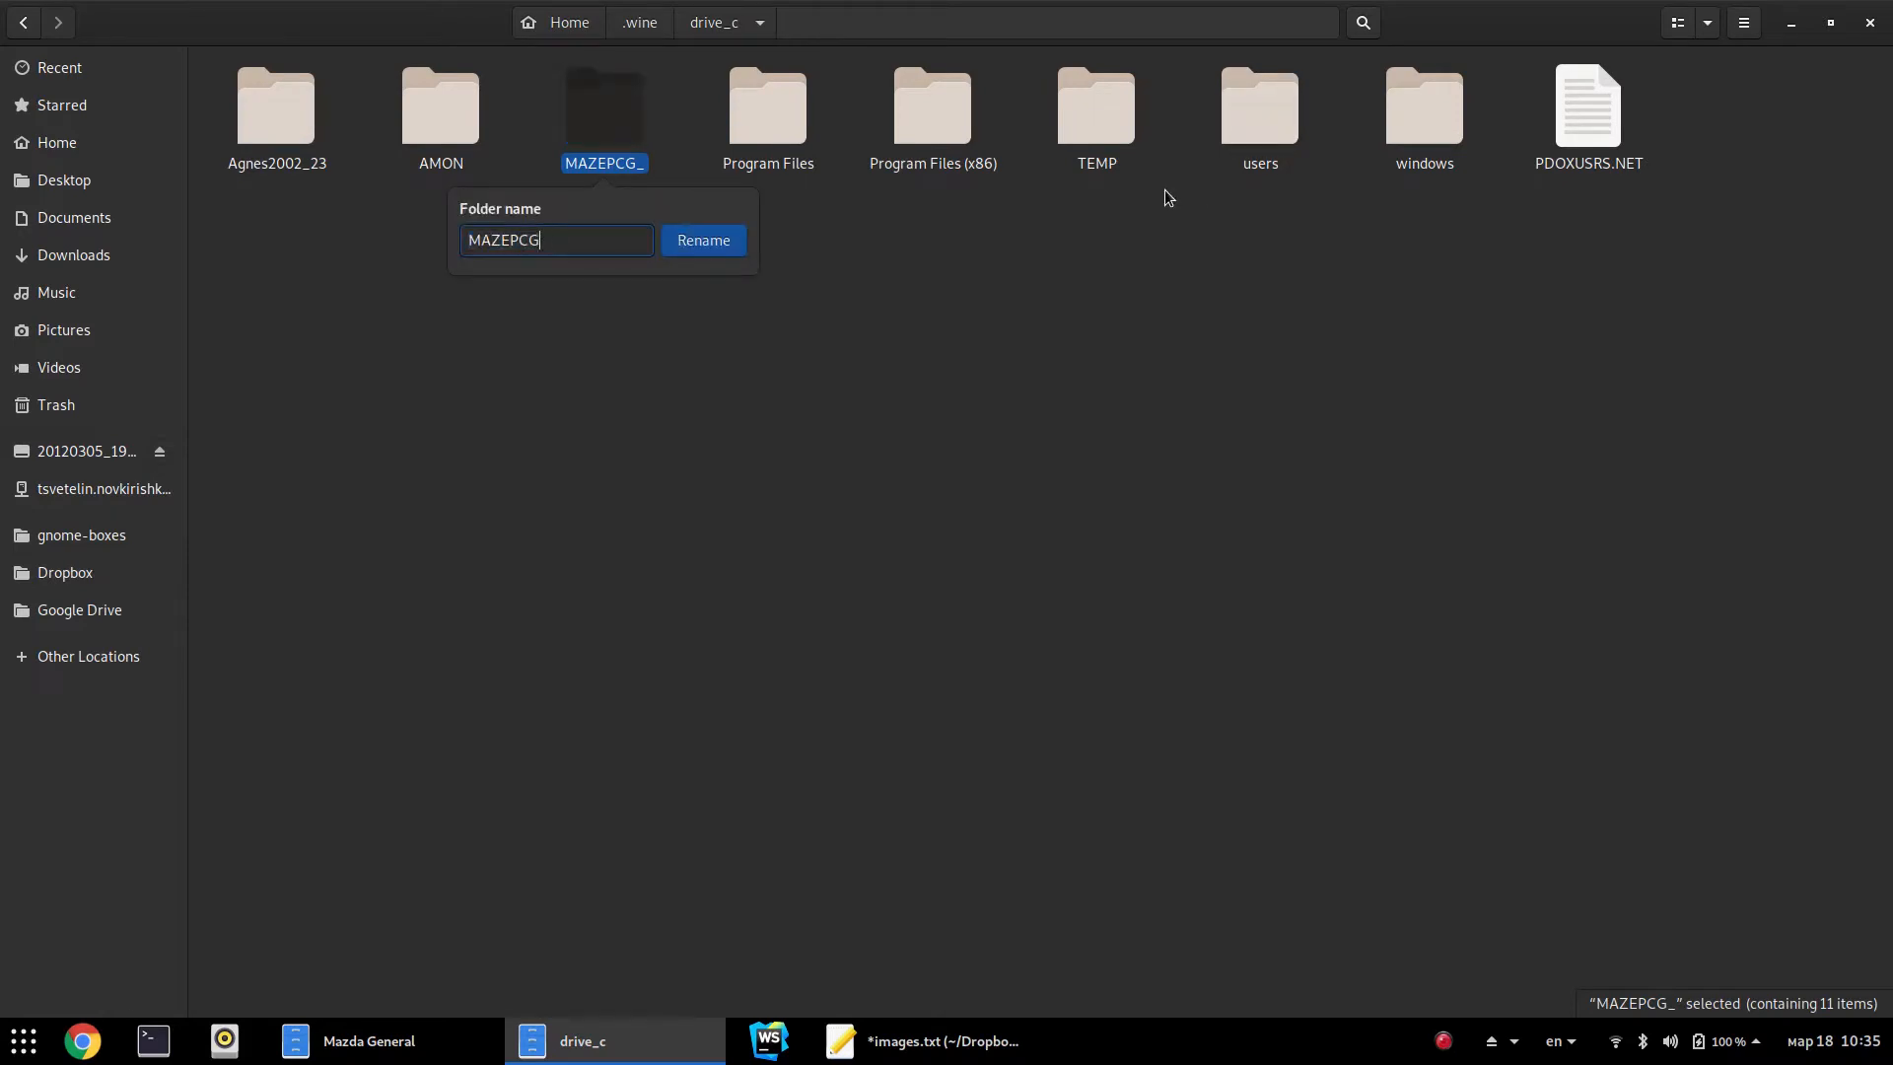
key("Return")
In the windows folder, rename MAZEPC_.INI to MAZEPCG.INI
double_click(1404, 120)
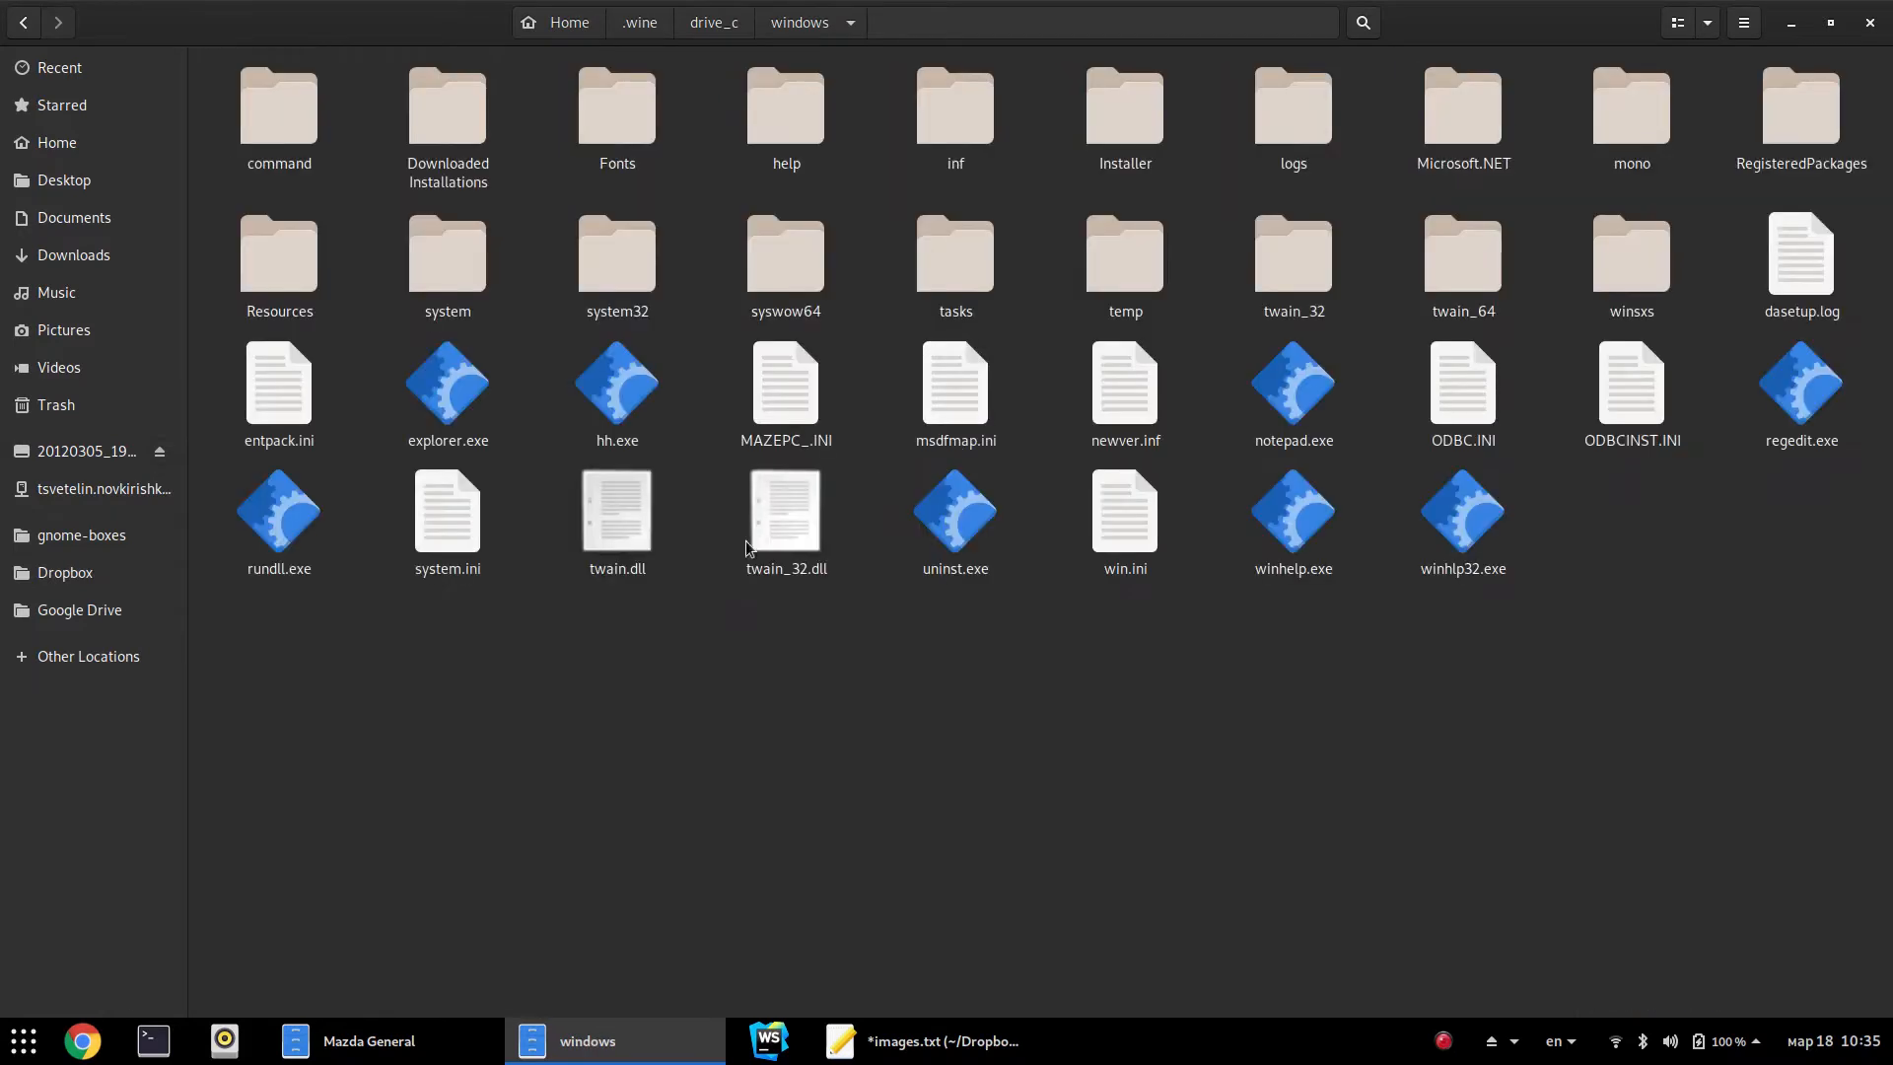
left_click(737, 445)
key("F2")
type("0.INI")
key("Escape")
key("F2")
key("Right")
key("BackSpace")
type("G")
key("Return")
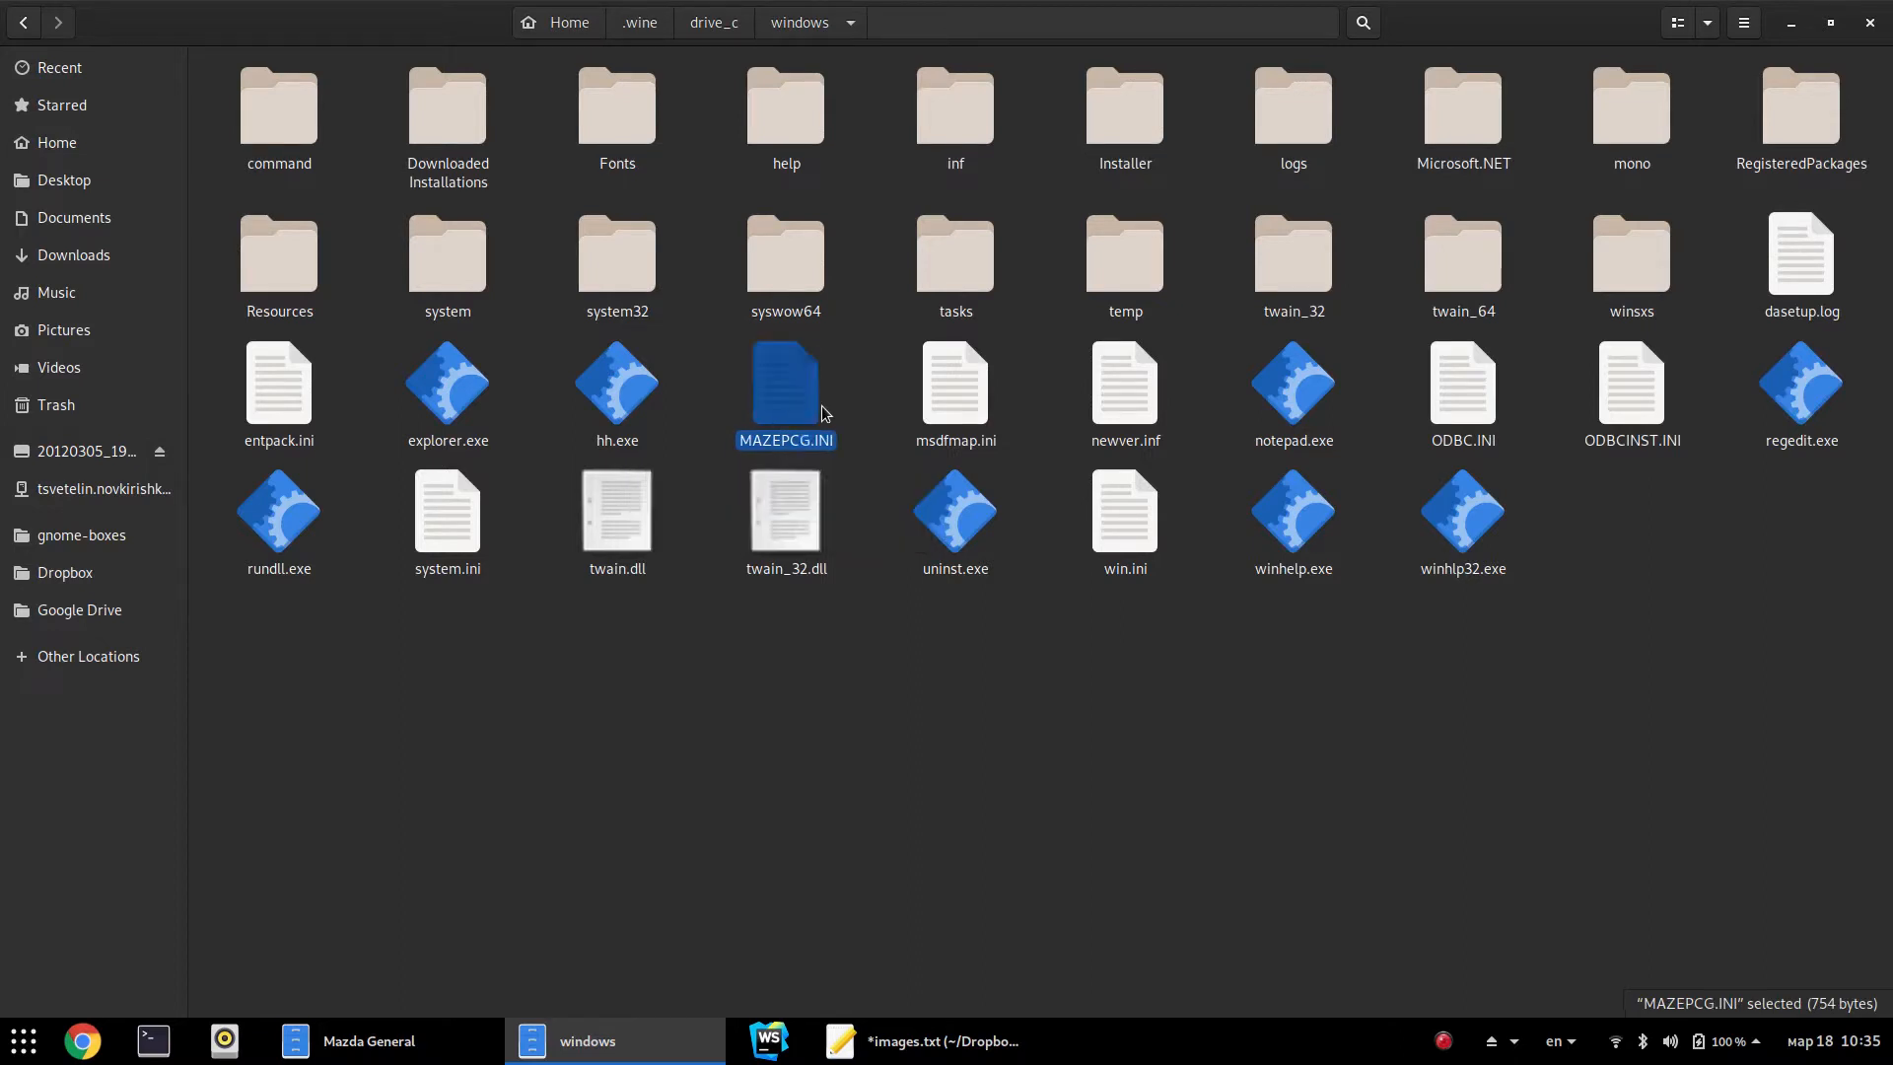
Duplicate MAZEPCG.INI and name the copy MAZEPC.INI
key("ctrl+c")
key("ctrl+v")
key("F2")
key("Right")
key("BackSpace")
key("BackSpace")
key("BackSpace")
key("BackSpace")
key("BackSpace")
key("BackSpace")
key("BackSpace")
key("BackSpace")
key("Return")
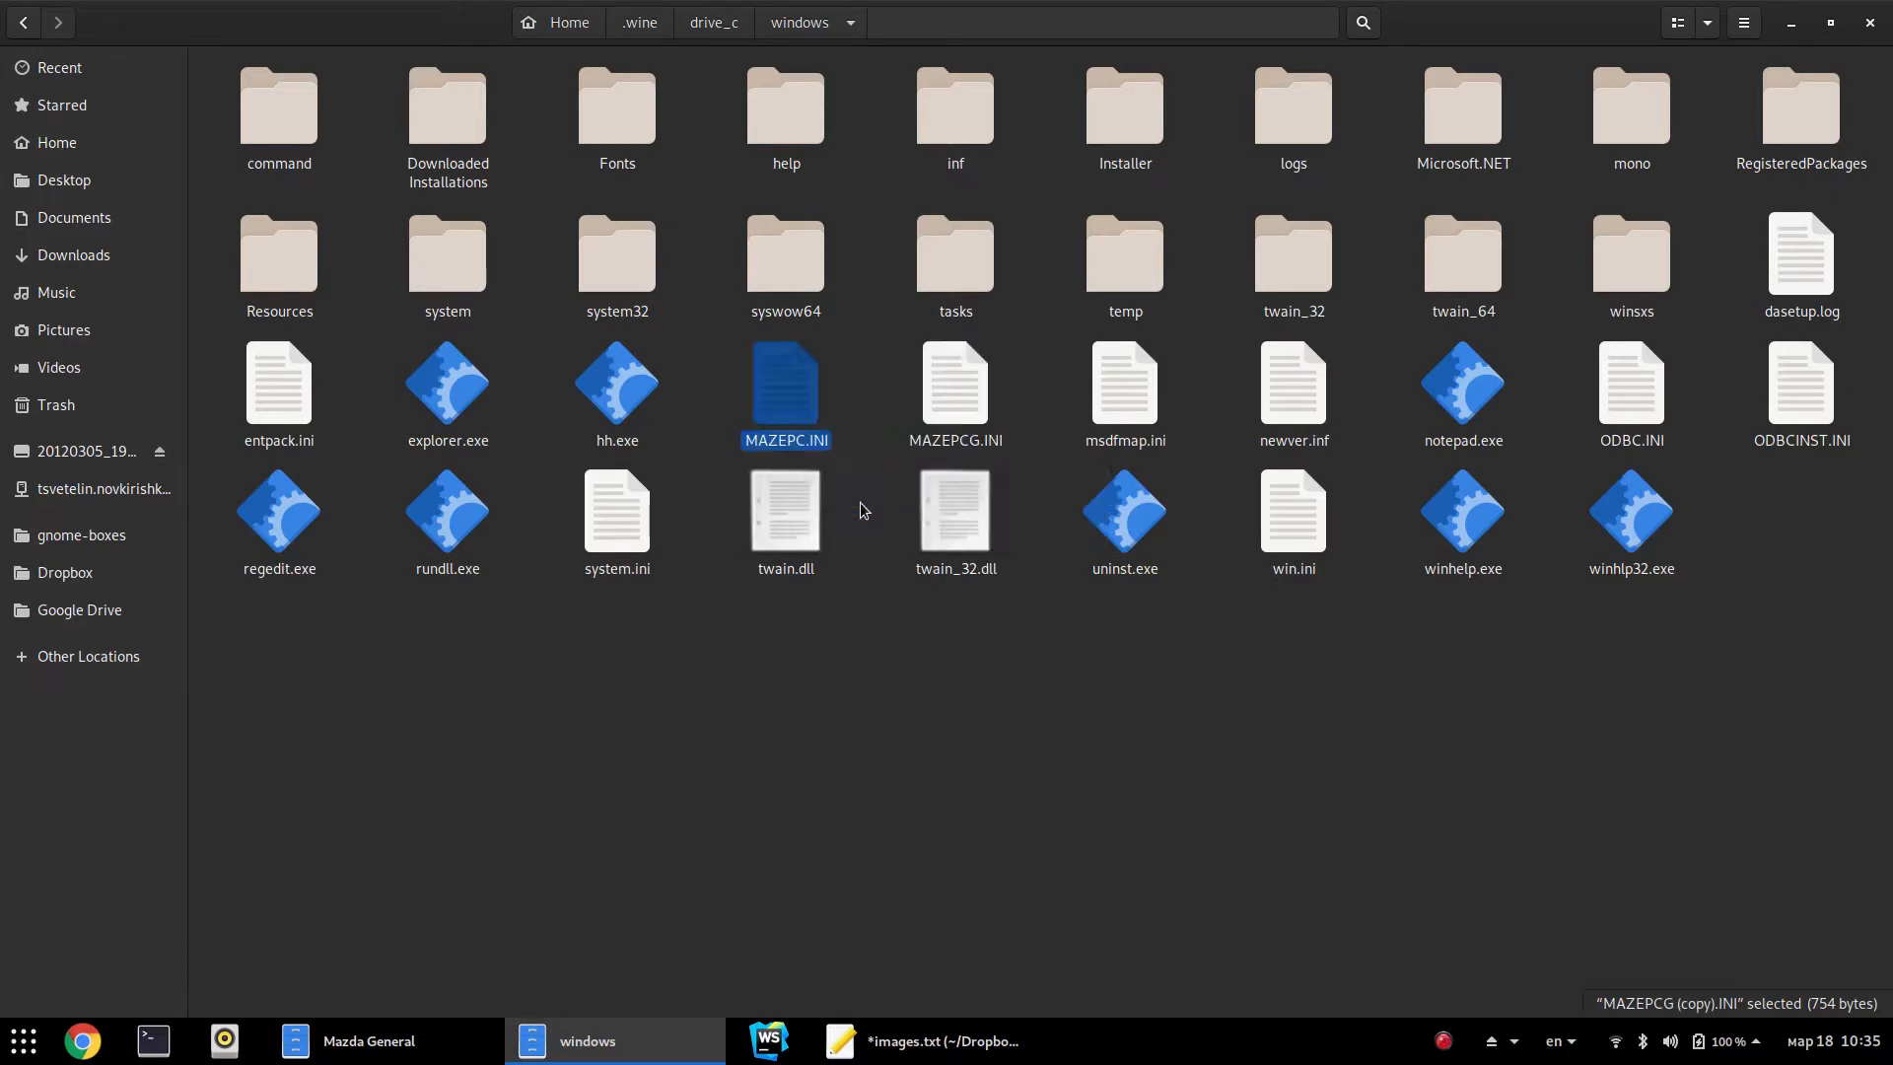
Select MAZEPCG.INI and MAZEPC.INI in turn to compare the two 754-byte files
key("Right")
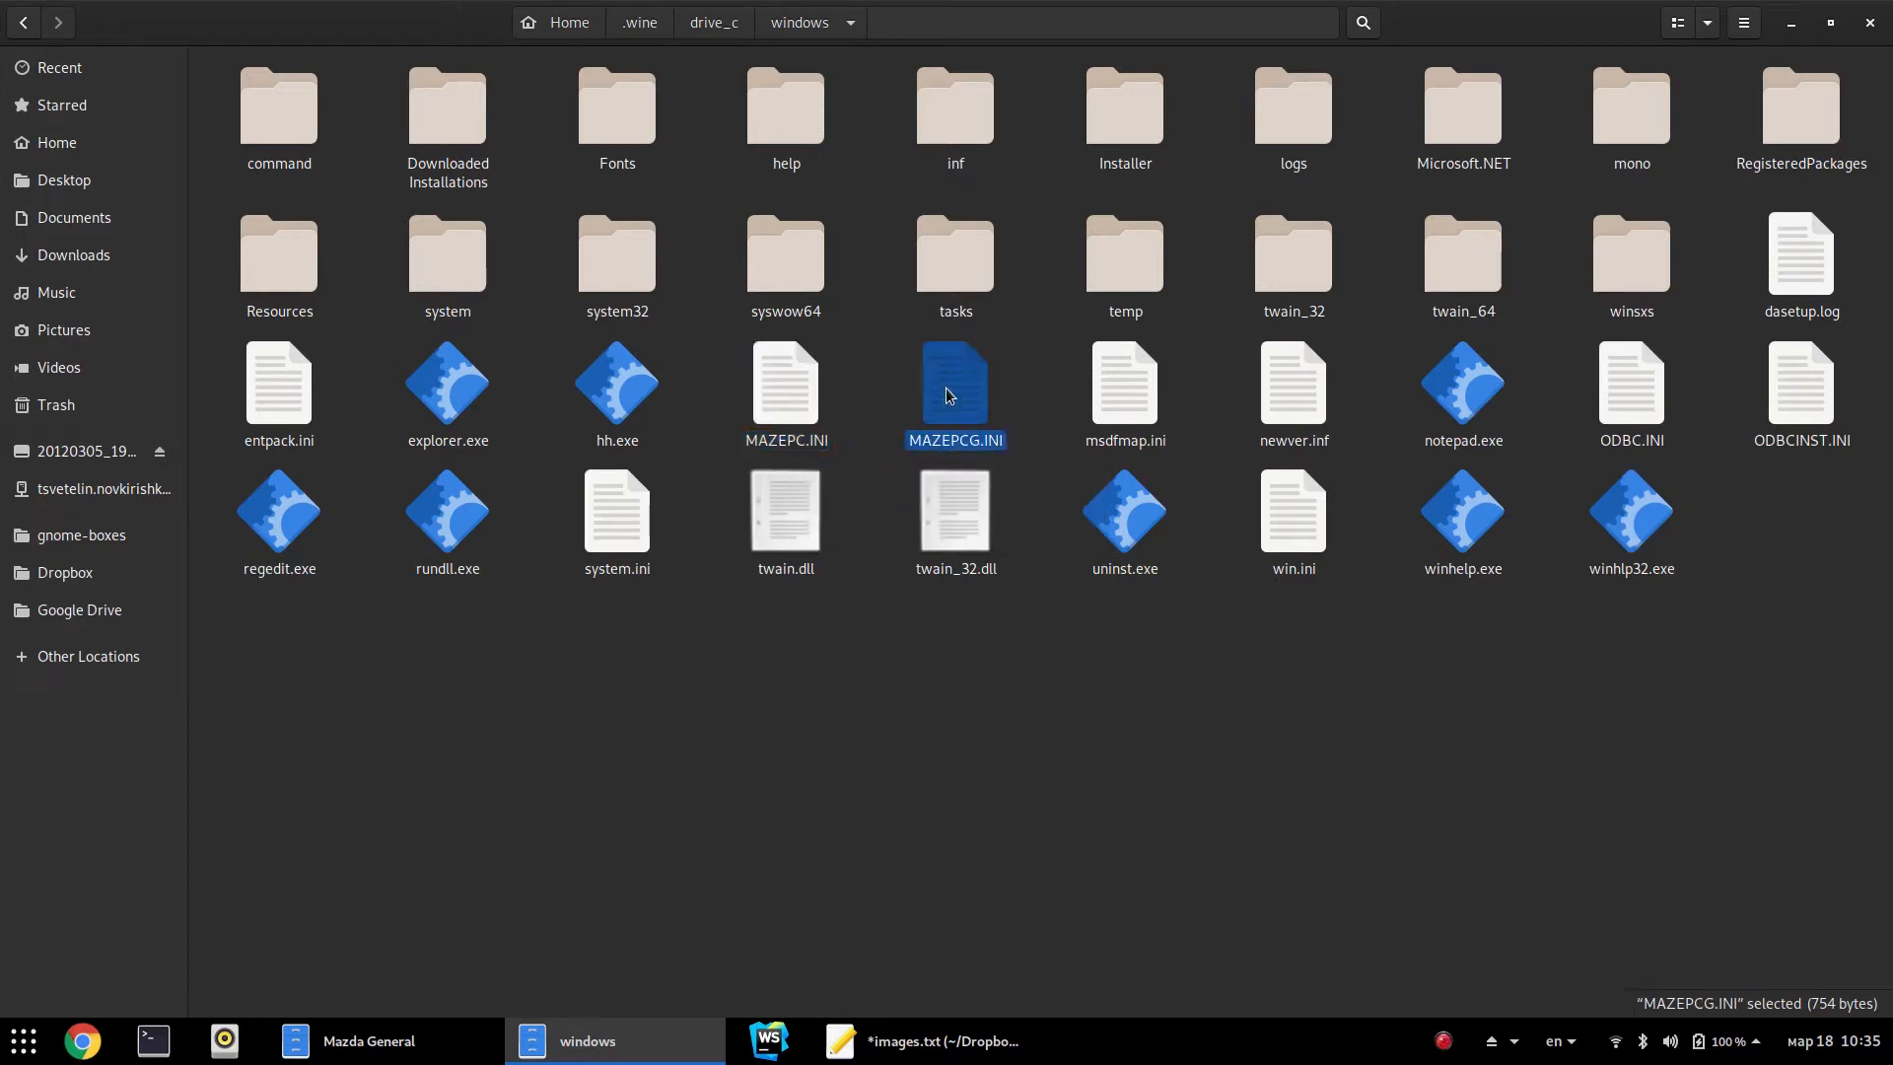
key("Down")
key("Up")
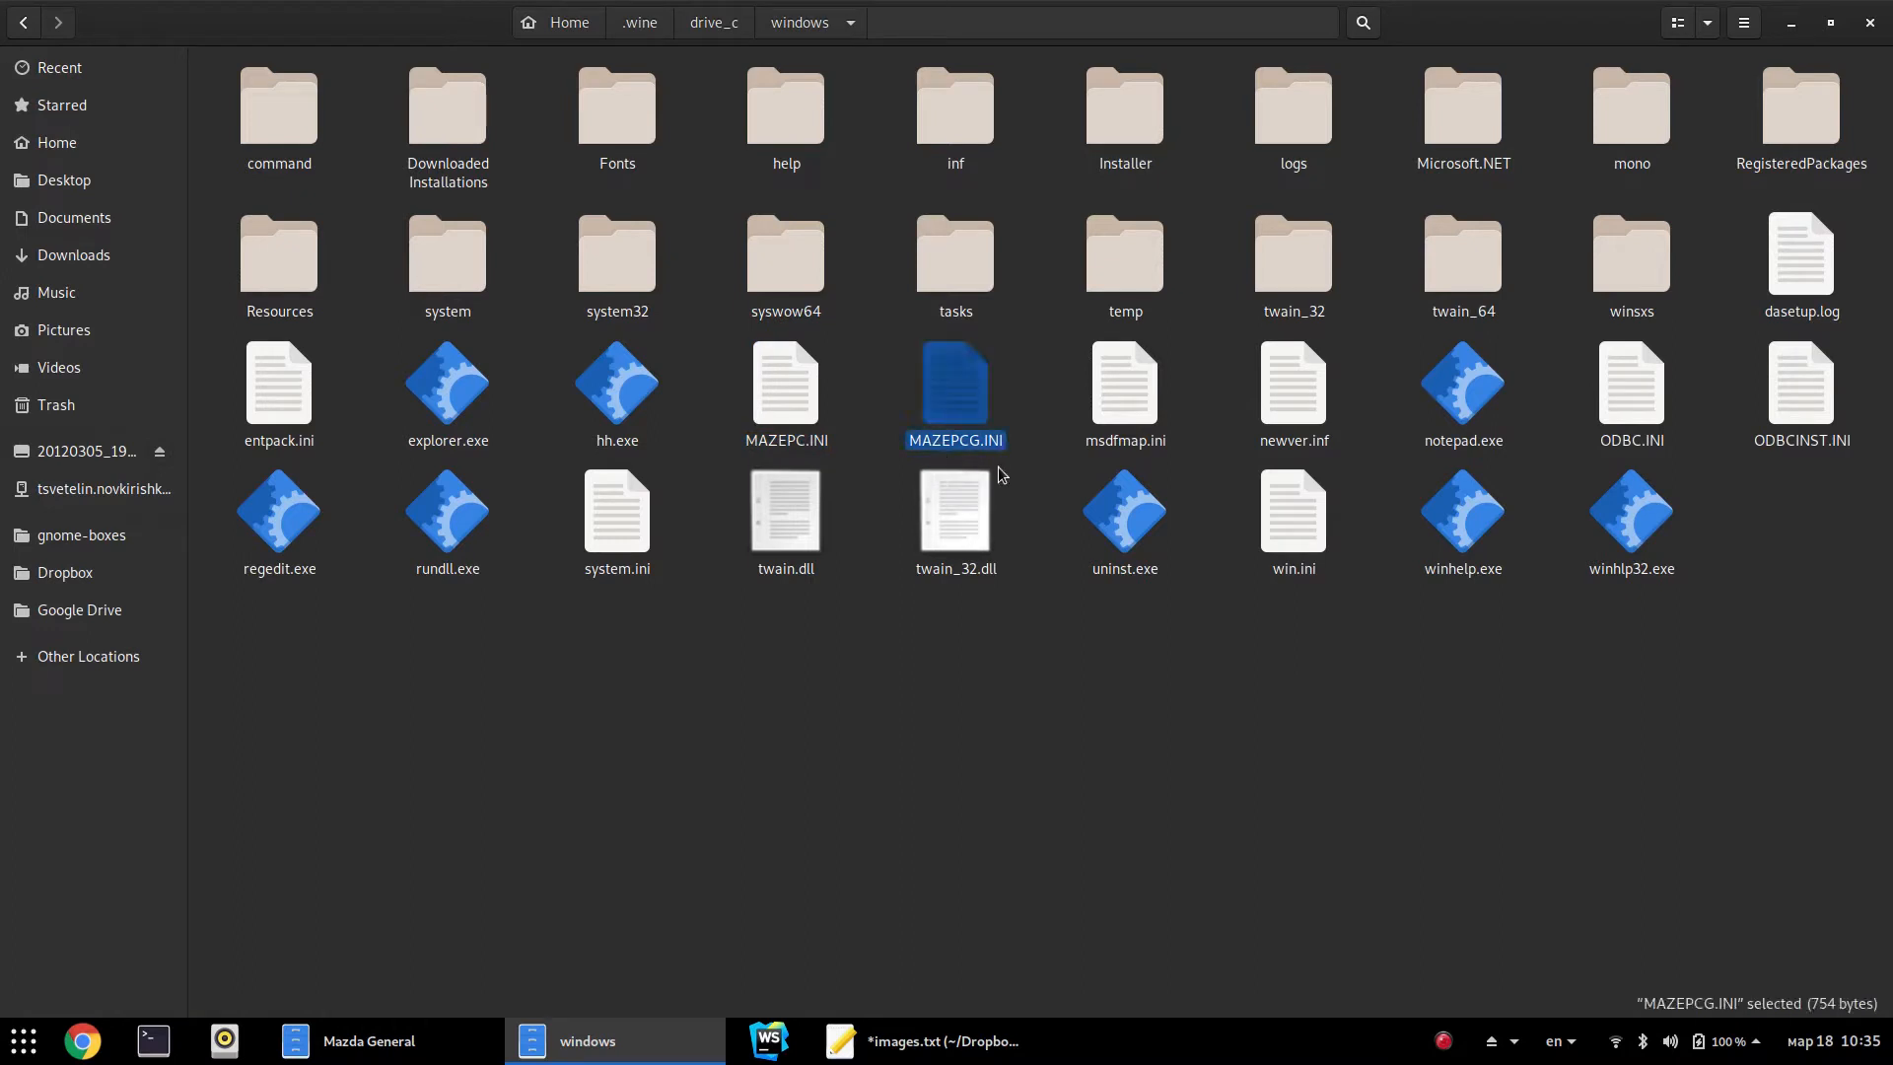
left_click(1073, 754)
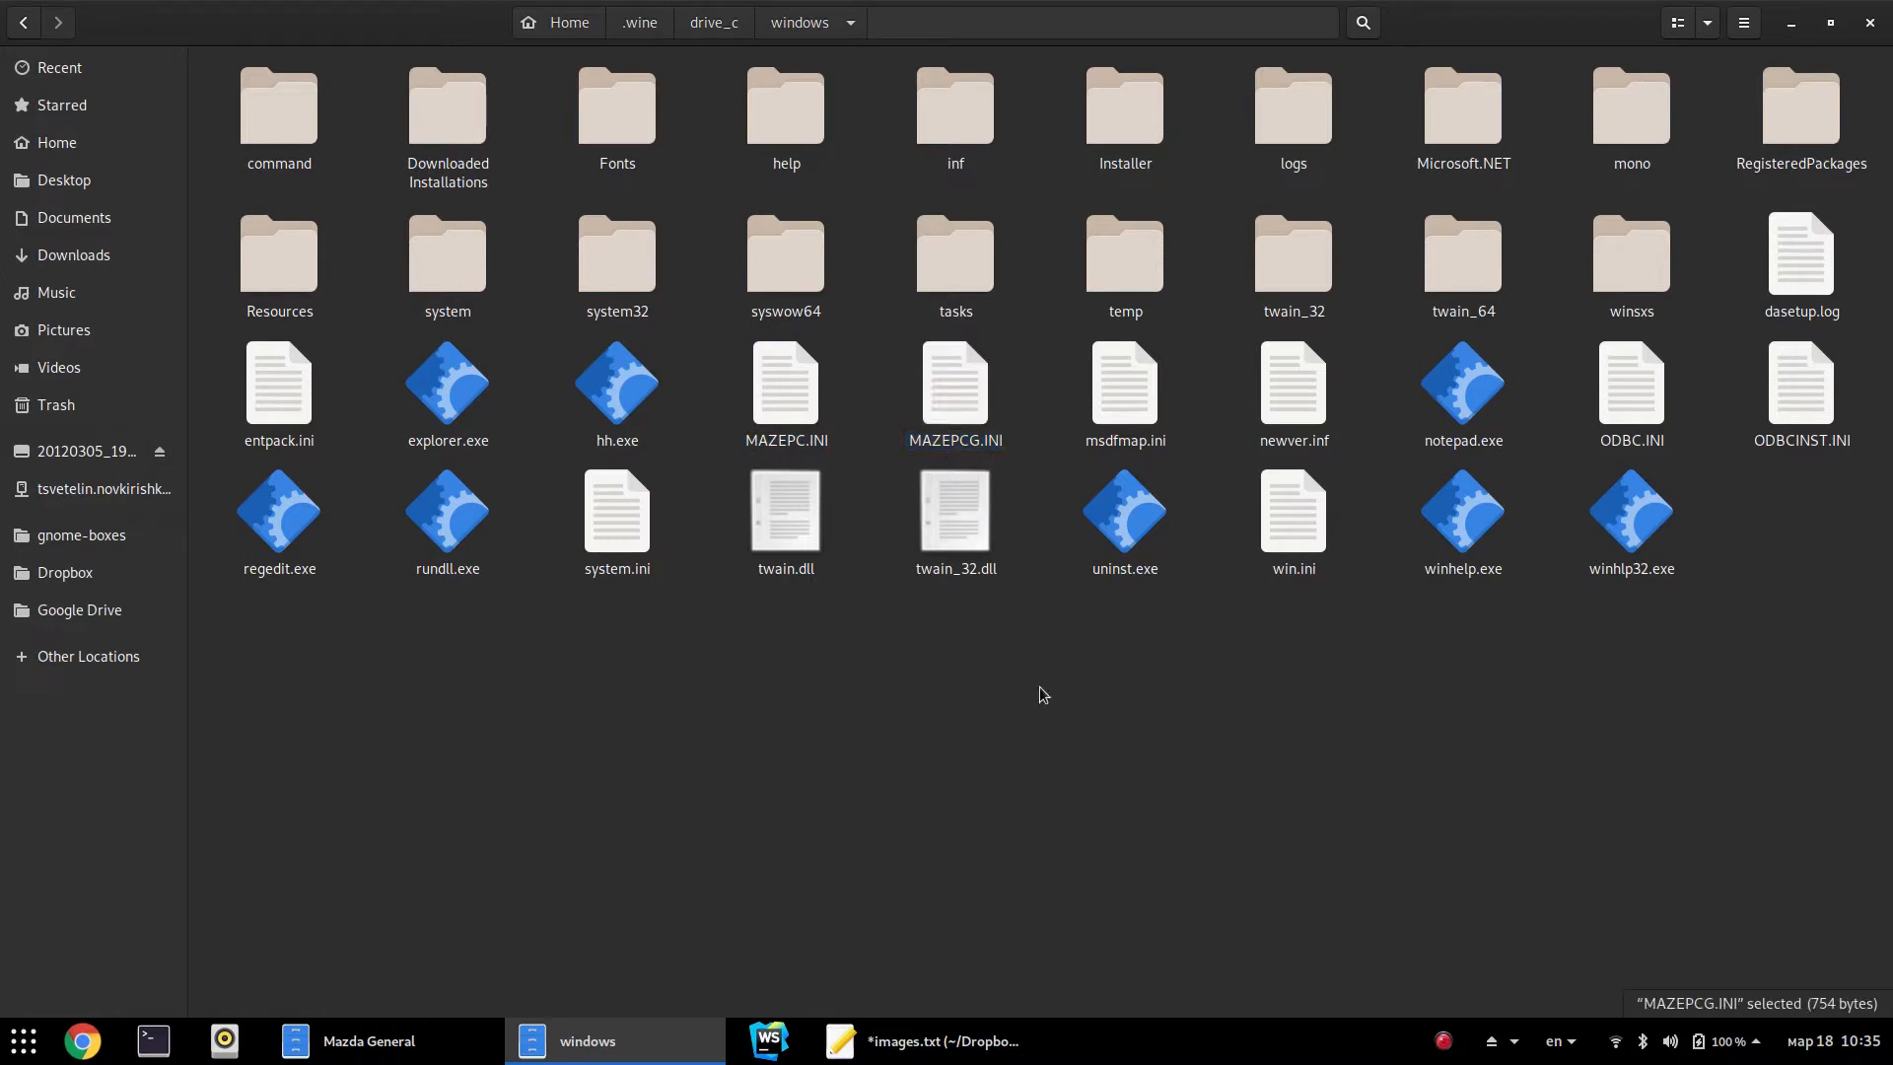
left_click(937, 442)
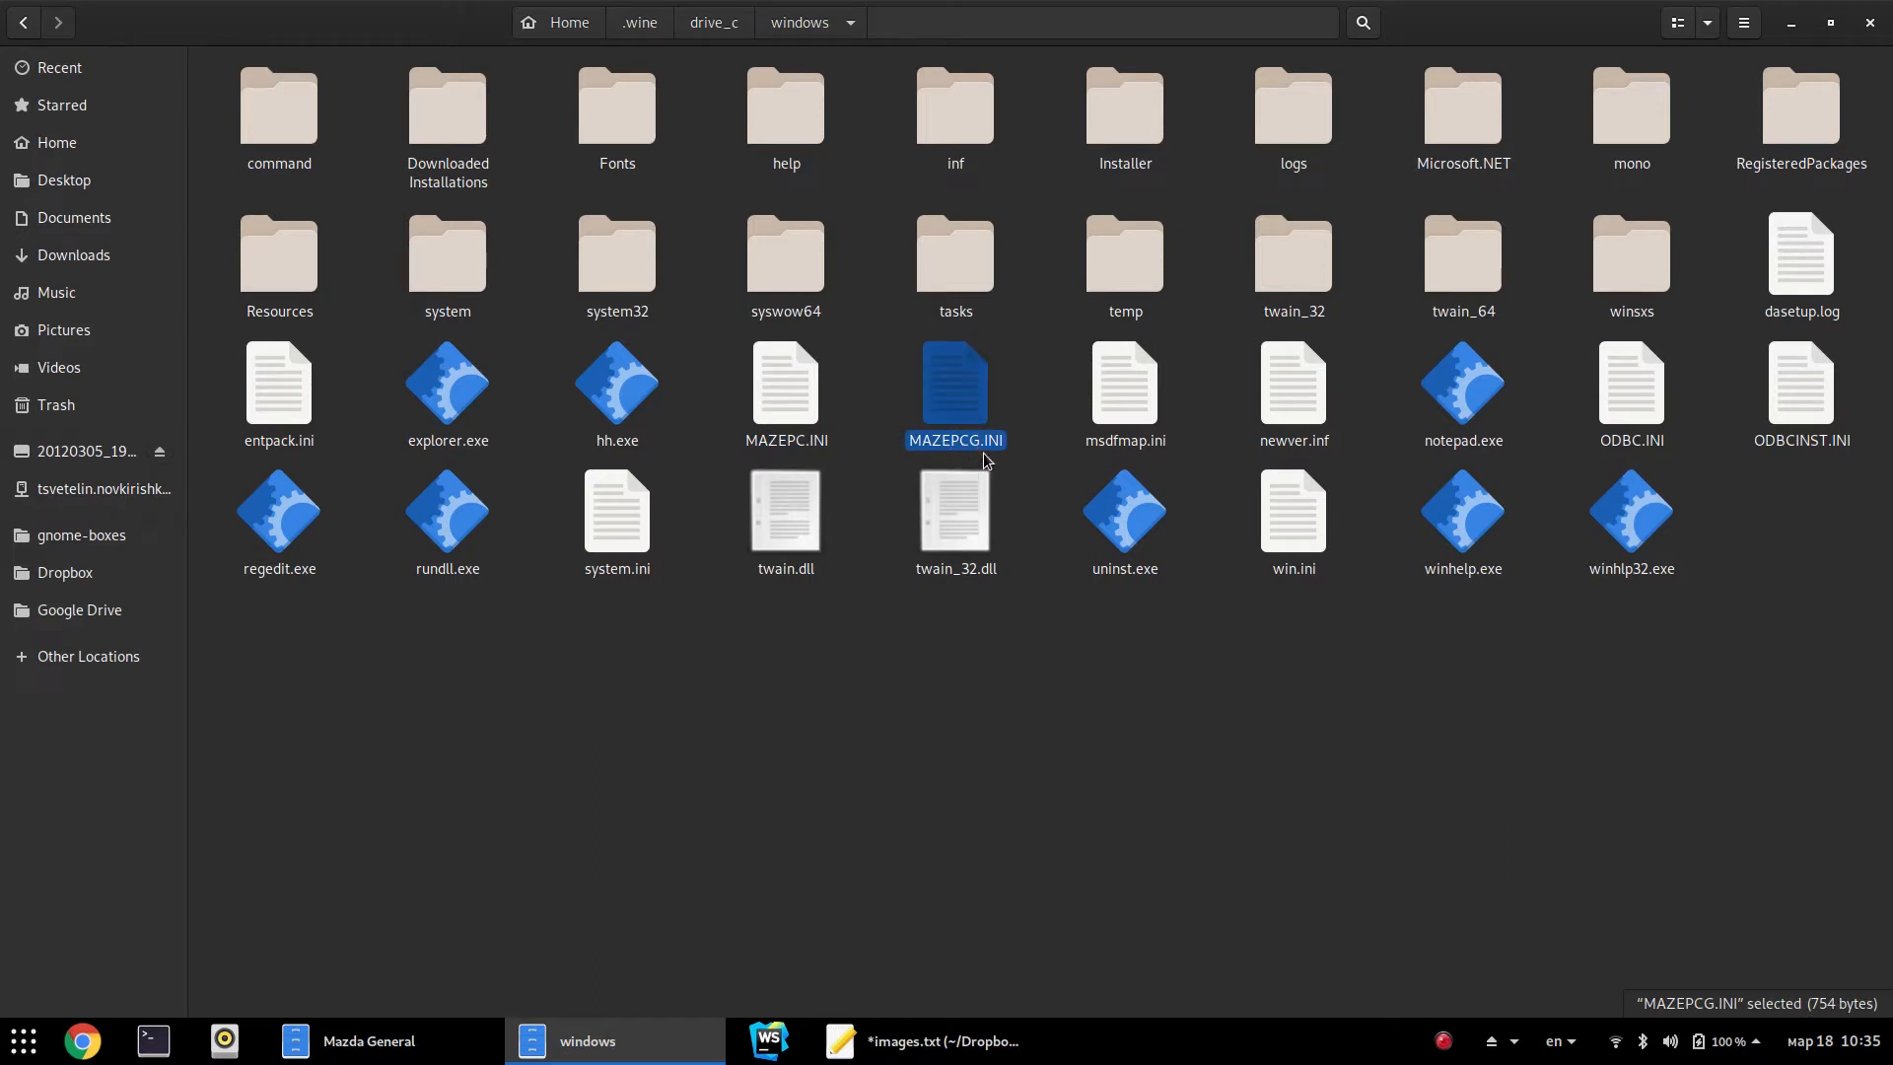
left_click(1038, 502)
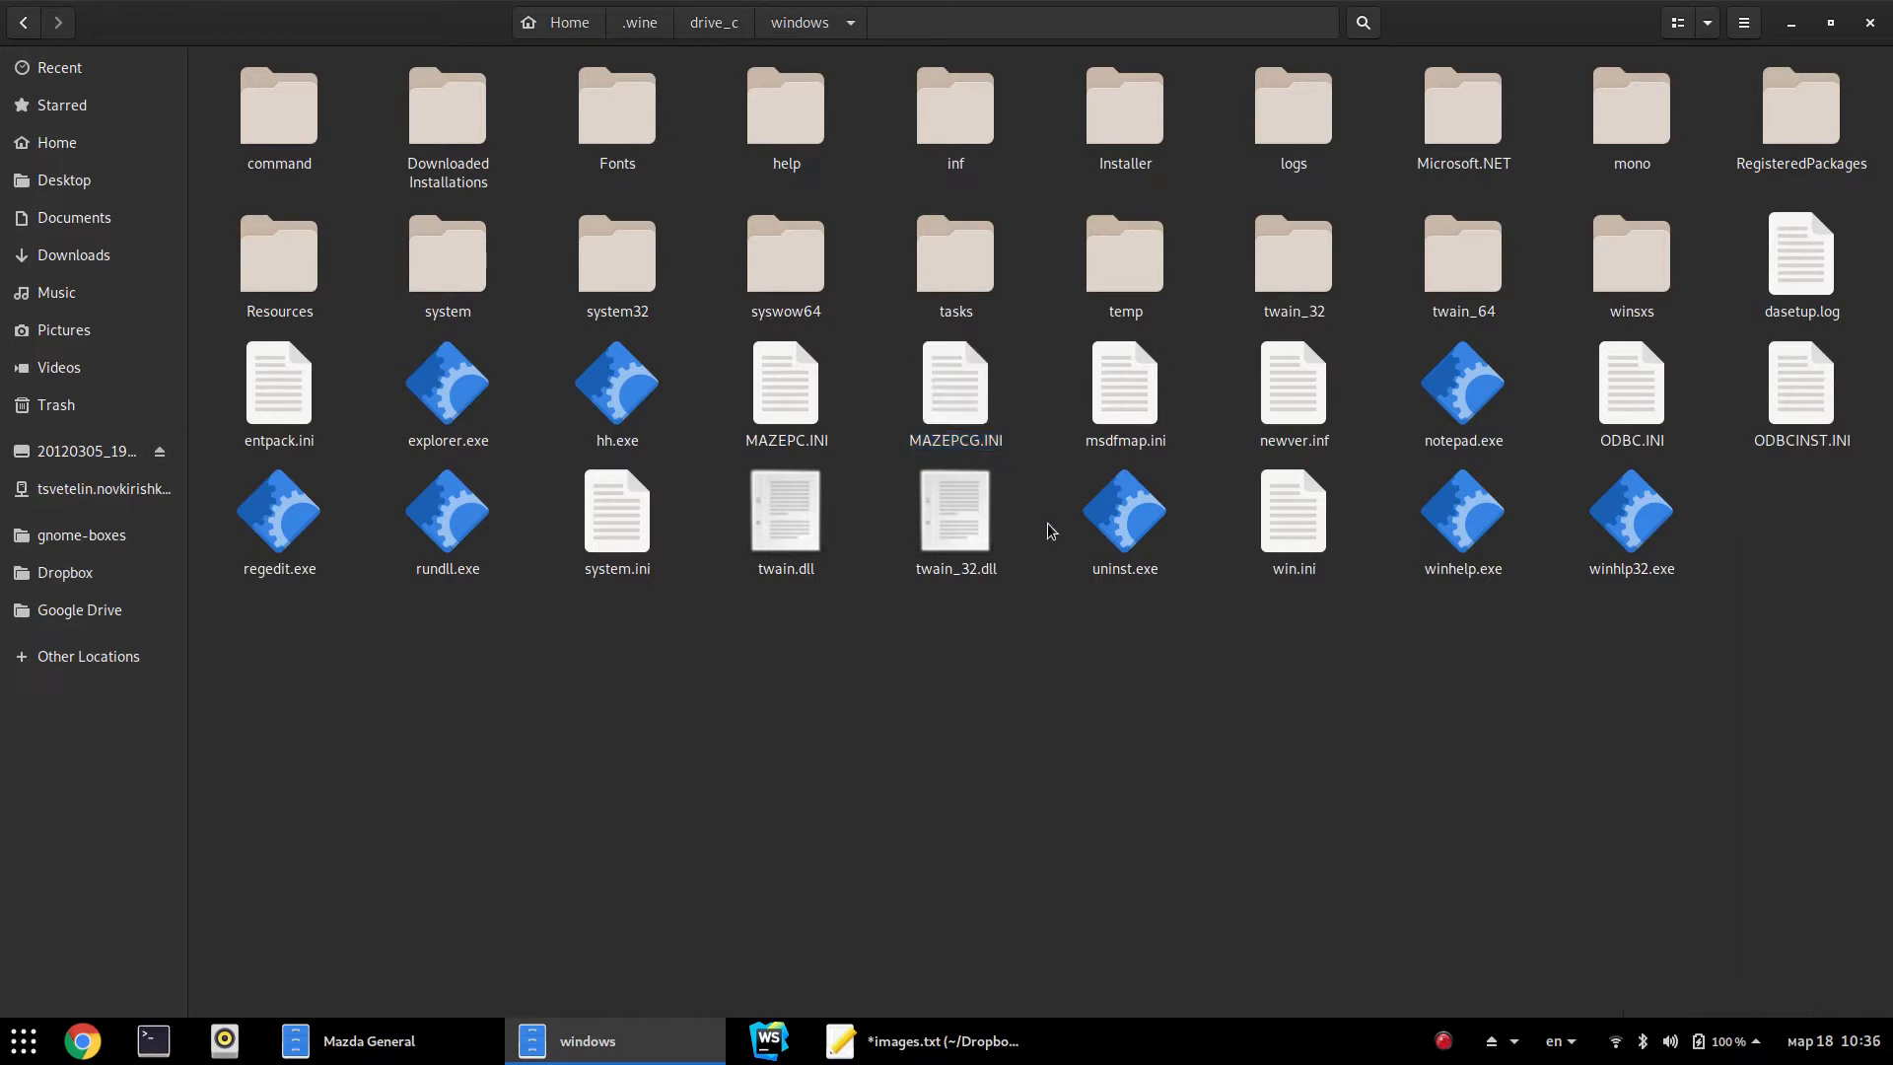
left_click(827, 455)
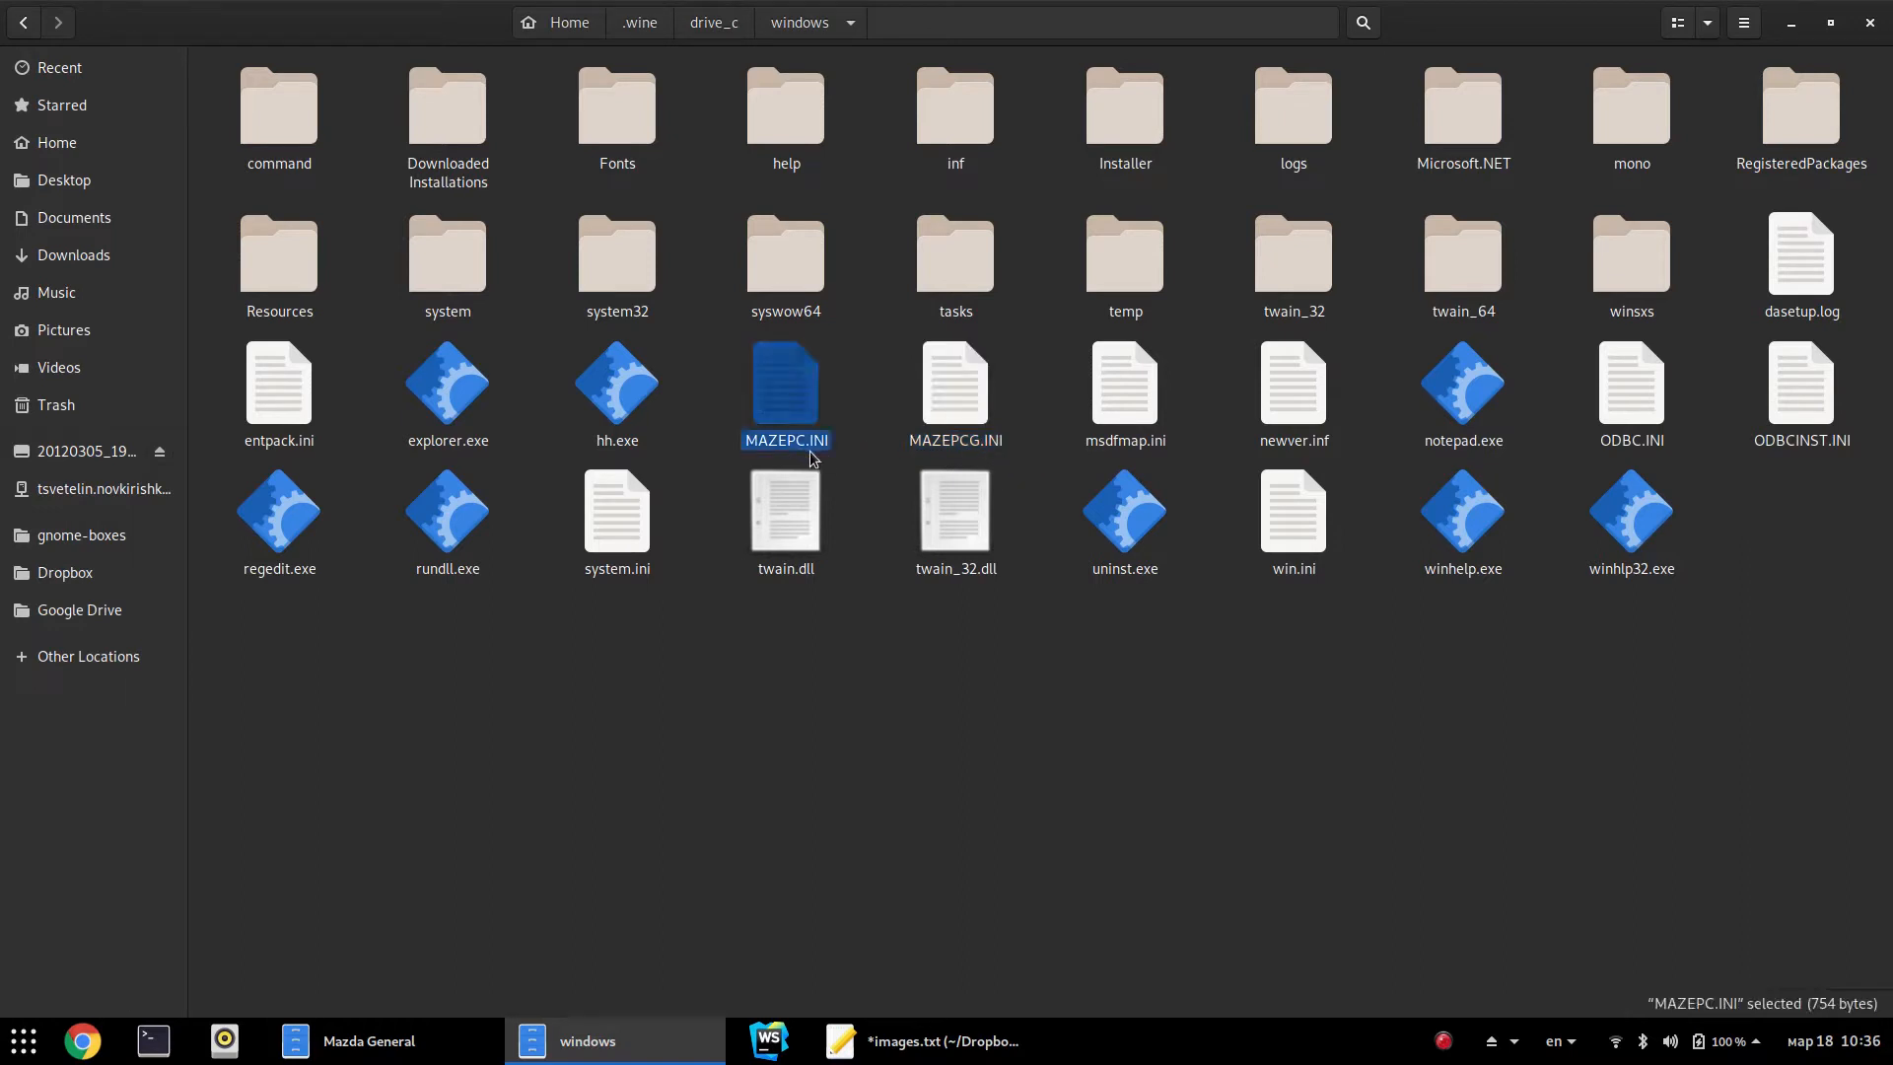
left_click(878, 414)
left_click(952, 415)
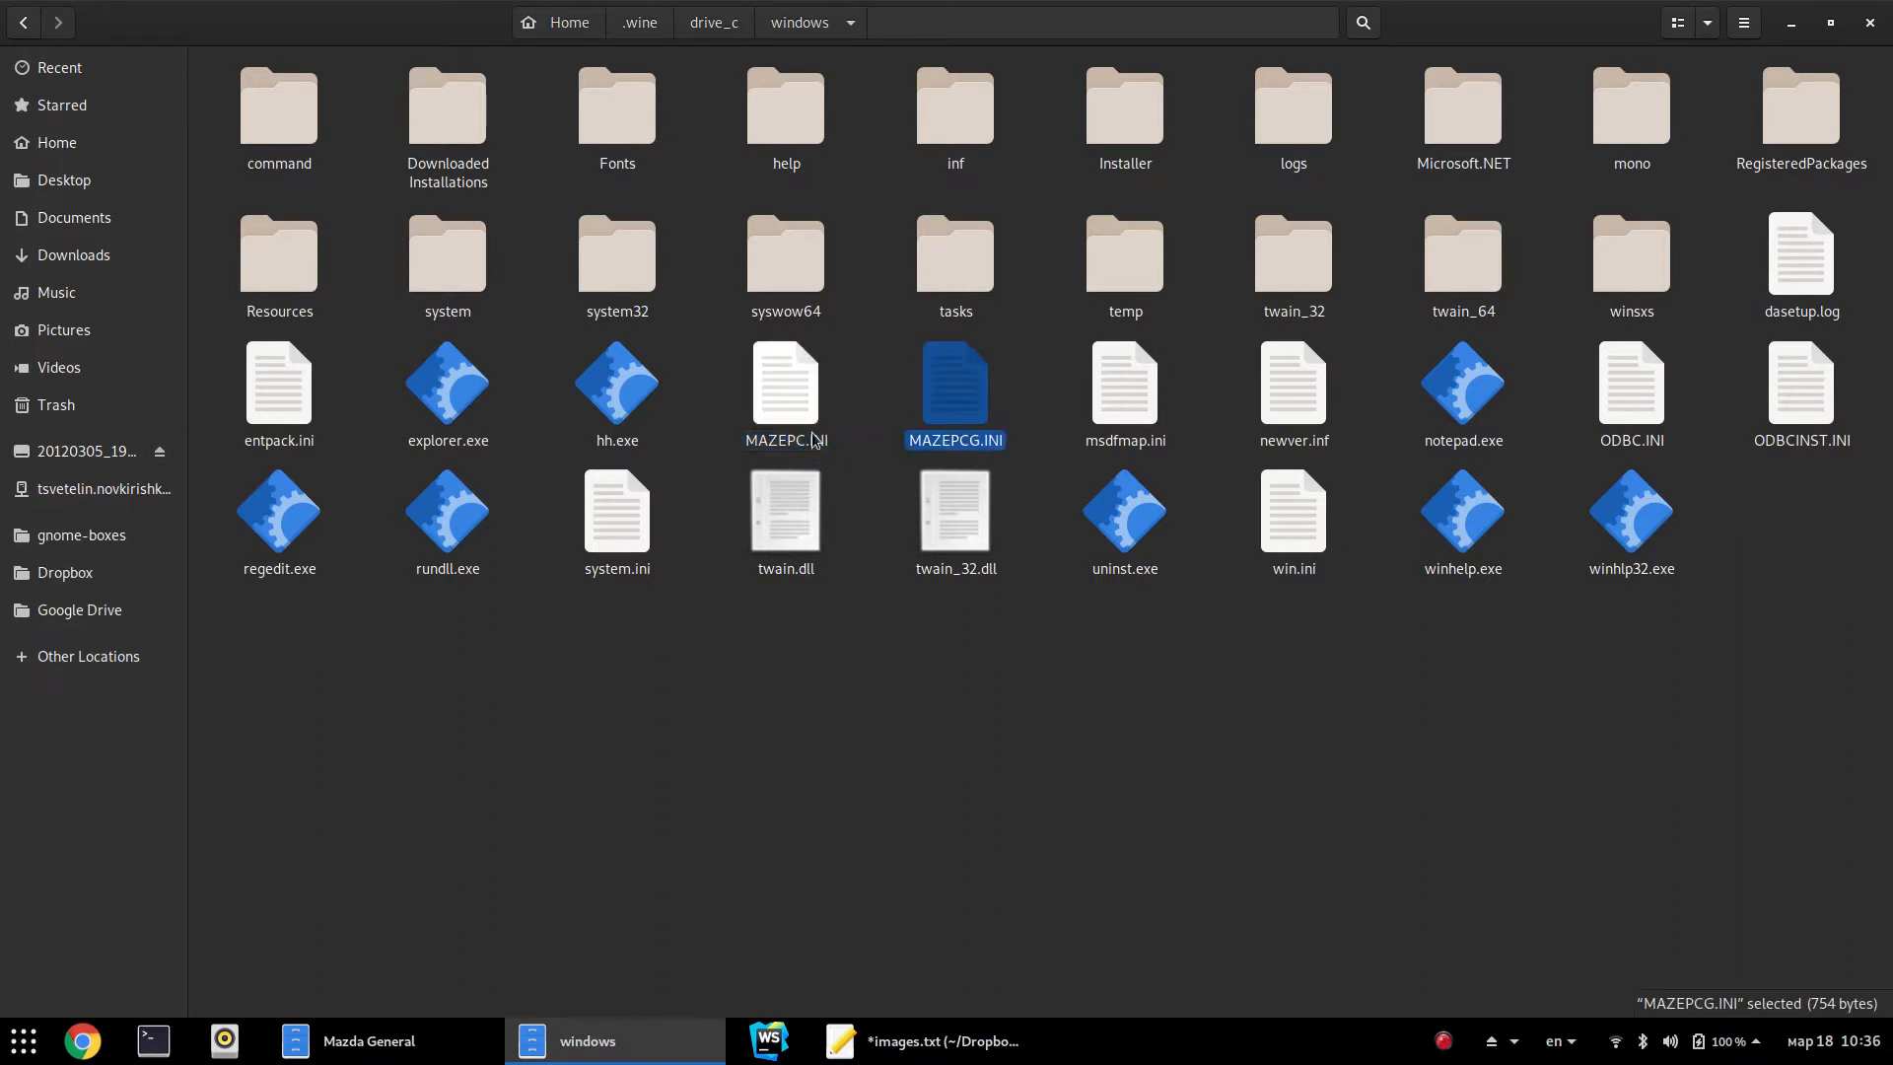
left_click(786, 395)
right_click(749, 434)
left_click(839, 456)
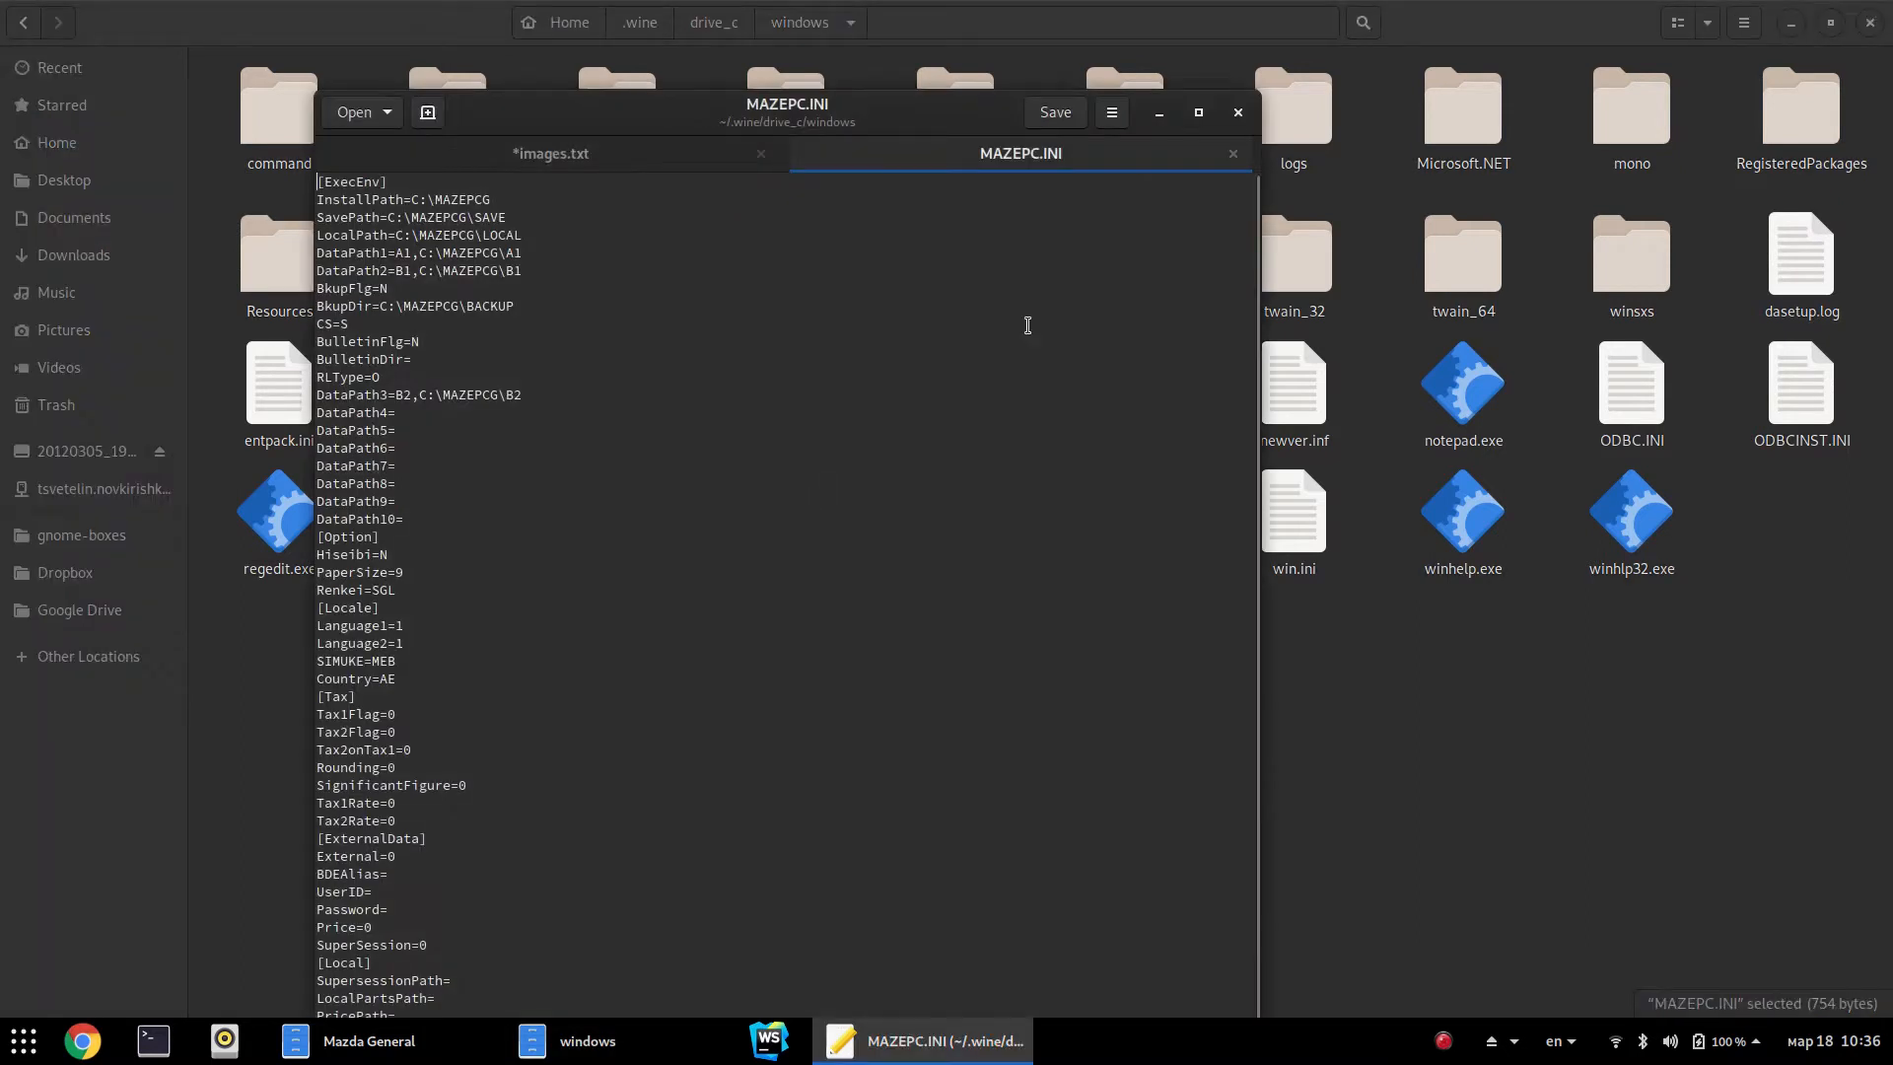
left_click_drag(410, 219, 494, 258)
left_click(502, 264)
left_click_drag(381, 272, 517, 277)
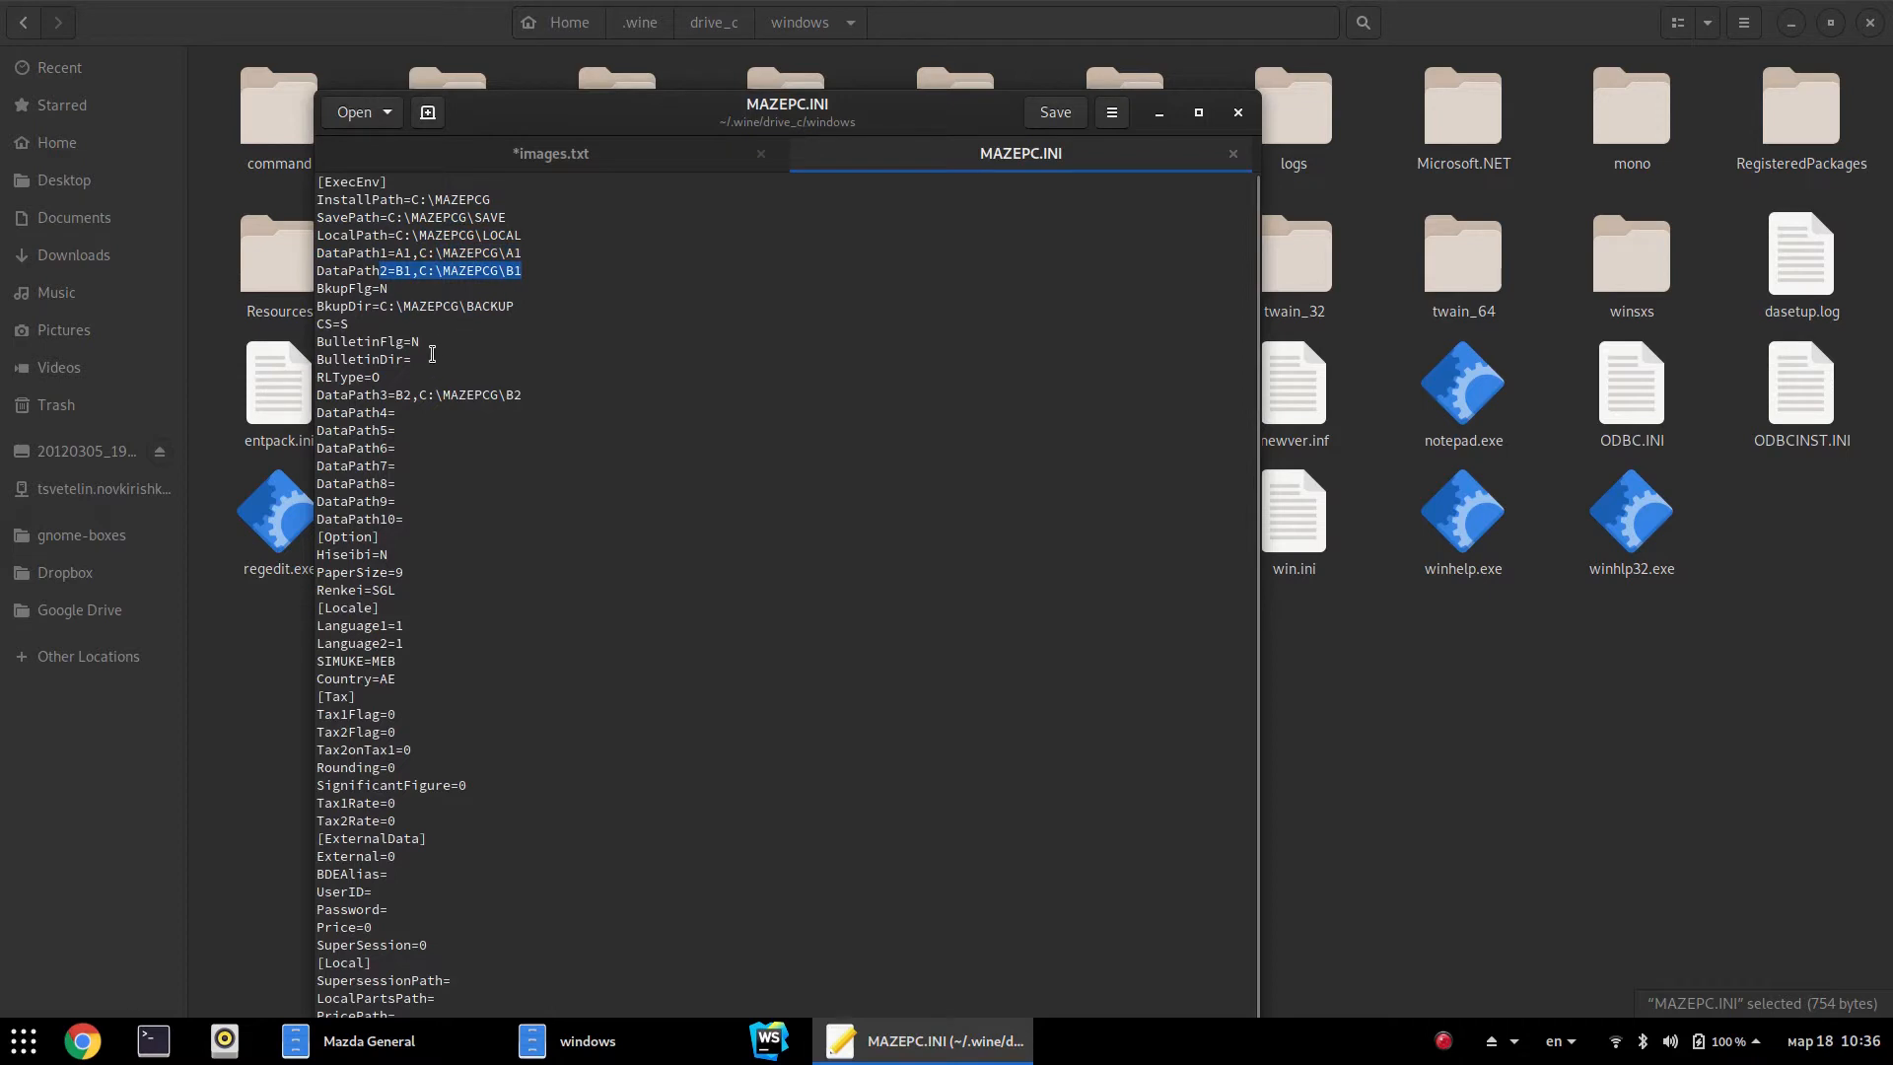
left_click(401, 268)
left_click_drag(396, 394, 644, 404)
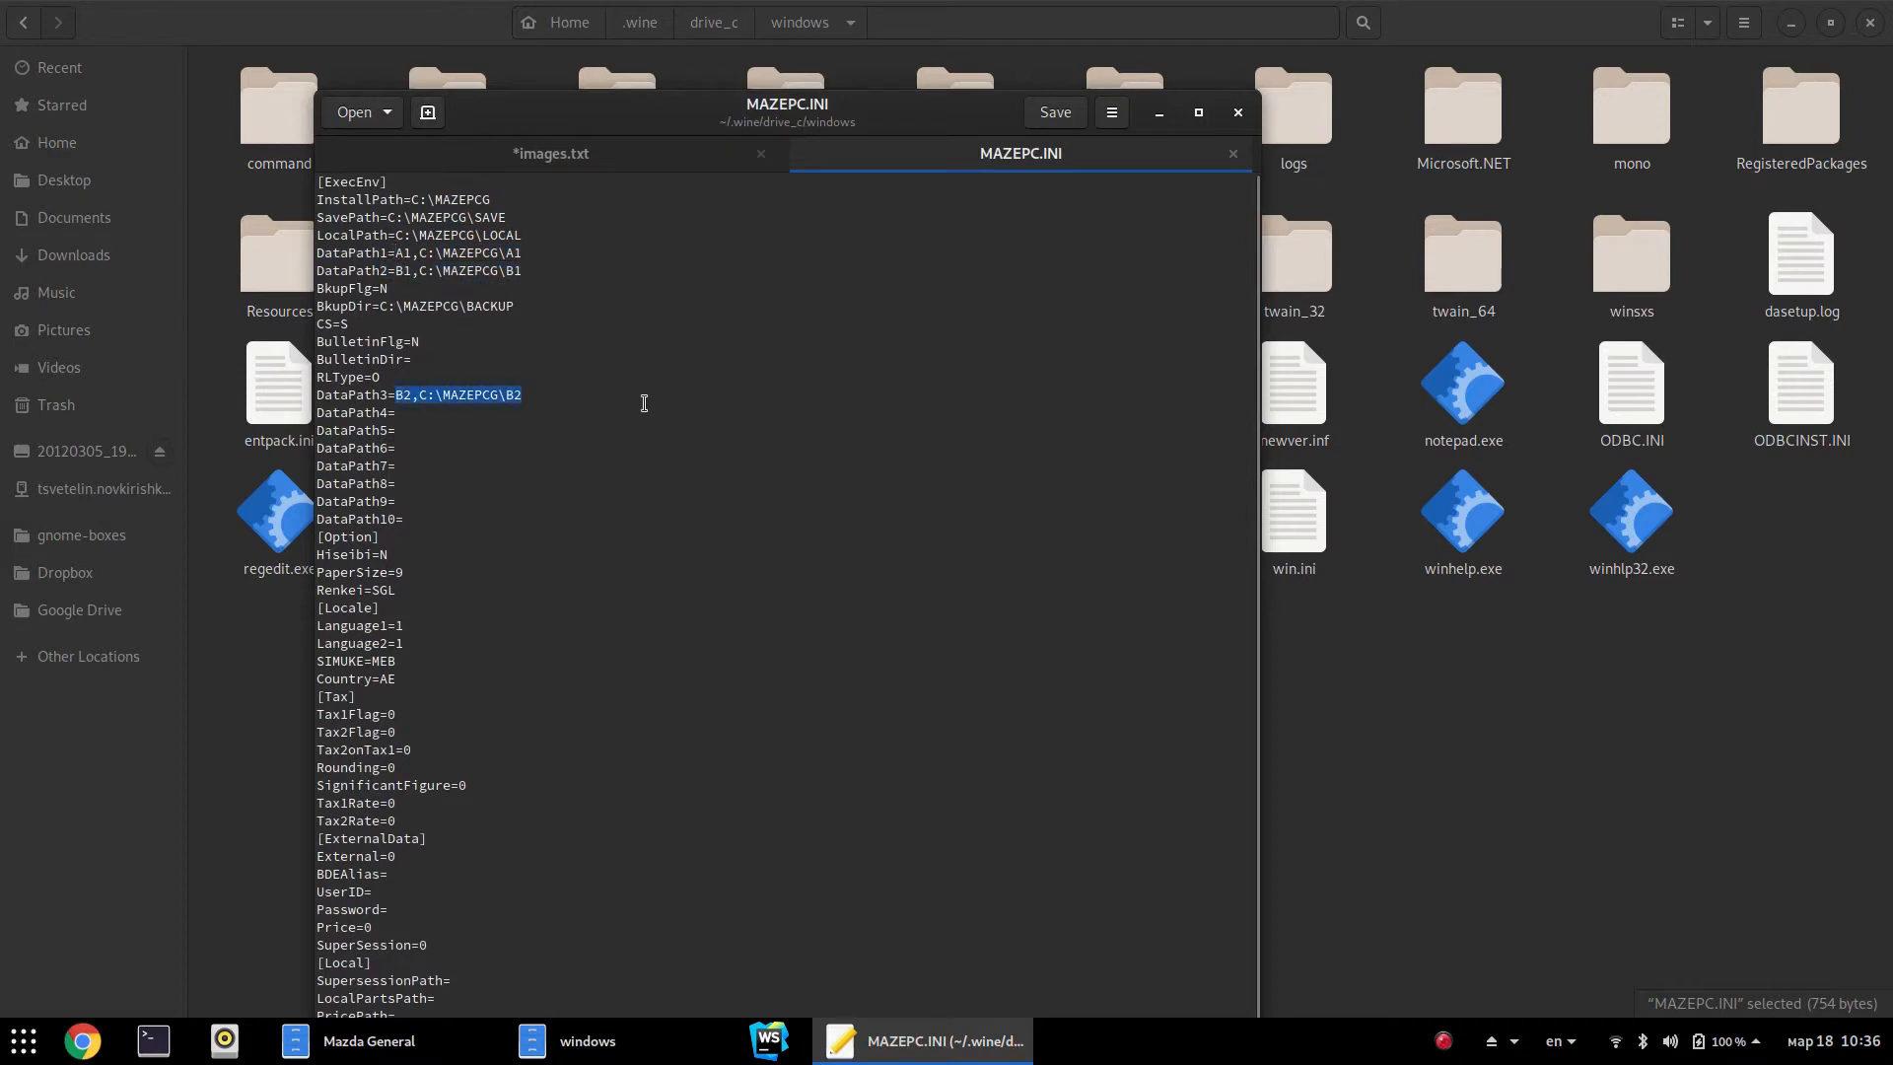
left_click(603, 412)
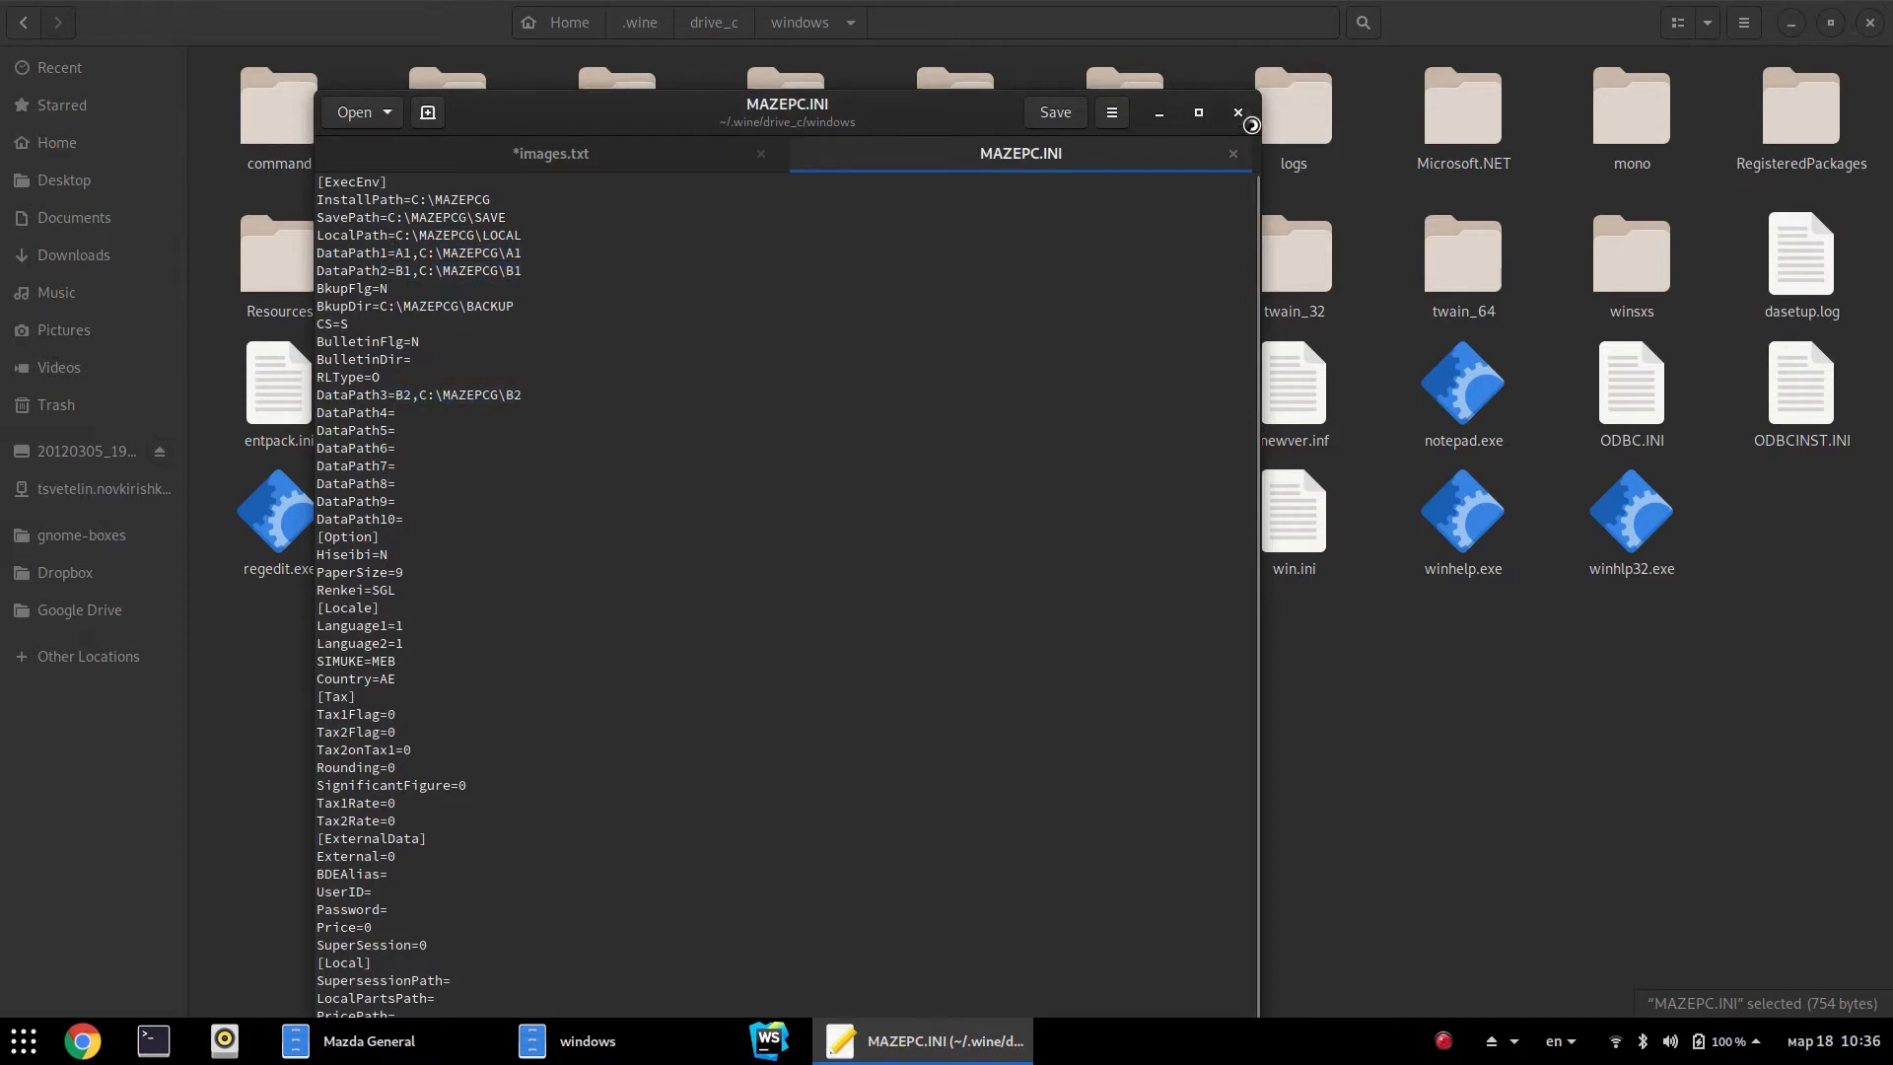
left_click(1232, 153)
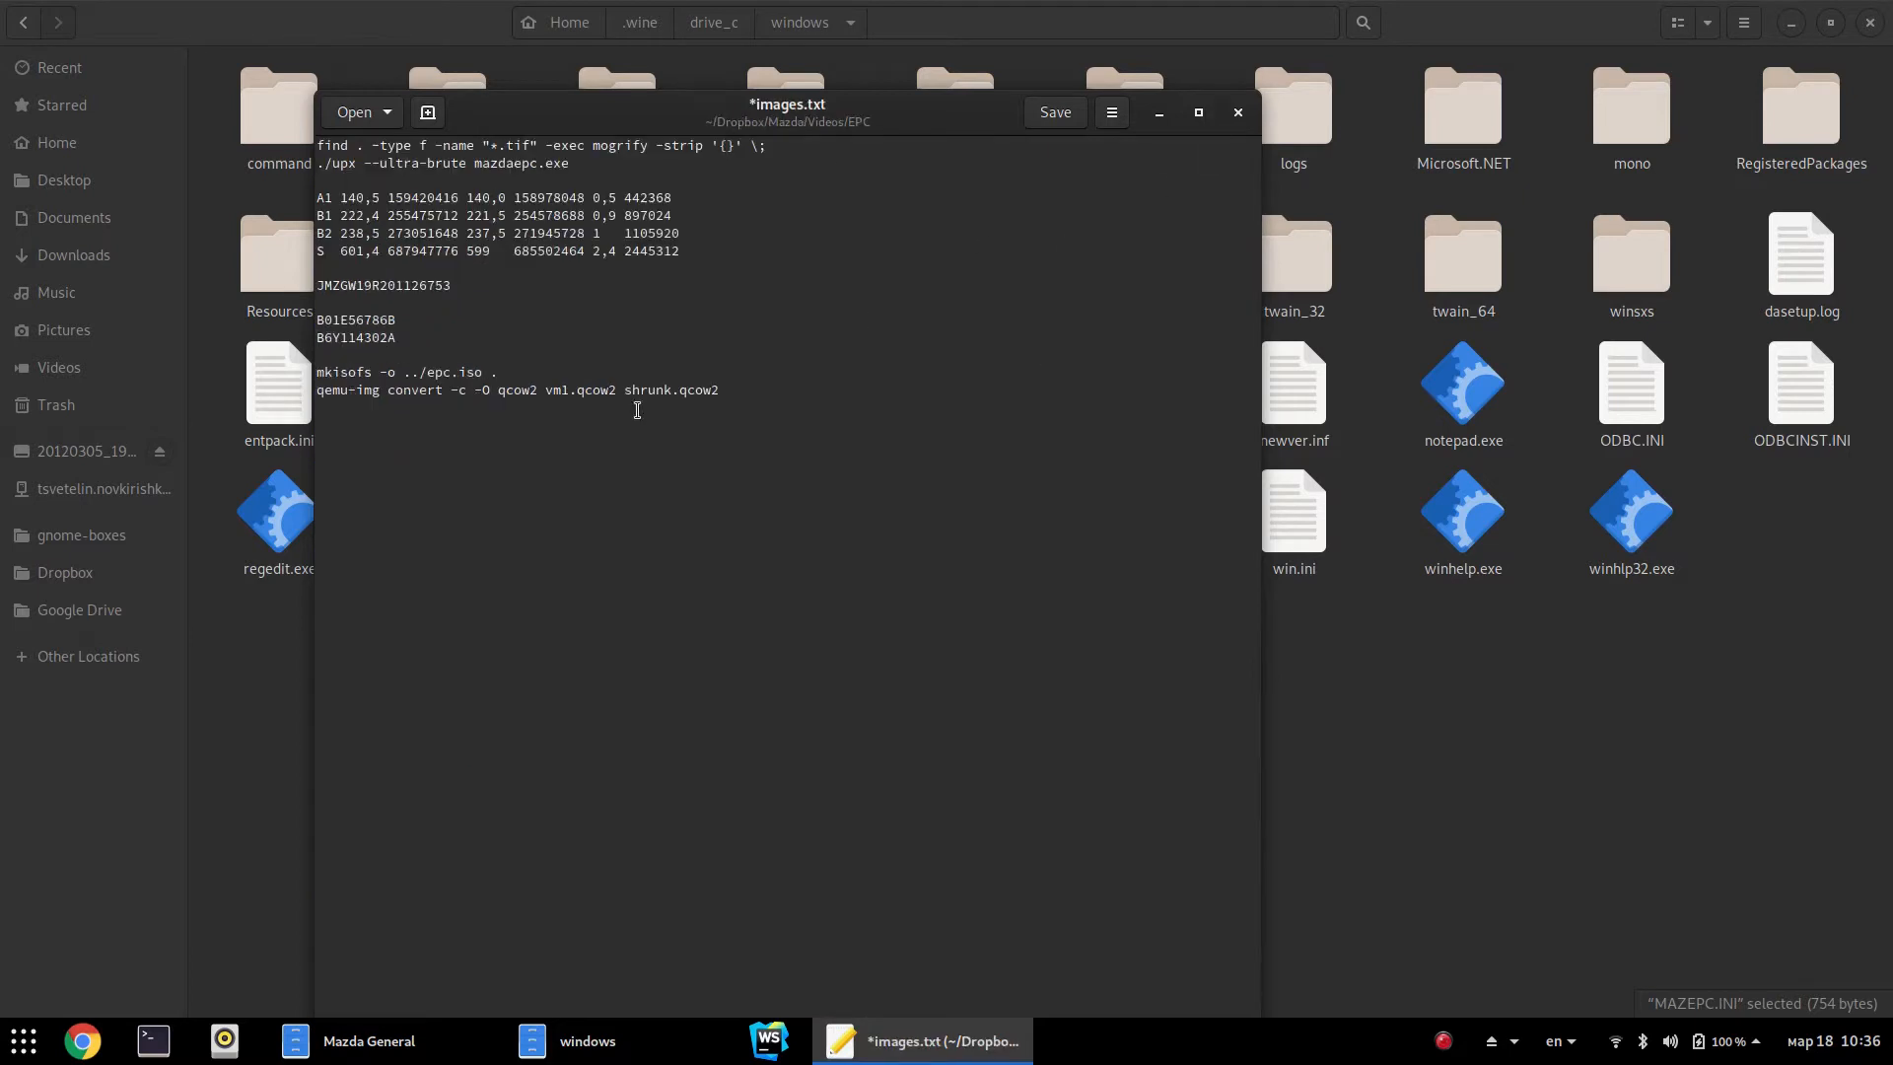
left_click(1238, 113)
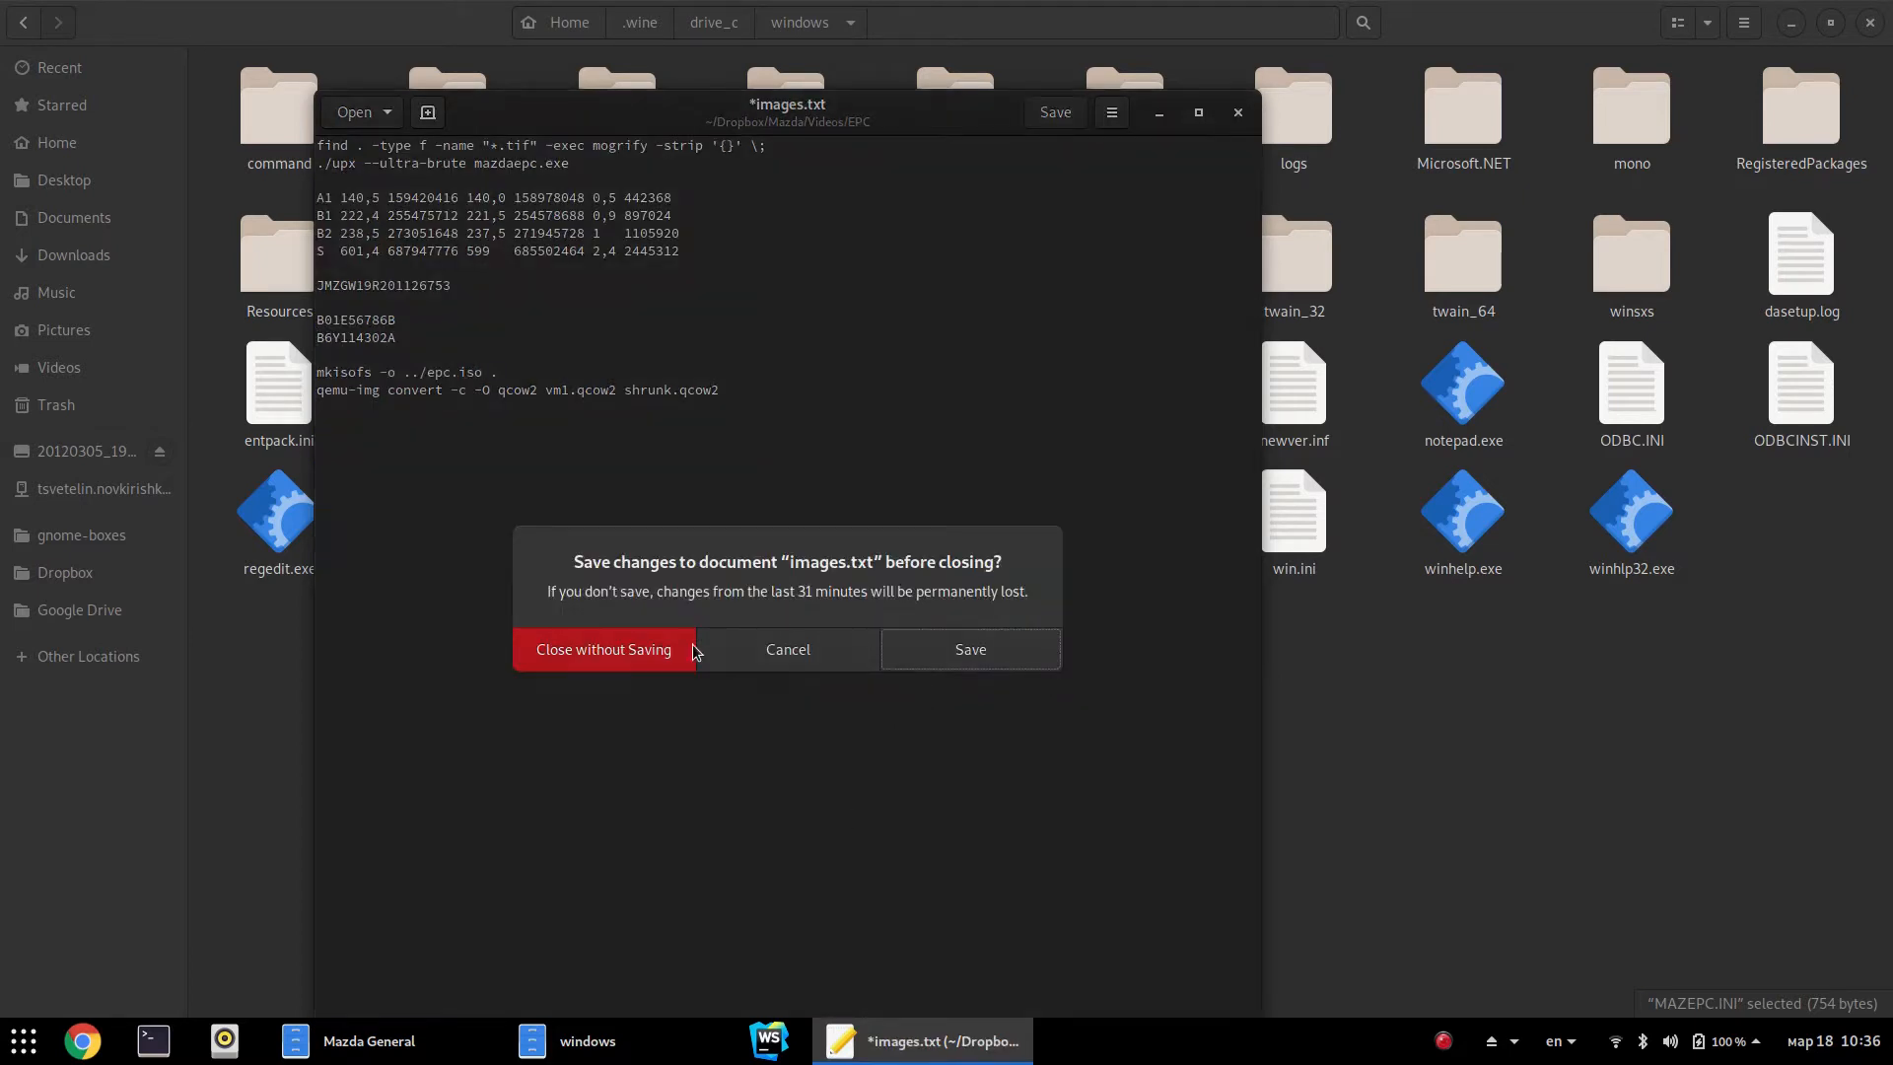
left_click(765, 653)
left_click(1544, 718)
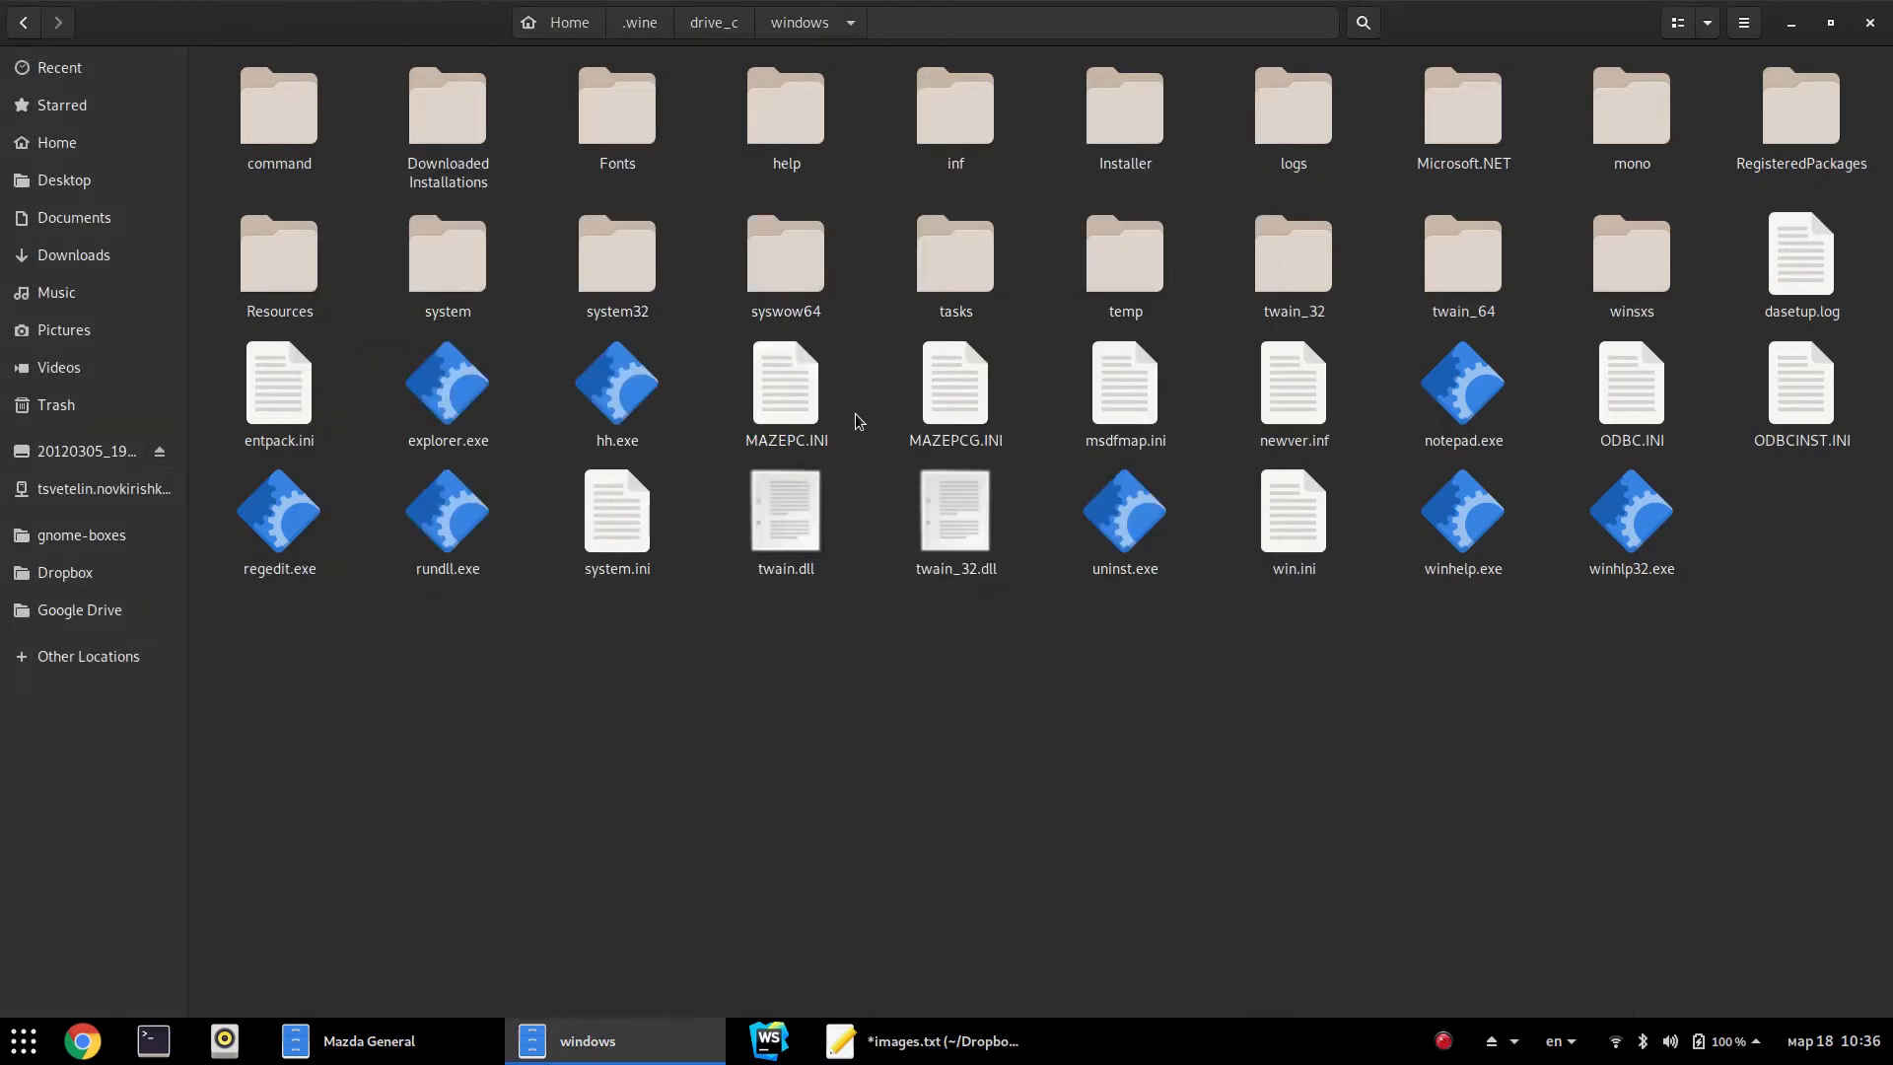
Move up from the MAZEPCG folder to Home and open the MazdaEPCEurope folder
key("alt+Up")
key("Left")
key("Left")
key("Left")
key("Left")
key("Left")
key("Return")
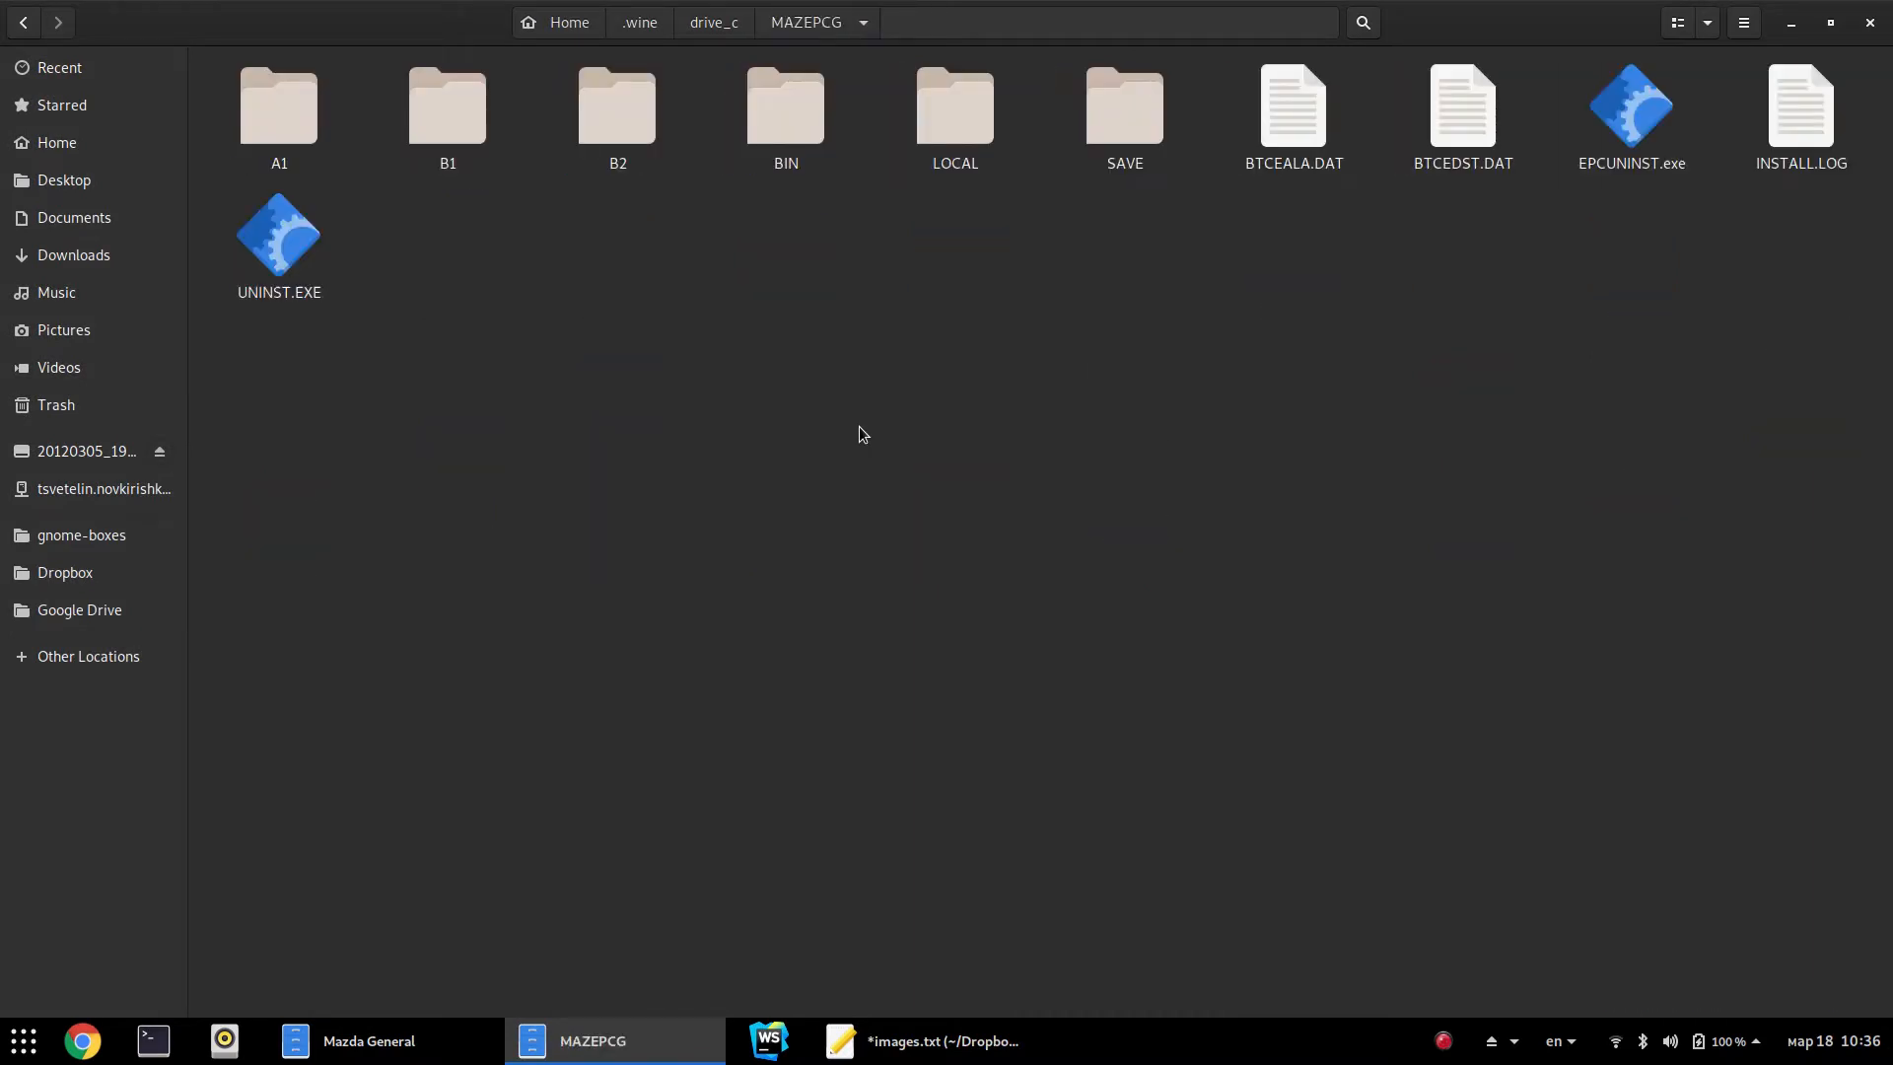
key("alt+Up")
key("alt+Up")
key("alt+Up")
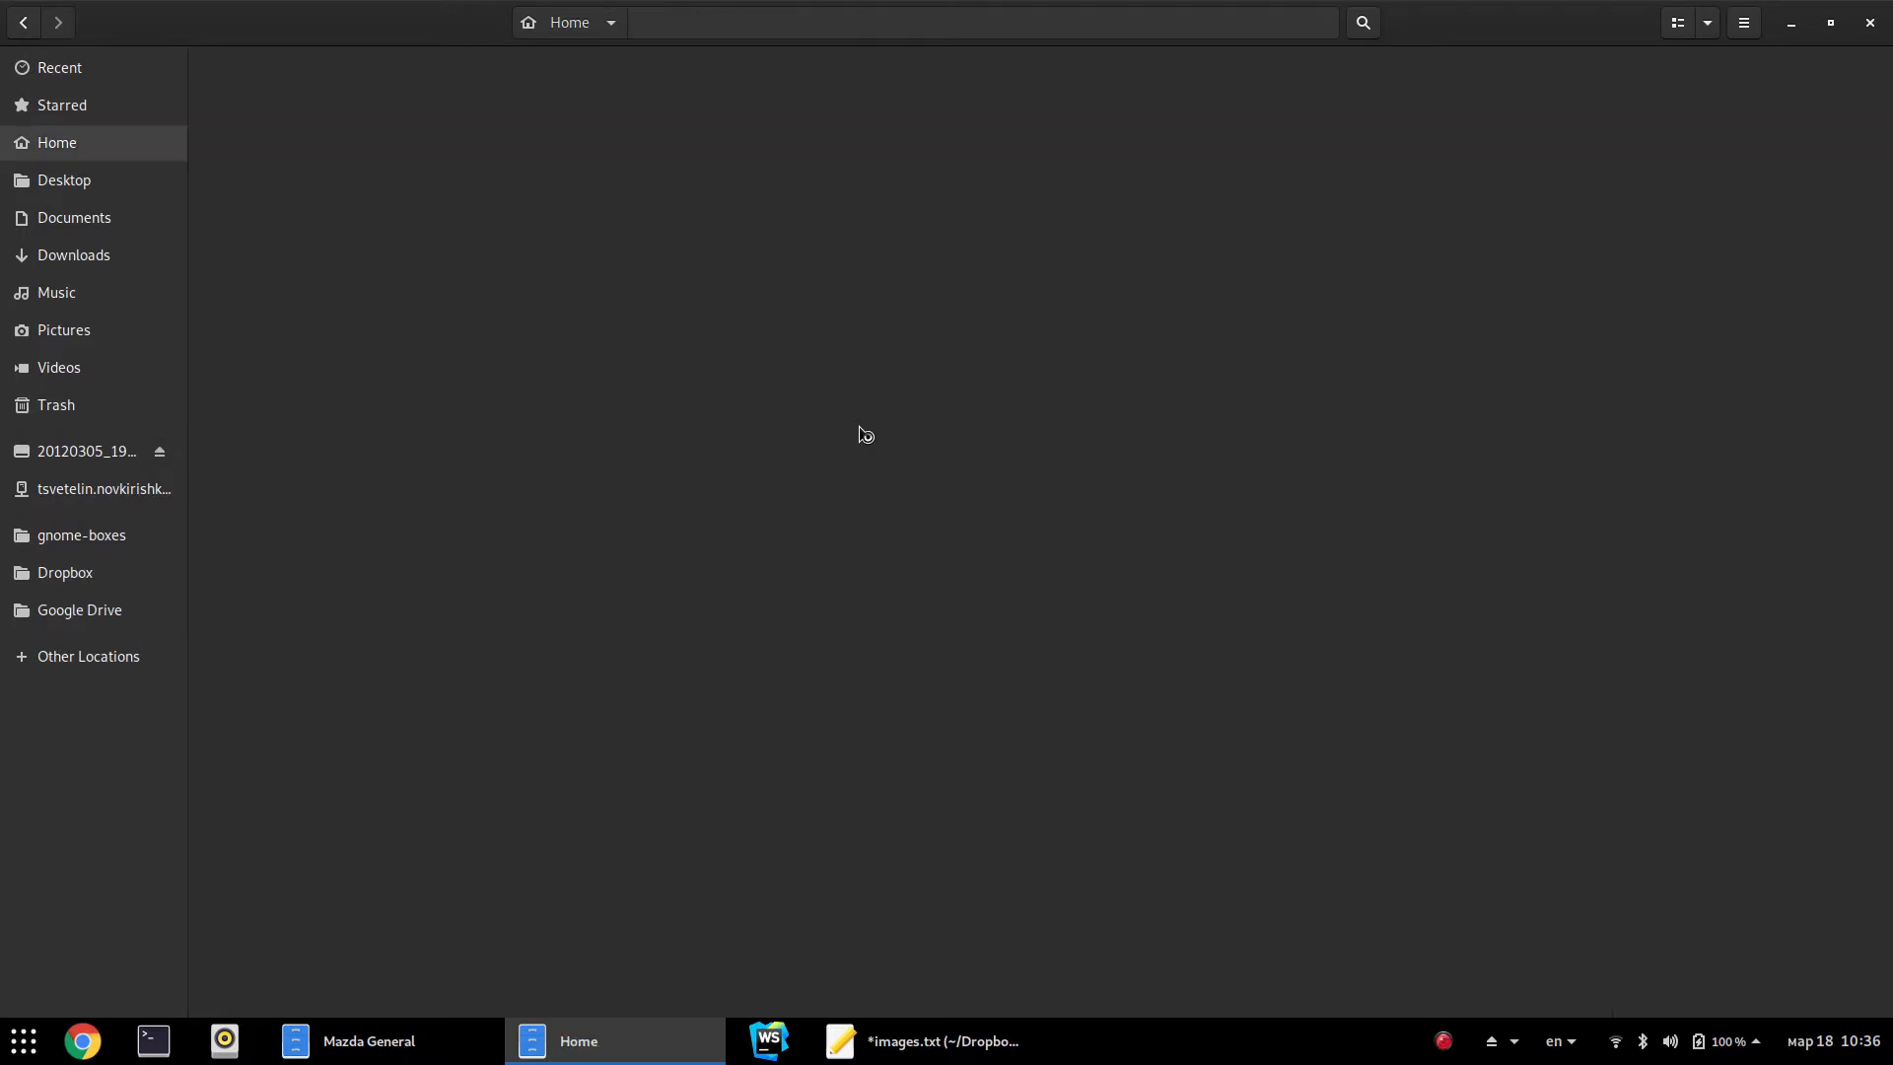
left_click(458, 304)
left_click(340, 309)
double_click(597, 317)
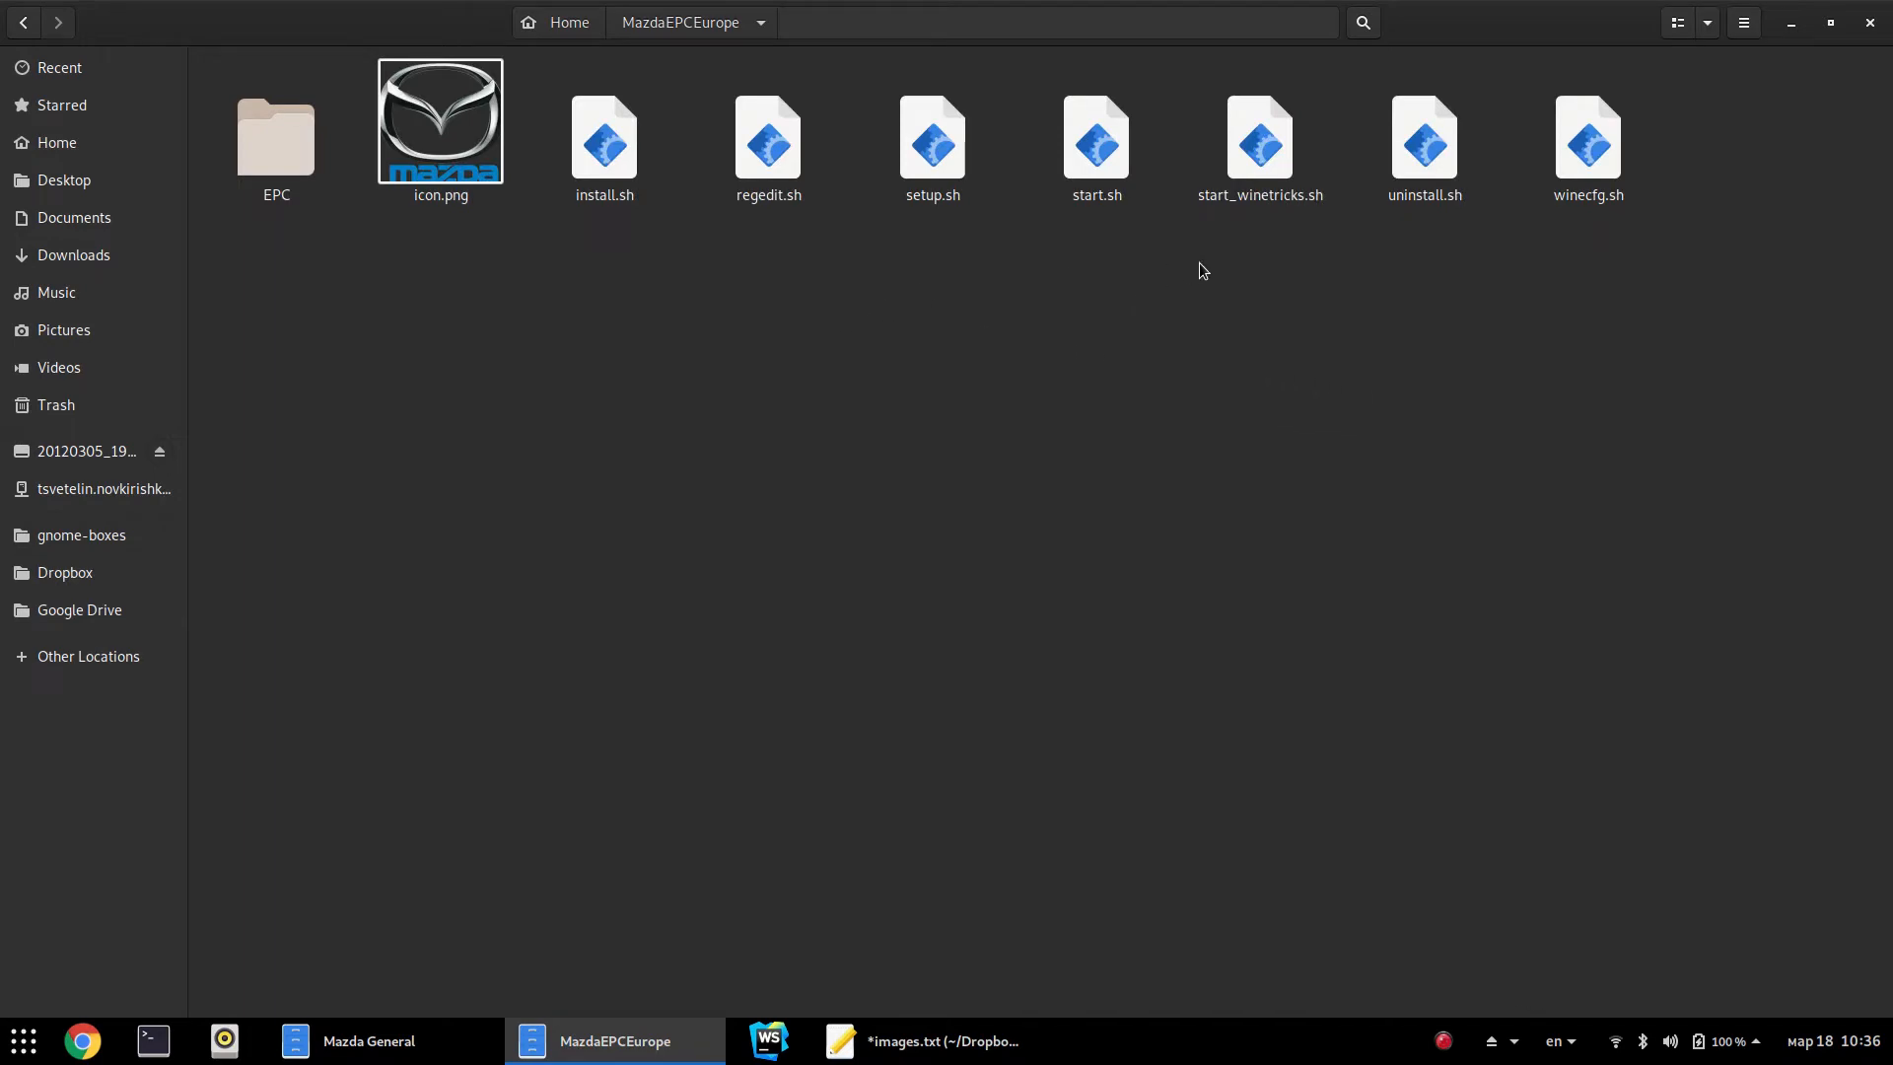
right_click(1104, 207)
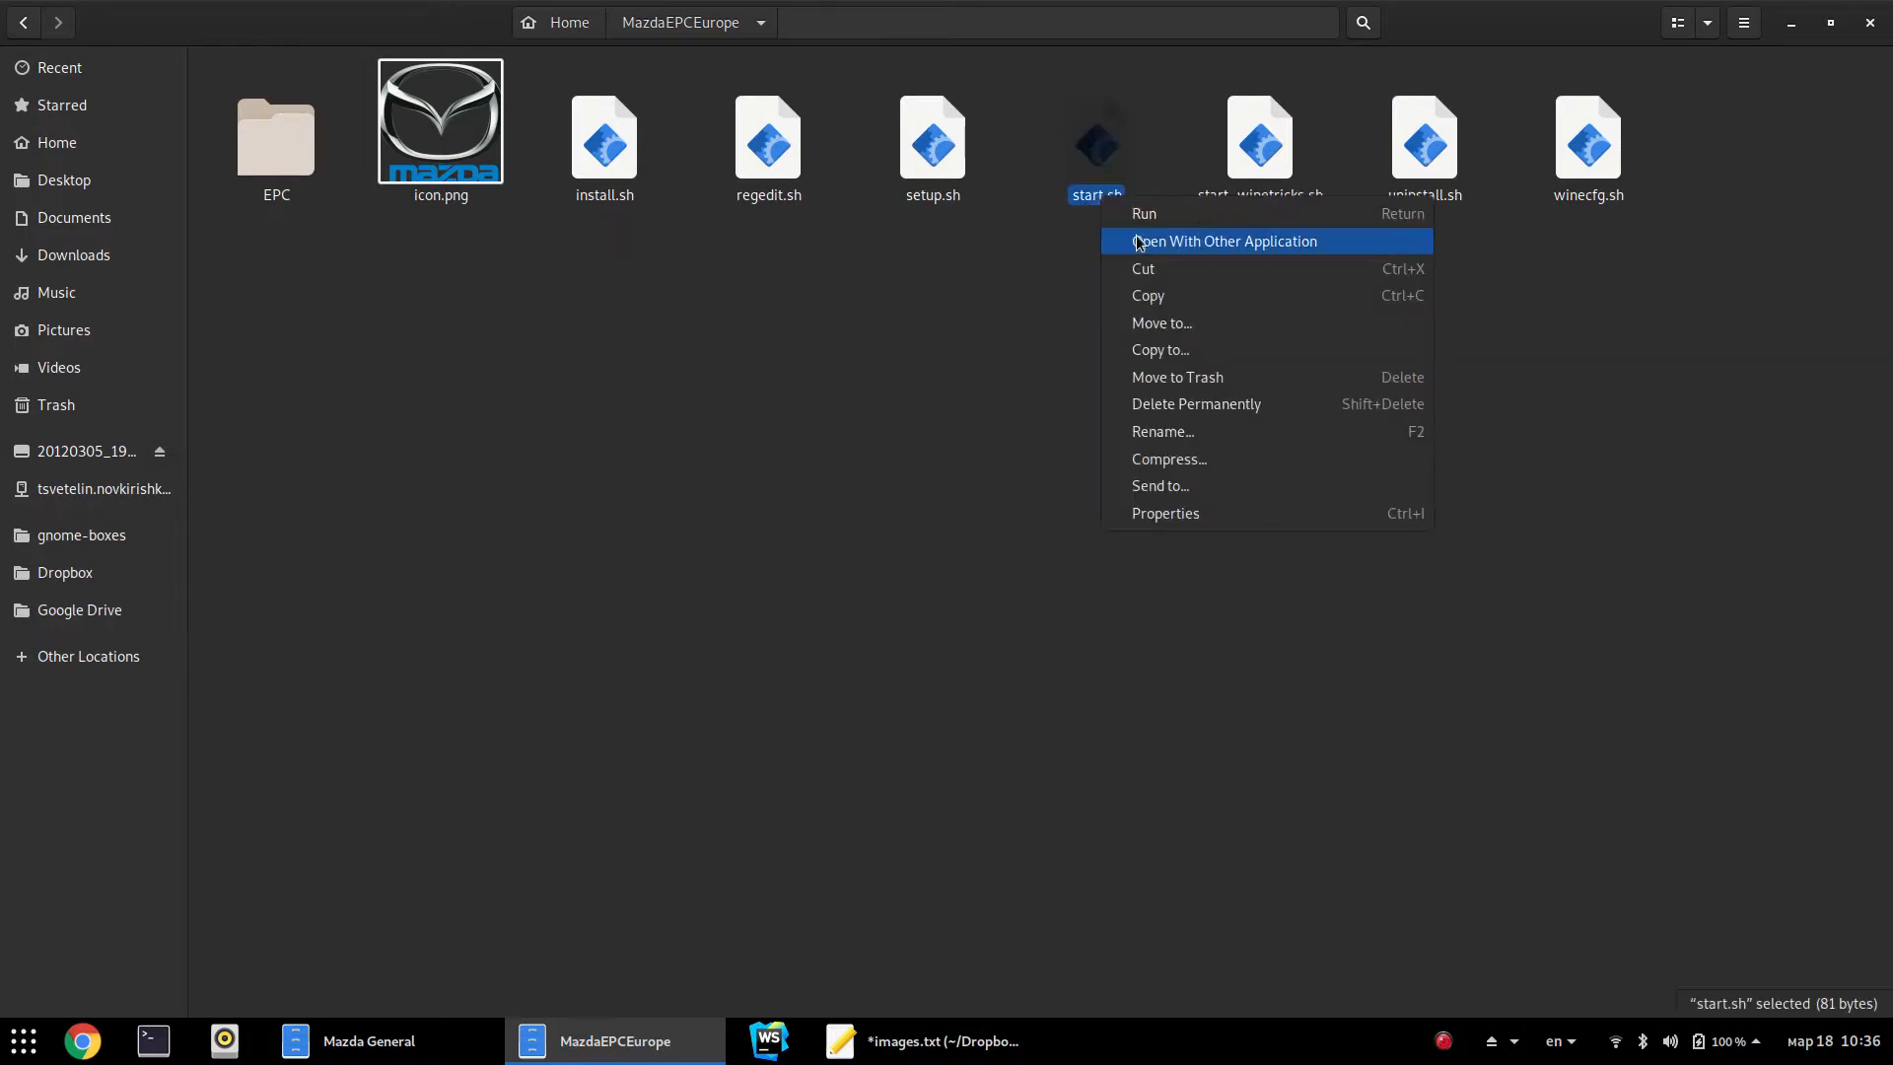
left_click(1134, 241)
left_click(1110, 314)
double_click(434, 217)
left_click(887, 215, "shift")
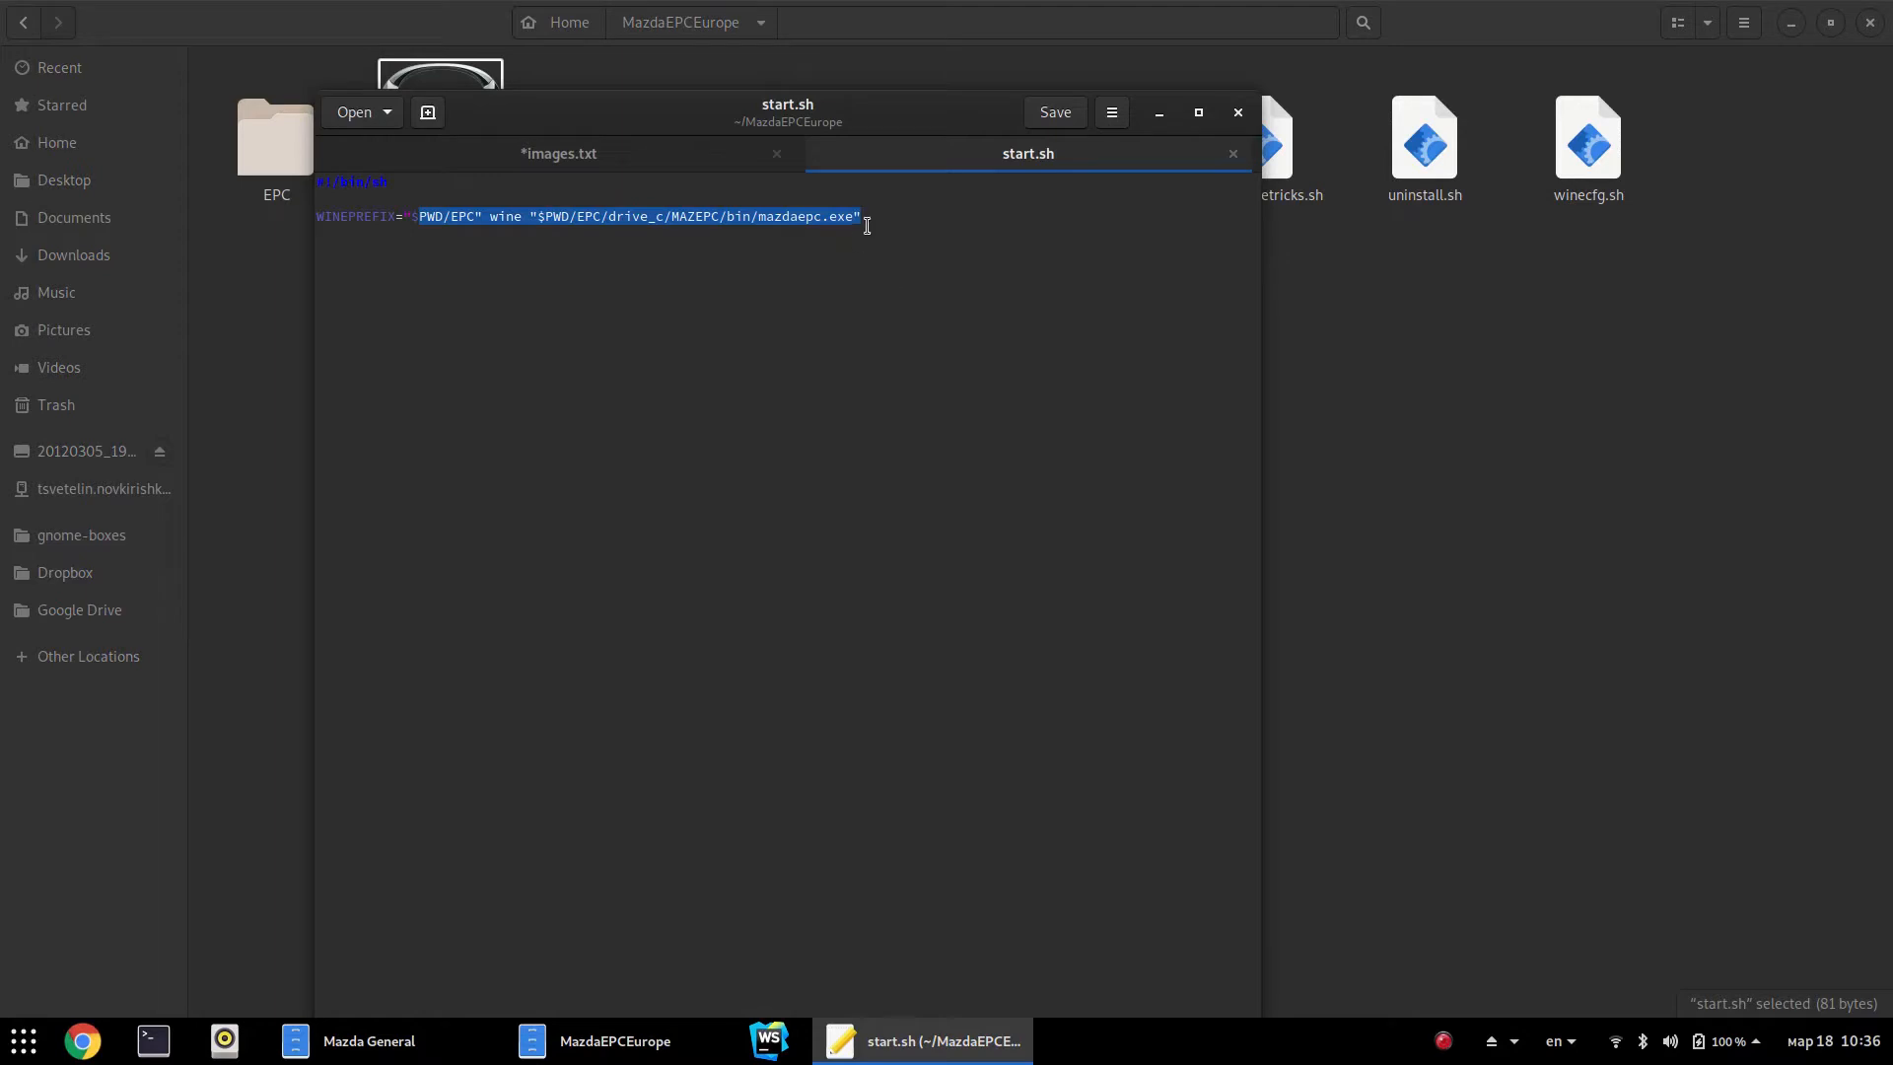
left_click(885, 221)
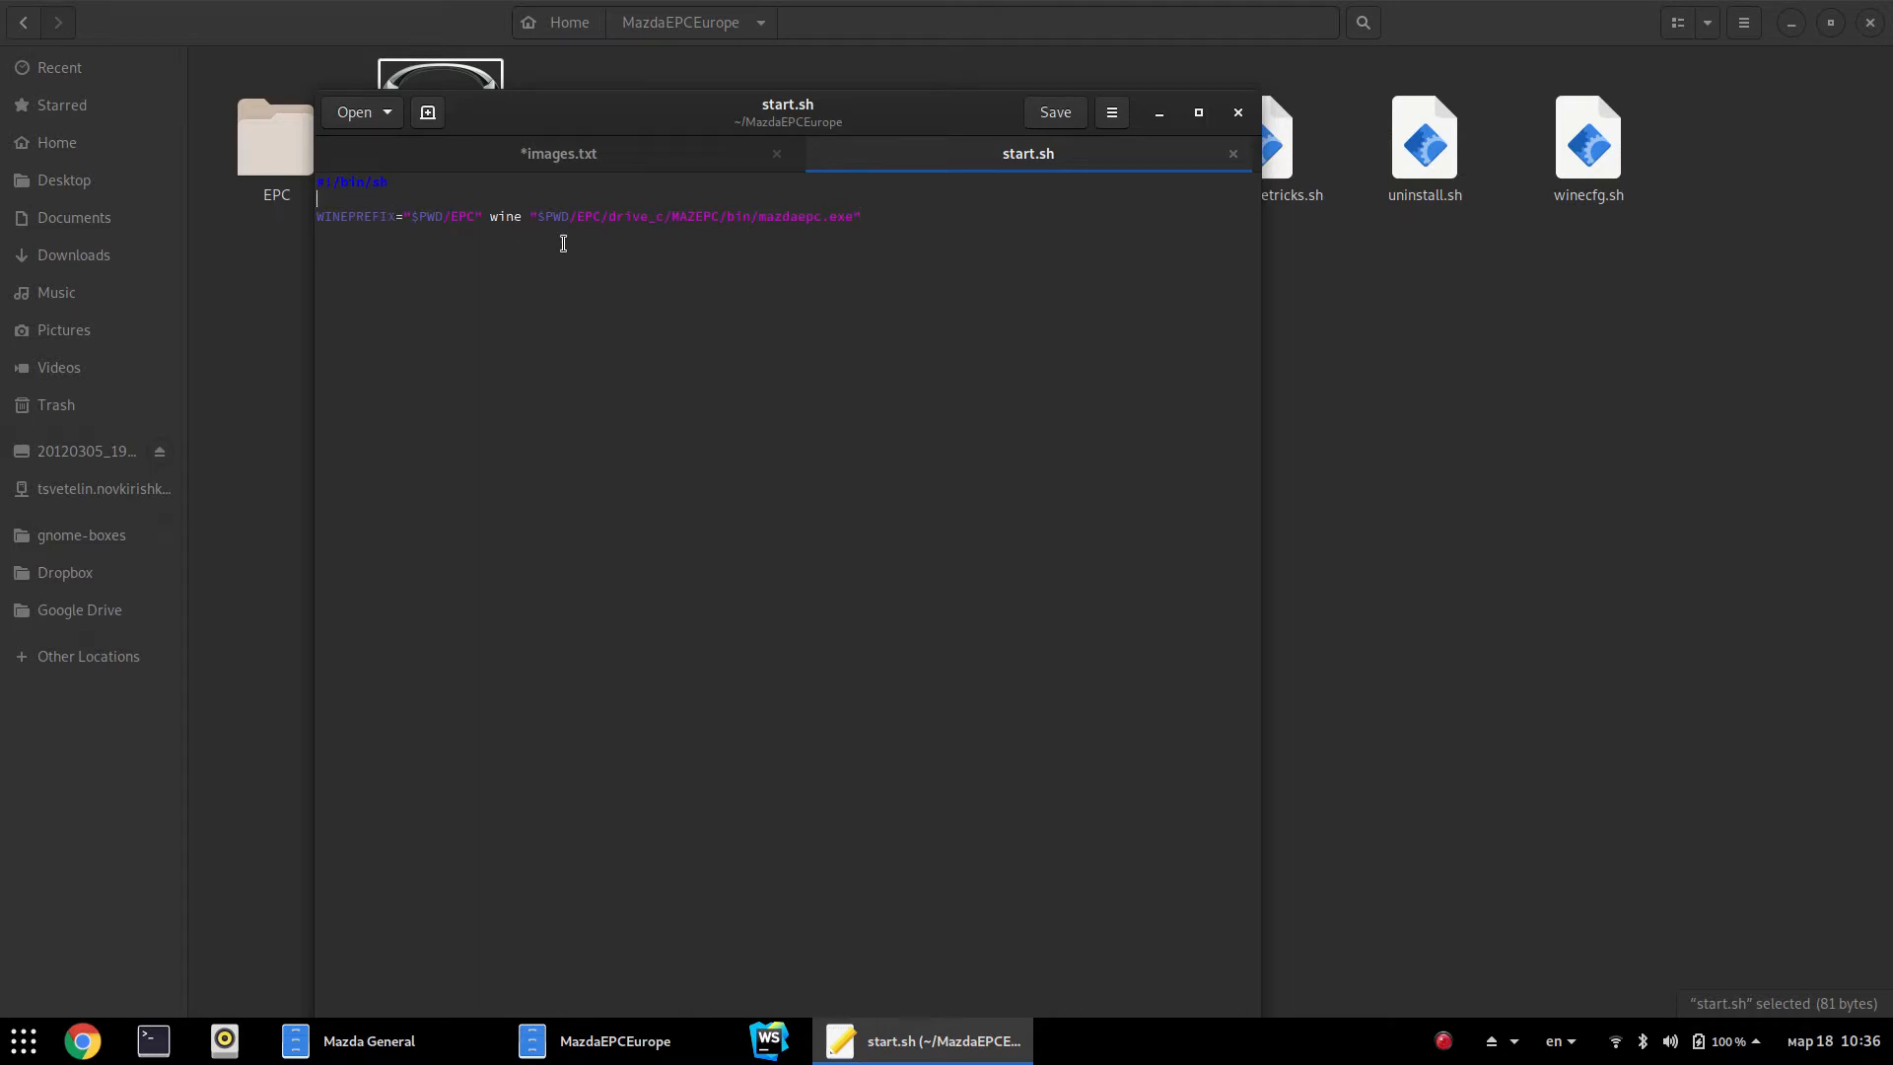
double_click(648, 216)
double_click(688, 218)
left_click(1231, 154)
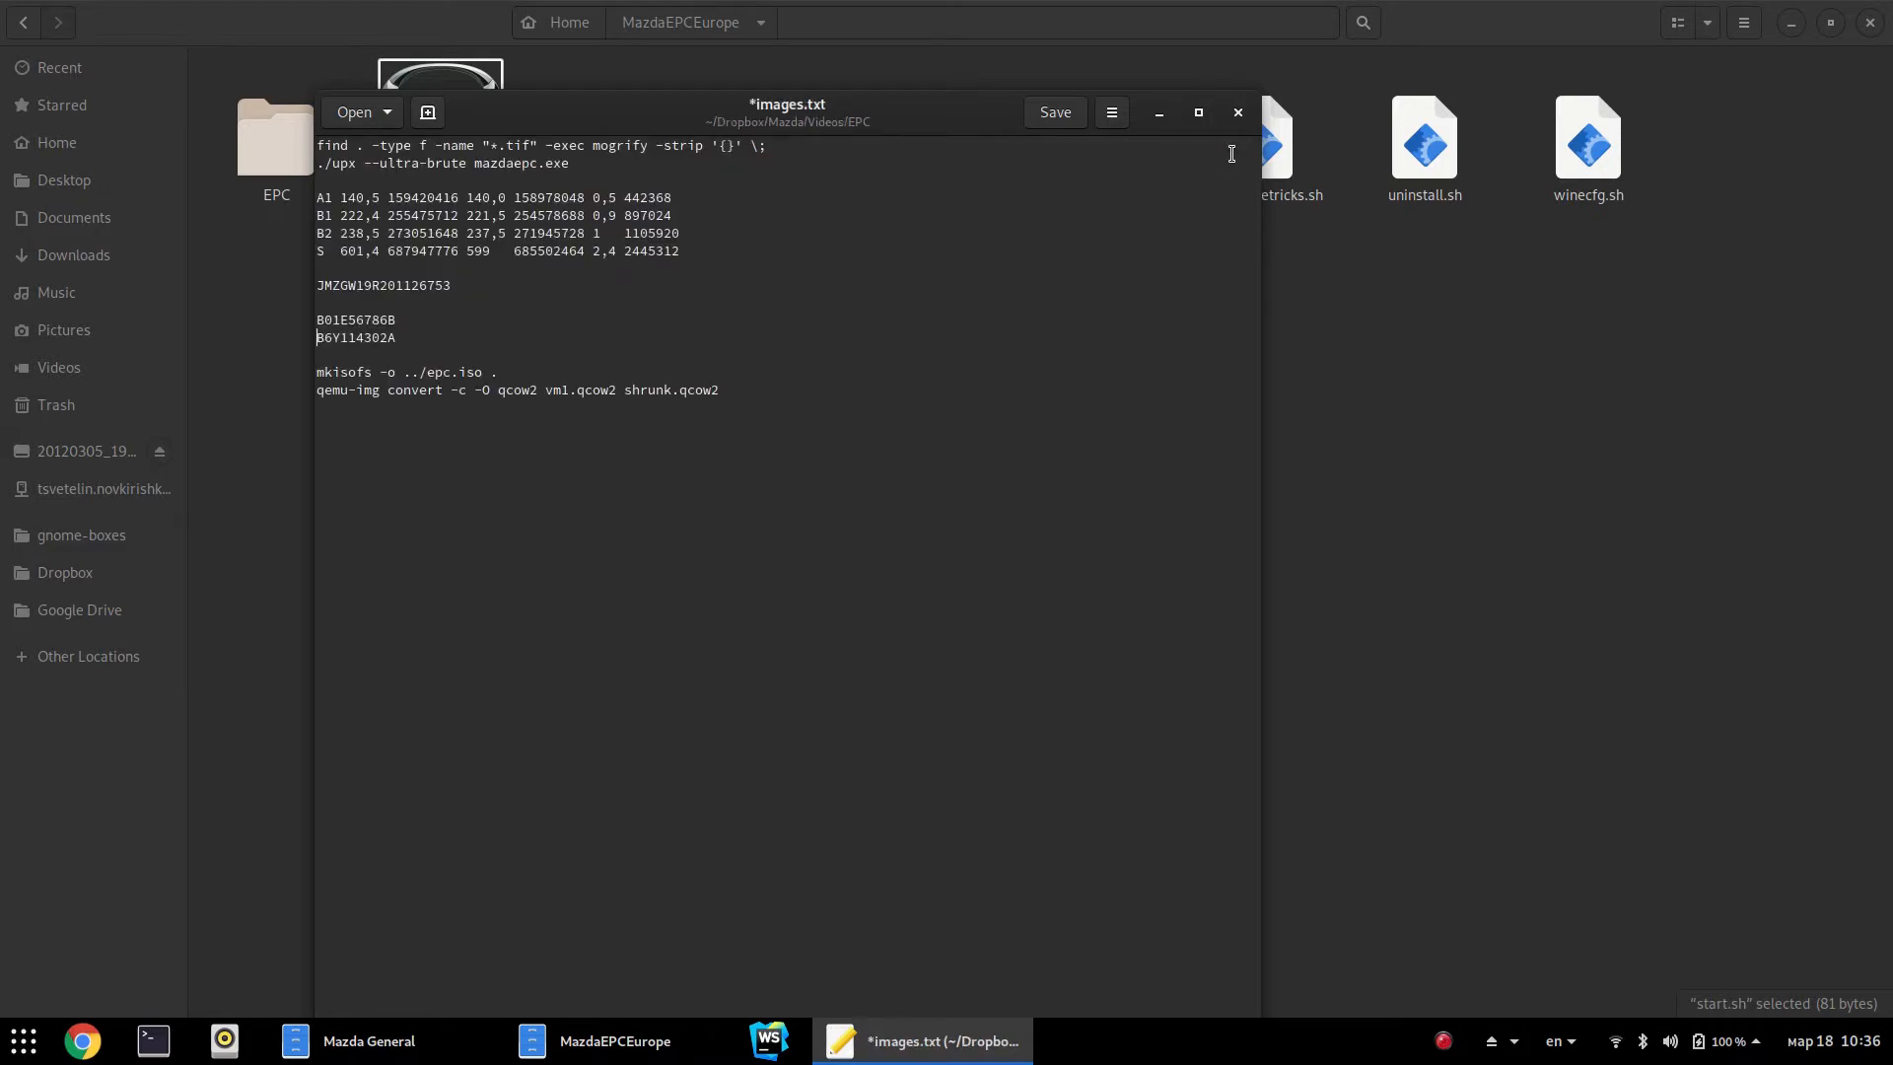
left_click(1412, 398)
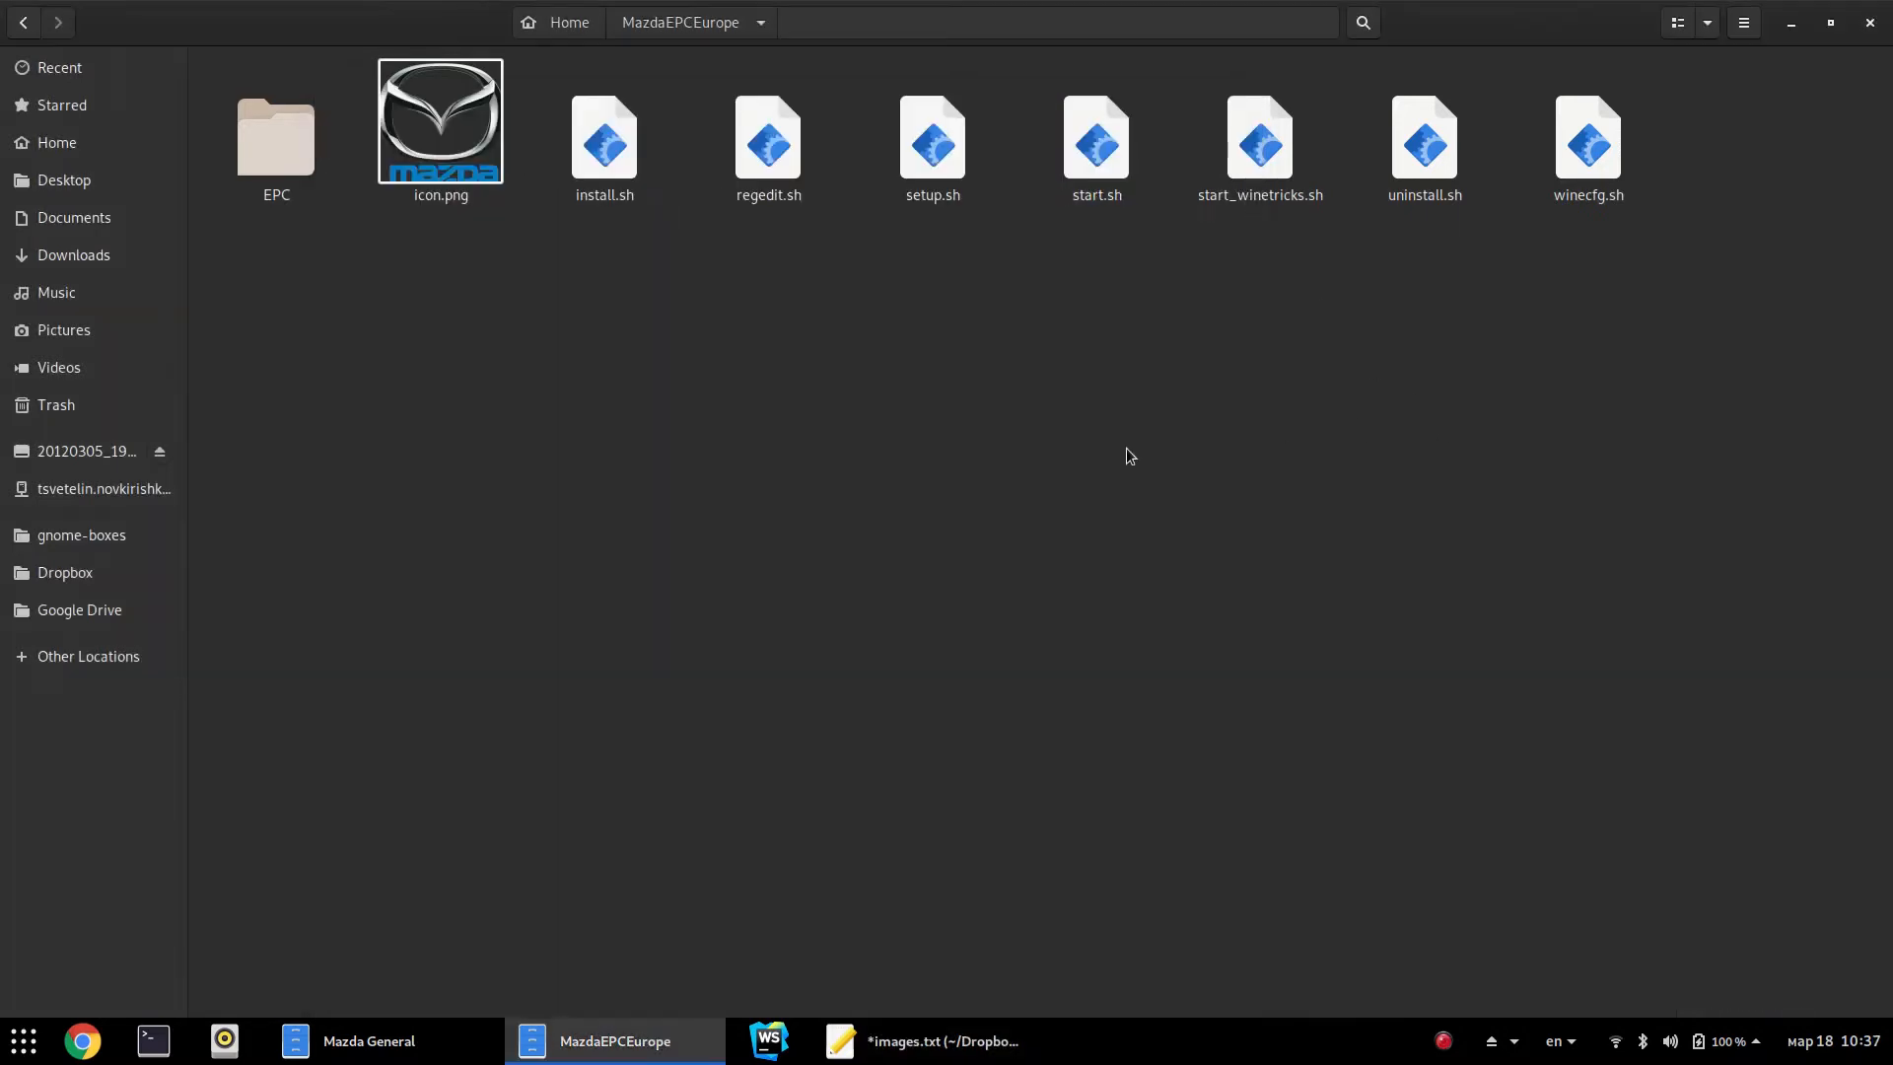
Return to the home folder and launch the Mazda parts catalog by searching 'maz'
key("alt+Up")
key("Left")
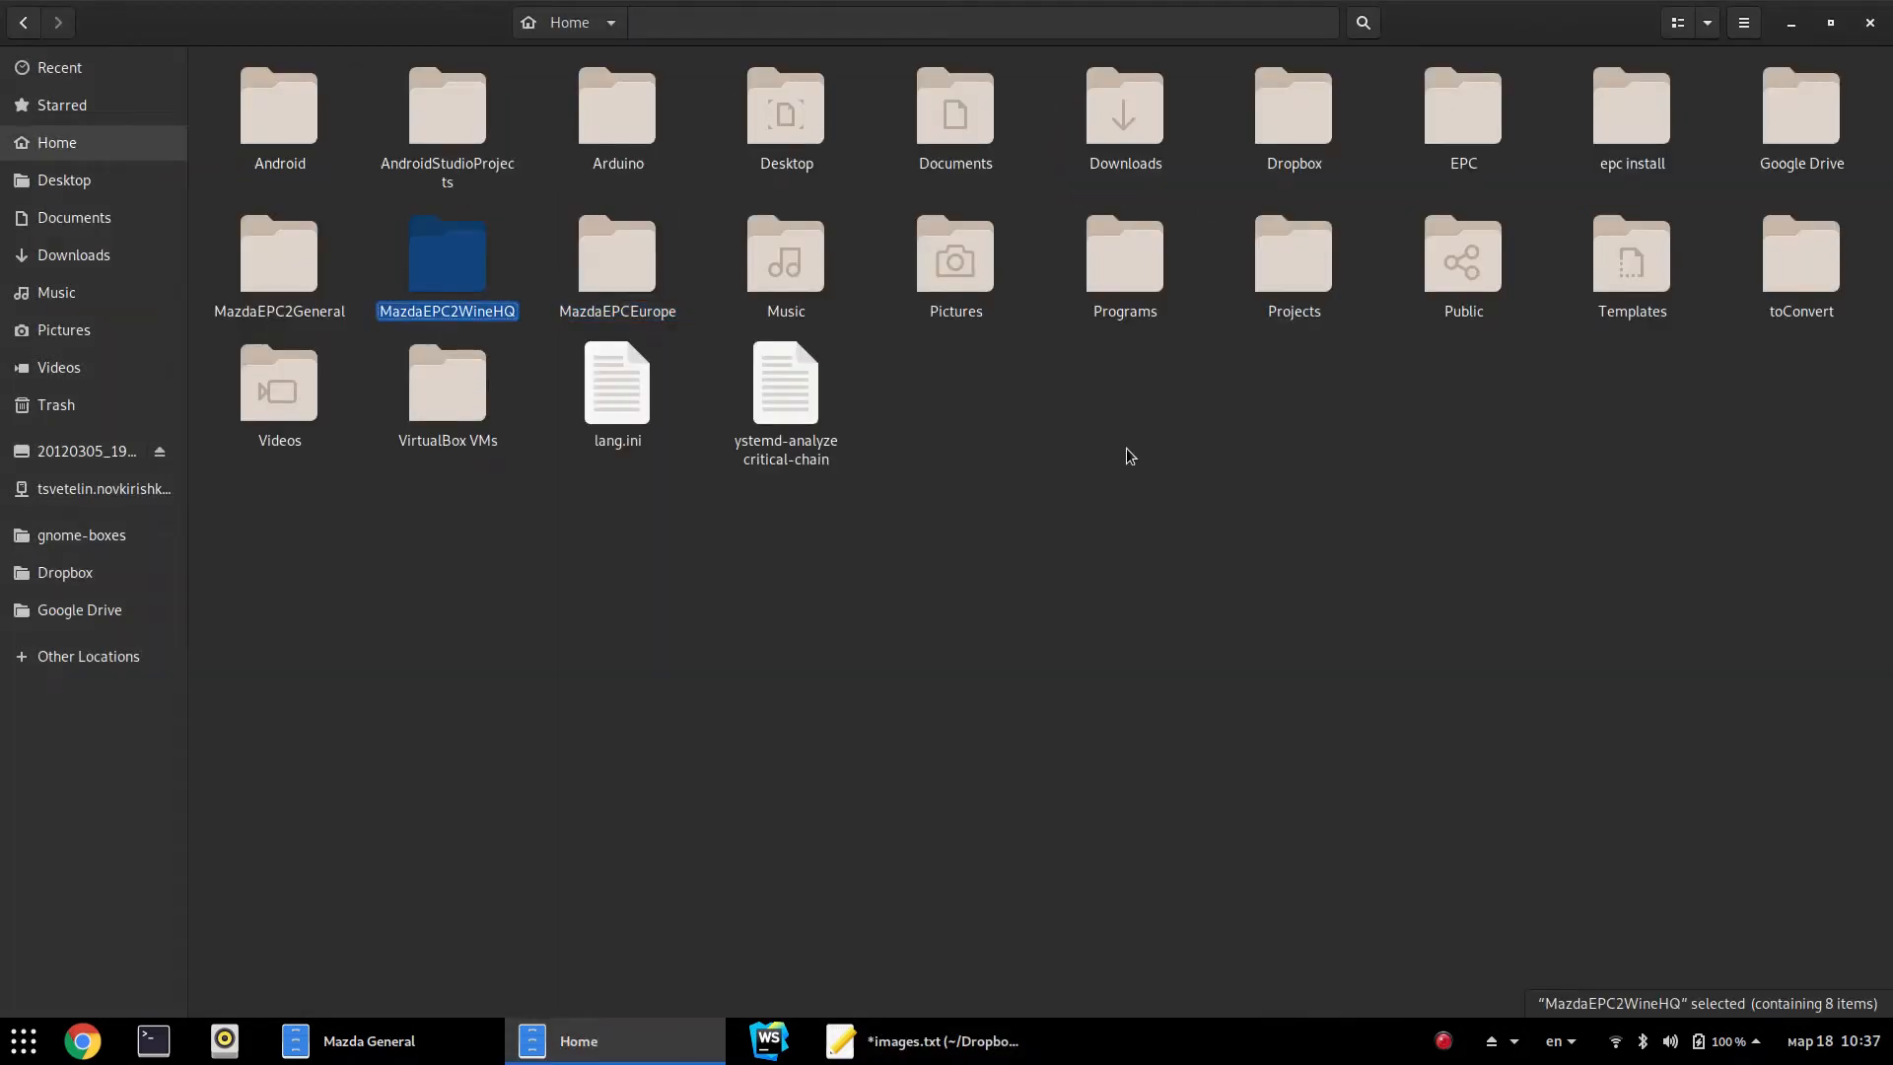
left_click(1127, 450)
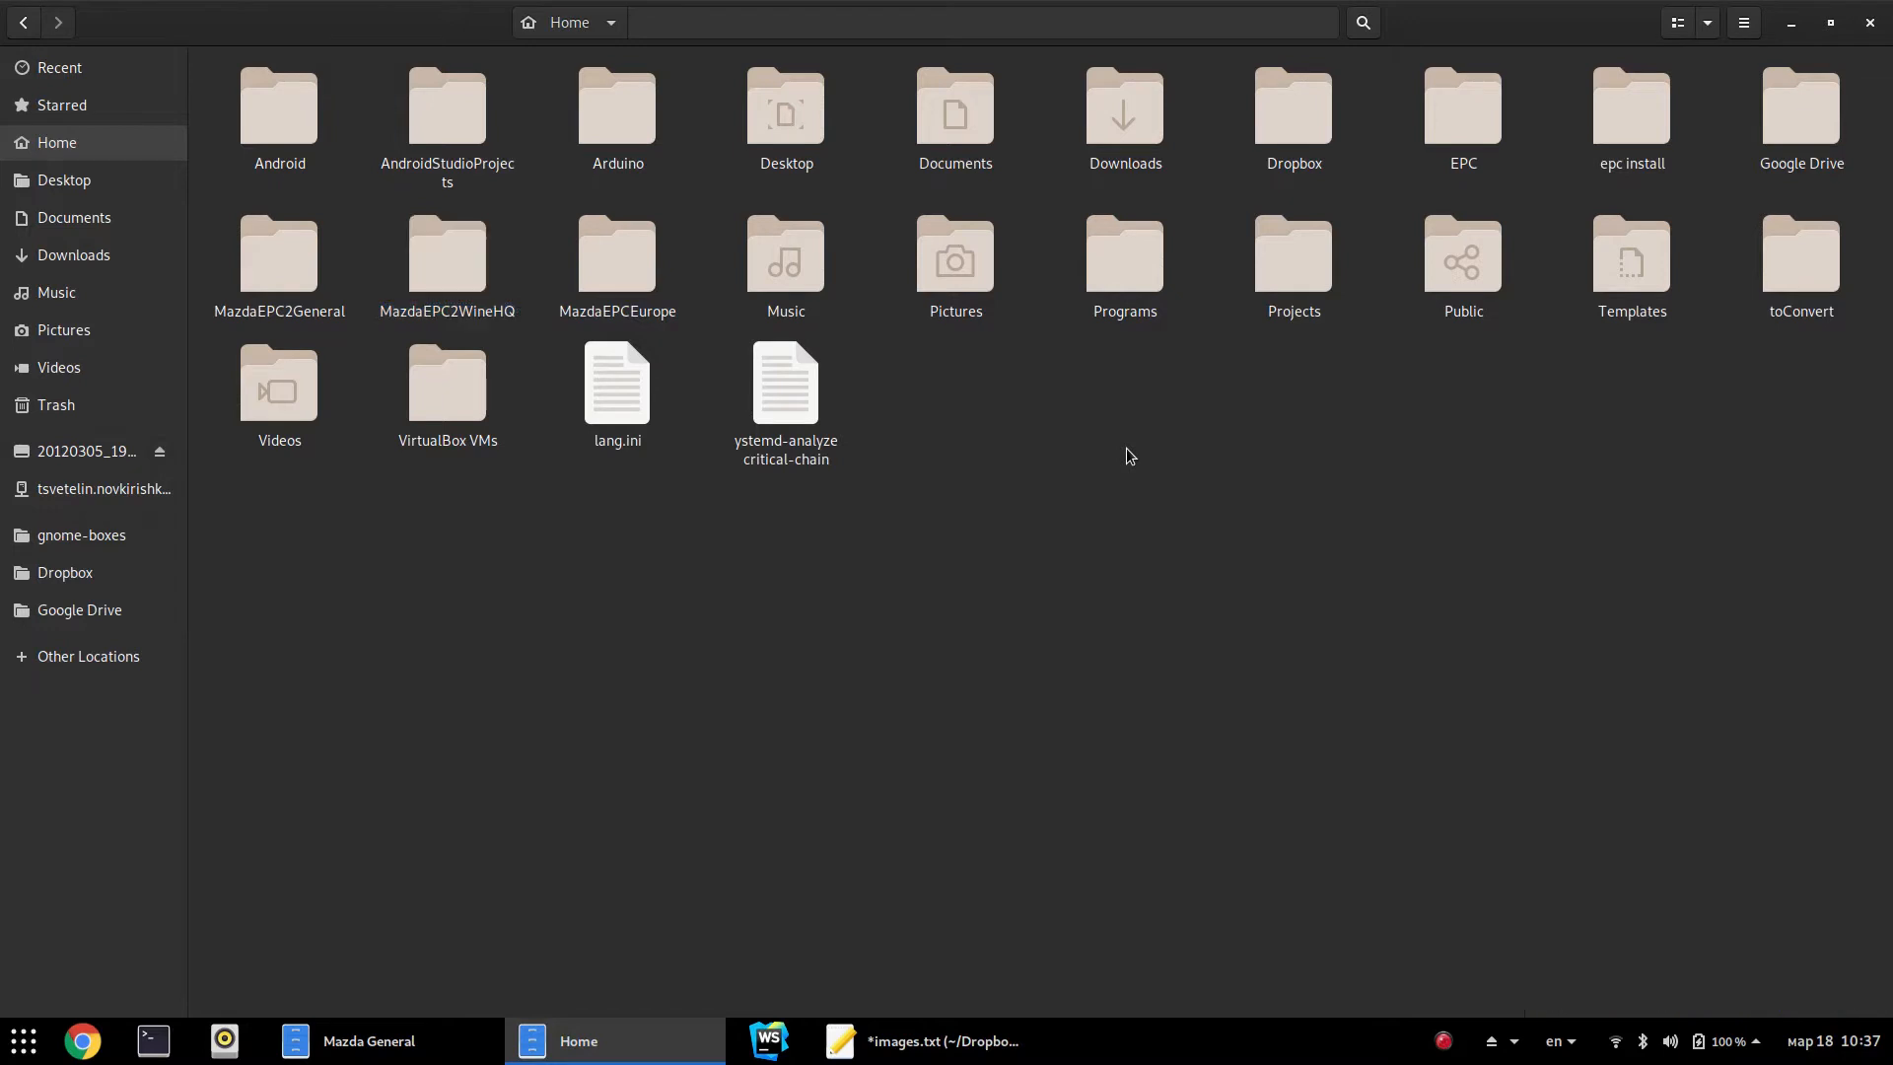
key("alt+Tab")
key("alt+Tab")
key("super")
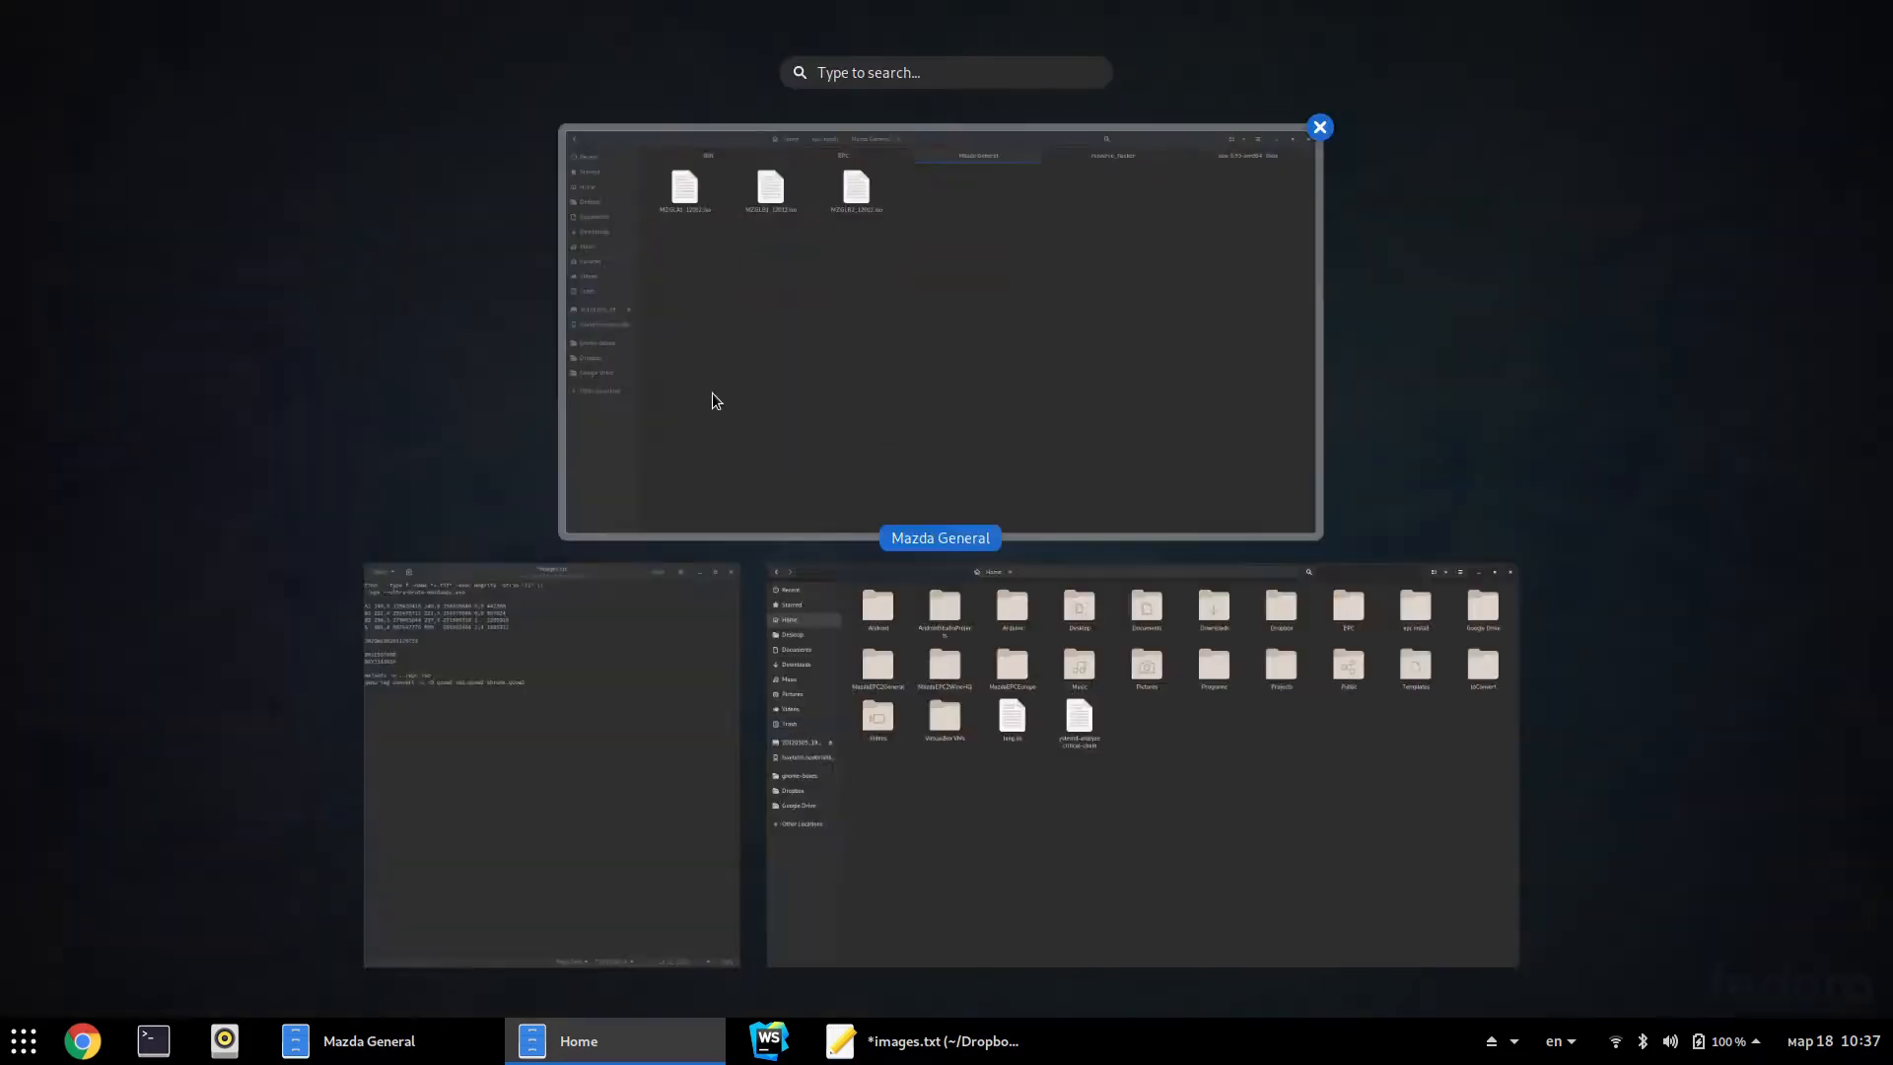
type("maz")
key("super")
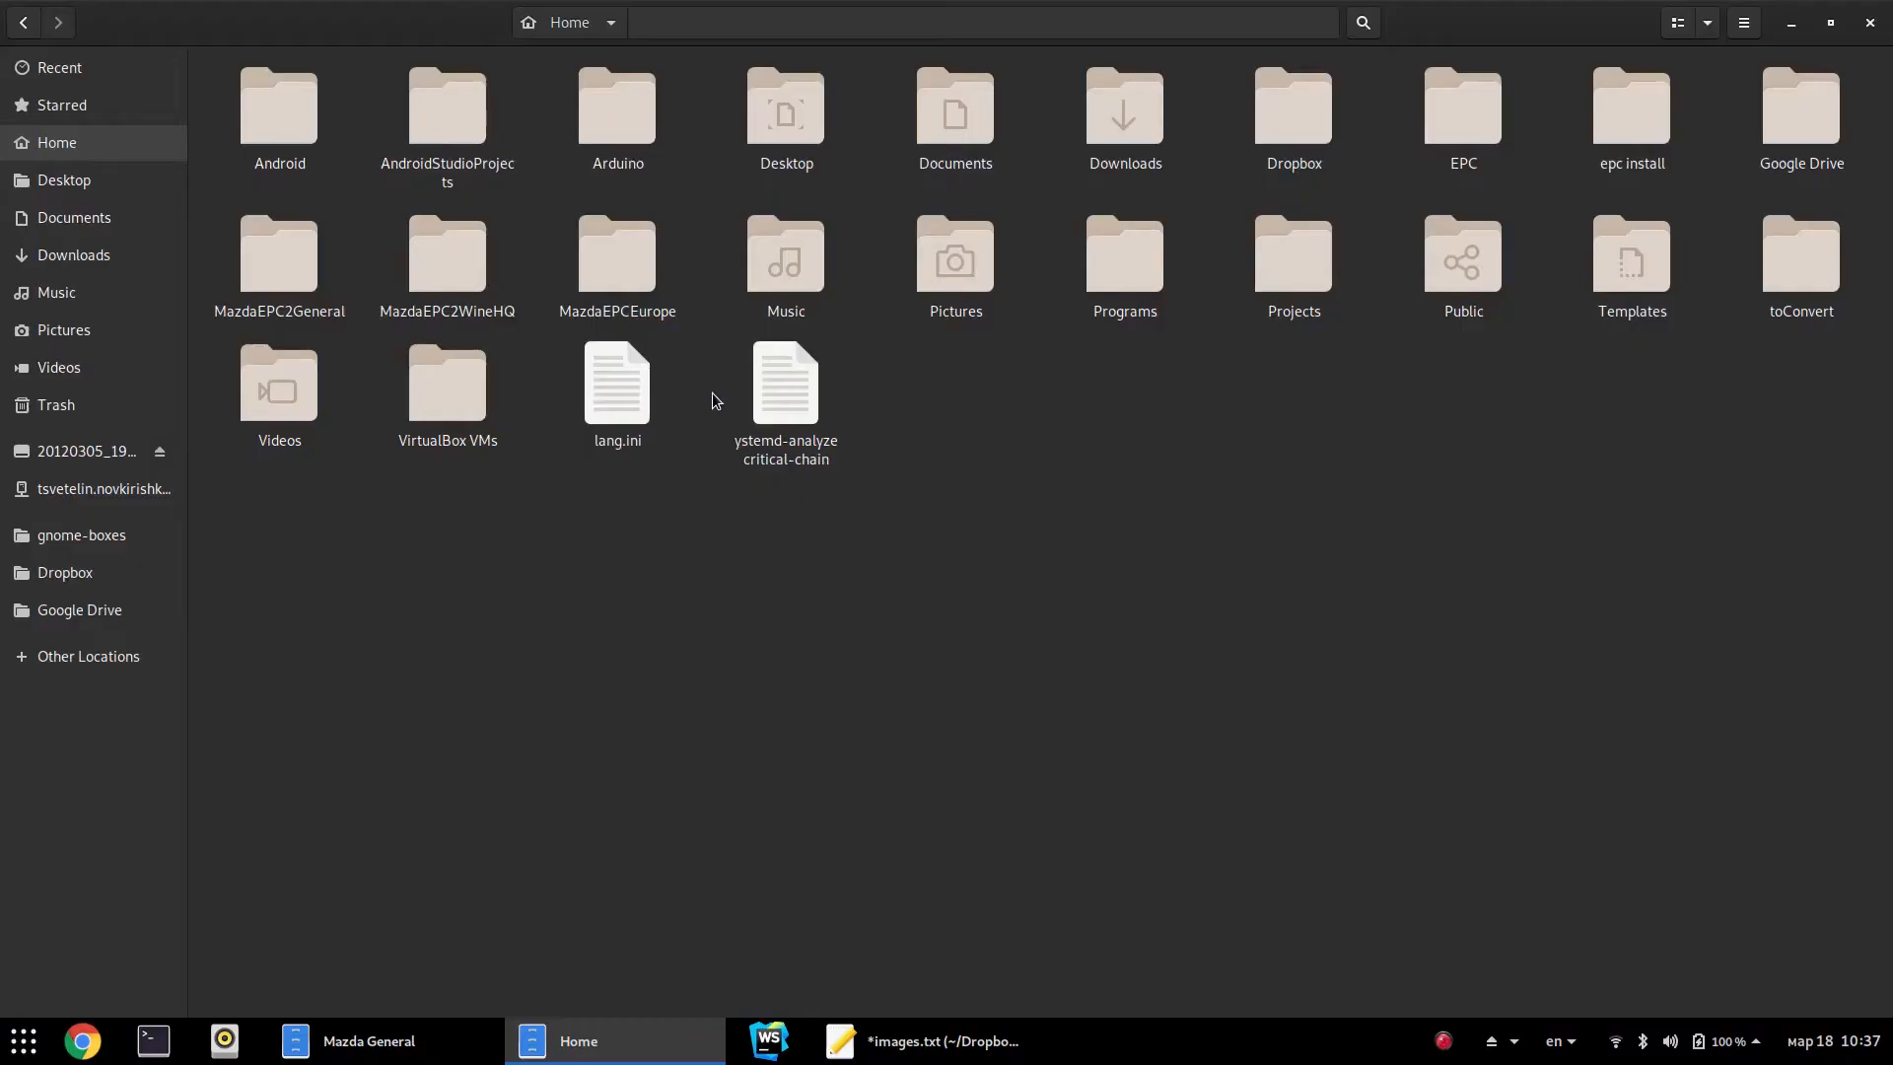
Browse MazdaEPCEurope › EPC › drive_c in Files, then close the Files window
key("alt+Tab")
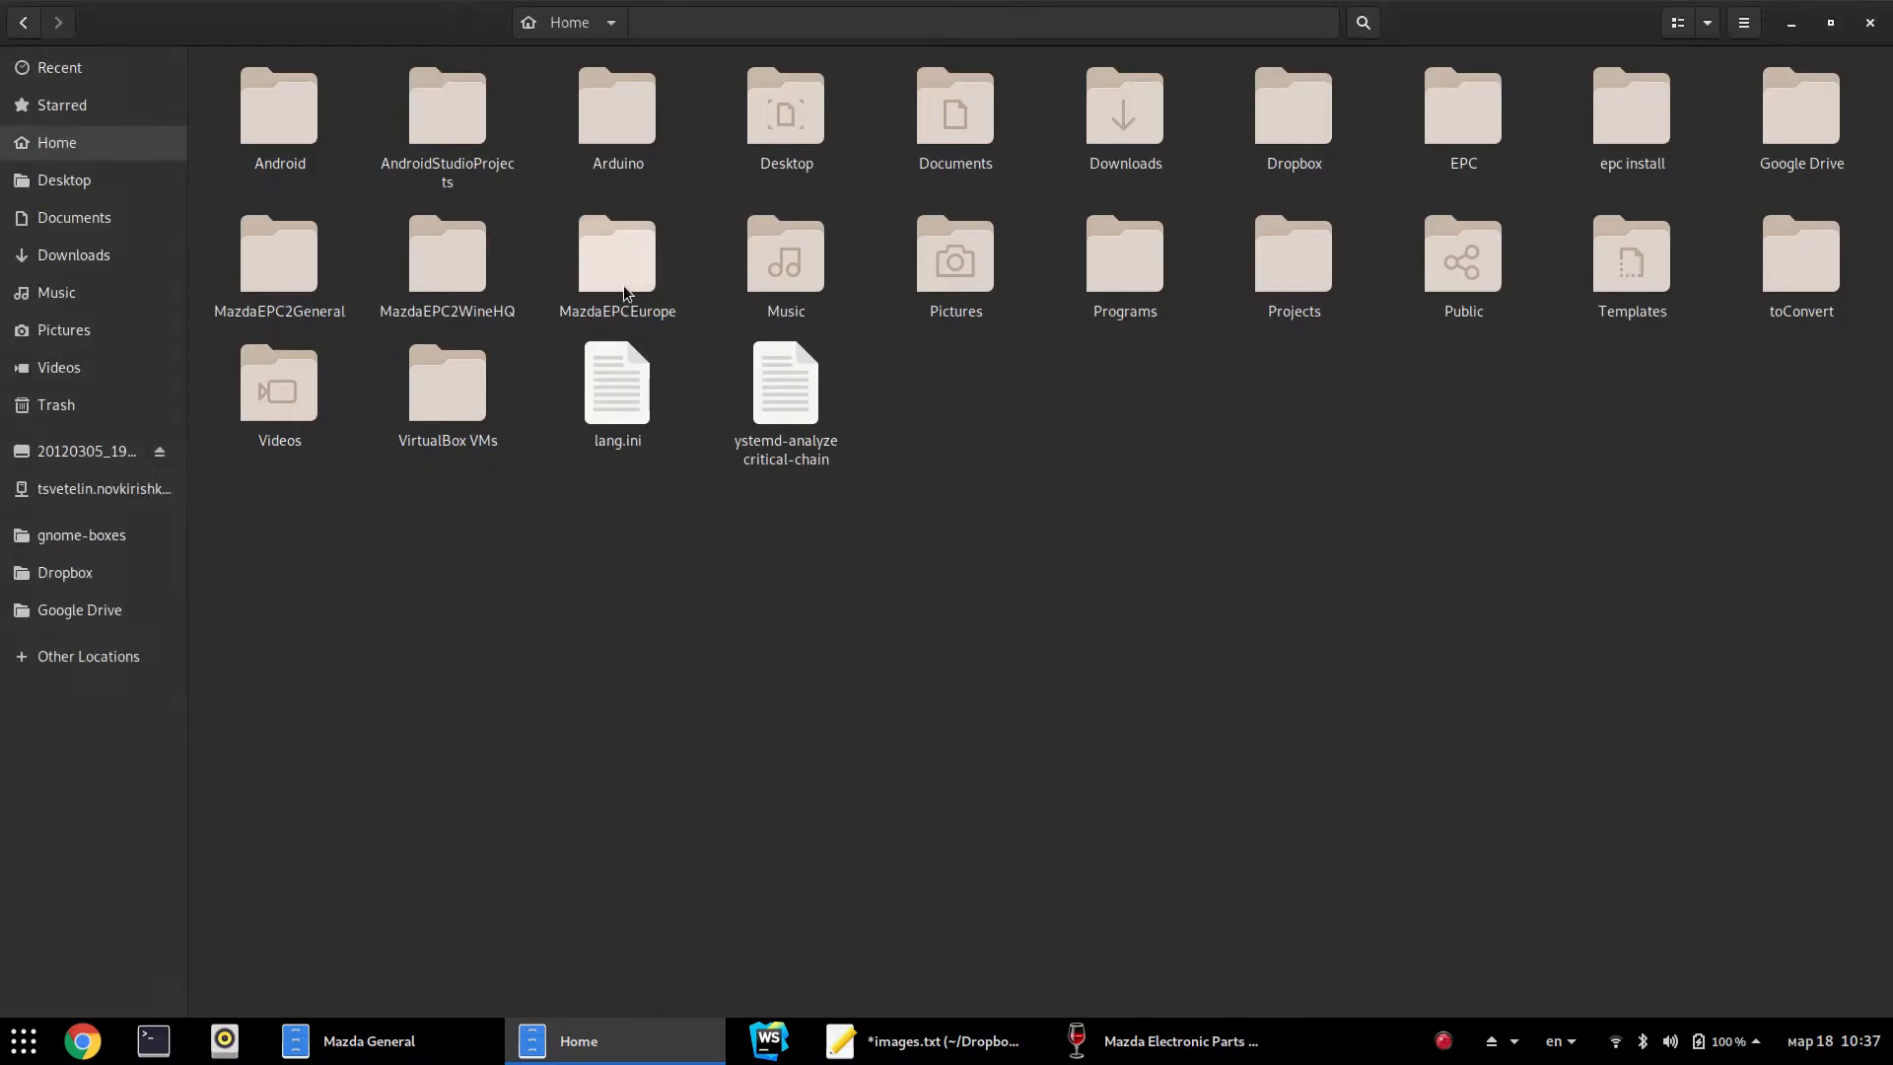
double_click(613, 252)
double_click(277, 148)
left_click_drag(1172, 343, 259, 161)
left_click(823, 412)
key("Right")
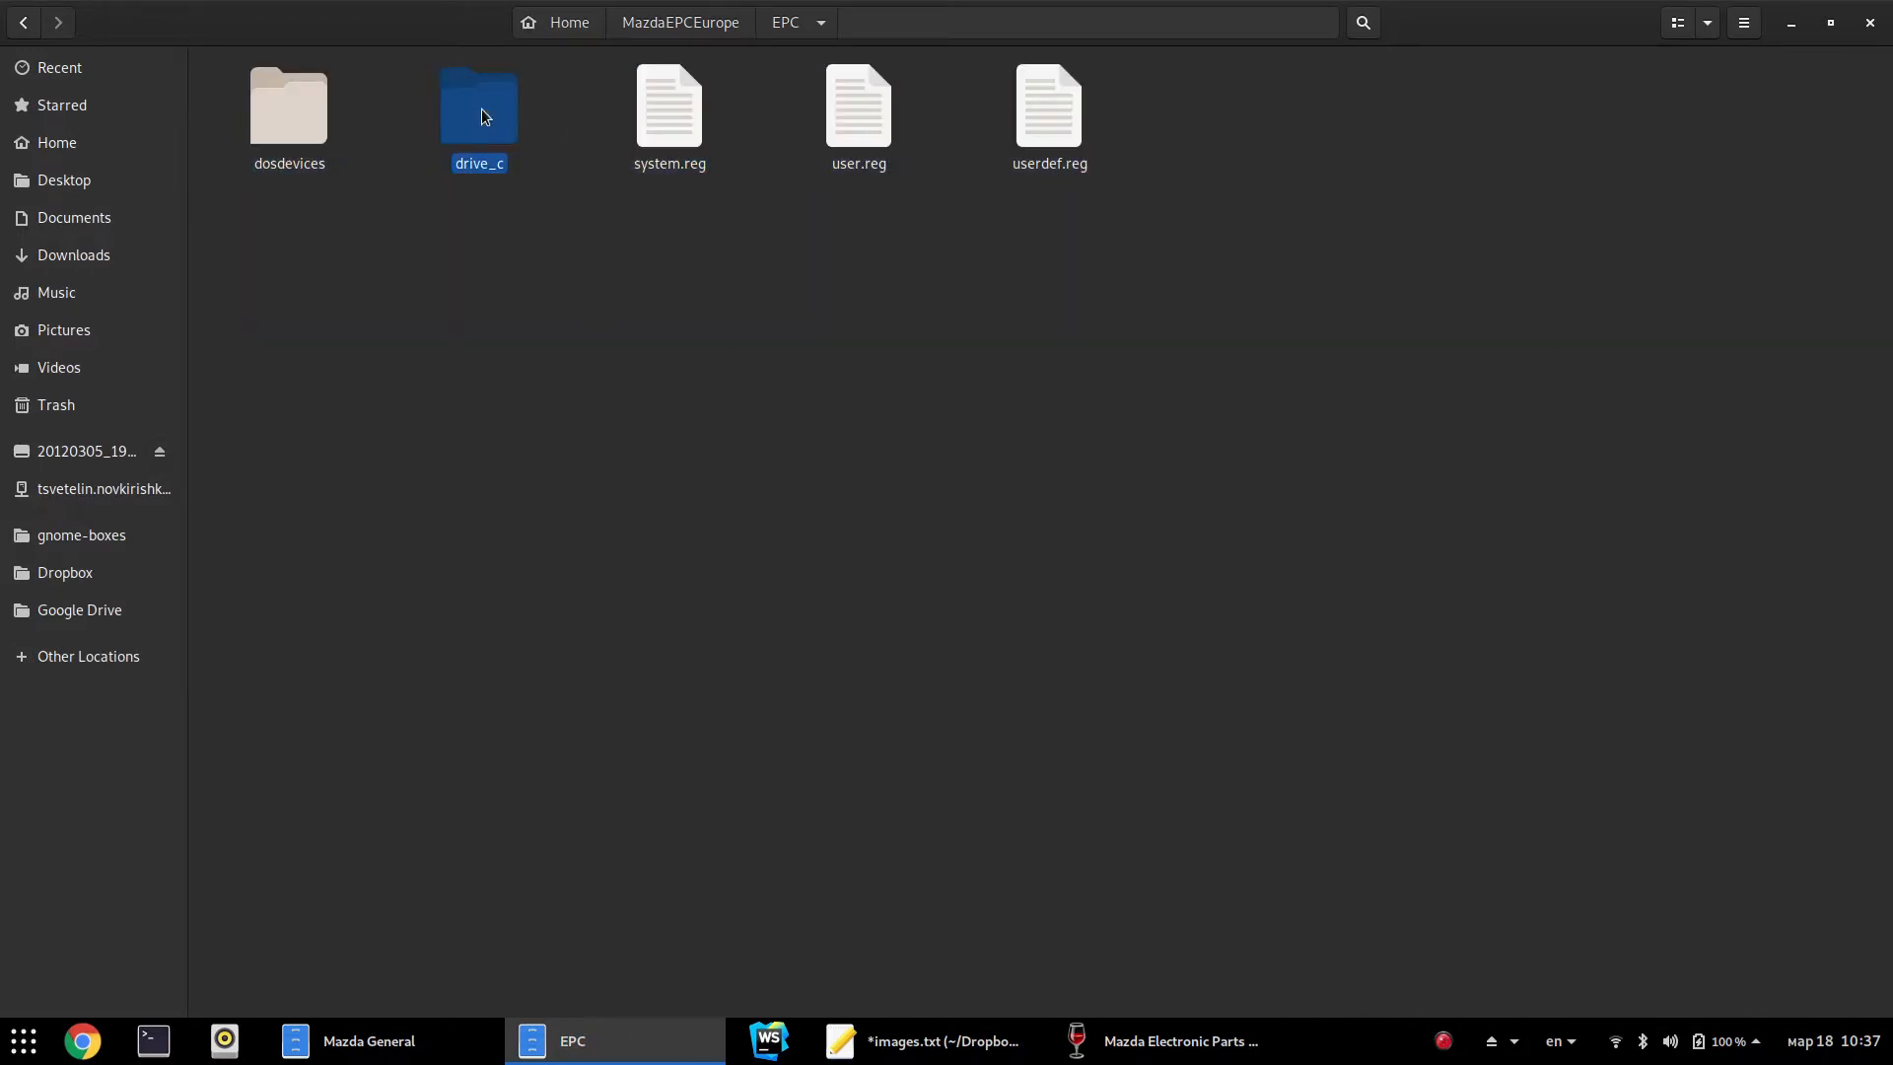
key("Return")
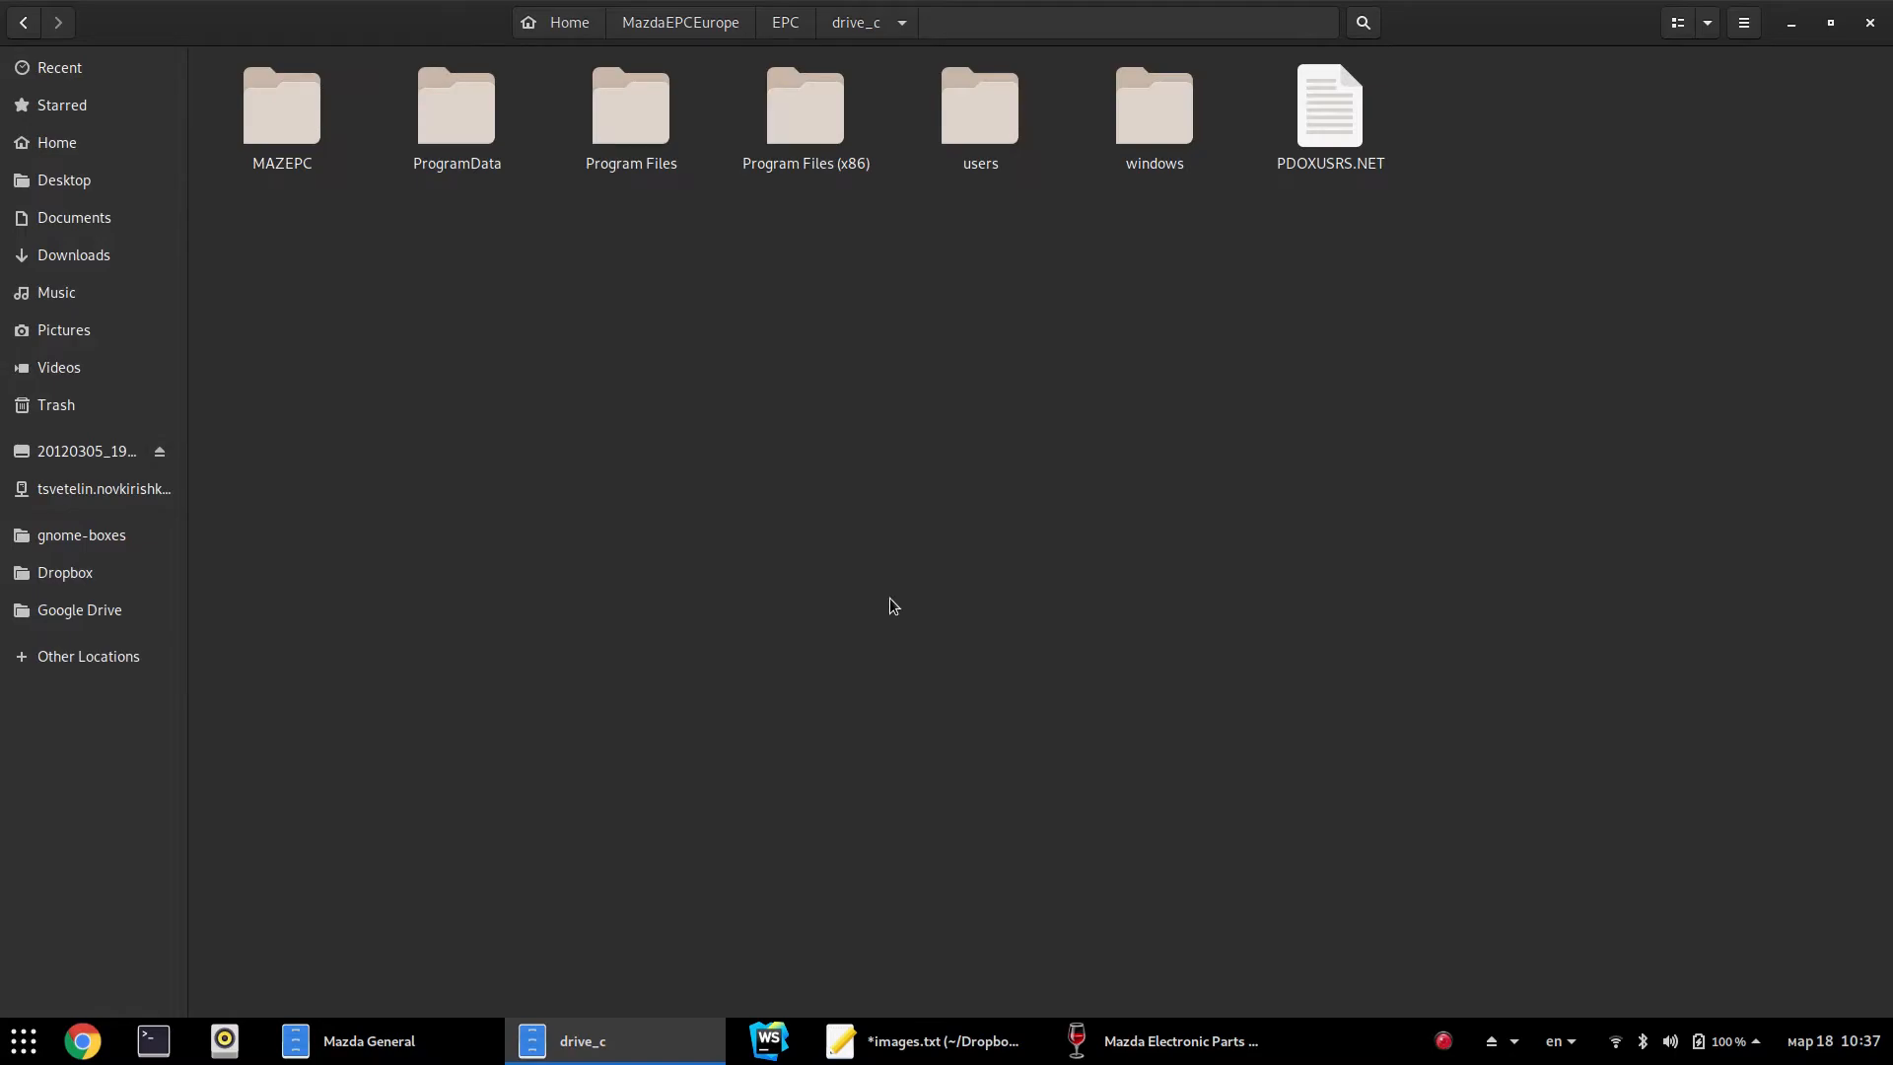
key("ctrl+w")
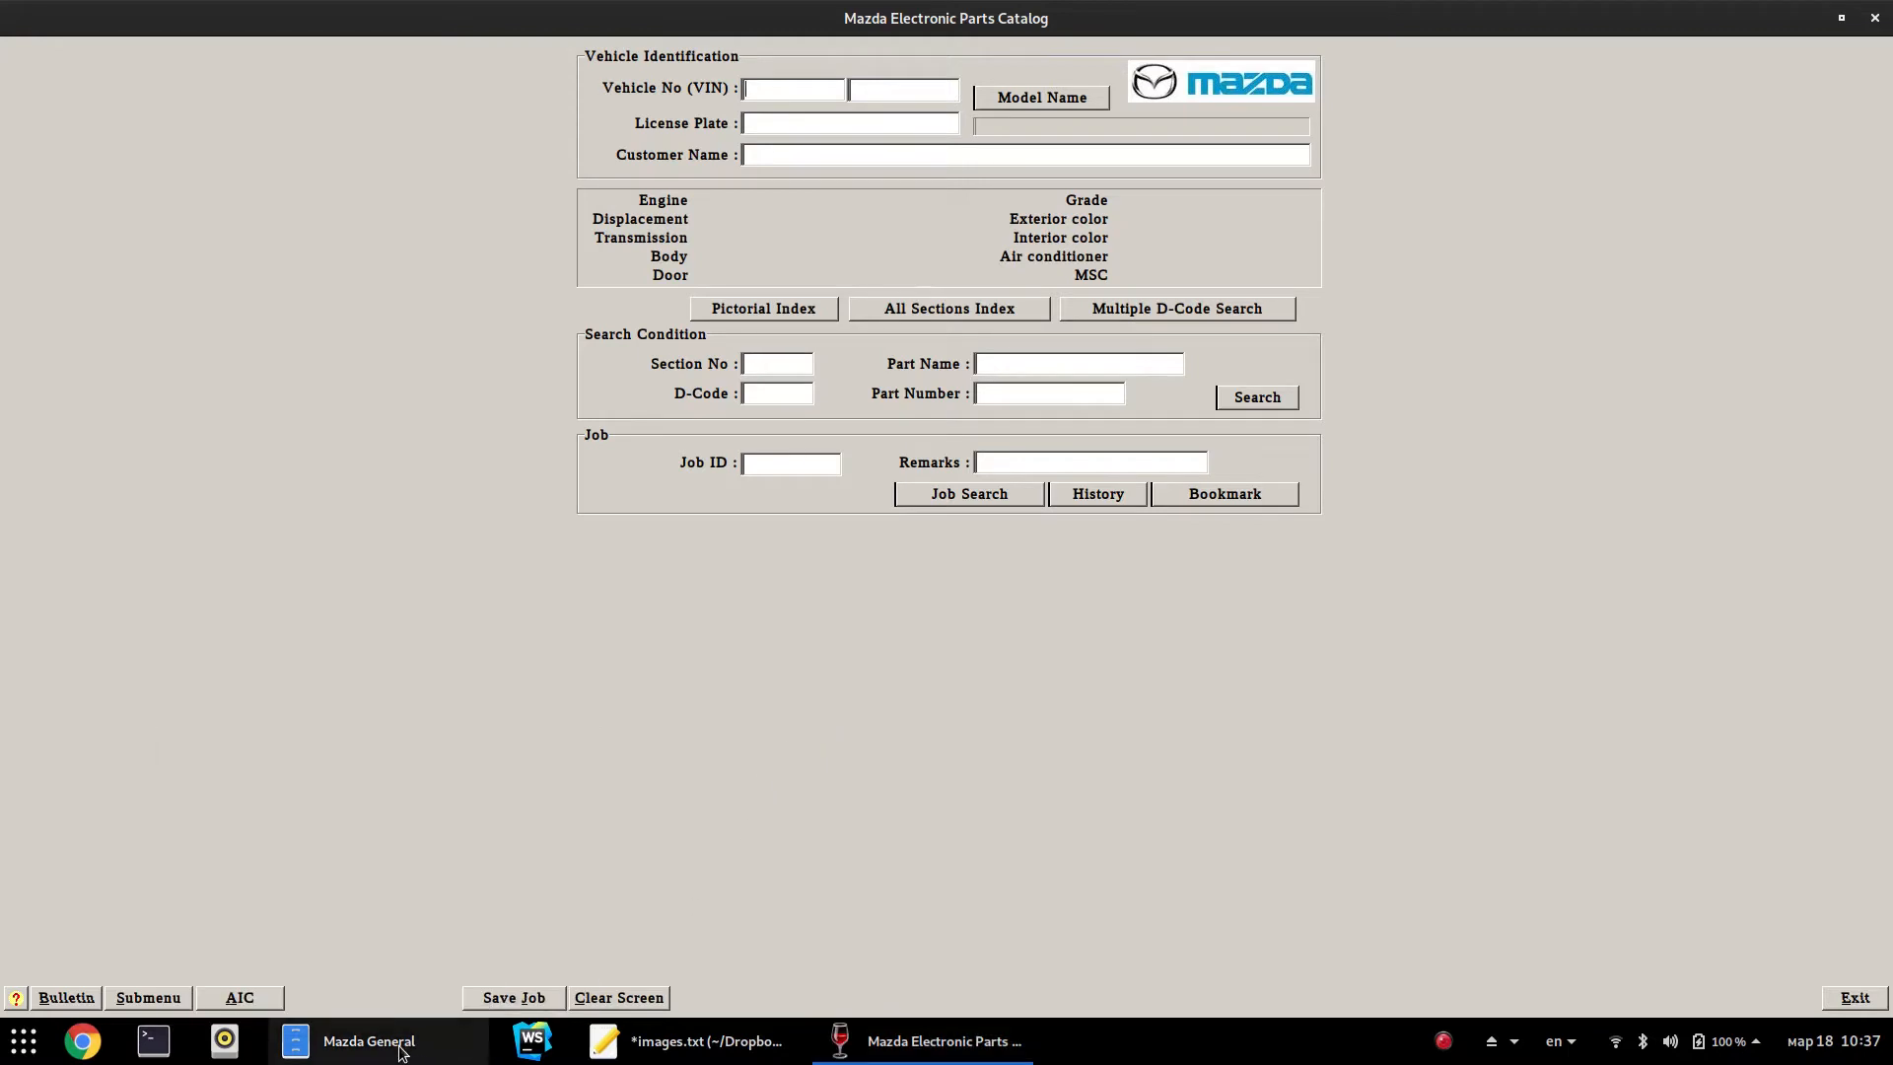
Exit the Mazda parts catalog and close the epc install folder view
mouse_move(402, 1046)
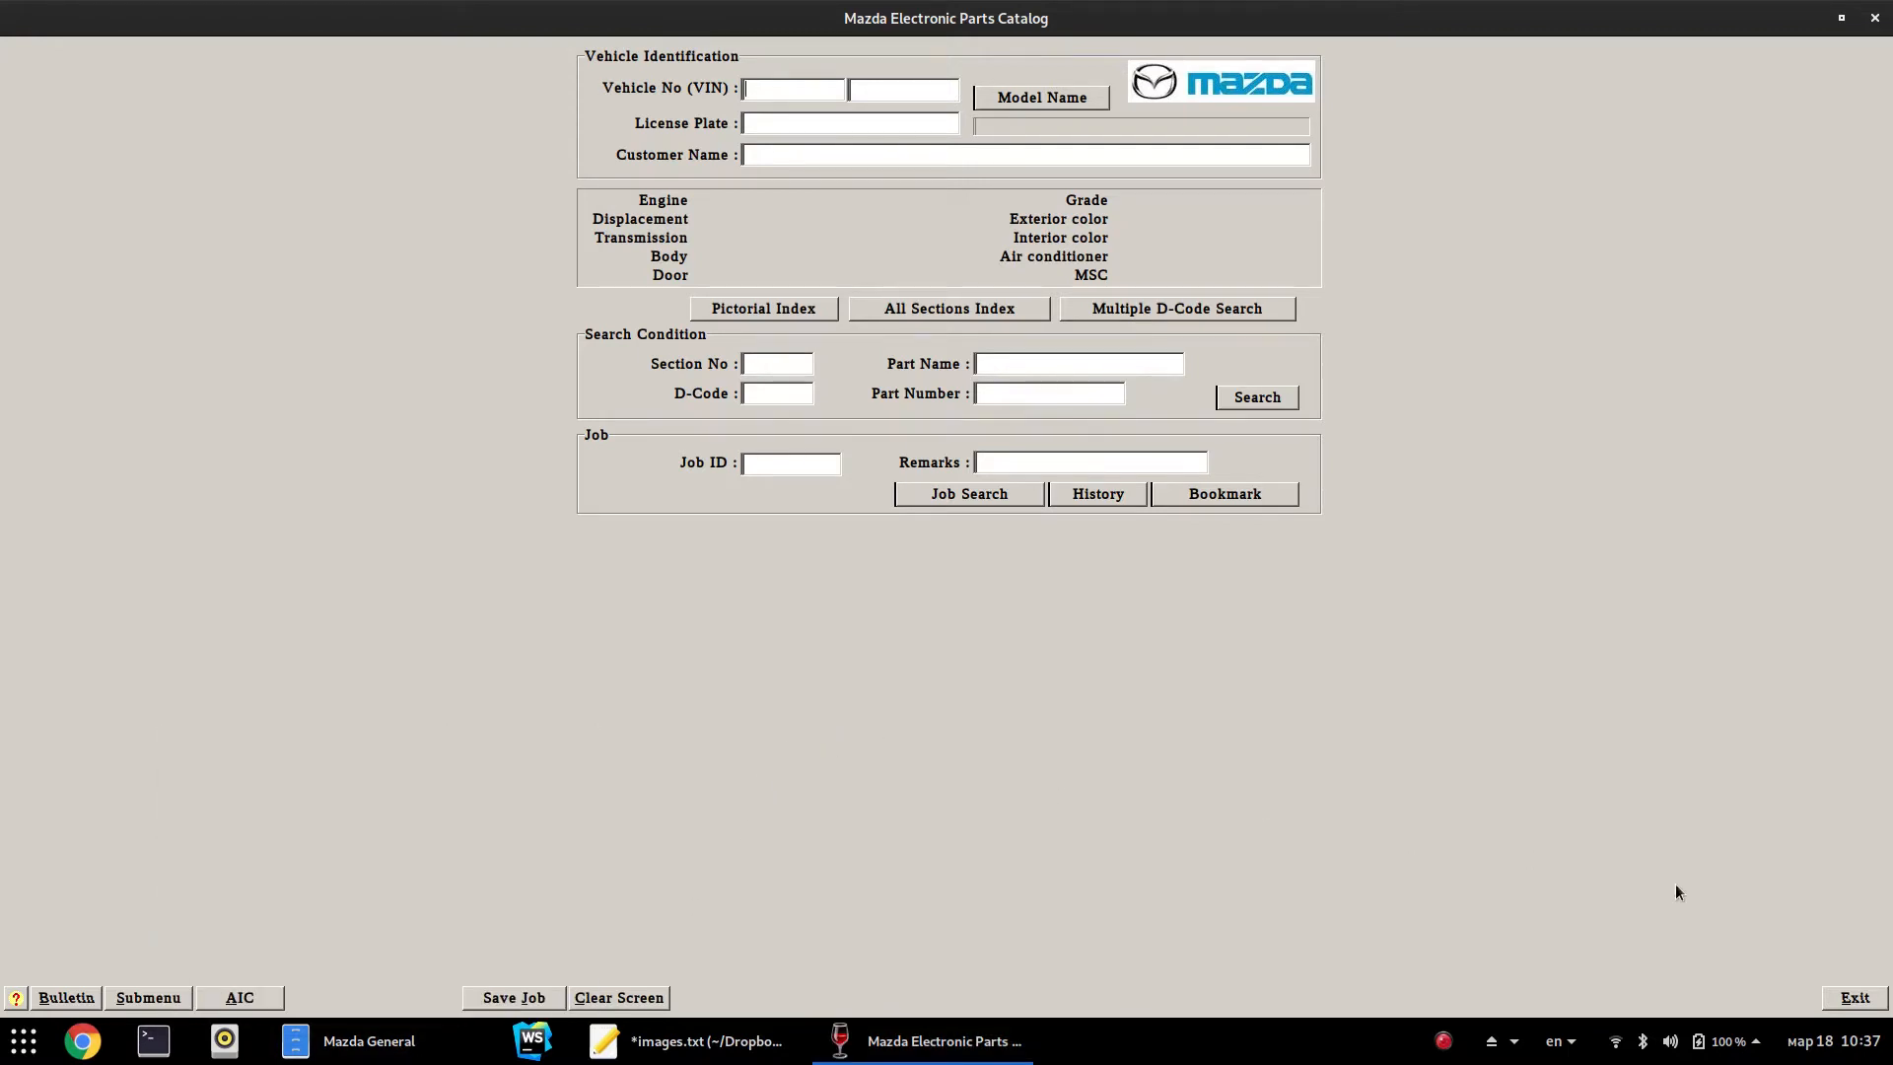
left_click(1840, 1005)
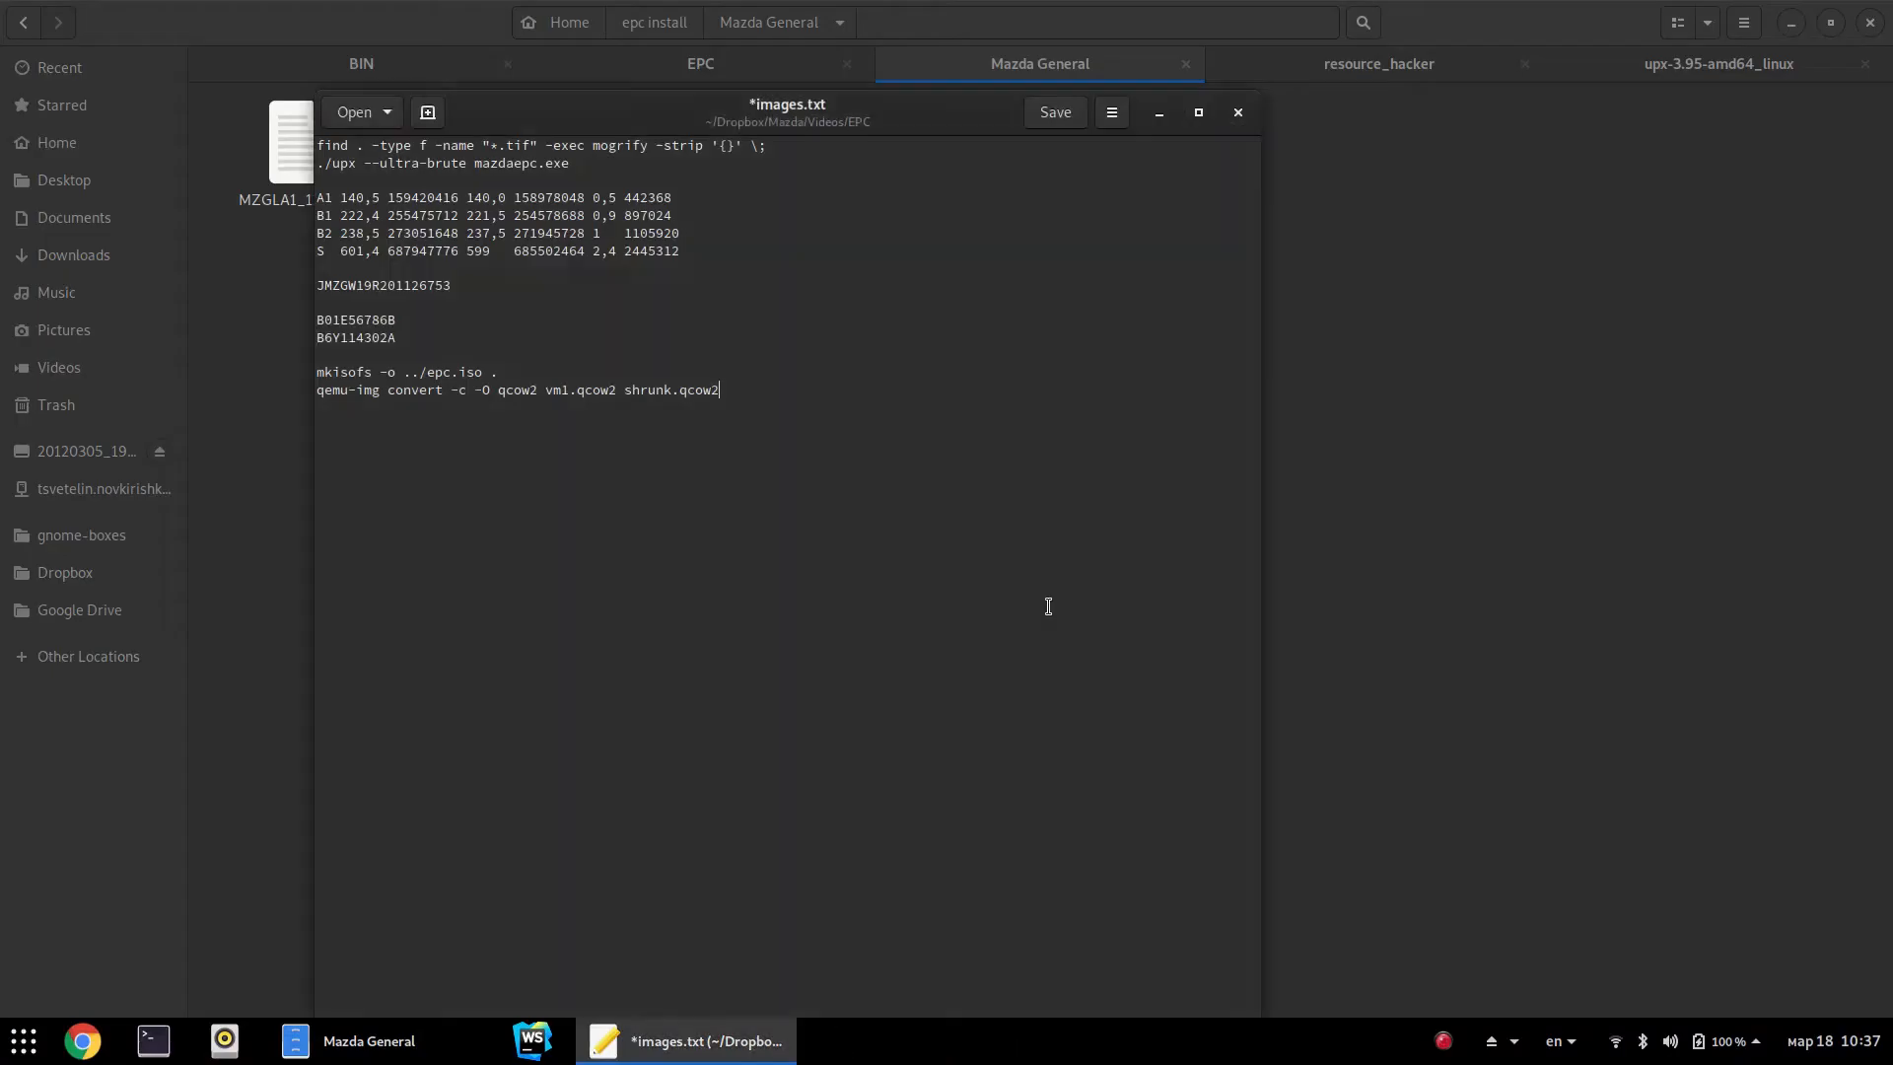
left_click(1477, 590)
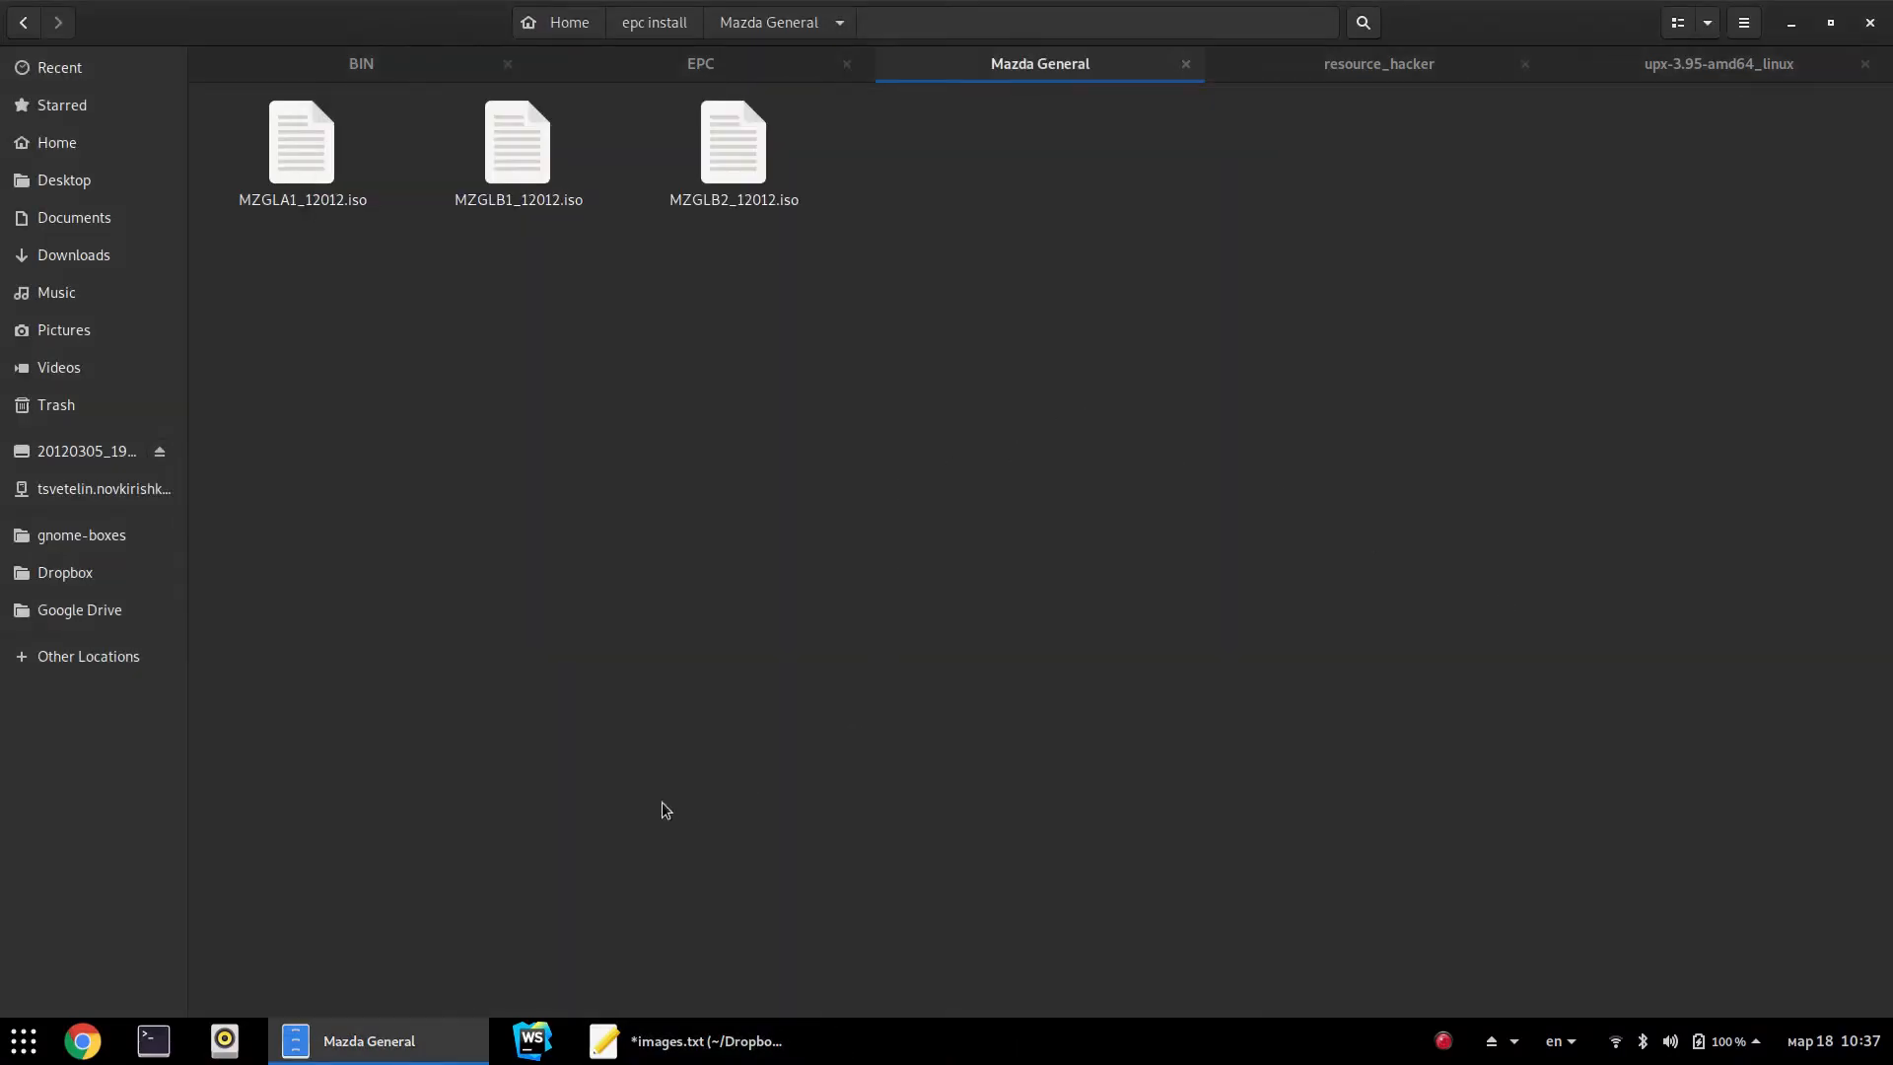
key("alt+Up")
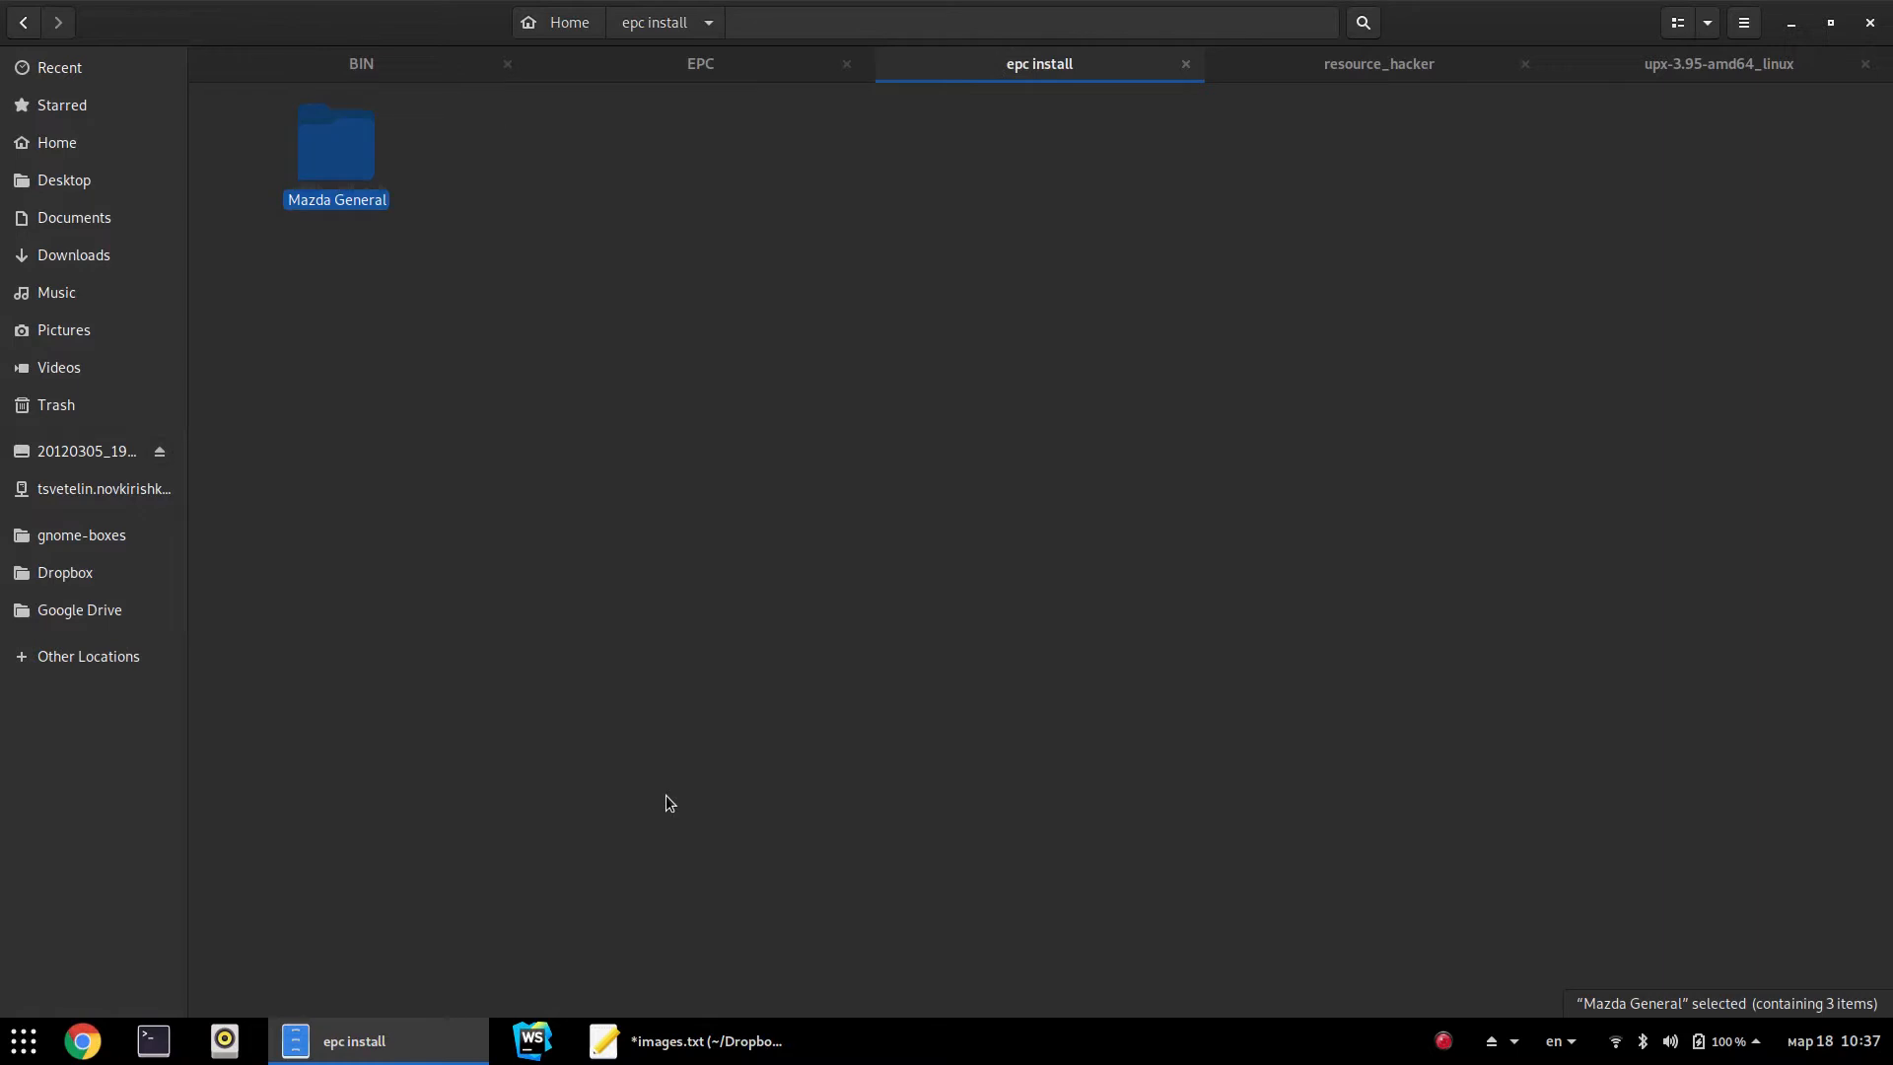
key("ctrl+w")
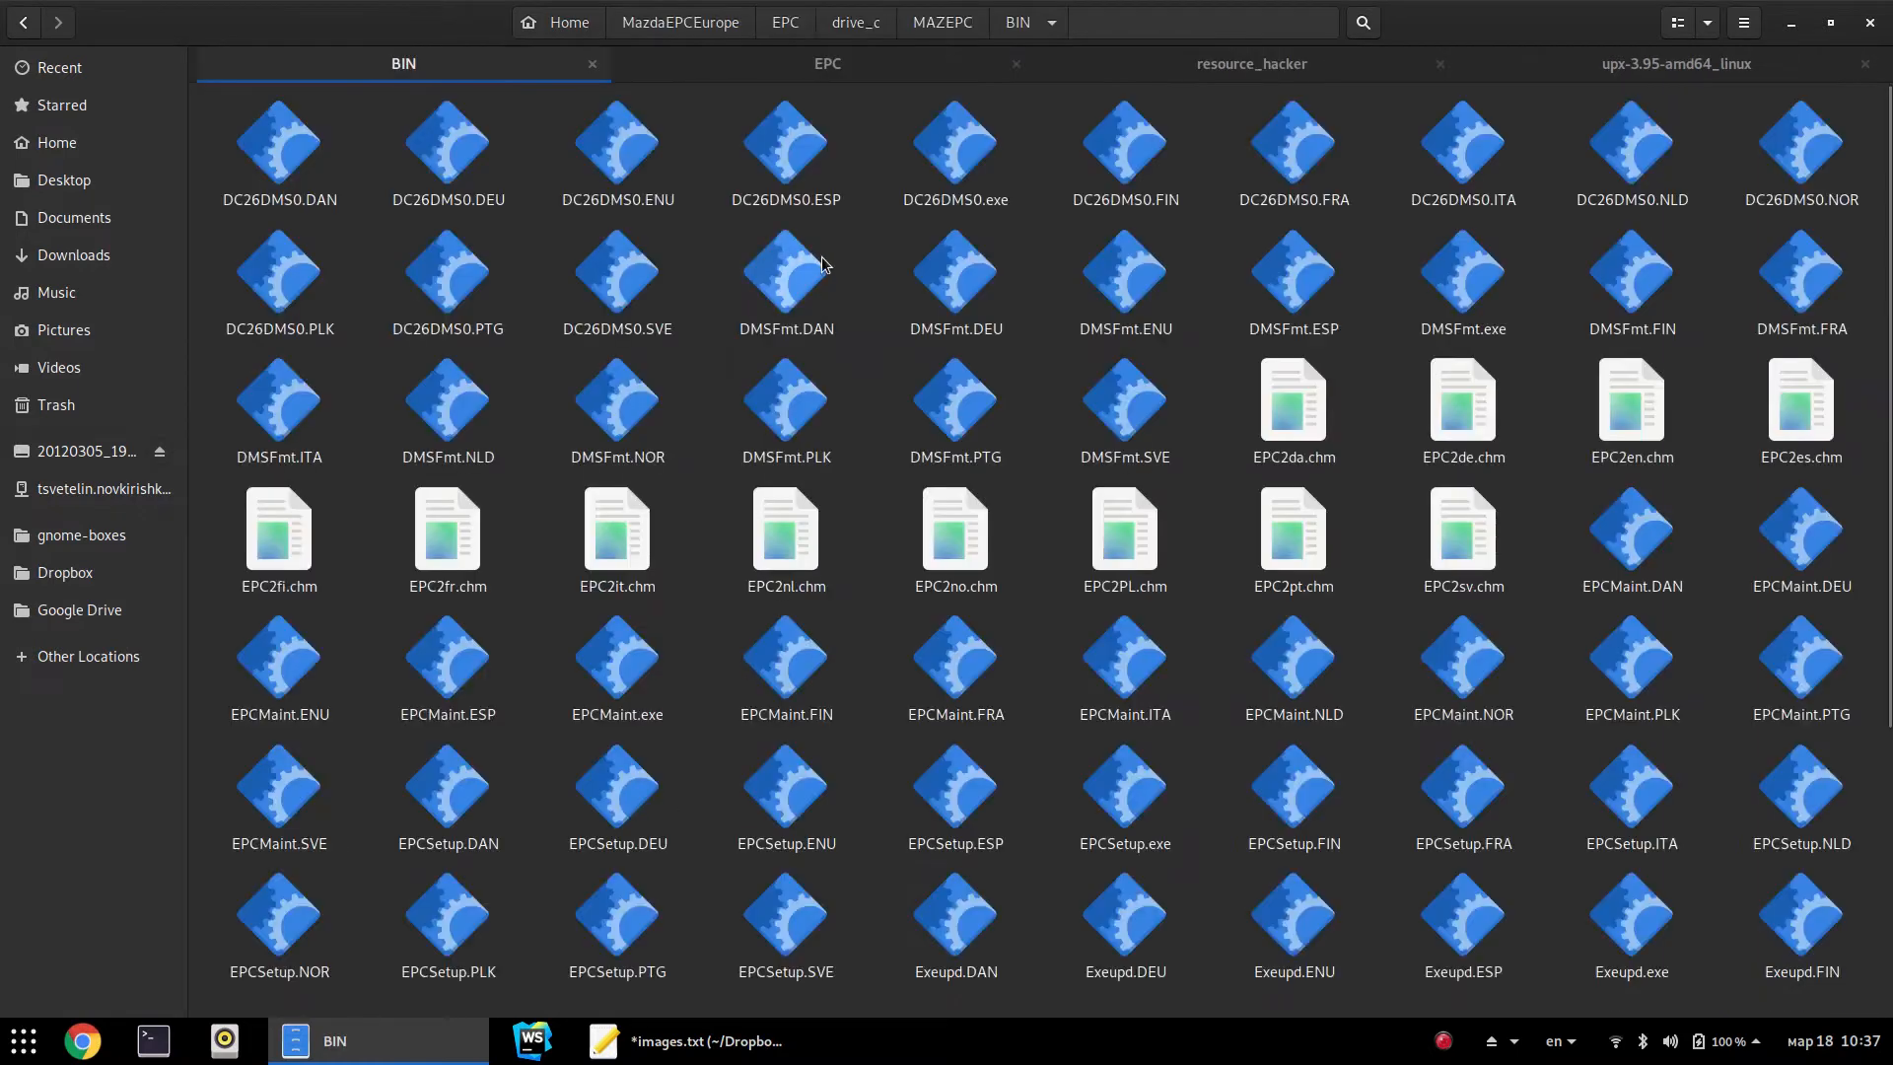
Open Home › MazdaEPCEurope in a new view and run winecfg.sh
left_click(822, 65)
key("ctrl+t")
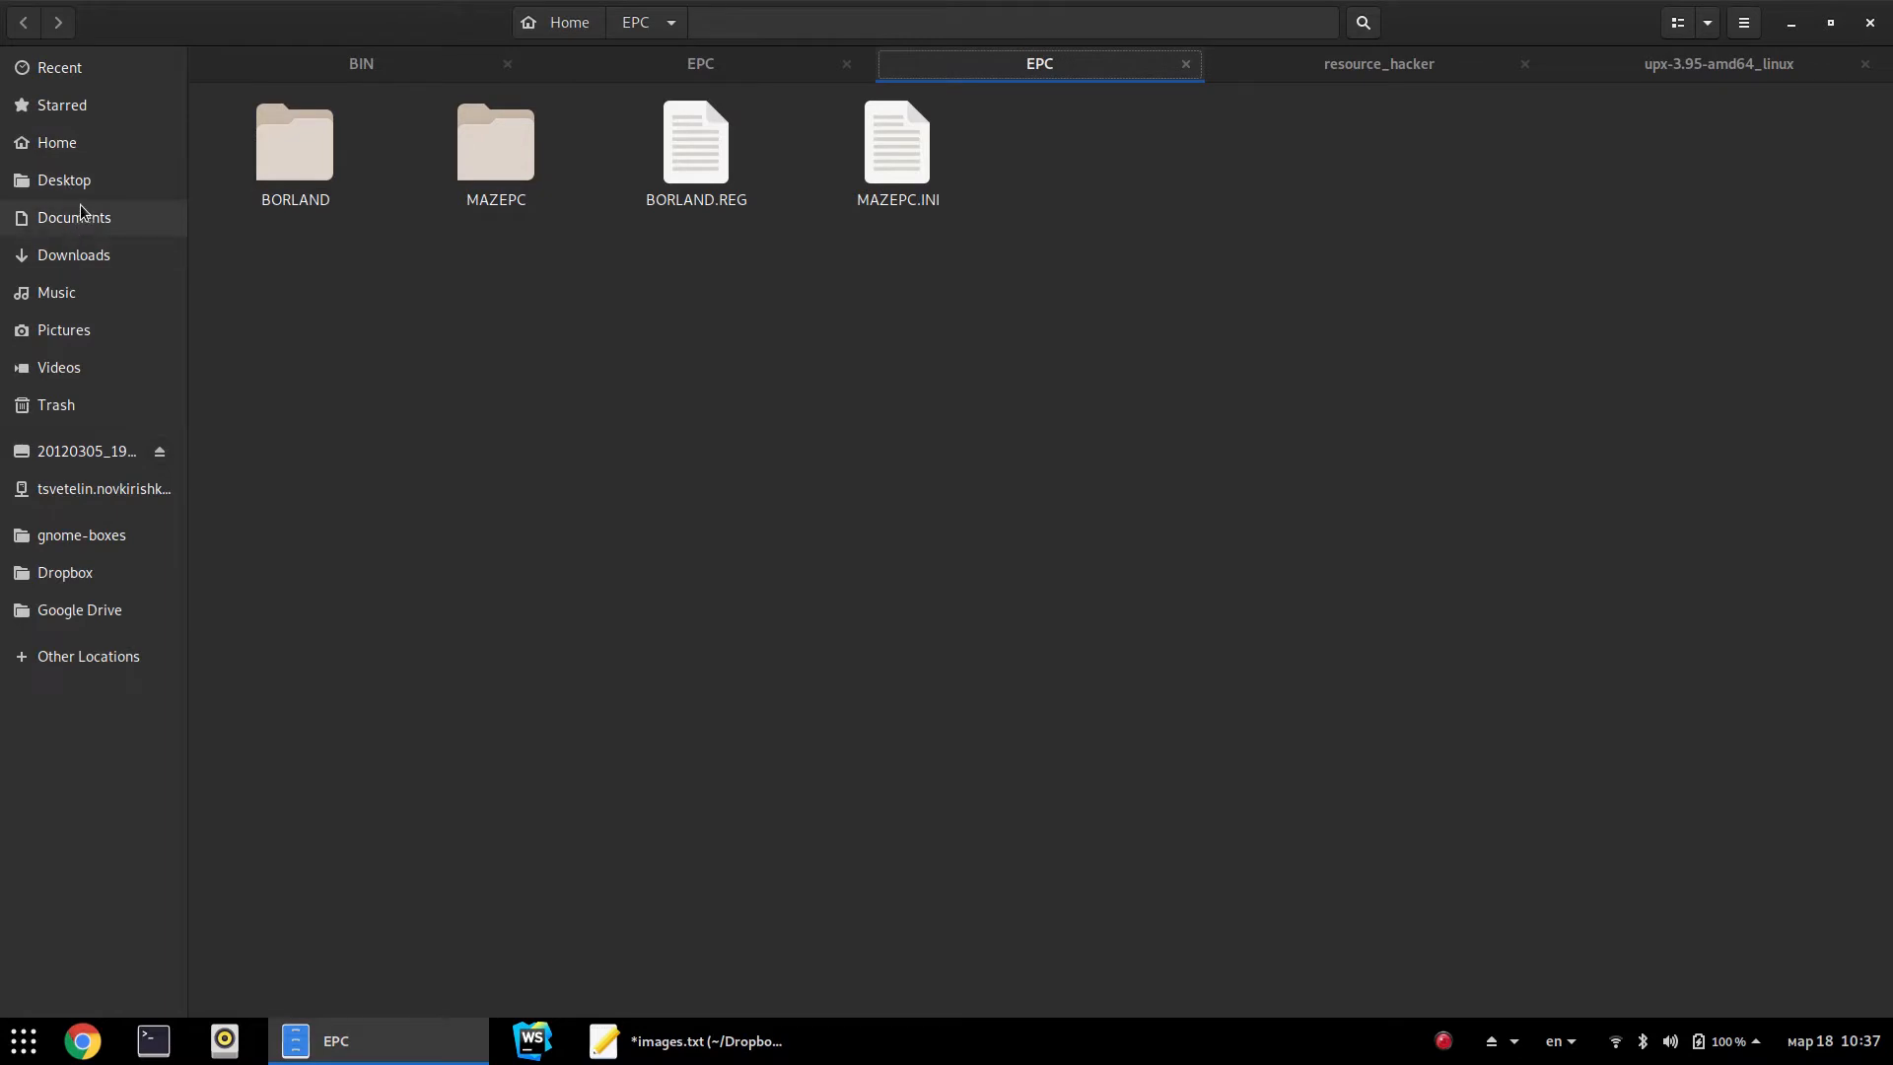
left_click(120, 148)
double_click(589, 321)
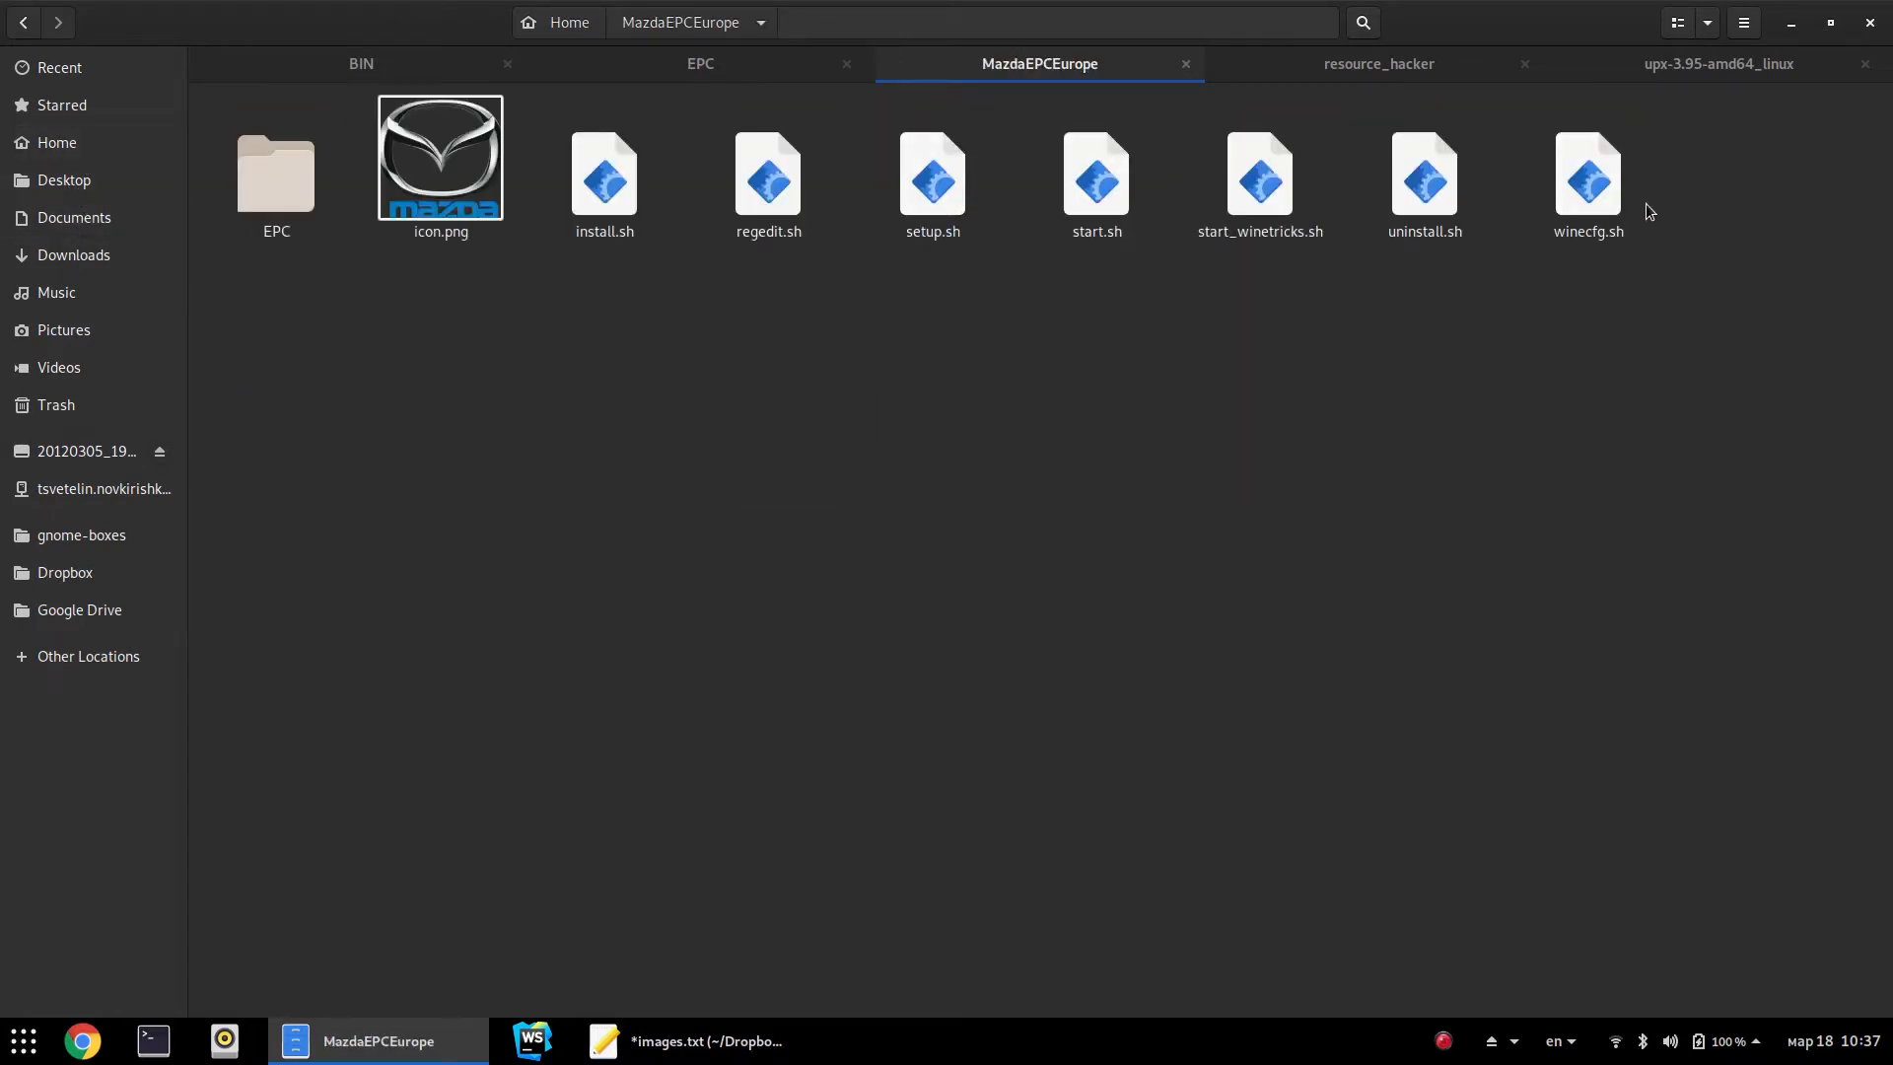
left_click(1619, 182)
key("Return")
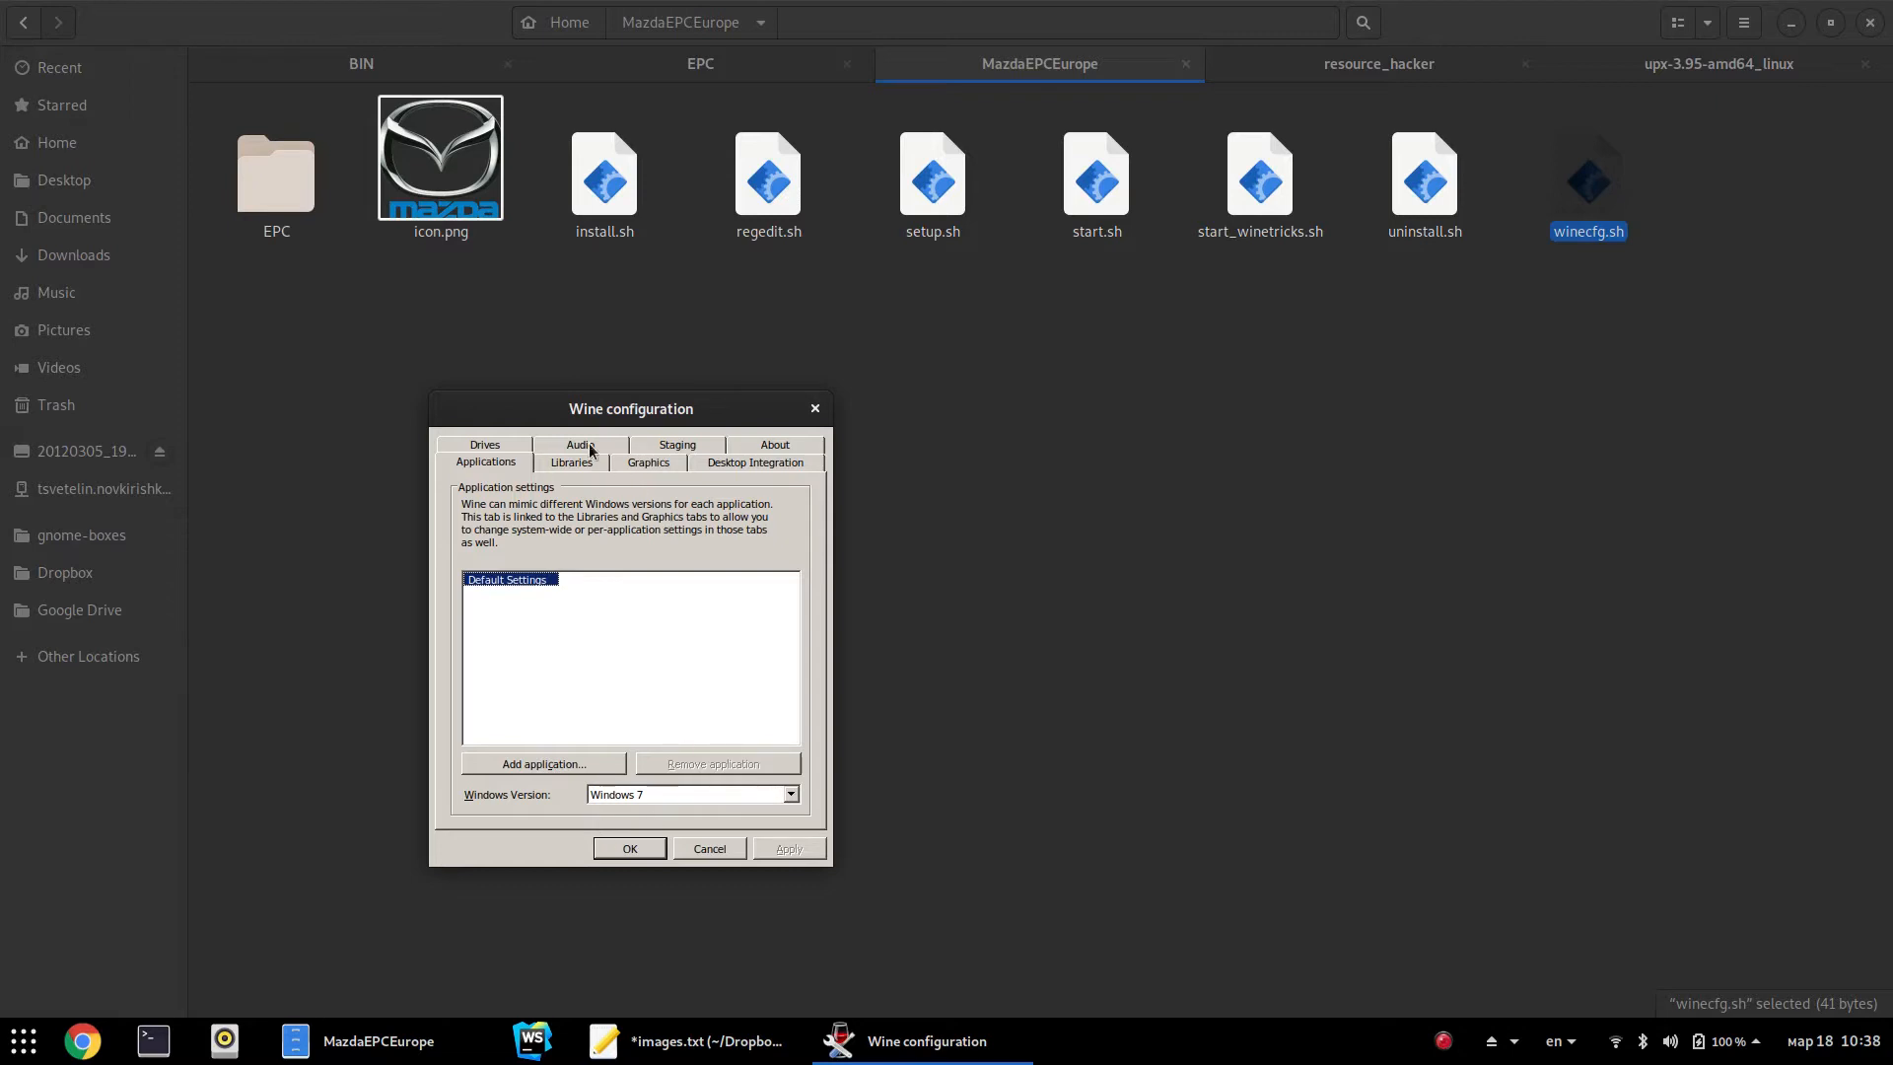
Change the Graphics screen resolution from 96 to 196 dpi and confirm with OK
left_click(627, 463)
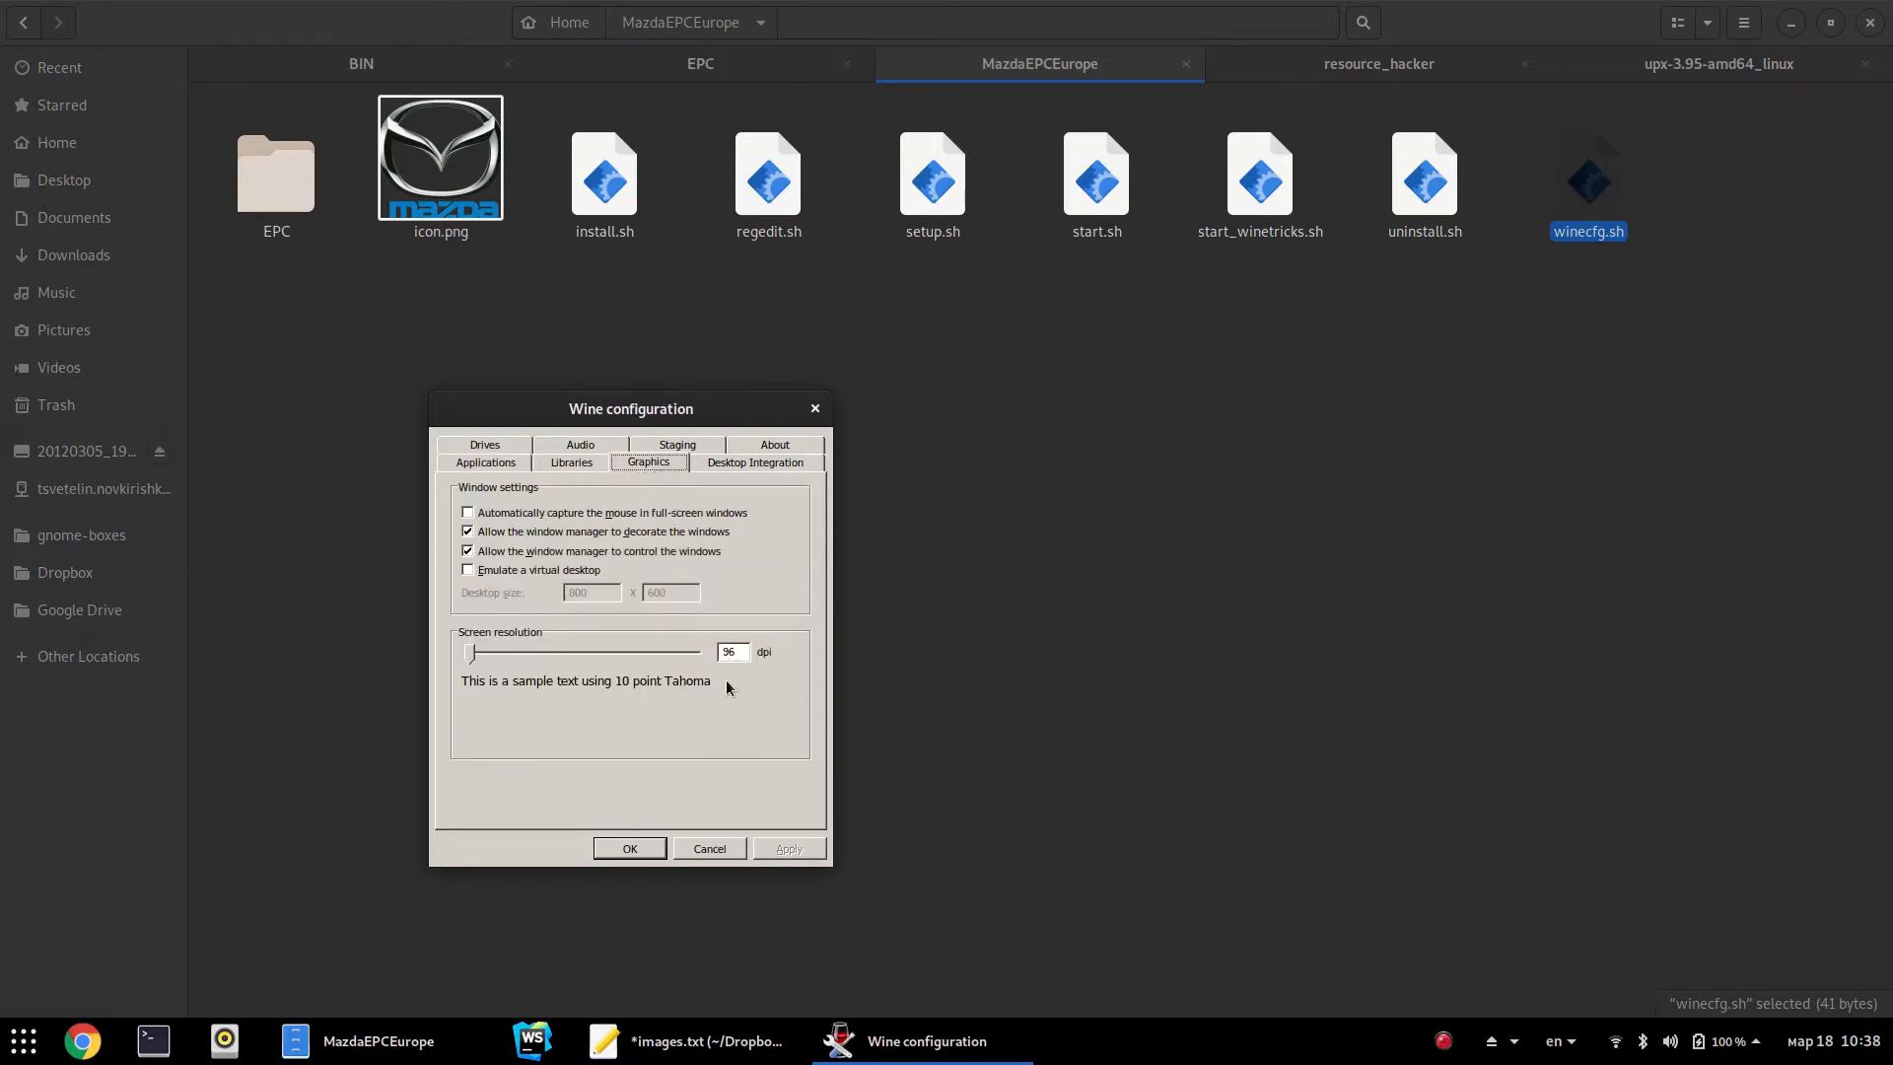
left_click(725, 652)
type("1")
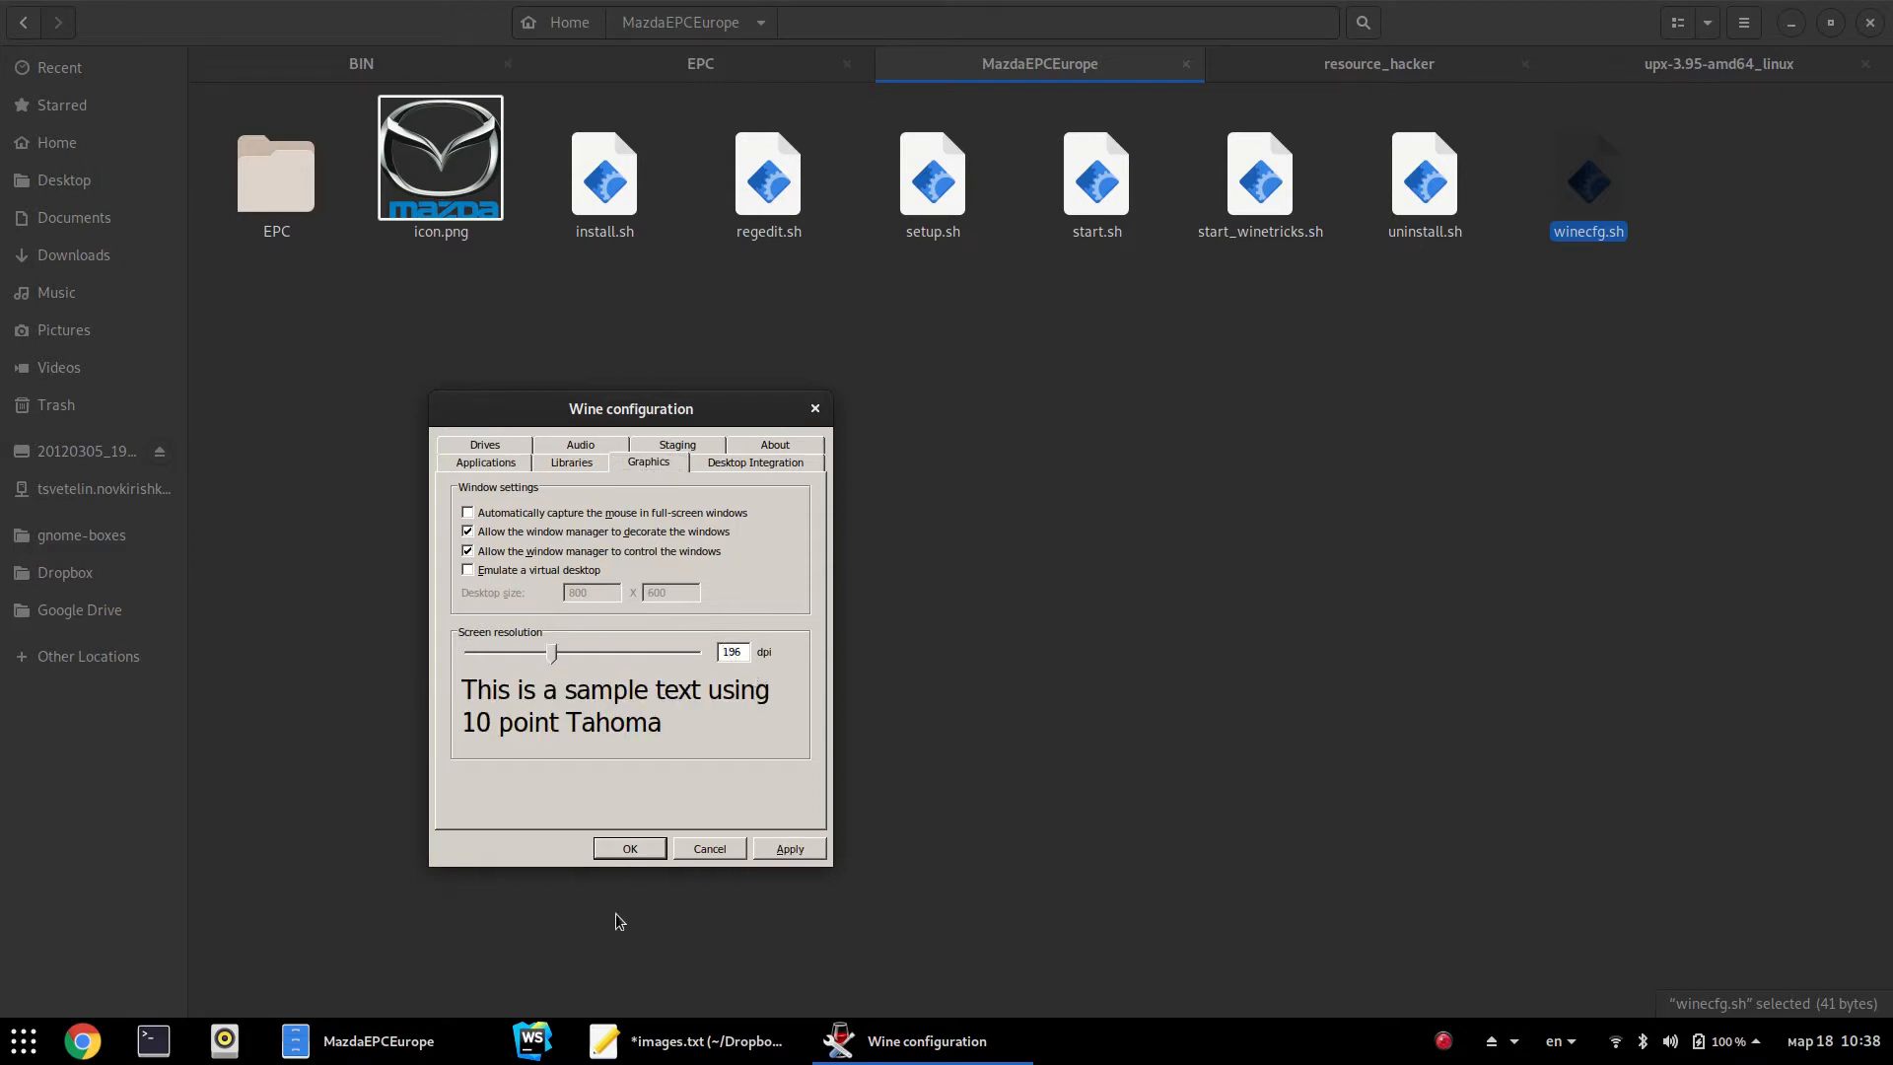
left_click(631, 850)
left_click(716, 523)
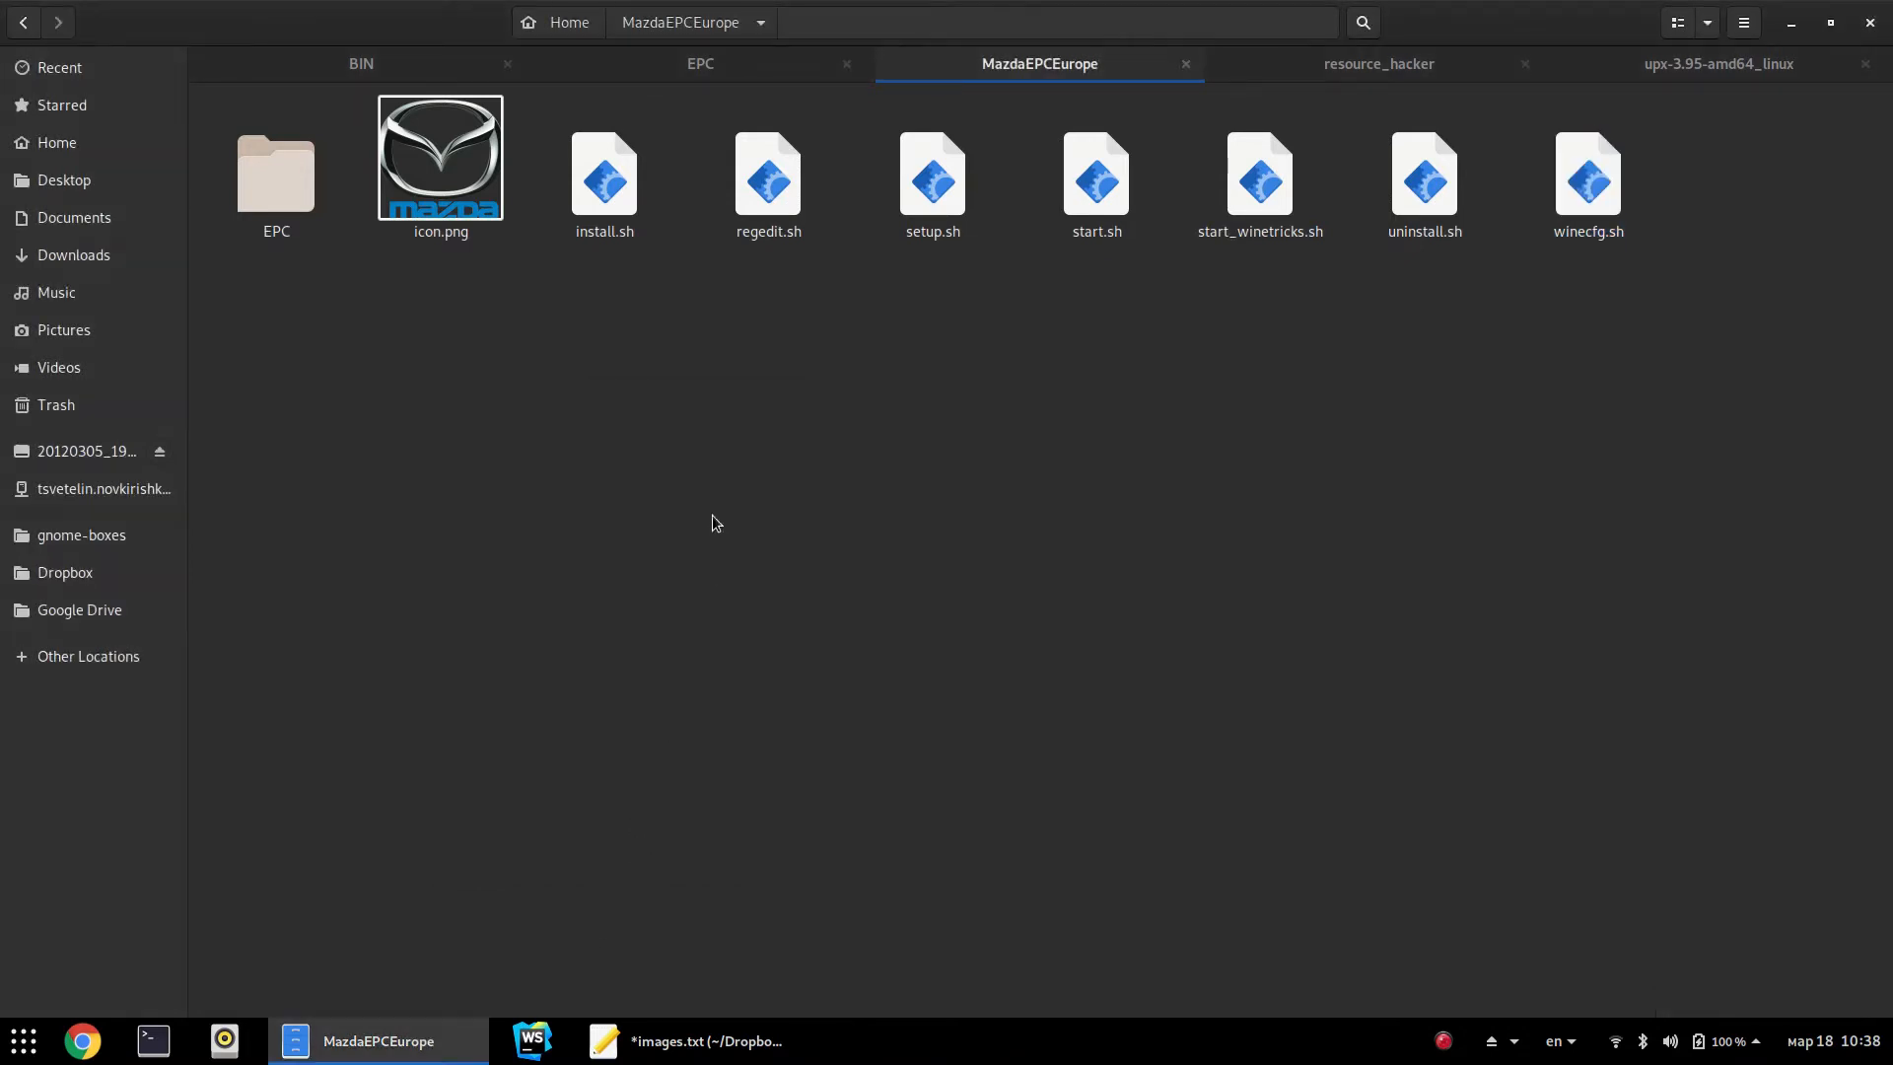
Launch the catalog from start.sh and dismiss the vehicle-identification message
left_click(1092, 200)
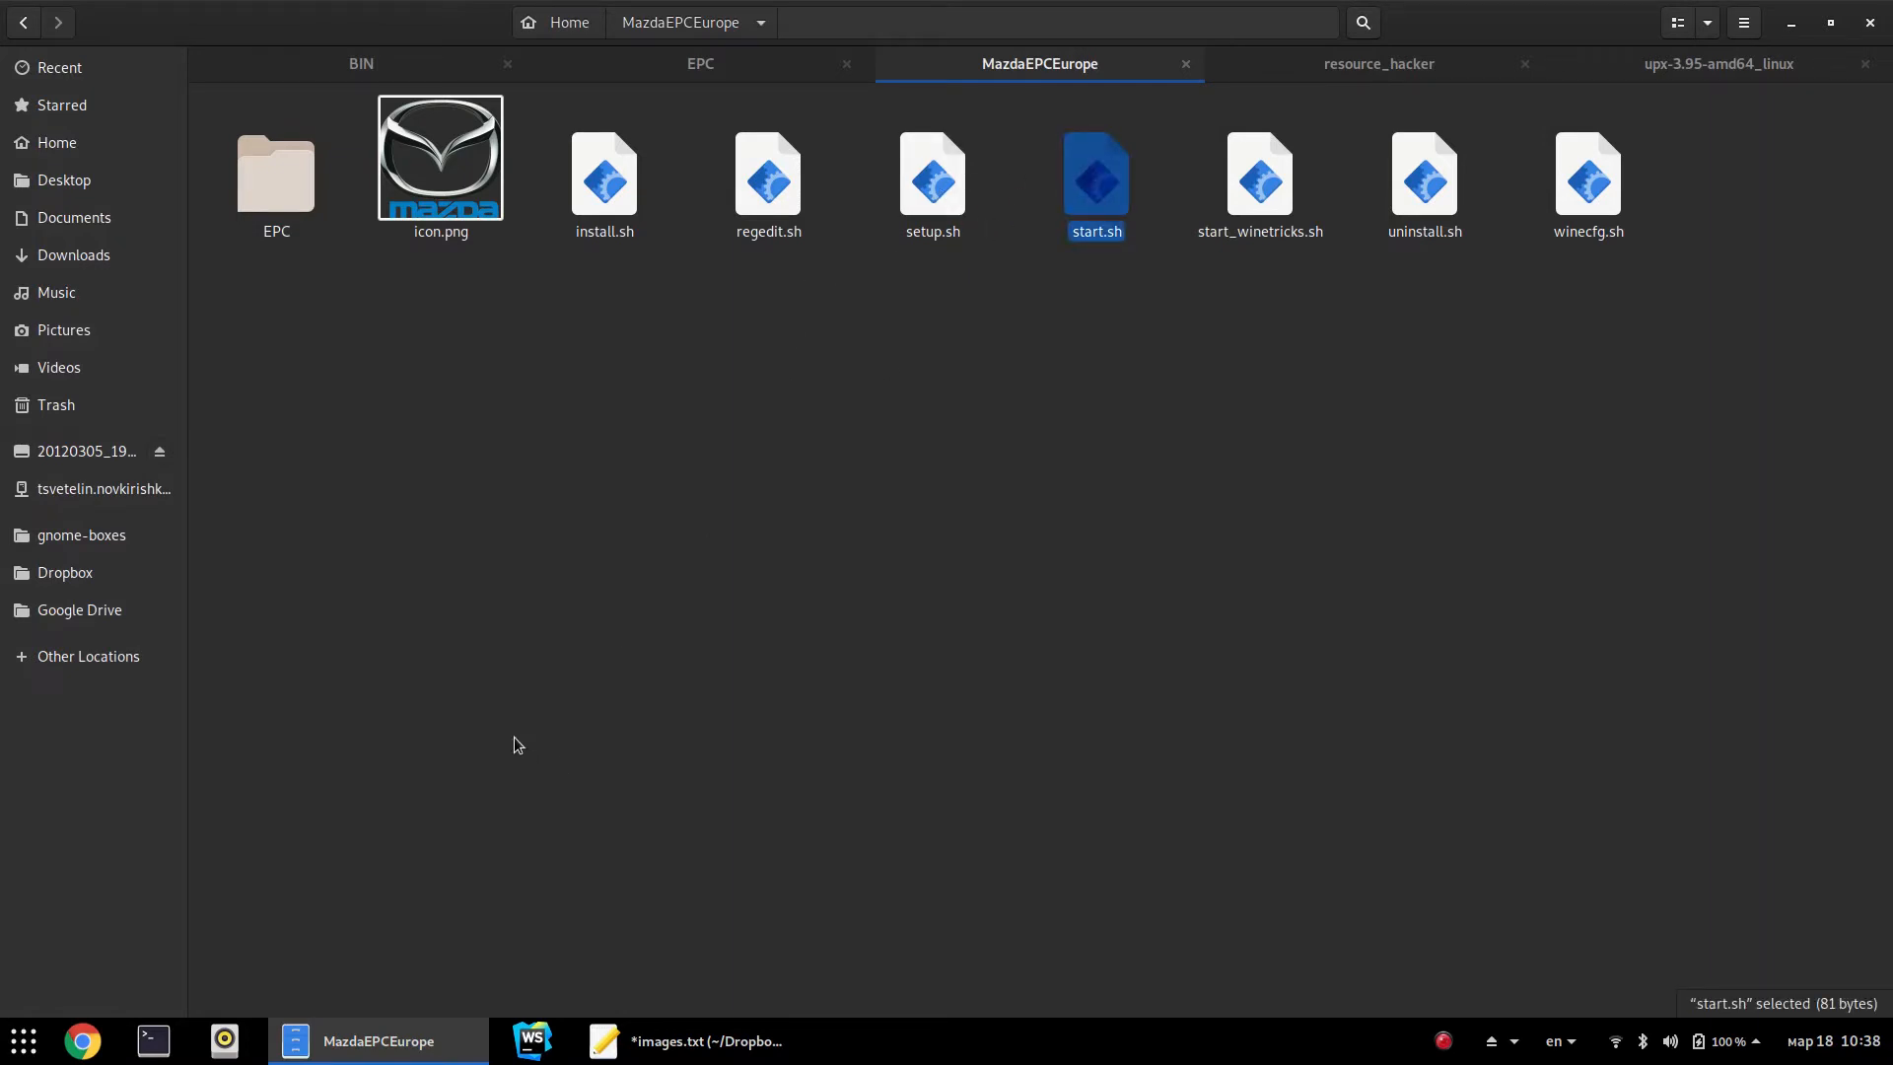
double_click(1130, 173)
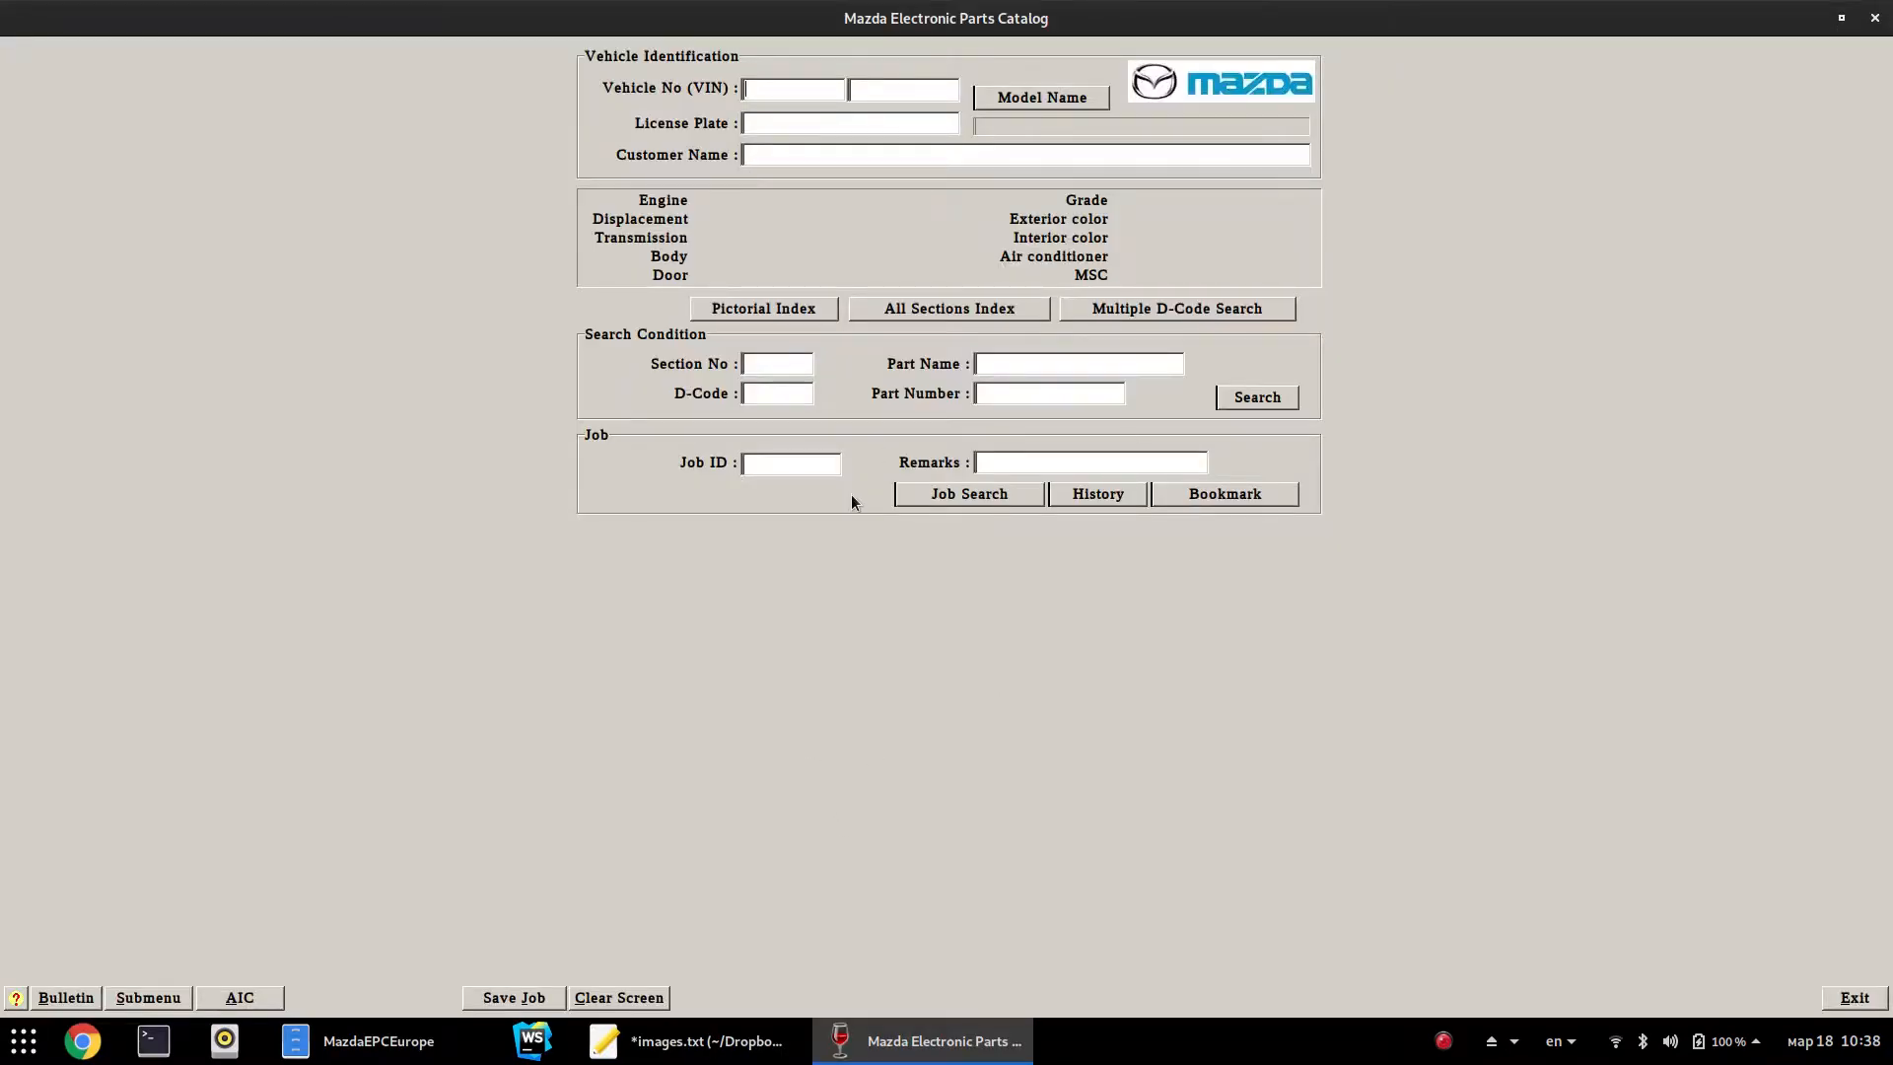
left_click(240, 997)
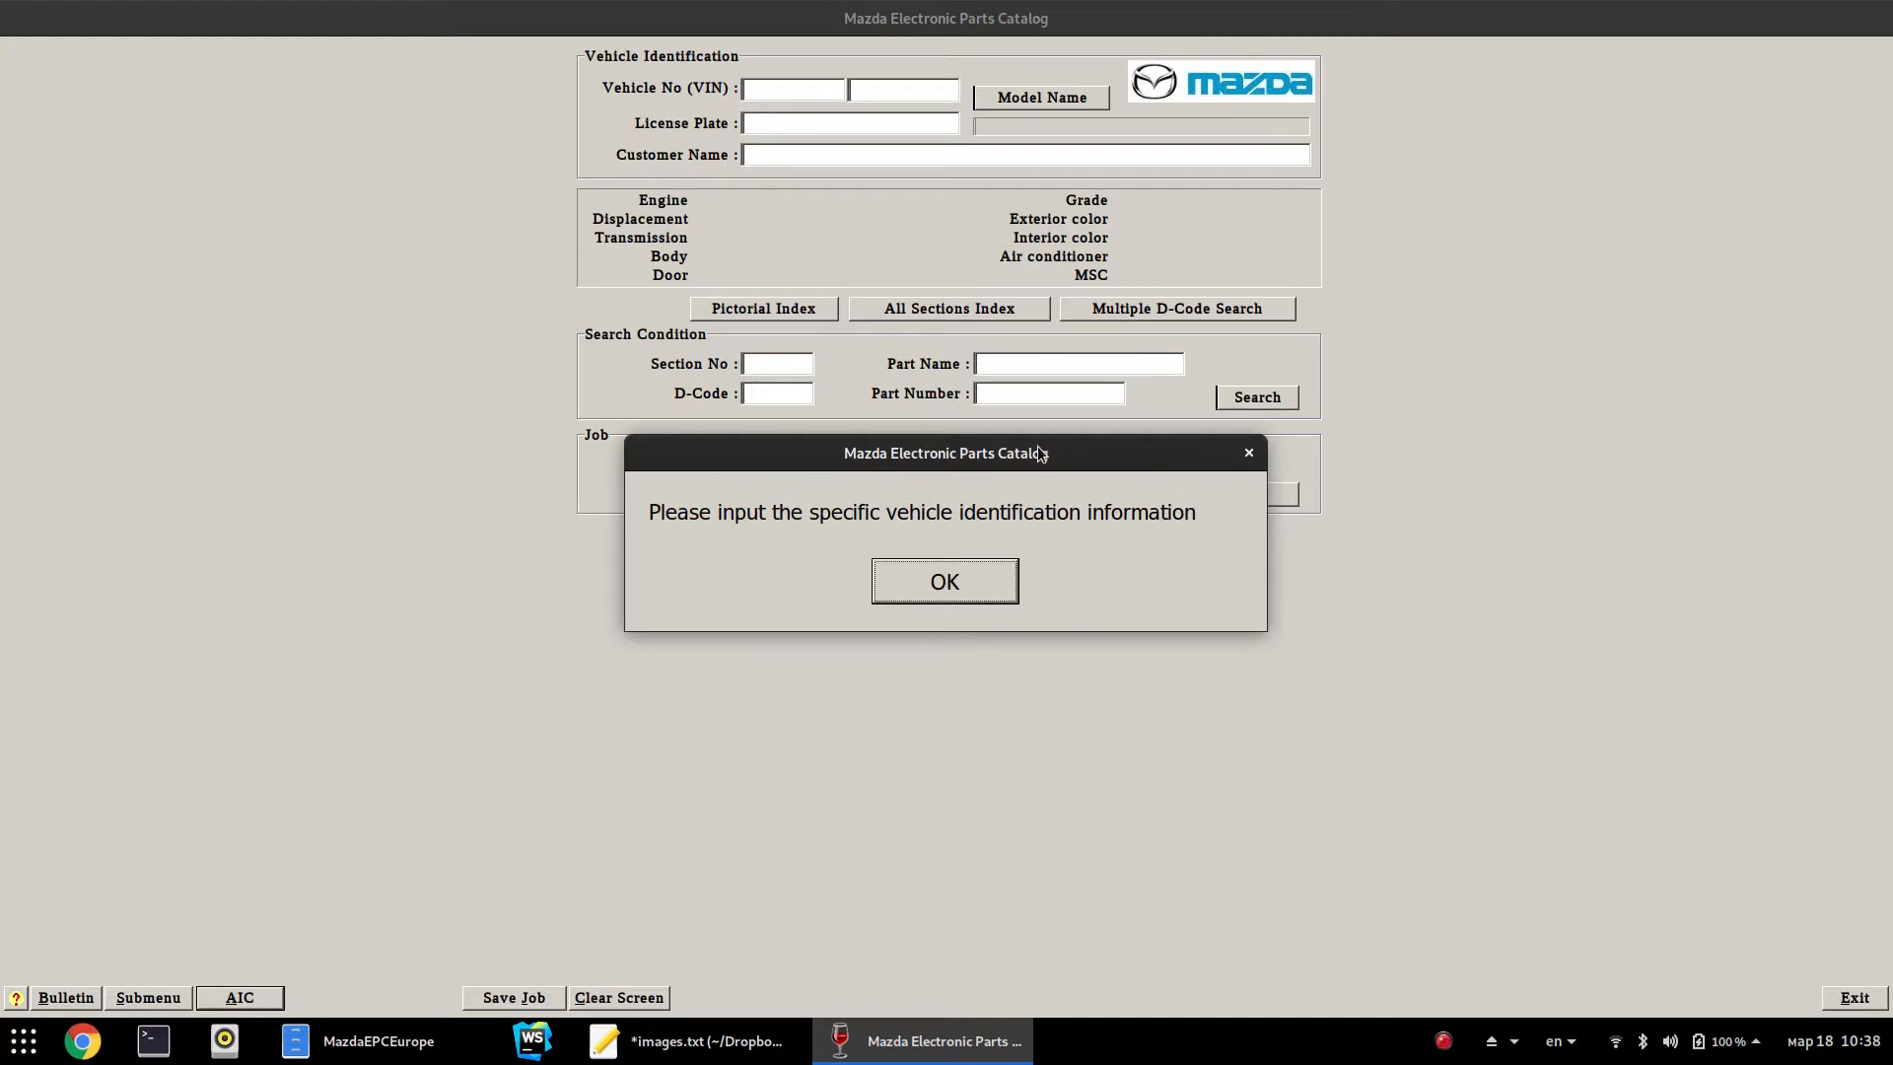
left_click(963, 590)
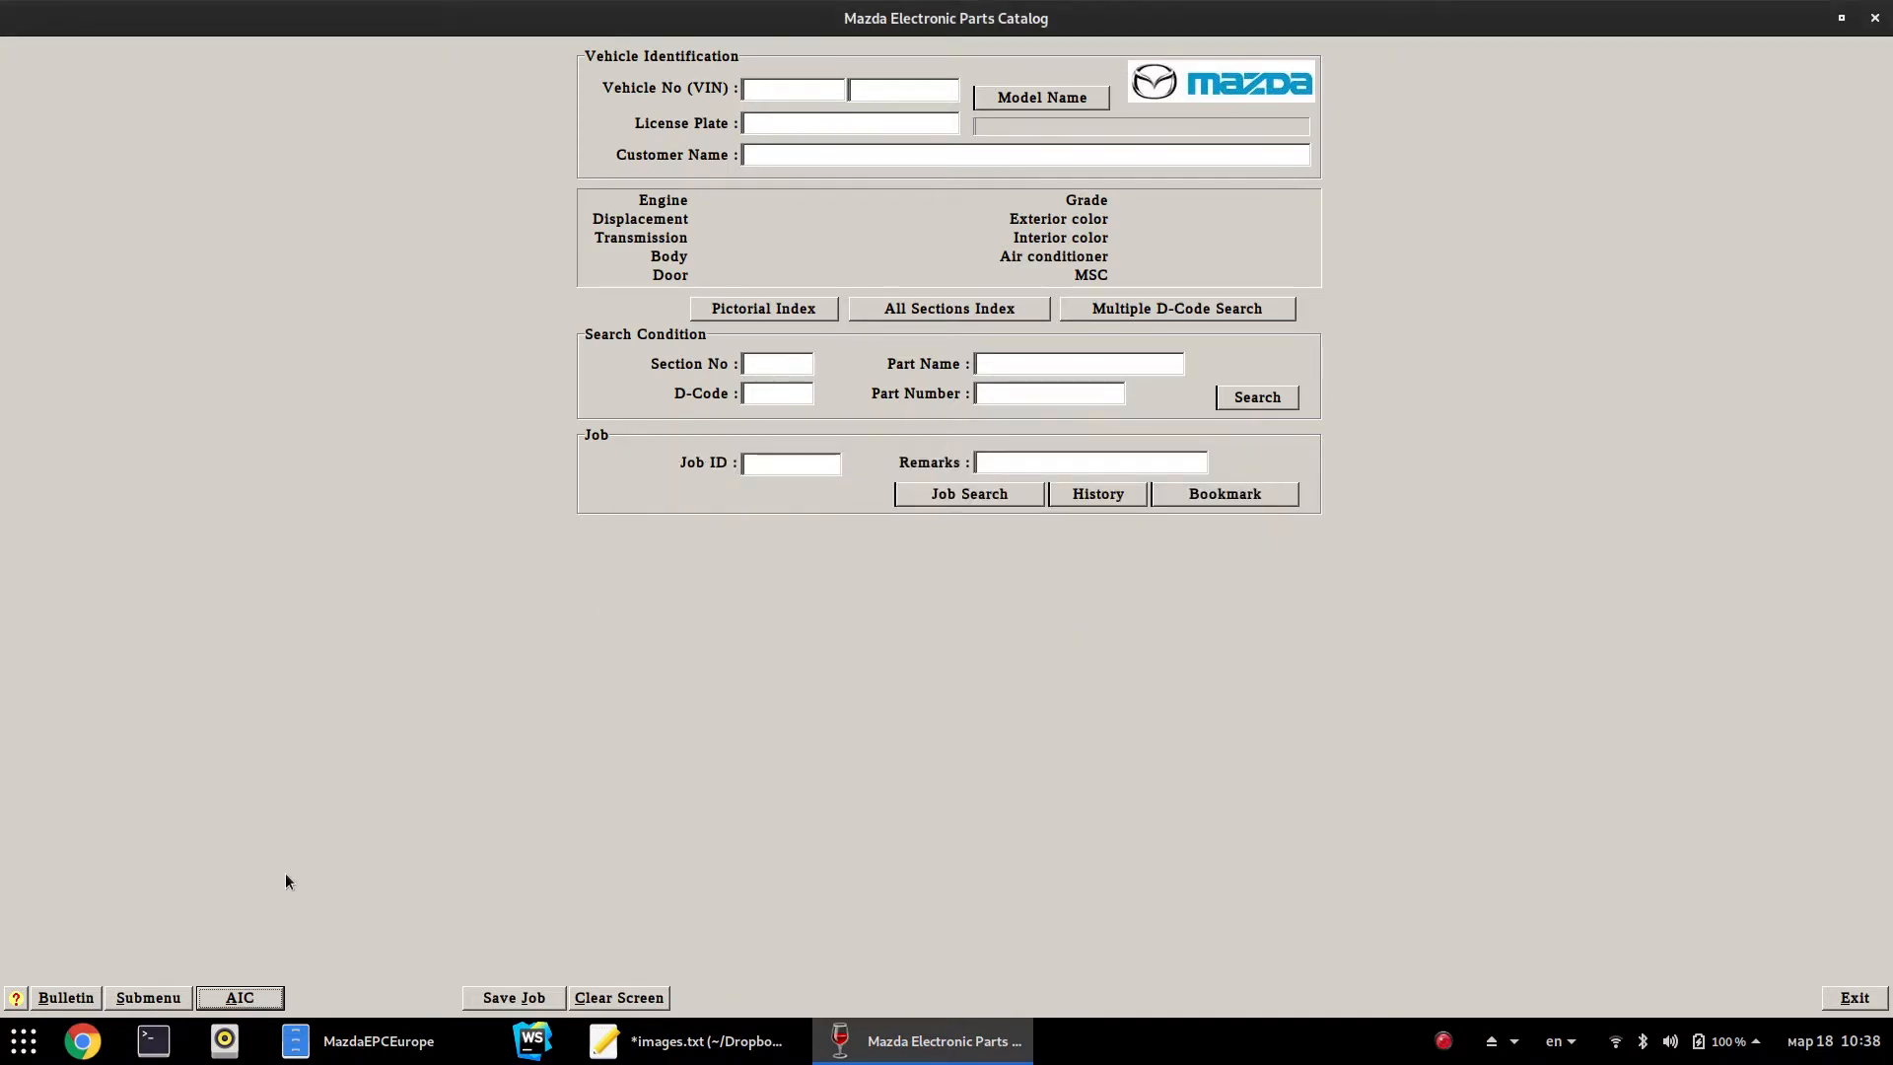
Review CD information (A1 02/2018, B1 and B2 01/2018) and close it
left_click(137, 998)
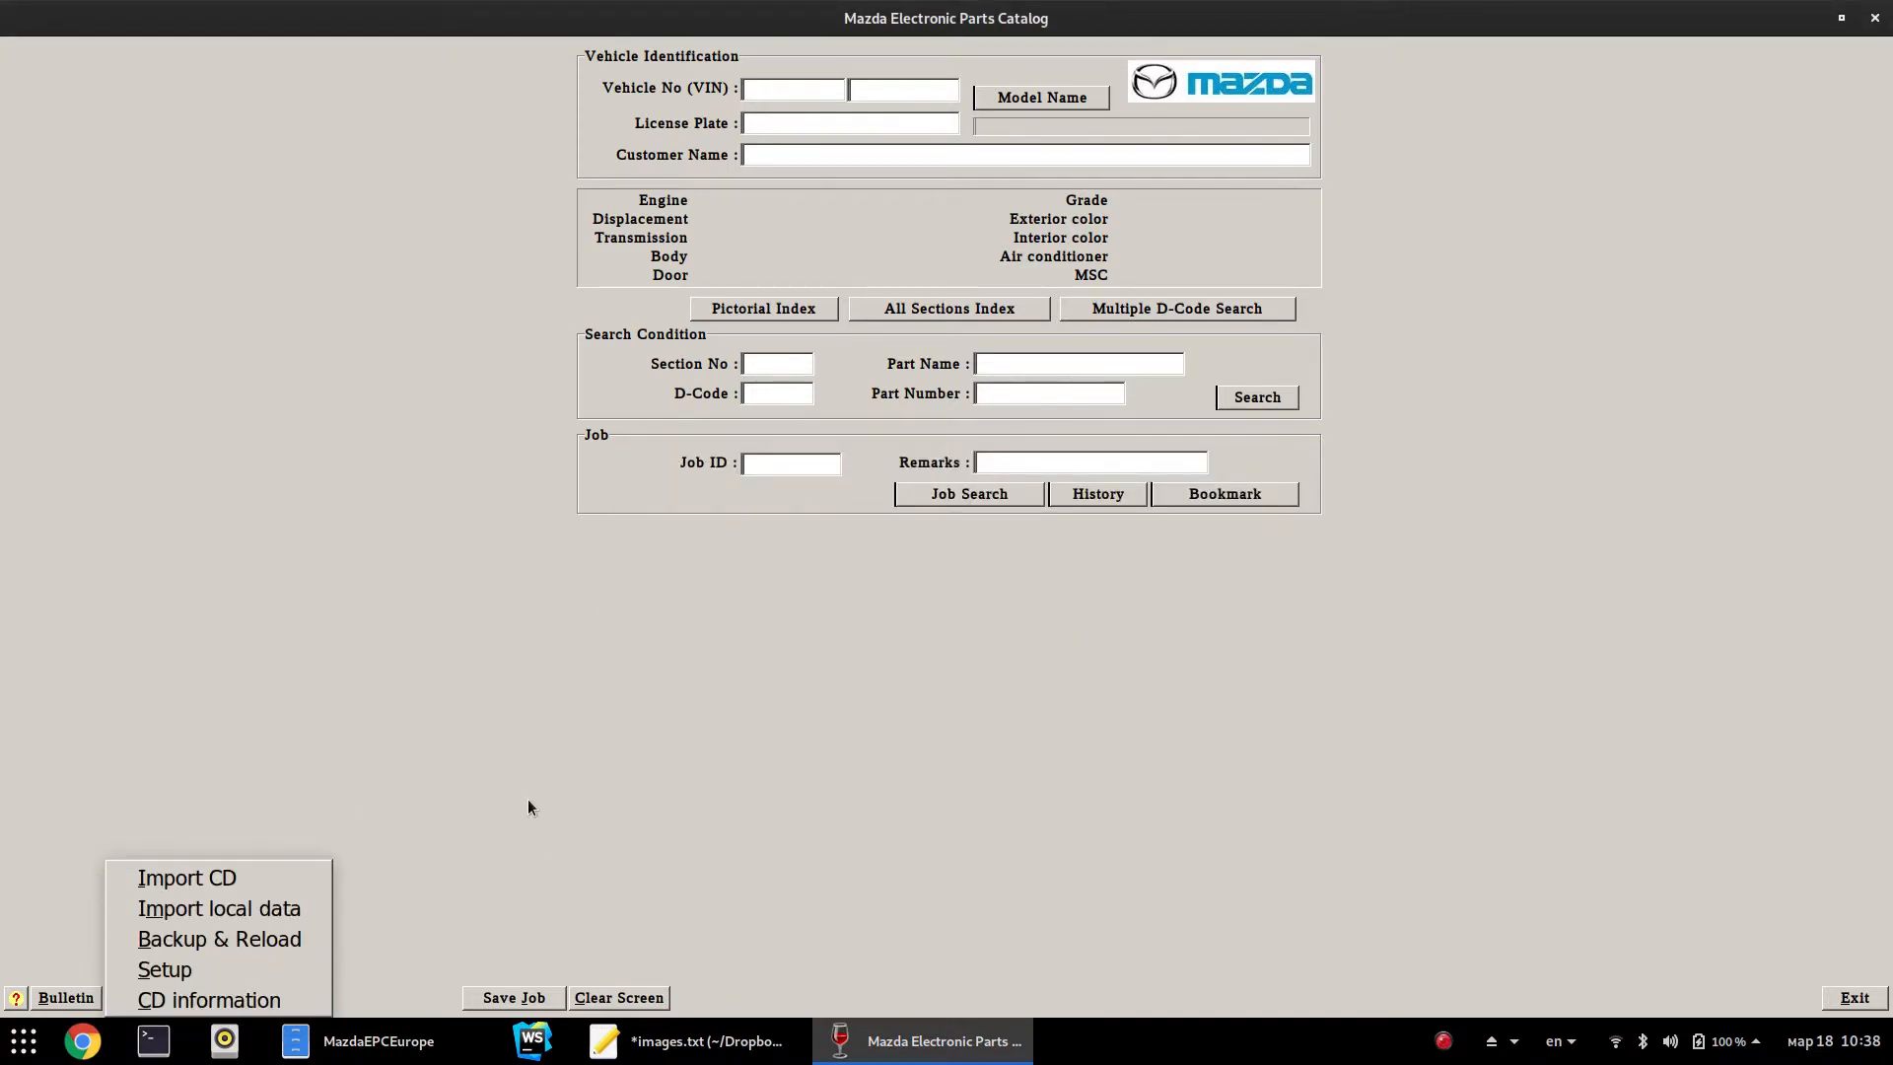
left_click(289, 1002)
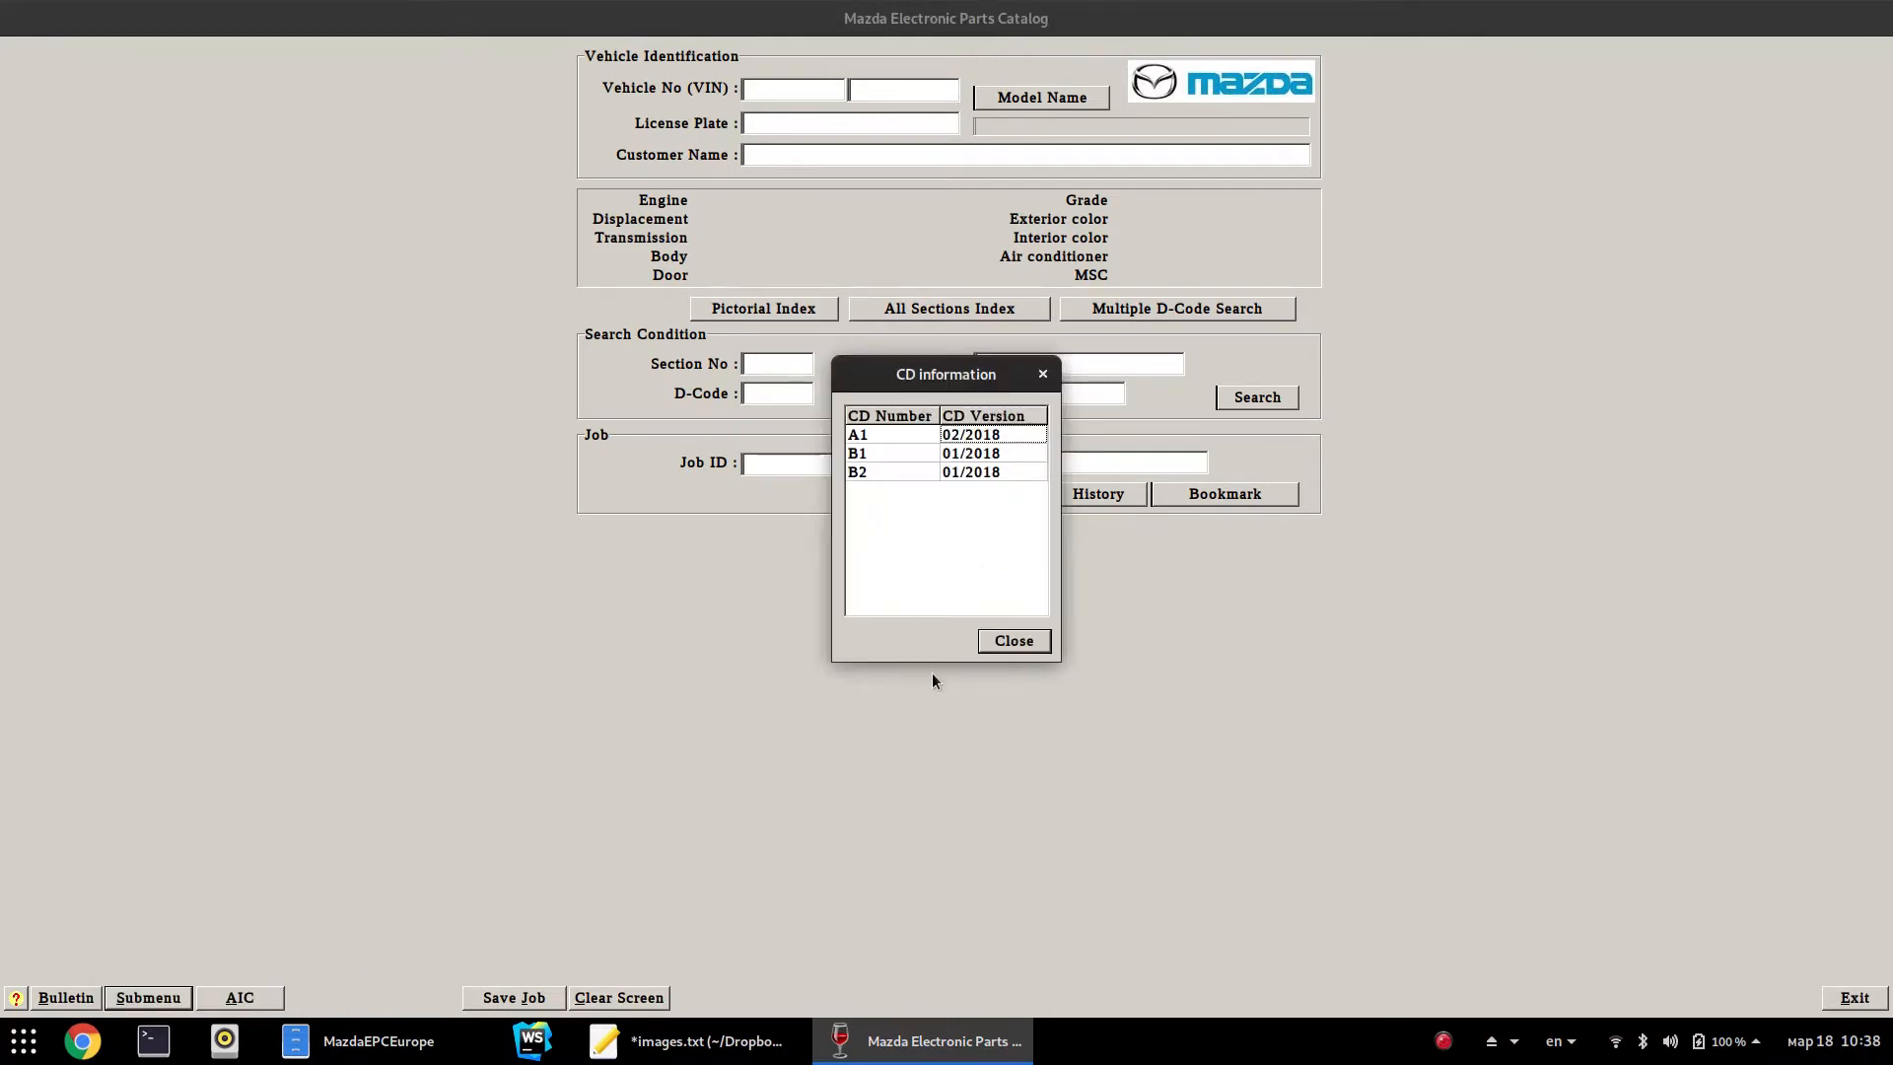
left_click(991, 642)
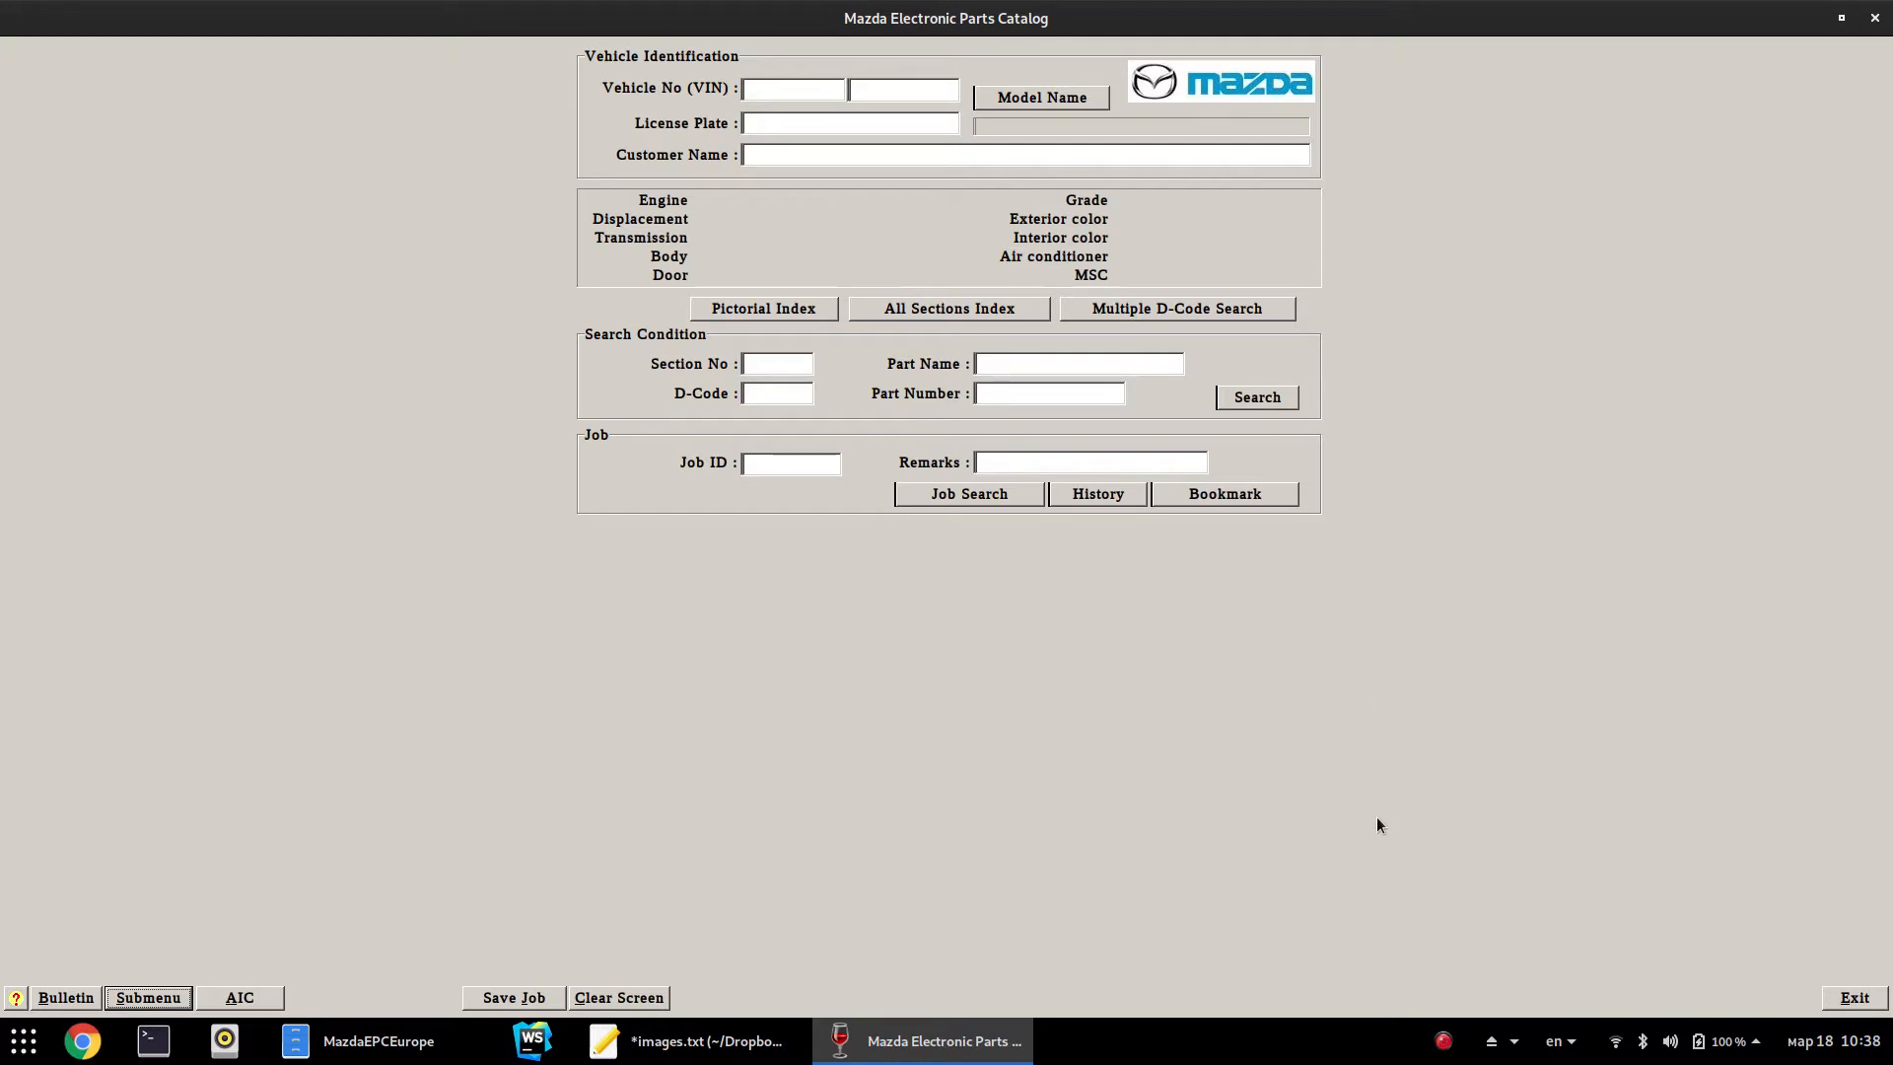
Exit the catalog, start ResourceHacker.exe and reopen mazdaepc.exe from recent files
left_click(1837, 1004)
left_click(1457, 671)
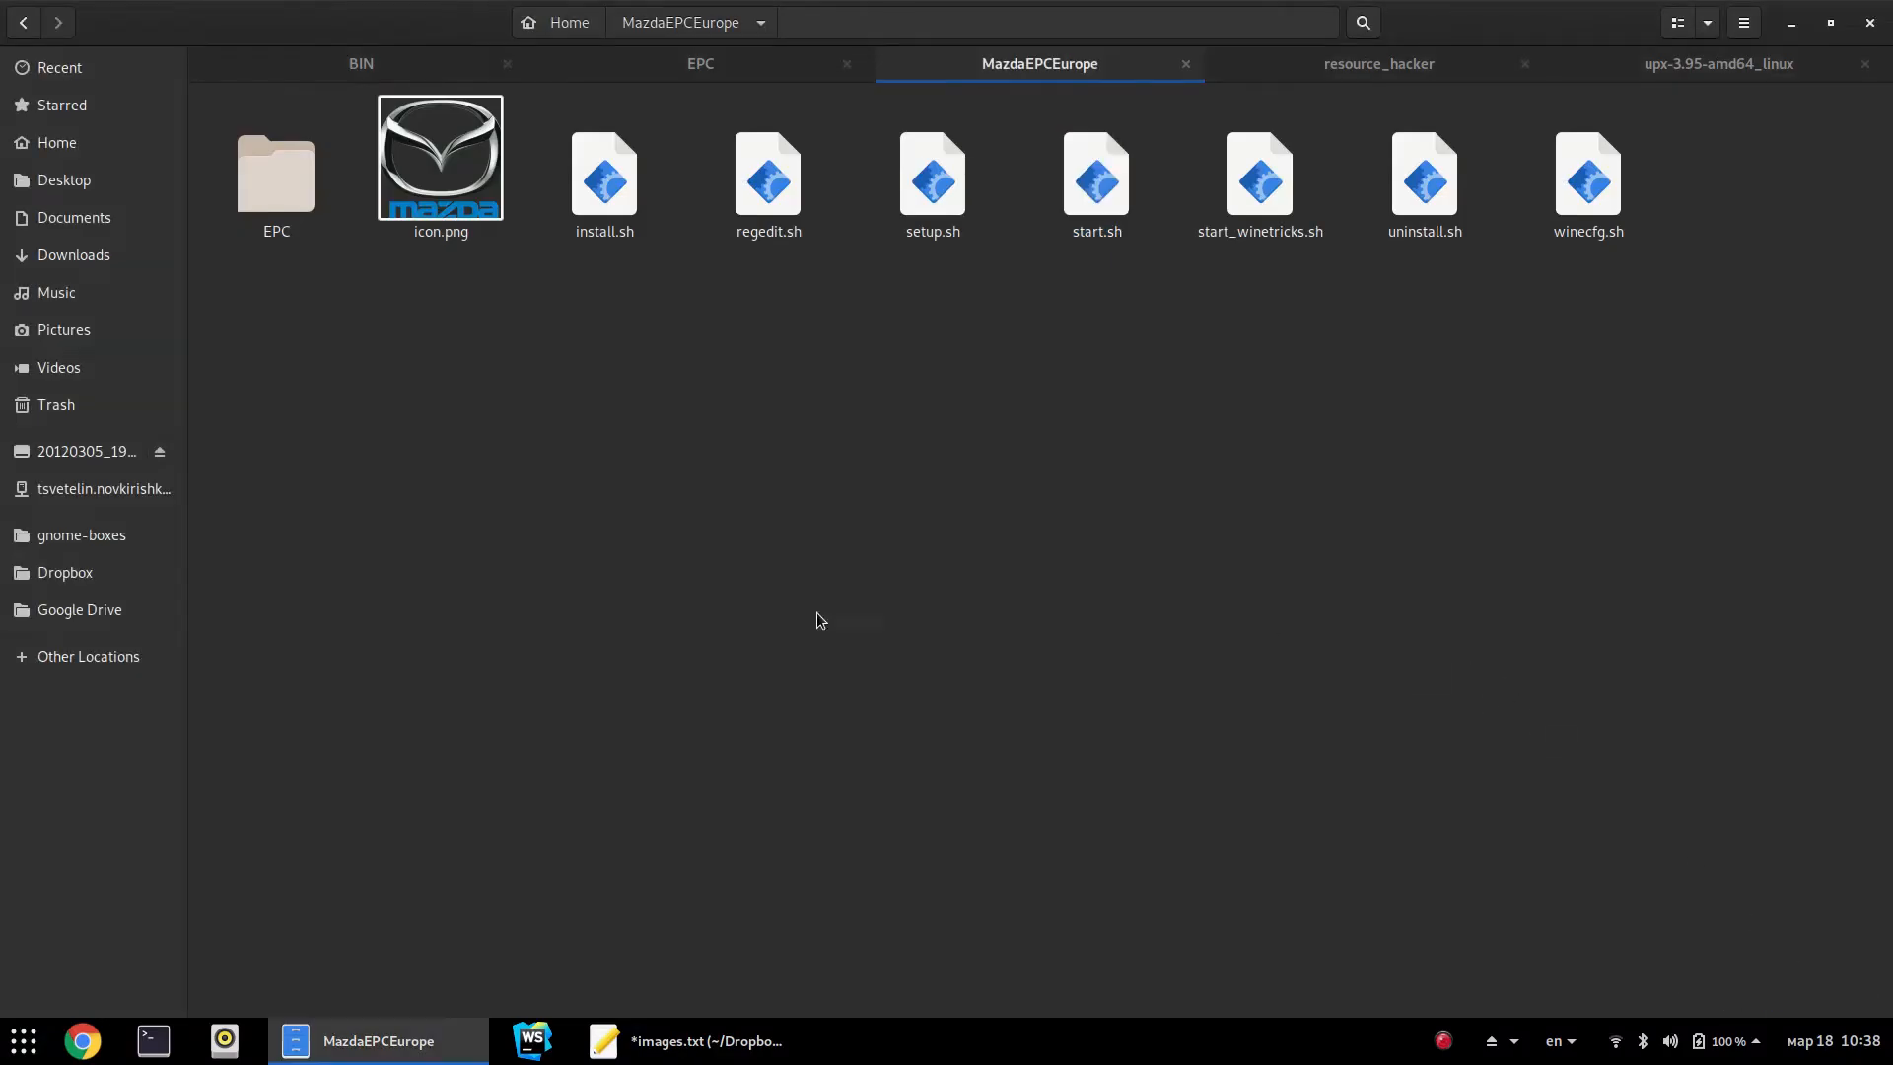
left_click(1434, 69)
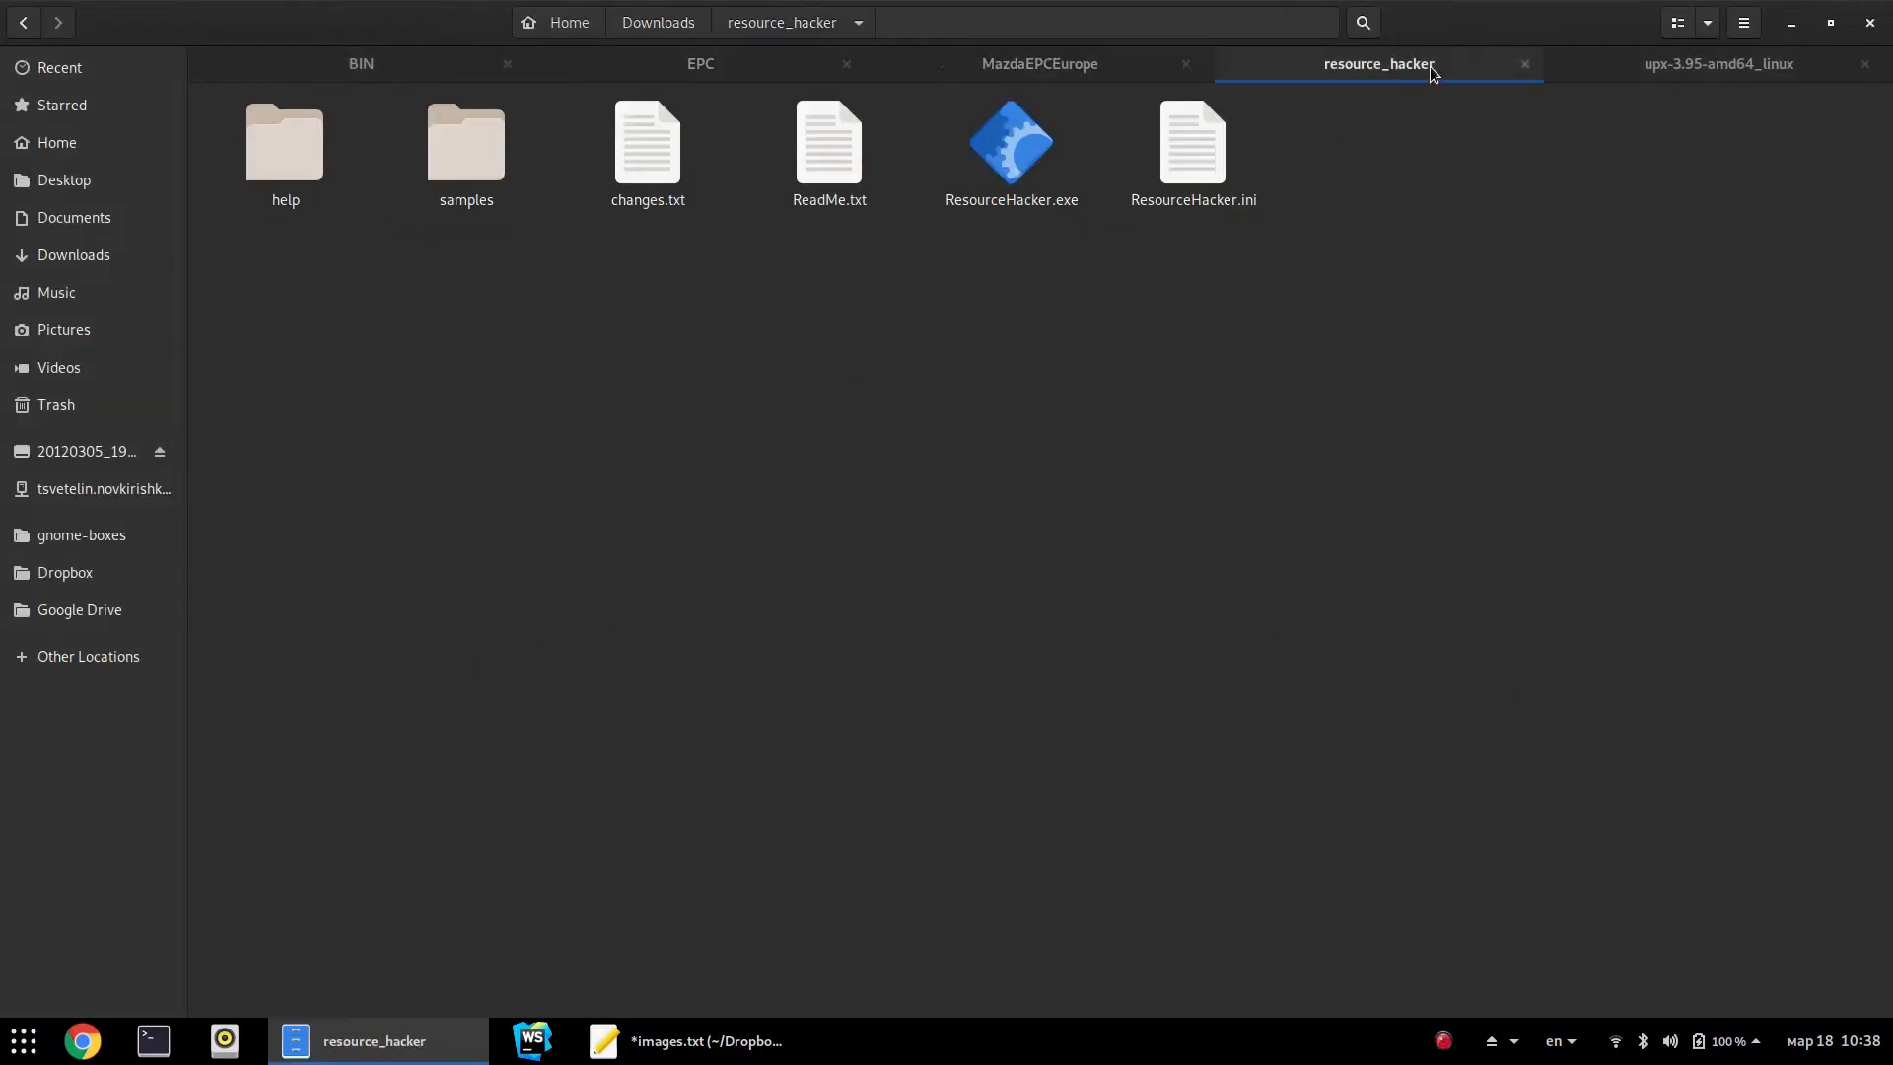
double_click(1016, 144)
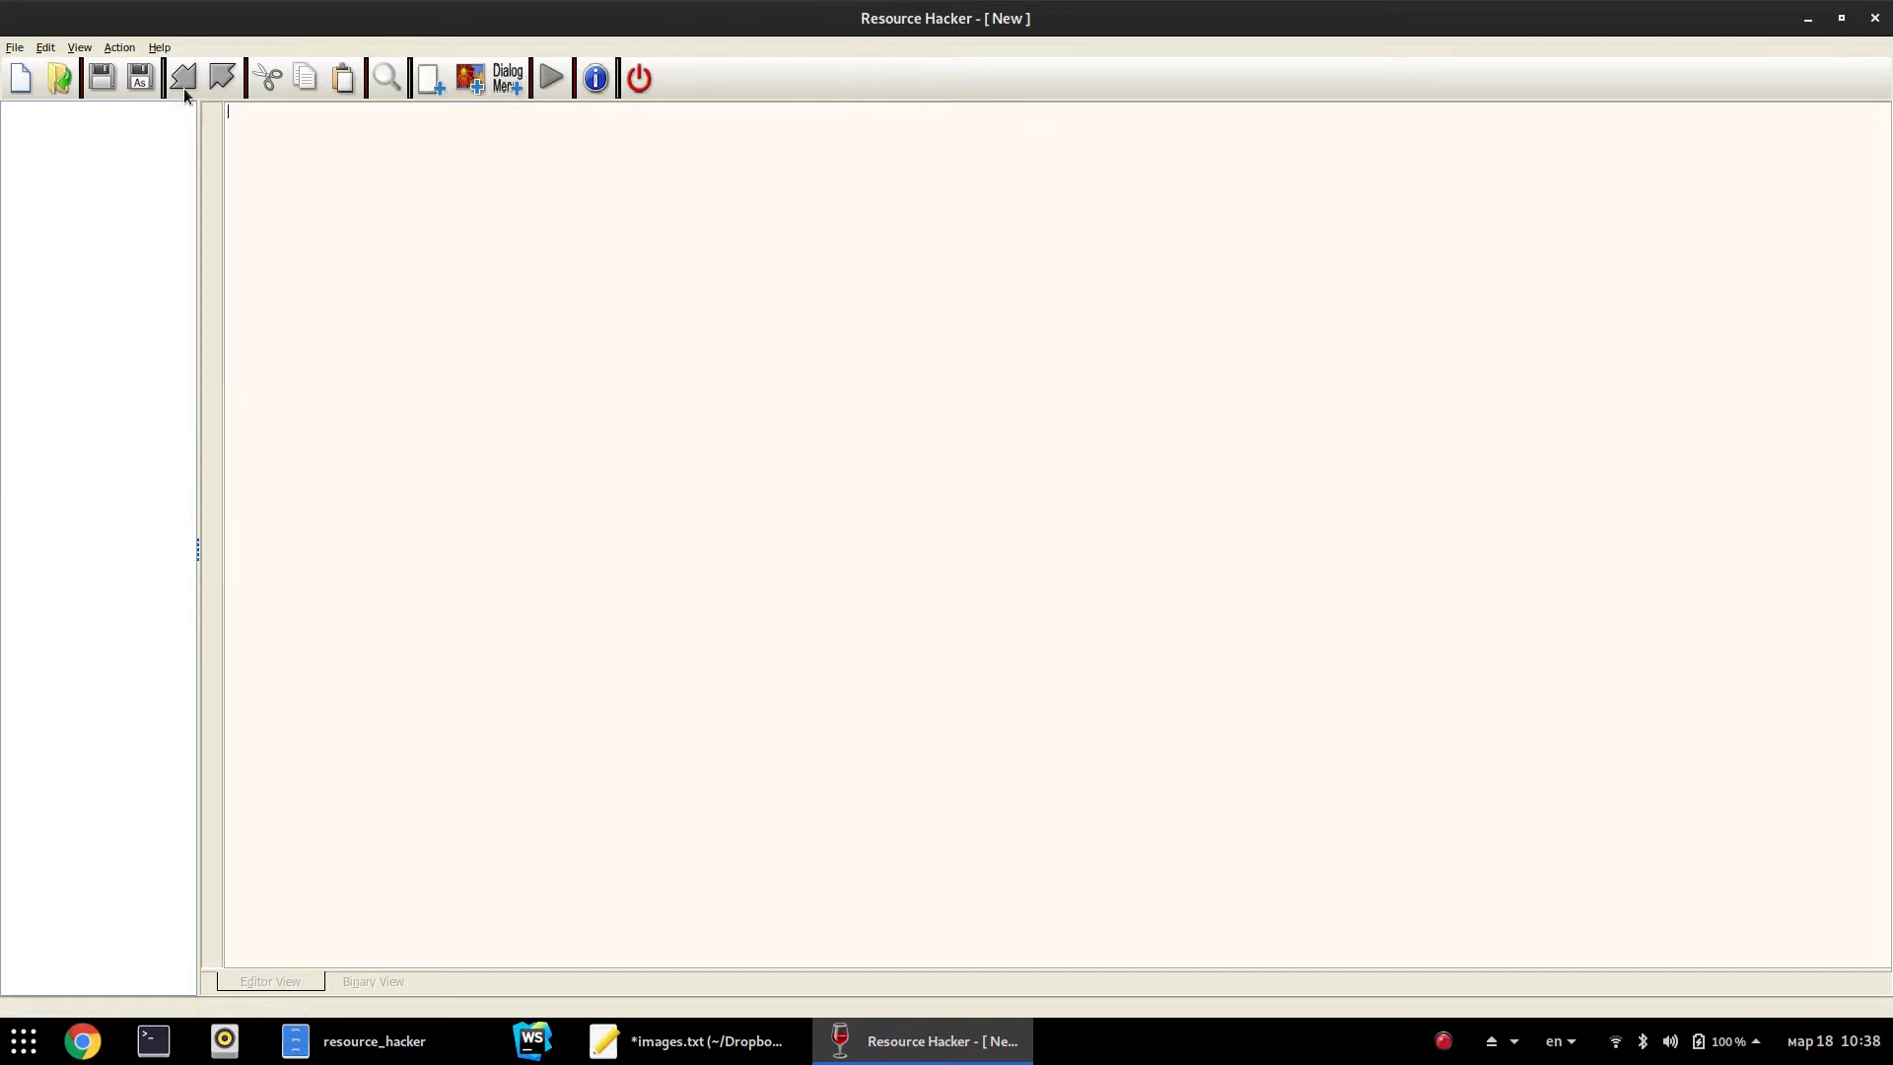
left_click(6, 53)
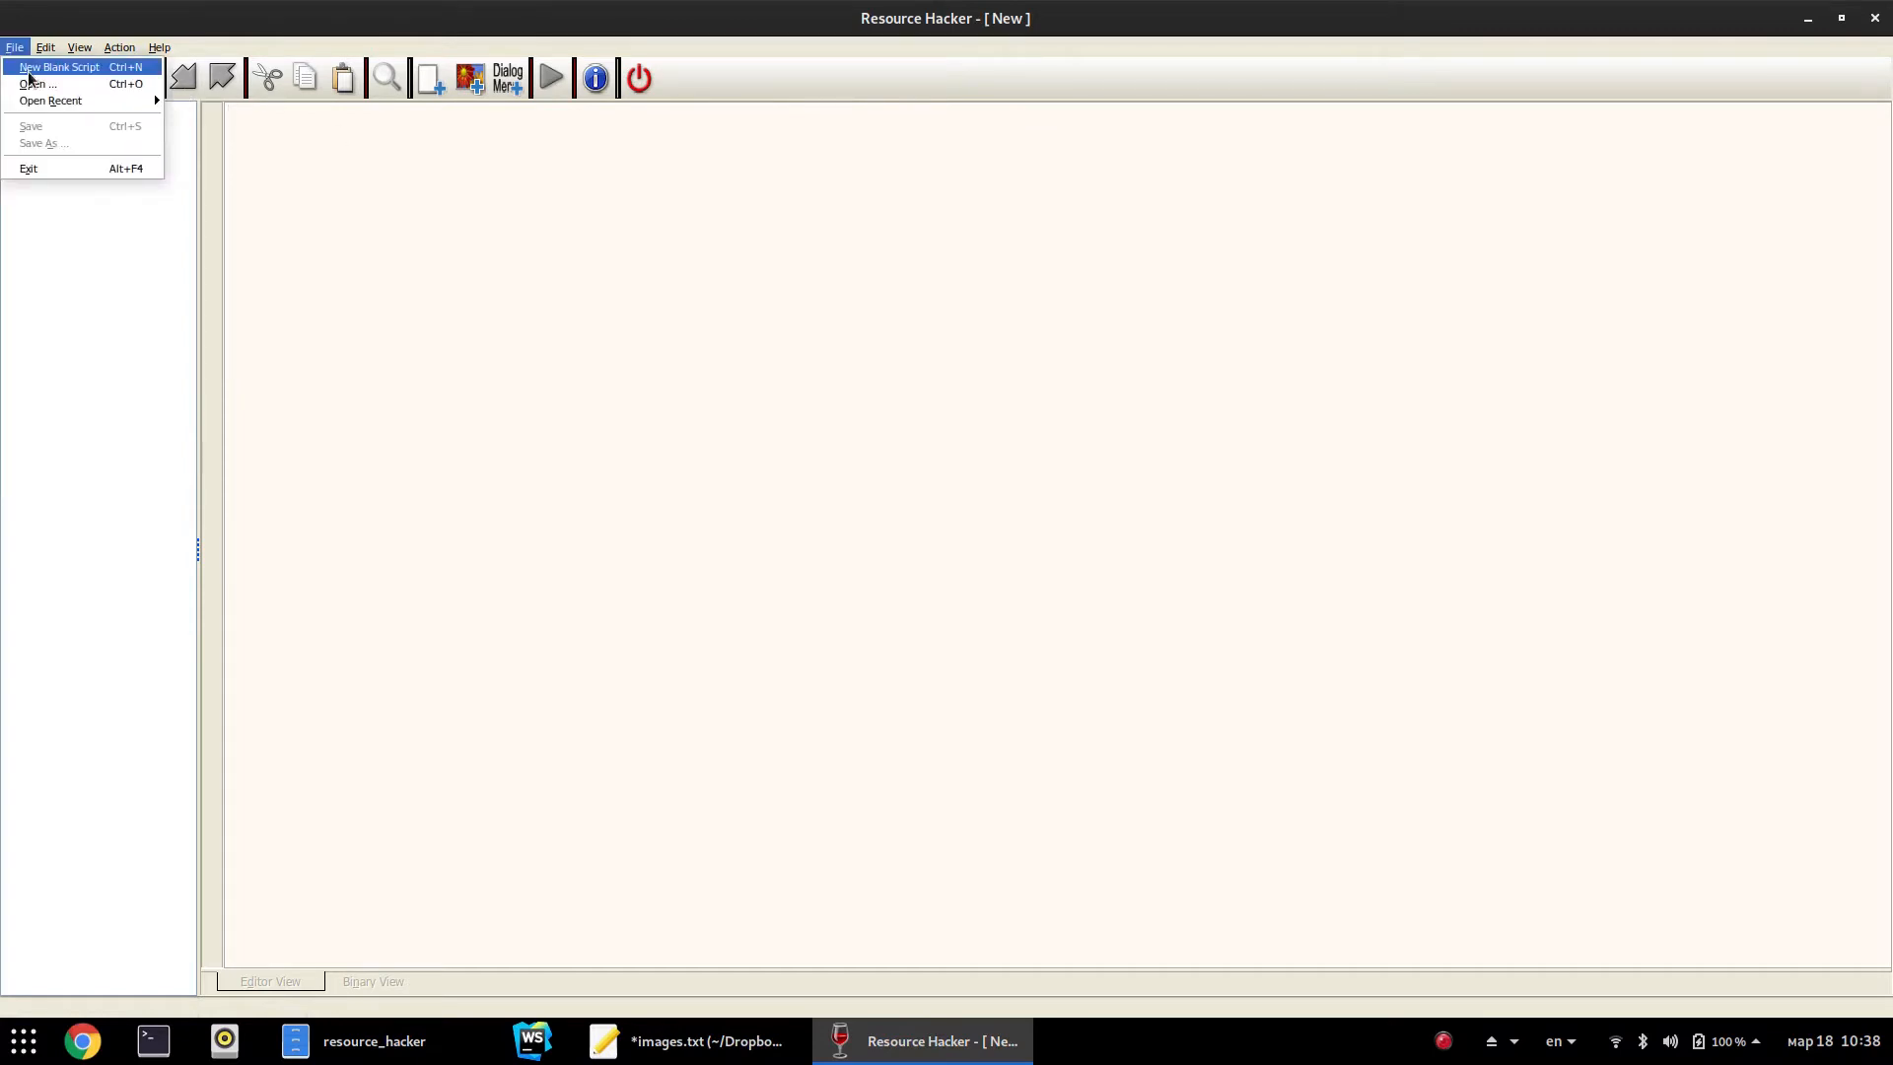
mouse_move(156, 100)
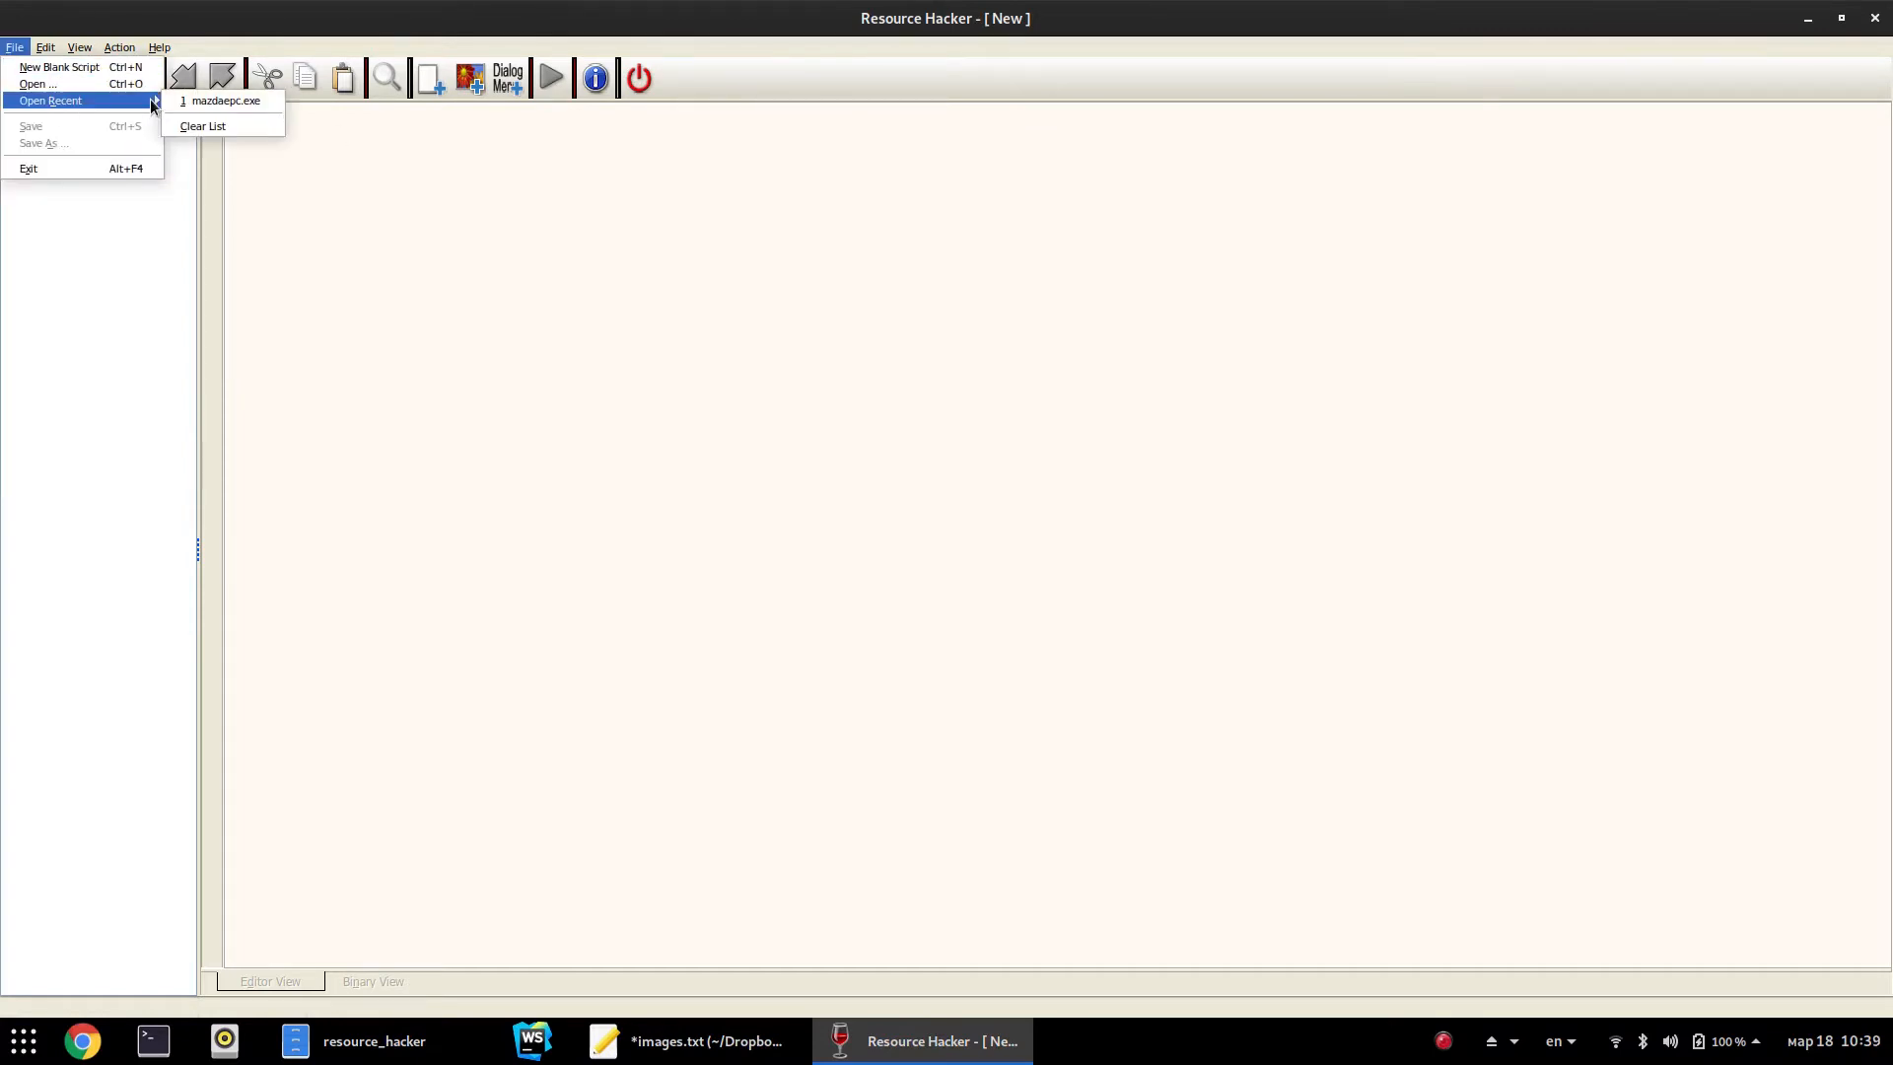
left_click(188, 103)
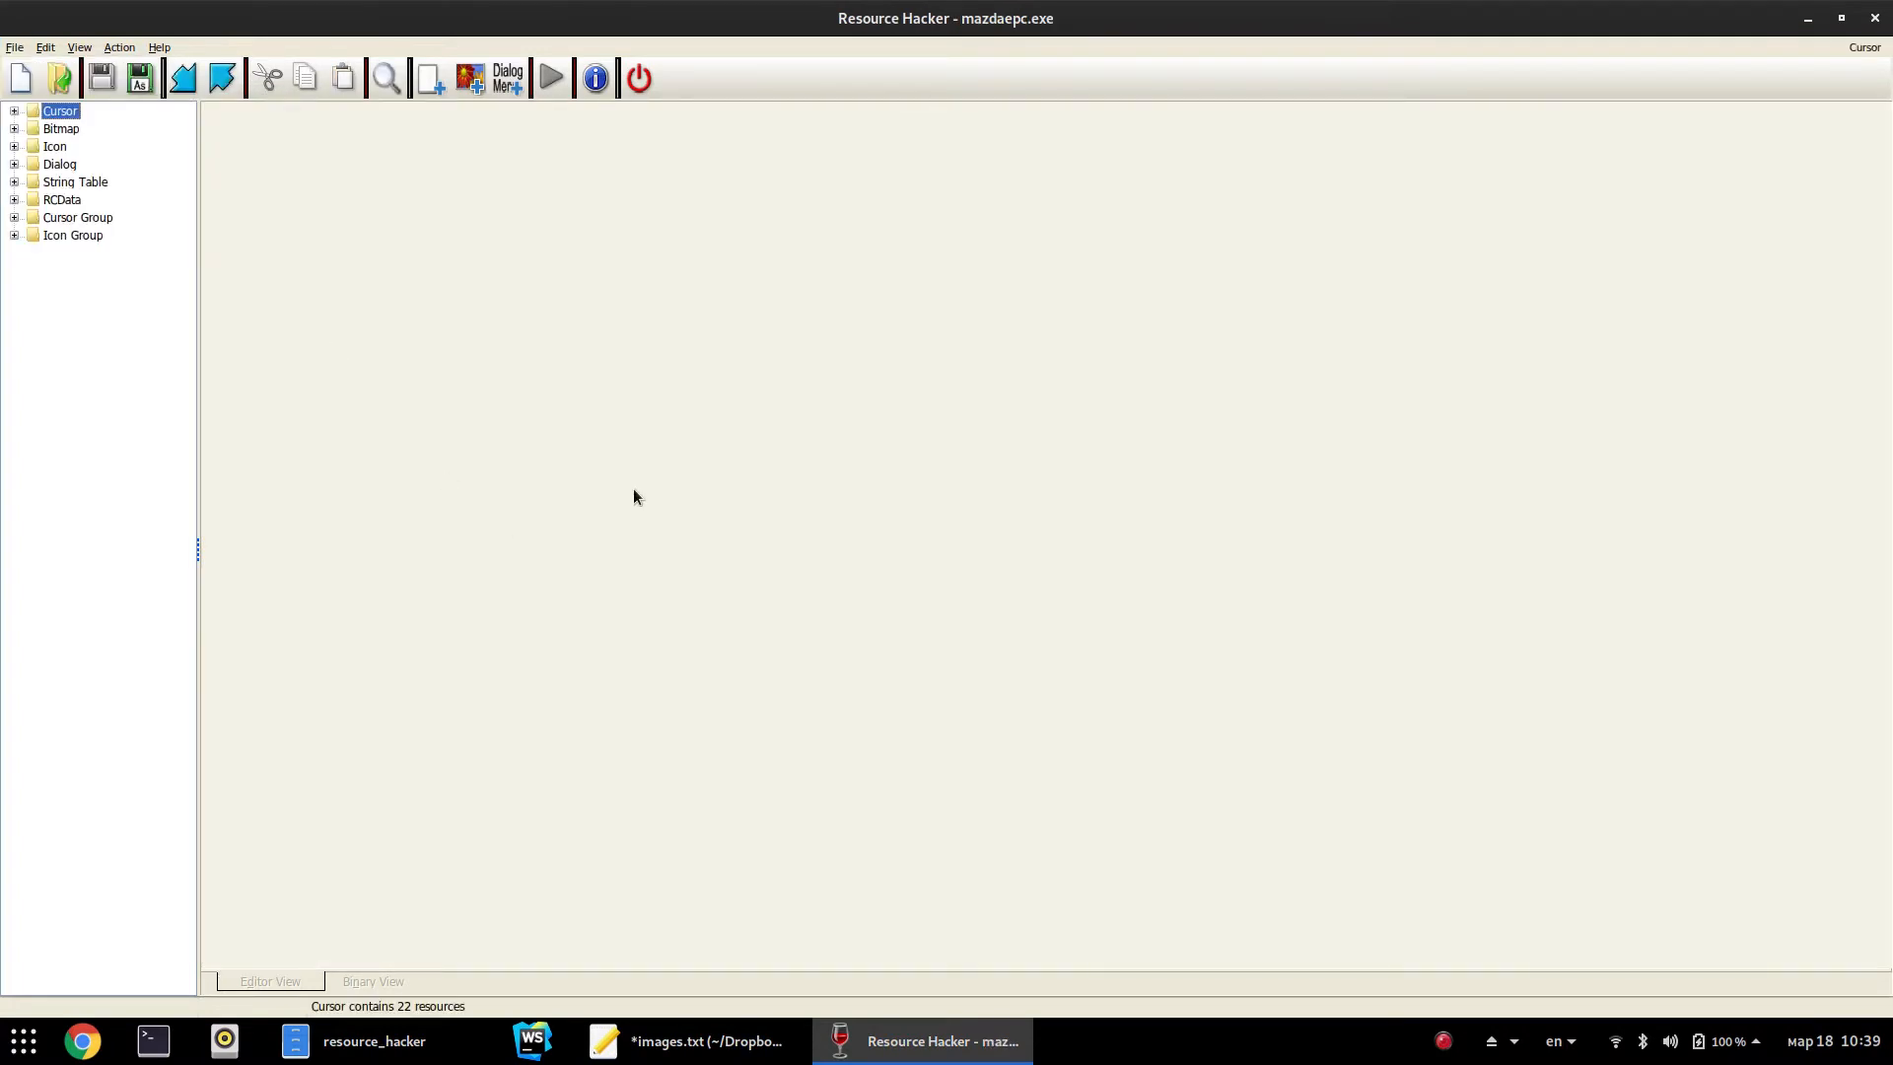
Expand the RCData resources and open the TFORMCDINFO form script
left_click(67, 182)
double_click(68, 169)
double_click(68, 170)
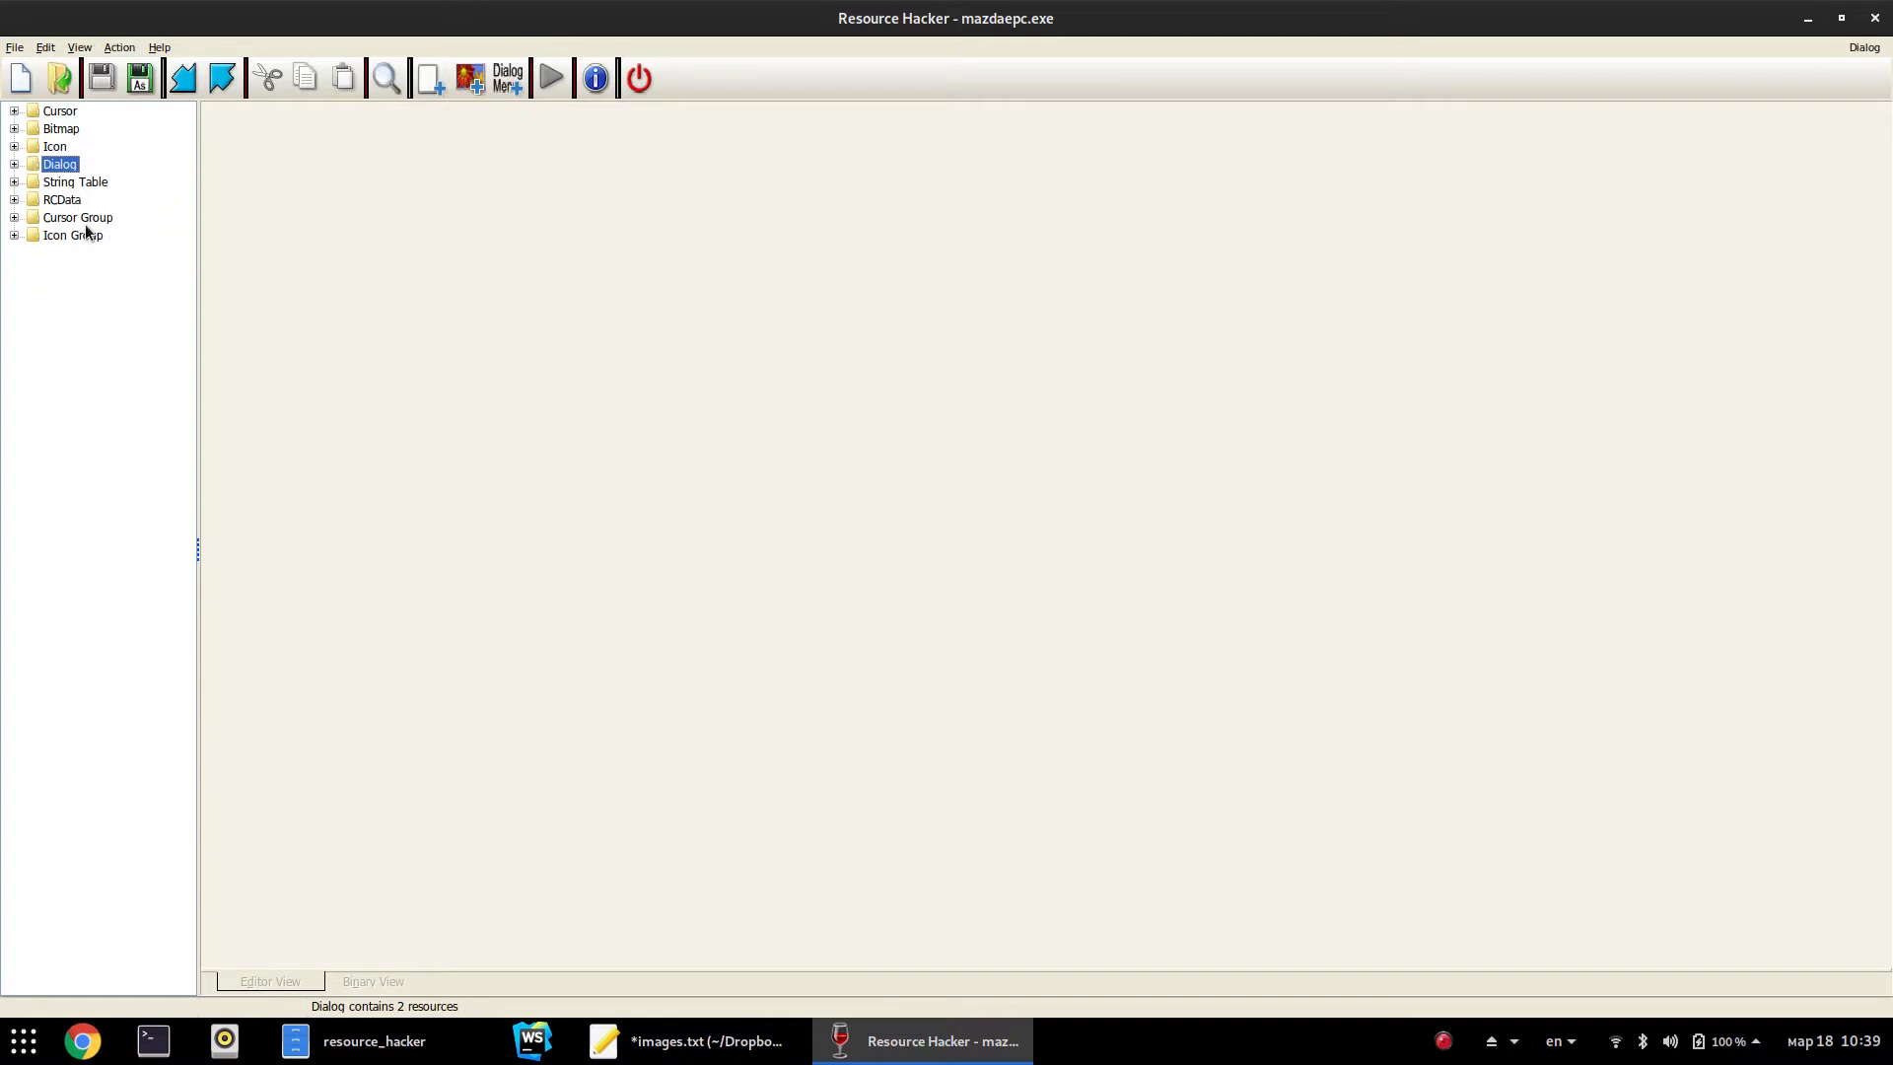
double_click(65, 200)
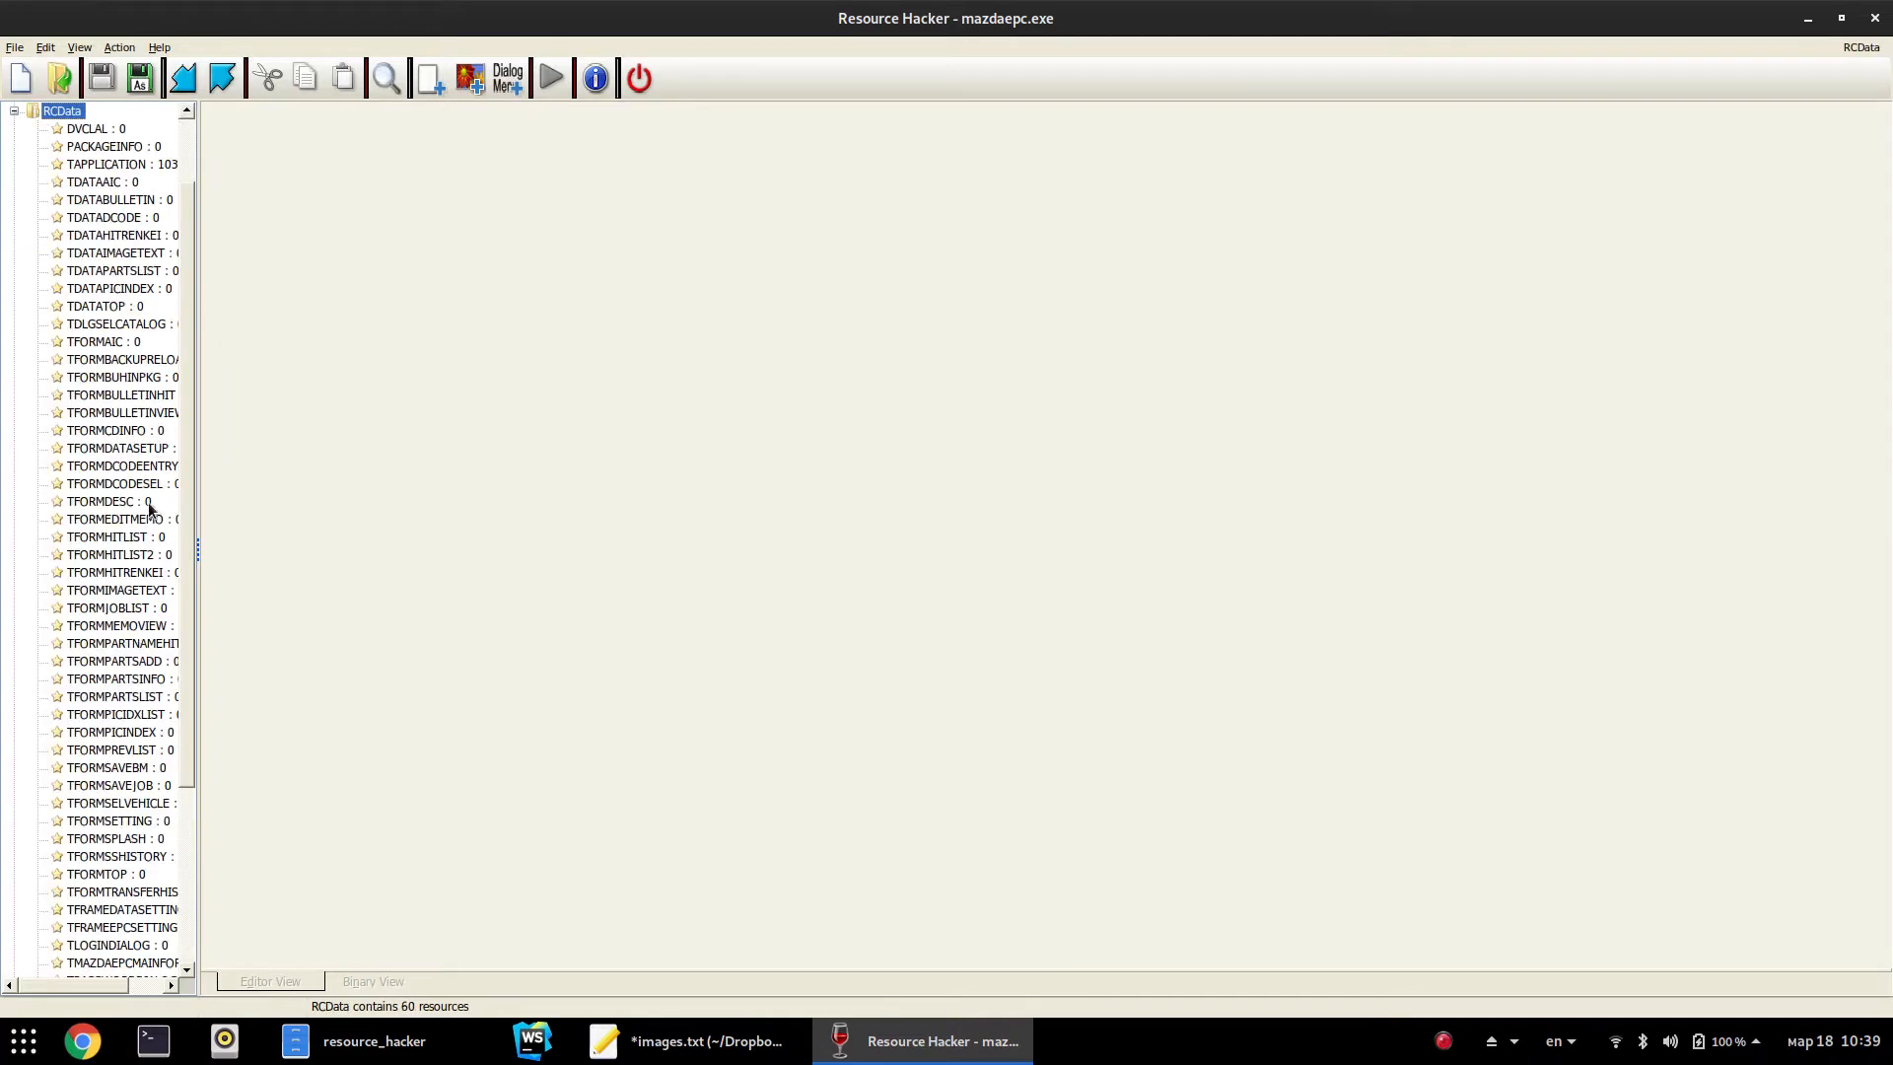
left_click(92, 428)
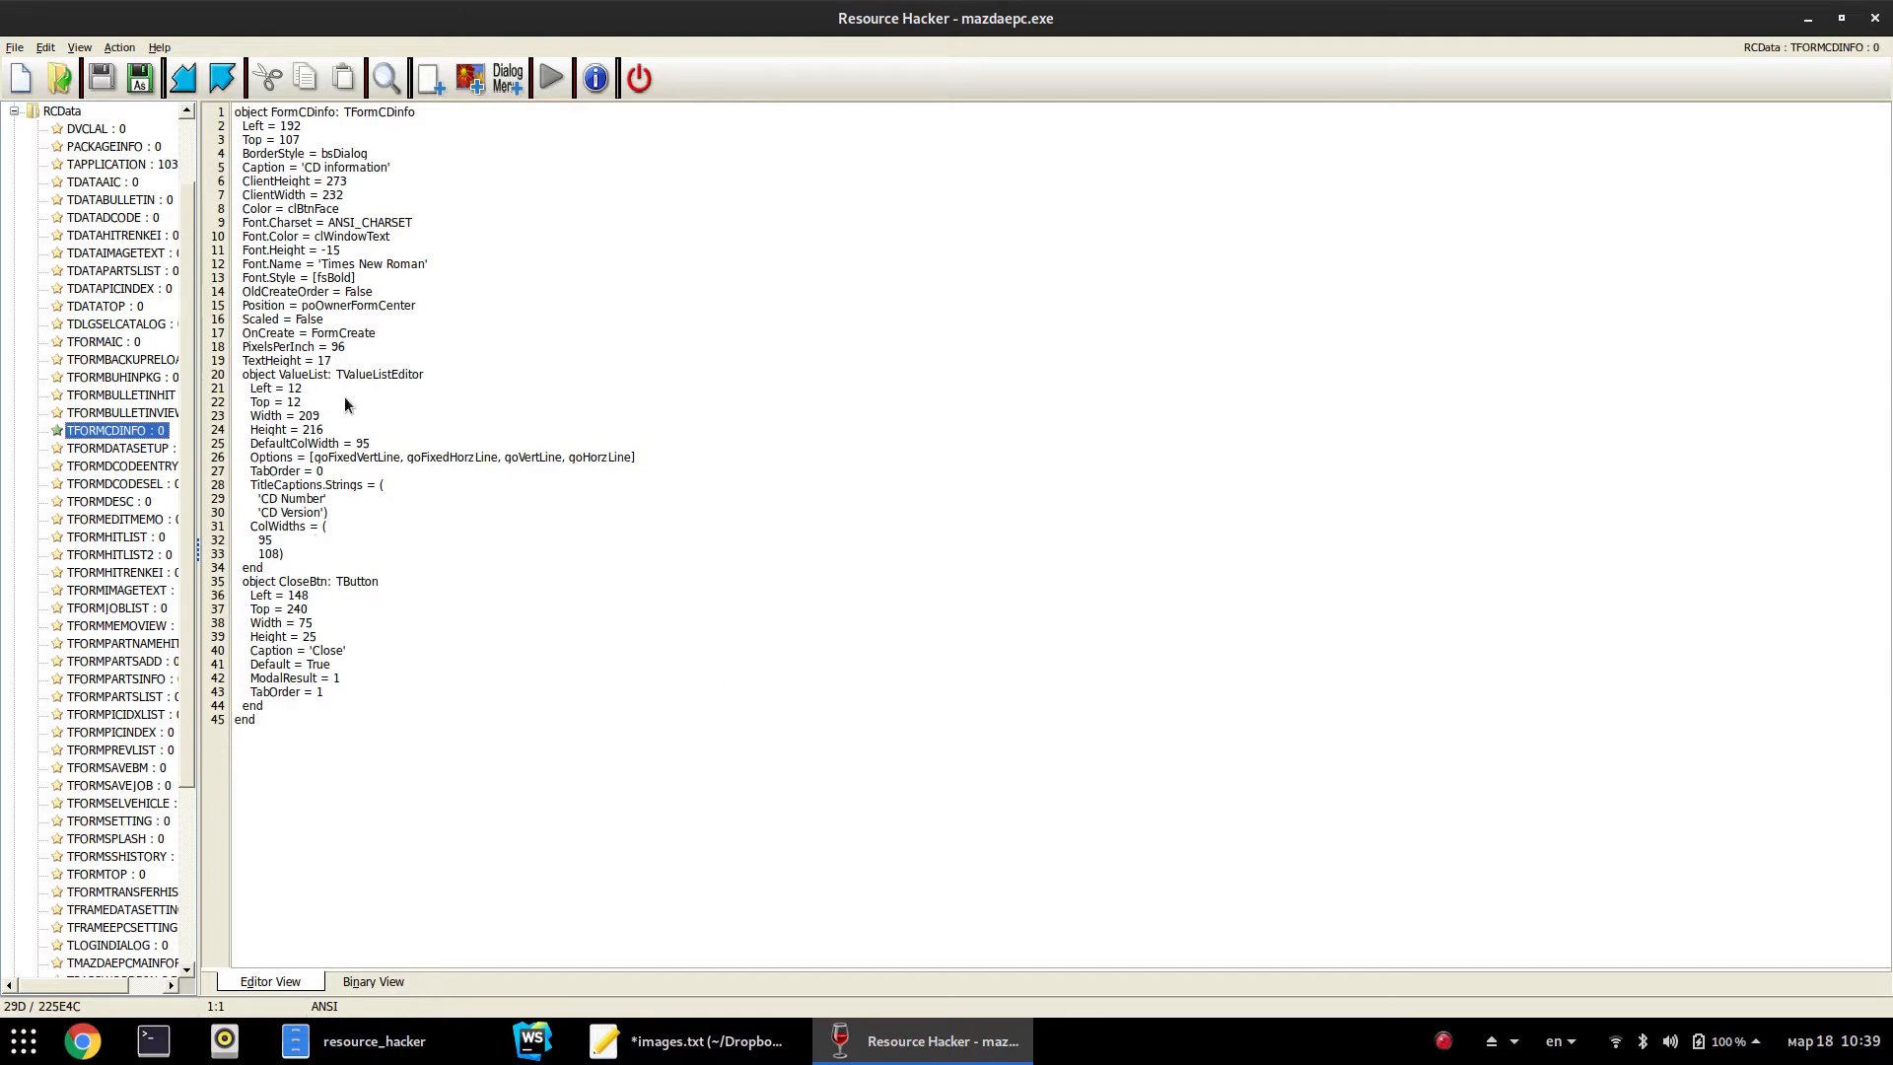
Highlight the 'CD information' caption, ClientHeight 273/ClientWidth 232, ValueList and CloseBtn definitions
left_click_drag(301, 167, 438, 168)
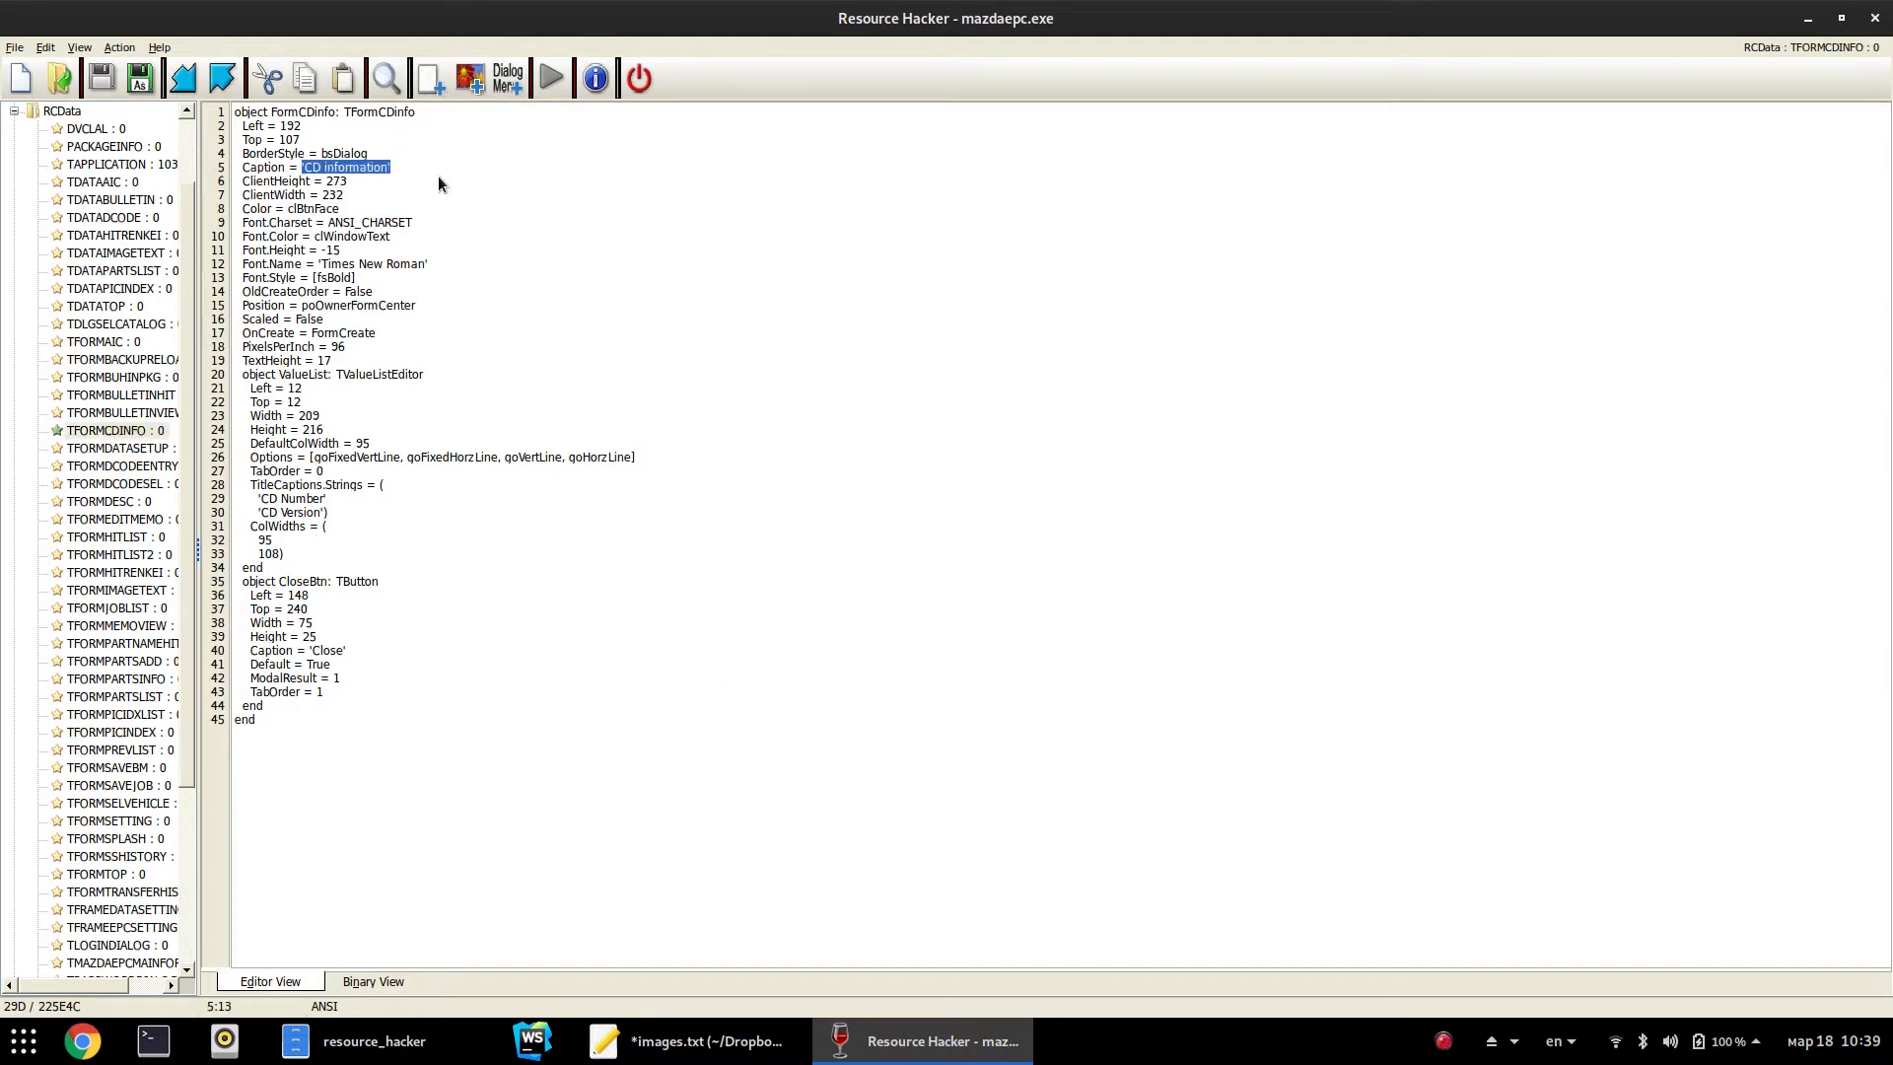
left_click_drag(279, 187, 355, 194)
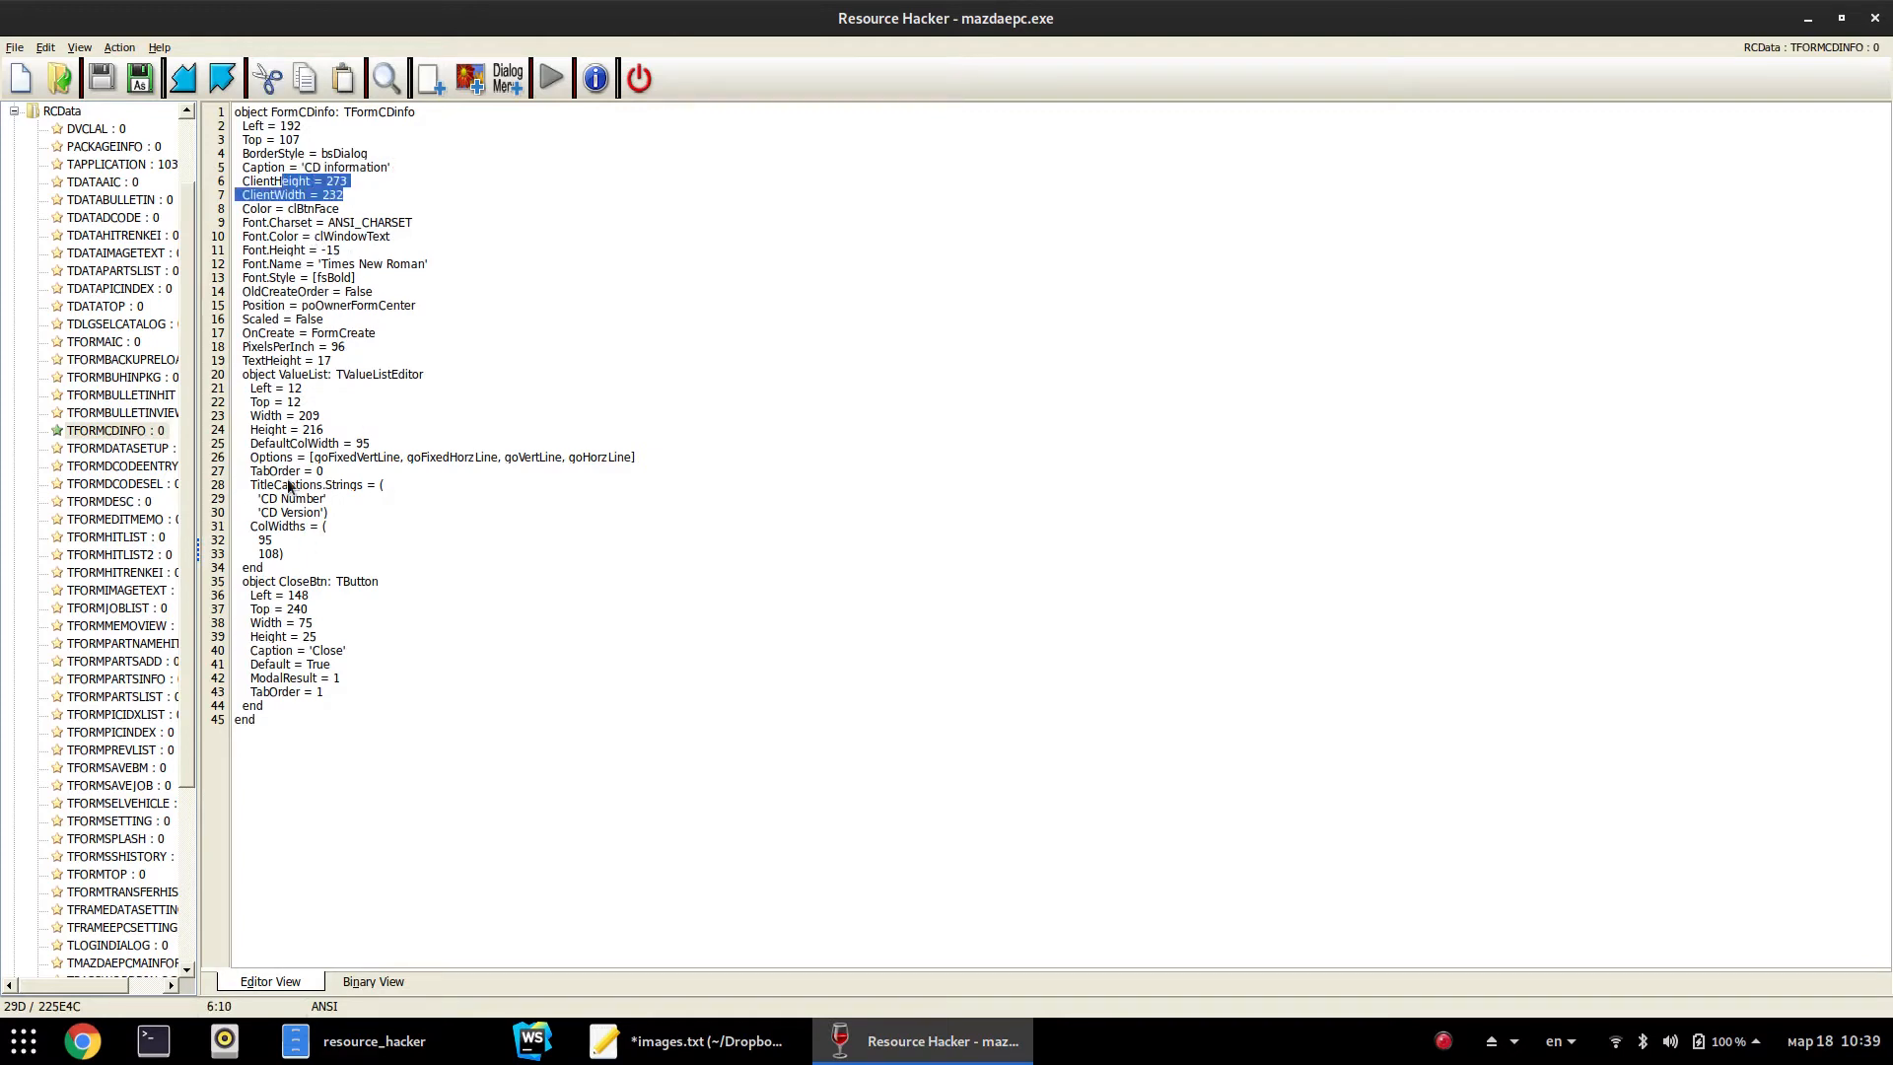
left_click_drag(326, 361, 471, 735)
left_click_drag(336, 582, 364, 726)
left_click_drag(312, 383, 340, 527)
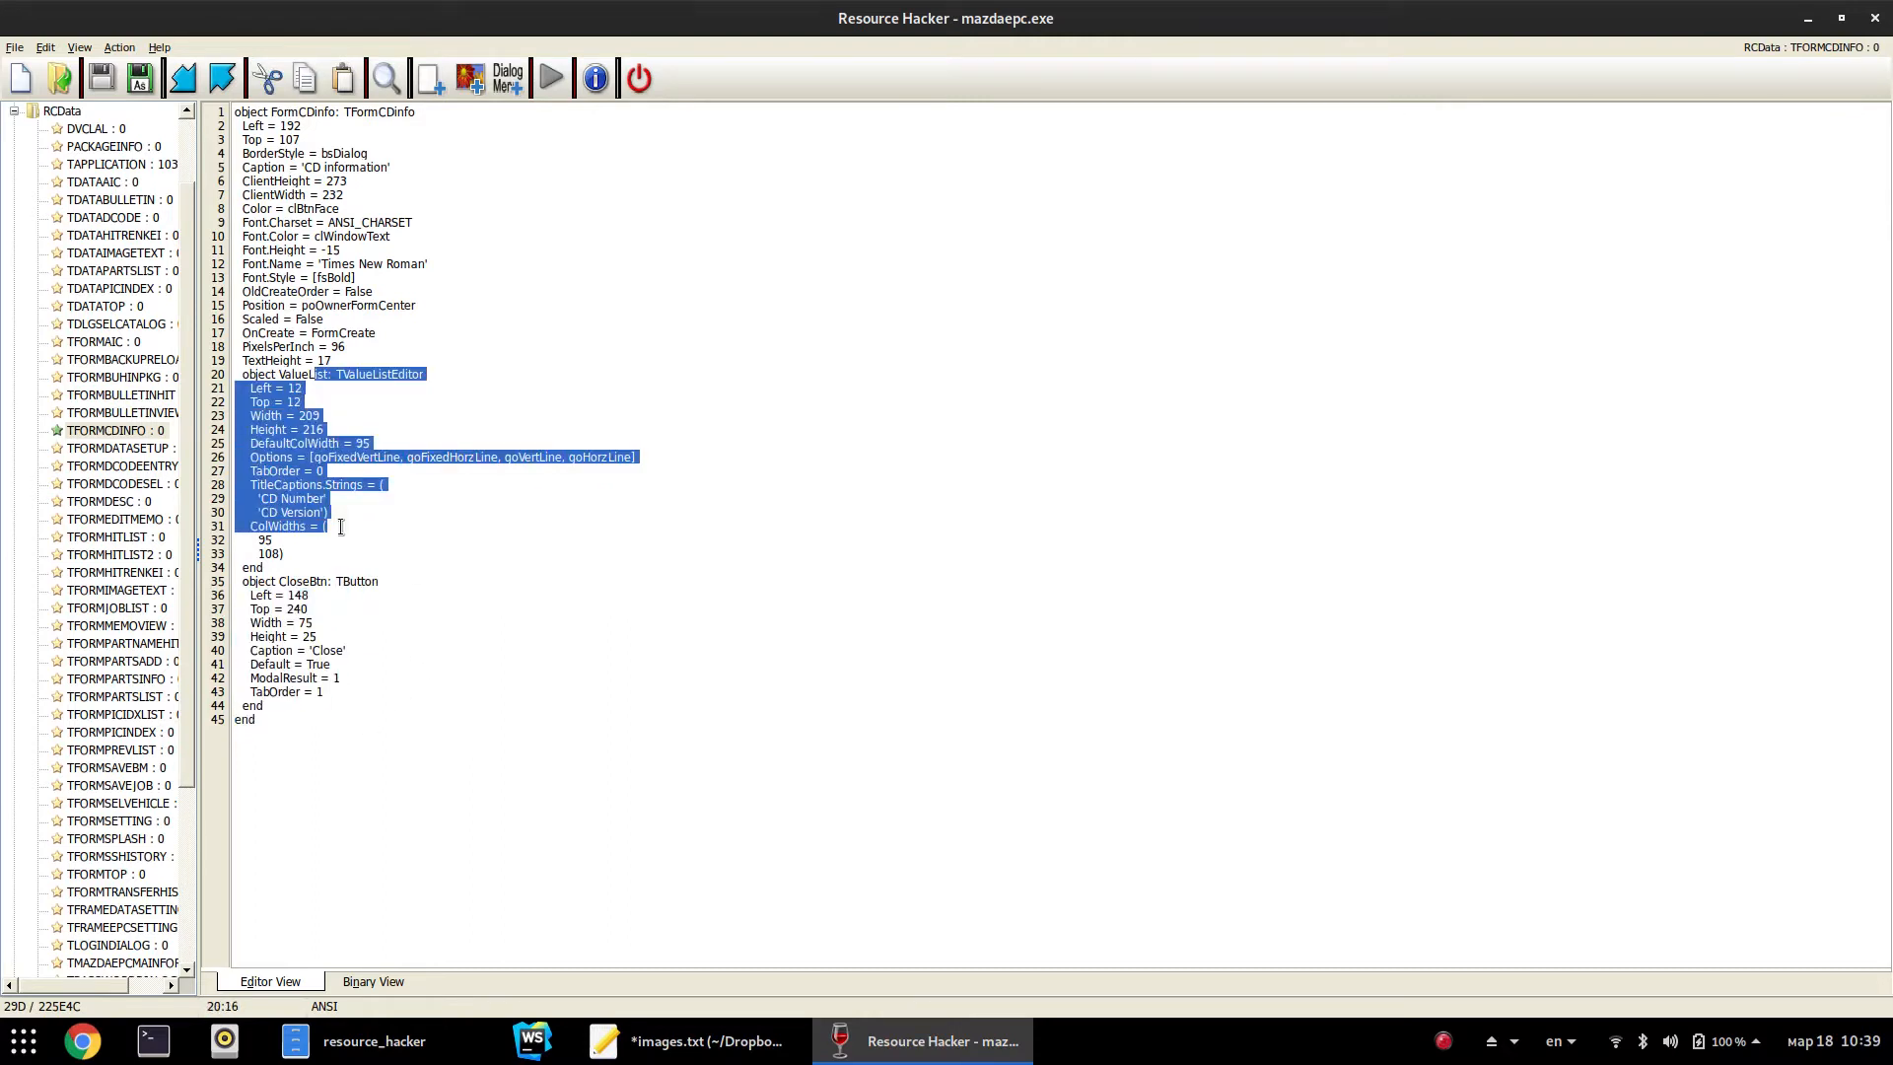
left_click(448, 525)
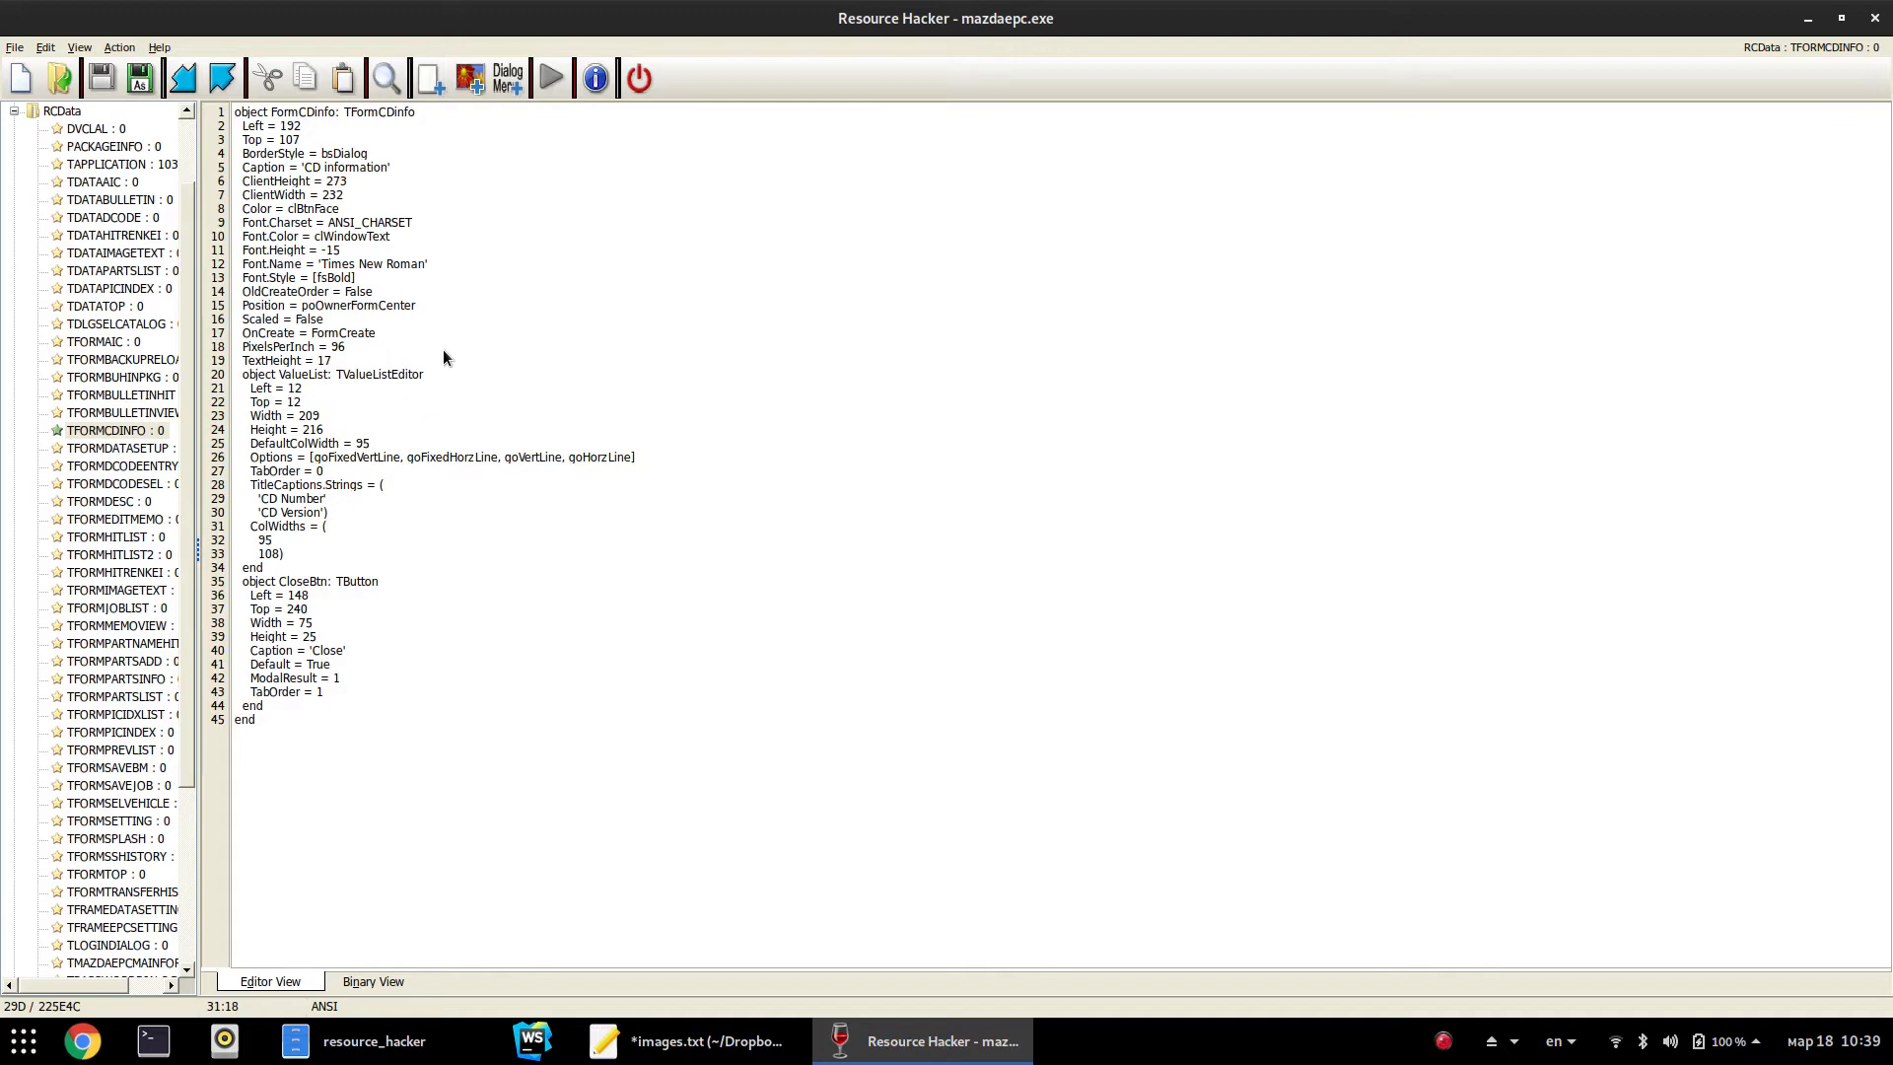
left_click(412, 1045)
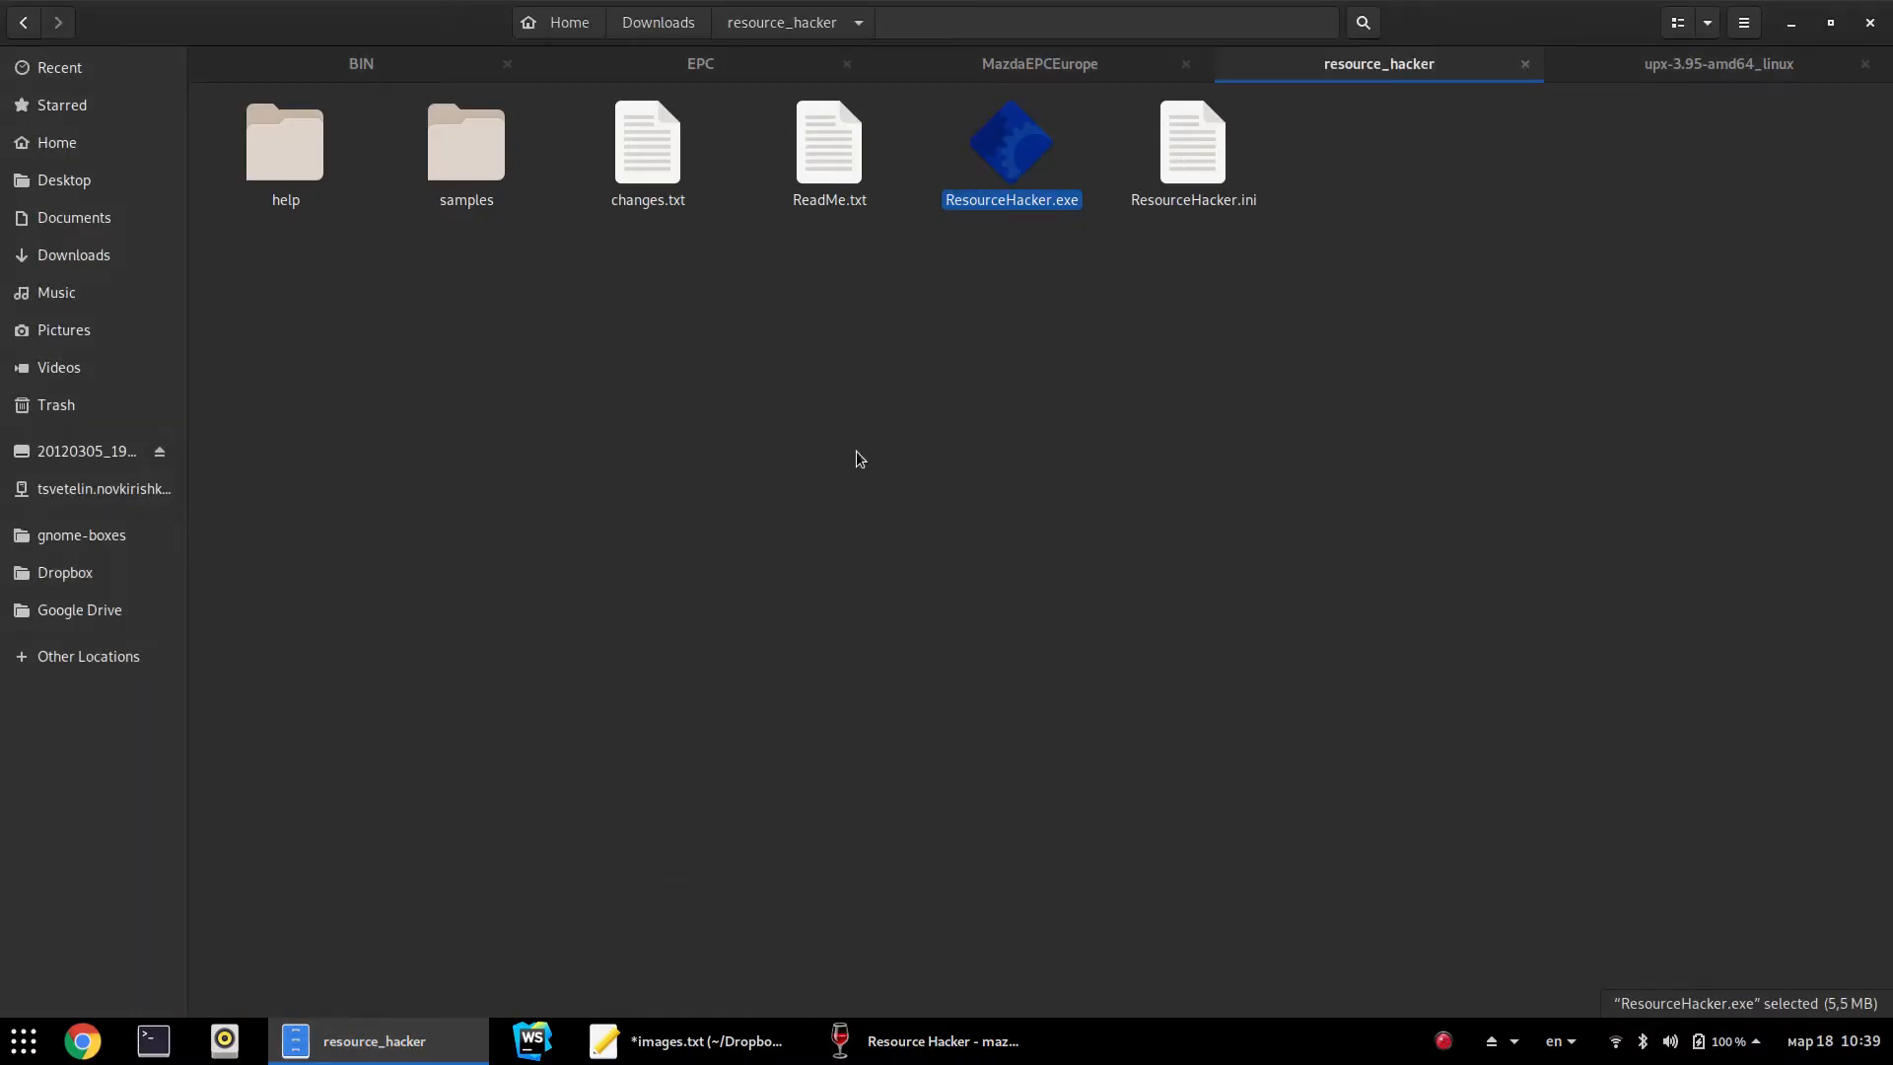
Relaunch Mazda EPC via a 'maz' search and open its CD information for A1, B1, B2
left_click(976, 1038)
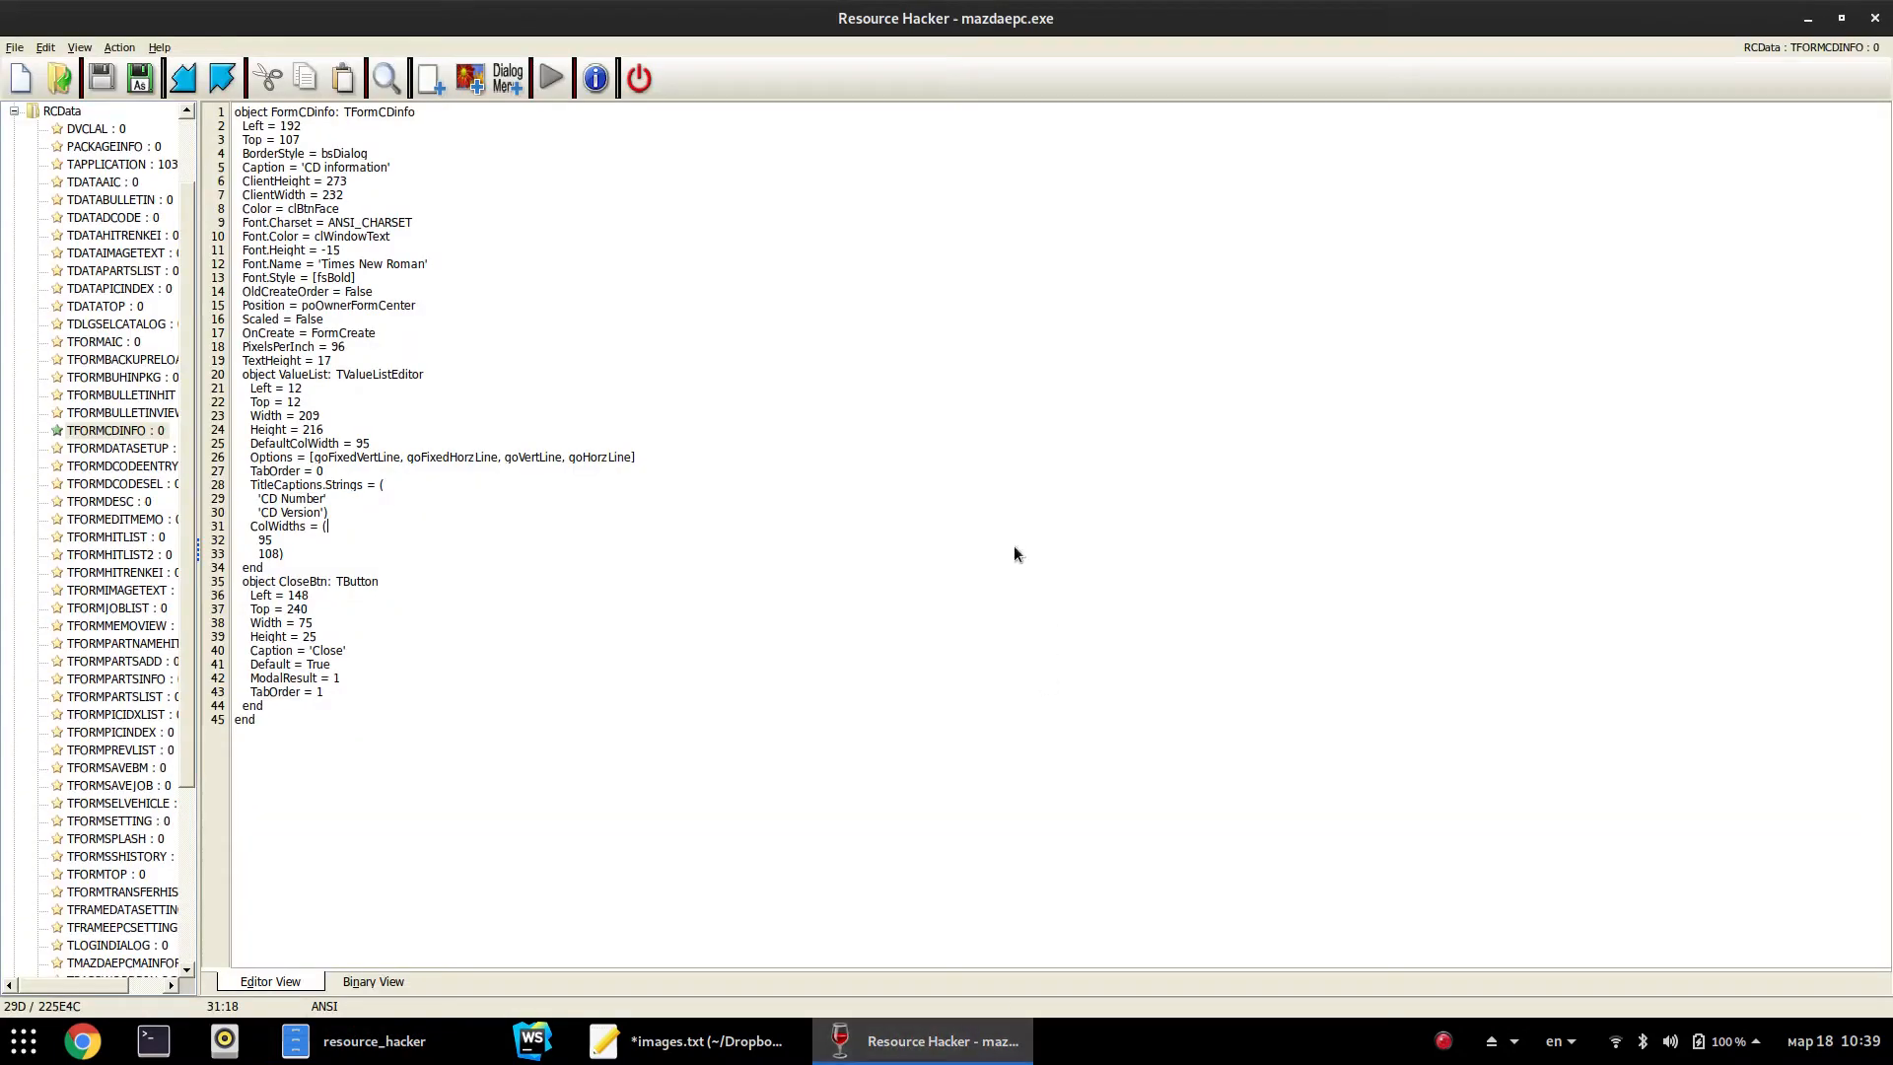
key("super")
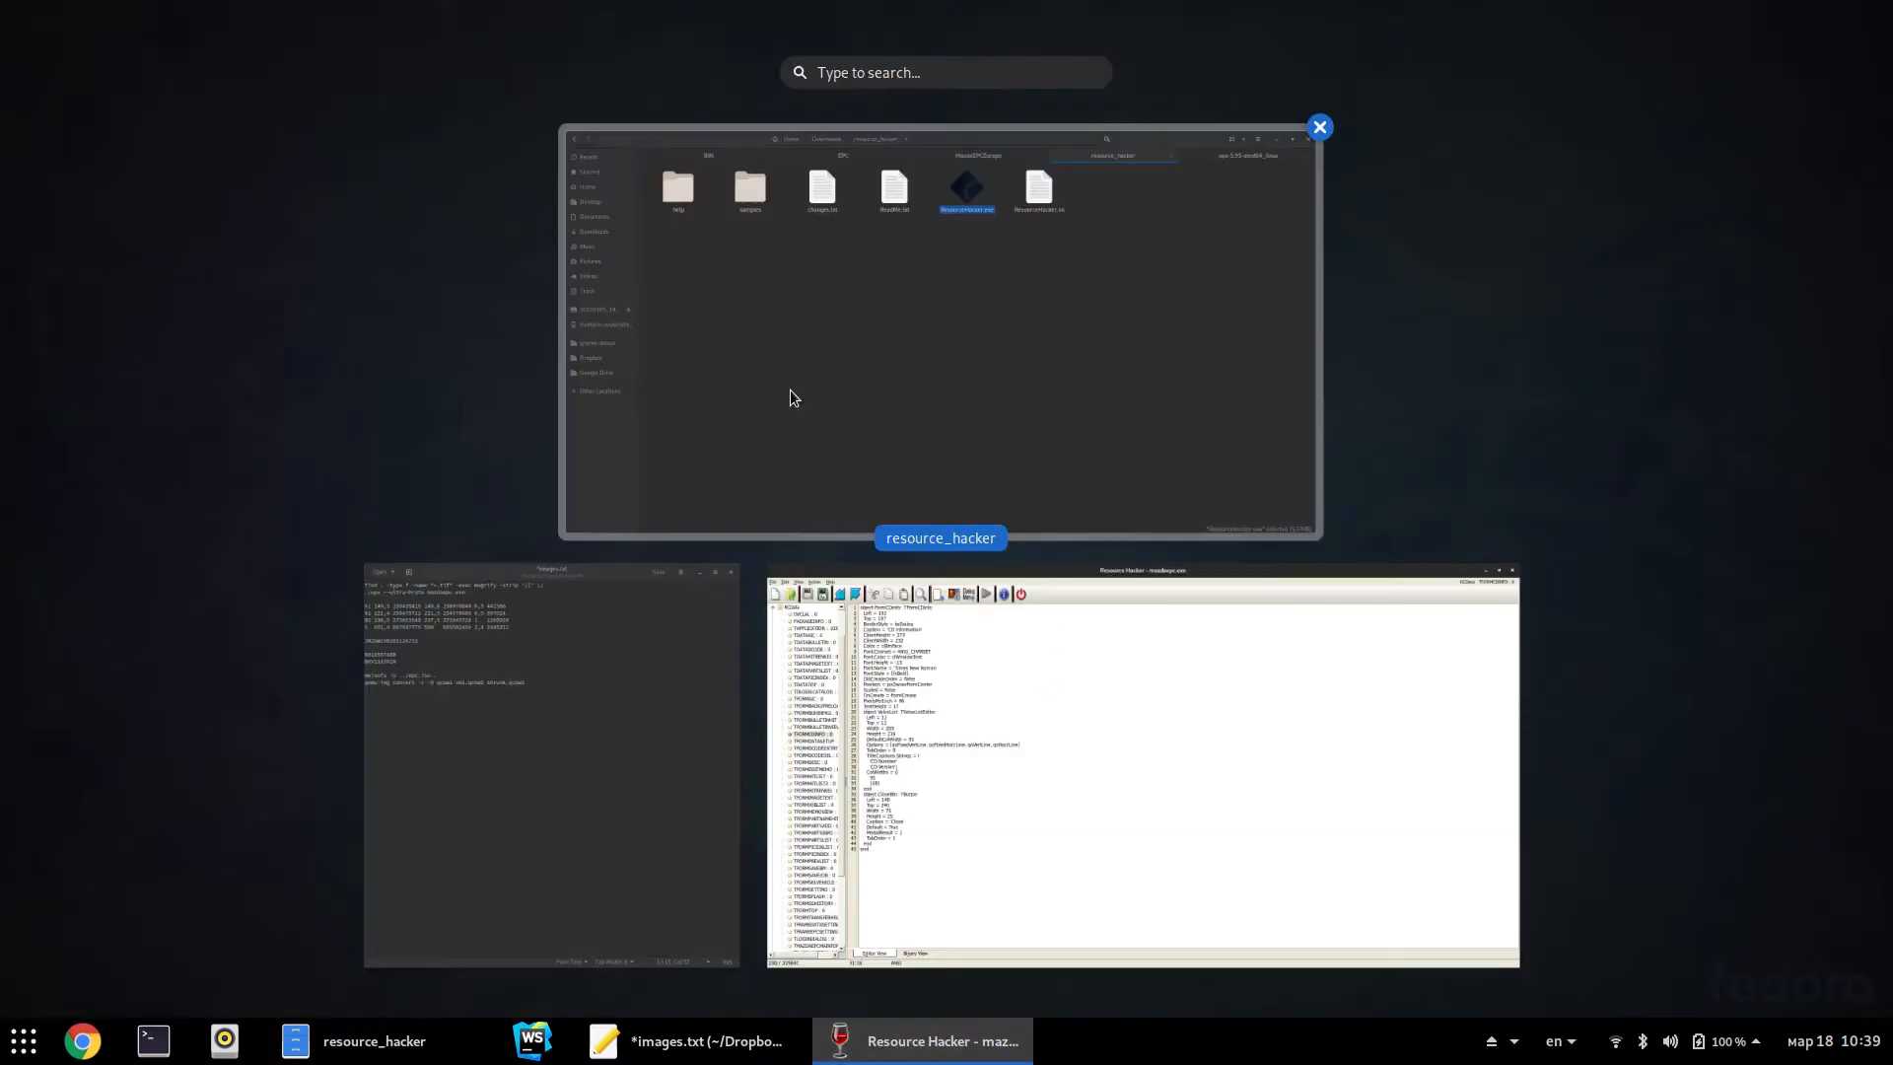
type("maz")
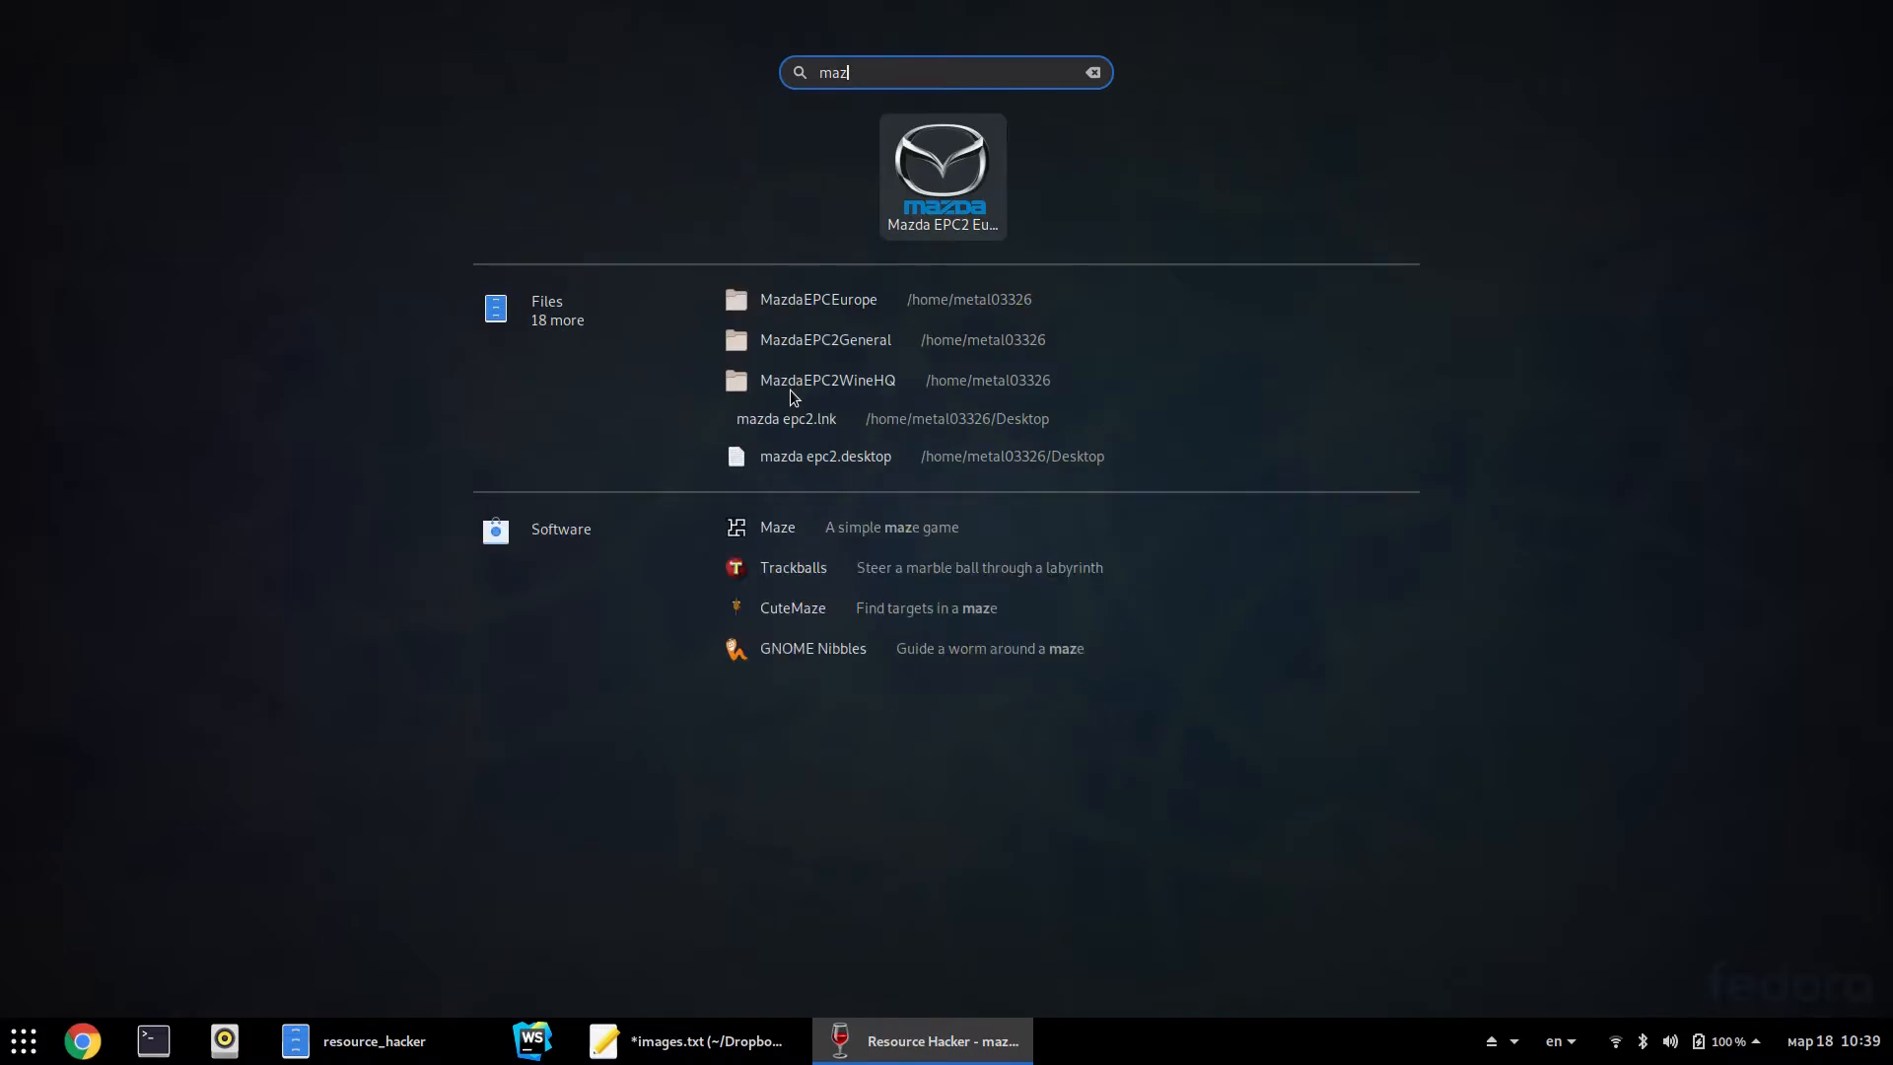
key("Return")
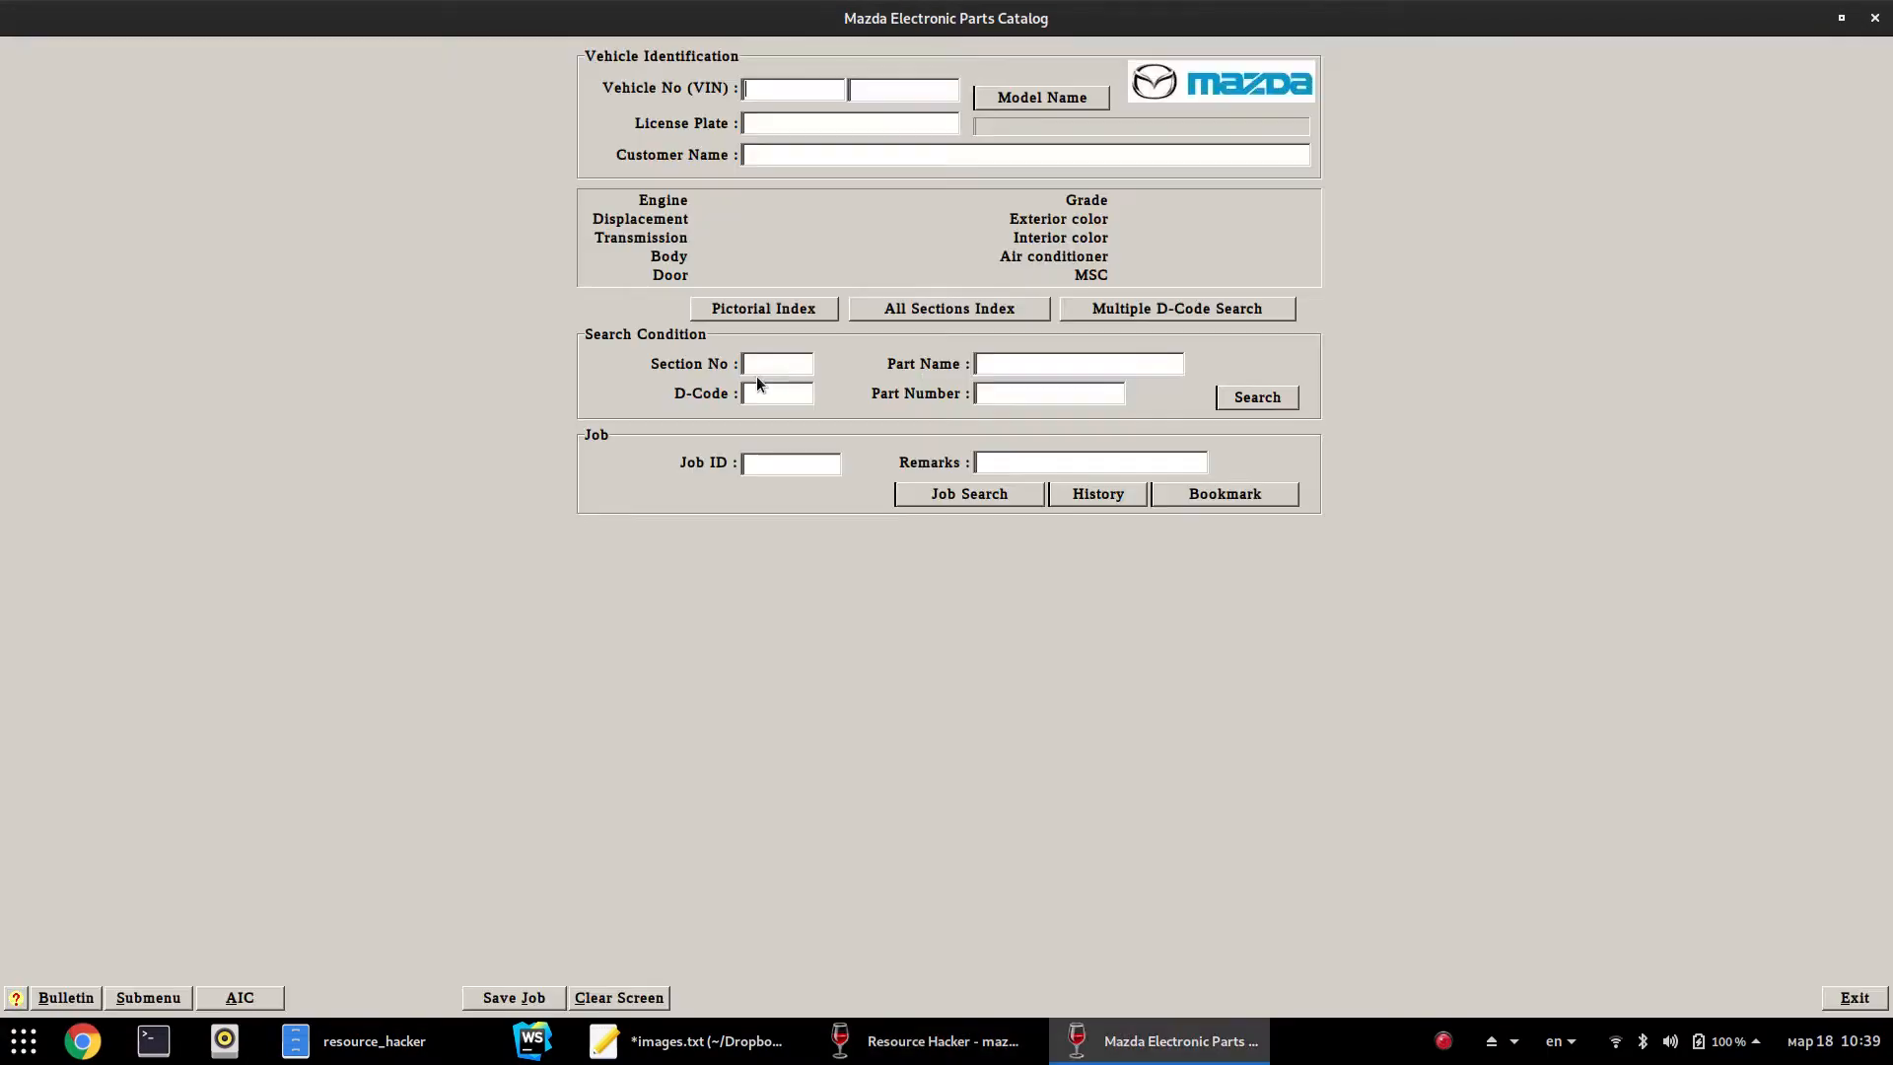
left_click(184, 1004)
left_click(234, 1001)
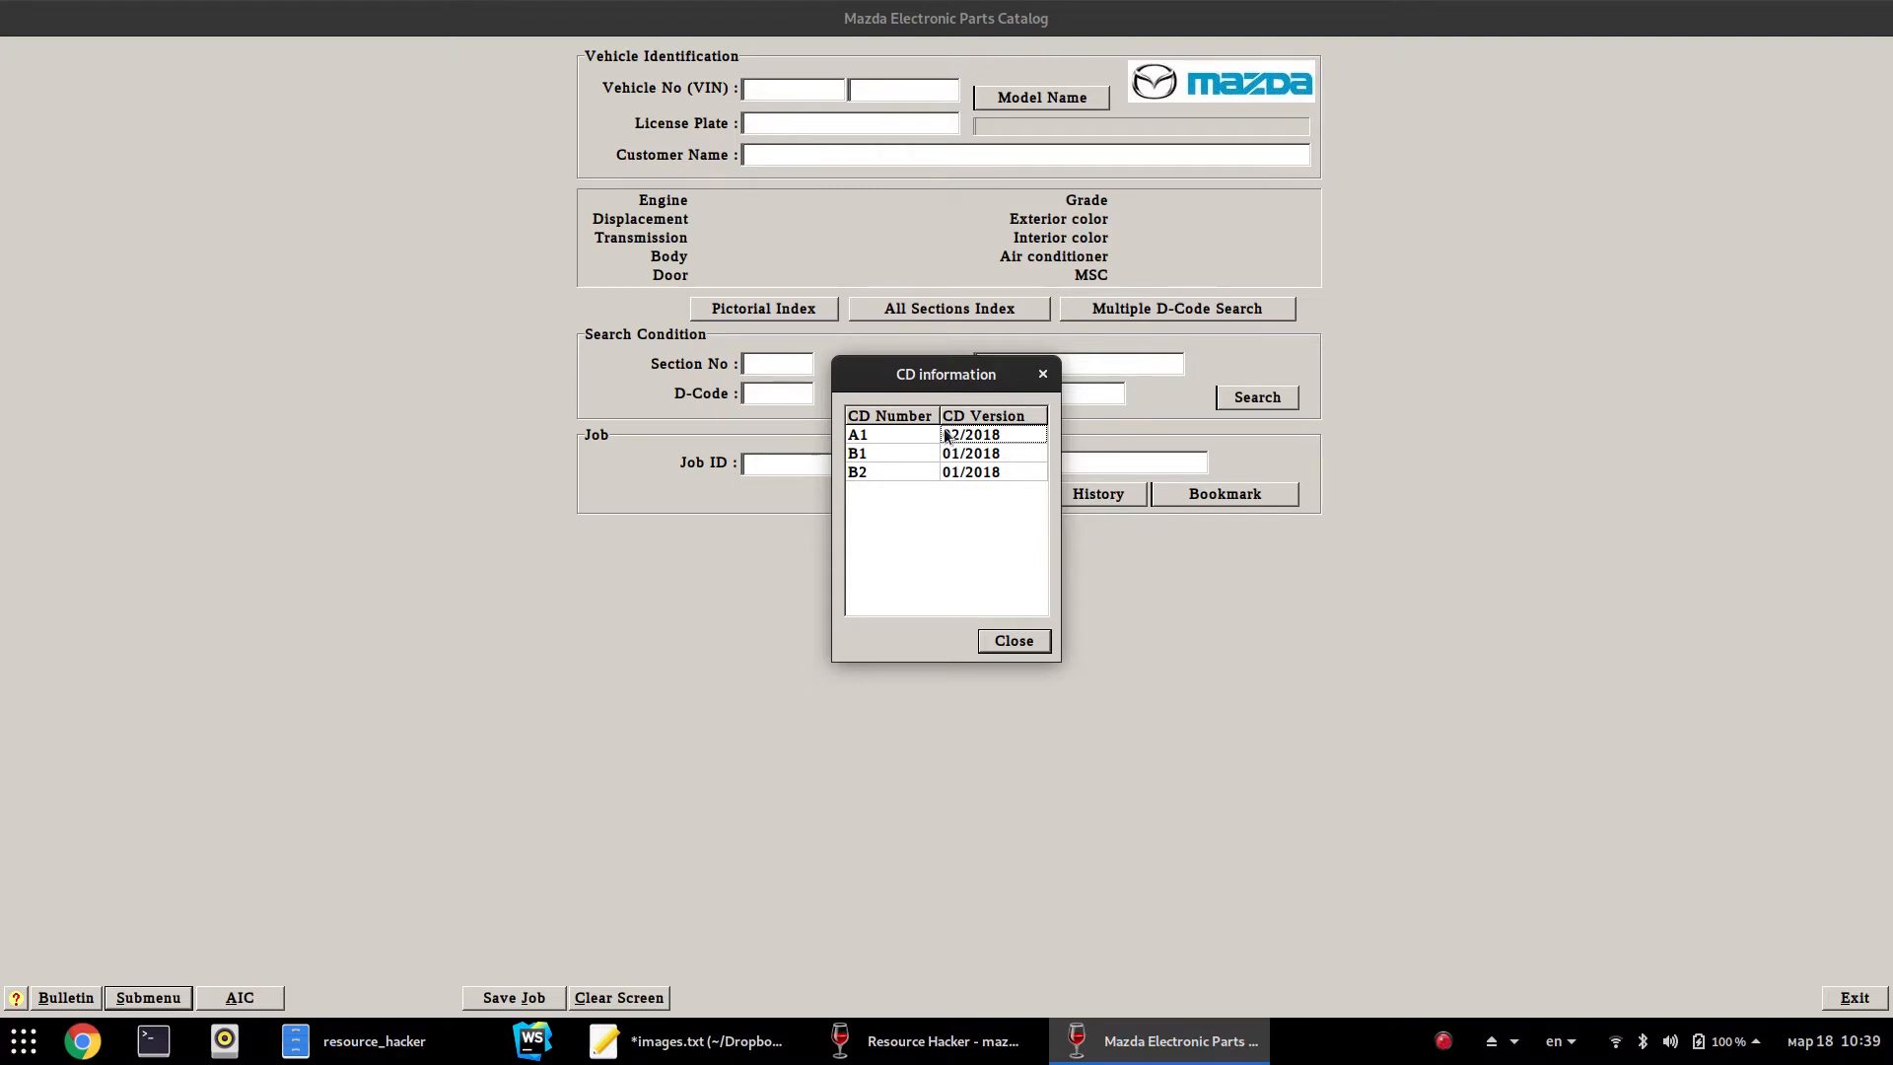
Close the Mazda catalog, then retitle the form 'CD information 2', compile and save
left_click(1043, 647)
left_click(1855, 994)
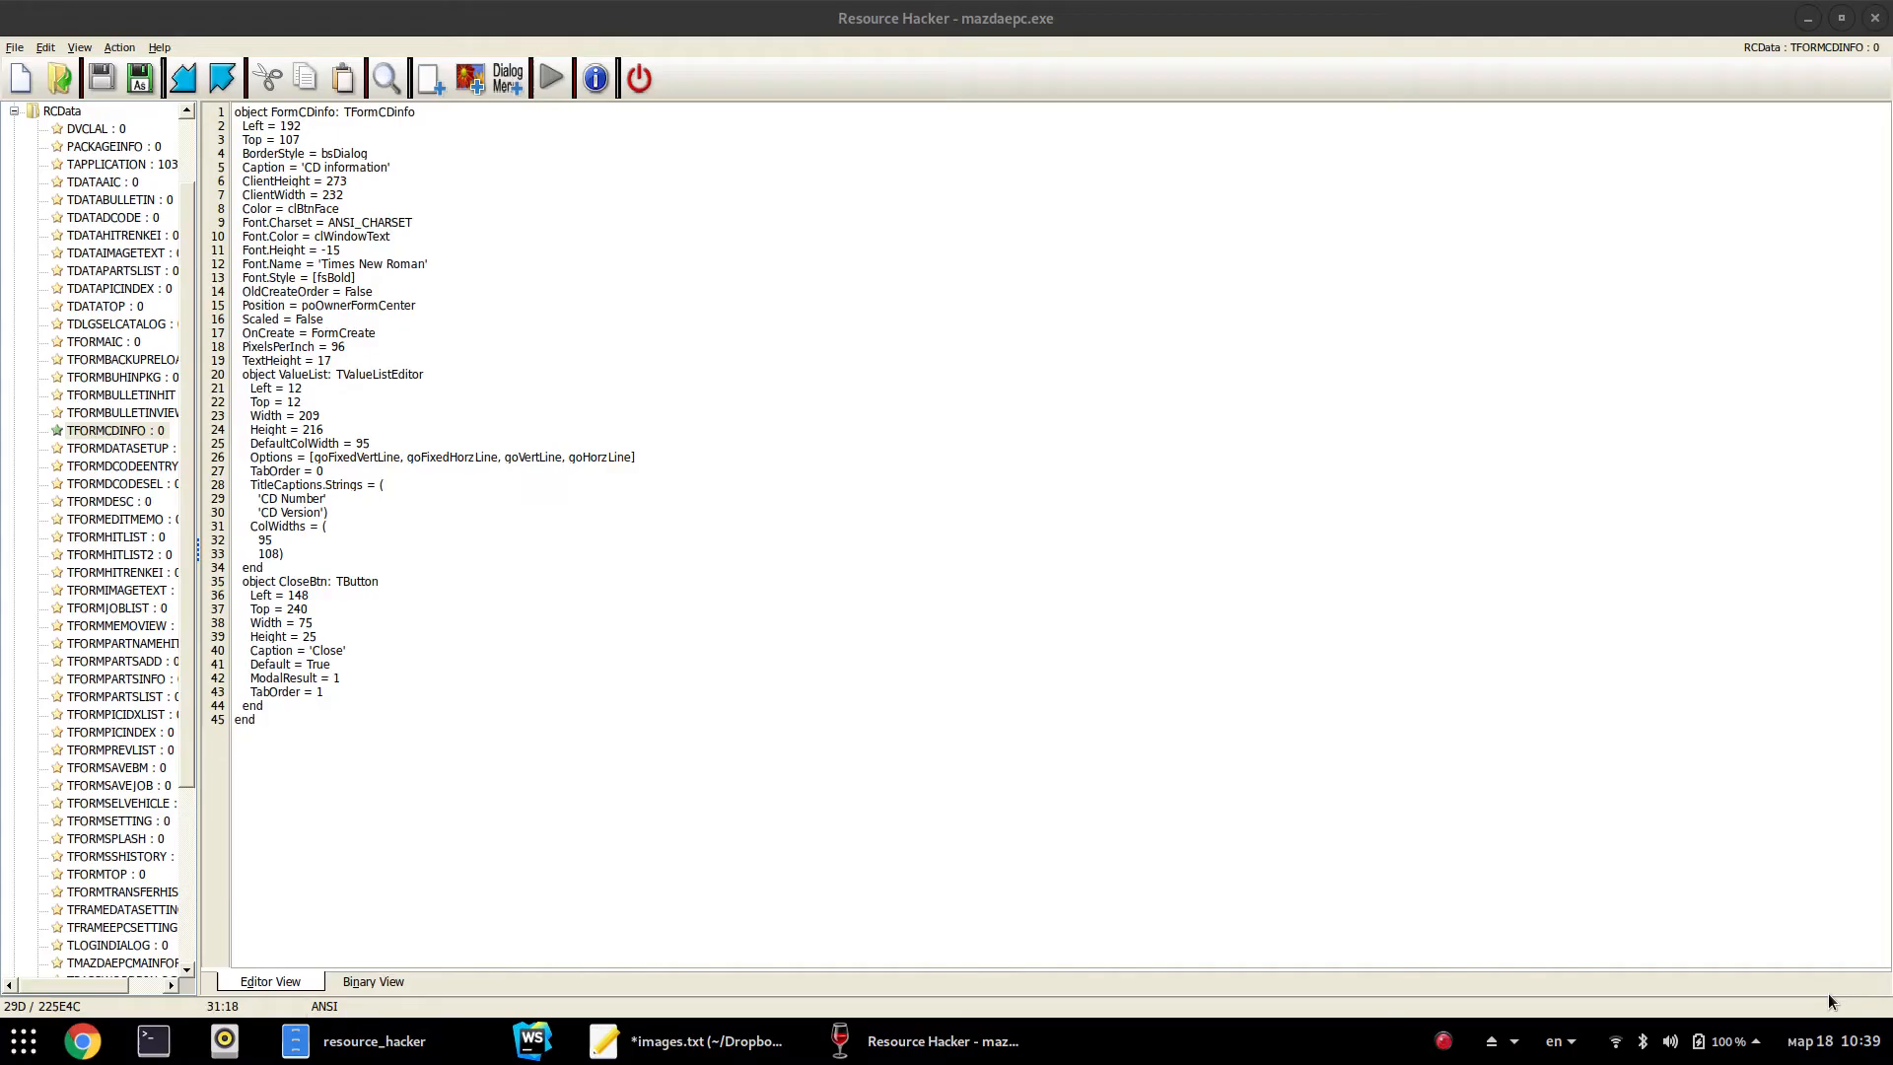
left_click(388, 166)
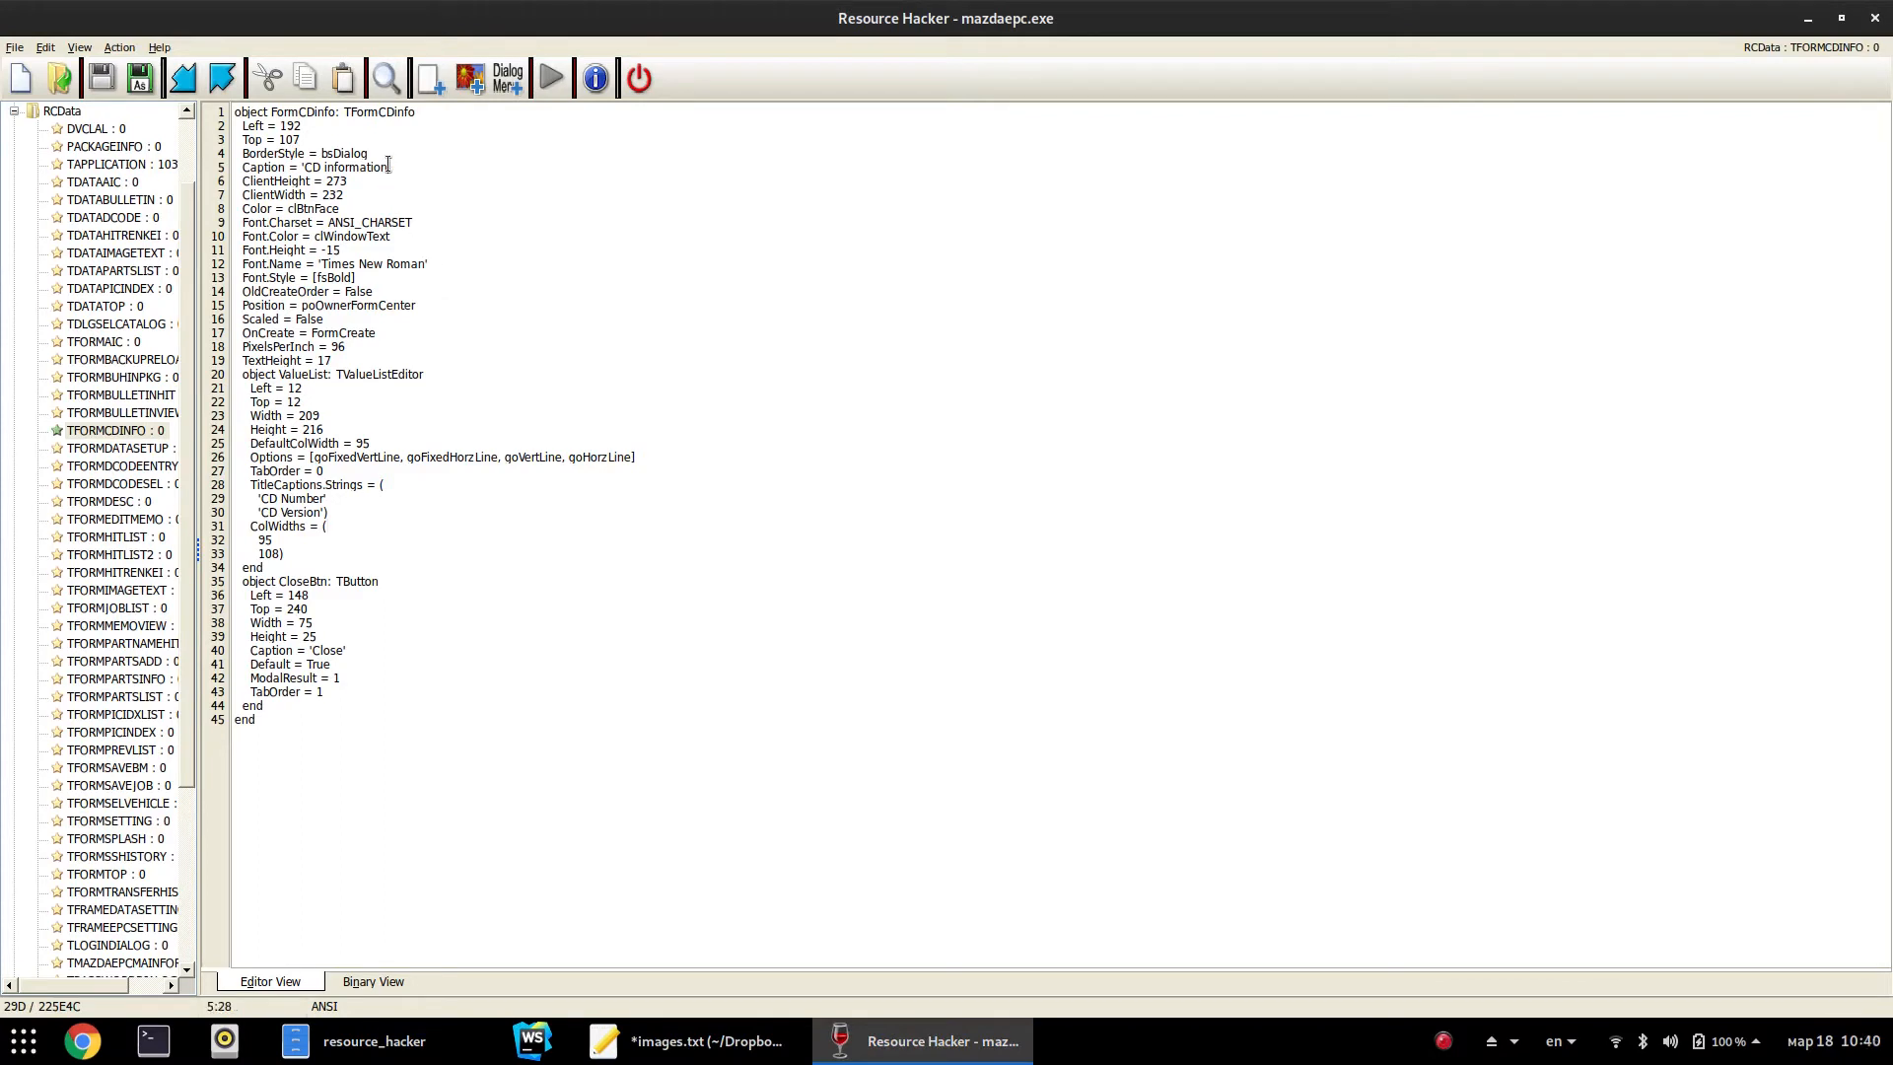
type("2")
left_click(552, 79)
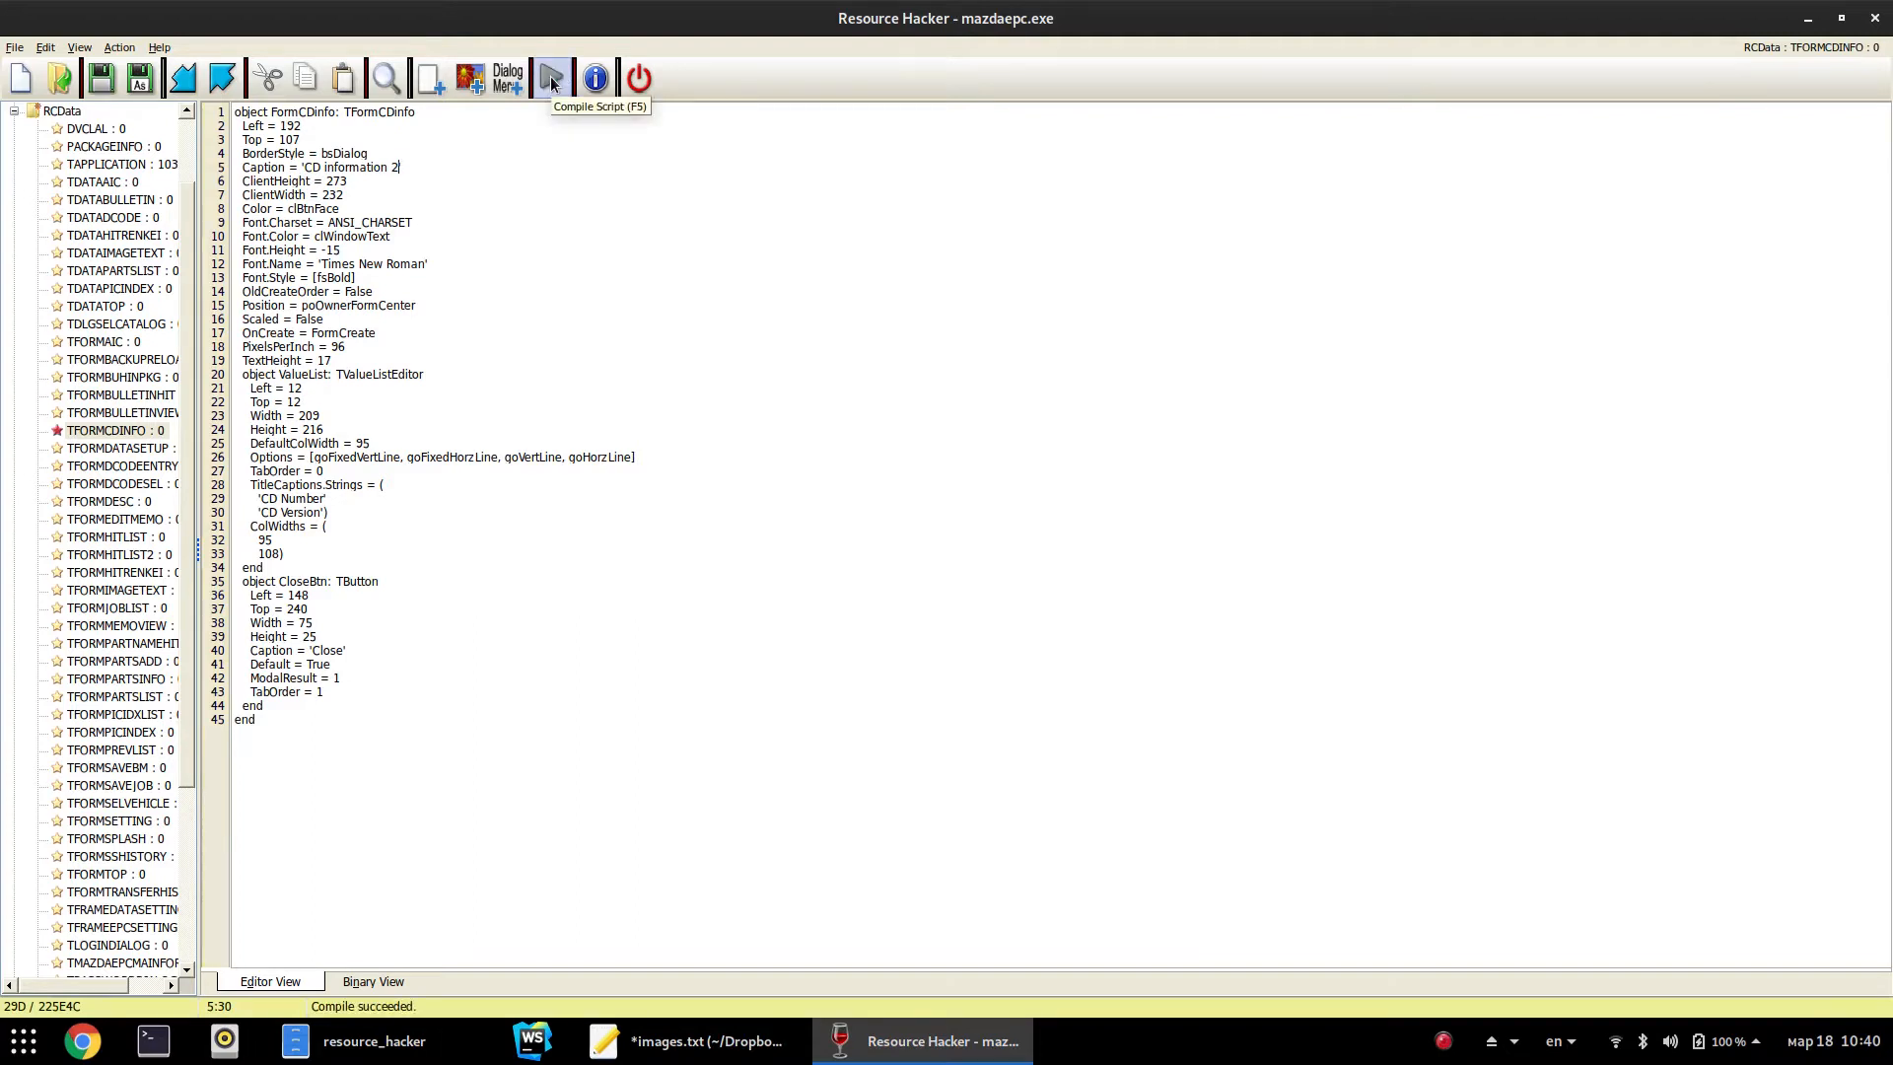
left_click(97, 79)
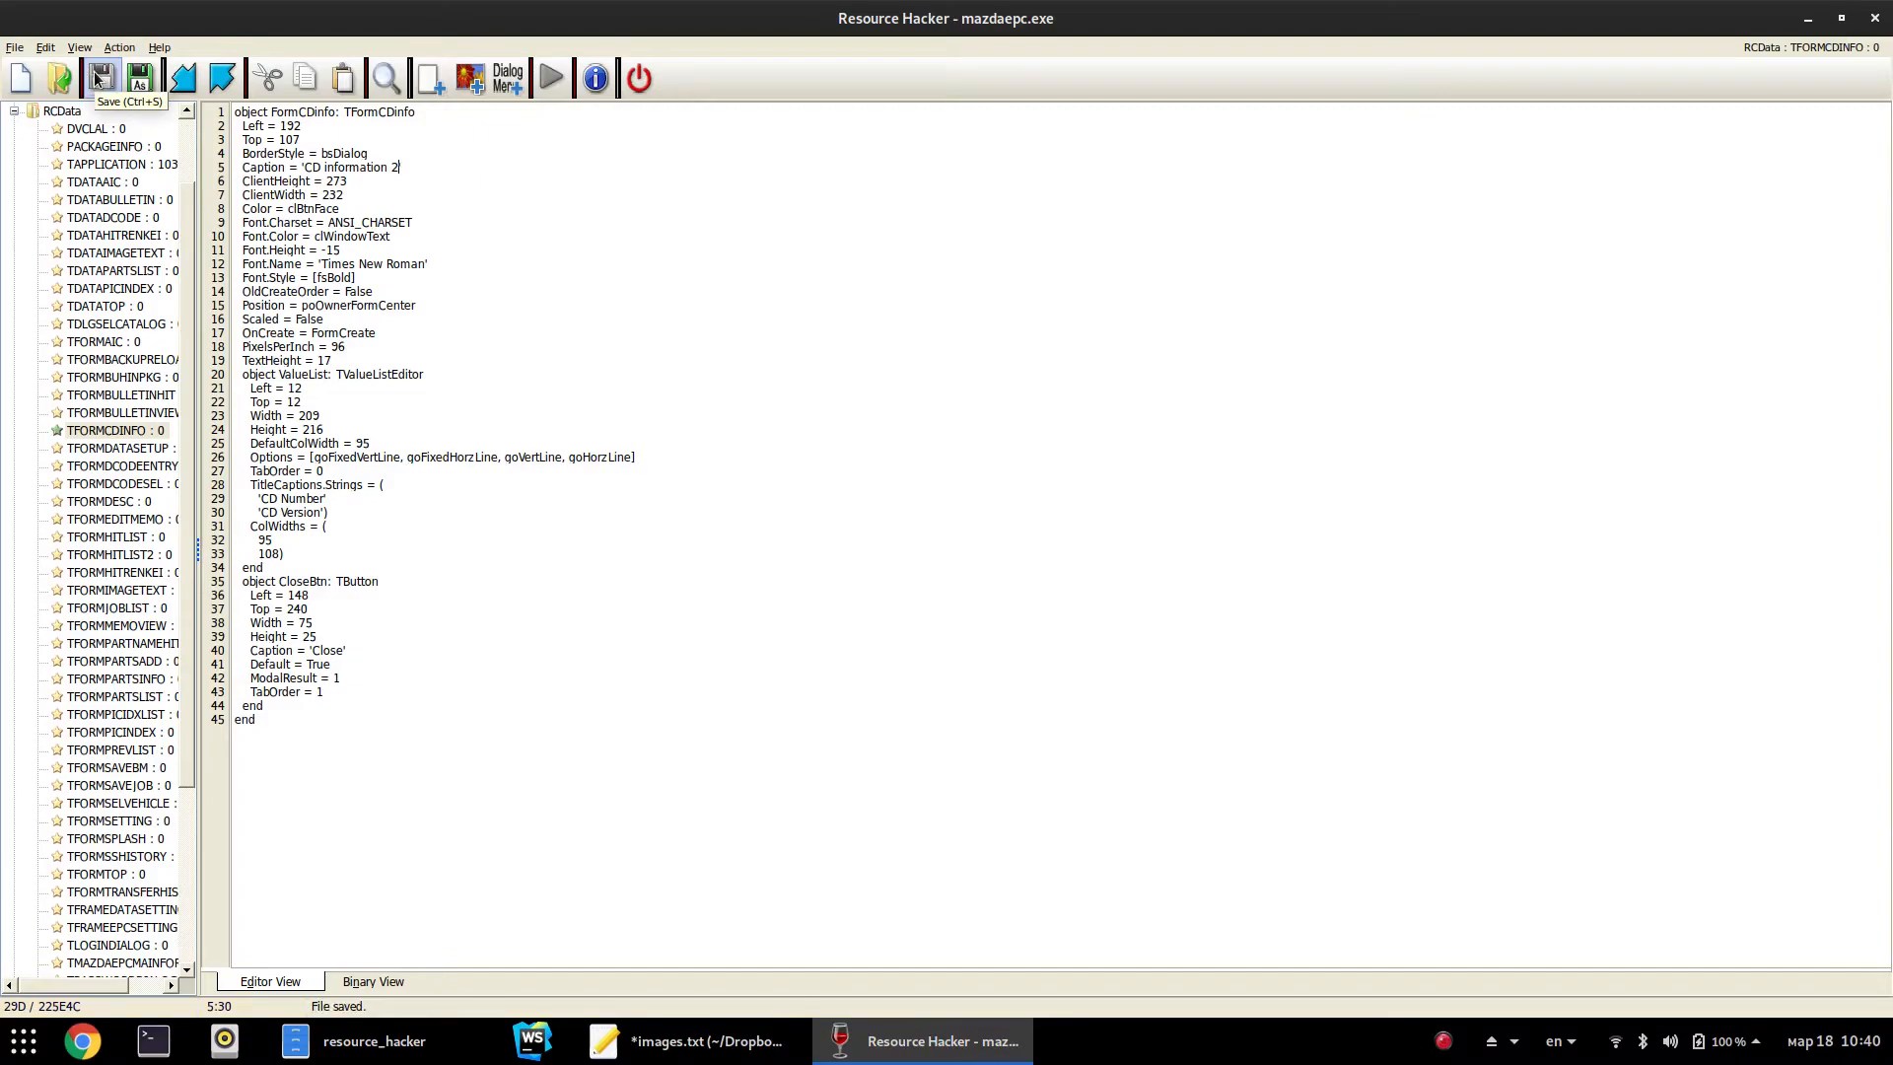
Relaunch Mazda EPC through a 'maz' application search
key("super")
type("maz")
key("Return")
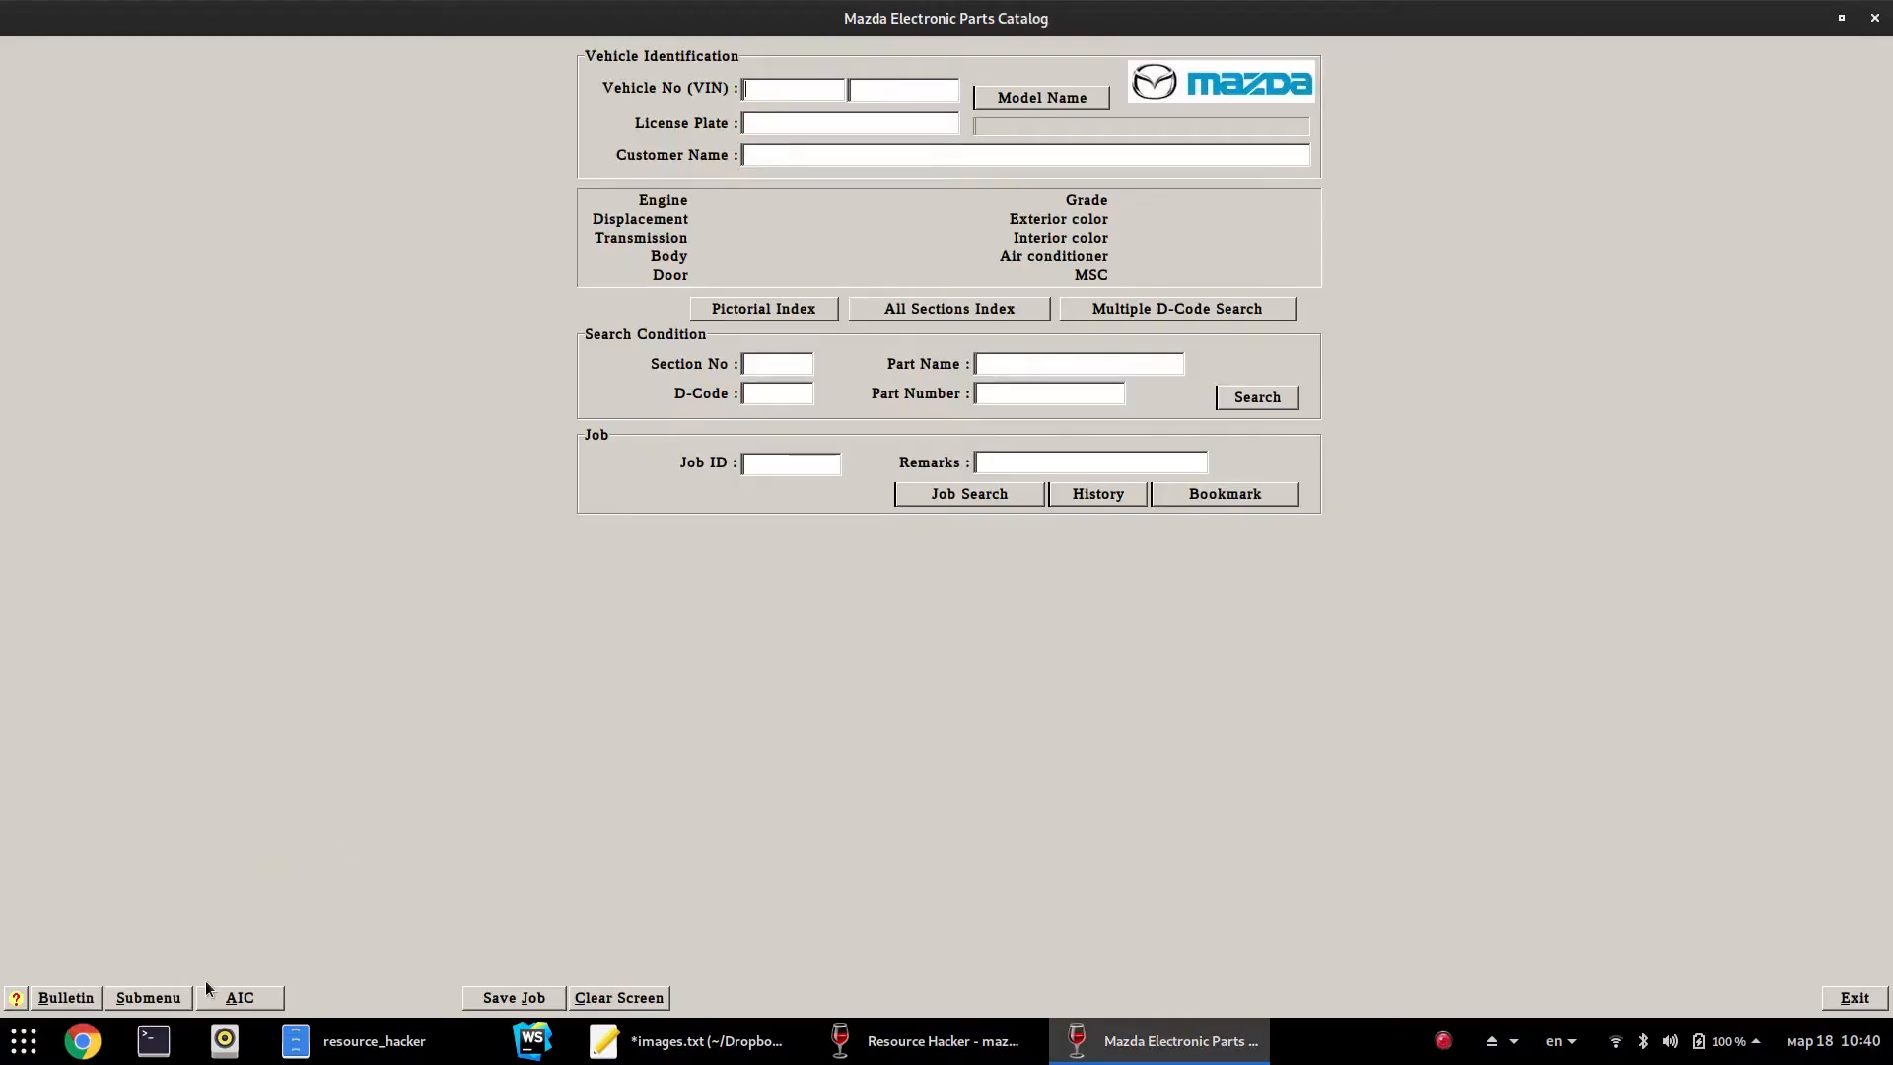
Check the catalog's CD information dialog from the Submenu, then close it
left_click(170, 1002)
left_click(207, 998)
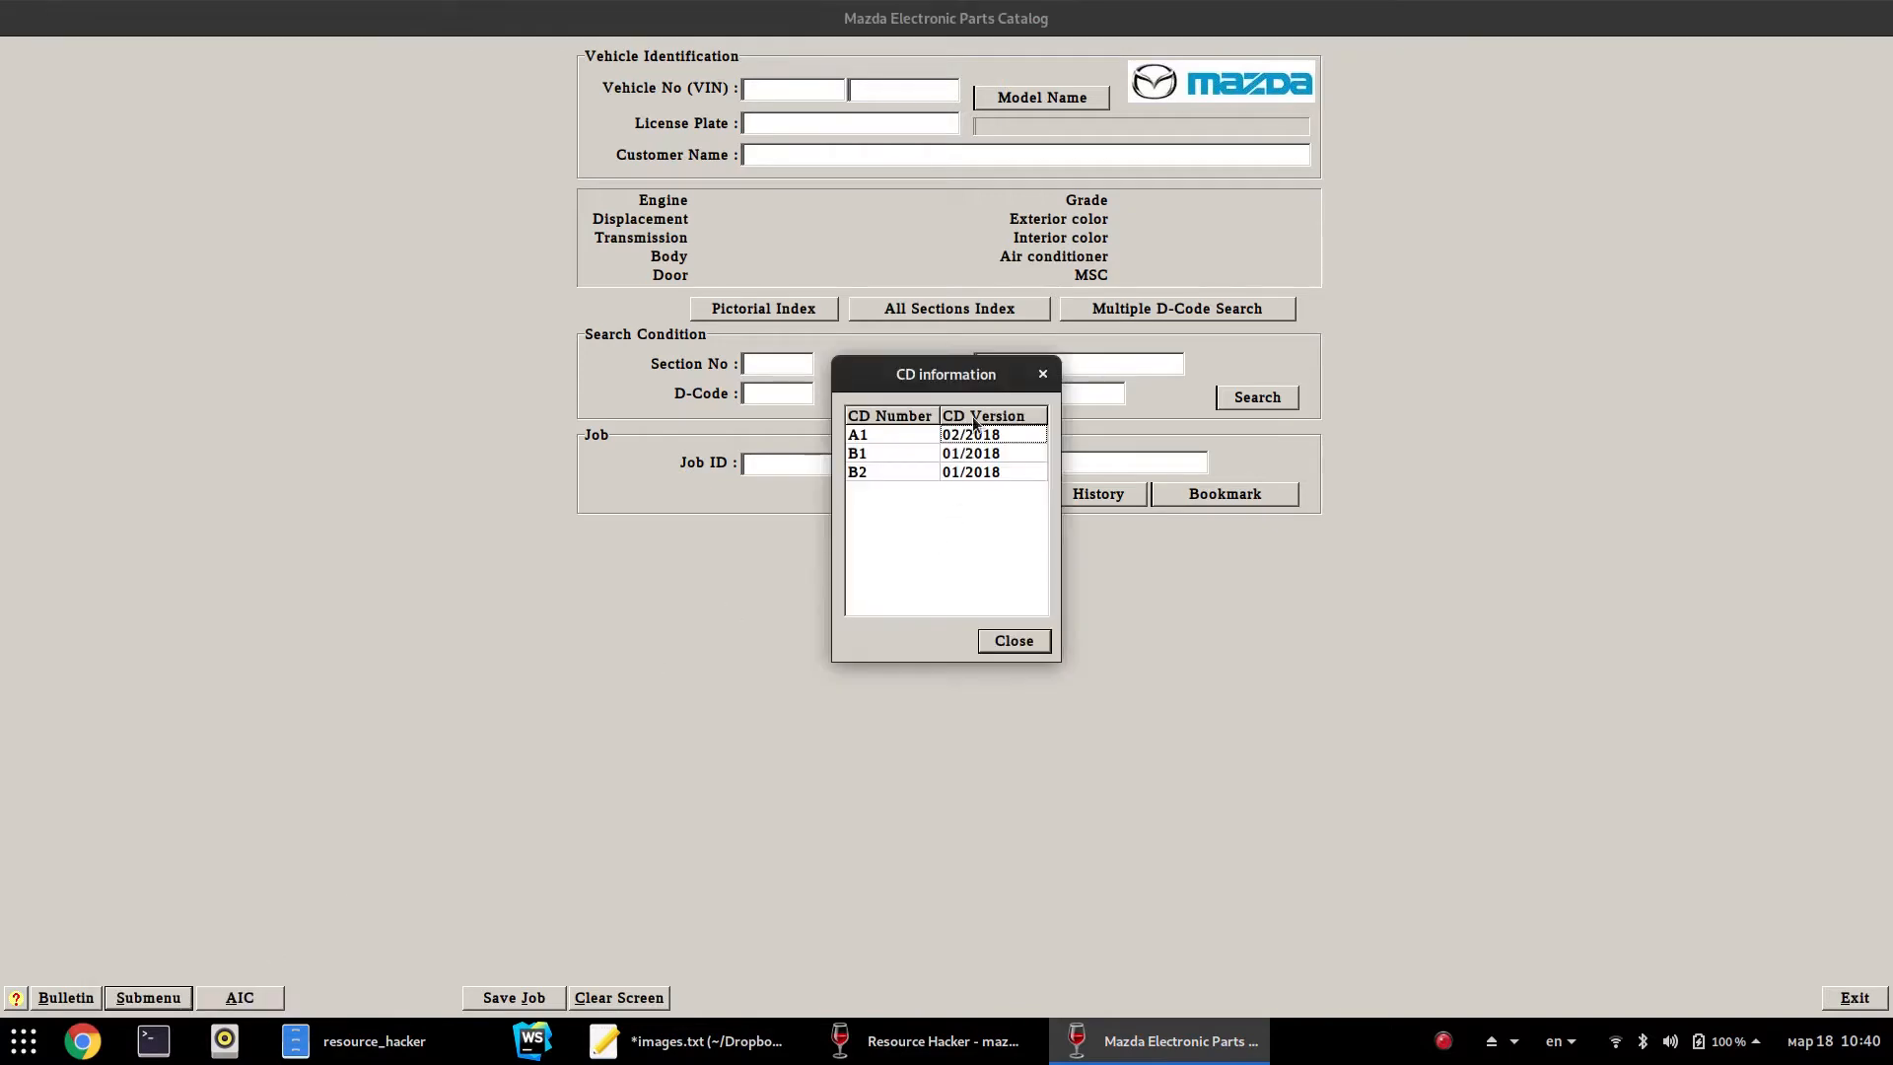
left_click(1015, 641)
Rename mazdaepc.ENU in the BIN folder to mazdaepc_.ENU, then minimise Files
left_click(375, 1041)
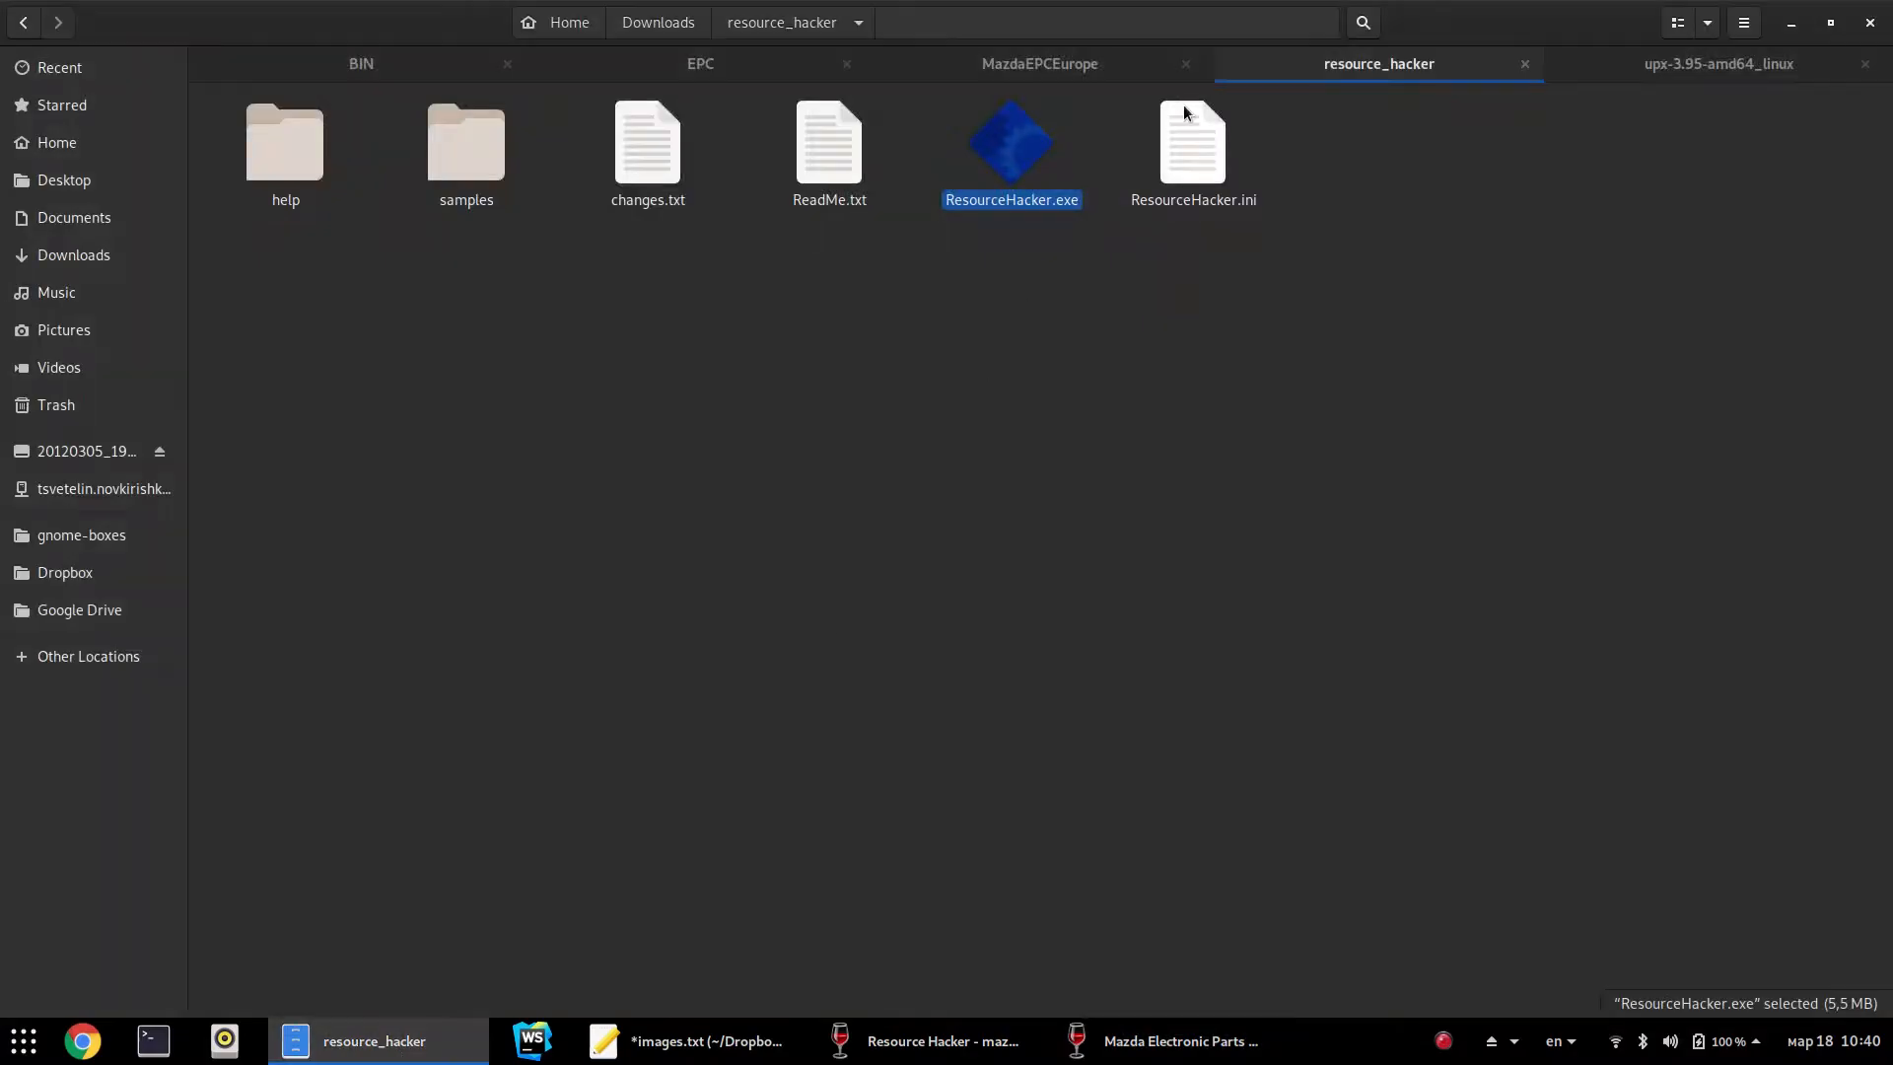
left_click(361, 63)
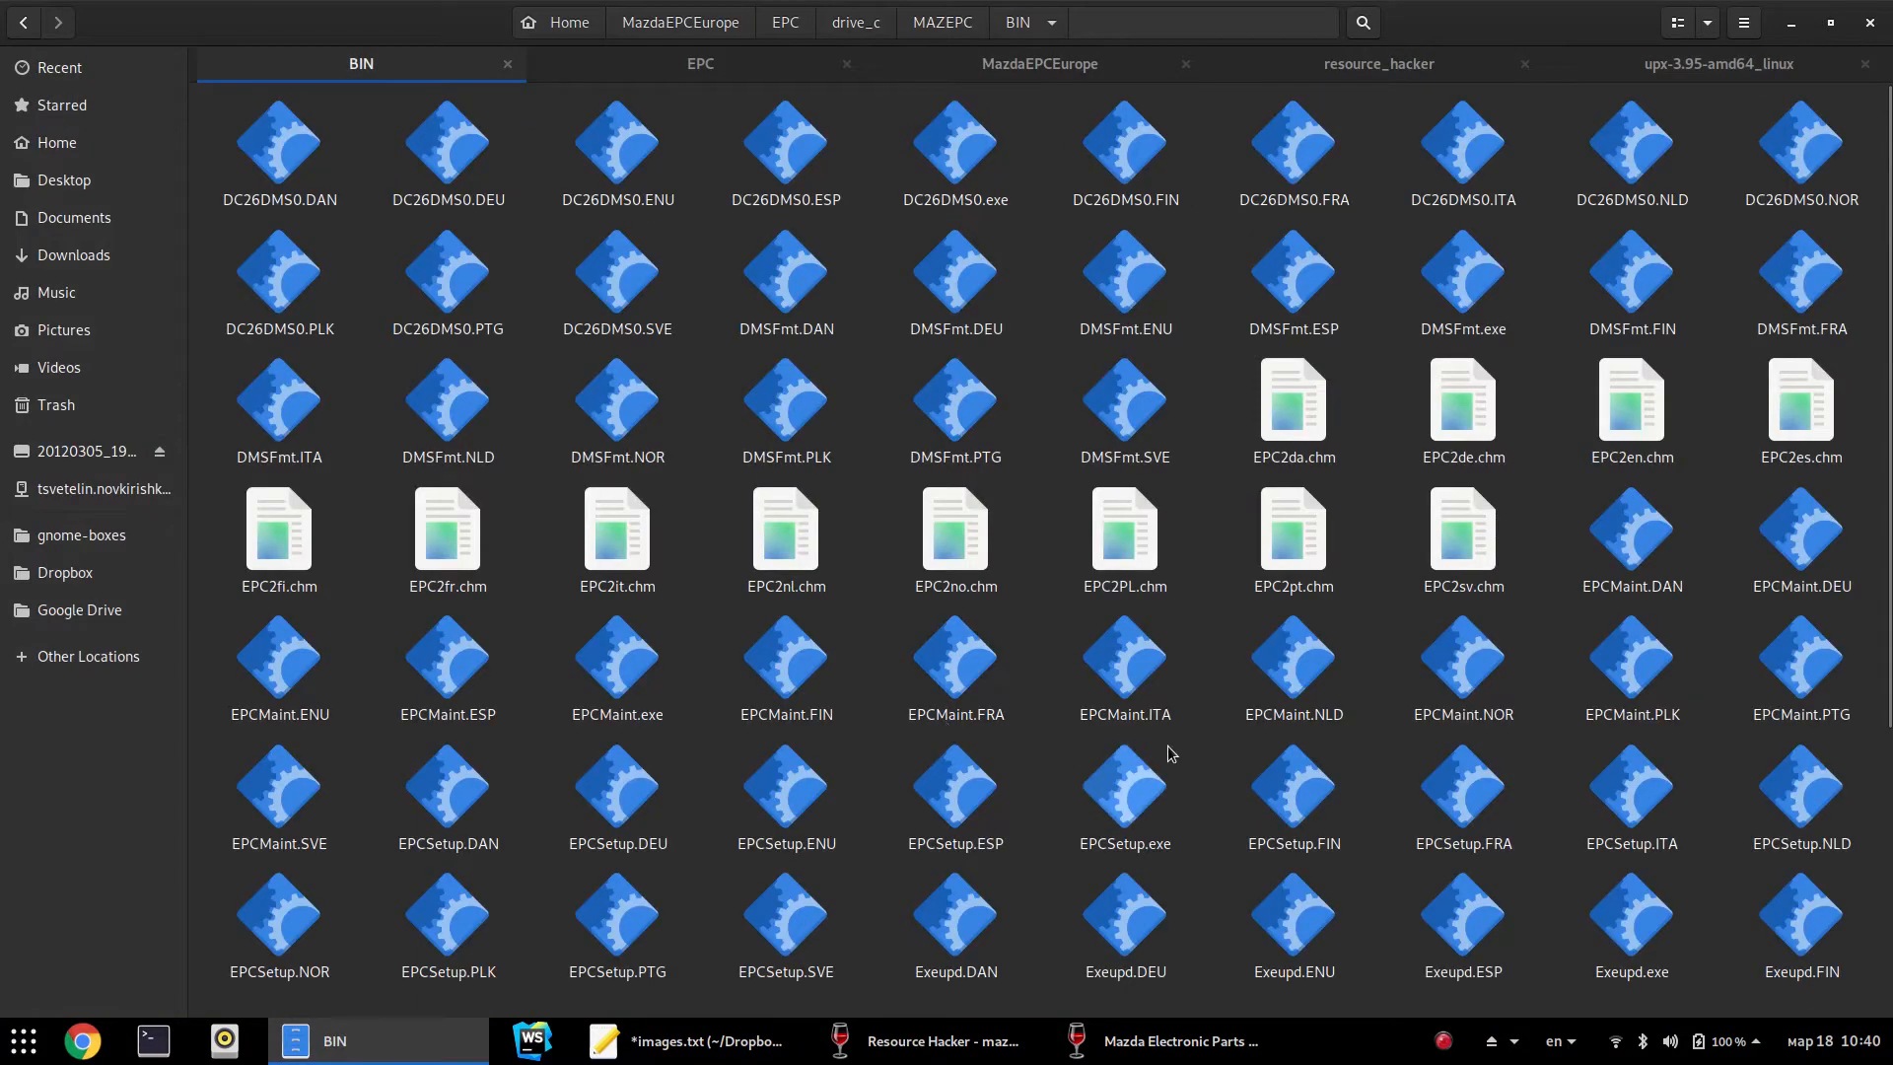
type("maz")
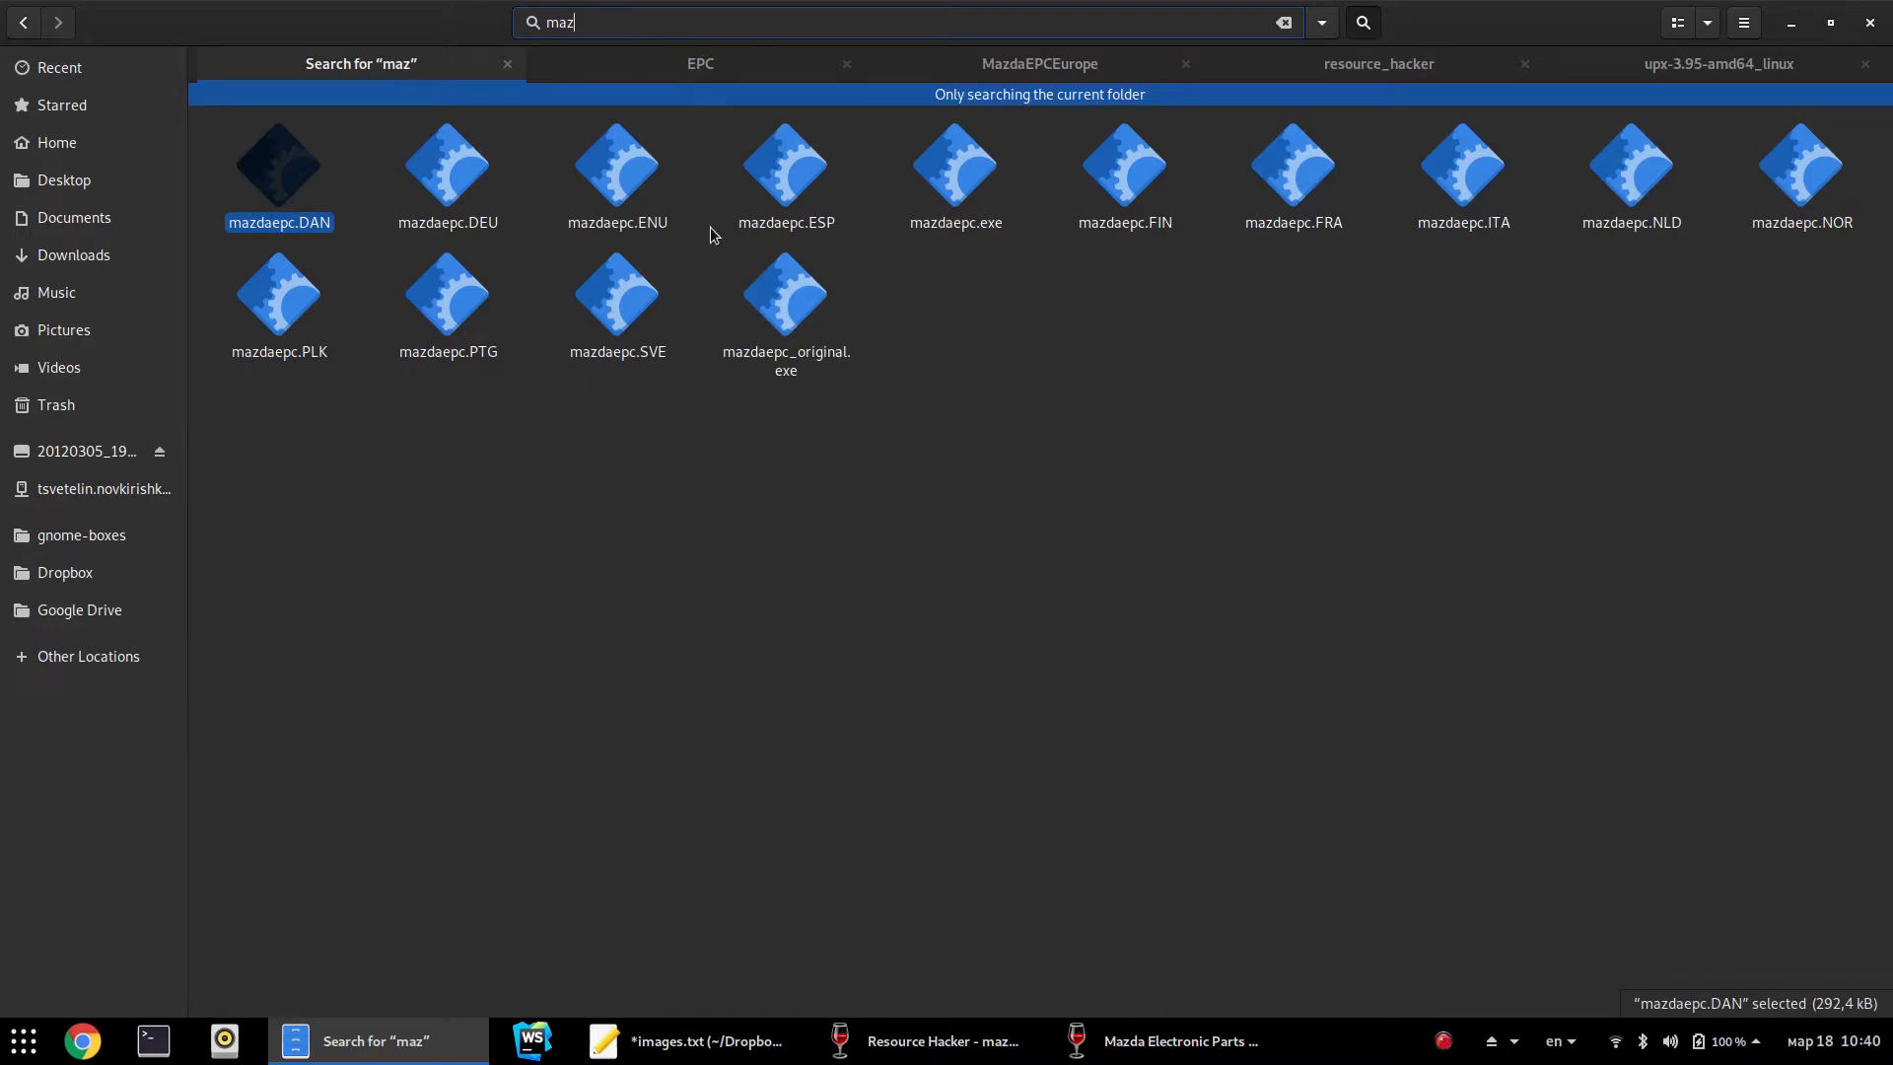
left_click(628, 227)
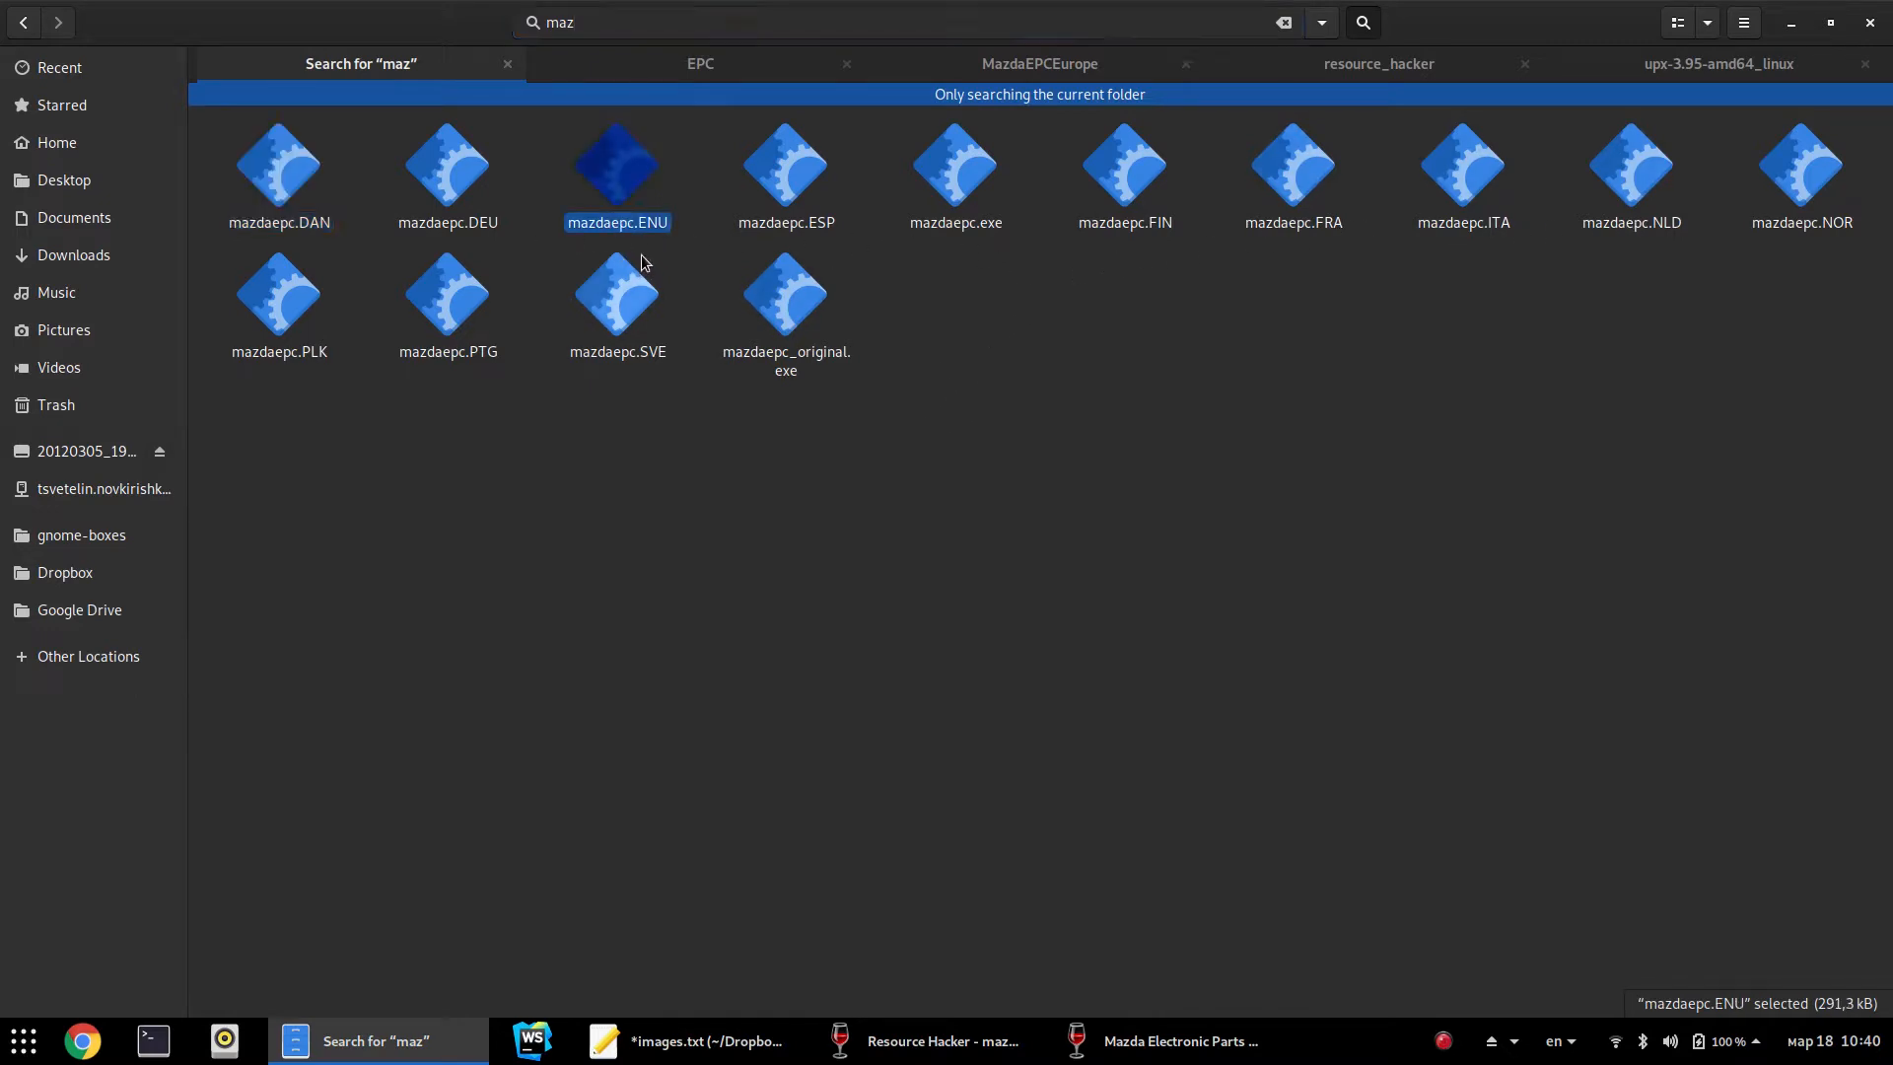
key("Escape")
key("F2")
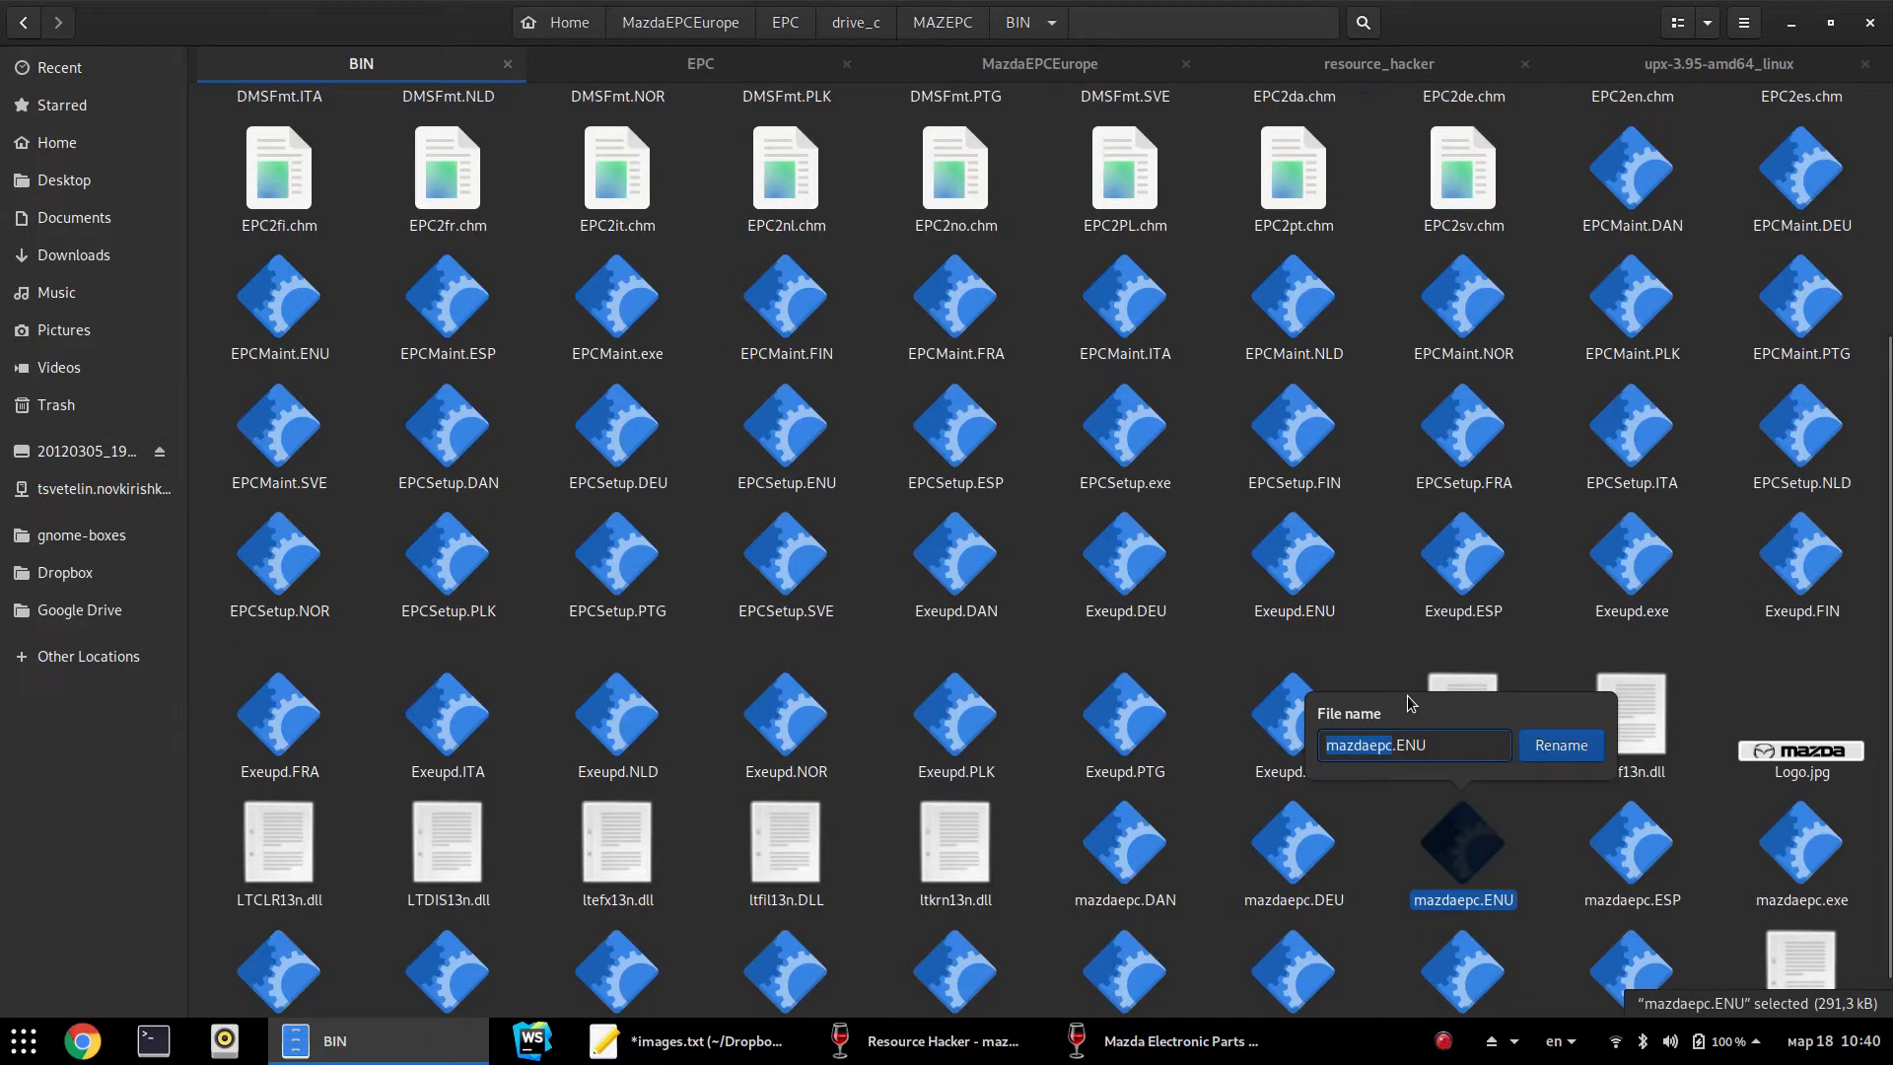
type("_")
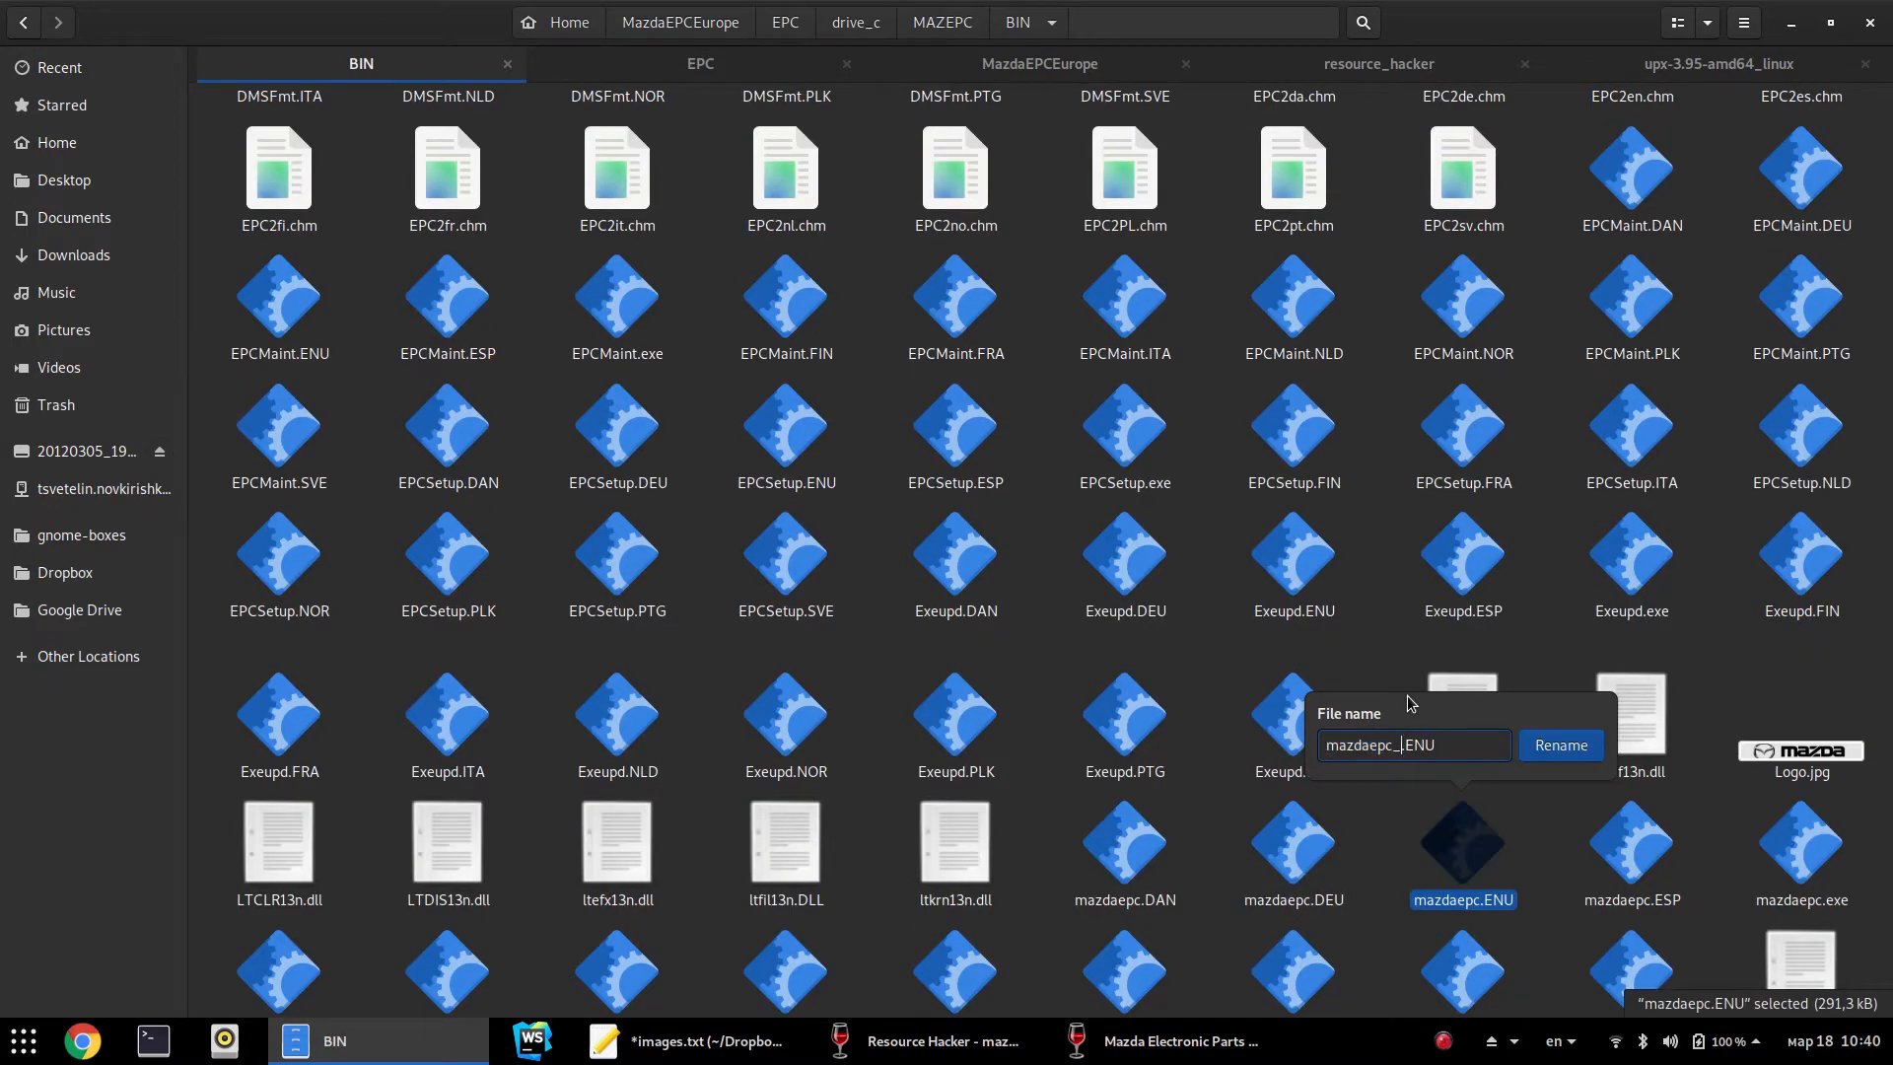
key("Return")
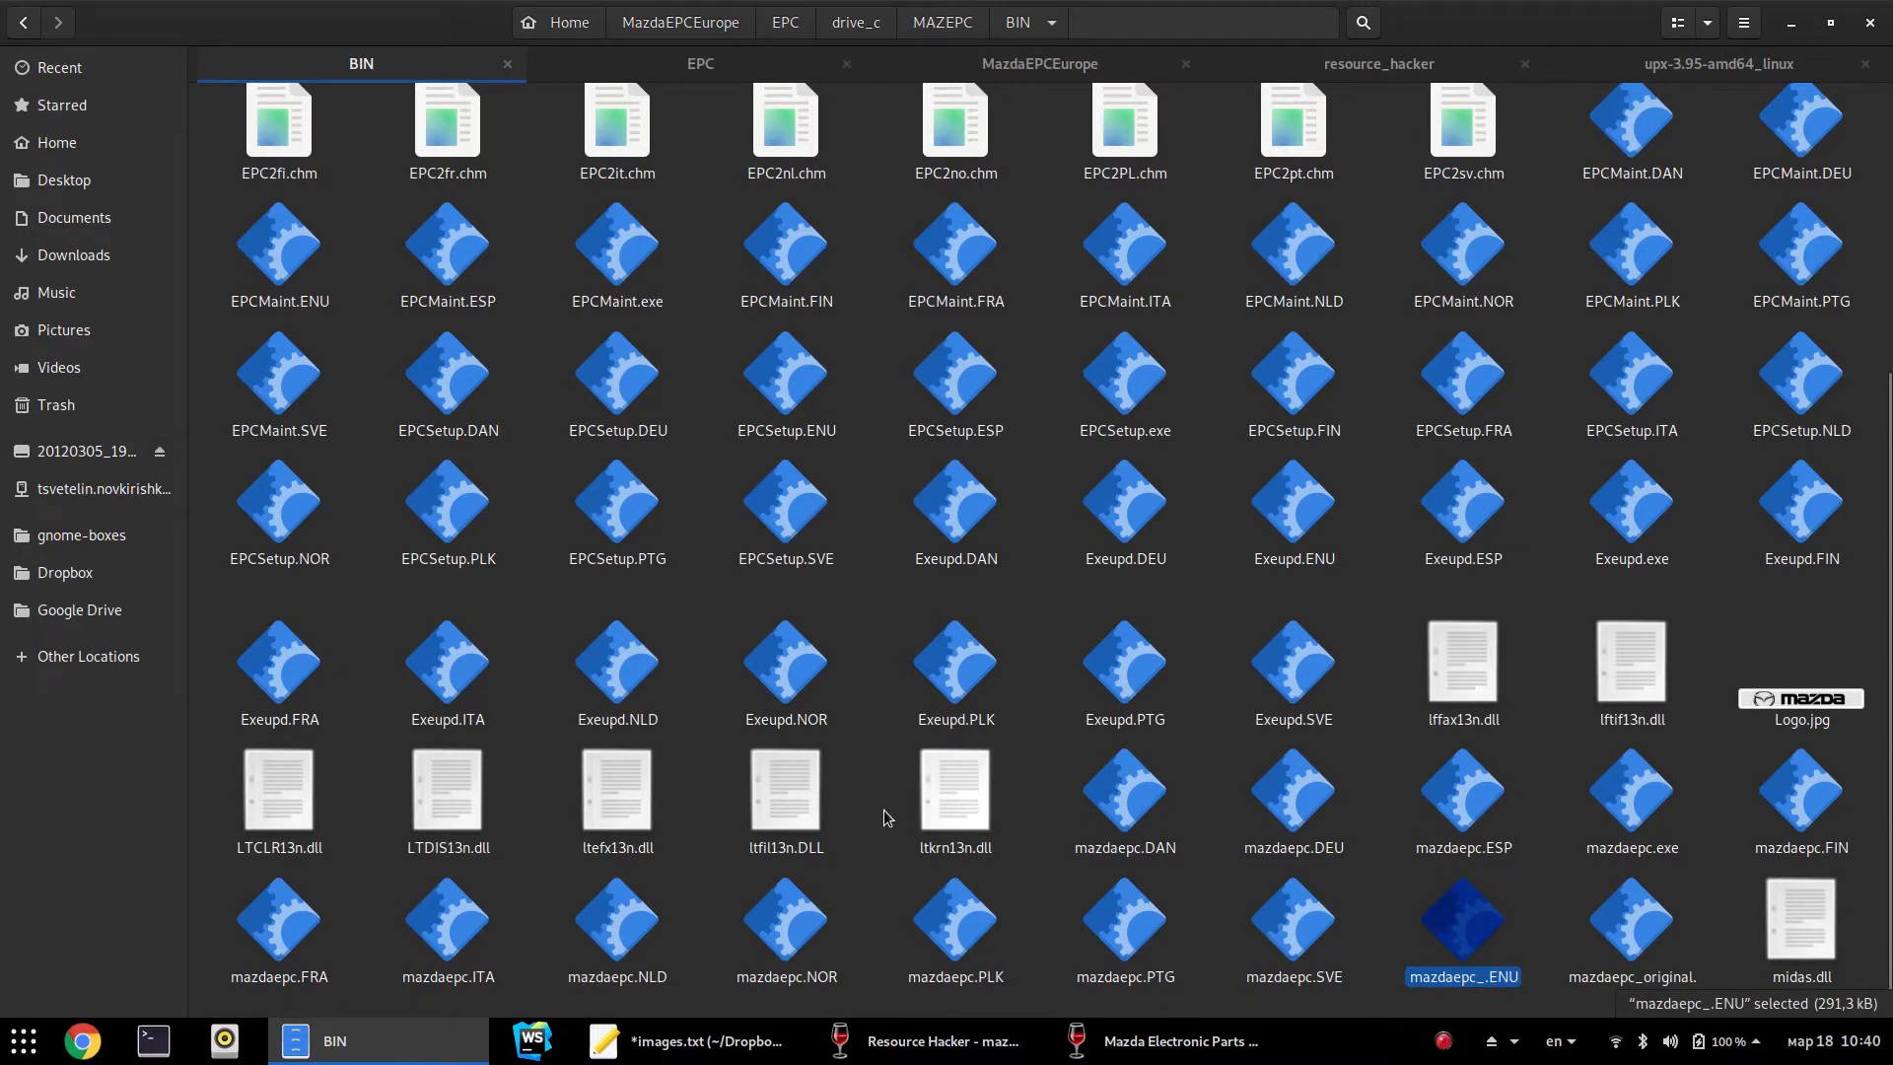
left_click(397, 1055)
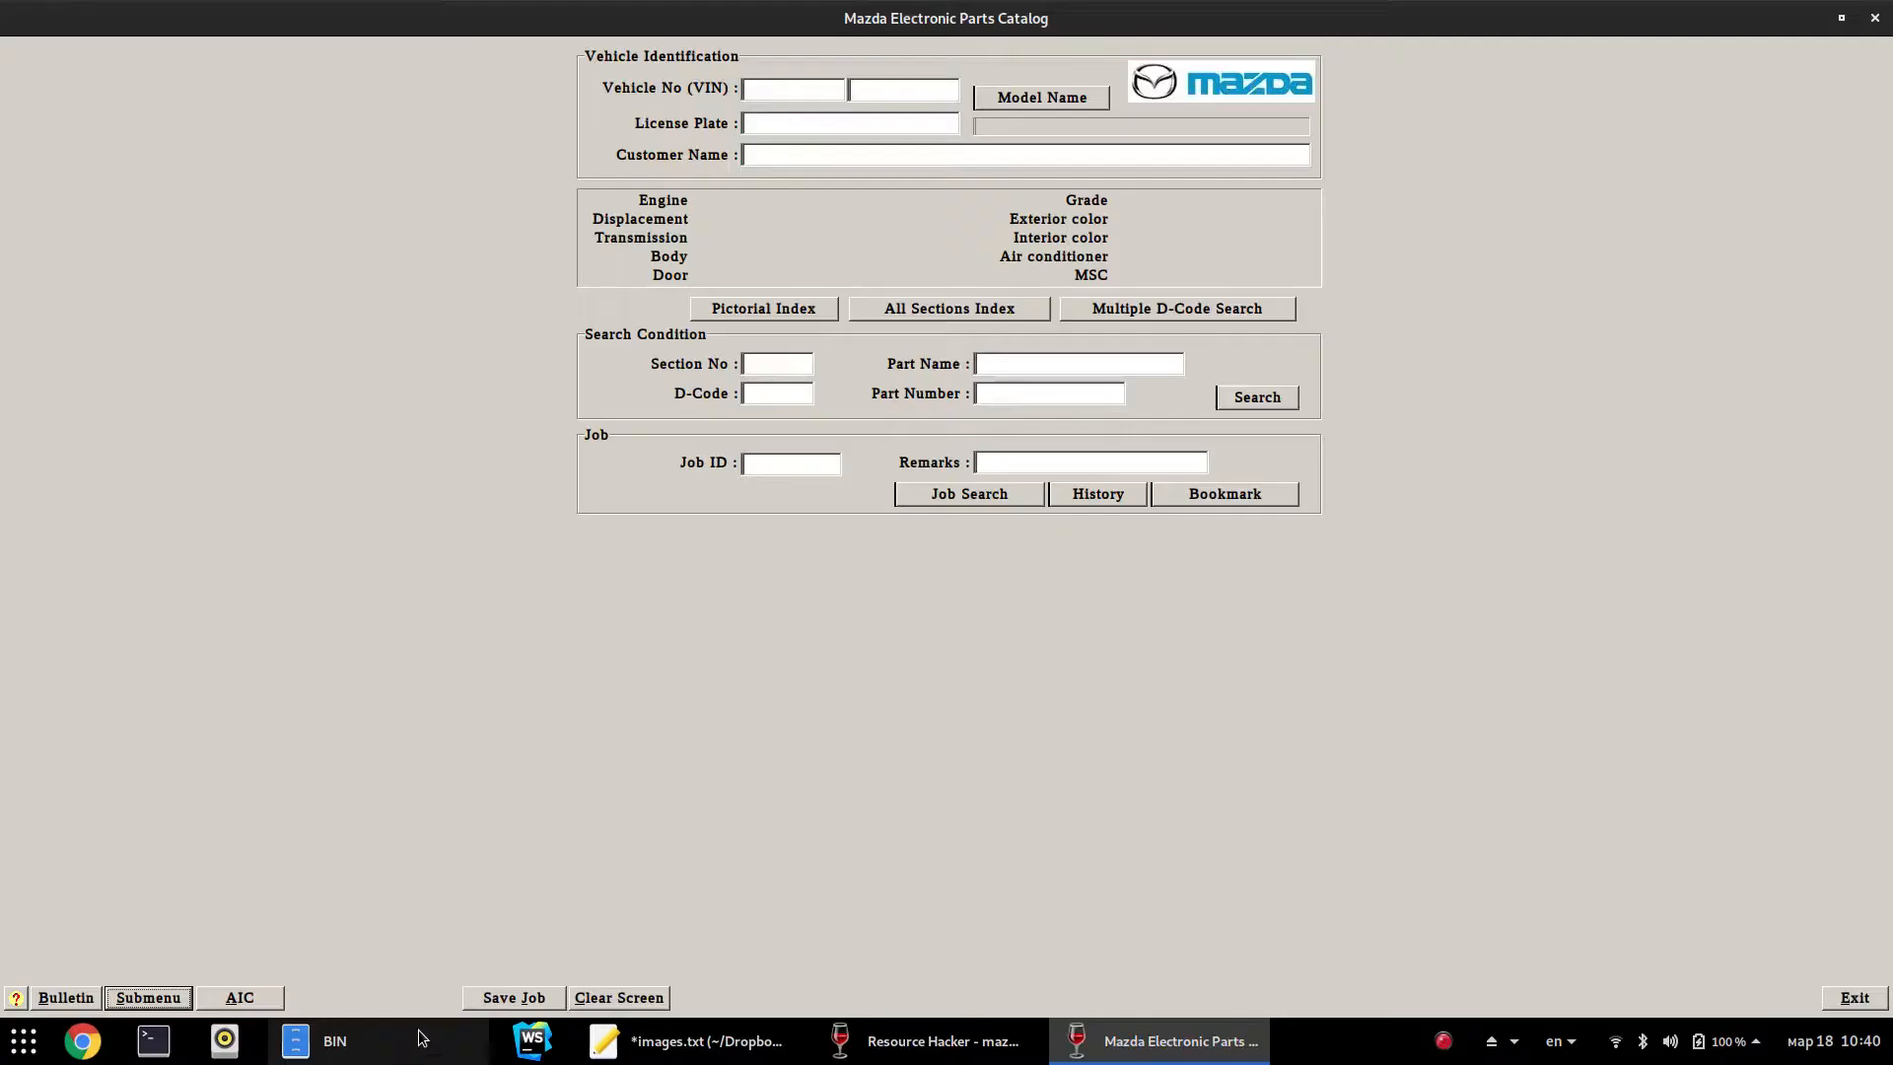
In Resource Hacker, highlight the form caption and the CloseBtn property lines
left_click(690, 1045)
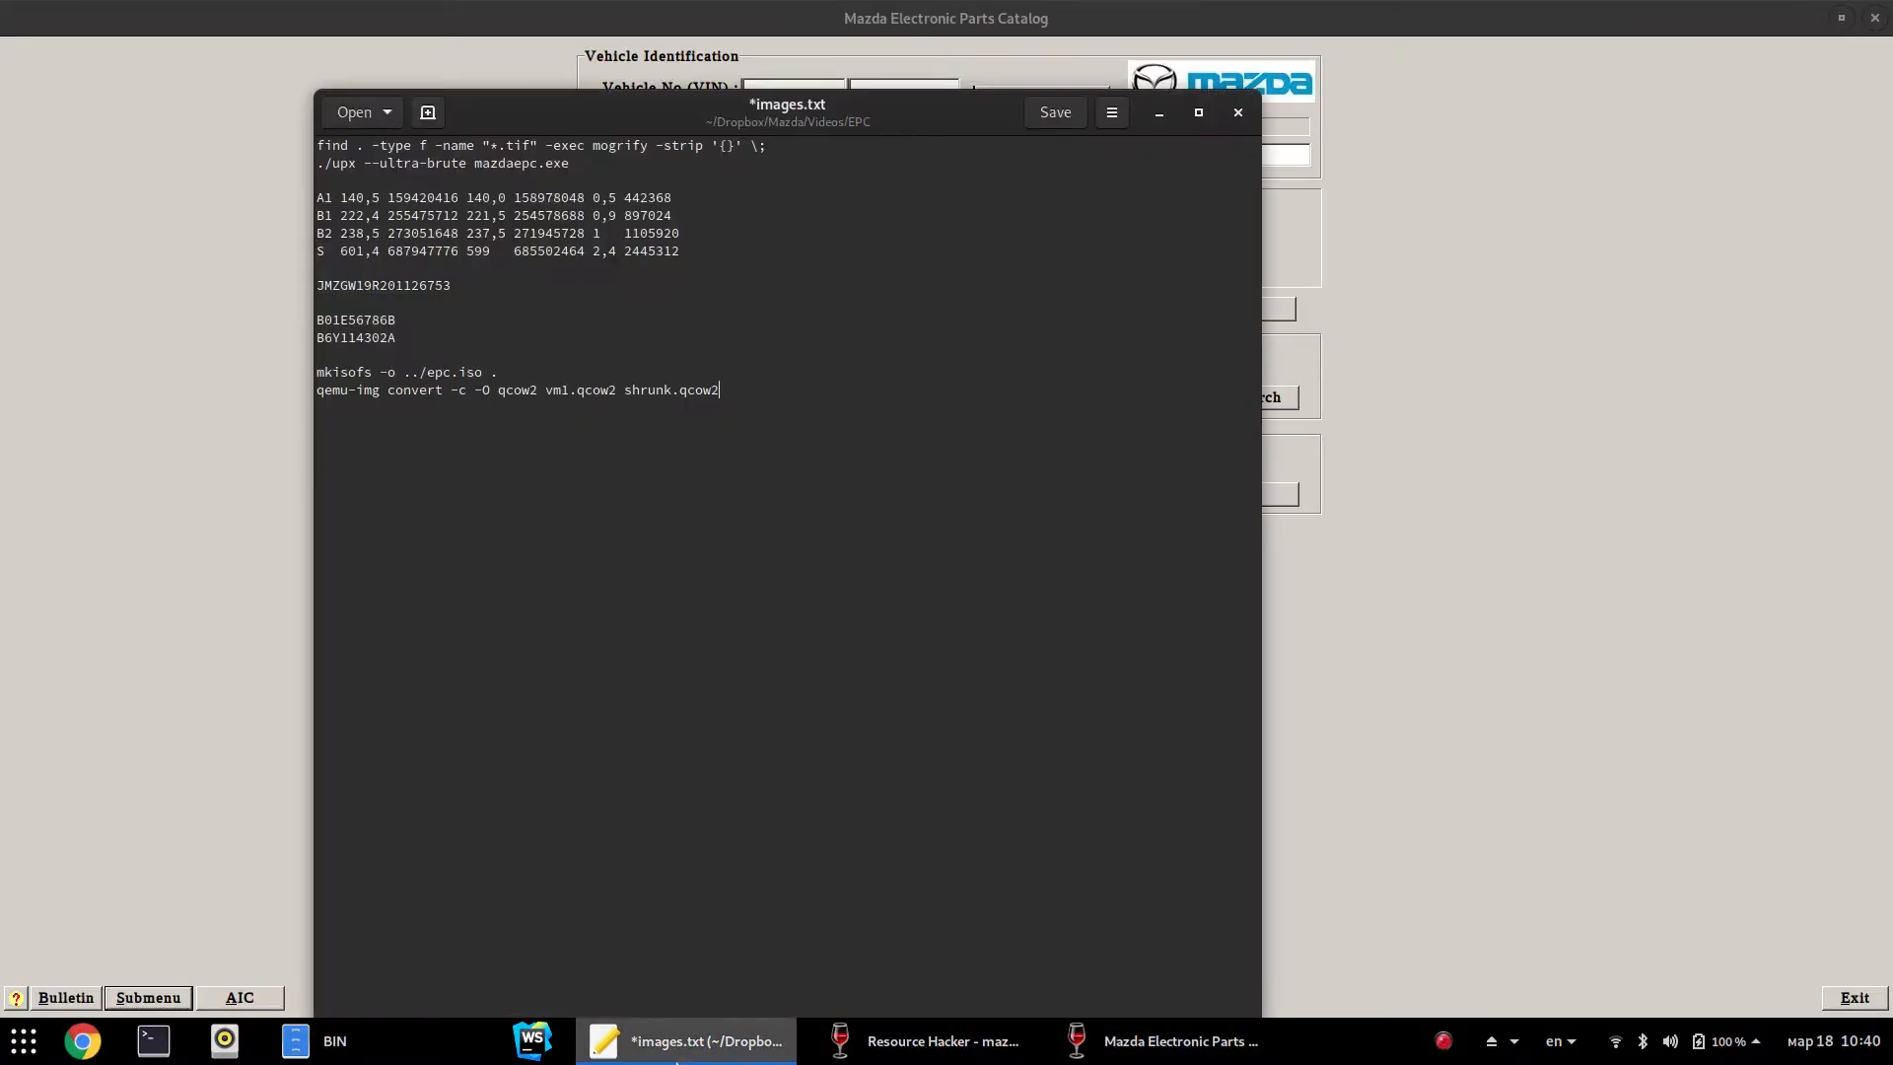
left_click(690, 1041)
left_click(927, 1042)
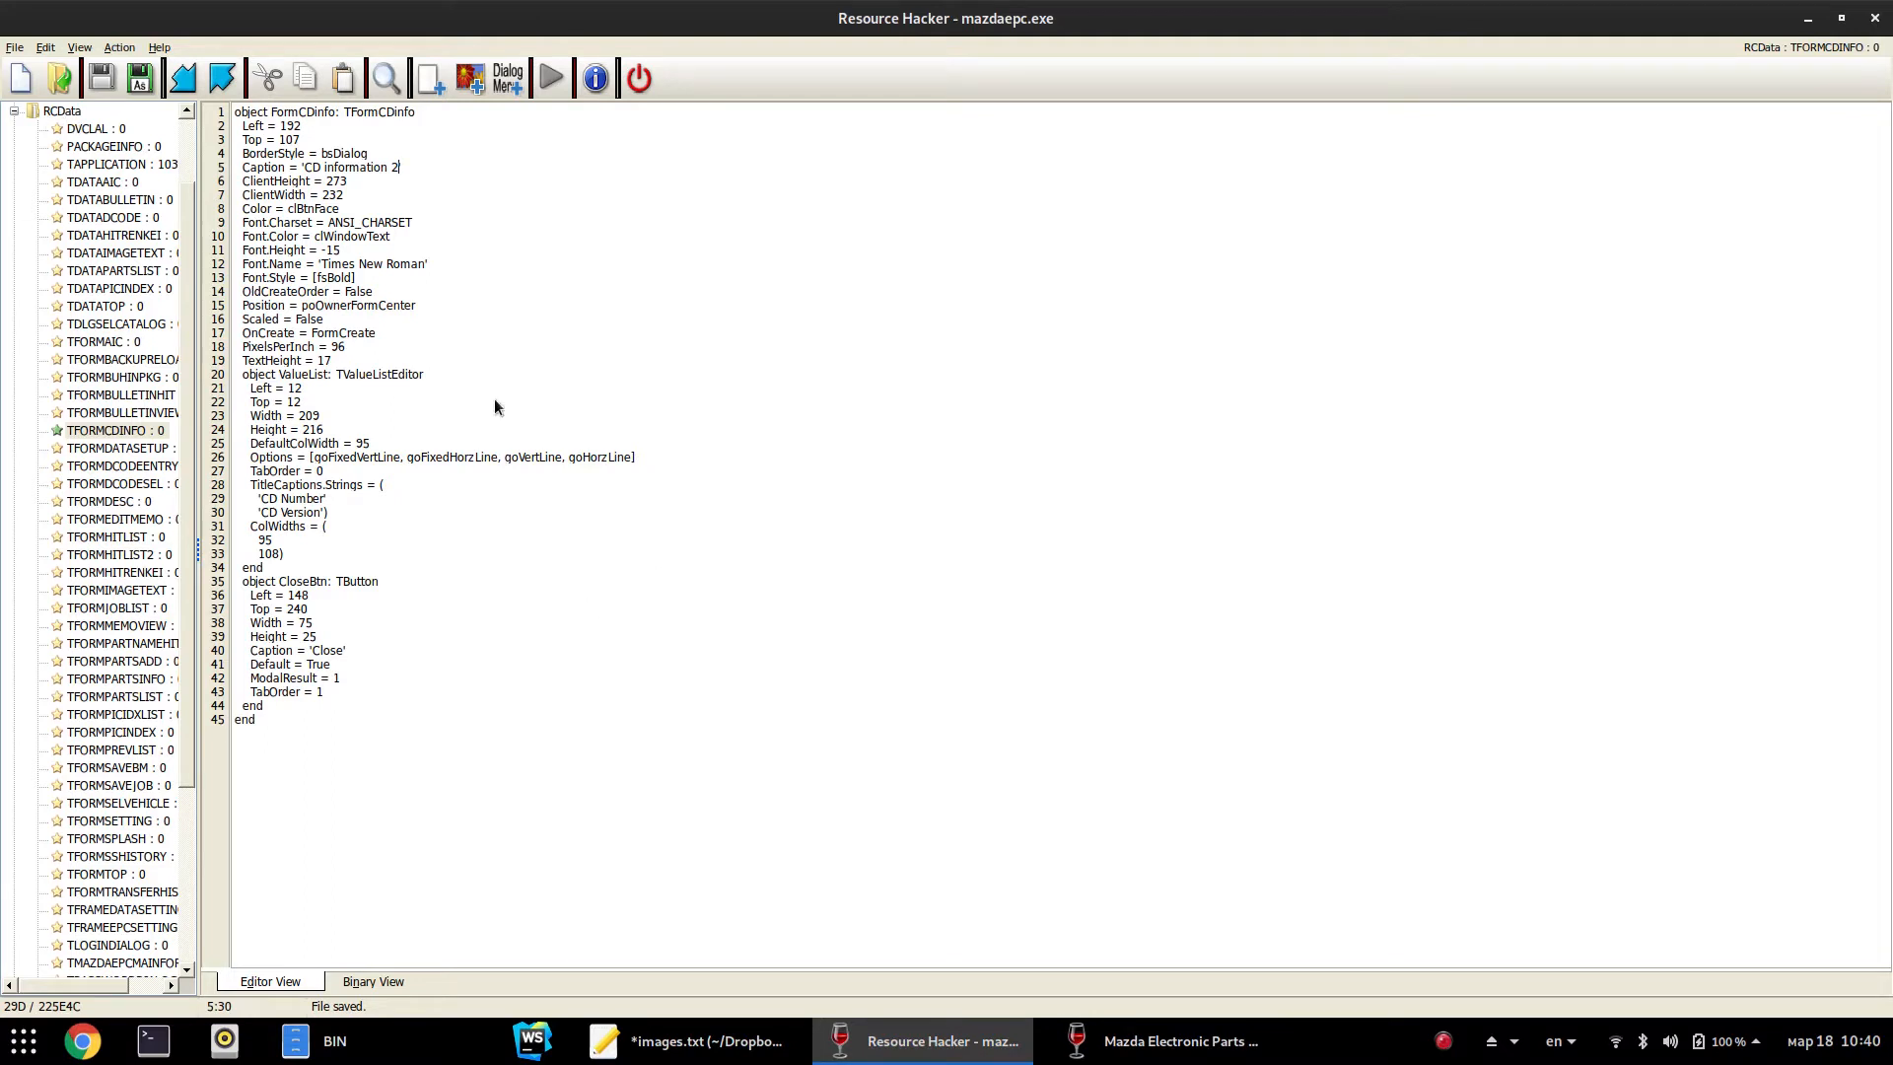
mouse_move(298, 169)
left_mouse_down()
mouse_move(431, 170)
mouse_move(326, 181)
left_mouse_up()
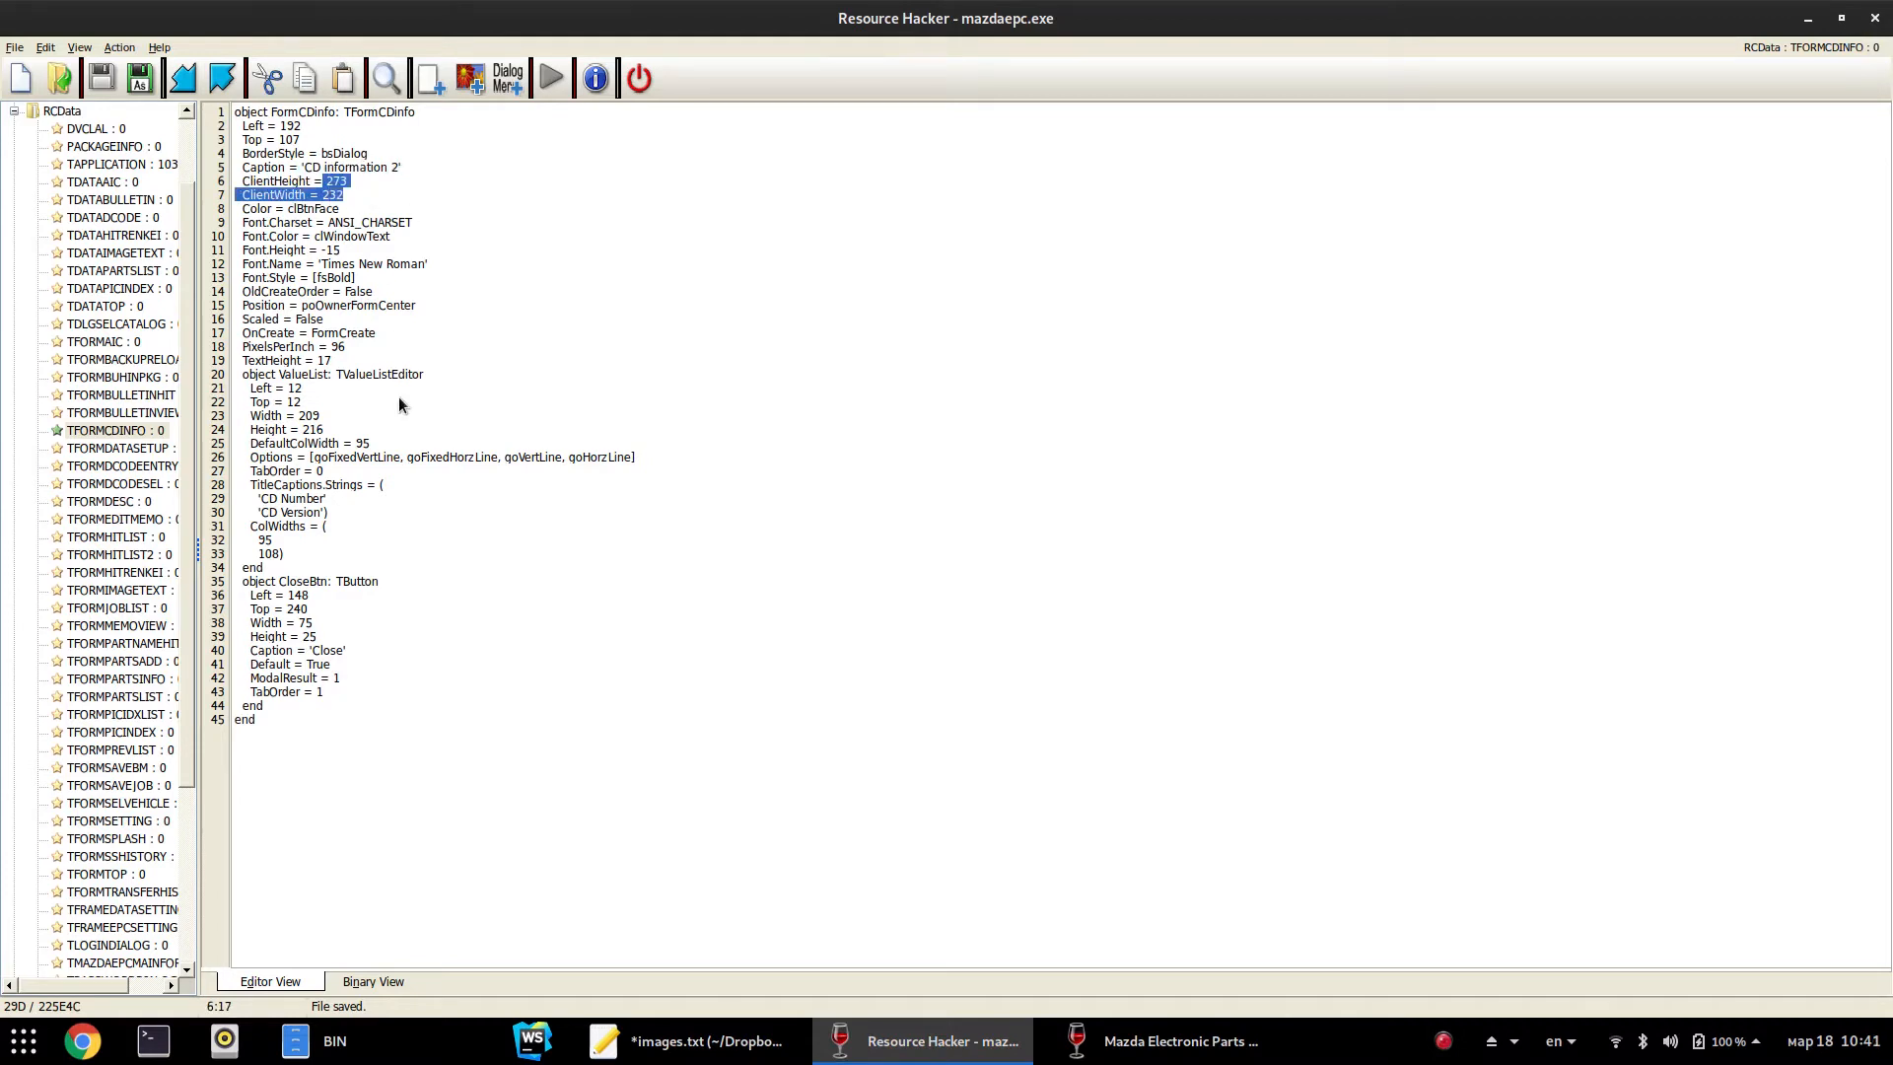
left_click_drag(269, 583, 446, 712)
left_click(465, 696)
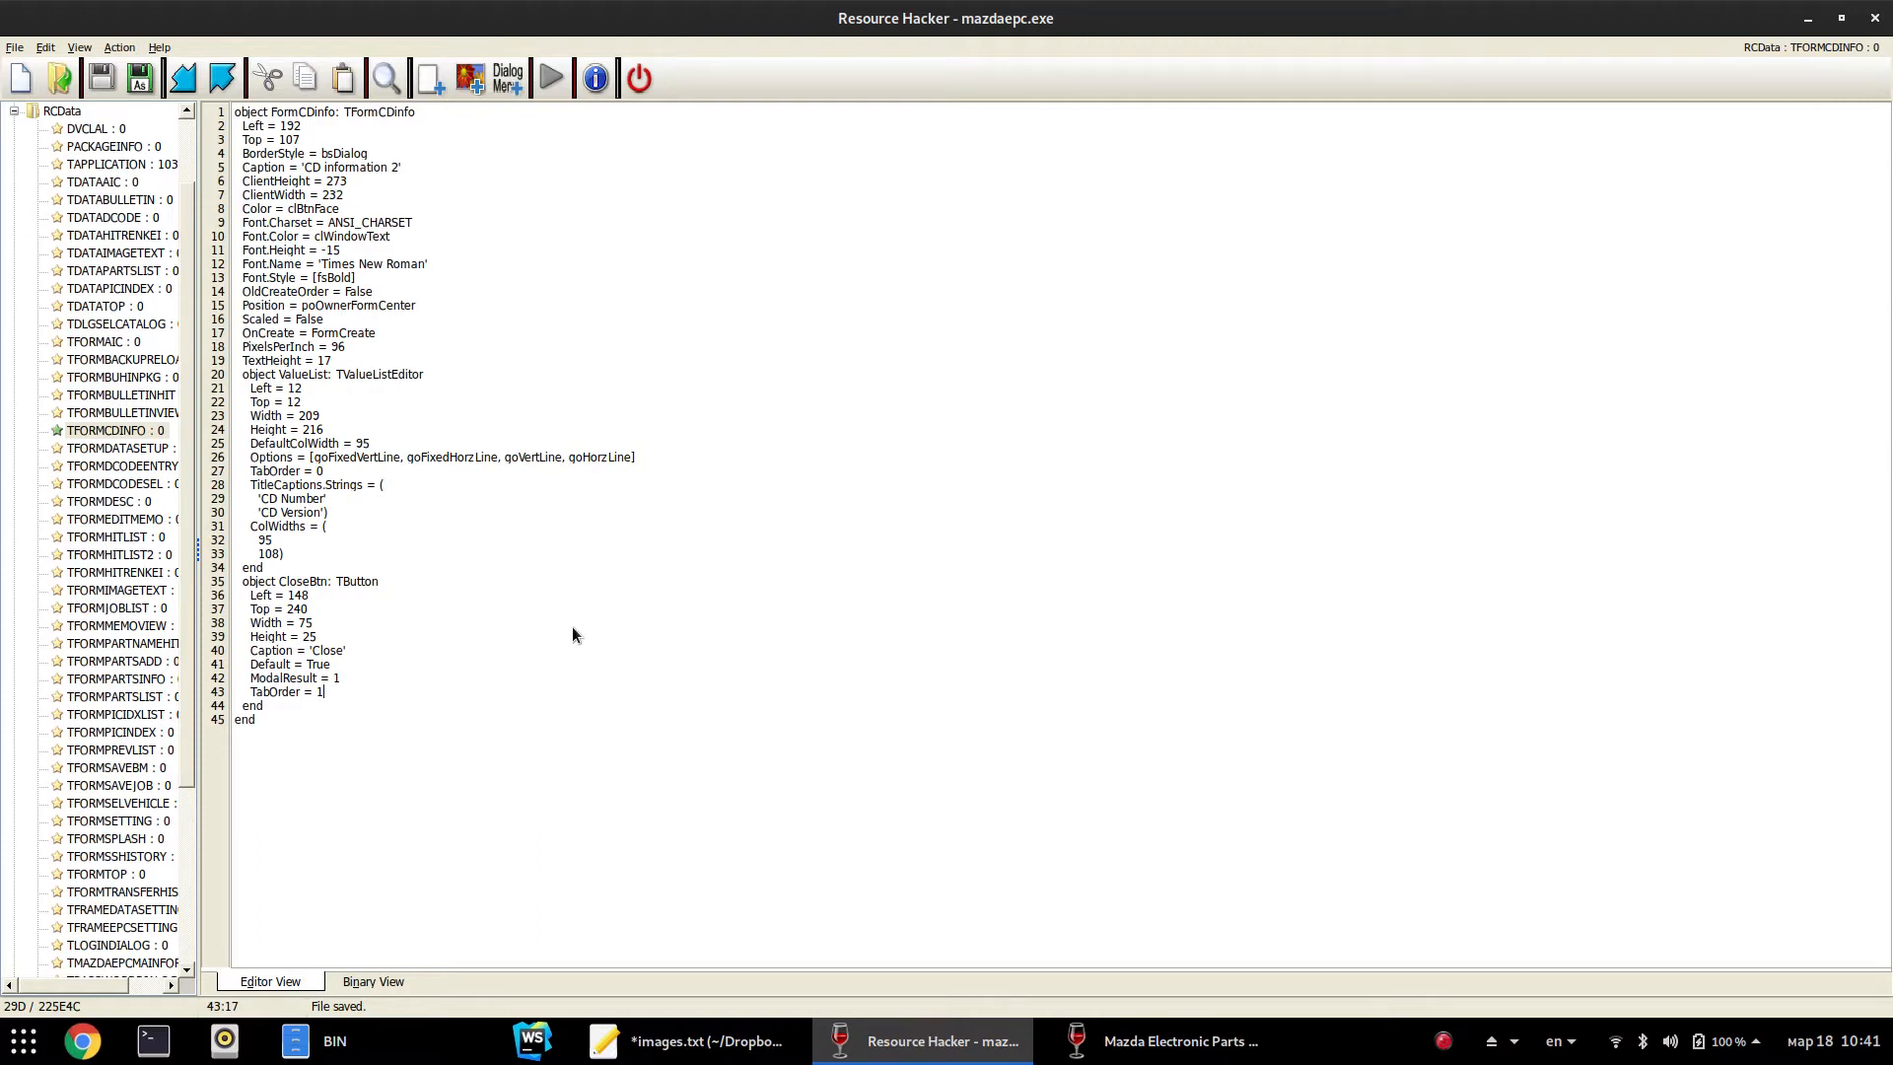
Quit the Mazda catalog and relaunch it via a 'maz' search
left_click(1164, 1042)
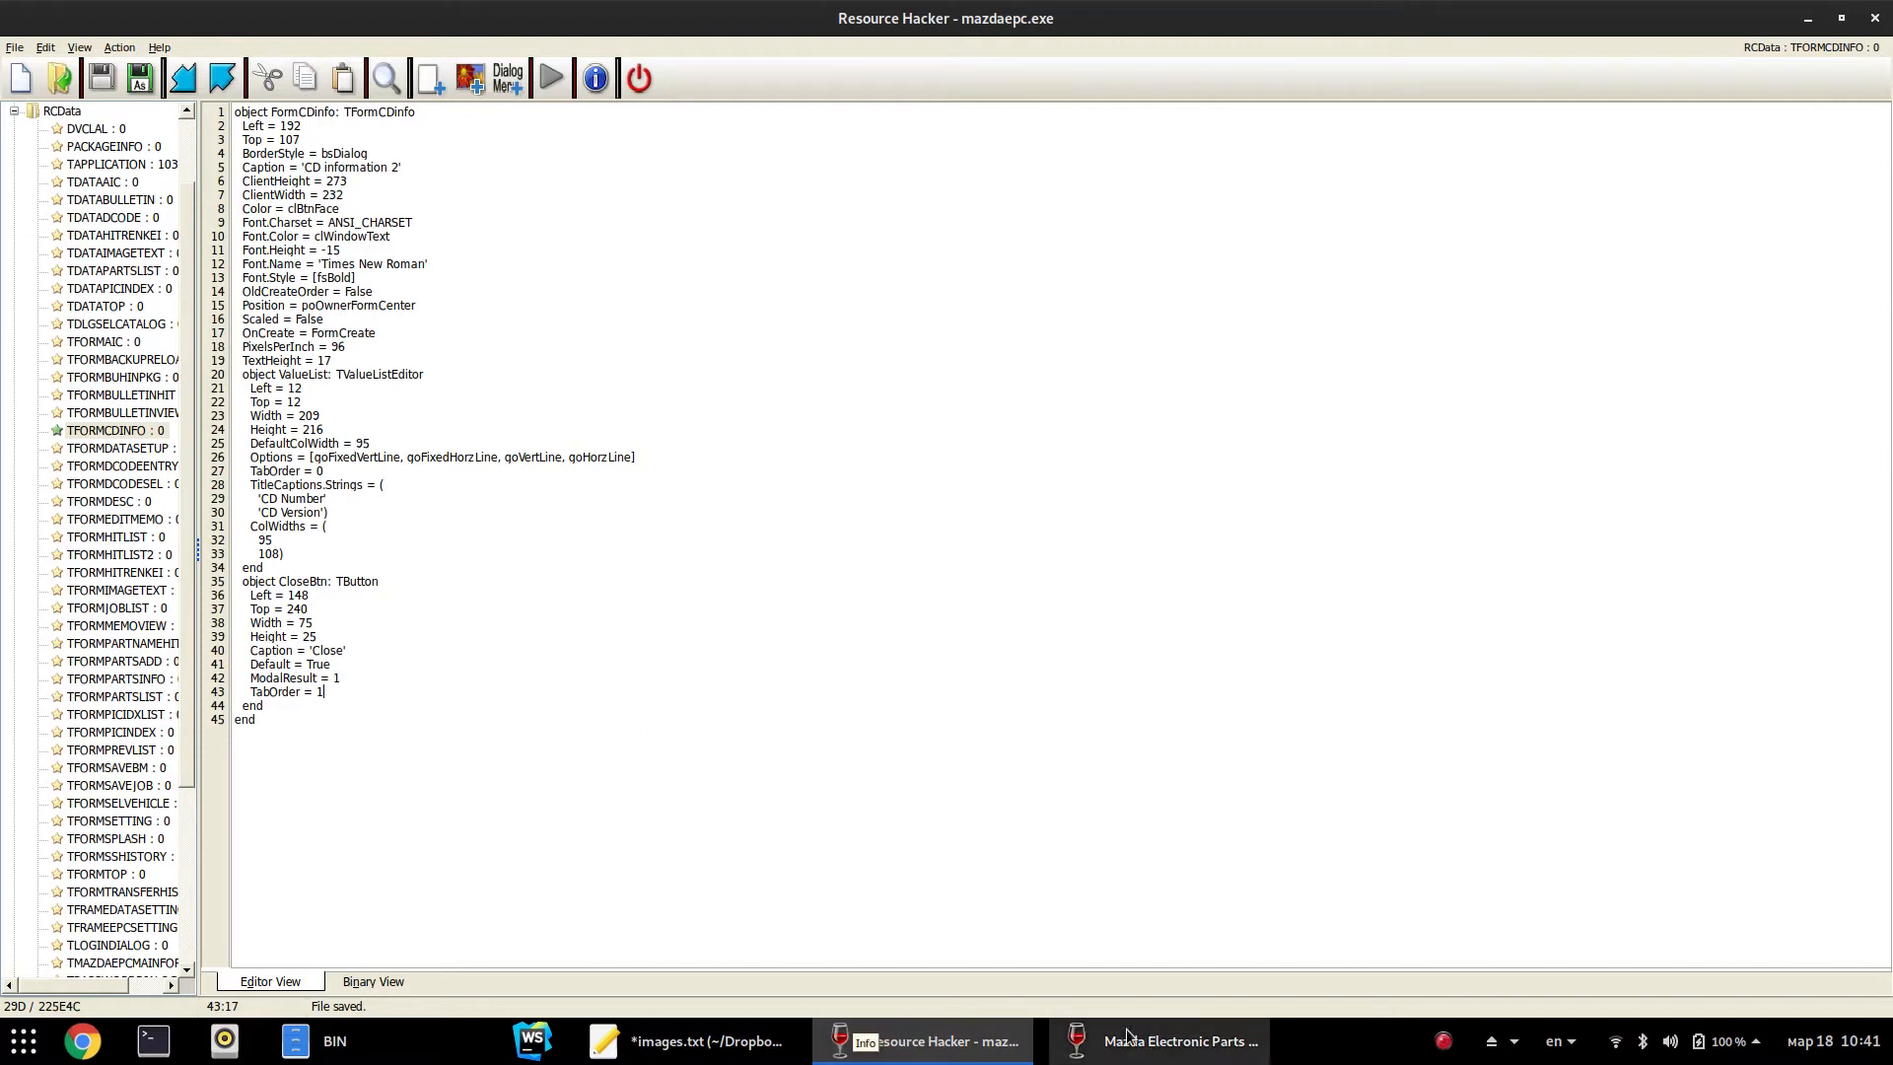
left_click(1854, 998)
key("super")
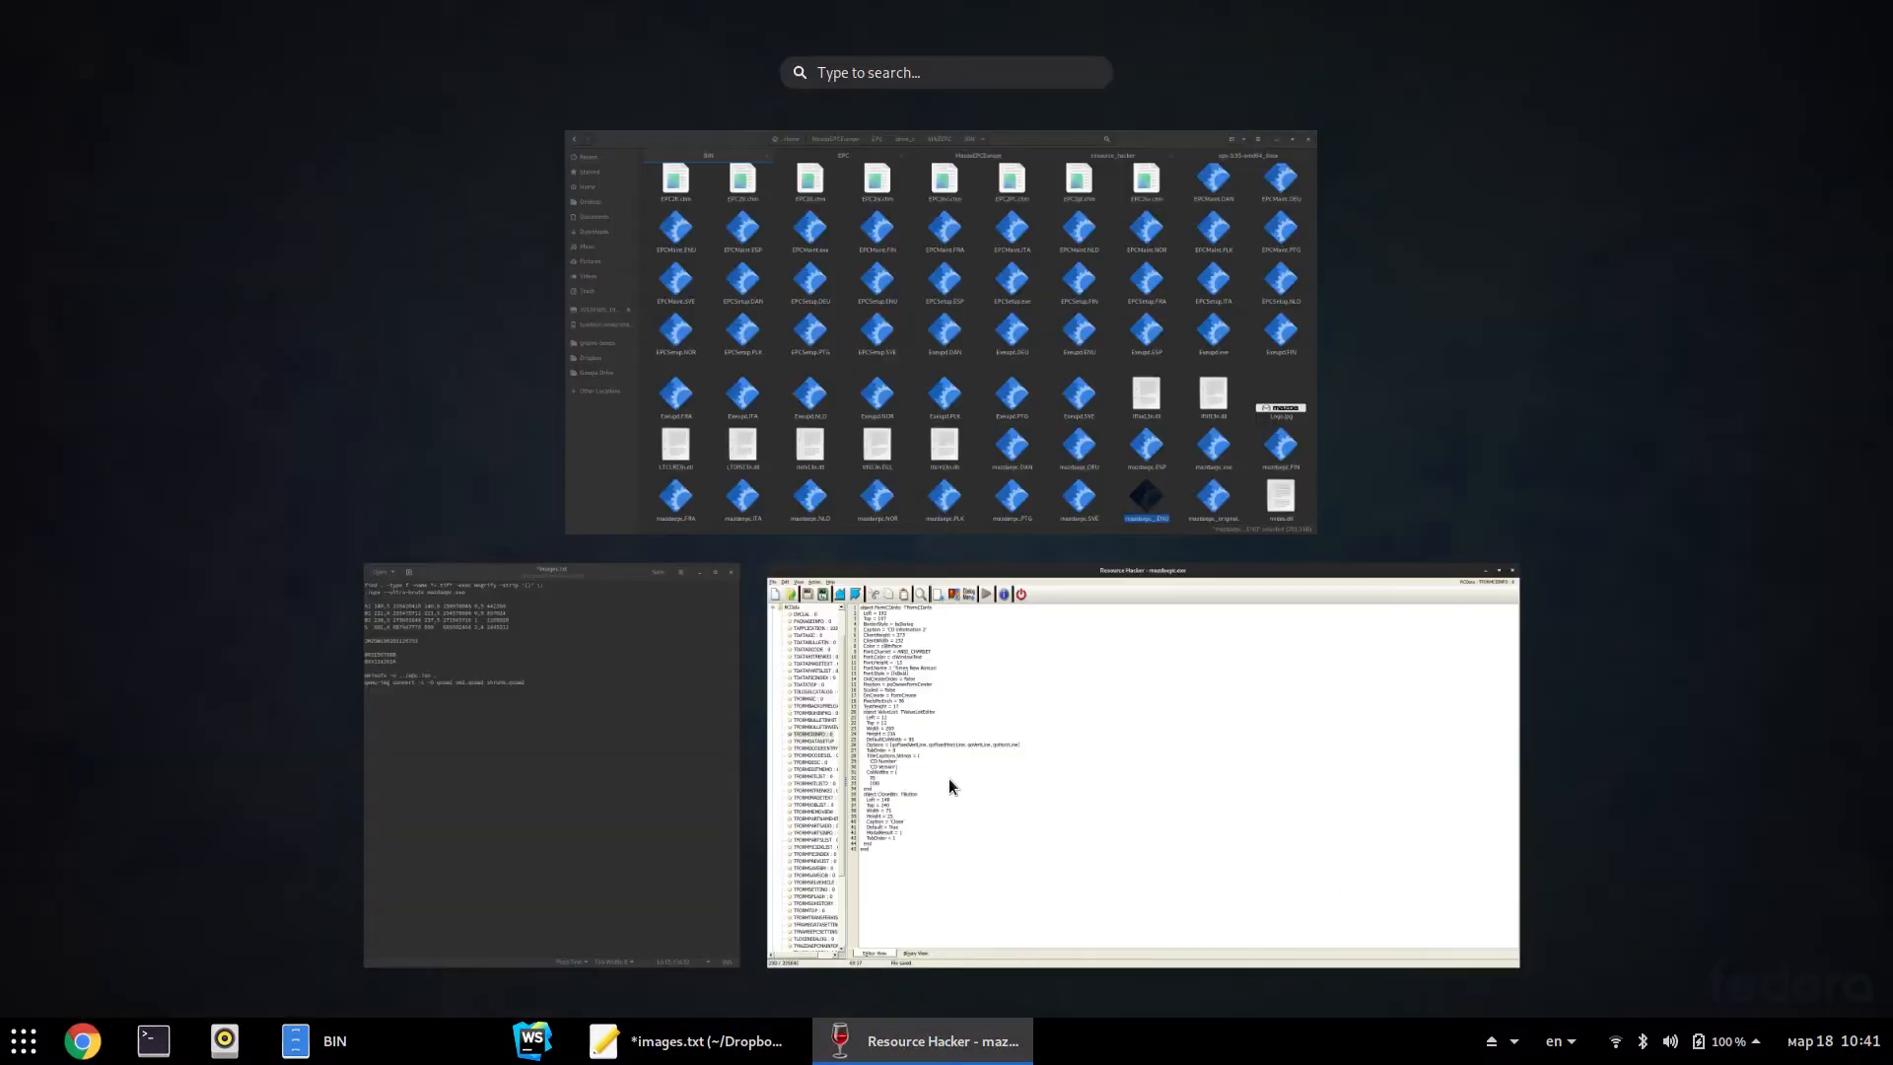
type("maz")
key("Return")
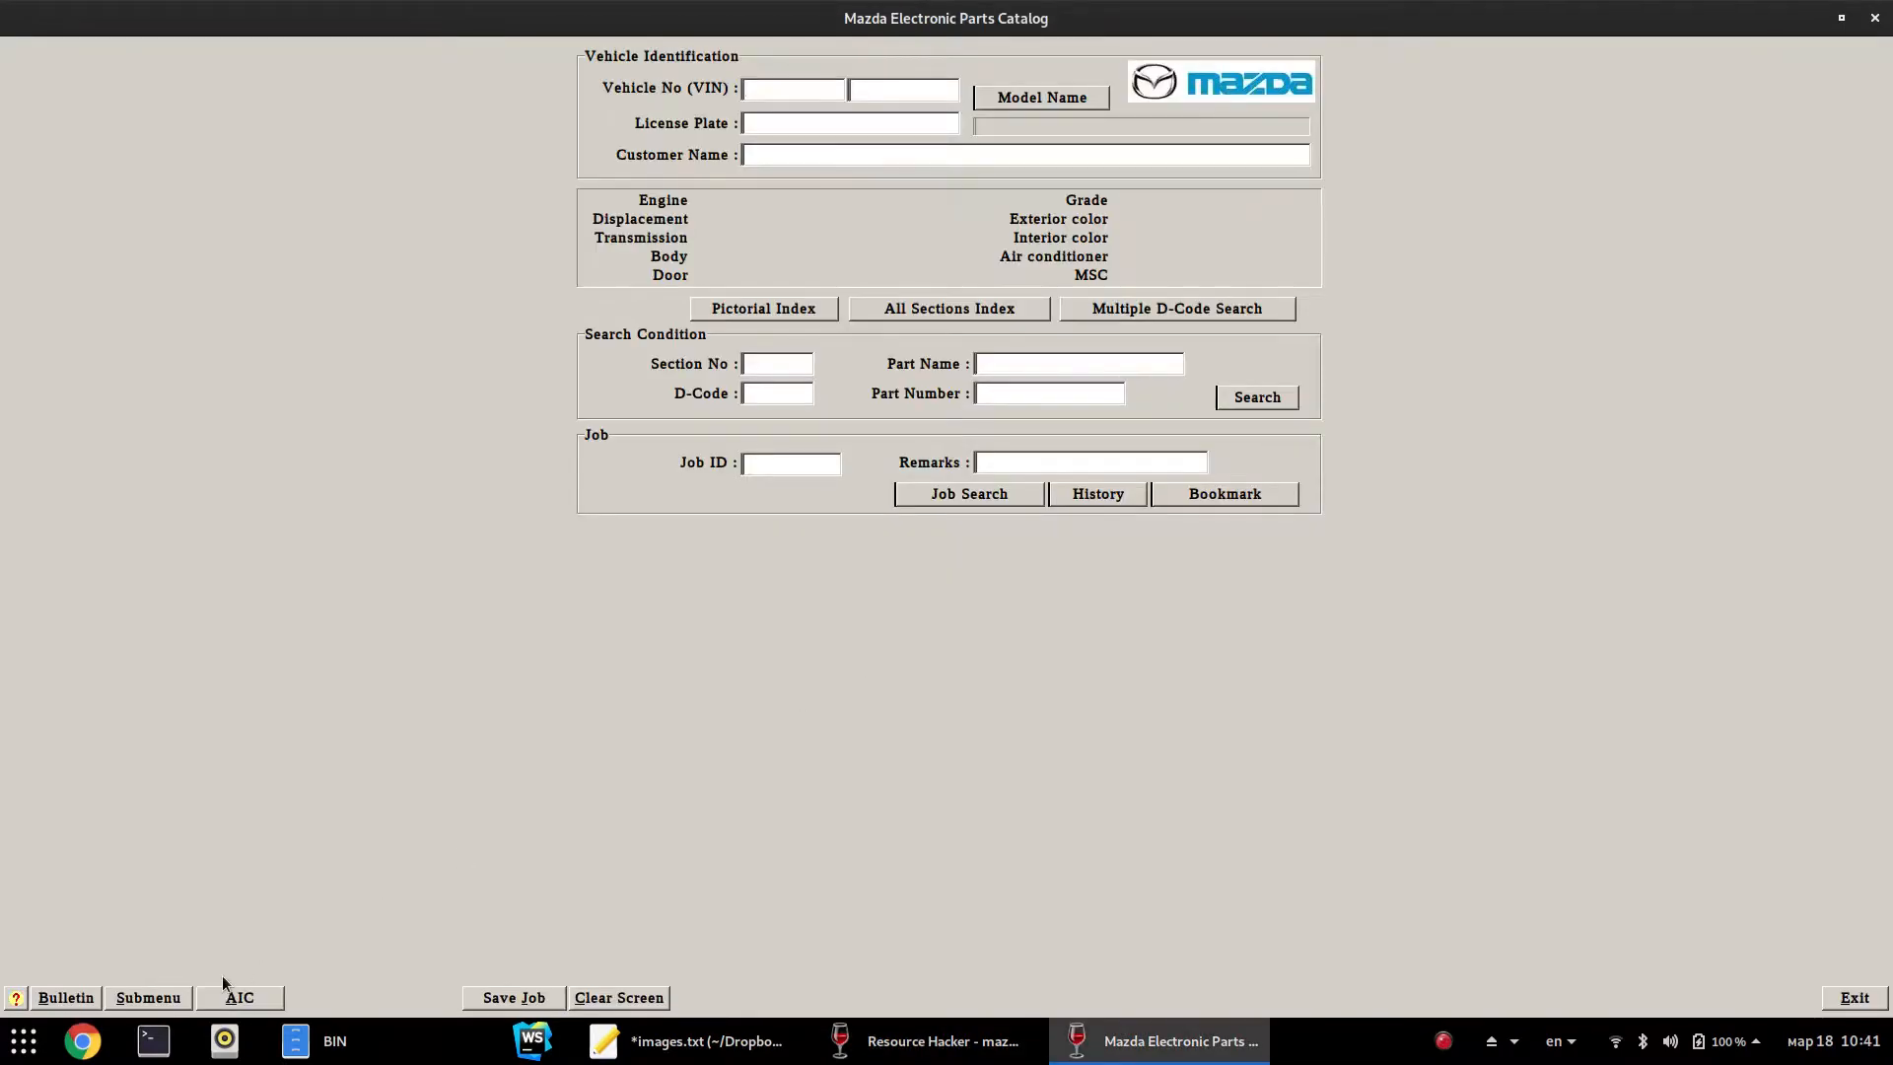
Open CD information, confirm it reads 'CD information 2', close it and exit
left_click(176, 997)
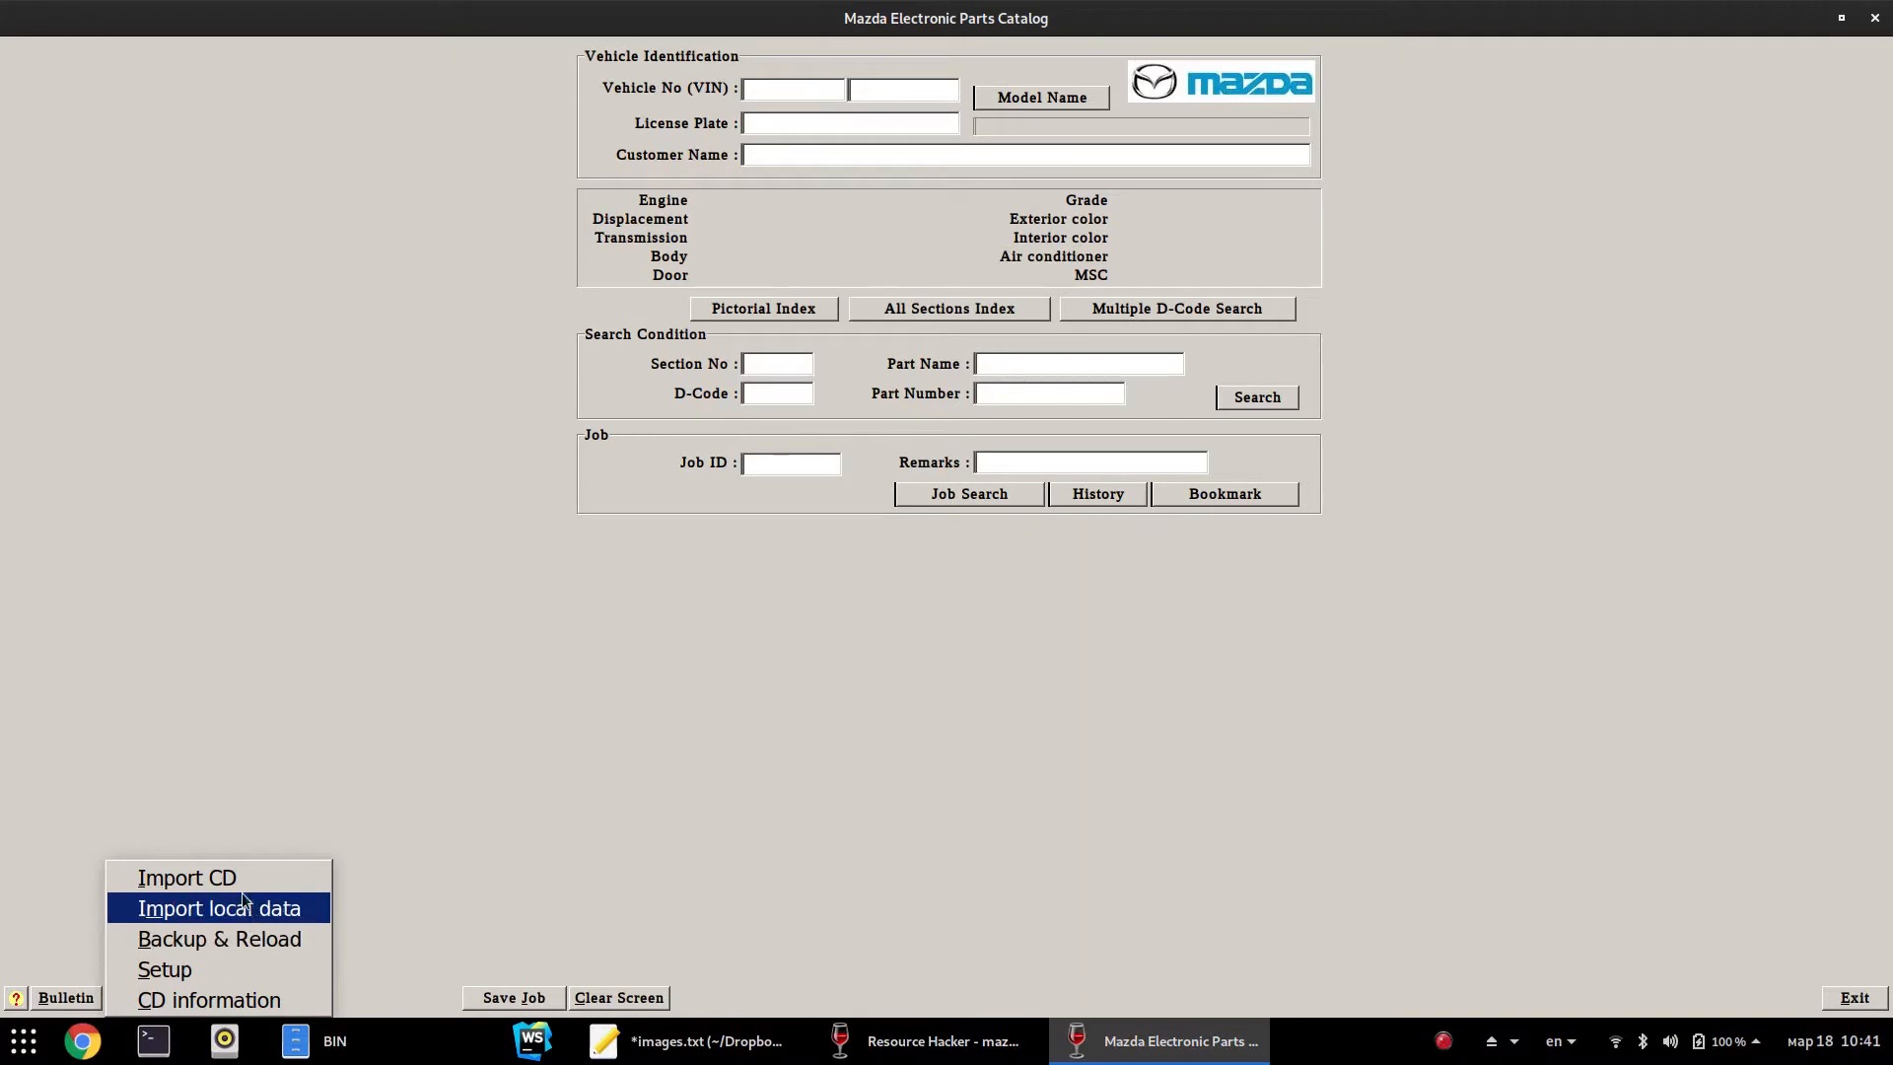
left_click(195, 1000)
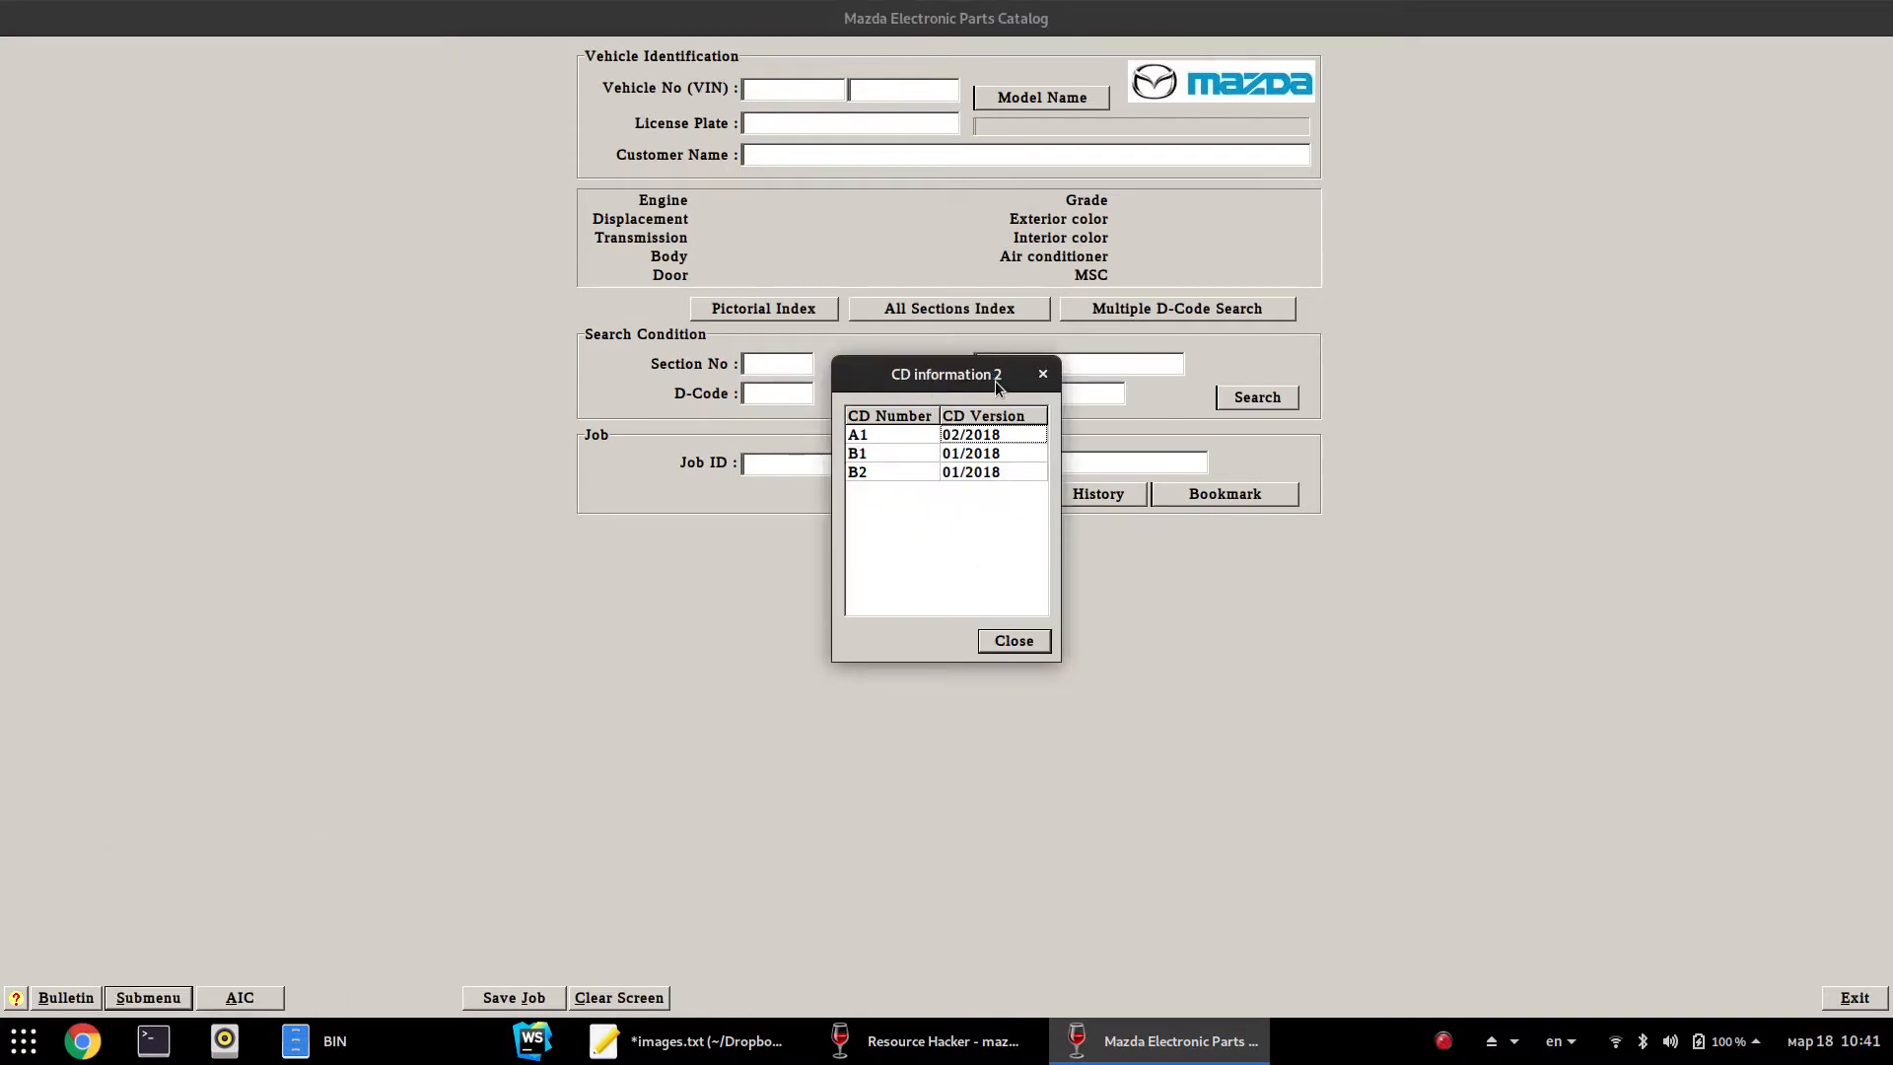
left_click(1030, 642)
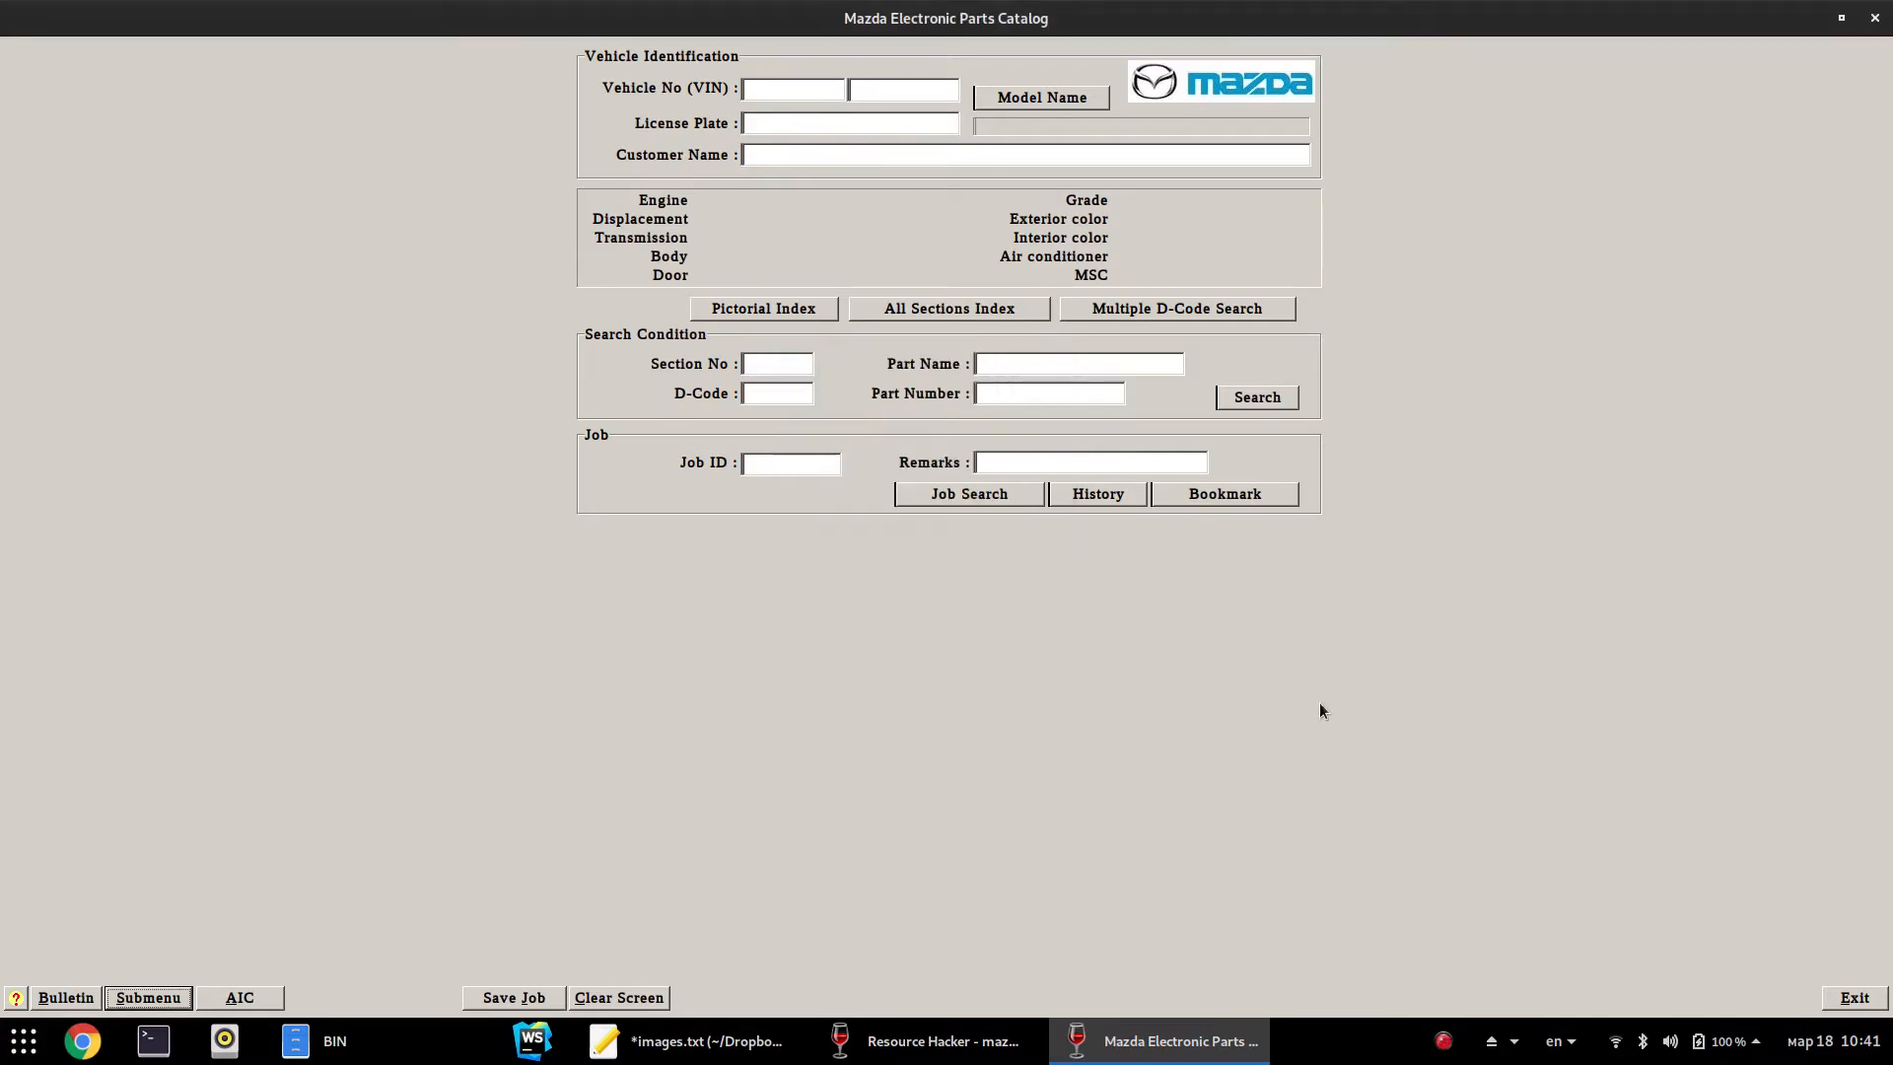
left_click(1854, 998)
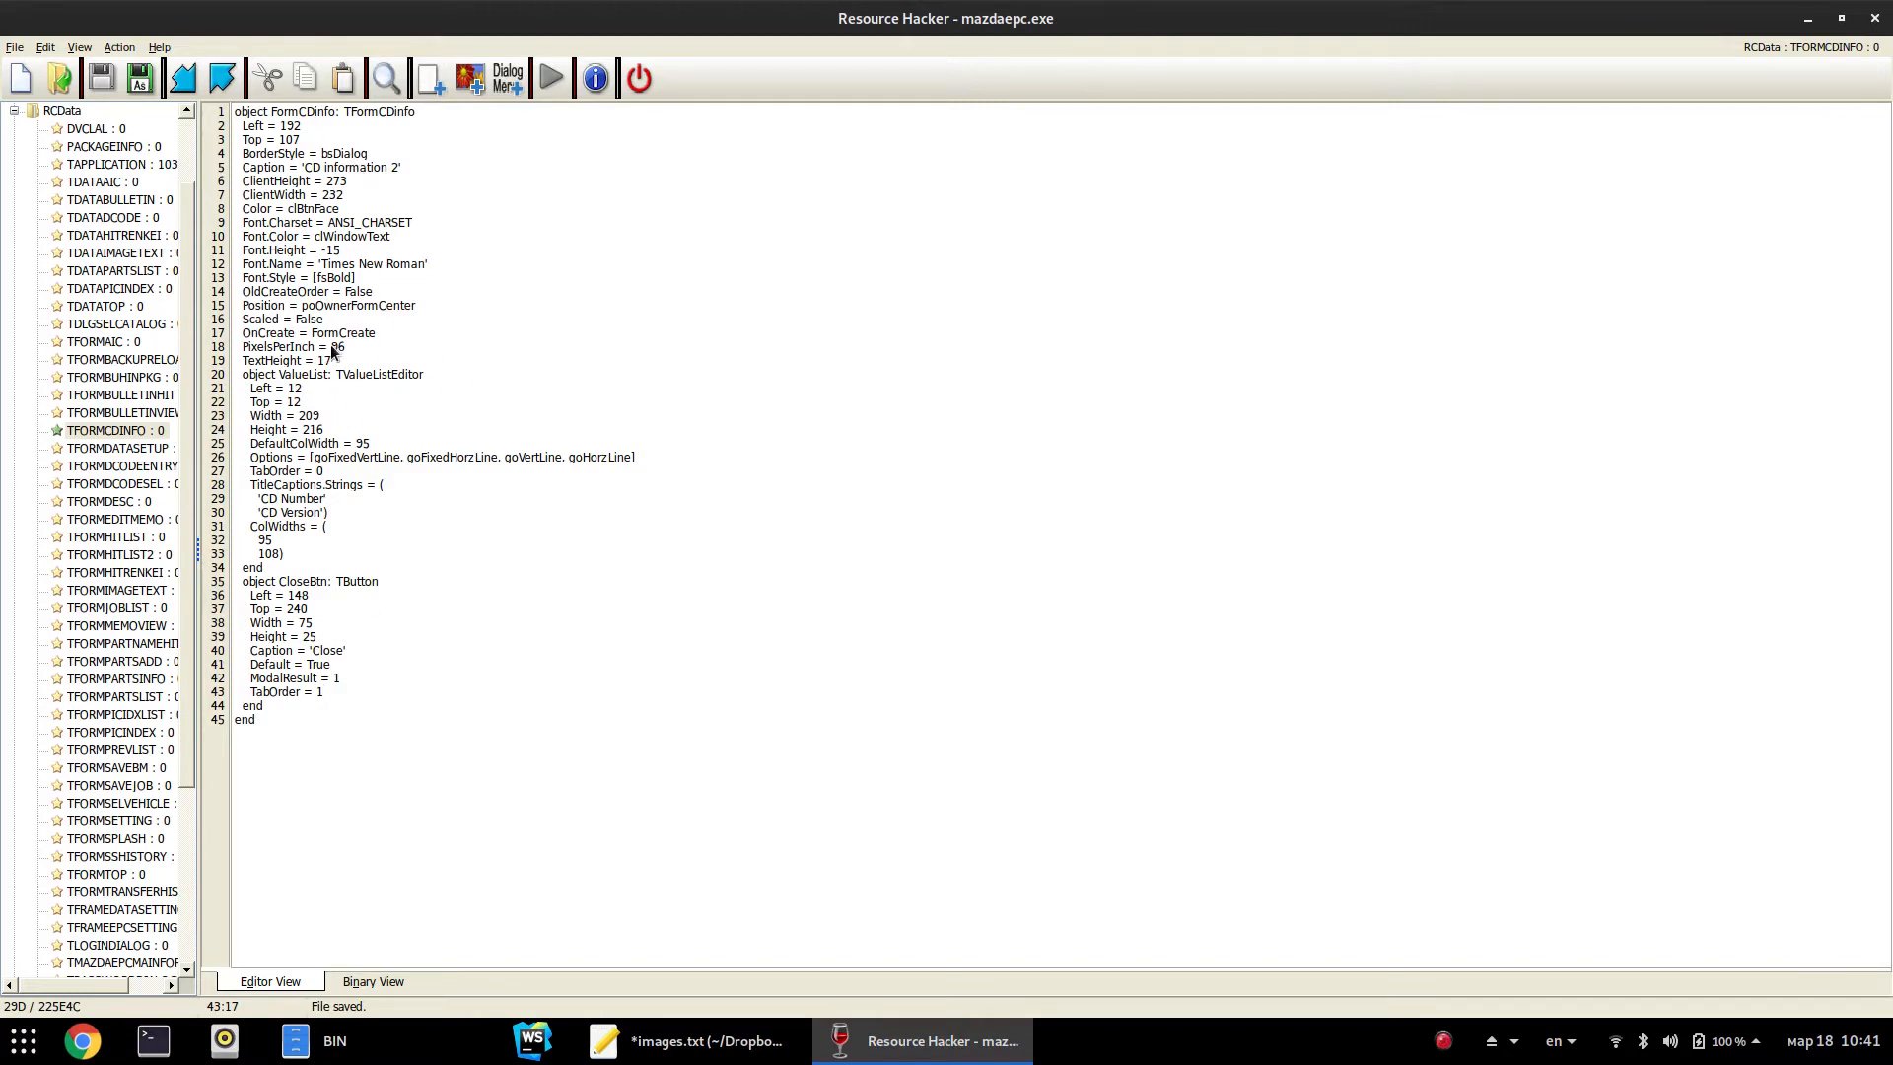
Restore the caption to 'CD information' and set ClientWidth to 464
left_click(398, 170)
key("BackSpace")
key("BackSpace")
left_click(322, 196)
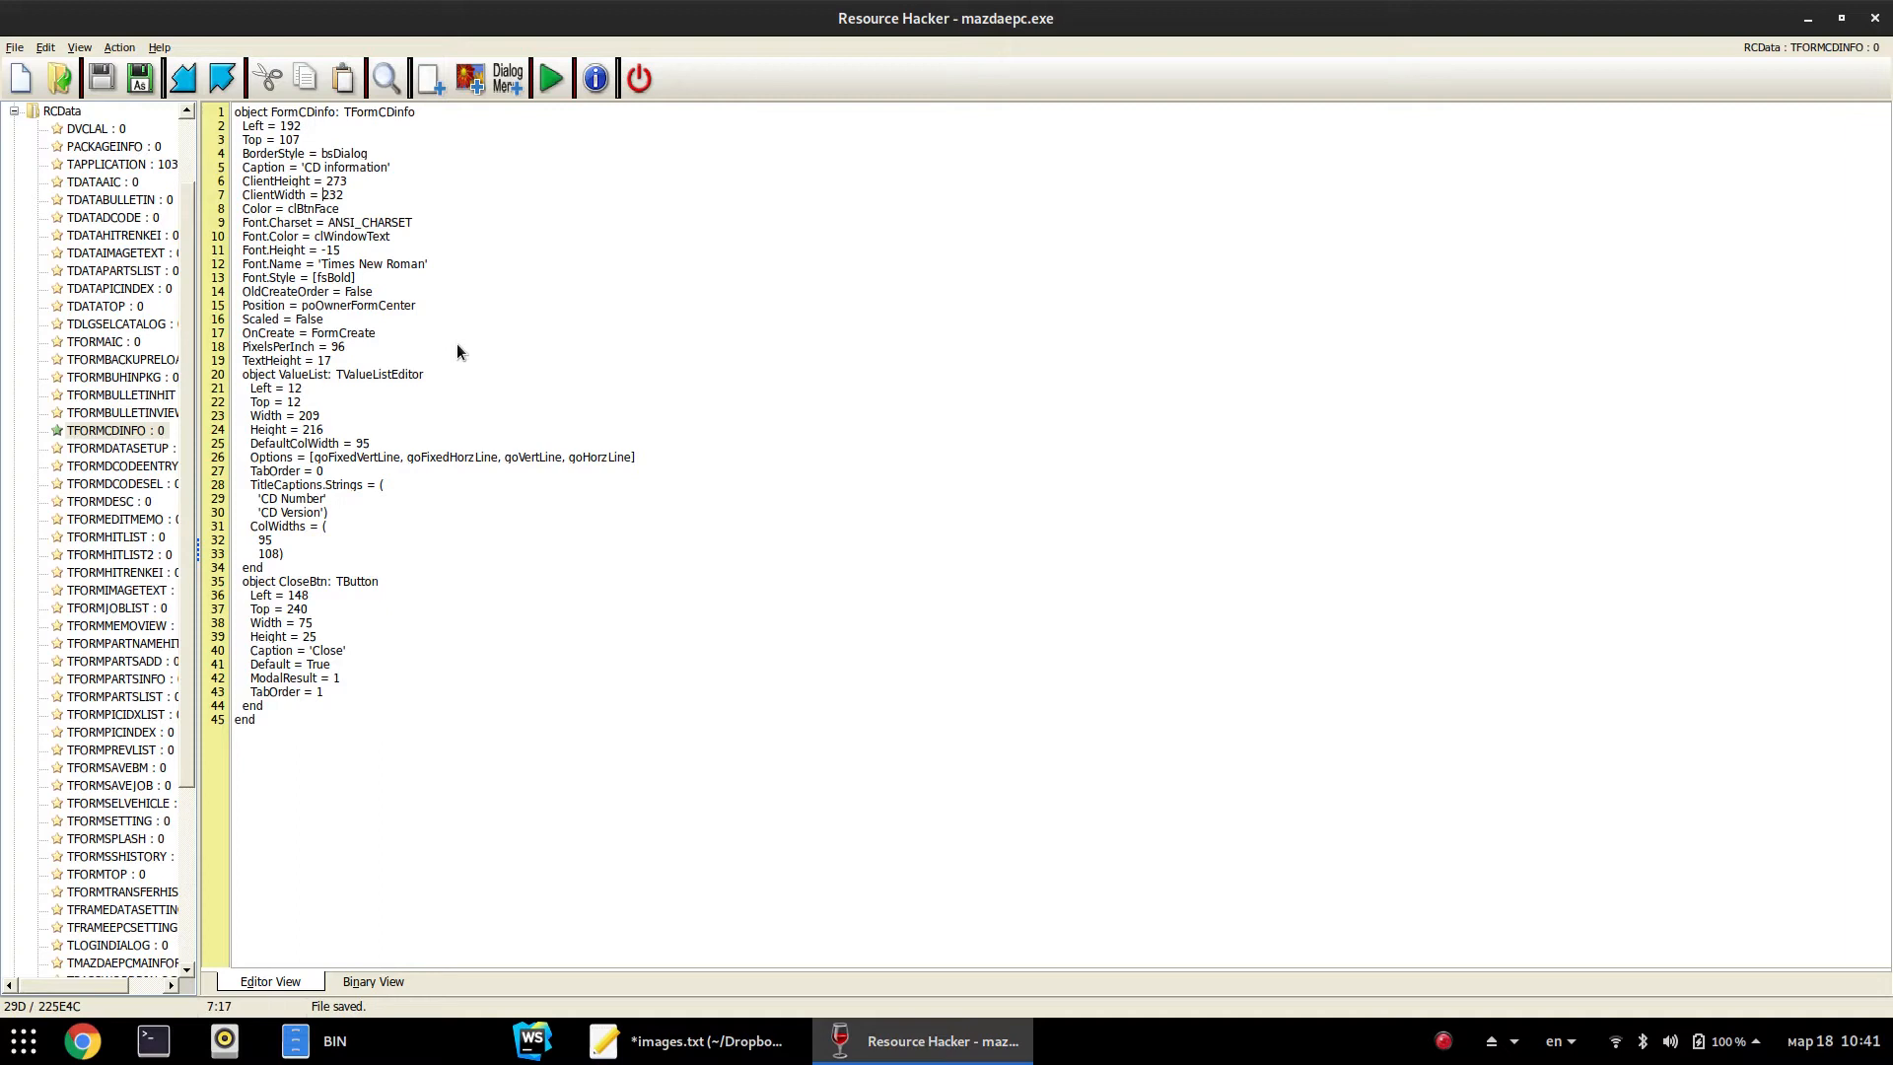
key("Delete")
type("4")
key("Delete")
type("4")
Add a 'Font.Size = 22' line below Font.Height, then compile and save
left_click(363, 253)
key("Return")
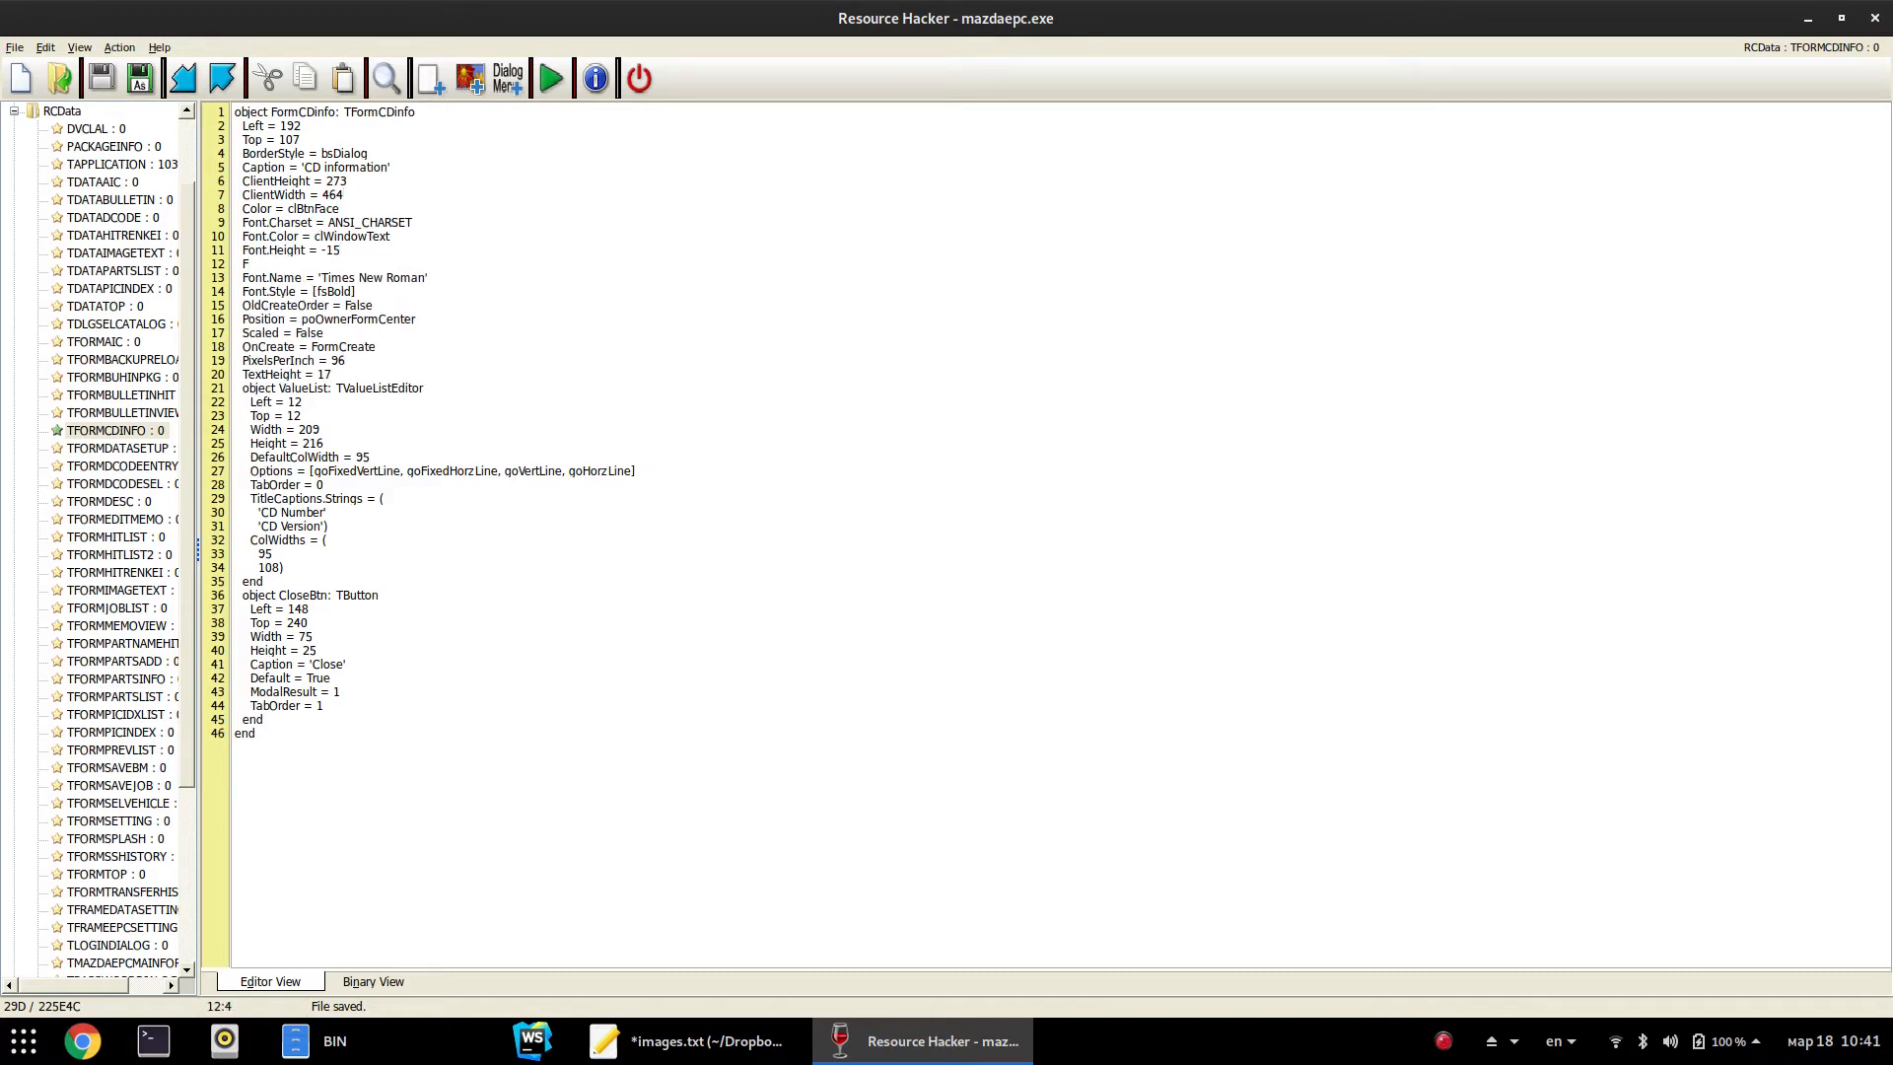
type("ont.Size = 22")
key("F5")
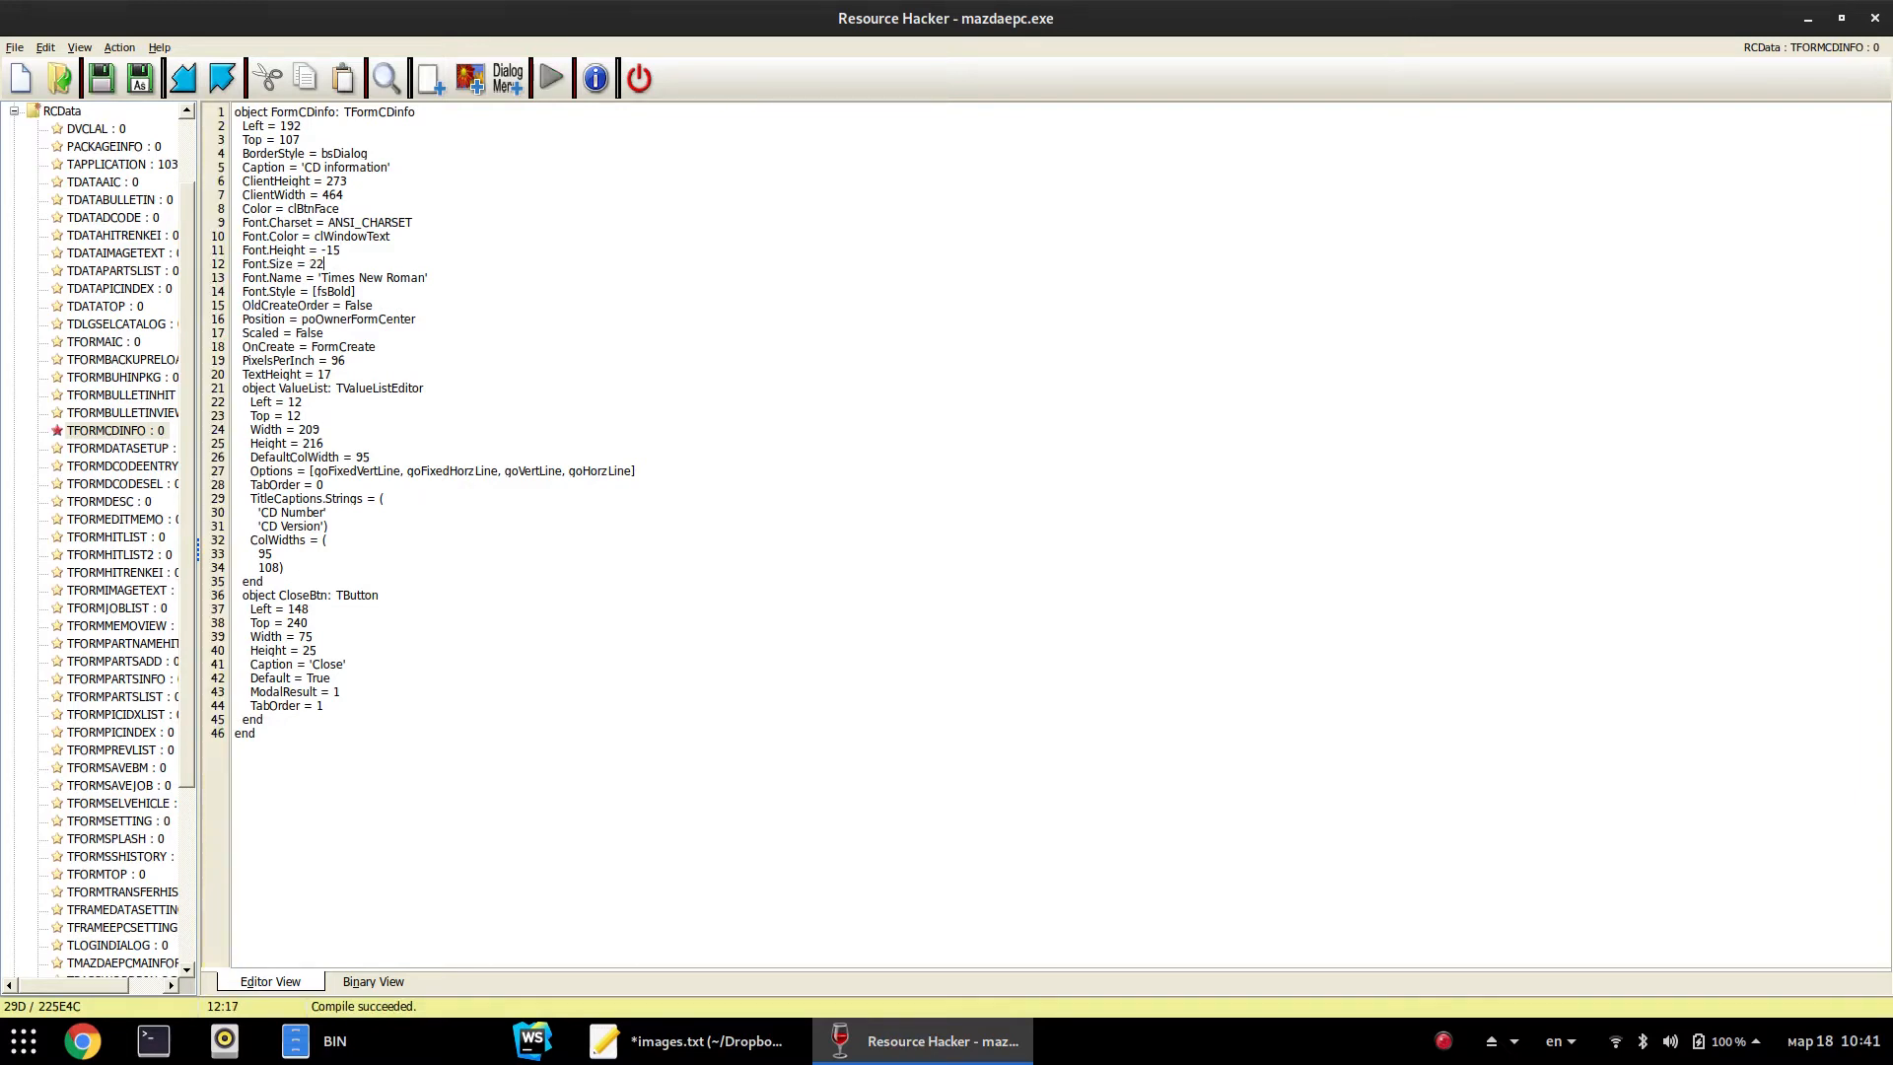
key("ctrl+s")
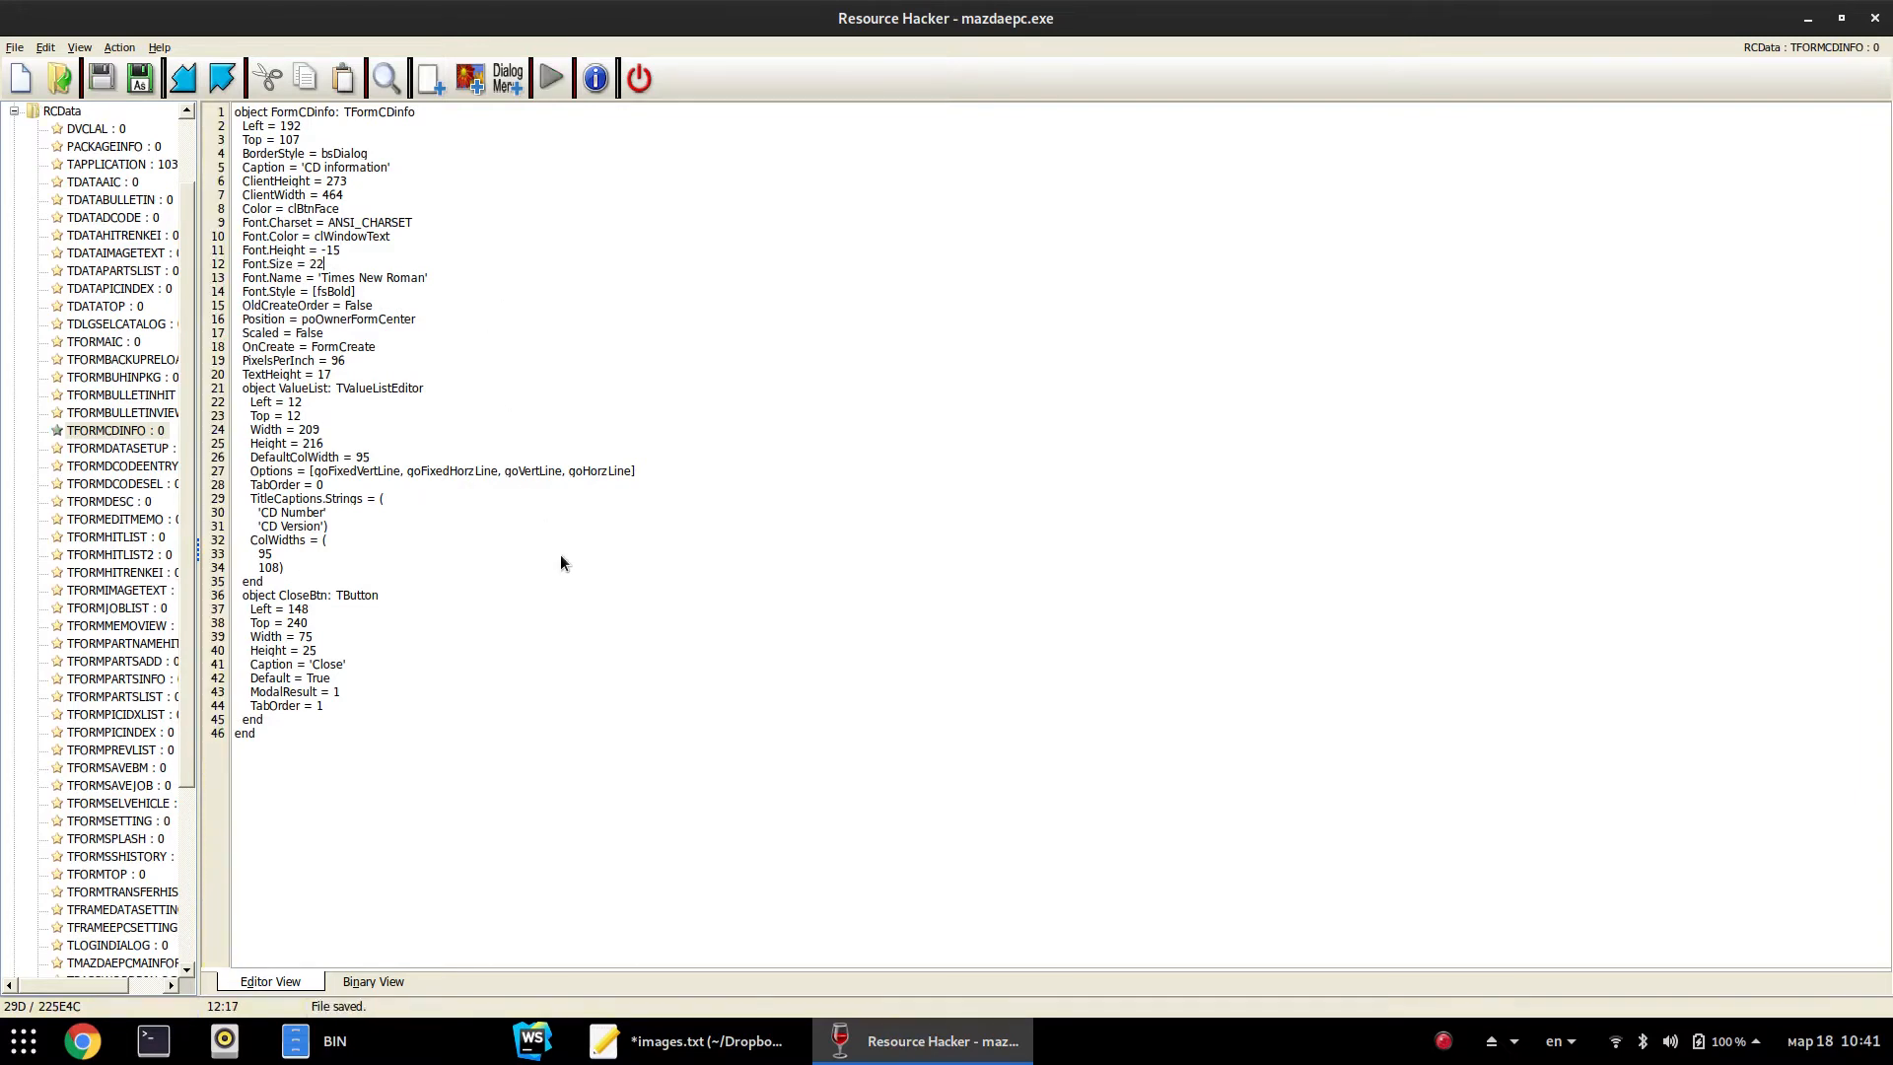
Relaunch the Mazda catalog through a 'maz' search
key("super")
type("maz")
key("Return")
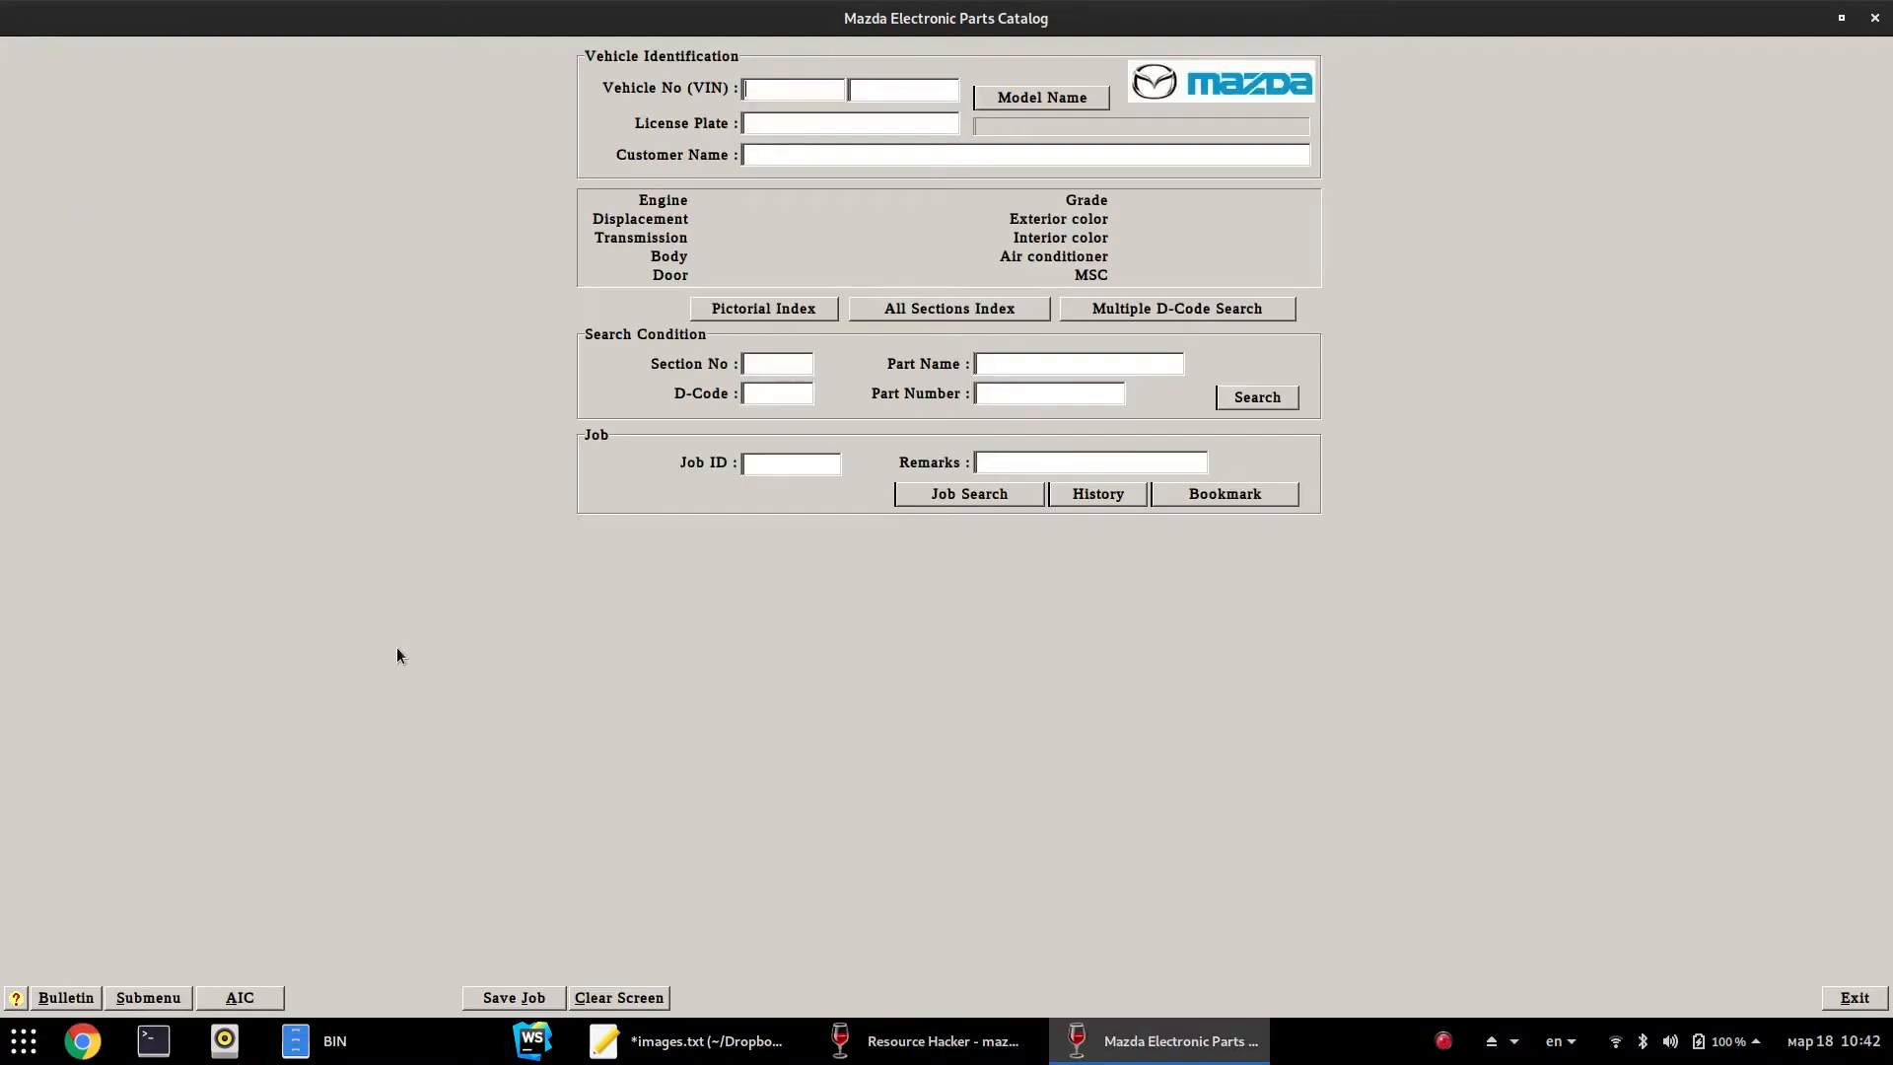
View the 464-wide CD information dialog with oversized, clipped 22-point text, then close it
left_click(163, 998)
left_click(167, 997)
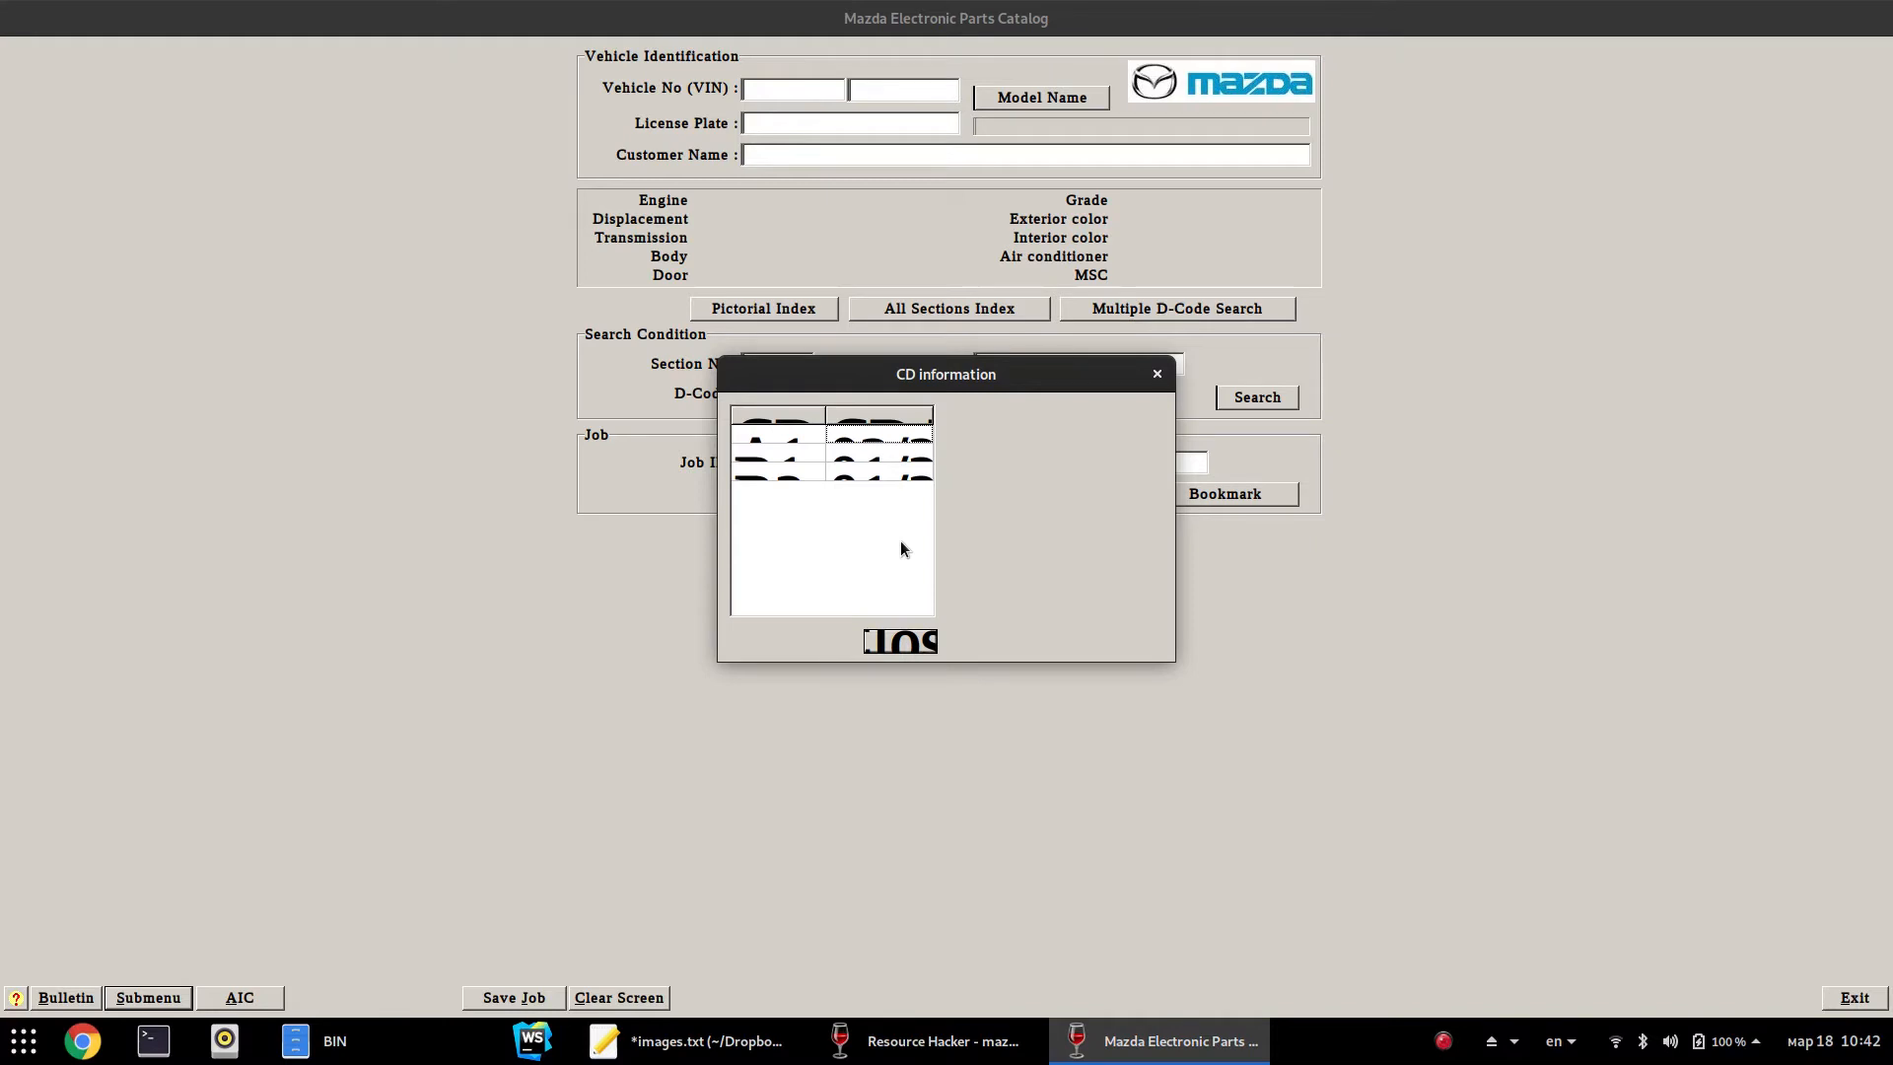
left_click(1158, 376)
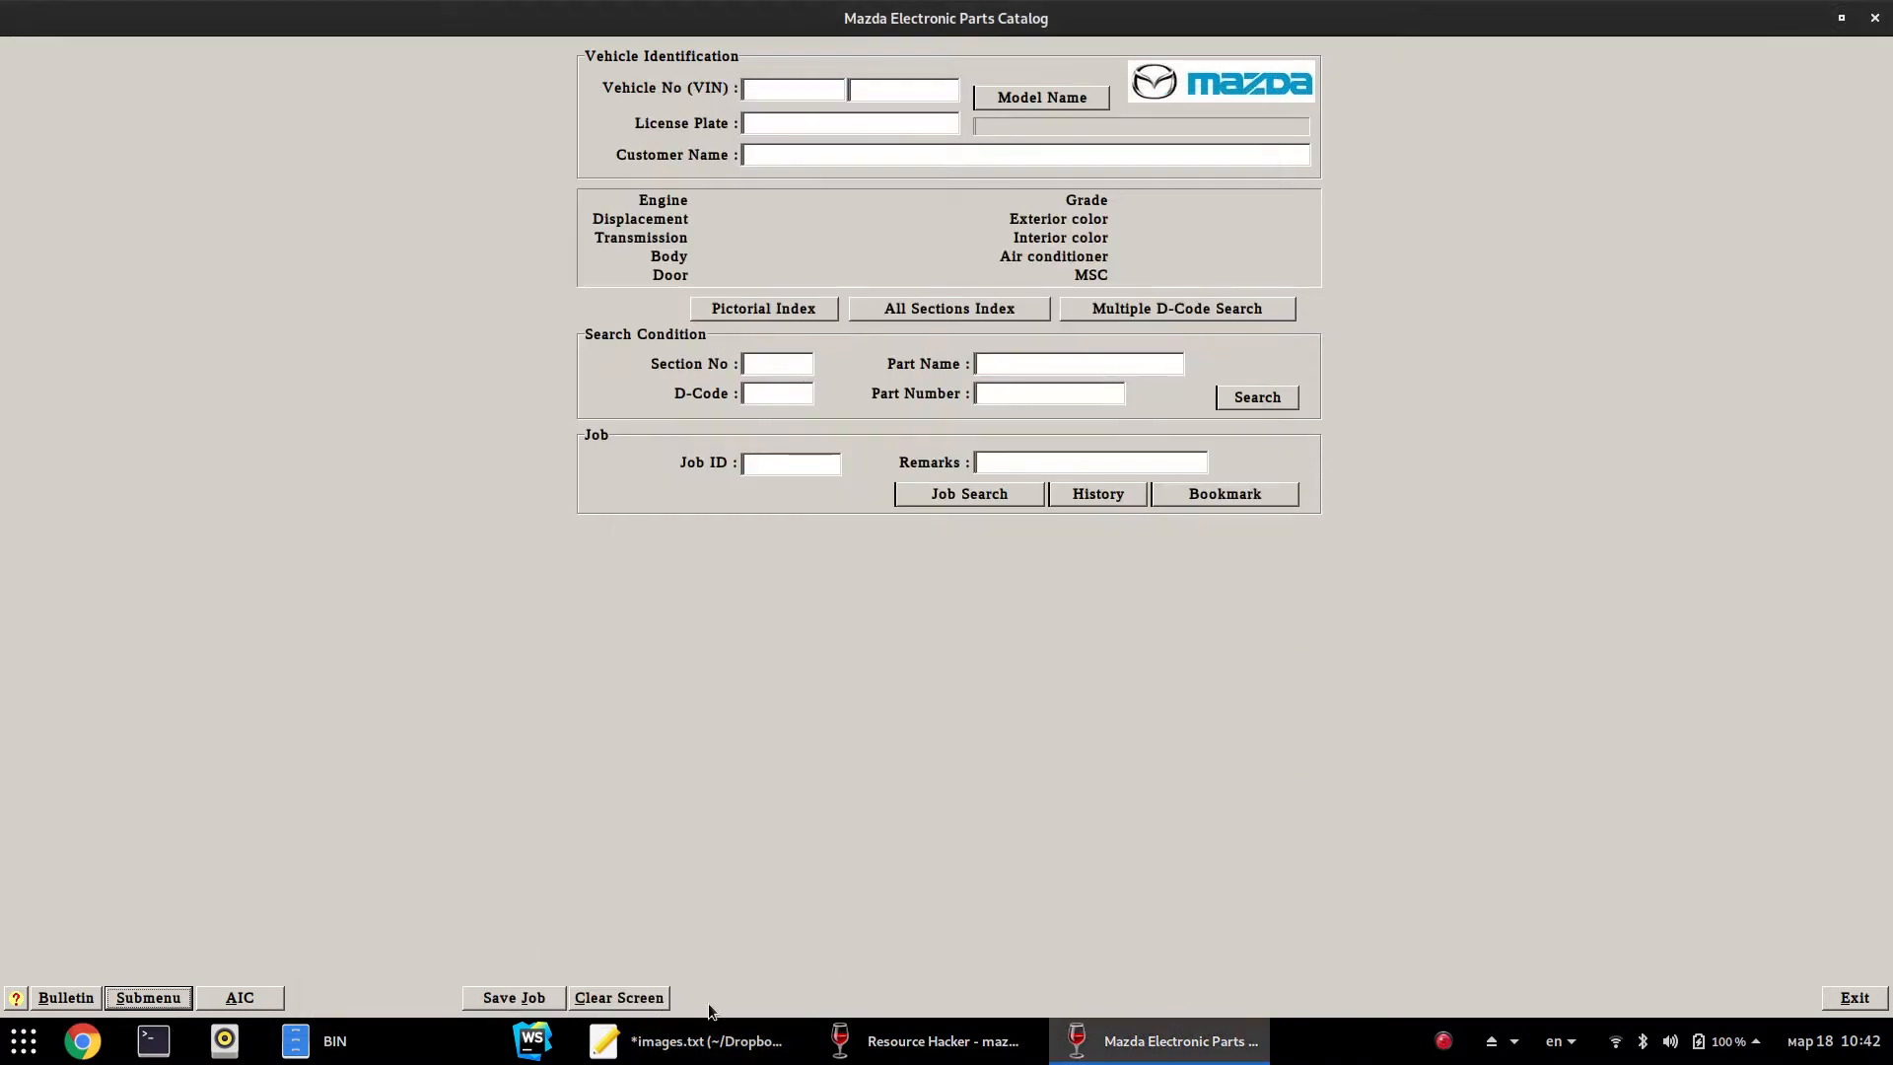
left_click(887, 1041)
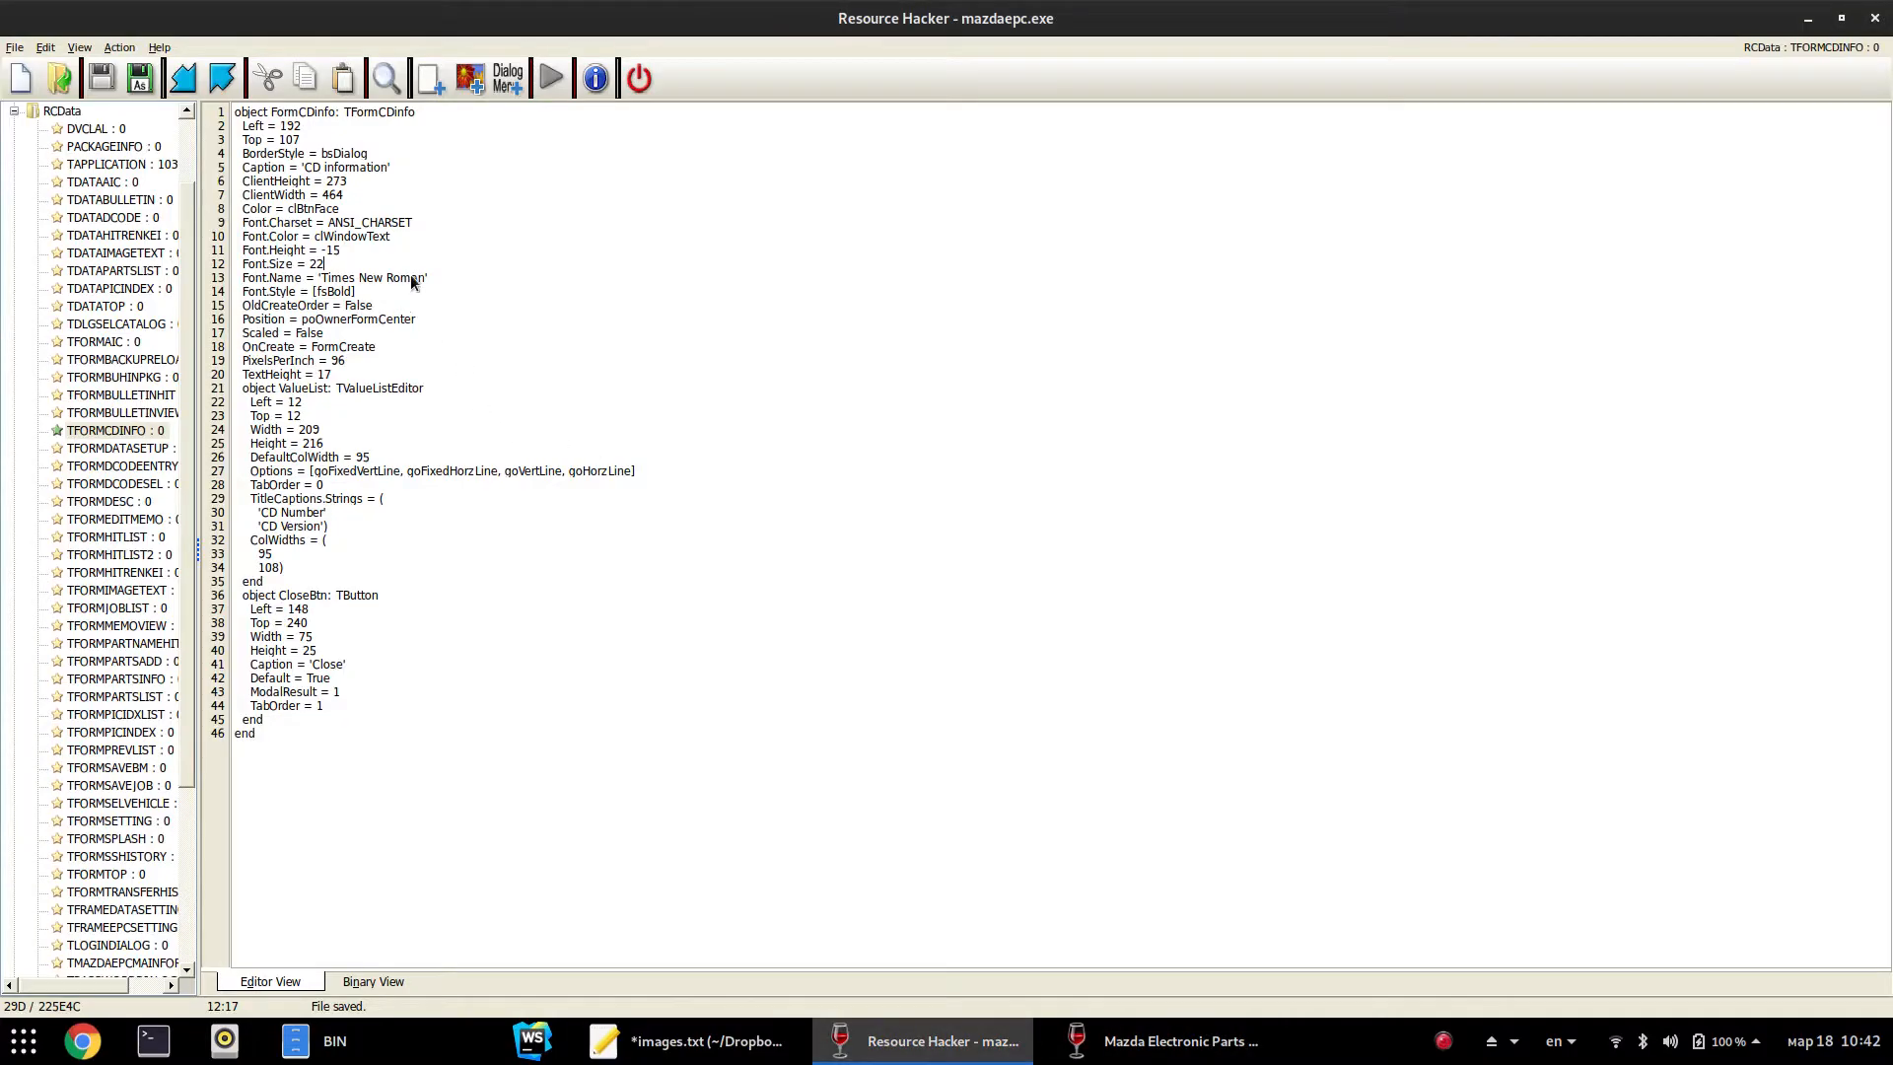
Delete the Font.Size = 22 line and set ClientWidth back to 232
triple_click(378, 264)
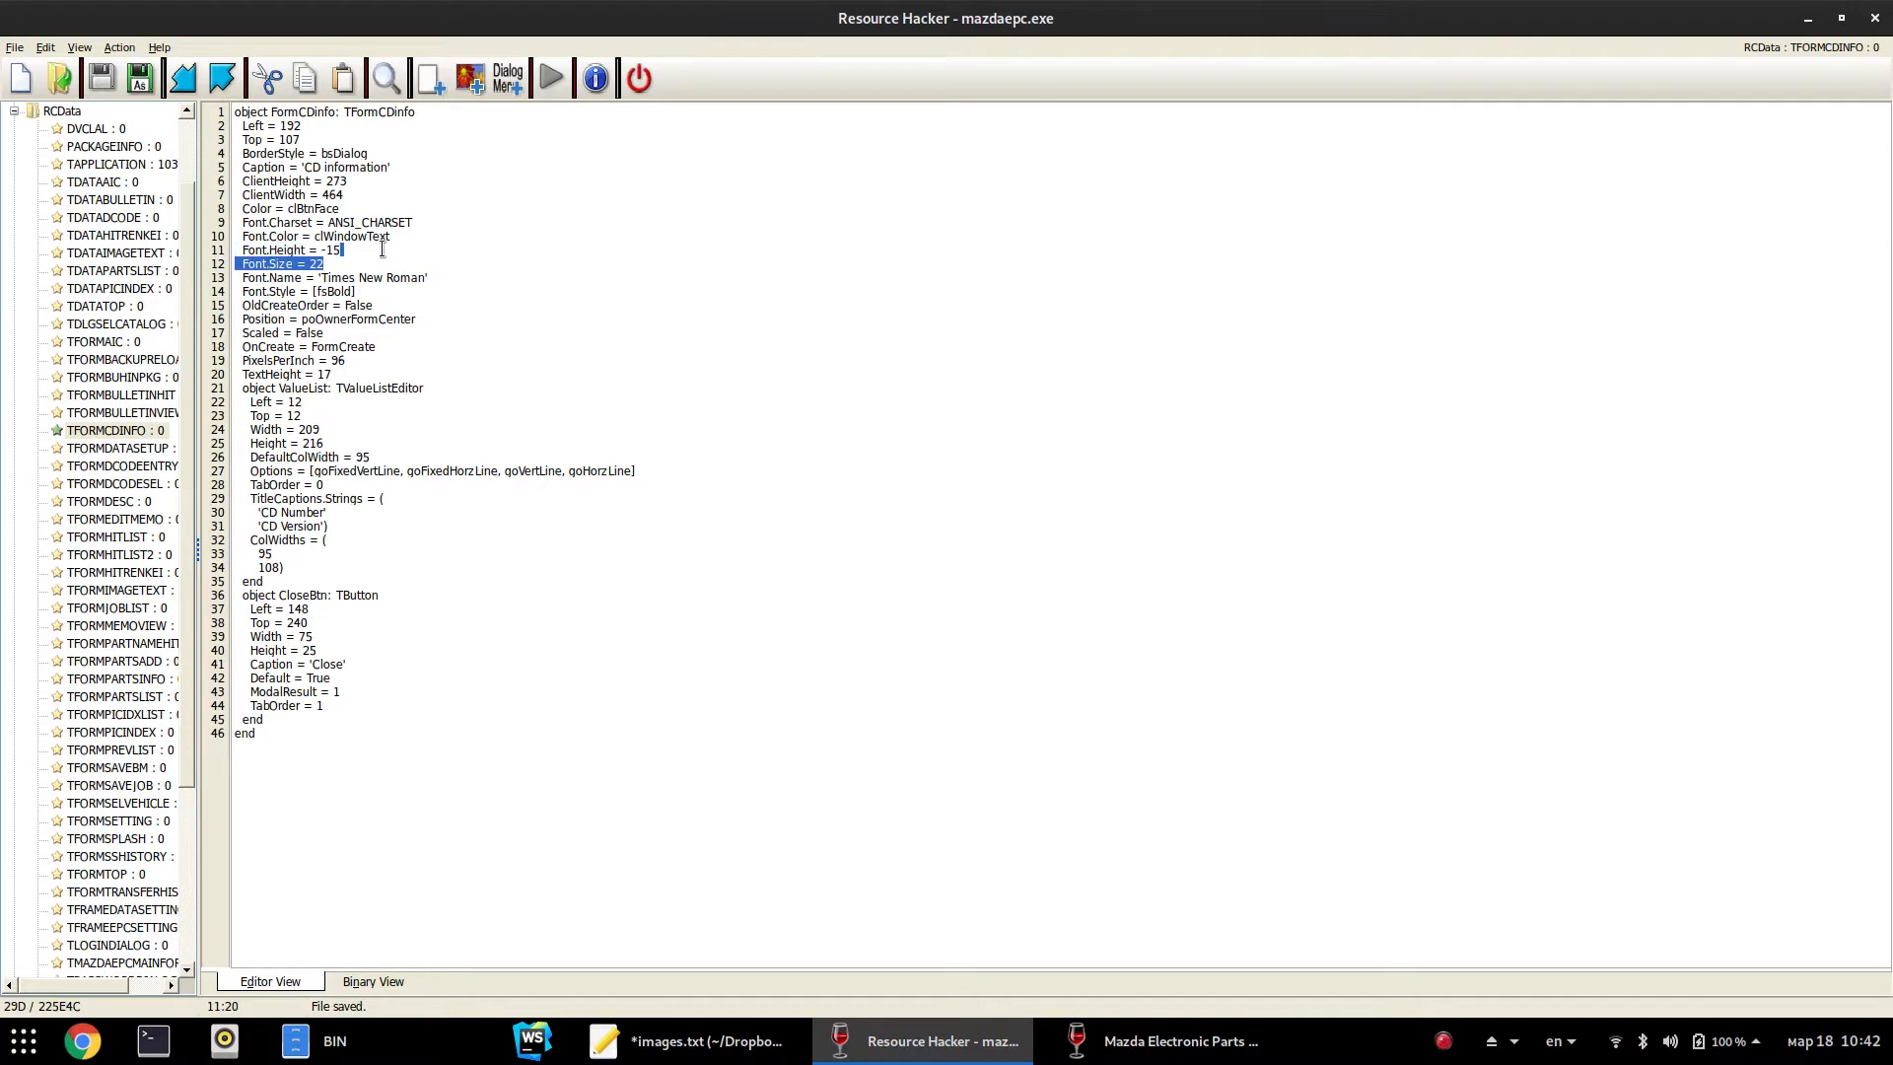
key("Delete")
left_click(325, 195)
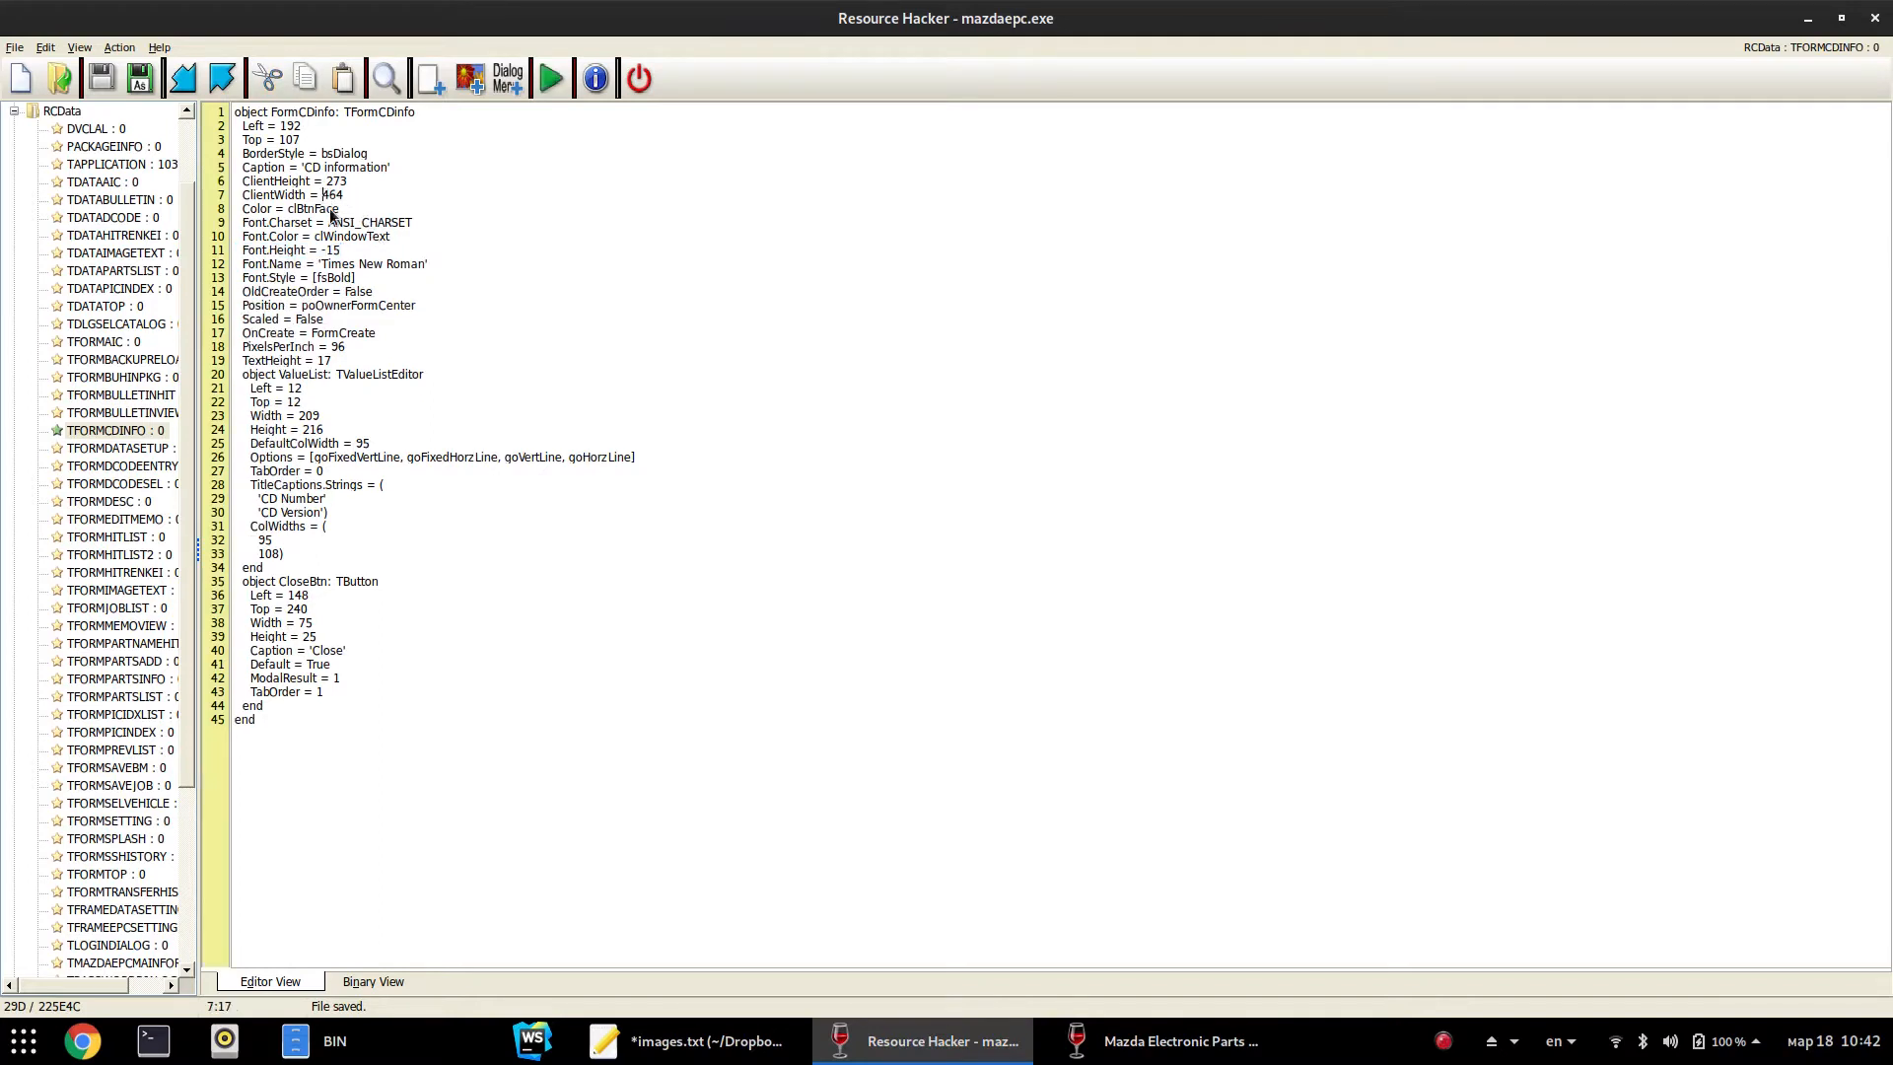
key("Delete")
key("Delete")
type("23")
key("Delete")
type("2")
Compile and save the restored form, then close Resource Hacker
key("F5")
key("ctrl+s")
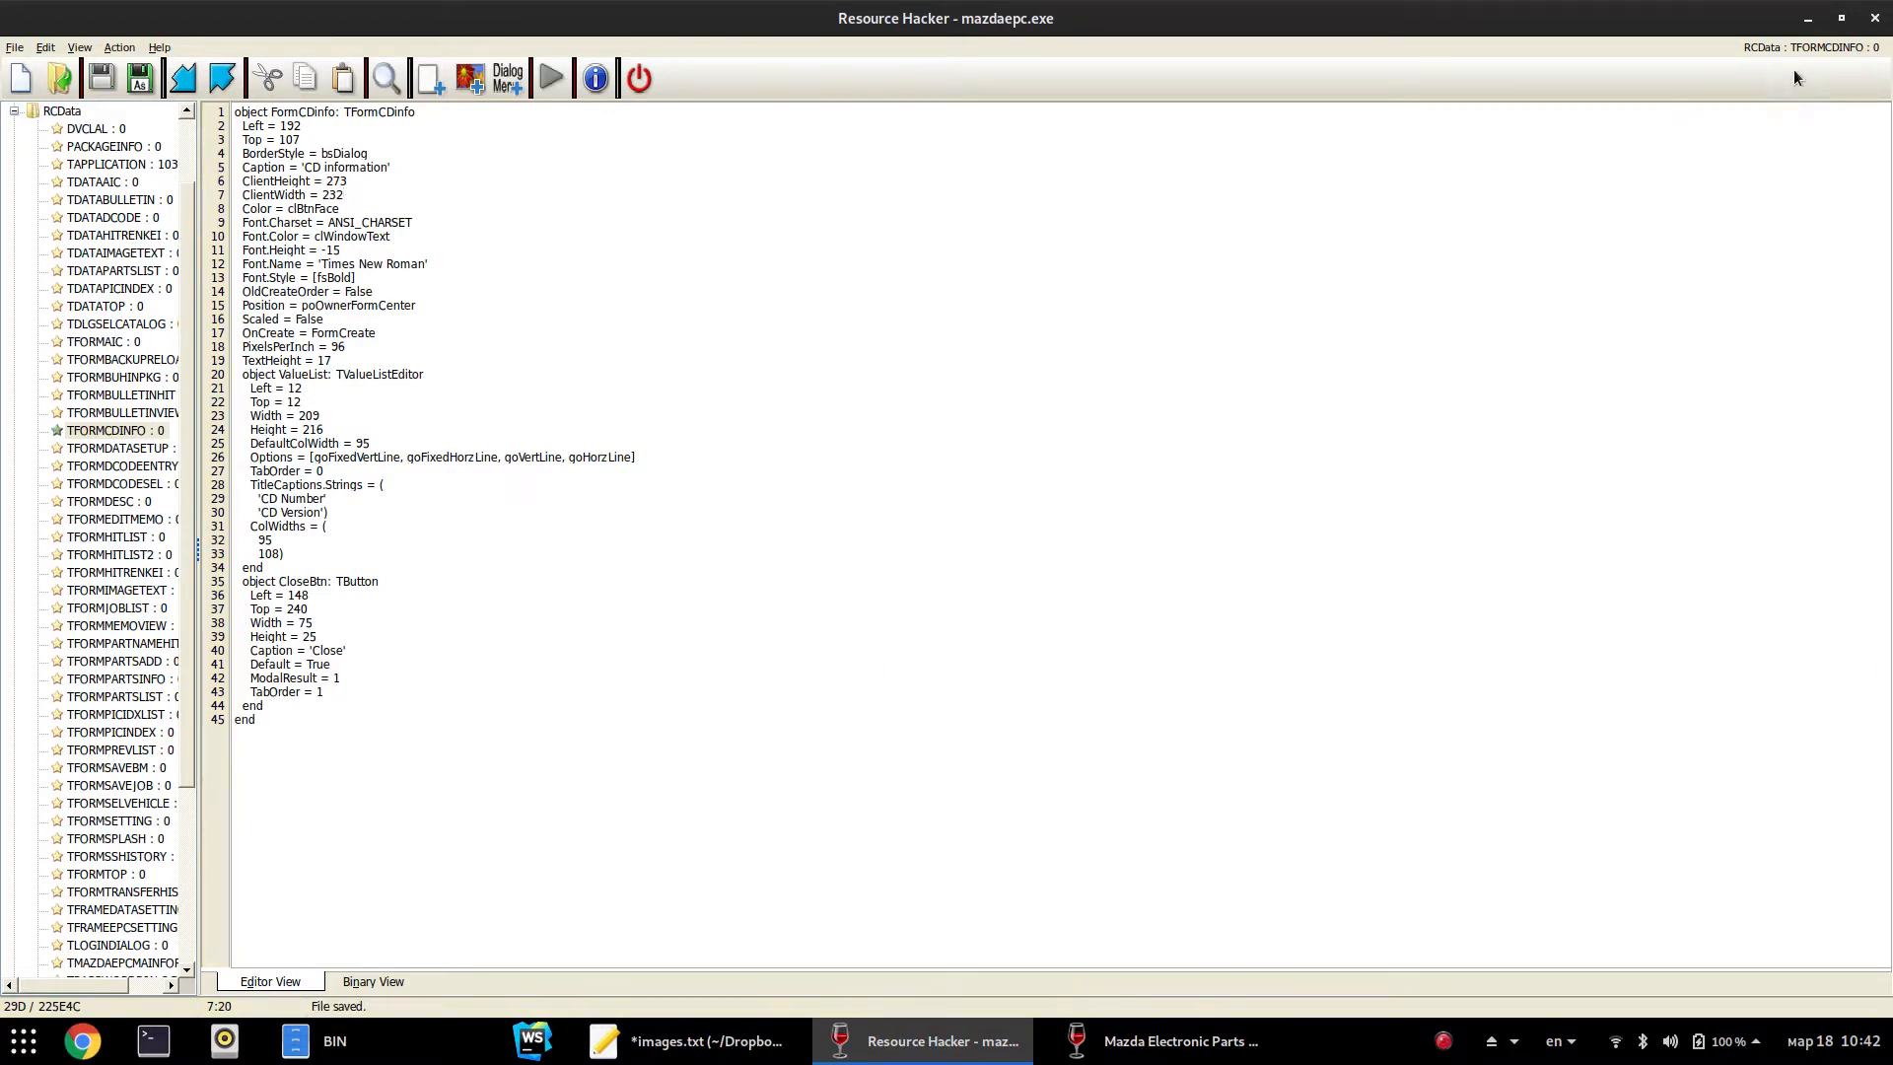
left_click(1874, 18)
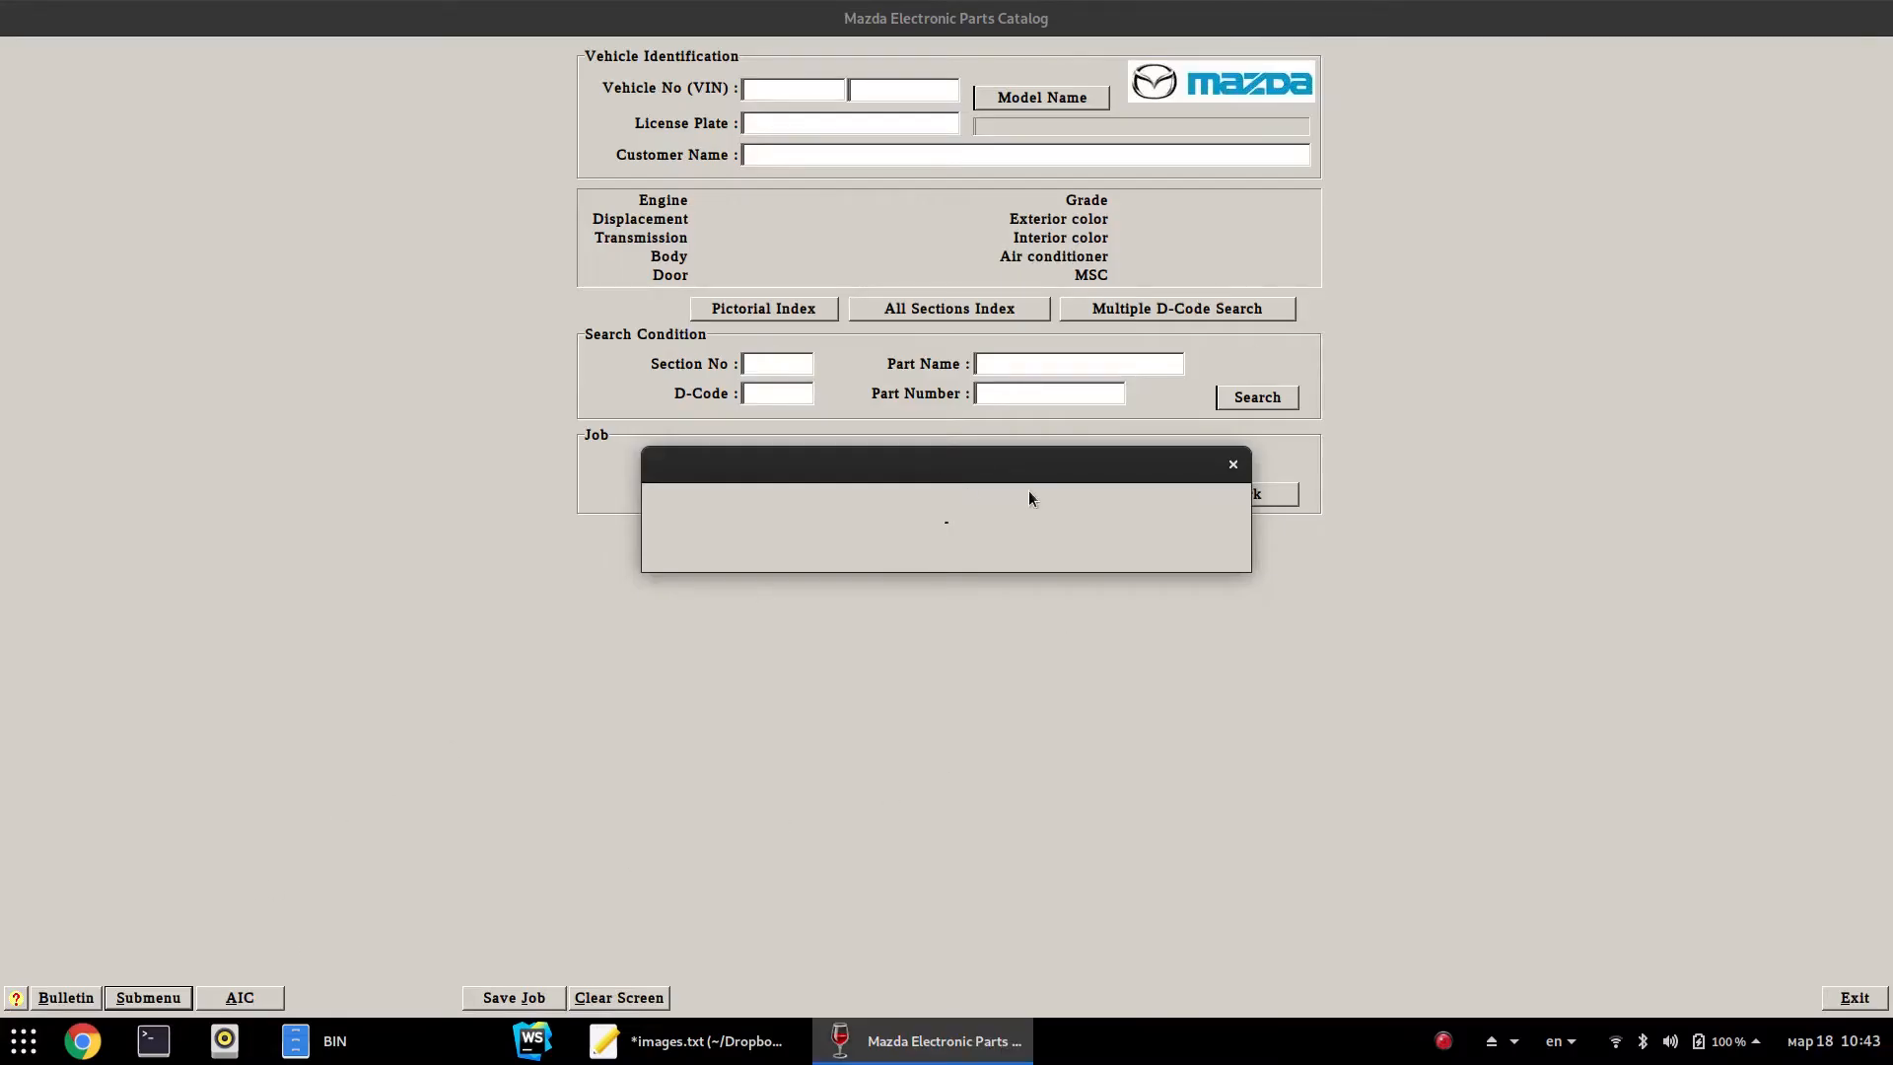
Move aside and dismiss the catalog's blank stuck dialog
left_click_drag(1052, 471, 1142, 509)
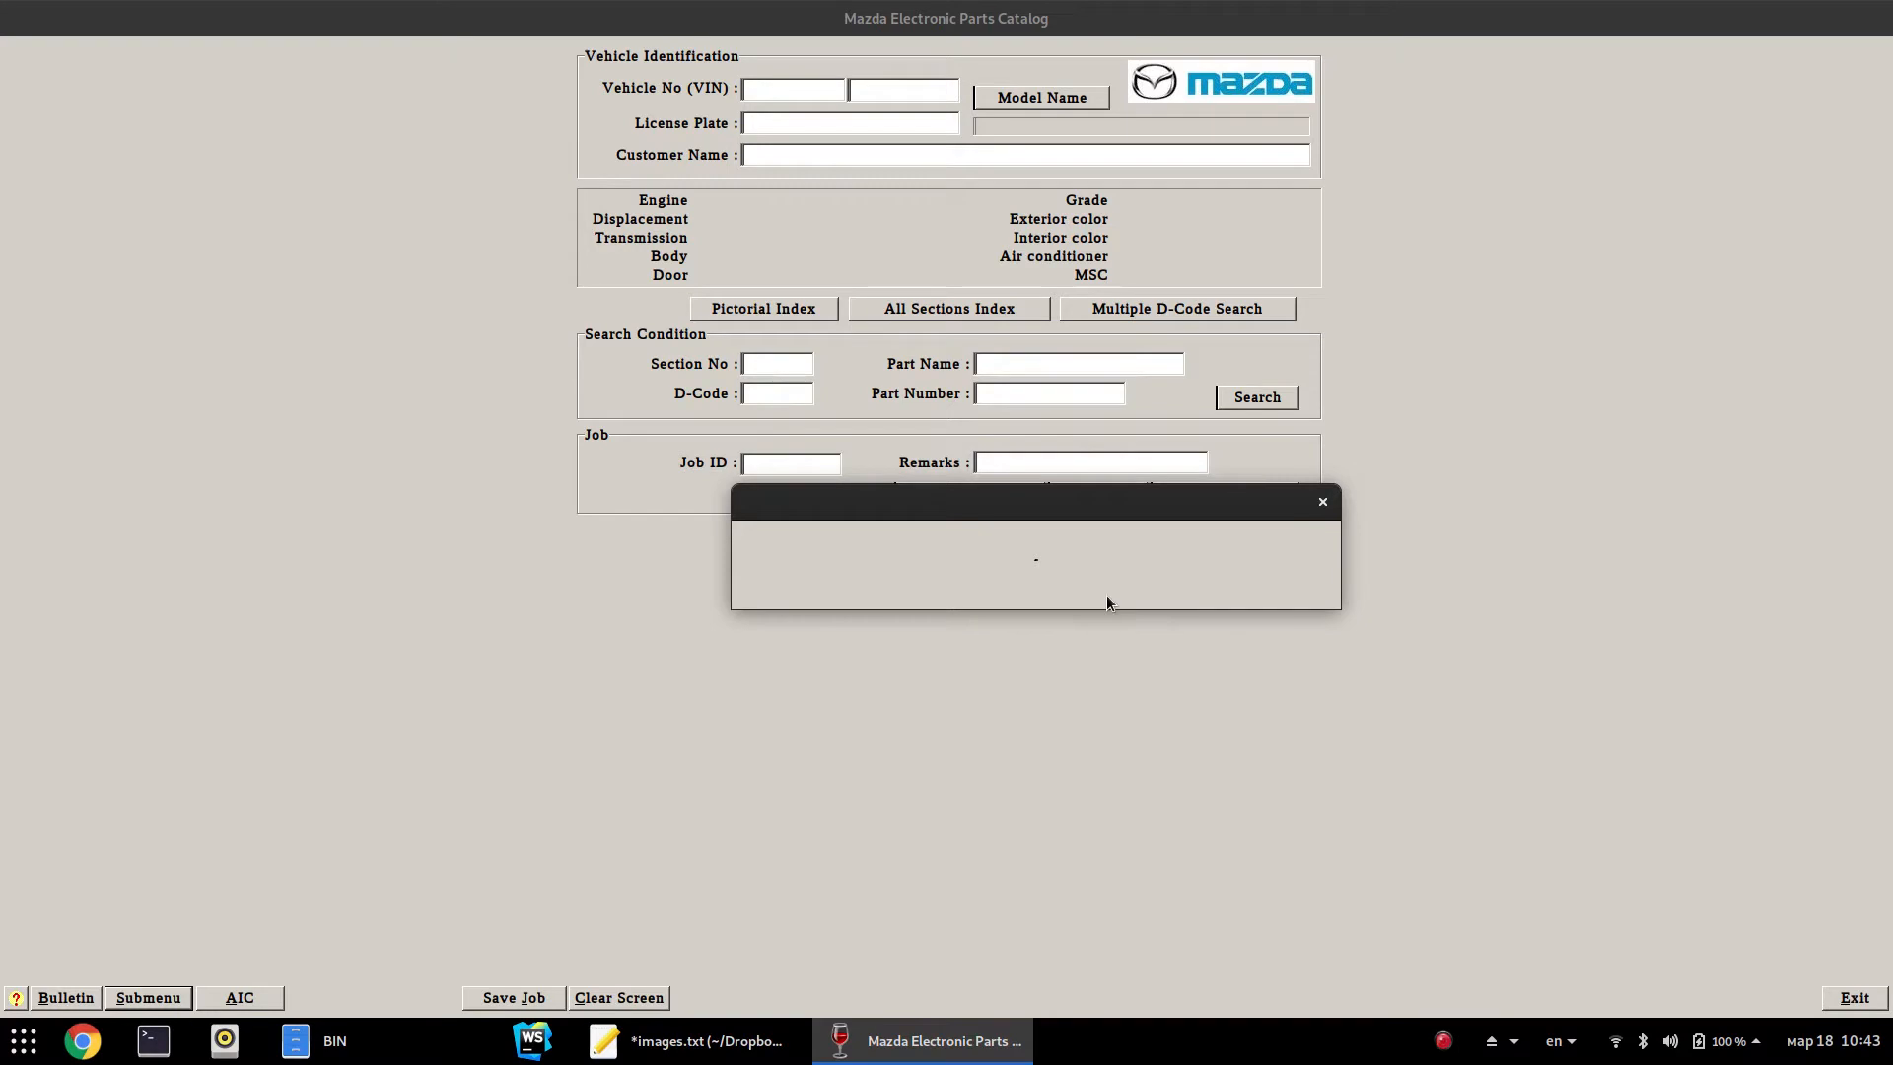
left_click(1324, 503)
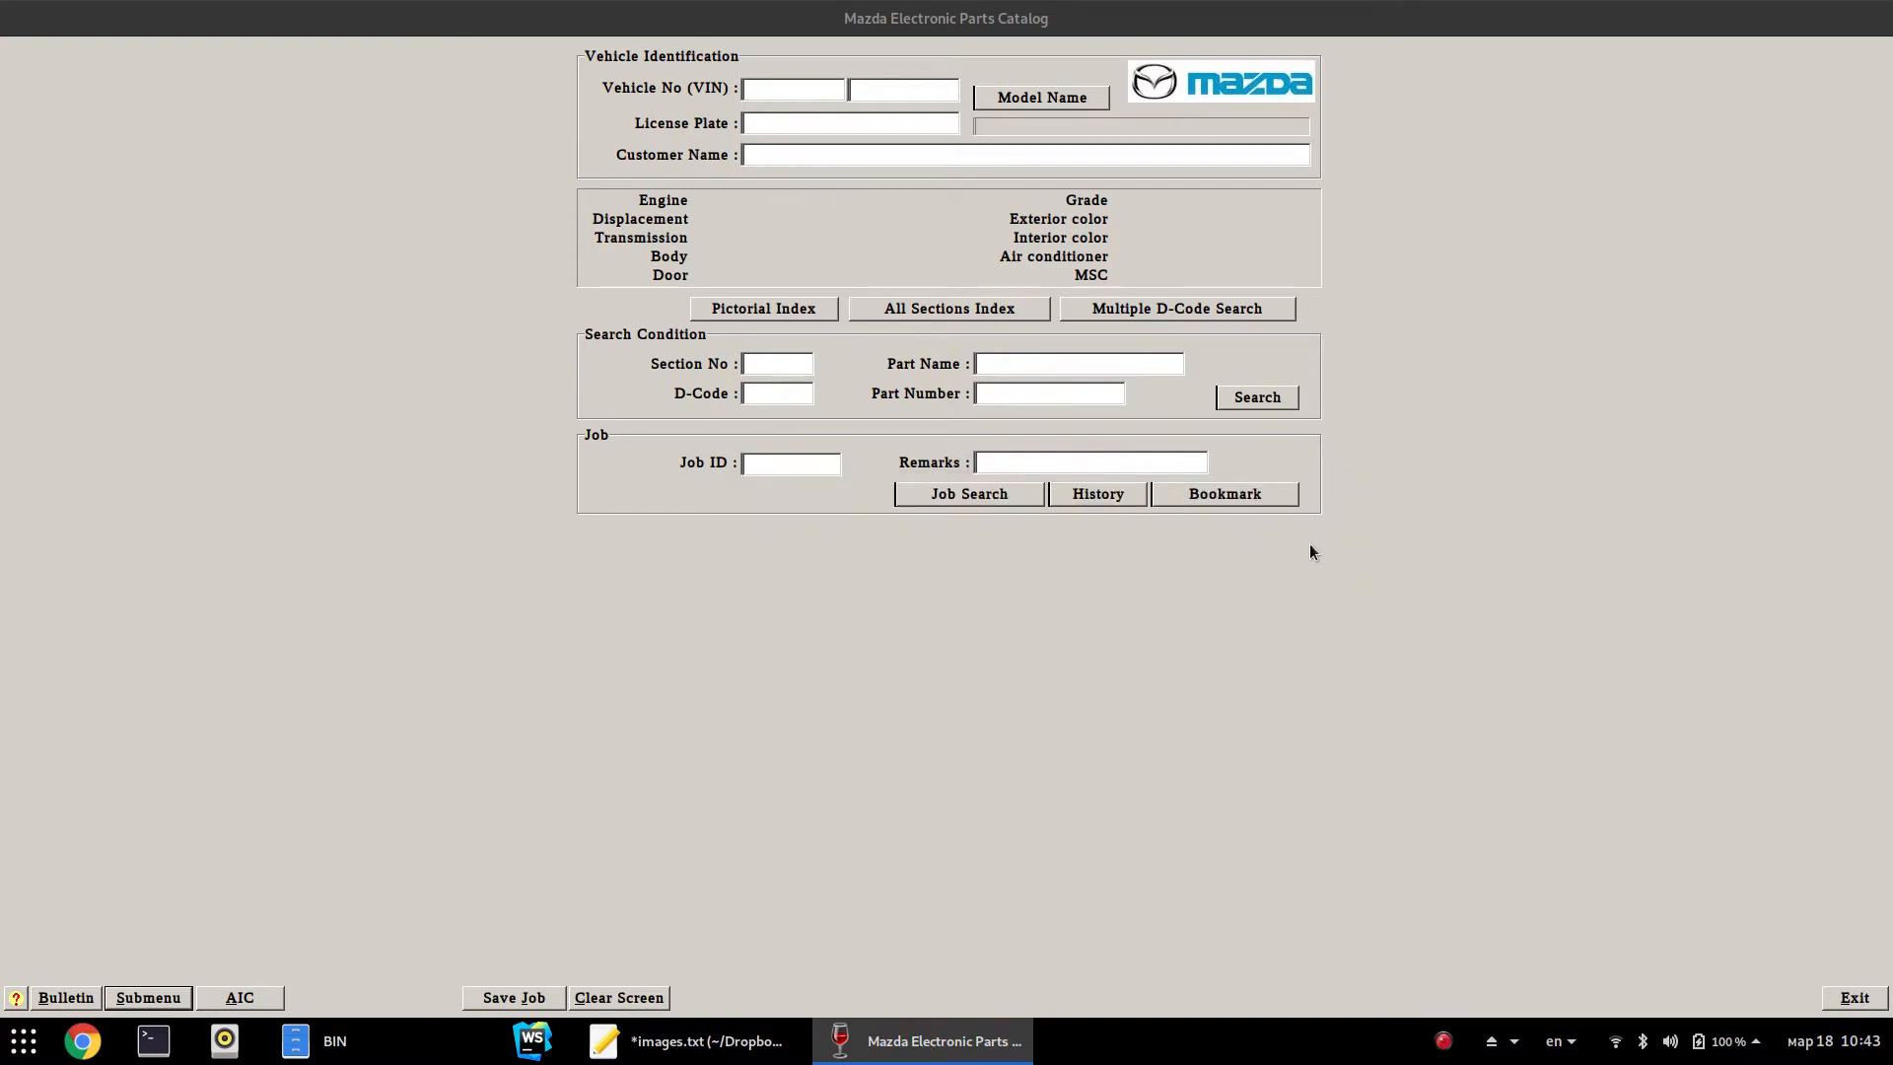
key("alt+Tab")
left_click(1456, 666)
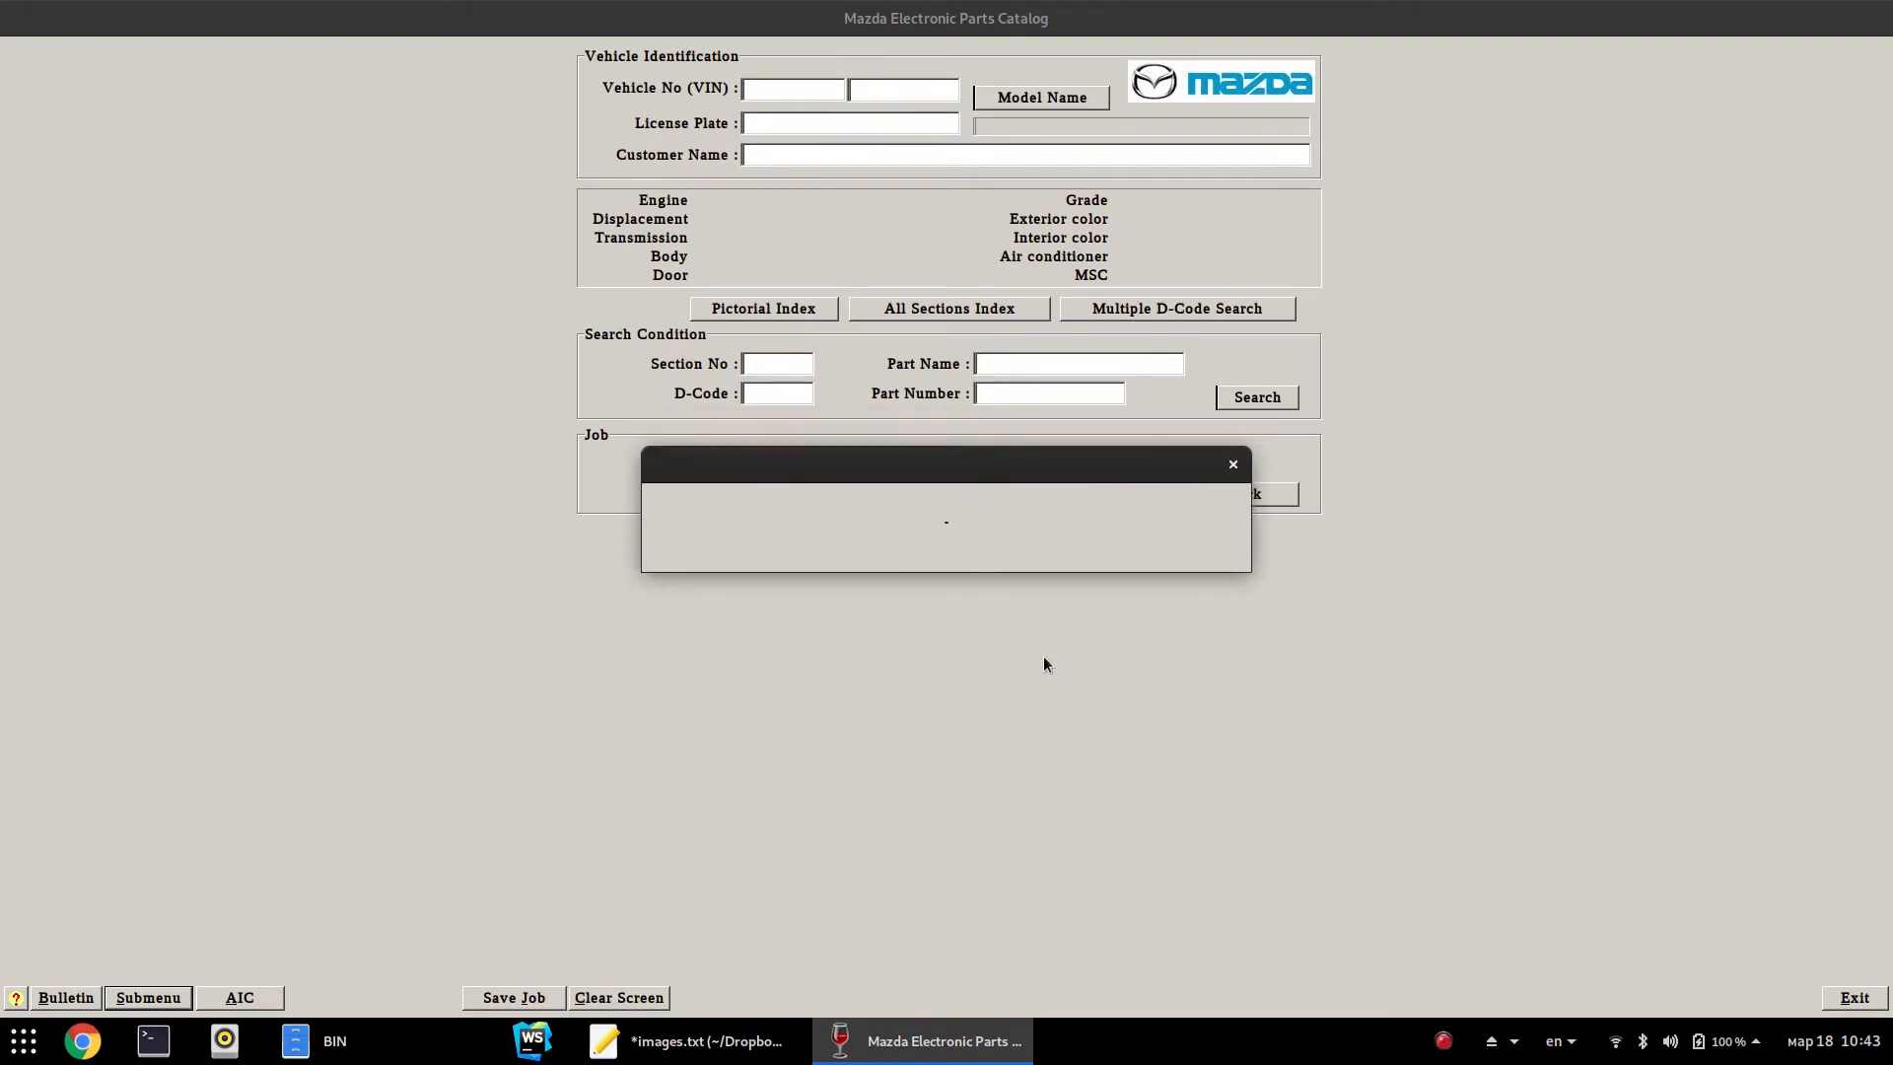
Open a maximized terminal and enter 'ps aux | grep mazda'
left_click(144, 1059)
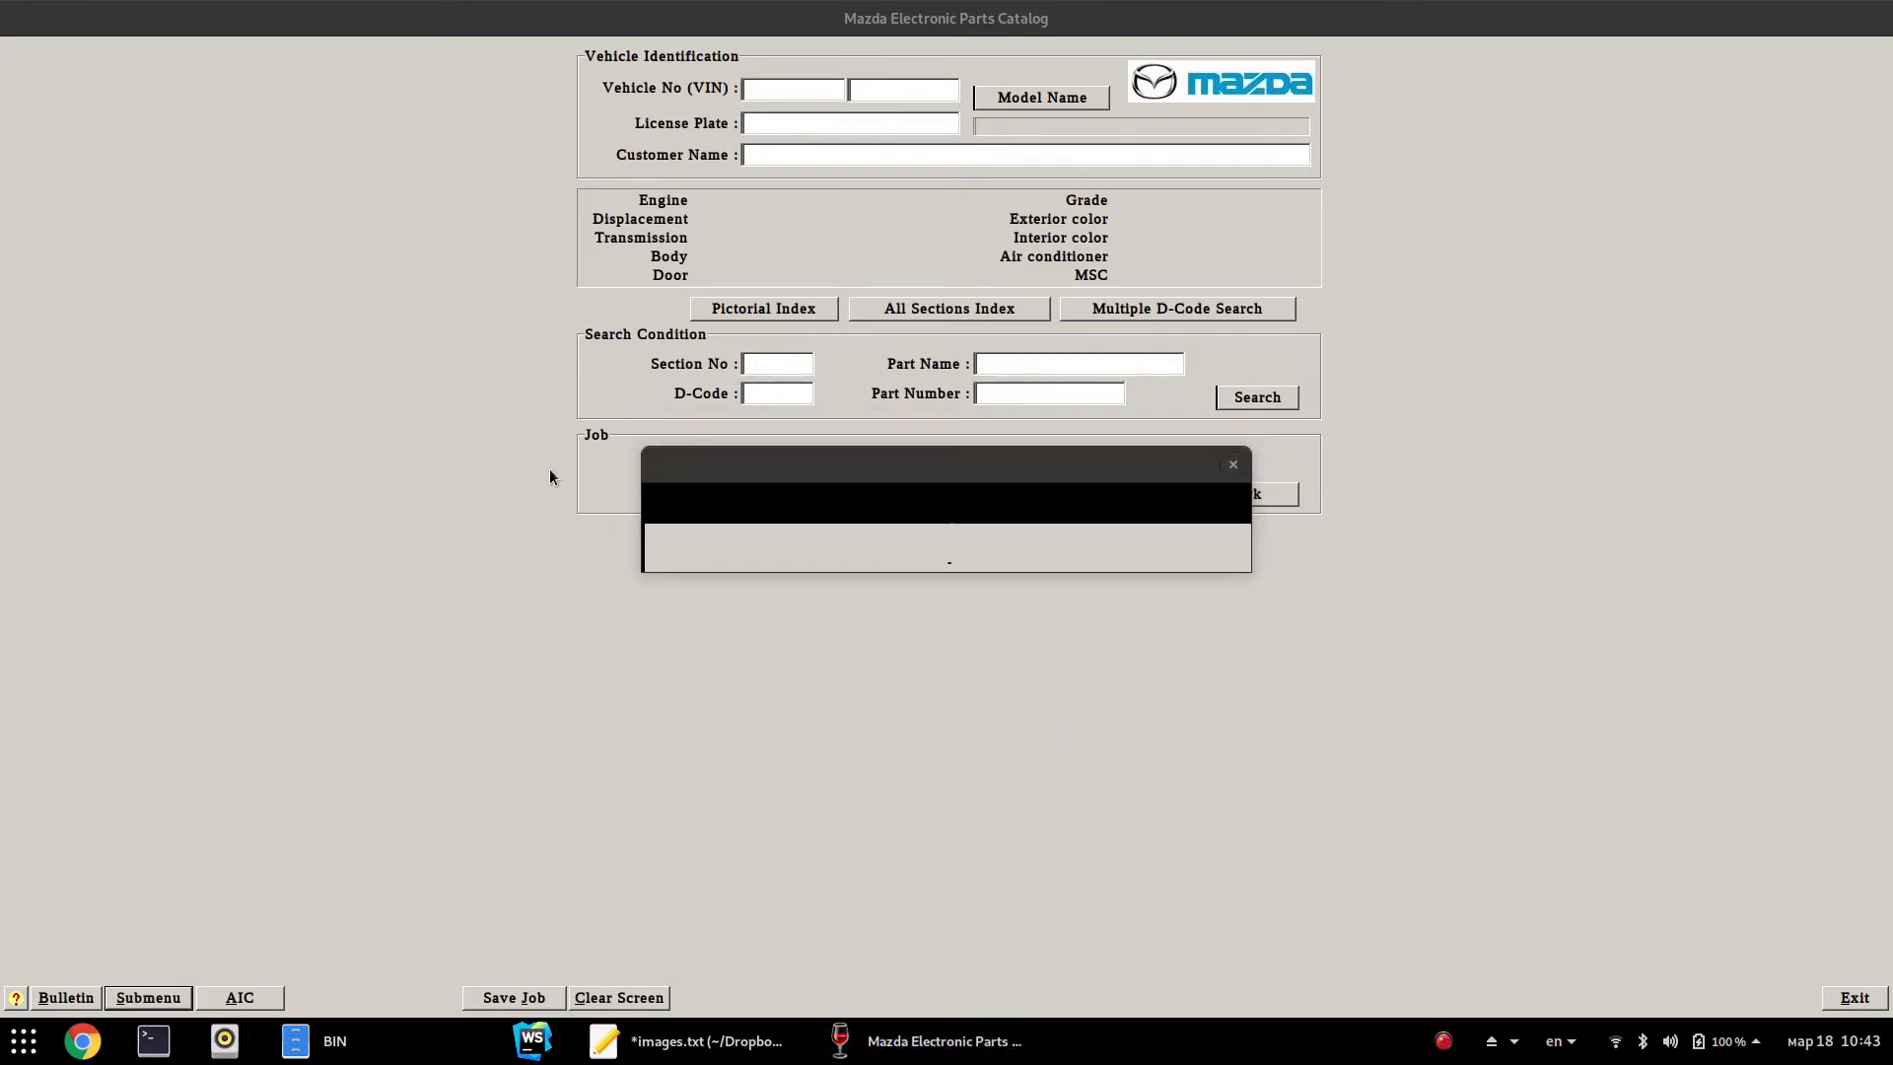
double_click(422, 61)
type("ps aux ")
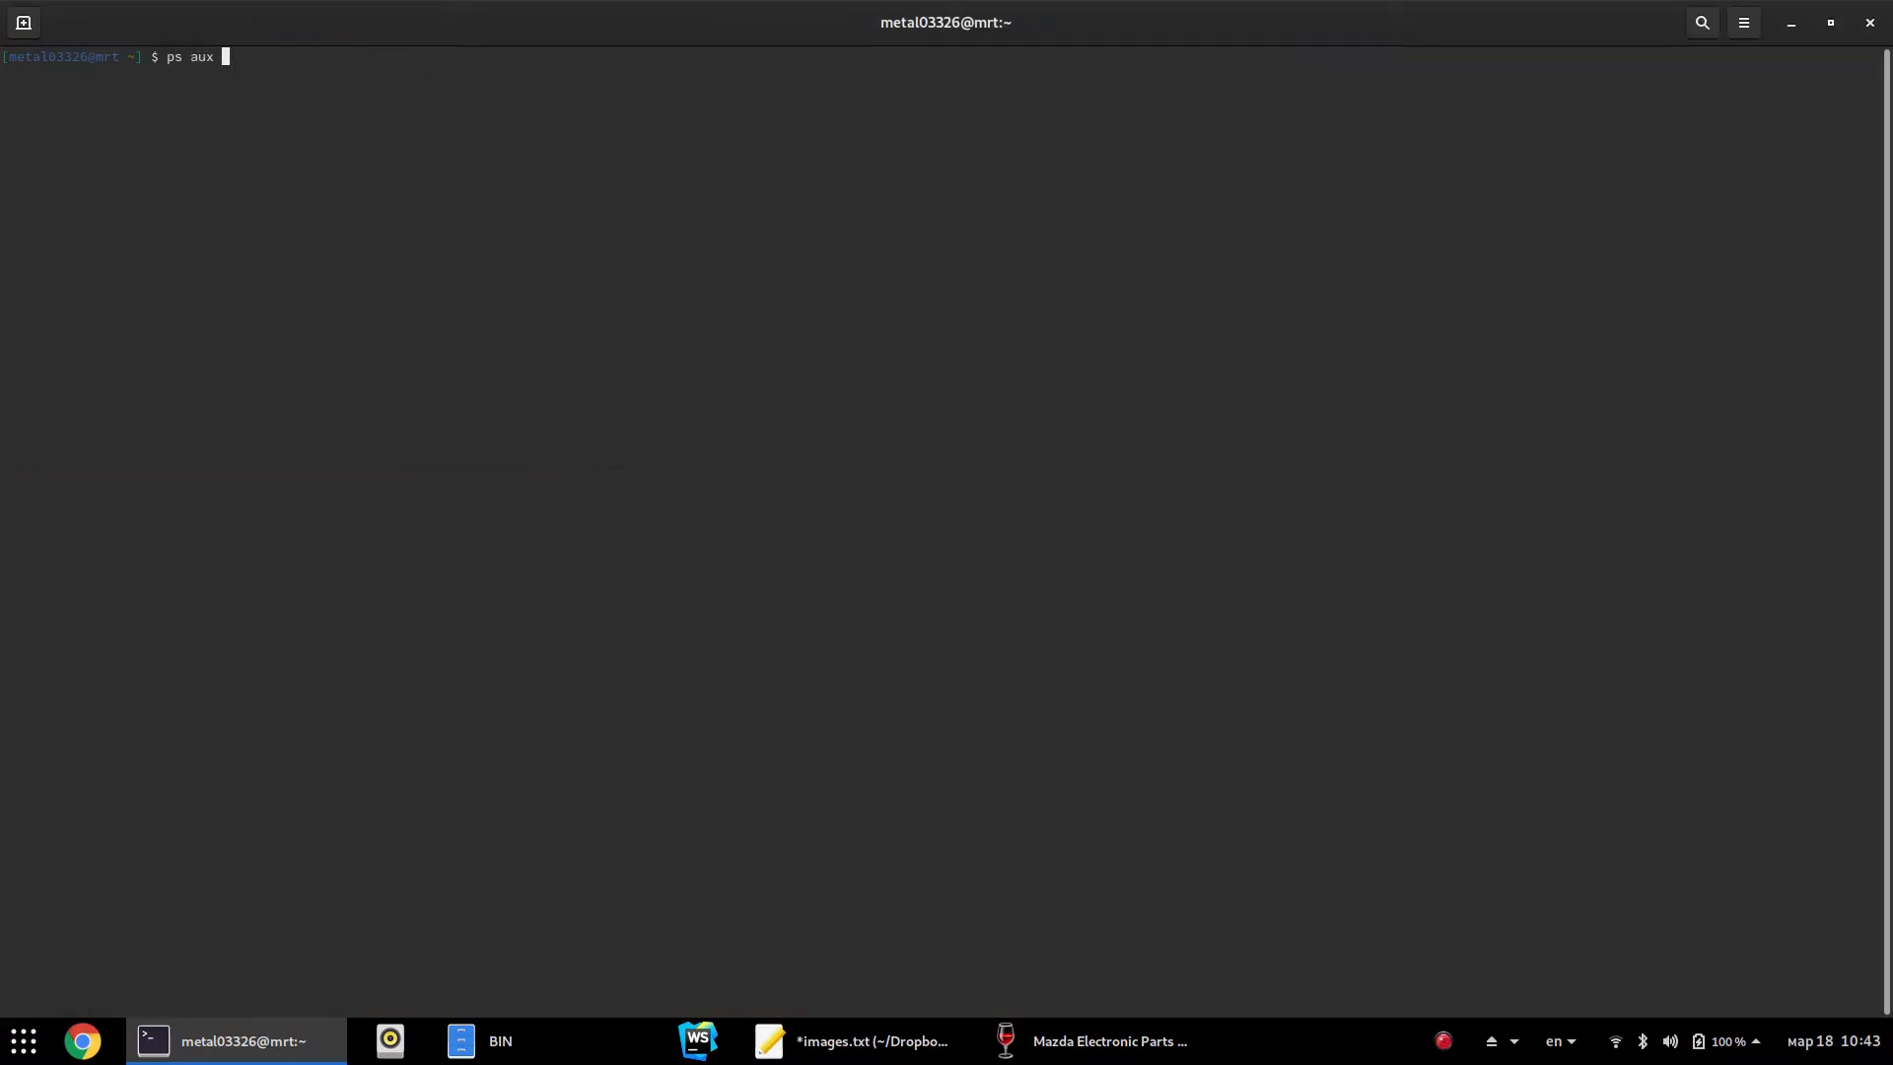
type("| grep mazda")
List mazda processes and build 'kill -9 16225' for the hung mazdaepc.exe
key("Return")
type("kill -9")
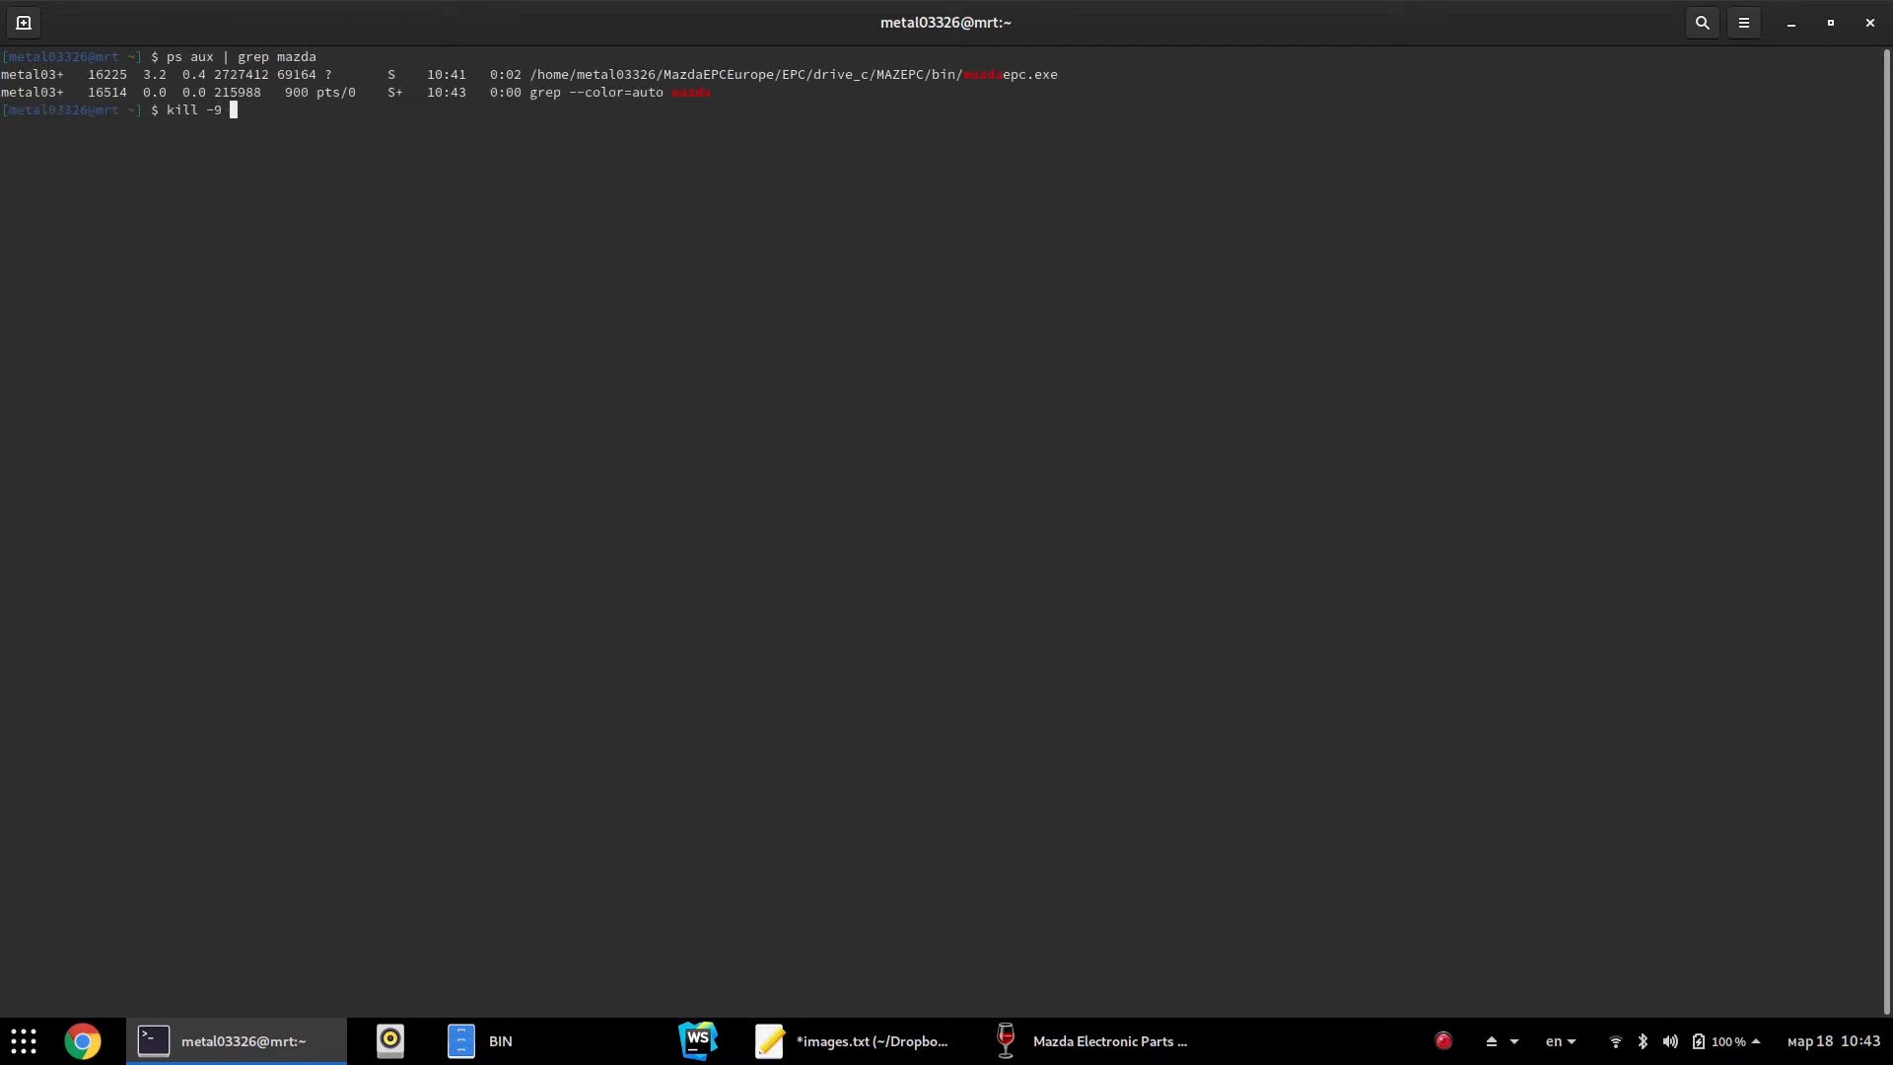
double_click(109, 79)
middle_click(346, 135)
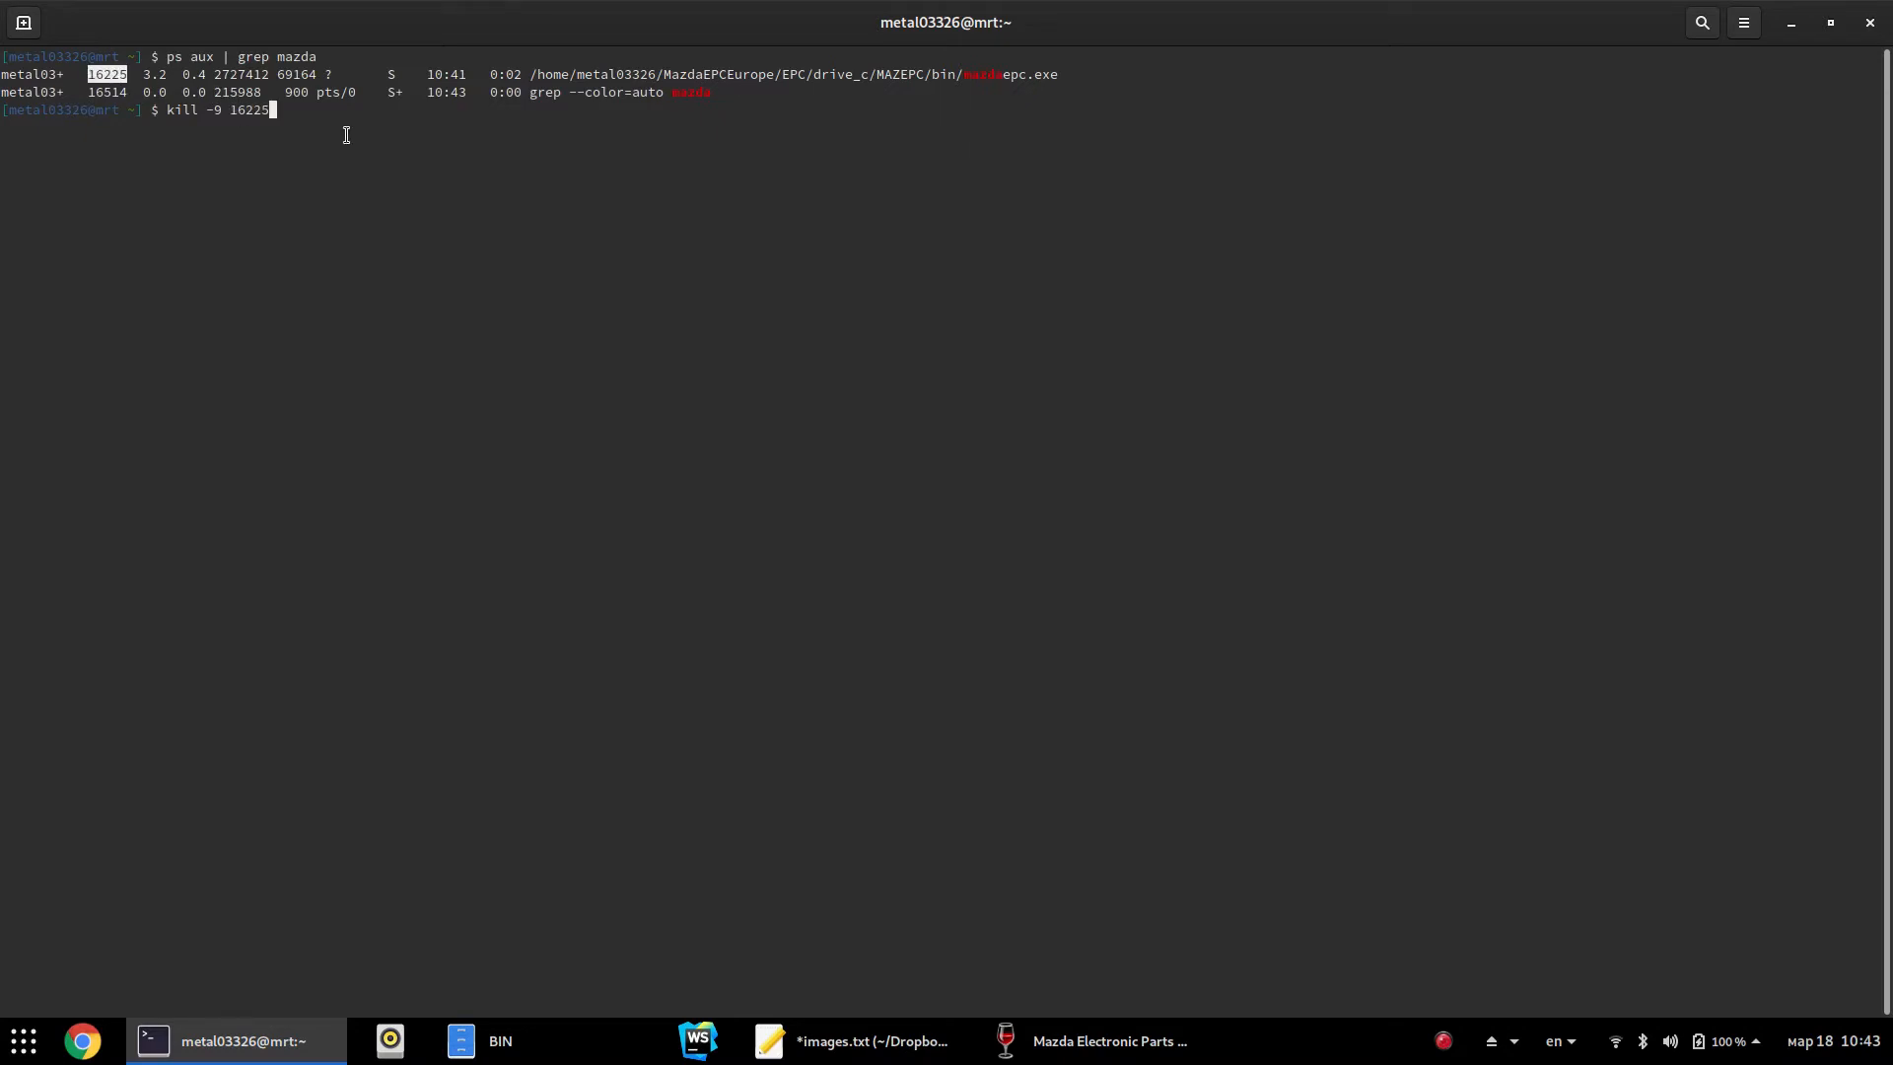
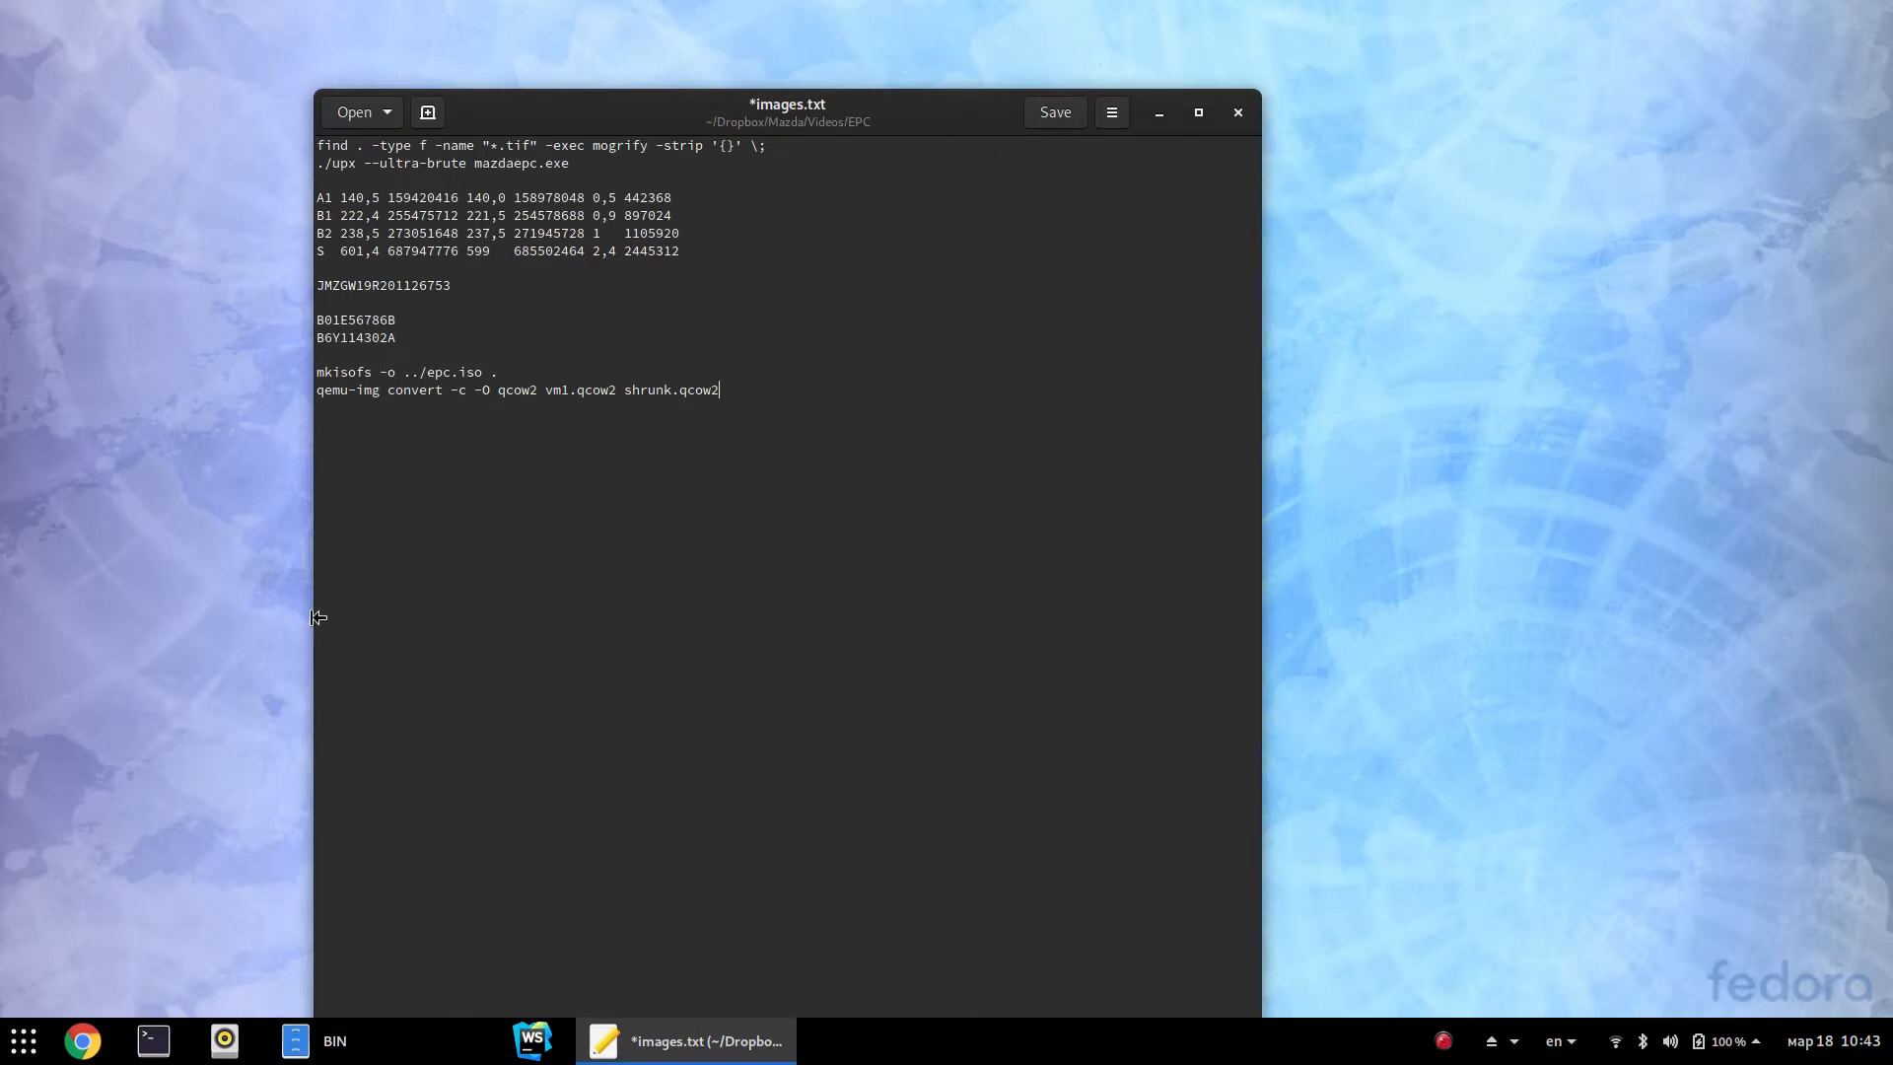
Rename mazdaepc_.ENU to mazdaepc.ENU in the BIN folder
left_click(441, 1041)
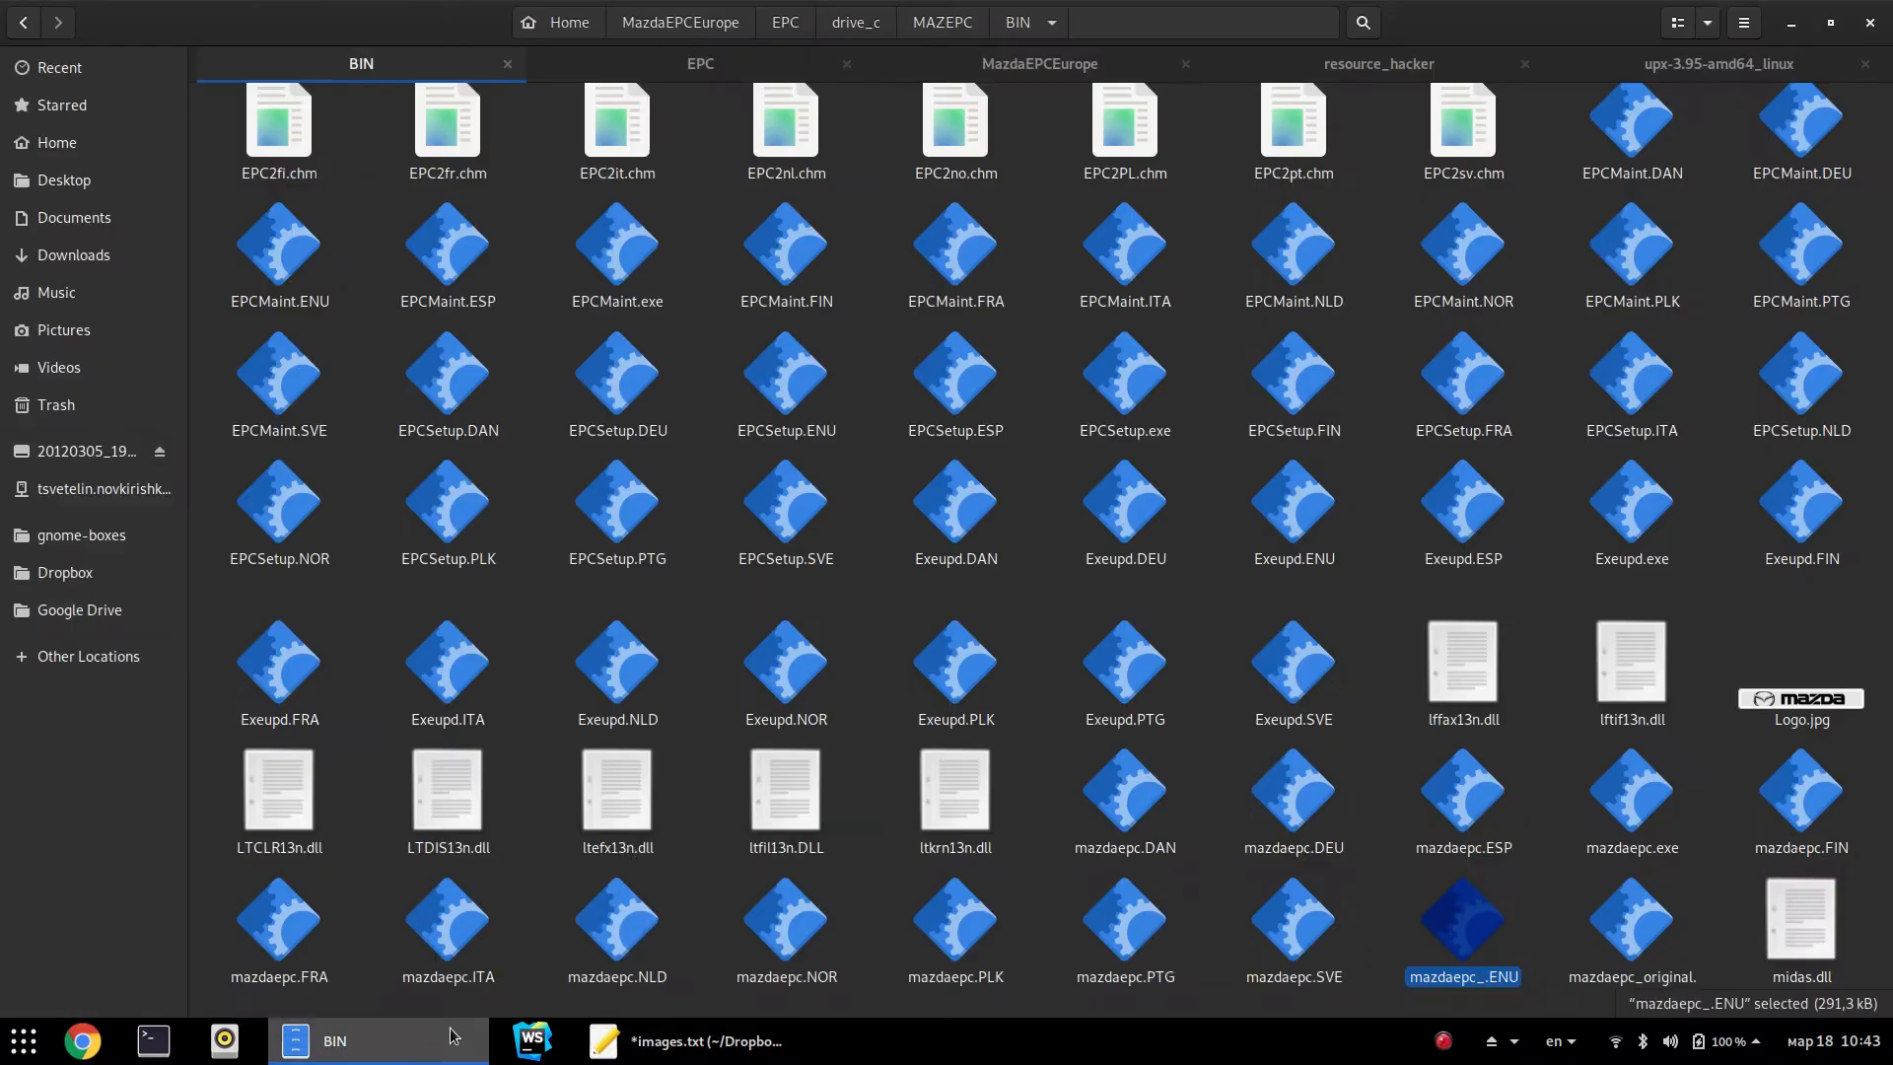
left_click(853, 438)
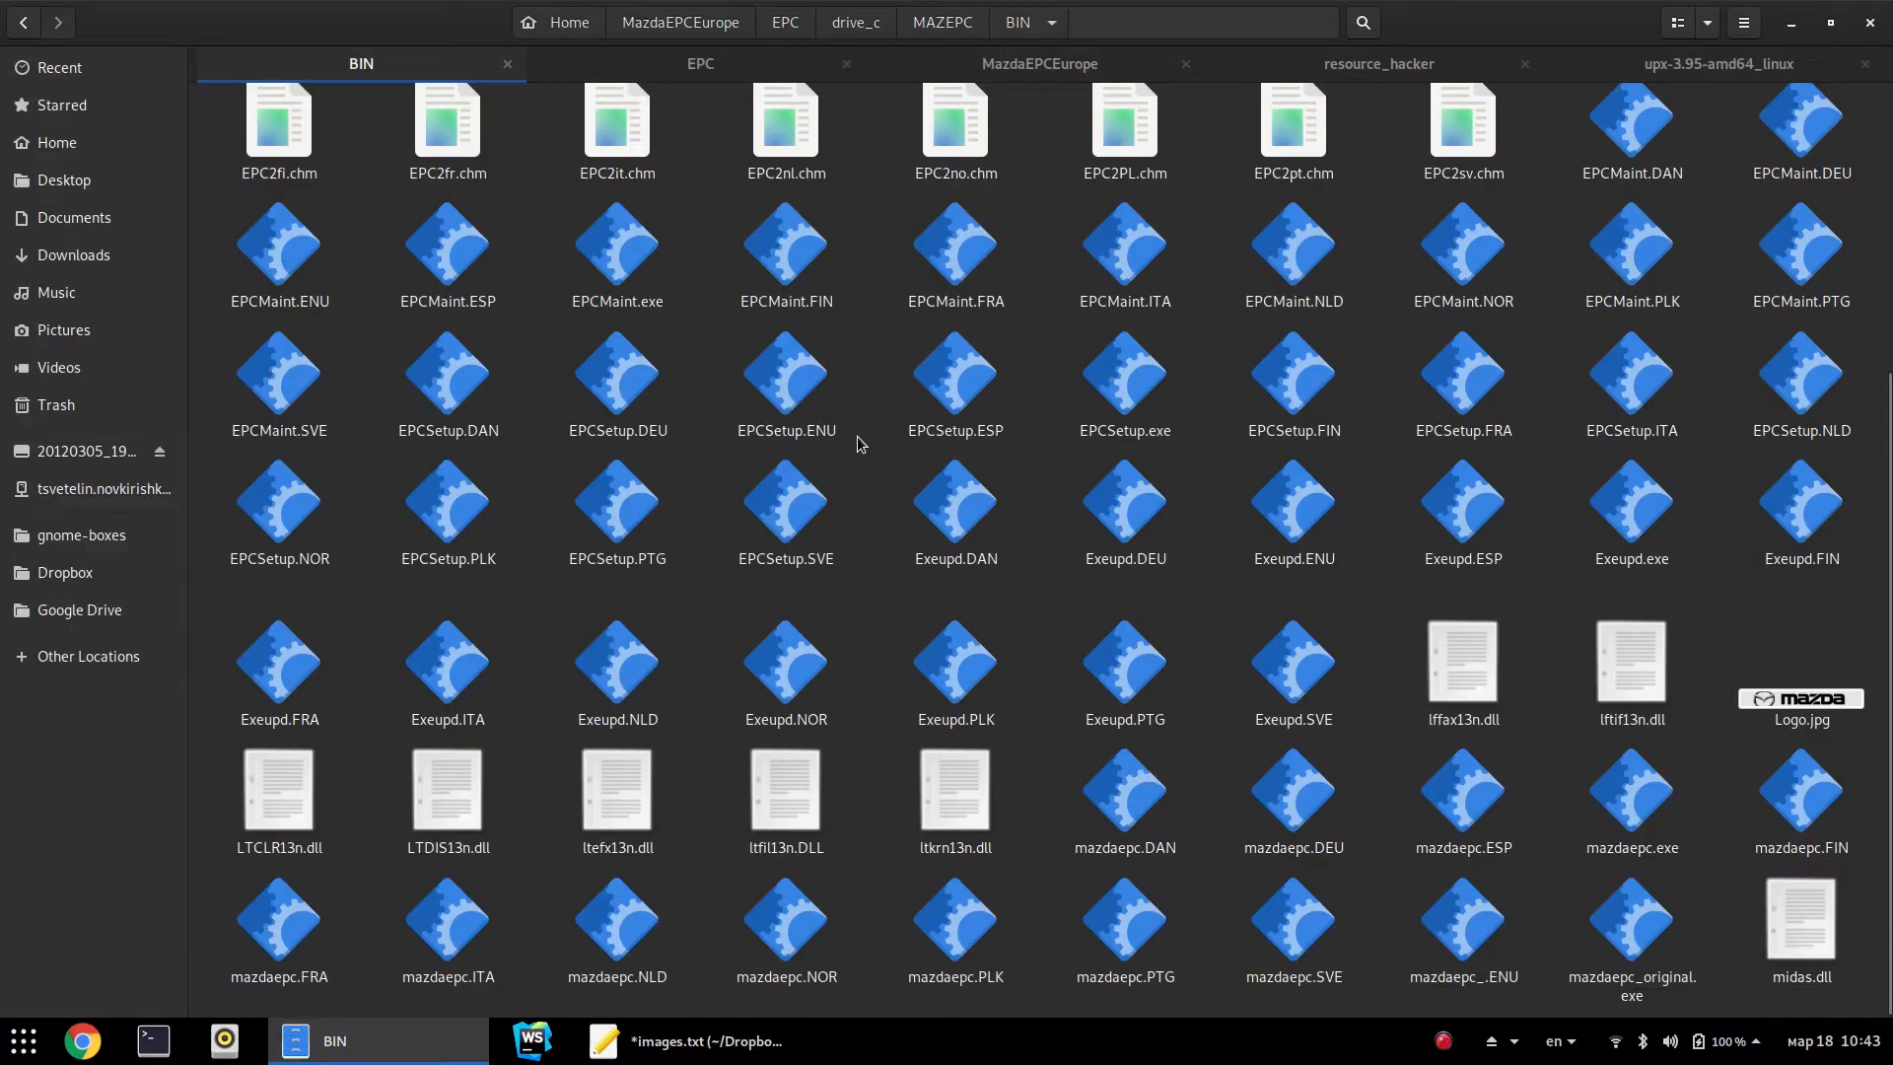
left_click(1495, 966)
key("F2")
key("Right")
key("BackSpace")
key("Return")
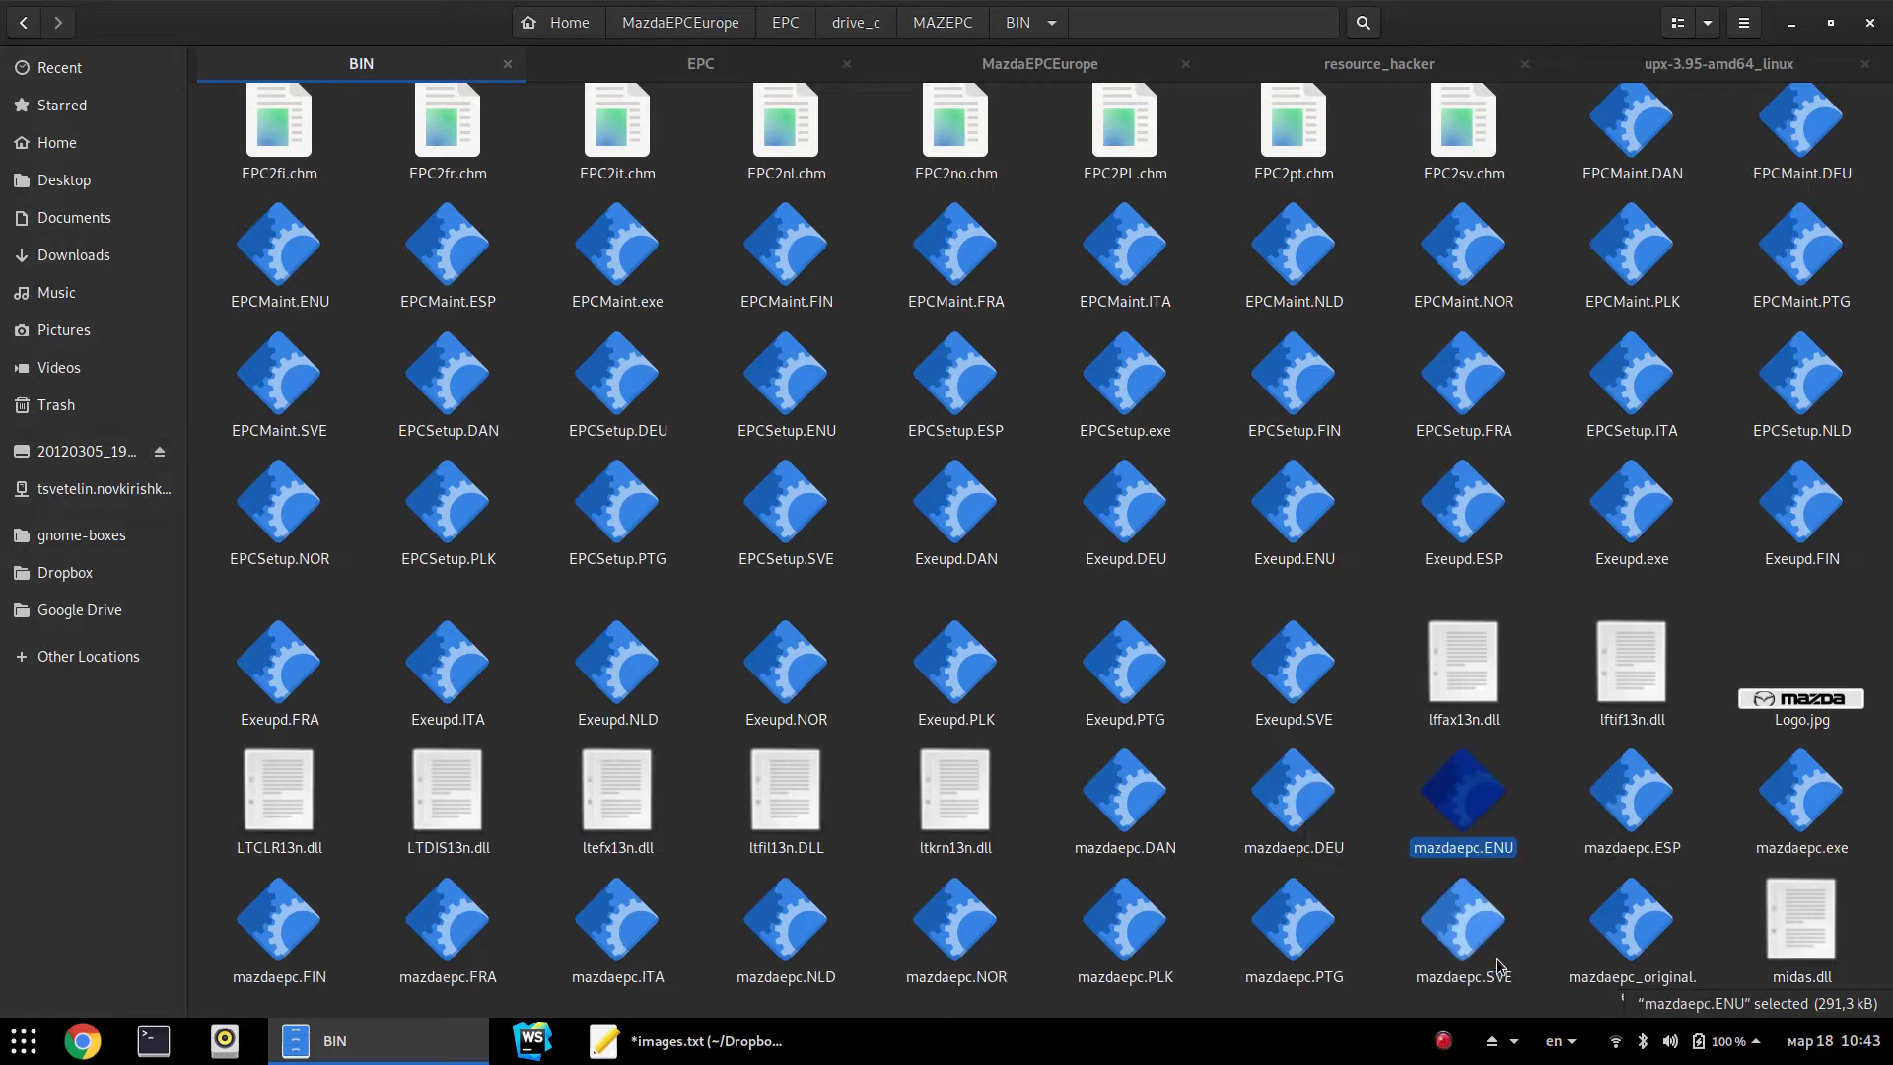
Permanently delete mazdaepc_original.exe
left_click(1627, 962)
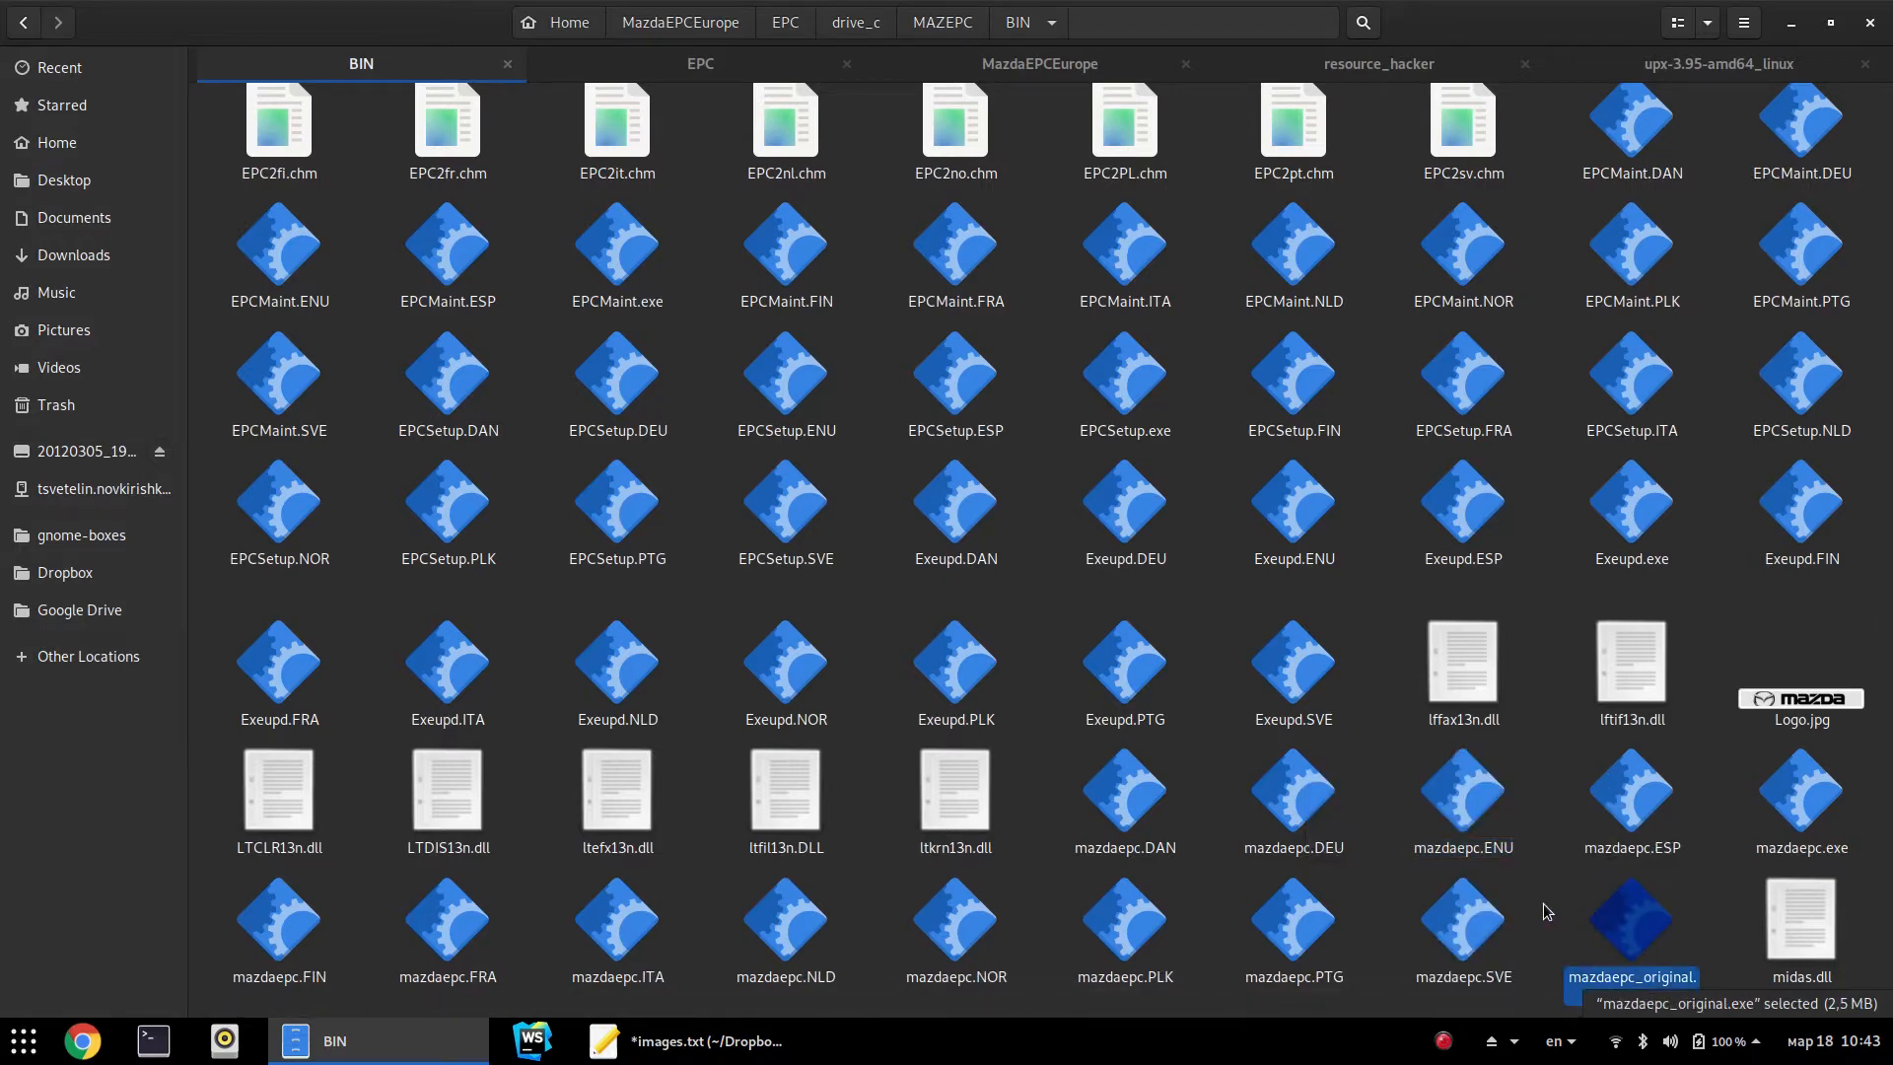
key("shift+Delete")
key("Return")
left_click(1550, 903)
Test-launch Mazda EPC, view its CD information, exit, and go up to MAZEPC
key("super")
type("maz")
key("Return")
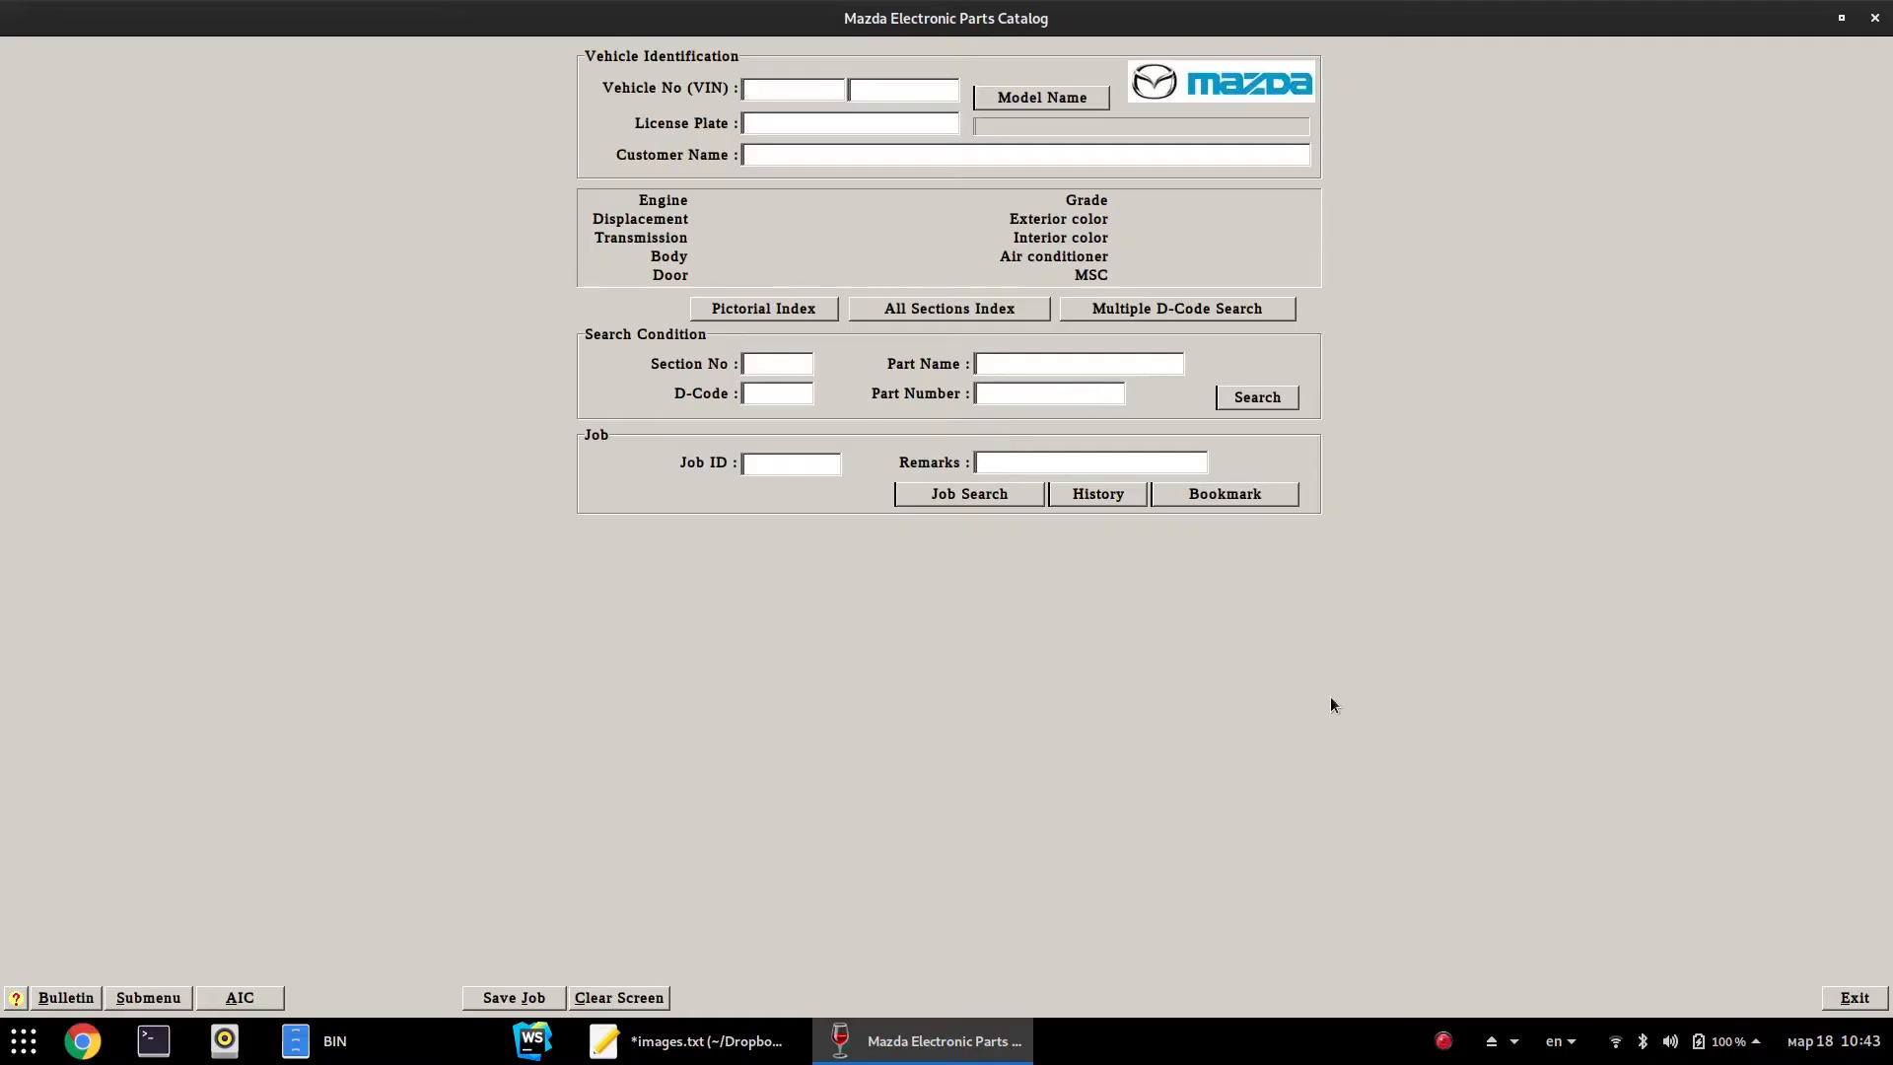
left_click(170, 997)
left_click(186, 998)
left_click(1014, 641)
left_click(1854, 997)
key("alt+Up")
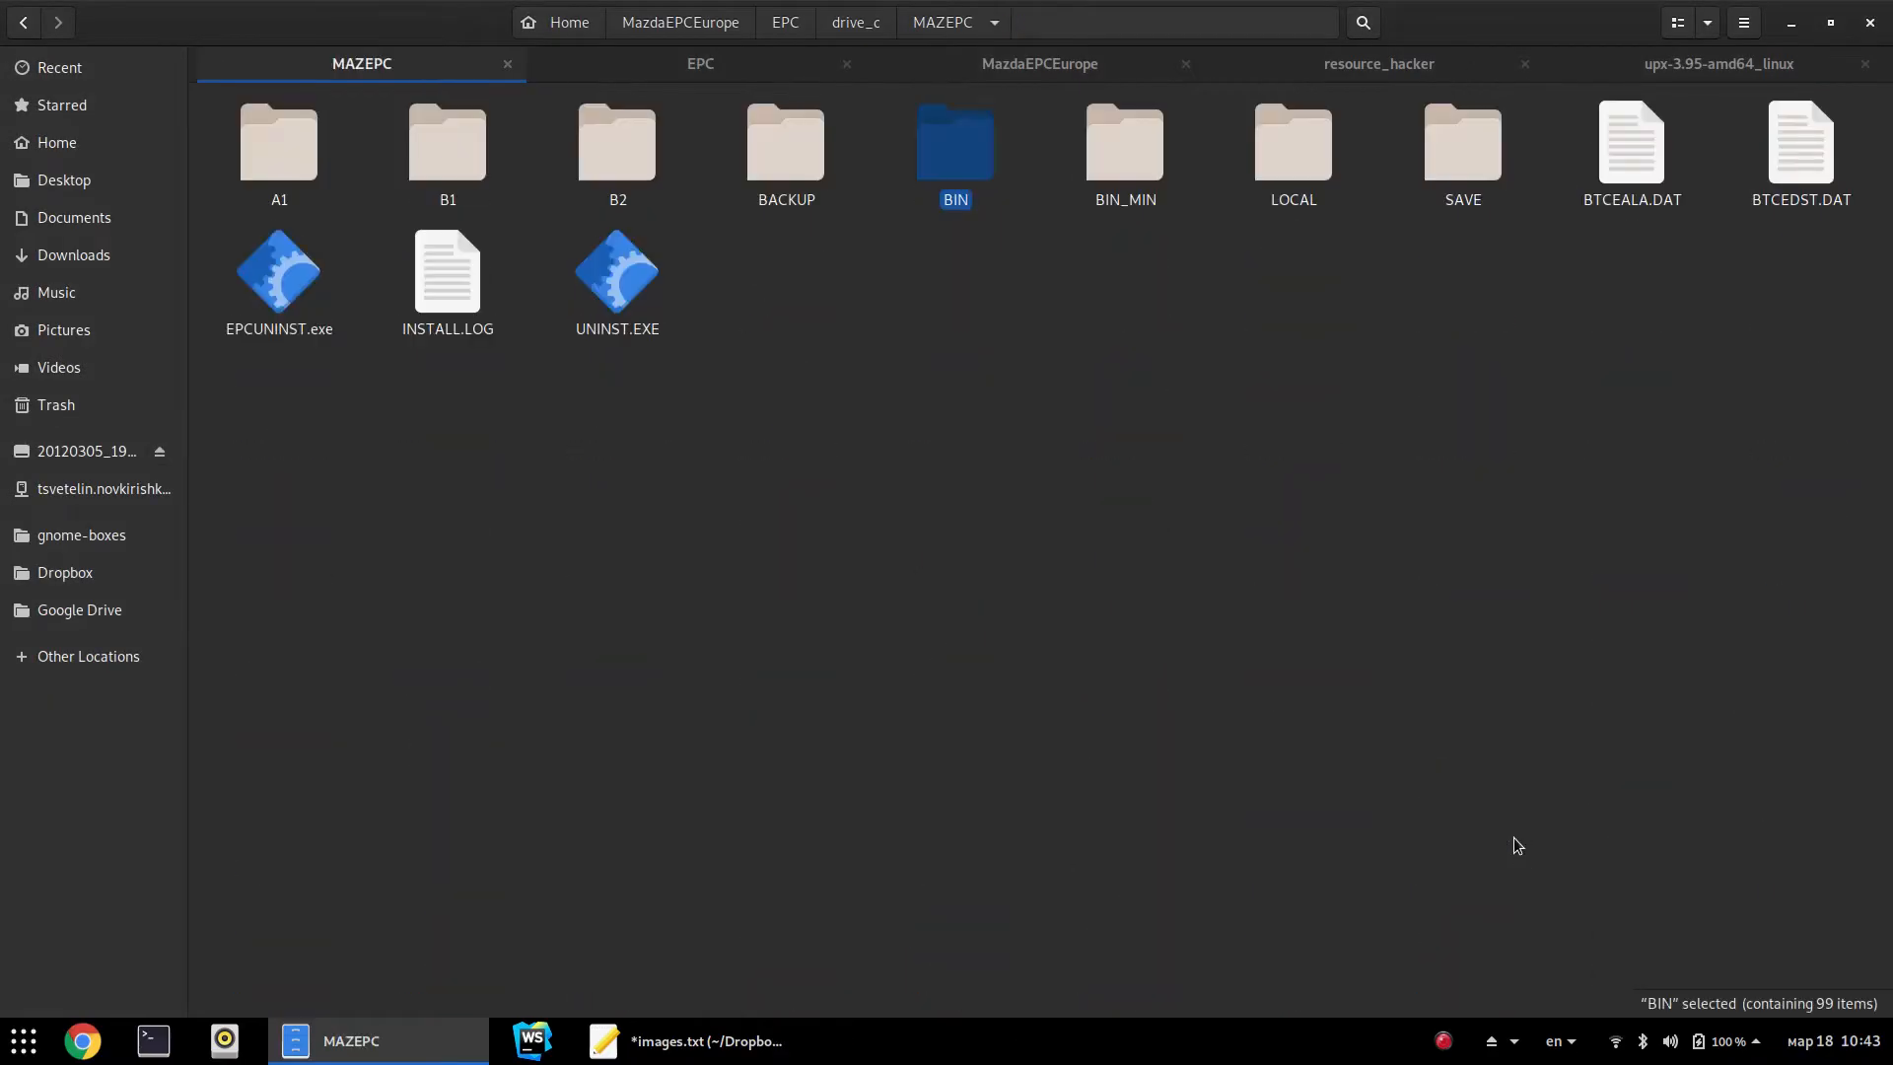
Run winecfg.sh and change the Graphics screen resolution from 196 to 96 dpi
key("alt+Up")
key("alt+Up")
key("alt+Up")
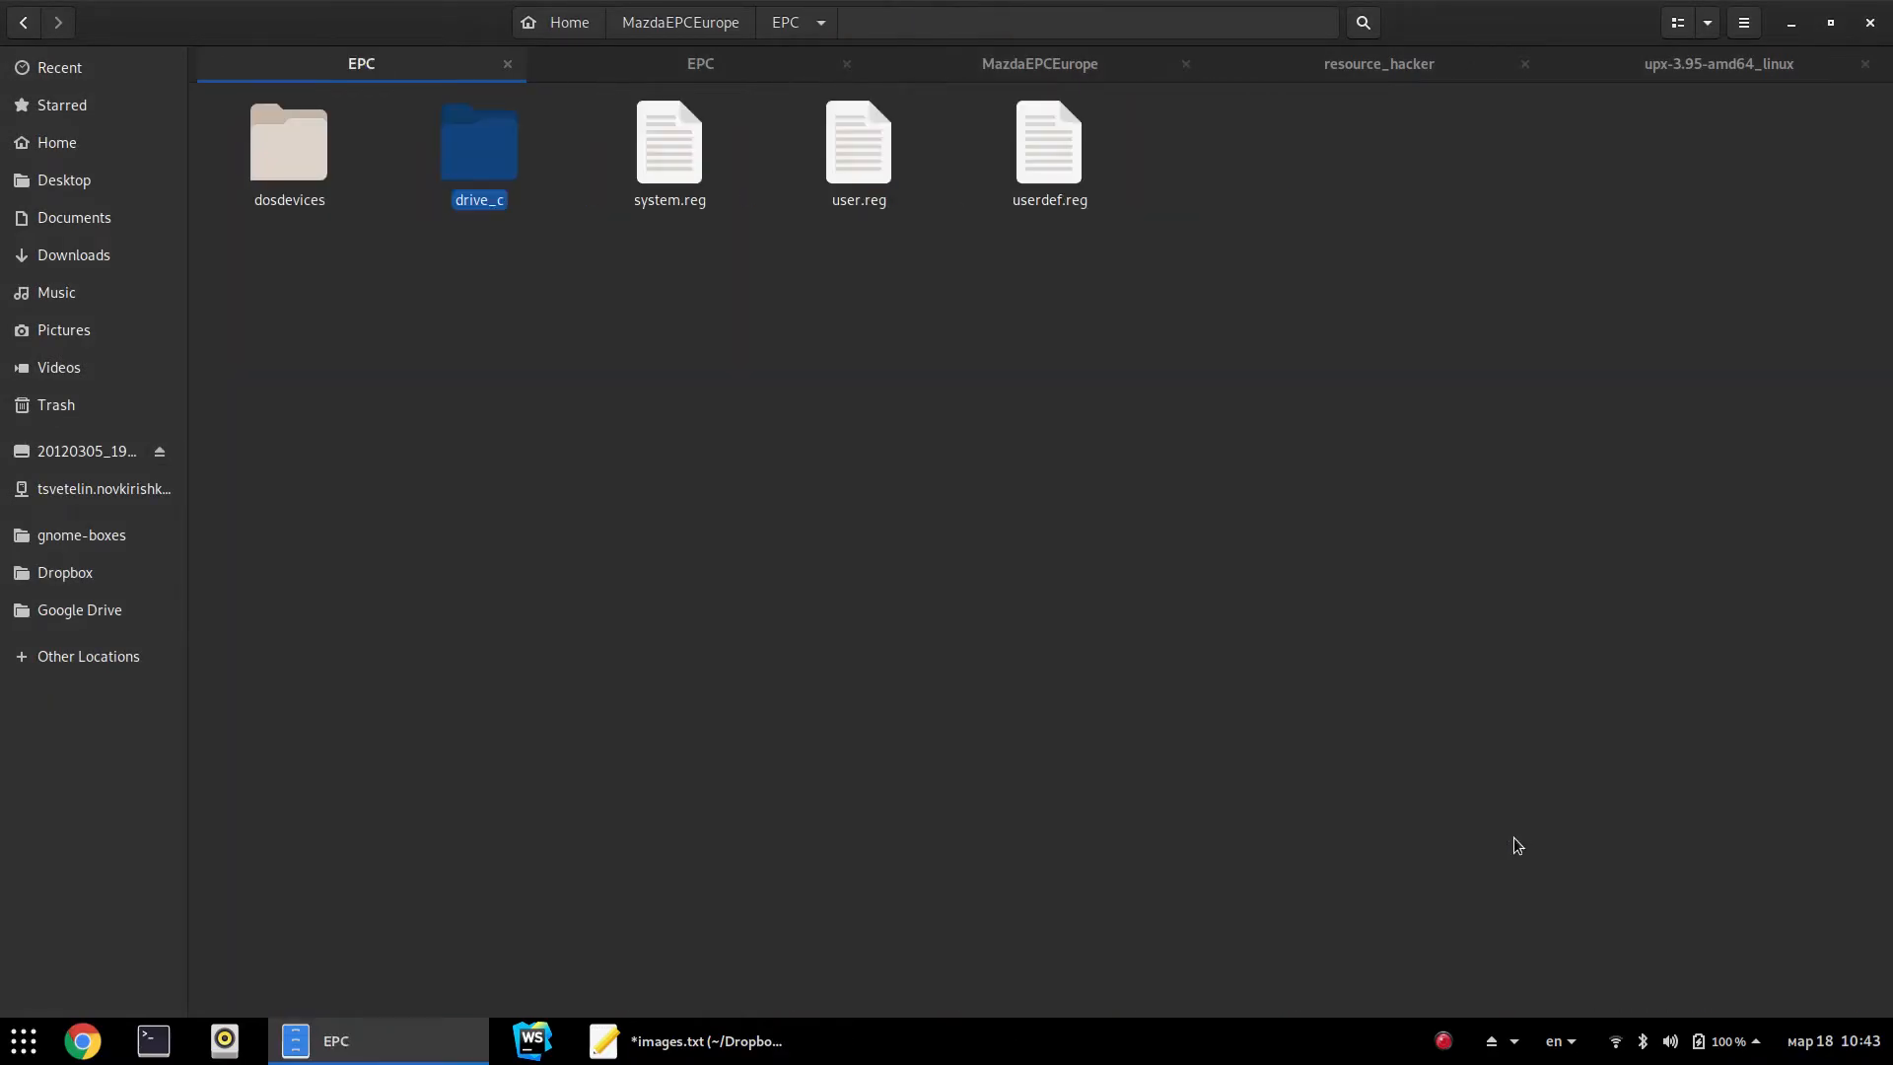
key("Right")
key("Right")
key("Right")
key("Right")
key("Right")
key("Right")
key("Right")
key("Right")
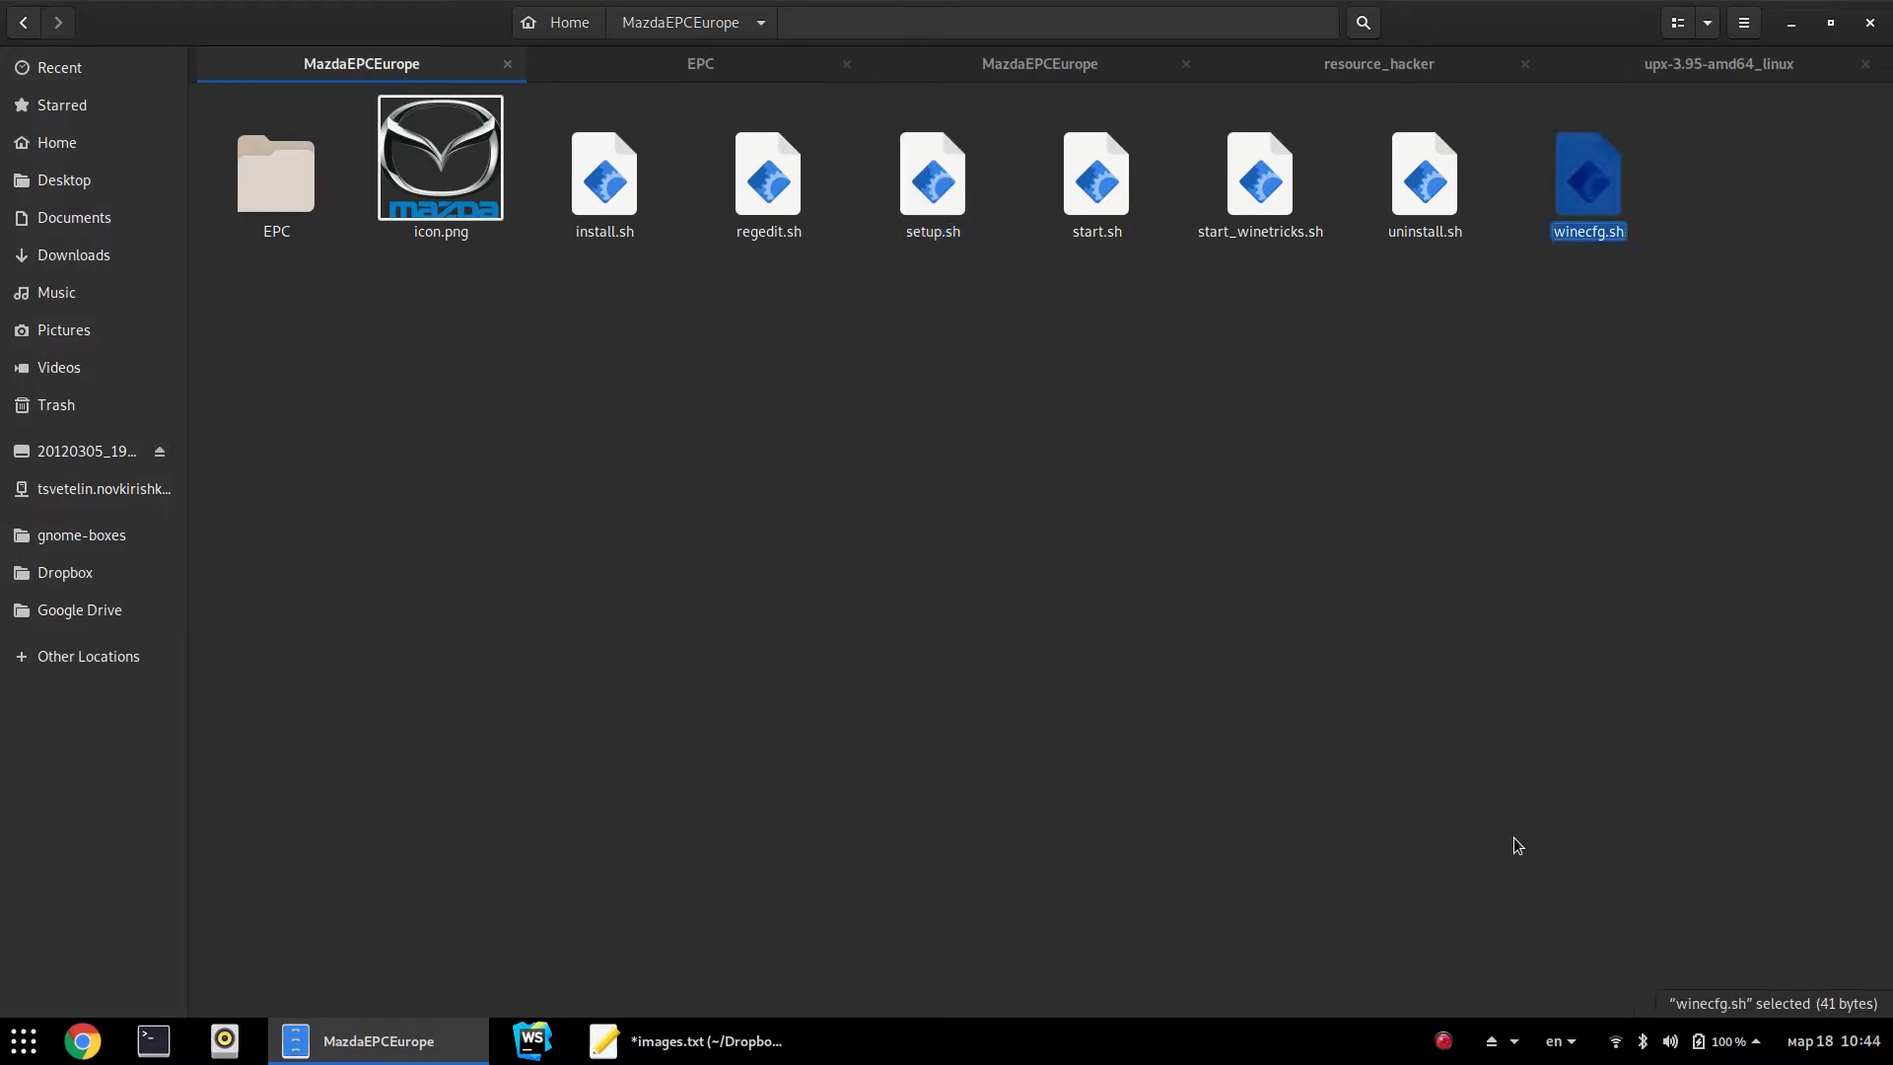
key("Return")
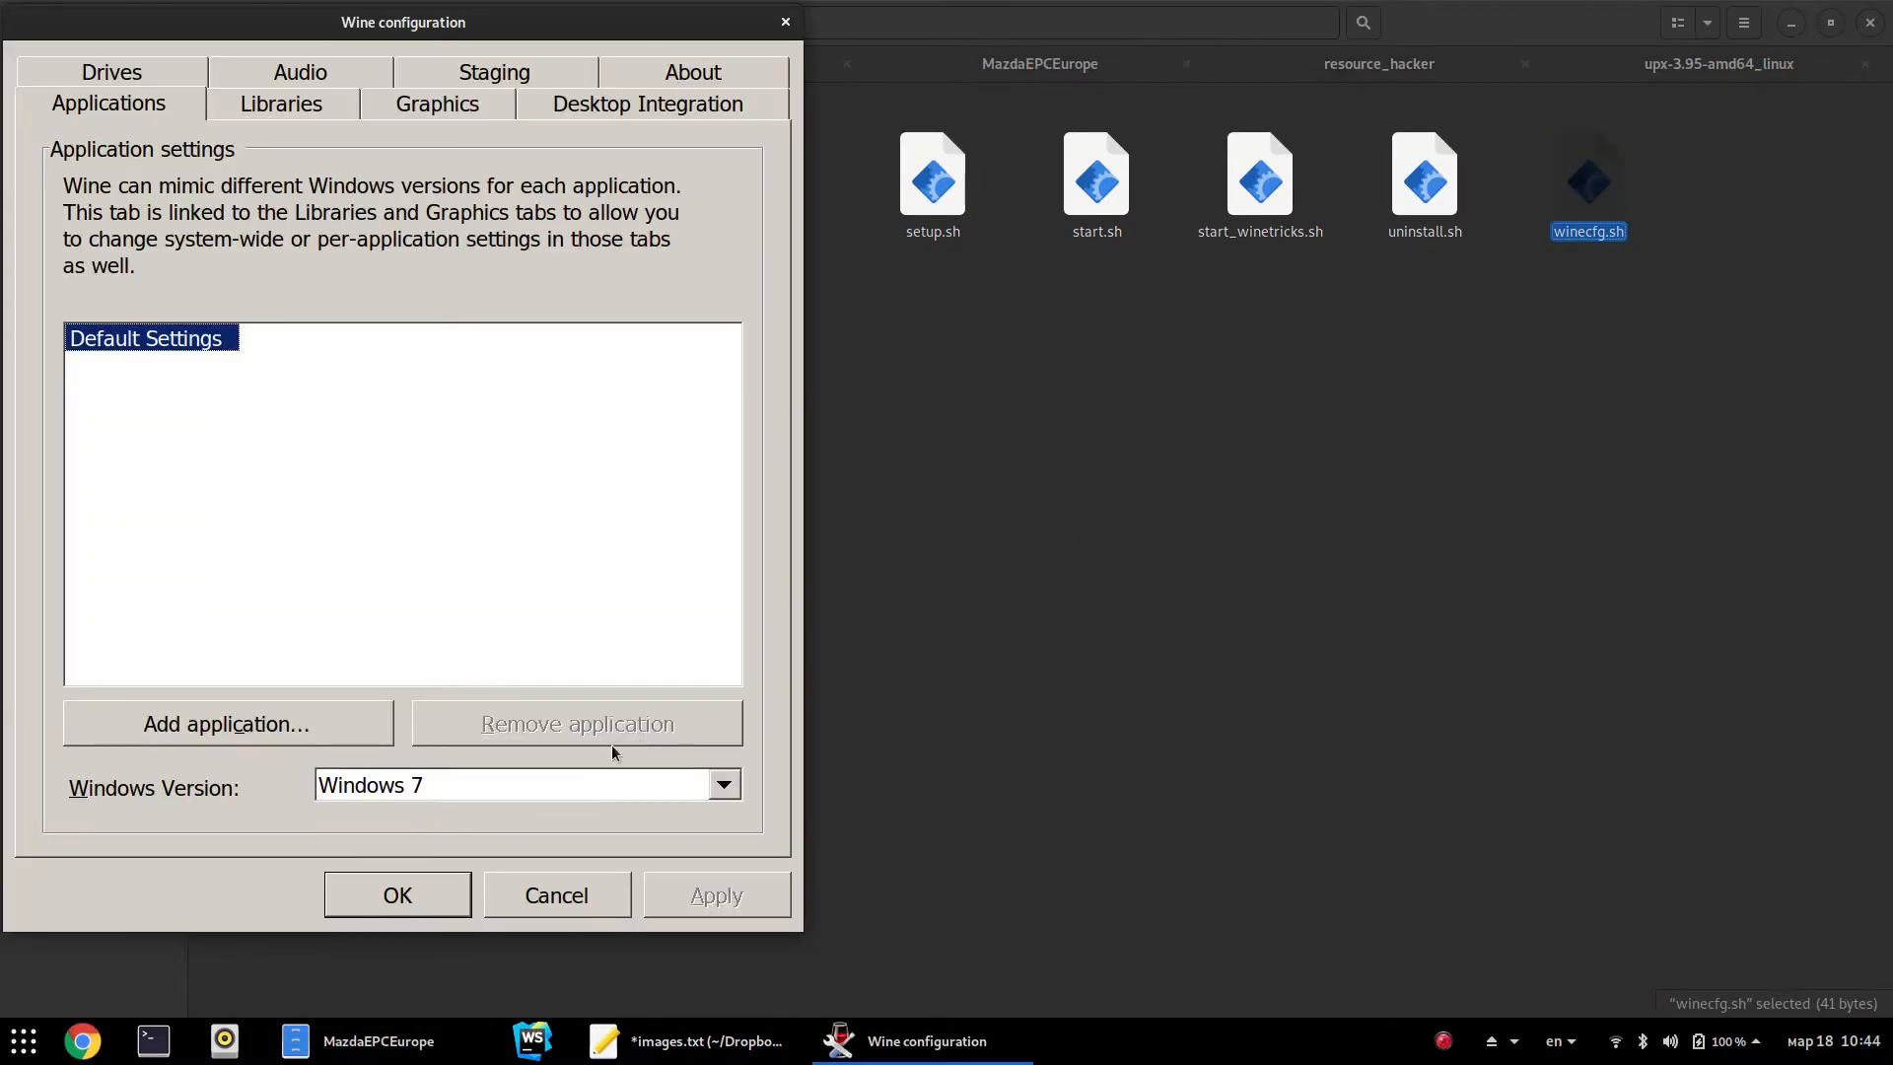
left_click(393, 114)
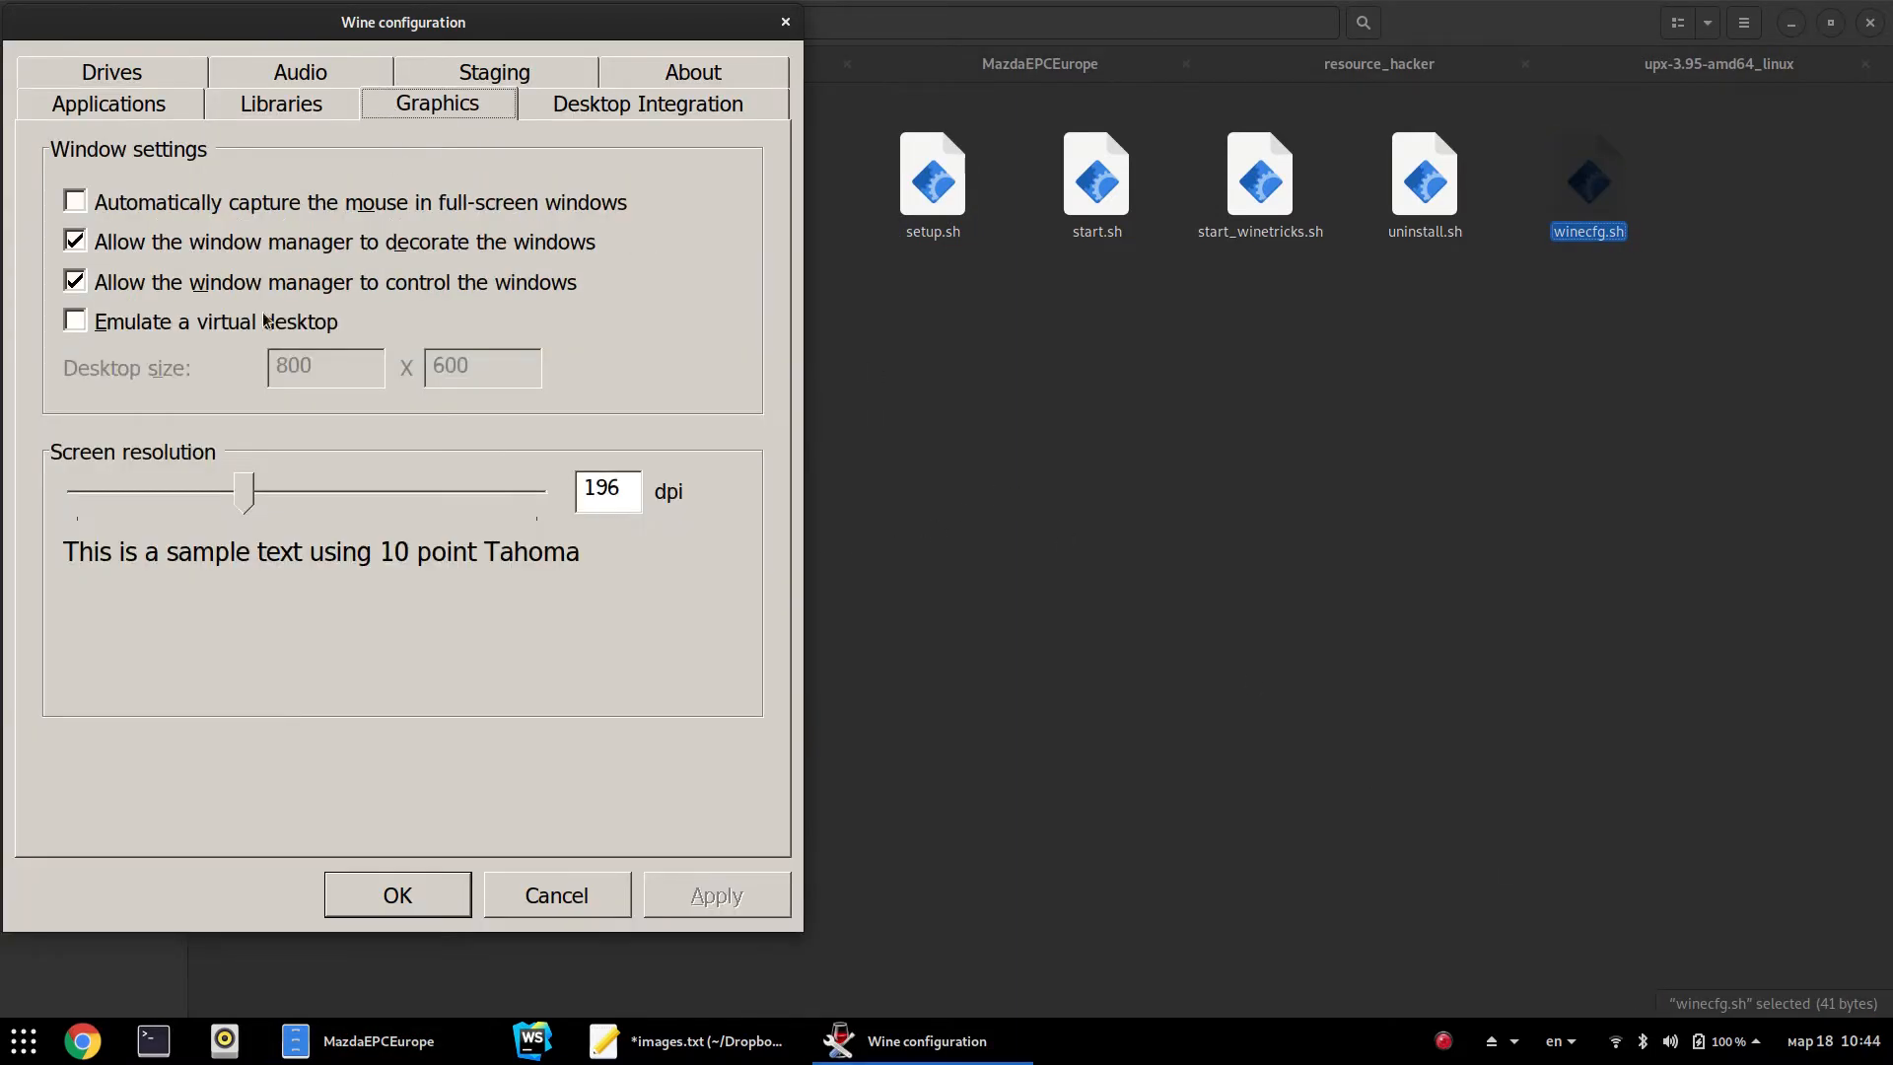
left_click_drag(600, 489, 582, 490)
key("BackSpace")
left_click(399, 900)
Launch Mazda Electronic Parts Catalog from the application search ('maz')
left_click(1004, 589)
key("super")
type("maz")
key("Return")
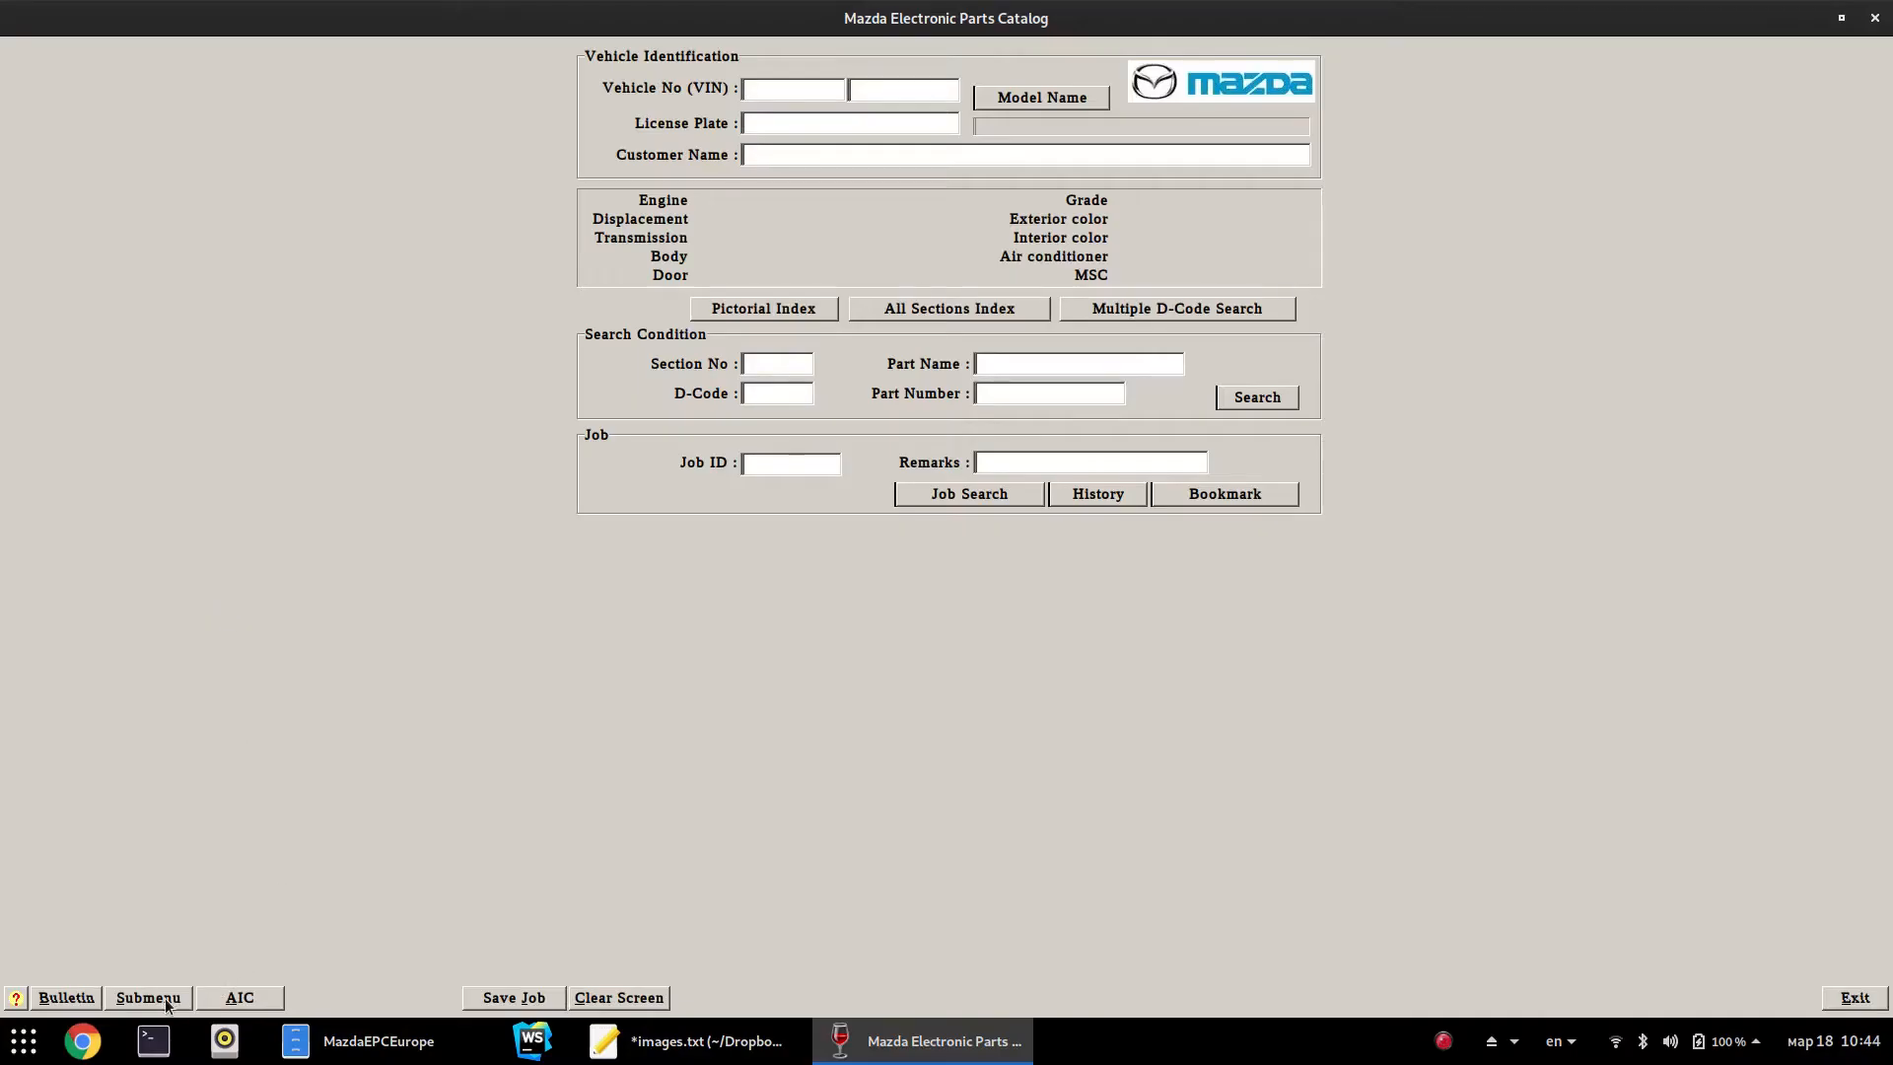
View Submenu > CD Information, close it, and exit the catalog
left_click(164, 998)
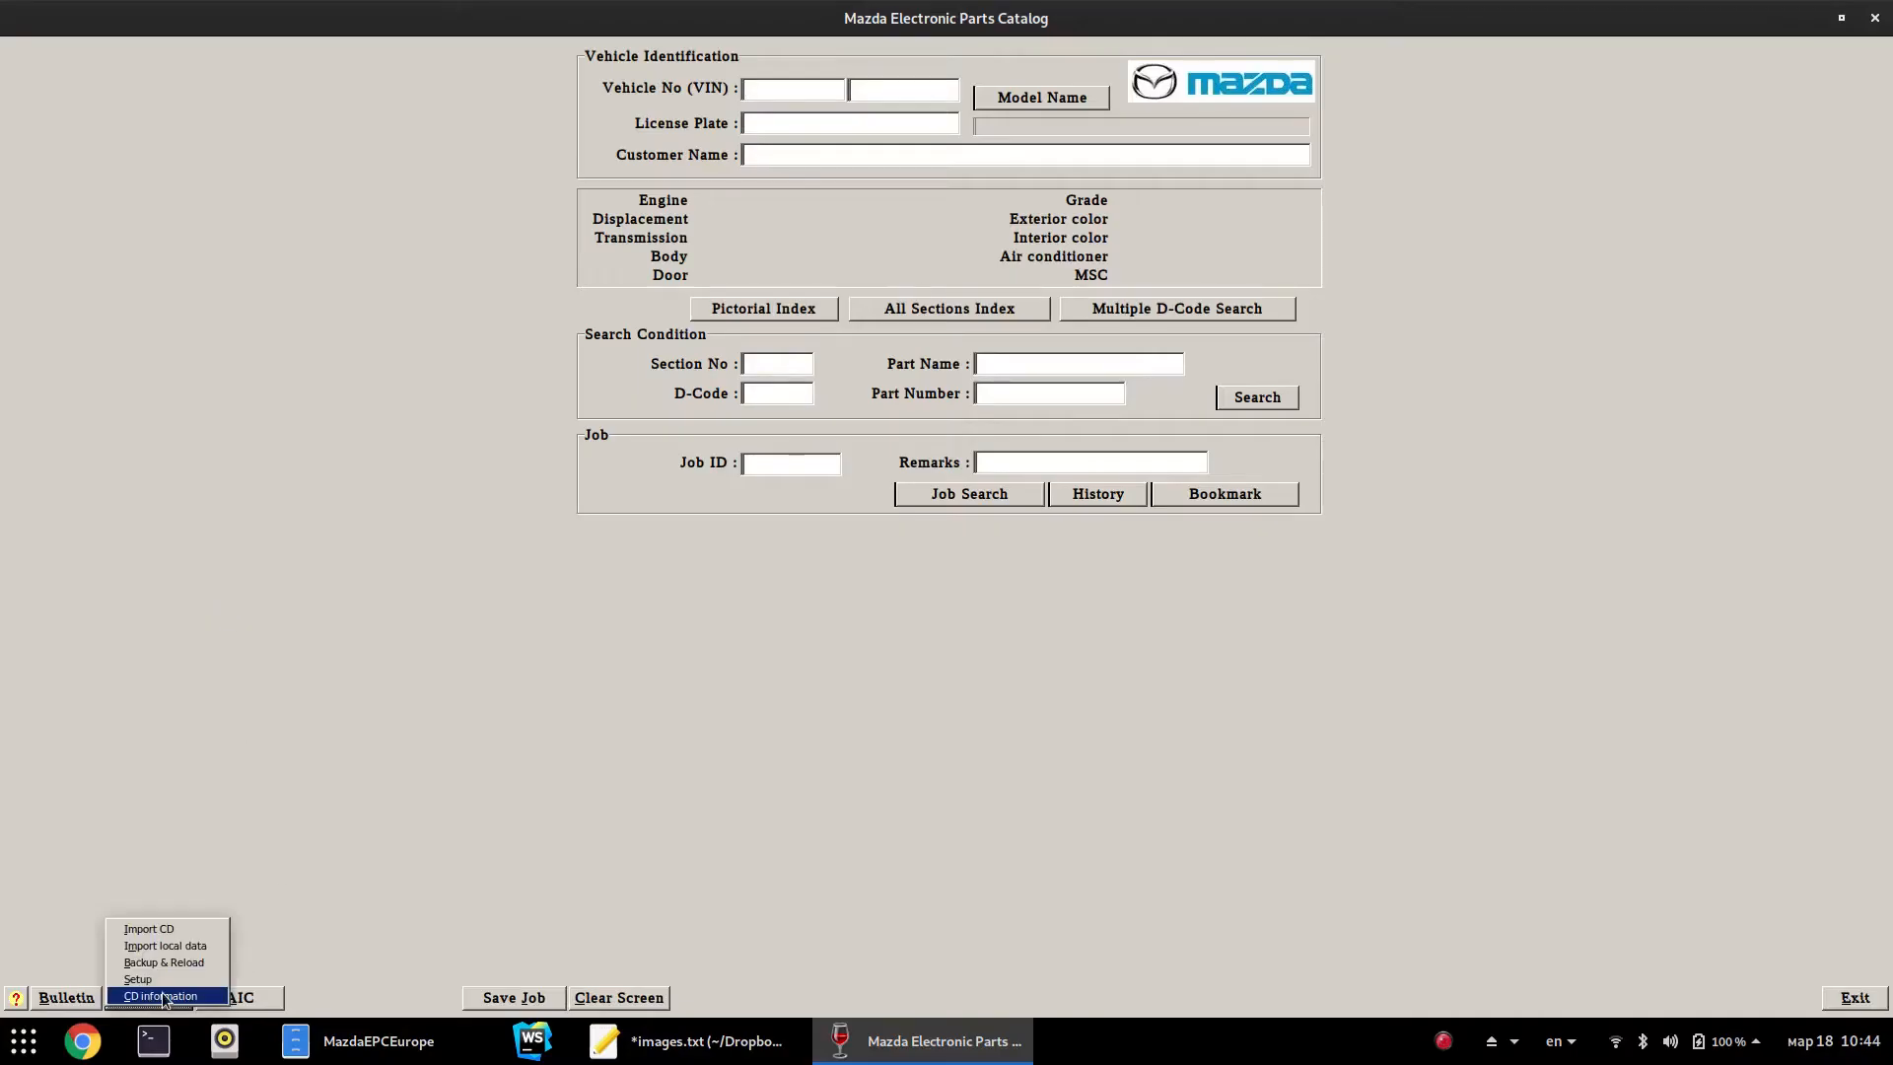
left_click(162, 992)
left_click(1029, 642)
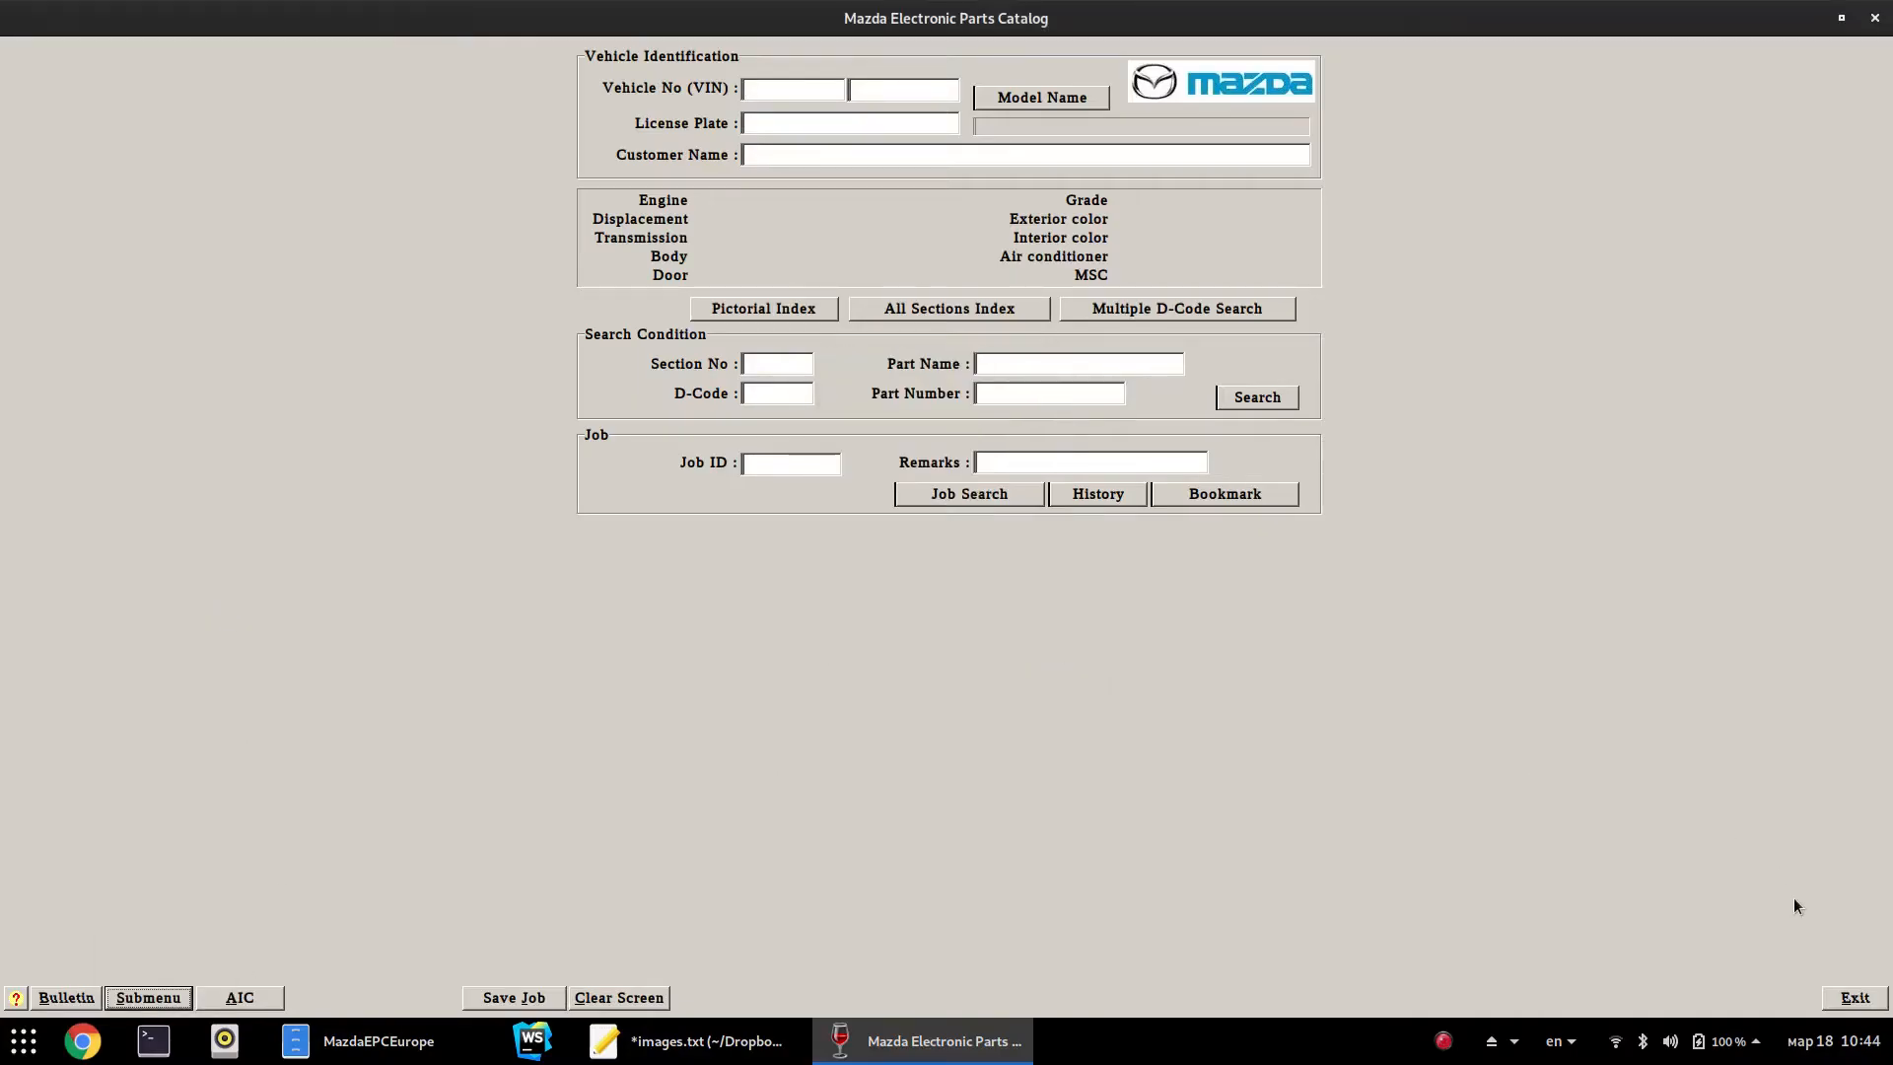
left_click(1834, 1003)
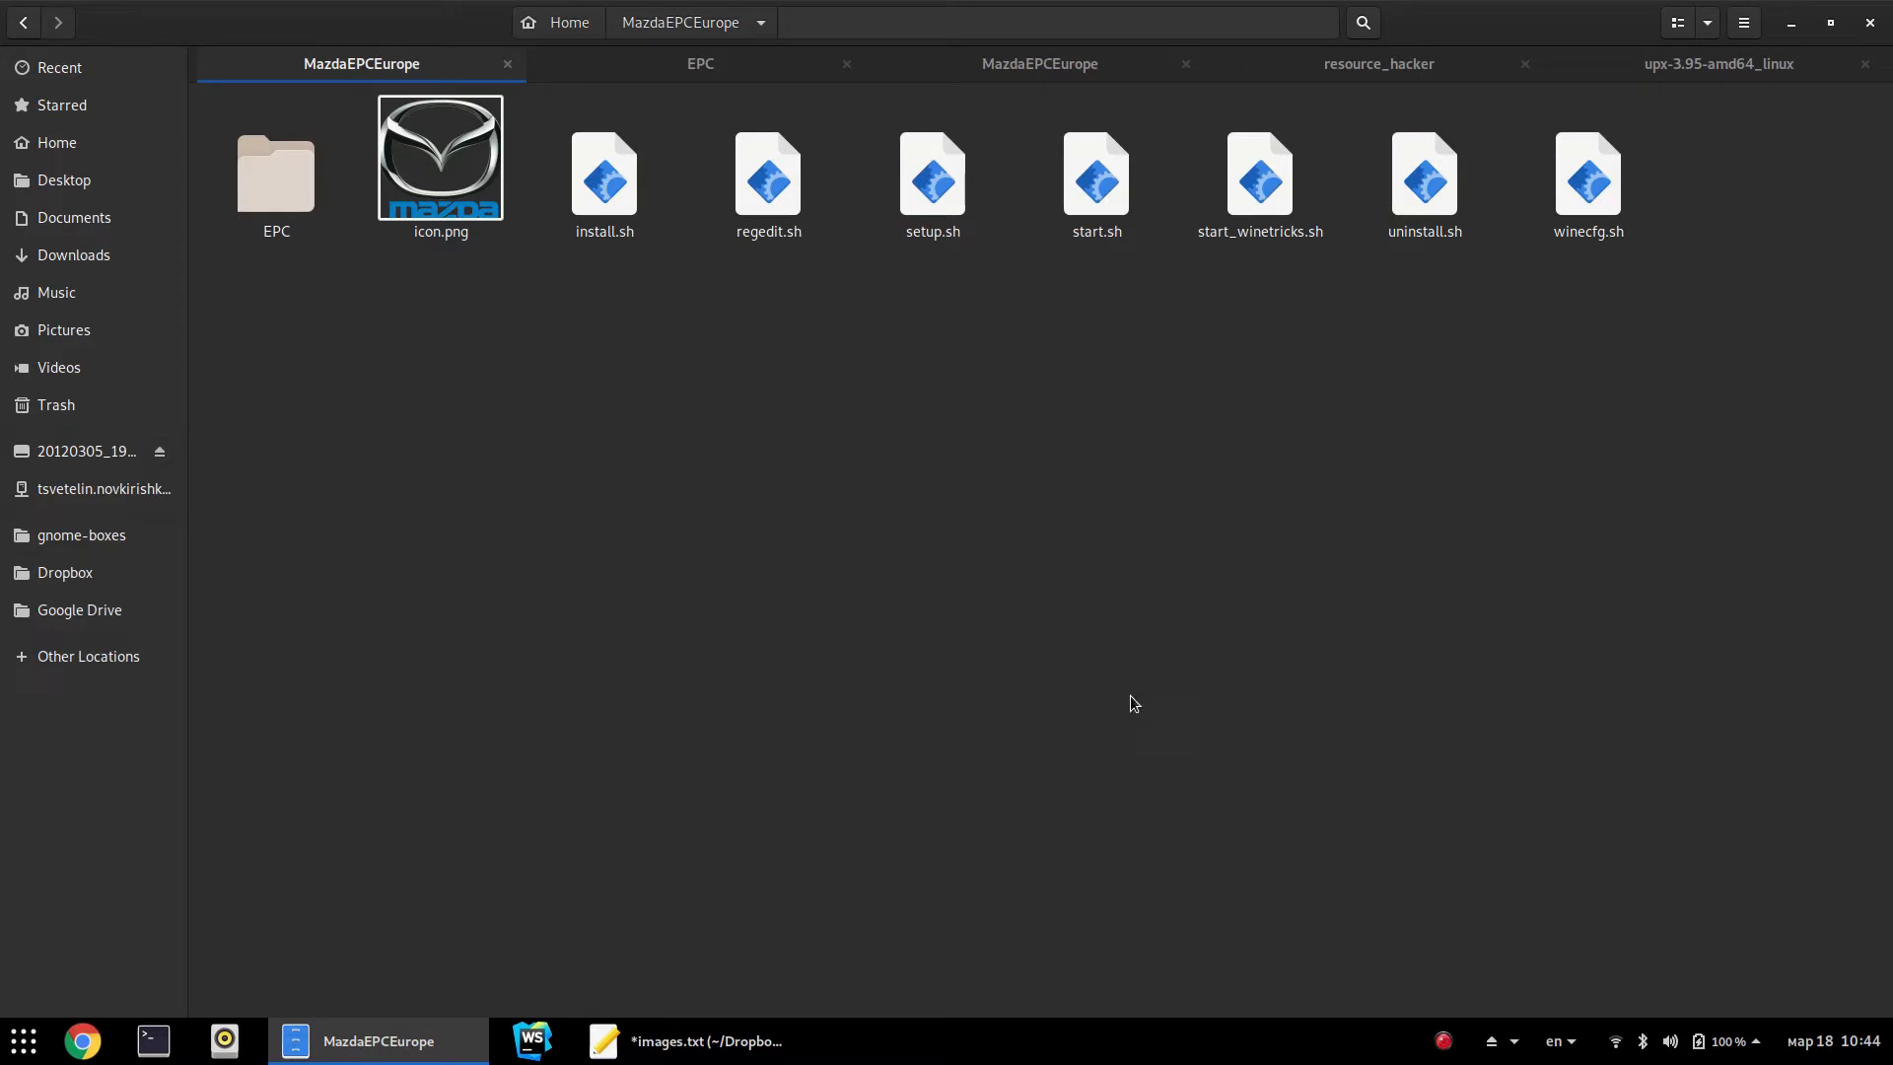
Close the extra tab and reopen MazdaEPCEurope in a new tab
left_click(508, 63)
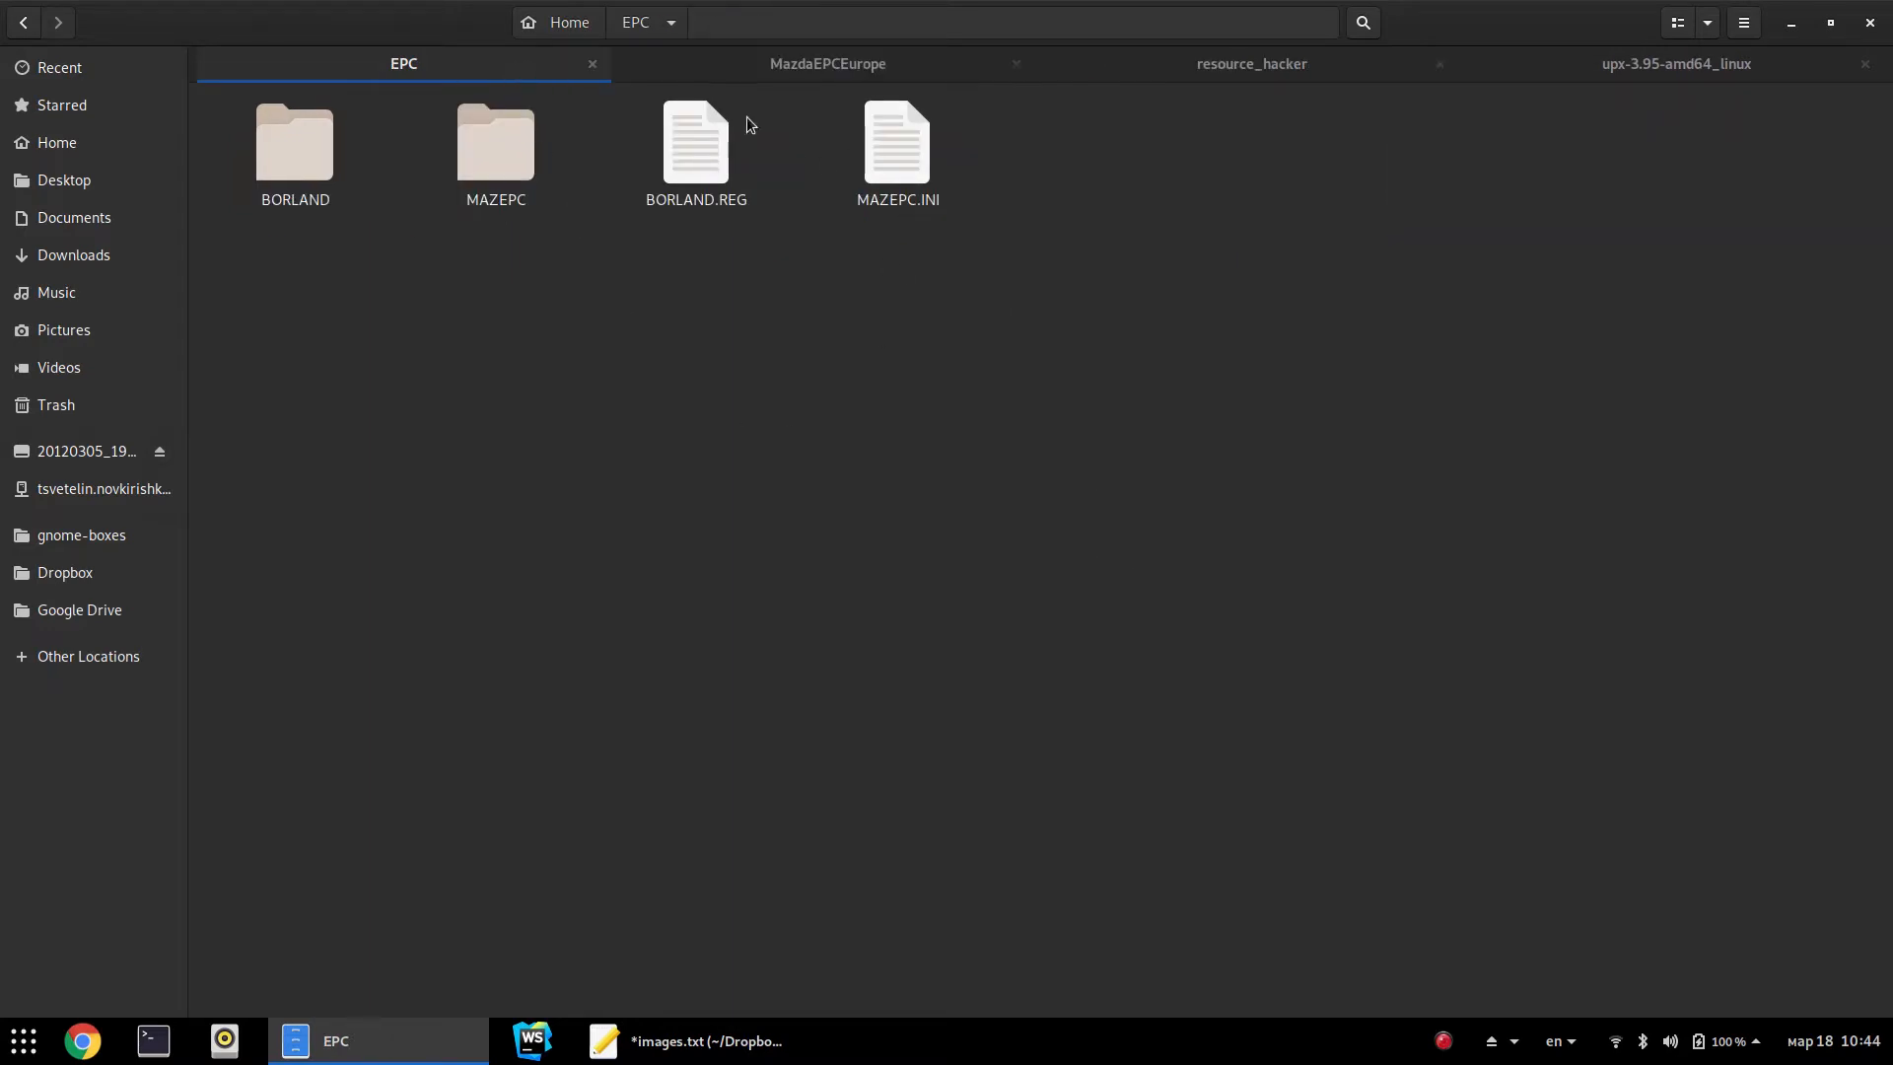
left_click(833, 61)
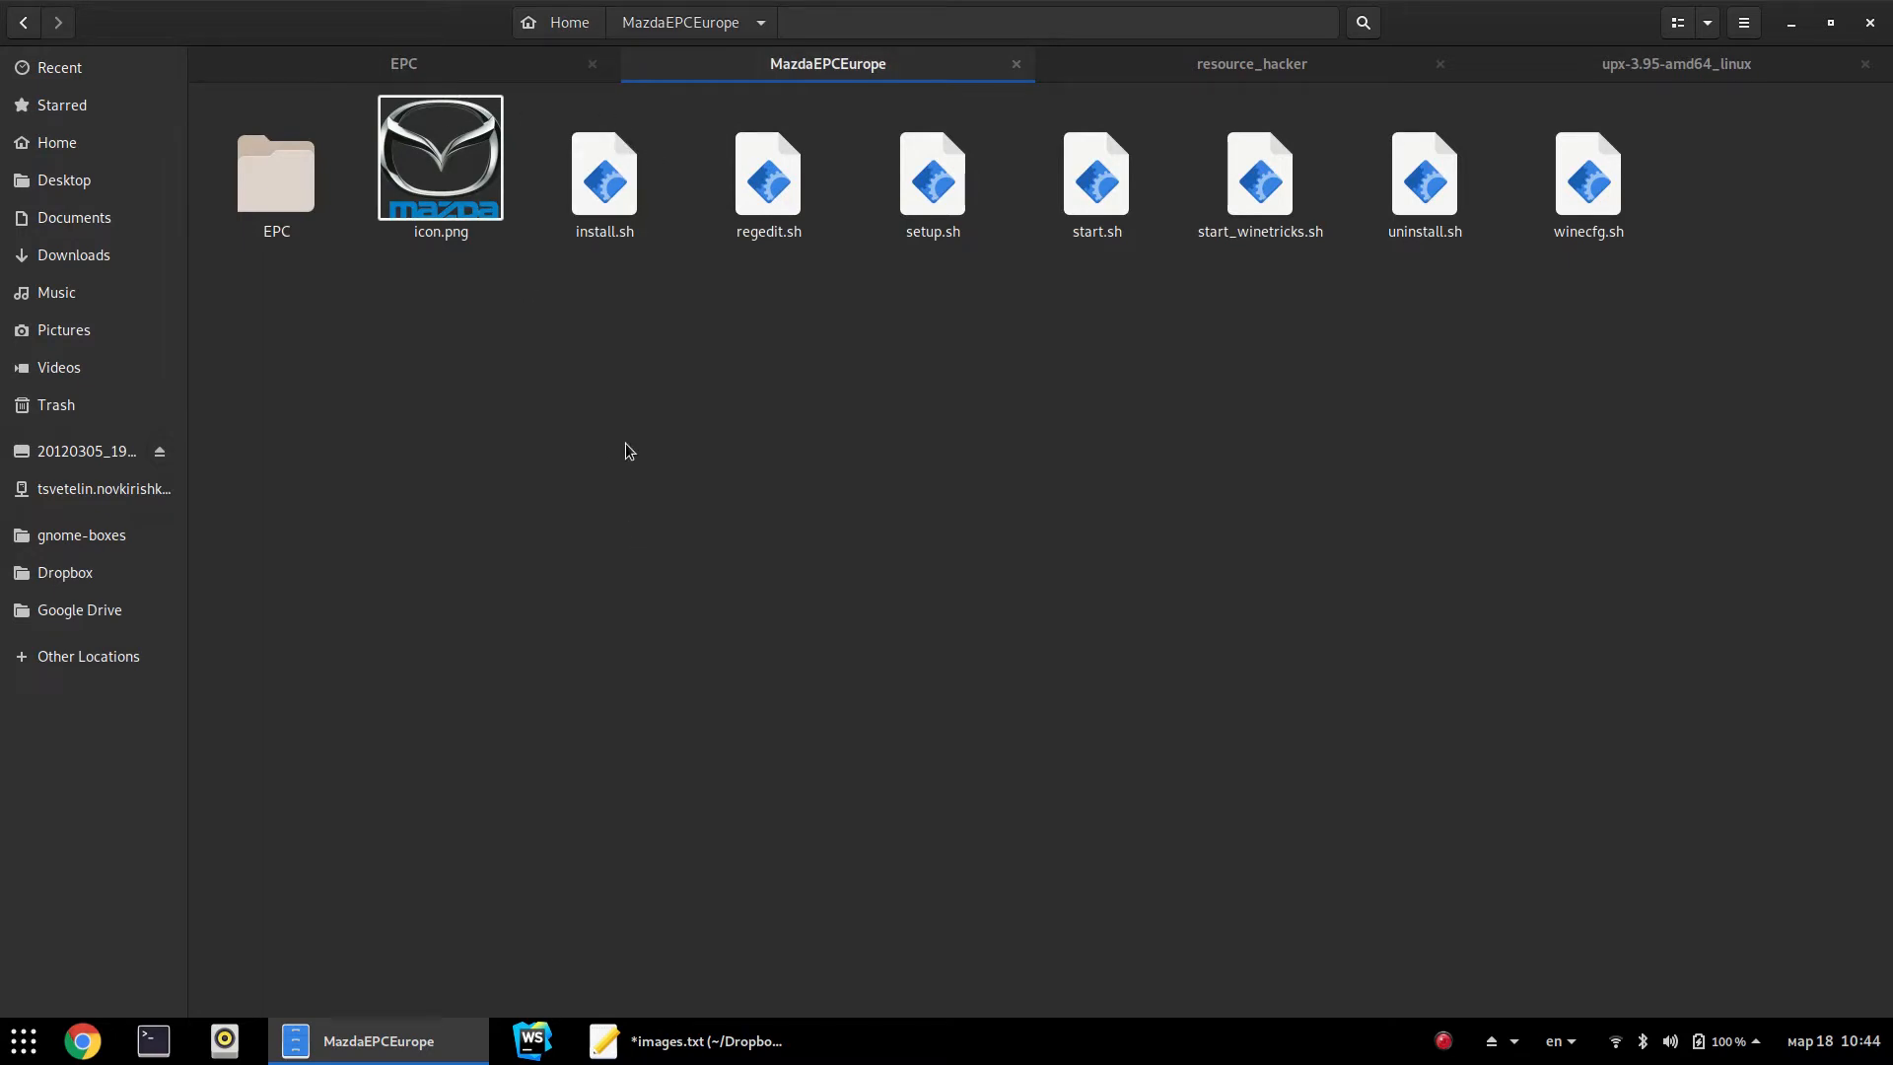
key("ctrl+t")
key("alt+Up")
key("Left")
key("Right")
key("Return")
Navigate through EPC and drive_c into the MAZEPC folder
key("Right")
key("Left")
key("Return")
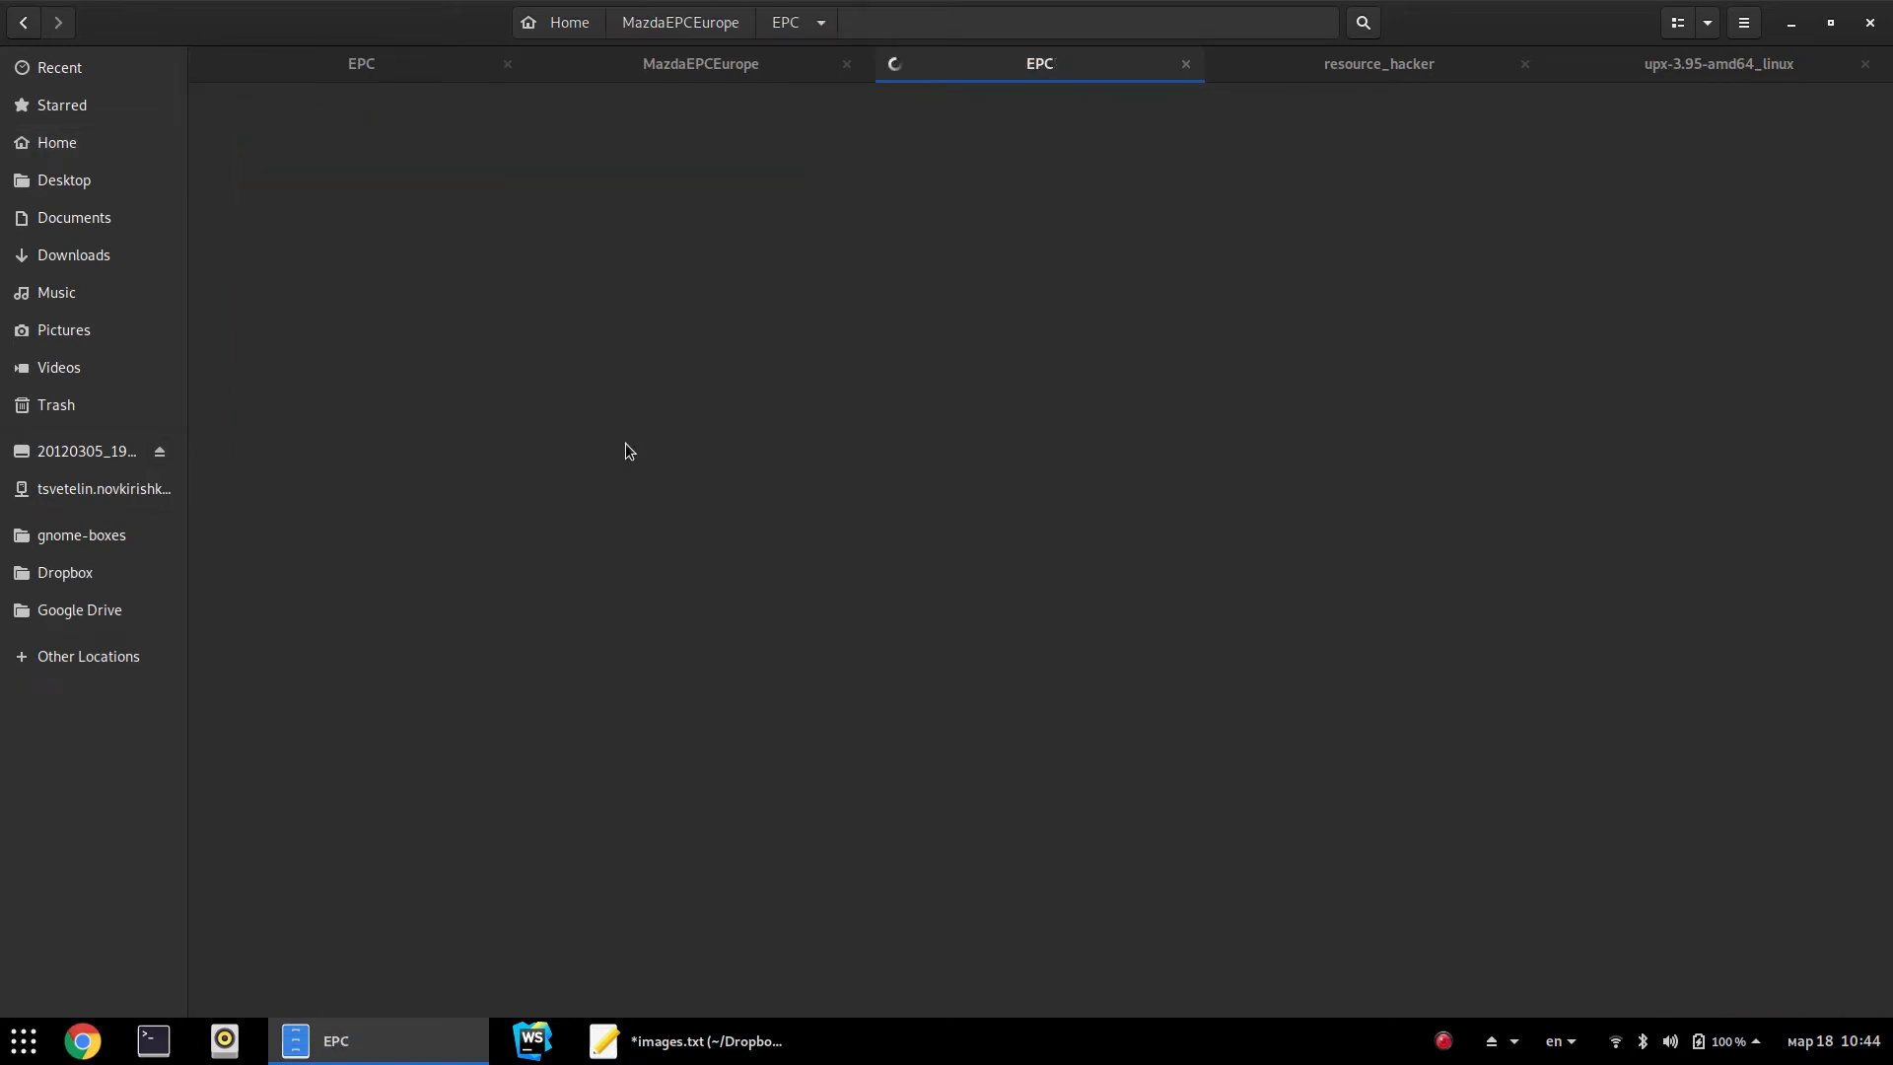
key("Right")
key("Return")
key("Right")
key("Right")
key("Left")
key("Left")
key("Return")
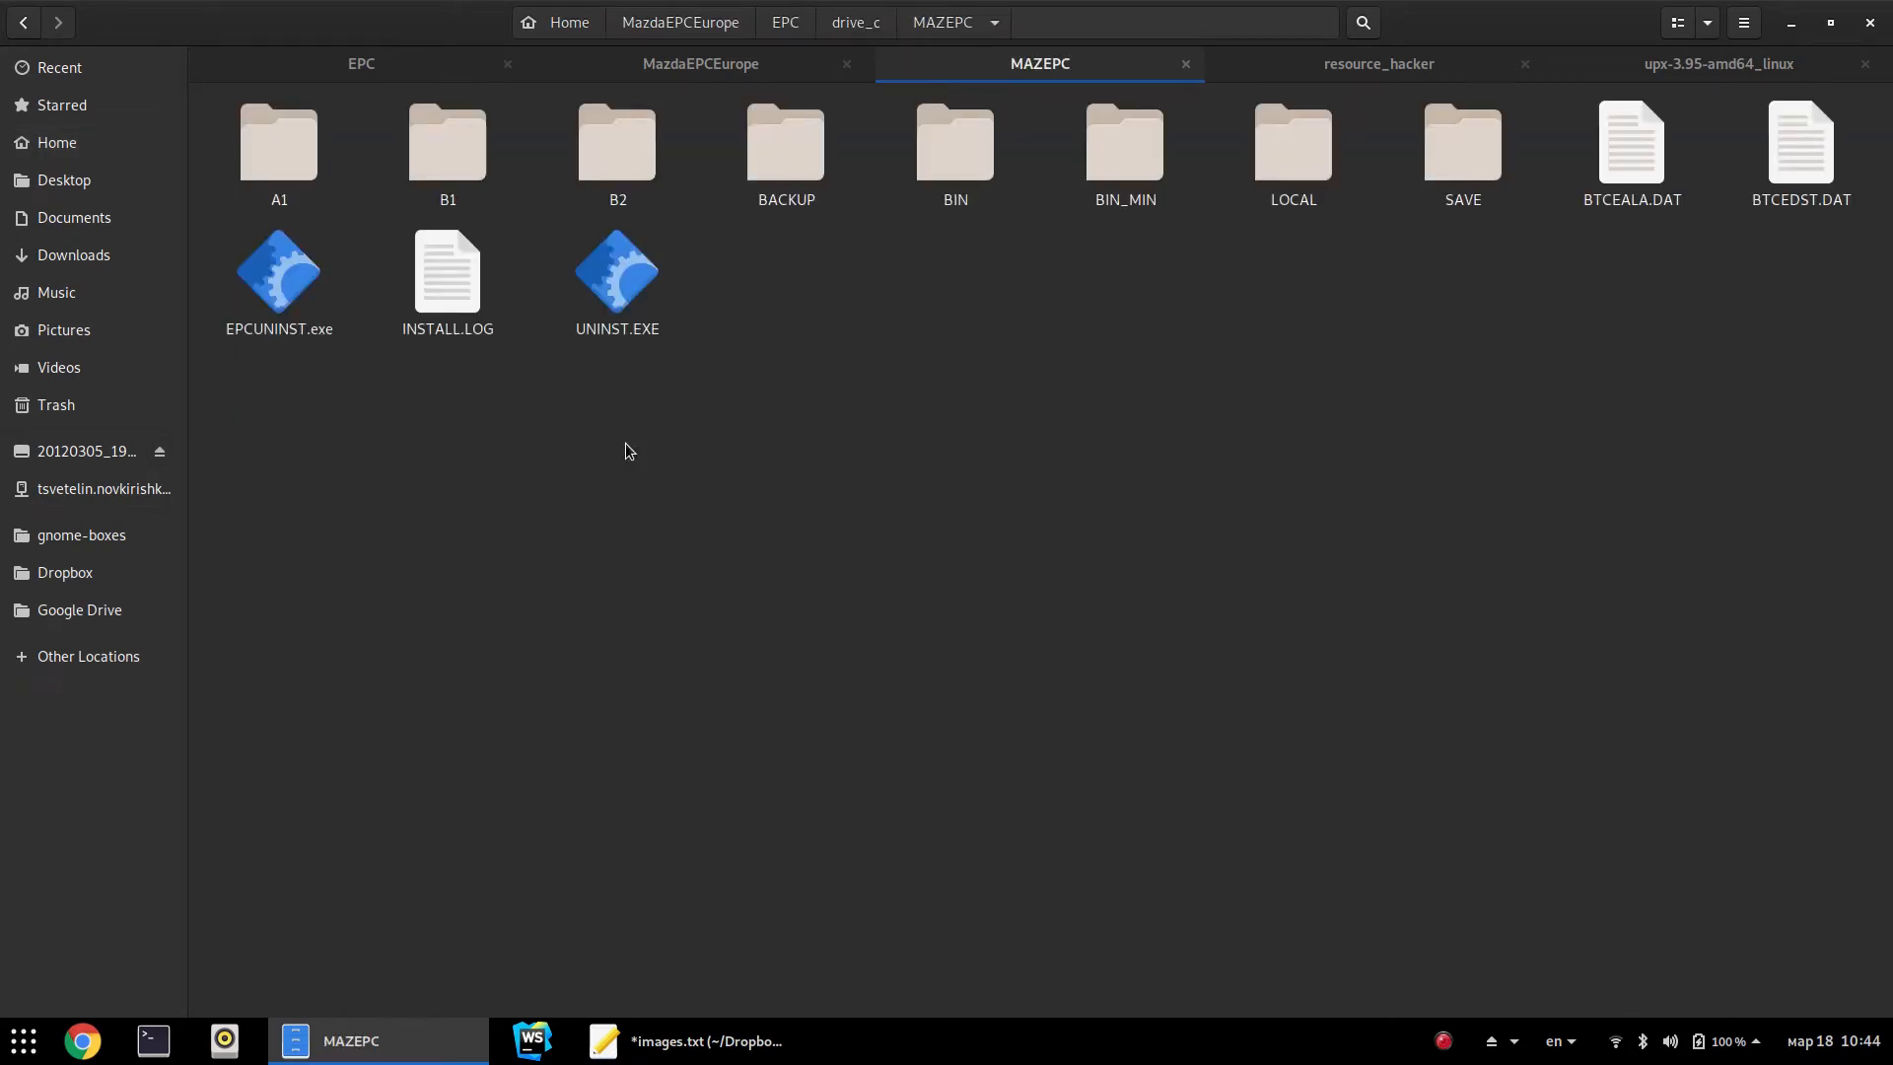
Check the BIN folder's properties: 99 items totalling 44,5 MB
left_click(1018, 169)
left_click(1019, 264)
left_click(1127, 180)
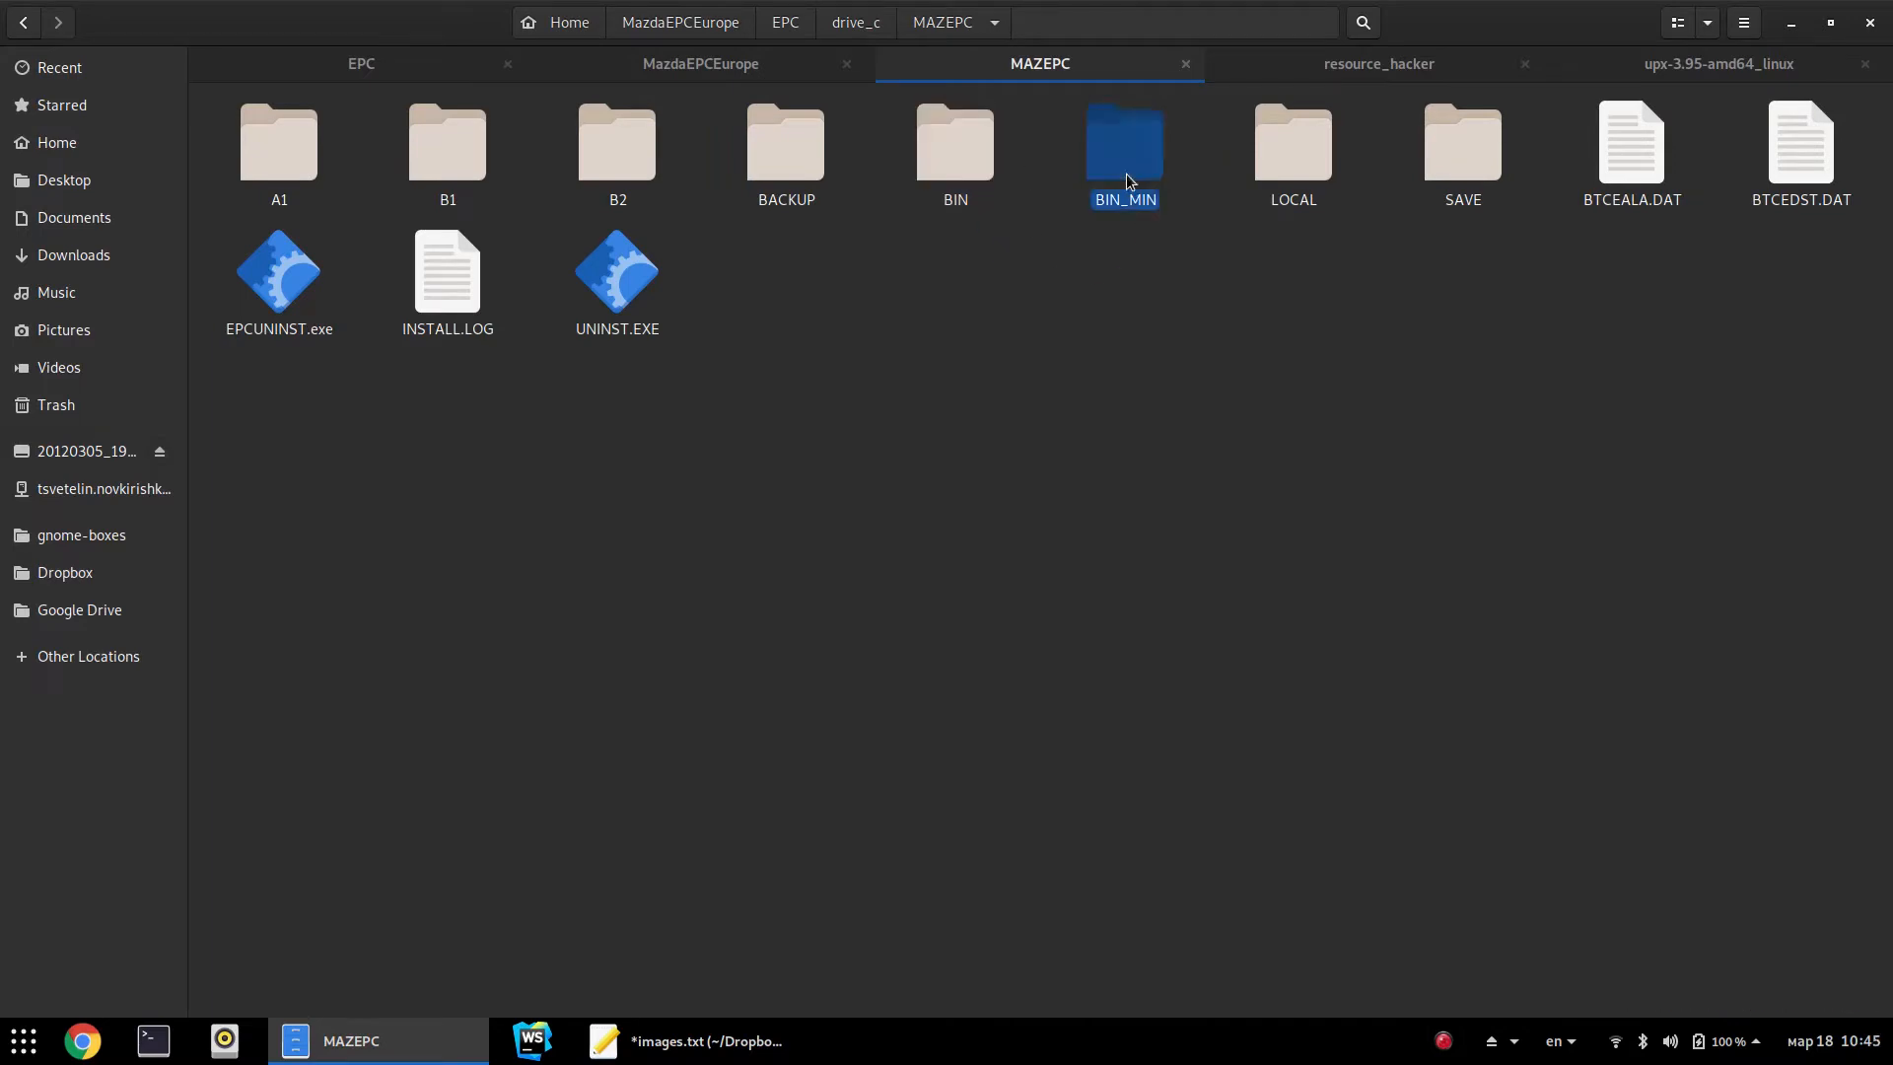
left_click(1053, 474)
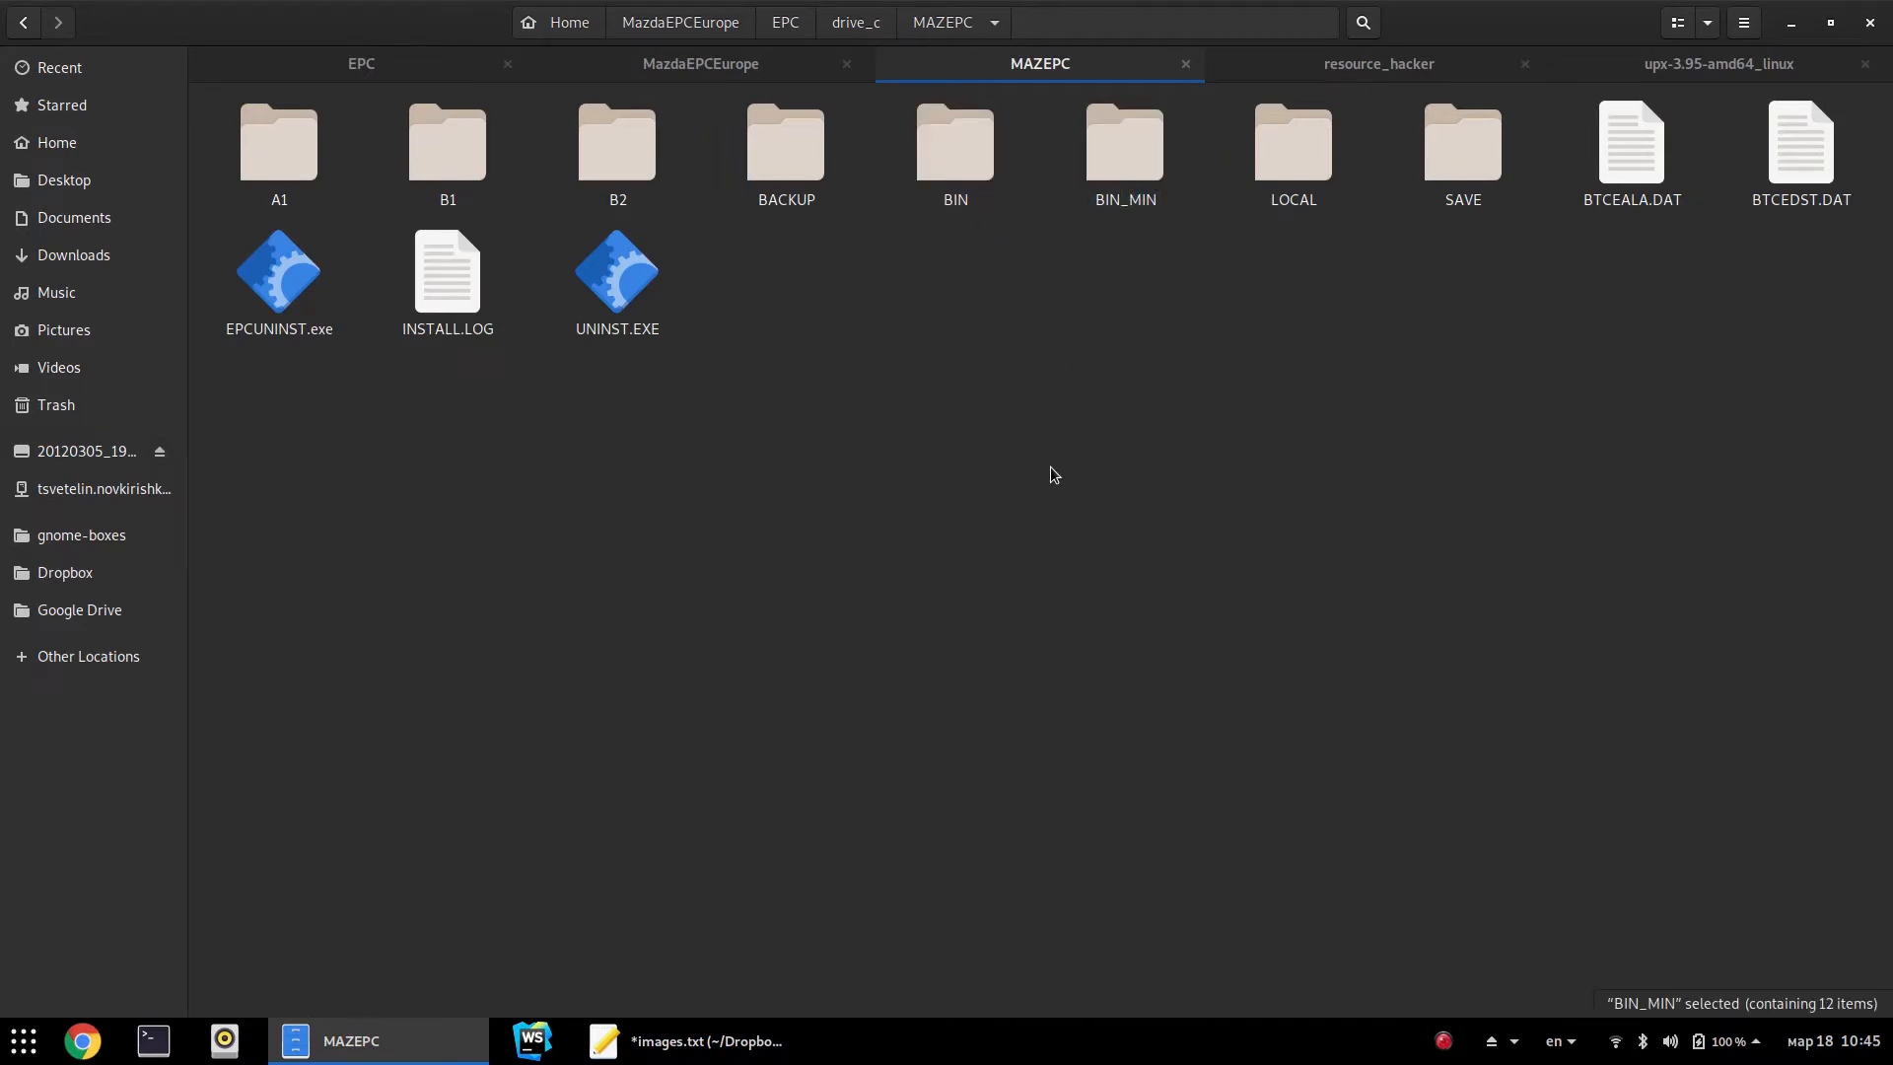
left_click(952, 166)
left_click(1114, 197)
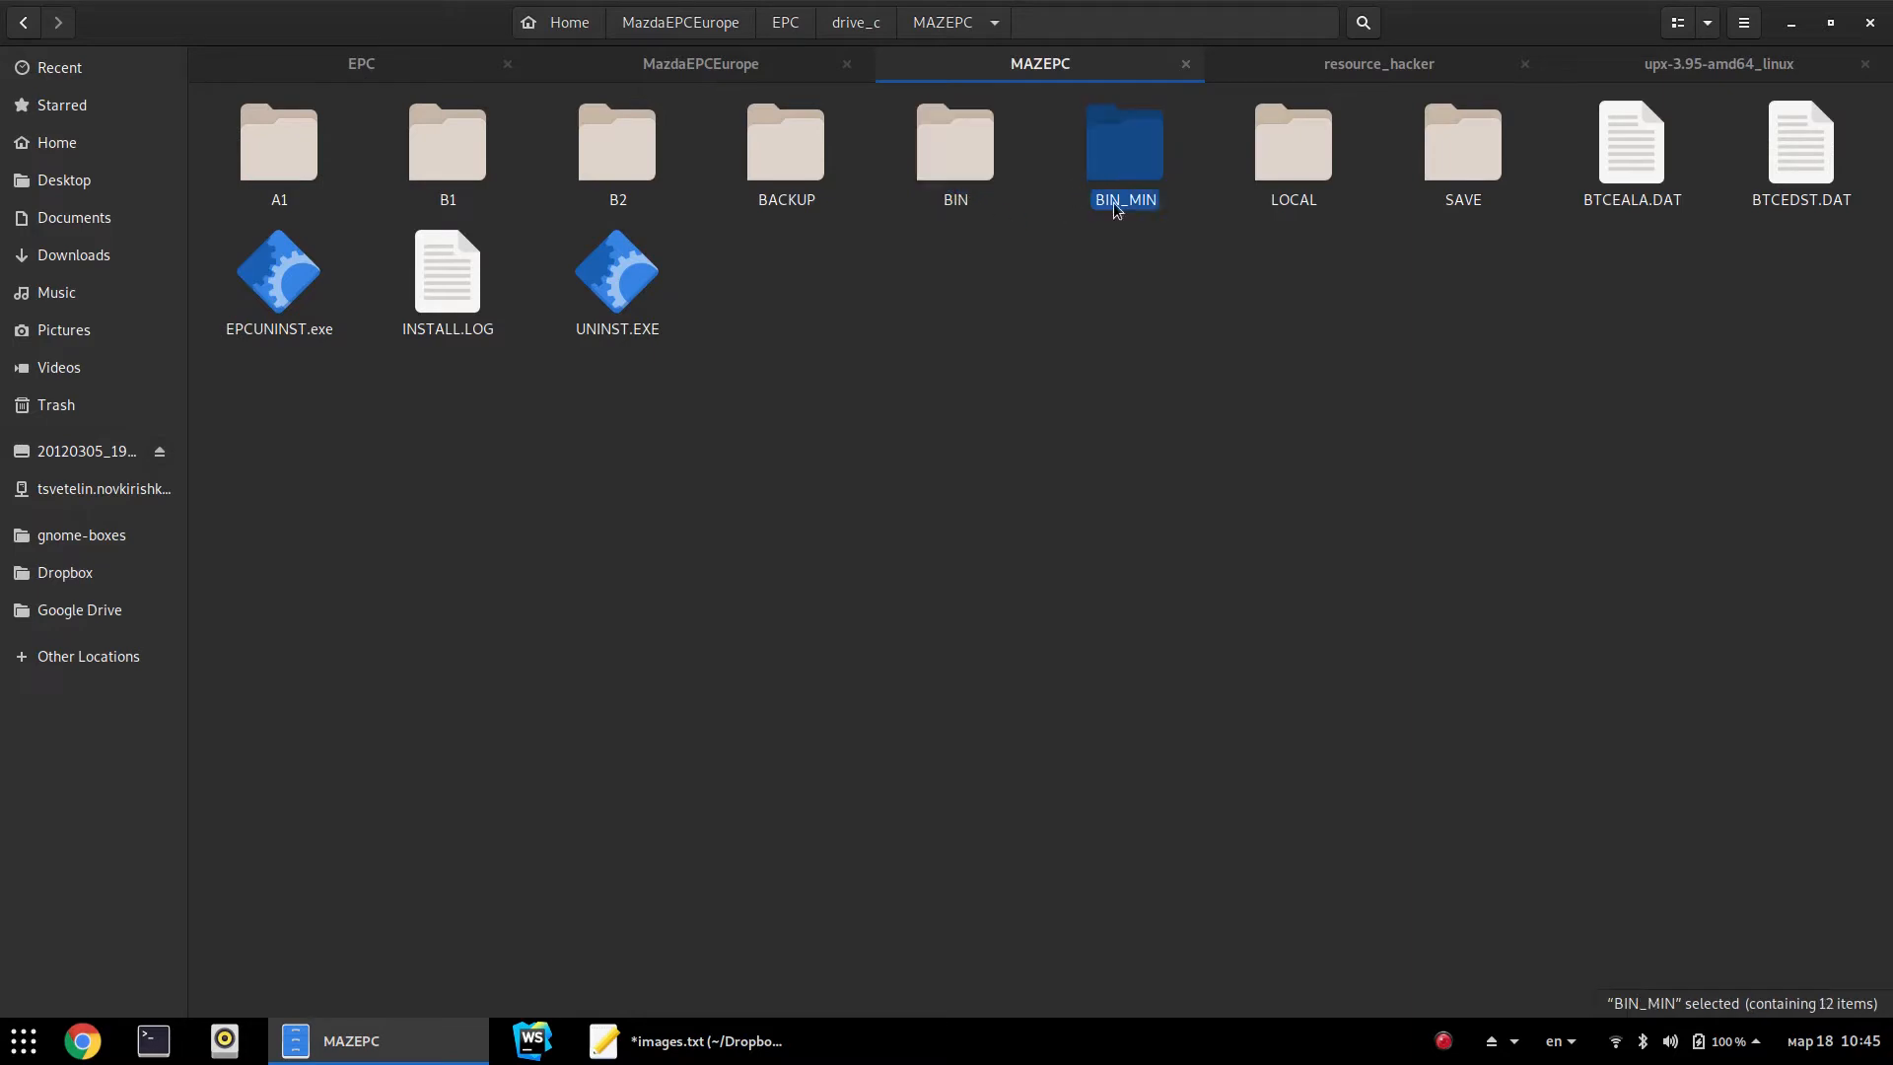
right_click(967, 184)
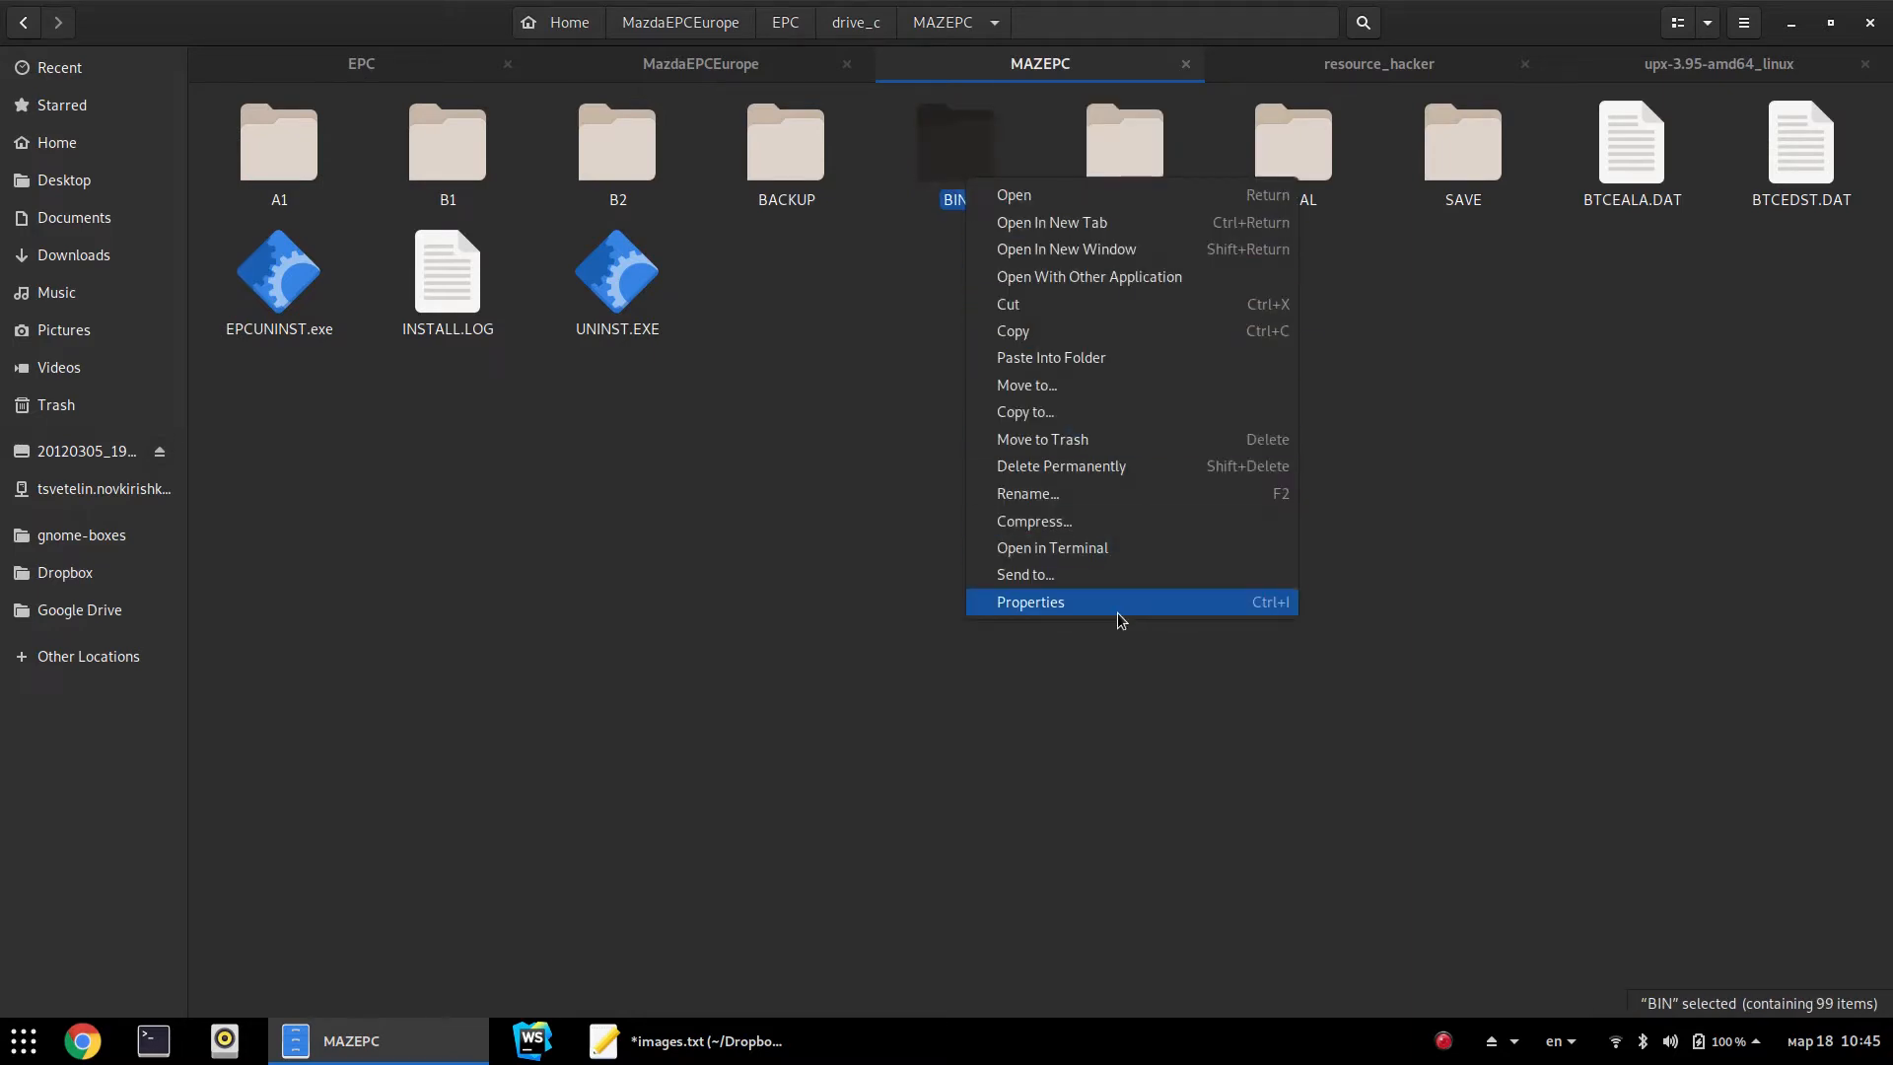
left_click(1120, 617)
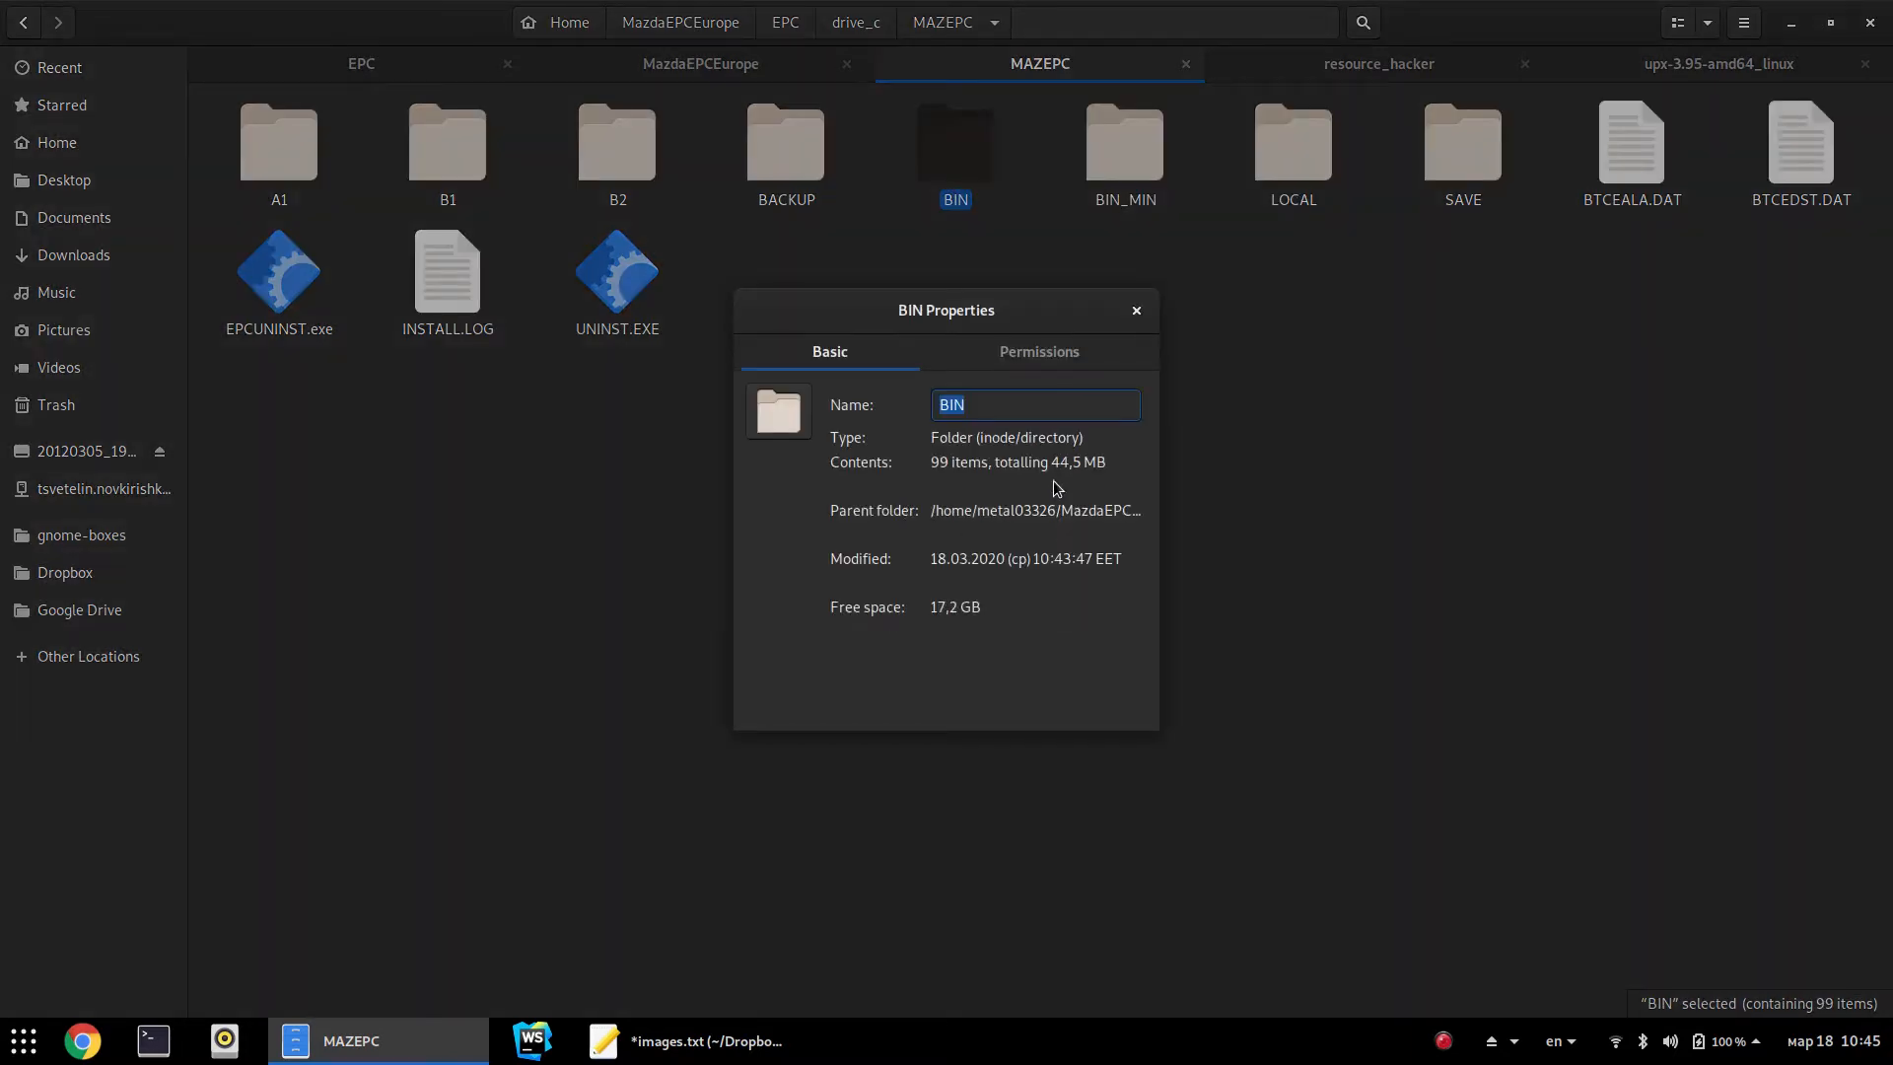
left_click_drag(1048, 462, 1144, 483)
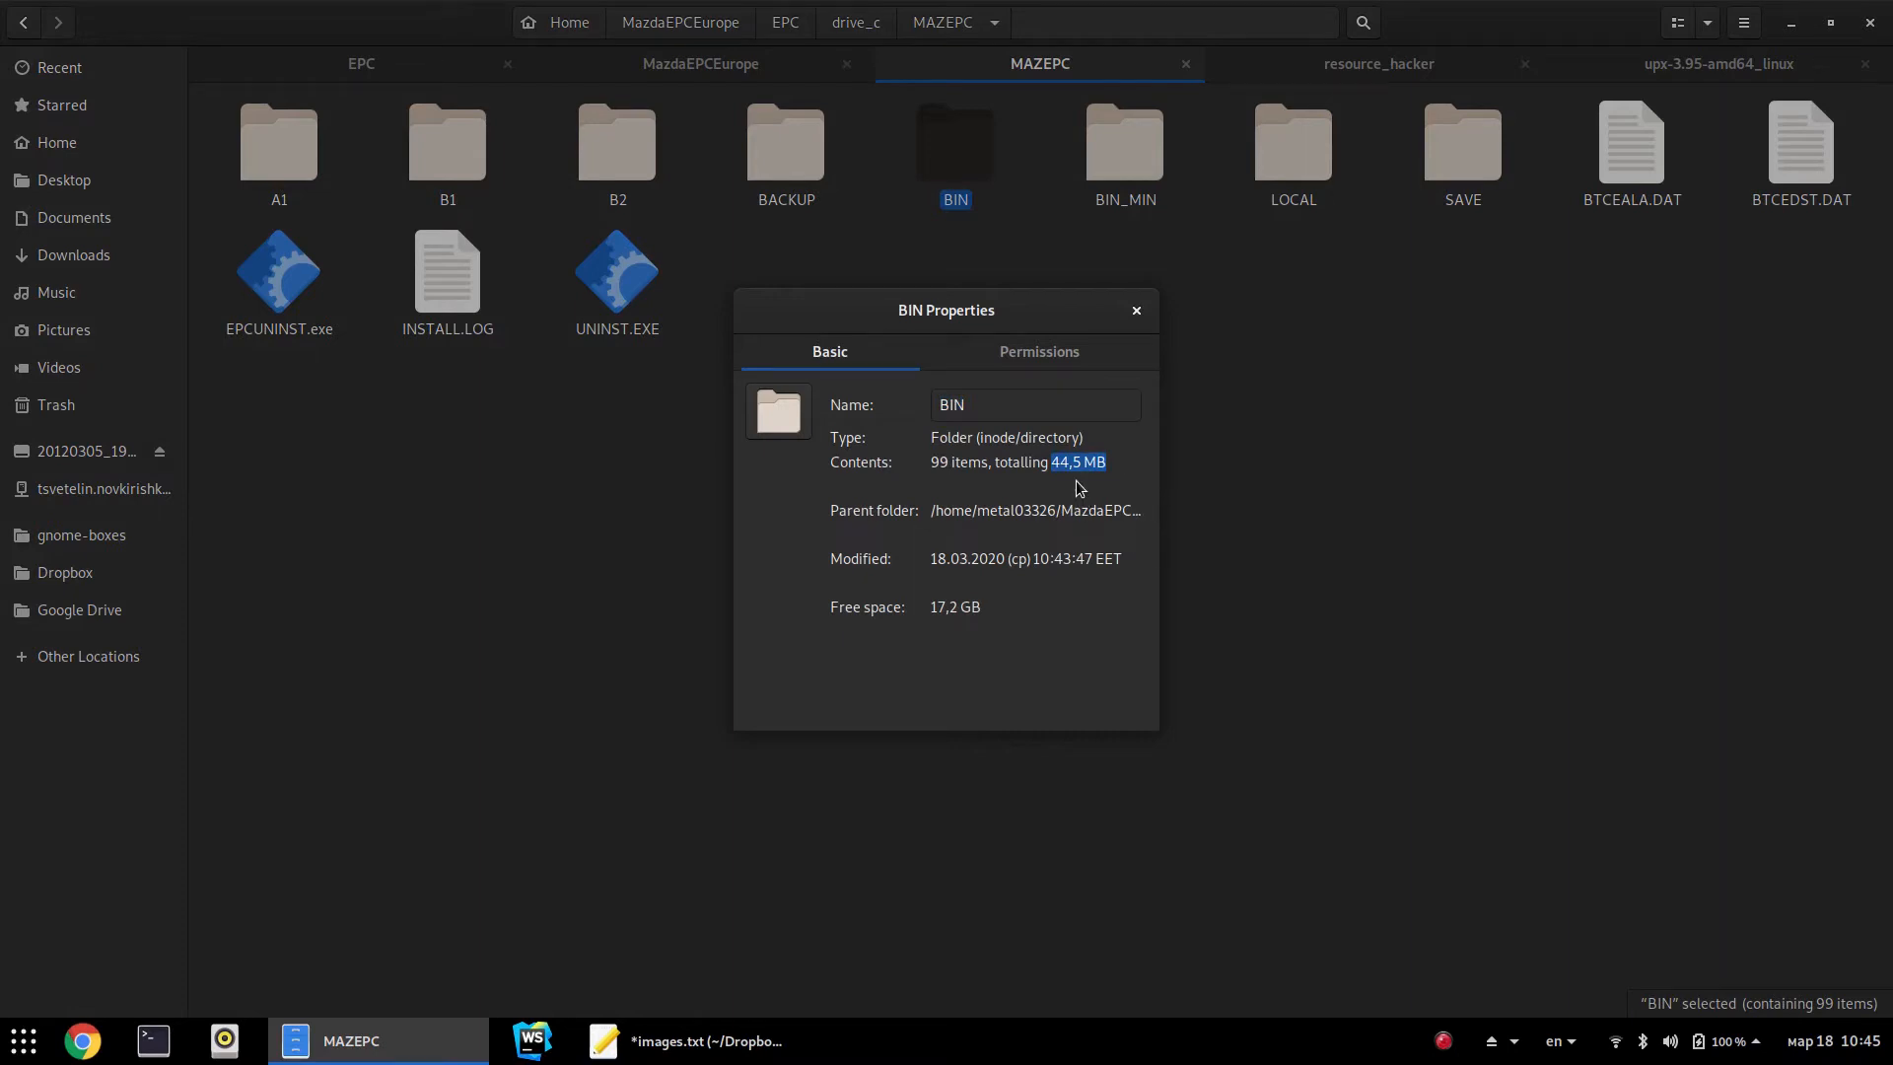
left_click_drag(1062, 464, 1115, 502)
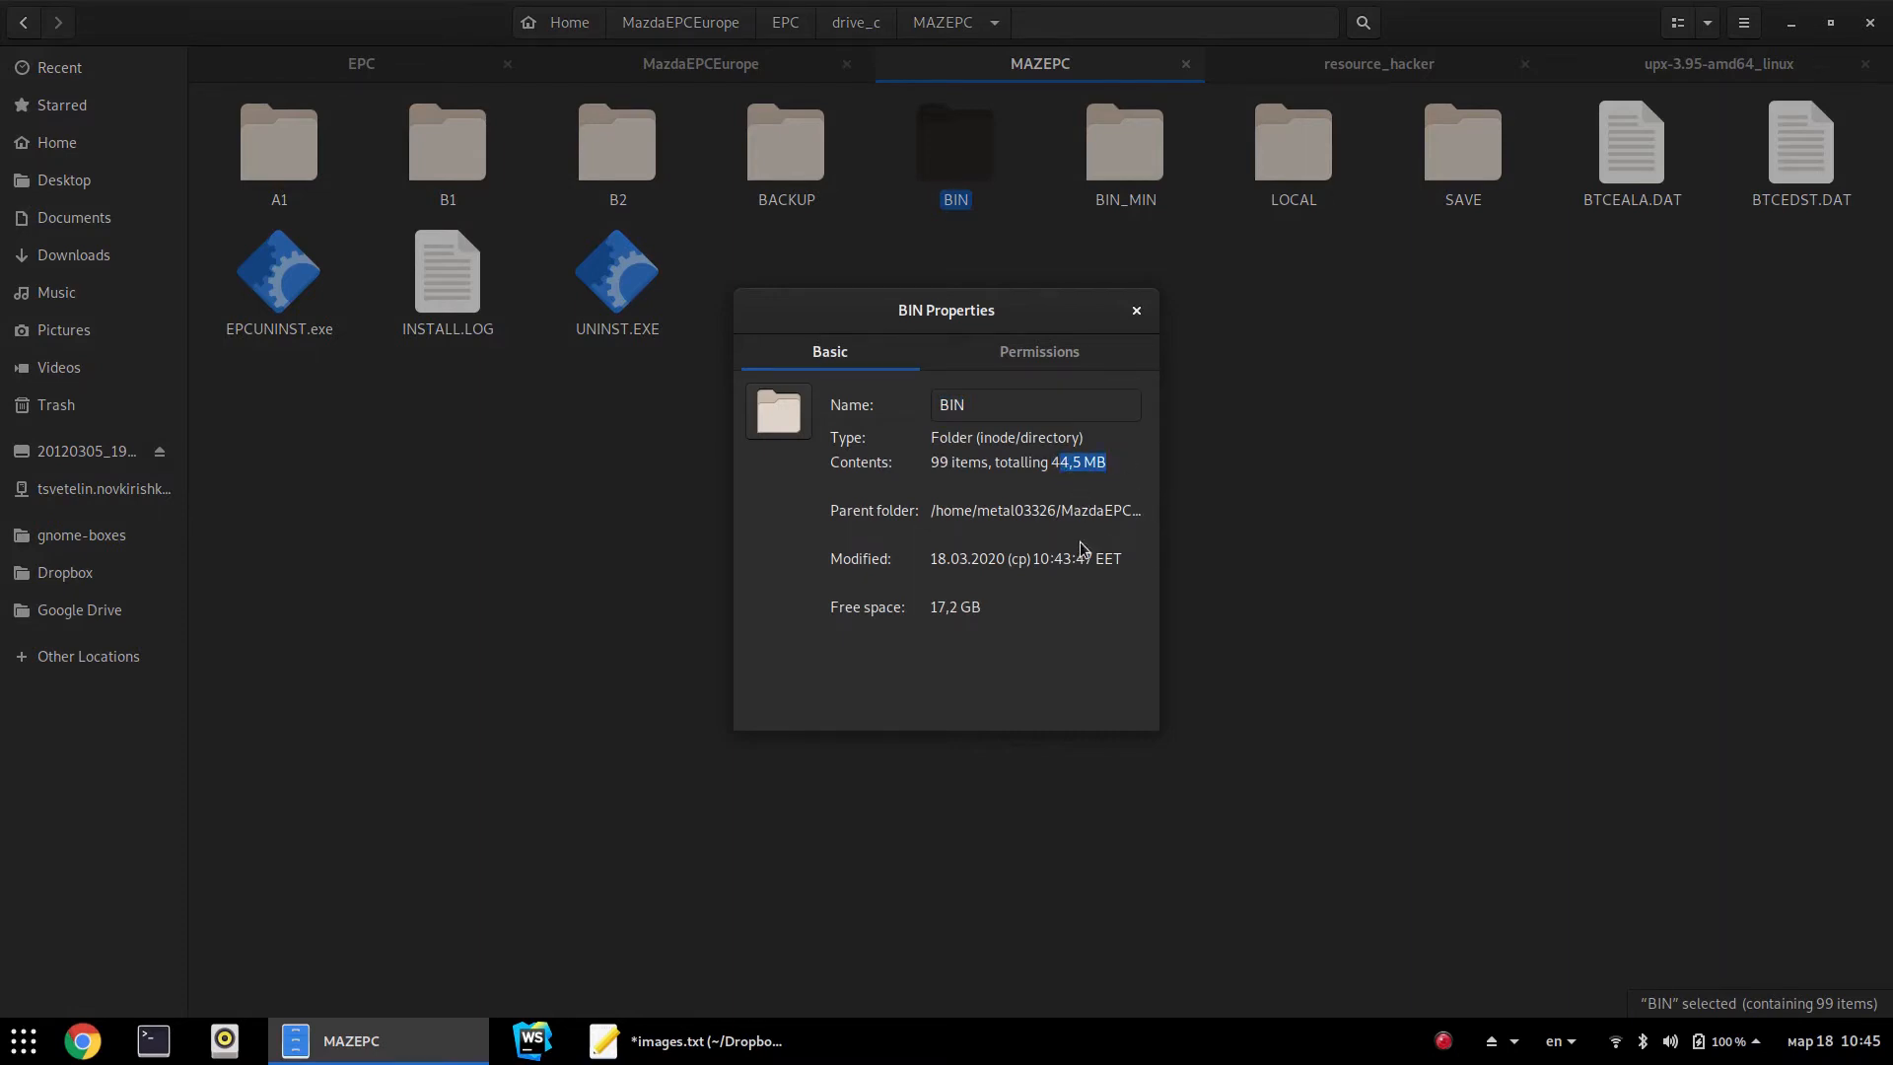
left_click(1059, 462)
left_click(1137, 310)
Check the BIN_MIN folder's properties: 12 items totalling 2,6 MB
right_click(1156, 185)
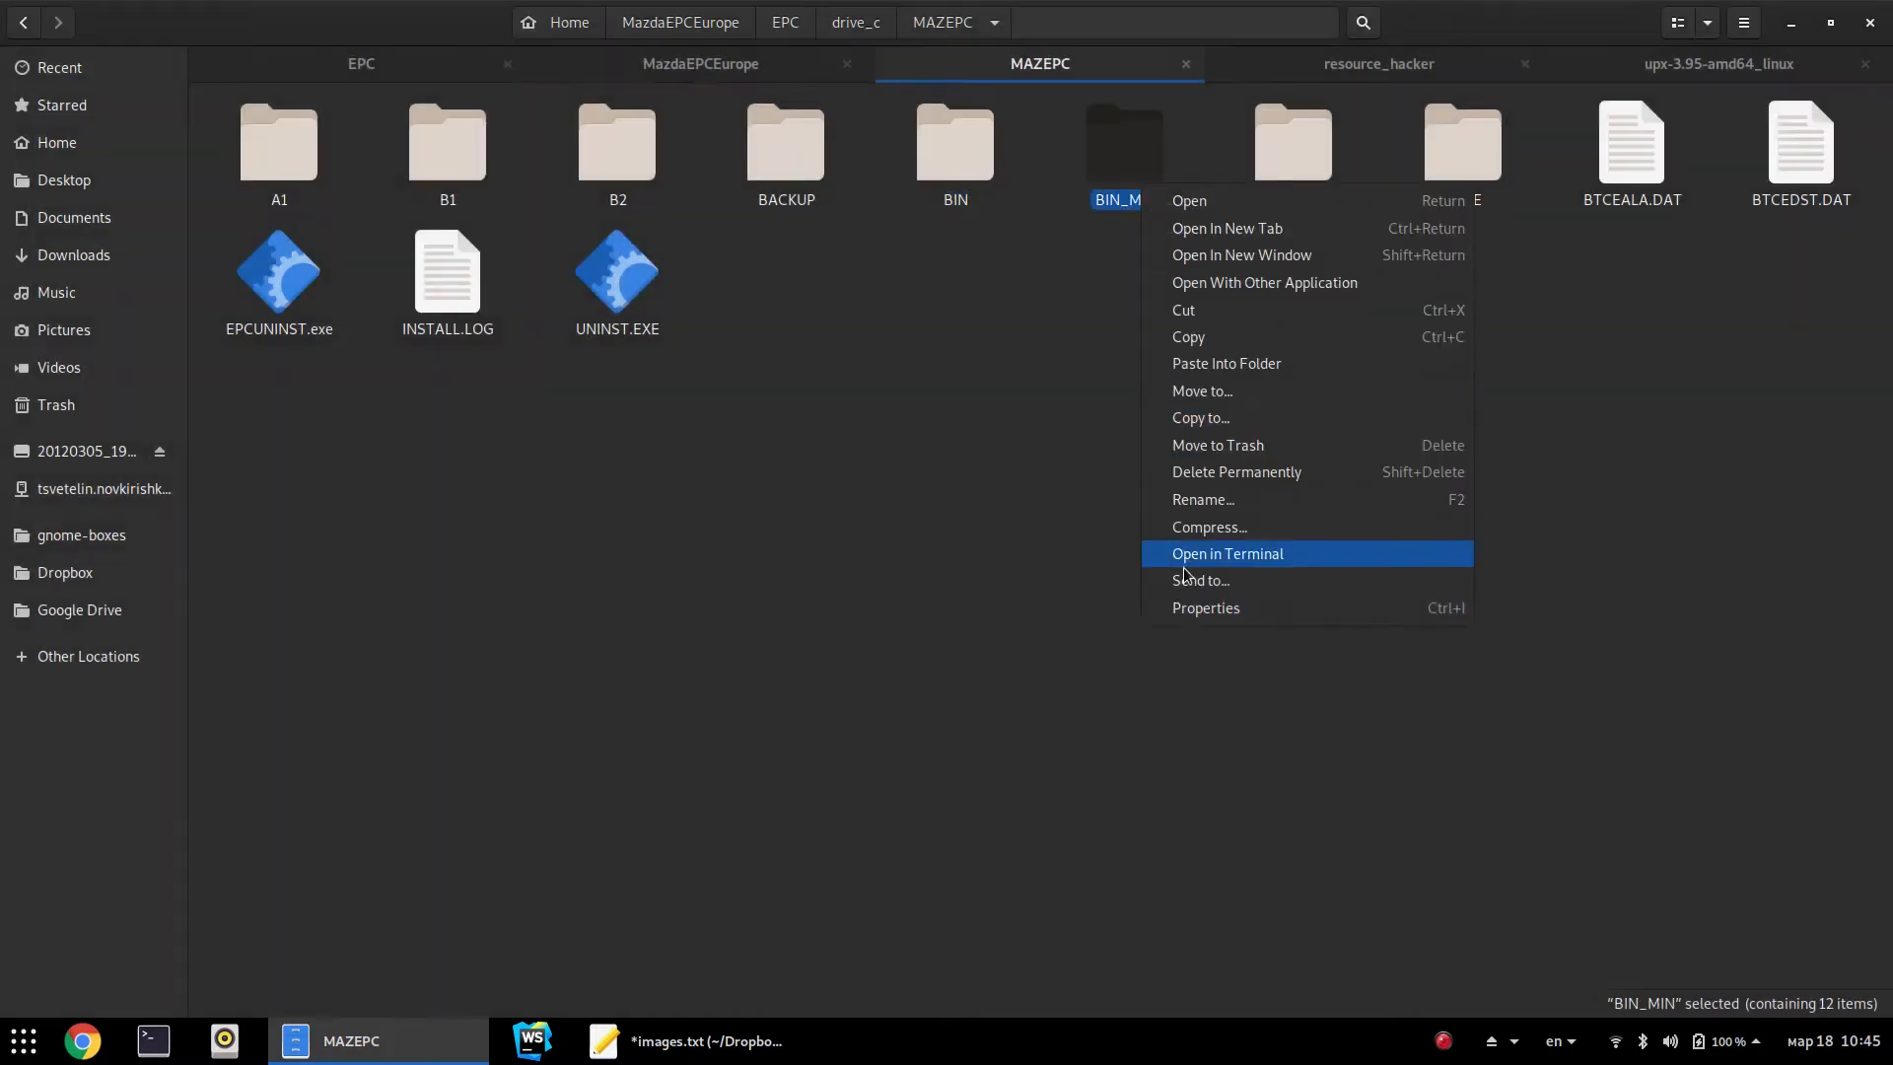
left_click(1214, 622)
right_click(1131, 181)
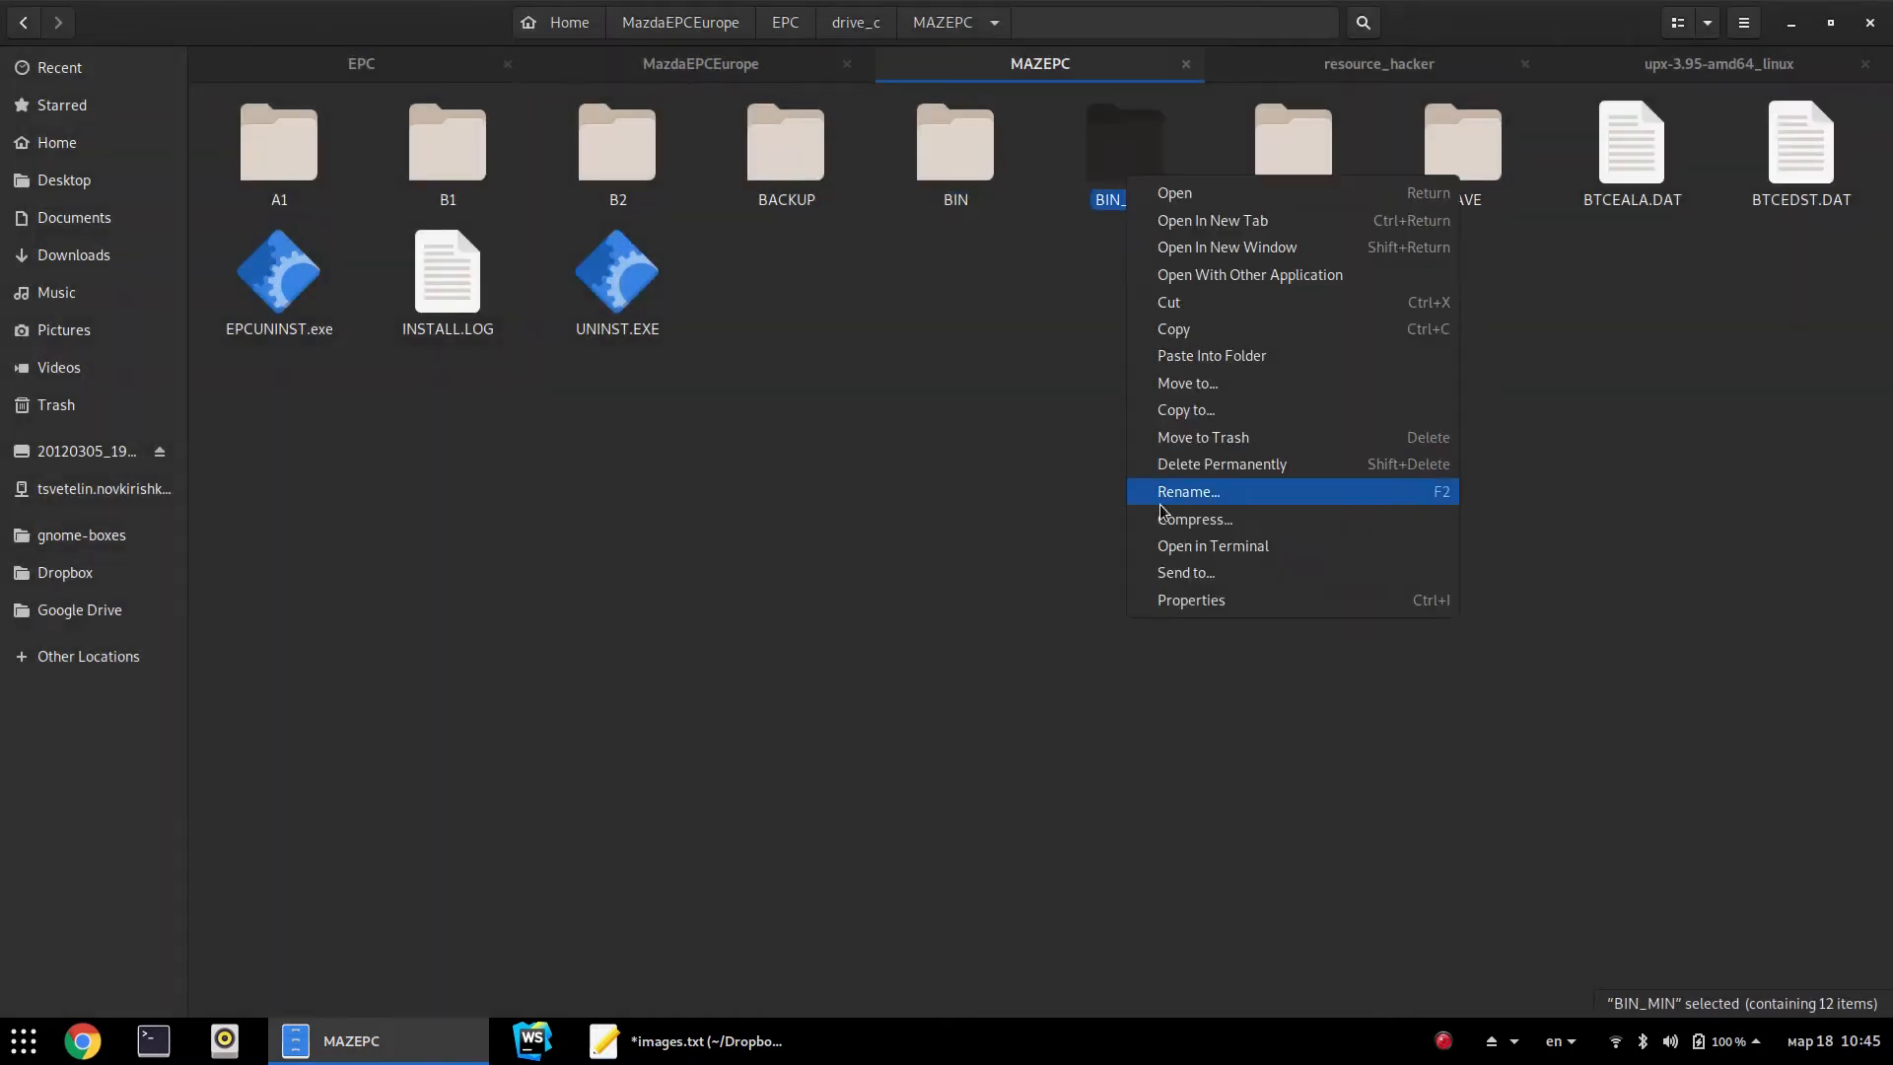
left_click(1190, 600)
left_click_drag(1056, 462, 1107, 466)
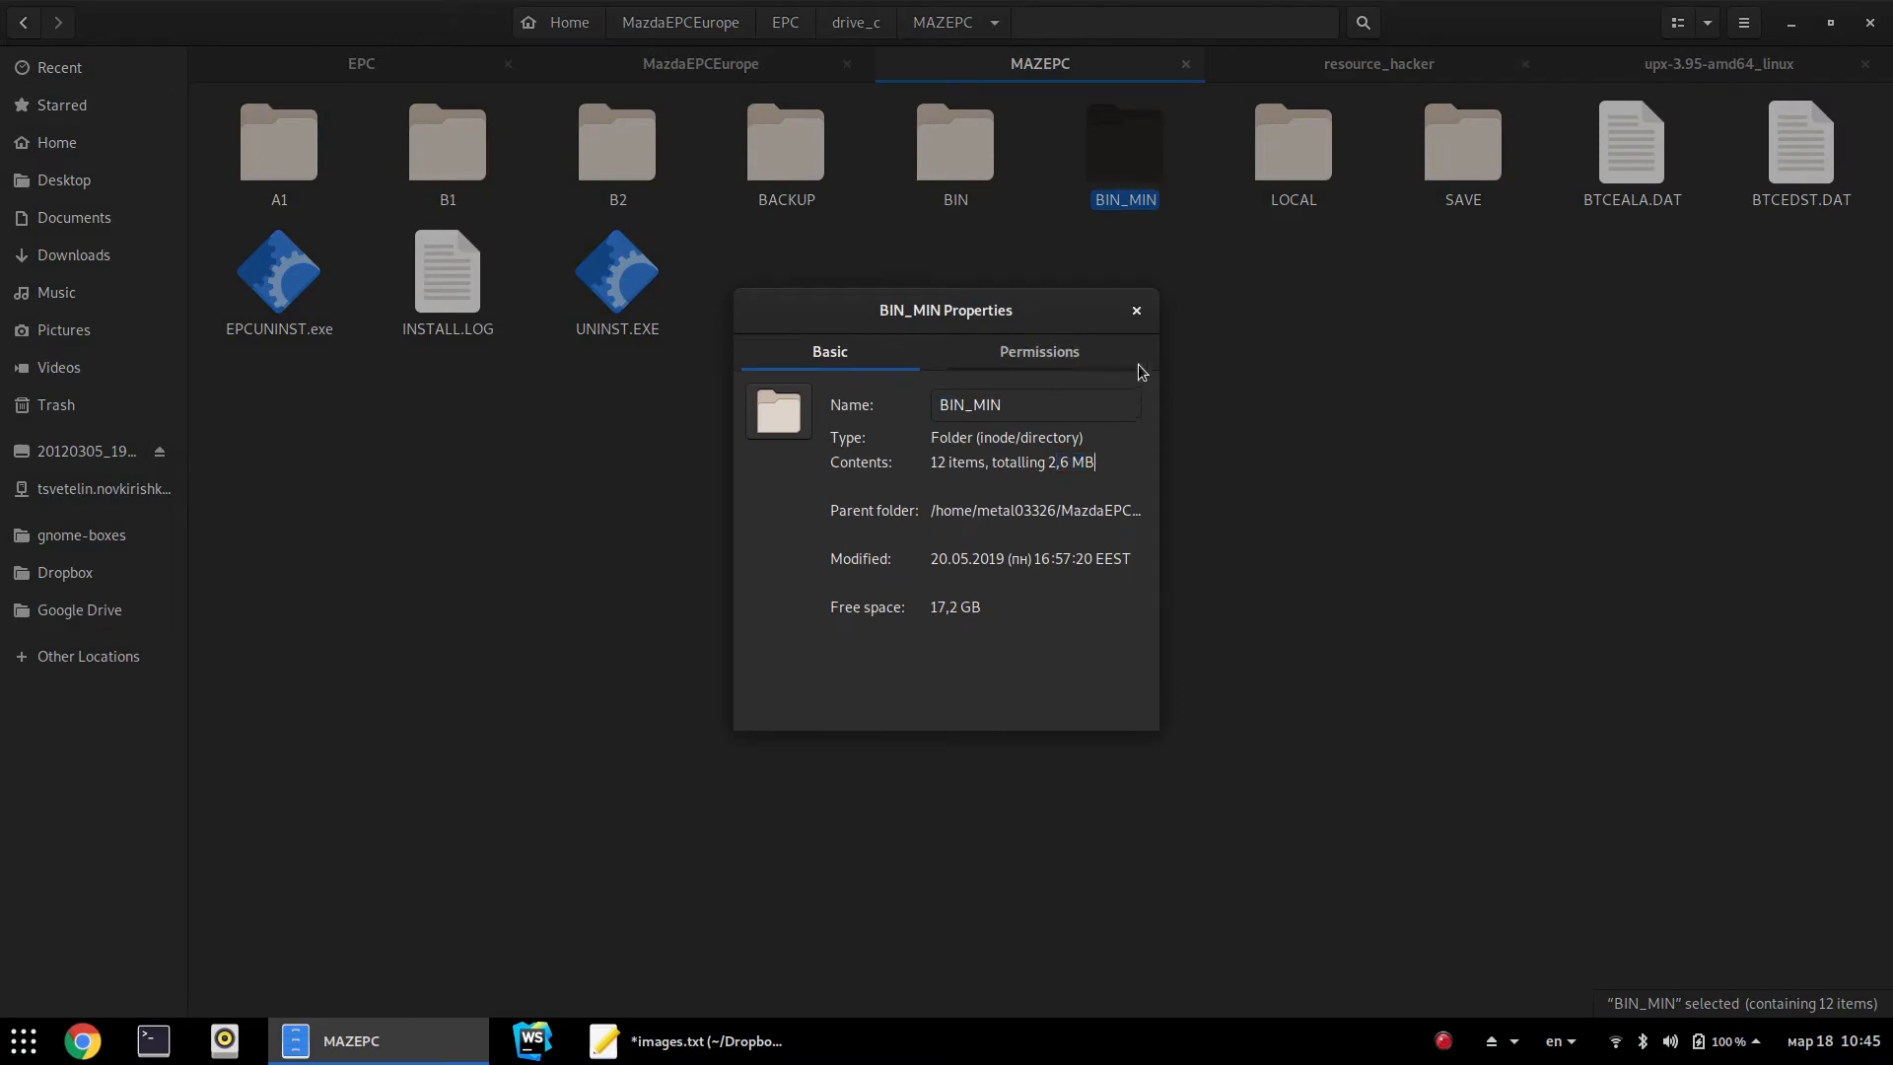
left_click(1137, 310)
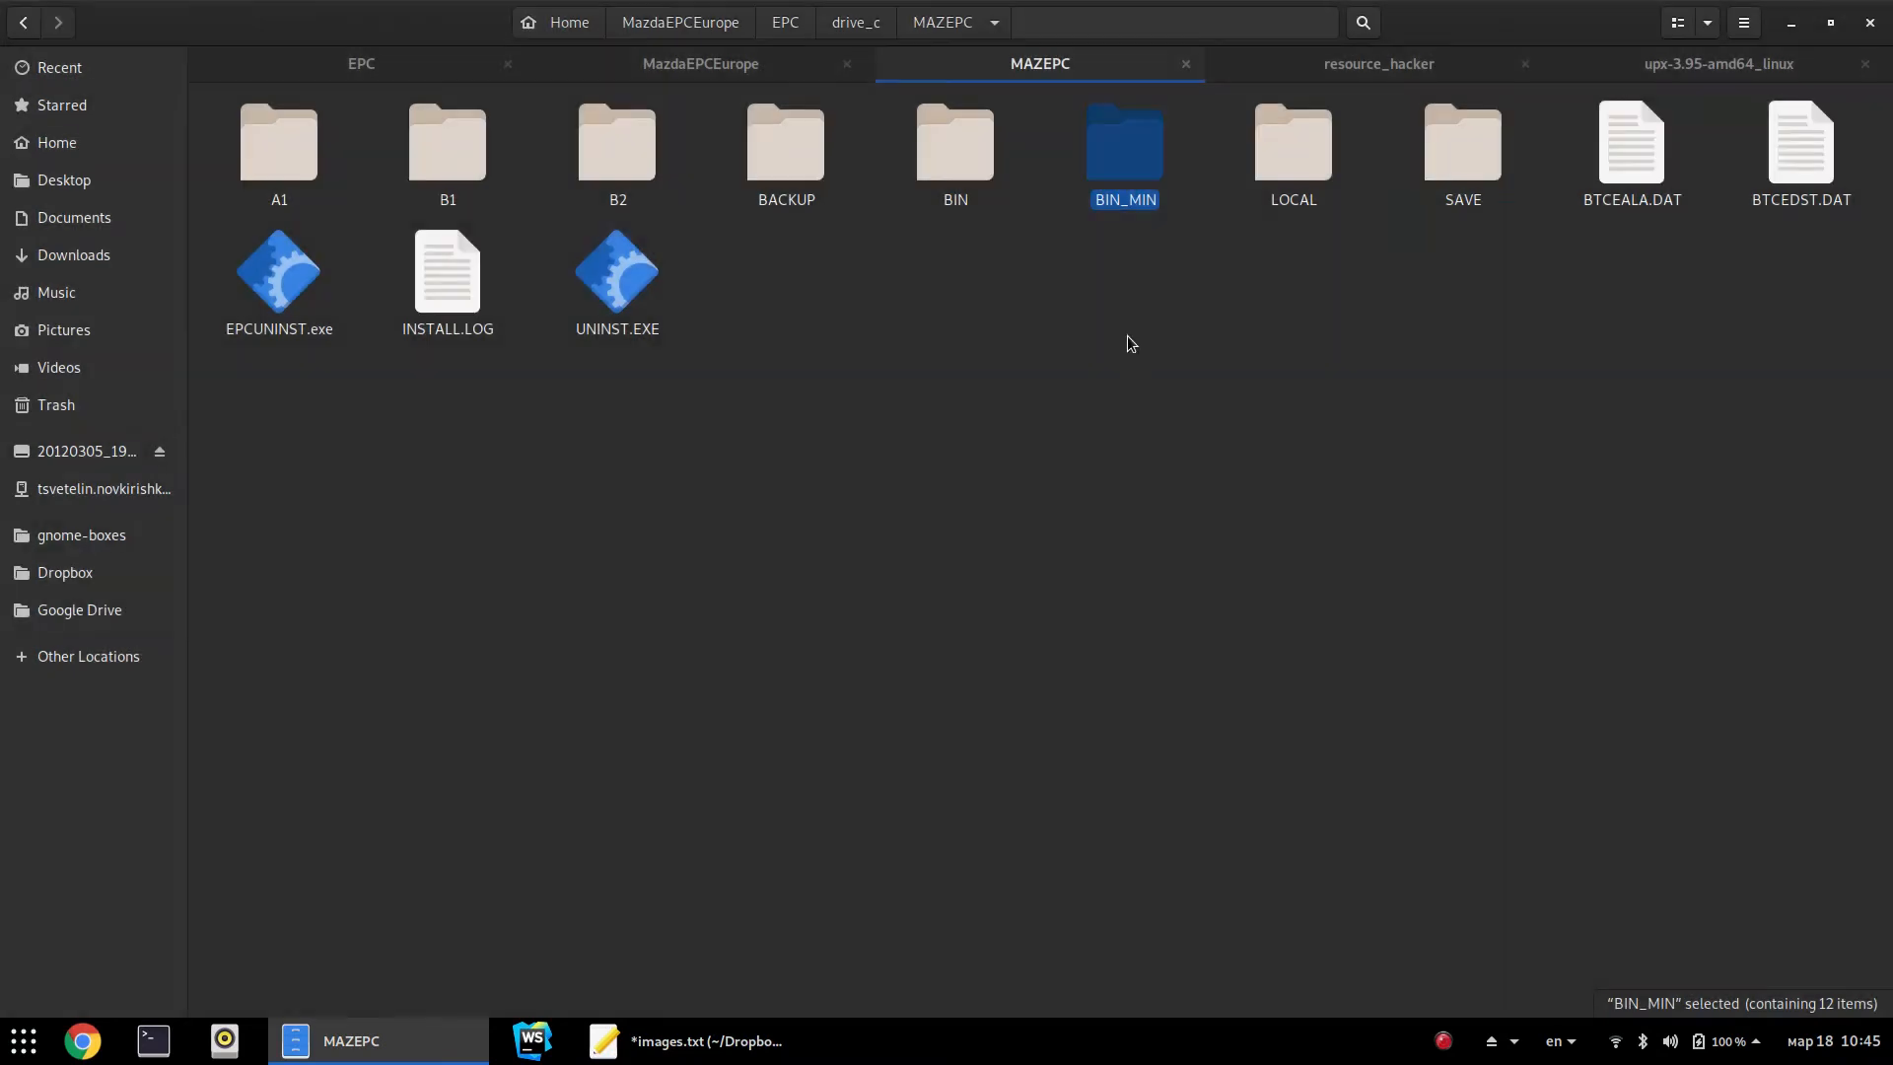
left_click(953, 177)
key("F2")
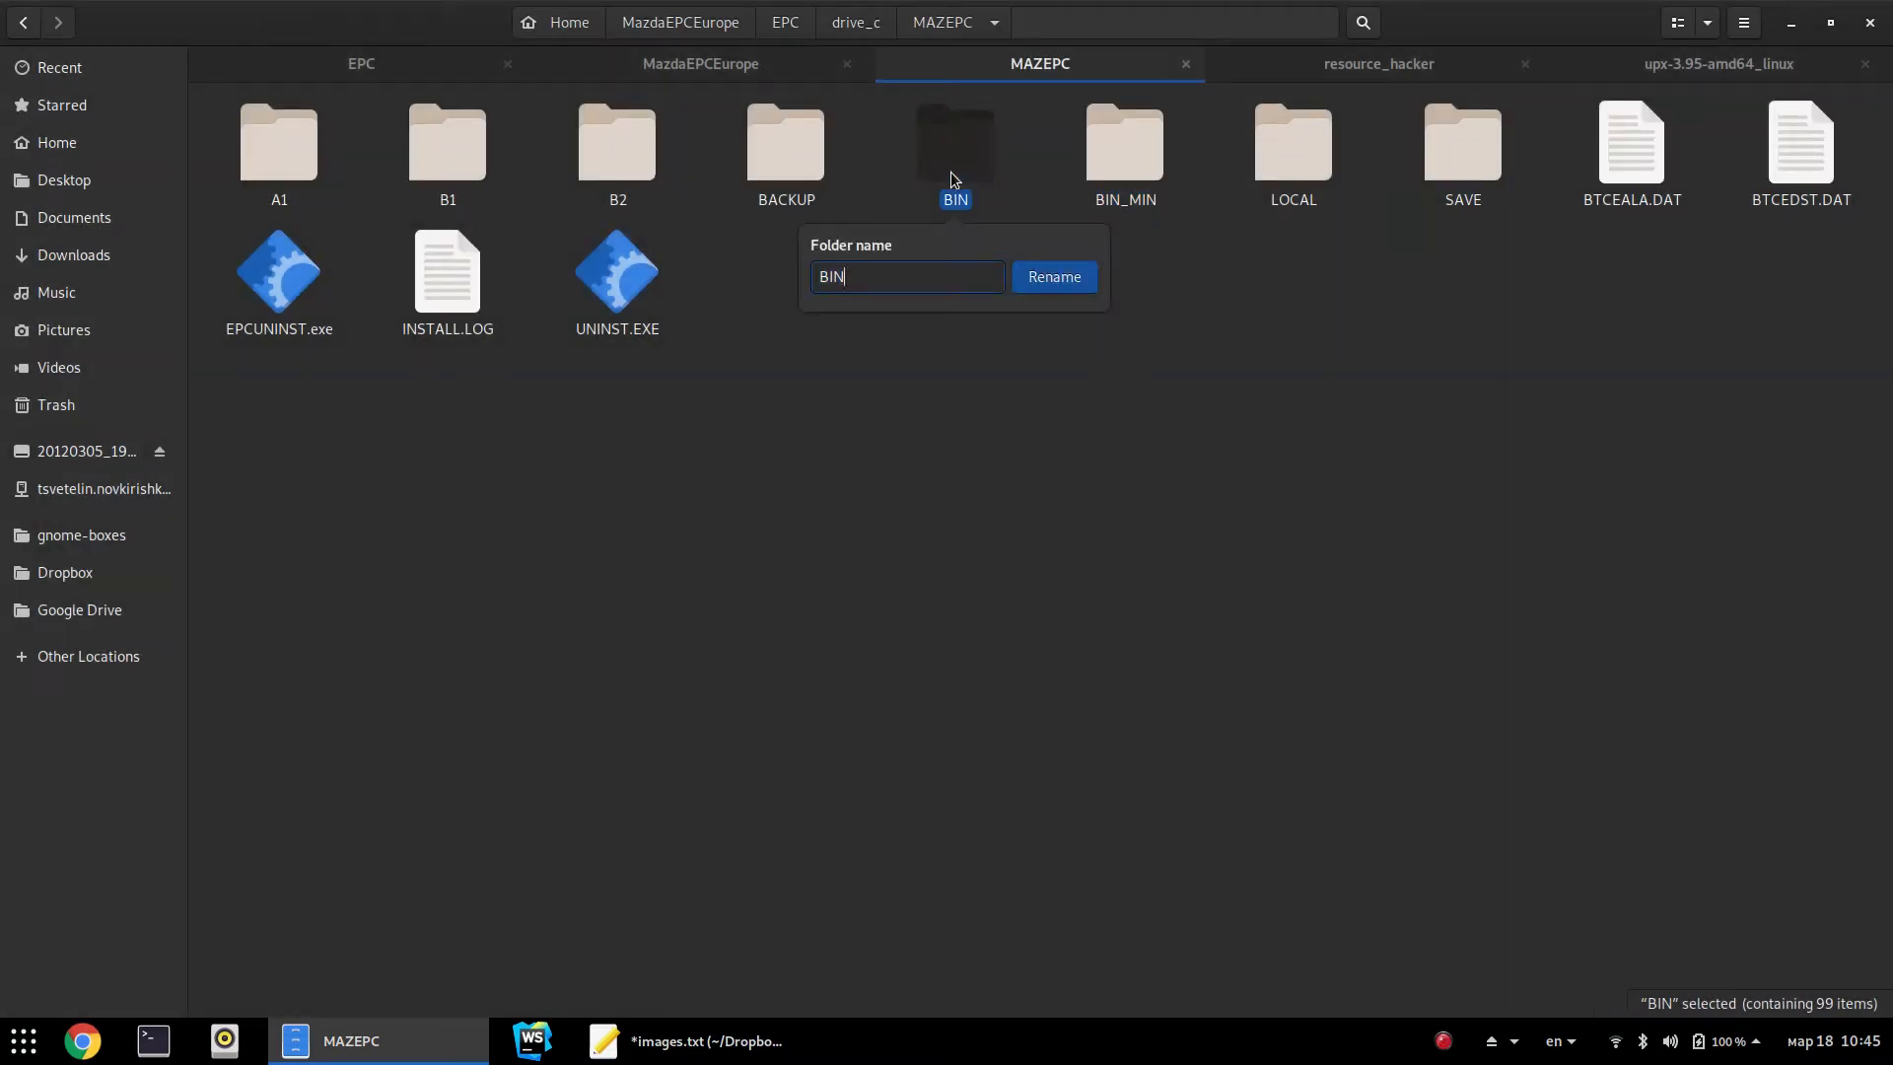
type("_")
key("Return")
key("Right")
key("F2")
key("End")
key("BackSpace")
key("BackSpace")
key("BackSpace")
key("BackSpace")
key("Return")
left_click(1157, 487)
key("super")
type("maz")
key("Return")
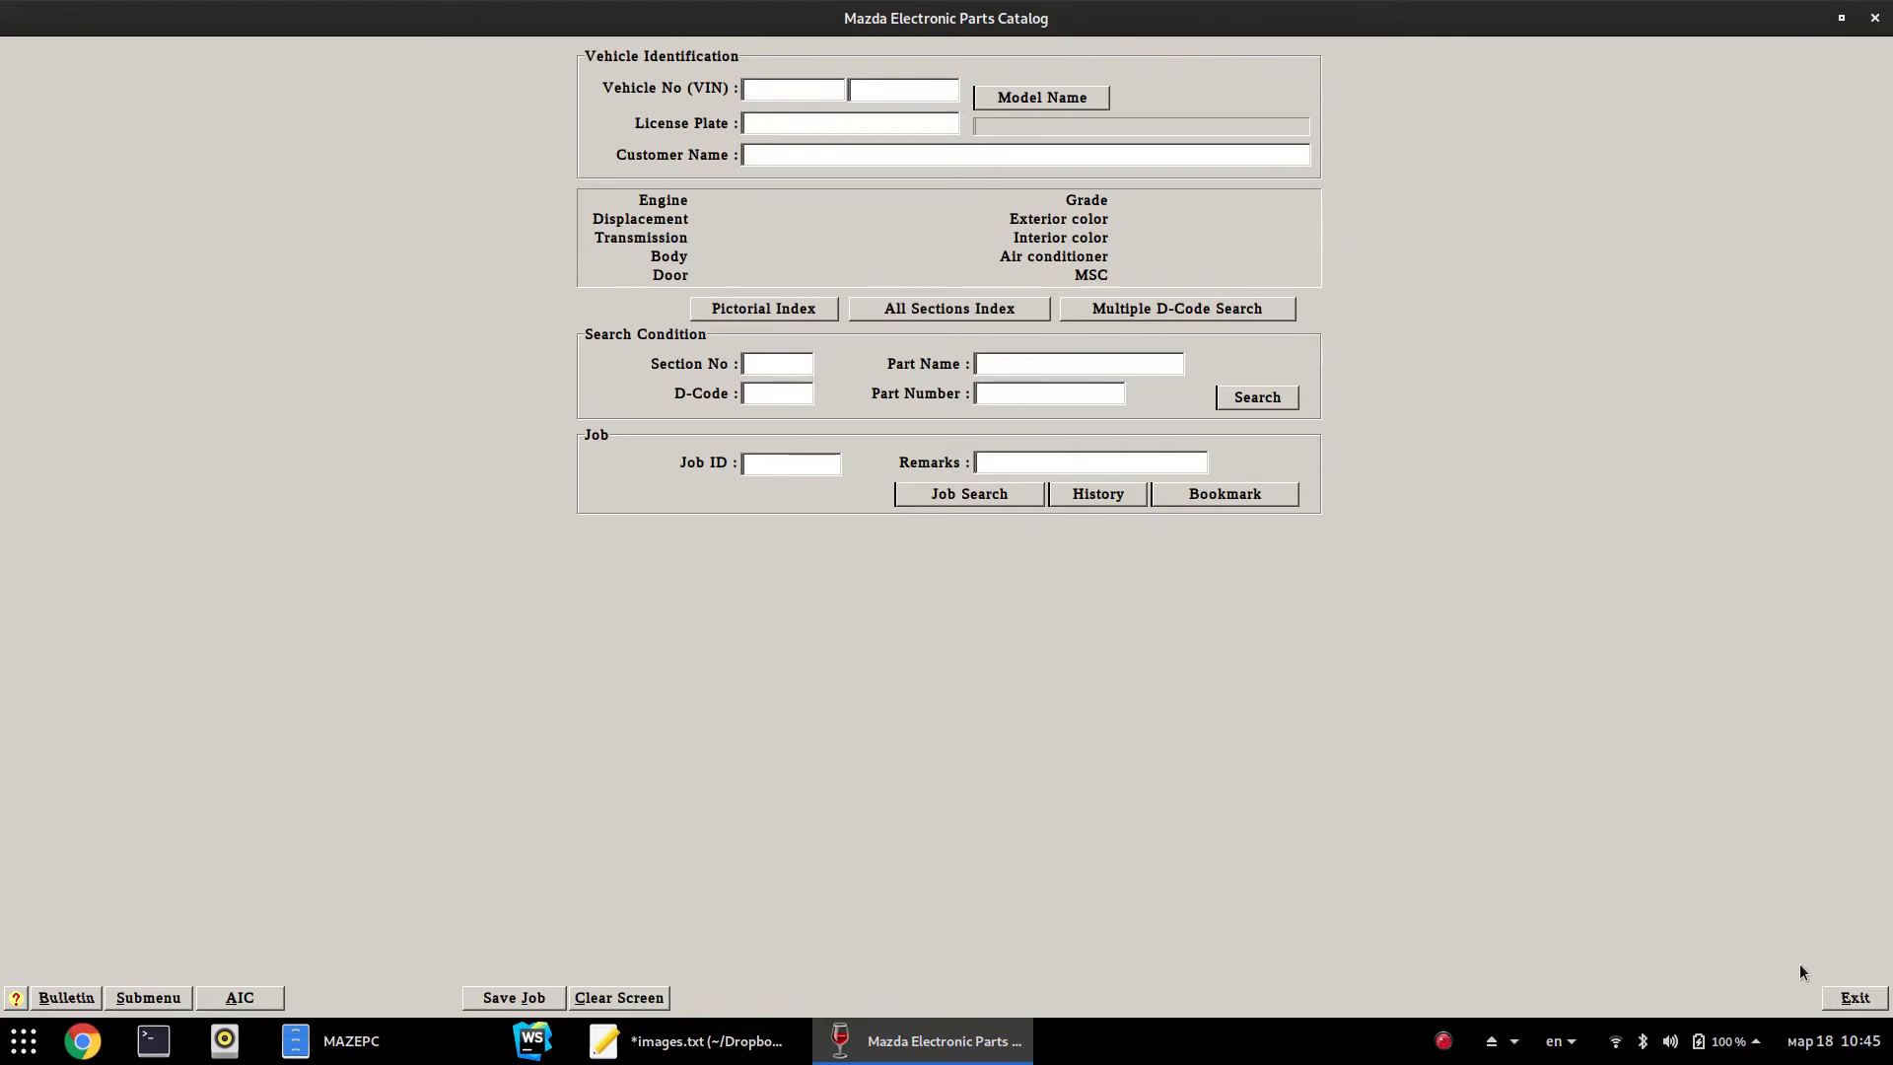
left_click(1827, 996)
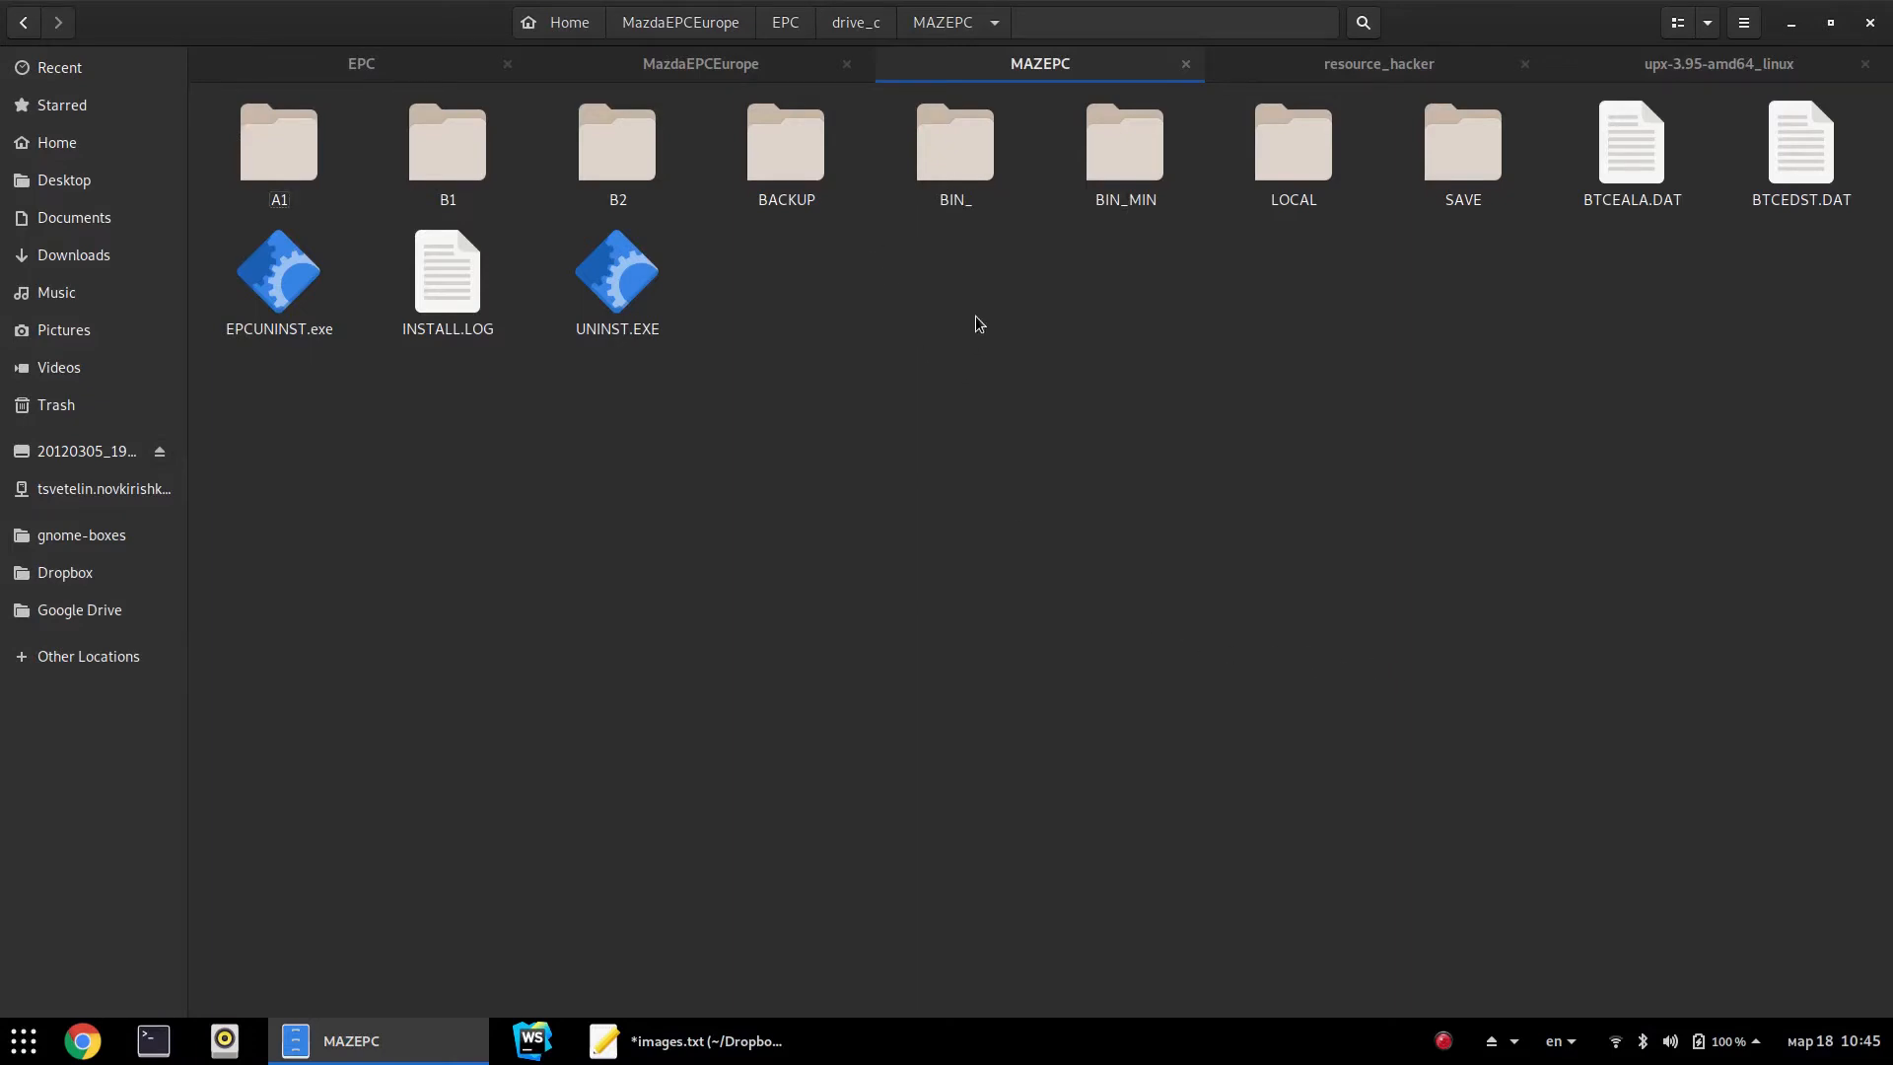
left_click(959, 188)
key("F2")
key("End")
key("BackSpace")
key("Return")
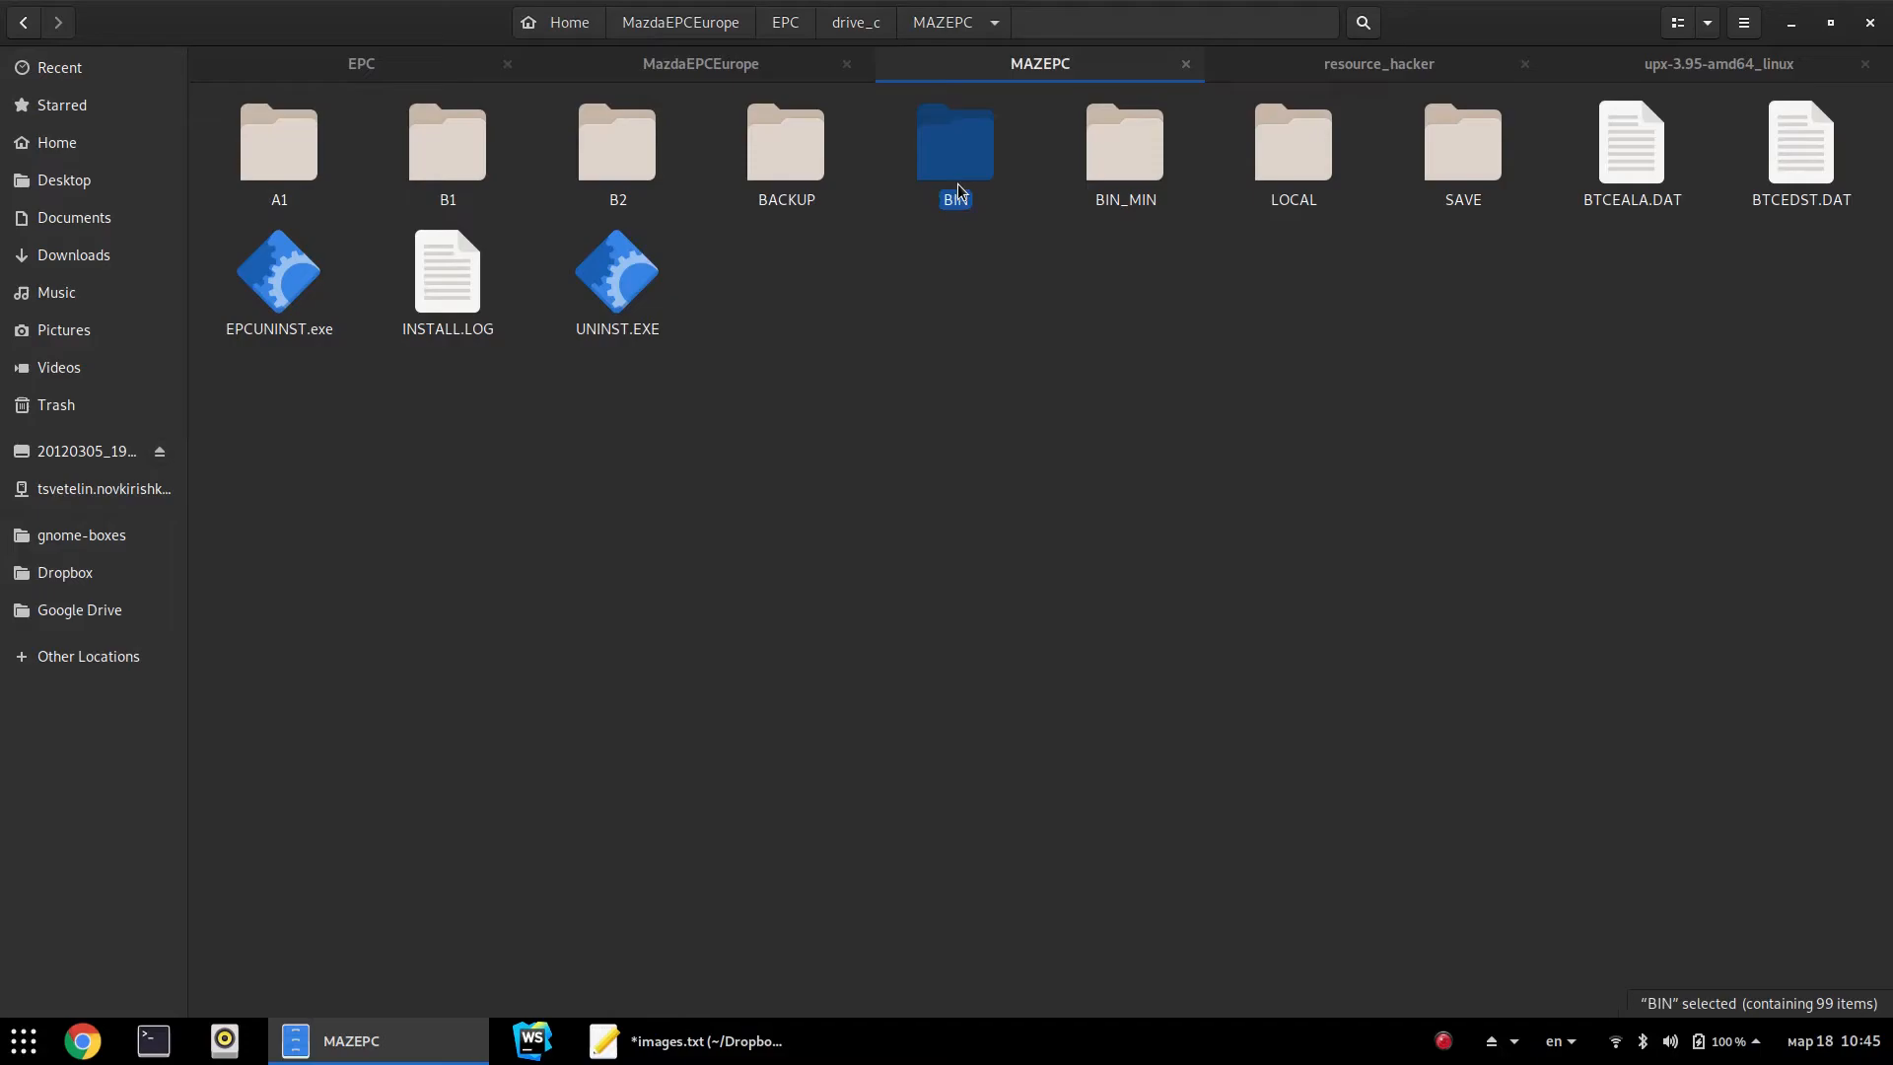
left_click(1082, 436)
key("super")
type("maz")
key("Return")
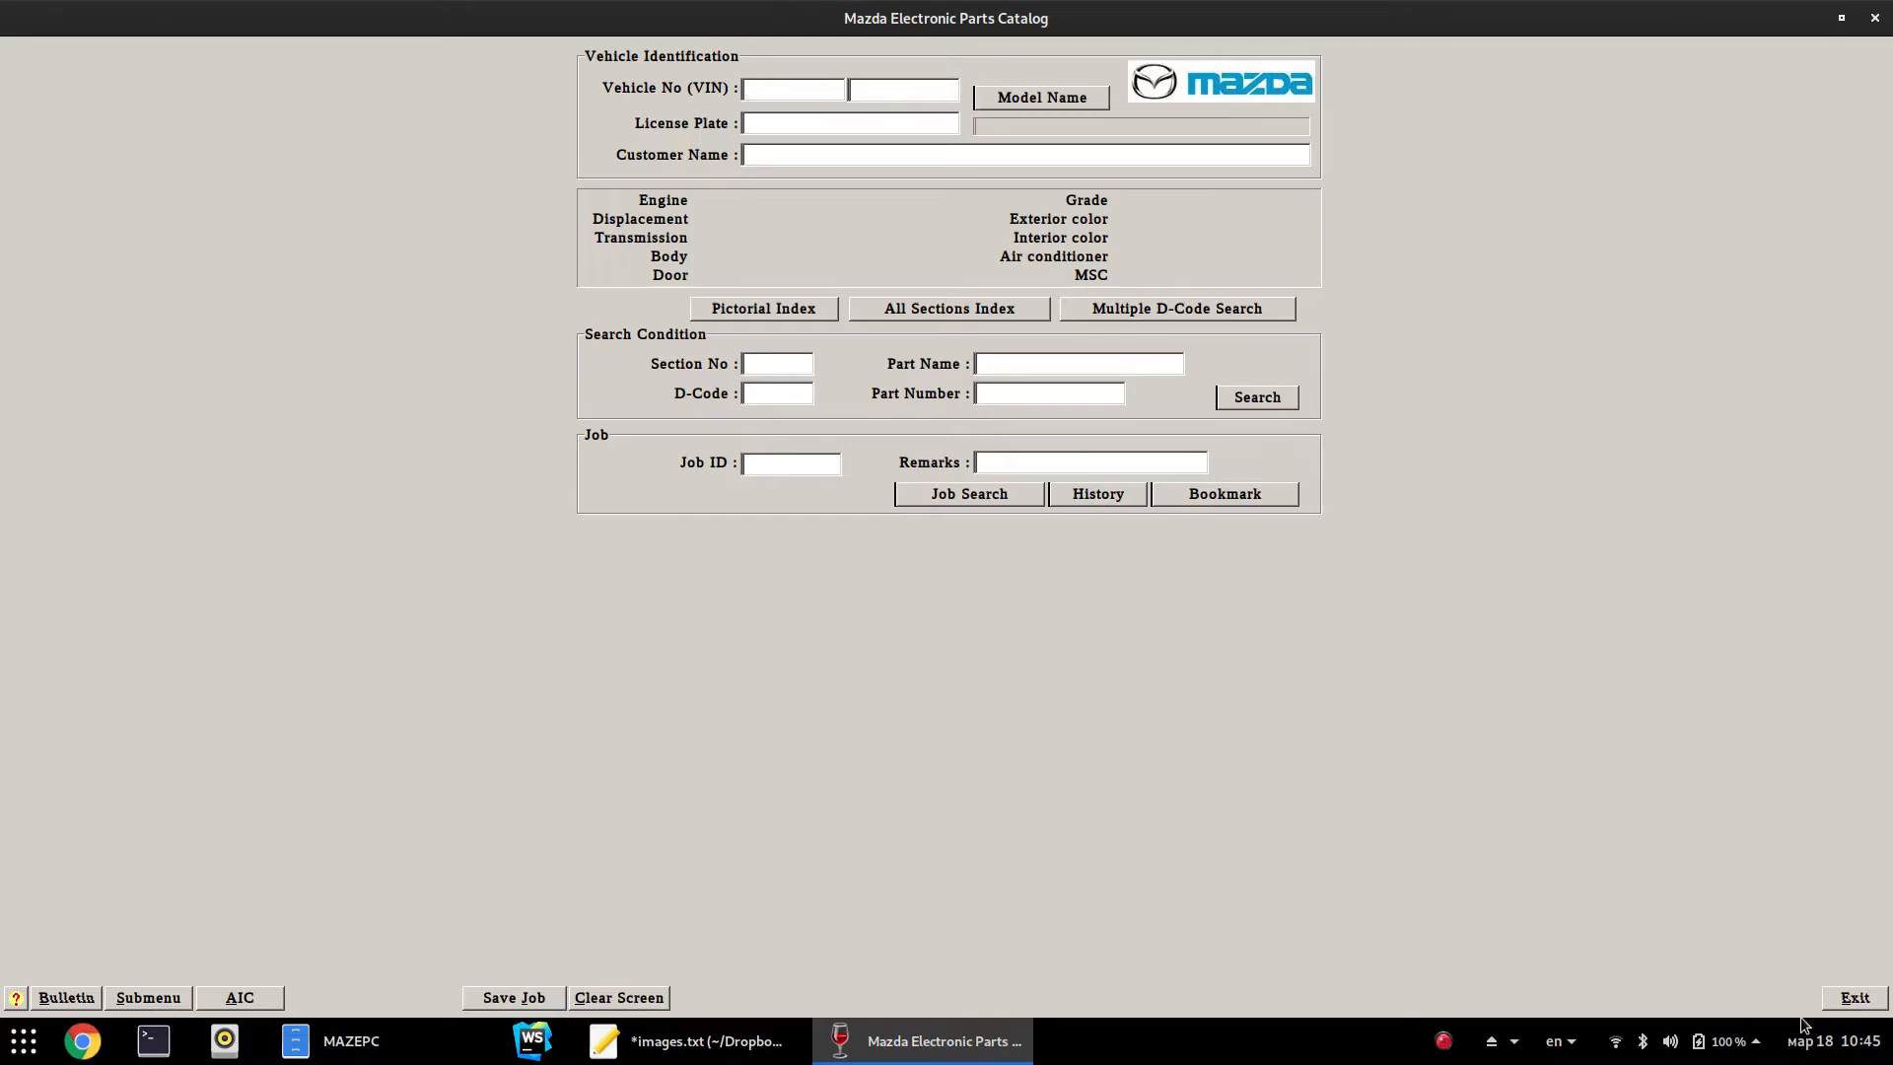
left_click(1860, 1013)
left_click(1124, 168)
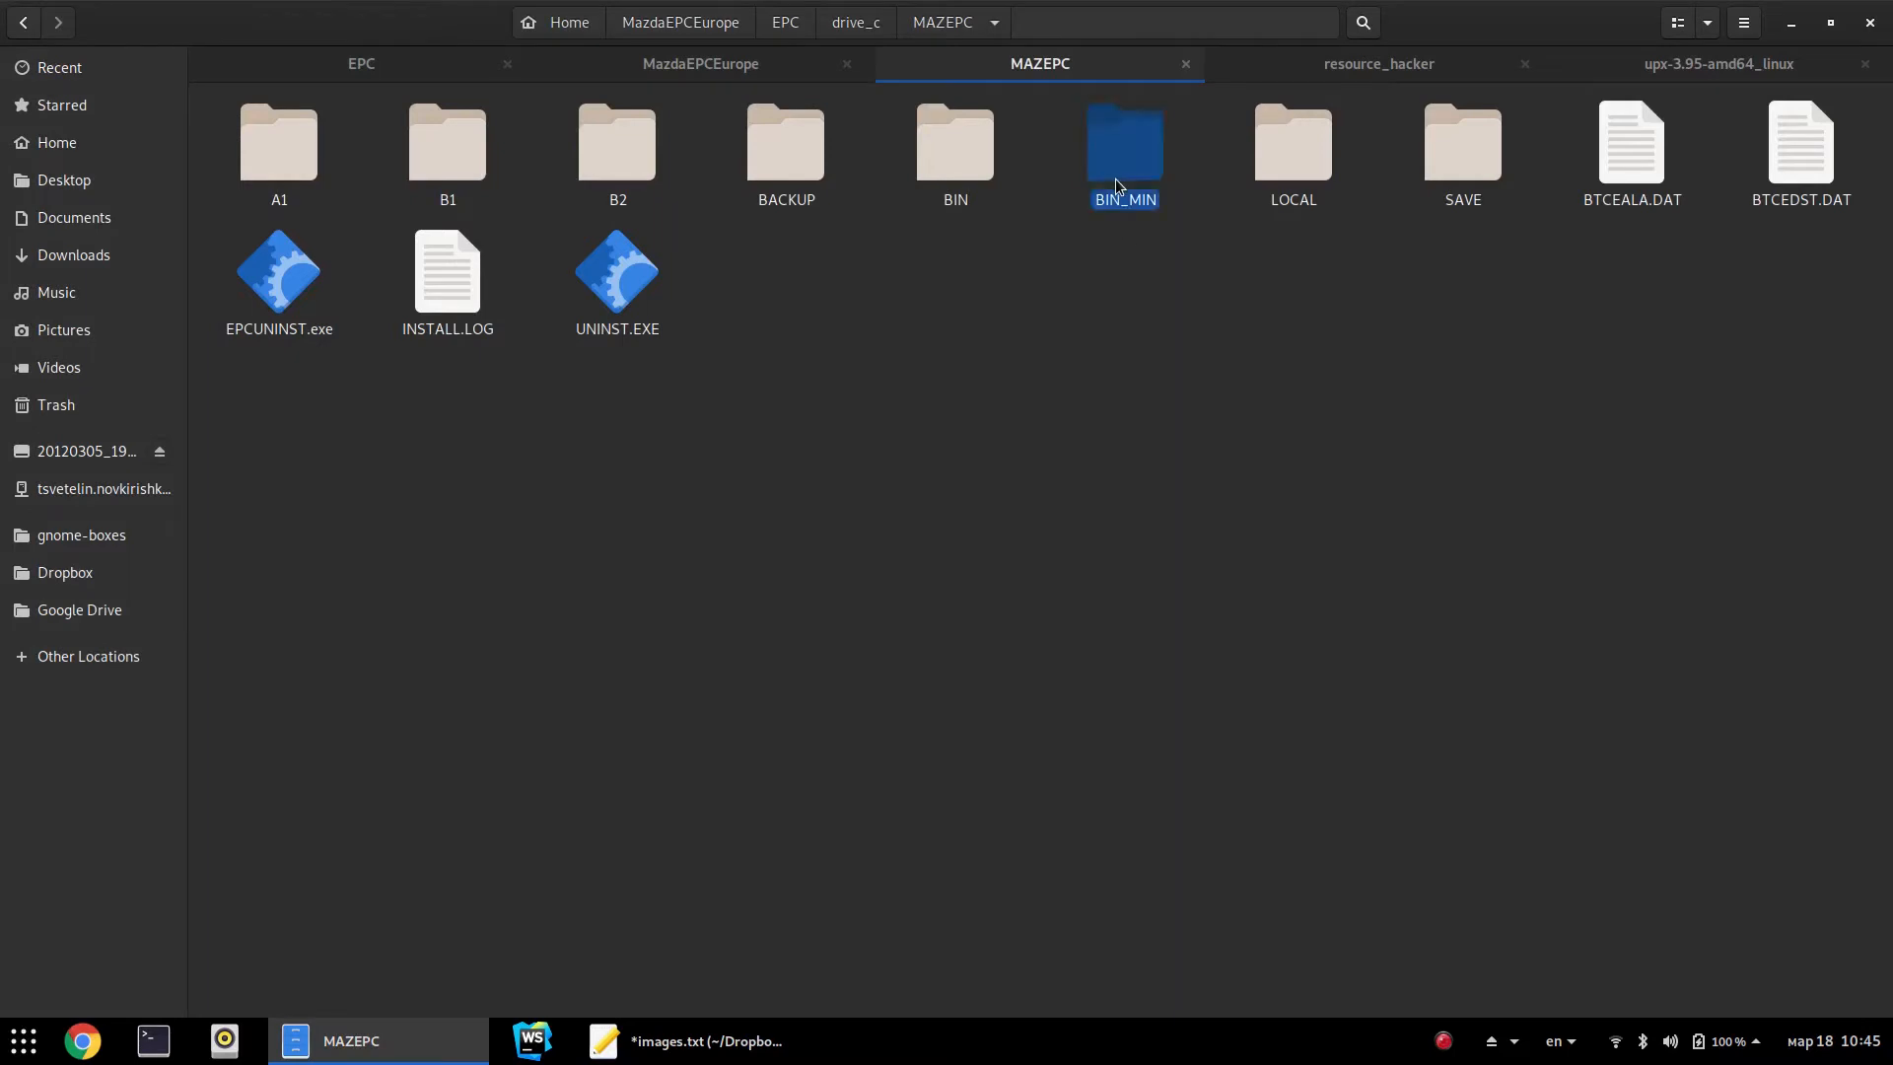
double_click(1118, 192)
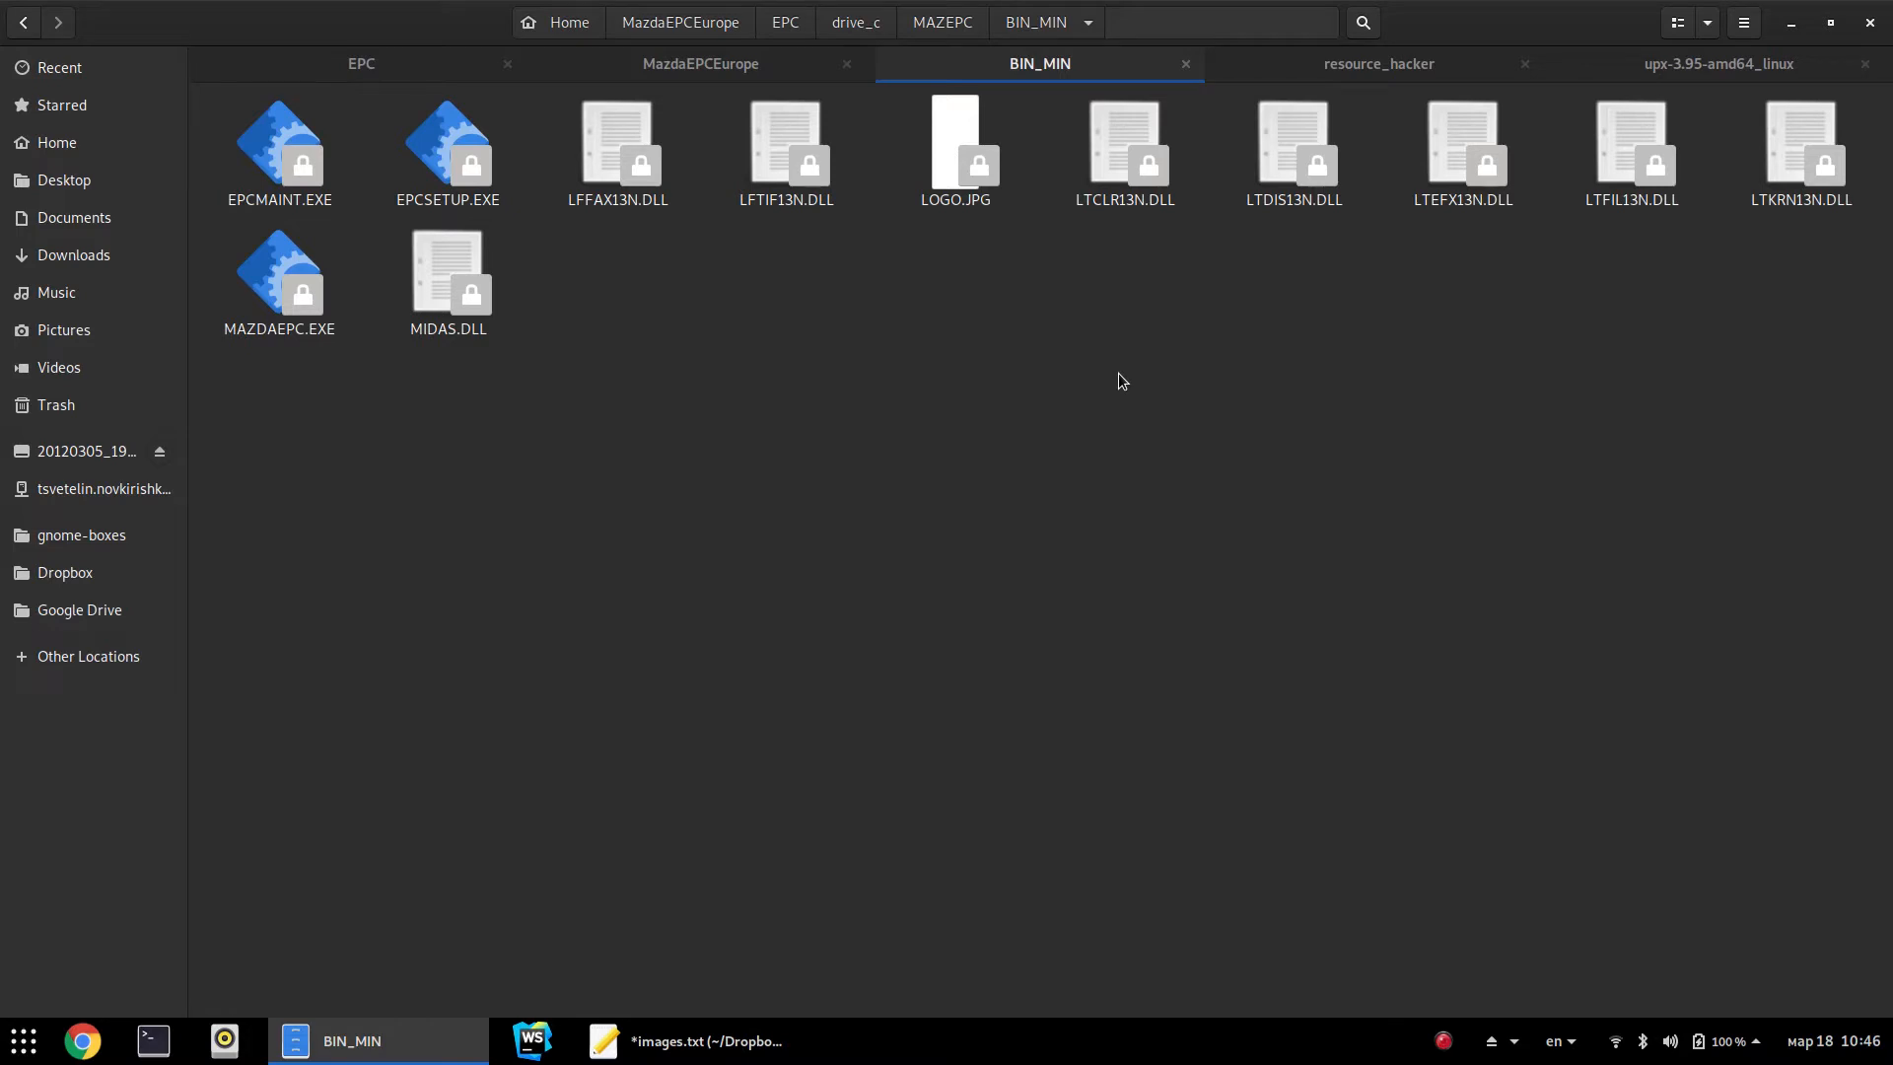
left_click(972, 209)
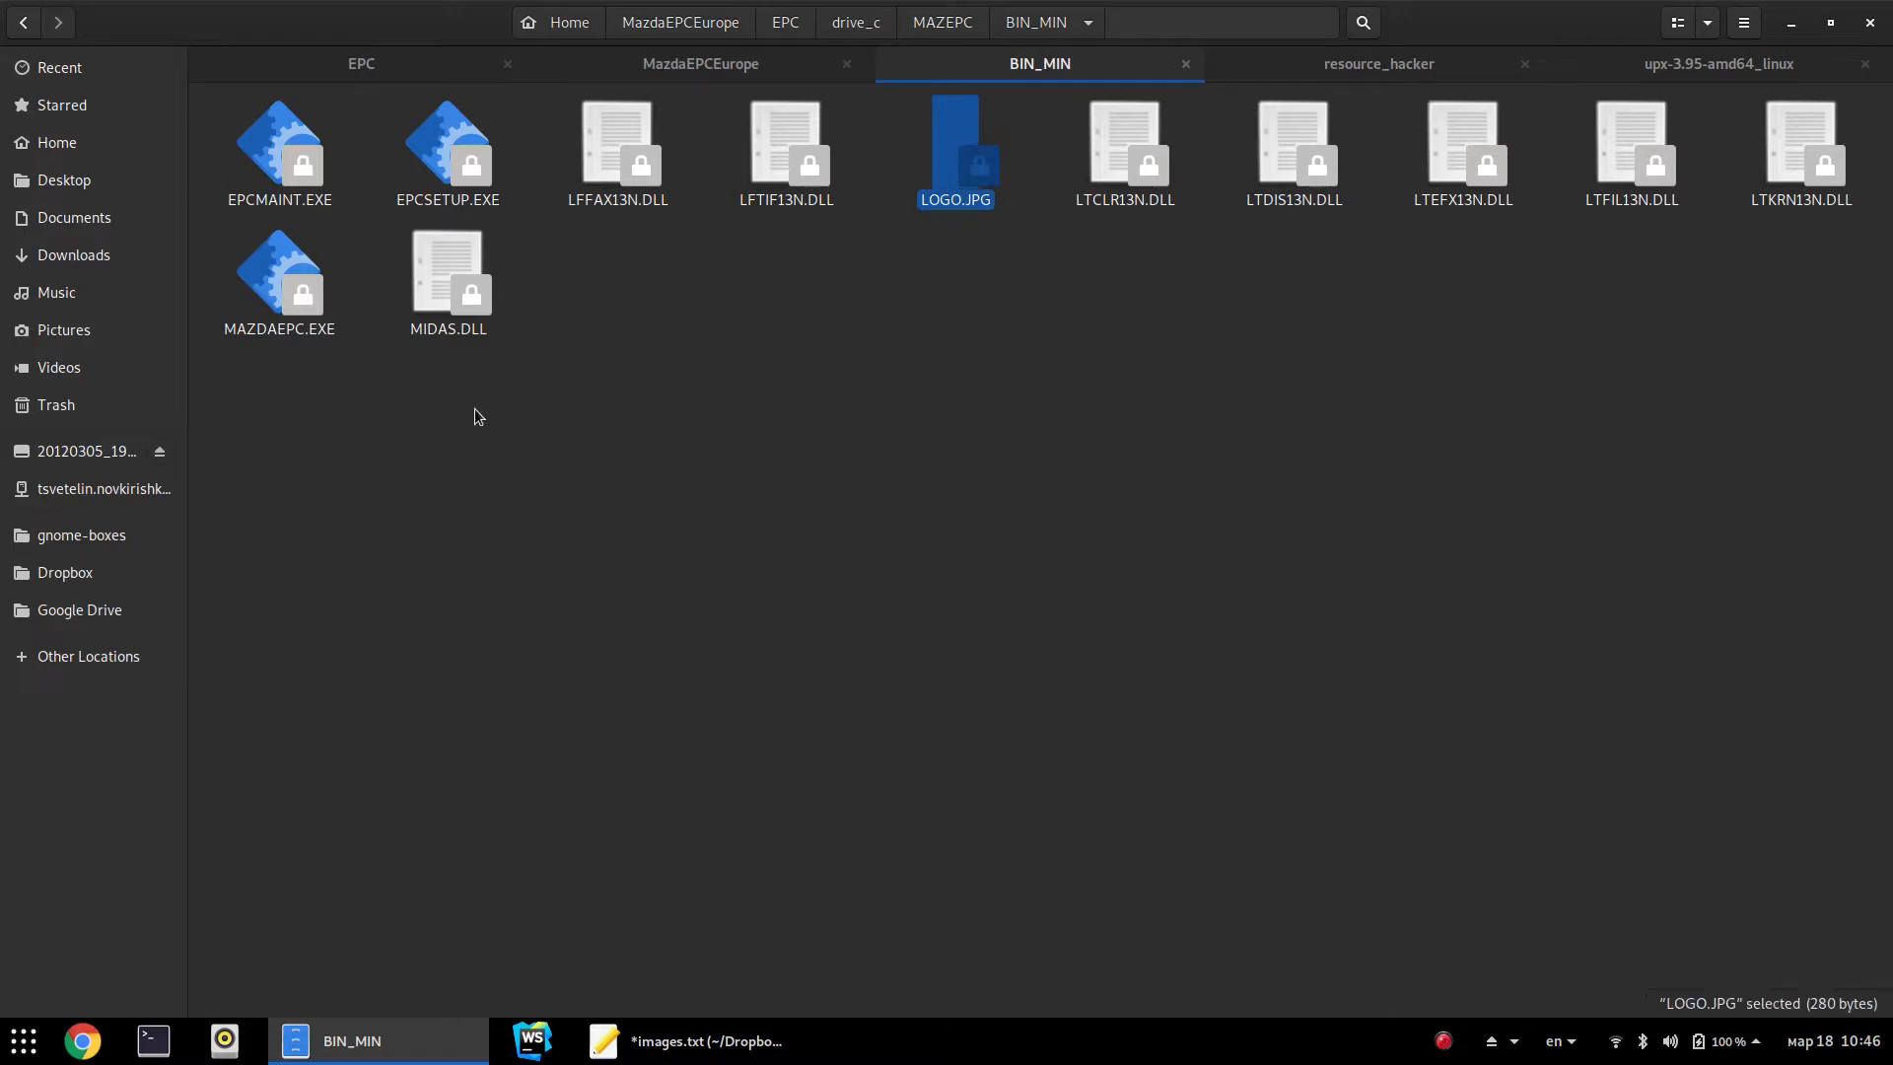
left_click(1202, 375)
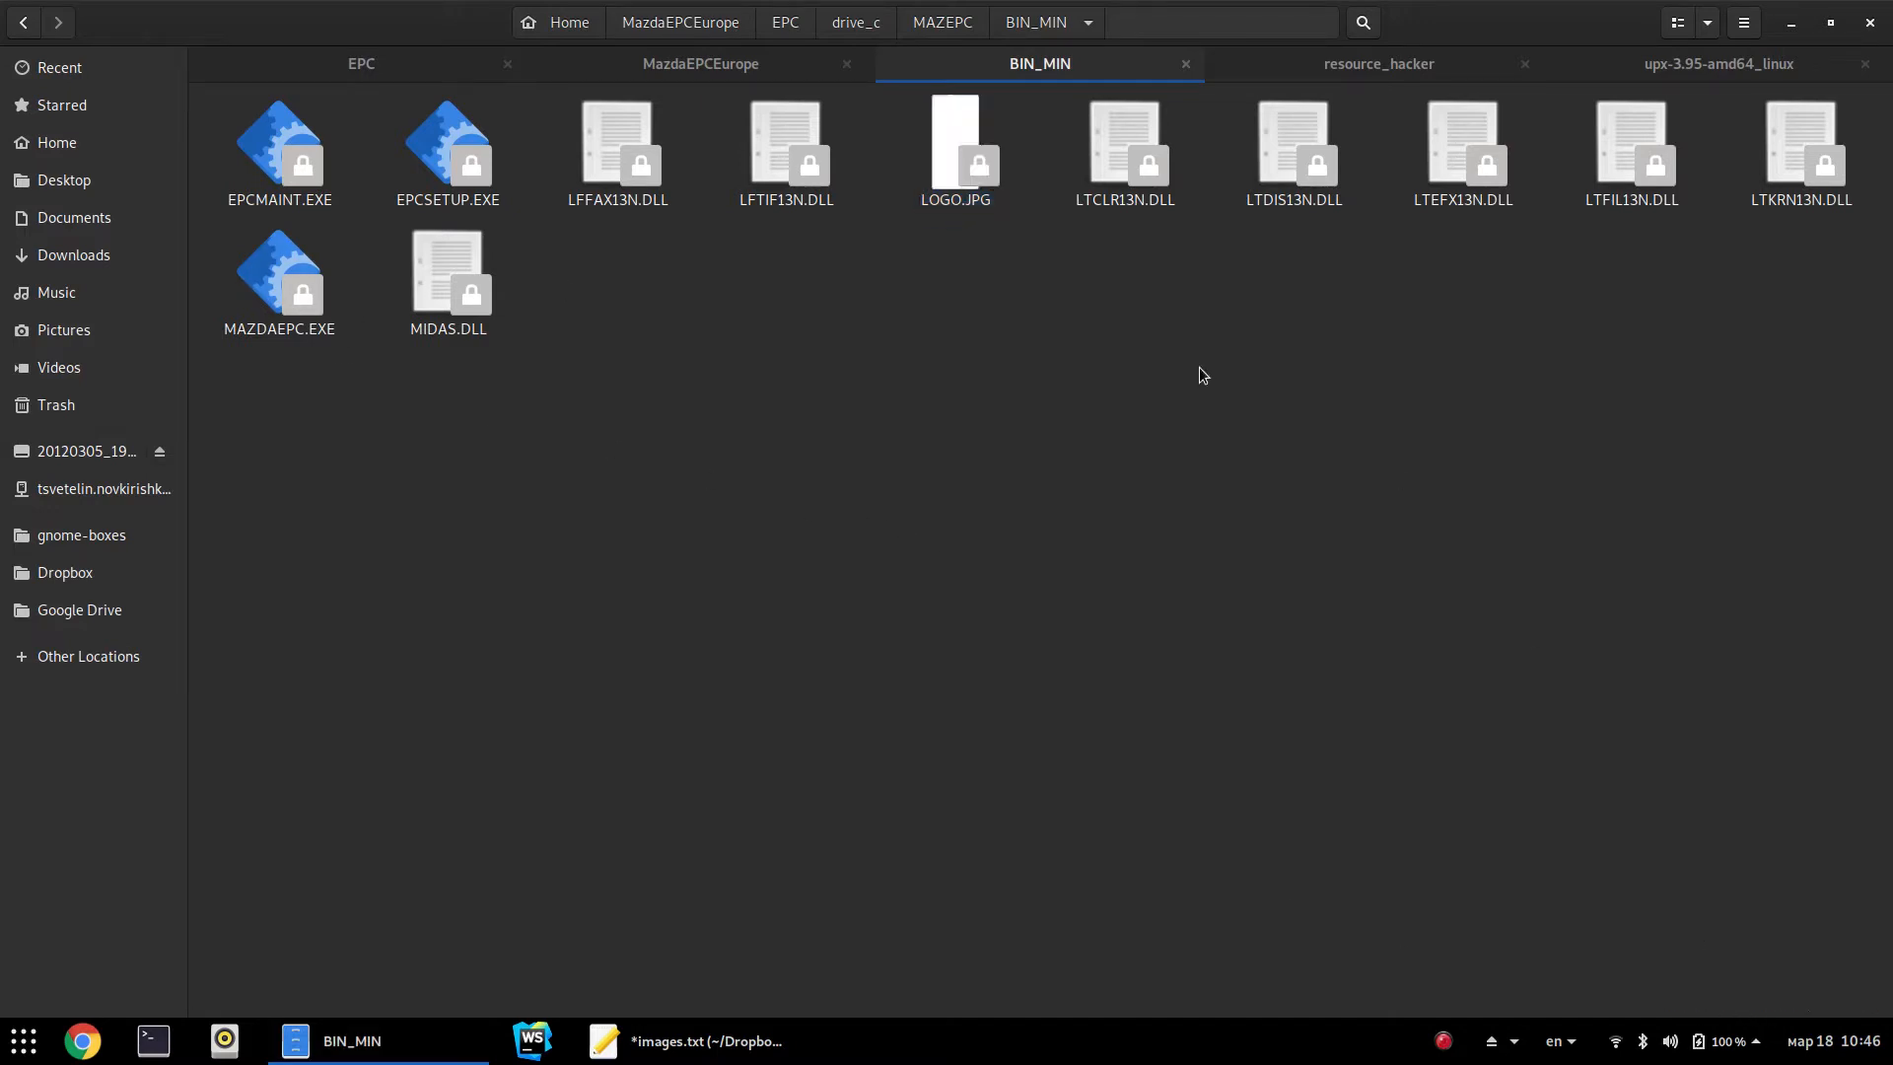
left_click(957, 202)
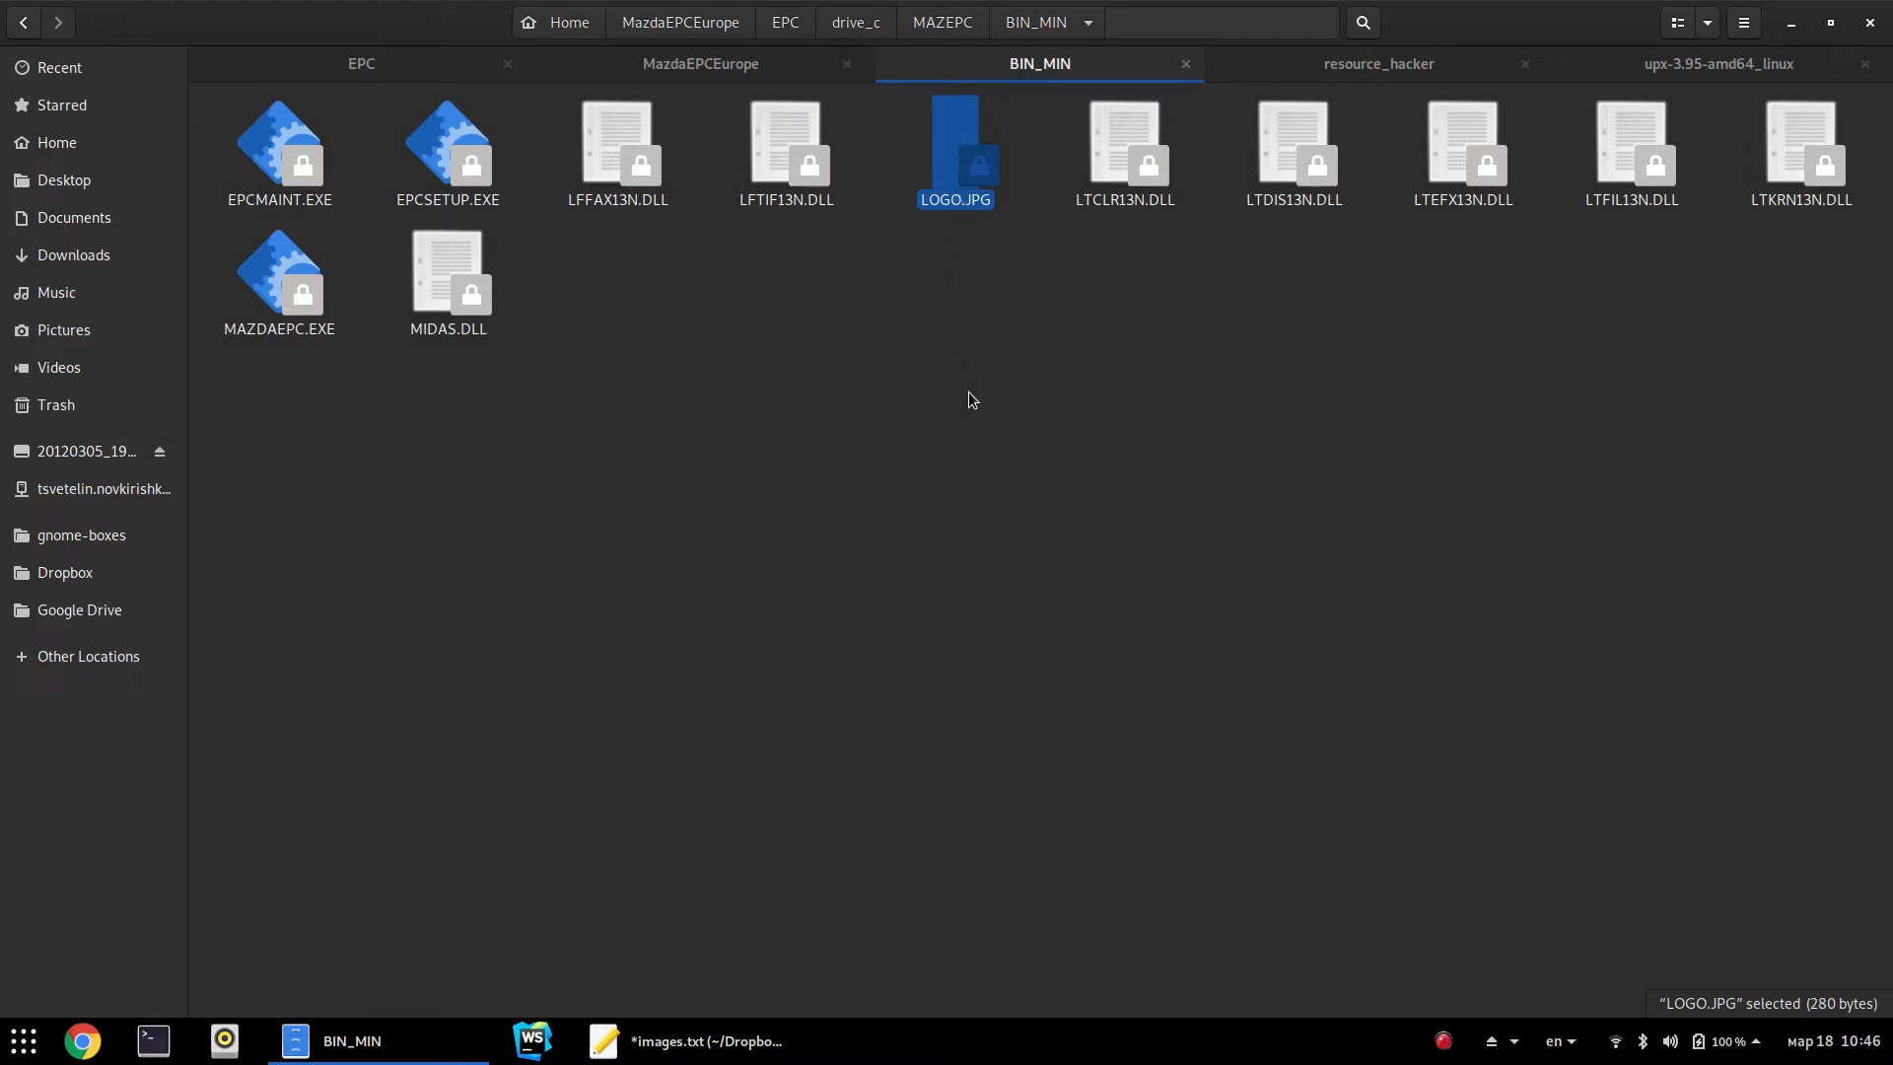
left_click(874, 517)
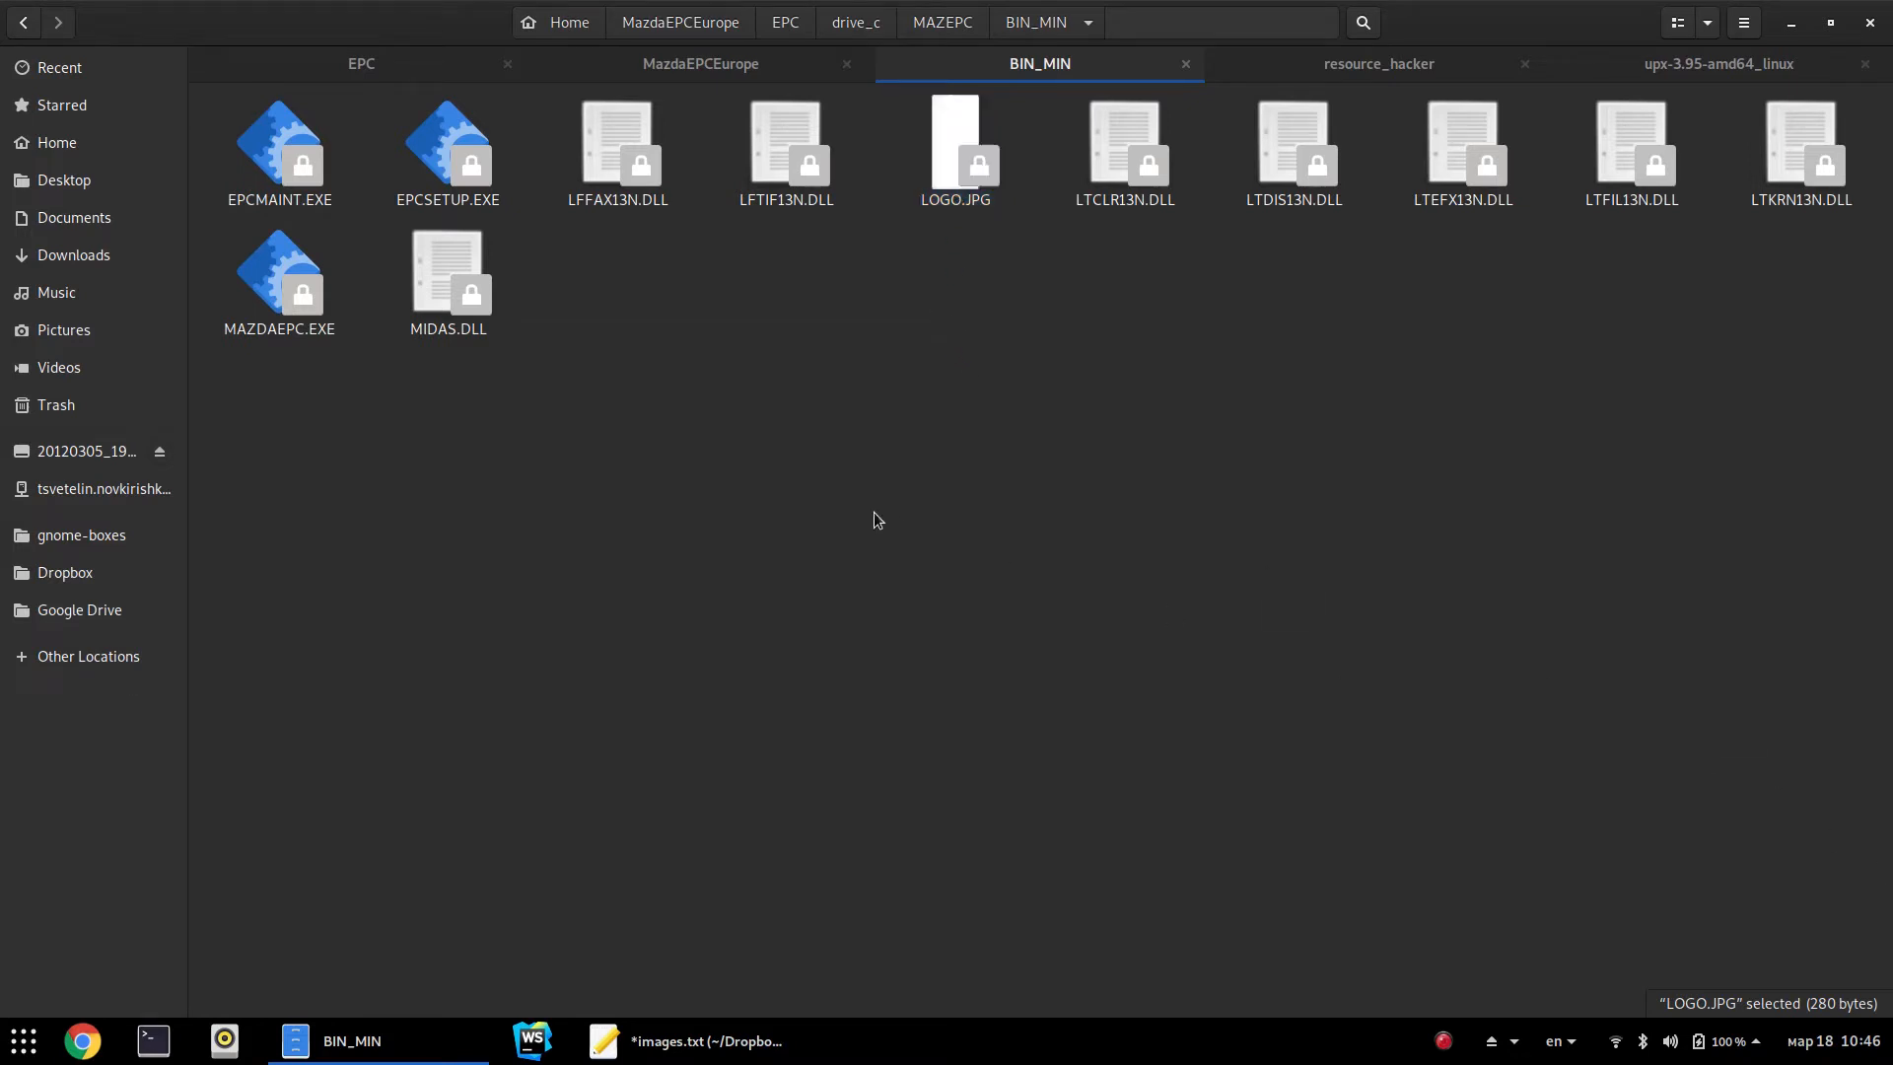
left_click(296, 296)
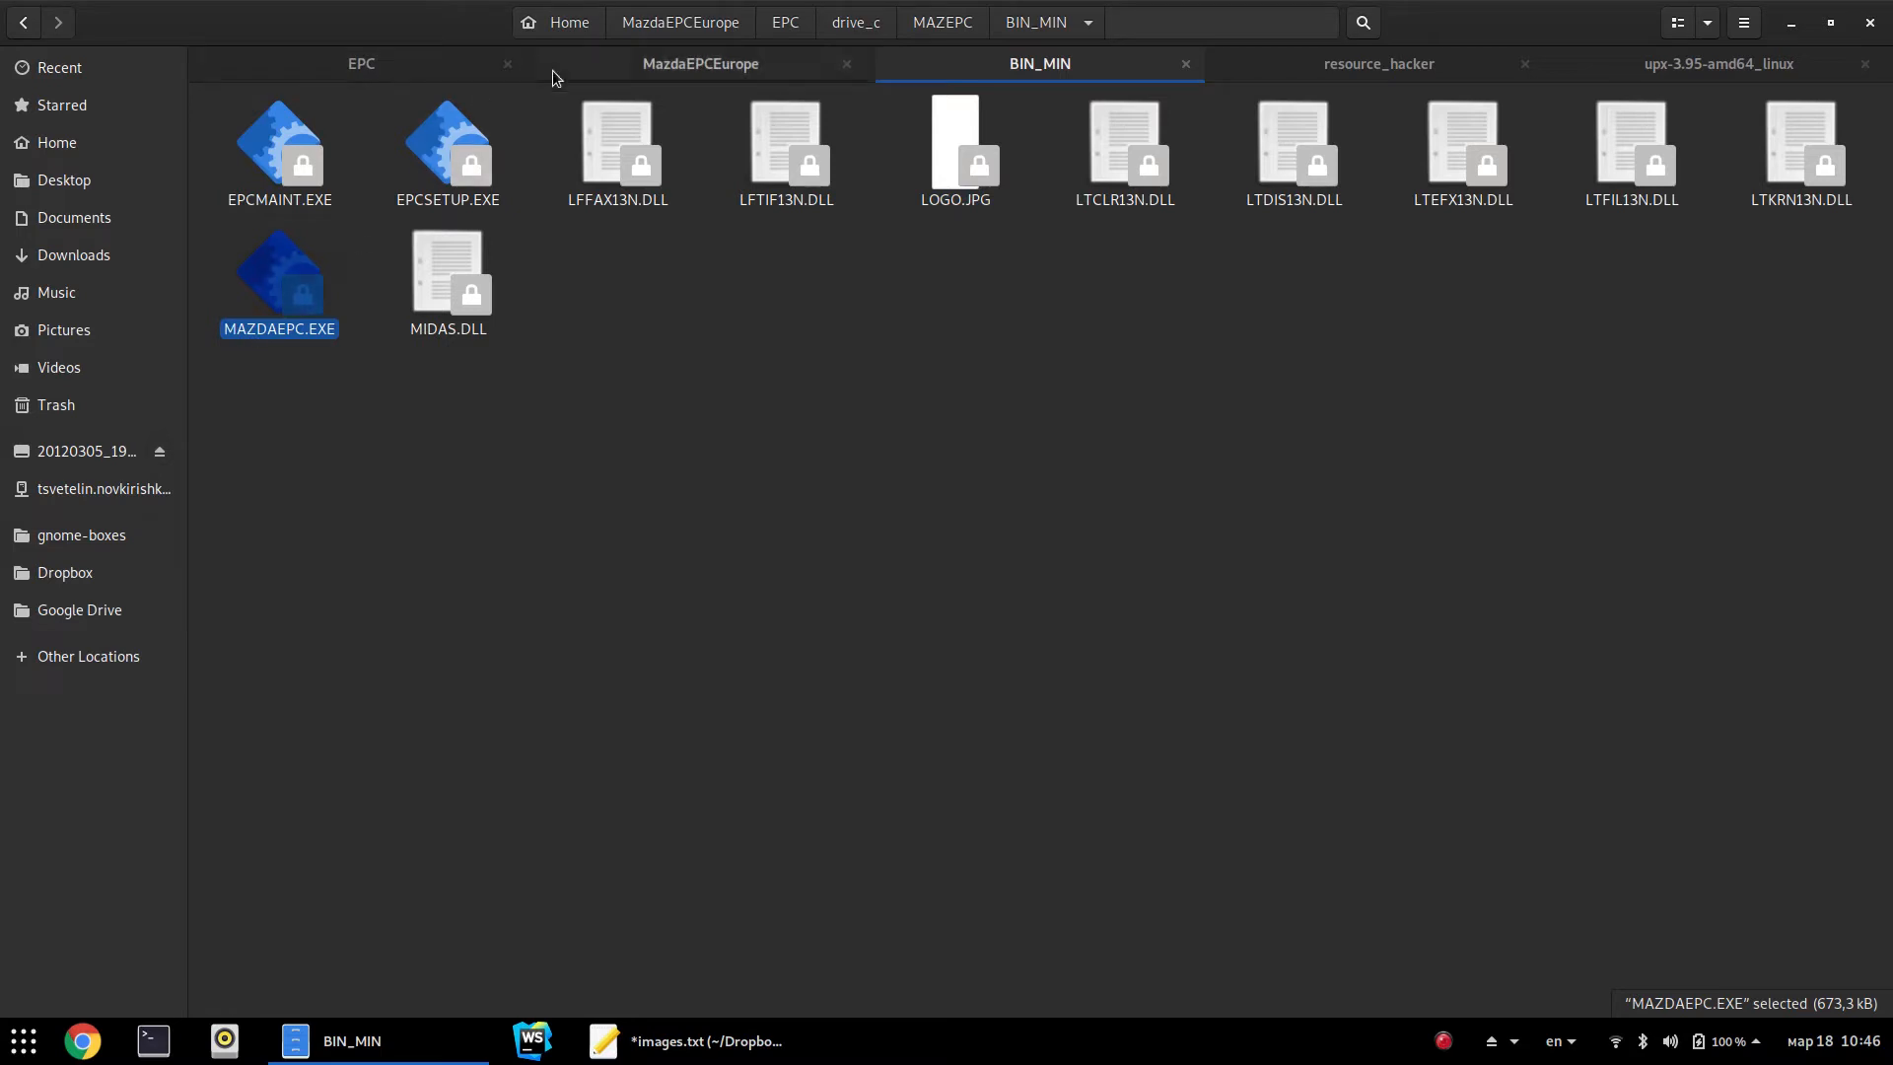
left_click(646, 77)
left_click(1069, 79)
key("alt+Up")
key("Left")
key("Return")
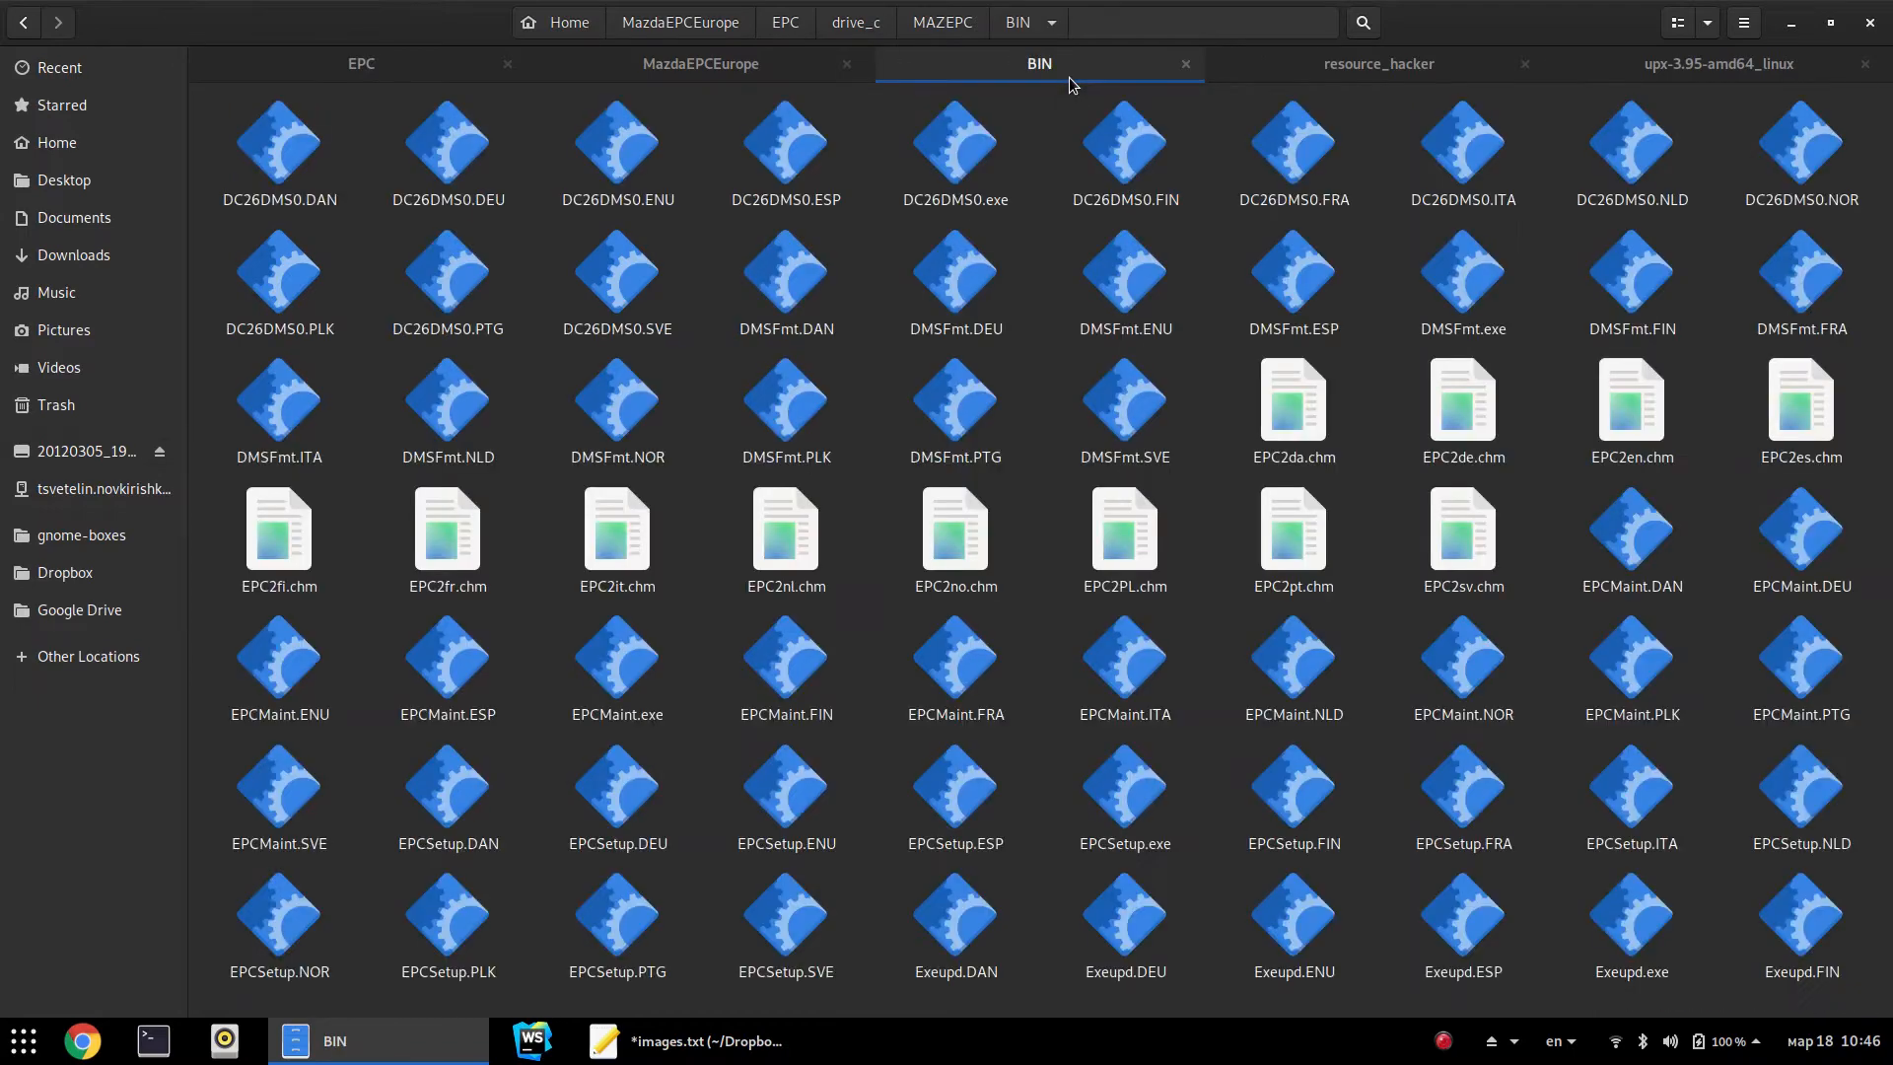
type("mazdae")
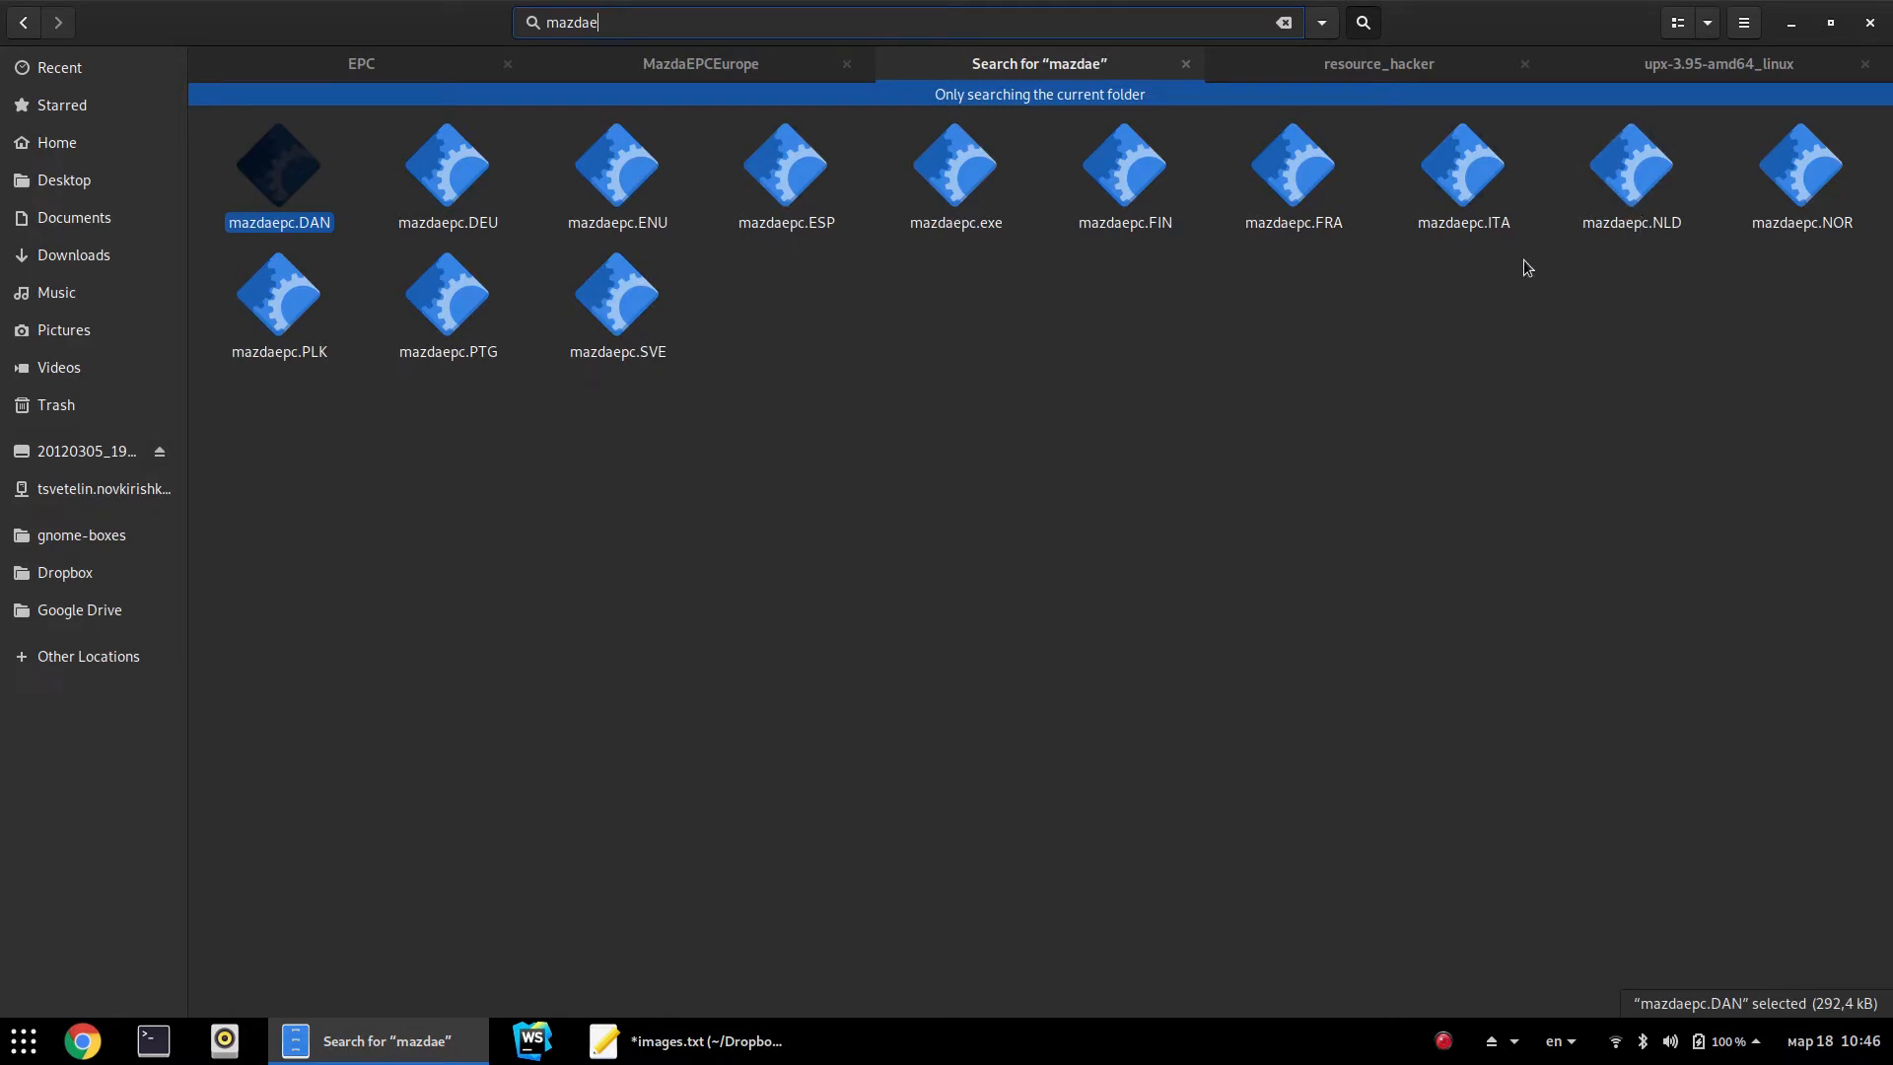
left_click(925, 229)
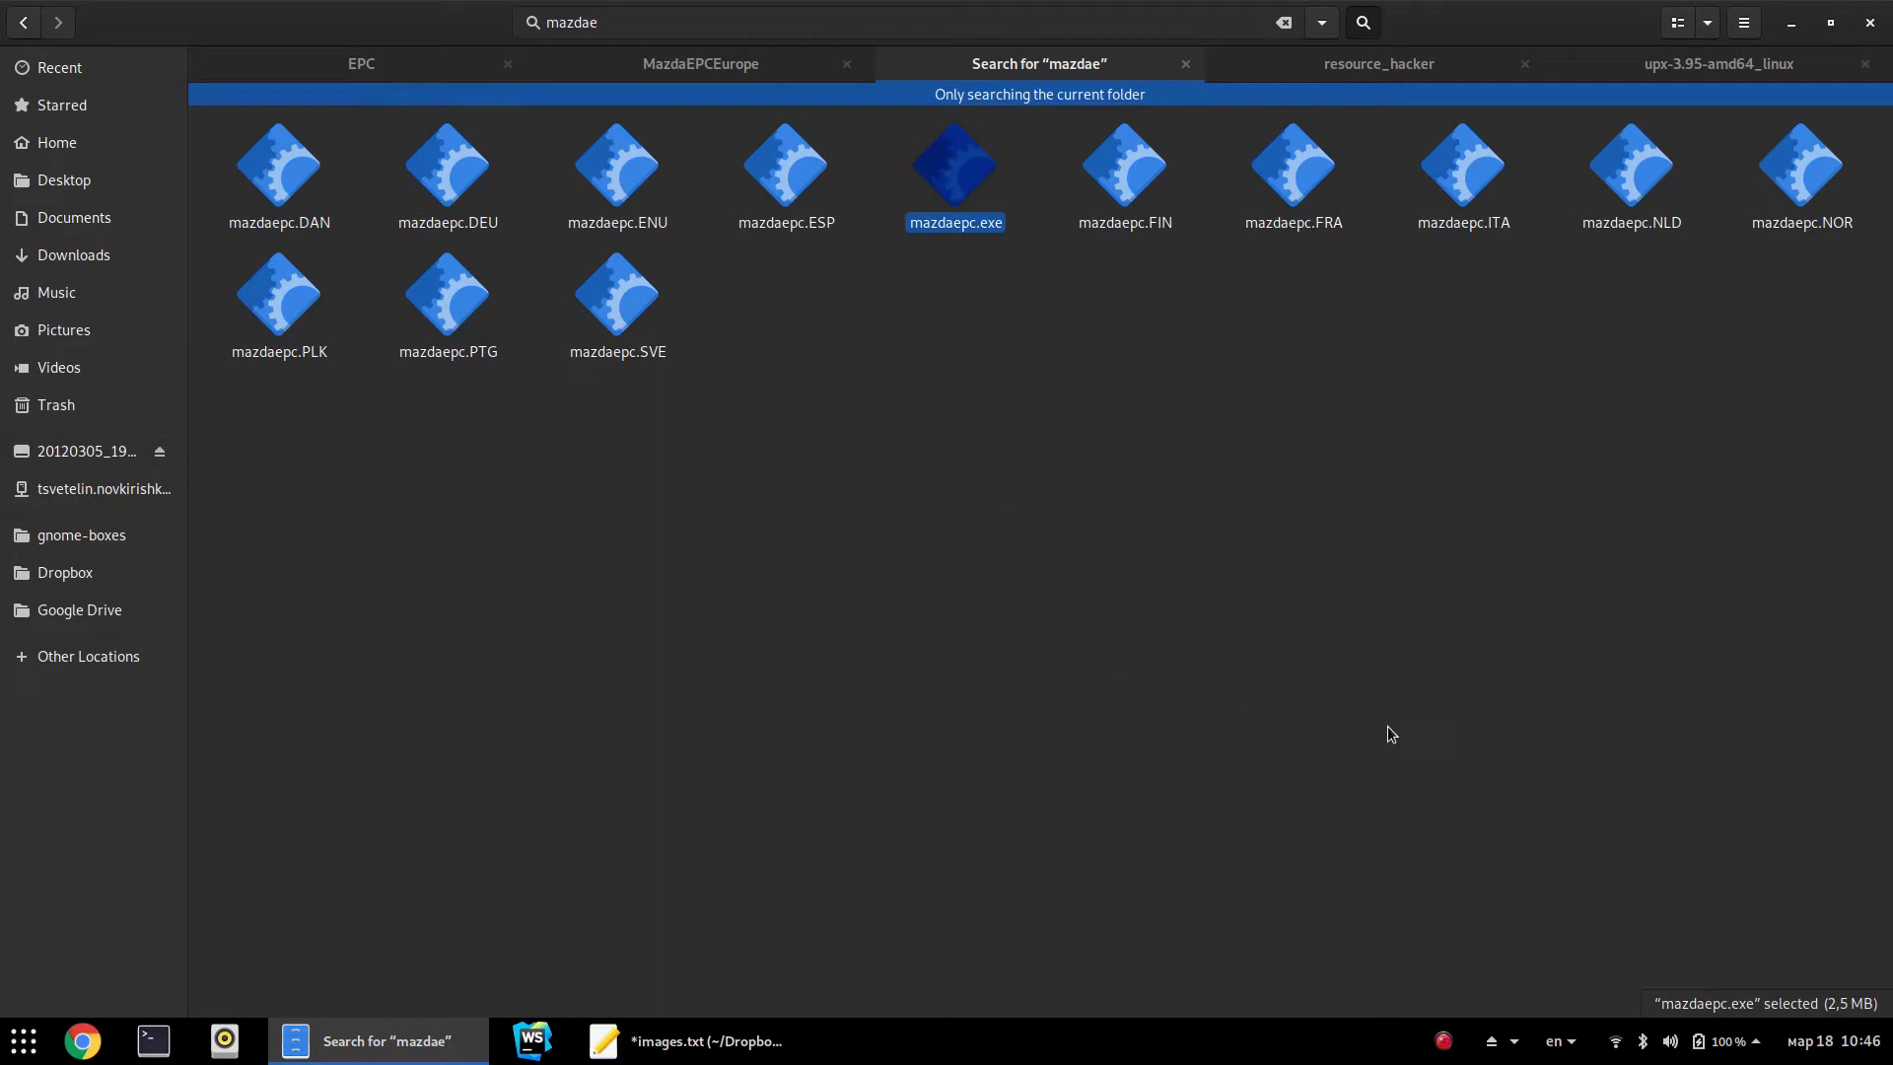
key("Escape")
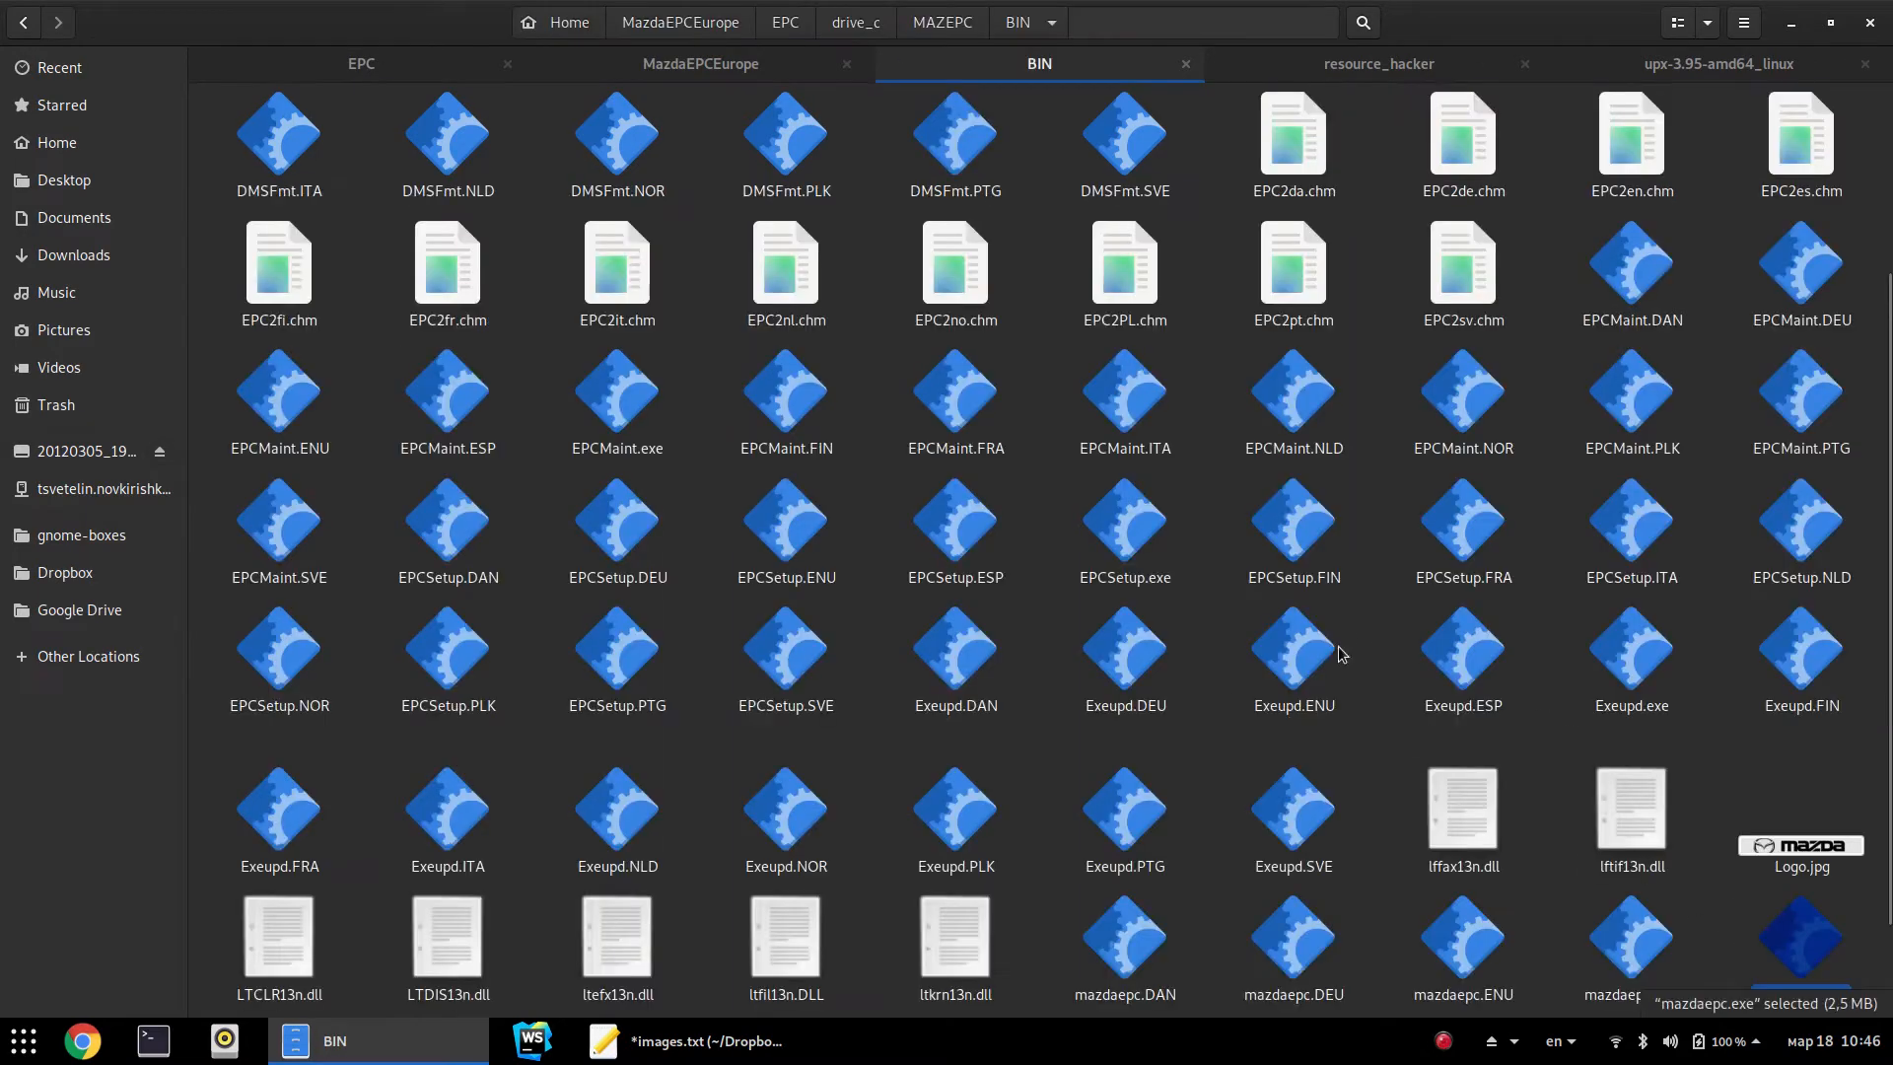
key("alt+Up")
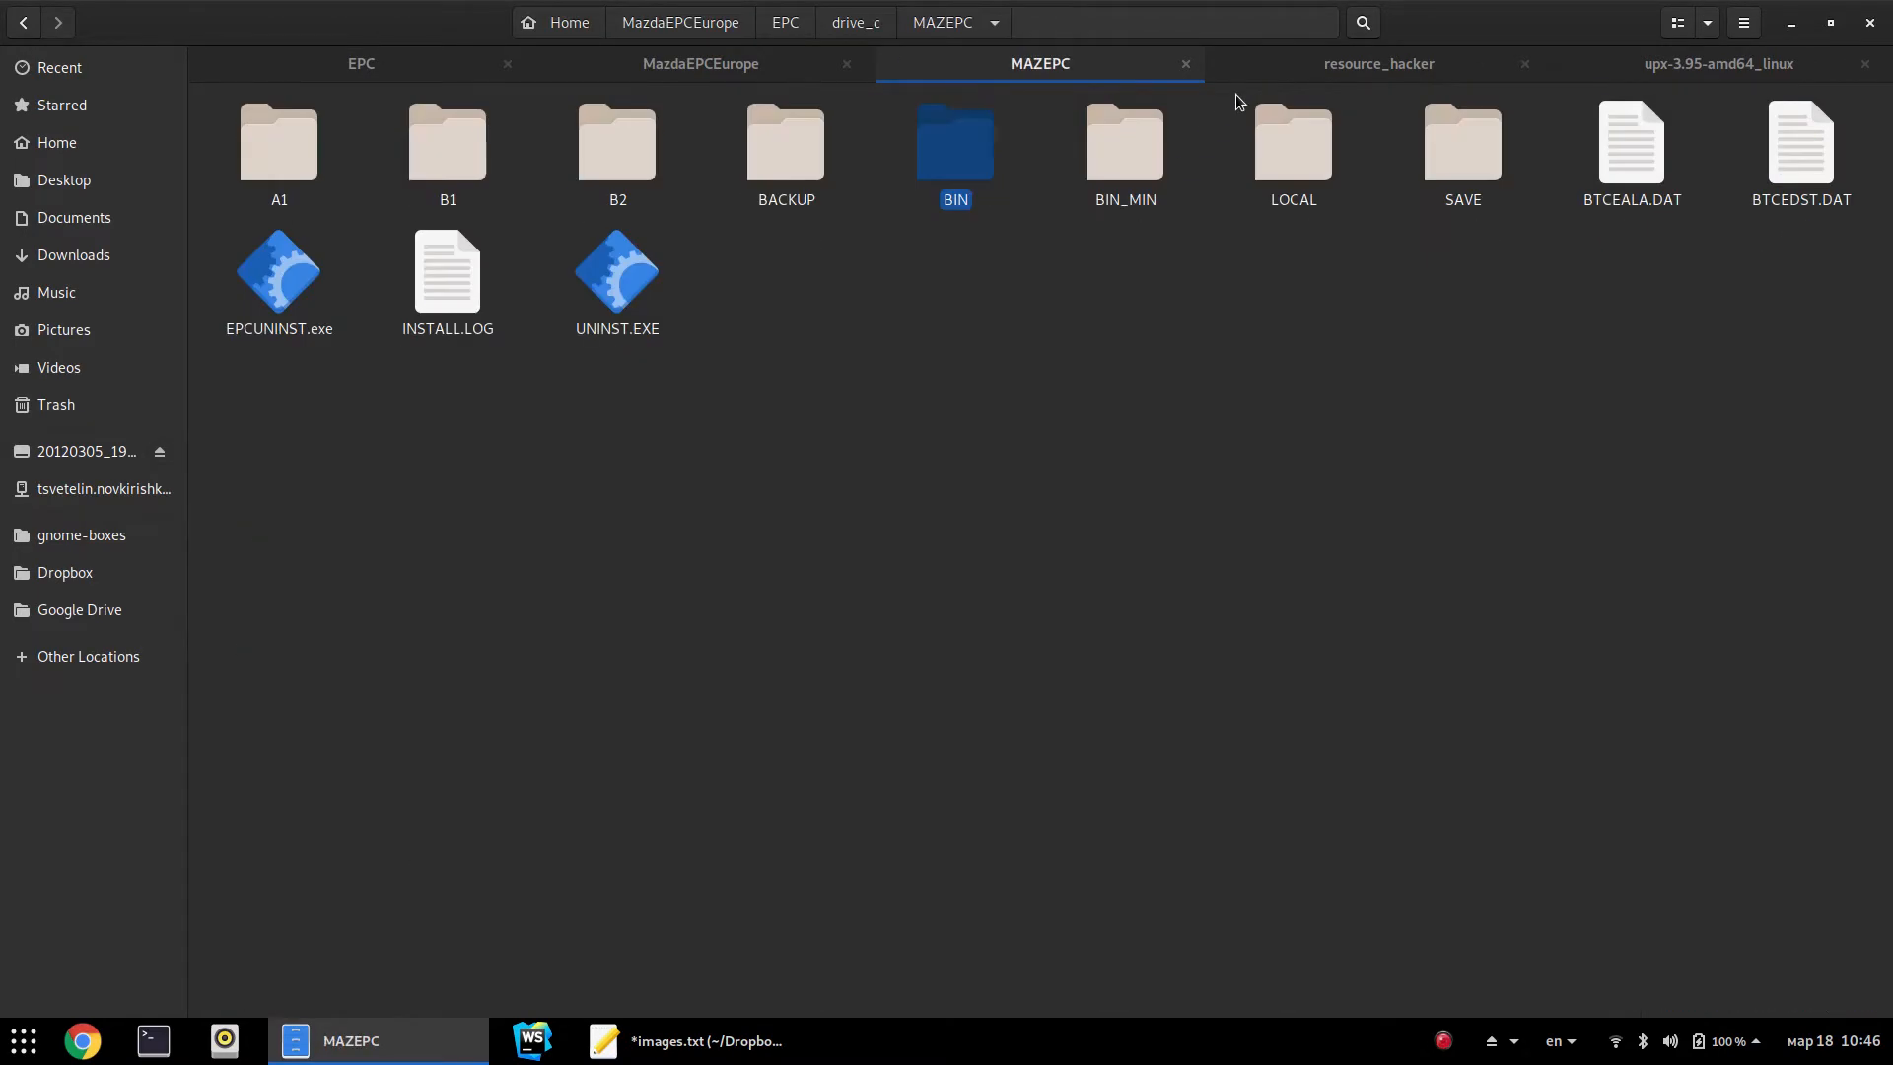
left_click(1138, 142)
right_click(1138, 142)
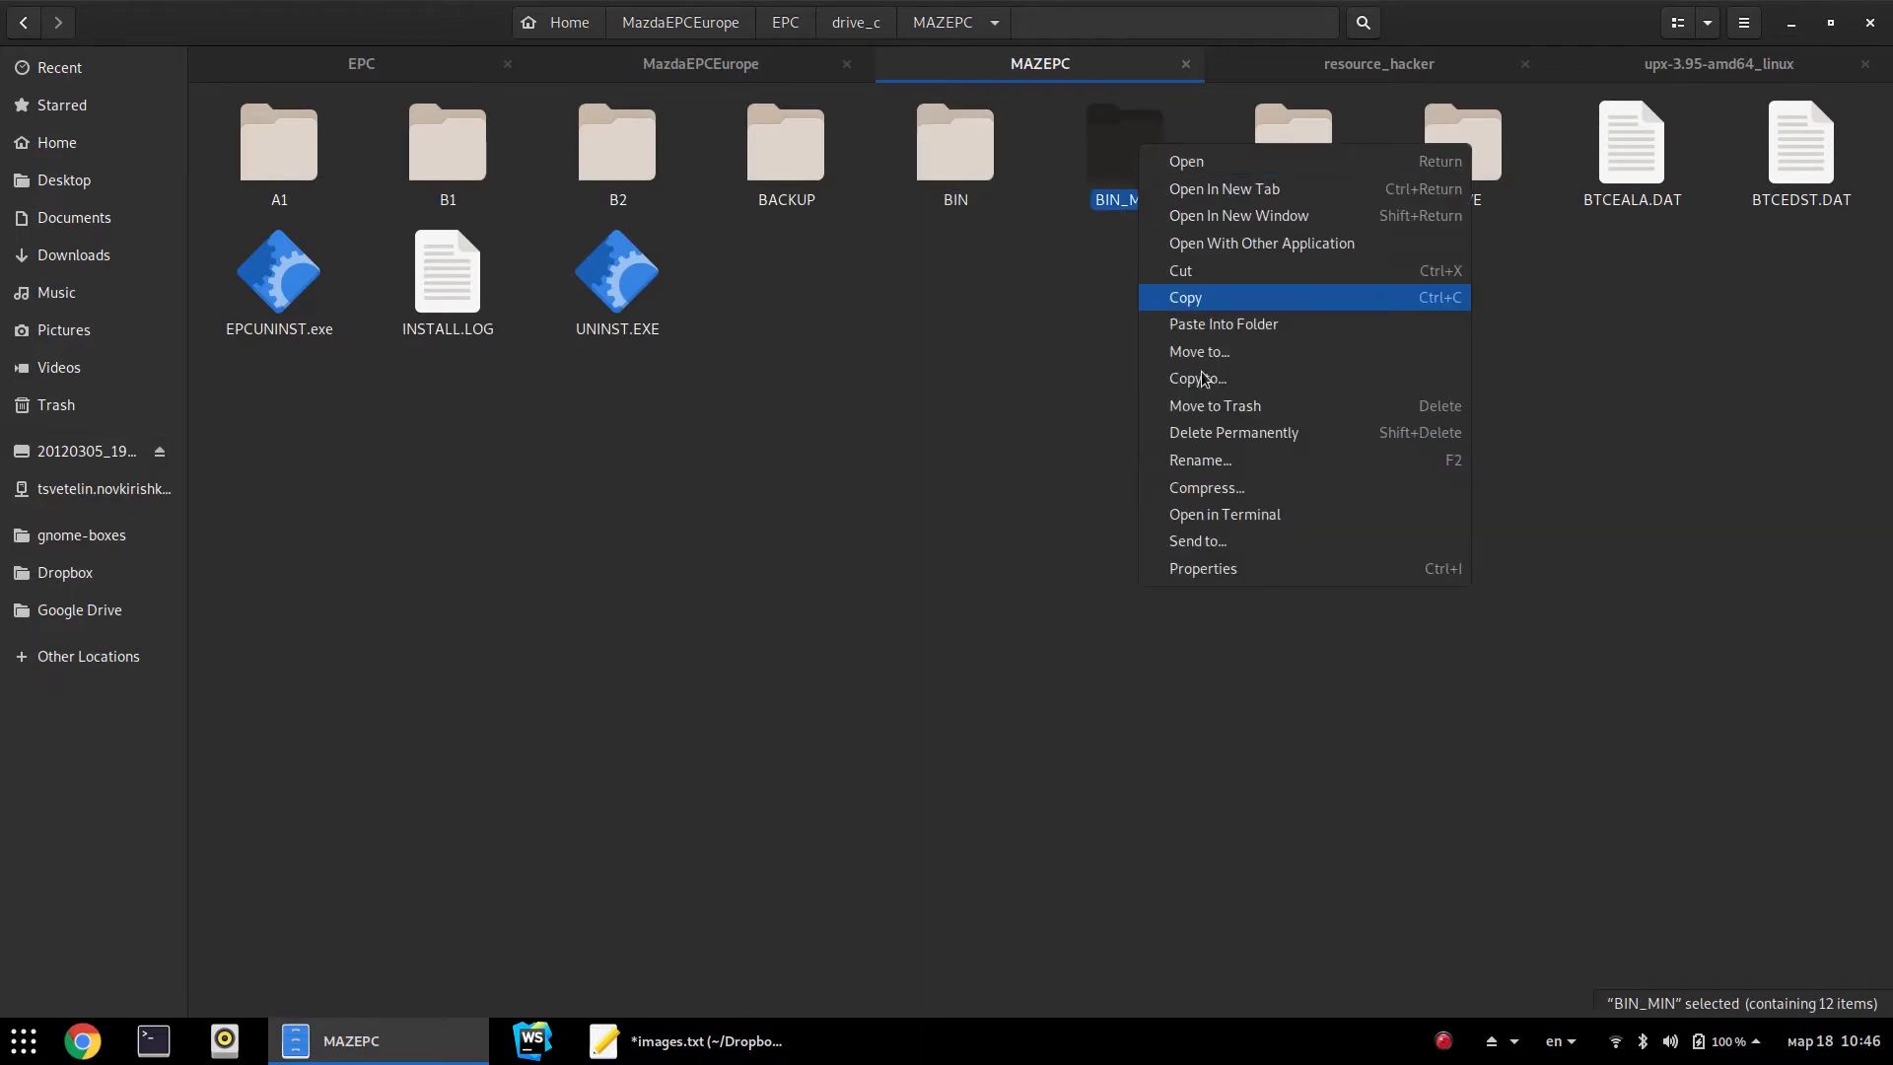
left_click(1252, 570)
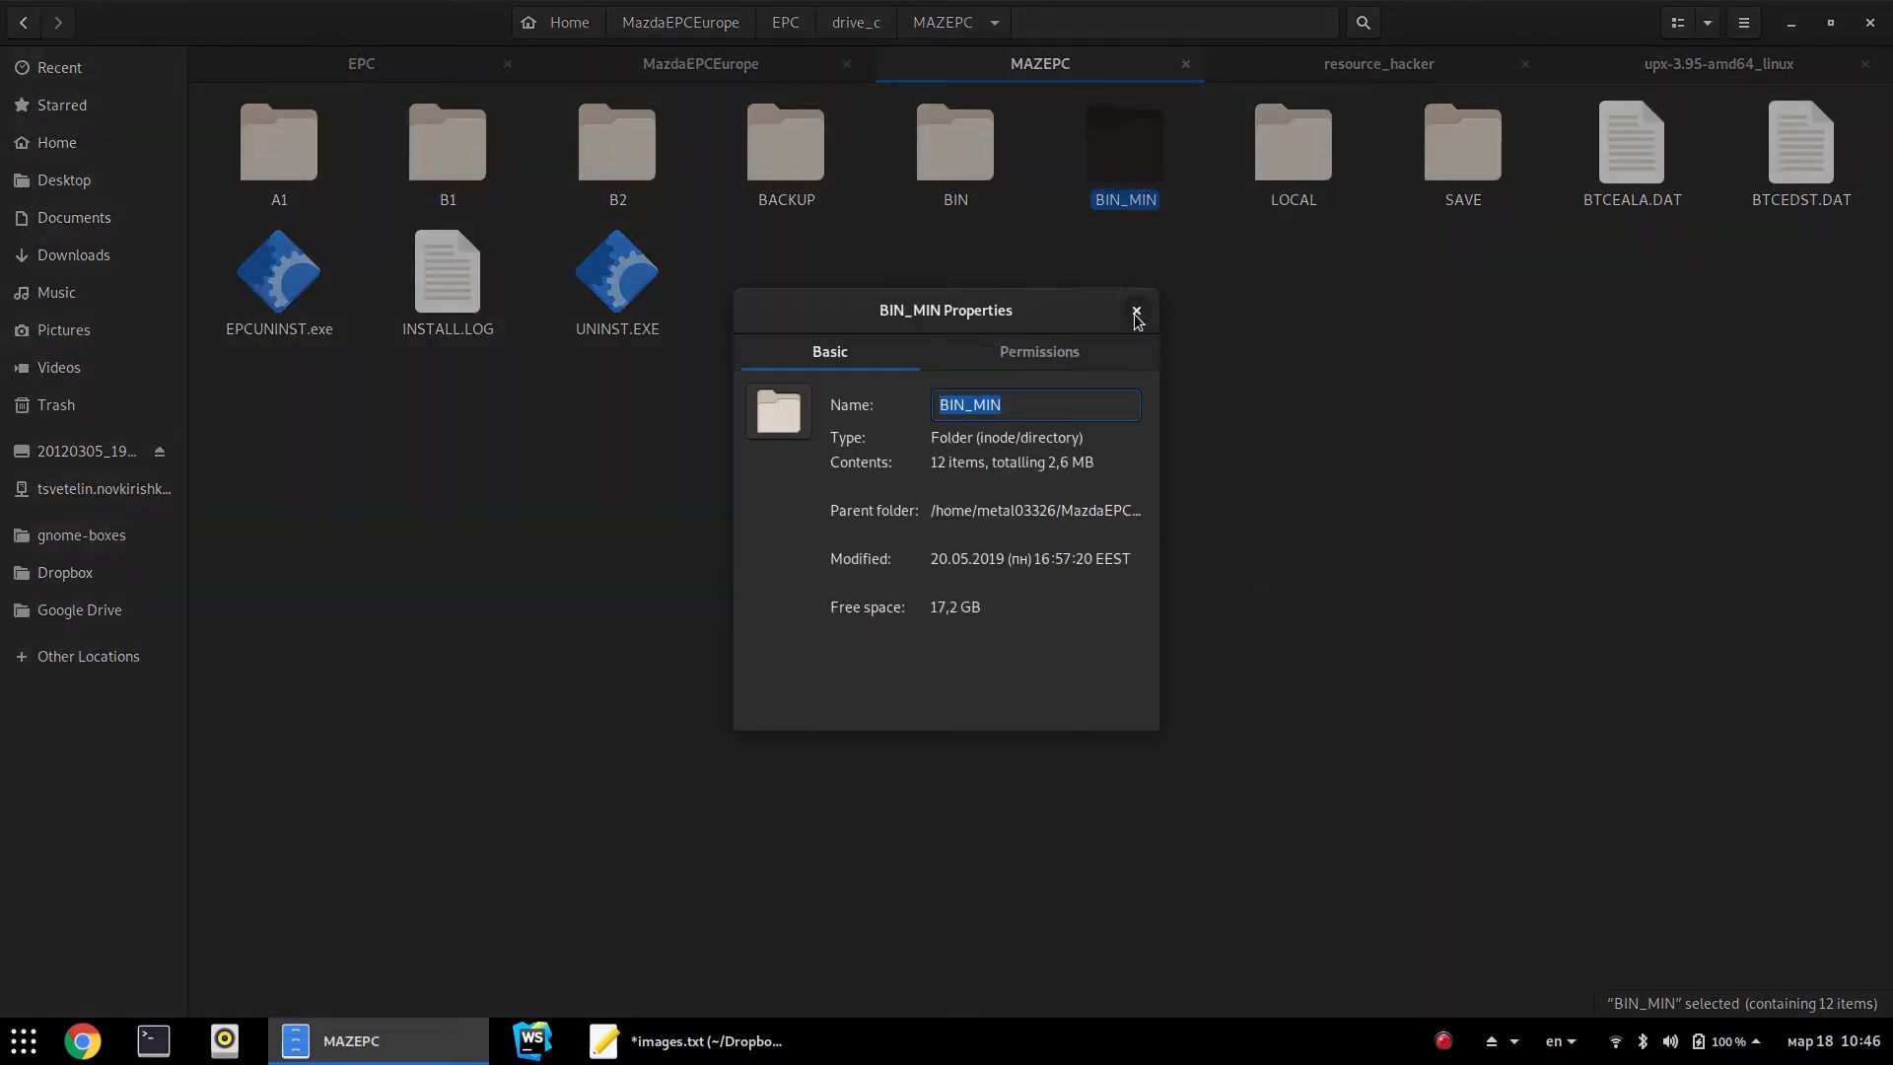
left_click(1136, 312)
key("Left")
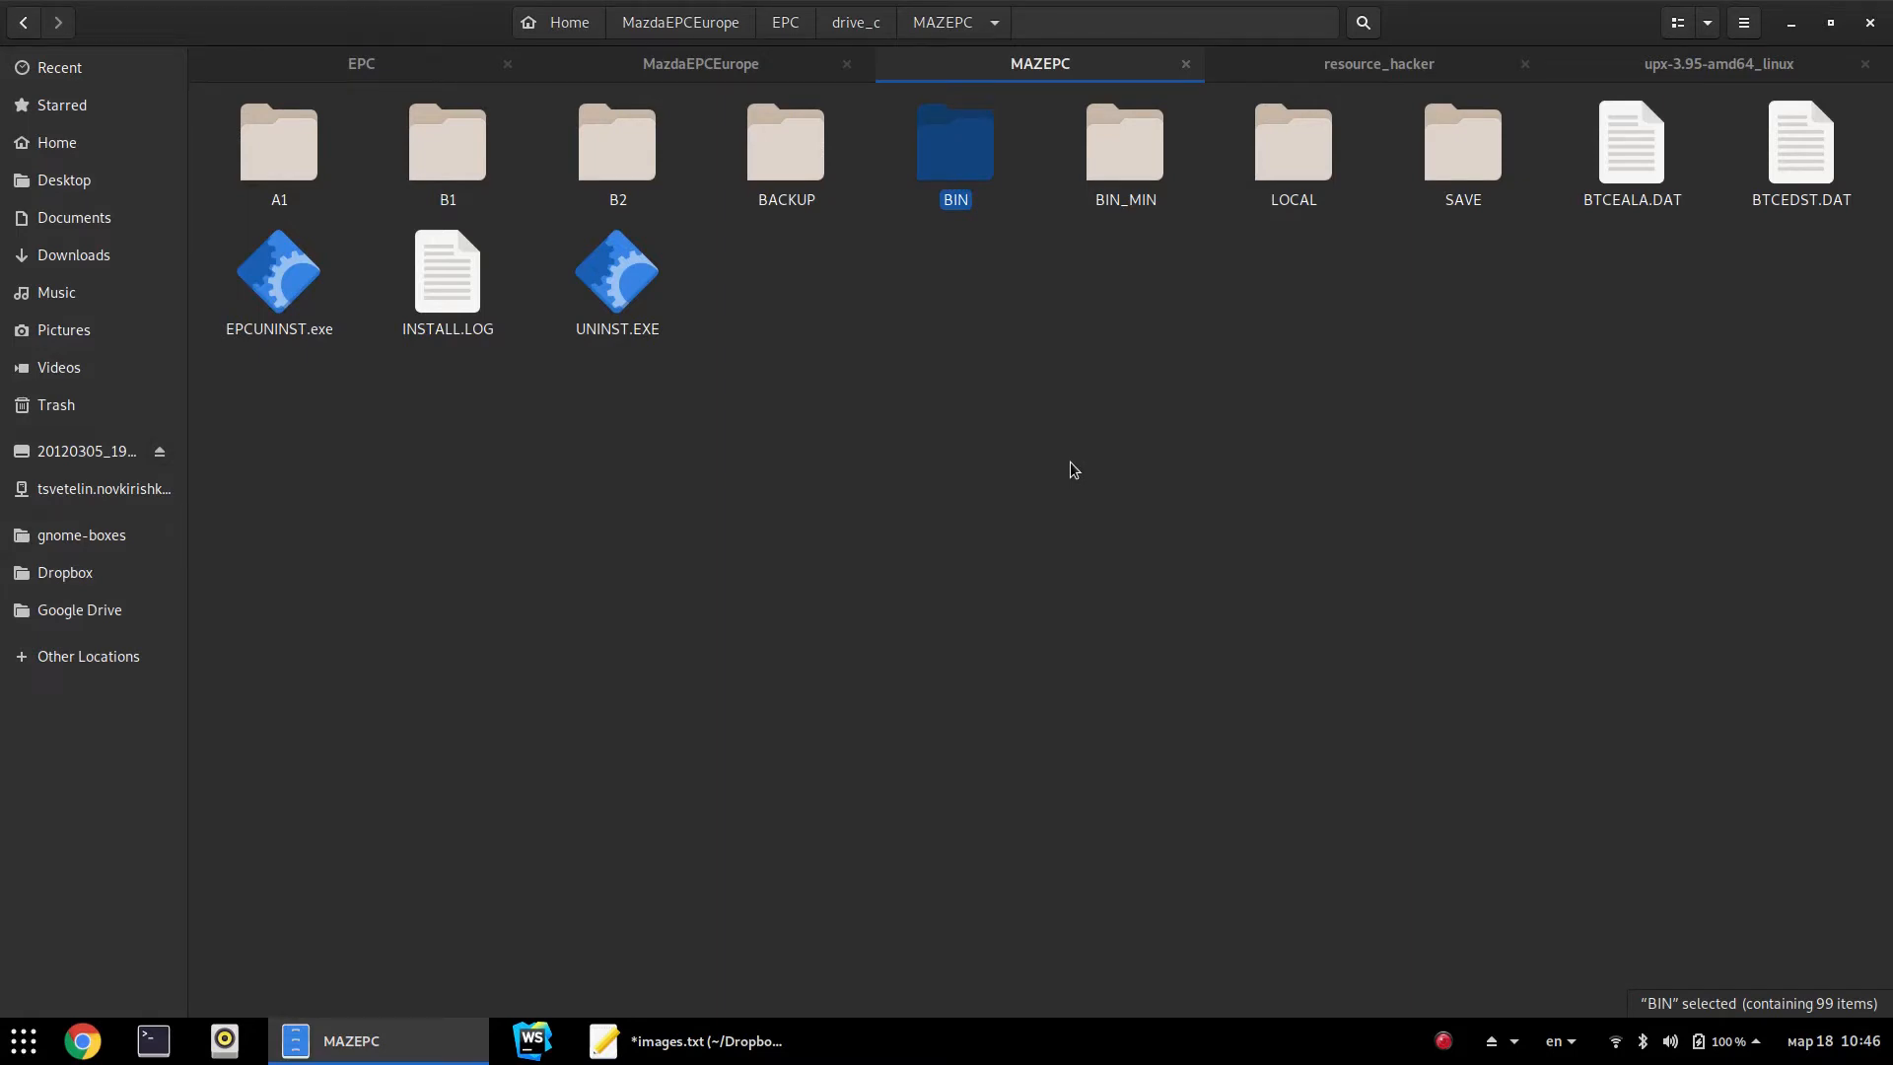
Highlight the './upx --ultra-brute mazdaepc.exe' line in images.txt, then show the upx-3.95-amd64_linux tab
left_click(690, 1041)
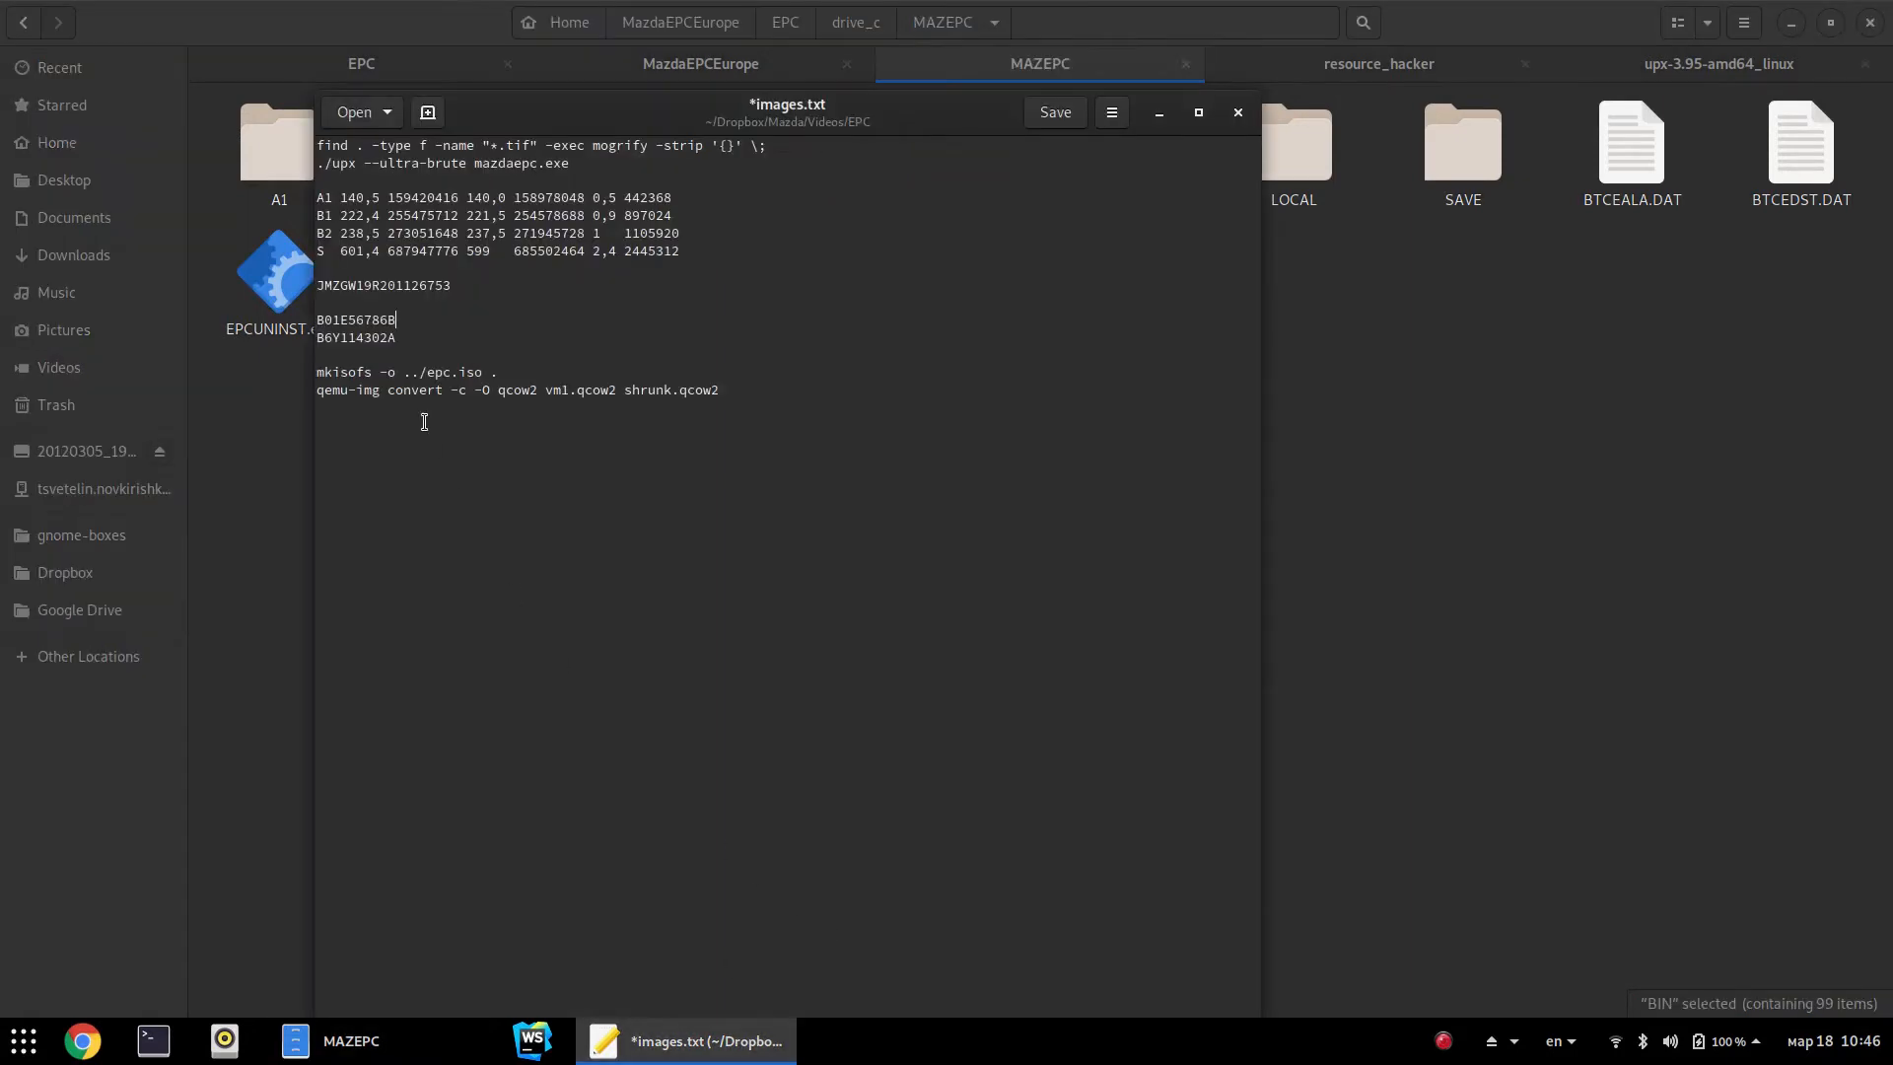
left_click_drag(317, 163, 643, 163)
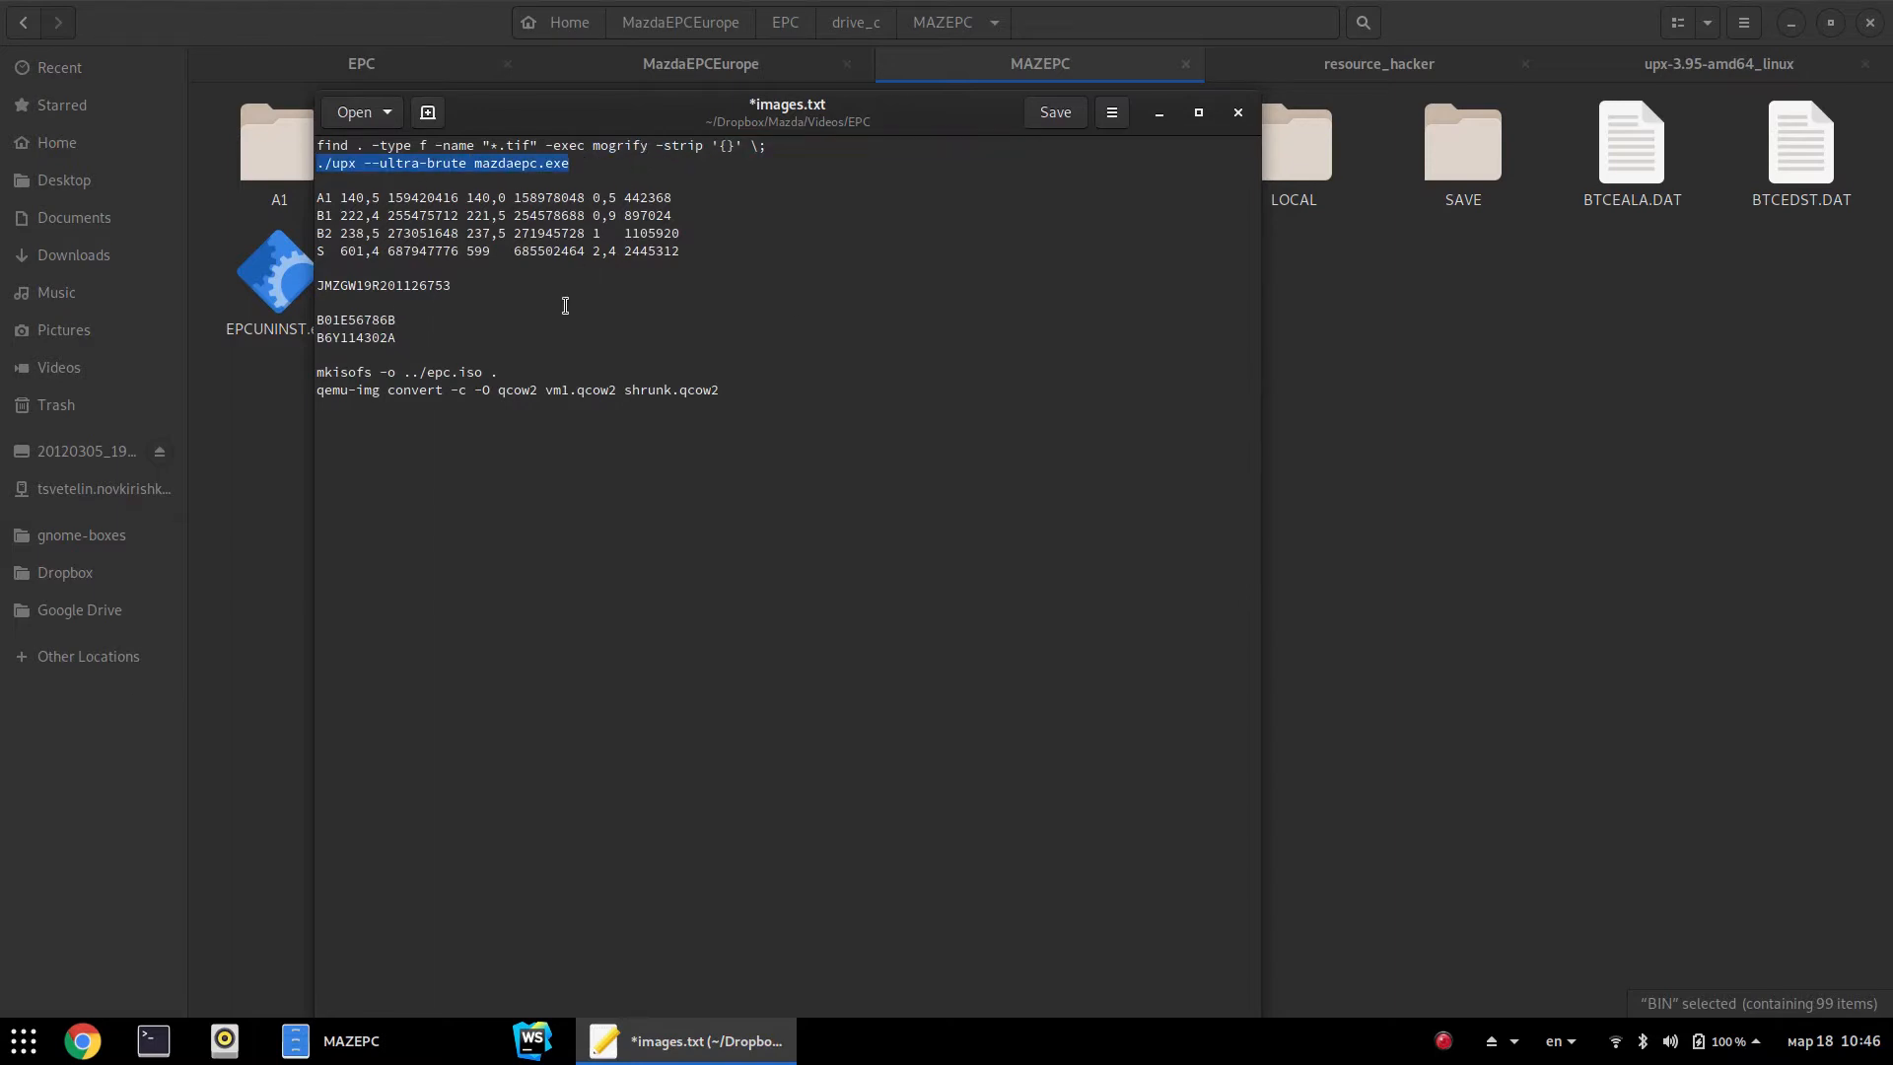
left_click(1653, 63)
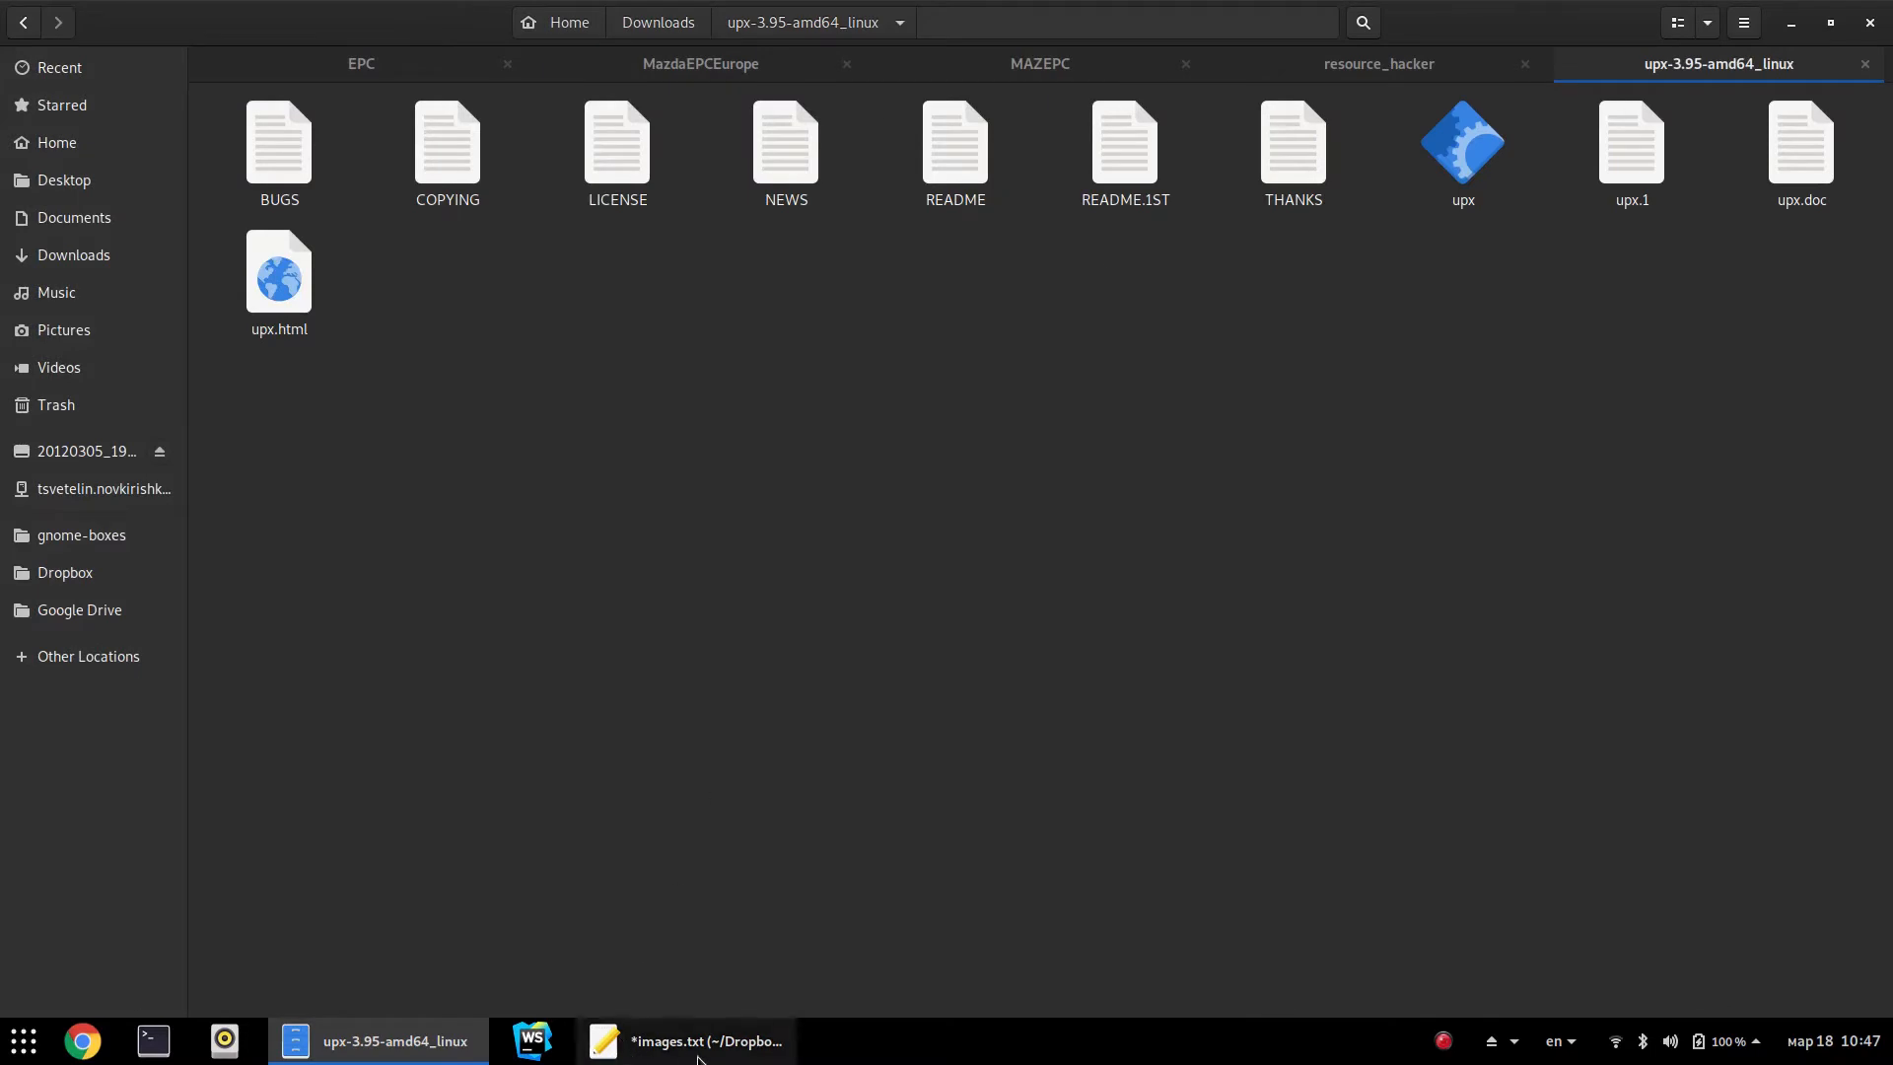
Raise the *images.txt notes in front of the upx folder
left_click(625, 1047)
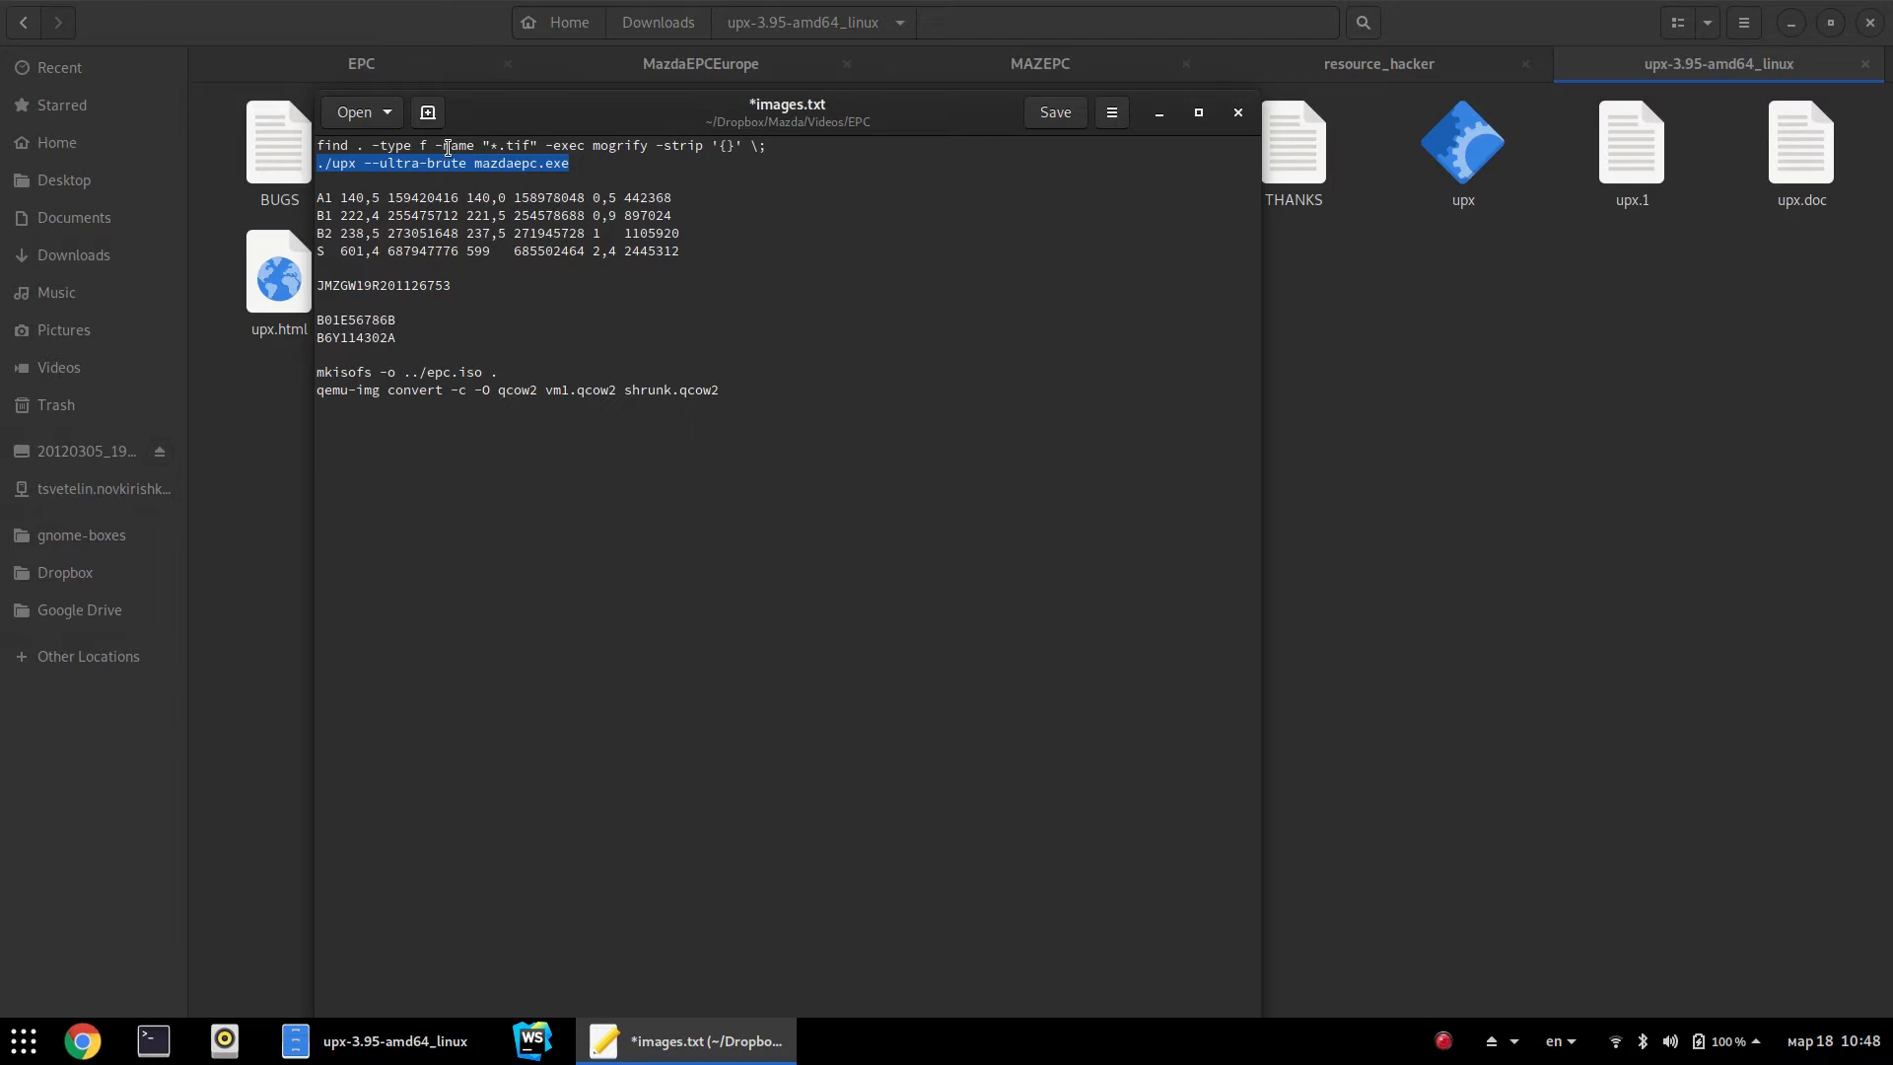
Highlight the .tif find command on line 1 of images.txt
left_click(511, 145)
left_click_drag(511, 145, 528, 145)
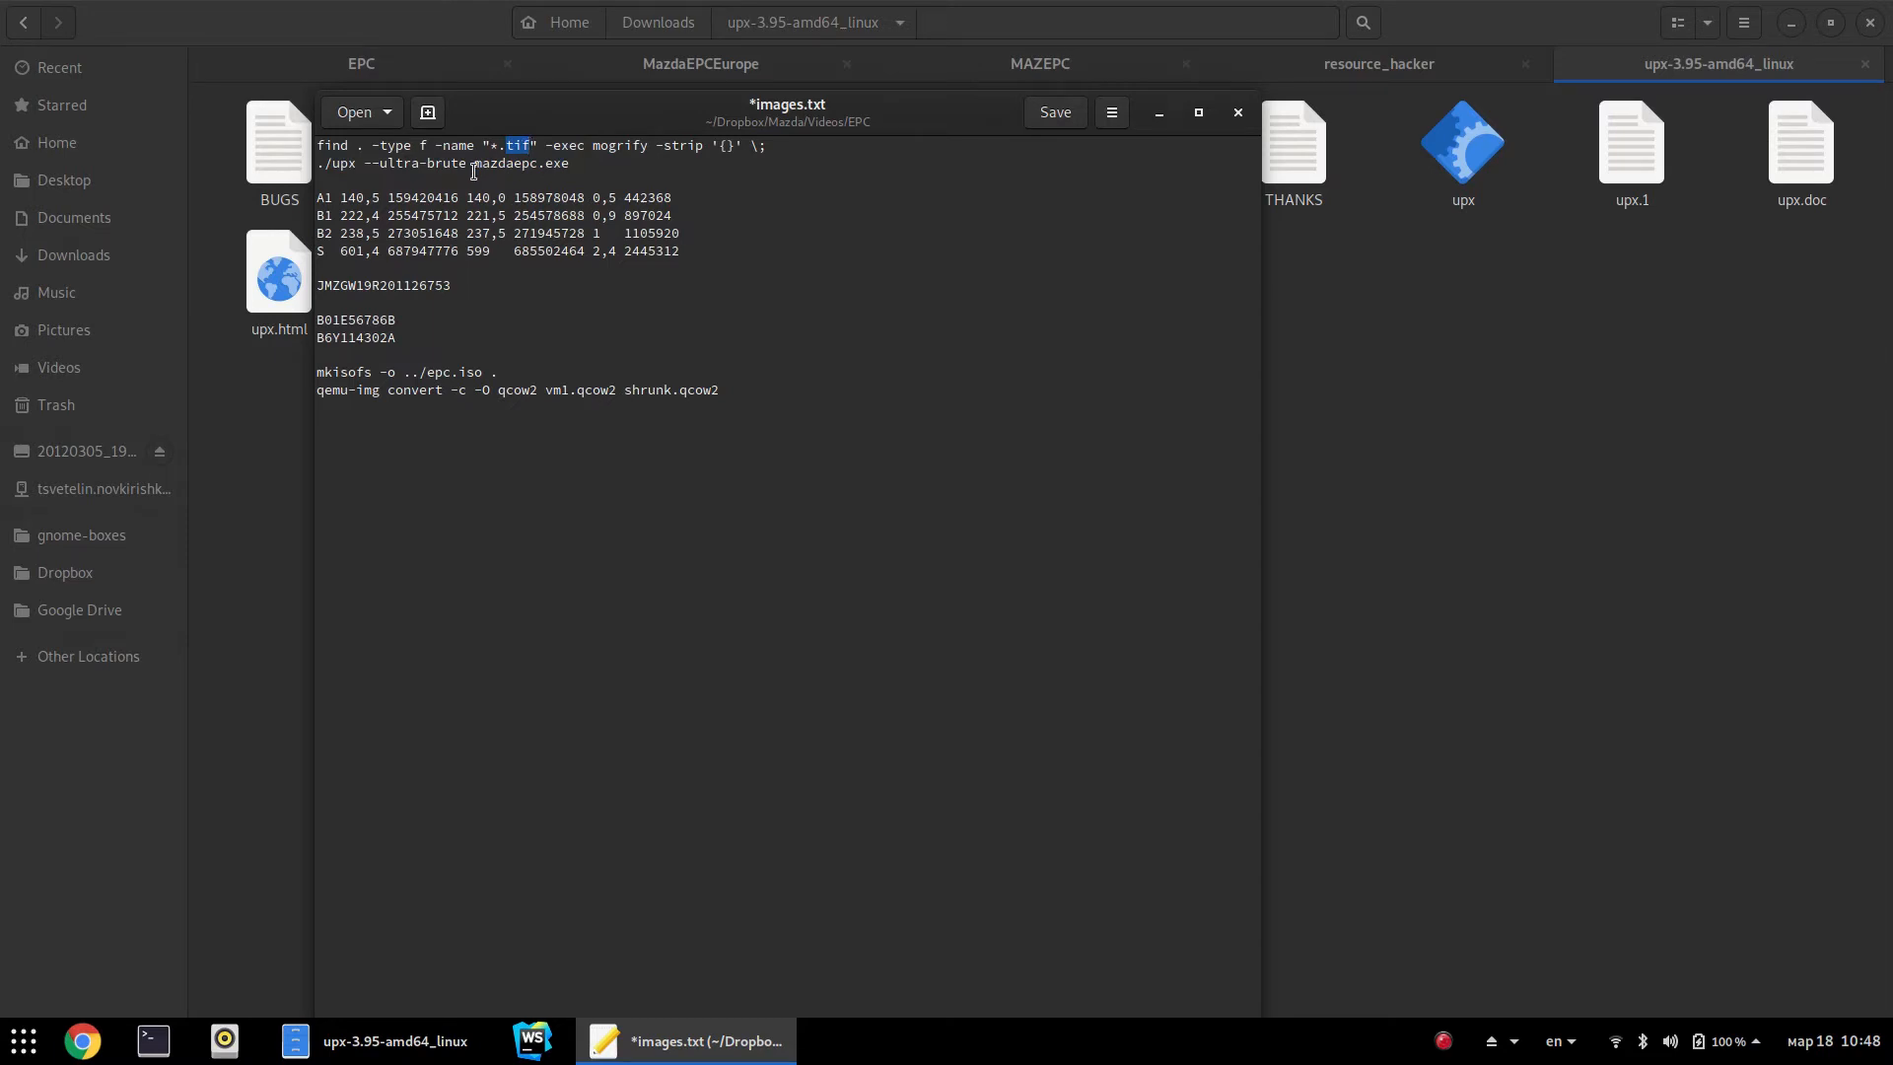
left_click_drag(321, 148, 819, 152)
left_click(820, 152)
In Files, switch through the EPC, MazdaEPCEurope and MAZEPC tabs
left_click(1388, 471)
left_click(389, 79)
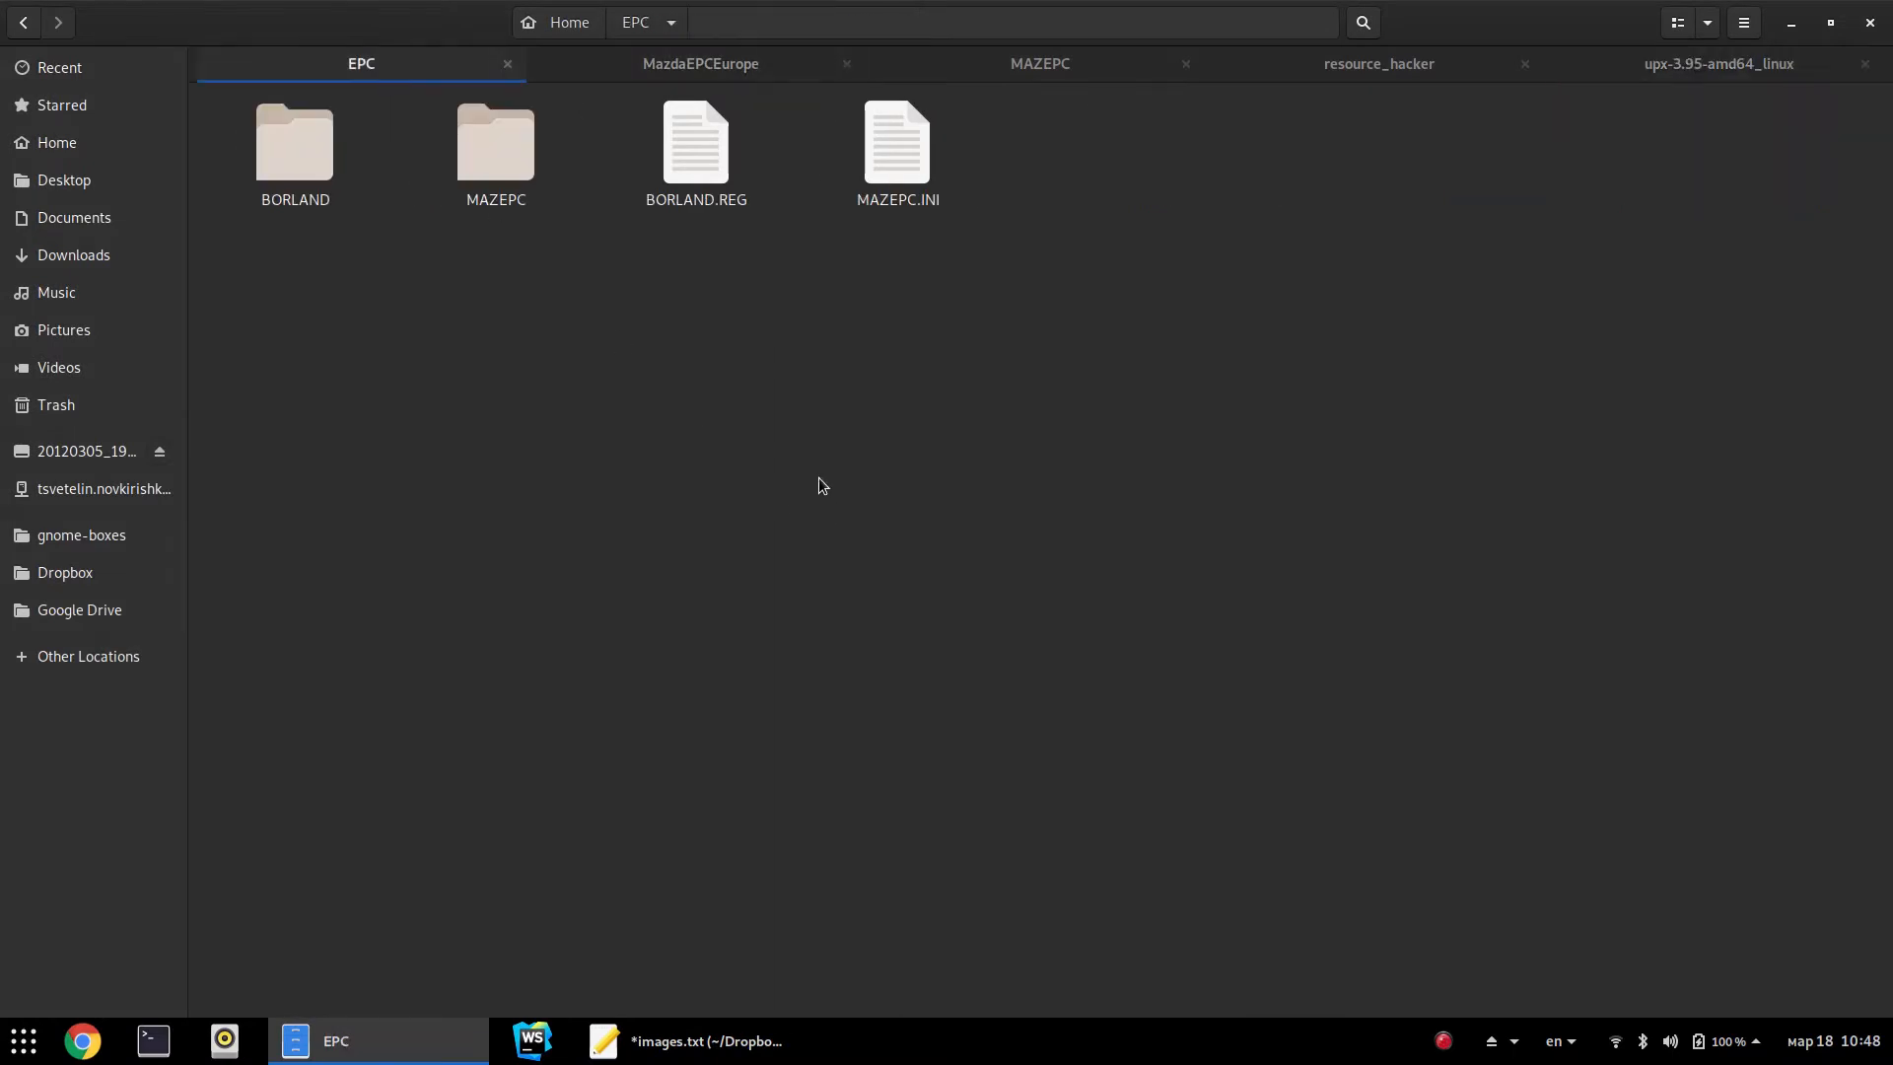
left_click(659, 65)
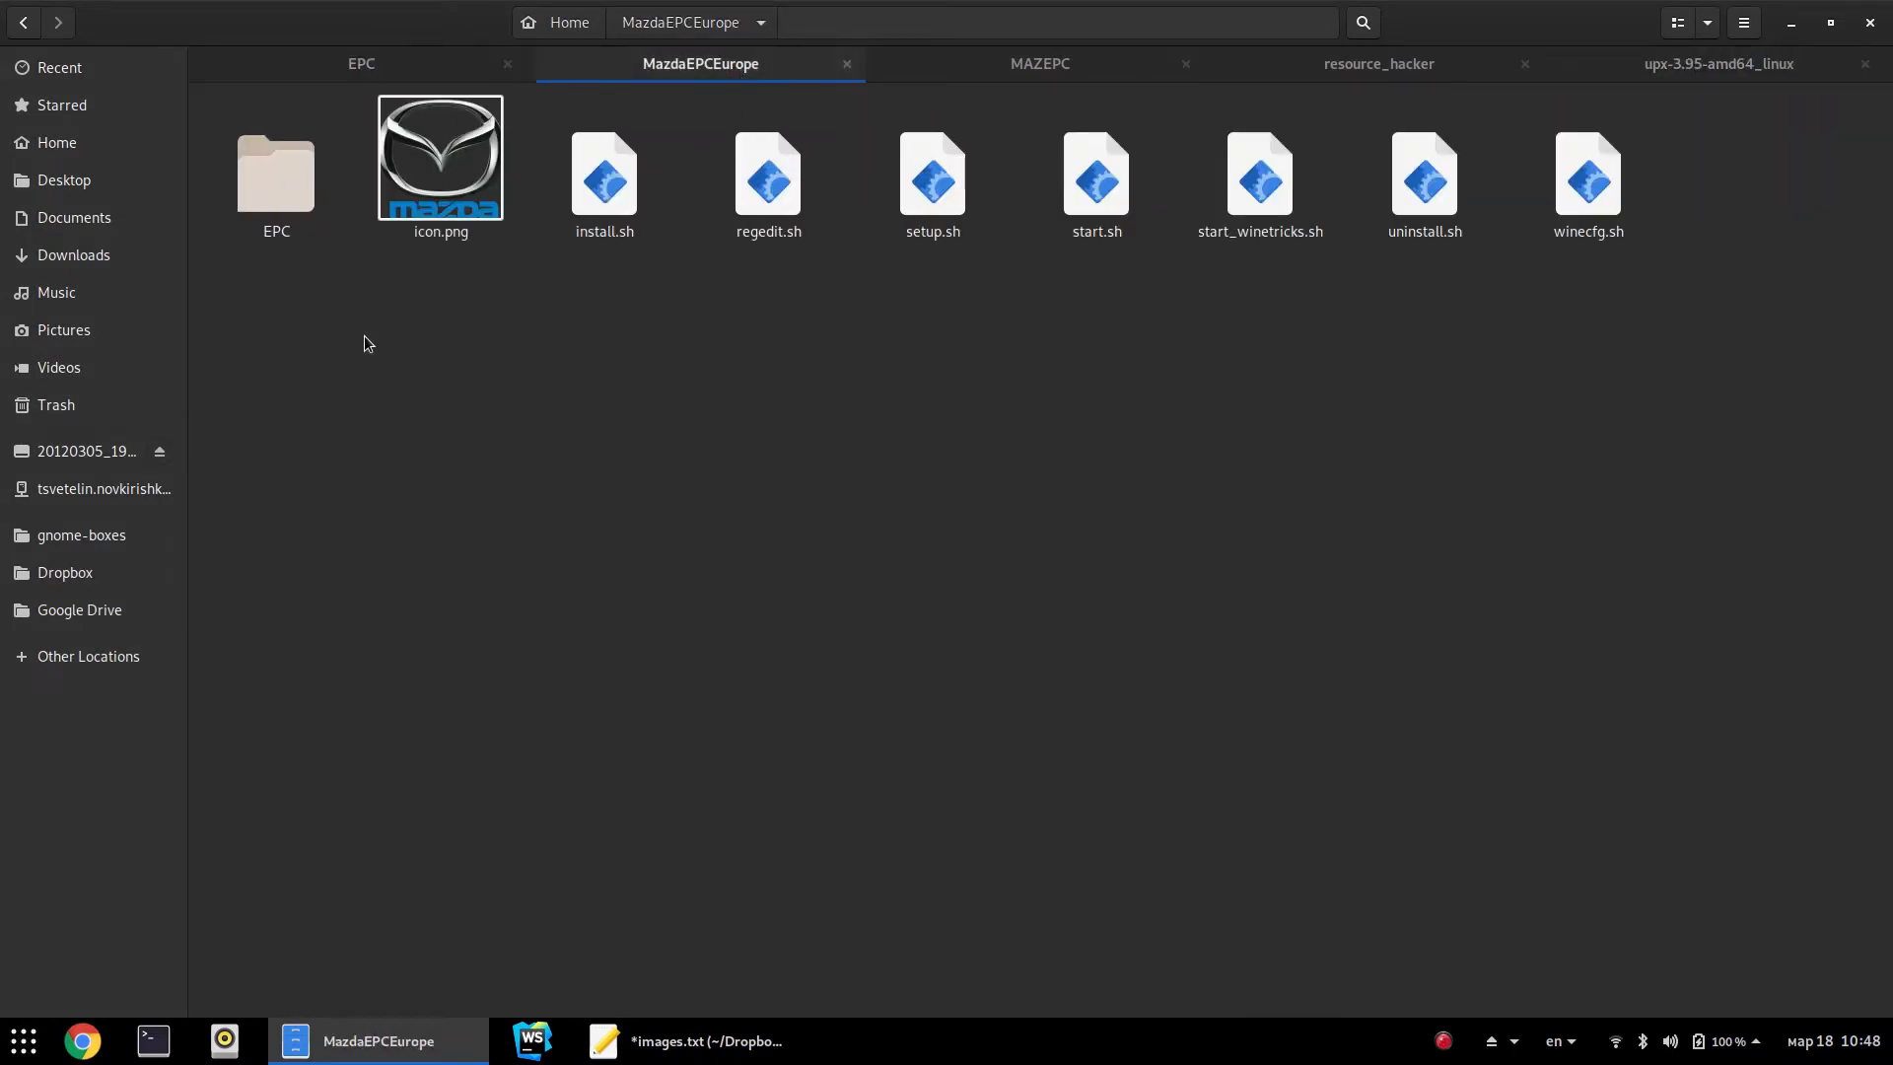
left_click(1045, 74)
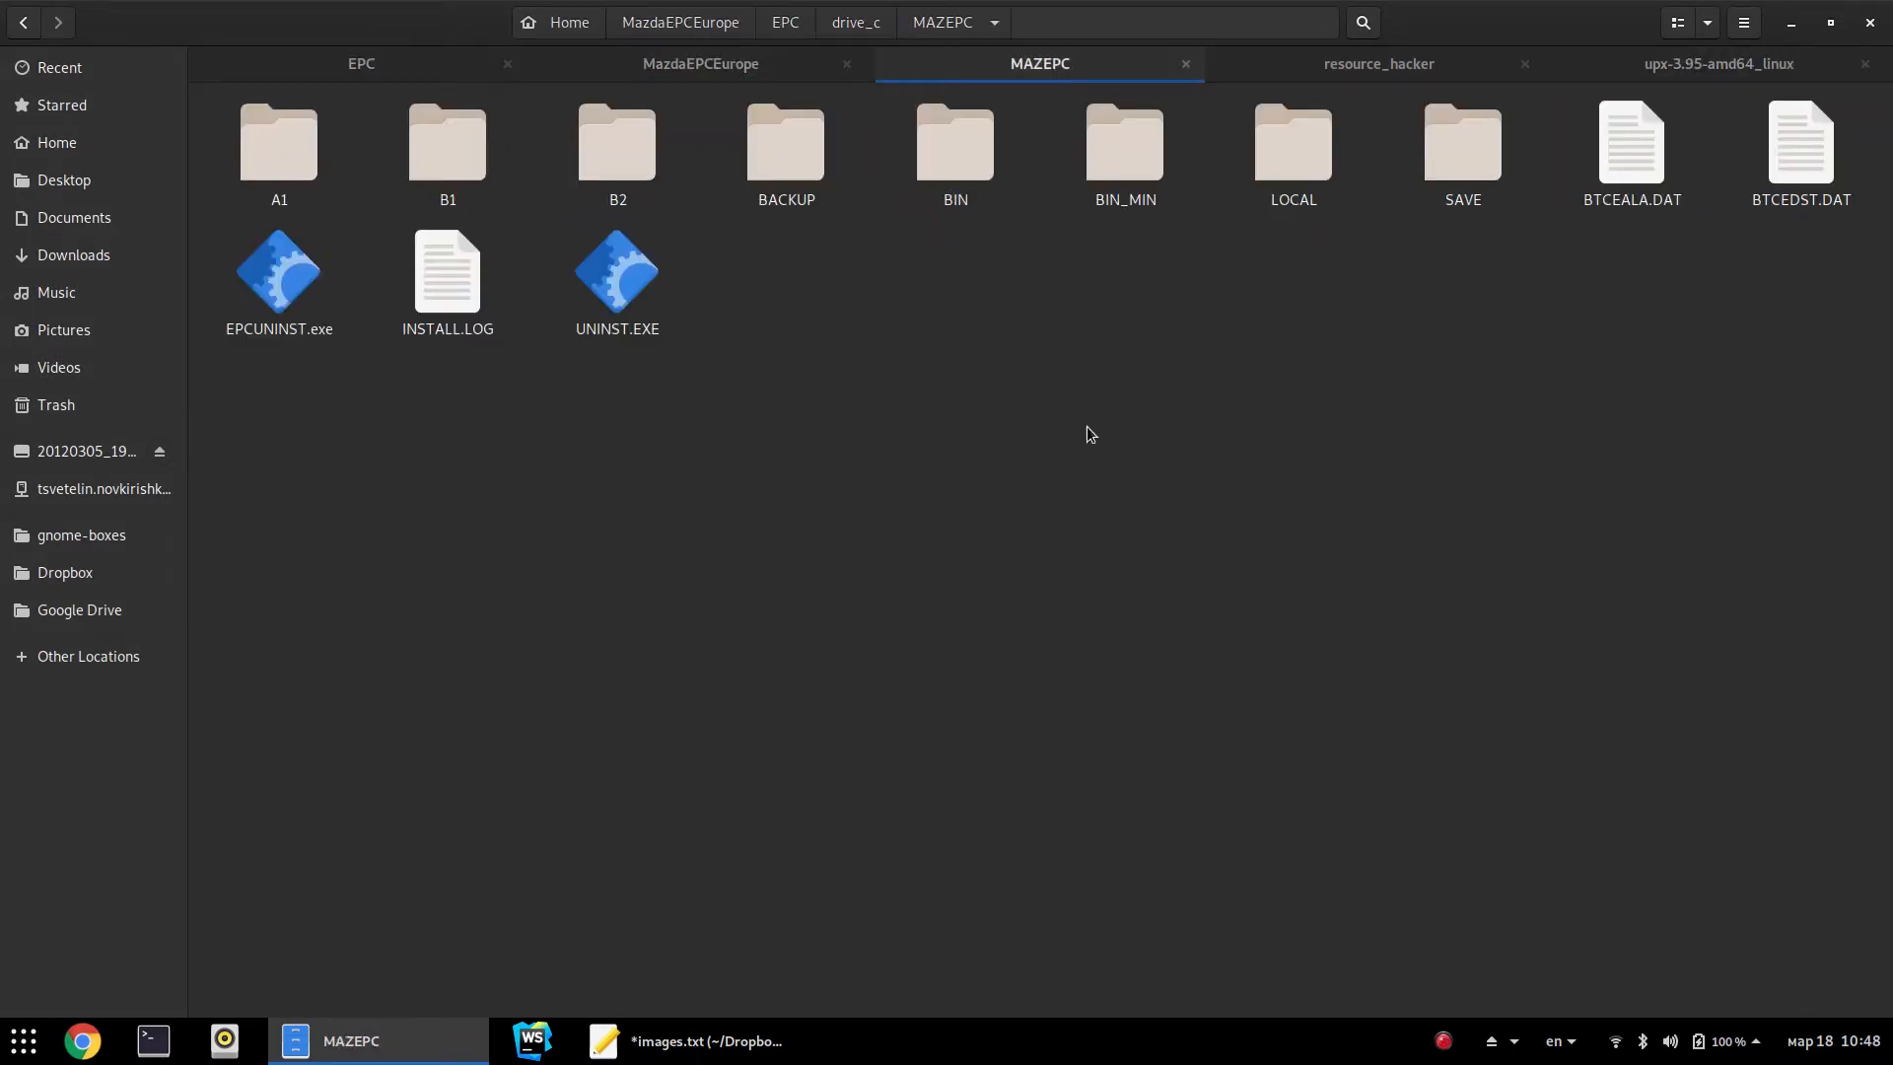
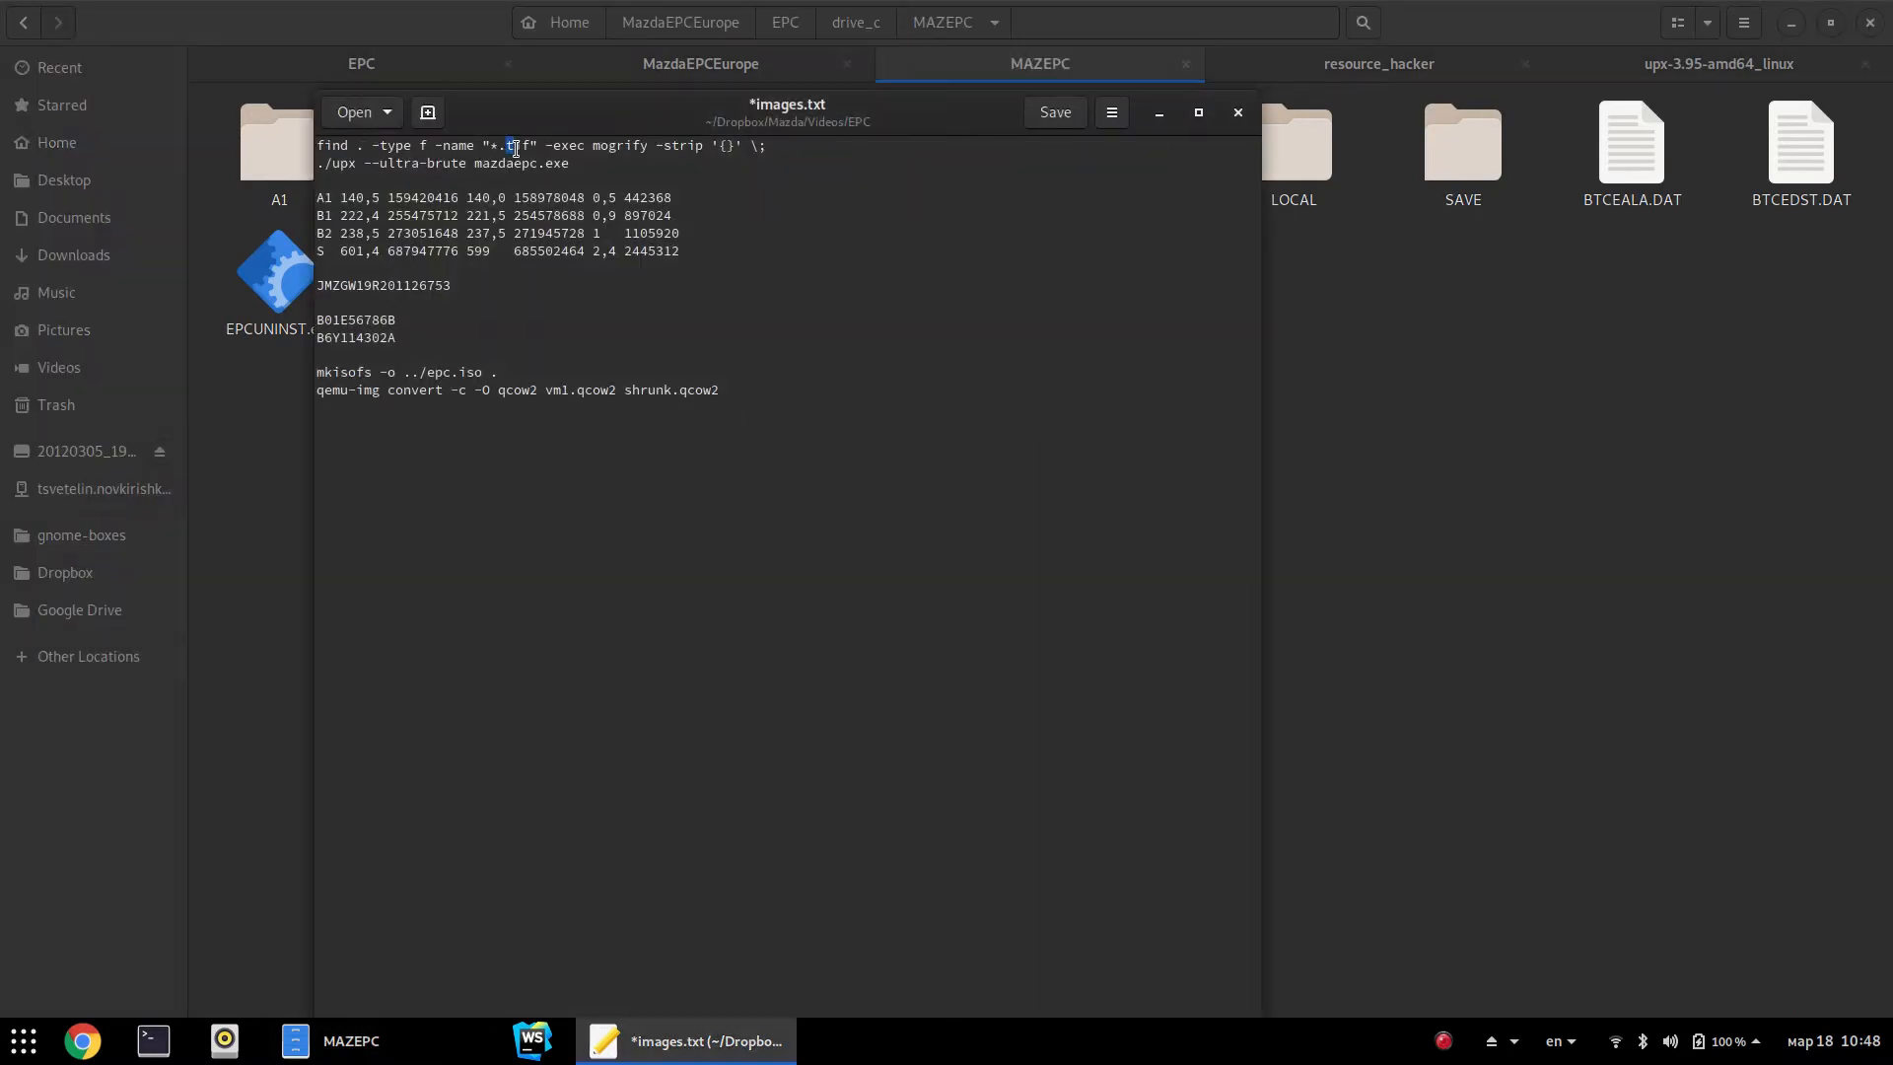
triple_click(654, 155)
left_click(732, 255)
left_click_drag(317, 195, 739, 252)
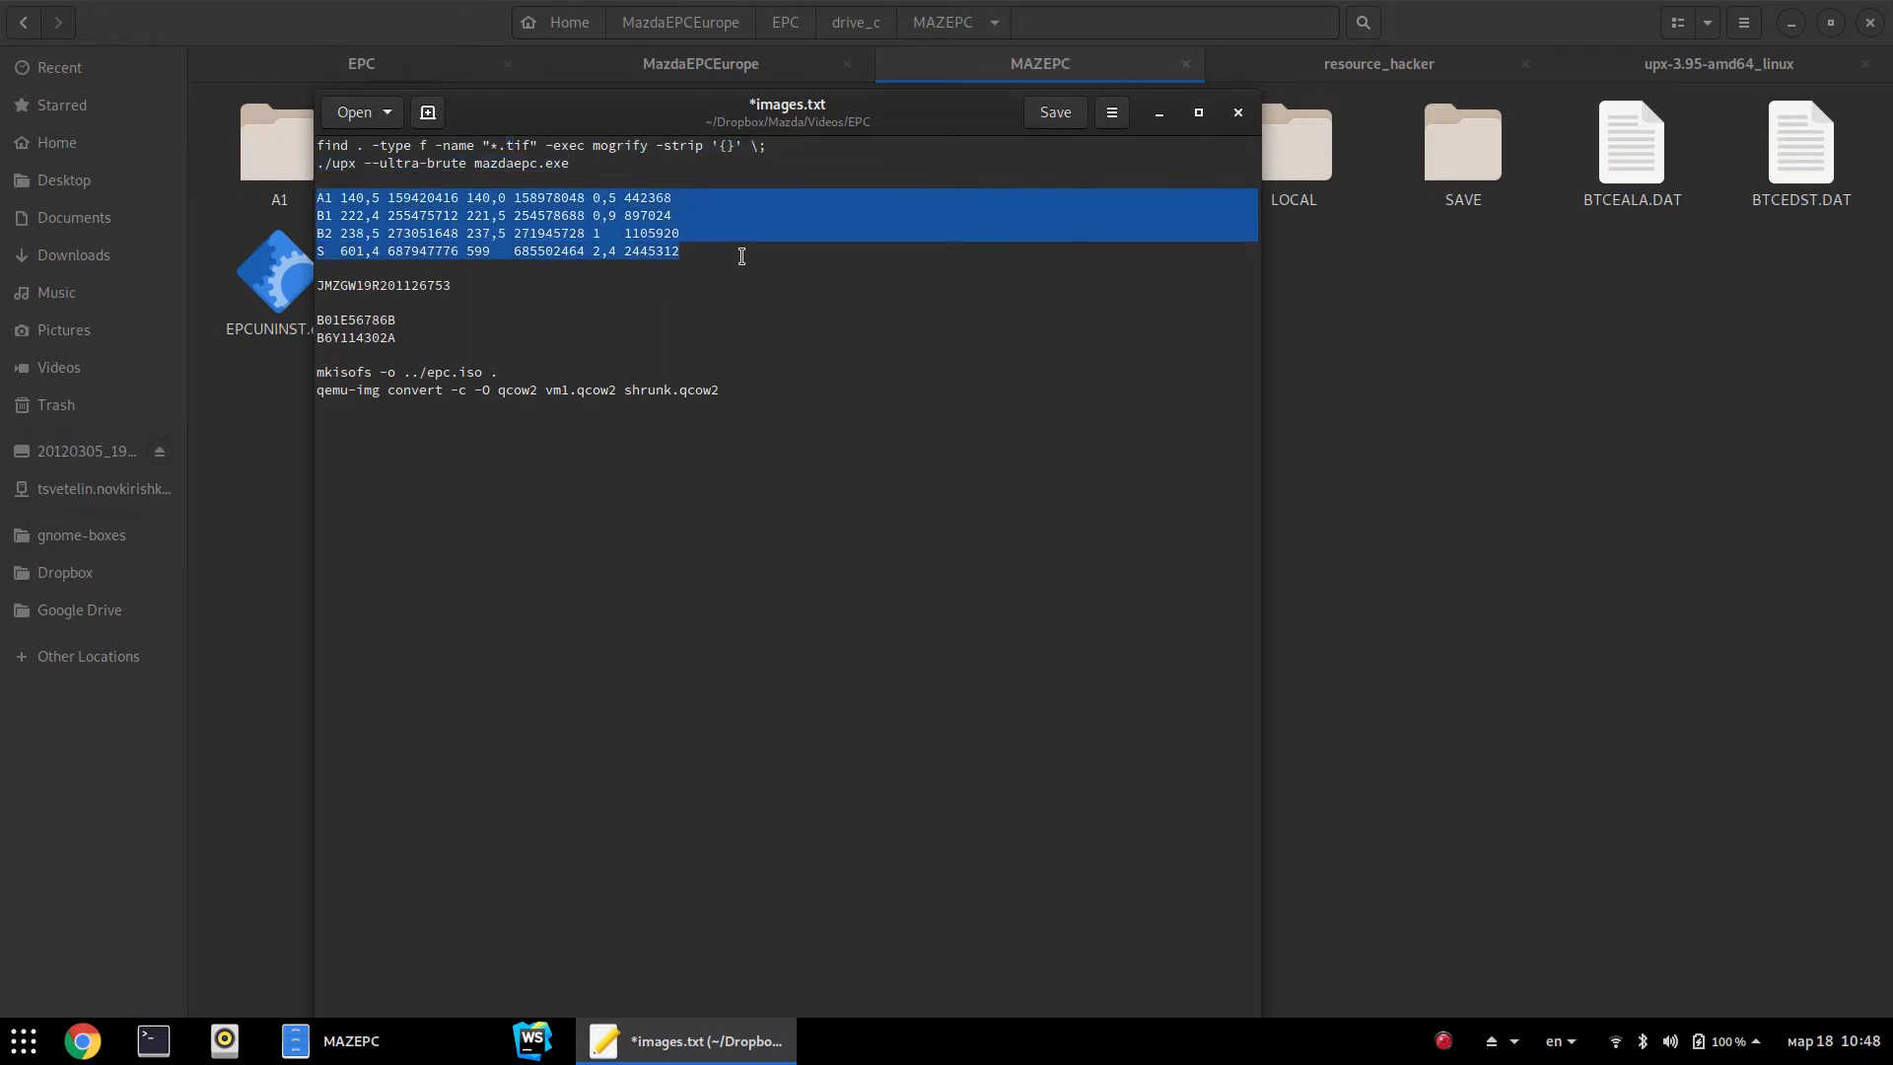
left_click(742, 248)
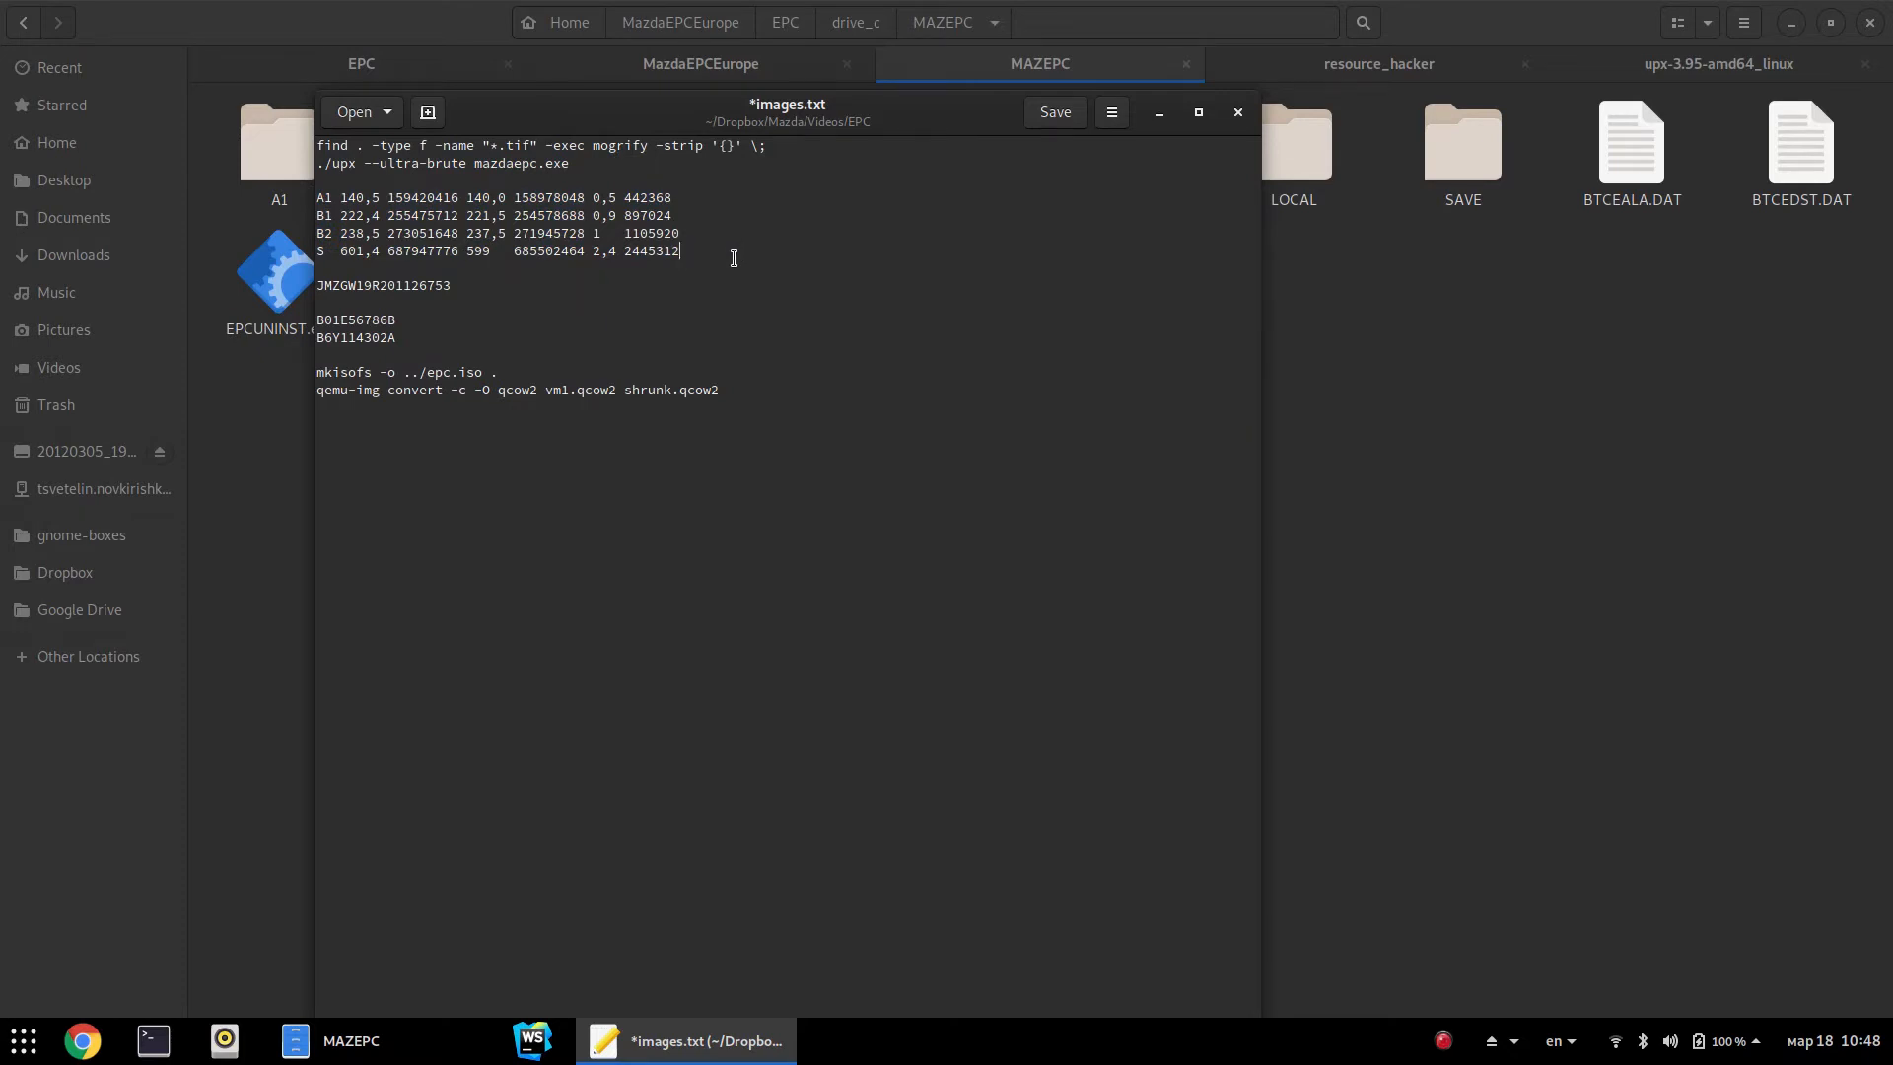
left_click_drag(592, 162, 295, 168)
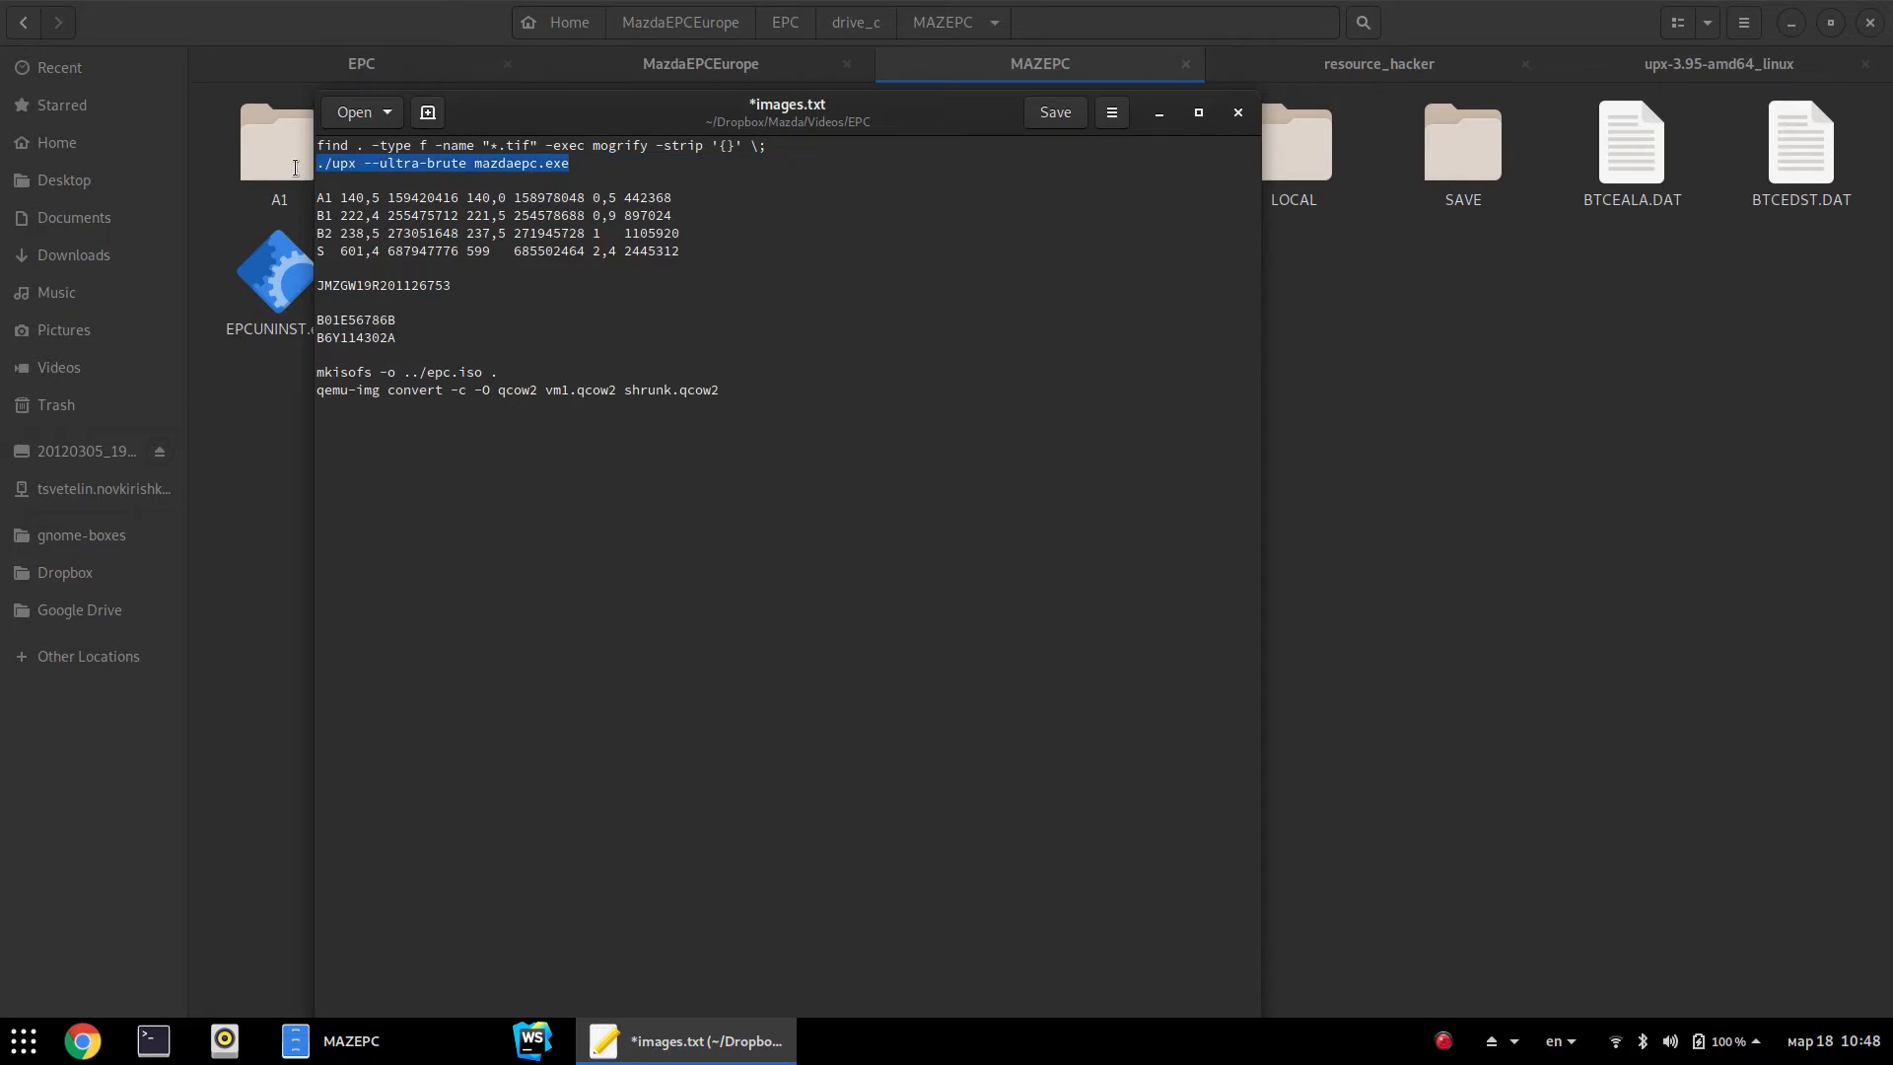
left_click(586, 172)
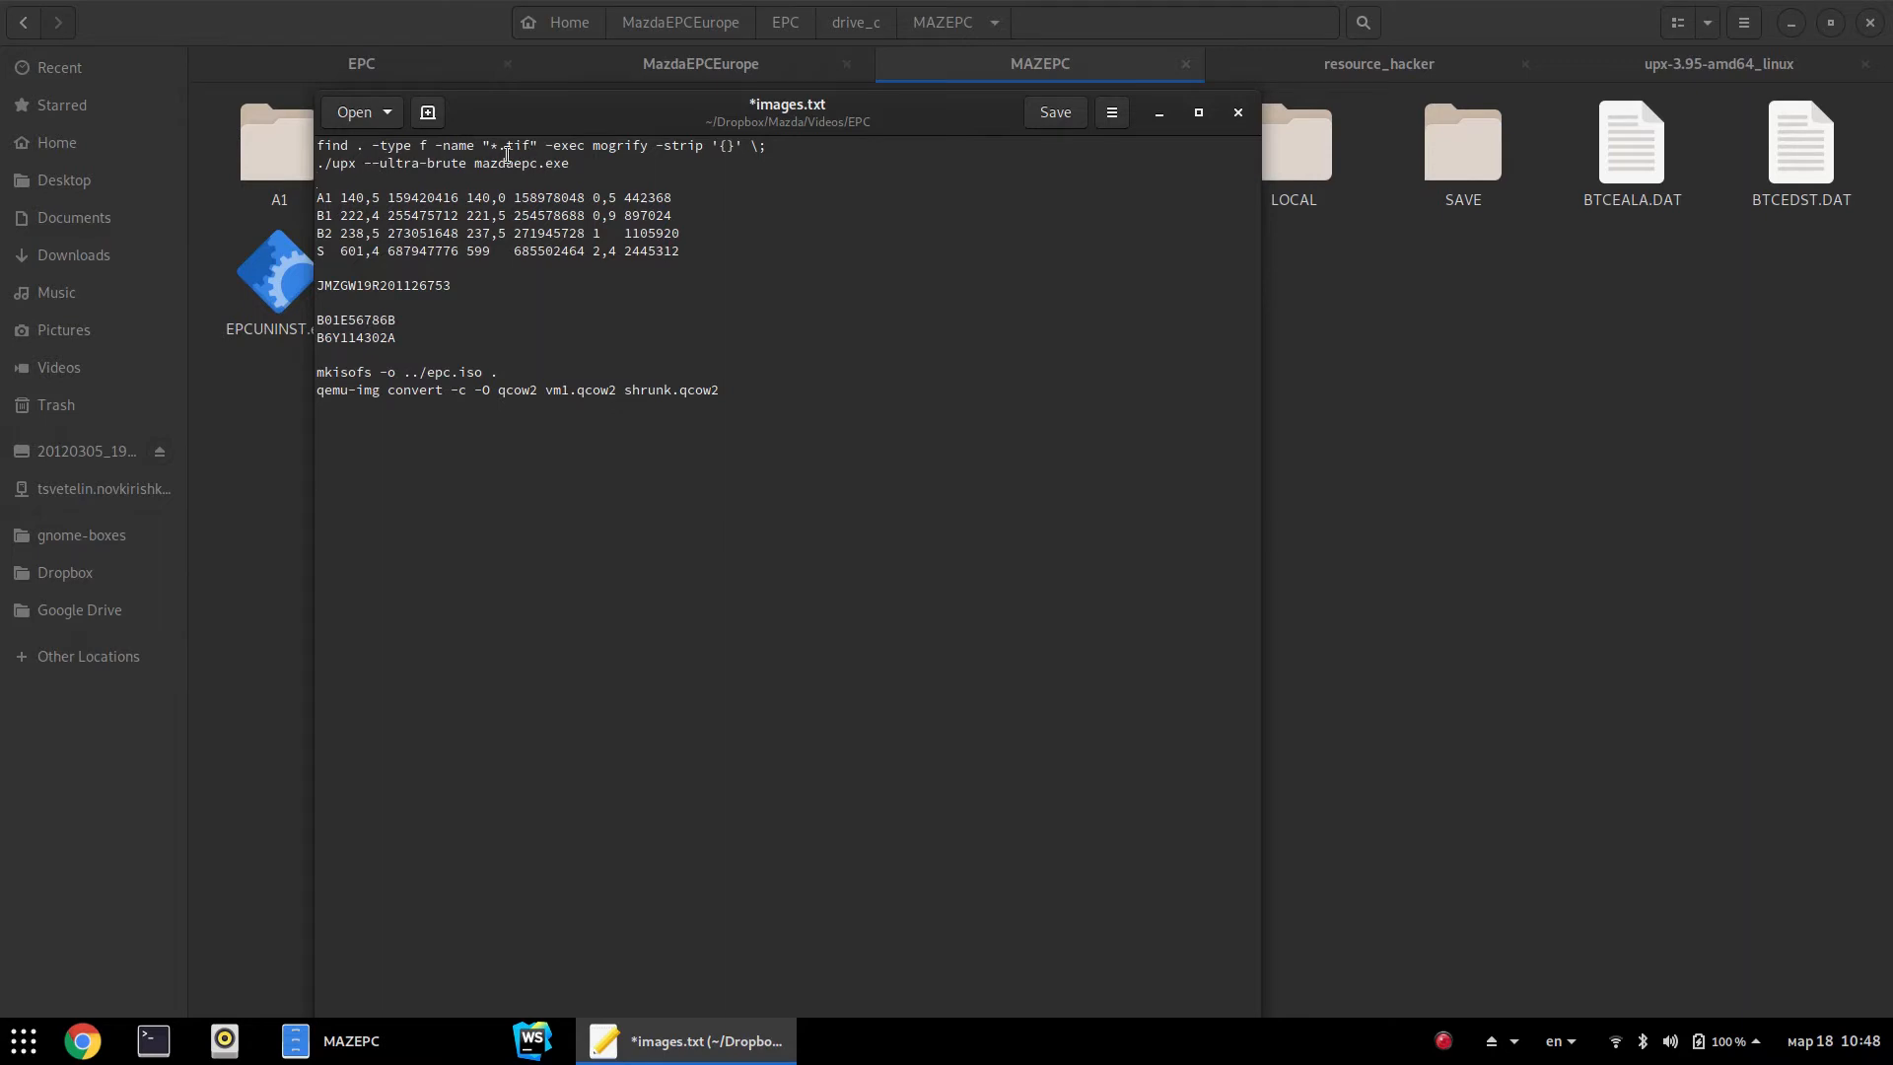
left_click_drag(475, 163, 629, 173)
left_click(646, 159)
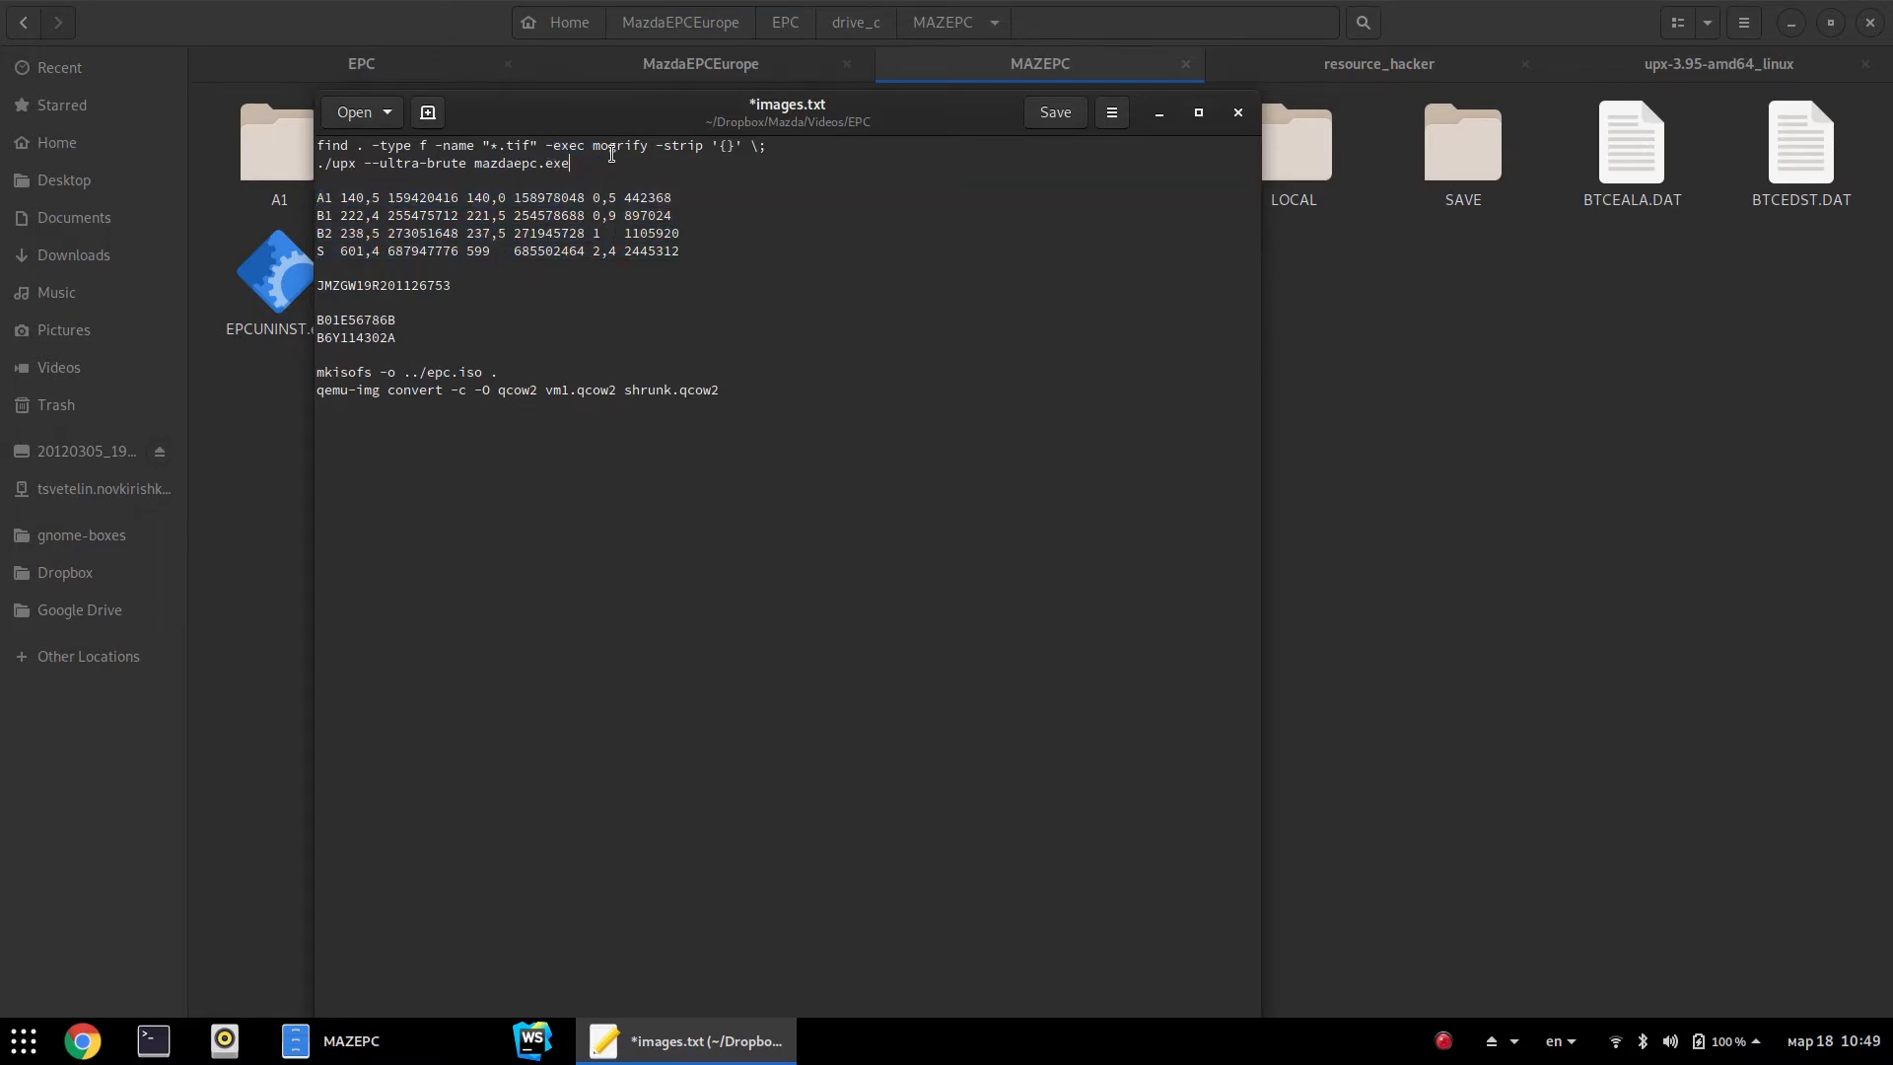
Highlight the B1, B2 and S size values (0,9, 1, 2,4) in images.txt
double_click(605, 216)
left_click_drag(595, 233, 603, 240)
left_click_drag(593, 250, 617, 252)
left_click_drag(689, 250, 186, 202)
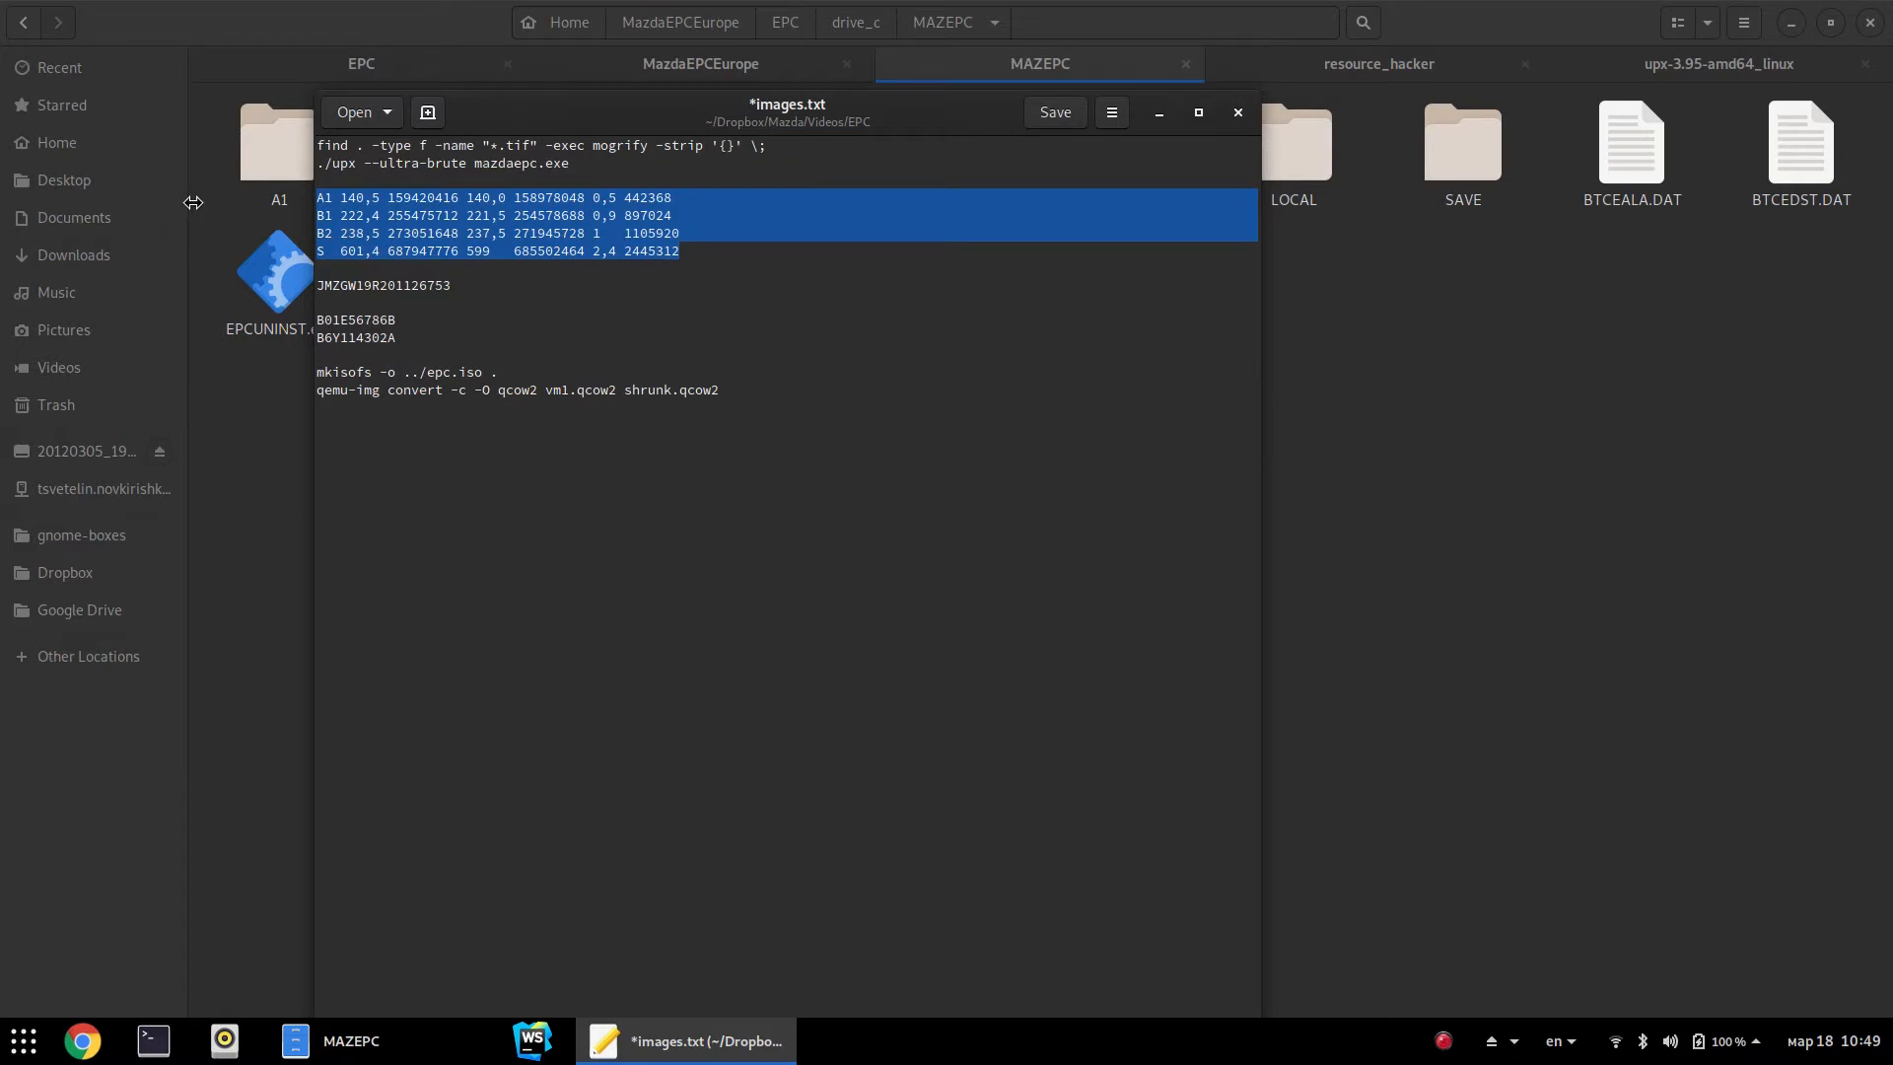
Review the find command and A1–S size lines, then bring the file manager forward
left_click(732, 246)
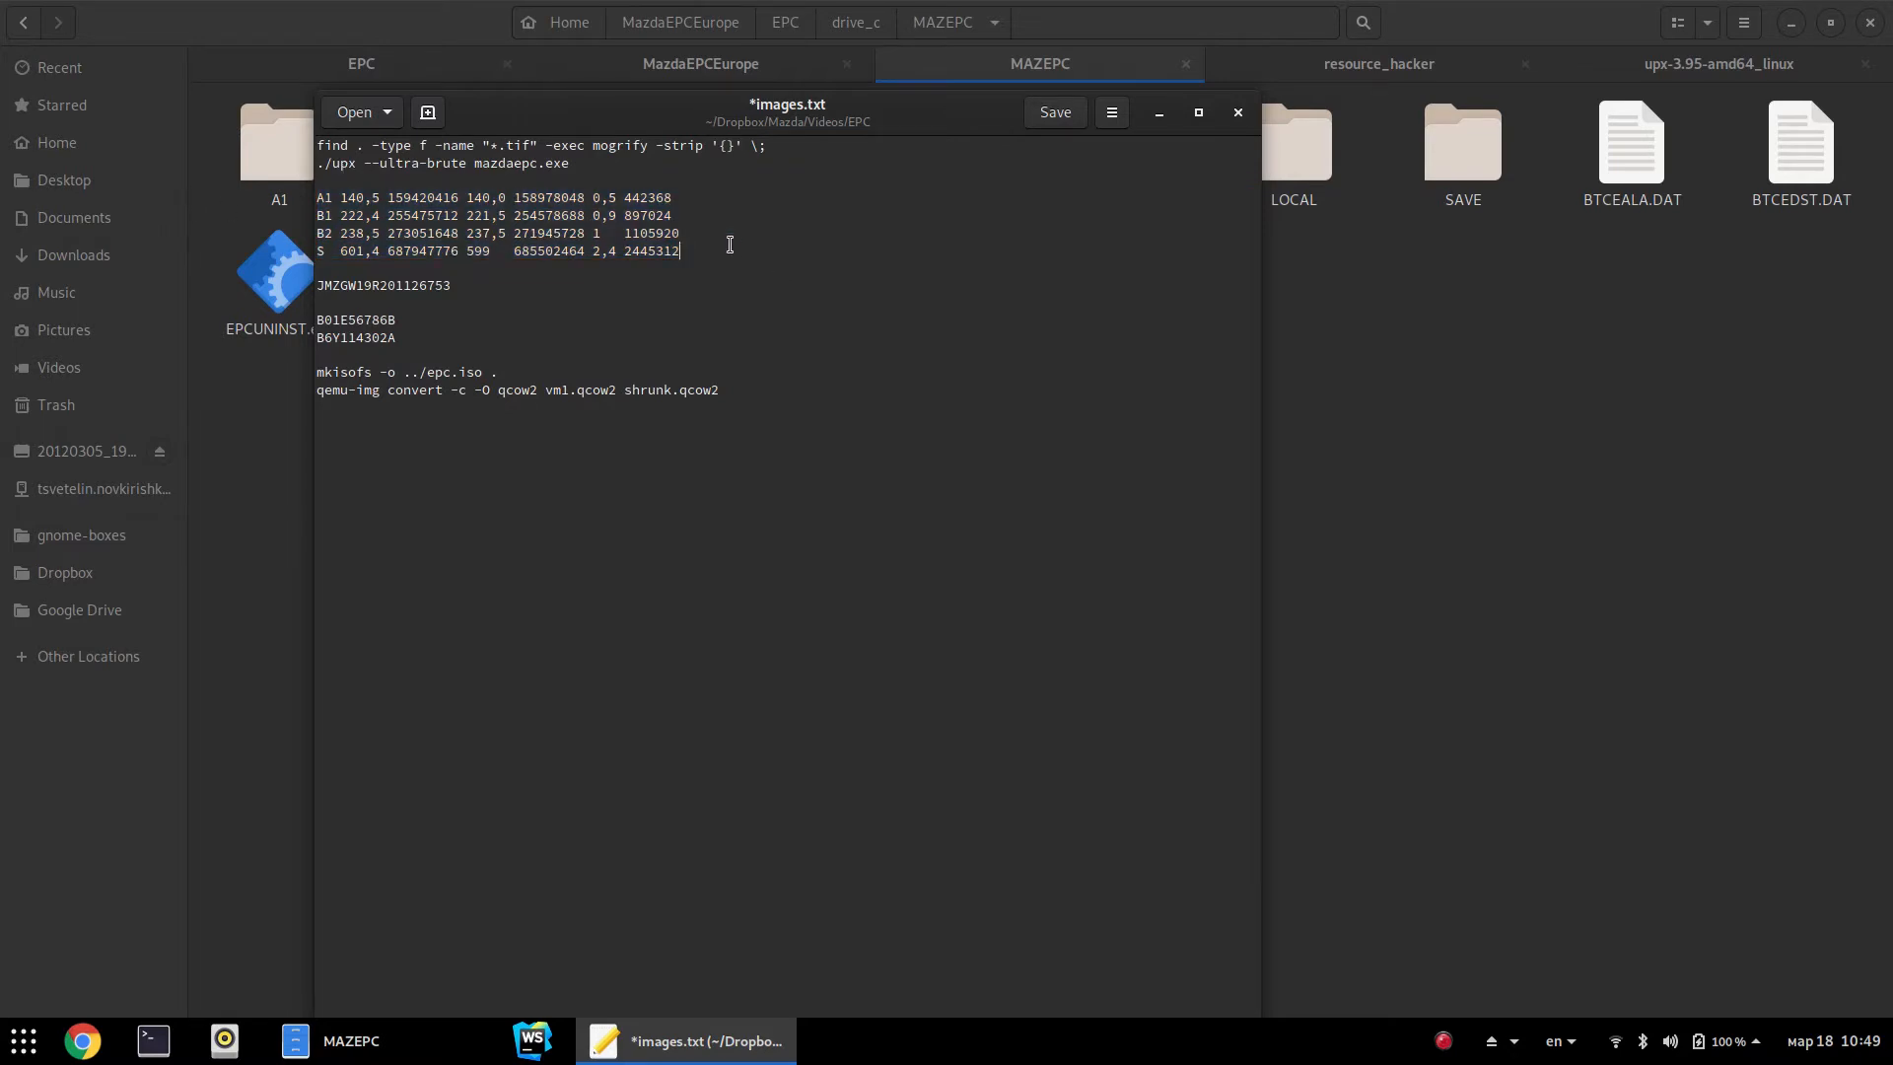
left_click_drag(767, 146, 219, 146)
left_click_drag(755, 248, 264, 197)
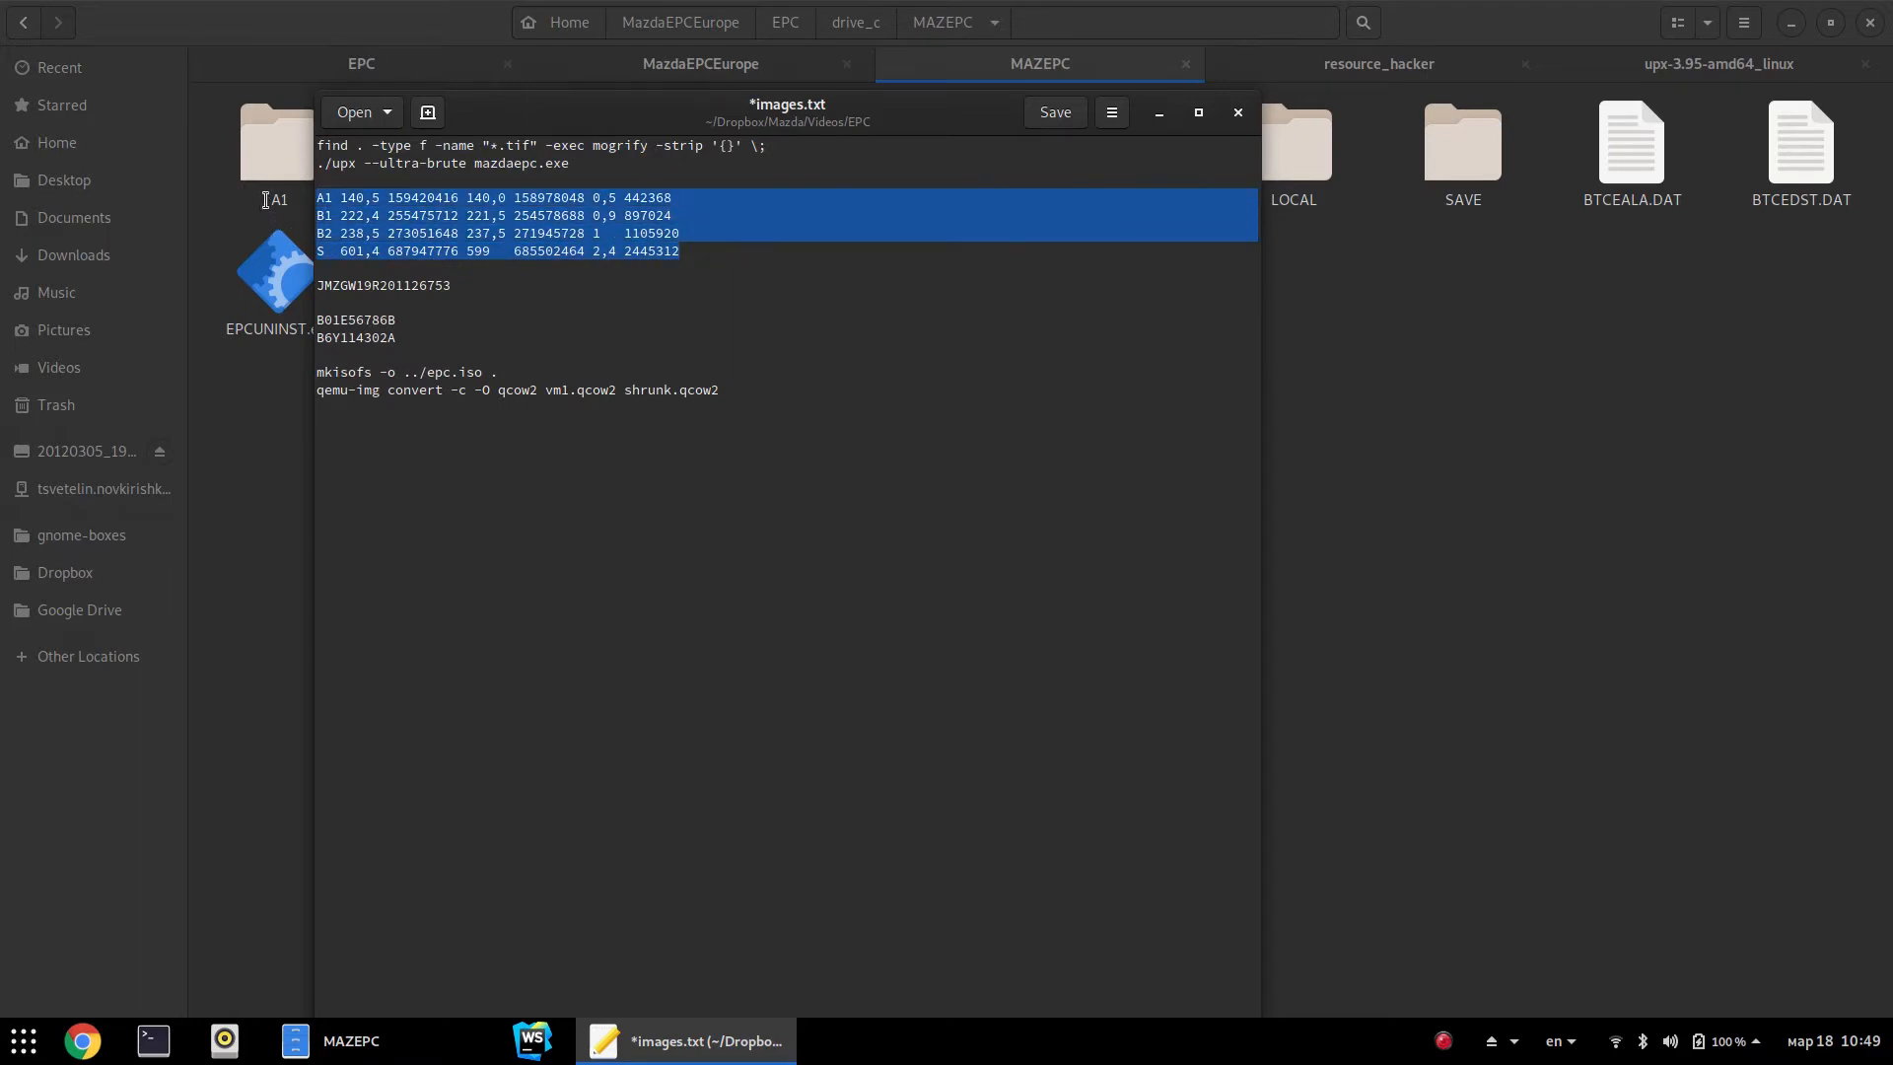
left_click(755, 250)
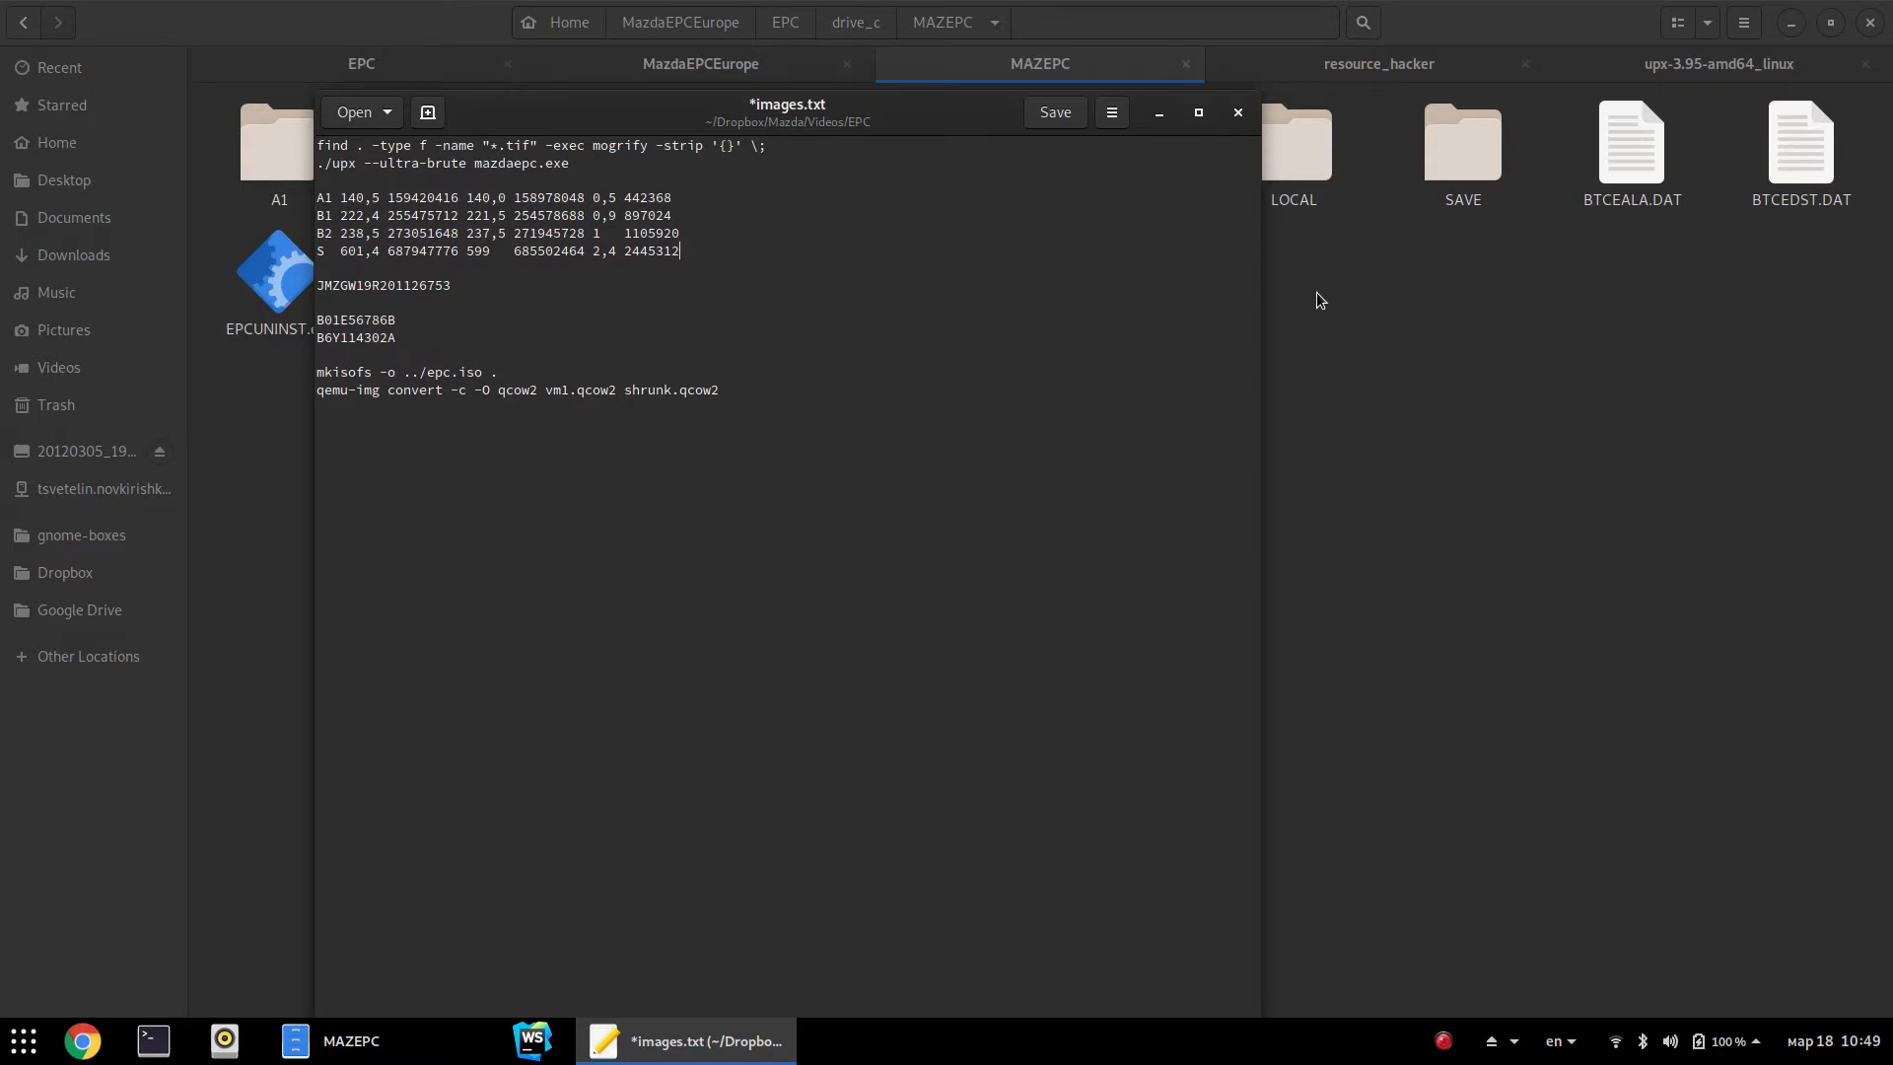
left_click(1474, 400)
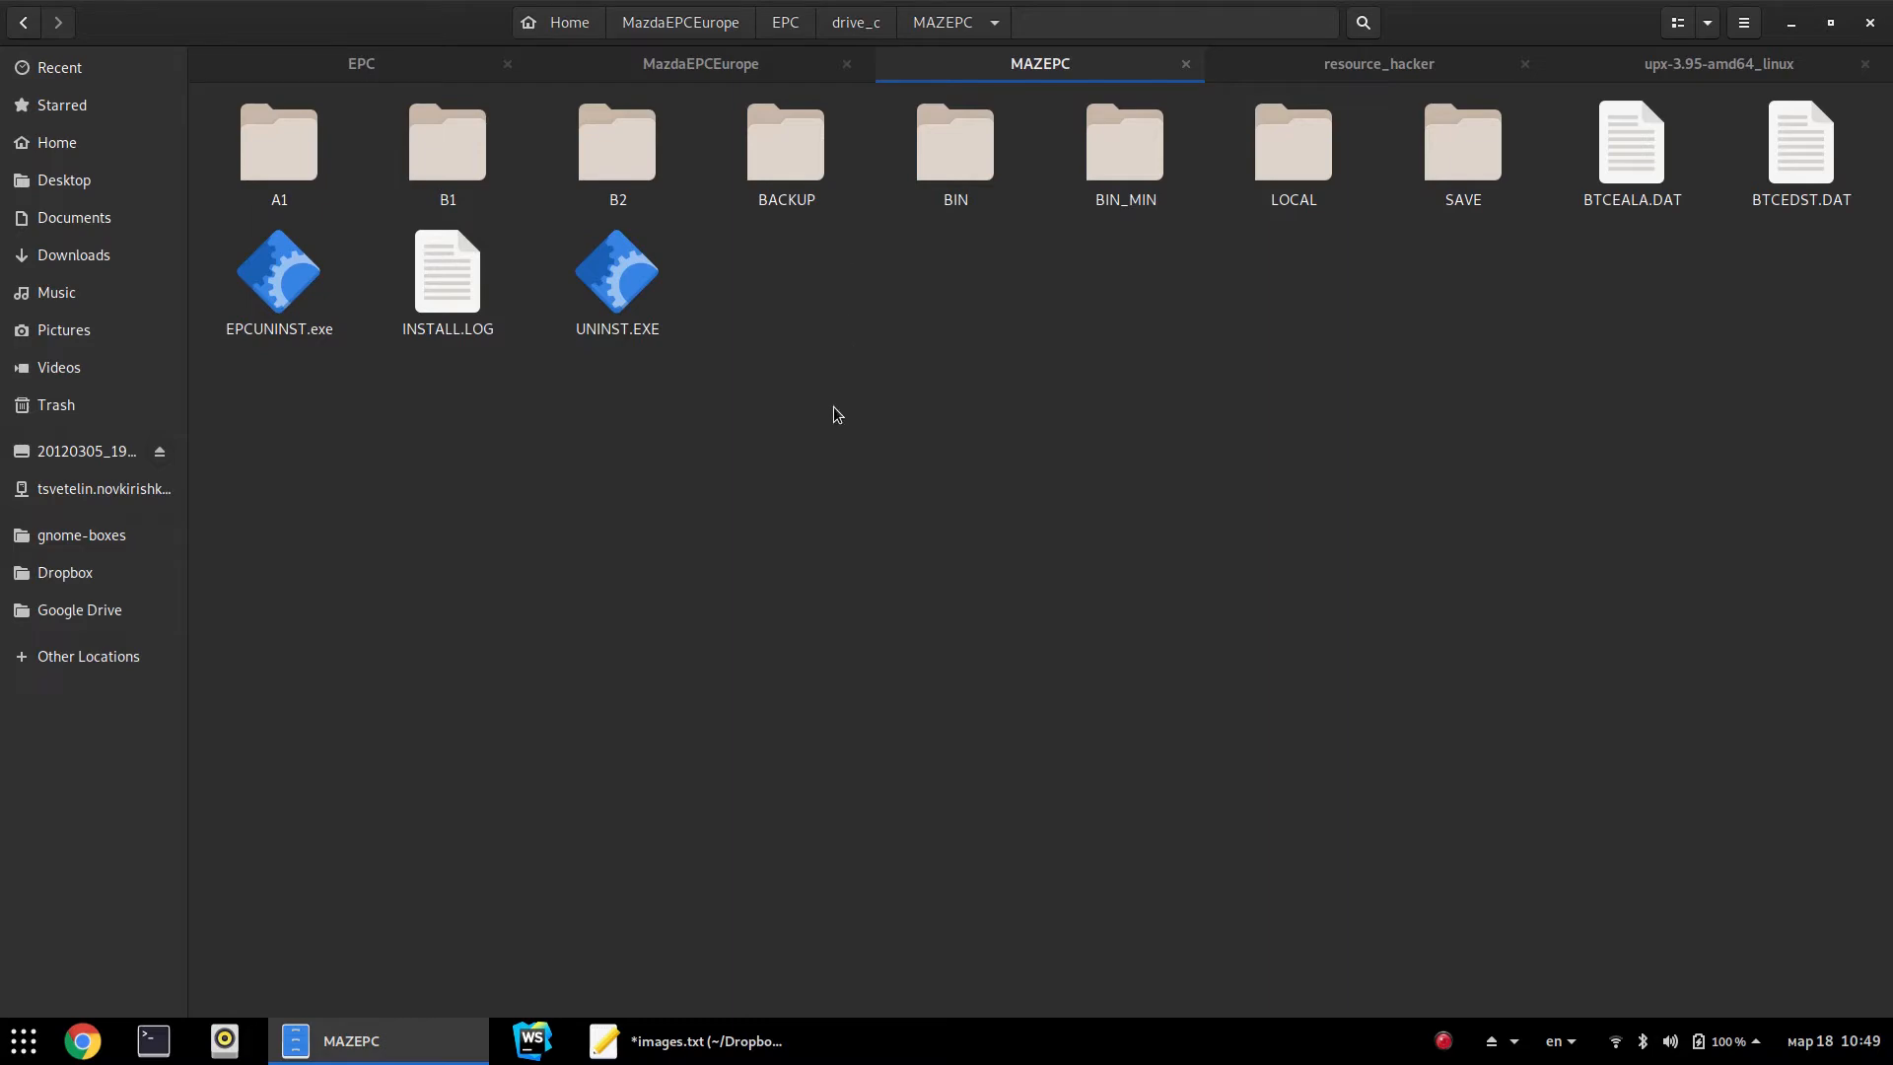
Launch regedit via 'reg', export the Borland key as borland.reg, and close Registry Editor
key("super")
type("reg")
key("Return")
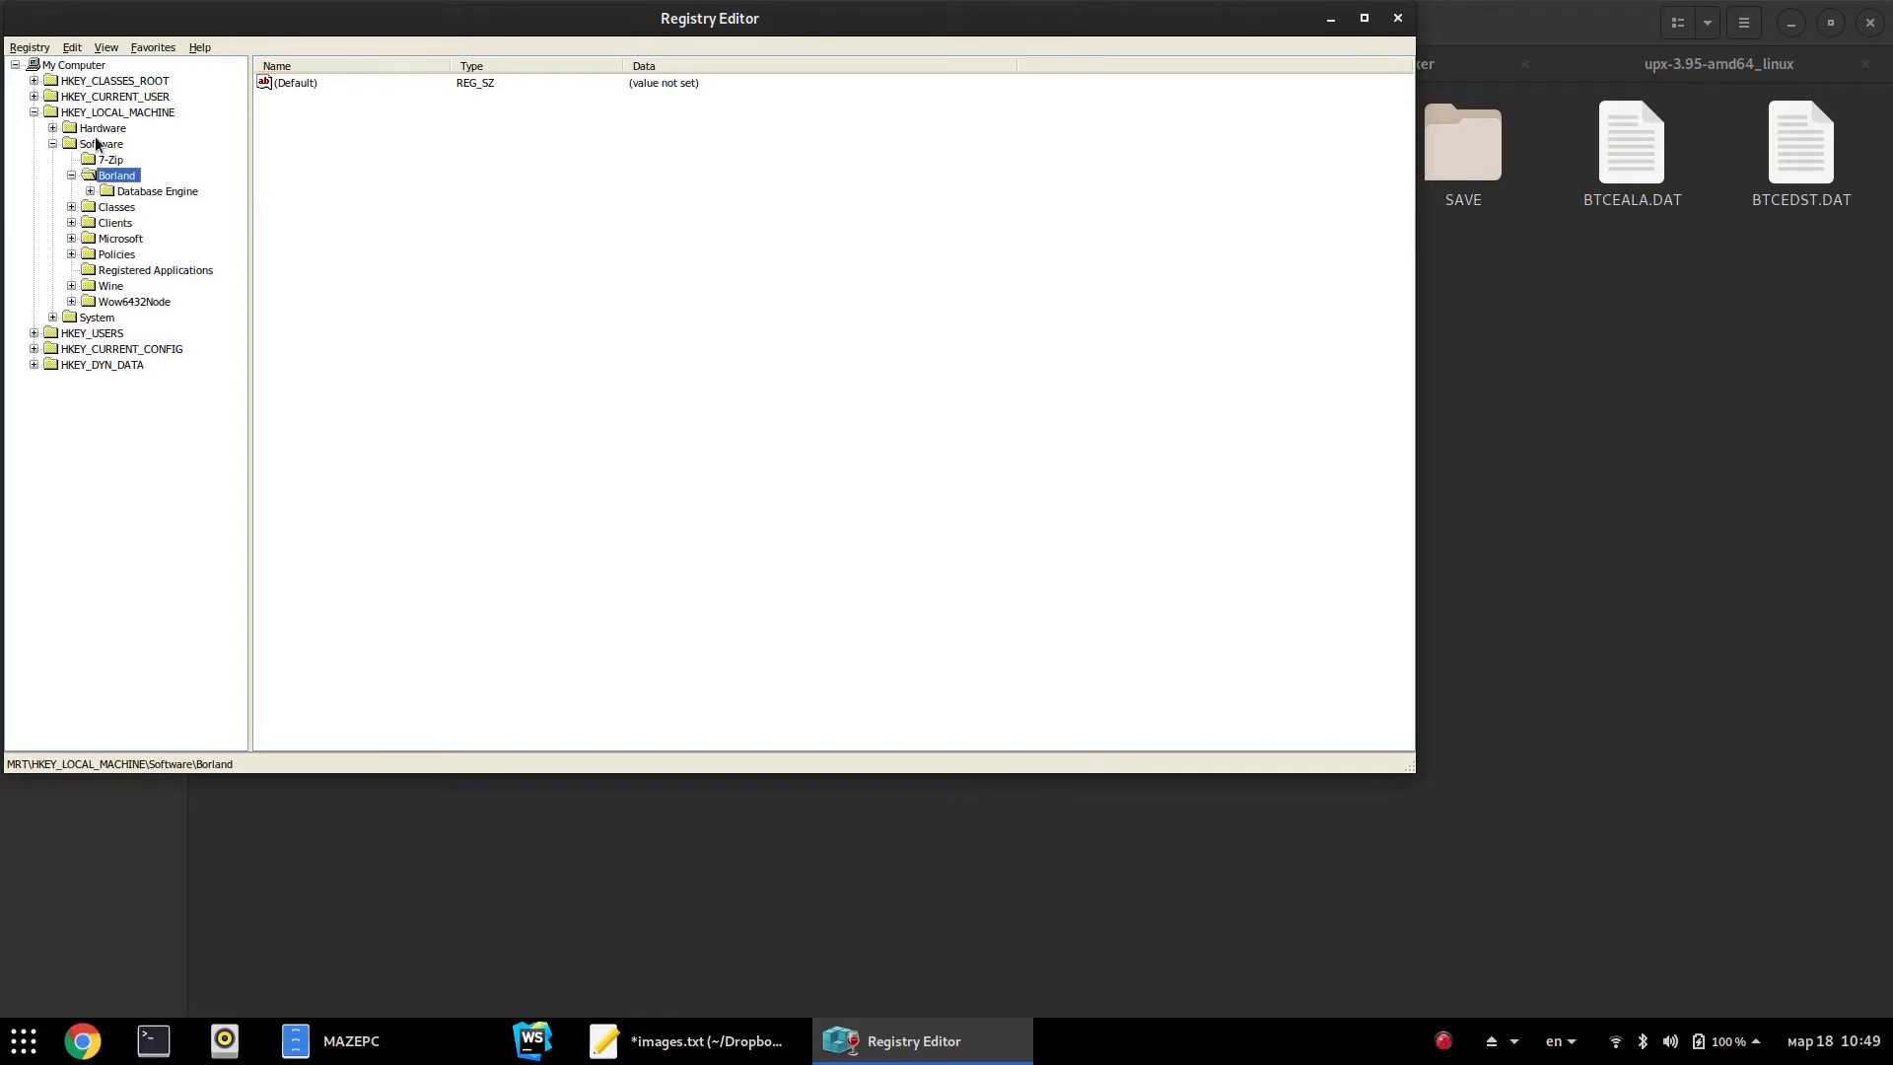
right_click(113, 182)
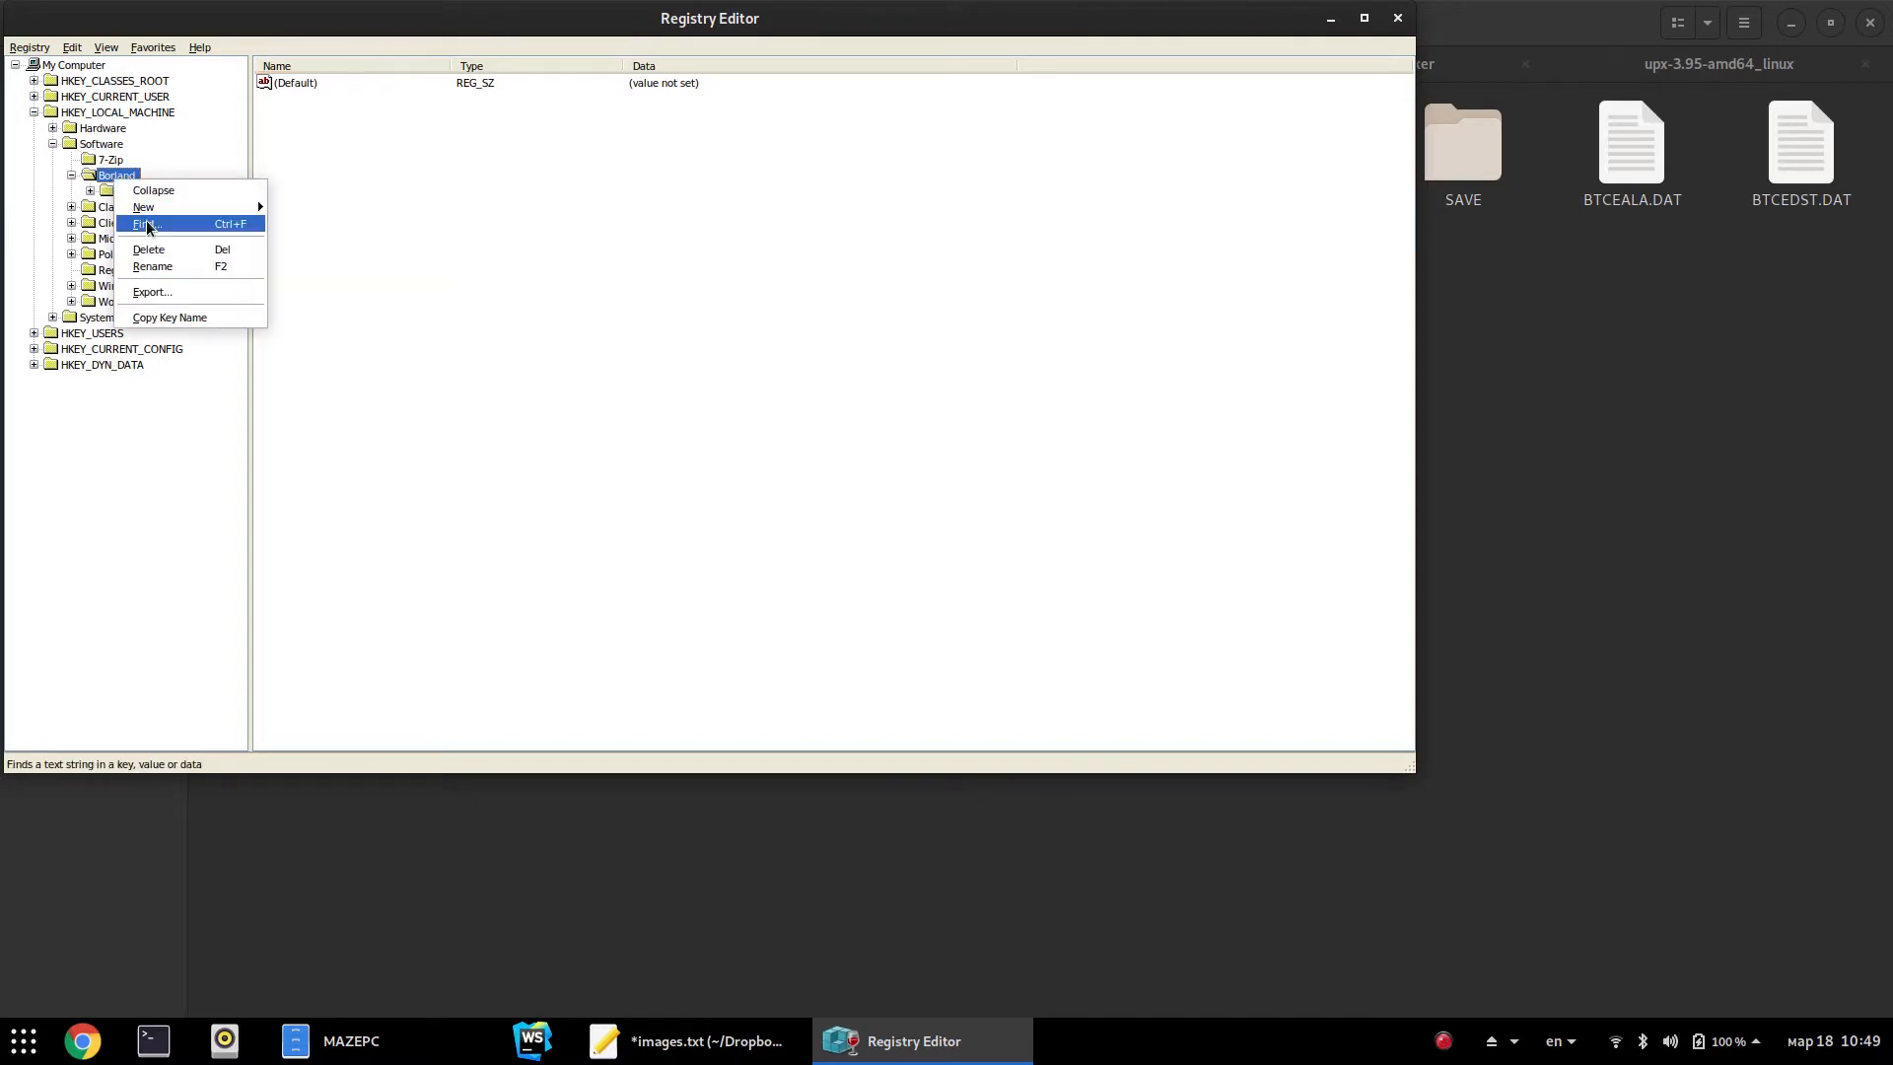
left_click(153, 293)
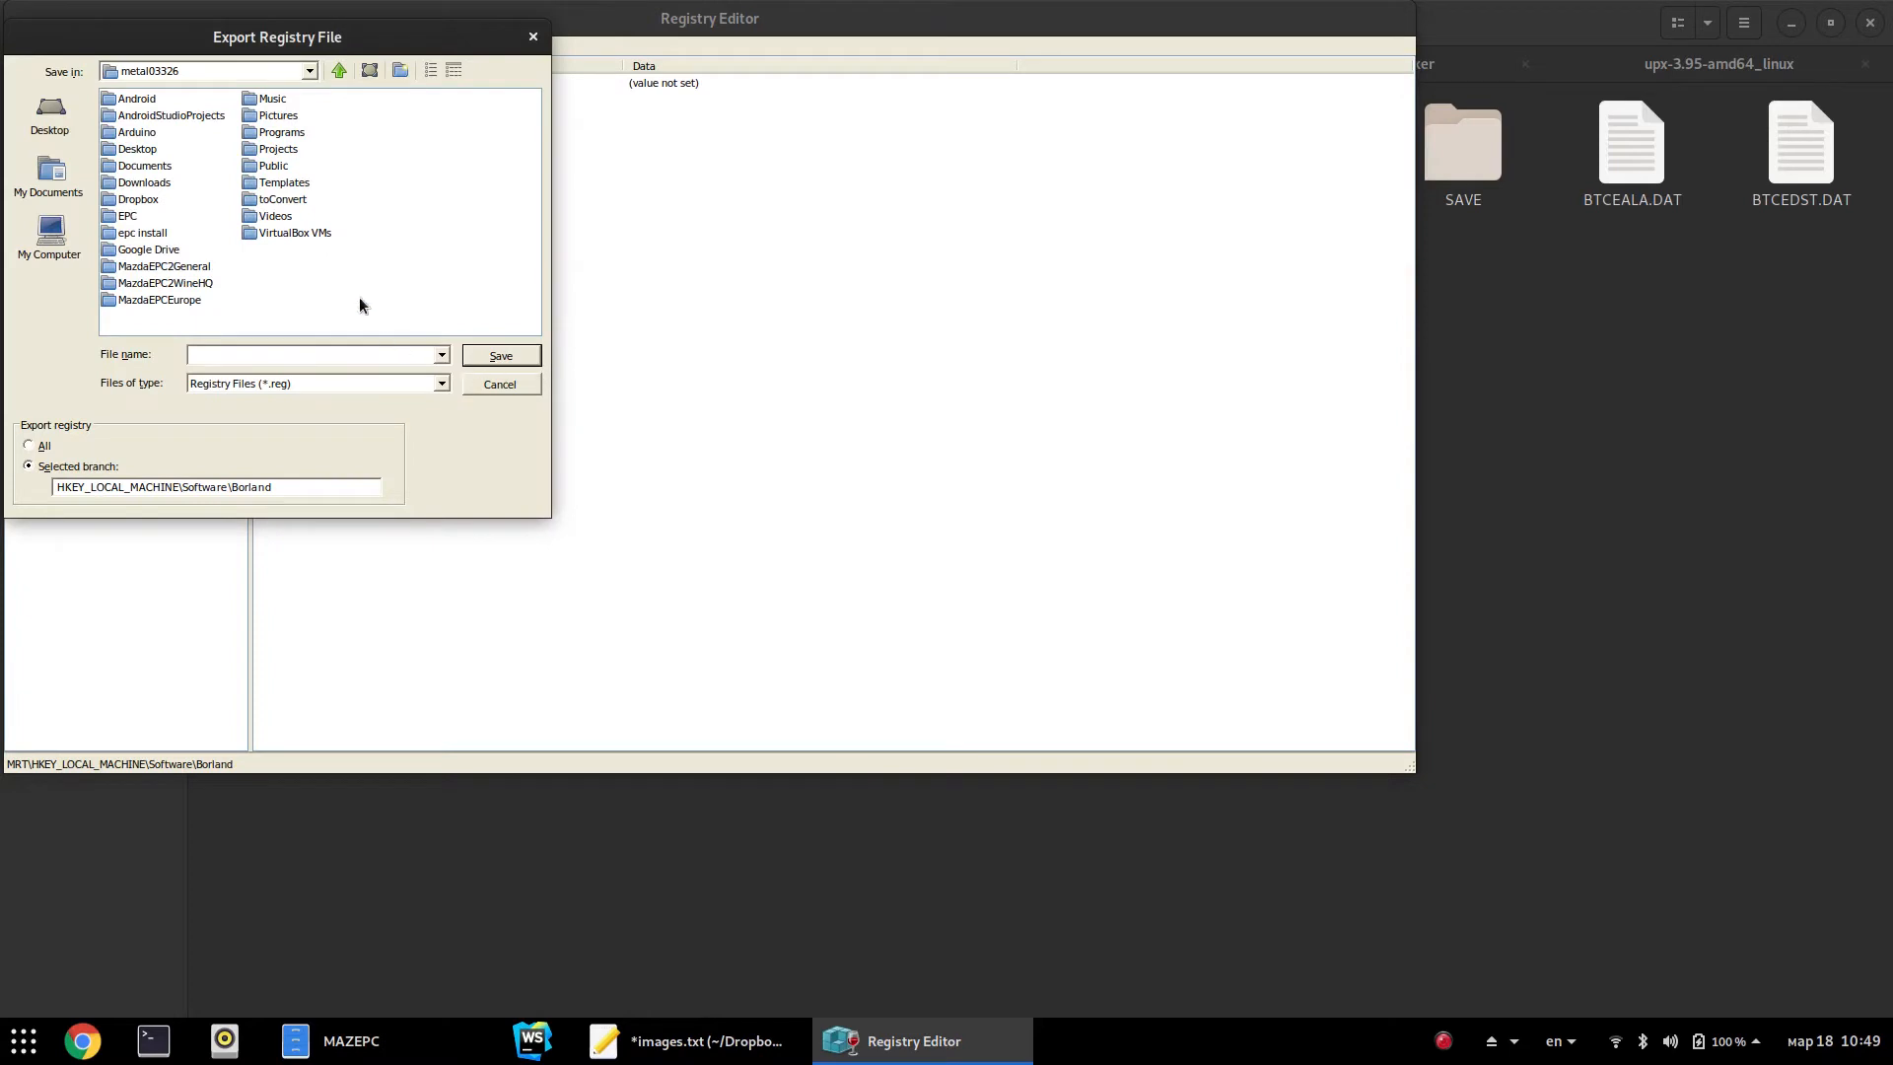
type("borland.reg")
key("Return")
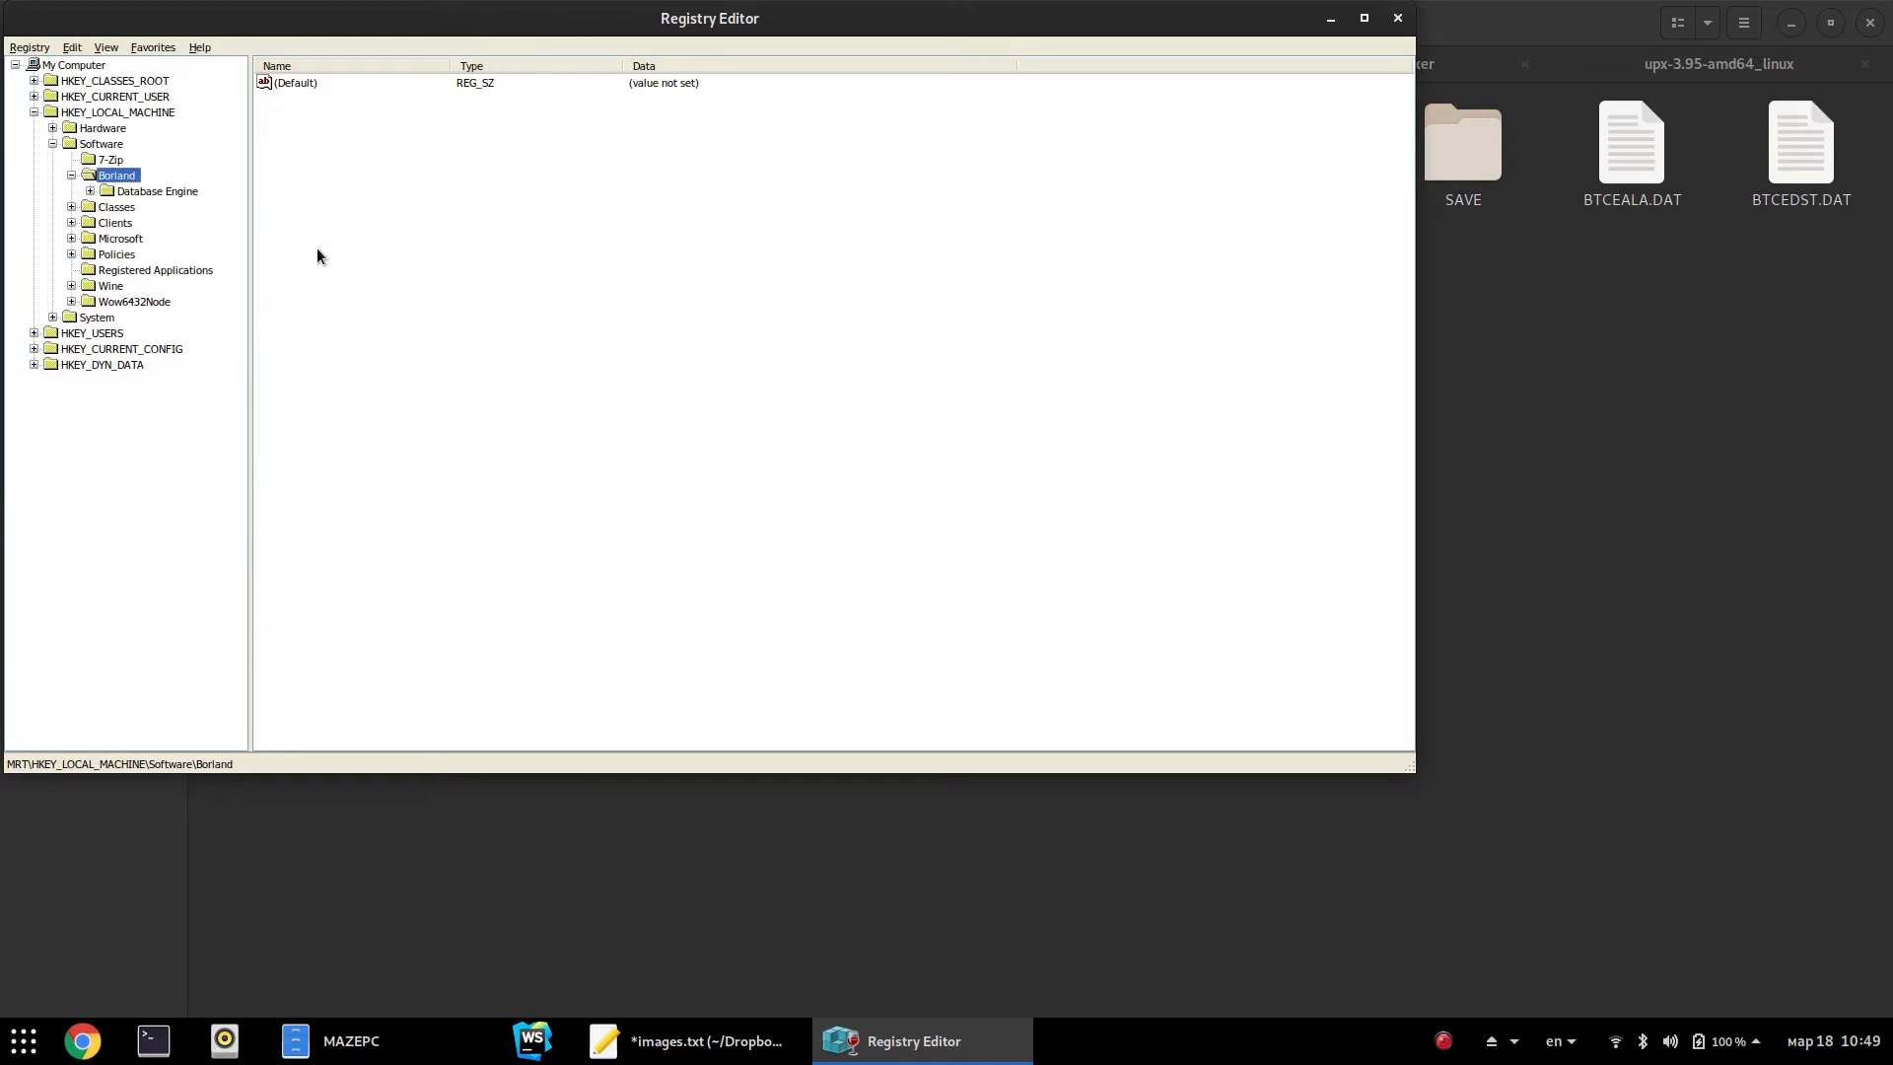
left_click(1397, 18)
In the EPC folder, check the sizes of BORLAND.REG, MAZEPC.INI, MAZEPC and BORLAND
left_click(397, 72)
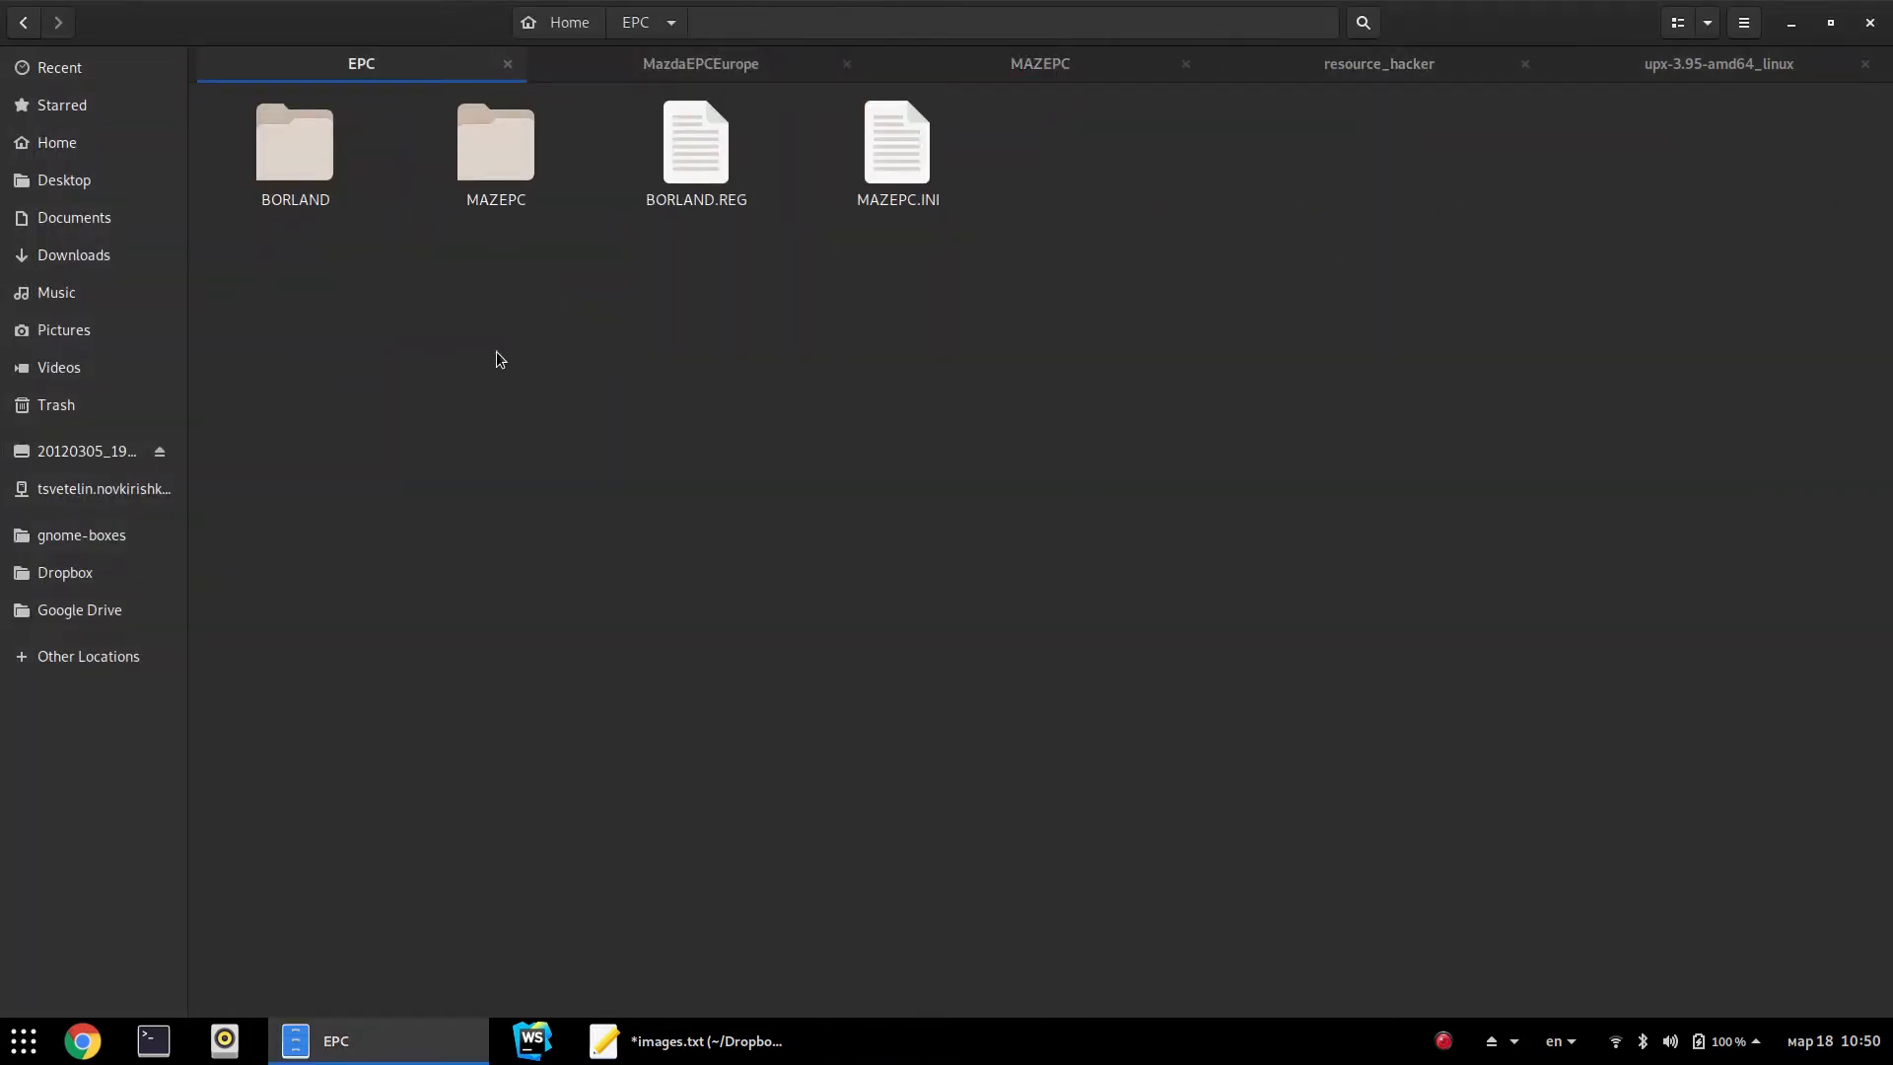
left_click(688, 220)
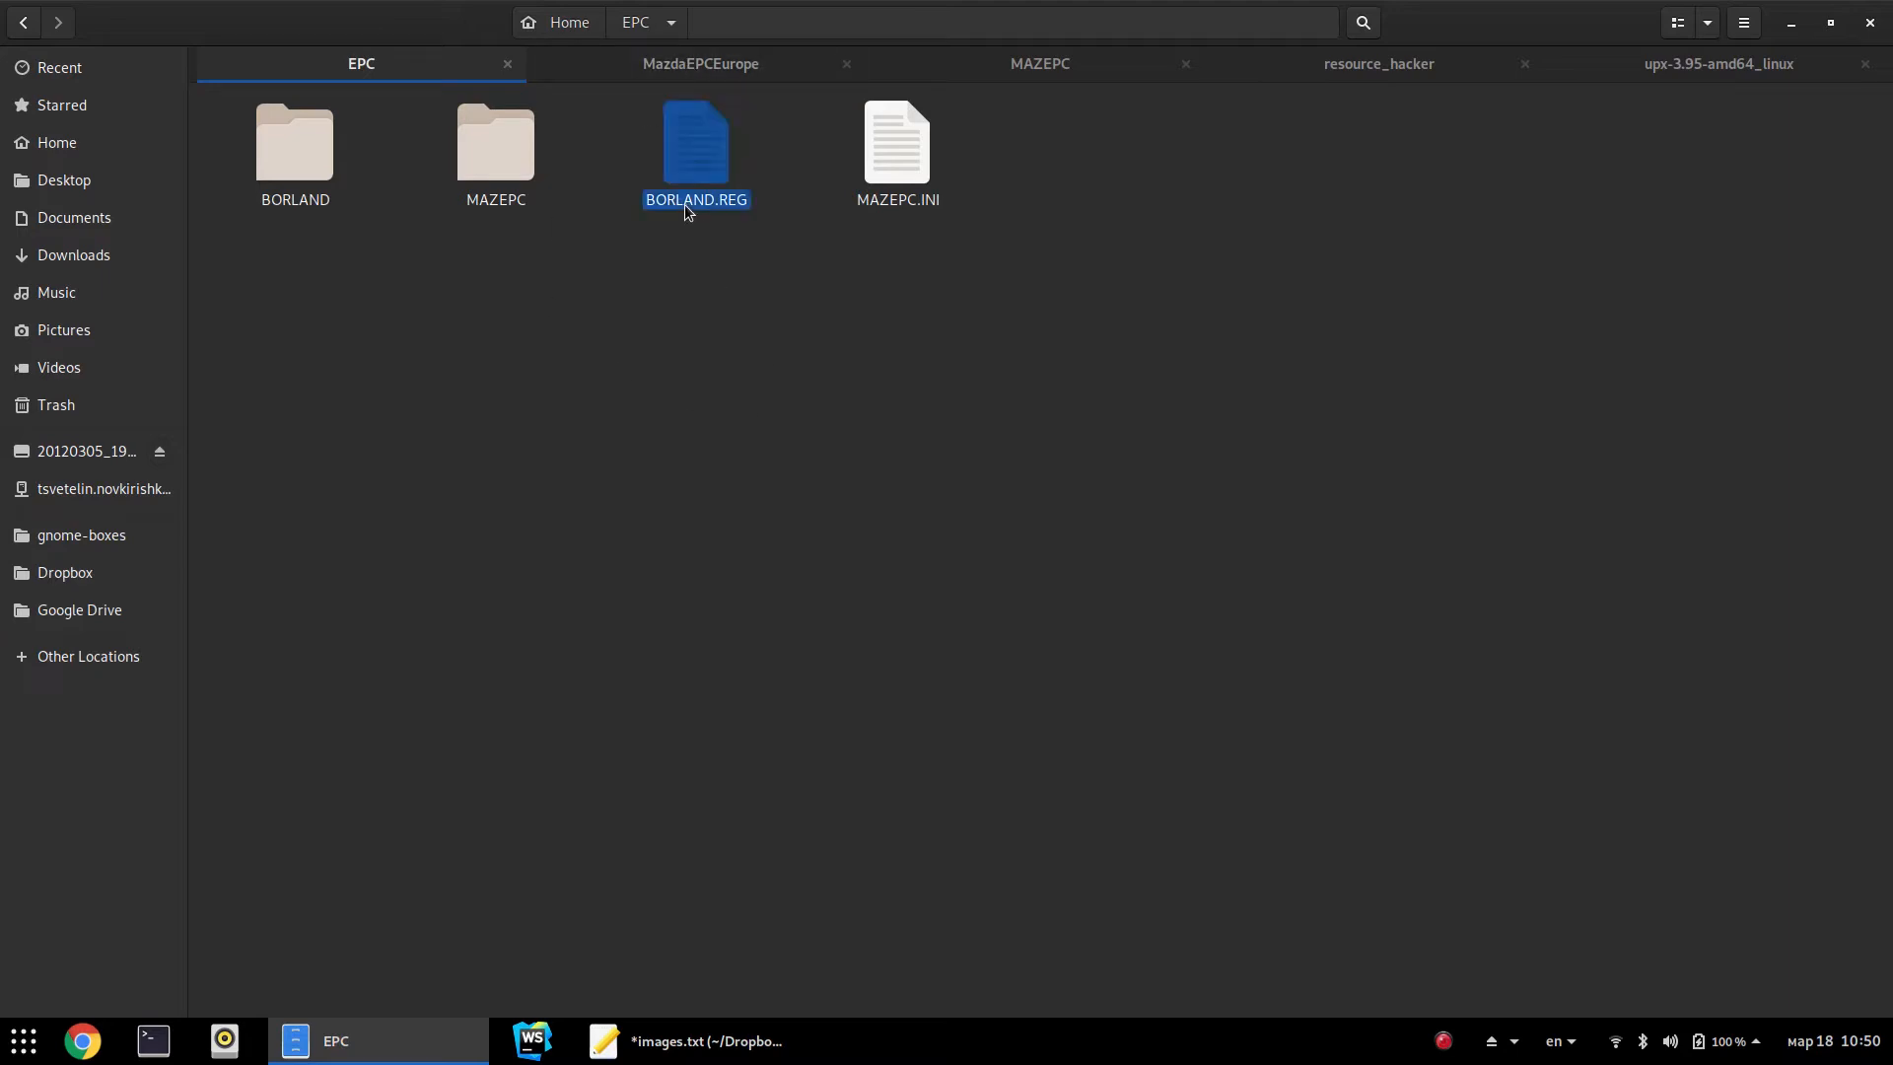
left_click(753, 490)
left_click(678, 223)
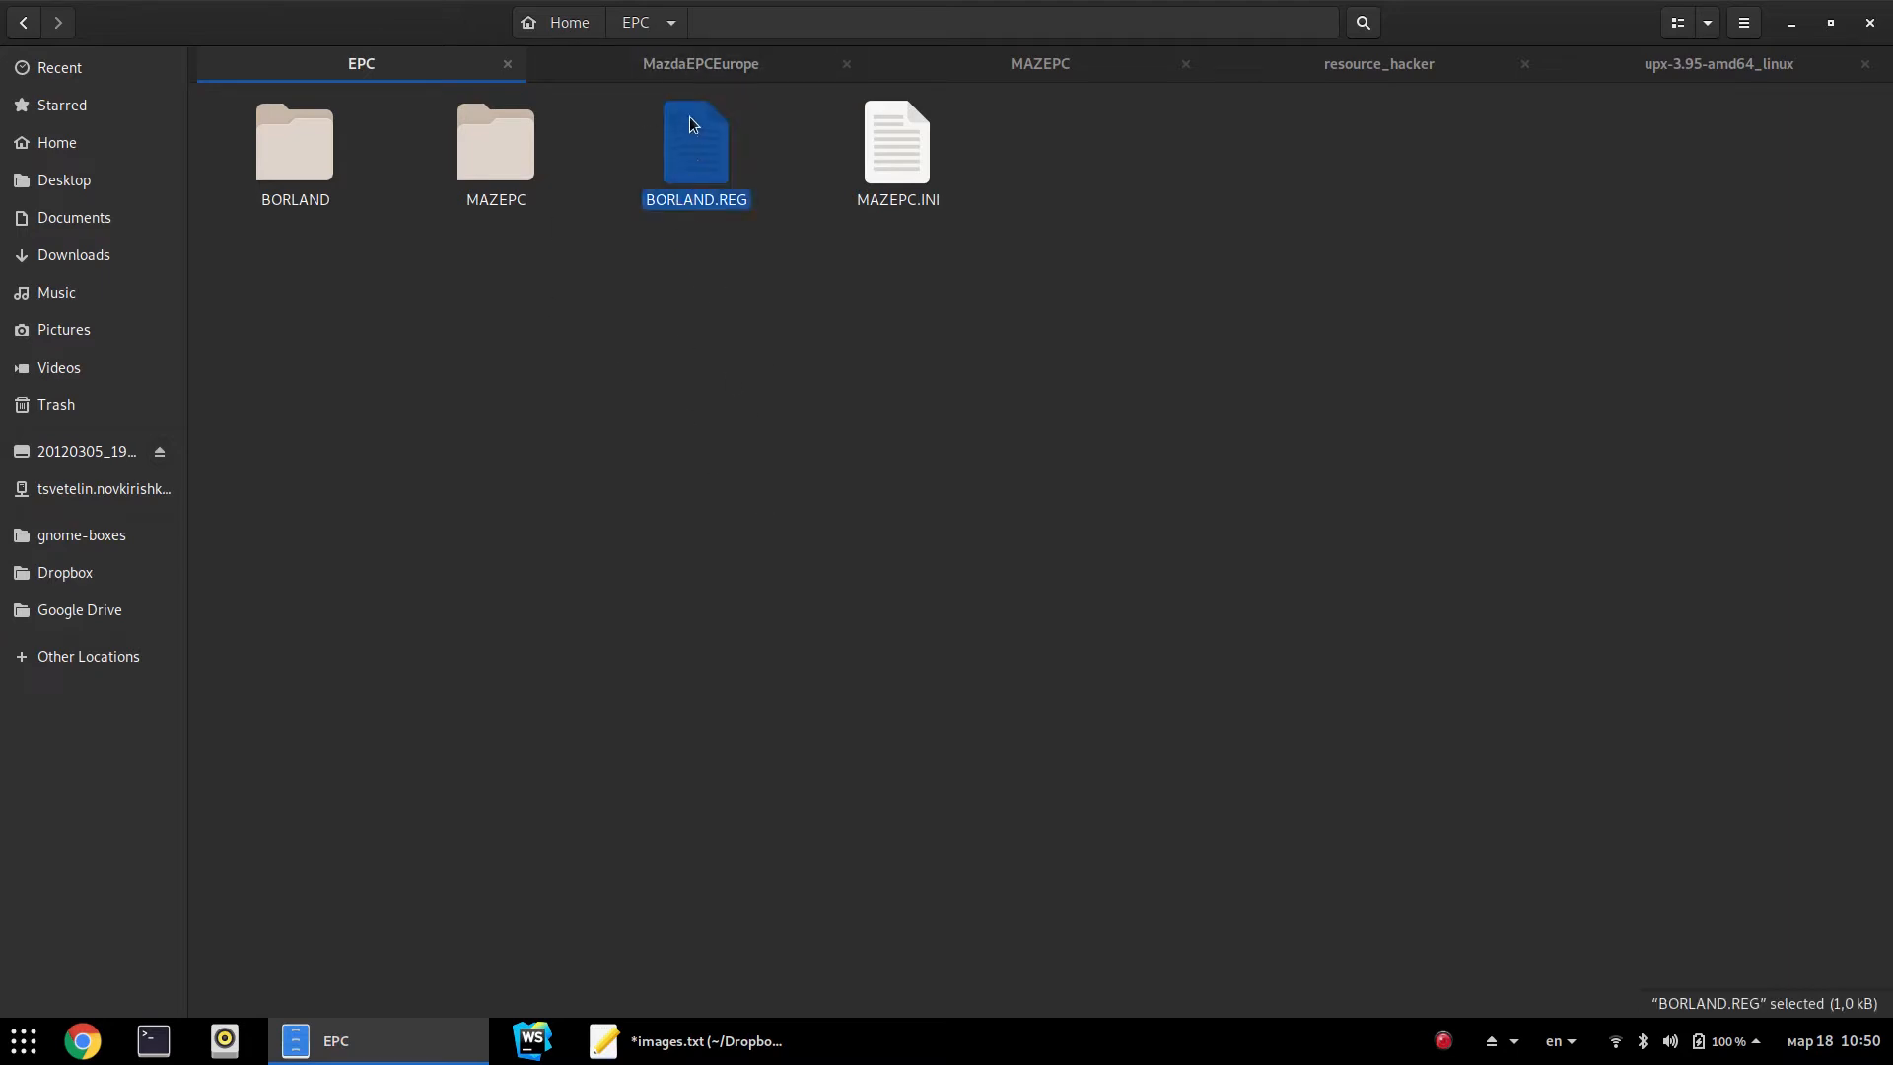
left_click(899, 217)
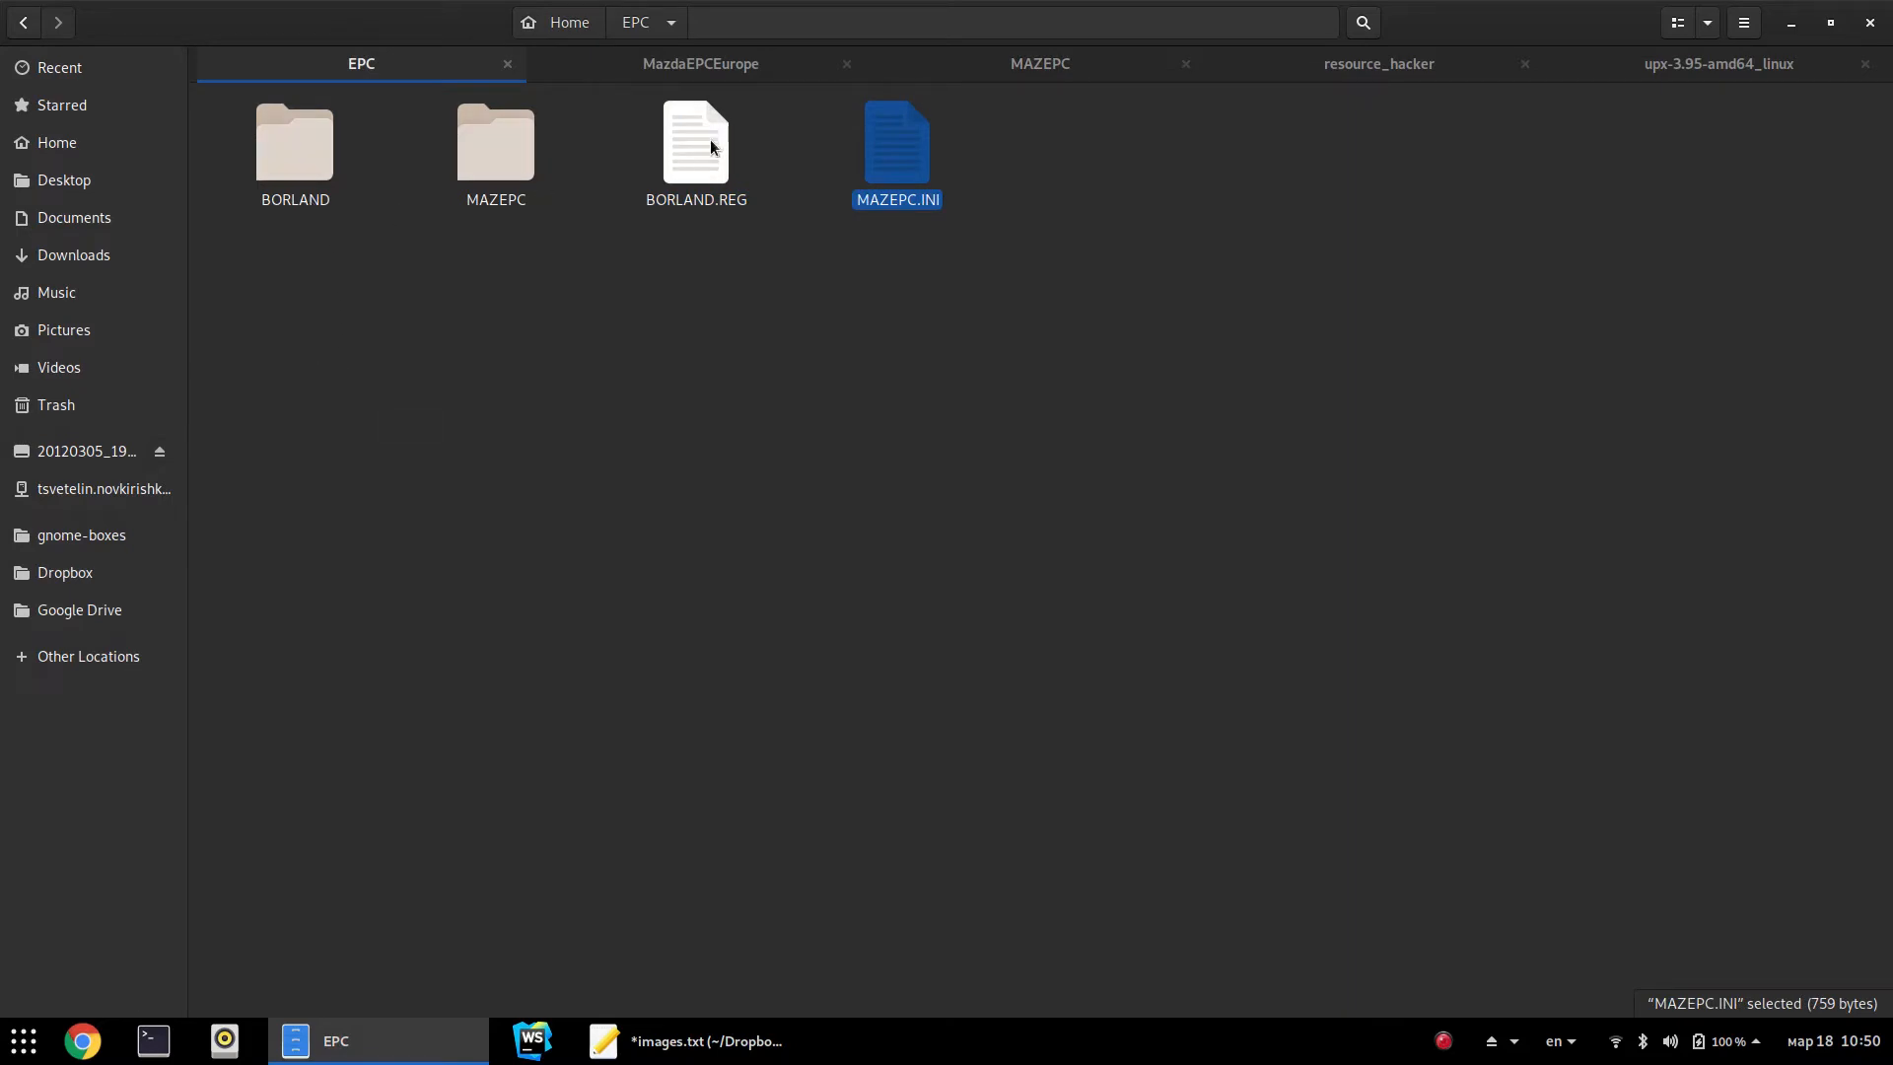
left_click(485, 173)
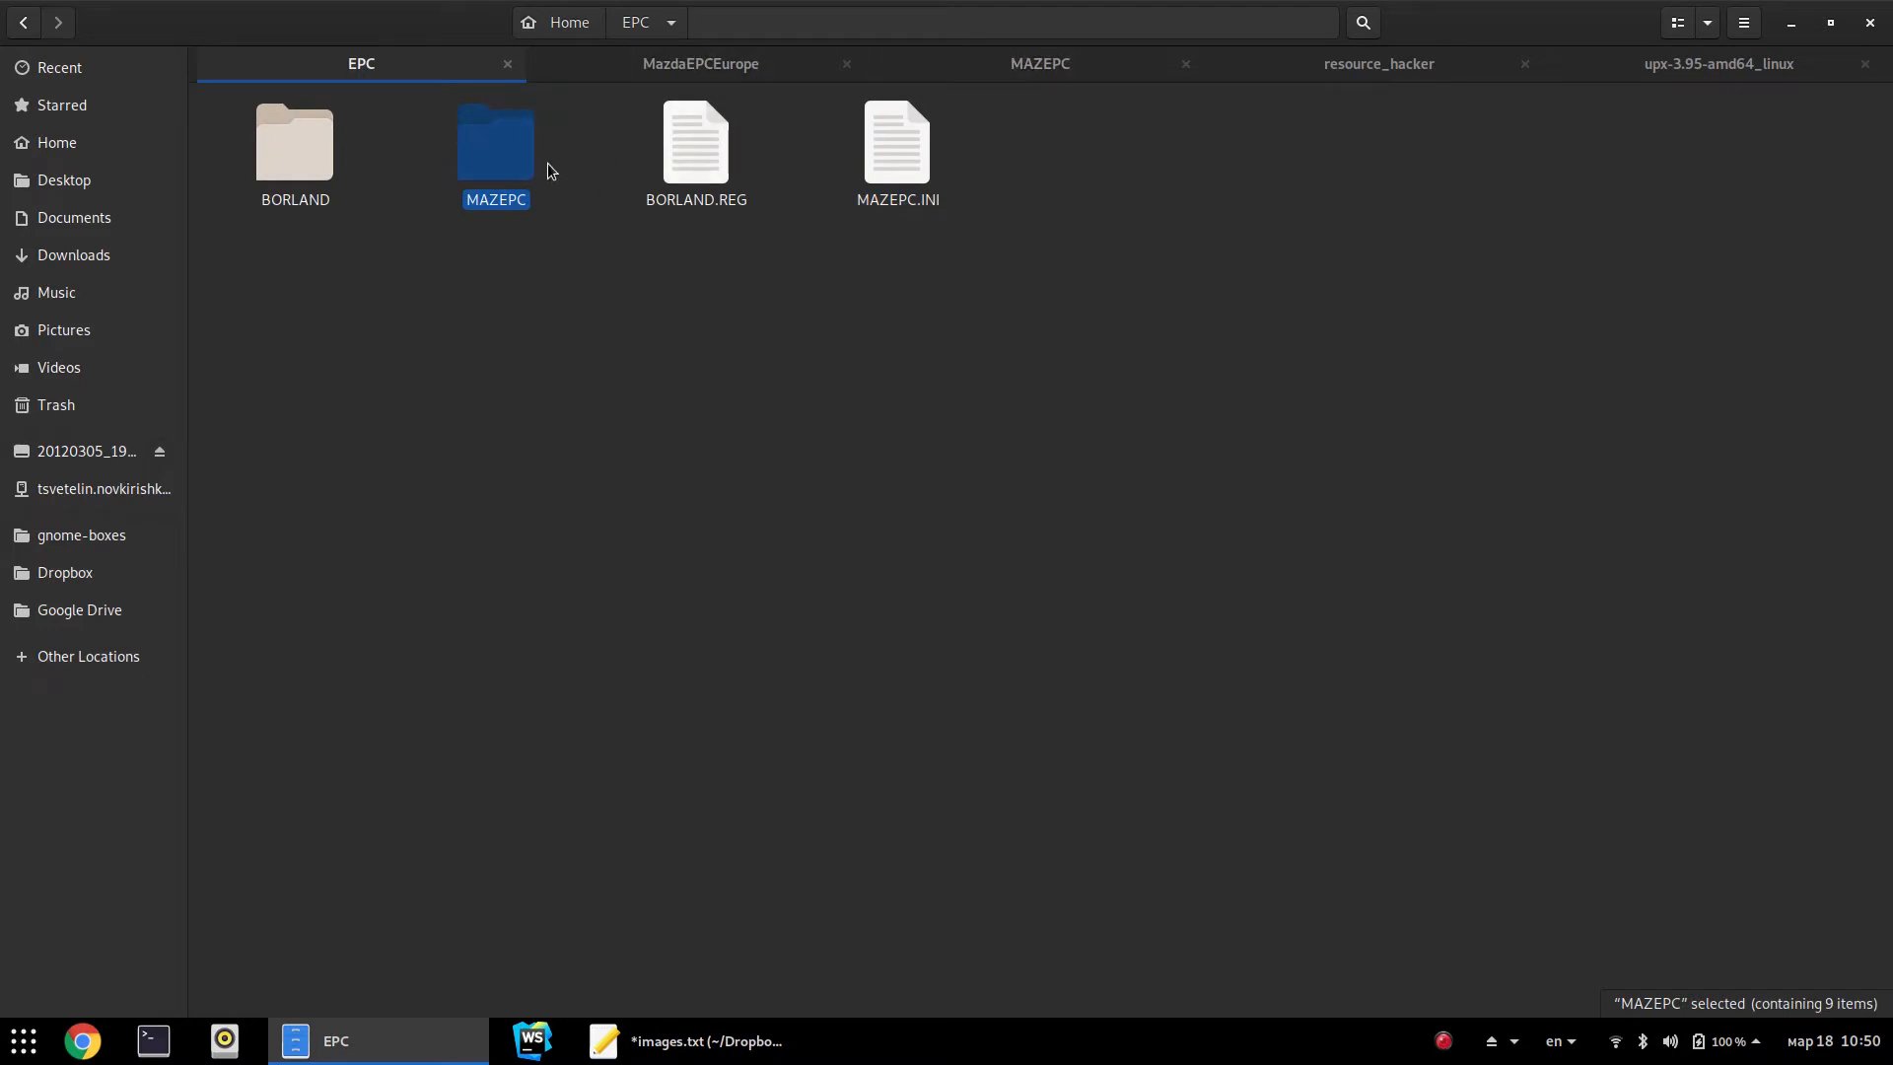
left_click(292, 173)
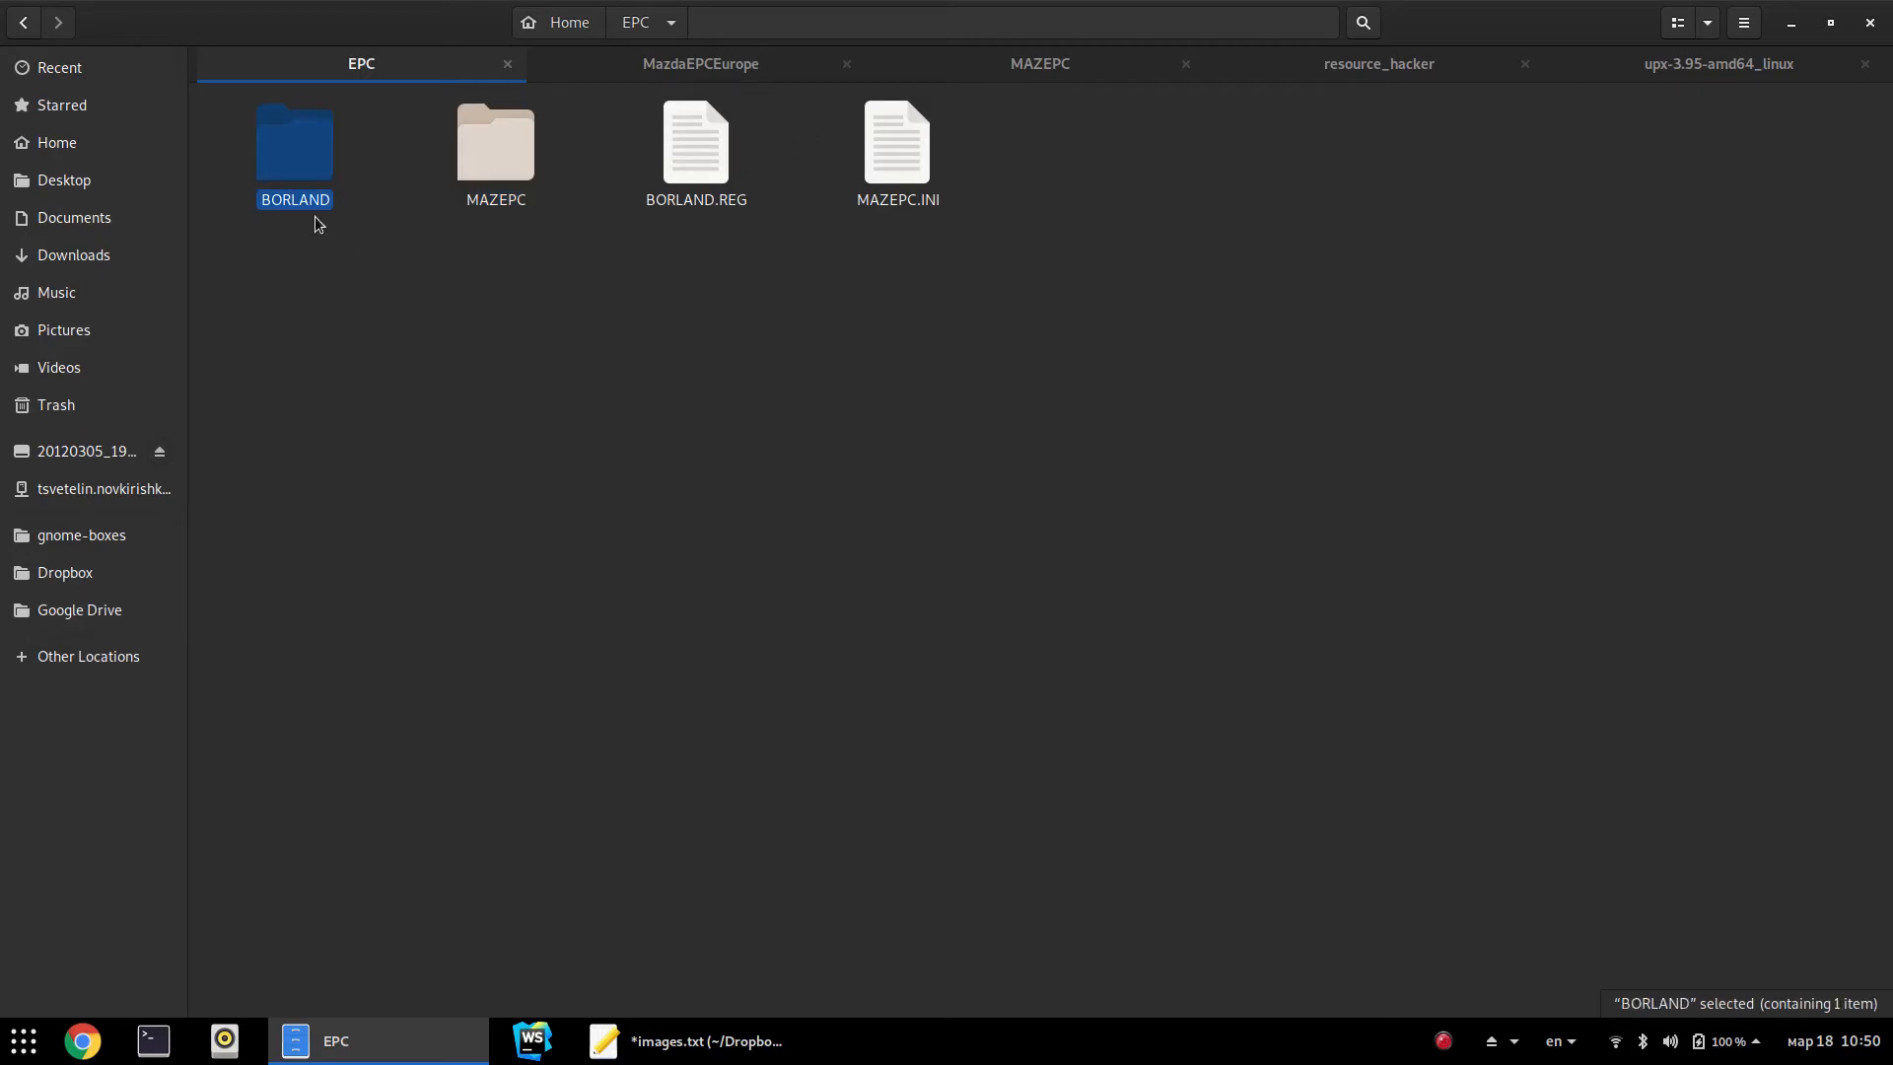
Look at the Borland folder under drive_c's Program Files (x86)
left_click(986, 67)
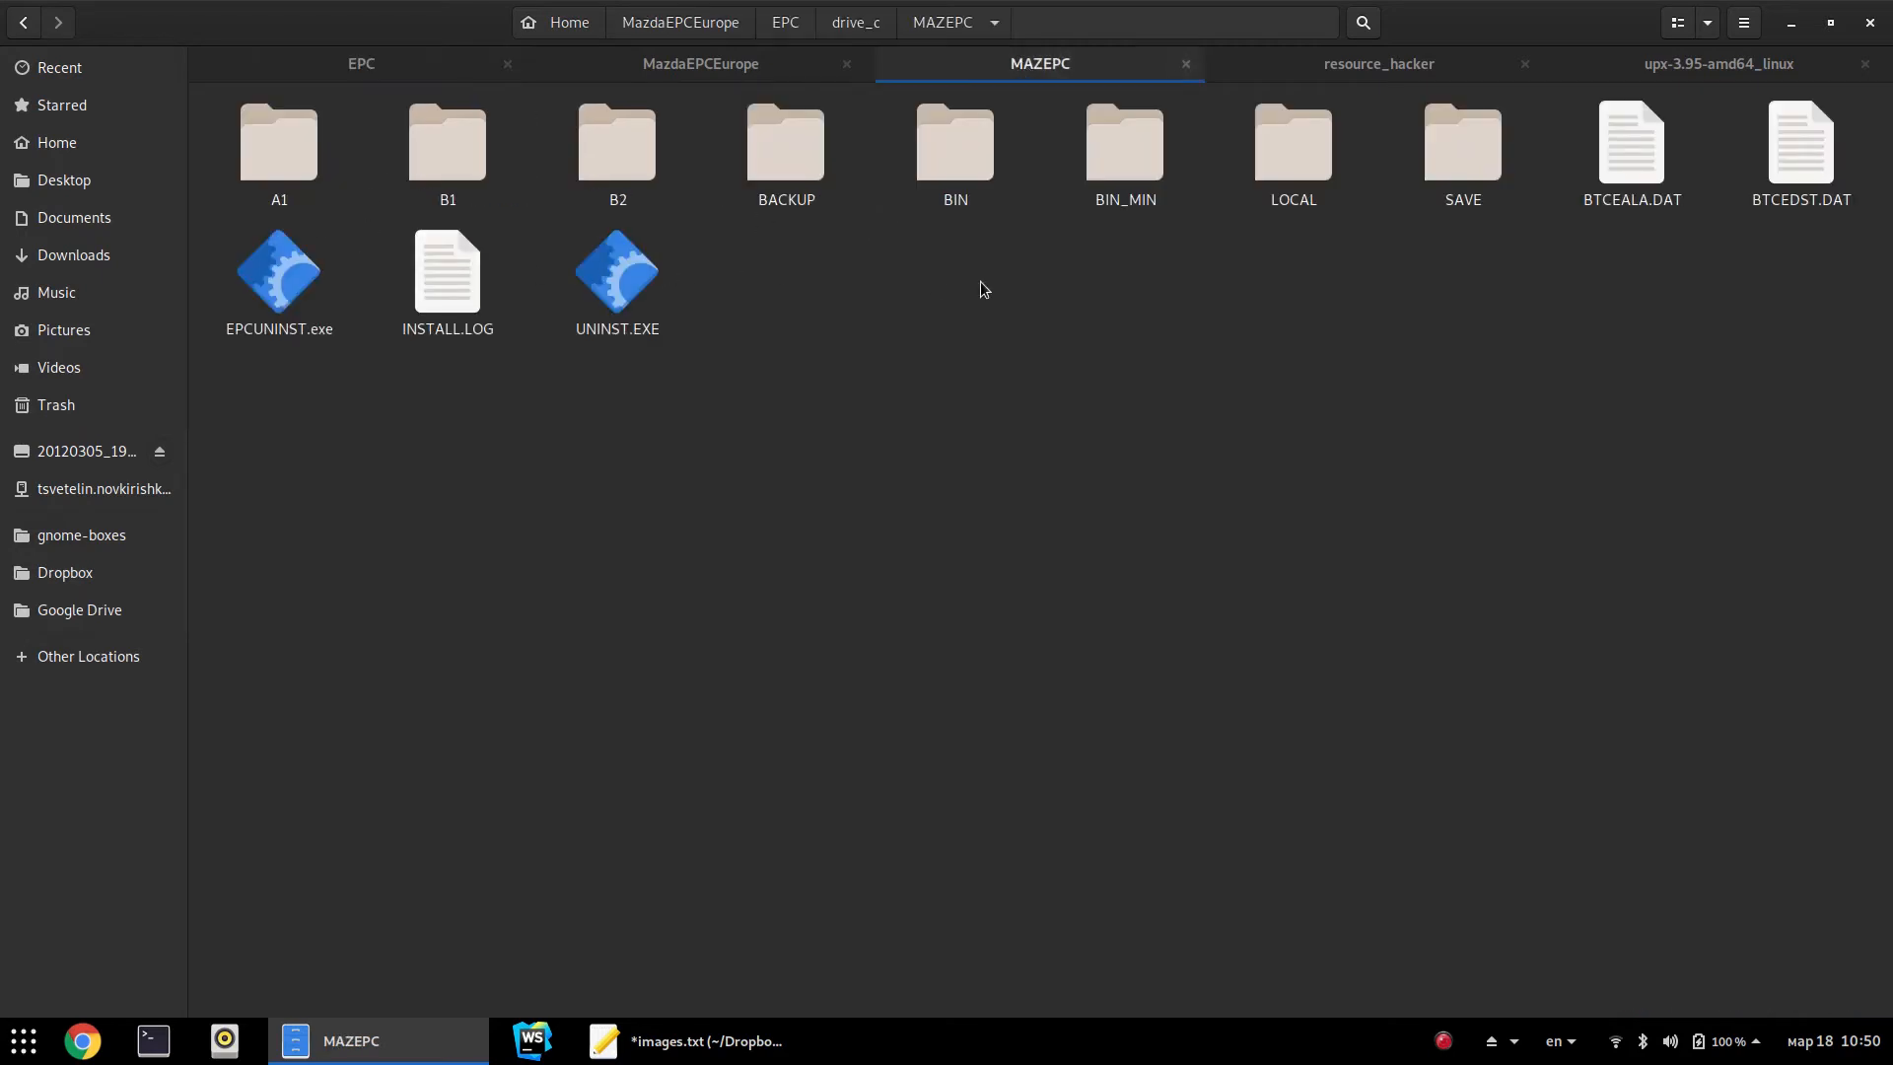
key("alt+Up")
key("Right")
key("Right")
key("Right")
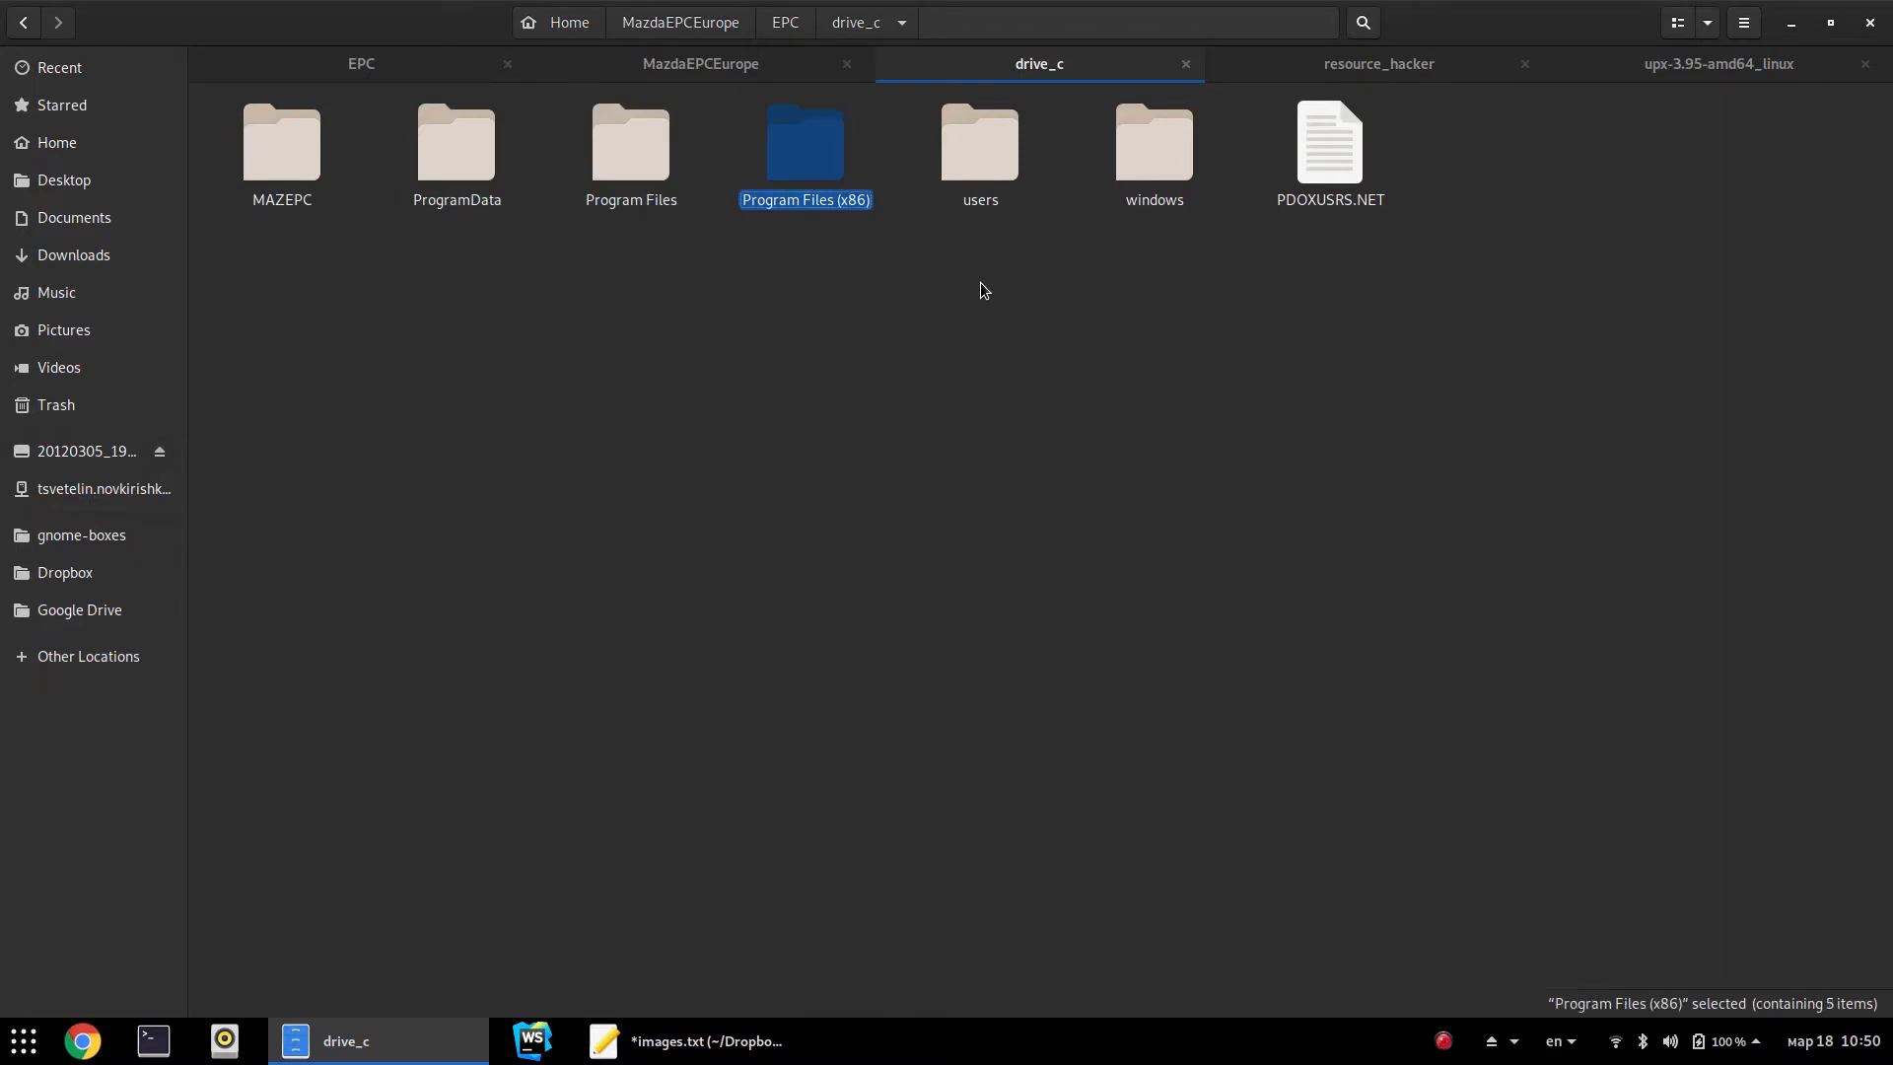
key("Return")
key("Right")
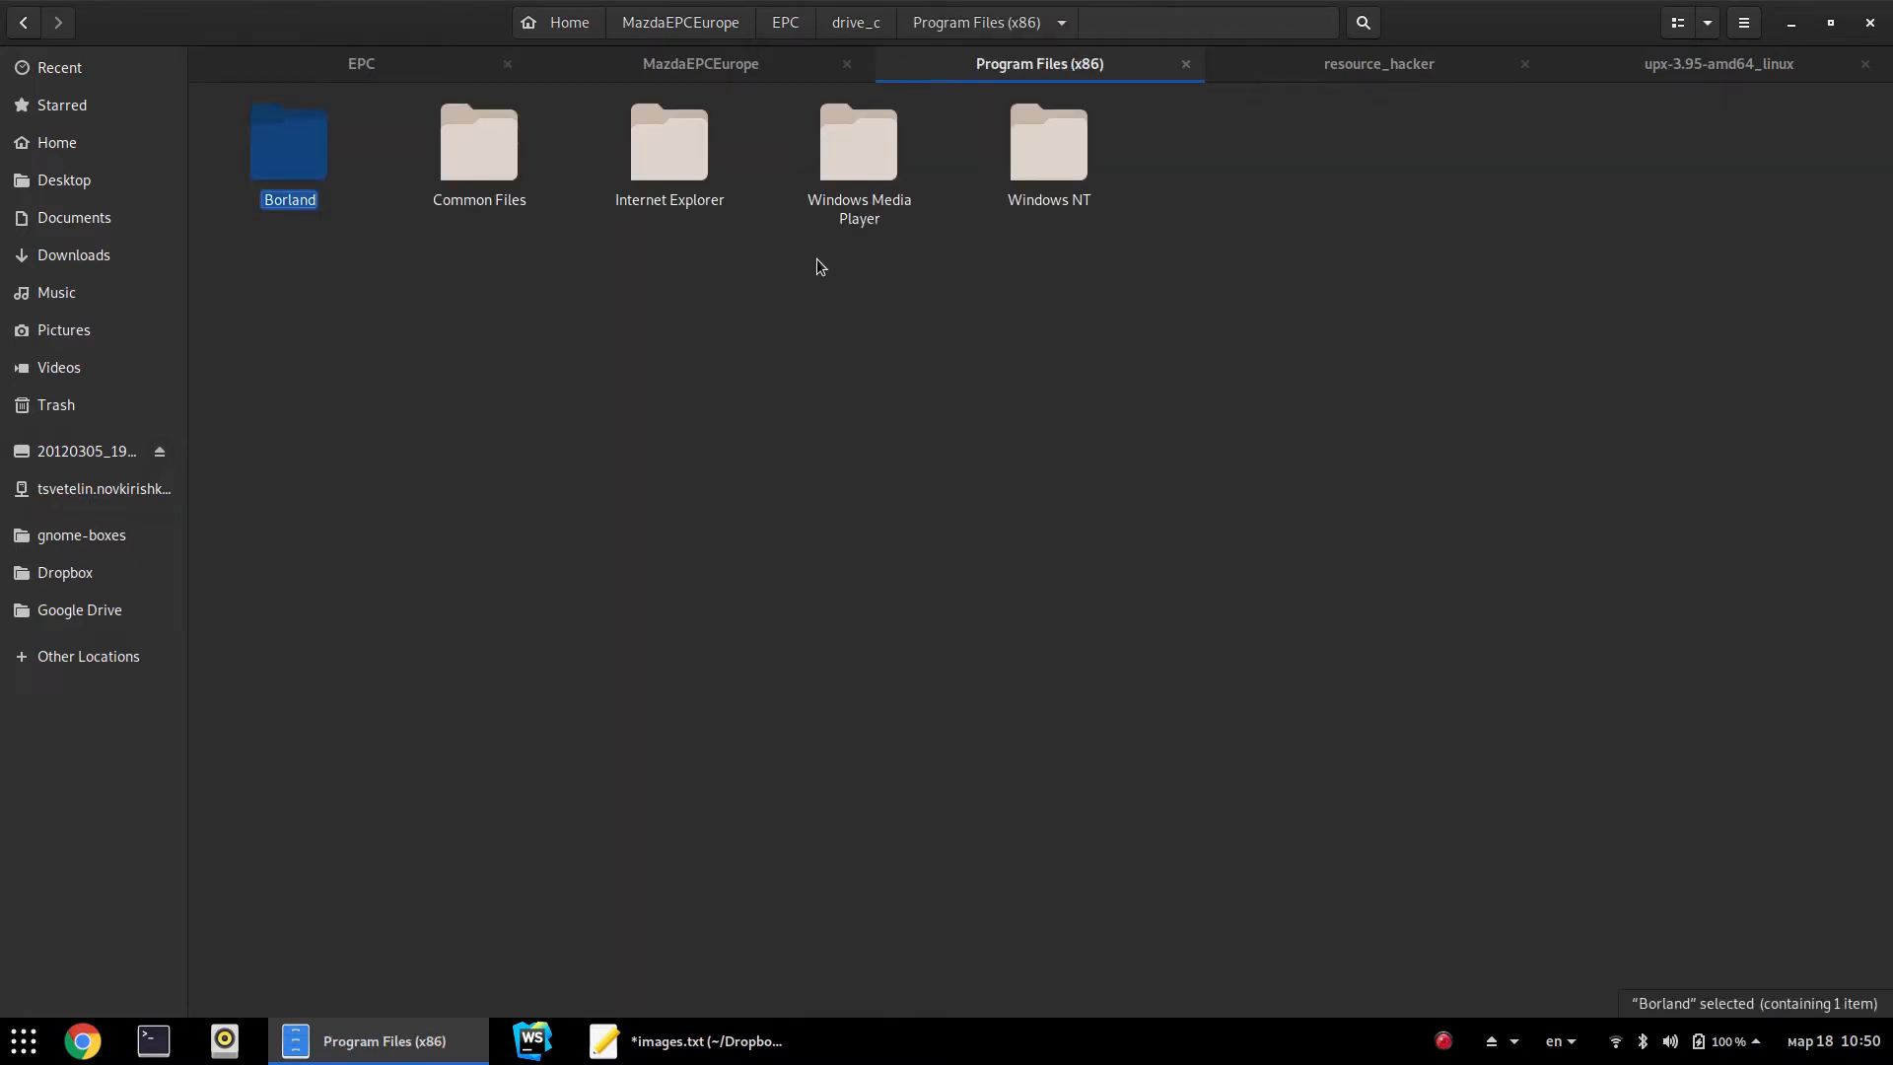
key("alt+Up")
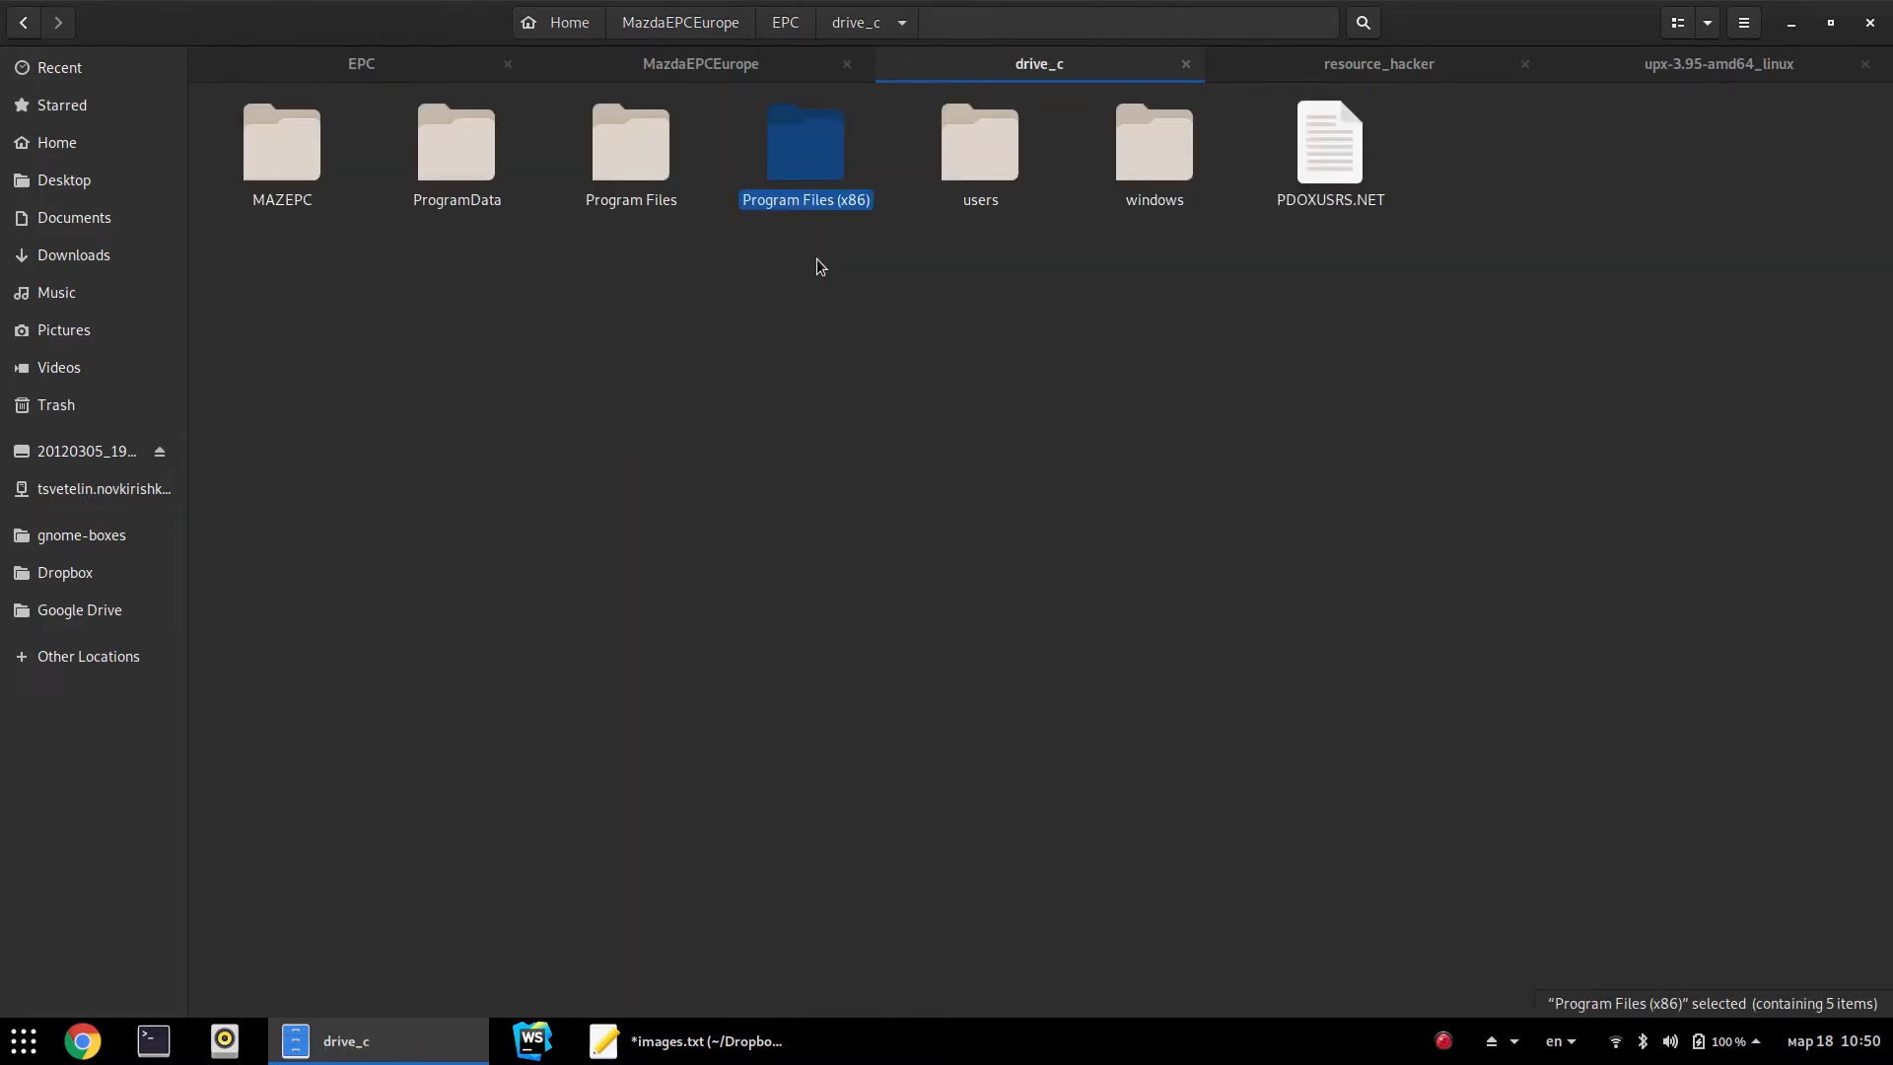
Back in EPC, review its four items and MAZEPC's contents, then bring up the folder's context menu
left_click(415, 67)
left_click_drag(1245, 338, 280, 121)
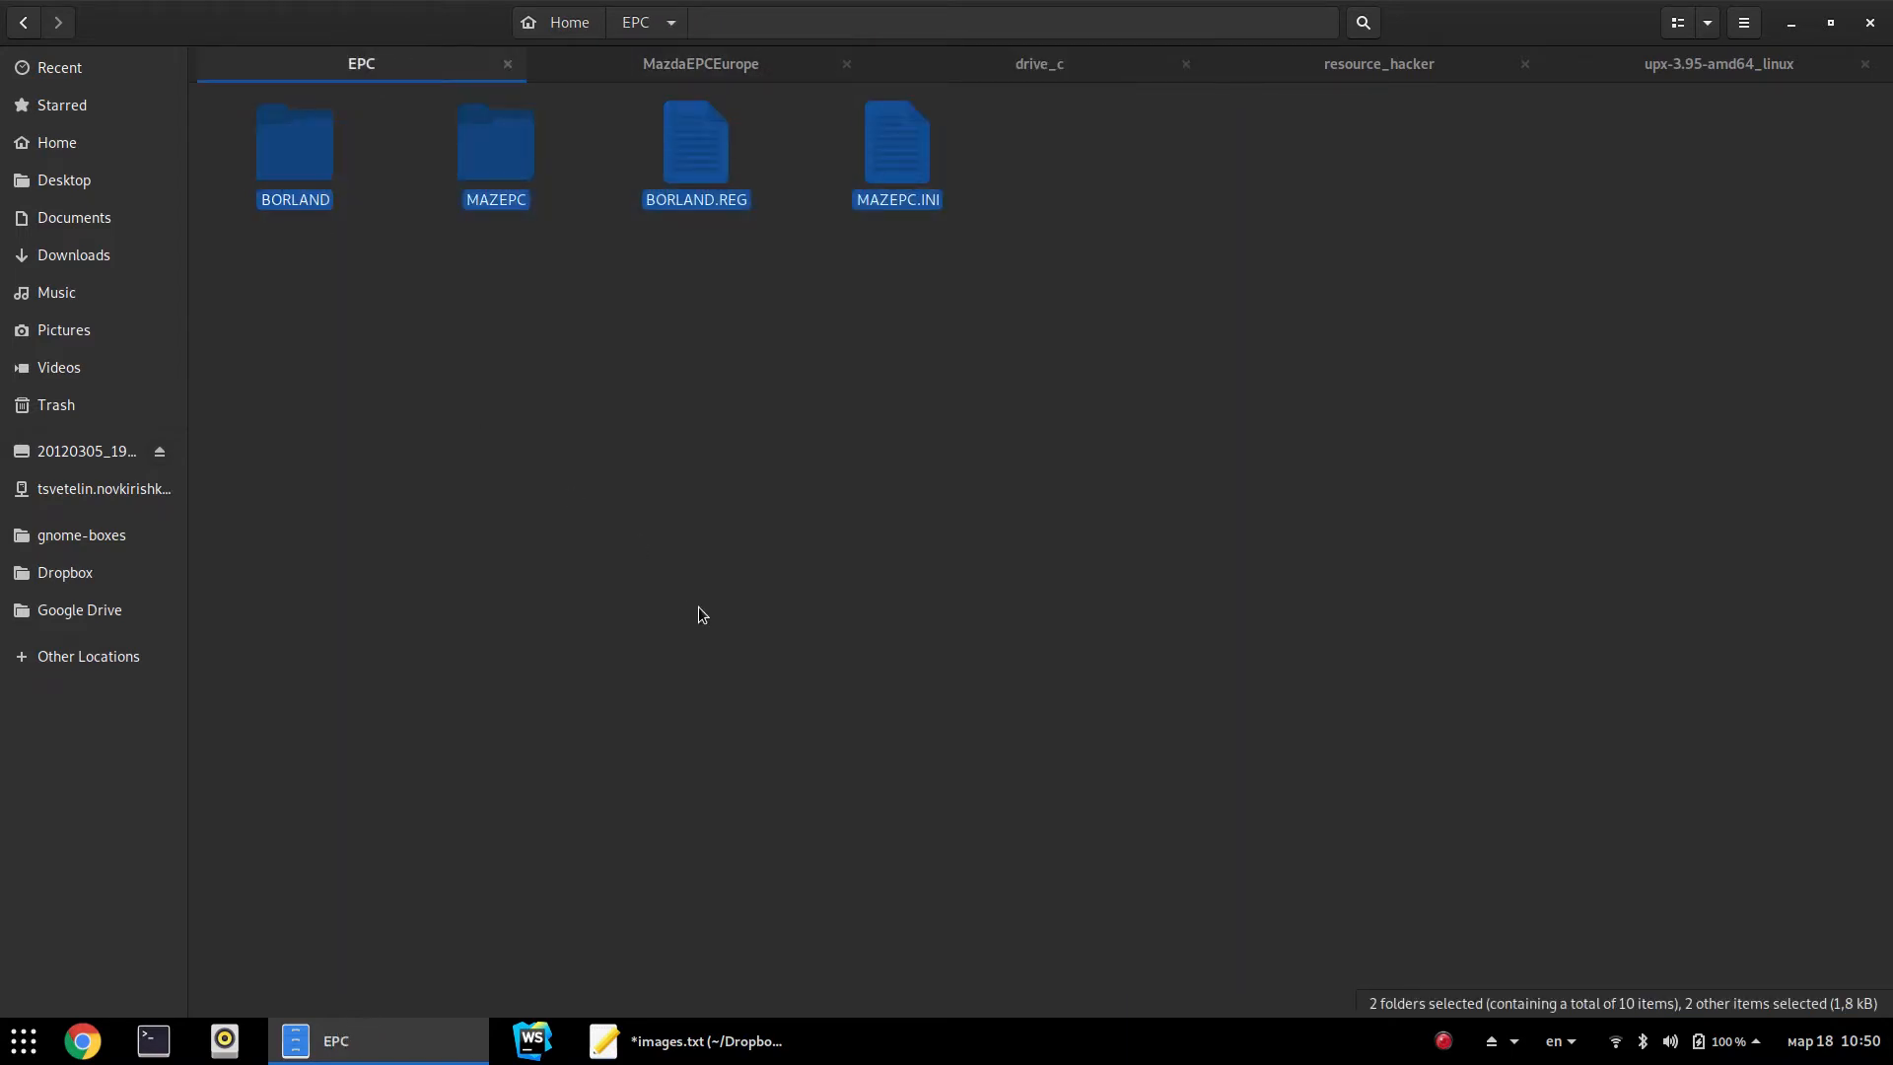
left_click(720, 582)
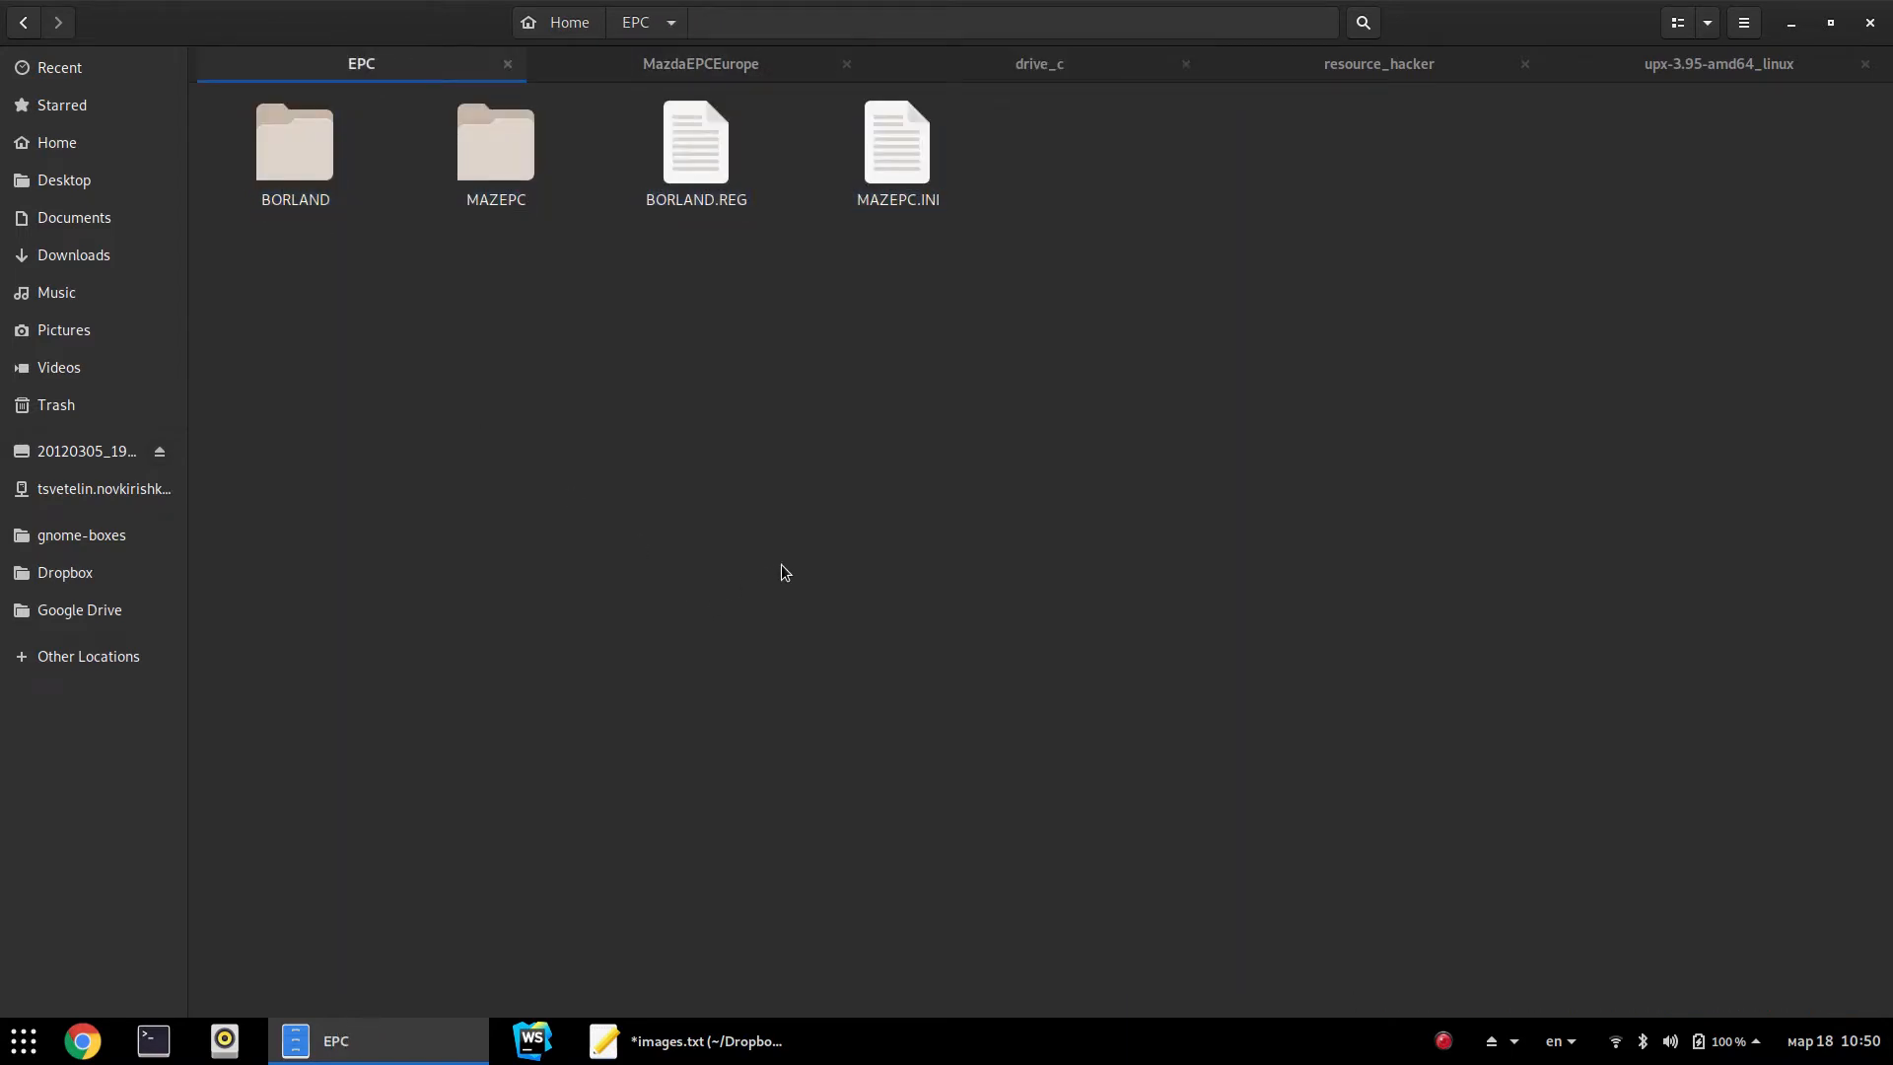
double_click(509, 187)
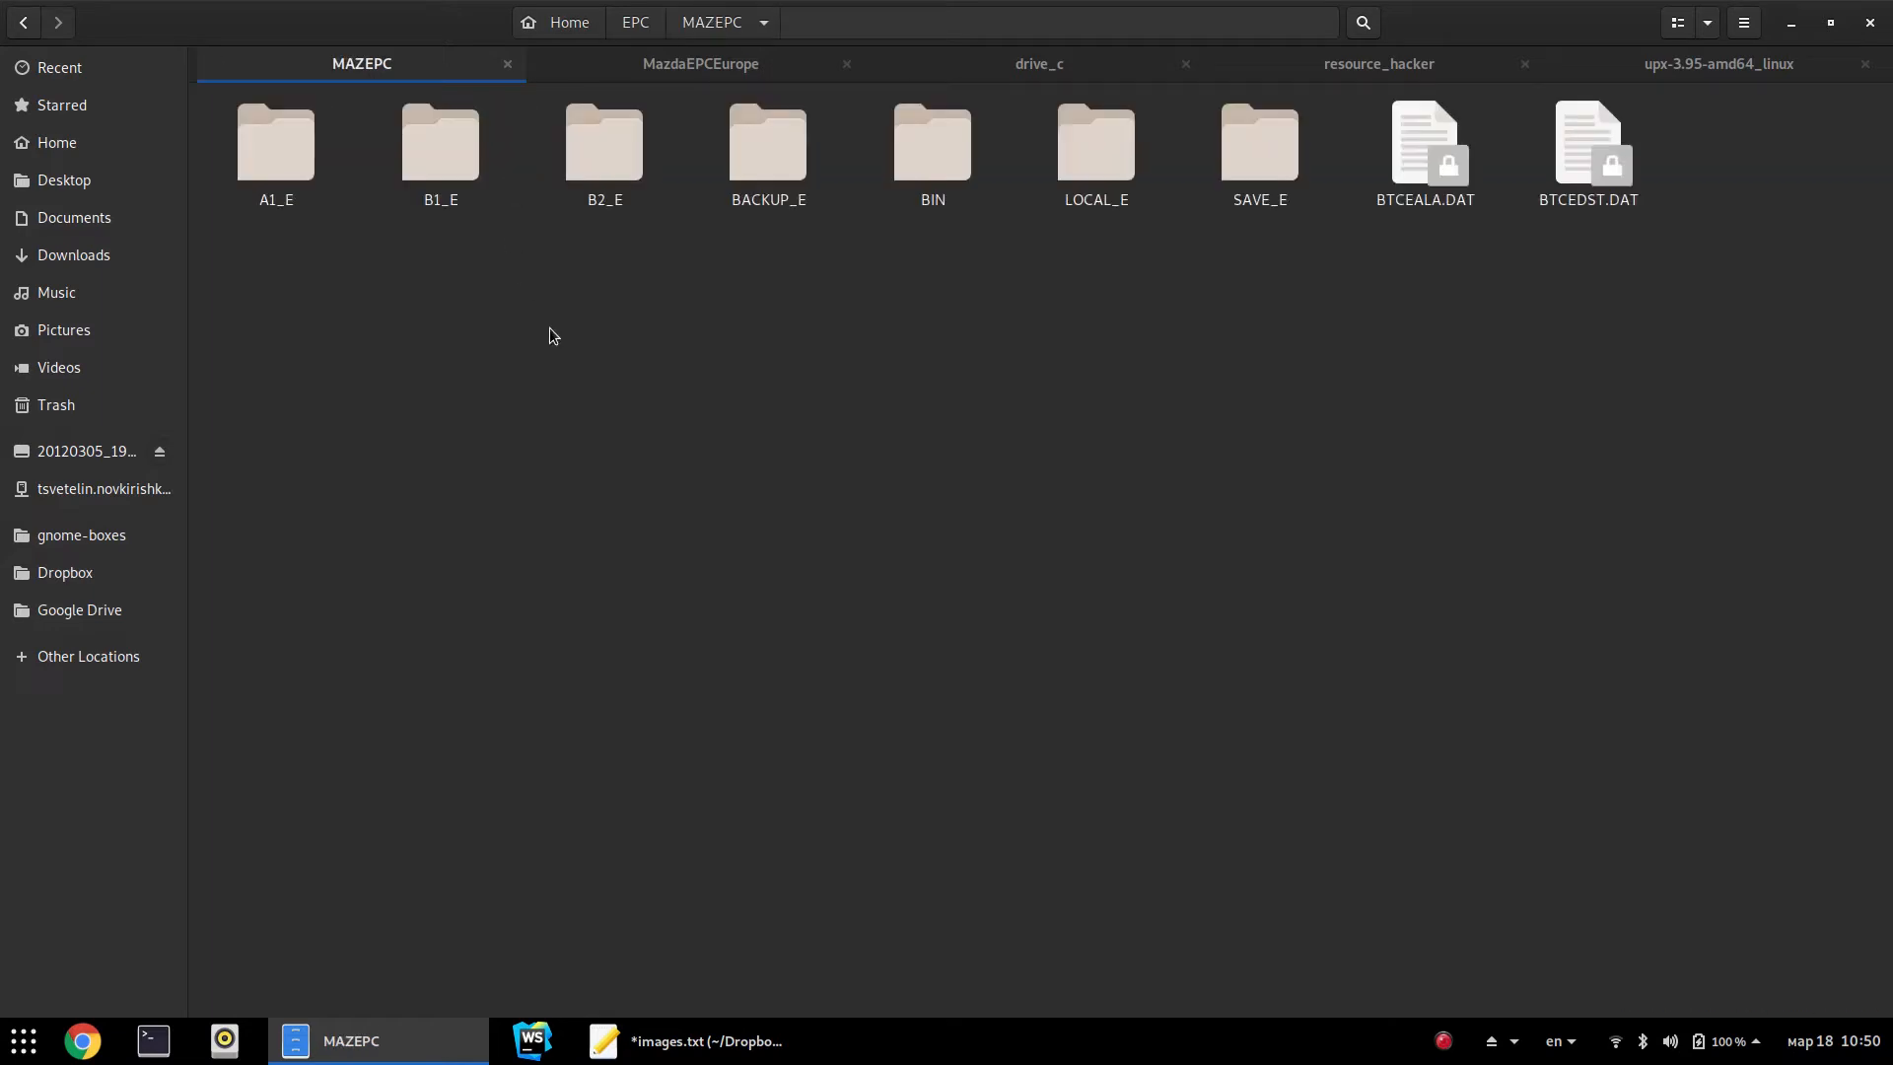
key("alt+Up")
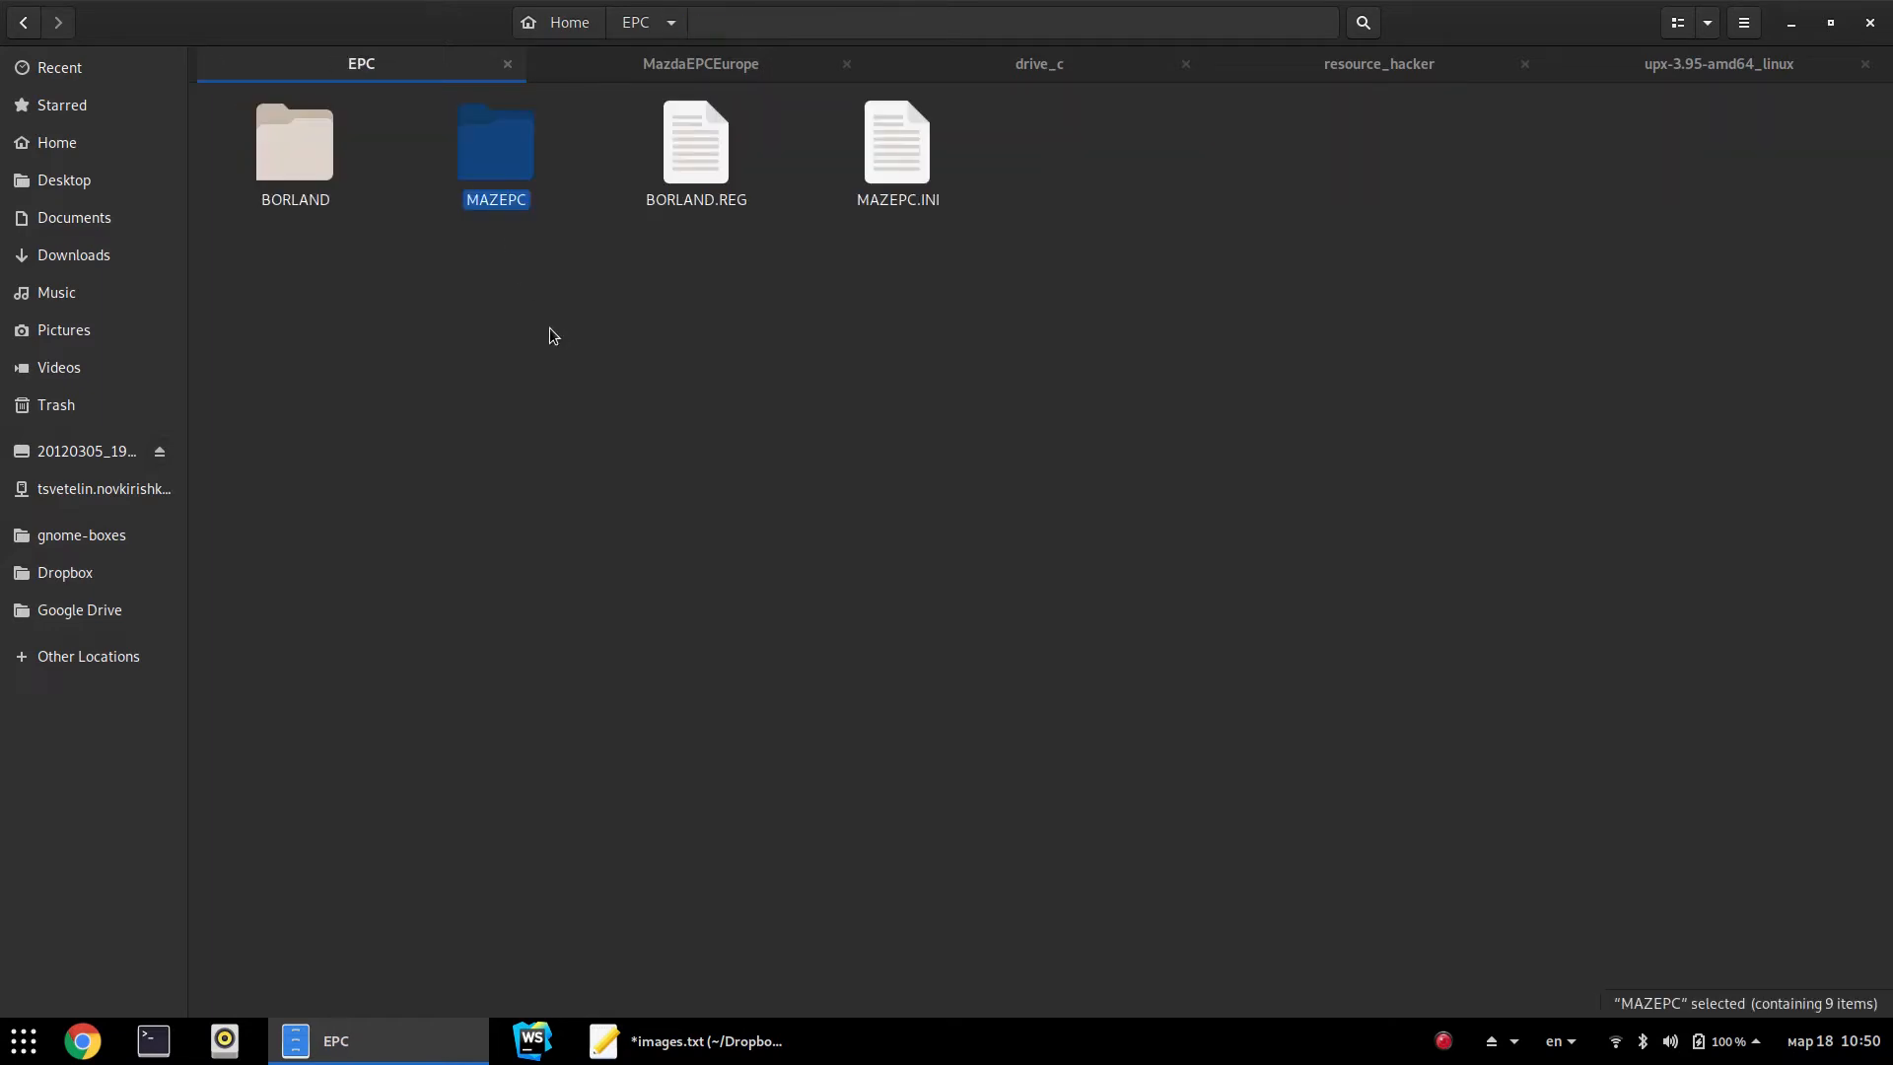
left_click(669, 256)
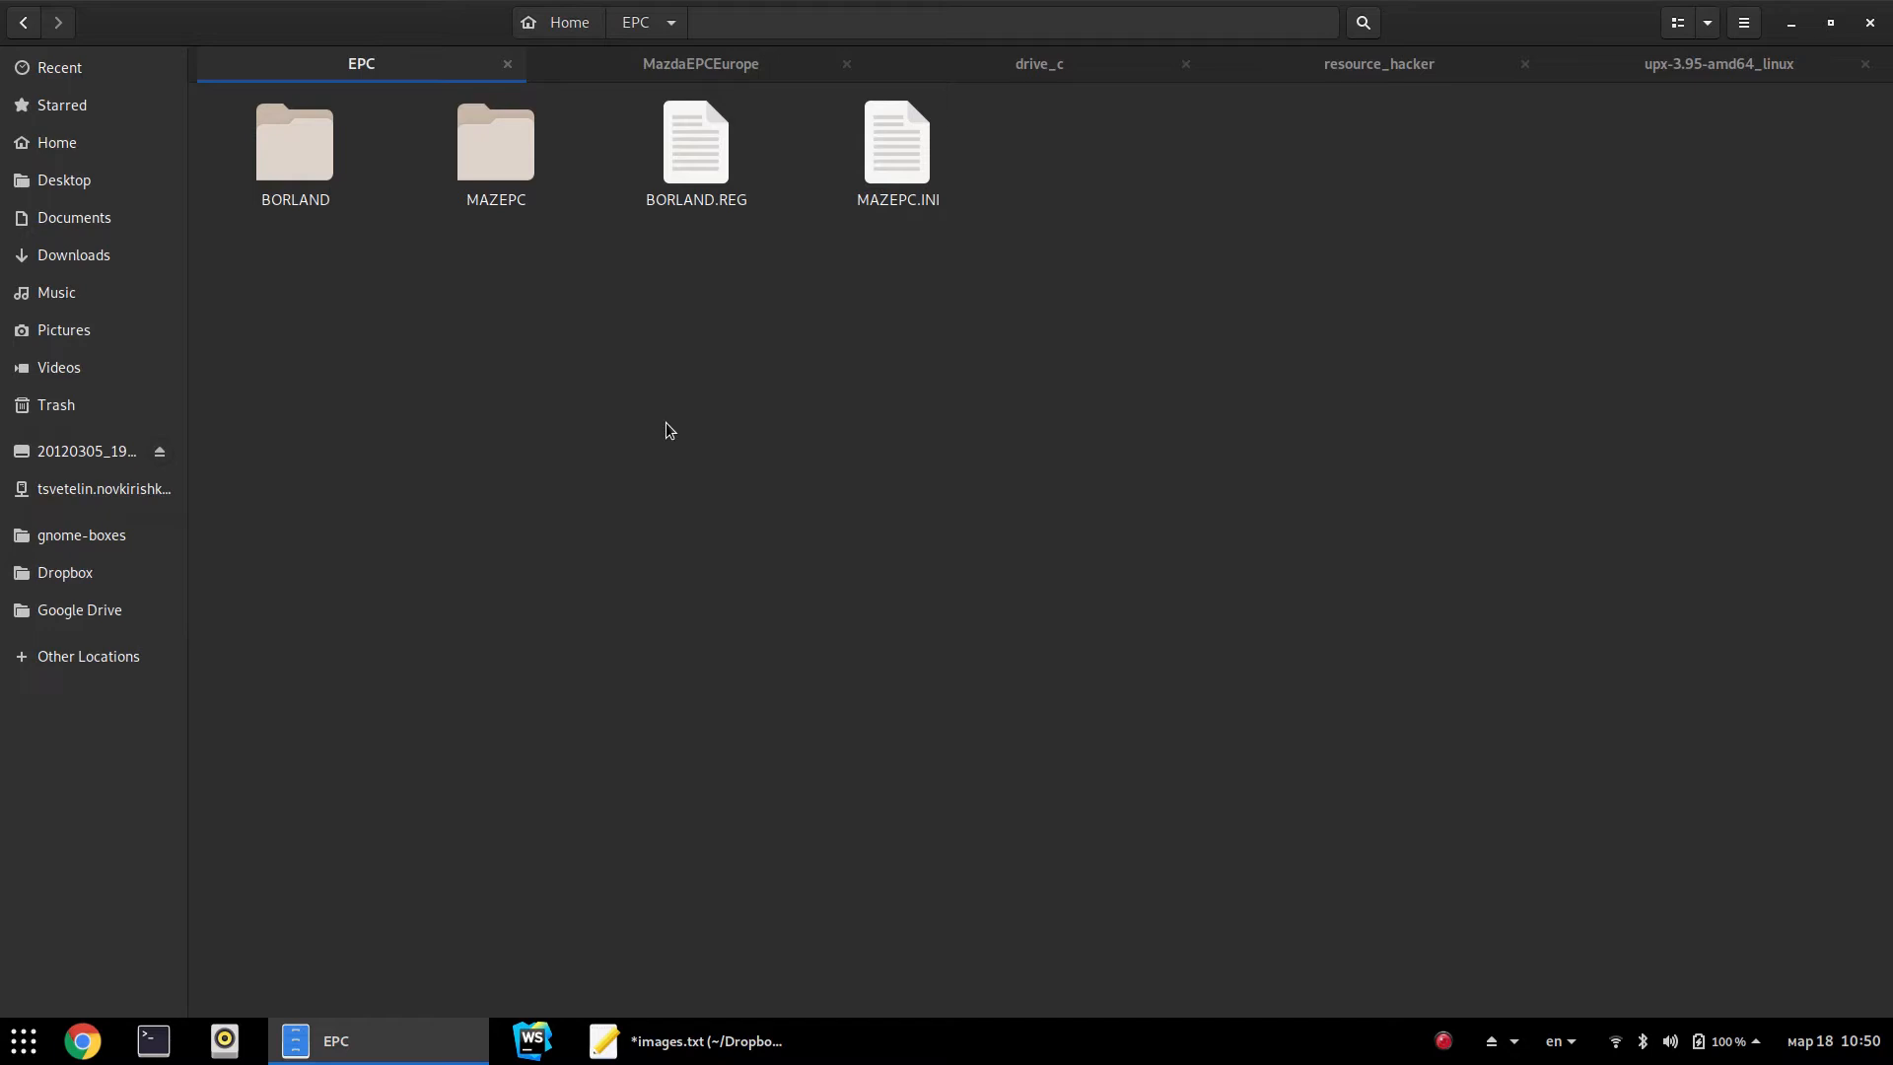
left_click_drag(1058, 298, 166, 177)
left_click(631, 473)
right_click(776, 492)
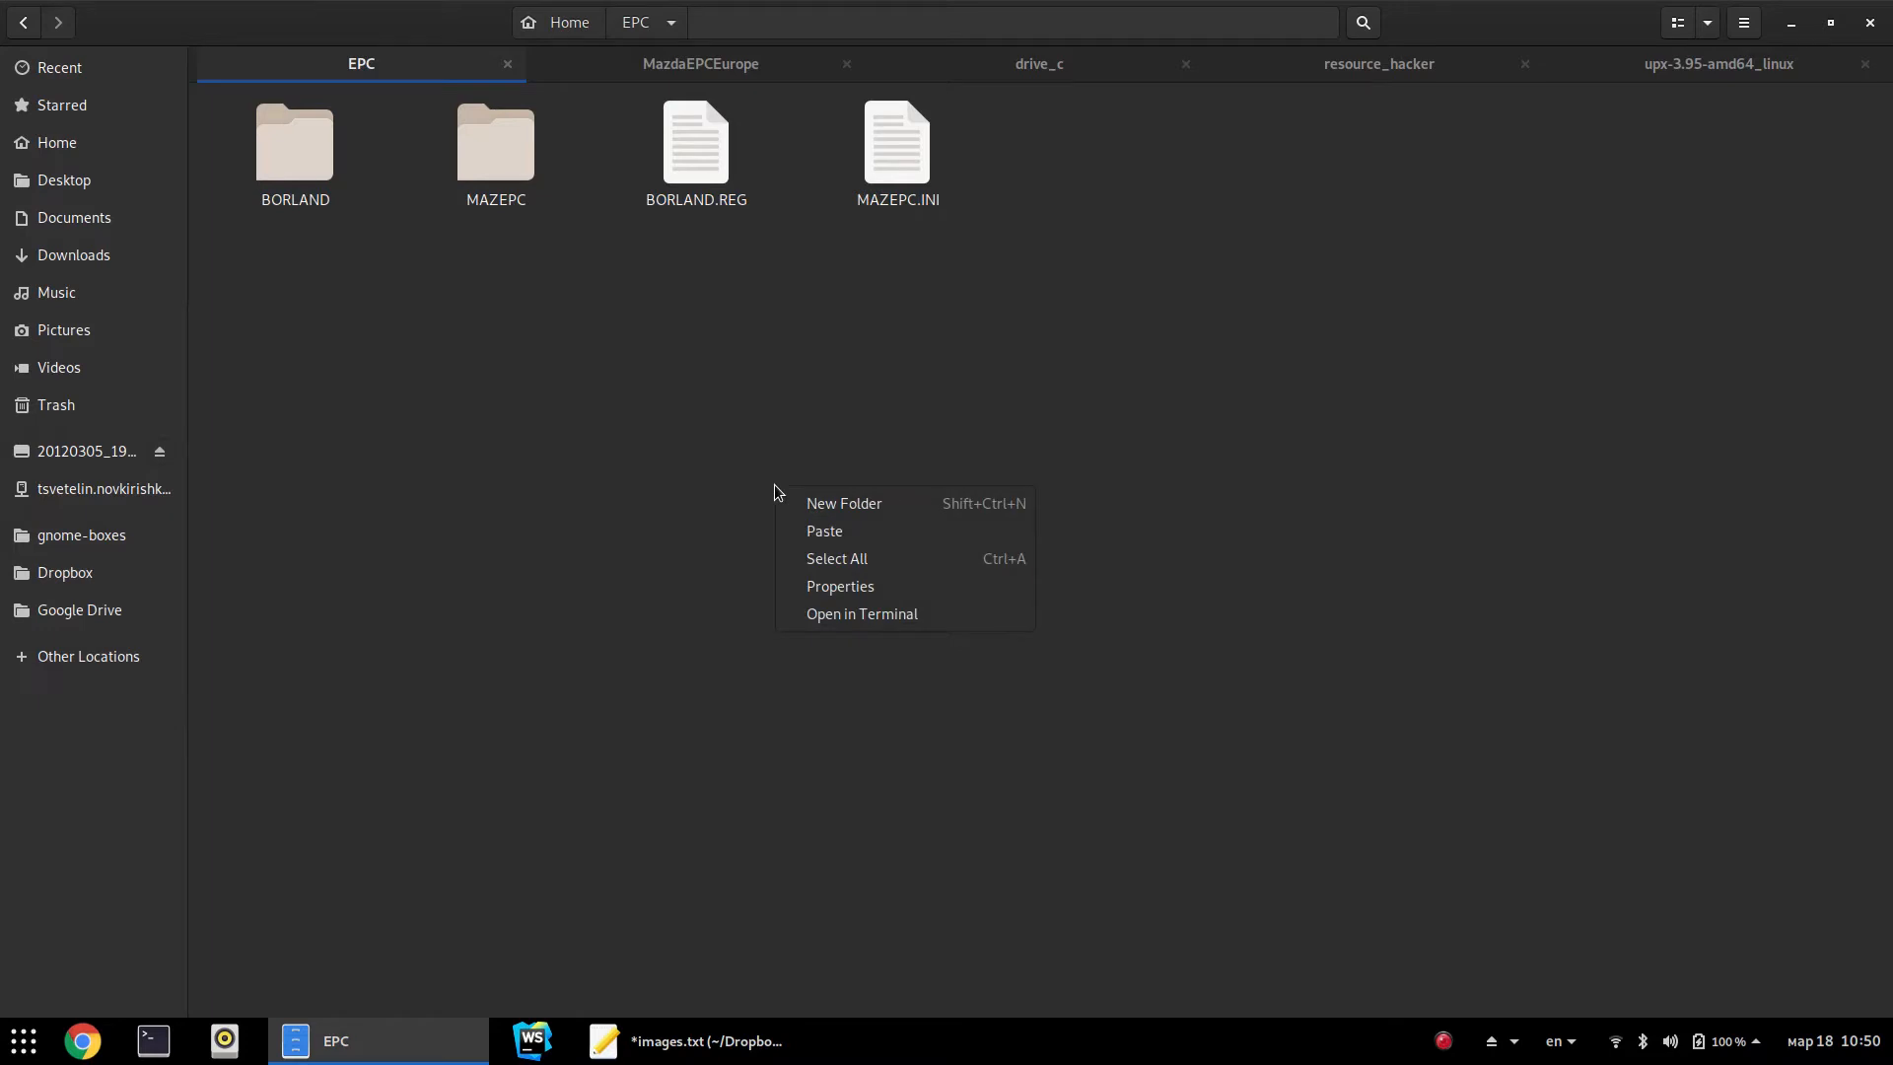
Open a terminal in the EPC folder and copy the mkisofs command line from images.txt
left_click(861, 614)
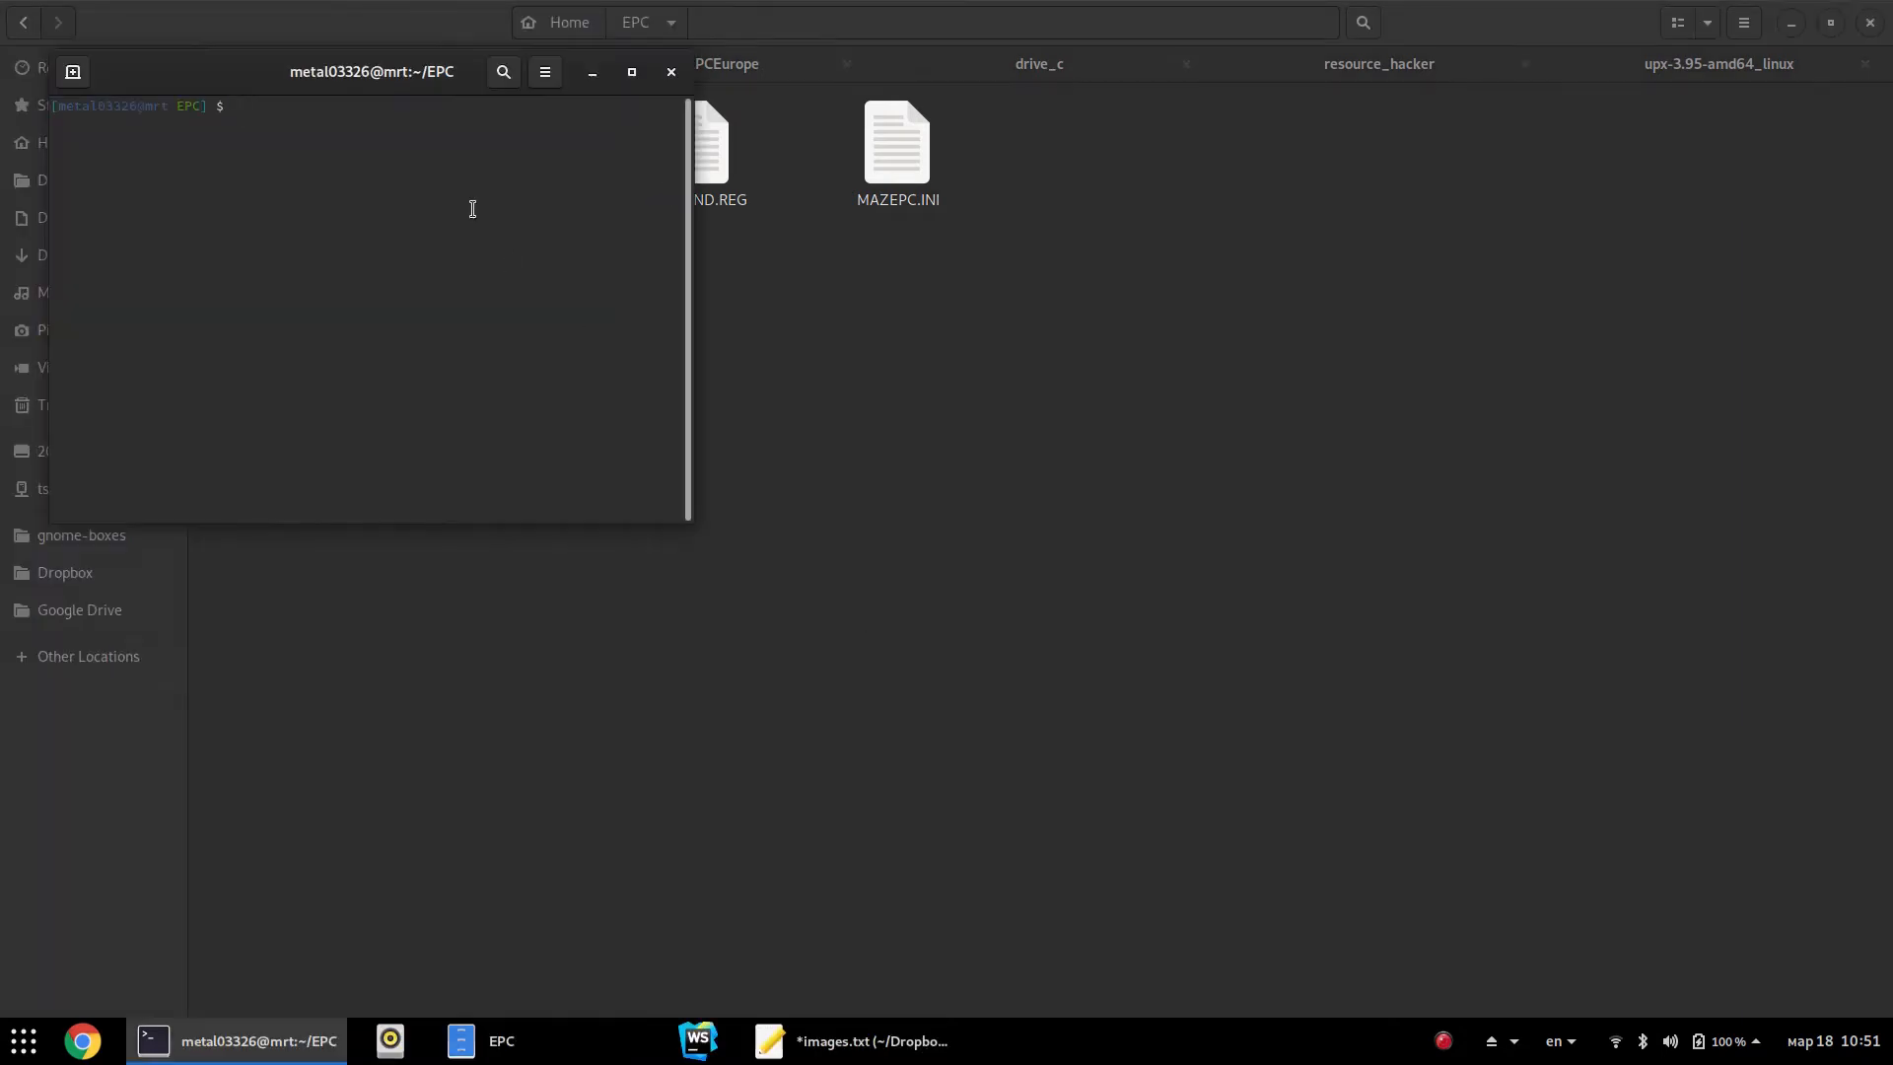
left_click_drag(370, 93, 1069, 367)
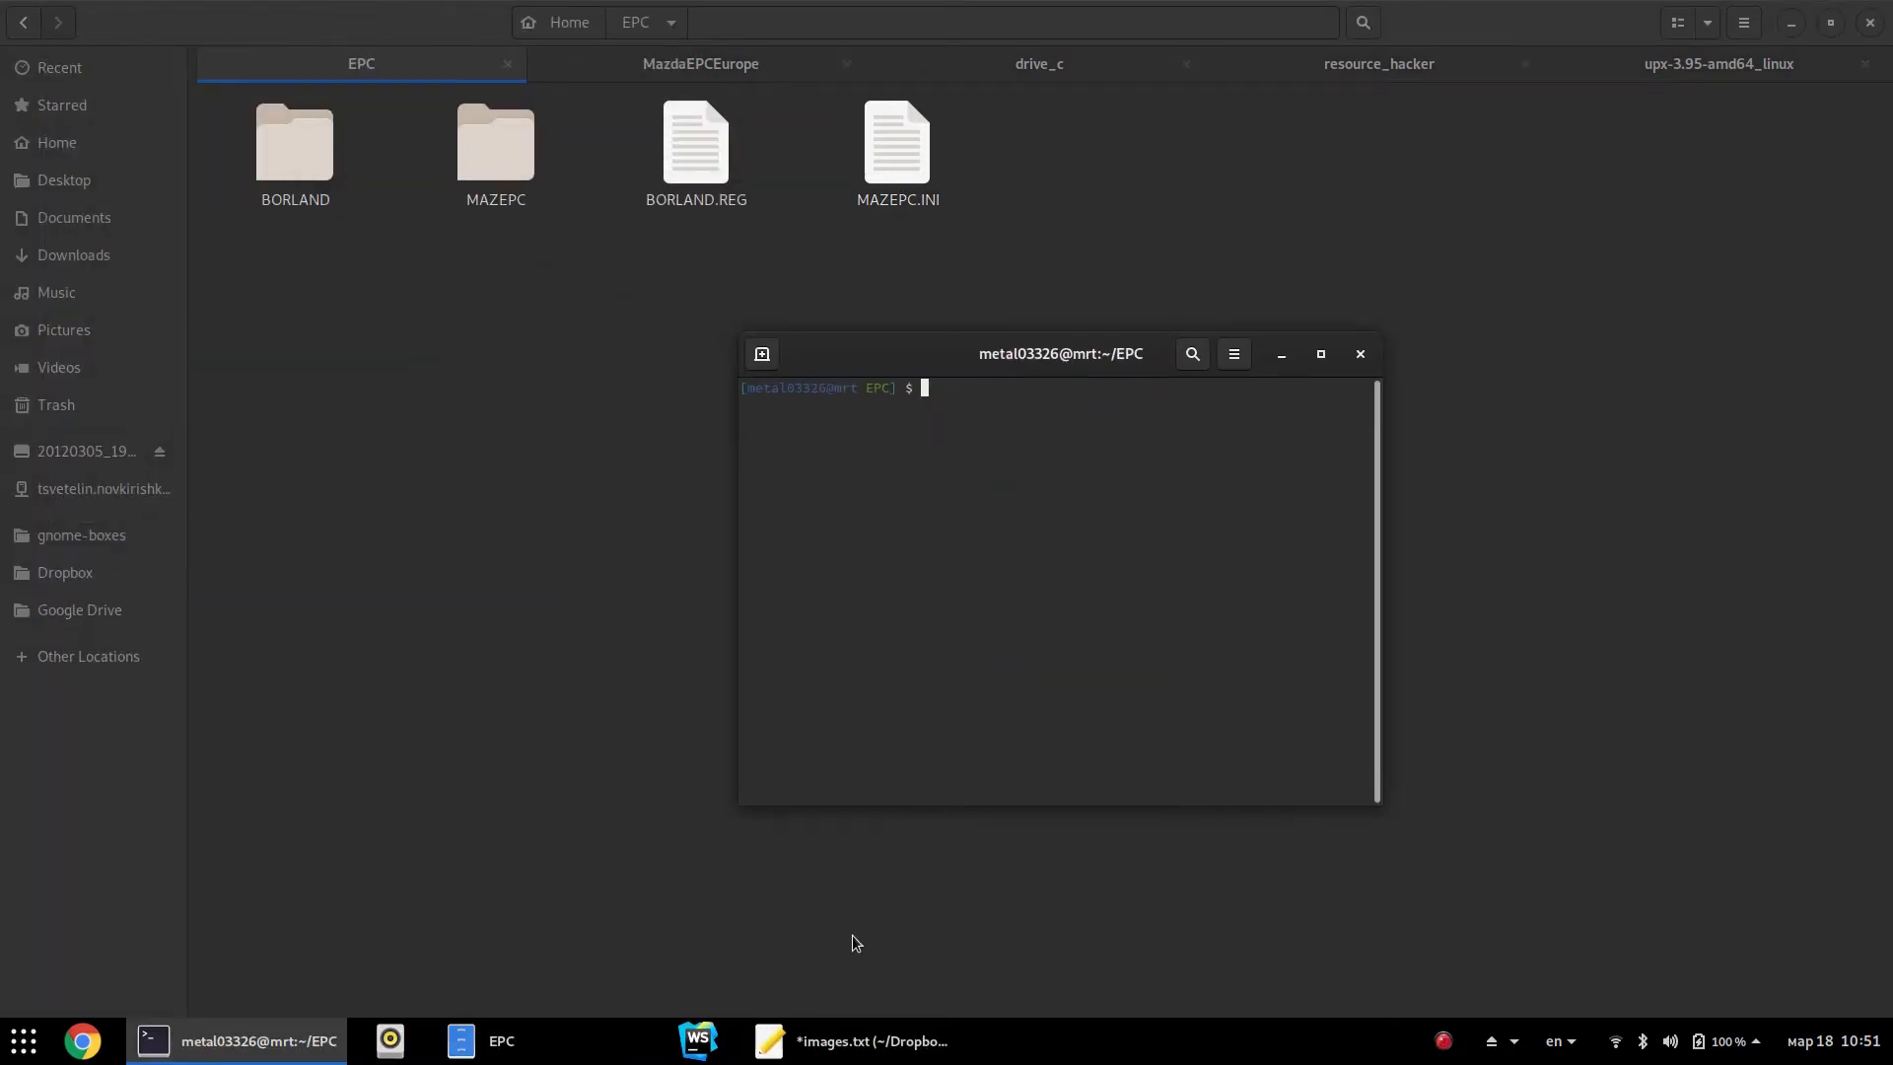
left_click(858, 1040)
left_click_drag(497, 371, 220, 371)
key("super+c")
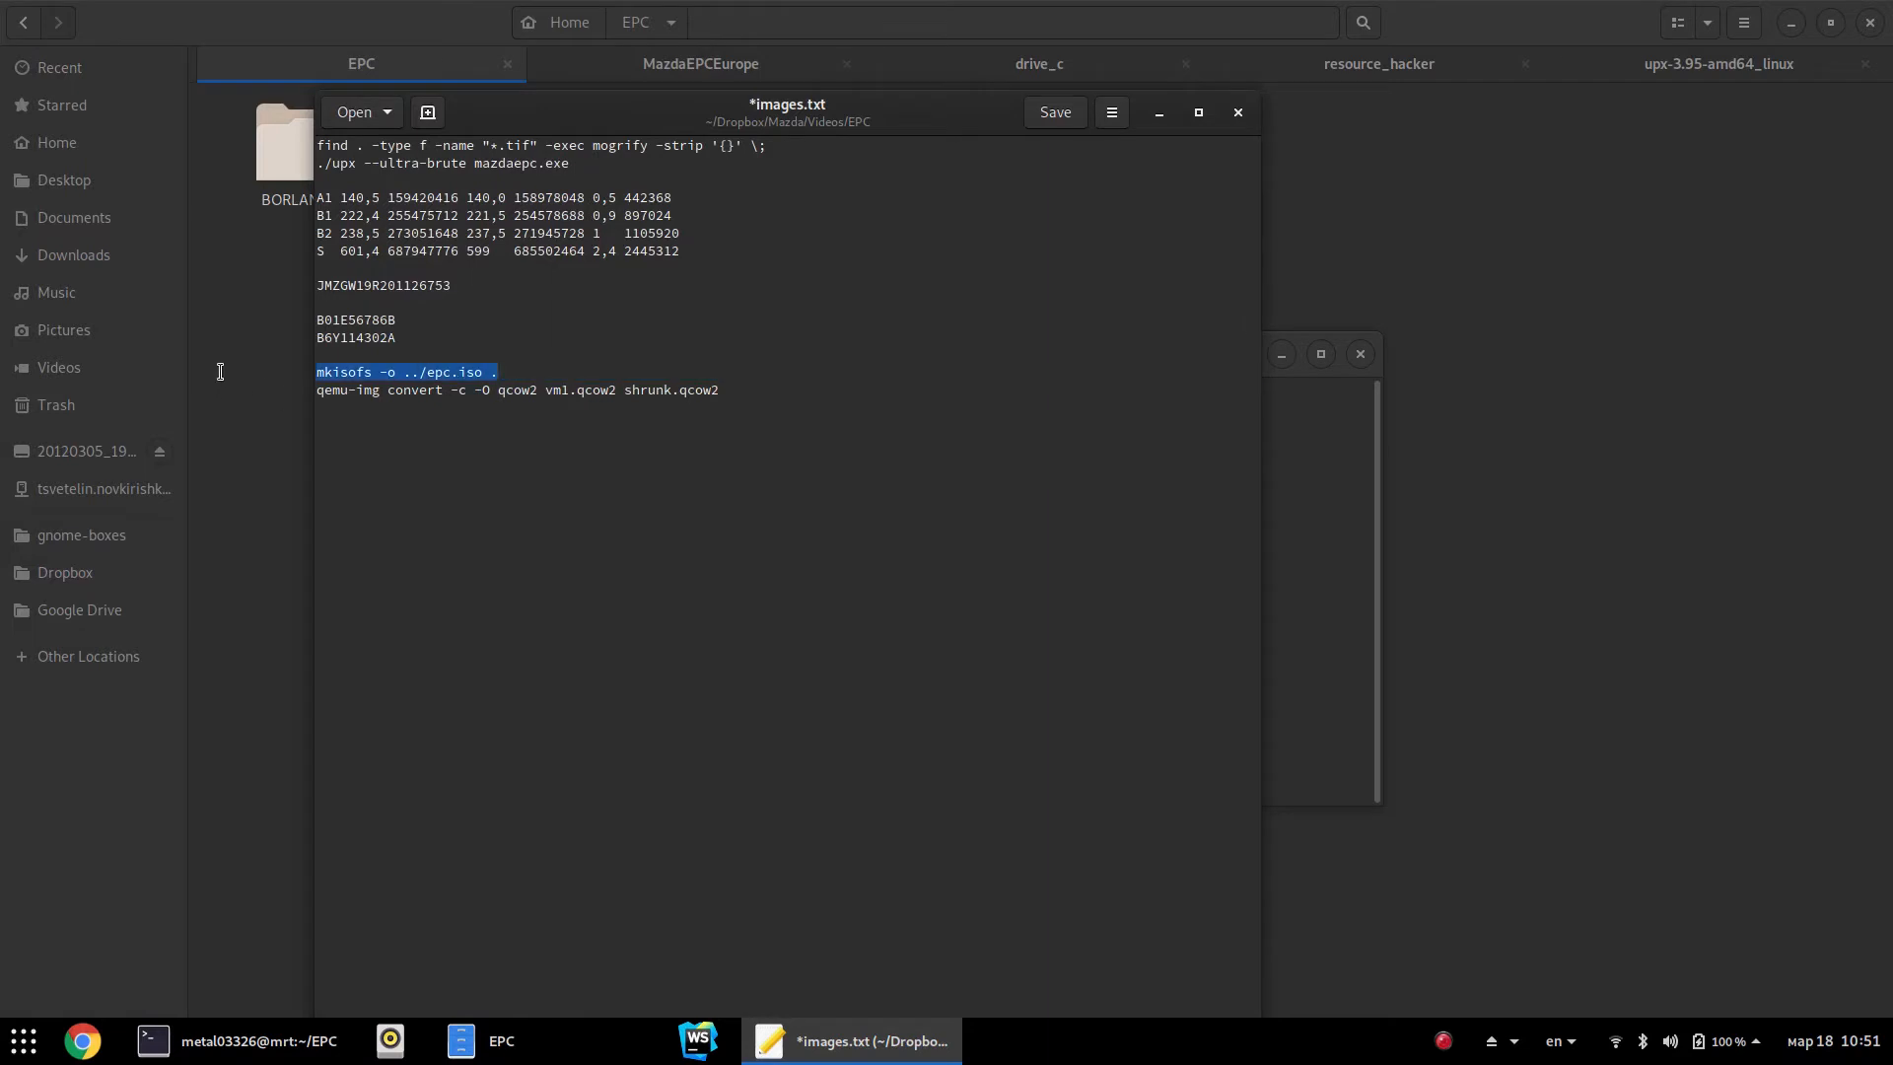
left_click(1314, 440)
Paste and run mkisofs to build epc.iso, then close the terminal and go up to Home
right_click(995, 442)
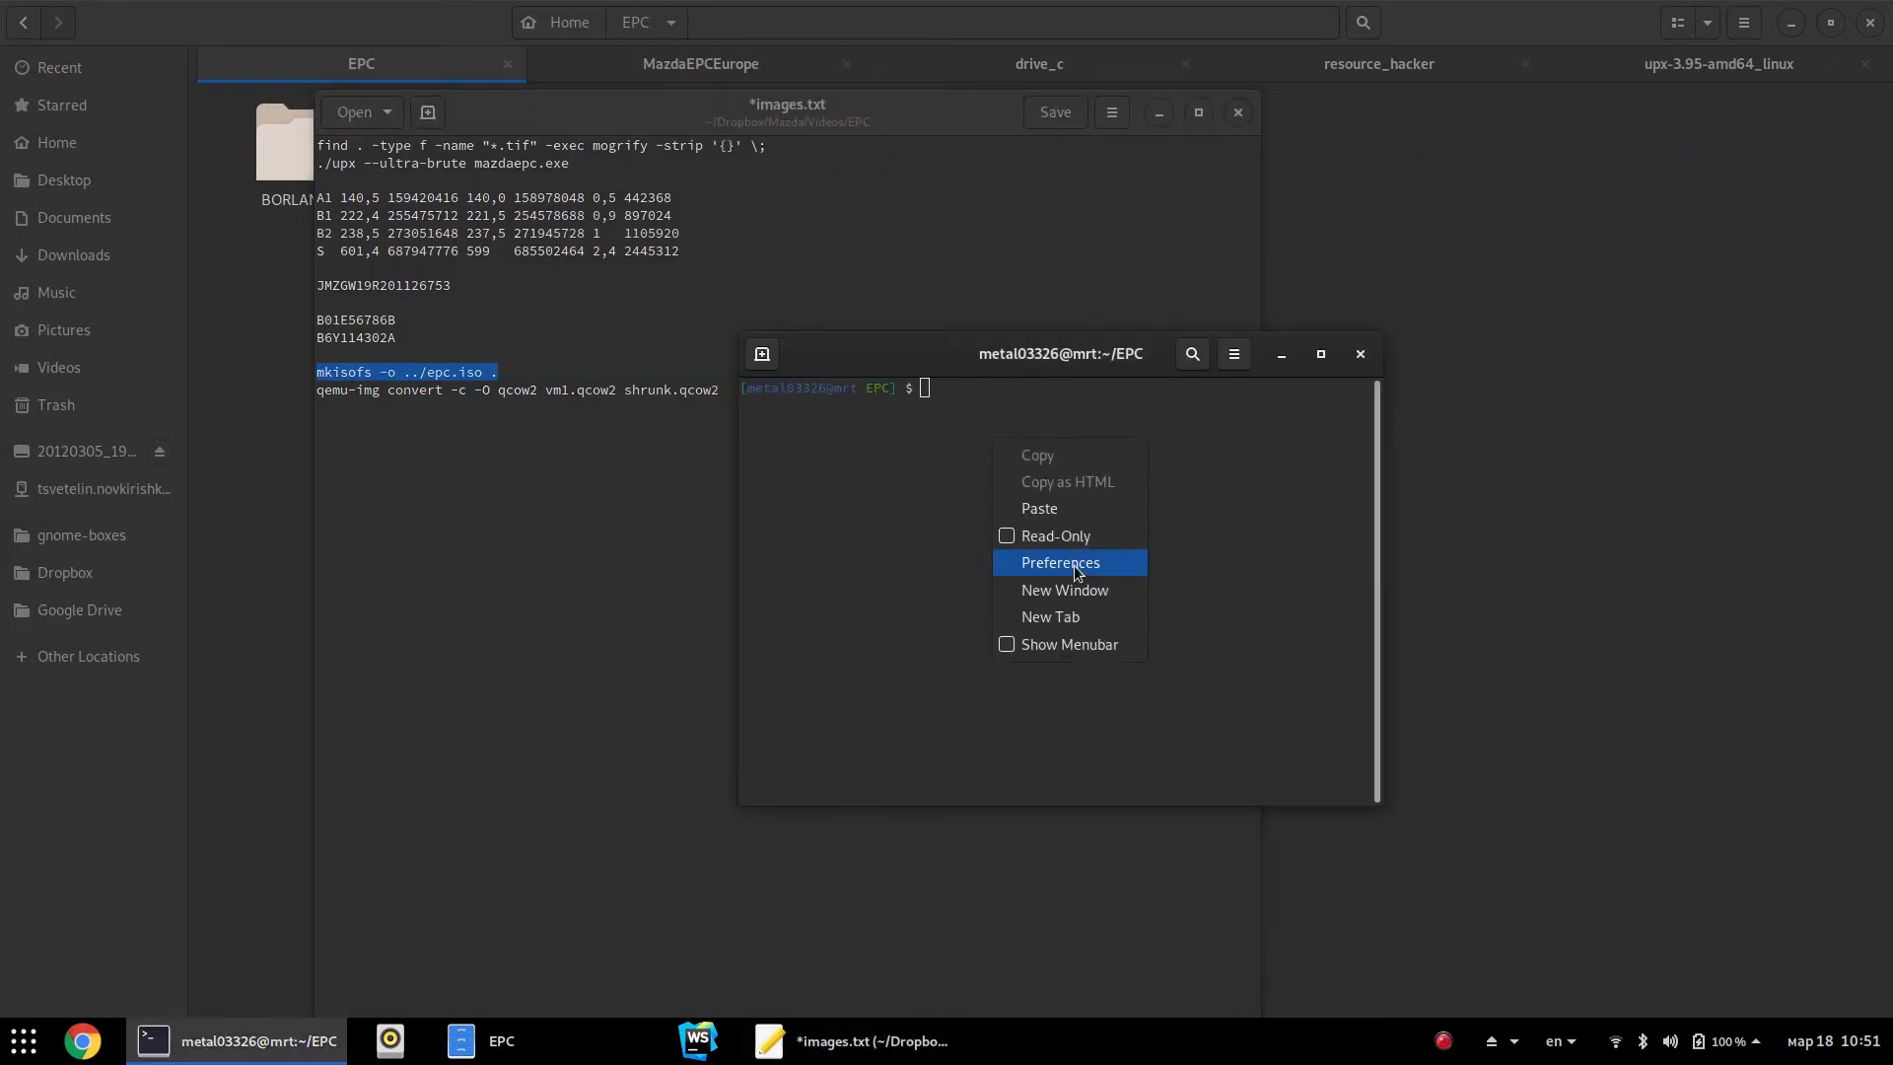
left_click(1055, 508)
key("Return")
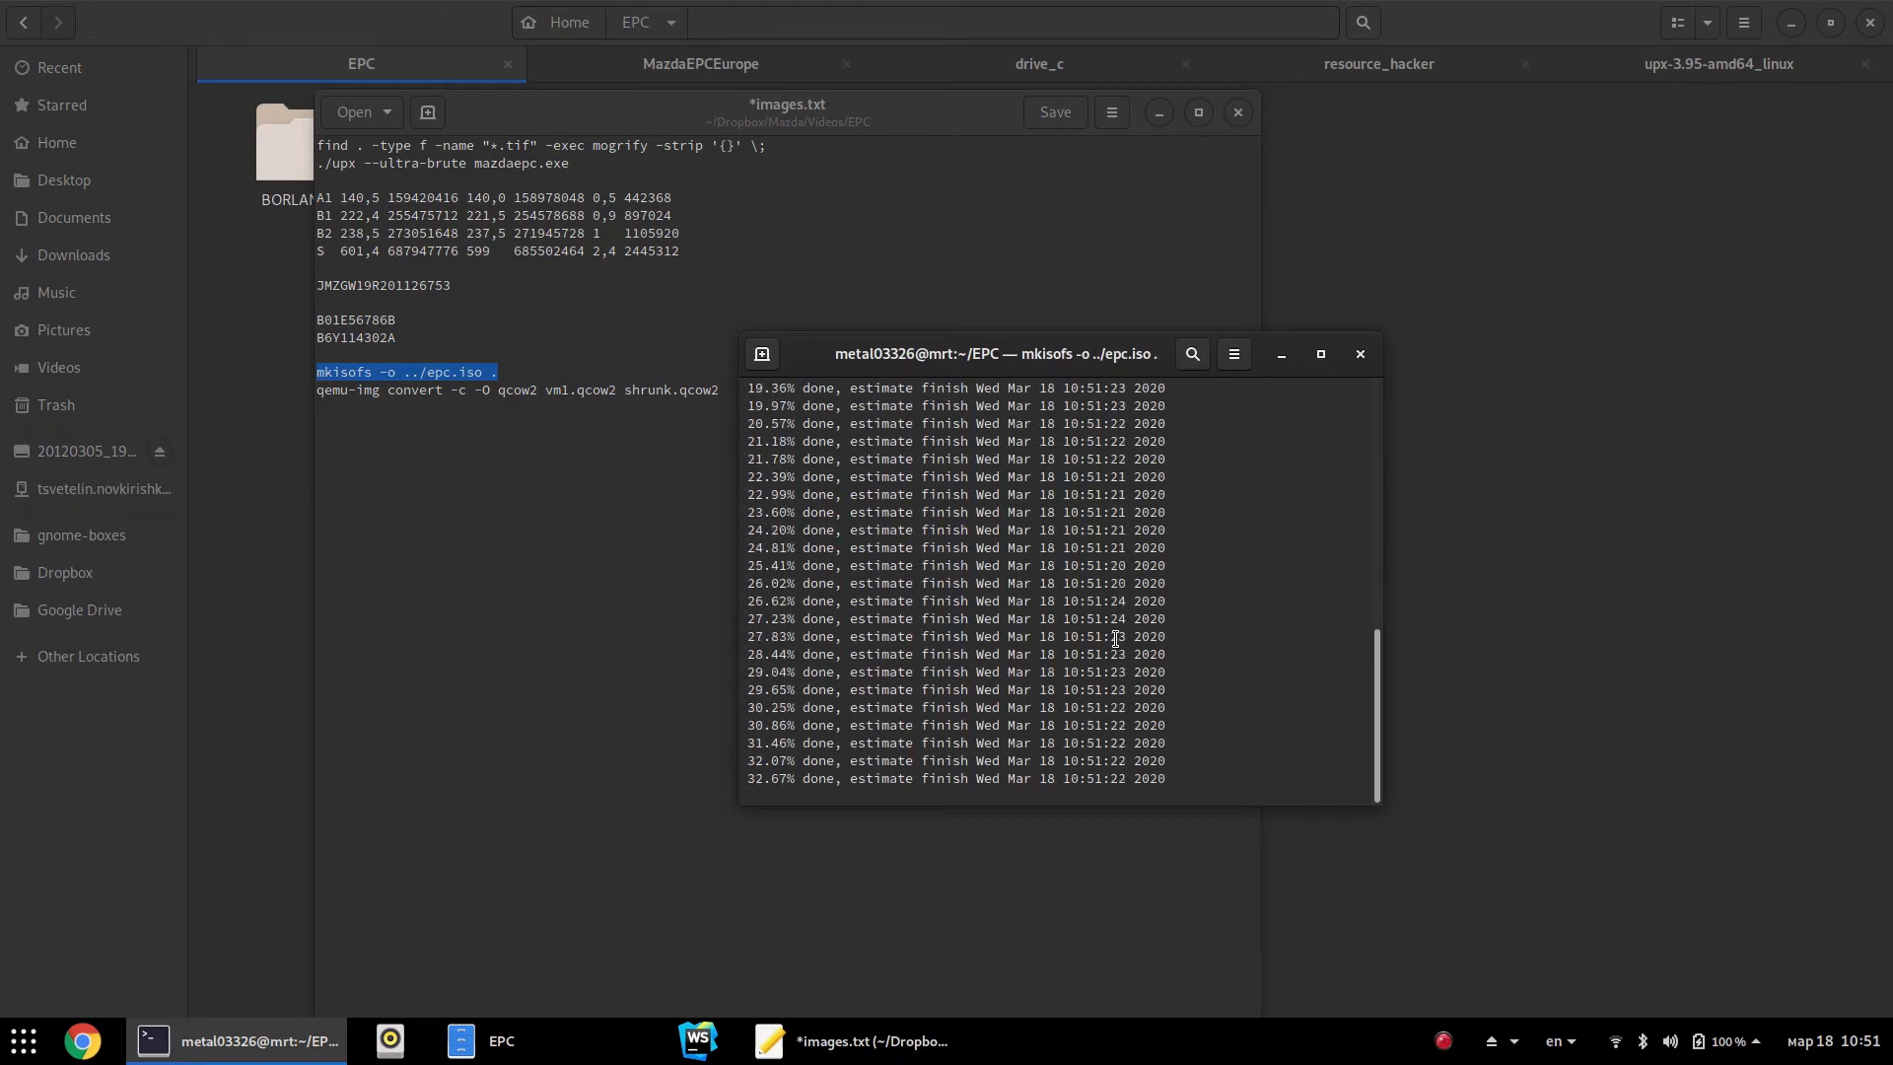
left_click(1359, 355)
left_click(1420, 295)
key("alt+Up")
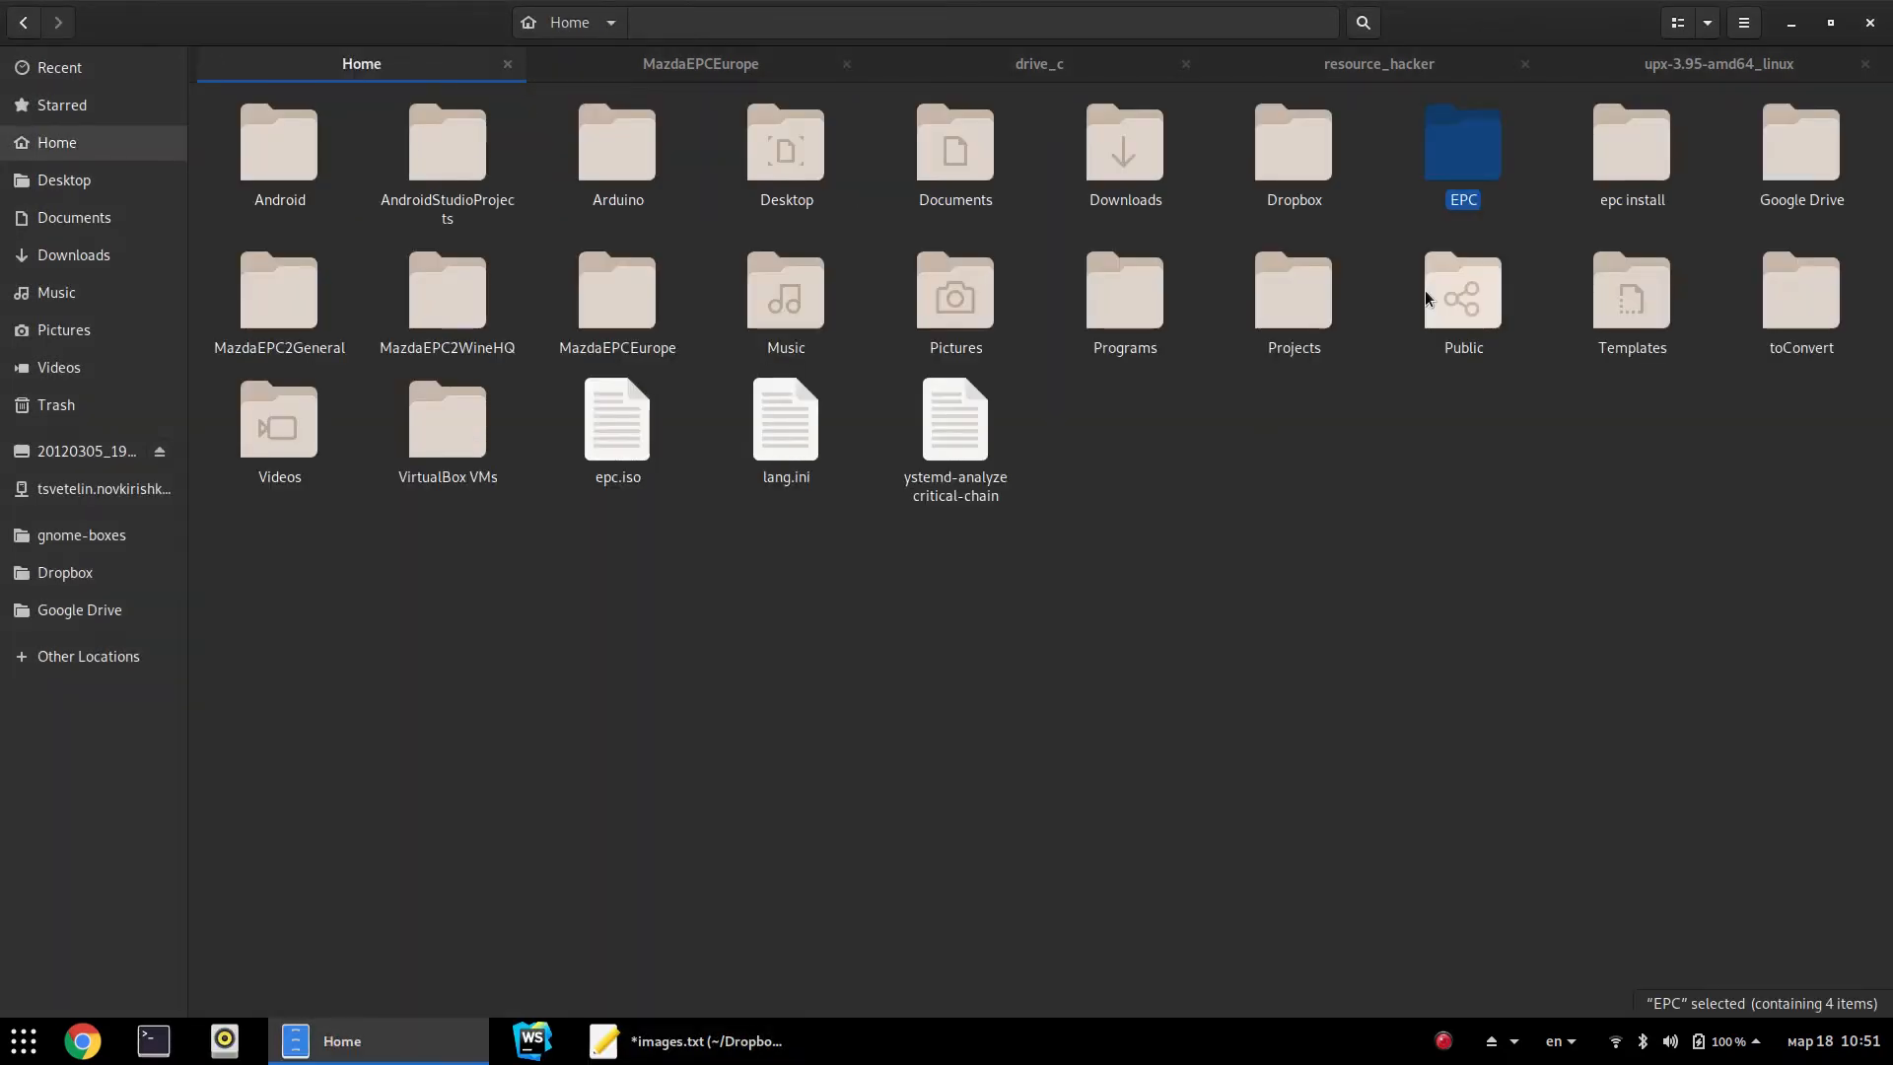
left_click(617, 424)
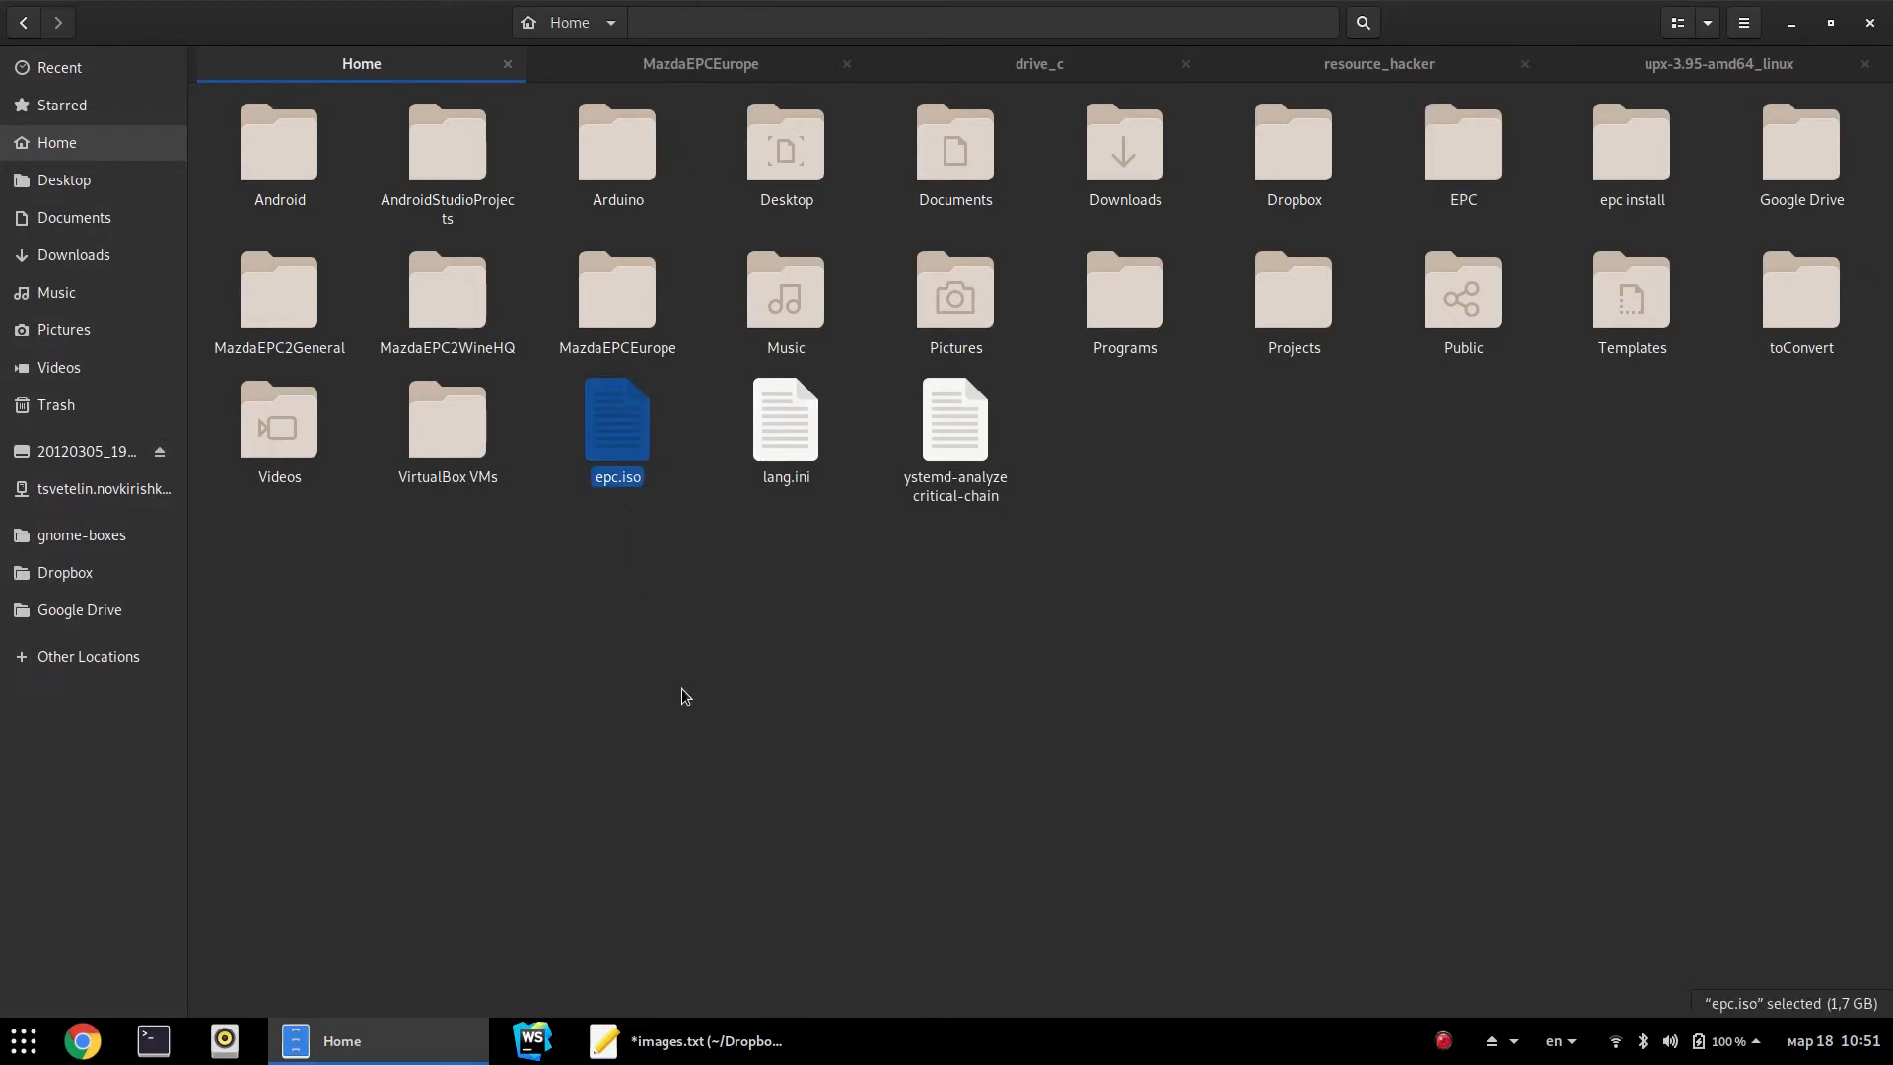
left_click(631, 558)
left_click(651, 488)
key("alt+Tab")
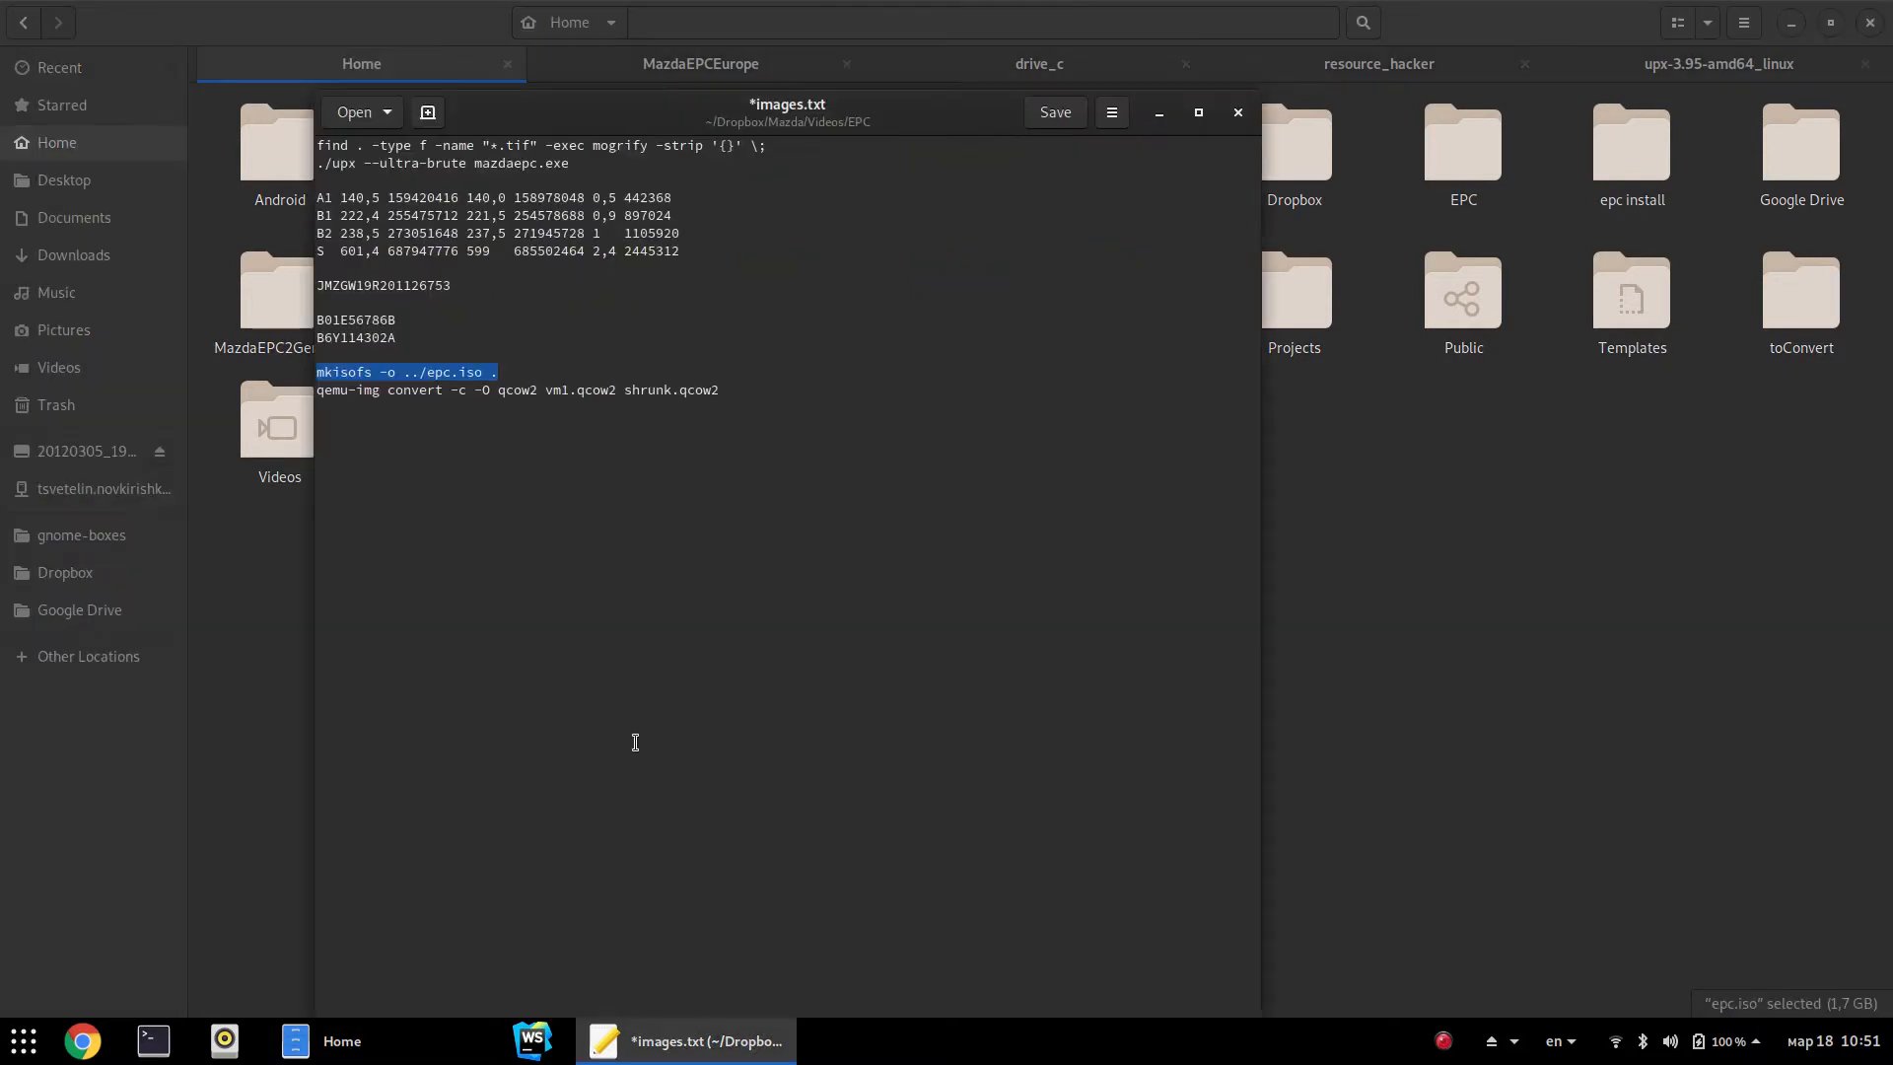
left_click(1415, 512)
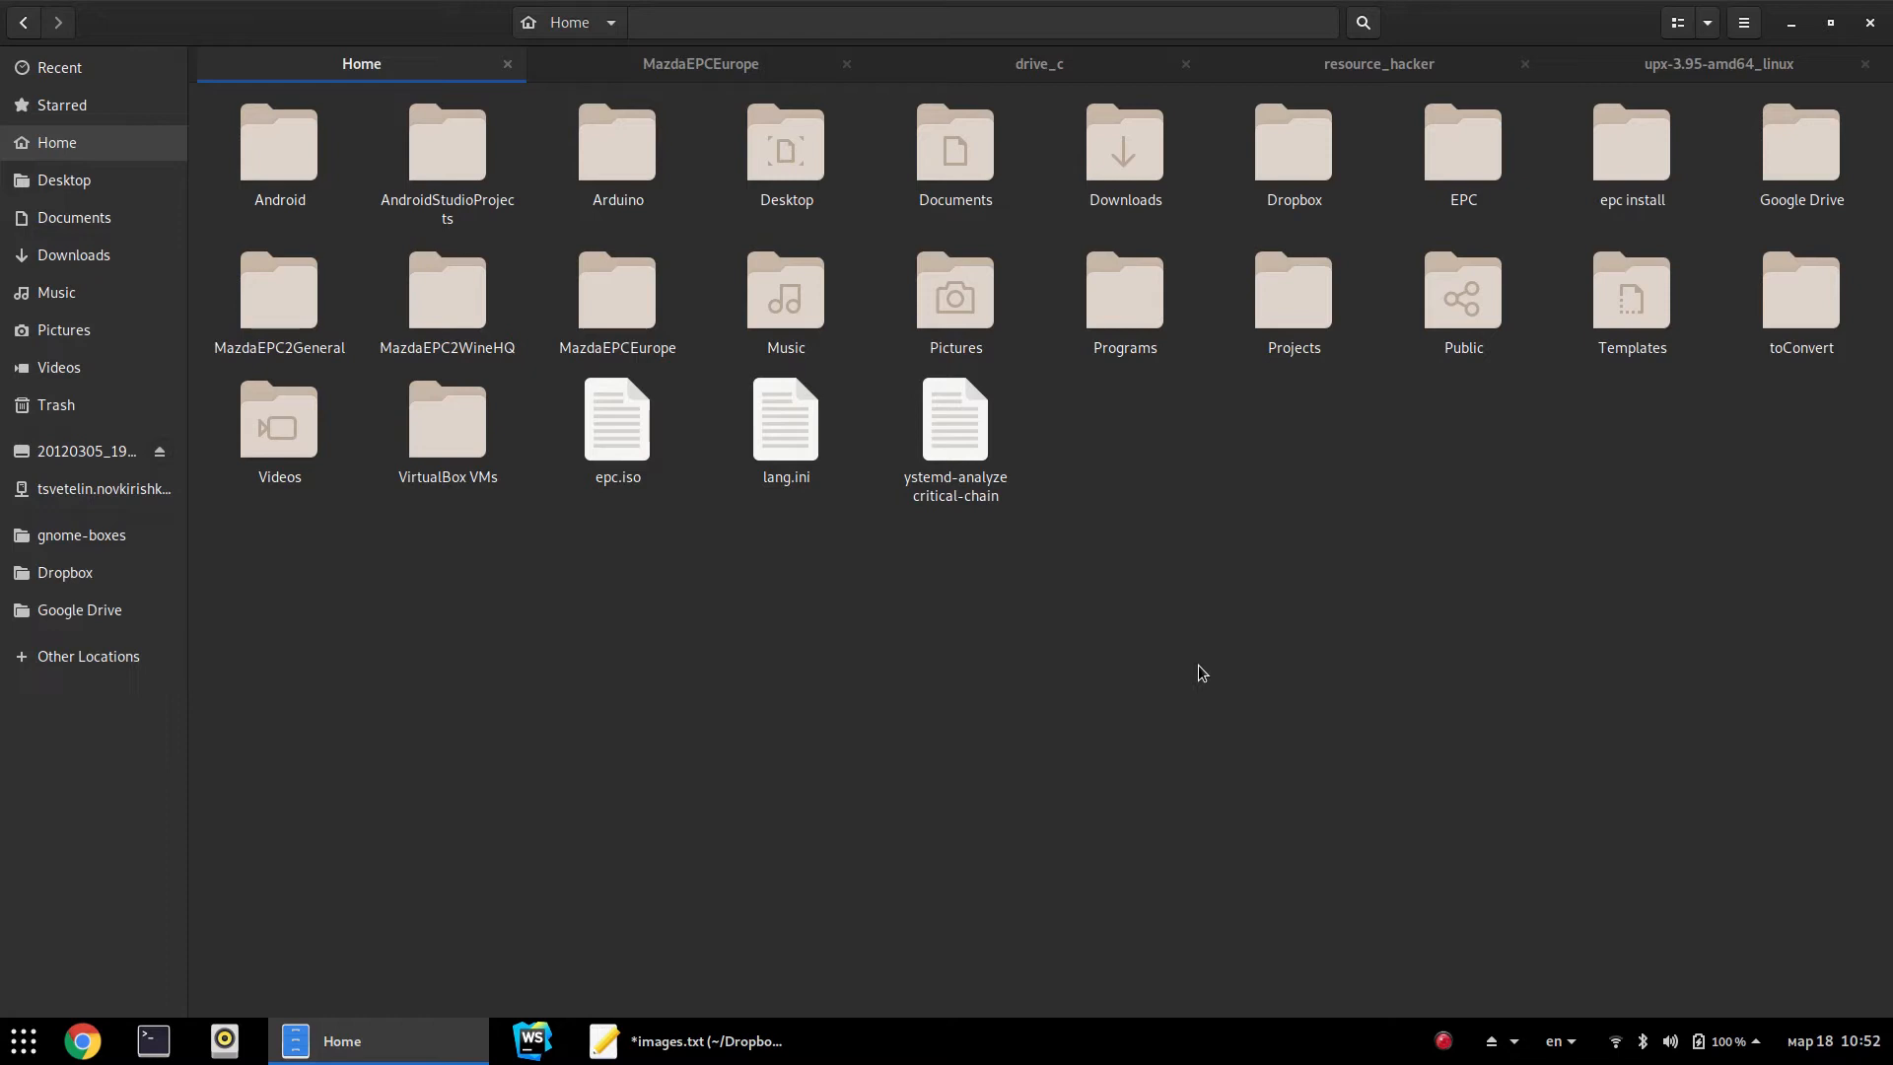
Launch Virtual Machine Manager via 'vir' and start a new VM from local install media
key("super")
type("vir")
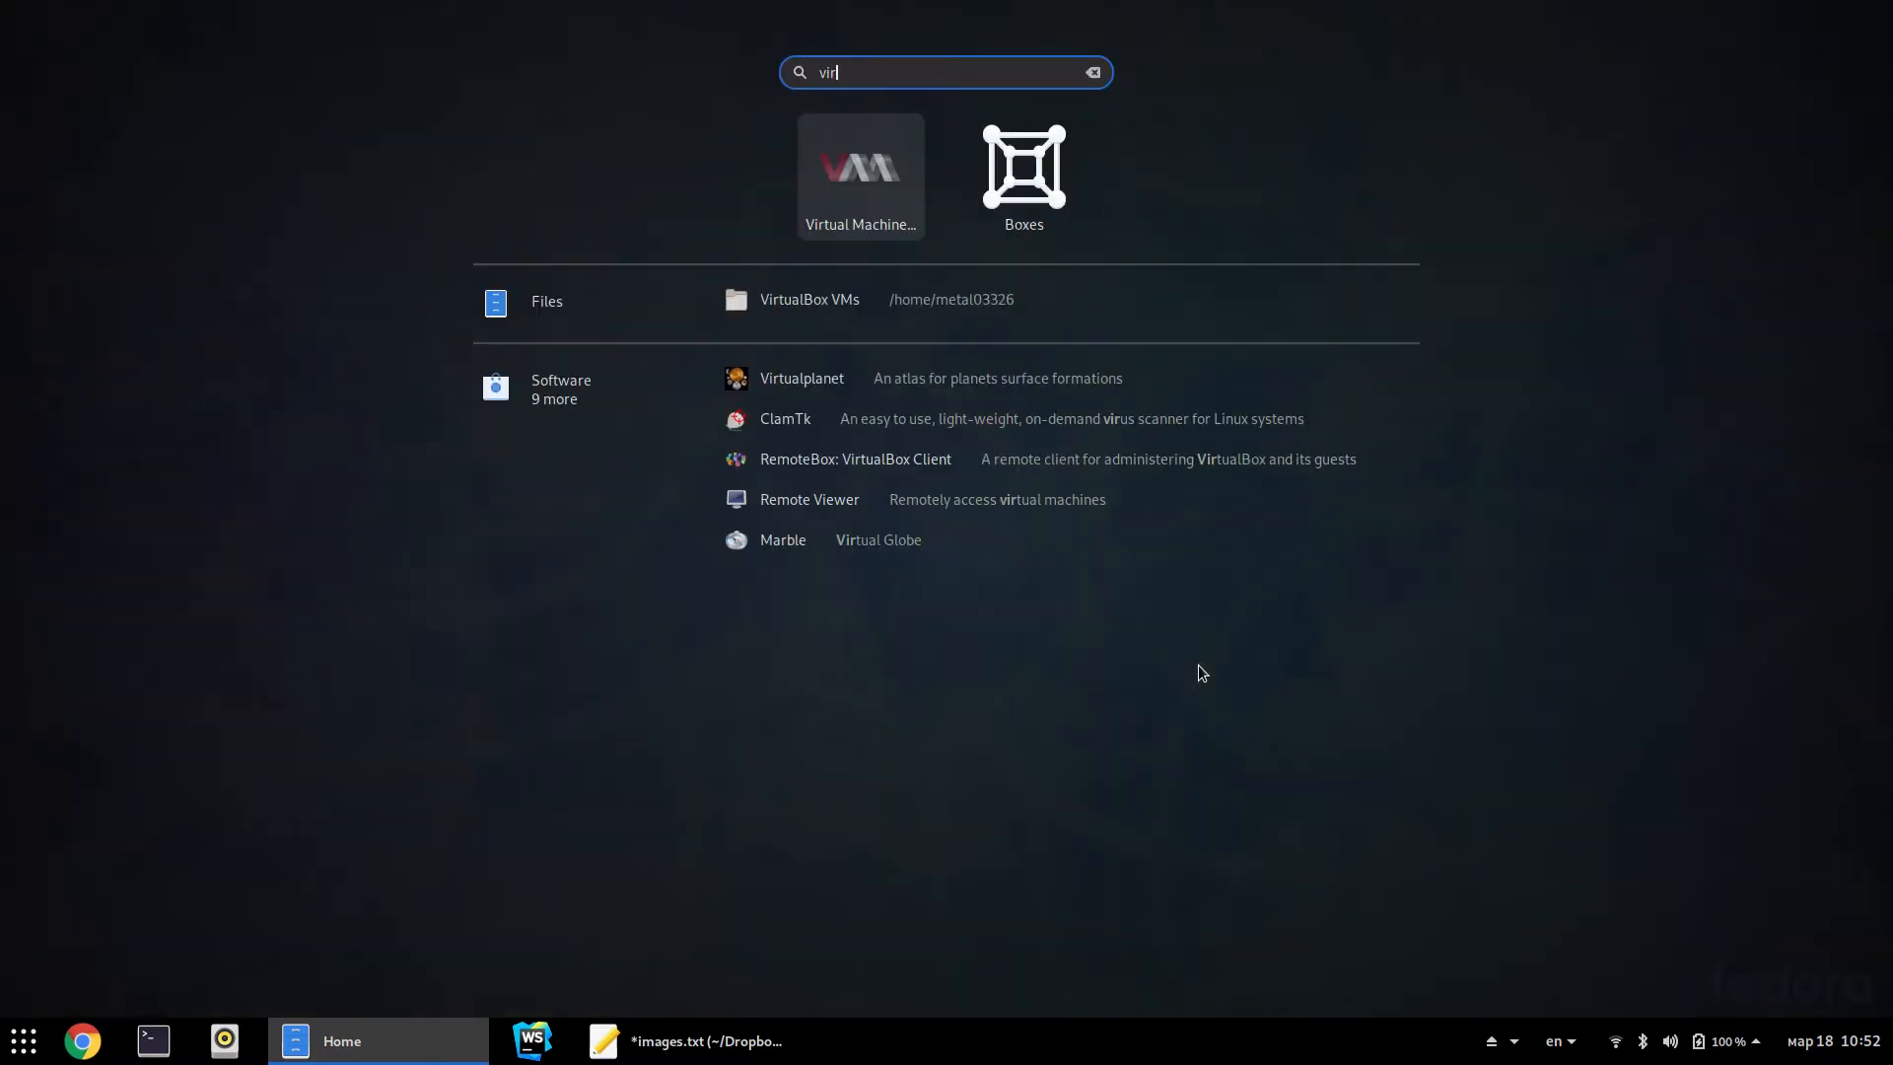
key("Return")
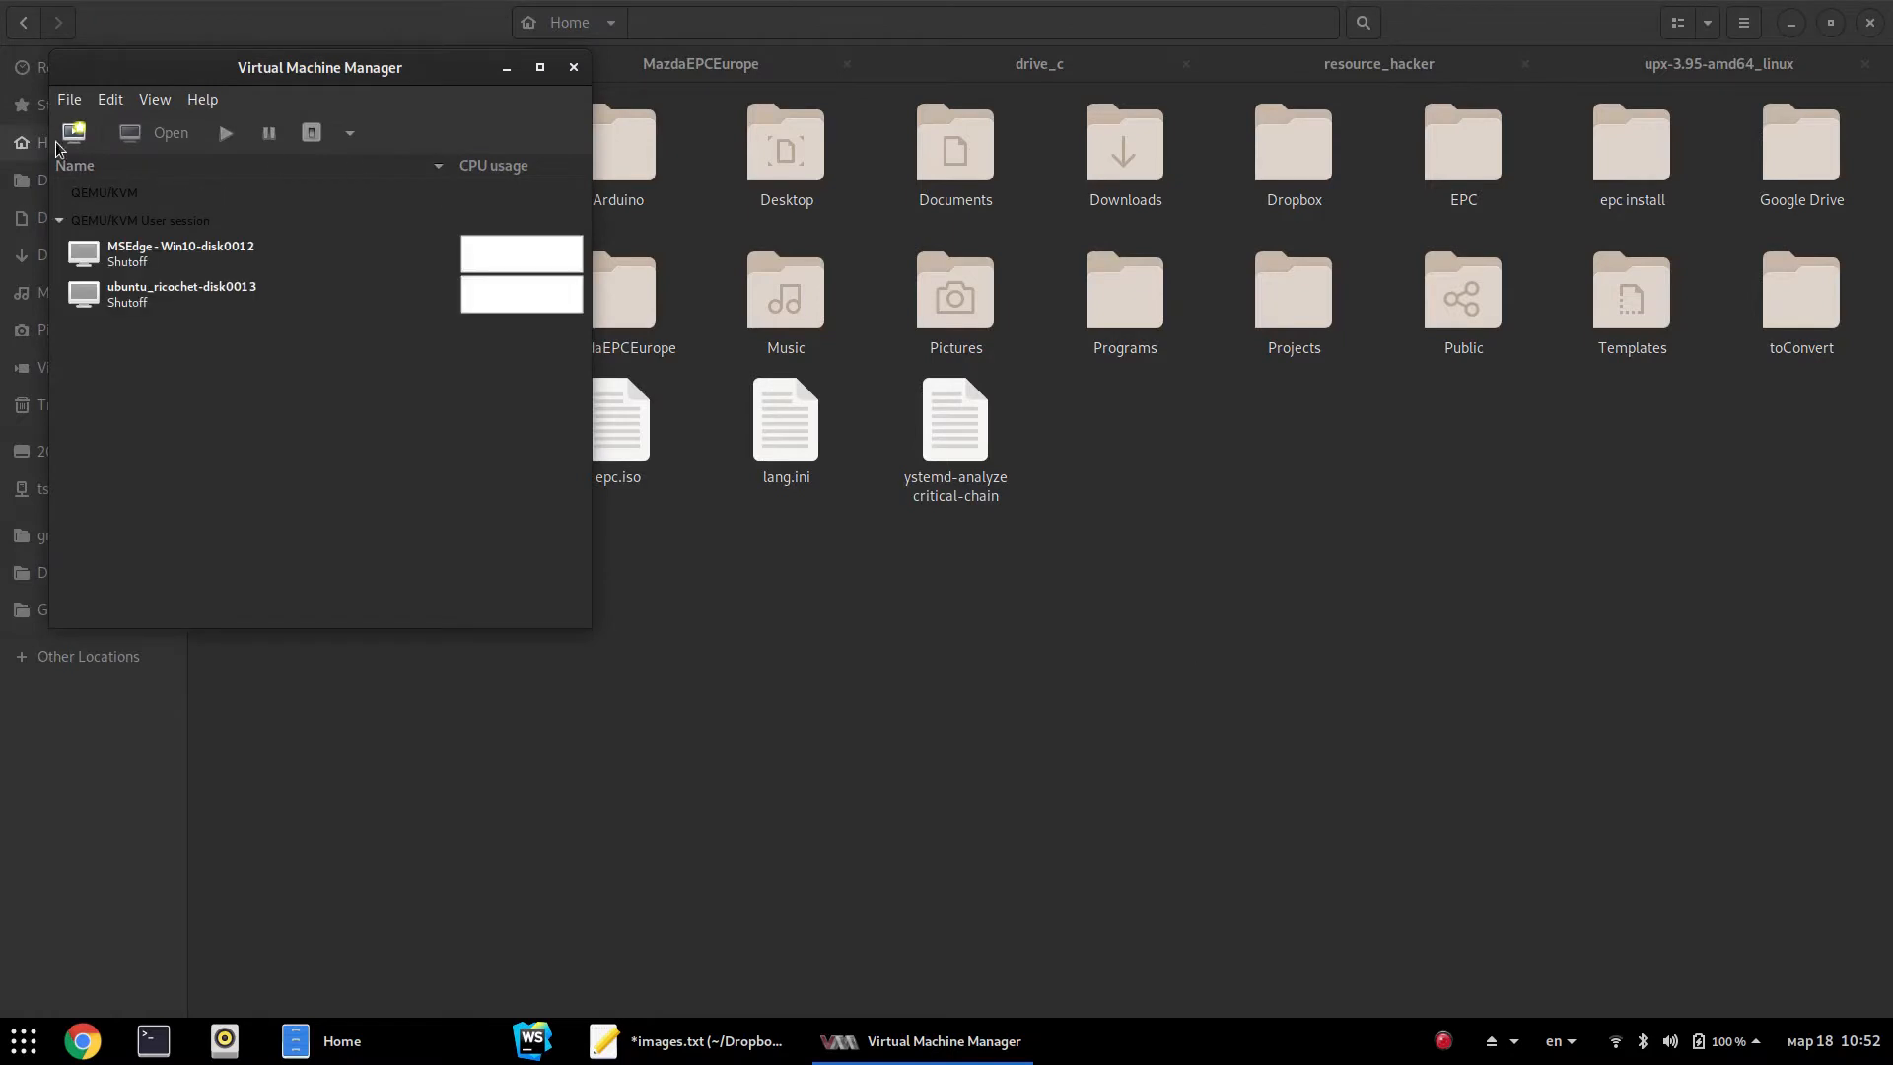
left_click(77, 136)
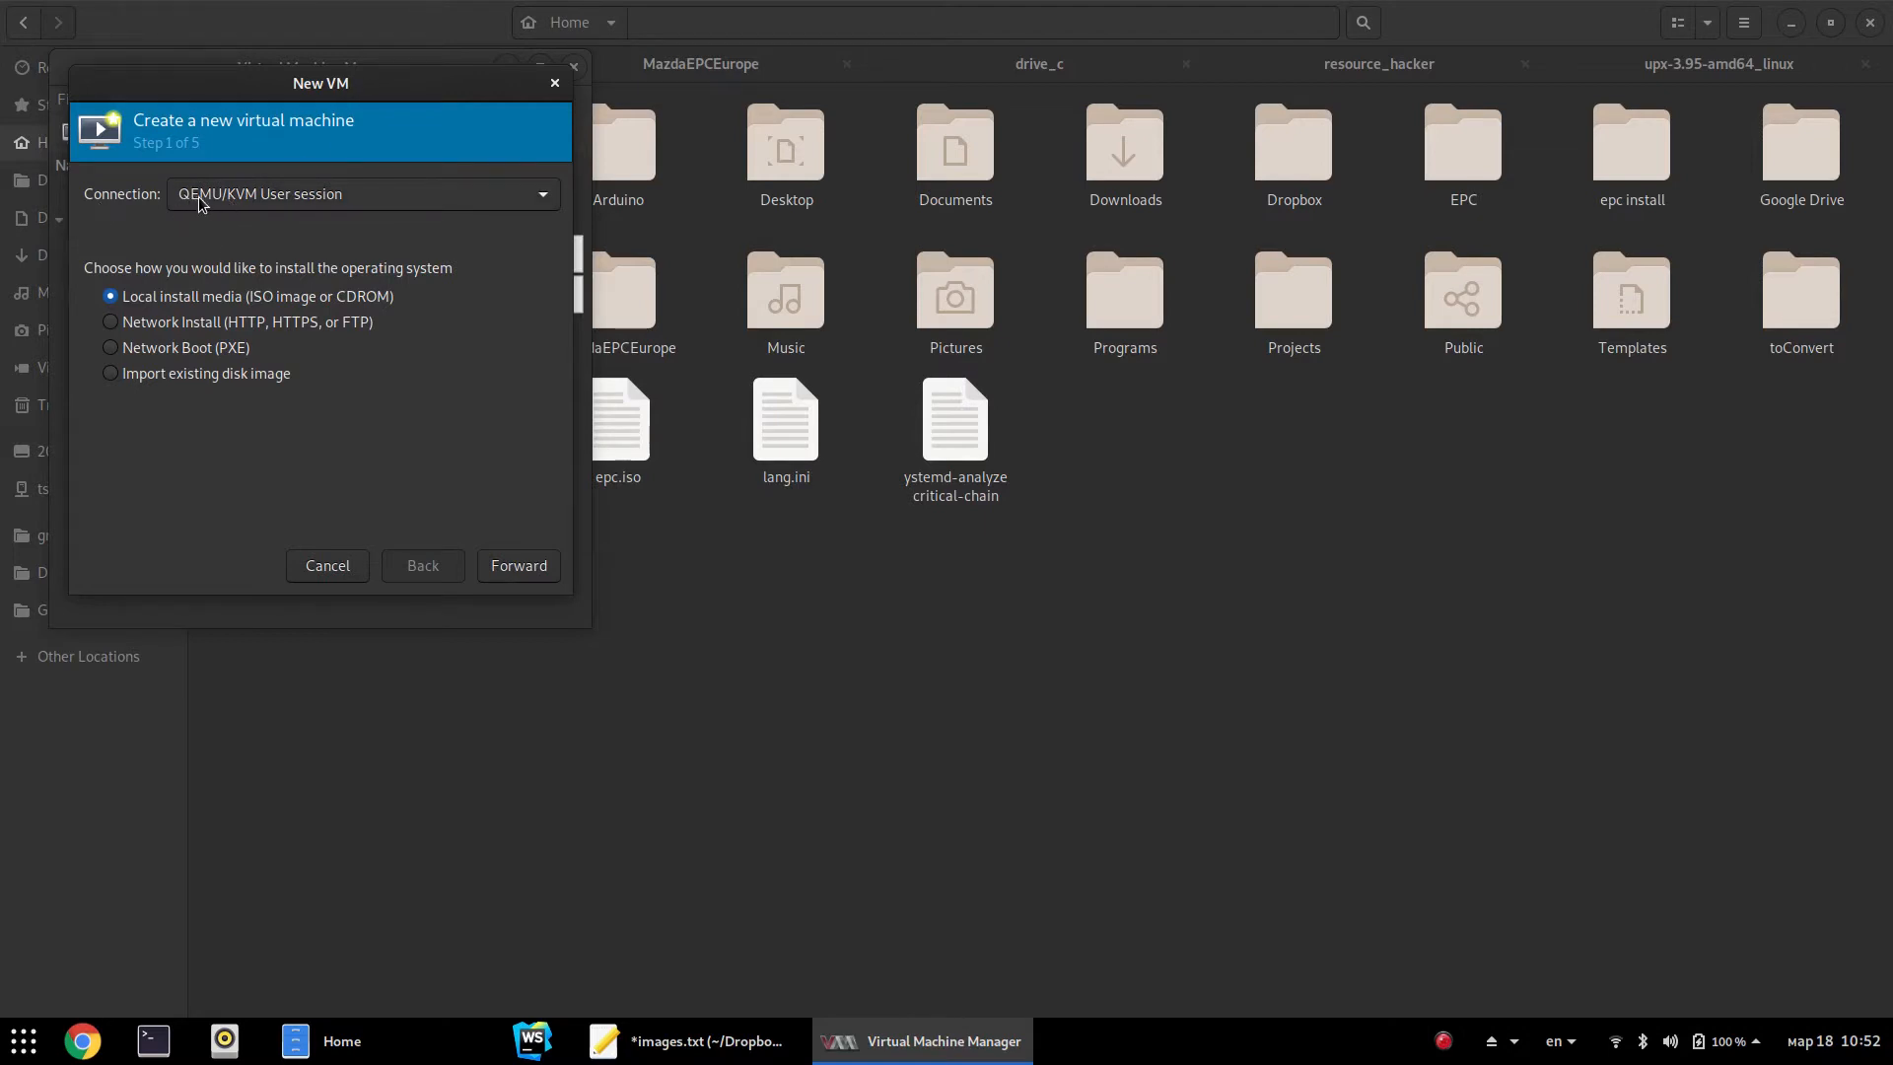
left_click_drag(318, 81, 1013, 332)
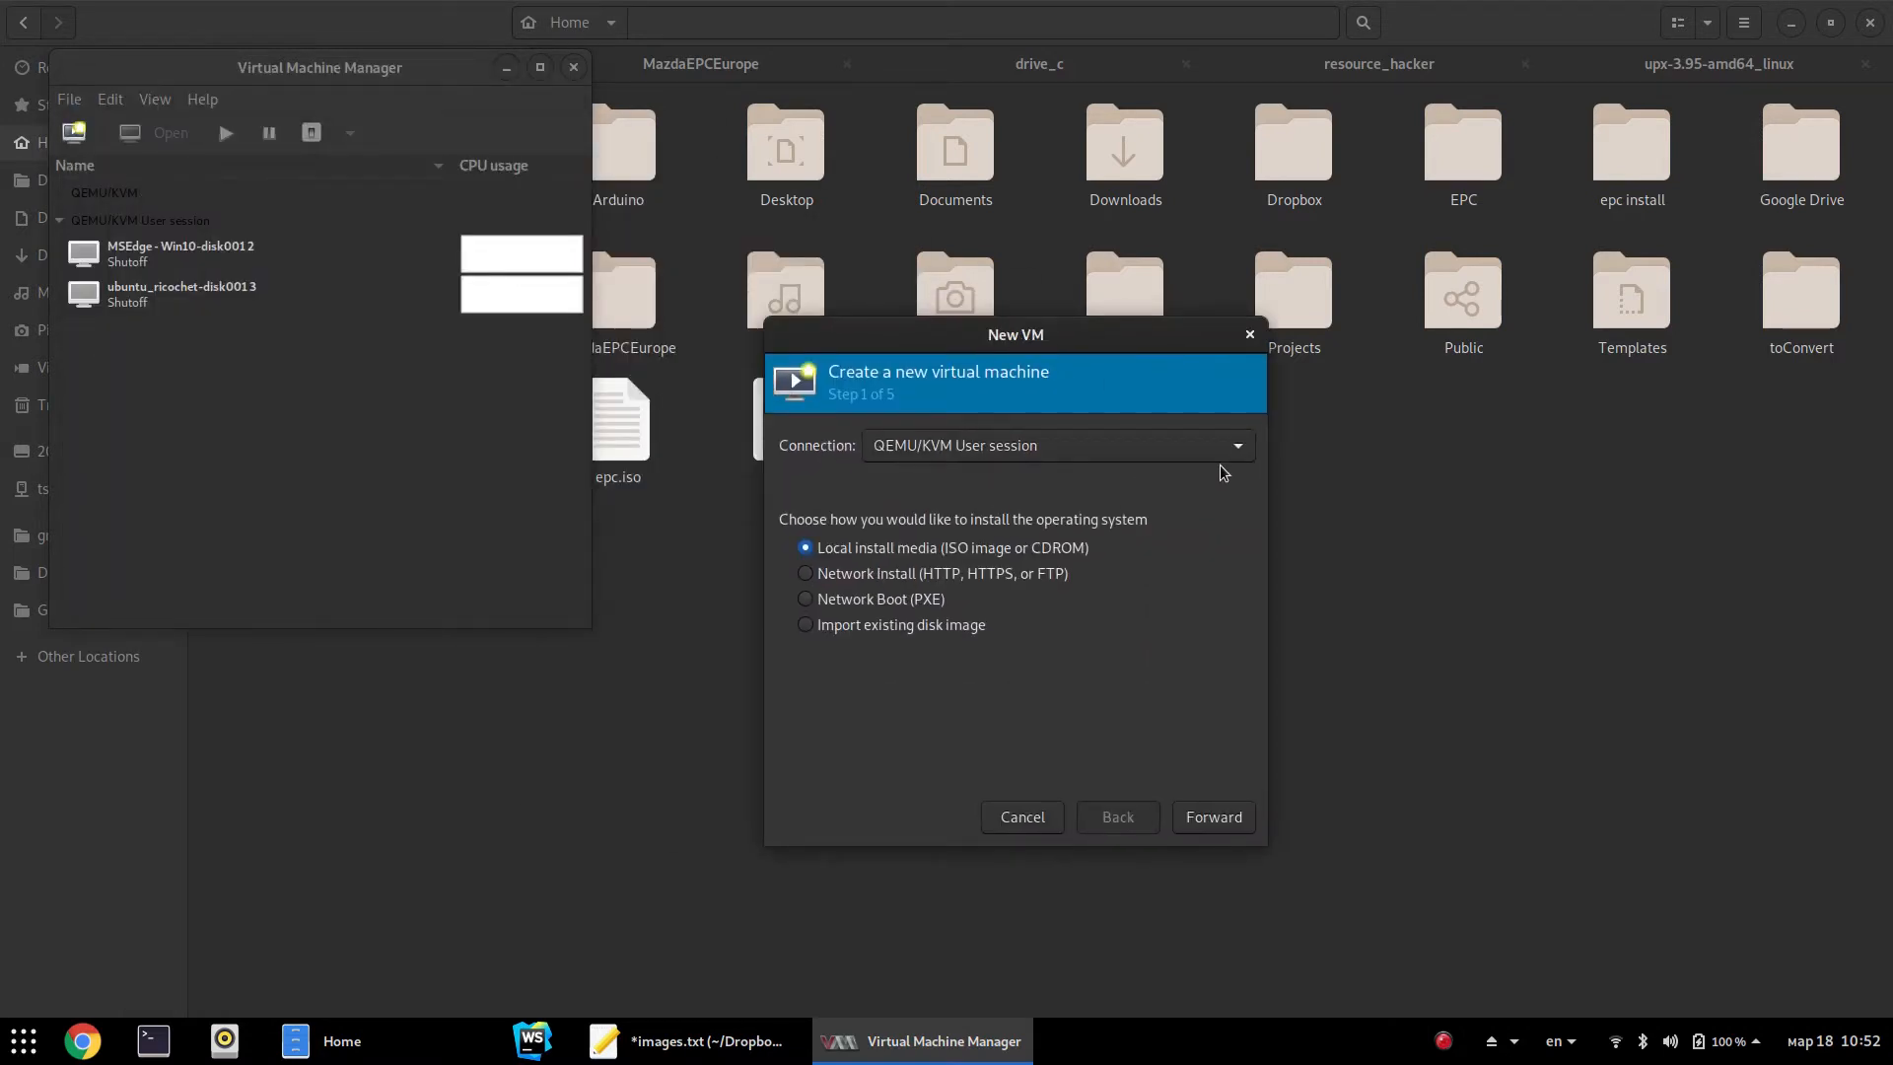
left_click(1225, 816)
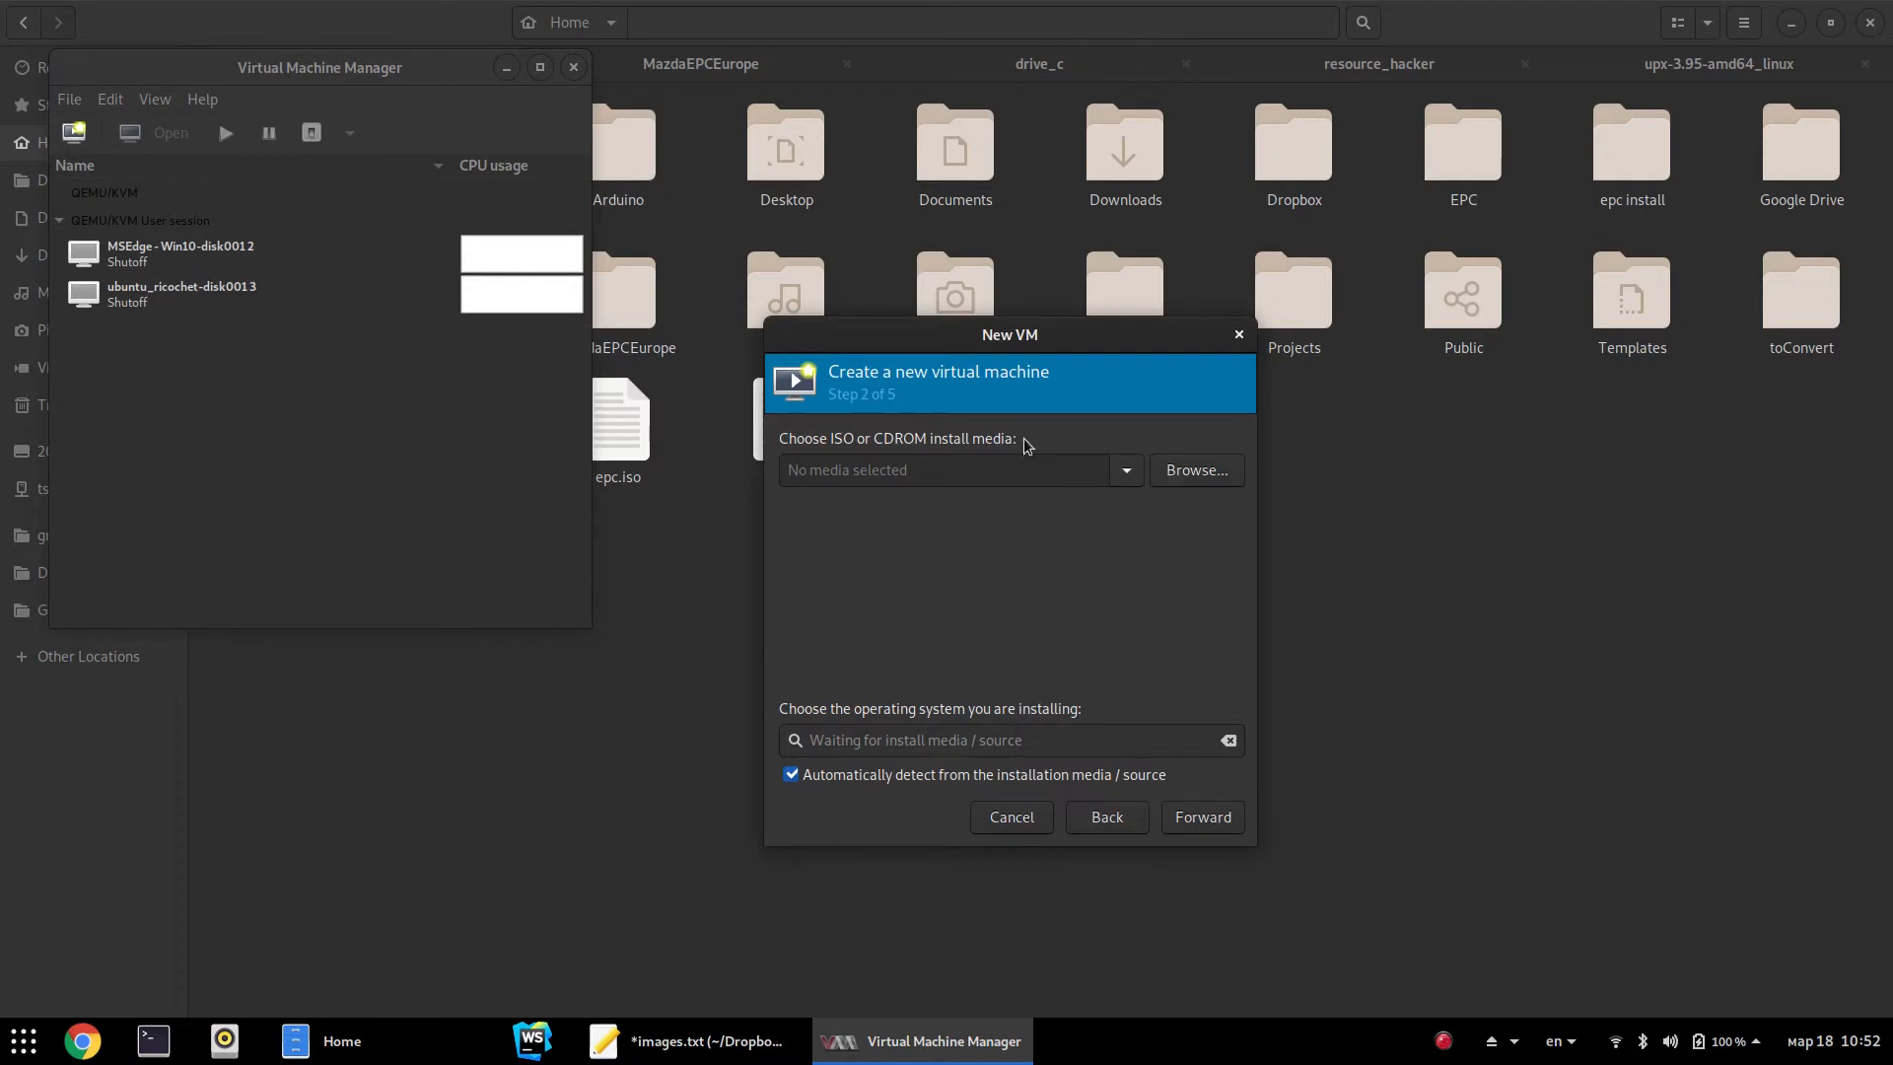
Browse local files and choose MicroXP-v0.8.iso as the install media
left_click(1189, 471)
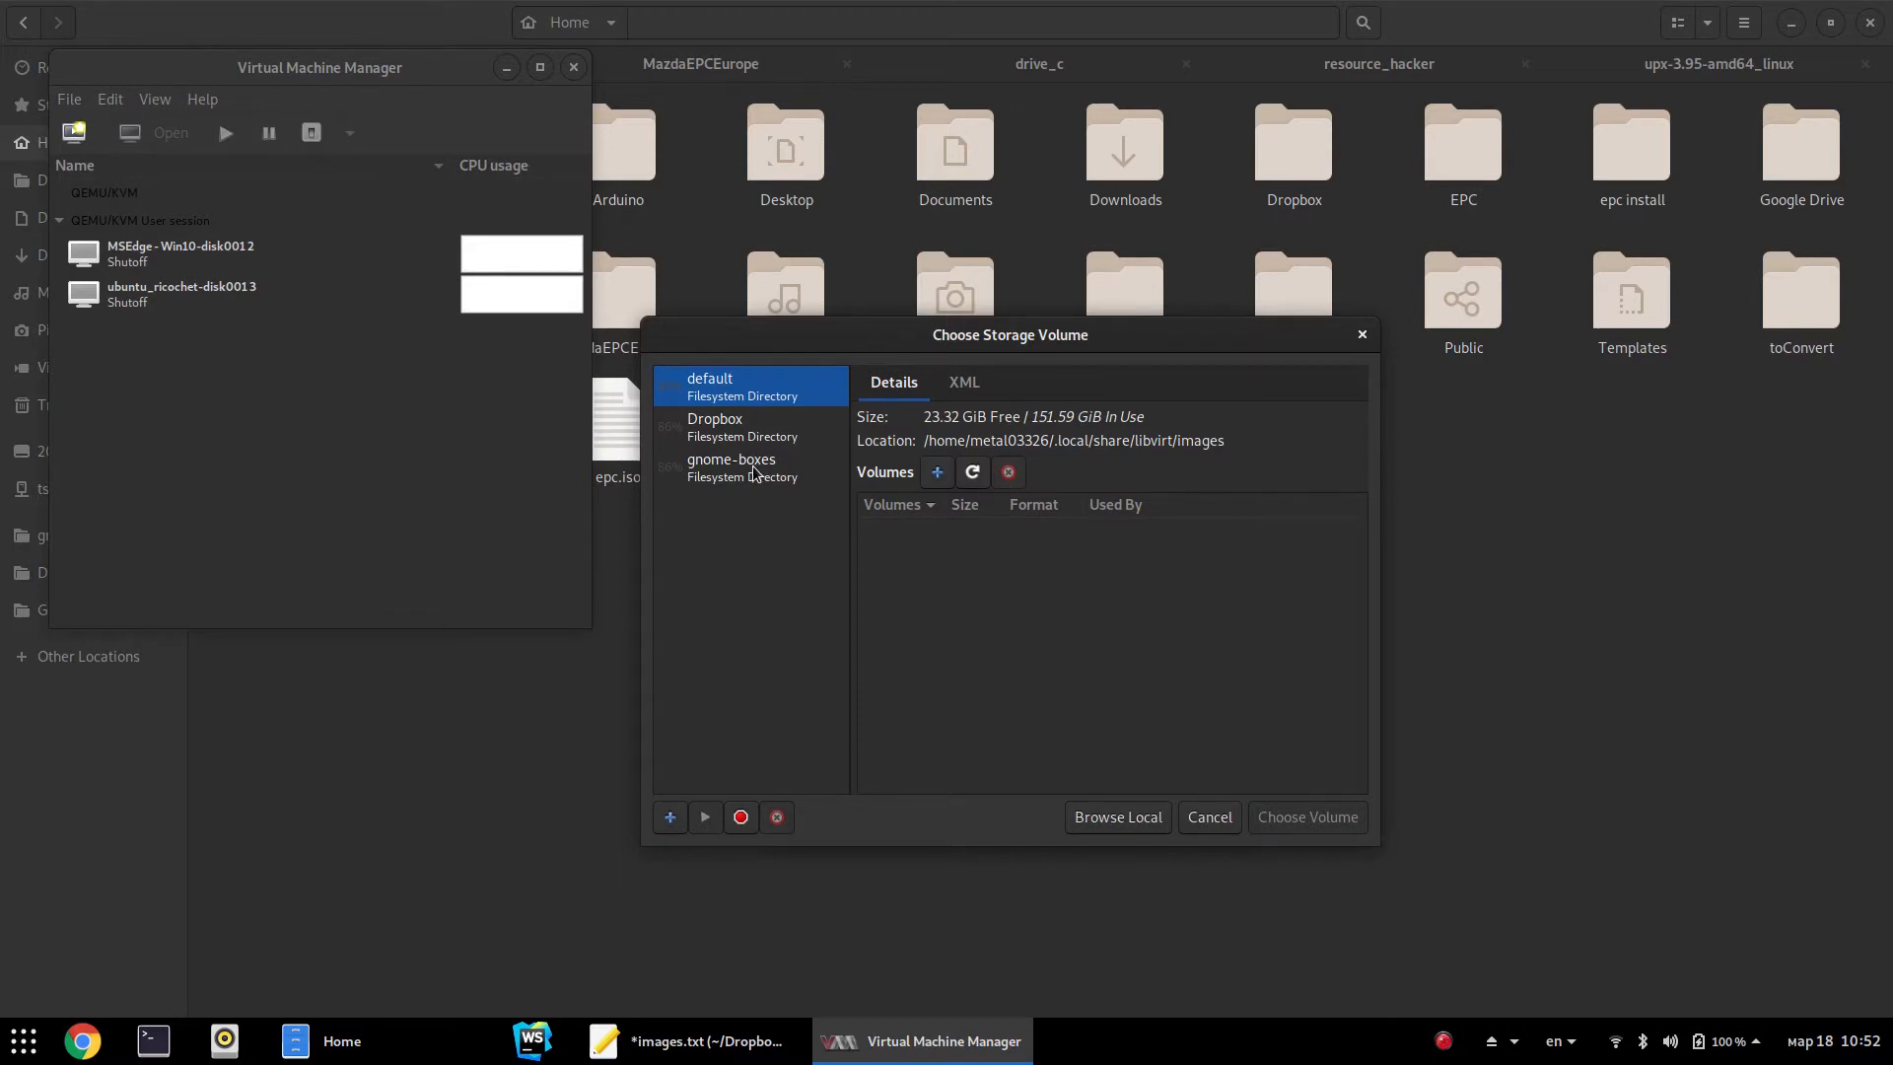
left_click(1118, 817)
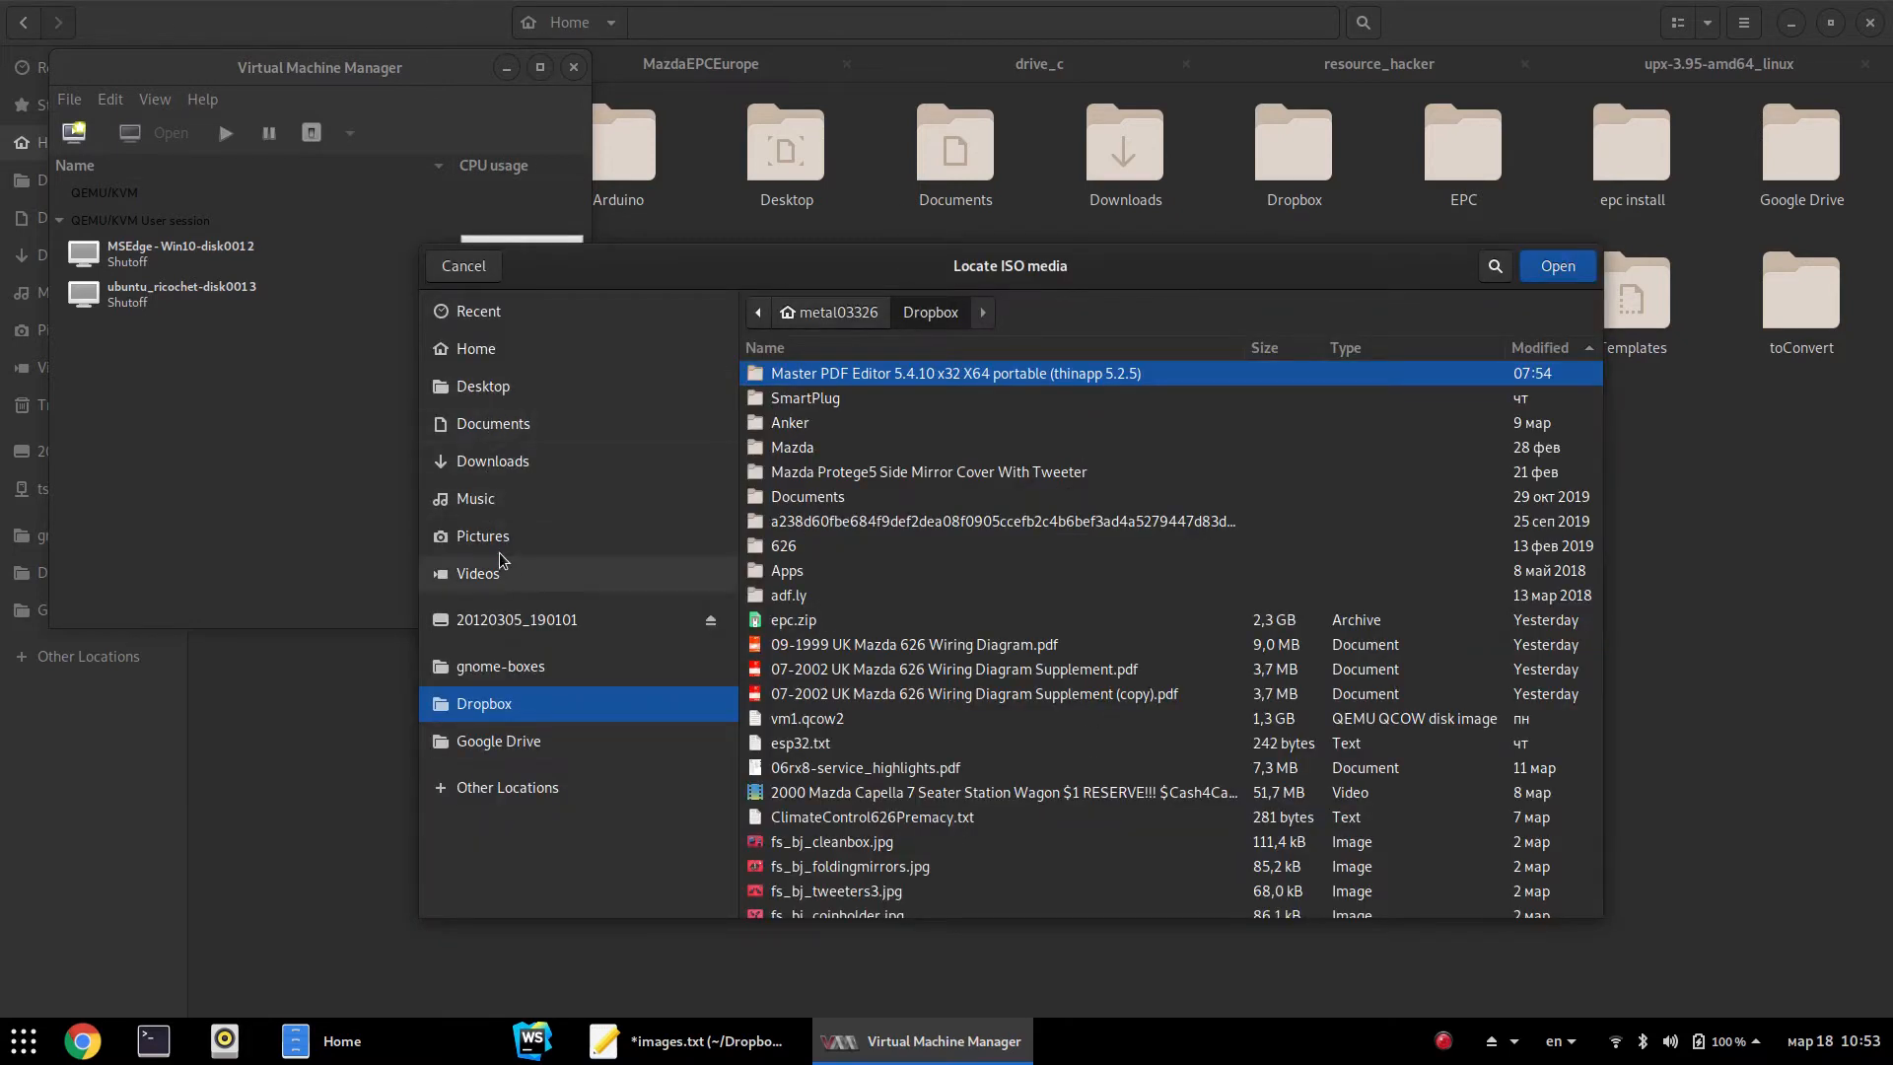
scroll(848, 742, "down", 5)
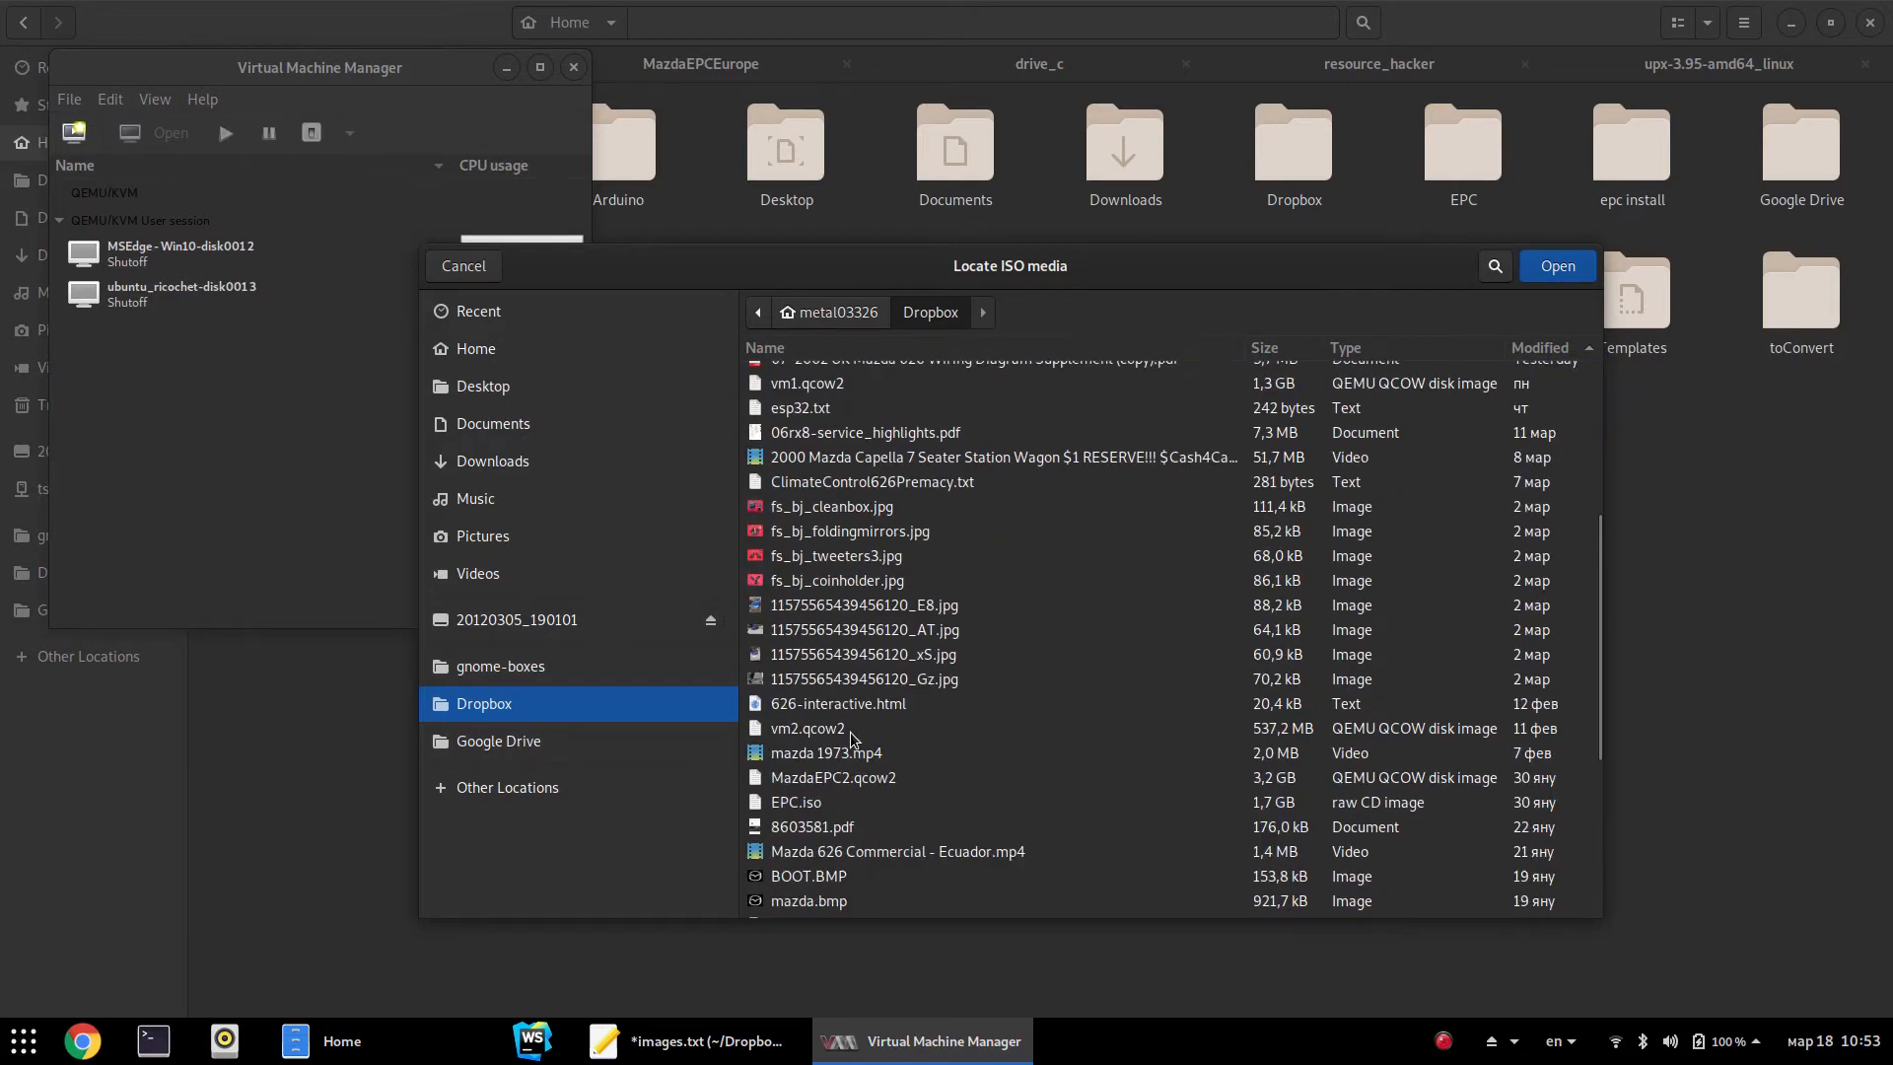
scroll(848, 741, "down", 5)
scroll(823, 730, "down", 1)
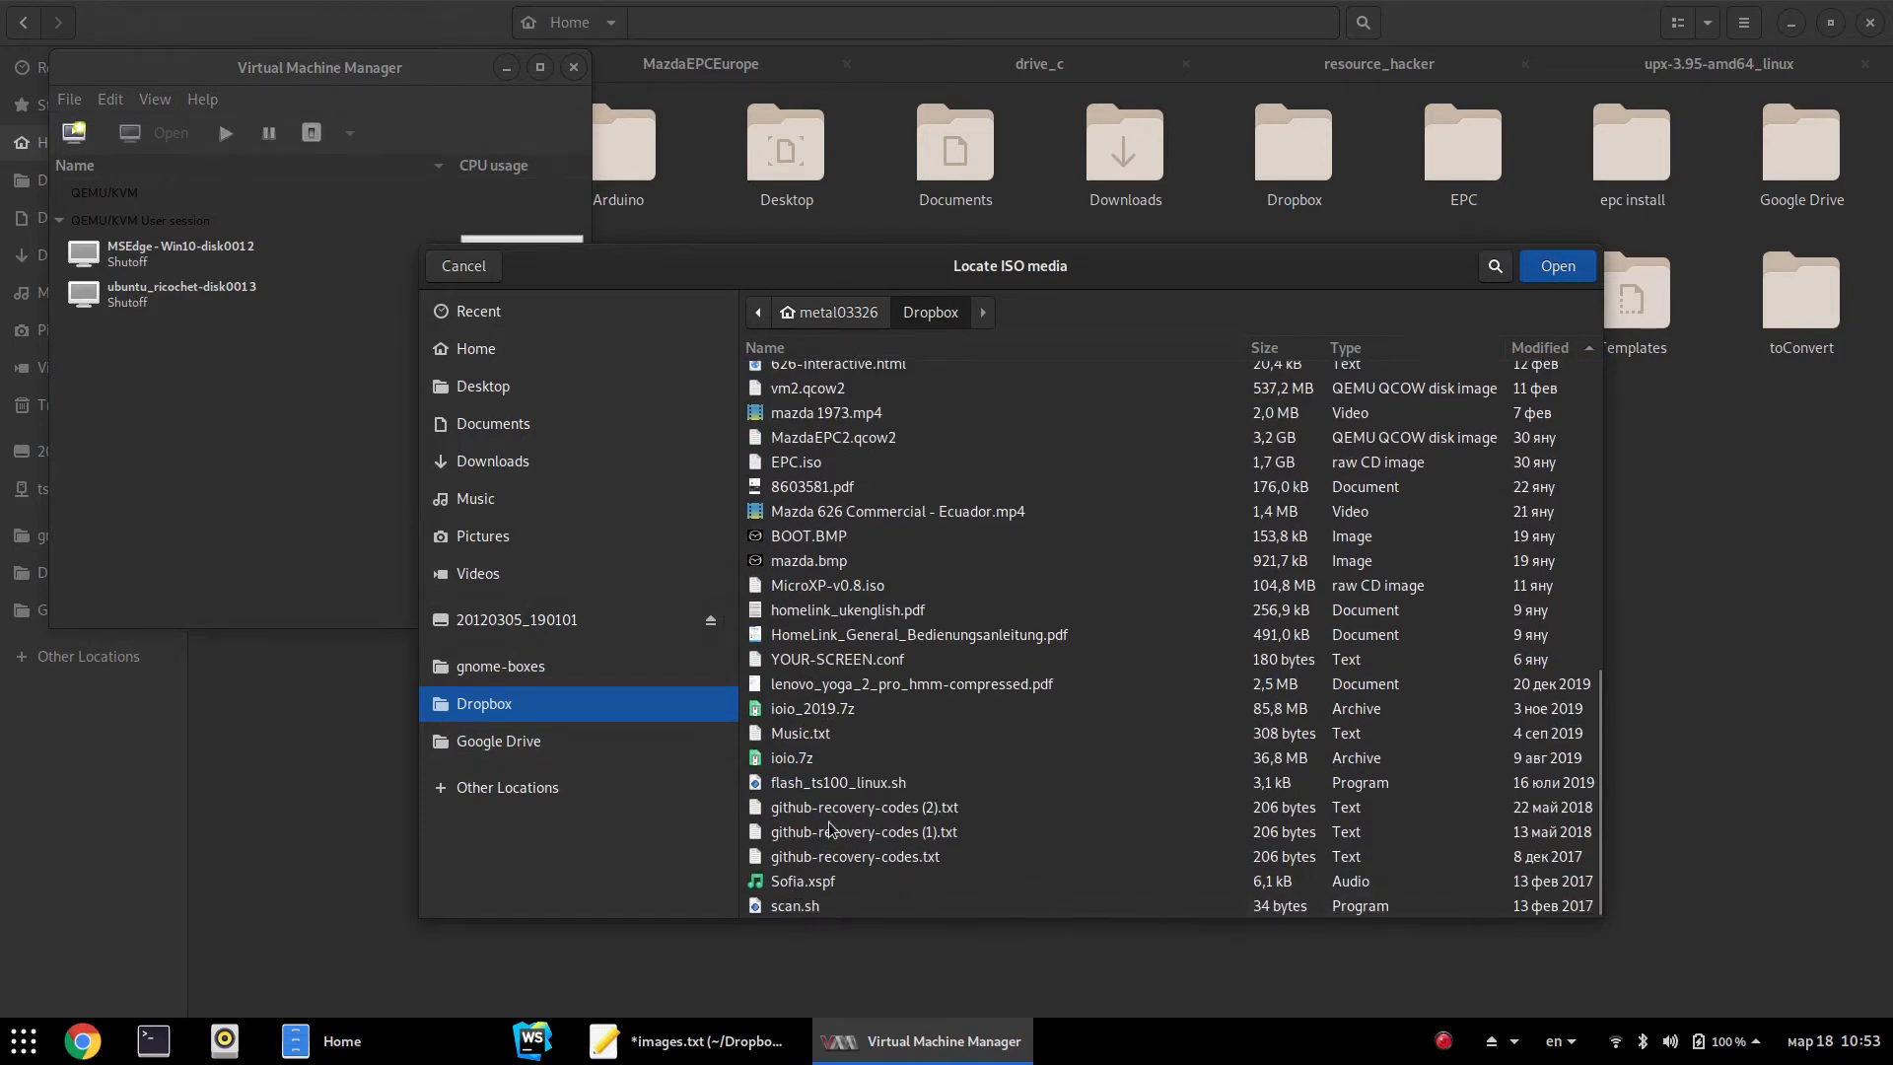
left_click(795, 588)
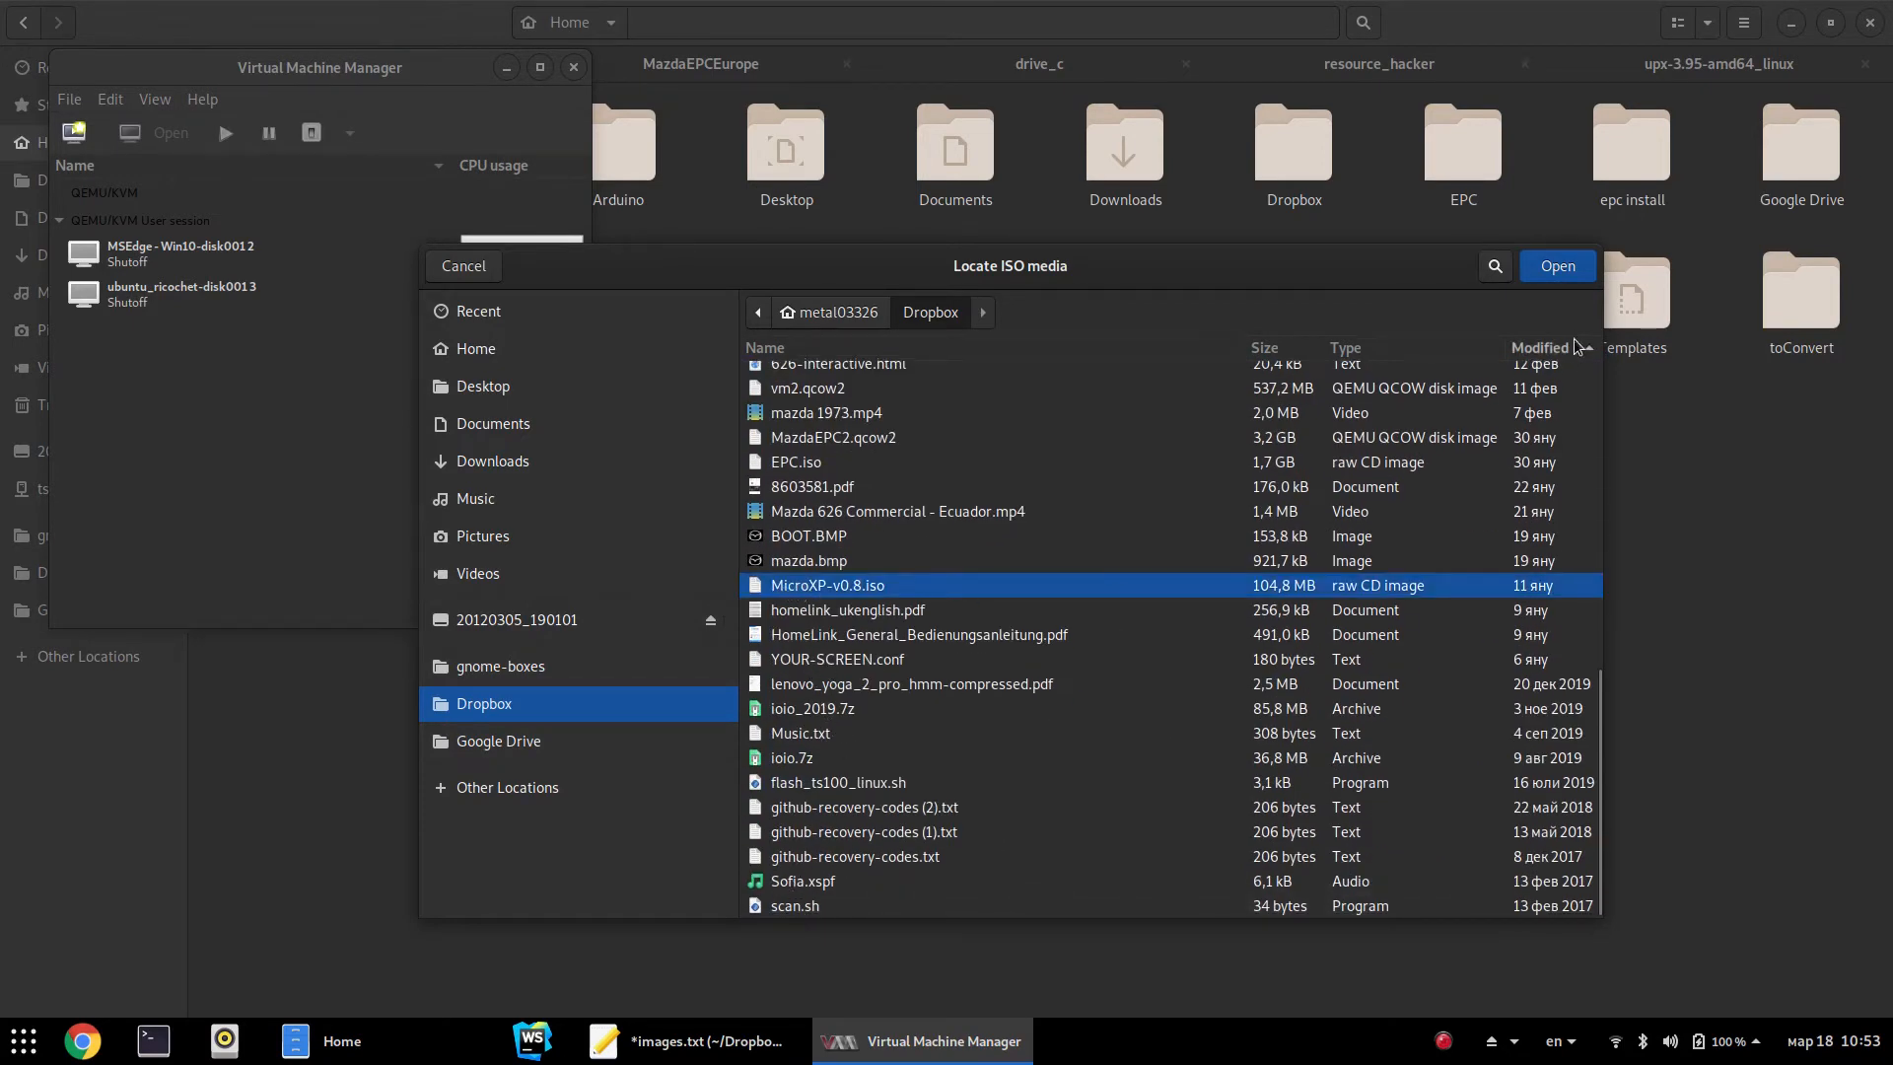
left_click(1568, 271)
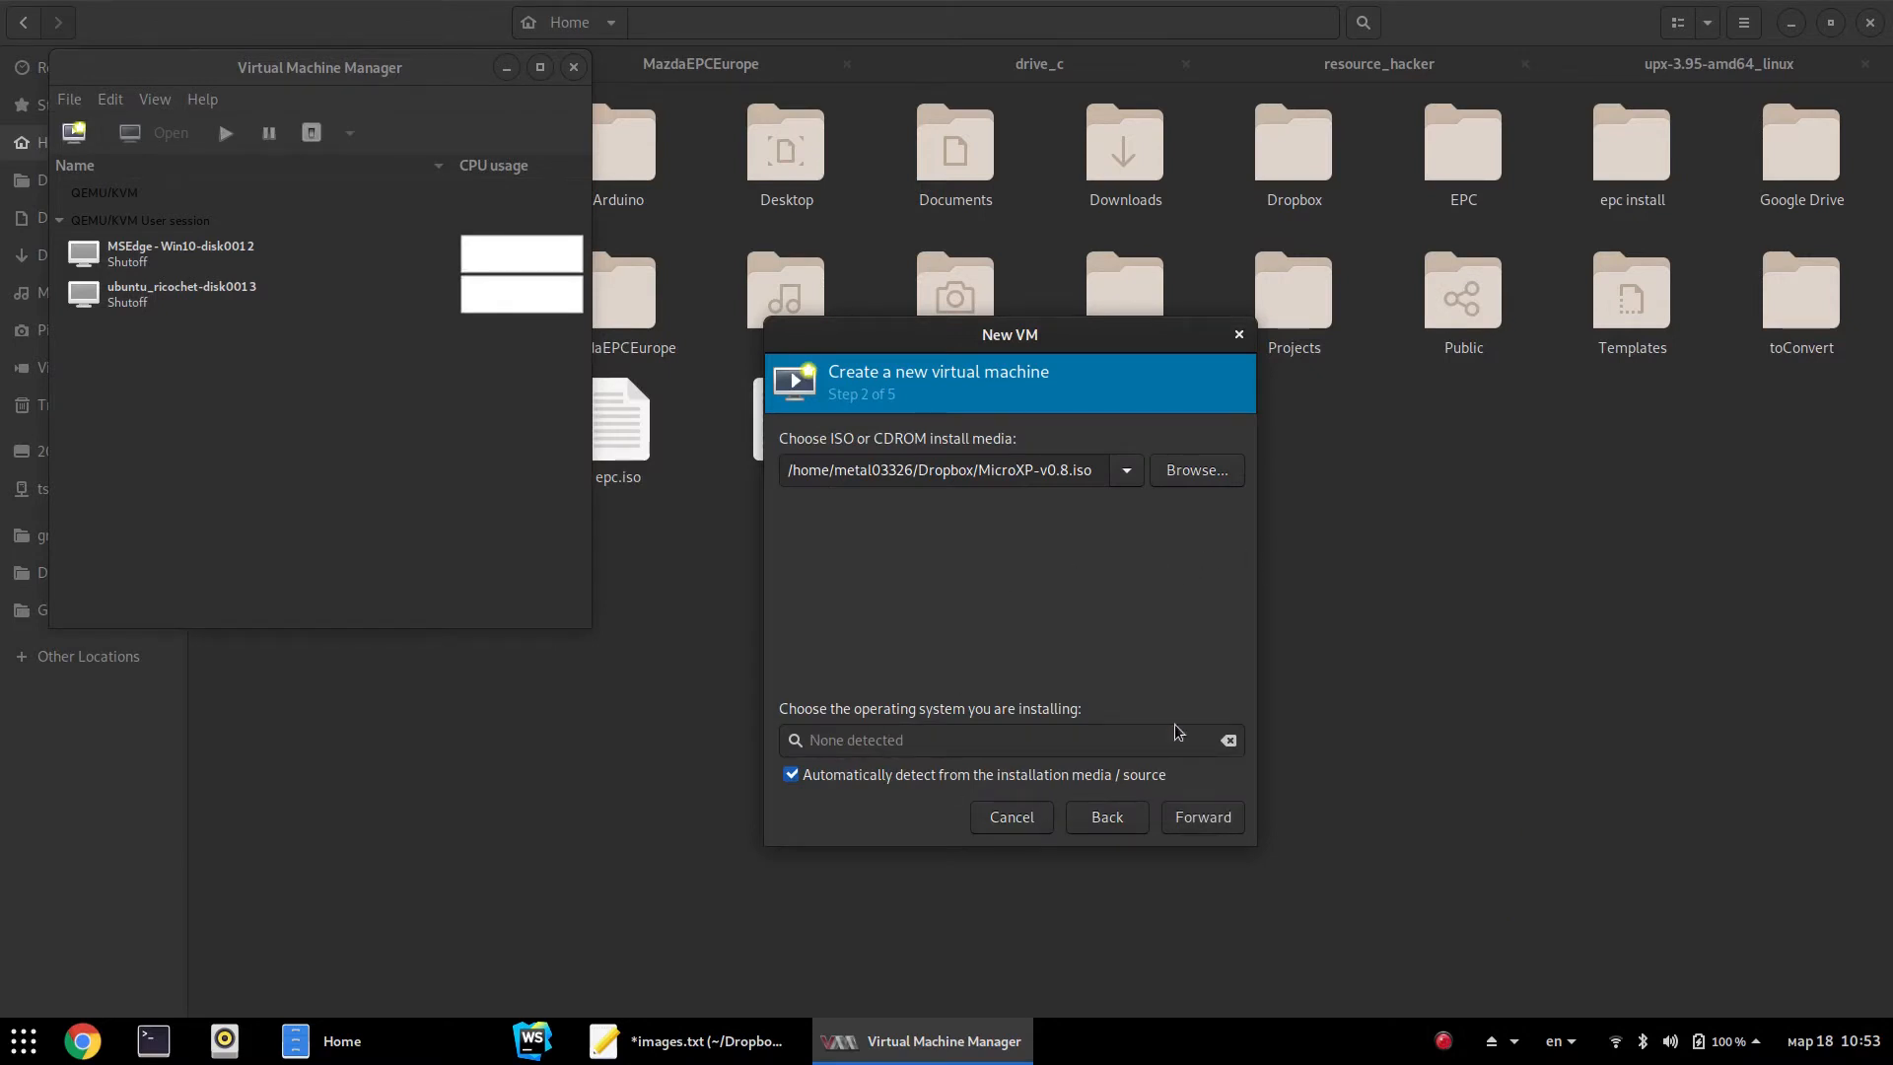
Turn off OS auto-detection, set the OS to Generic default, and continue
left_click(844, 774)
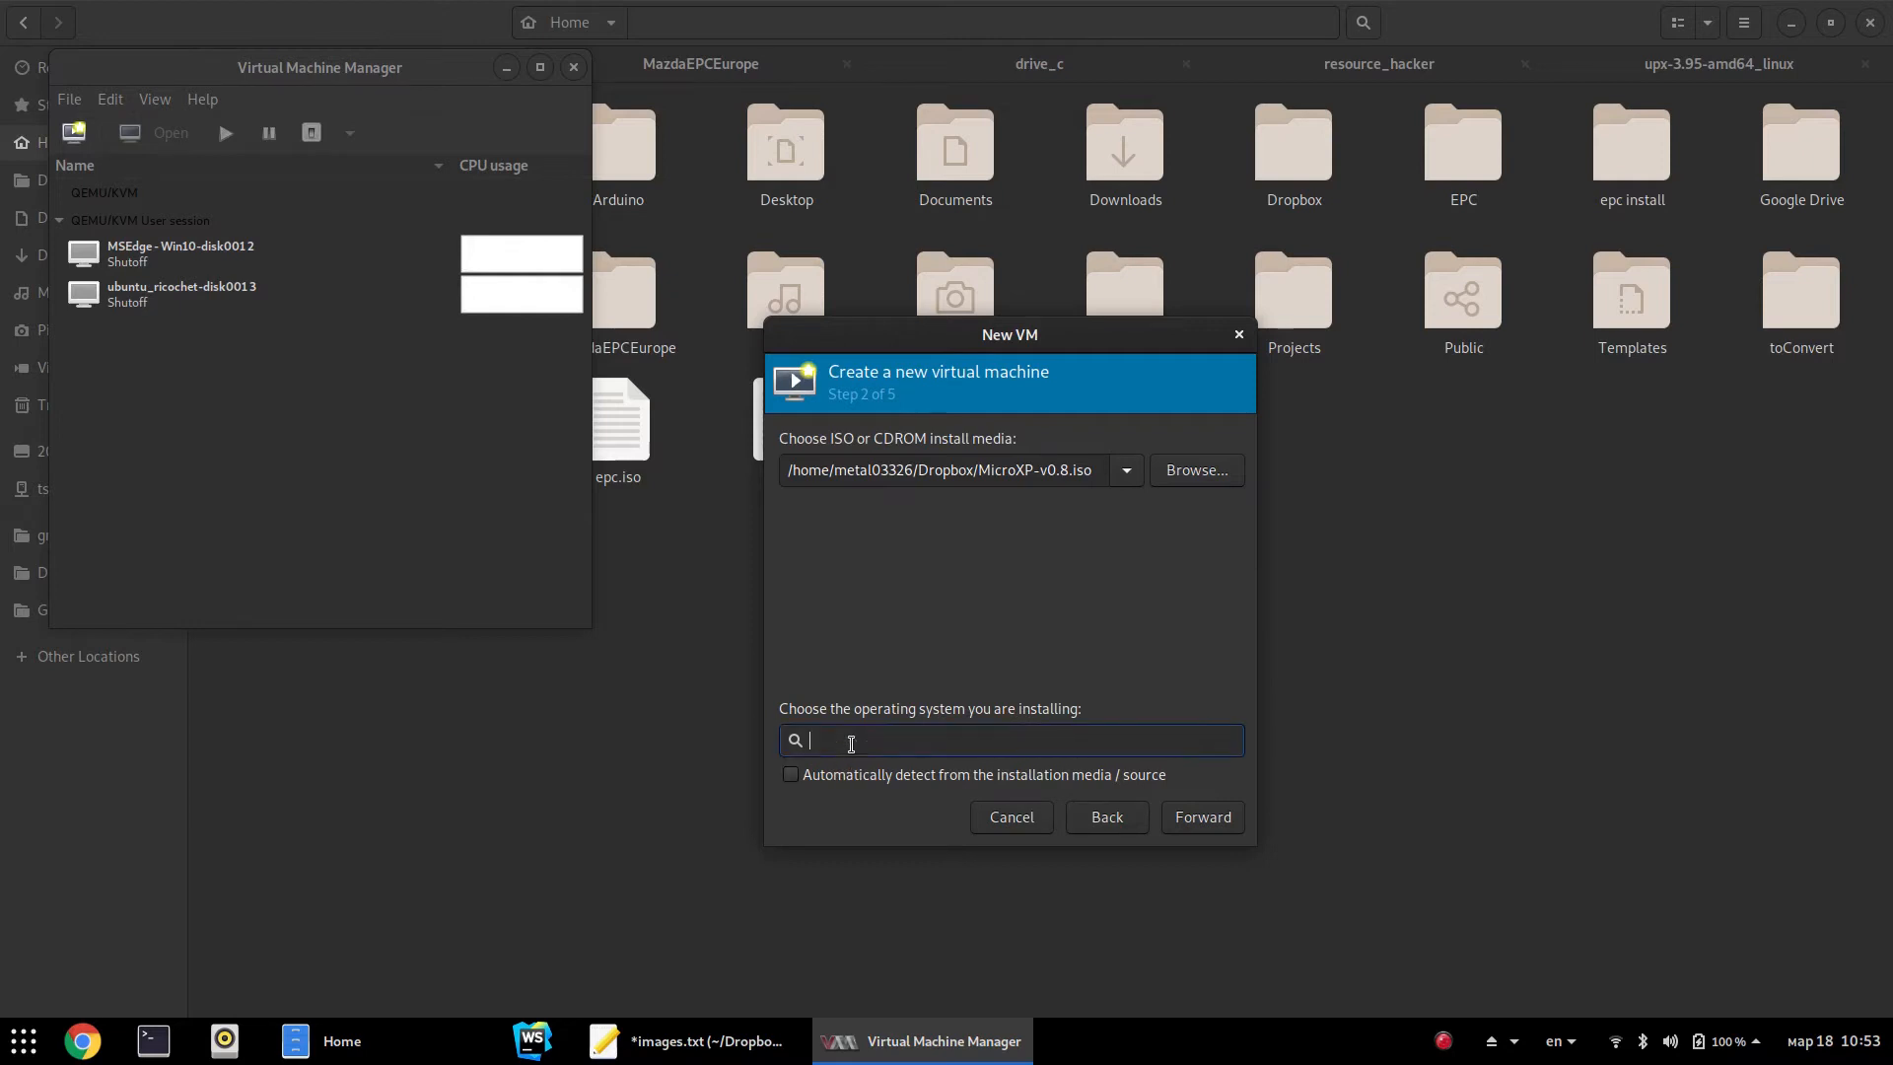
type("Ge")
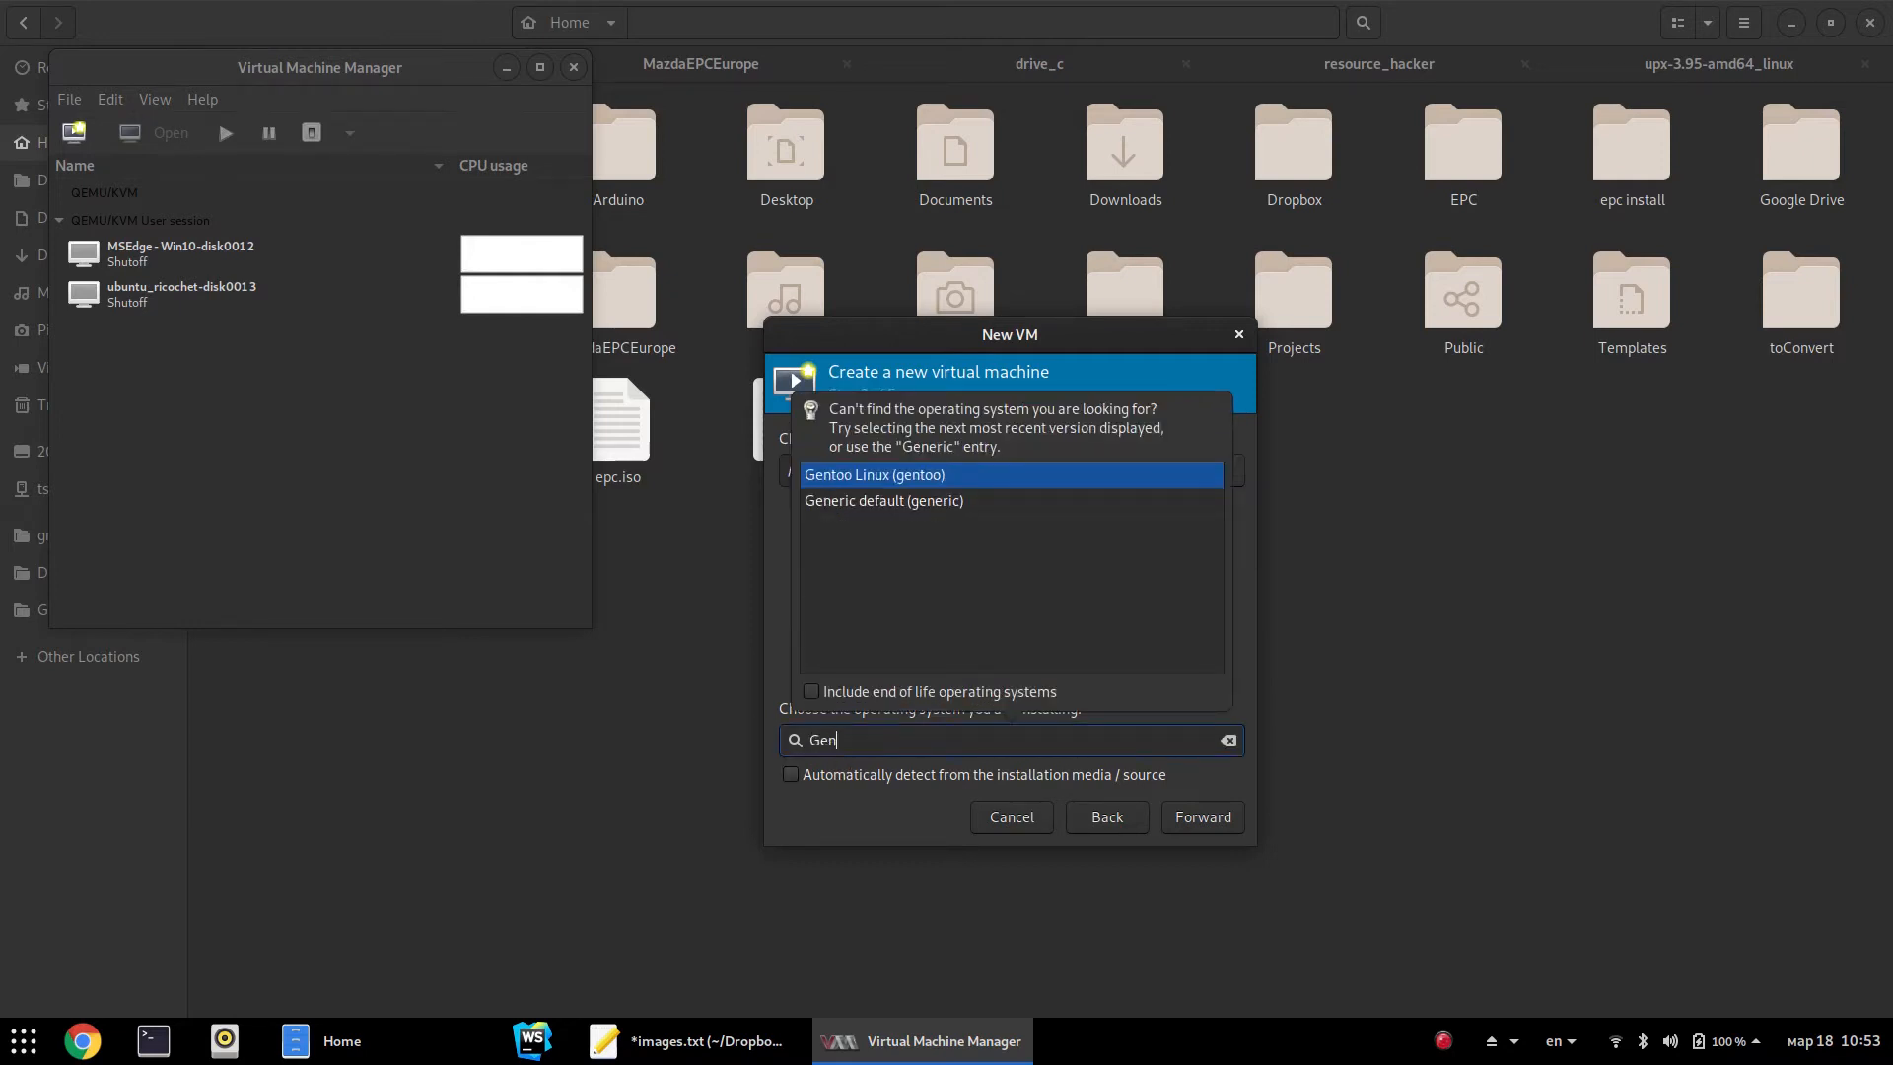
type("n")
left_click(904, 501)
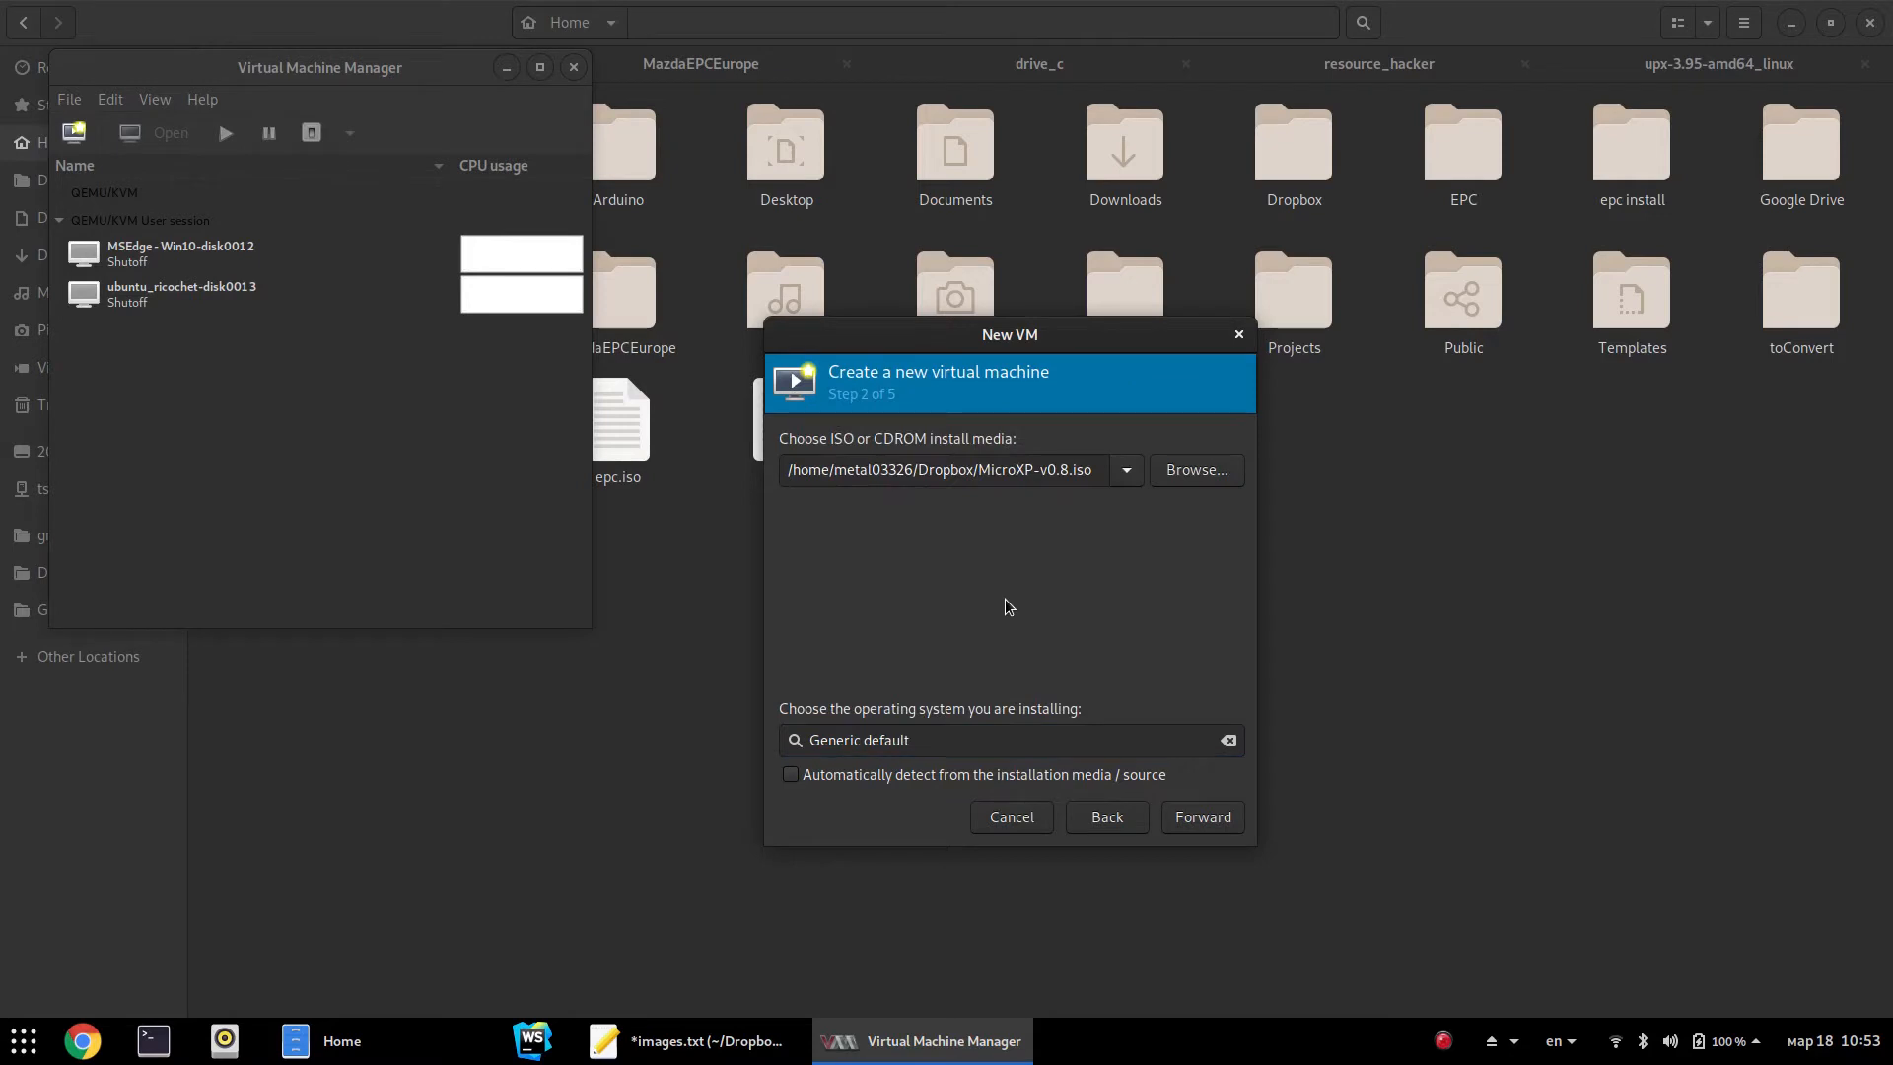
left_click(1176, 825)
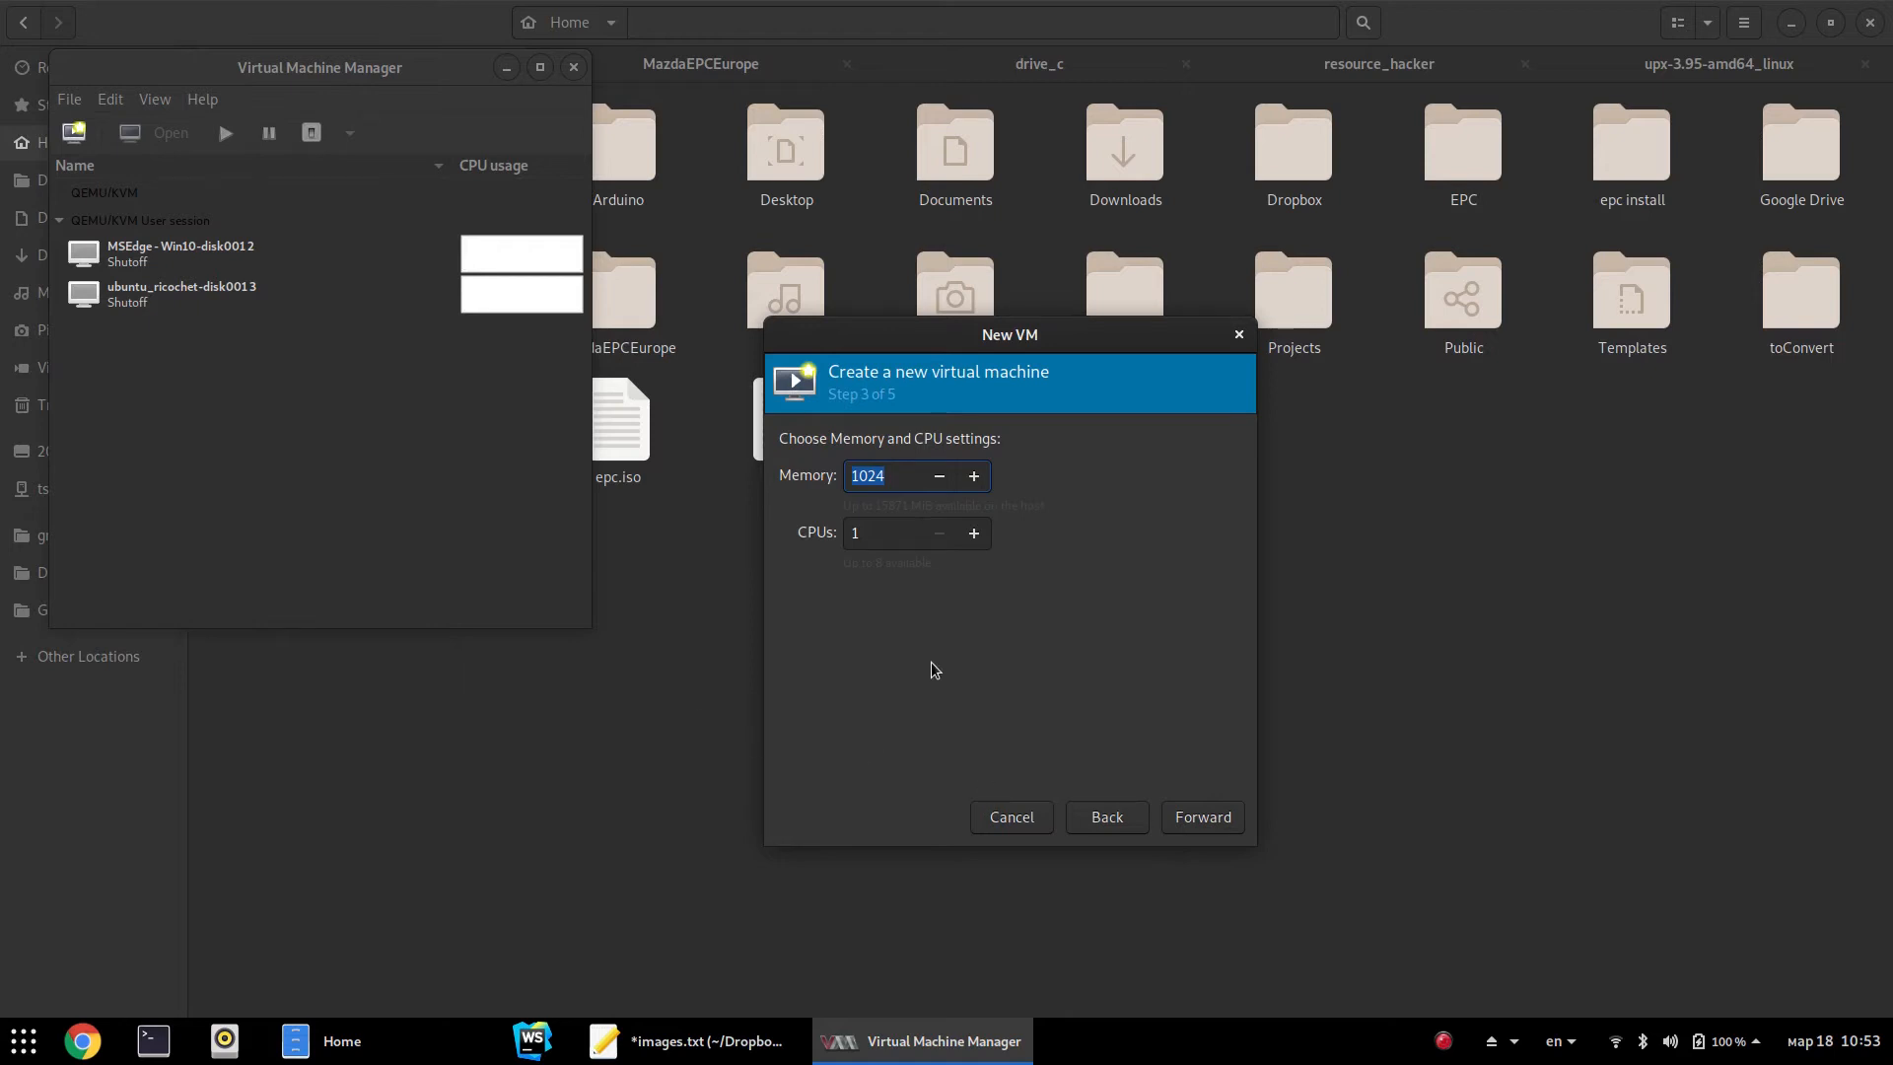
Give the VM 64 MiB of memory and a 1.2 GiB disk
type("64")
left_click(1182, 826)
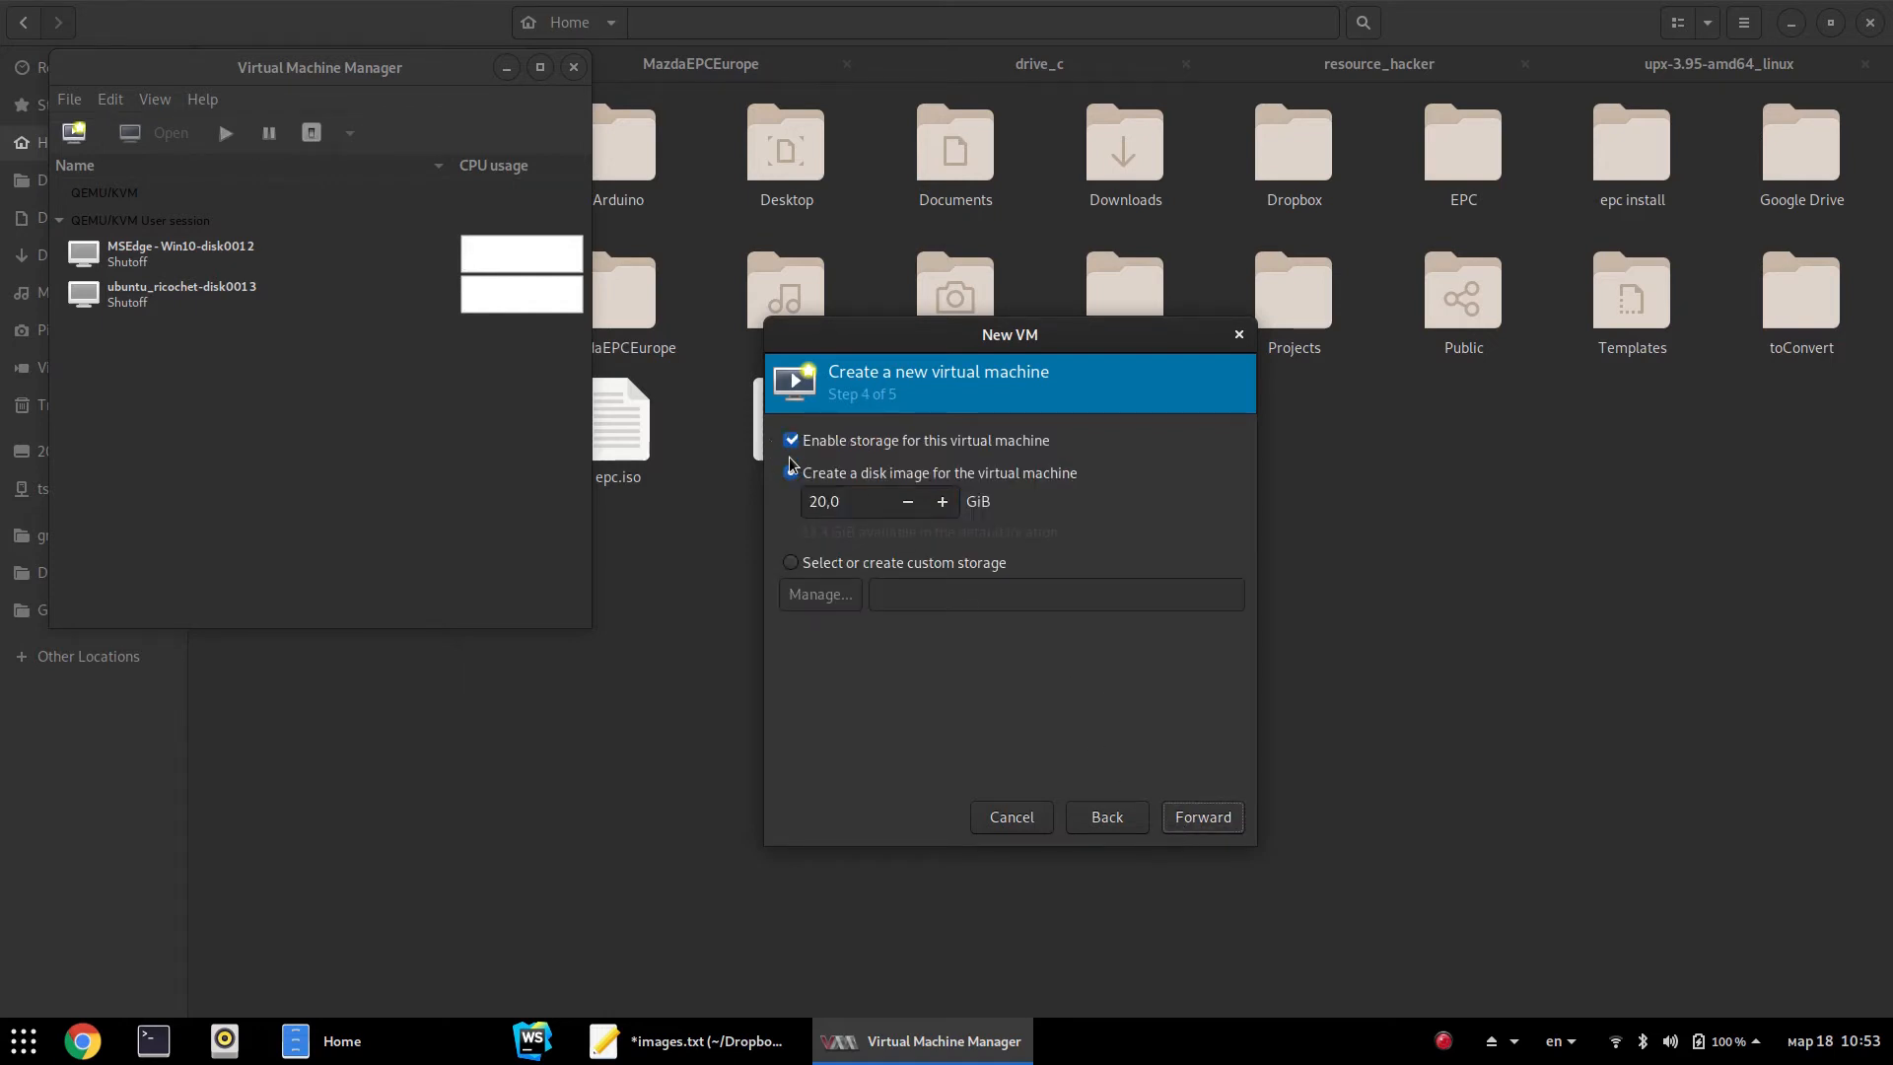
left_click(845, 505)
left_click_drag(845, 505, 751, 498)
type("1.2")
left_click(1185, 832)
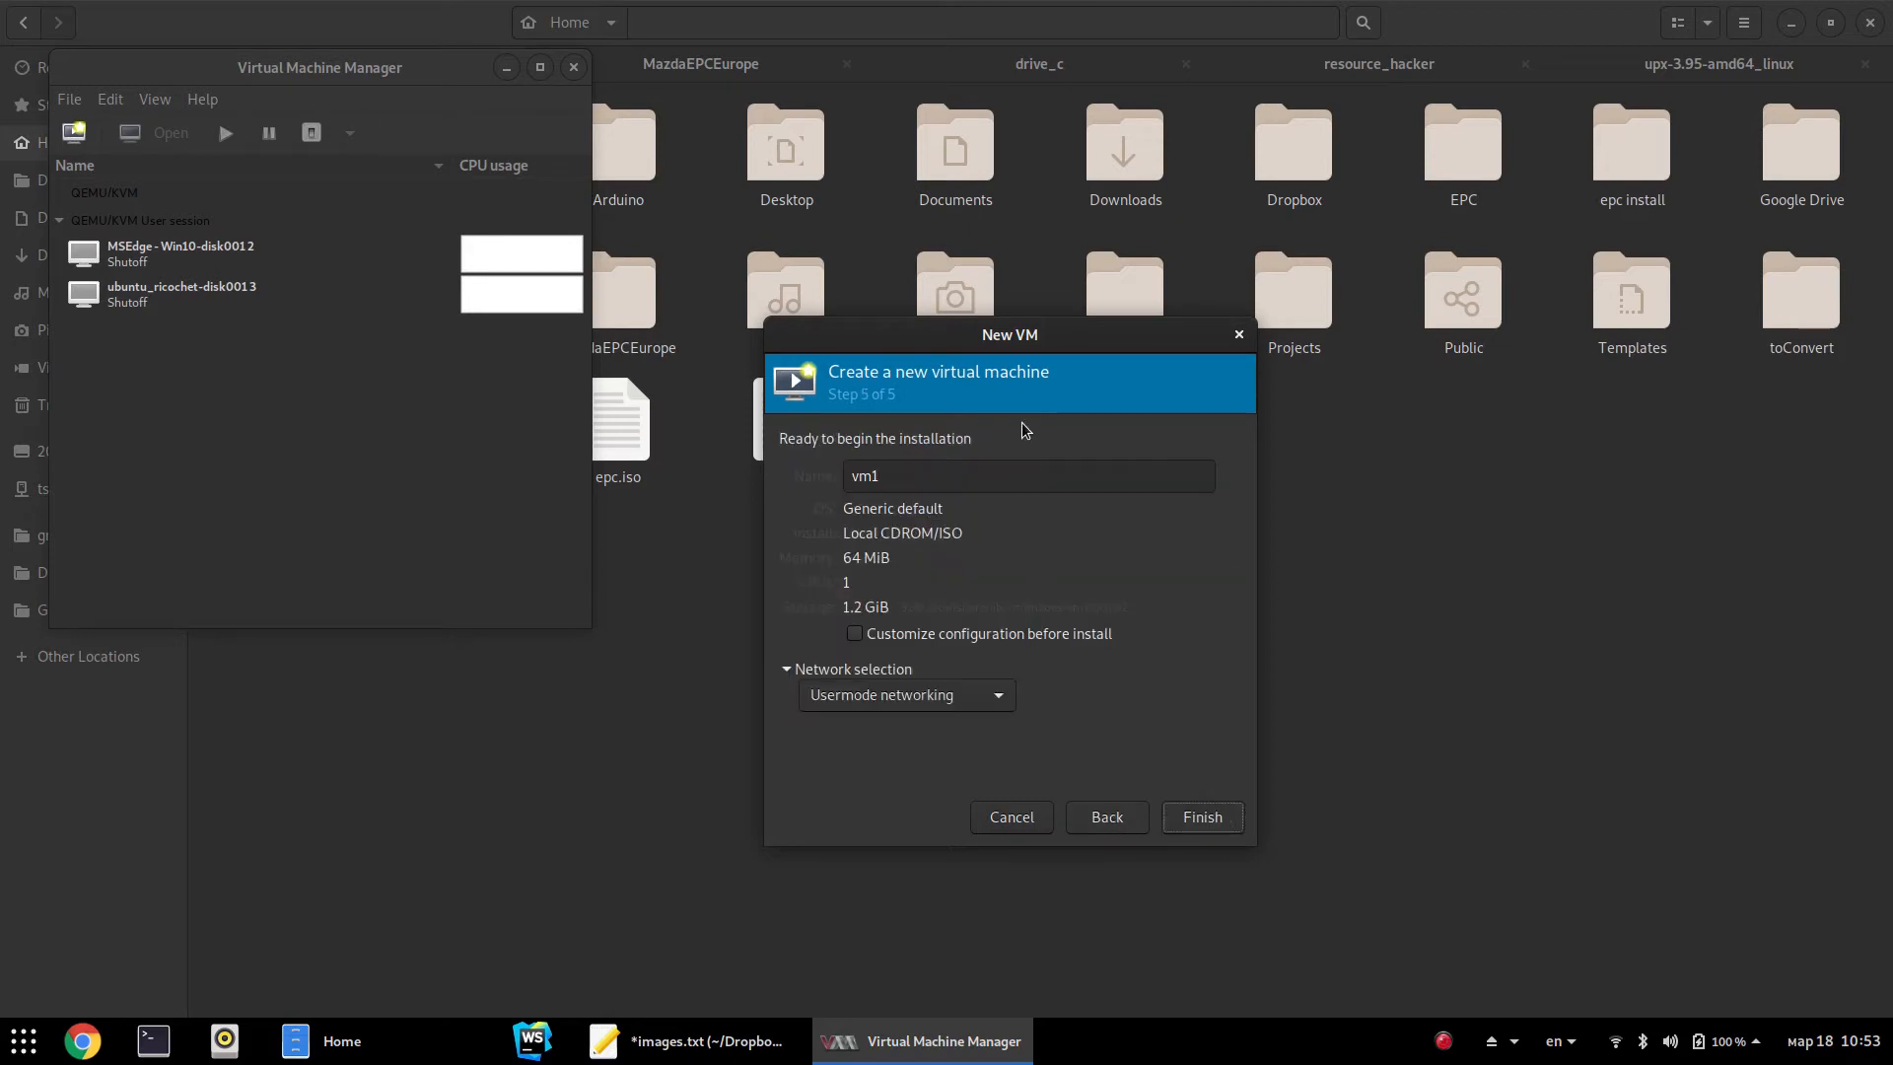
Name the VM MazdaEPC2 and finish with Customize configuration before install enabled
double_click(900, 491)
type("MazdaEPC2")
left_click(992, 638)
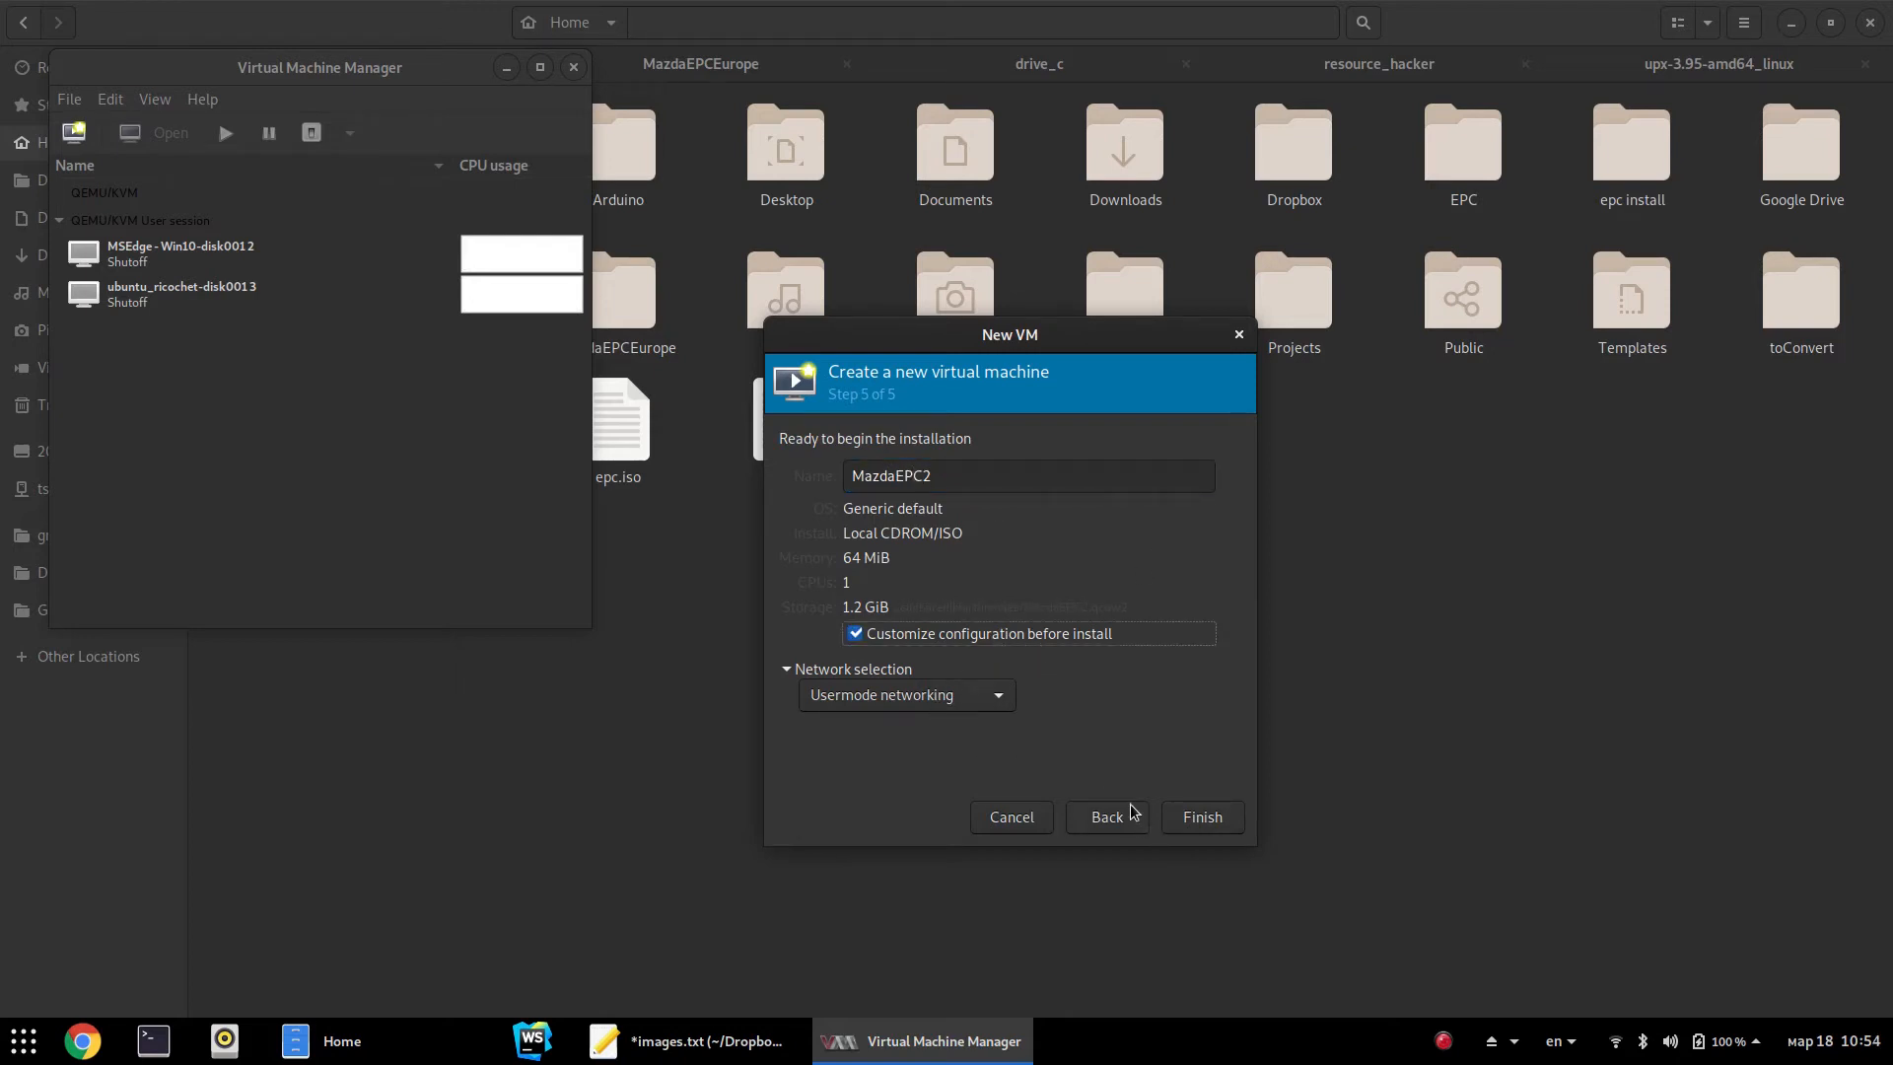
left_click(1195, 818)
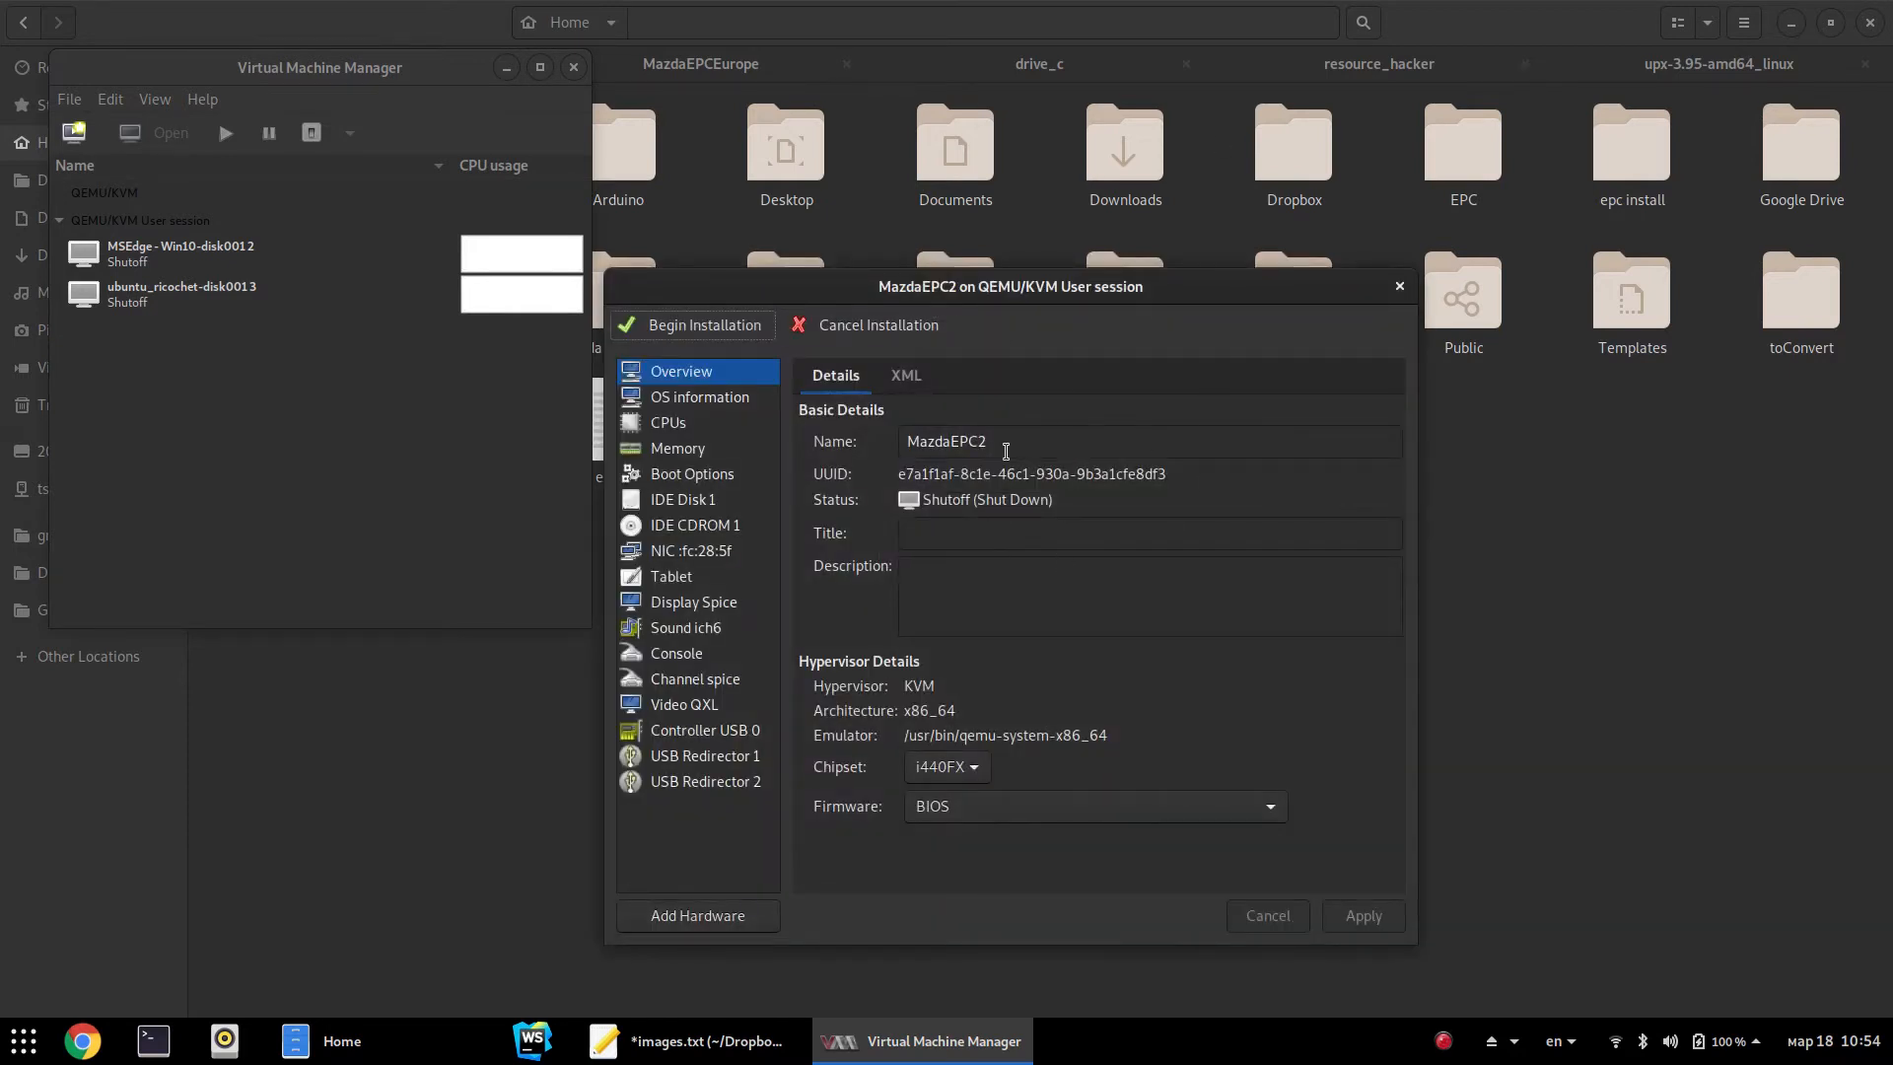
Uncheck Copy host CPU configuration and set MazdaEPC2's CPU model to n270
left_click(690, 424)
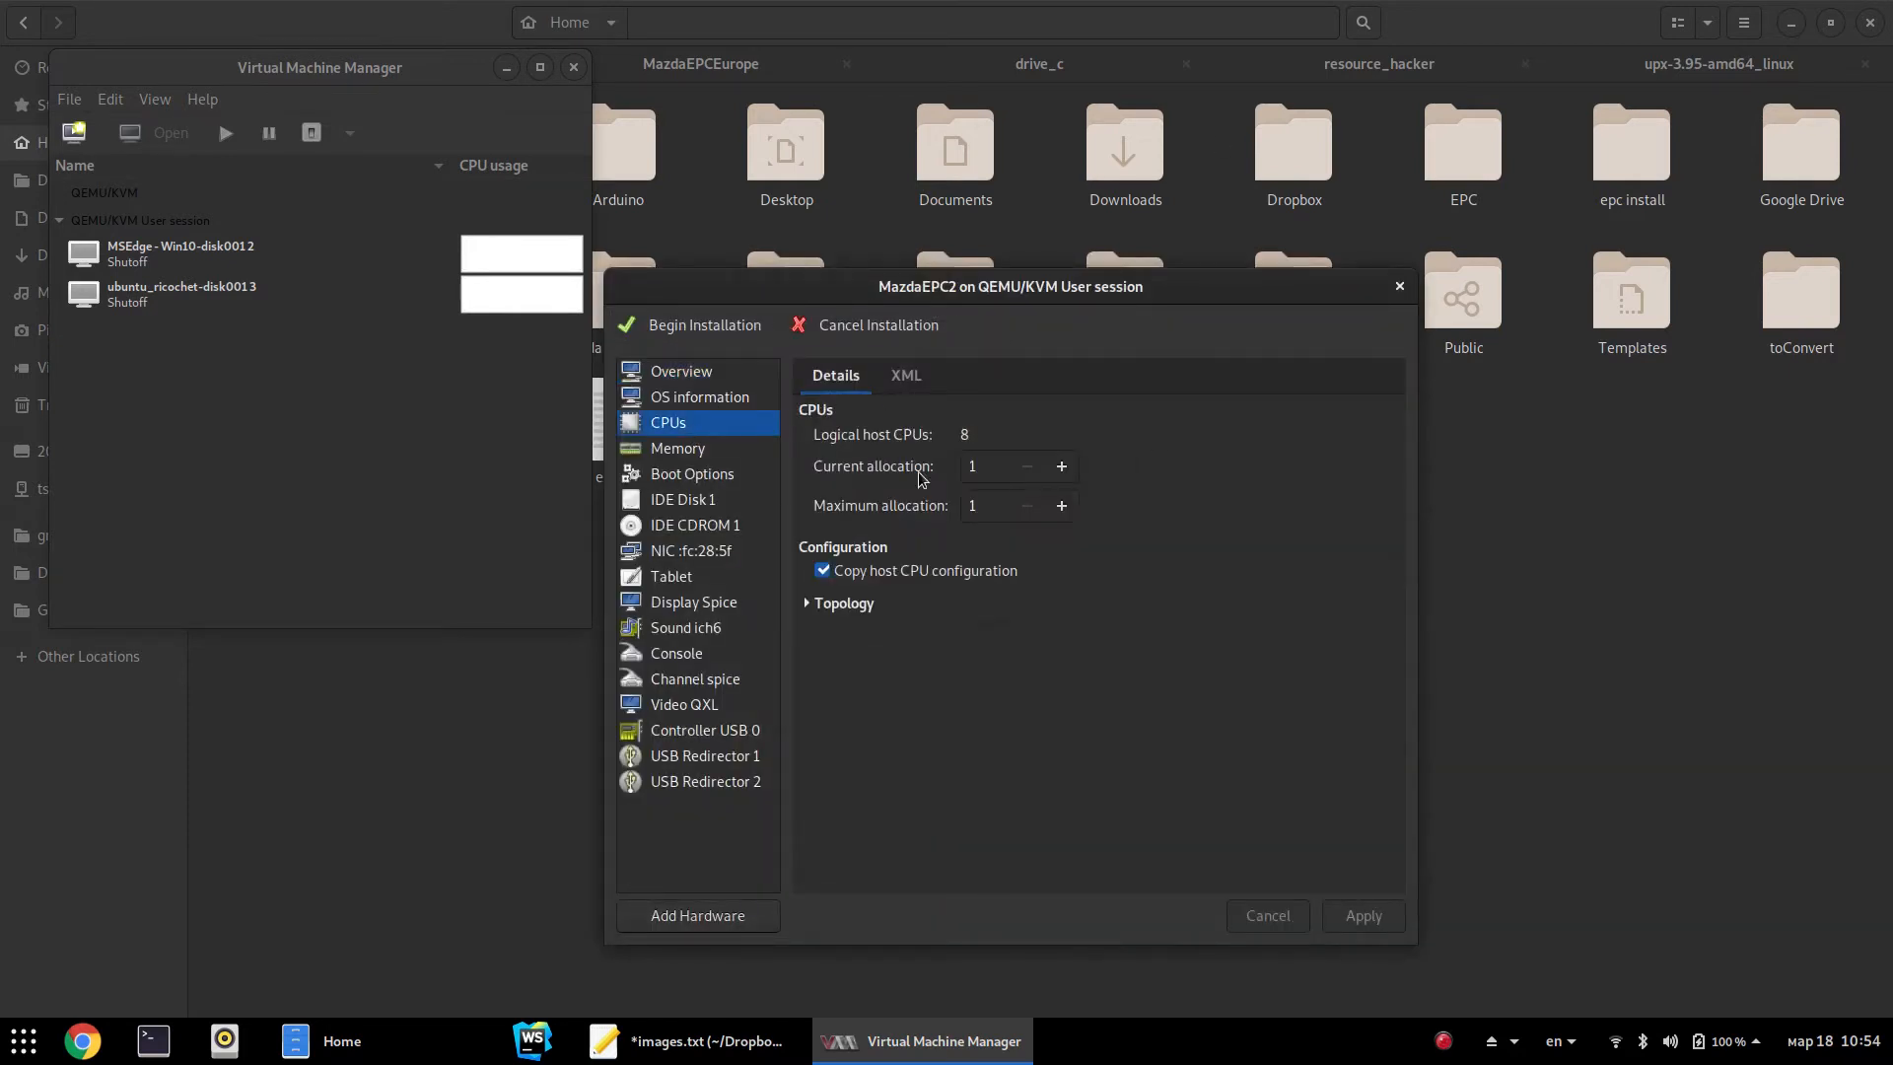
left_click(949, 570)
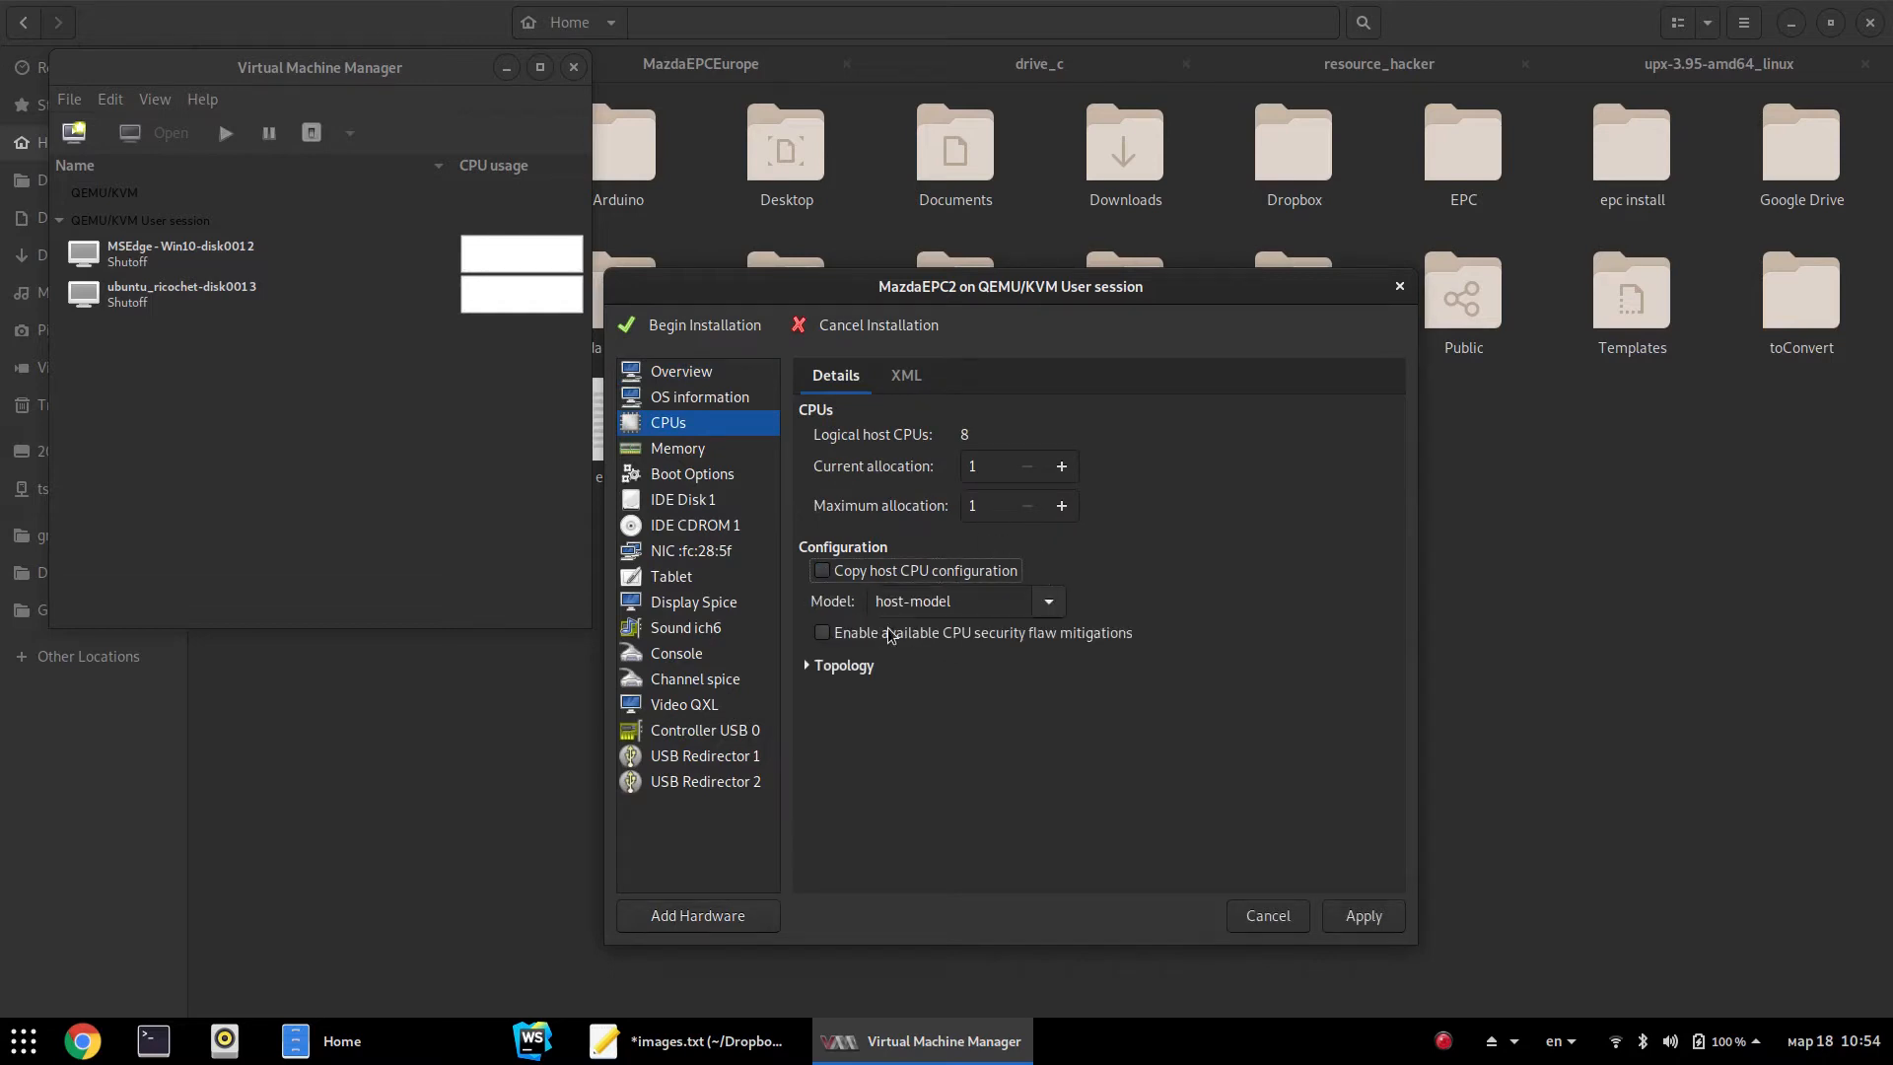
left_click(1049, 603)
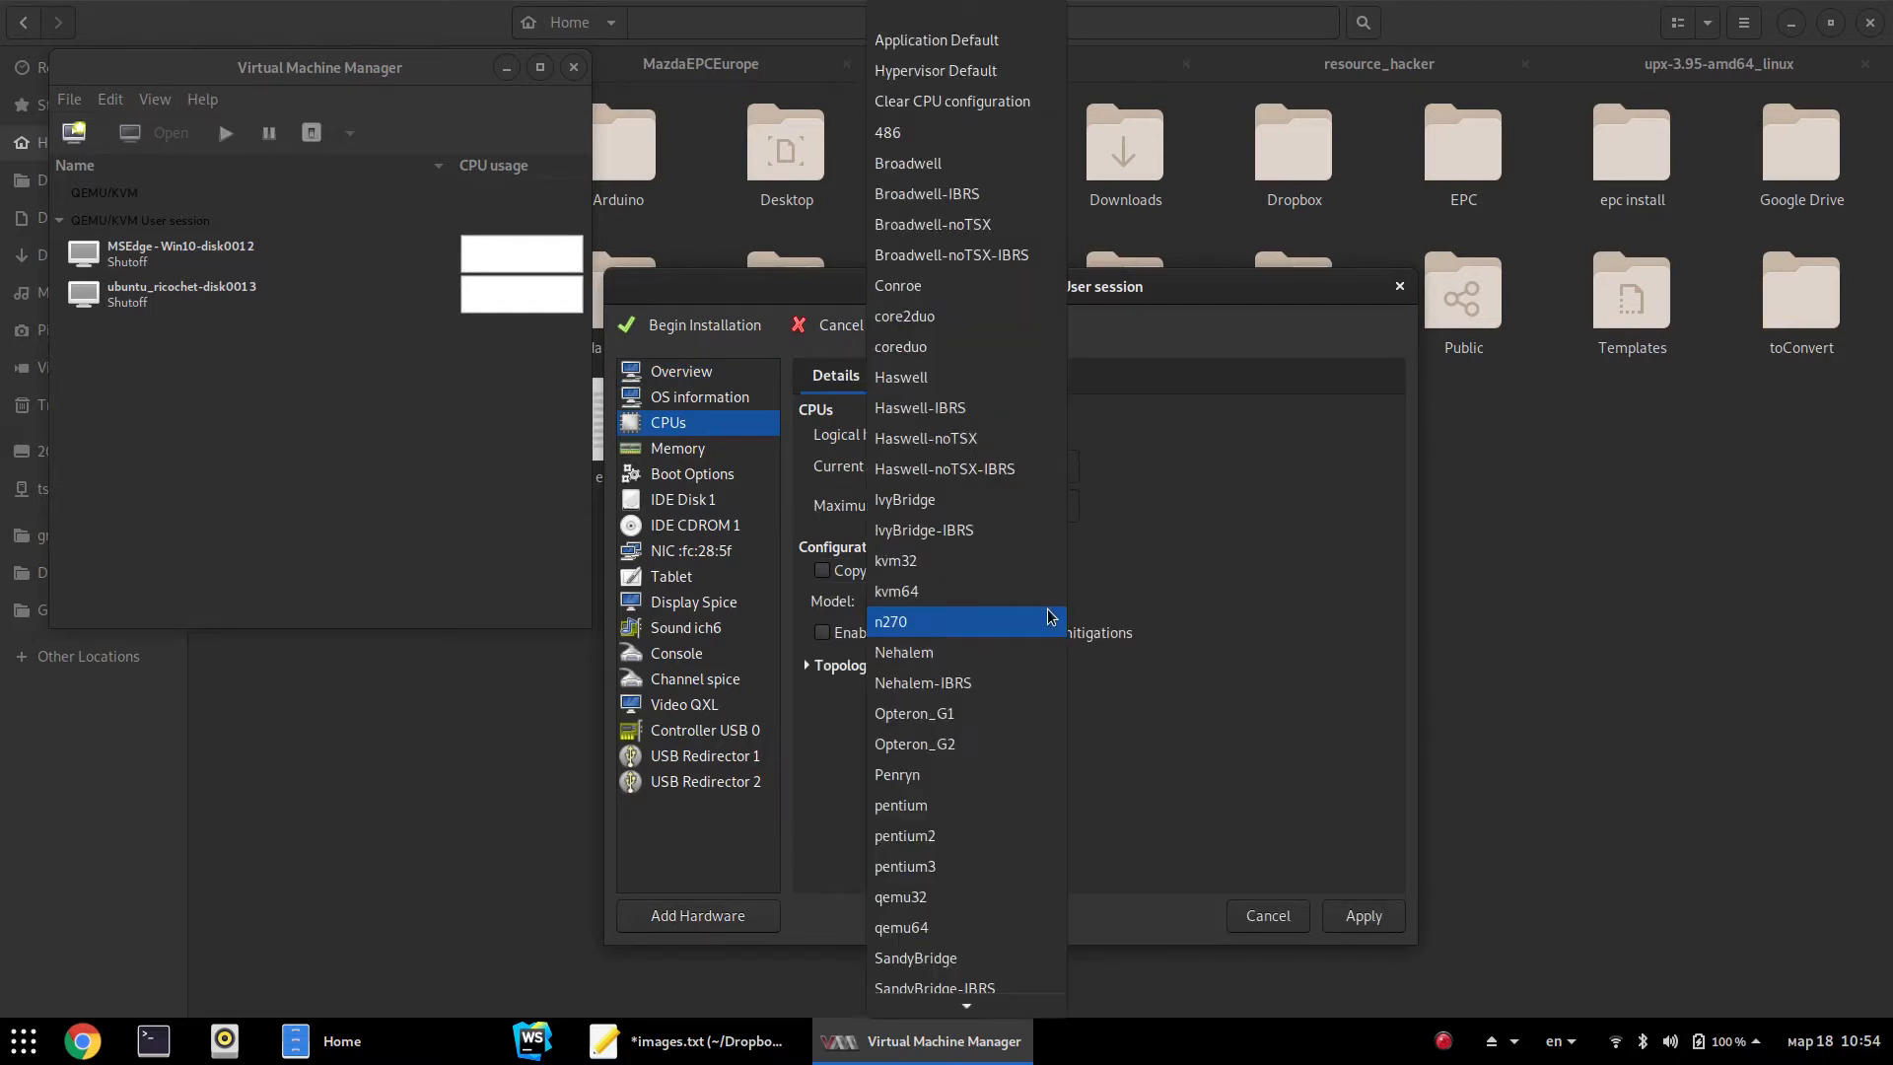
left_click(914, 629)
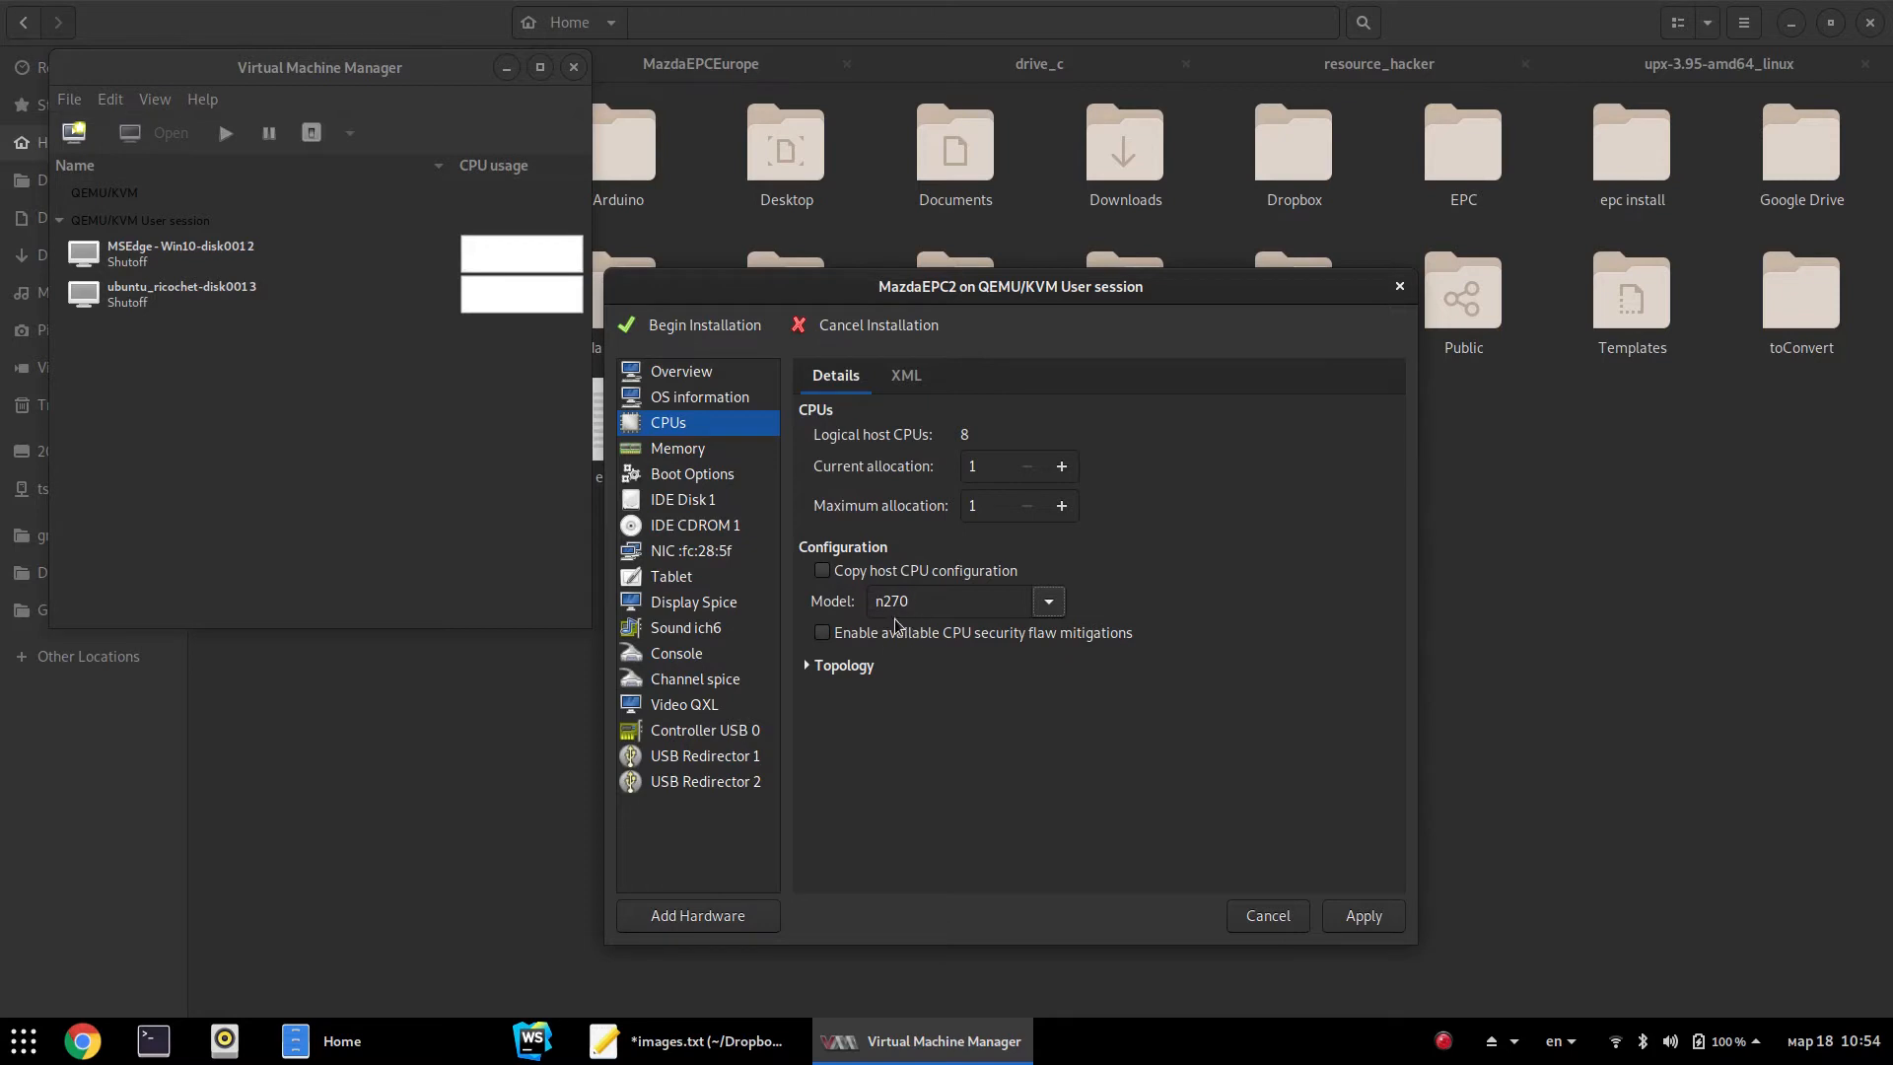
left_click(682, 450)
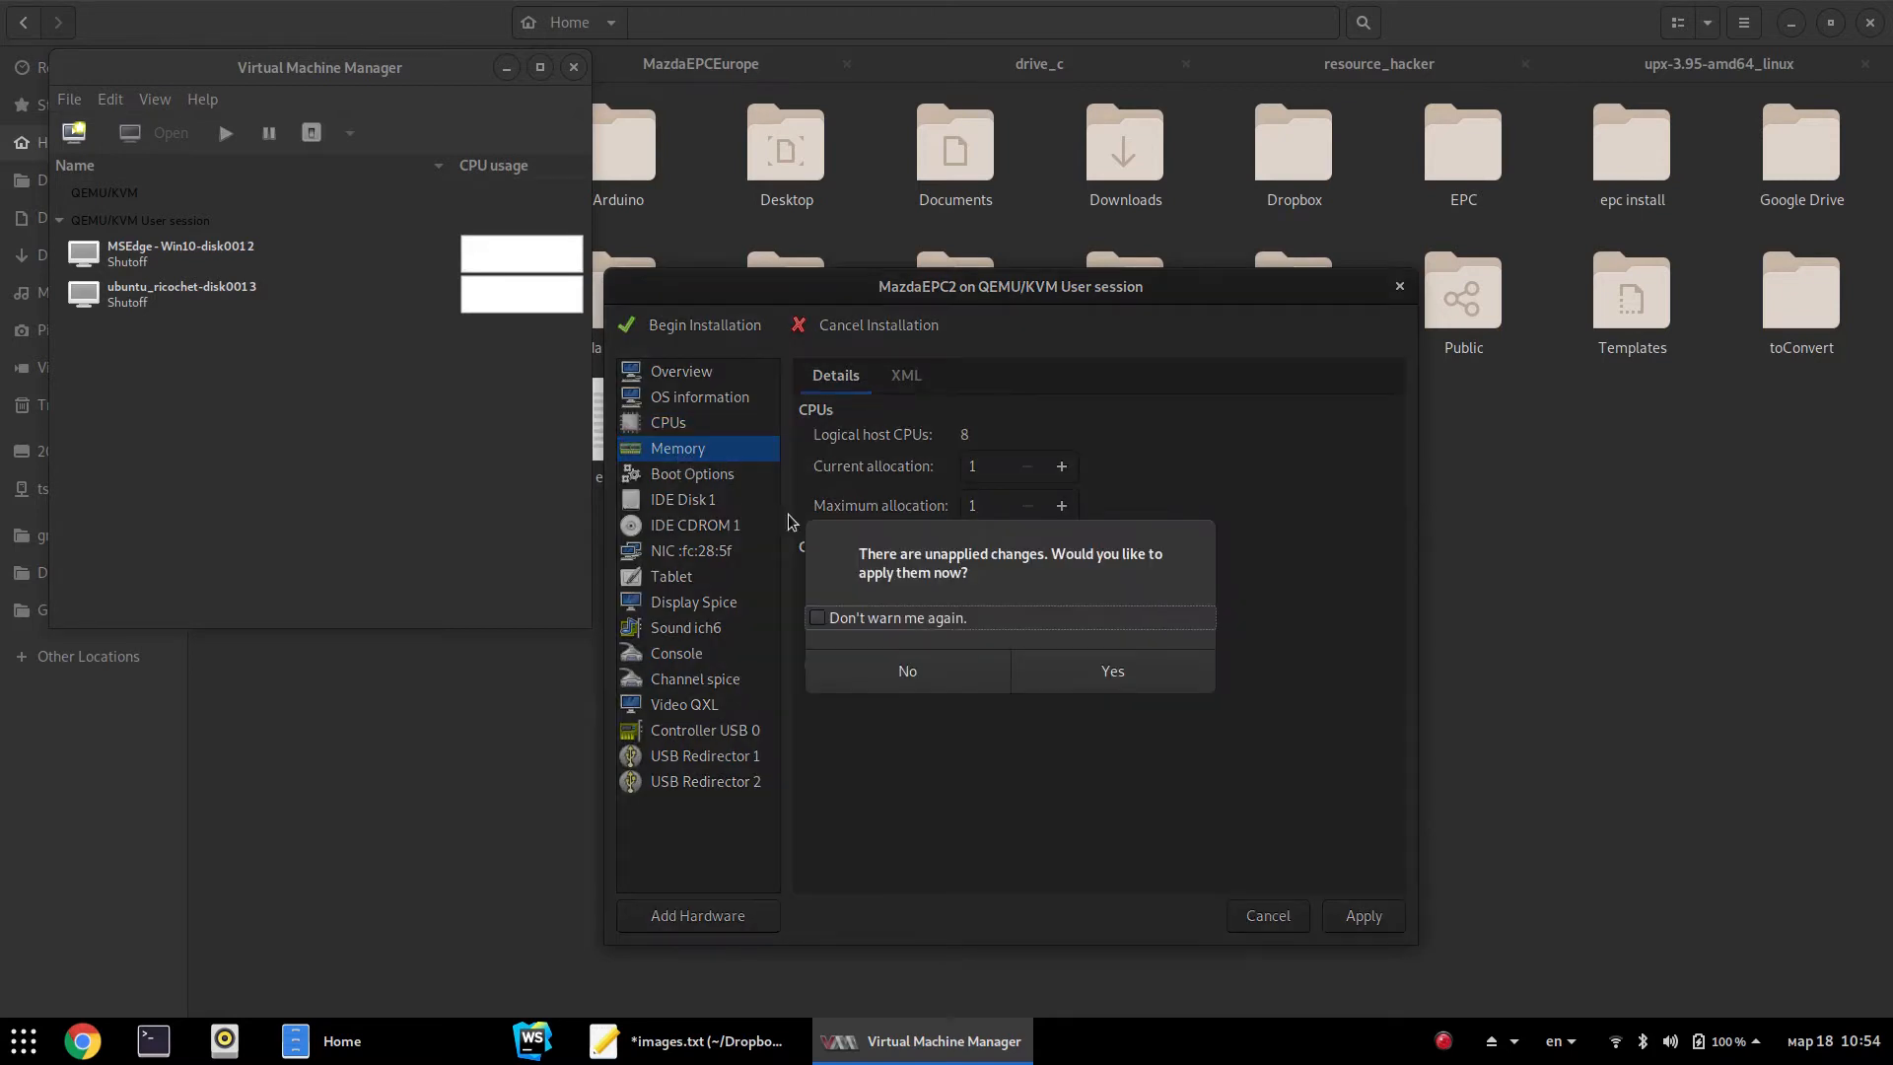
Apply the CPU change, then enable IDE CDROM 1 as the first boot device and apply
left_click(1105, 680)
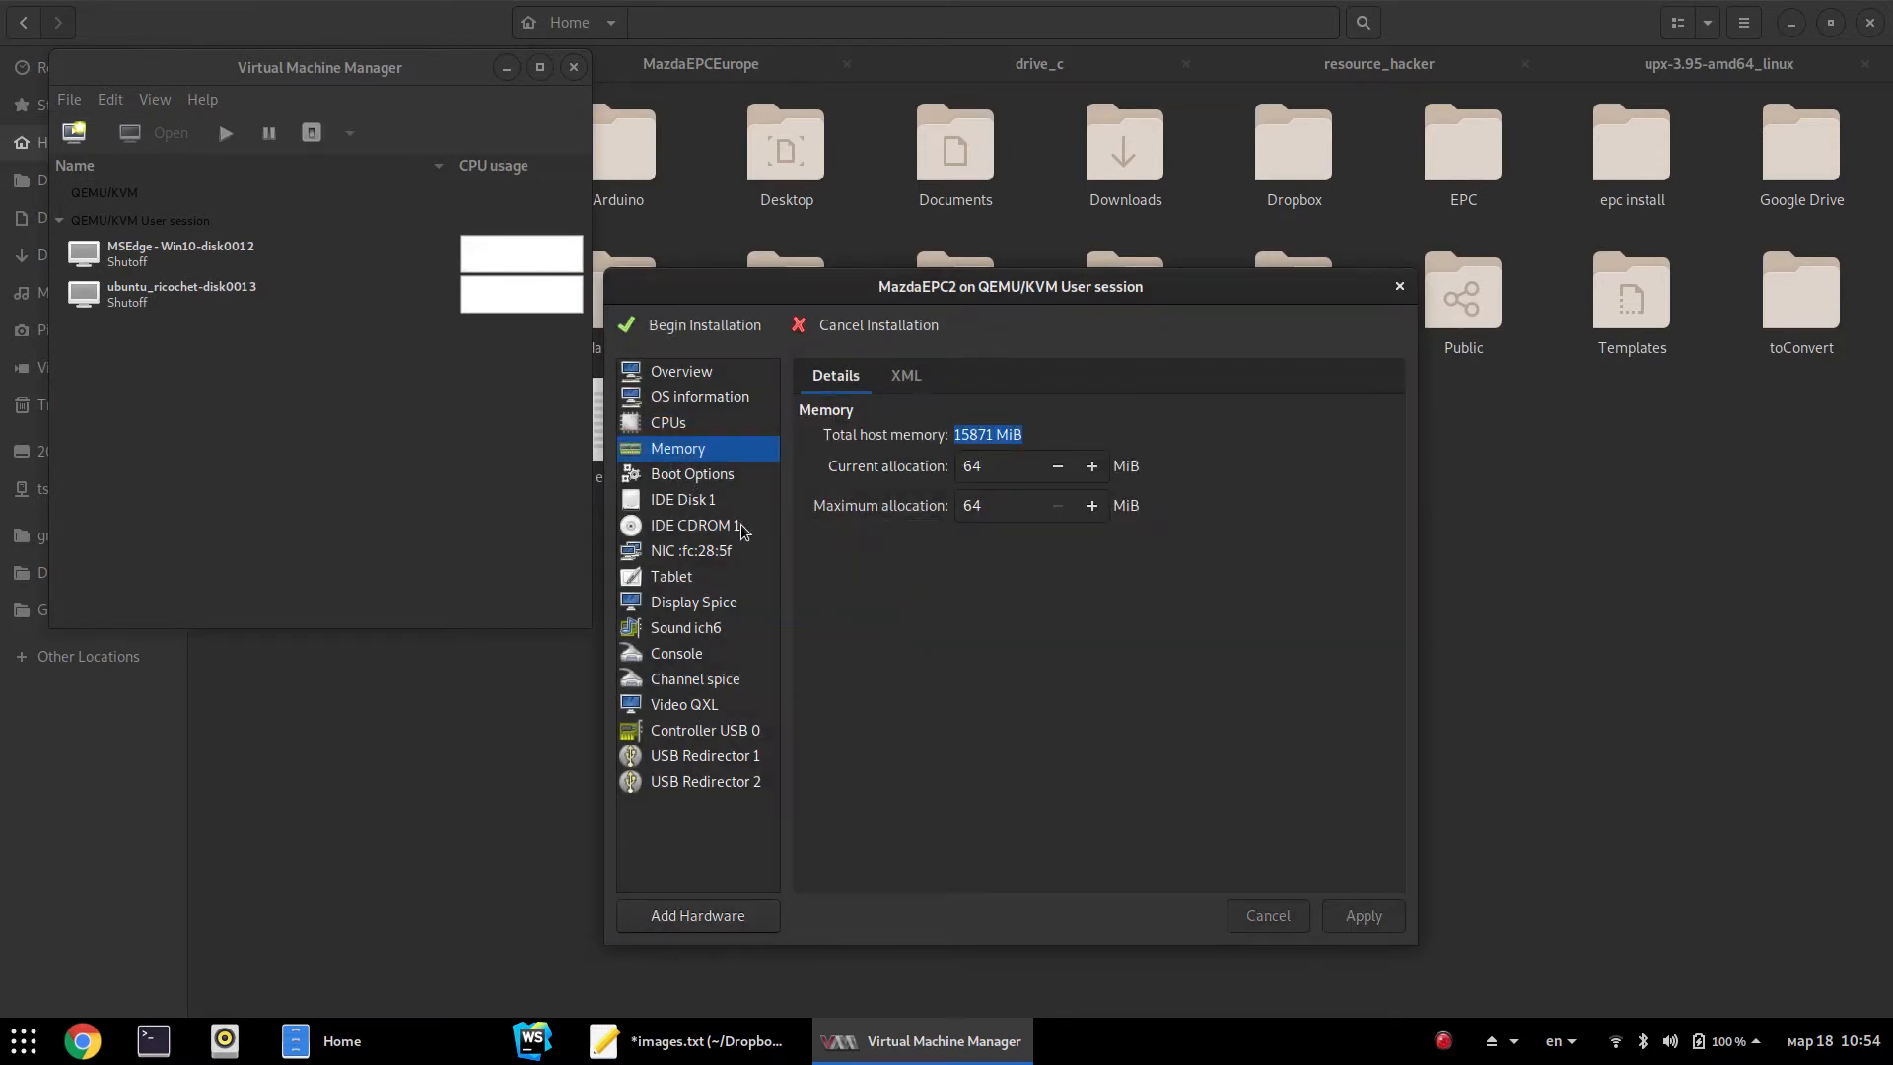
left_click(693, 475)
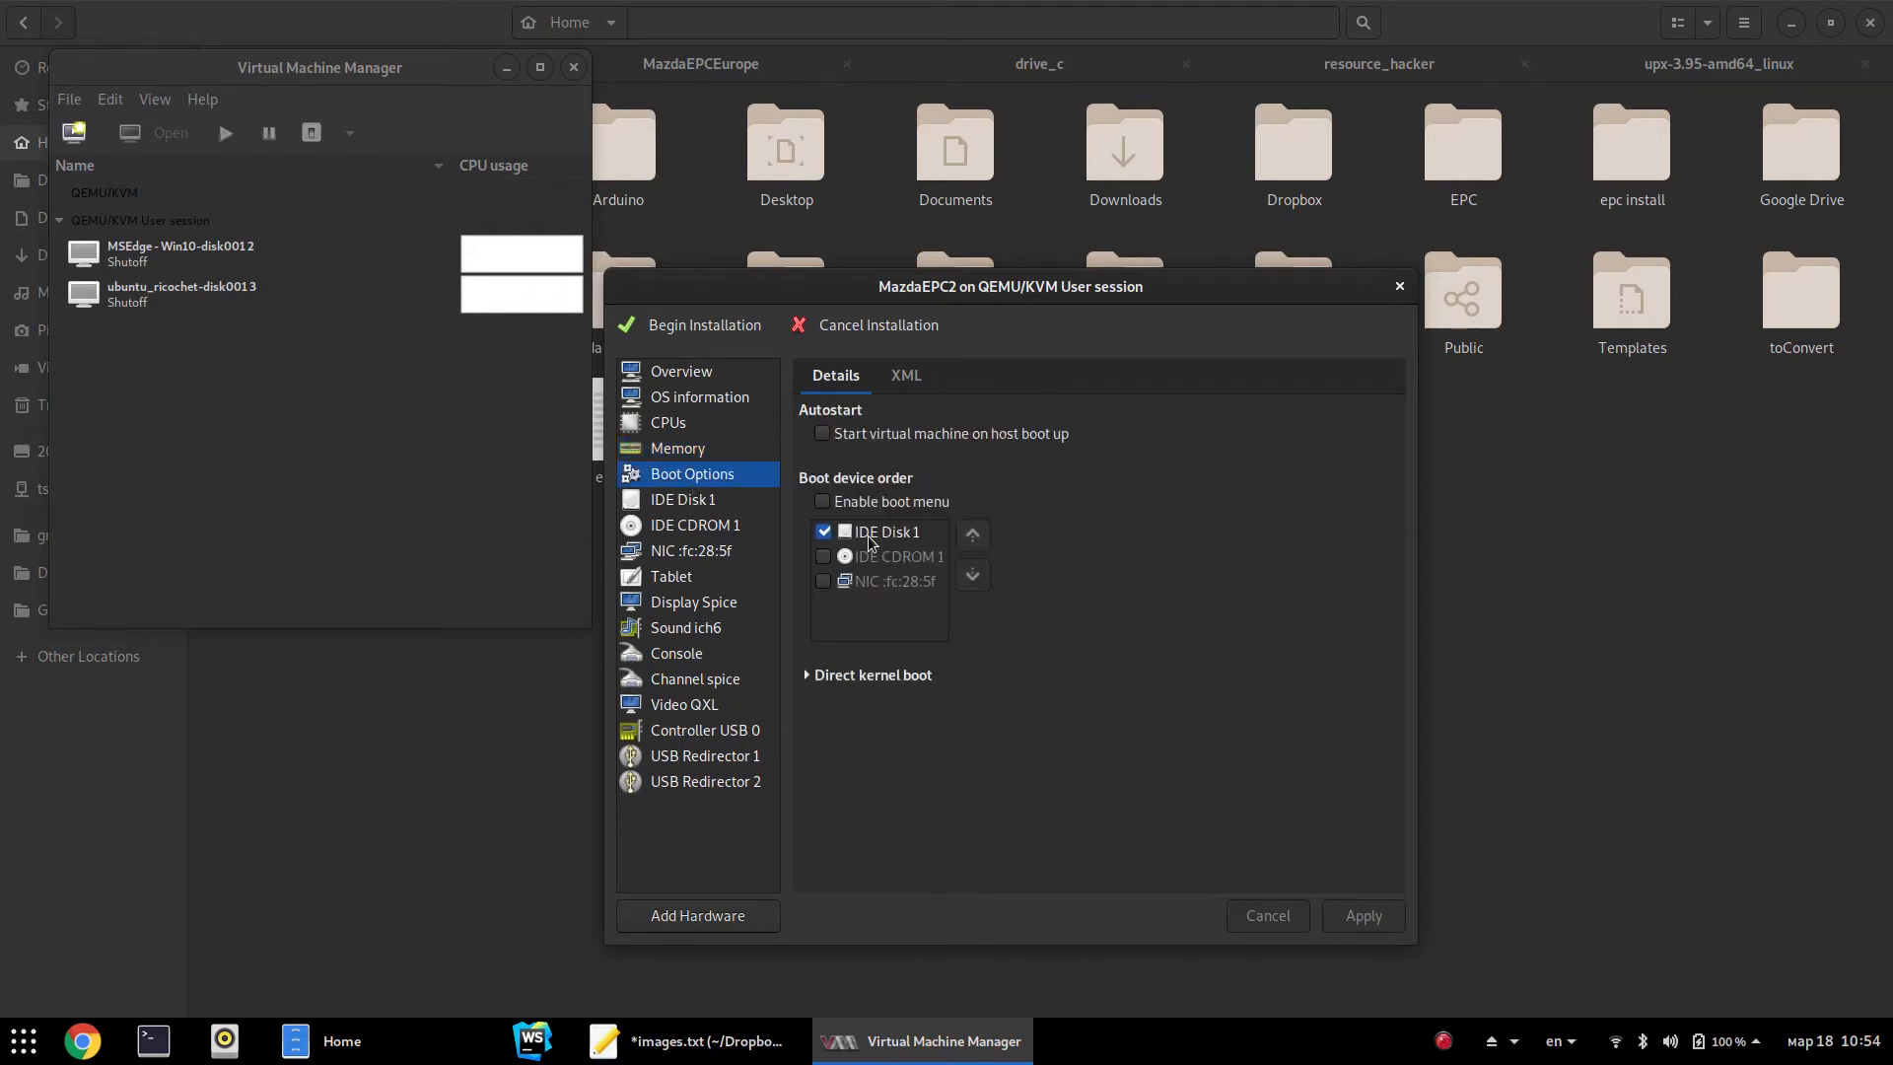
left_click(823, 557)
left_click(972, 535)
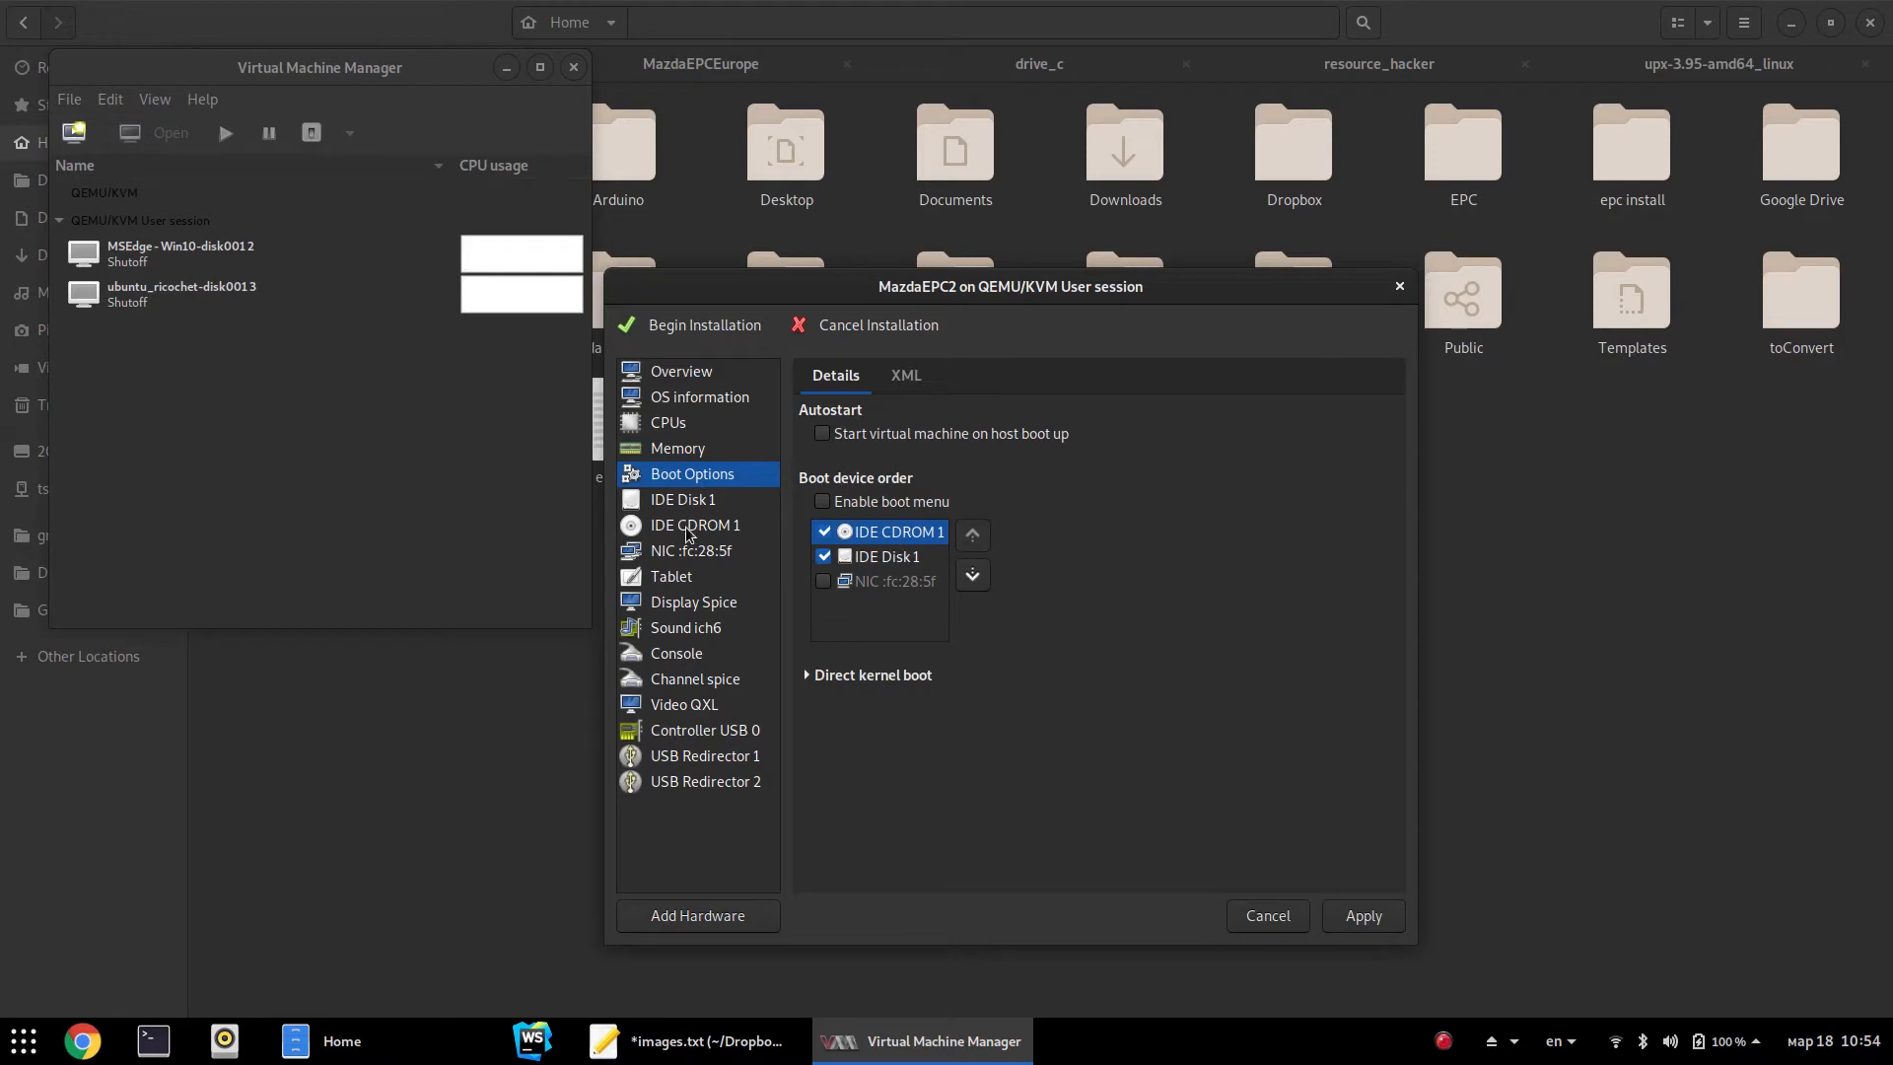
left_click(663, 500)
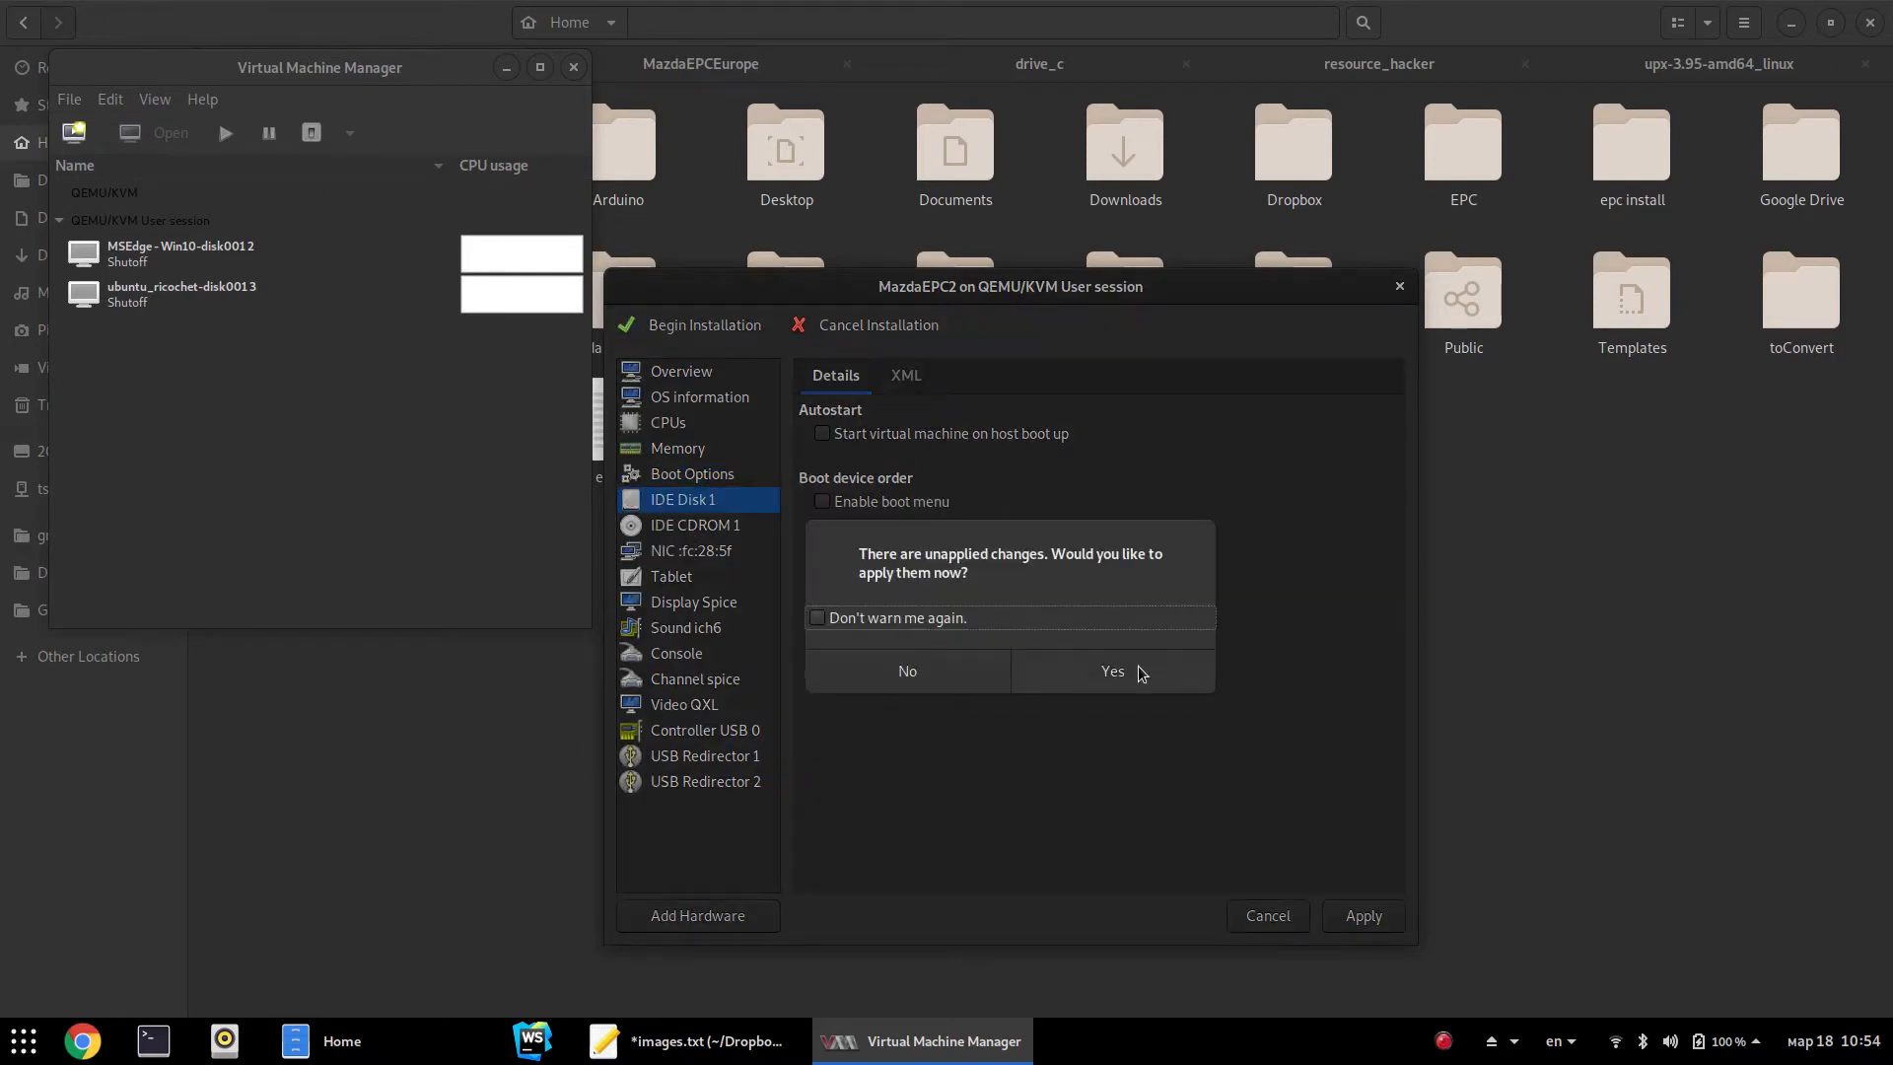
left_click(1102, 668)
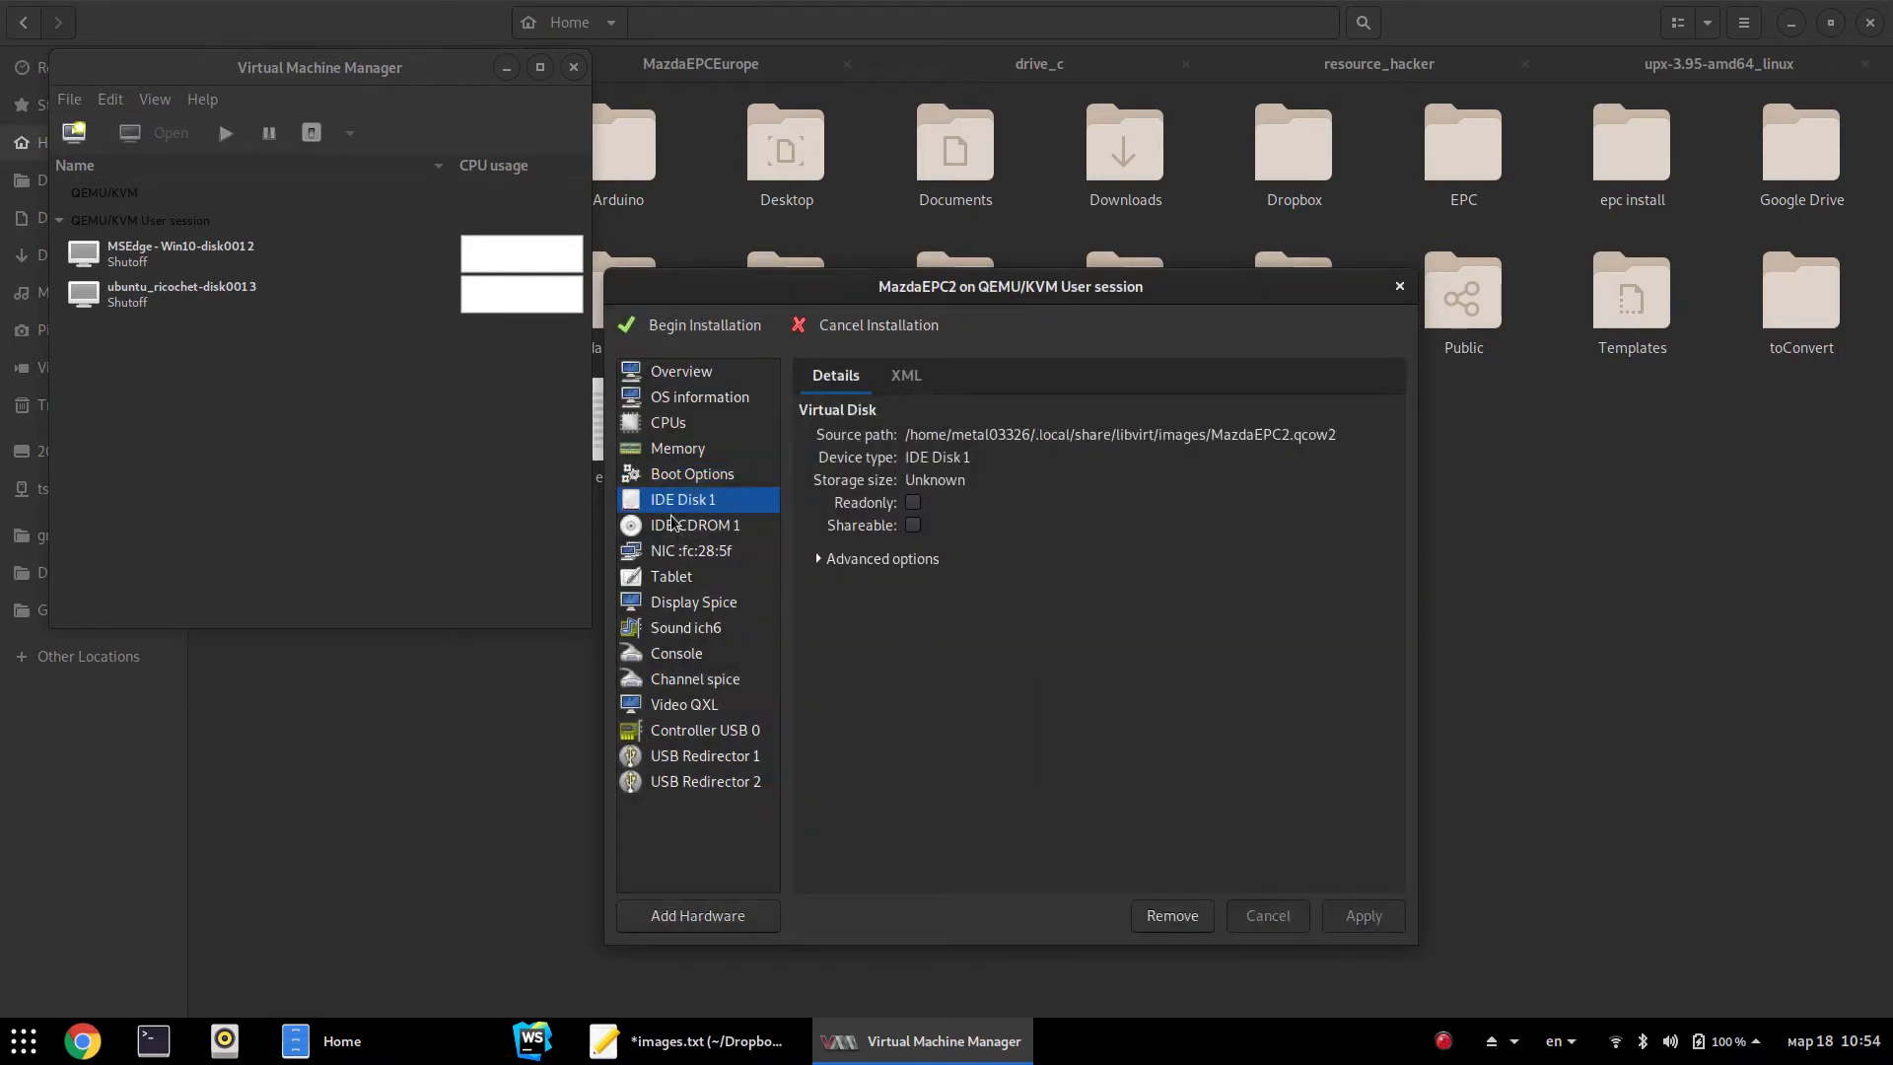
Remove the network card and the ich6 sound device from MazdaEPC2's hardware
left_click(688, 531)
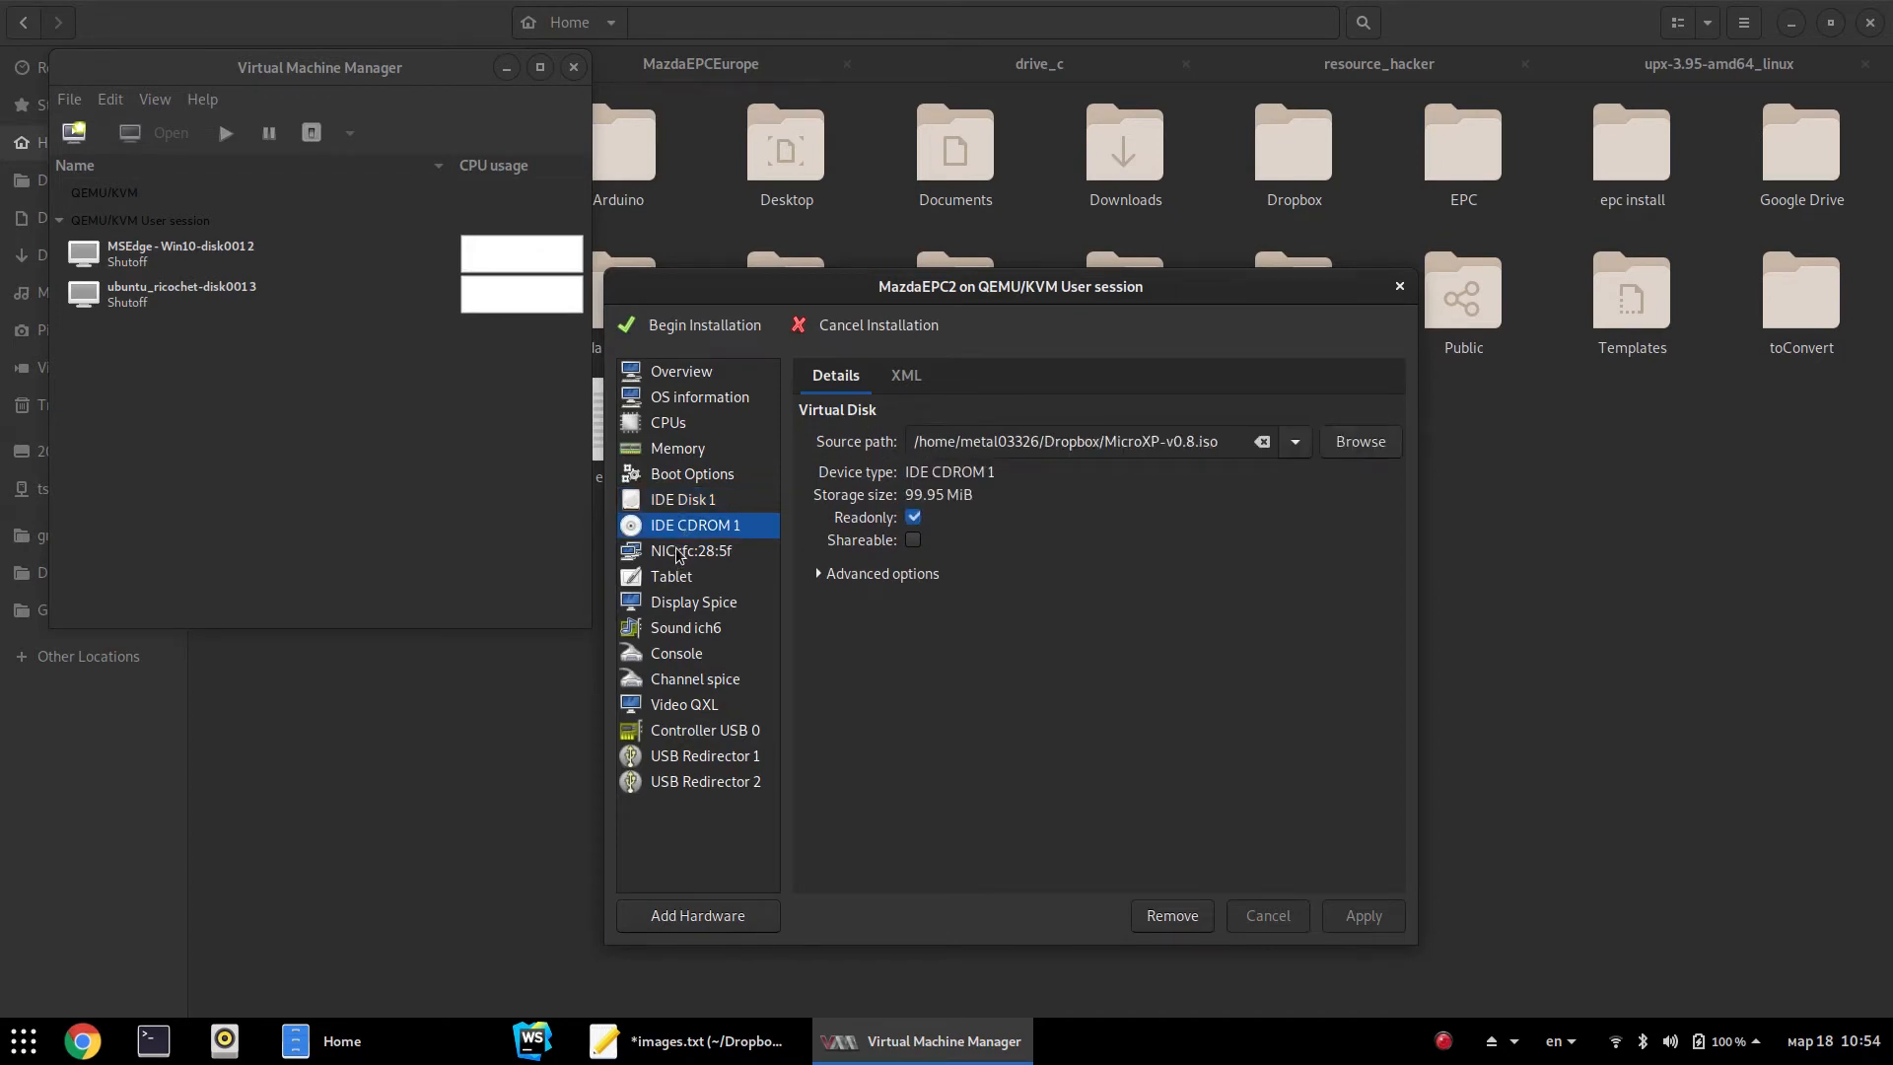
left_click(683, 554)
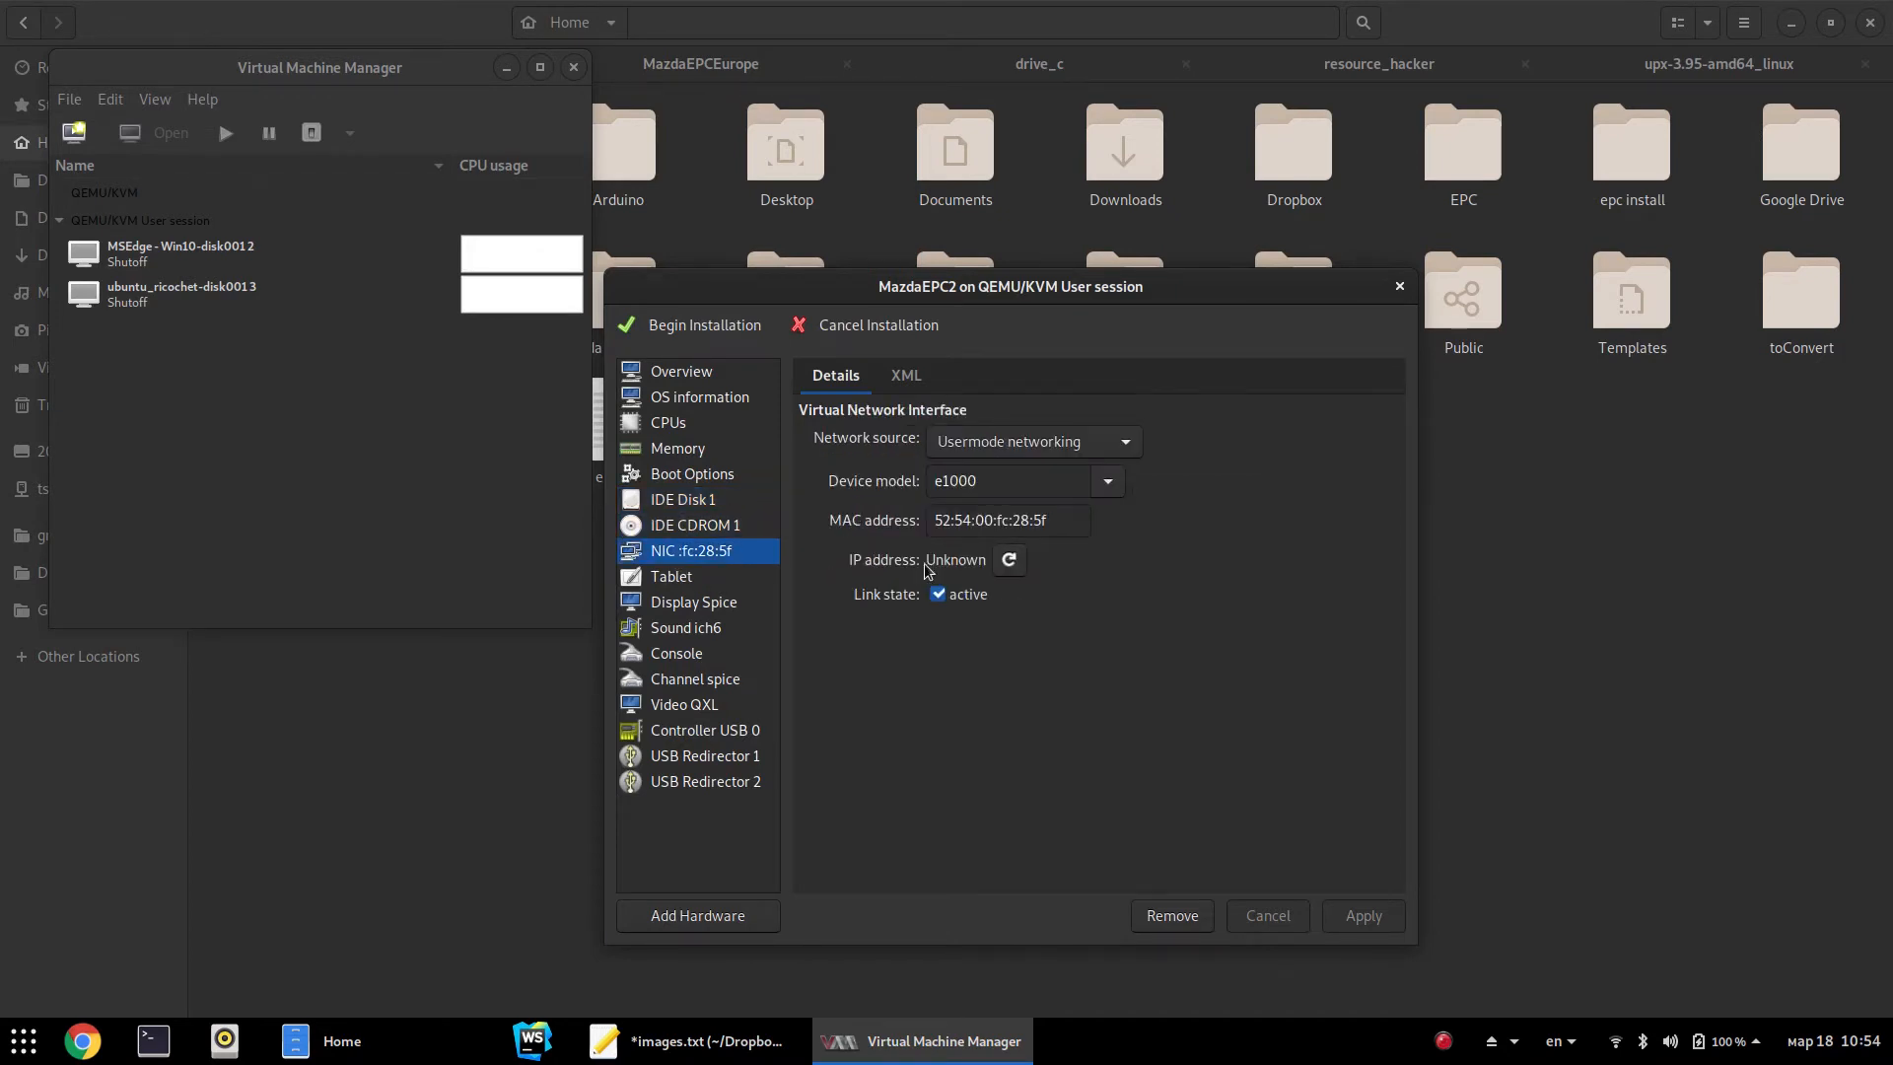
right_click(680, 563)
left_click(728, 613)
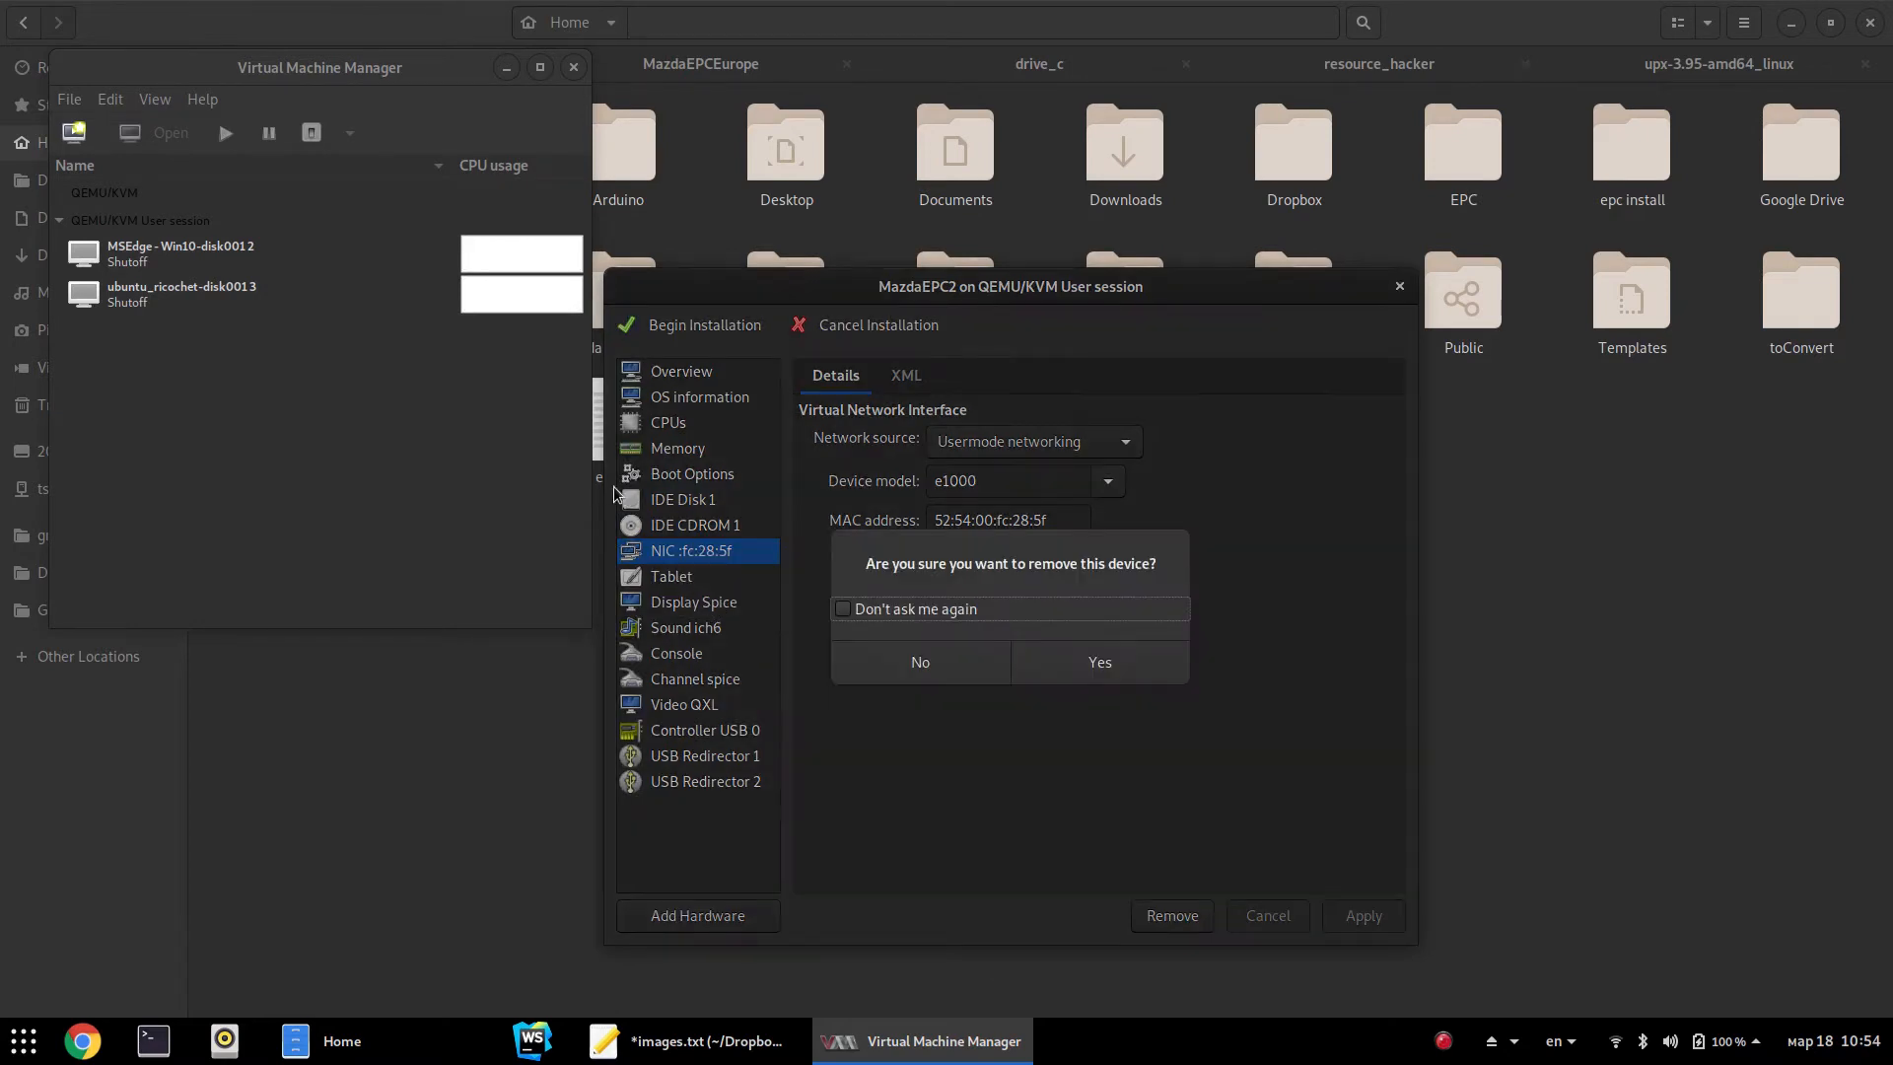
left_click(1074, 666)
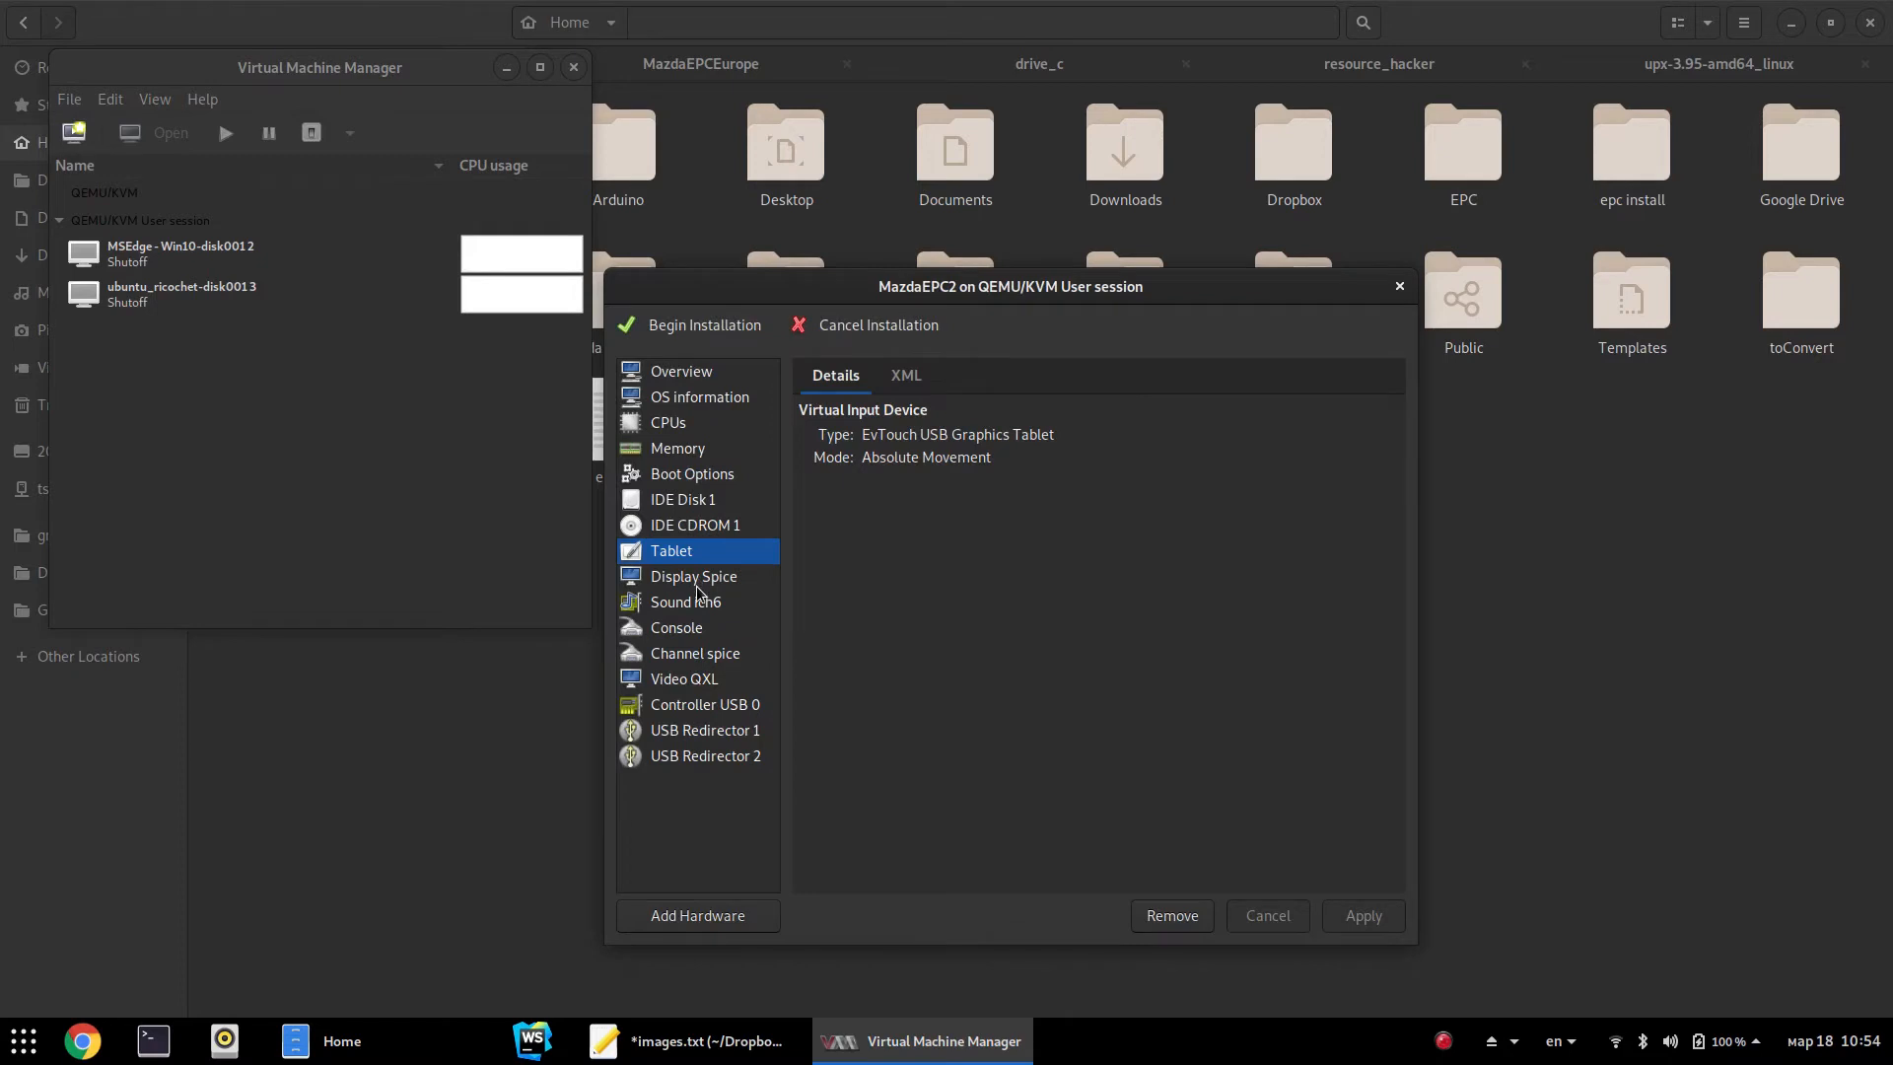
right_click(694, 610)
left_click(735, 649)
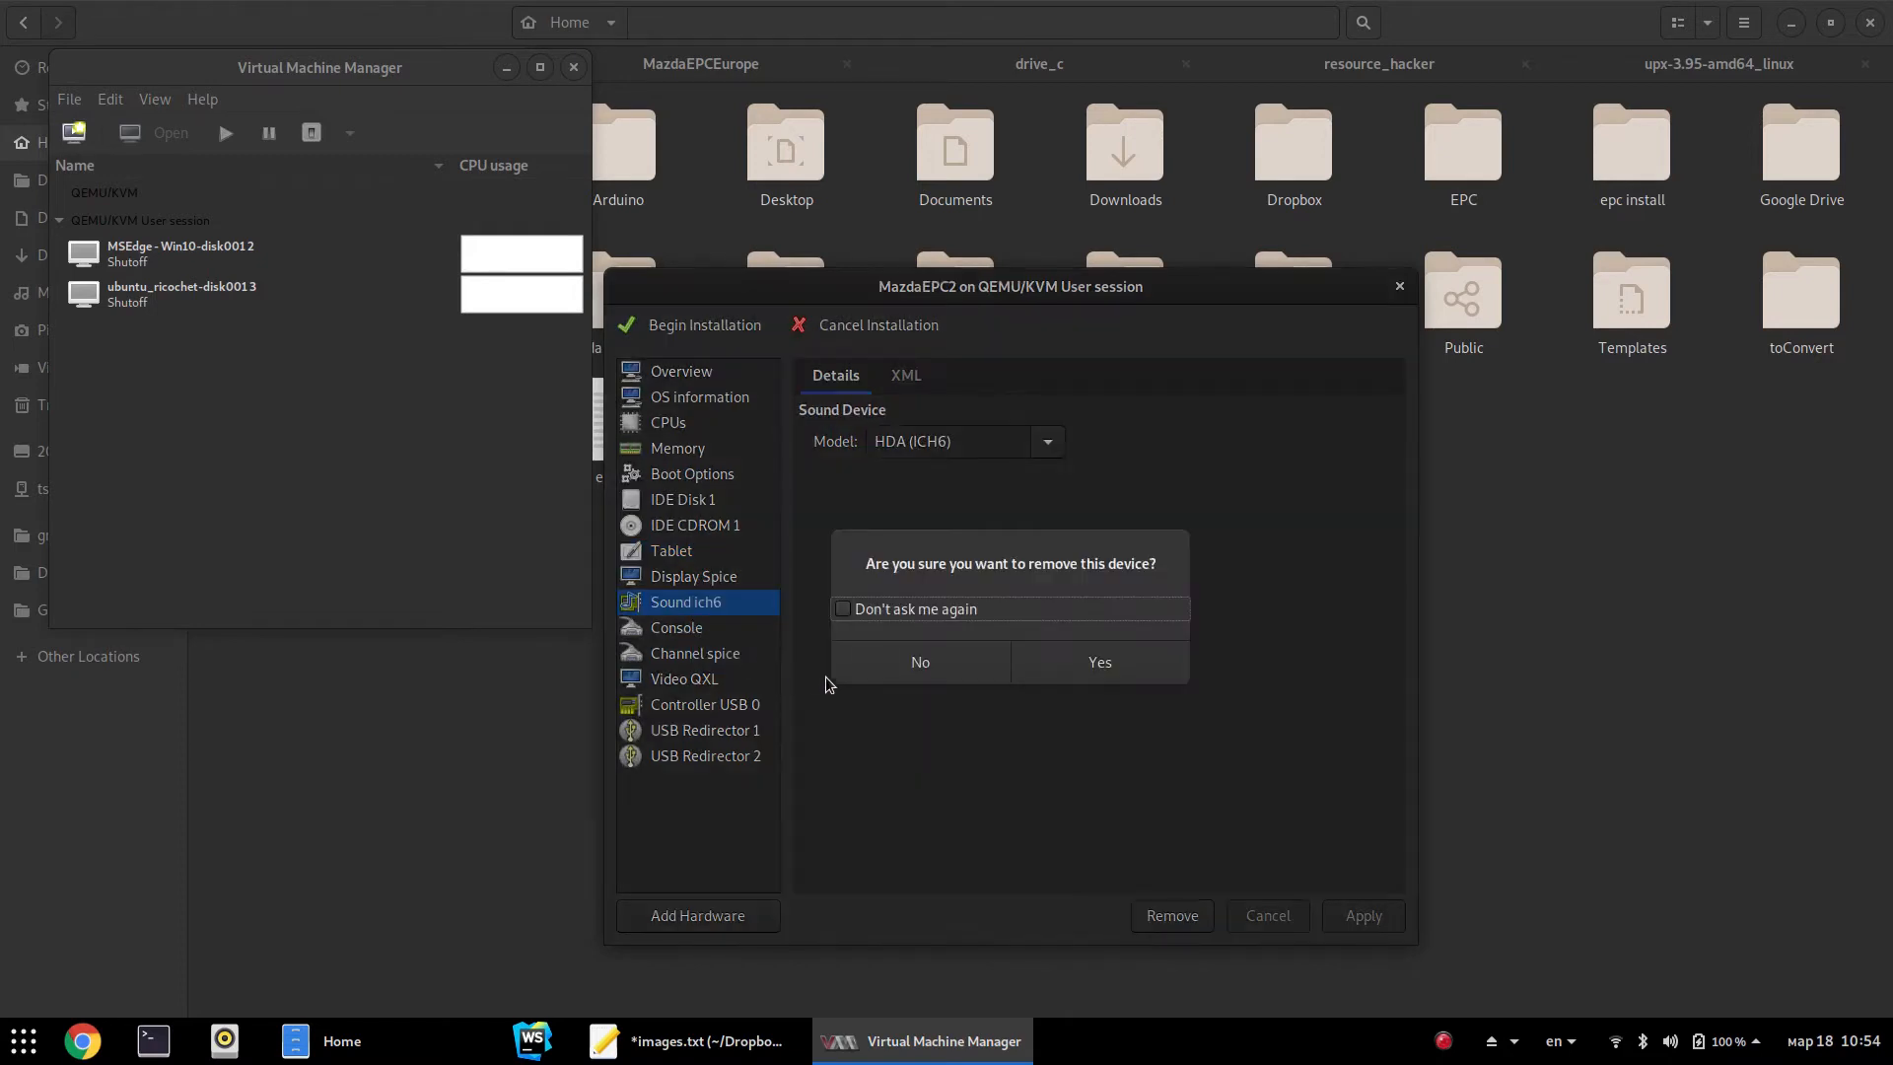
left_click(1091, 671)
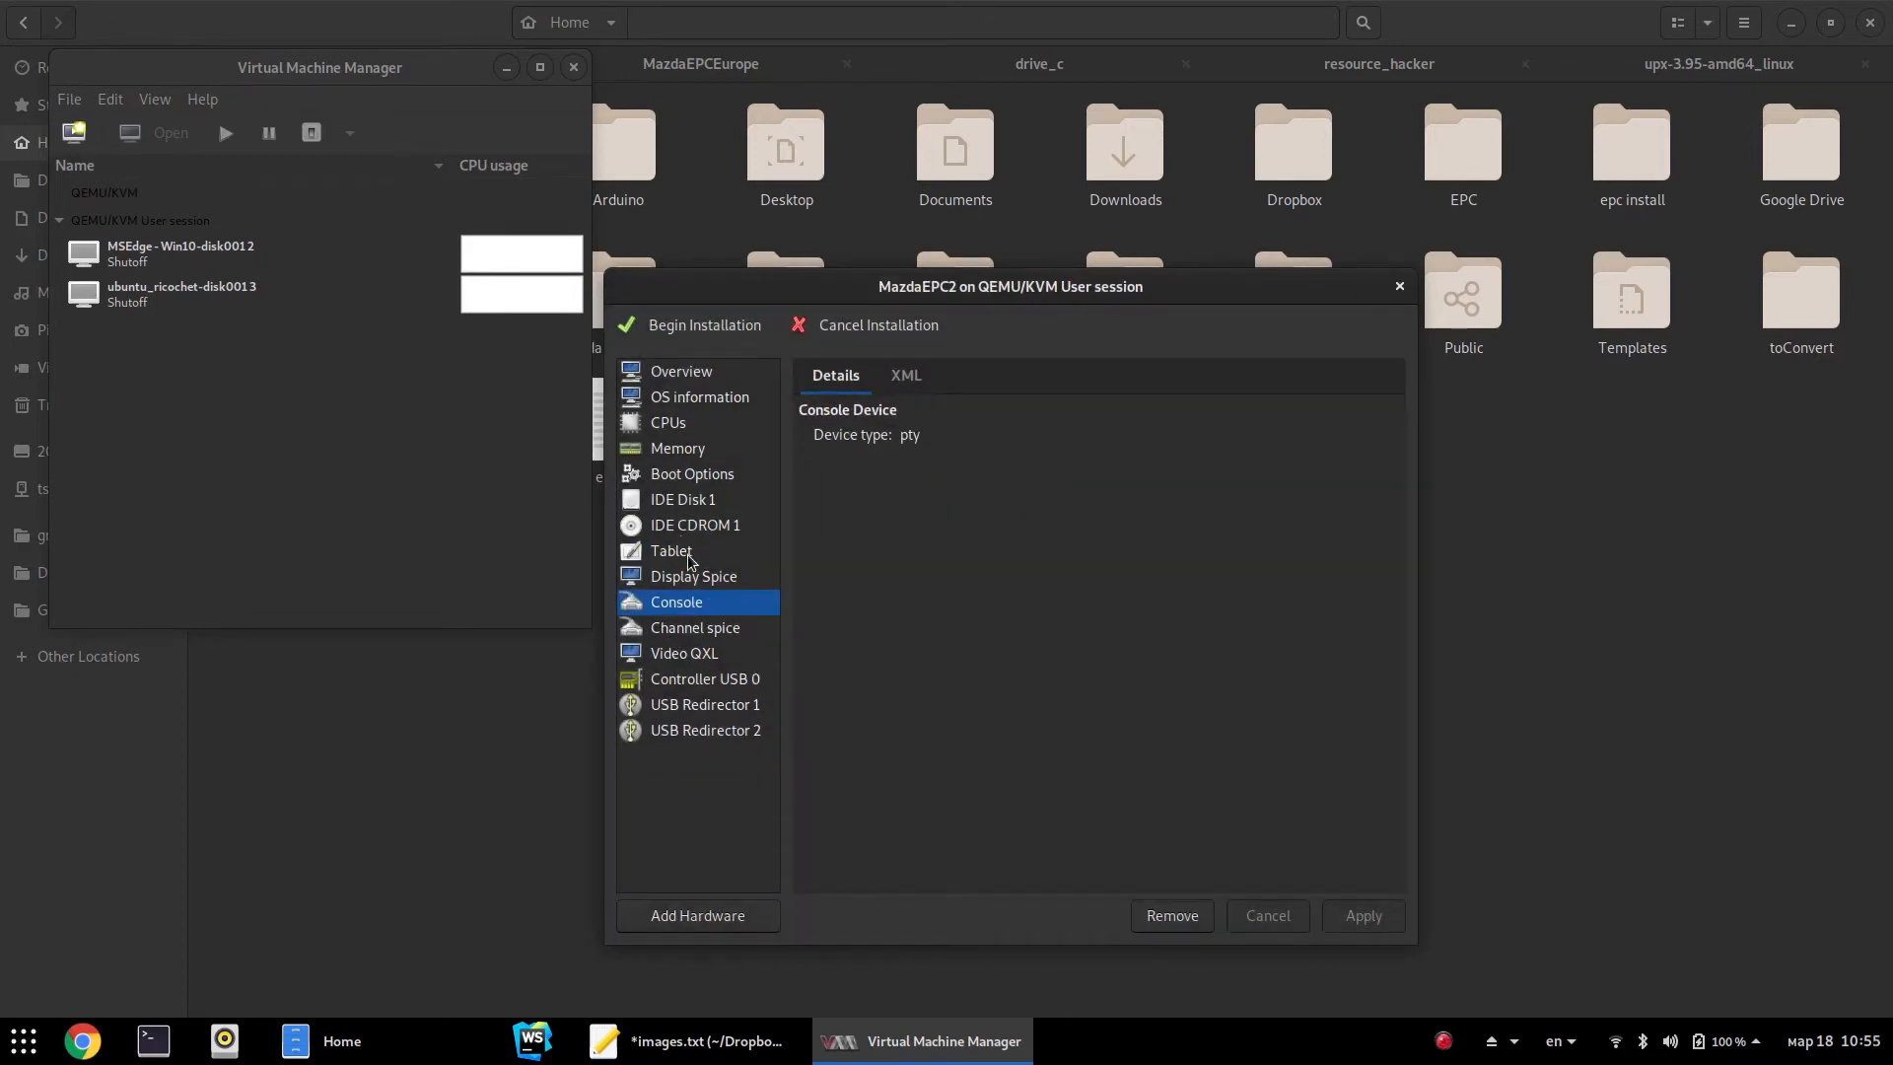
left_click(695, 390)
left_click(694, 381)
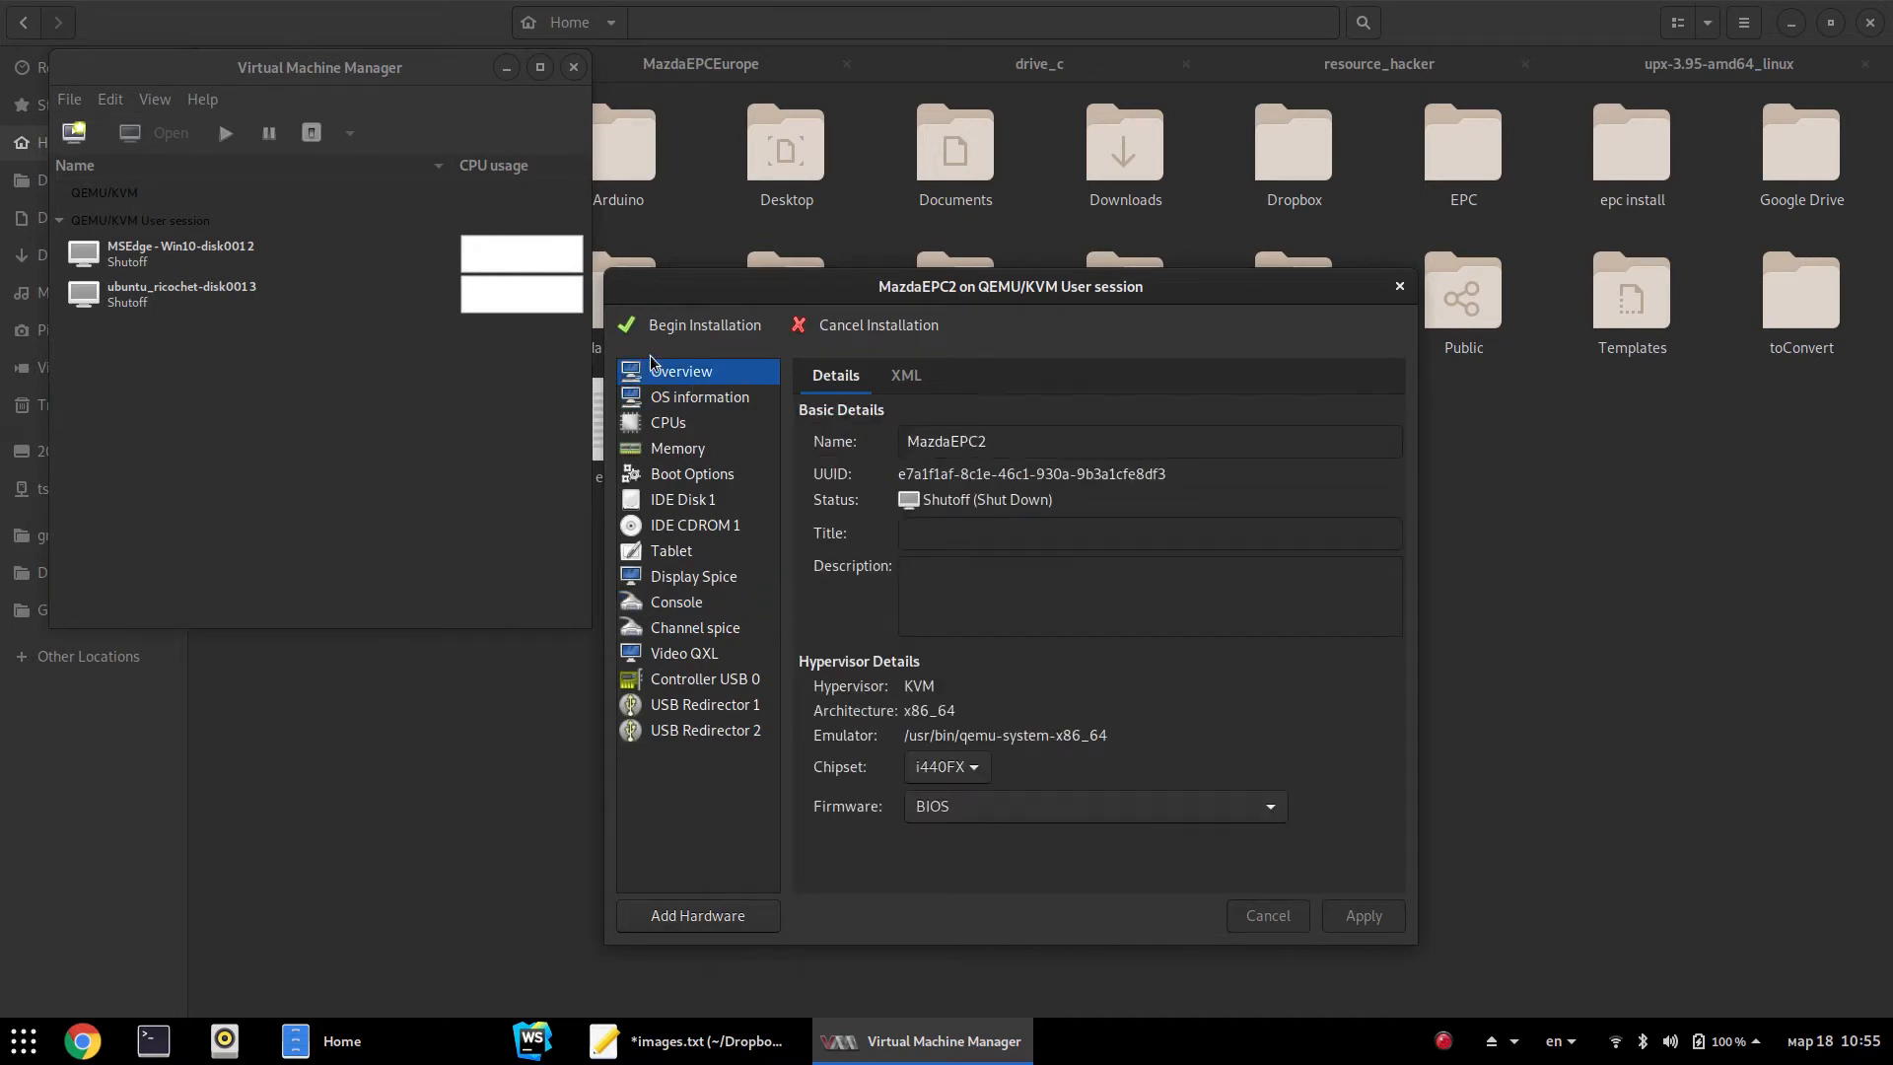
Begin installation, create a 1227 MB partition in XP Setup, and pick NTFS (Quick) formatting
left_click(717, 329)
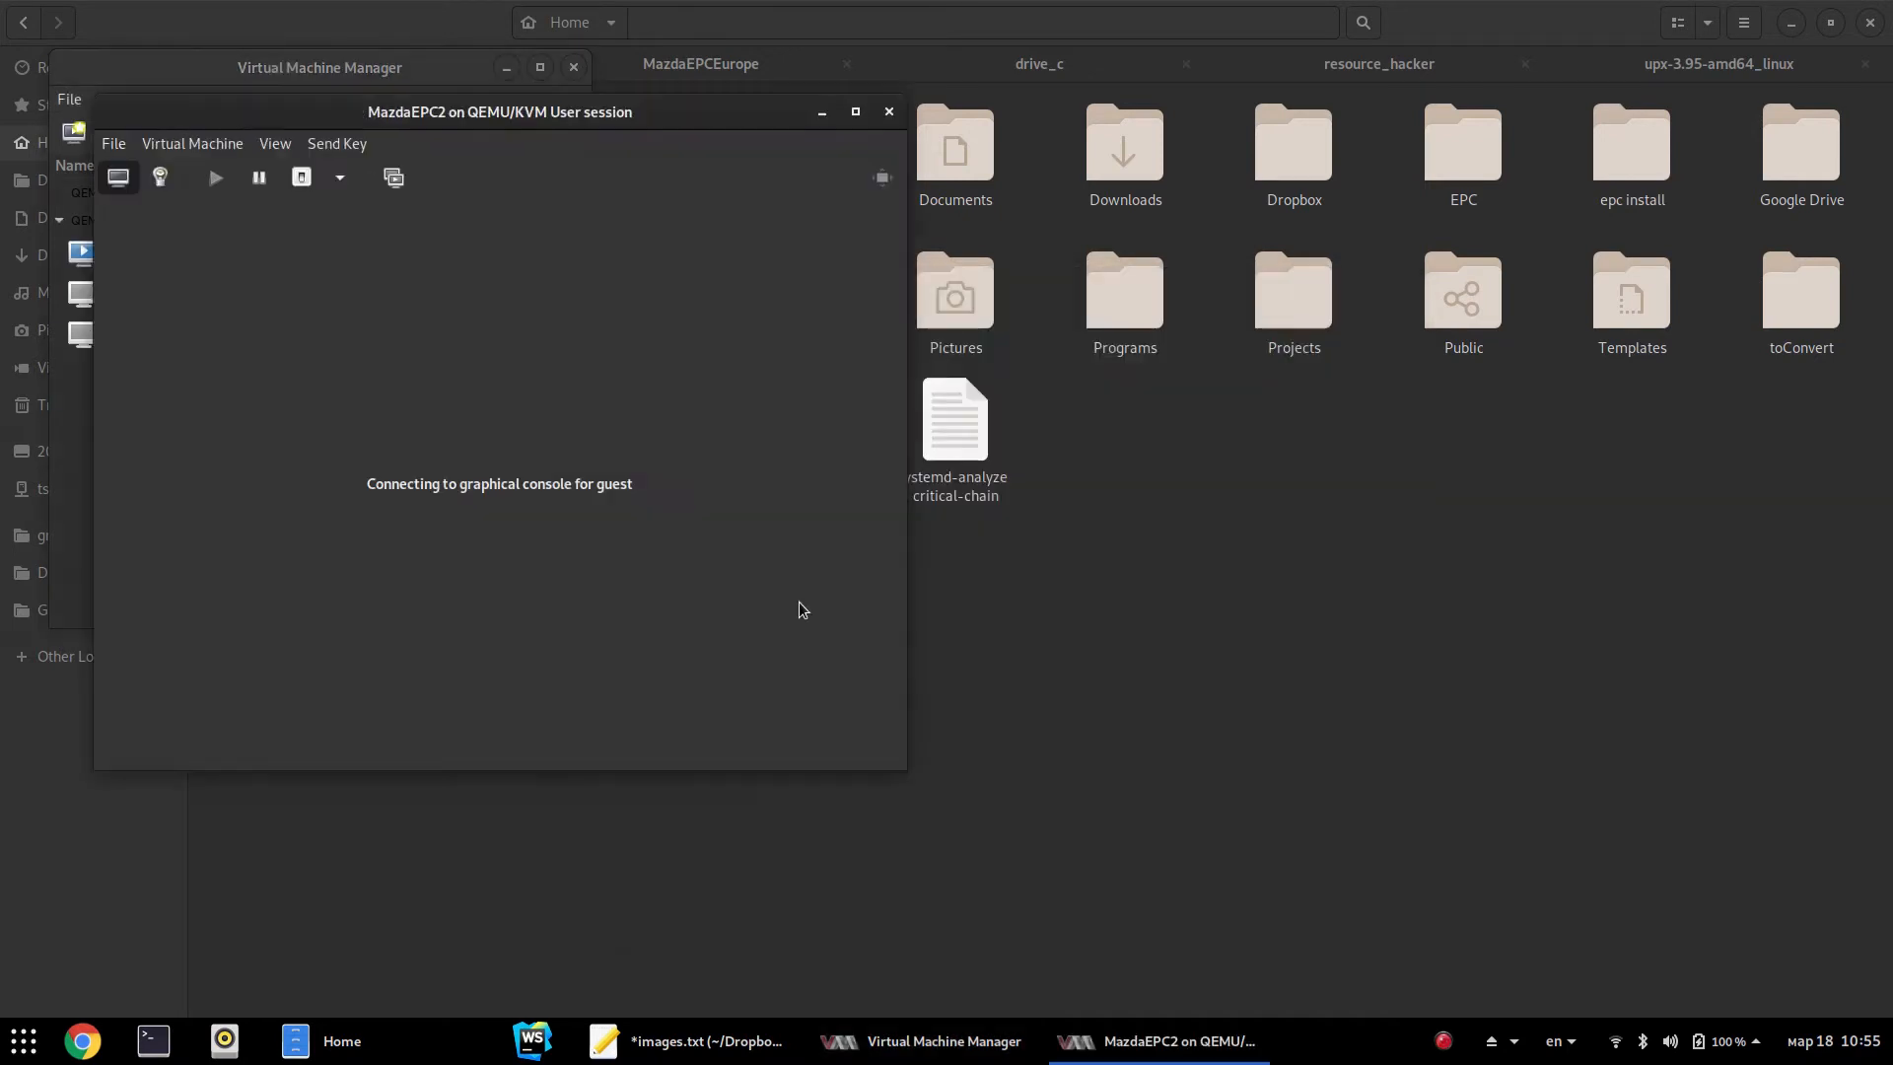
left_click_drag(590, 120, 1108, 241)
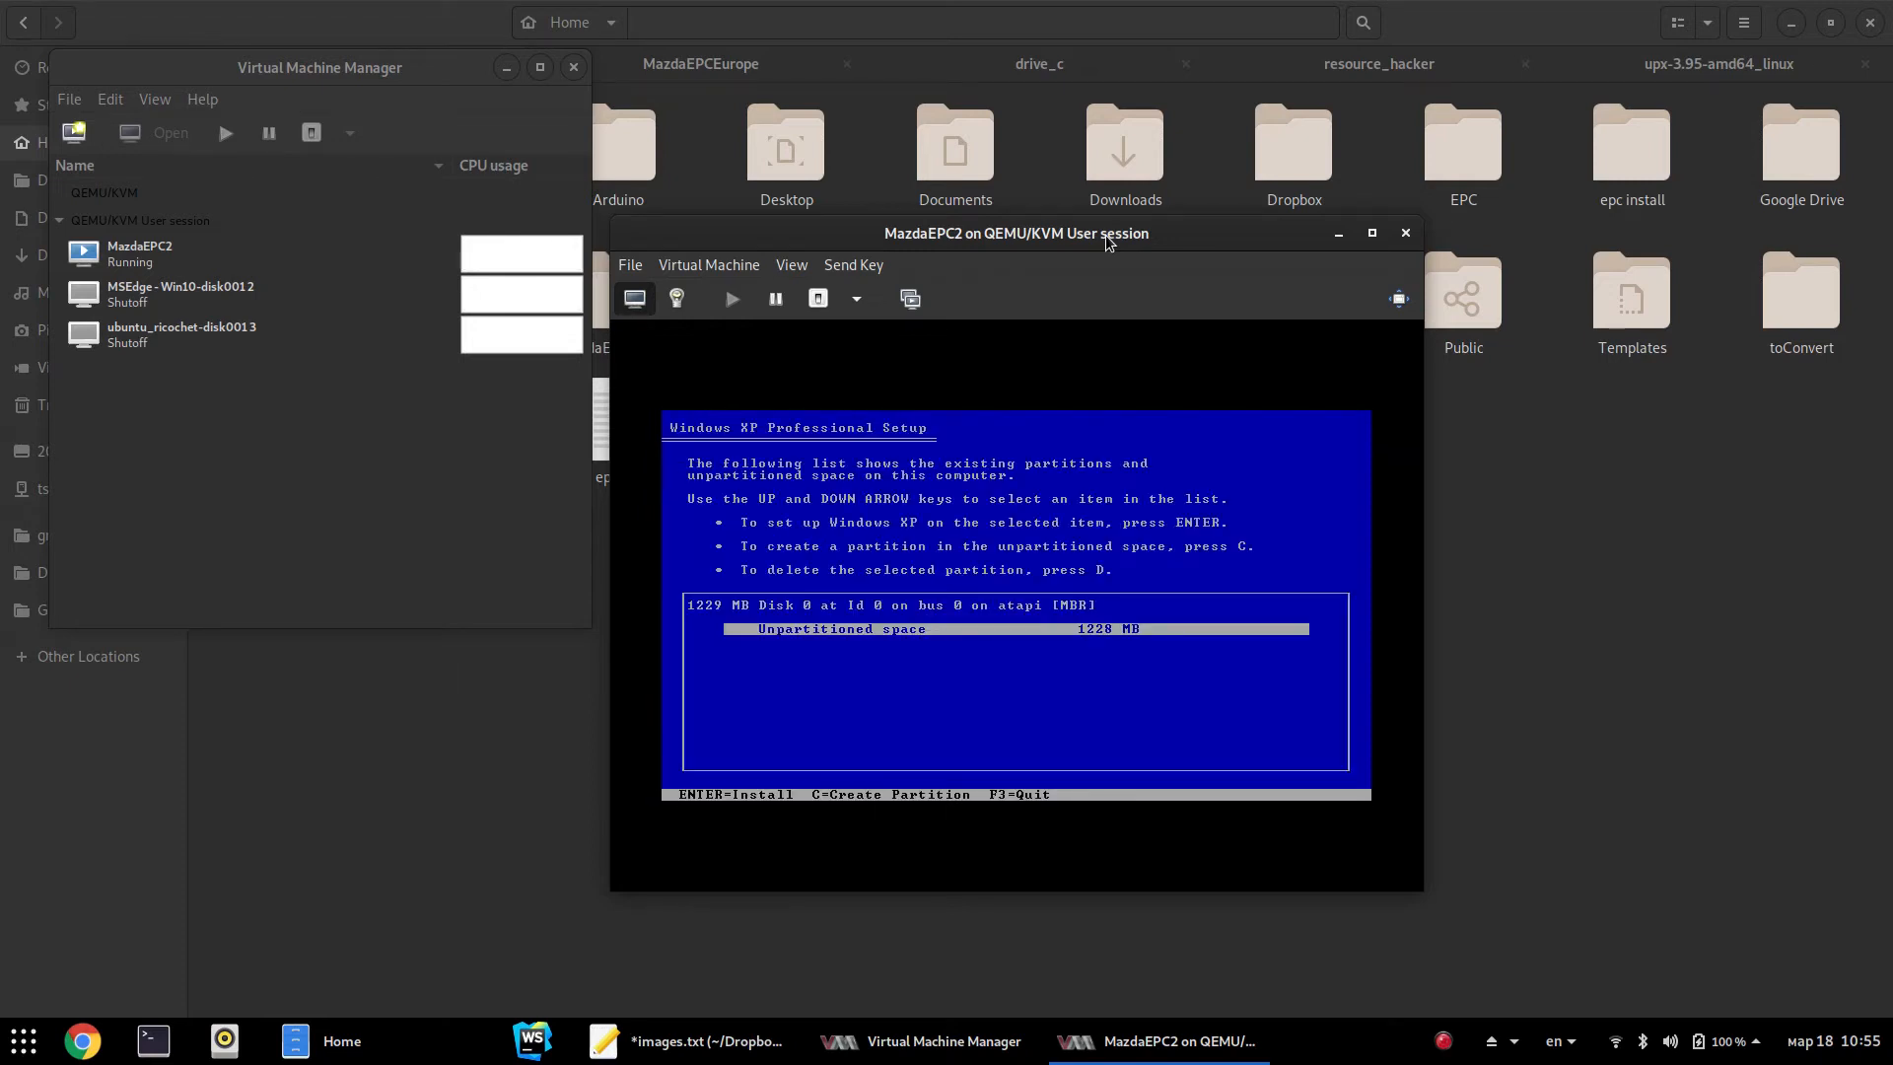
key("c")
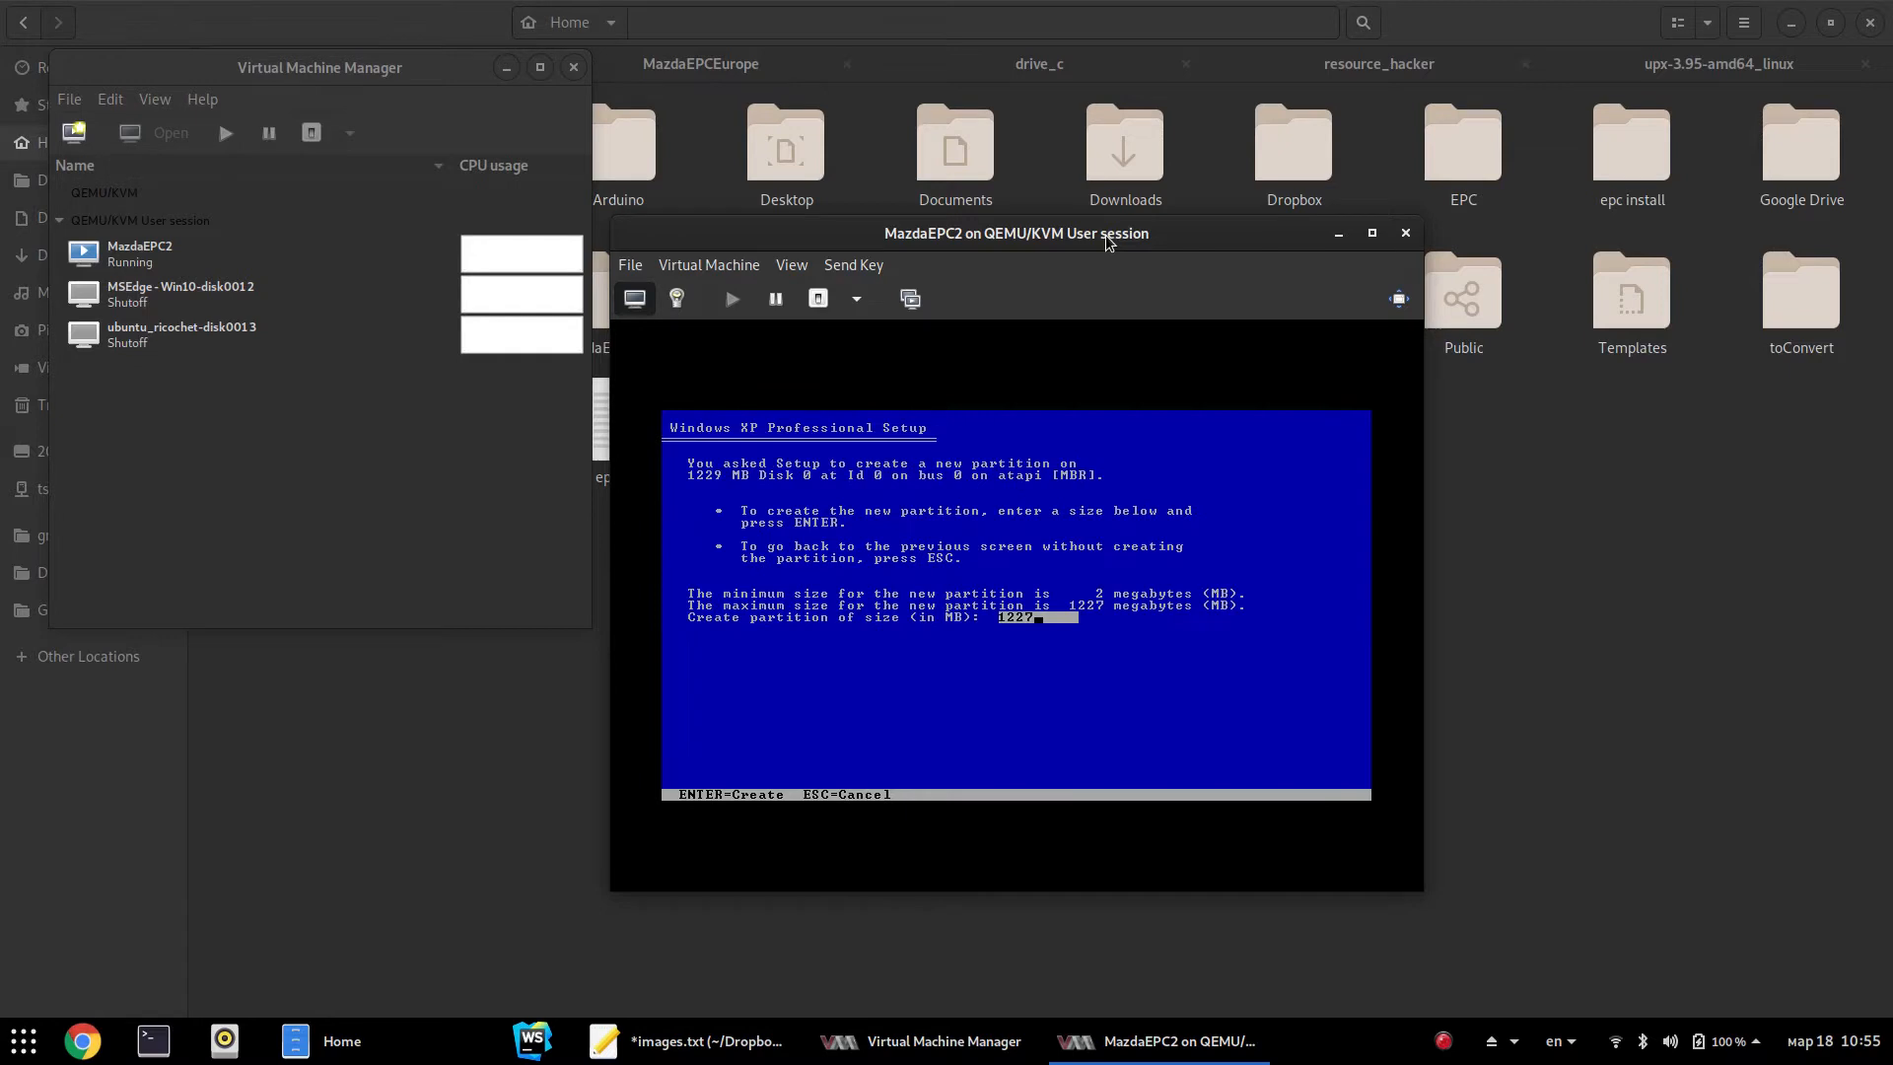
key("Return")
key("Return")
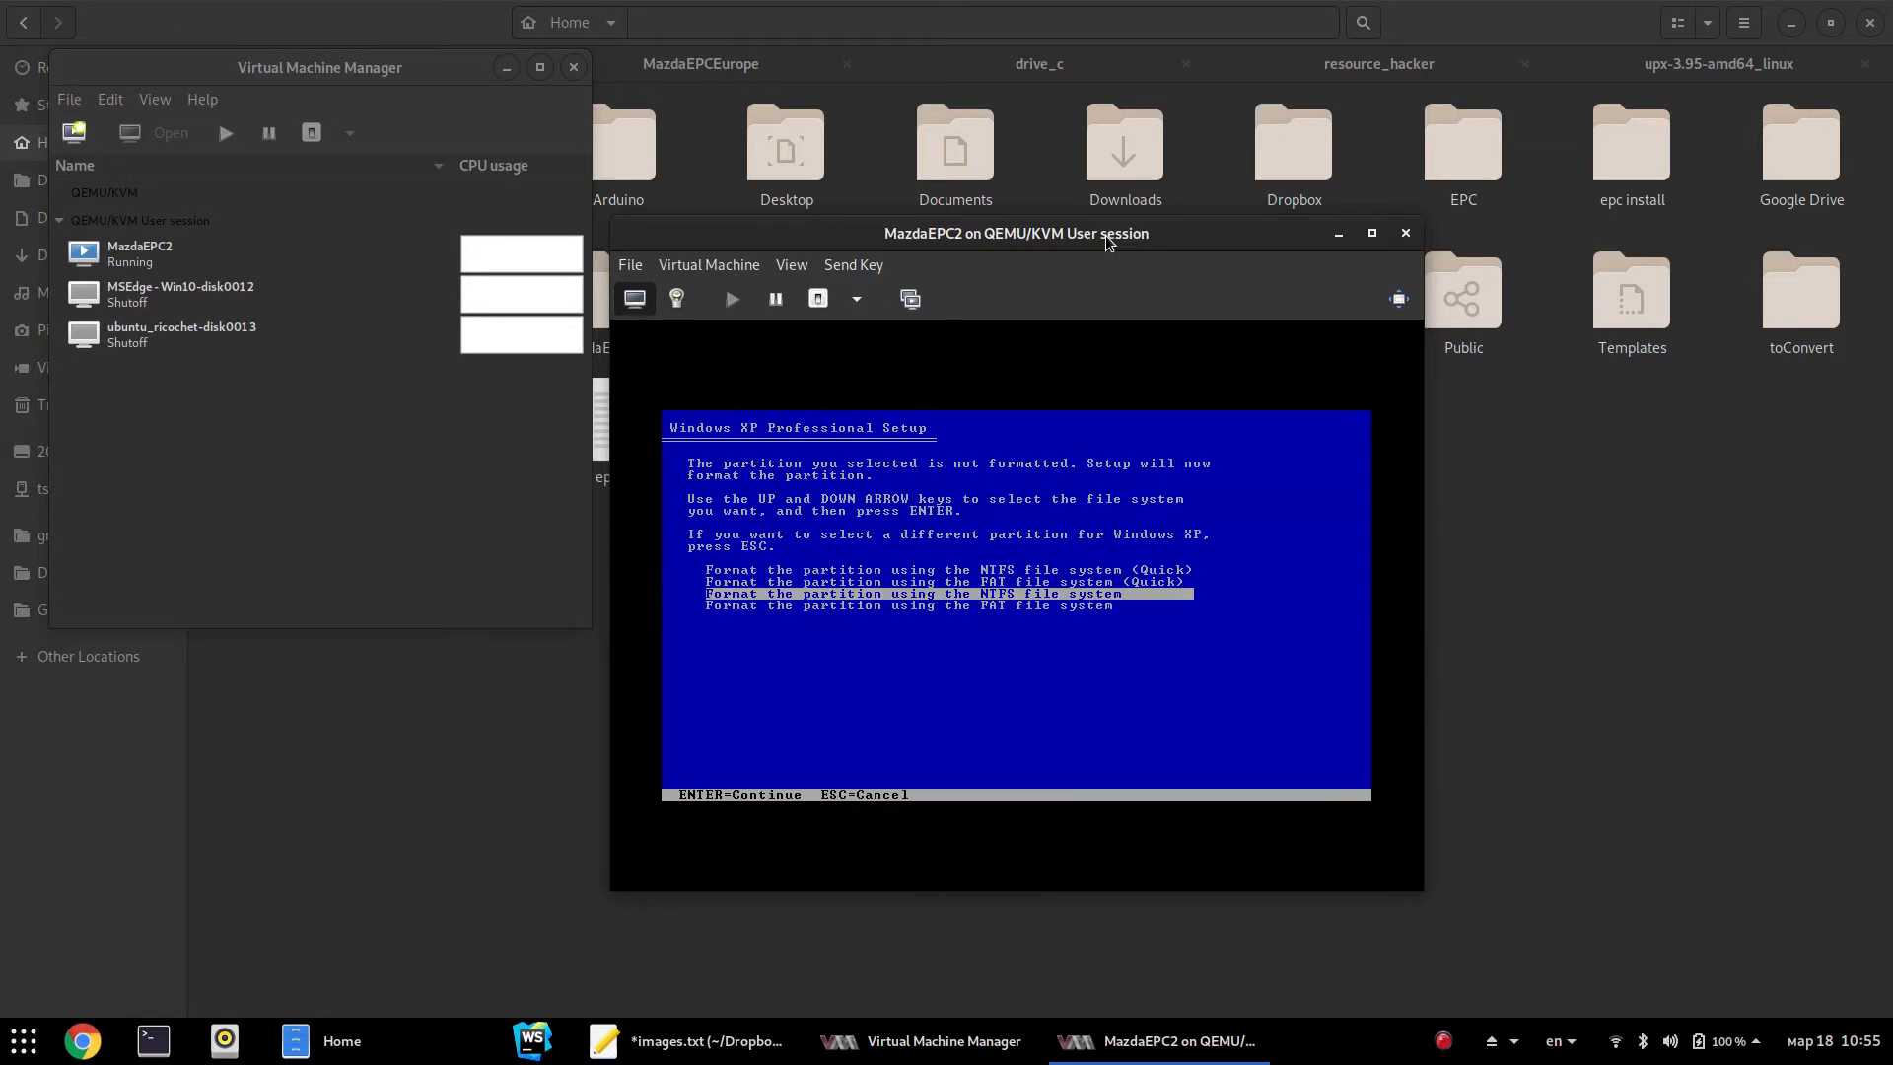
key("Up")
key("Up")
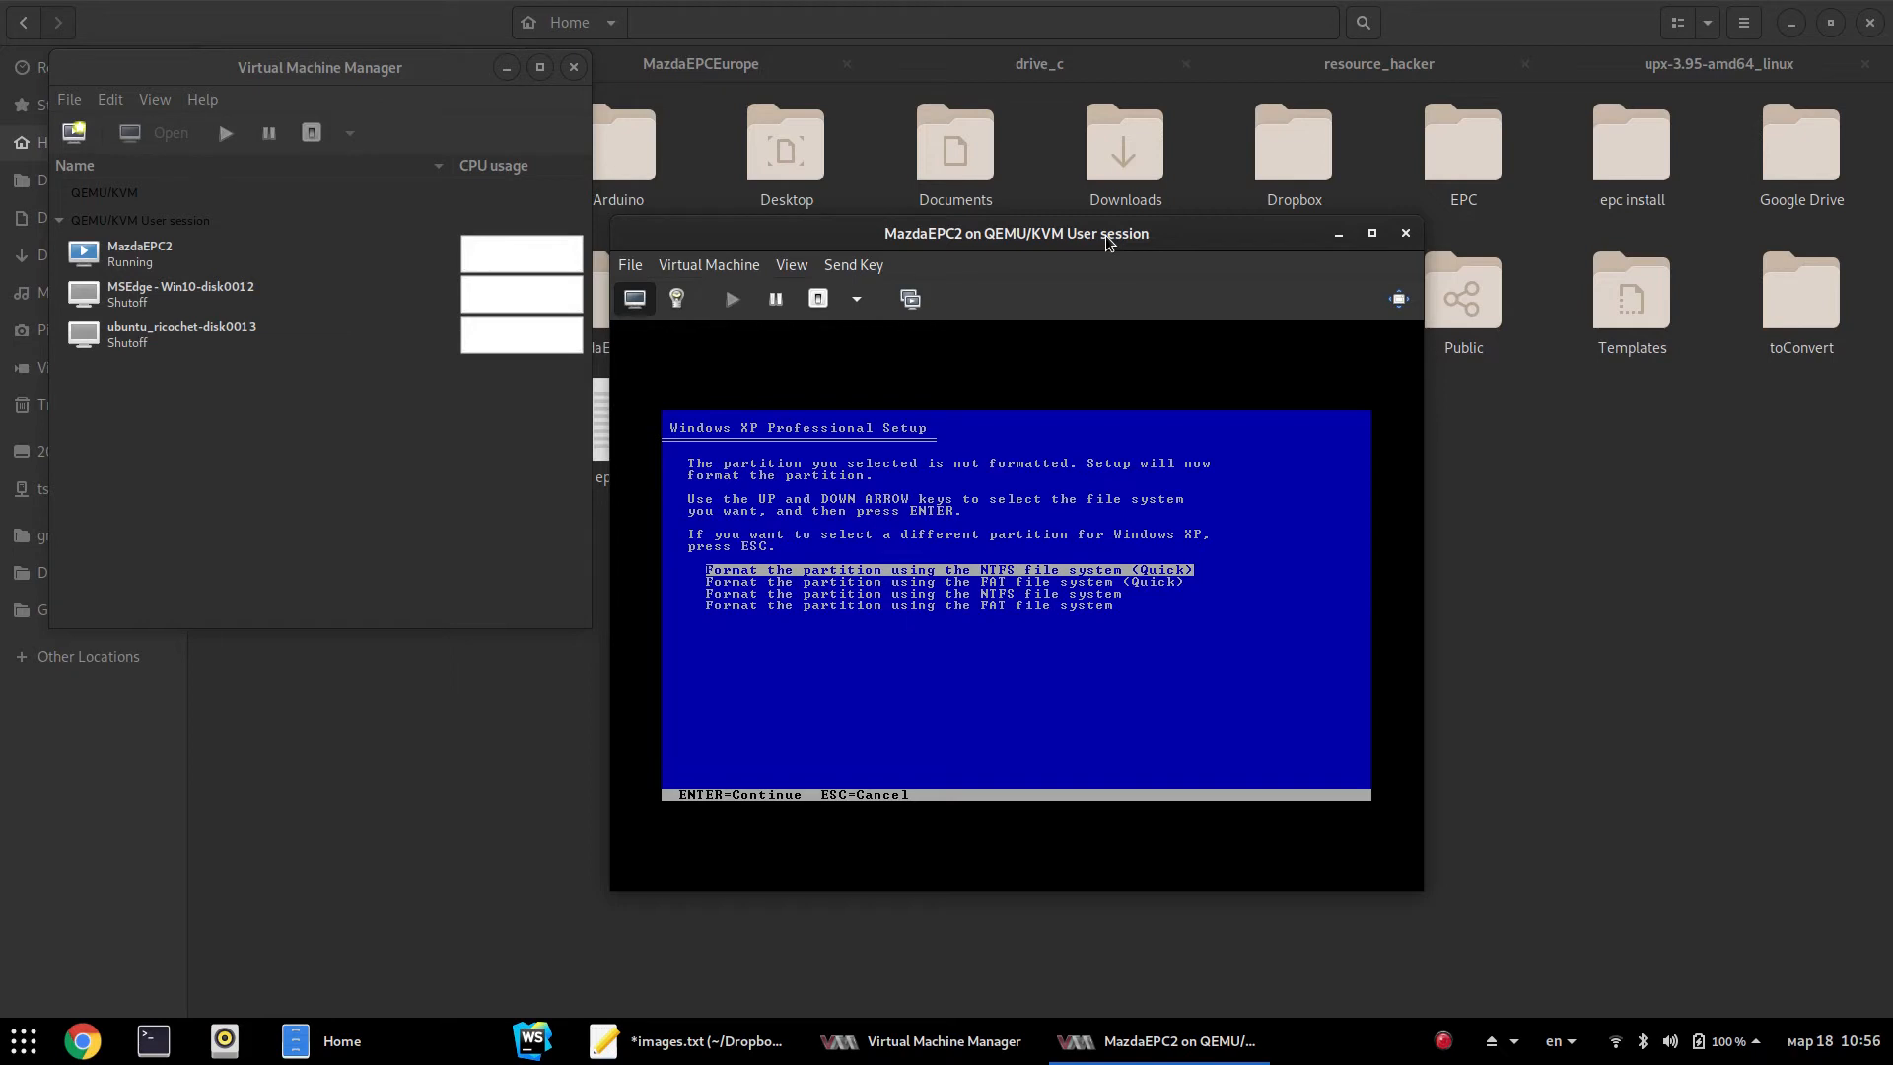
Check epc.iso's size in the home folder, then quick-format the new partition as NTFS
left_click(1556, 459)
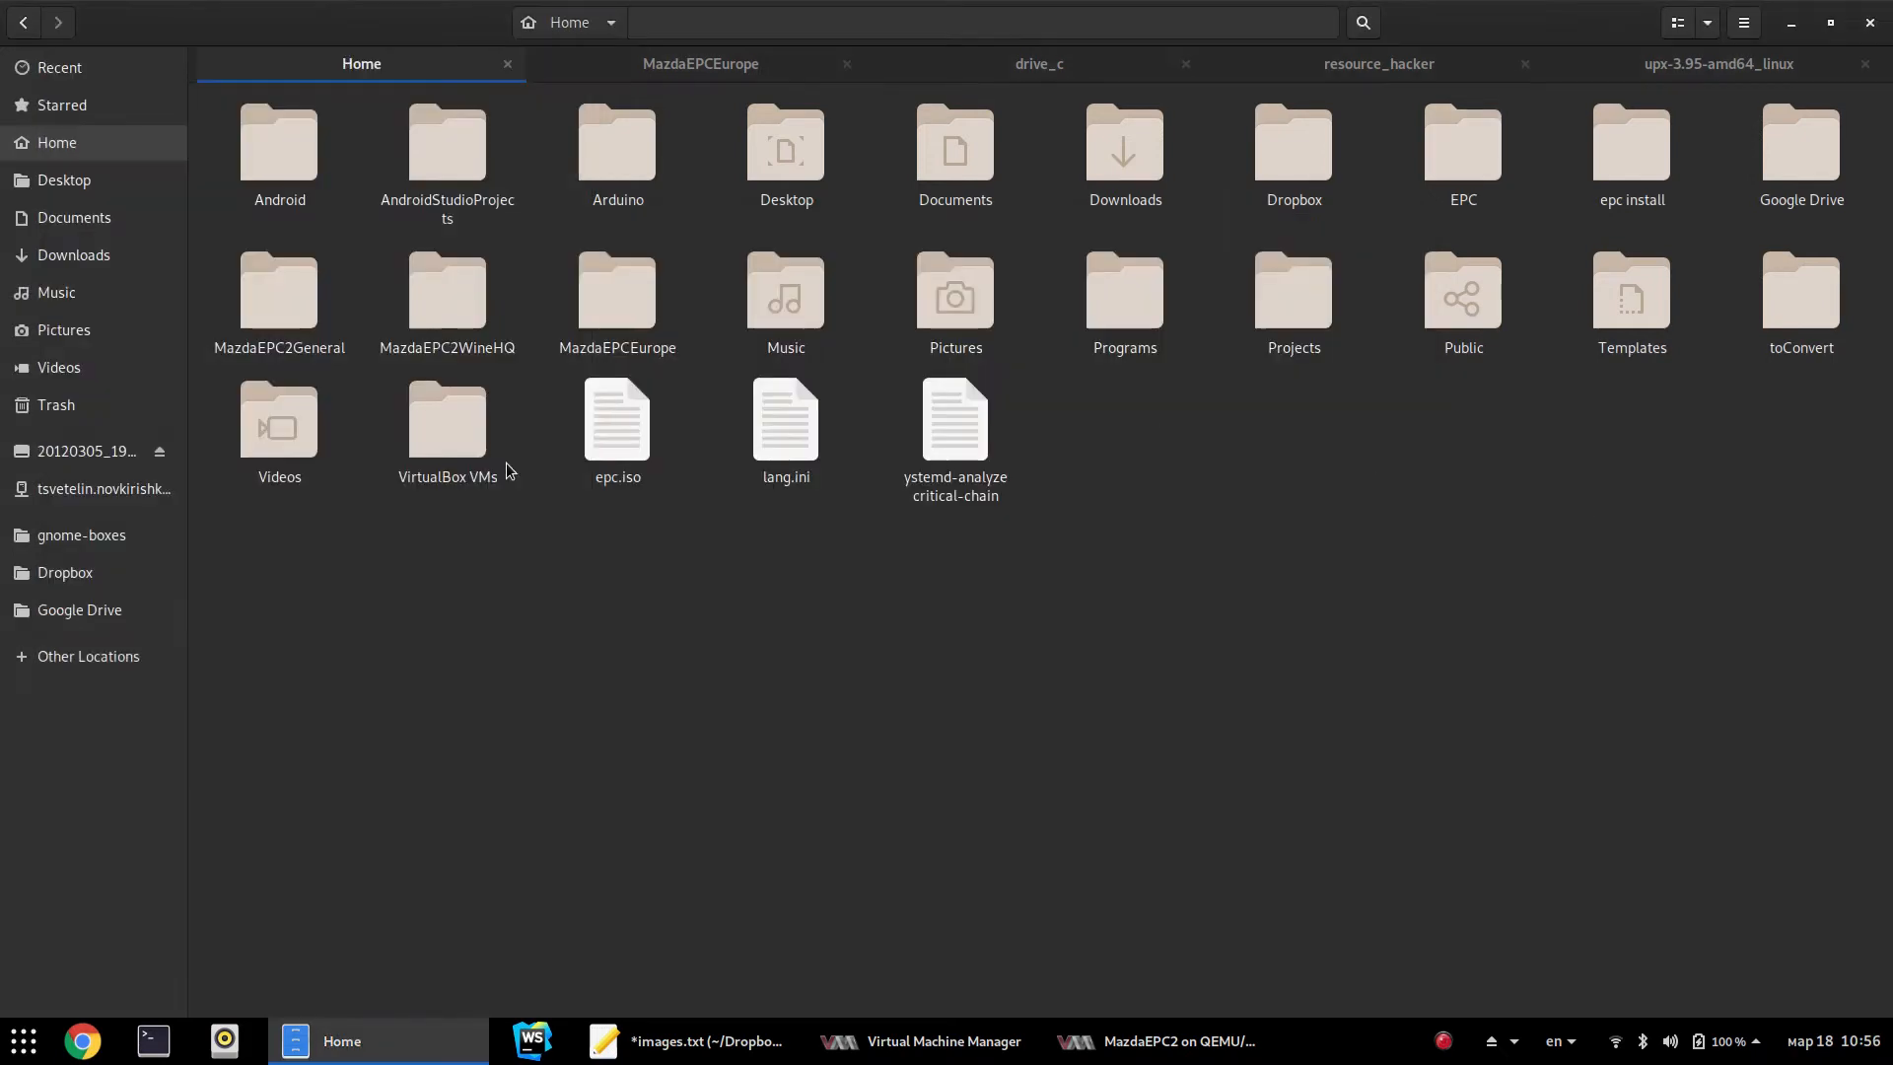
left_click(629, 451)
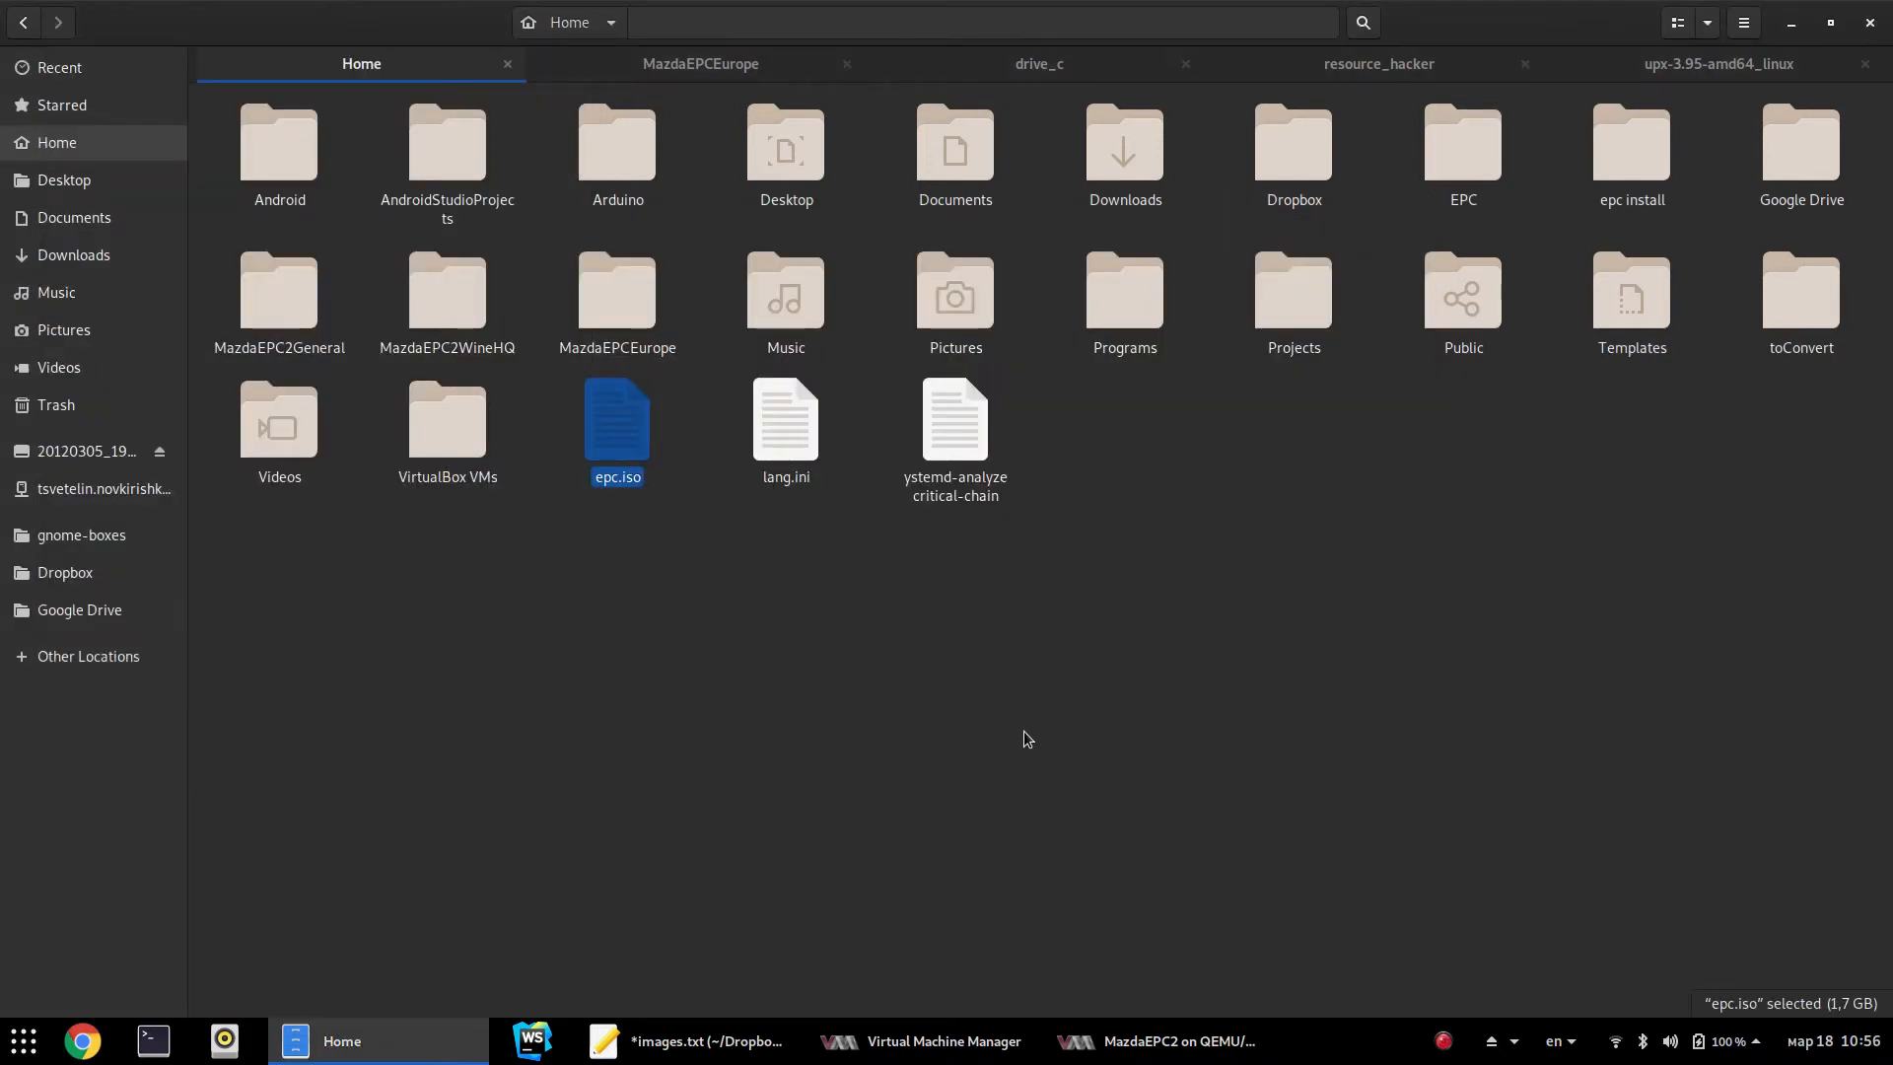
key("alt+Tab")
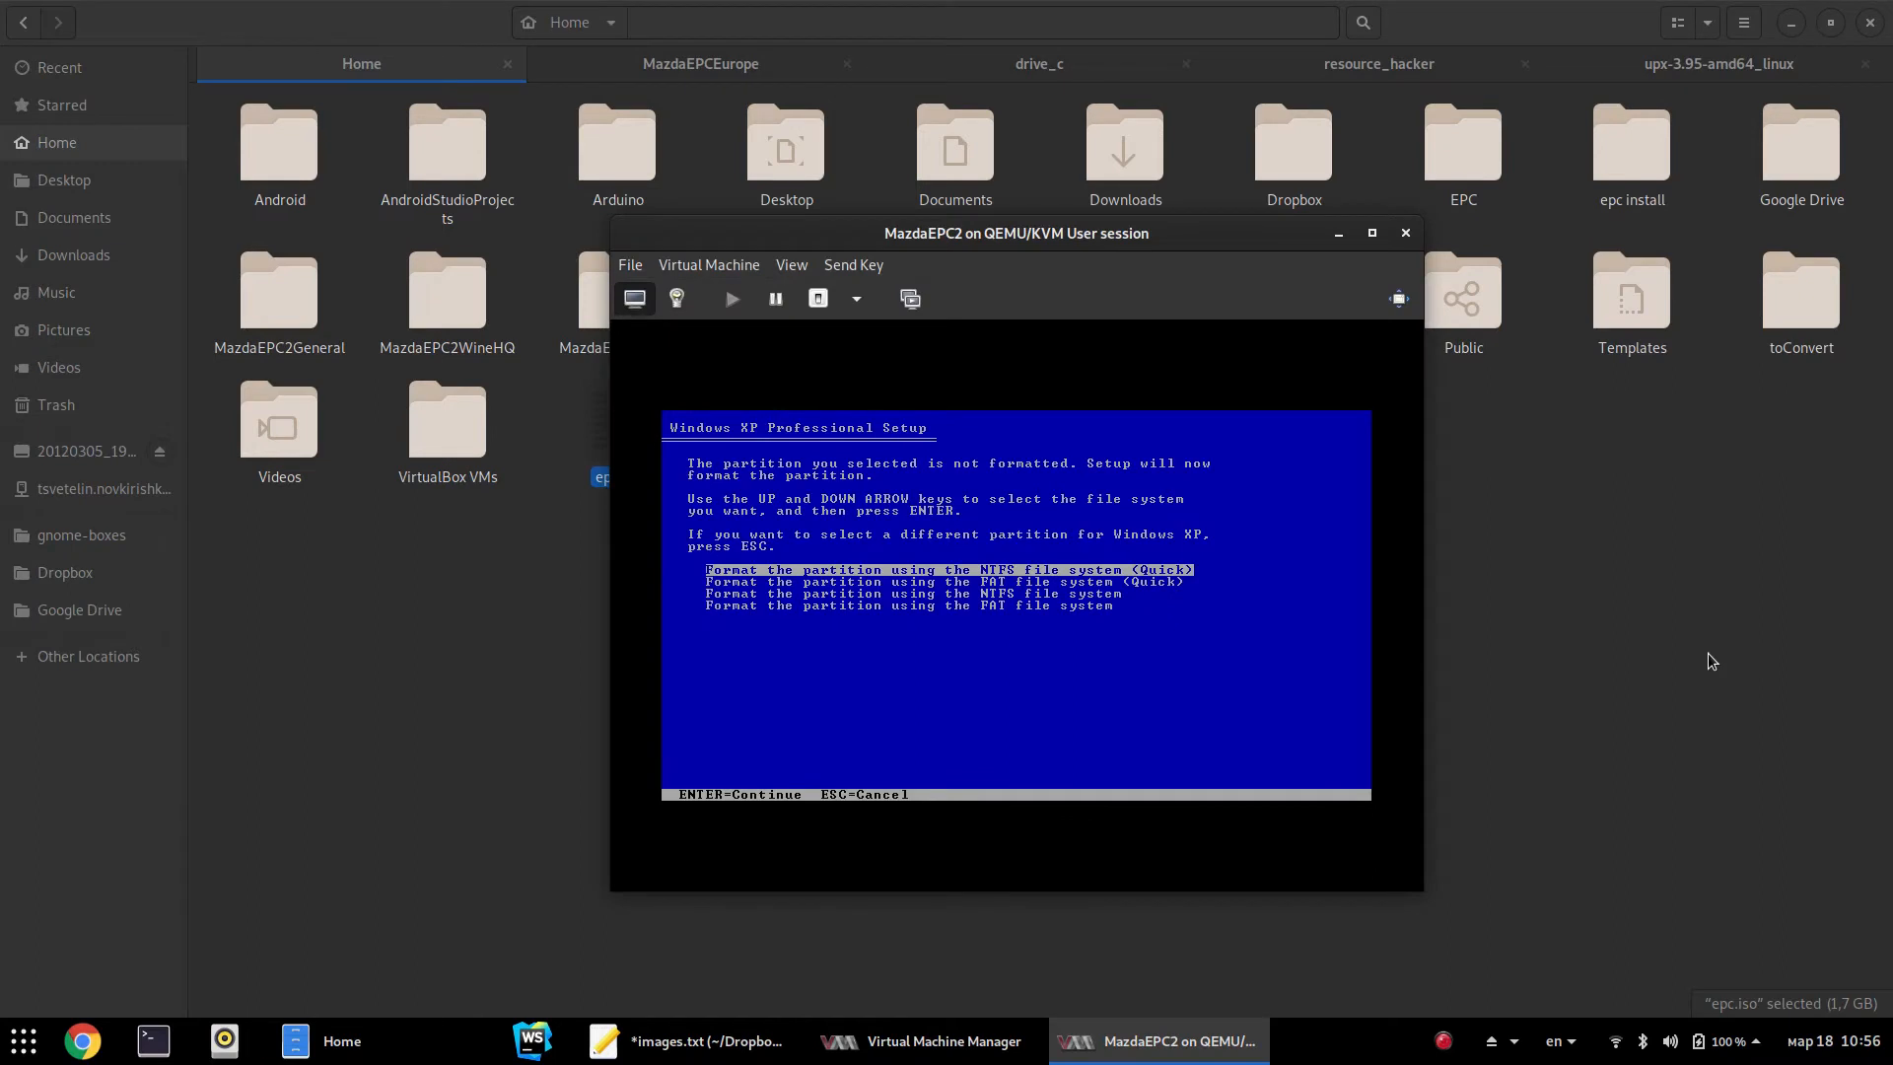
key("Return")
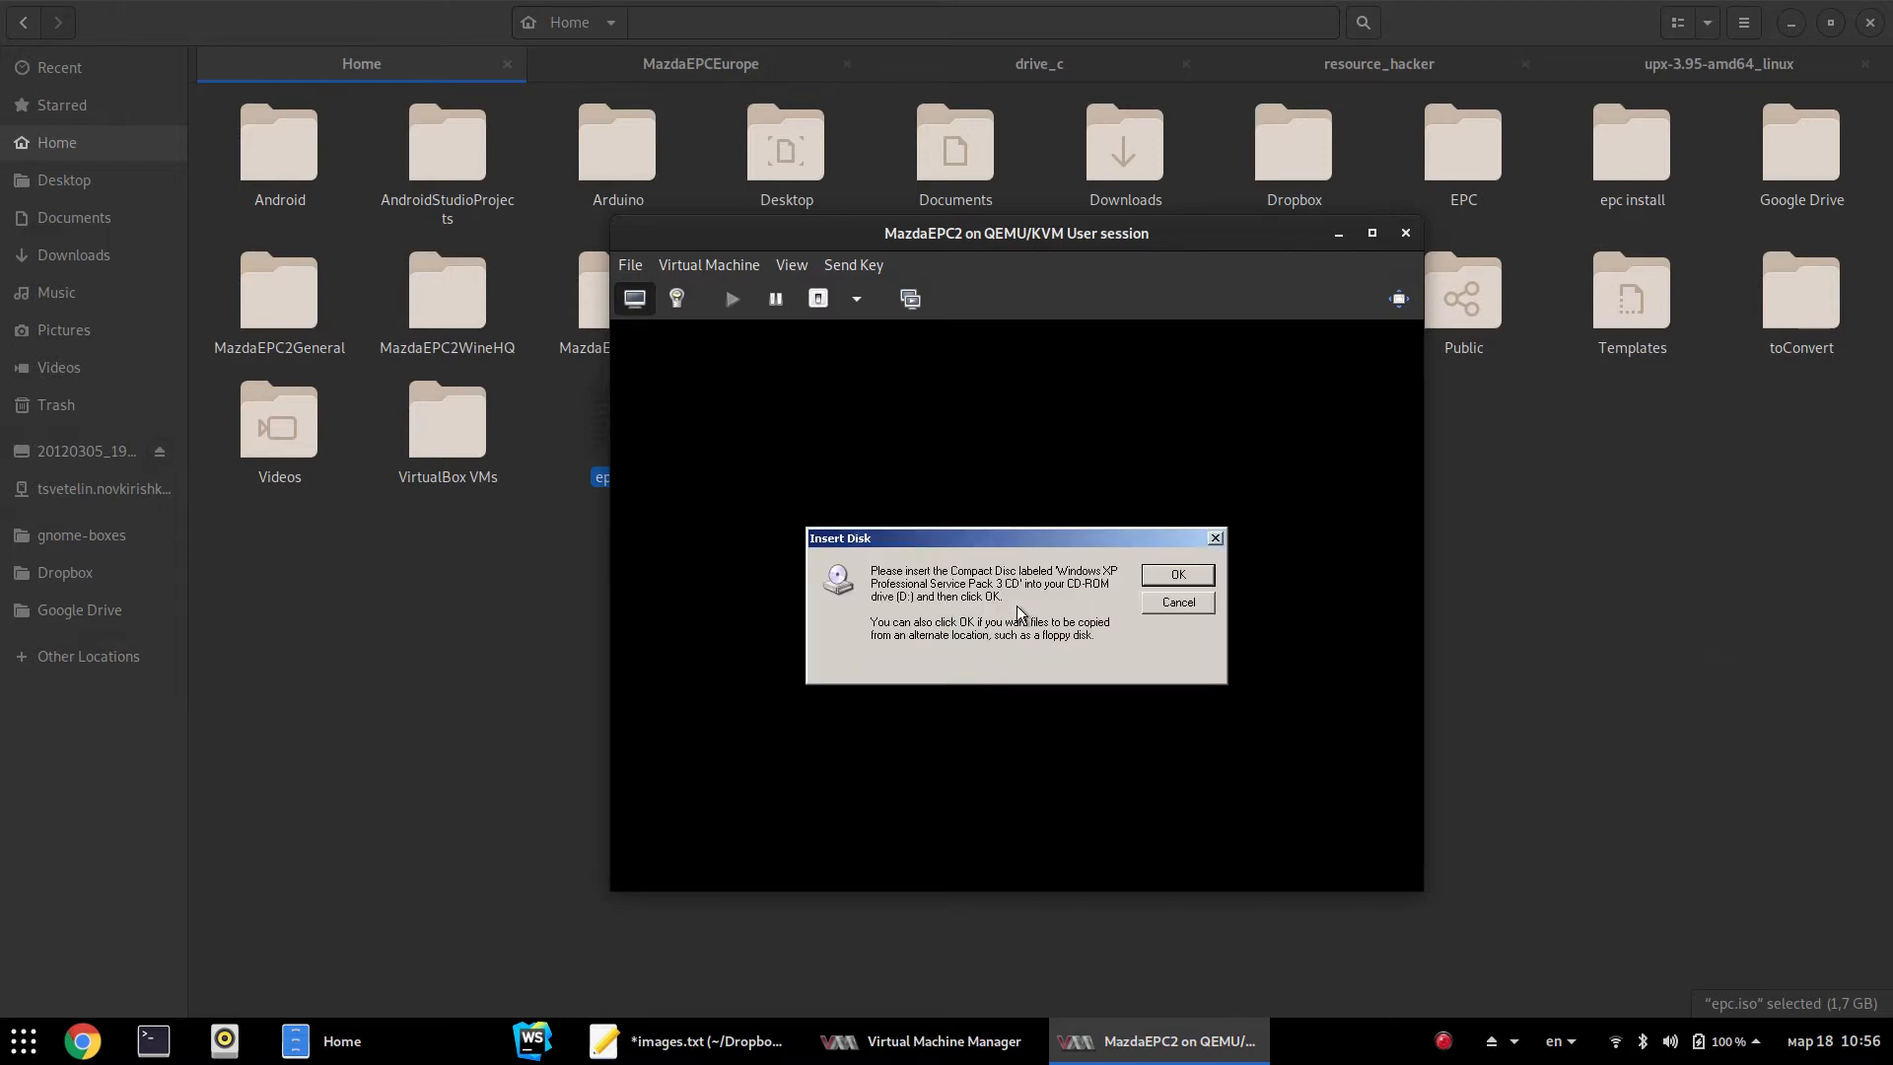
Set MazdaEPC2's IDE CDROM 1 source to MicroXP-v0.8.iso and apply it
left_click(792, 265)
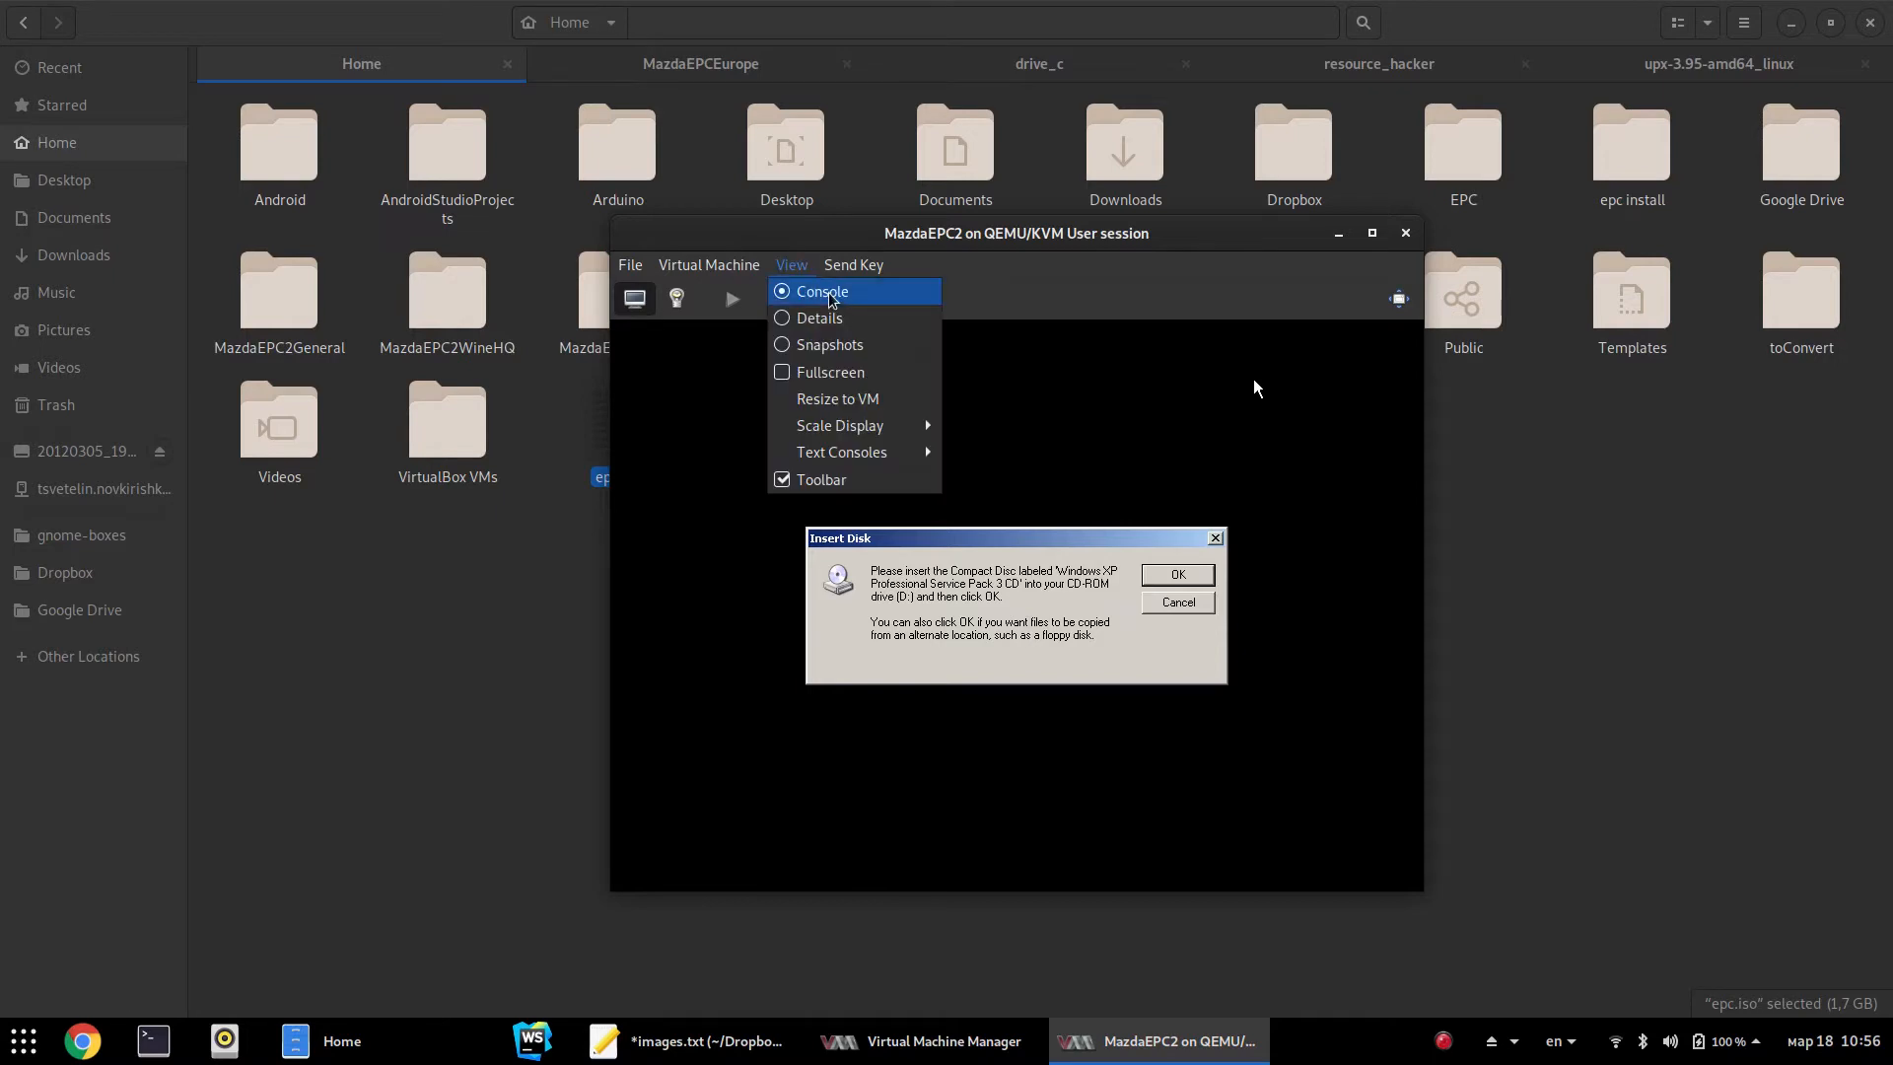
left_click(713, 273)
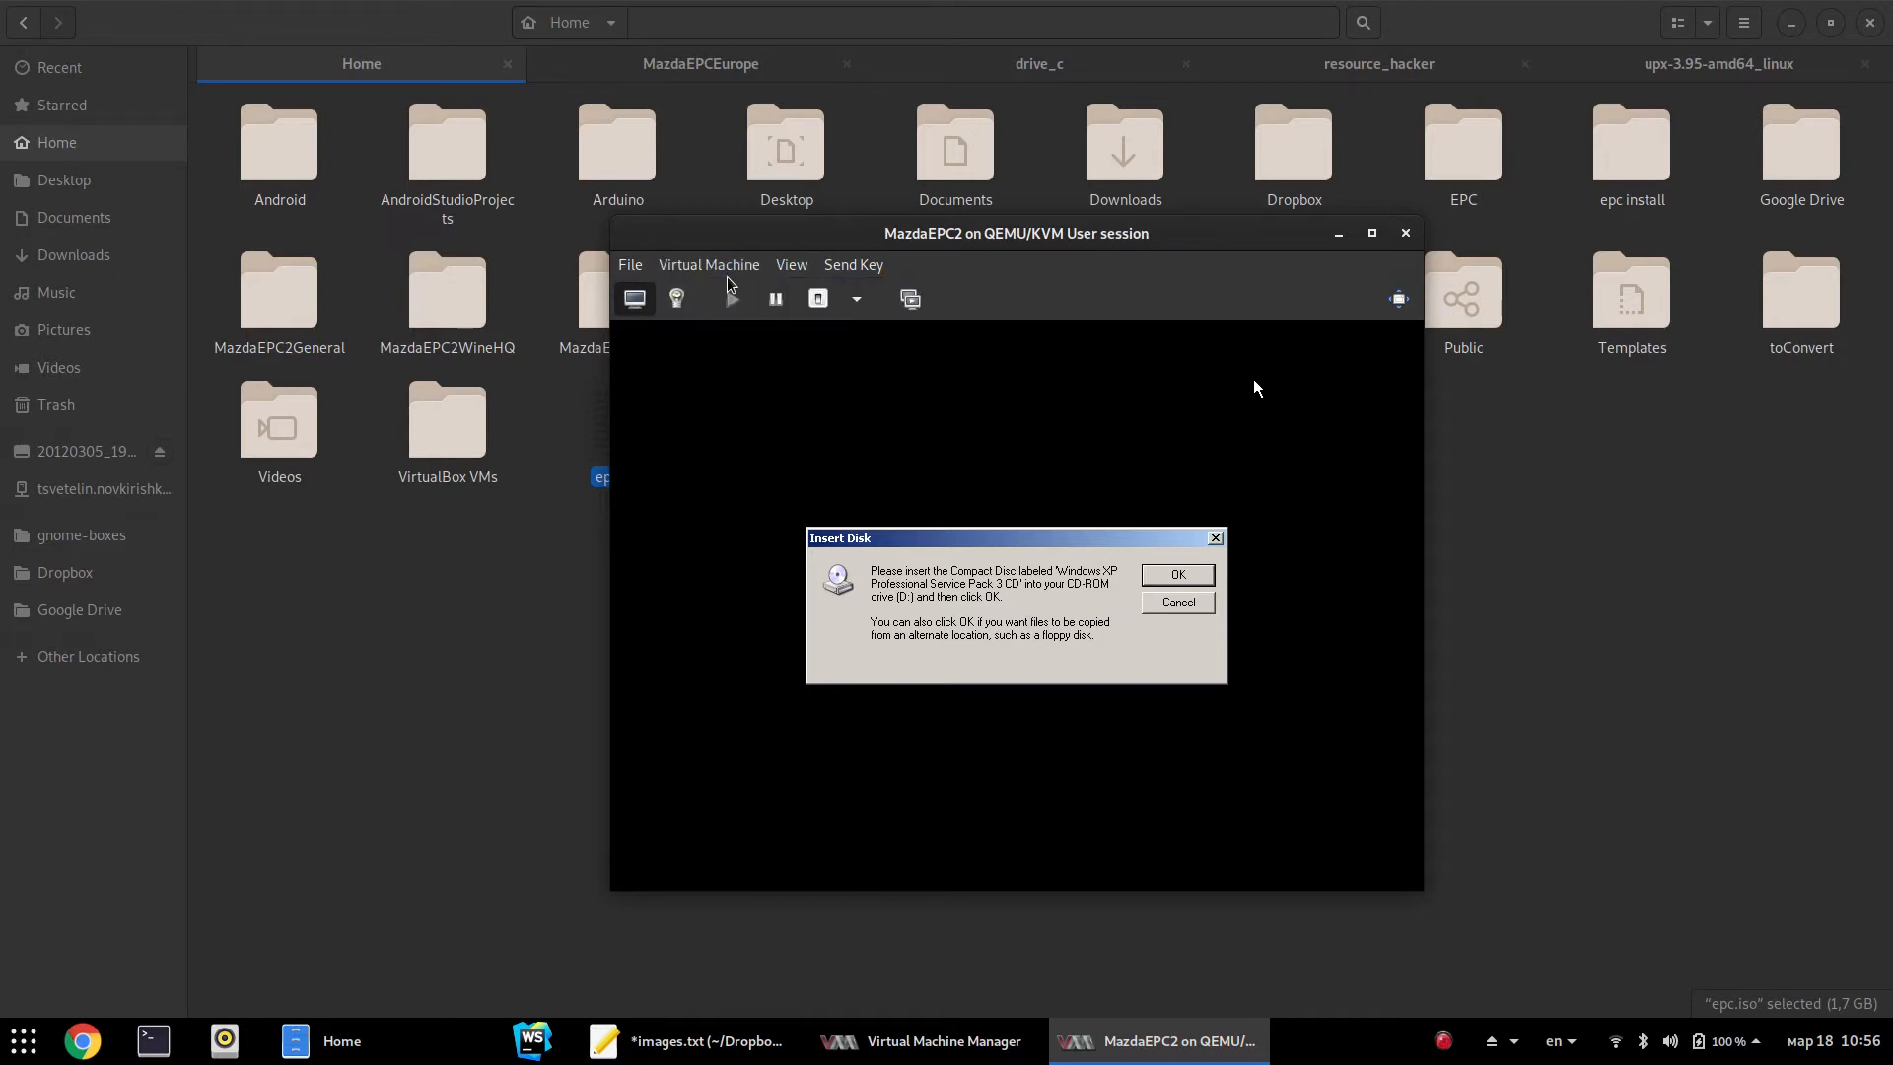
left_click(676, 298)
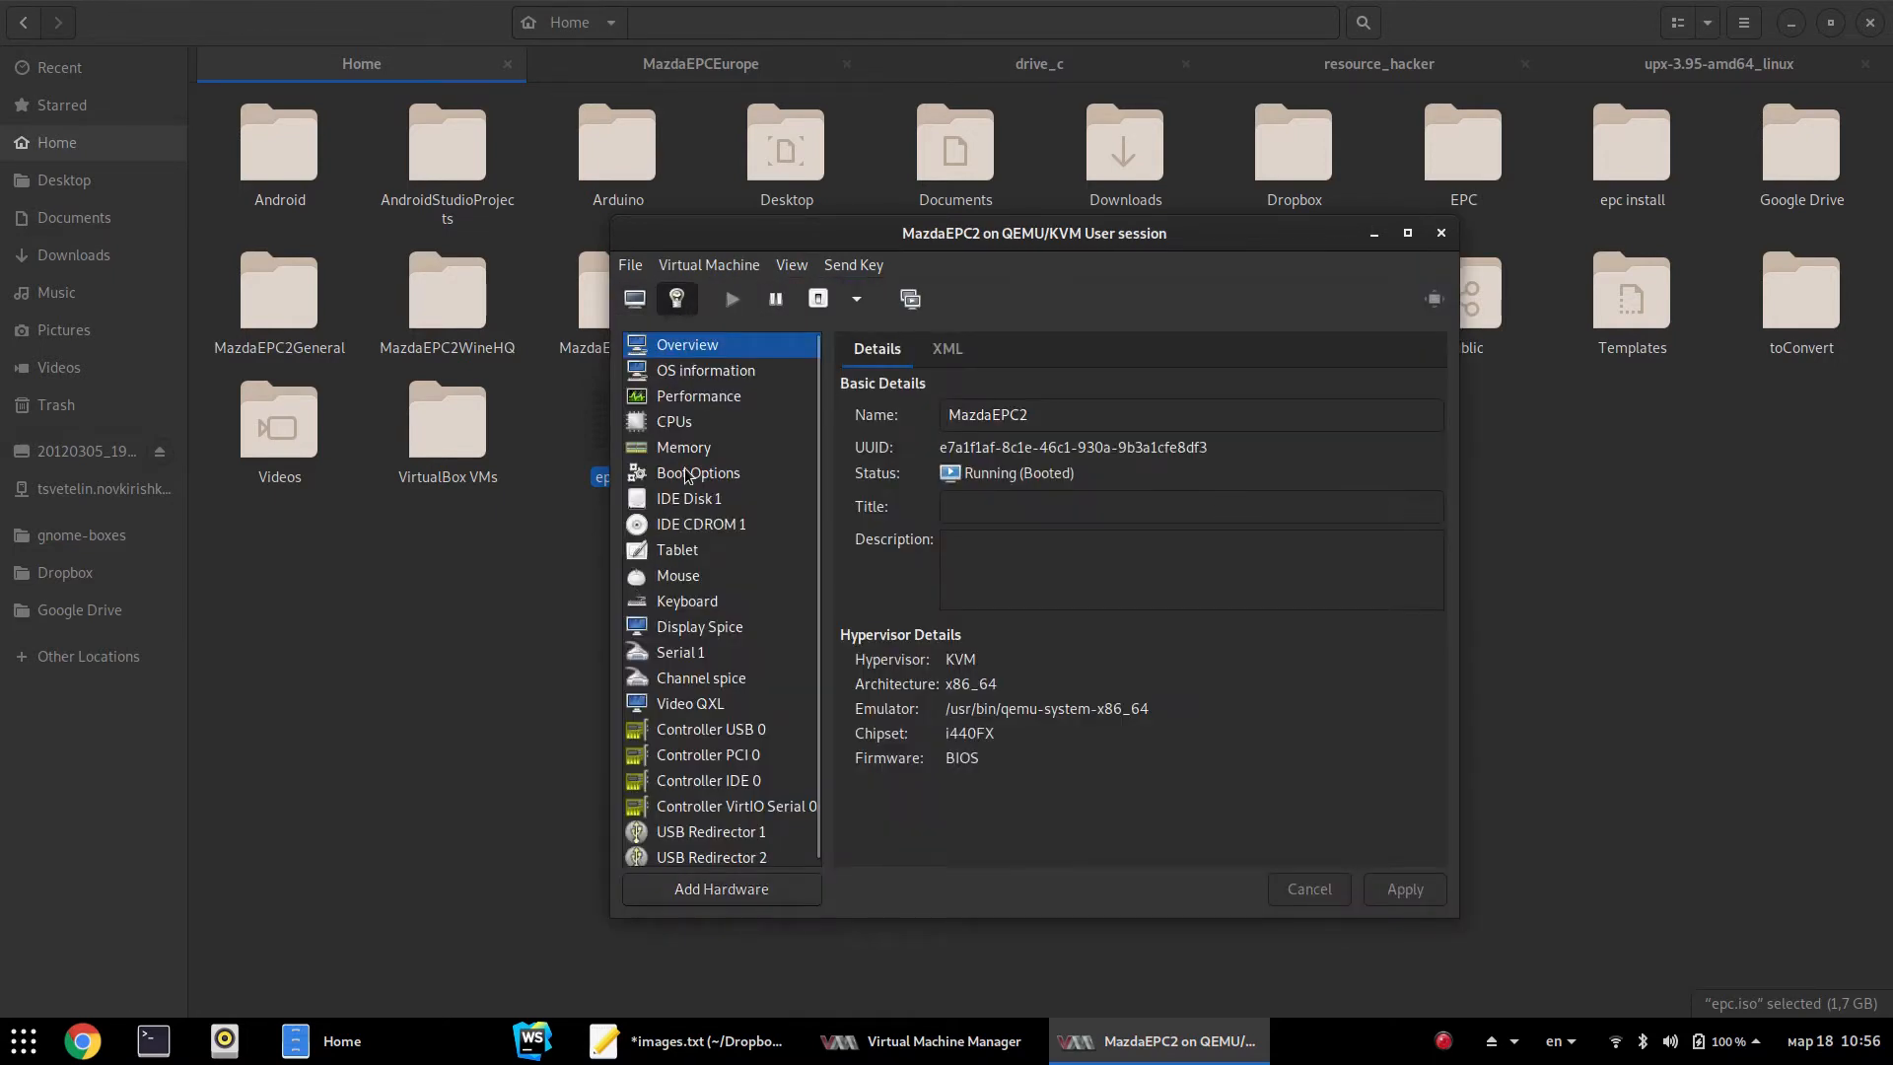
left_click(694, 526)
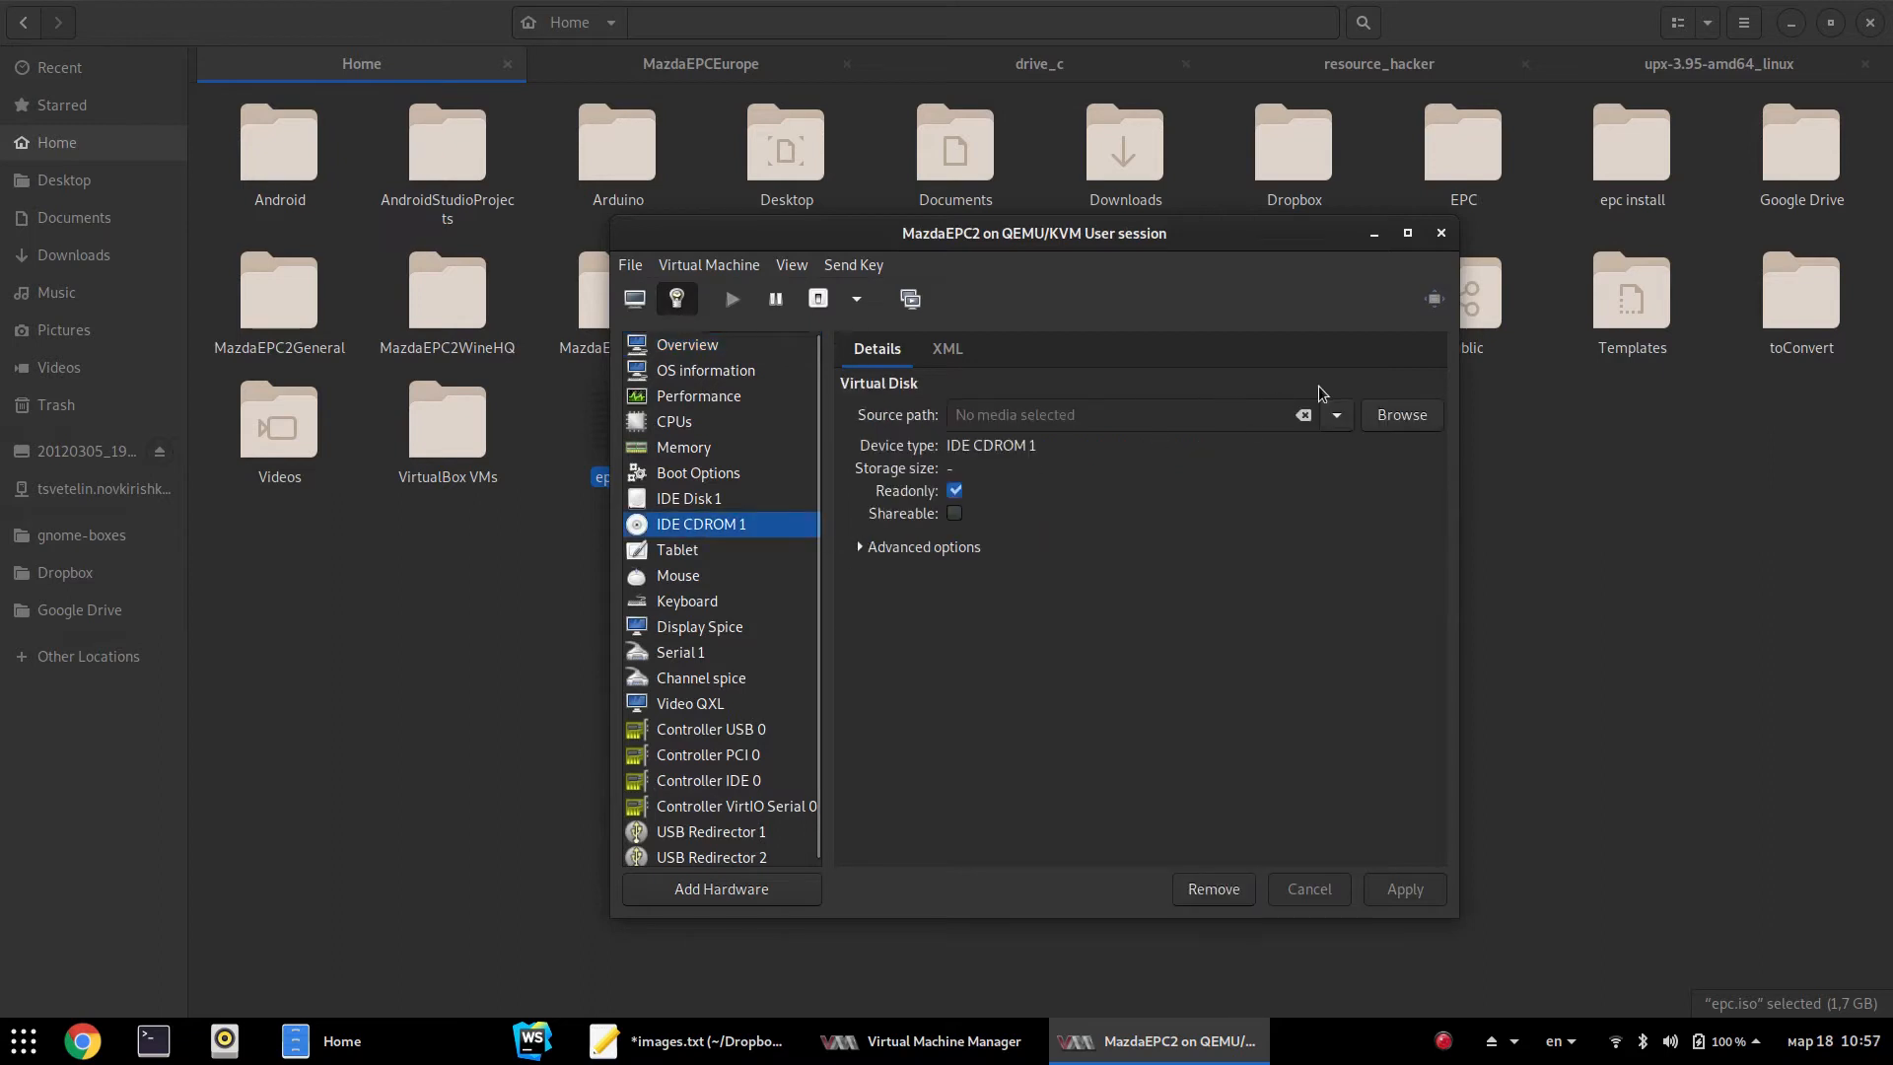
left_click(1335, 417)
left_click(1295, 484)
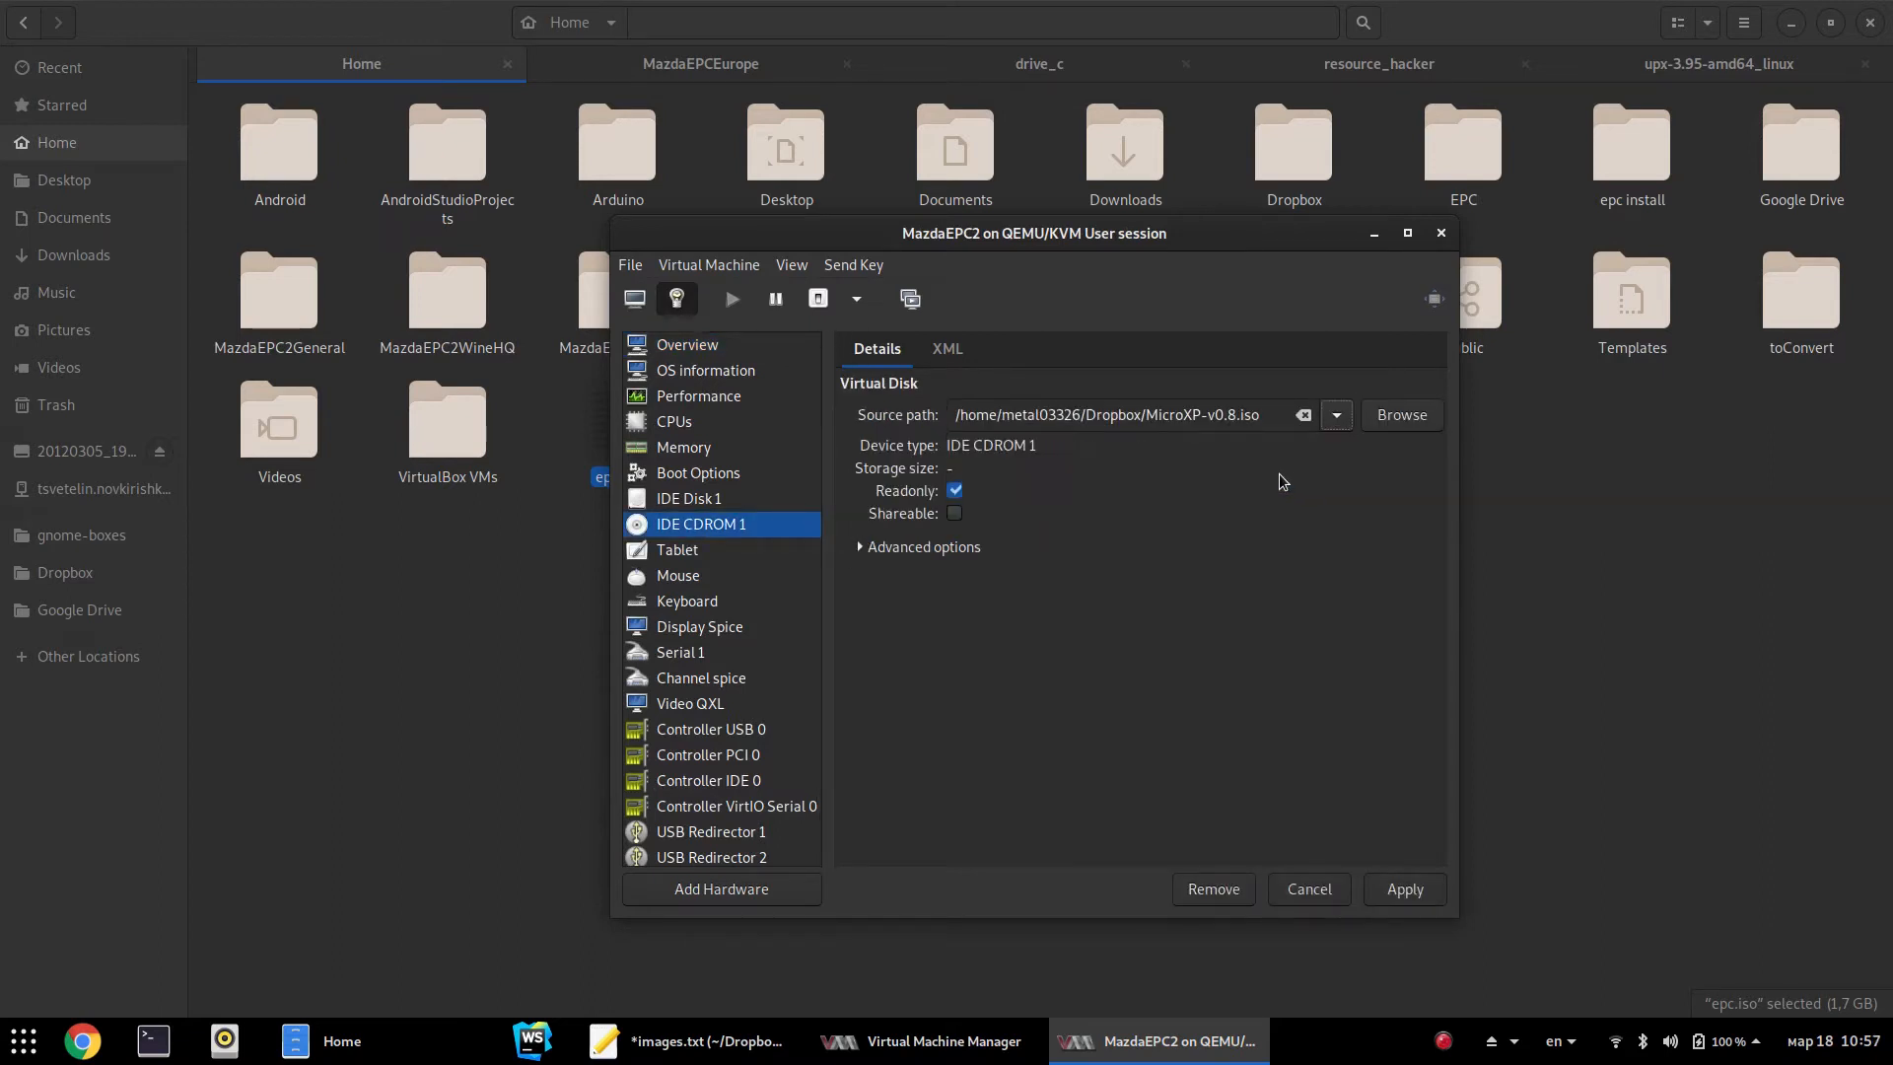
left_click(1405, 889)
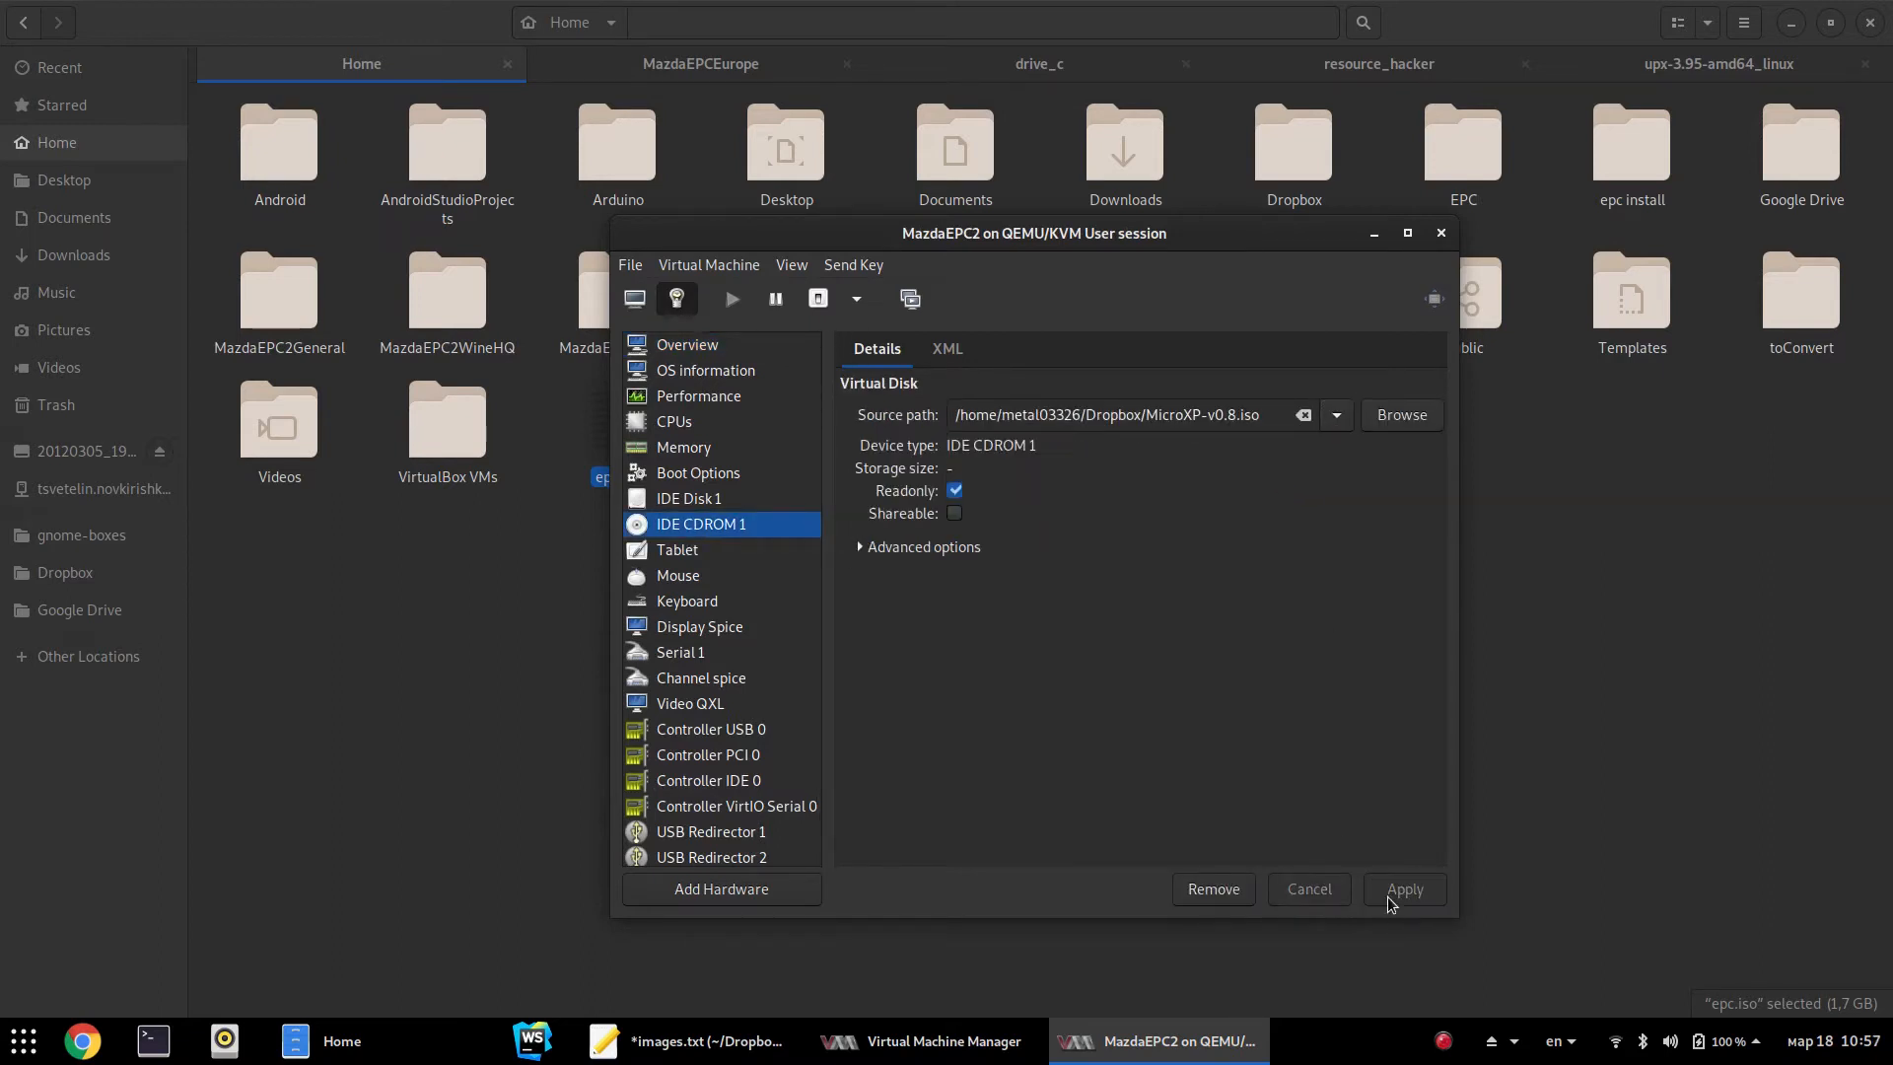
Close the details window and reopen MazdaEPC2 in Console view
left_click(1440, 232)
left_click(880, 1038)
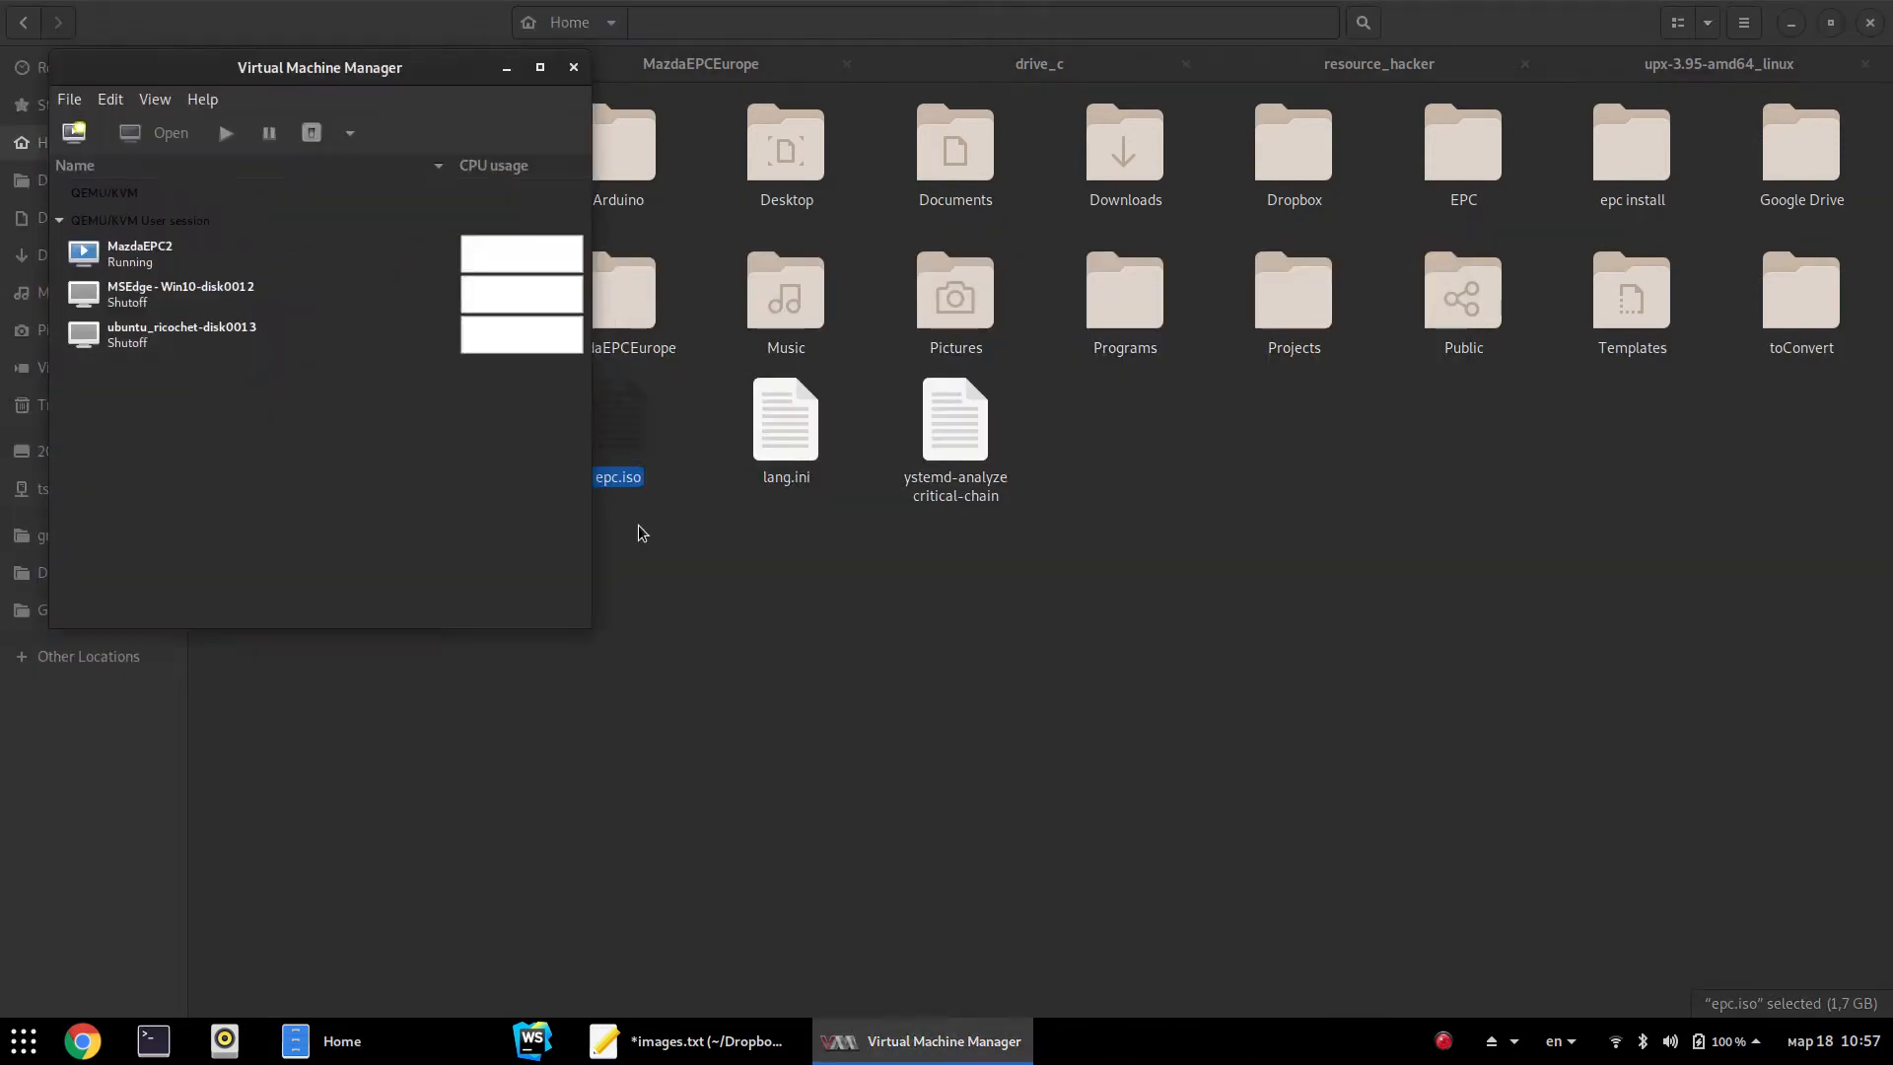
double_click(216, 242)
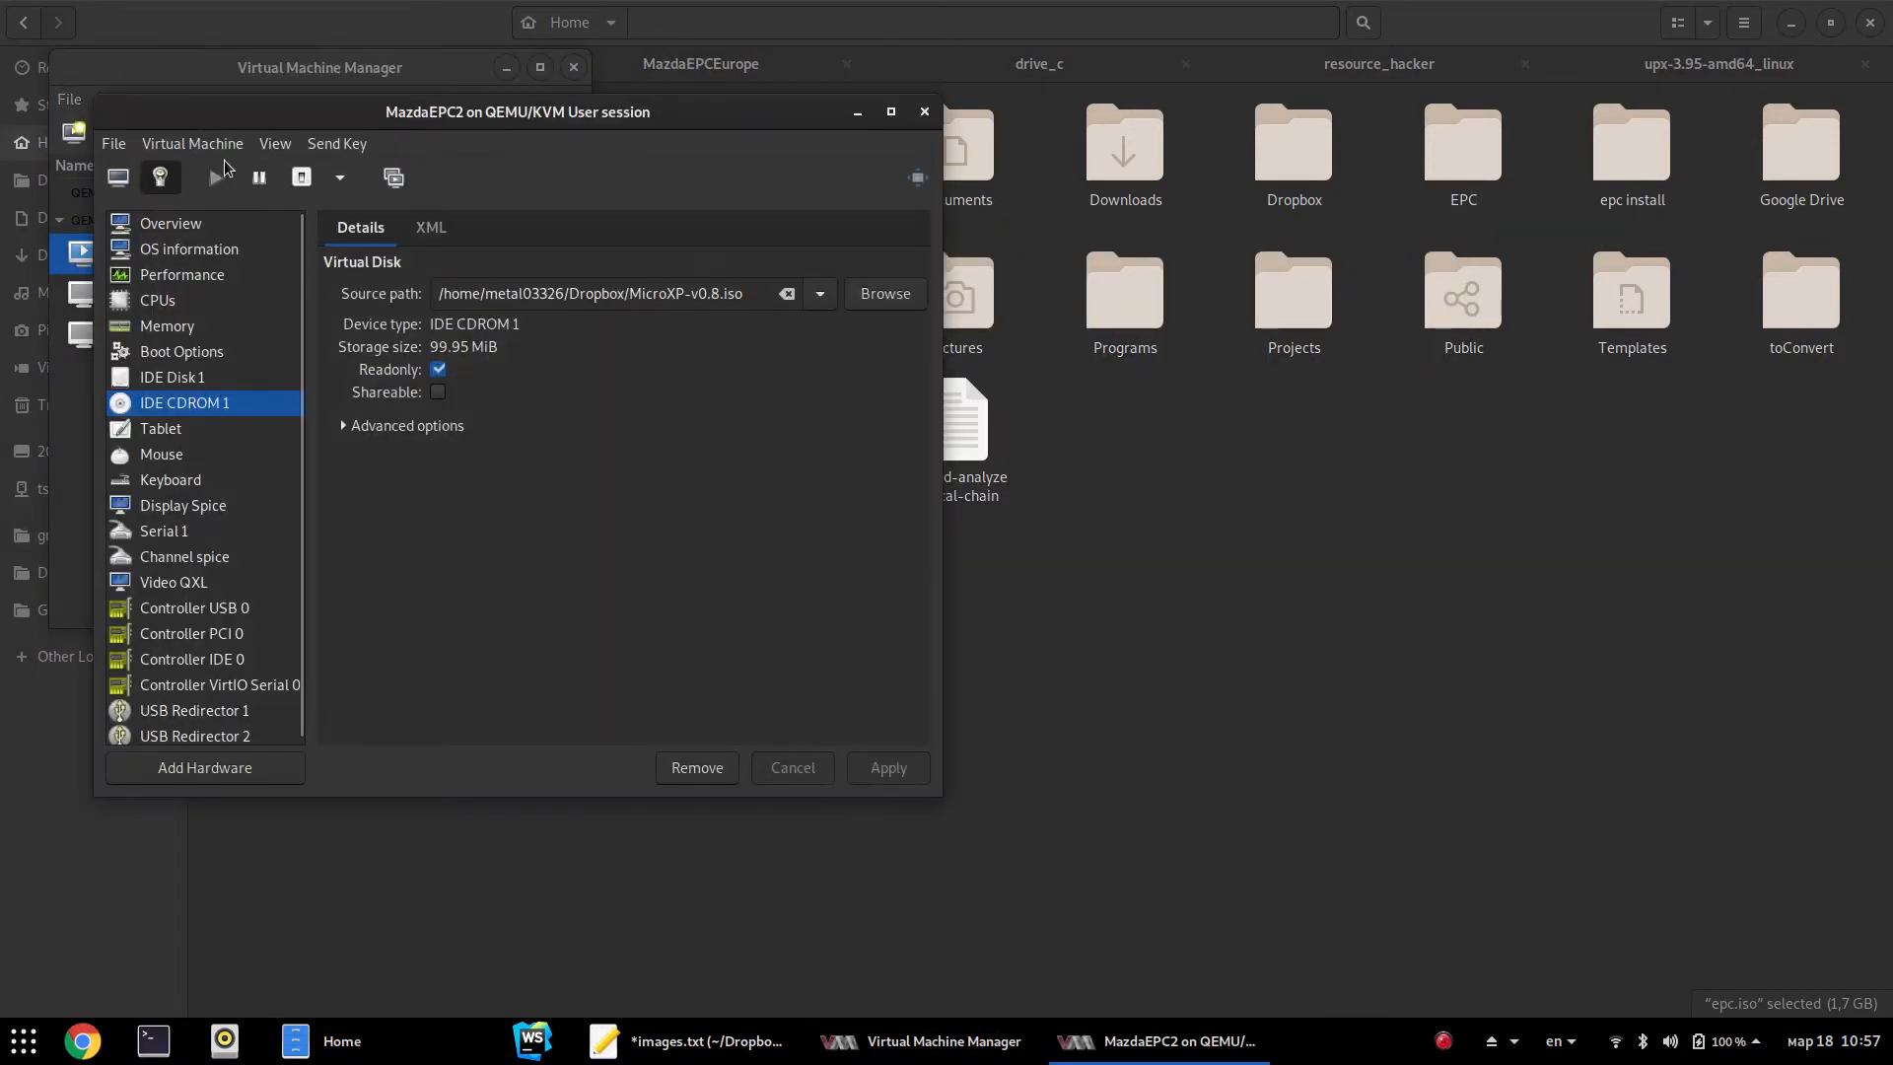
left_click(118, 177)
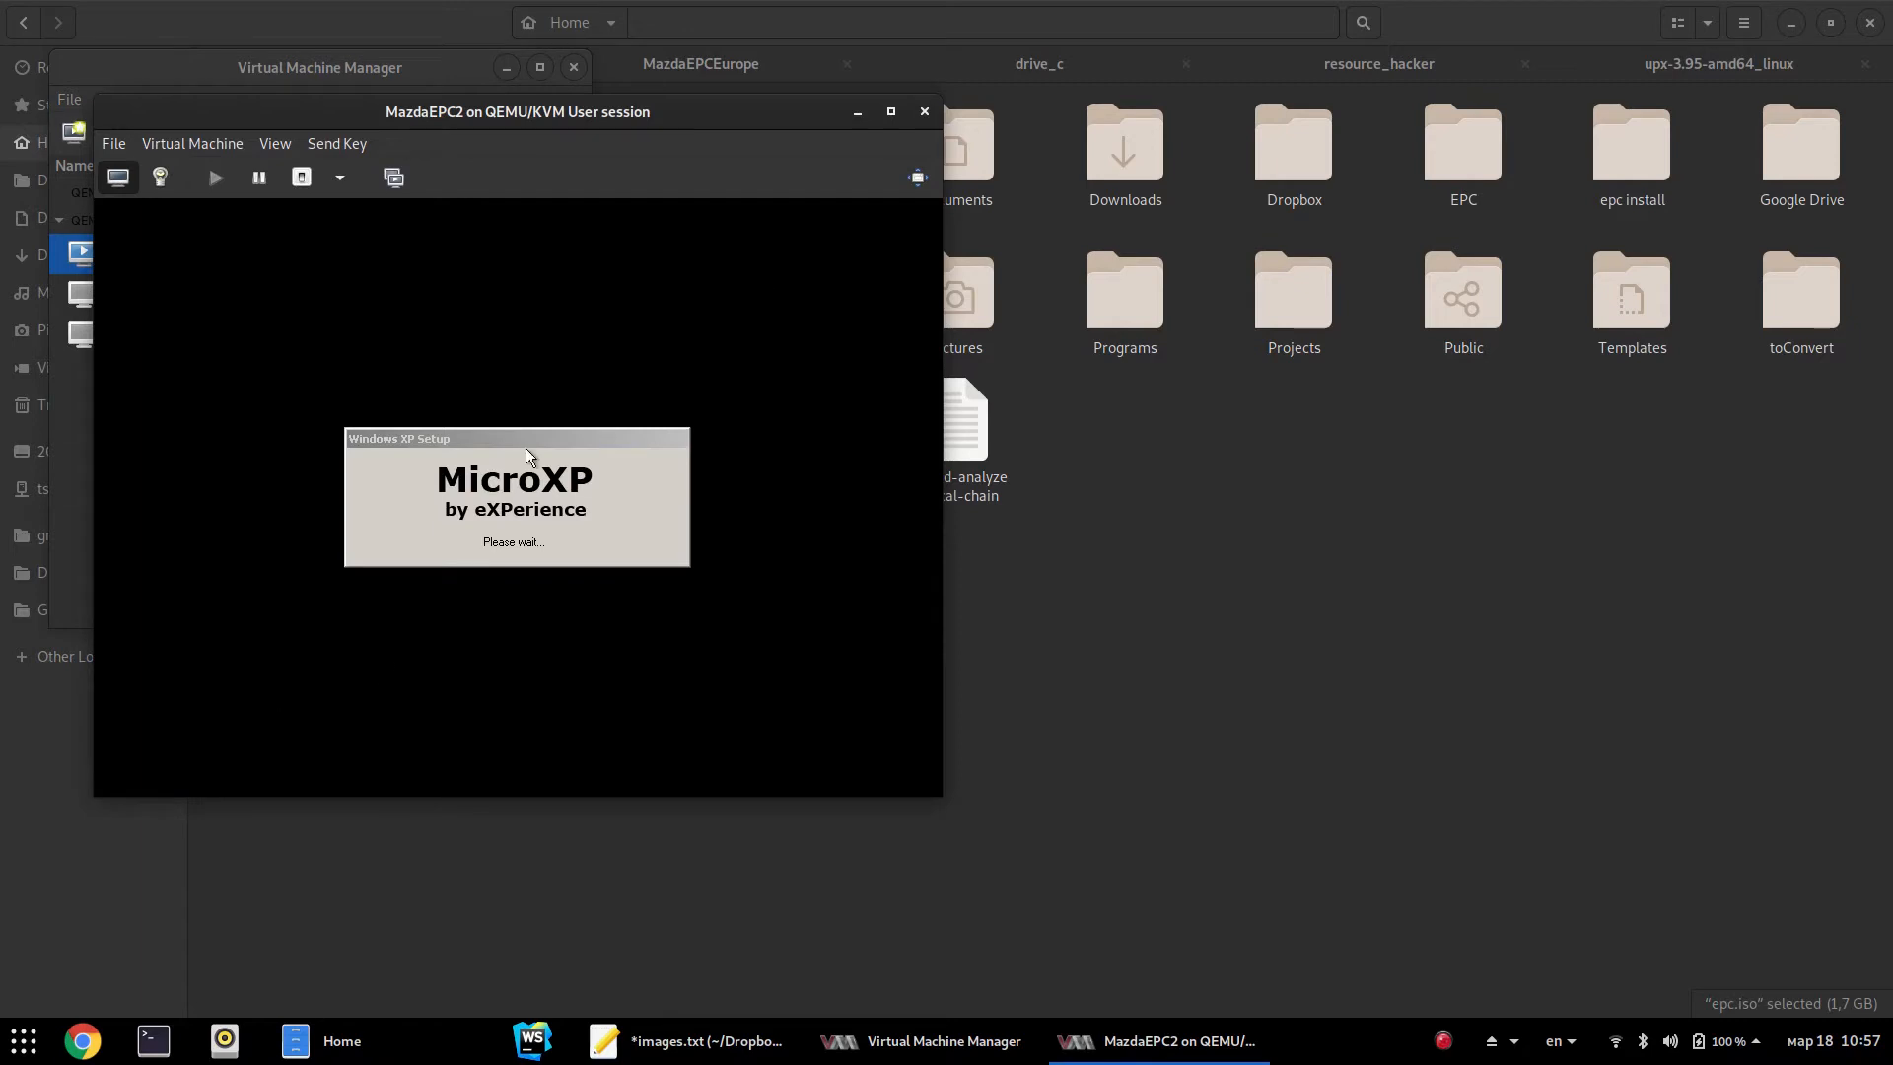
Drag the MazdaEPC2 console window down and right to uncover the VM list
left_click_drag(580, 115, 1058, 288)
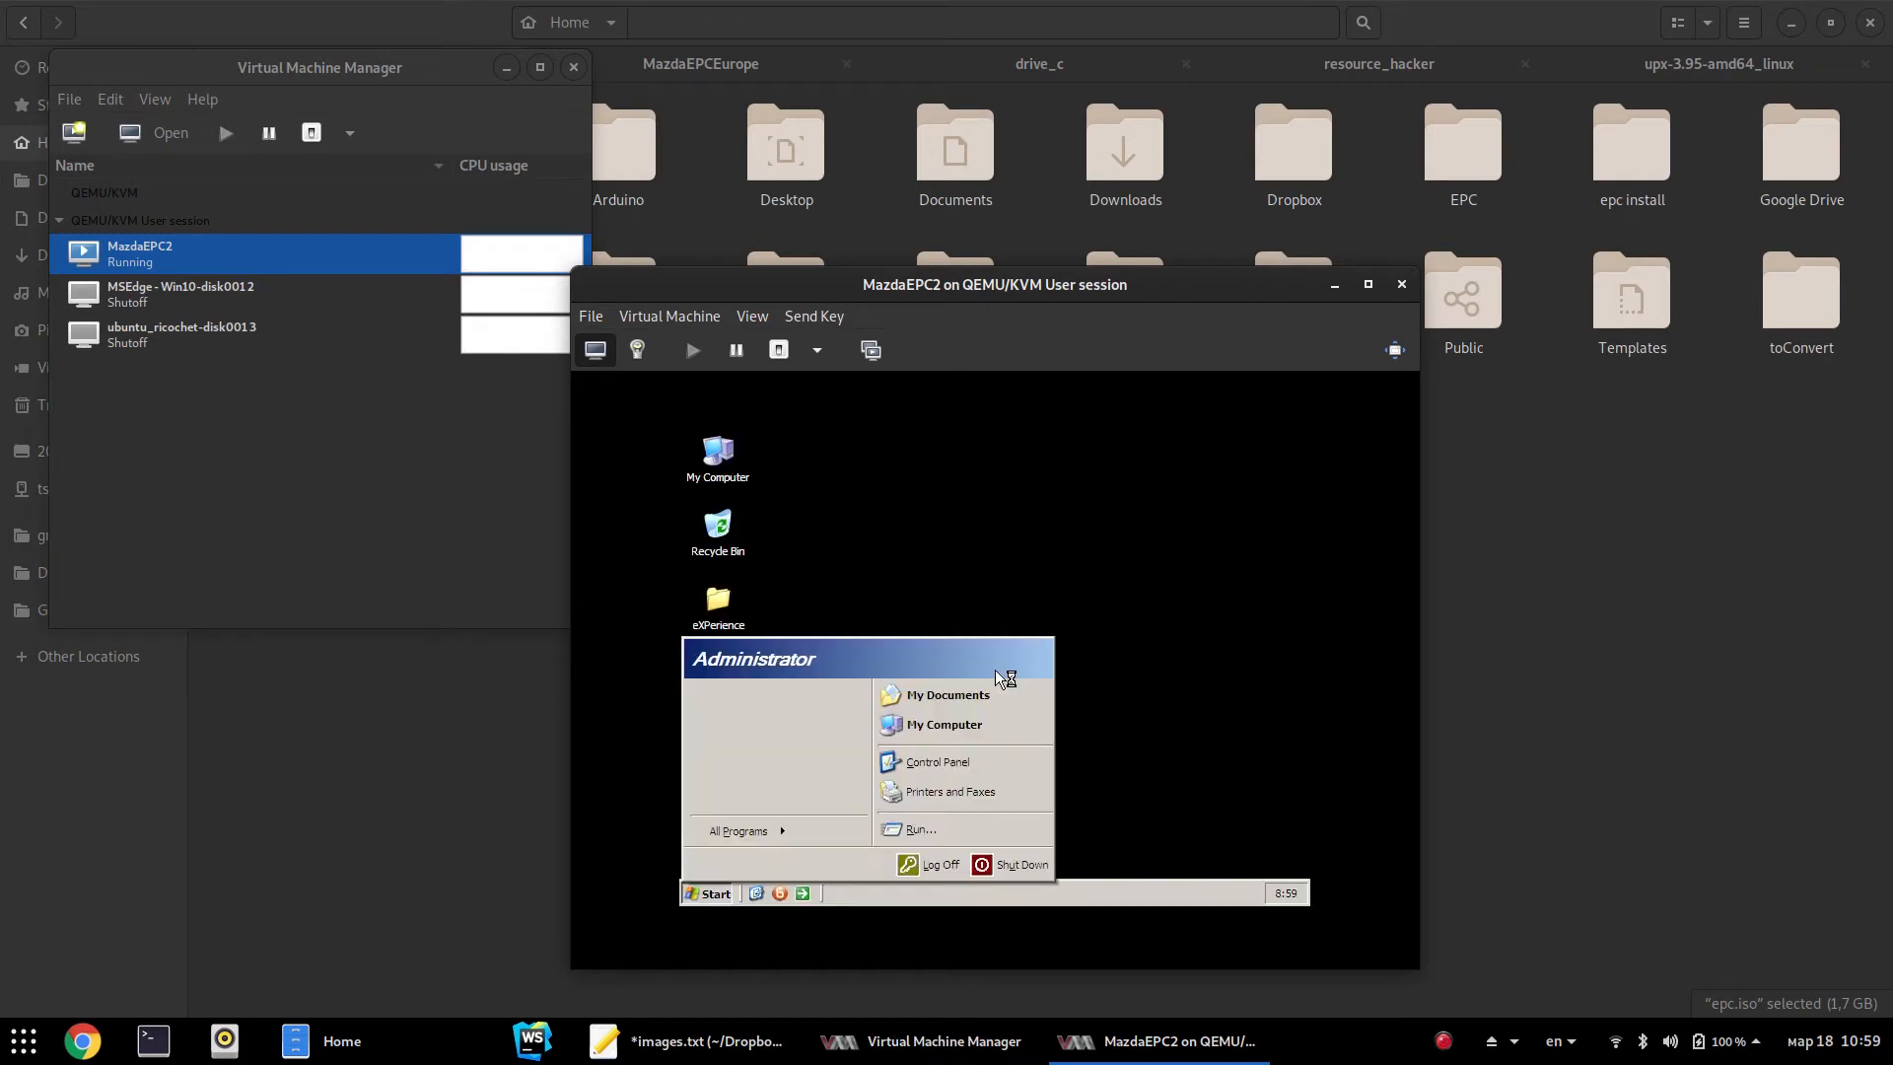
Set the guest display to 800x600 with Medium (16 bit) colour quality and keep it
left_click(1069, 616)
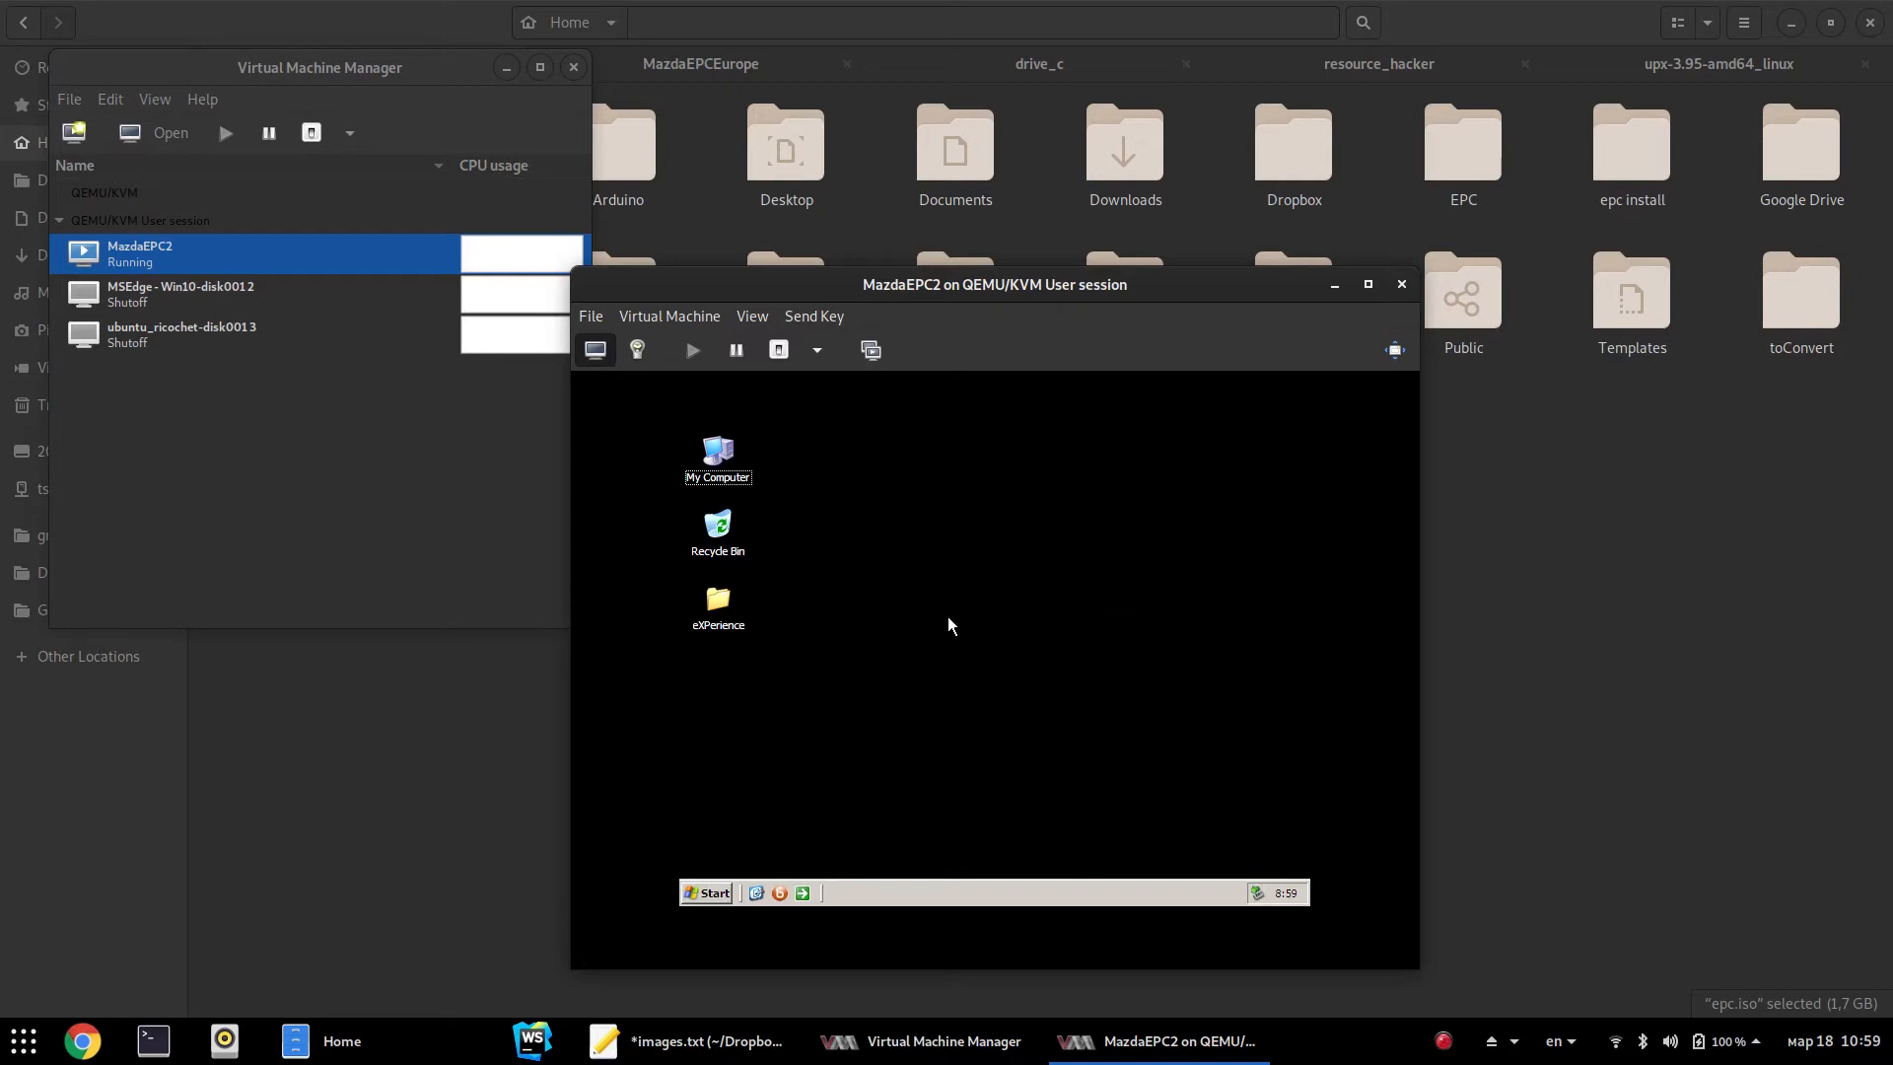
right_click(973, 583)
left_click(1037, 705)
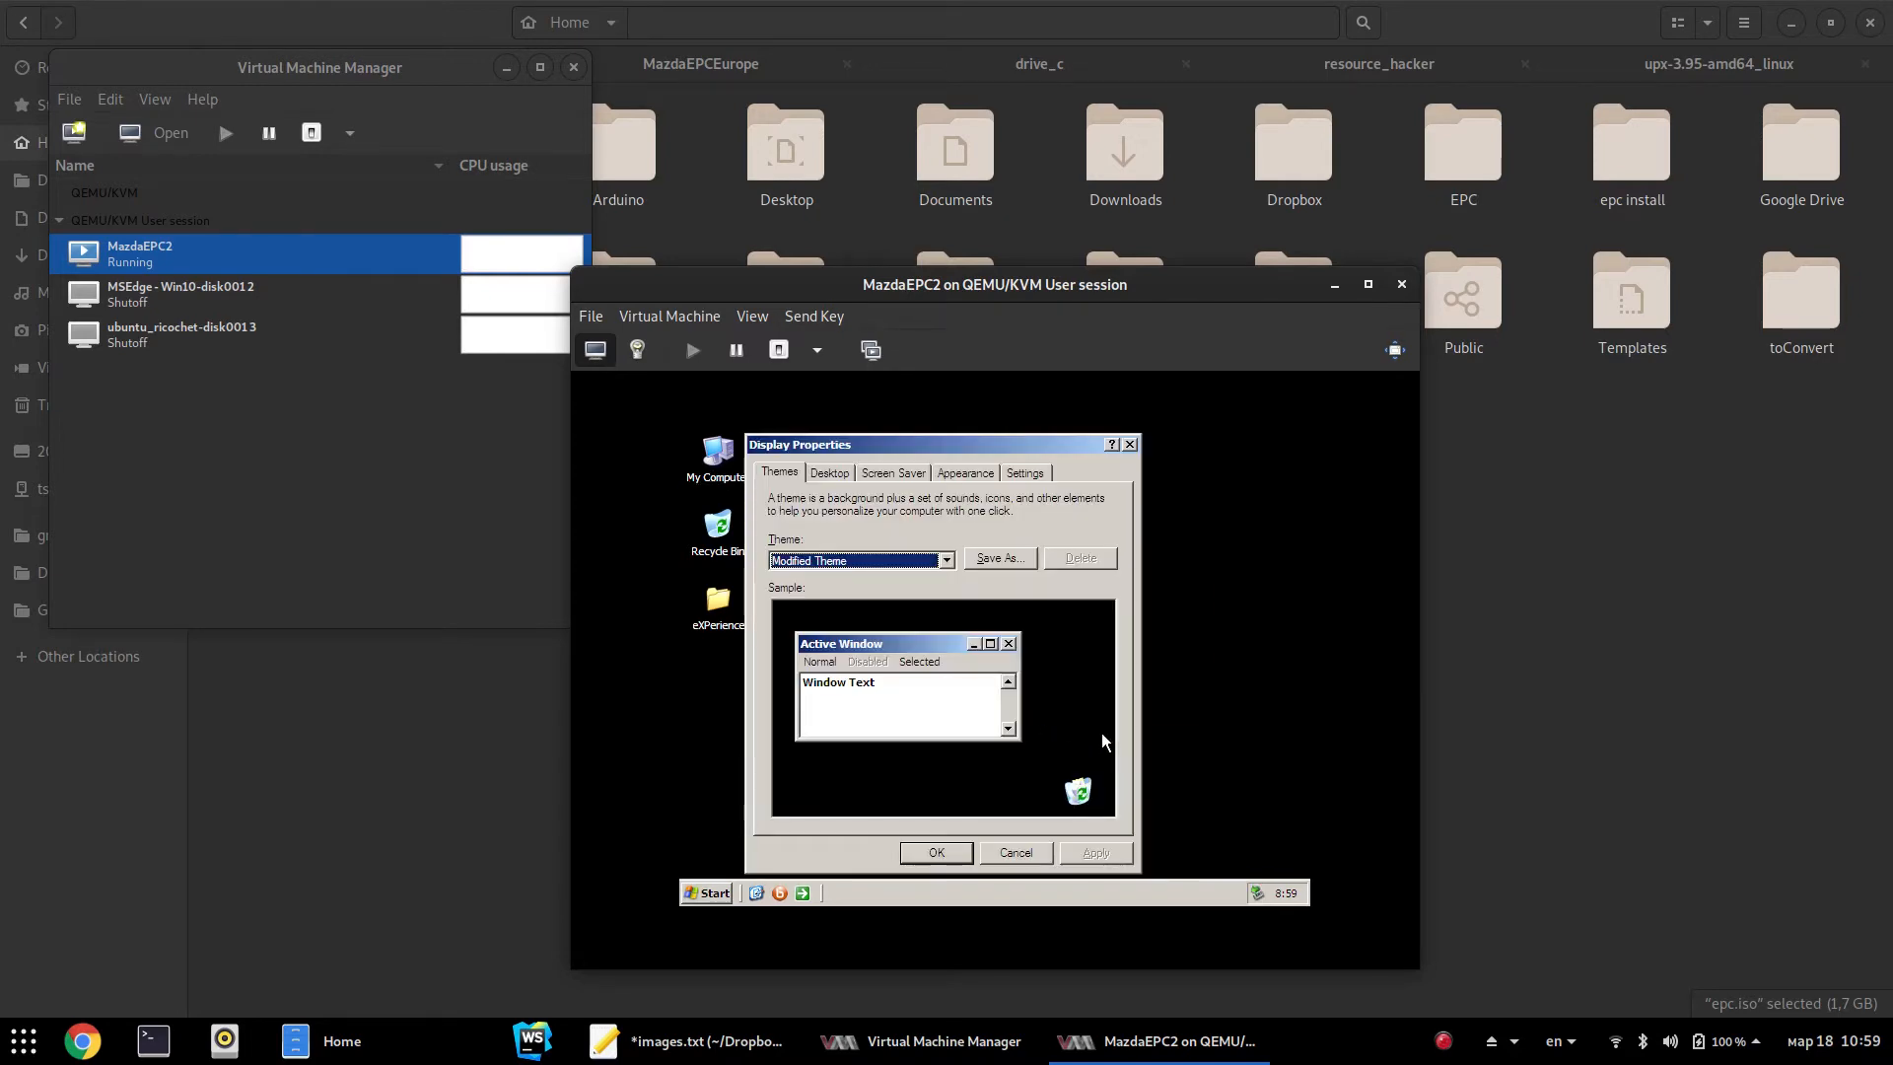
left_click(1009, 472)
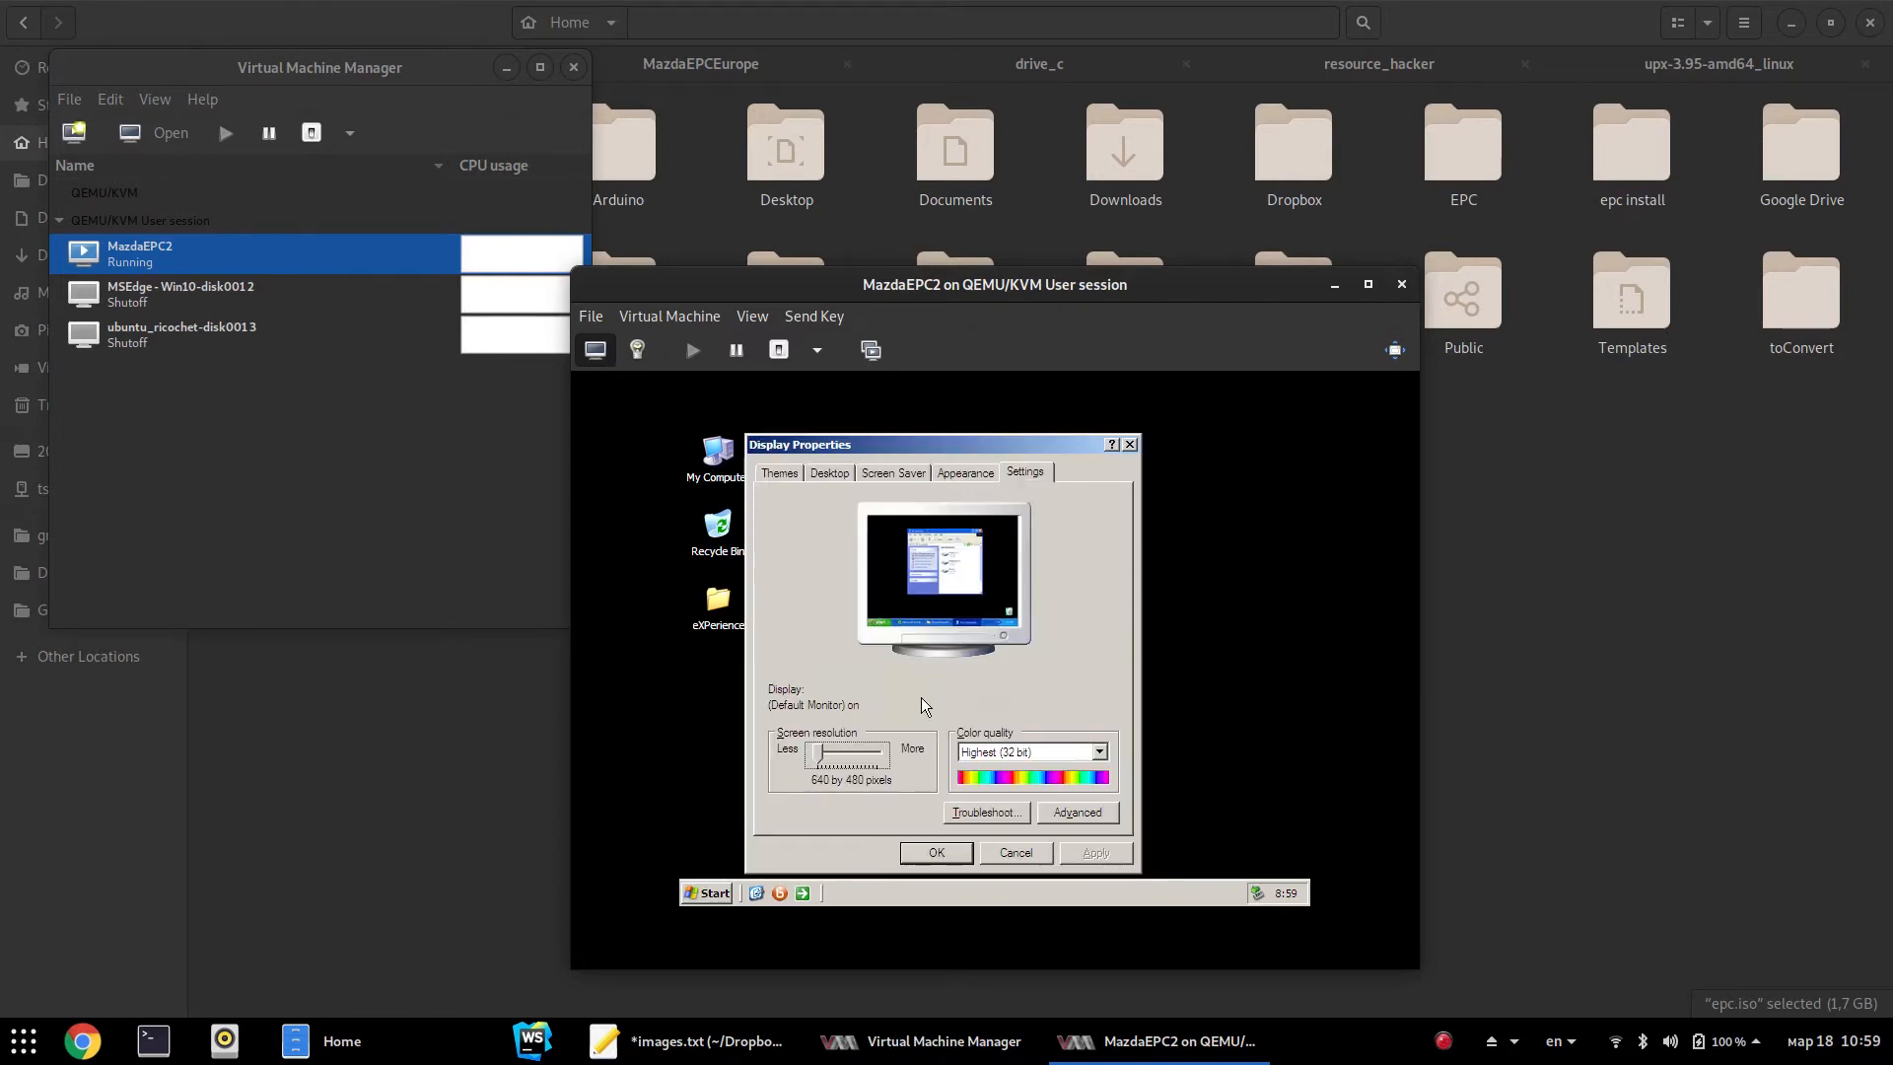
left_click_drag(836, 756, 824, 755)
left_click(1037, 752)
left_click(1033, 765)
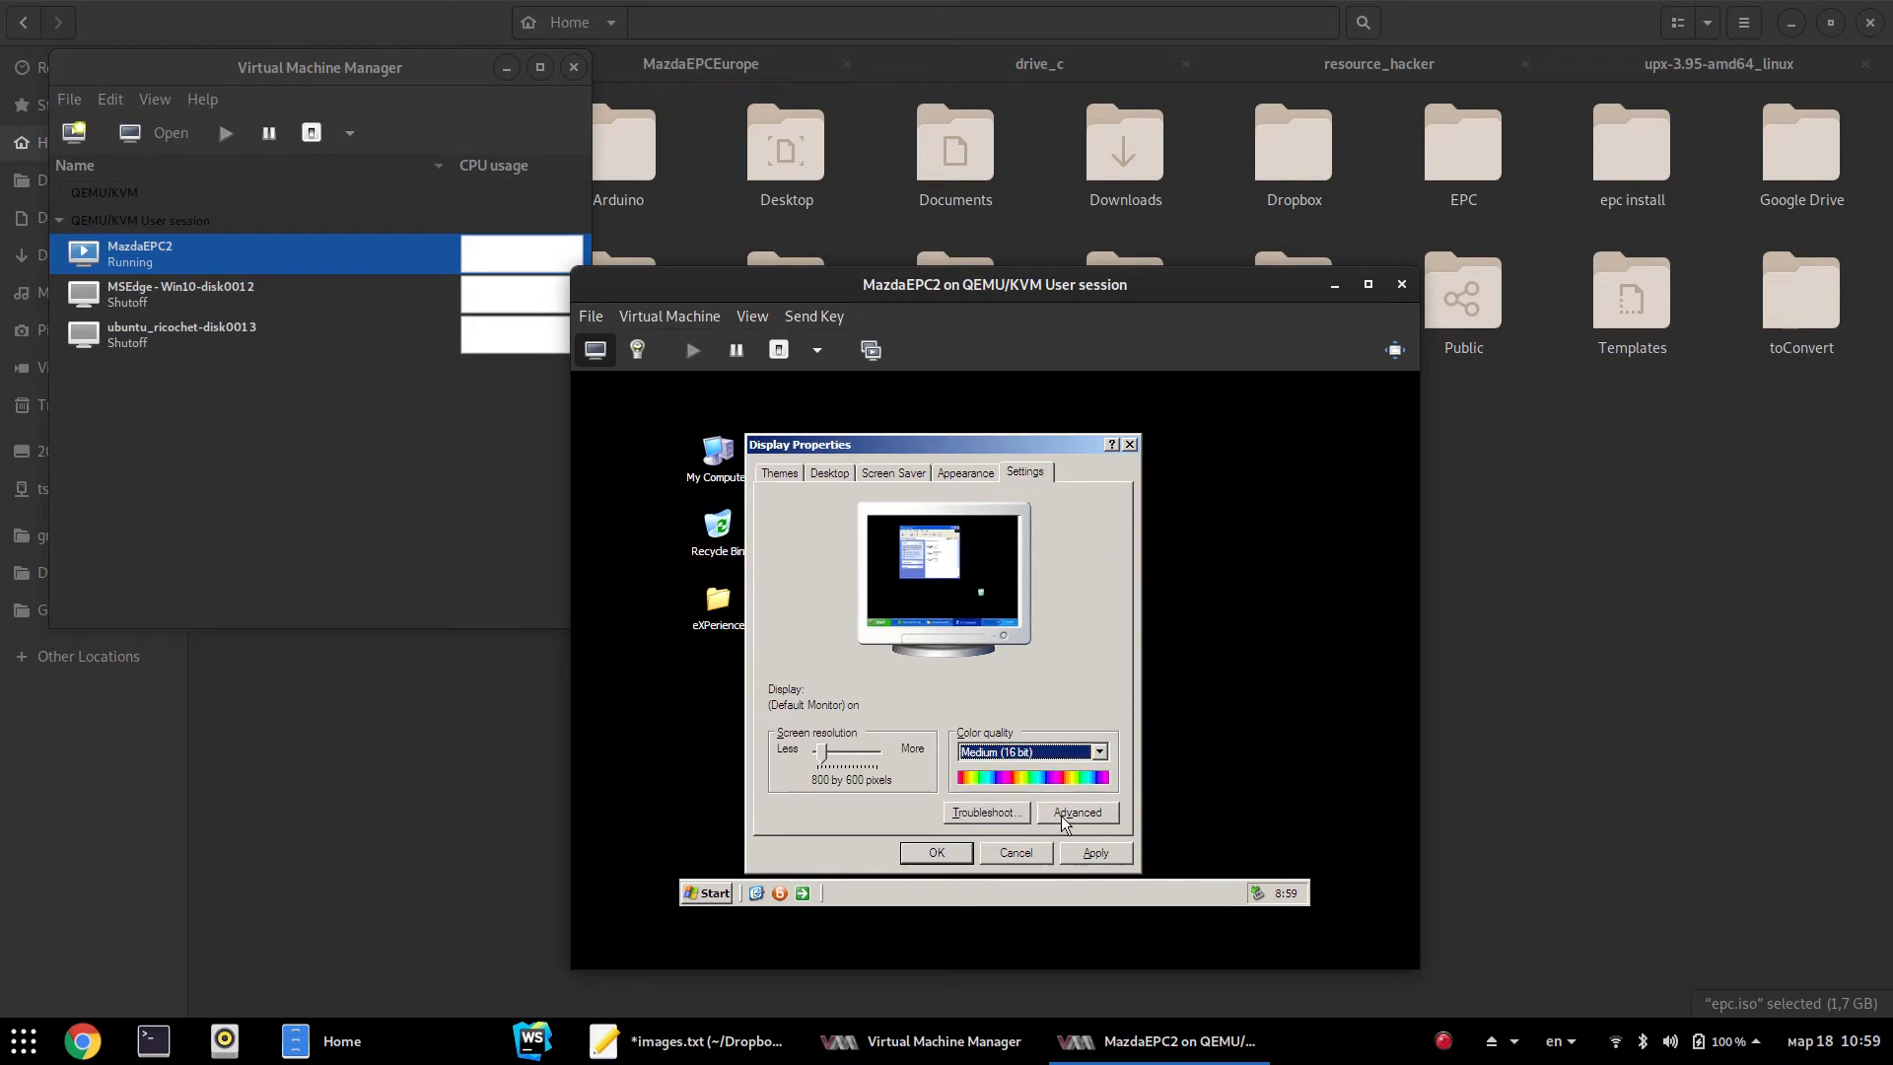
left_click(1091, 854)
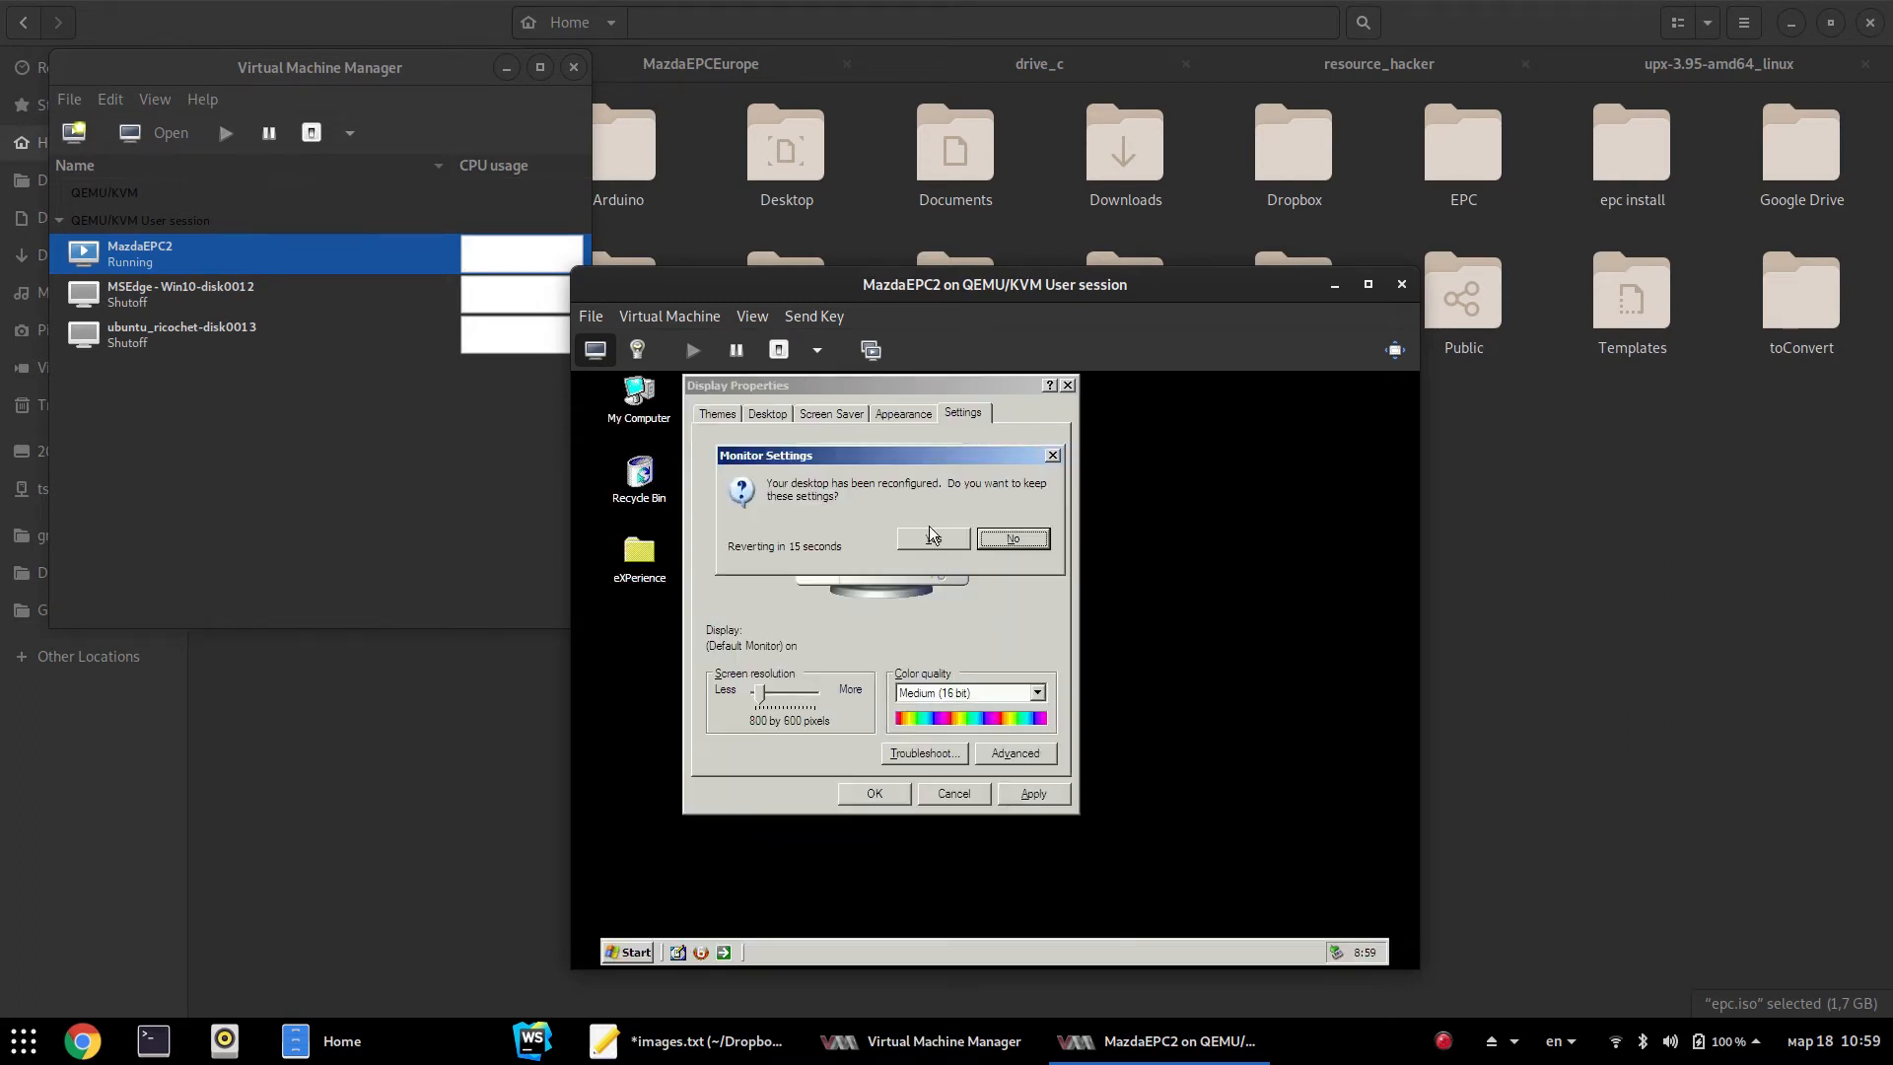
left_click(931, 538)
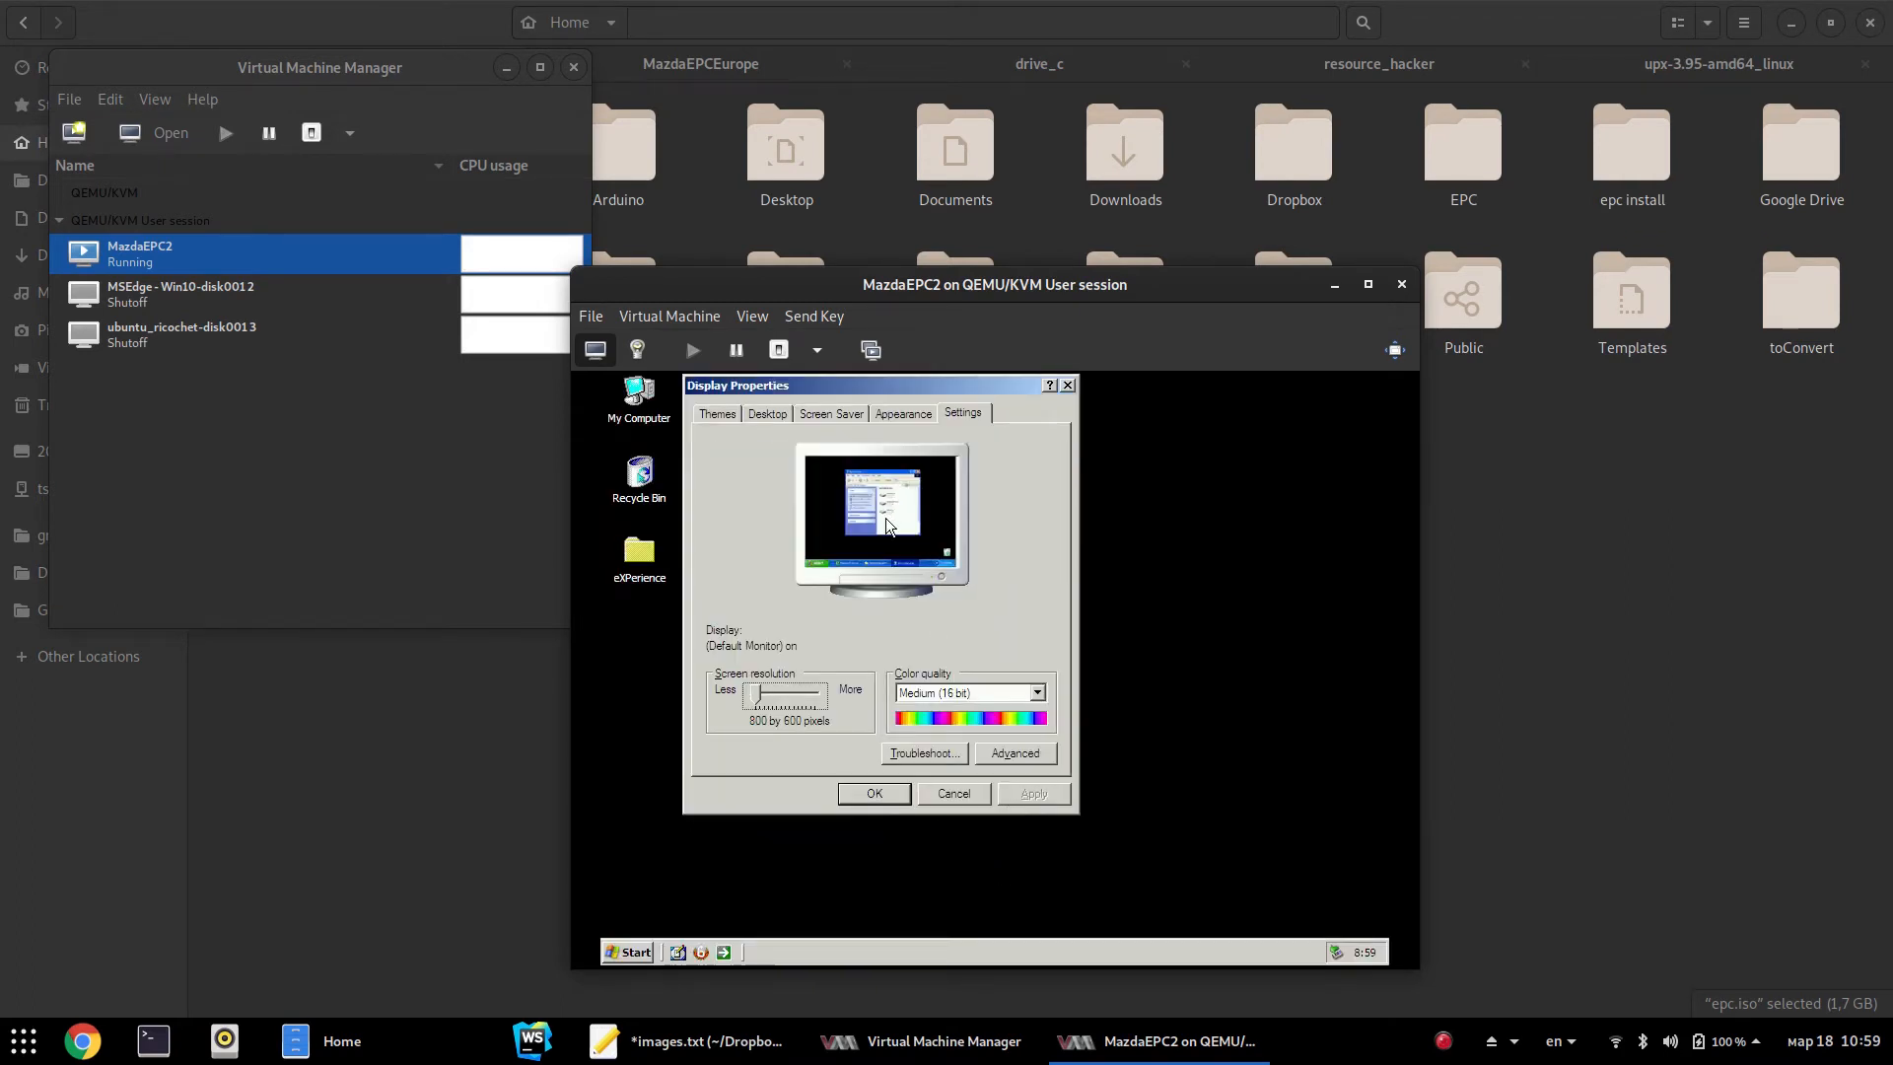
left_click(885, 795)
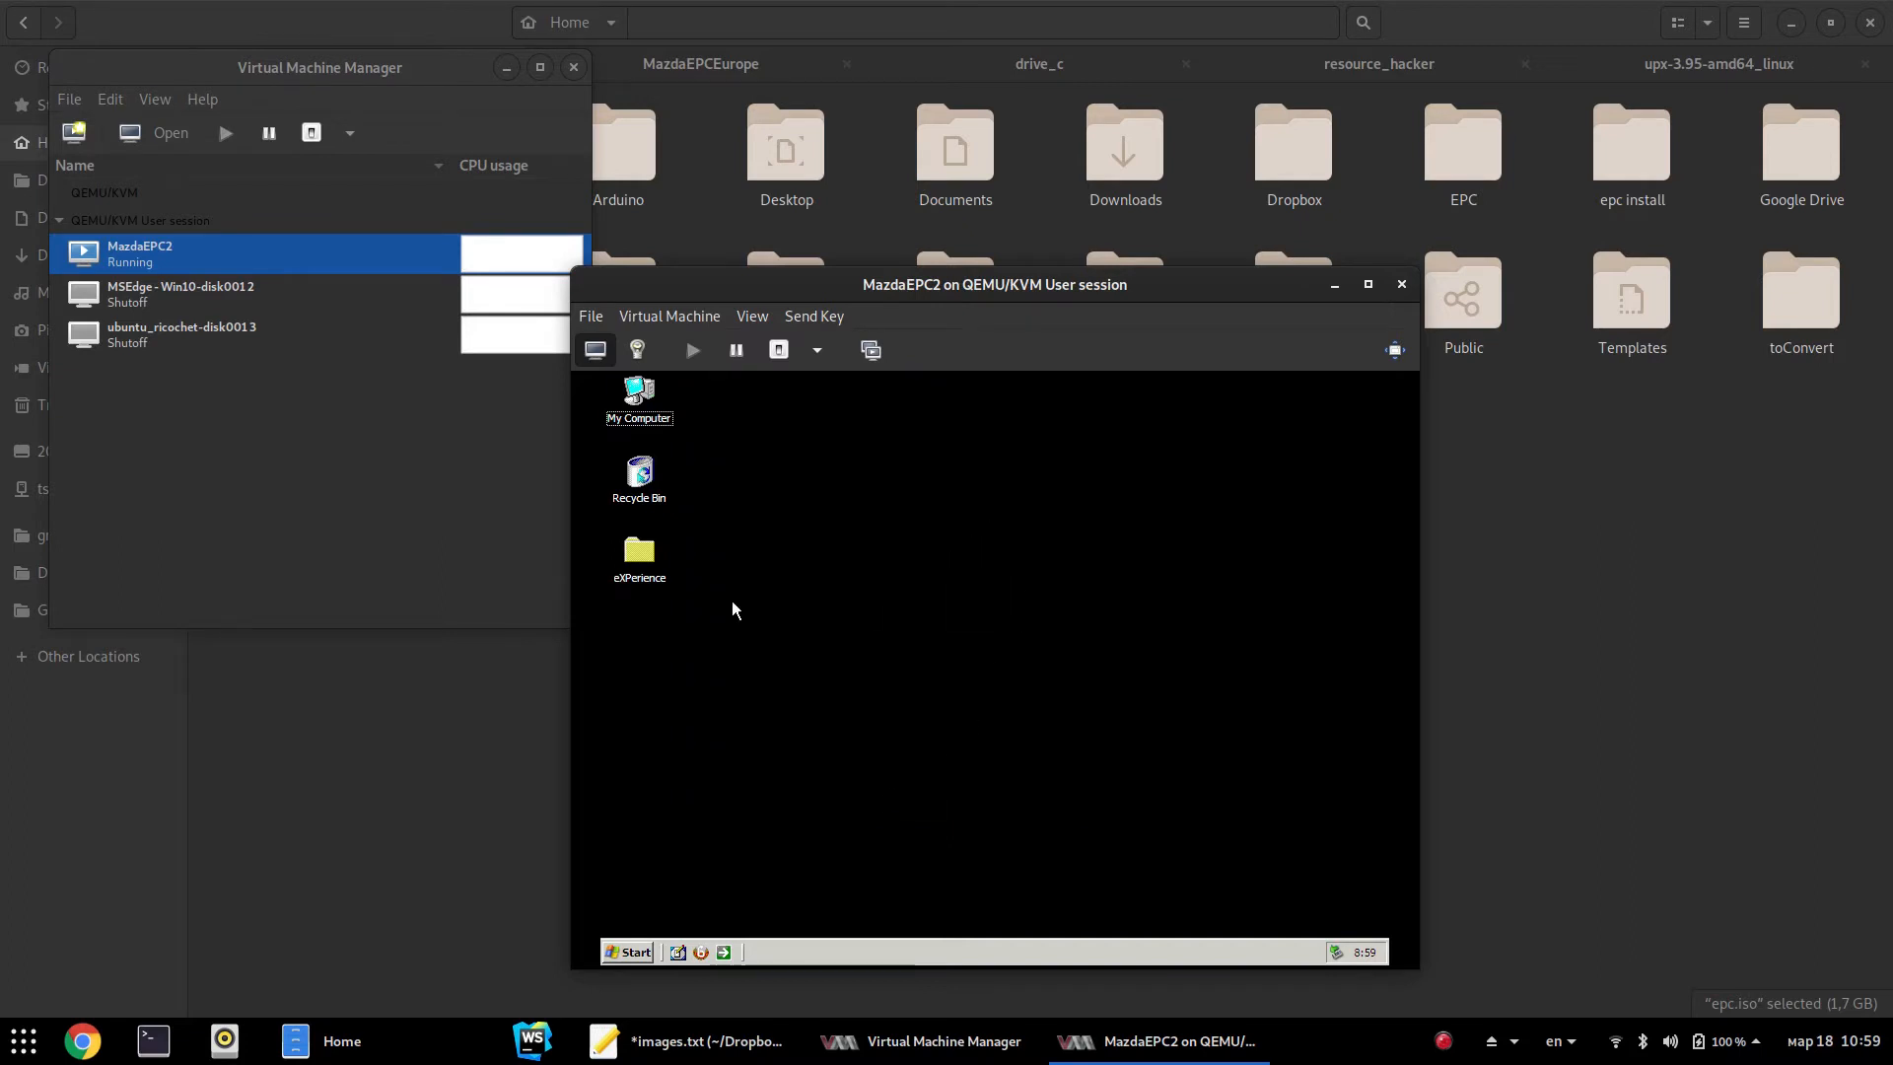
Import DISABLE.REG from eXPerience > Services Config into the registry and close the folder
double_click(660, 575)
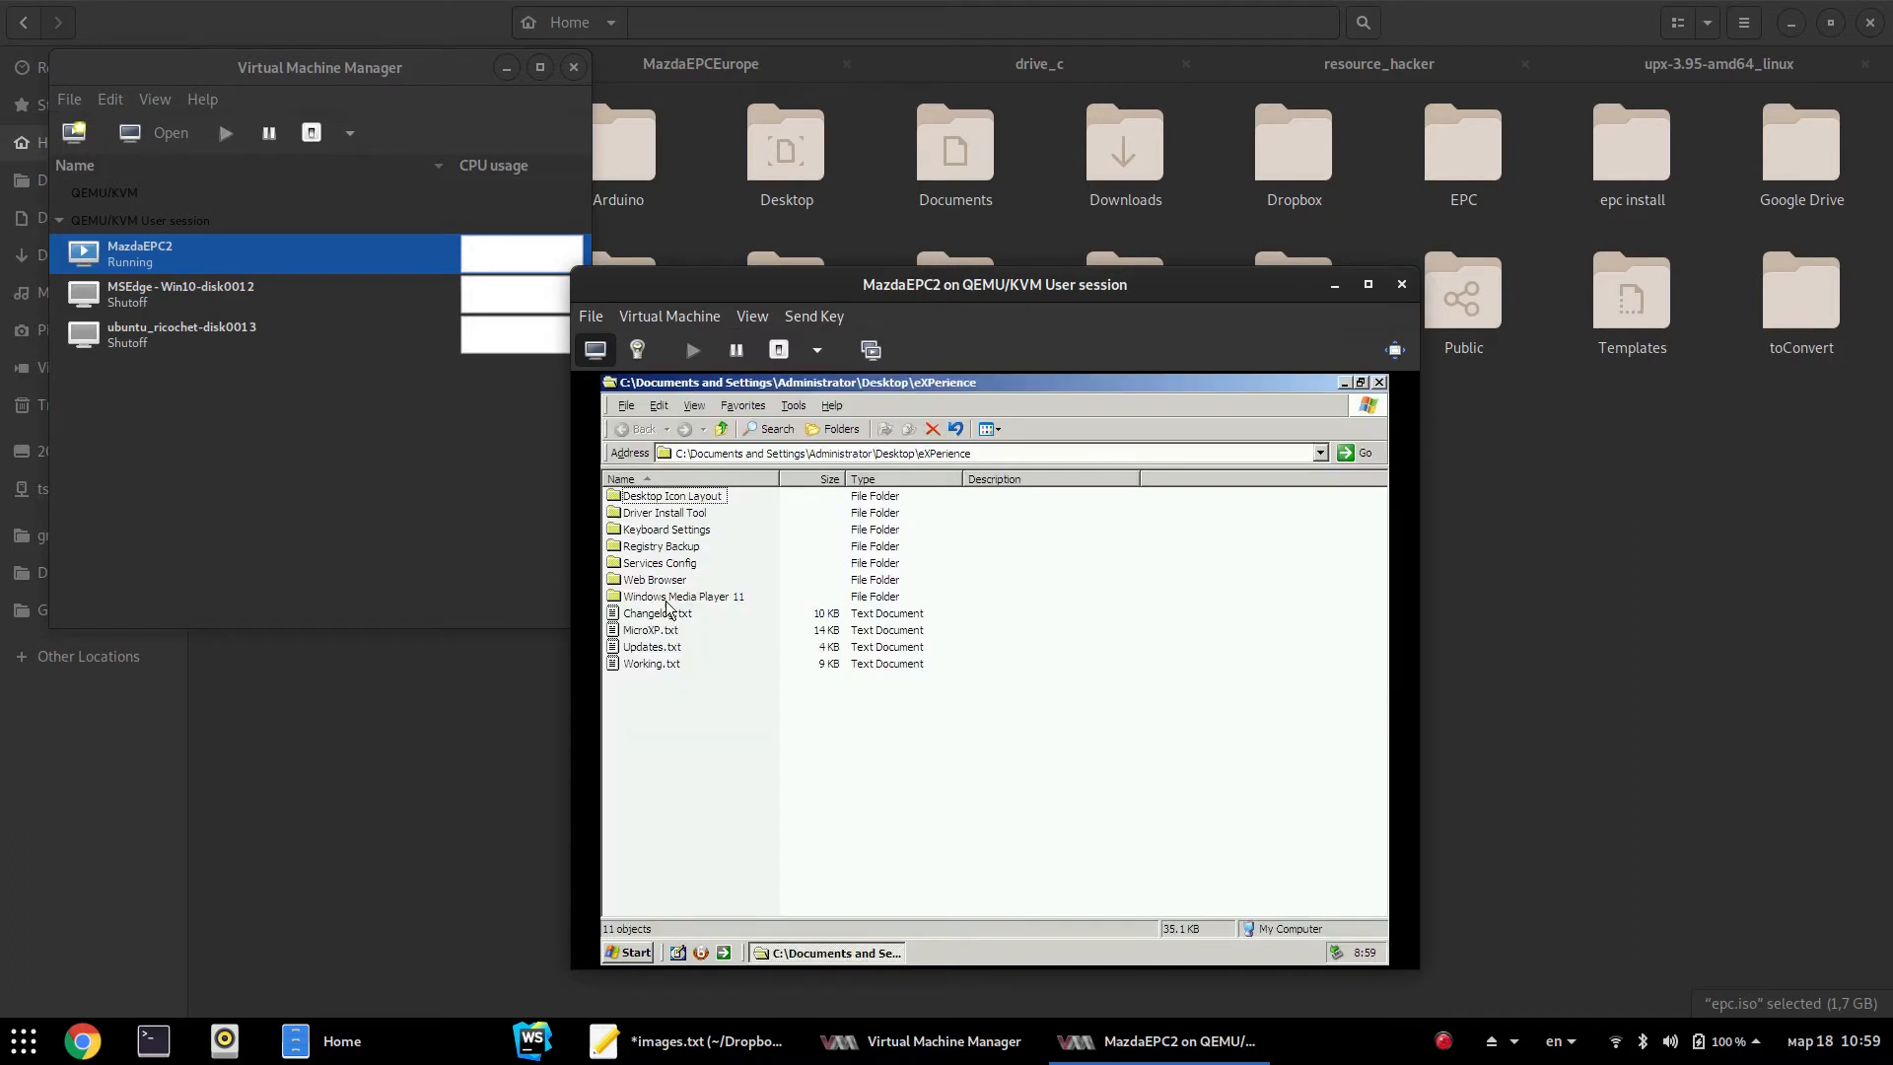
double_click(655, 563)
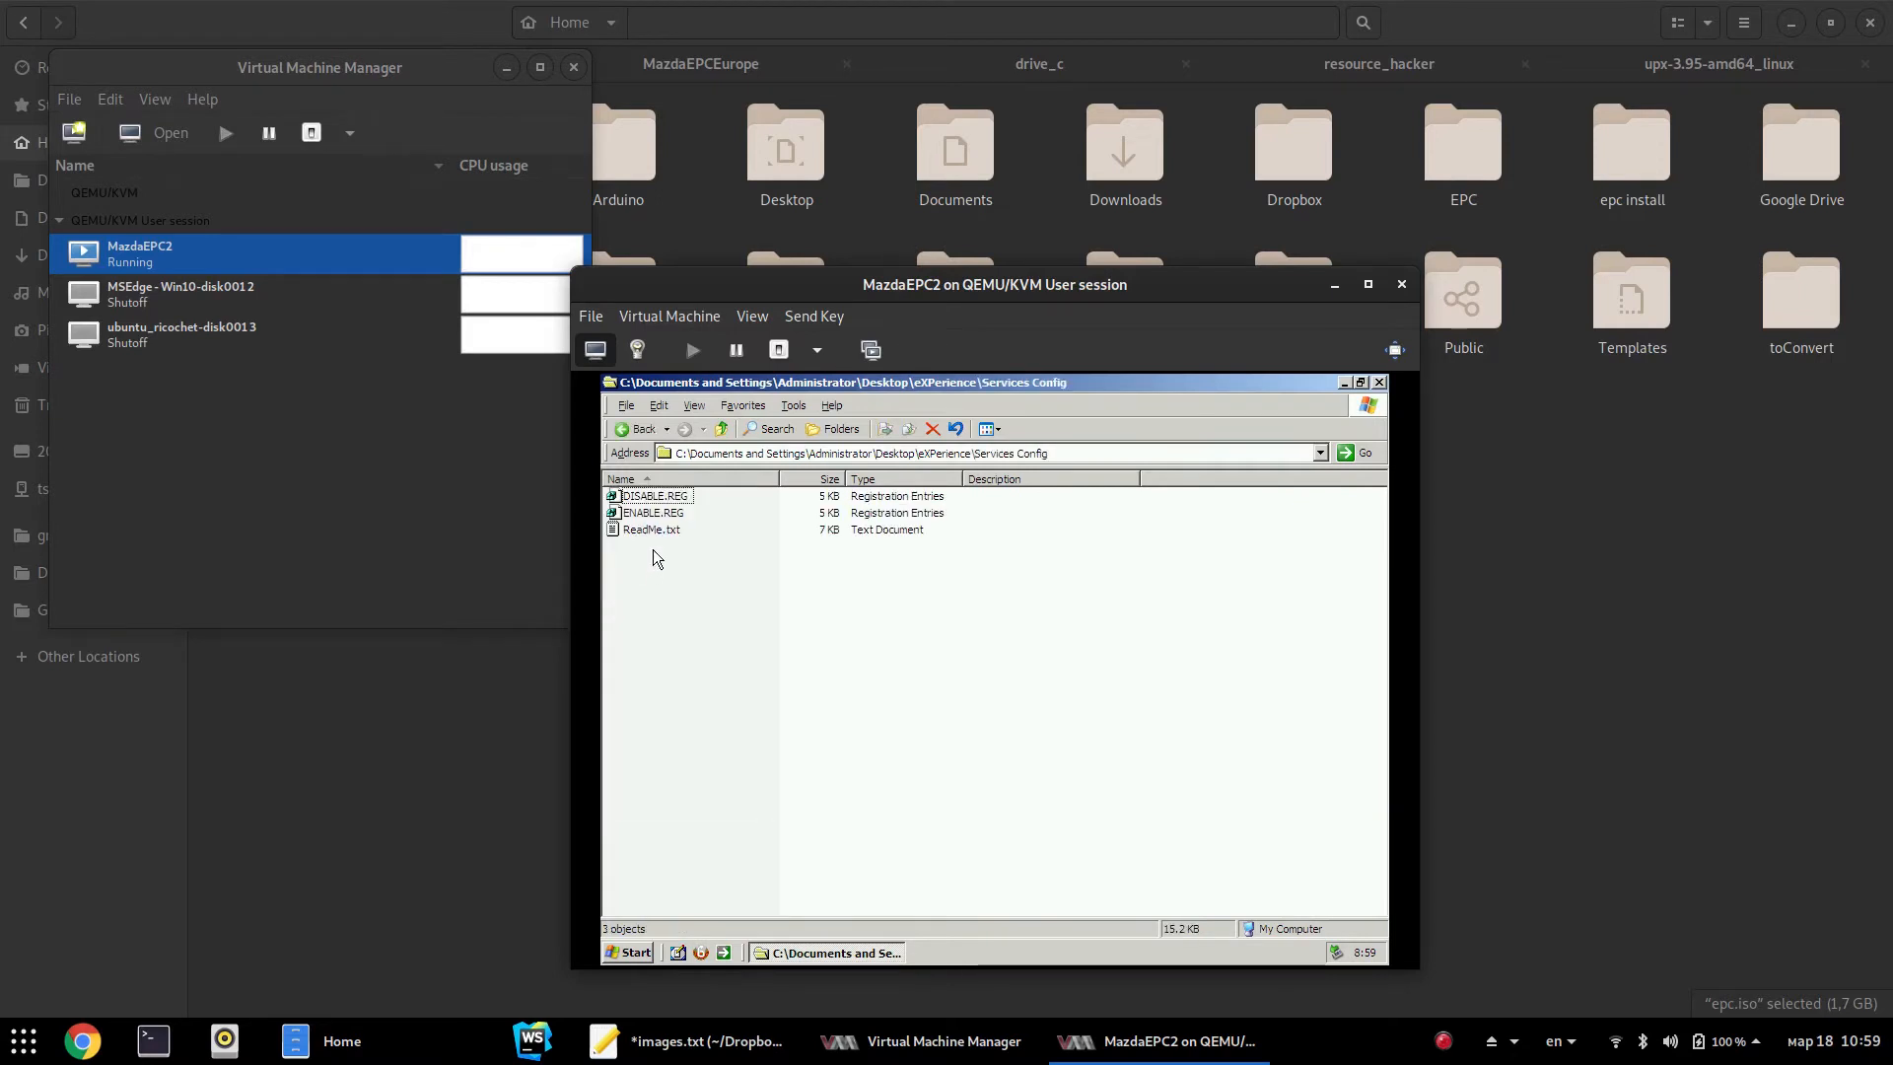
double_click(649, 497)
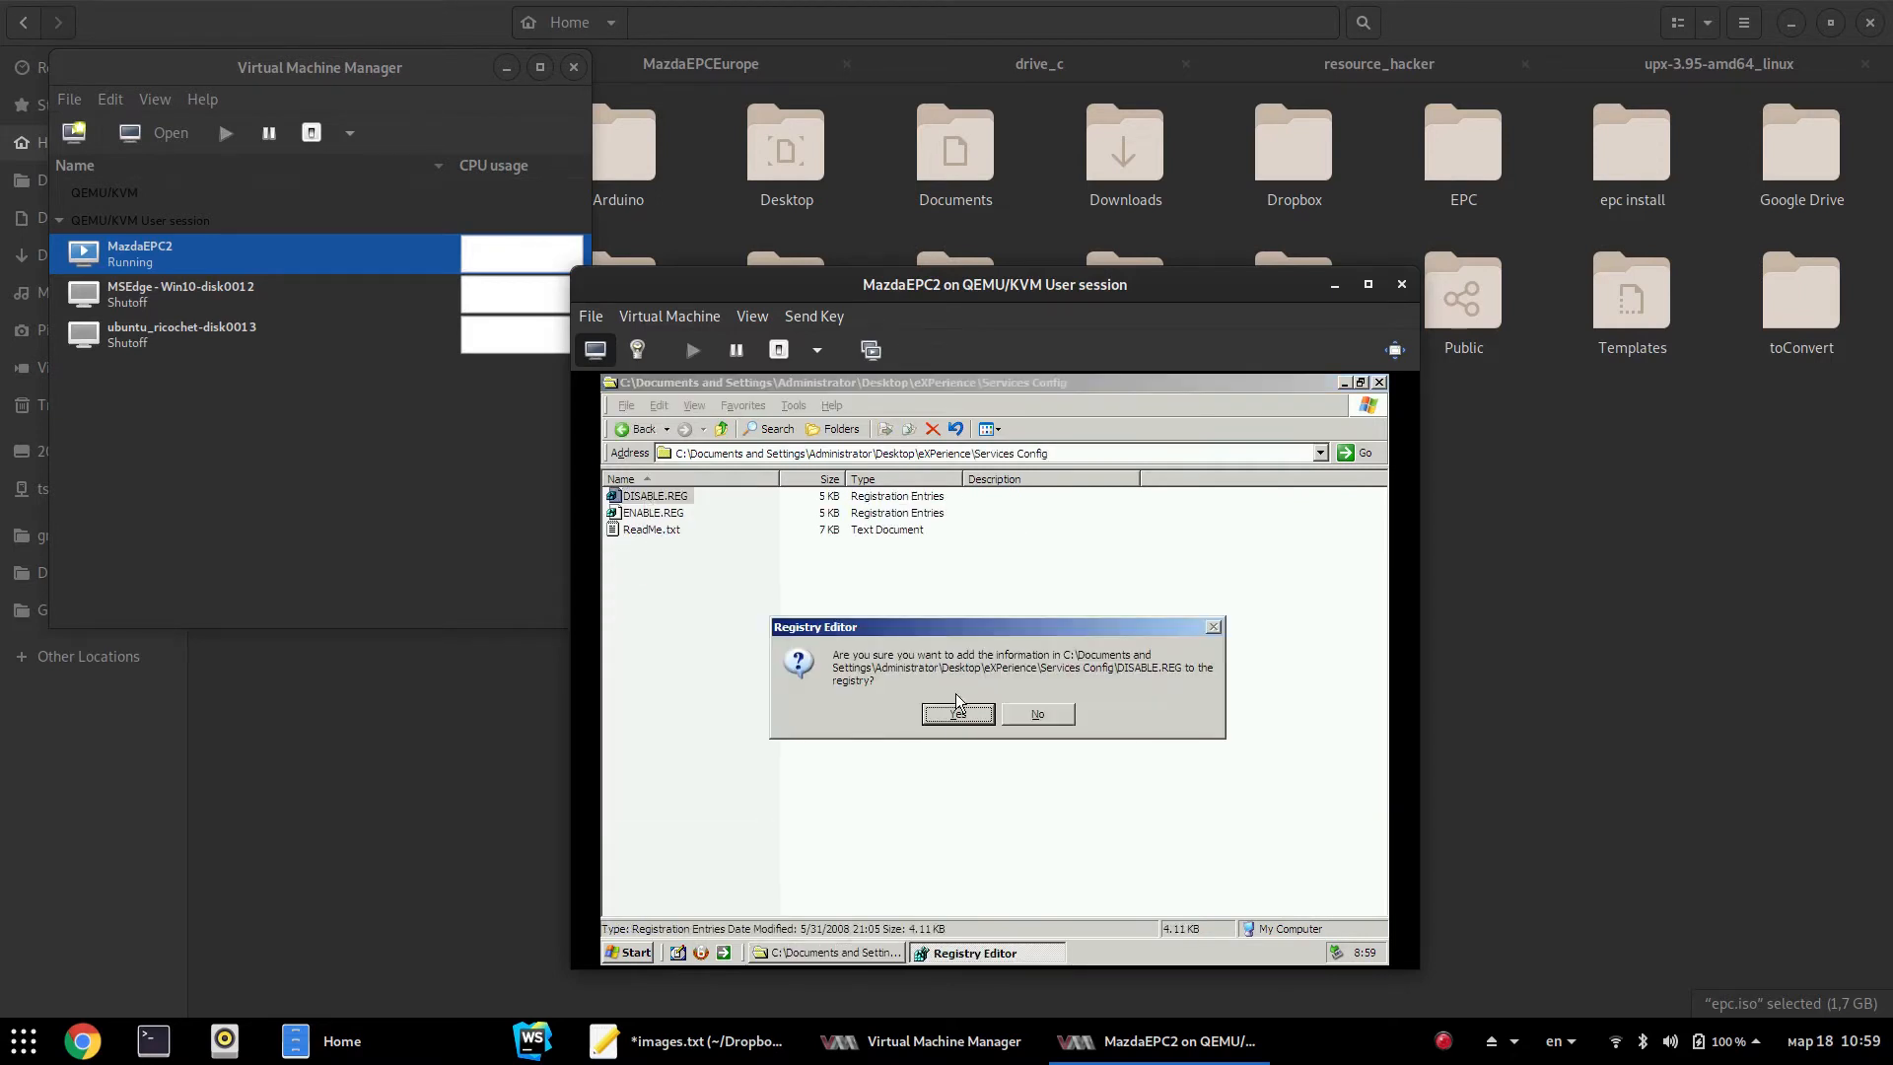
left_click(955, 710)
left_click(1004, 715)
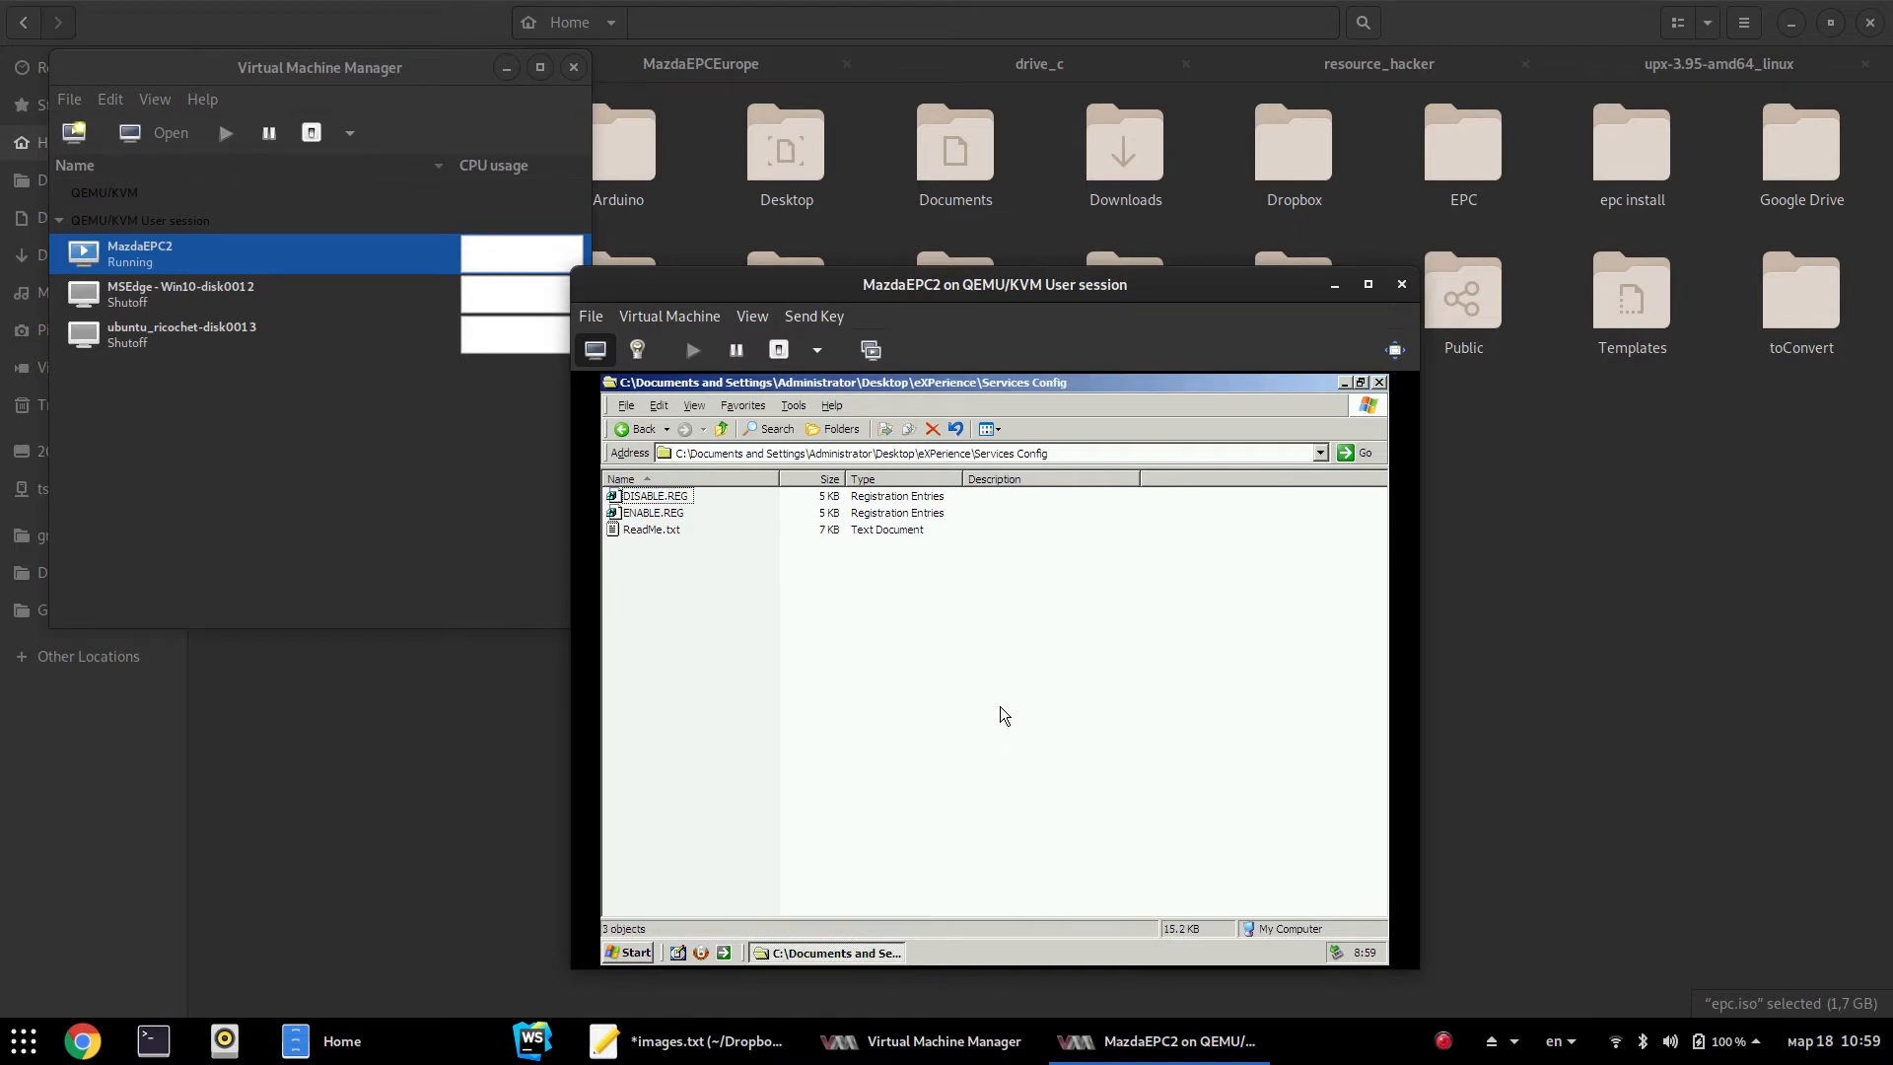
key("alt+F4")
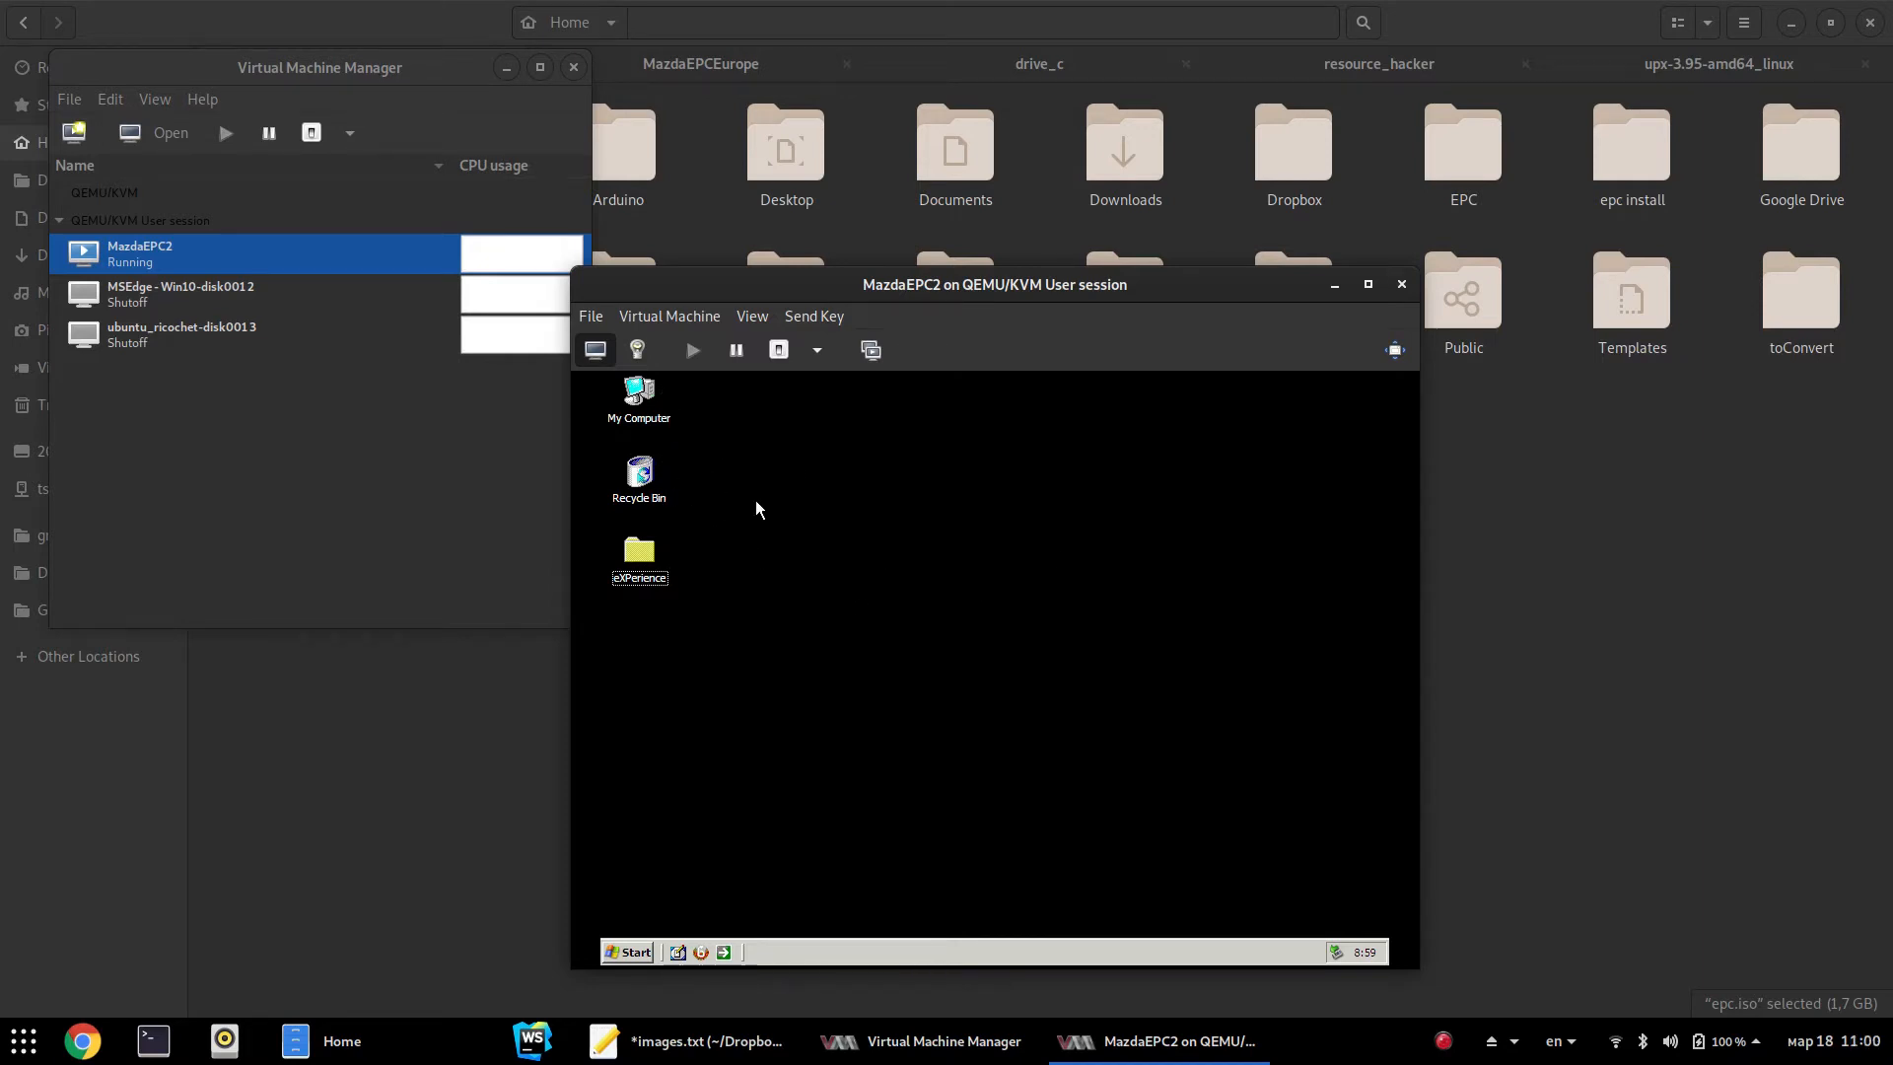
In My Computer's Performance Options, set visual effects to Adjust for best performance
left_click(641, 419)
right_click(641, 419)
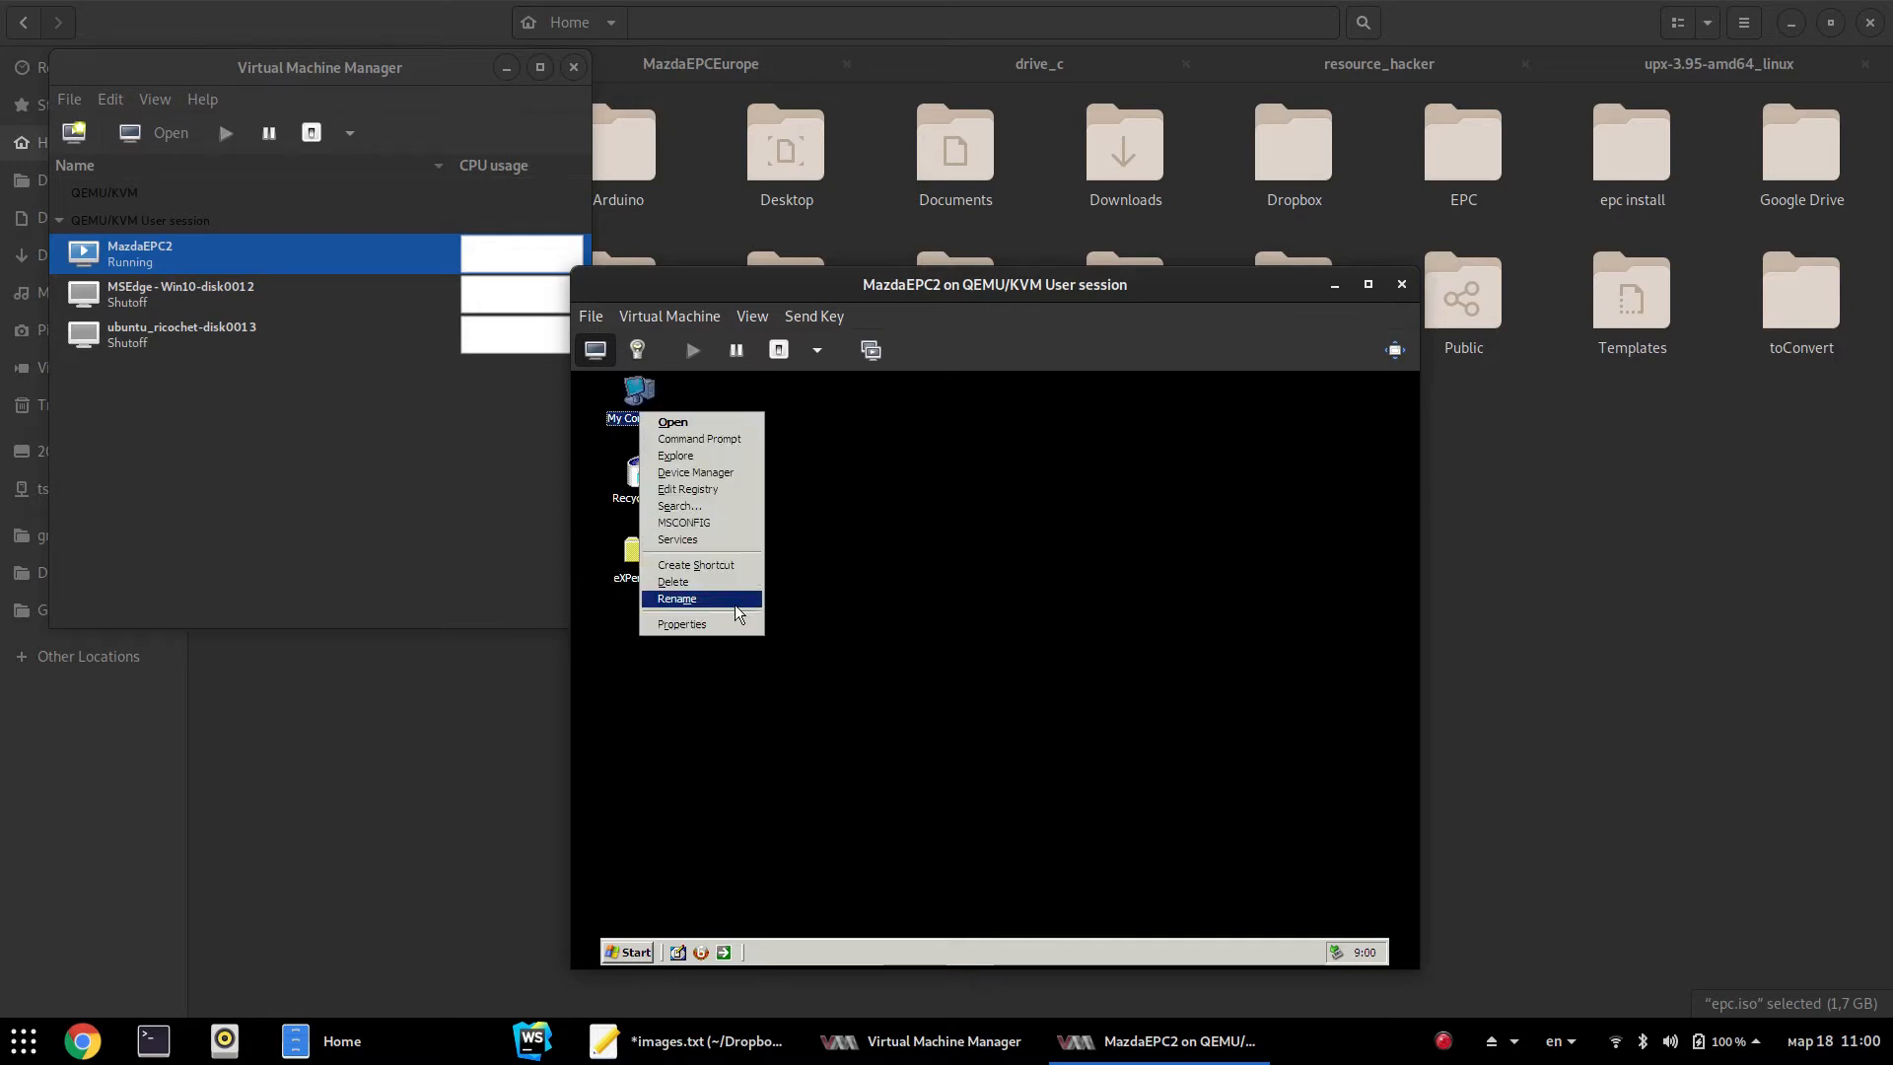
left_click(691, 624)
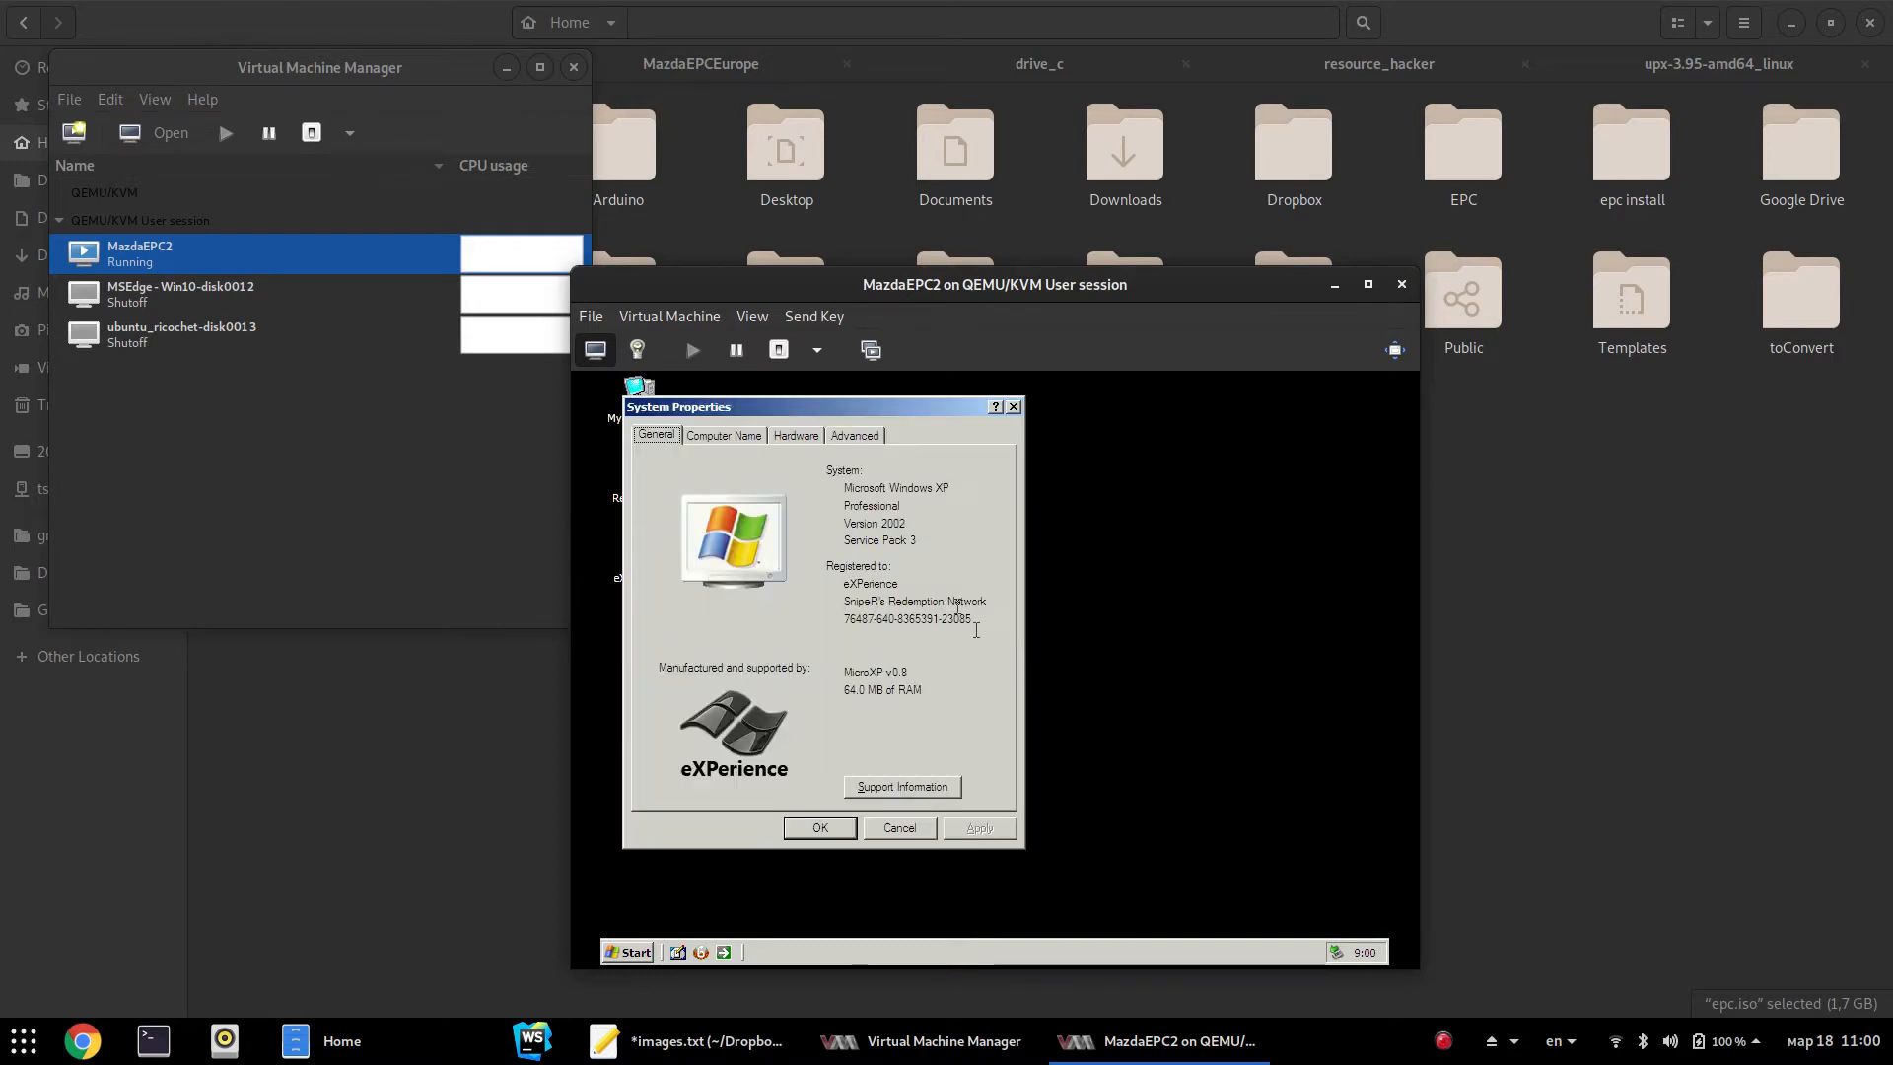
left_click(856, 436)
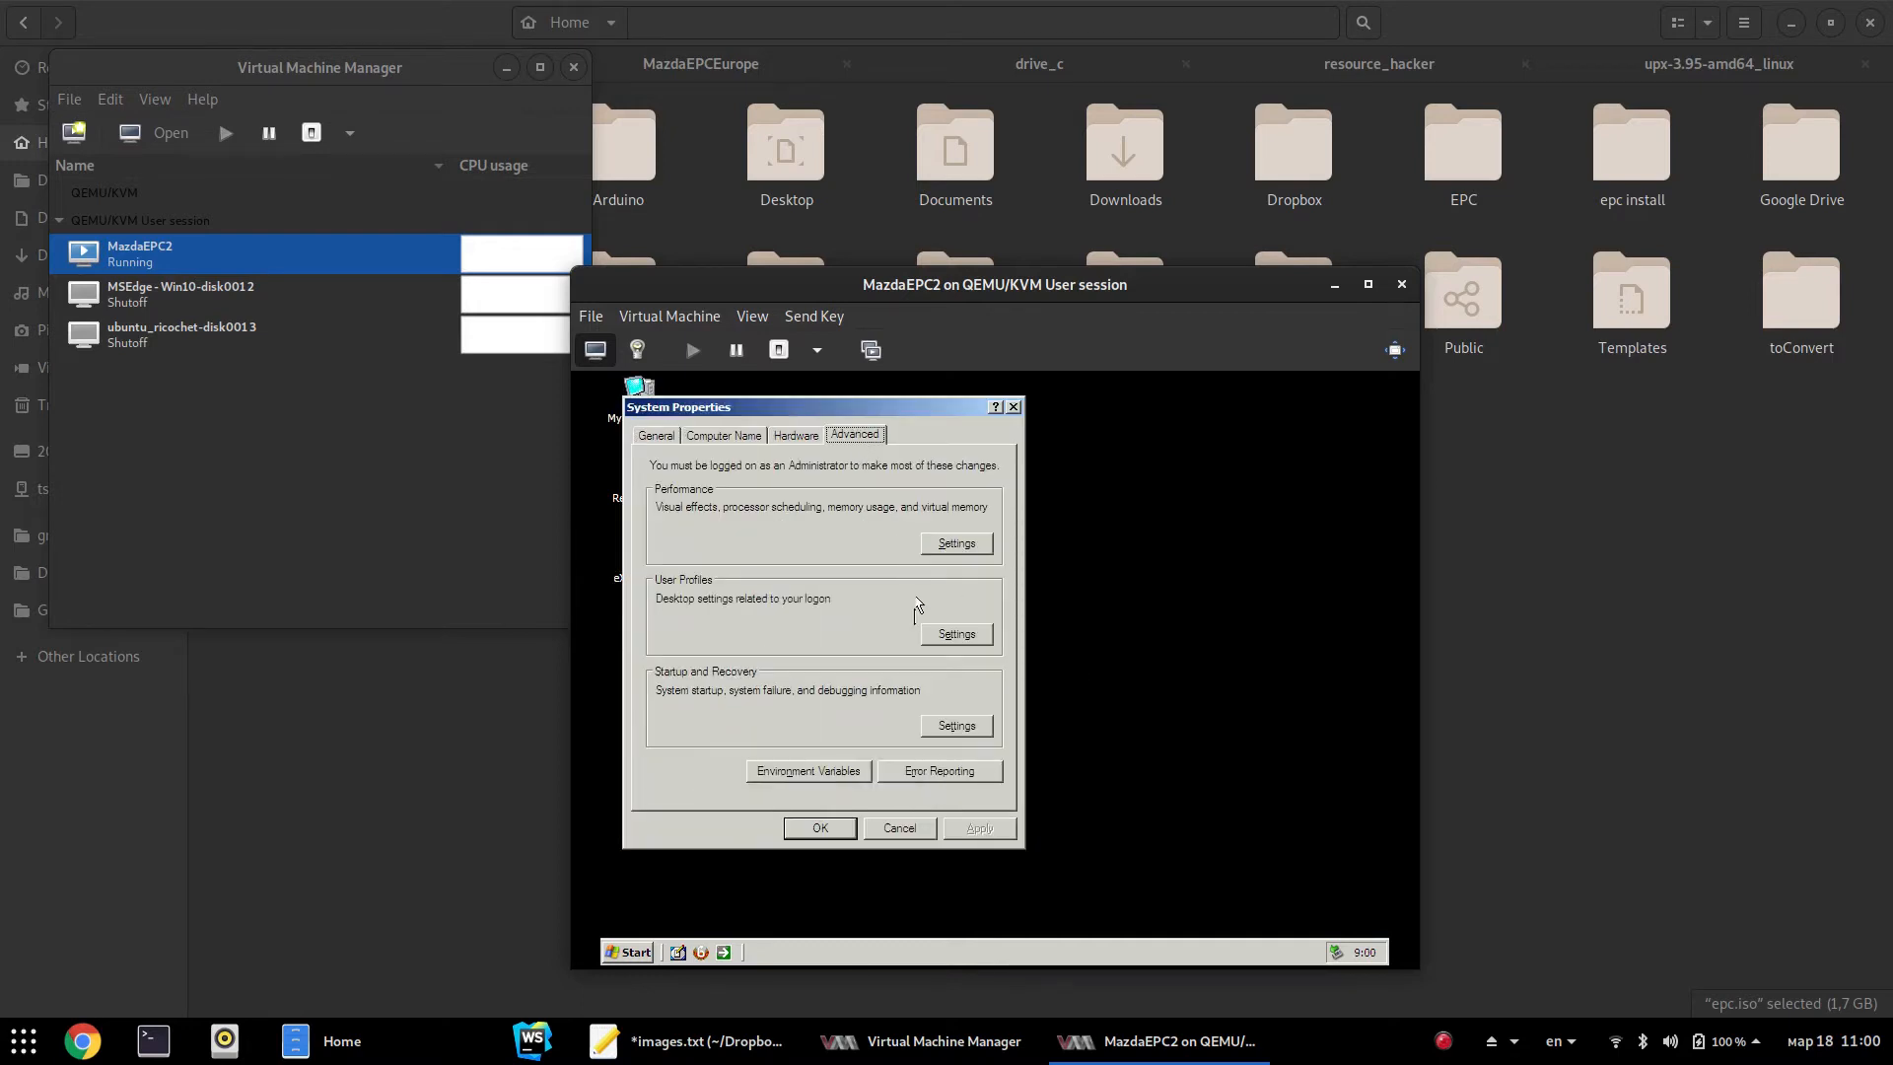
left_click(942, 543)
left_click(762, 560)
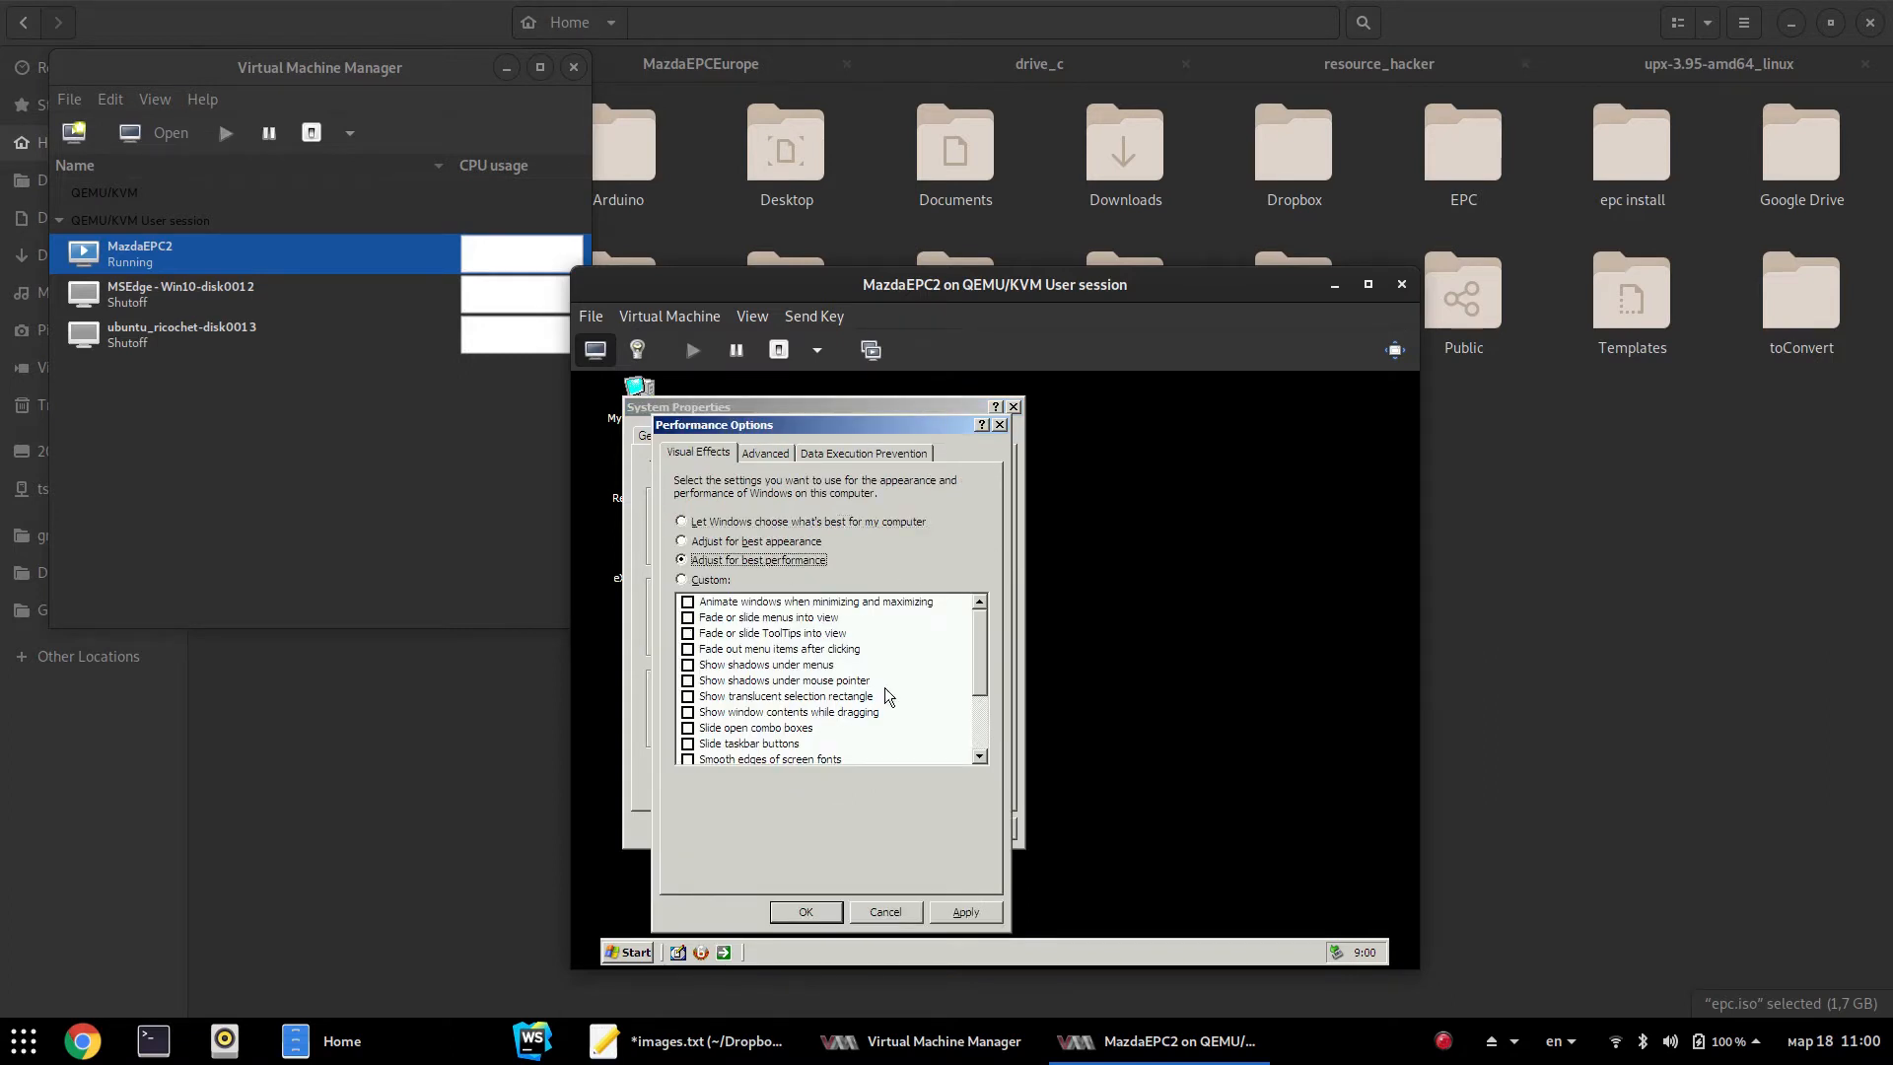
left_click_drag(985, 641, 988, 739)
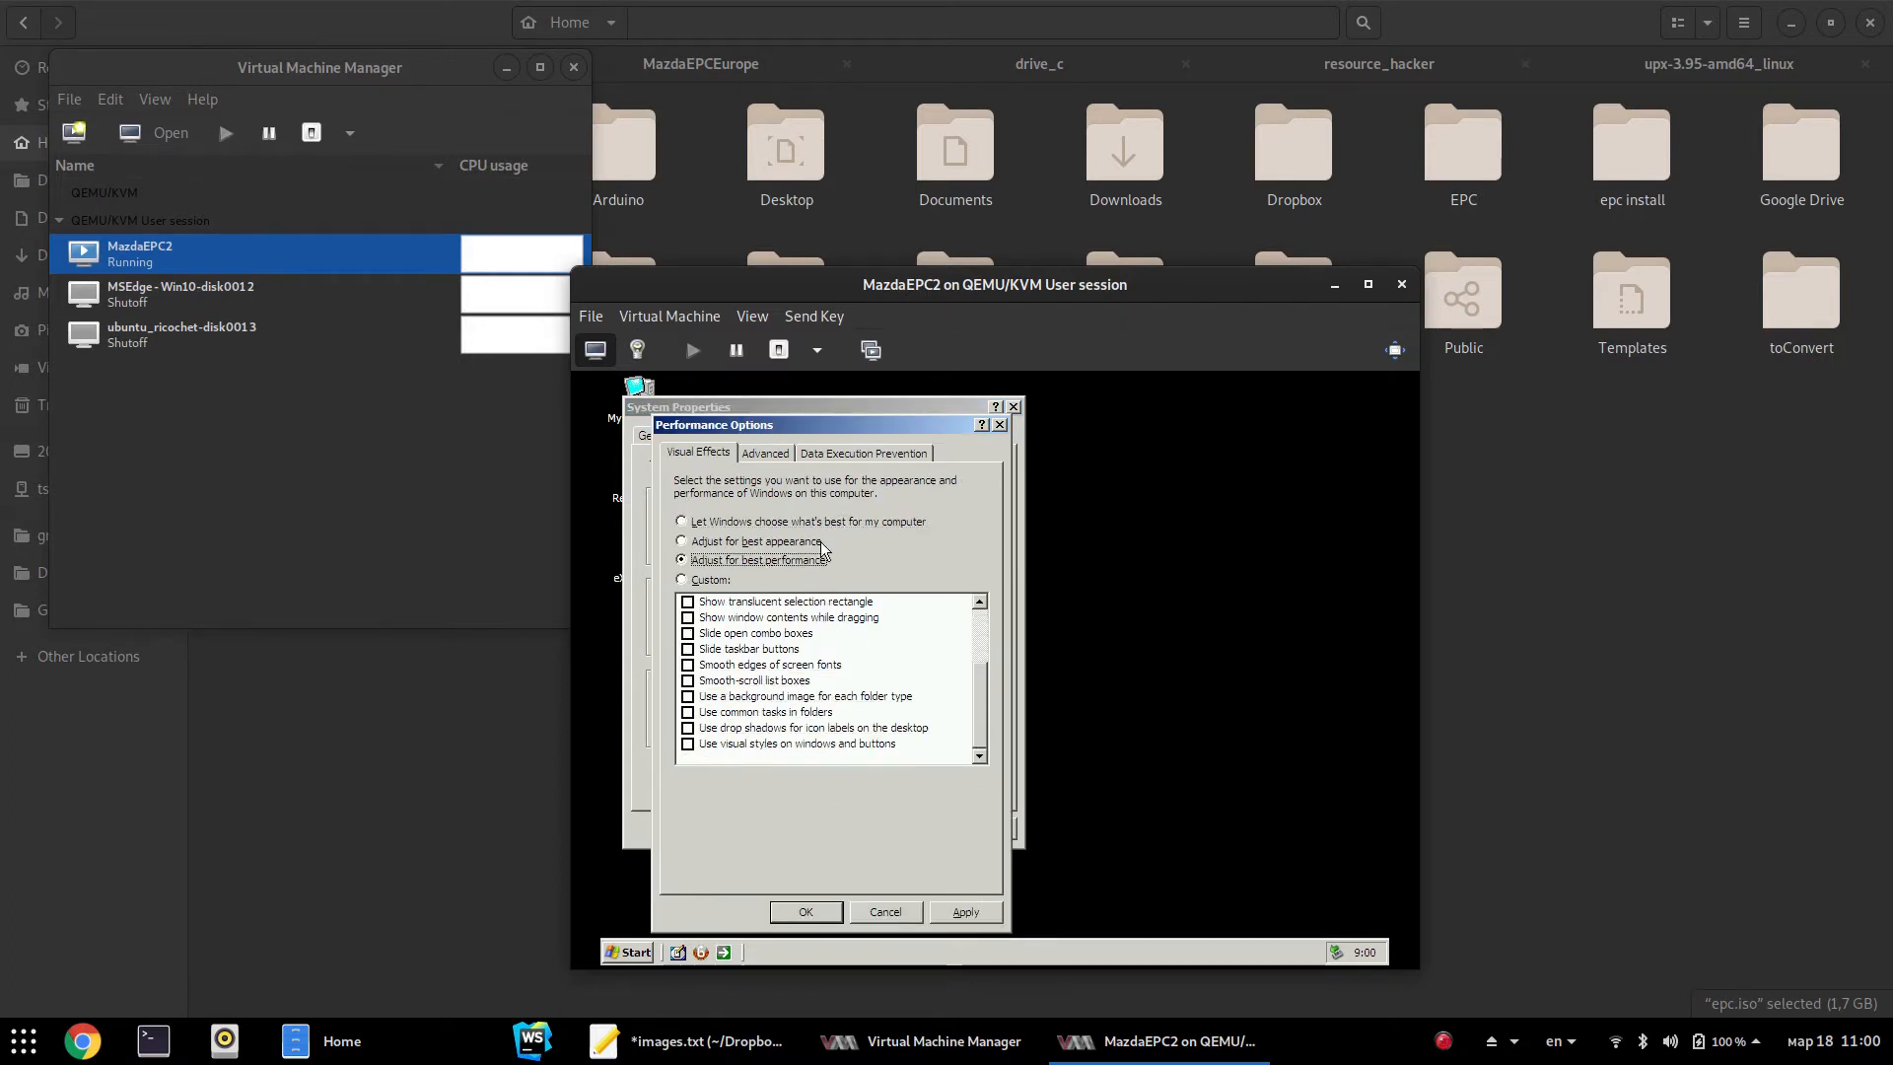
Make drive C:'s paging file system-managed and confirm the performance settings
left_click(781, 455)
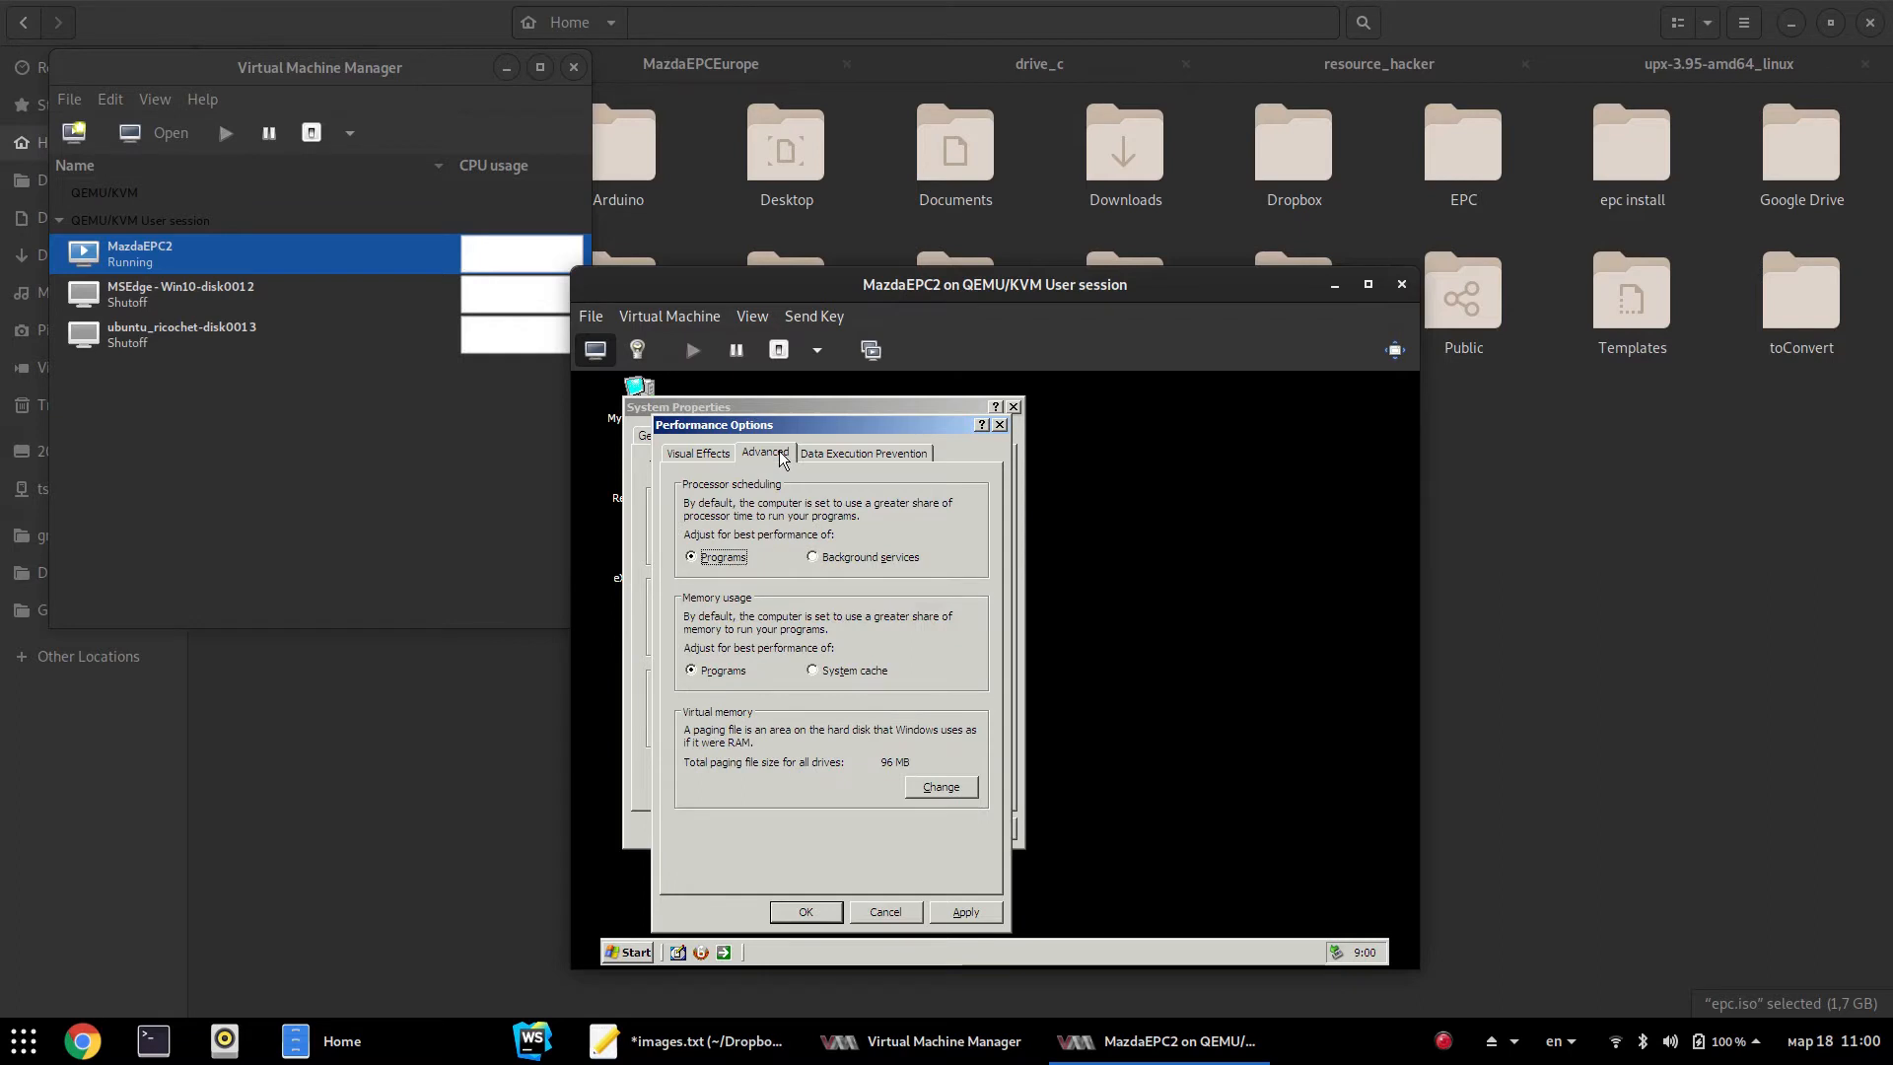
left_click(940, 786)
left_click(727, 710)
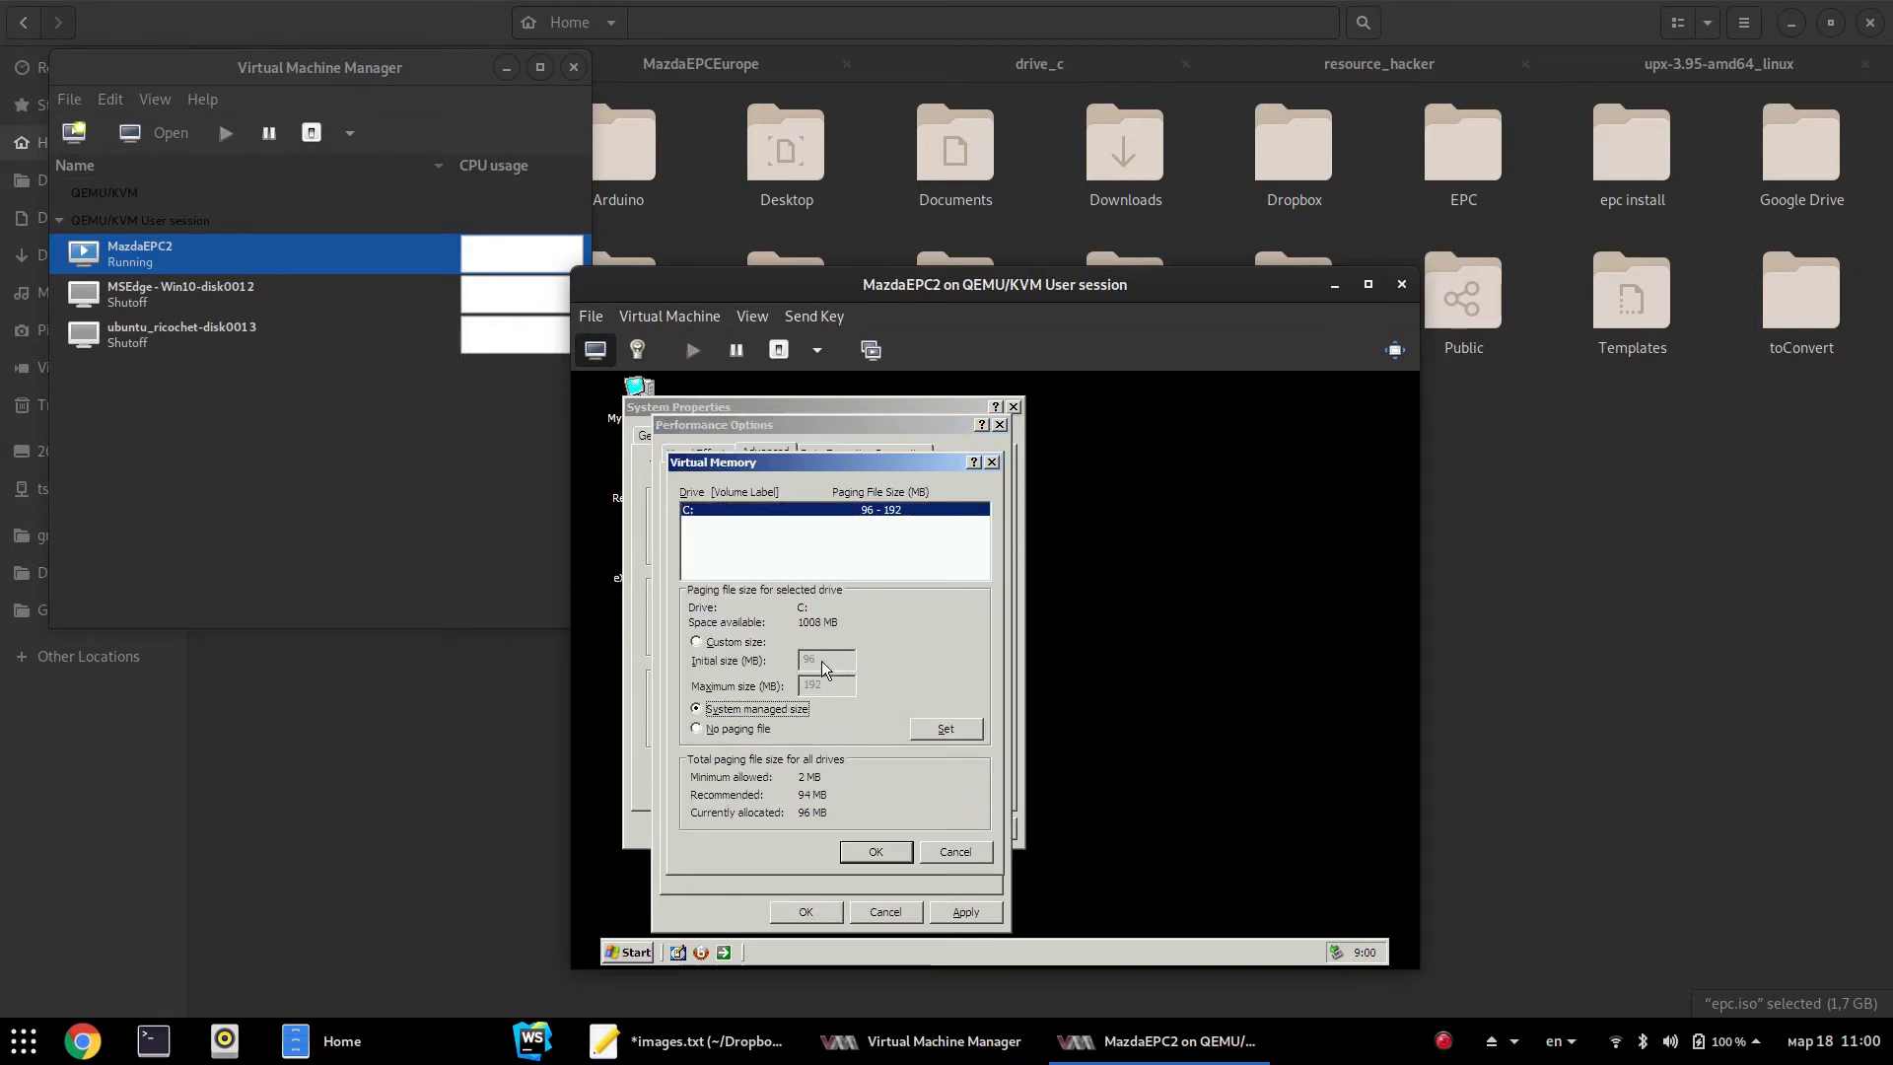
left_click(944, 727)
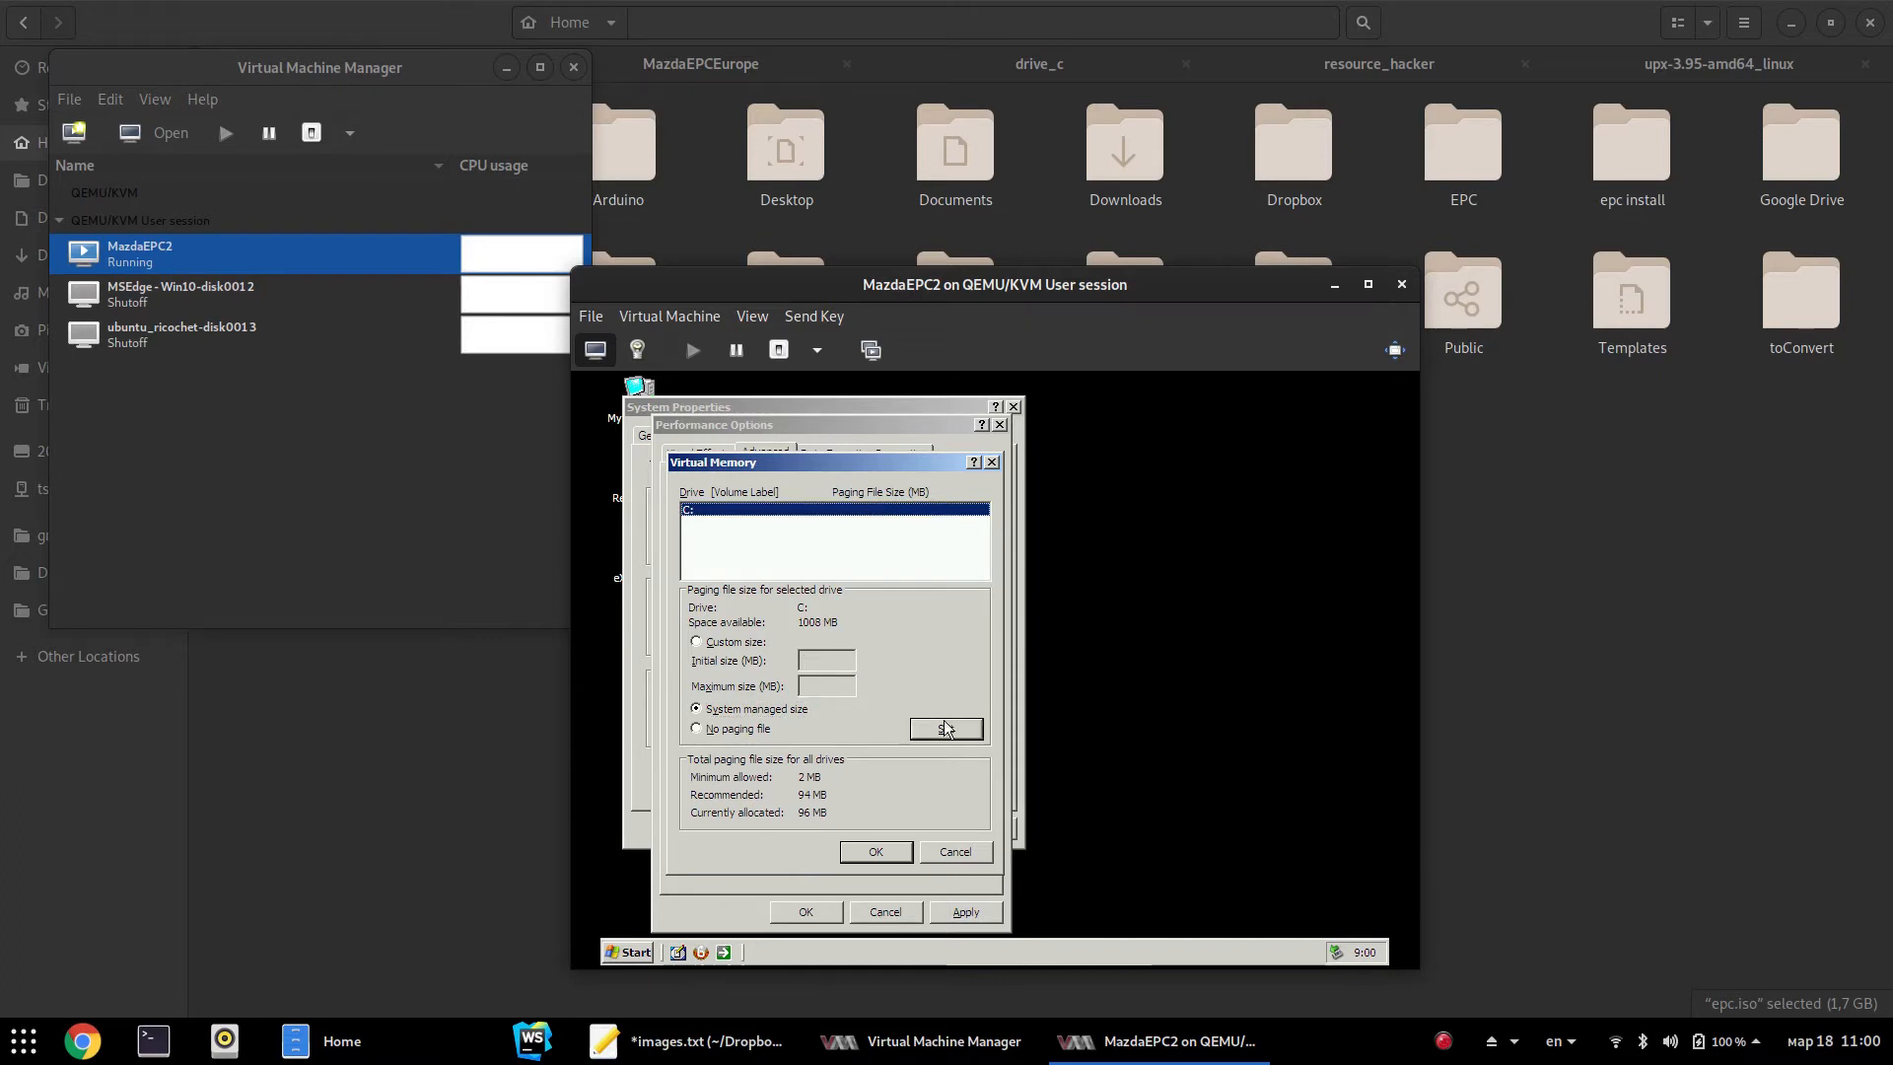
left_click(898, 850)
left_click(992, 714)
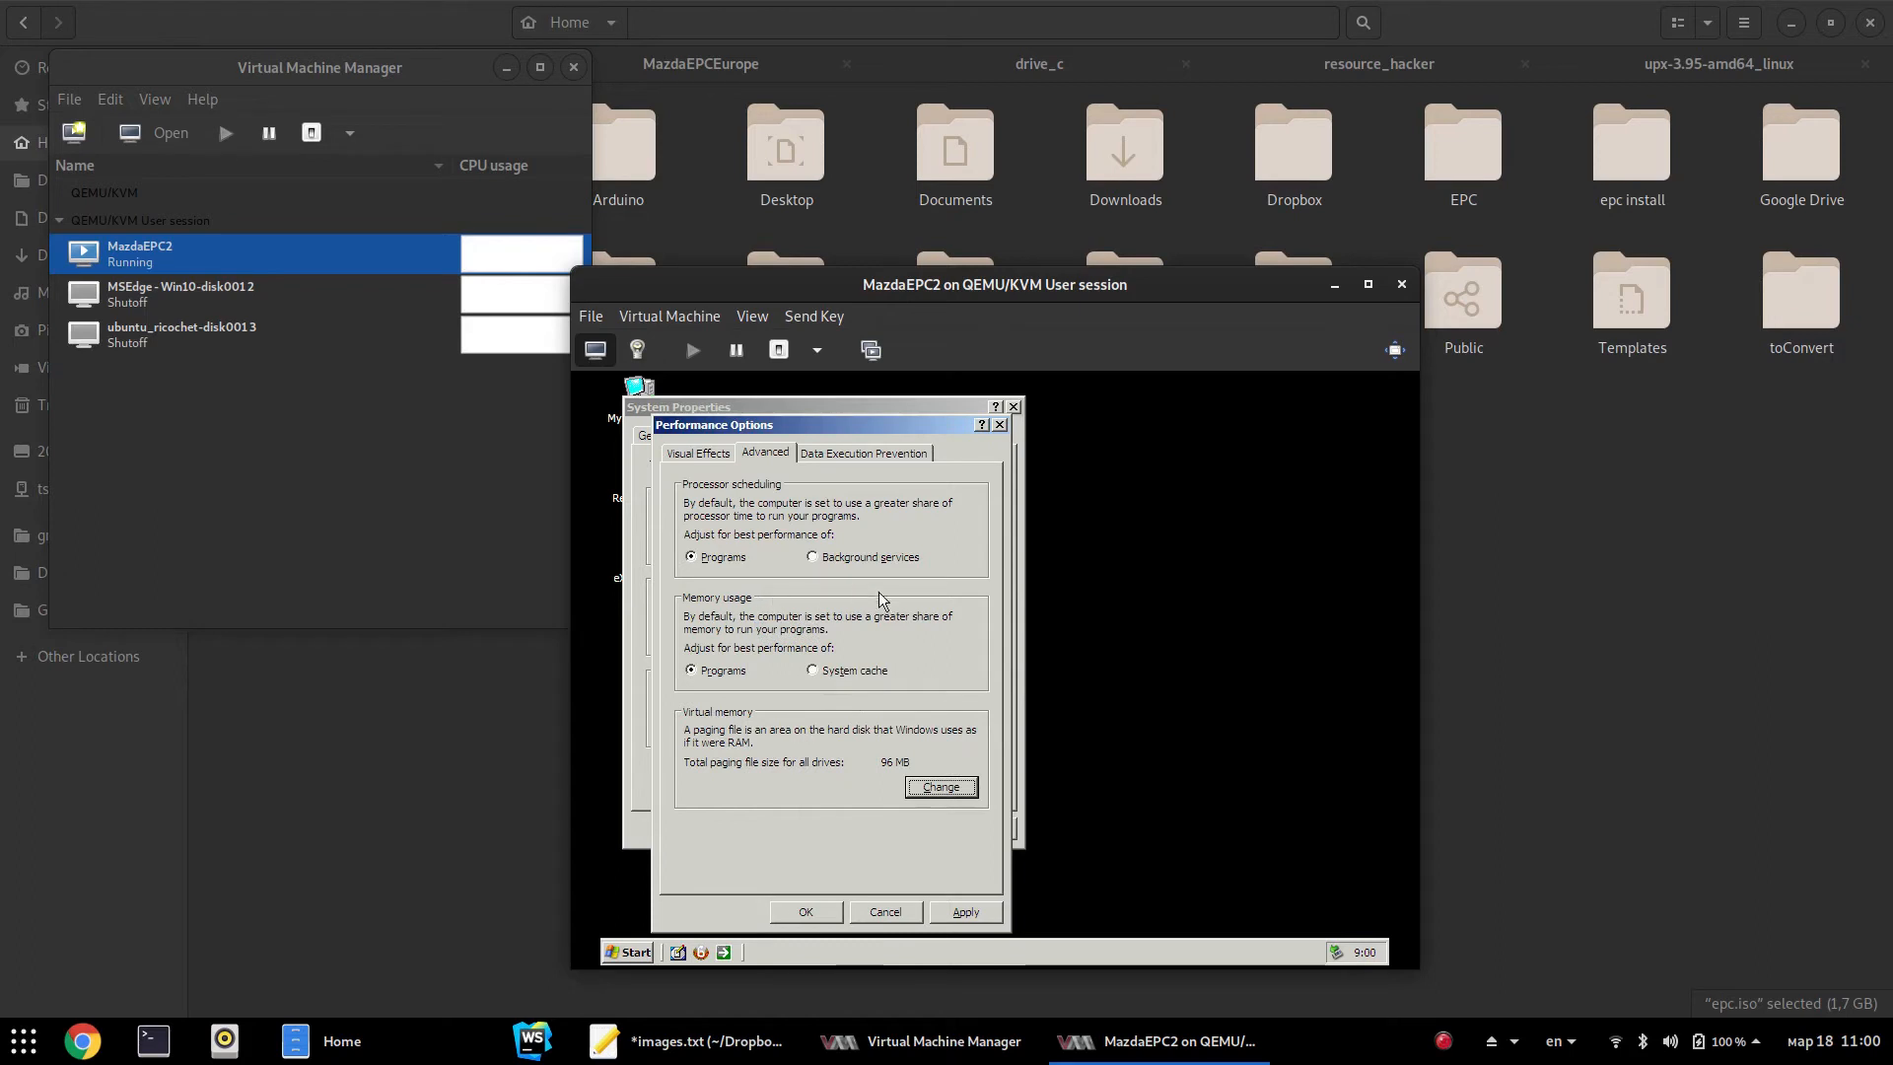
left_click(804, 912)
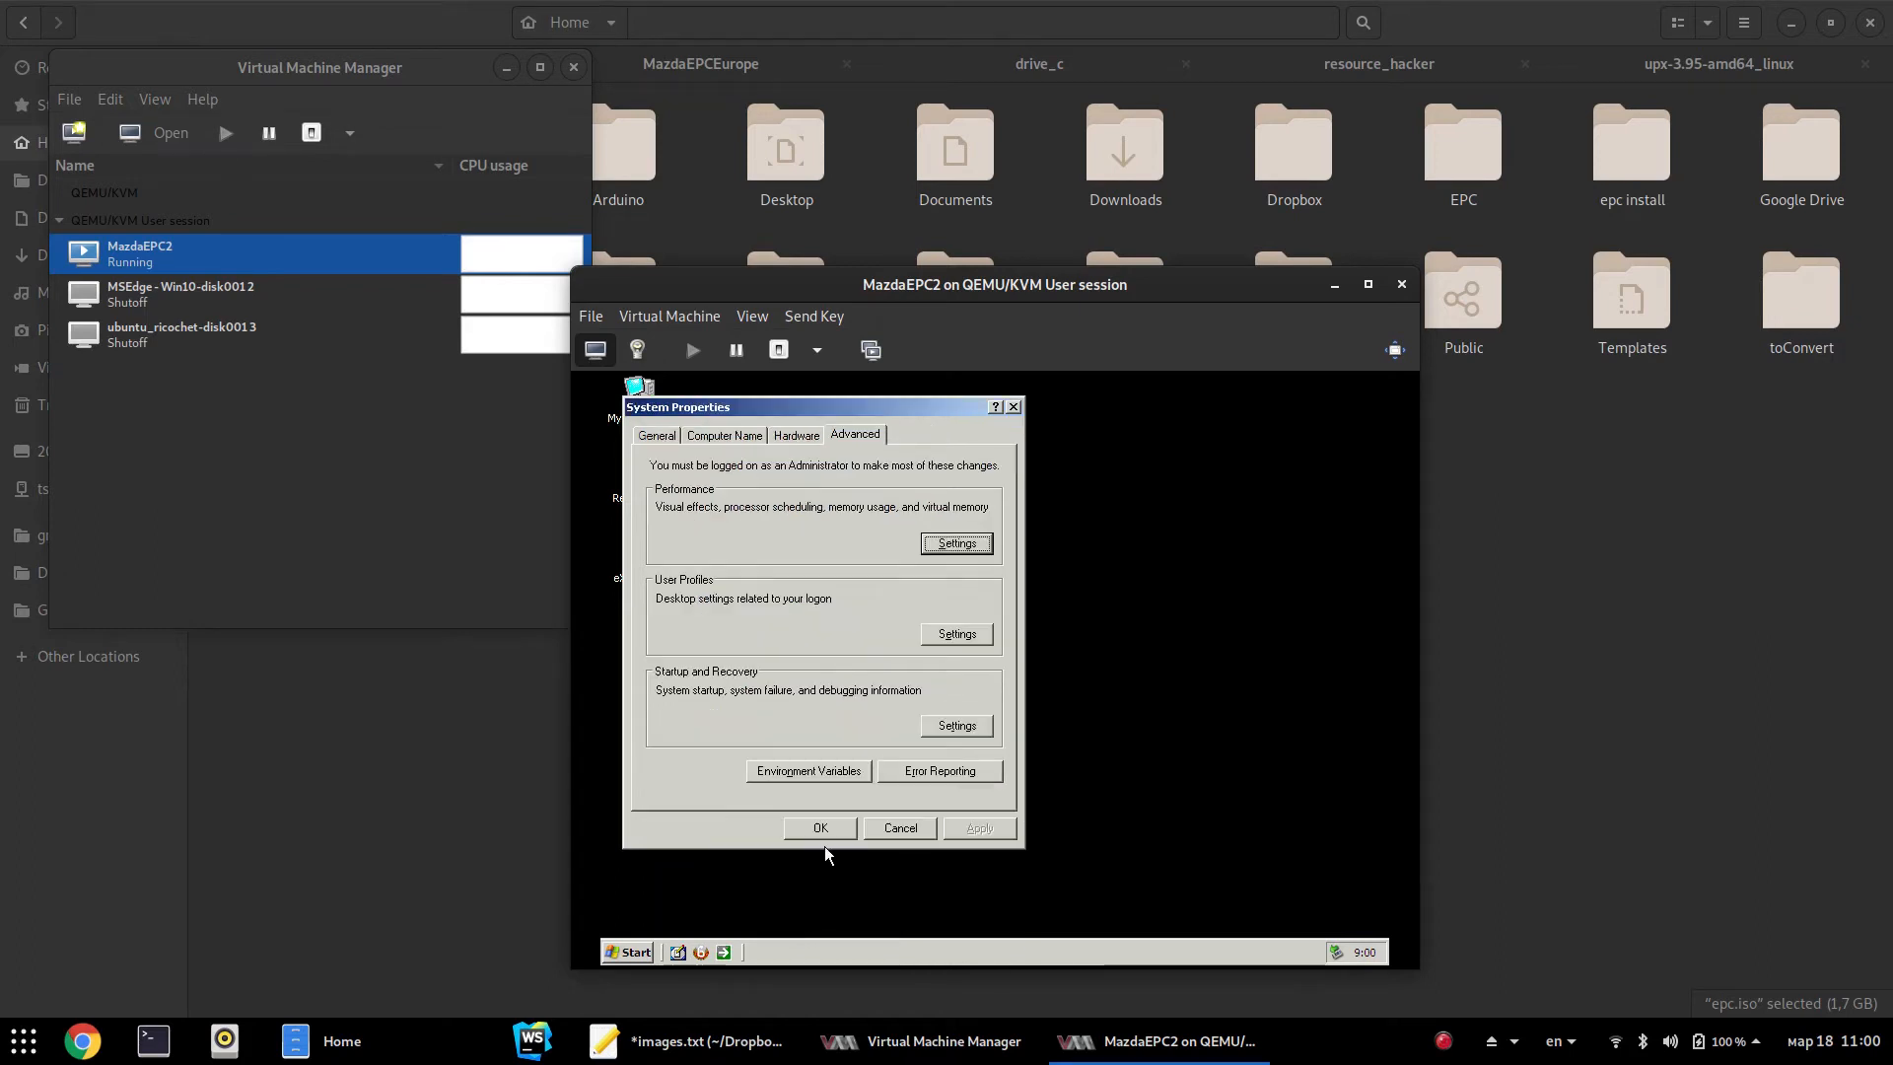
Turn off the menu and tooltip transition effect in the guest's Display Properties
right_click(1264, 721)
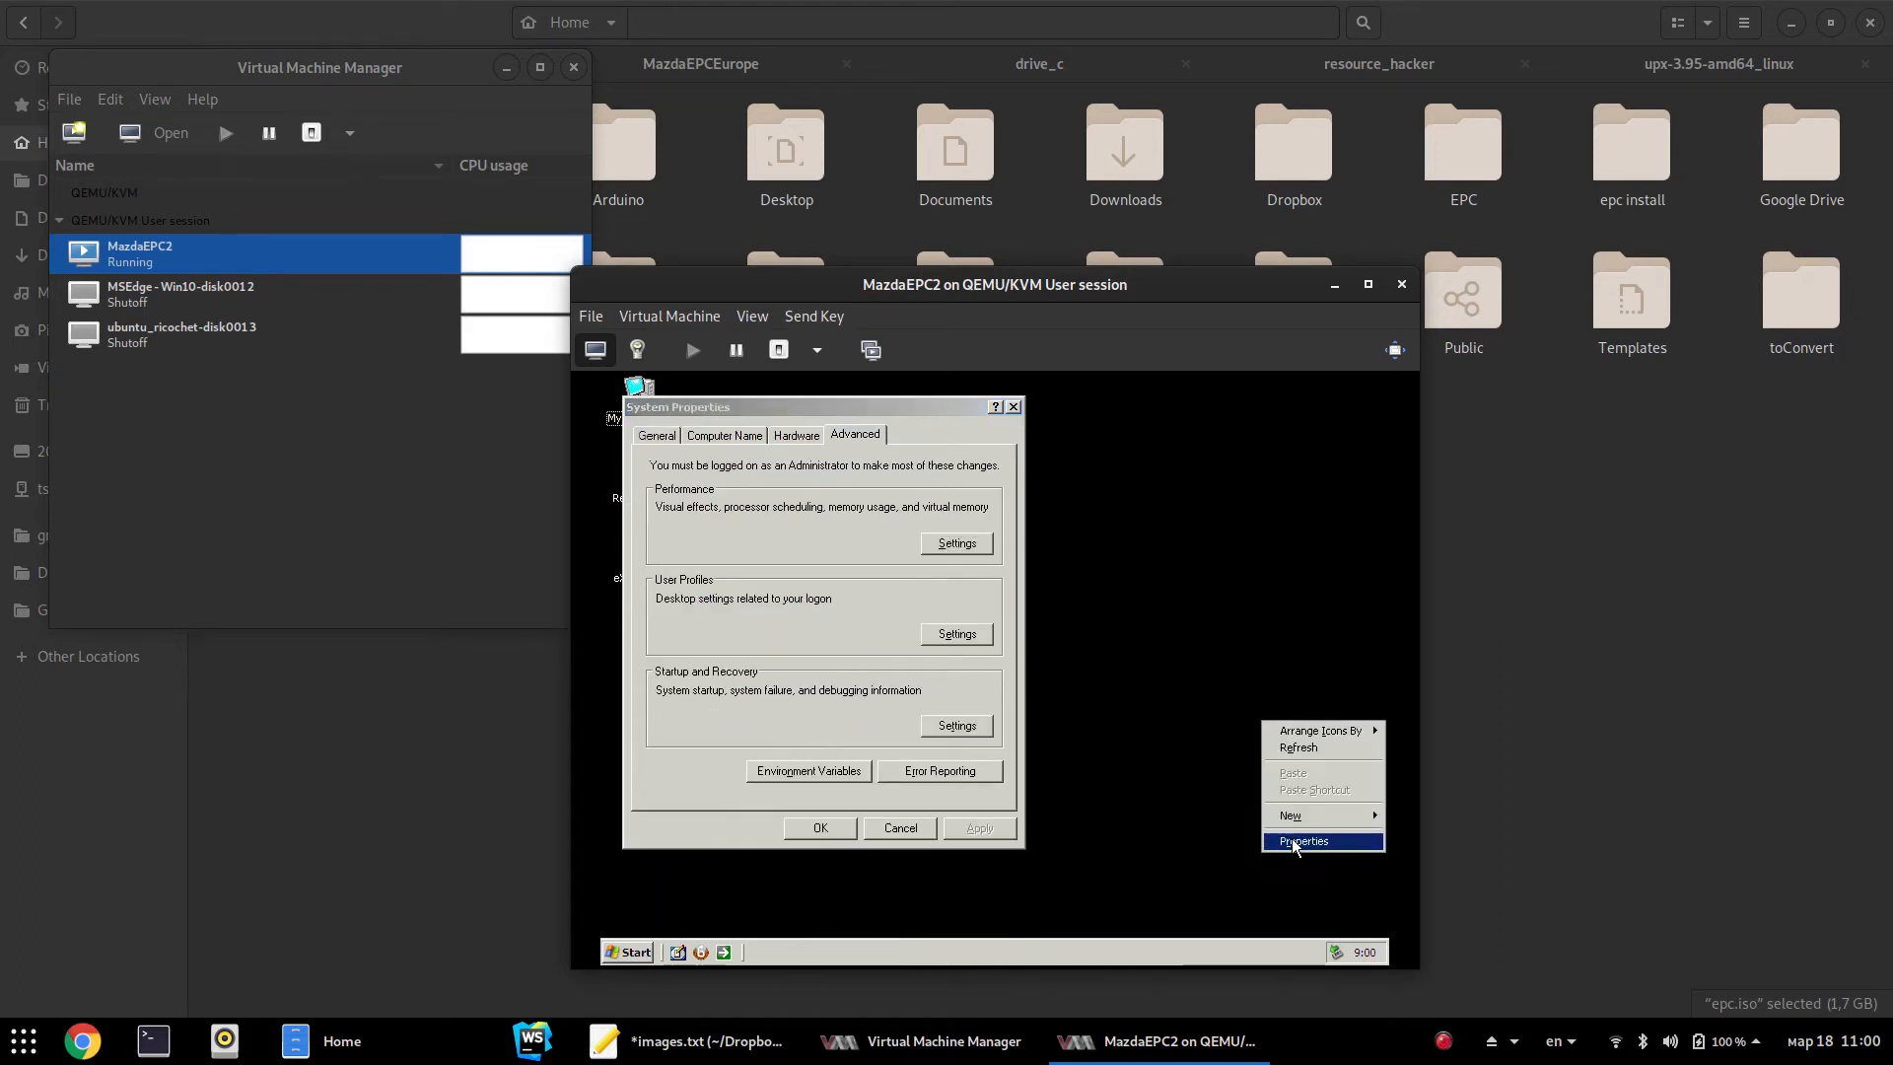
left_click(1295, 843)
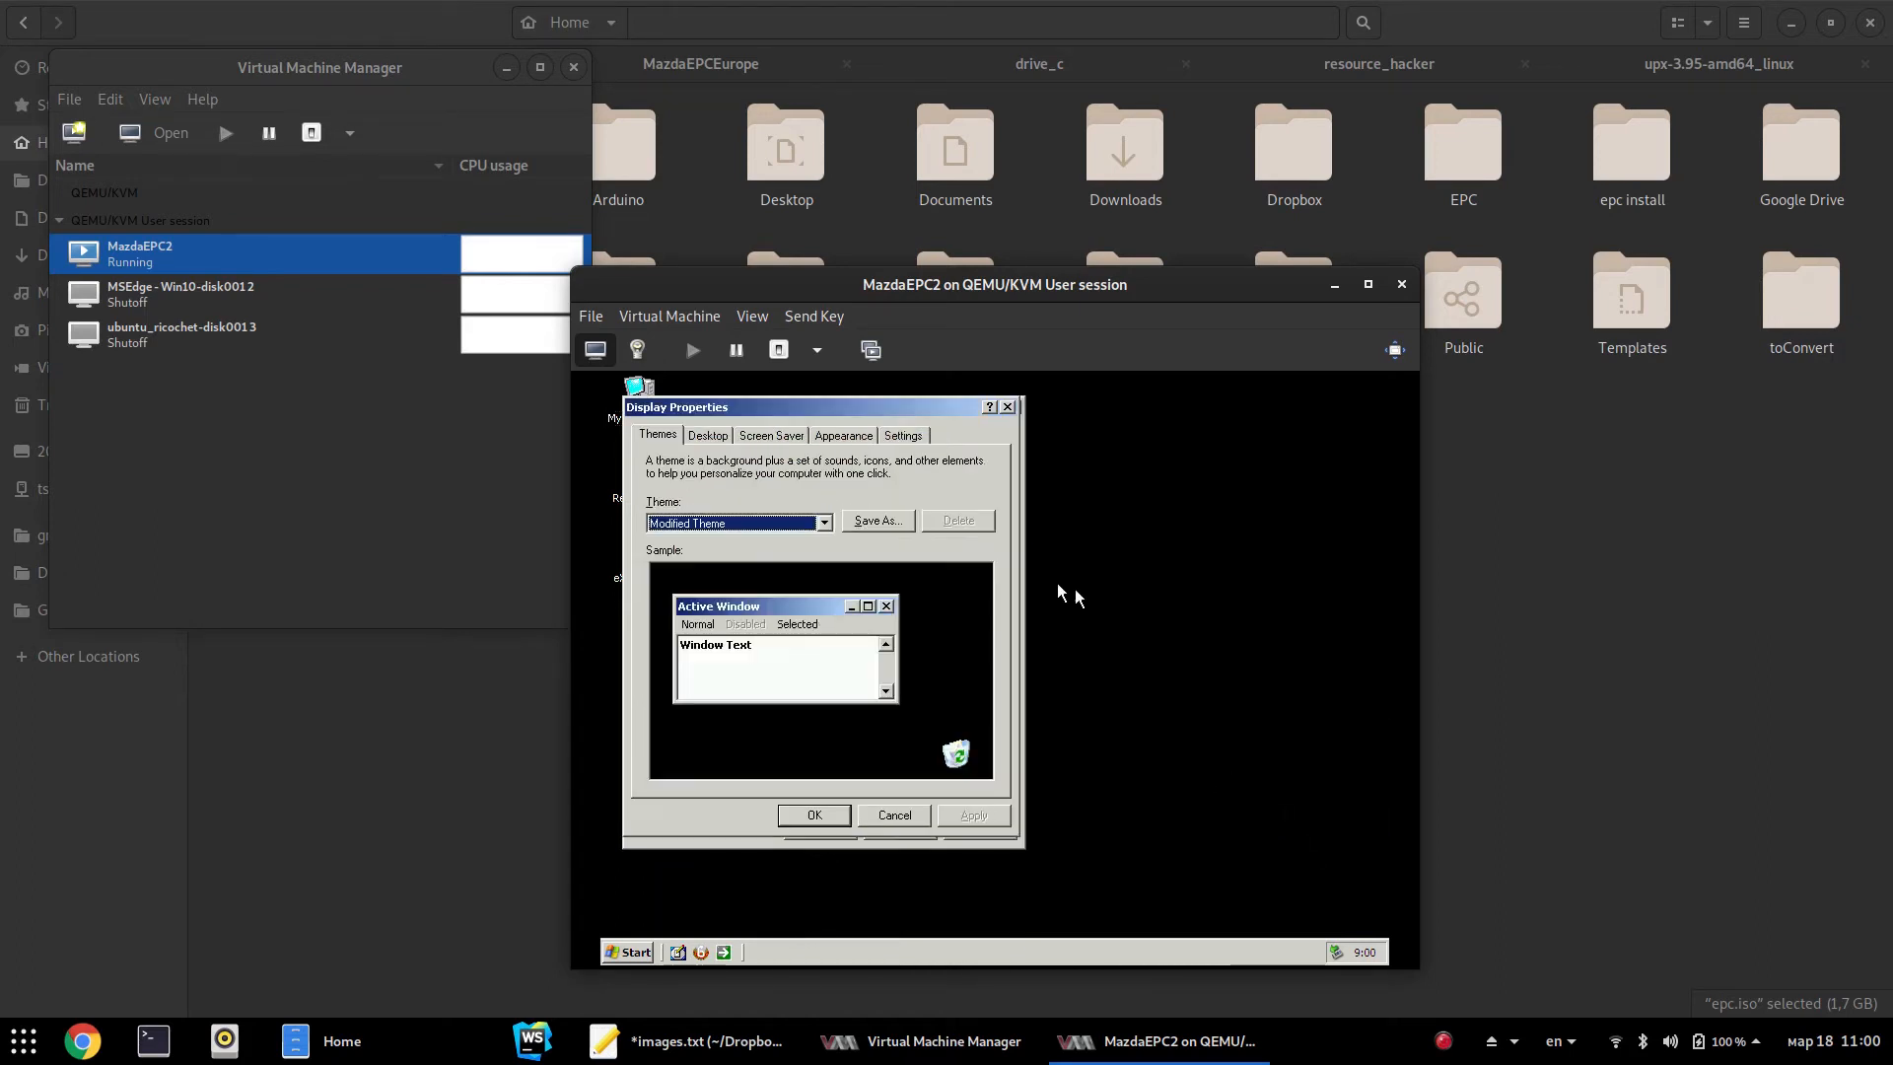
left_click(704, 435)
left_click(754, 436)
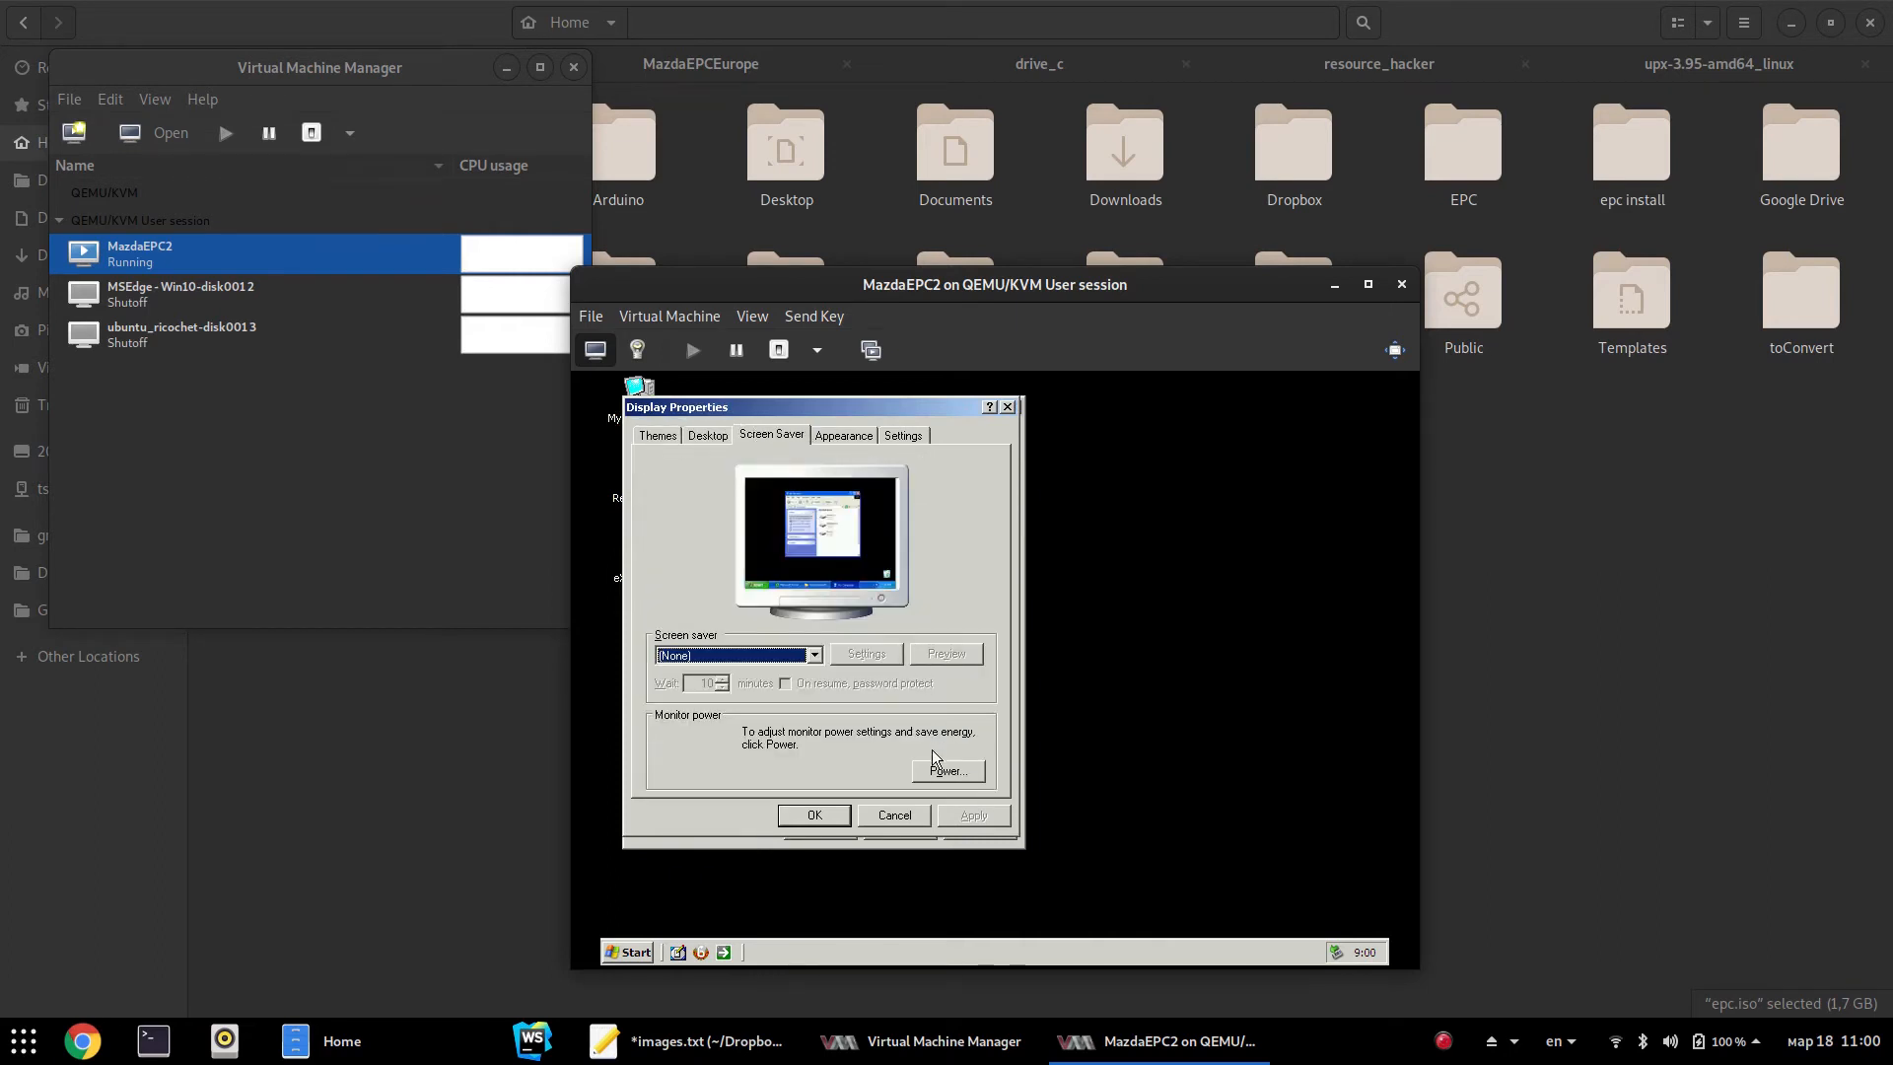
left_click(842, 434)
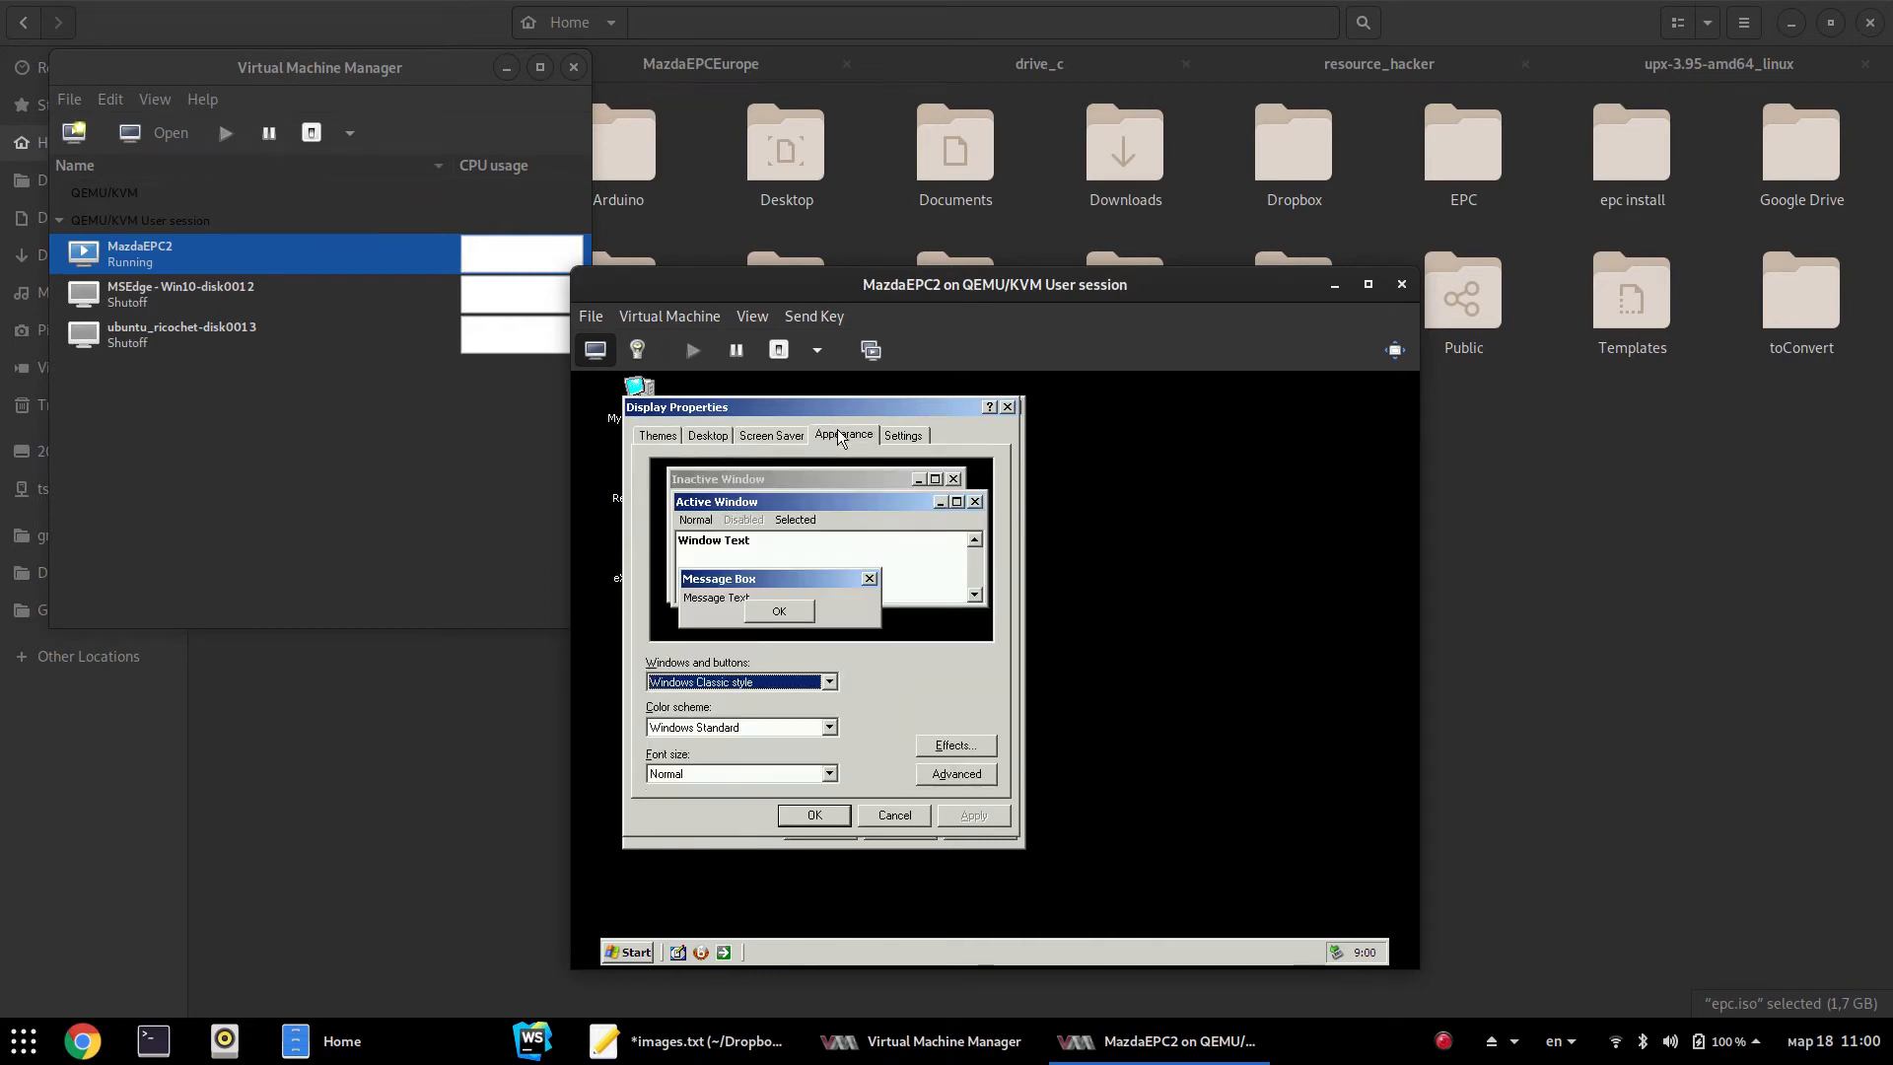
left_click(981, 751)
left_click(858, 543)
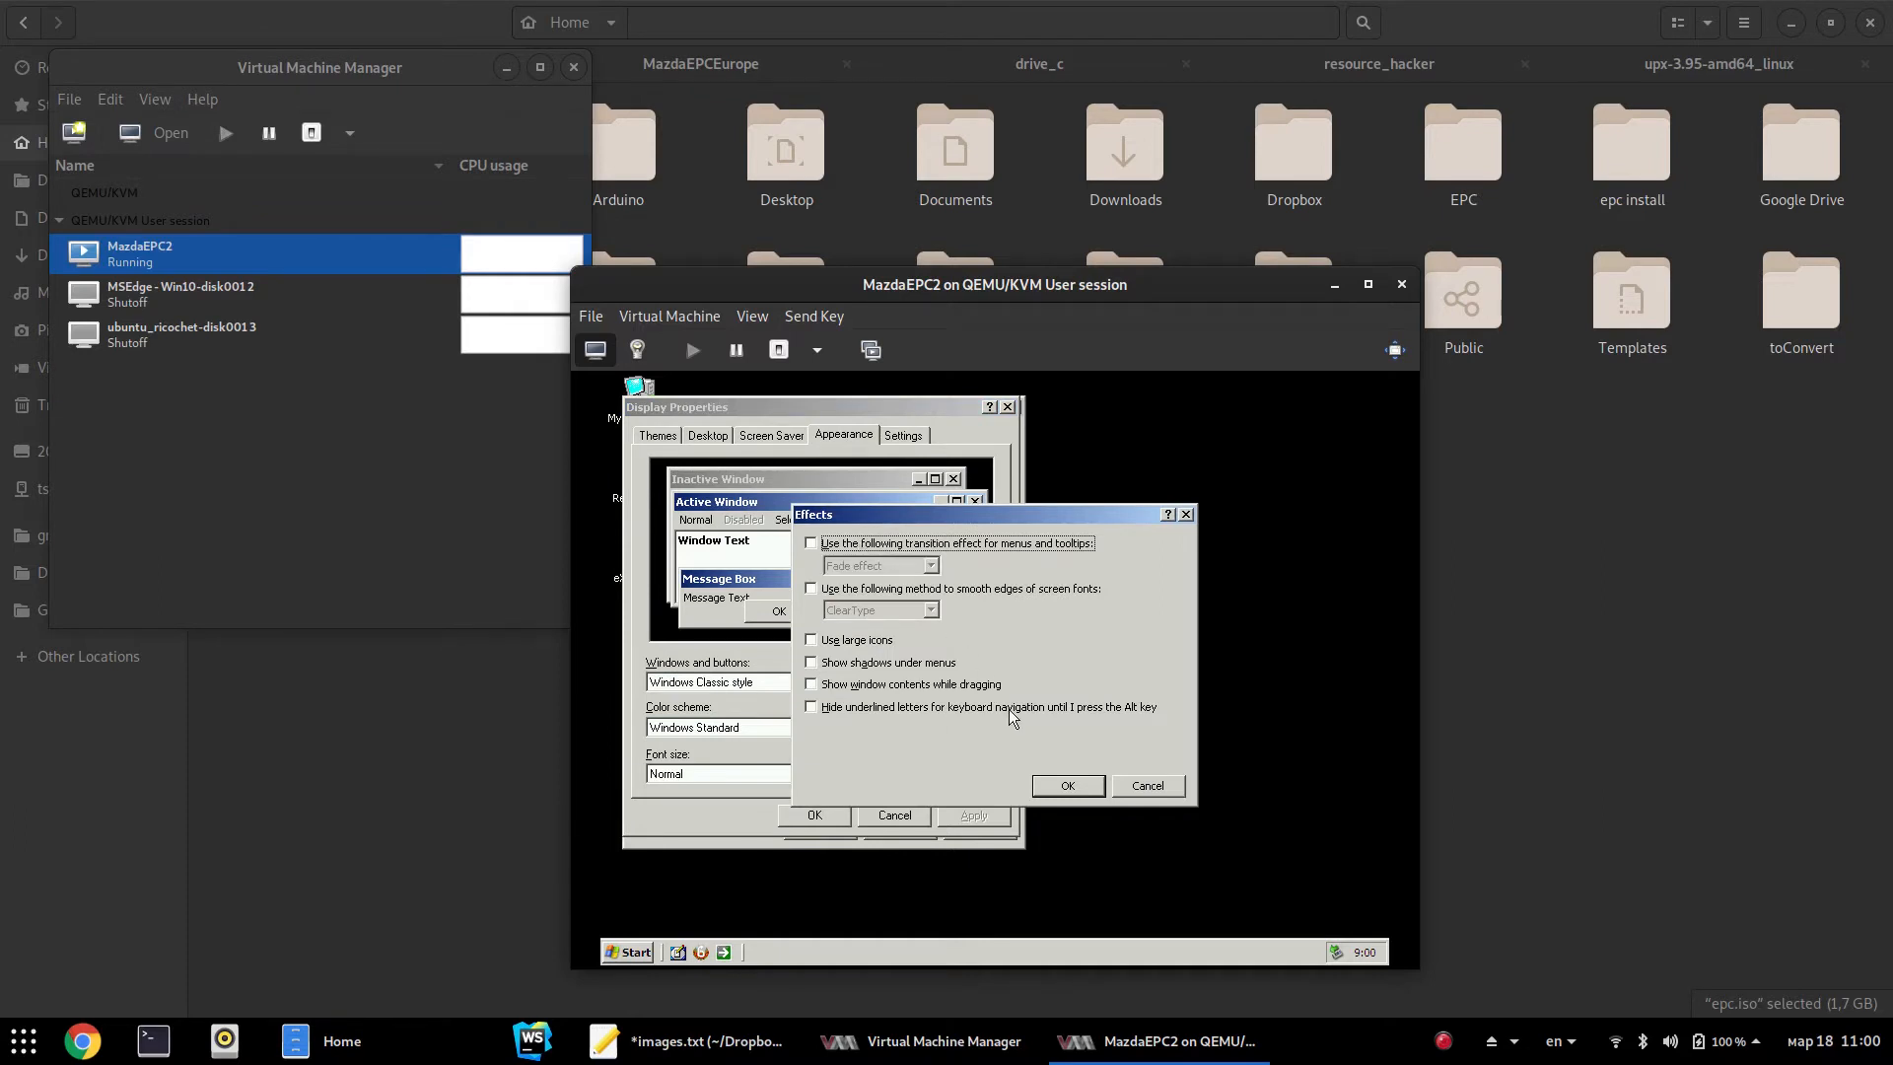
left_click(1068, 786)
Accept the display and performance changes and restart the guest
left_click(840, 822)
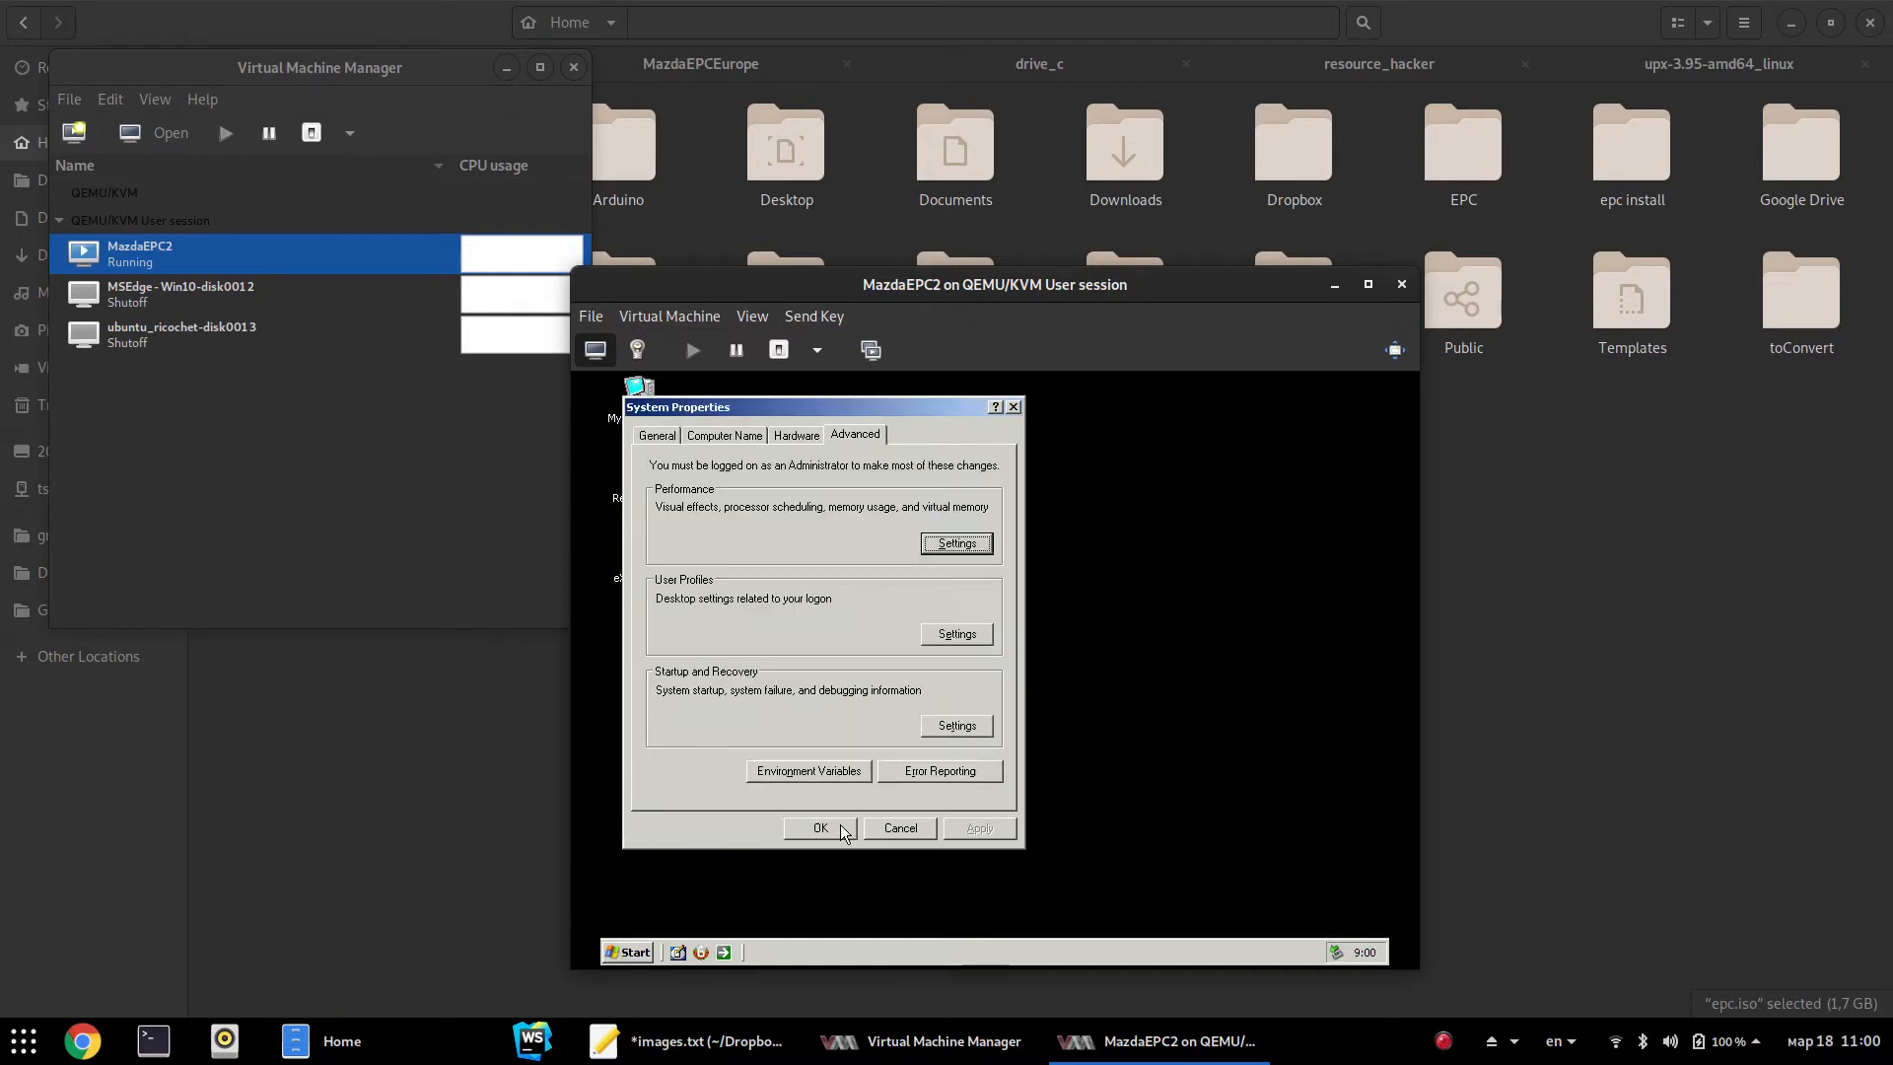
left_click(834, 830)
left_click(942, 708)
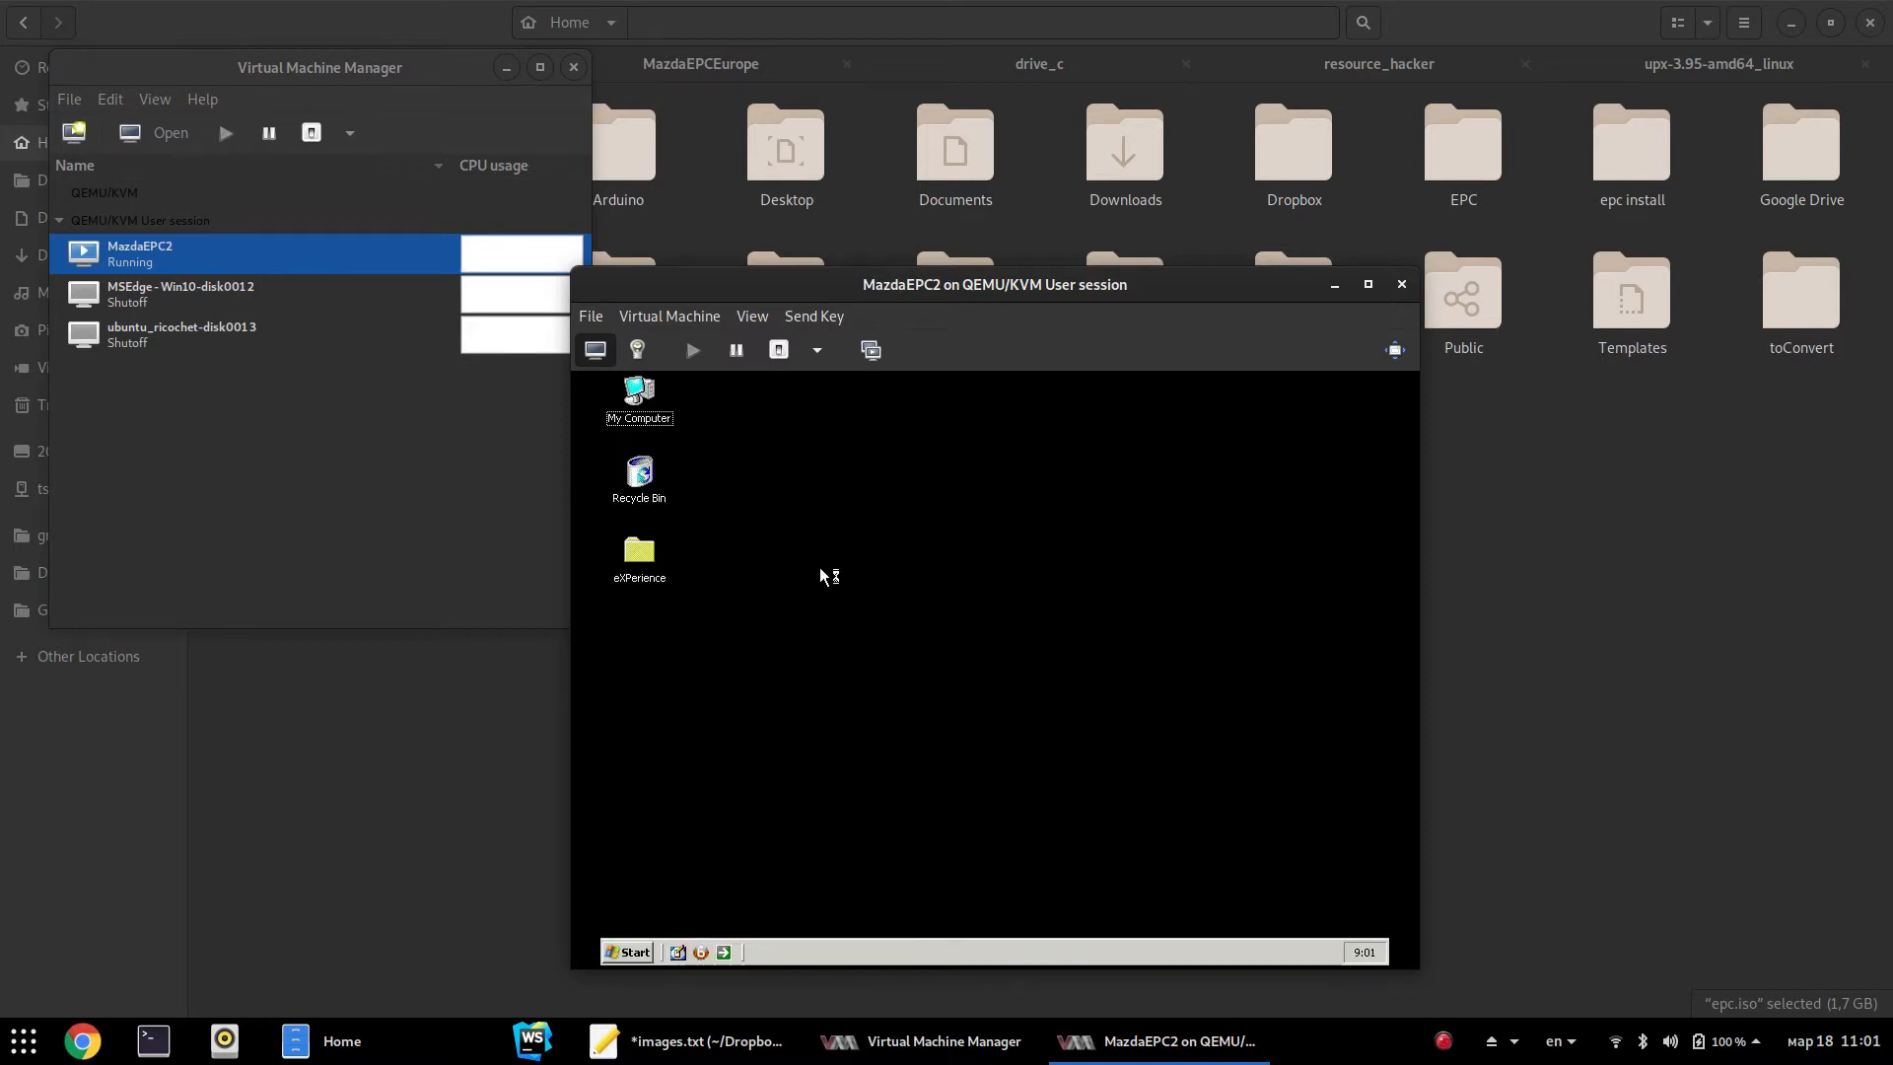
Compress drive C: with indexing off, applying to all subfolders and ignoring locked files
left_click(642, 393)
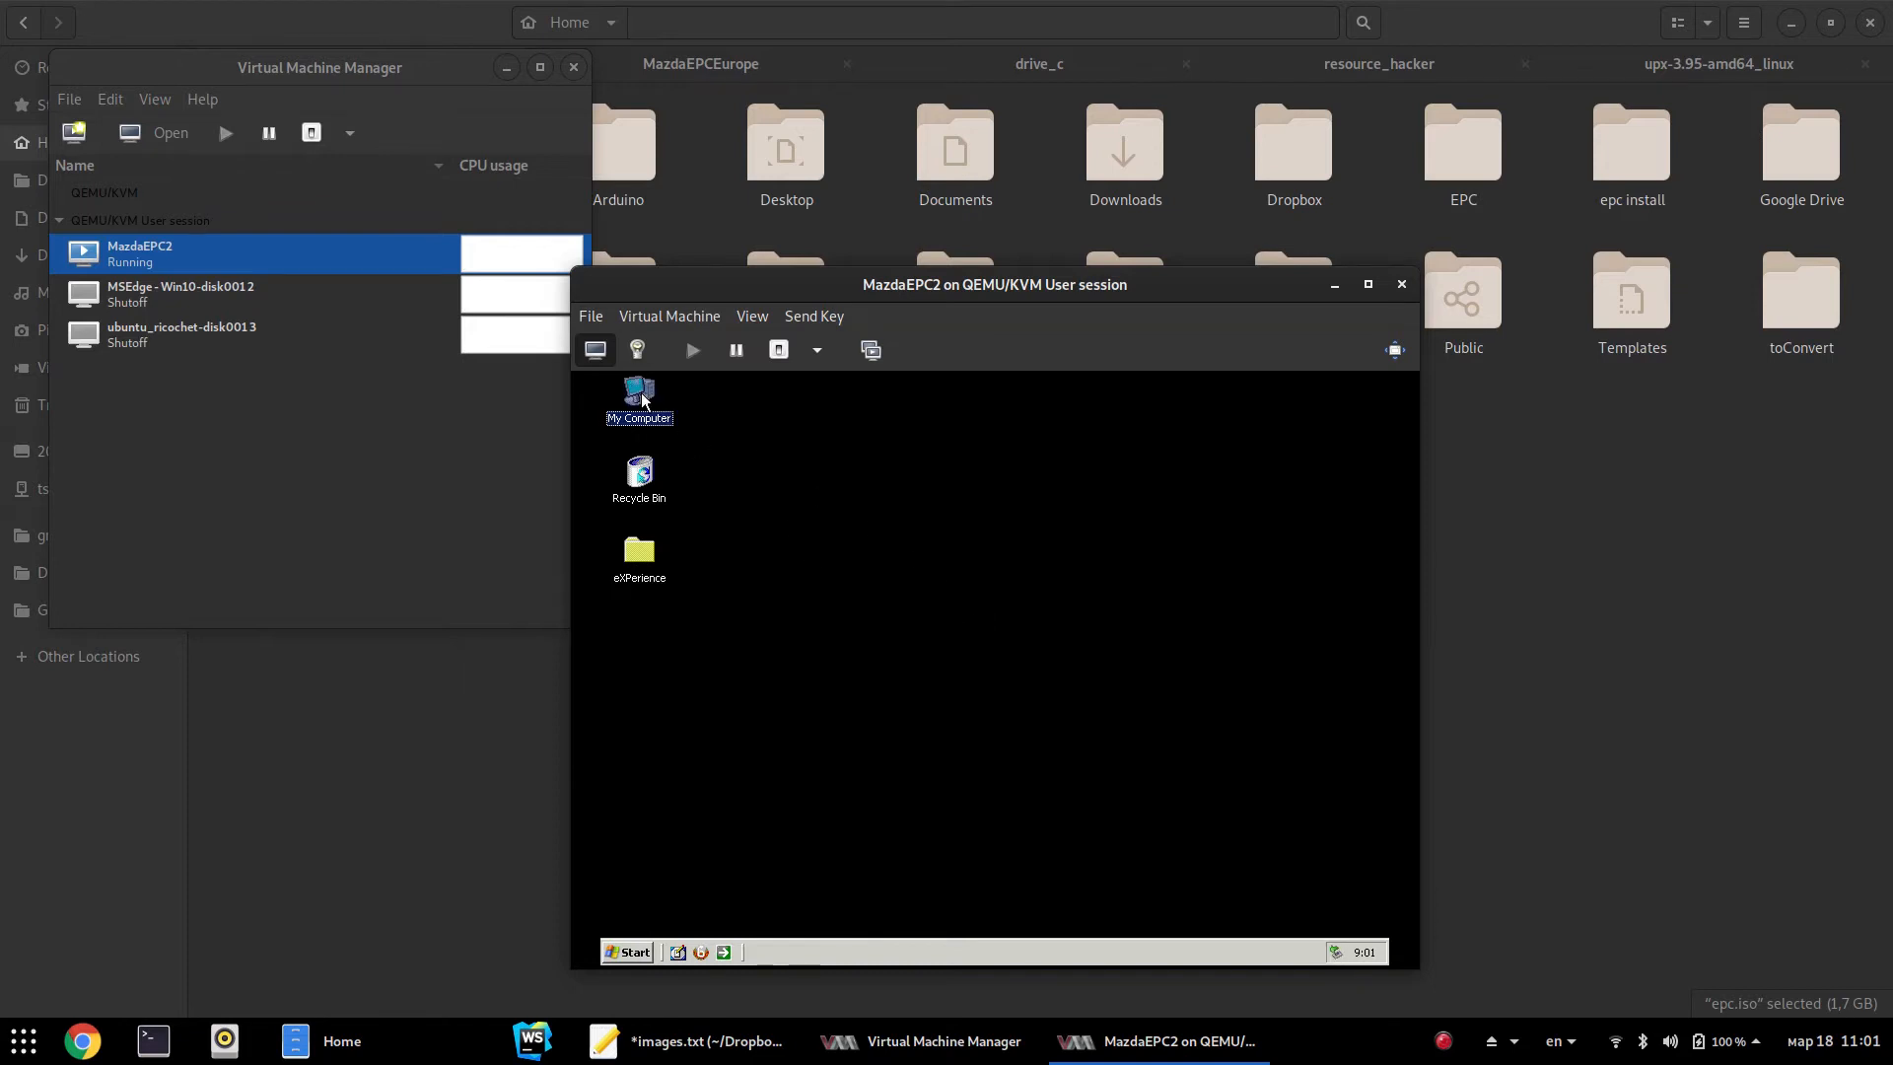
double_click(641, 393)
right_click(682, 525)
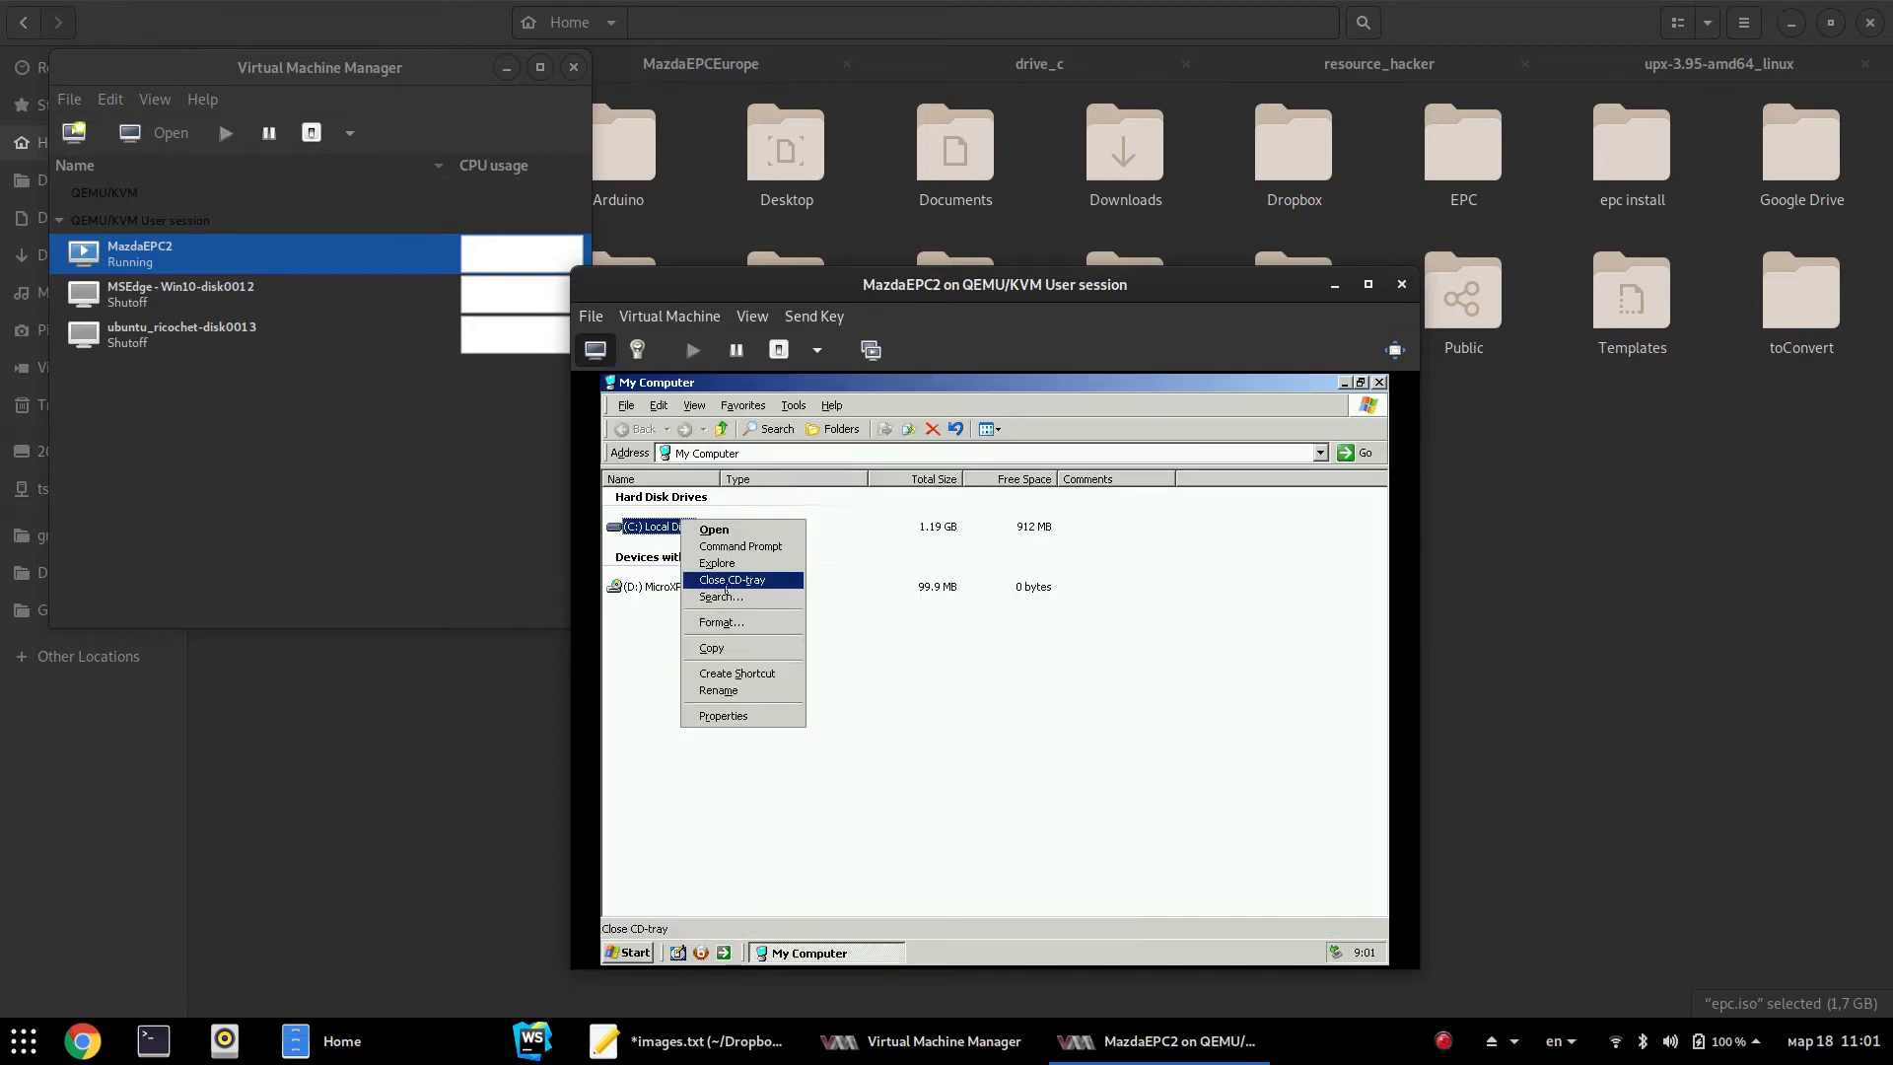
left_click(737, 715)
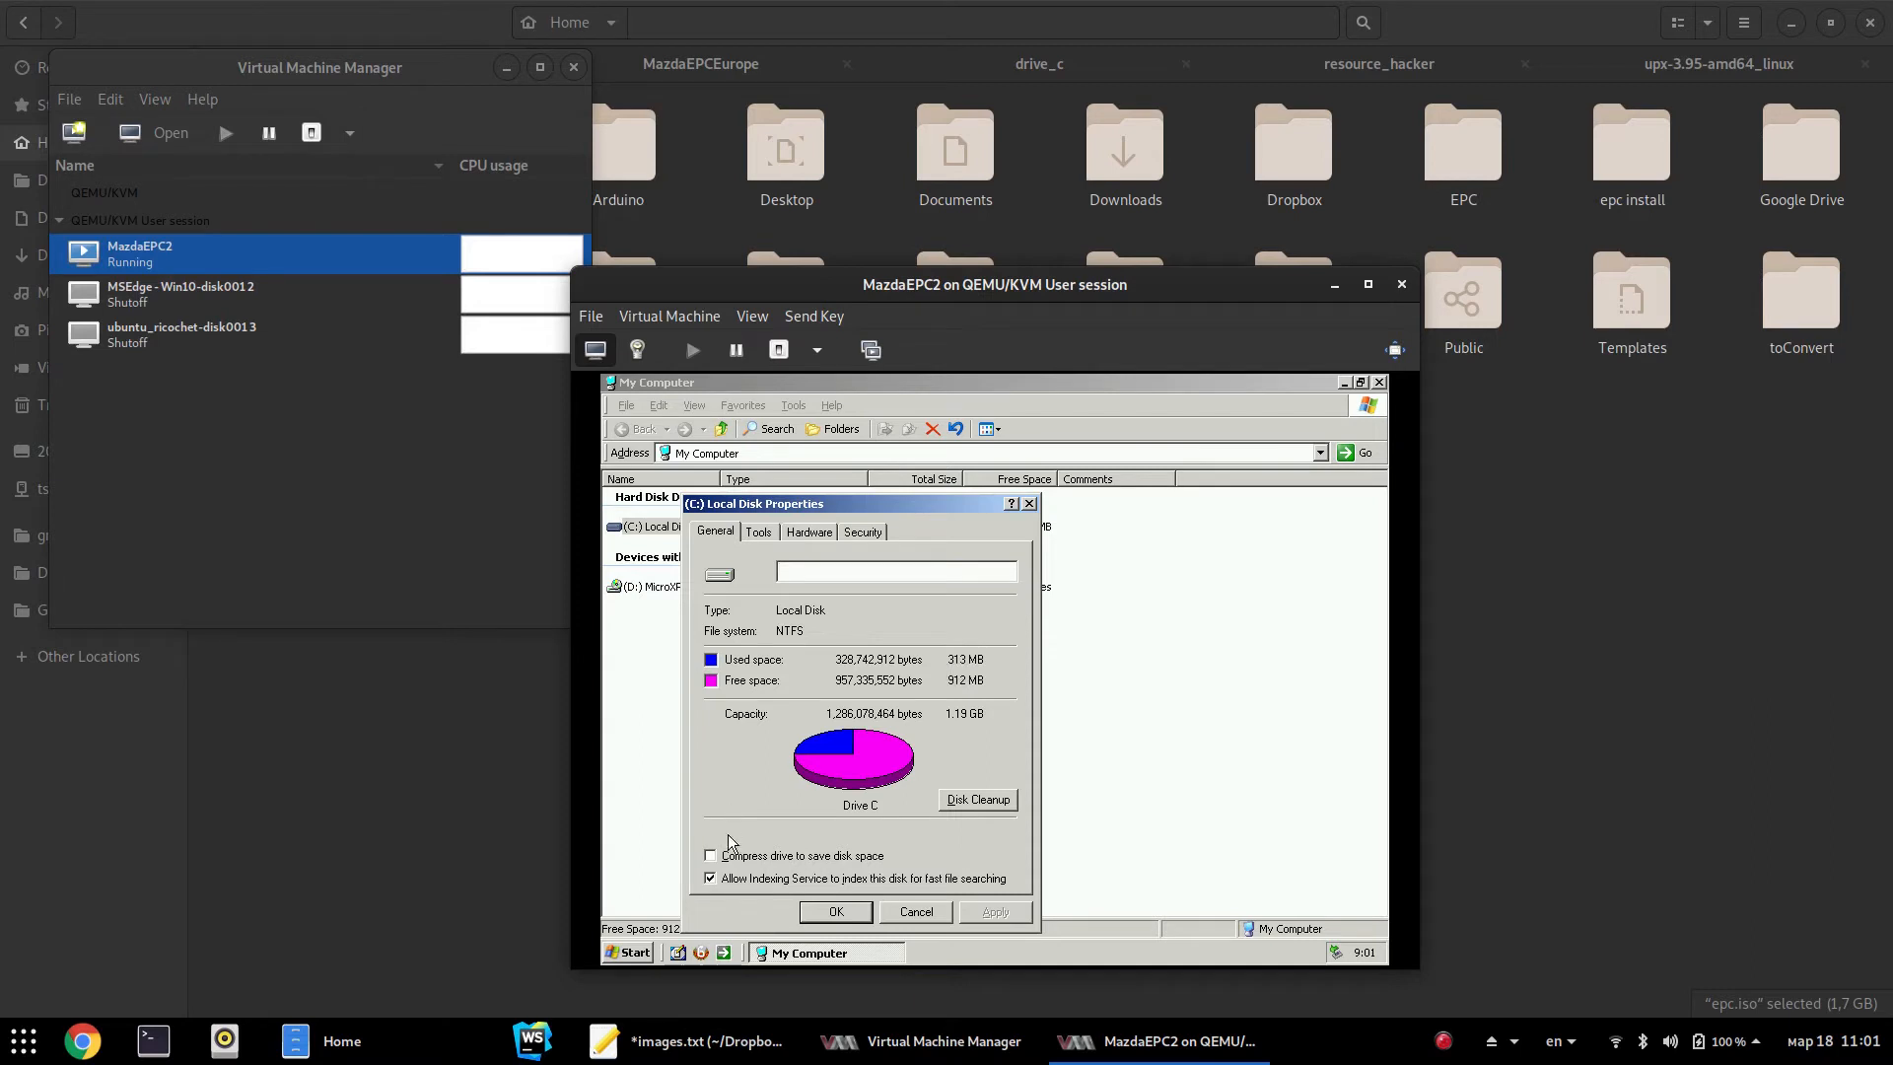
left_click(709, 878)
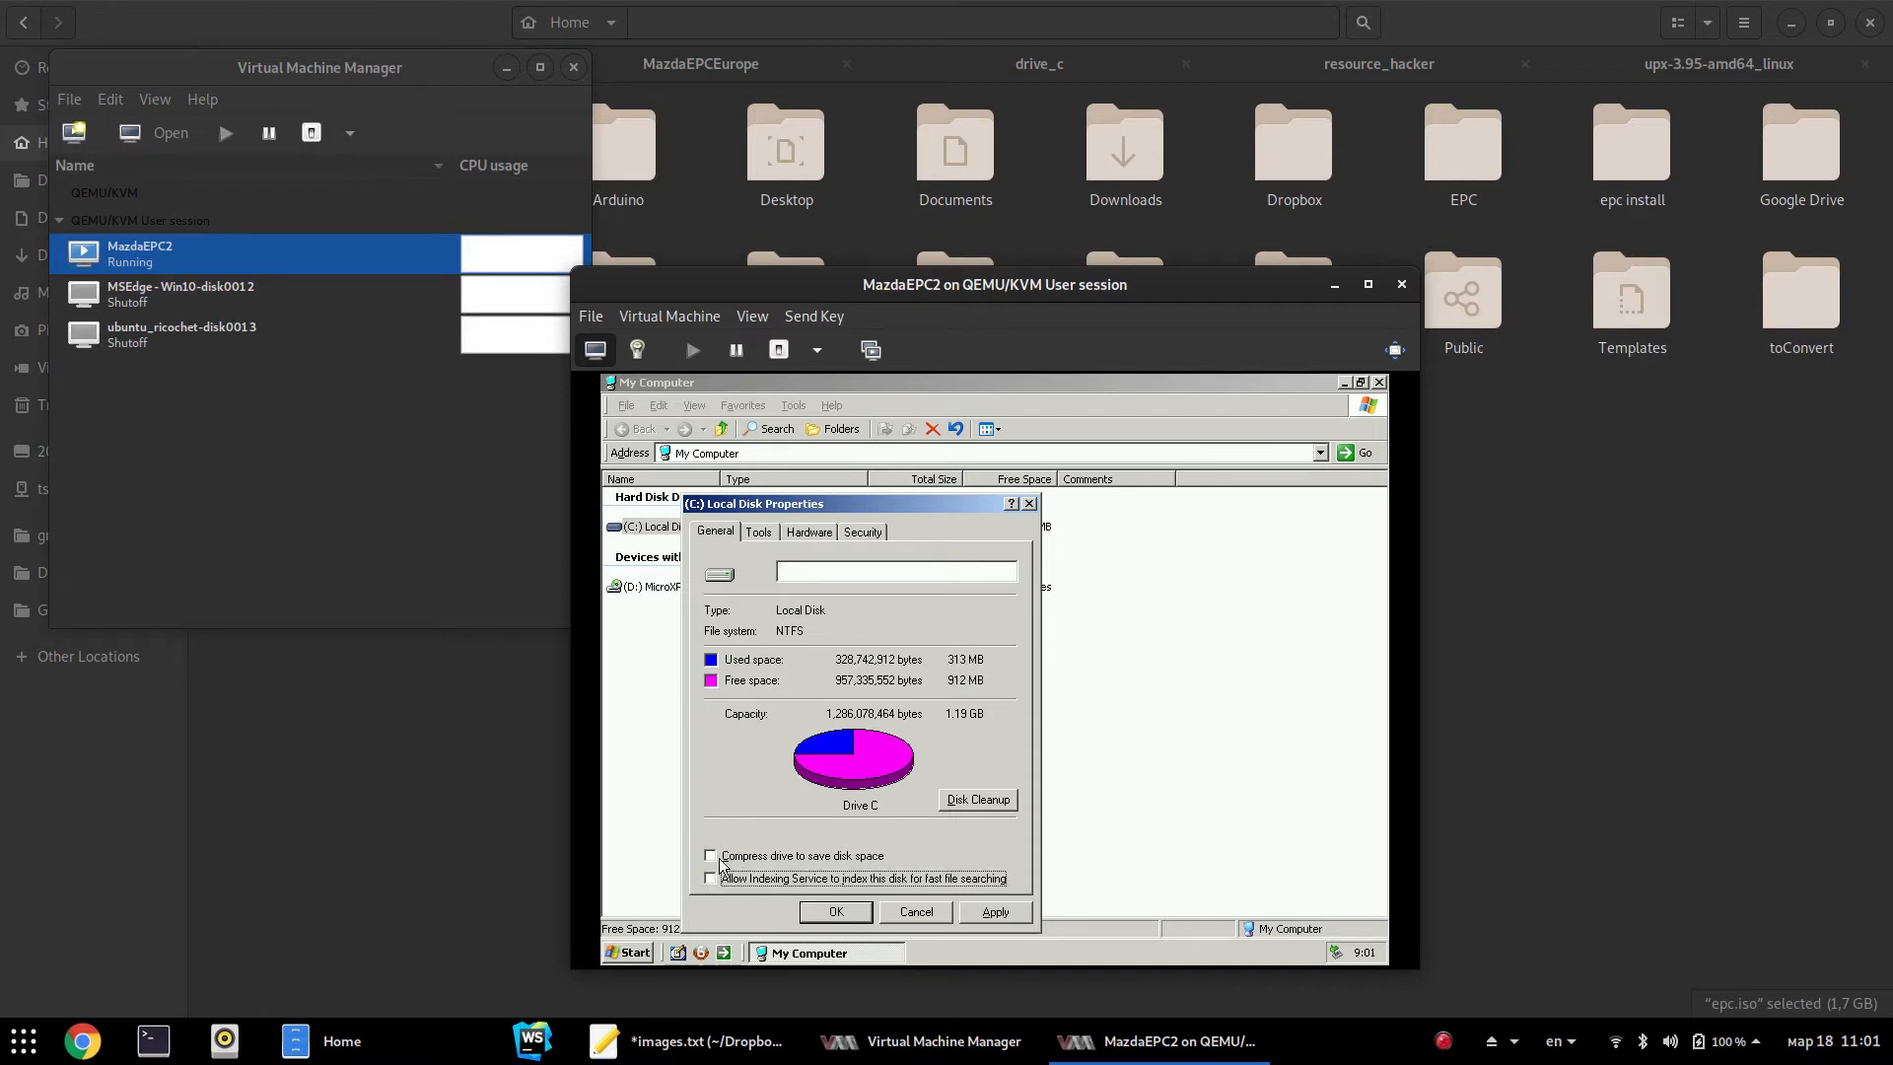
left_click(710, 855)
left_click(834, 913)
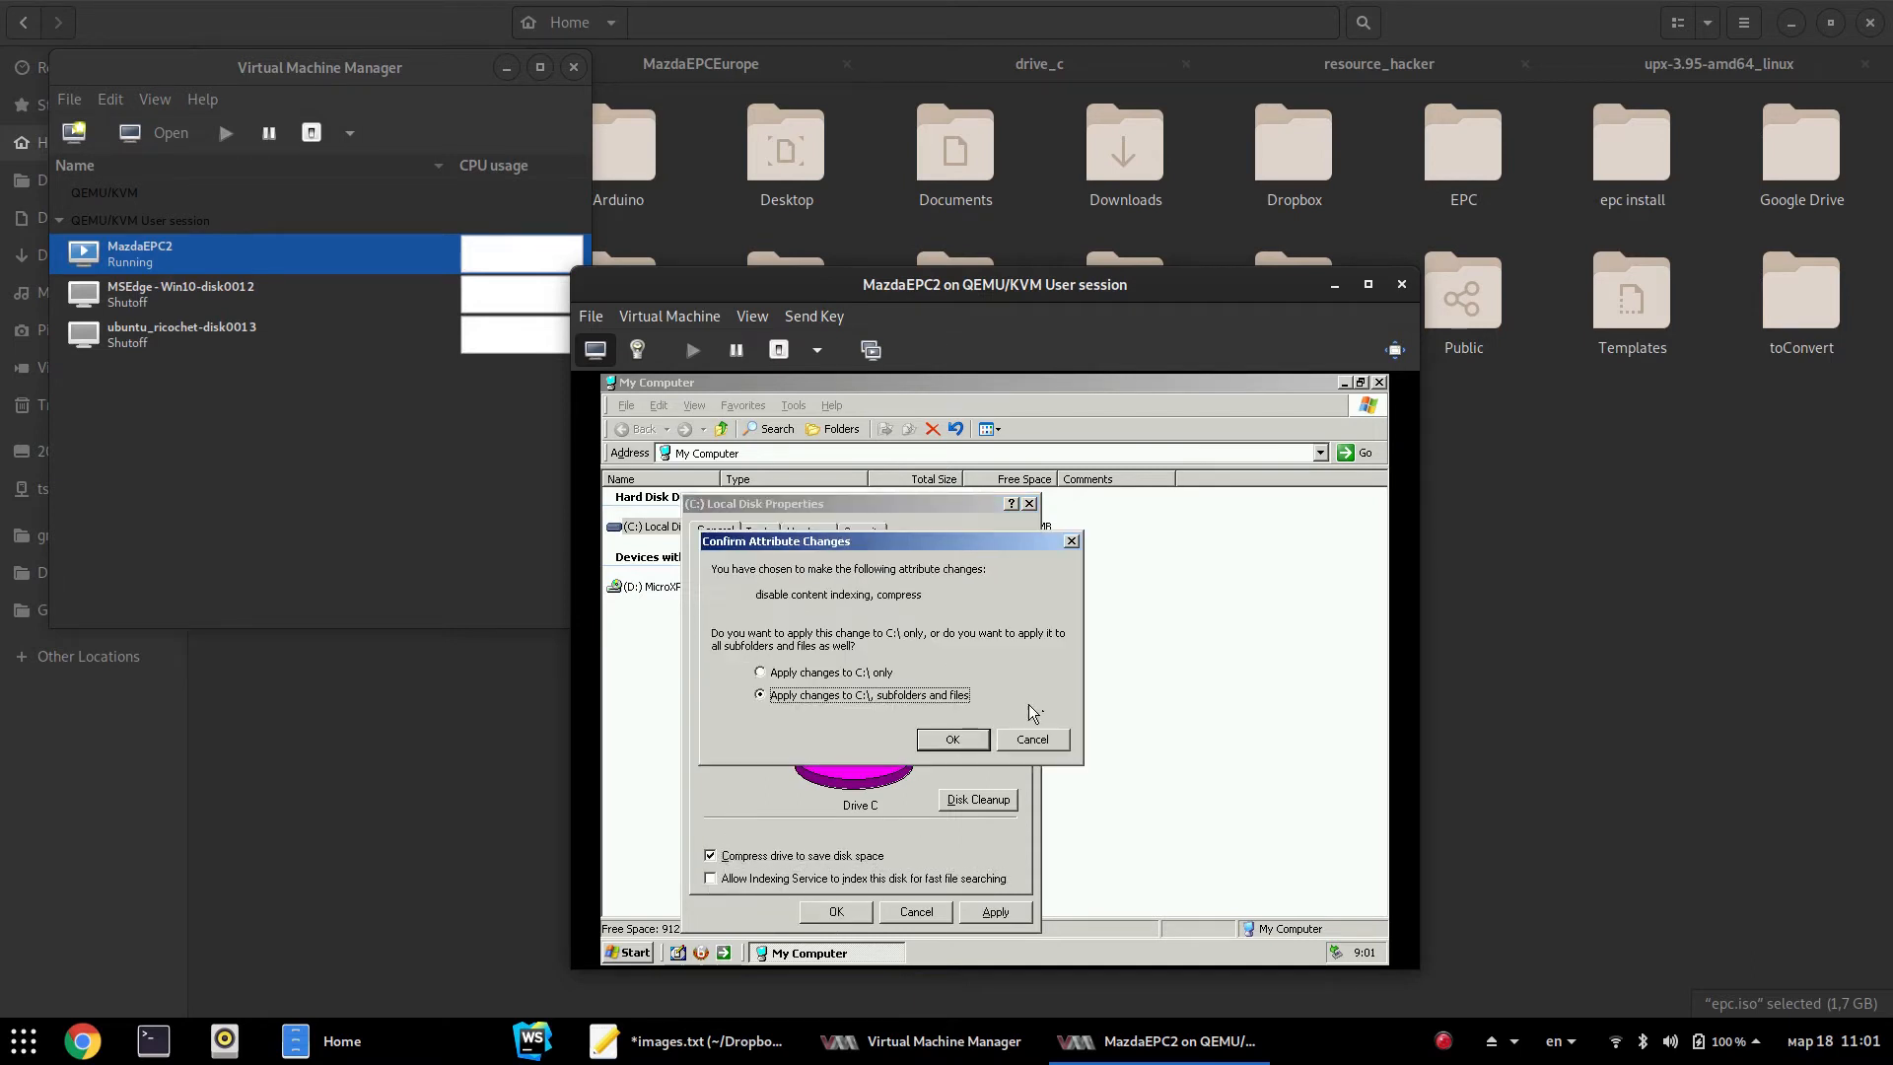
left_click(946, 741)
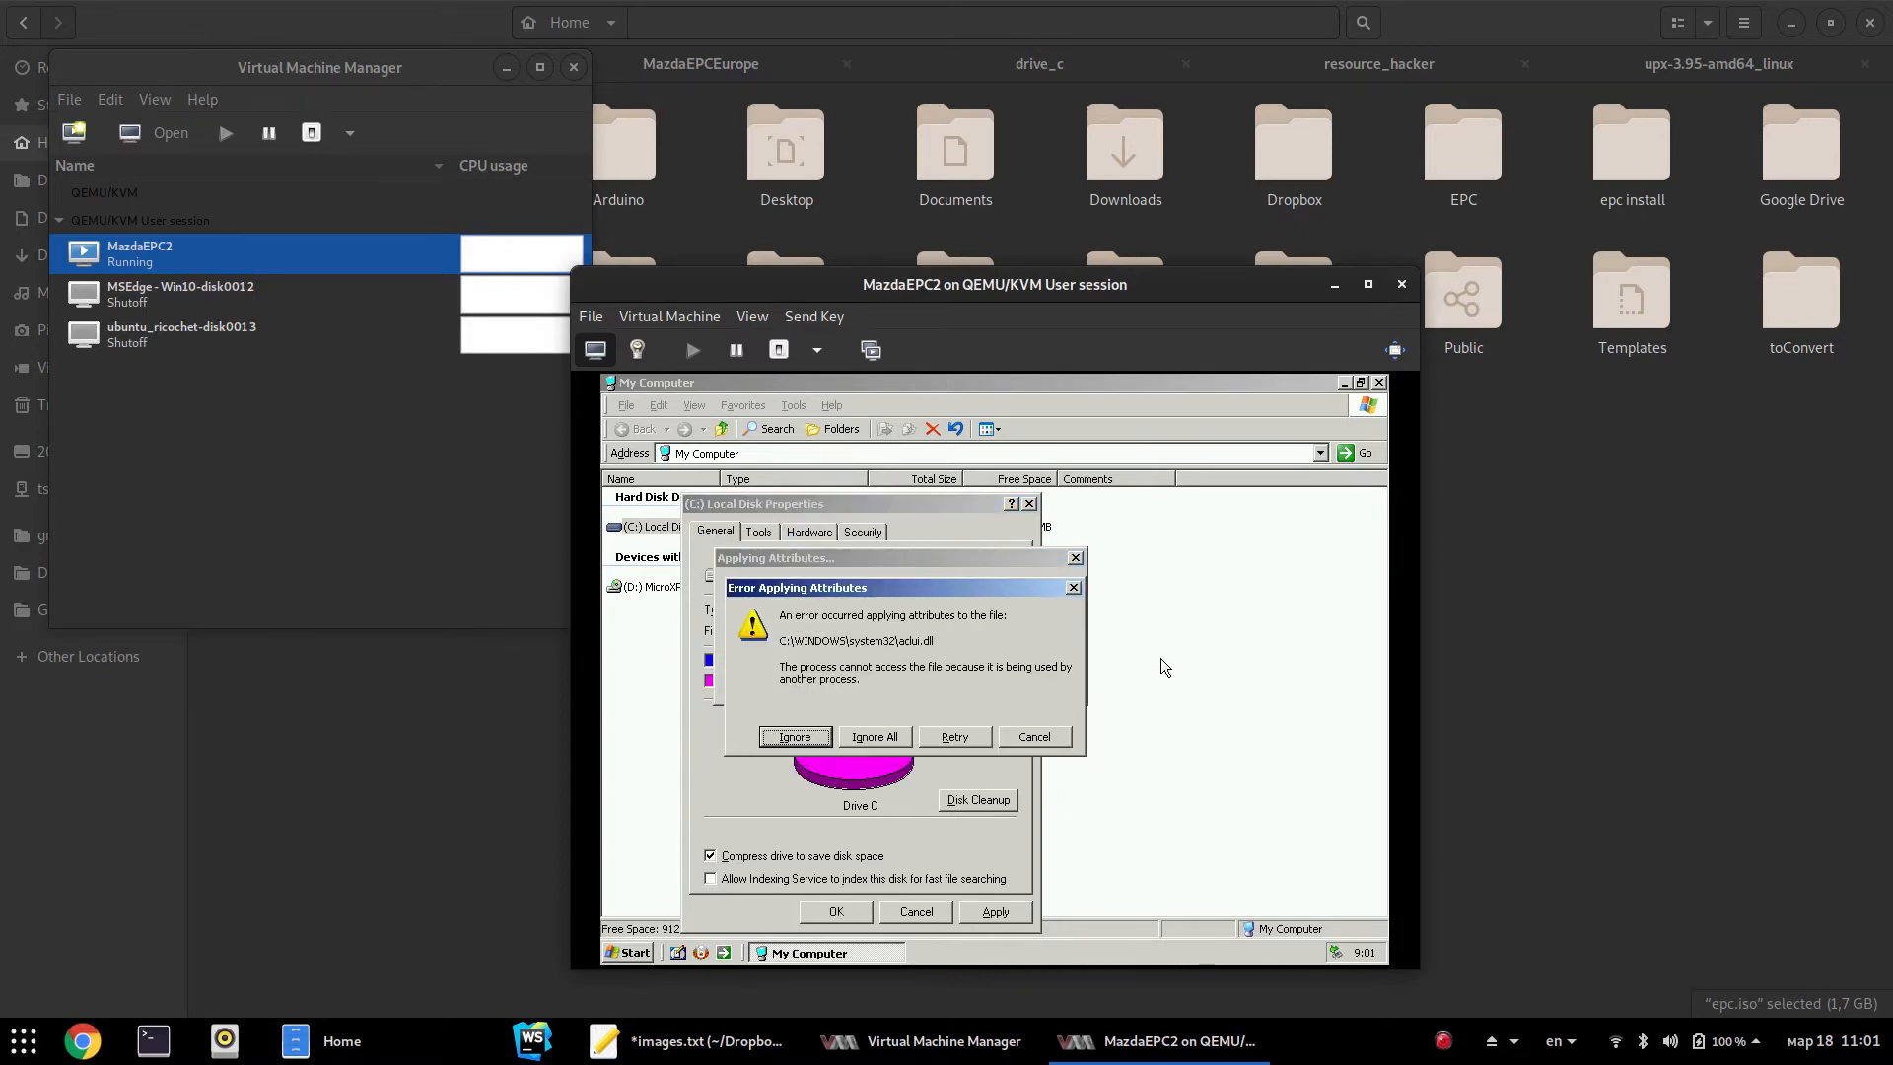
left_click(795, 736)
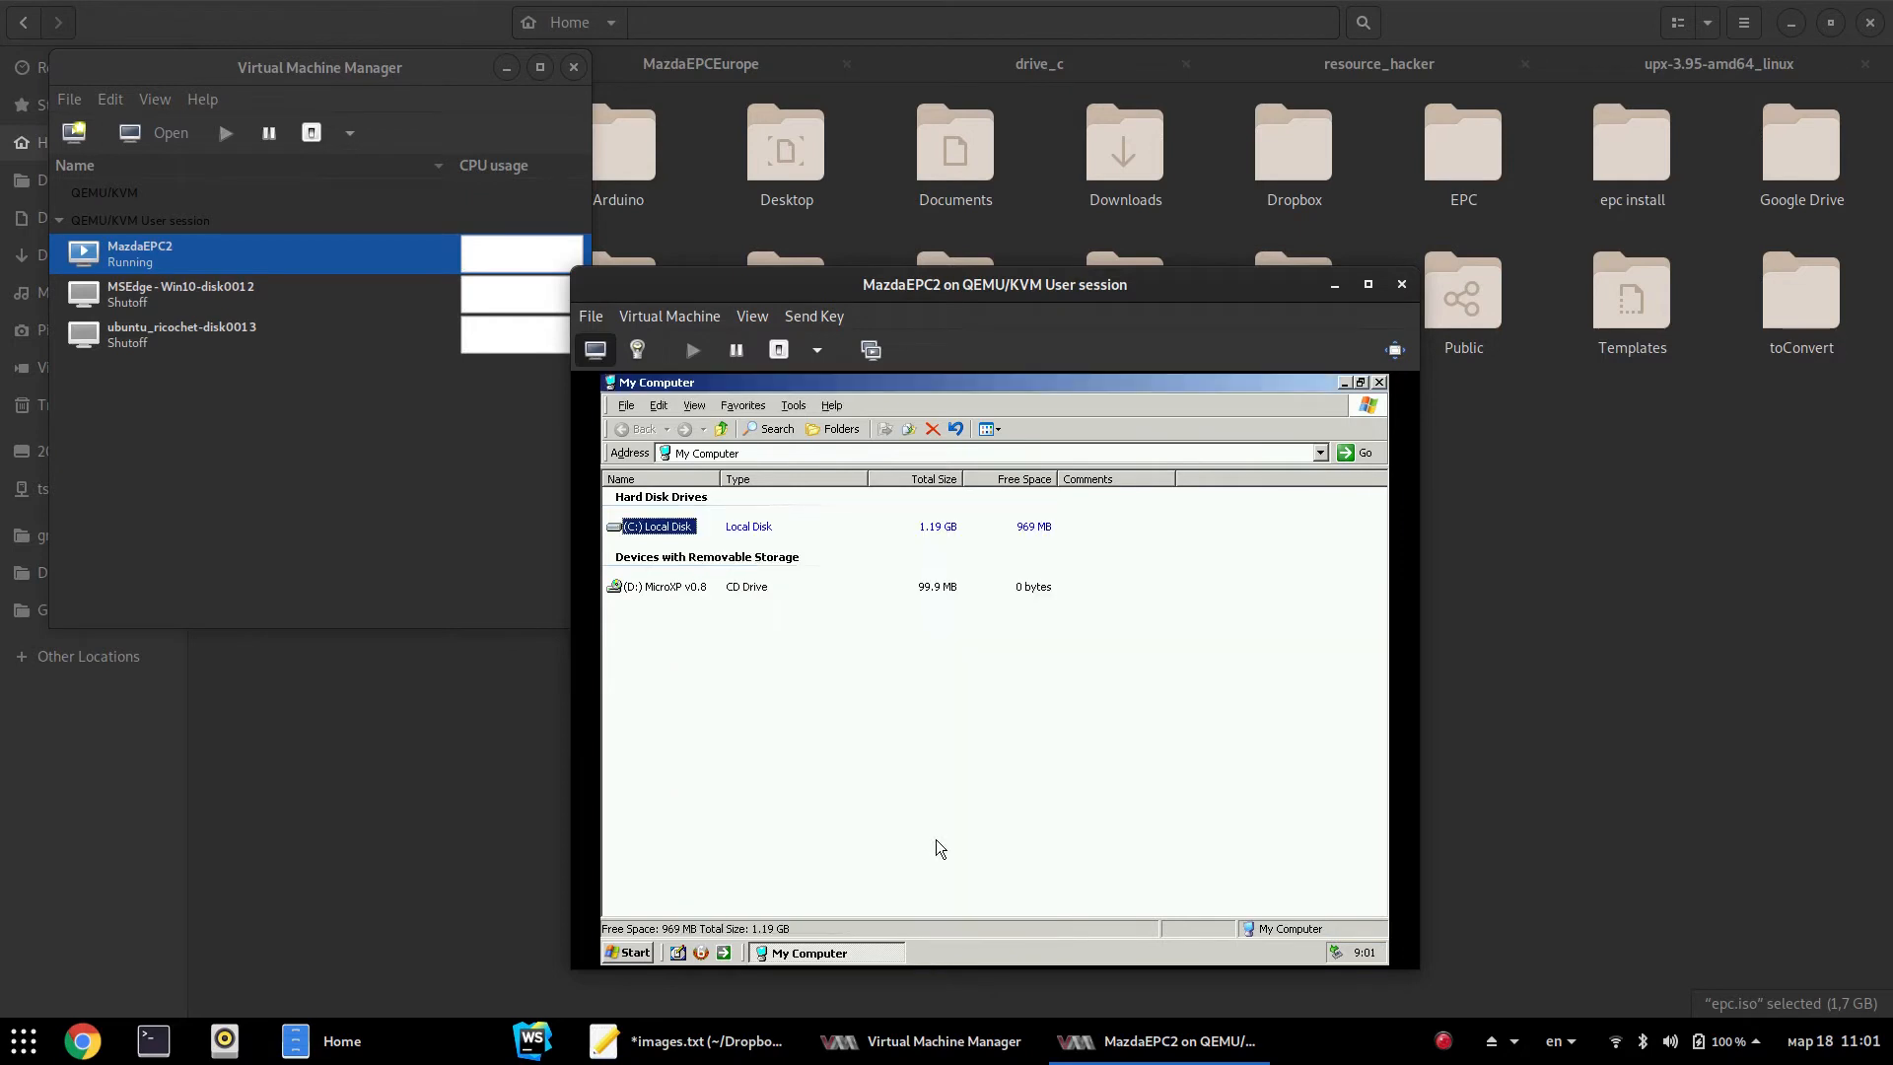
Recheck C:'s used space in its properties, then open the C:\ drive contents
left_click(972, 820)
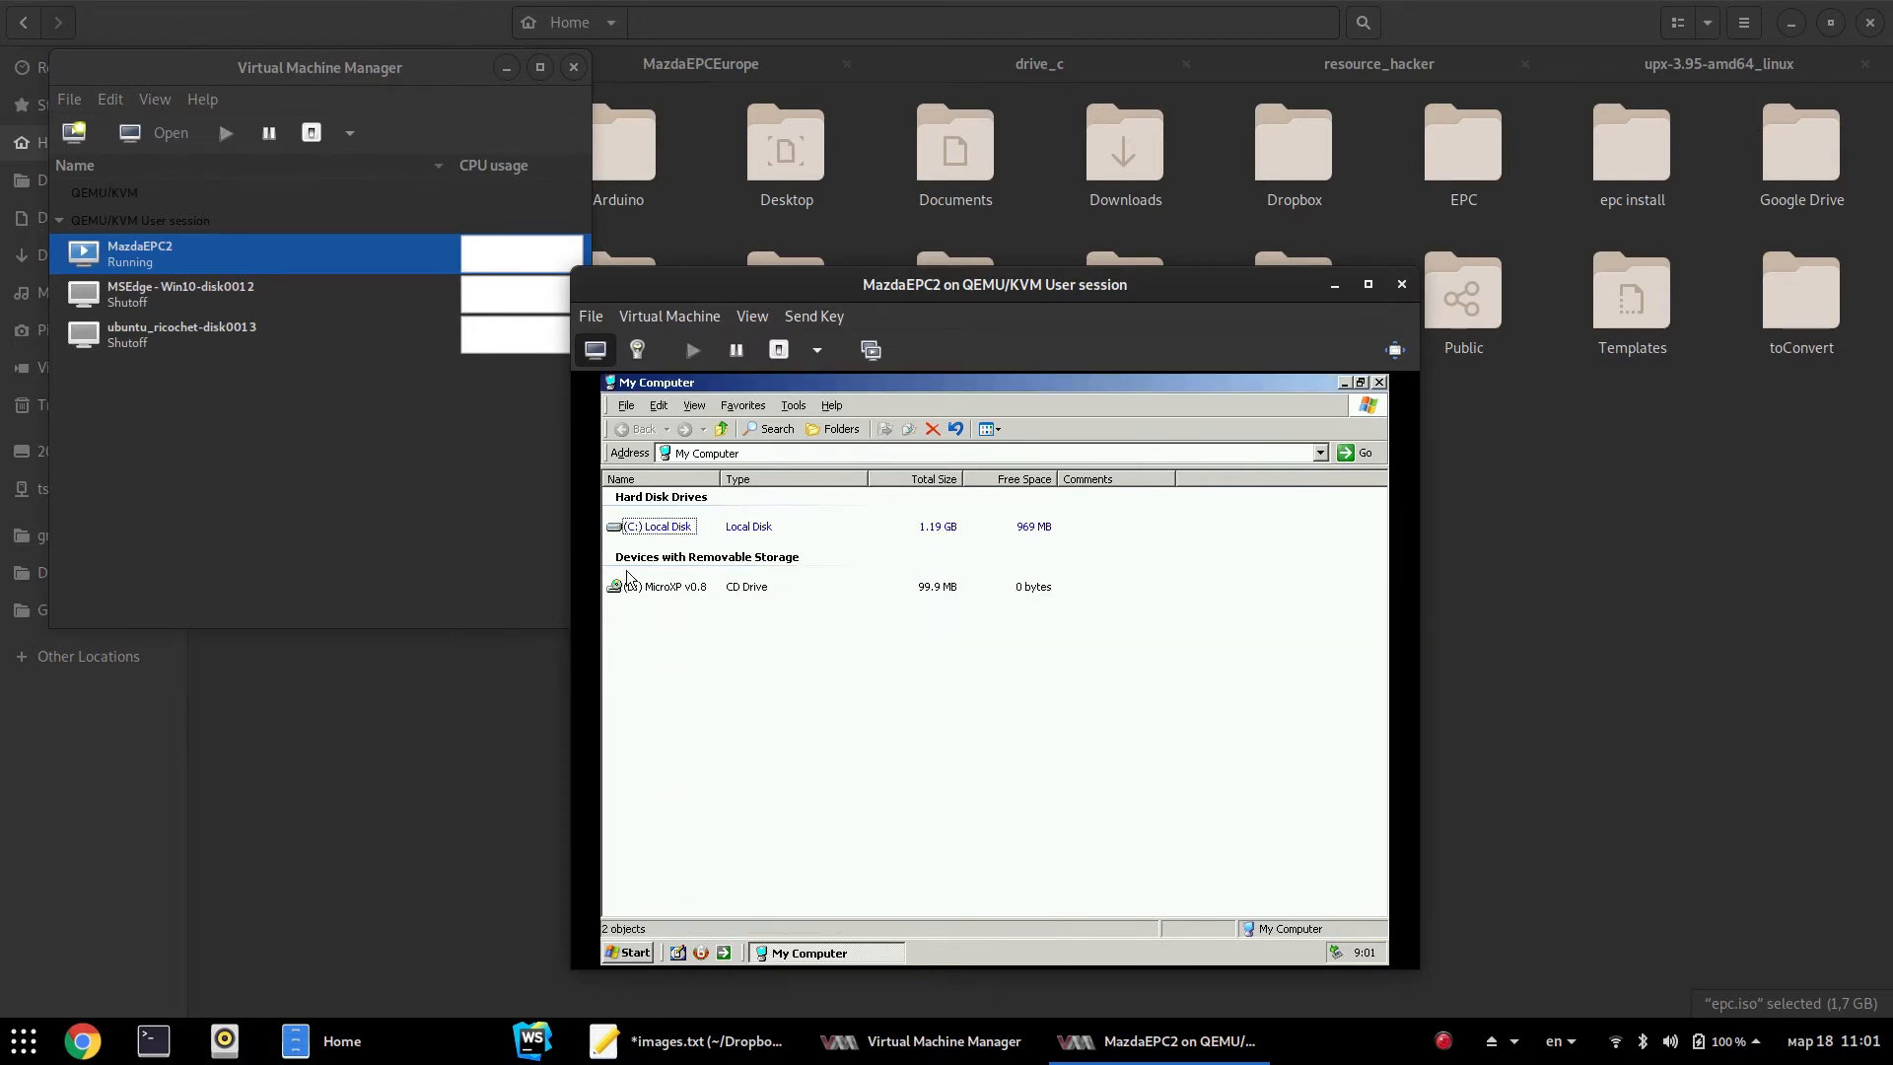
right_click(679, 525)
left_click(718, 720)
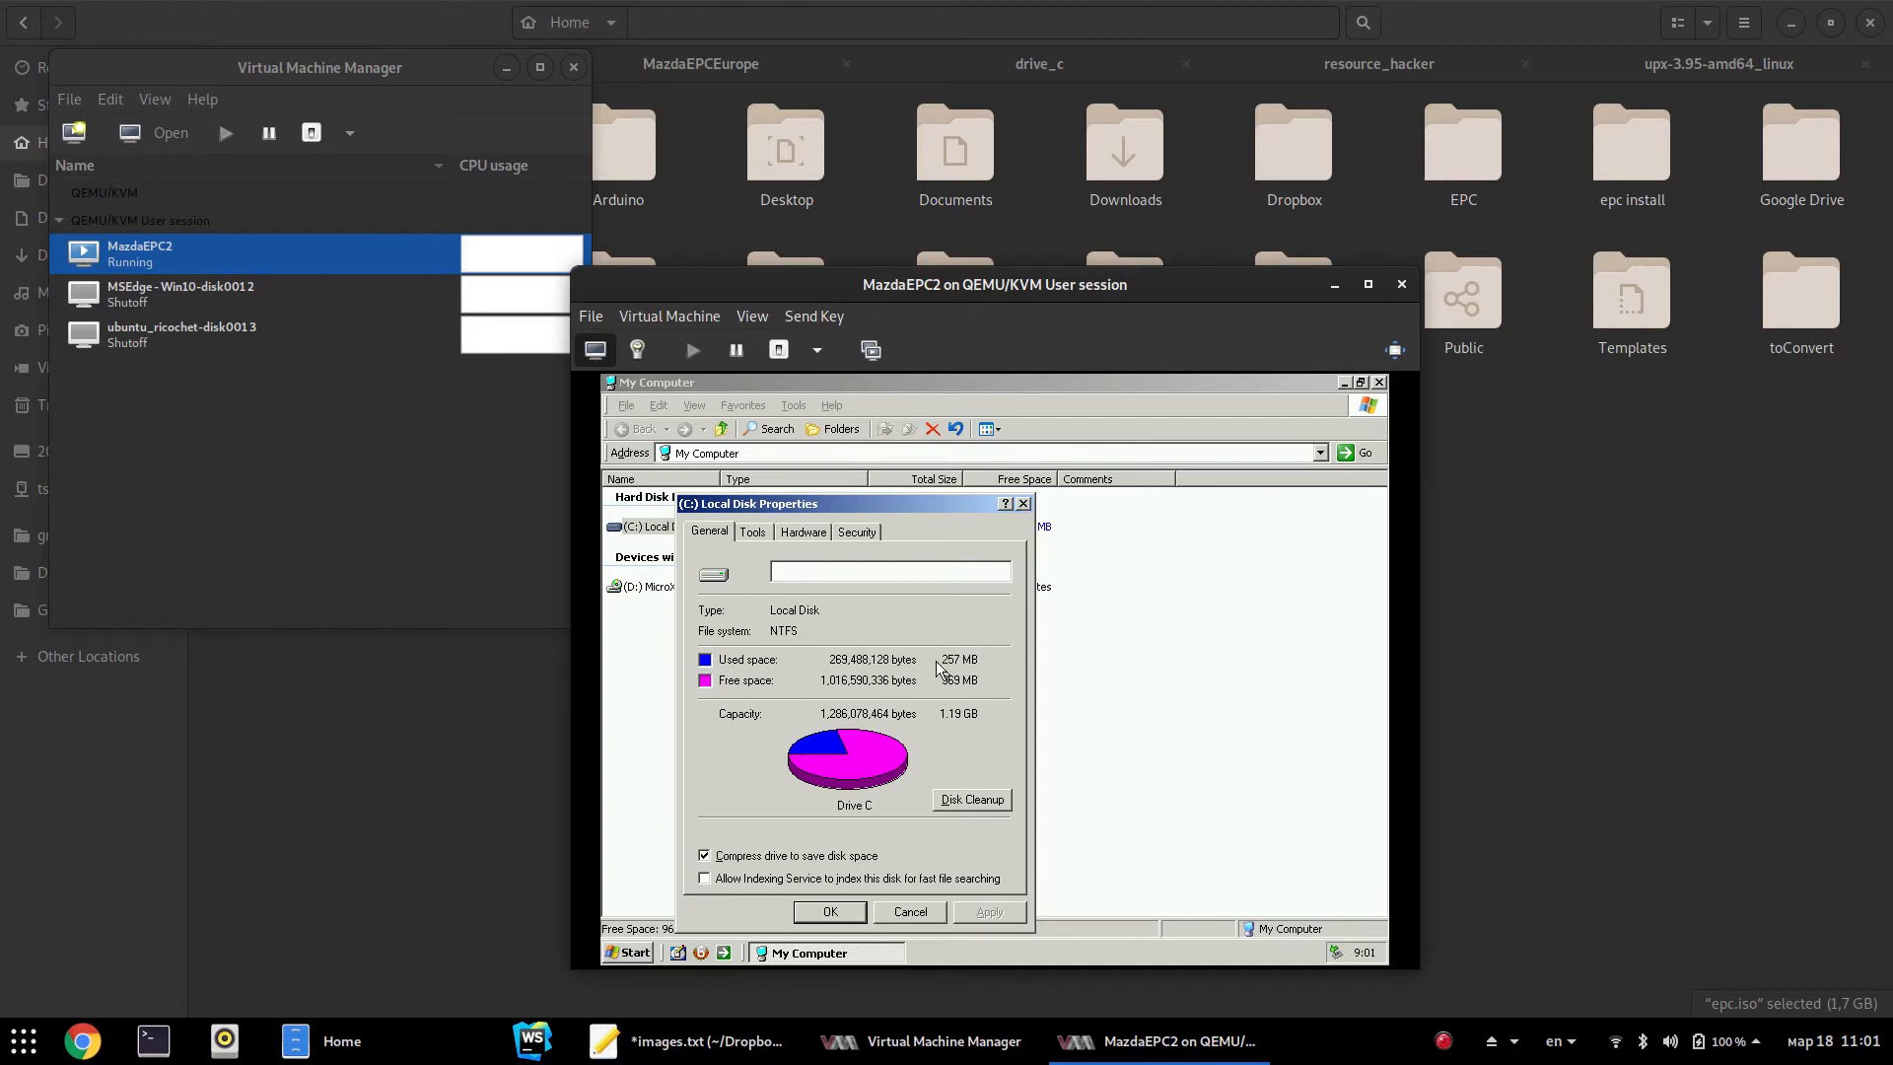
left_click(1025, 505)
double_click(666, 528)
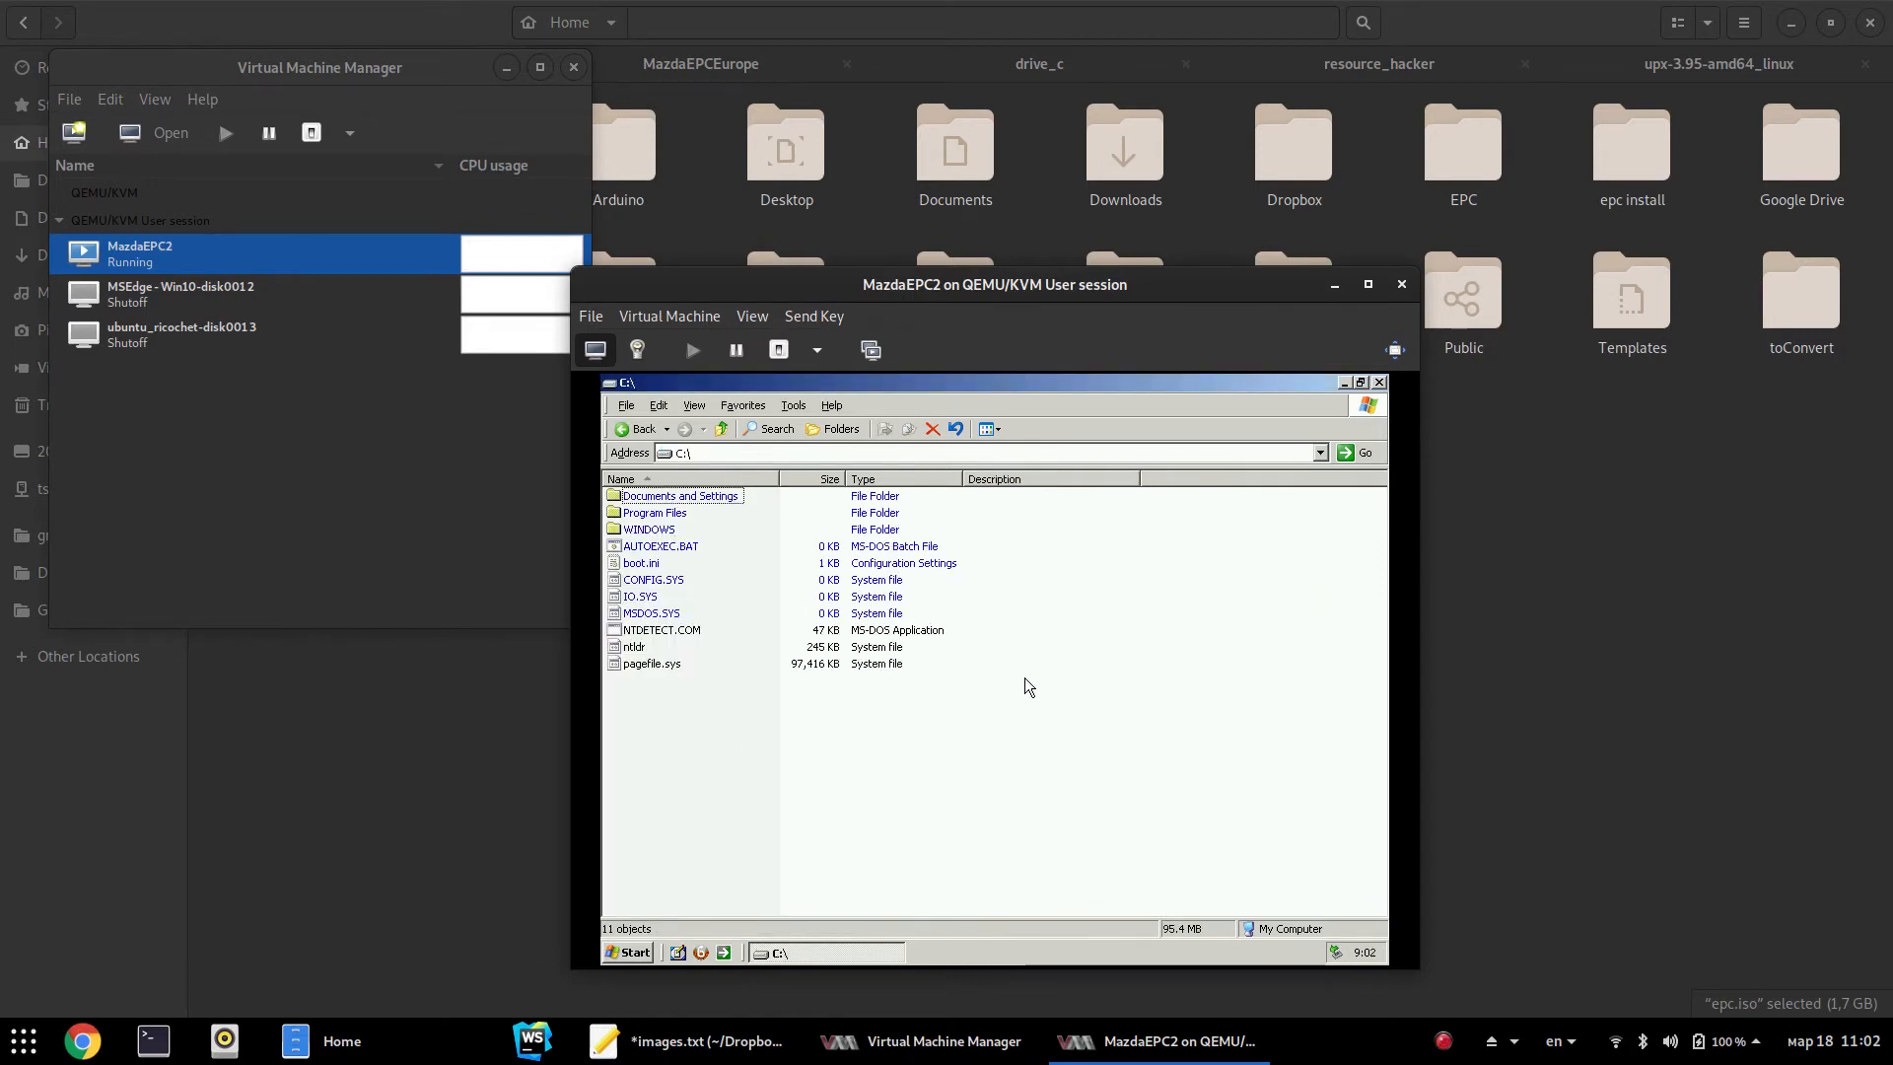
left_click(637, 350)
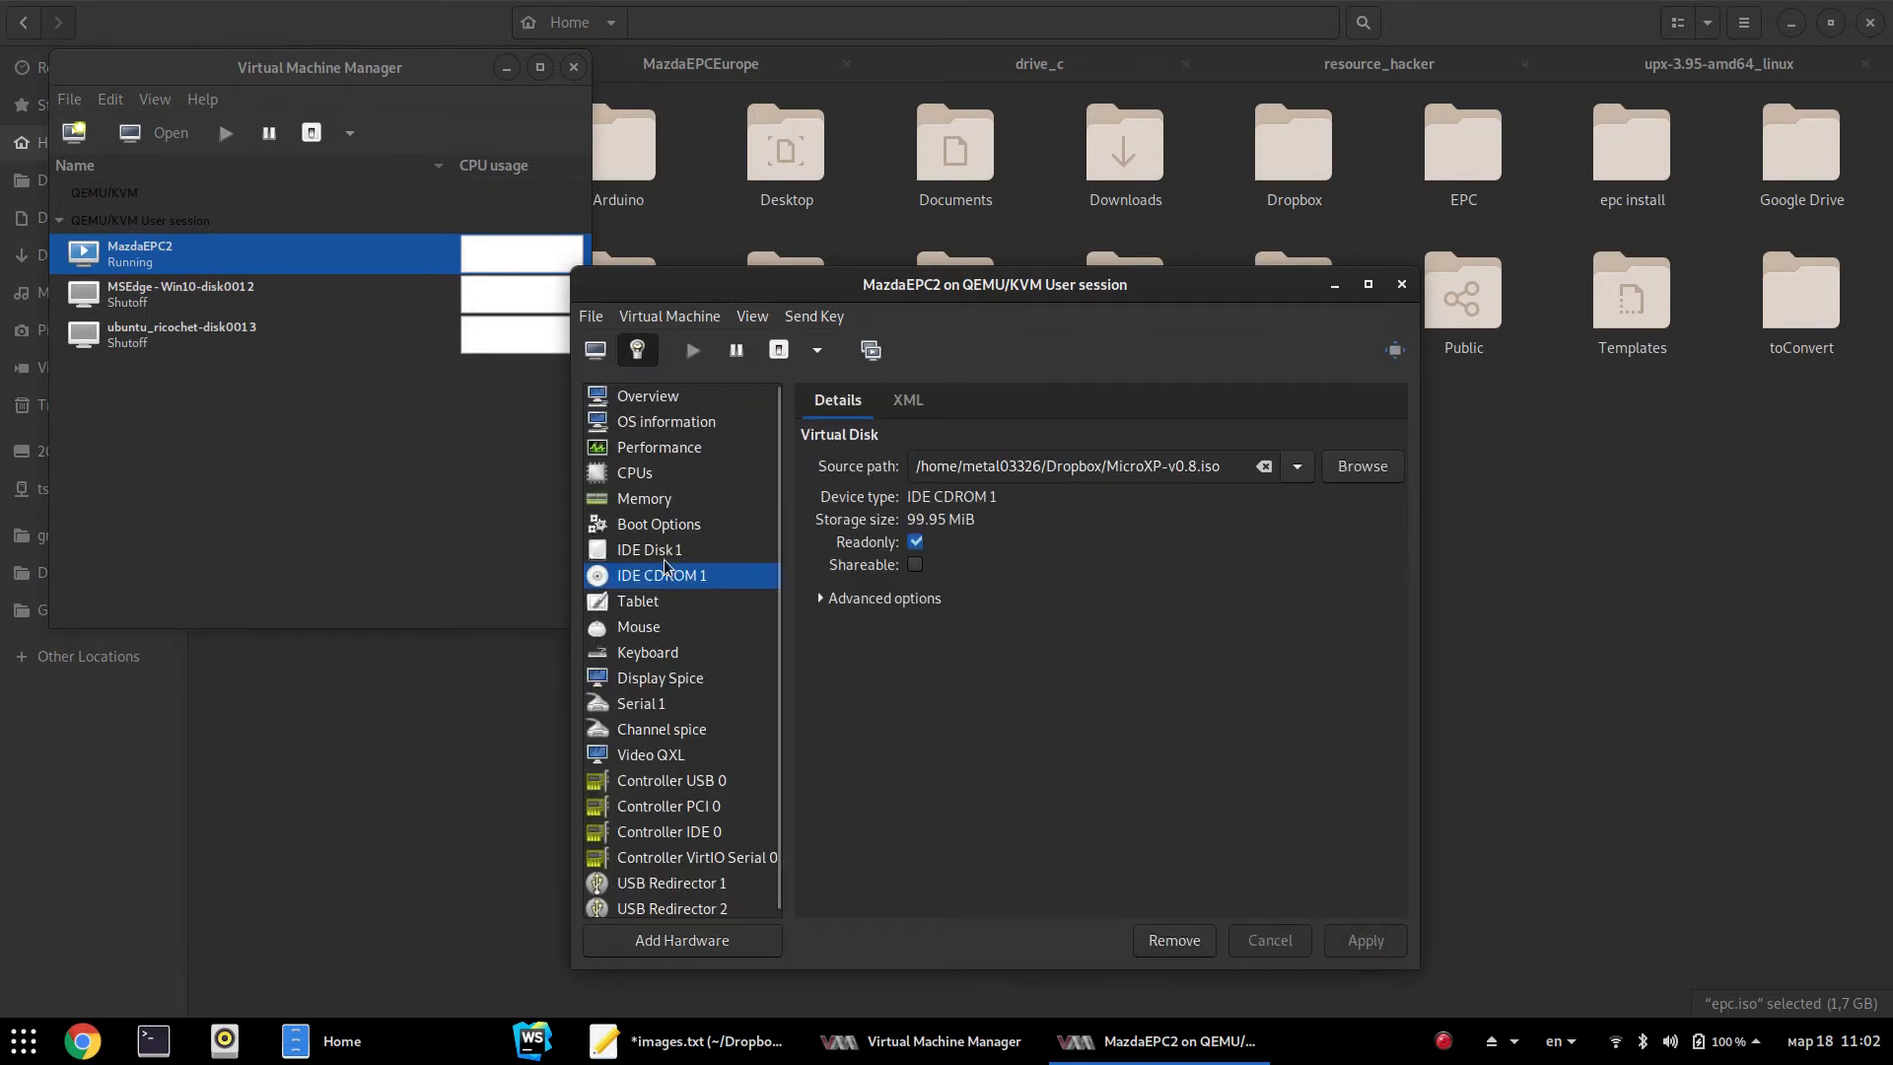
Load epc.iso from the home folder into IDE CDROM 1 and return to the console
left_click(1353, 466)
left_click(1089, 821)
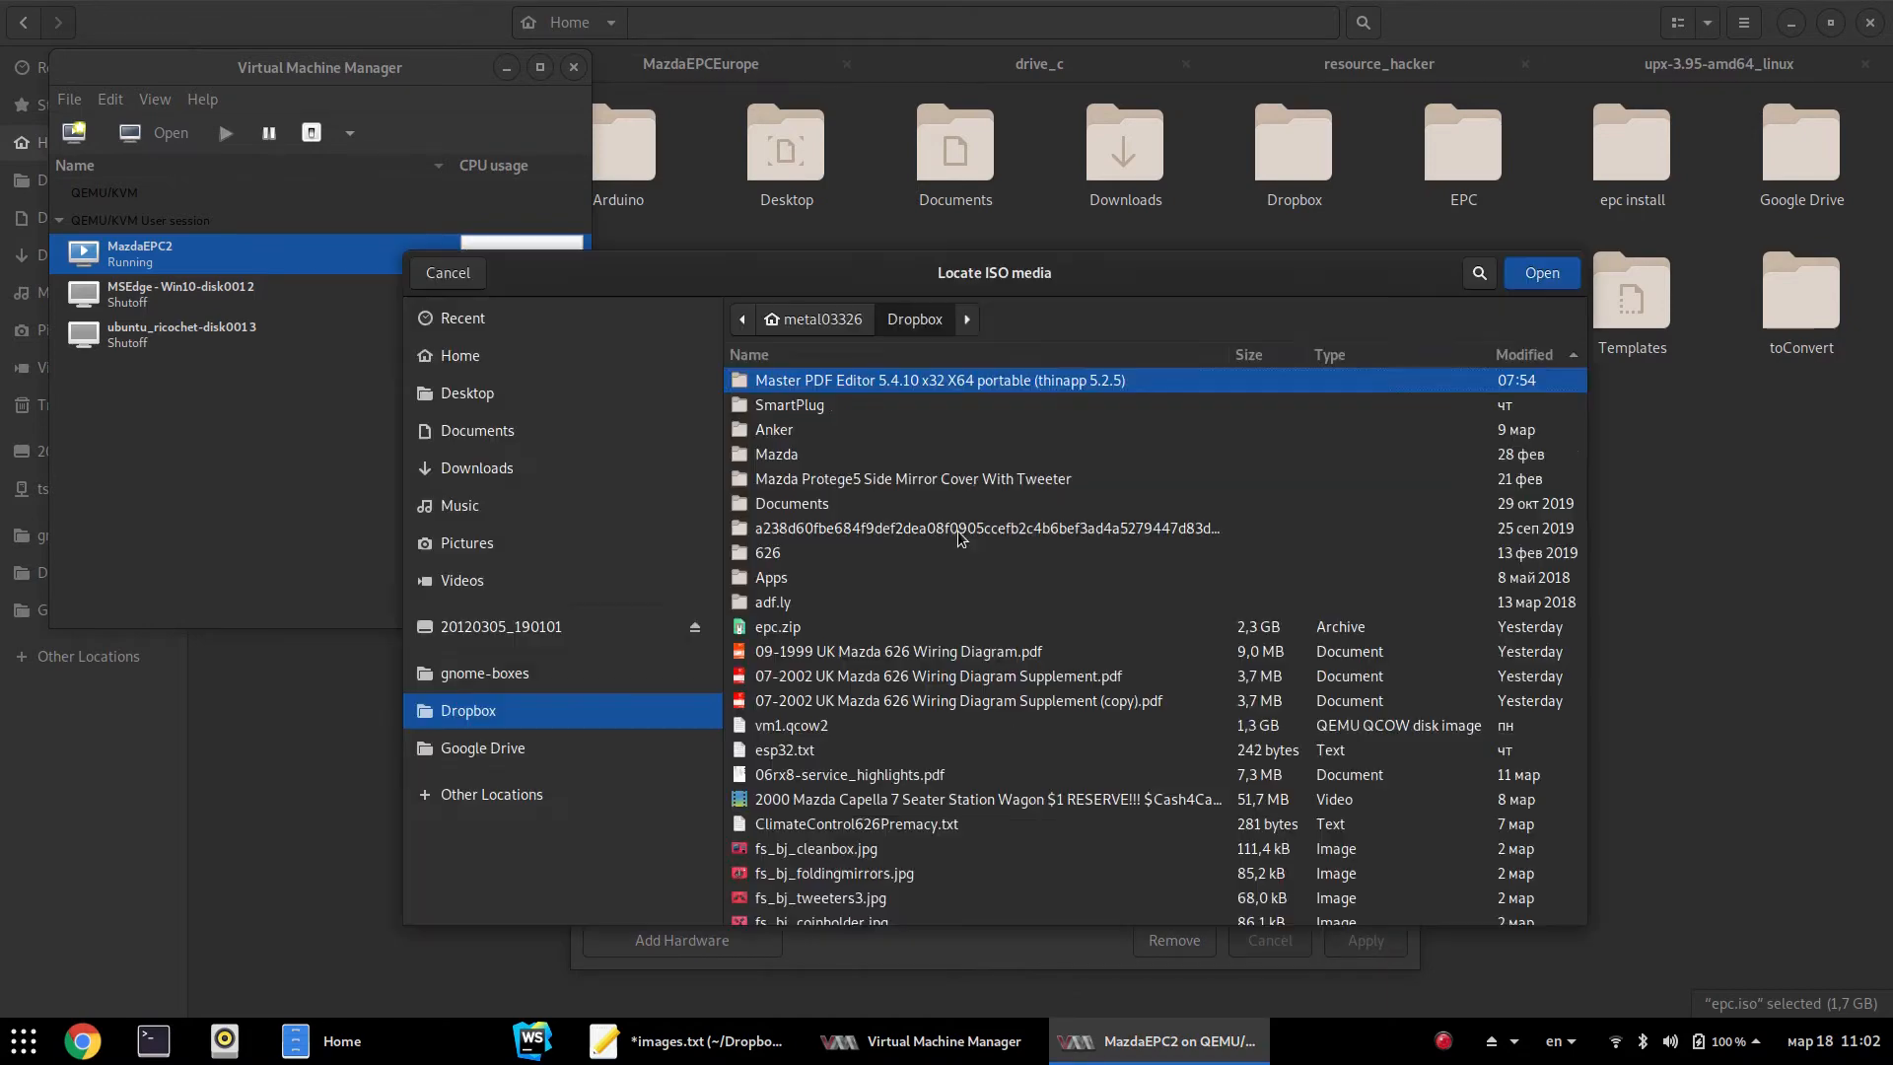
left_click(471, 357)
scroll(887, 804, "down", 2)
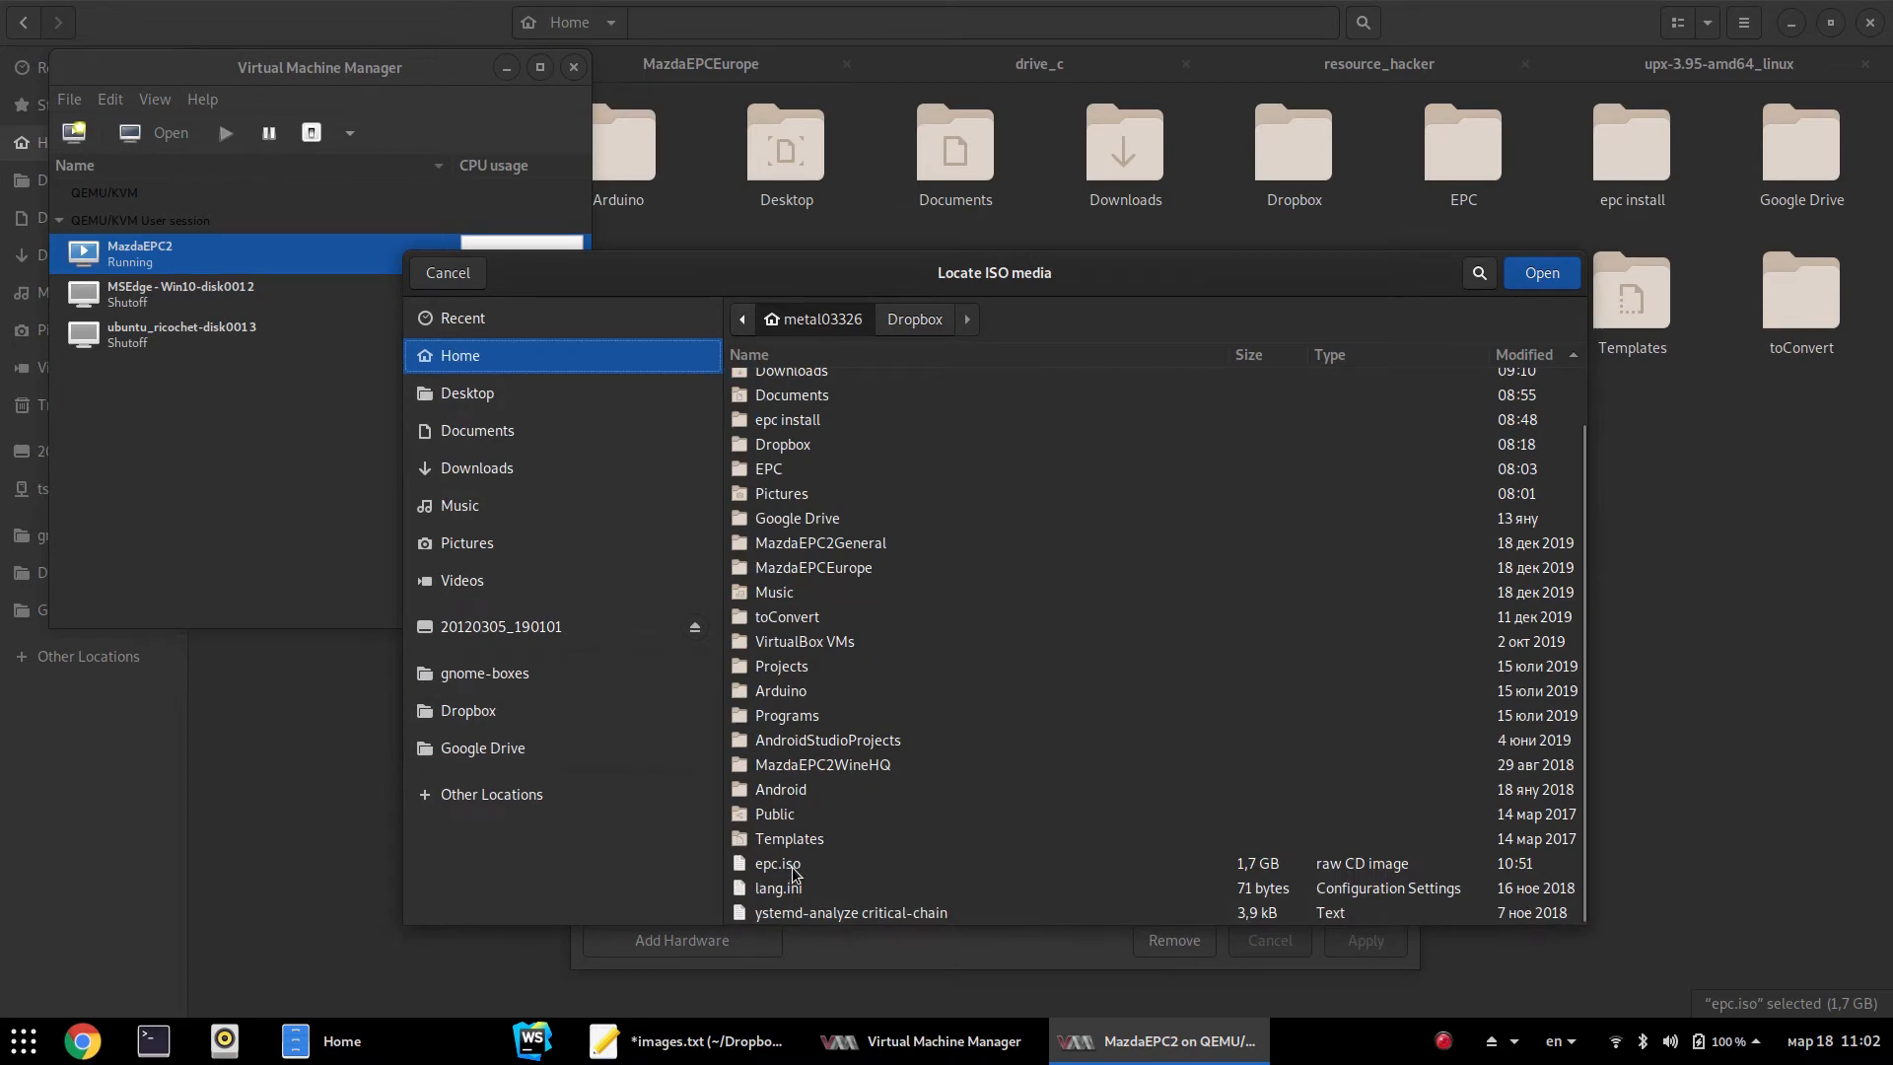
left_click(792, 866)
left_click(1524, 276)
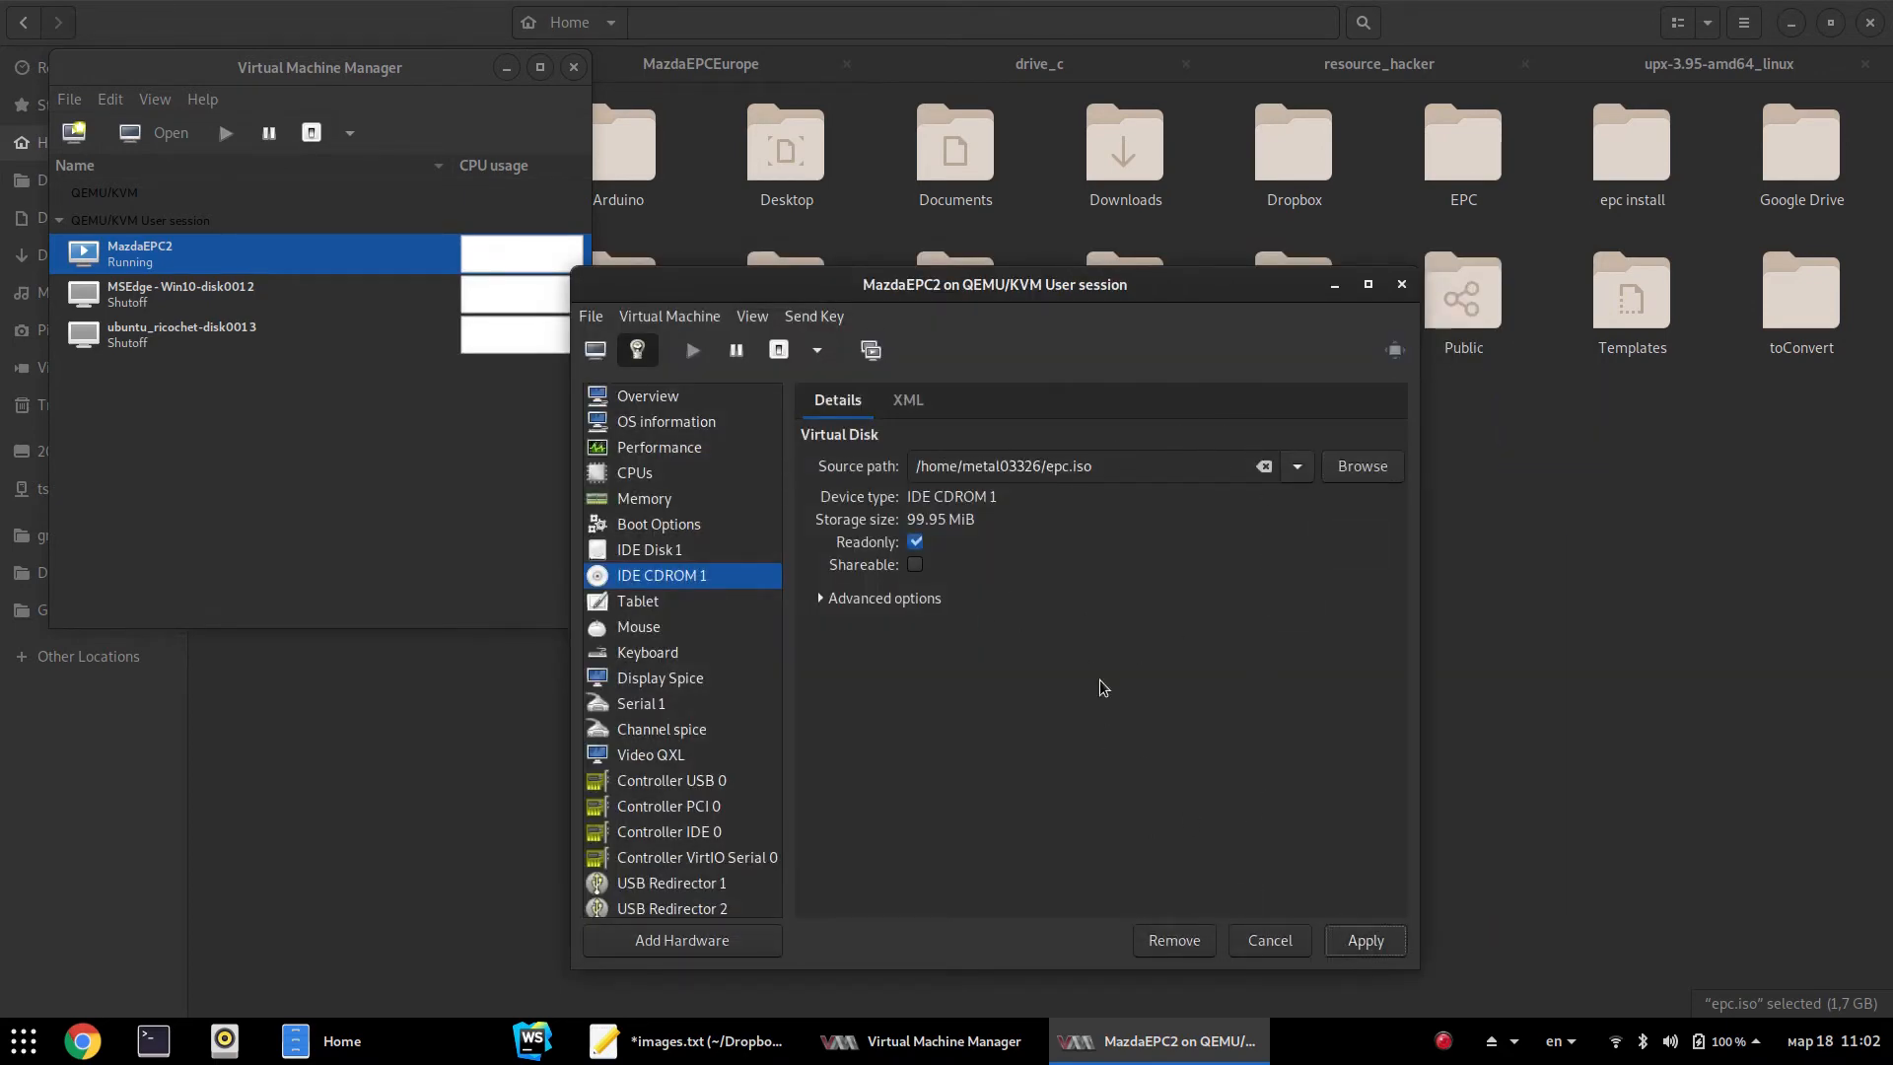
left_click(595, 350)
Open the D: drive and merge BORLAND.REG into the guest registry
left_click(636, 429)
double_click(659, 588)
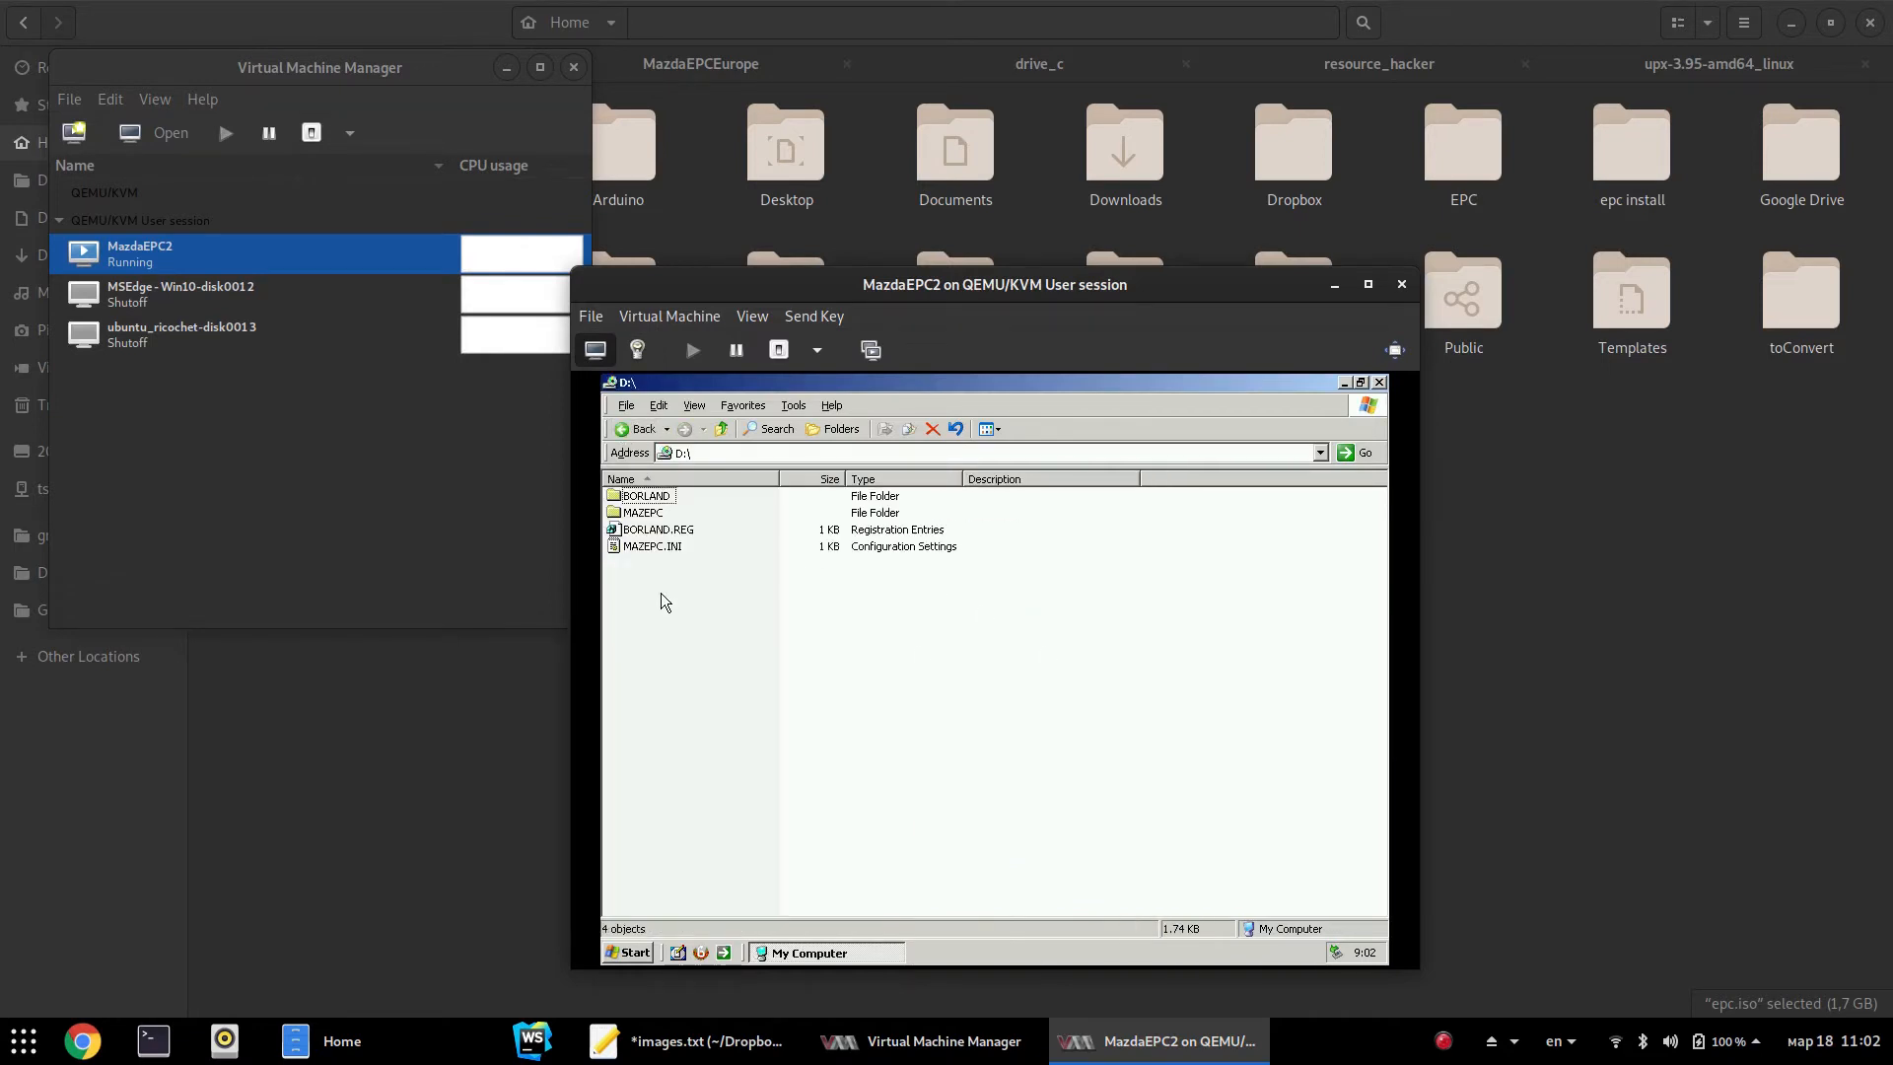
double_click(669, 530)
left_click(945, 712)
left_click(998, 710)
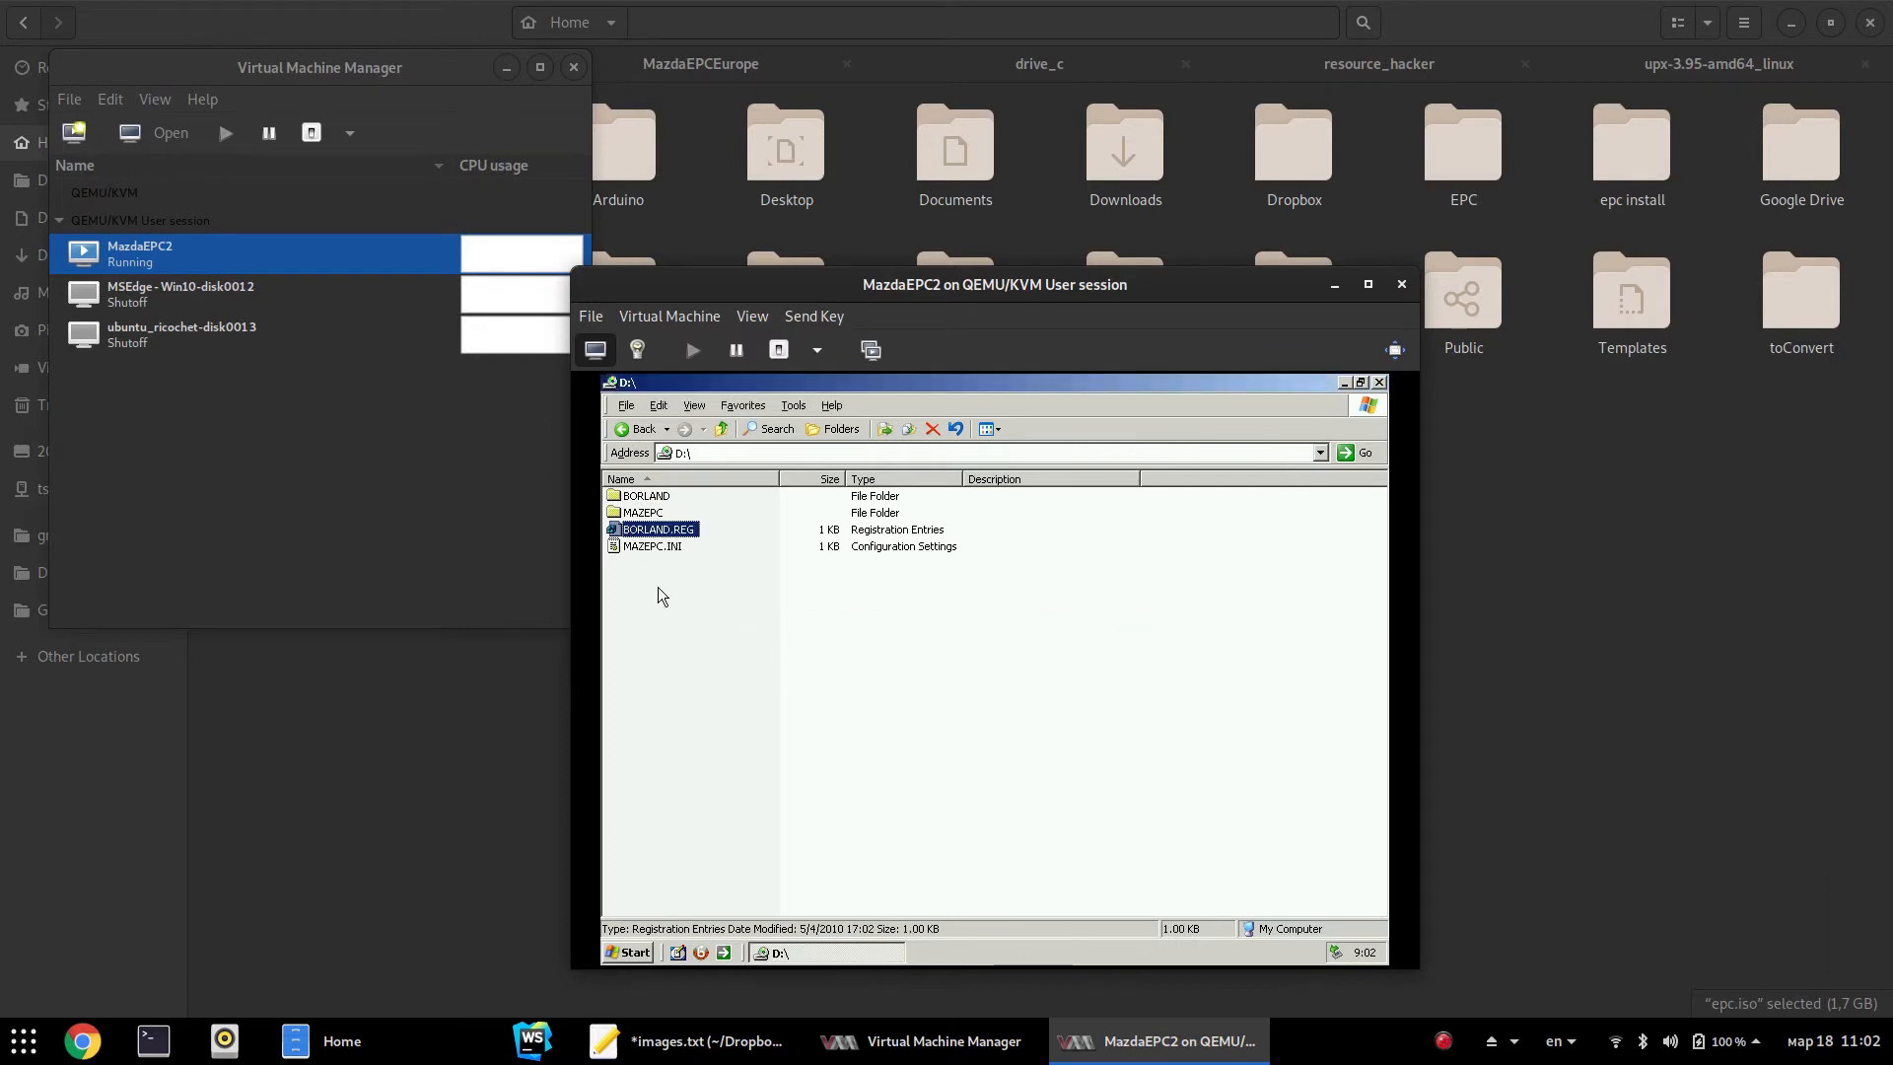
Select MAZEPC.INI, then open a second Explorer window showing drive C:
left_click(639, 547)
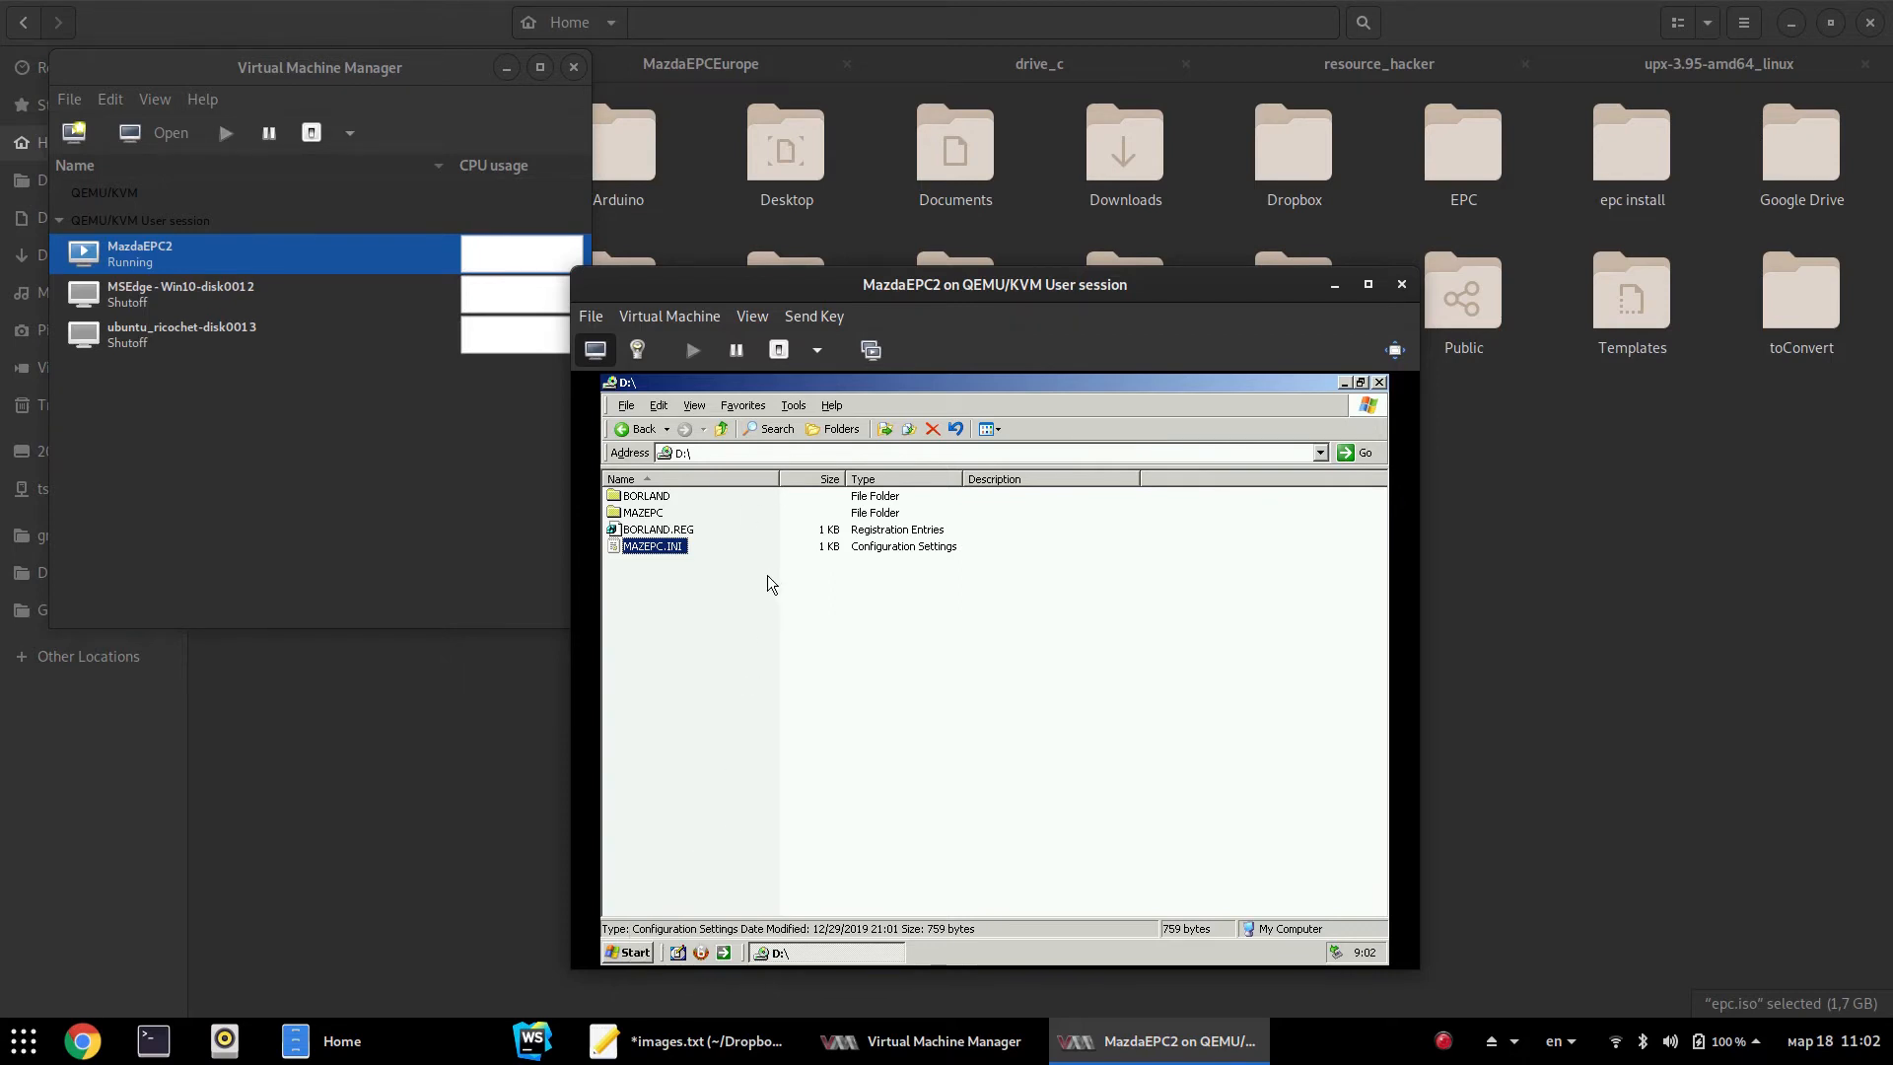
key("super+e")
left_click(718, 554)
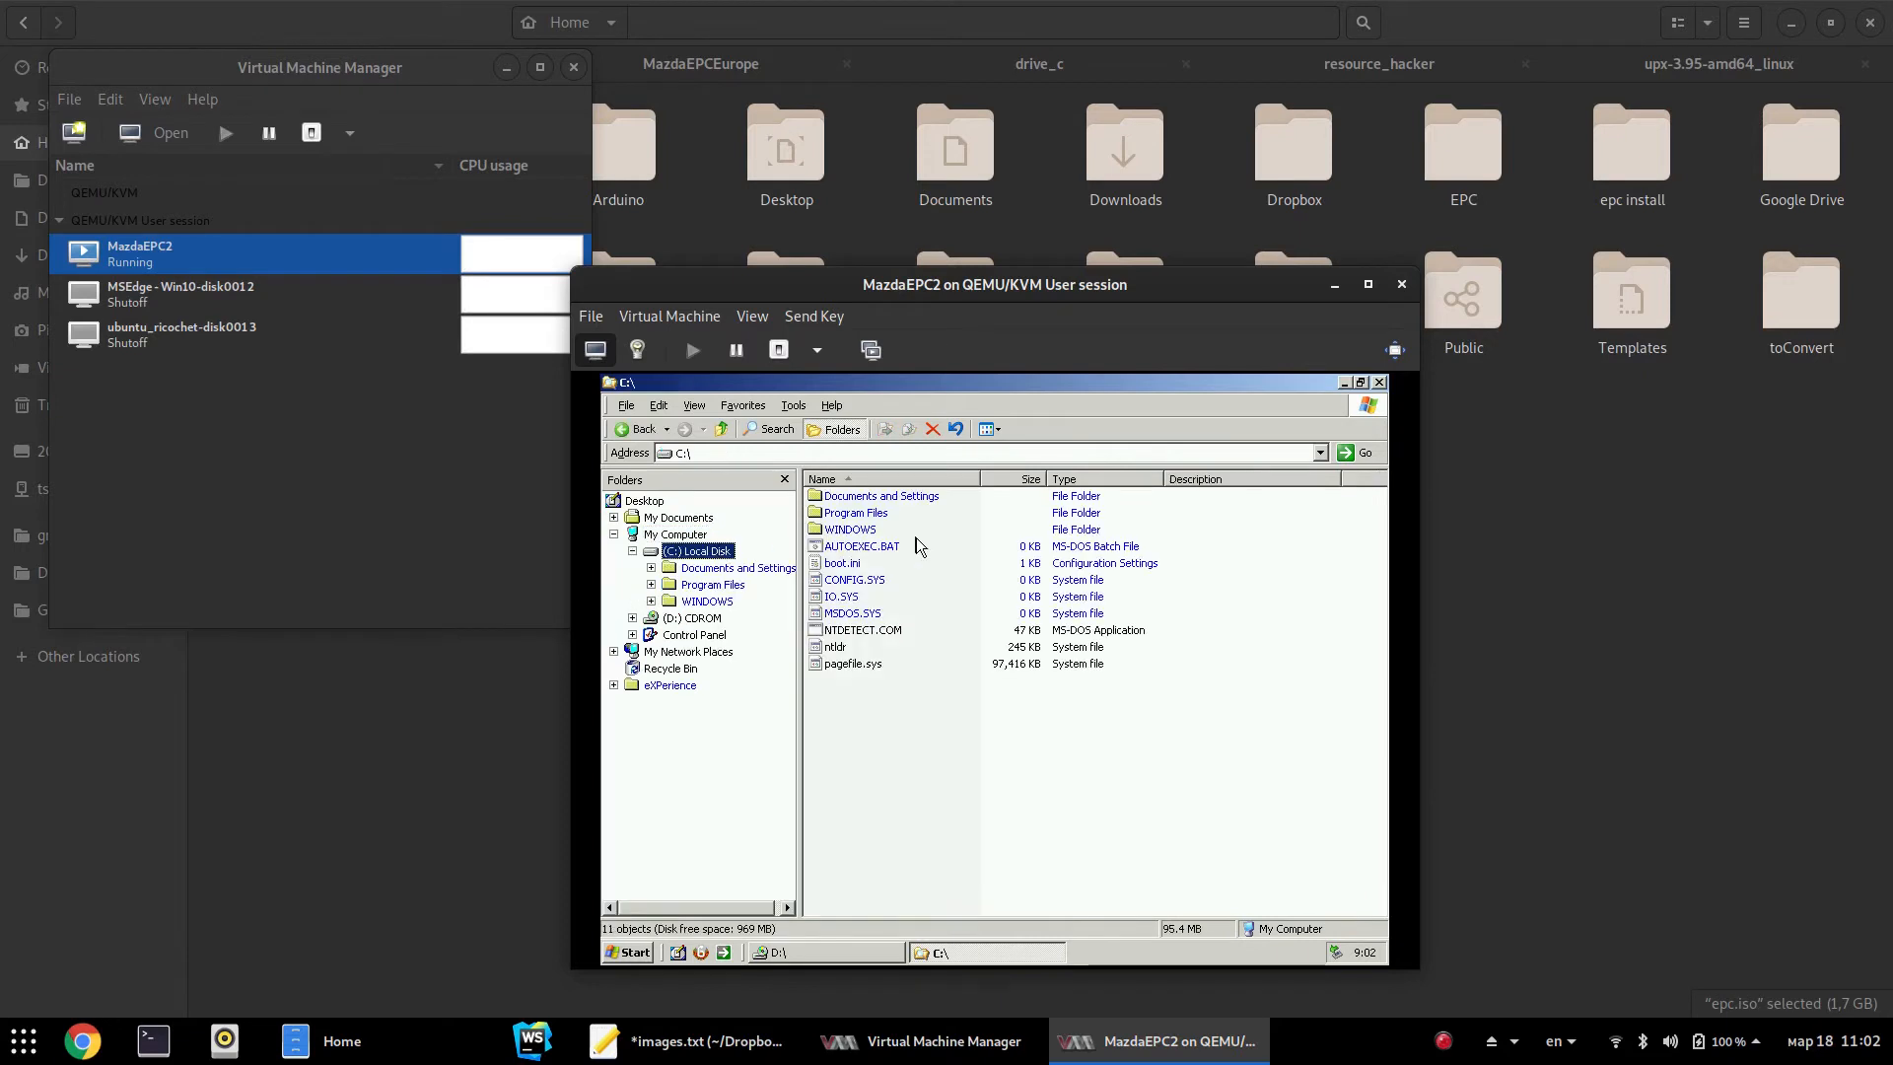
Paste MAZEPC.INI into C:\WINDOWS, confirming the read-only and replace prompts and dismissing Access denied
double_click(848, 529)
key("ctrl+v")
left_click(1070, 694)
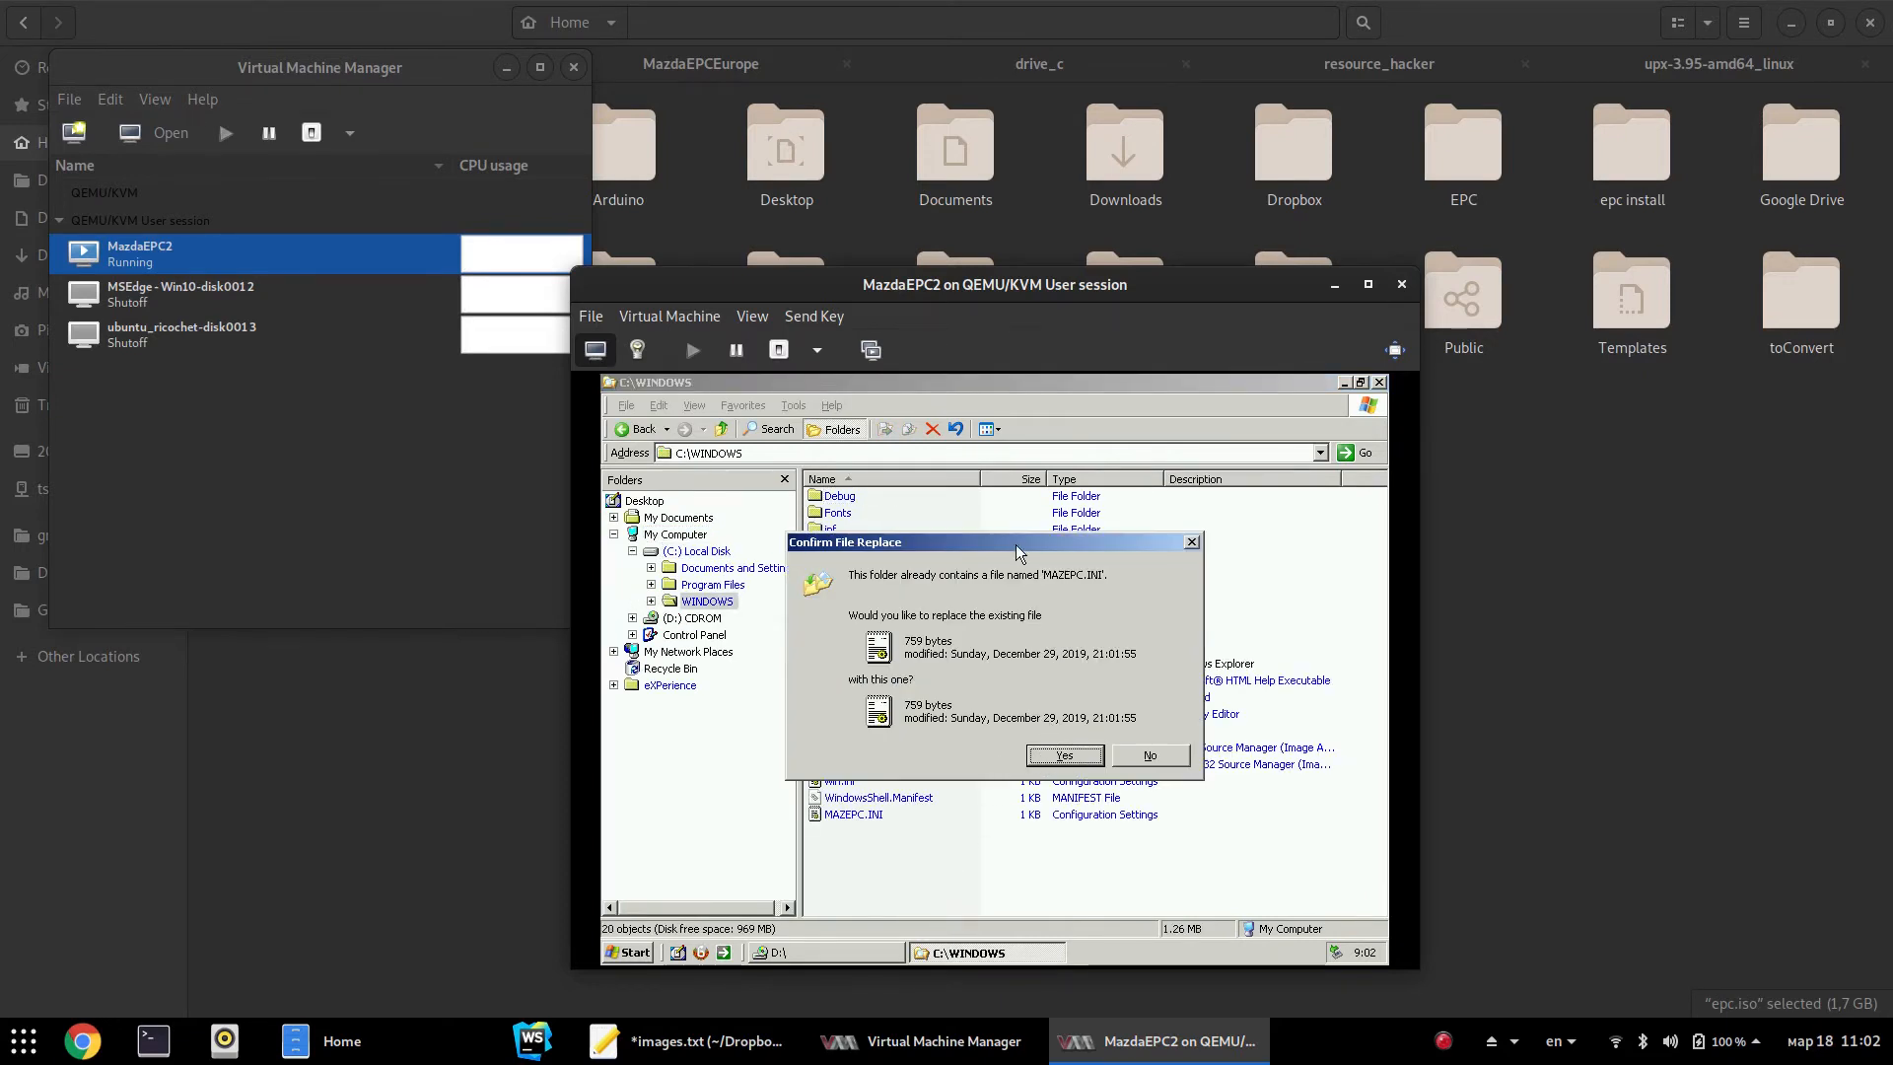
left_click_drag(1013, 543, 1215, 588)
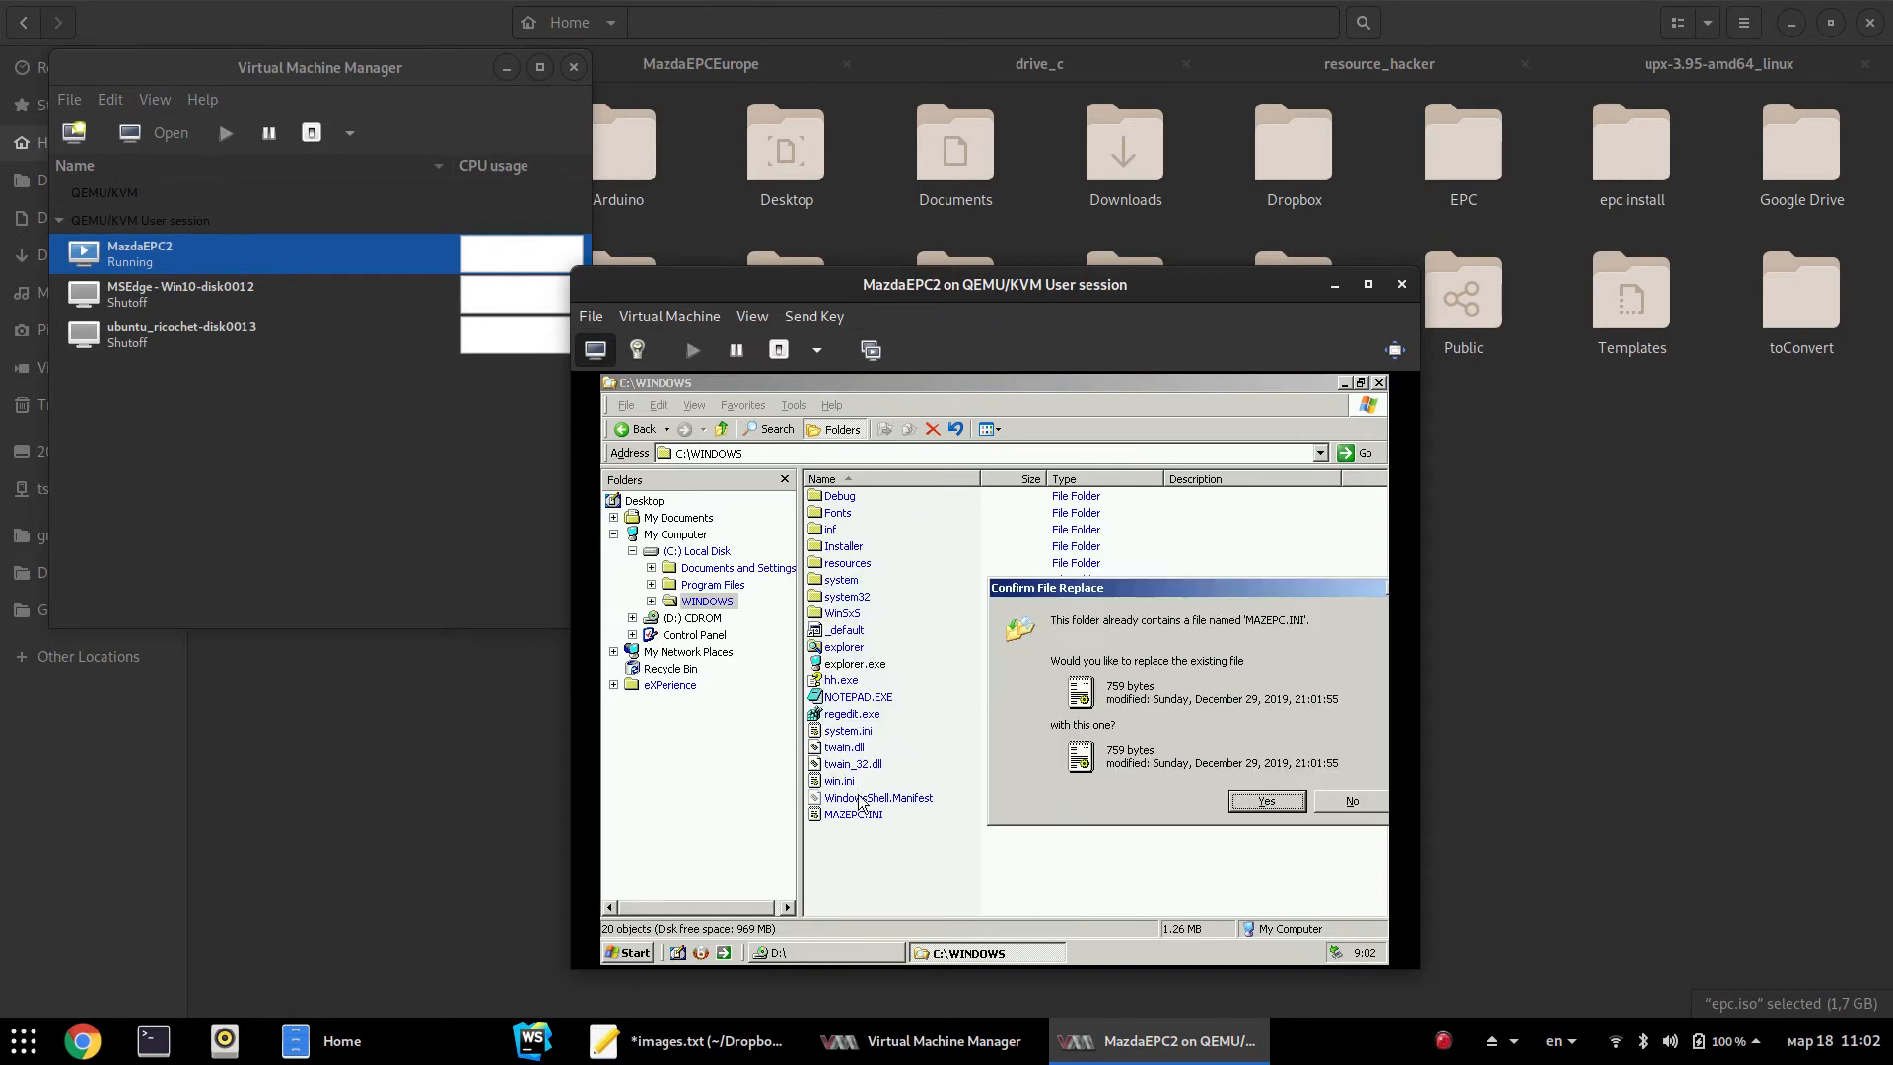
left_click_drag(1130, 590, 970, 567)
left_click(1104, 781)
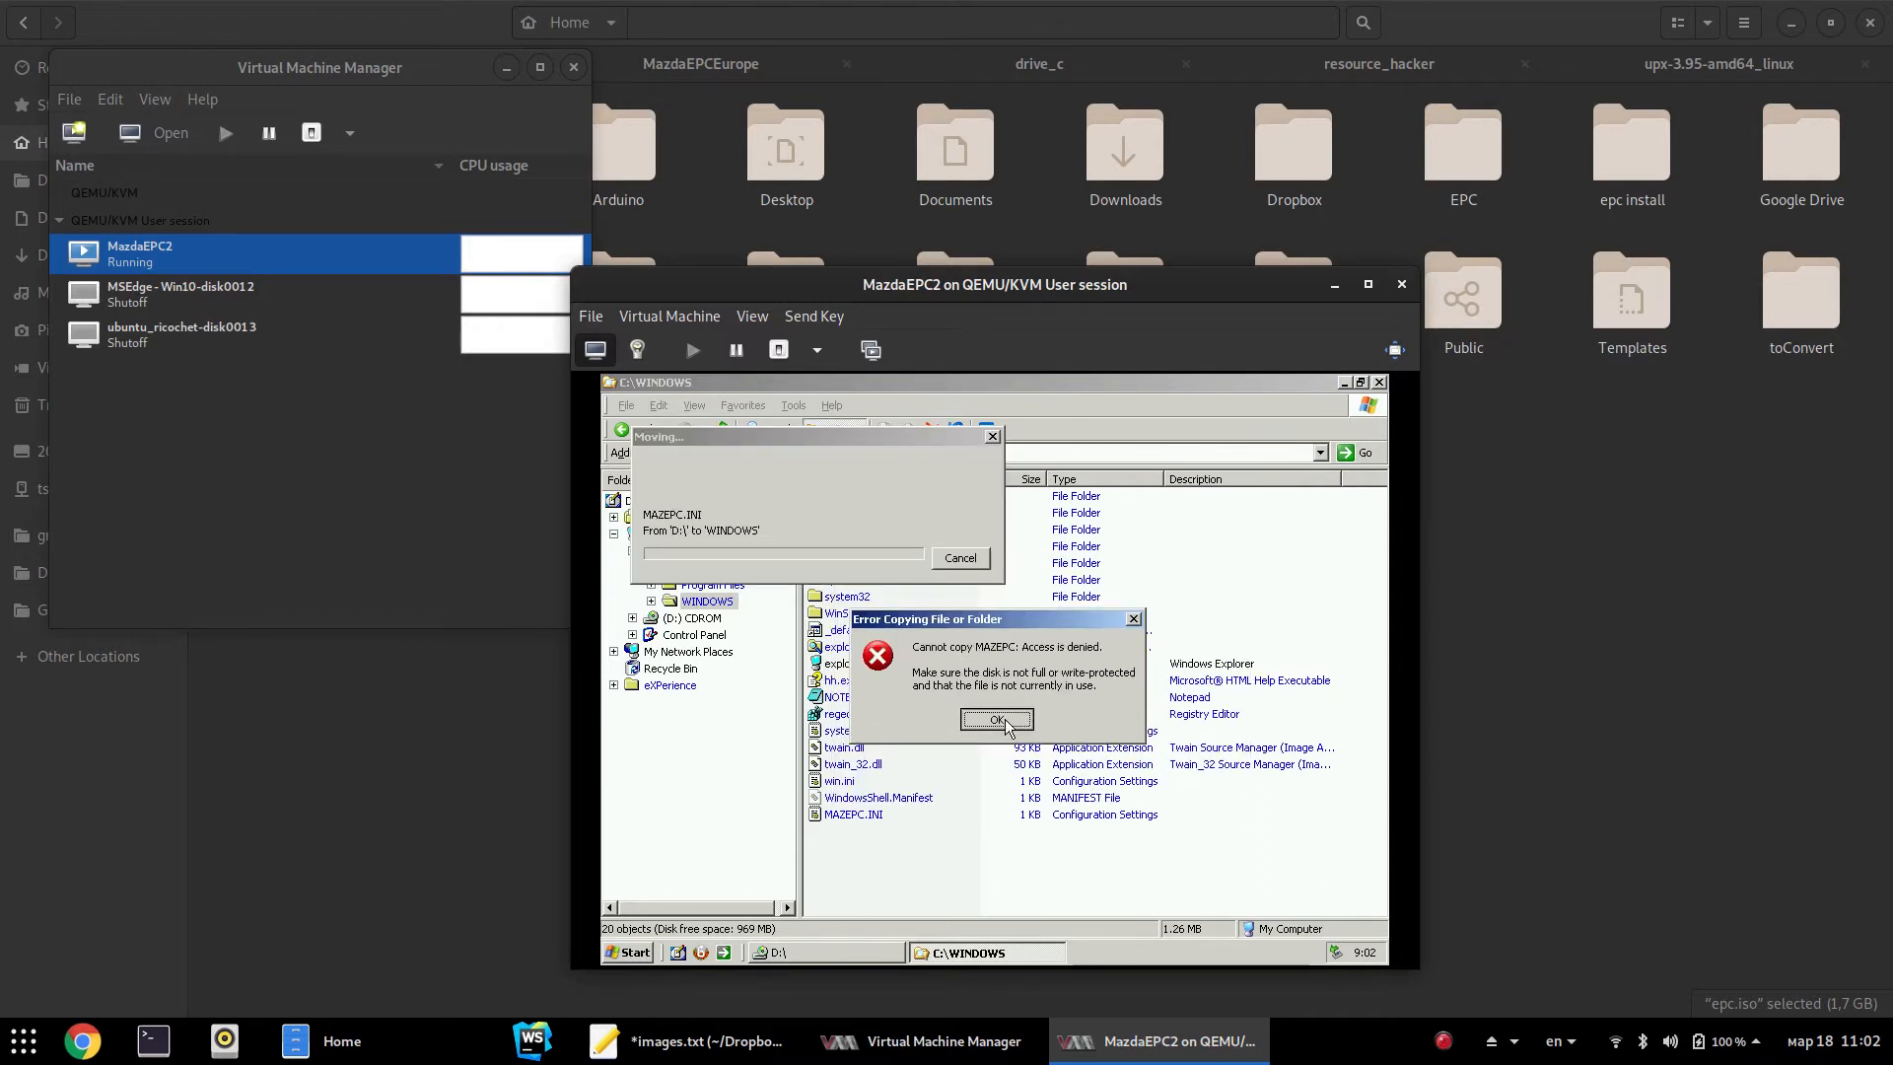
left_click(996, 719)
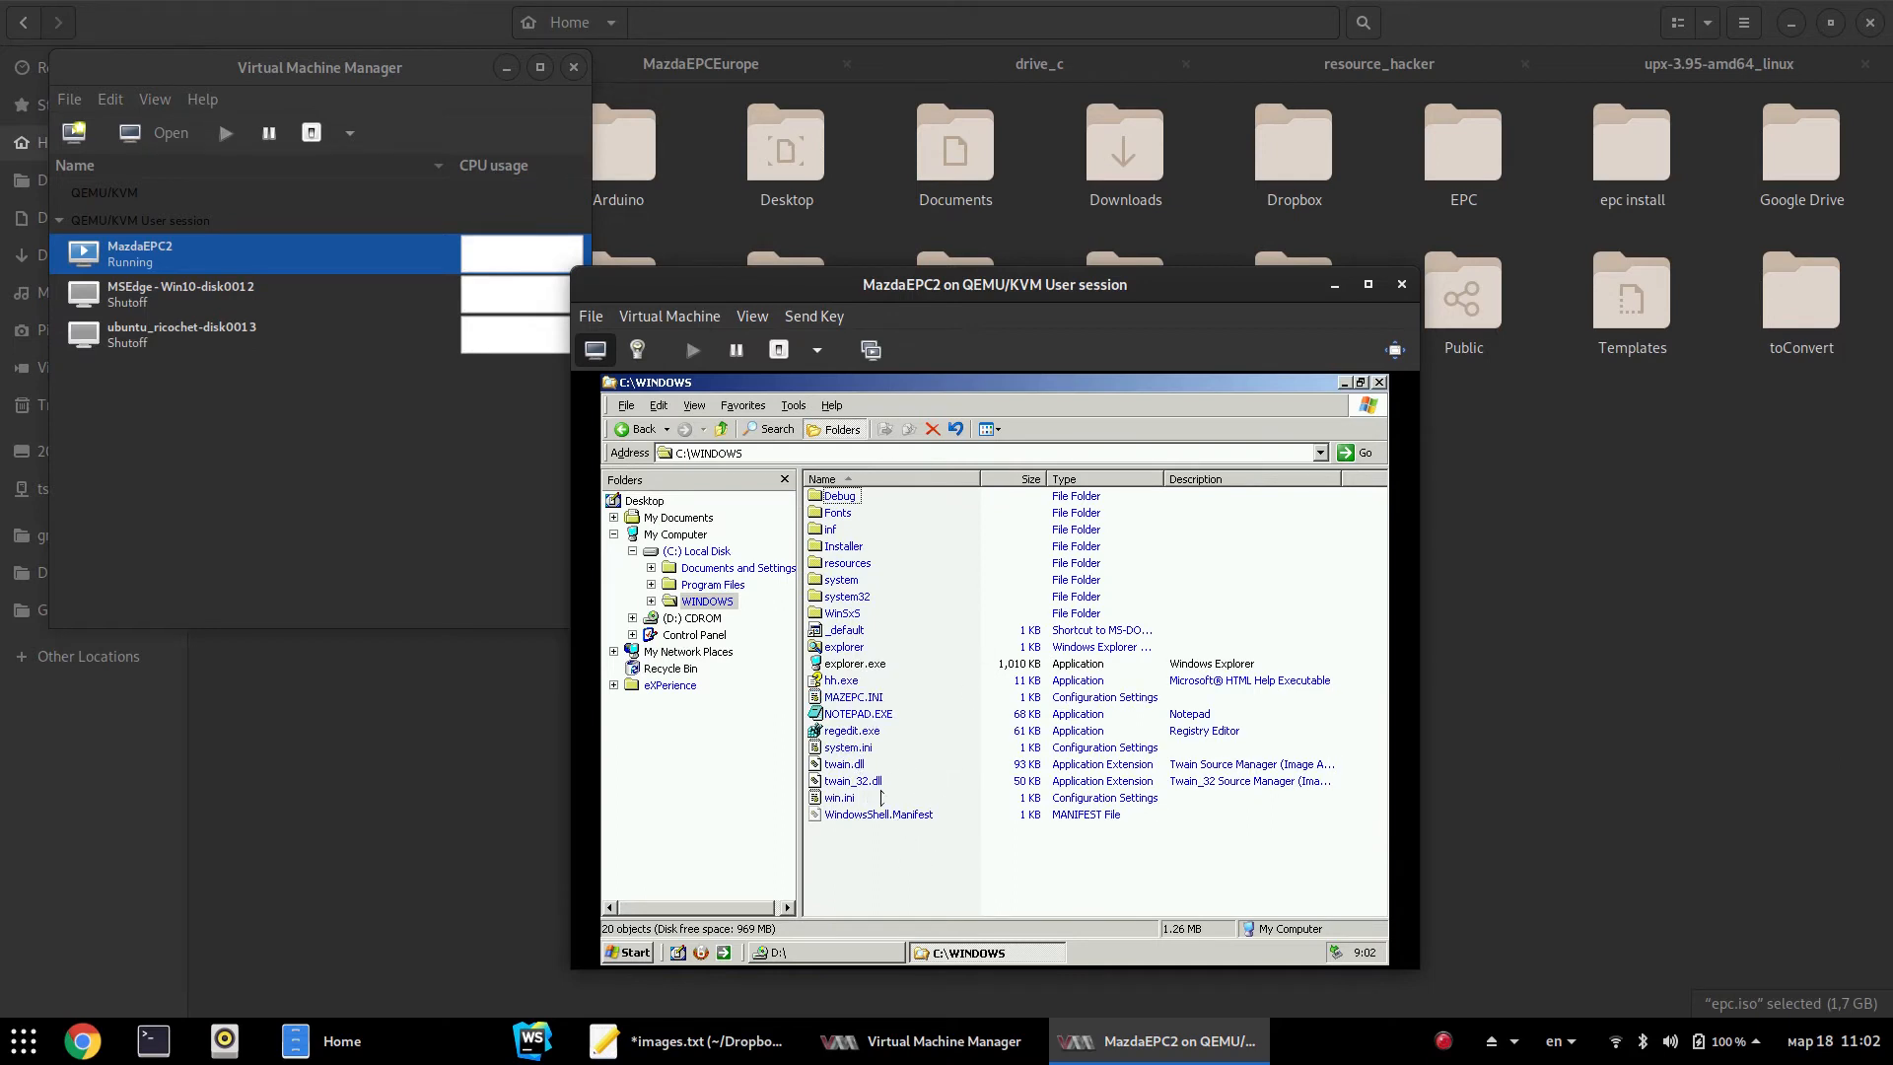
Check the new MAZEPC.INI's details, show the C: drive contents, and return to the D: window
left_click(881, 699)
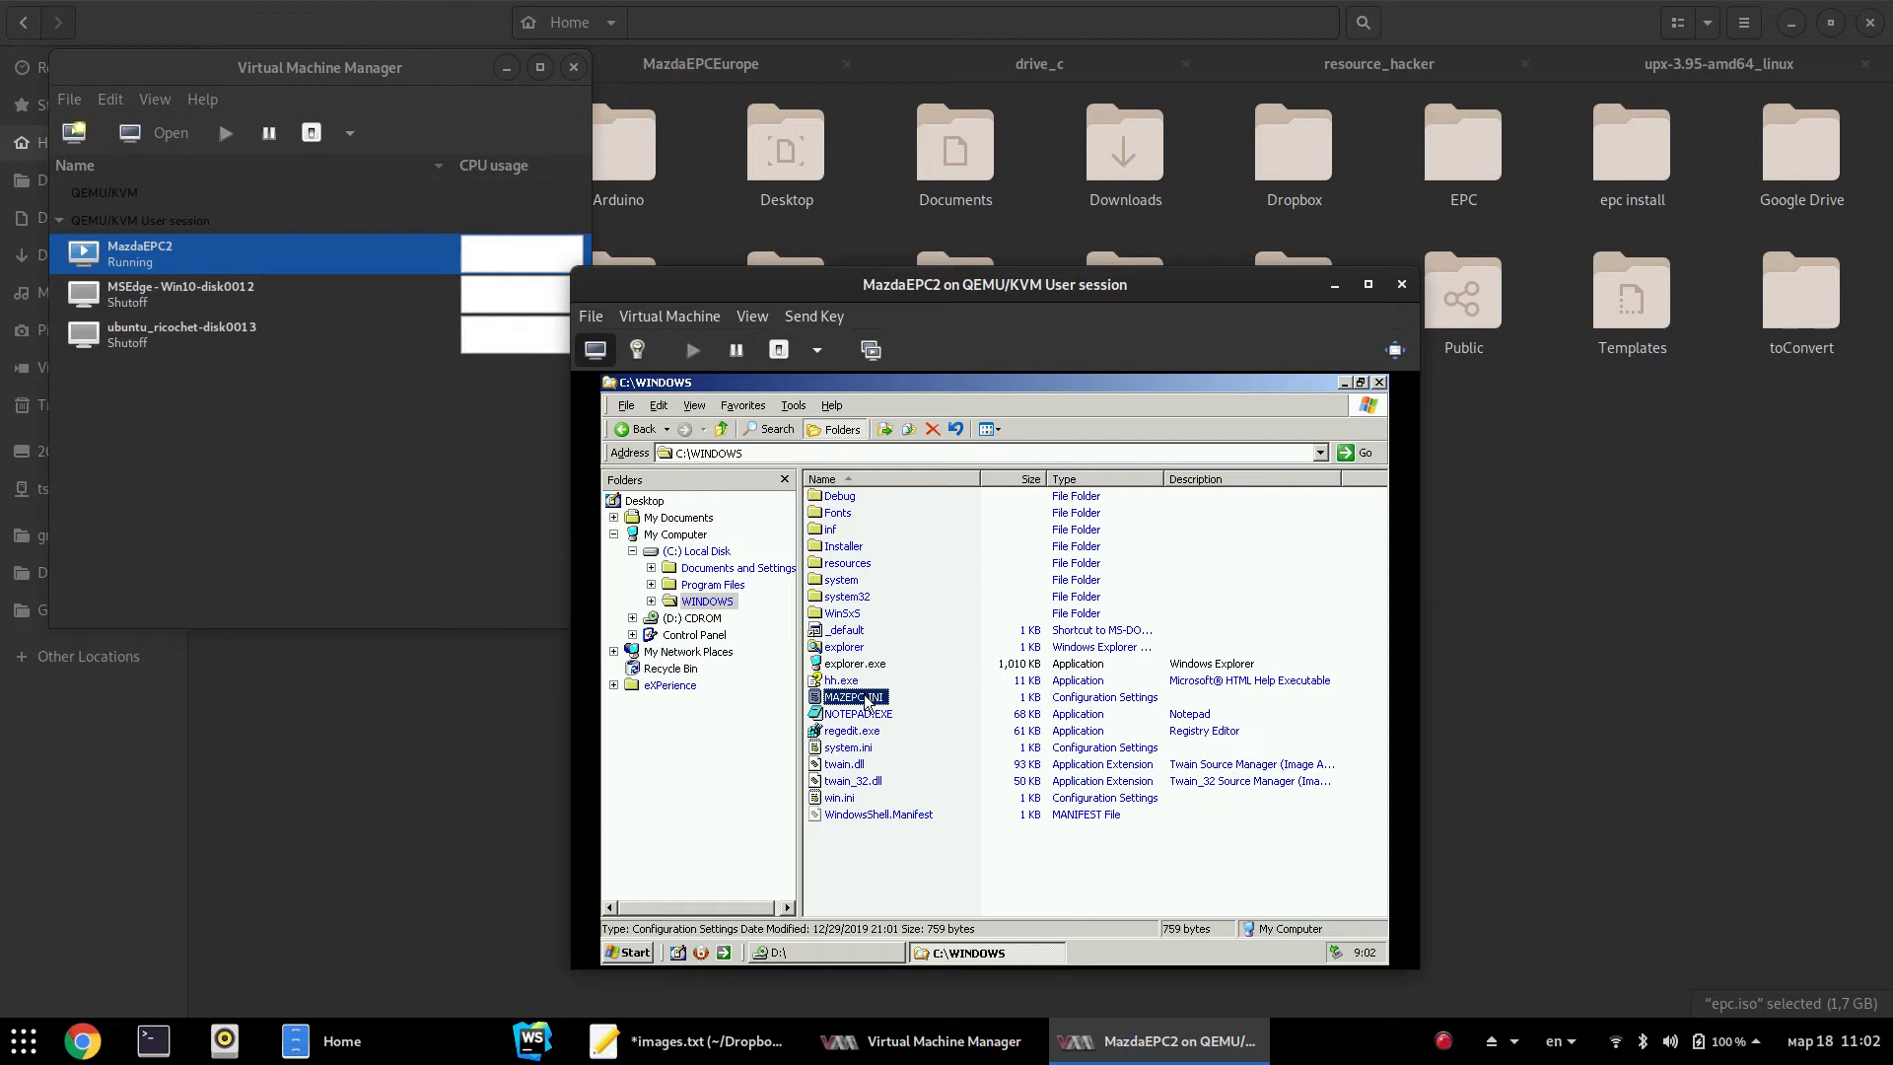
left_click(659, 554)
left_click(835, 954)
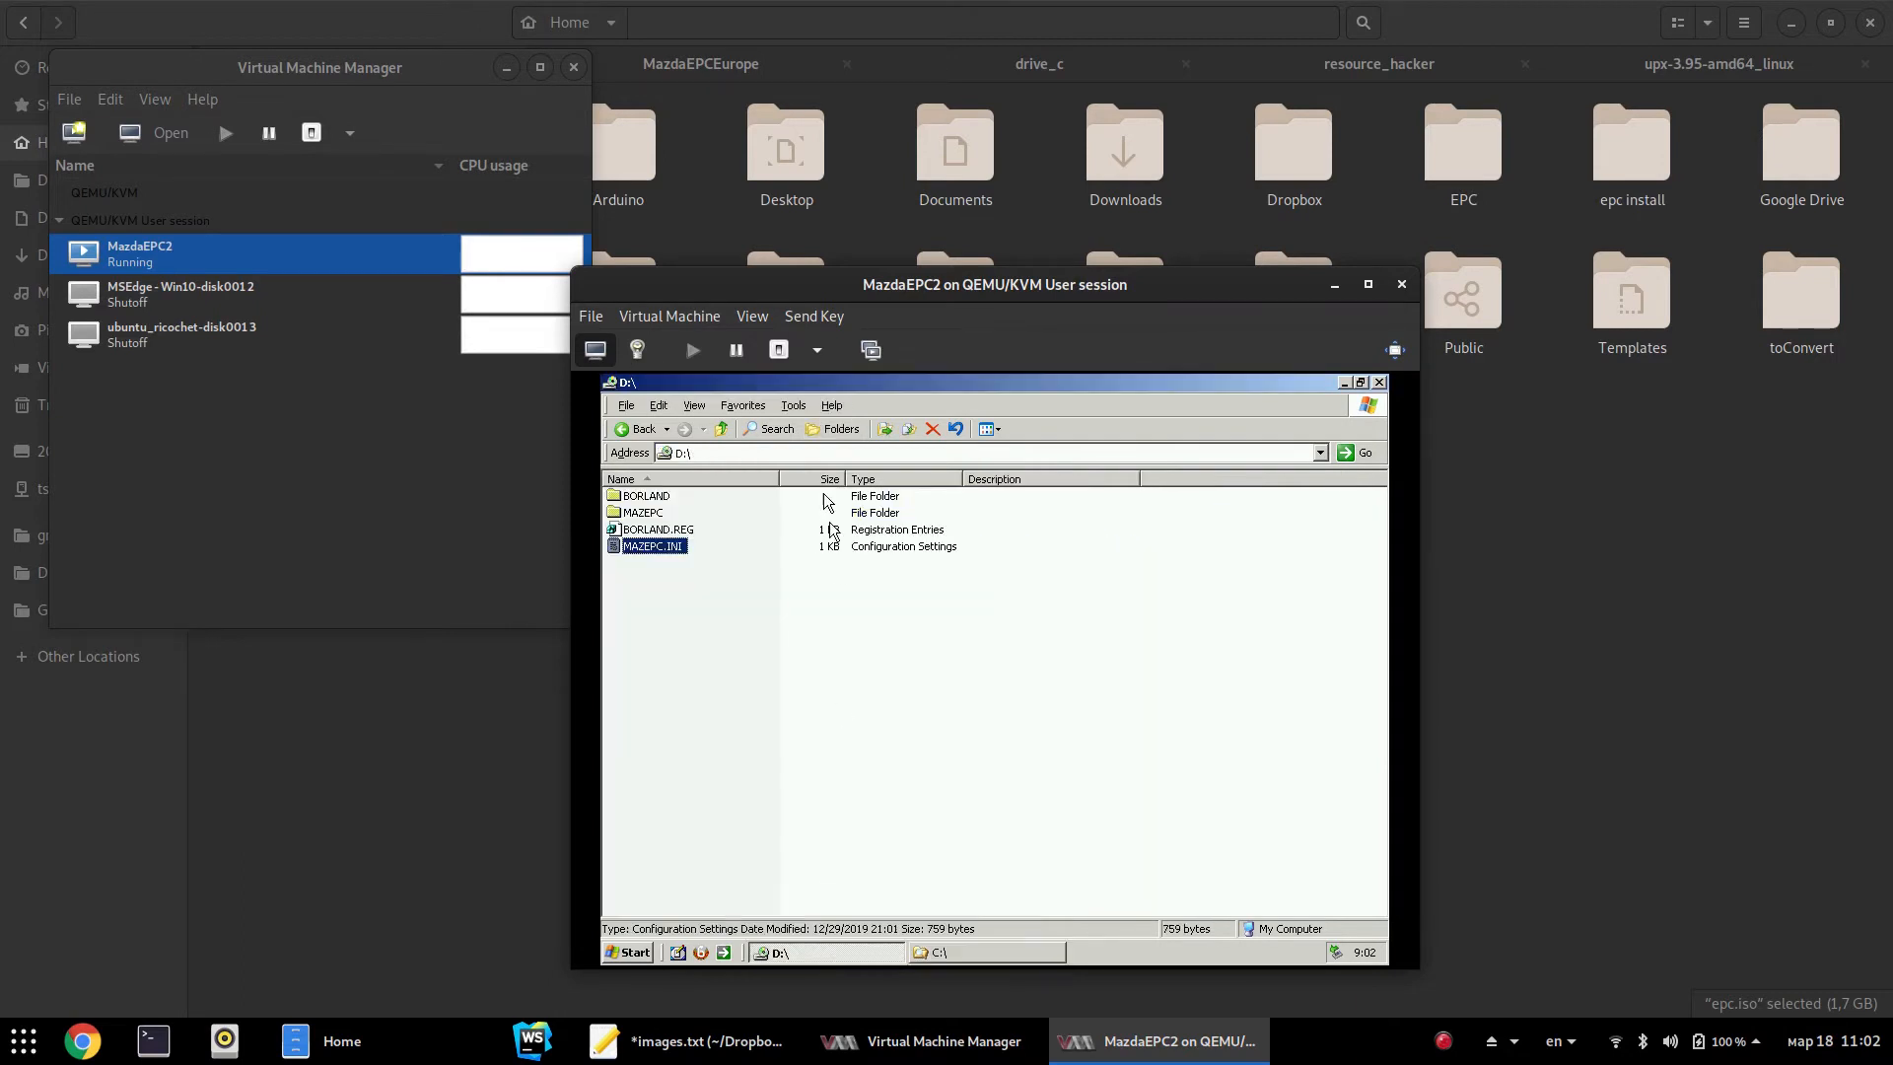
Paste the MAZEPC folder from D:\ into C:\, then open a new Chrome window
left_click(636, 513)
left_click(937, 957)
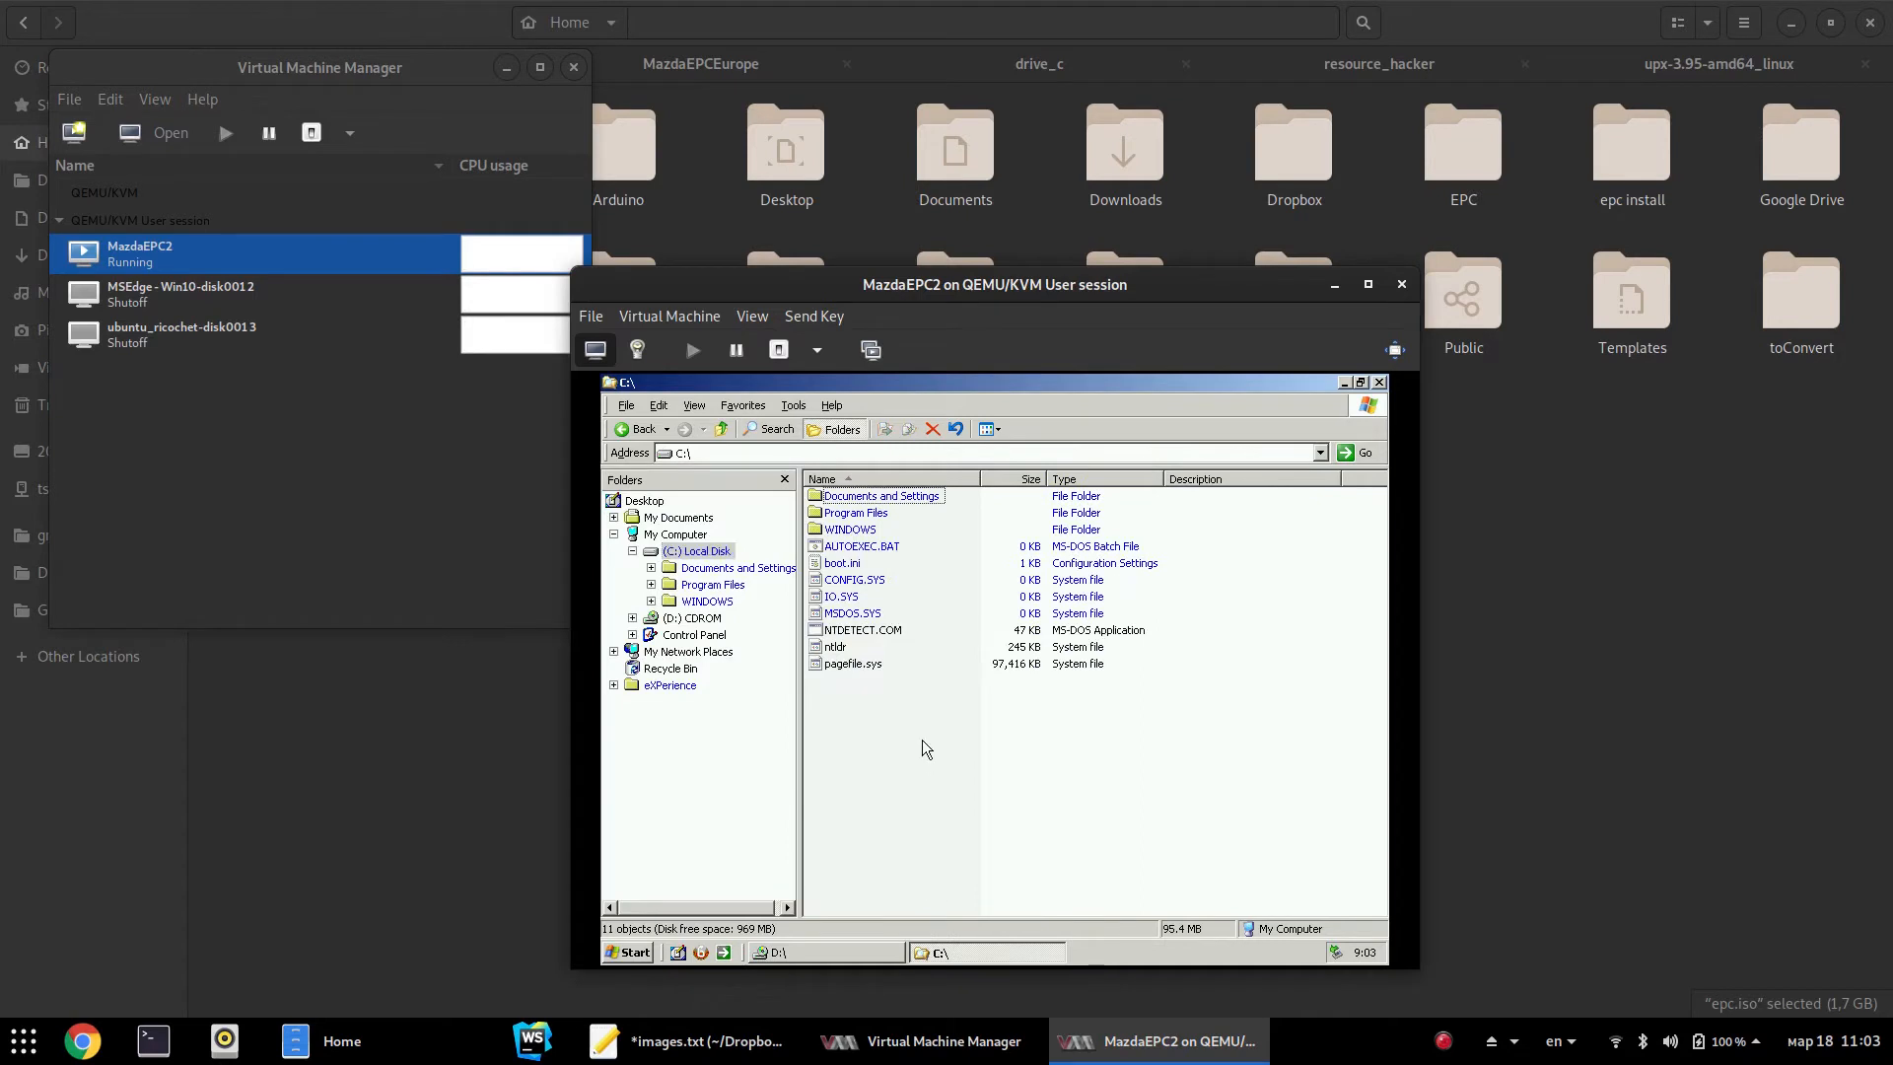
key("ctrl+v")
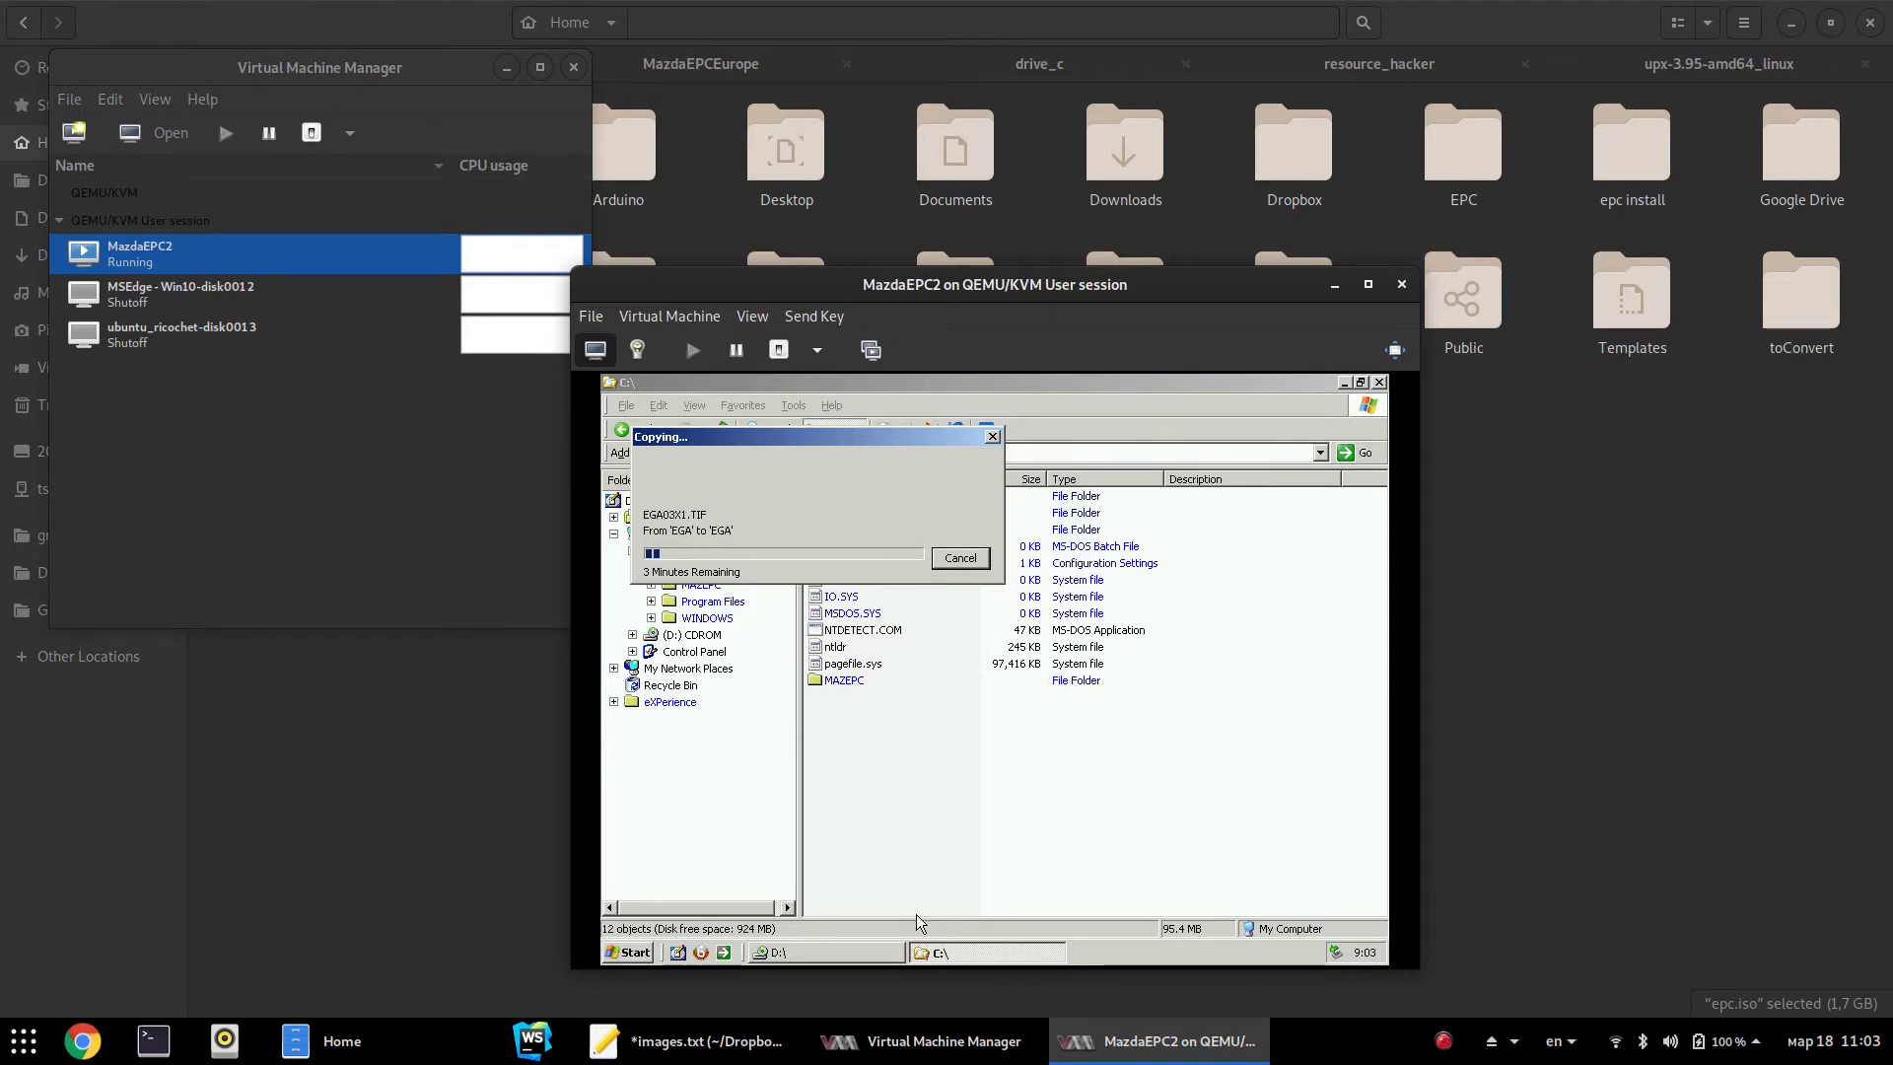
left_click(88, 1048)
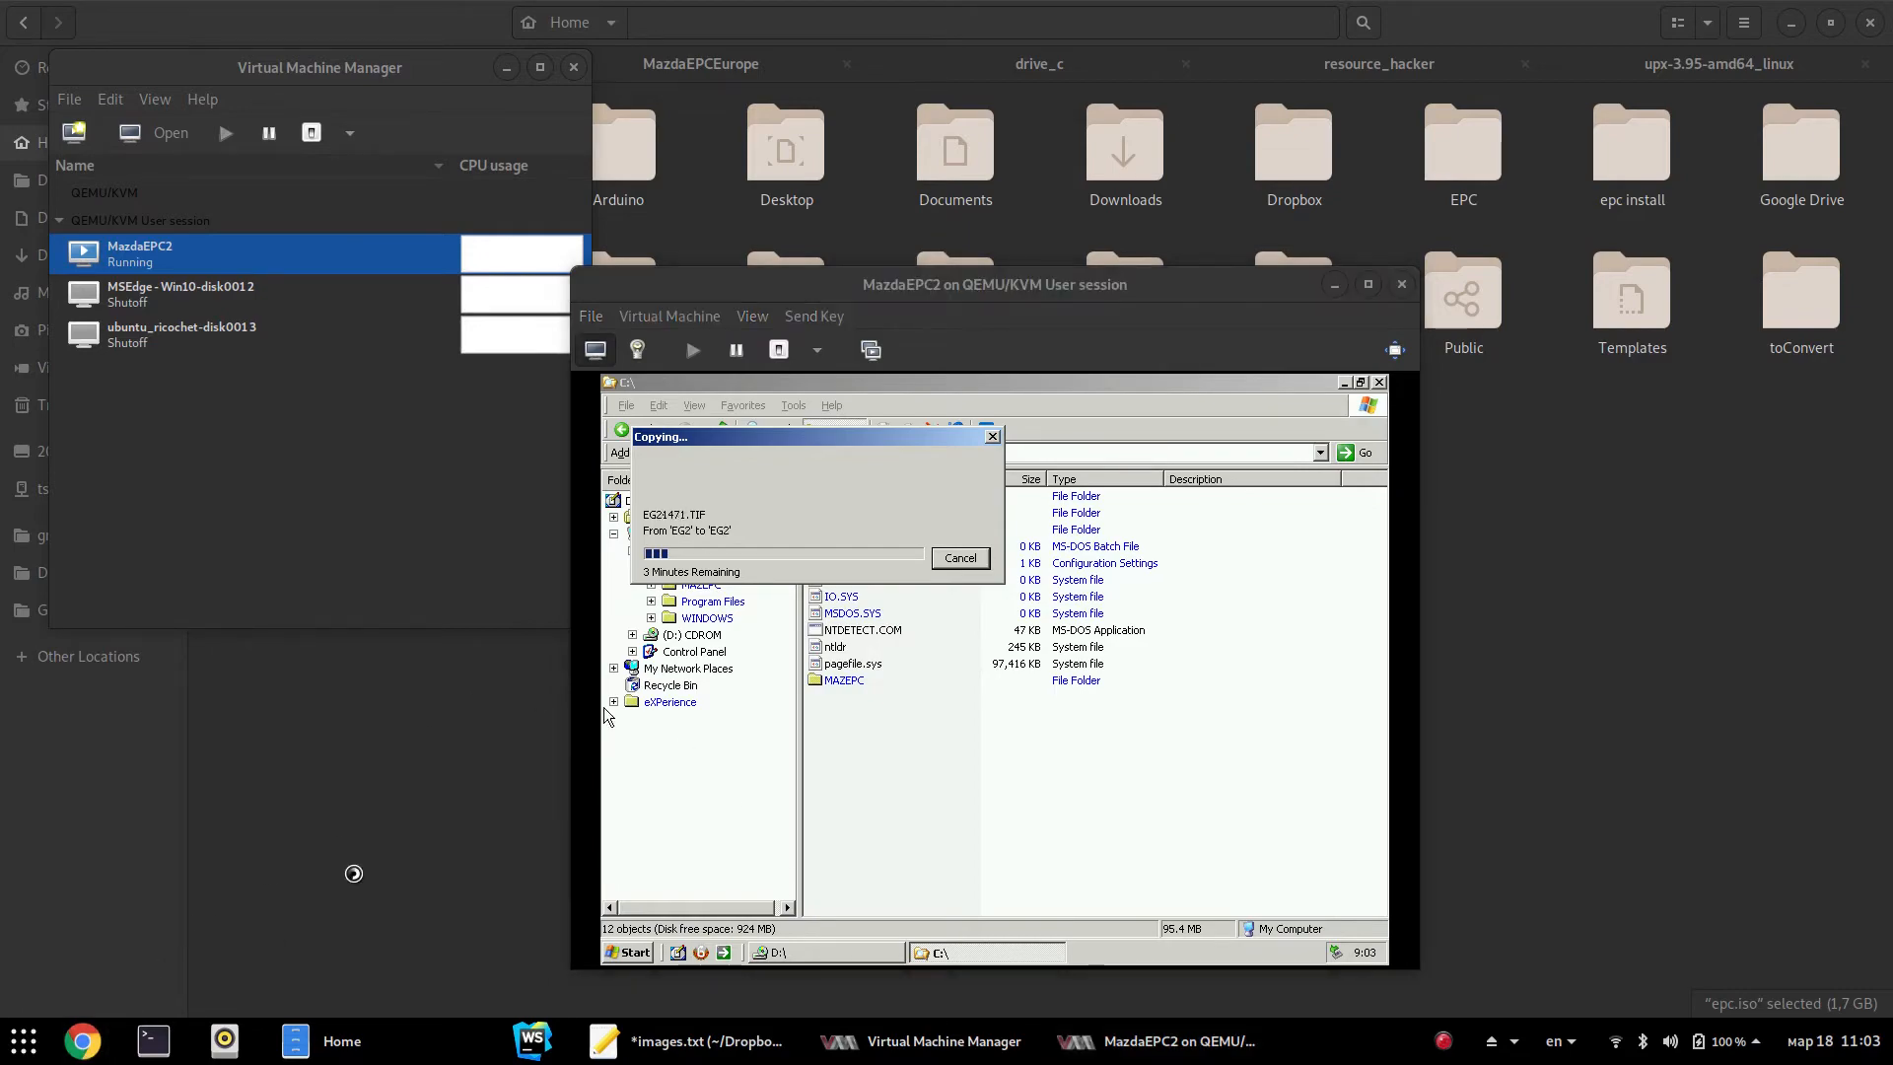
key("ctrl+n")
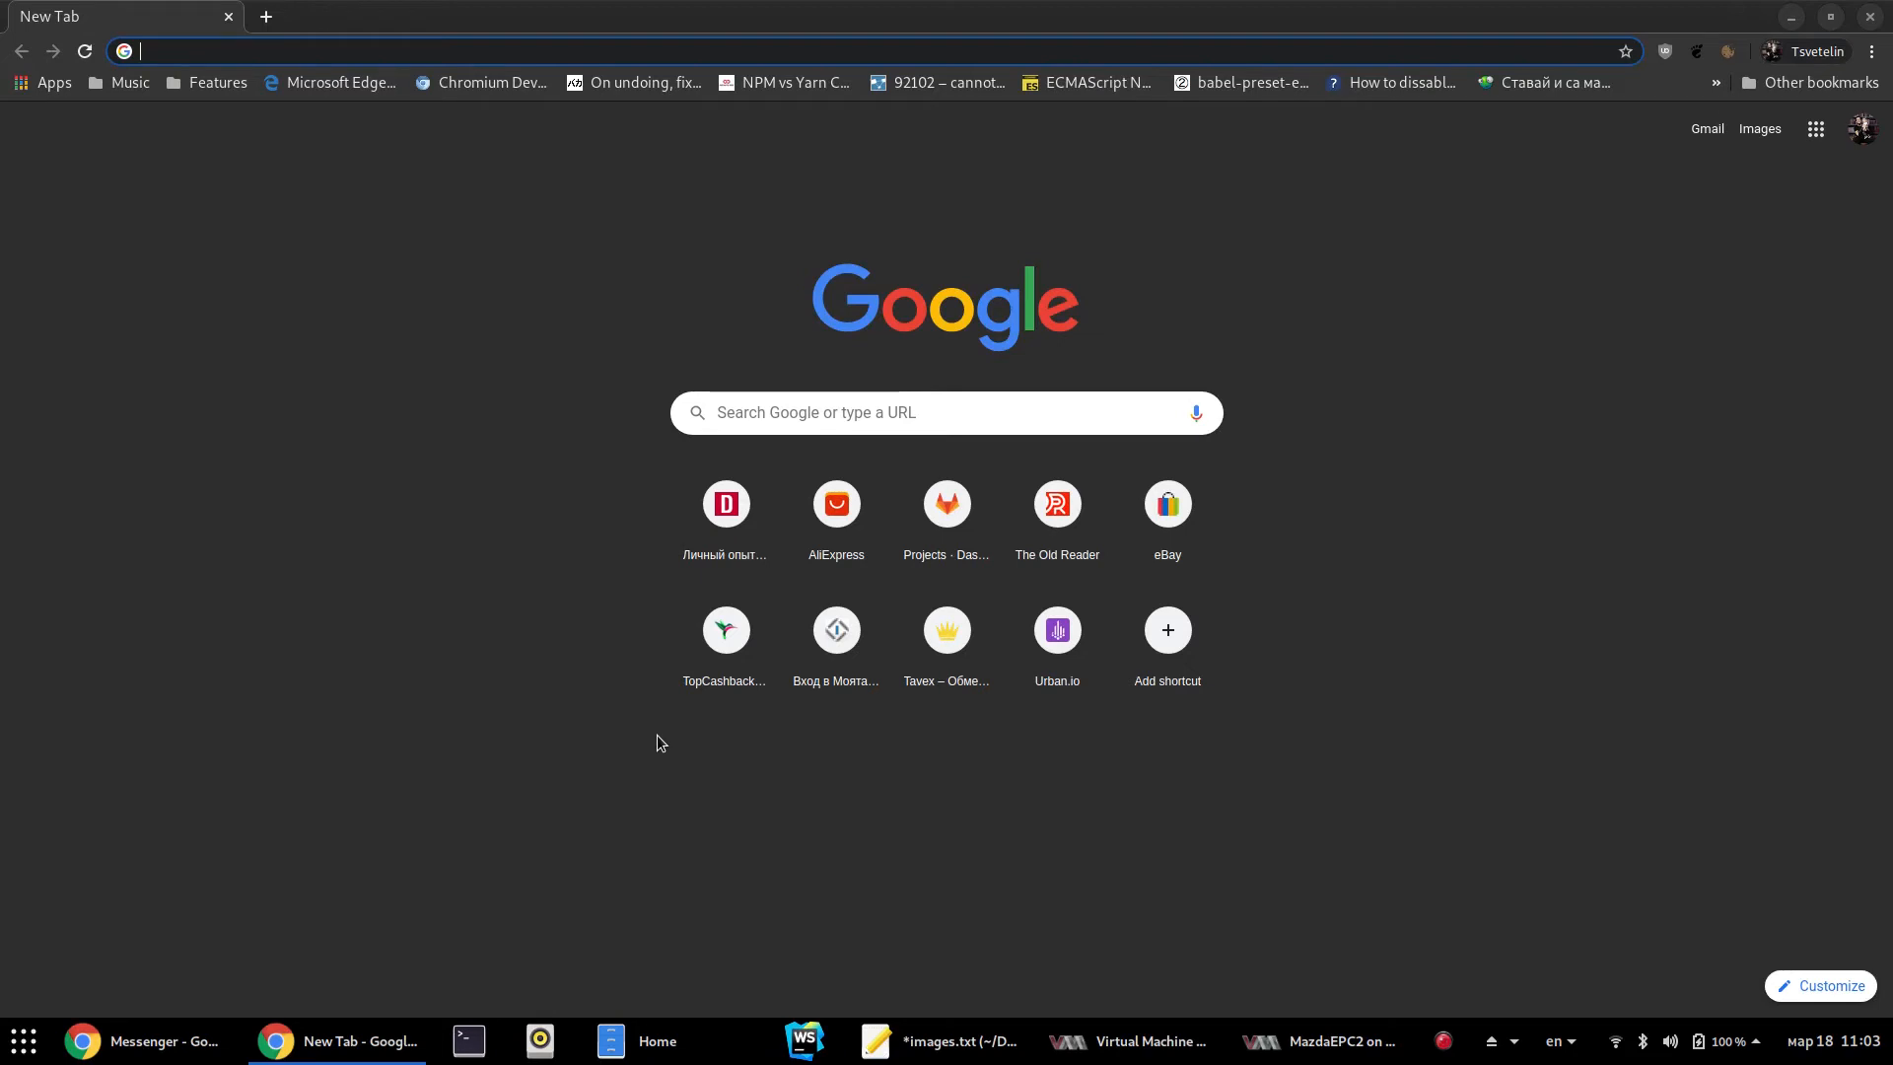
Search 'windows xp replace explorer shell' and skim the Stack Overflow result
type("xp rep")
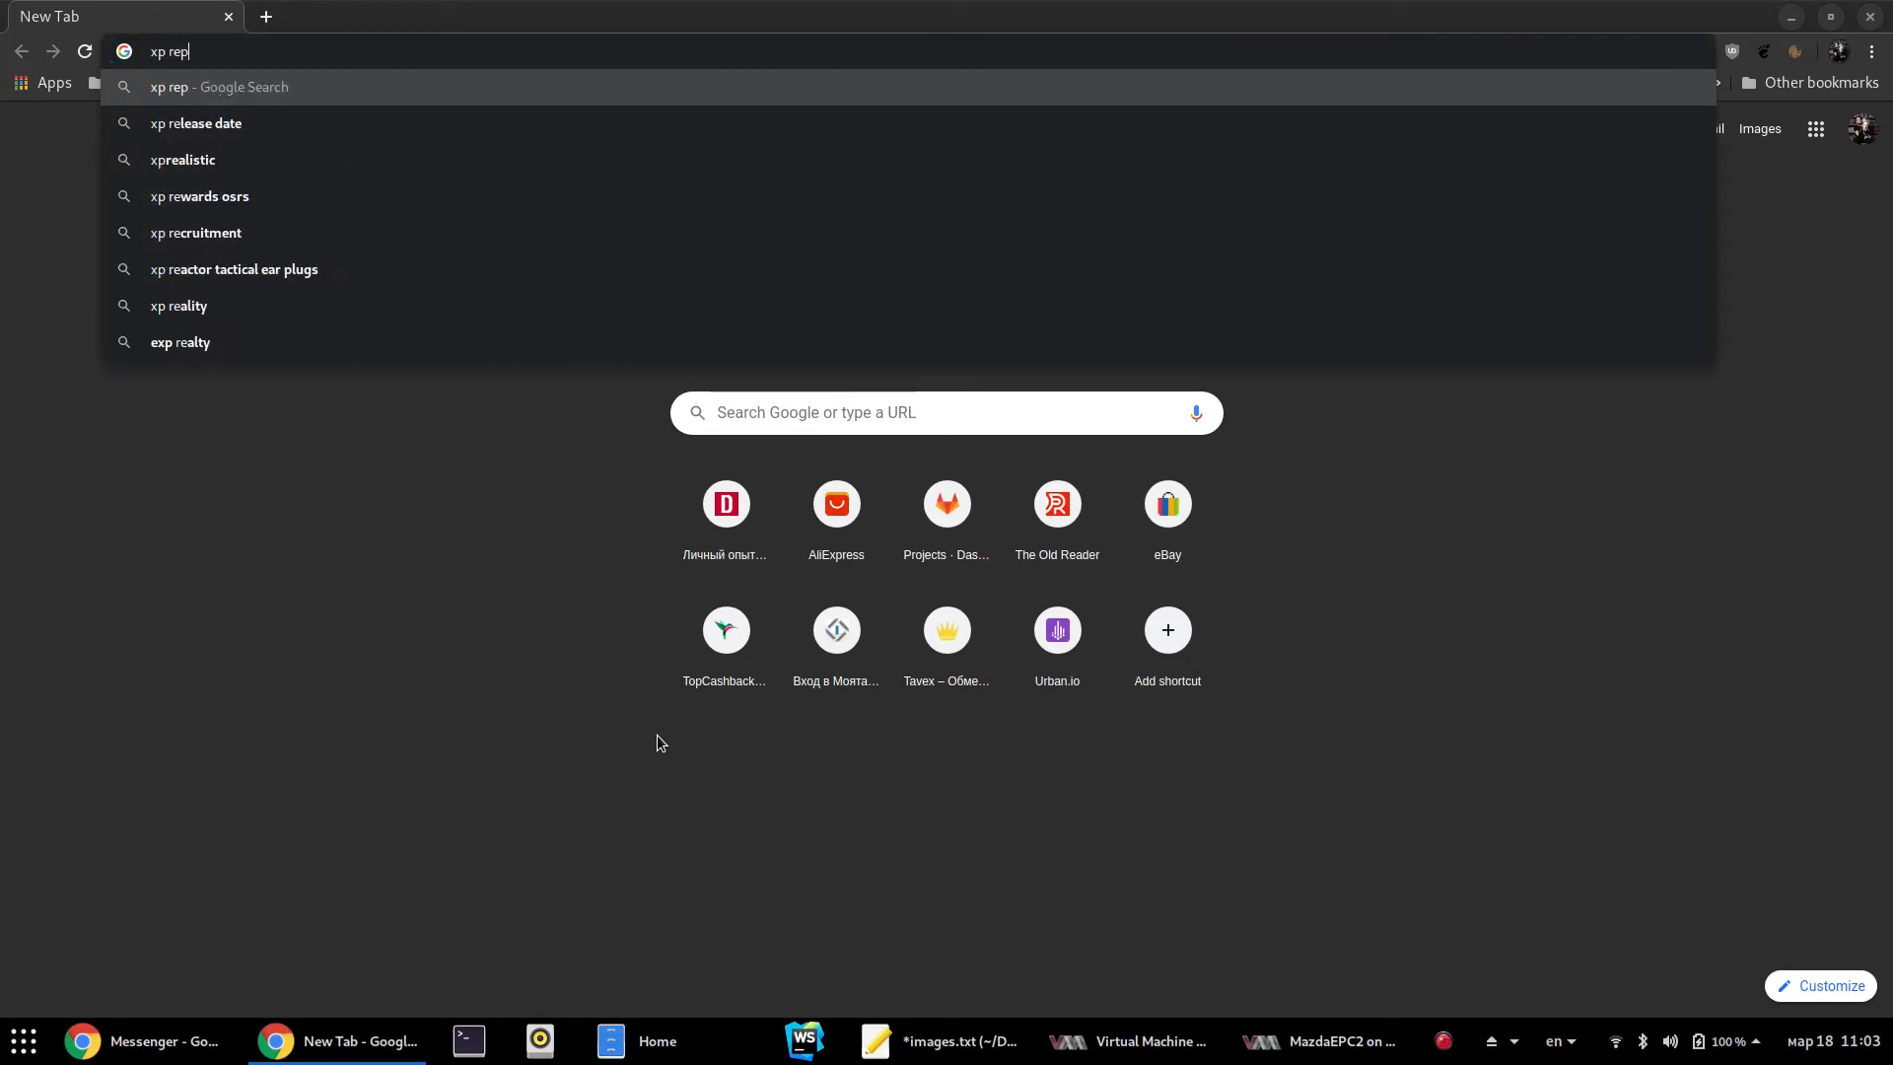
type("lace explorer shell")
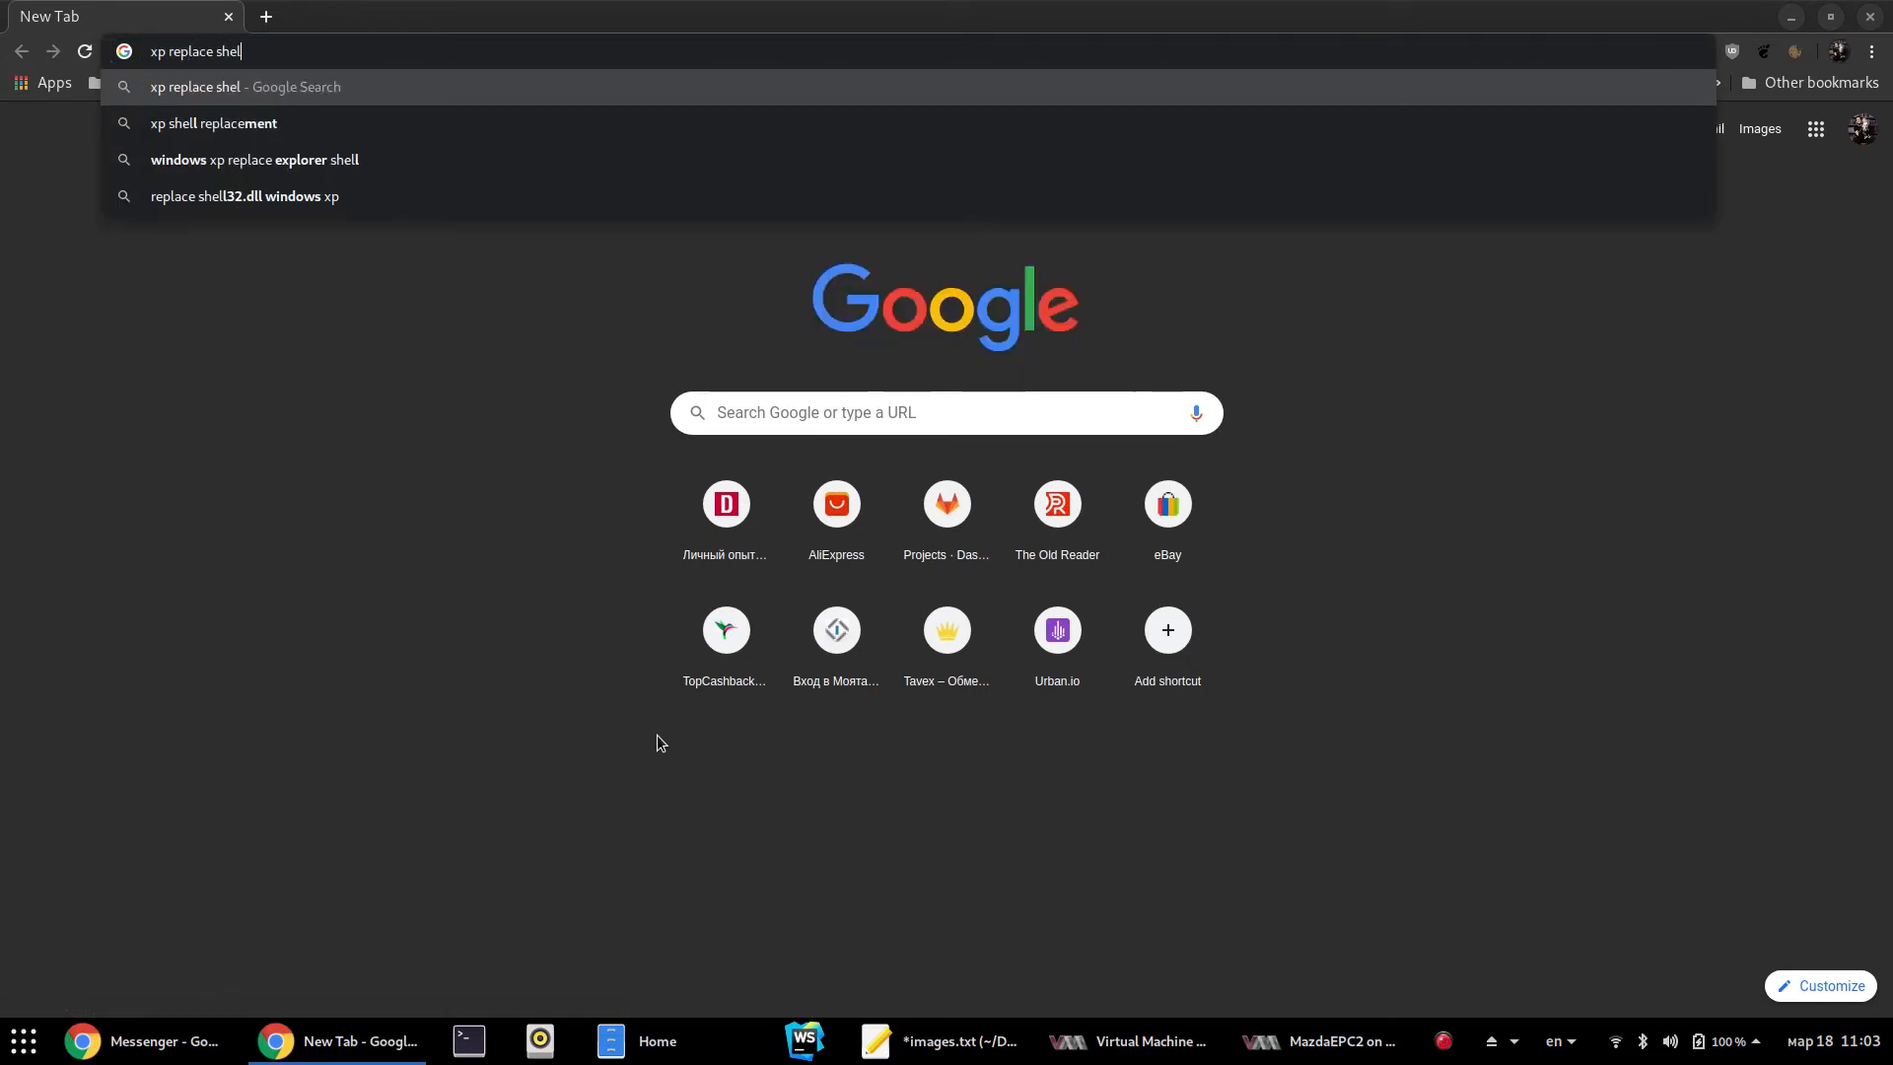
key("Down")
key("Return")
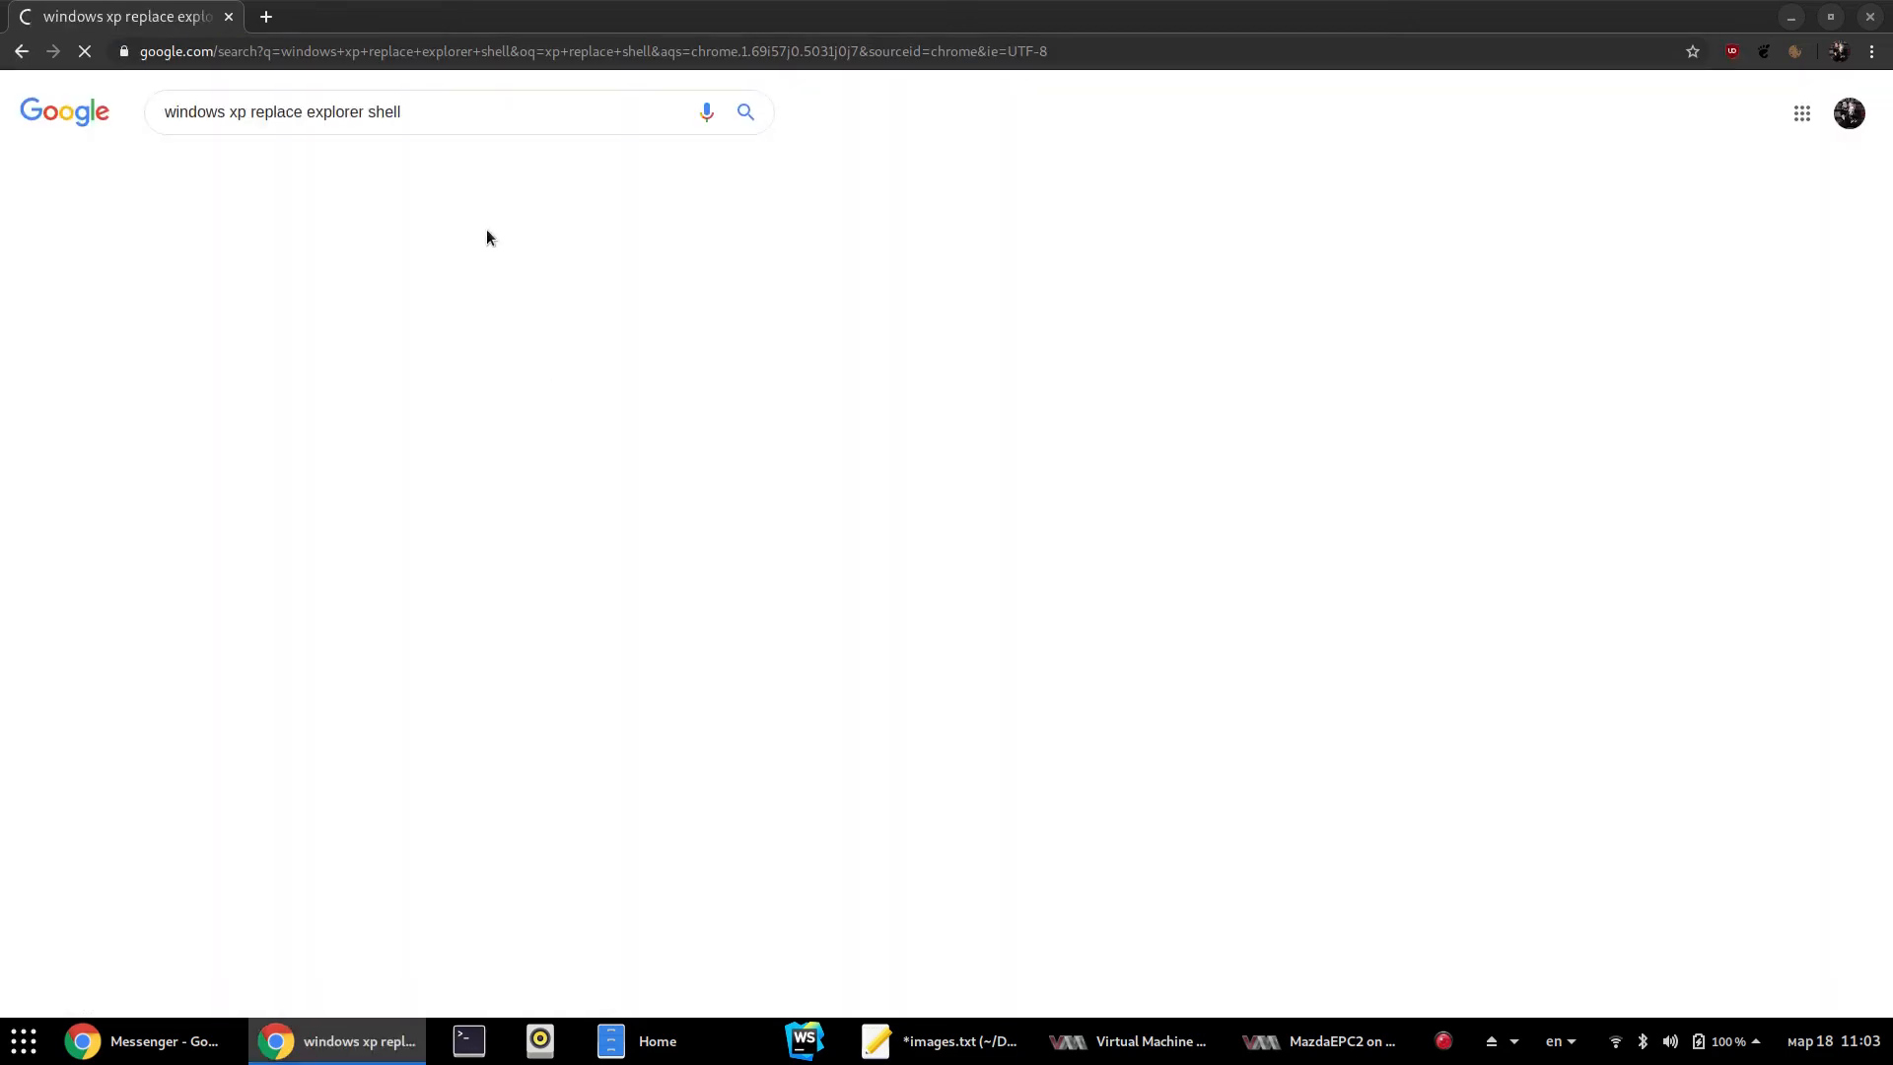
left_click(305, 531)
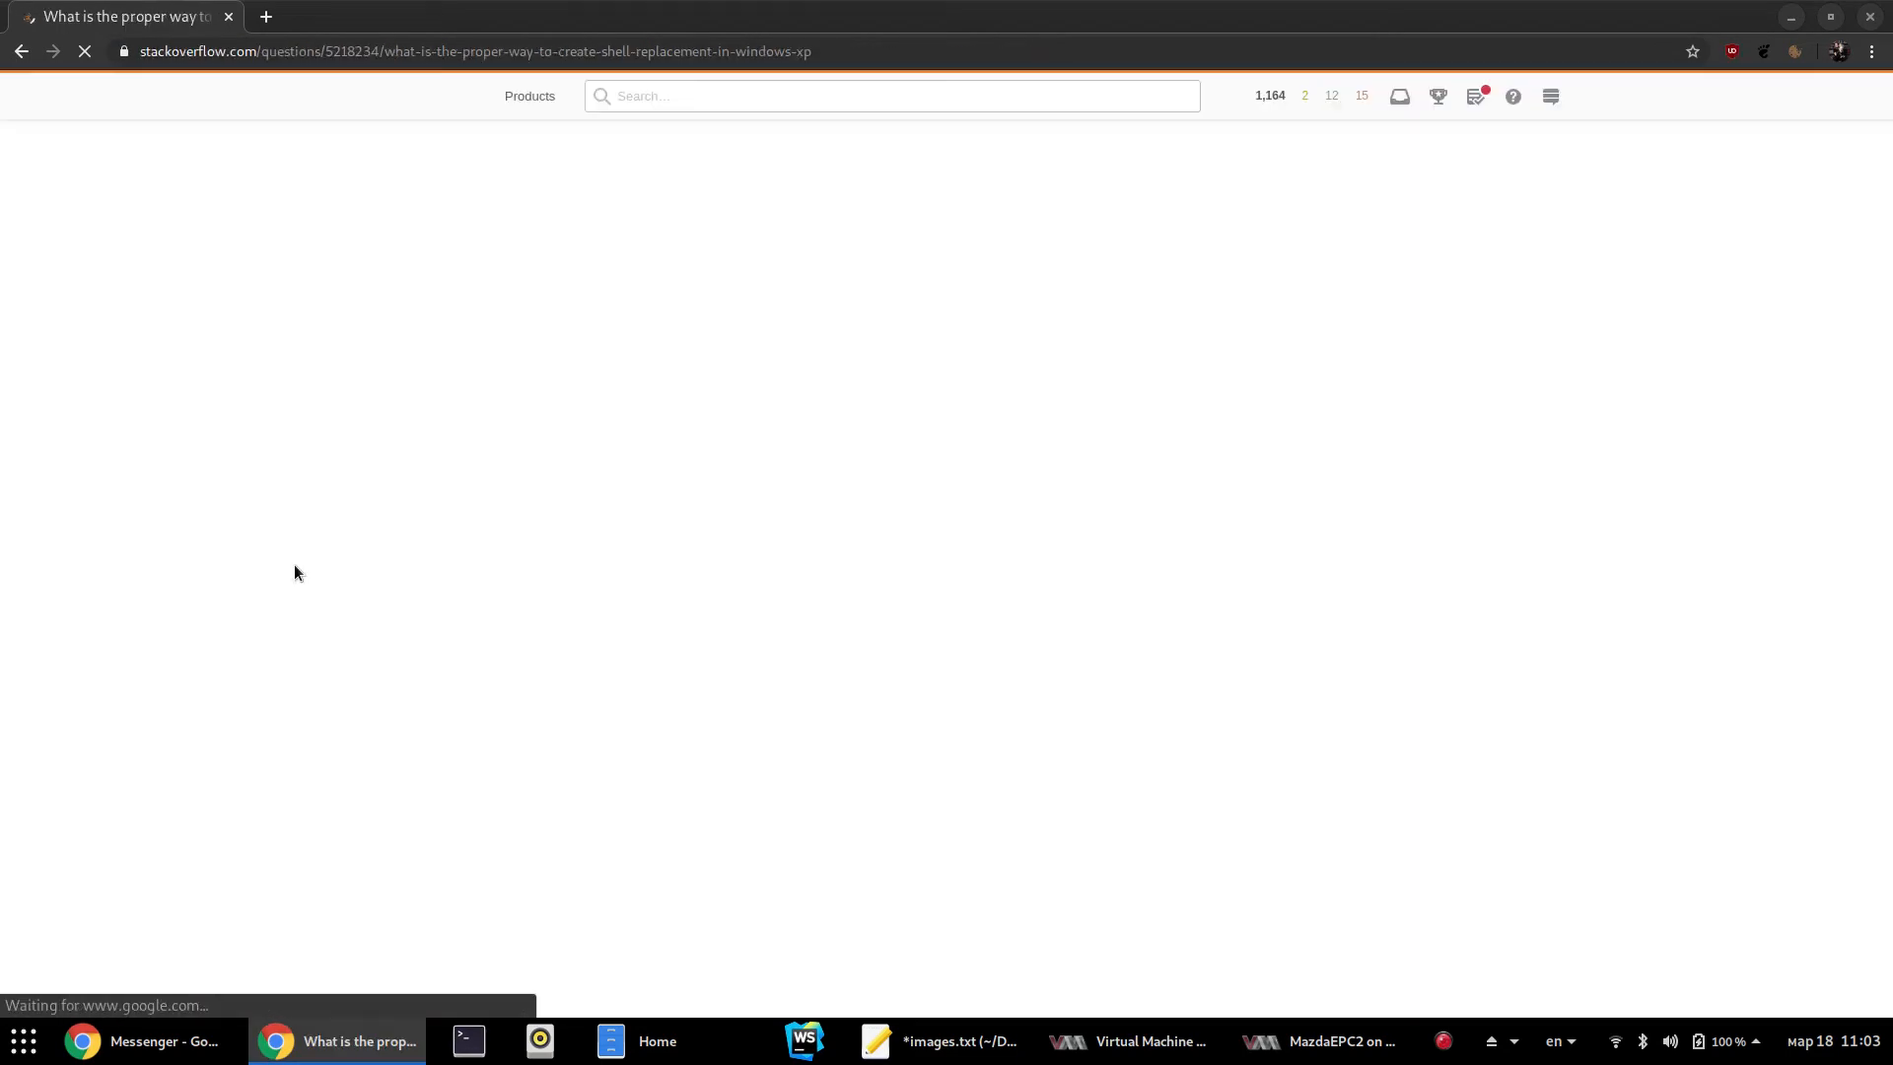
scroll(653, 683, "down", 5)
scroll(654, 682, "down", 2)
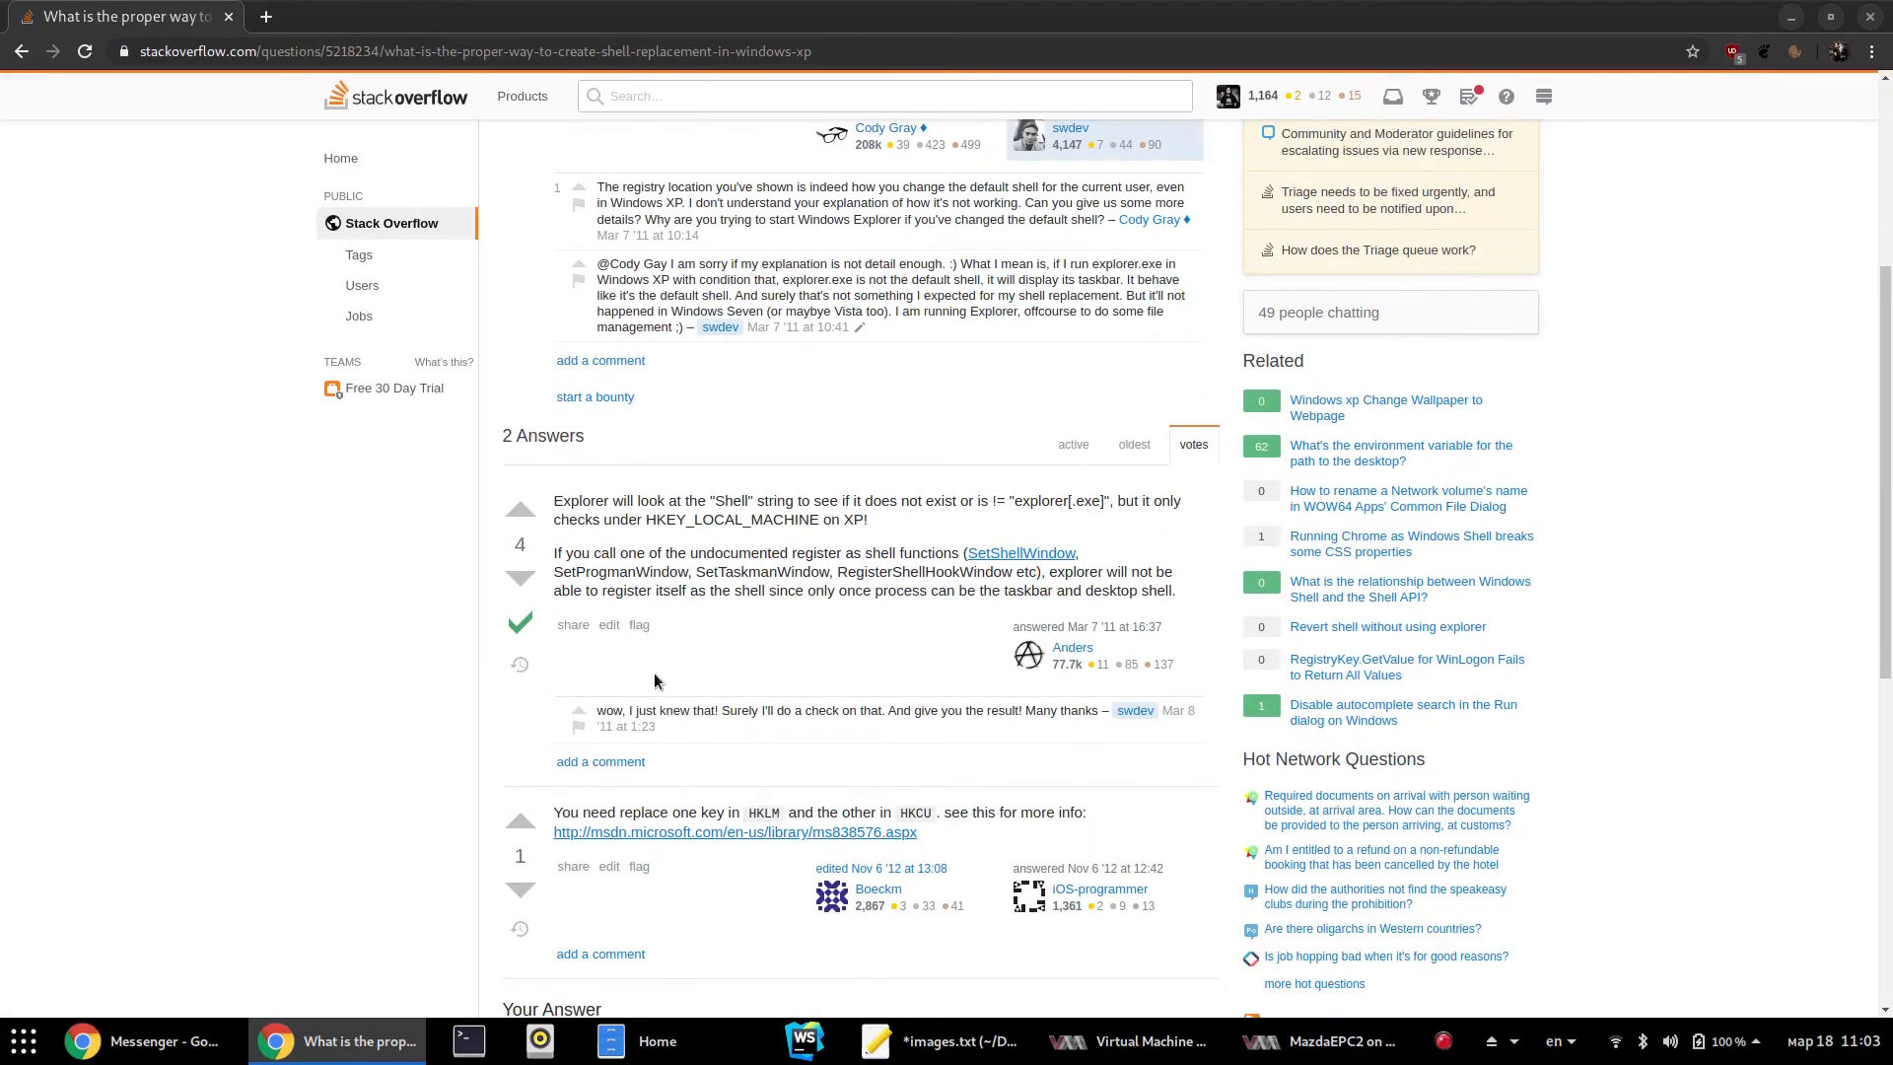
left_click(21, 51)
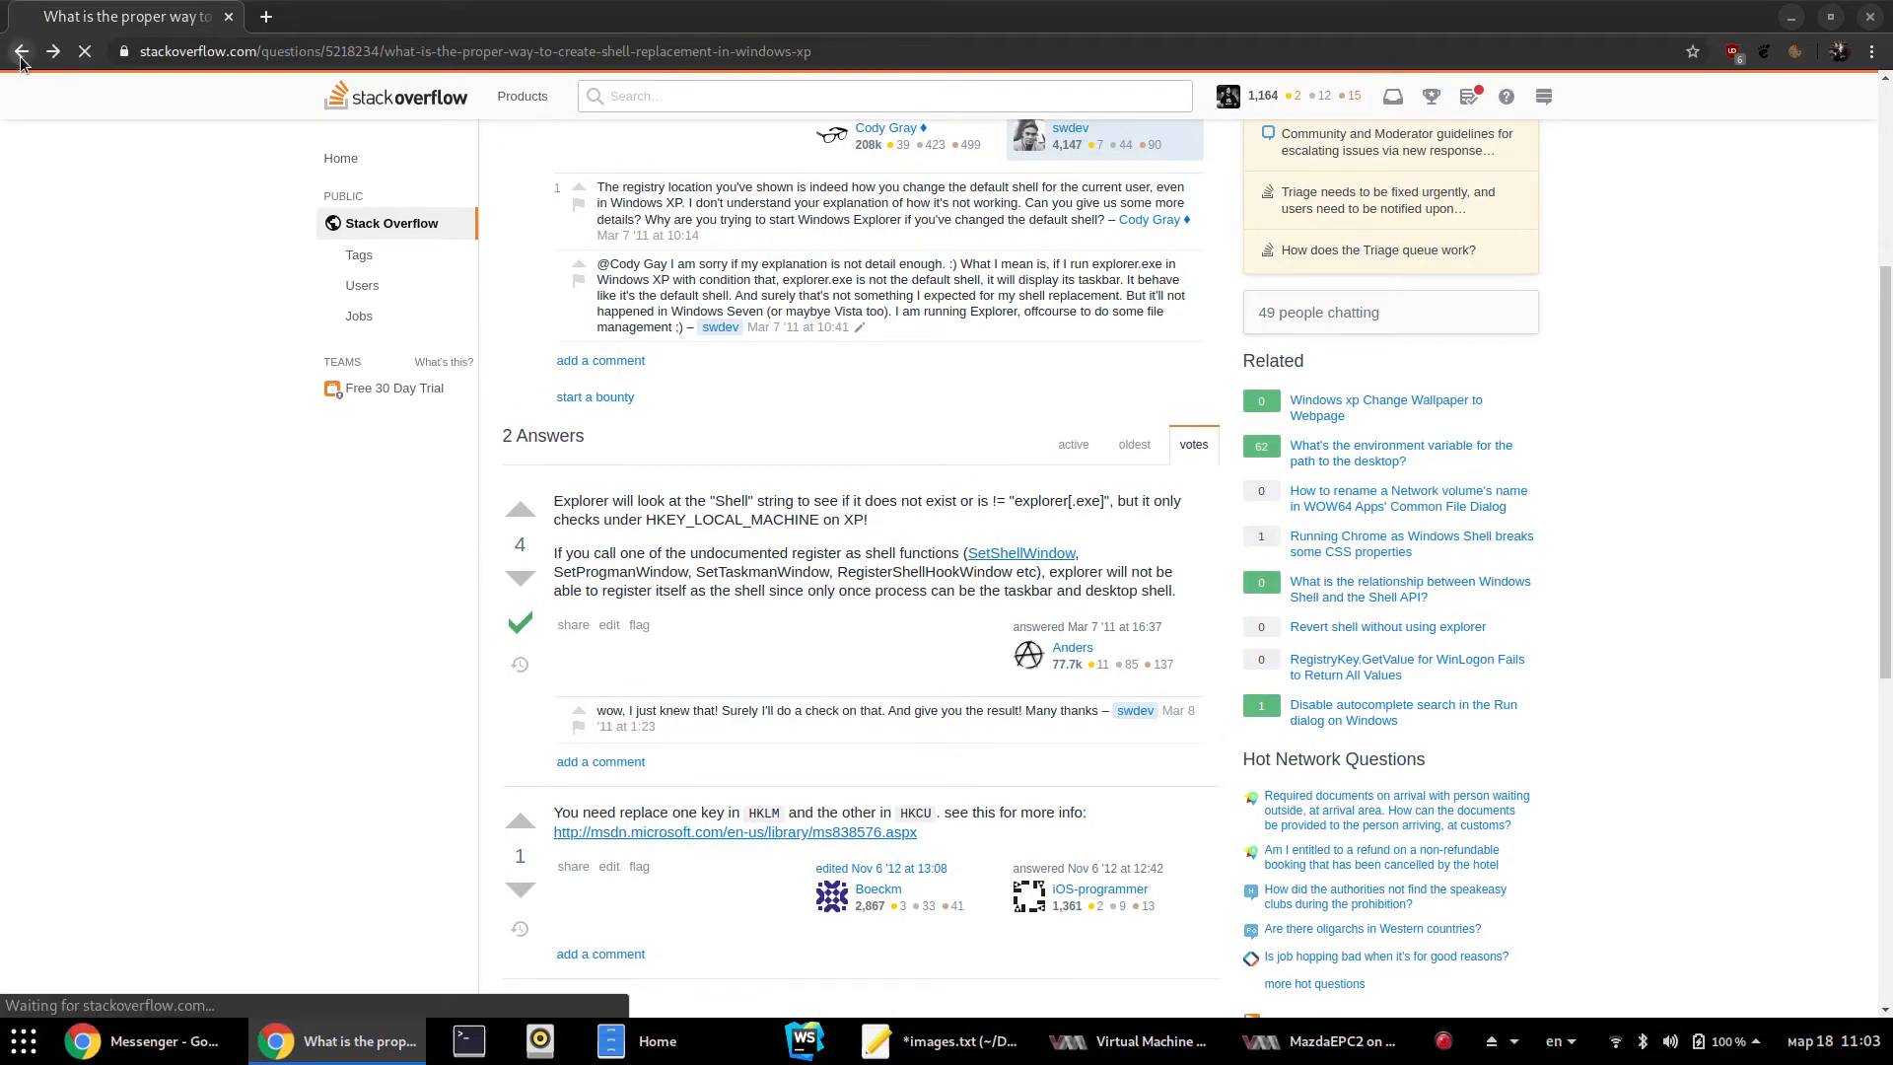
Open the Tom's Hardware thread on changing the shell and copy the Winlogon registry key path
left_click(316, 792)
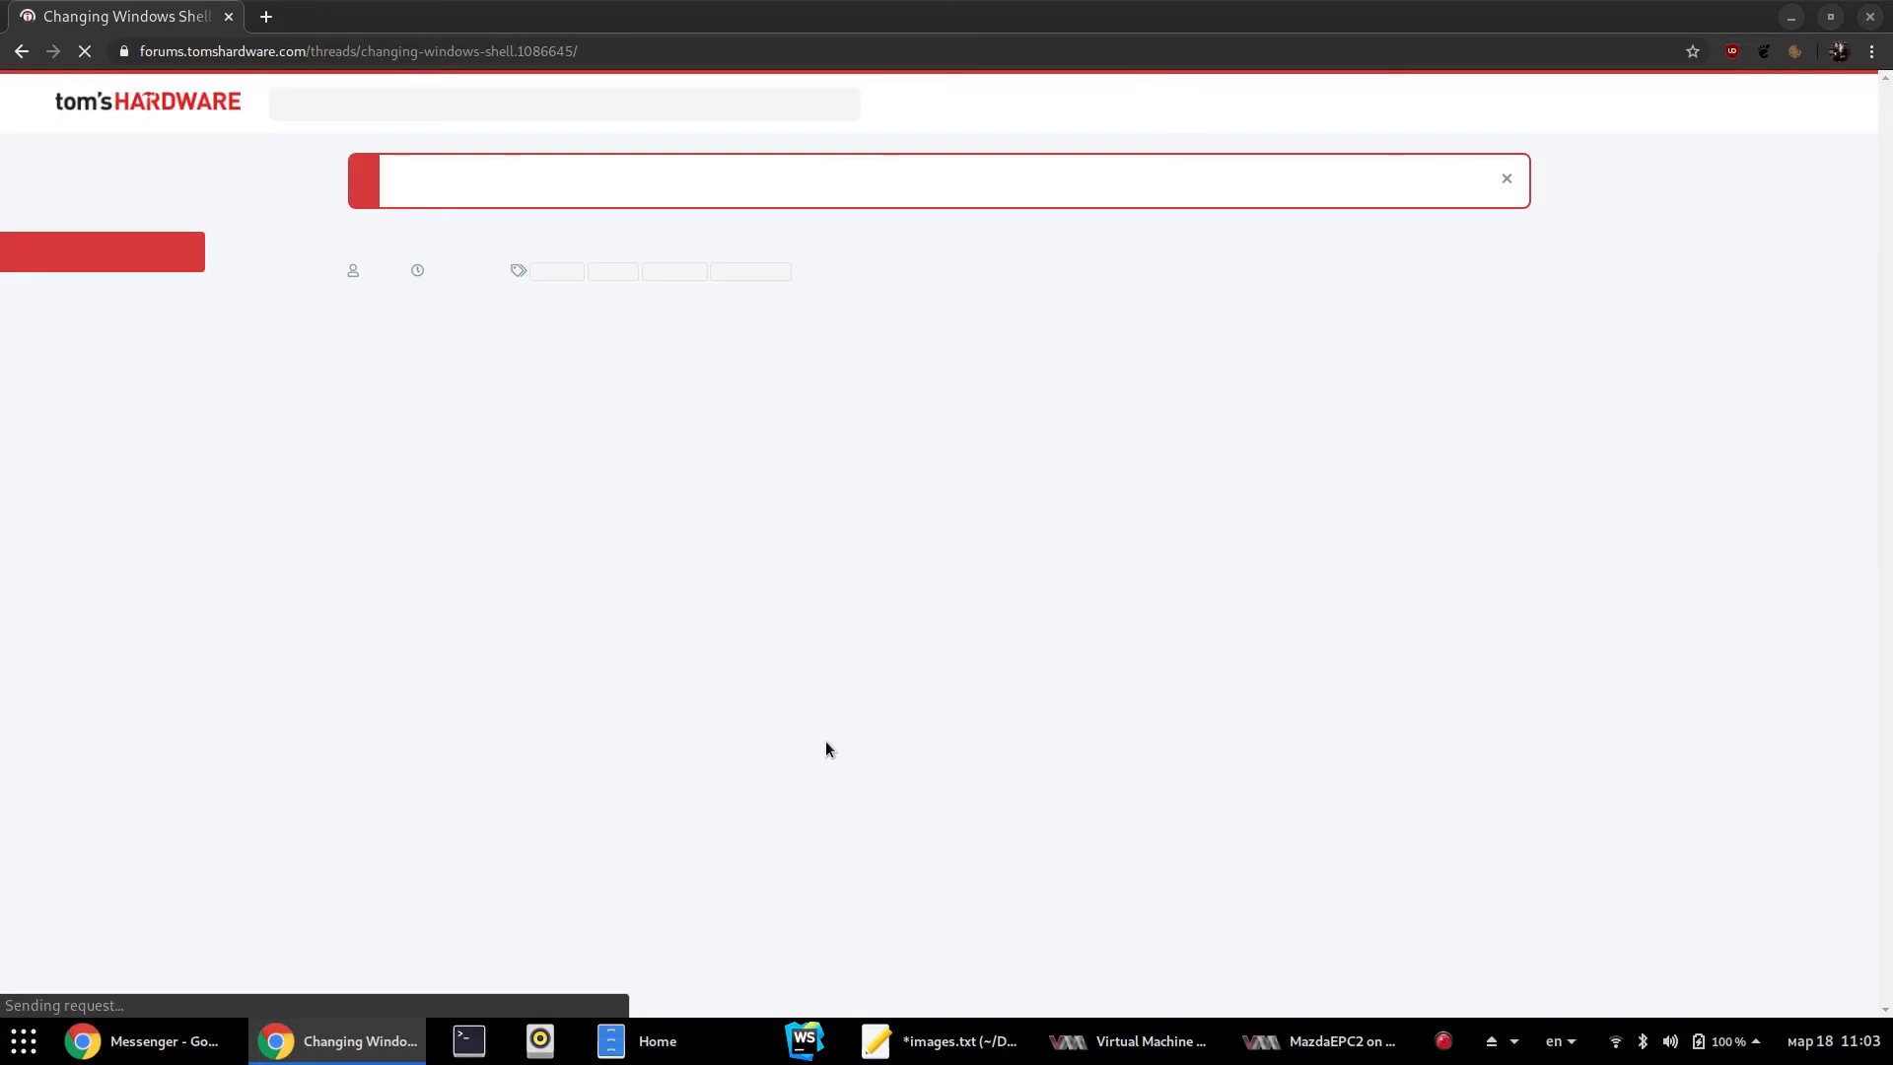
scroll(778, 650, "down", 2)
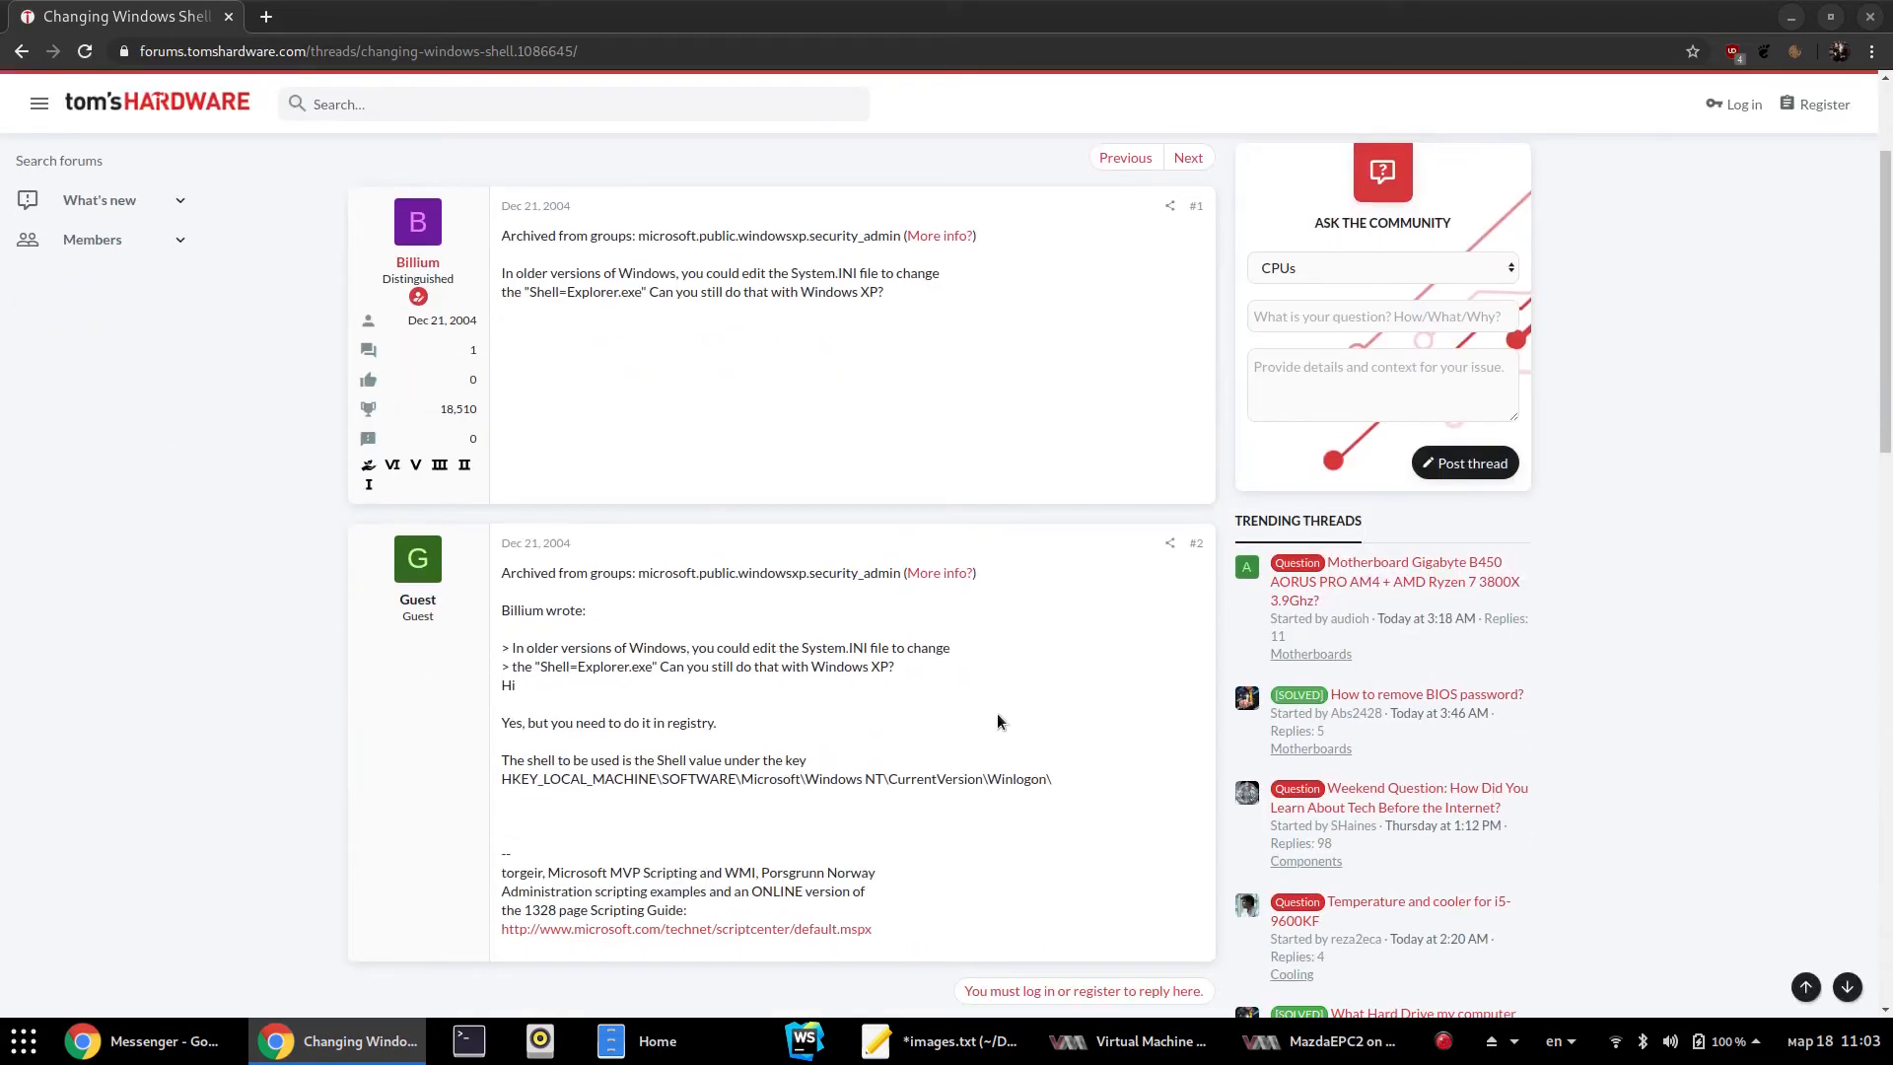
scroll(1003, 718, "down", 1)
left_click_drag(510, 727, 1082, 739)
key("ctrl+c")
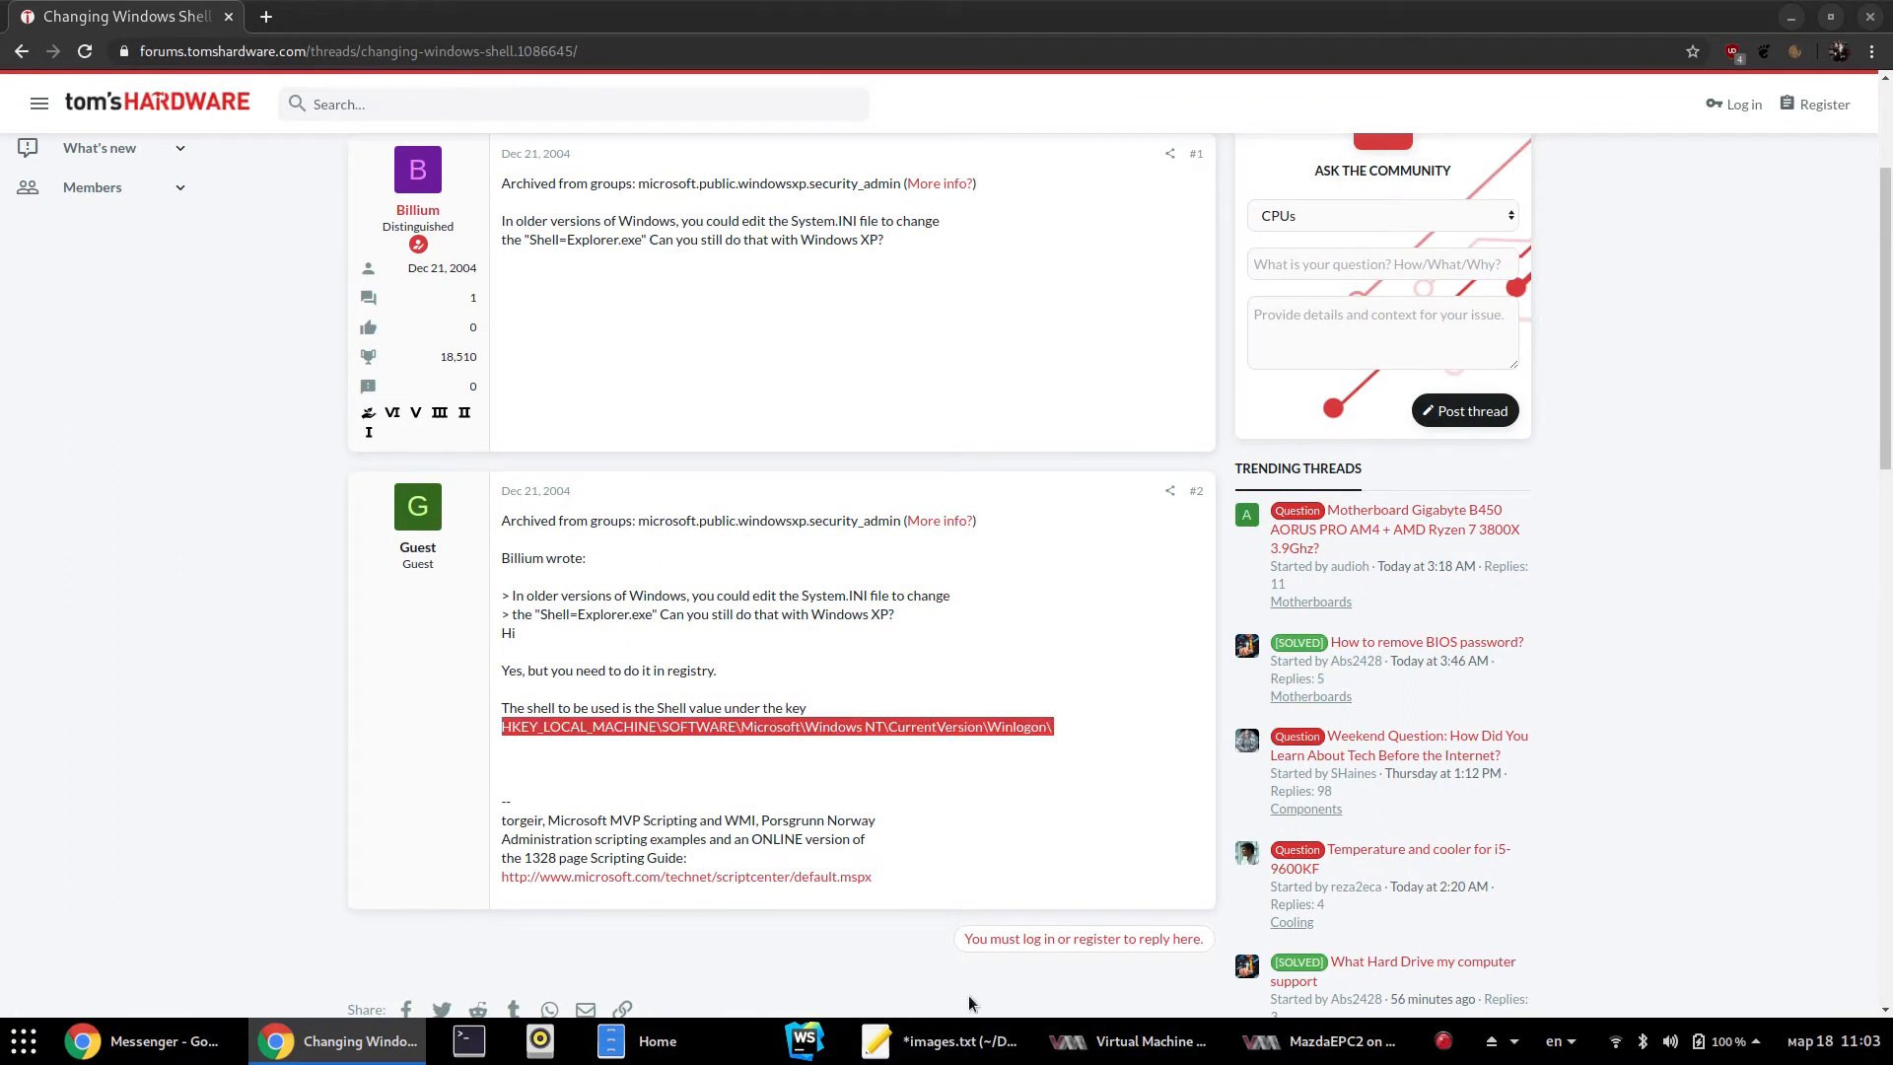
Paste the Winlogon key path above the mkisofs line in images.txt, then close the forum window
left_click(936, 1041)
left_click_drag(843, 373, 855, 381)
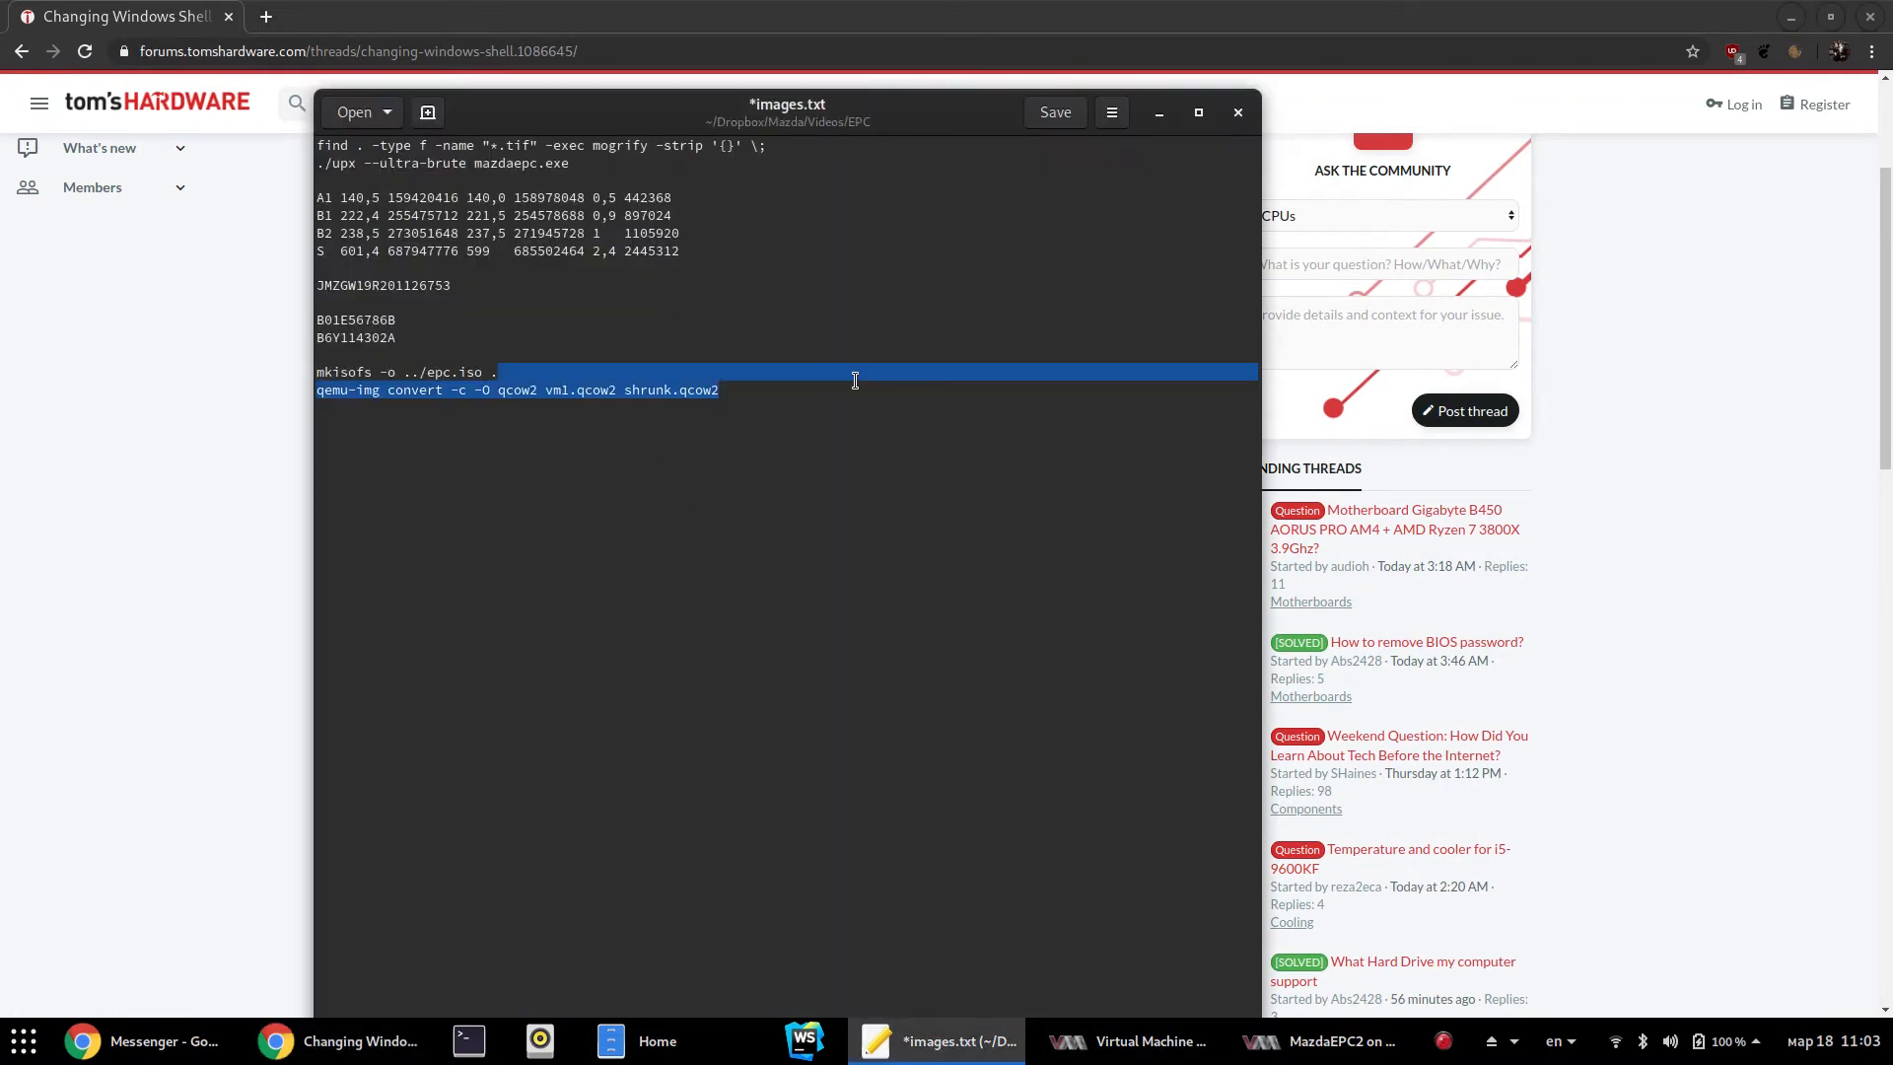
key("Up")
key("Return")
key("Return")
key("ctrl+v")
key("Return")
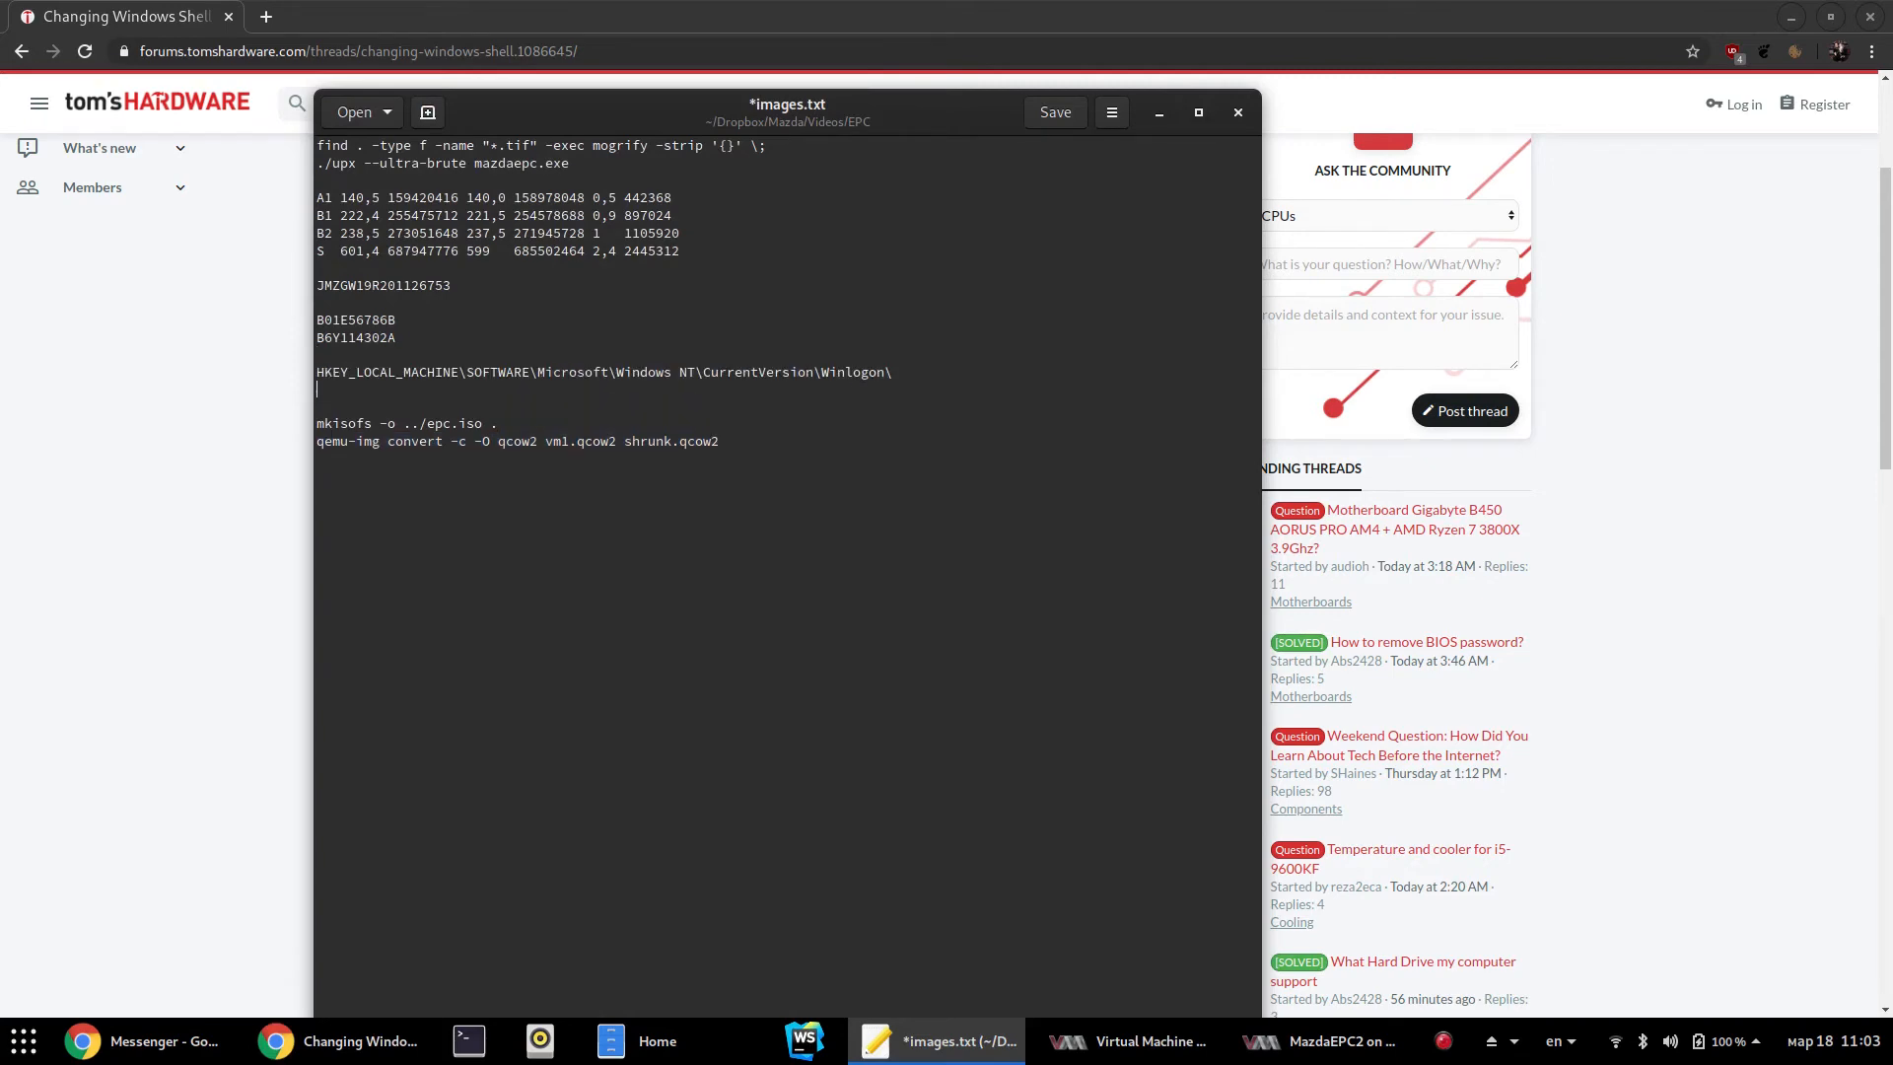
key("alt+Tab")
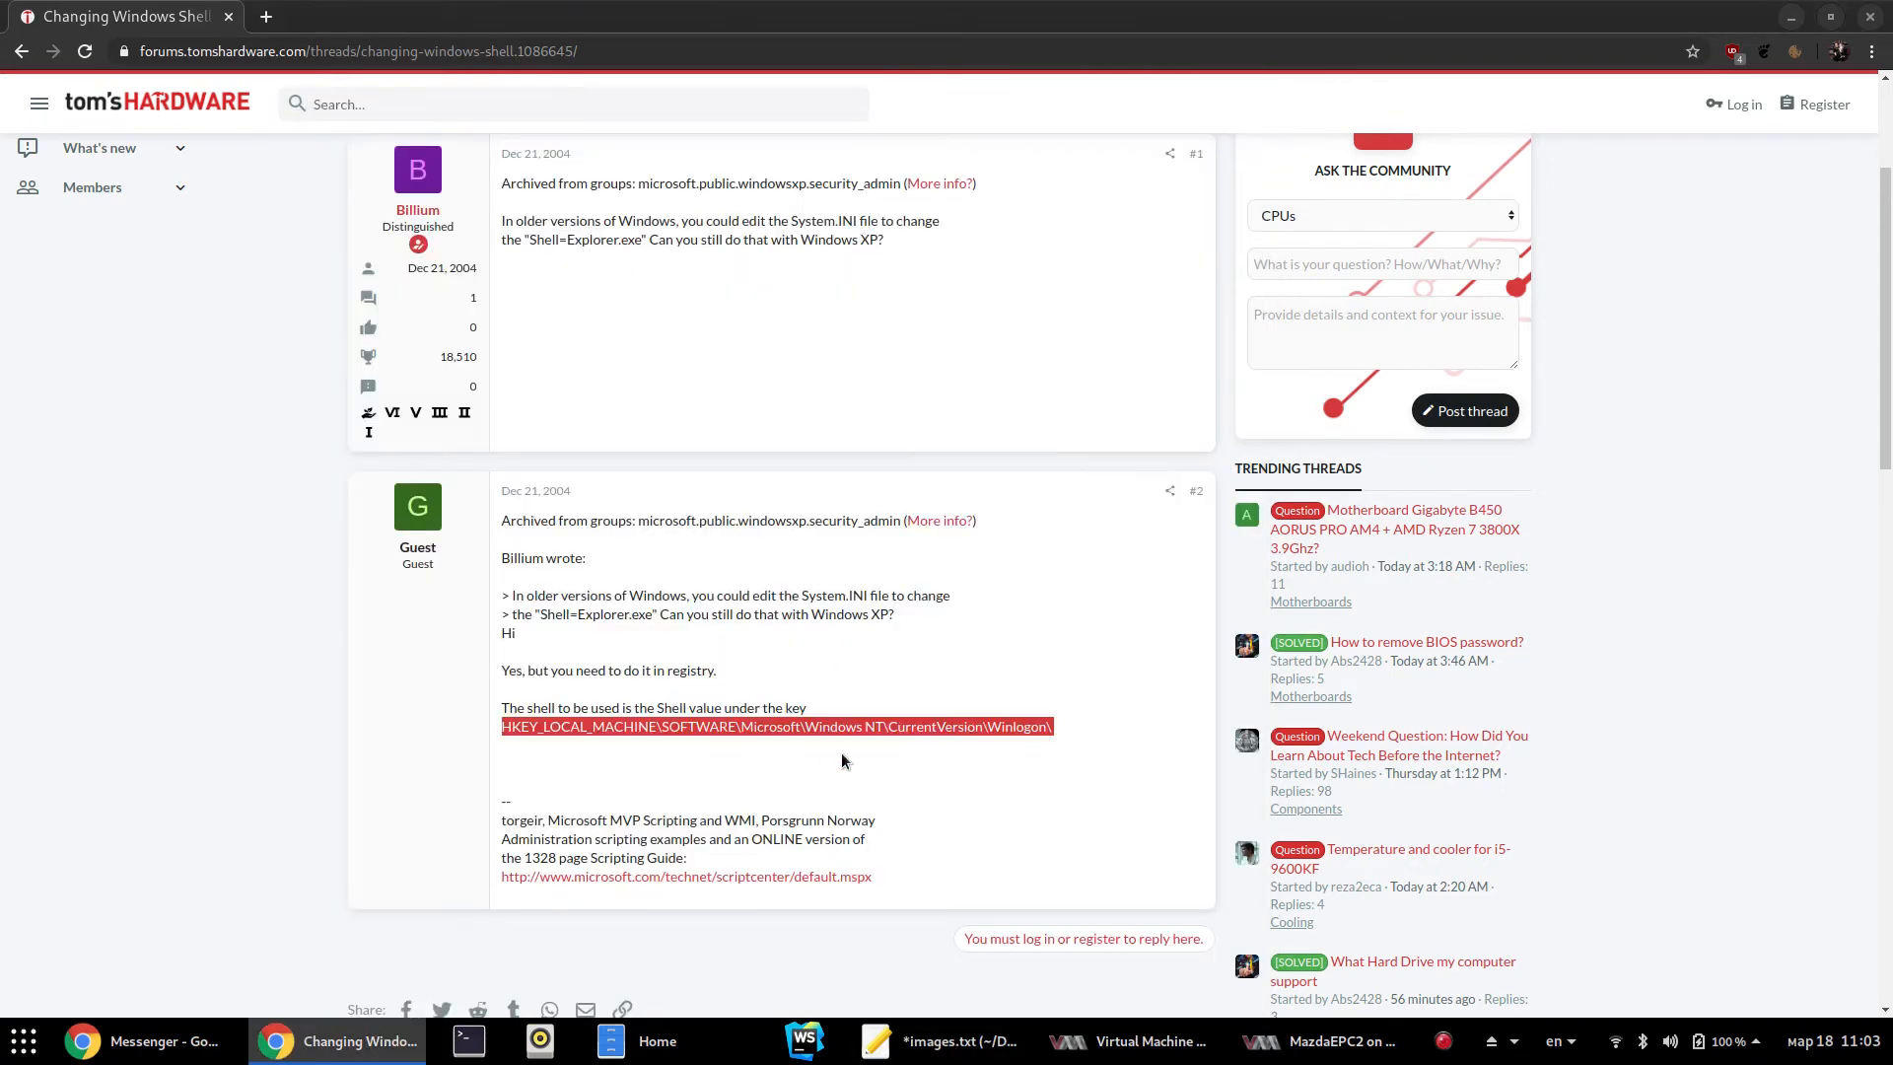
key("ctrl+w")
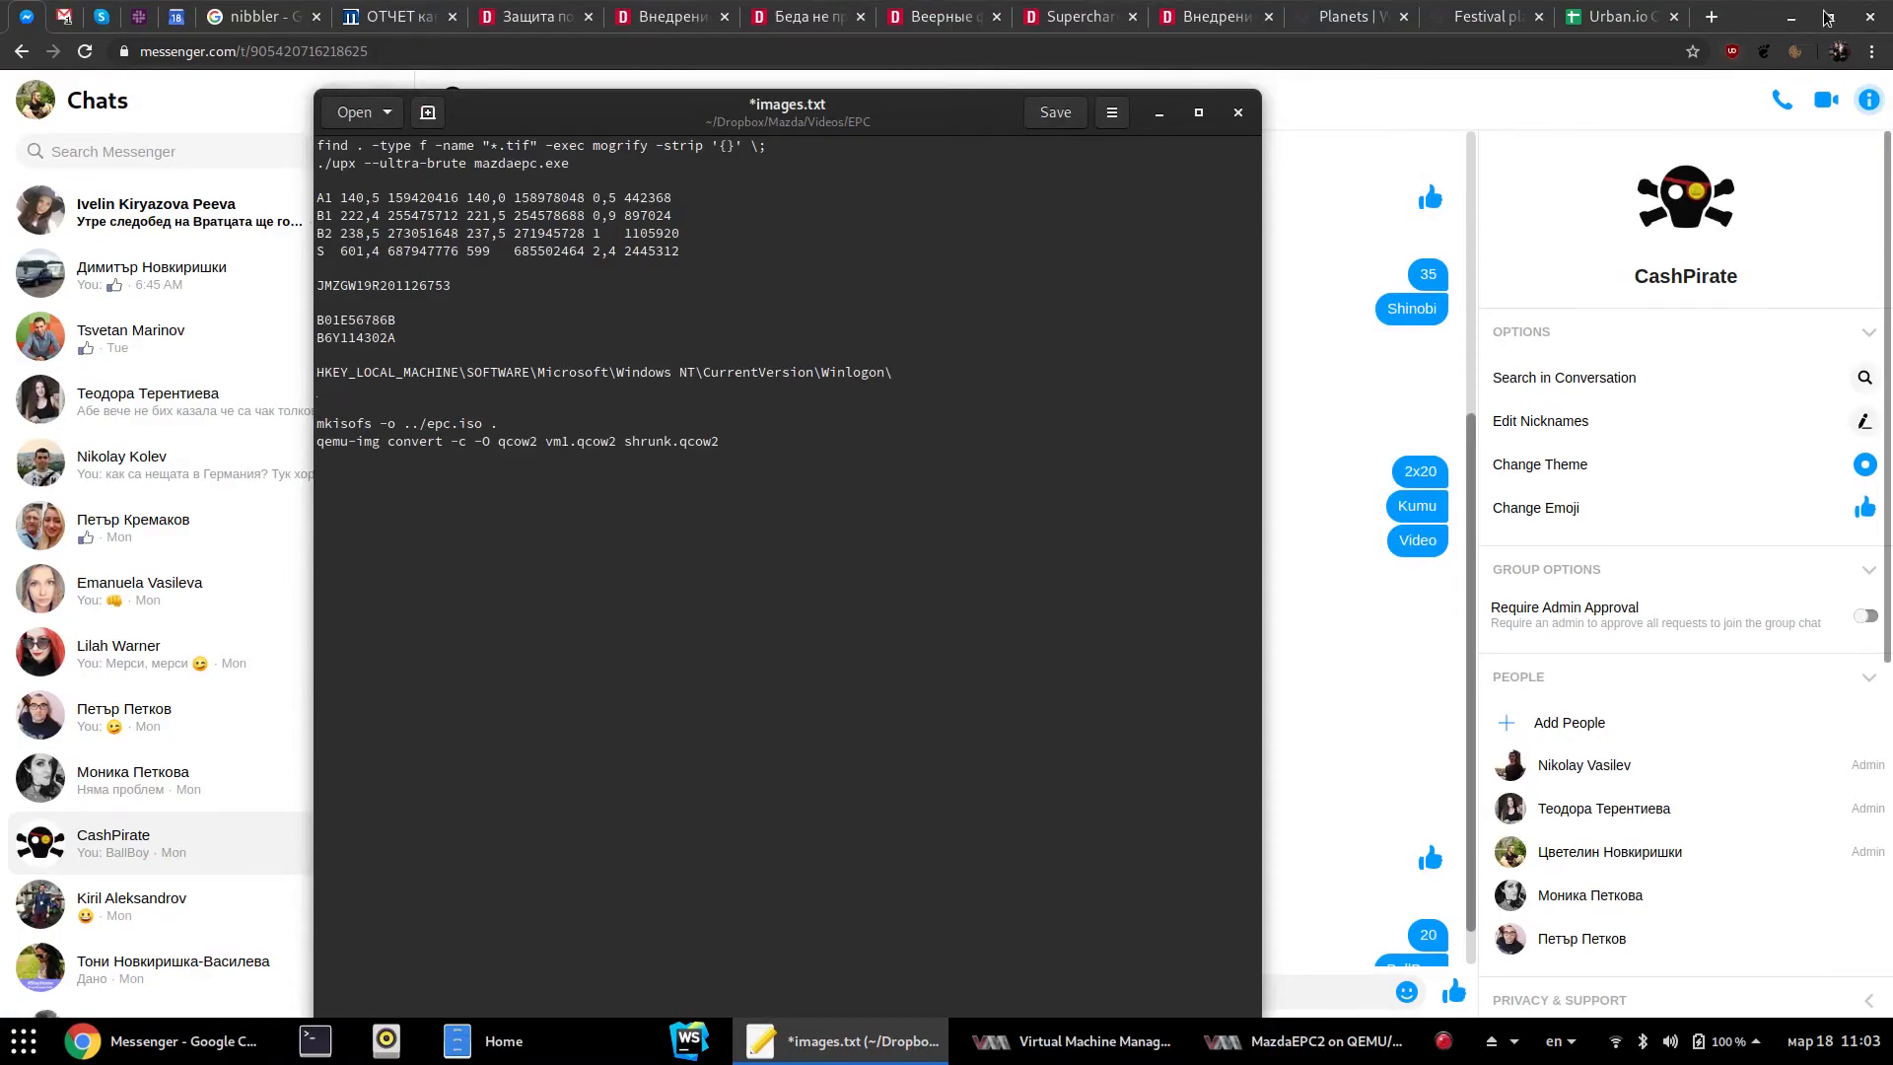
Close the Messenger window and bring the MazdaEPC2 console in front of the notes editor
left_click(1870, 17)
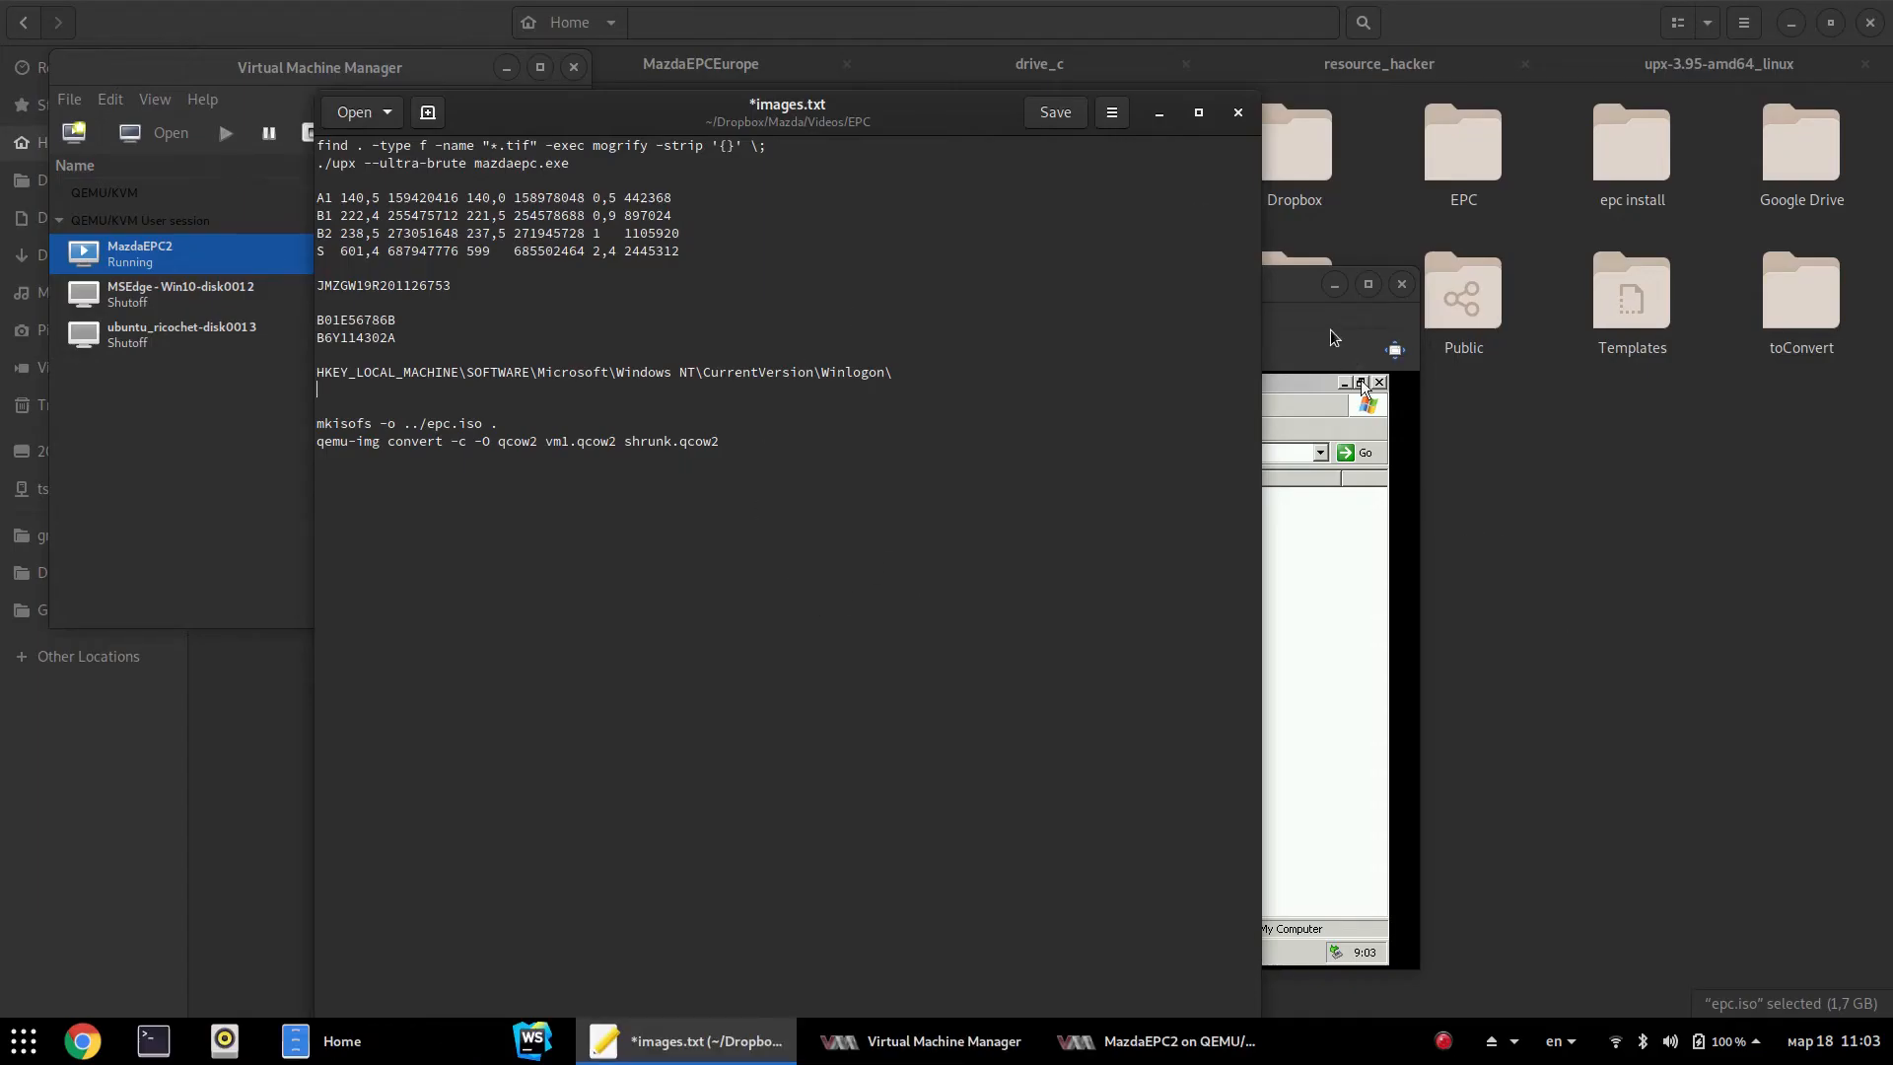
left_click(1310, 287)
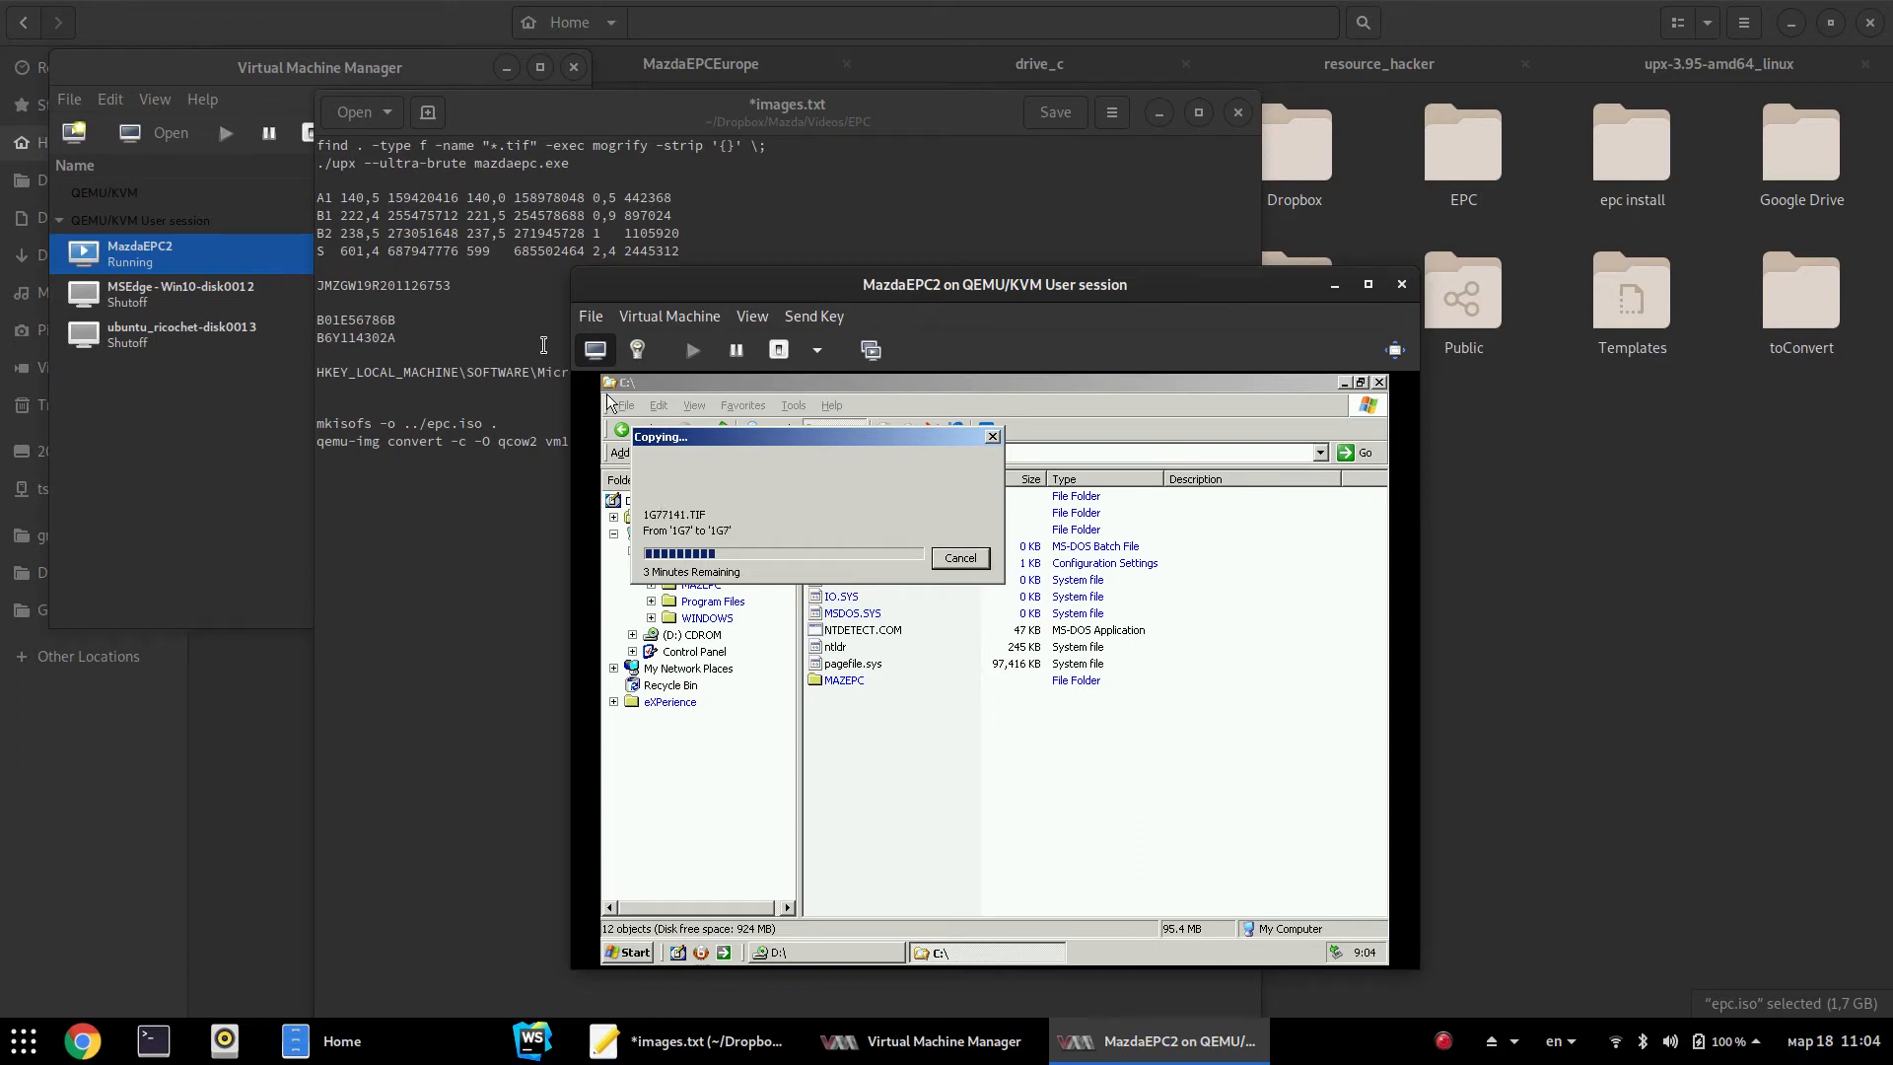
left_click_drag(613, 109, 500, 109)
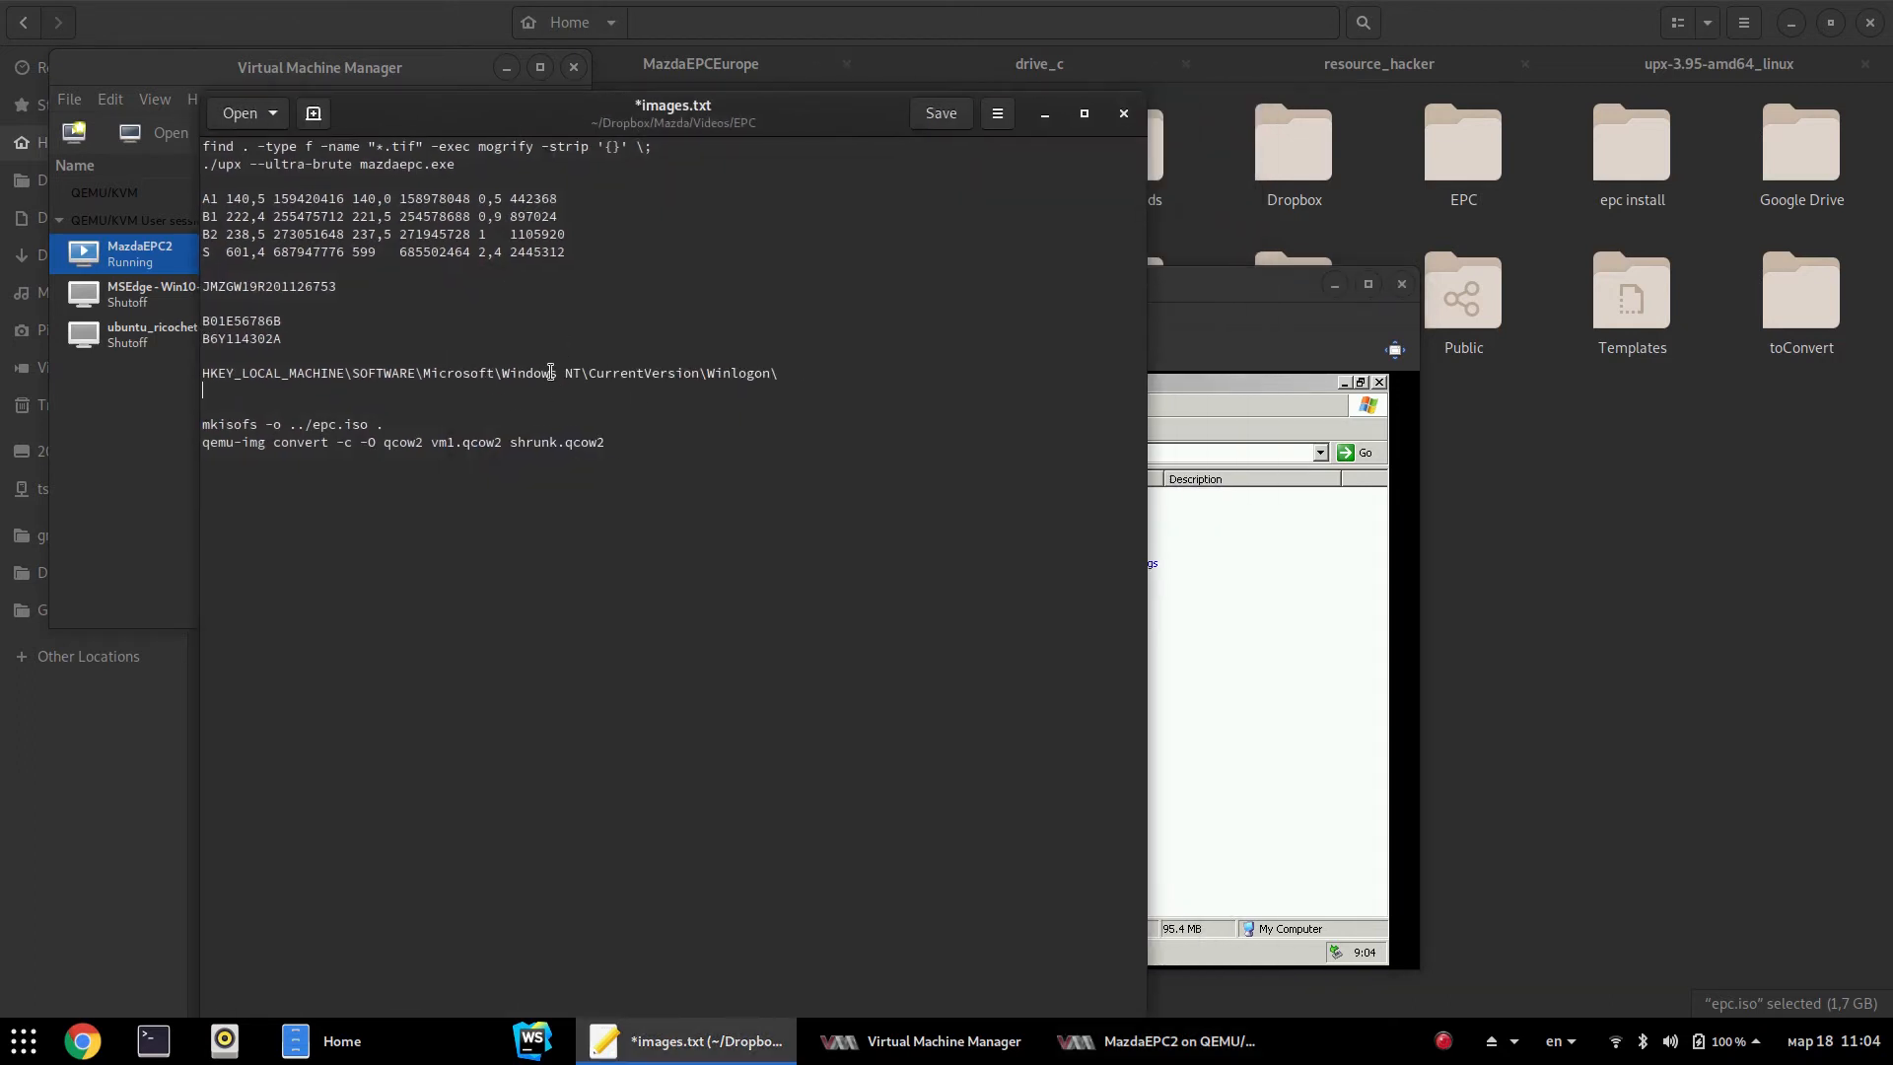
left_click(1222, 293)
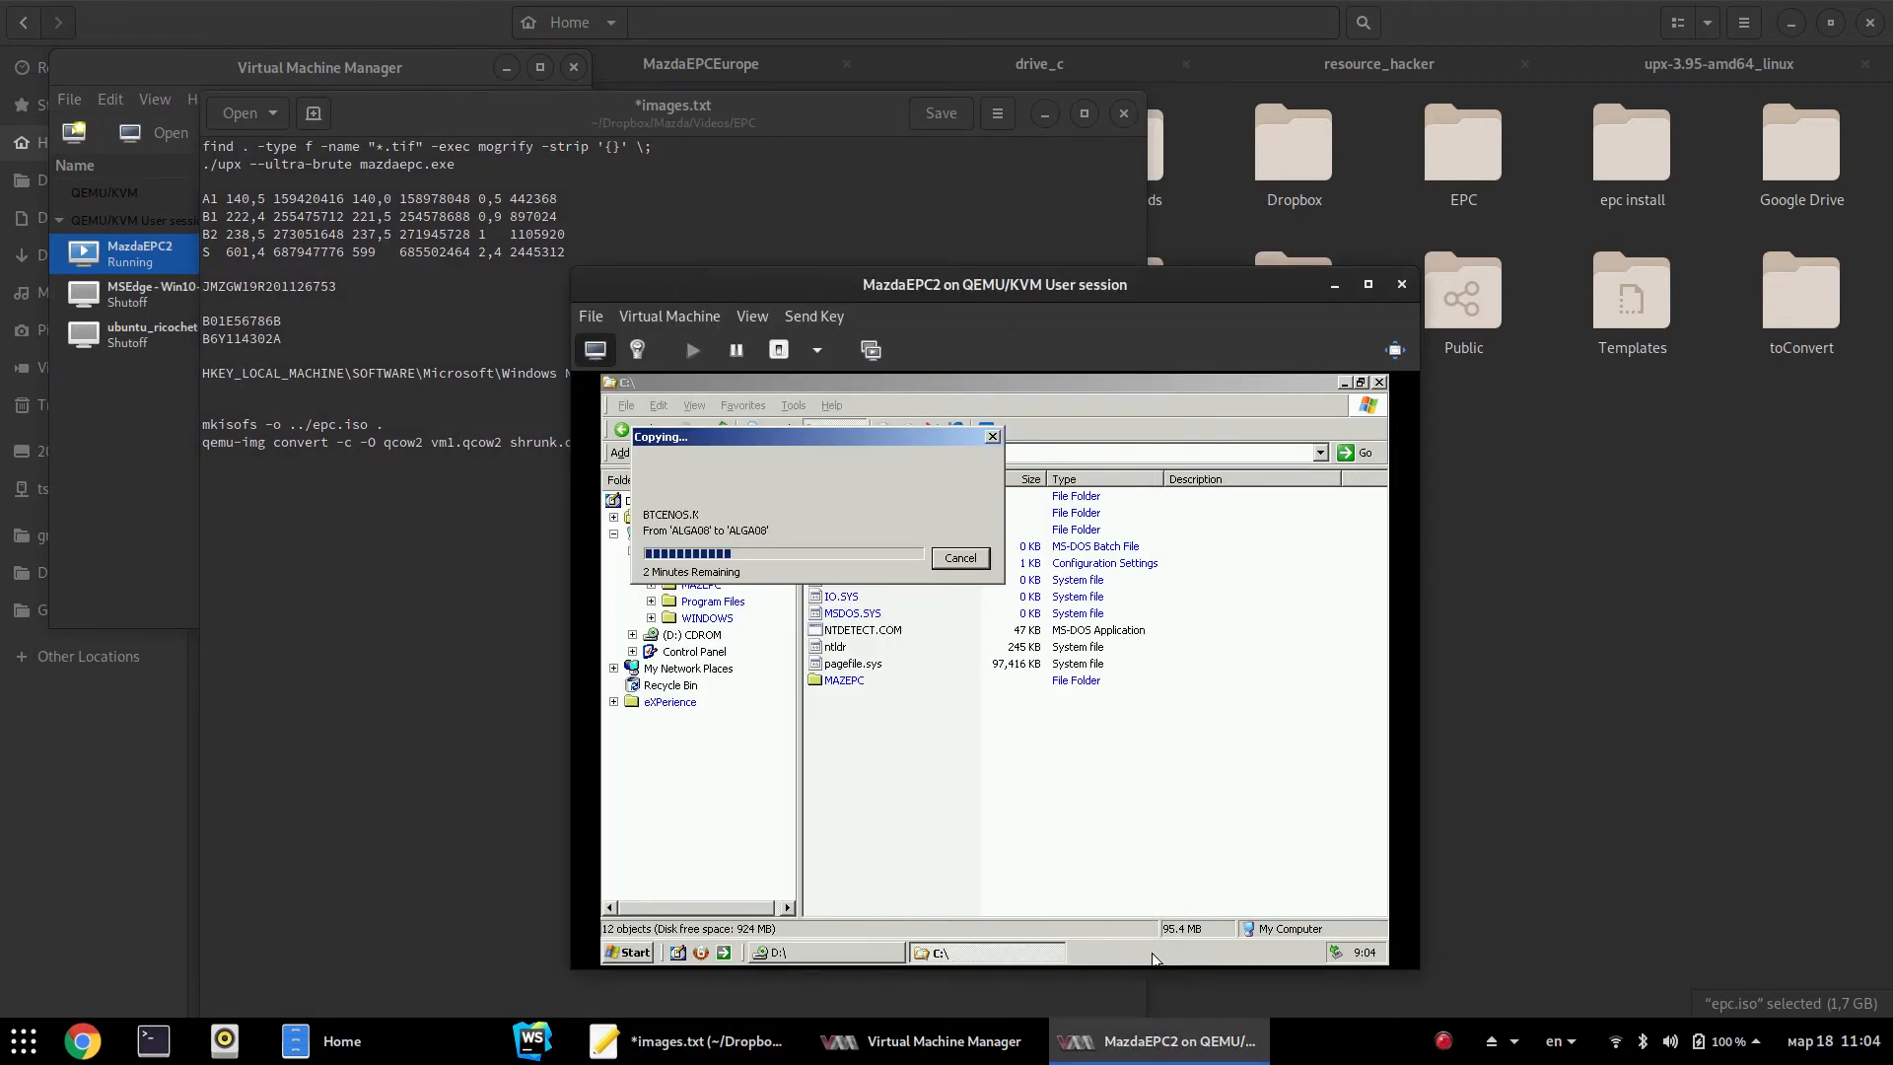
Minimize the guest's D: drive window to uncover the desktop
left_click(887, 953)
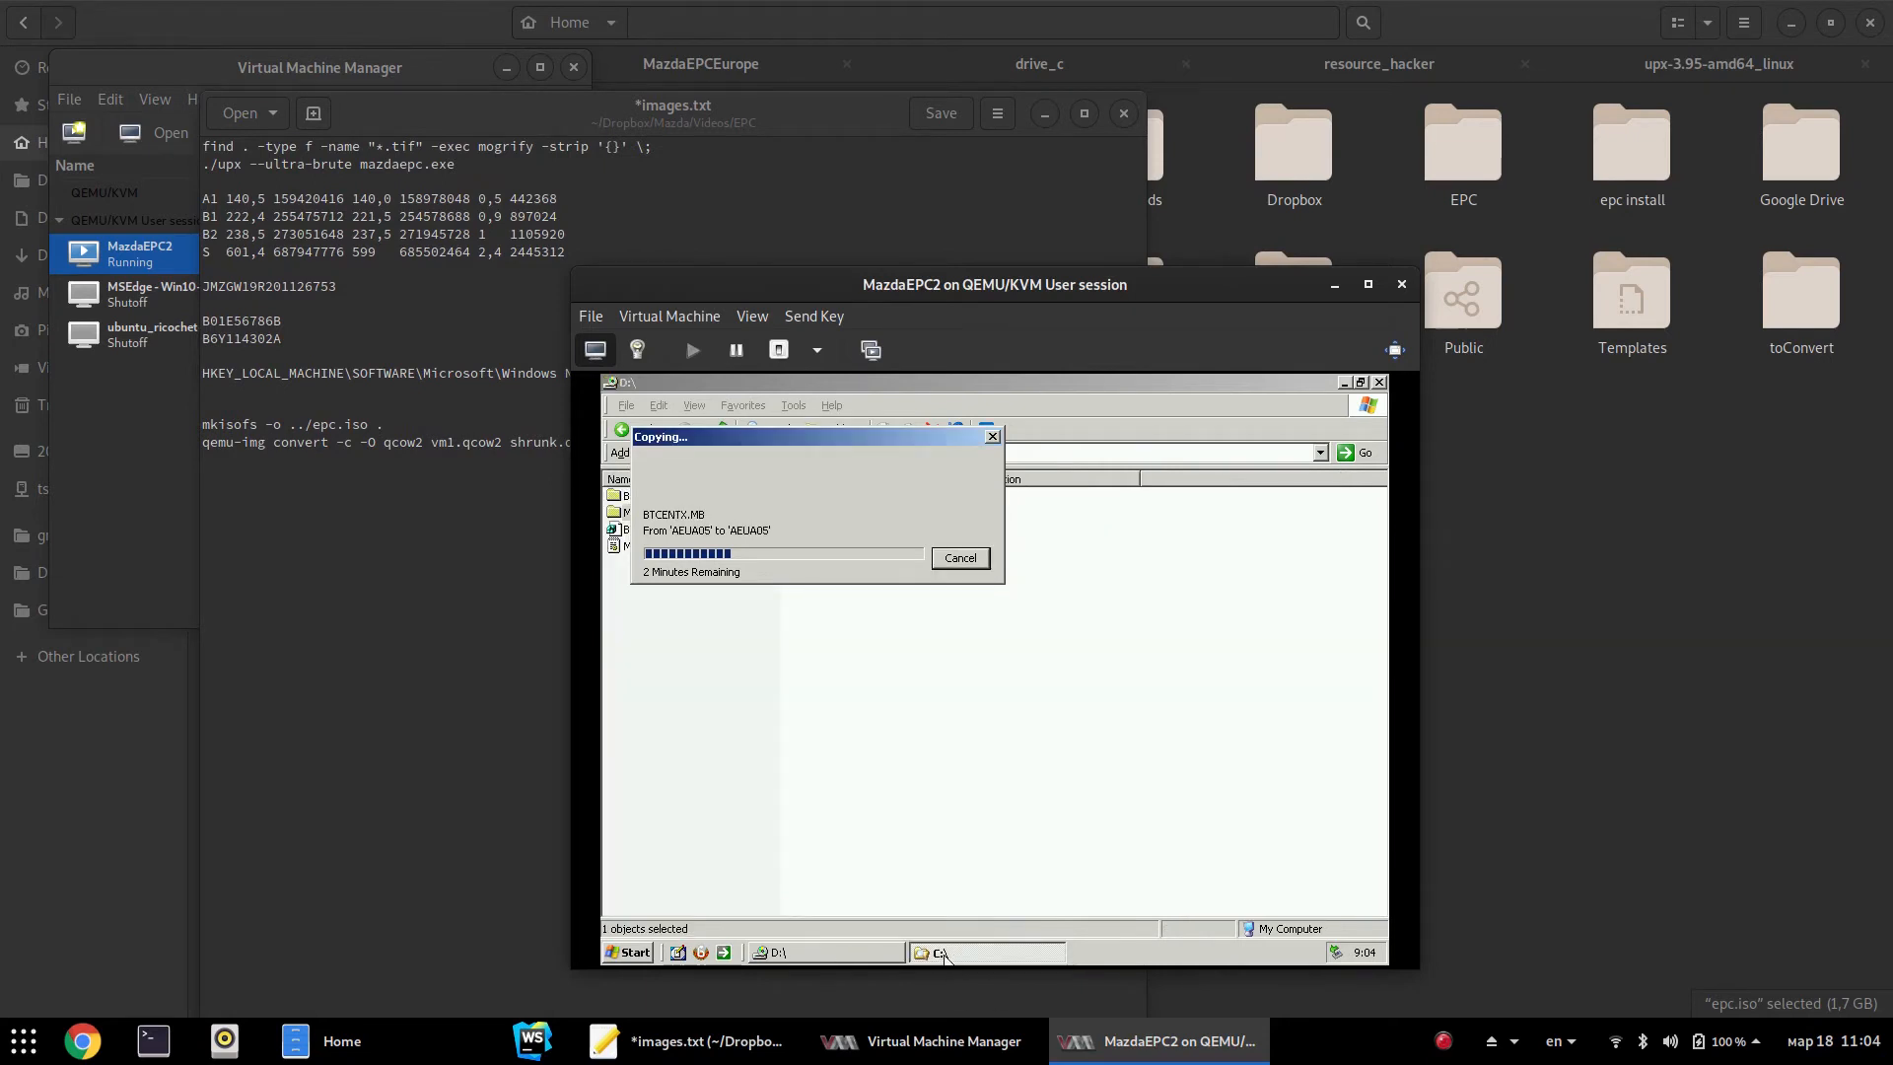
left_click(1055, 754)
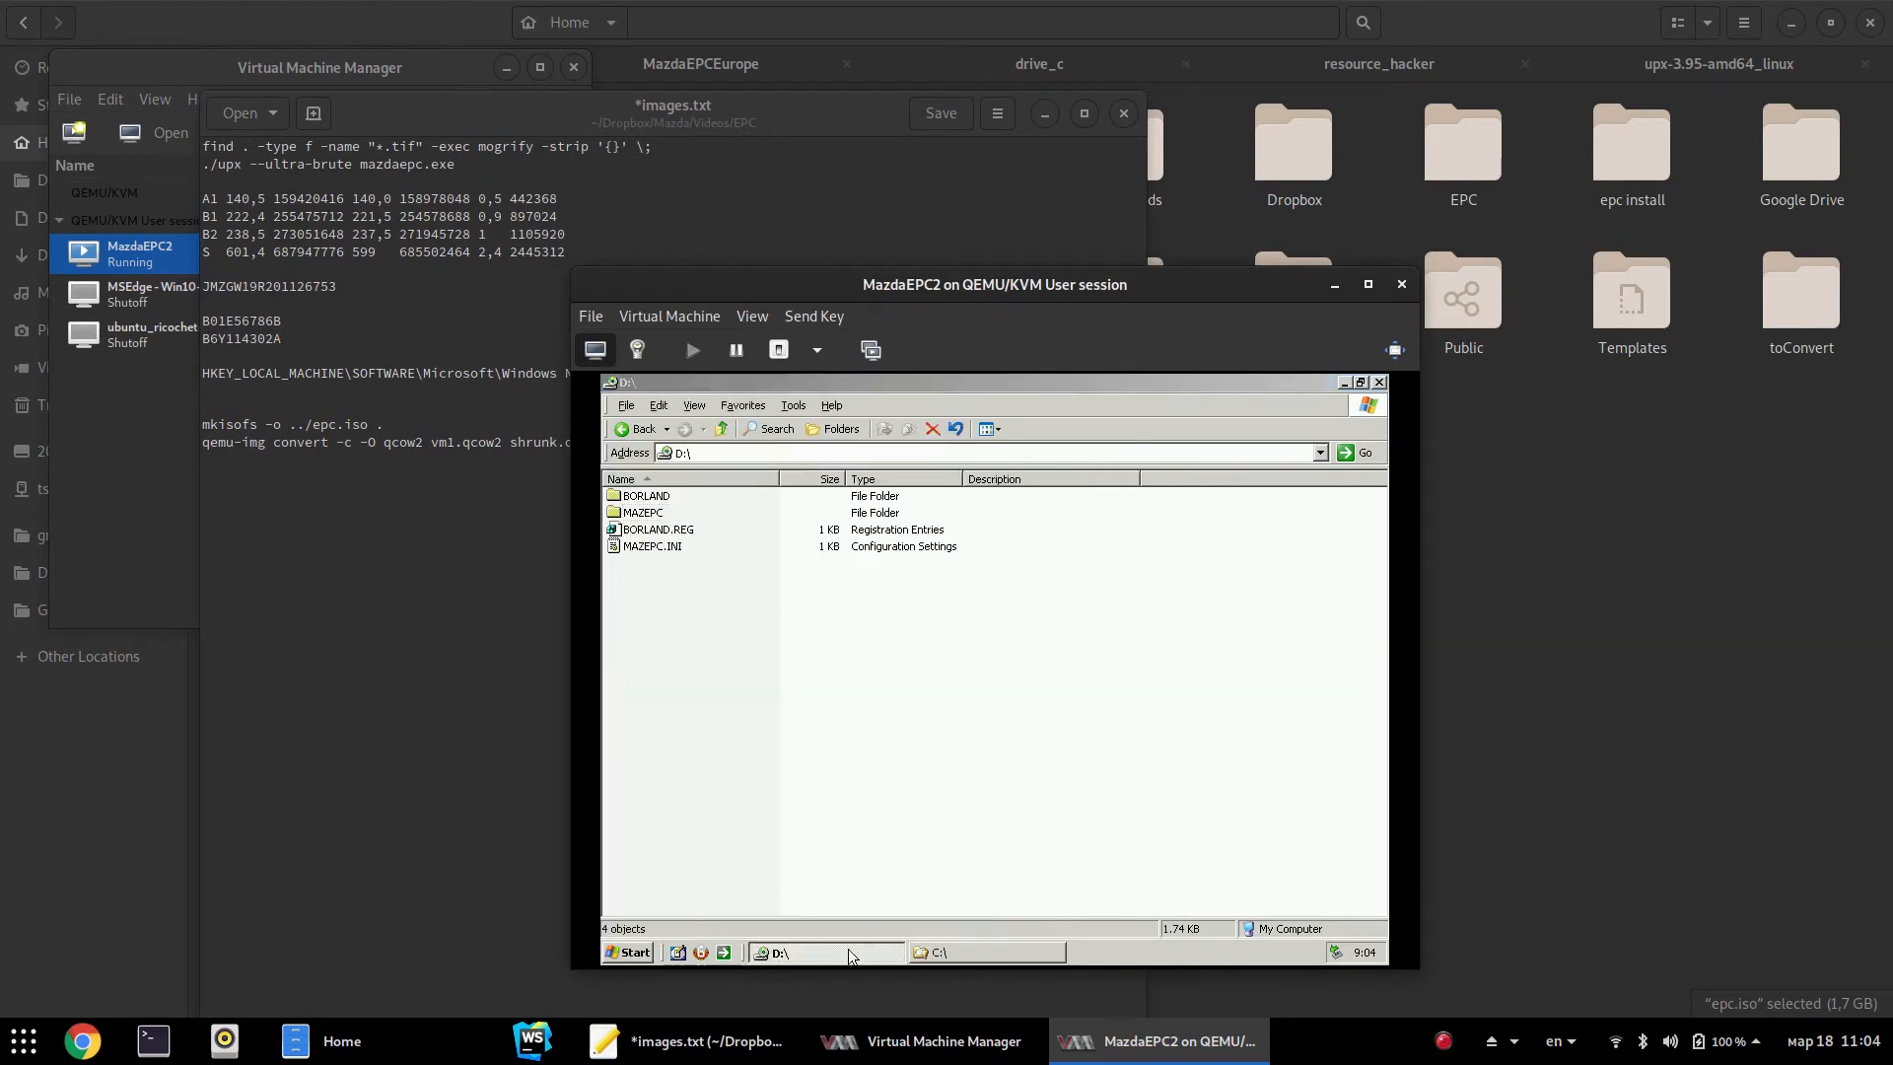
left_click(849, 951)
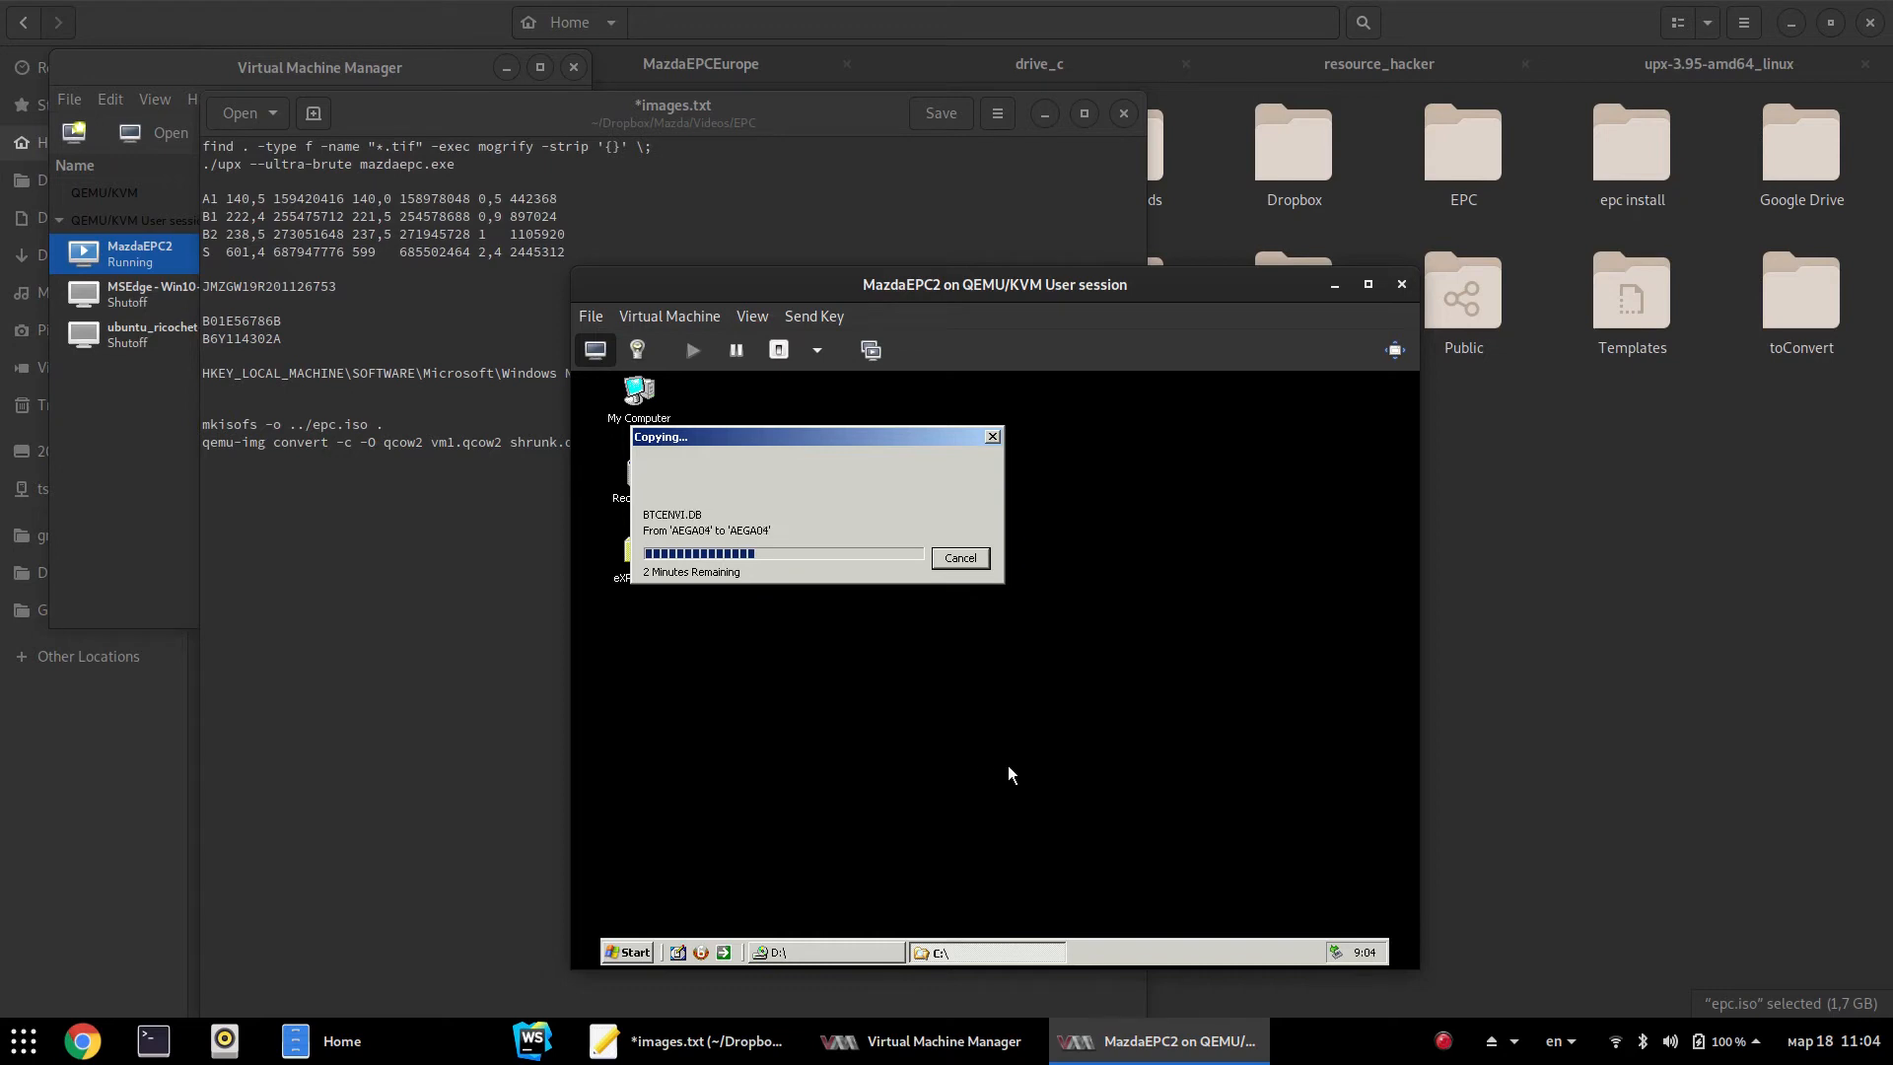
Launch regedit from the guest's Run prompt and select HKEY_CURRENT_USER
left_click(621, 953)
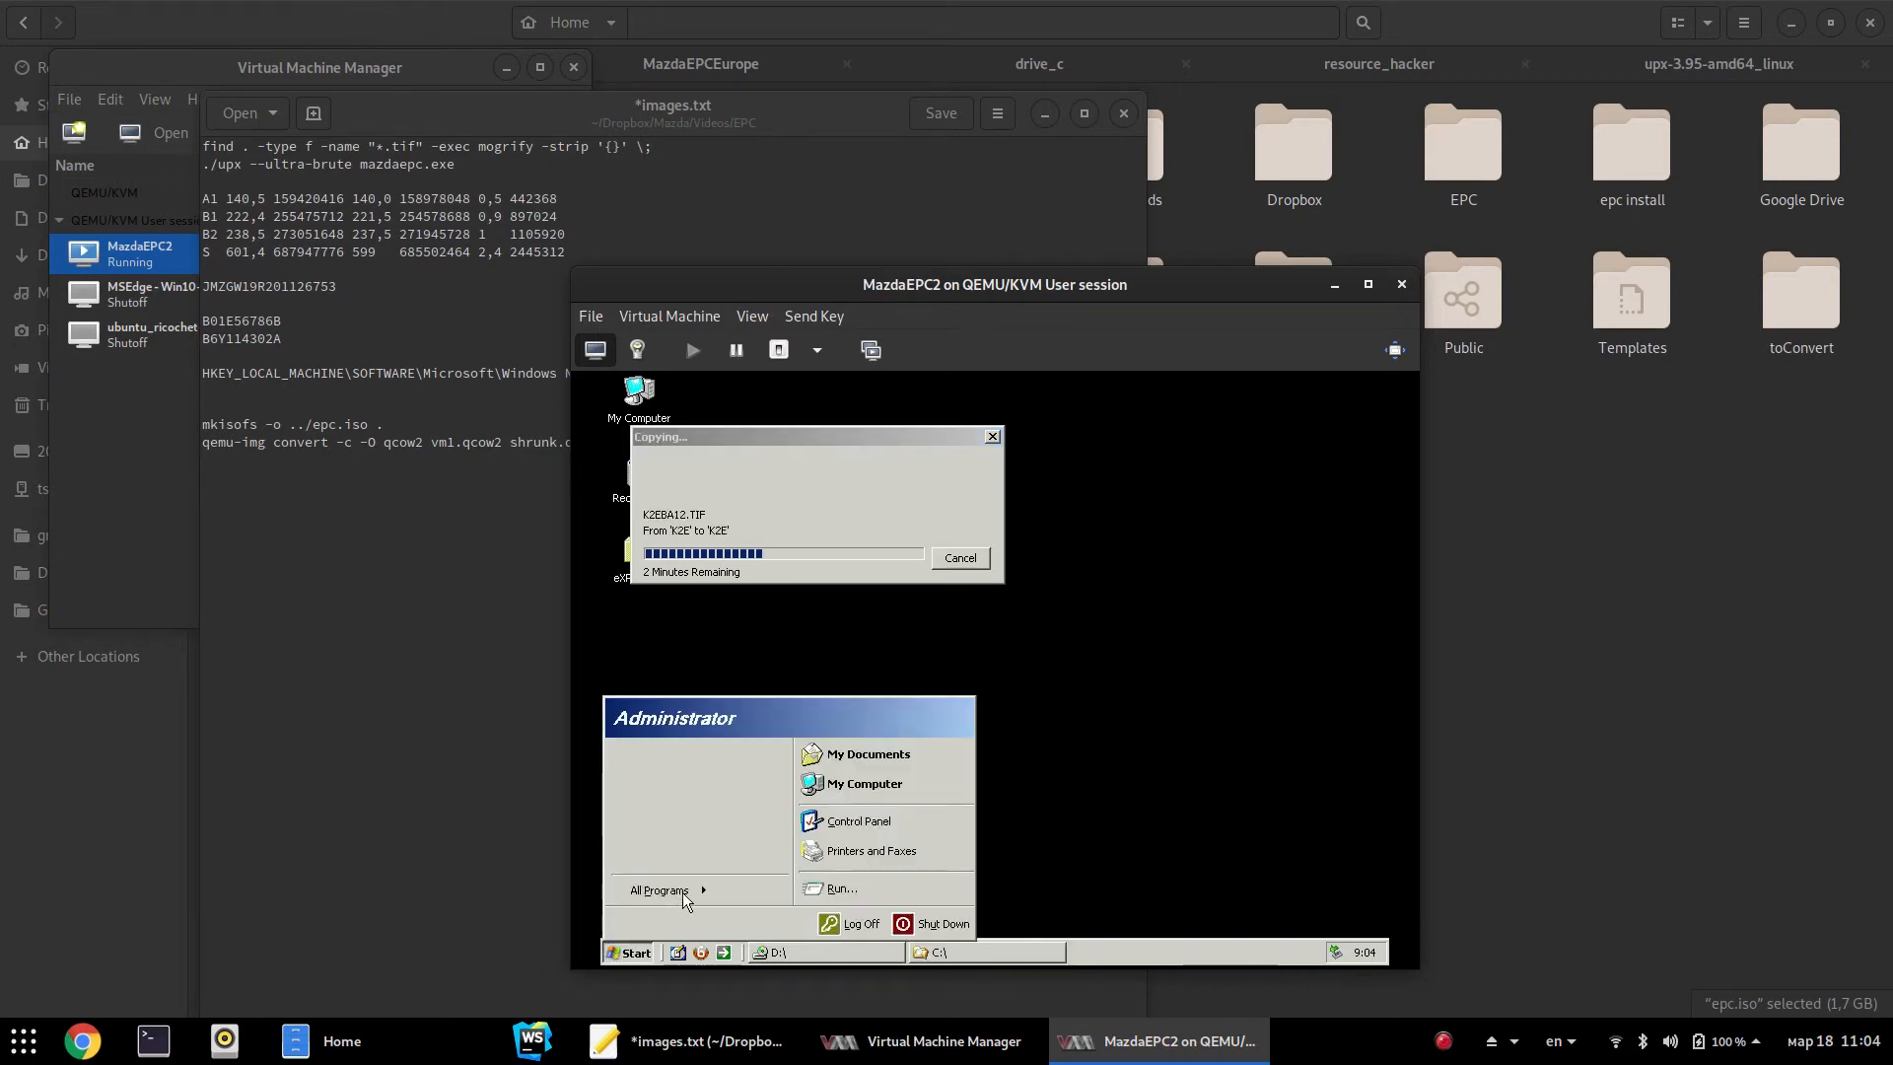
left_click(915, 889)
type("regedit")
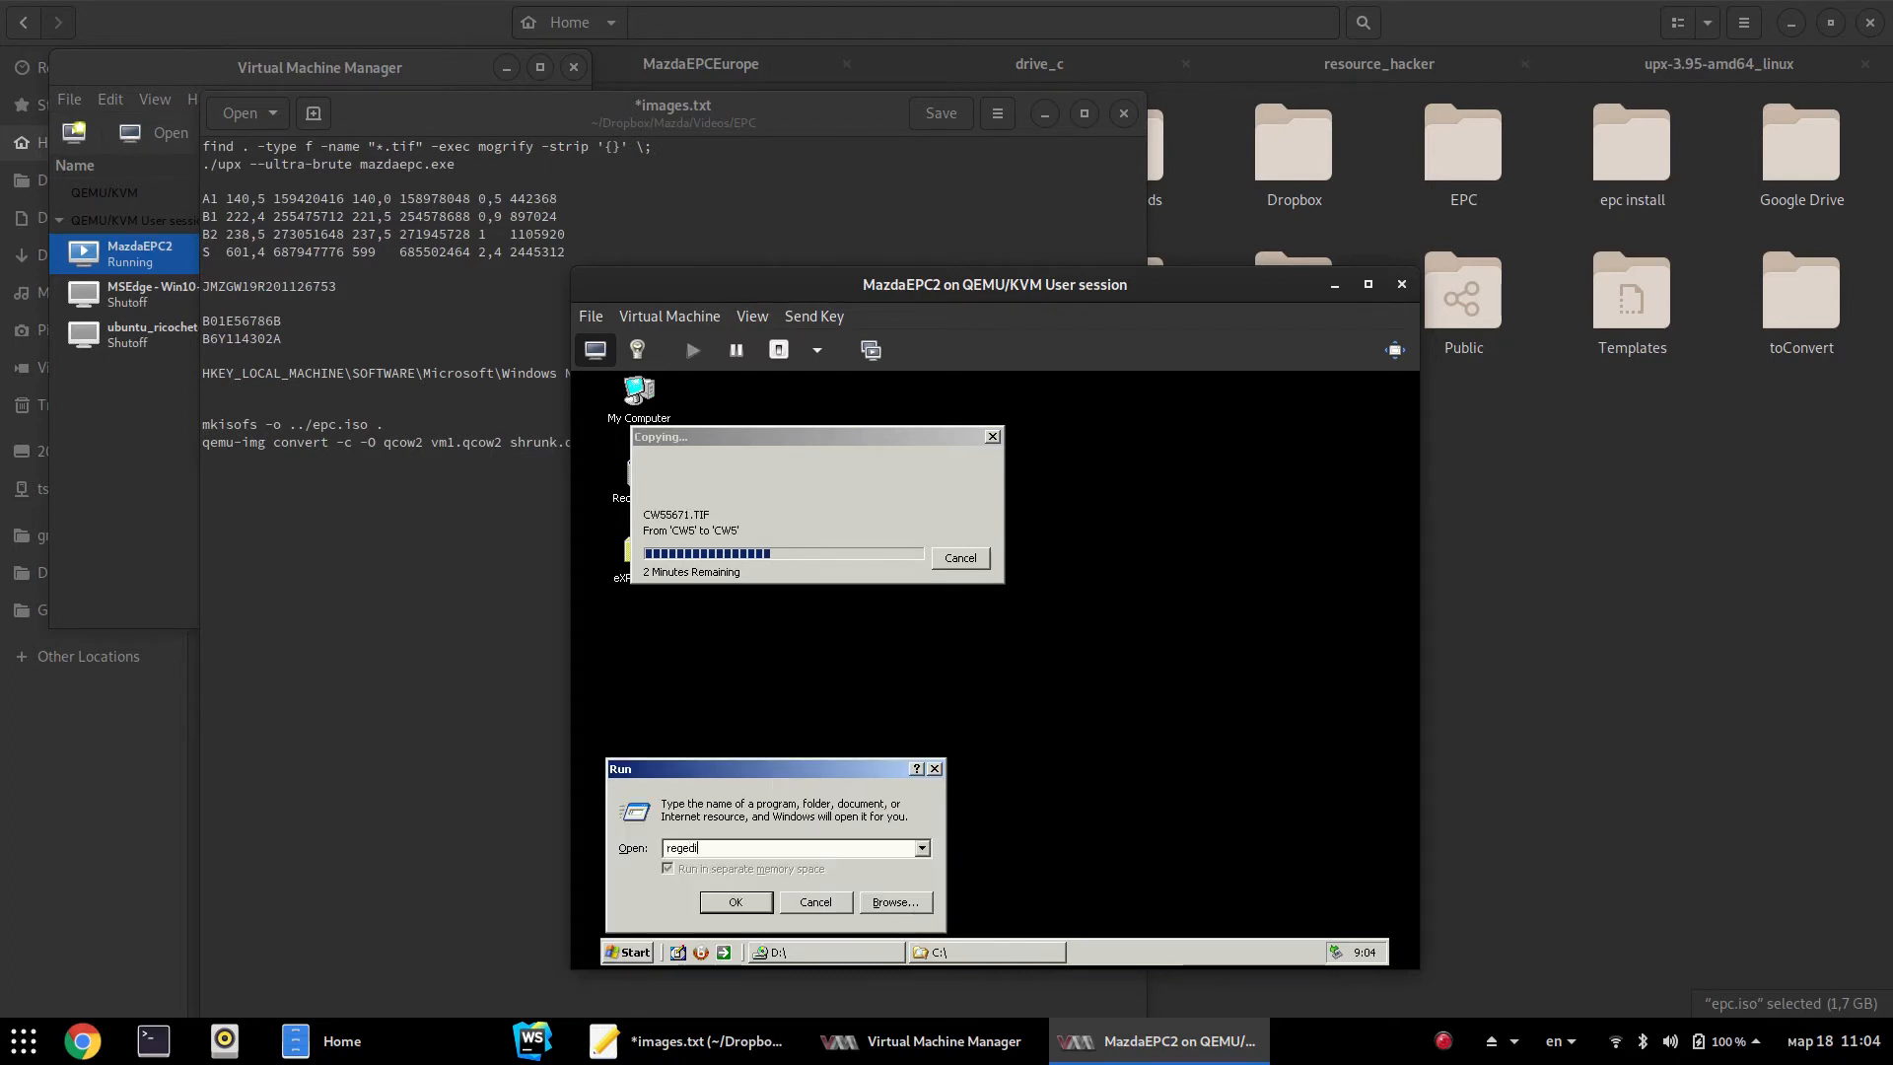
key("Return")
left_click(852, 588)
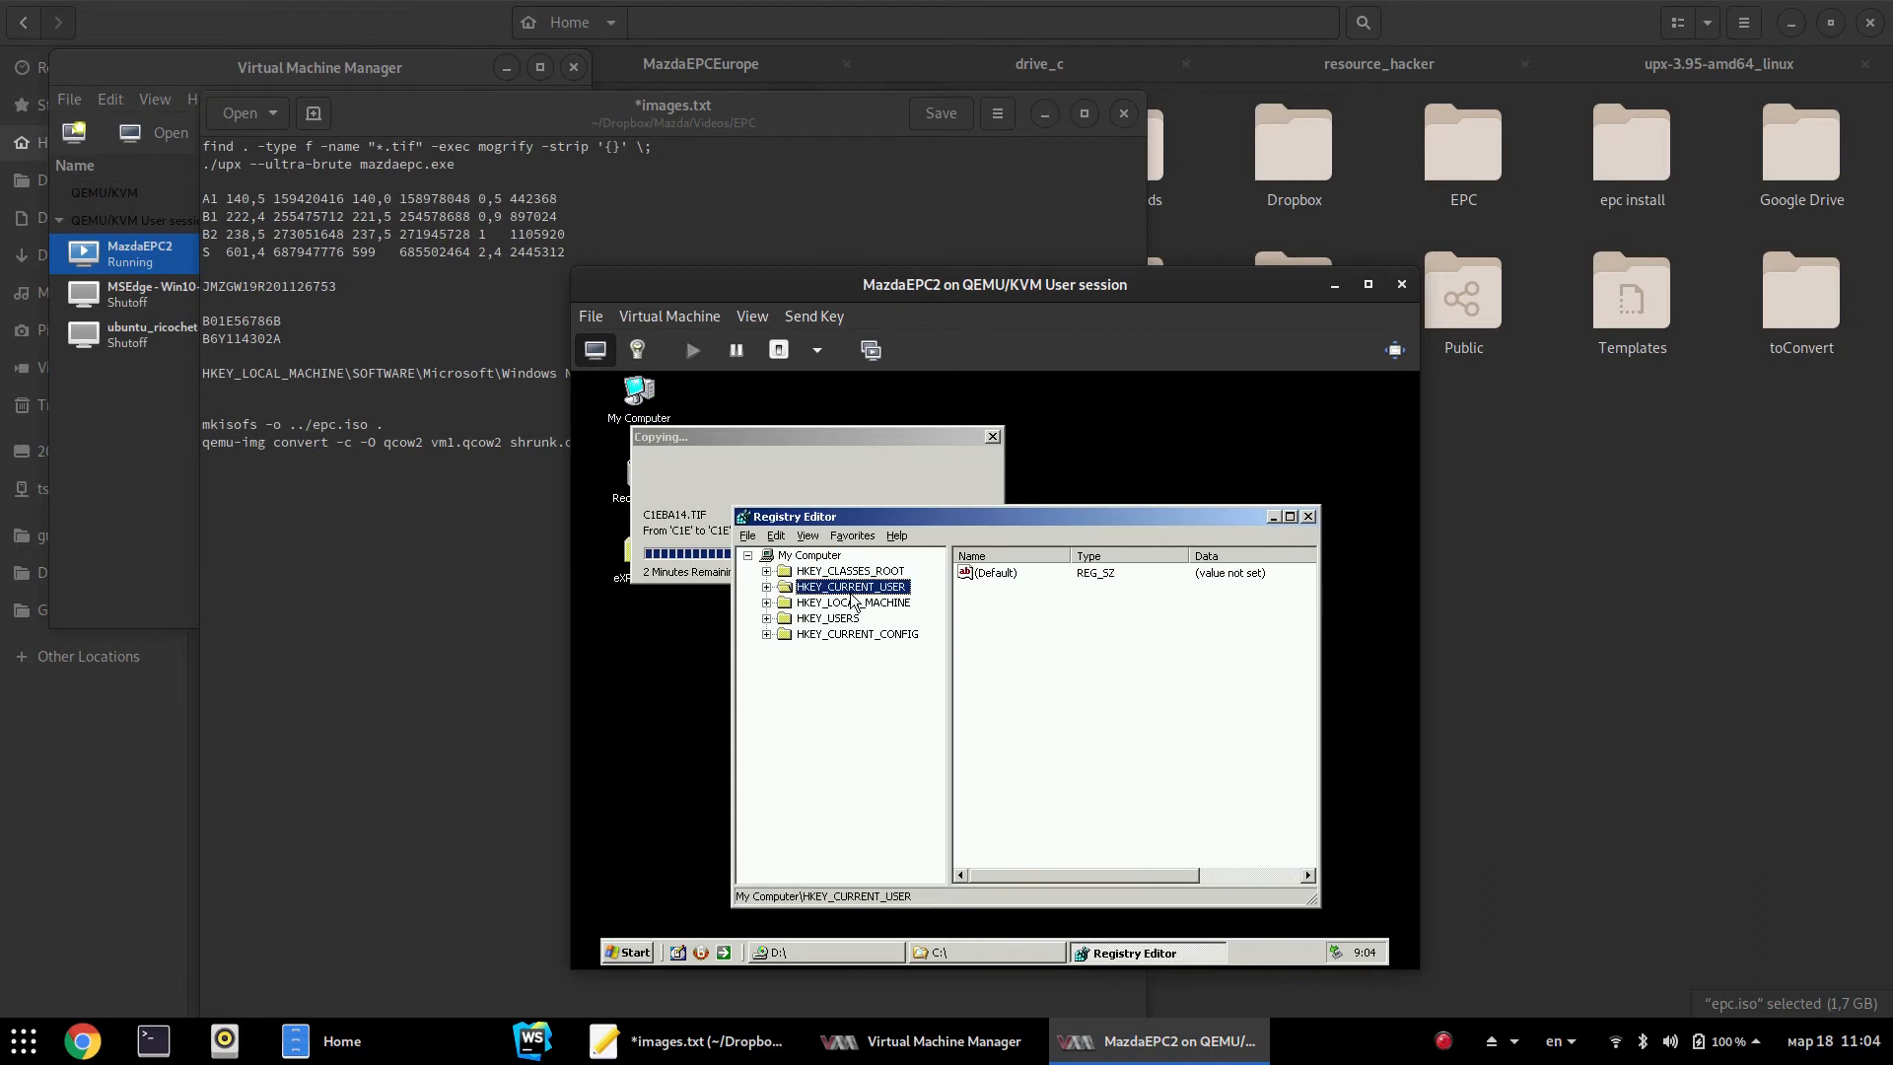
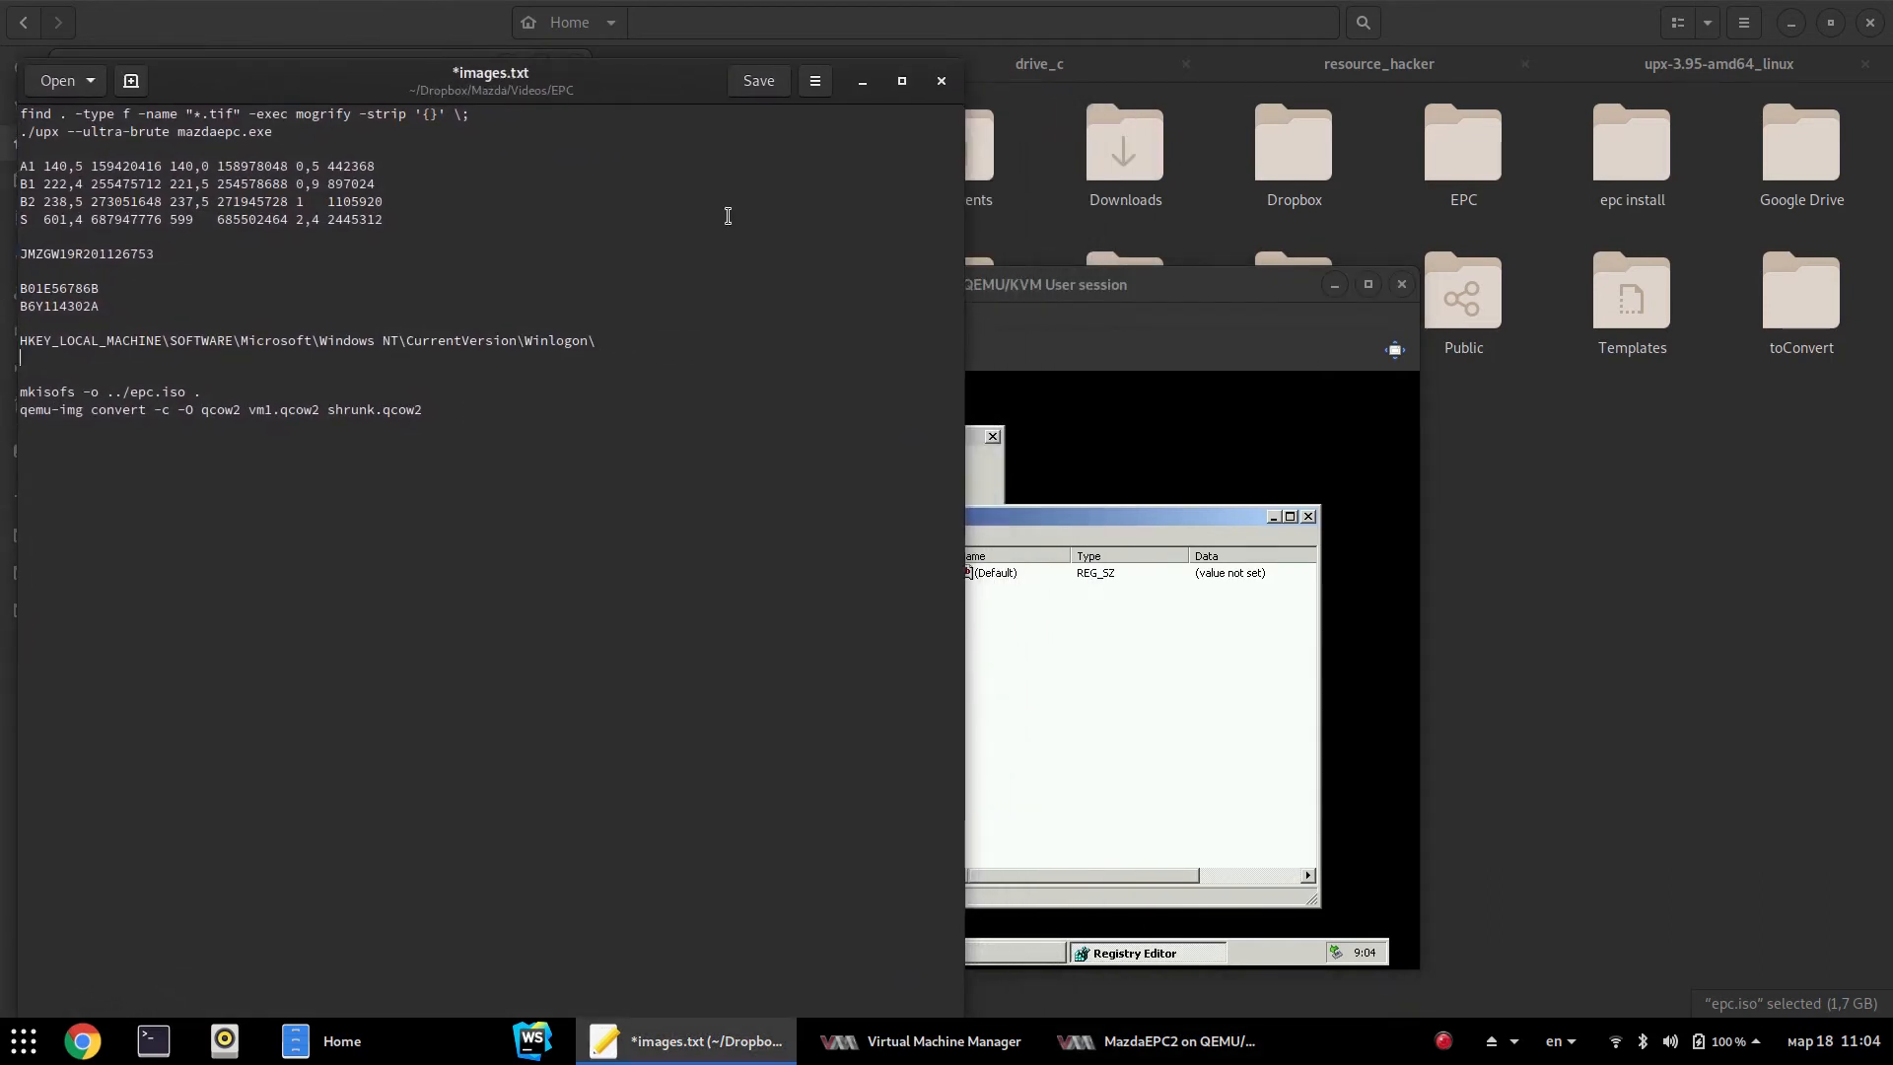
Move the notes editor aside, bring the VM forward, and expand HKEY_LOCAL_MACHINE\SOFTWARE
left_click_drag(647, 92, 639, 34)
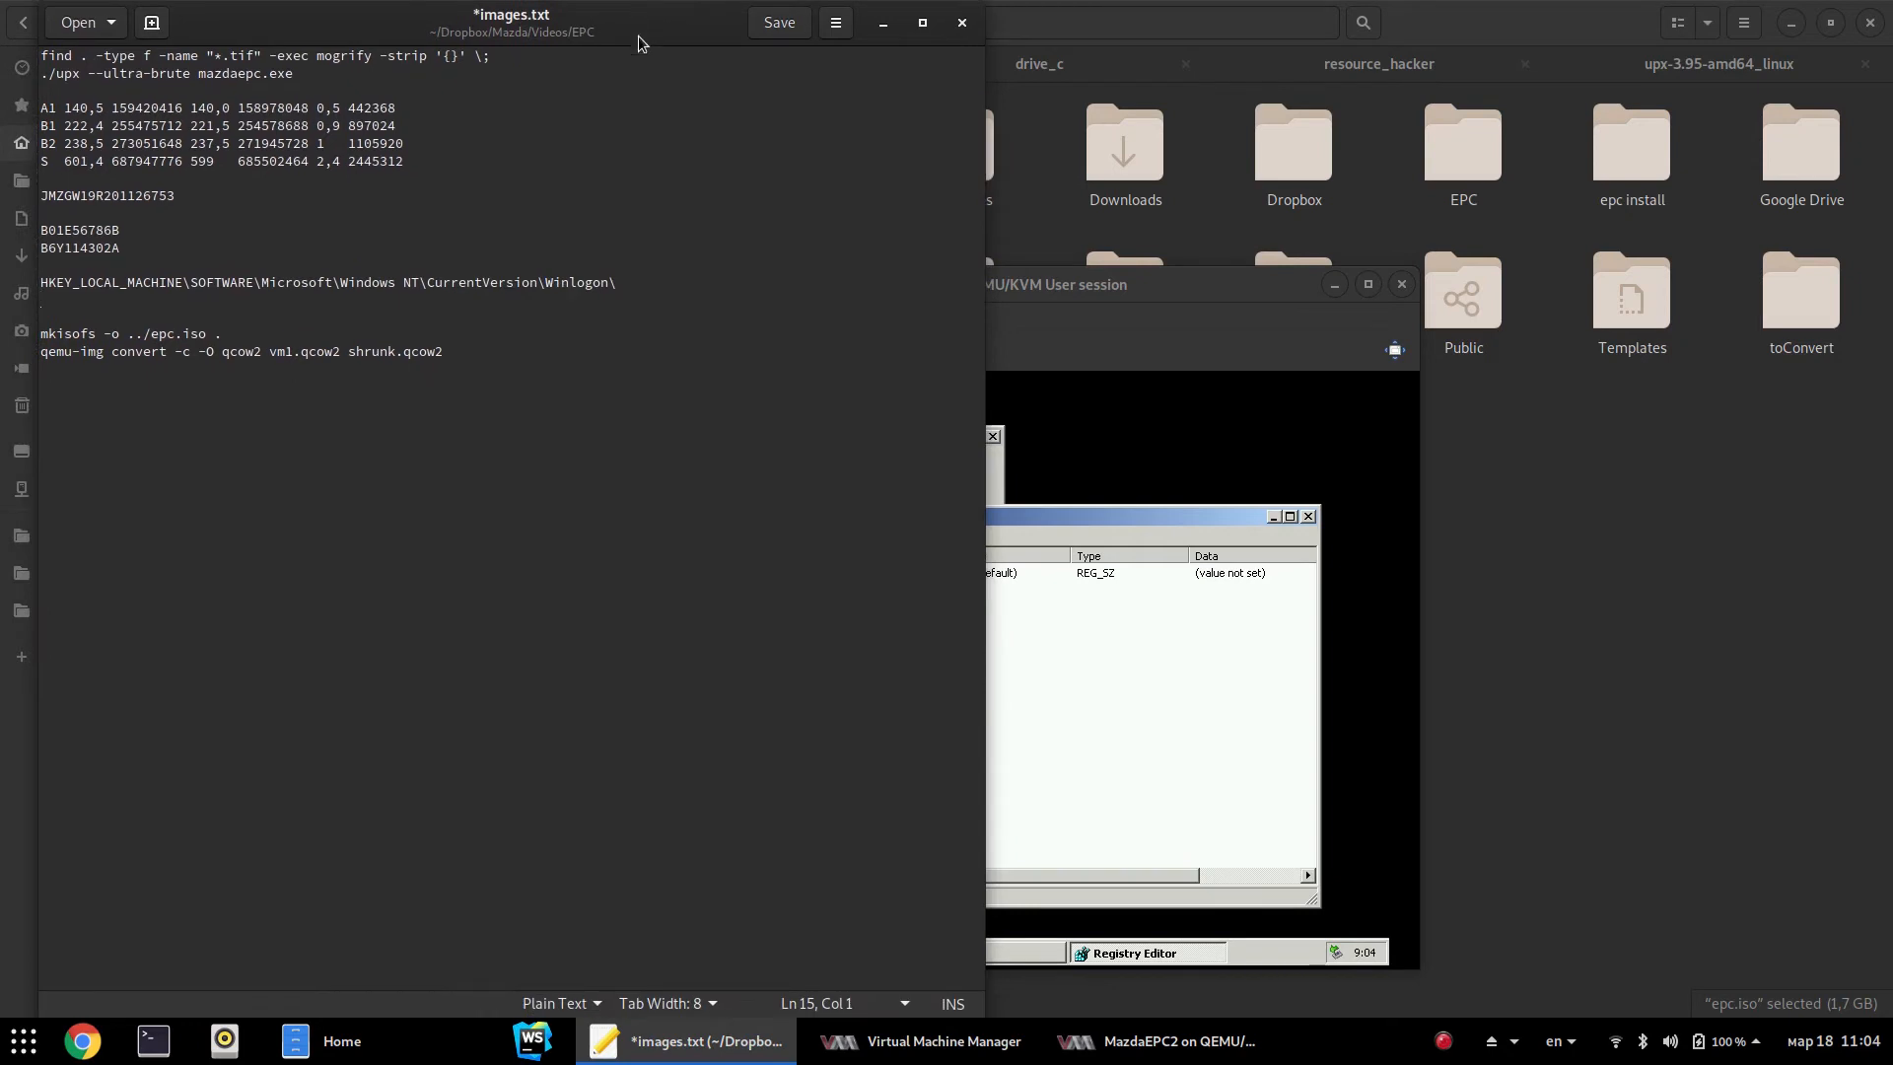
left_click_drag(1030, 289, 1061, 328)
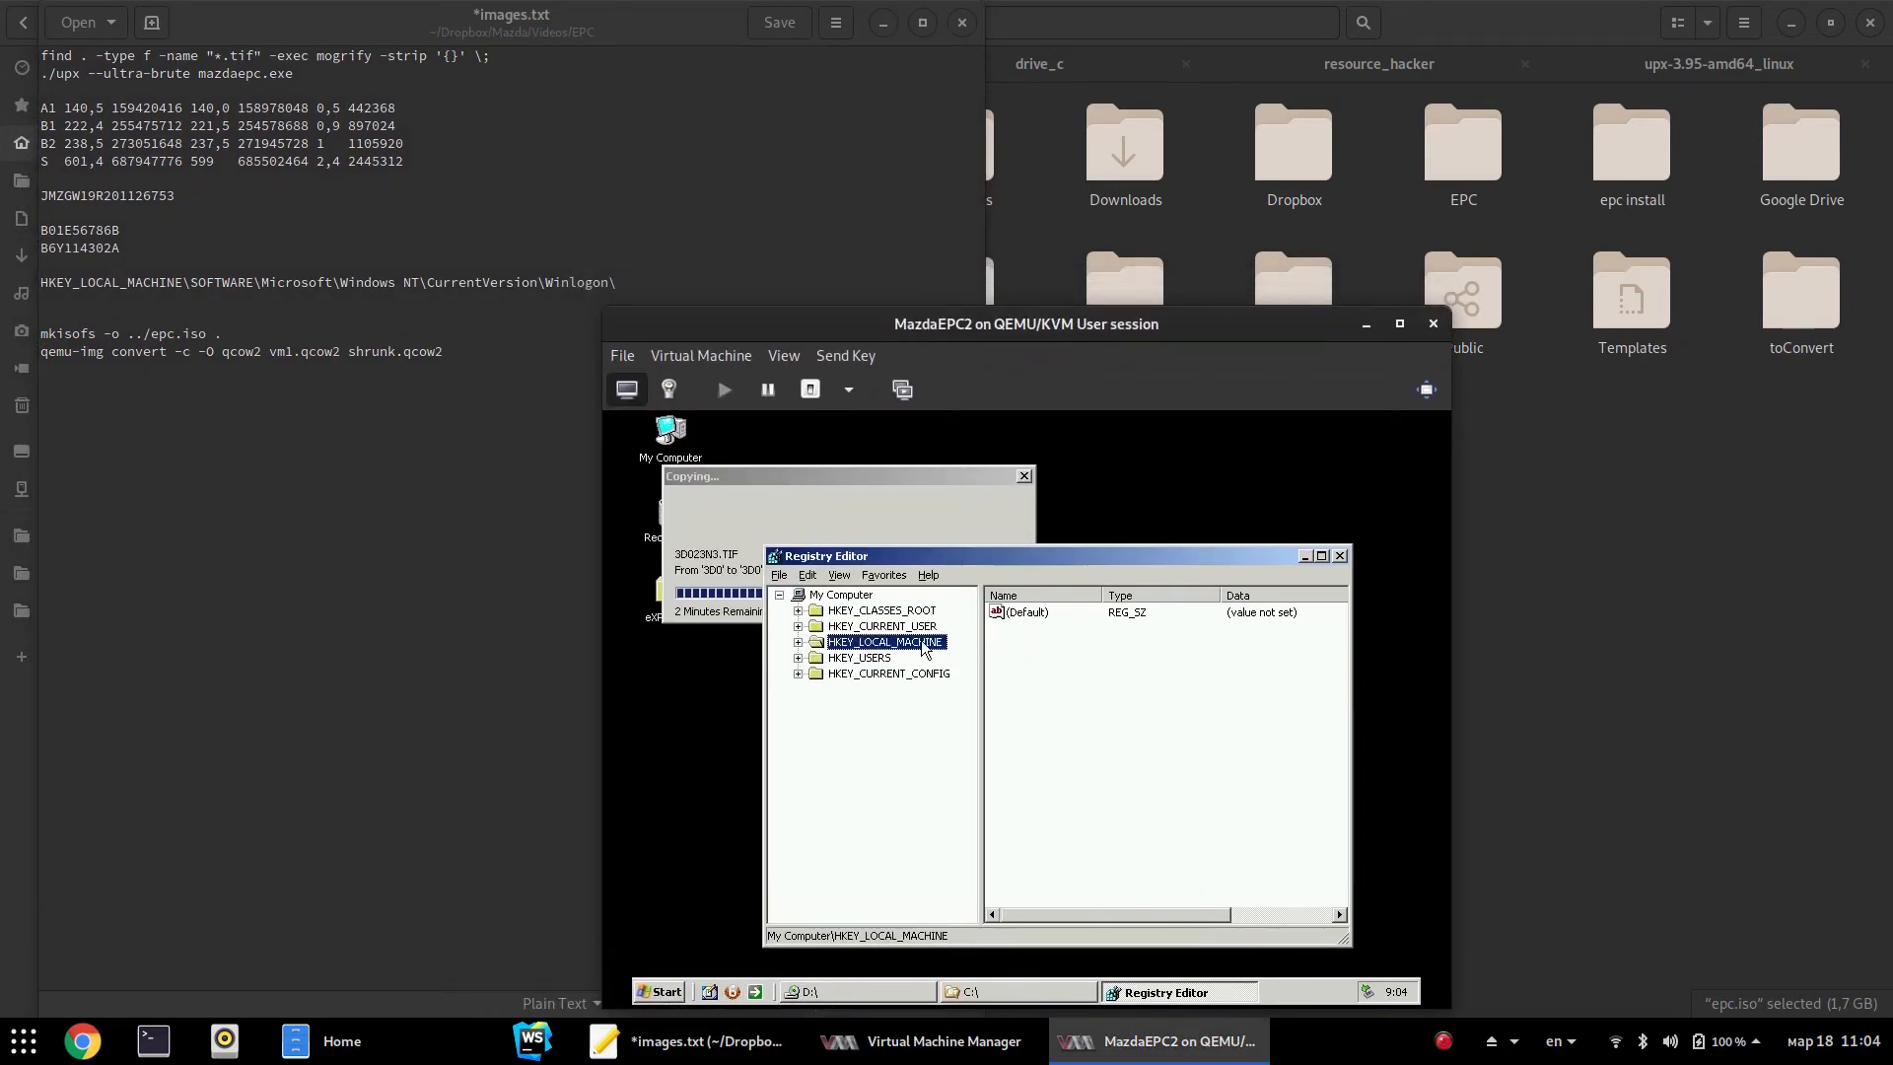
key("Right")
key("Down")
key("Down")
key("Down")
key("Down")
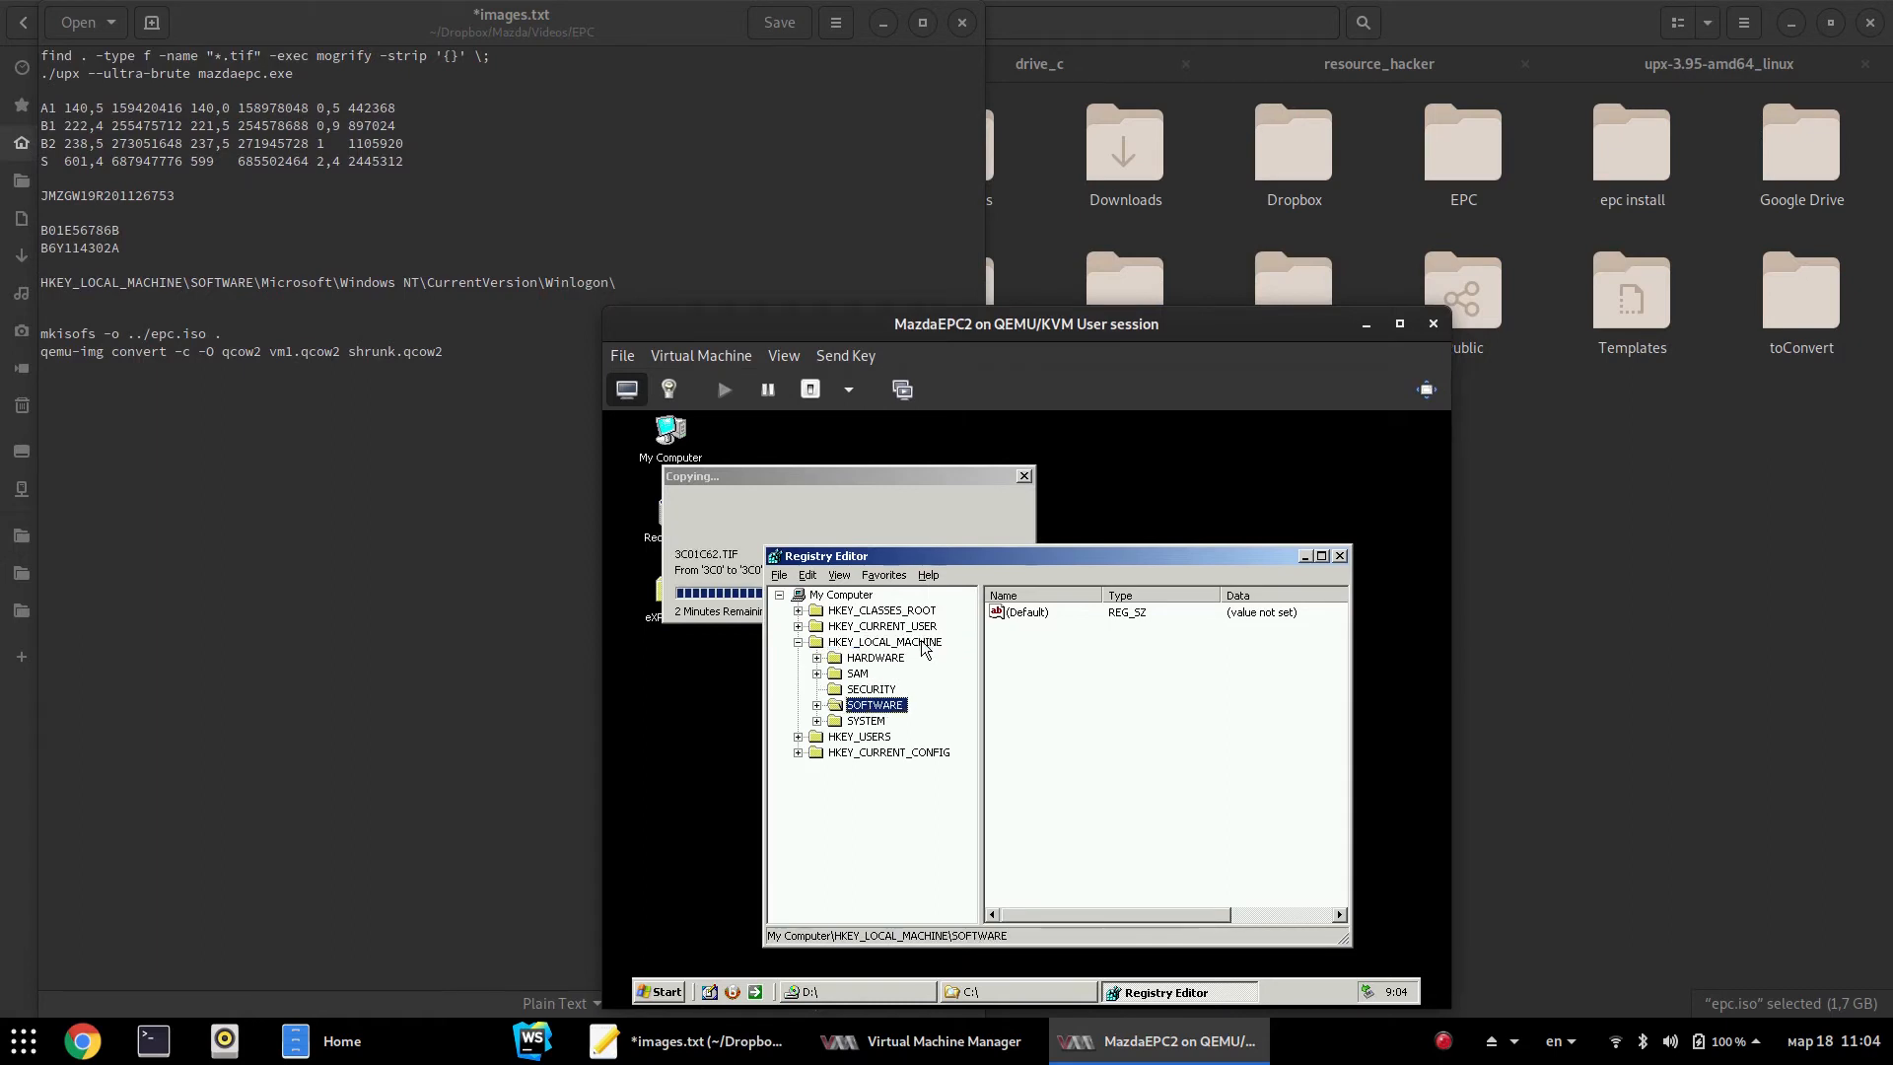
key("Right")
Expand Microsoft, then jump to Windows NT and expand it to reveal CurrentVersion
key("Down")
key("Down")
key("Down")
key("Down")
key("Right")
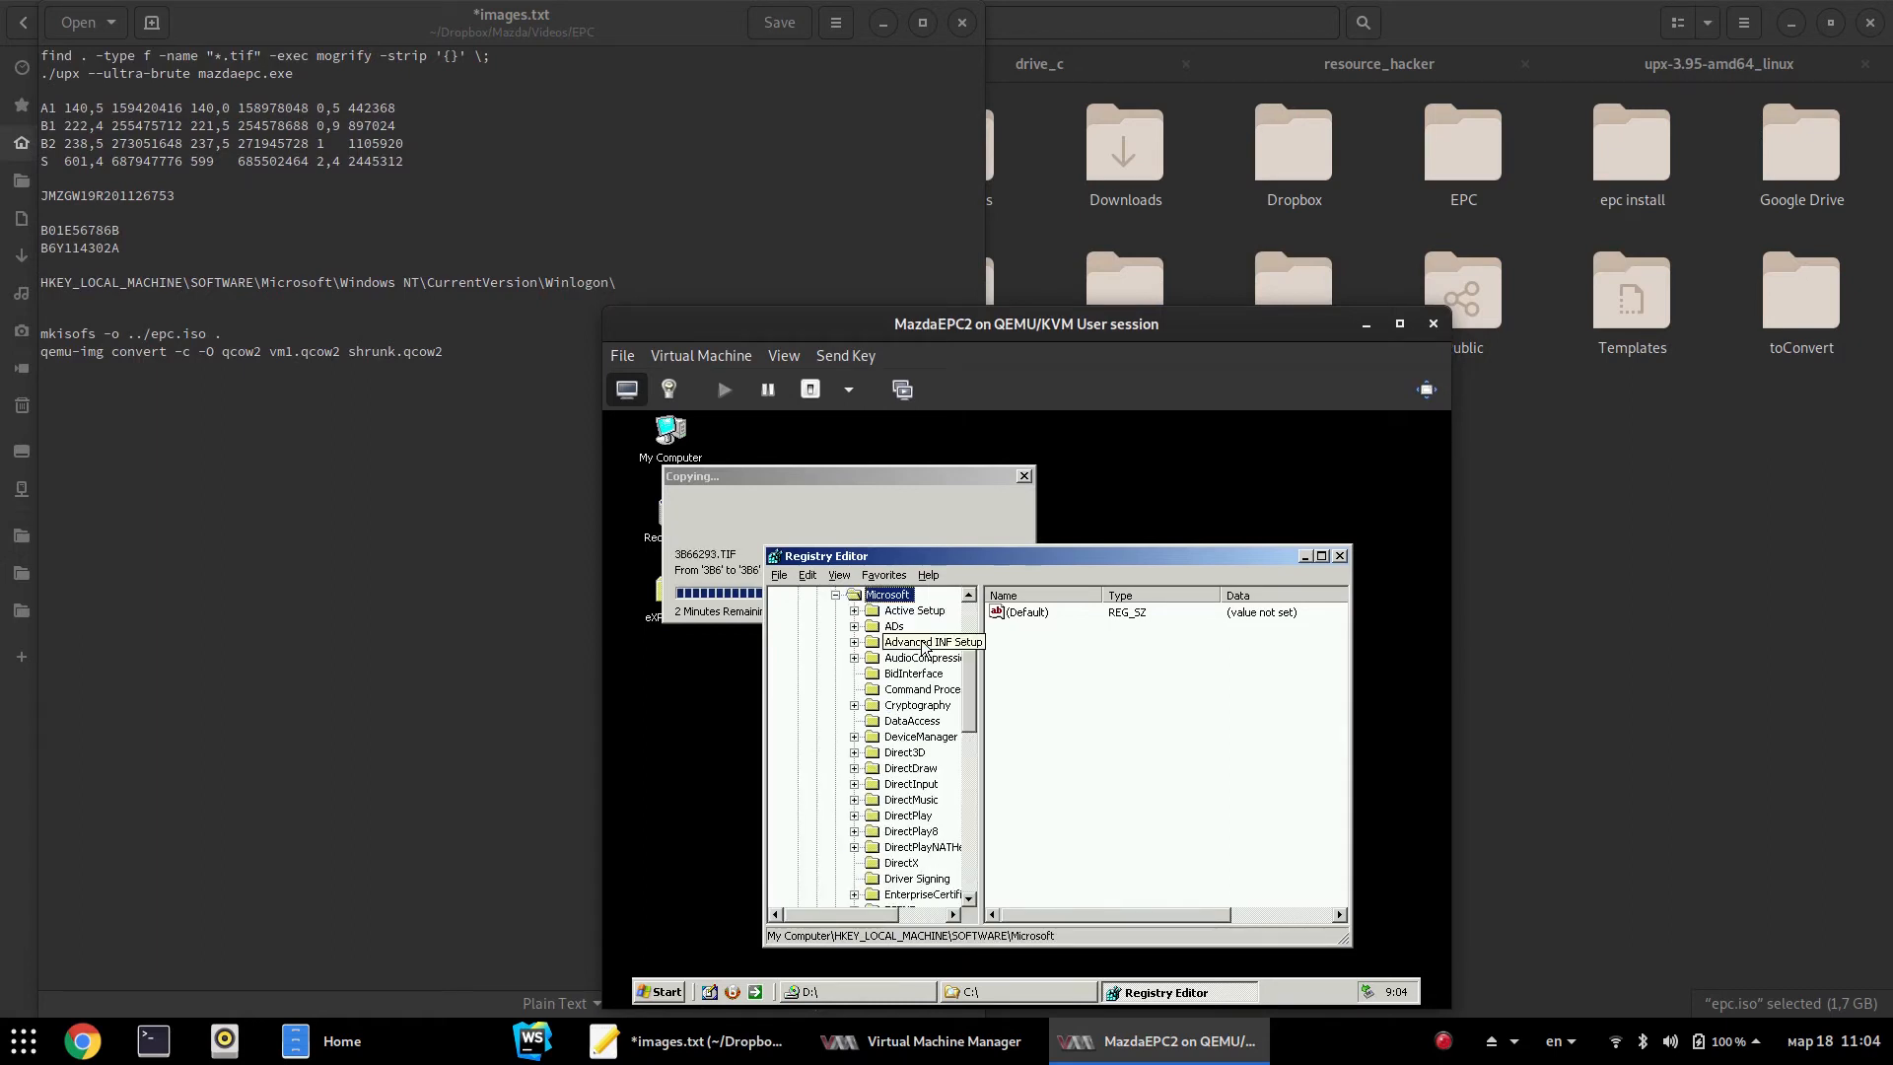
type("windows")
key("Down")
key("Down")
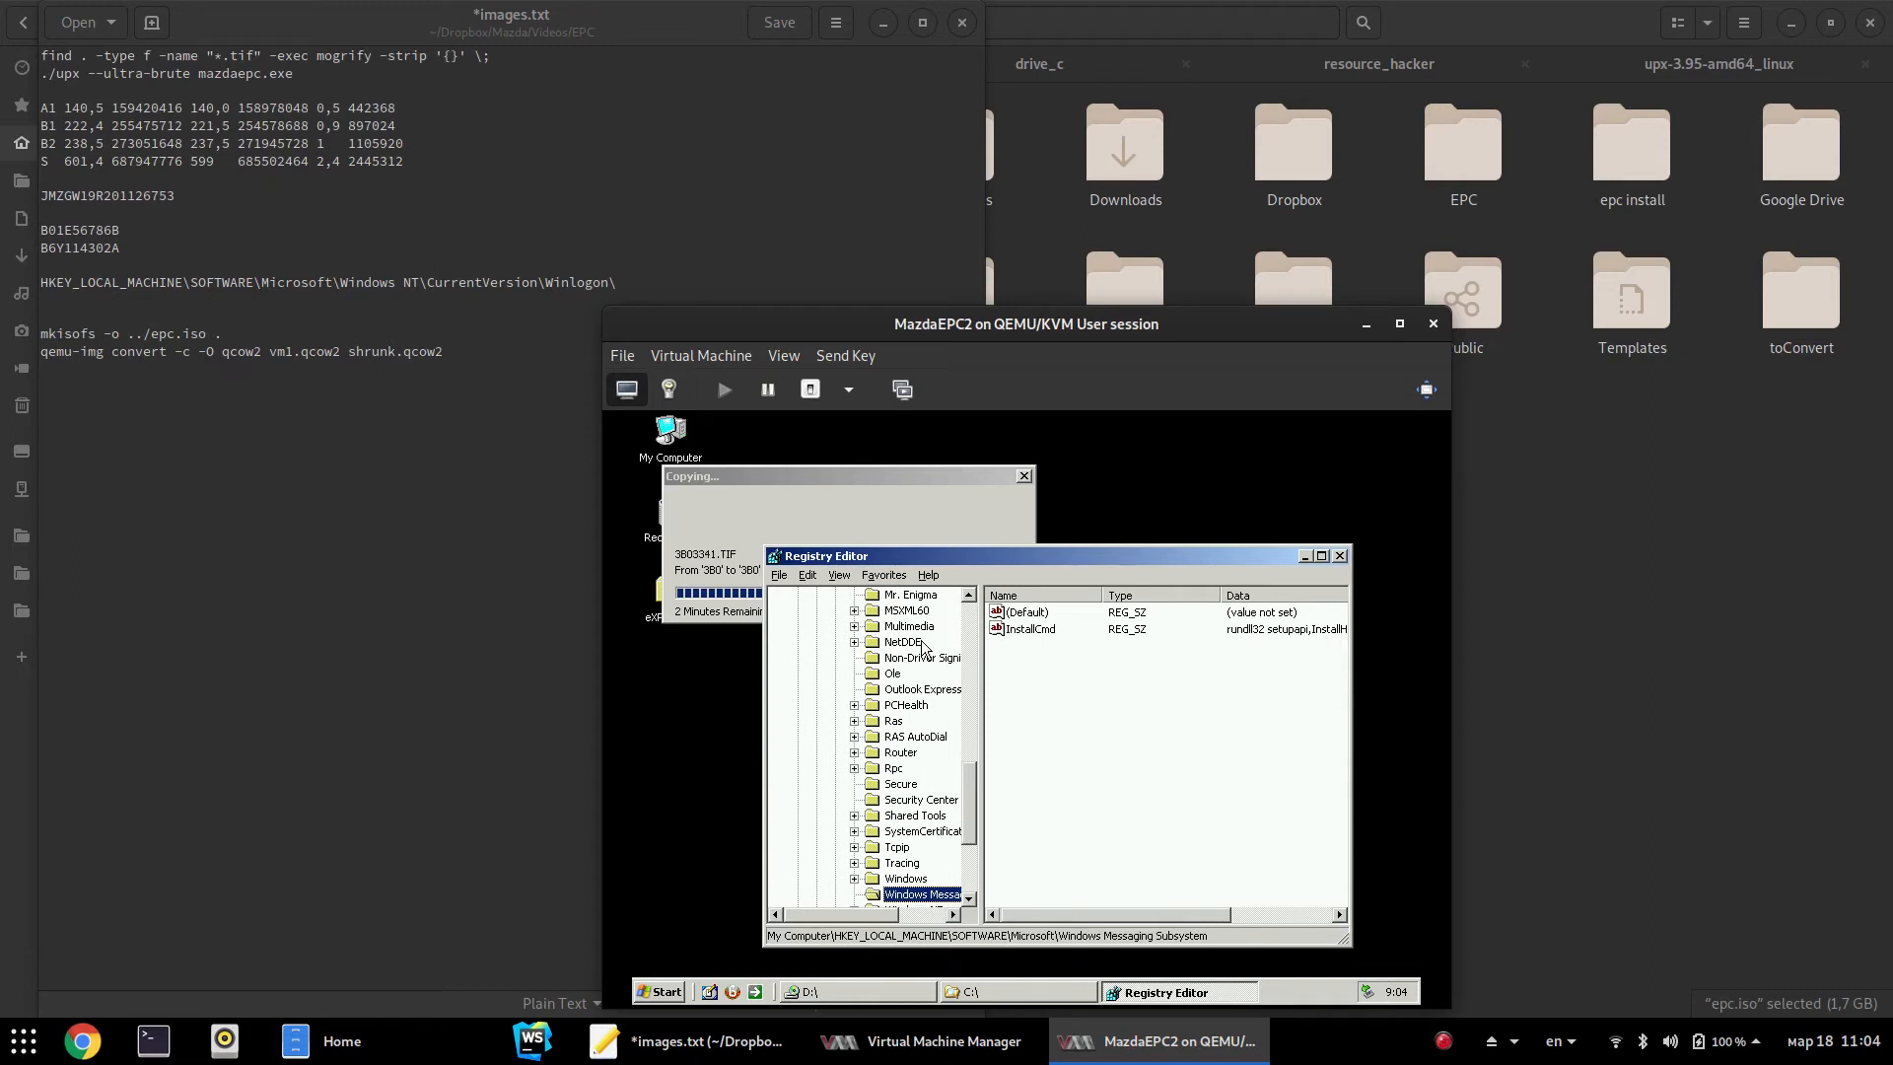
key("Right")
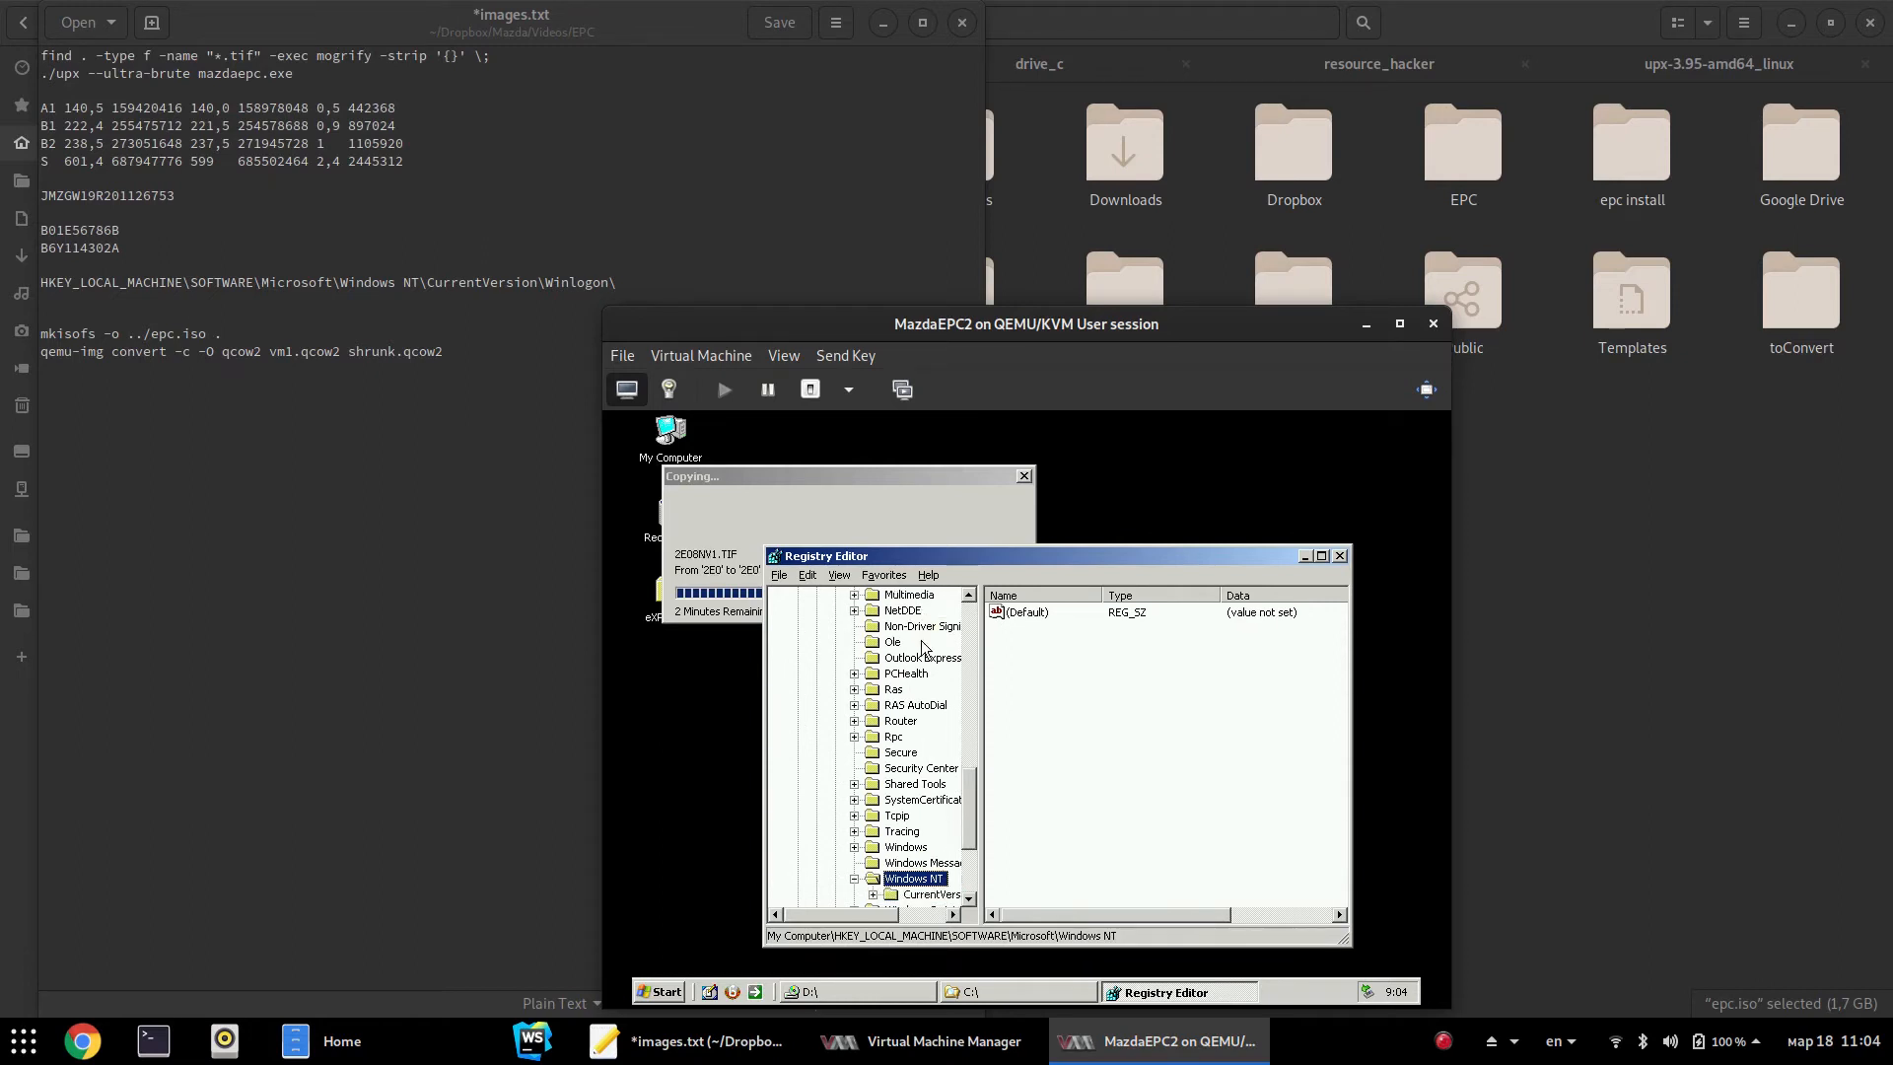
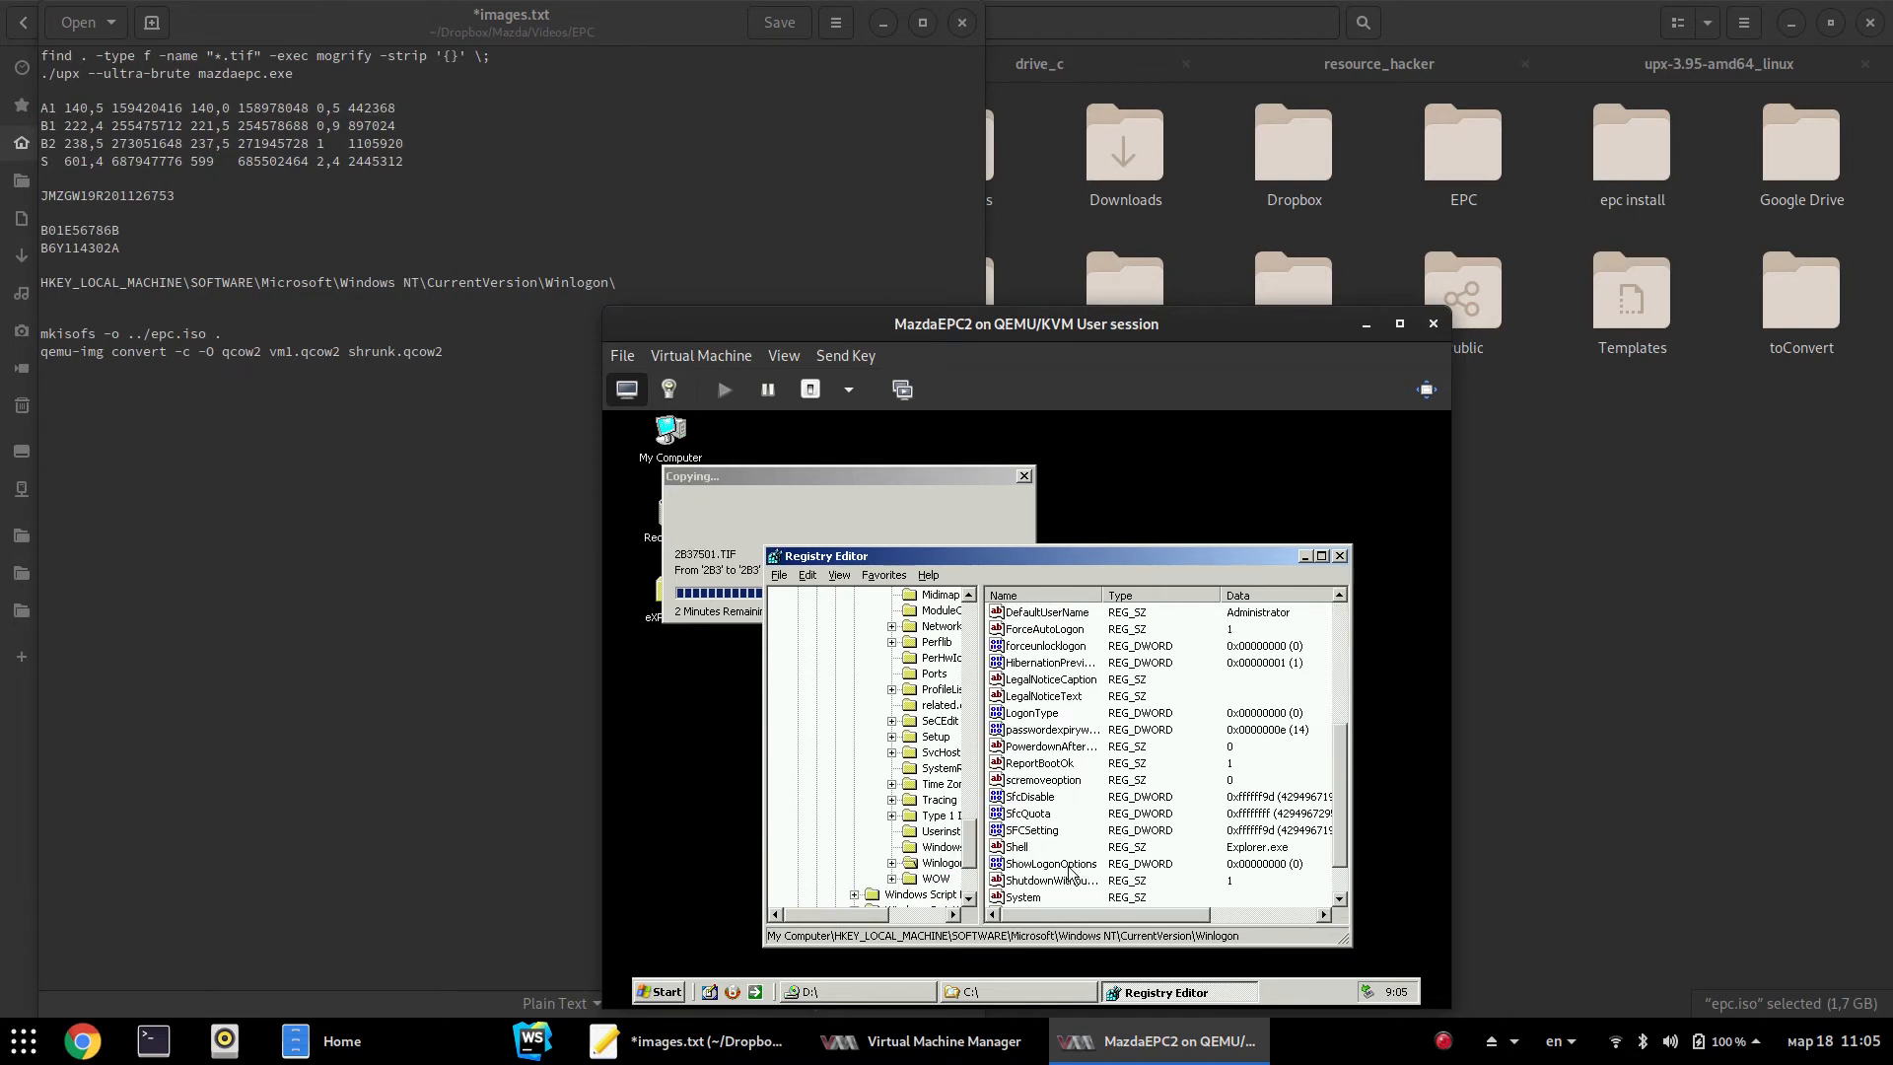
scroll(1029, 869, "down", 1)
Scroll the Winlogon values list and select the Shell entry, currently Explorer.exe
left_click(1018, 797)
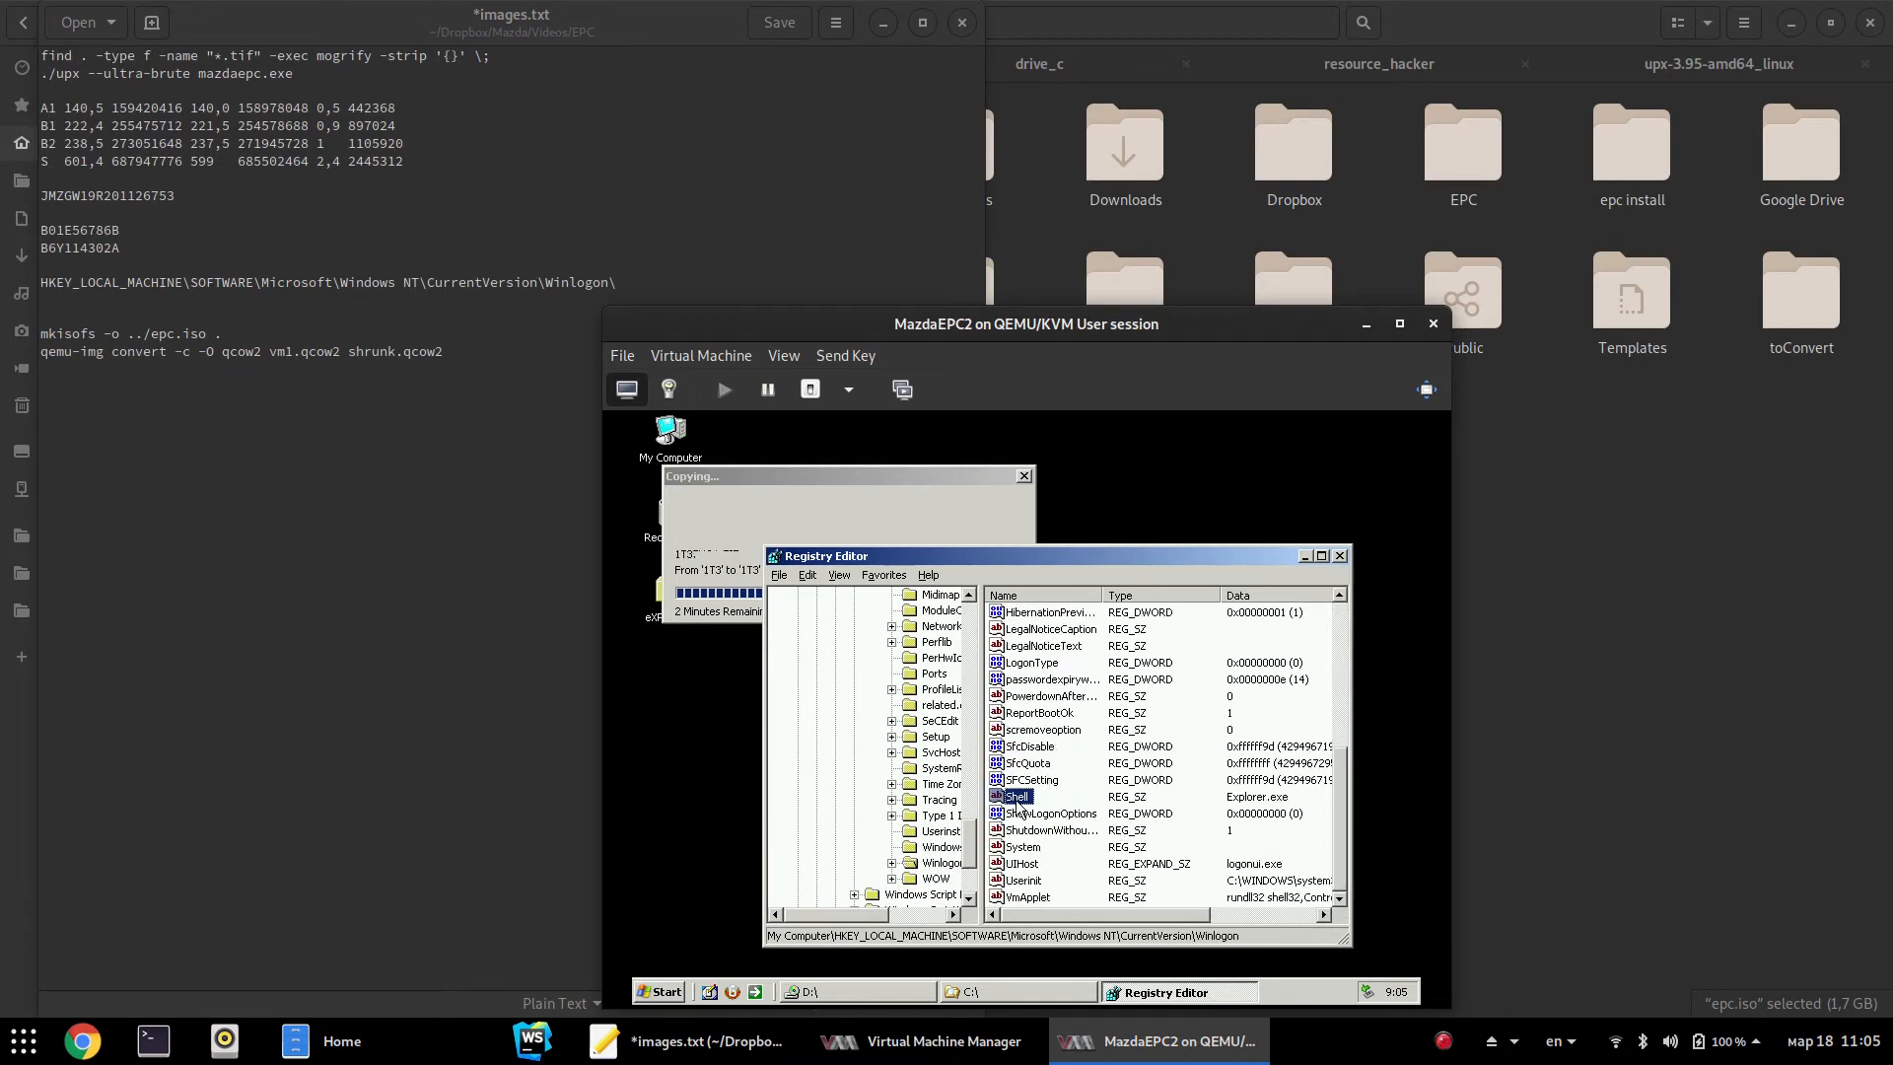
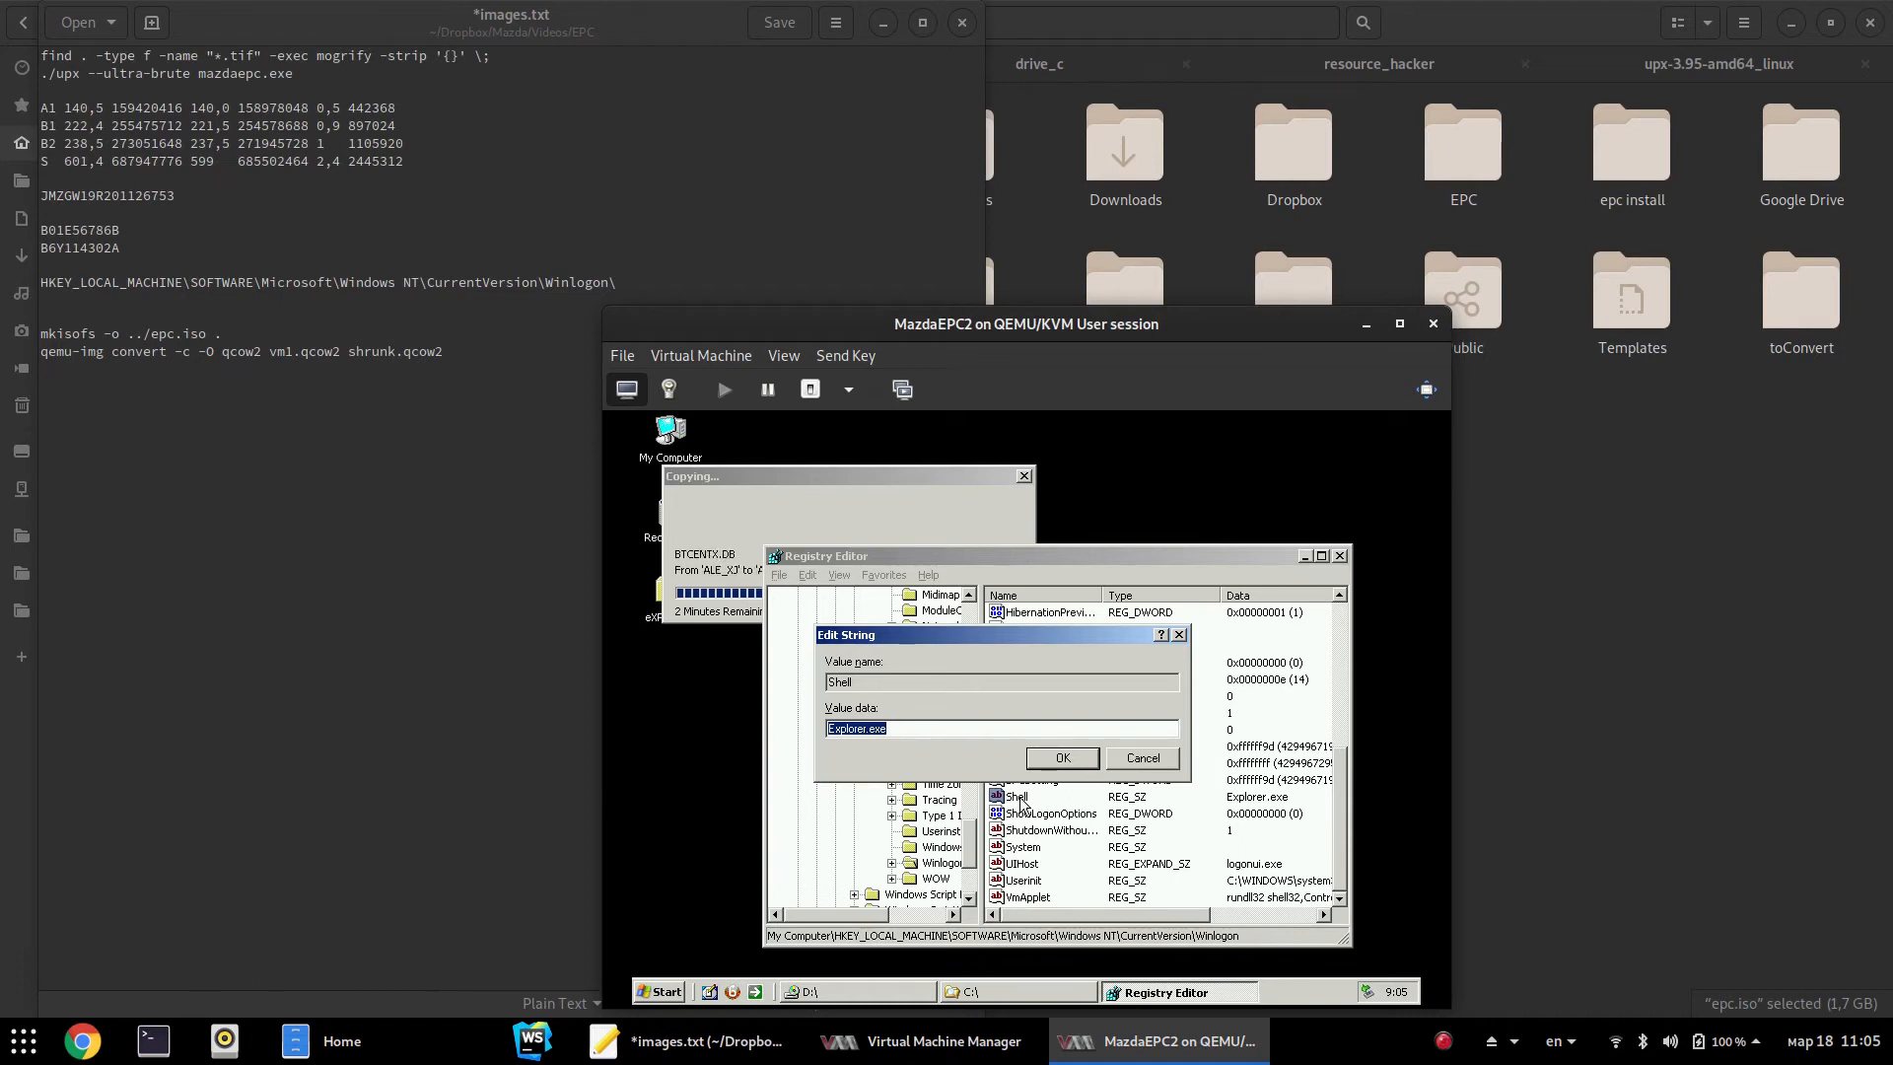
Launch the guest's Task Manager from the taskbar and select explorer.exe in its Processes list
right_click(1298, 995)
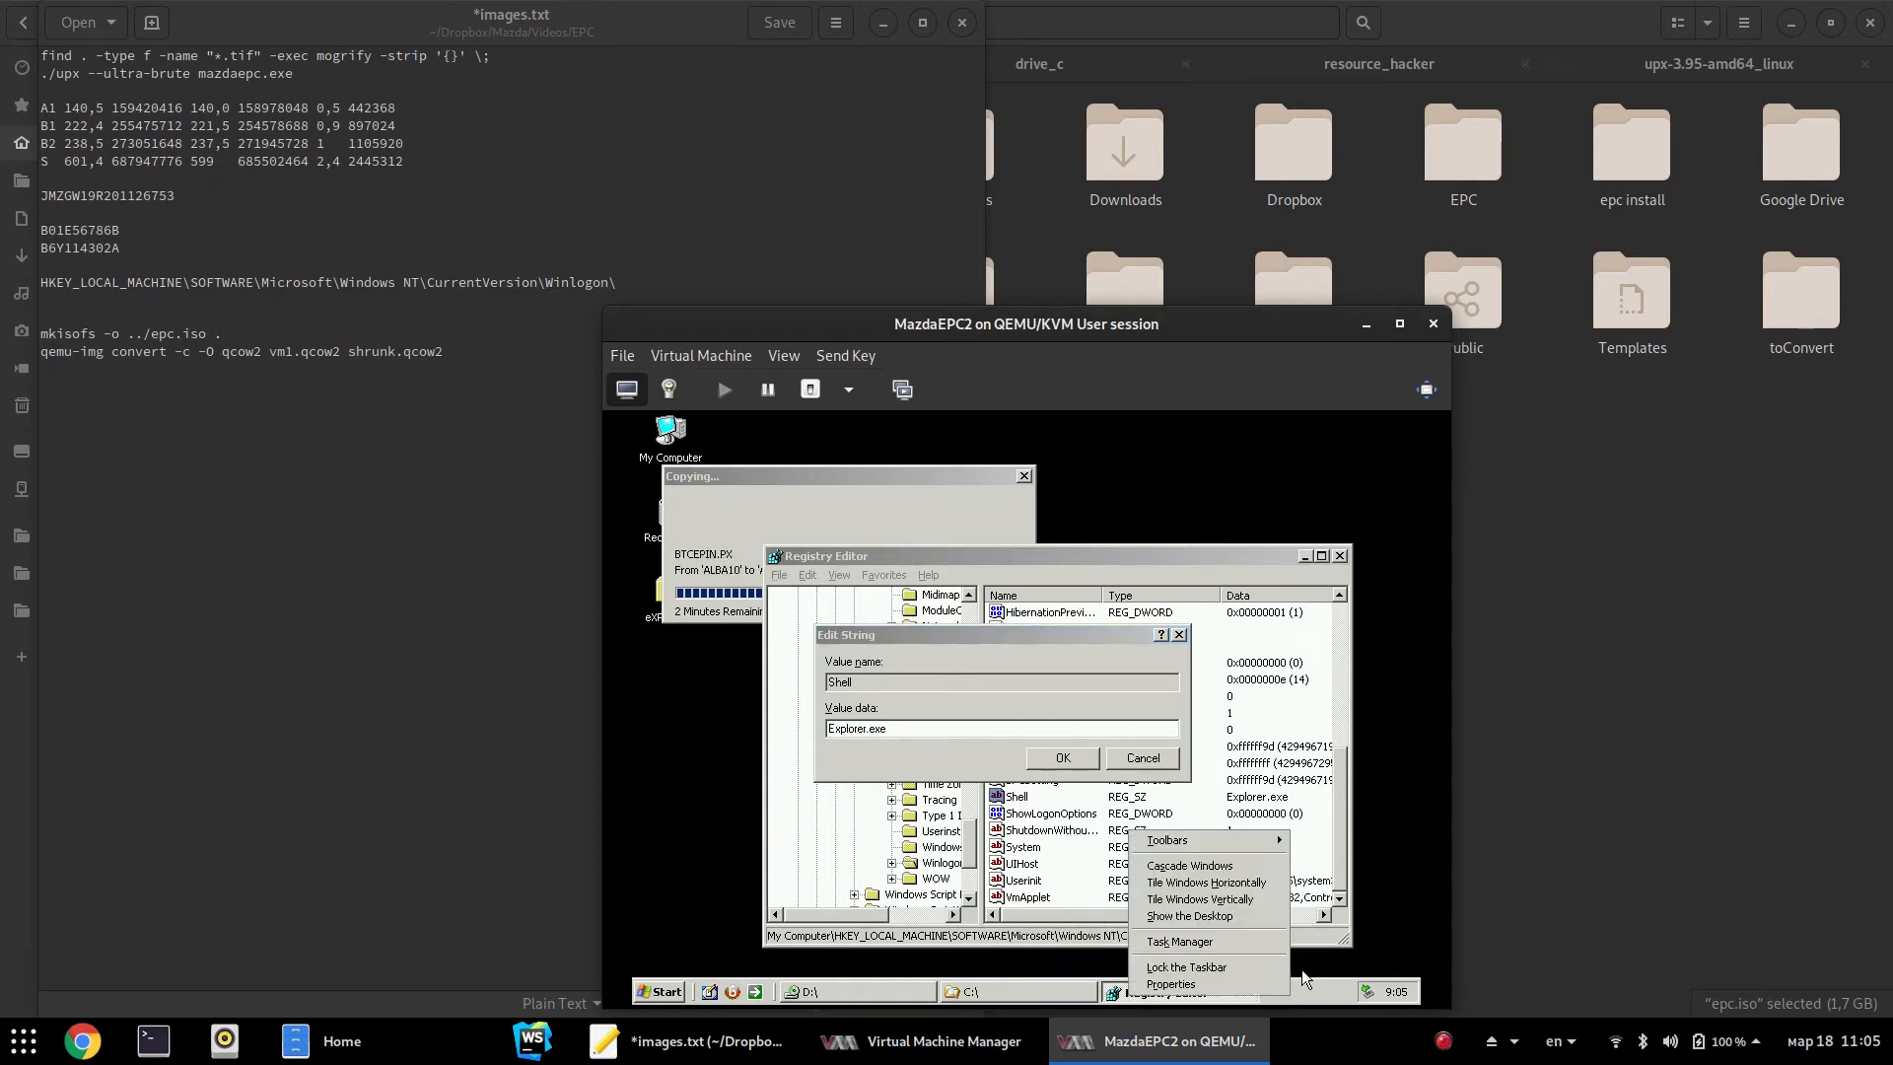
left_click(1250, 941)
left_click(777, 480)
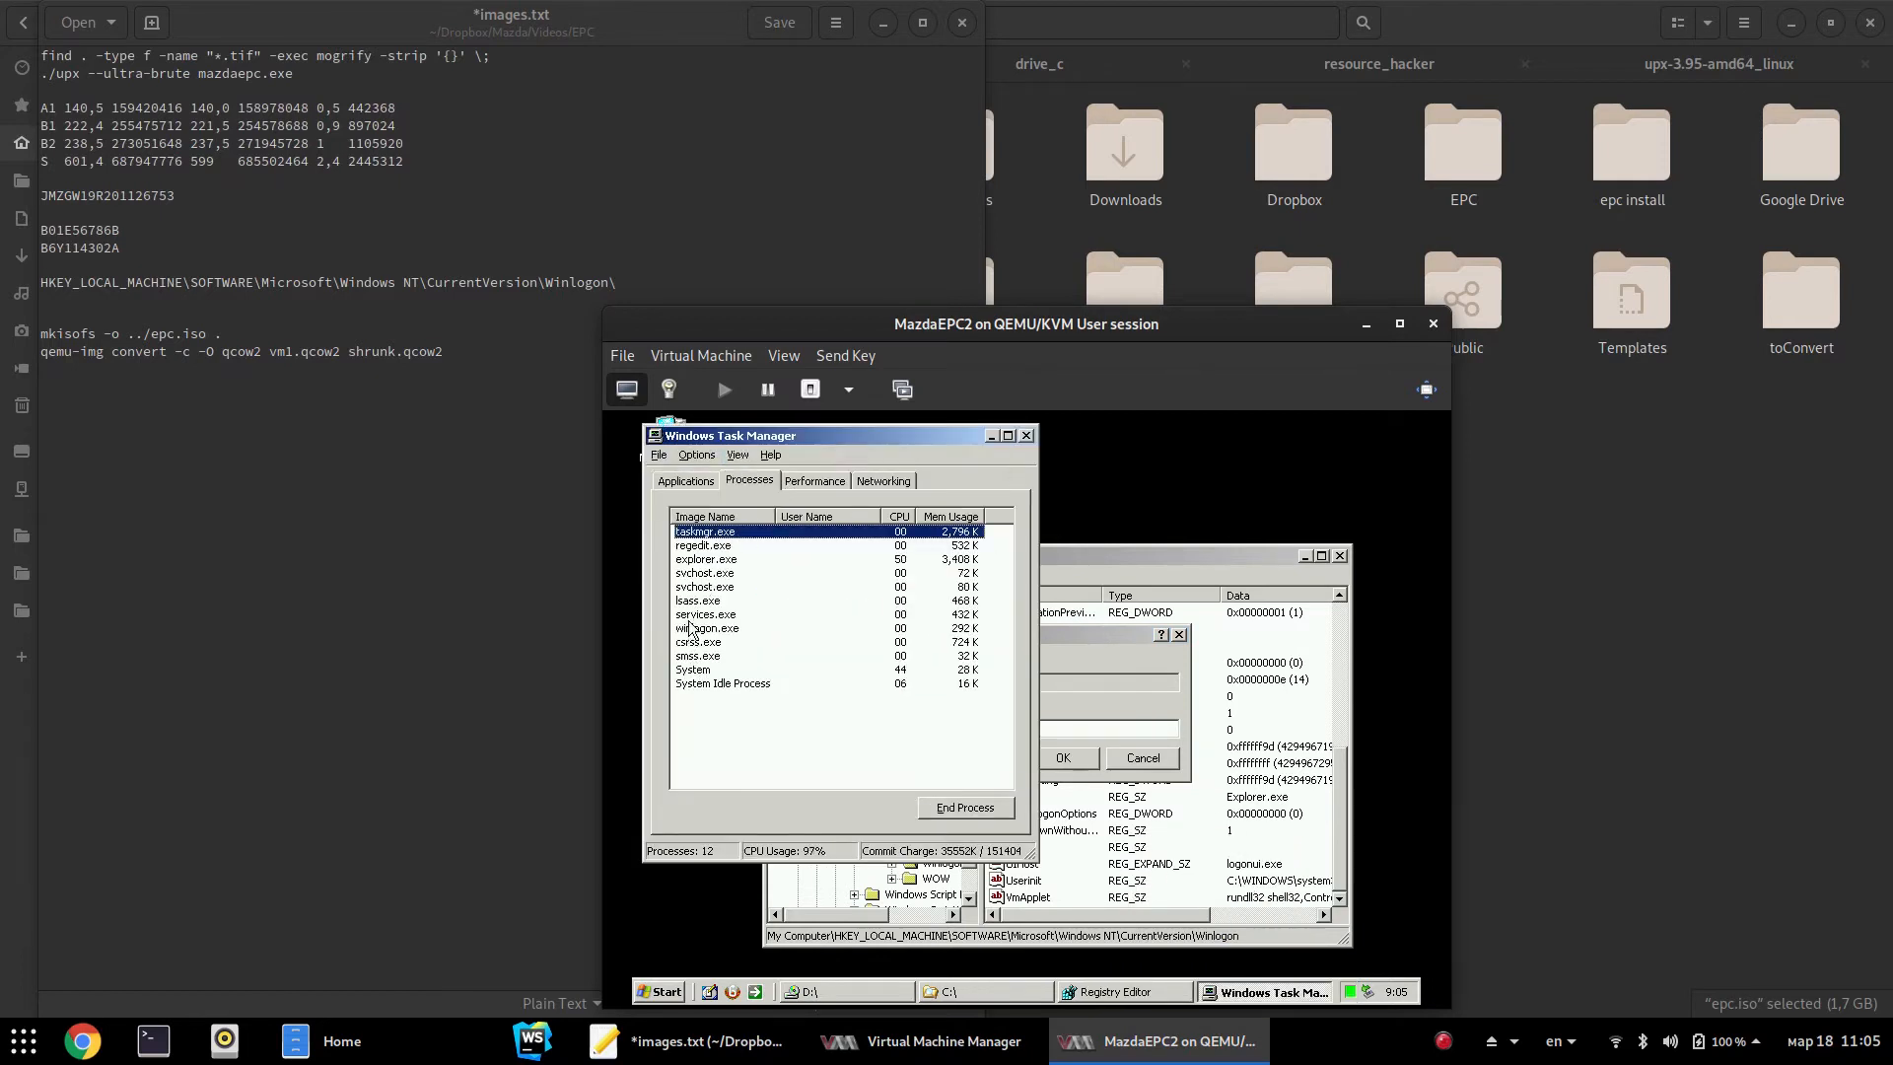
left_click(722, 560)
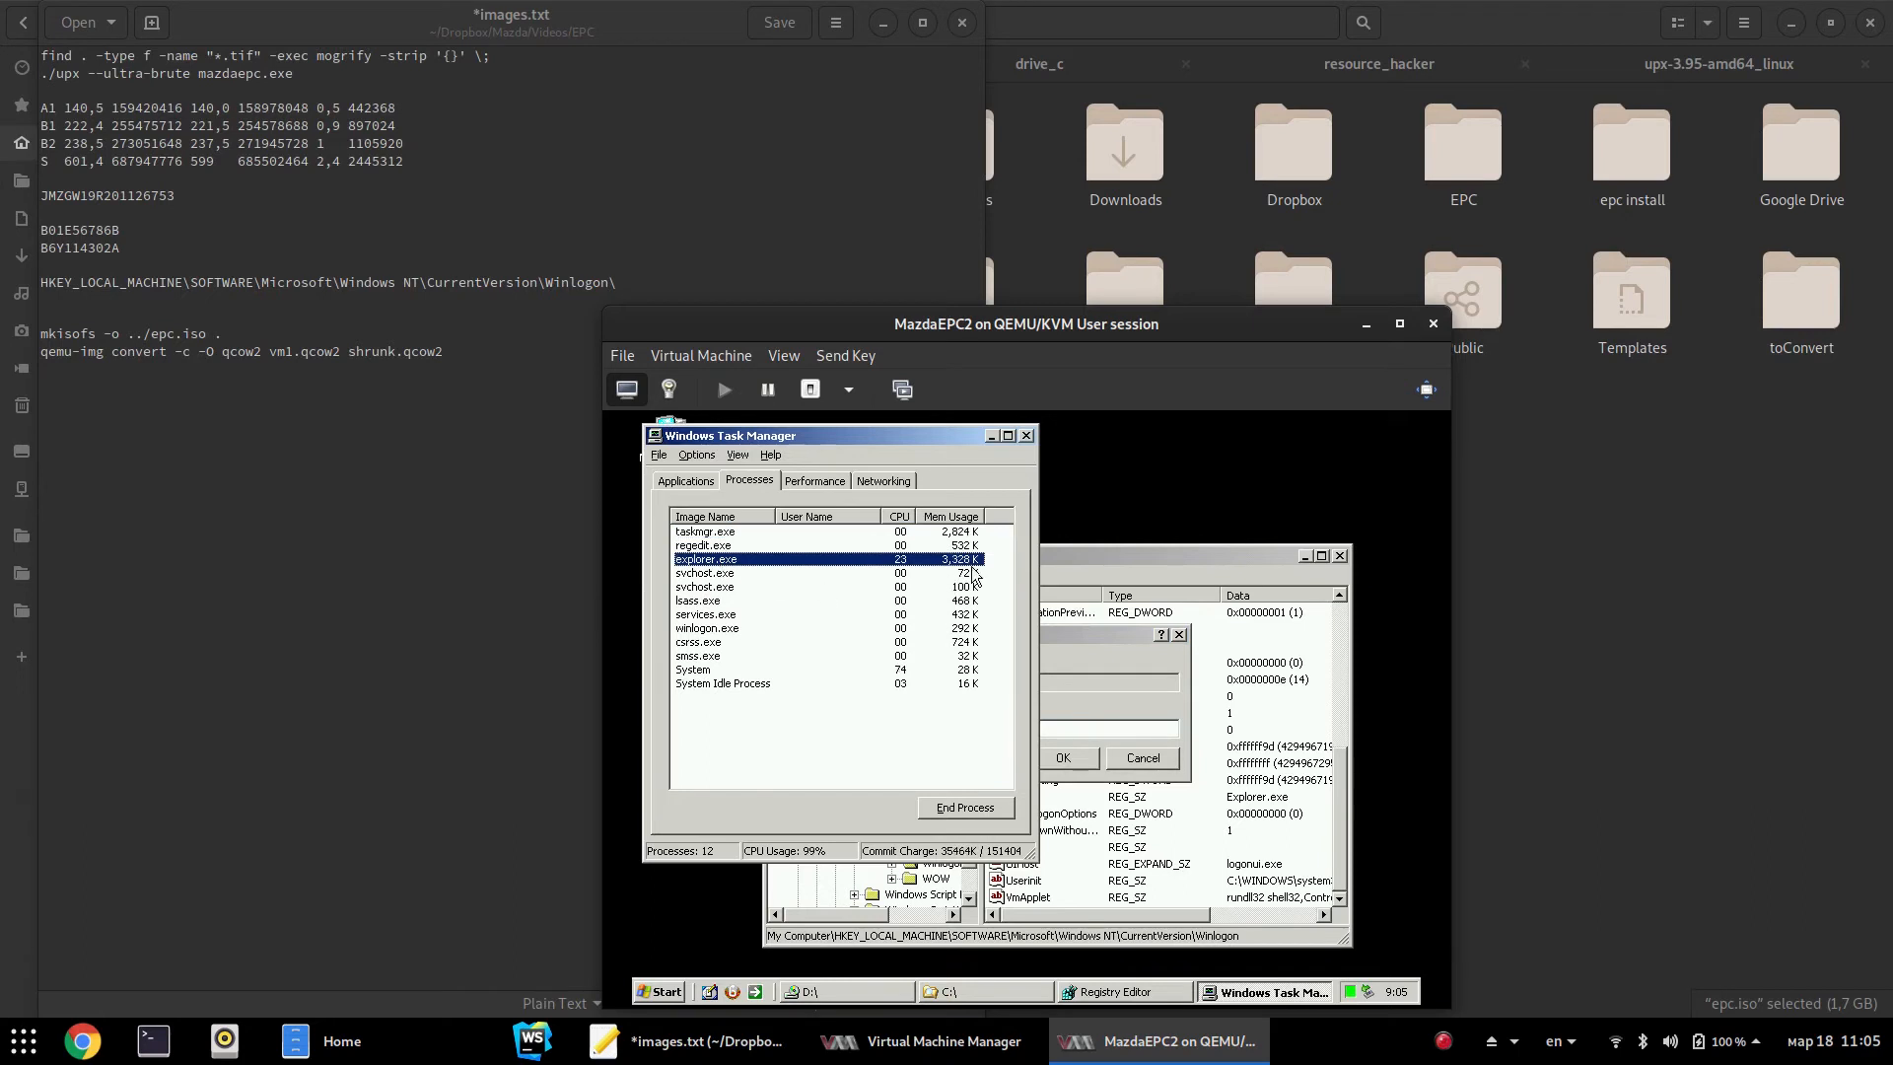
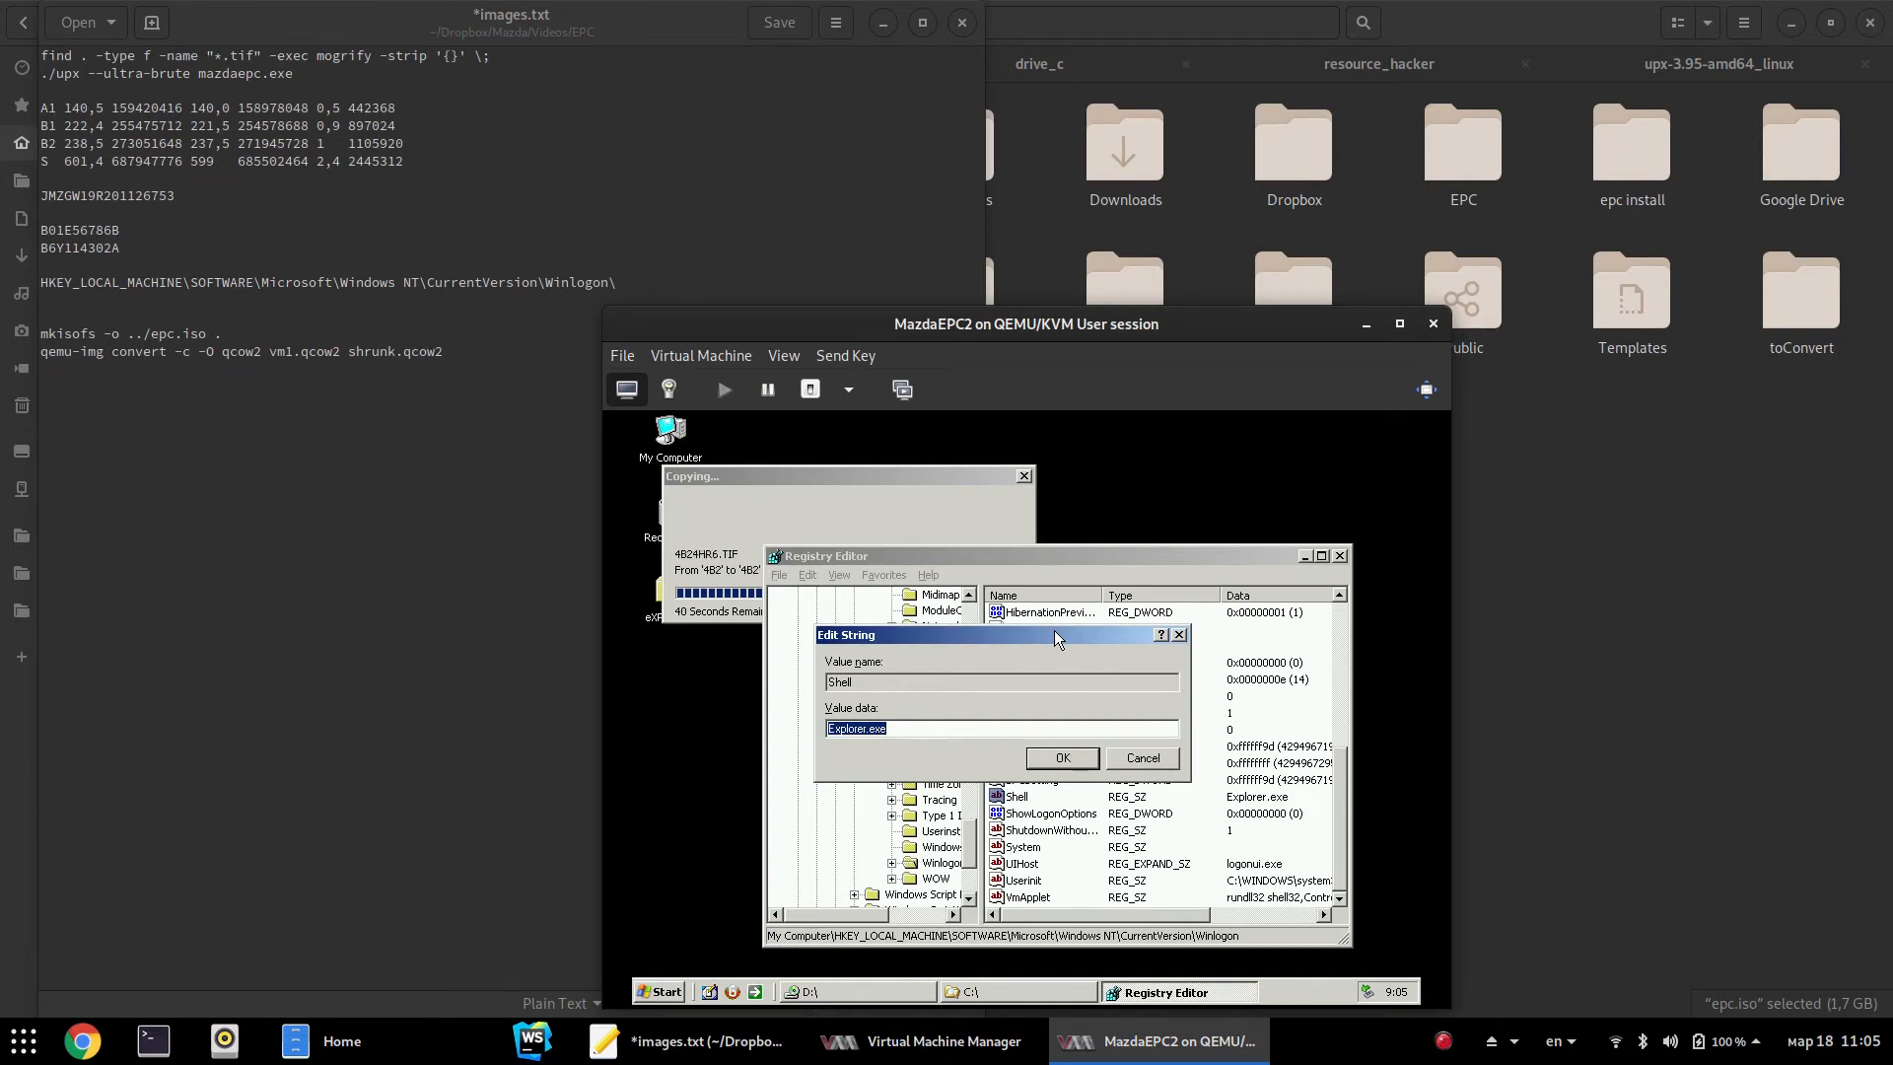
Nudge the Shell value's Edit String box down-right and switch to another guest window
left_click_drag(1053, 634, 1094, 667)
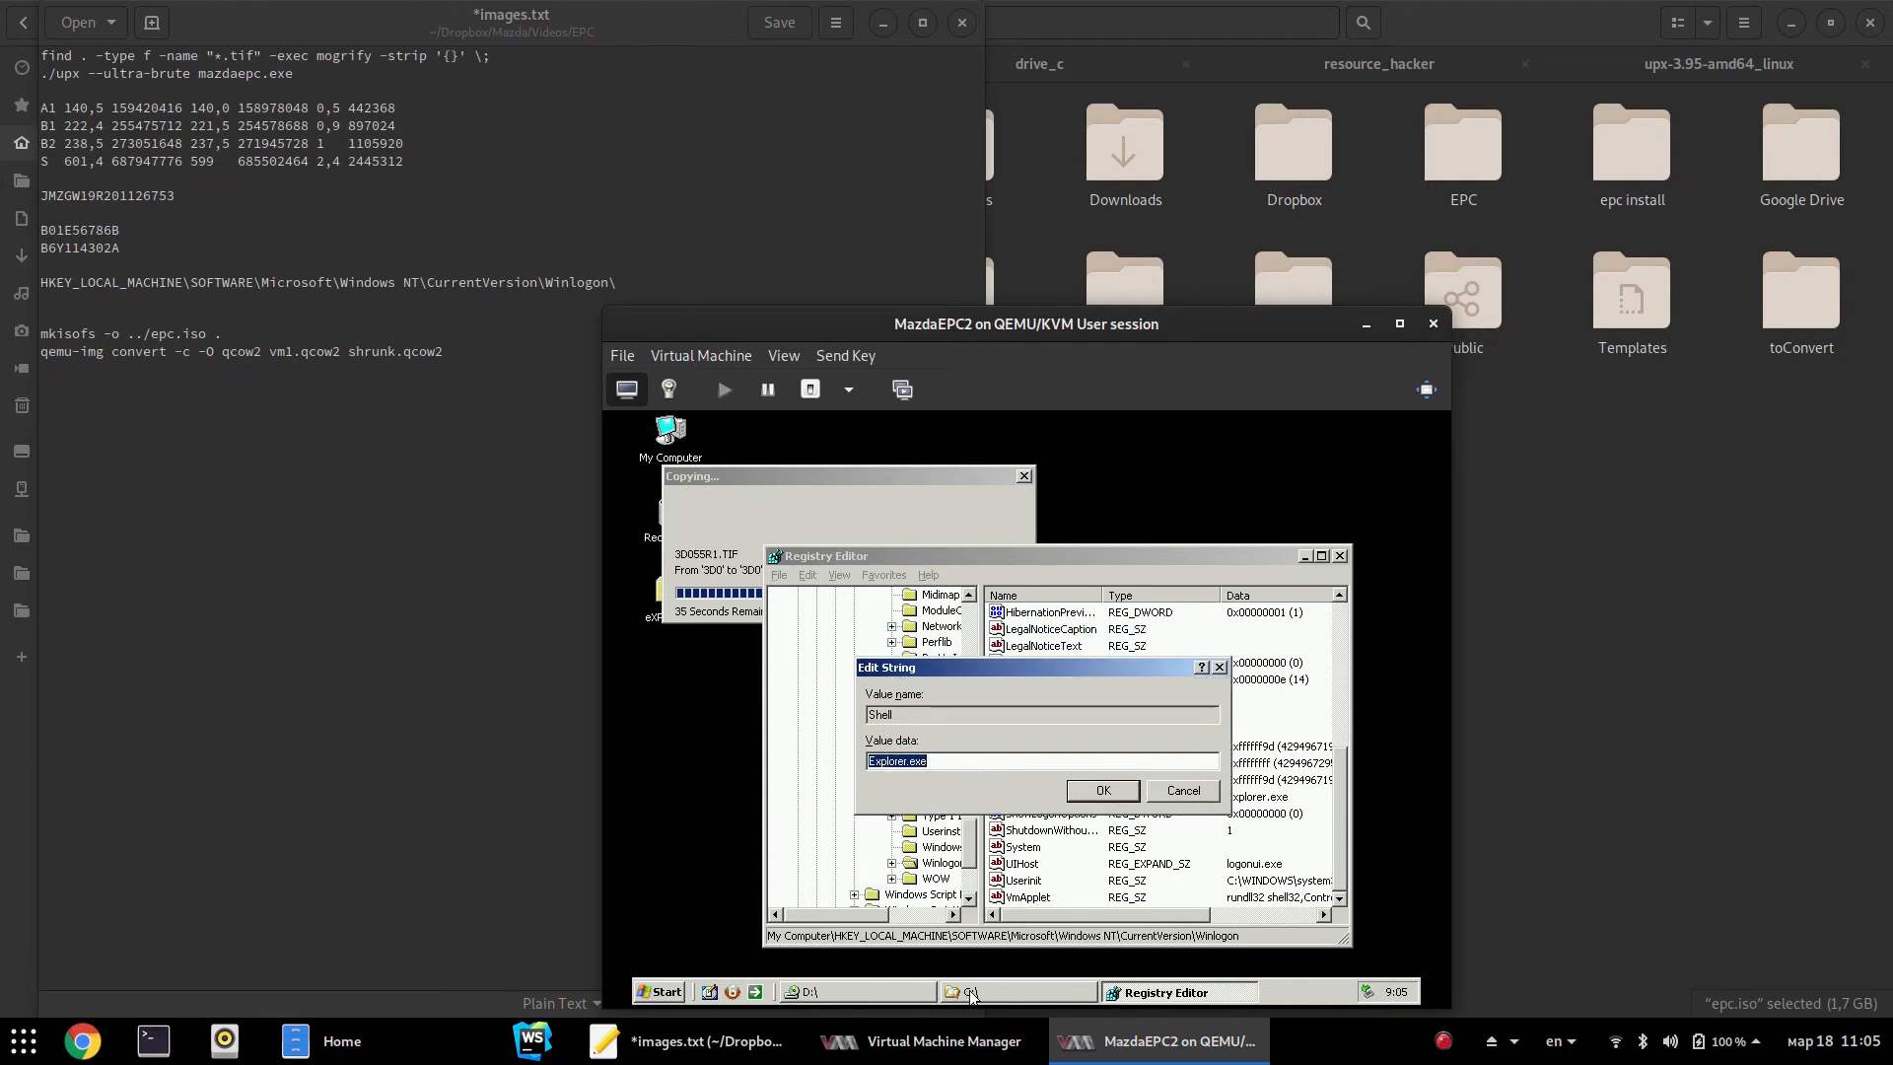
left_click(968, 991)
Browse the guest's D: drive to D:\MAZEPC\BIN and select its full address-bar path
left_click(885, 996)
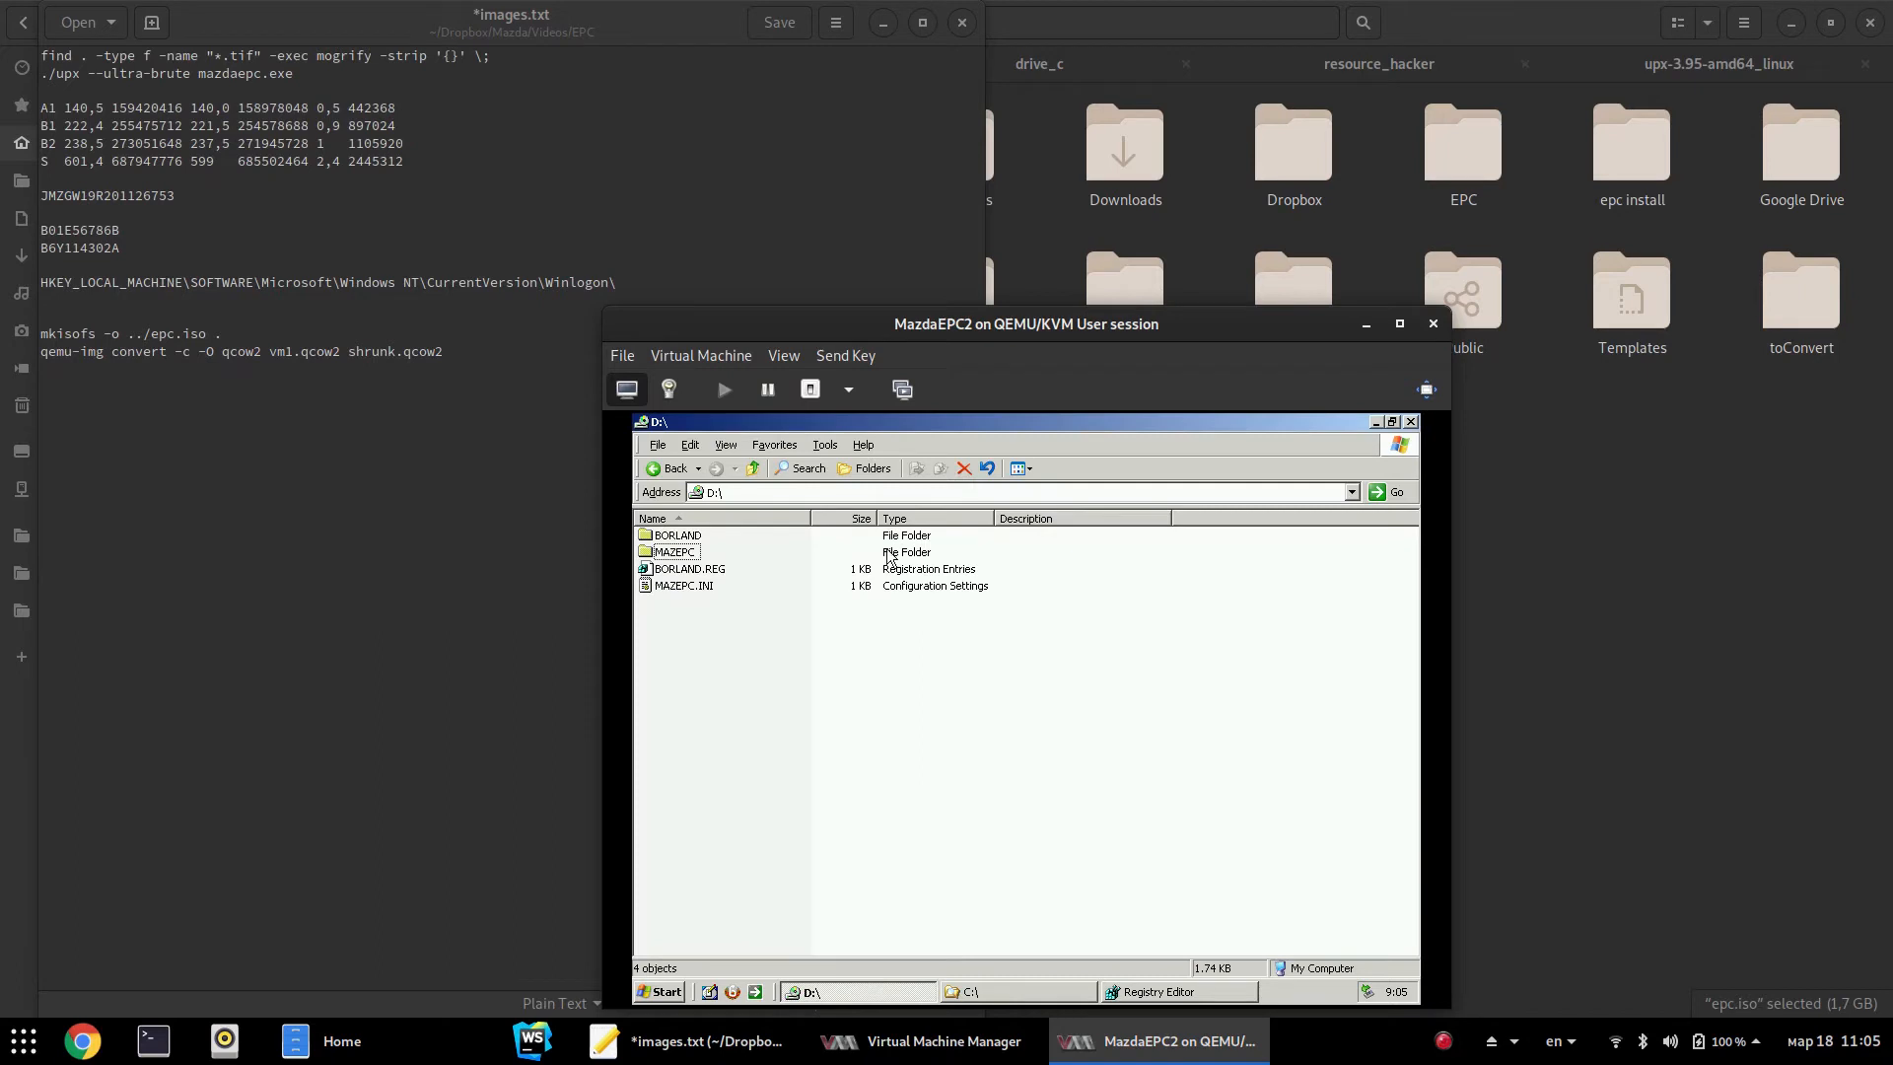
double_click(675, 552)
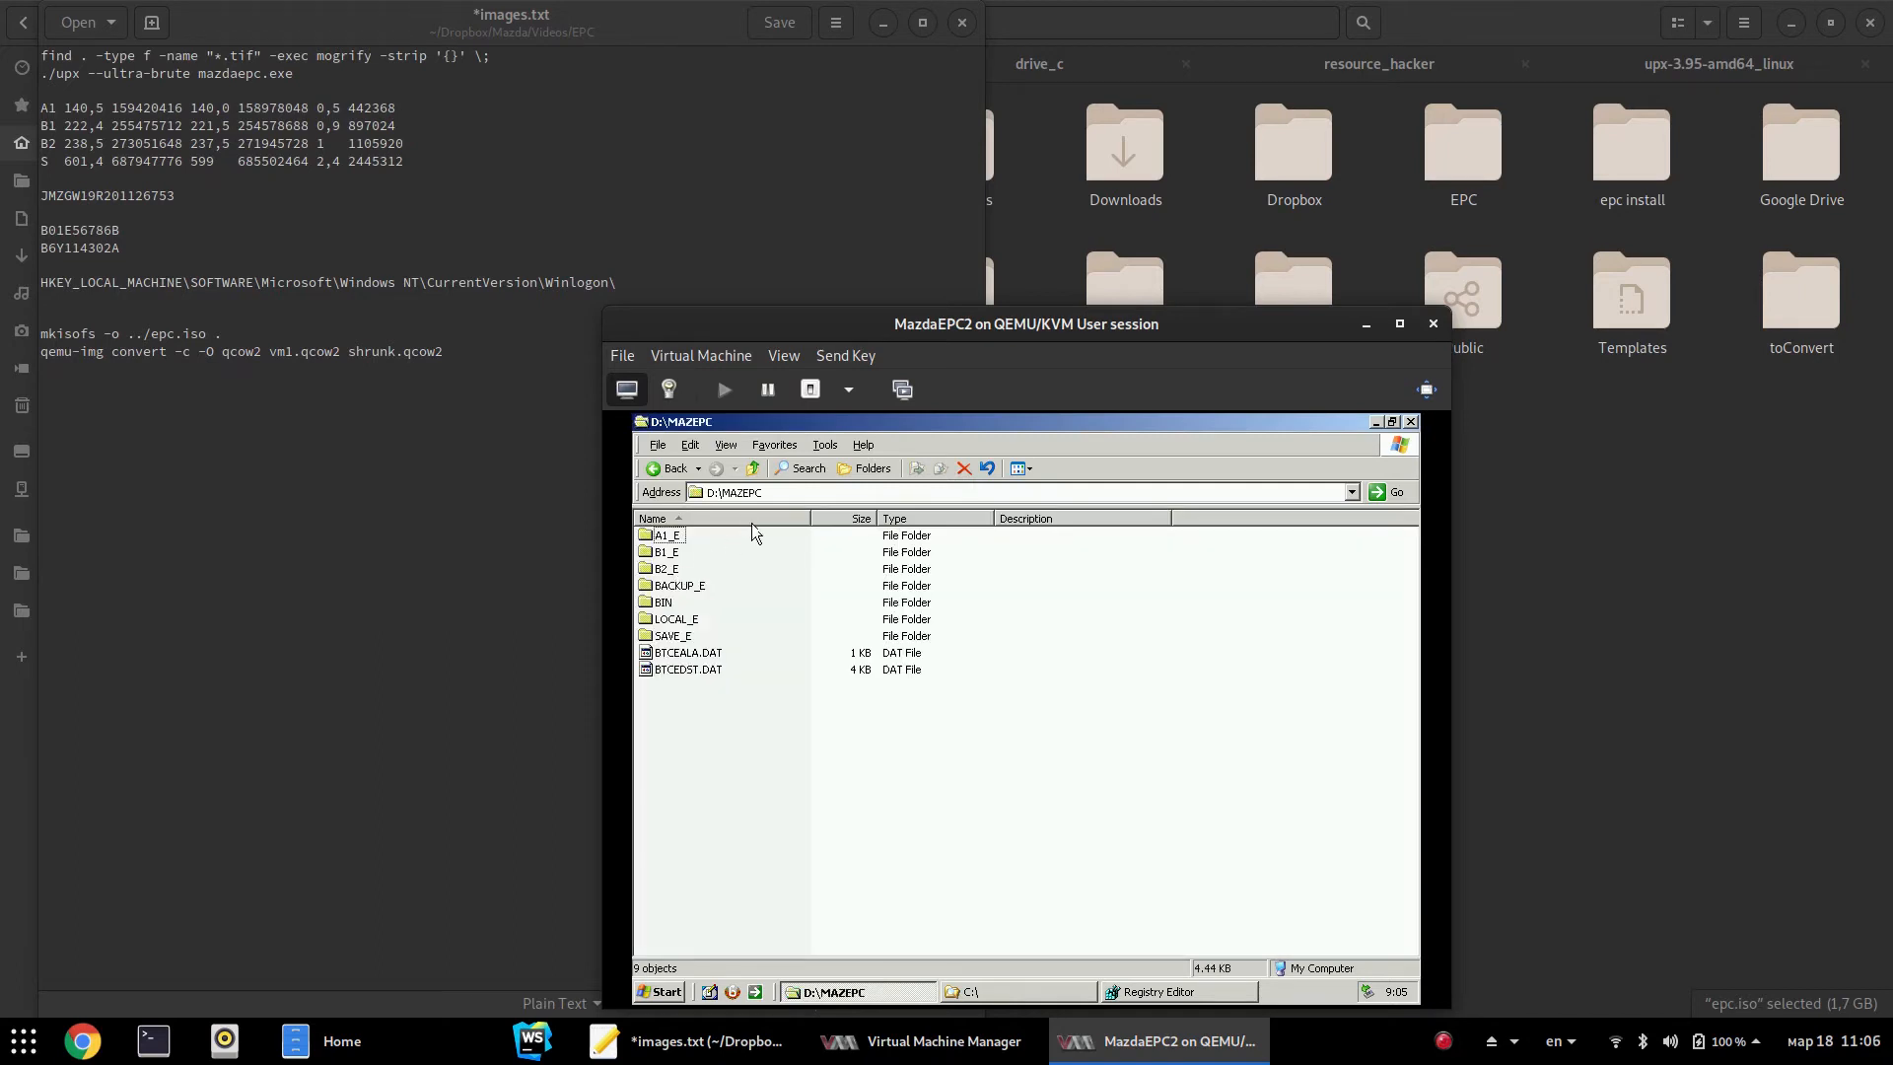
double_click(663, 602)
left_click(794, 495)
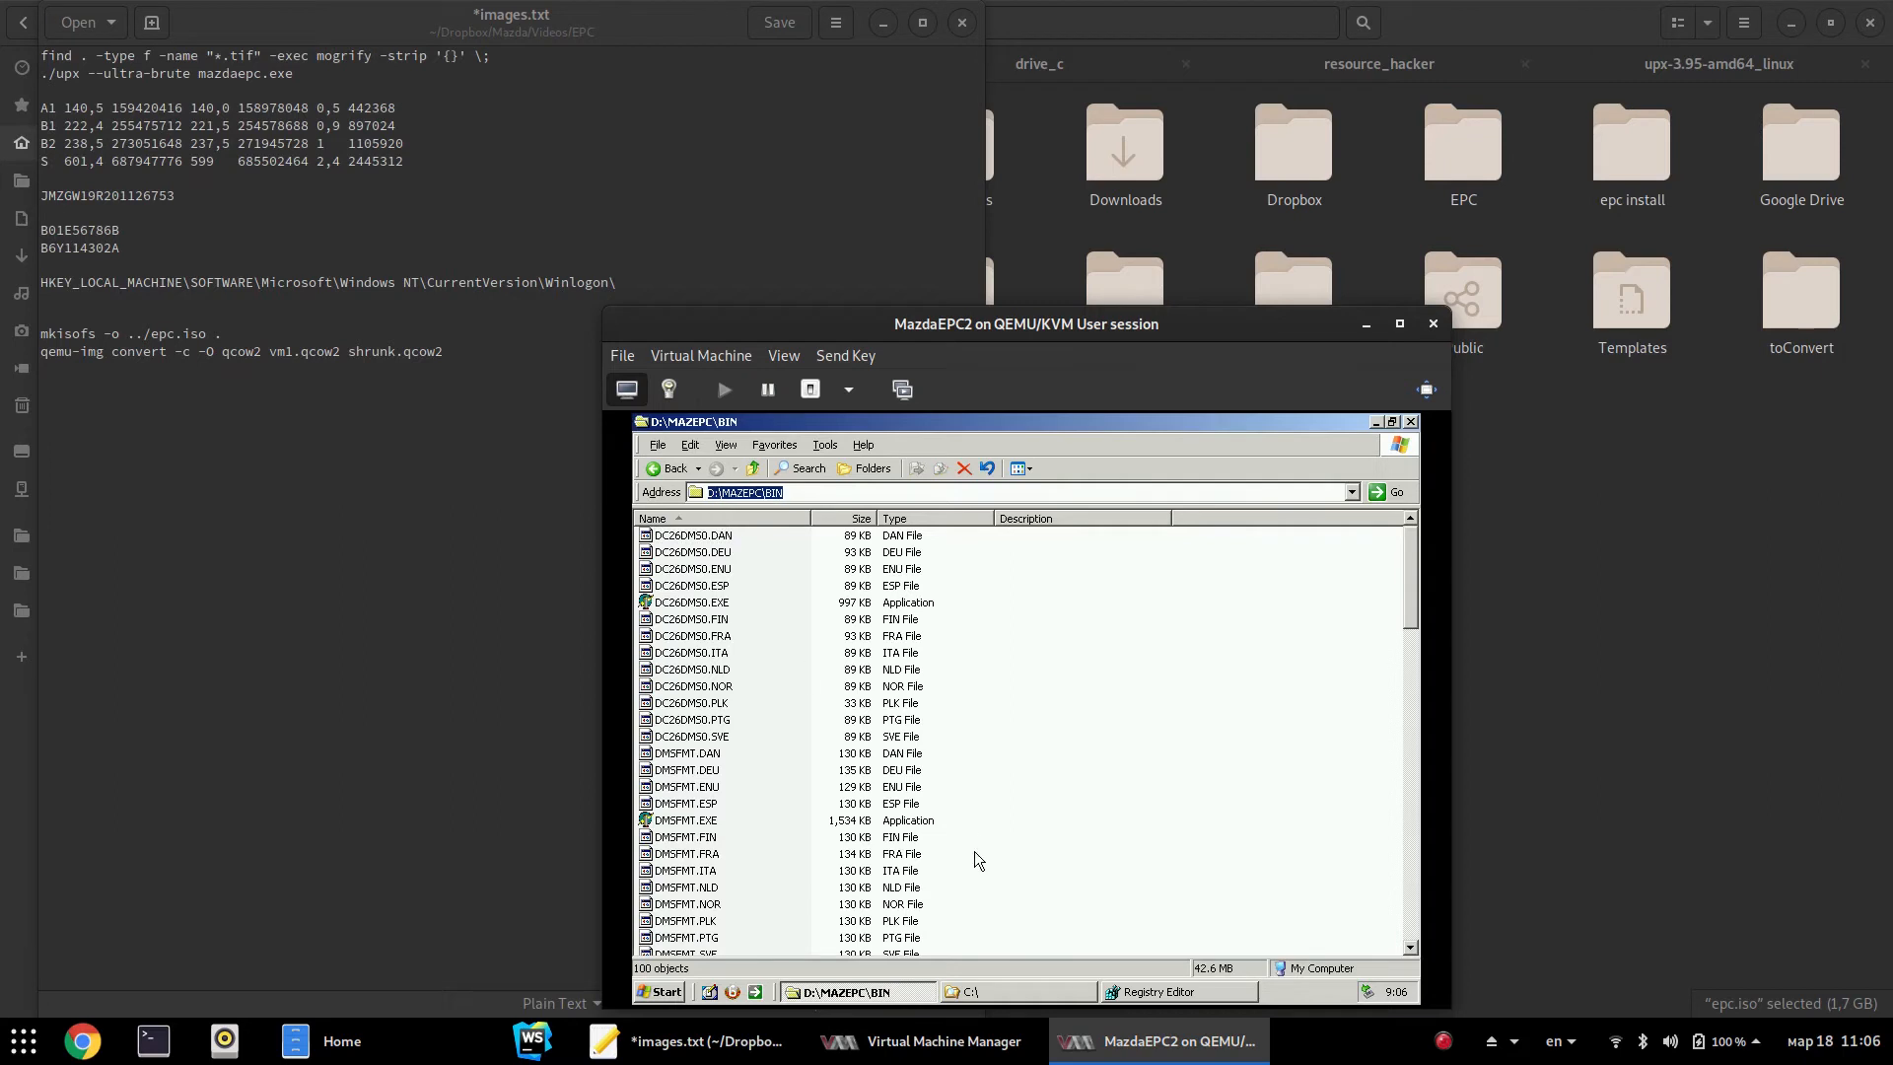
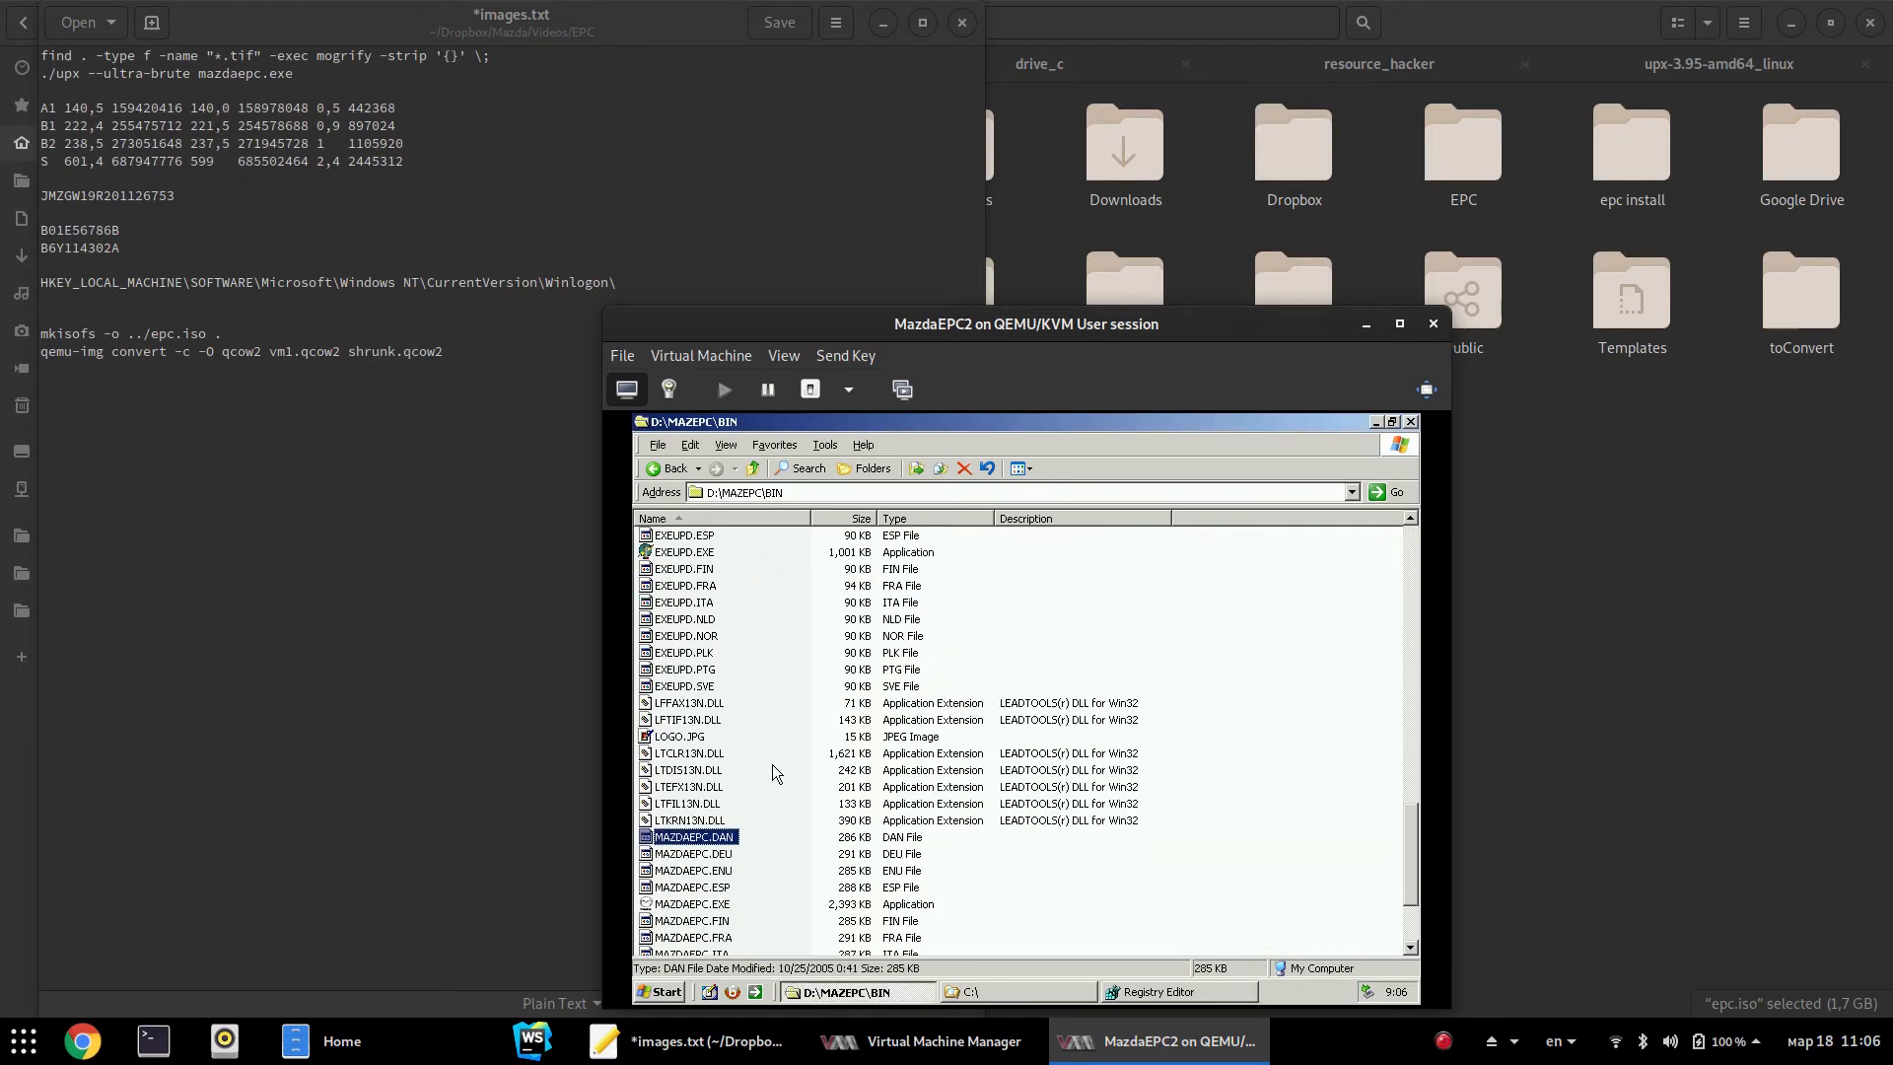
Select MAZDAEPC.EXE in D:\MAZEPC\BIN and put its file name into edit mode
left_click(677, 770)
left_click(677, 773)
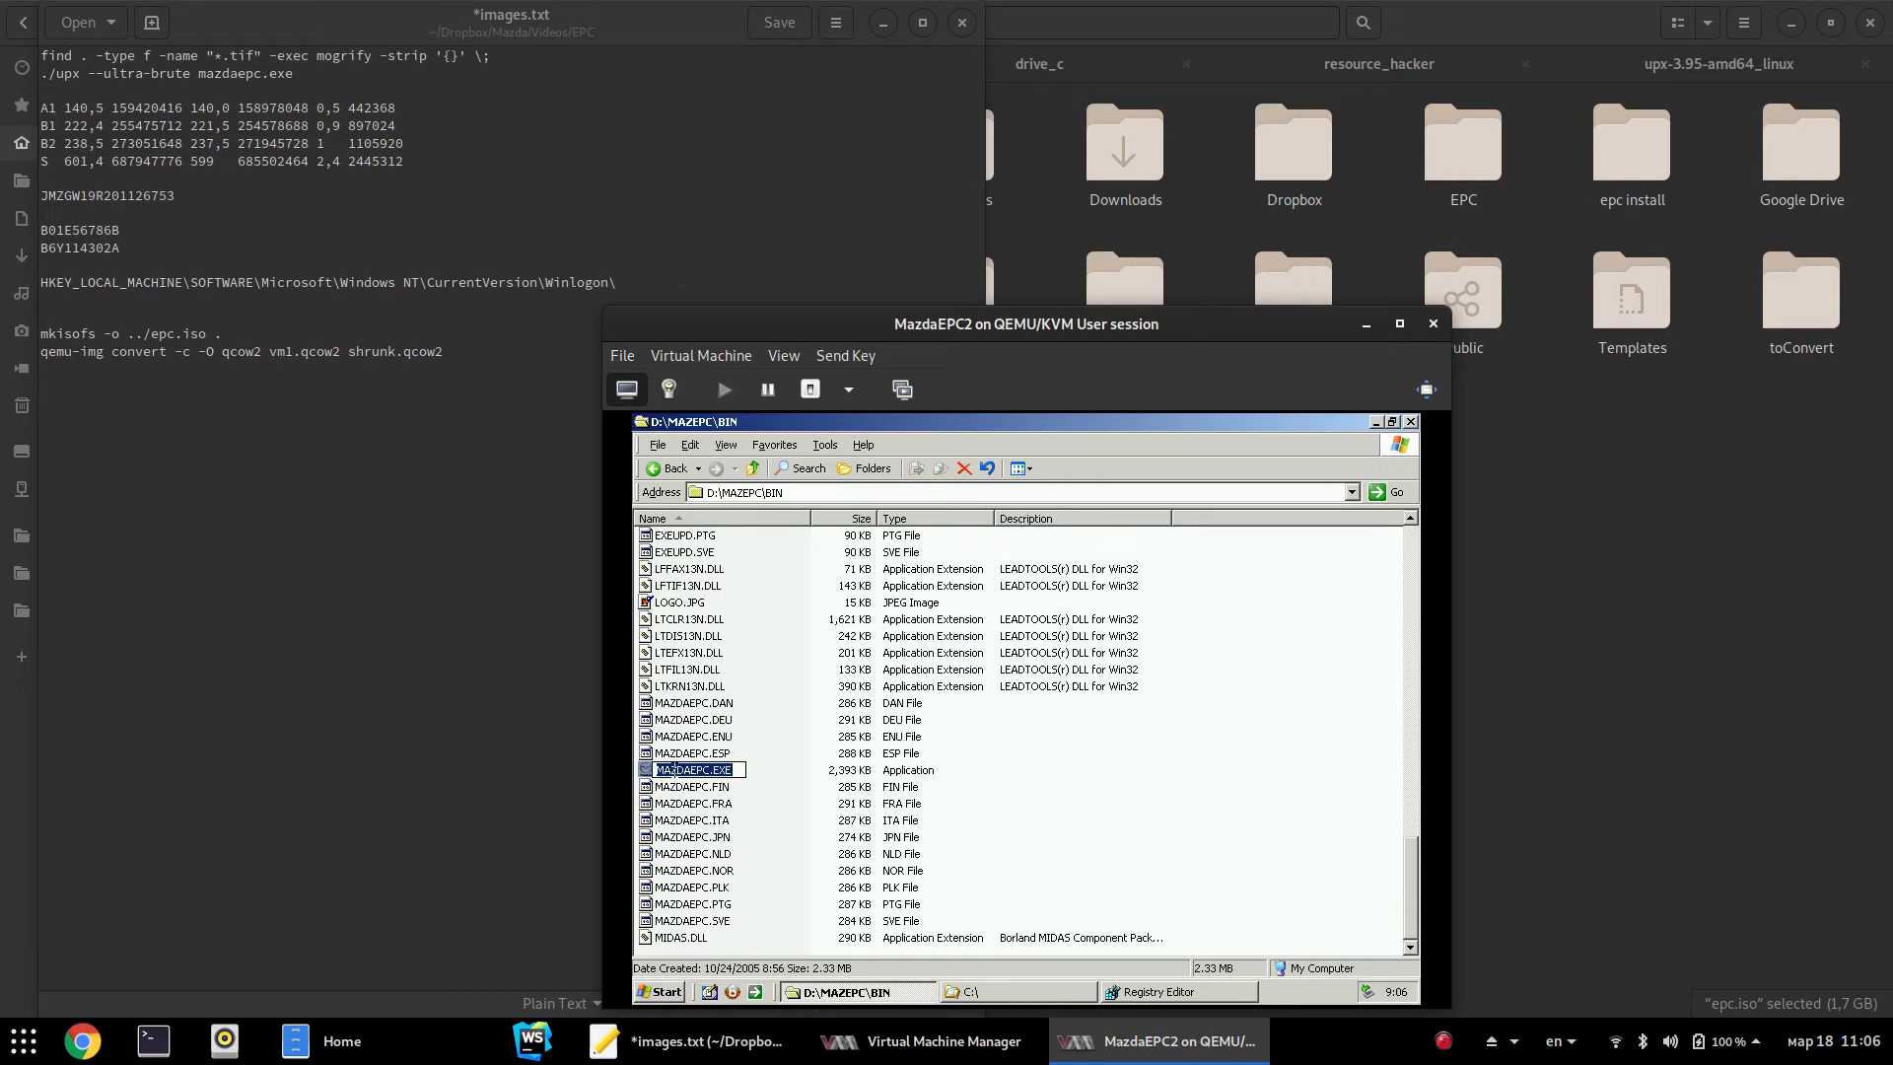
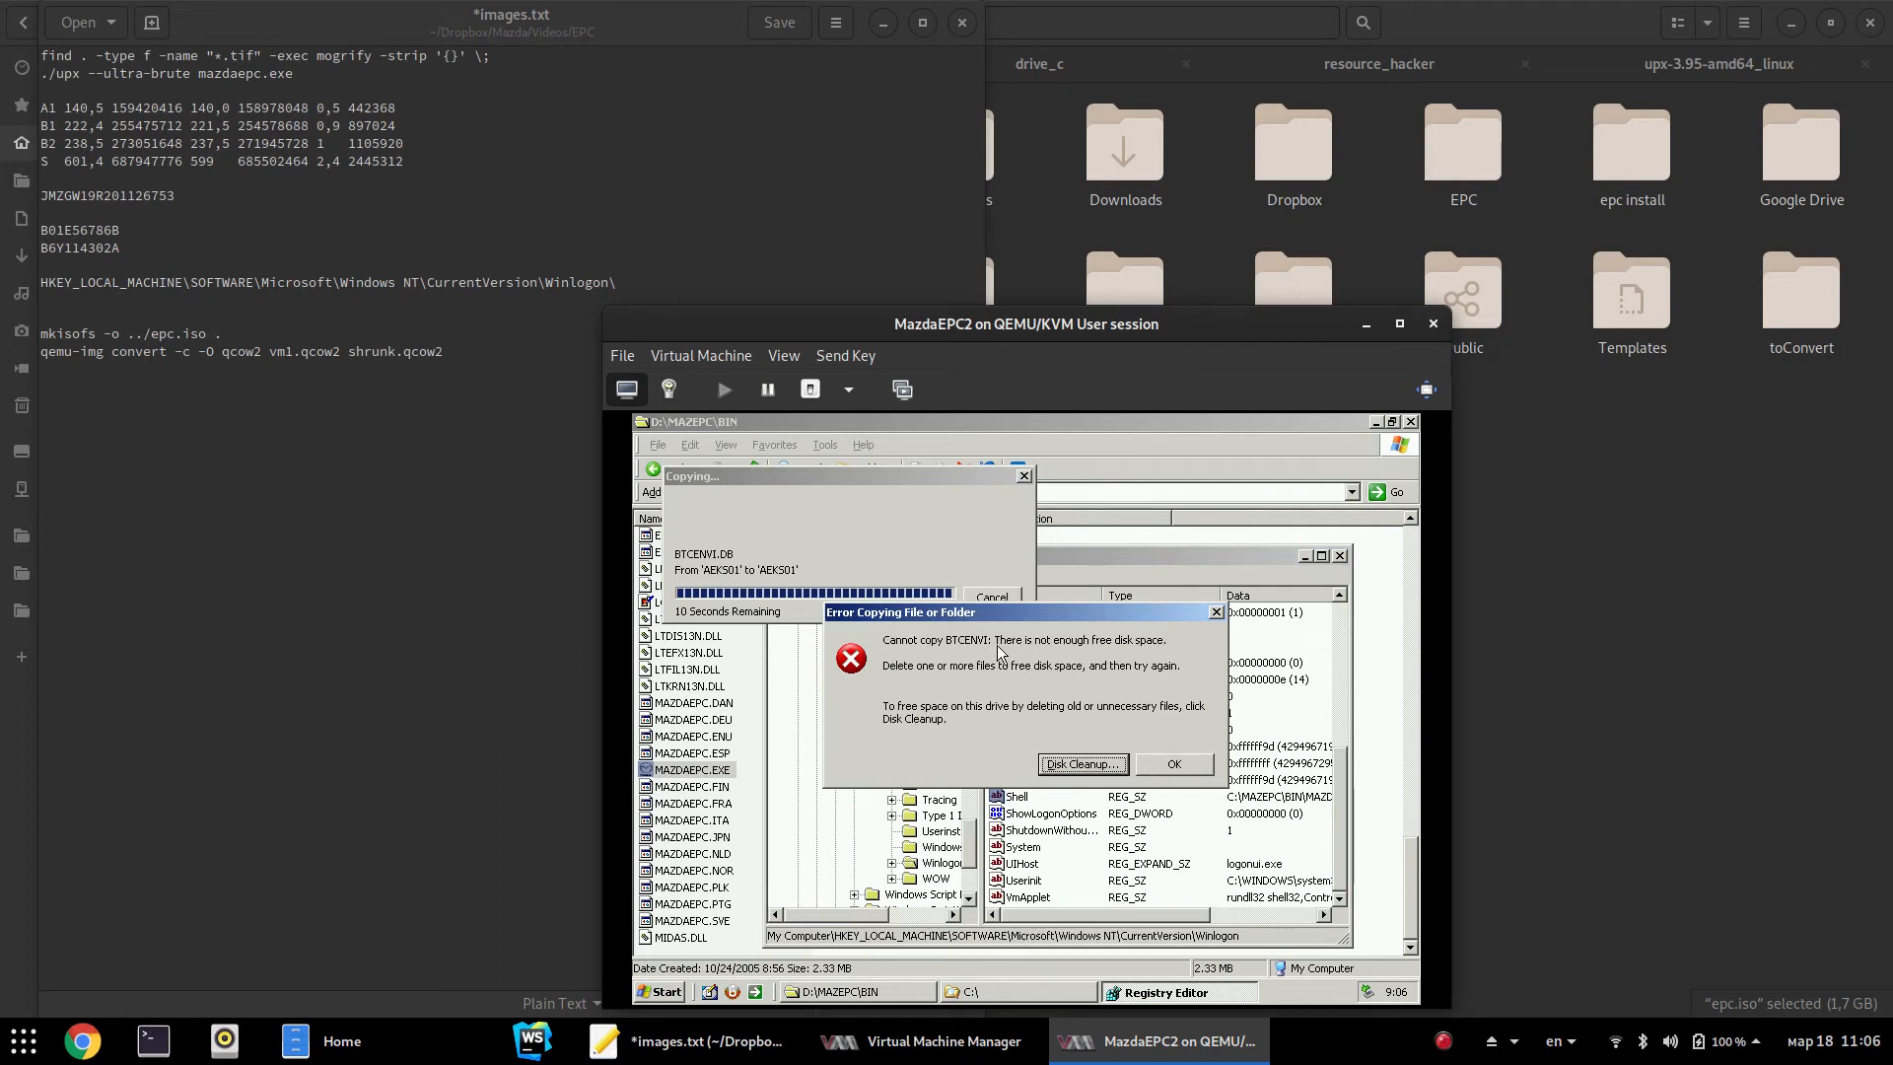
Try Disk Cleanup from the out-of-space copy error for BTCENV1.DB, then dismiss the 'cannot locate Disk Cleanup' warning
left_click(1120, 769)
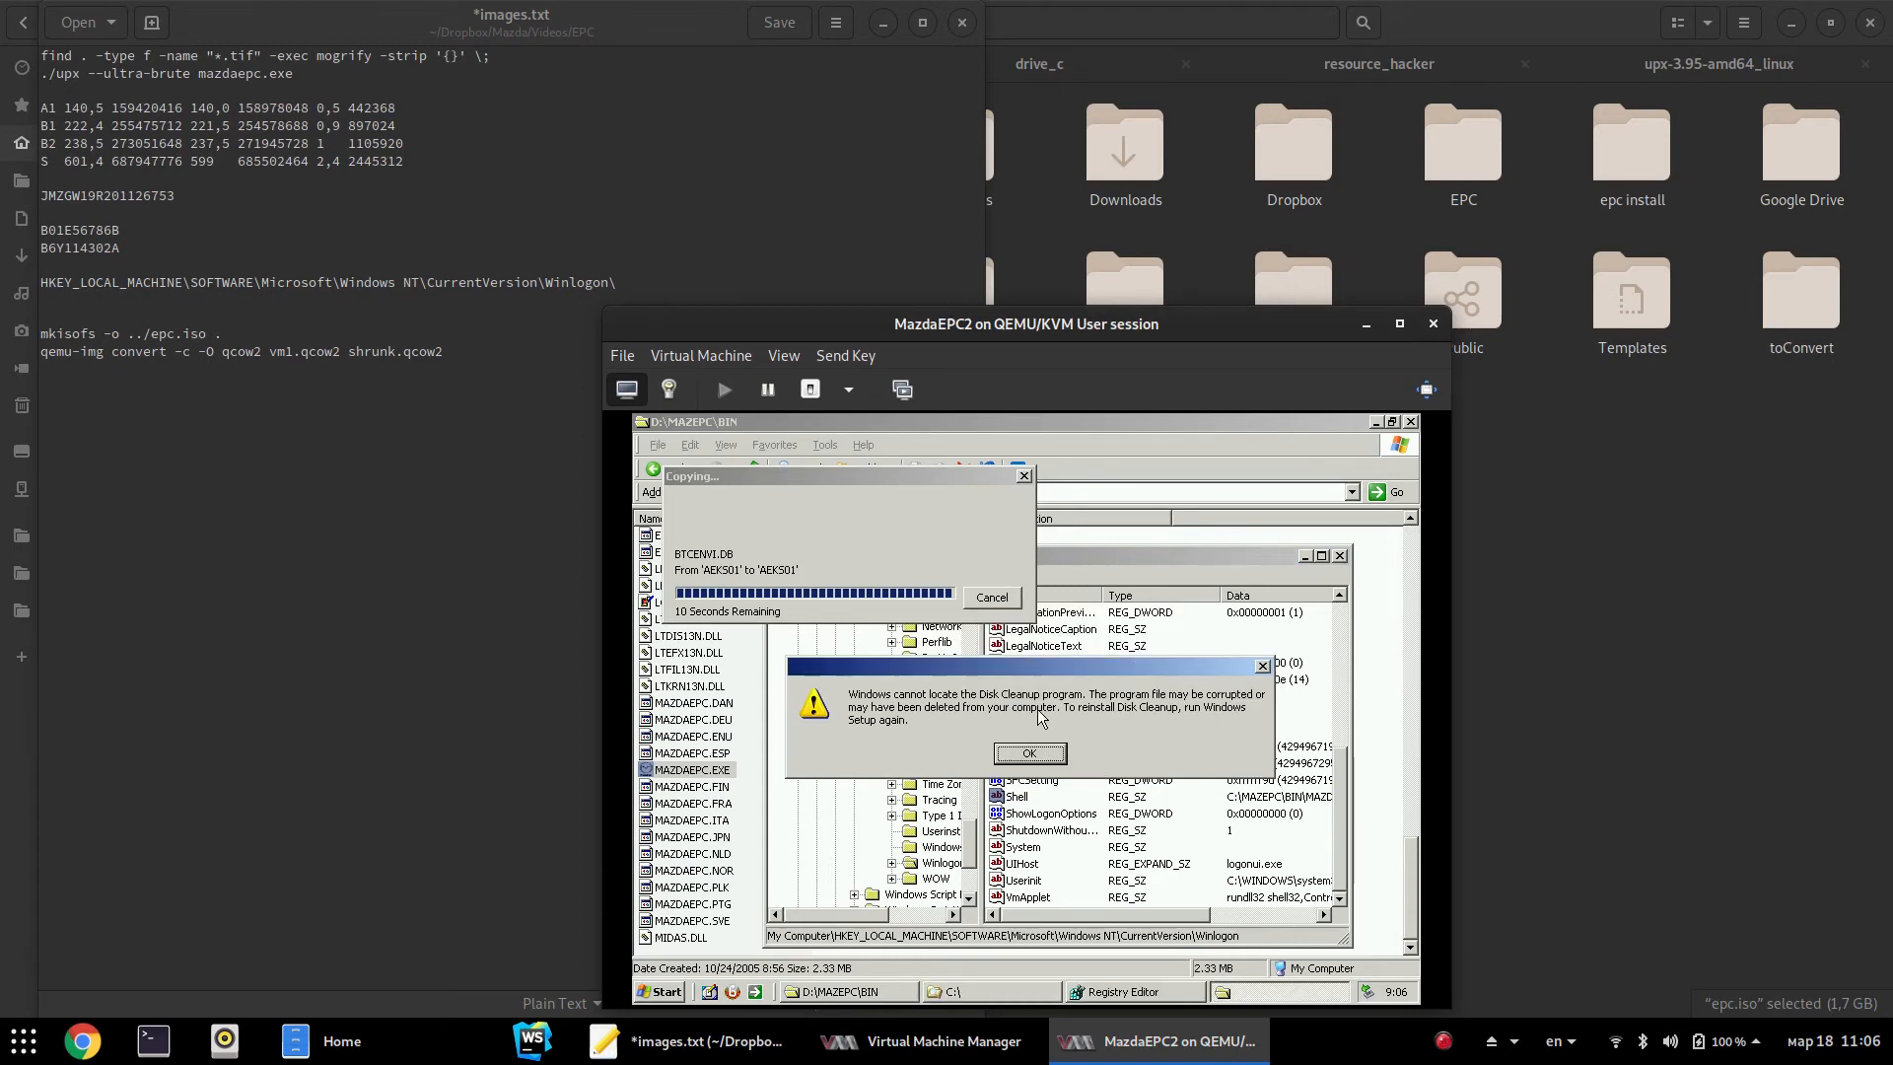
left_click(1025, 754)
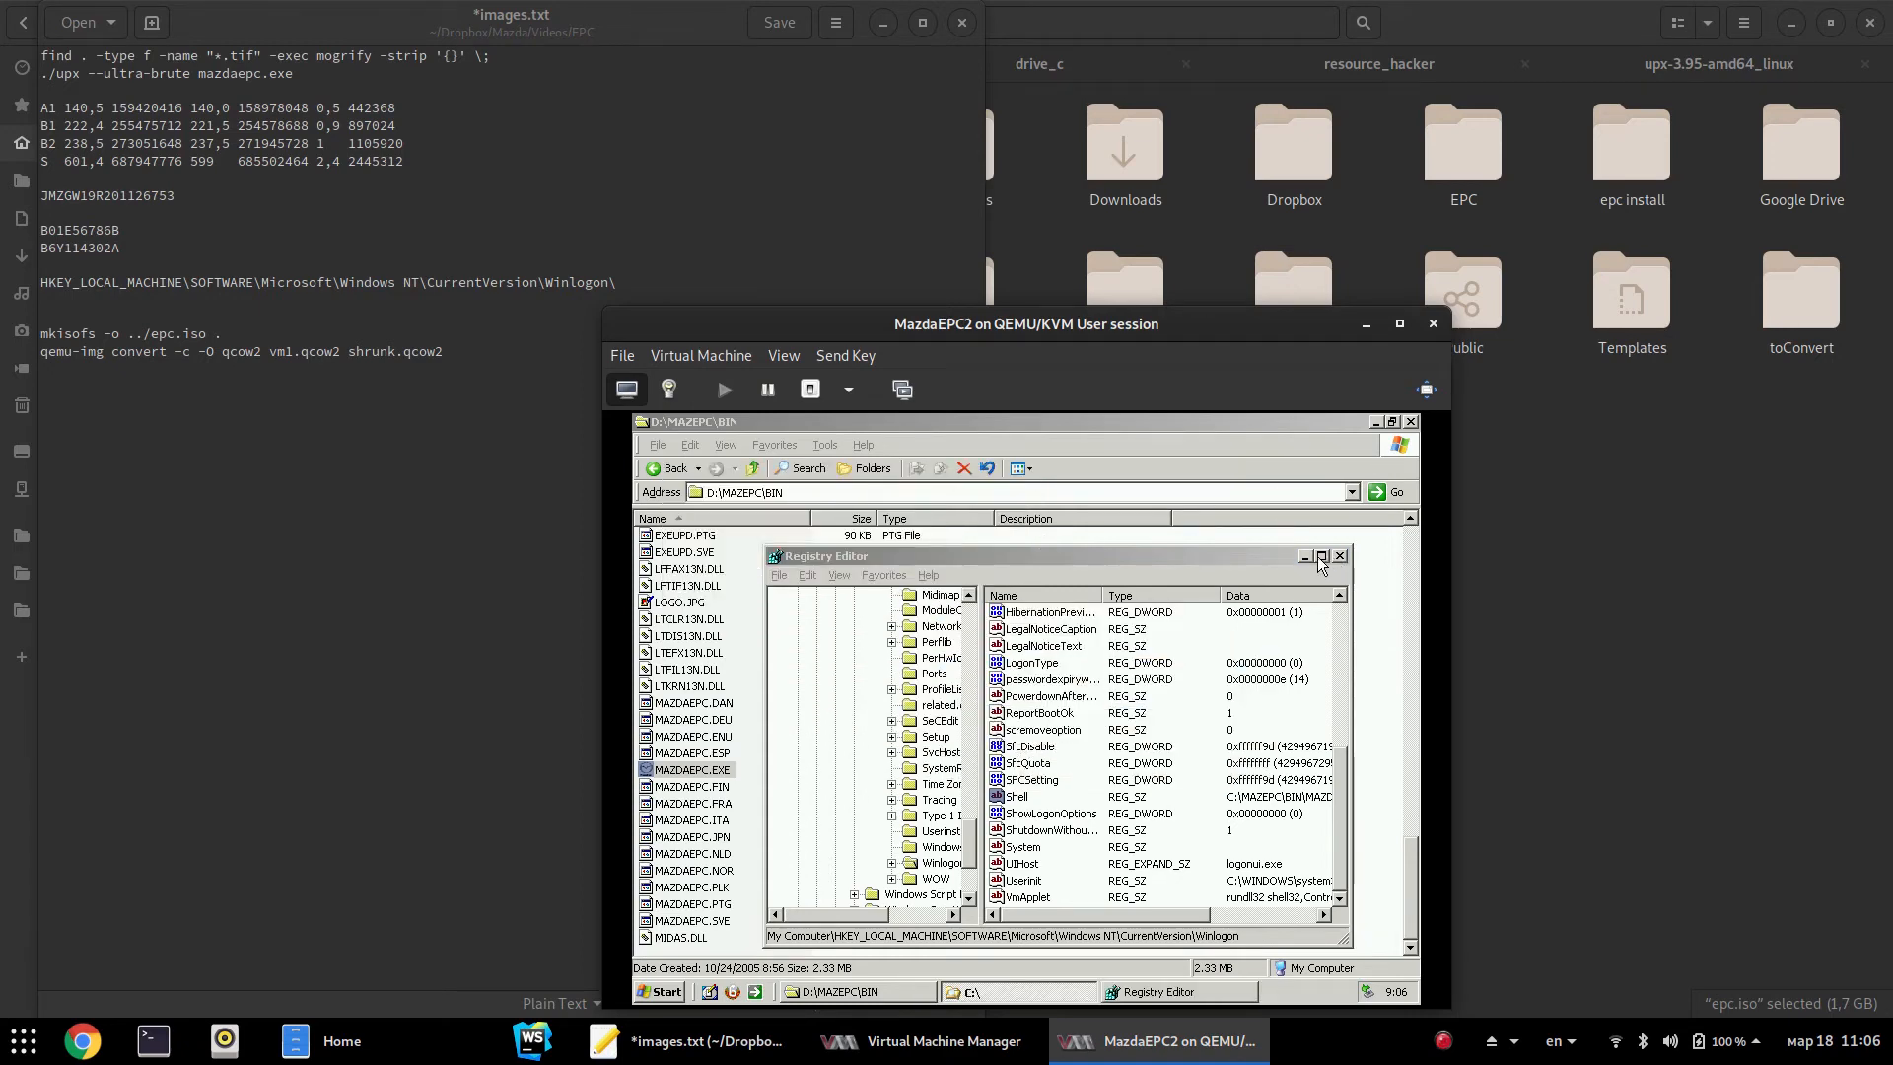
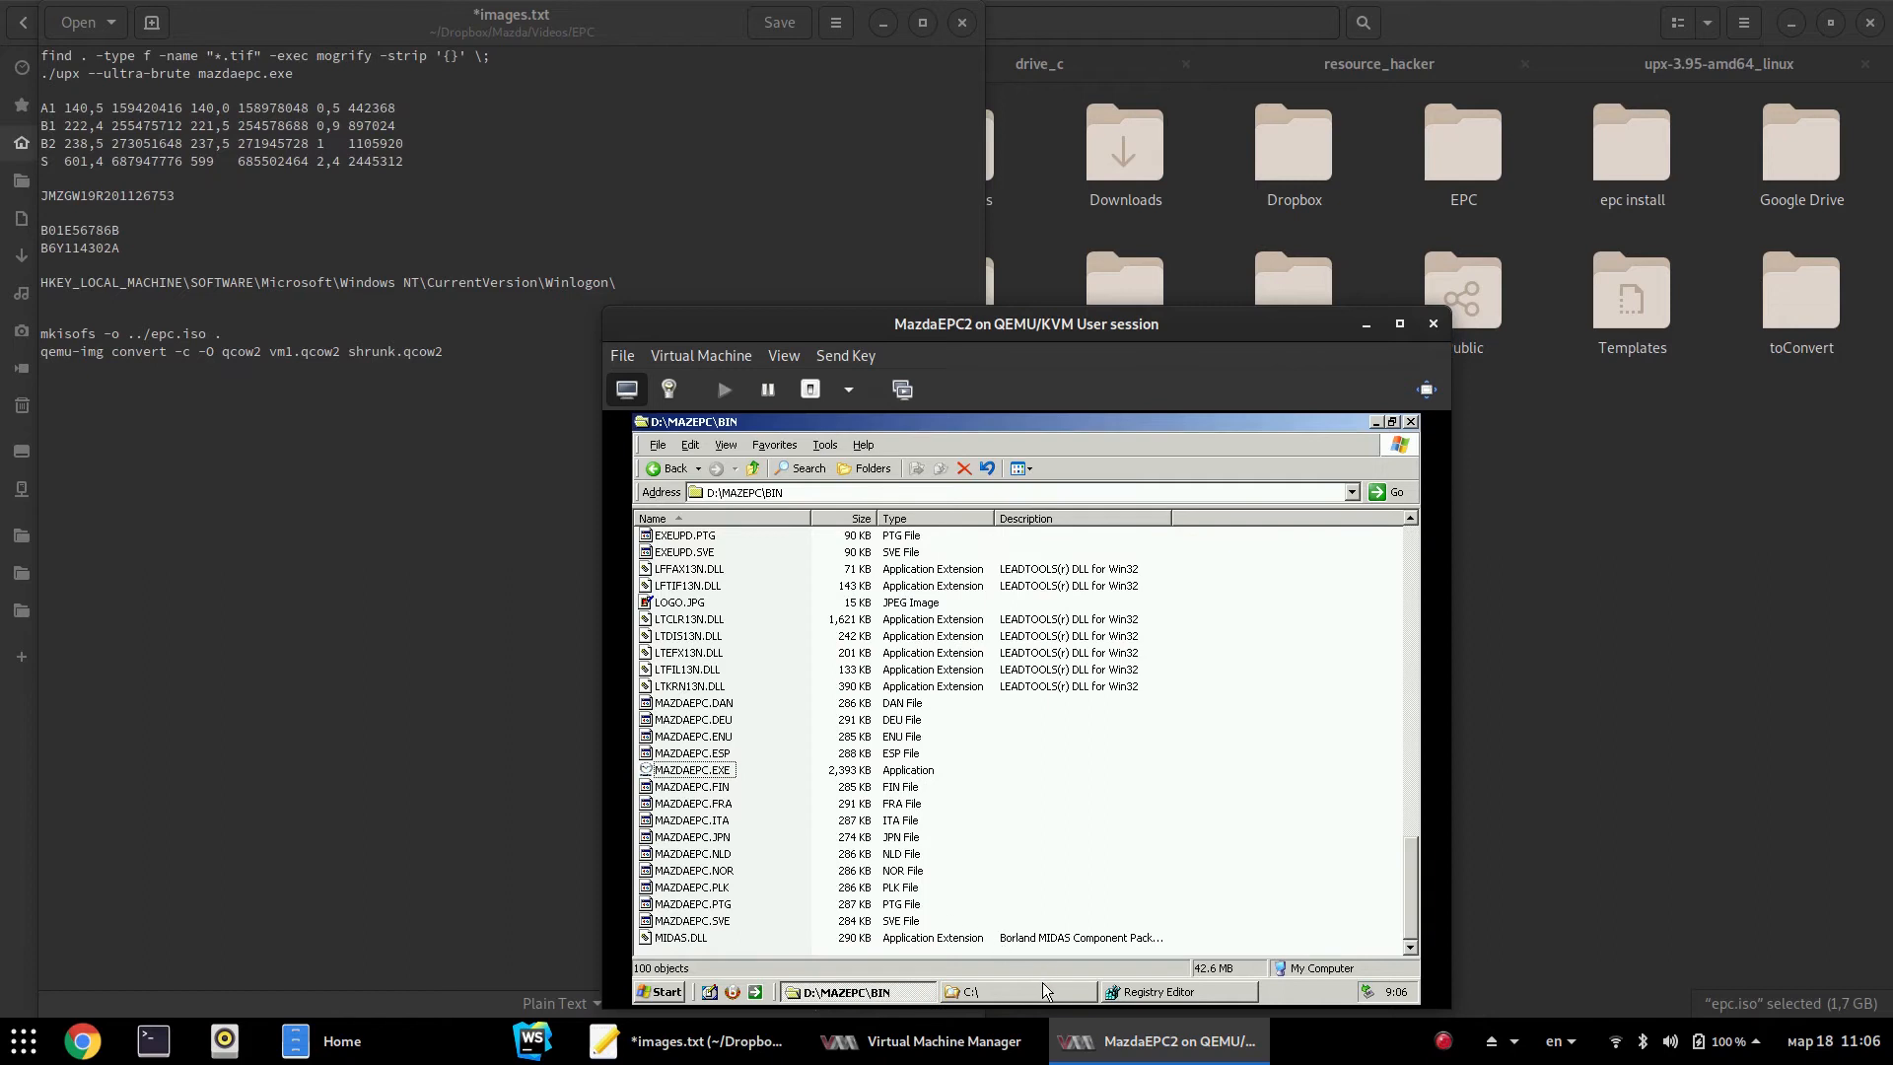
Open the guest's C:\MAZEPC folder and look over its BIN and BACKUP_E subfolders
left_click(1043, 988)
key("F5")
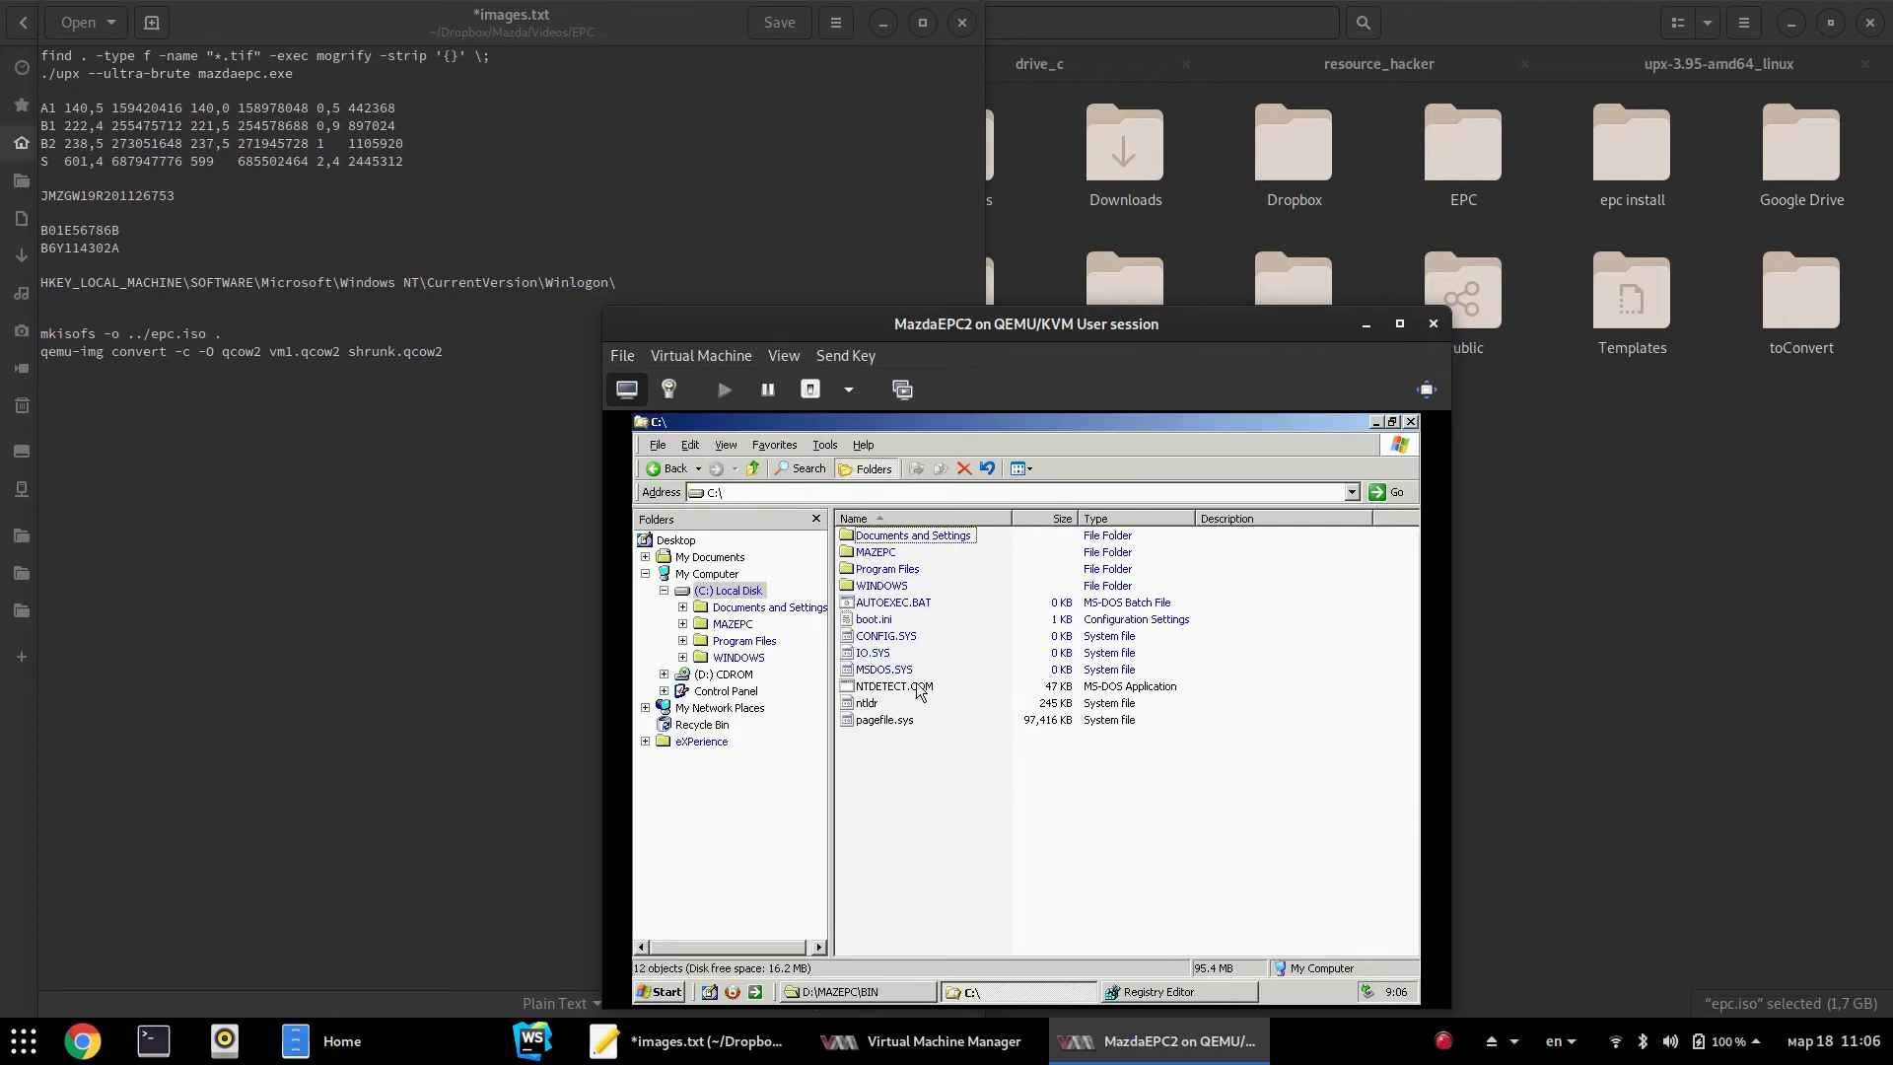
double_click(867, 552)
left_click(863, 601)
left_click(1009, 753)
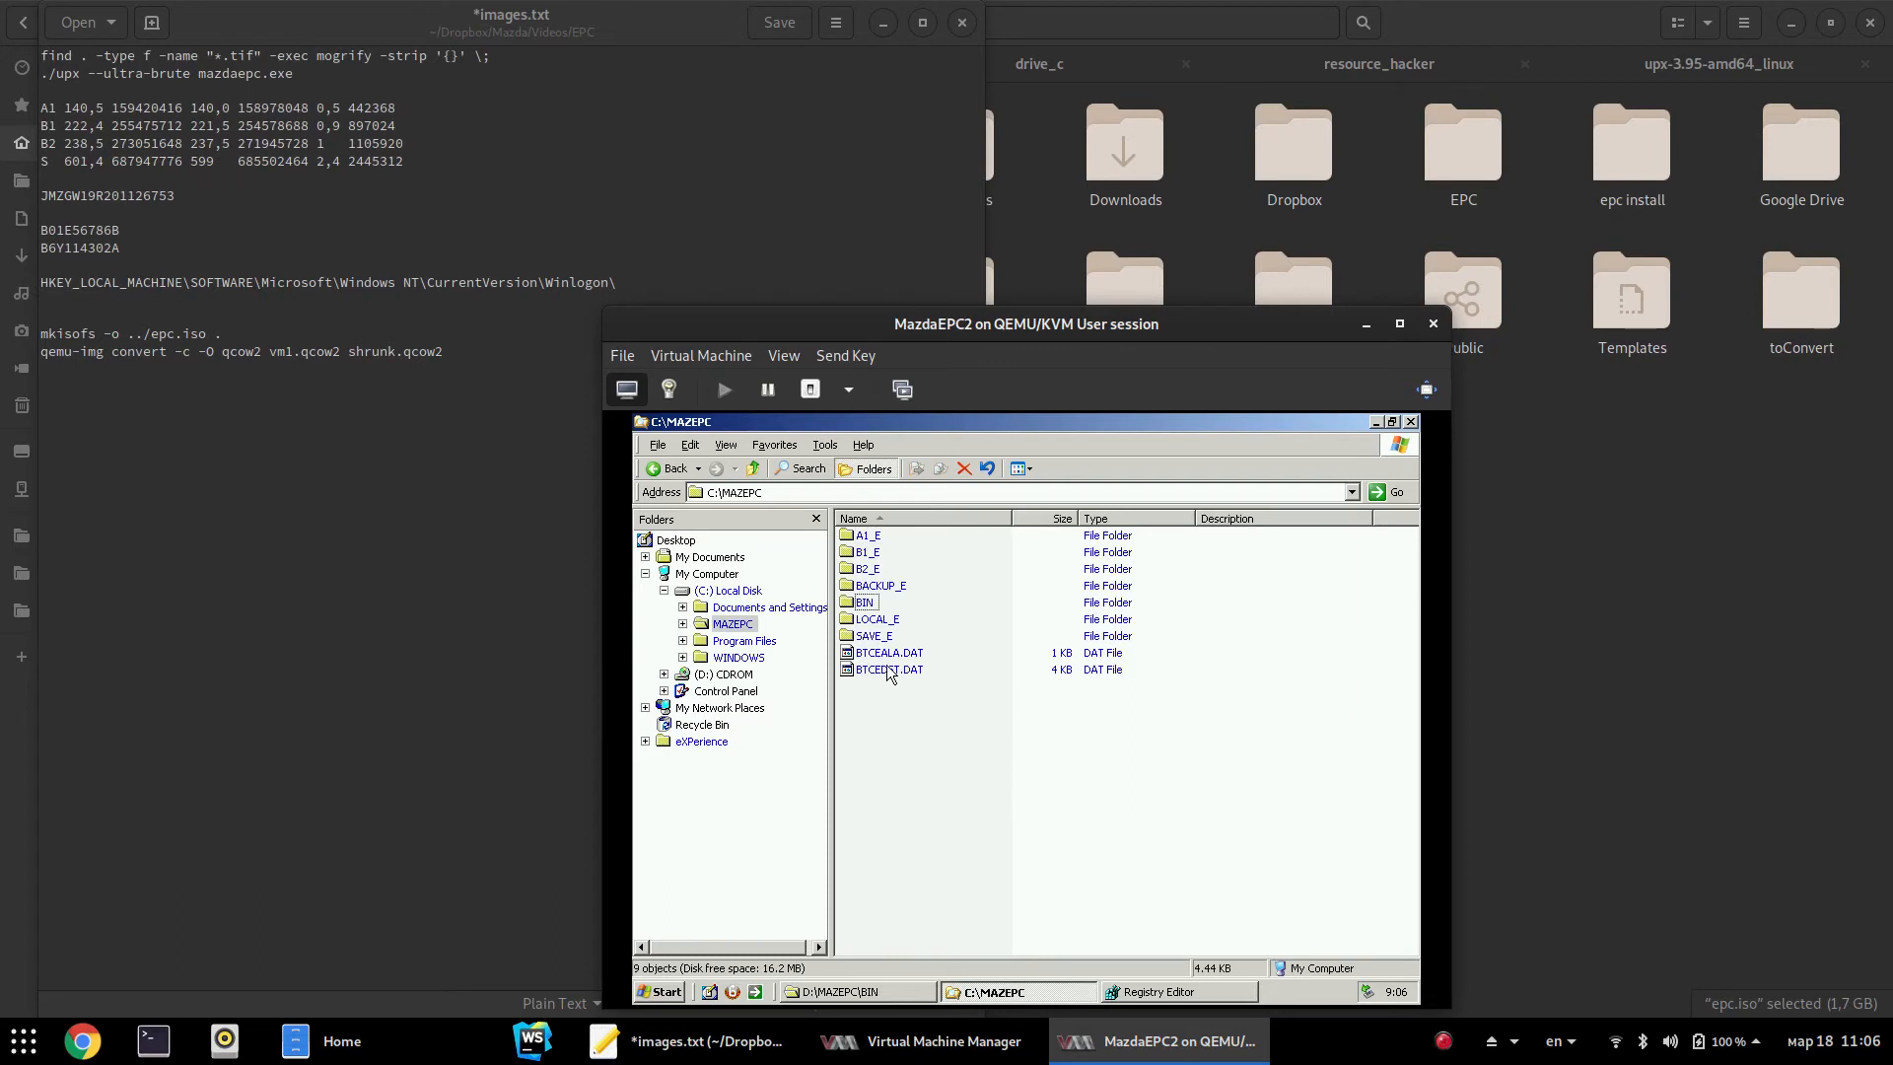
left_click(893, 587)
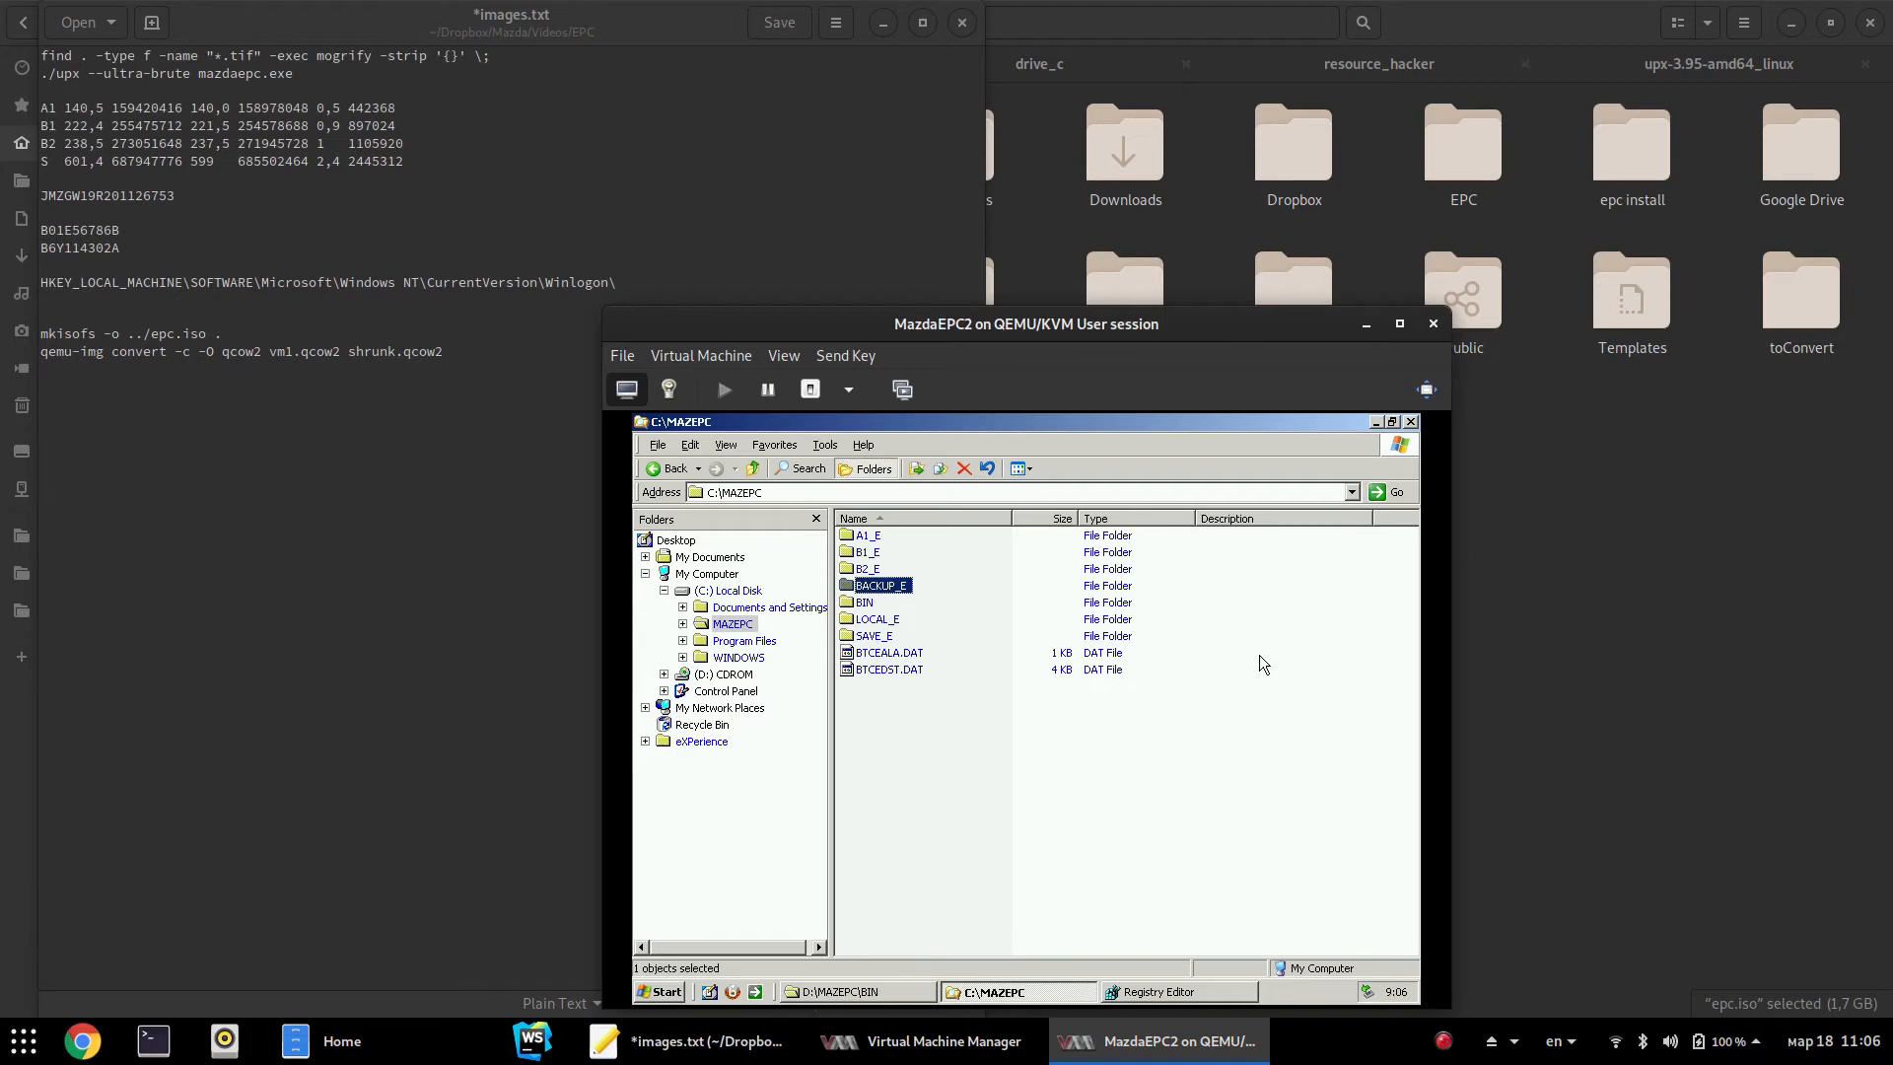
key("F5")
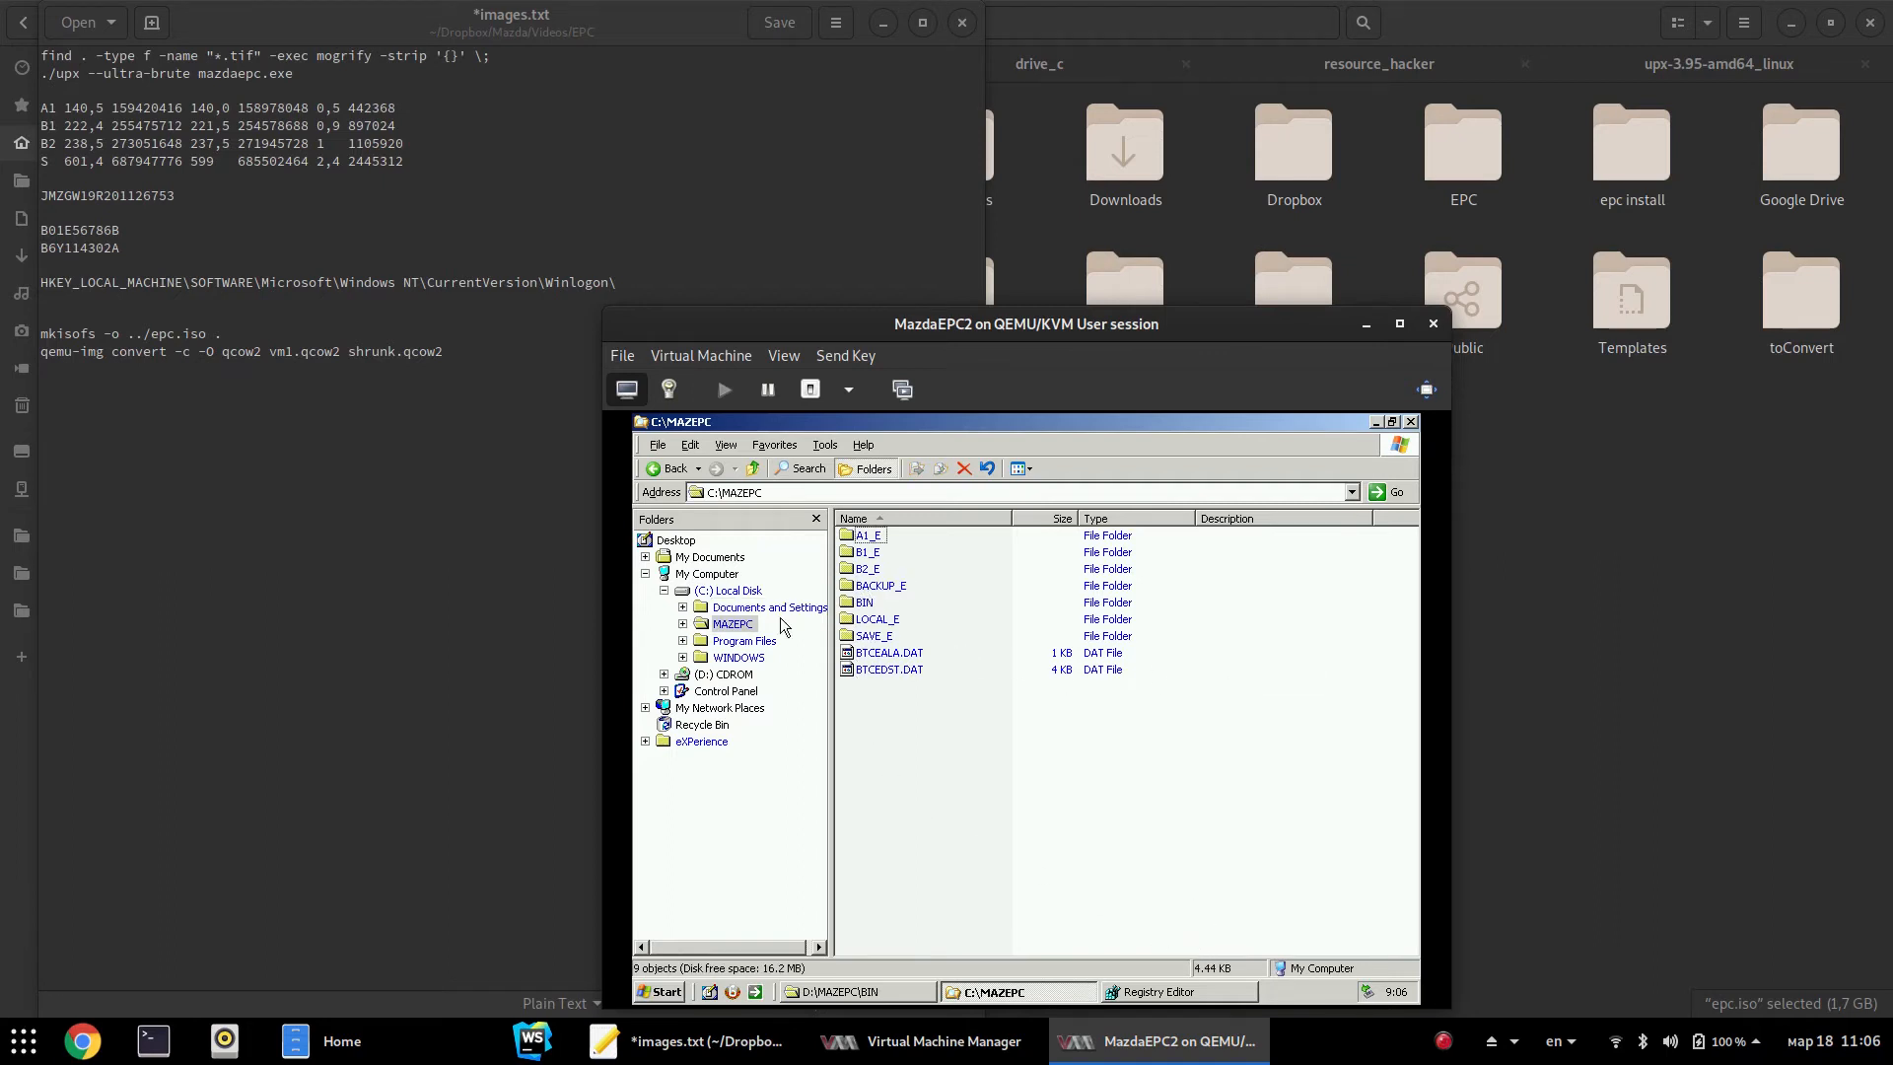
Go up to the root of D:, inspect and select the BORLAND folder, then return to the C: window
left_click(858, 992)
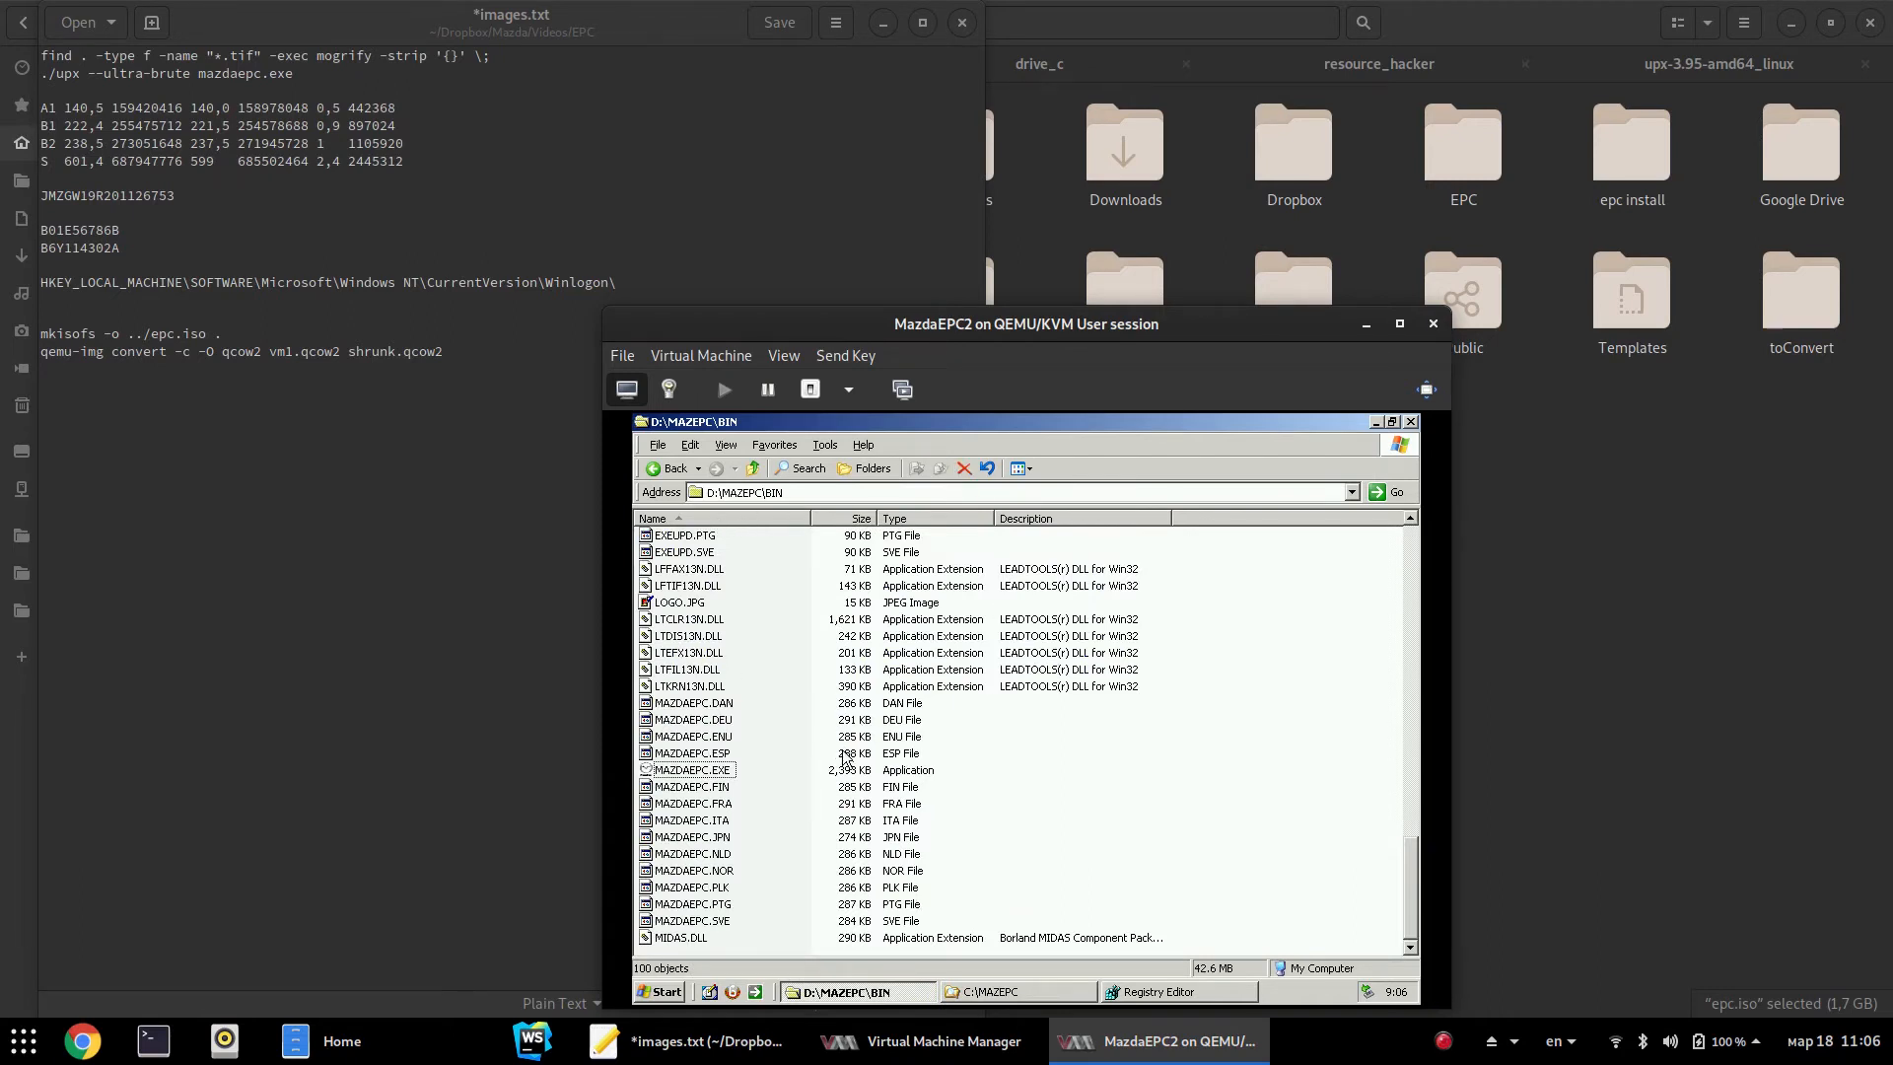
scroll(845, 758, "up", 12)
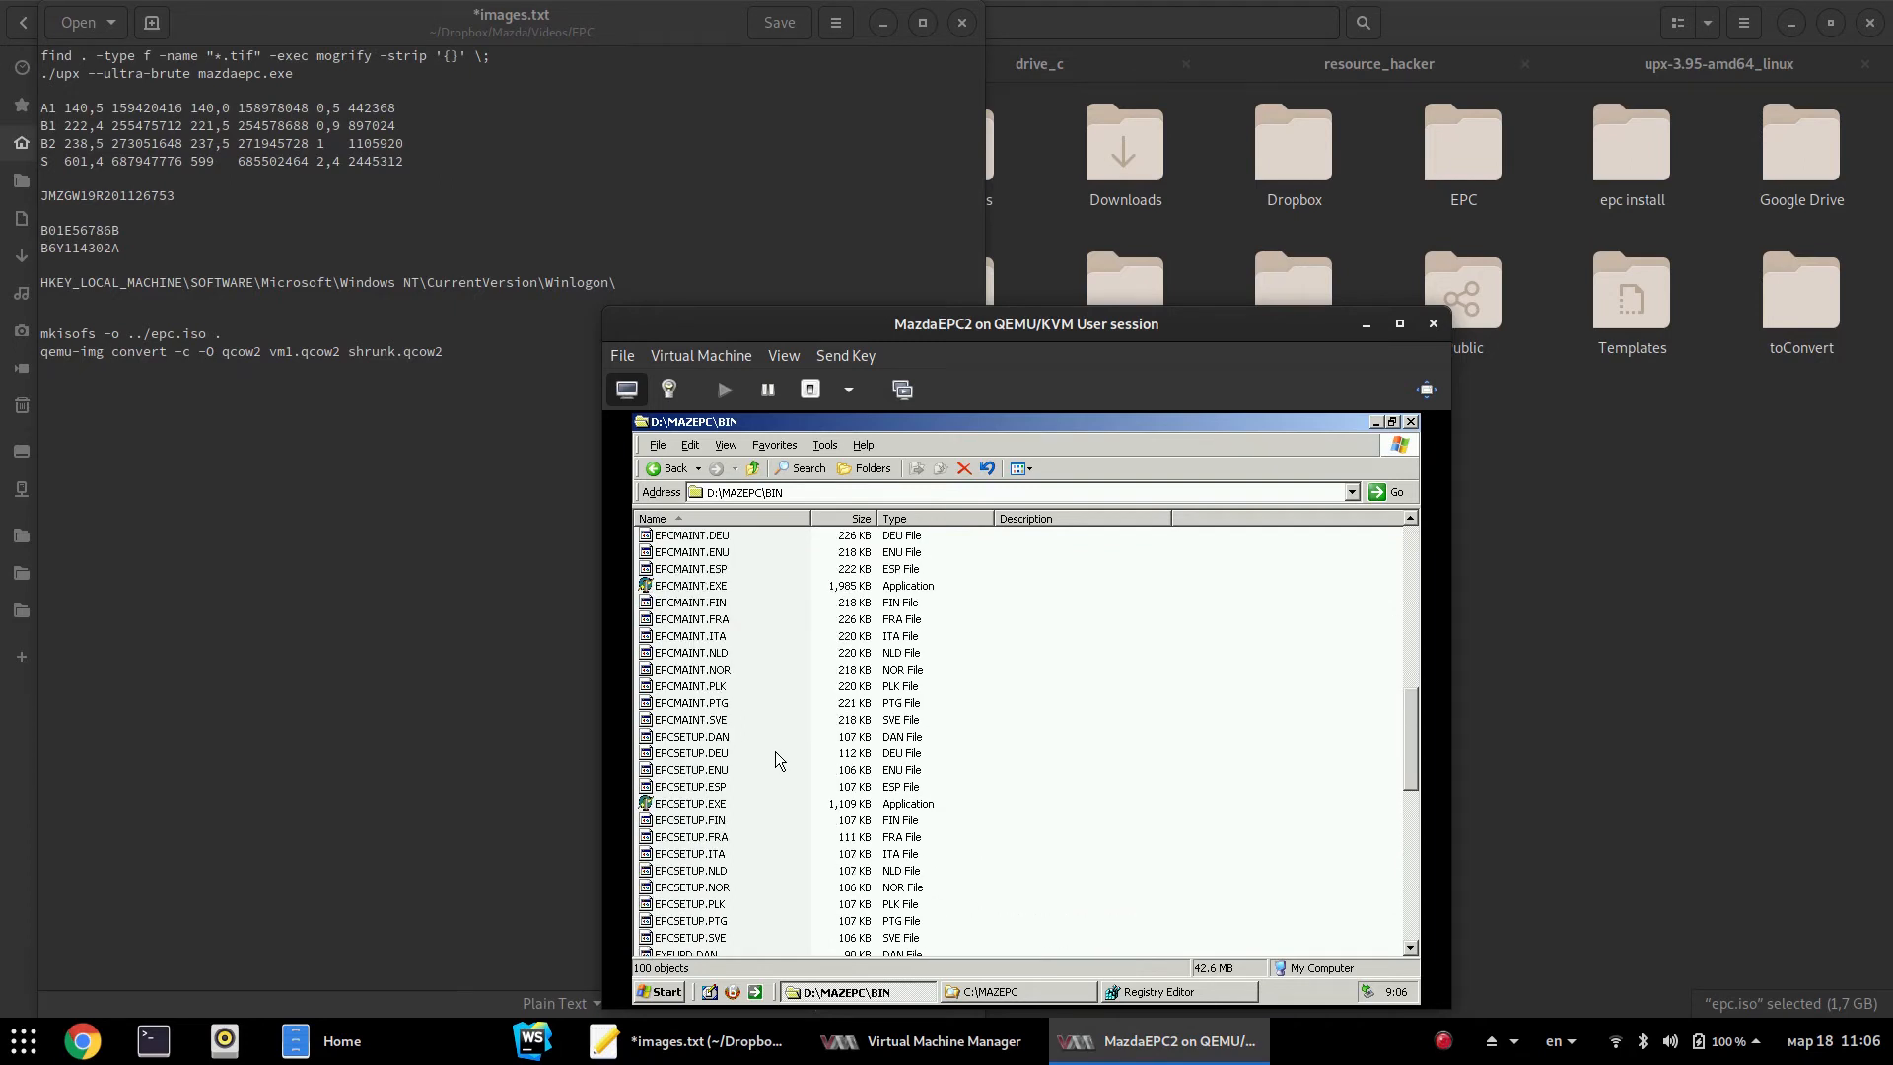
left_click(755, 469)
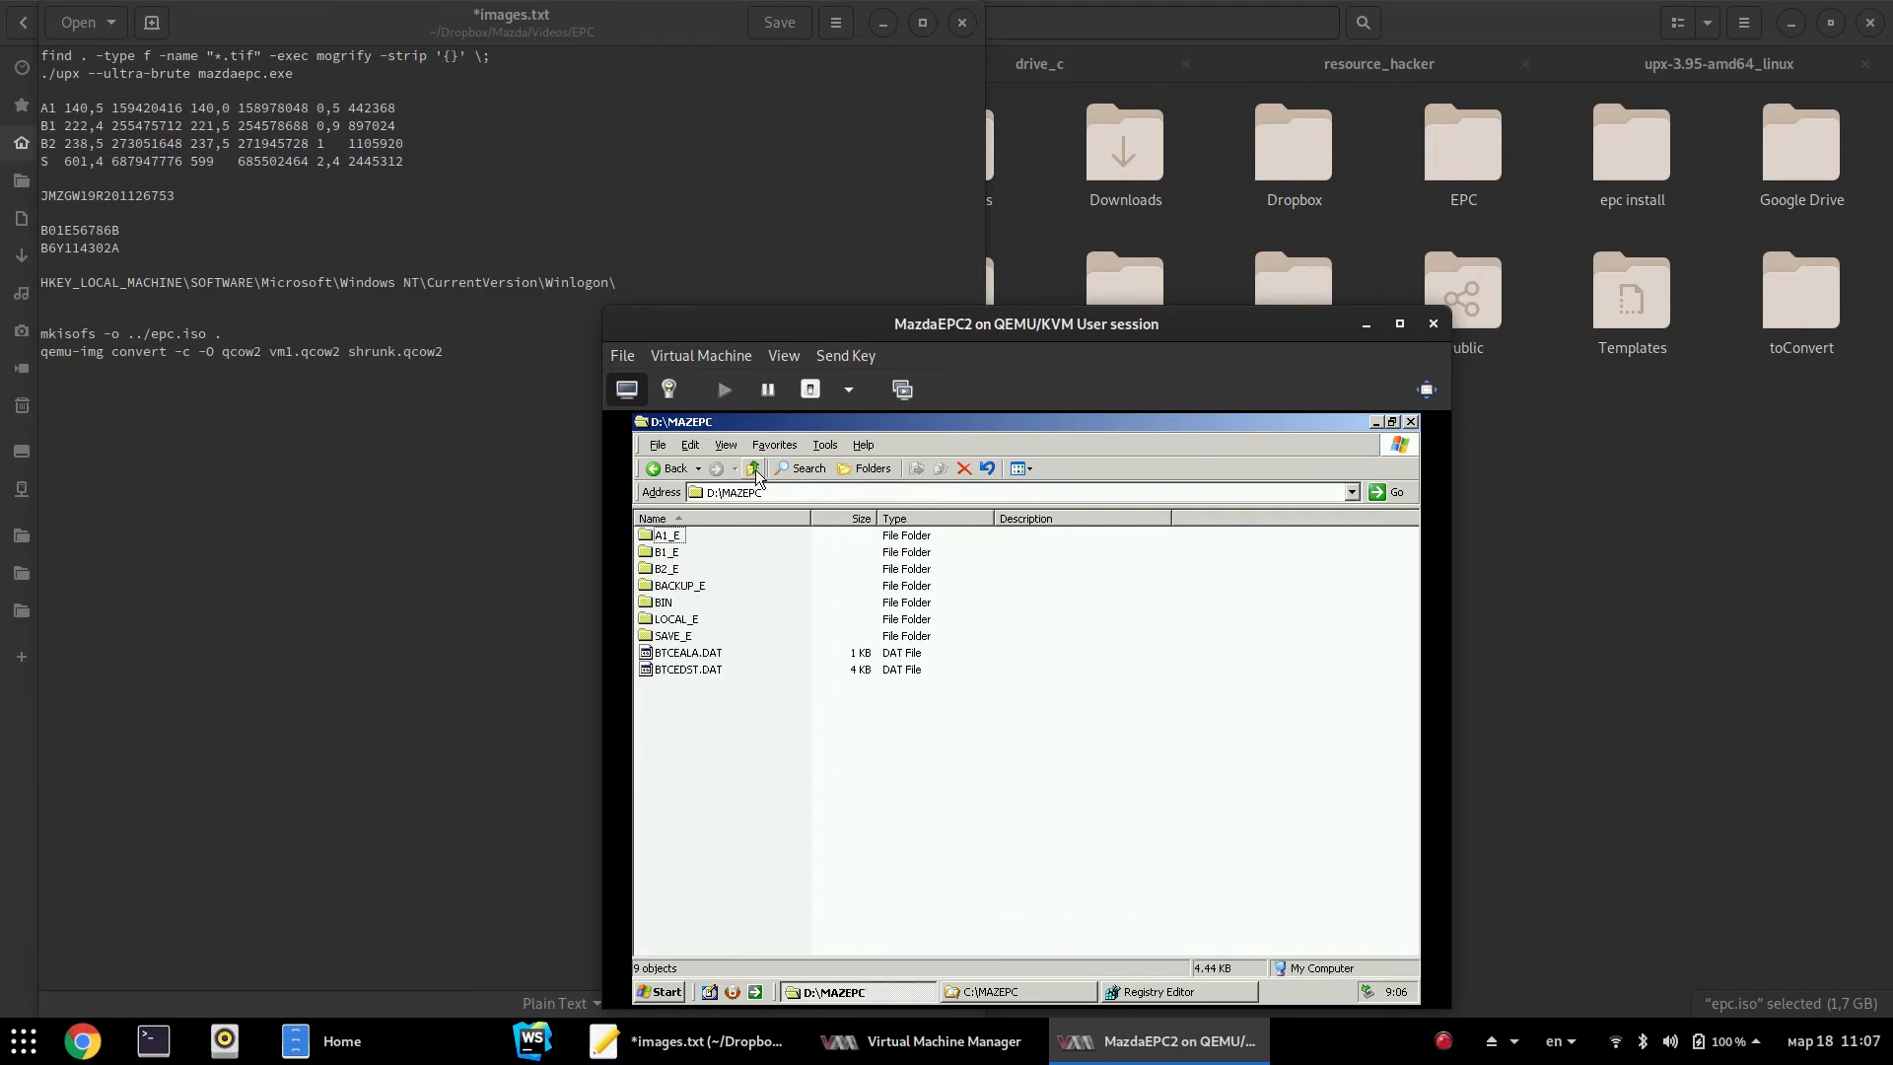
left_click(754, 470)
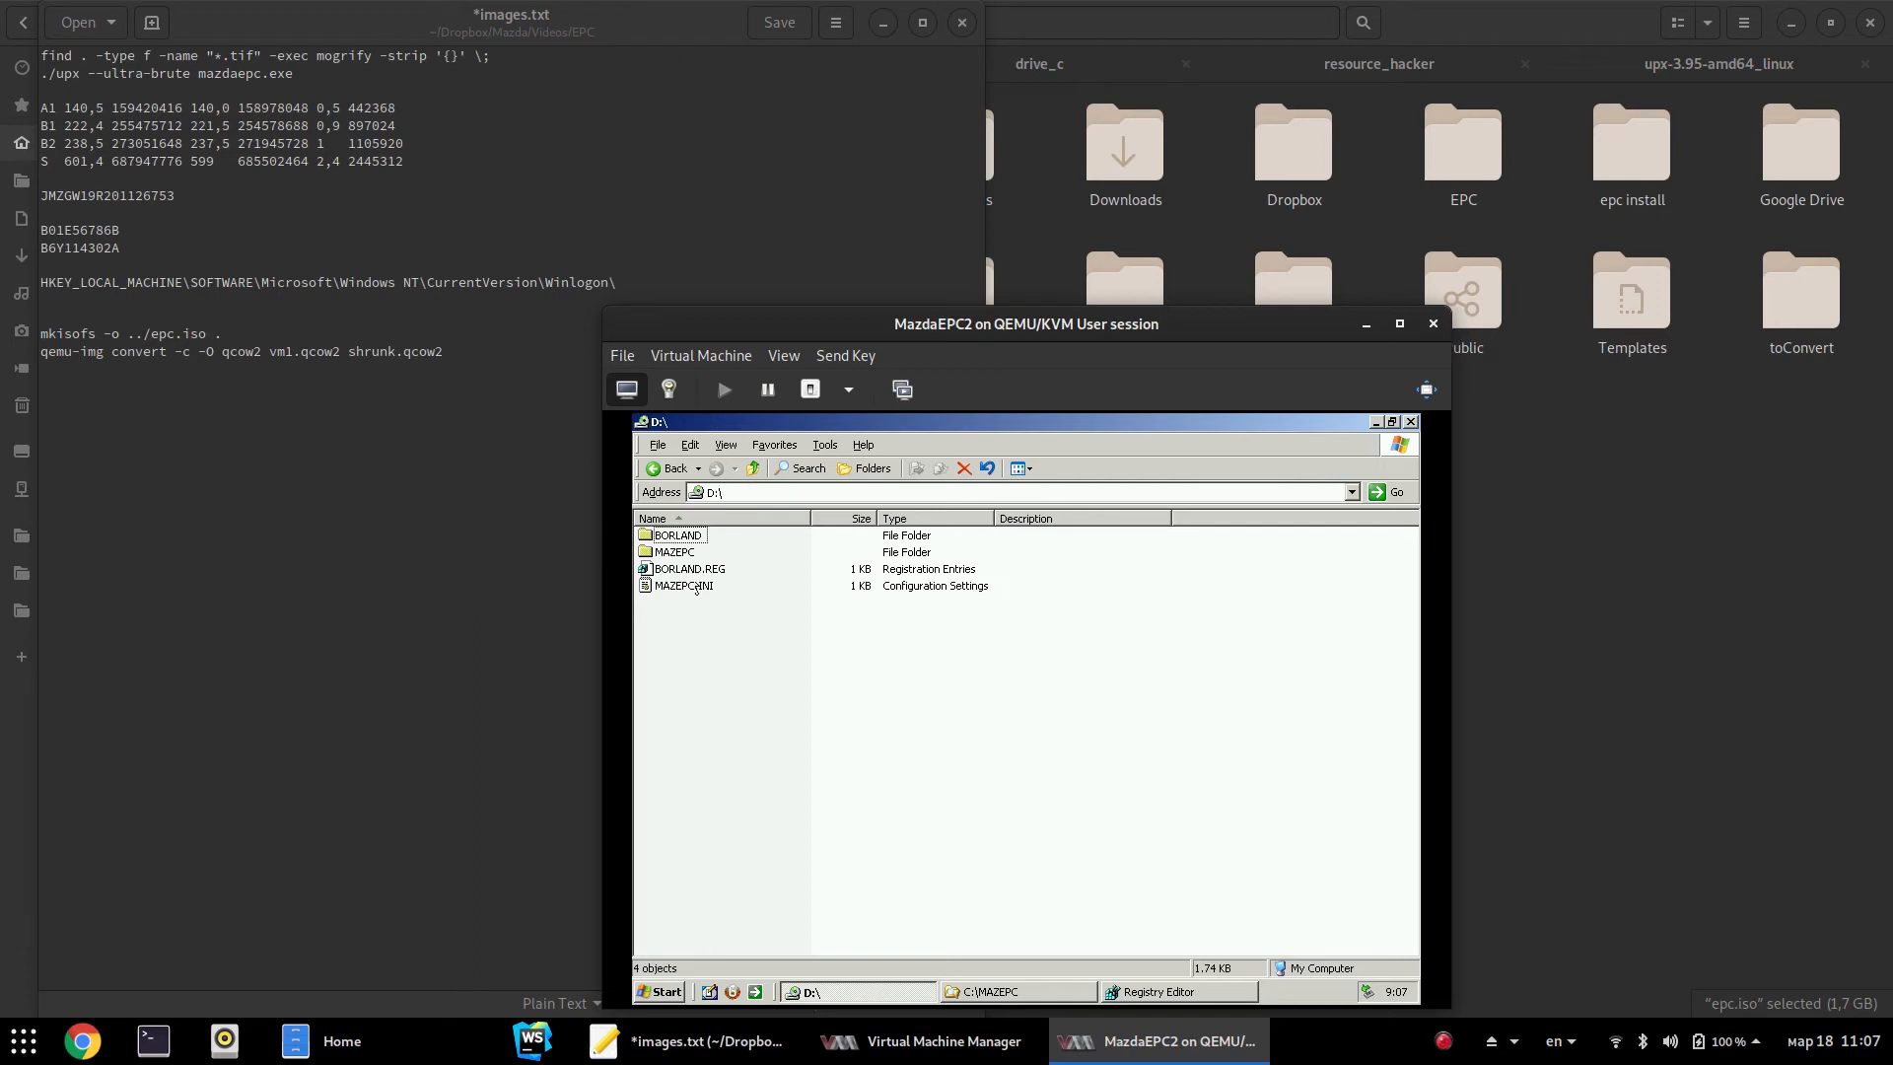
left_click(680, 537)
double_click(681, 538)
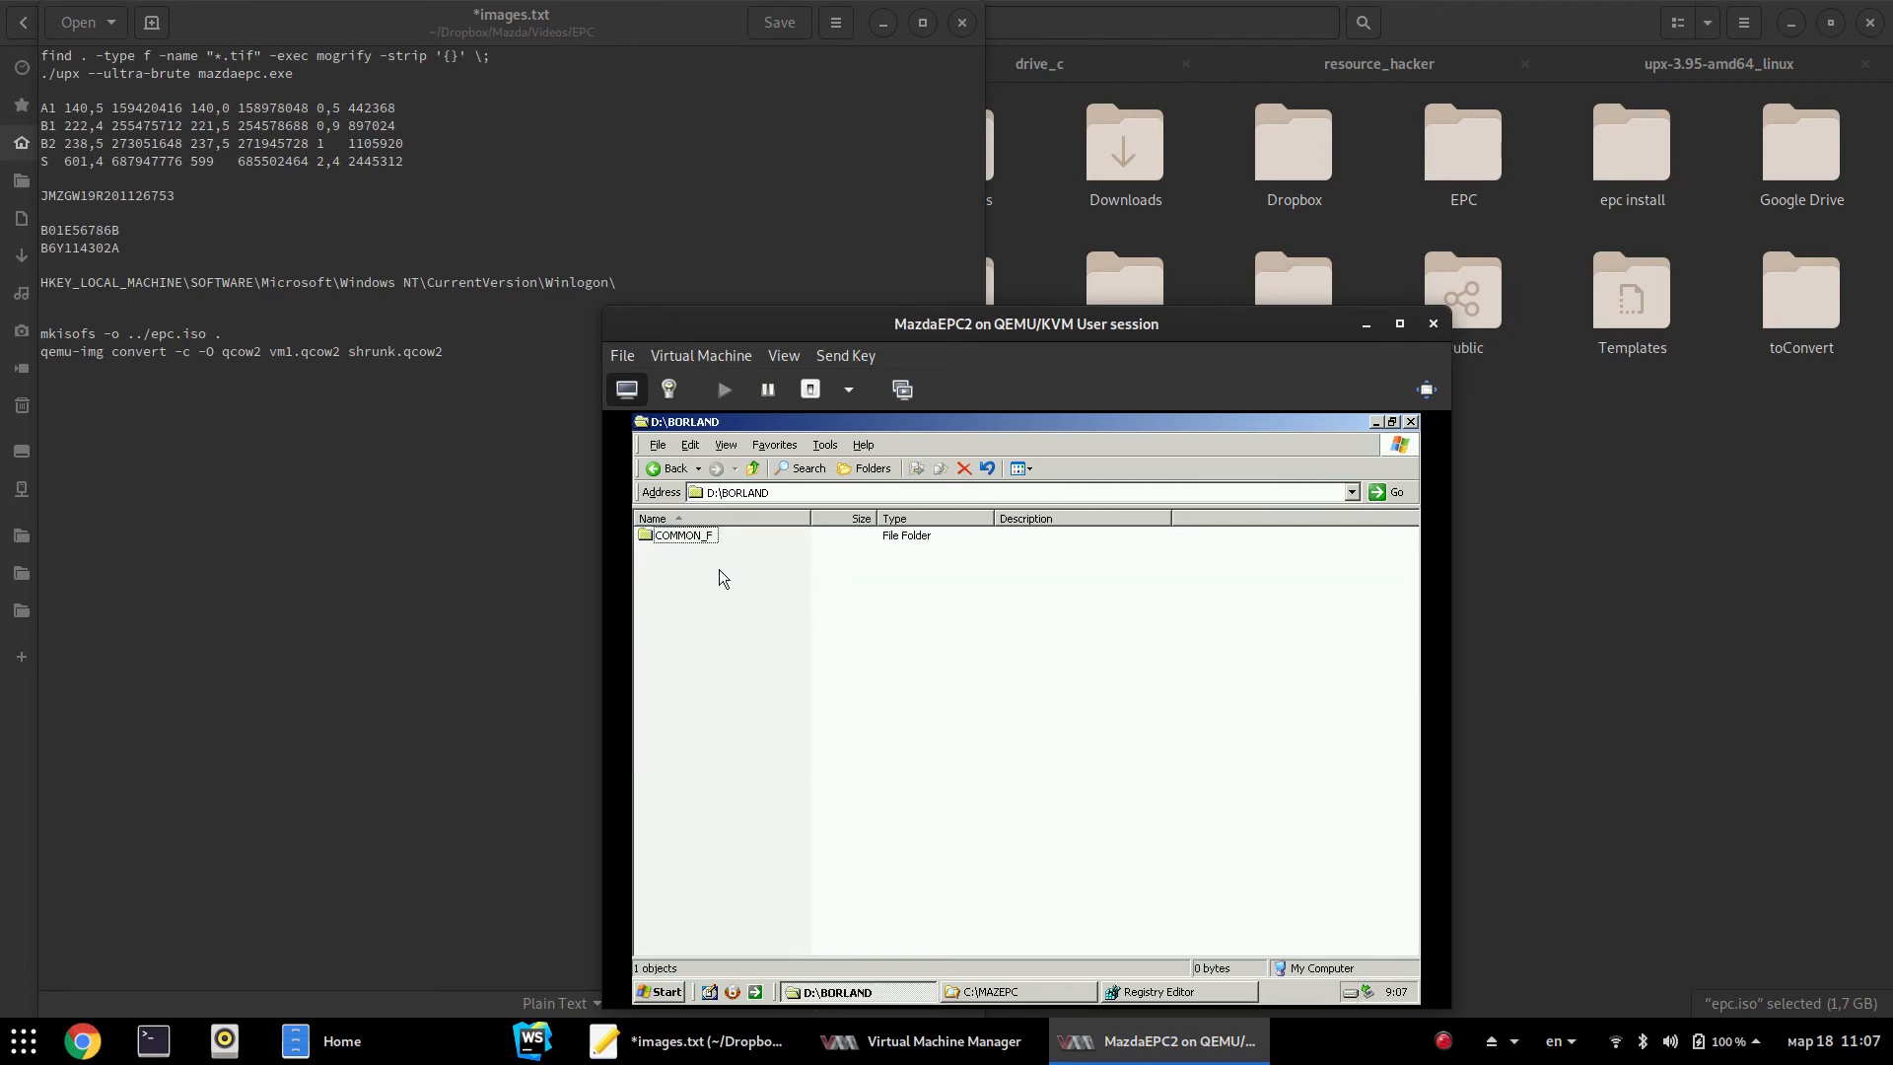
left_click(667, 469)
left_click(692, 542)
left_click(983, 994)
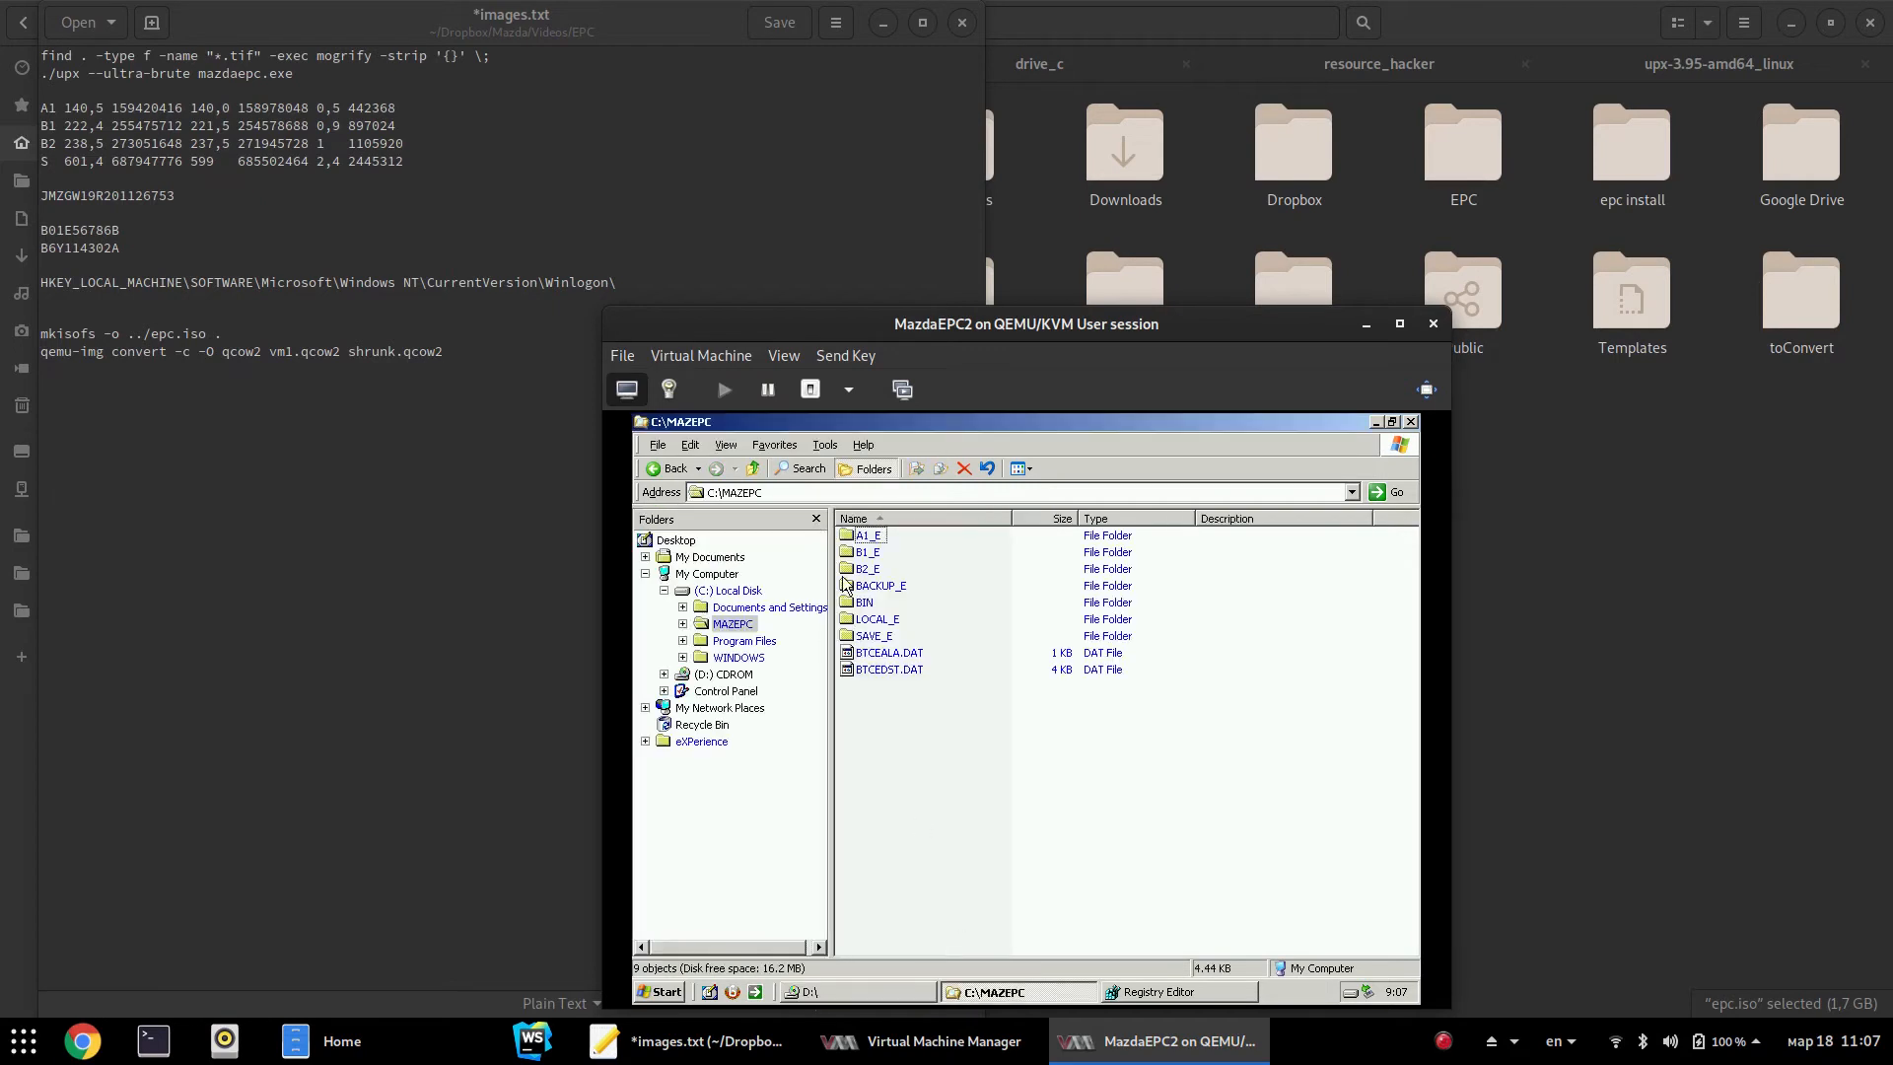
double_click(729, 641)
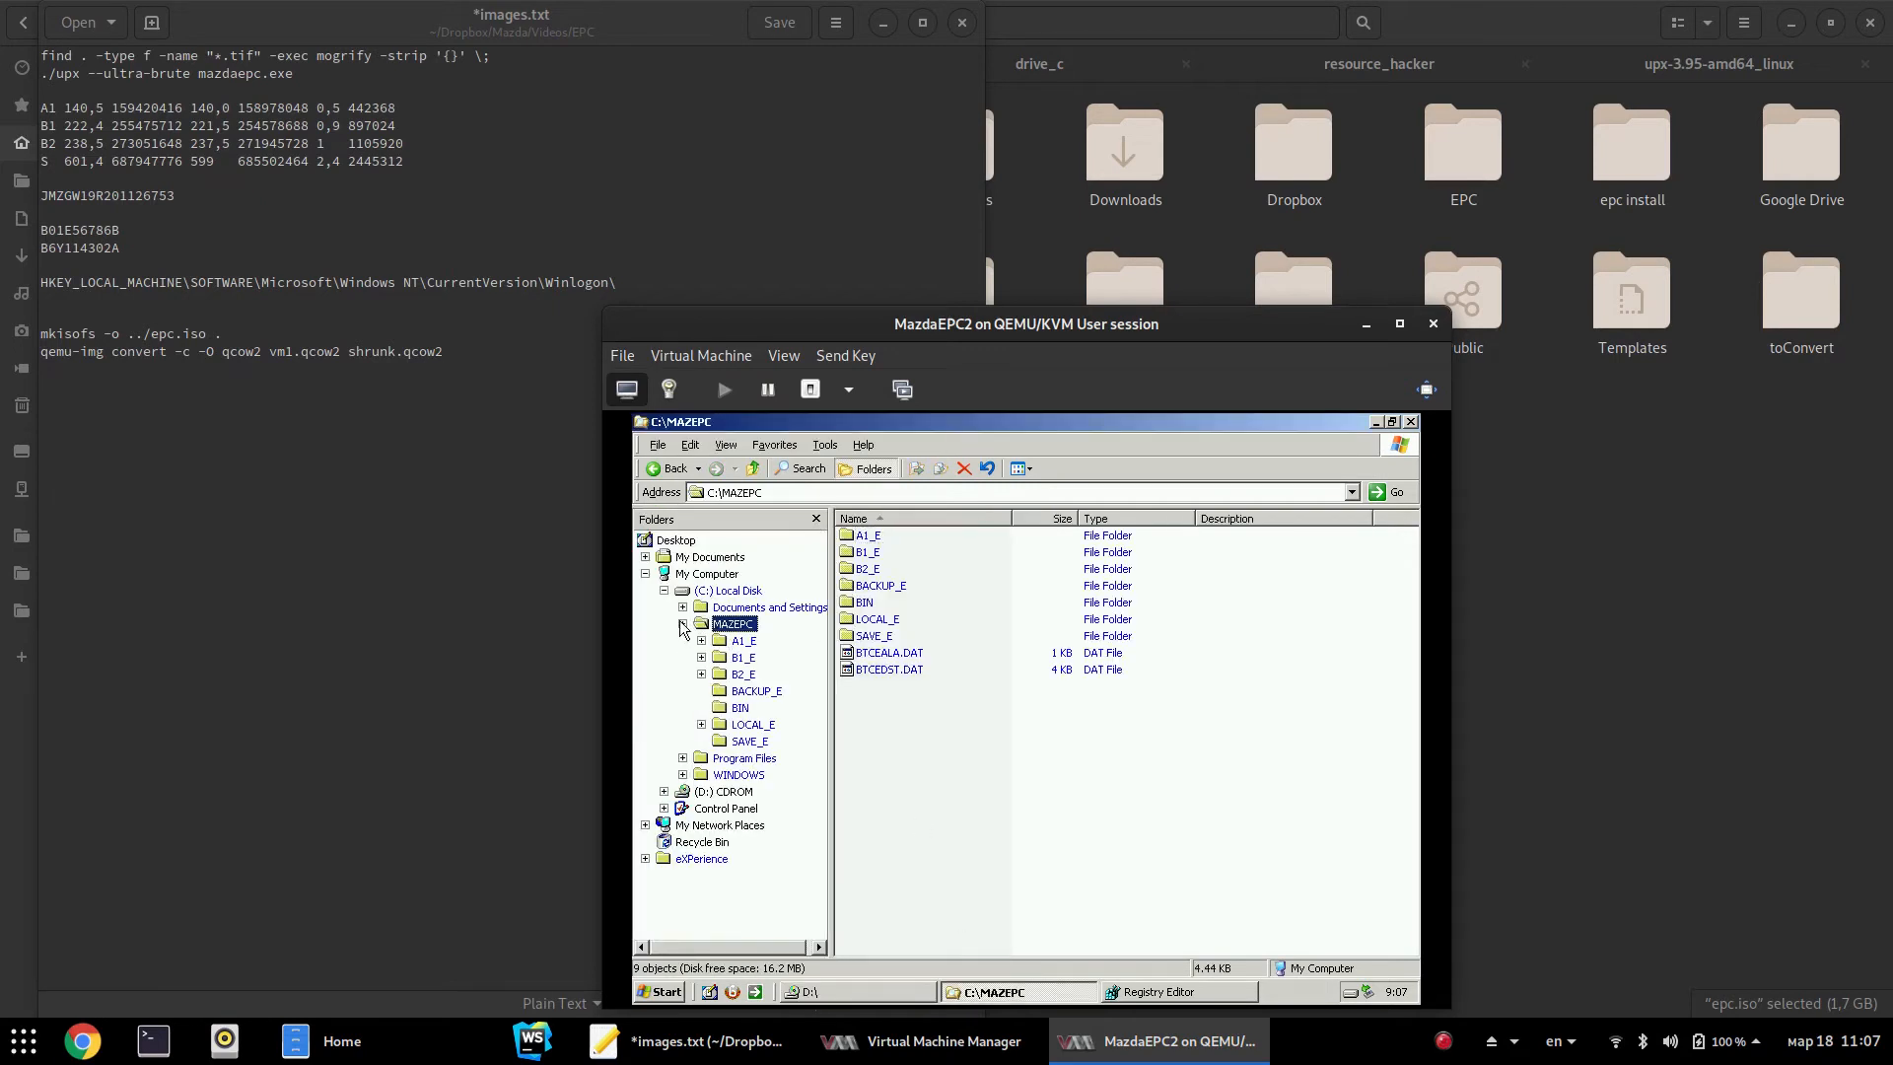
Paste BORLAND into C:\Program Files, dismiss the disk-space error, and check Documents and Settings
key("ctrl+v")
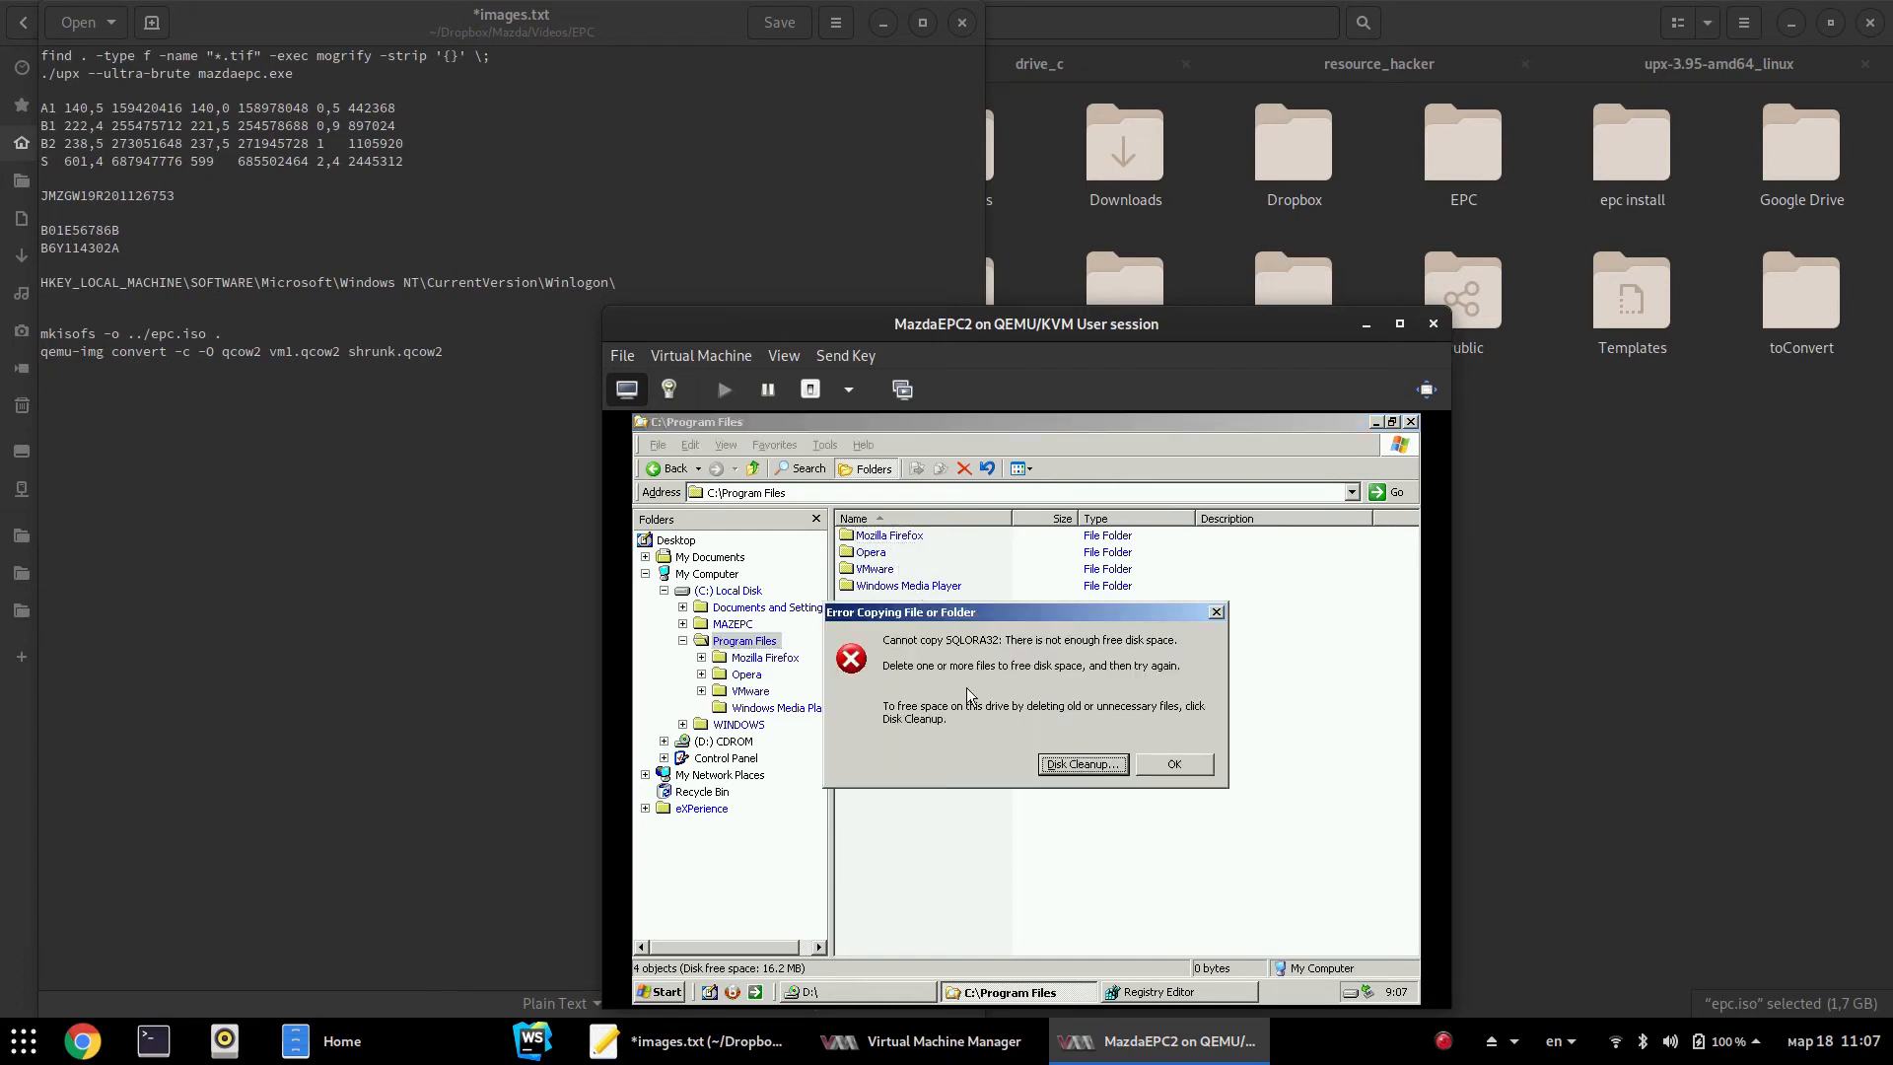
left_click(1152, 765)
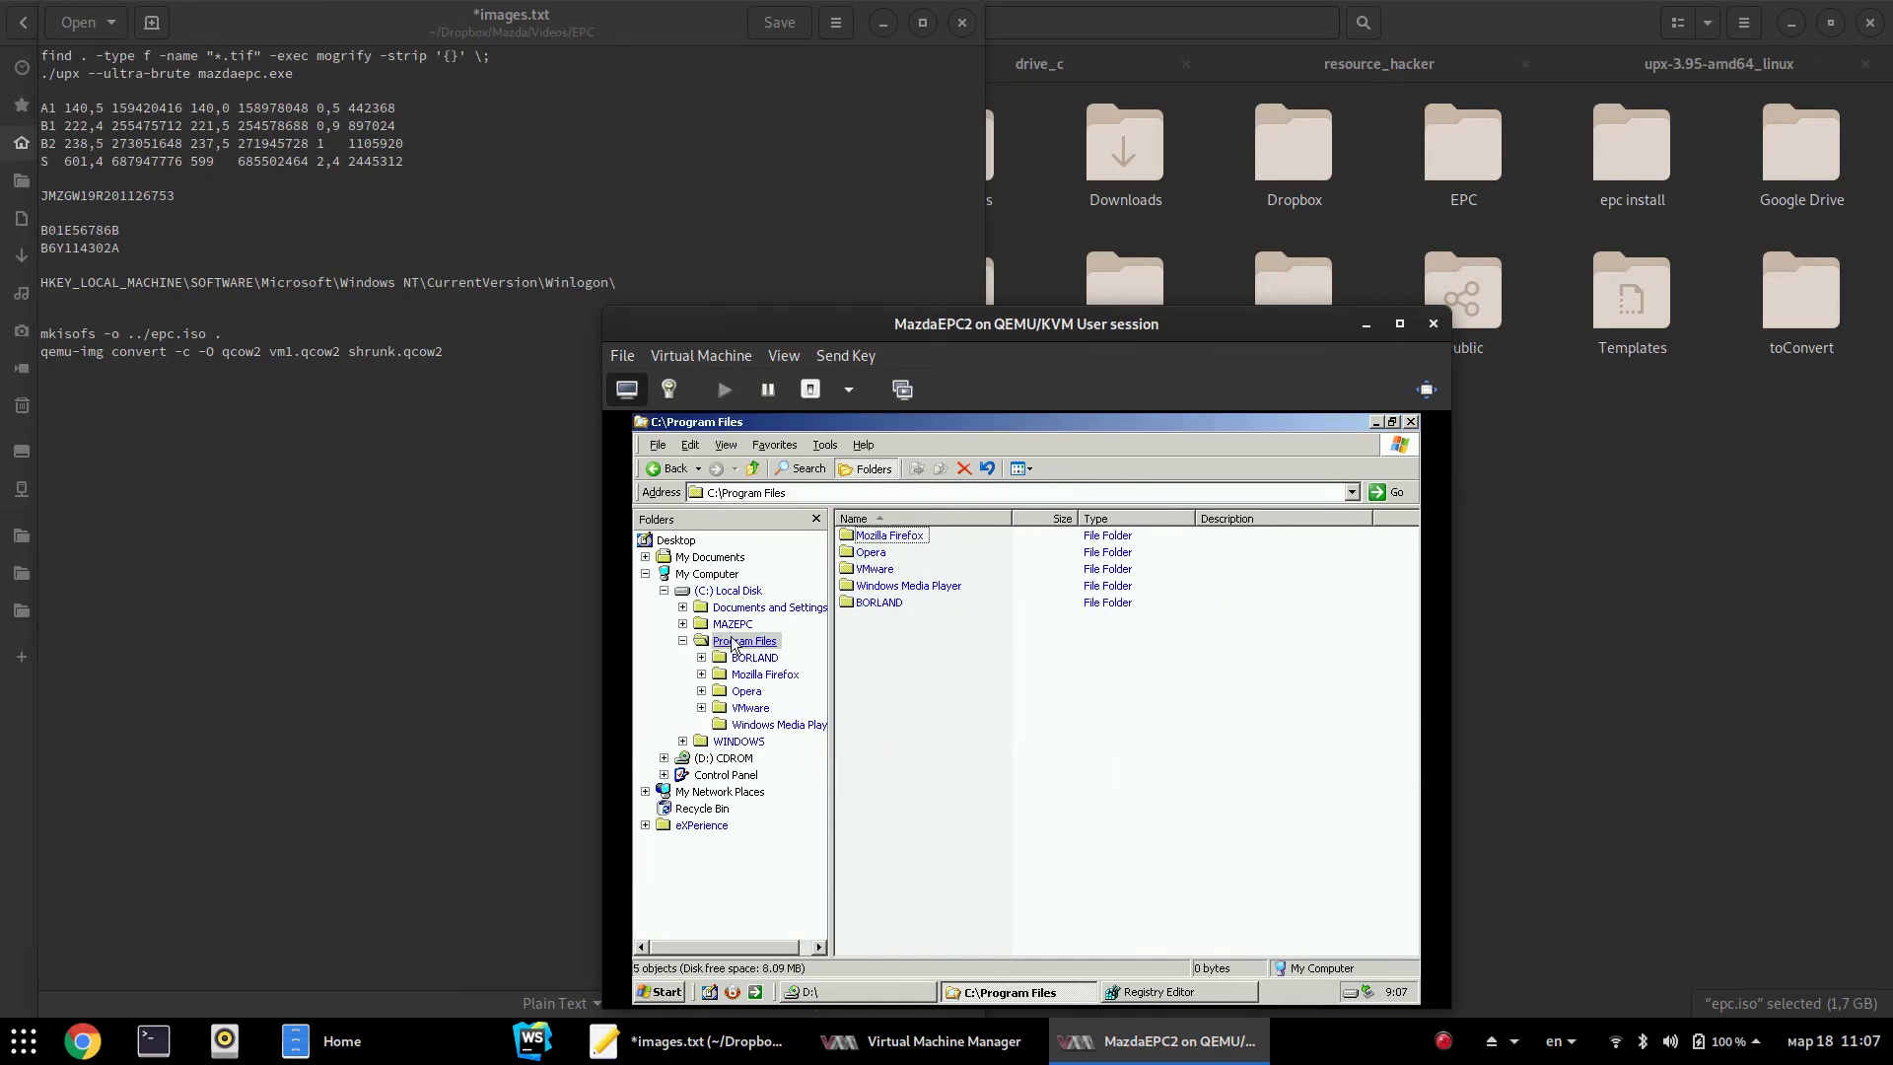
left_click(700, 608)
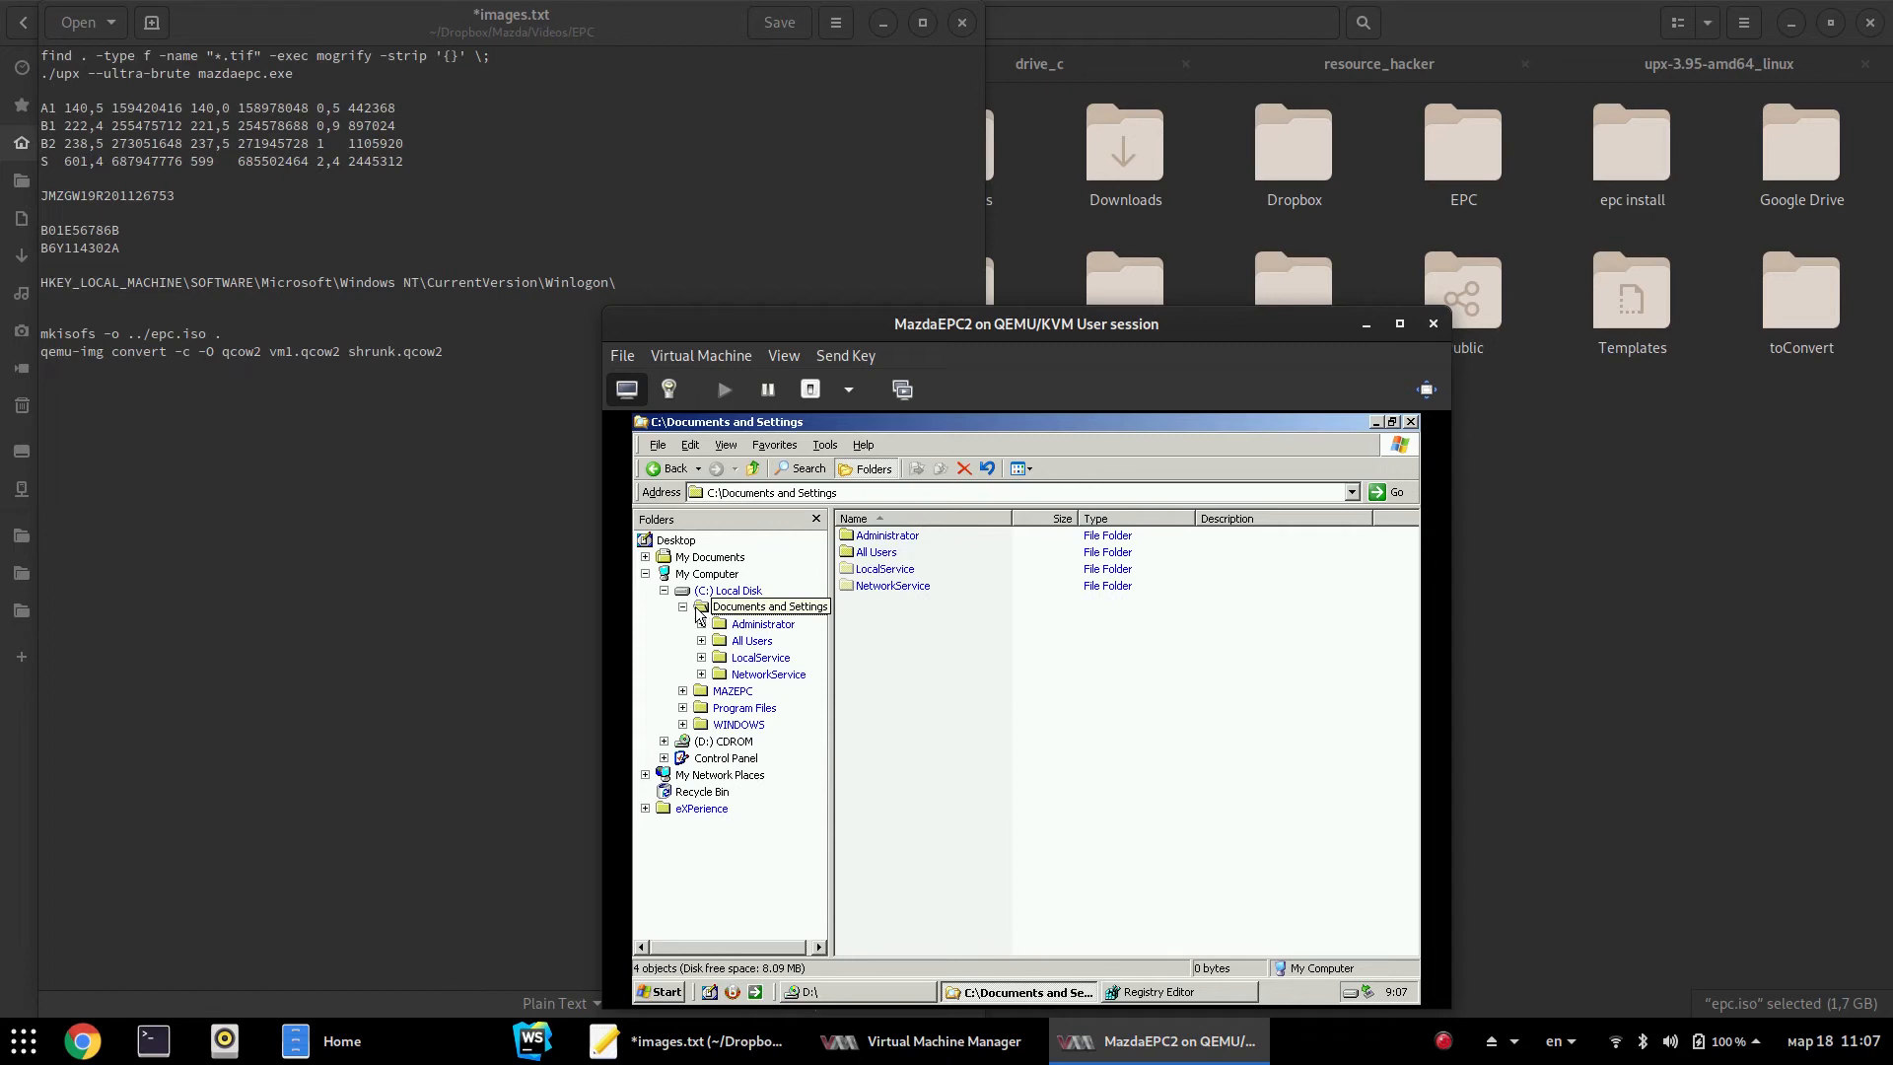
left_click(699, 614)
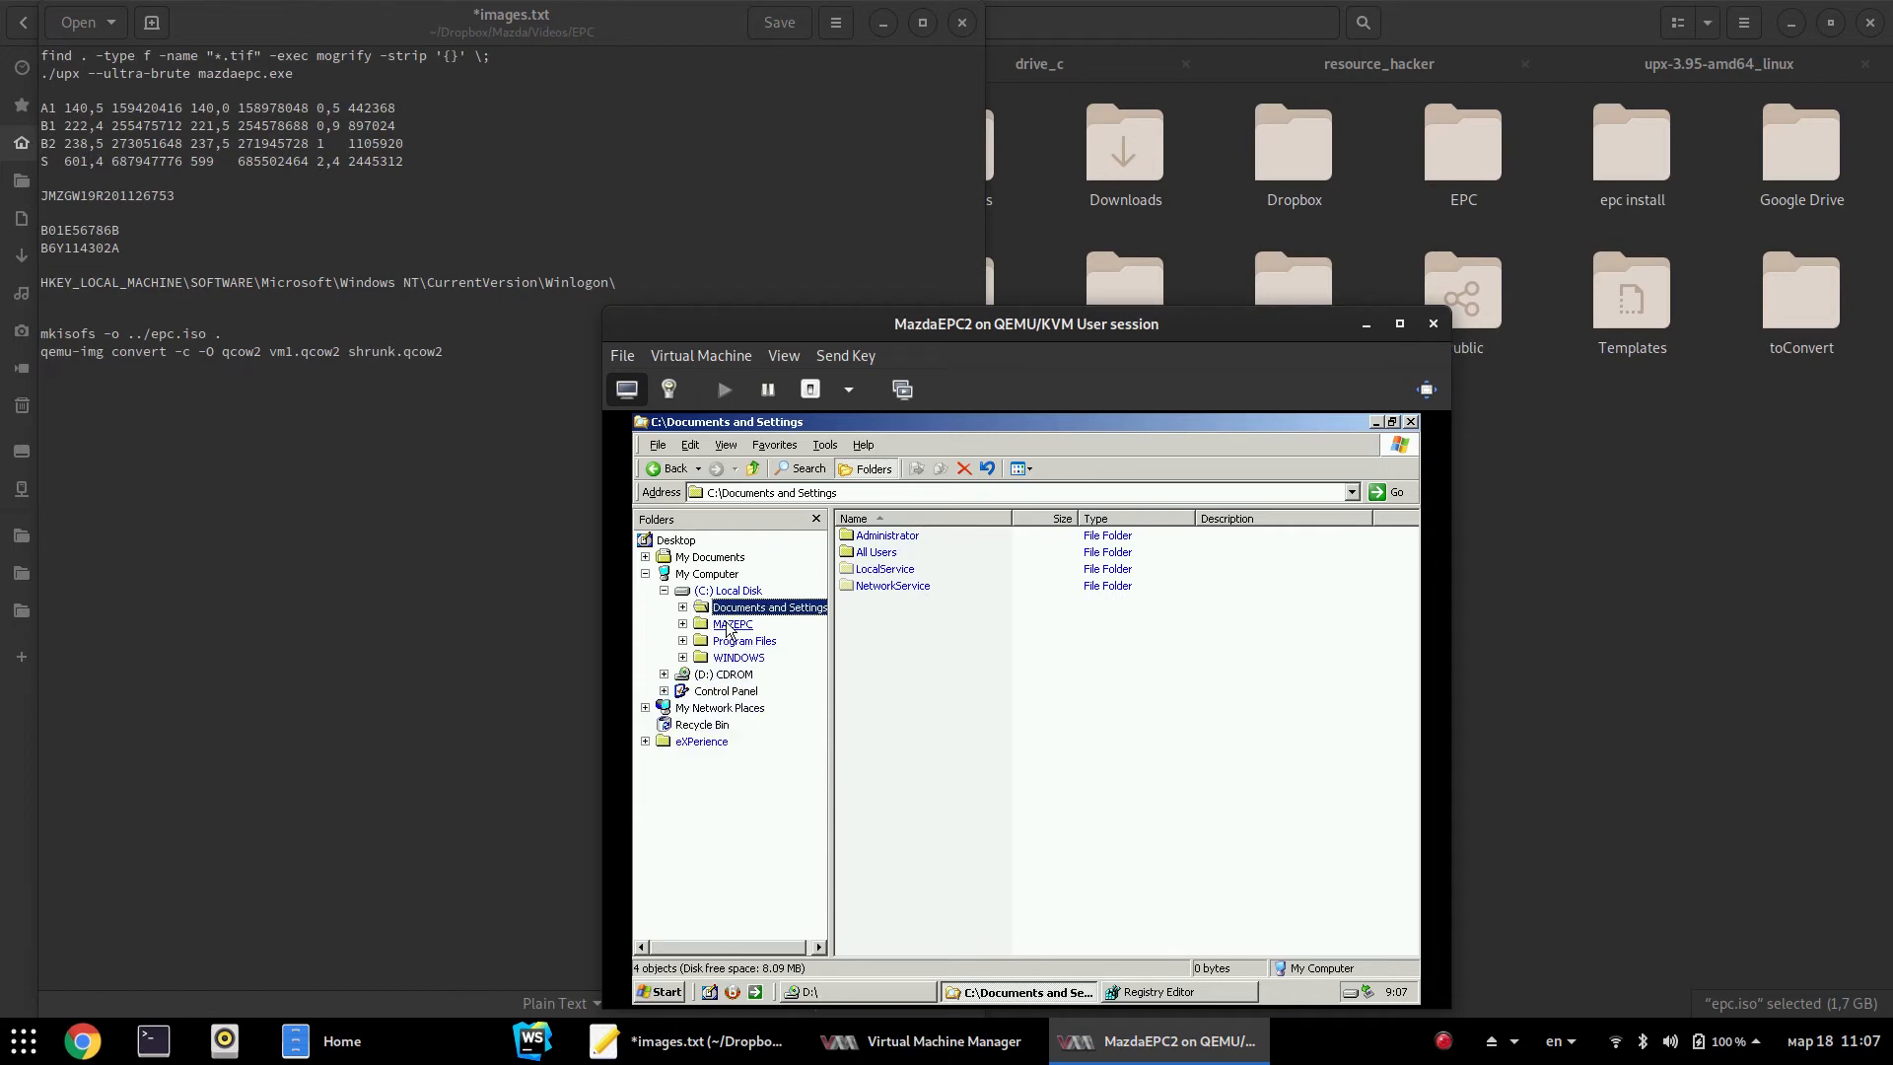
Browse C:\WINDOWS, checking NOTEPAD.EXE, regedit.exe and system32, then select C:\MAZEPC in the tree
left_click(741, 657)
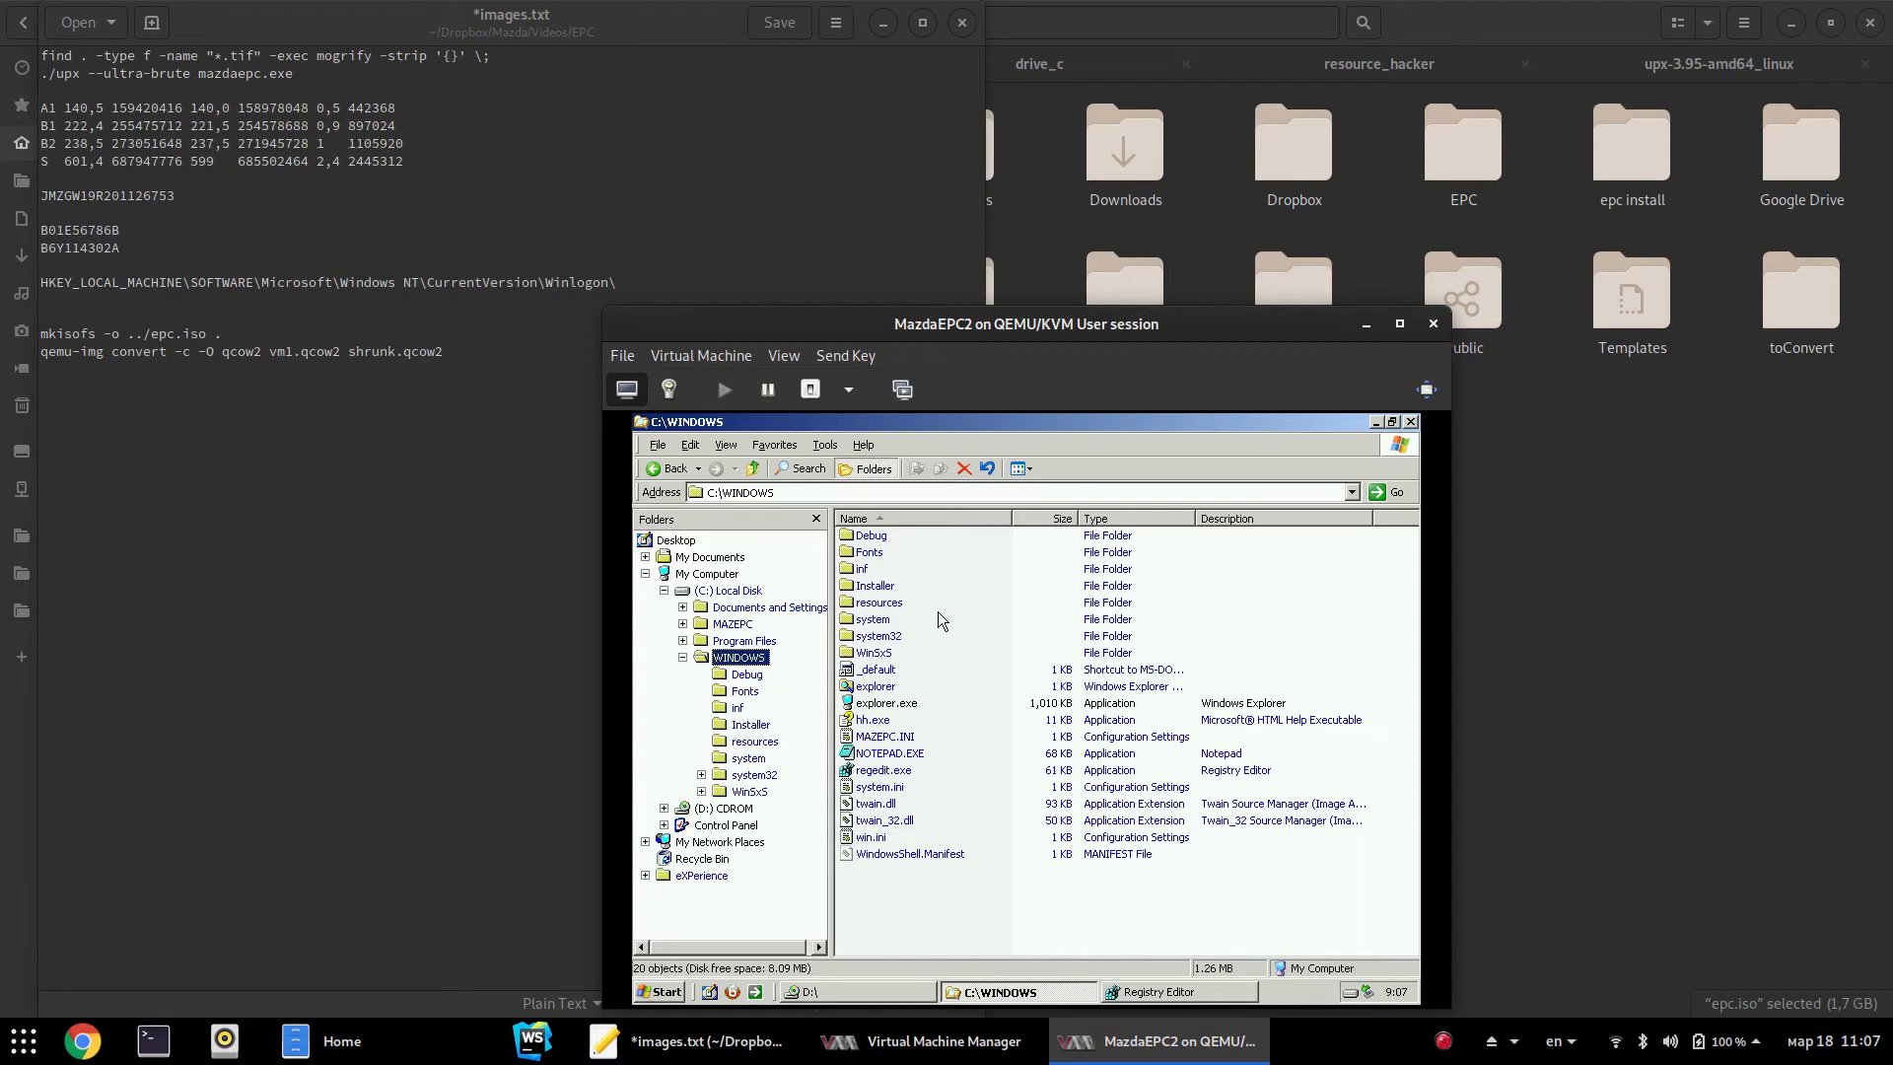
left_click(880, 756)
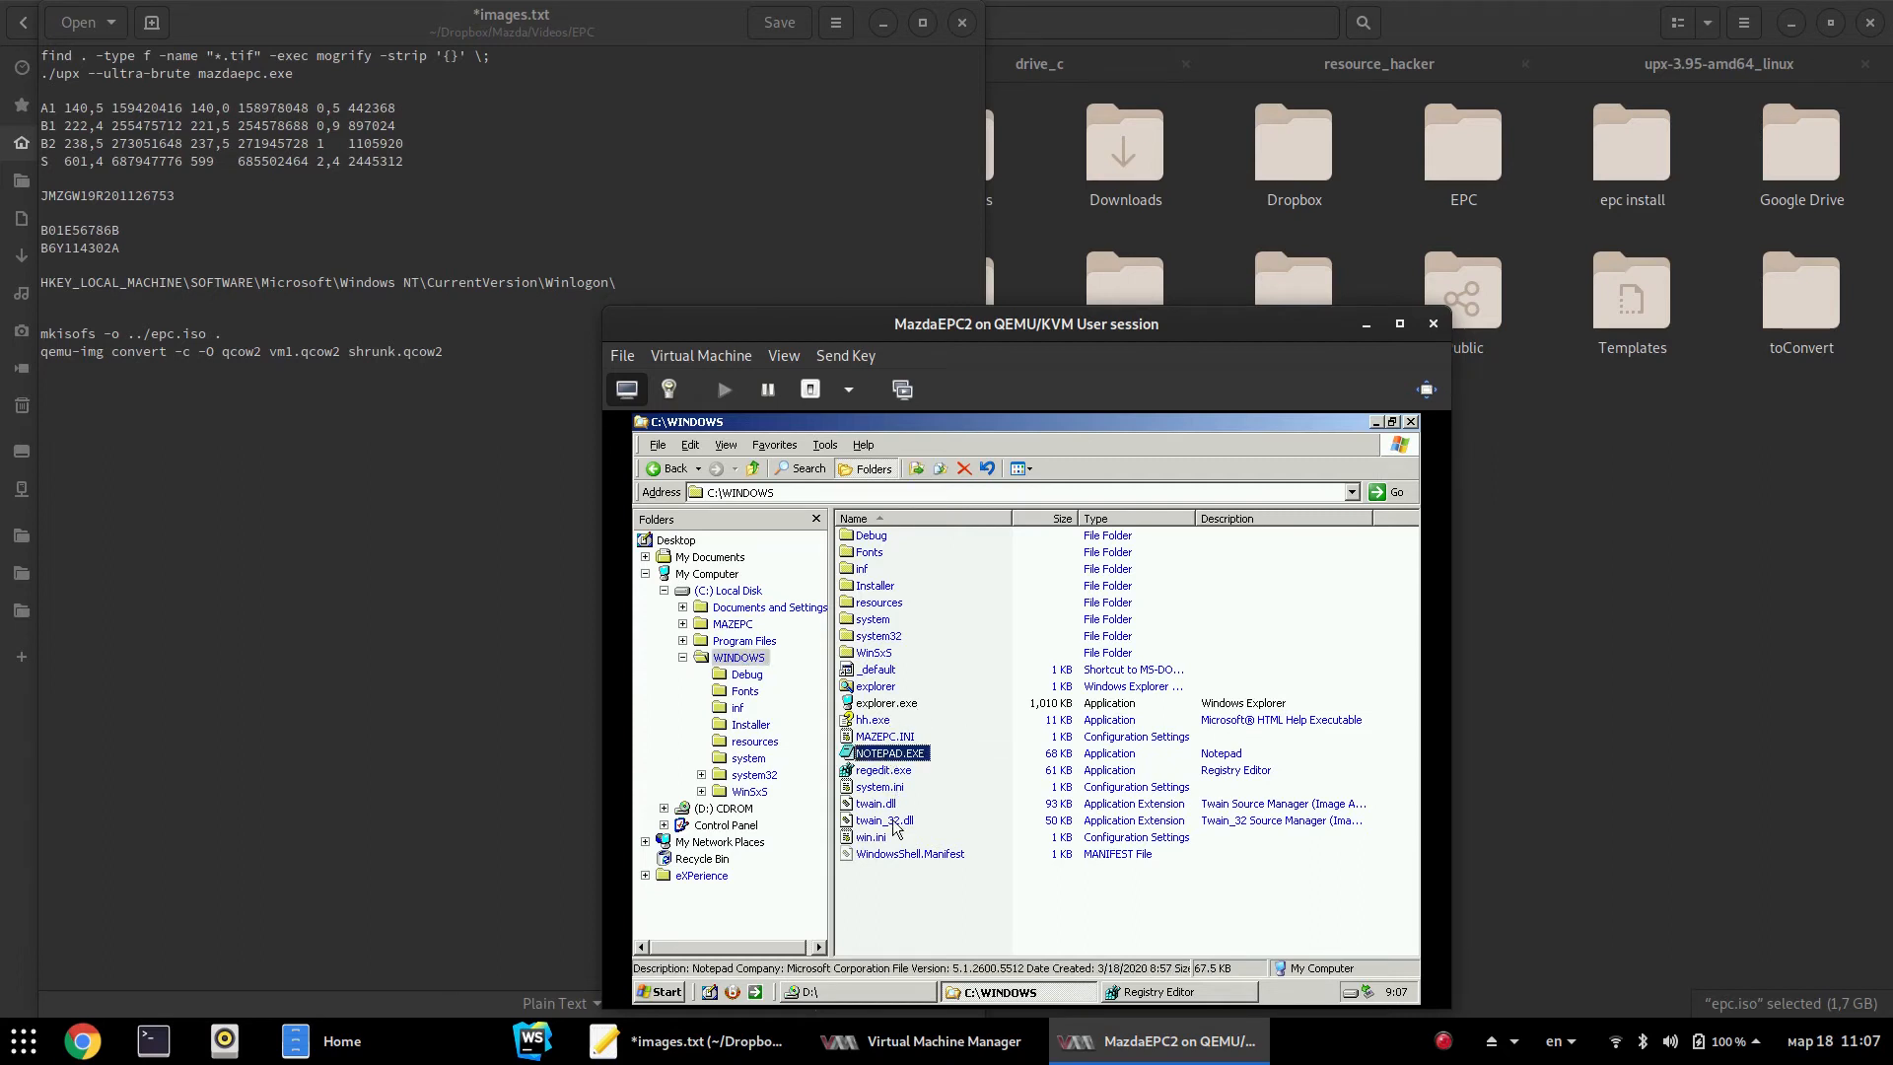
left_click(895, 772)
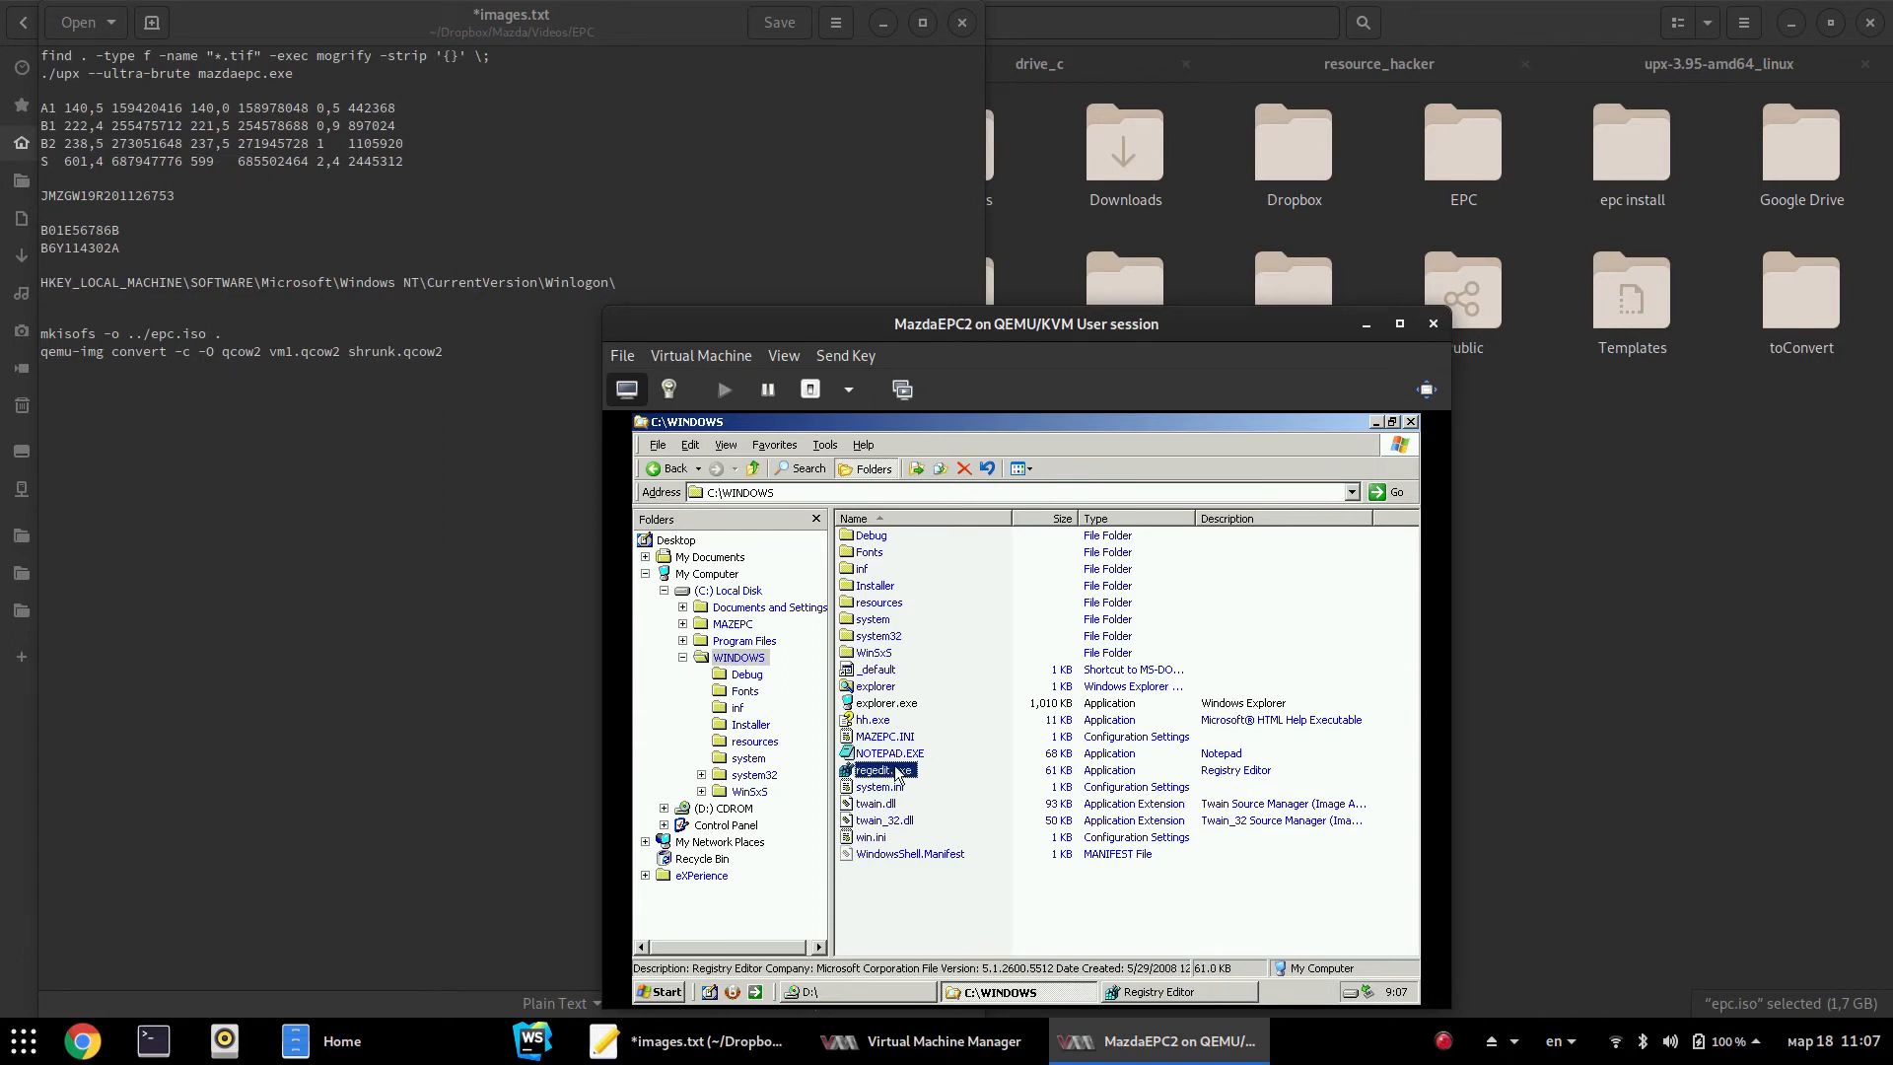
left_click(877, 638)
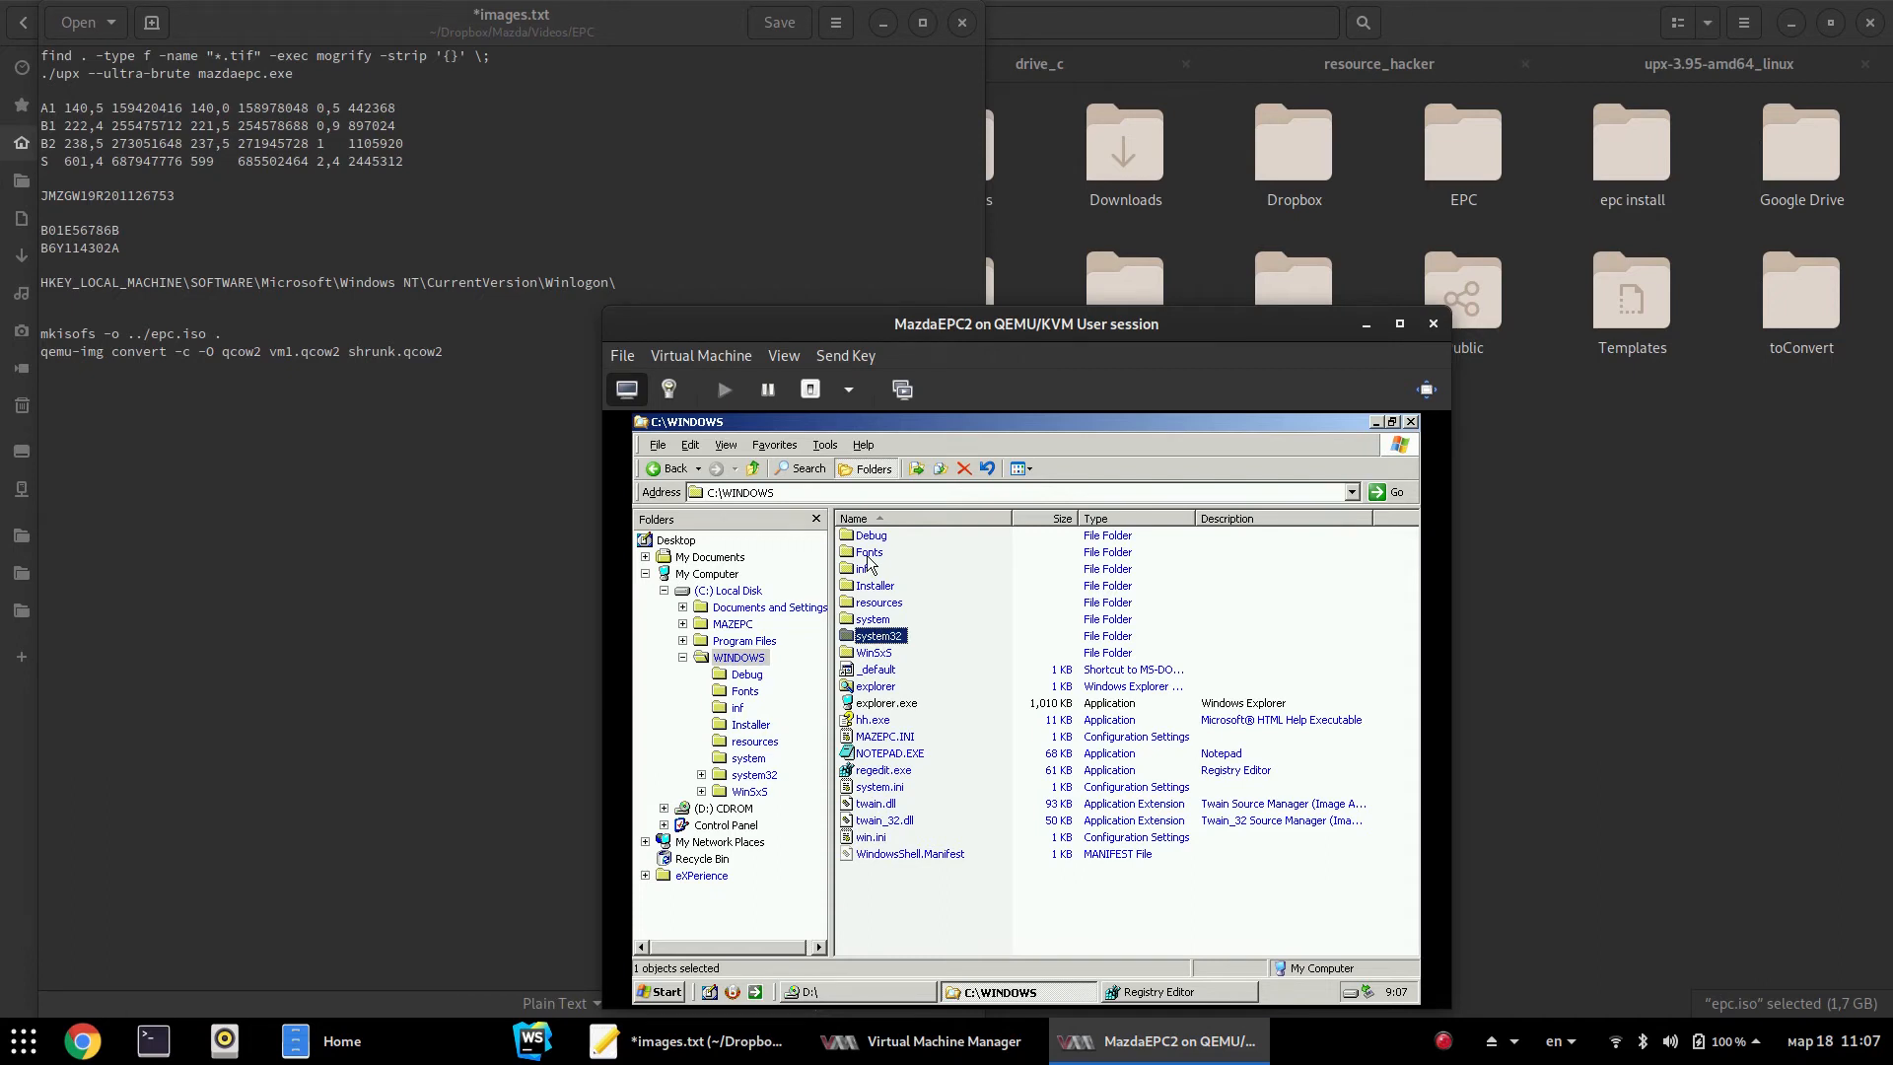
left_click(738, 625)
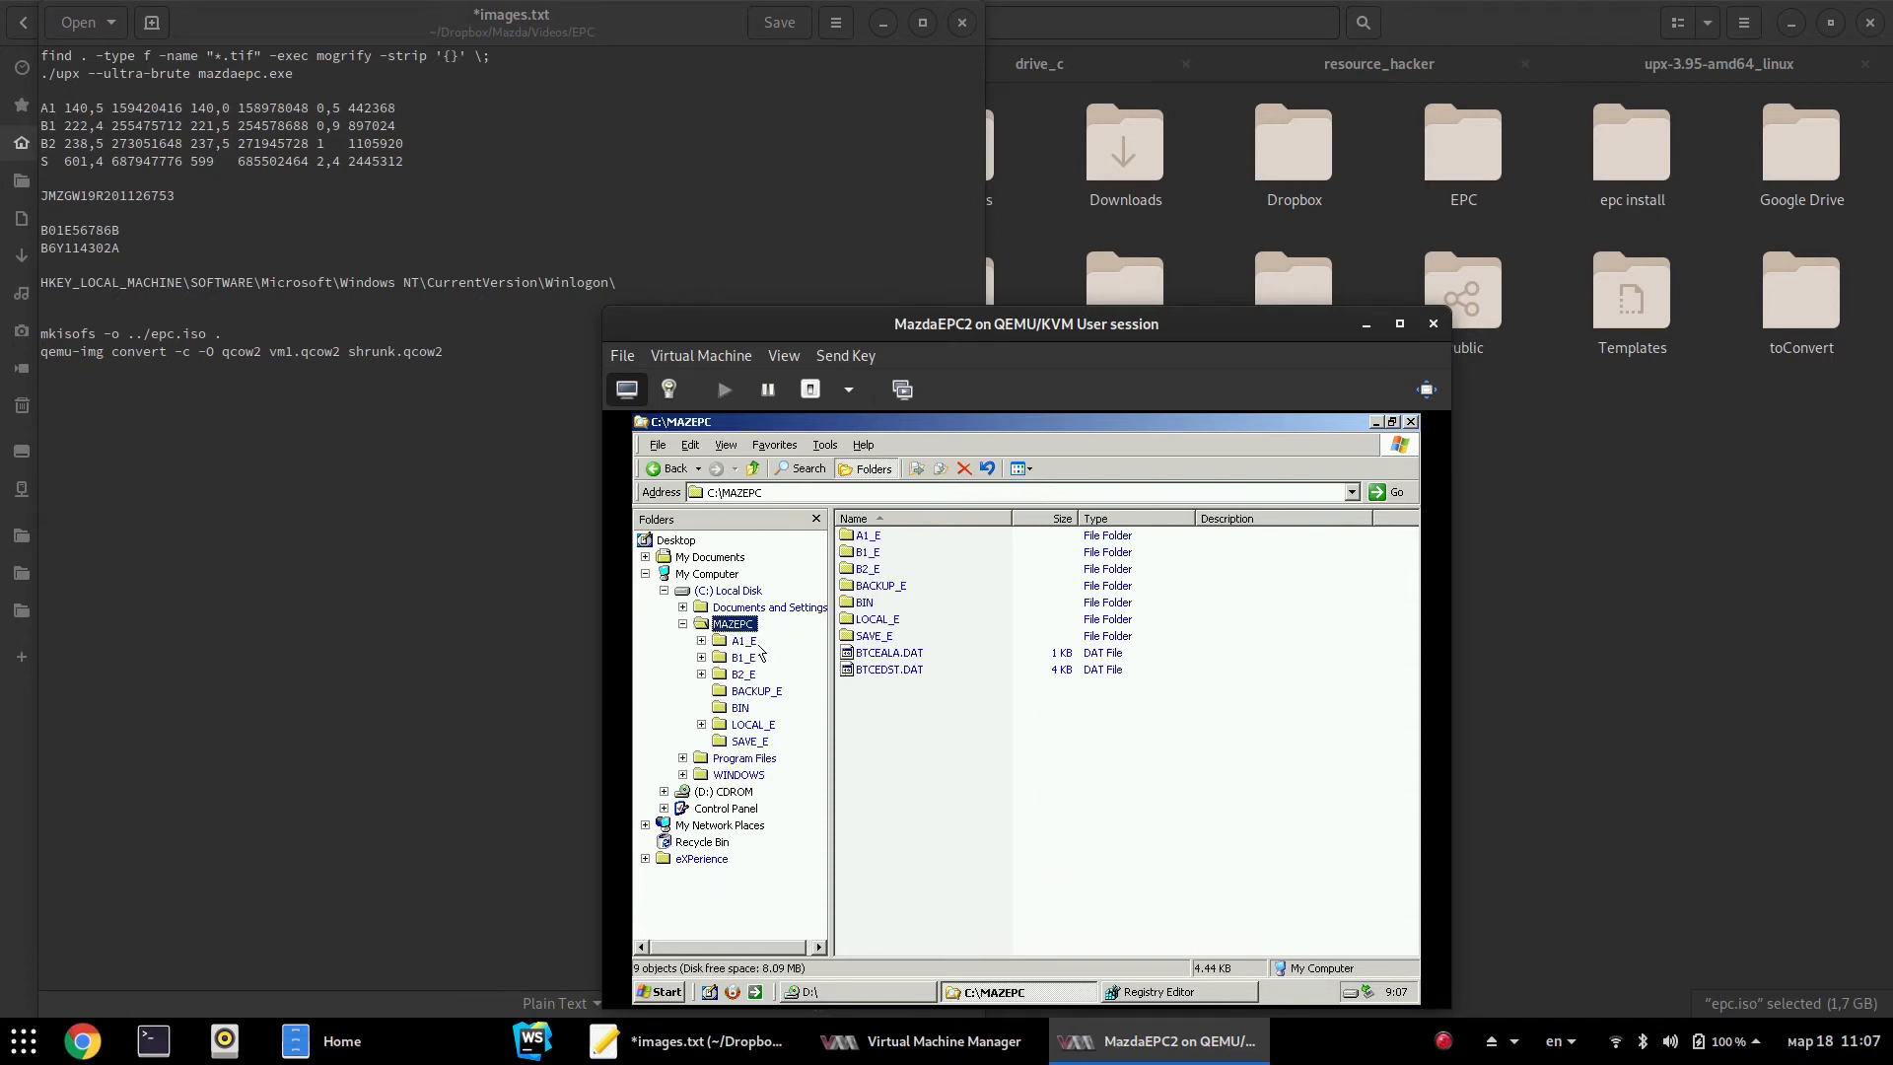
In C:\MAZEPC\BIN, delete the first batch of eight DC26DMS0 language files
double_click(865, 603)
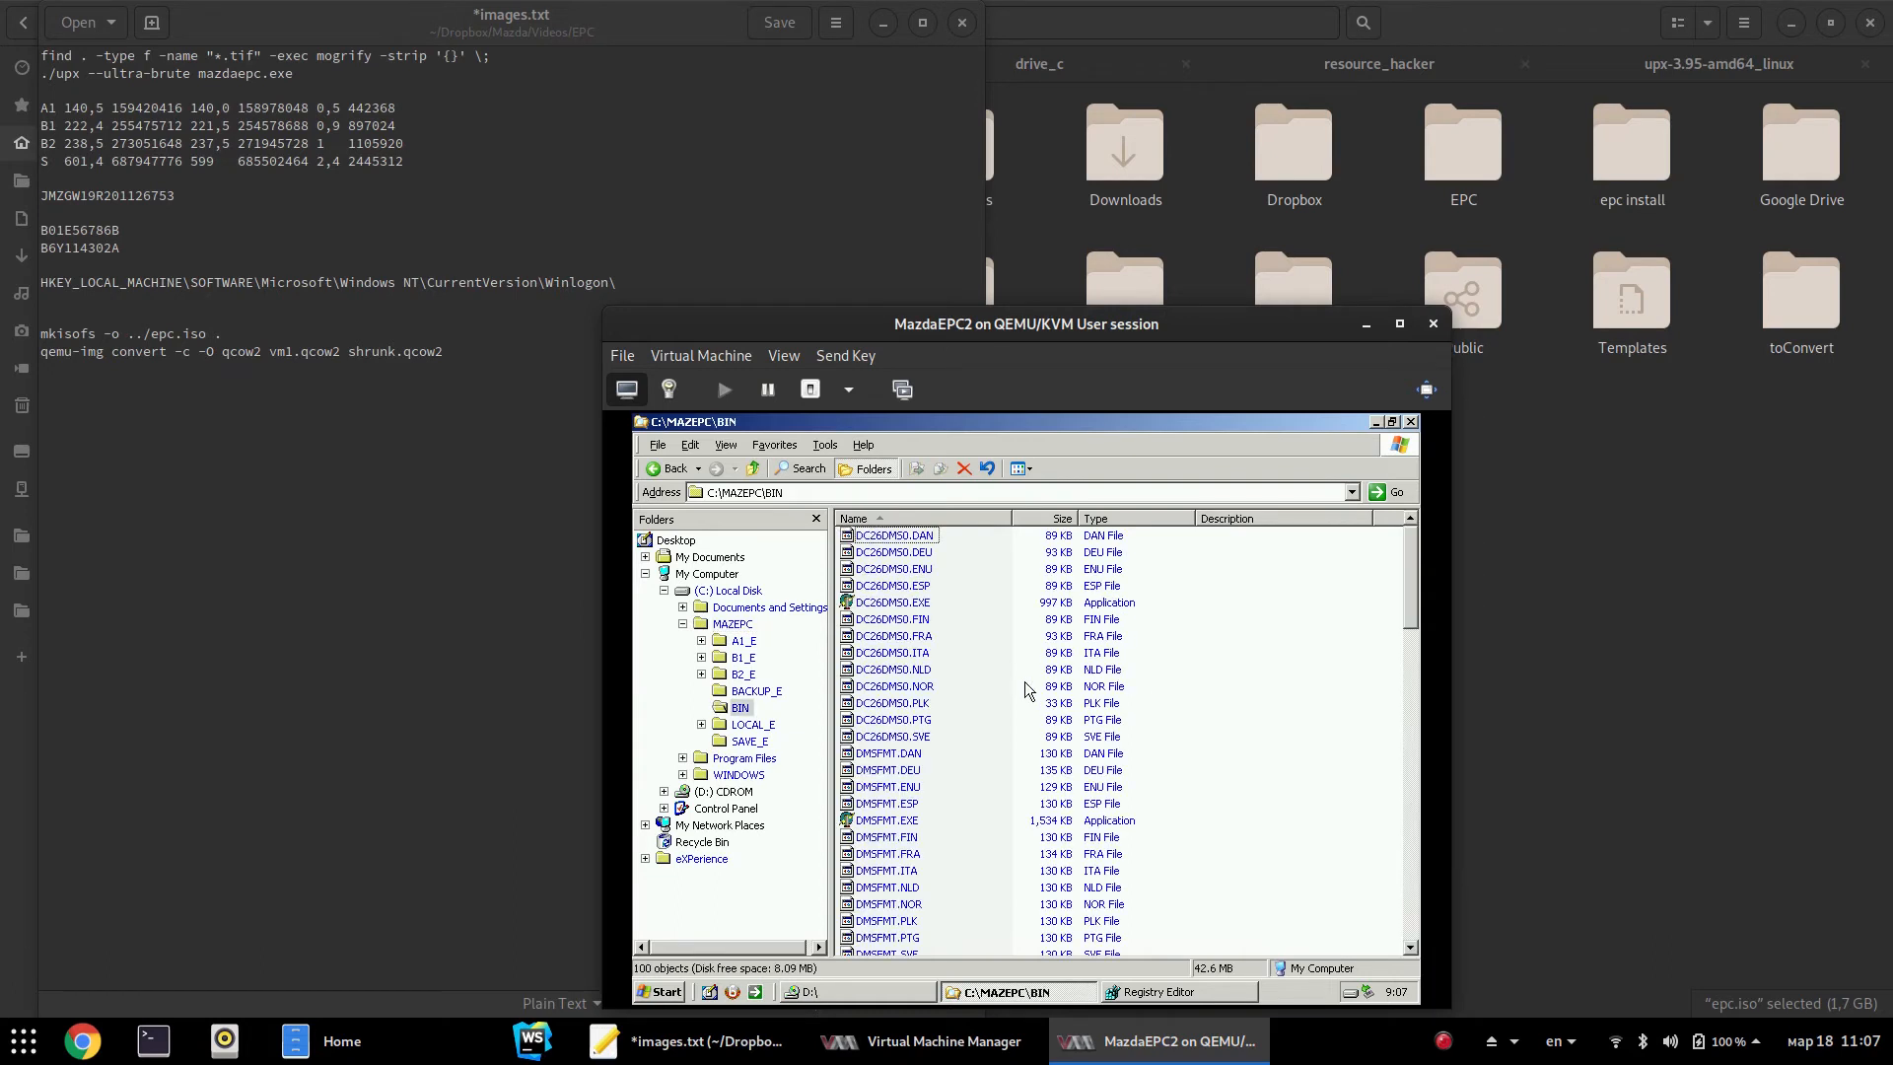
left_click_drag(925, 636, 827, 754)
key("Delete")
key("Return")
left_click_drag(962, 599, 815, 544)
key("Return")
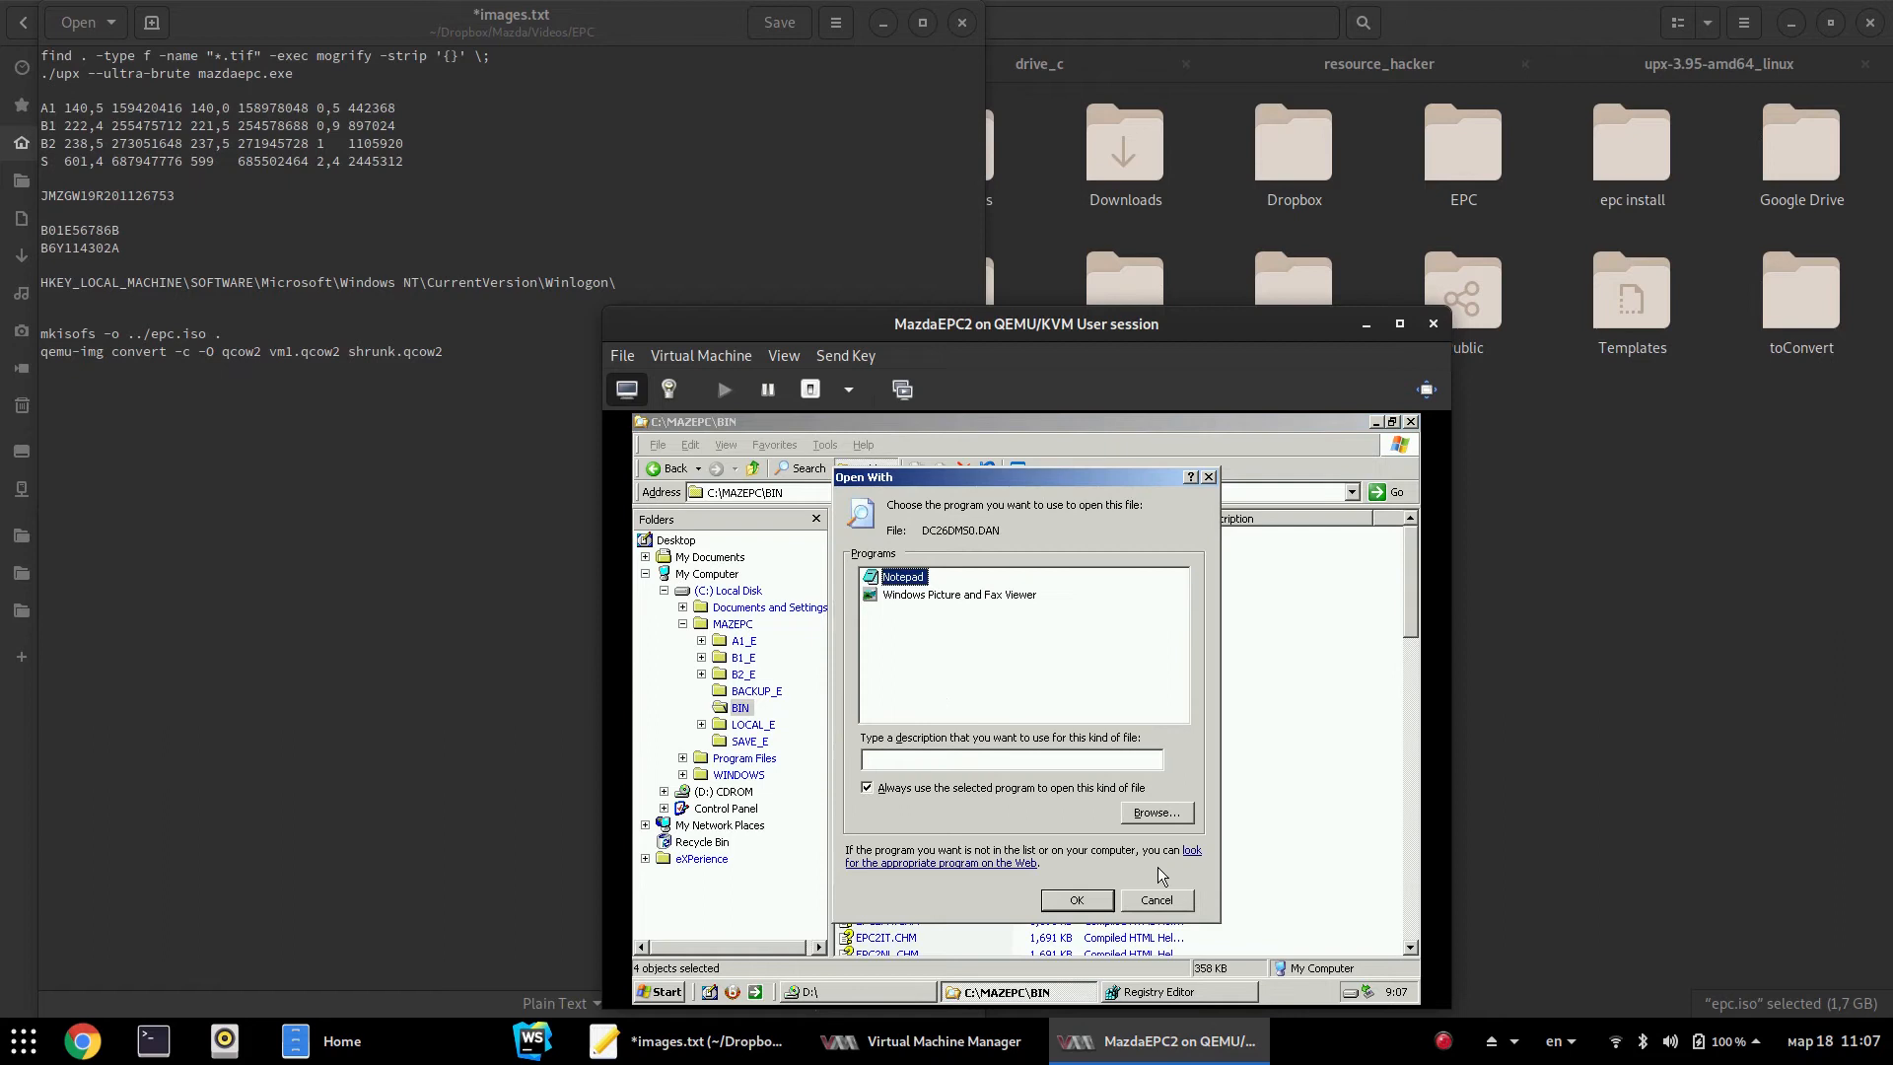
left_click(1152, 901)
left_click(1147, 900)
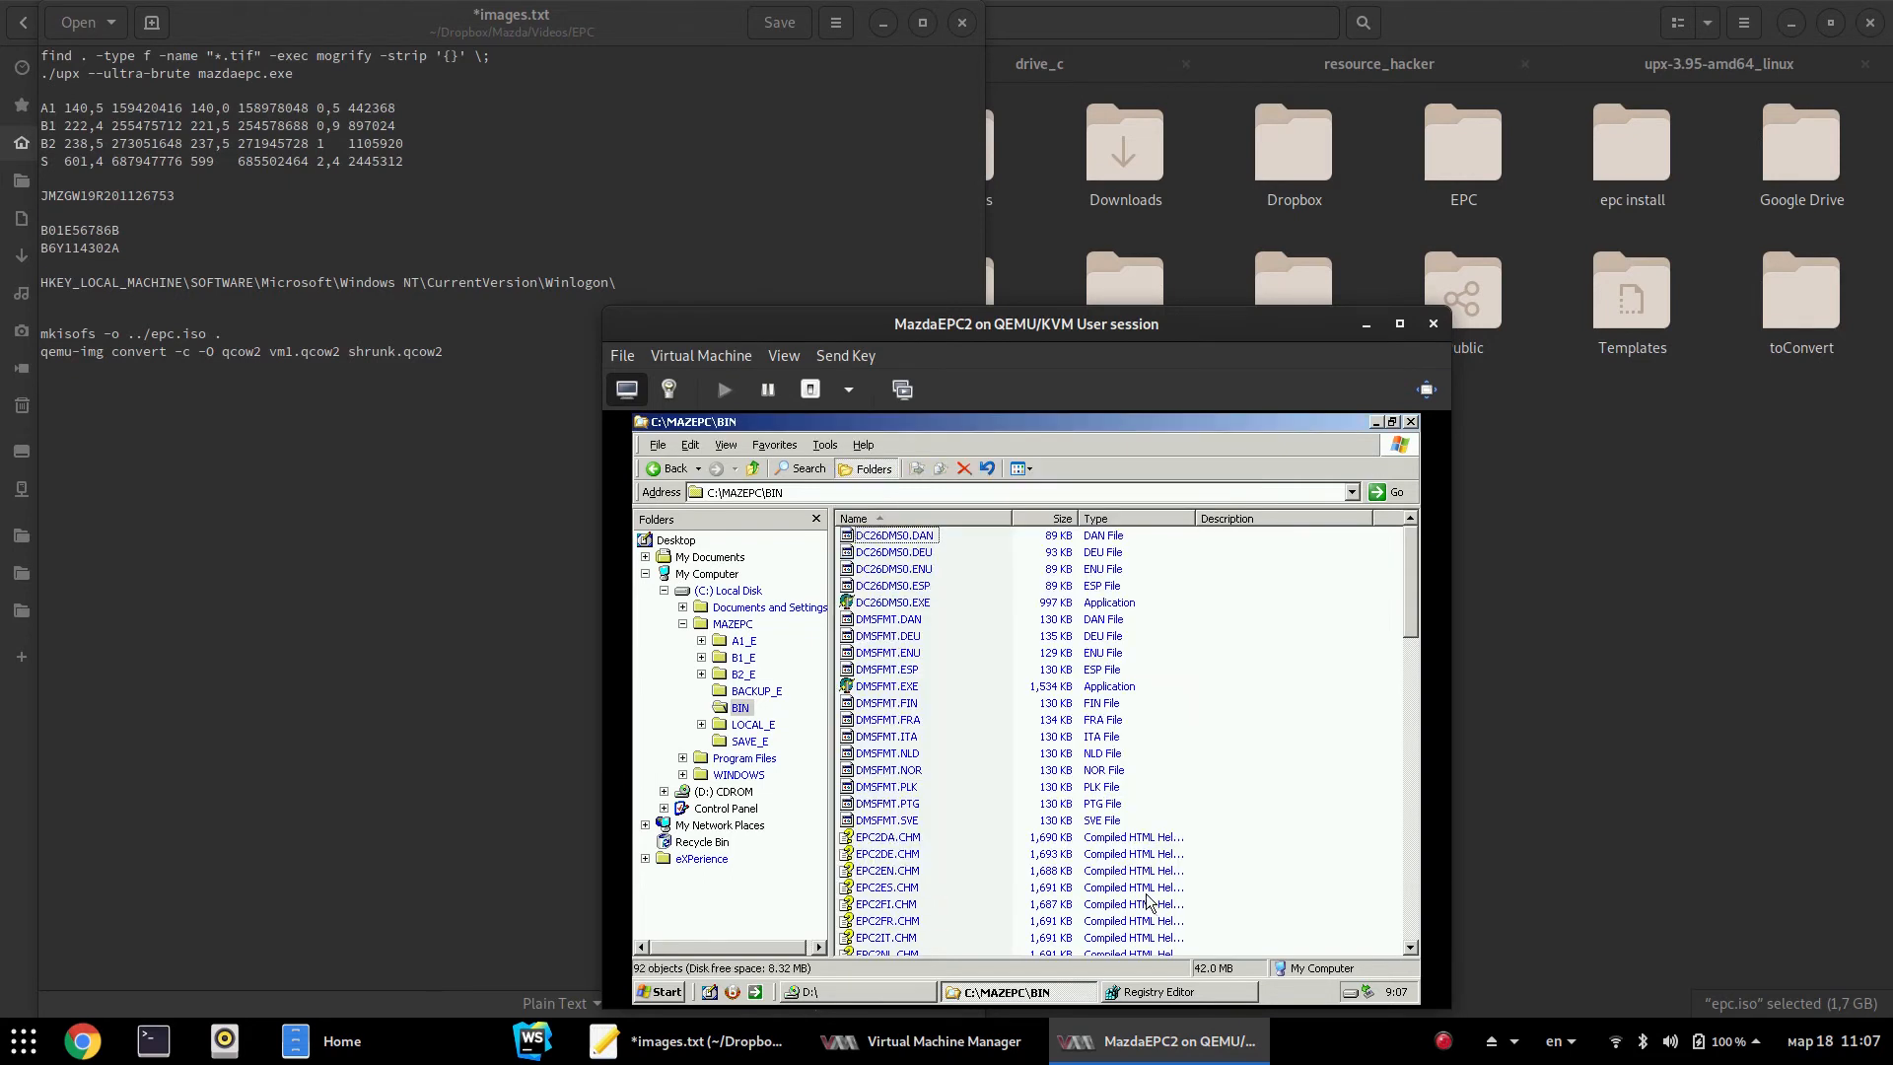
Delete the remaining DC26DMS0 language files and the DMSFMT language files (.FIN through .SVE)
left_click_drag(953, 532, 883, 608)
key("Delete")
key("Return")
key("Delete")
key("Return")
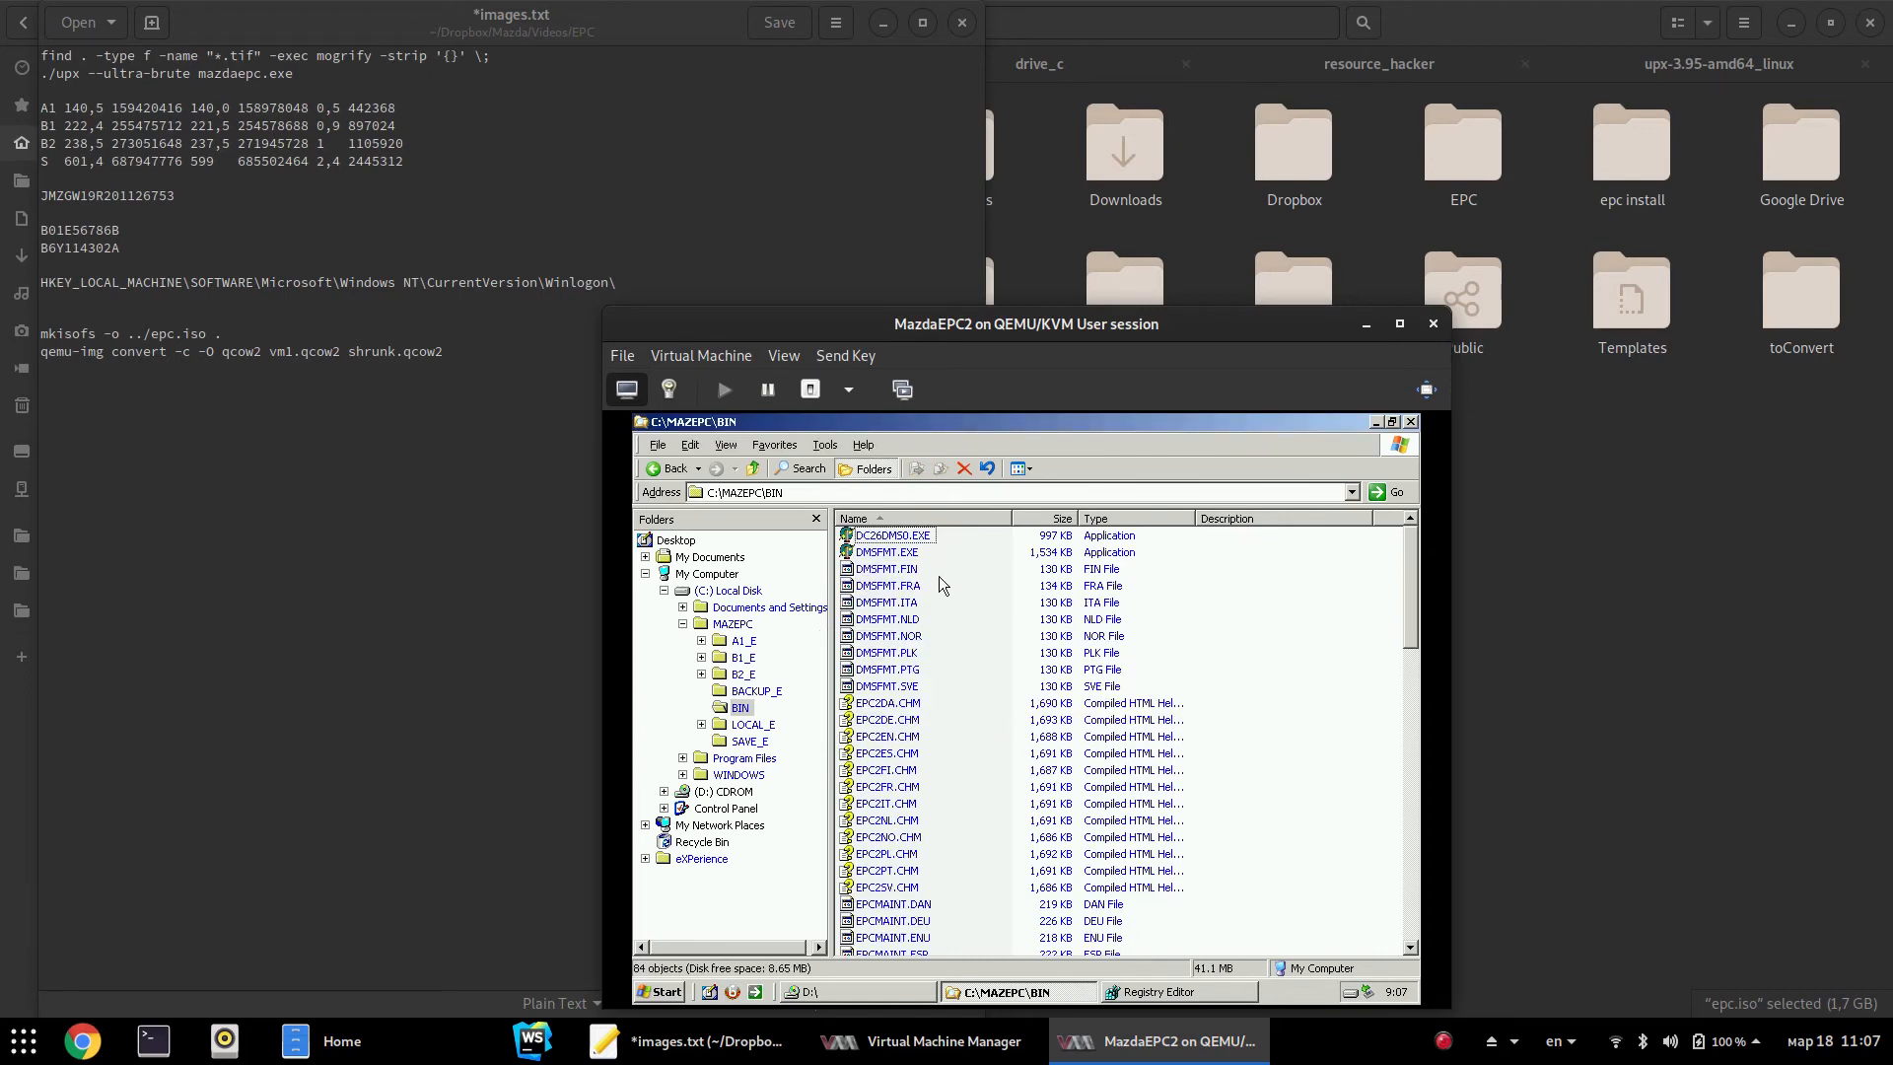
left_click_drag(937, 572, 934, 708)
key("Delete")
key("Return")
Delete the twelve EPC2 .CHM help files and the EPCMAINT language files
left_click_drag(939, 570, 827, 757)
key("Delete")
key("Return")
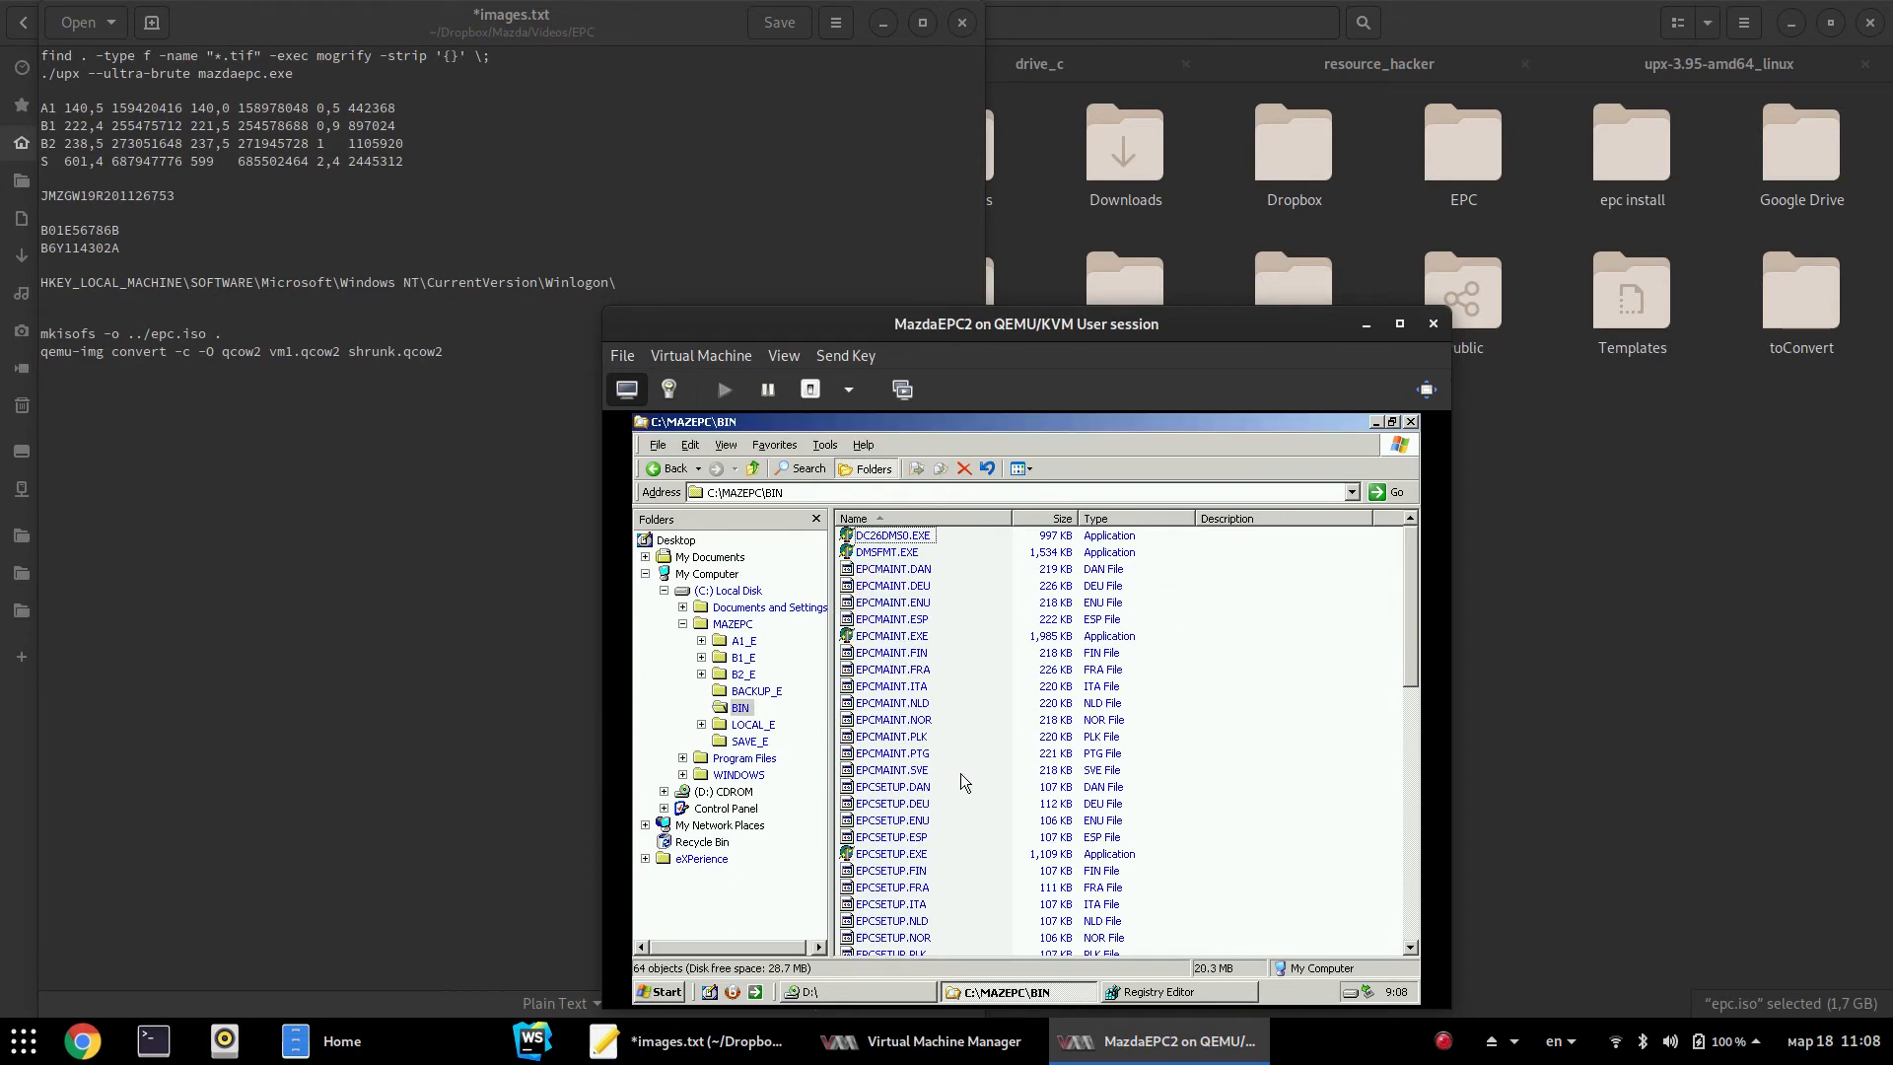
left_click_drag(935, 578, 882, 781)
key("Delete")
key("Return")
key("Delete")
key("Return")
Delete the EPCSETUP and EXEUPD language files, including leftover EXEUPD.FIN and EPCMAINT.FIN
left_click_drag(919, 621, 872, 810)
key("Delete")
key("Return")
left_click_drag(952, 639, 844, 767)
key("Delete")
key("Return")
left_click(890, 636)
key("Delete")
key("Return")
left_click(893, 586)
key("Delete")
key("Return")
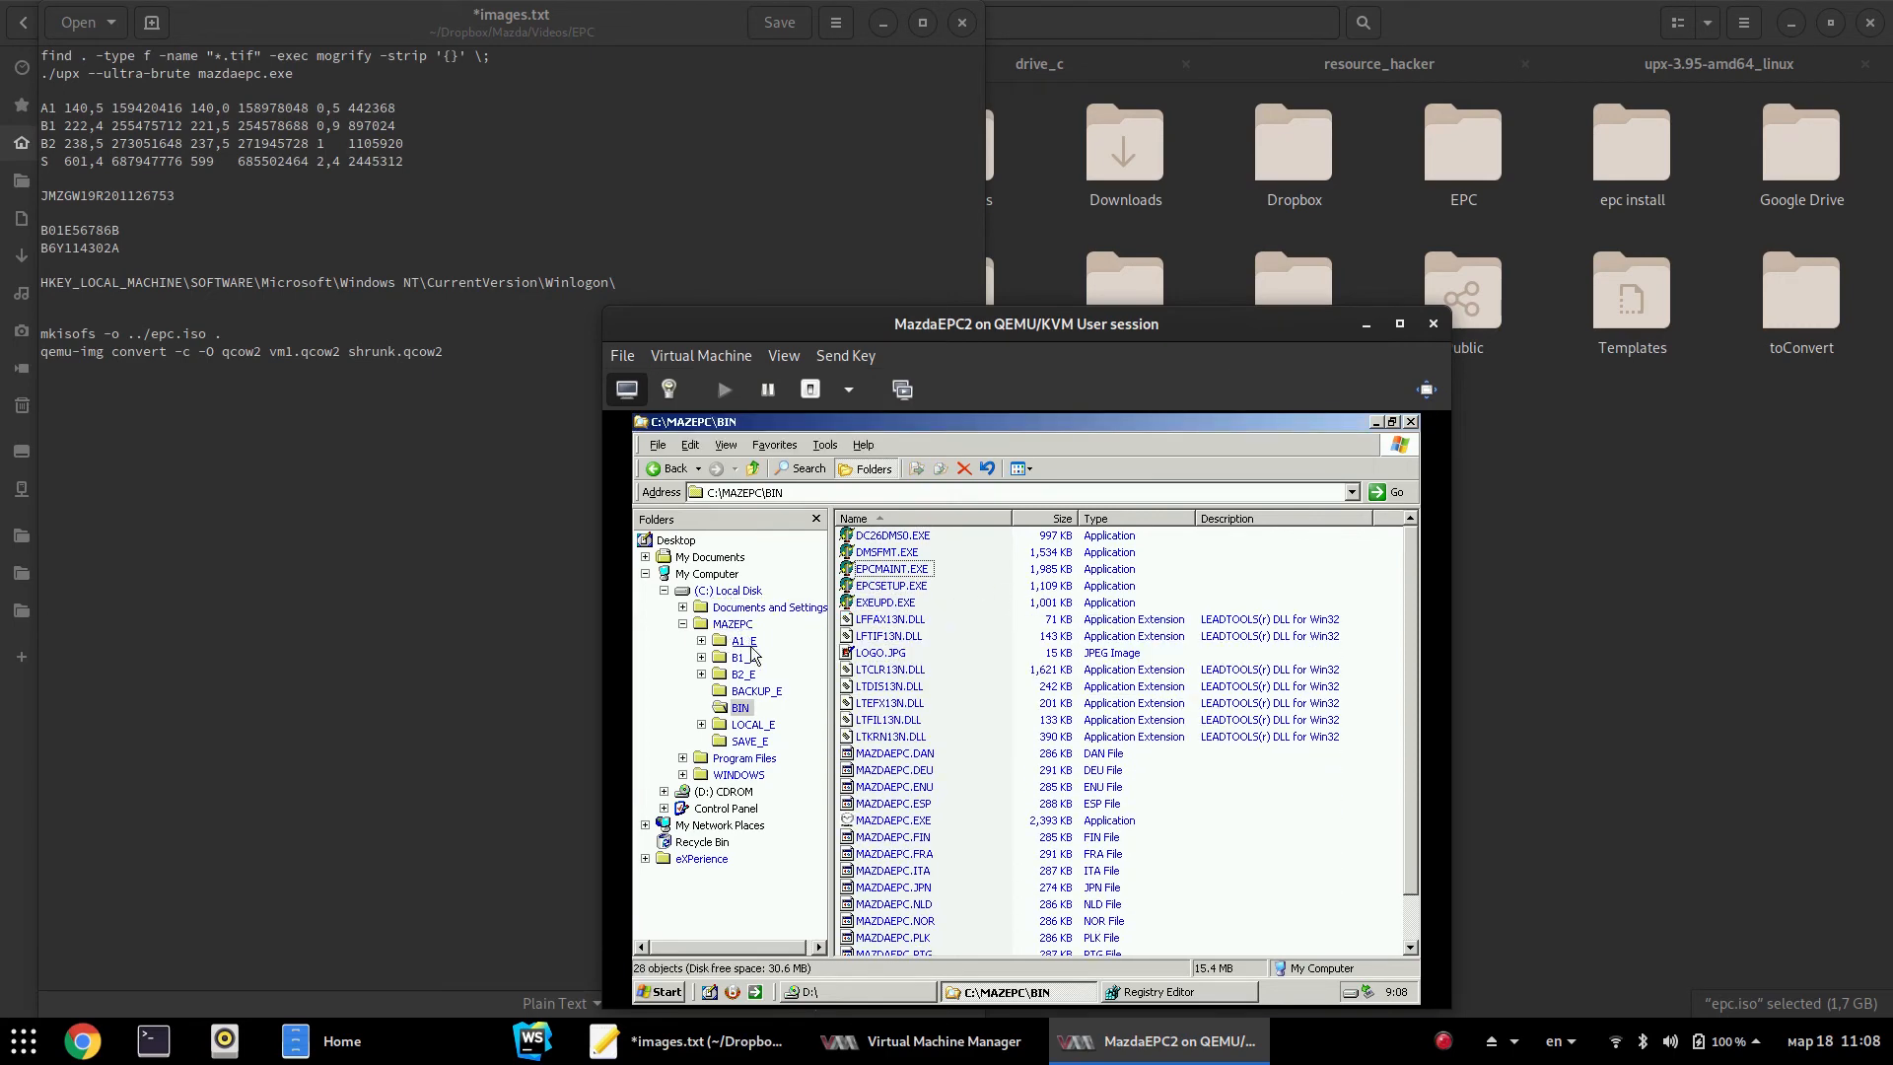
Drag the BORLAND folder onto C:\Program Files, replacing existing files with Yes to All
left_click(750, 775)
left_click_drag(749, 775, 1046, 759)
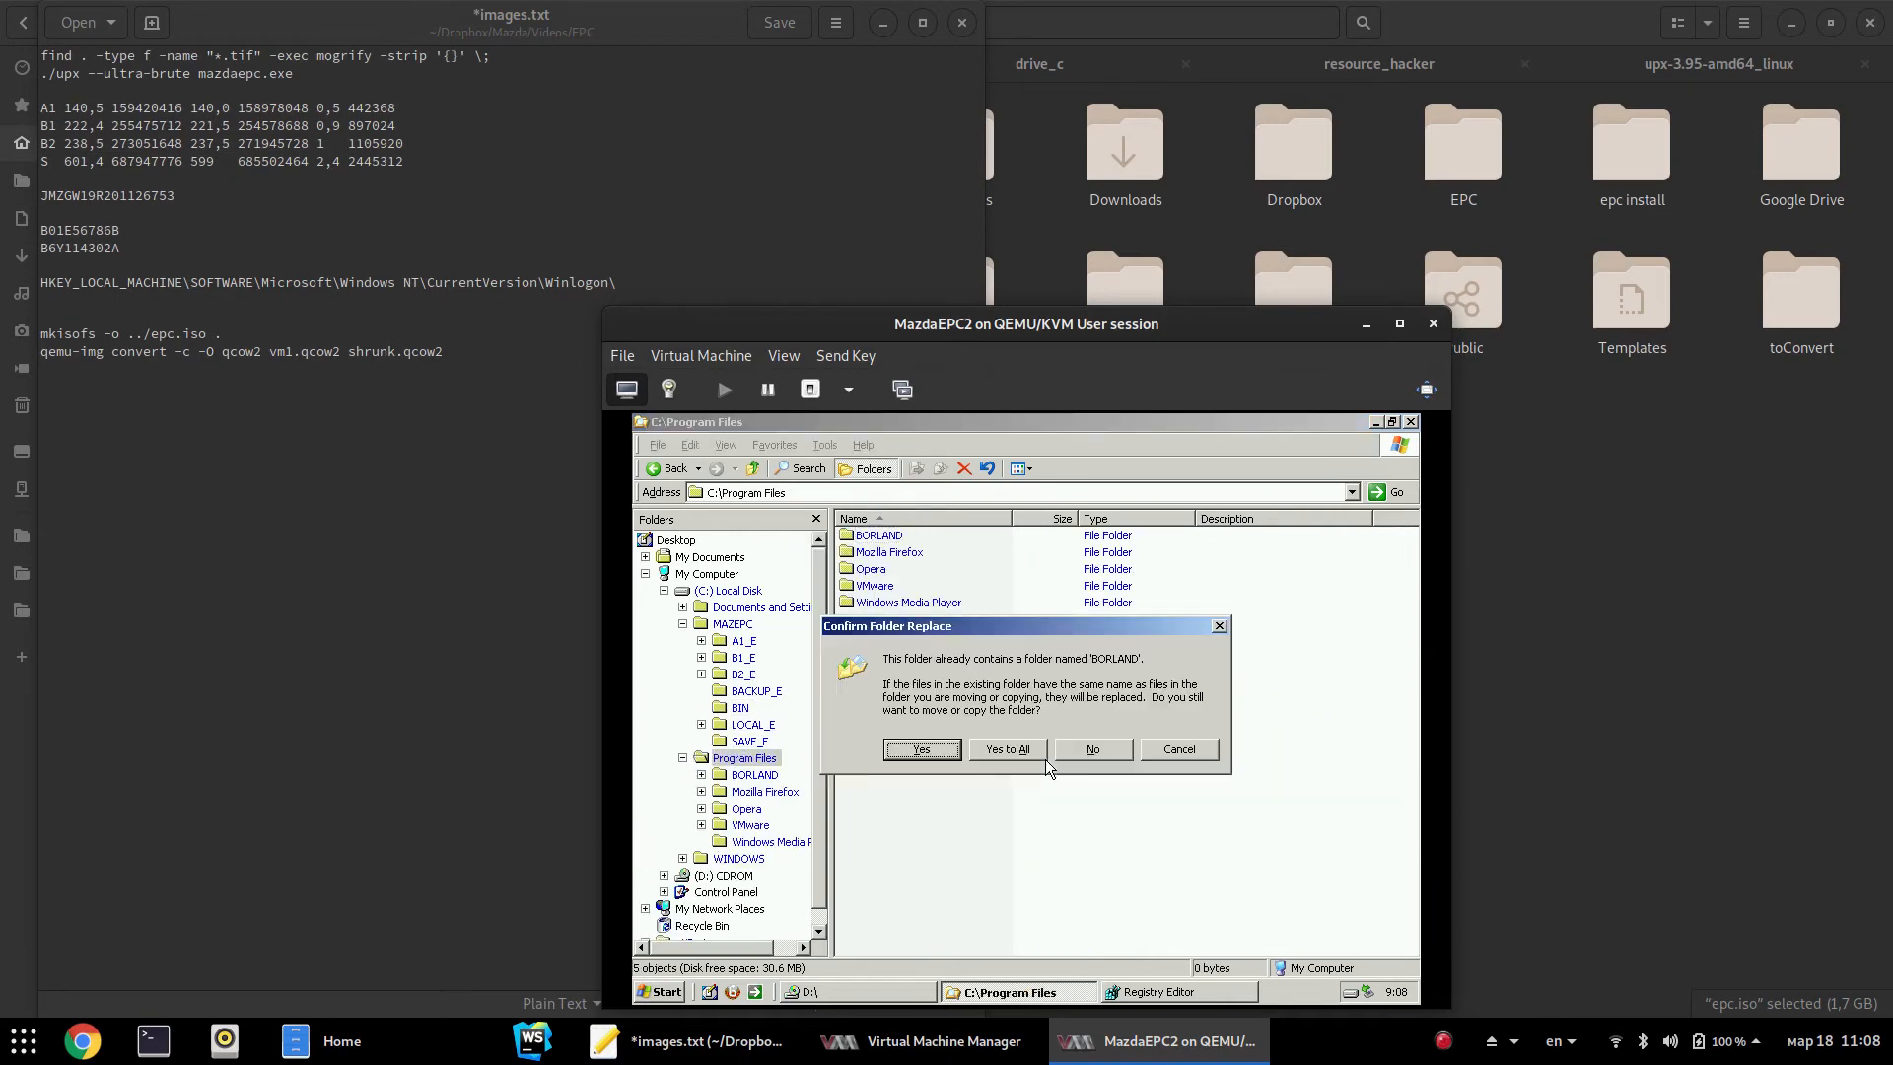
left_click(1008, 760)
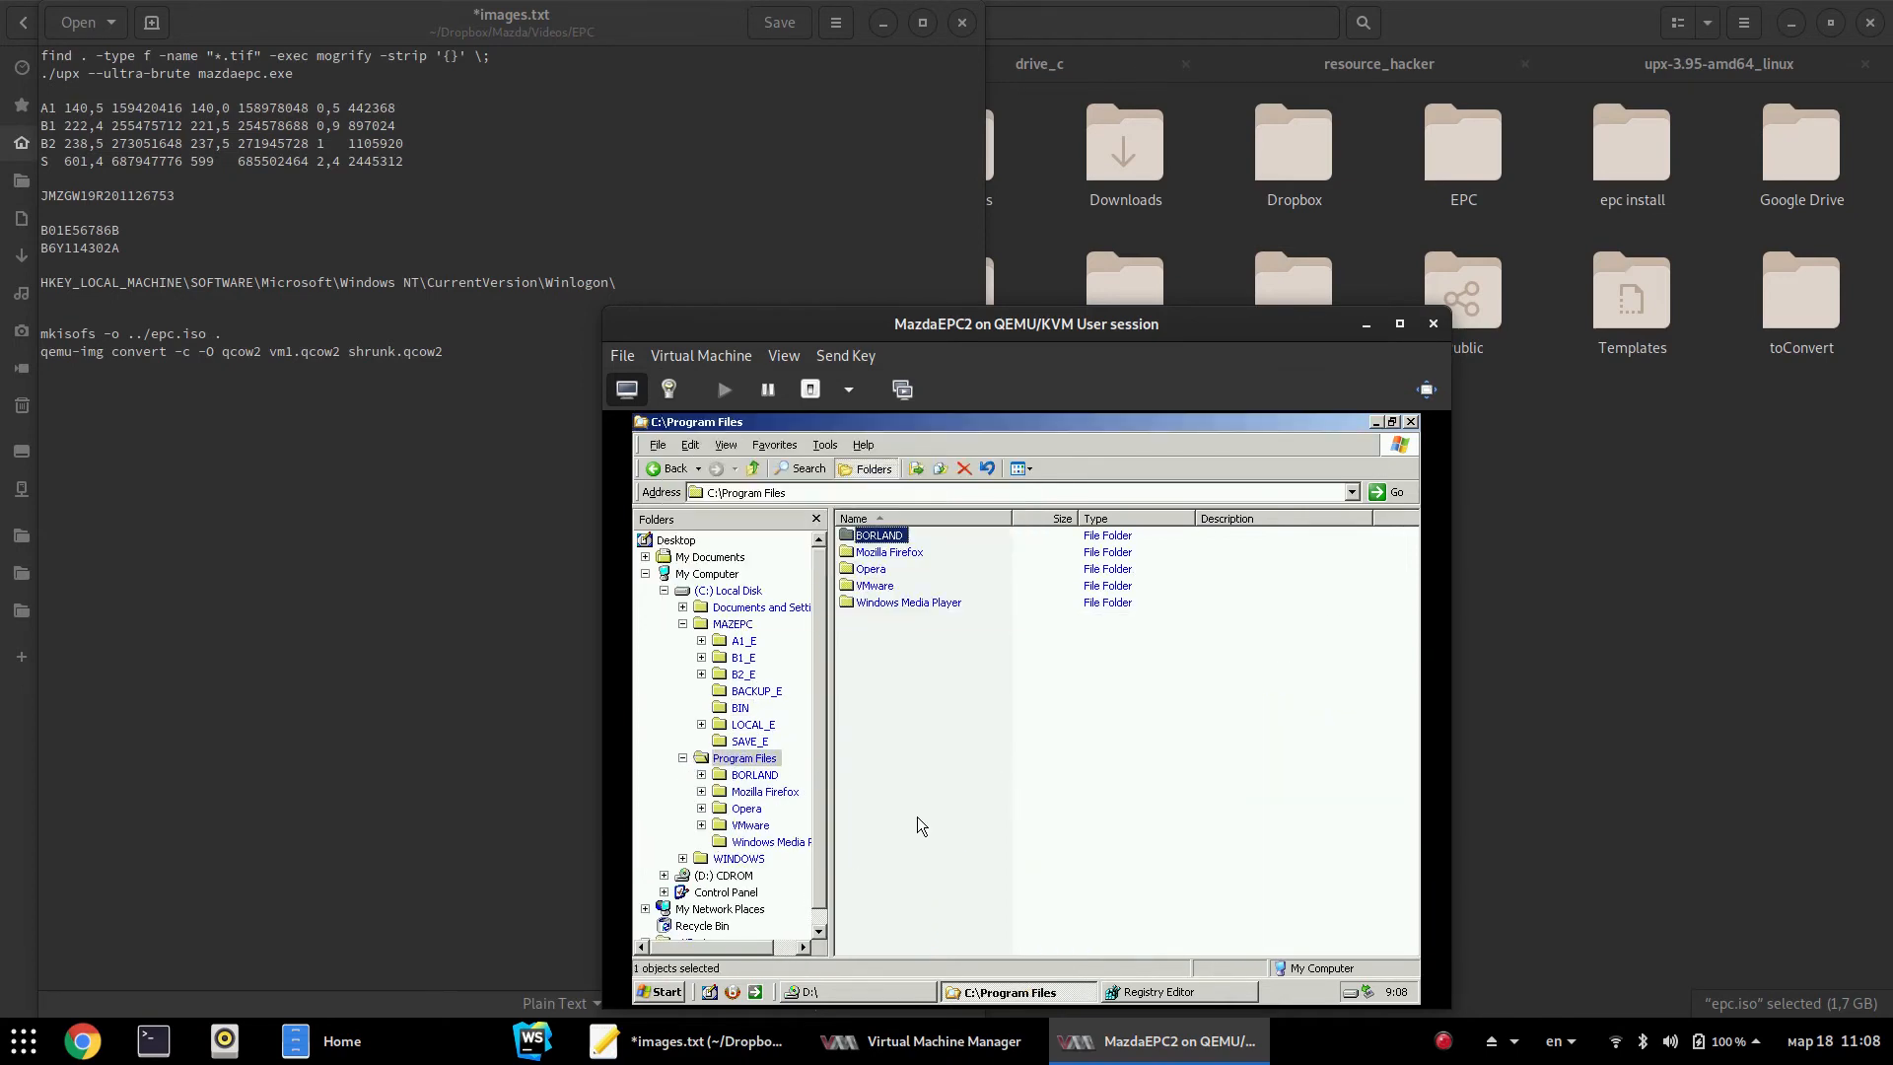
Inside BORLAND, rename the COMMON_F folder to 'Common Files'
double_click(893, 538)
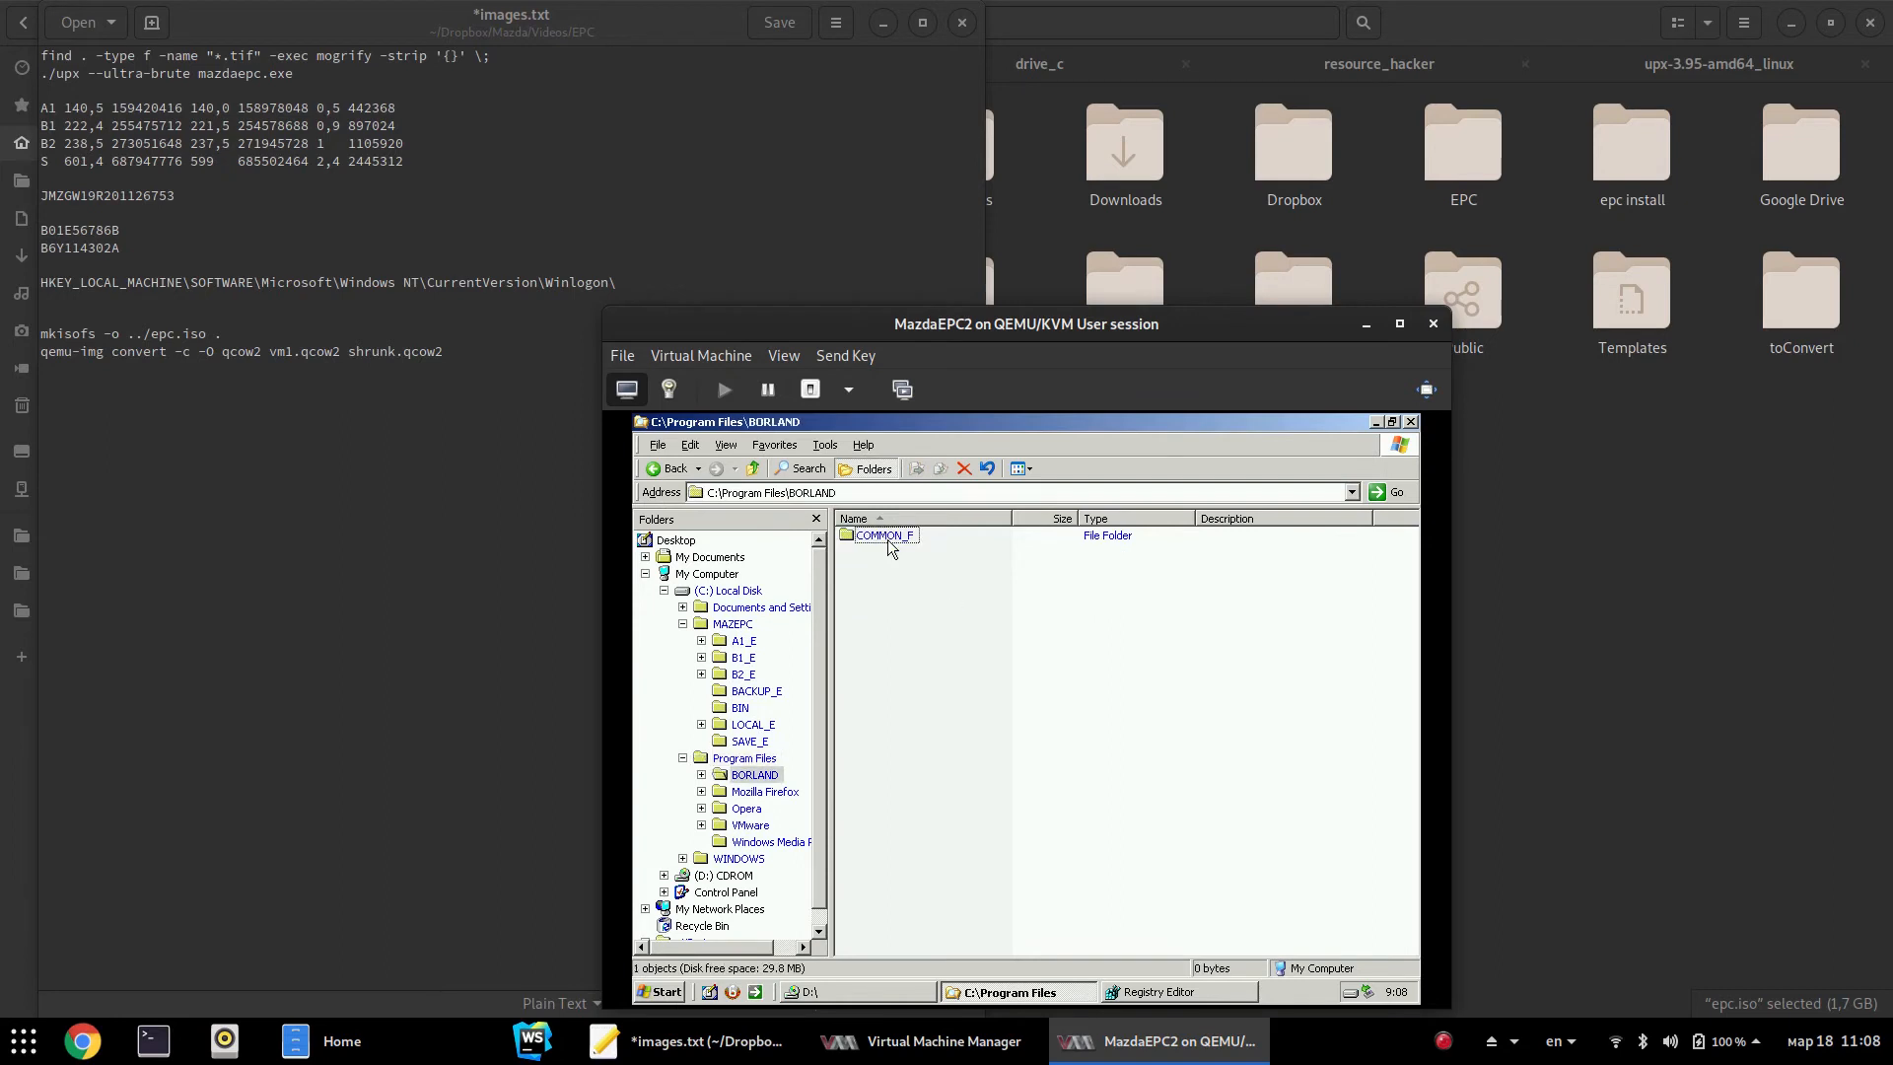
left_click(907, 541)
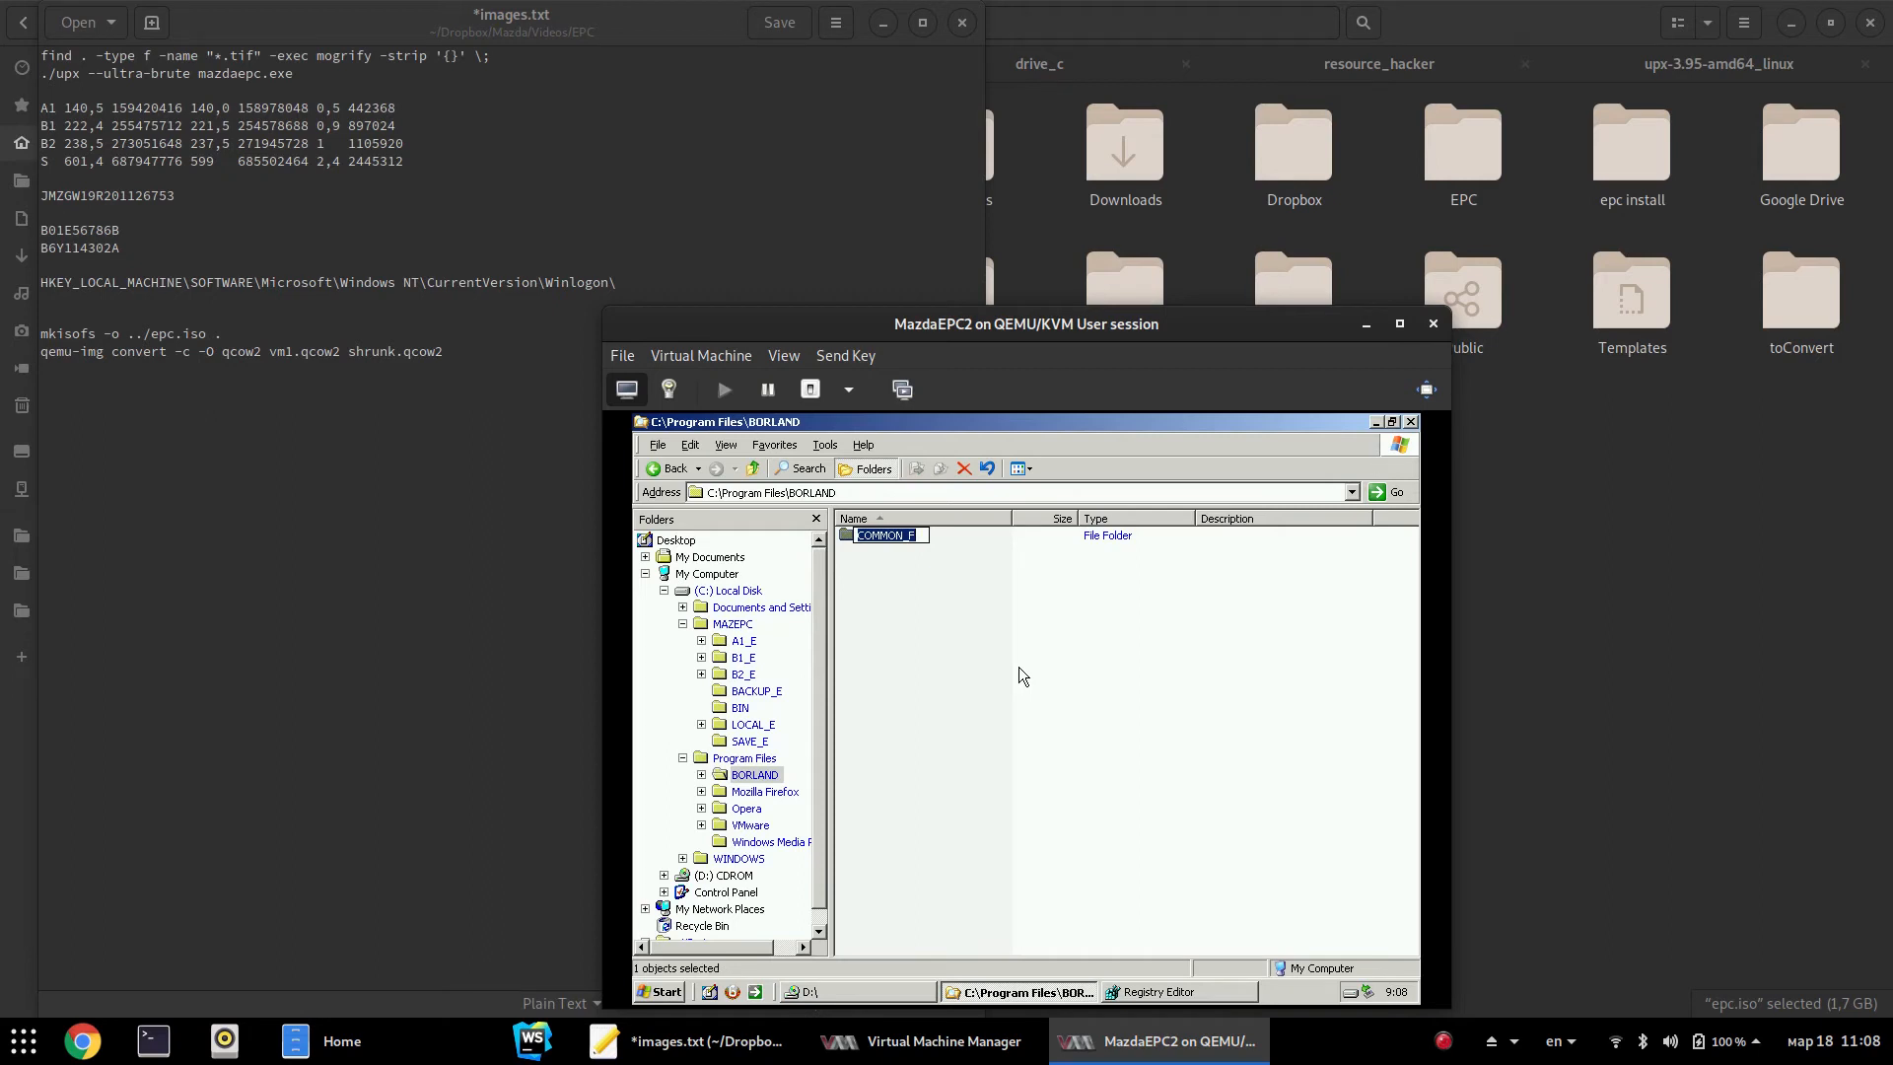
type("Common Files")
key("Return")
left_click(1121, 675)
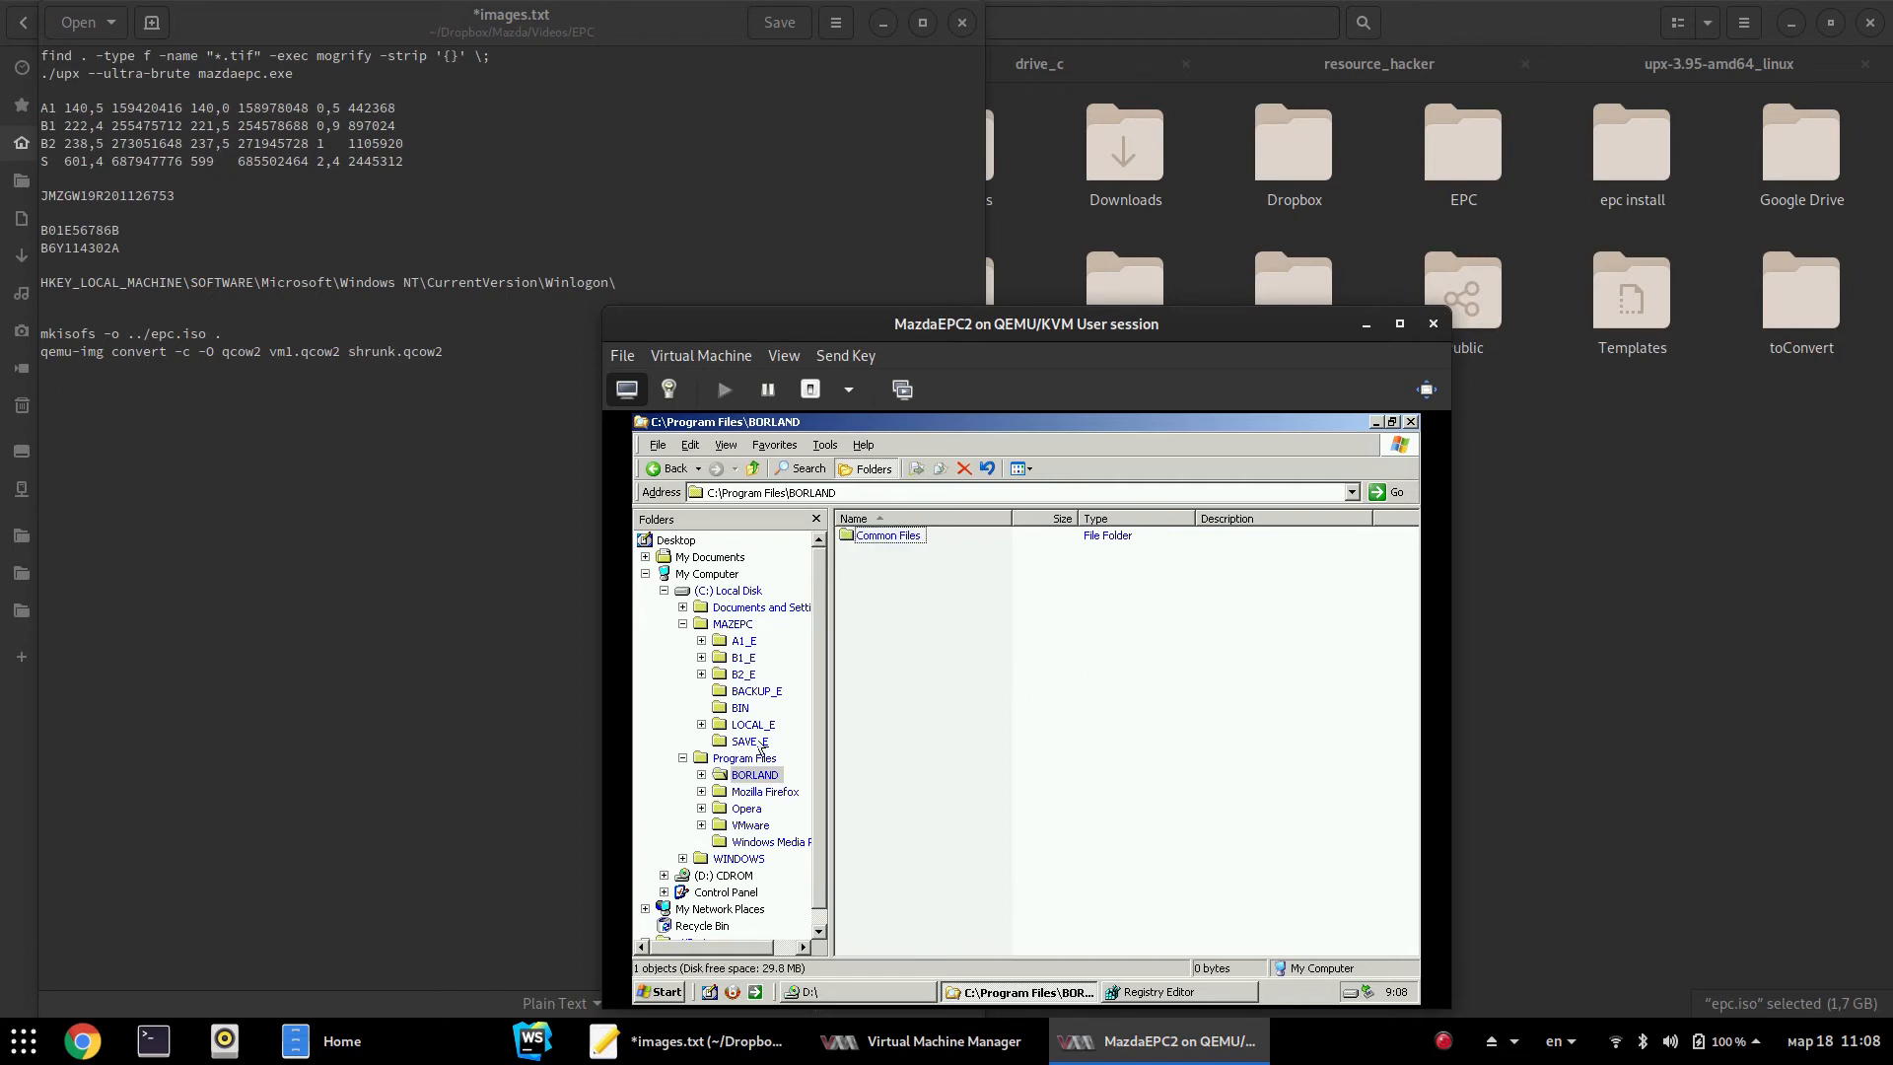
Navigate back to the C:\MAZEPC\BIN folder
left_click(733, 624)
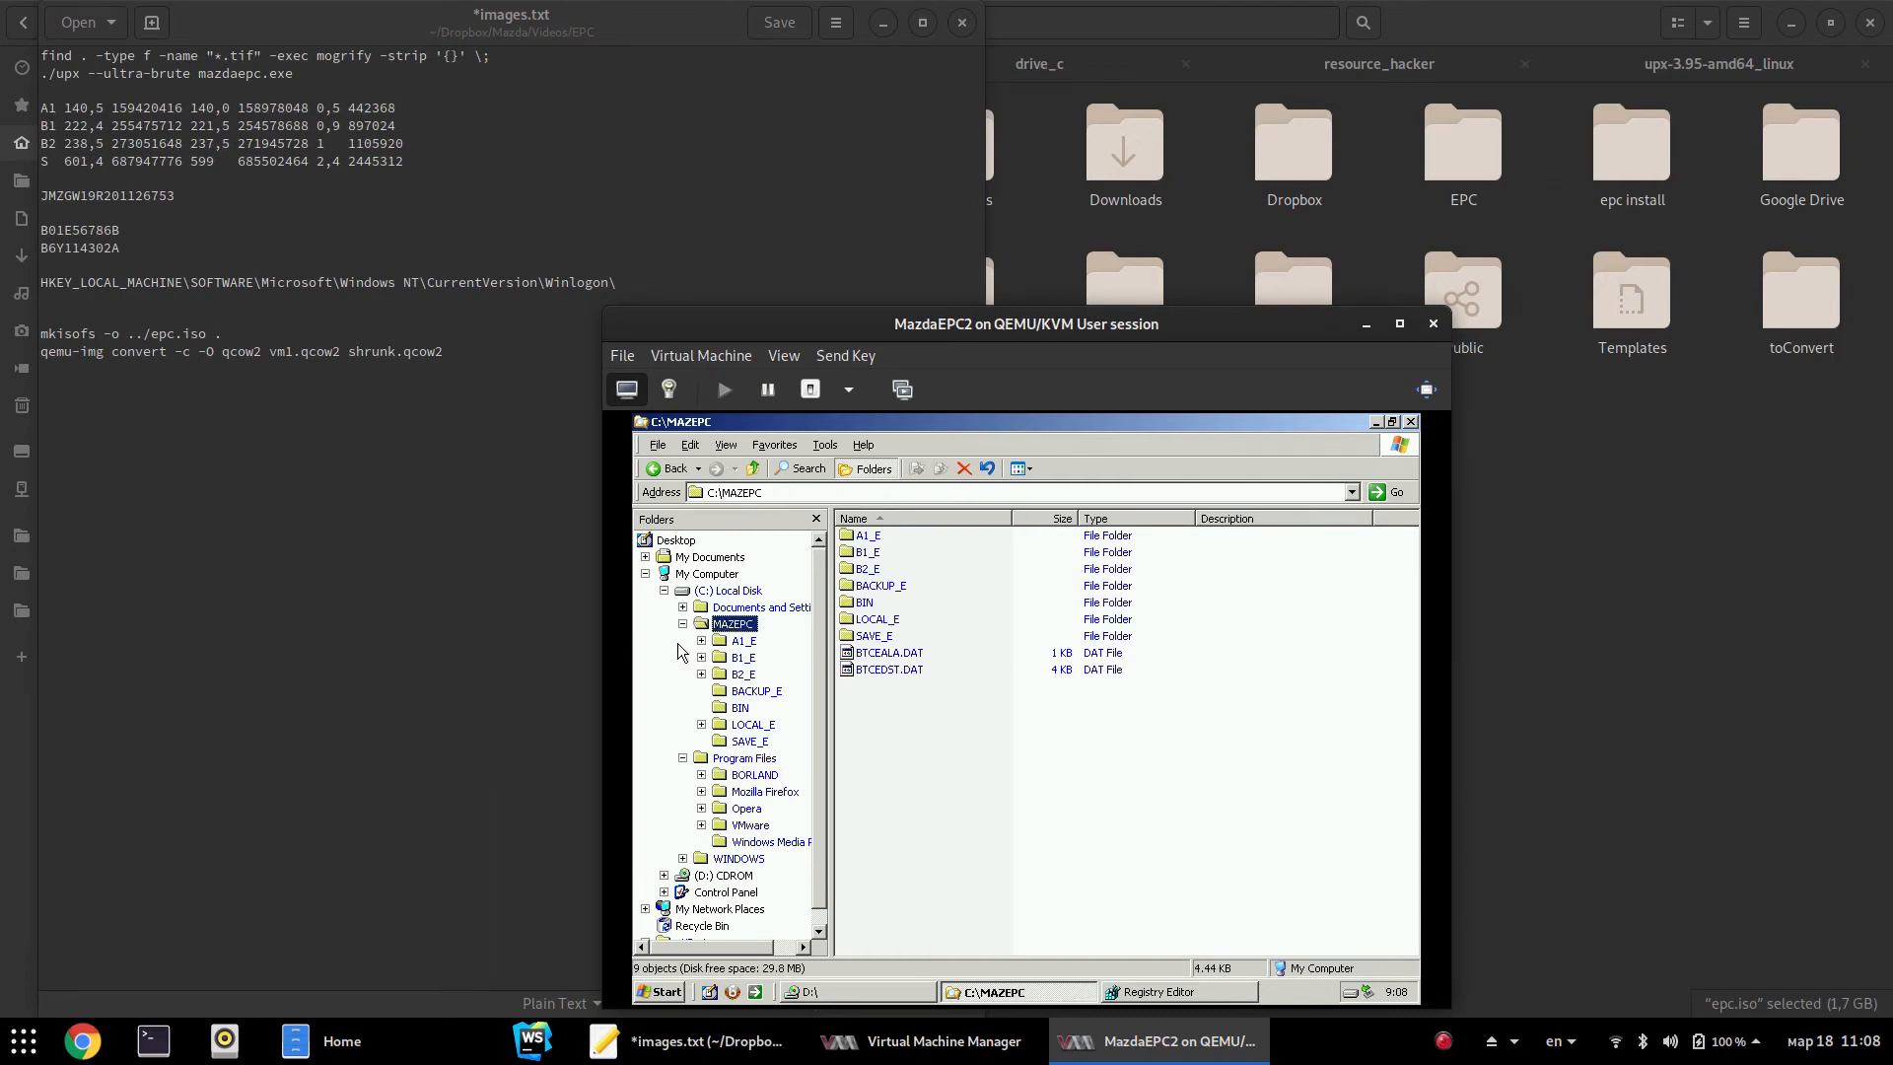
left_click(1044, 797)
left_click(740, 708)
left_click(1047, 778)
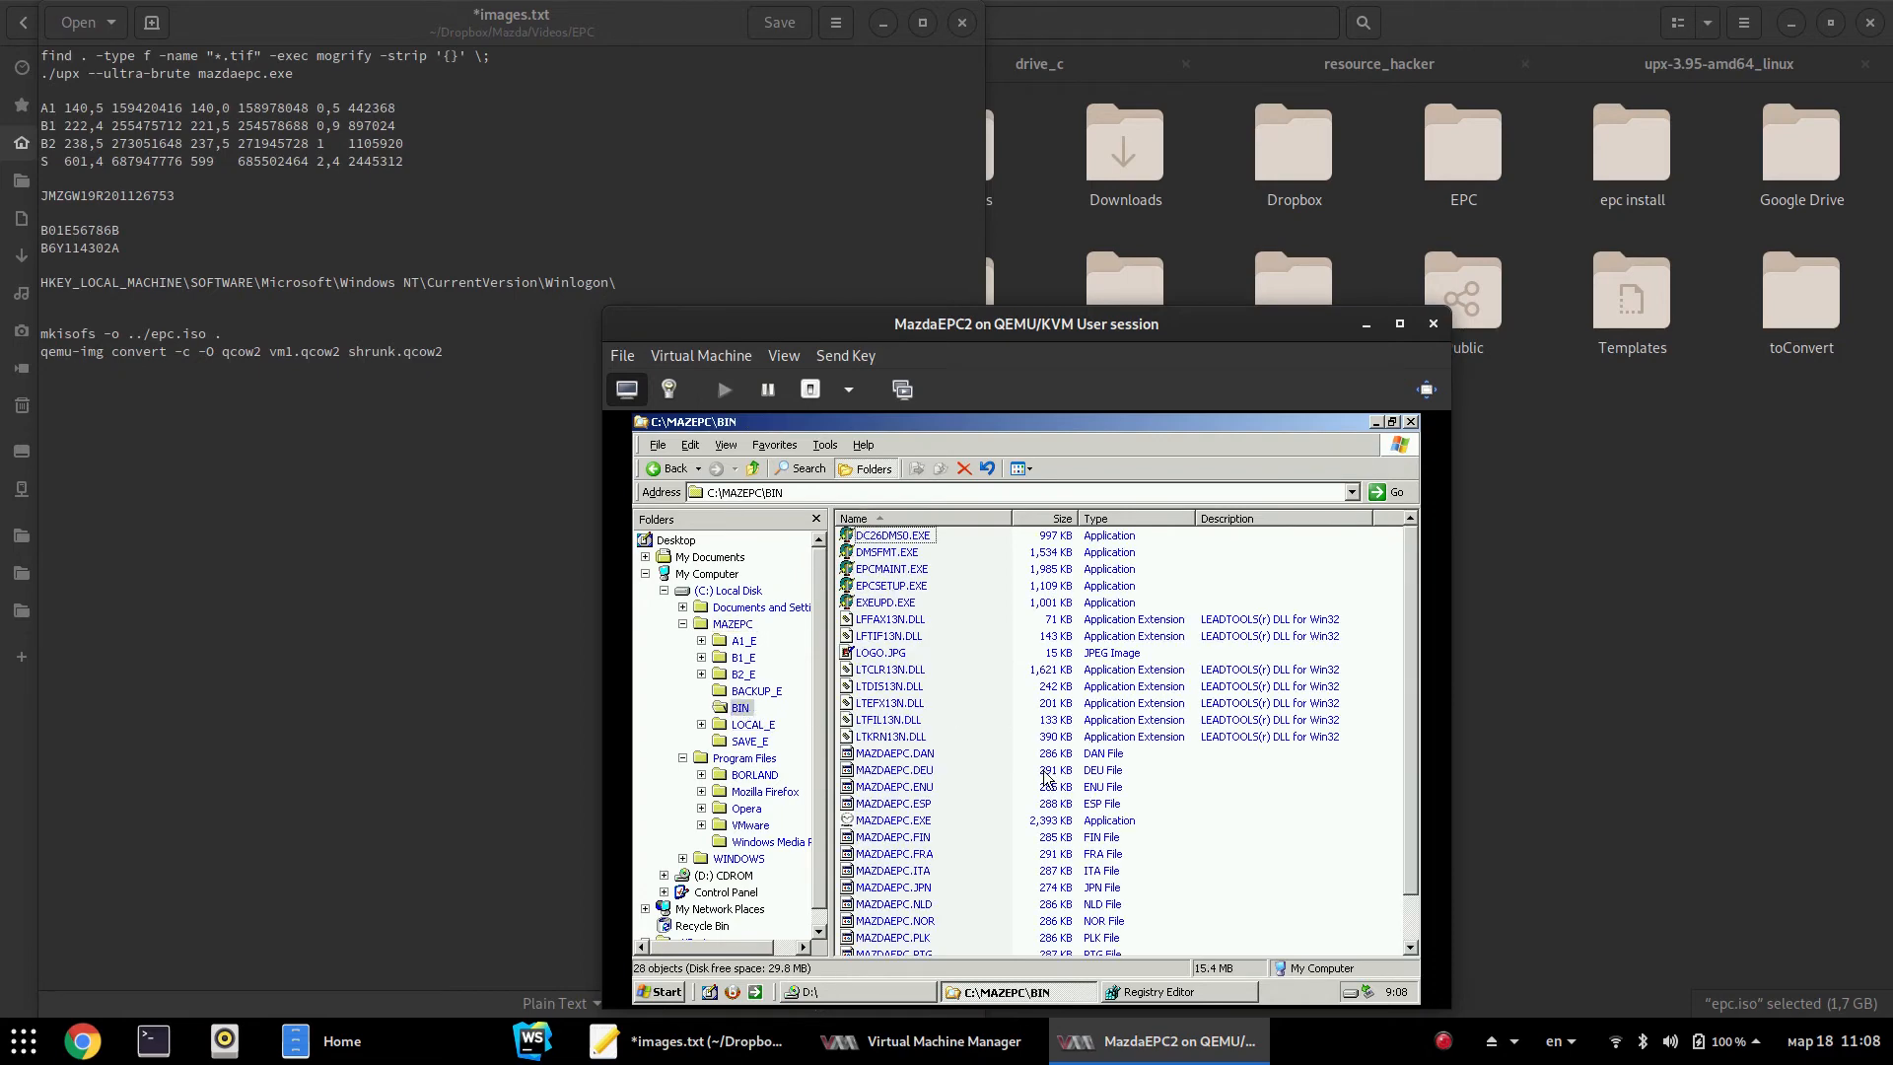
scroll(1047, 778, "down", 1)
double_click(902, 770)
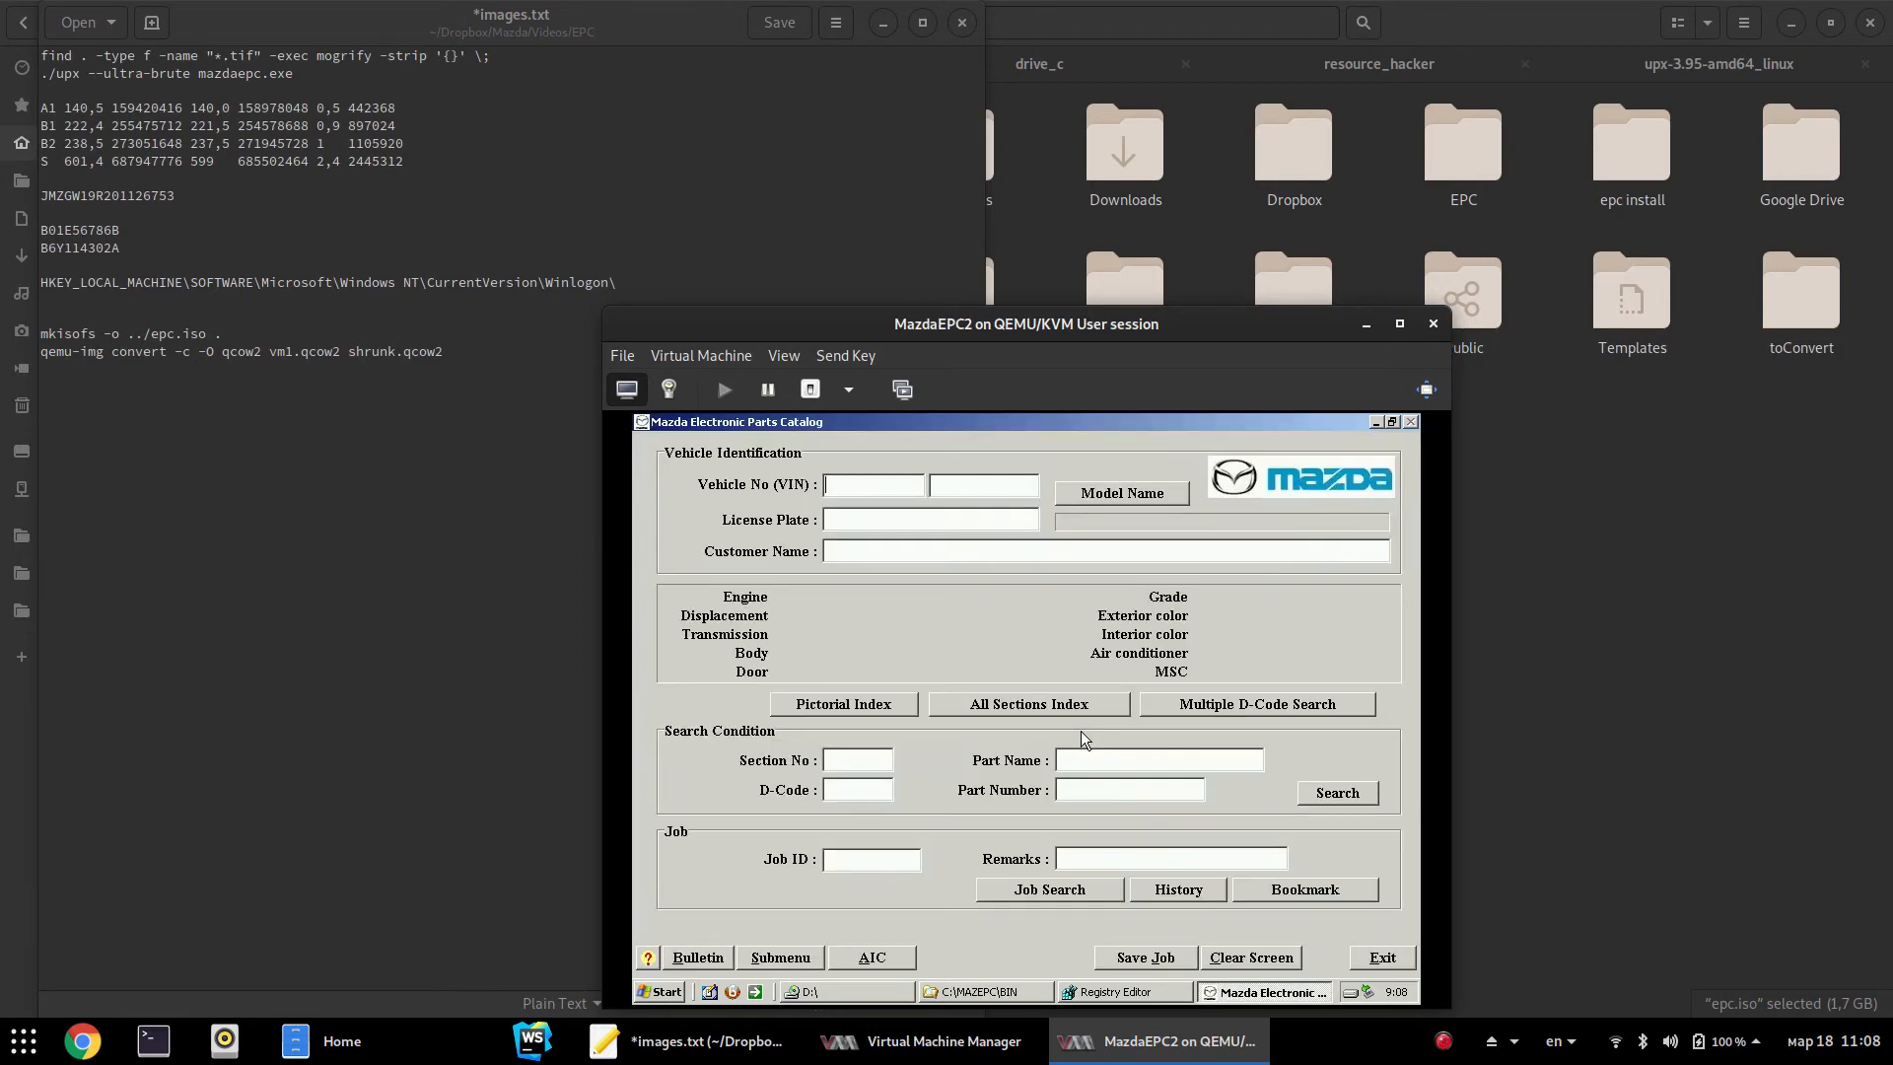
left_click(1382, 958)
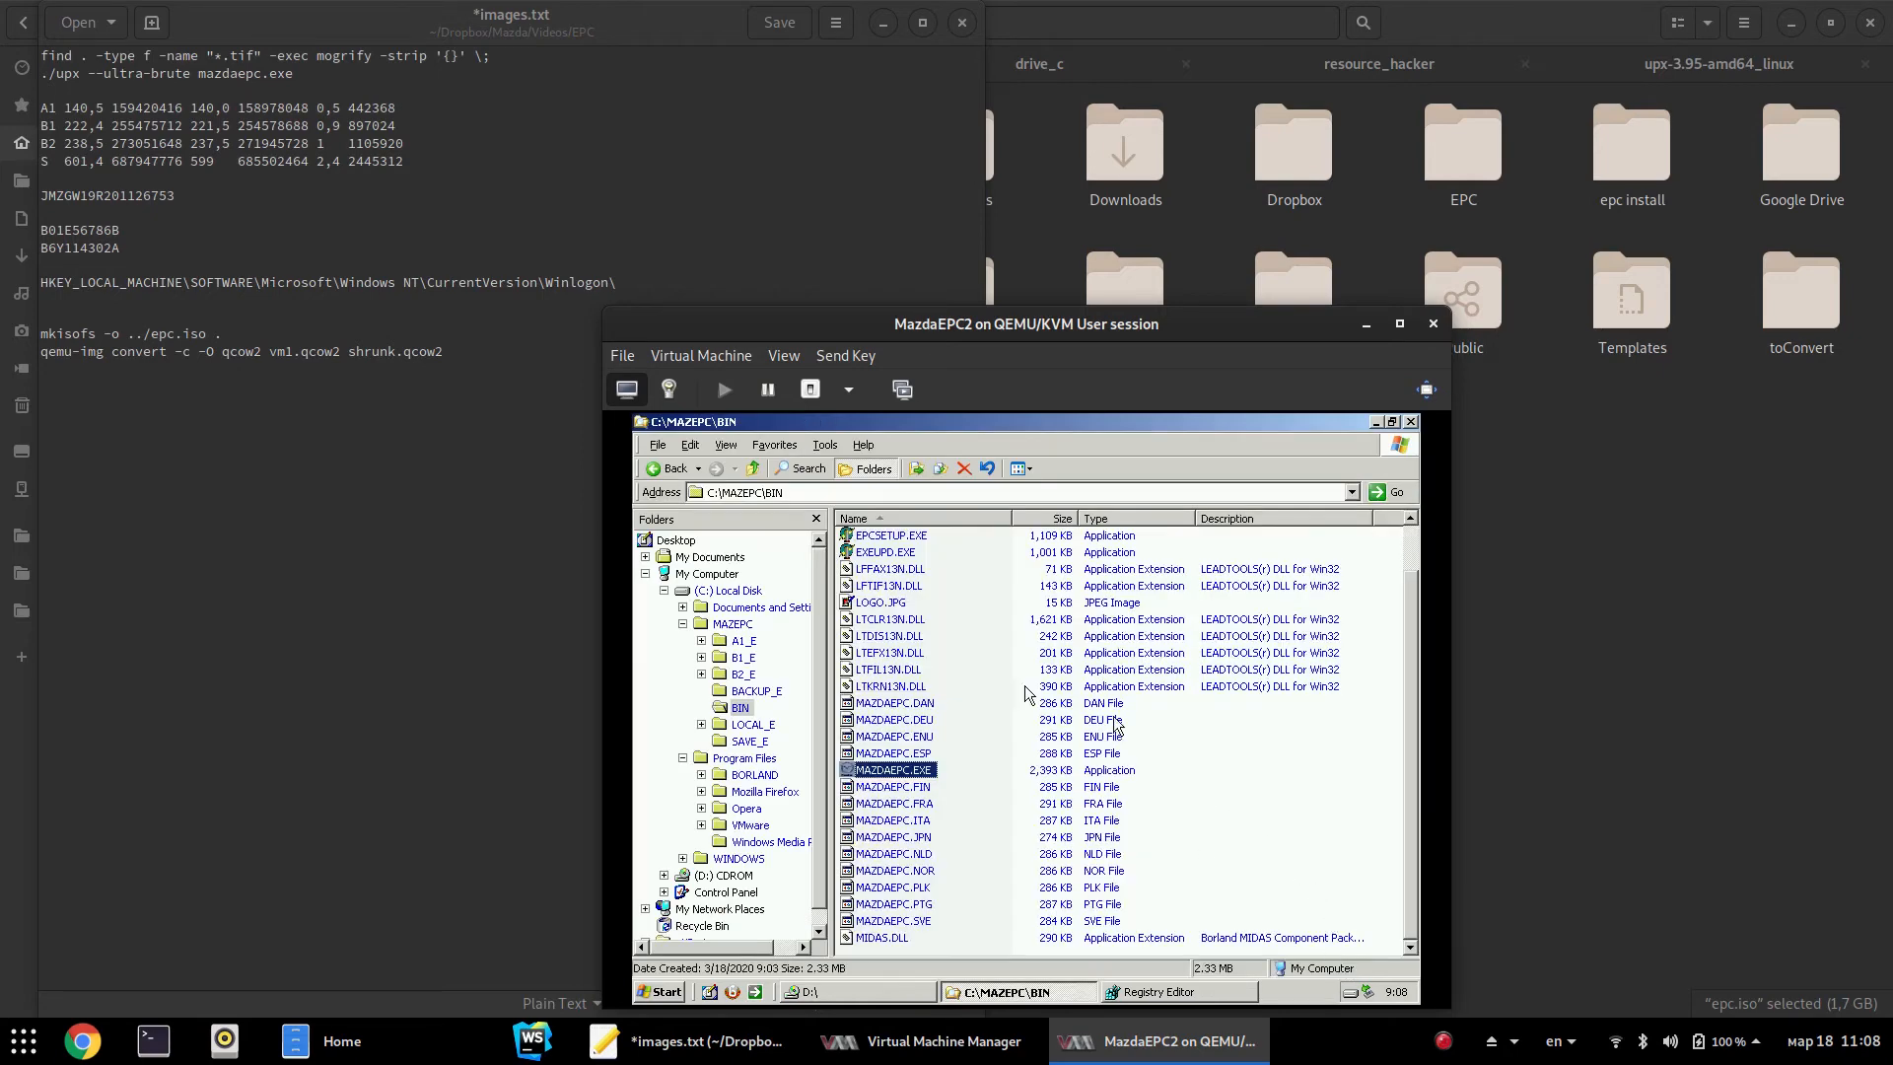
double_click(928, 770)
left_click(1126, 485)
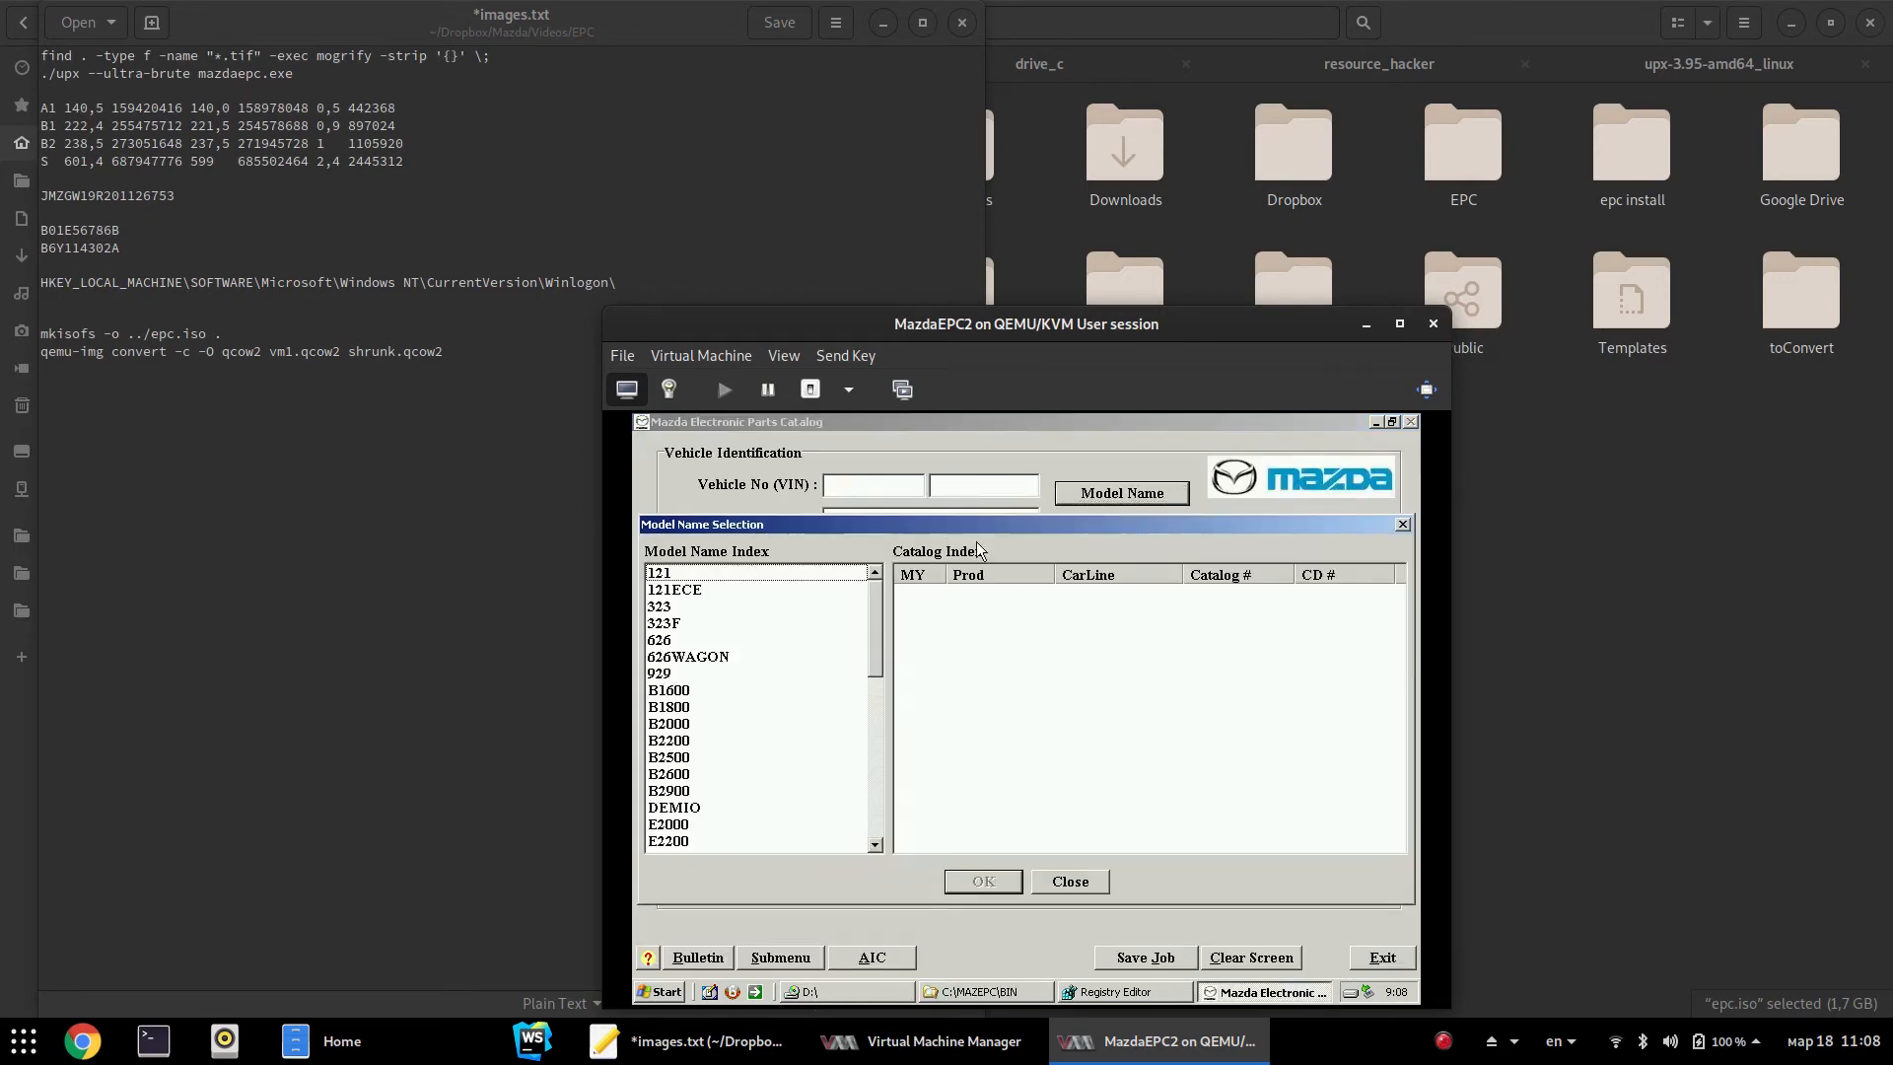
left_click(702, 641)
left_click(984, 881)
type("TANK")
key("Return")
left_click(1129, 770)
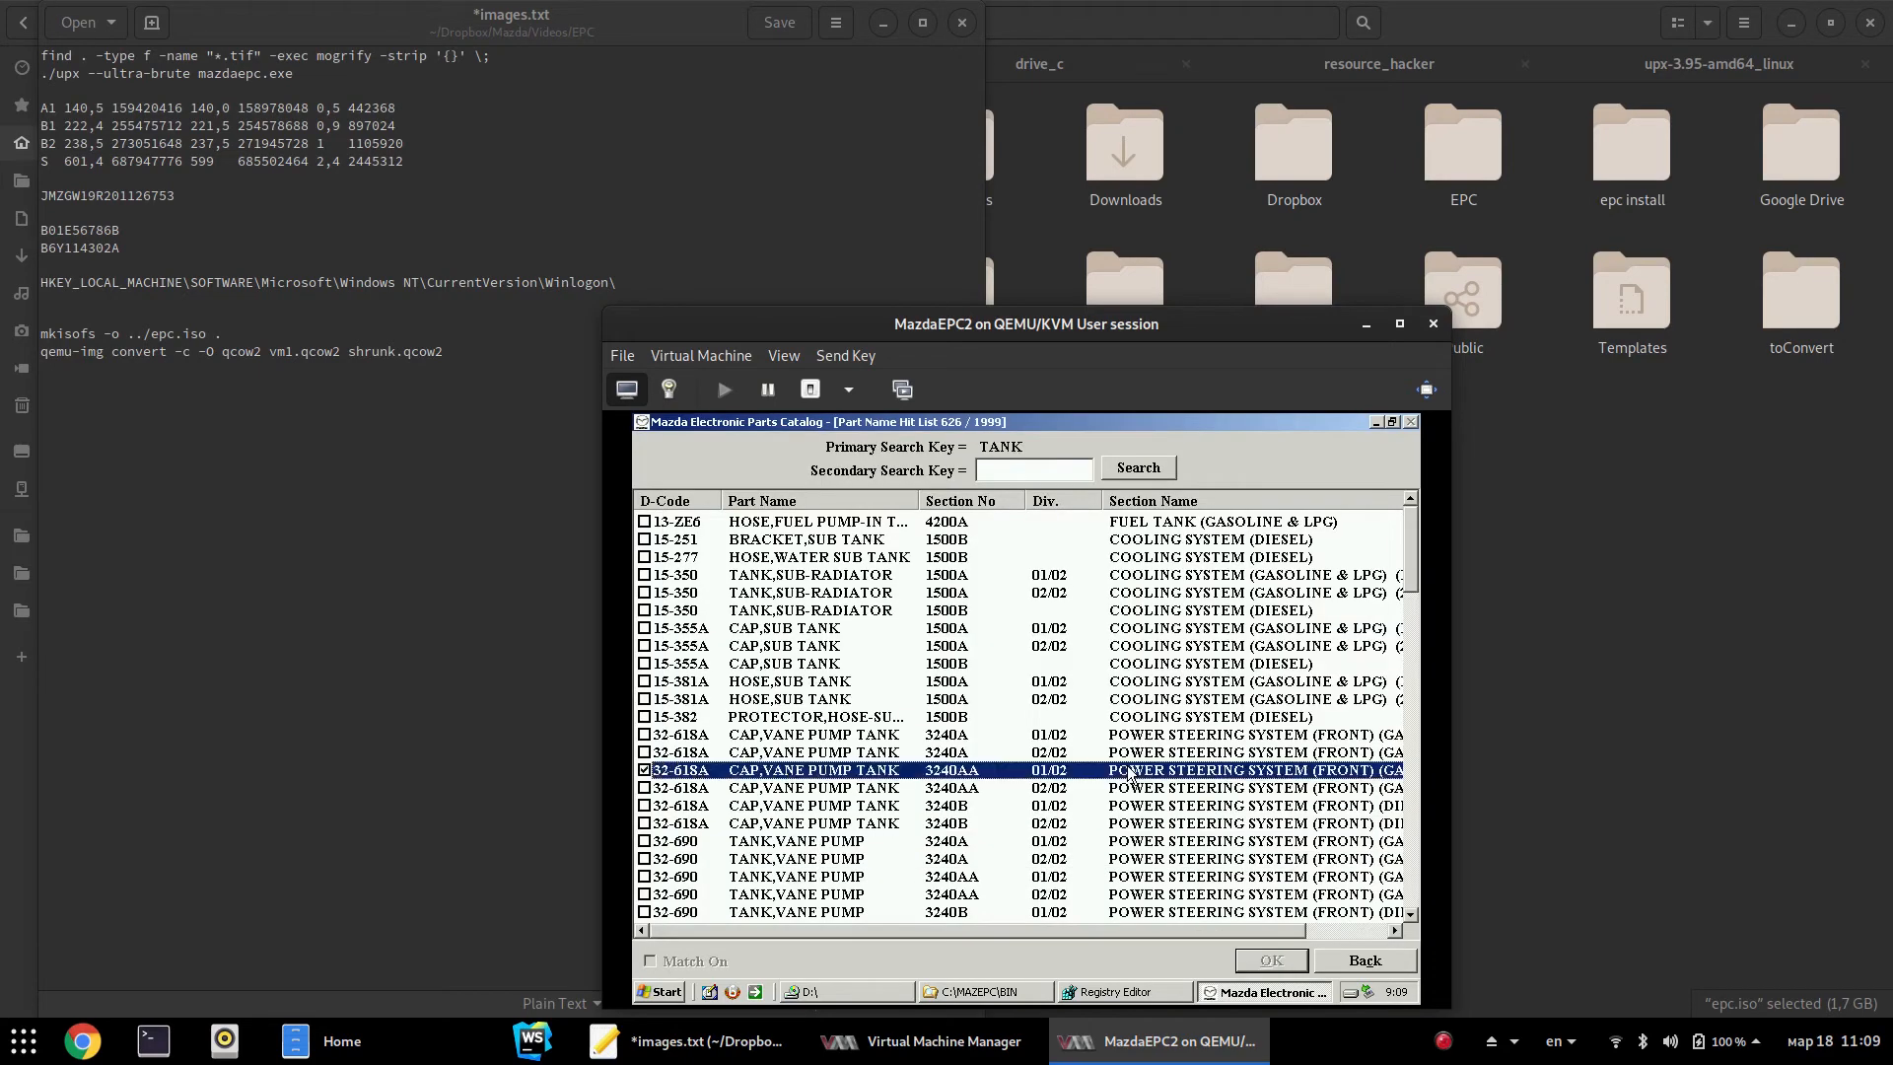
double_click(1129, 770)
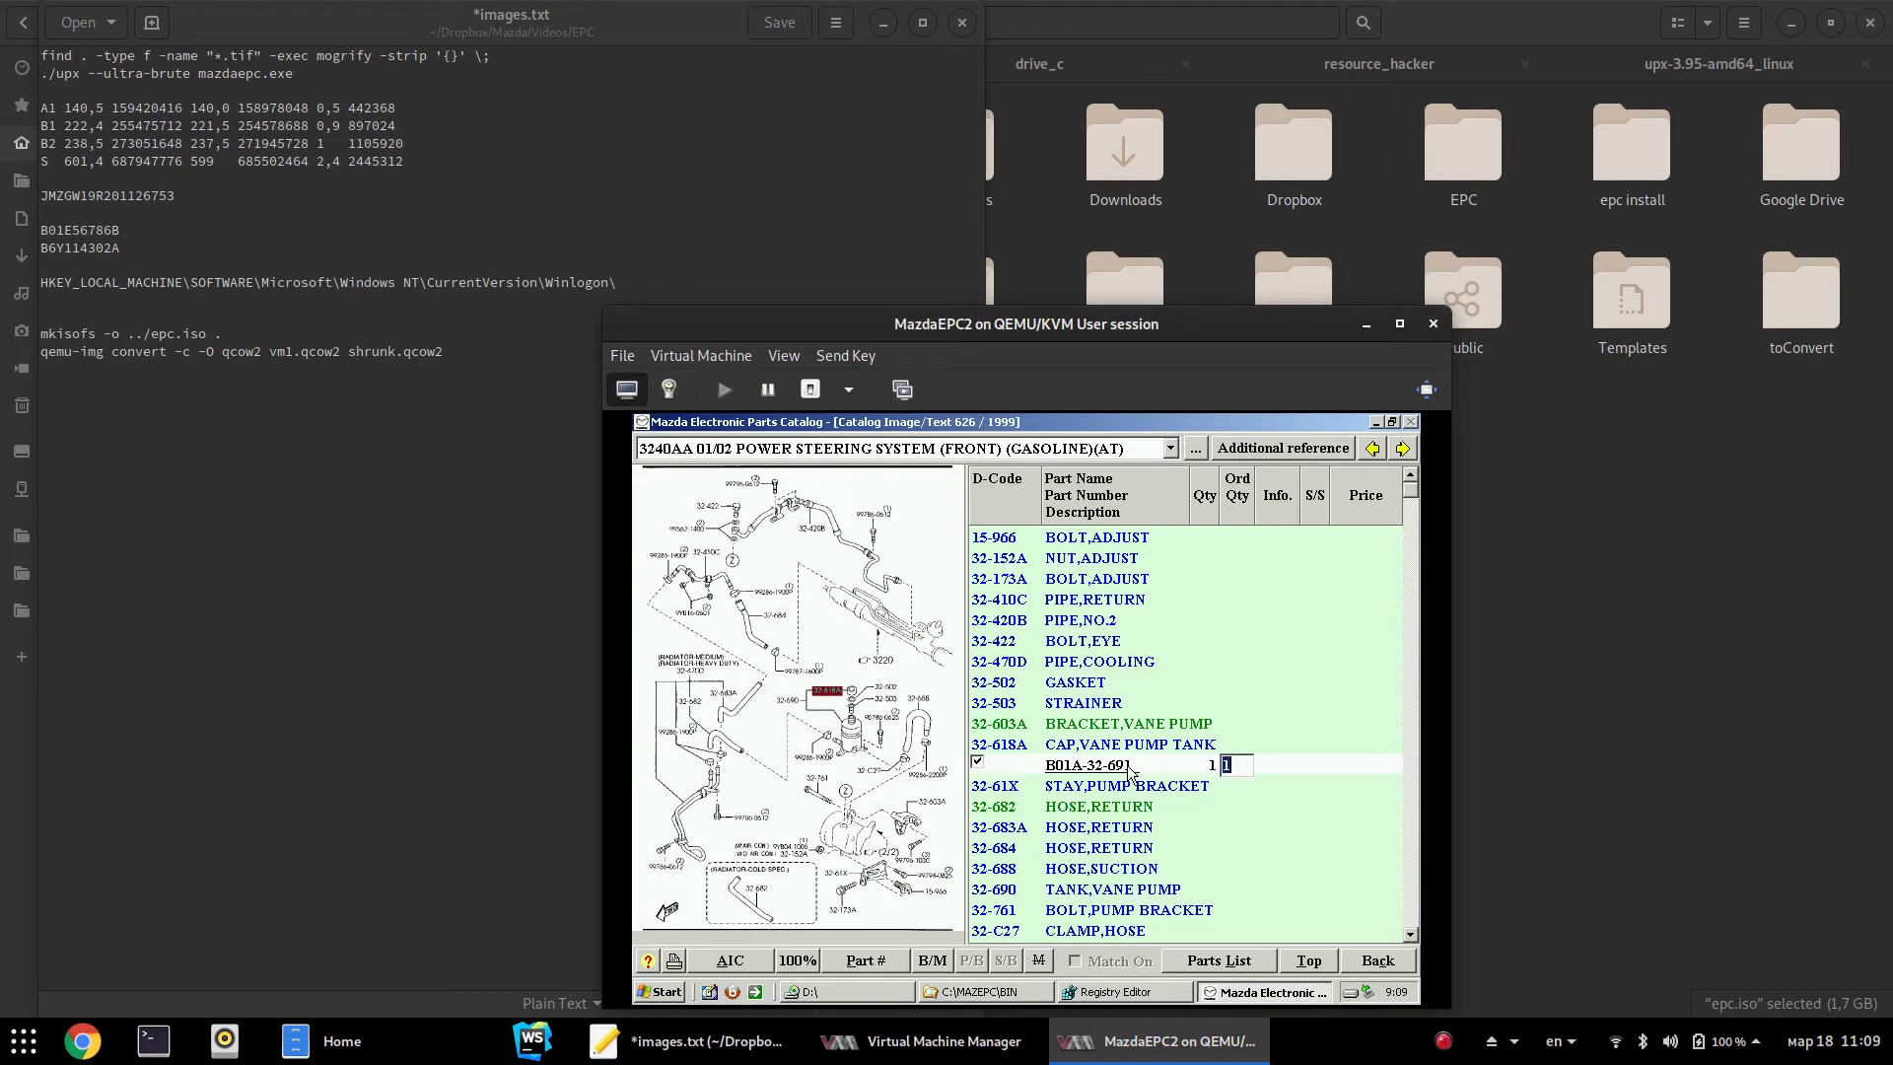
left_click(1307, 961)
left_click(1405, 956)
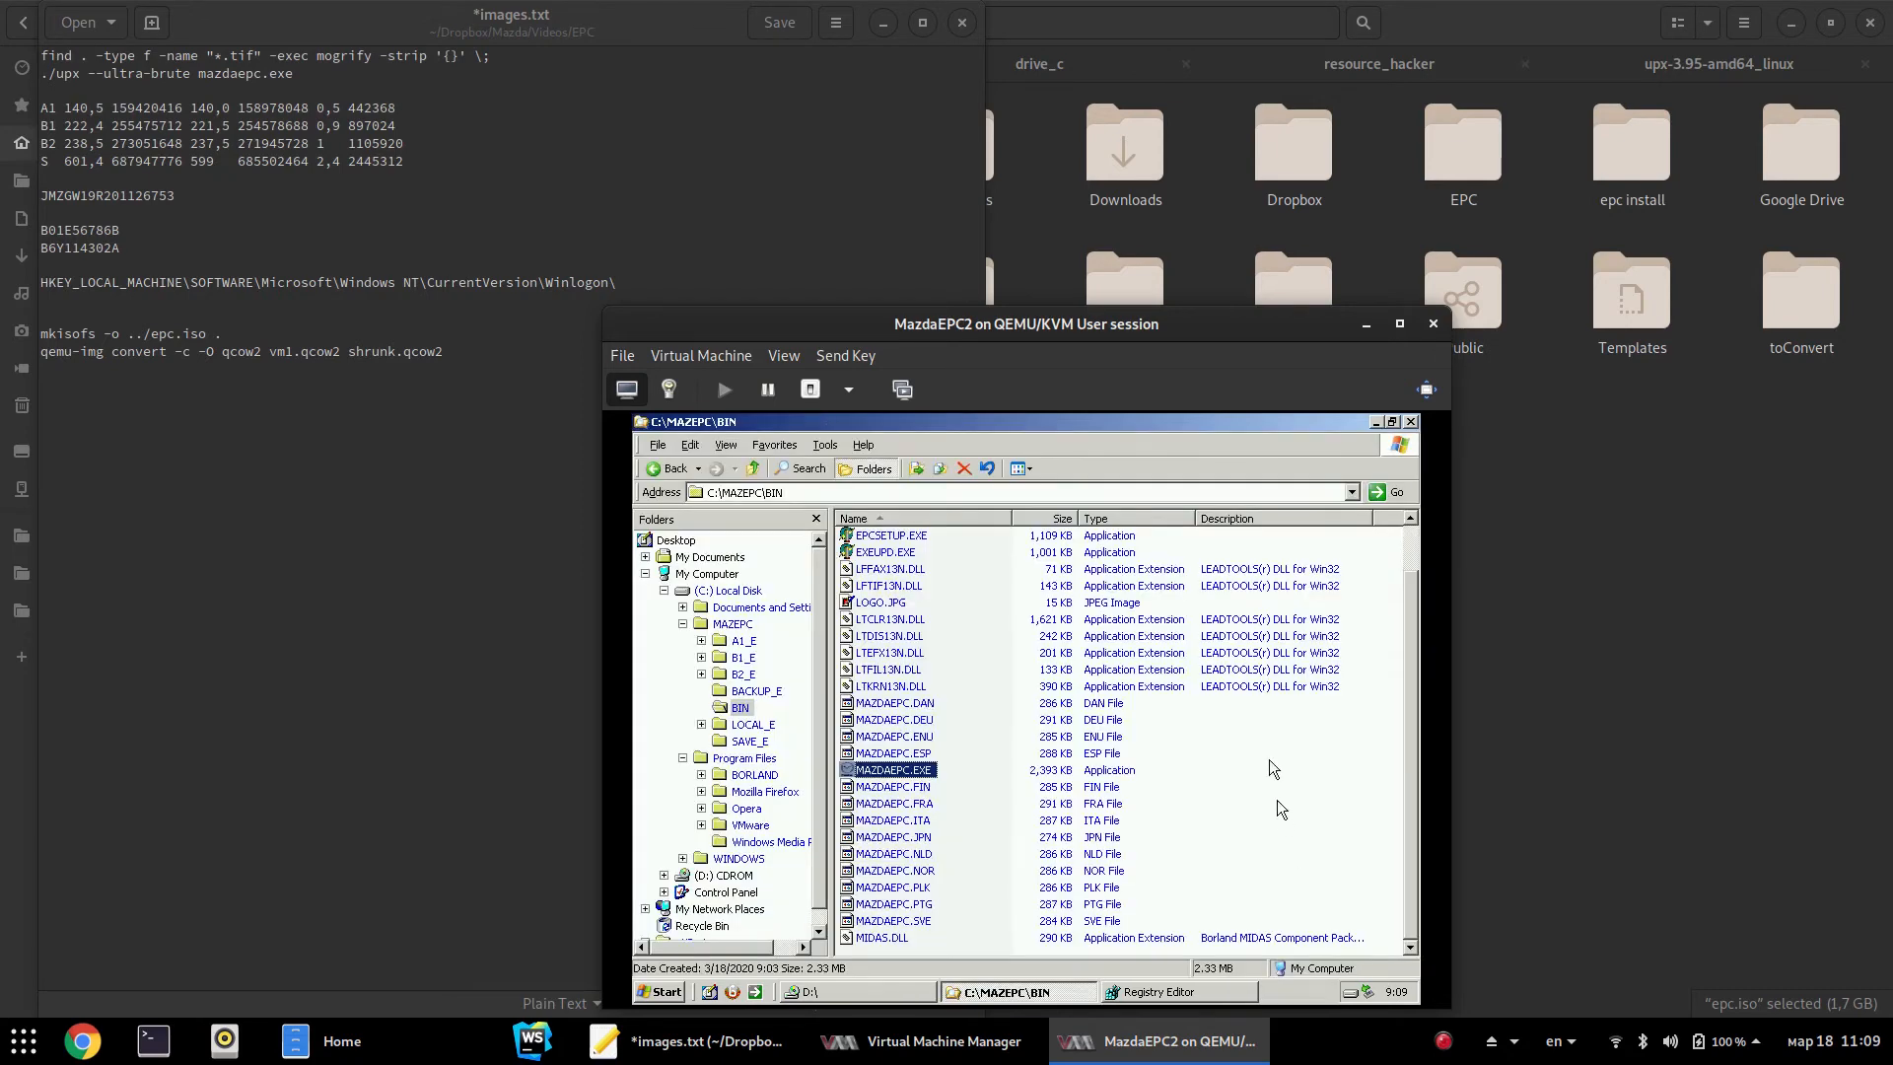
left_click(1213, 819)
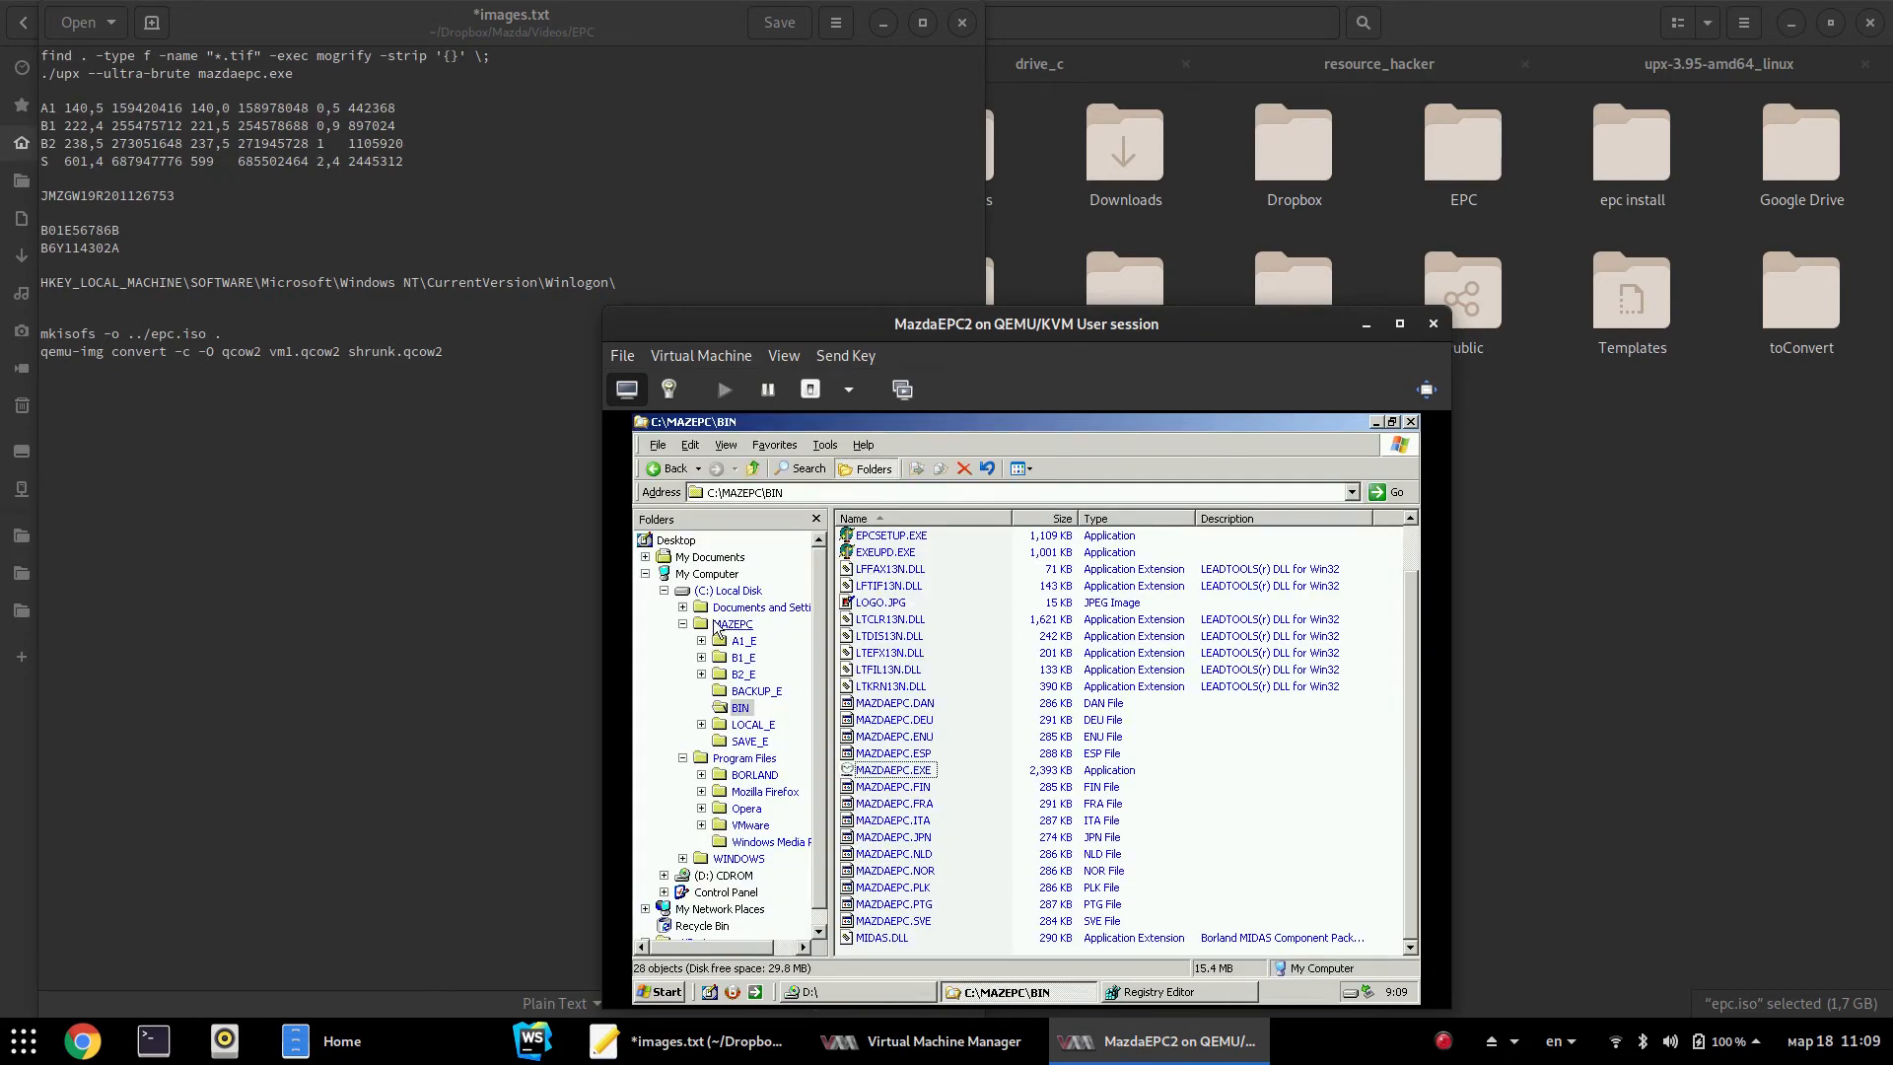
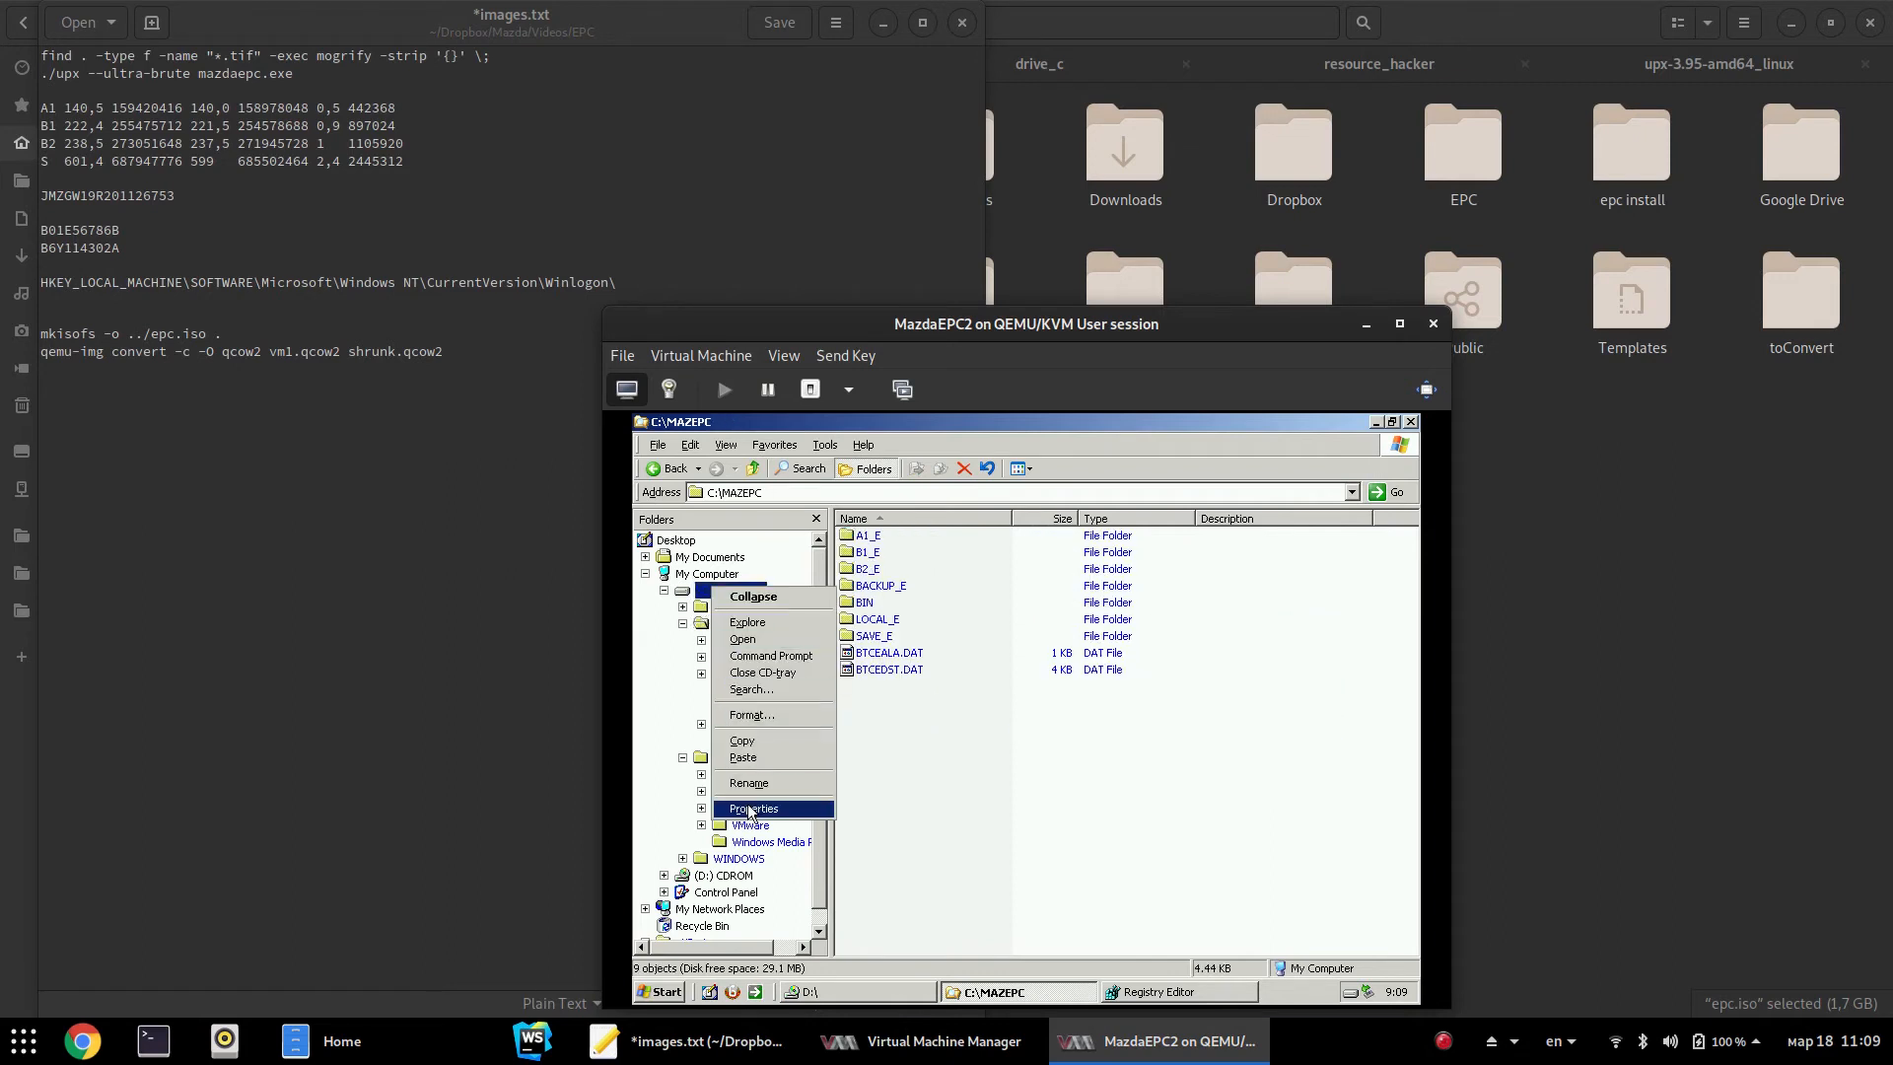
Review the C: drive properties, then check pagefile.sys size and free space in C:\
left_click(753, 809)
left_click(921, 899)
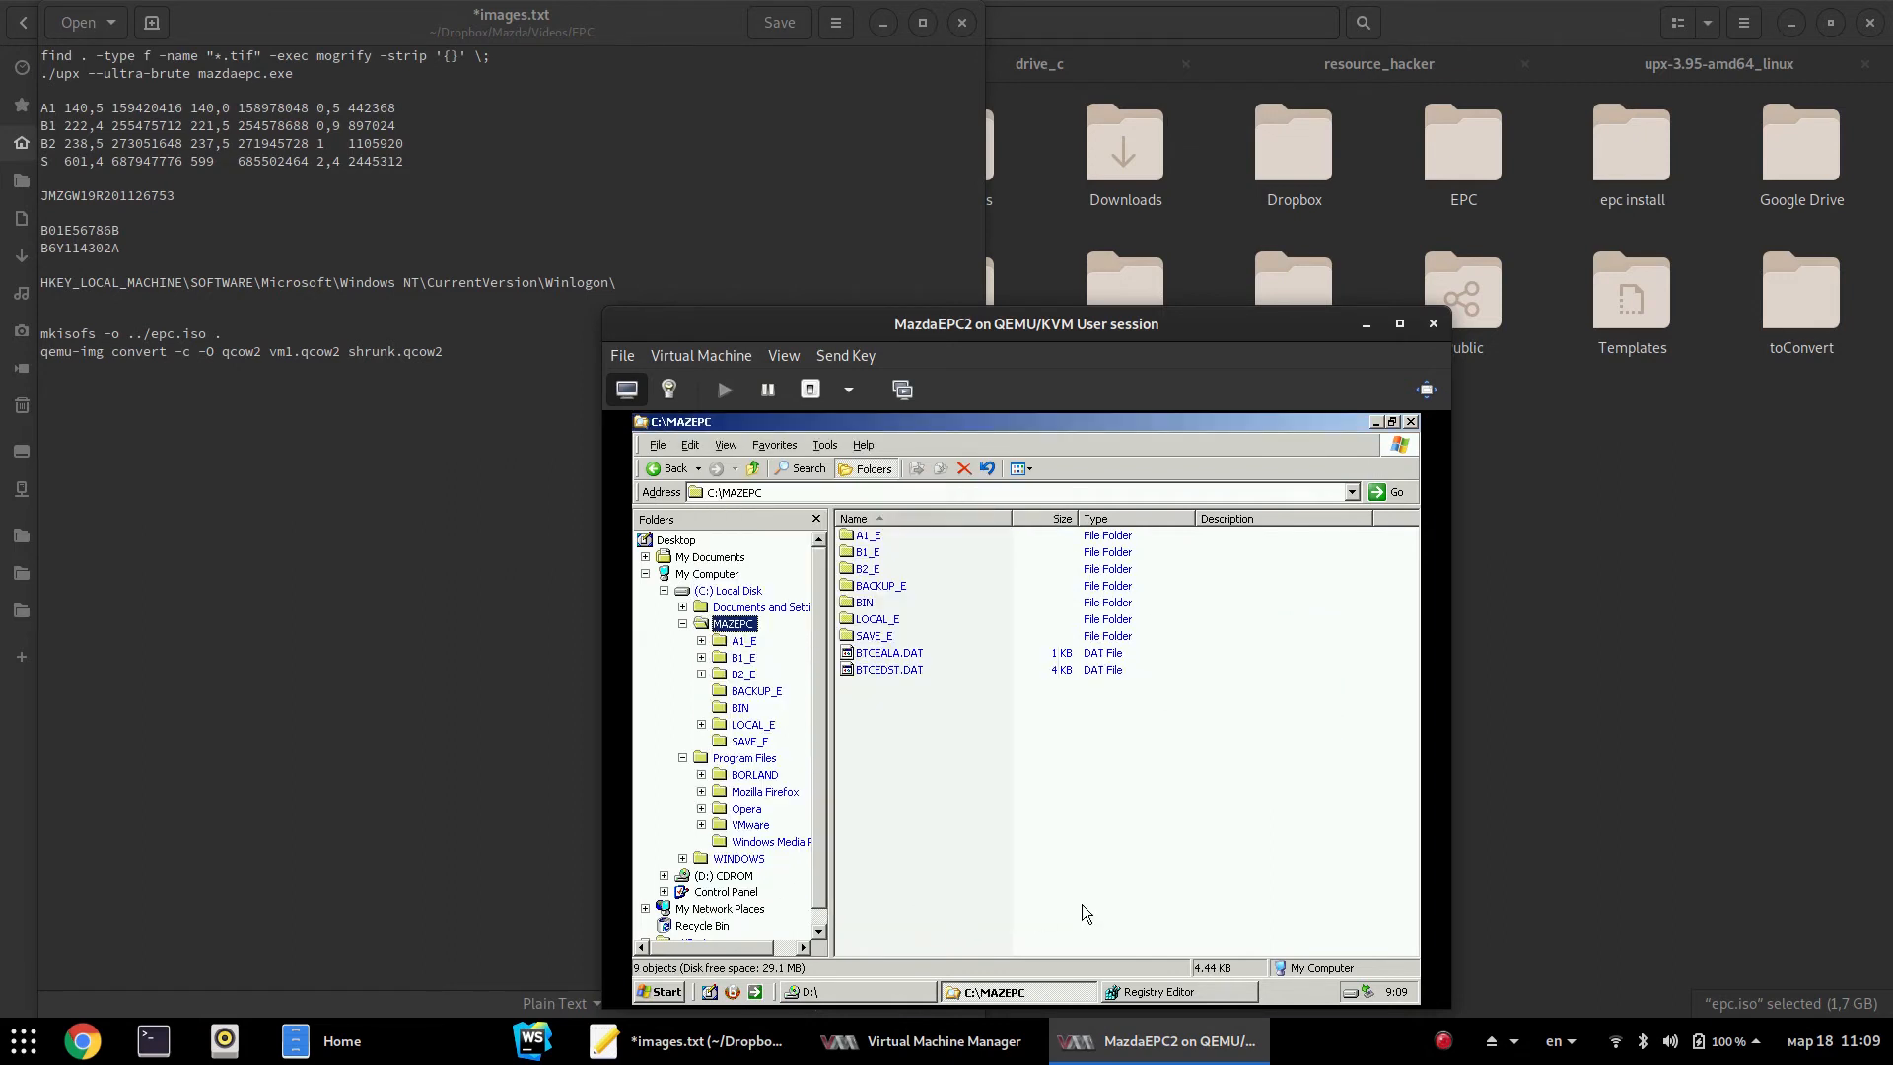
left_click(742, 592)
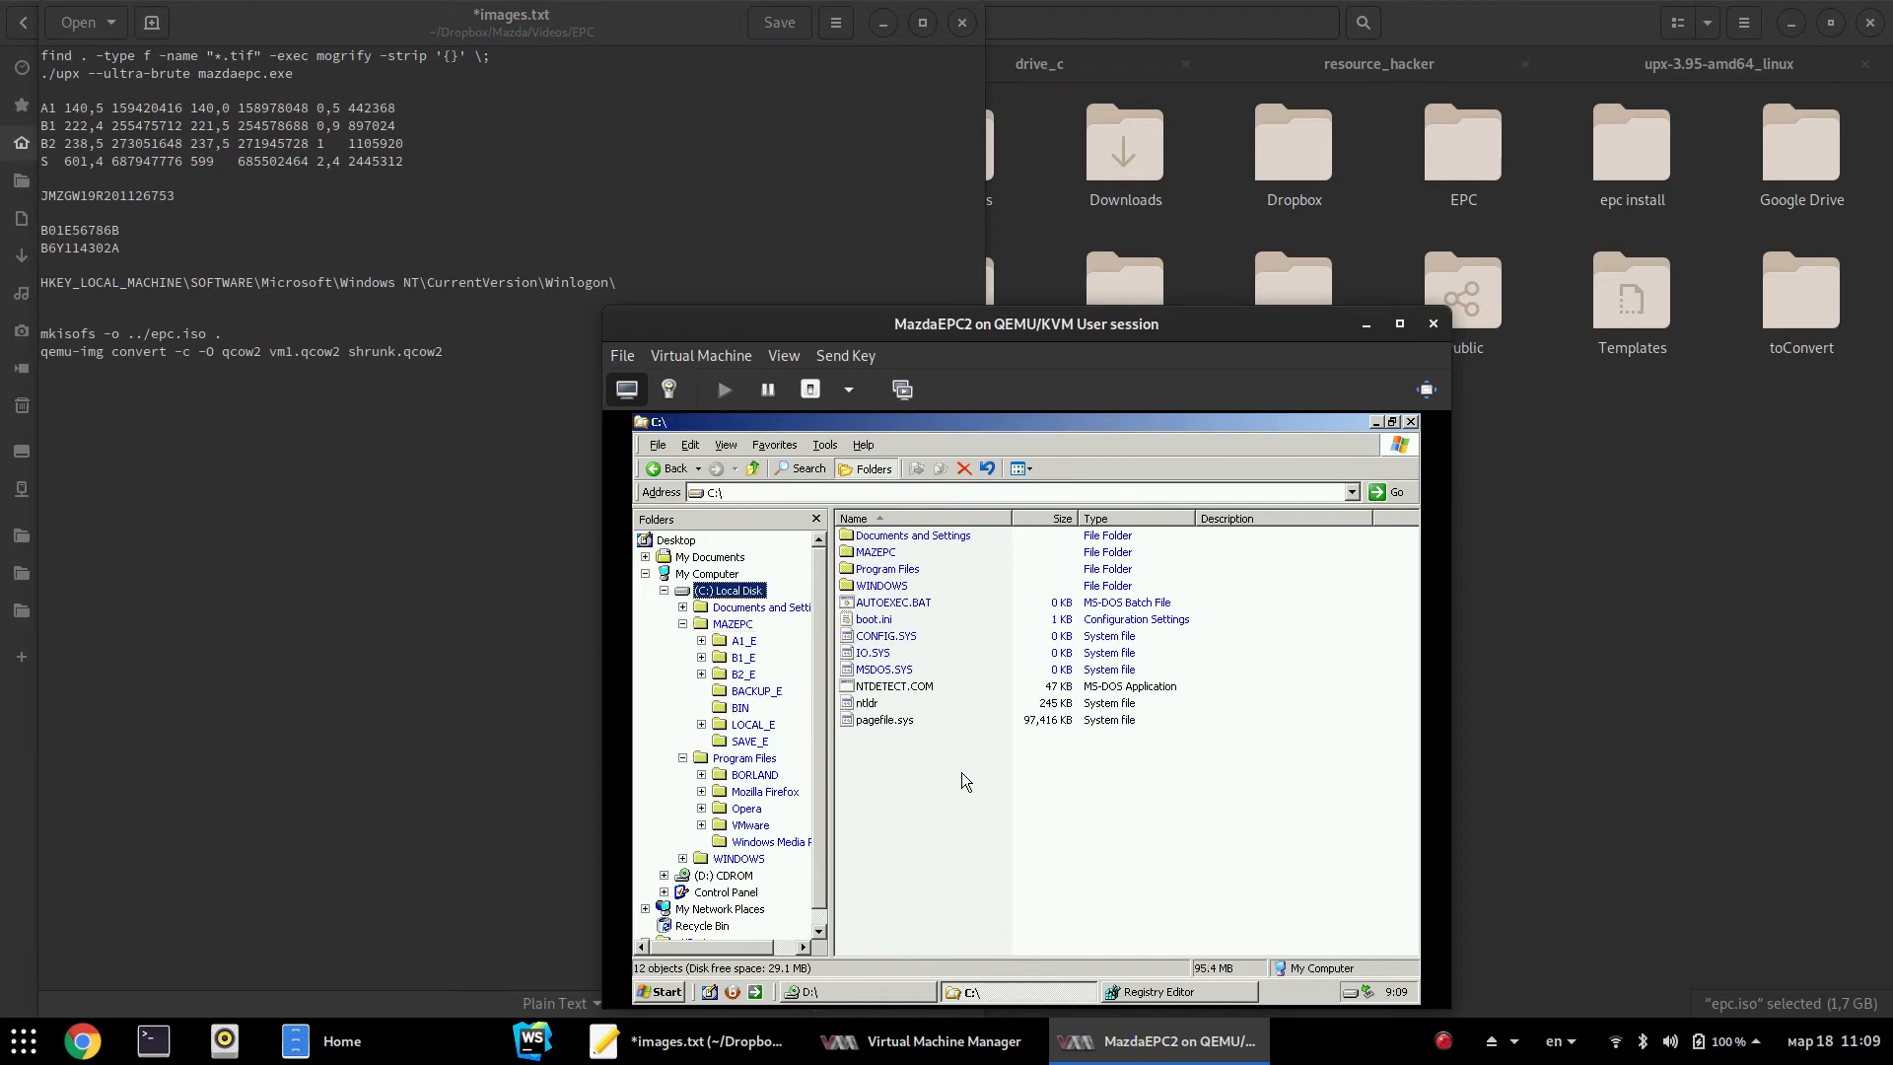
left_click(888, 721)
left_click(959, 803)
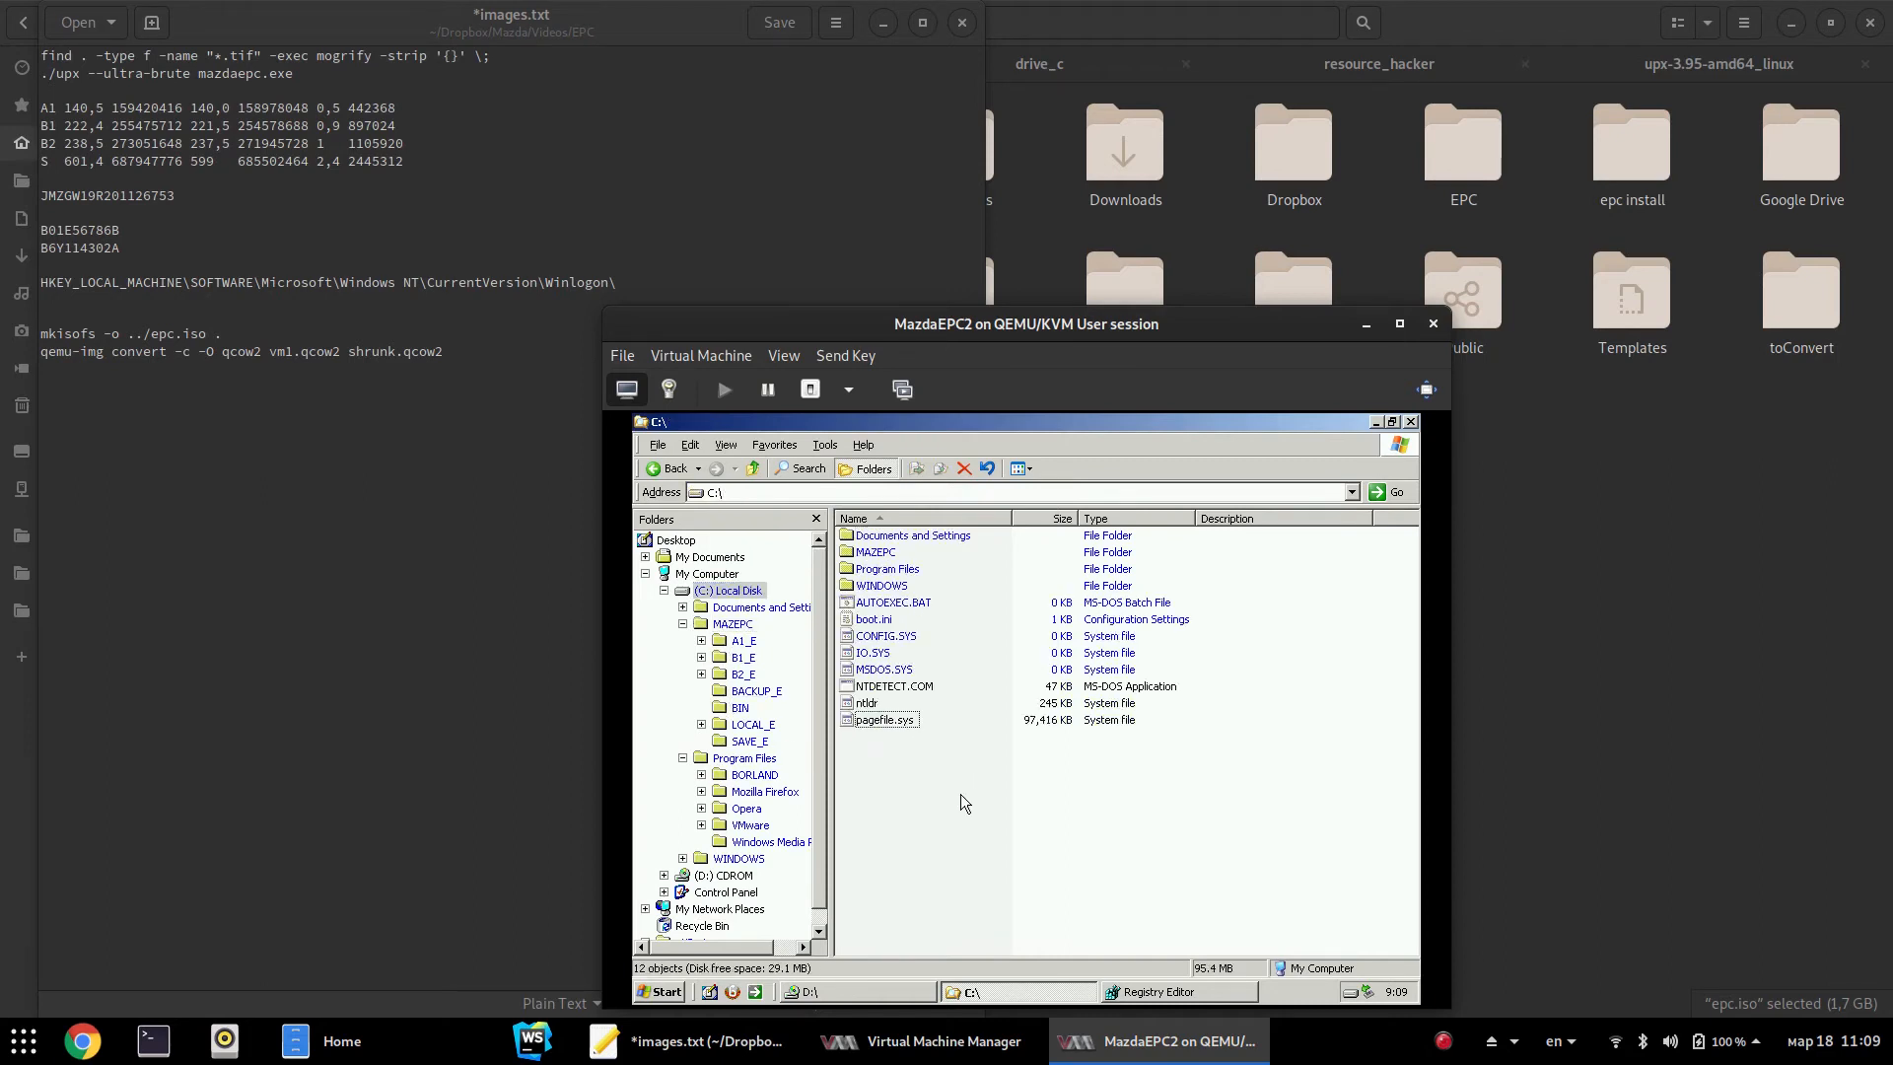
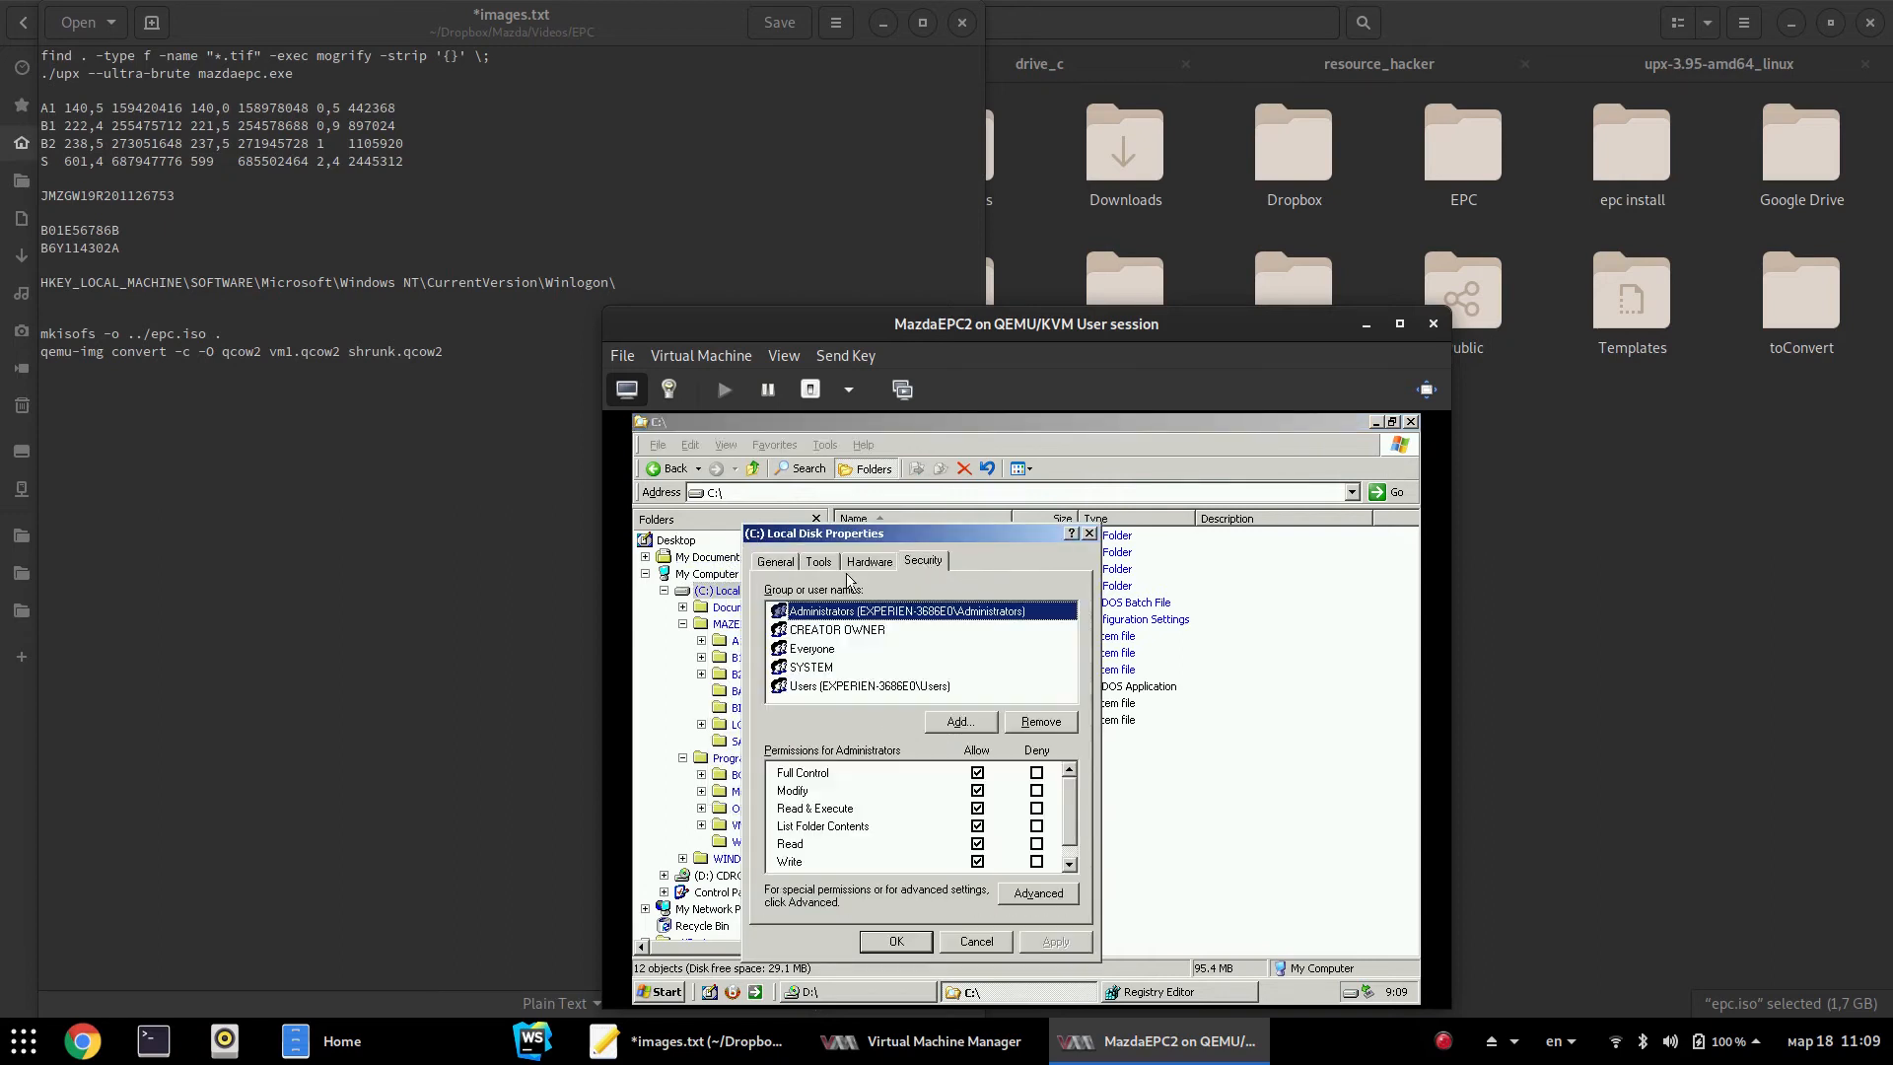
Confirm drive C: shows 29.1 MB free of 1.19 GB, then close its properties
left_click(770, 566)
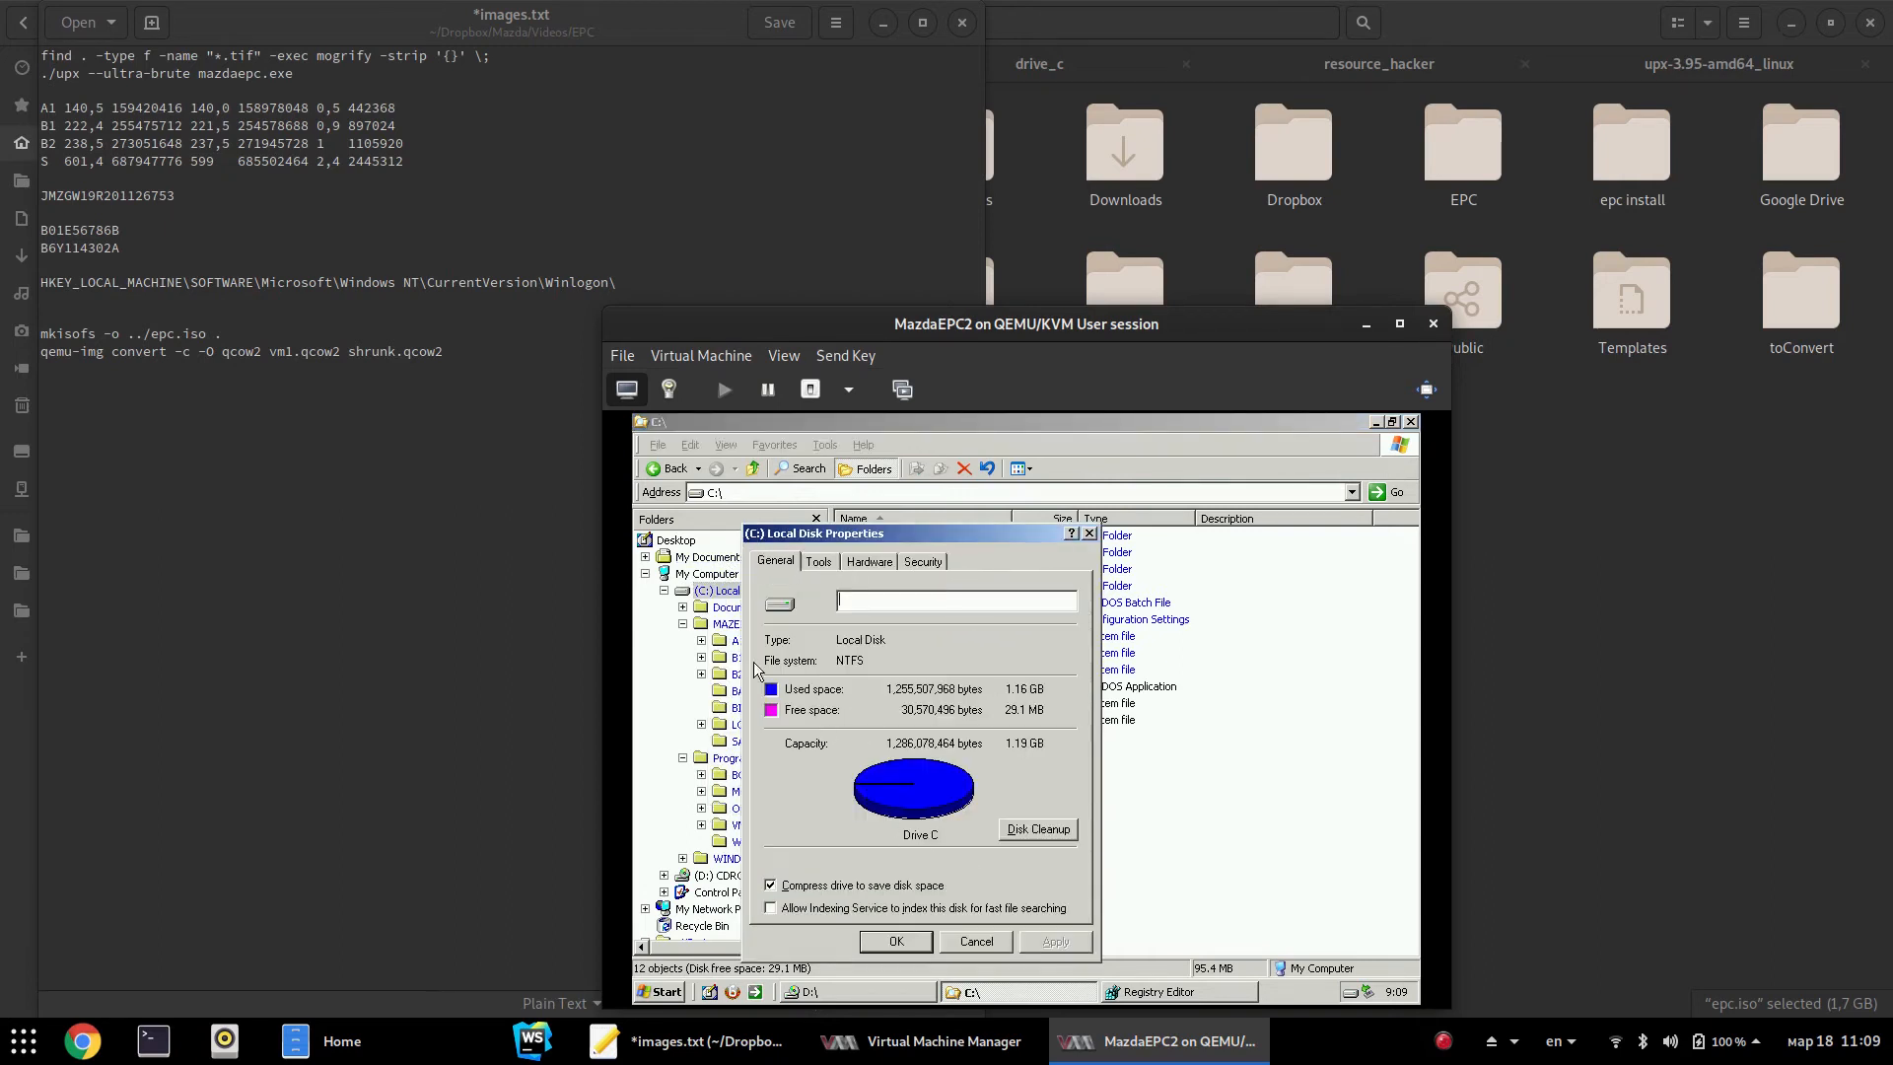
key("Escape")
right_click(706, 578)
Set drive C:'s virtual memory to No paging file and OK out of System Properties
left_click(754, 779)
left_click(995, 559)
left_click(1097, 666)
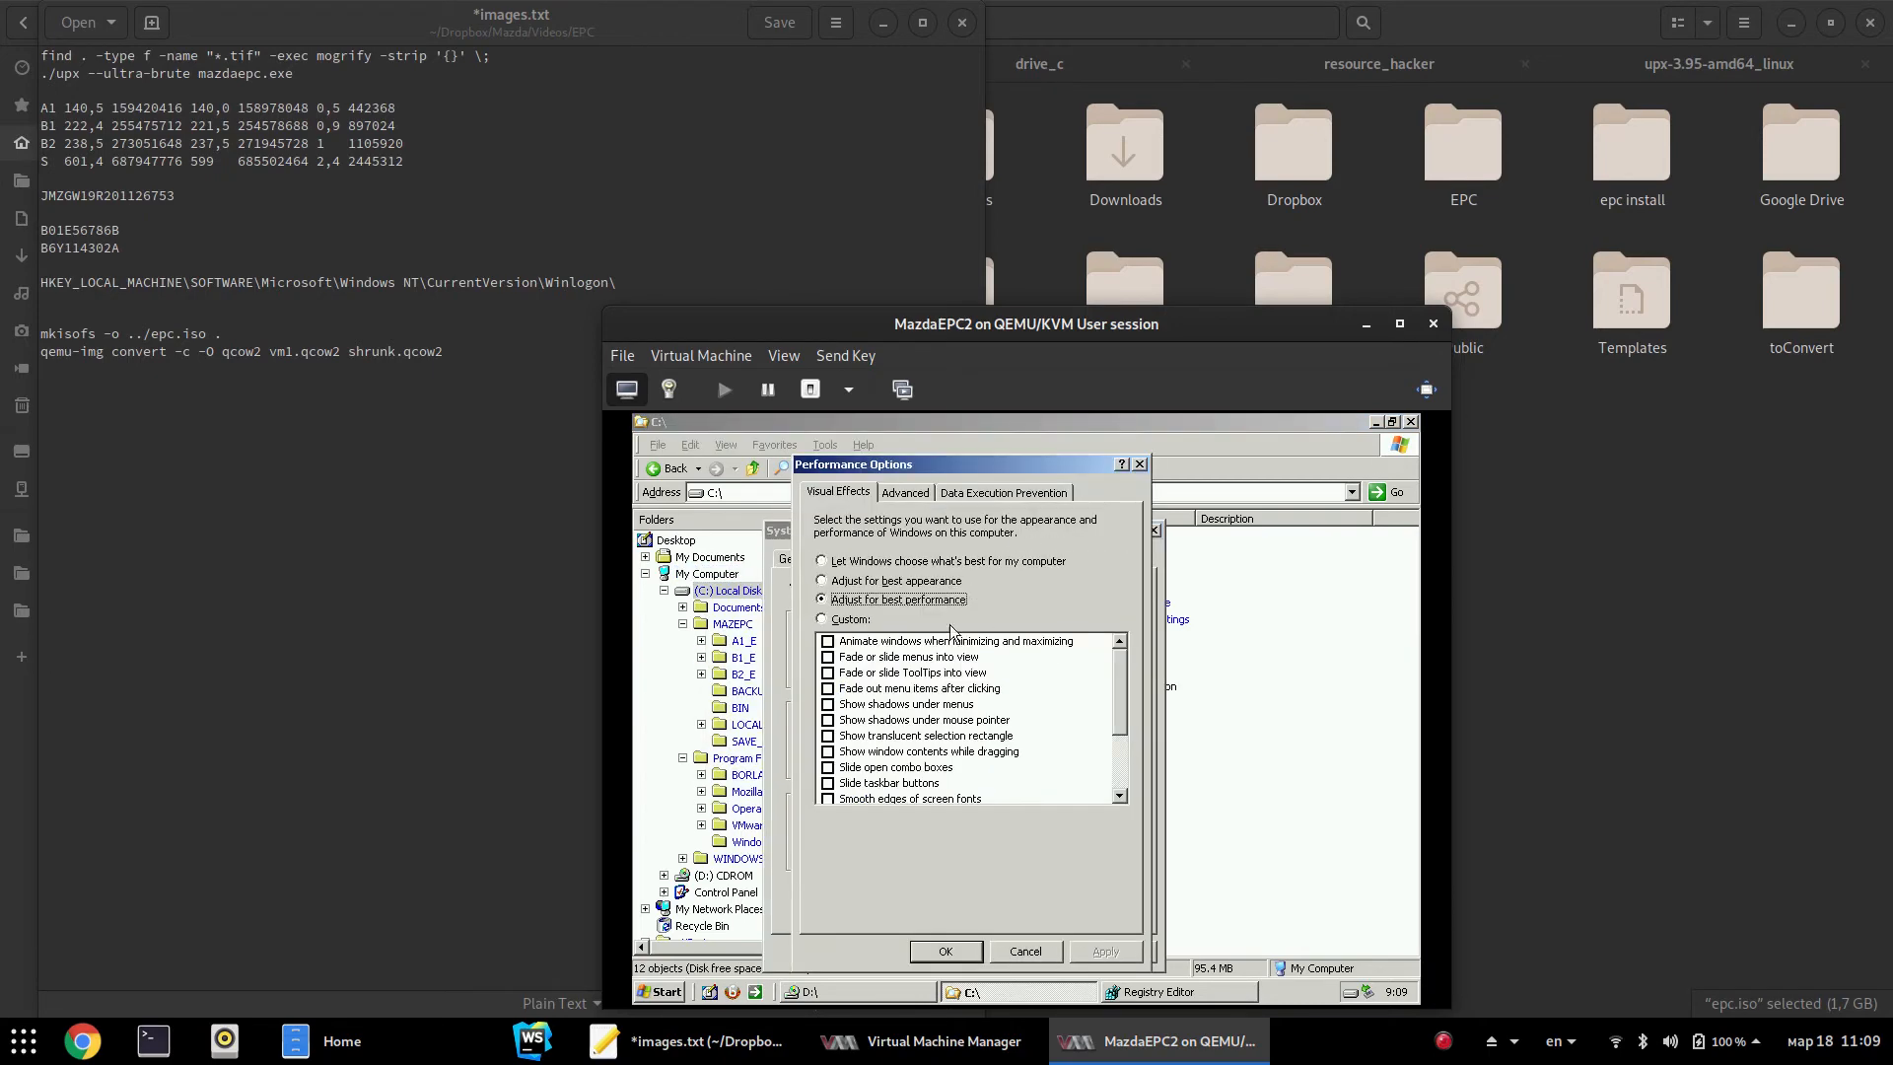
left_click(904, 493)
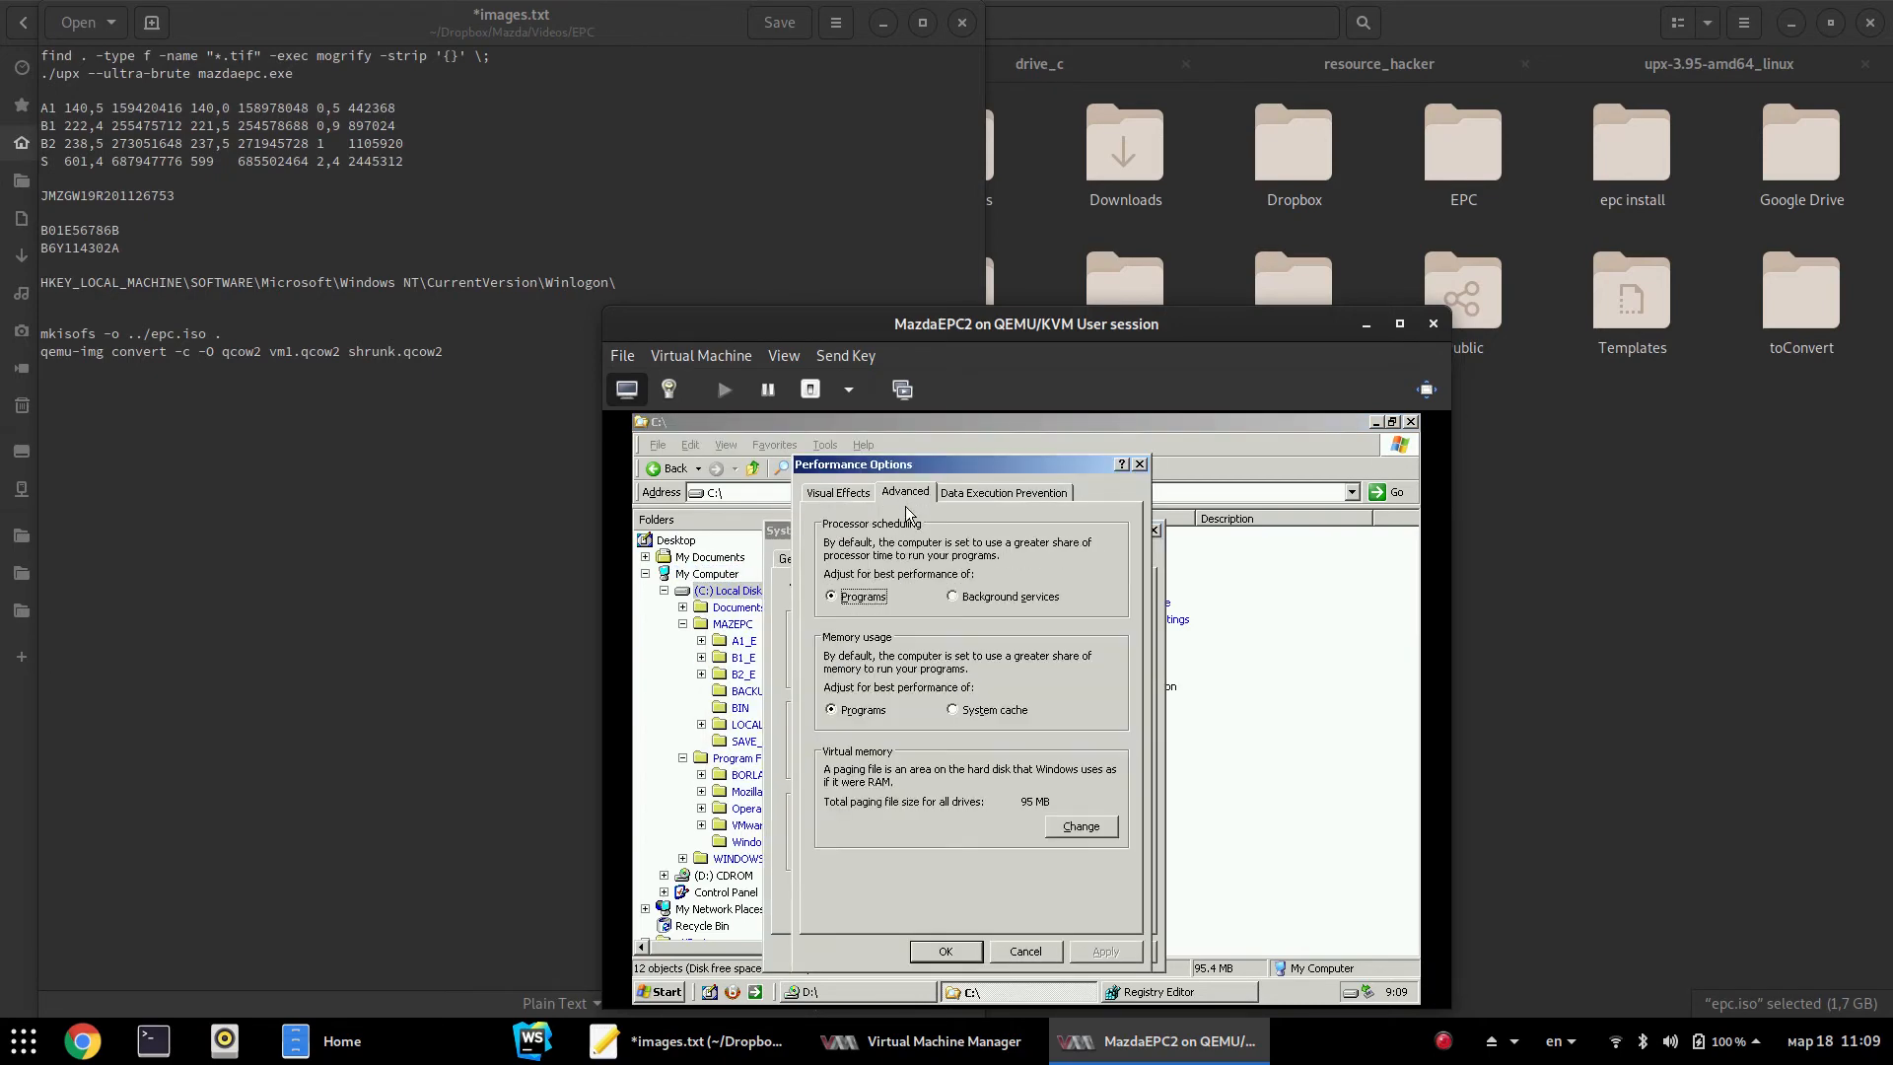
left_click(1073, 826)
left_click(876, 768)
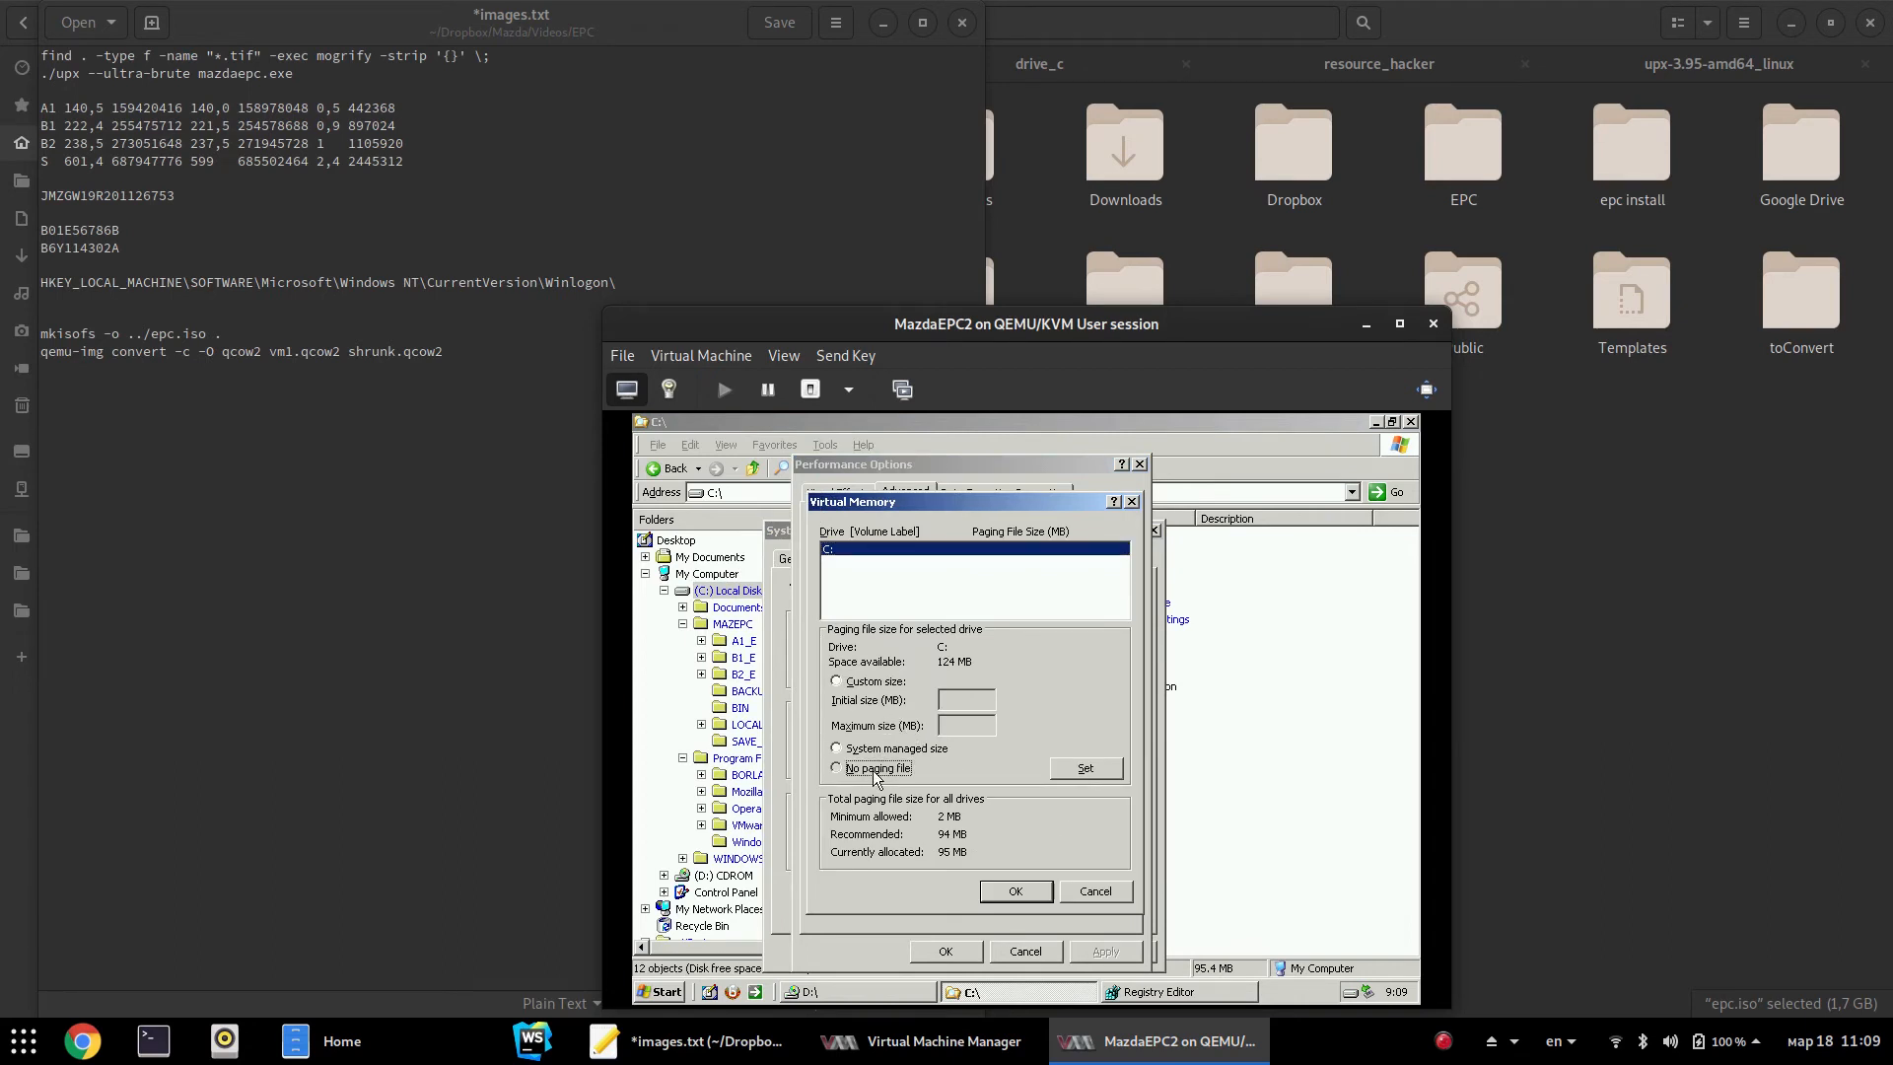
left_click(1055, 773)
left_click(1014, 893)
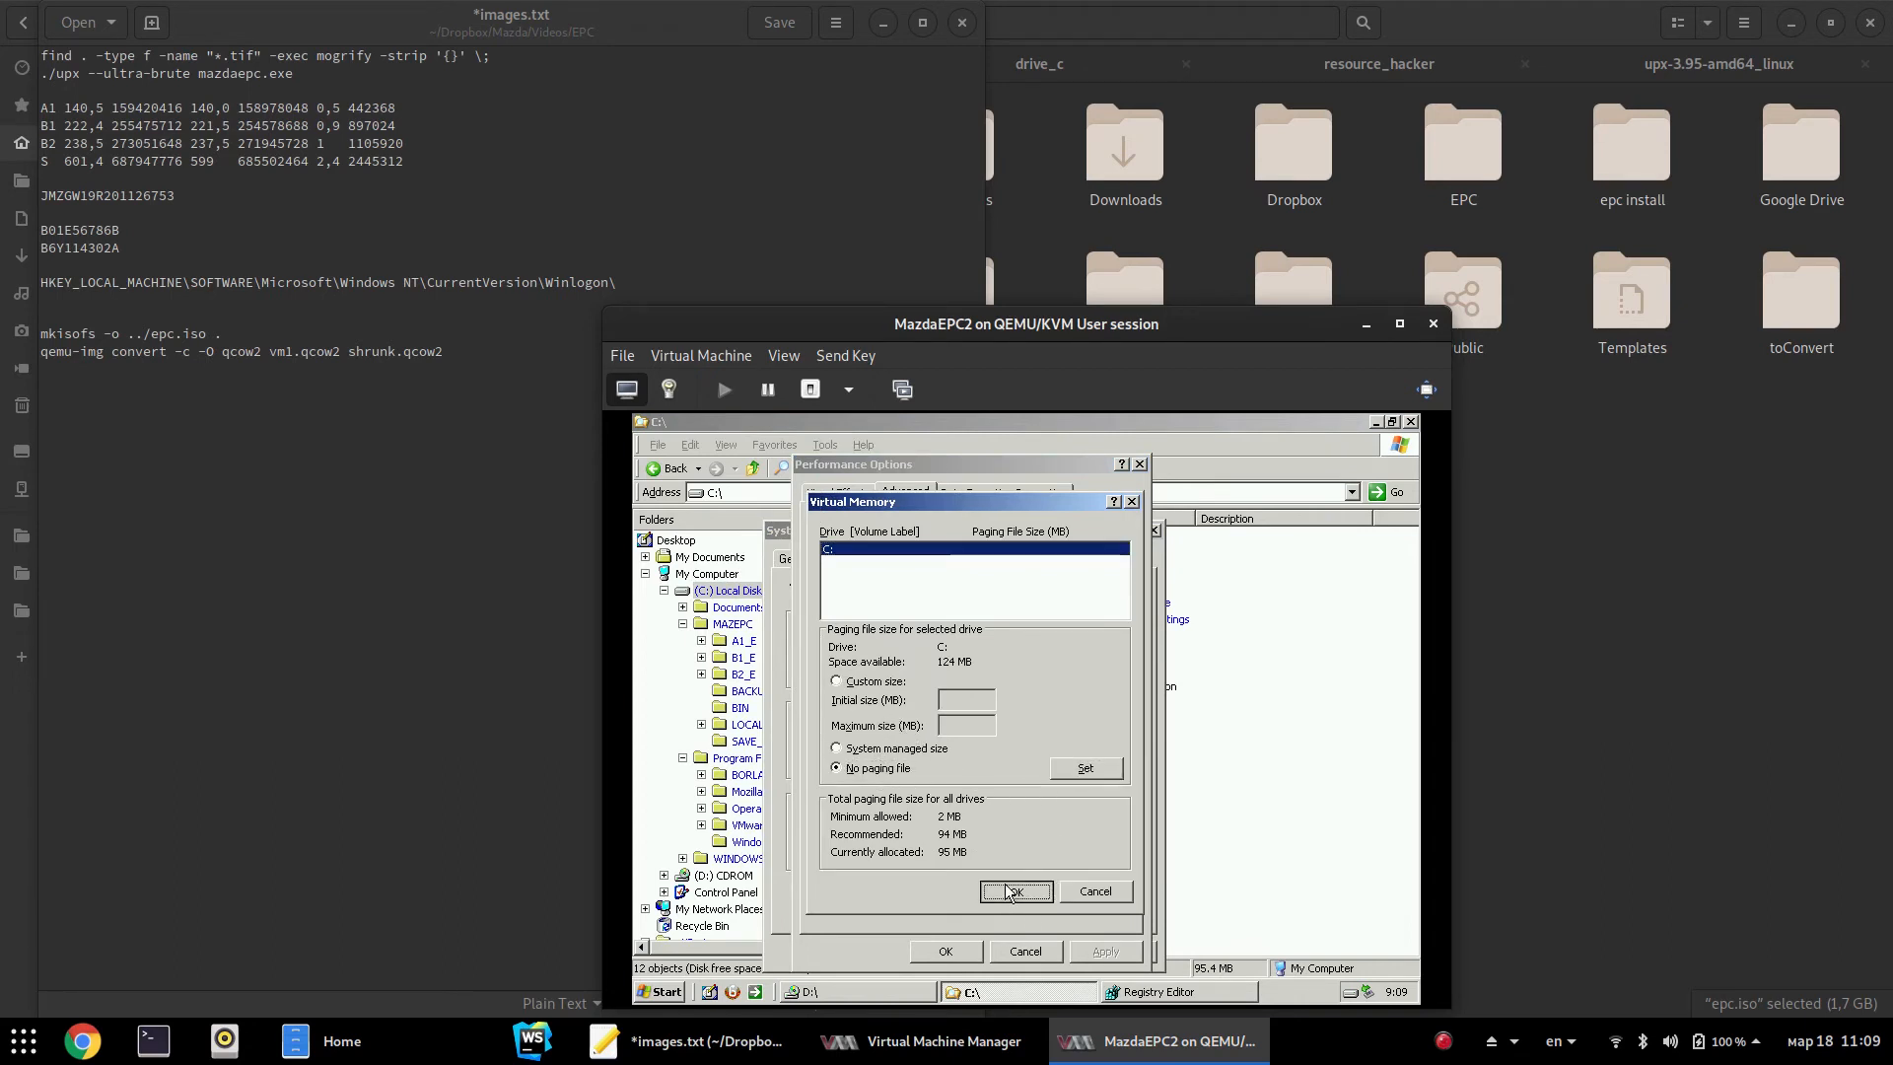
left_click(965, 951)
left_click(958, 959)
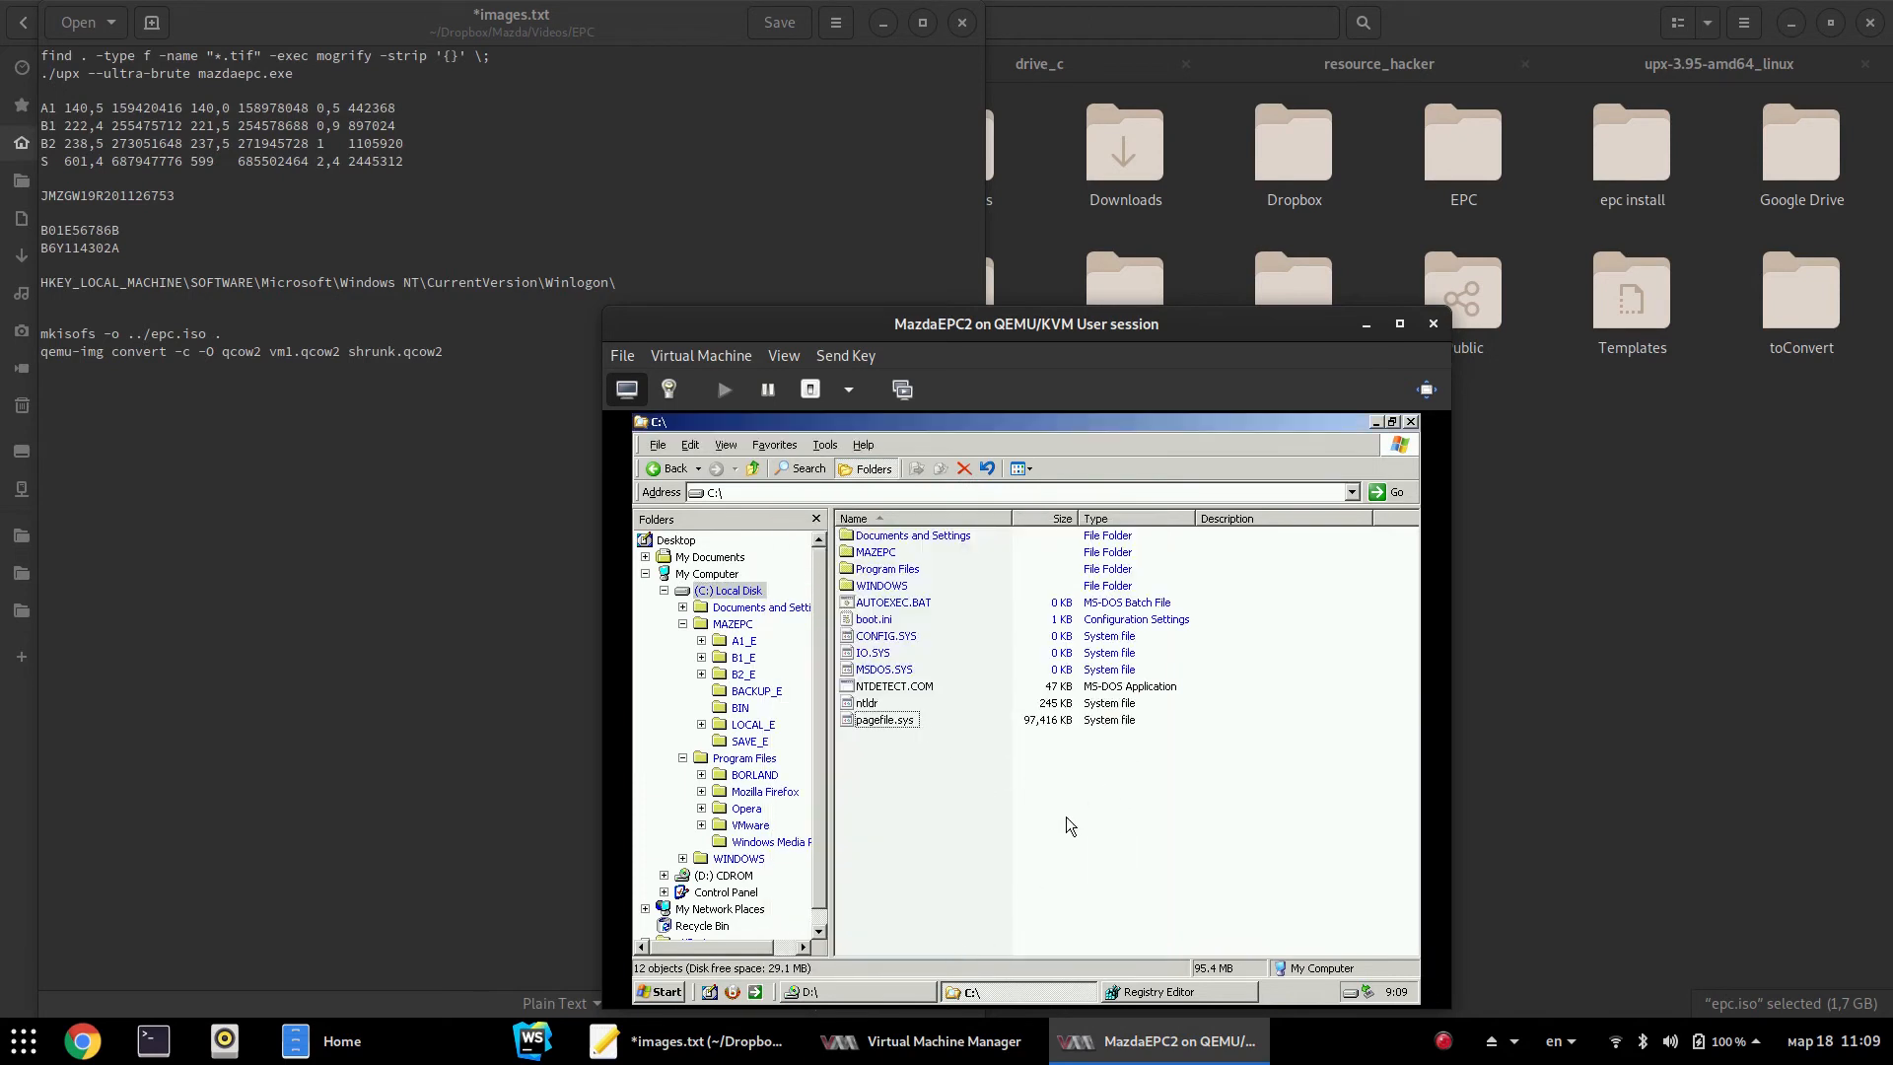
Reapply No paging file to drive C: in Virtual Memory and confirm every dialog
right_click(710, 574)
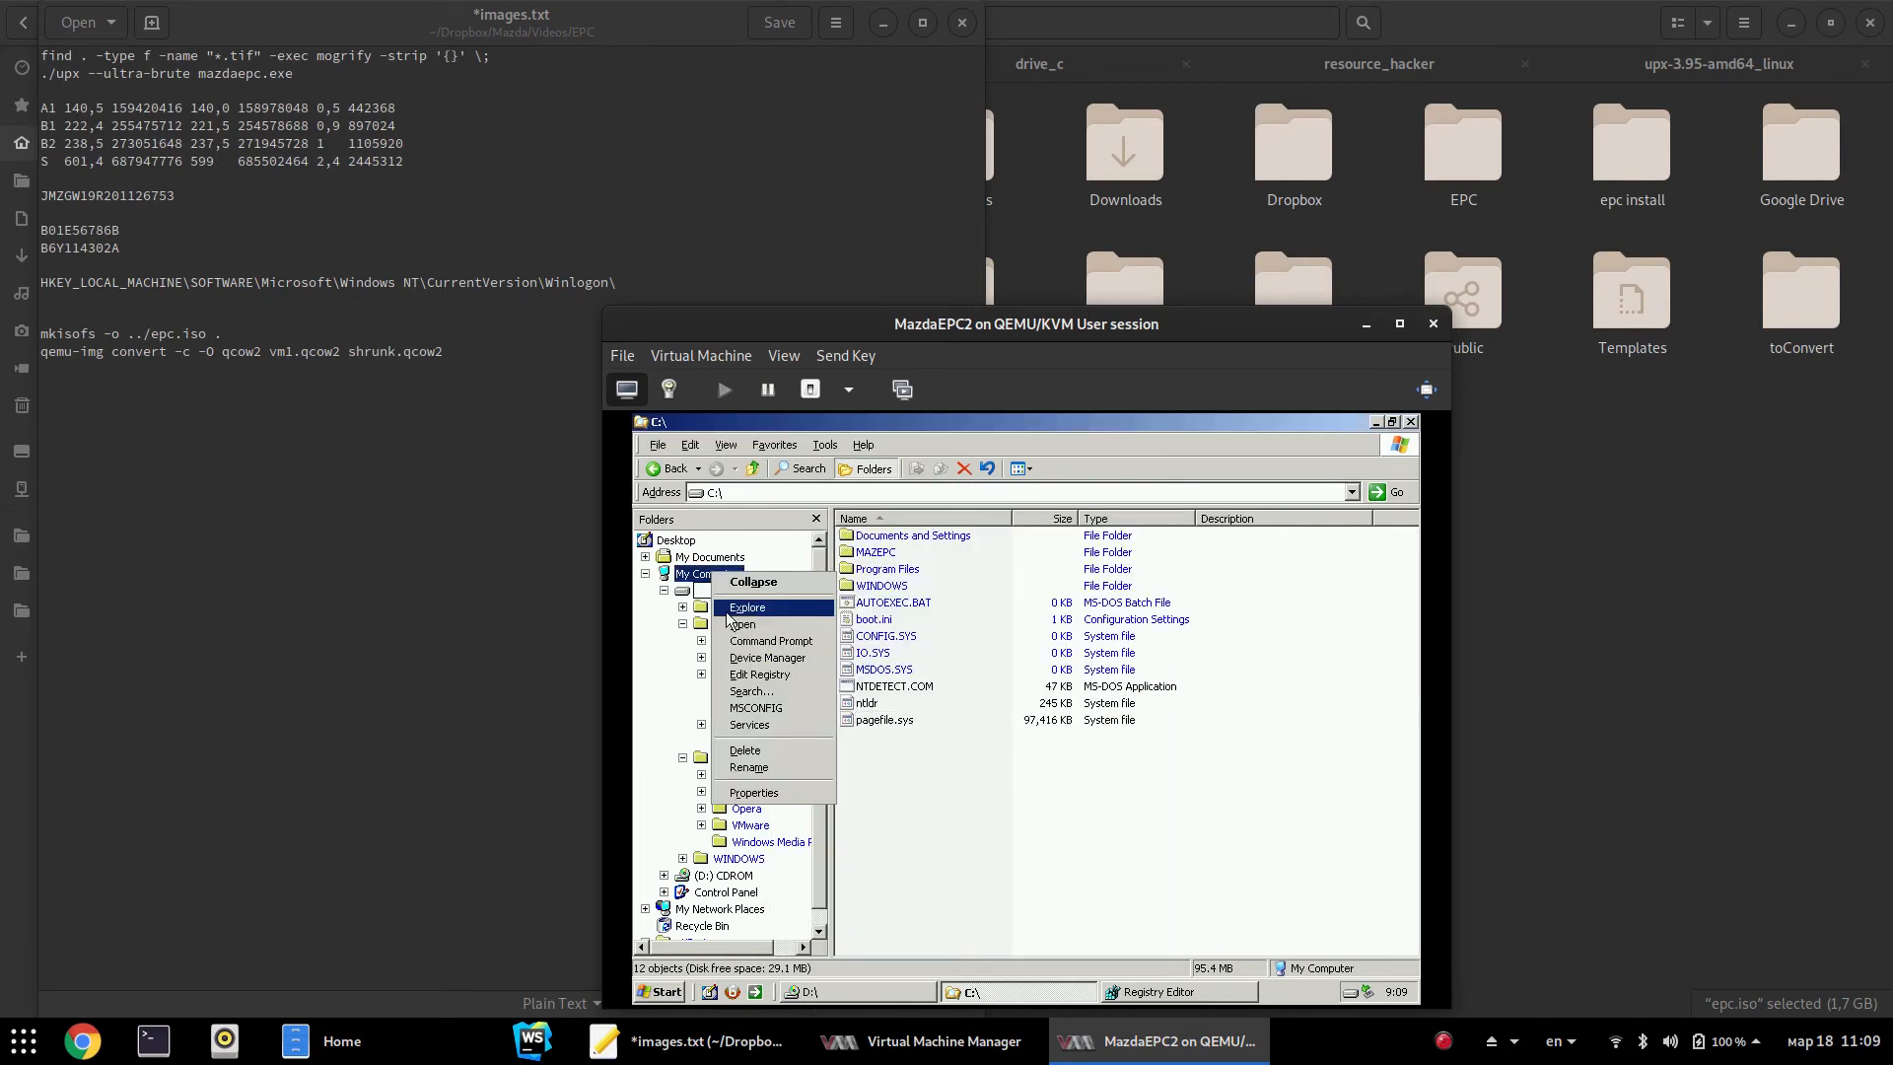
left_click(779, 792)
left_click(888, 476)
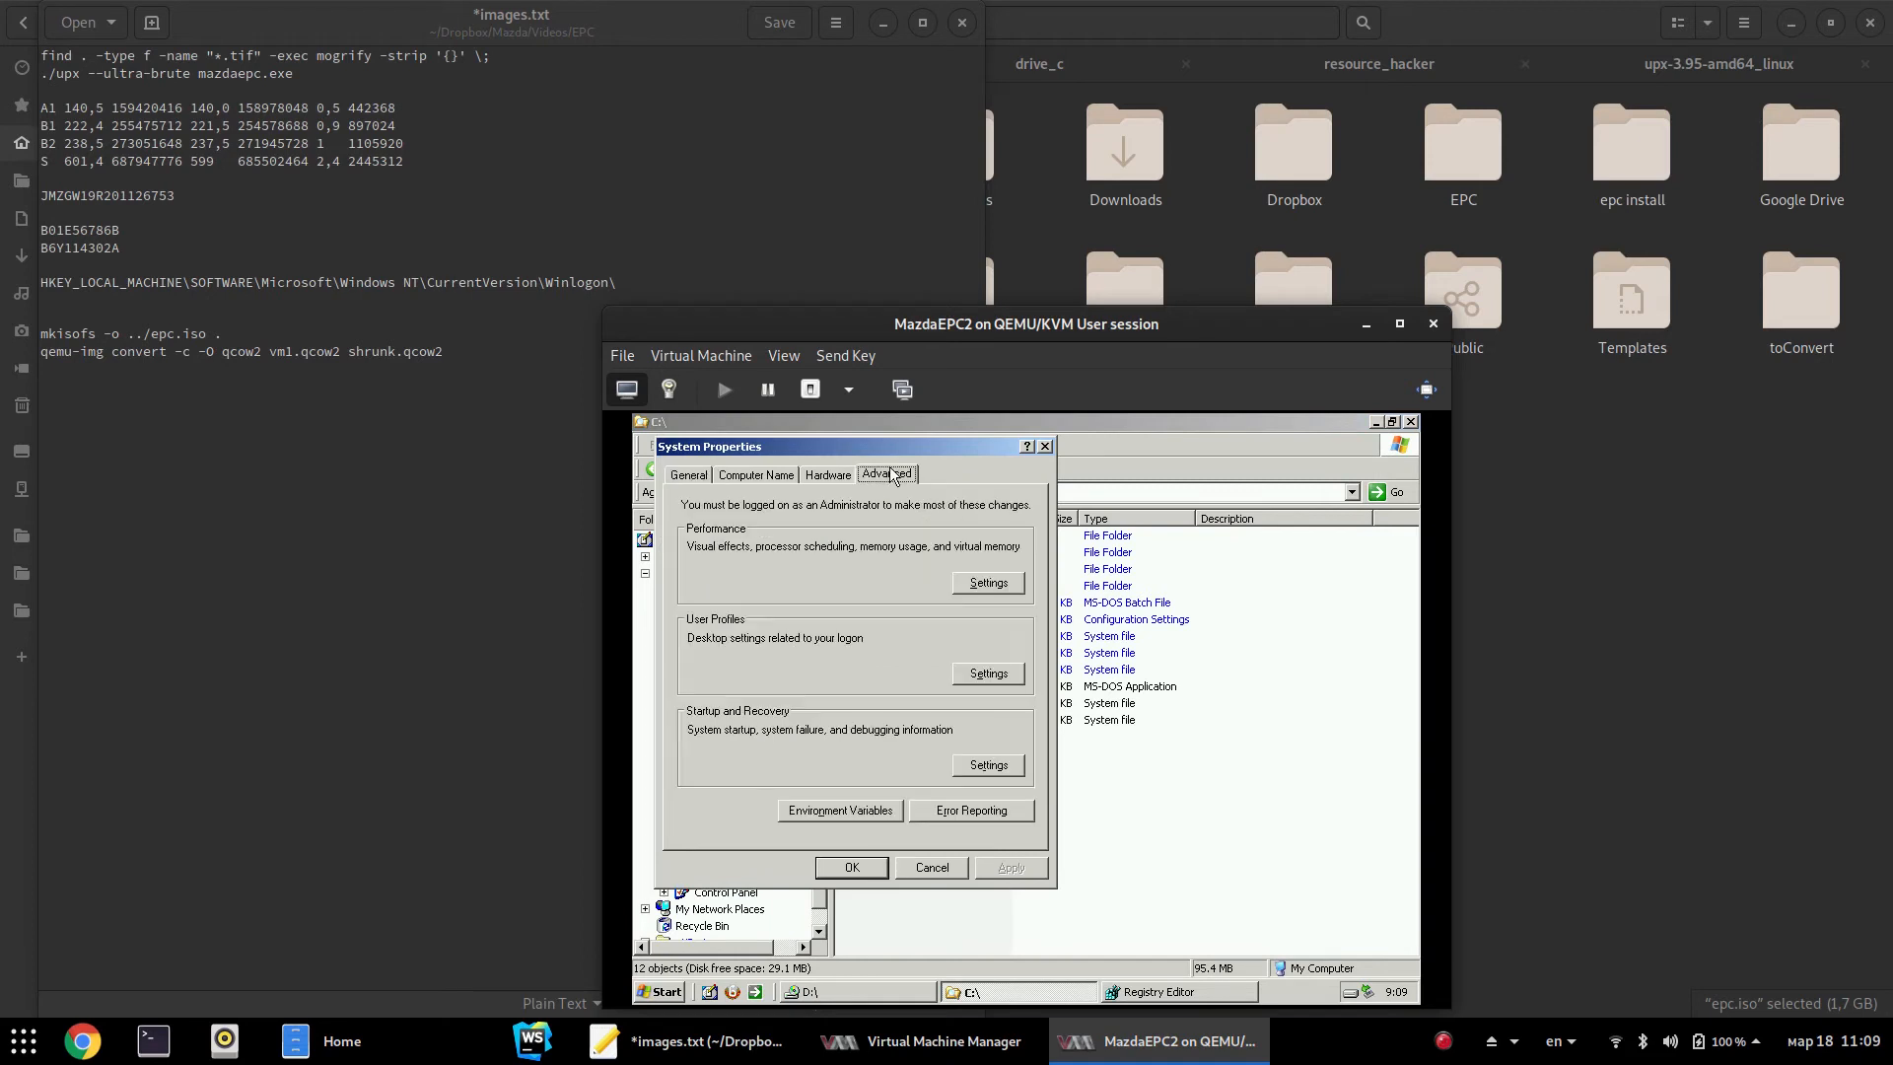
left_click(968, 584)
left_click(795, 493)
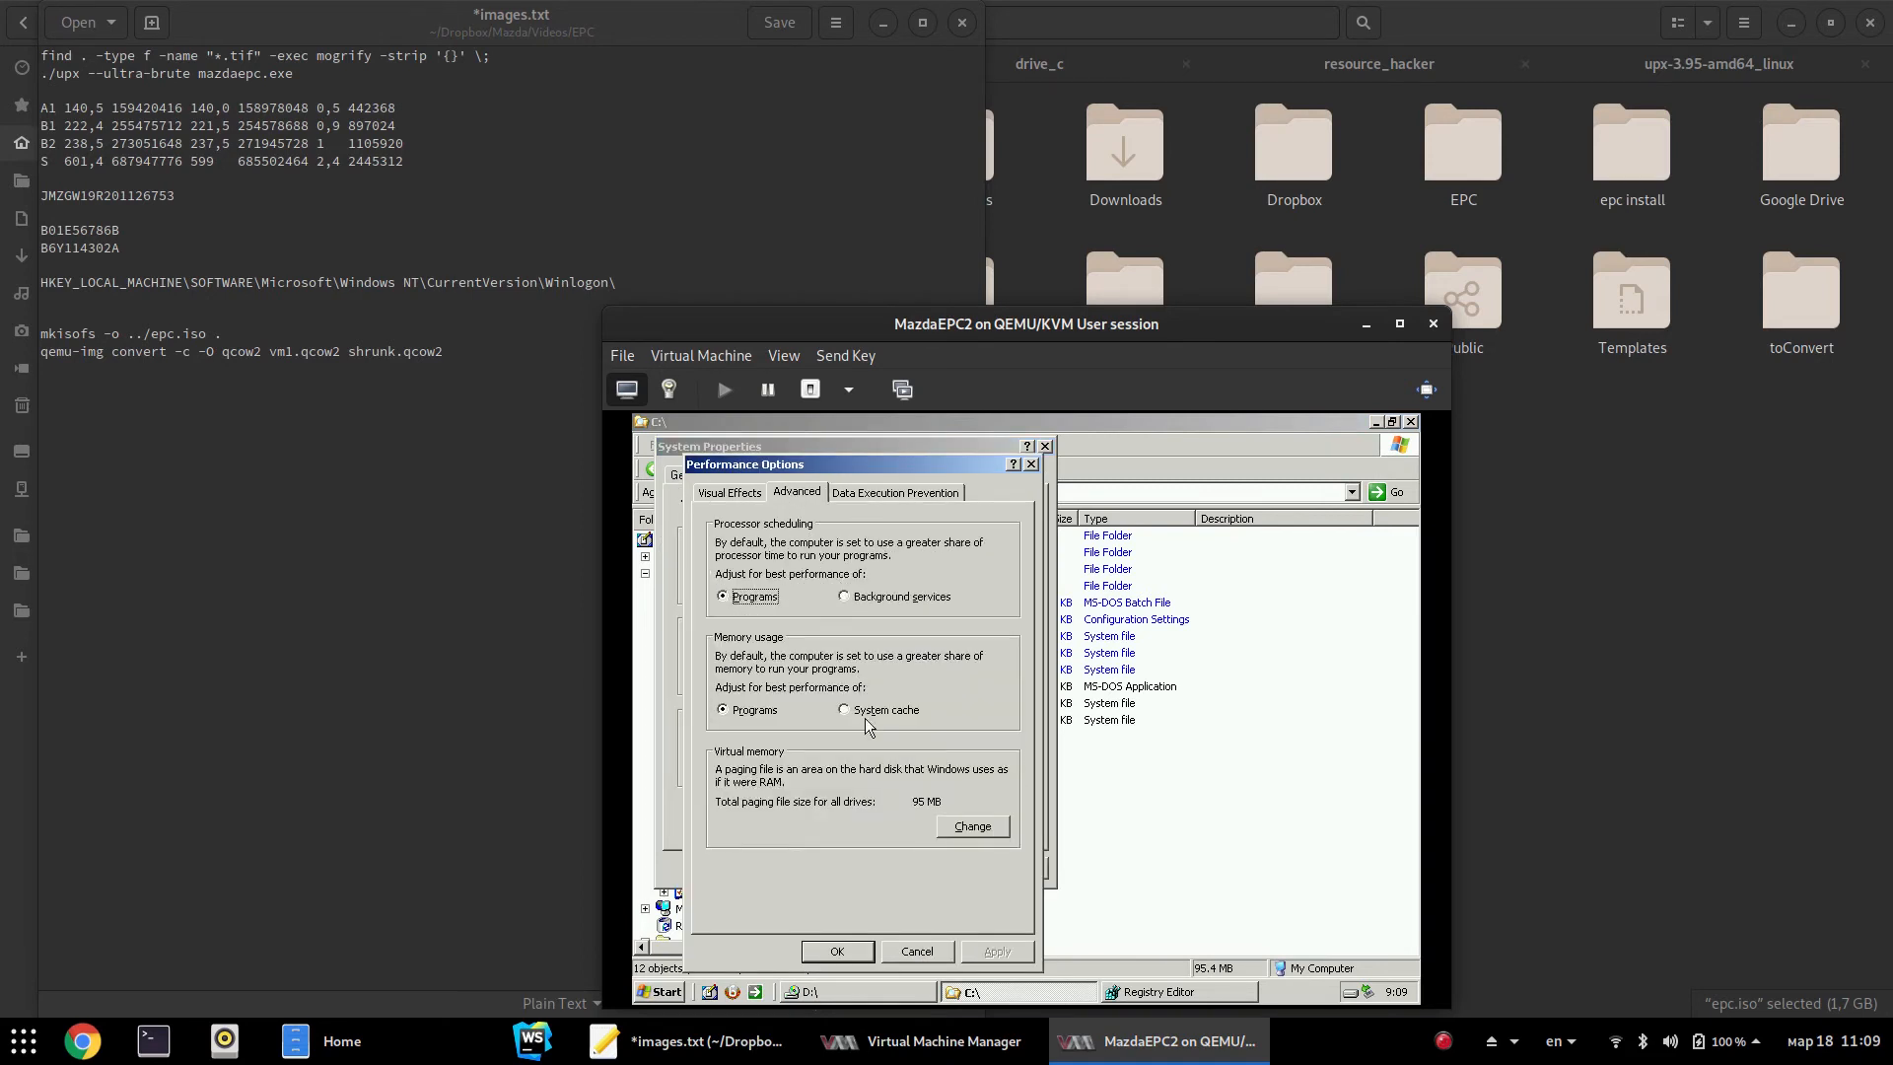
left_click(968, 826)
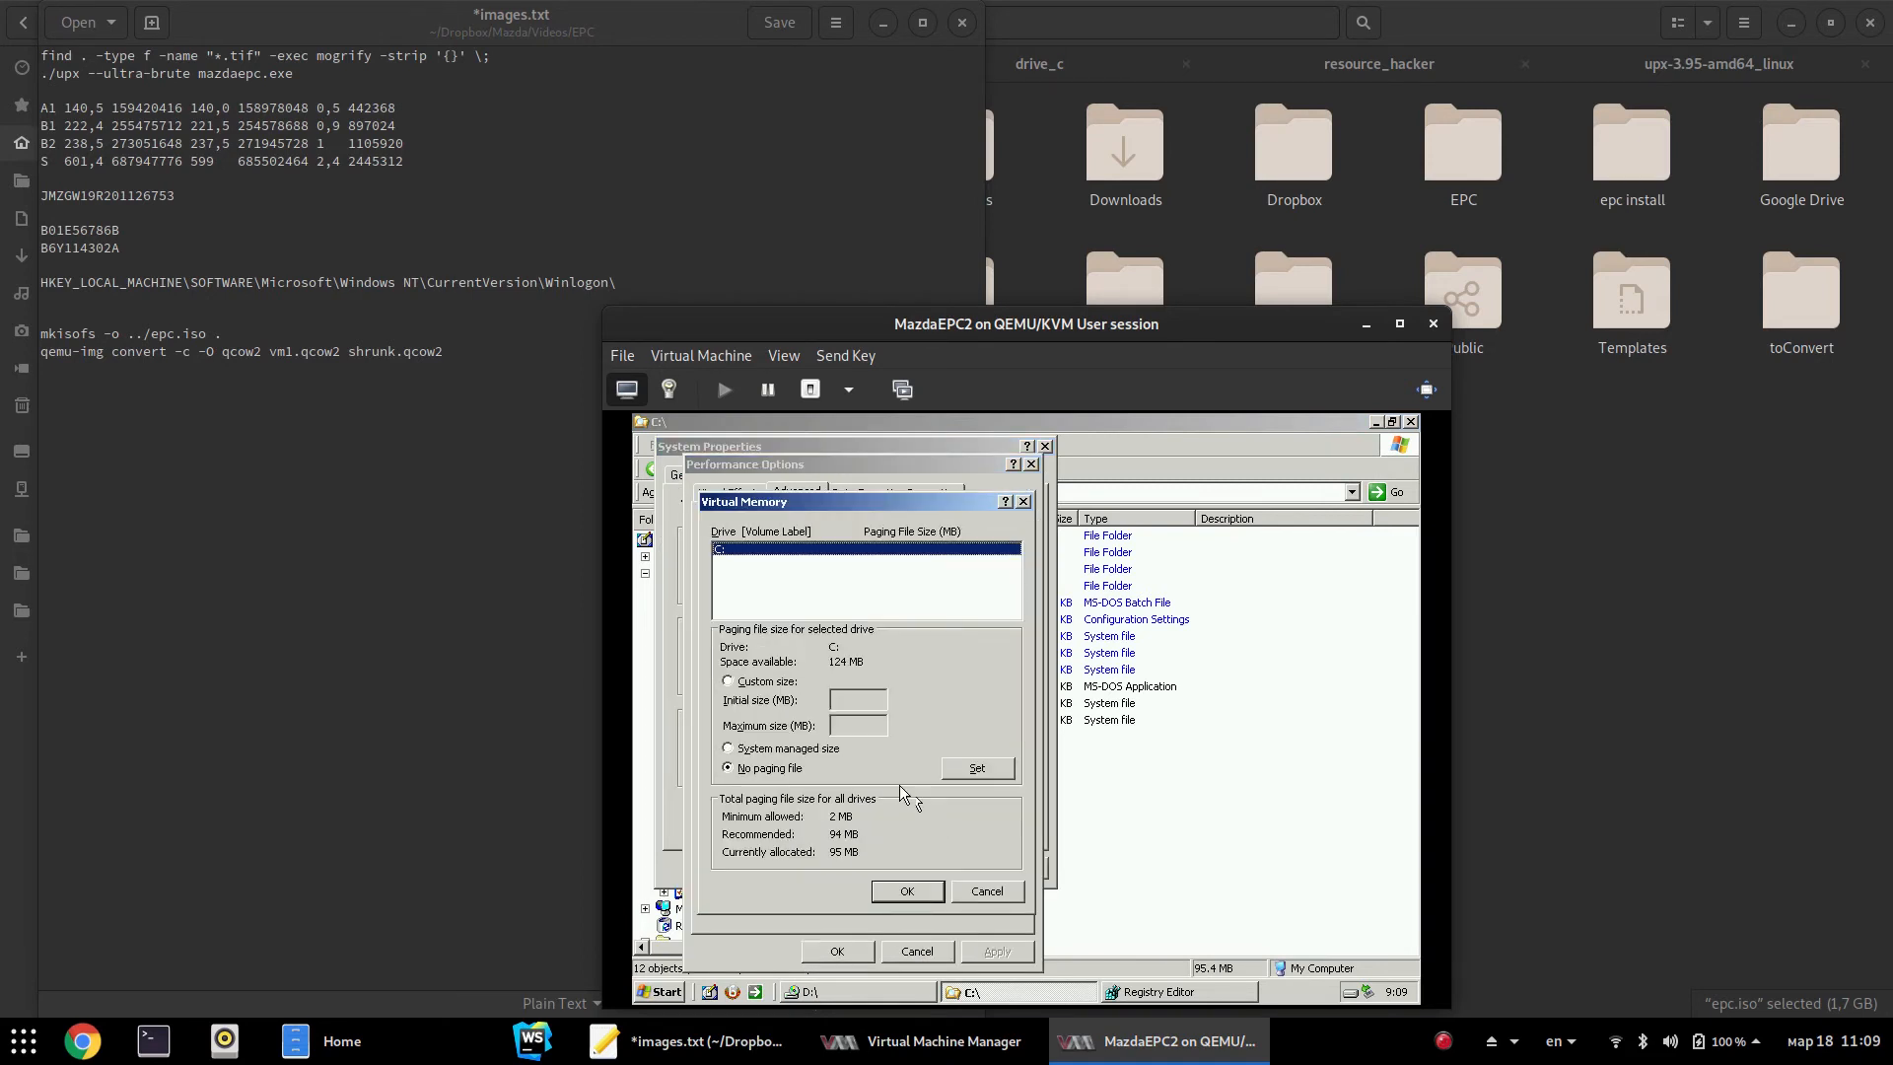
left_click(979, 769)
left_click(902, 887)
left_click(836, 954)
left_click(868, 870)
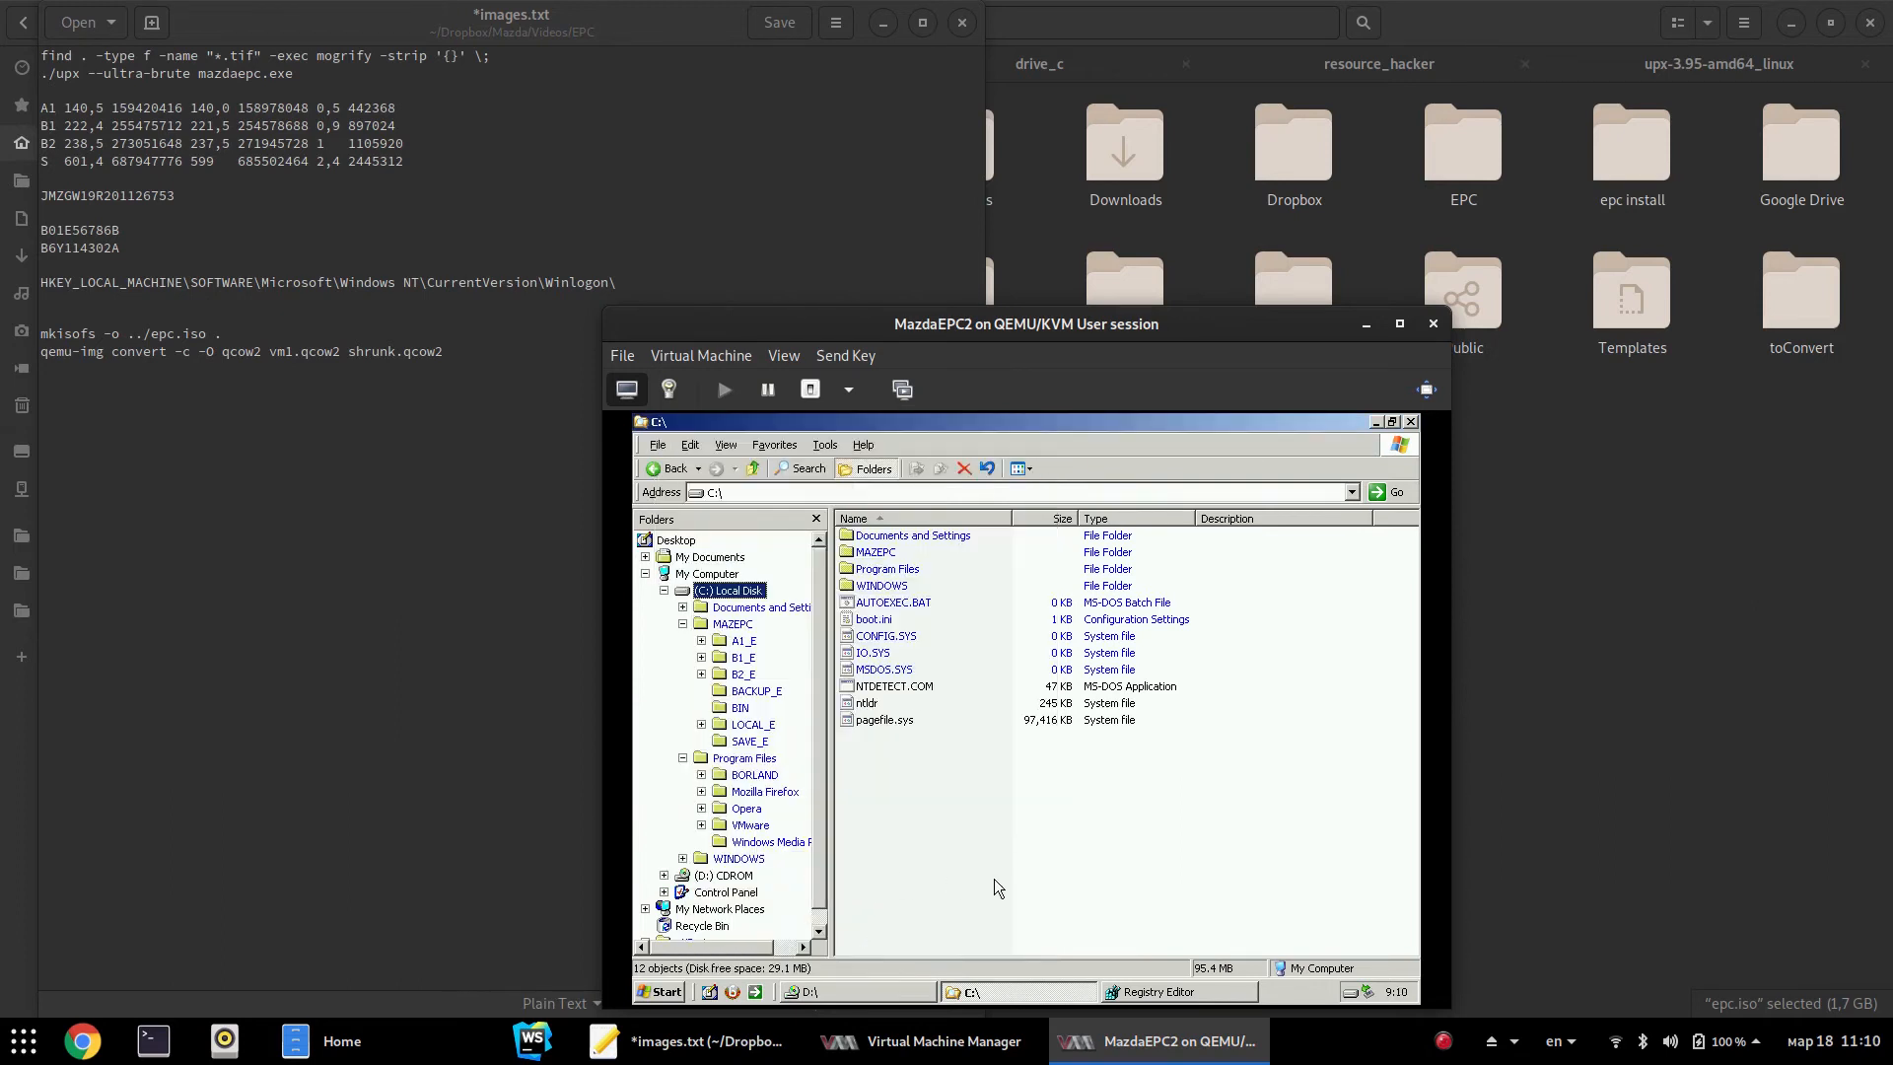
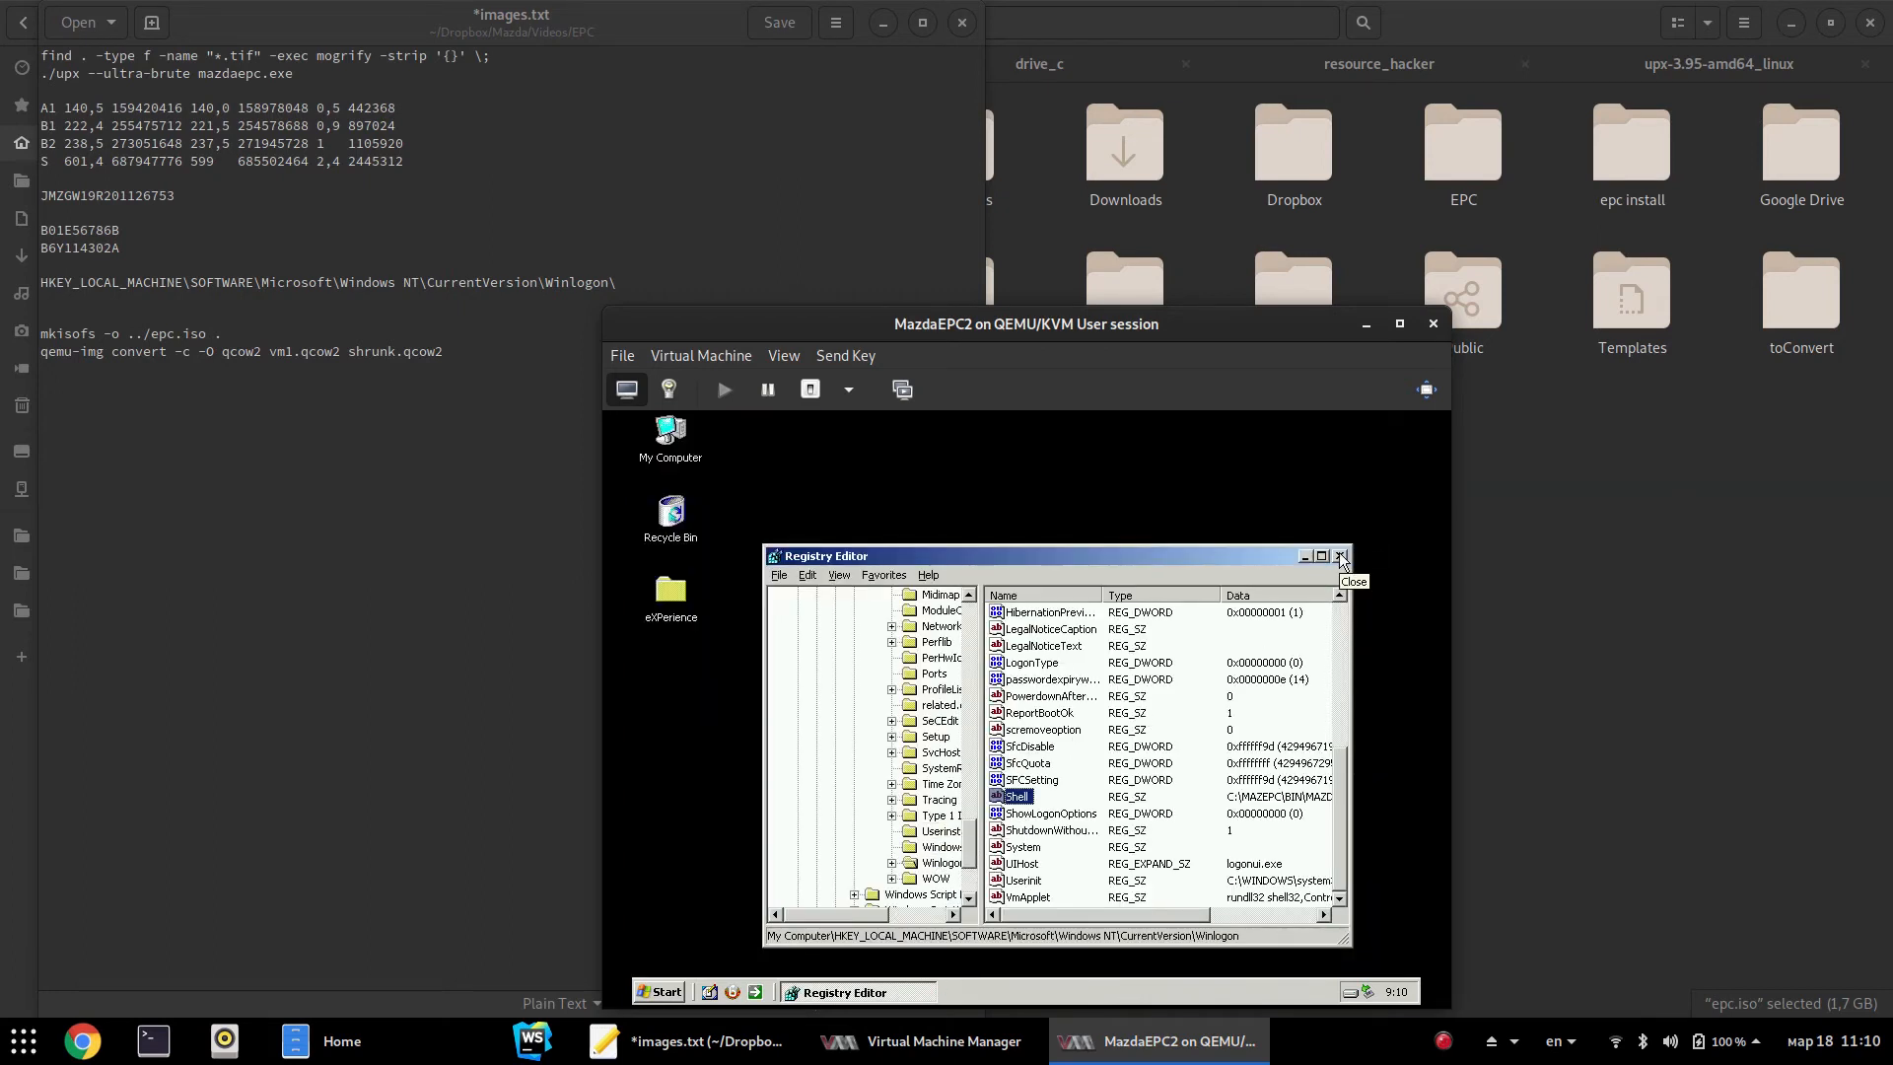
Close Registry Editor and restart the MicroXP guest via Start > Shut Down > Restart
left_click(1339, 555)
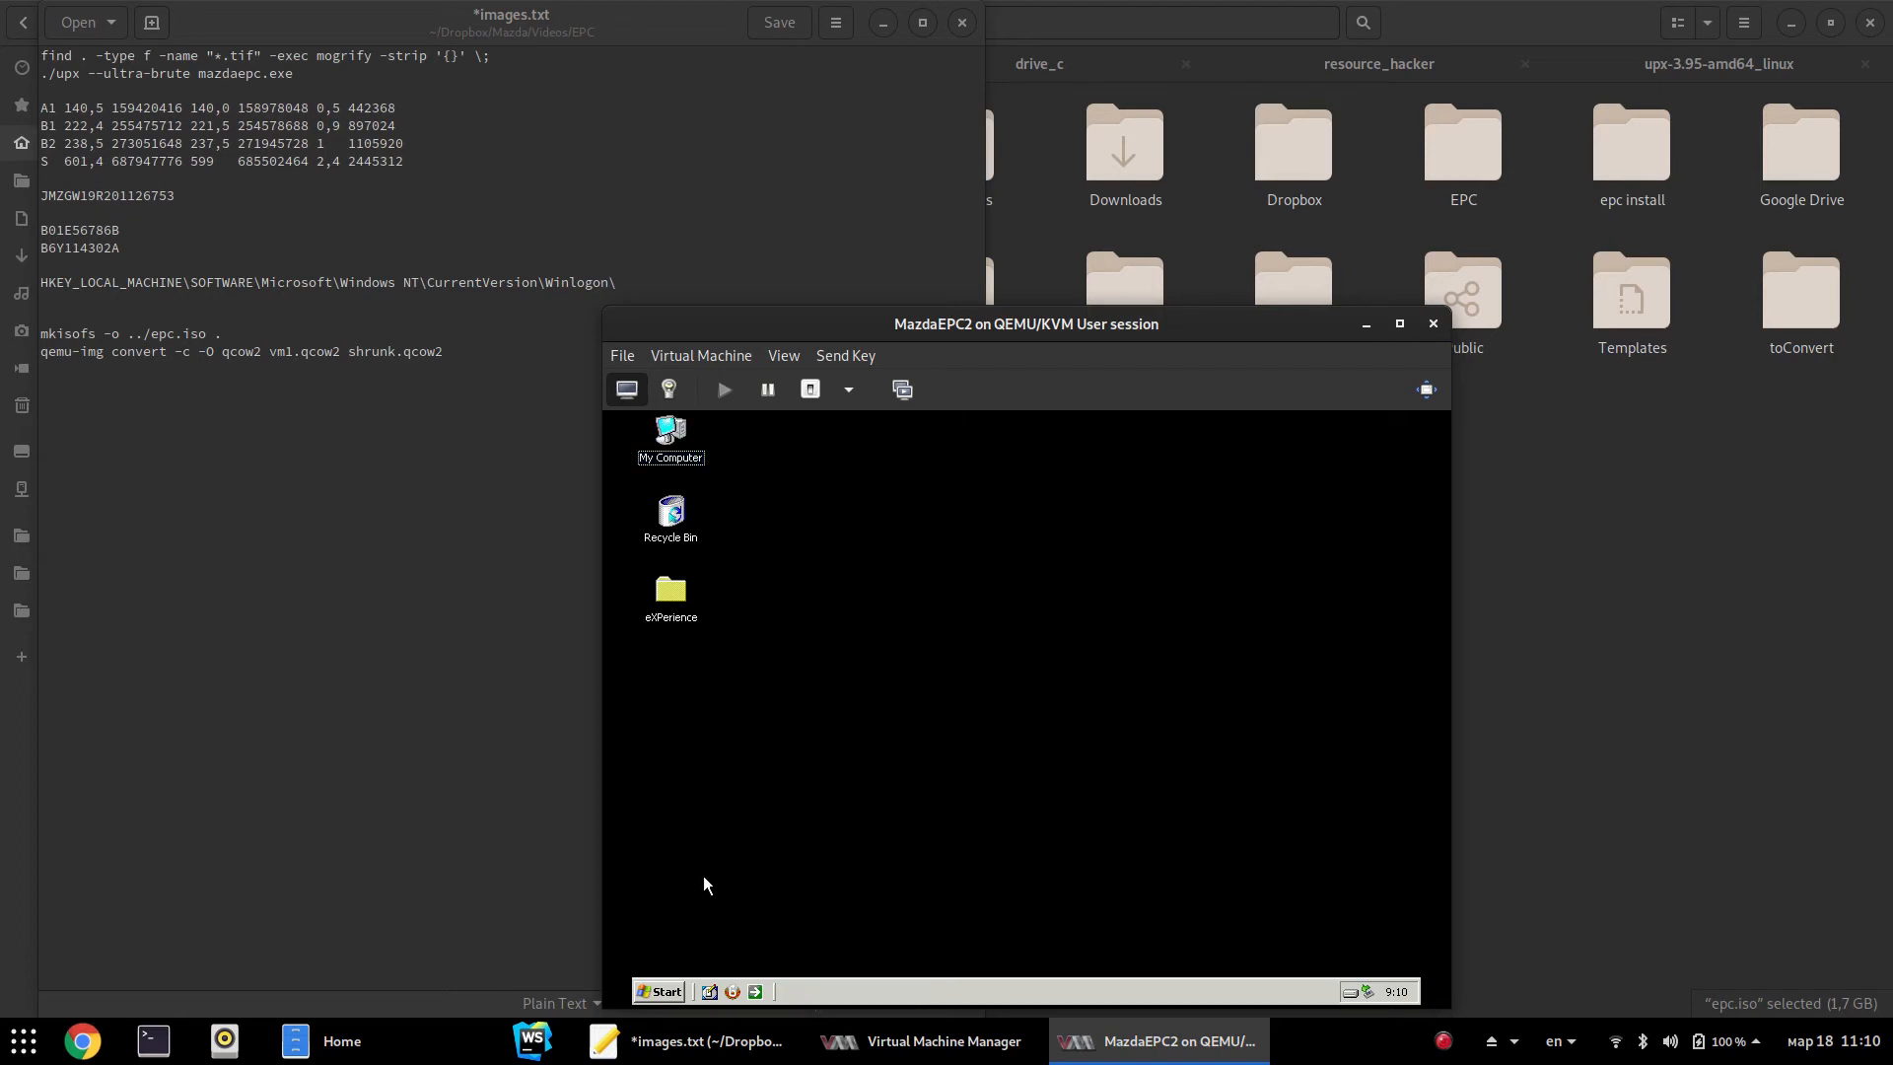
left_click(662, 992)
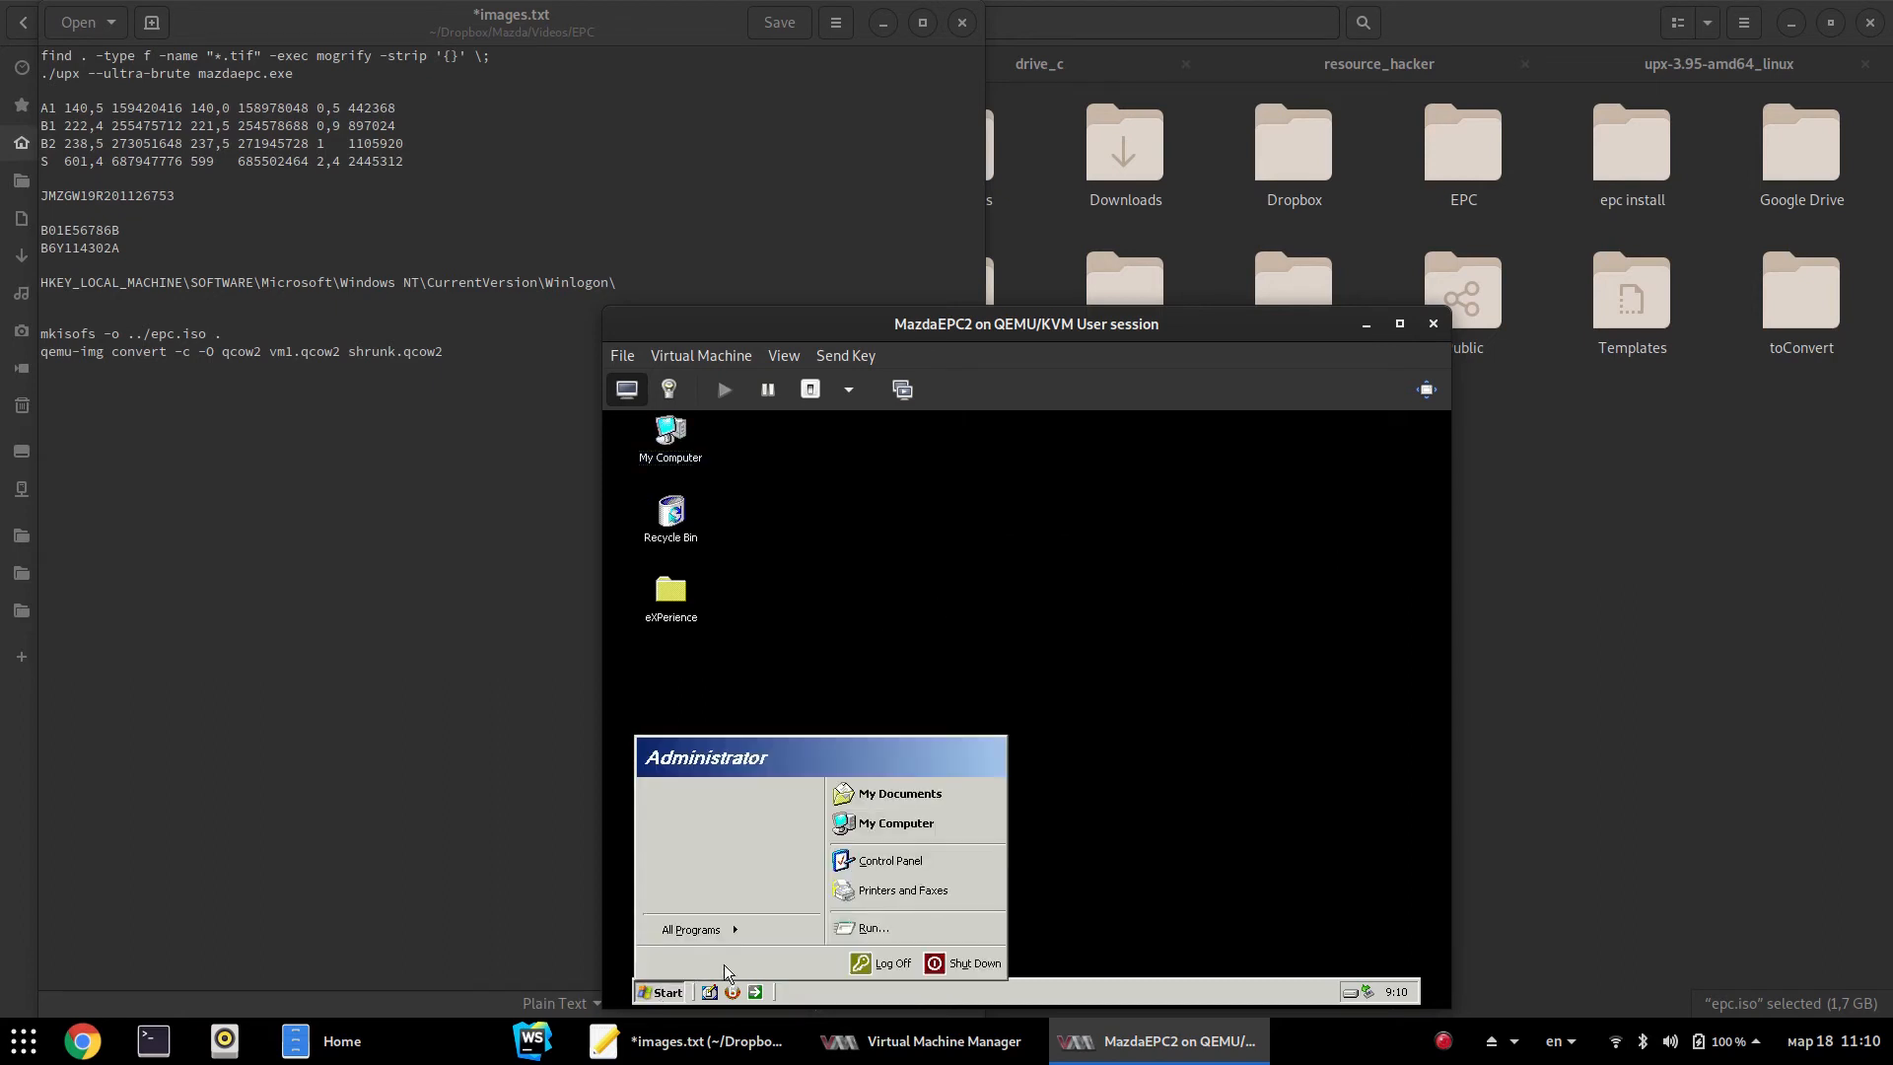
left_click(971, 963)
scroll(1113, 674, "down", 1)
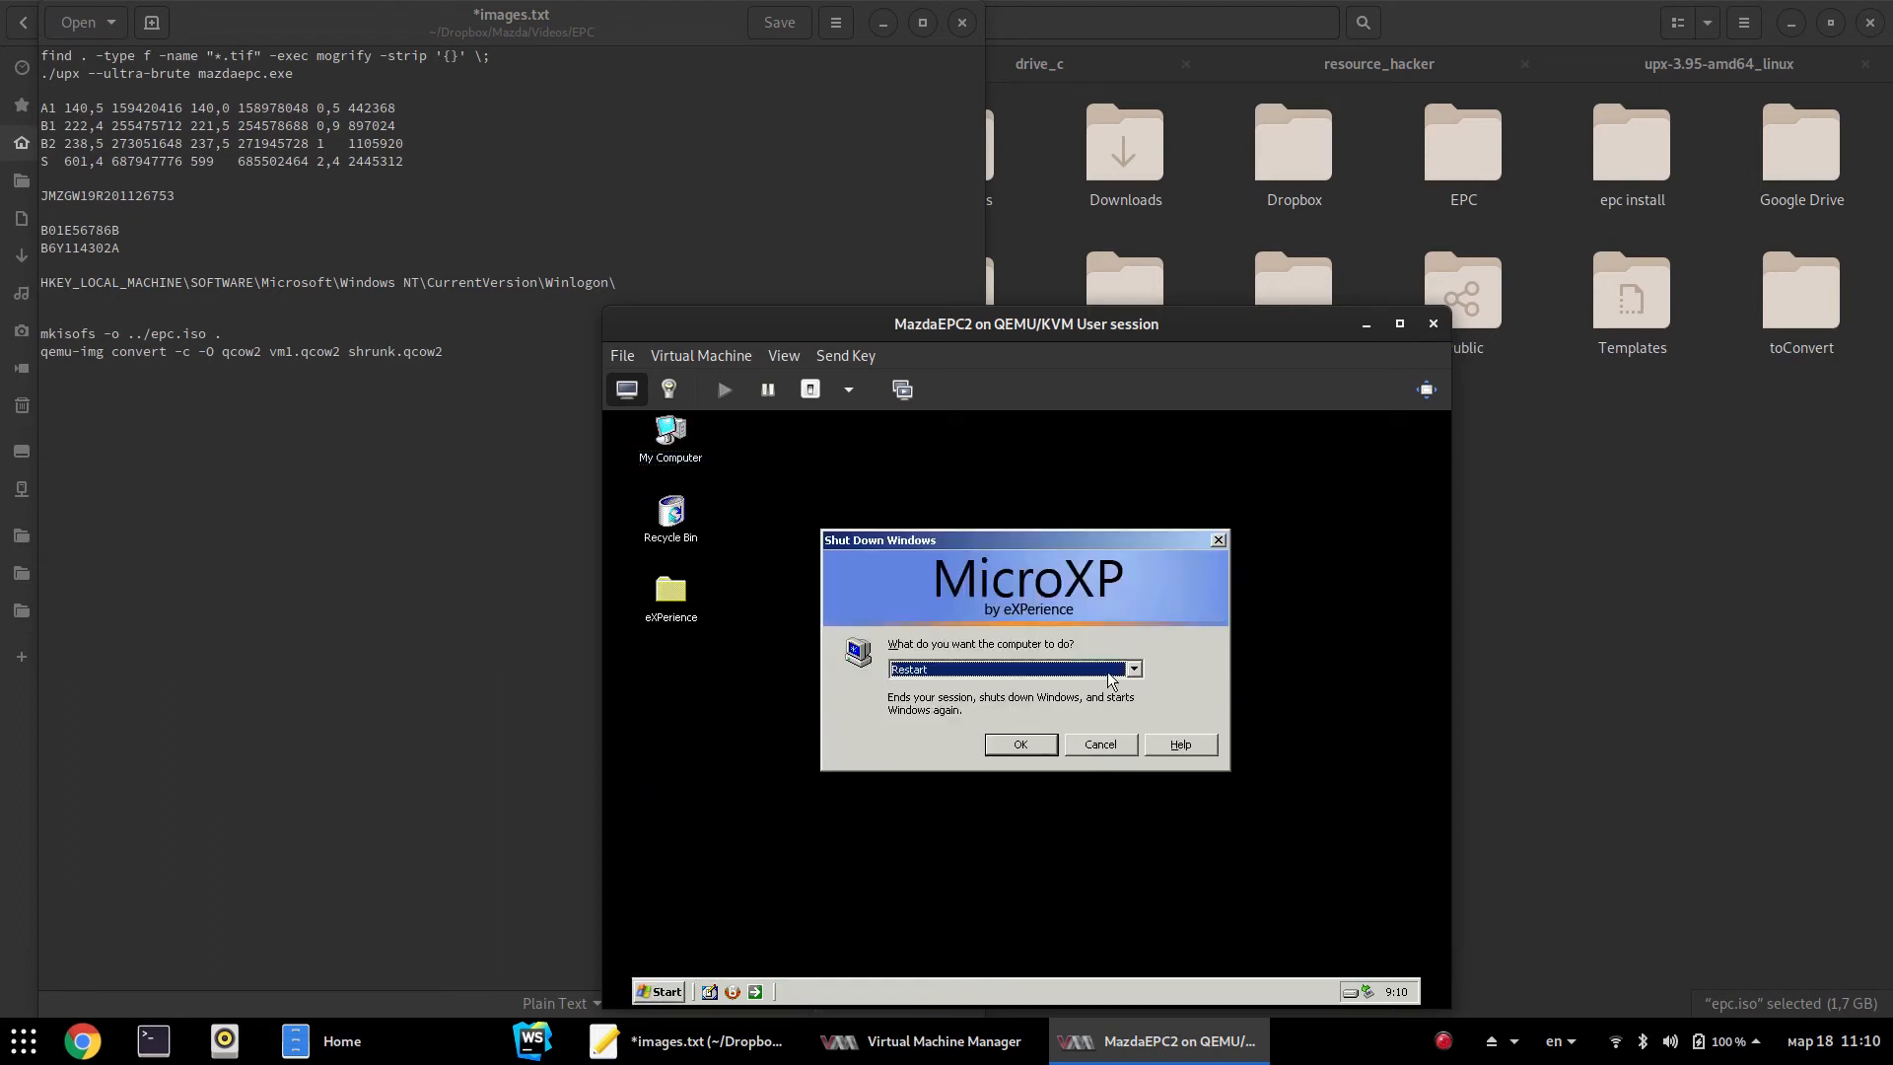
left_click(1032, 742)
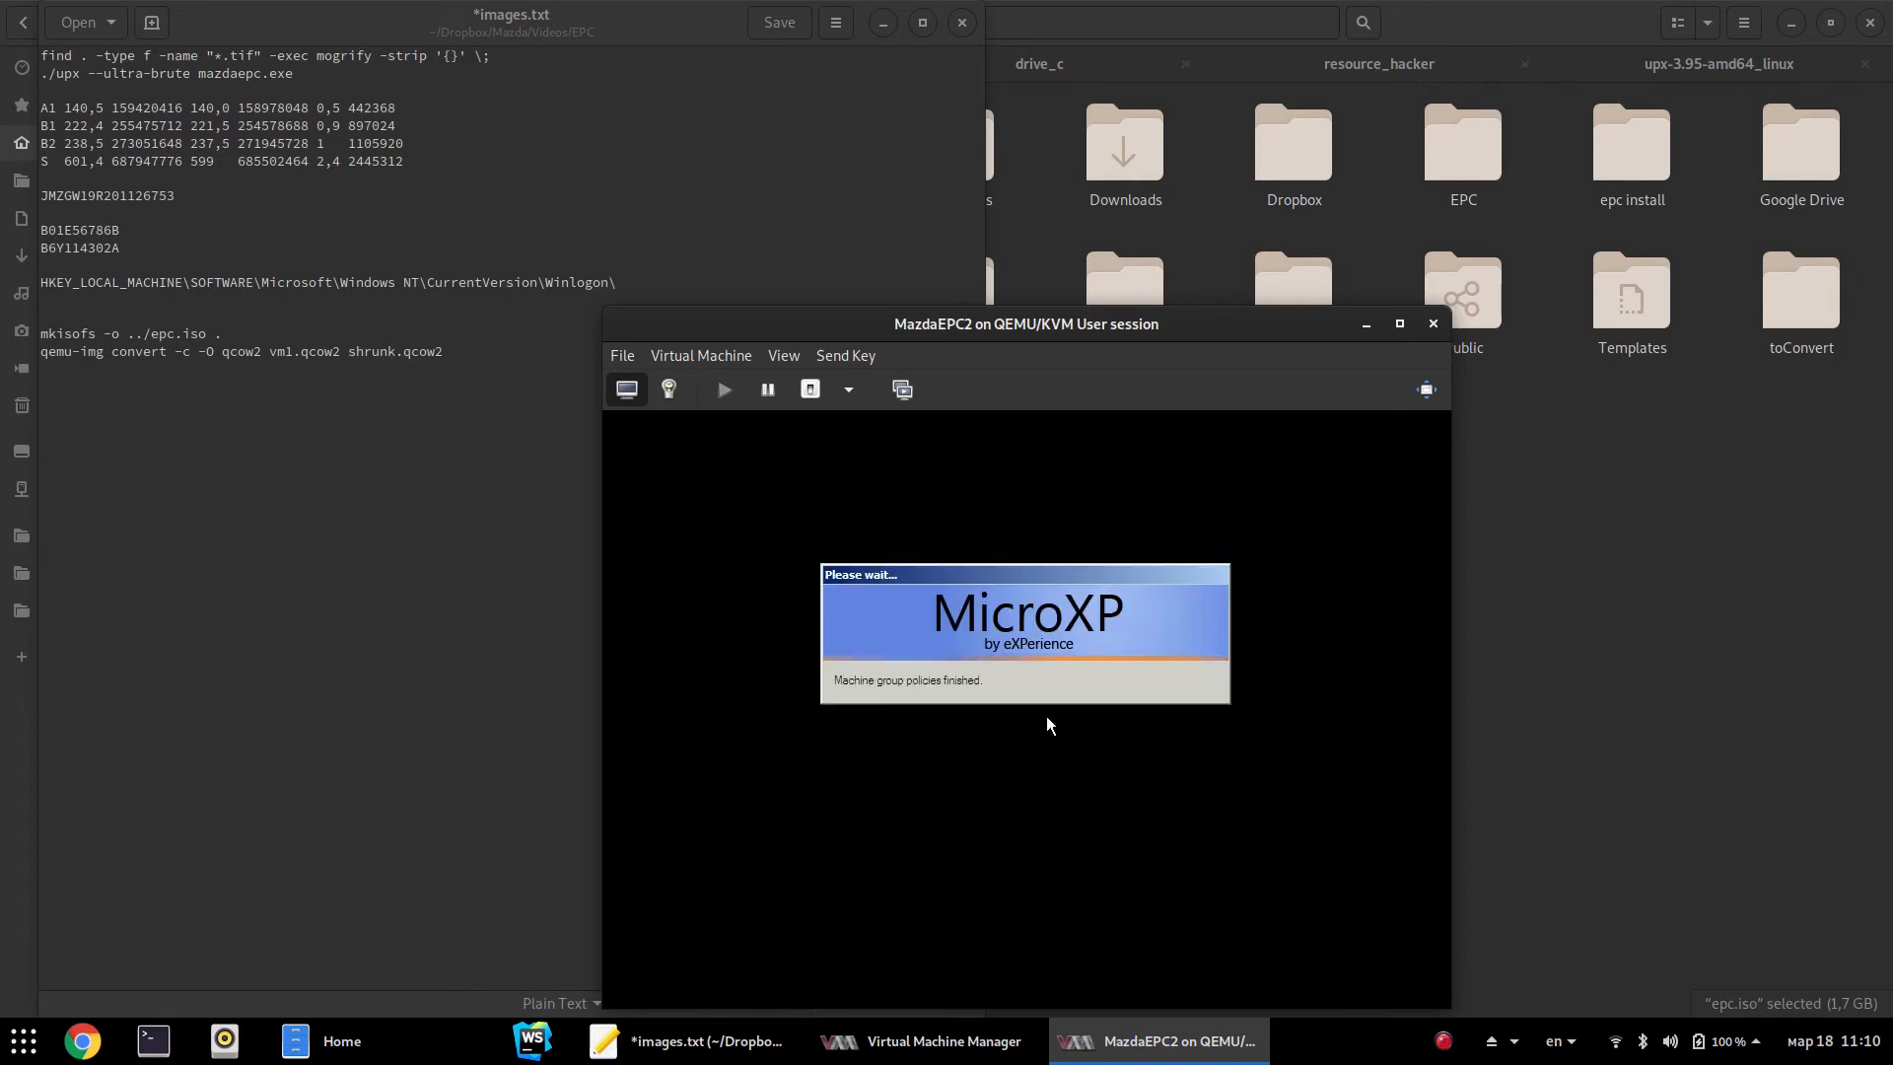
Reposition the VM window, let Mazda Electronic Parts Catalog load after reboot, then exit it
left_click_drag(1105, 326, 1049, 239)
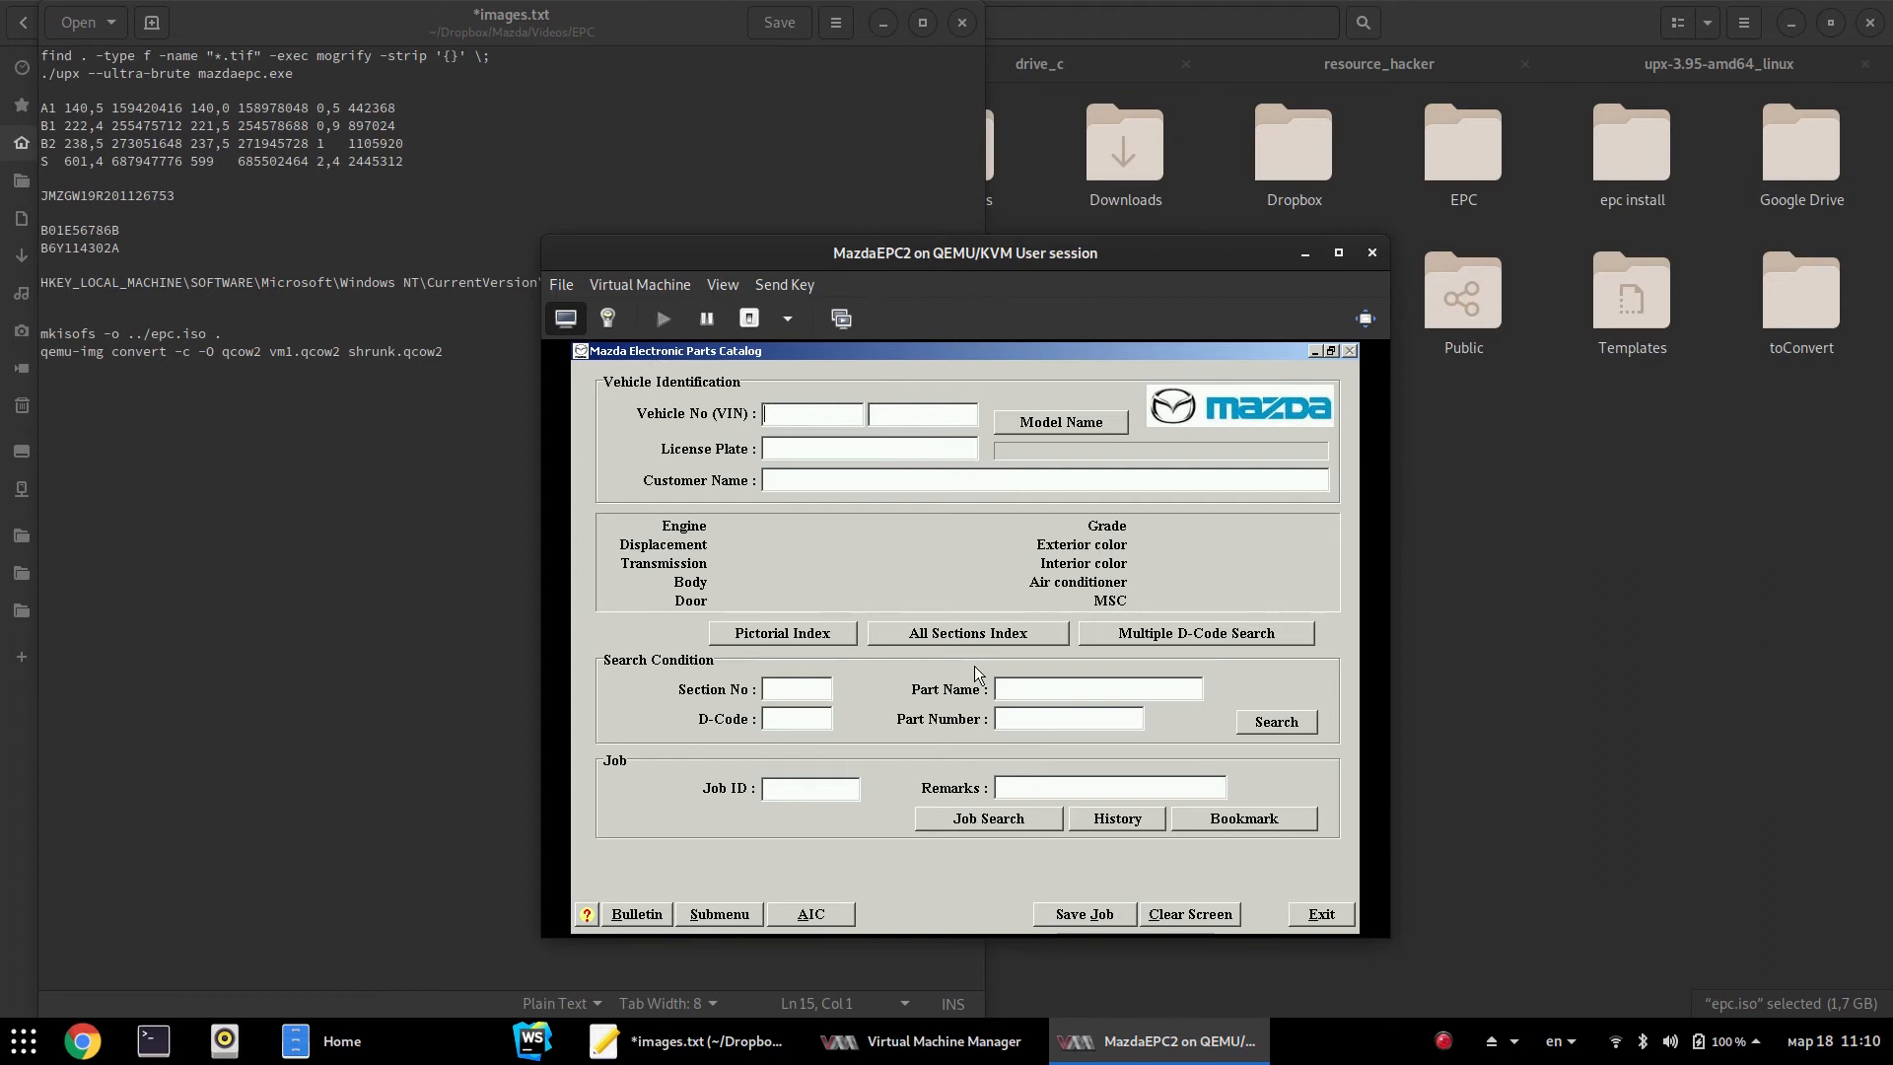
left_click(1321, 914)
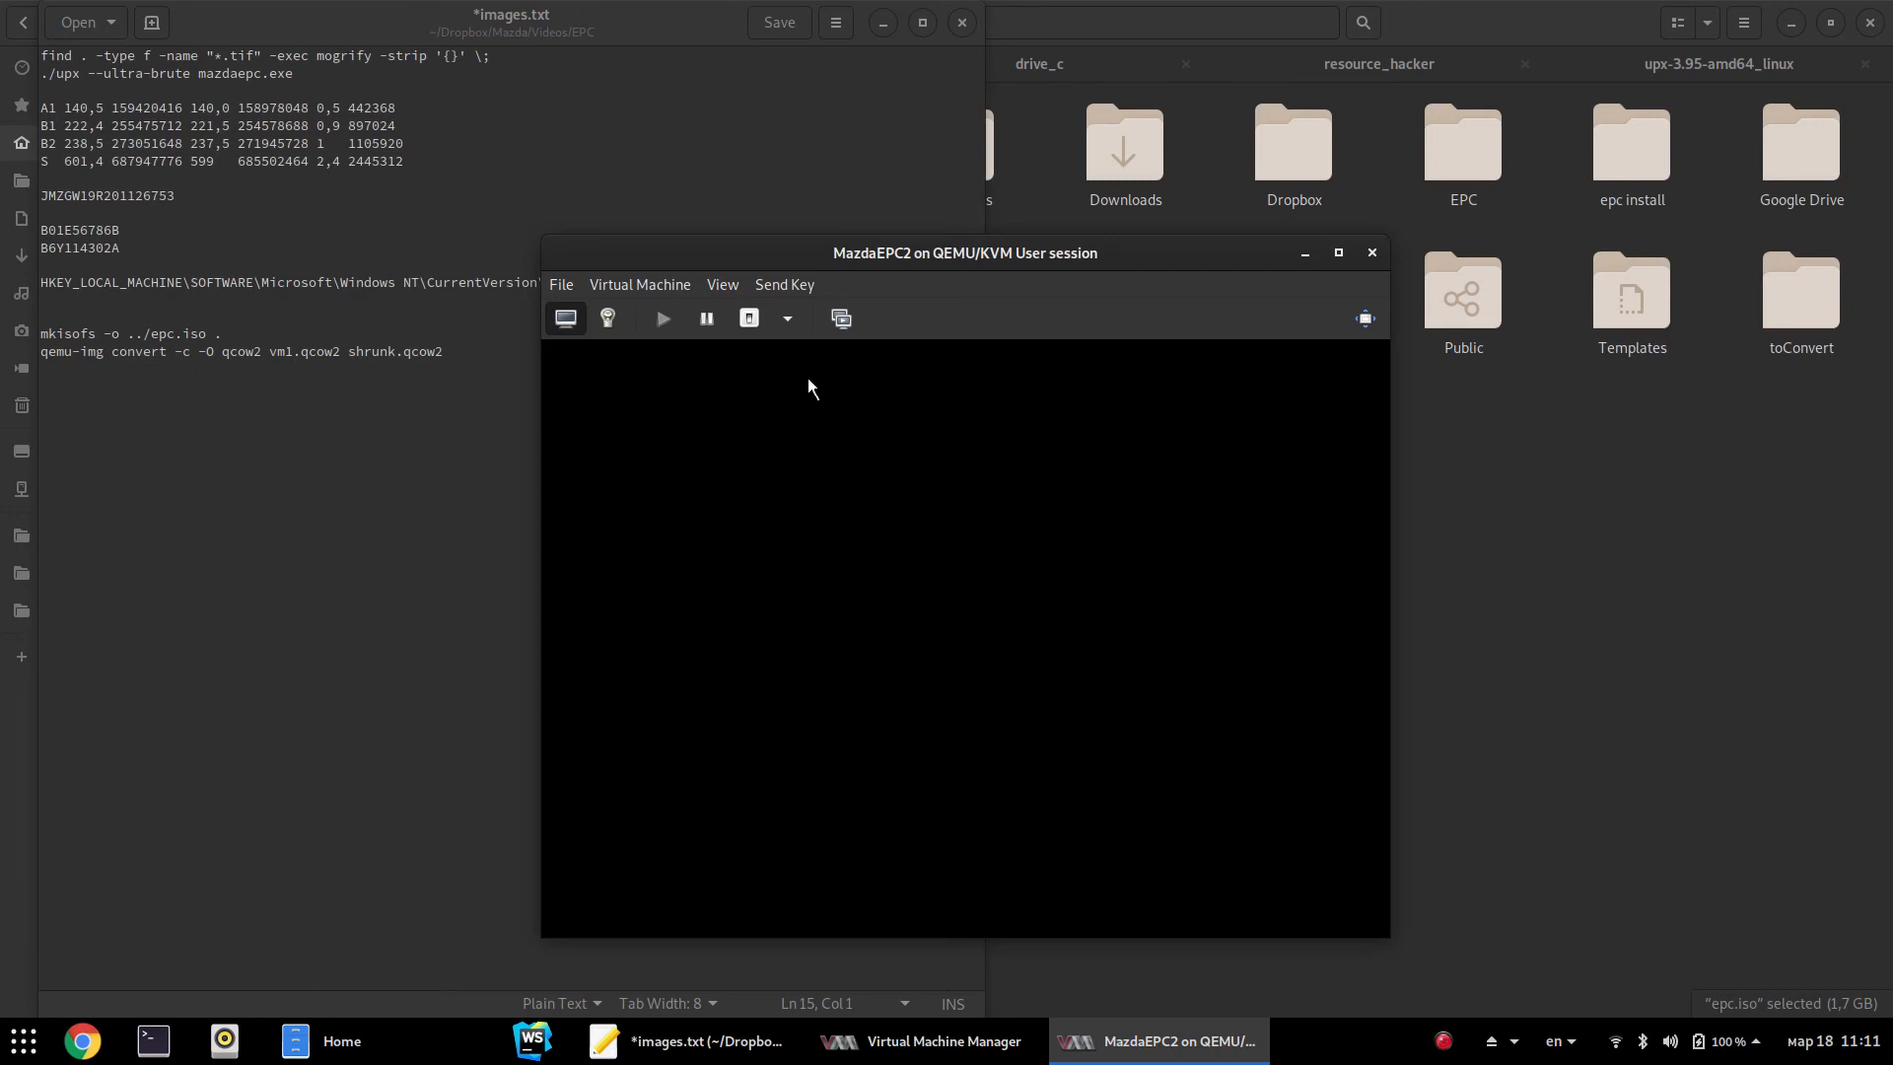
Send Ctrl+Alt+Delete to the guest and confirm Restart from Windows Security's Shut Down dialog
left_click(790, 318)
left_click(795, 316)
left_click(785, 284)
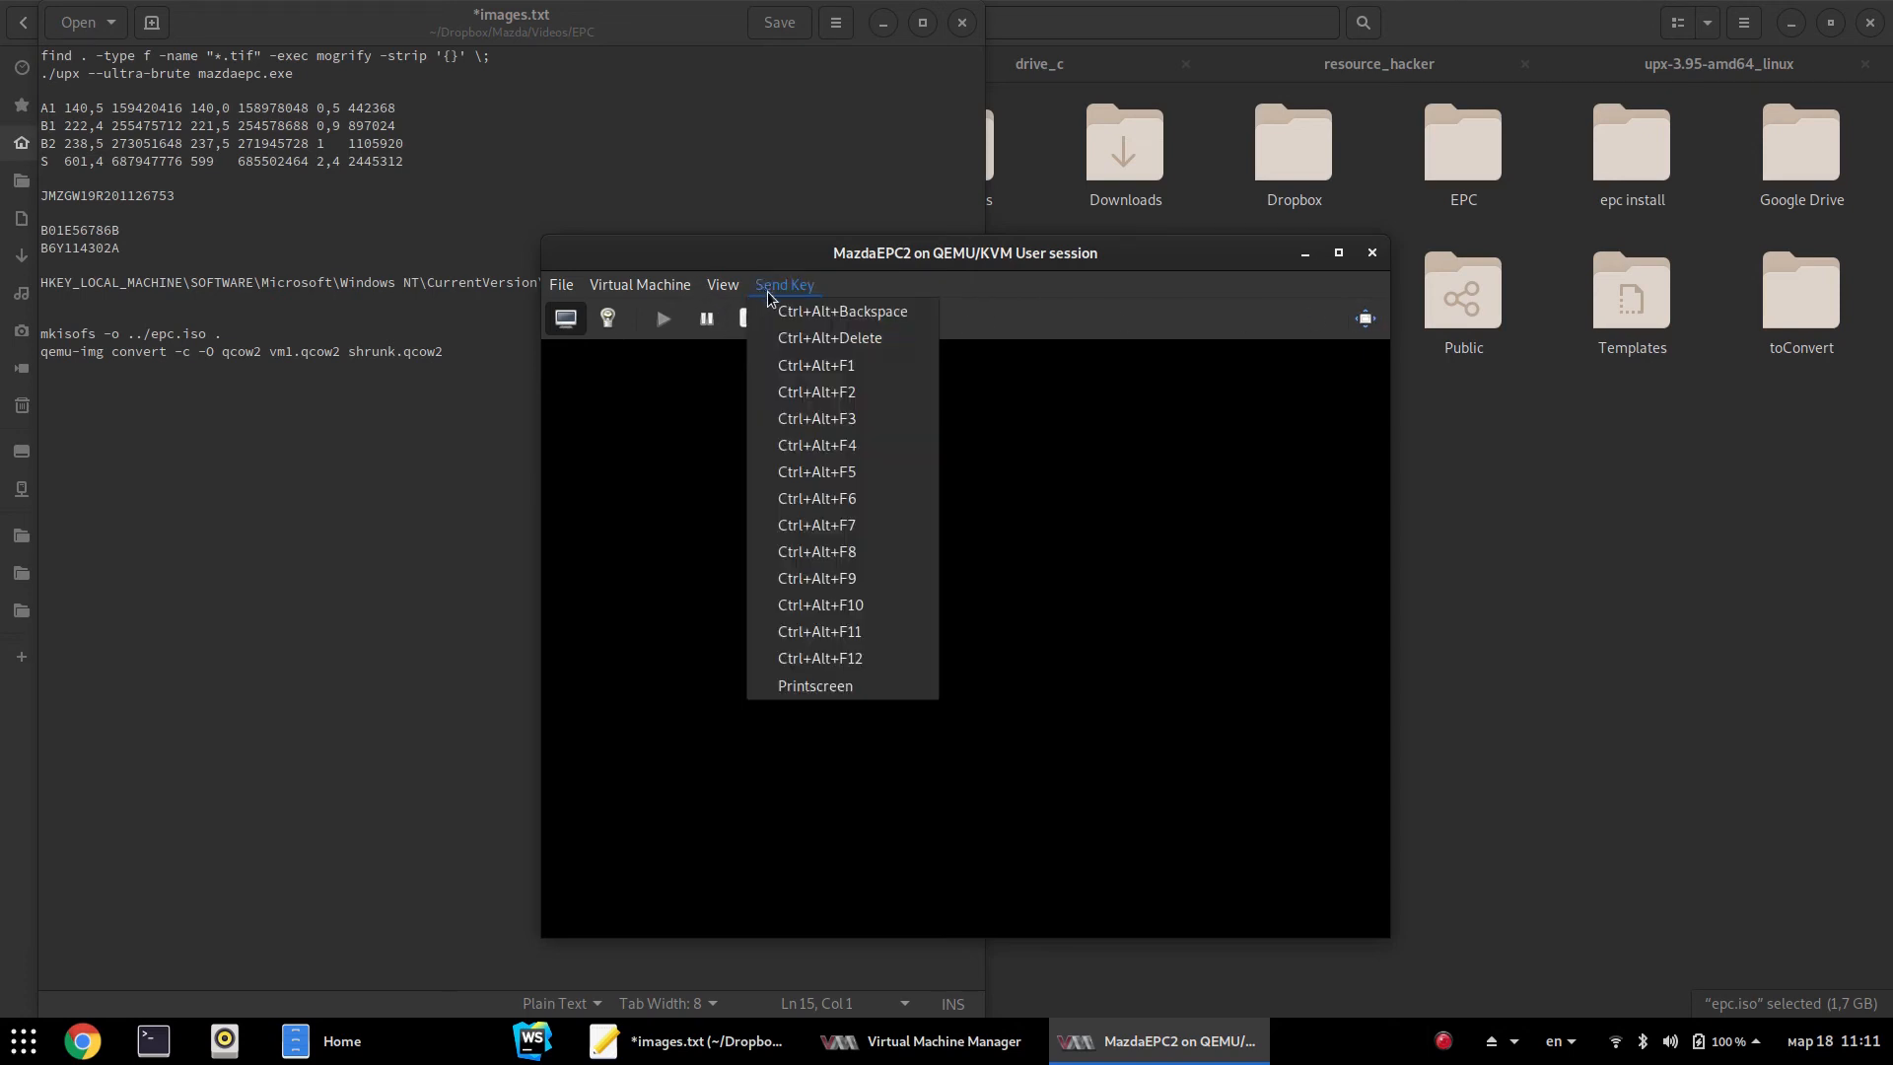
left_click(805, 335)
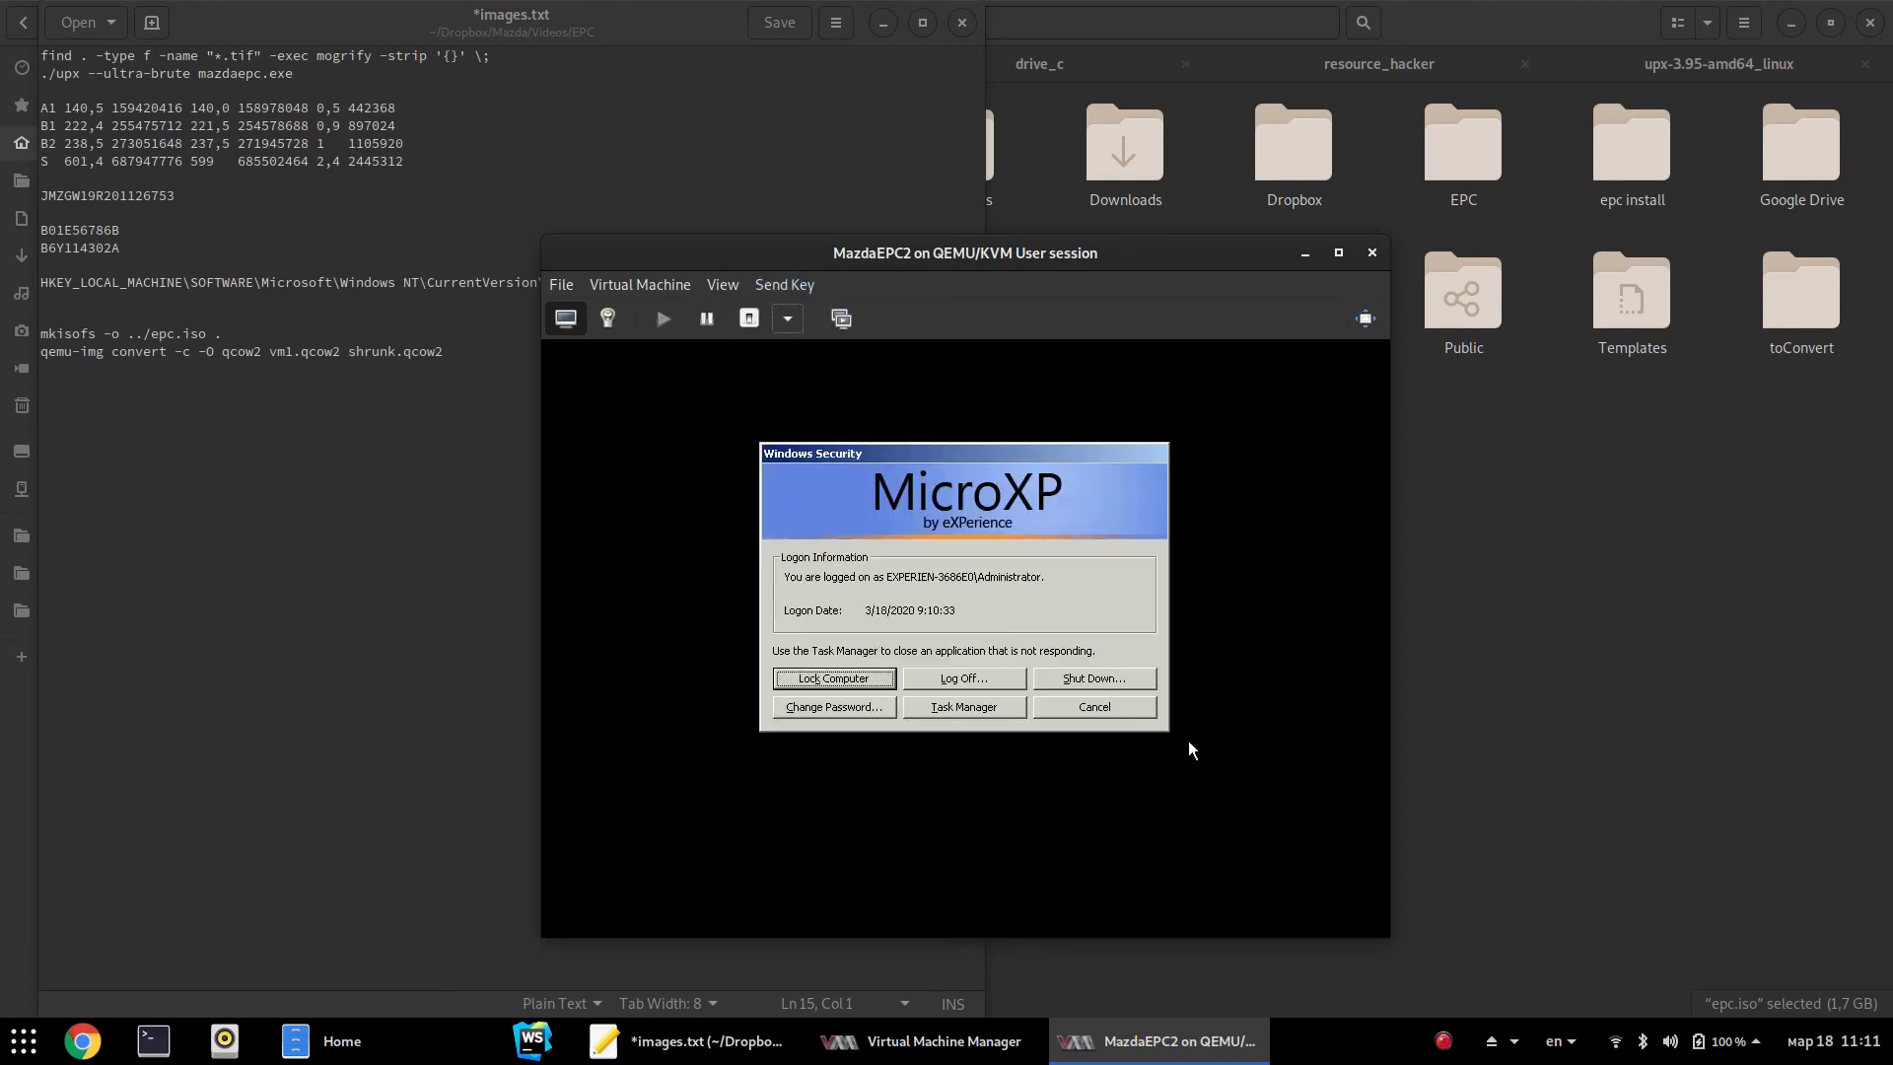
left_click(1097, 679)
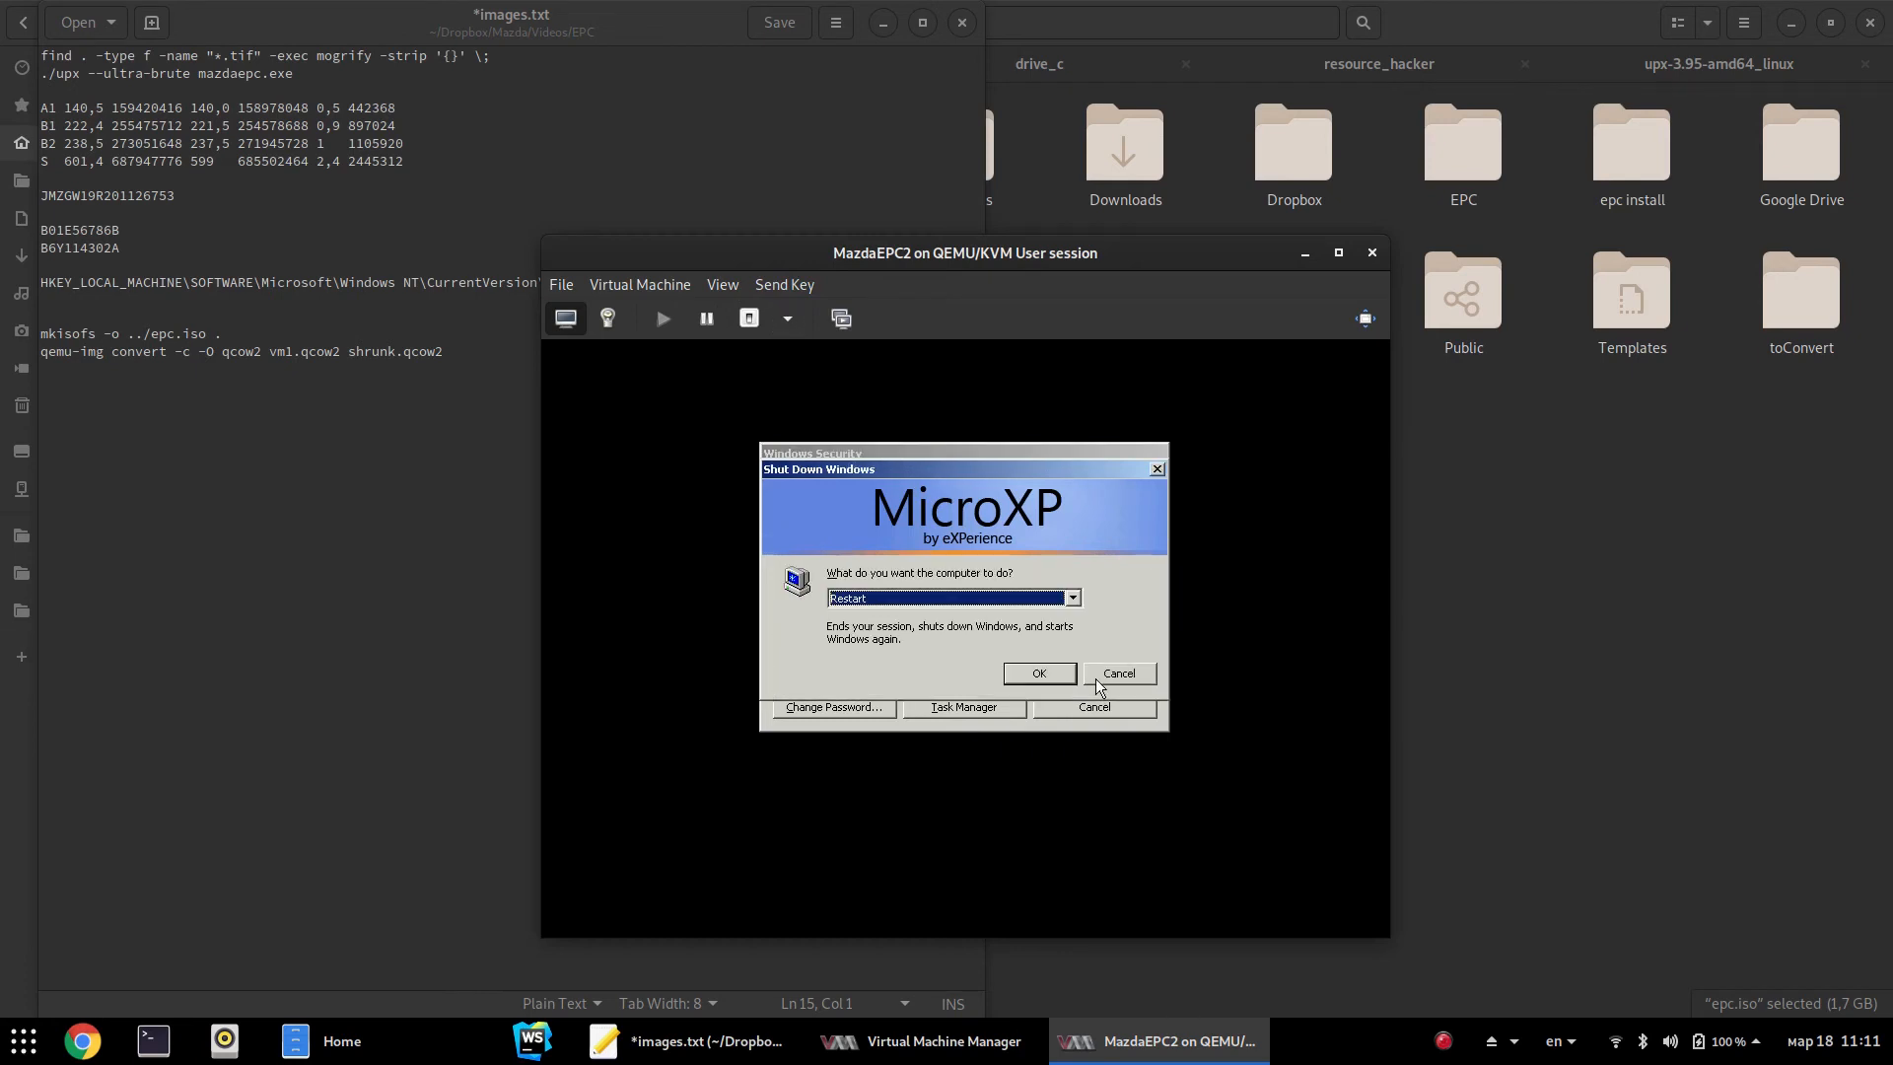
left_click(1041, 673)
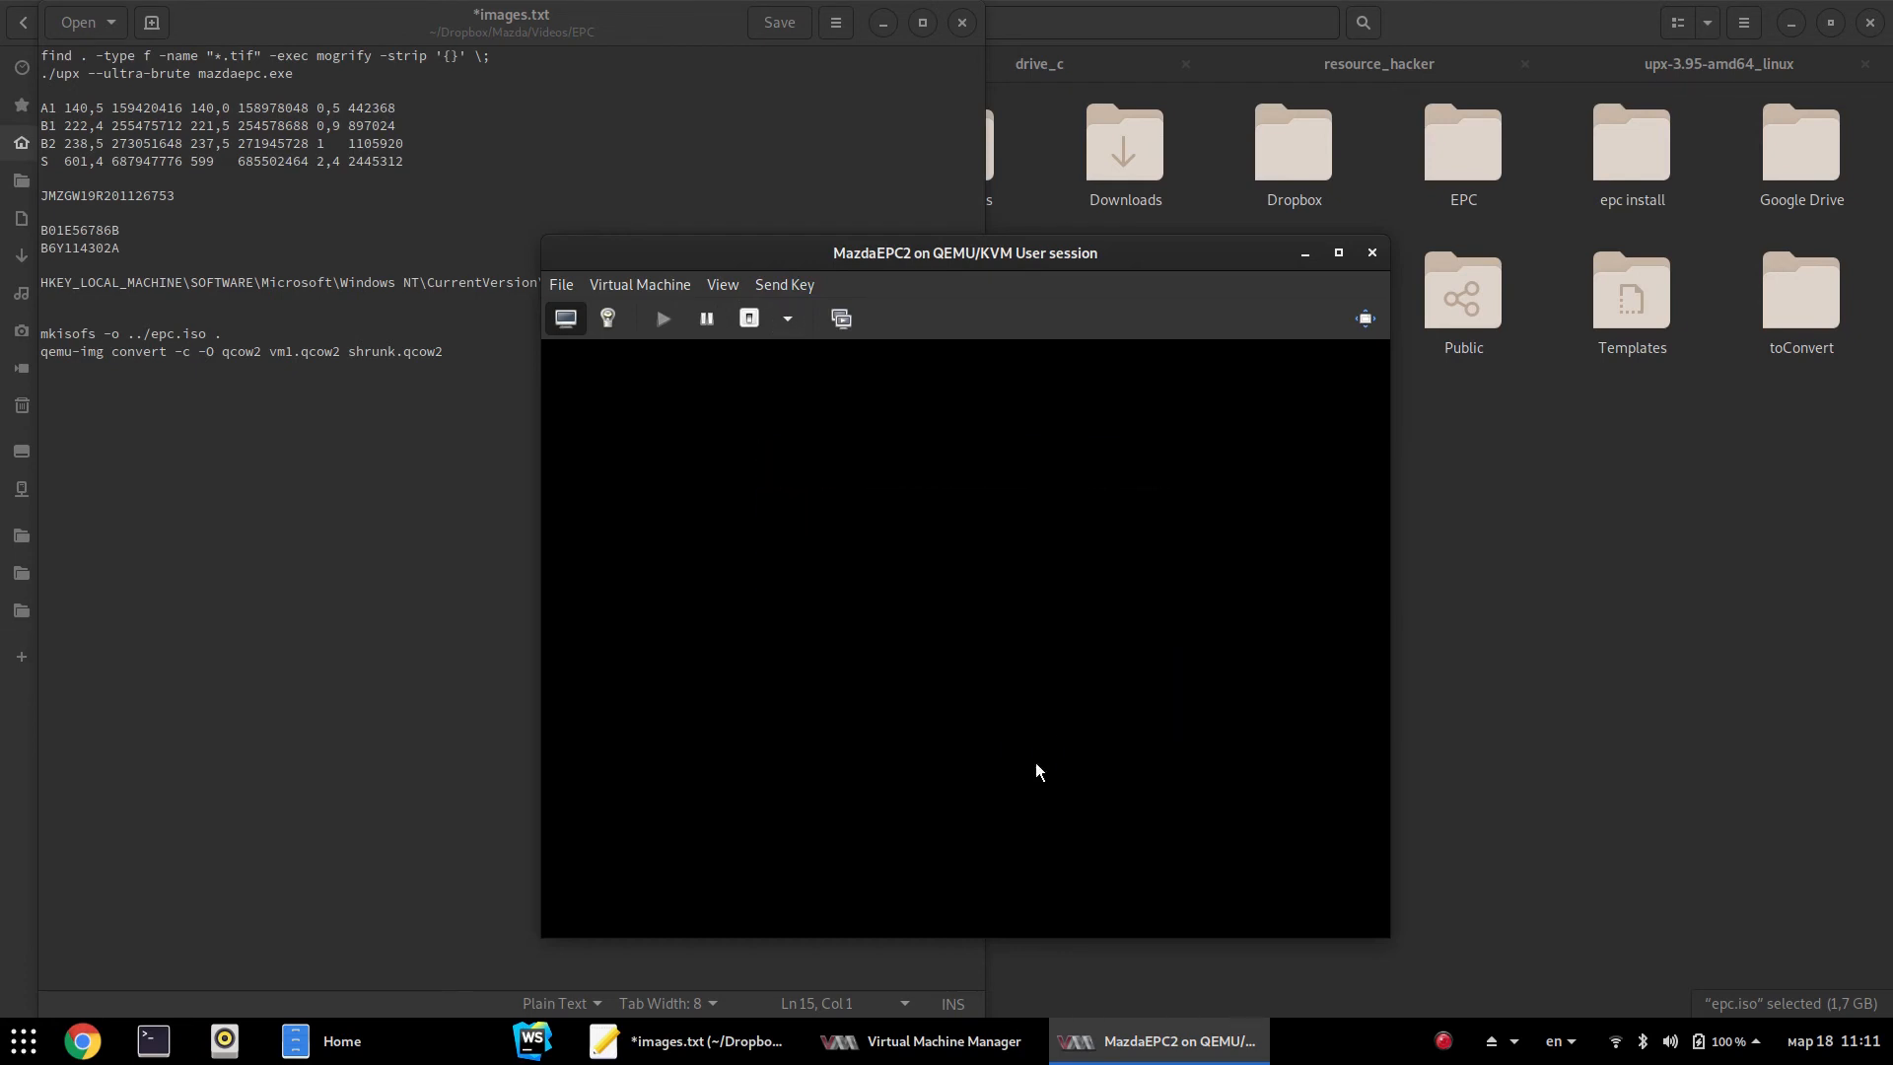
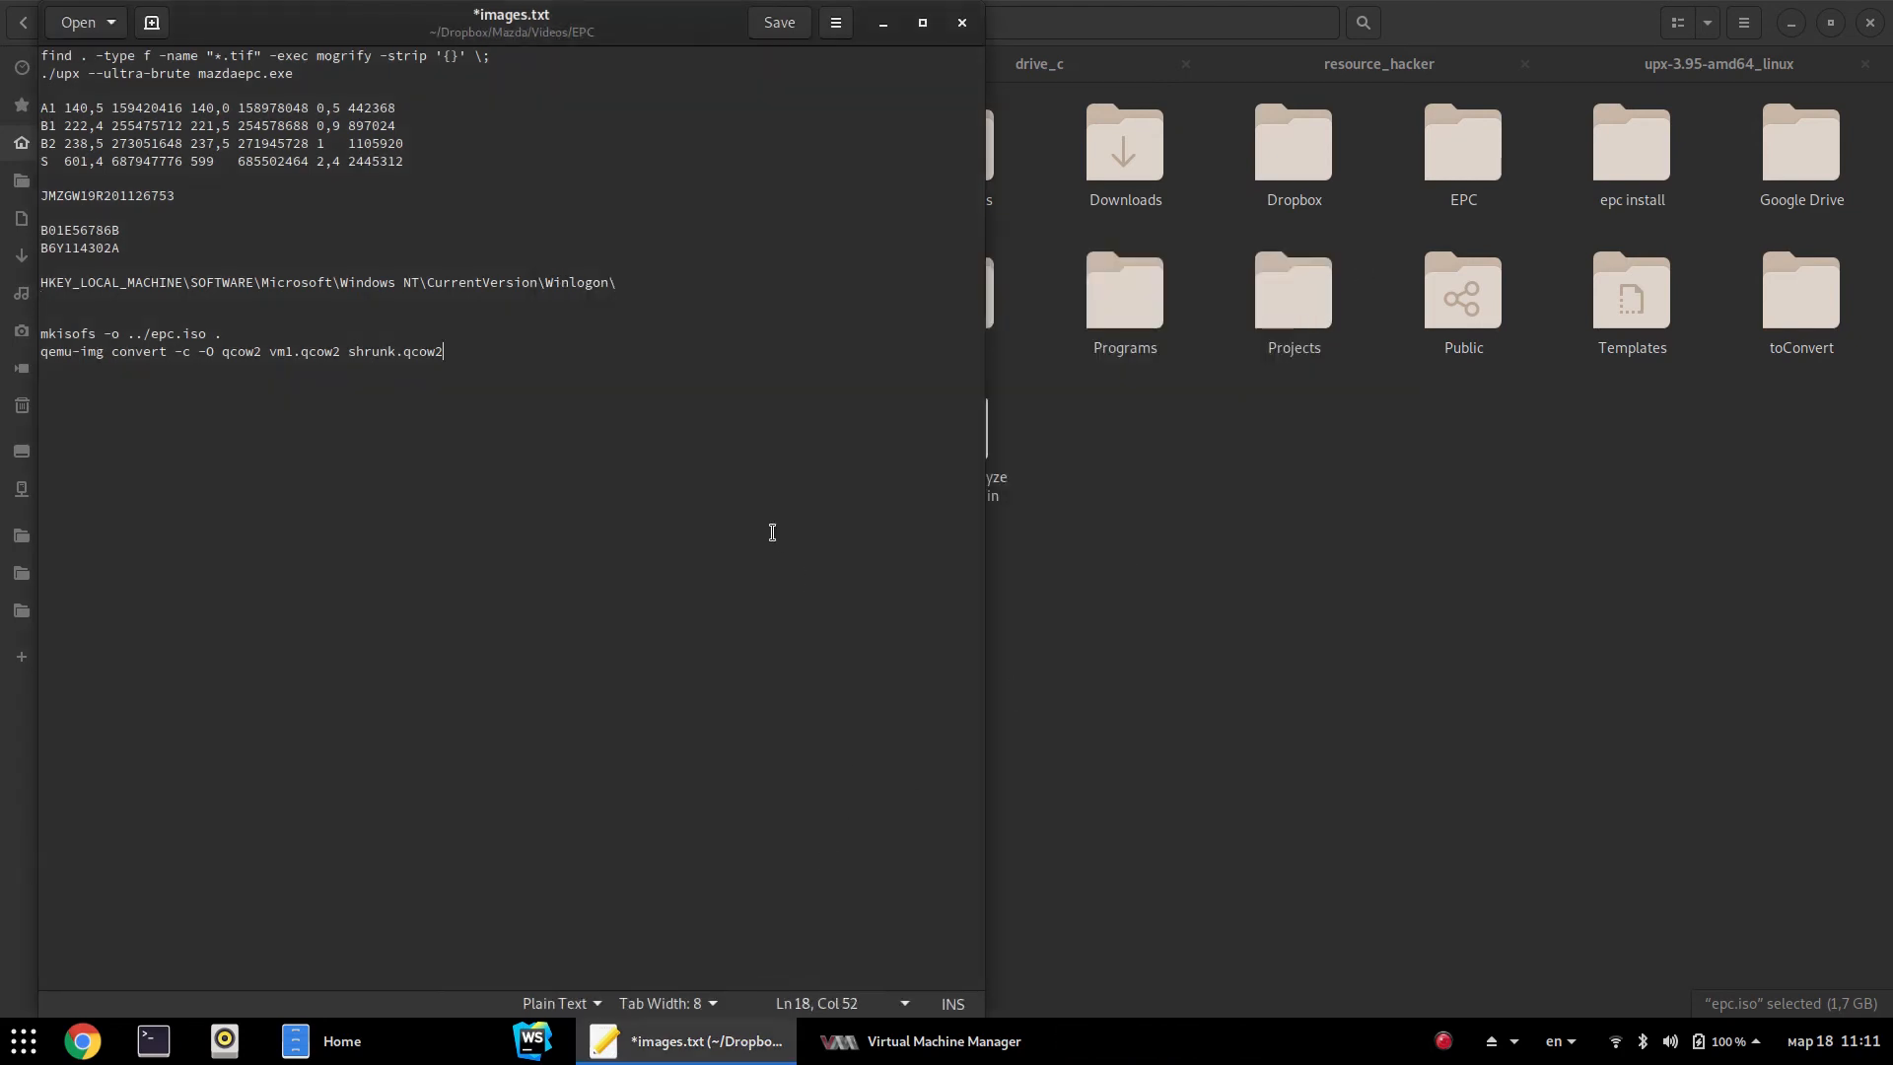
Open the MazdaEPC2 virtual disk's hardware details in Virtual Machine Manager
left_click(1256, 592)
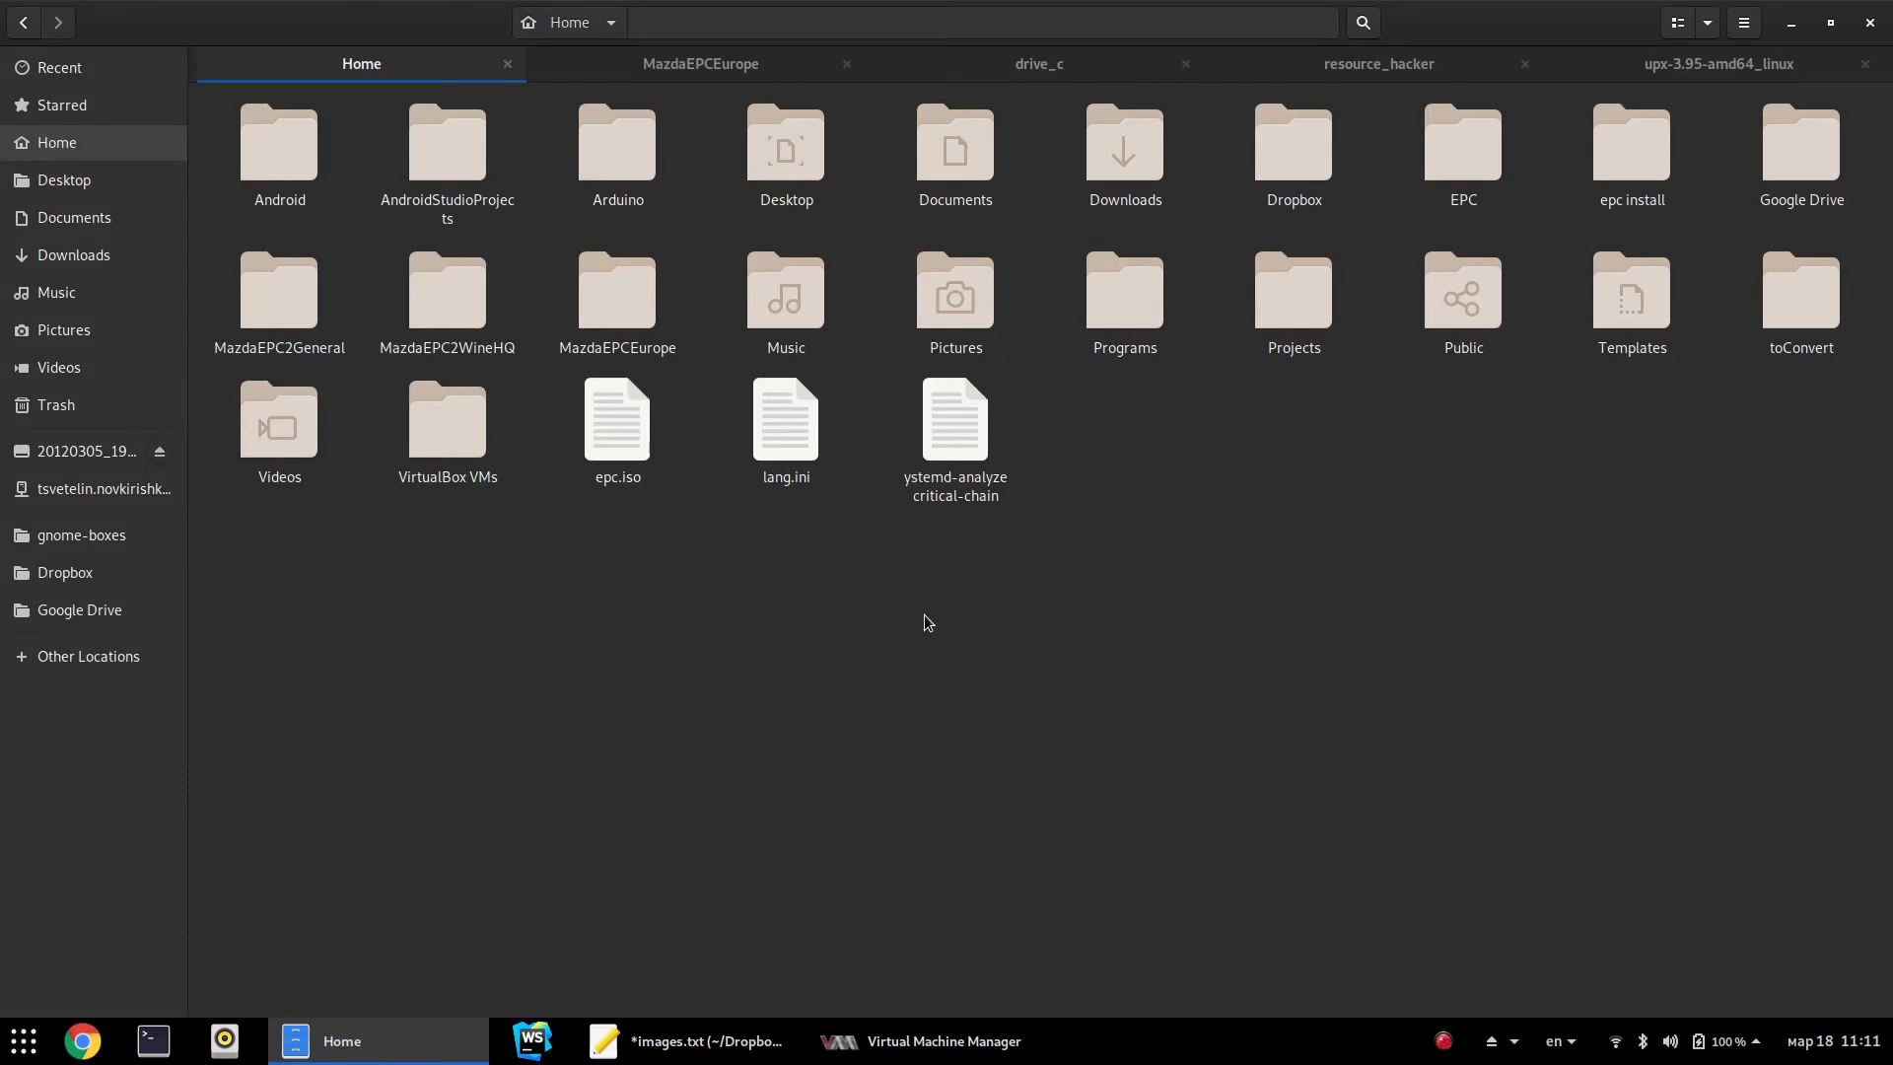
left_click(963, 1055)
right_click(125, 262)
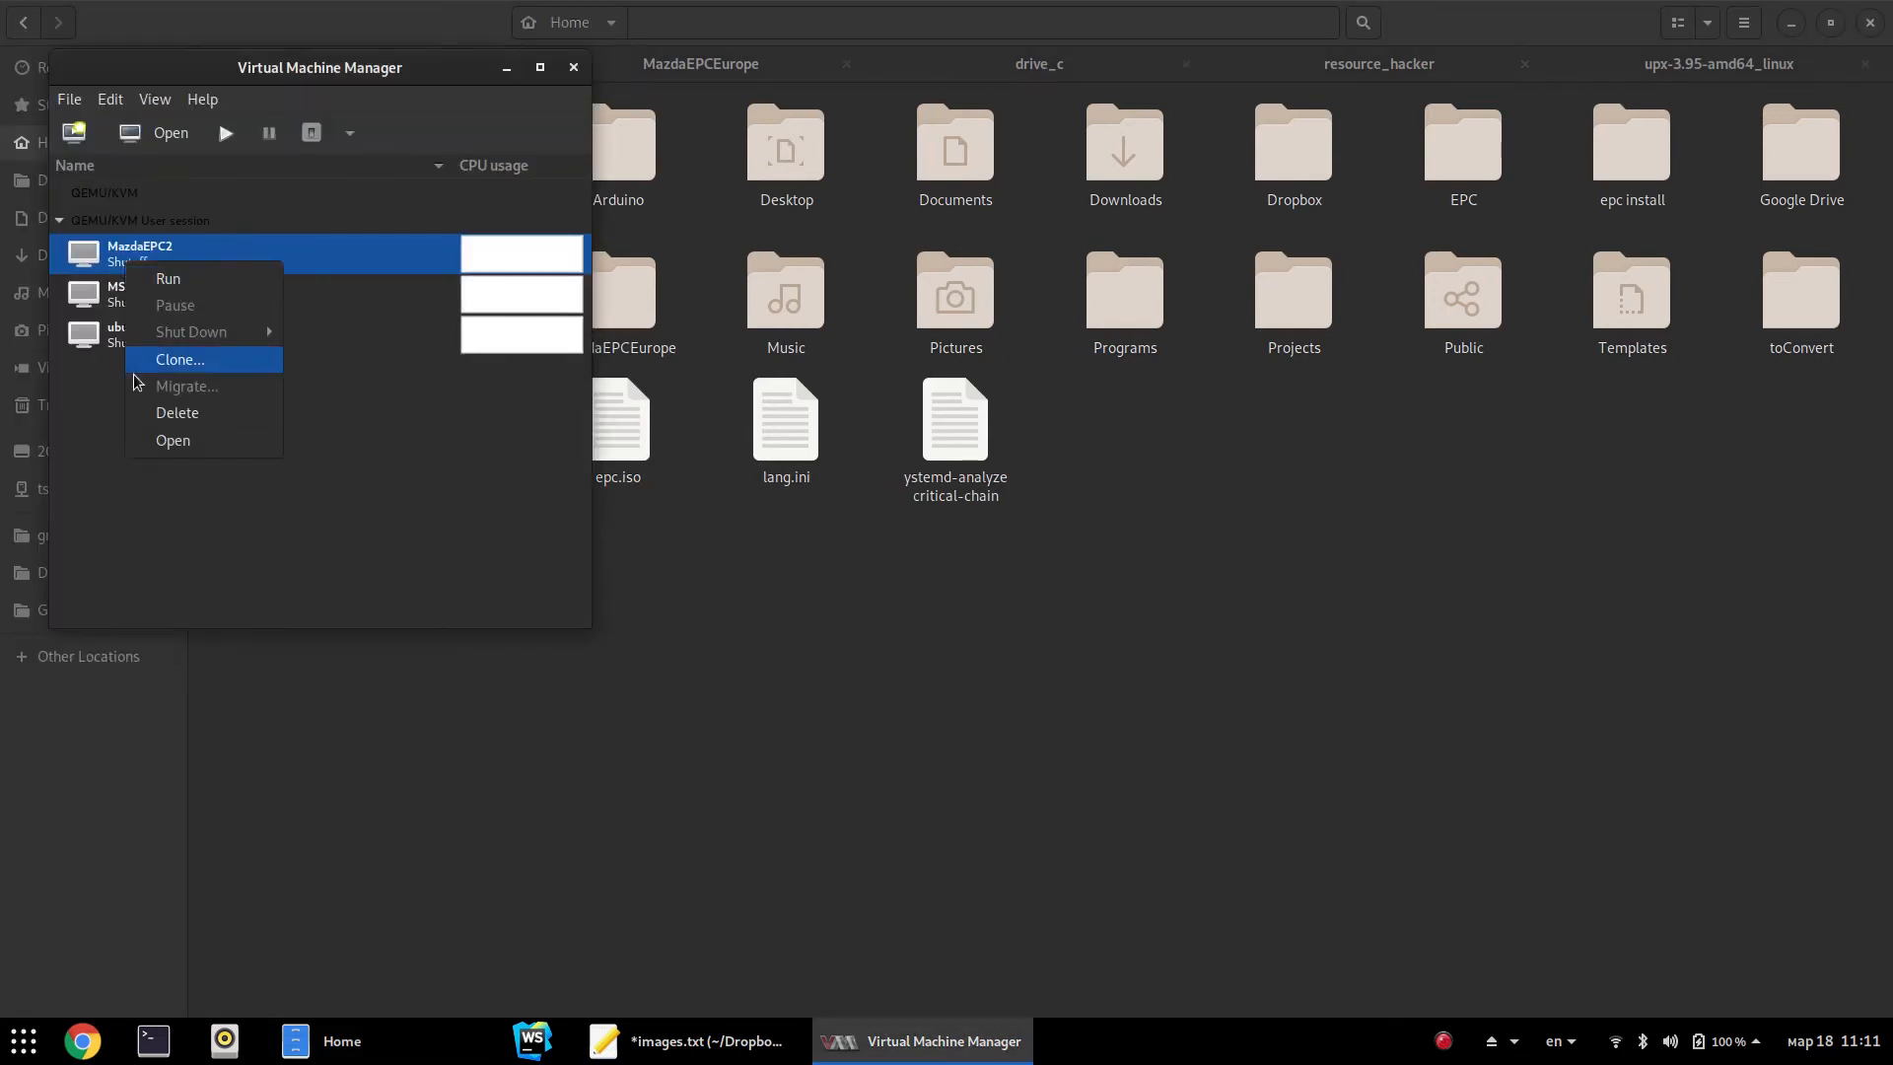
left_click(126, 139)
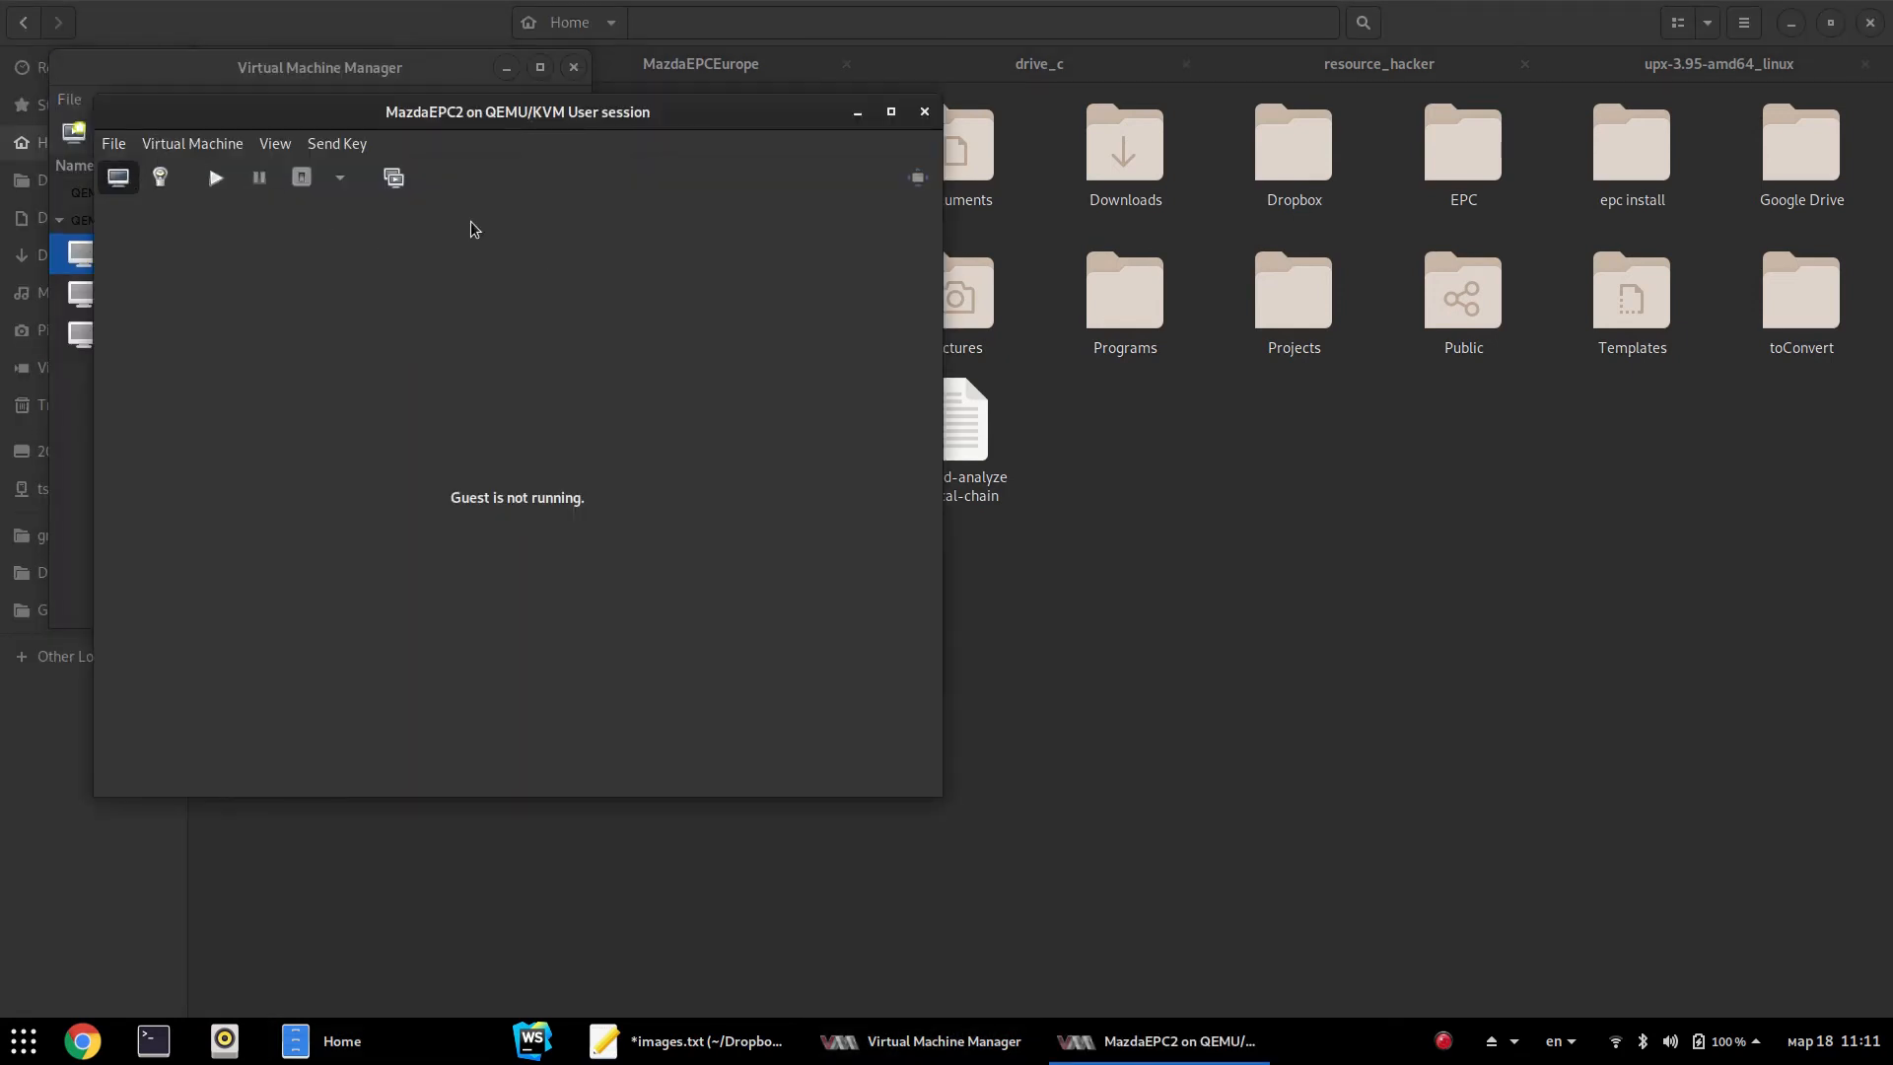
left_click(160, 177)
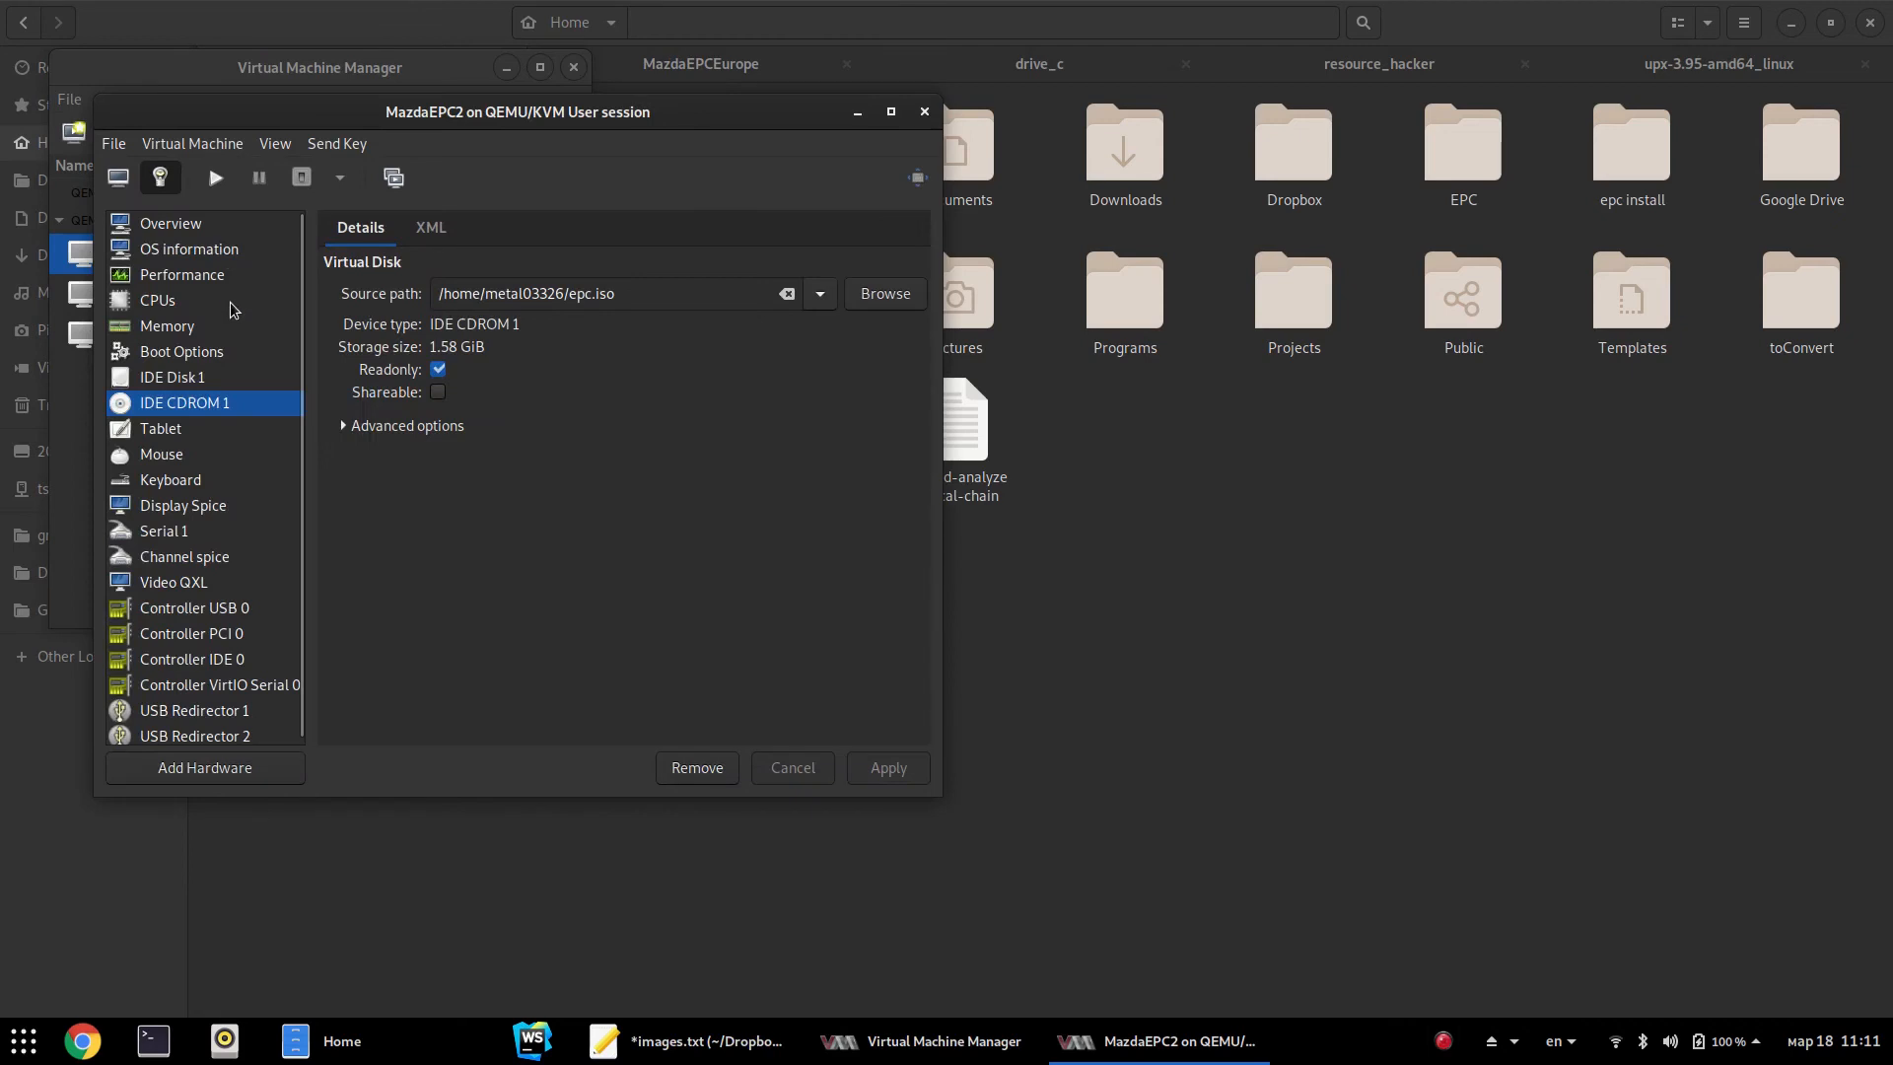
left_click(171, 377)
Copy the disk's folder path .local/share/libvirt/images and start a new Files tab
left_click_drag(735, 287, 264, 321)
key("ctrl+c")
left_click(1382, 670)
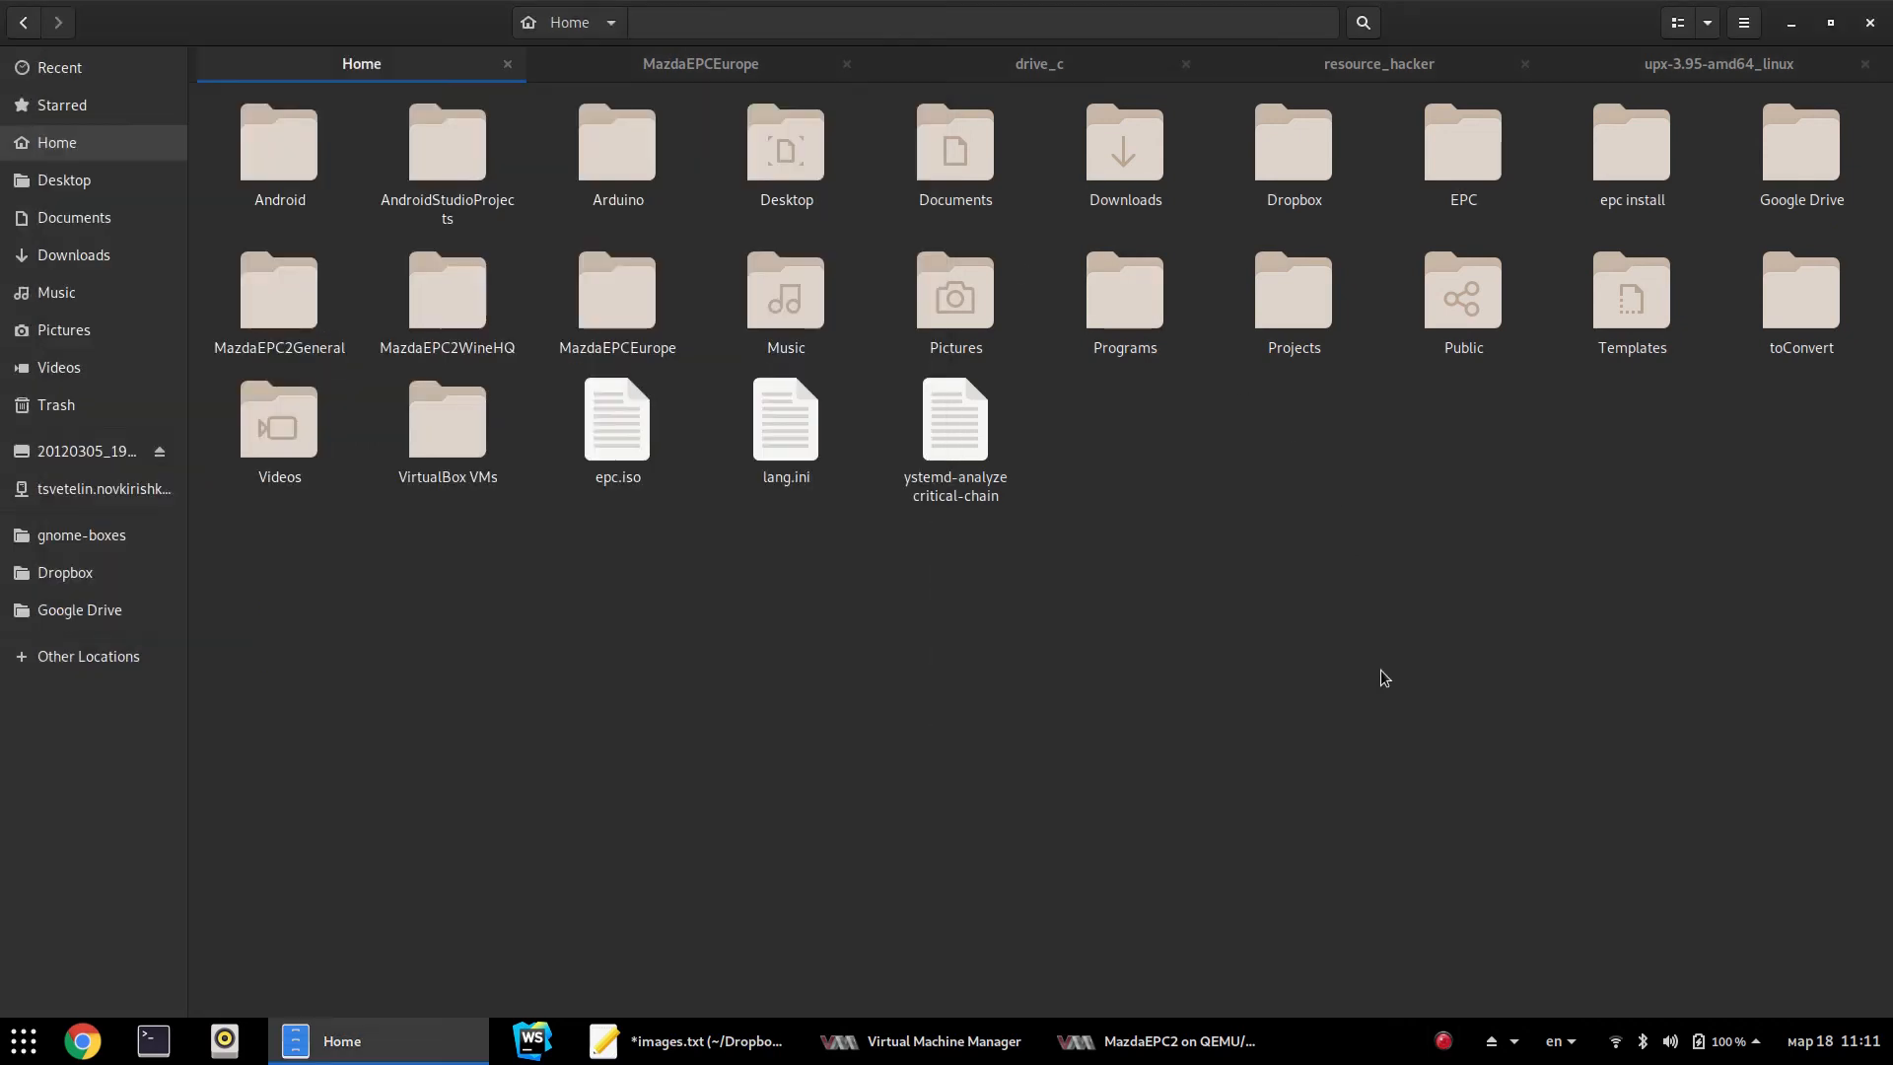
key("ctrl+t")
Go to the libvirt images folder and drag MazdaEPC2.qcow2 onto the Home tab
key("ctrl+l")
key("ctrl+v")
key("Return")
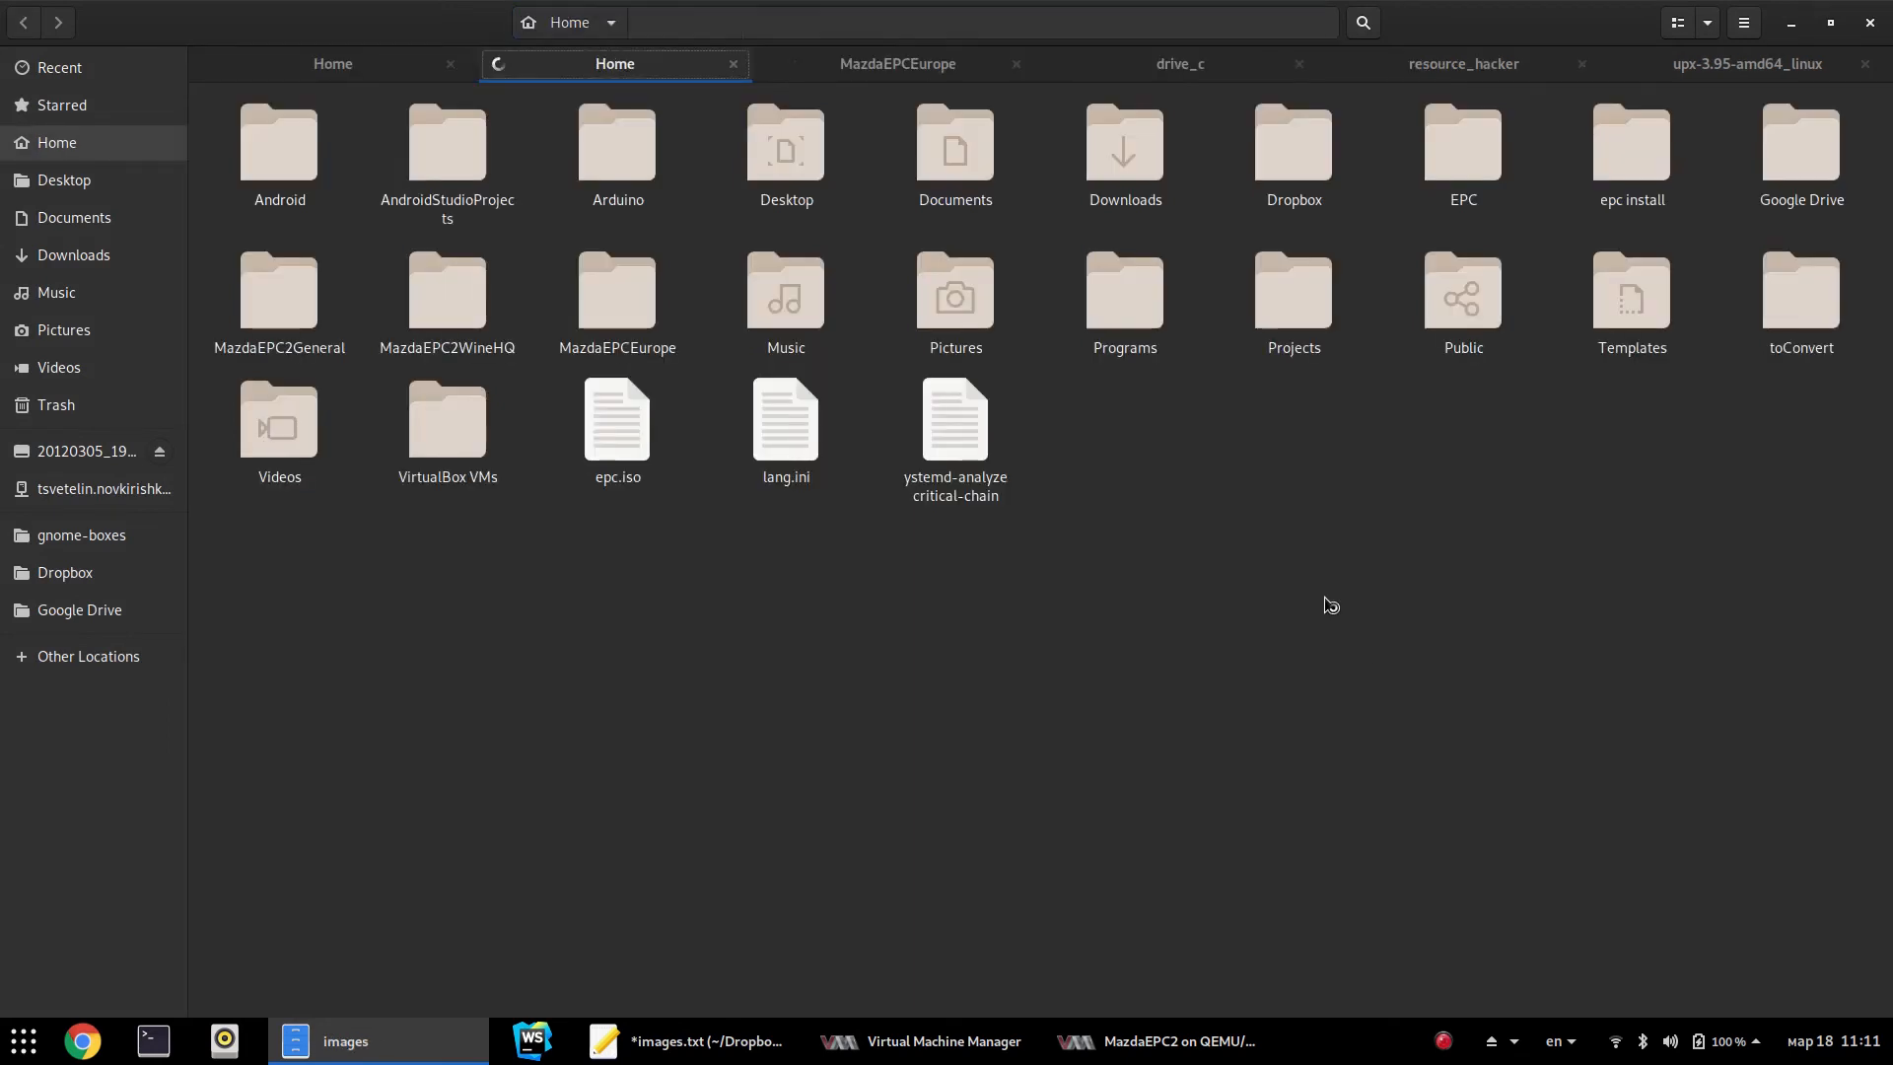
left_click(335, 148)
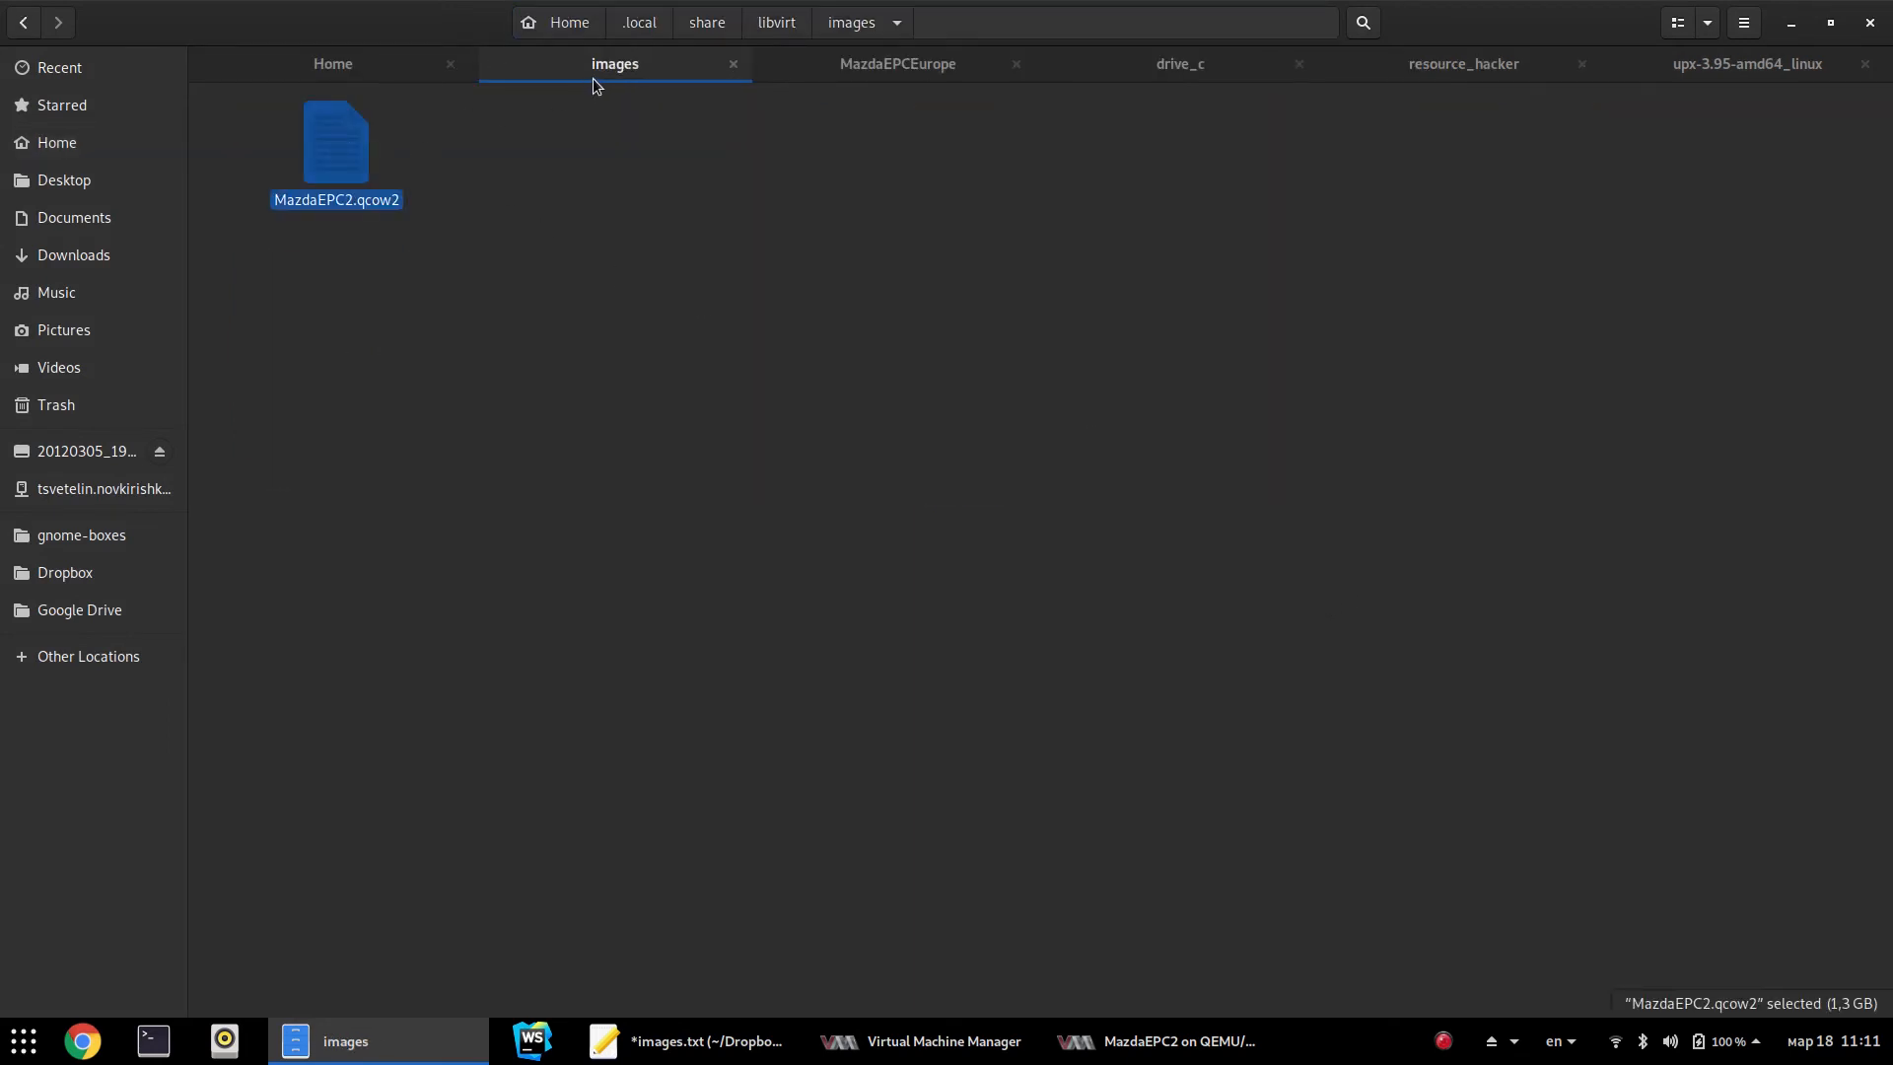
left_click_drag(617, 74, 1126, 643)
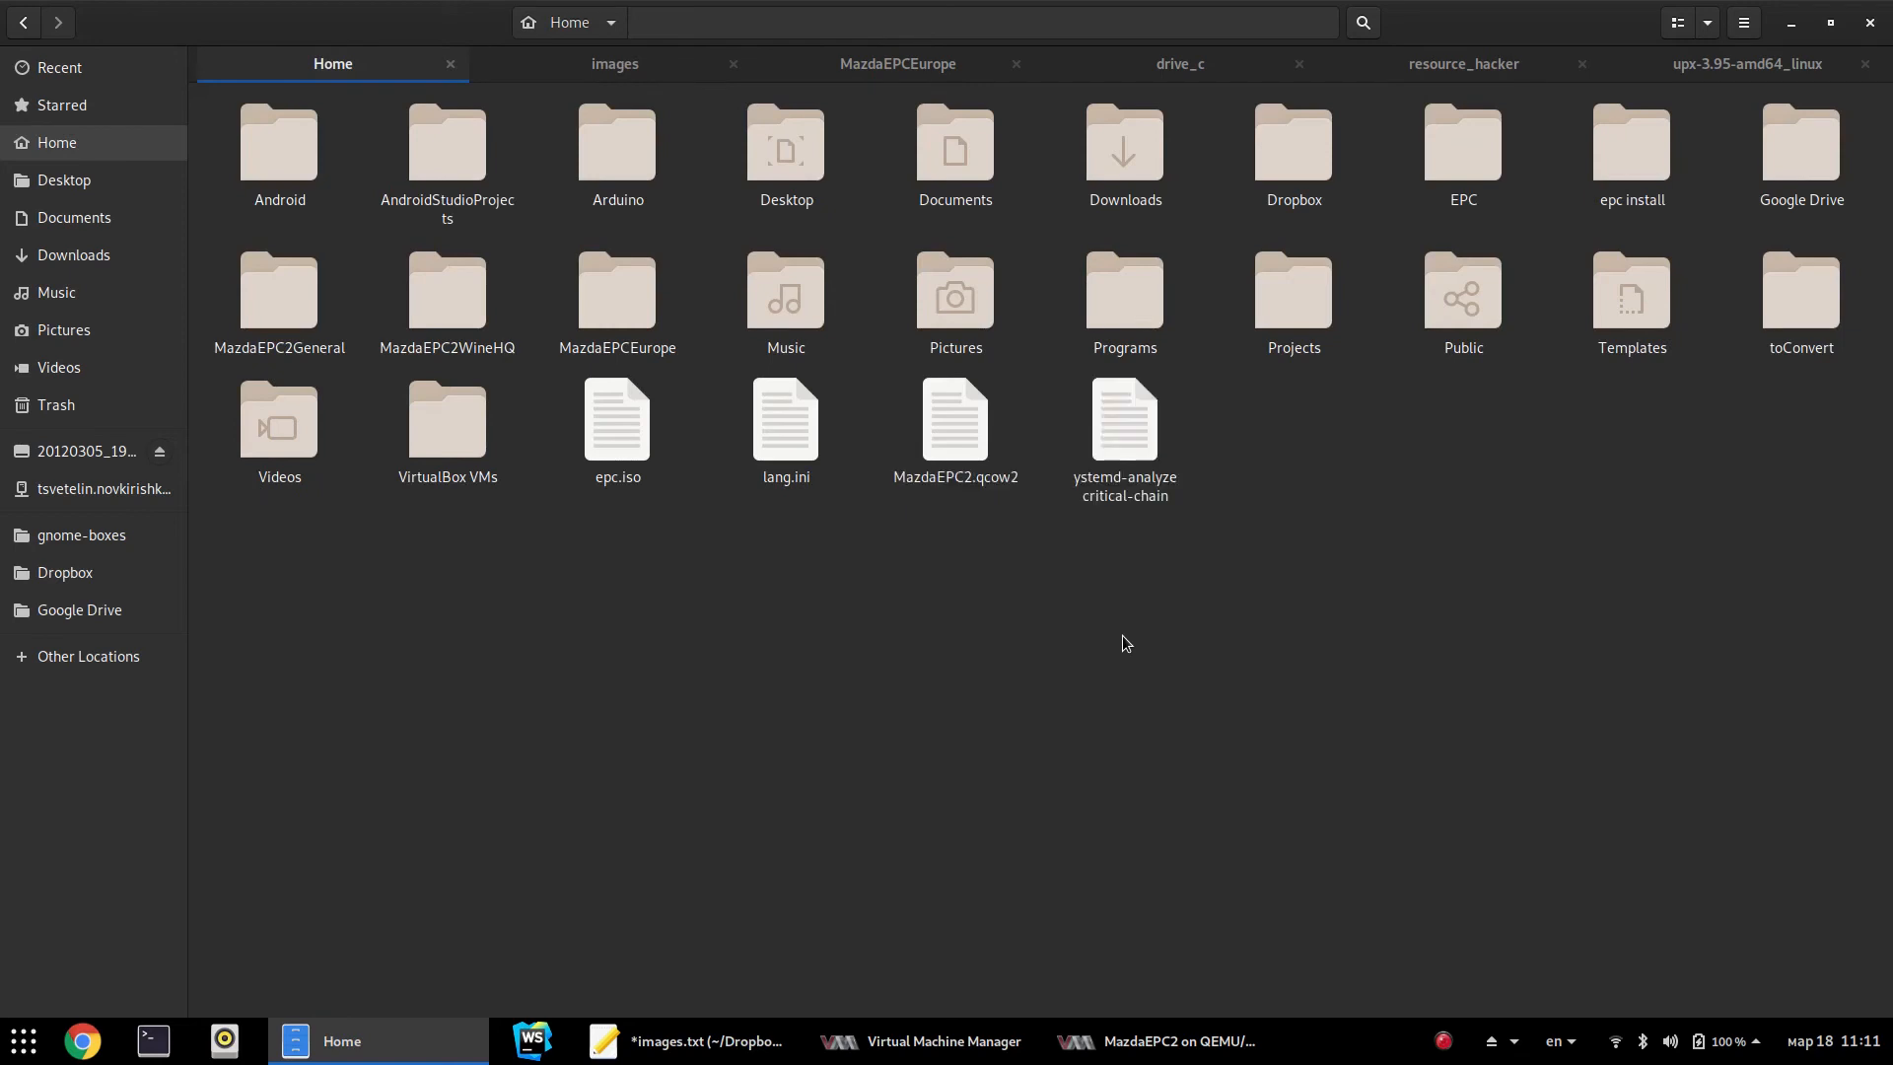
Check the size of MazdaEPC2.qcow2 in Home, then bring up the images.txt notes
left_click(624, 79)
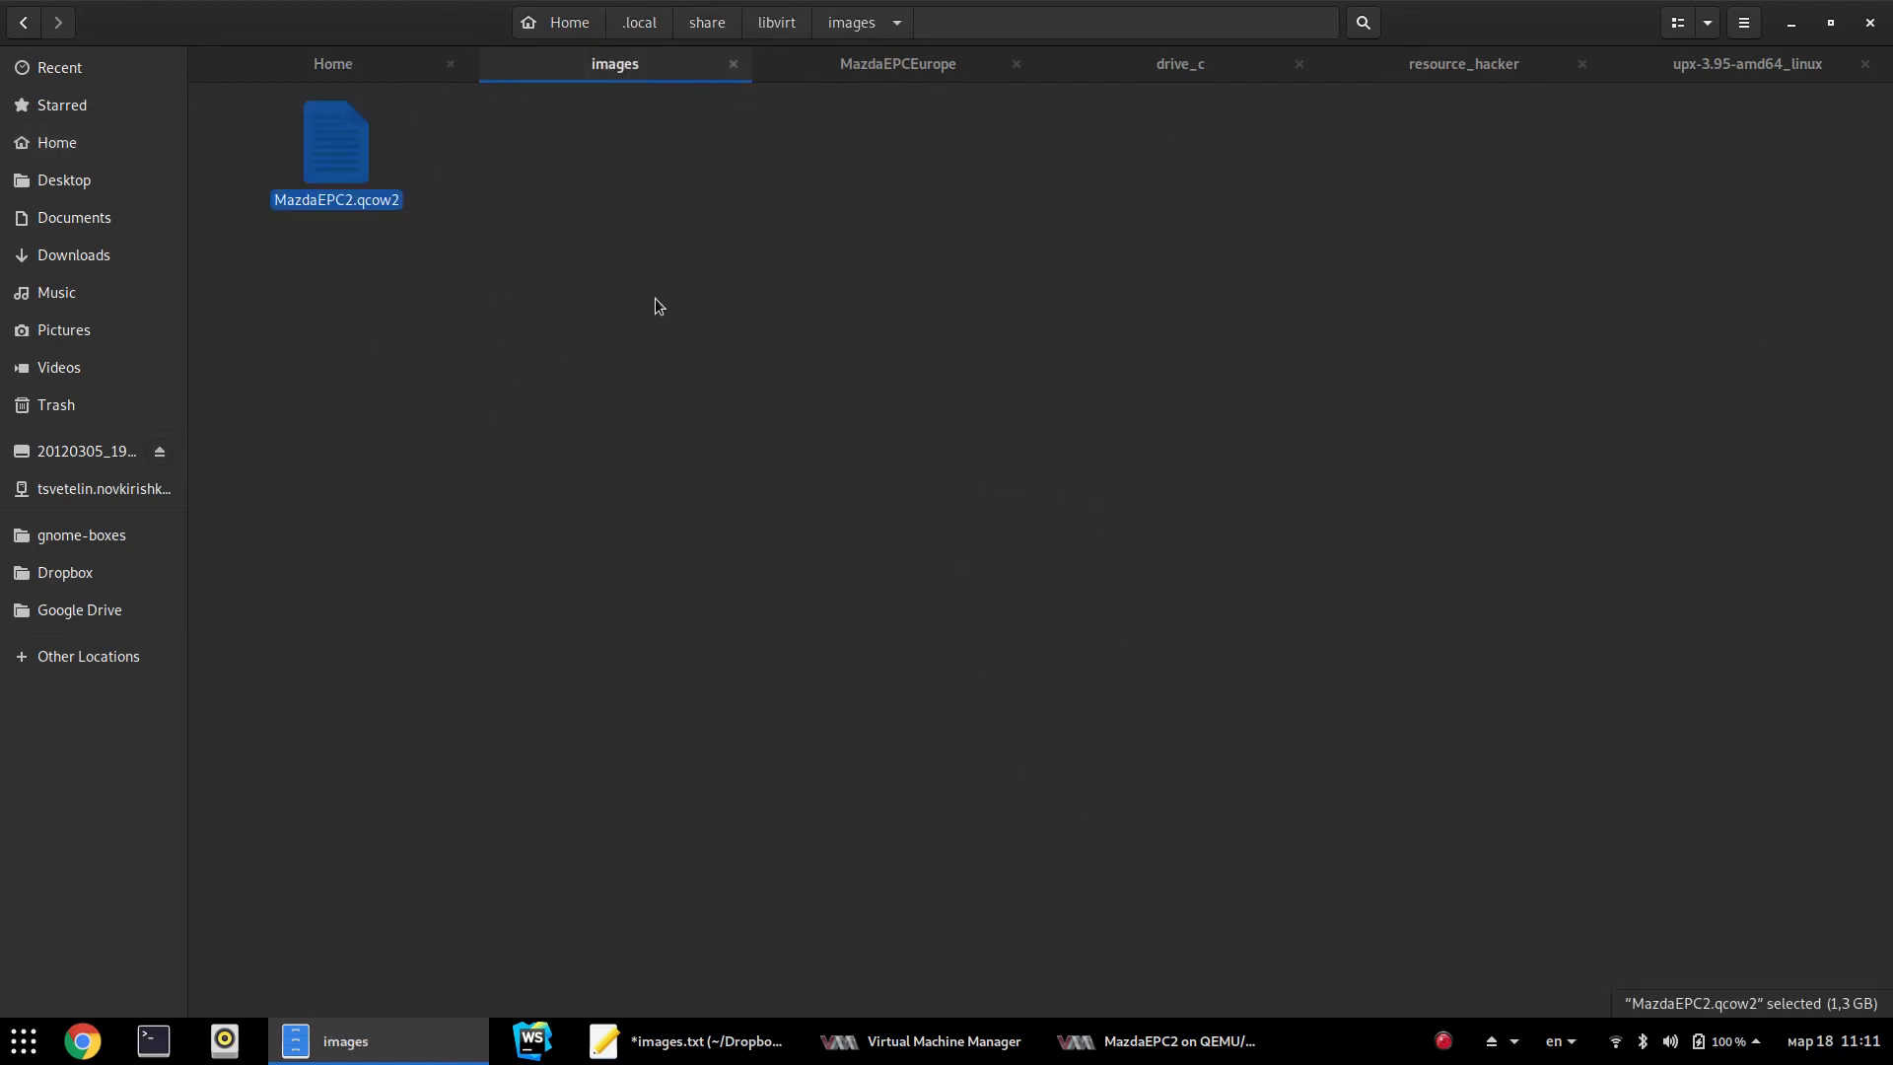
left_click(655, 299)
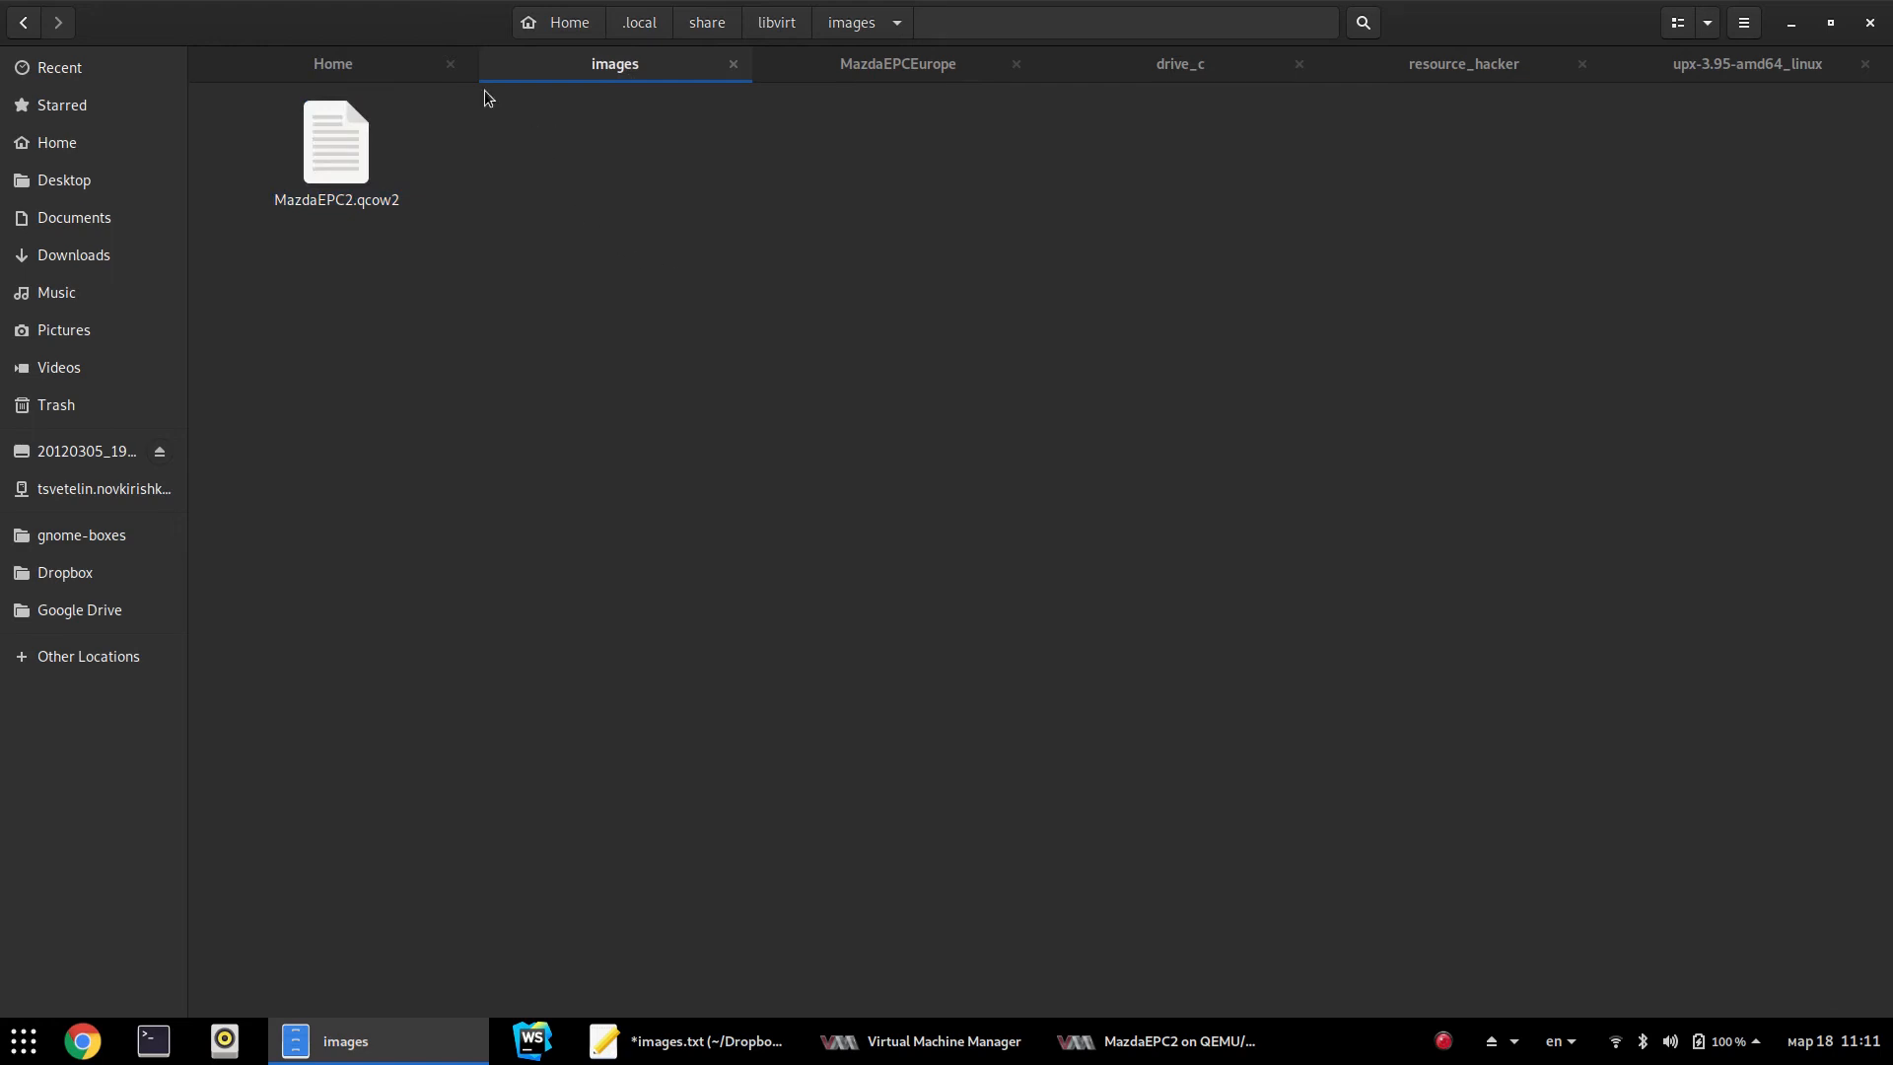
left_click(368, 63)
left_click(992, 511)
left_click(981, 501)
left_click(1064, 719)
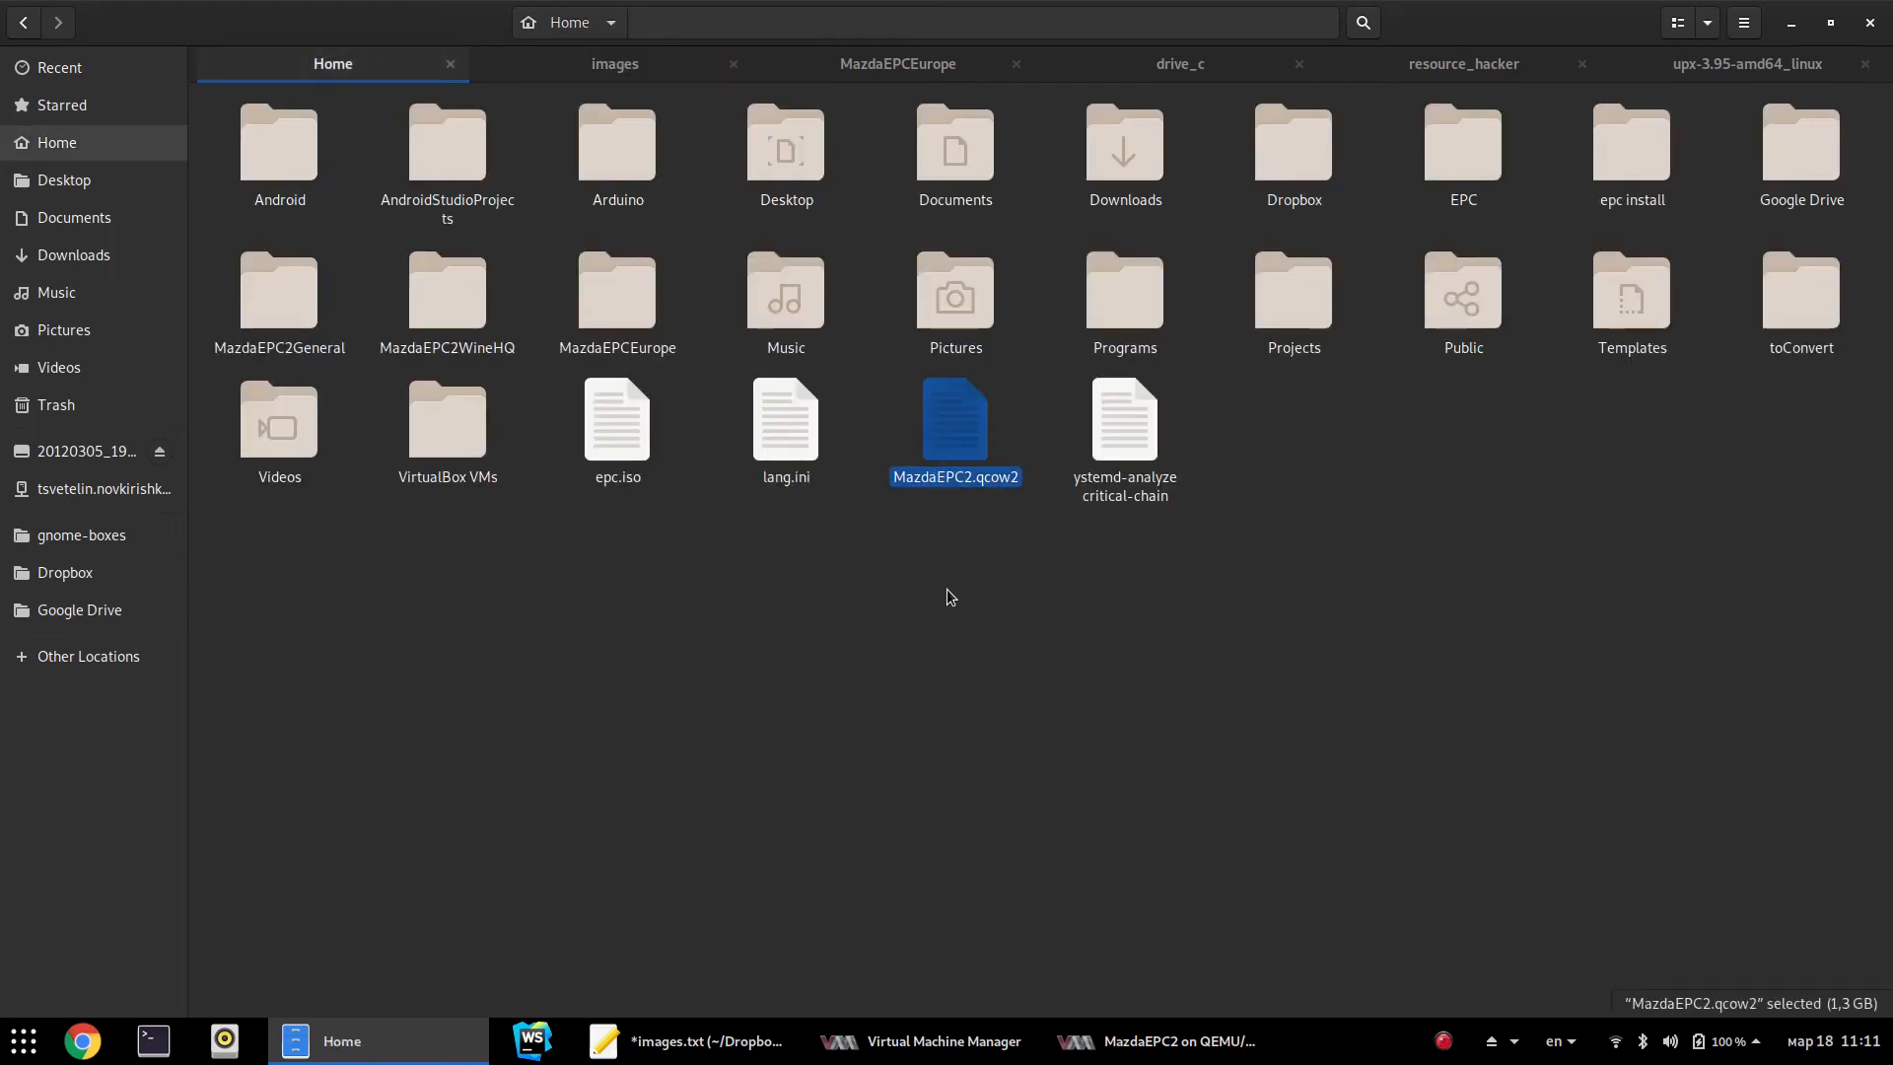
left_click(976, 619)
left_click(962, 471)
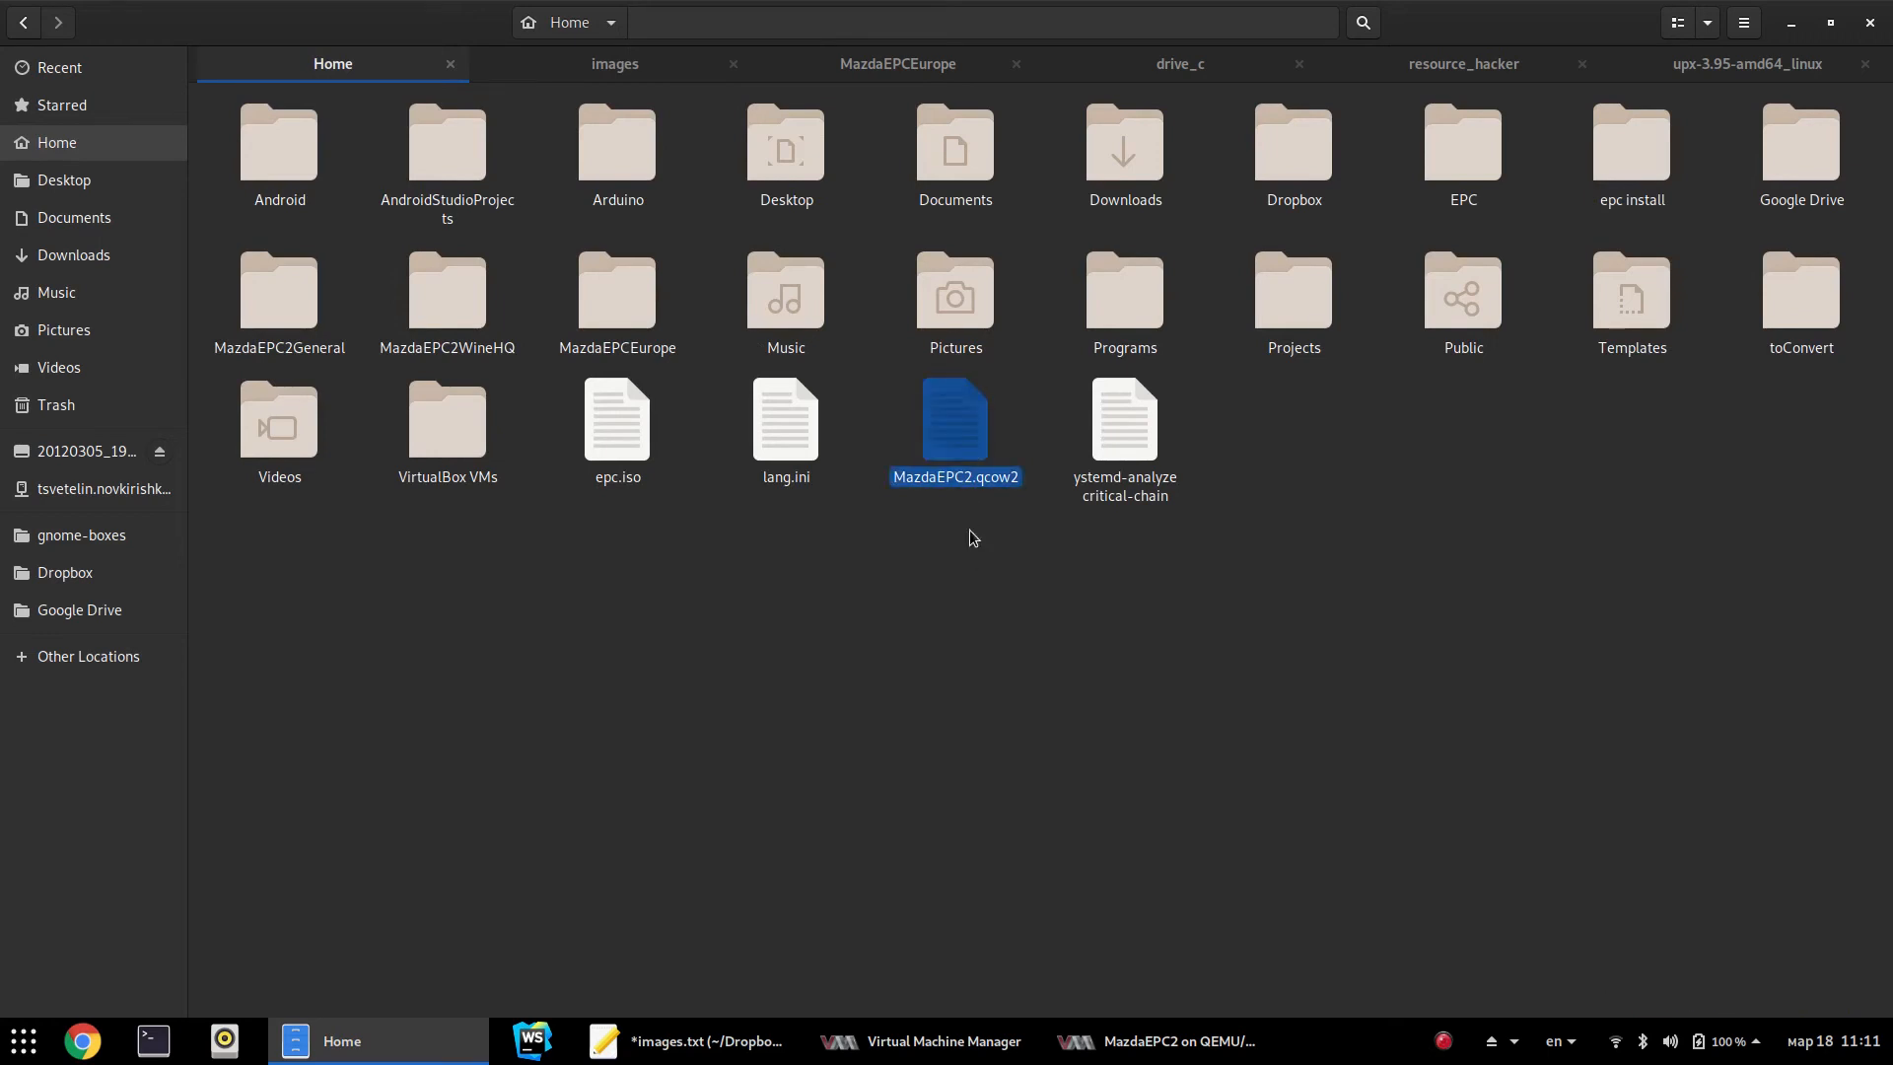
left_click(1001, 742)
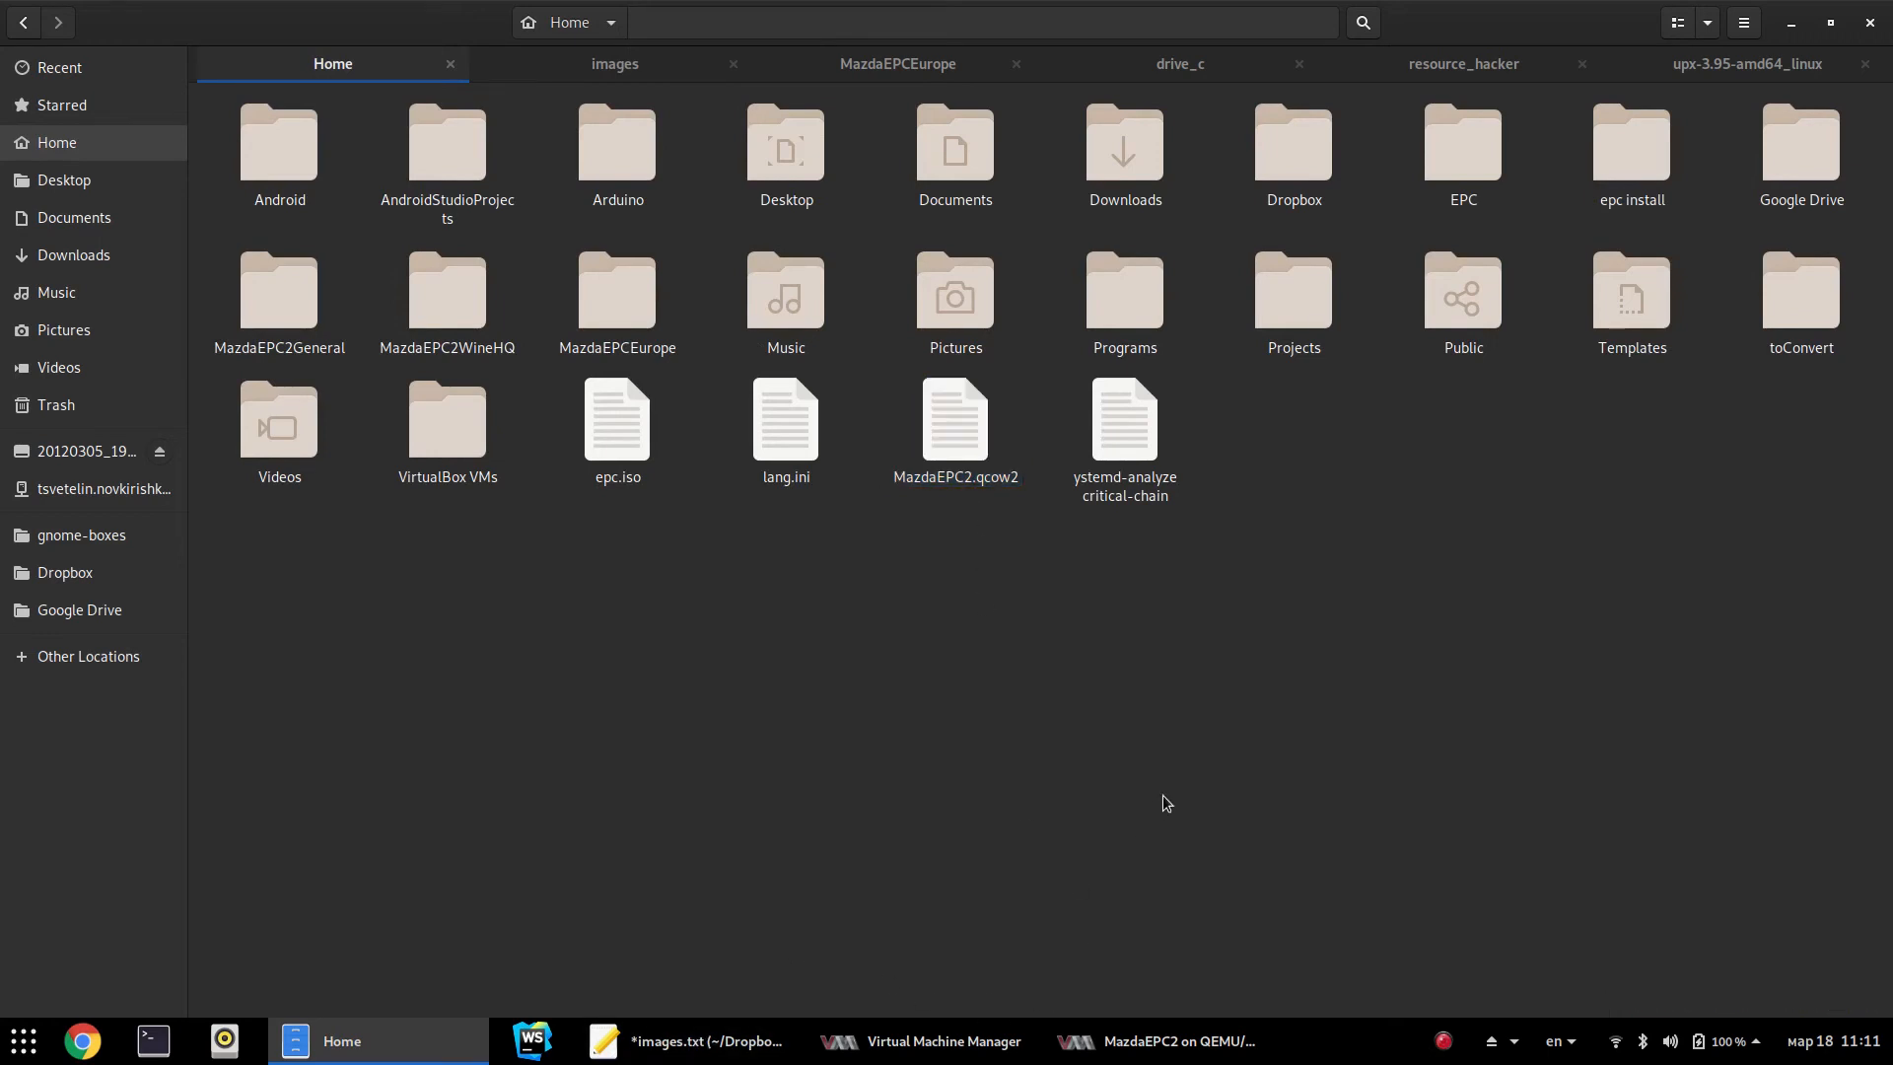
left_click(691, 1041)
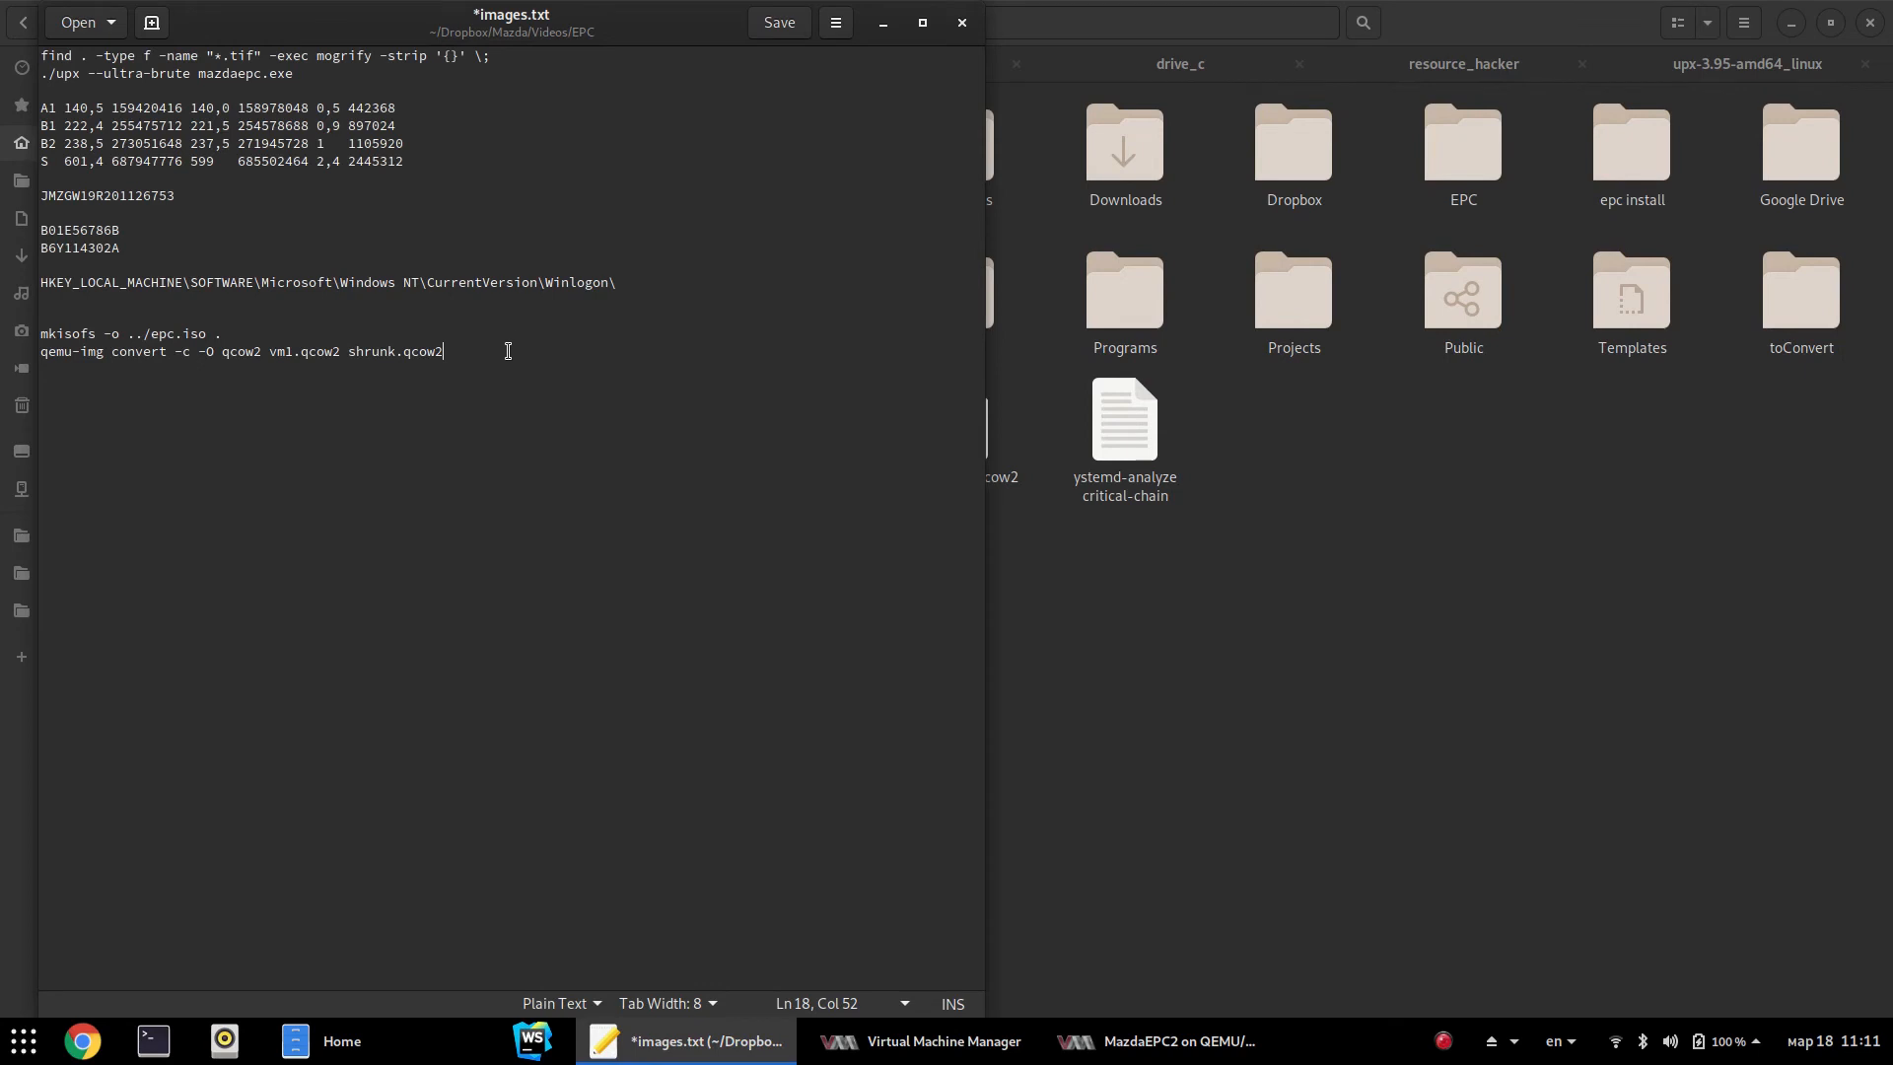
Select the qemu-img convert line in images.txt and open a Terminal in Home
left_click(44, 354, "shift")
key("super+c")
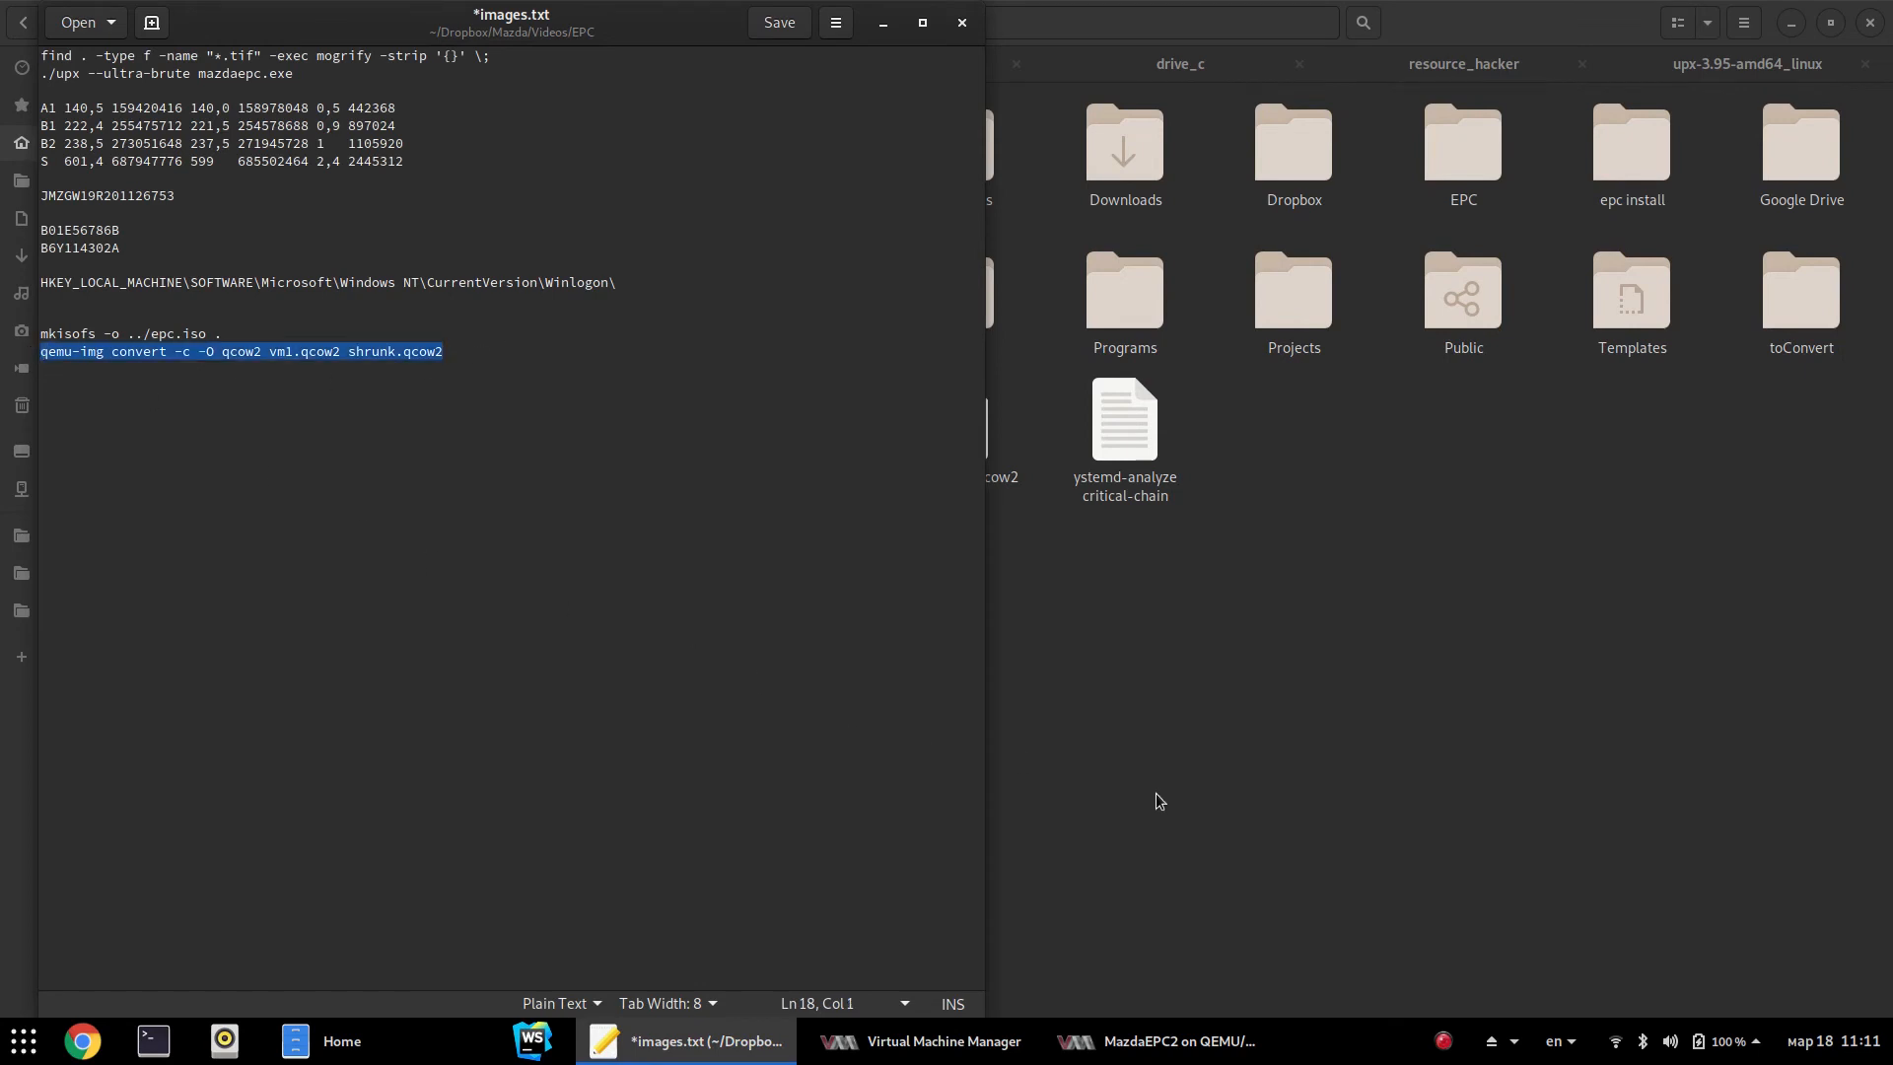
left_click(1311, 867)
right_click(1145, 738)
left_click(1268, 863)
Run qemu-img convert -c -O qcow2 MazdaEPC2.qcow2 shrunk.qcow2, replacing vm1 with MazdaEPC2
right_click(414, 298)
left_click(463, 367)
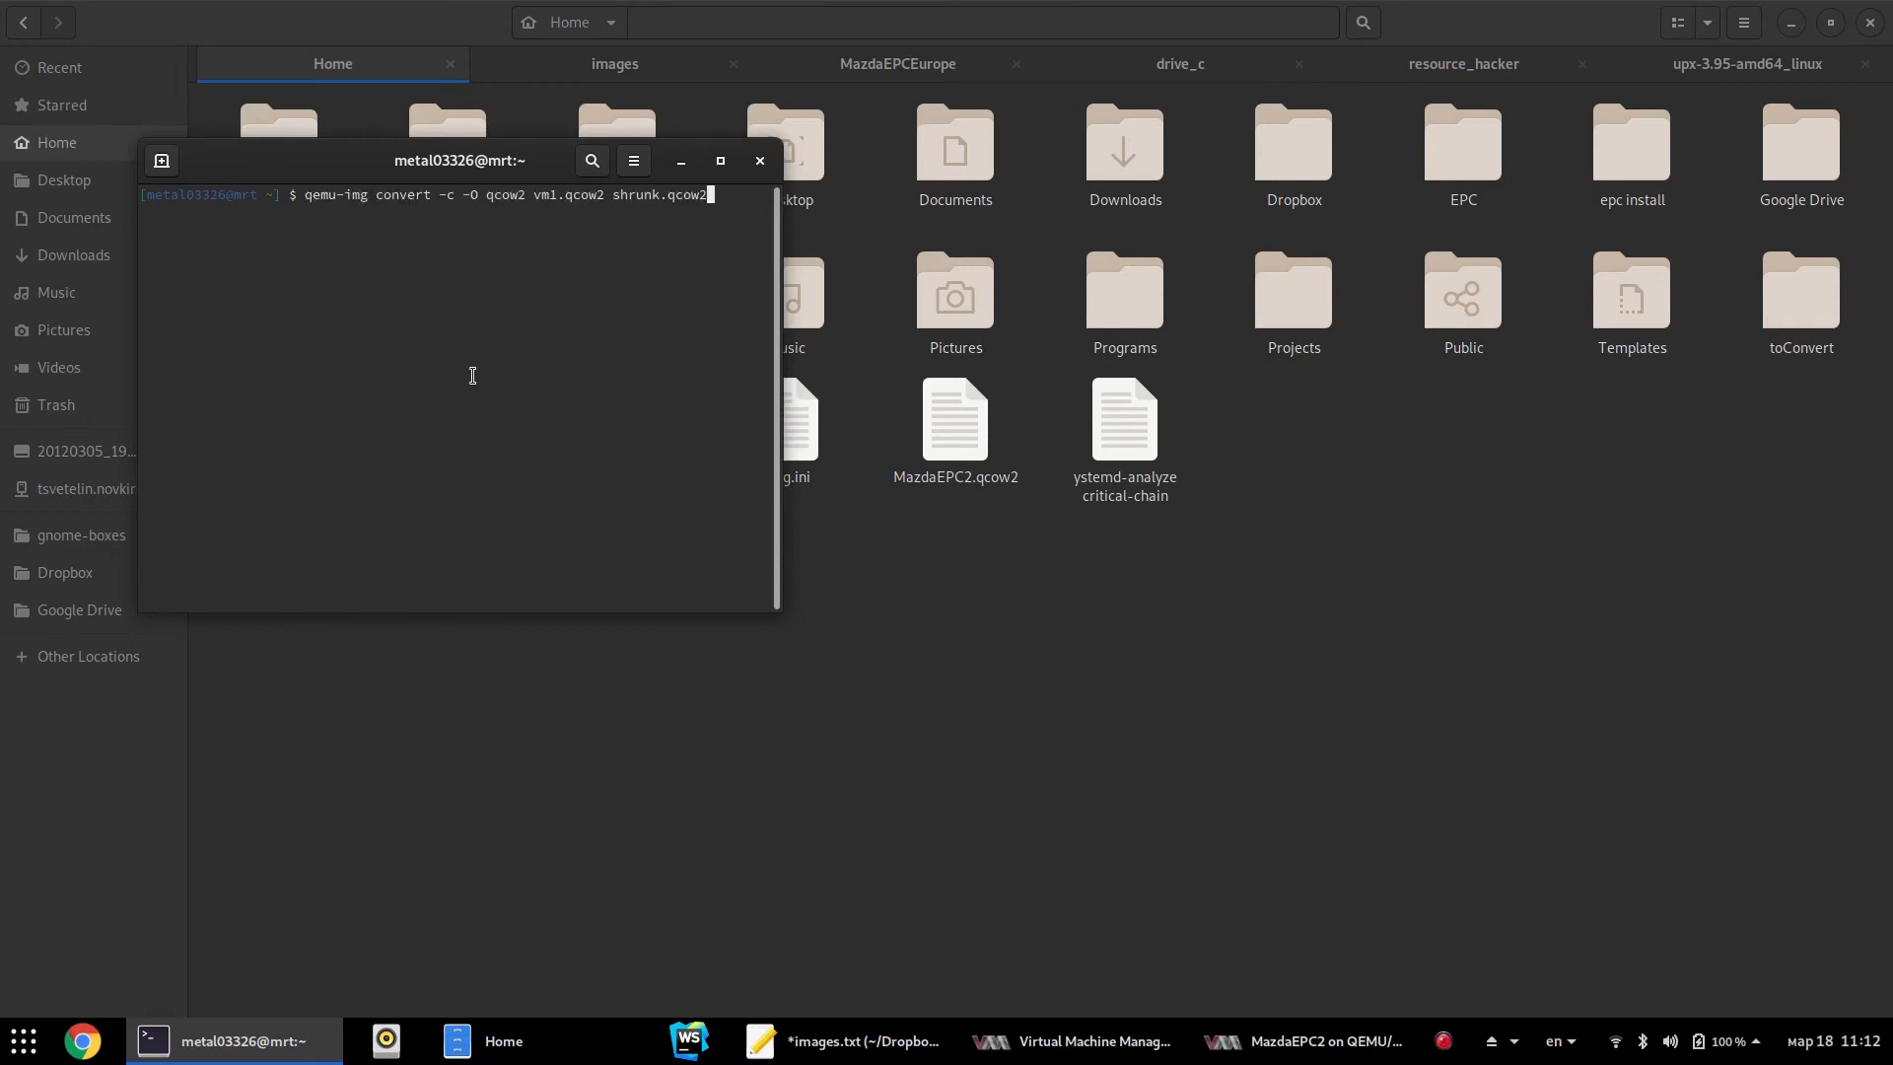
key("Left")
key("Left")
key("Left")
key("Left")
key("Left")
key("Left")
key("Left")
key("Left")
key("Left")
key("Left")
key("Left")
key("Left")
key("Left")
key("Left")
key("Left")
key("Left")
key("Left")
key("Left")
key("Left")
key("BackSpace")
key("BackSpace")
key("BackSpace")
type("MazdaEPC")
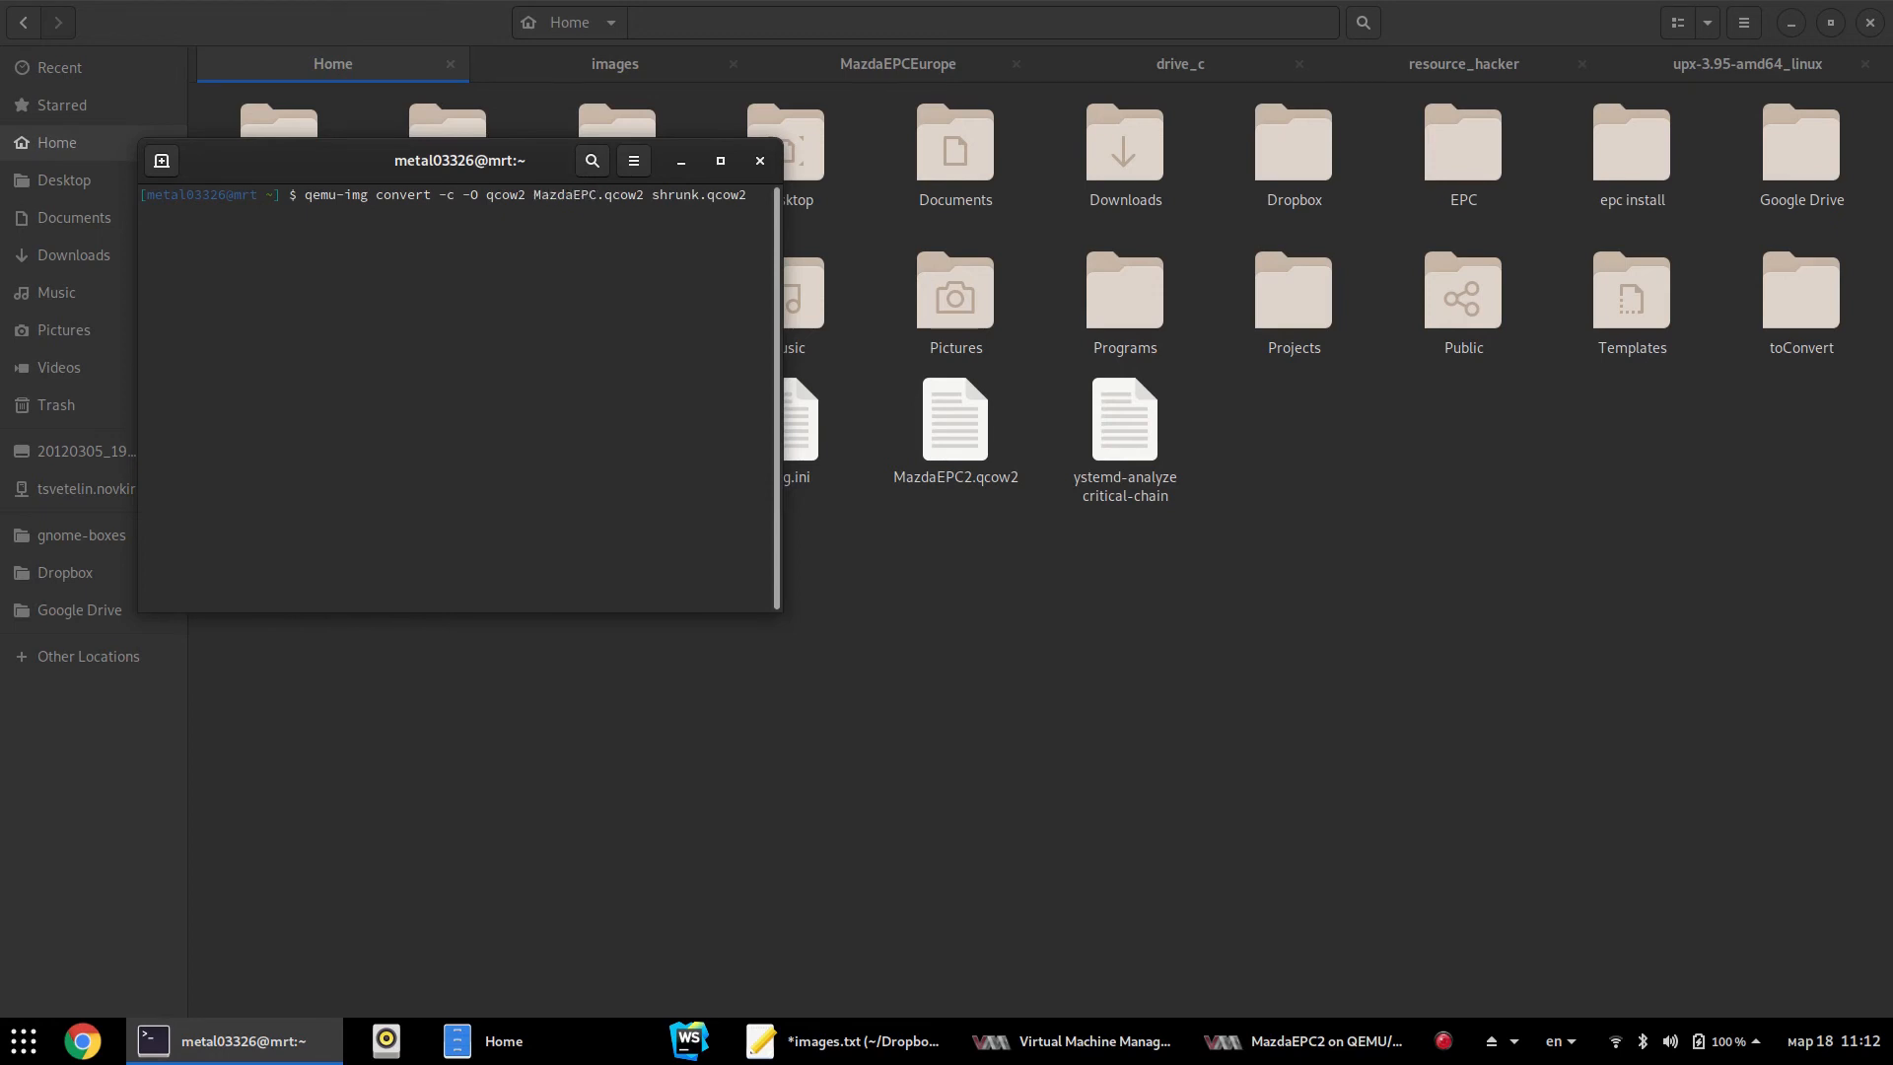
type("2")
key("Return")
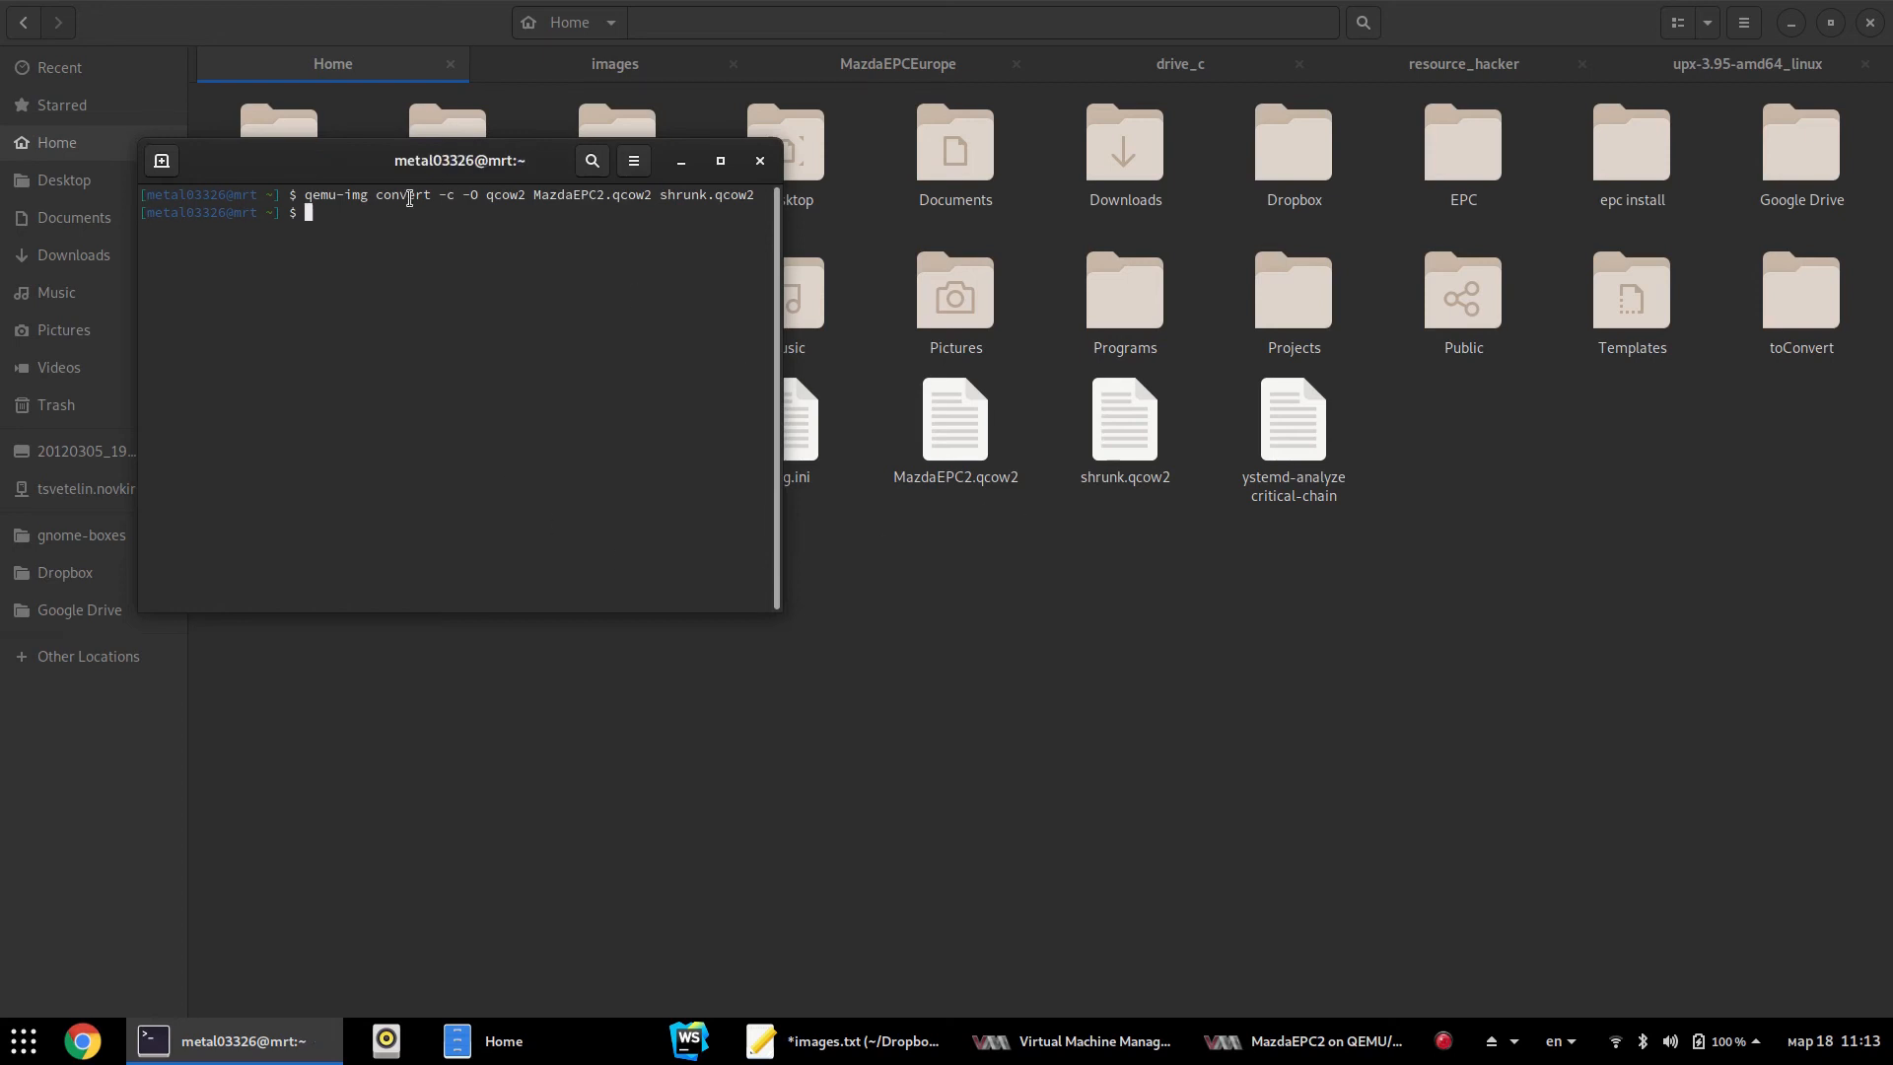
Select shrunk.qcow2 in the Home folder and confirm it is 975.0 MB
left_click(1129, 664)
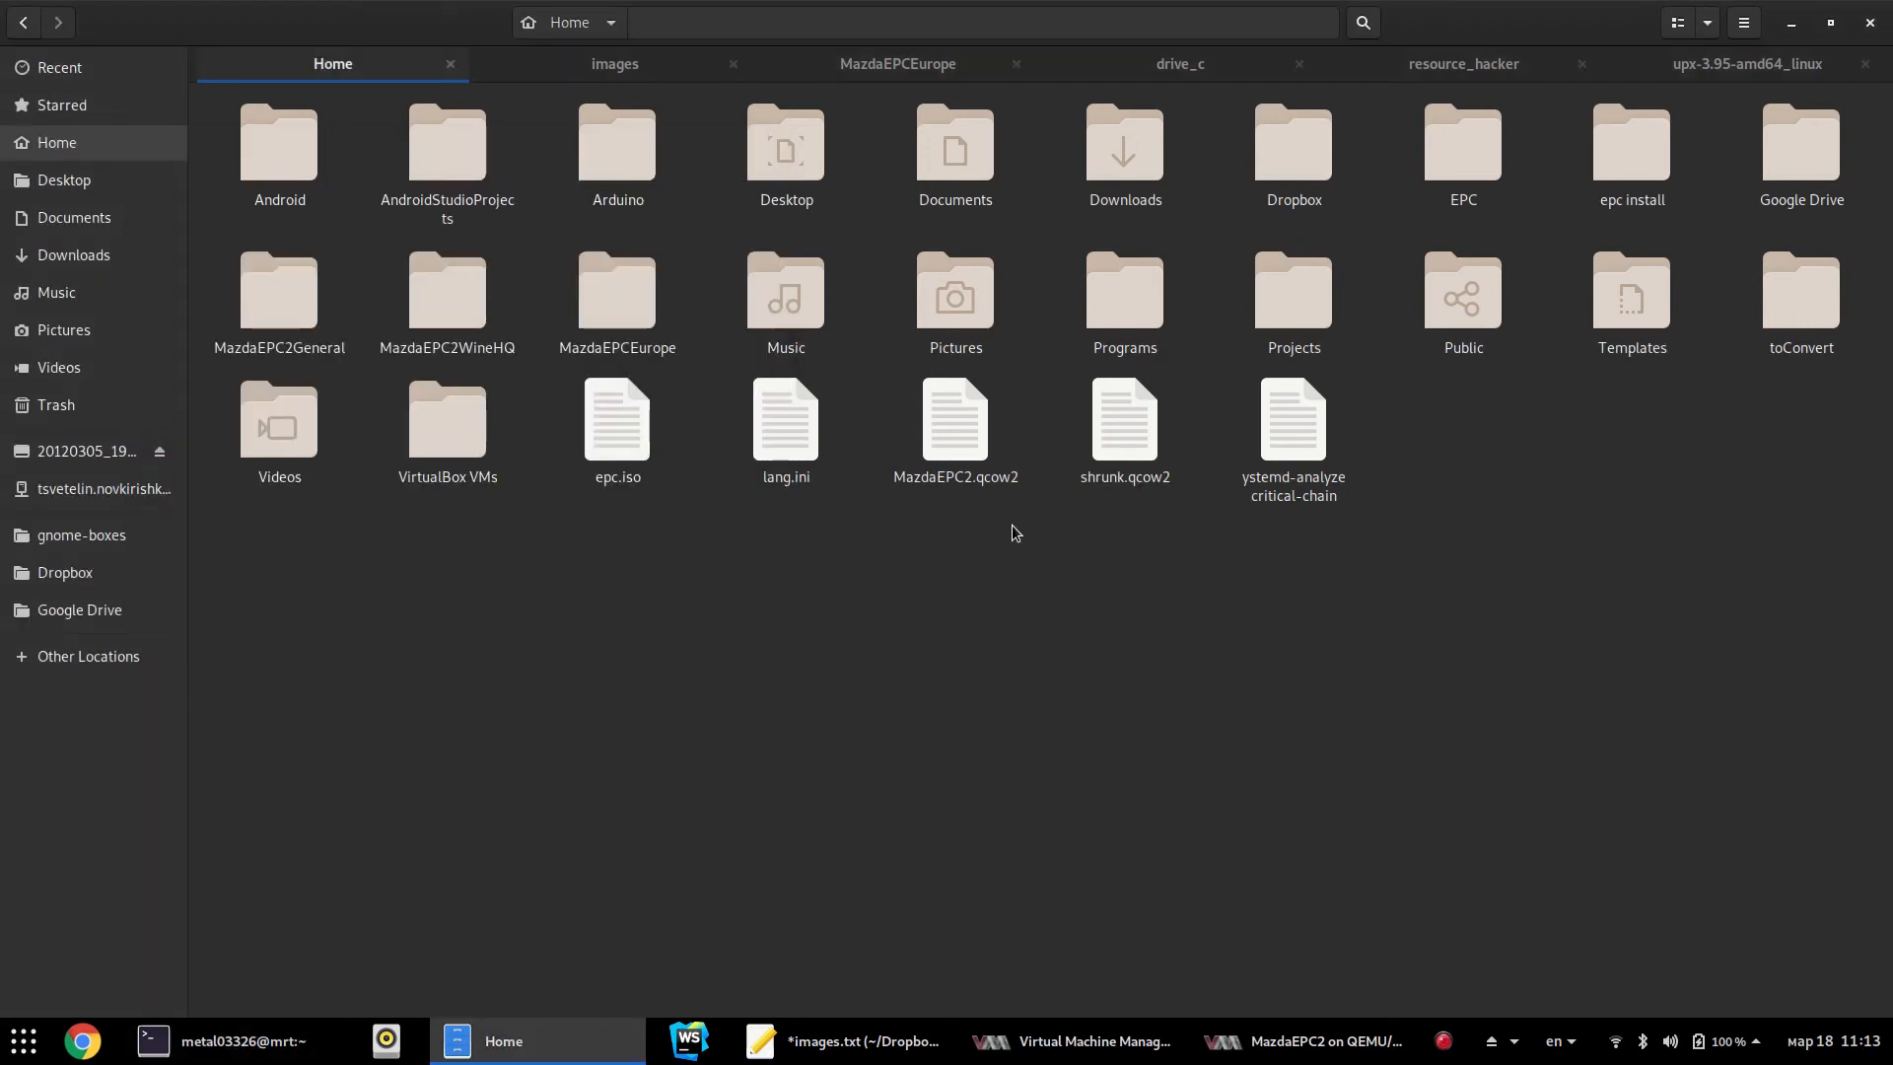
left_click(1114, 481)
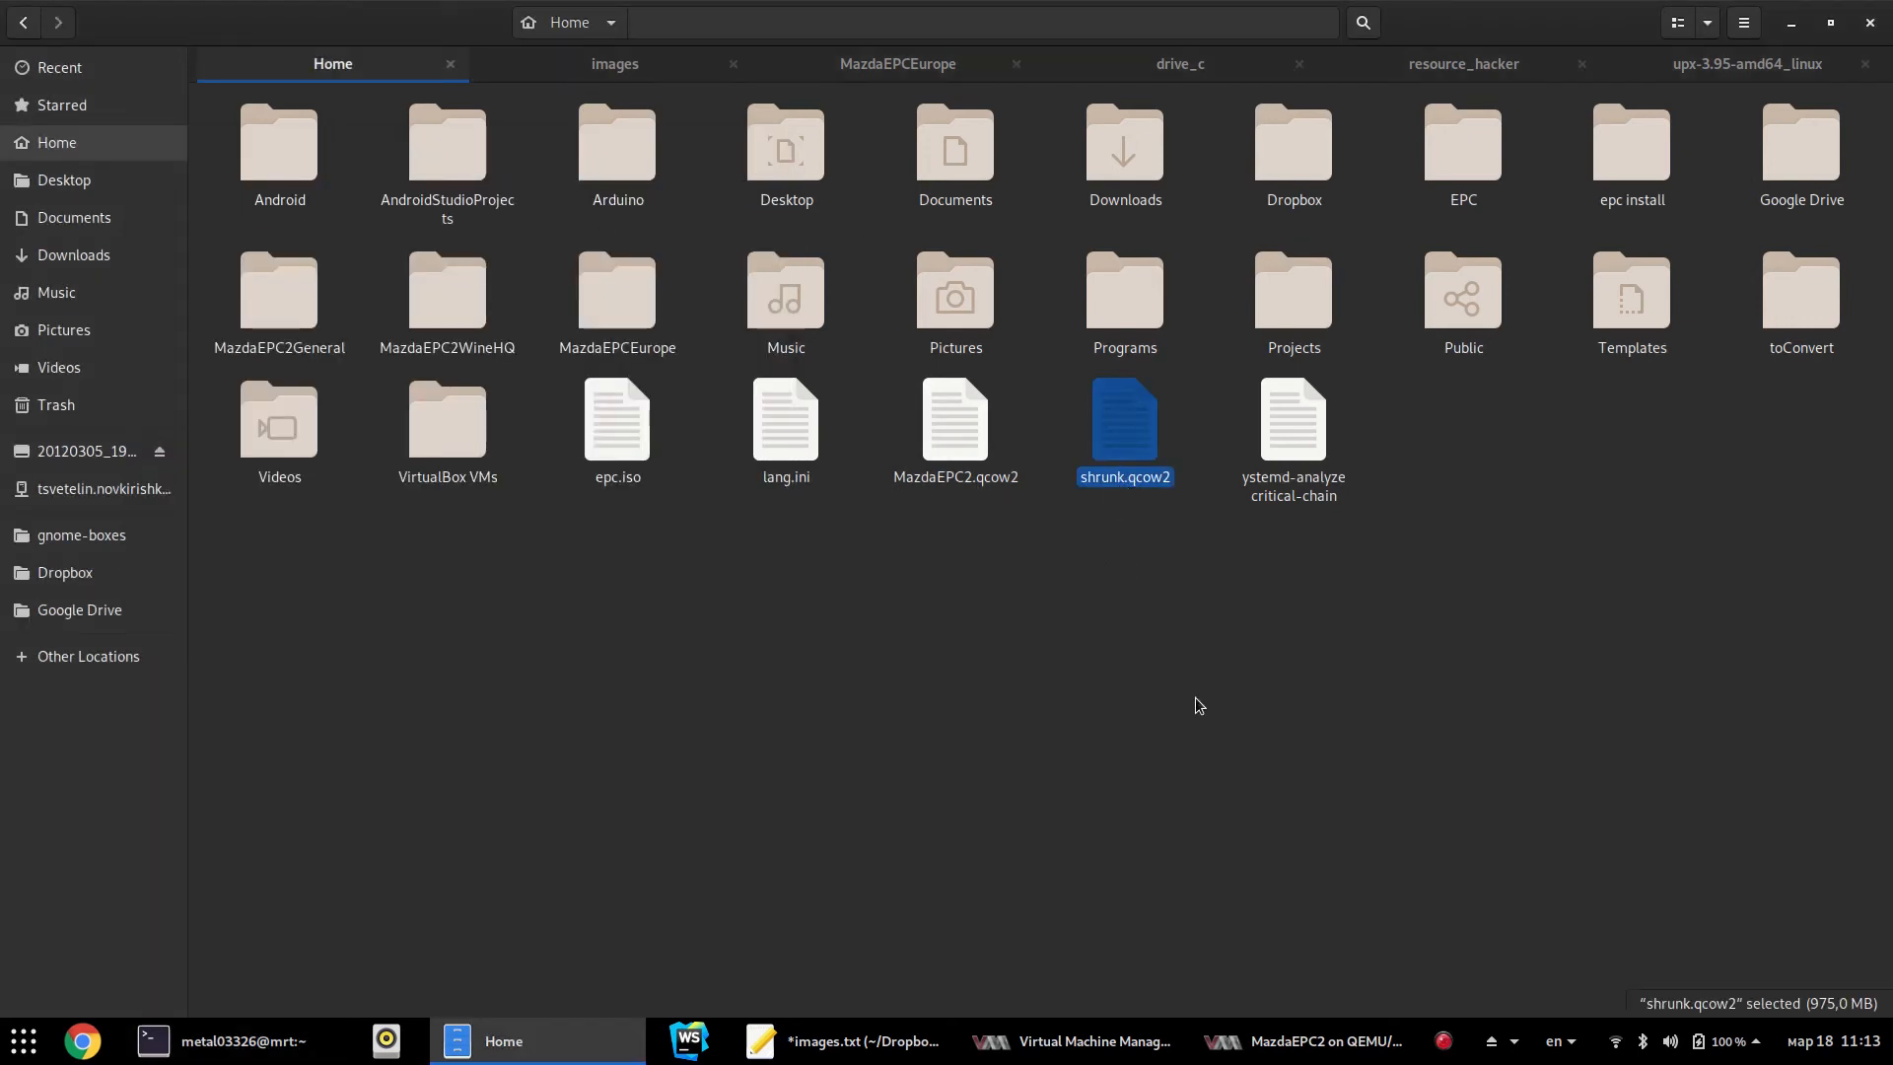
left_click(1399, 696)
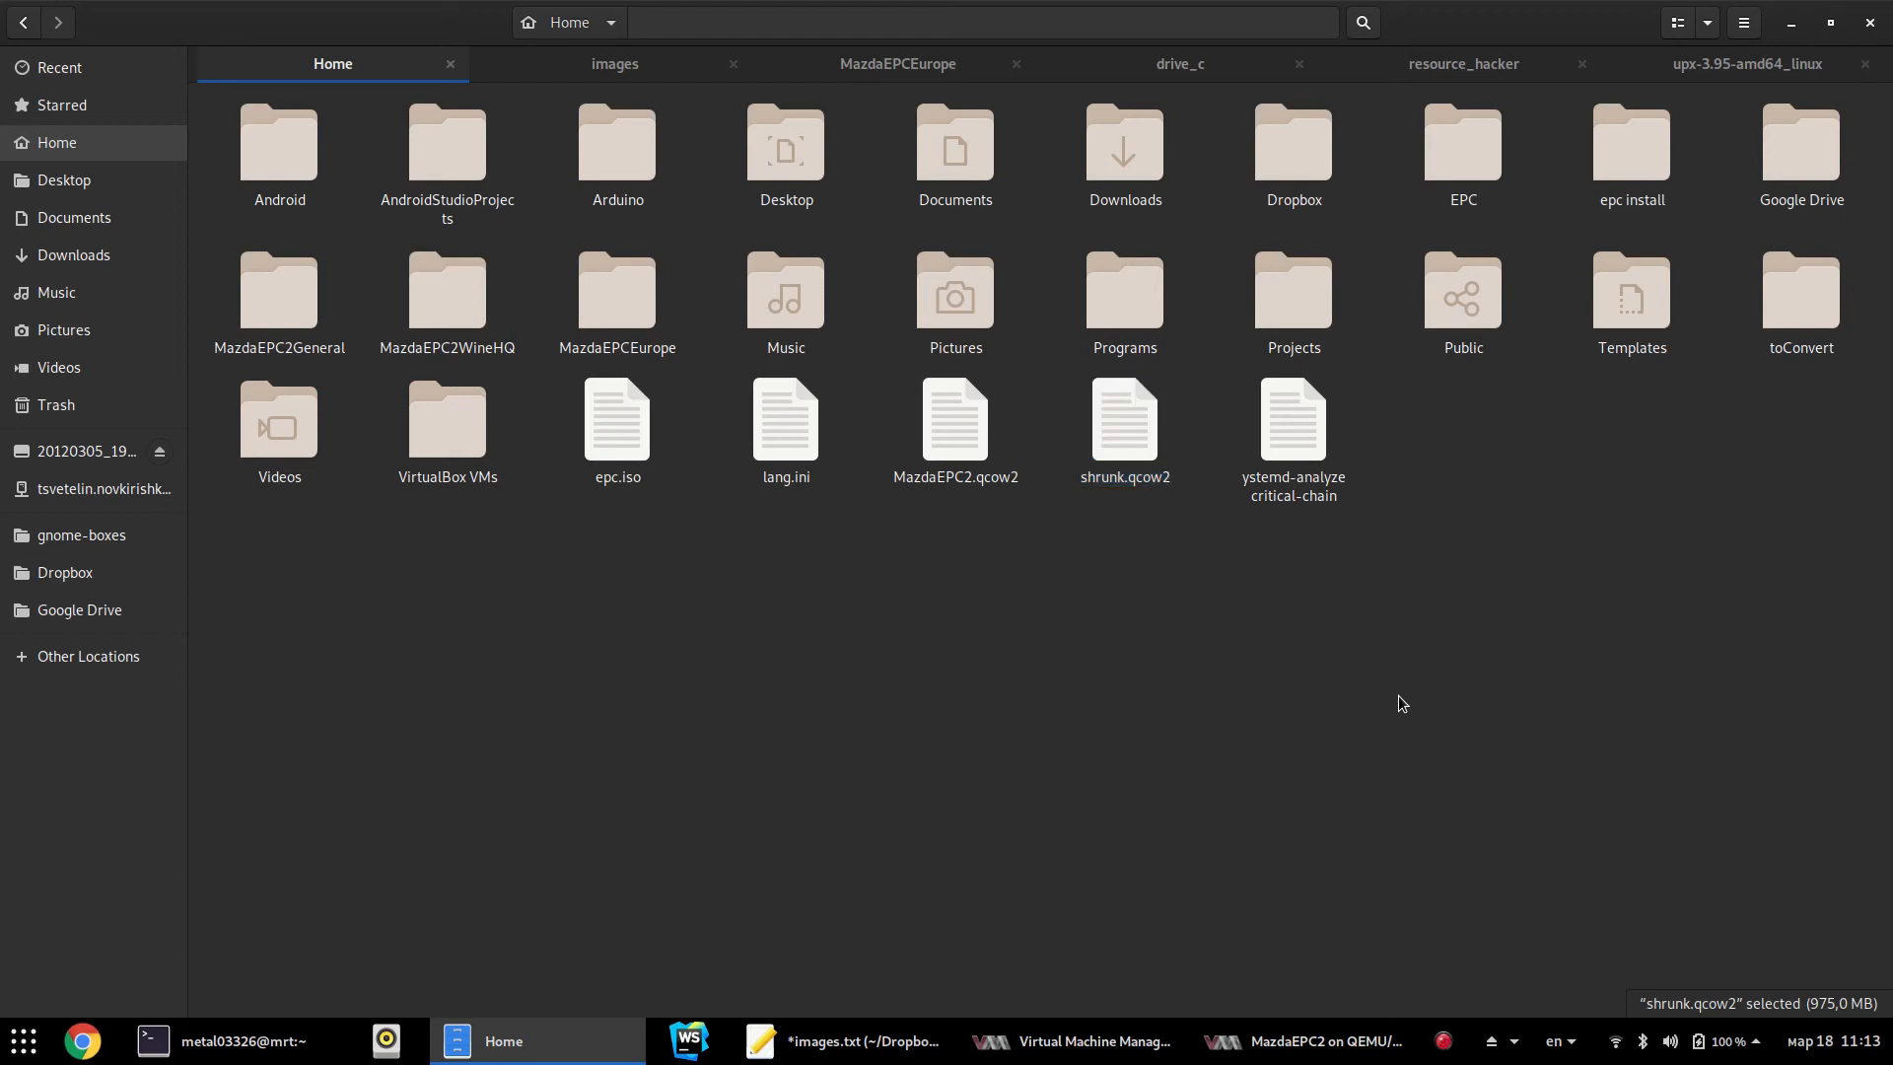
left_click(1149, 491)
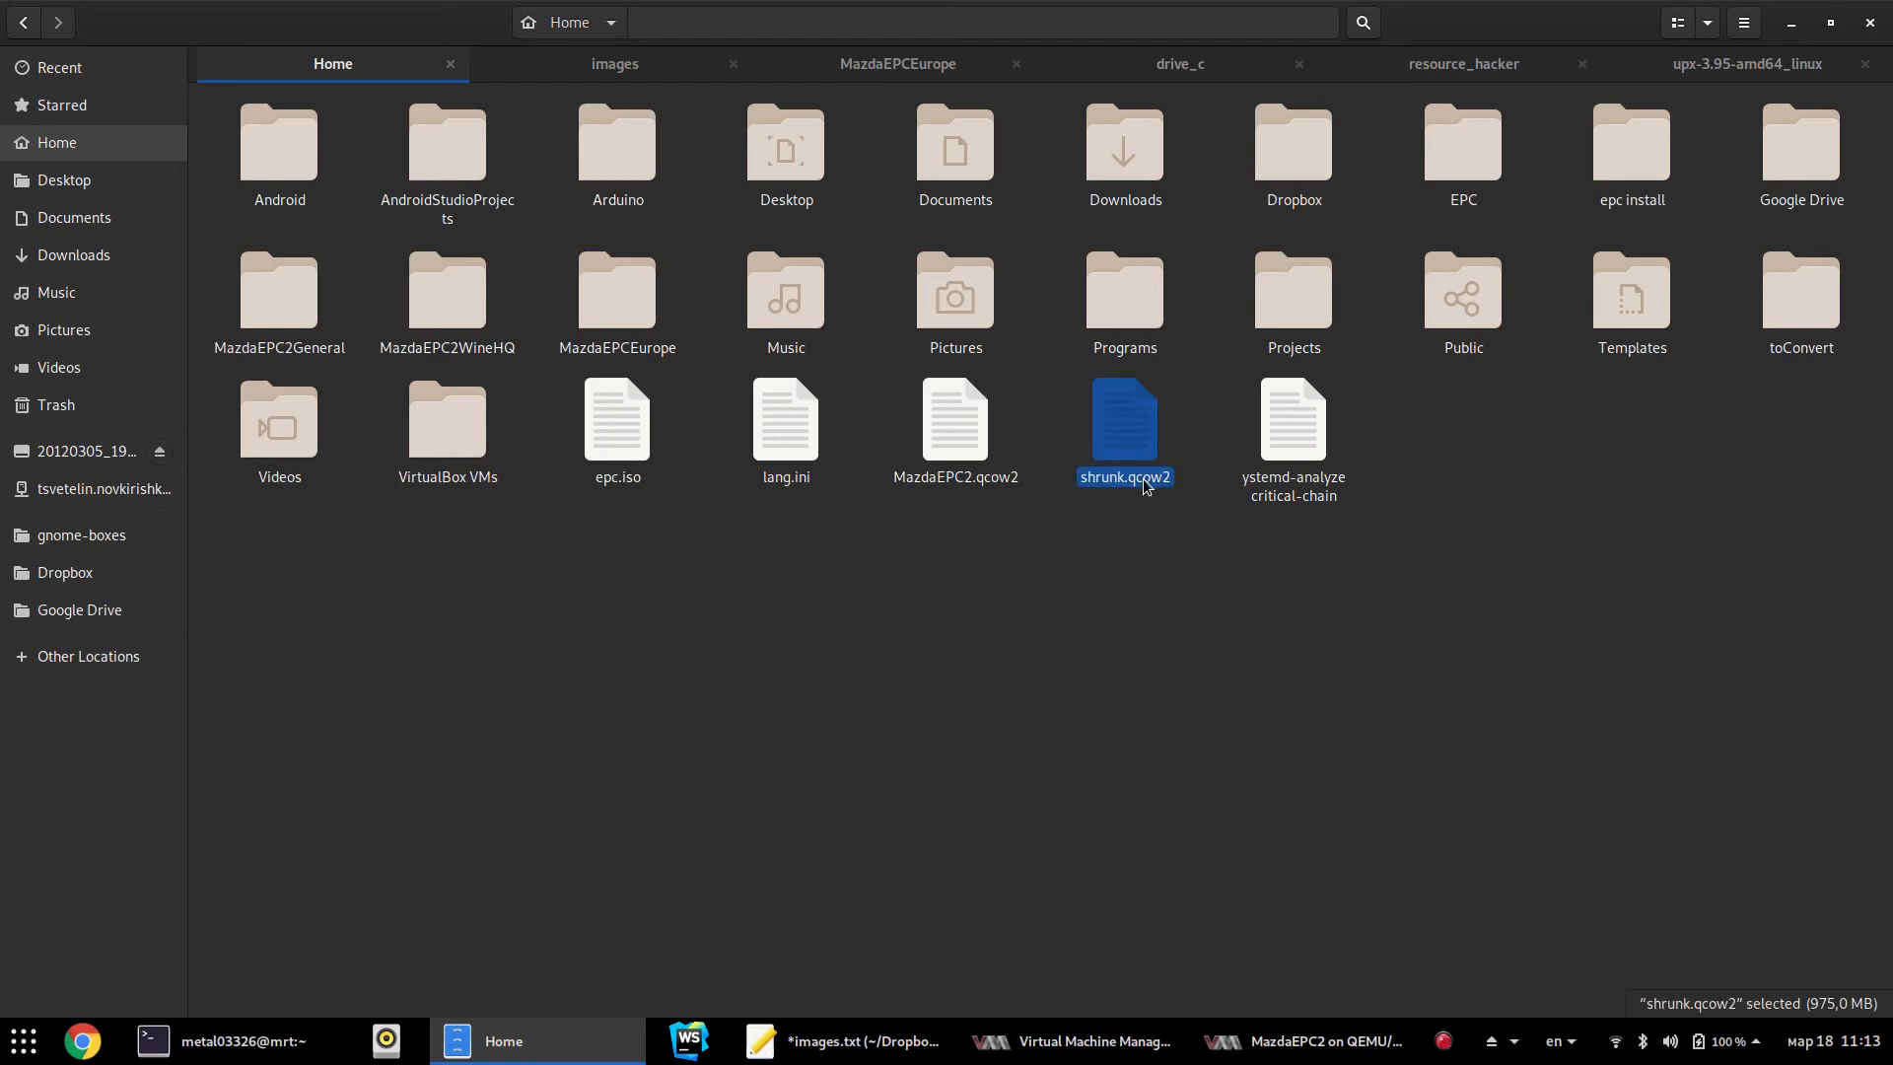
left_click(1190, 525)
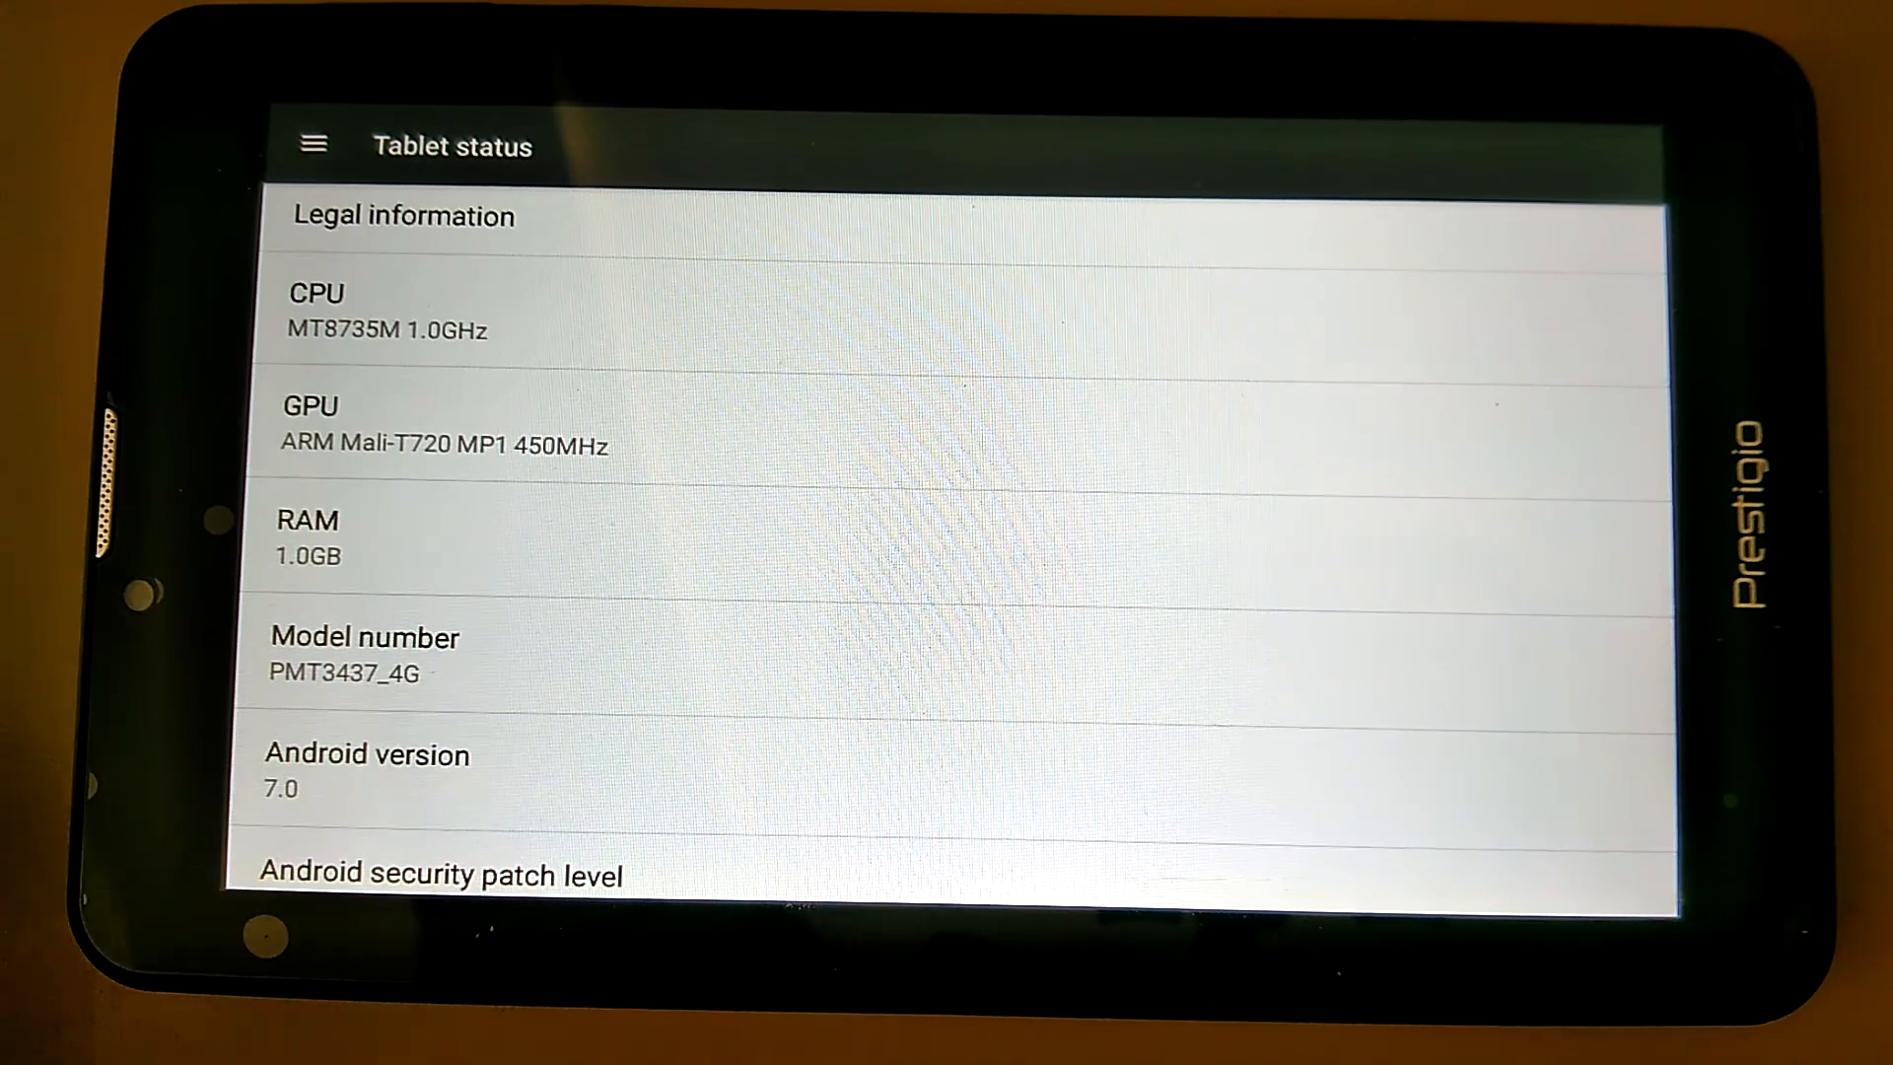
Go back from the Tablet status page to the Android home screen
left_click_drag(503, 887, 493, 641)
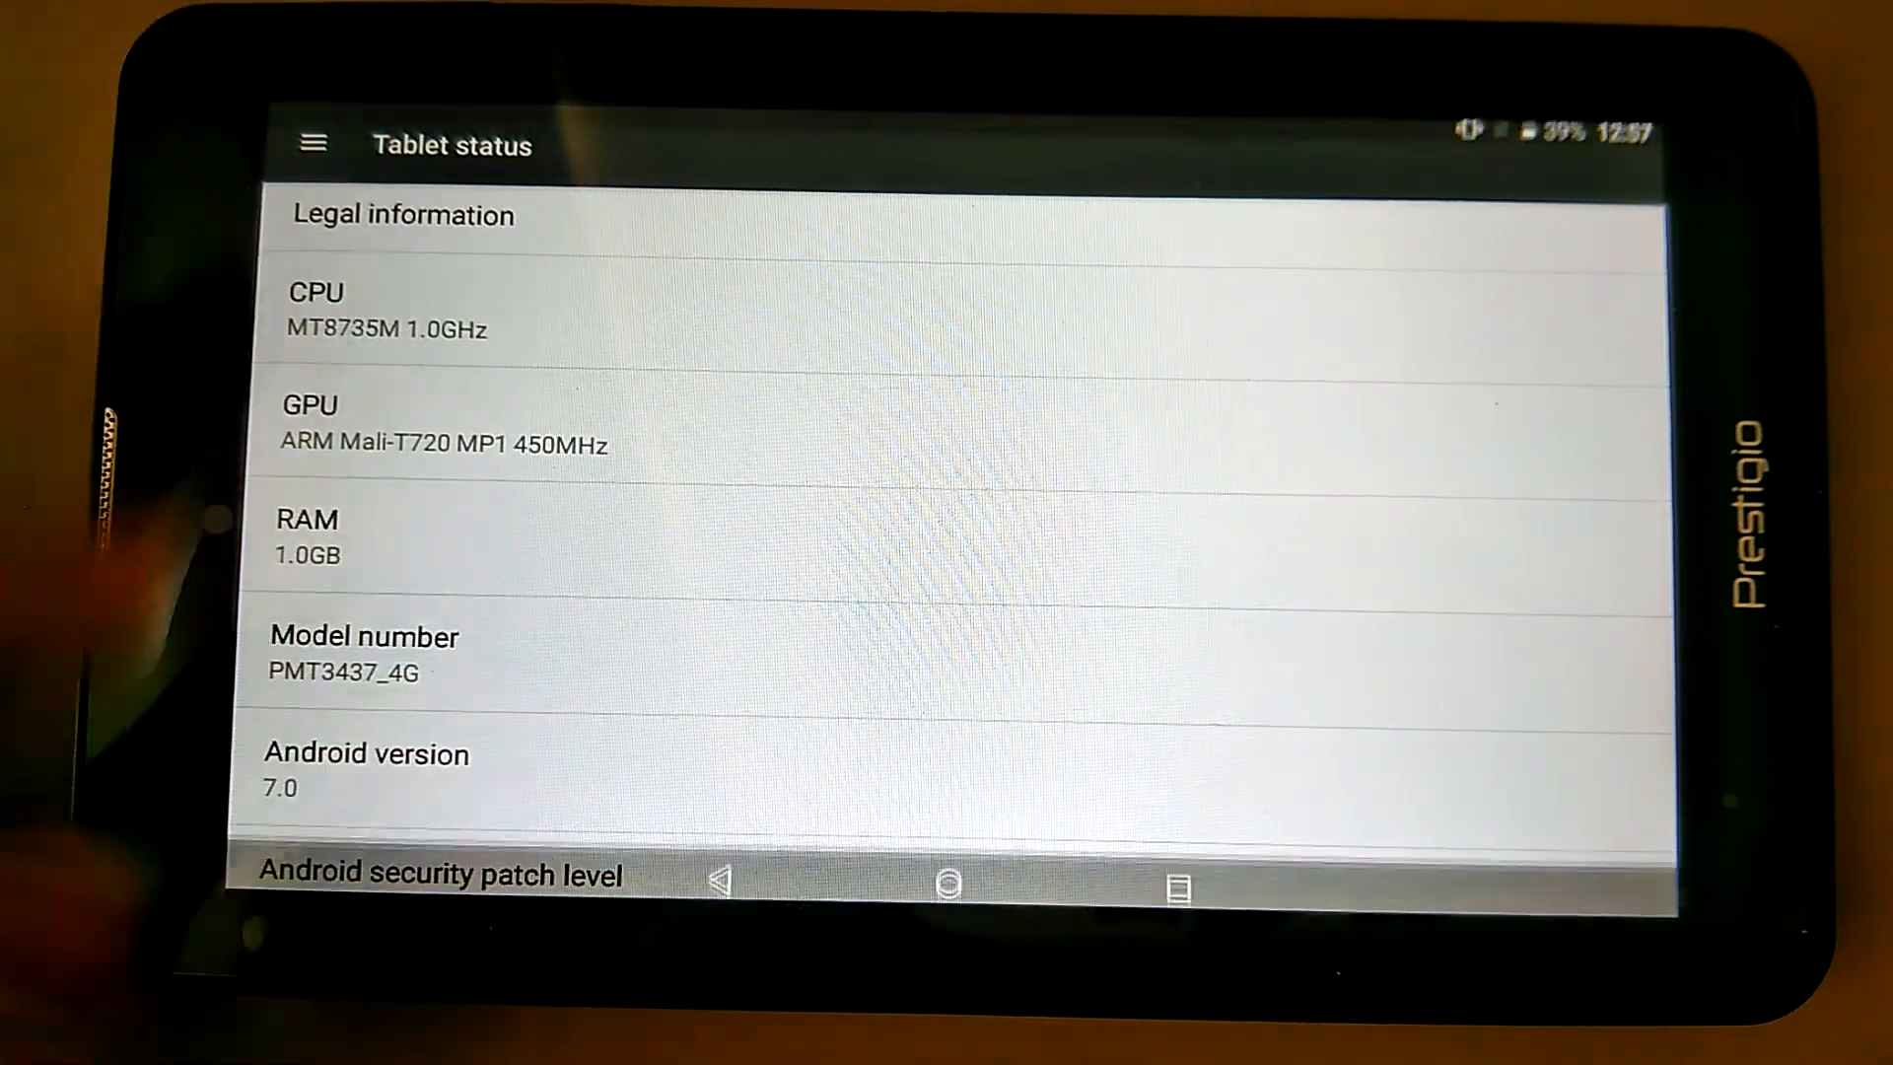
left_click(720, 865)
left_click(720, 866)
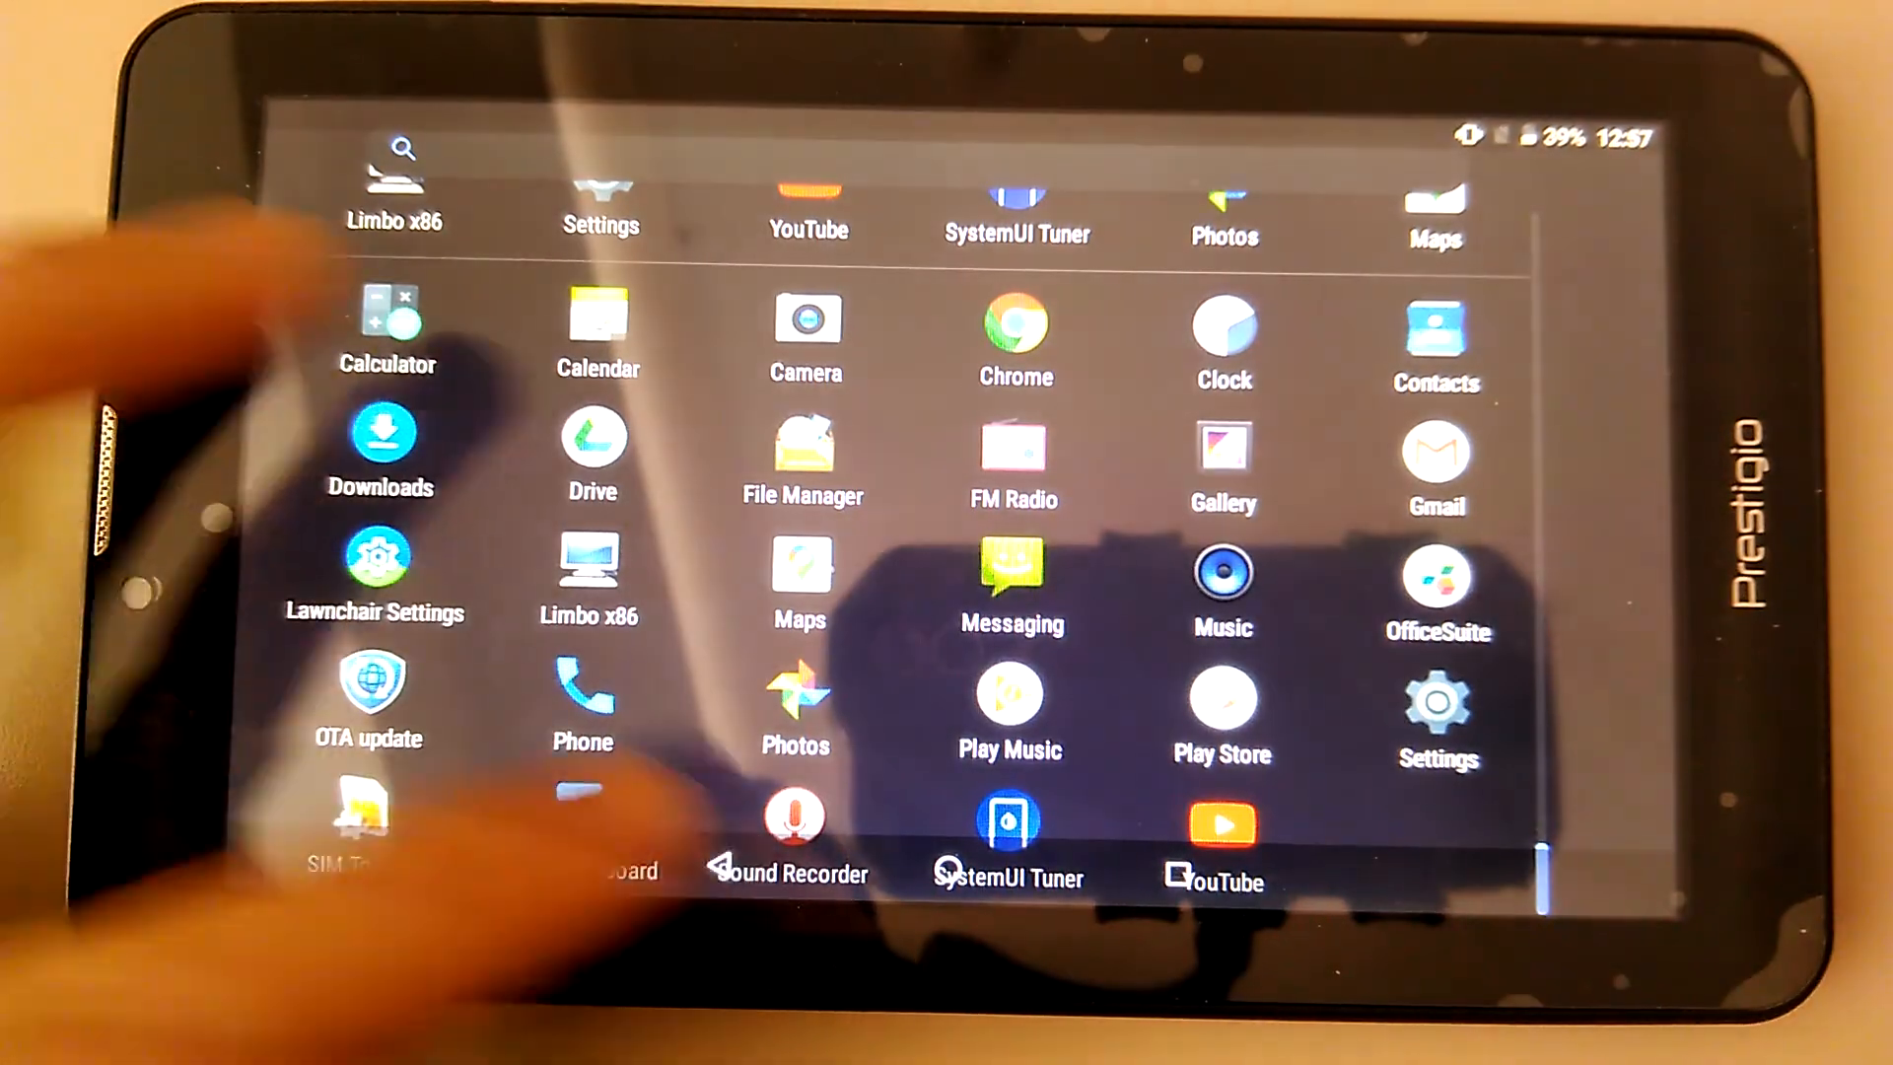
left_click(720, 866)
Pull down the expanded quick settings panel and page through its tiles
left_click_drag(444, 104, 493, 474)
left_click_drag(493, 237, 295, 473)
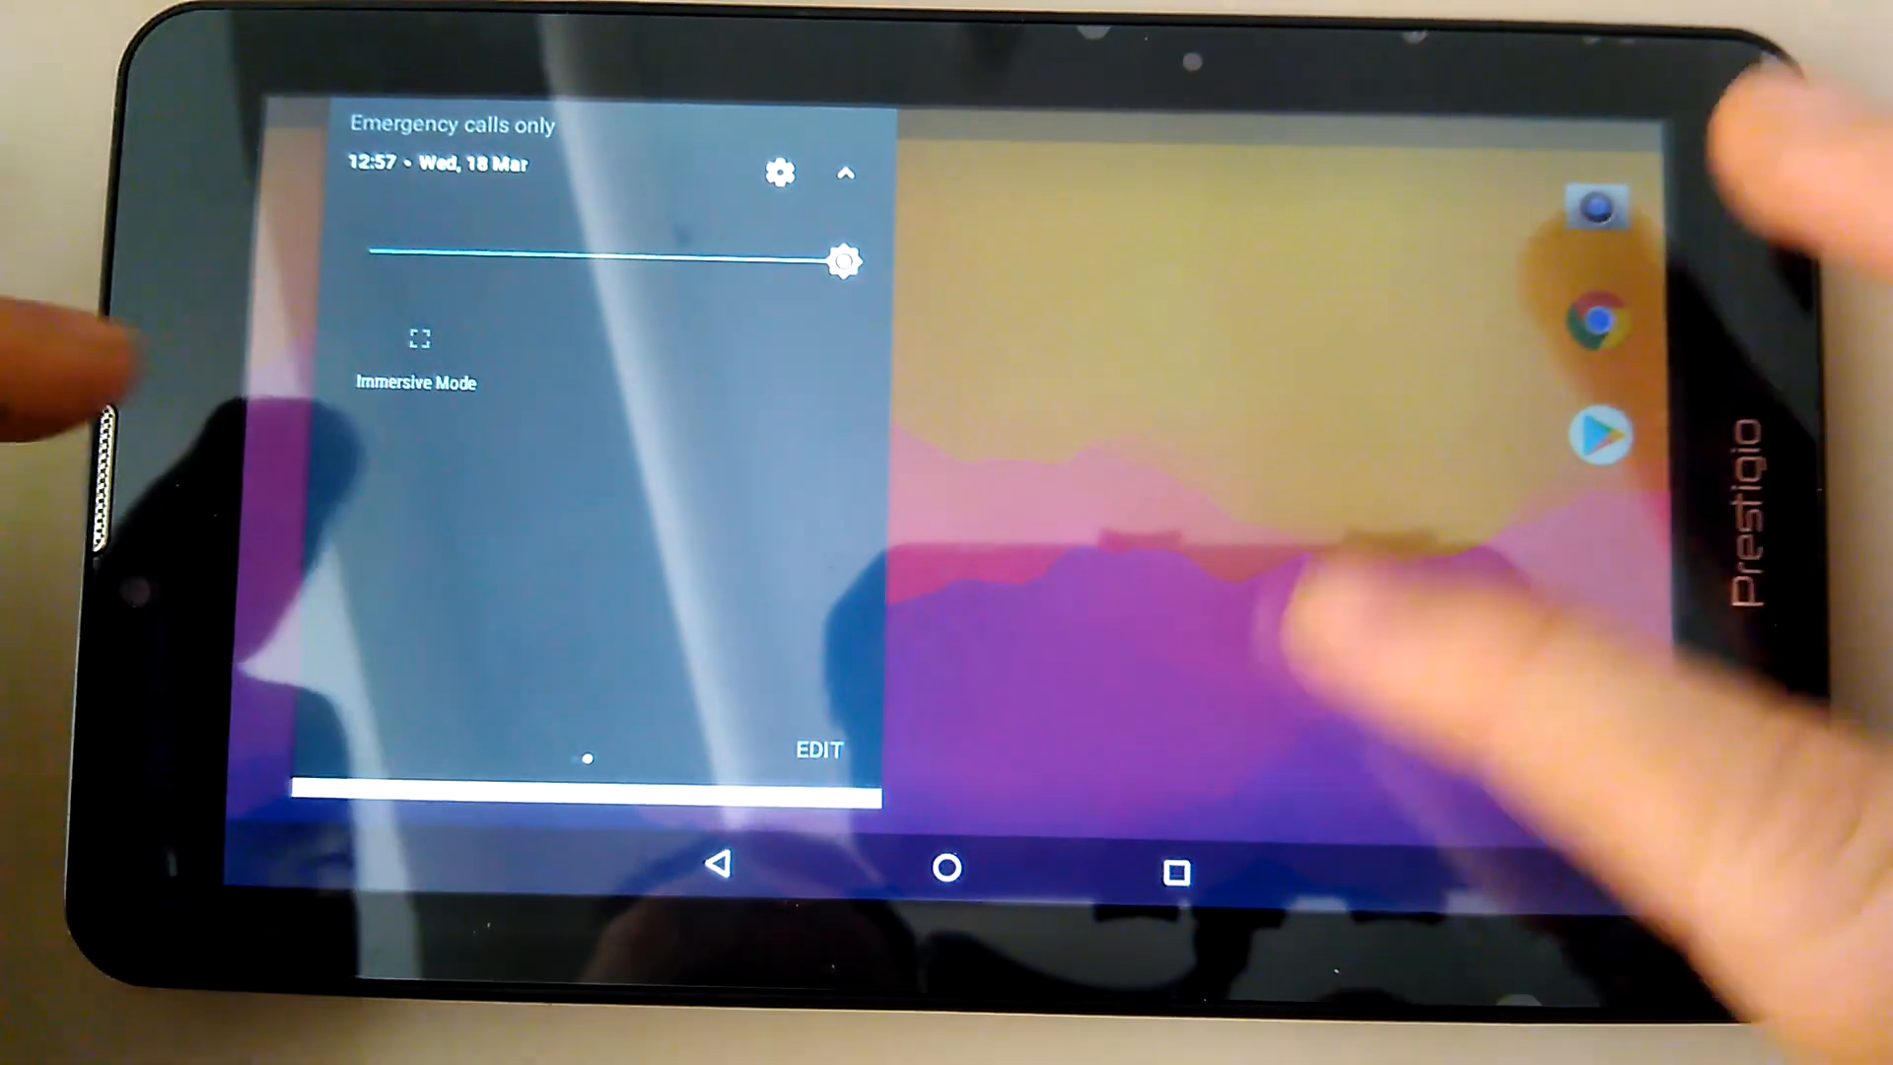
left_click(1307, 607)
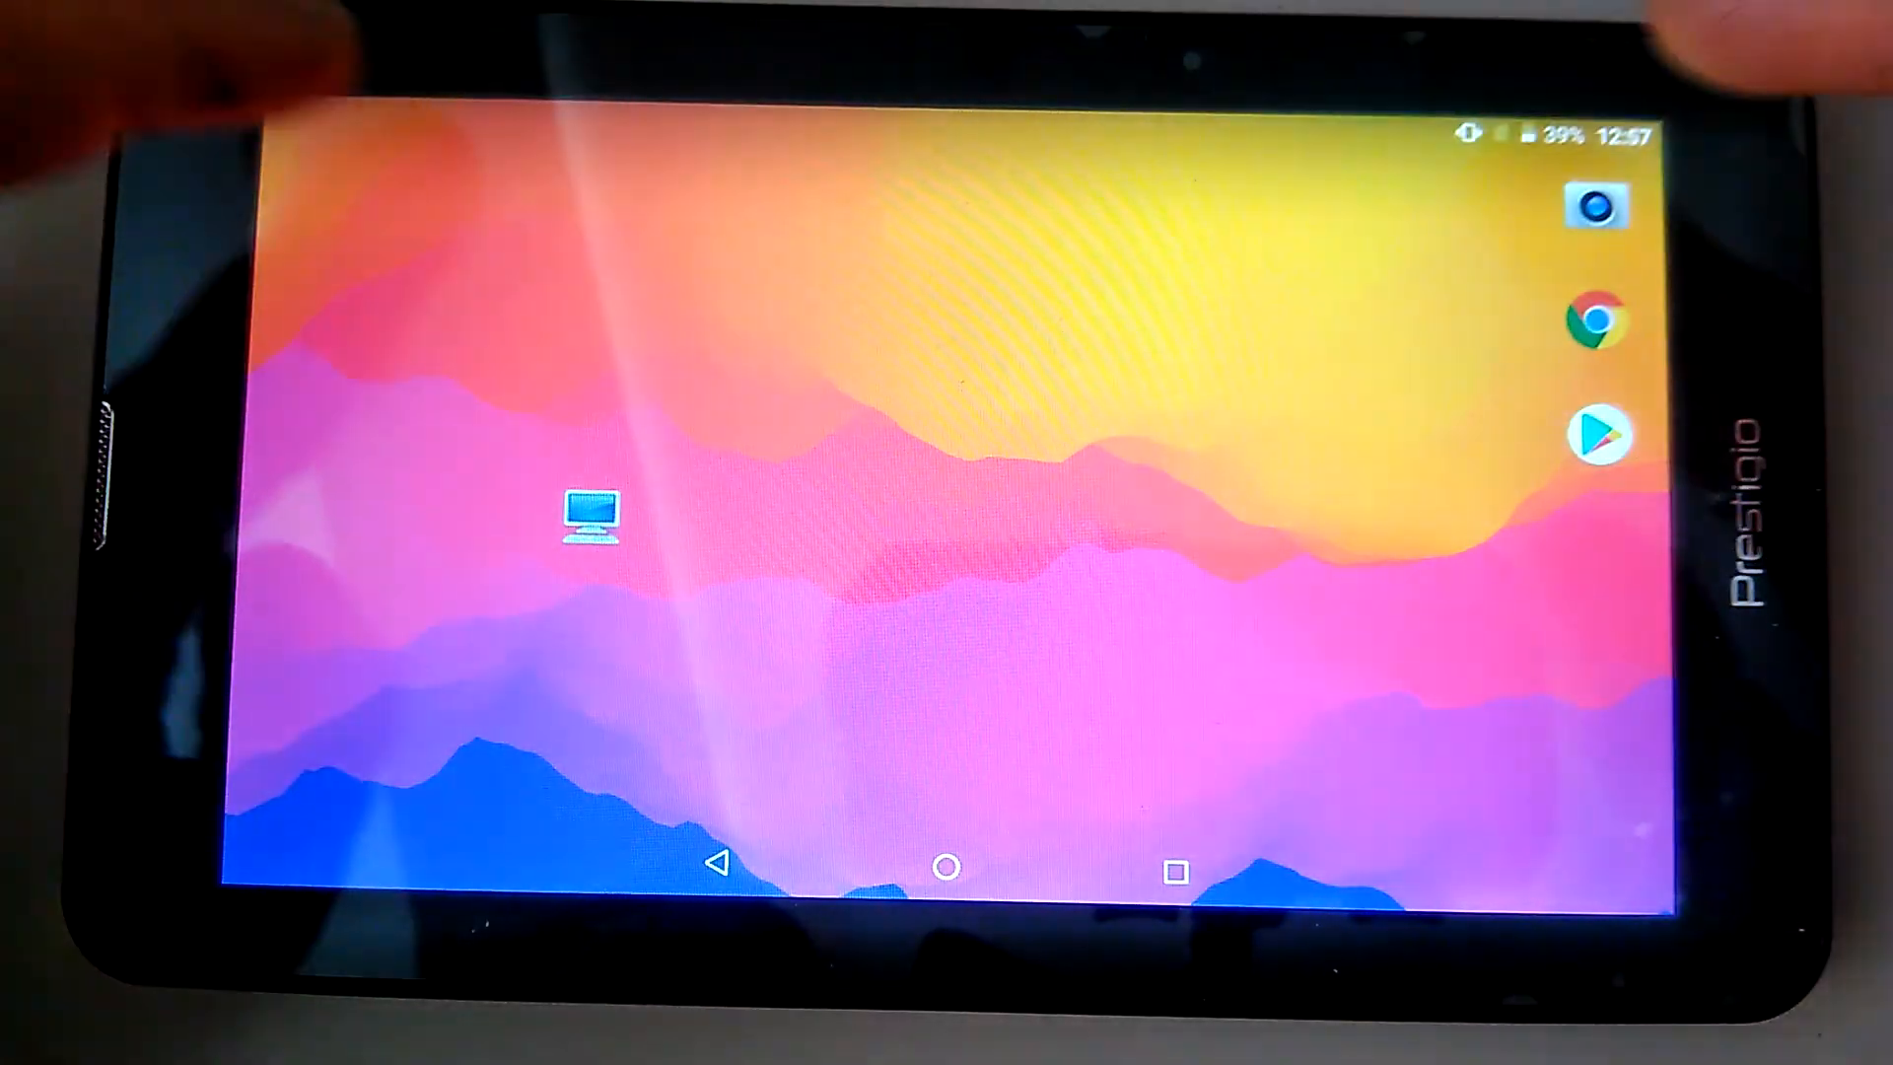
left_click_drag(444, 110, 433, 325)
left_click_drag(444, 197, 424, 611)
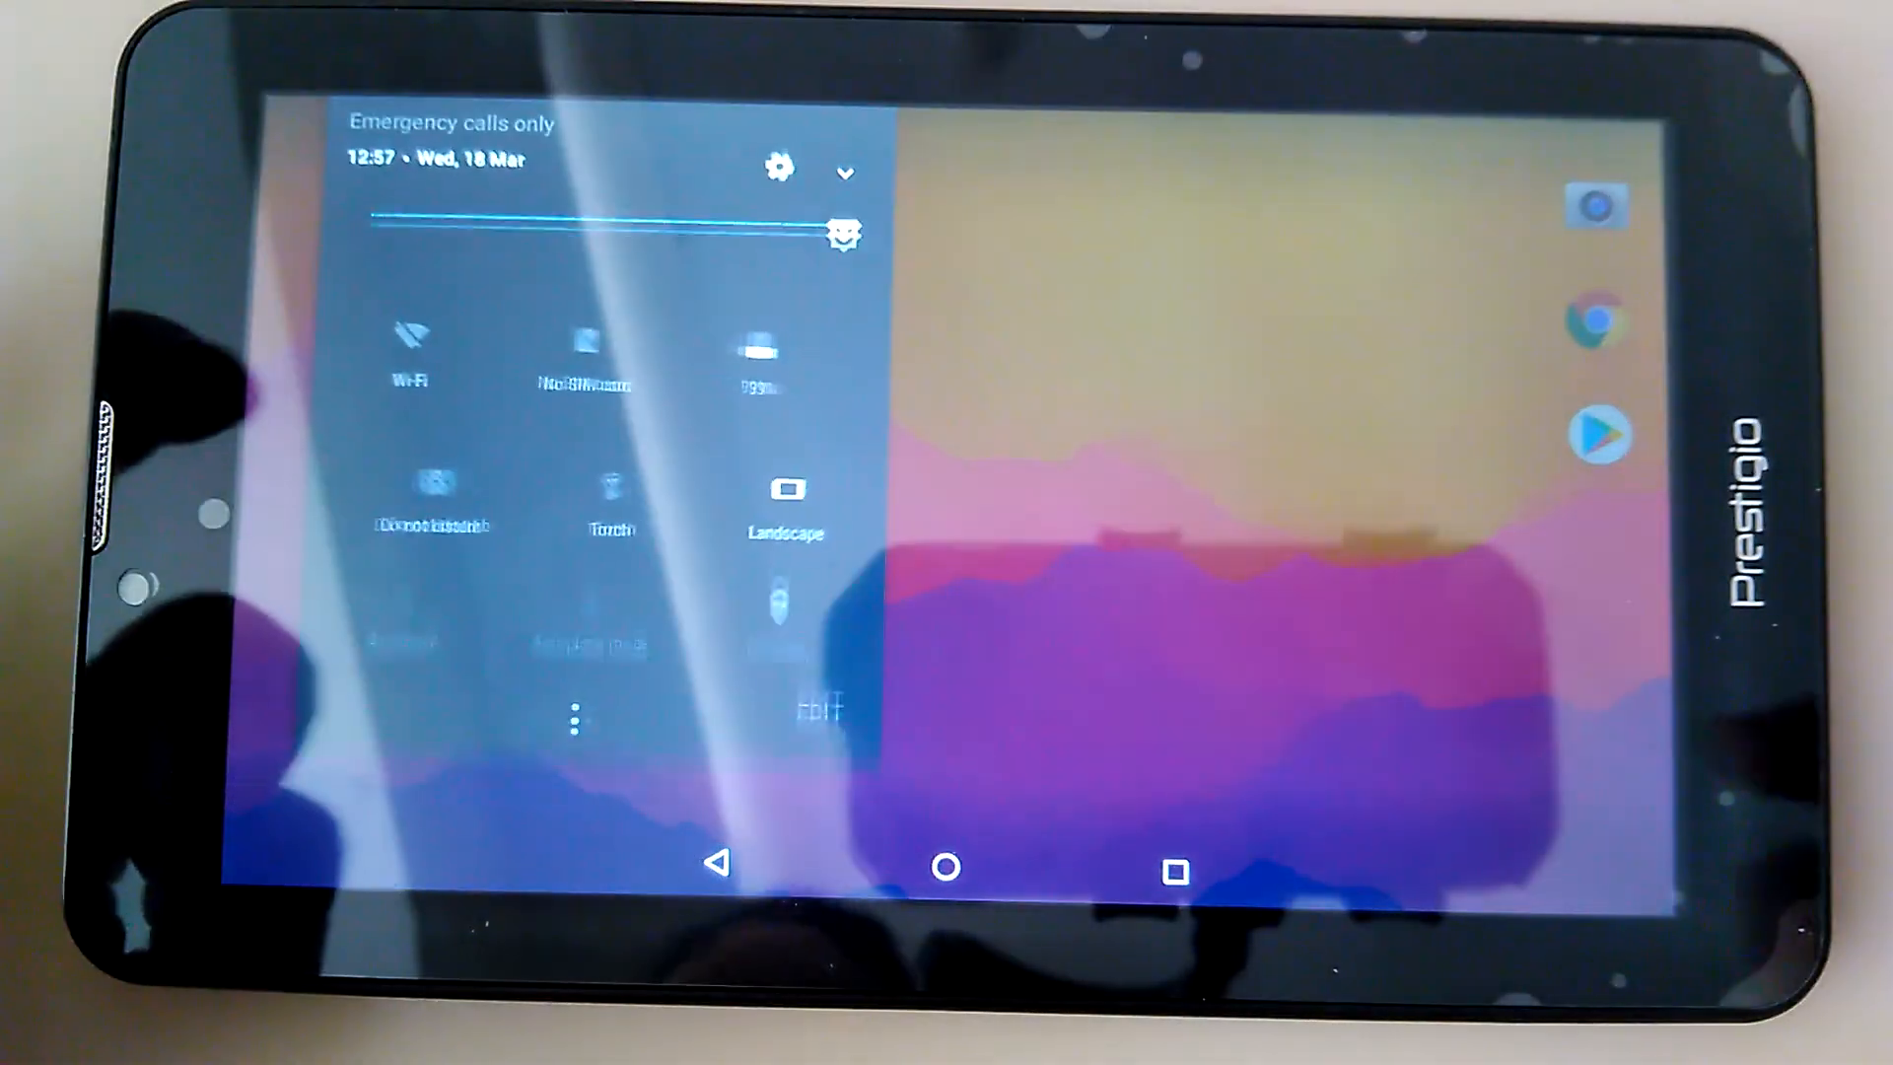
left_click_drag(730, 553, 375, 542)
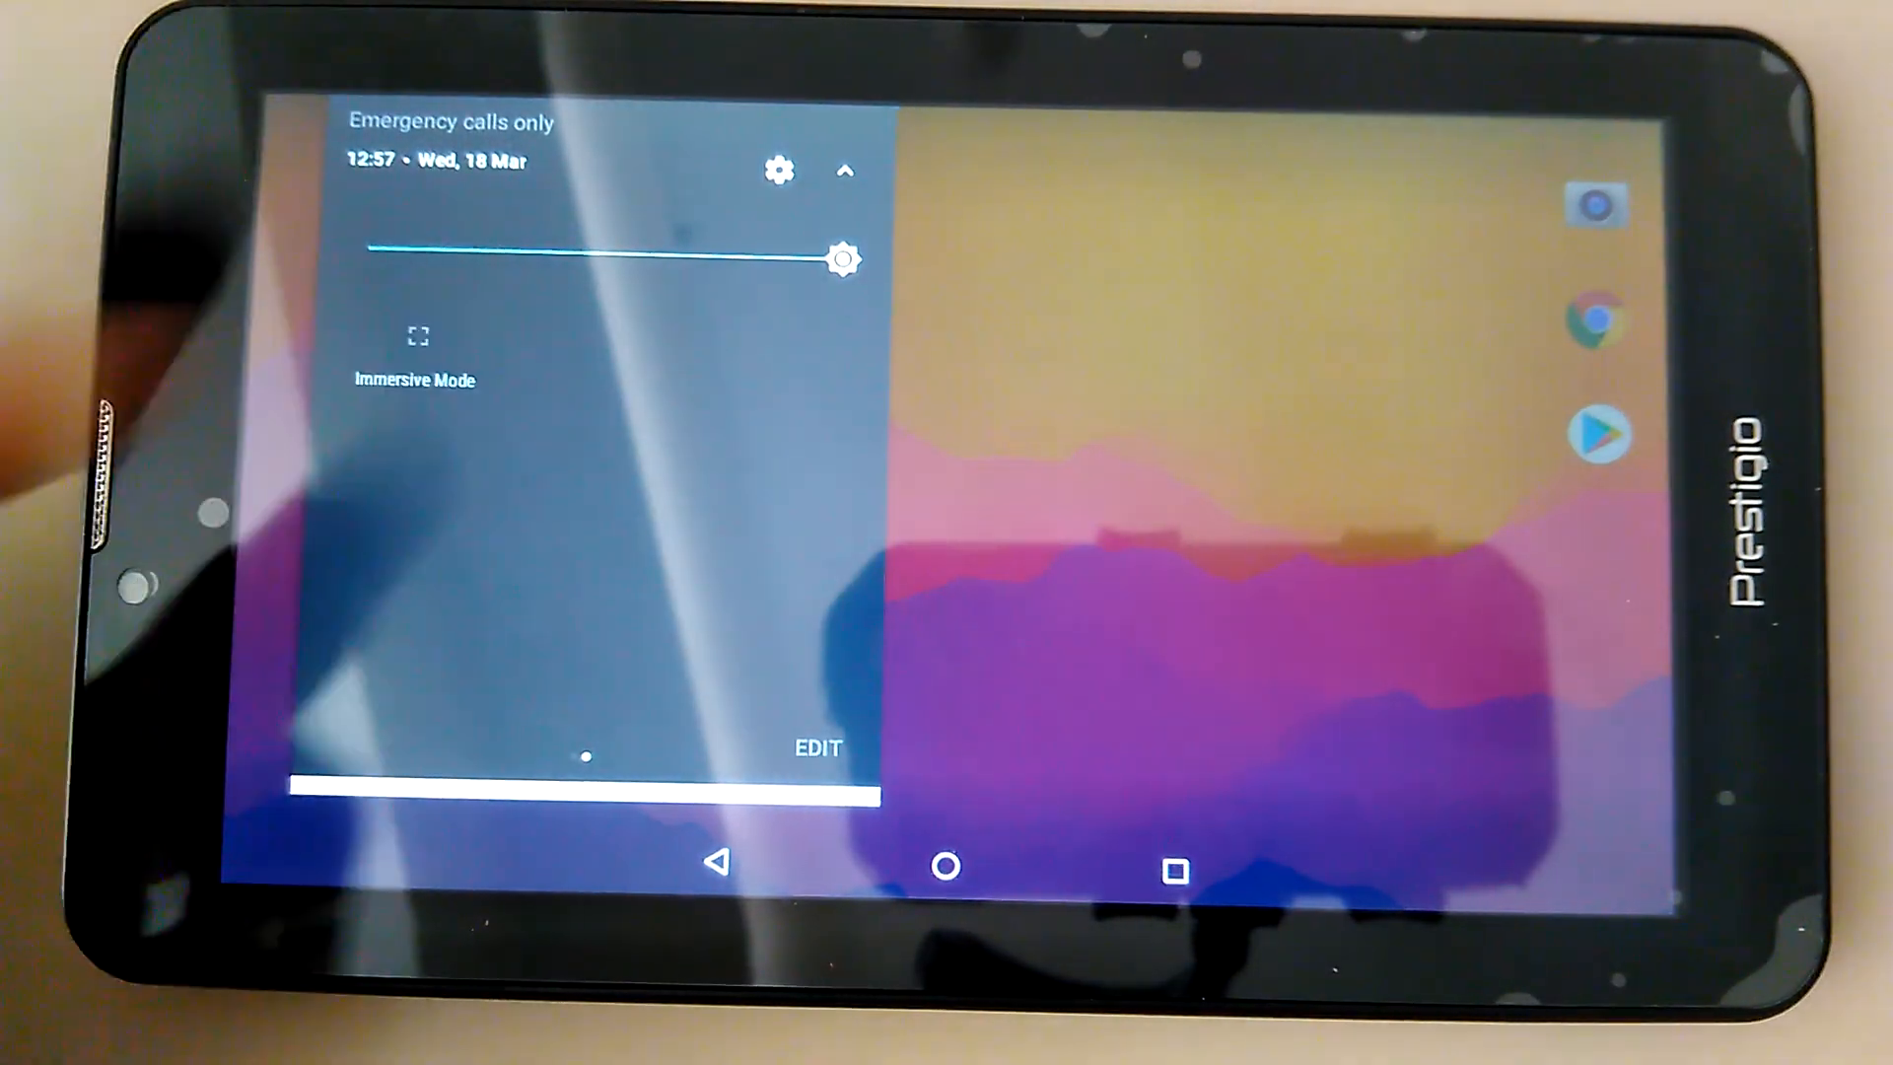
Close quick settings and open the app drawer listing Limbo x86, OfficeSuite and Settings
left_click(1272, 424)
left_click_drag(1272, 631, 1282, 325)
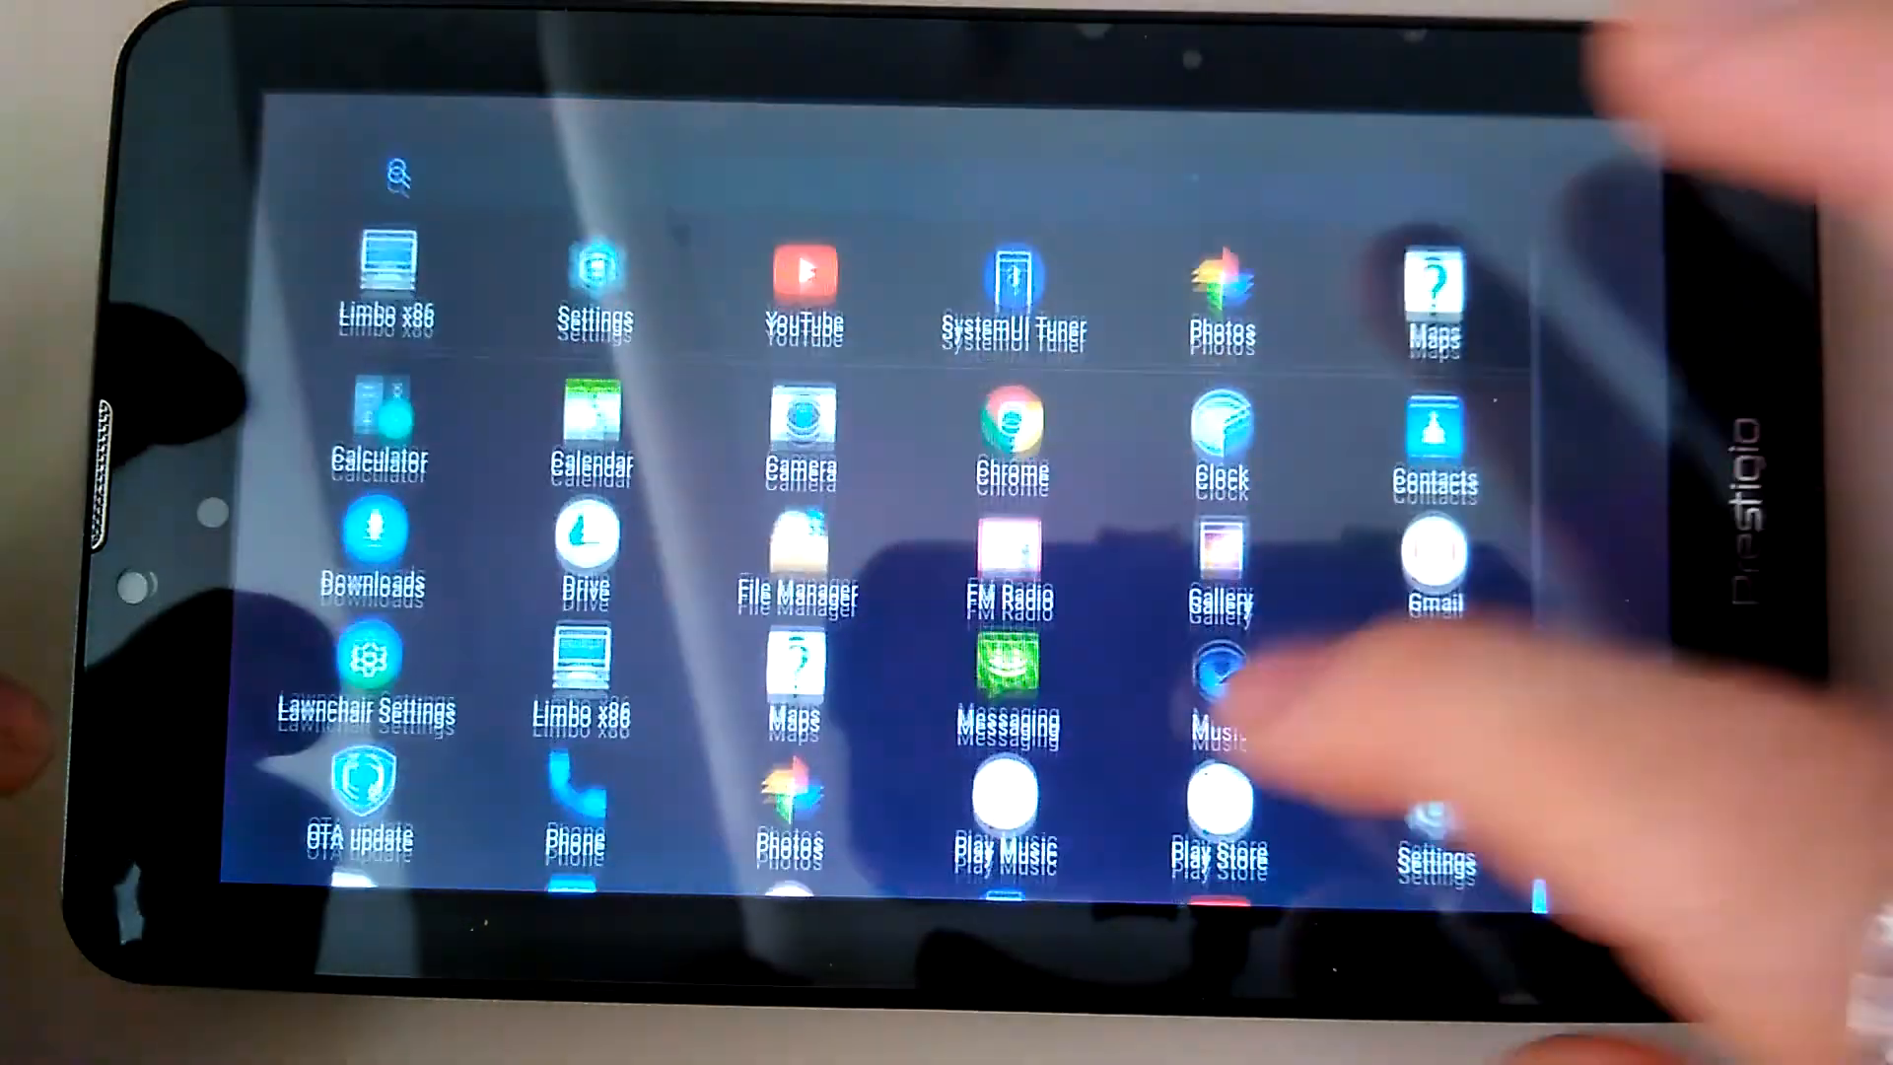
left_click_drag(1282, 641, 1291, 562)
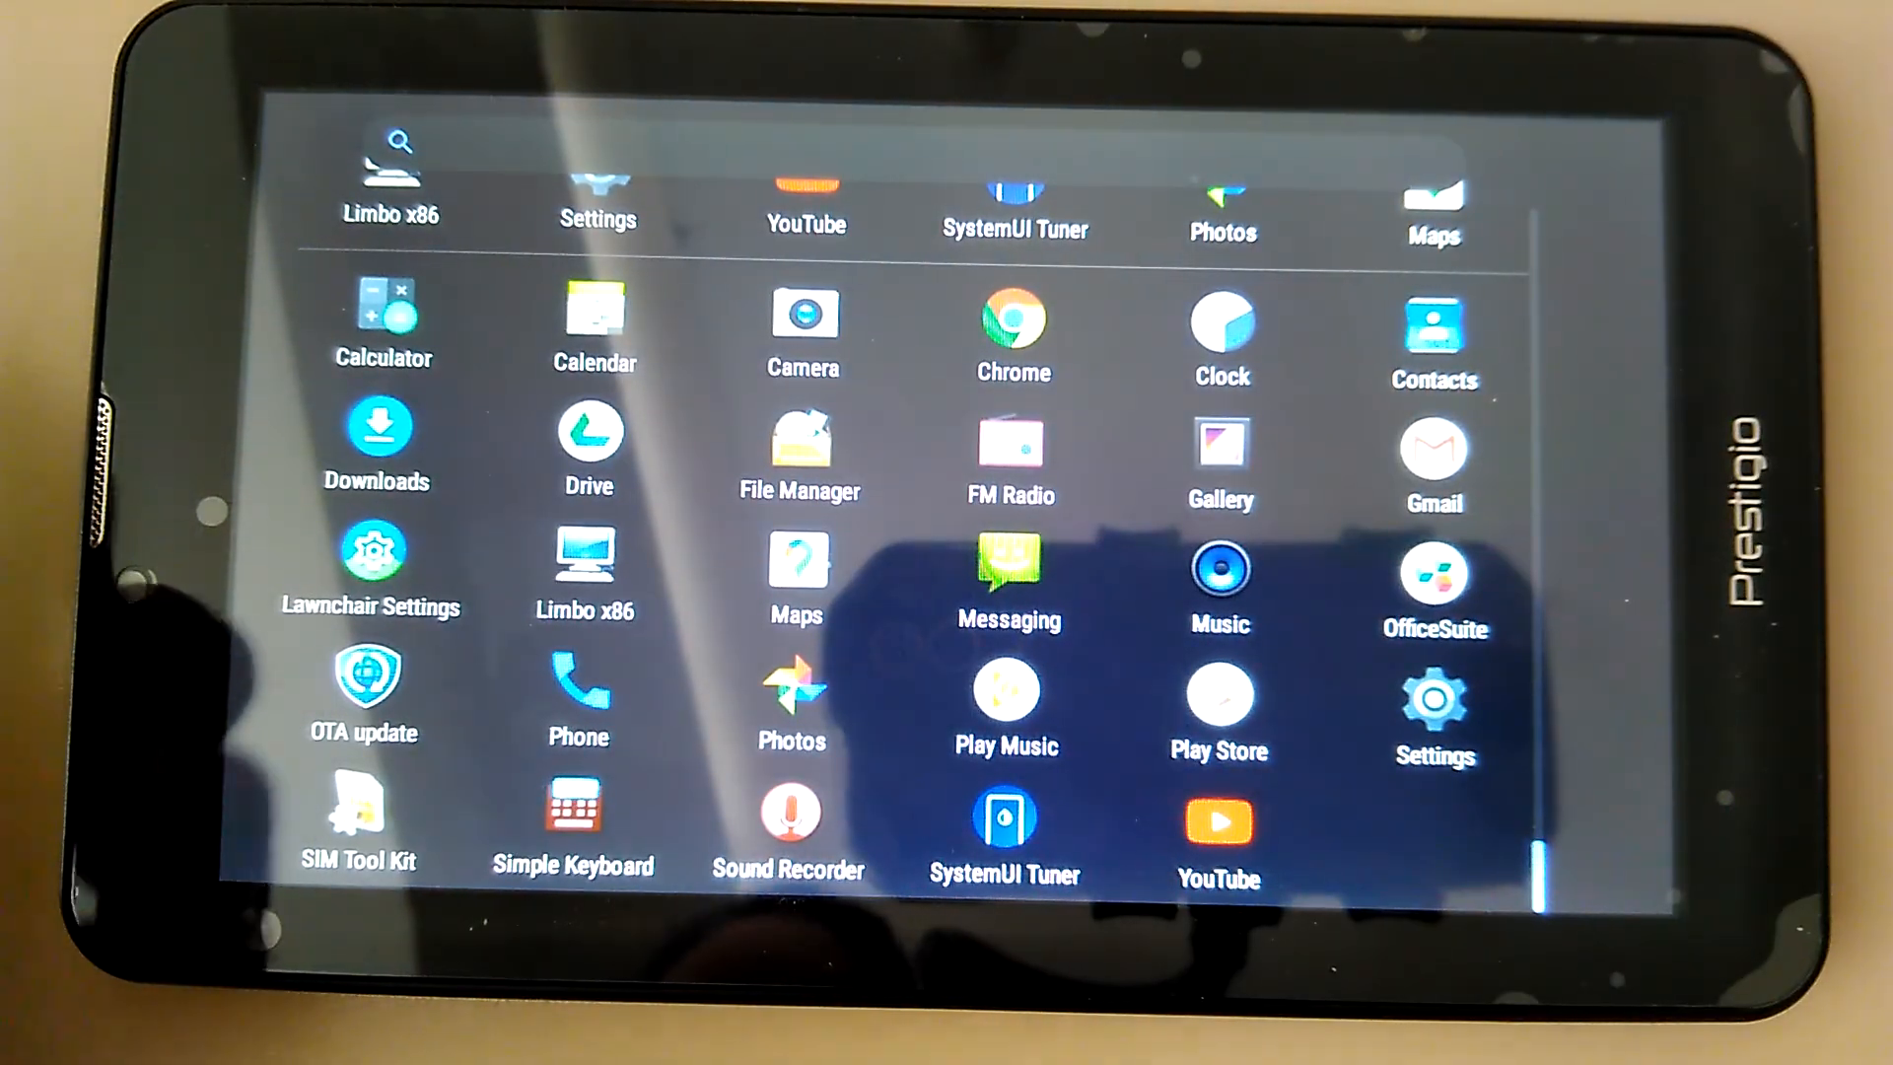
left_click_drag(394, 108, 424, 424)
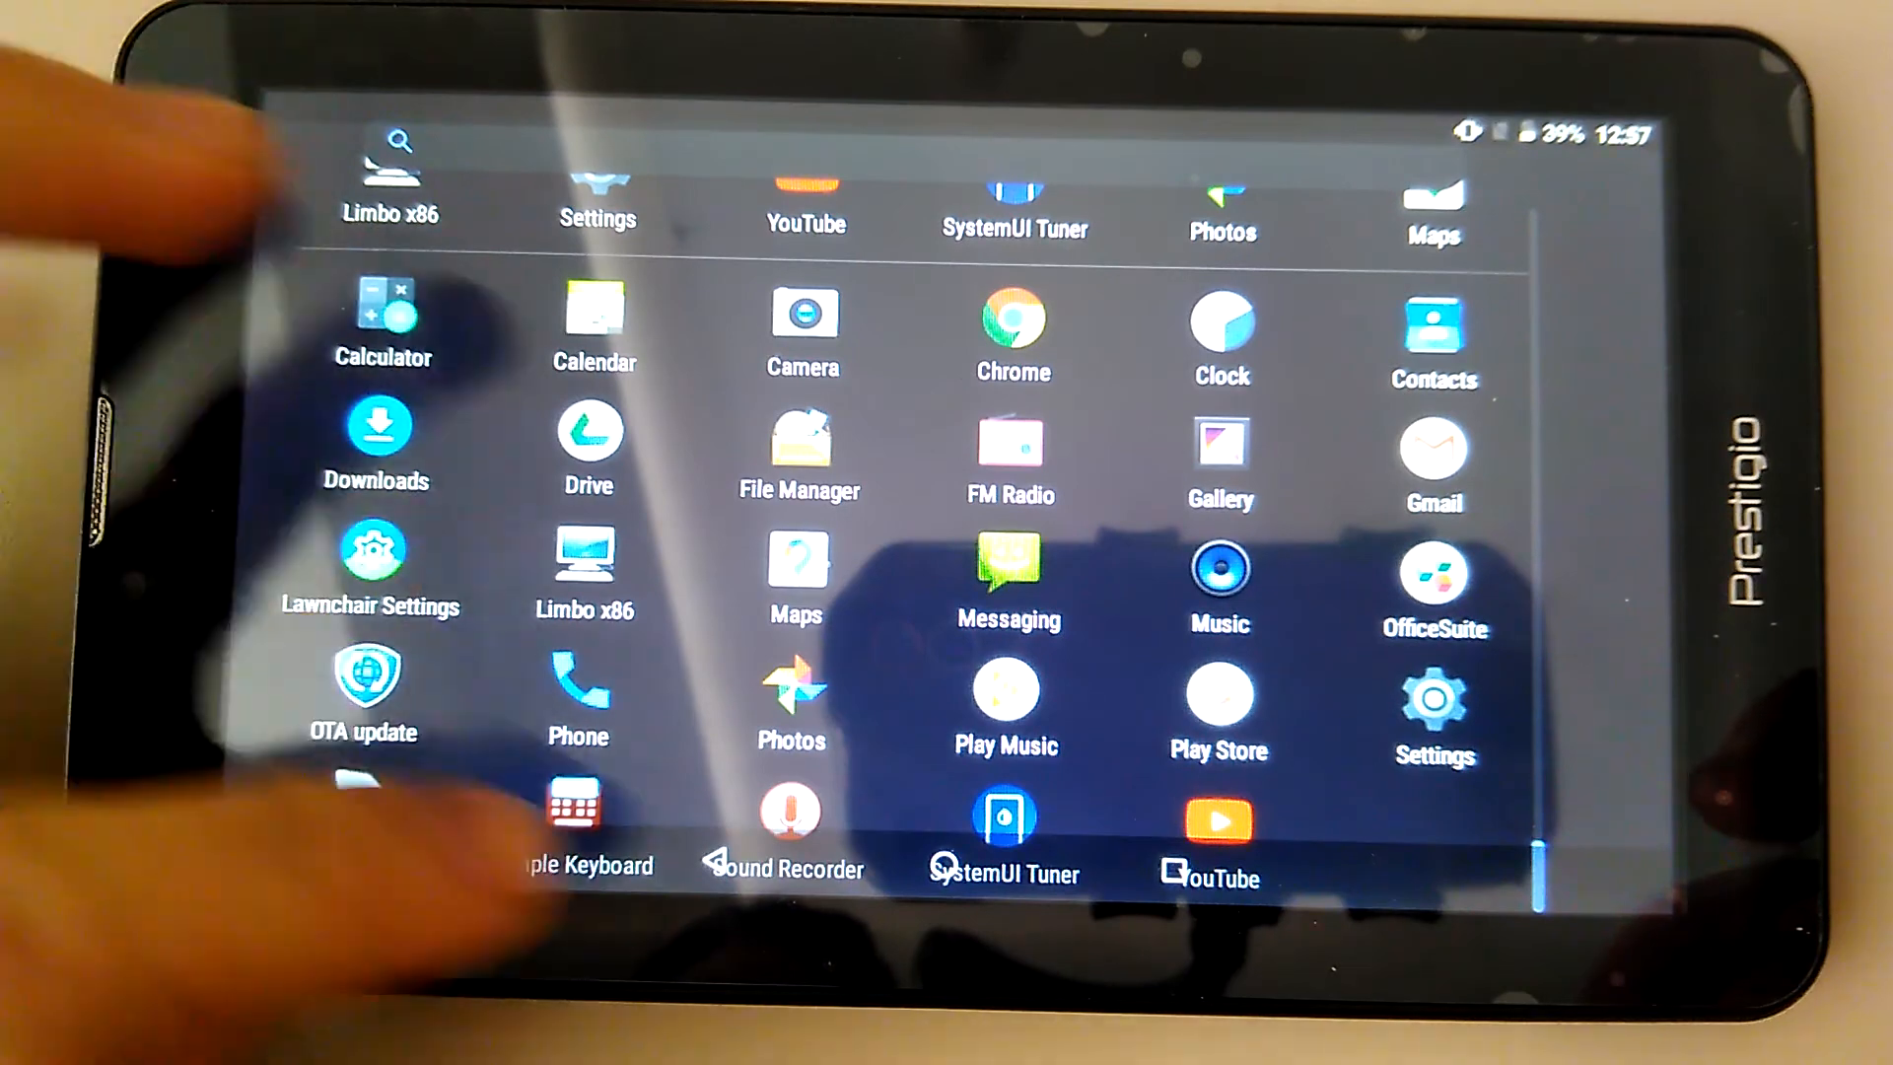
left_click(715, 861)
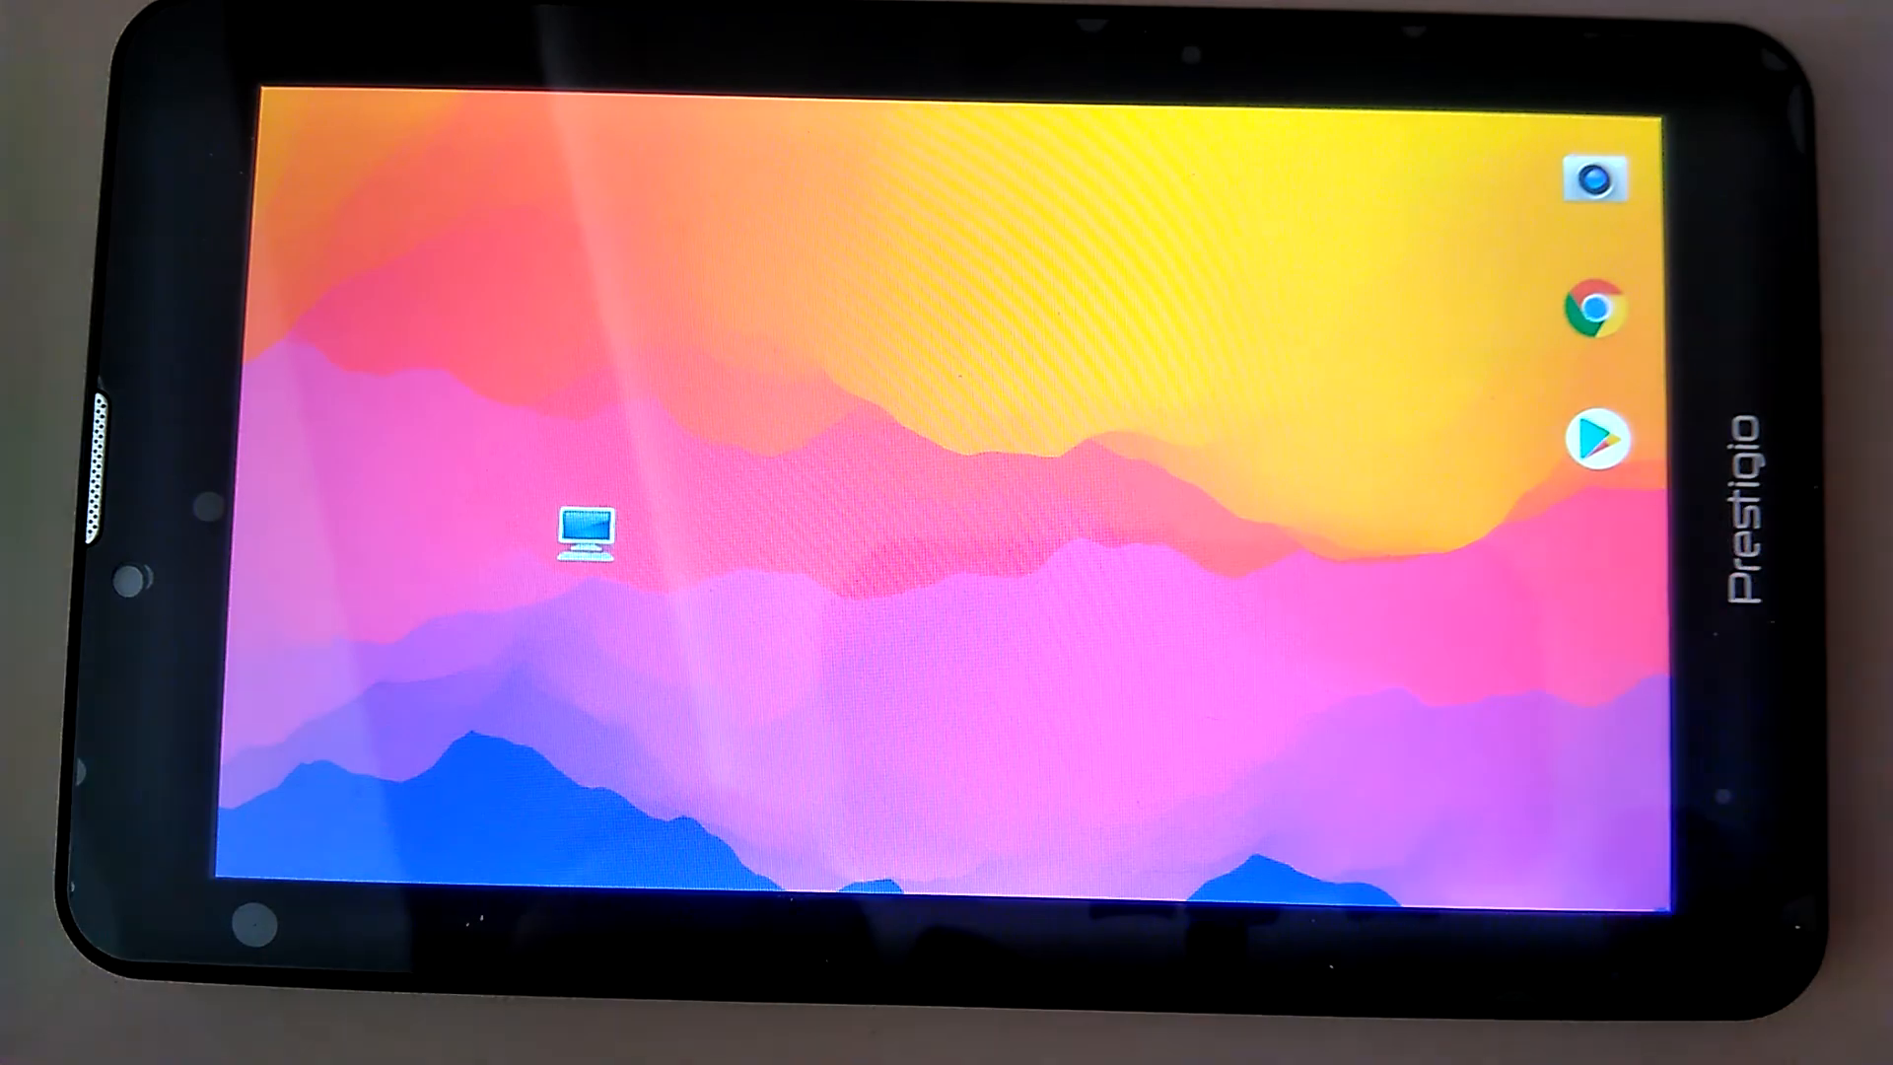
left_click_drag(1272, 779, 1272, 444)
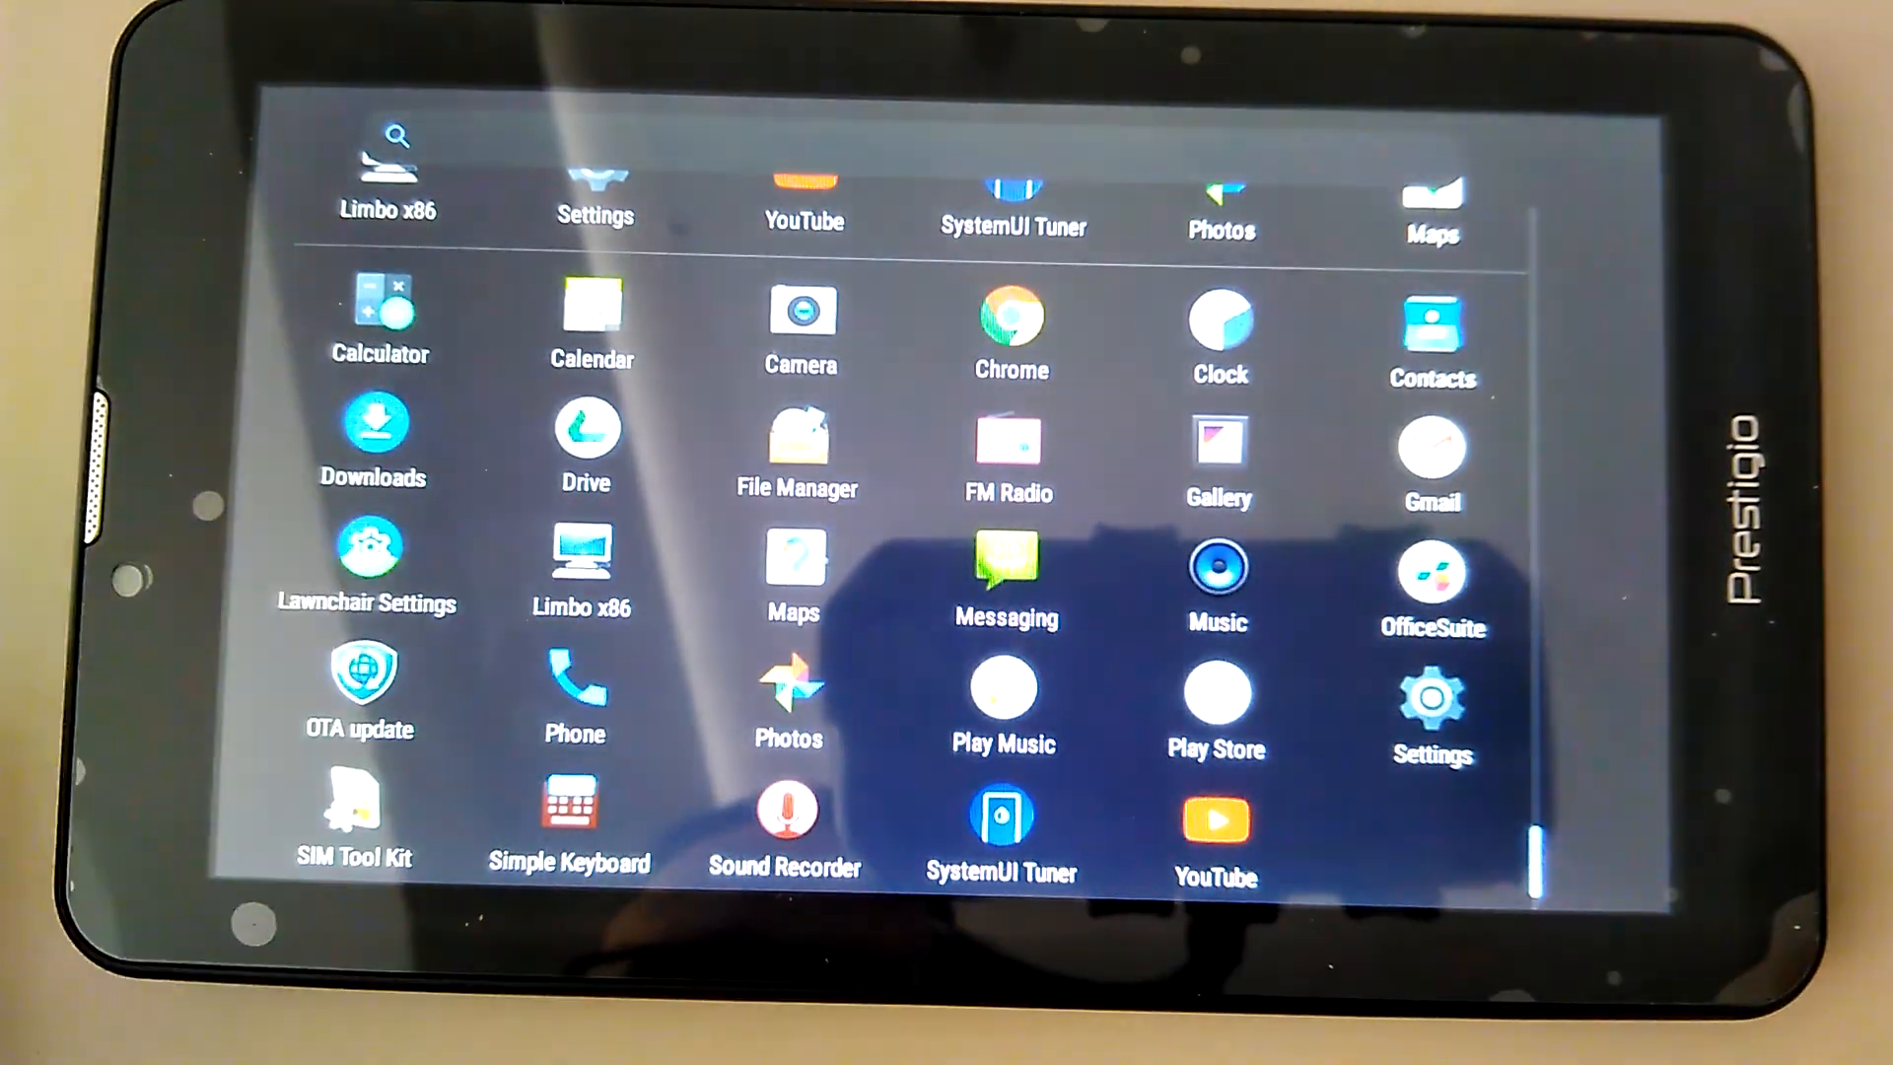
key("XF86PowerOff")
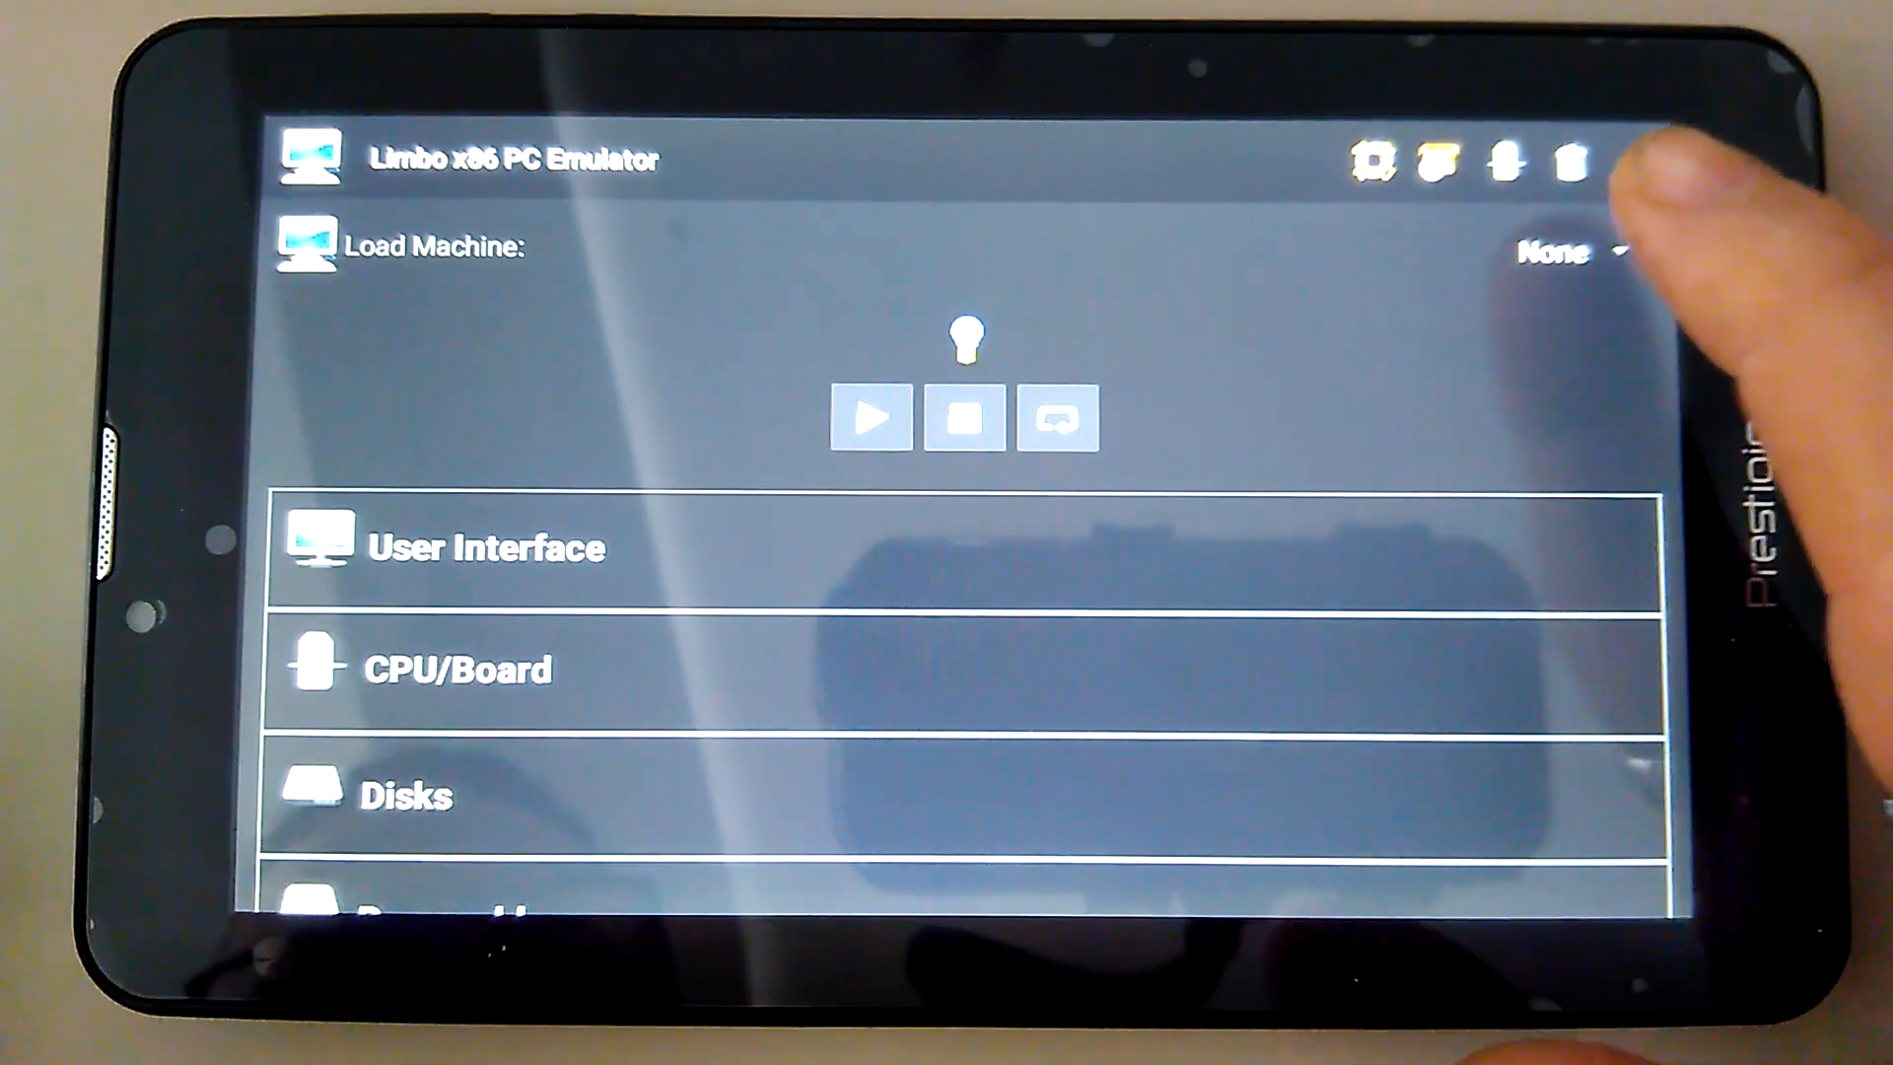
Load MazdaEPC2 from Limbo's saved machine list and expand its CPU/Board settings
left_click(1621, 252)
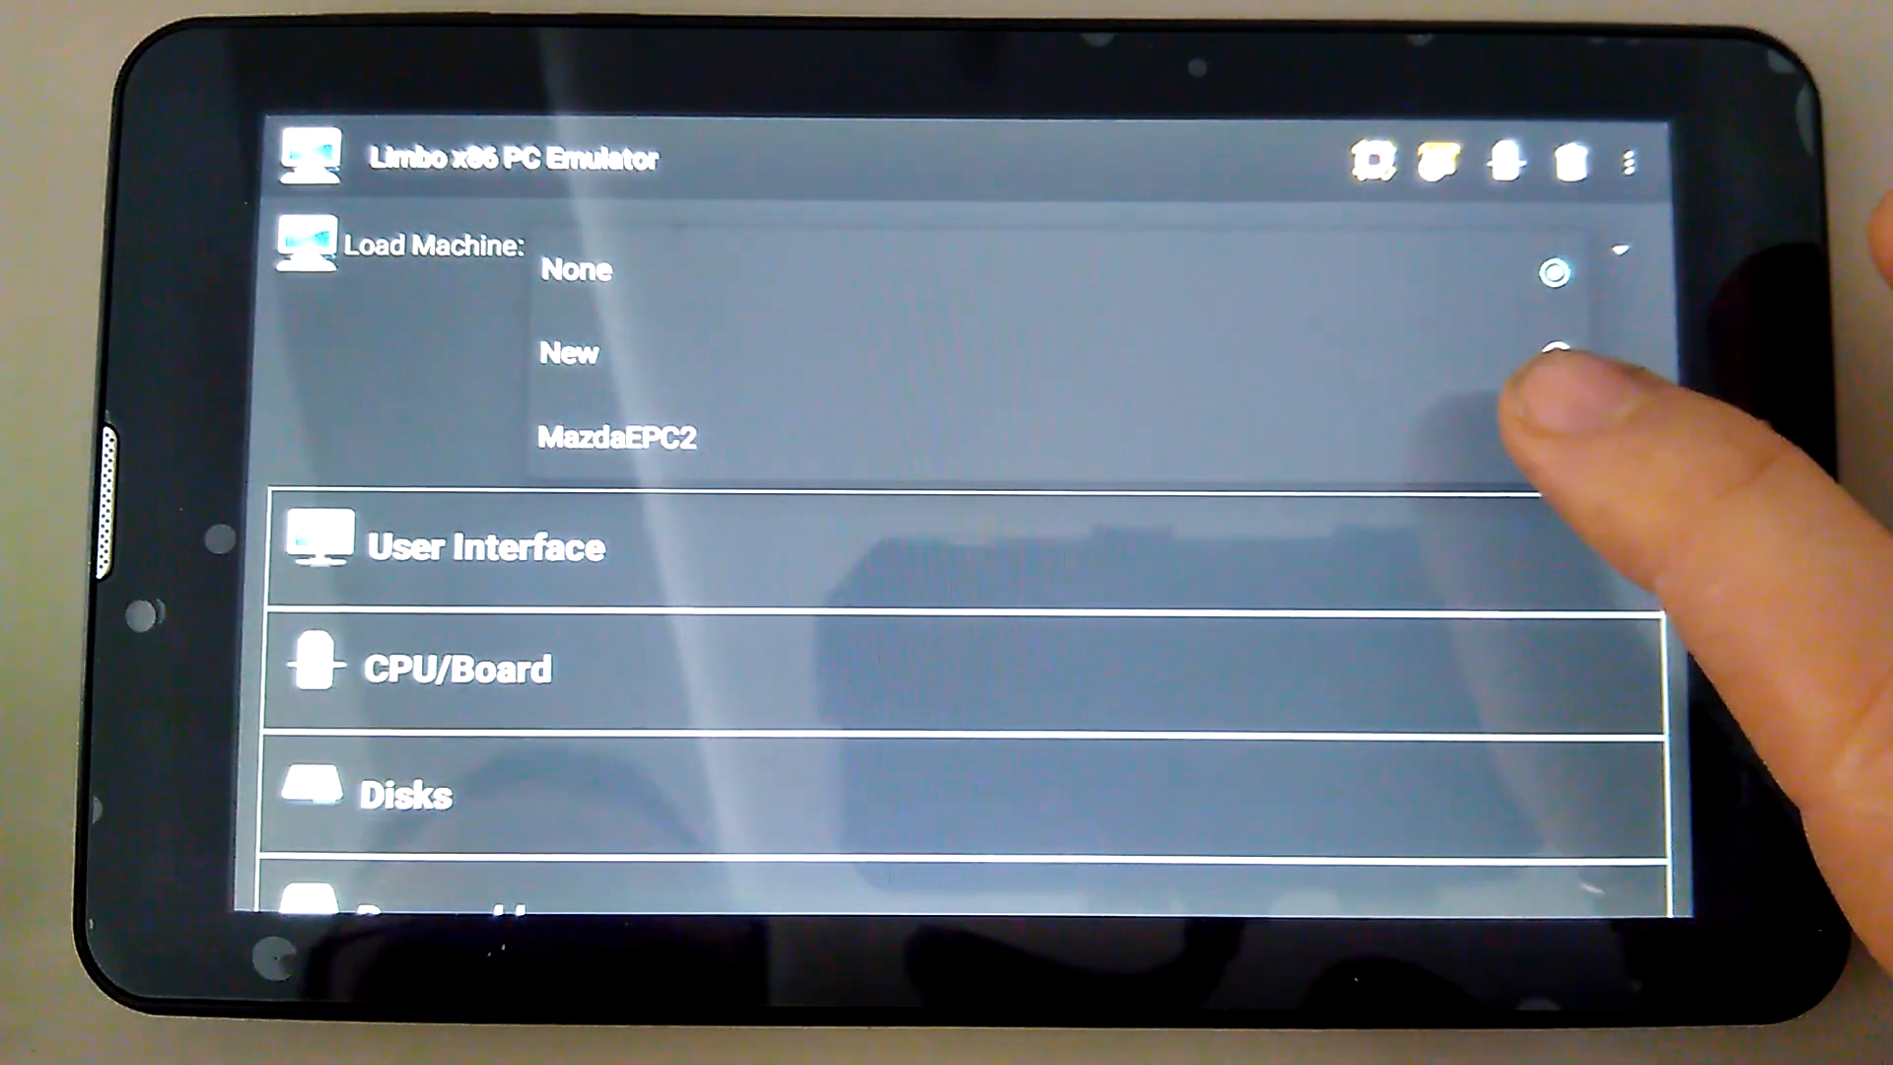
left_click(1554, 437)
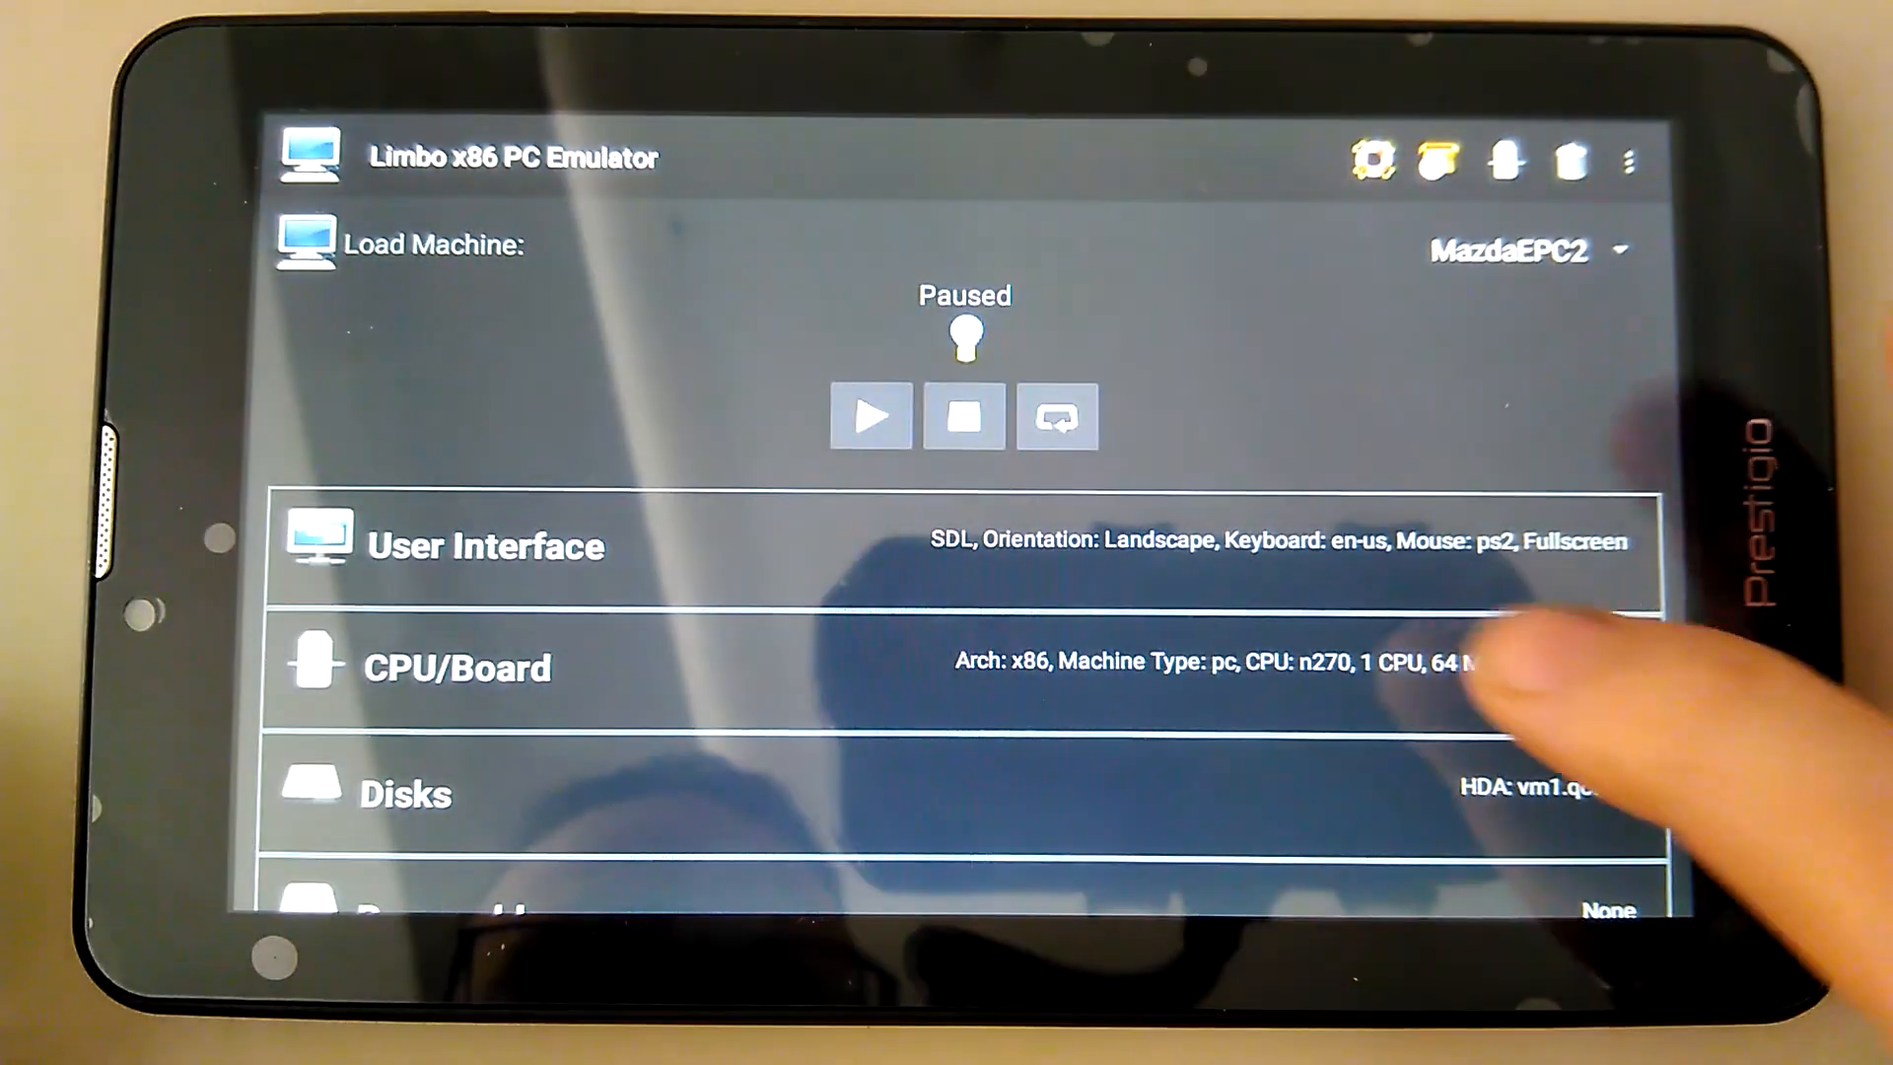
left_click_drag(1585, 541, 1489, 419)
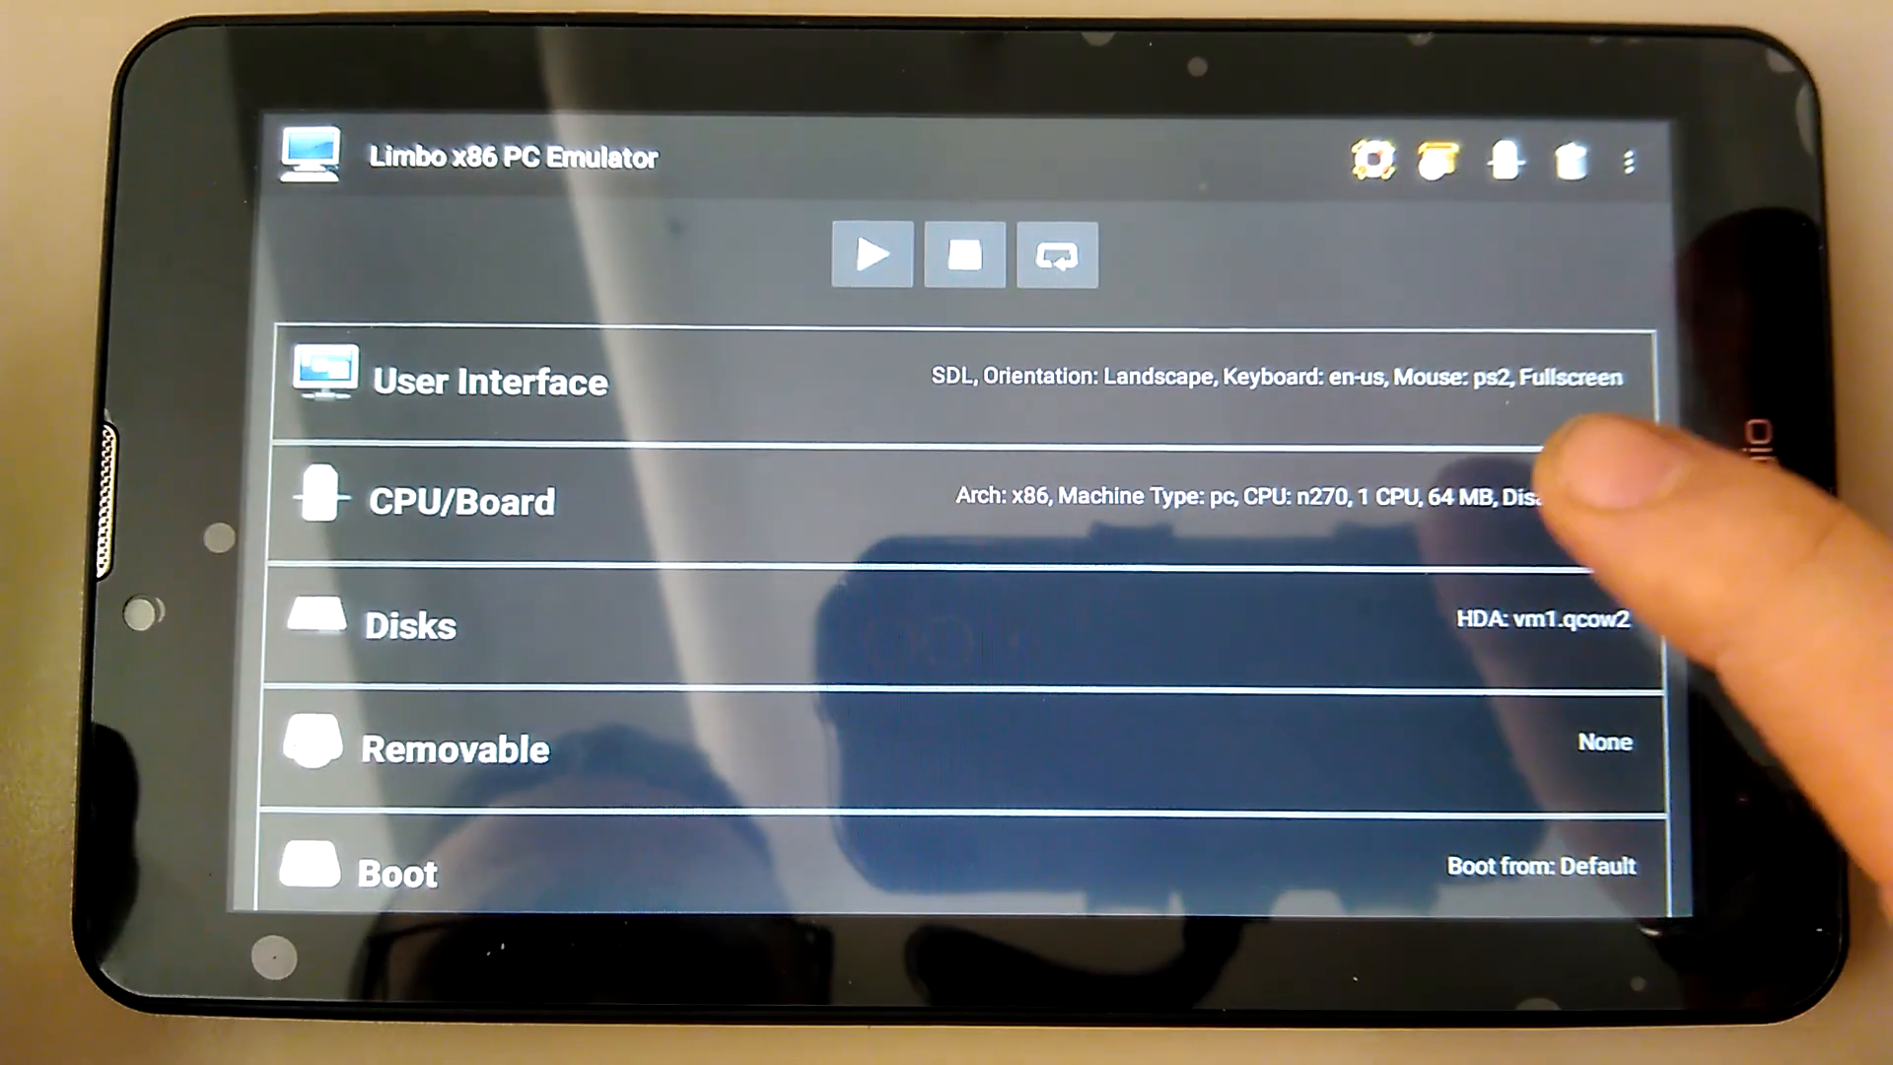
left_click(1578, 488)
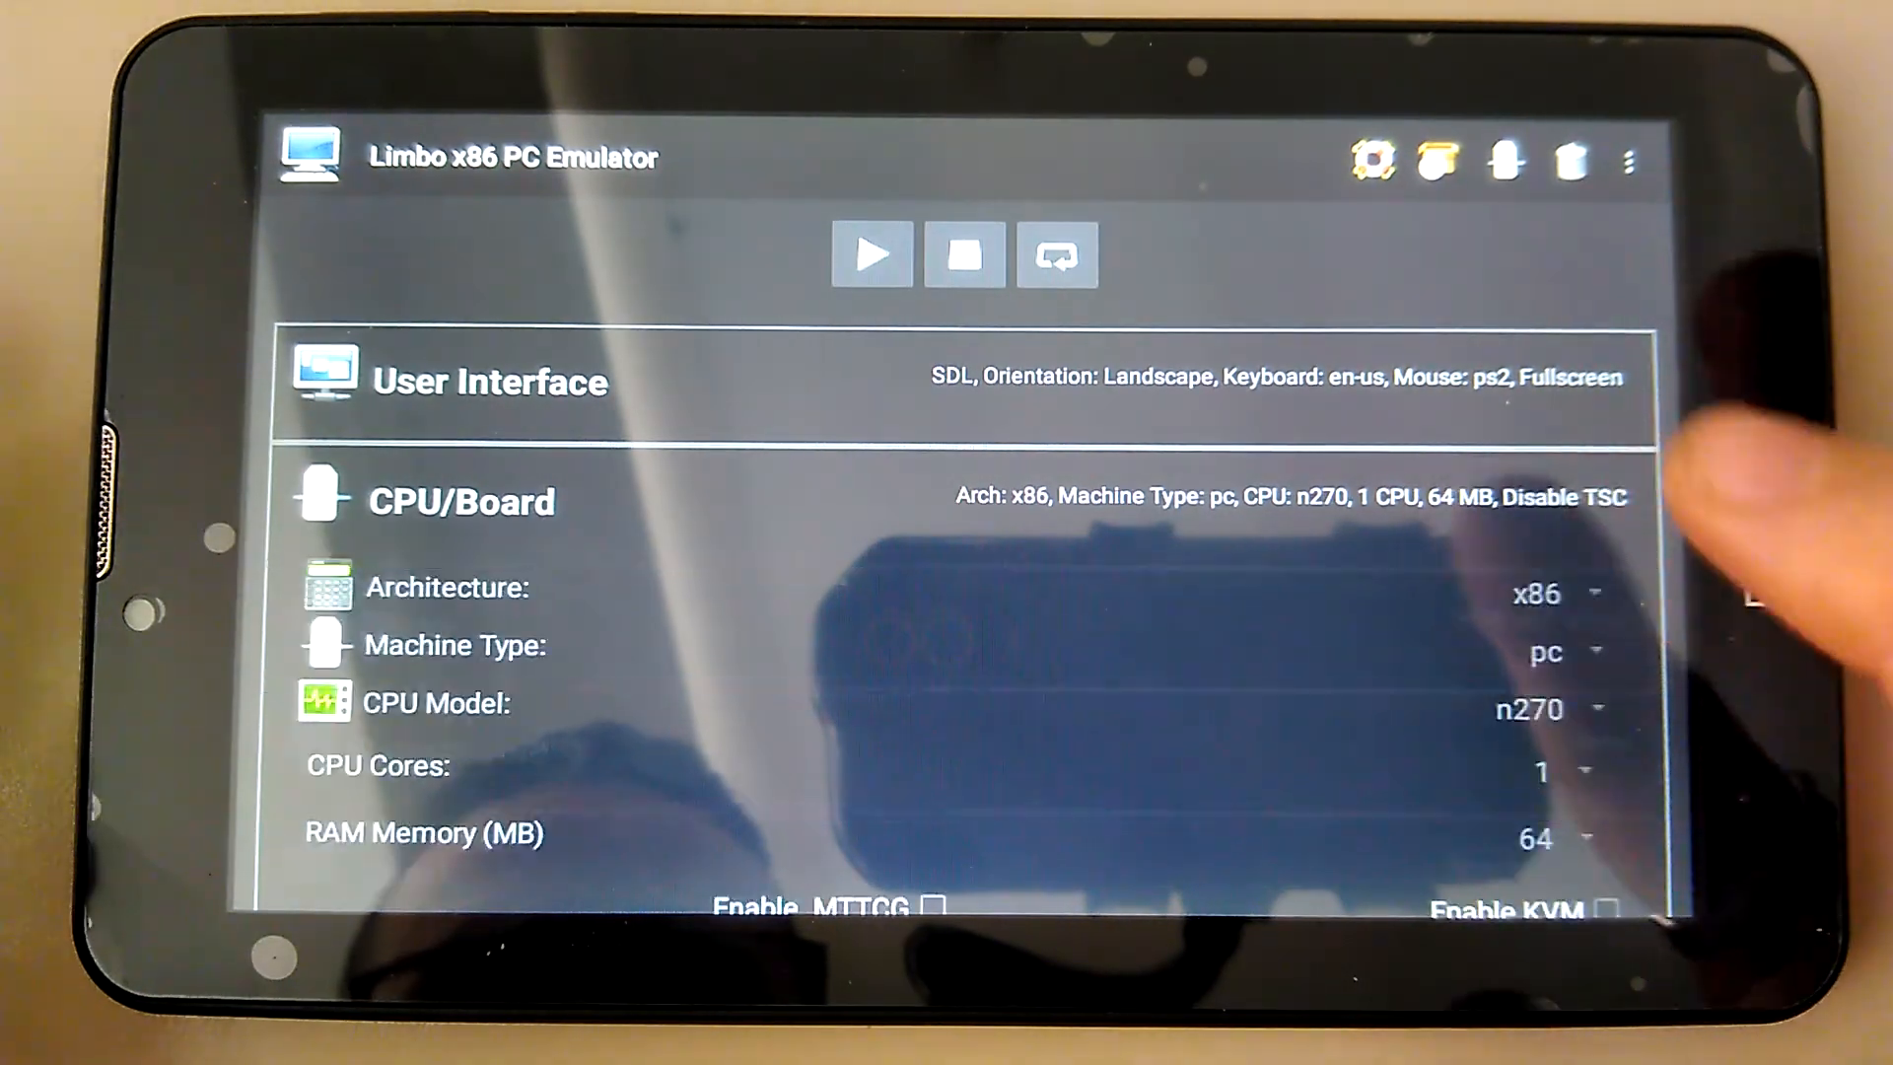
left_click_drag(1618, 591, 1617, 488)
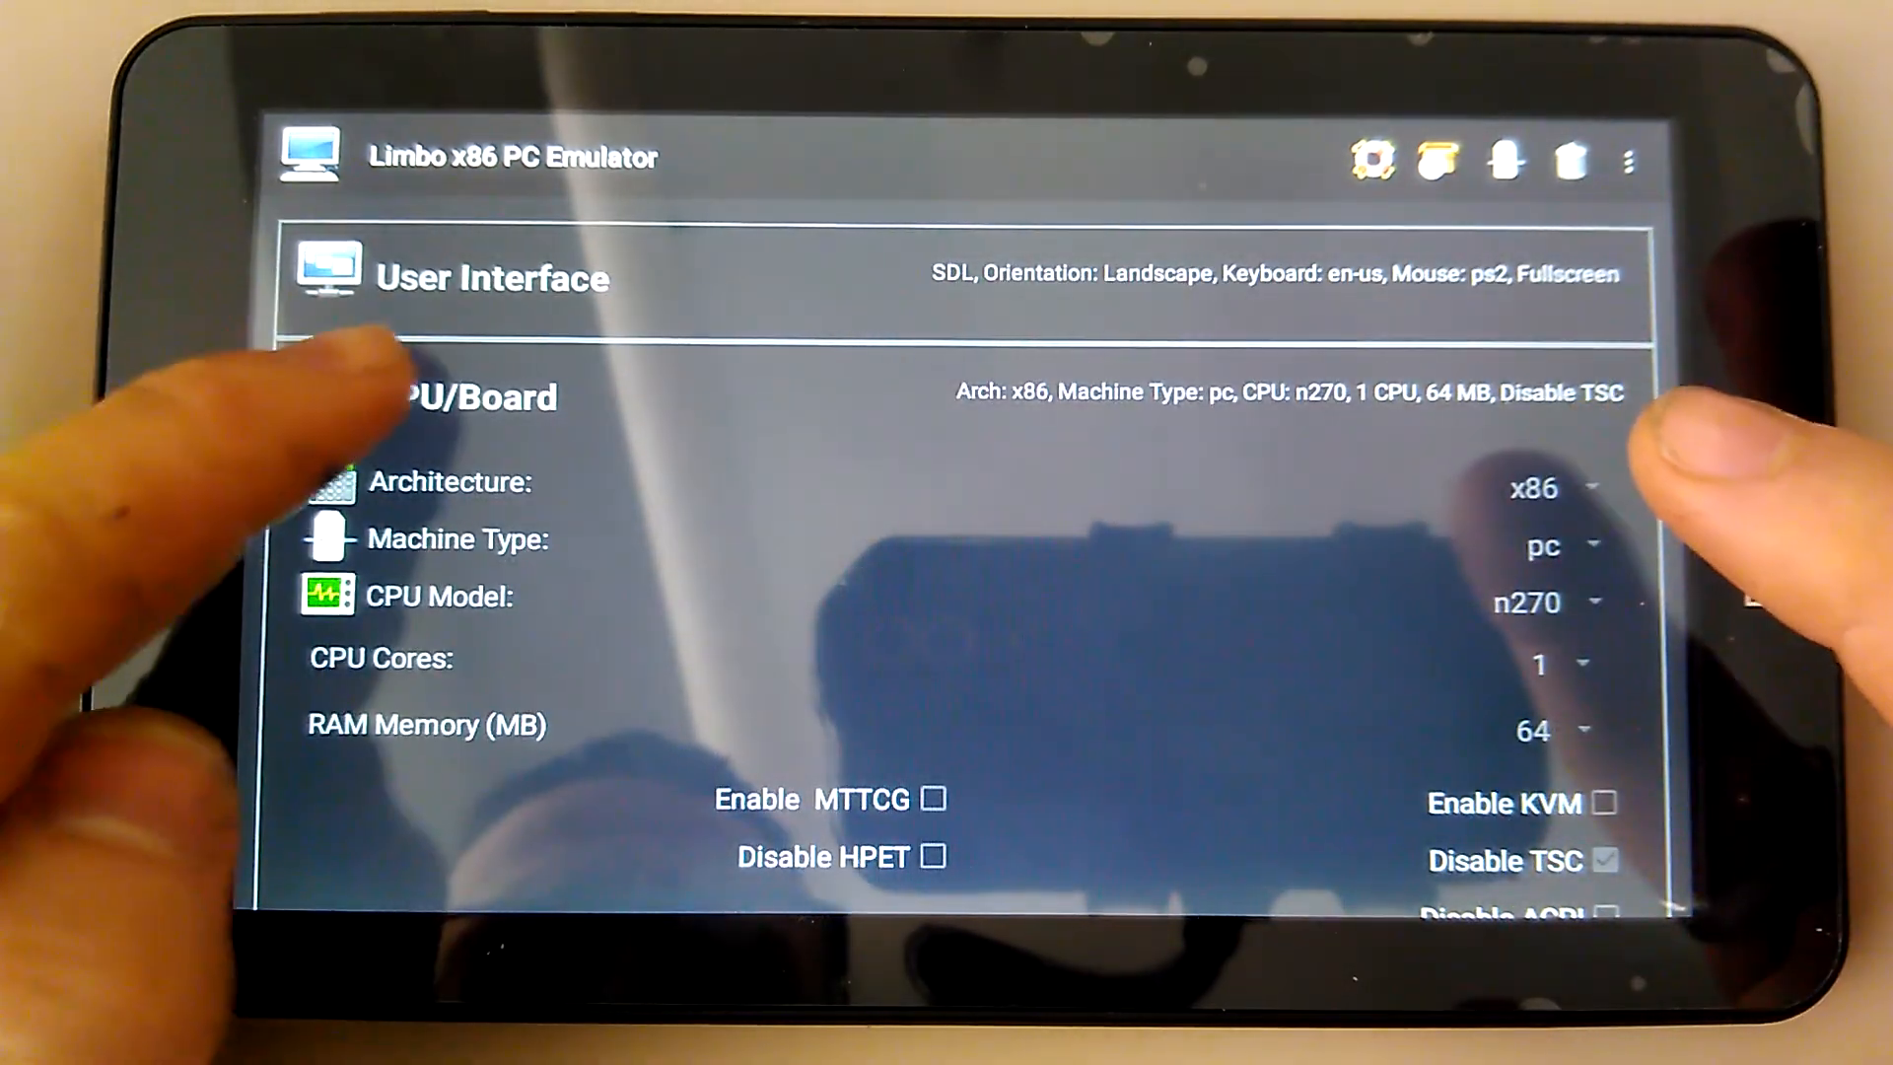
Review the machine's settings, then start the MazdaEPC2 virtual machine
left_click(375, 380)
left_click_drag(1479, 655, 1479, 503)
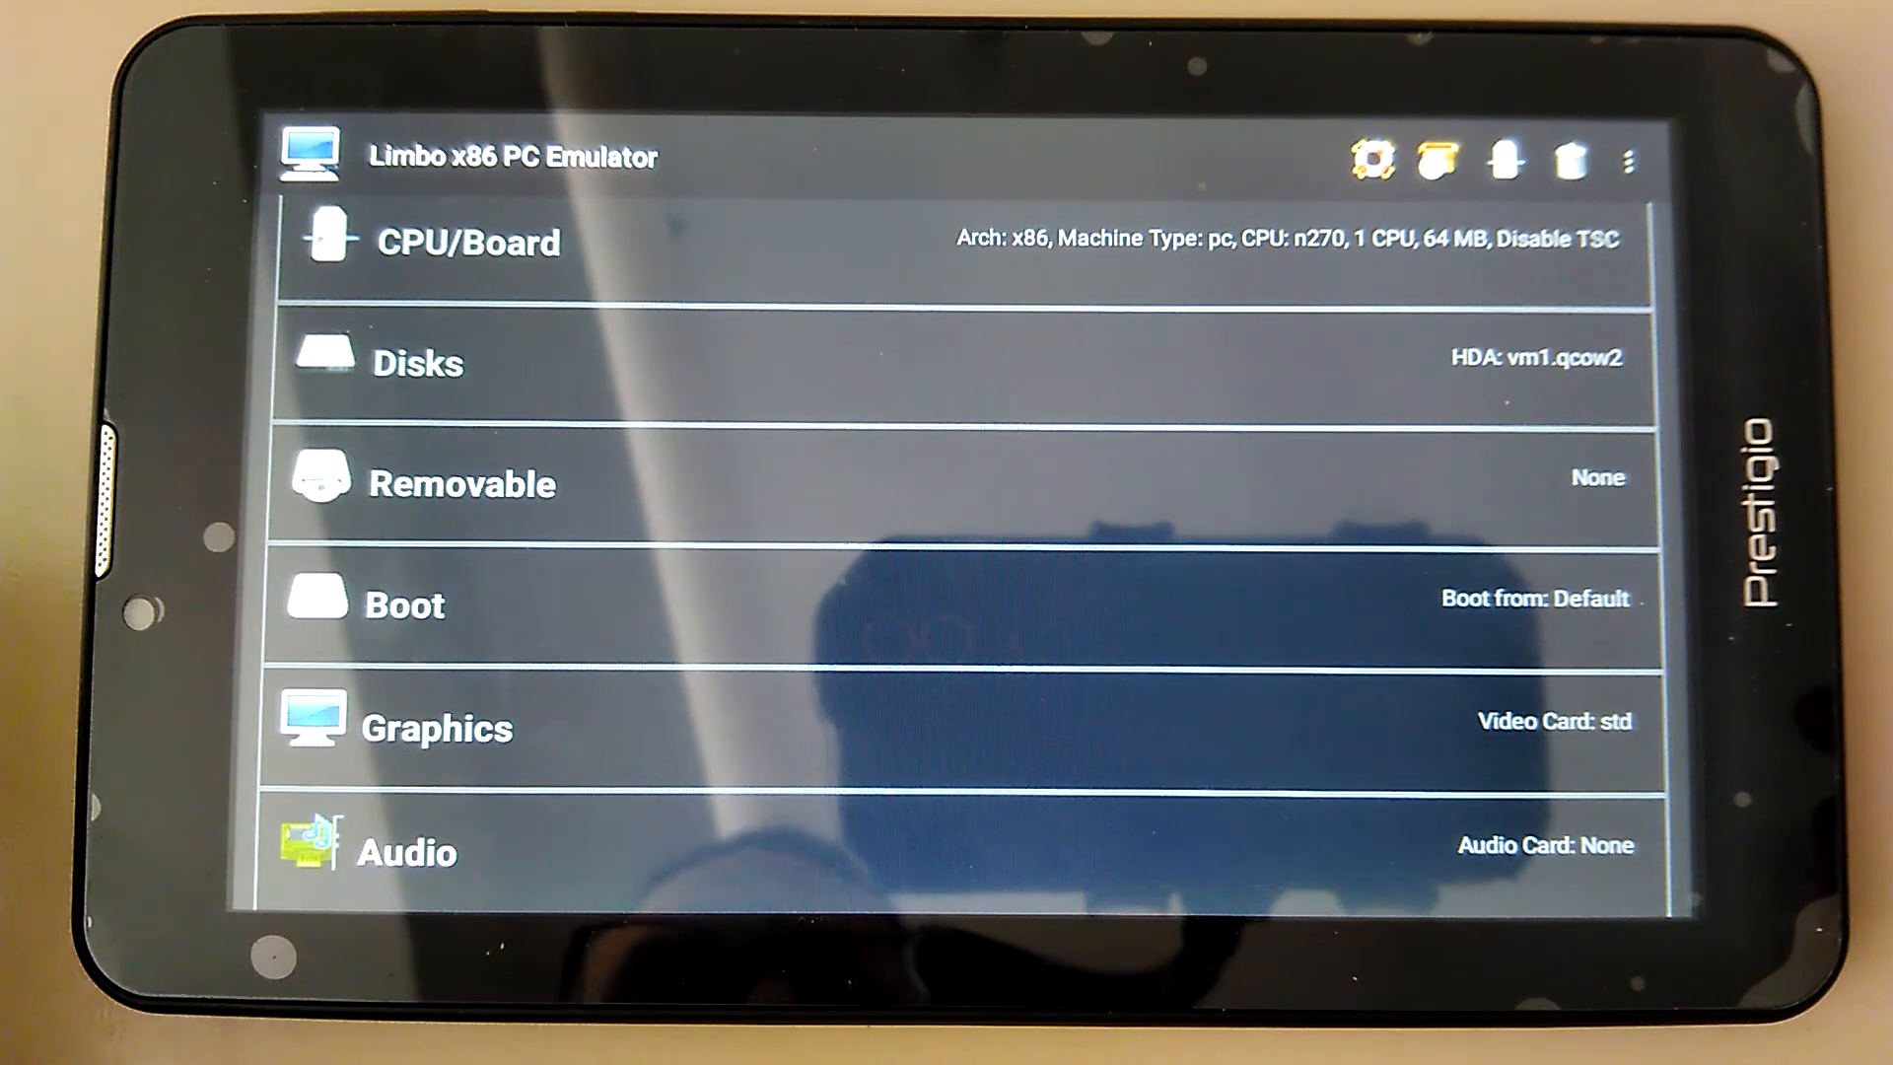
left_click_drag(1515, 629, 1514, 719)
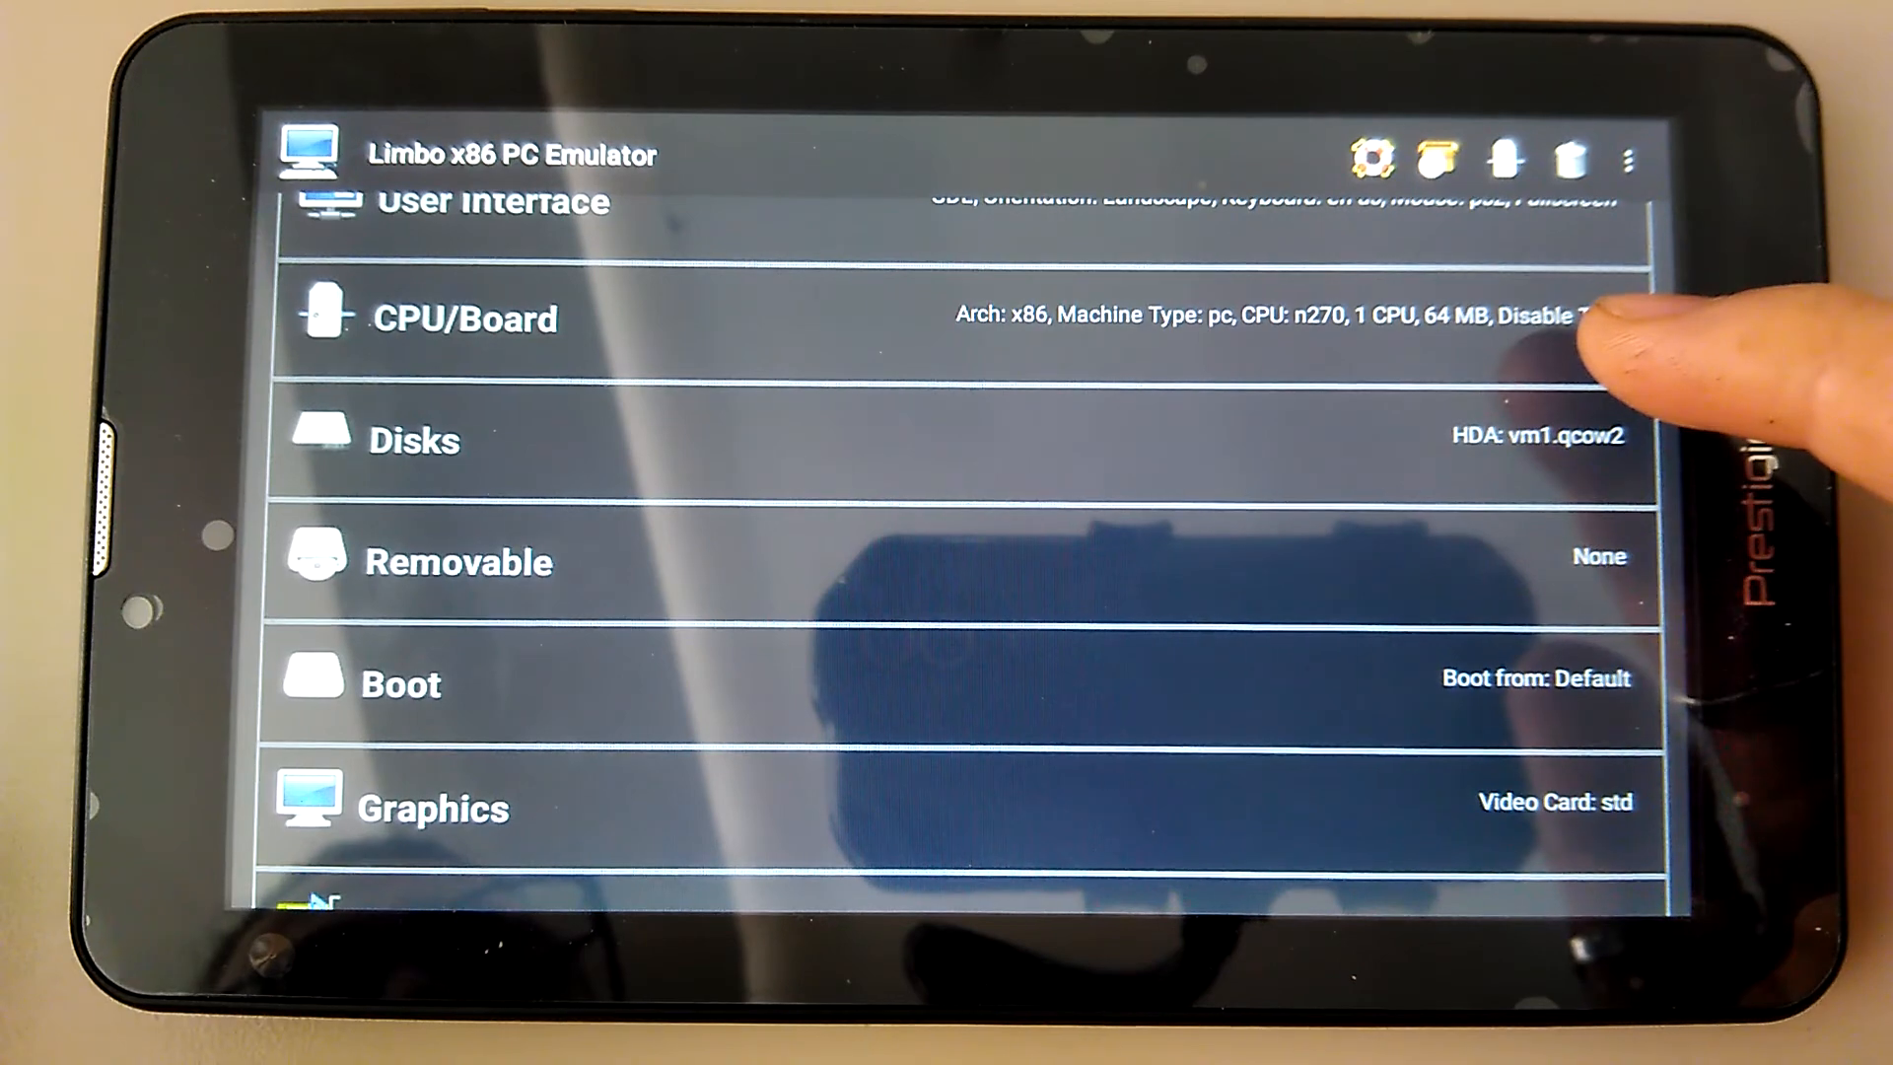
scroll(1607, 434, "up", 3)
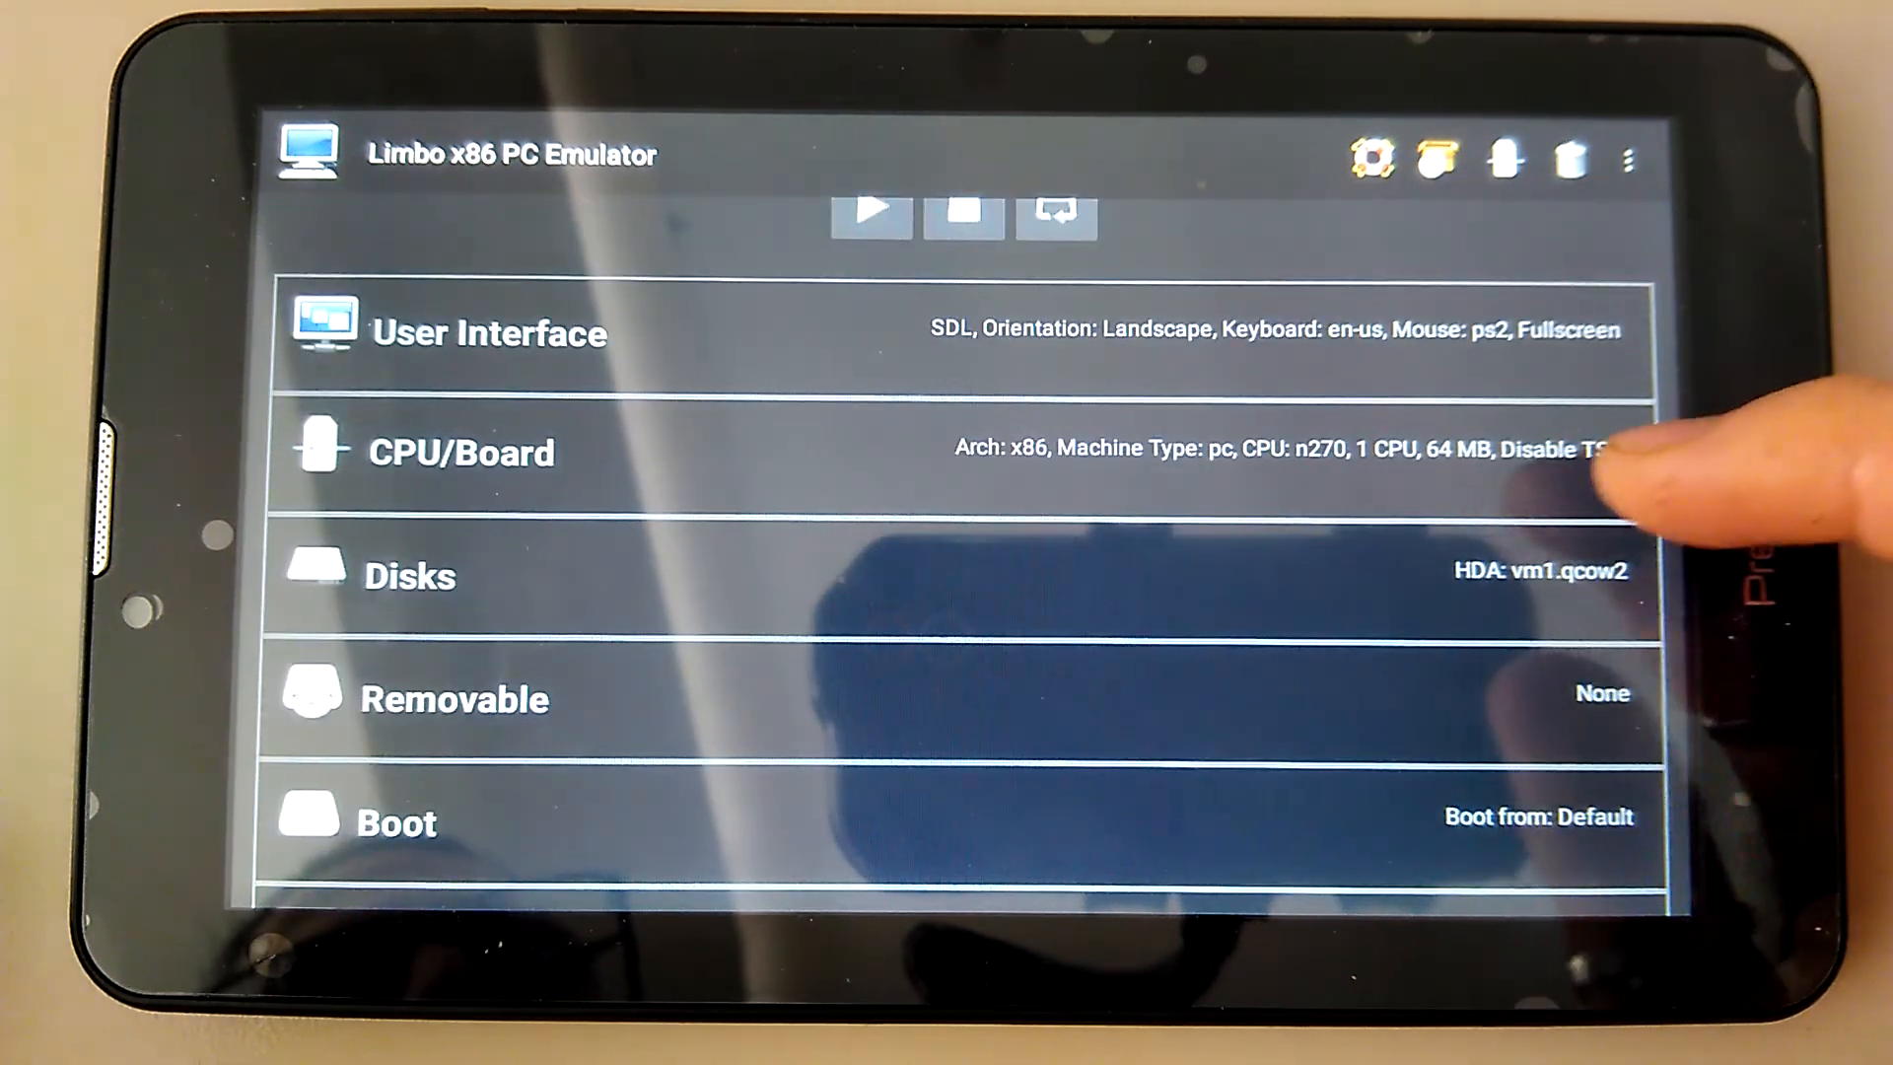
left_click(1637, 449)
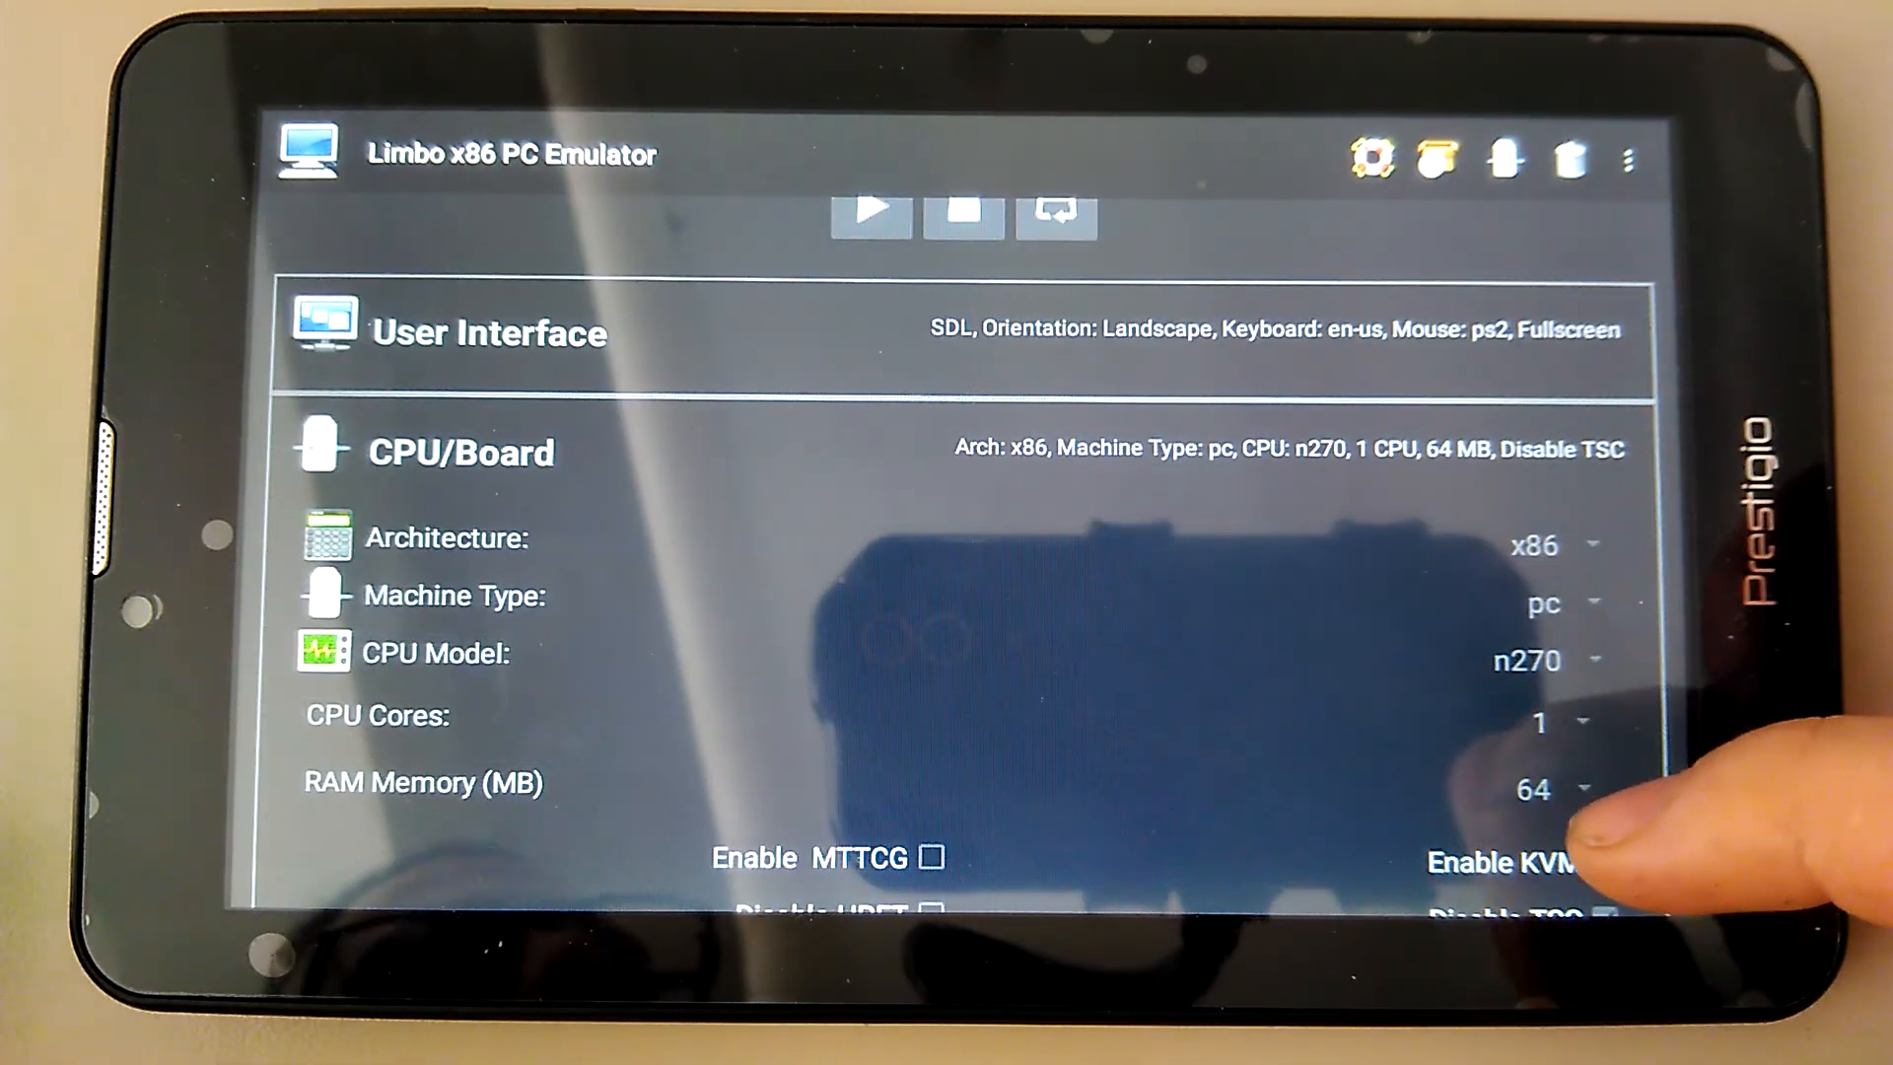
left_click(1642, 449)
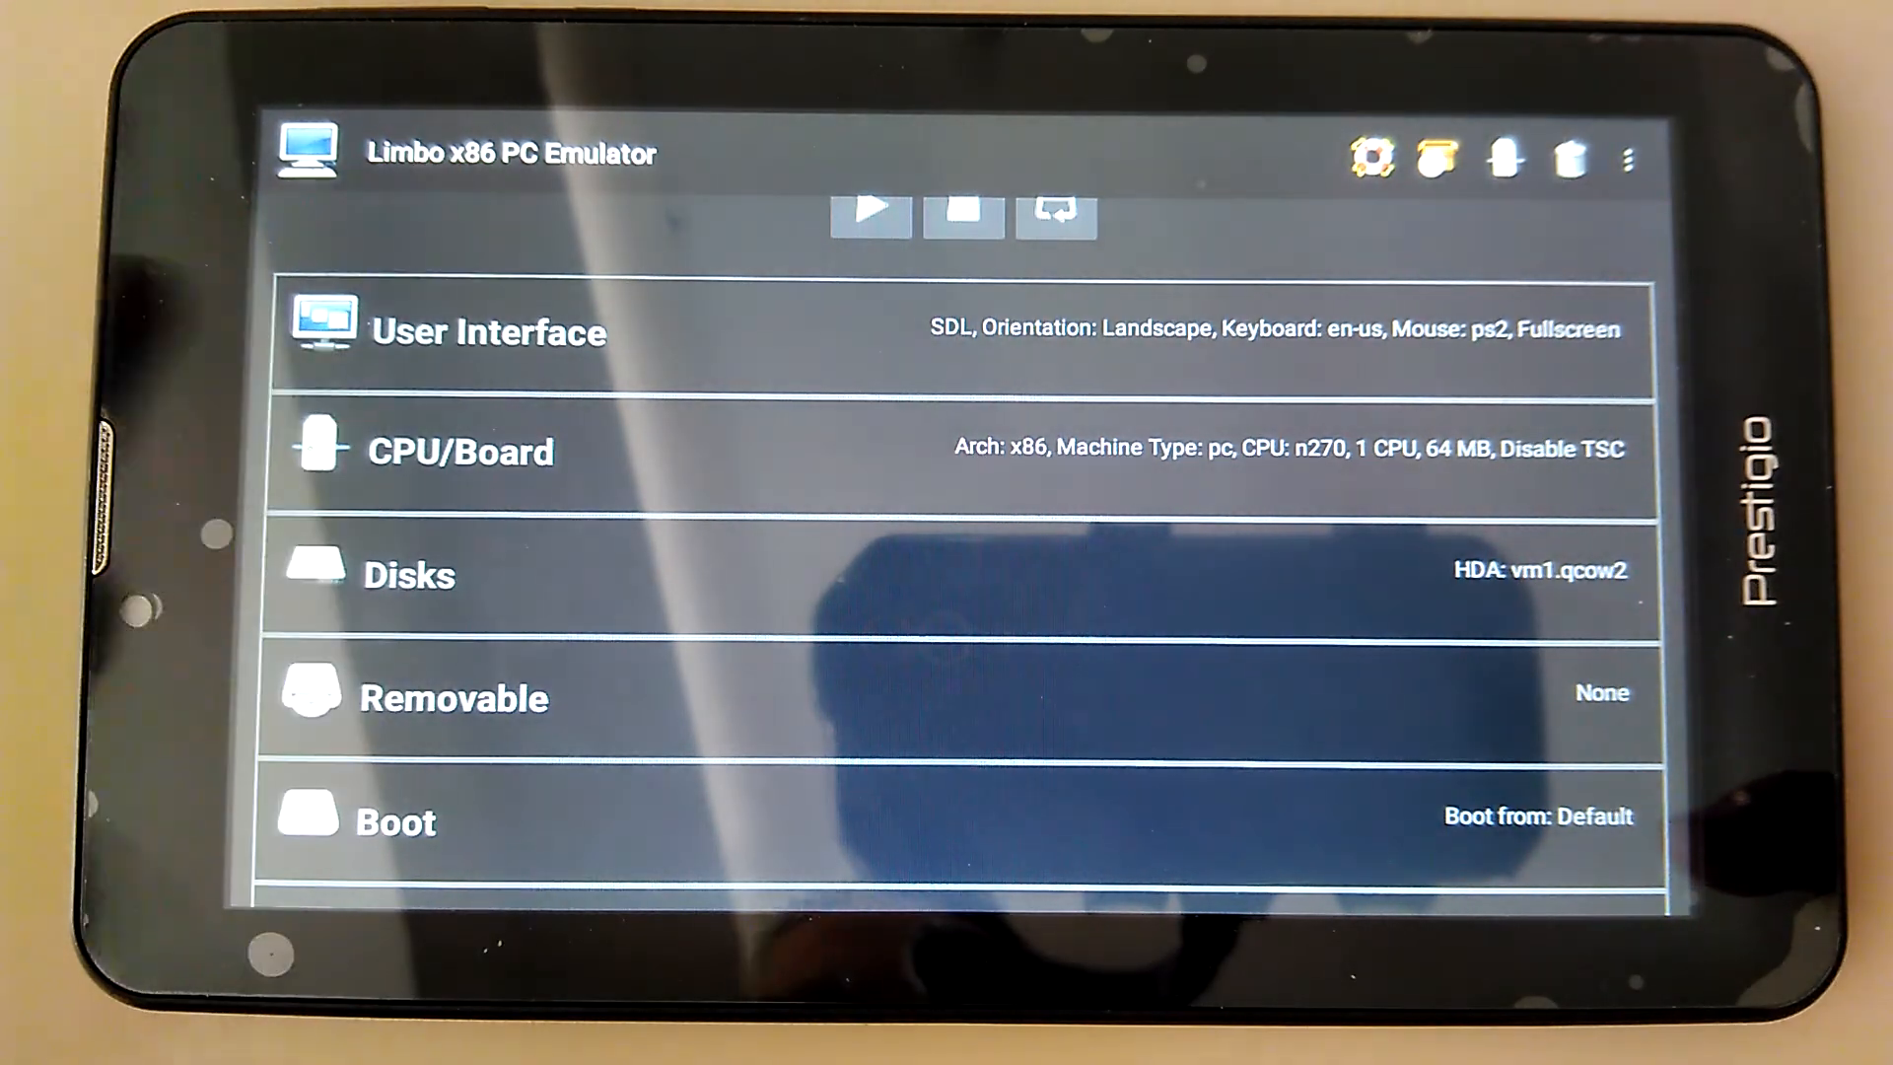
left_click_drag(1627, 705, 1605, 380)
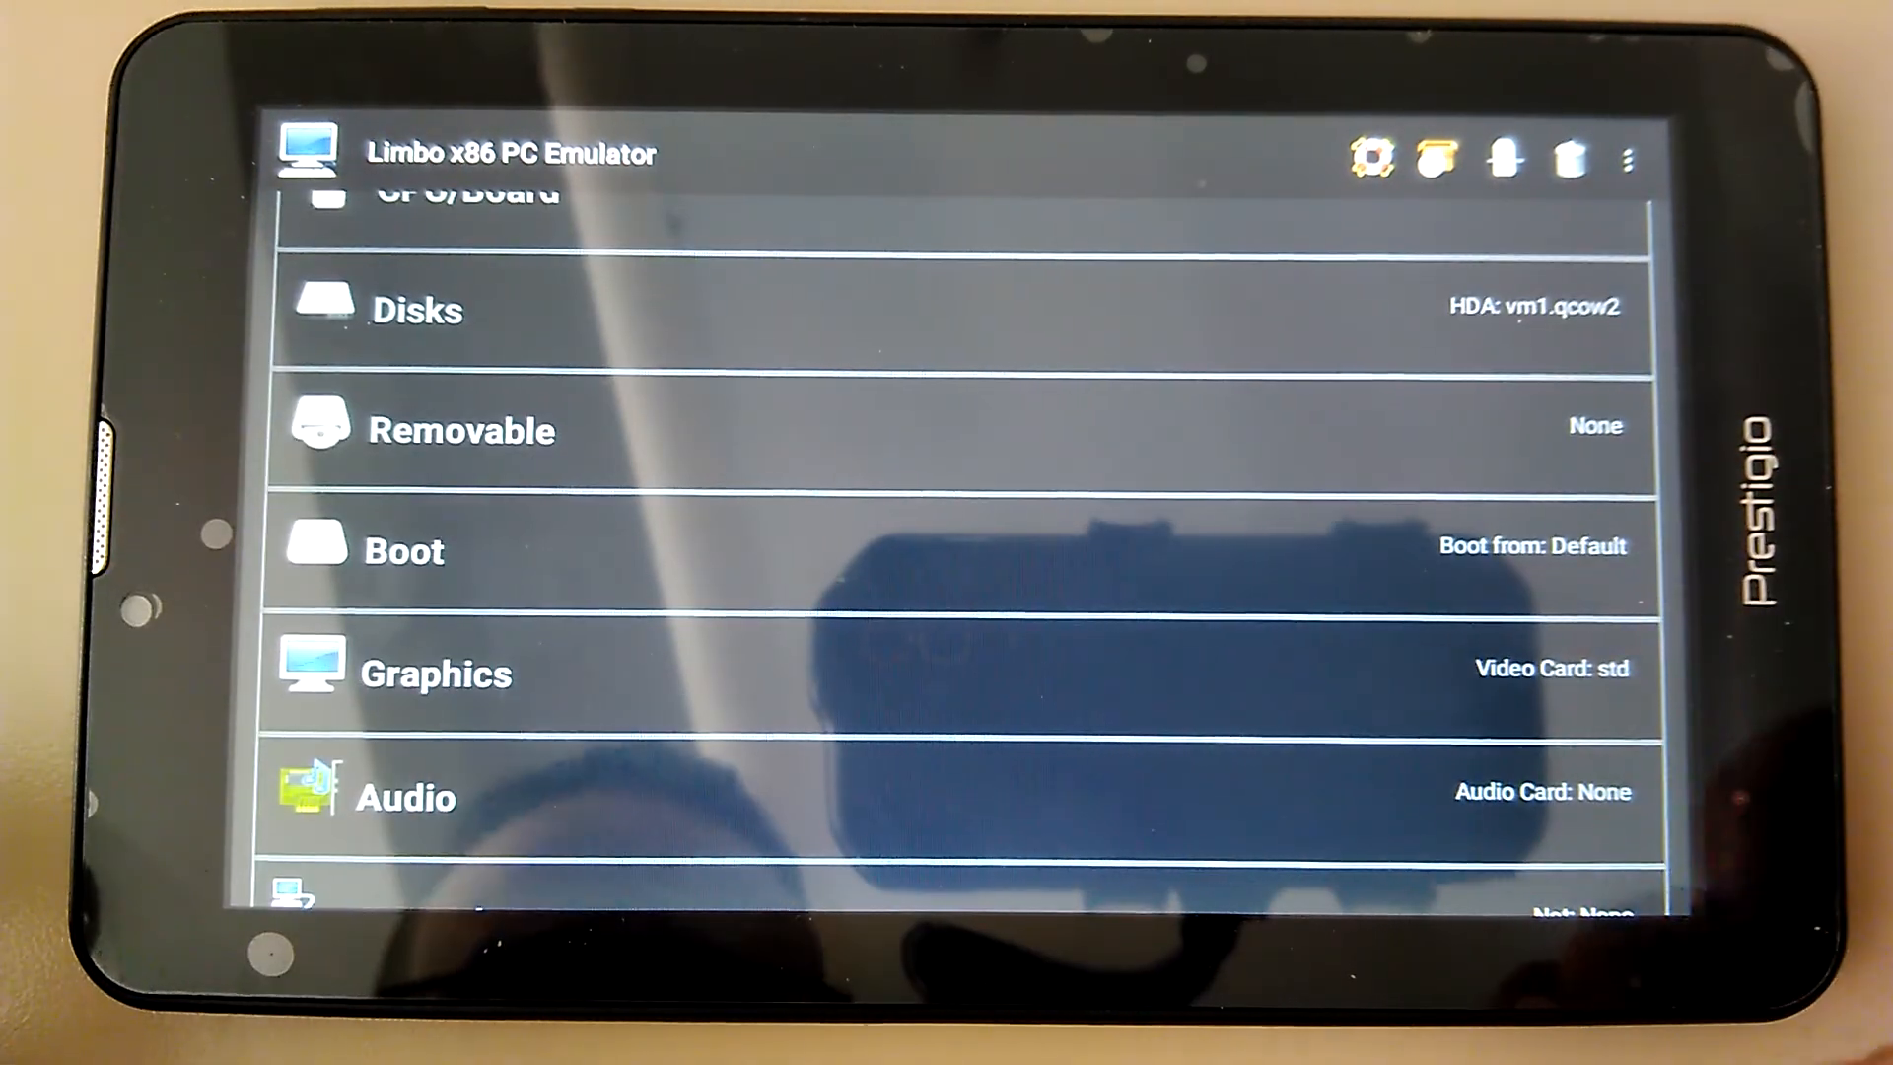
left_click_drag(1548, 725, 1641, 764)
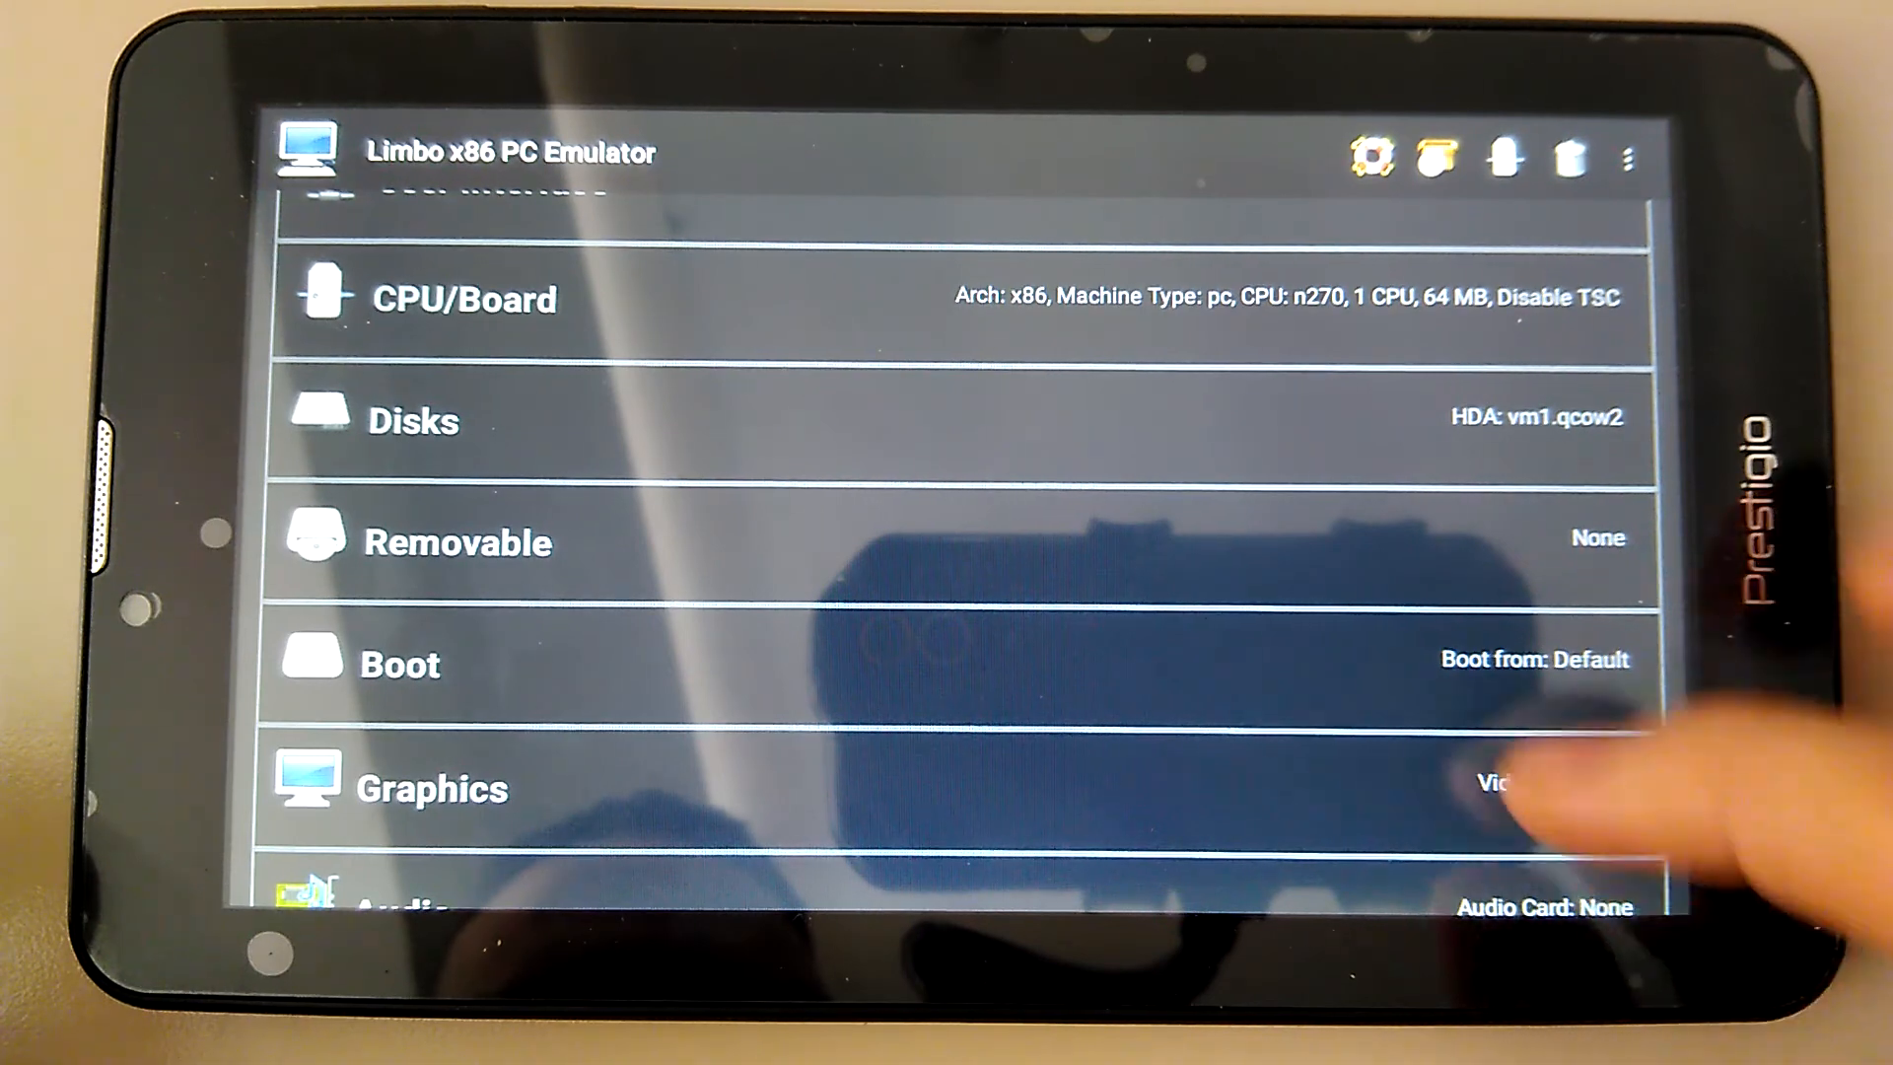
left_click_drag(1508, 789, 1519, 463)
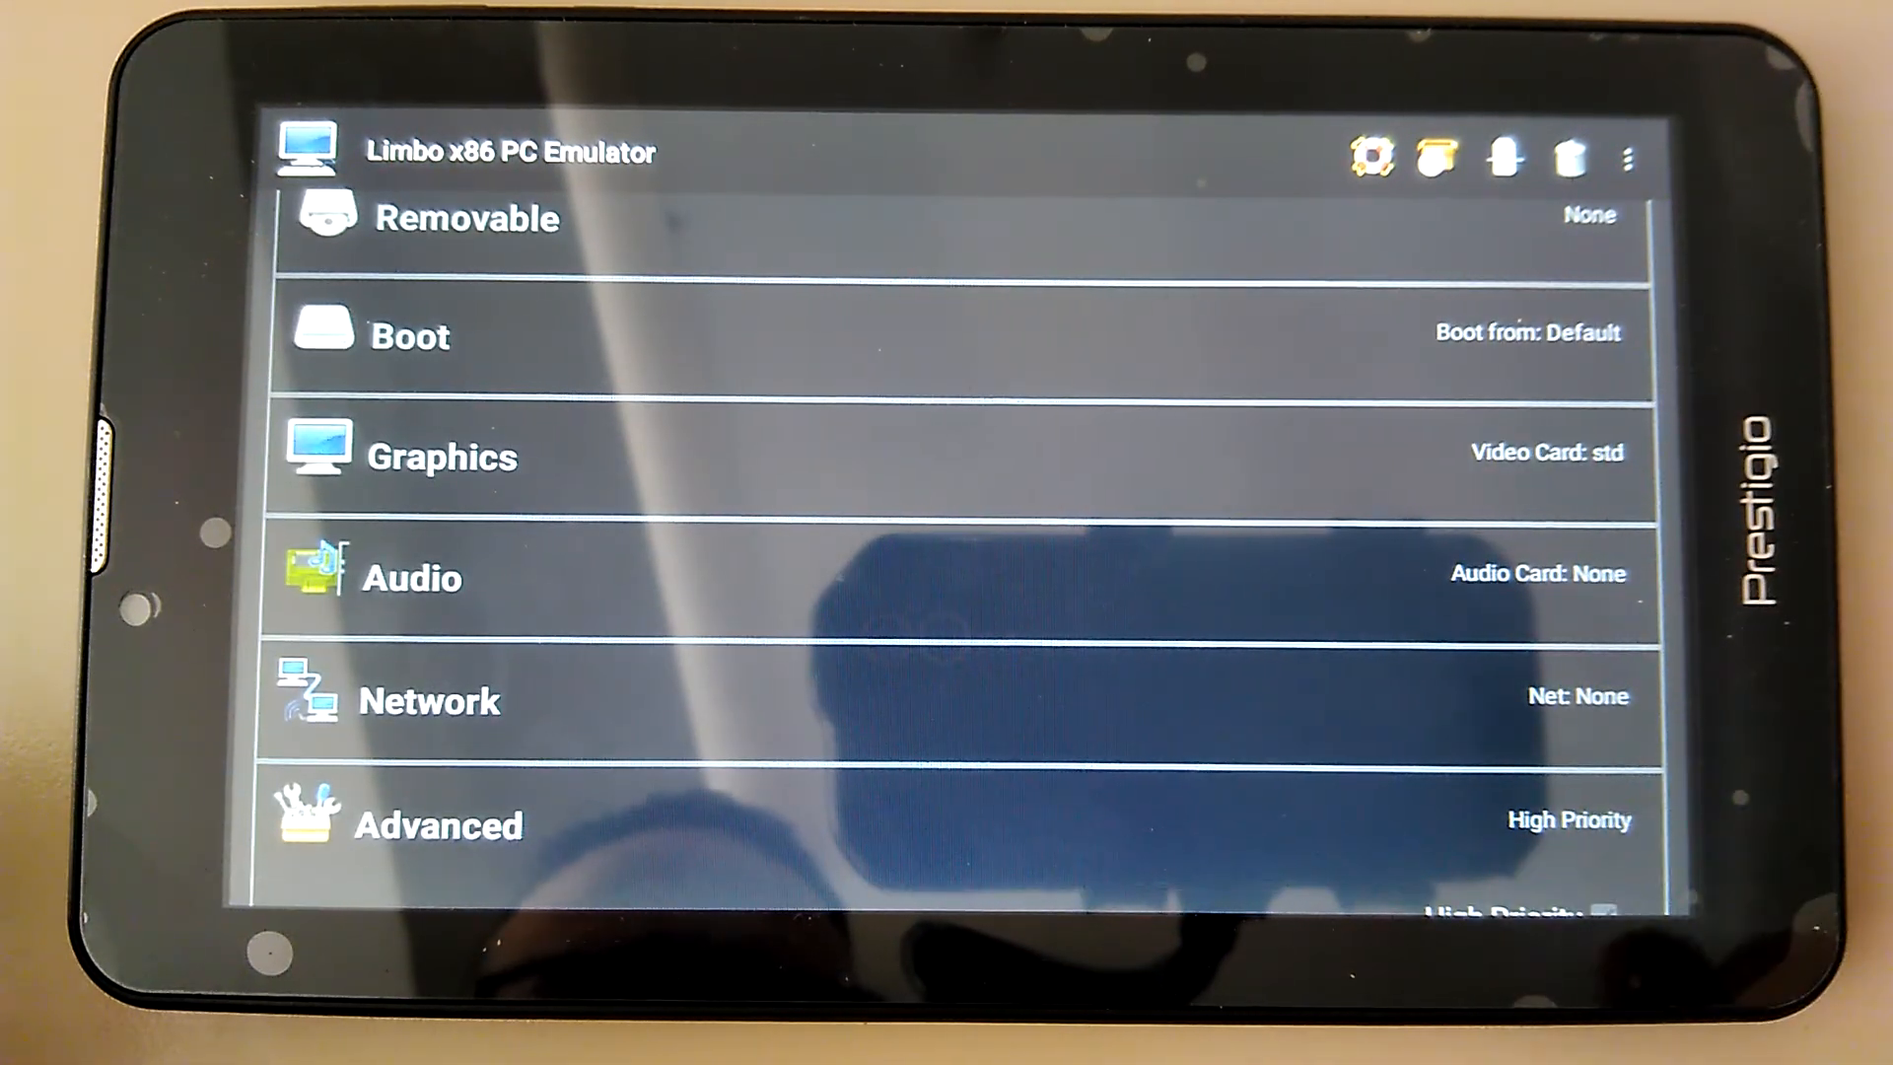
left_click_drag(1440, 680, 1450, 508)
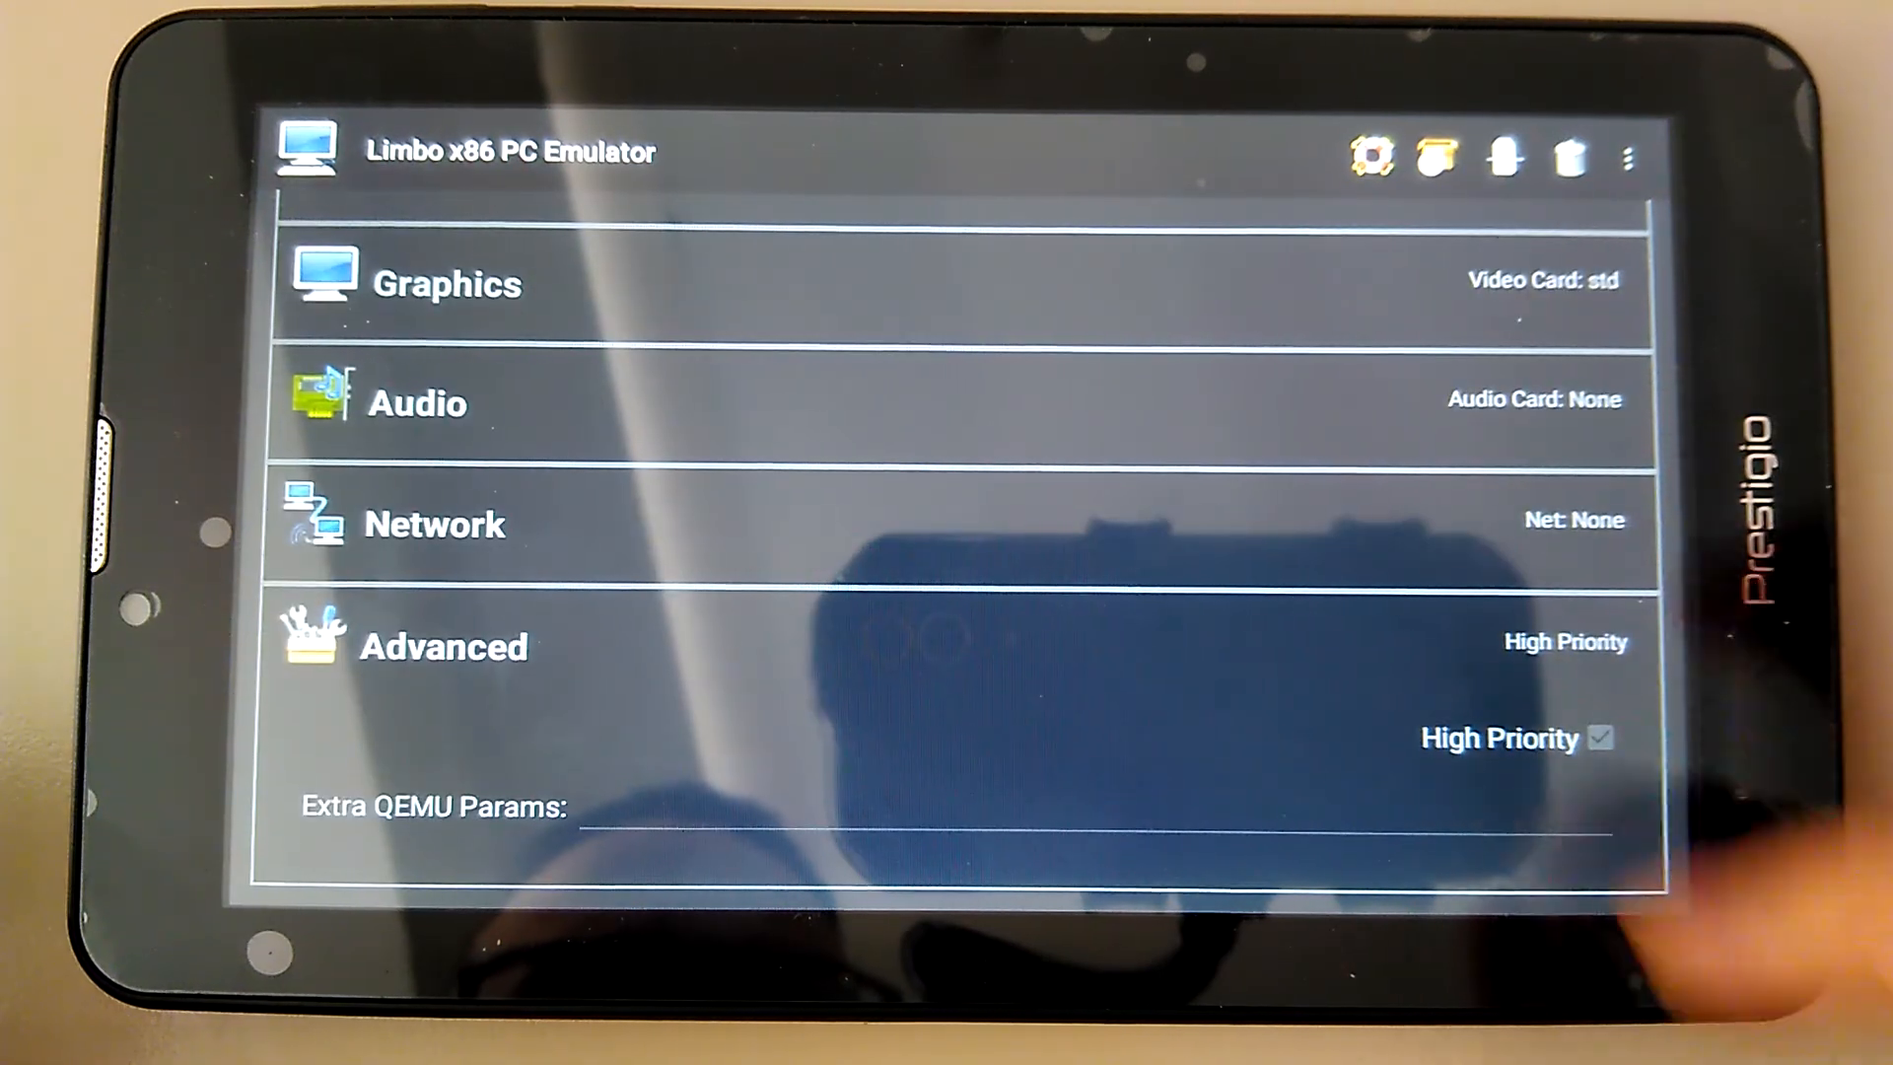
left_click_drag(1825, 424, 1814, 690)
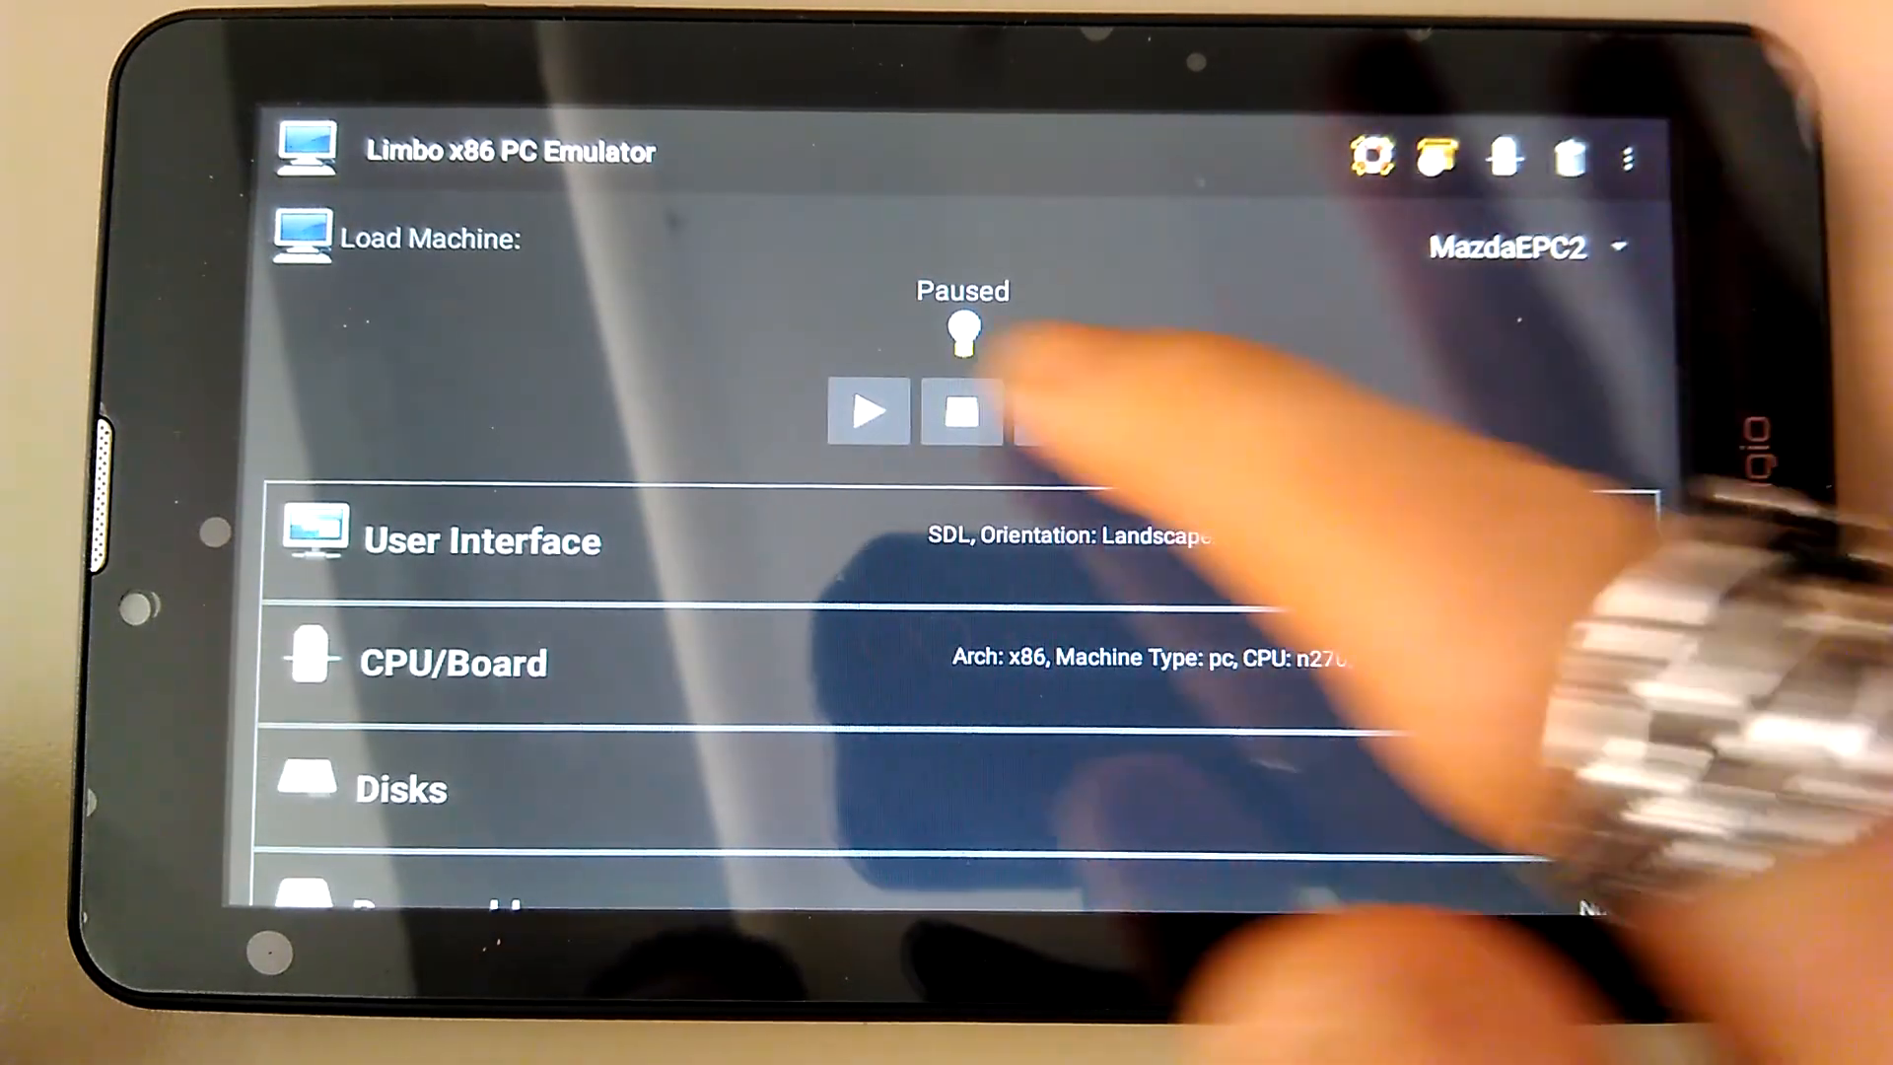
left_click(868, 410)
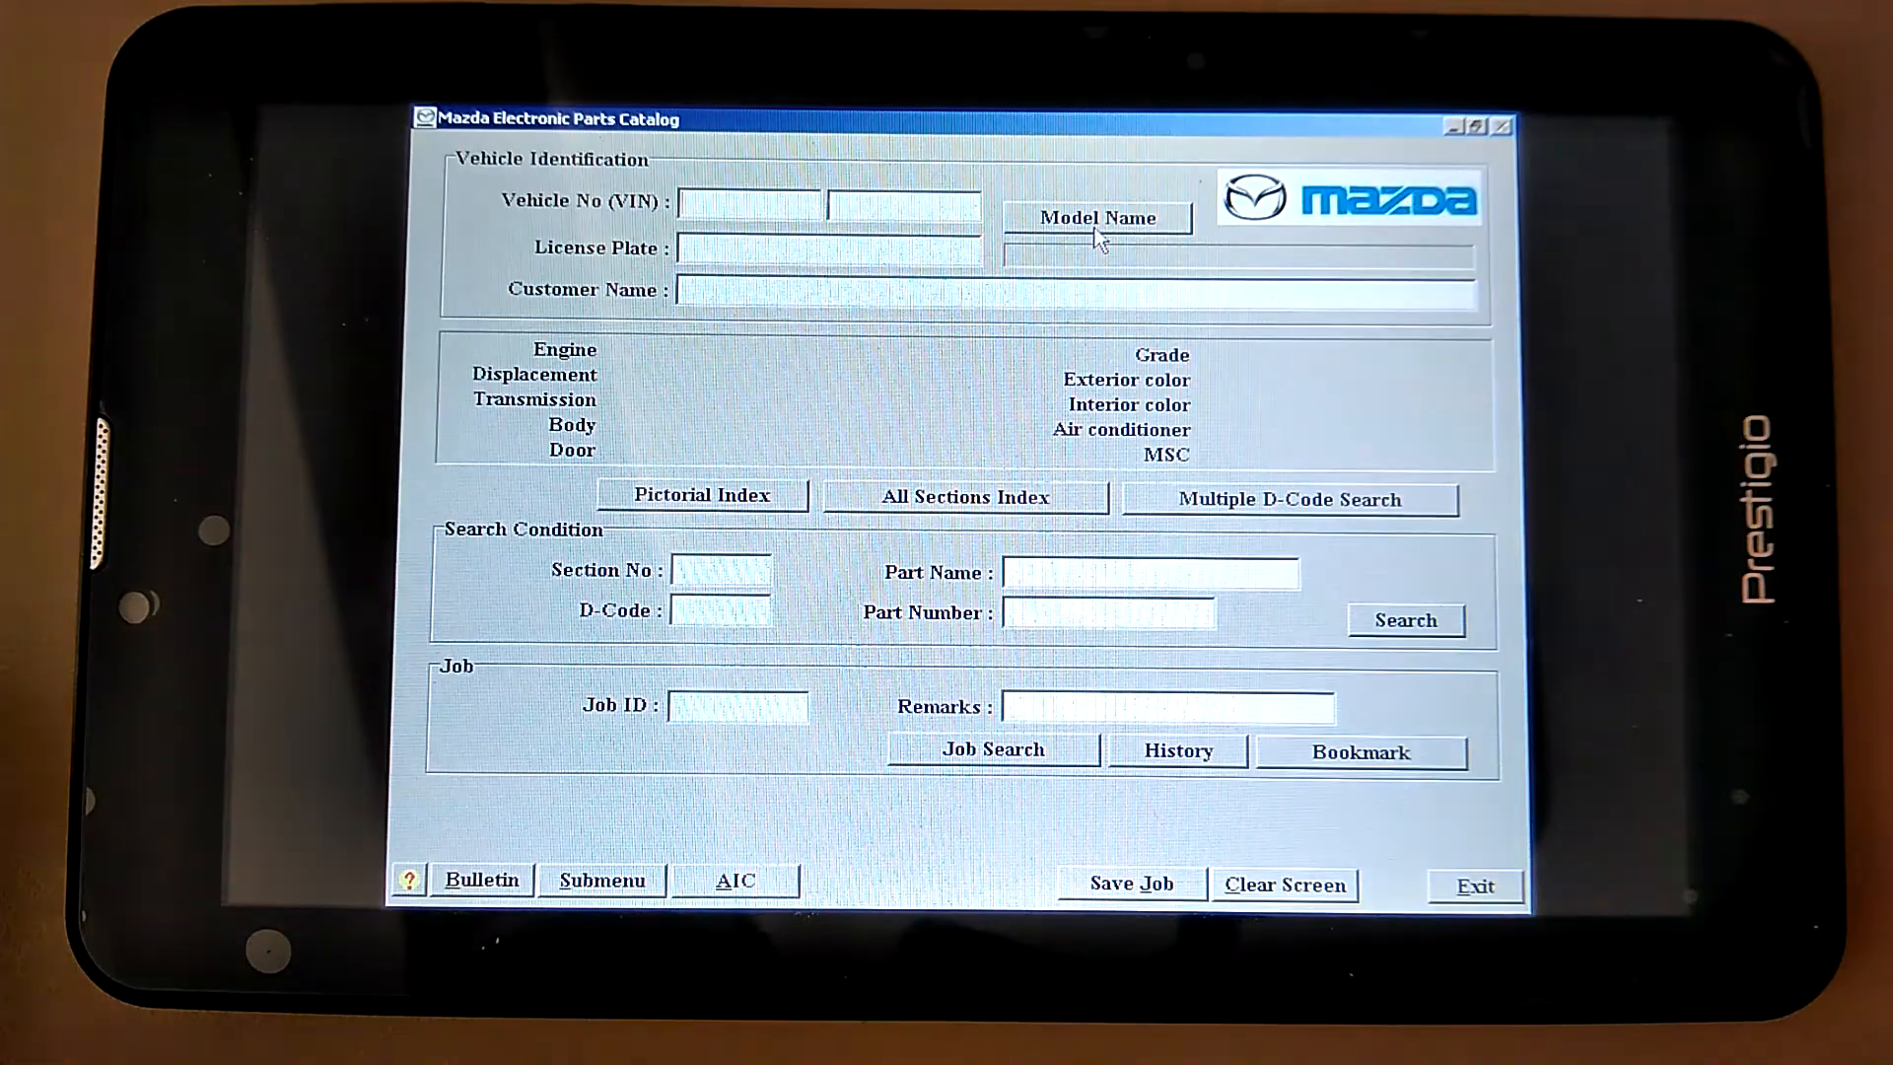
Choose model 626 with its 1999 AEGA07 catalog as the vehicle
left_click(1096, 225)
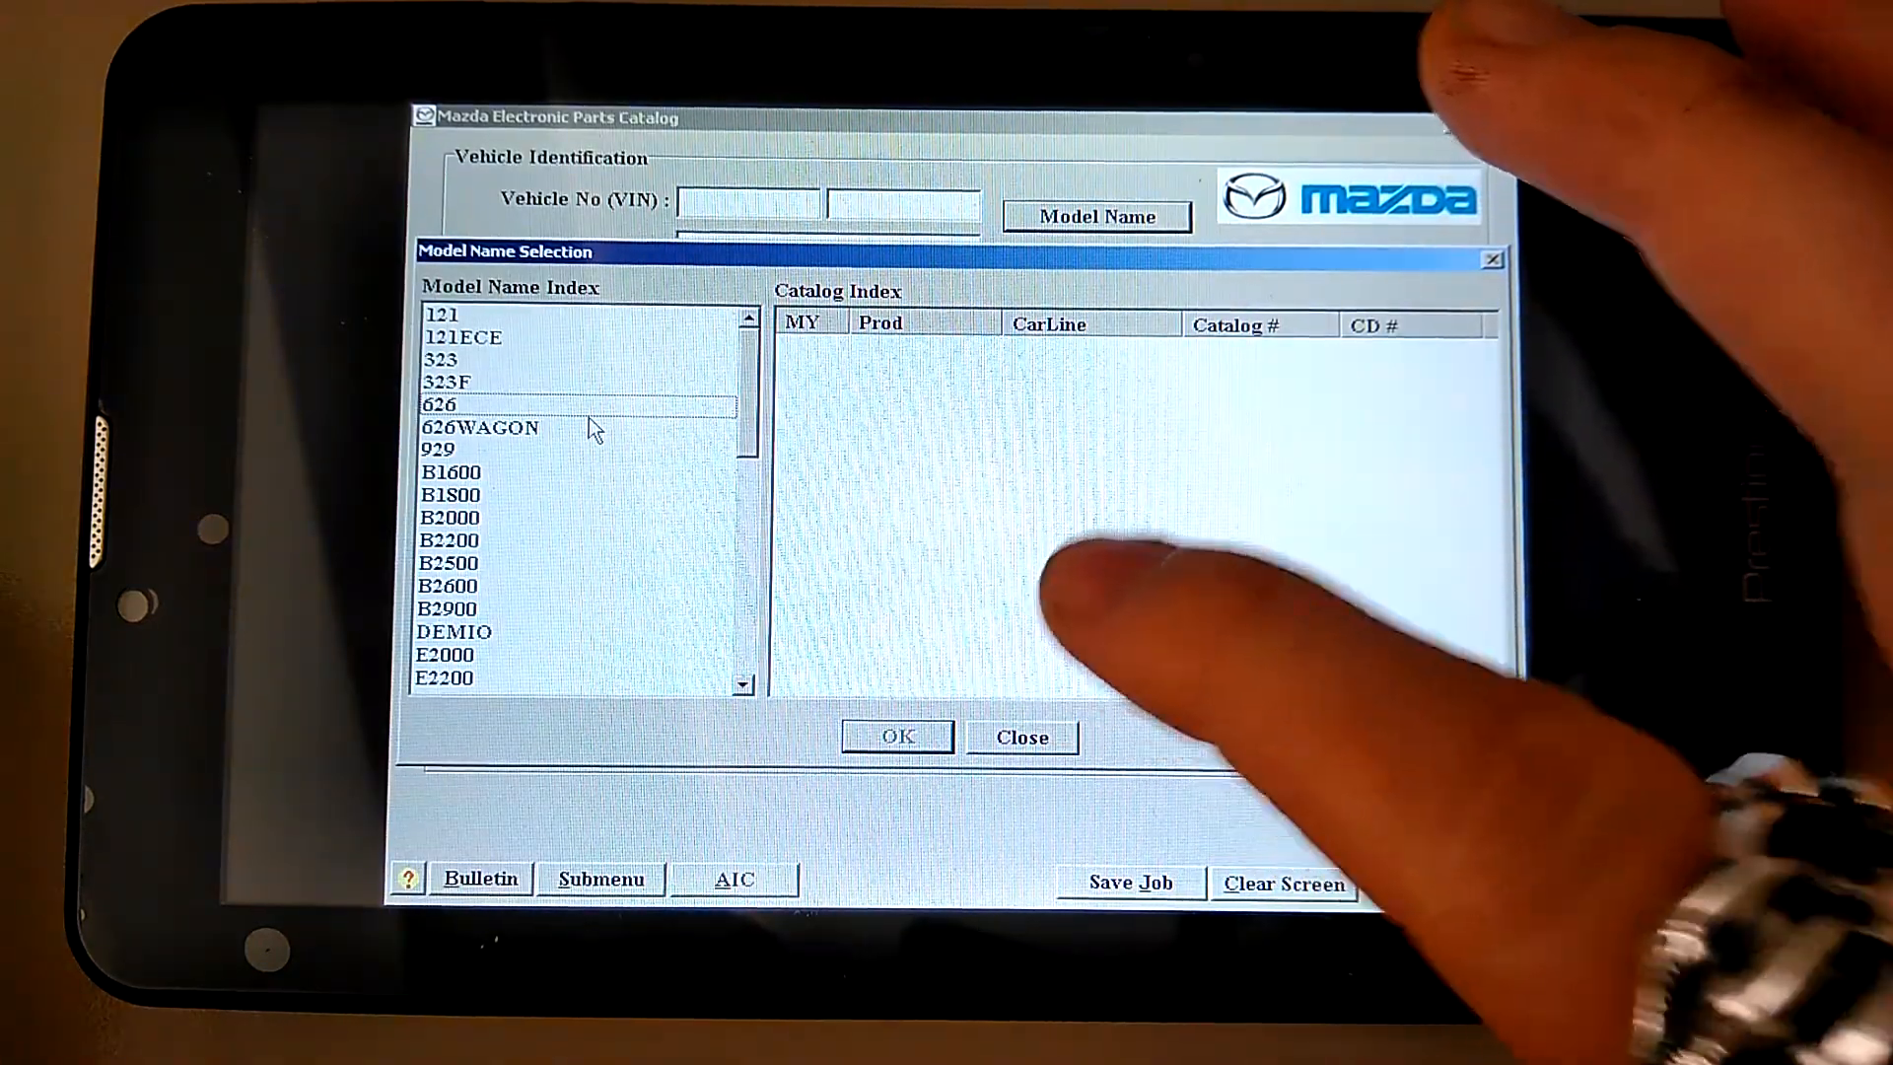
left_click(612, 404)
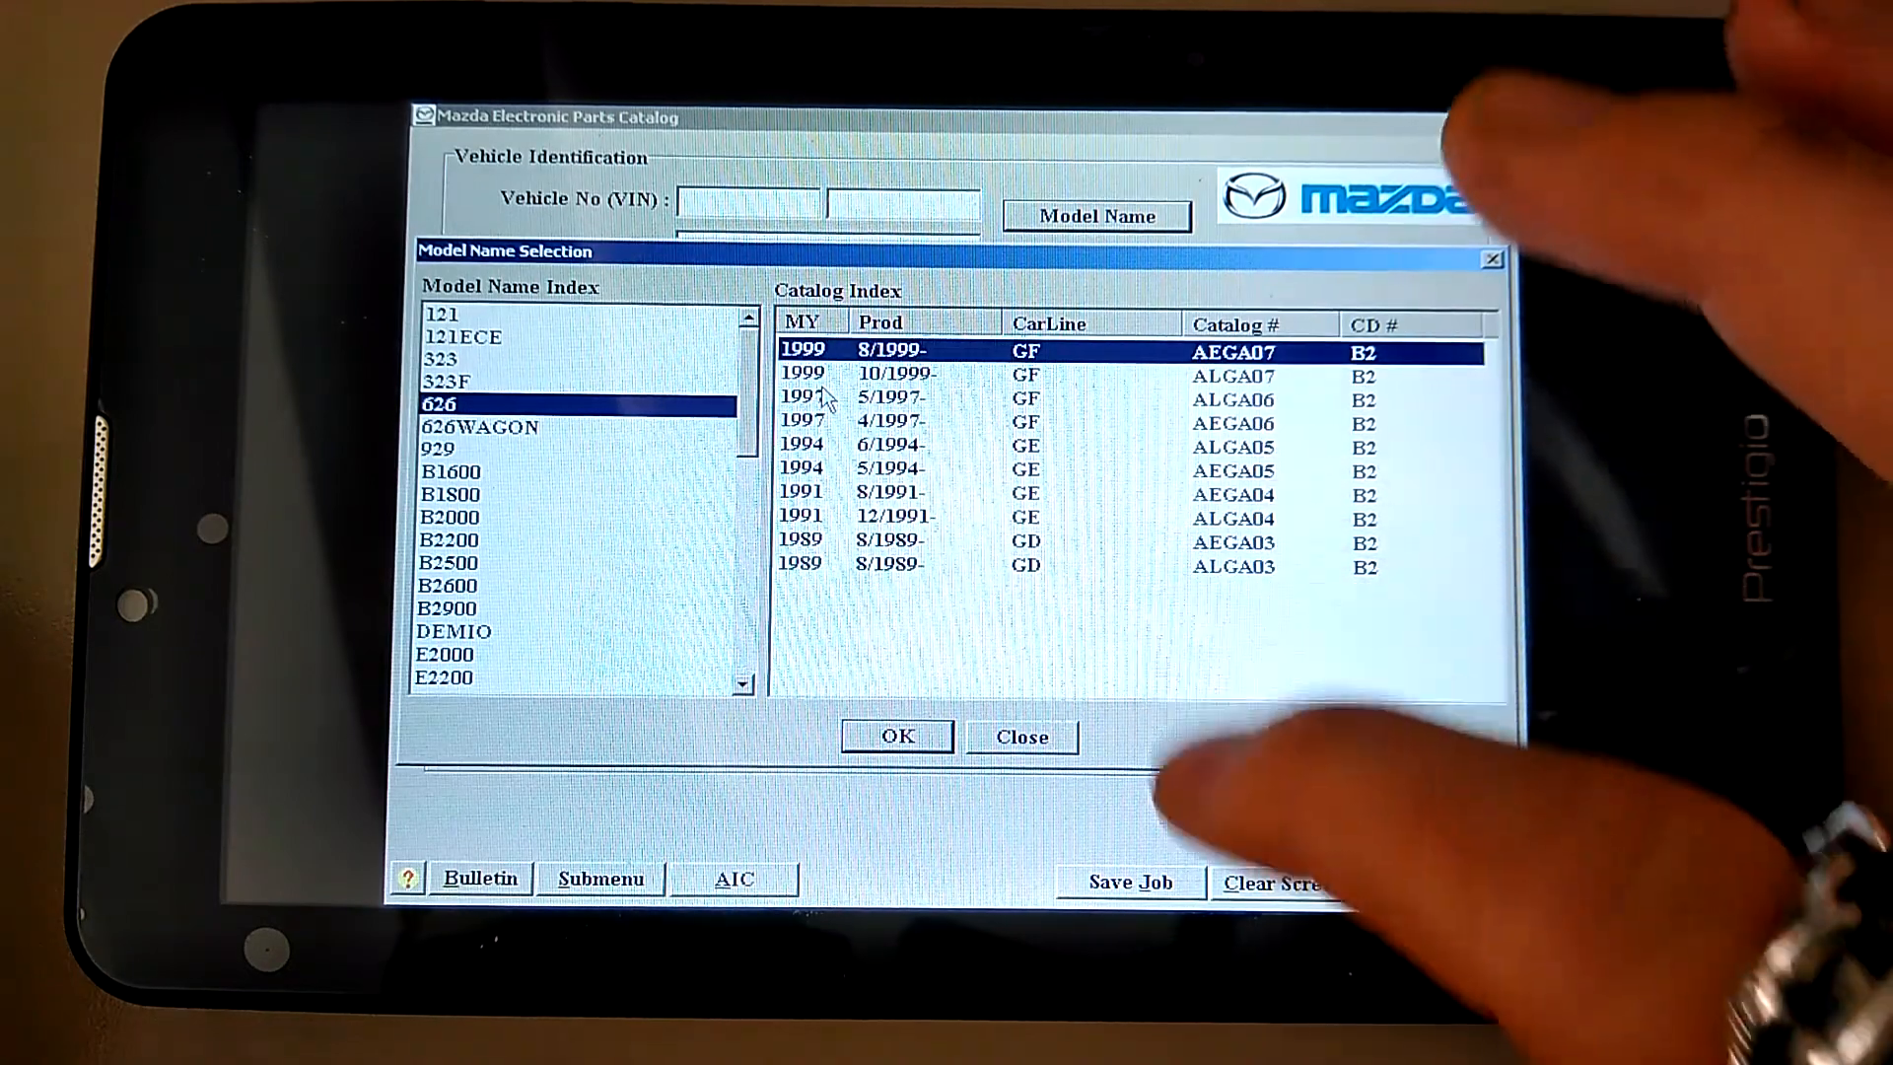
left_click(868, 738)
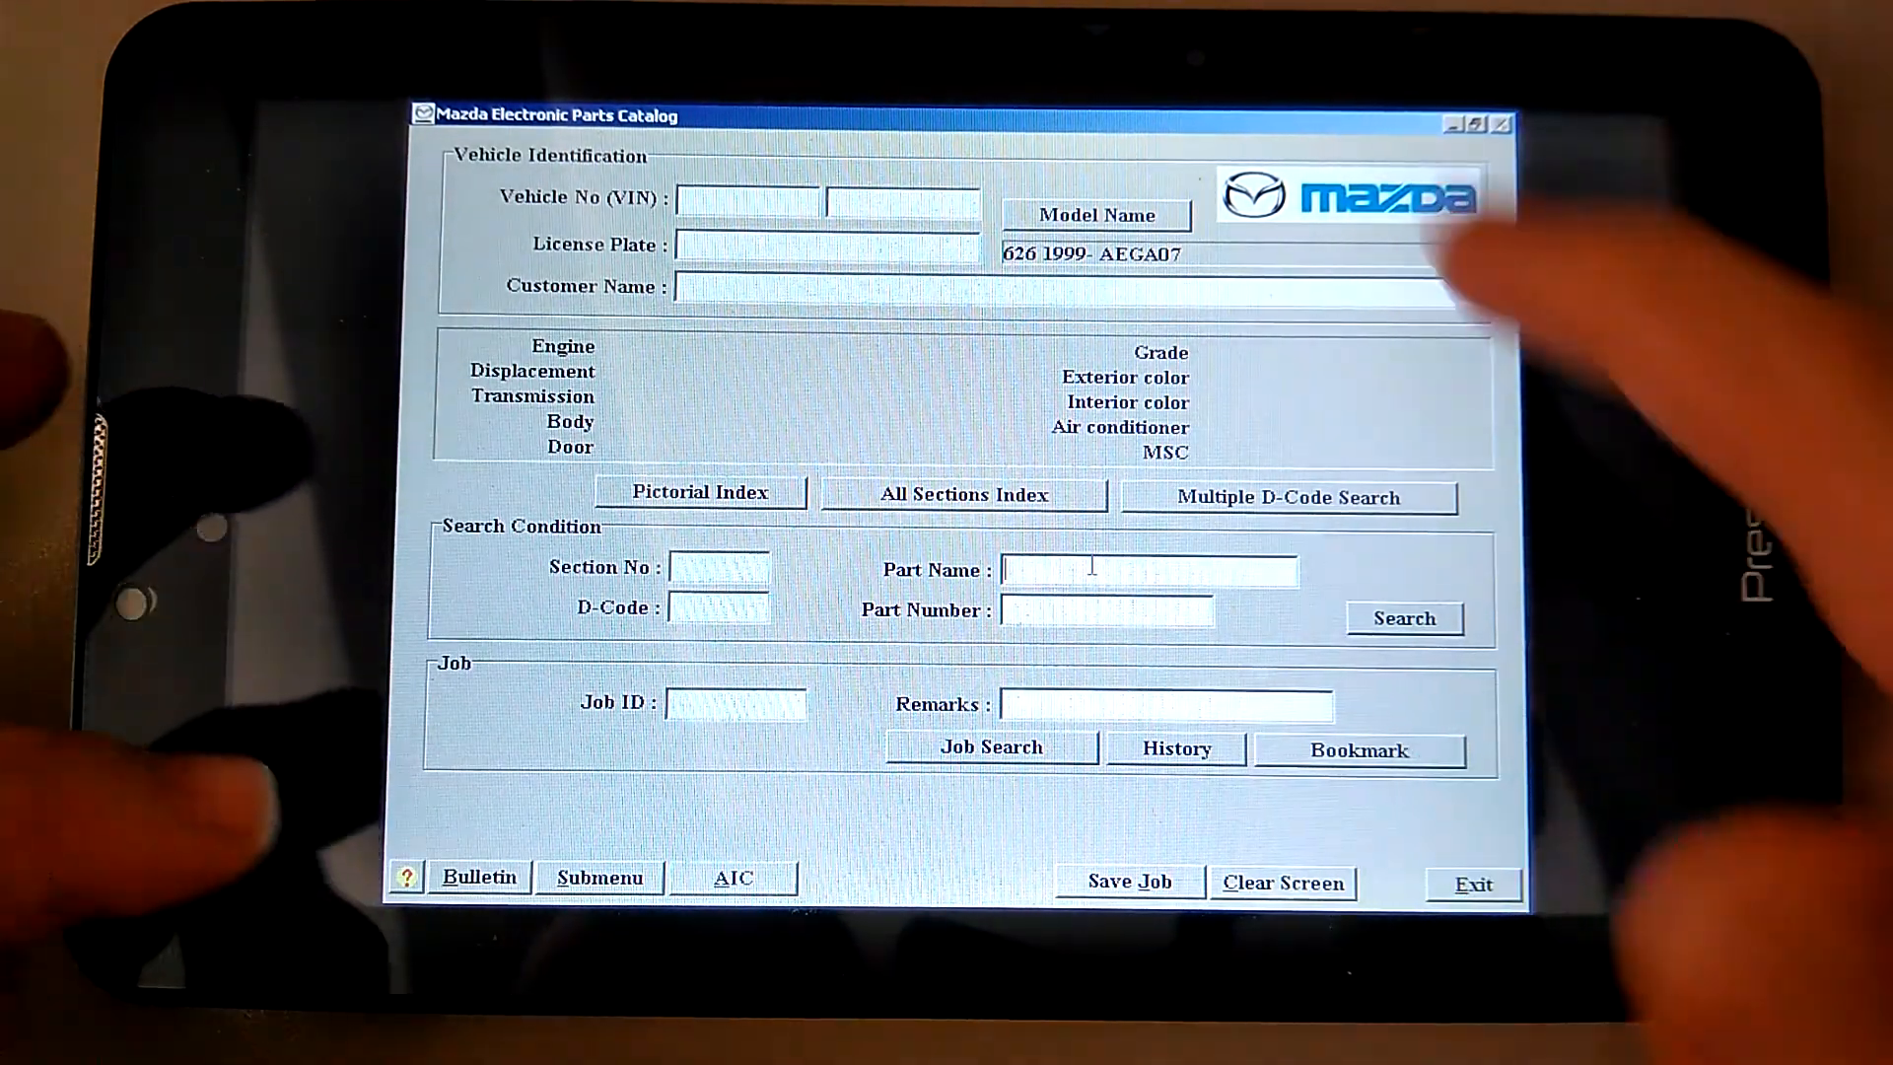
Restore the catalog to full screen, tick 76-671 TANK,WASHER in 6720B 01/02, and open it
left_click(727, 874)
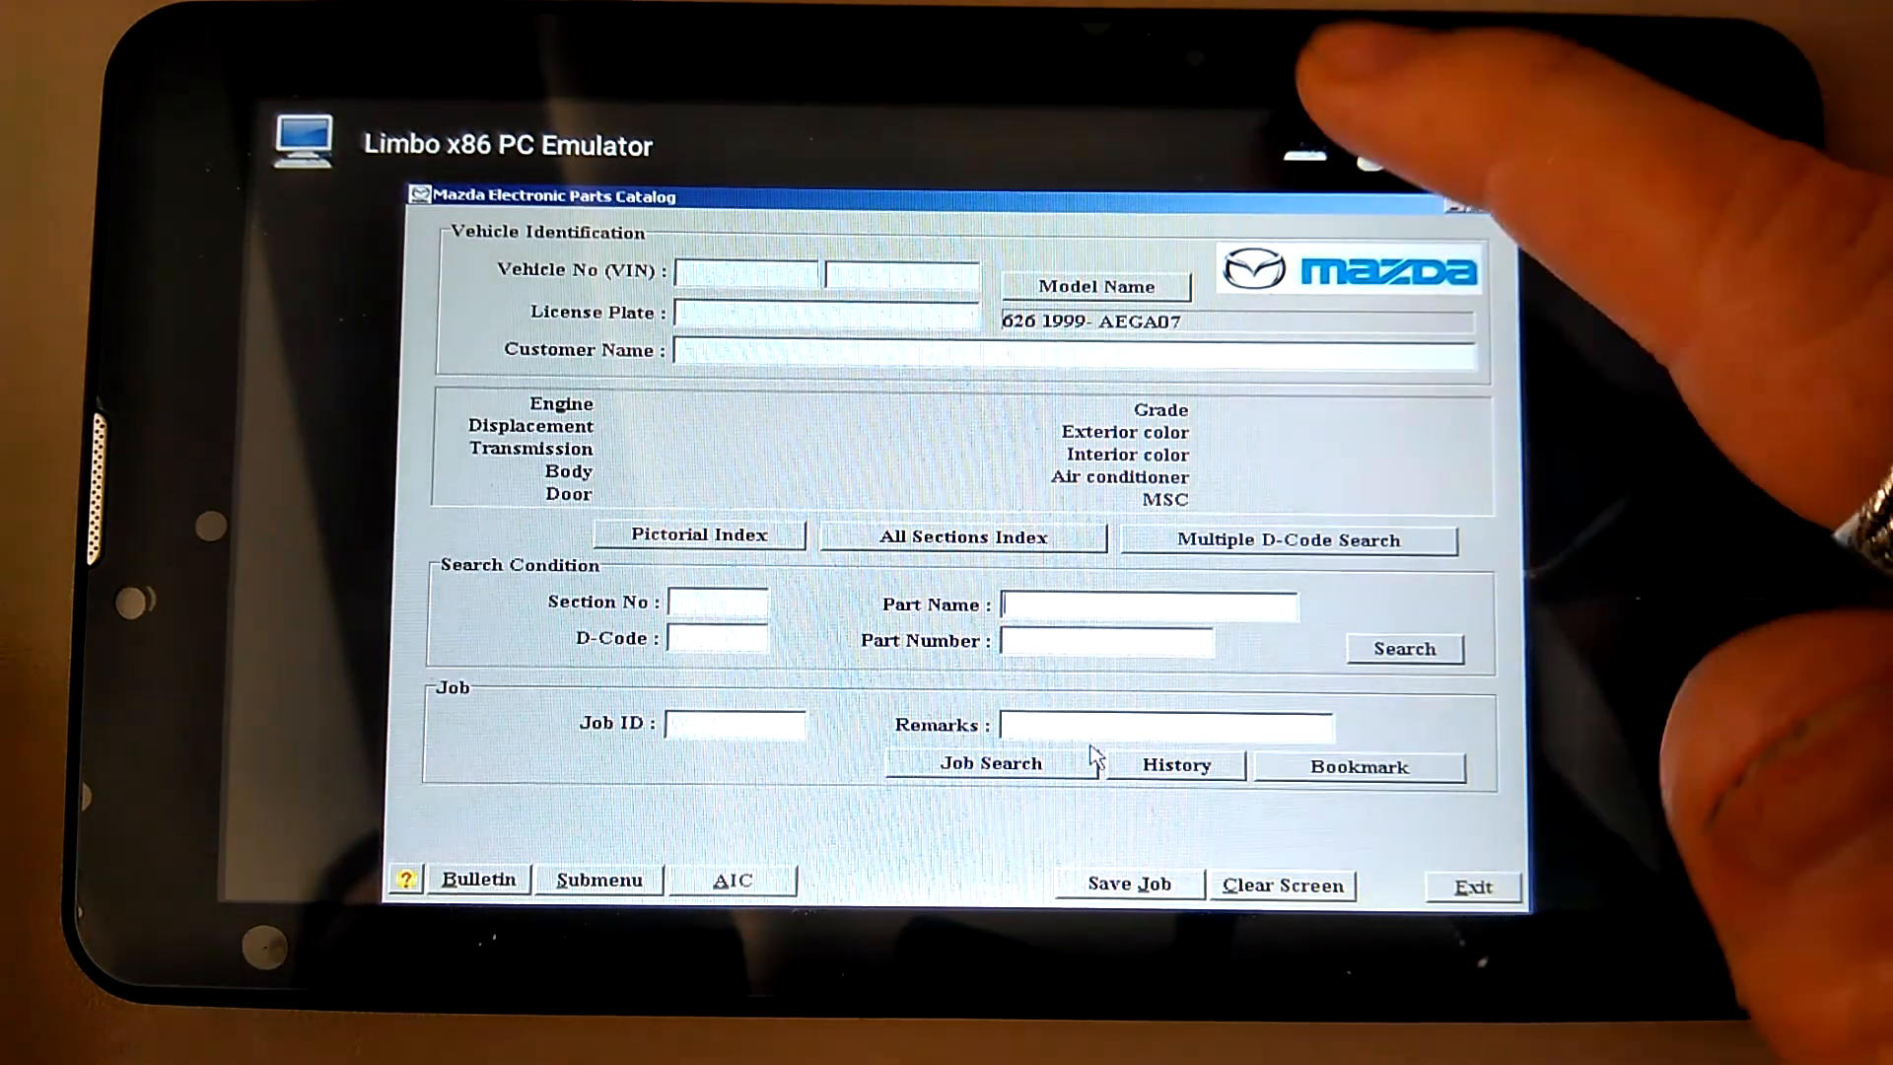
left_click(1305, 153)
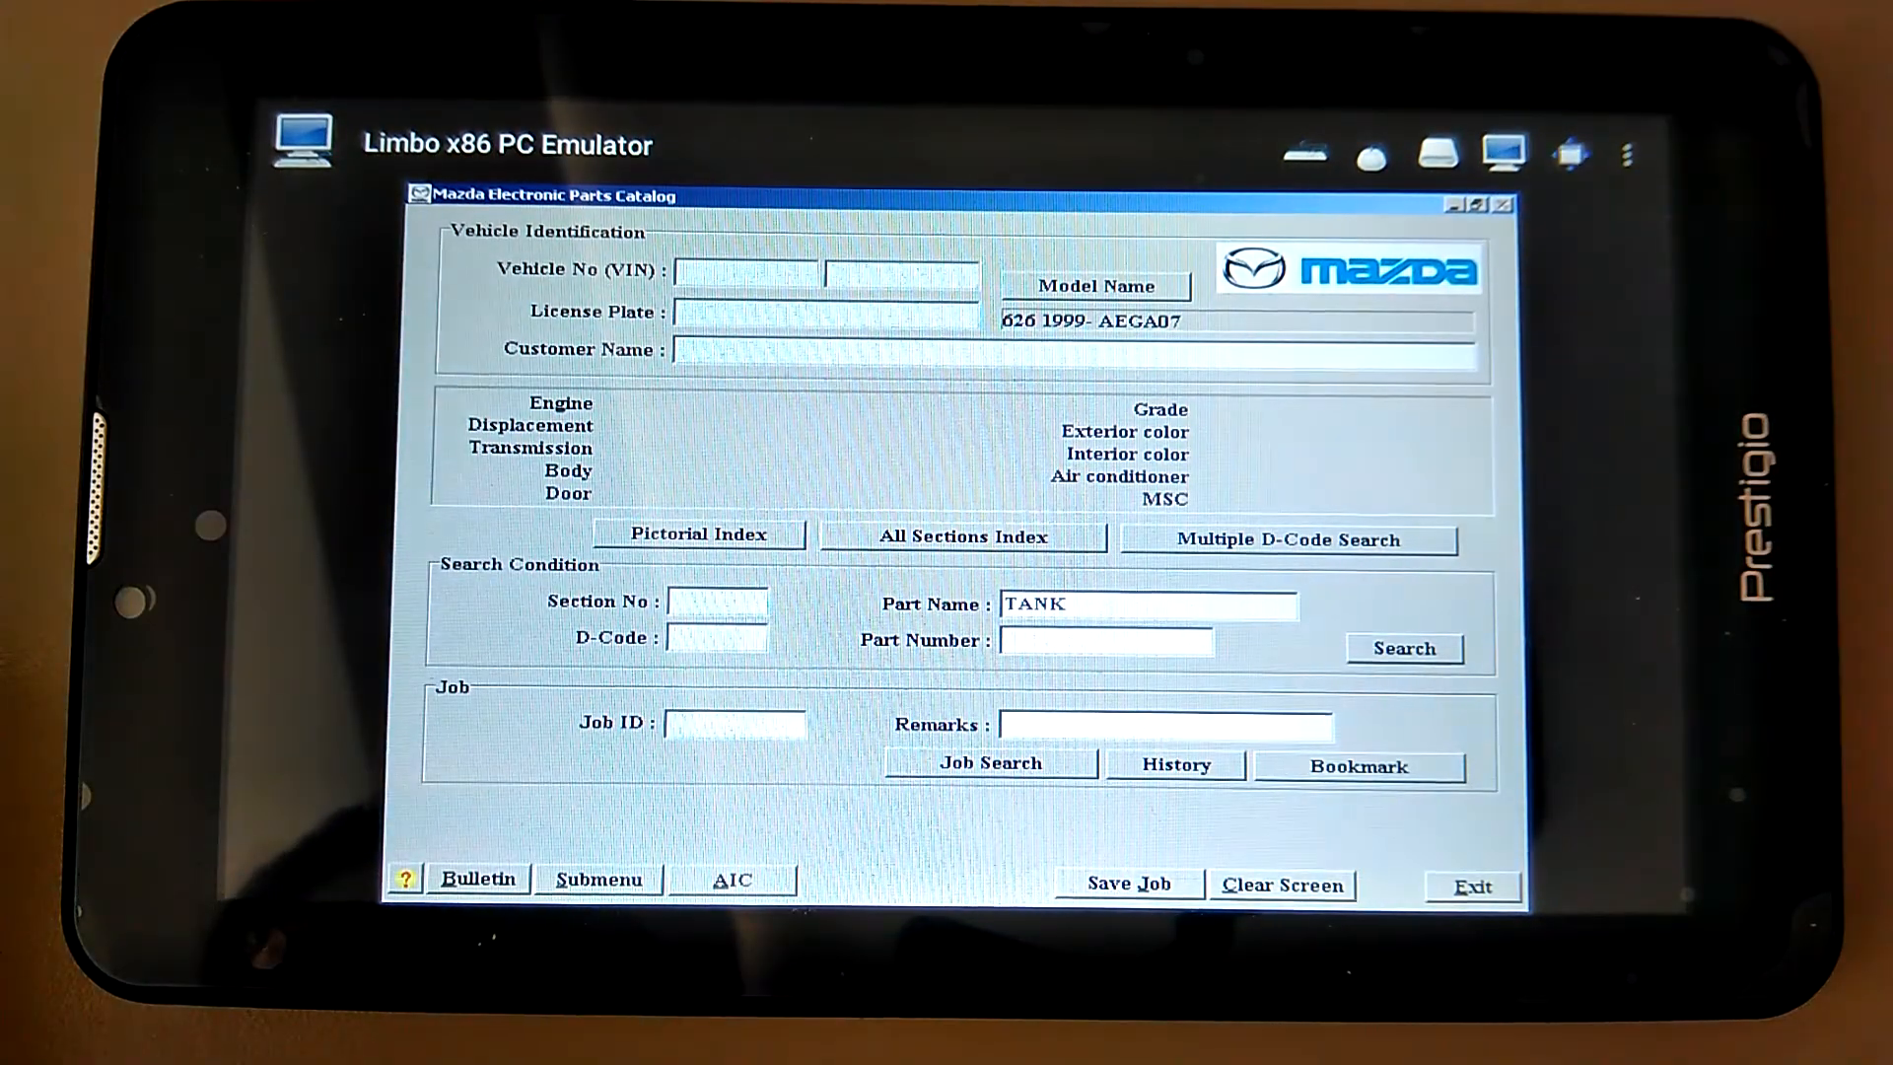
left_click(1504, 150)
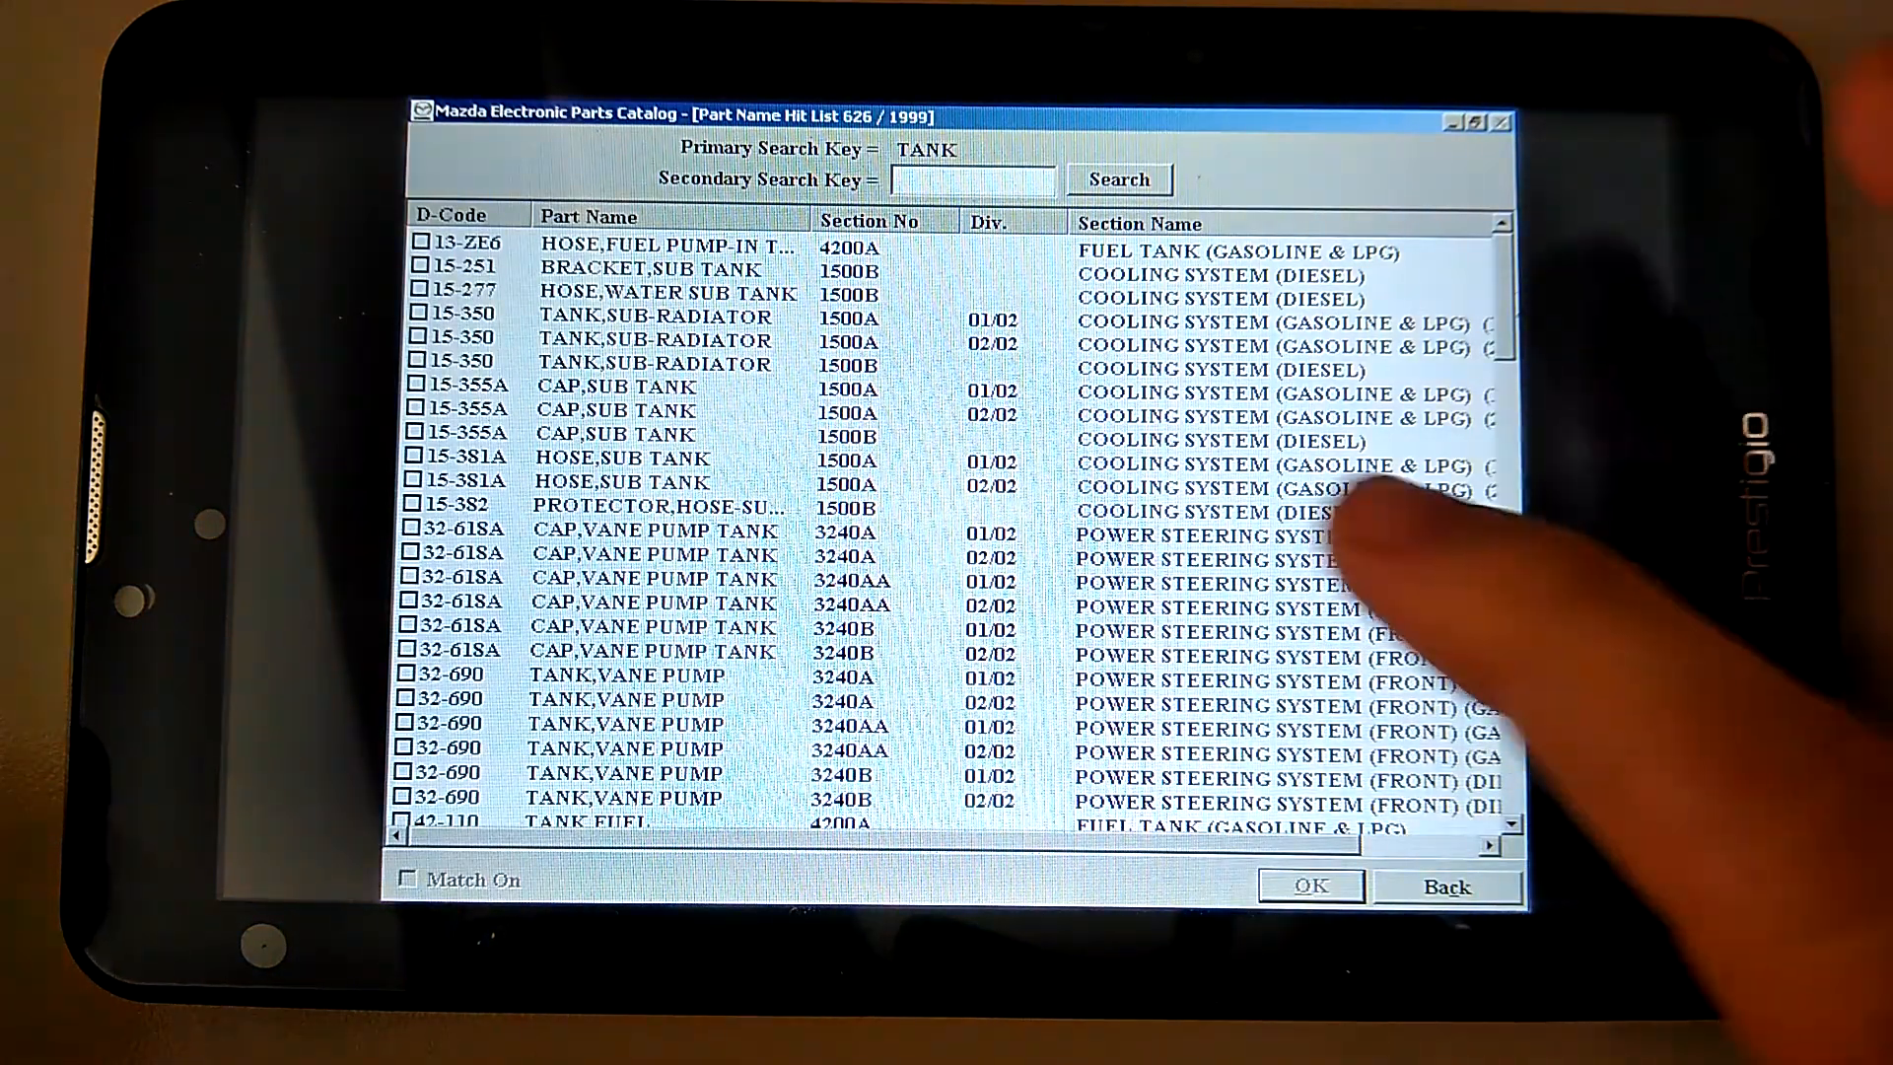
left_click(1513, 796)
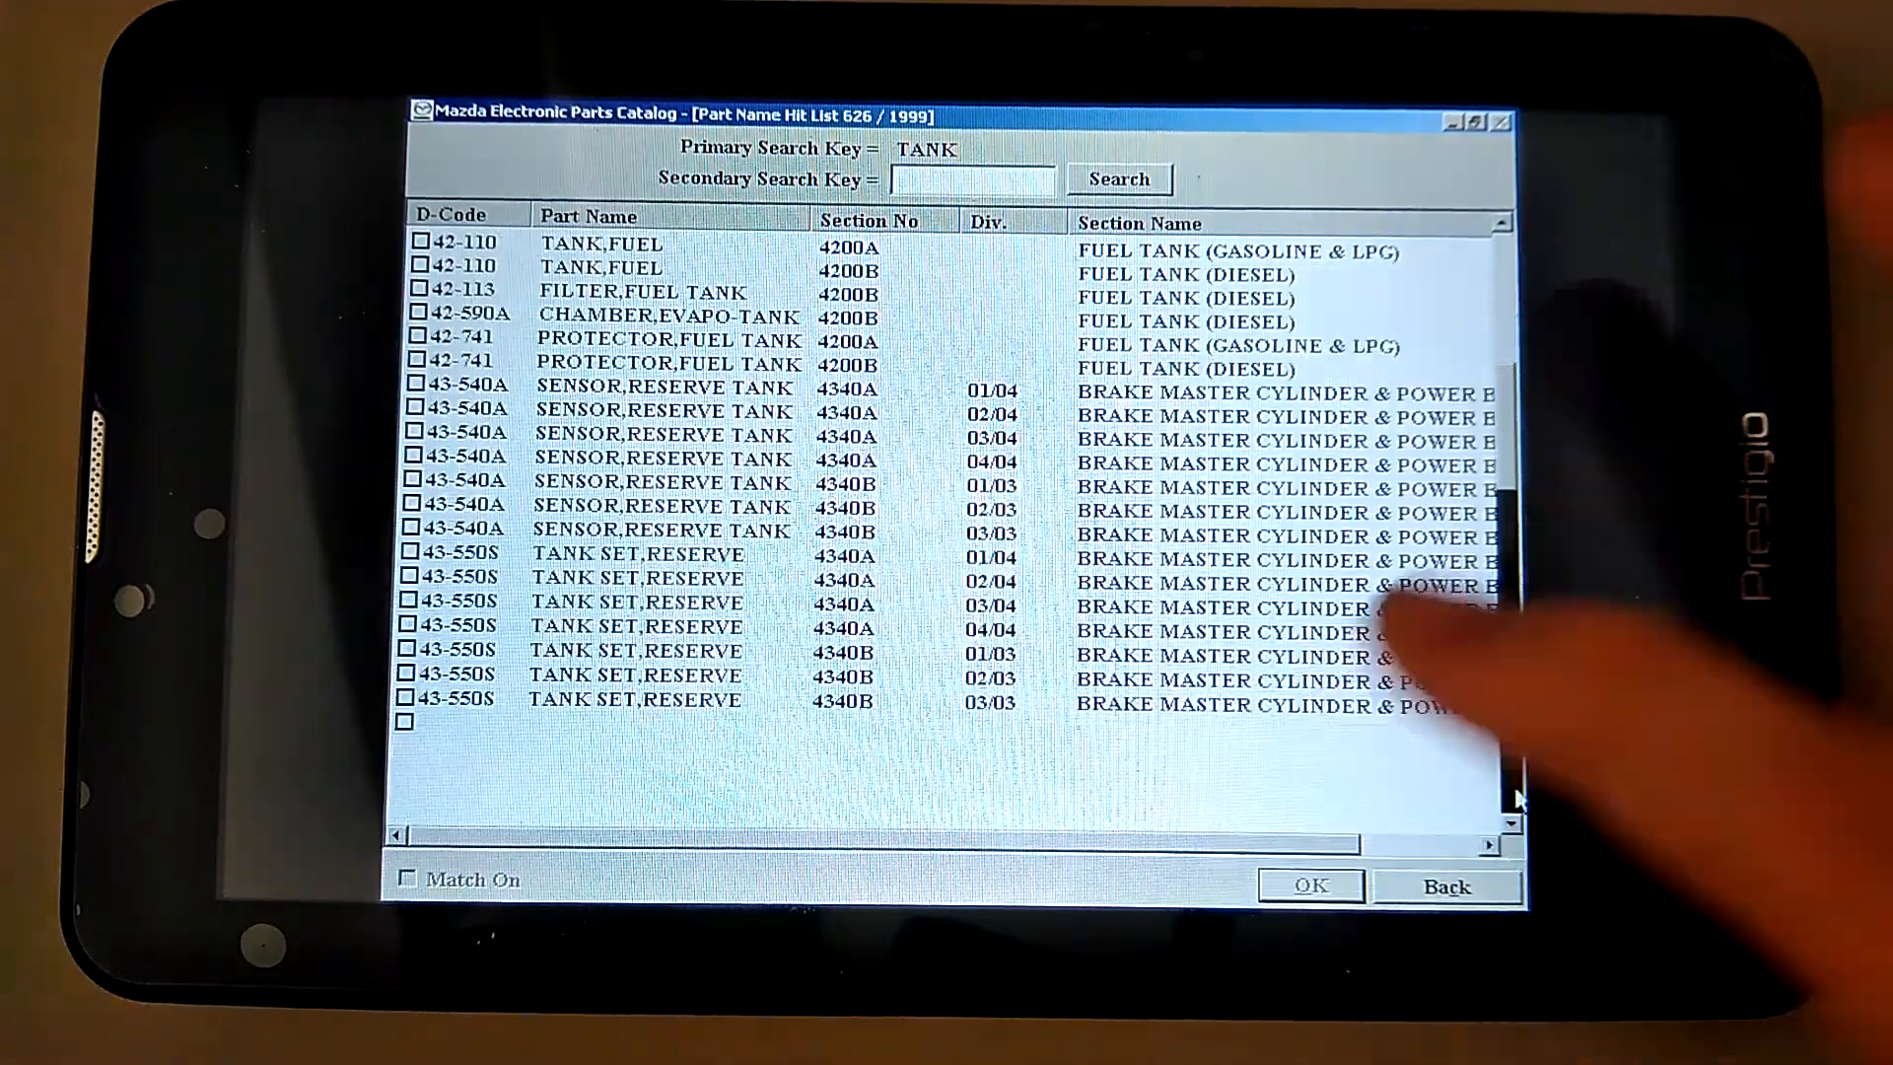
left_click(1514, 797)
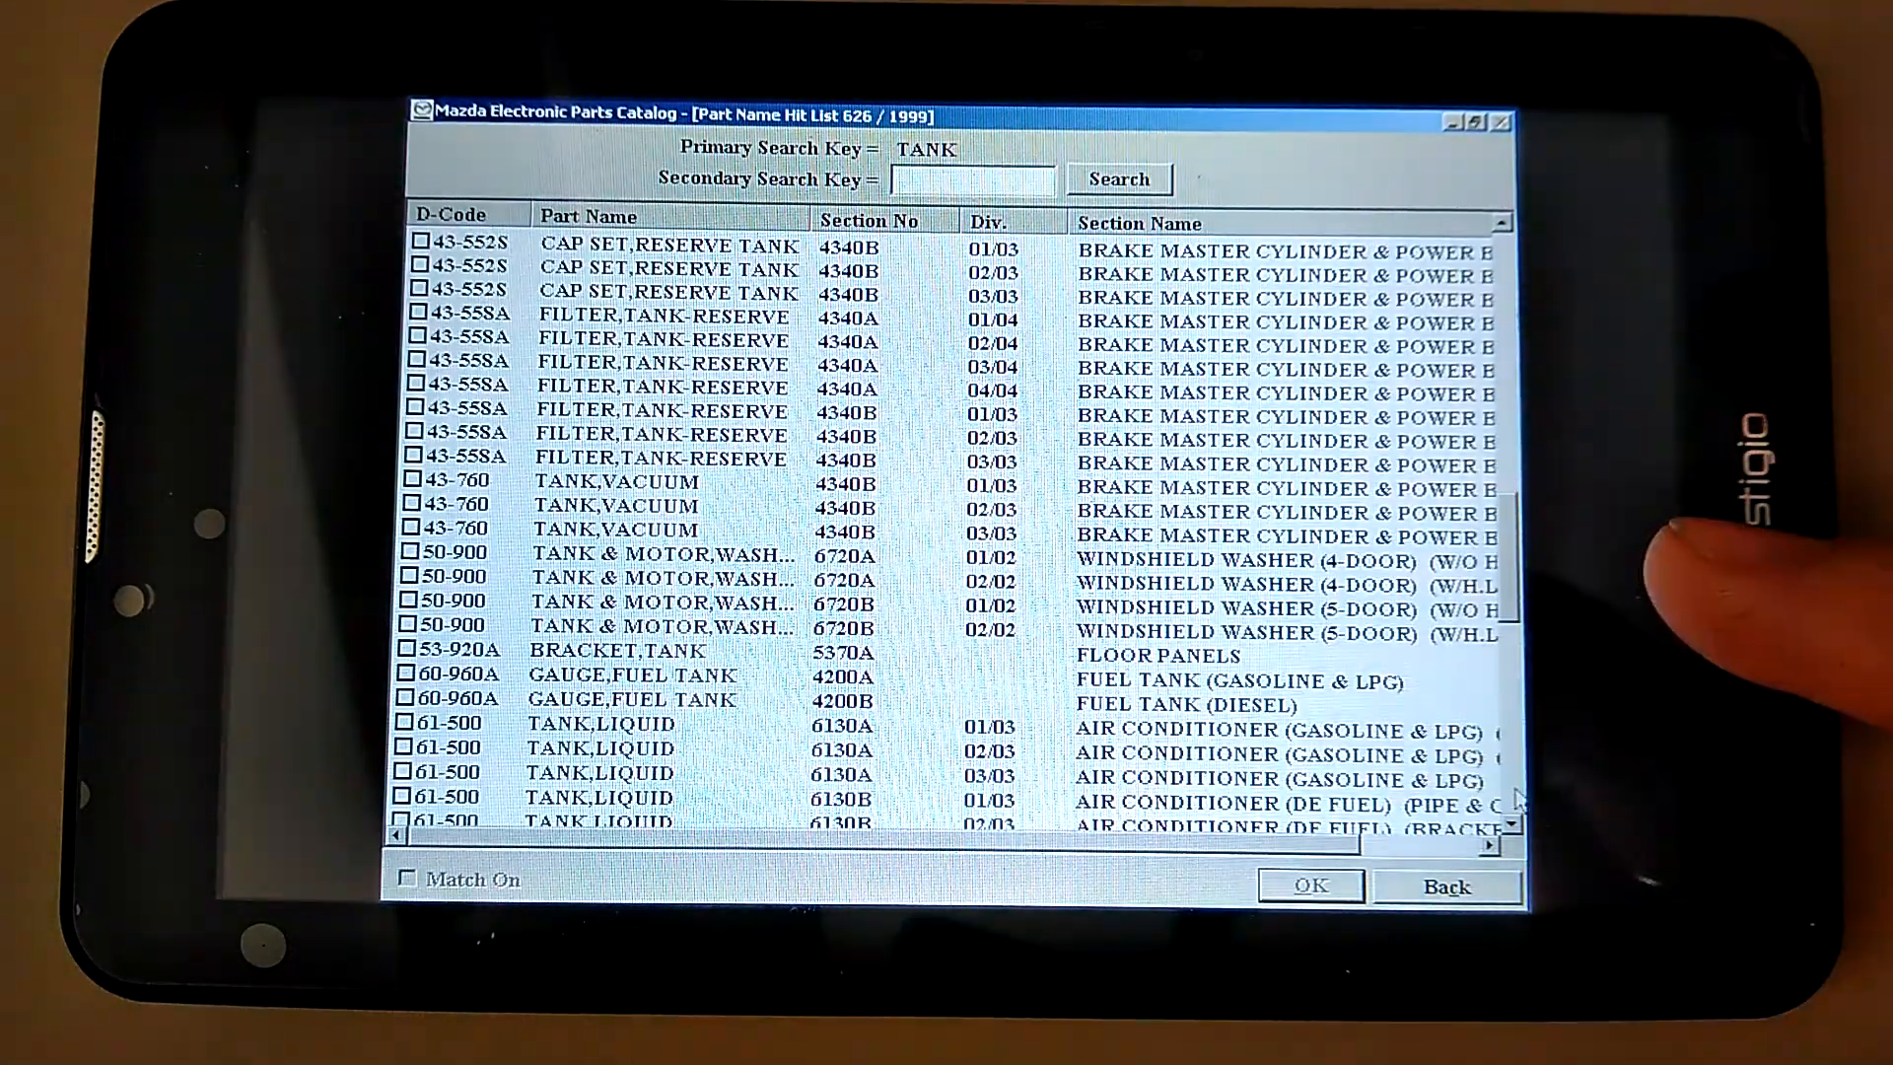
left_click(1514, 797)
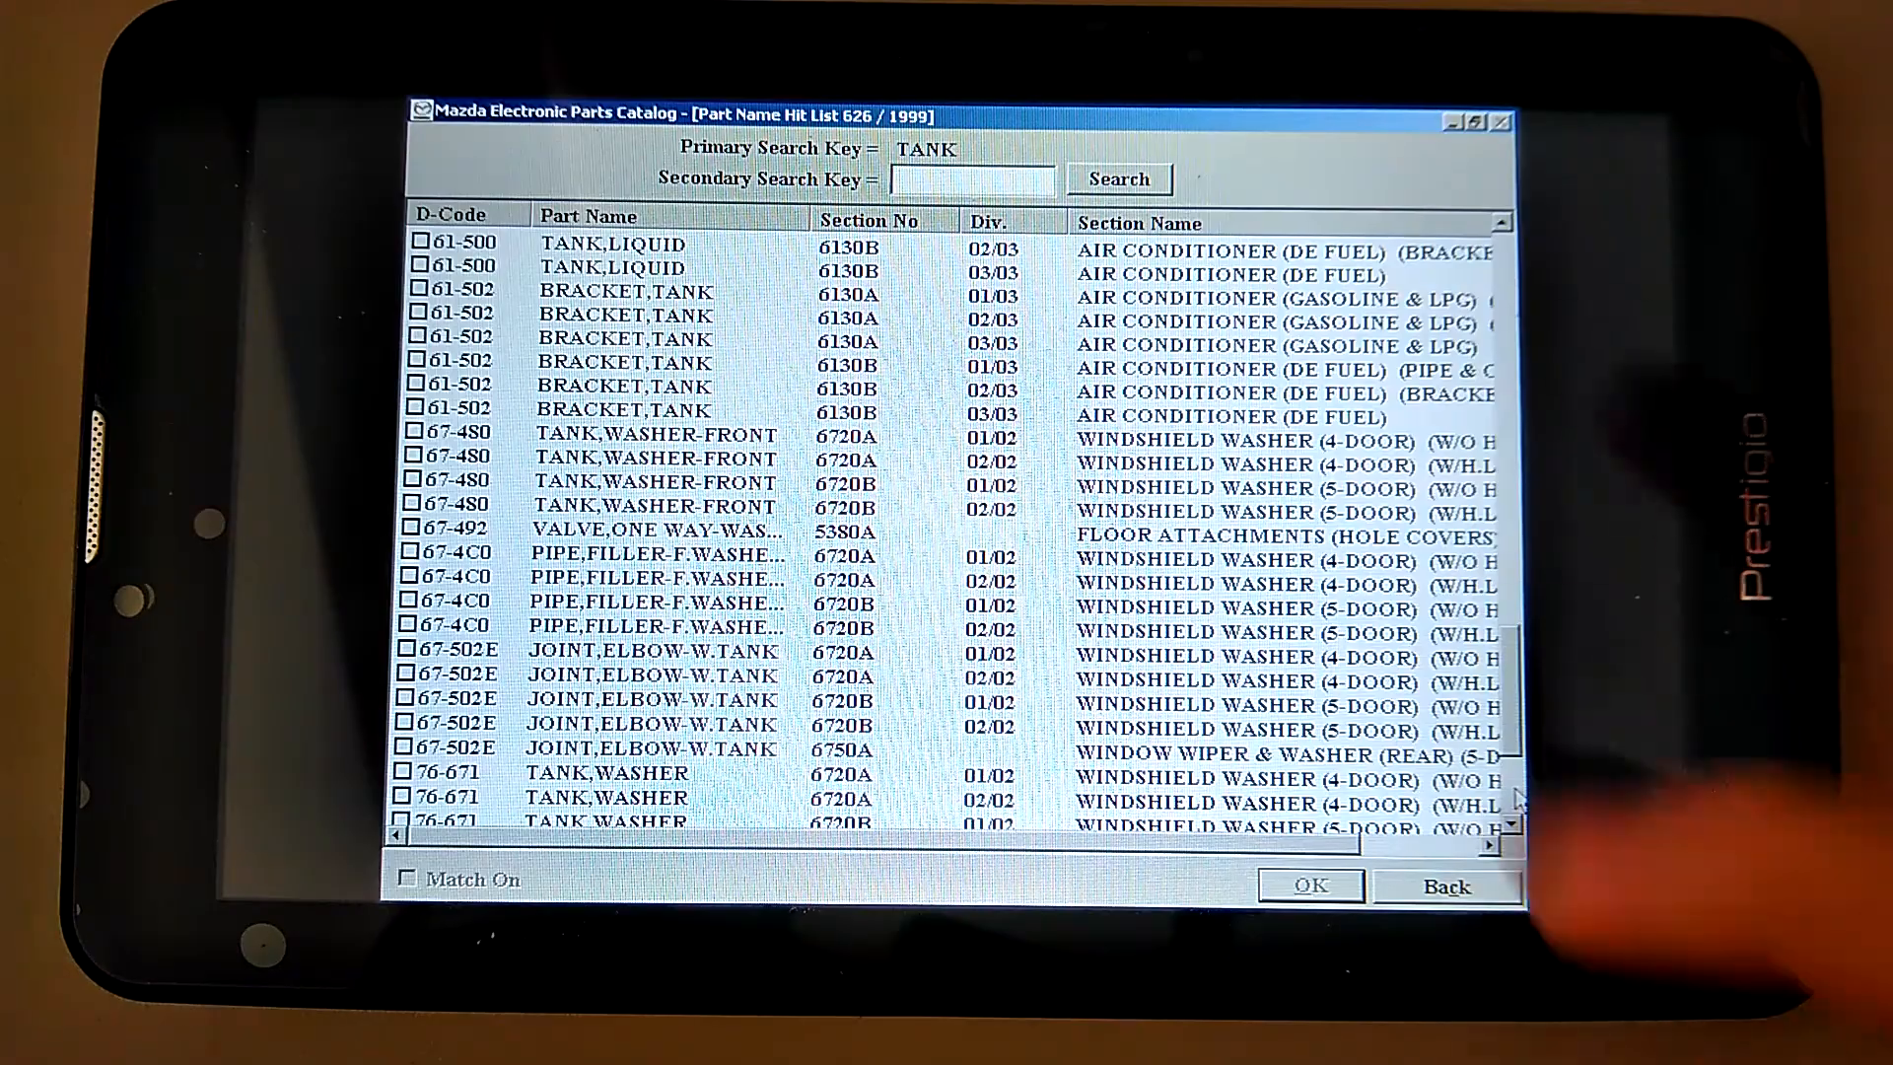
left_click(1513, 797)
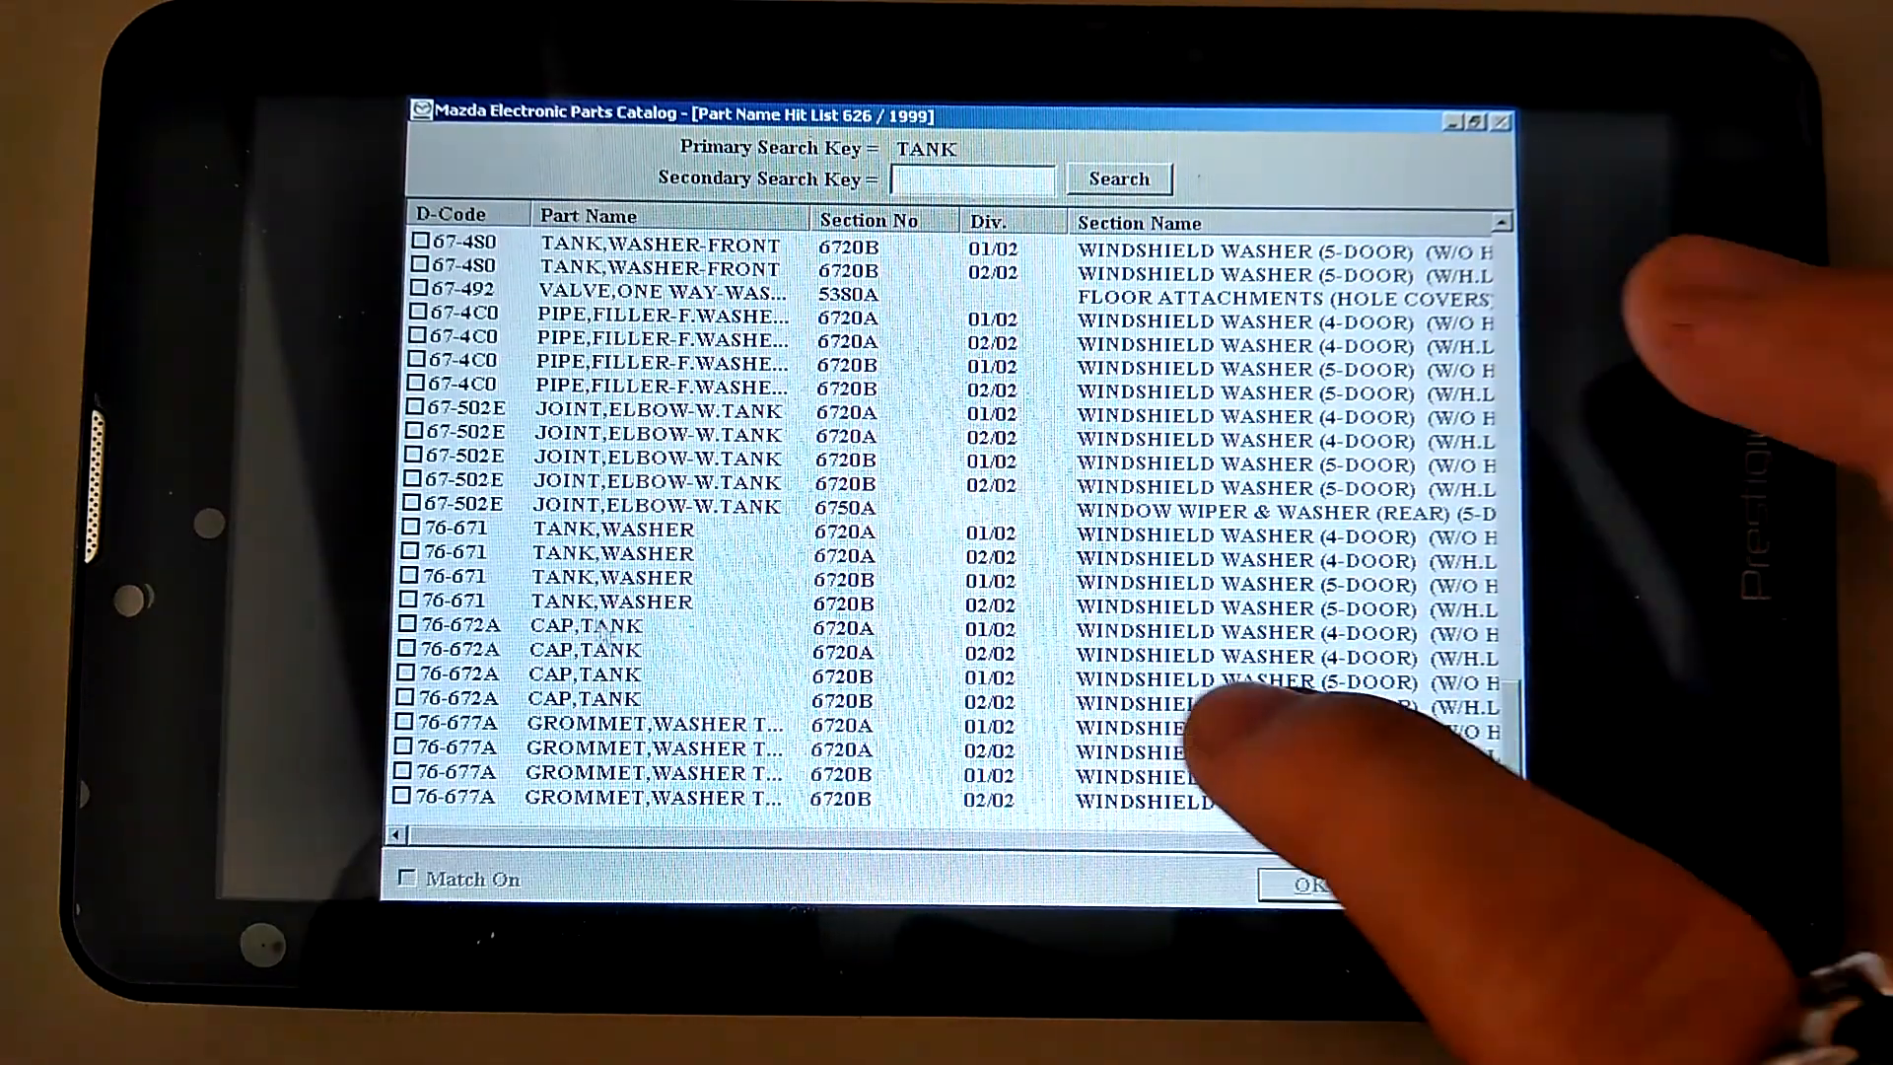
left_click(410, 576)
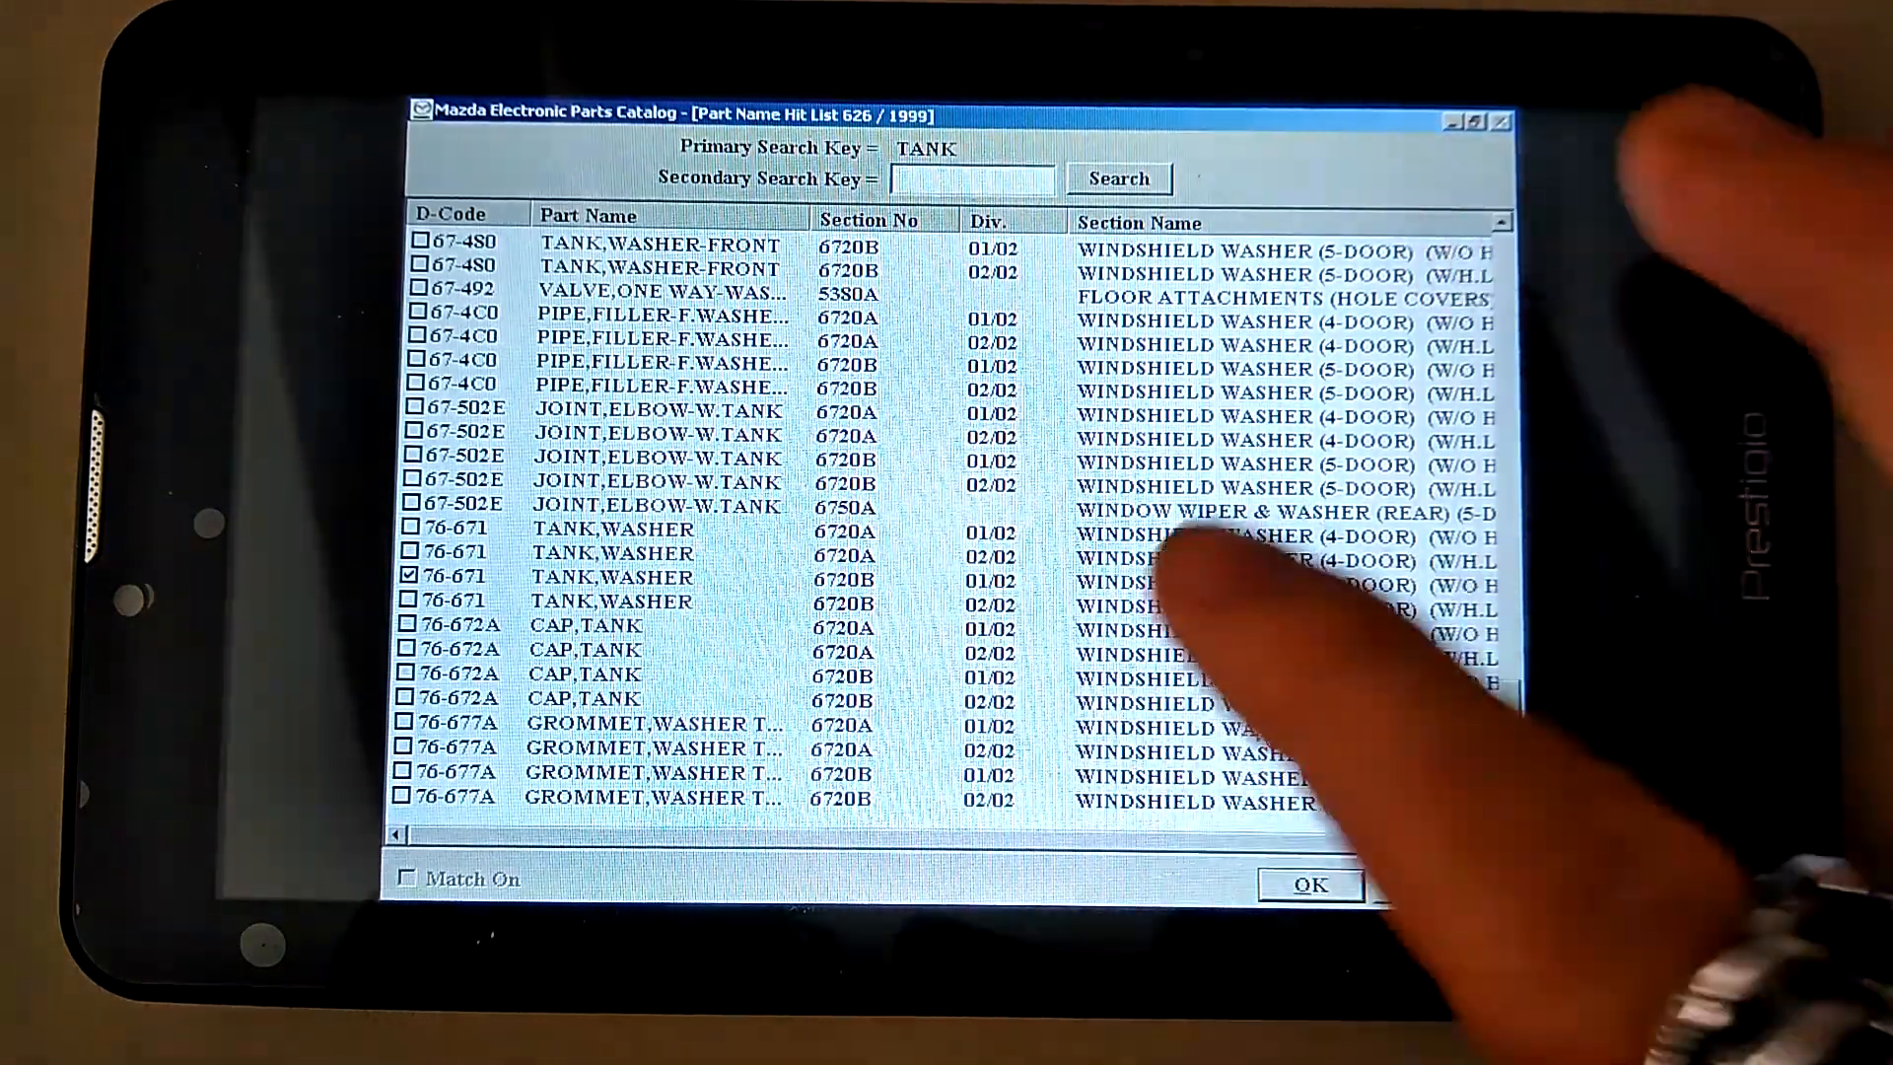
left_click(1312, 886)
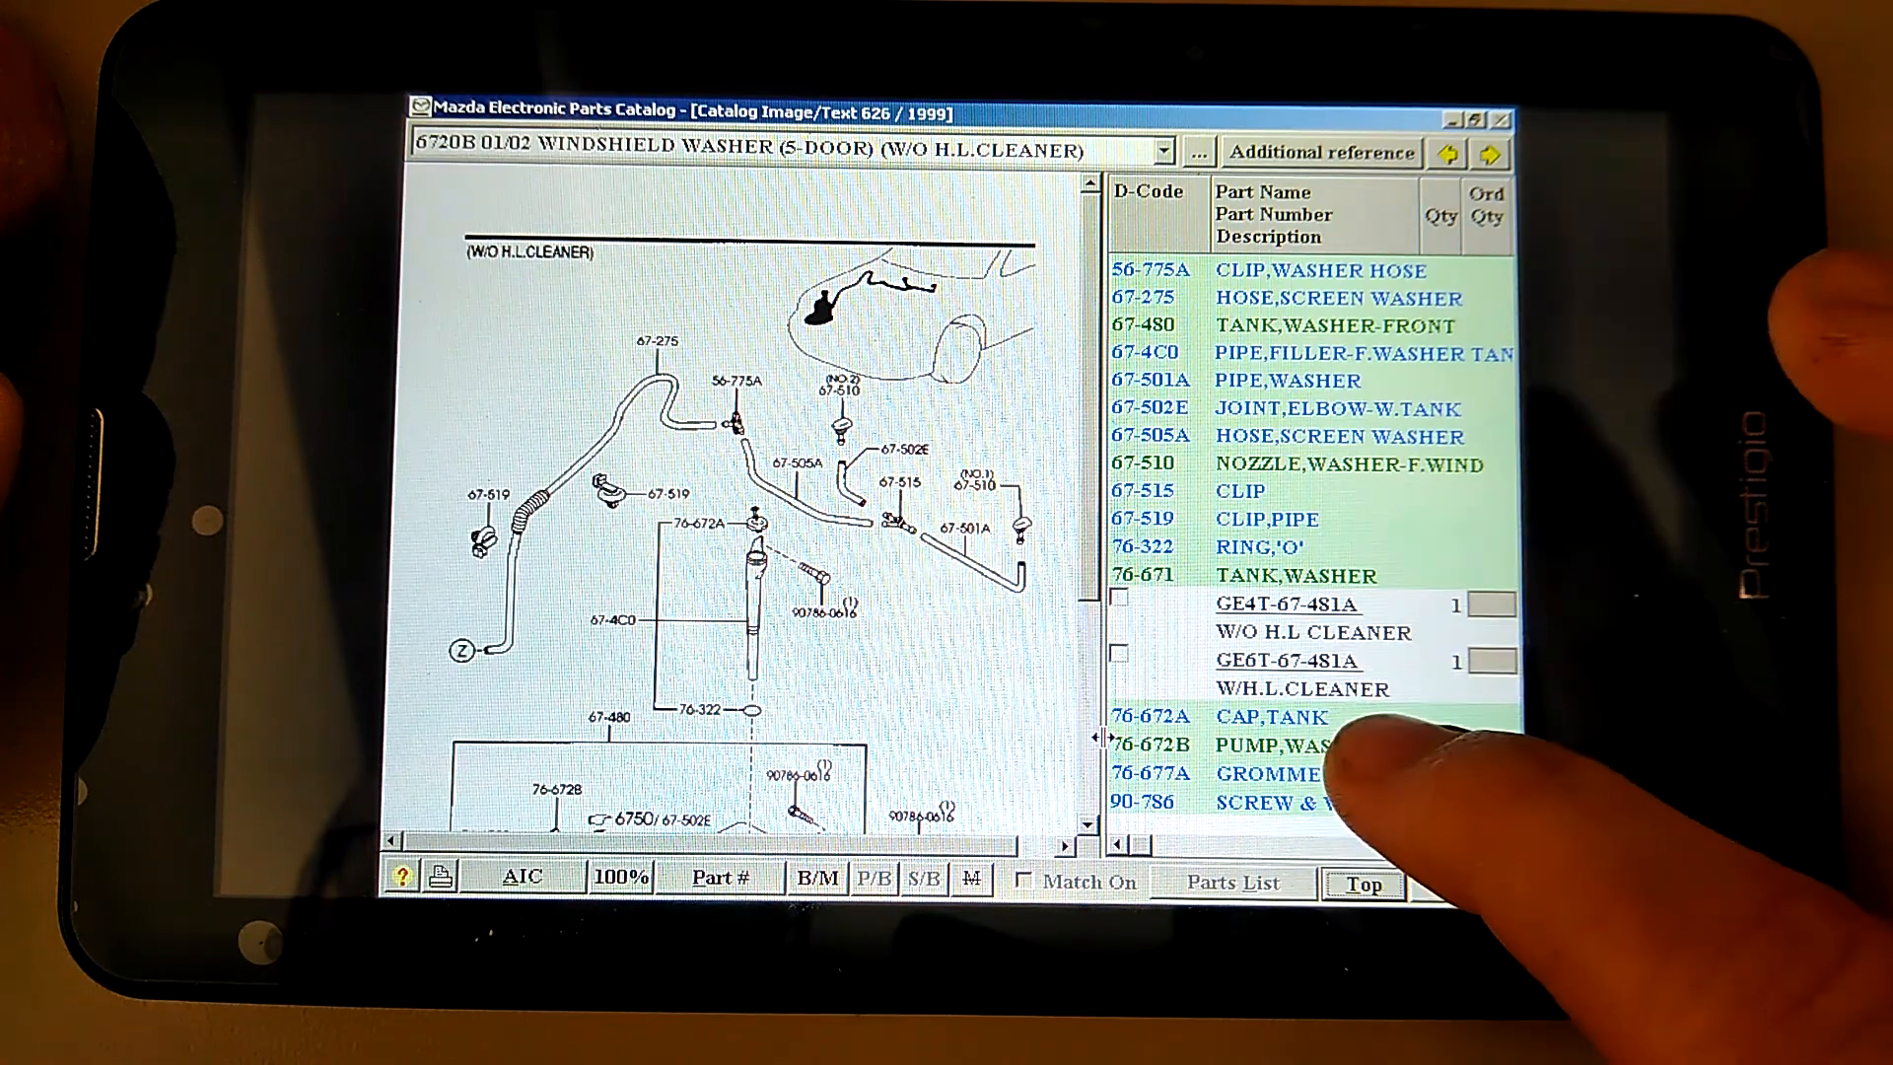
Widen the washer parts list to see its Price column, then give the diagram its room back
left_click_drag(1104, 737, 878, 738)
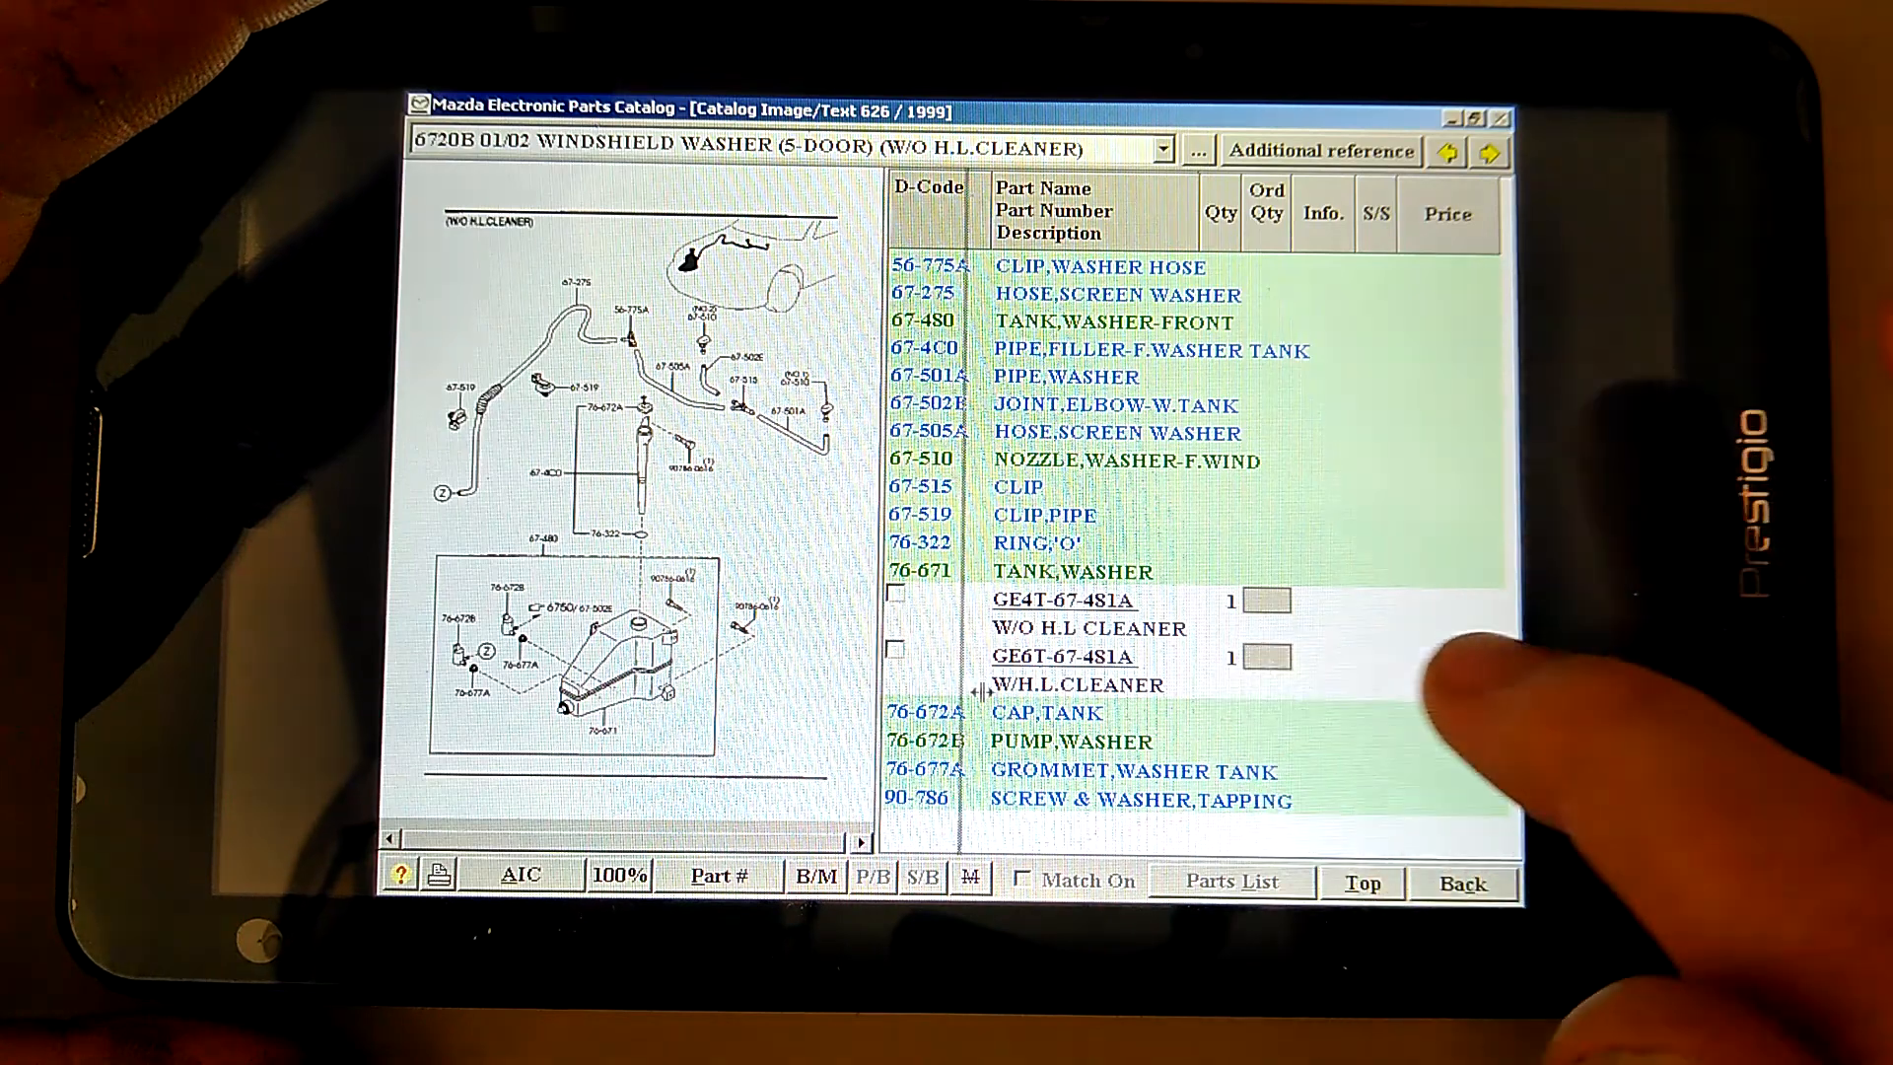
left_click_drag(875, 704, 1104, 690)
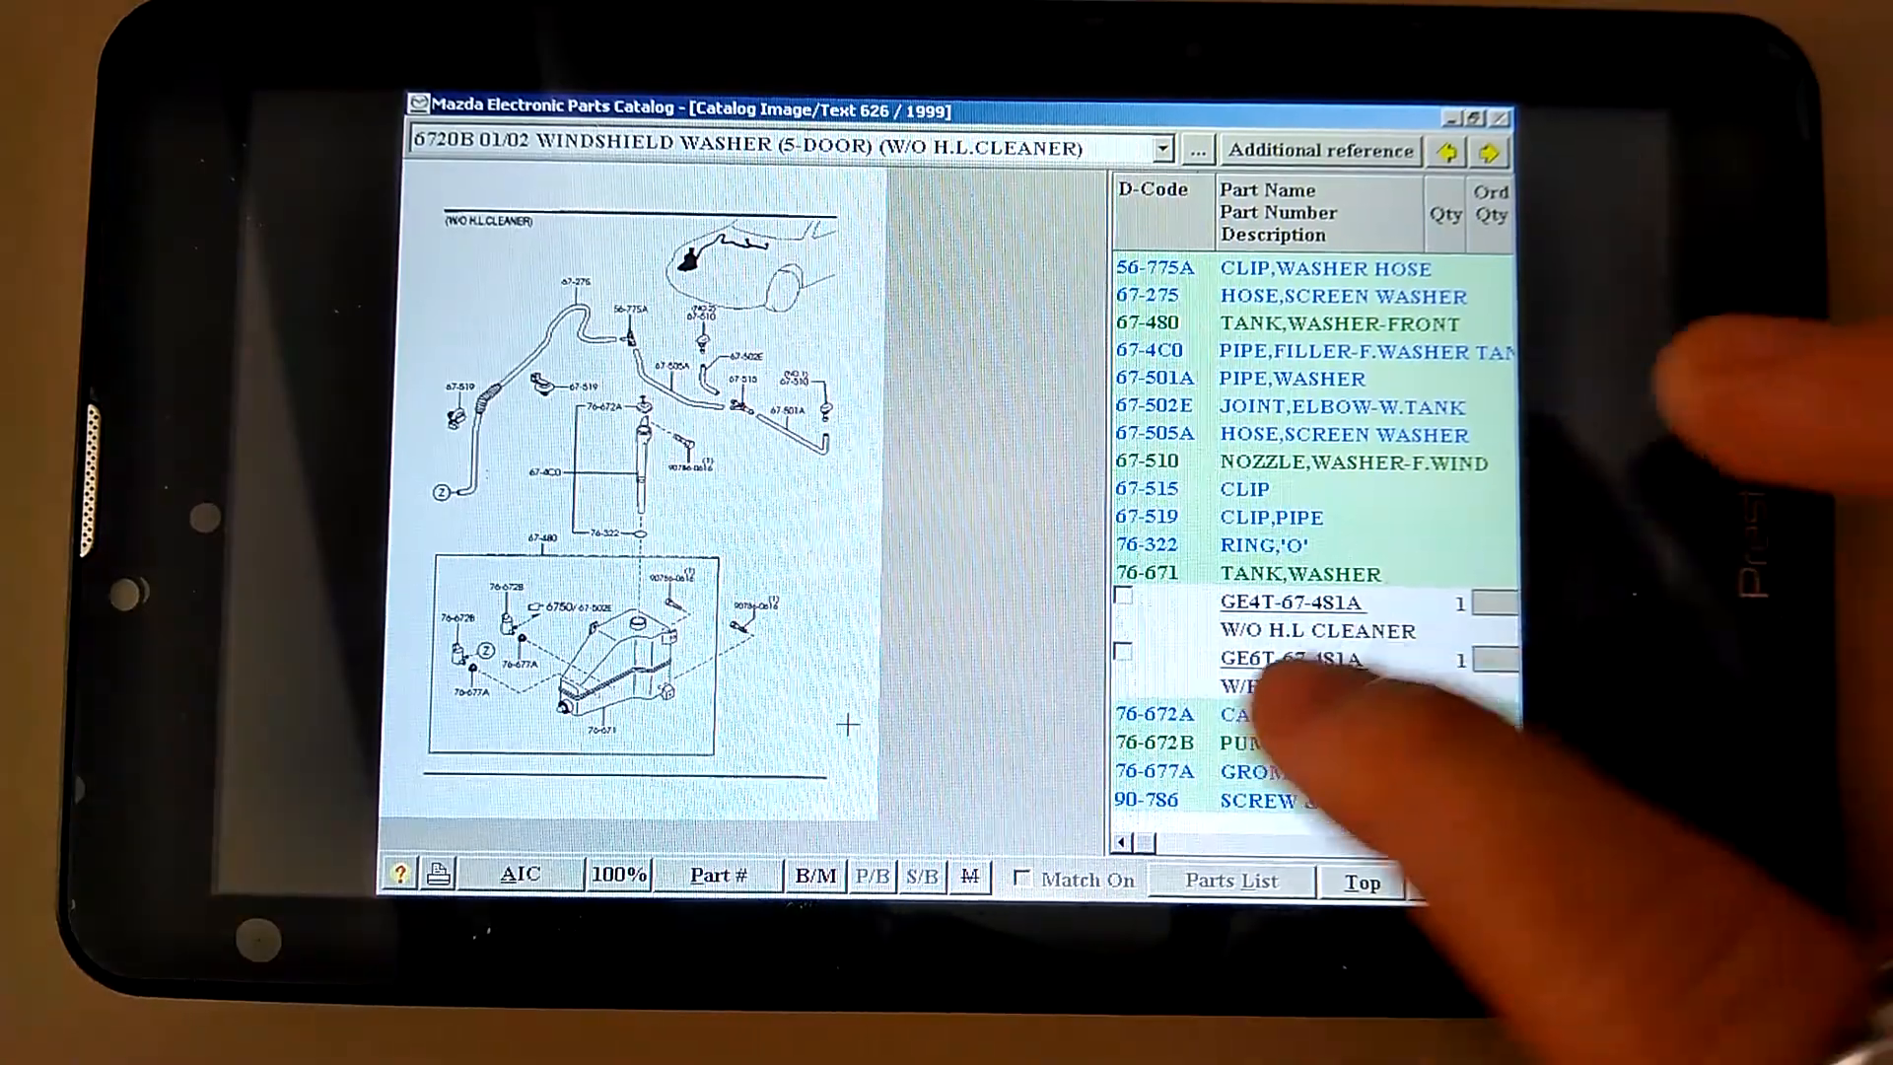
View the 6720B washer diagram at 100%, zoom into tank 76-671, then return to Top
left_click(610, 876)
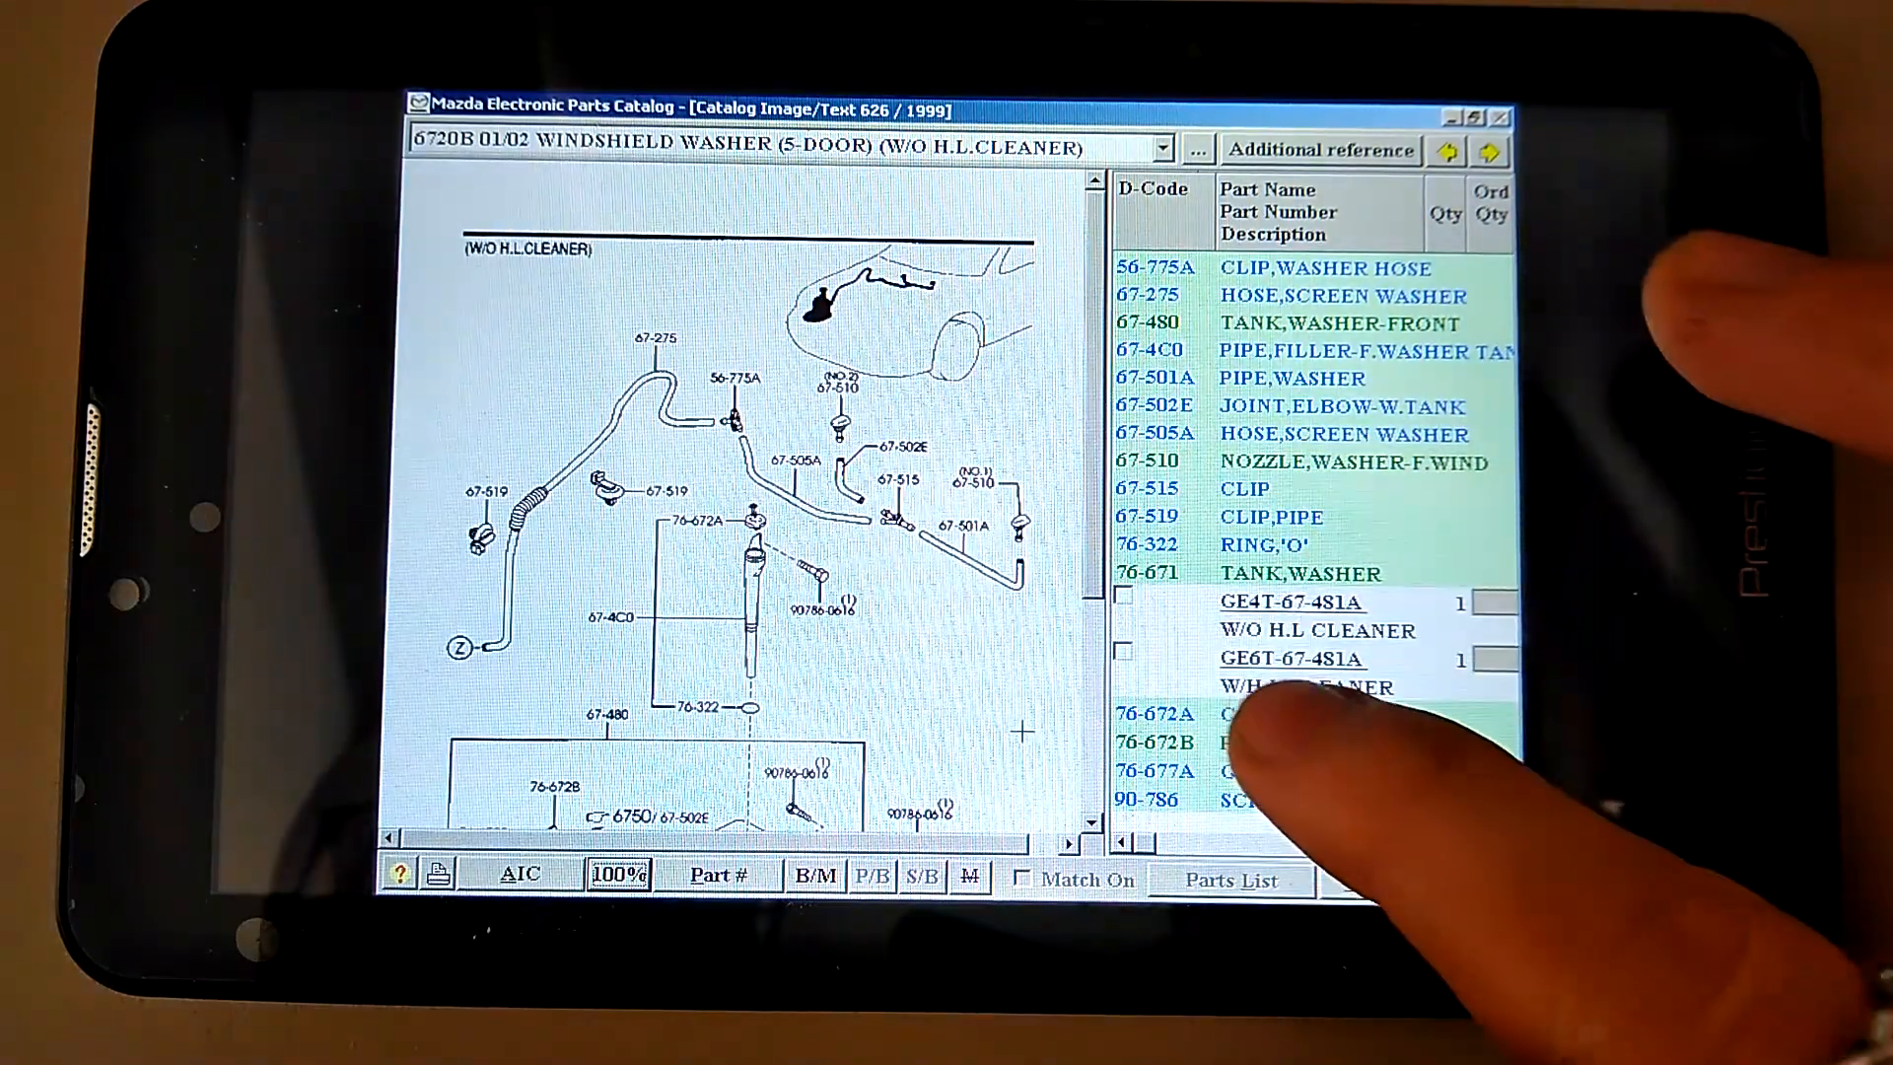
left_click(1091, 752)
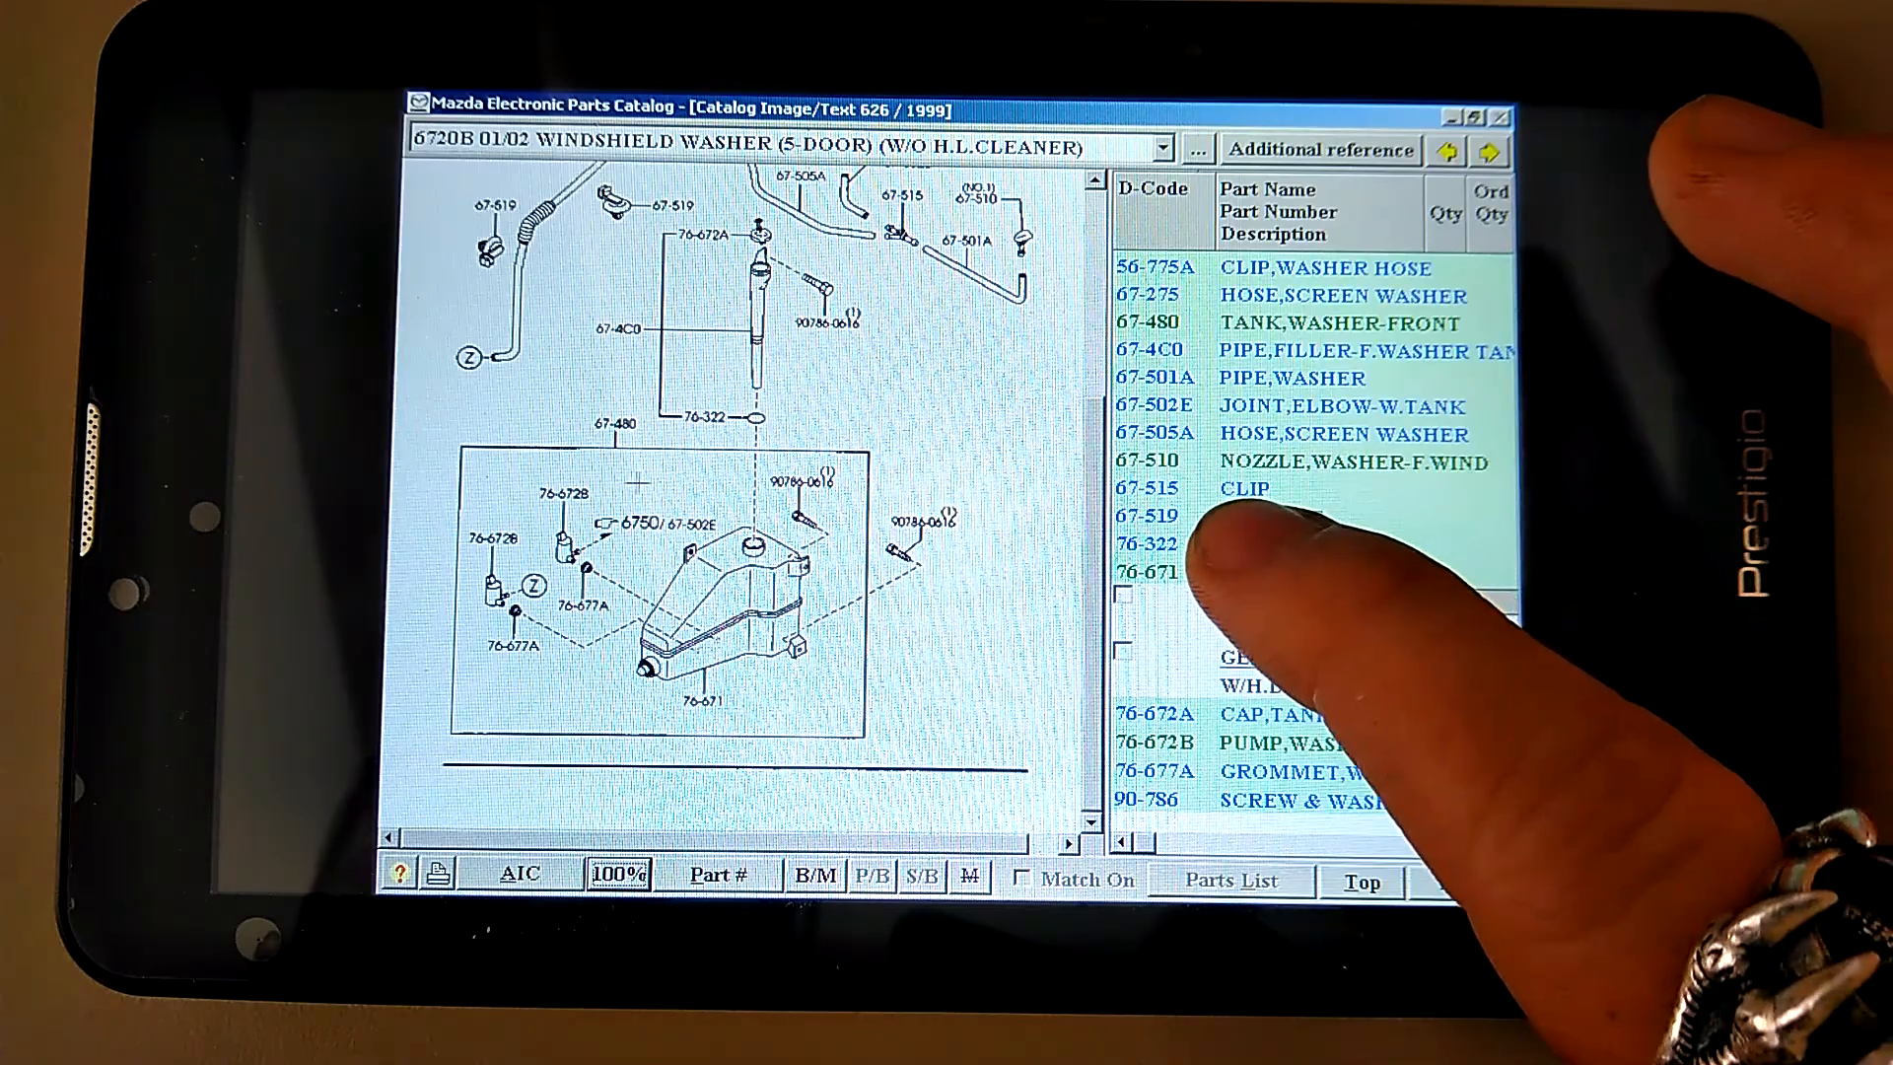
left_click_drag(624, 483, 825, 712)
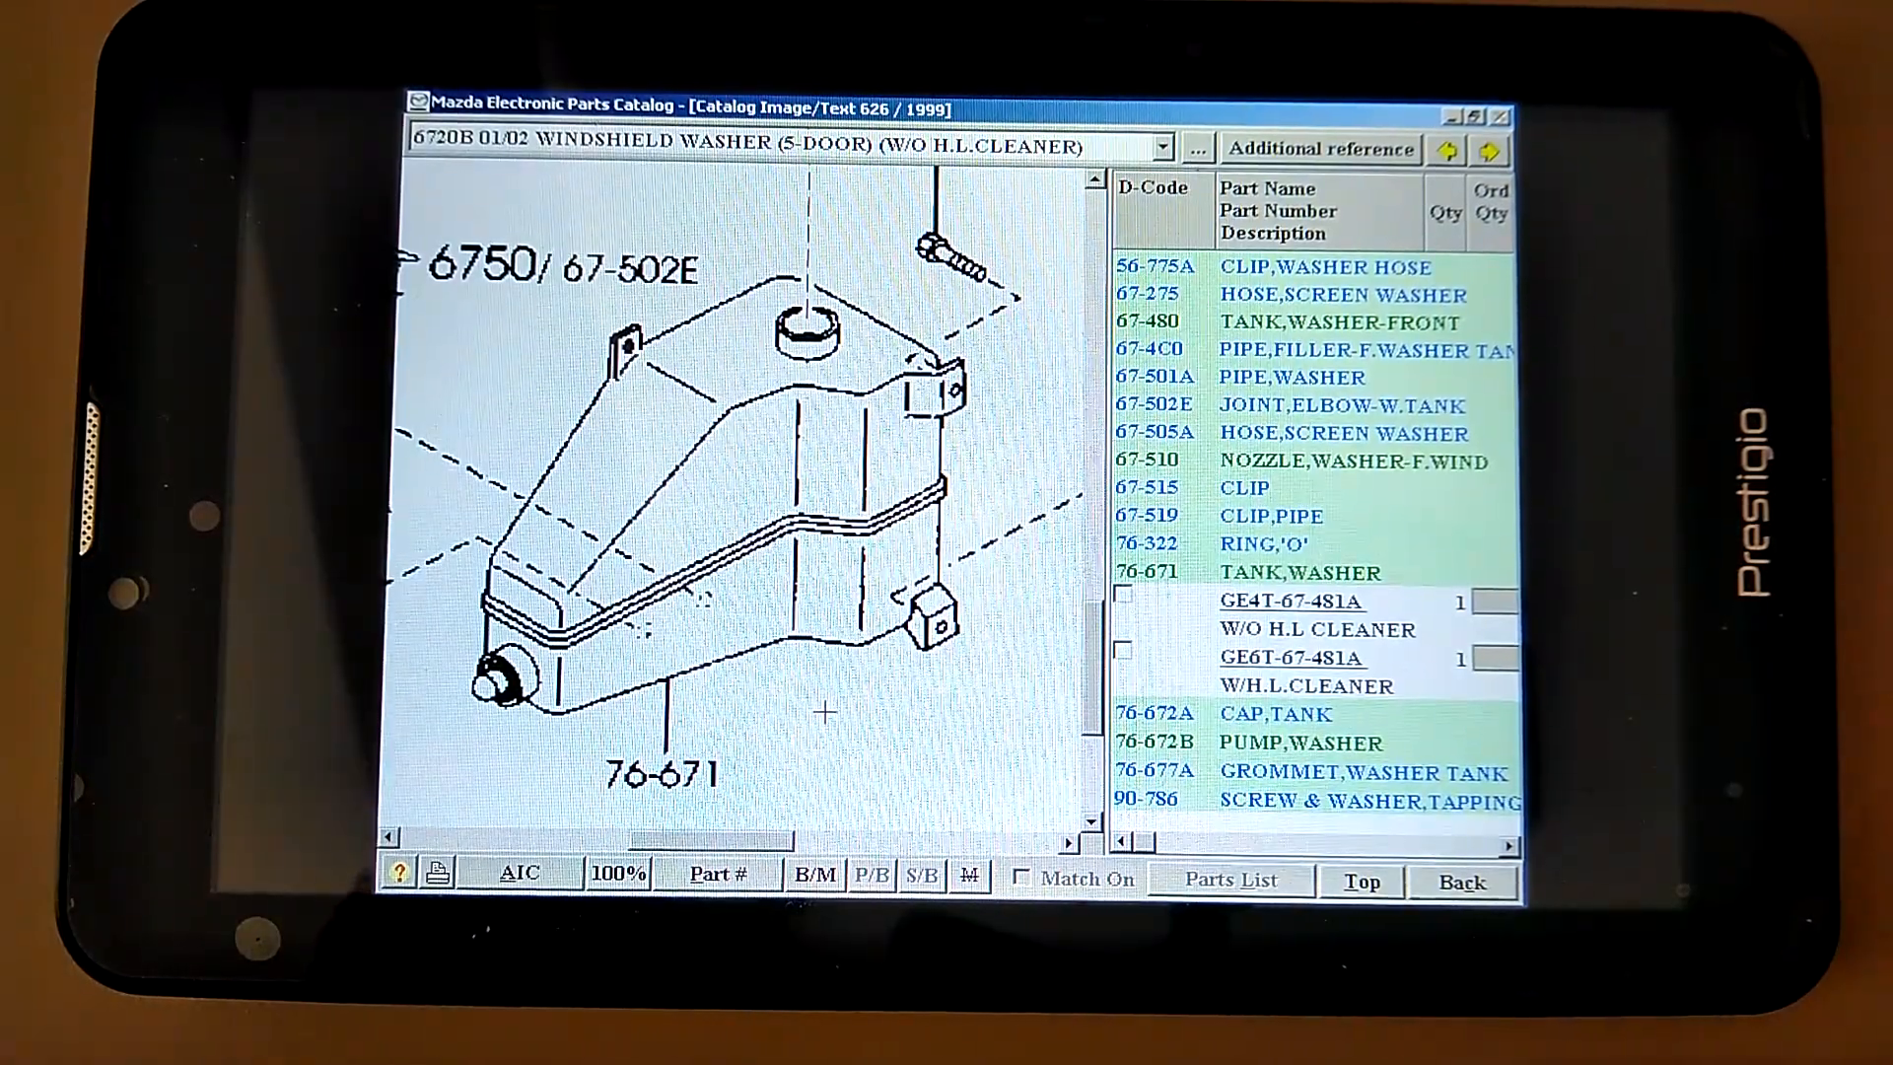
left_click(1353, 883)
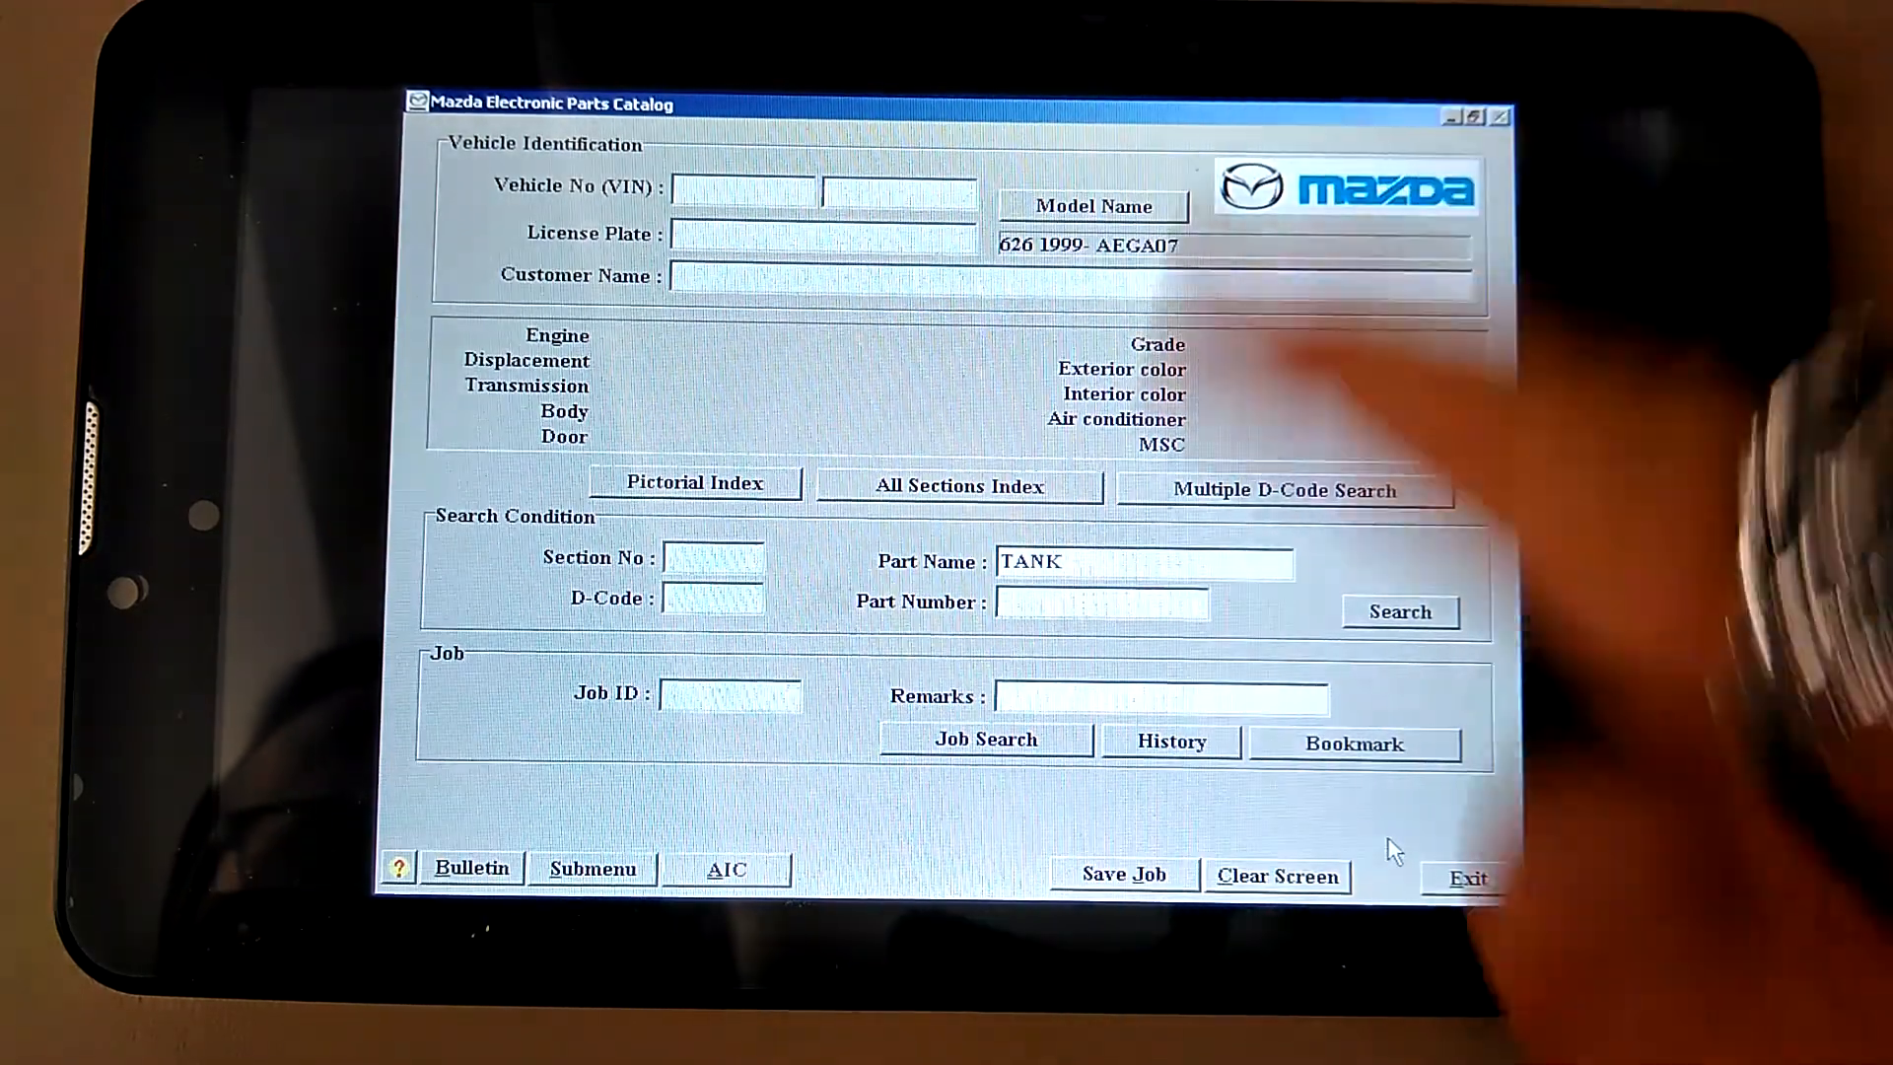
Attempt Pause VM from Limbo's overflow menu and dismiss the could-not-pause error
left_click_drag(1509, 99, 1509, 207)
left_click(722, 865)
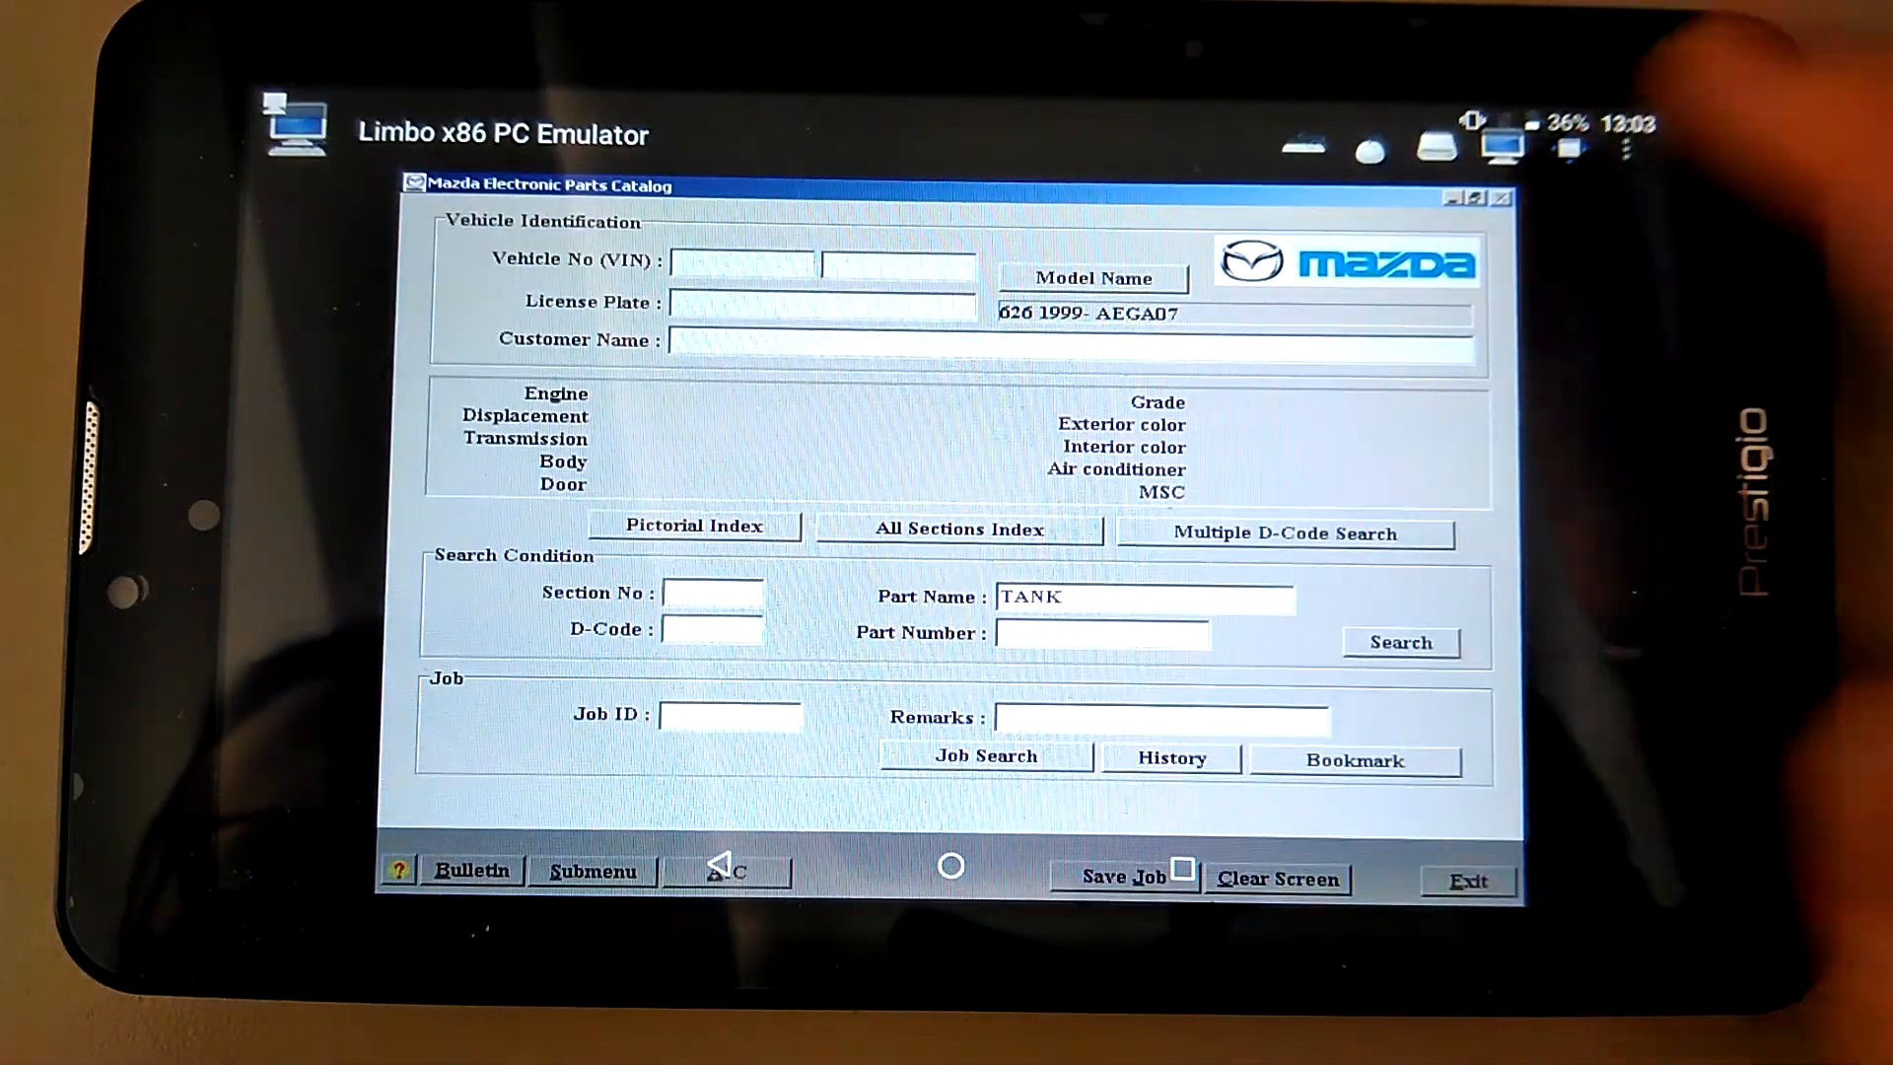
left_click(1625, 148)
left_click(1469, 147)
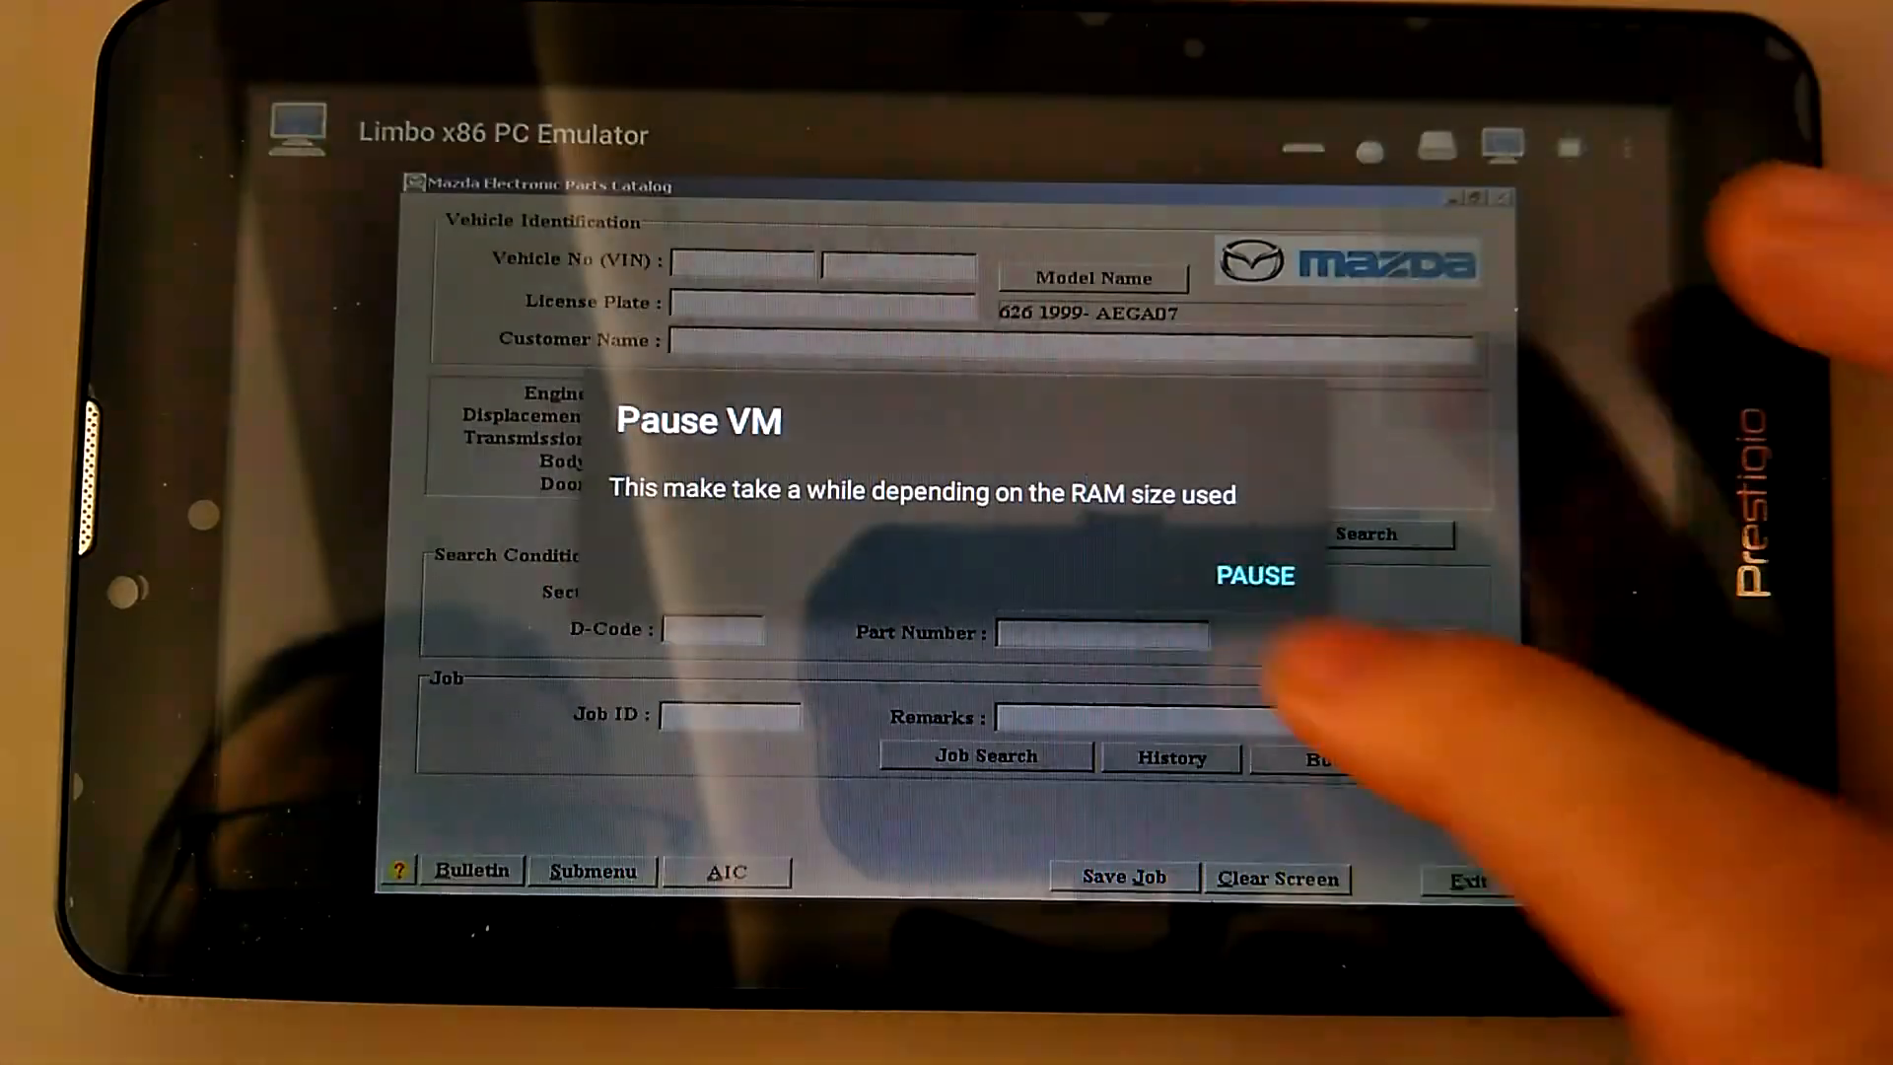
left_click(1256, 571)
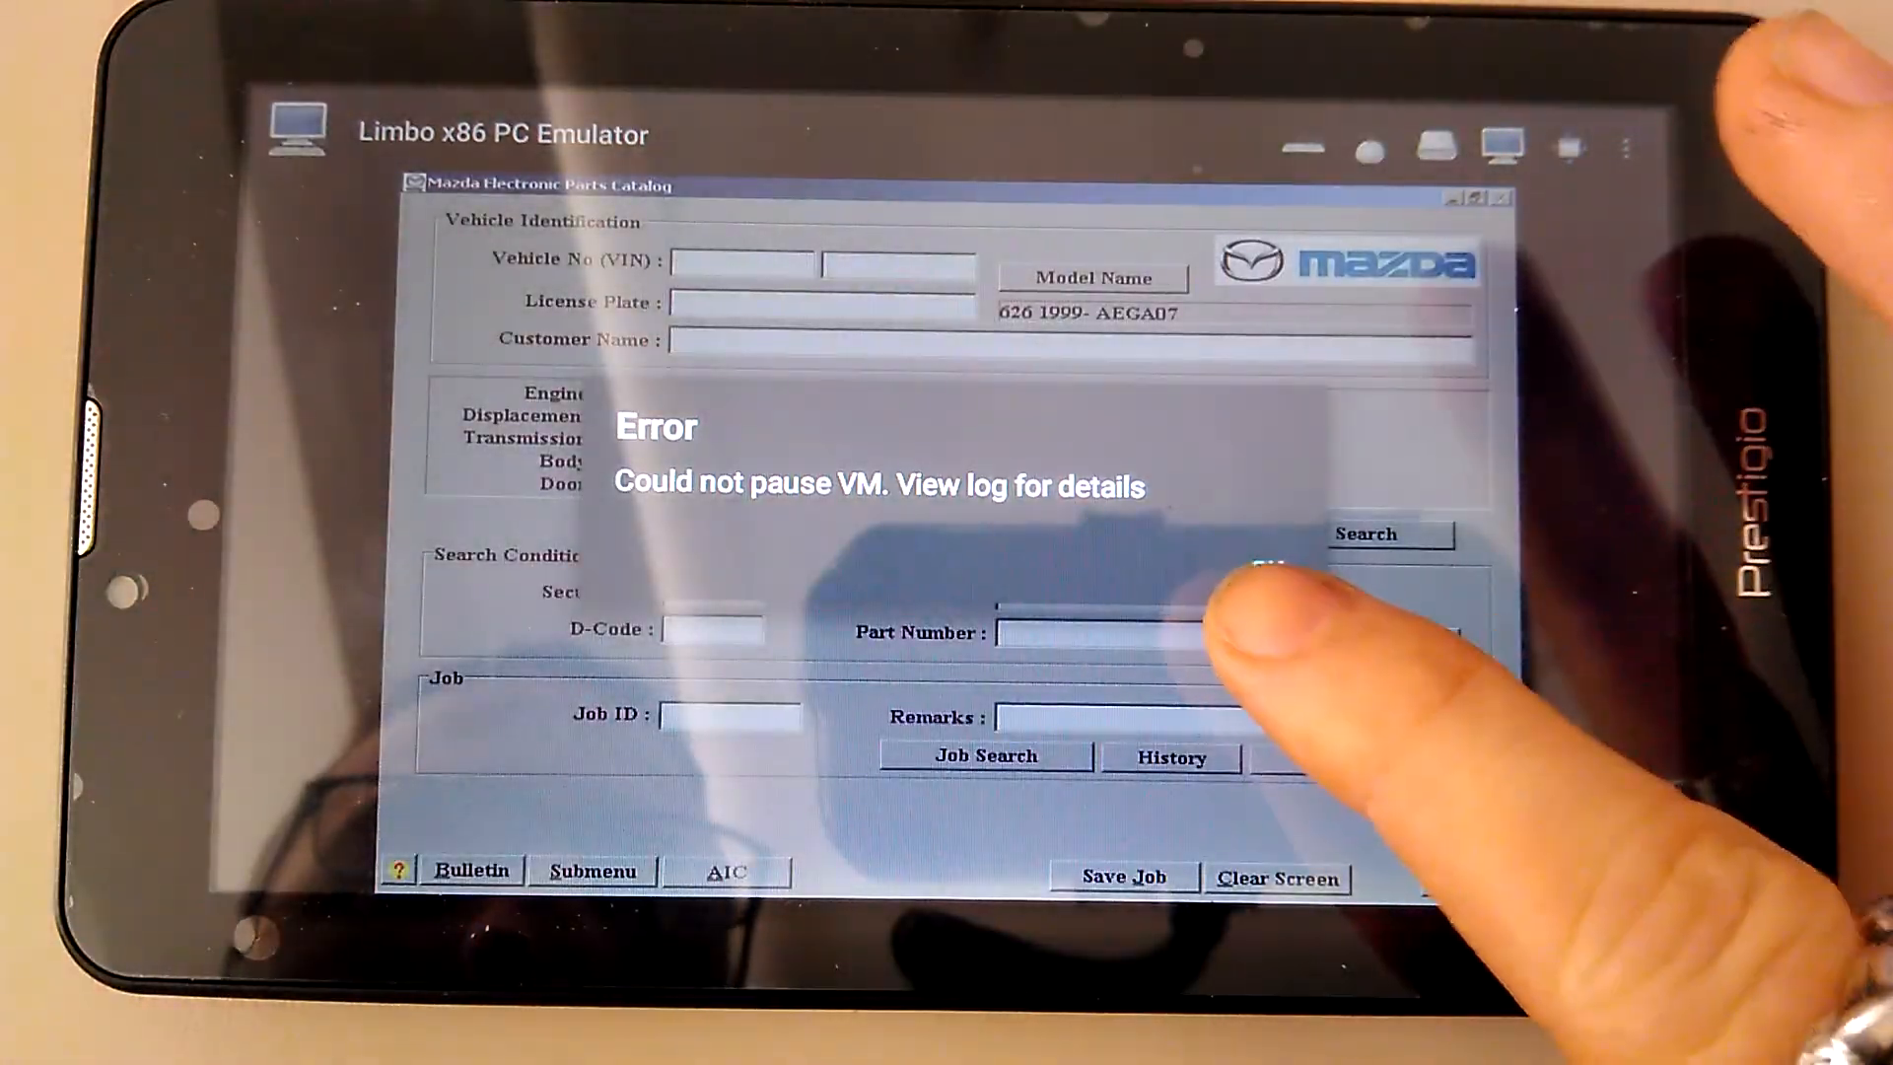
left_click(1223, 562)
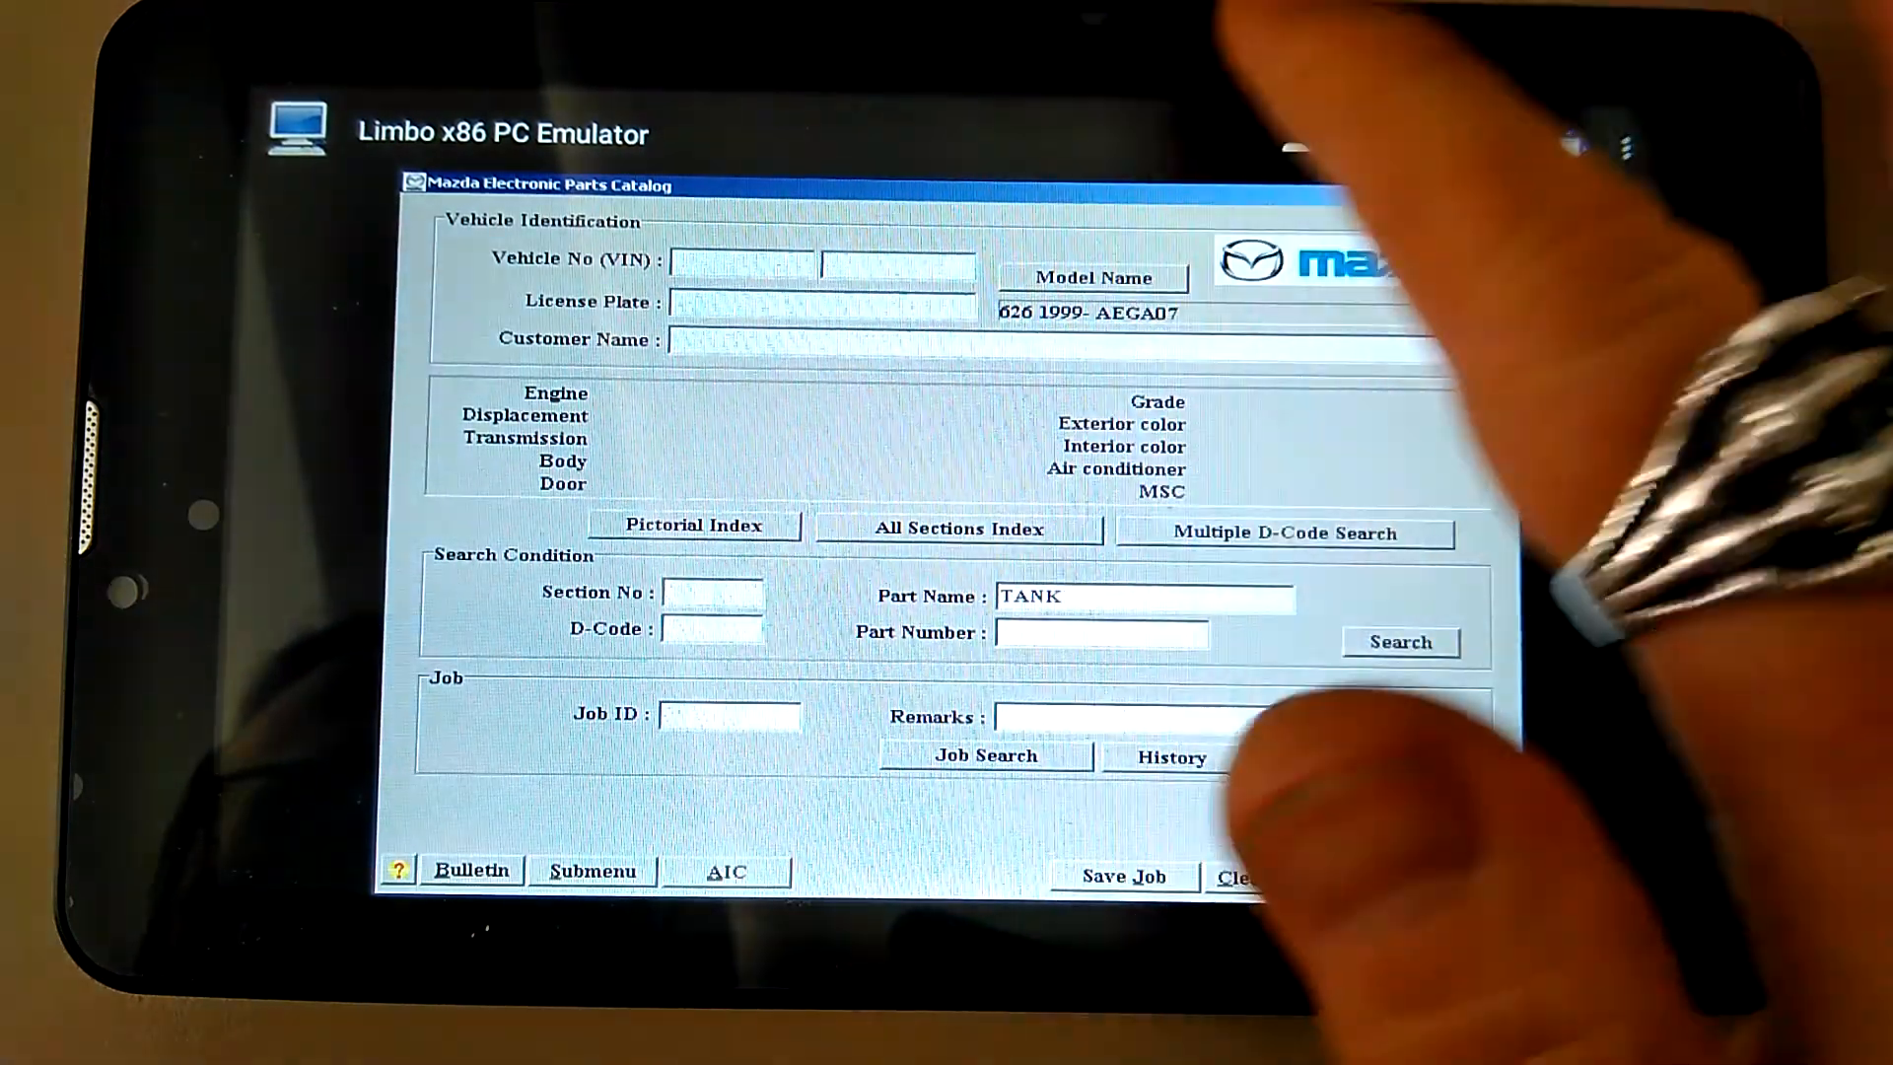
Retry Pause VM from the overflow menu and confirm PAUSE to save the machine state
left_click(1627, 149)
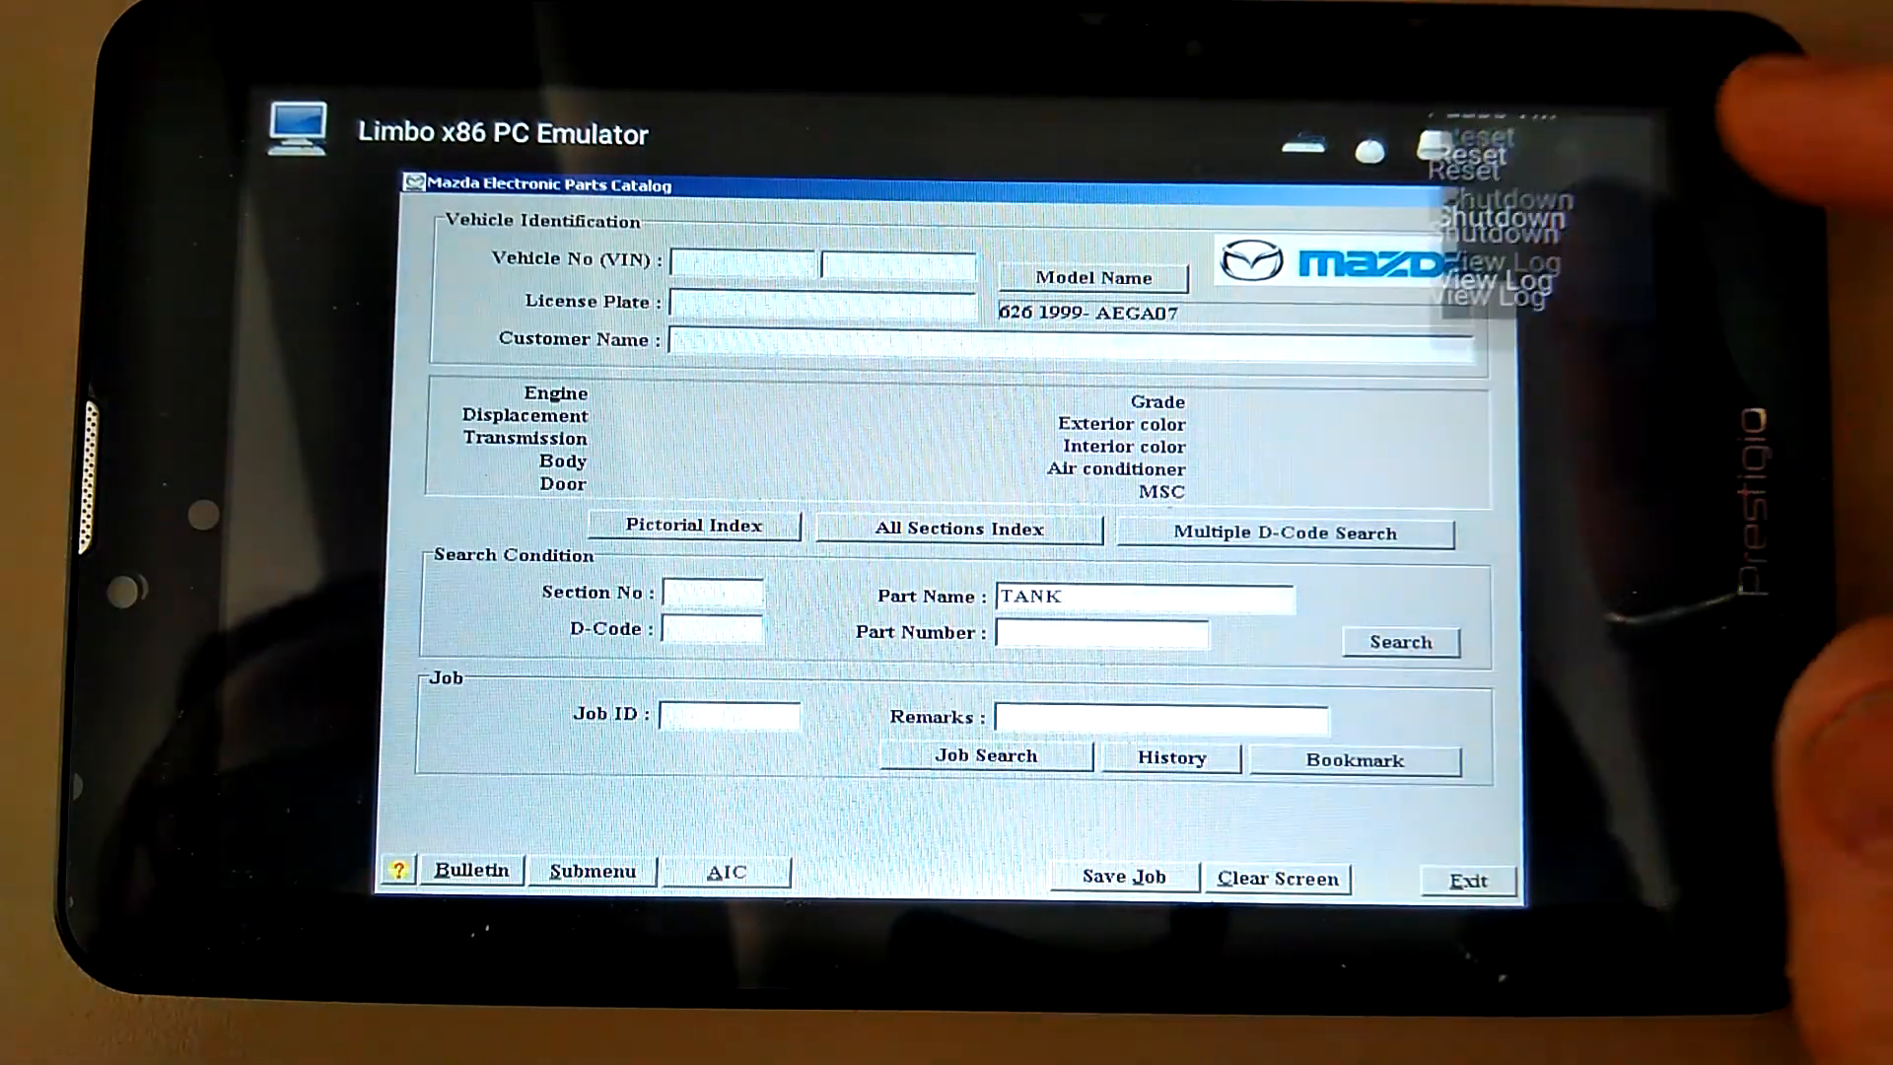
left_click(1471, 271)
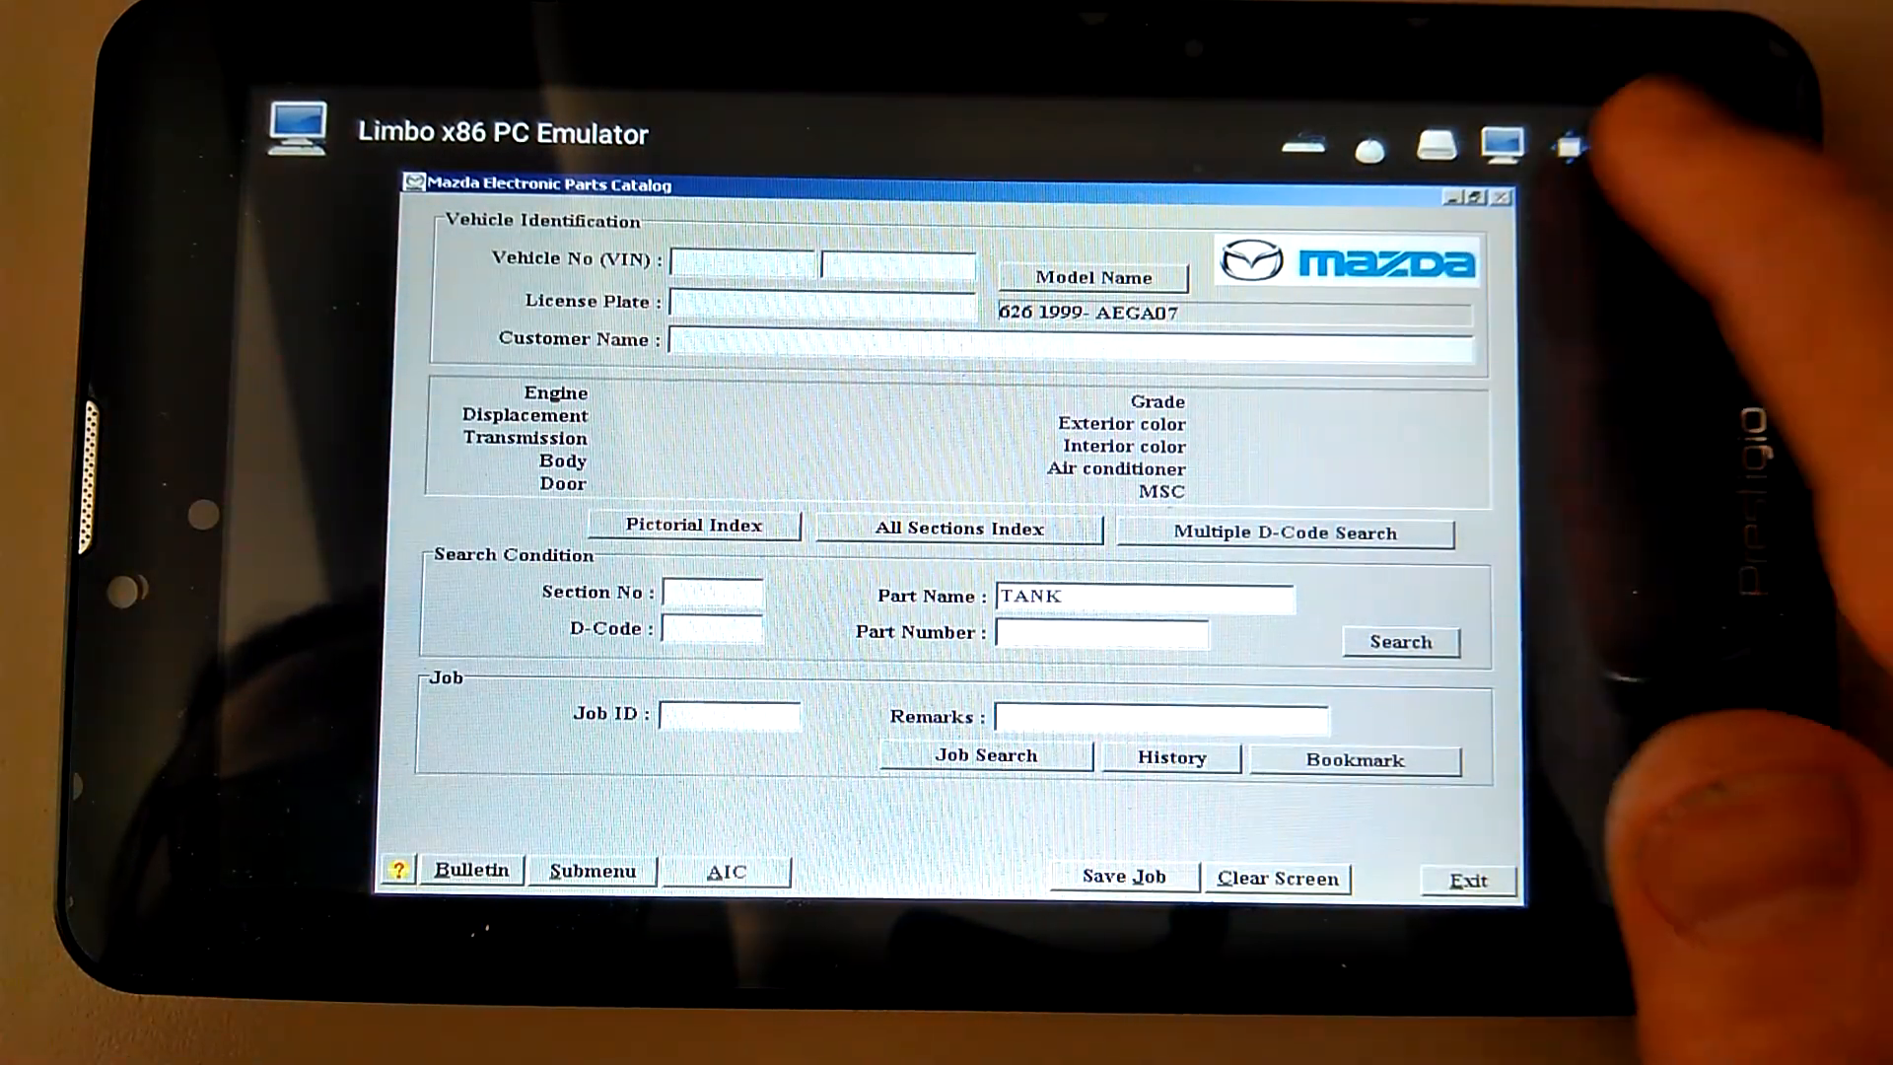
left_click(1469, 145)
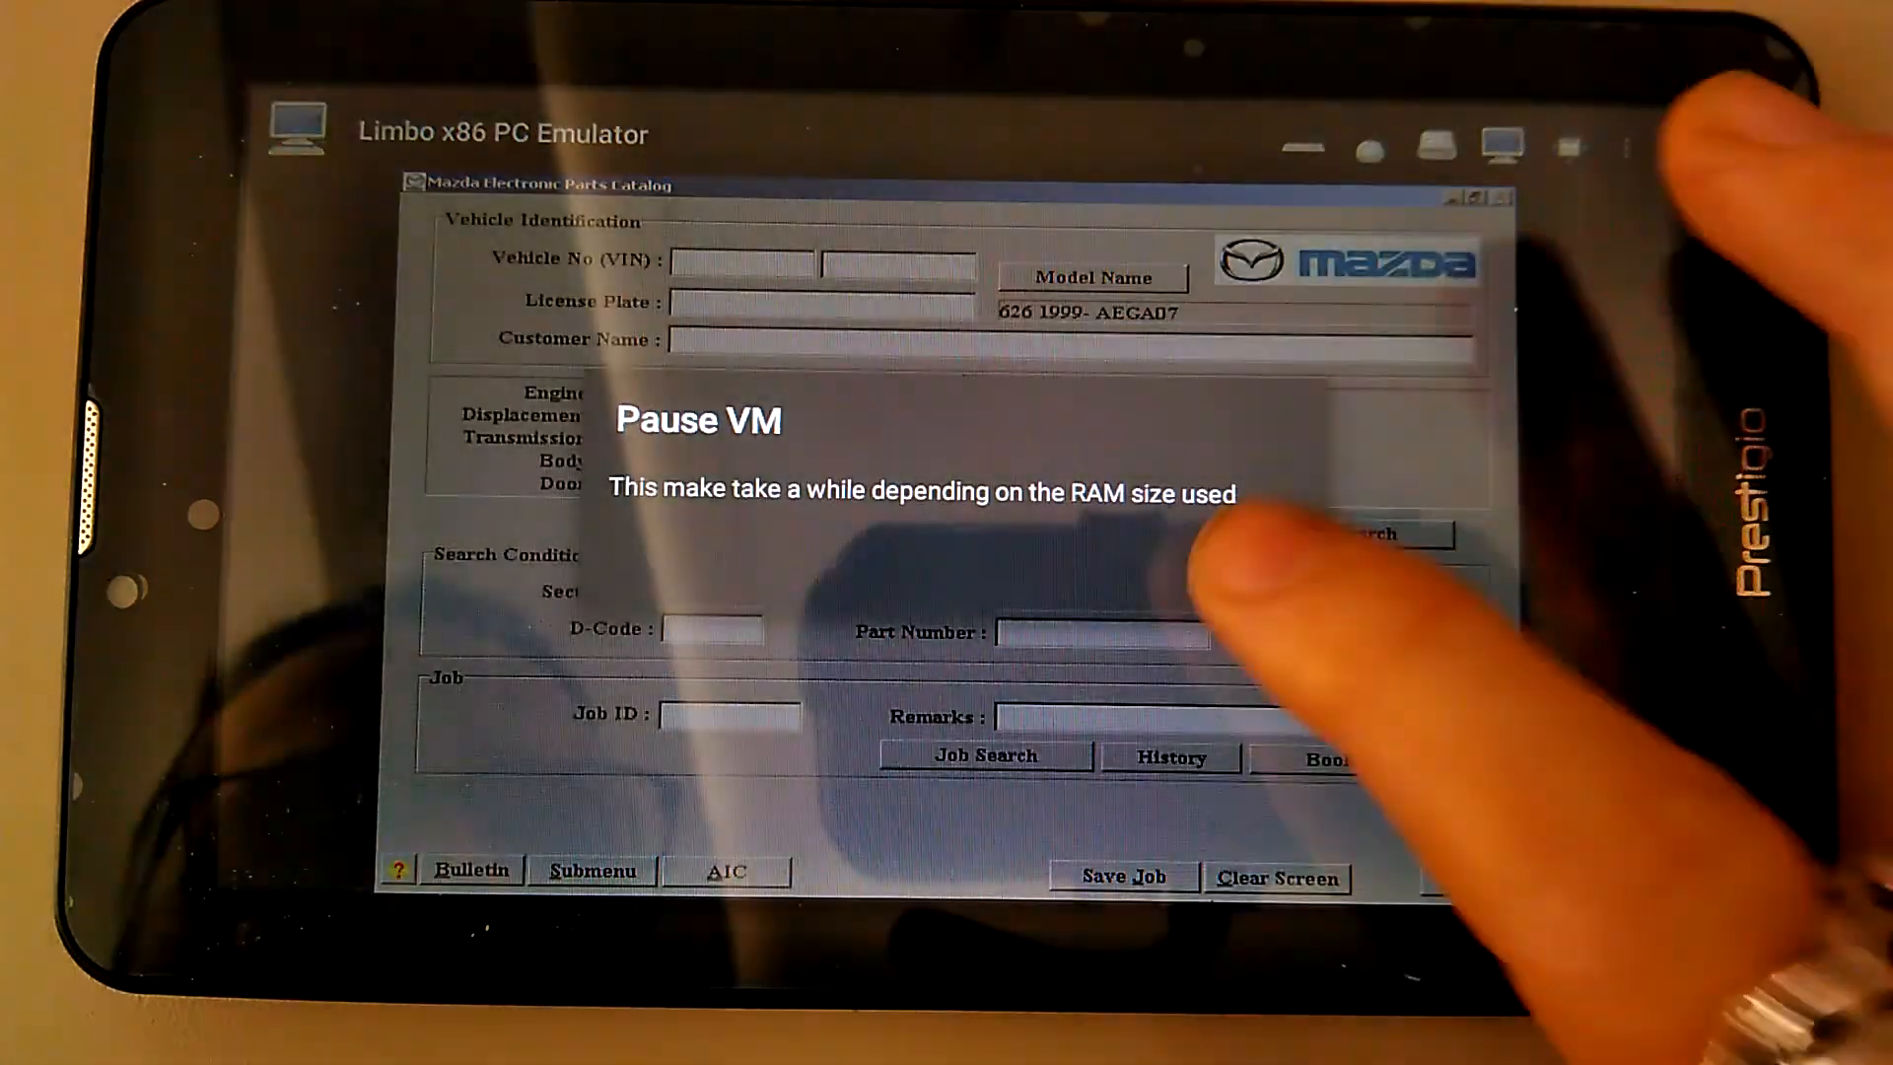
left_click(1255, 571)
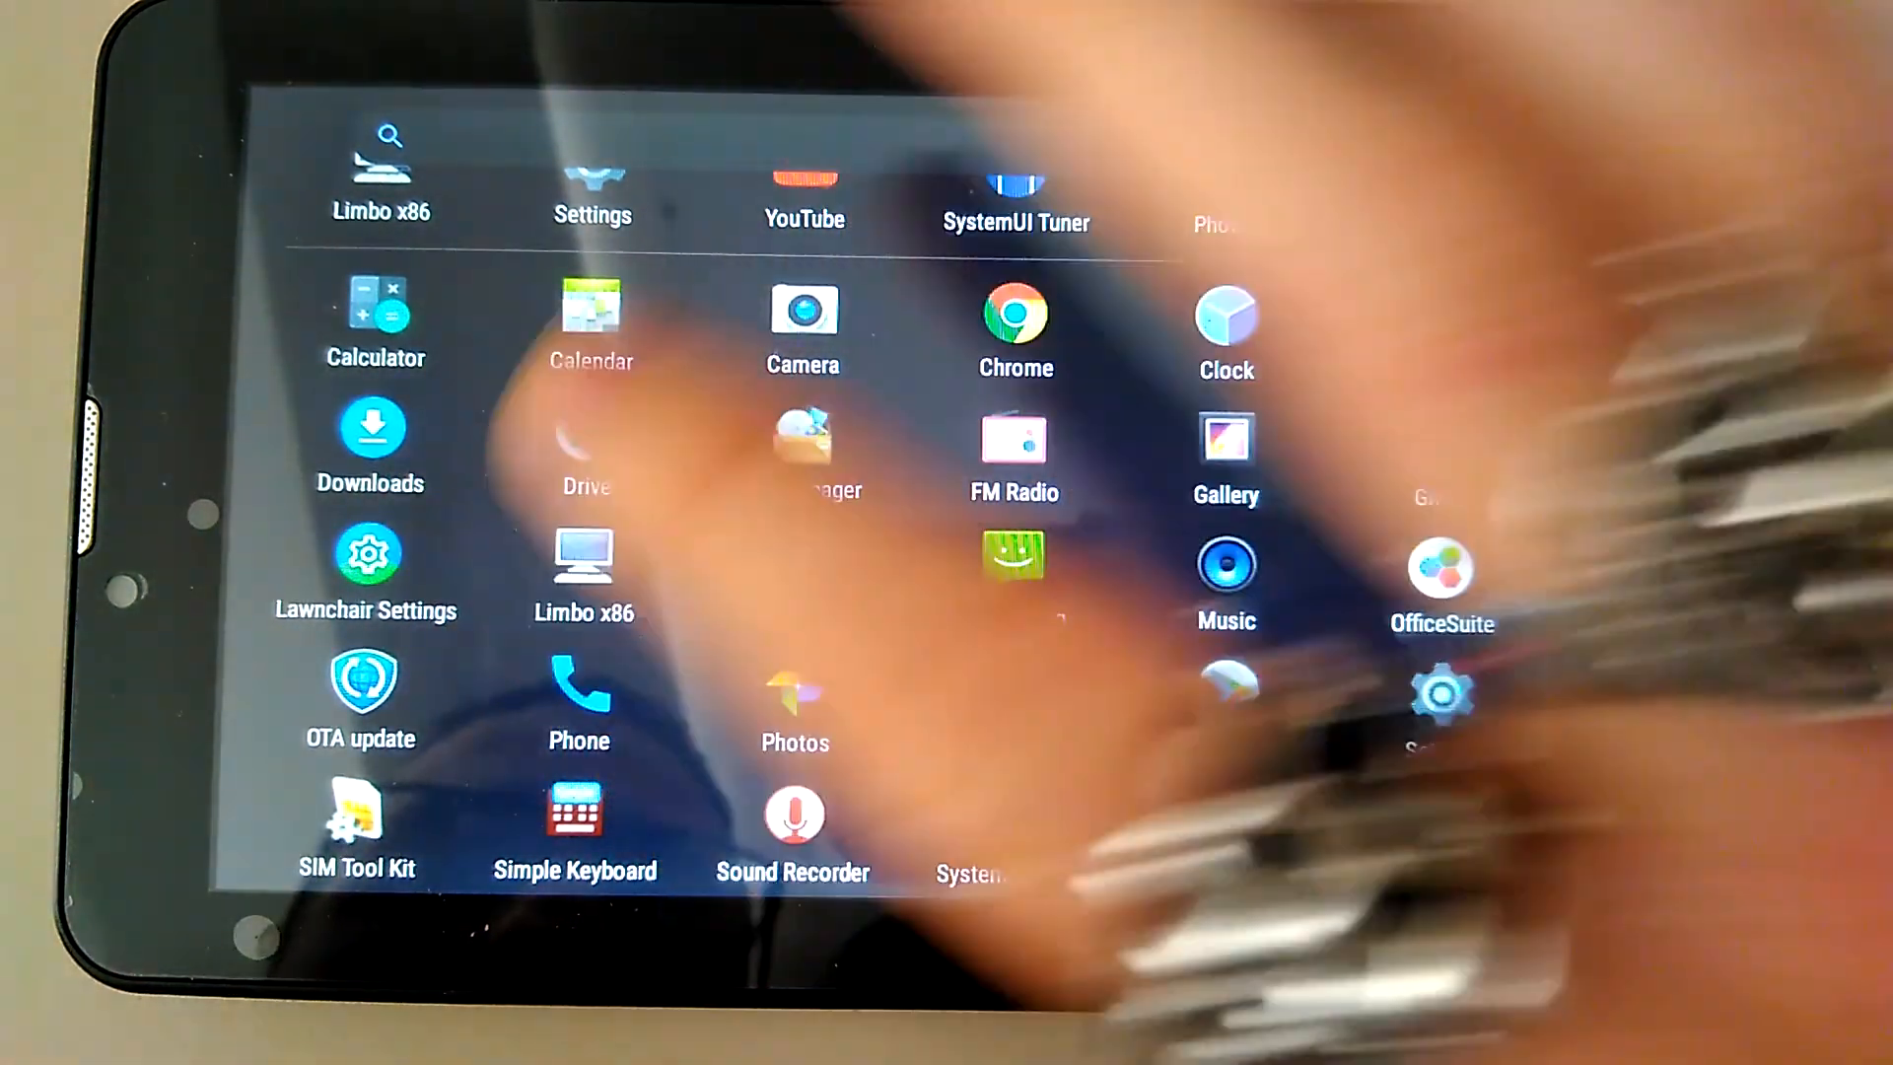
Launch Limbo x86, select MazdaEPC2 under Load Machine and resume it with Play
left_click(584, 572)
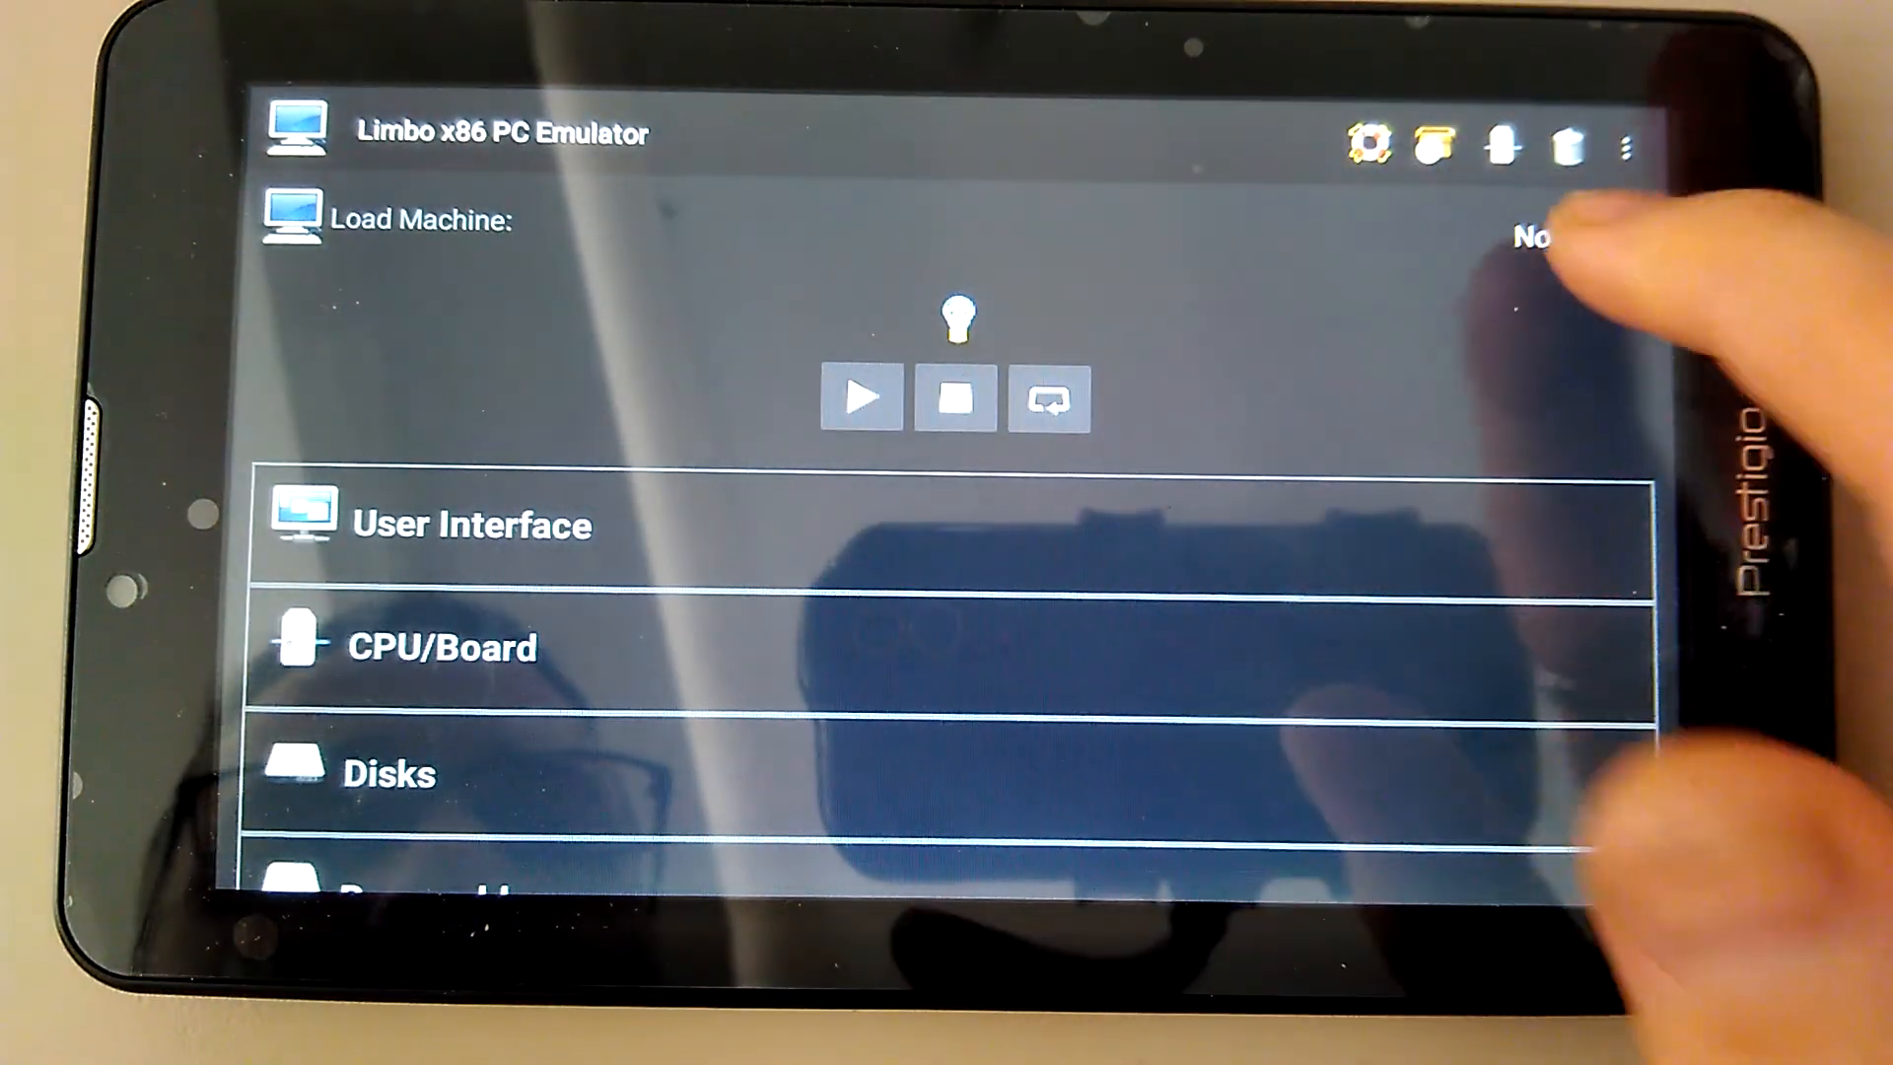
left_click(1558, 236)
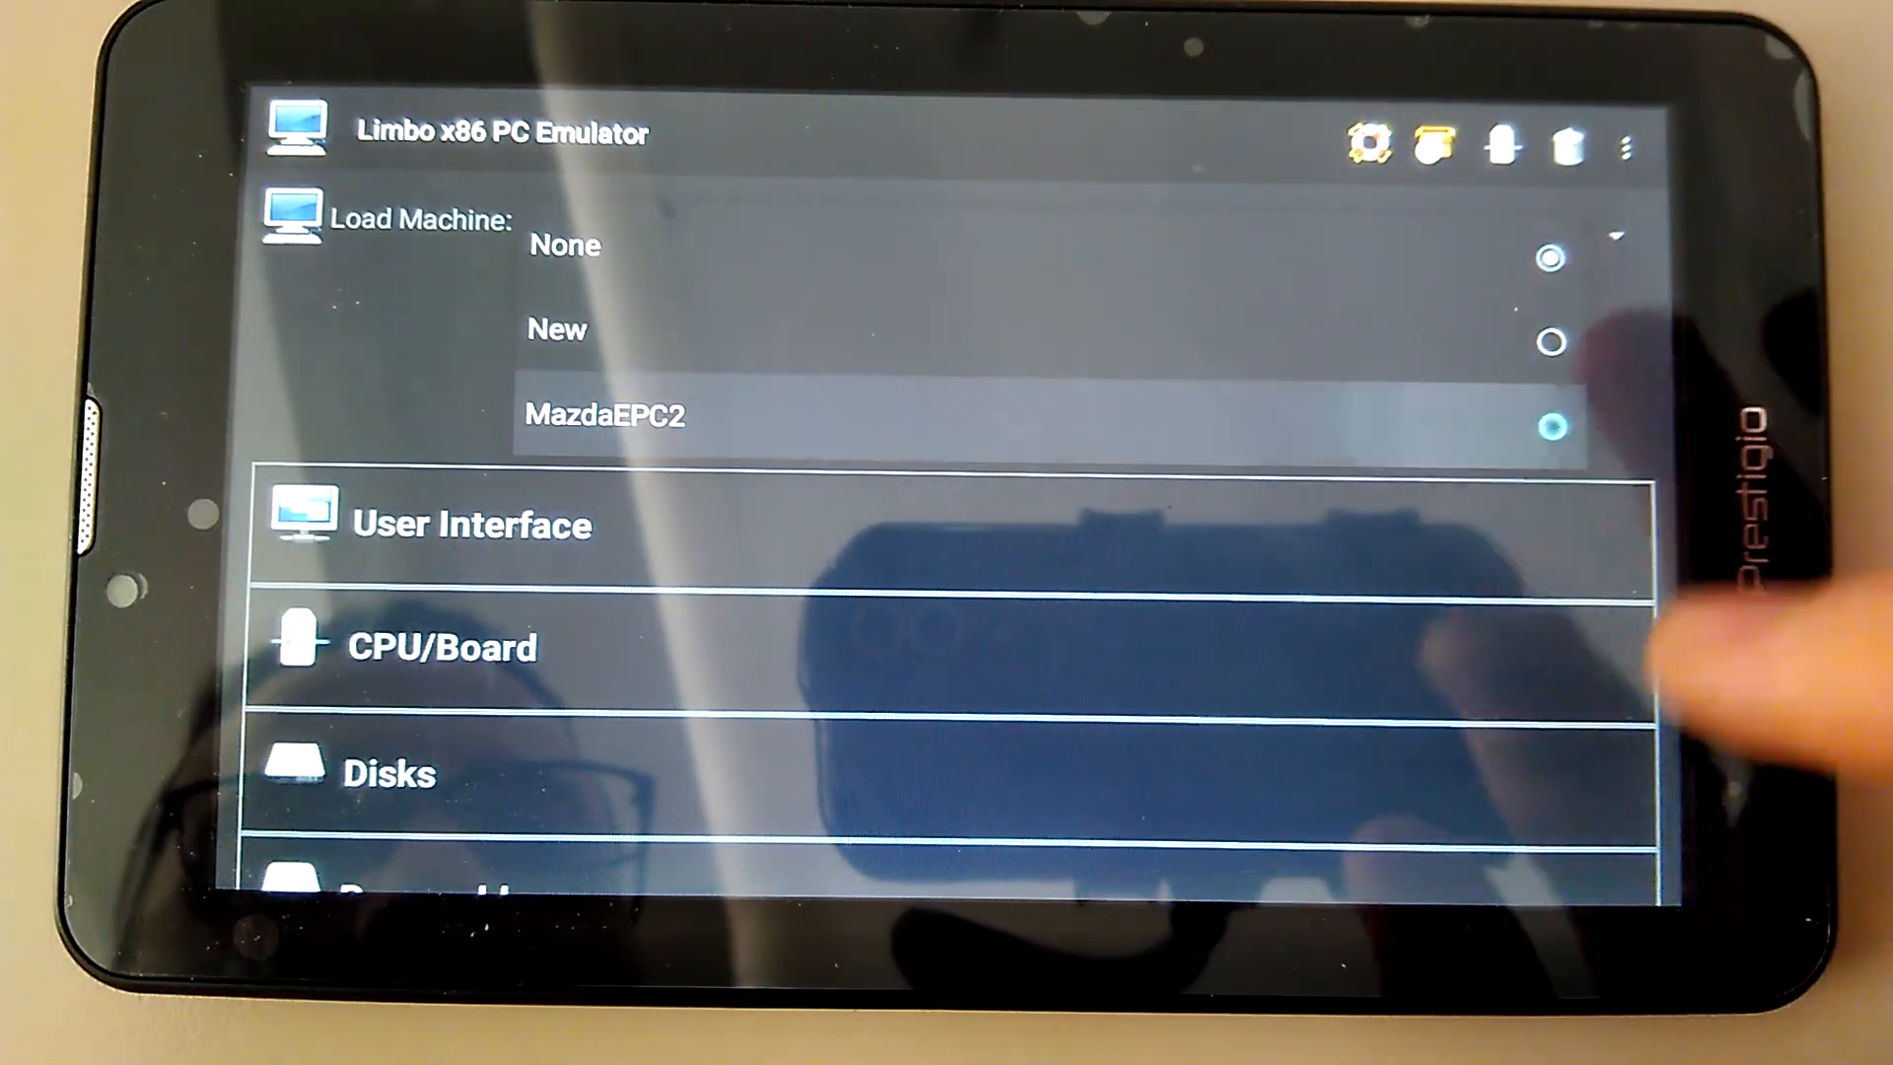
left_click(1026, 424)
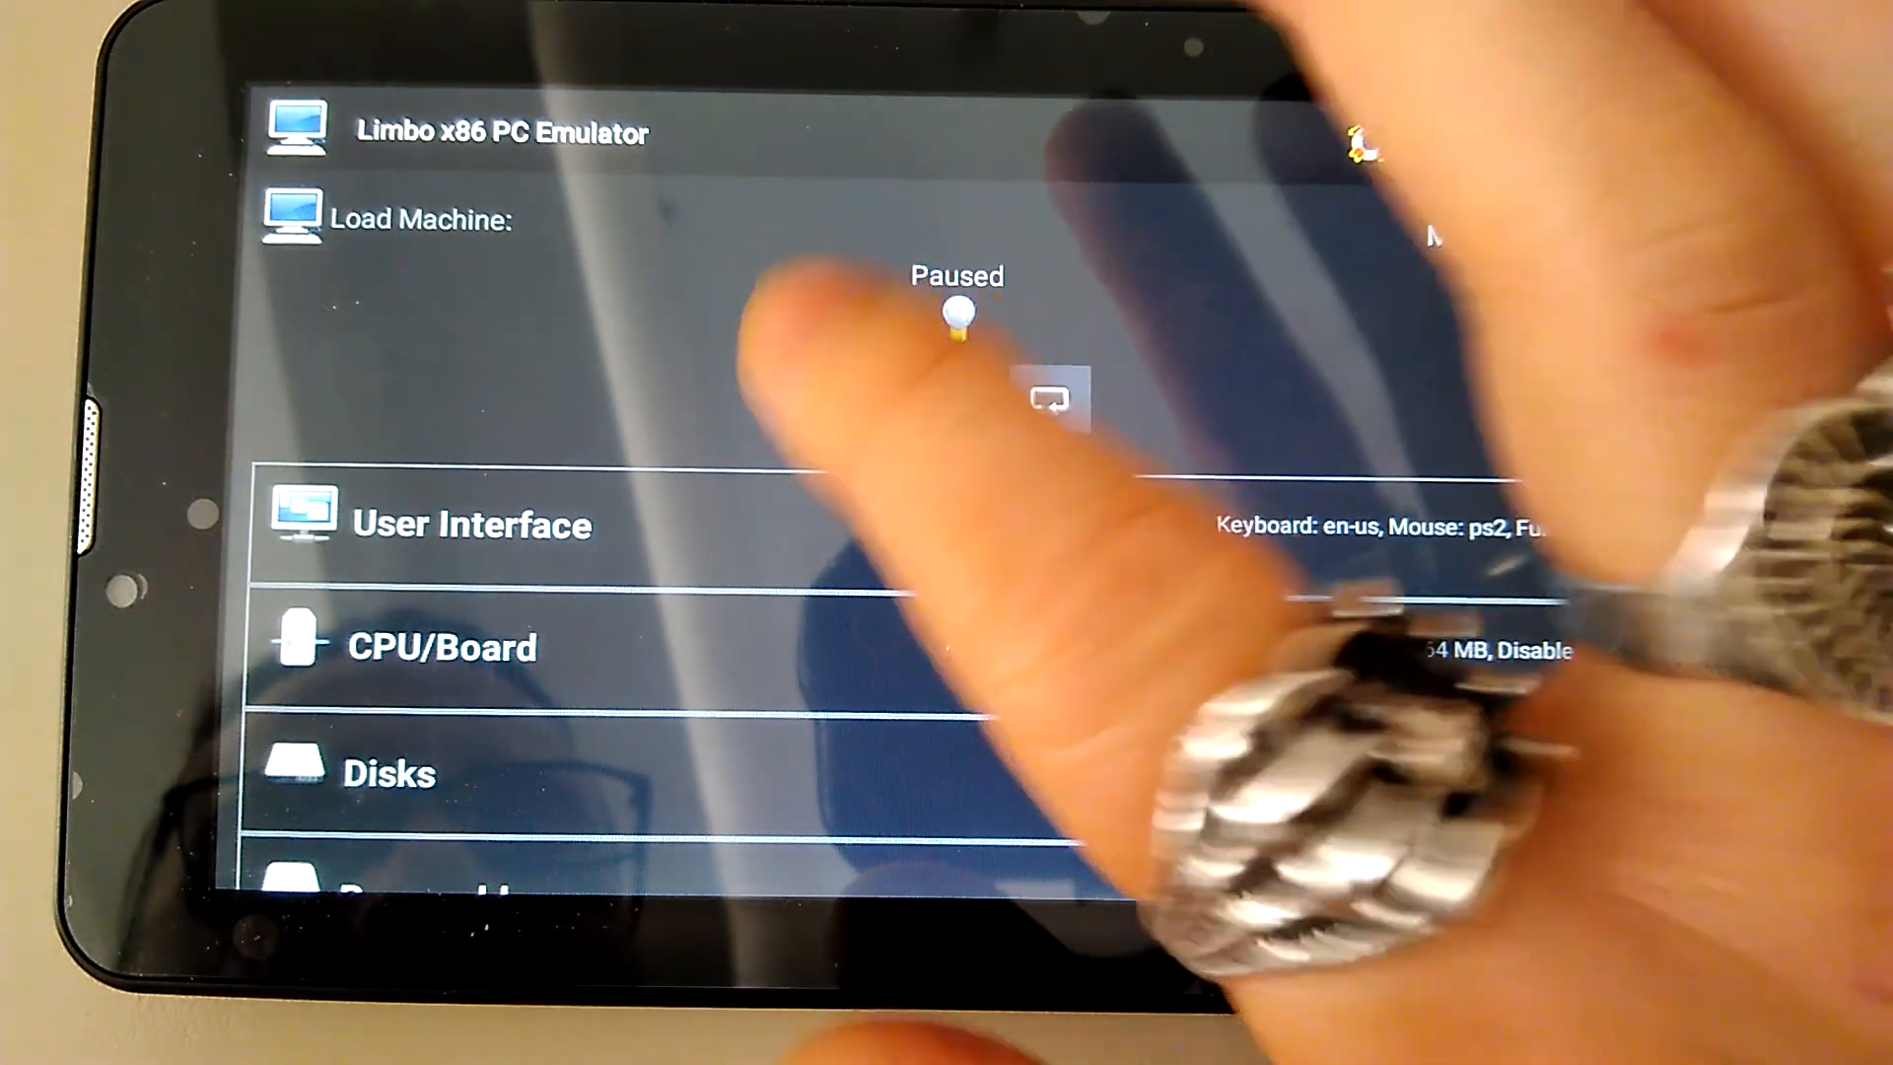
left_click(862, 397)
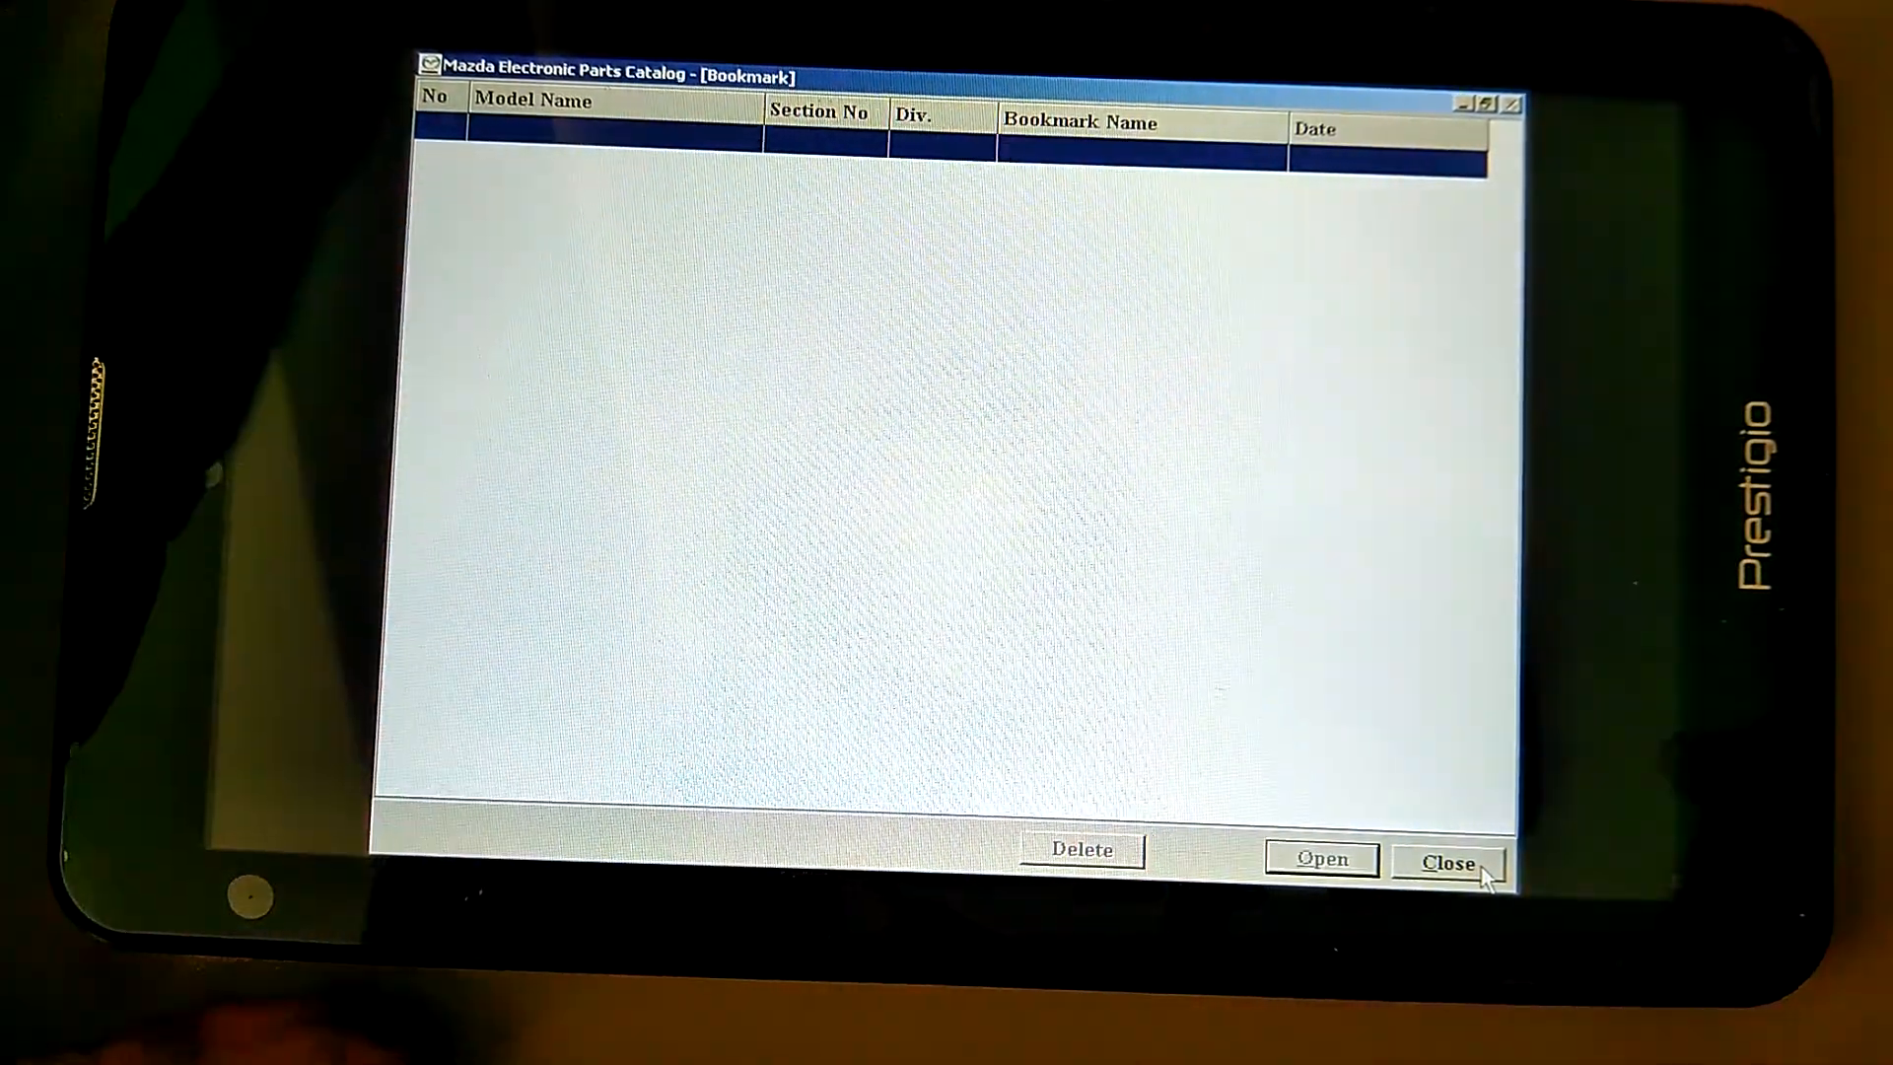
Close the empty Bookmark window and Exit the Mazda parts catalog
left_click(1482, 868)
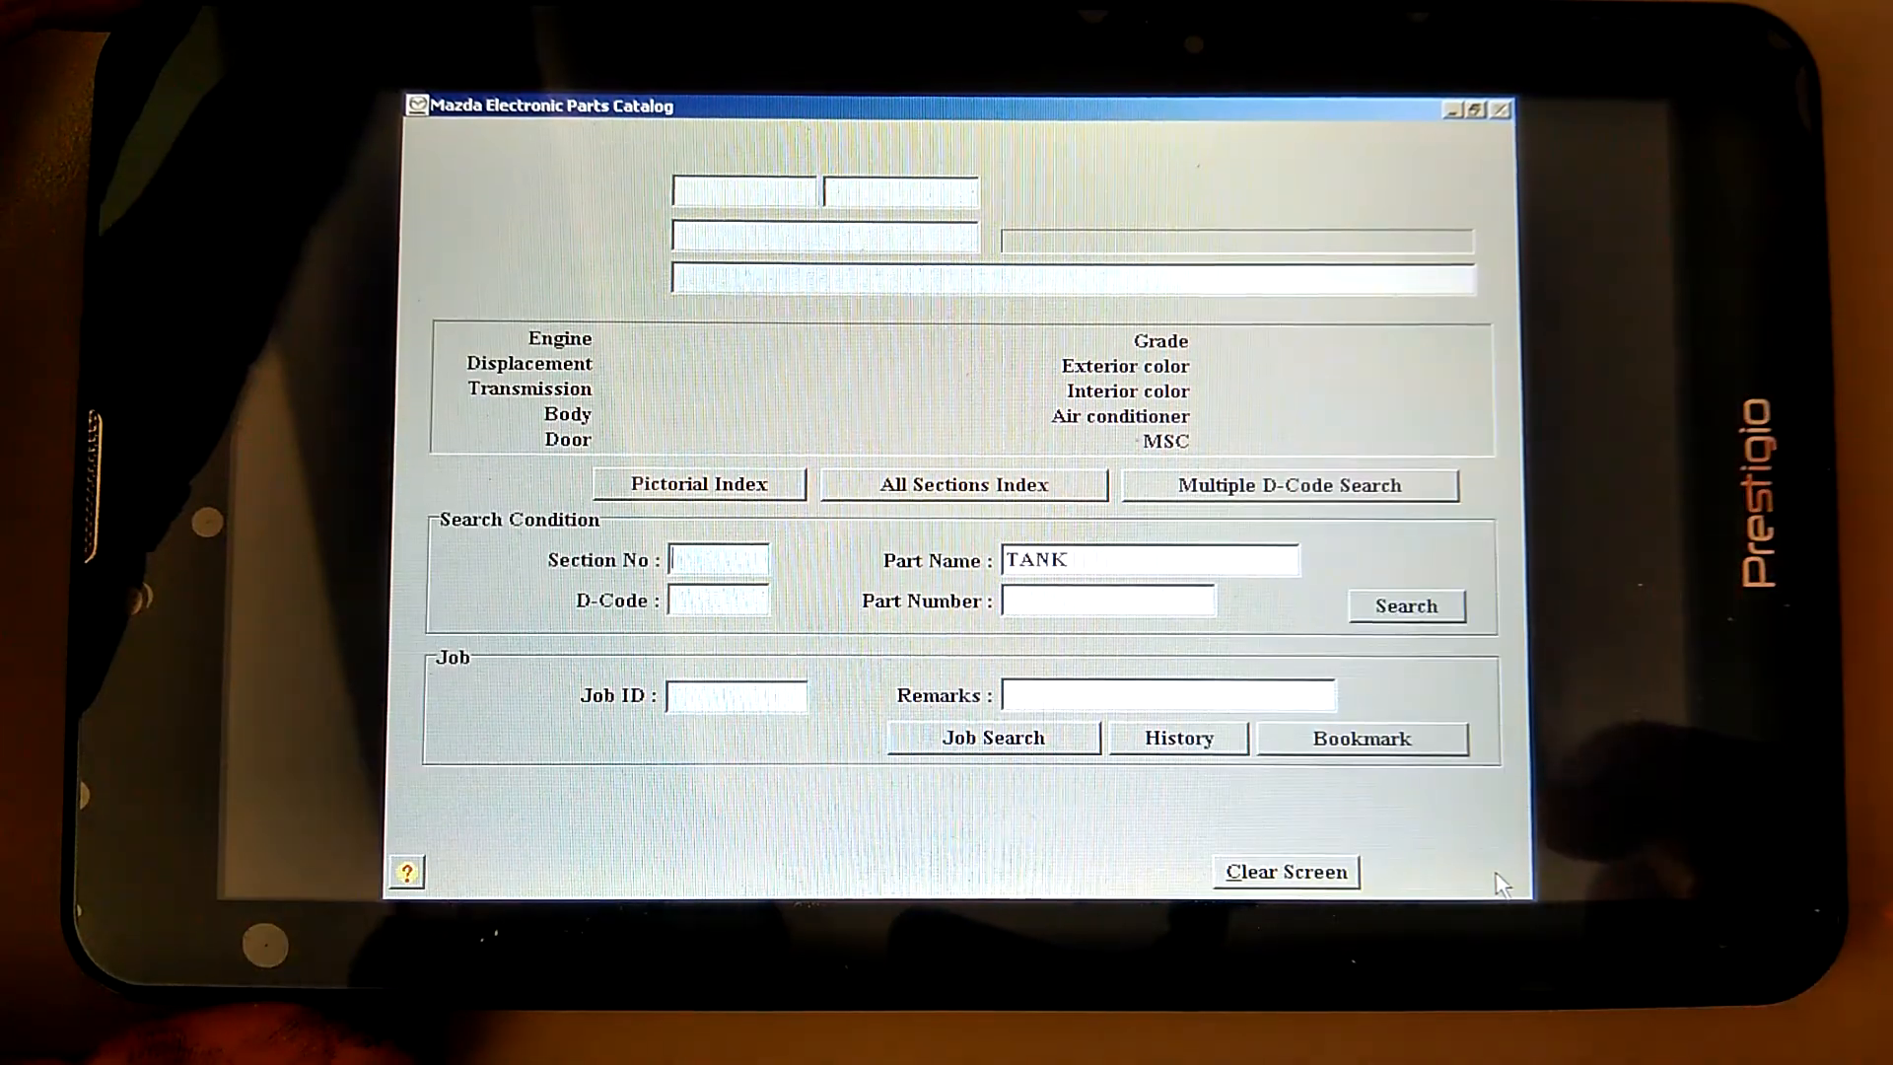
left_click(1497, 874)
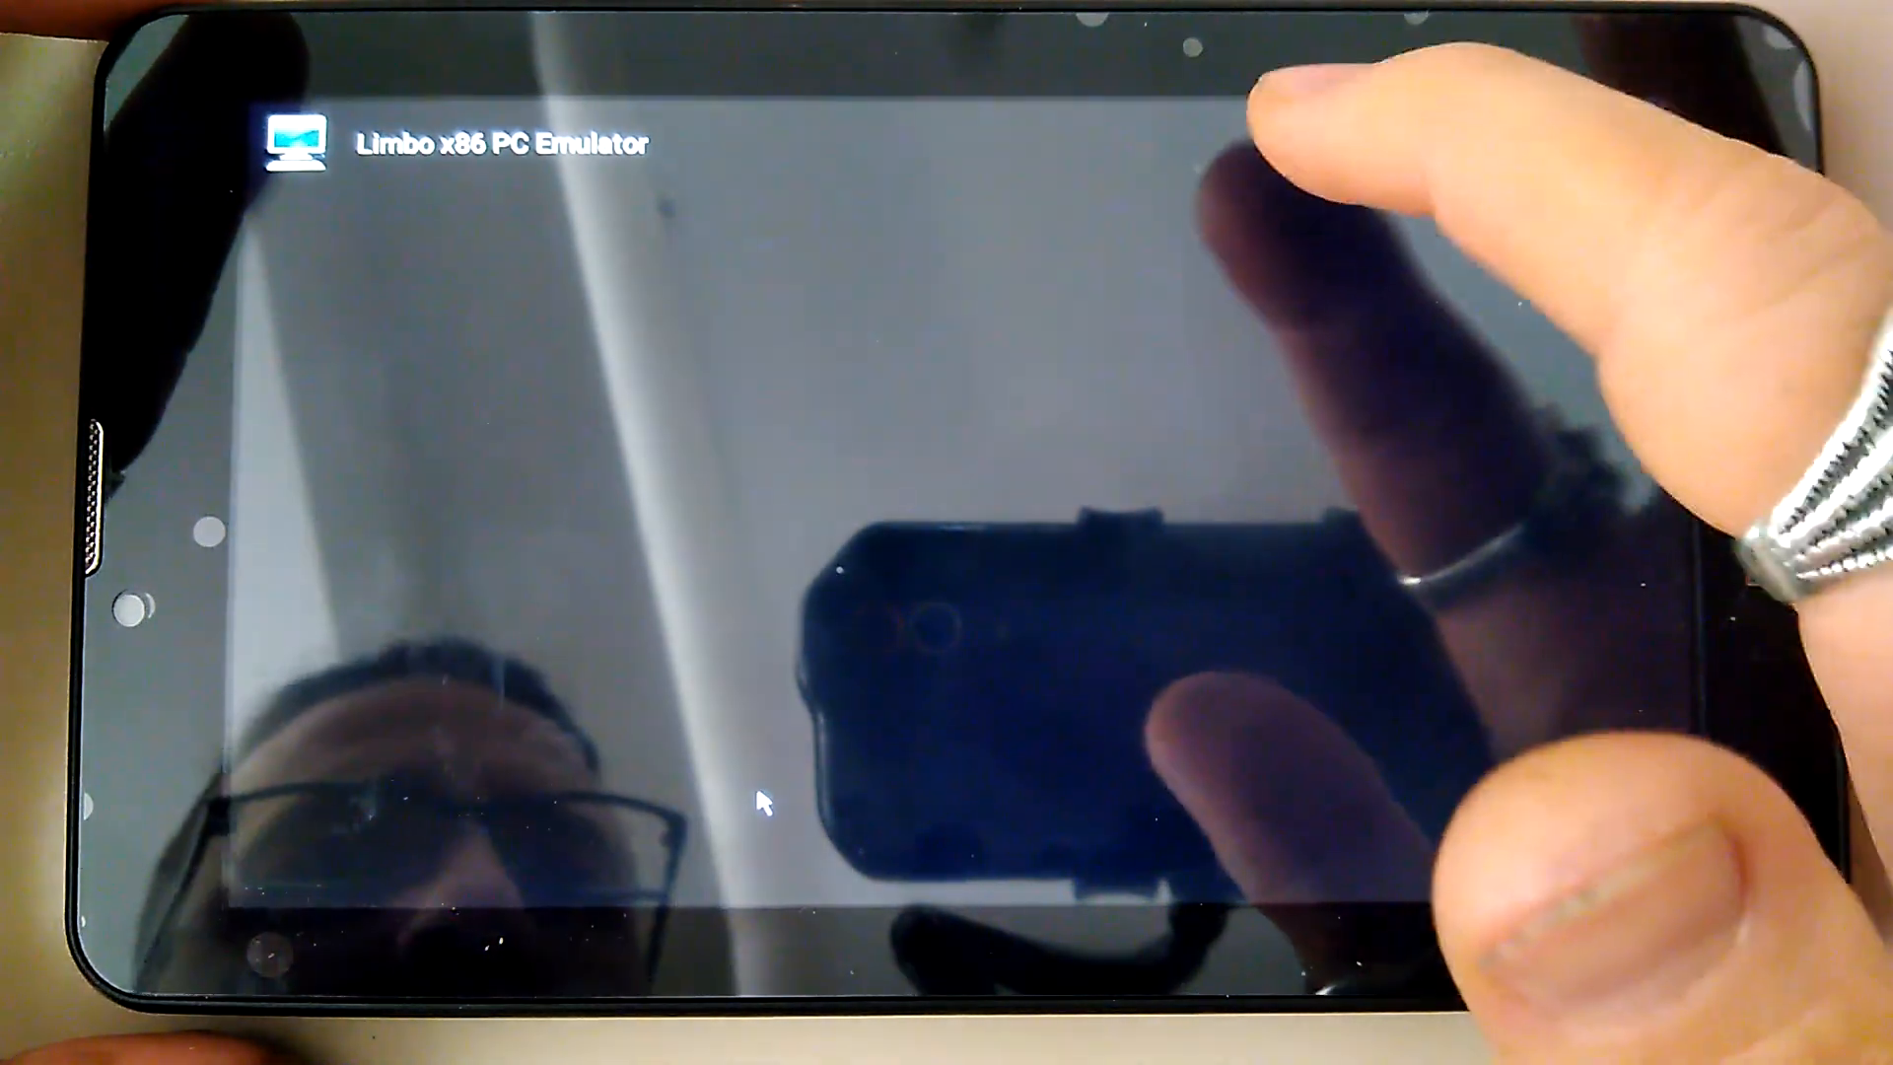
Hide the on-screen keyboard and choose Shutdown from the overflow menu, confirming YES
left_click(1304, 143)
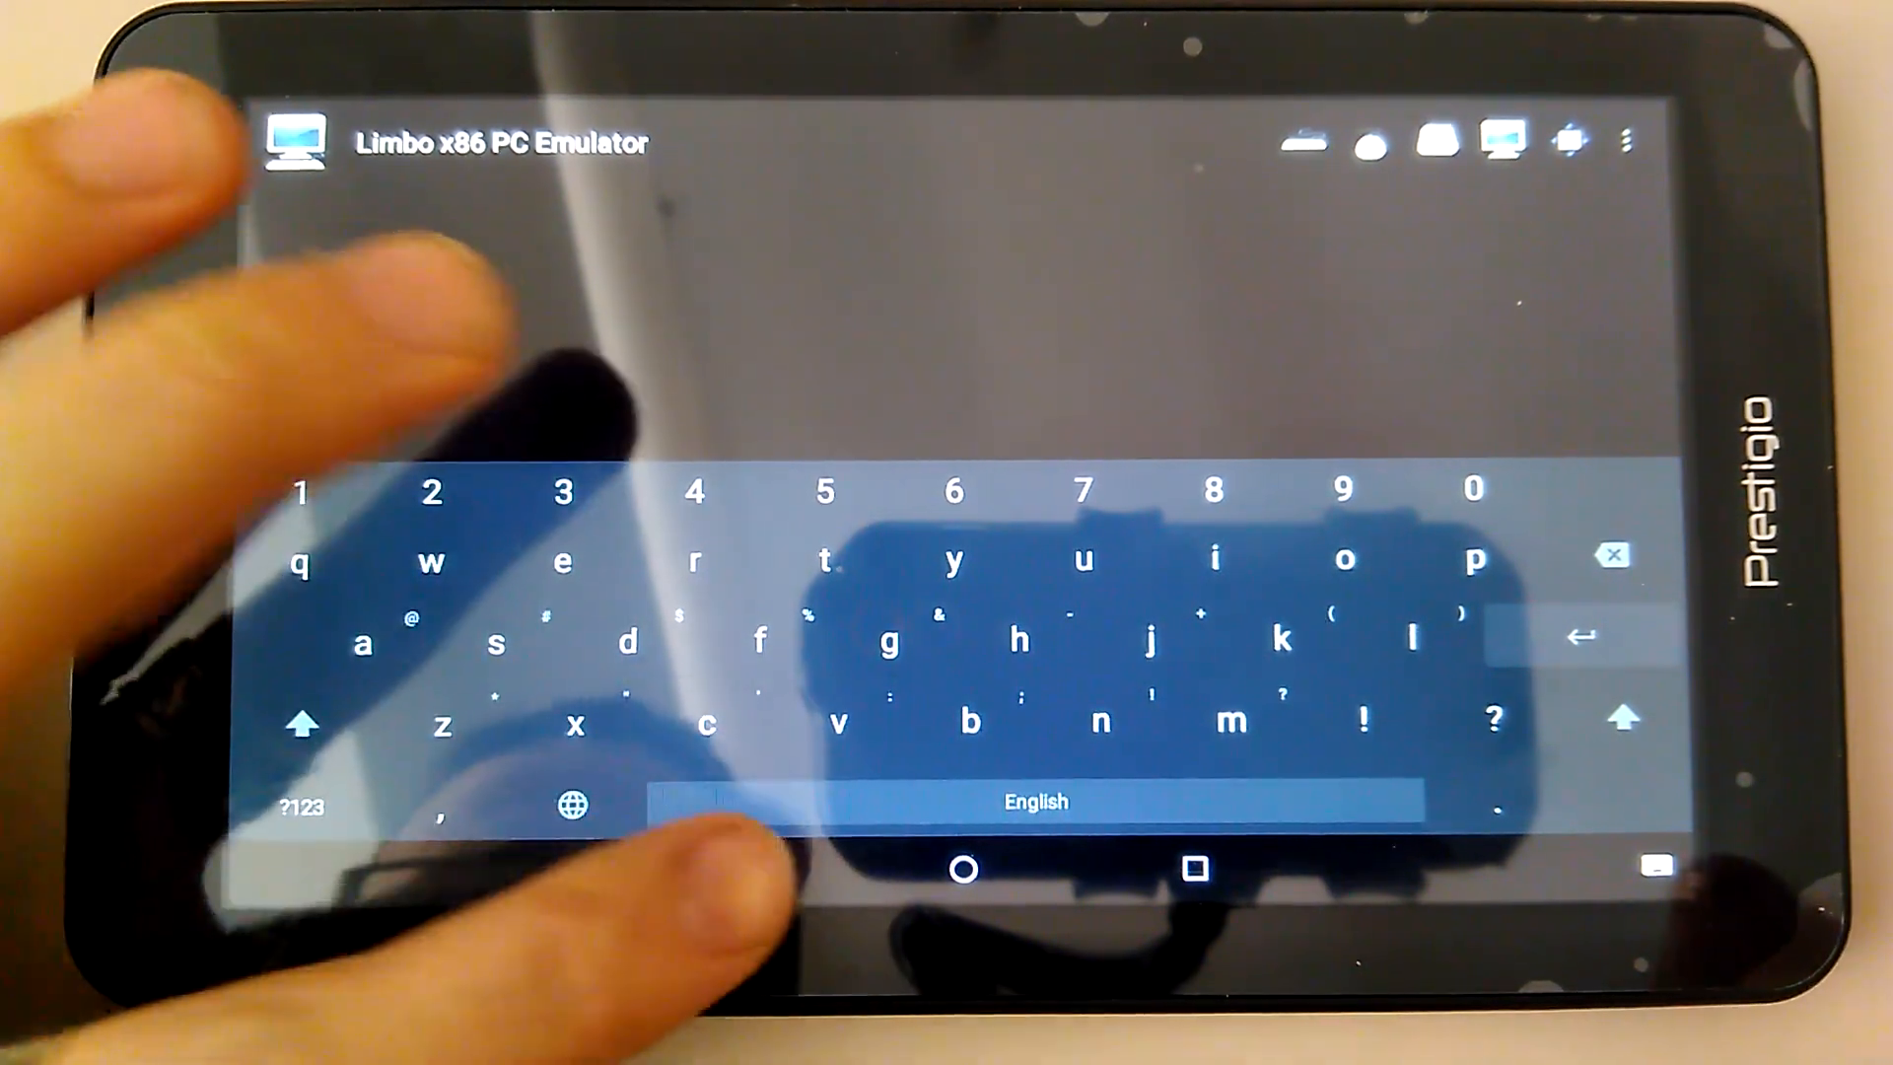
left_click(732, 869)
left_click(1626, 141)
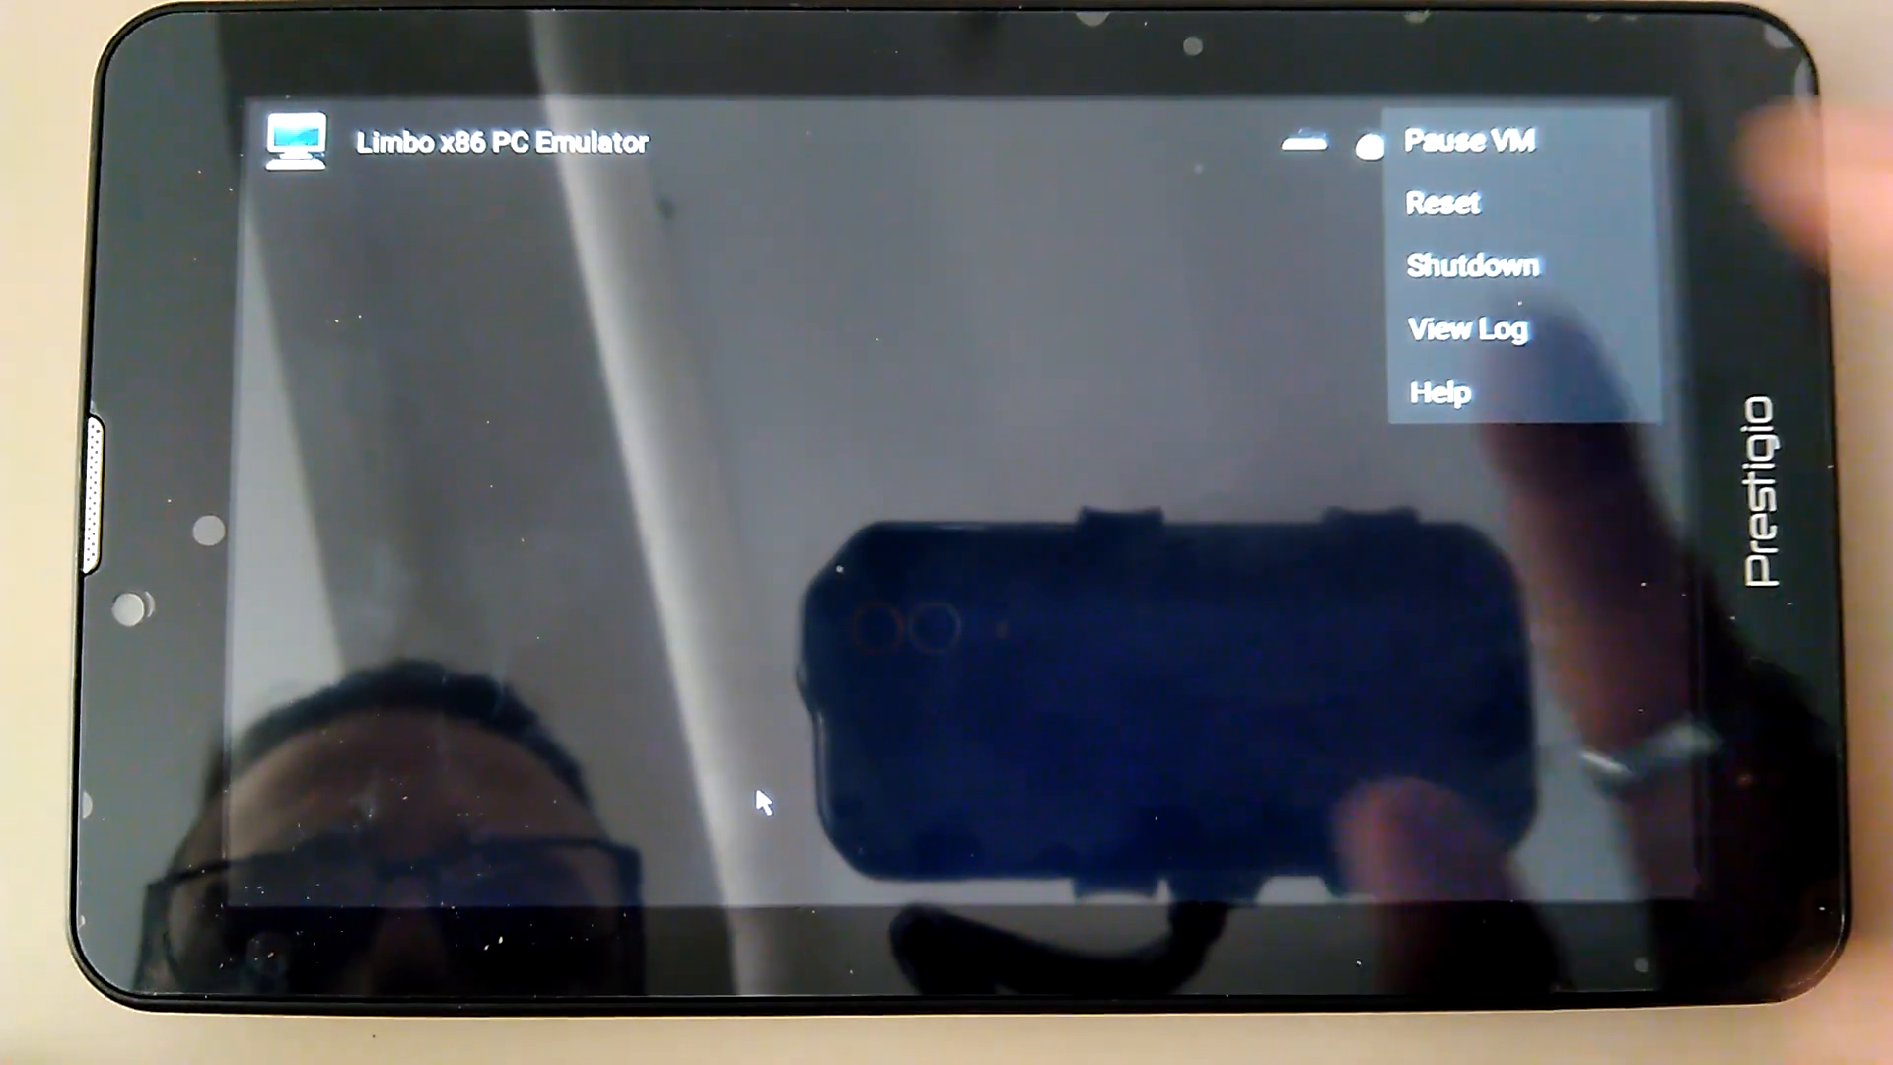
left_click(1472, 264)
left_click(1285, 583)
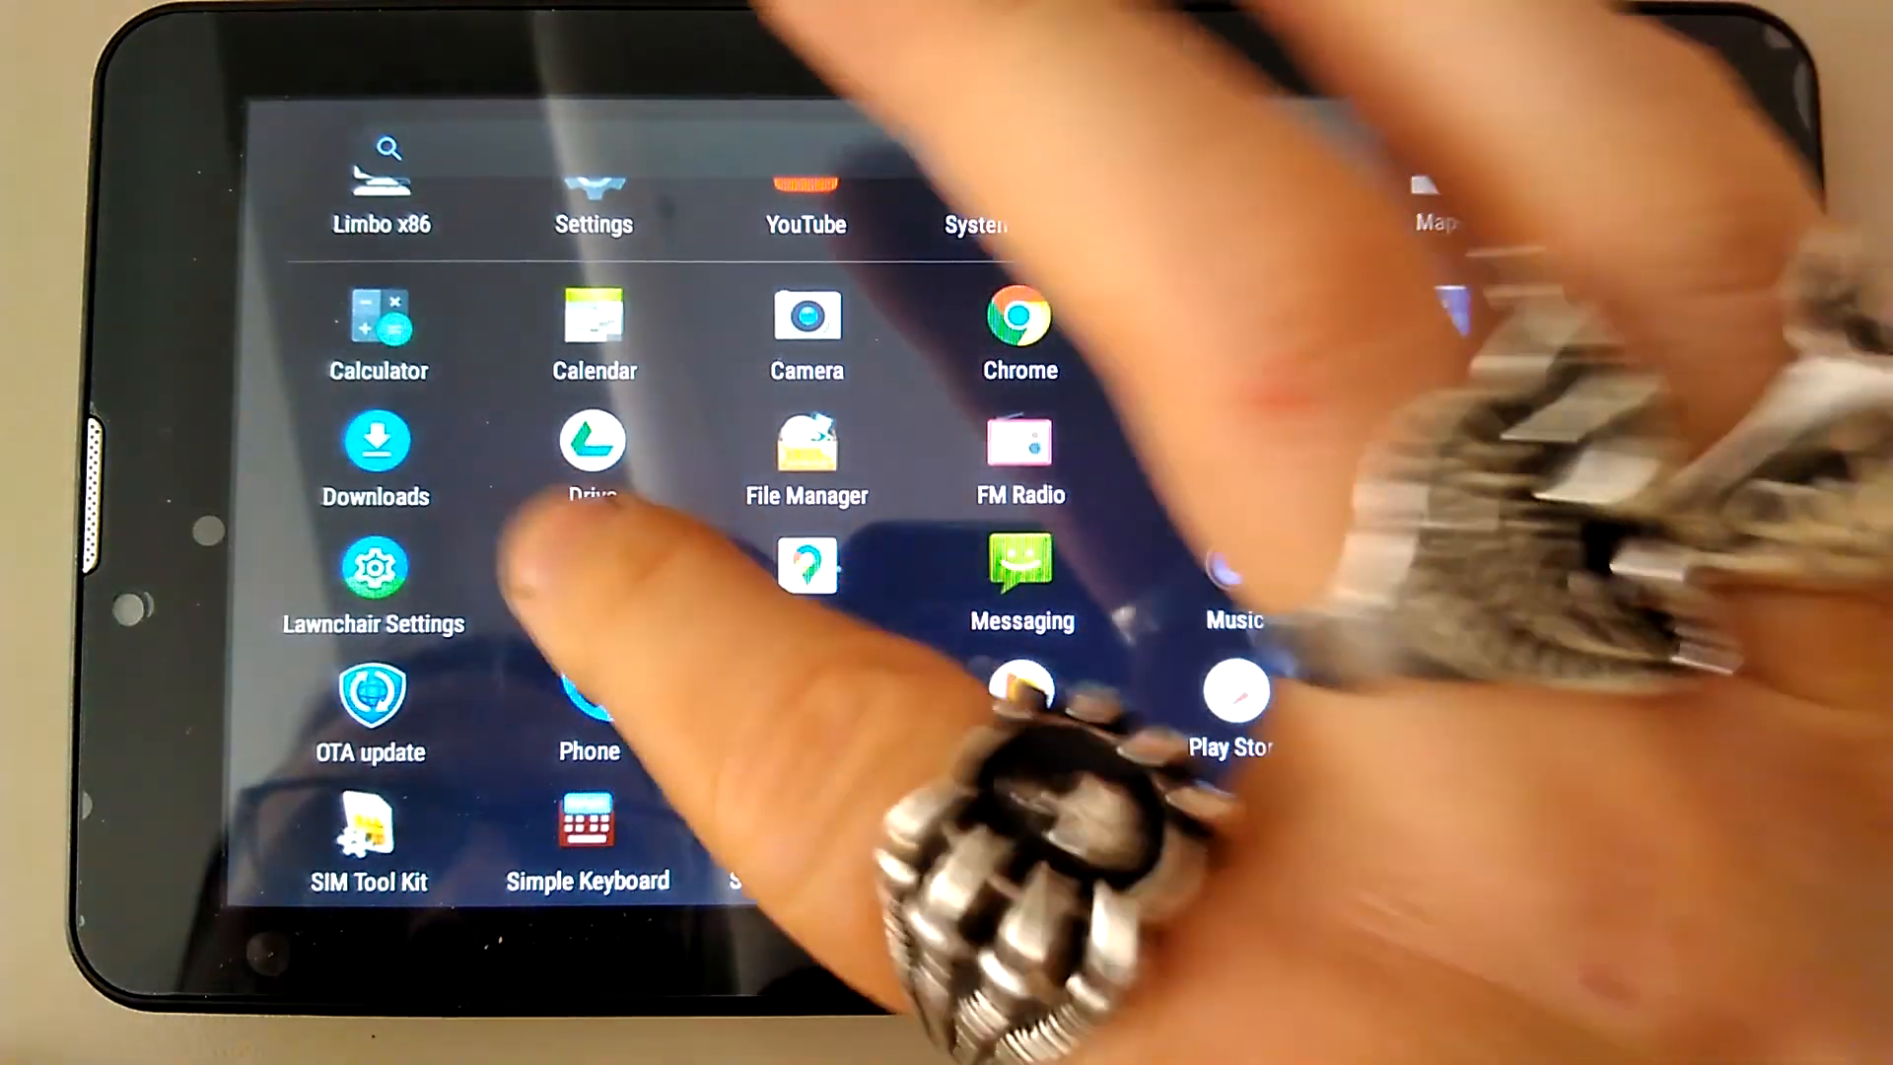
Launch Limbo x86, load MazdaEPC2 from the machine list and start it with Play
left_click(382, 182)
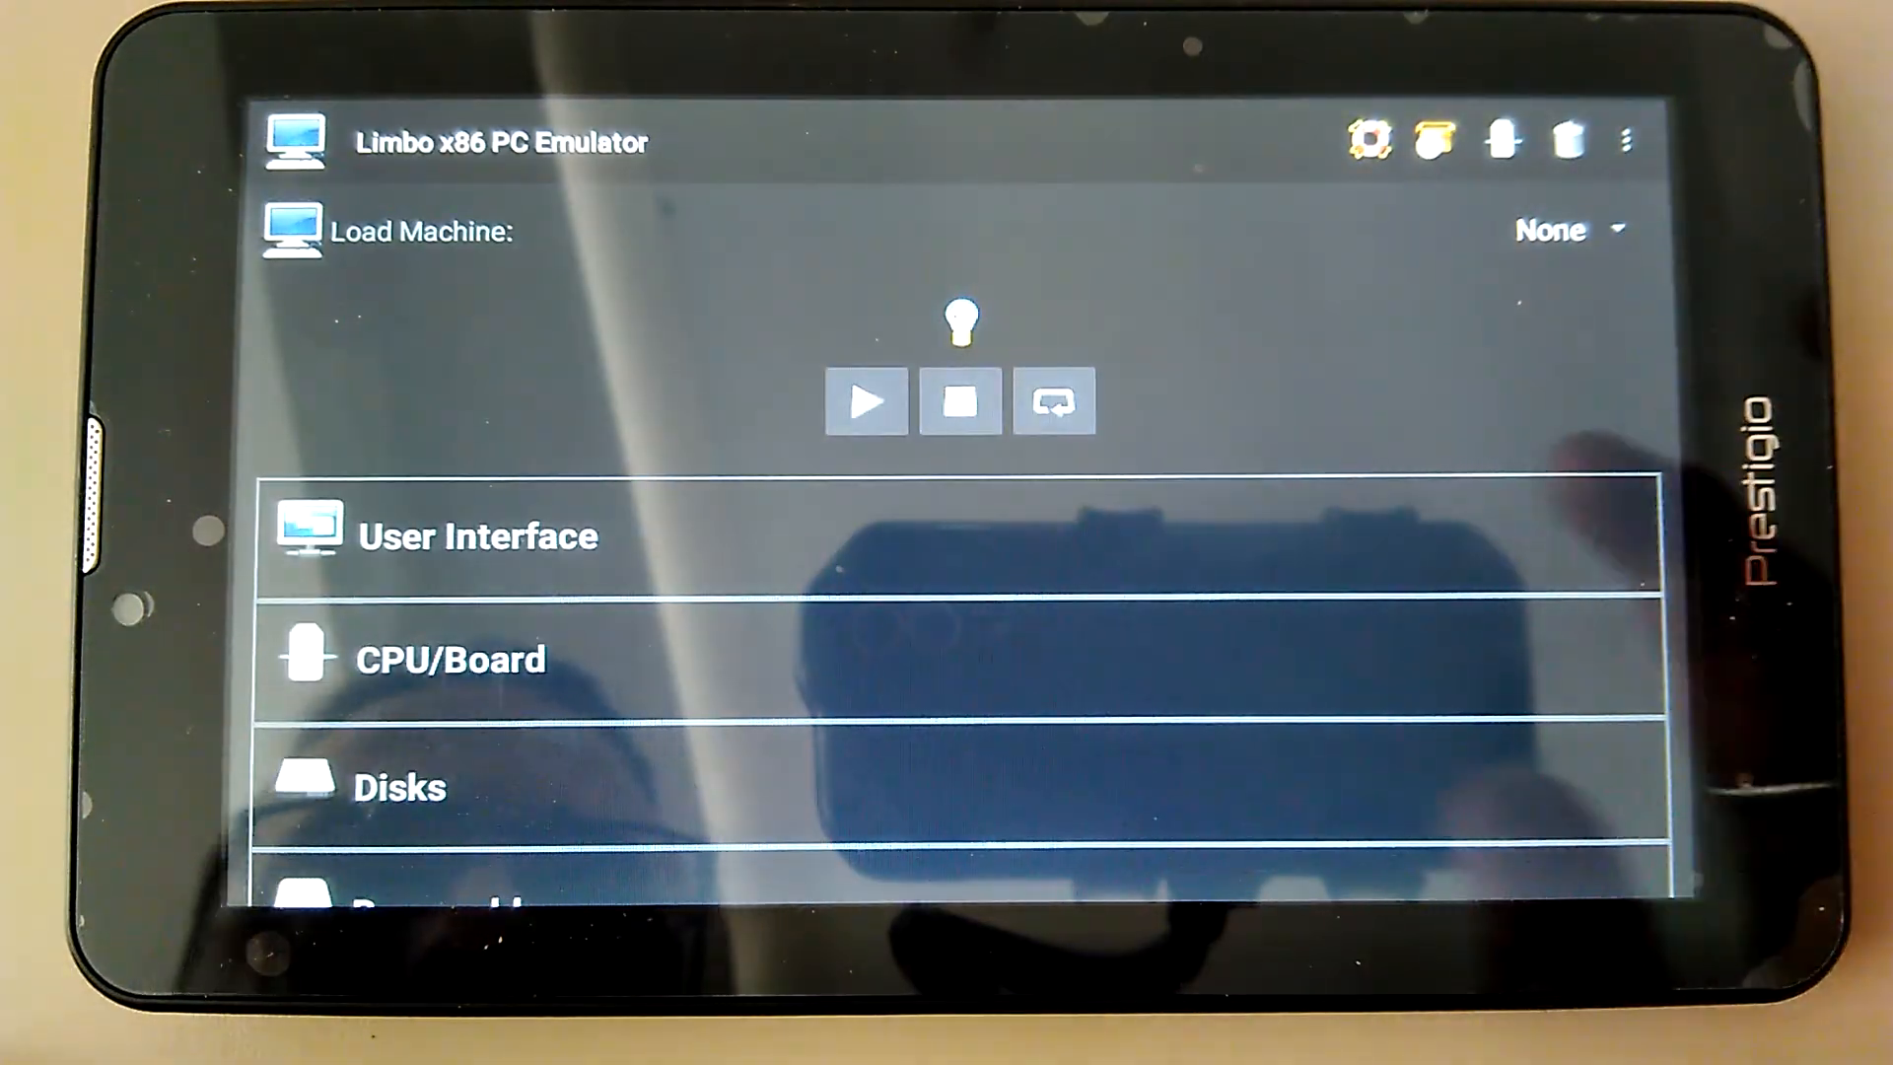
left_click(1568, 229)
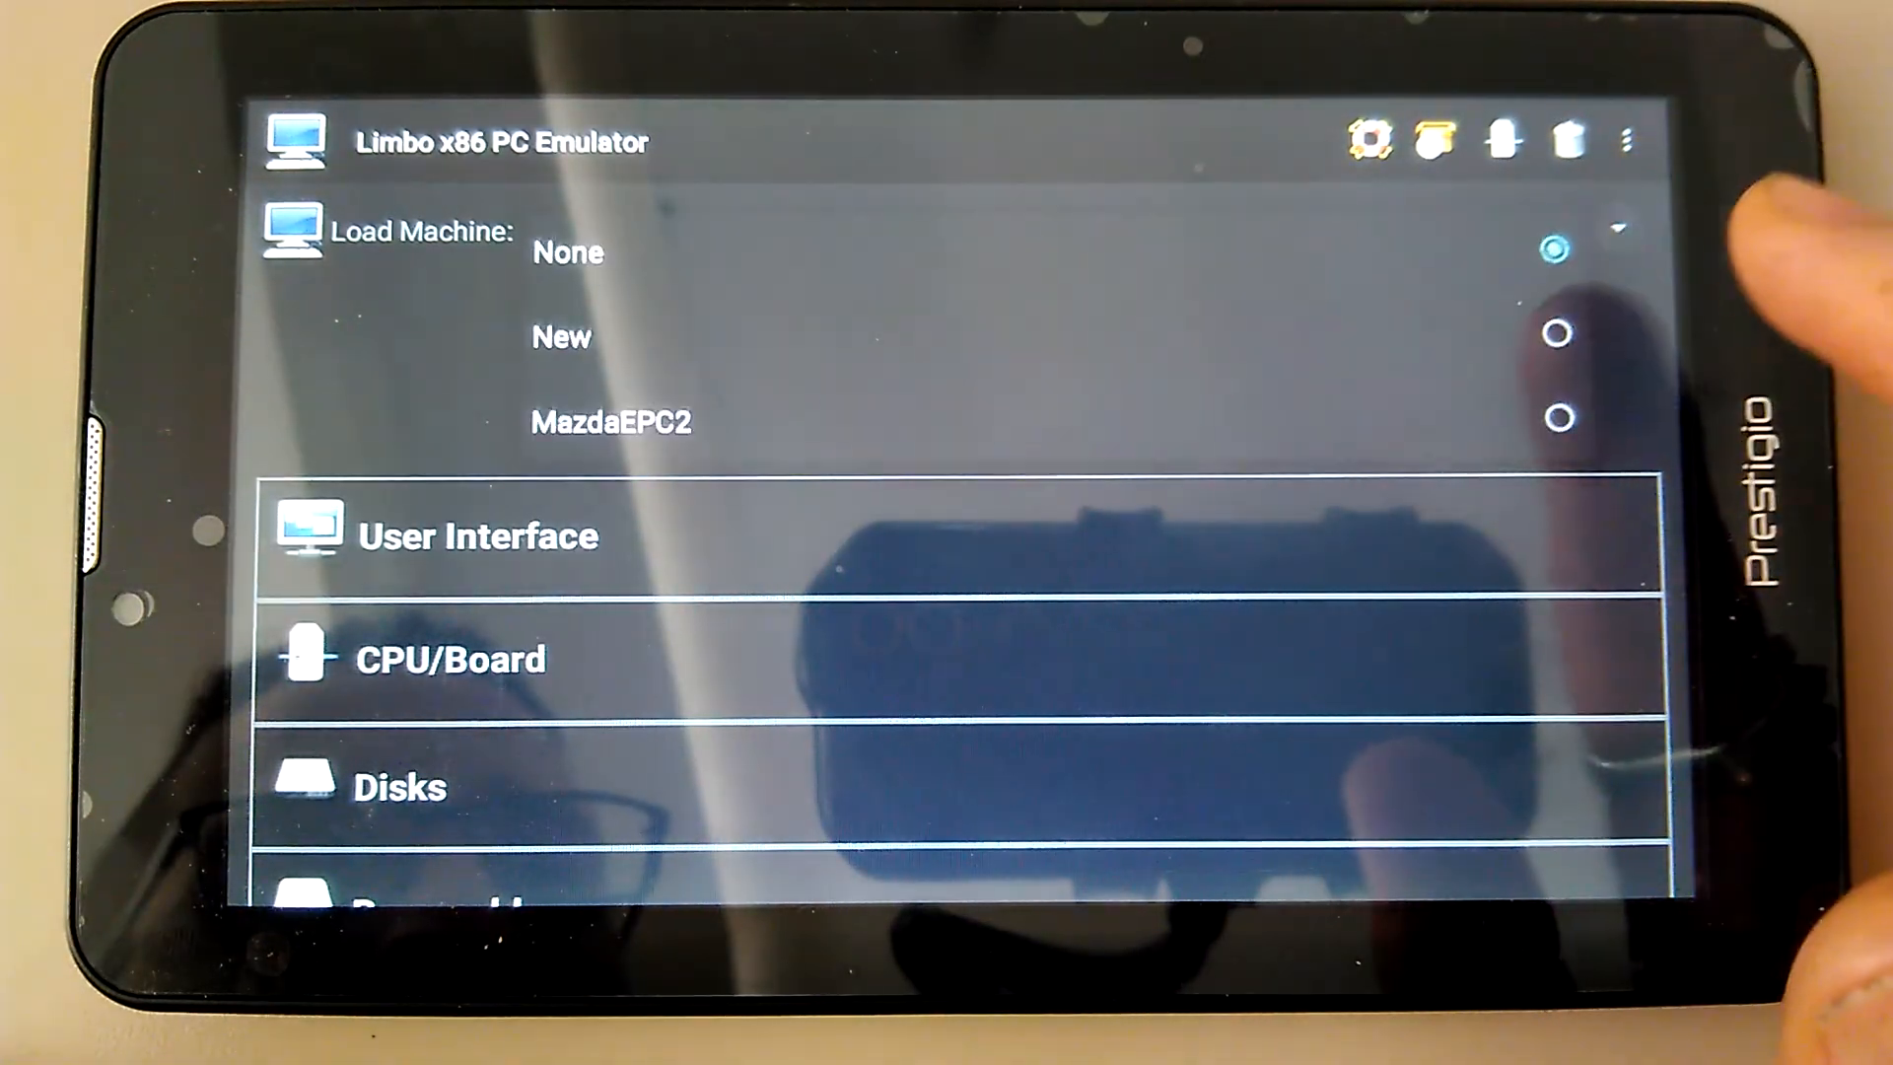
left_click(1560, 413)
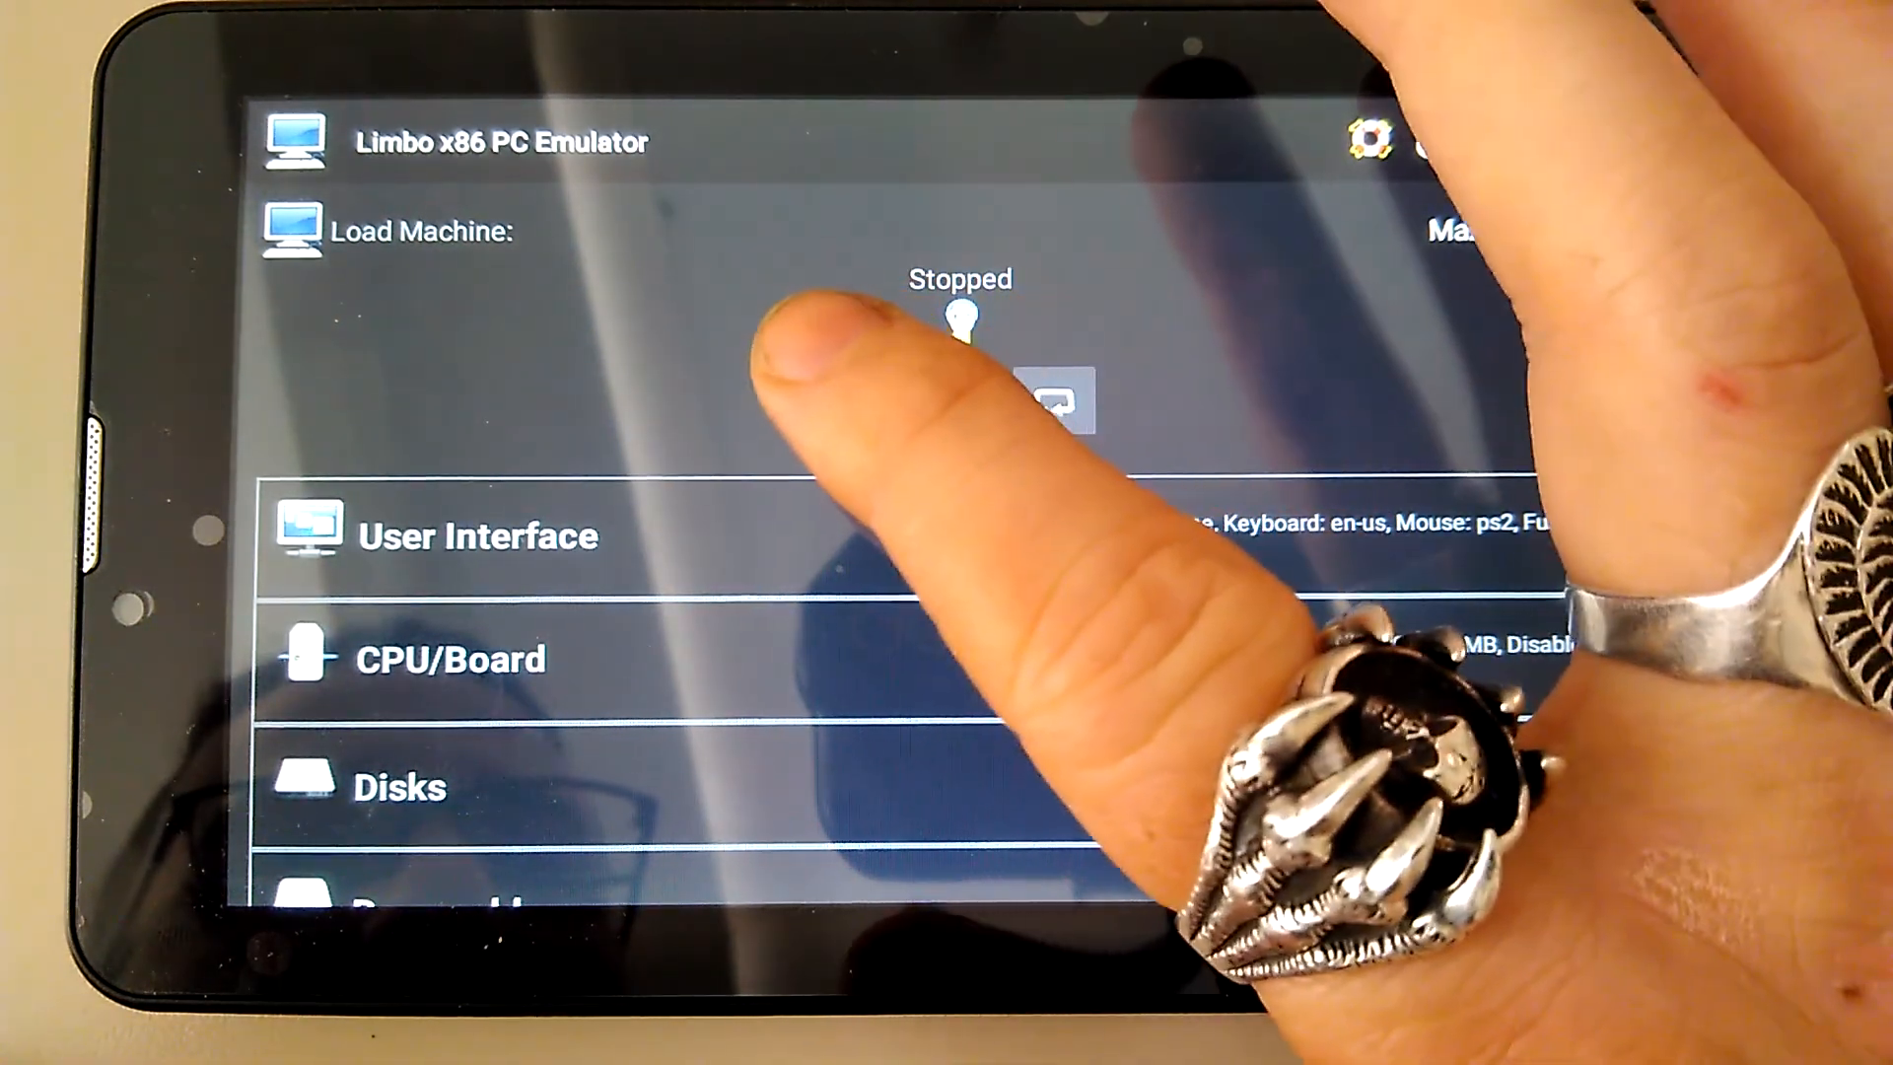
left_click(866, 399)
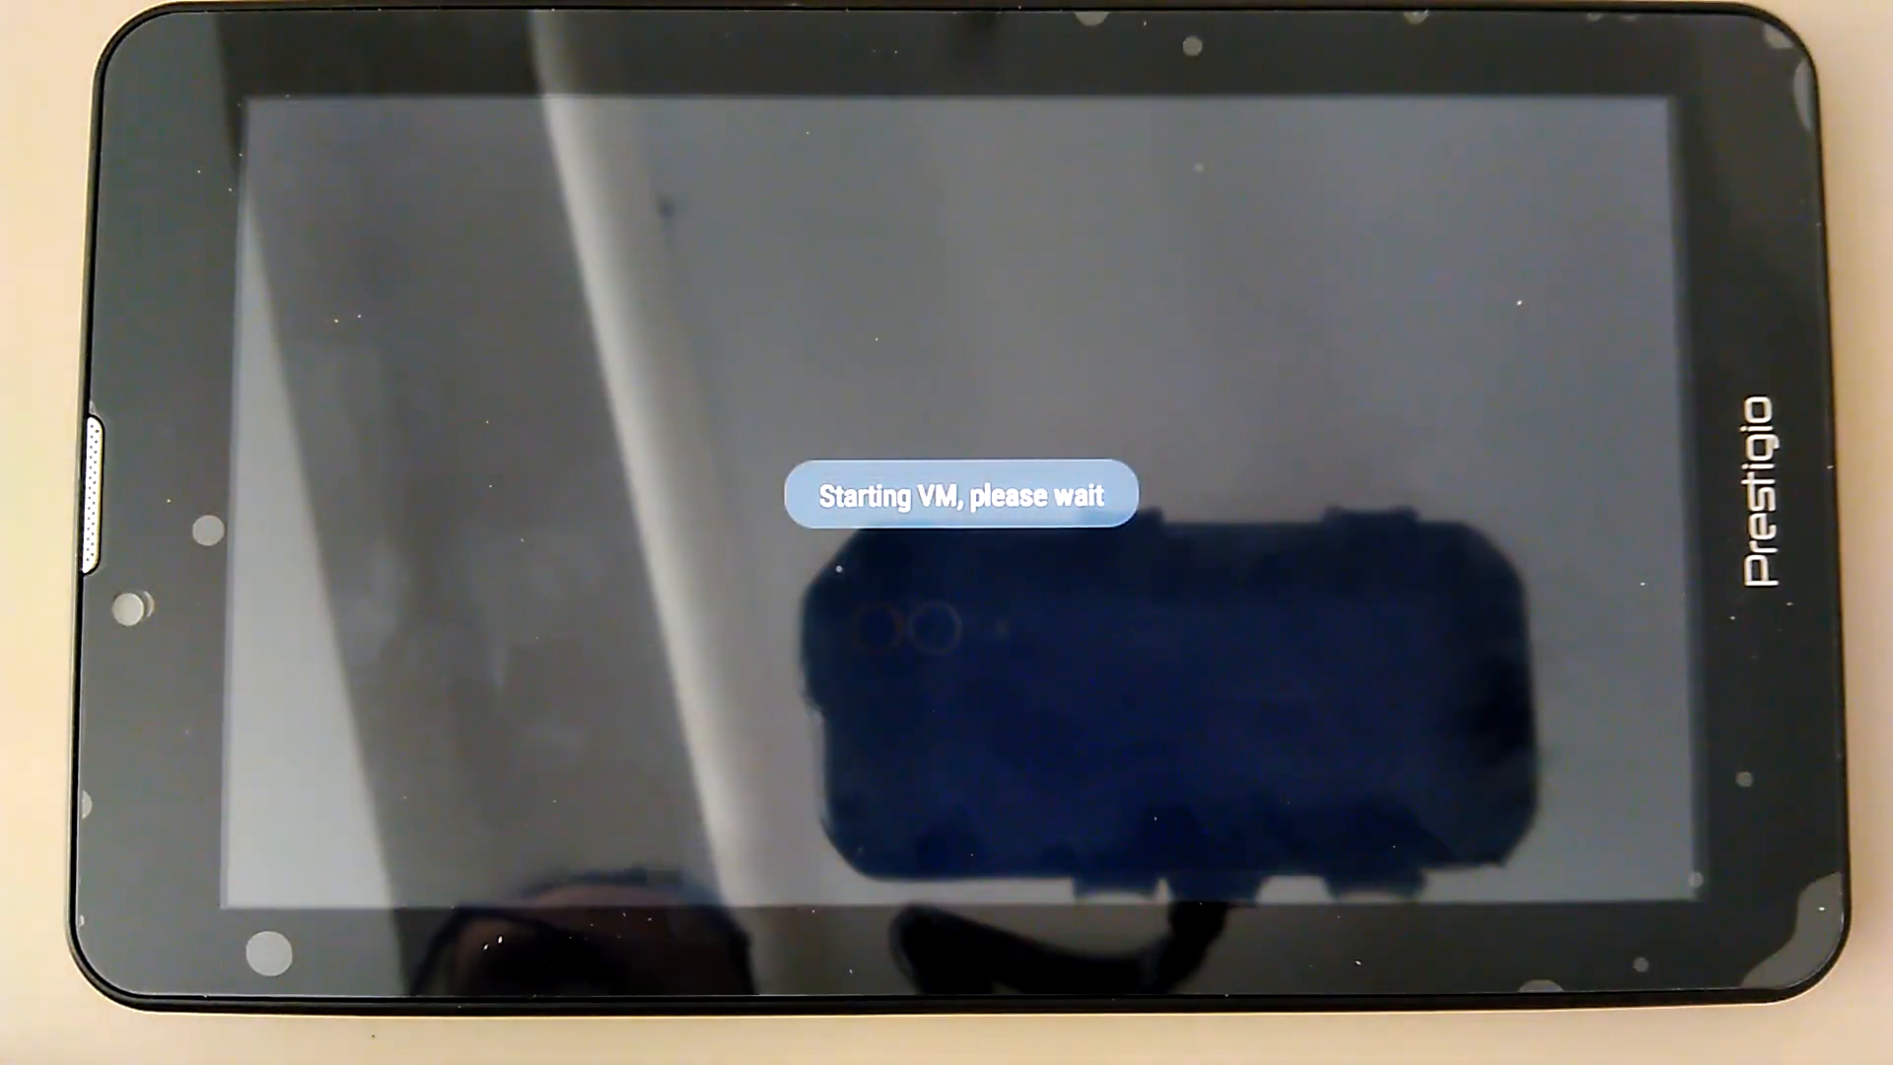